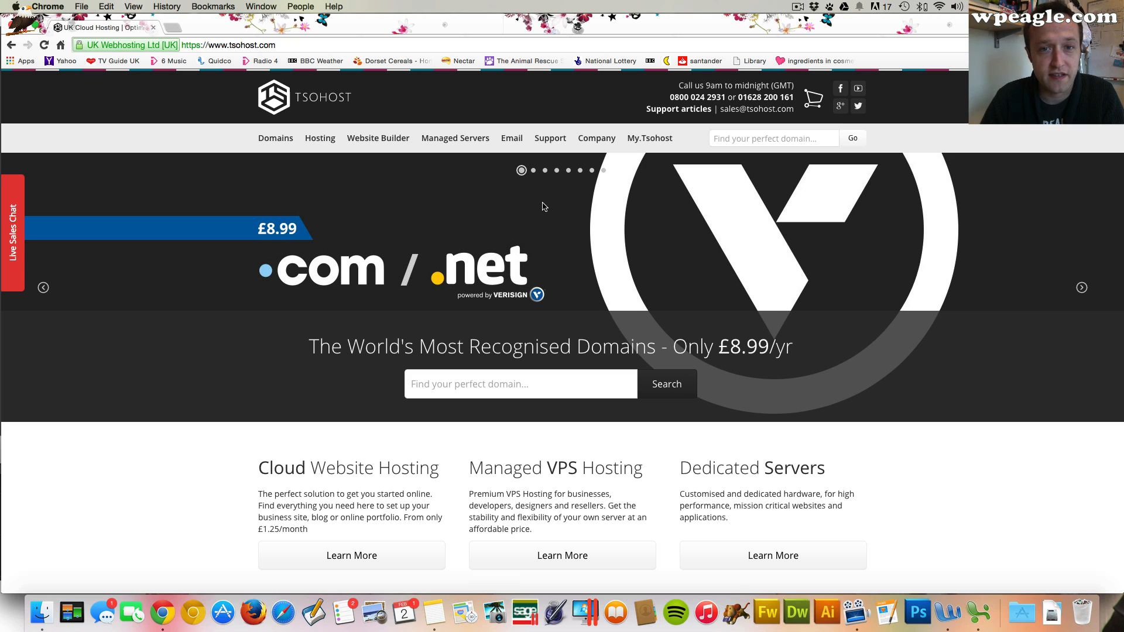
Open the Cloud Web Hosting page and jump to its plans and pricing
mouse_move(314, 144)
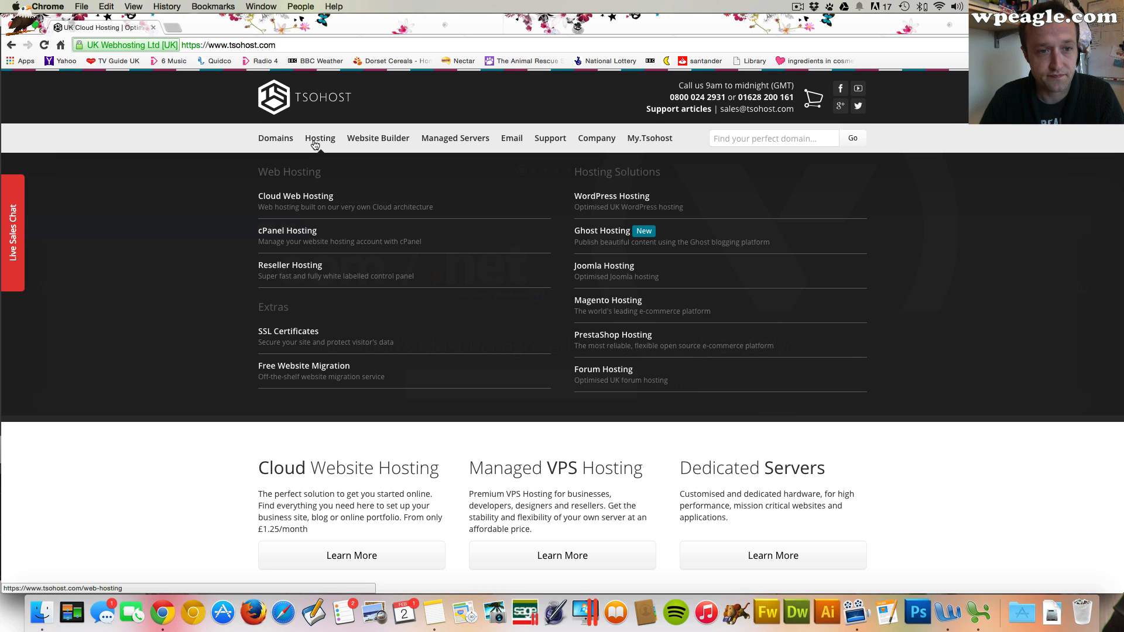
left_click(299, 203)
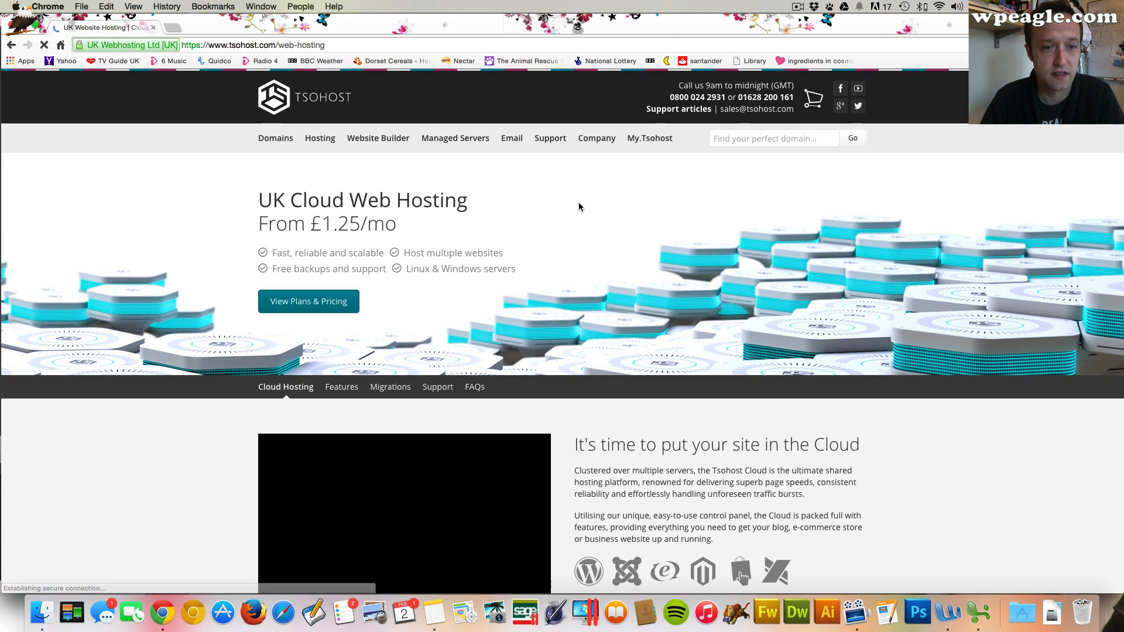
scroll(545, 250, "down", 1)
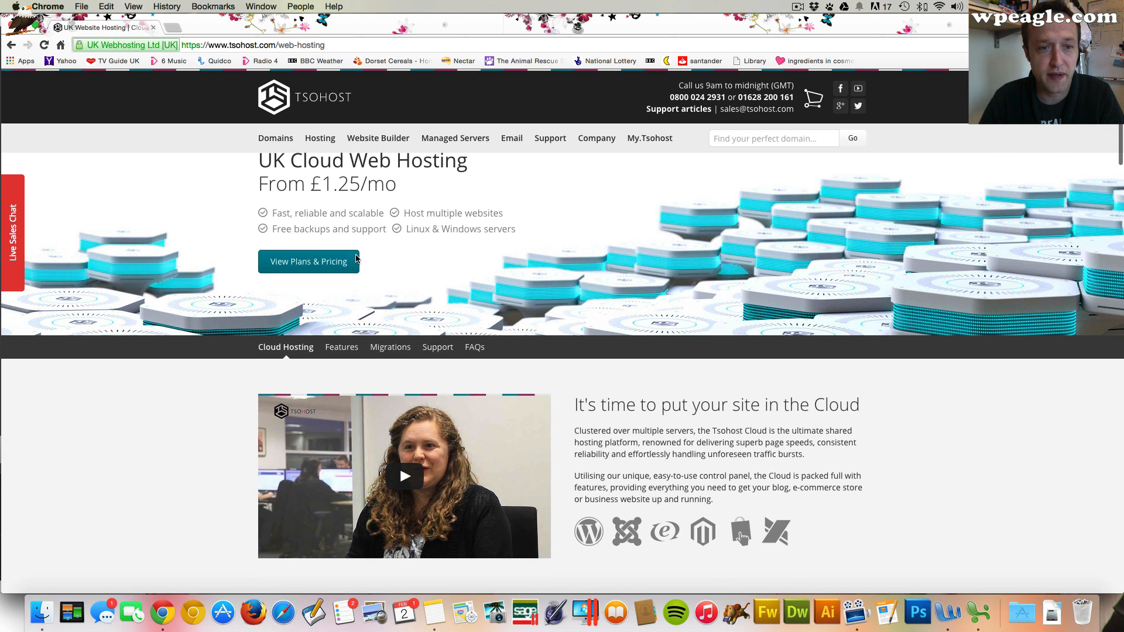
left_click(325, 269)
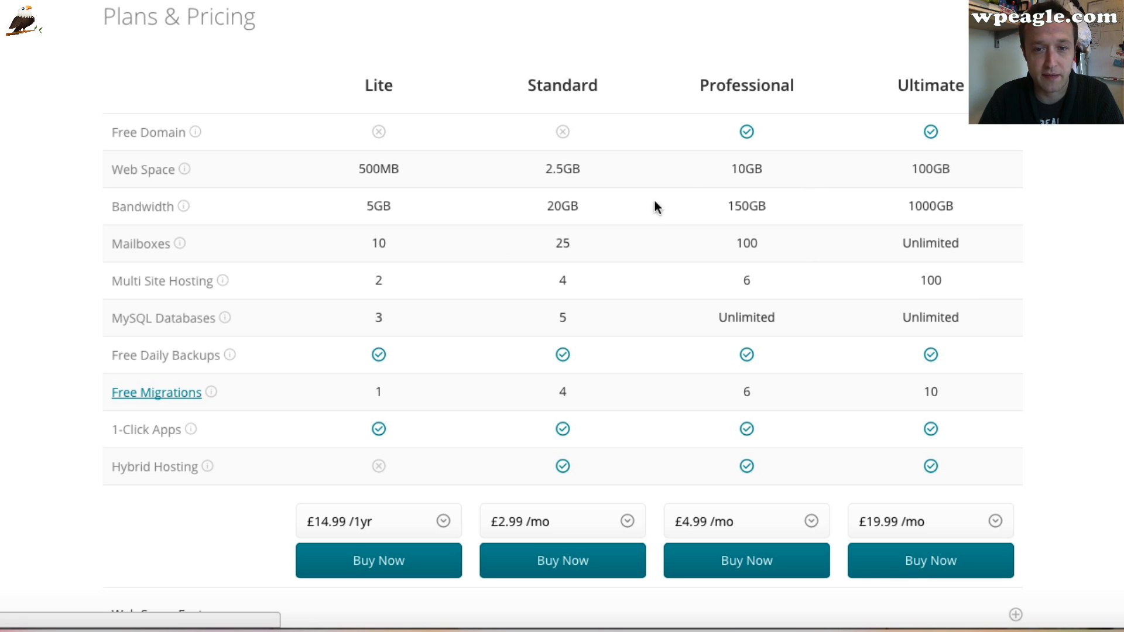
Compare the hosting plans and their billing period options
scroll(778, 306, "down", 1)
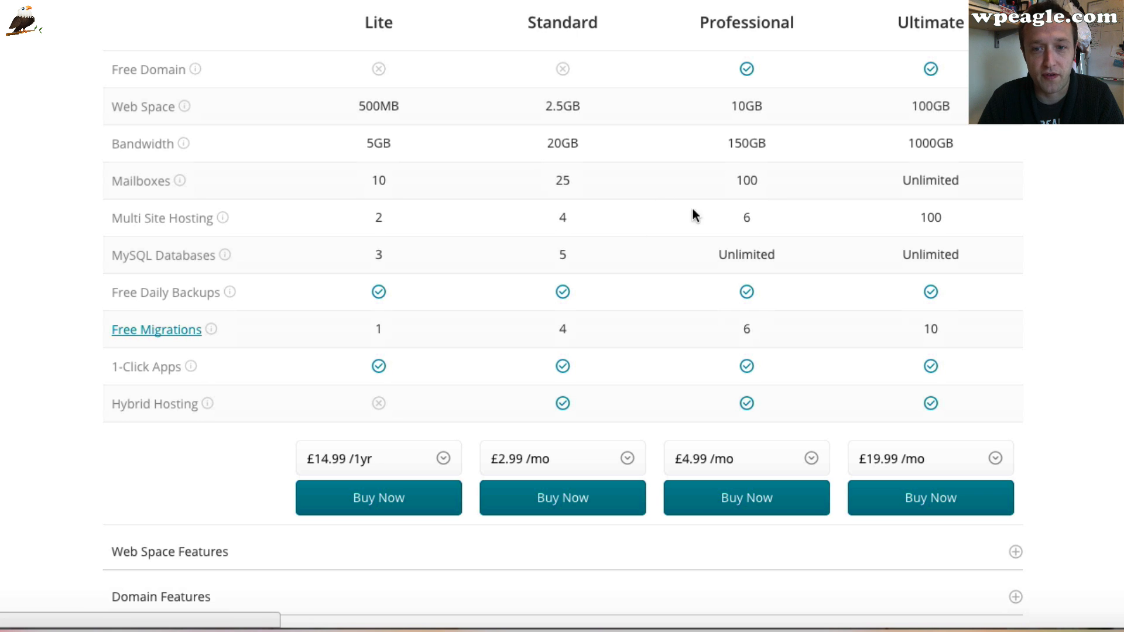
scroll(696, 176, "down", 1)
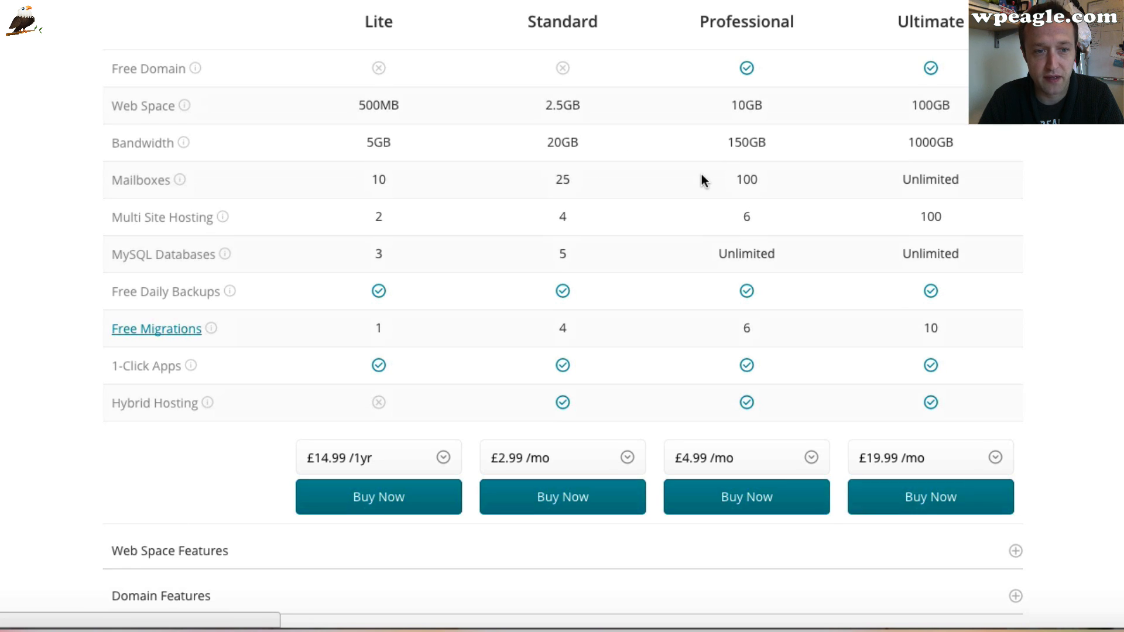
scroll(614, 237, "down", 1)
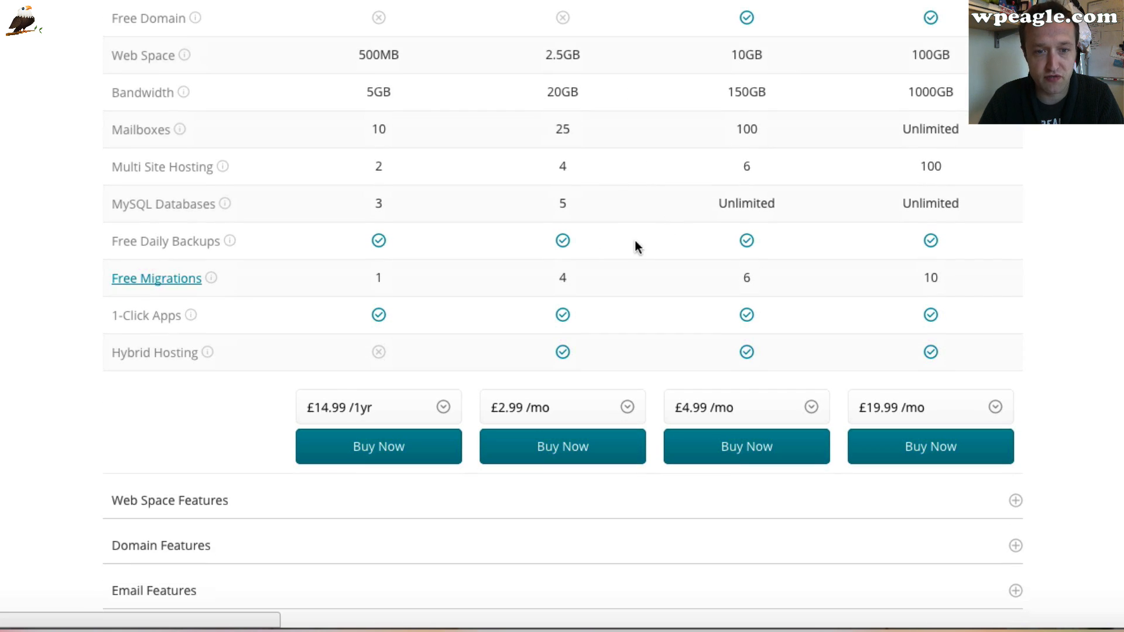
scroll(708, 290, "down", 1)
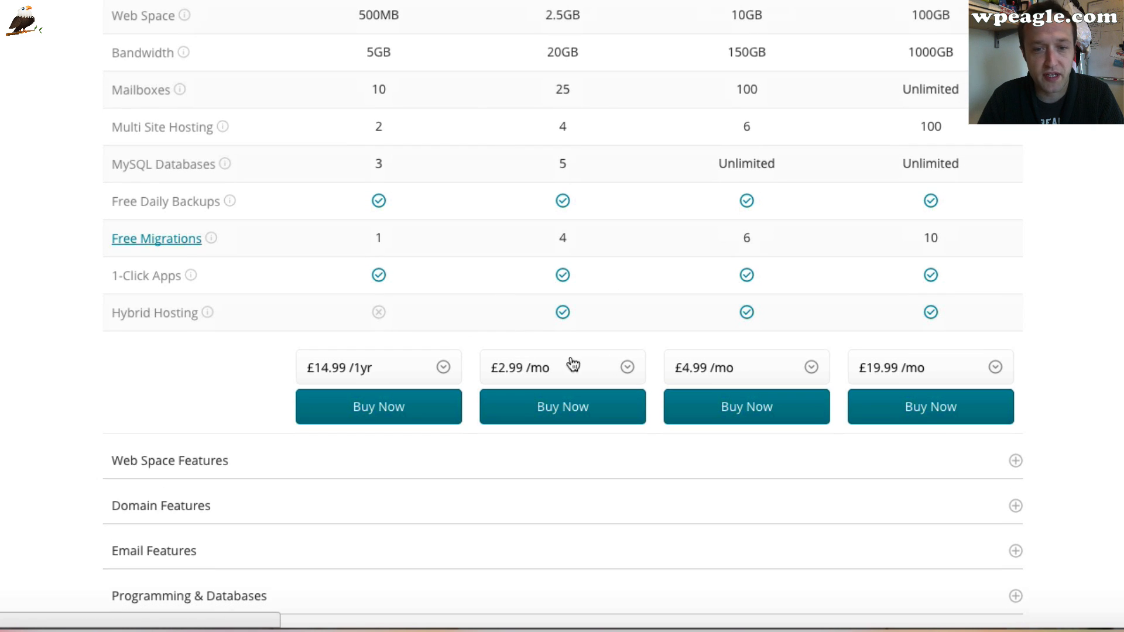
left_click(601, 372)
left_click(764, 374)
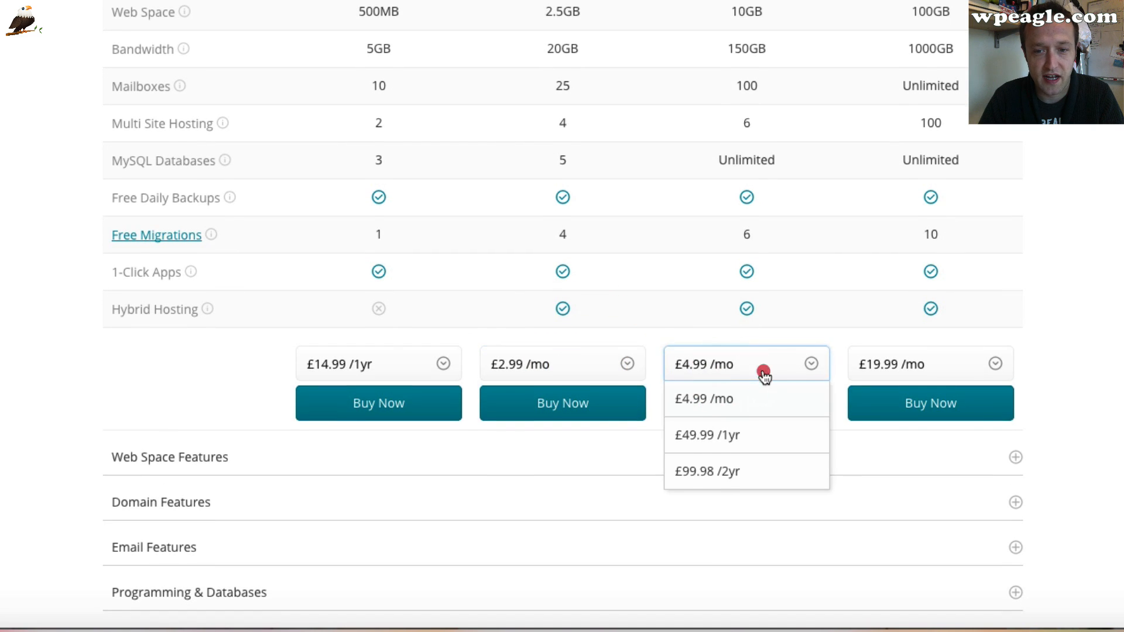
scroll(764, 374, "down", 1)
left_click(798, 296)
left_click(577, 356)
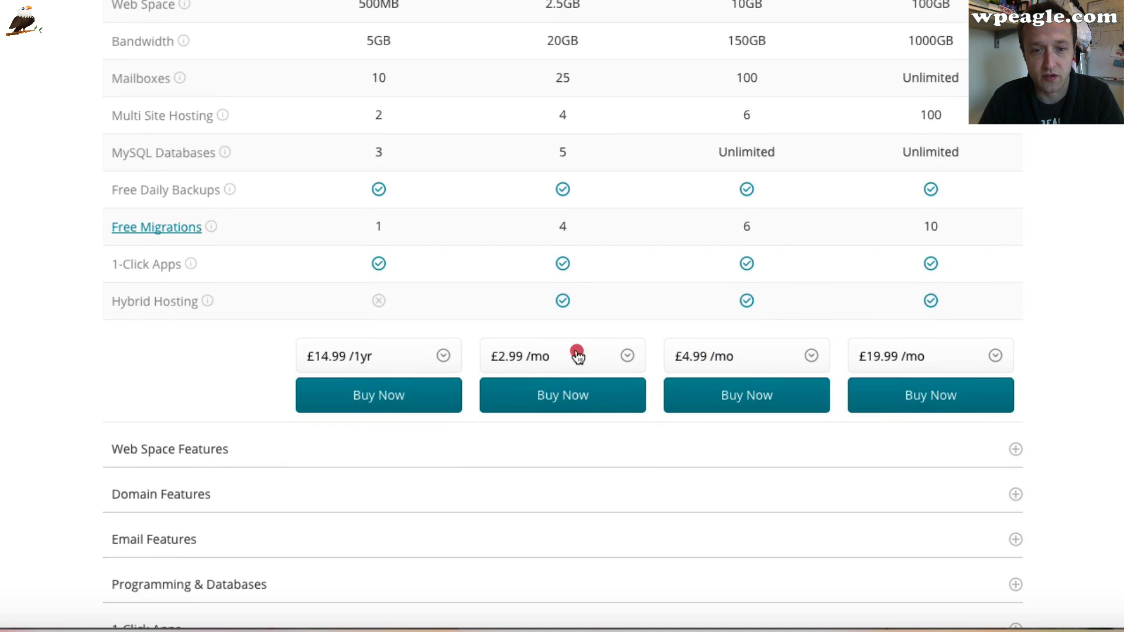
left_click(667, 316)
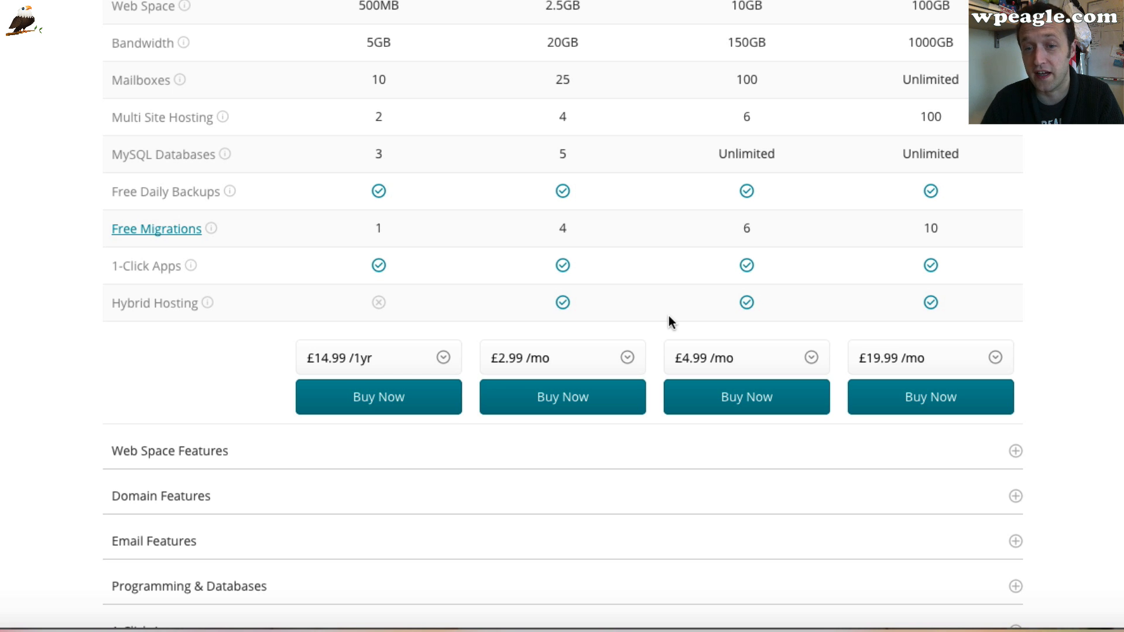
Switch the Standard plan's billing to £34.99 /1yr
scroll(550, 185, "down", 1)
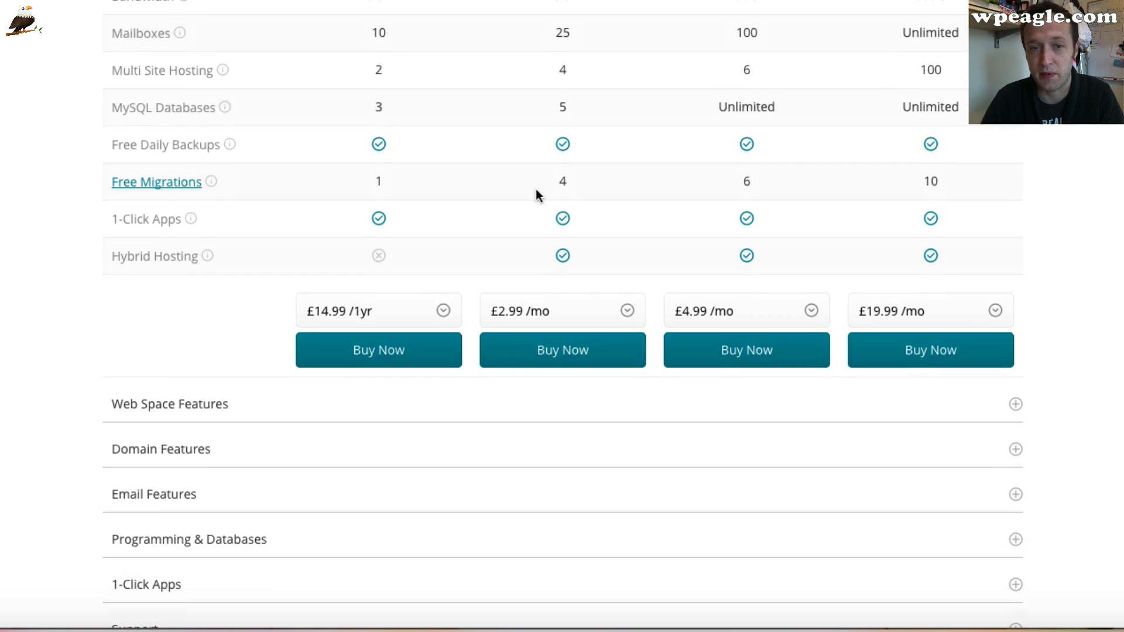
left_click(589, 317)
left_click(552, 381)
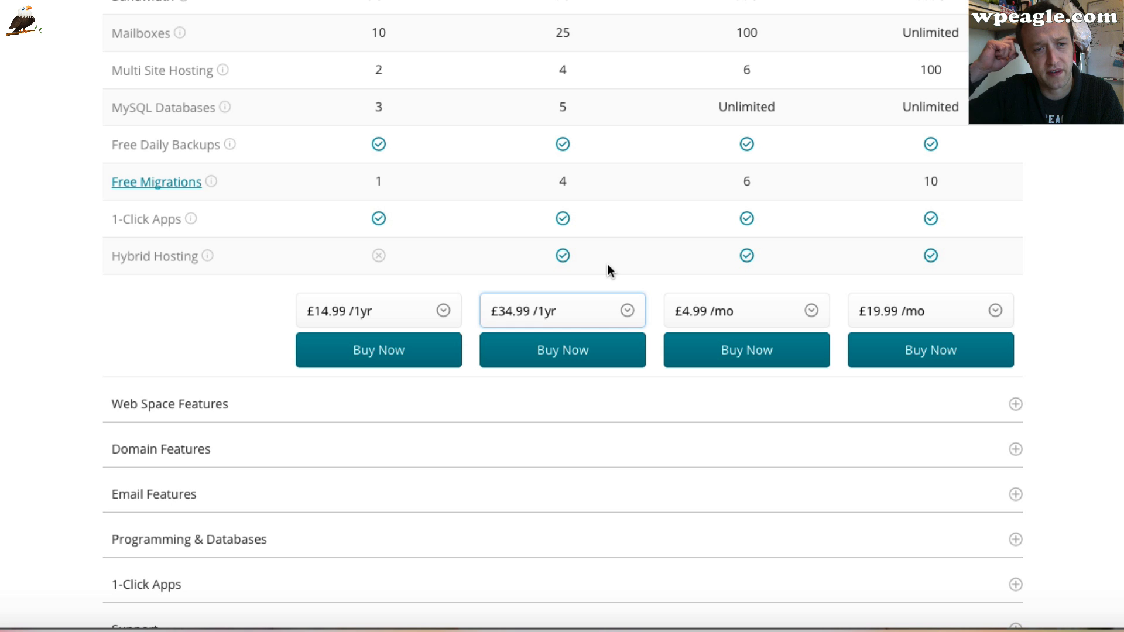
left_click(619, 311)
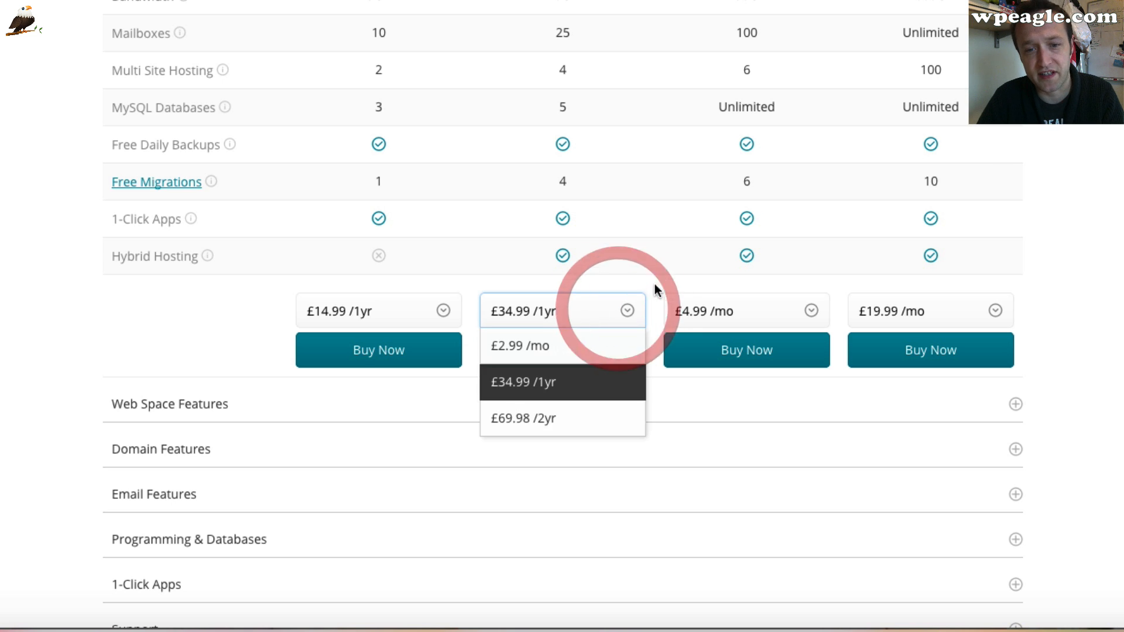
left_click(654, 278)
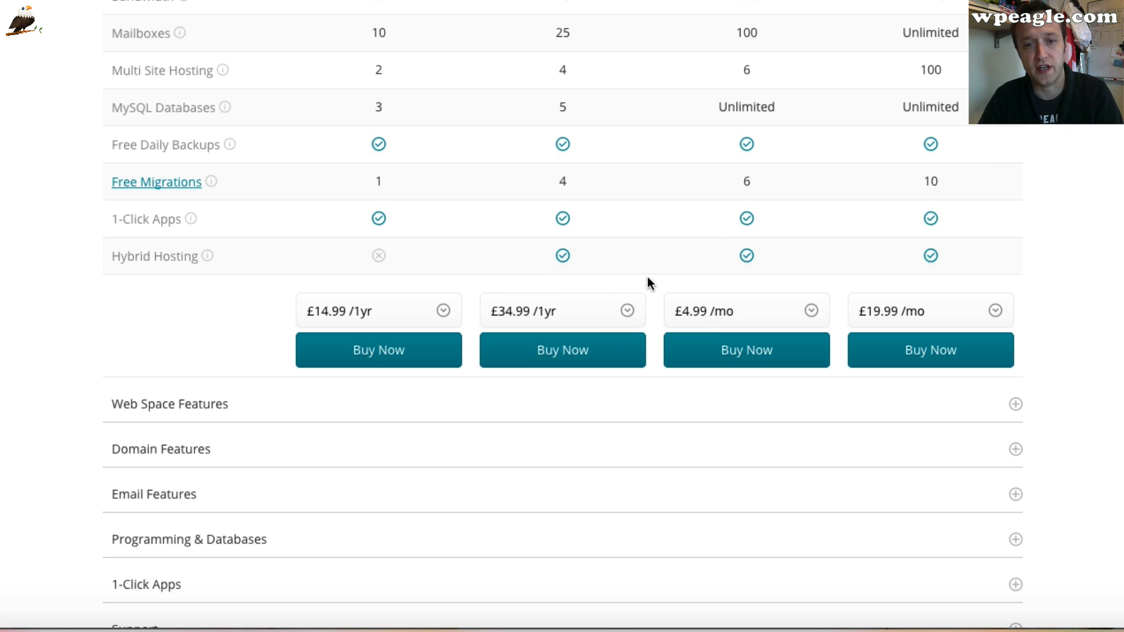
Set the Professional plan's billing to £49.99 /1yr and add it to the cart
scroll(647, 281, "up", 10)
scroll(645, 279, "down", 7)
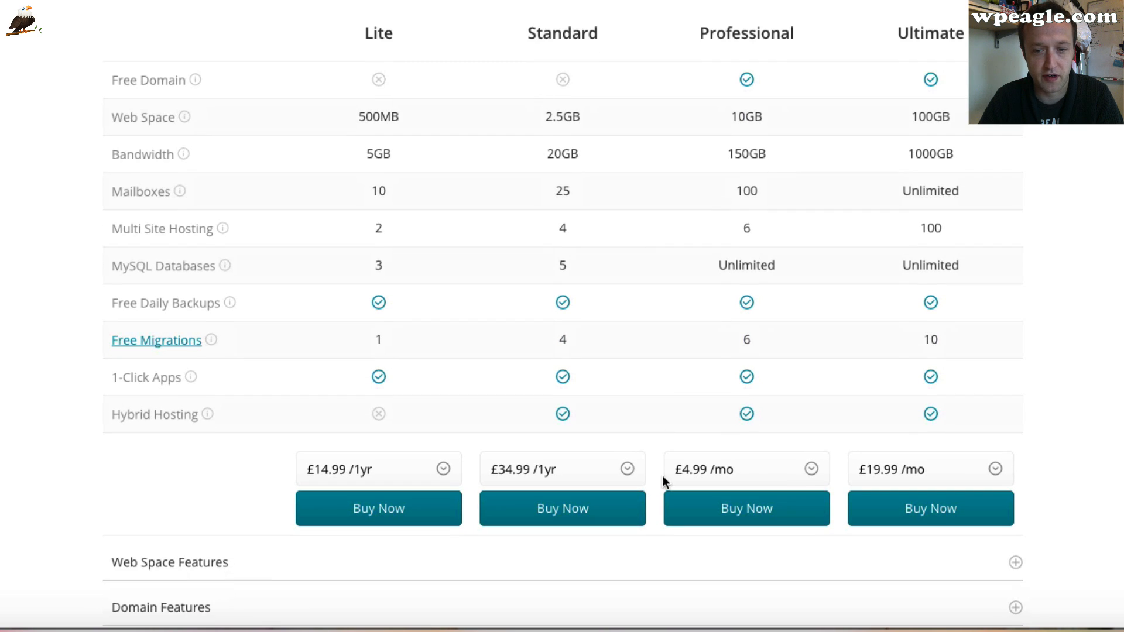
left_click(796, 473)
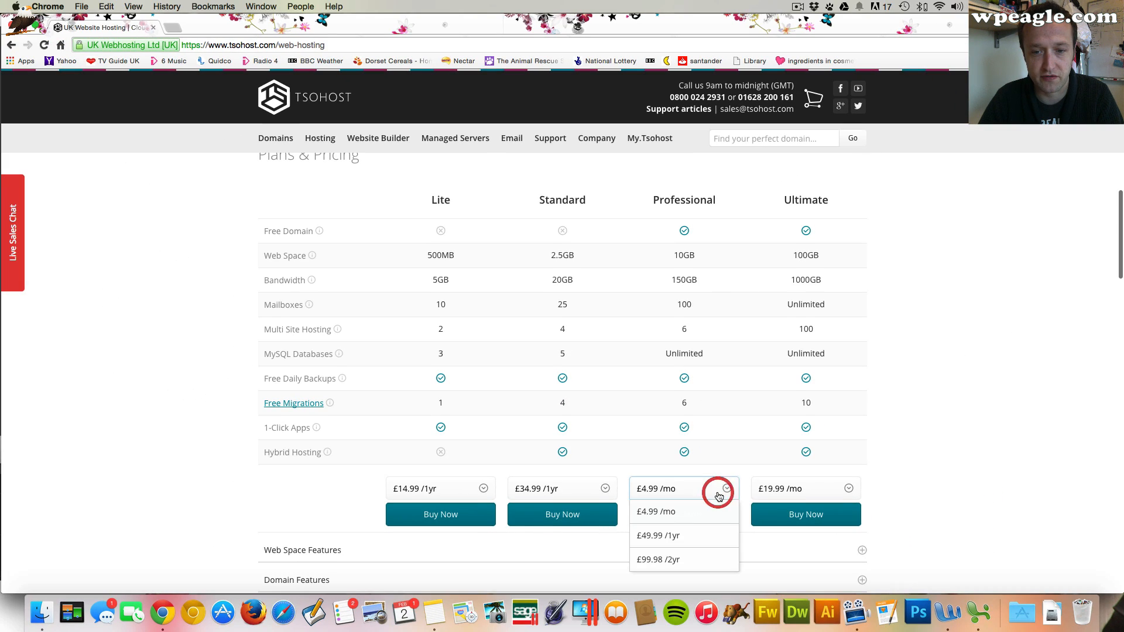
left_click(701, 533)
scroll(661, 474, "down", 2)
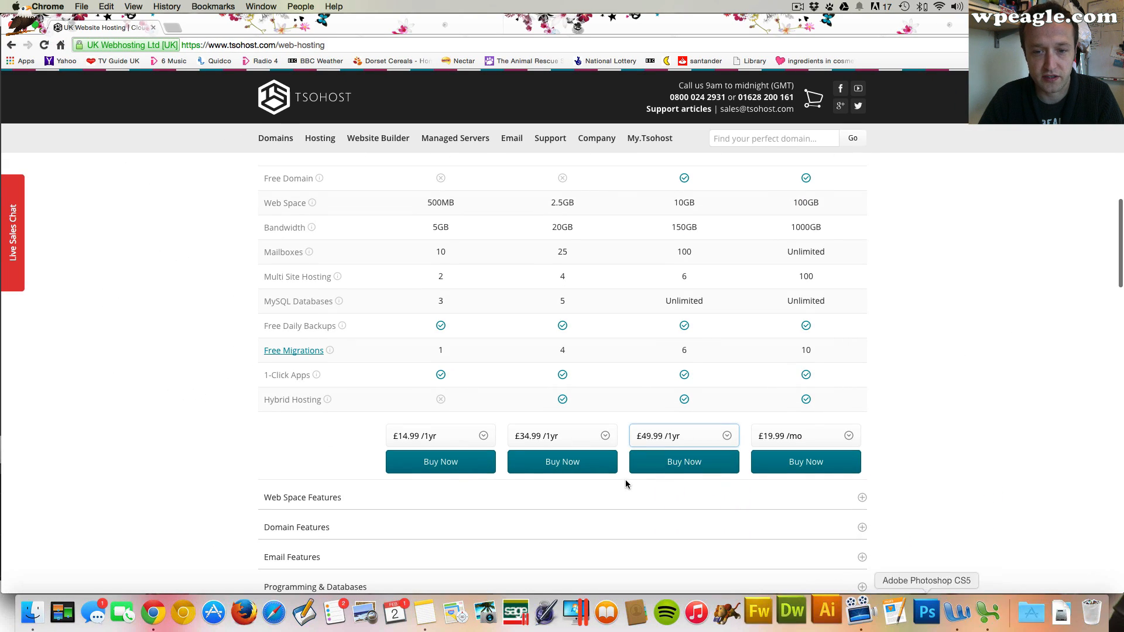
left_click(687, 471)
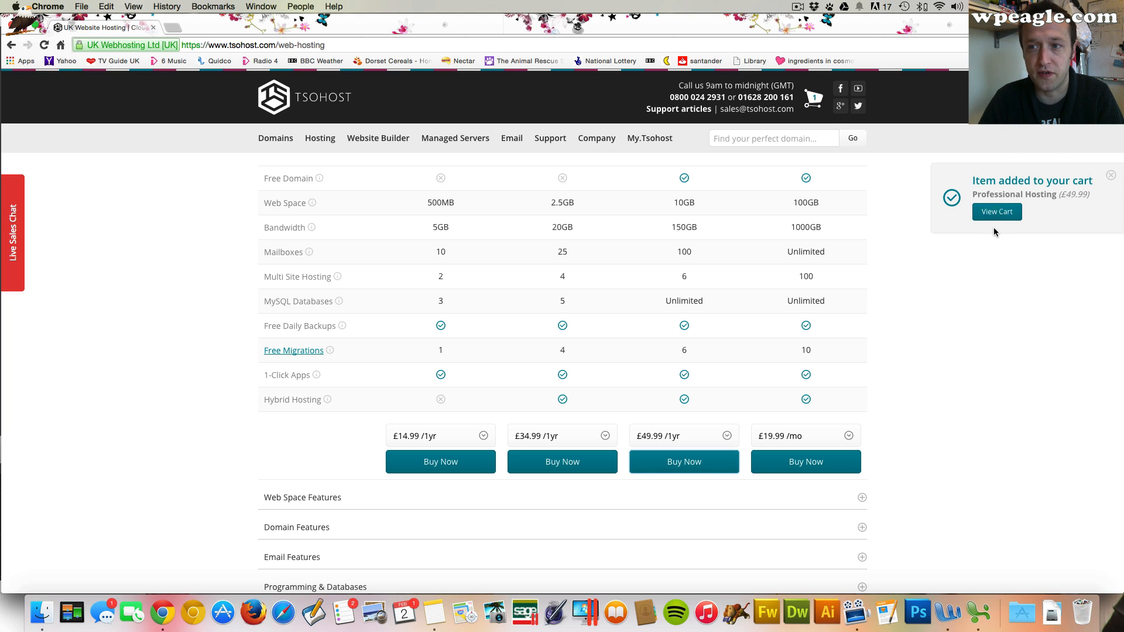
Open the cart to review the Professional Hosting order
left_click(997, 212)
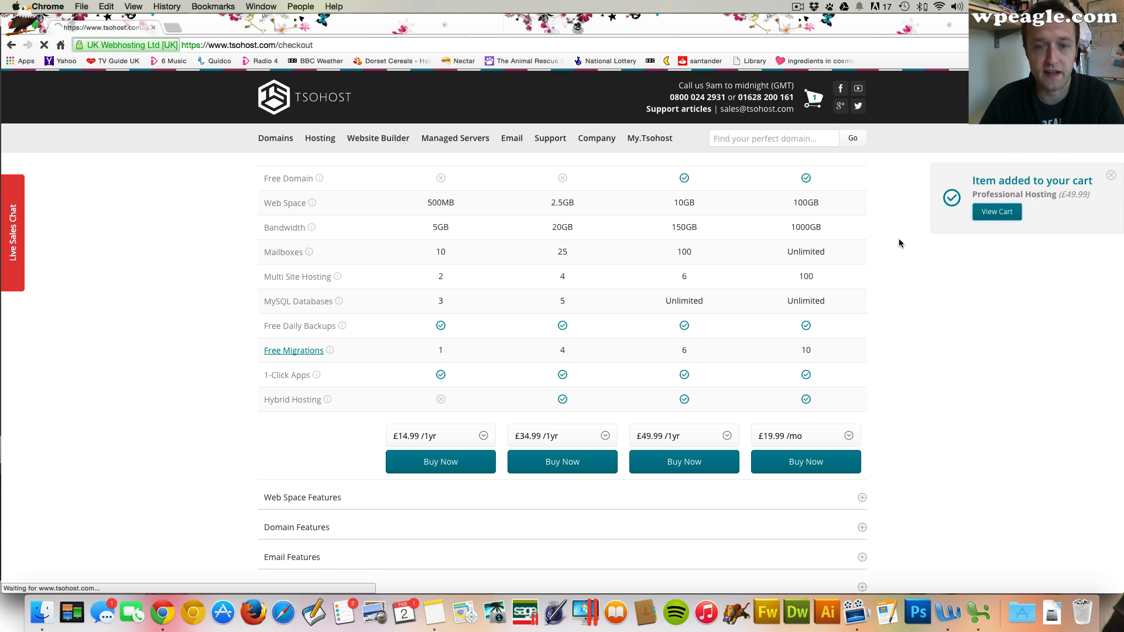
scroll(574, 250, "down", 5)
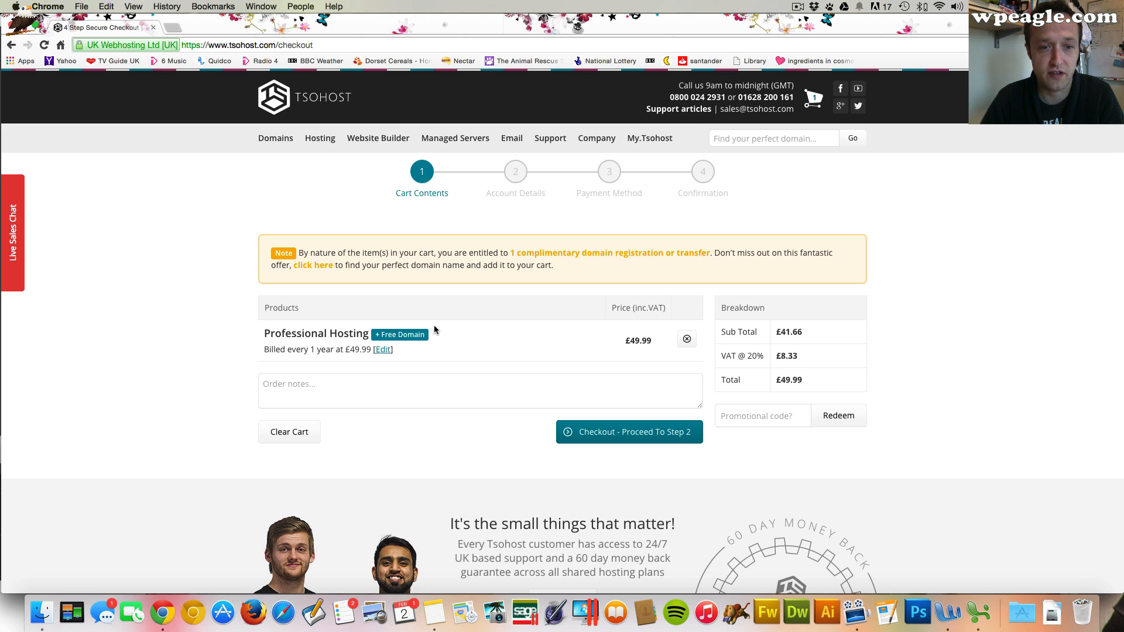
scroll(526, 323, "down", 1)
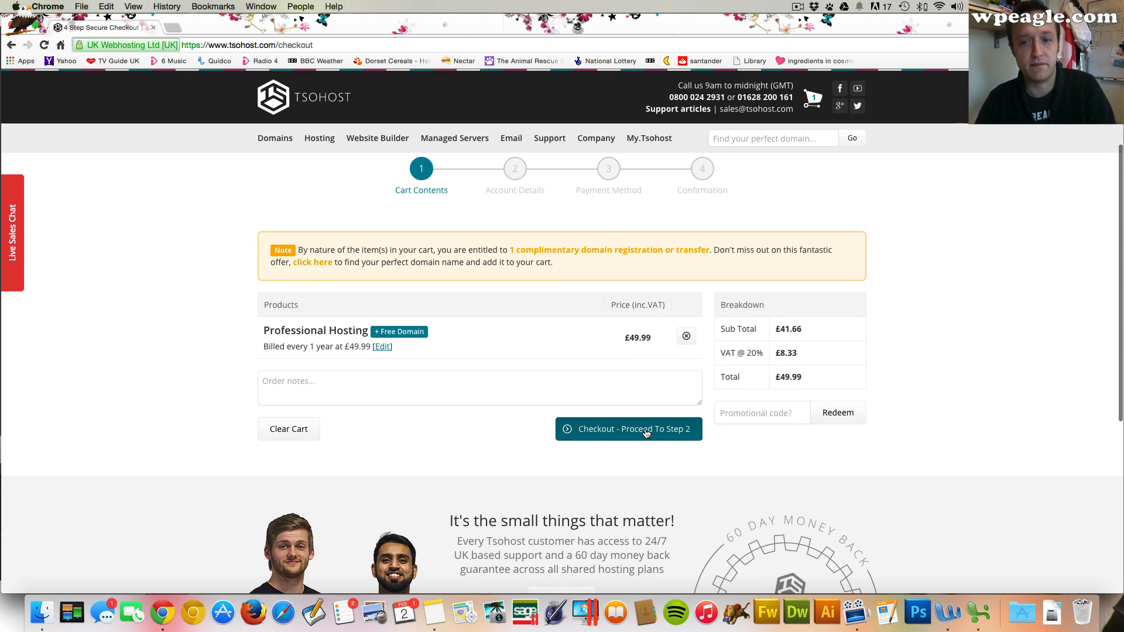
Redeem the promotional code wpeagle on the cart
left_click(733, 413)
scroll(794, 417, "up", 1)
scroll(794, 417, "up", 1)
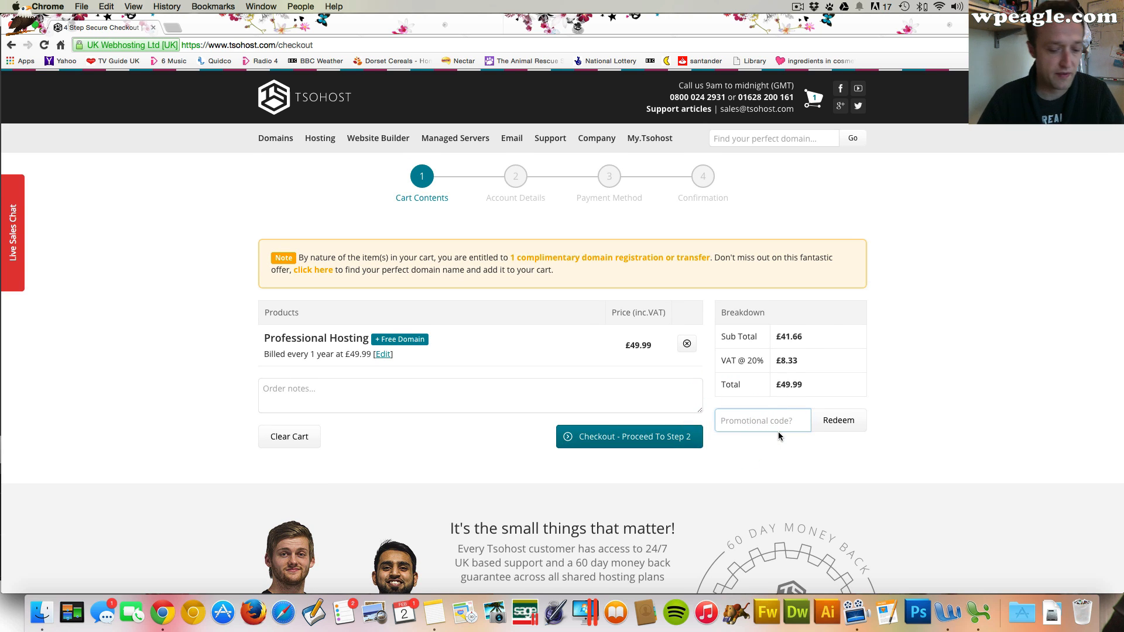
type("wpeagle")
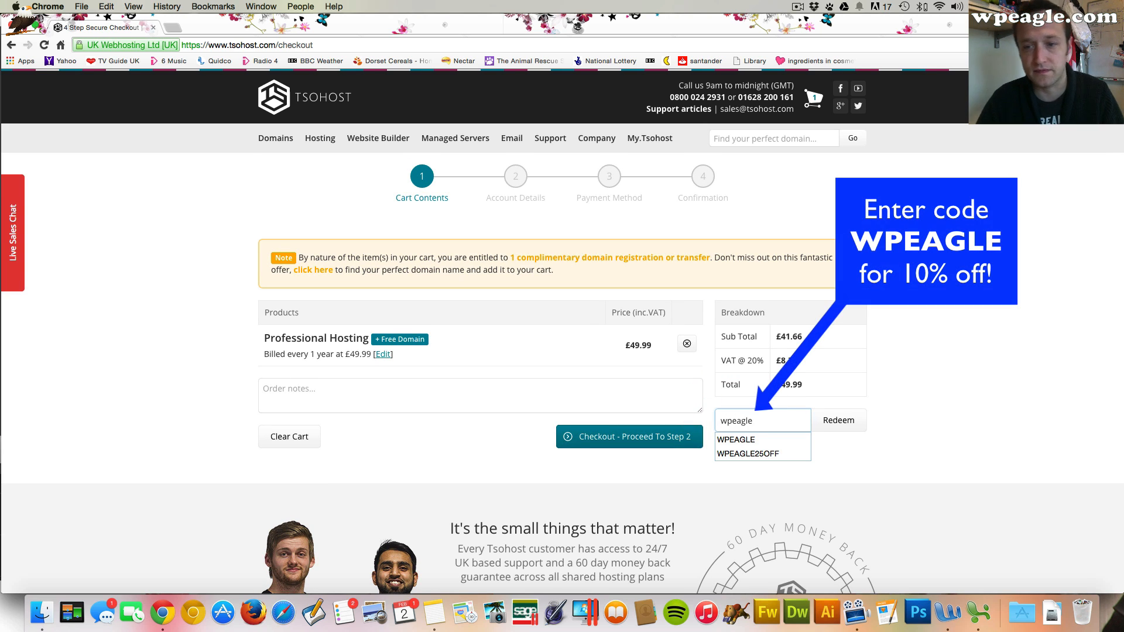
left_click(840, 421)
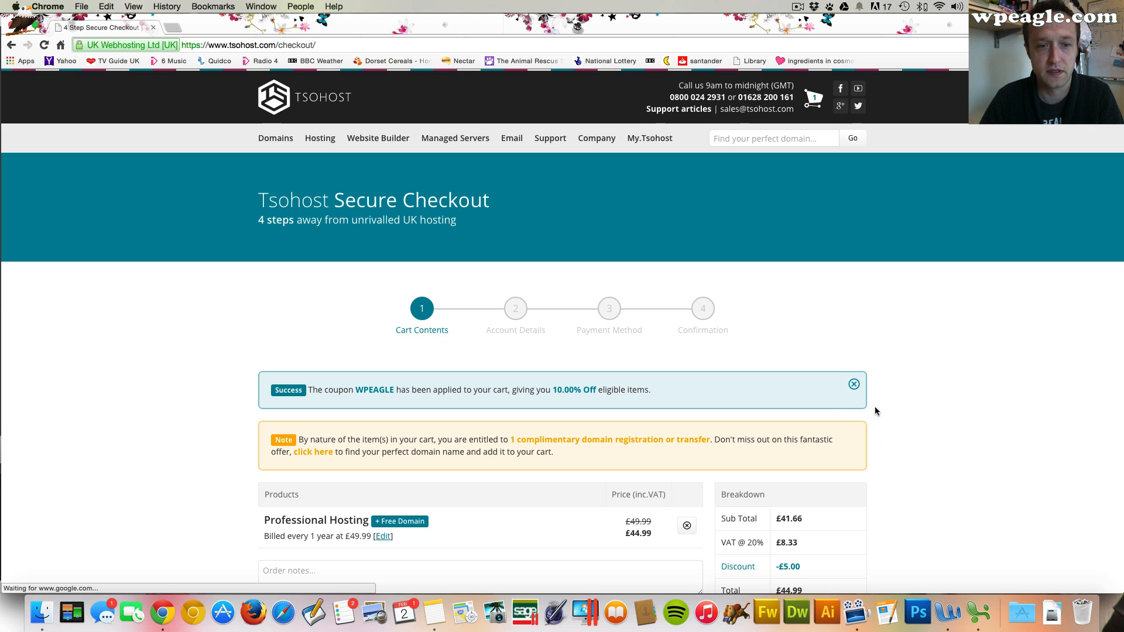
Proceed from the cart to step 2 of checkout
scroll(759, 381, "down", 3)
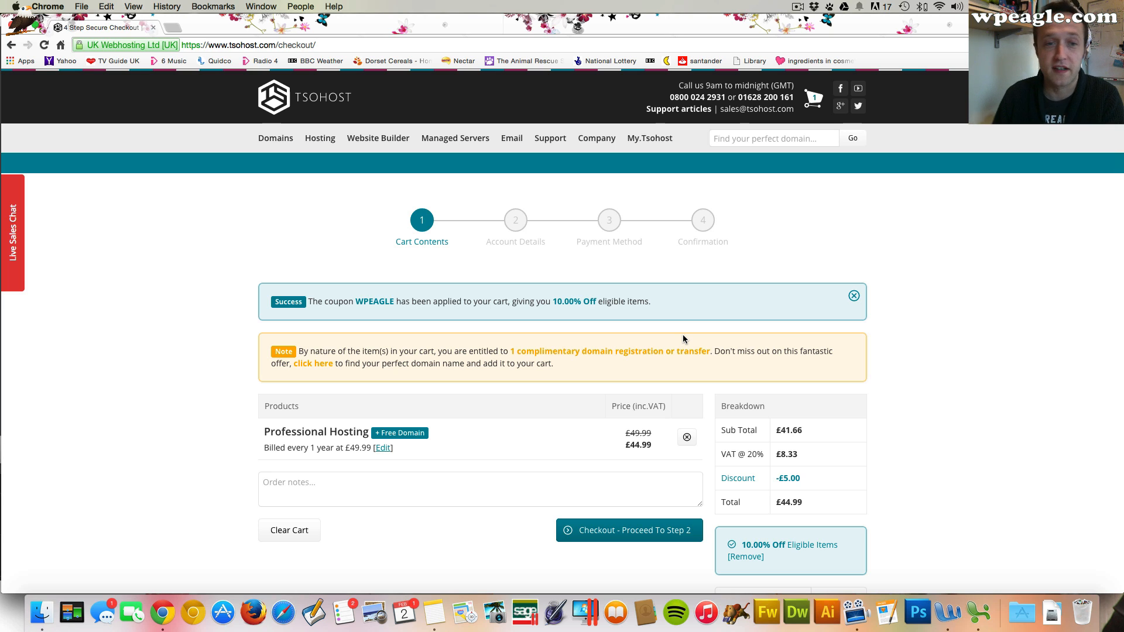
scroll(683, 339, "down", 1)
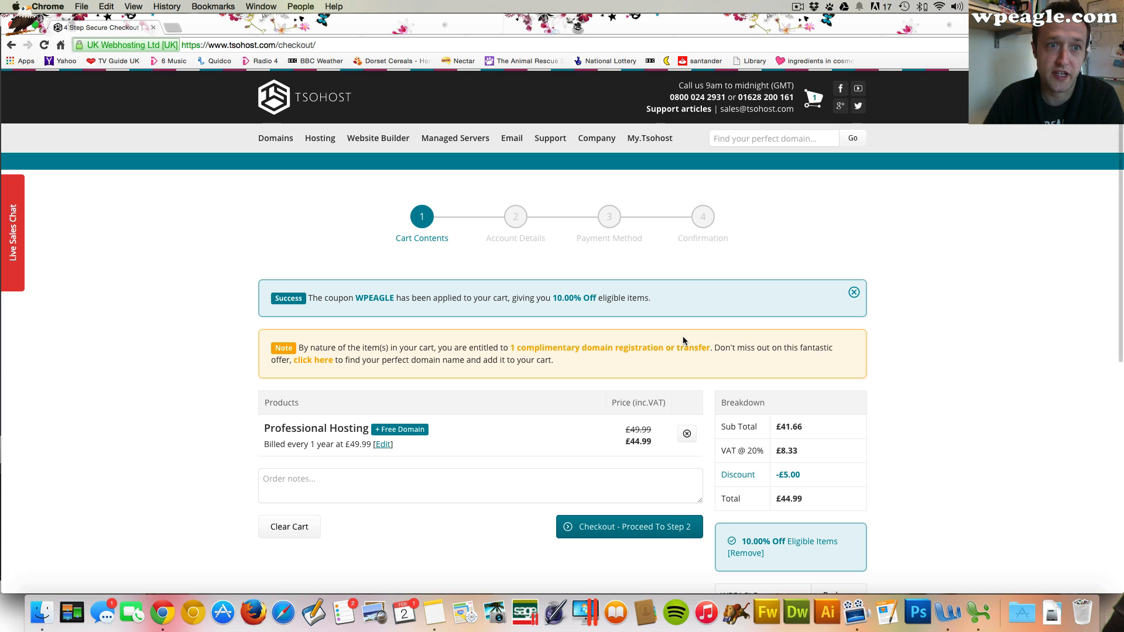
scroll(683, 339, "down", 3)
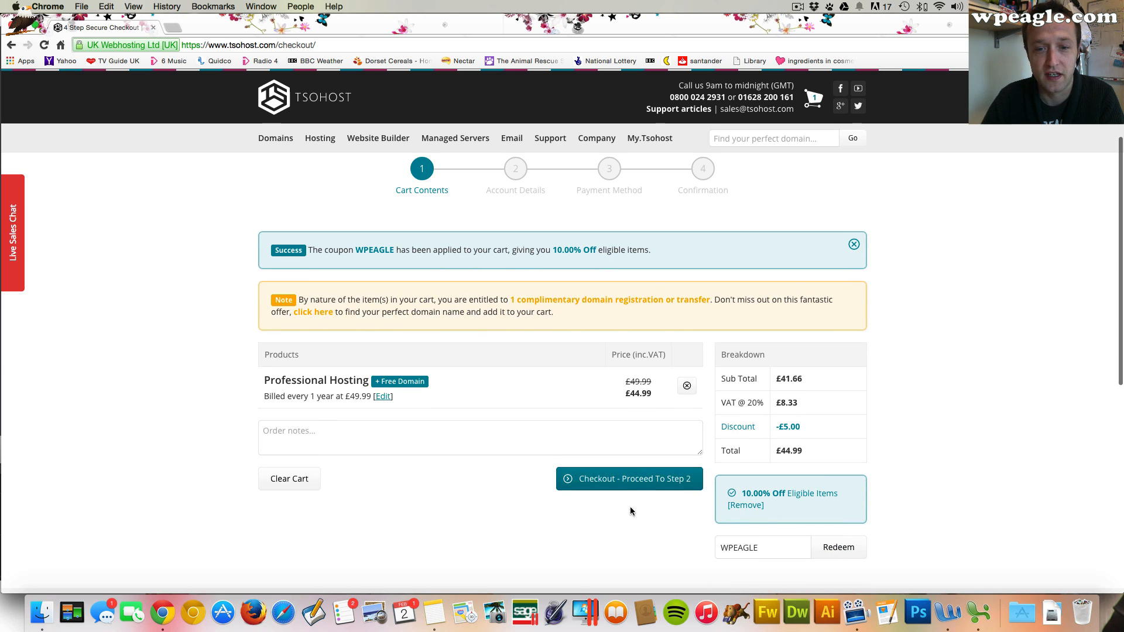
left_click(640, 478)
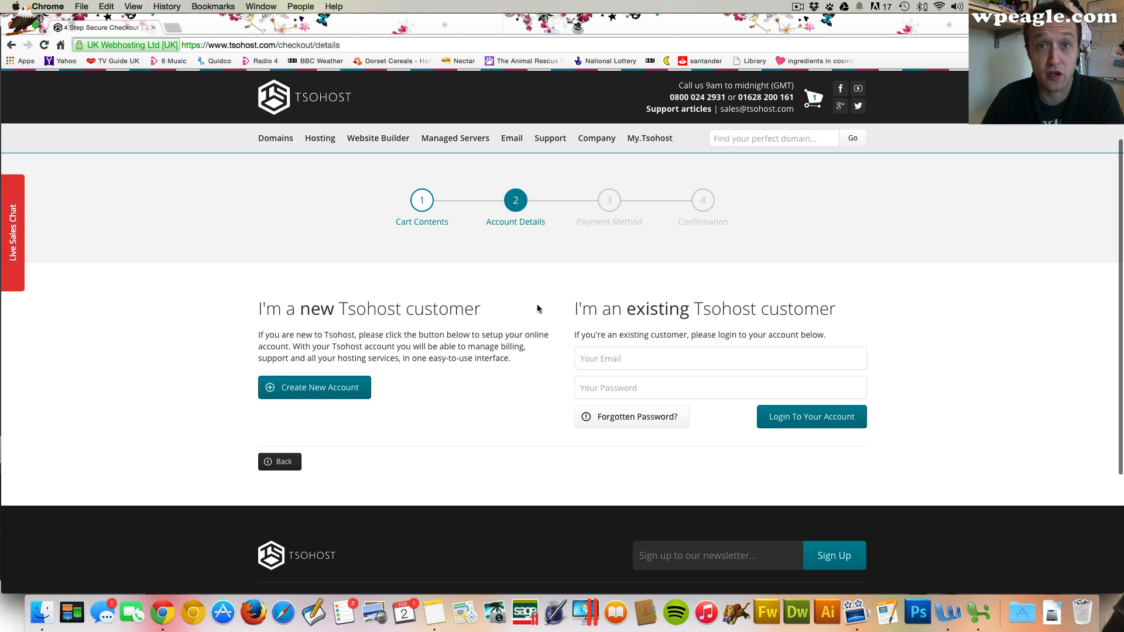
Choose to create a new customer account and review the registration form
left_click(324, 394)
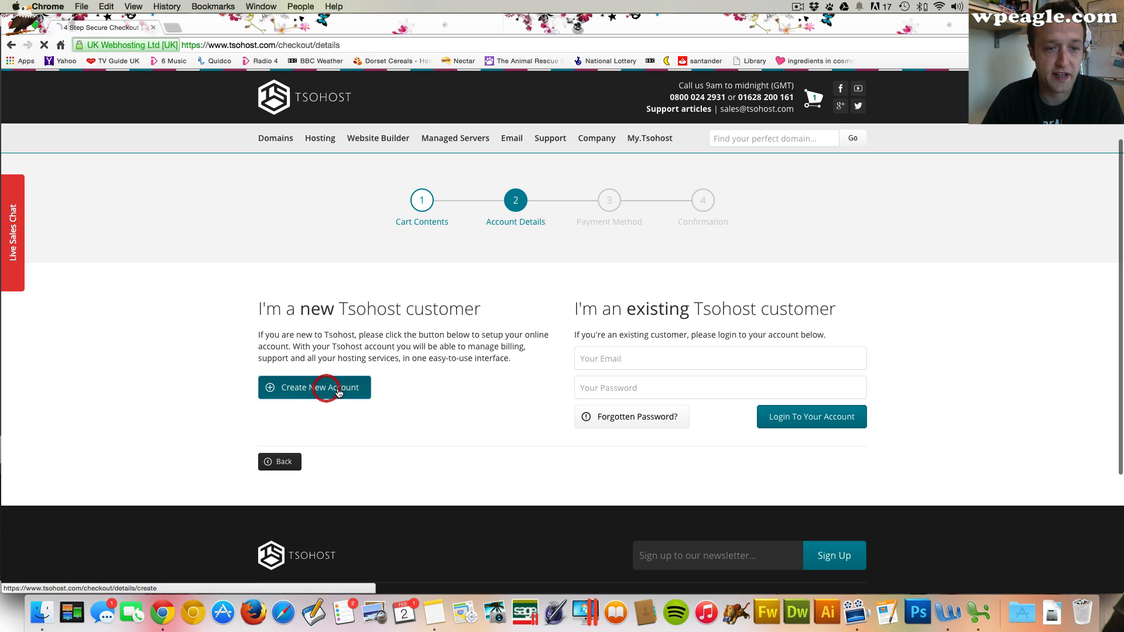
scroll(401, 369, "down", 5)
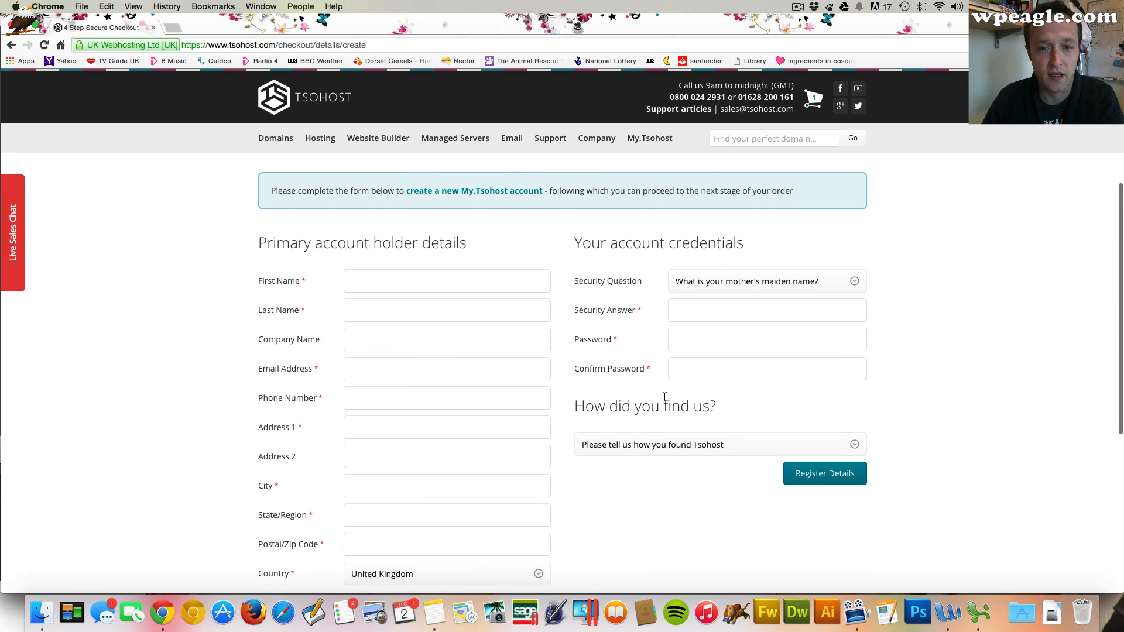
scroll(577, 437, "down", 3)
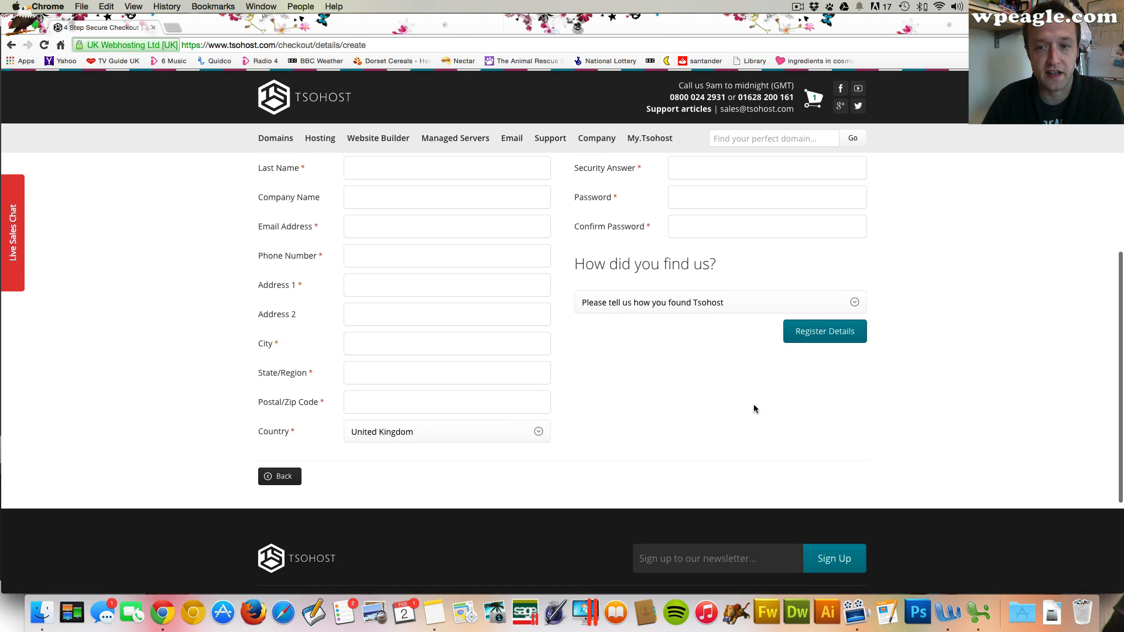
scroll(731, 419, "up", 4)
scroll(647, 396, "up", 4)
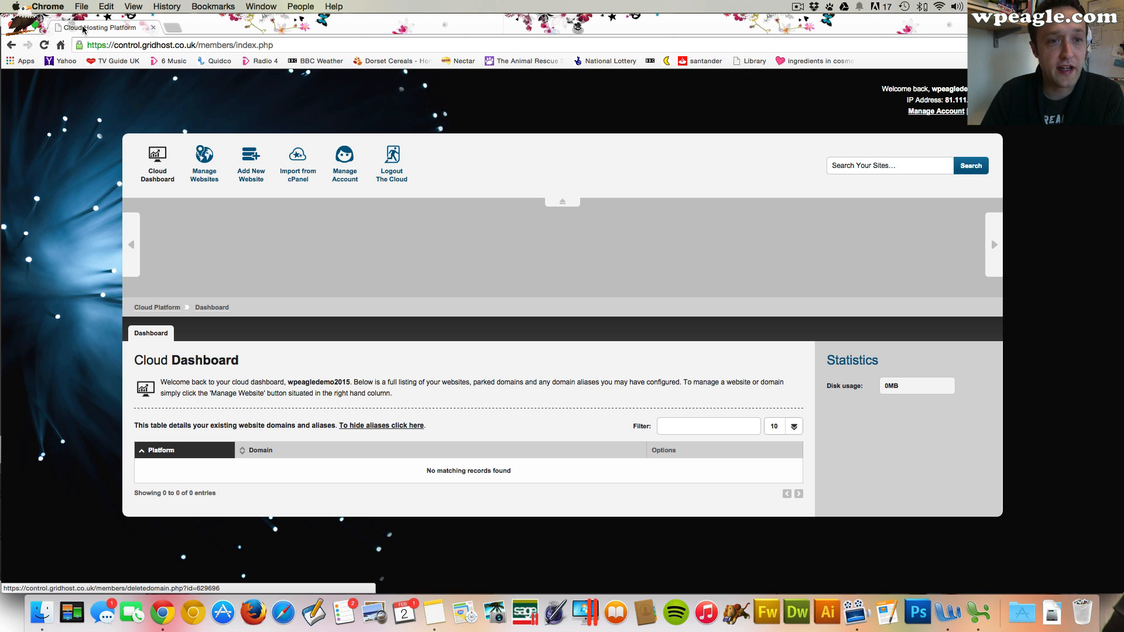
Add a new website for the domain 2015demo.wpeagle.com on the Linux (Recommended) platform
left_click(267, 170)
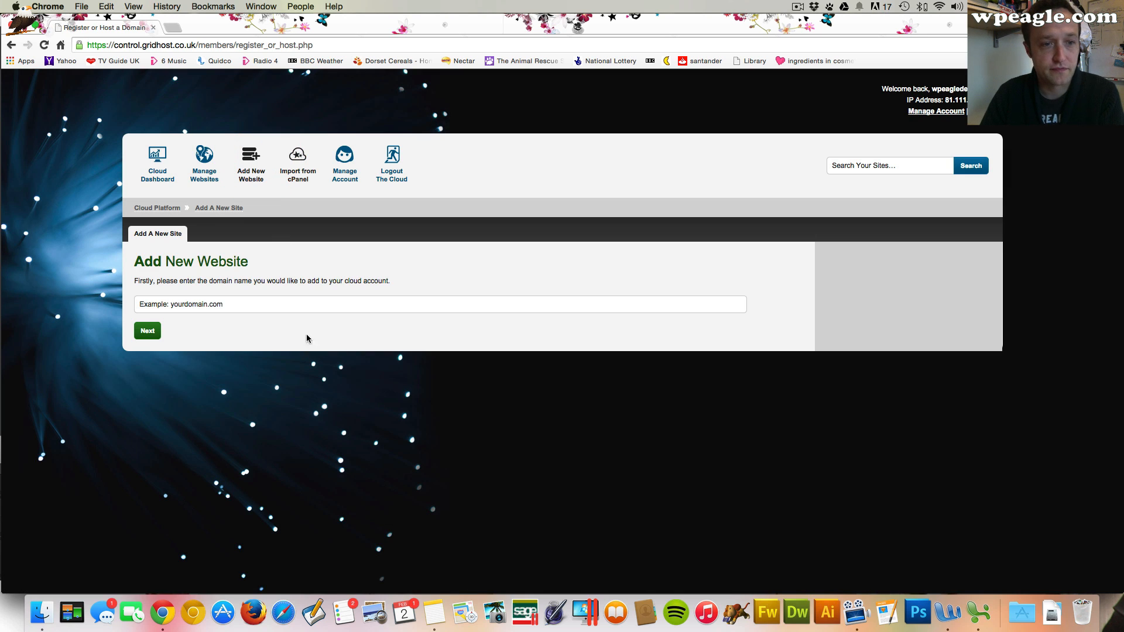
left_click(319, 309)
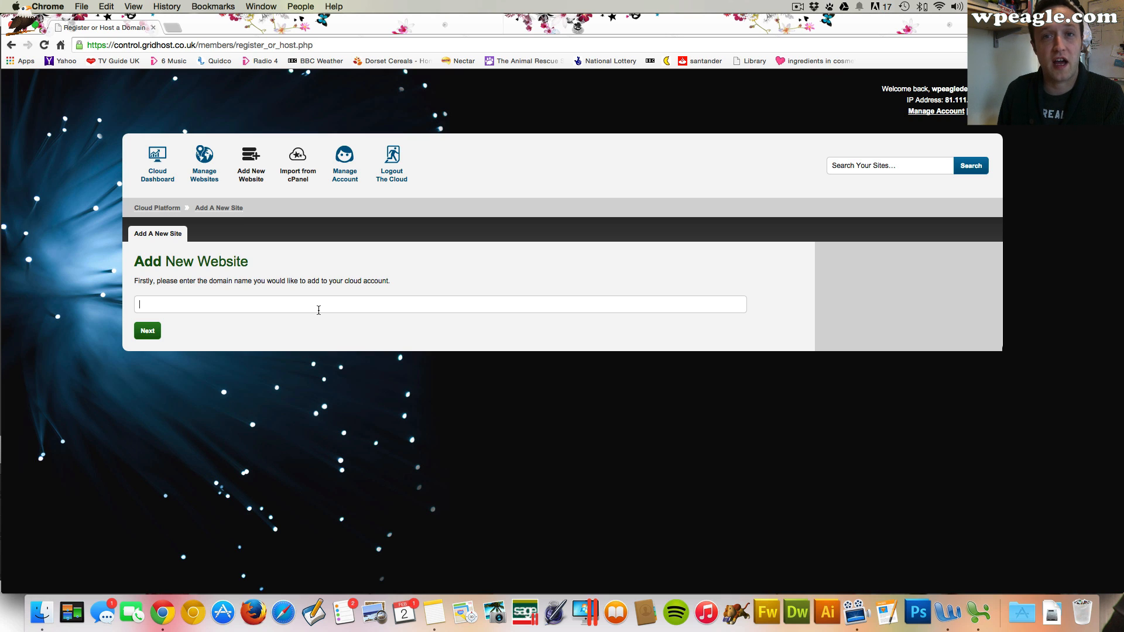
left_click(318, 310)
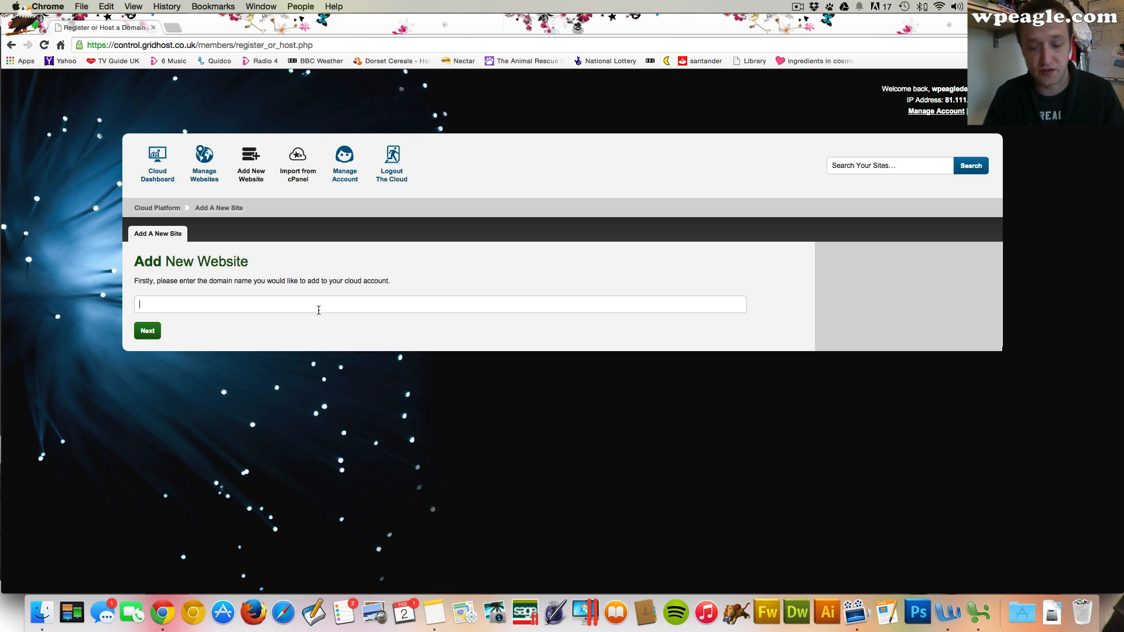
type("201")
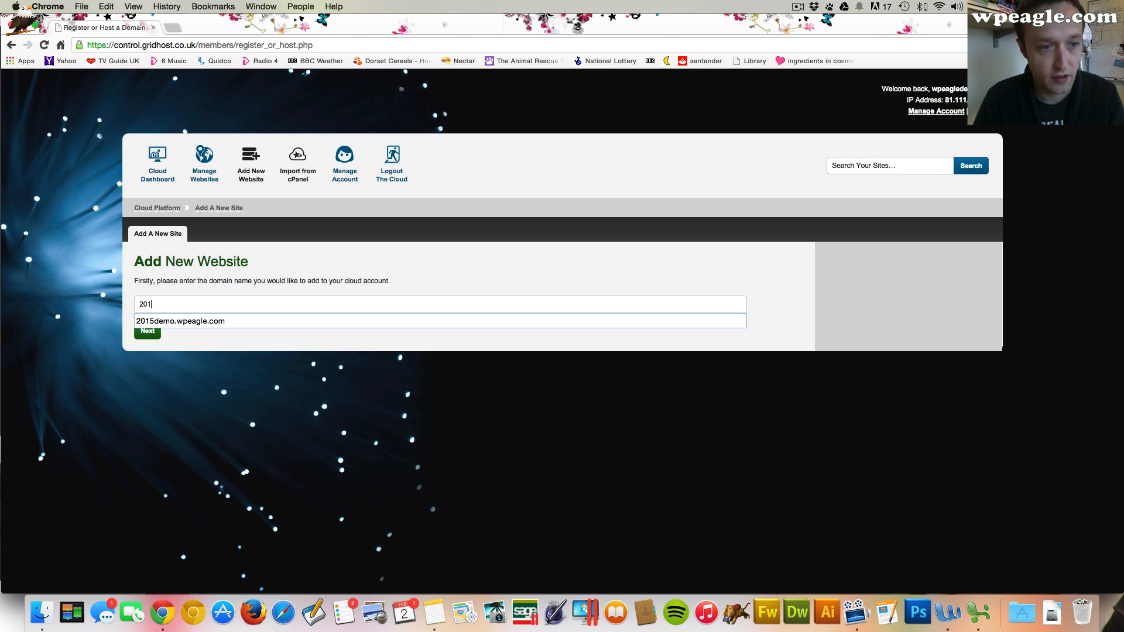
type("5demo.wpeag")
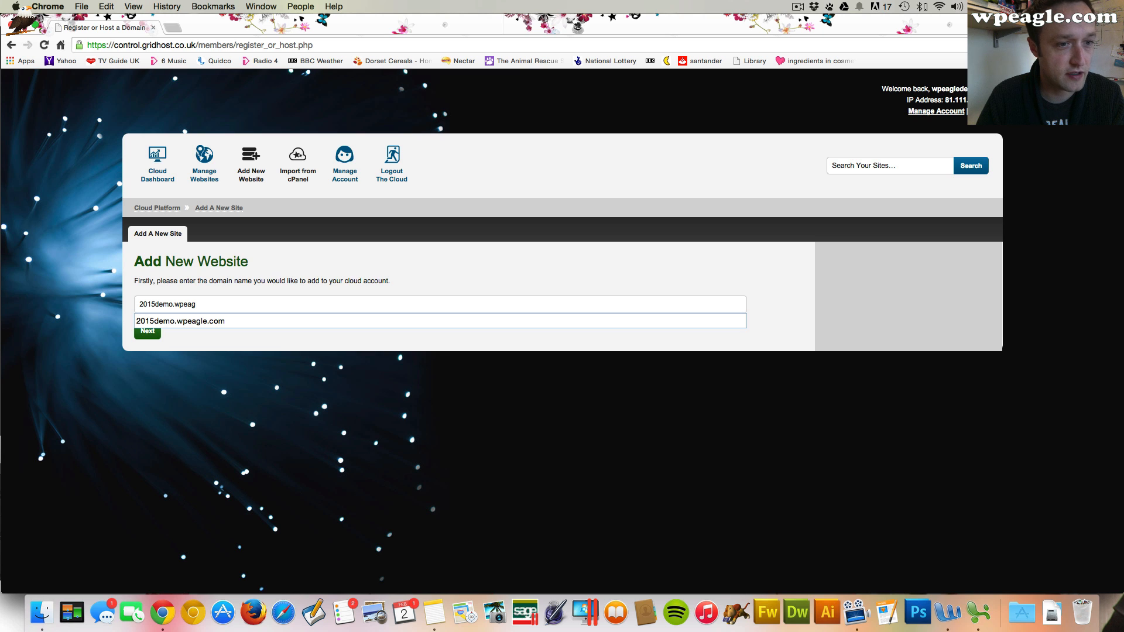
type("le.com")
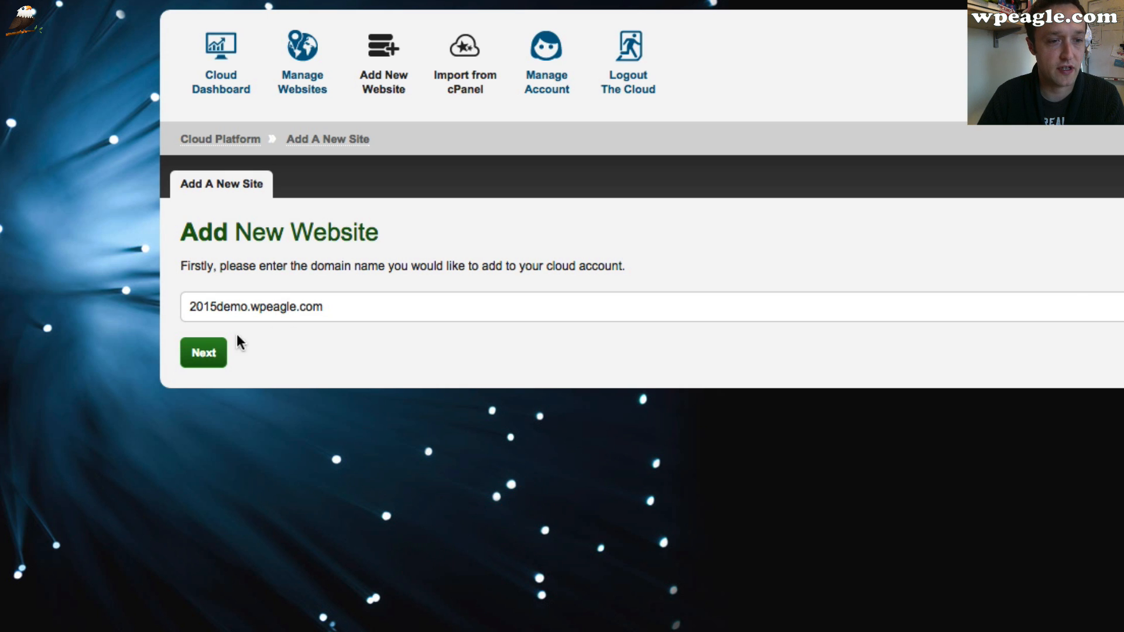
left_click(218, 351)
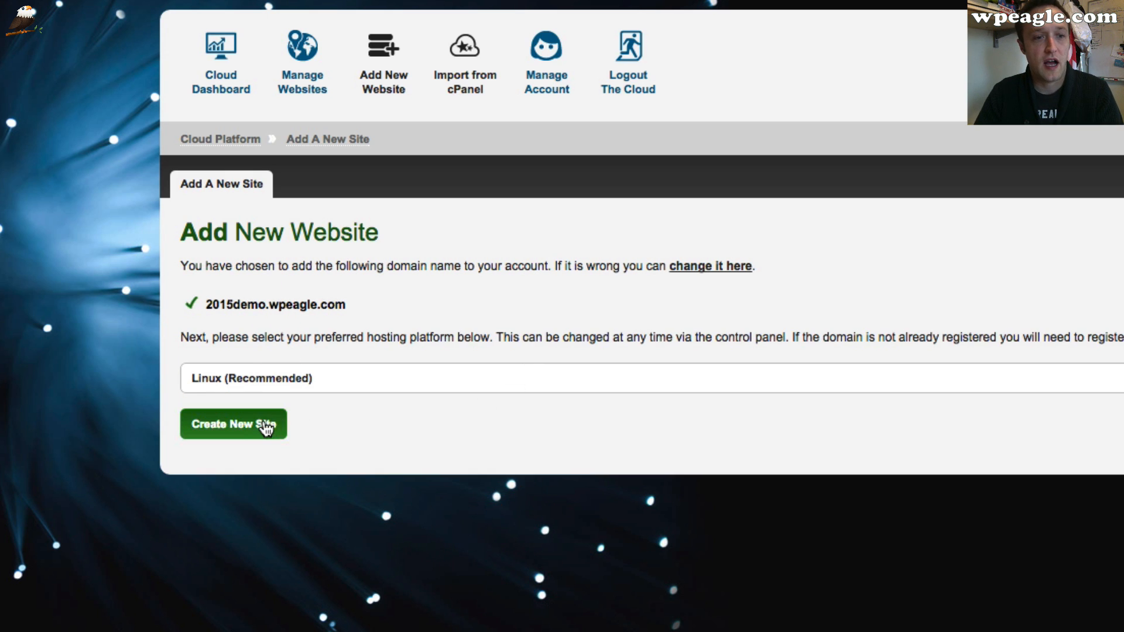
left_click(257, 424)
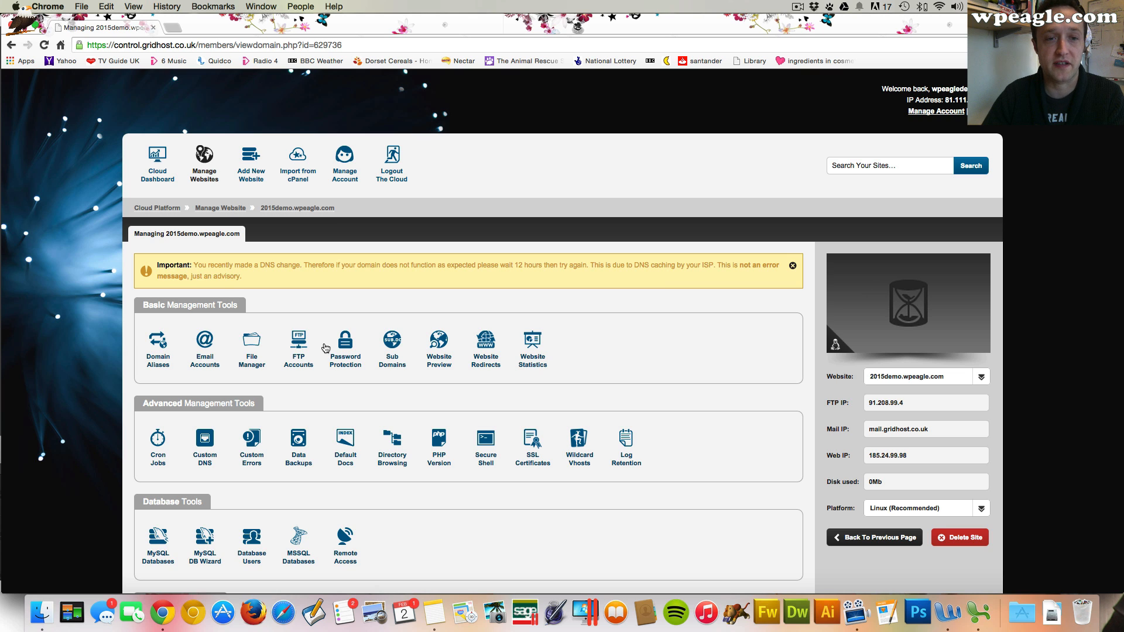
Install WordPress 4.1 on the new site in the root path /
scroll(402, 304, "down", 5)
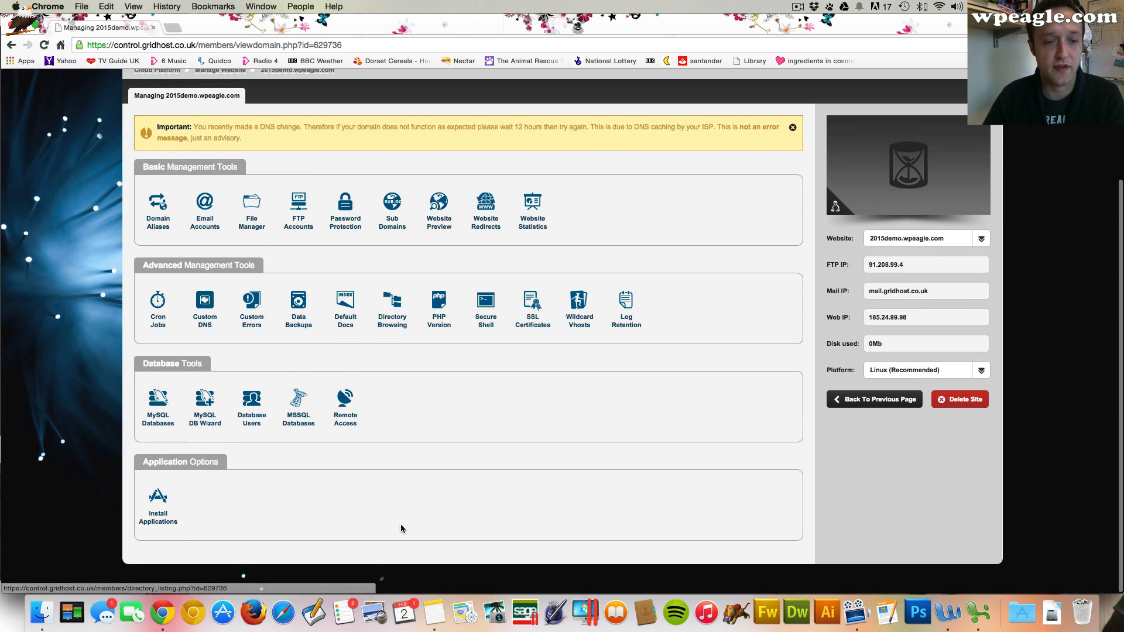
left_click(170, 503)
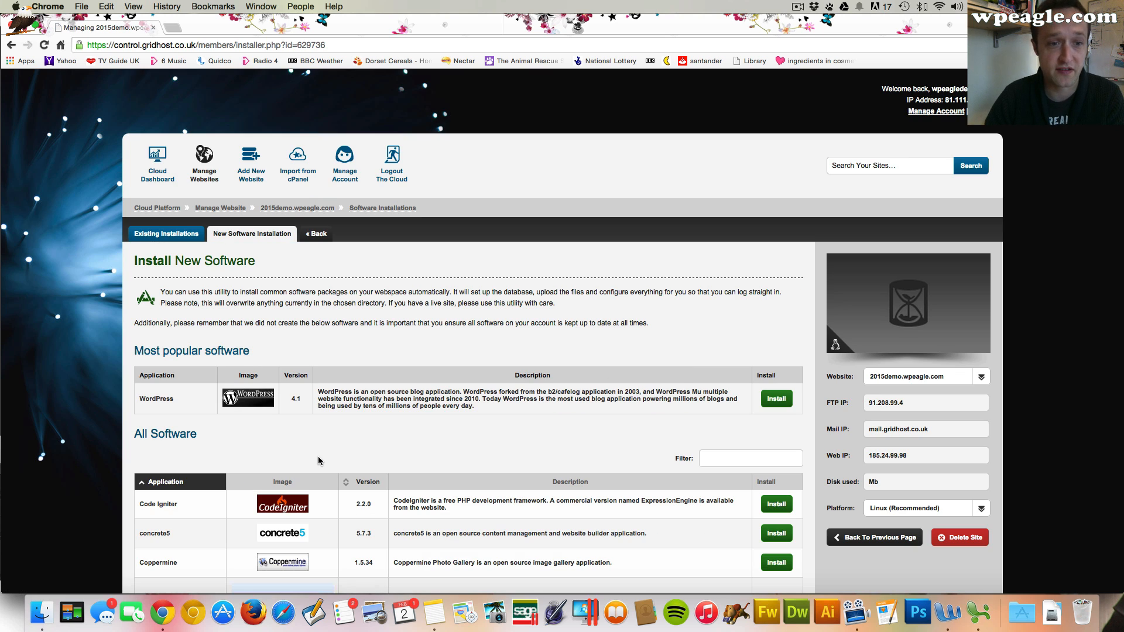
scroll(445, 328, "down", 2)
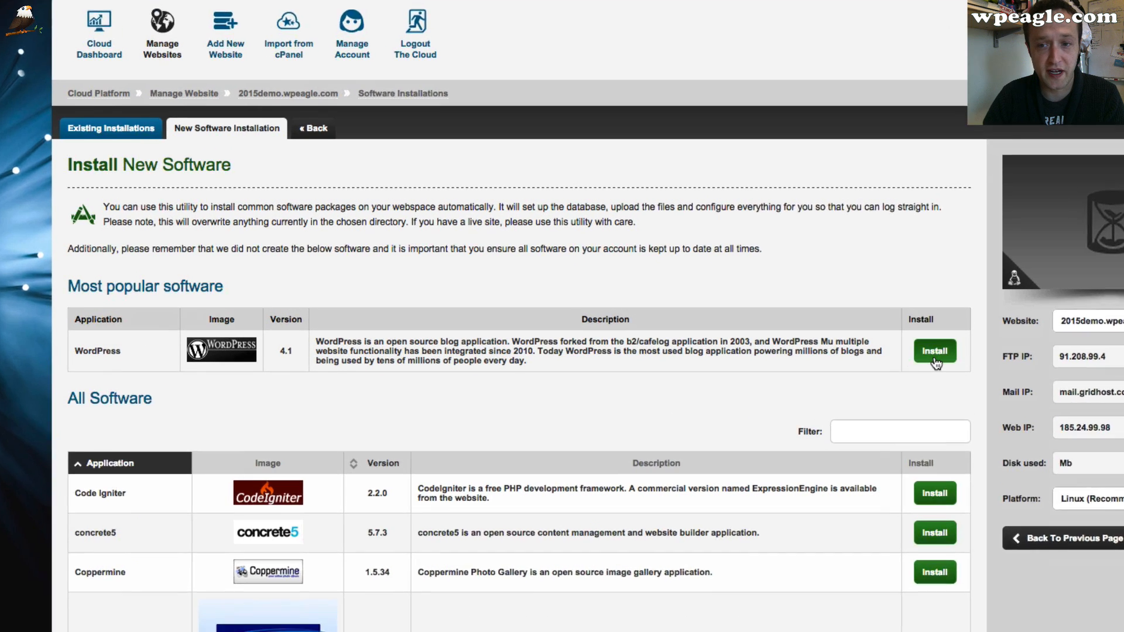
left_click(776, 342)
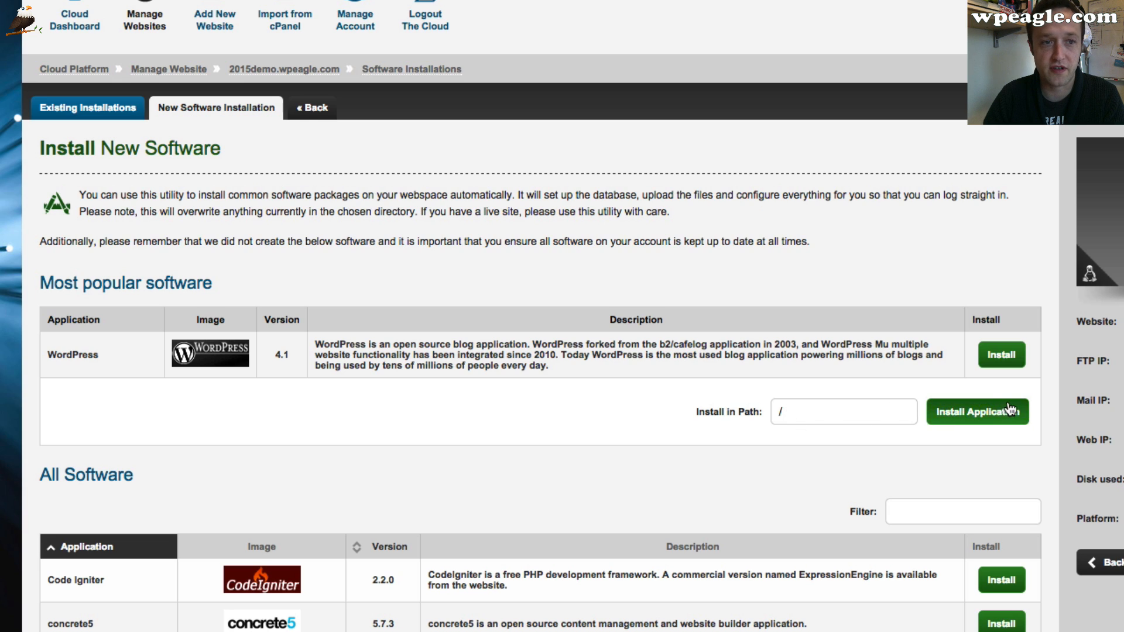
left_click(989, 415)
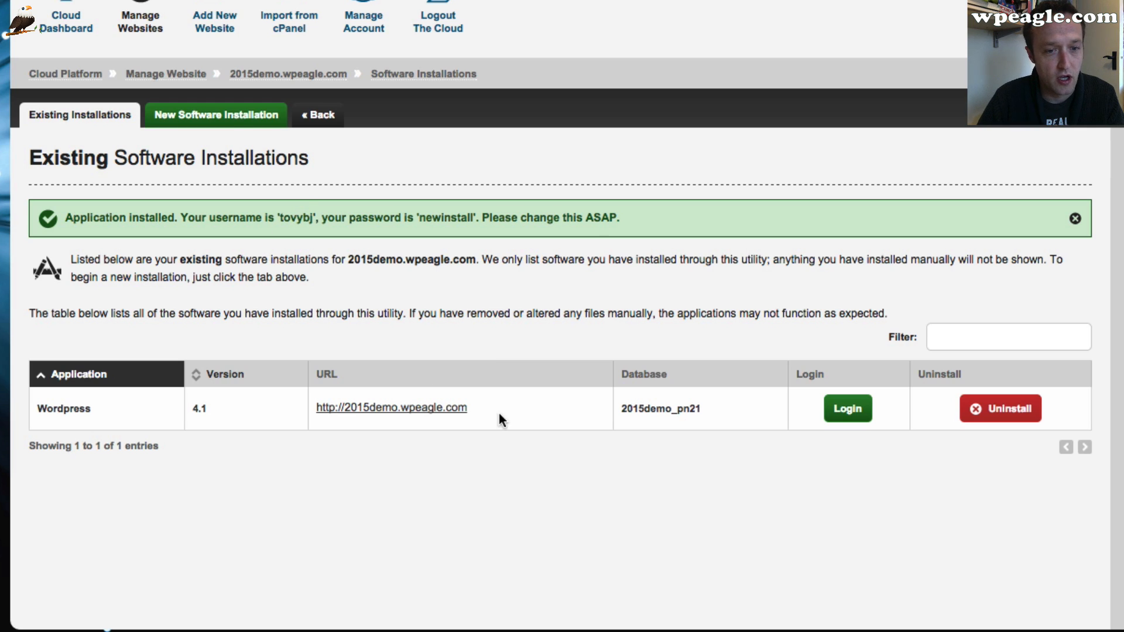
Open the WordPress login for the installation and clear the autofilled username and password
left_click(849, 411)
left_click(945, 466)
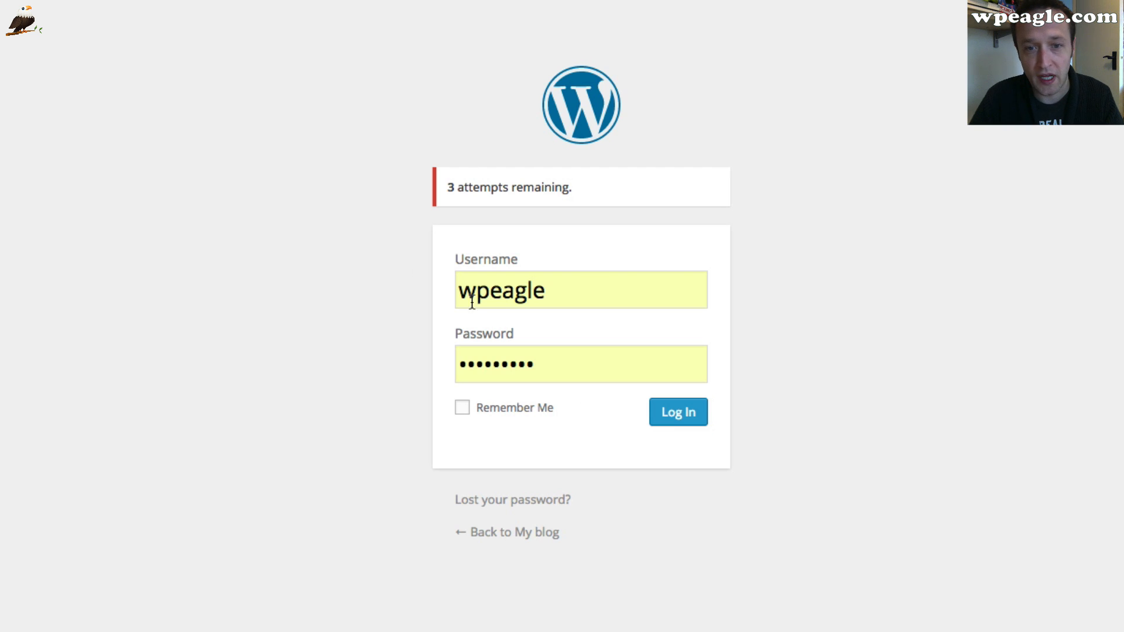
left_click(588, 289)
key("ctrl+a")
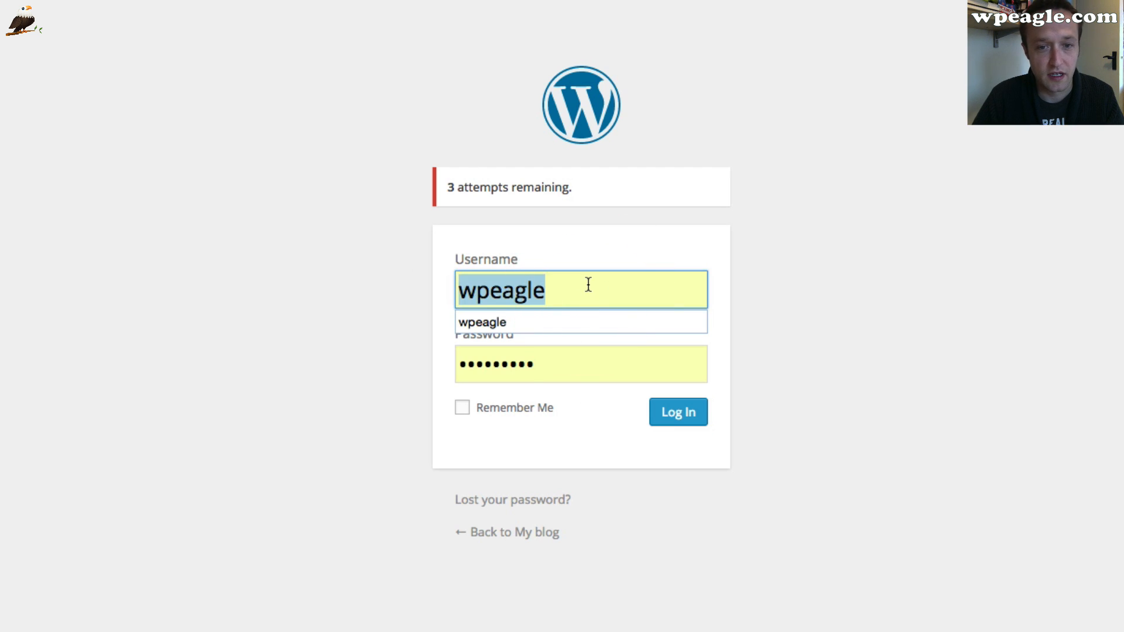
key("Tab")
left_click_drag(564, 356, 427, 367)
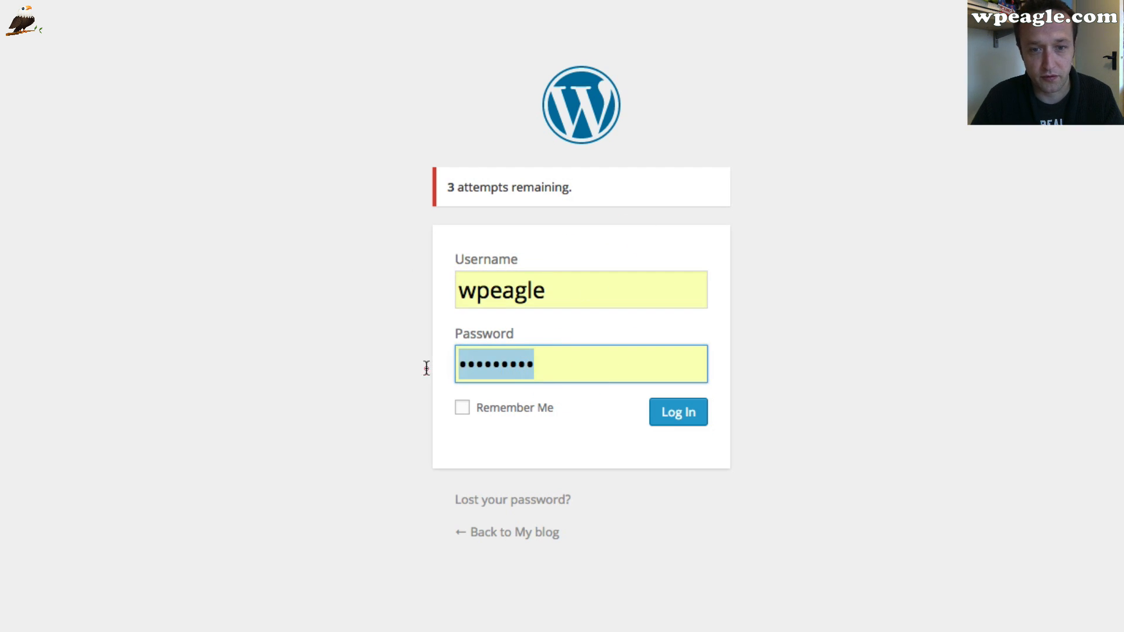
key("BackSpace")
left_click(530, 291)
left_click_drag(530, 291, 450, 295)
key("BackSpace")
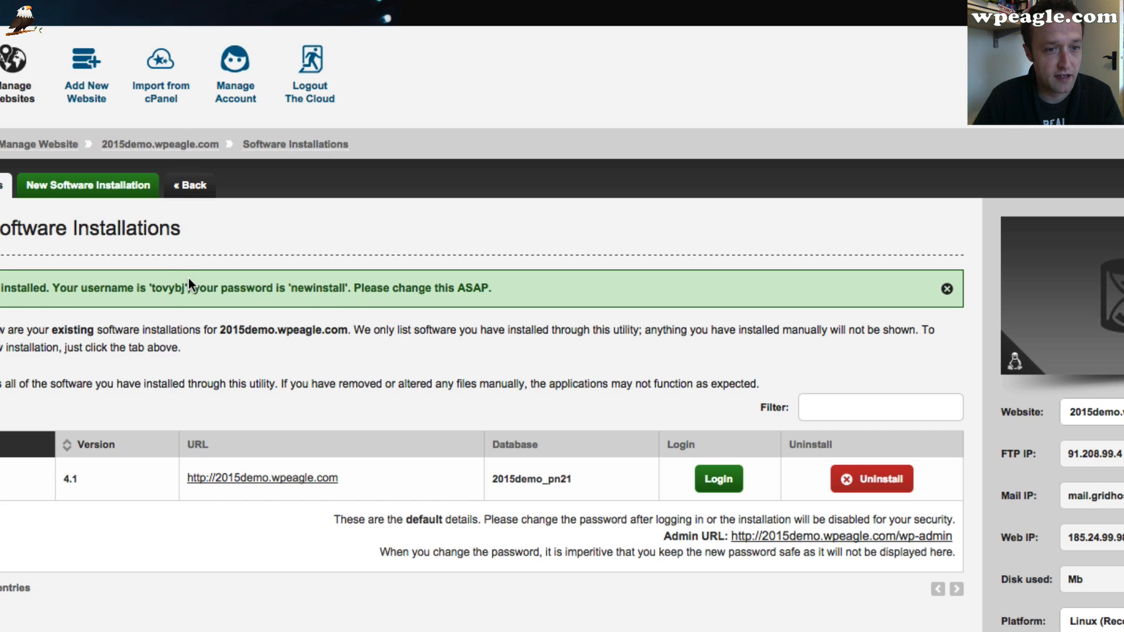
Copy the generated admin username from the installer's message into the login username field
left_click_drag(185, 285, 150, 286)
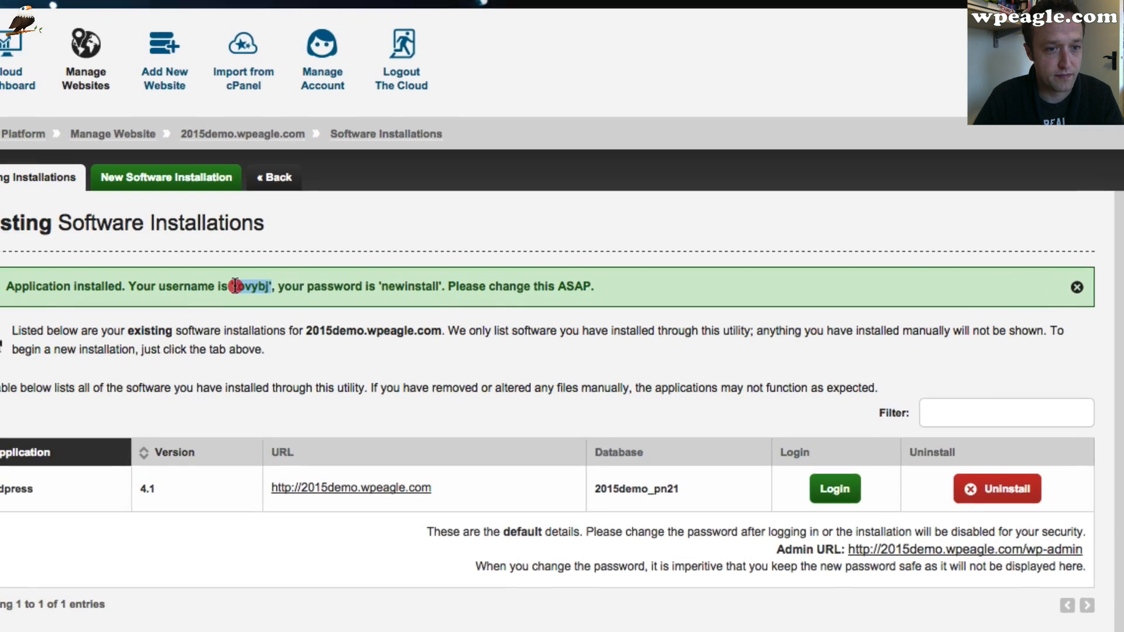
left_click(304, 285)
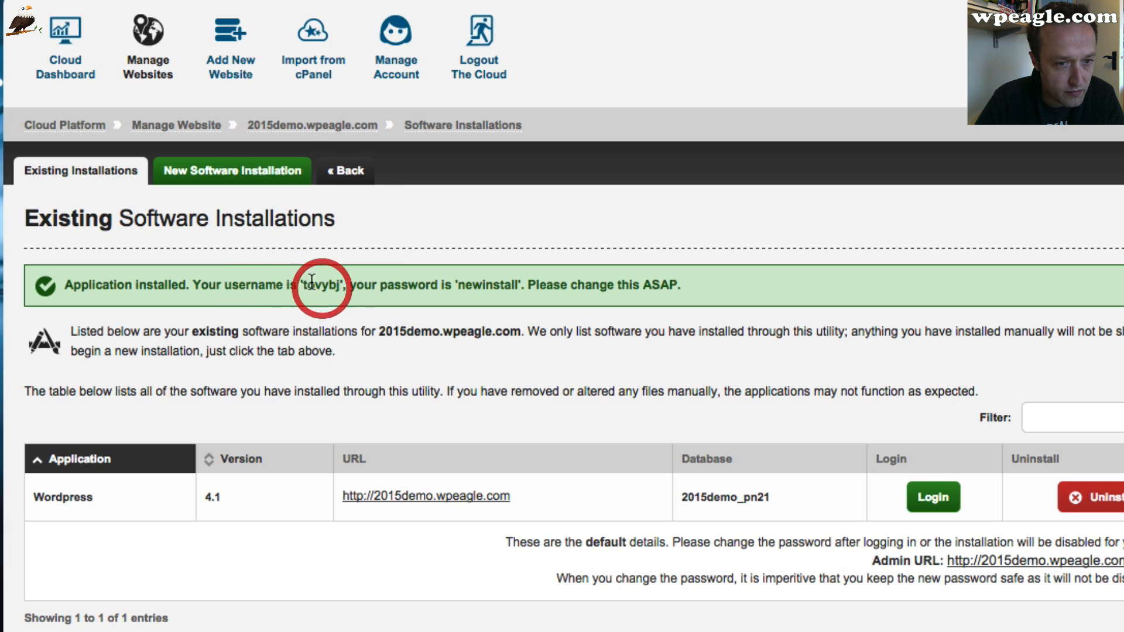
mouse_move(304, 285)
left_mouse_down()
mouse_move(348, 286)
mouse_move(304, 285)
left_mouse_up()
key("ctrl+c")
left_click(350, 289)
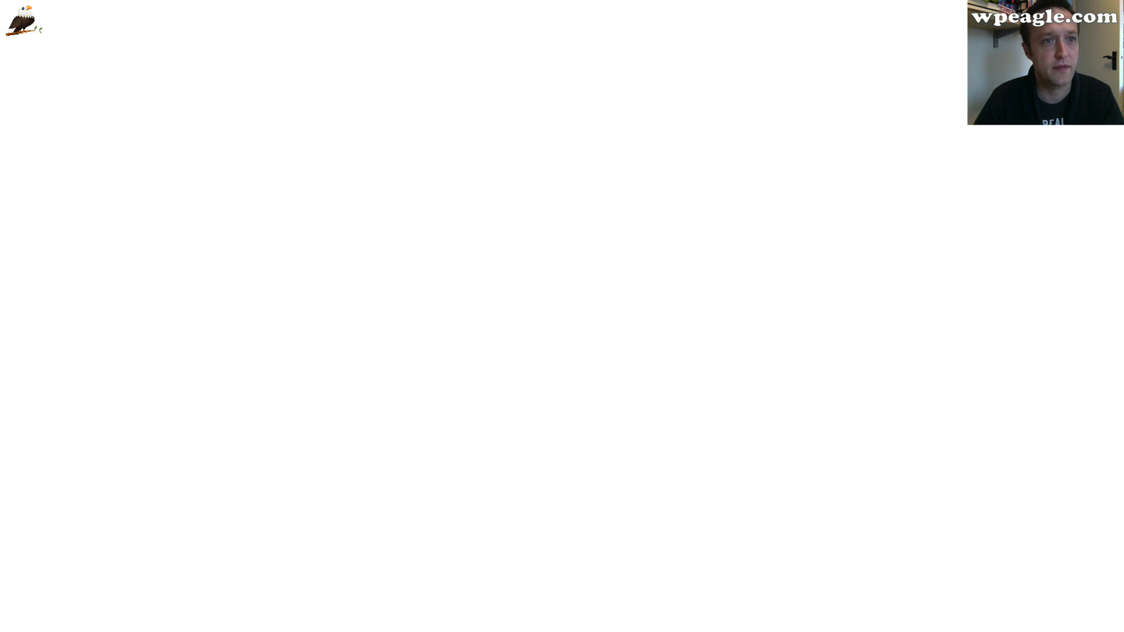
key("ctrl+v")
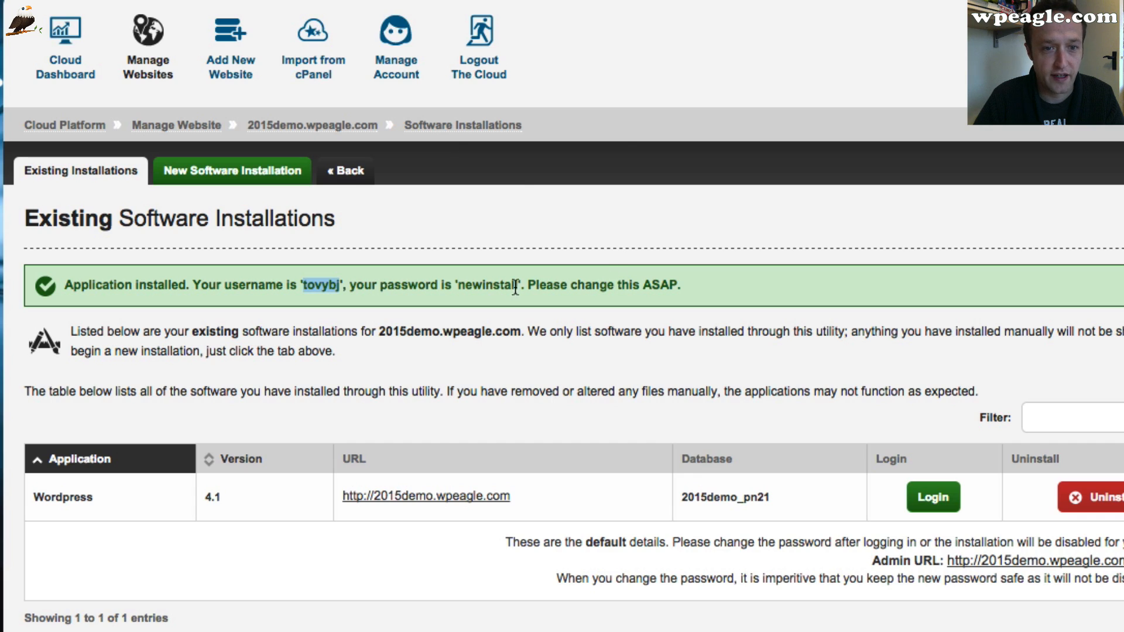
Enter the generated admin password and log in to the WordPress dashboard
left_click_drag(519, 285, 462, 284)
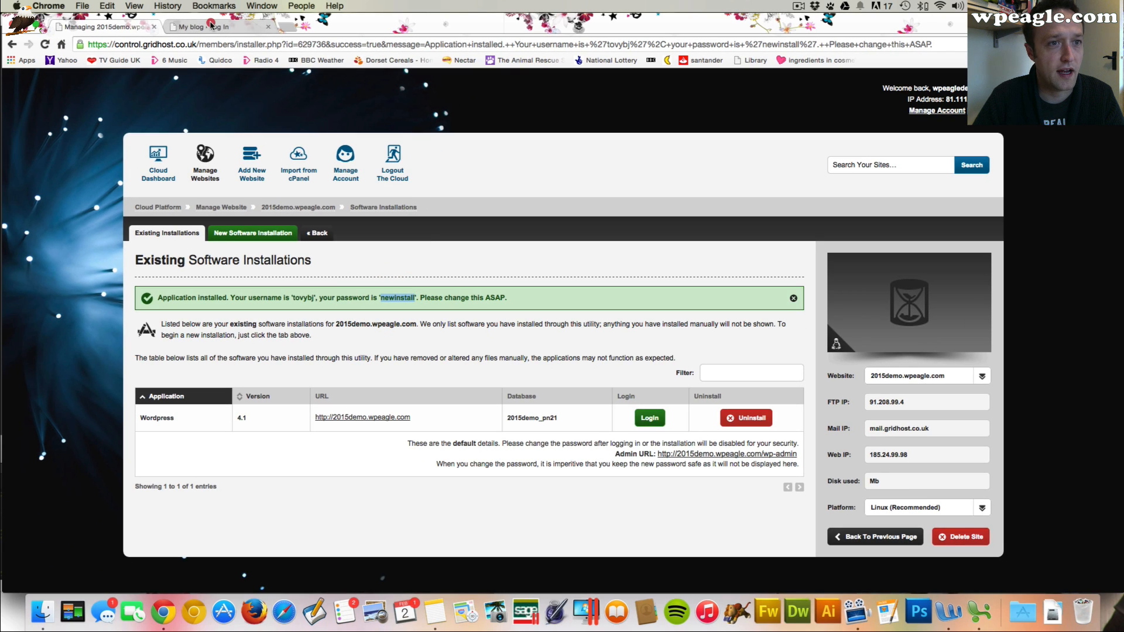
left_click(212, 25)
left_click(569, 345)
type("••••••••••")
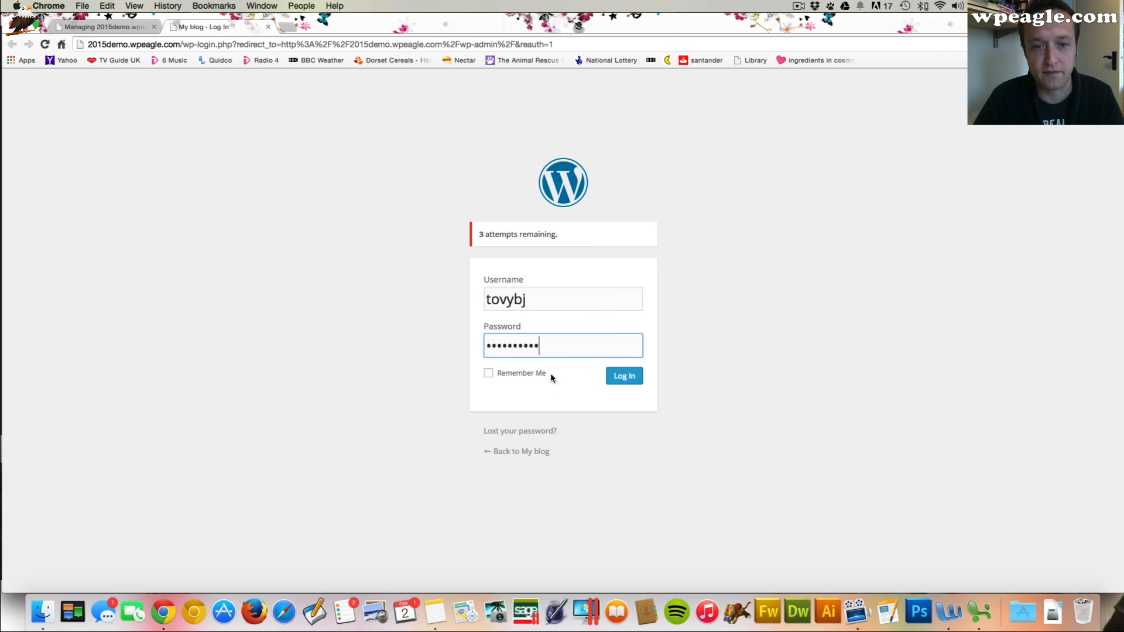
left_click(622, 378)
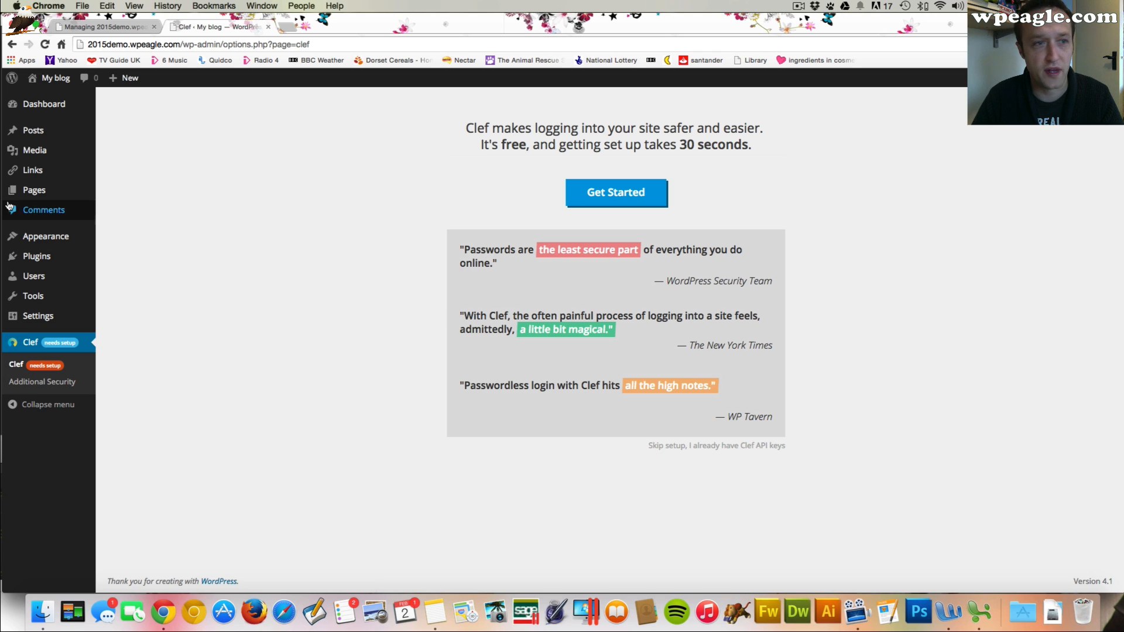
Open the Add New User form and enter the username wpeagle and the user's e-mail address
mouse_move(76, 280)
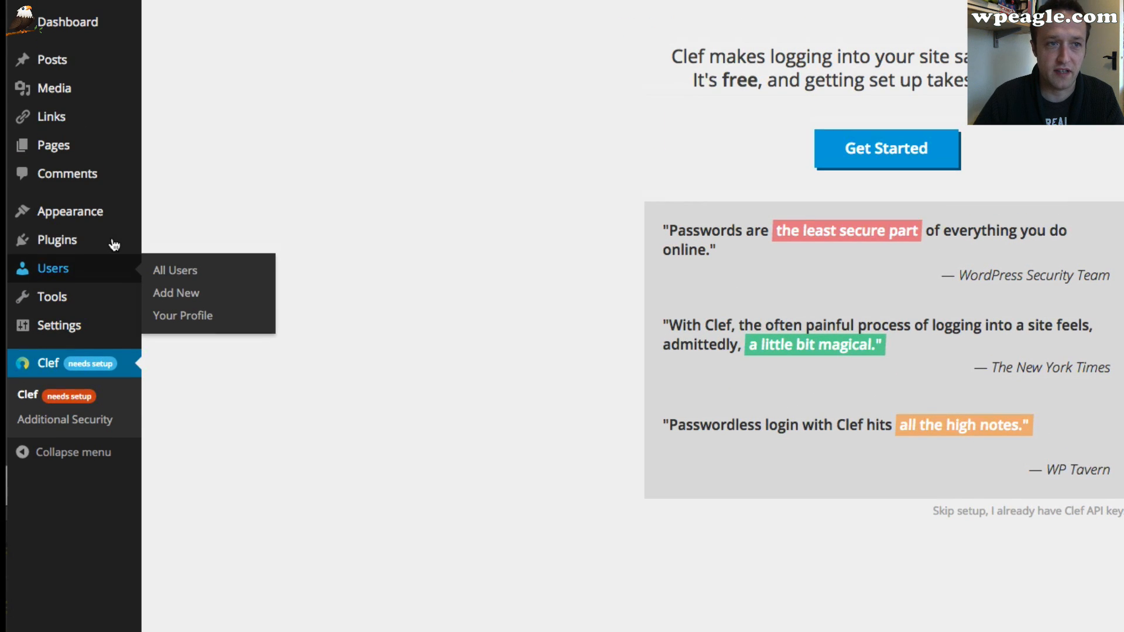
mouse_move(76, 259)
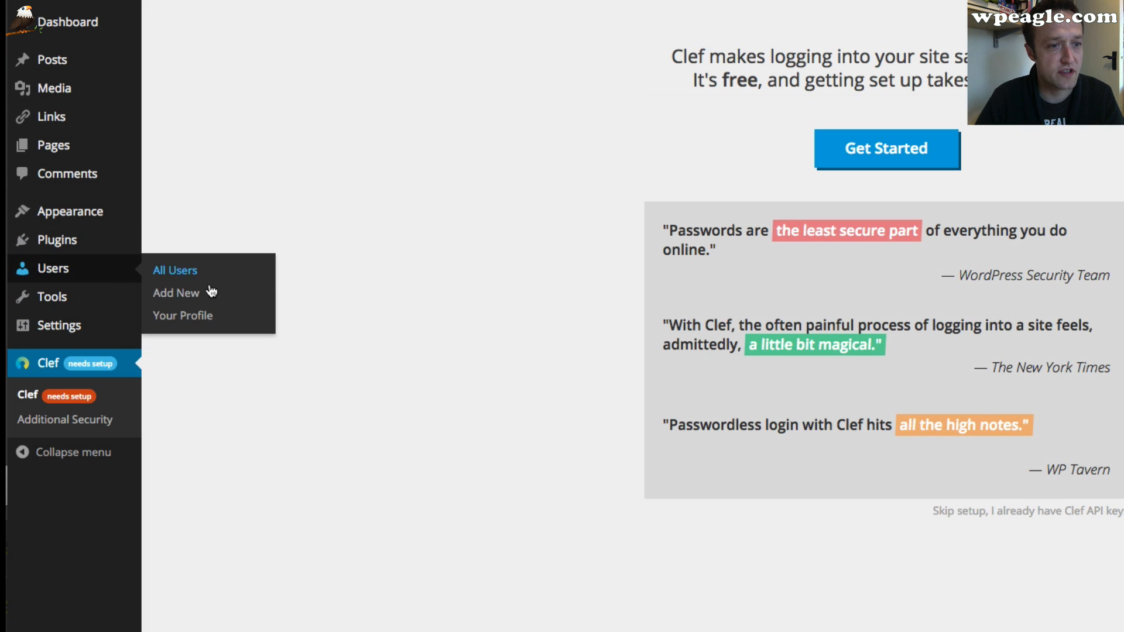
left_click(196, 295)
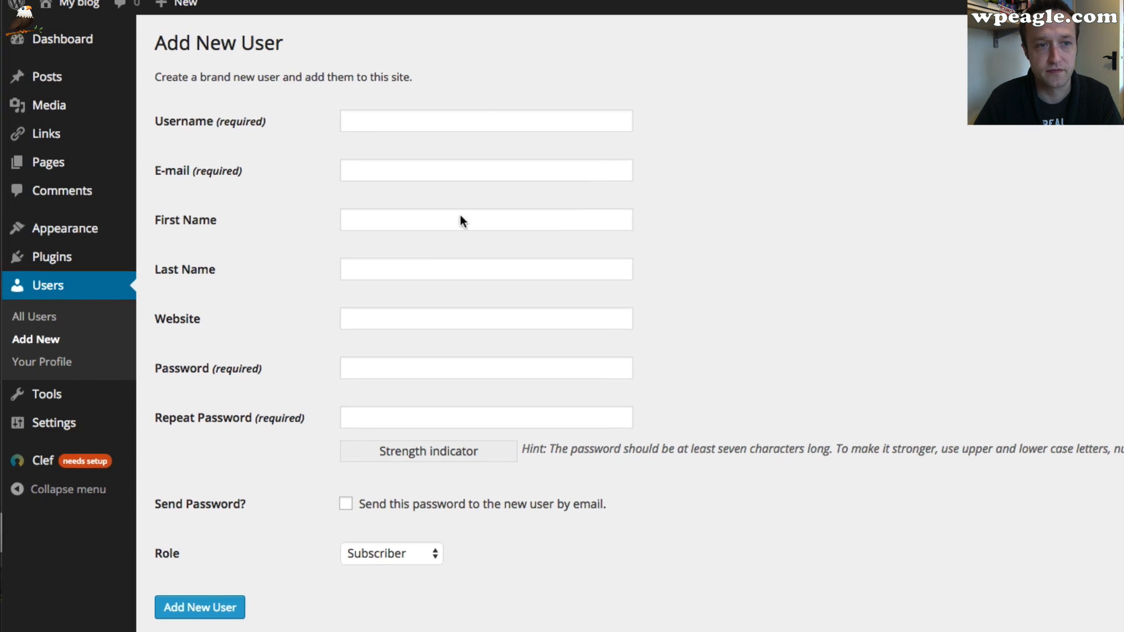
left_click(460, 126)
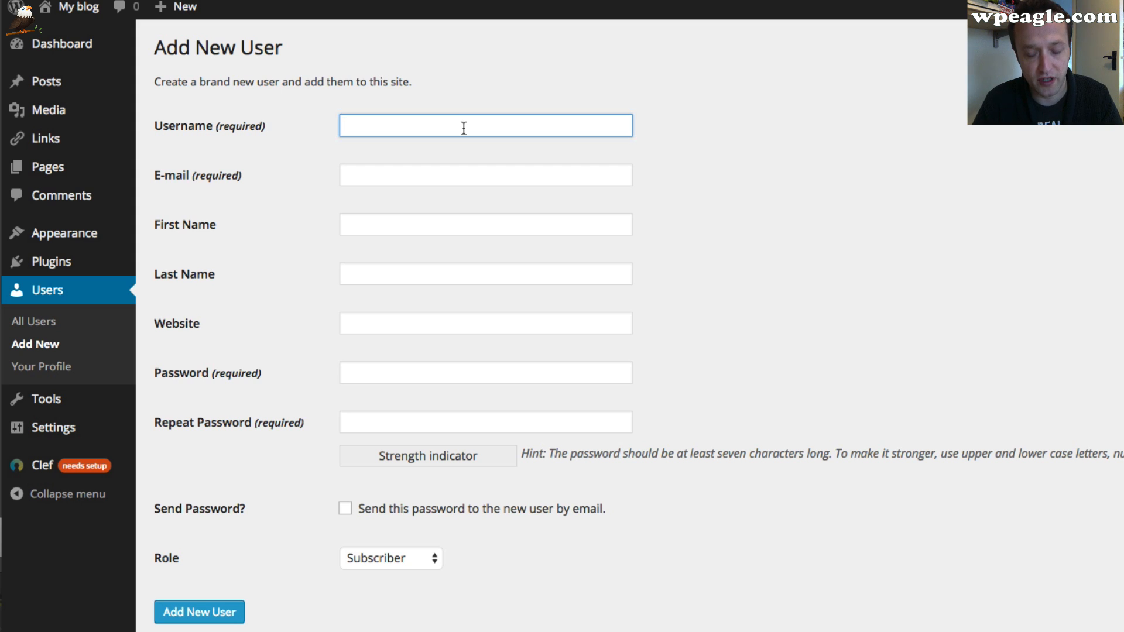
type("wpeagle")
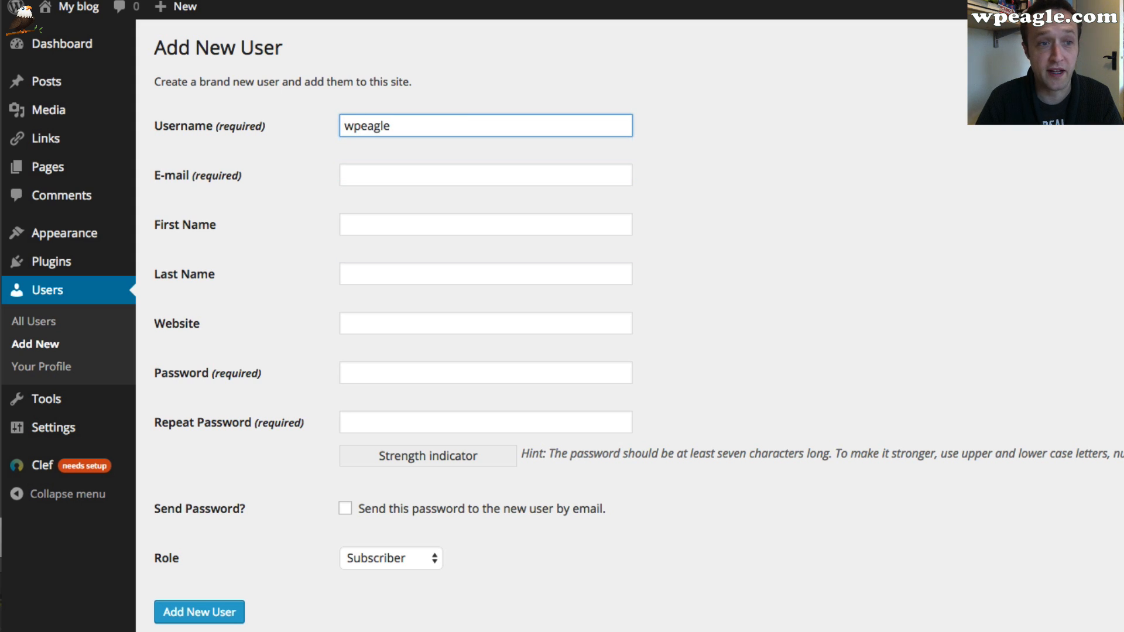
key("Tab")
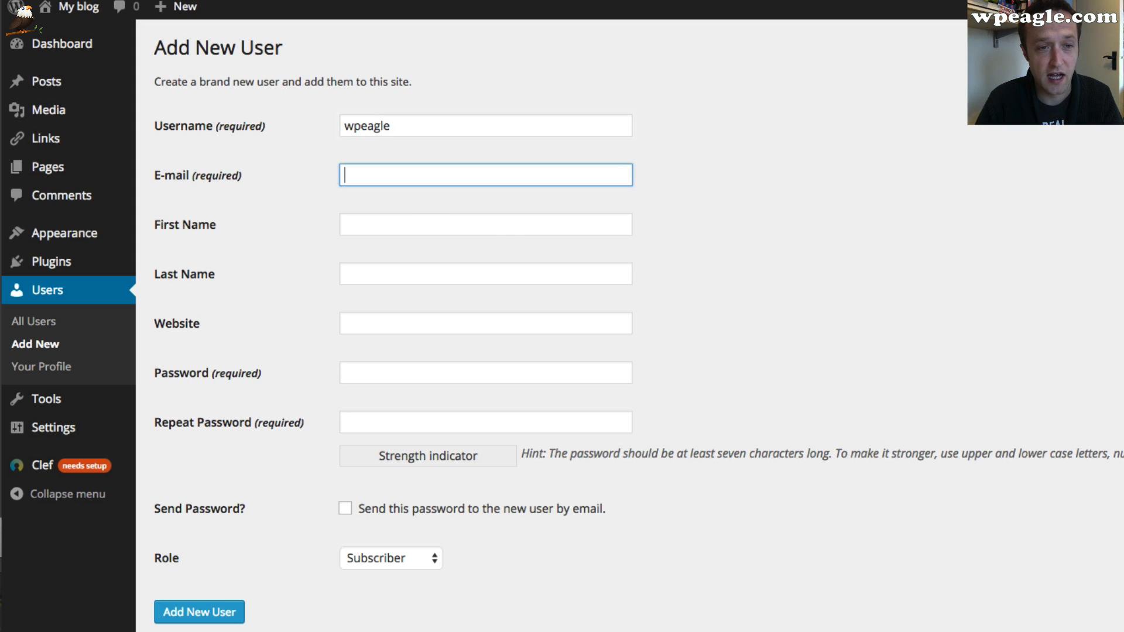
type("e")
key("Down")
key("Tab")
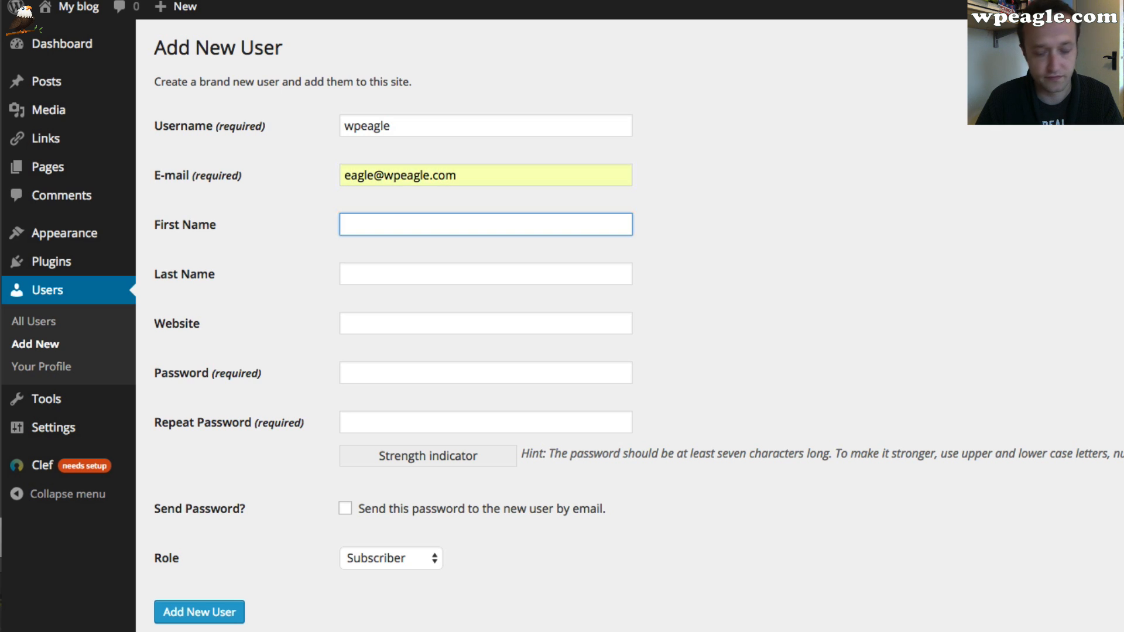
Enter the user's first name and set the new user's password in both password fields
type("Alex")
key("Tab")
key("Tab")
key("Tab")
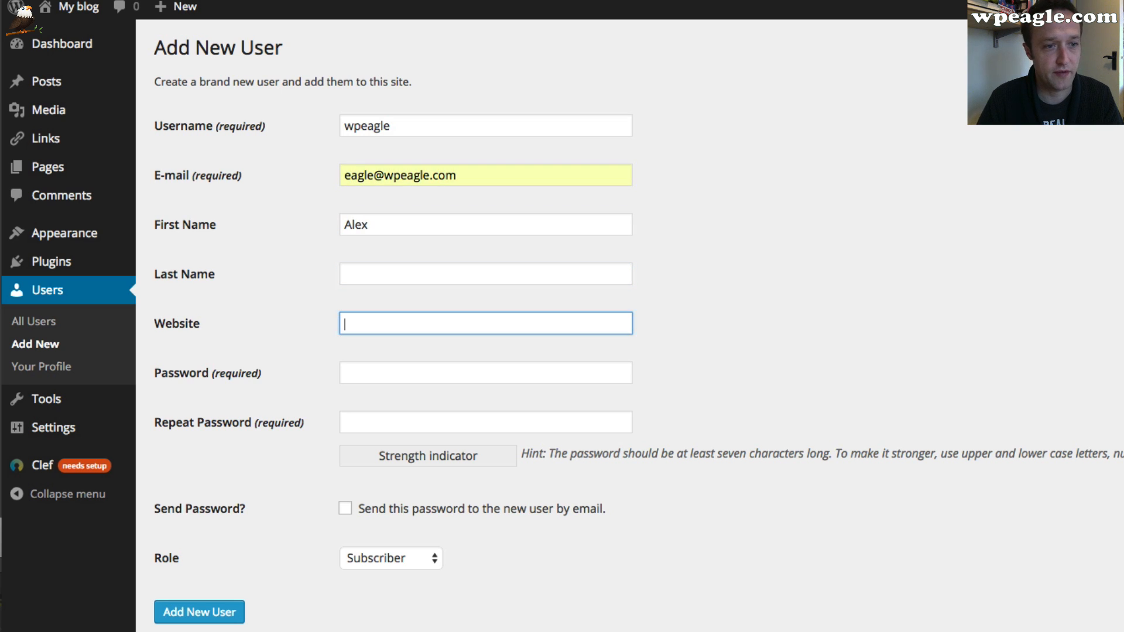
type("•••••••••")
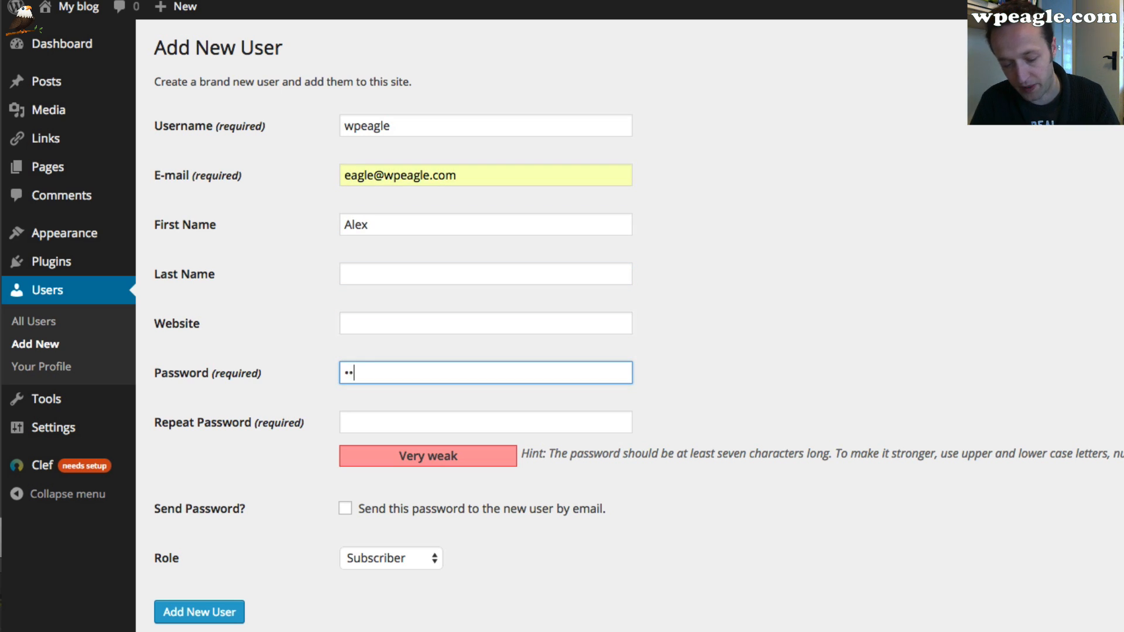
key("Tab")
type("•••••••••")
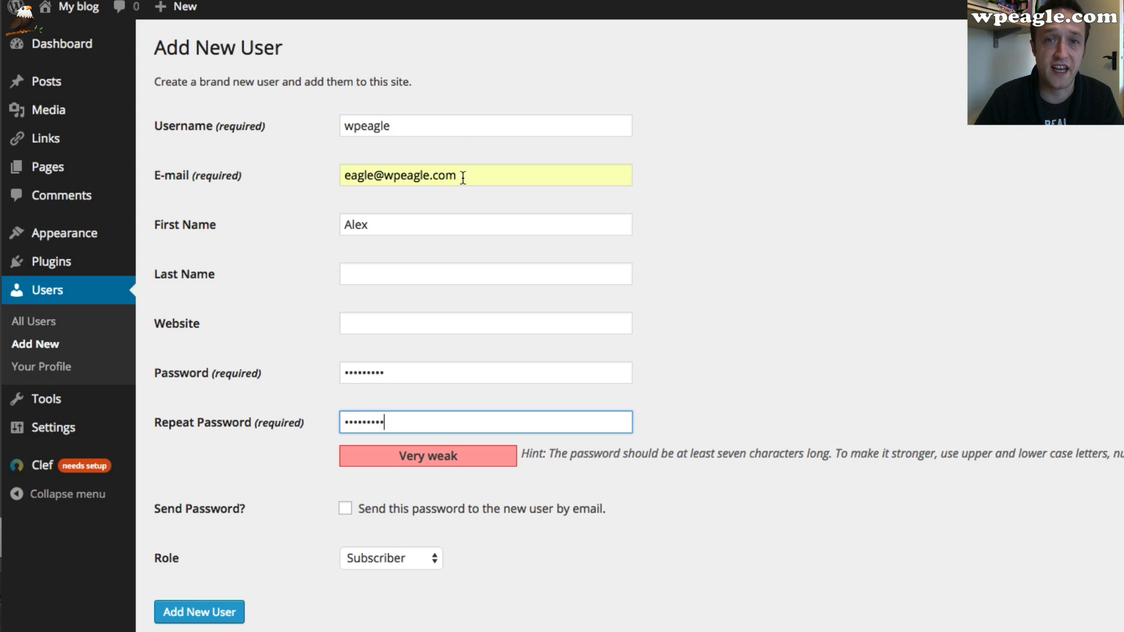
Give the new user the Administrator role and create the account
left_click(405, 562)
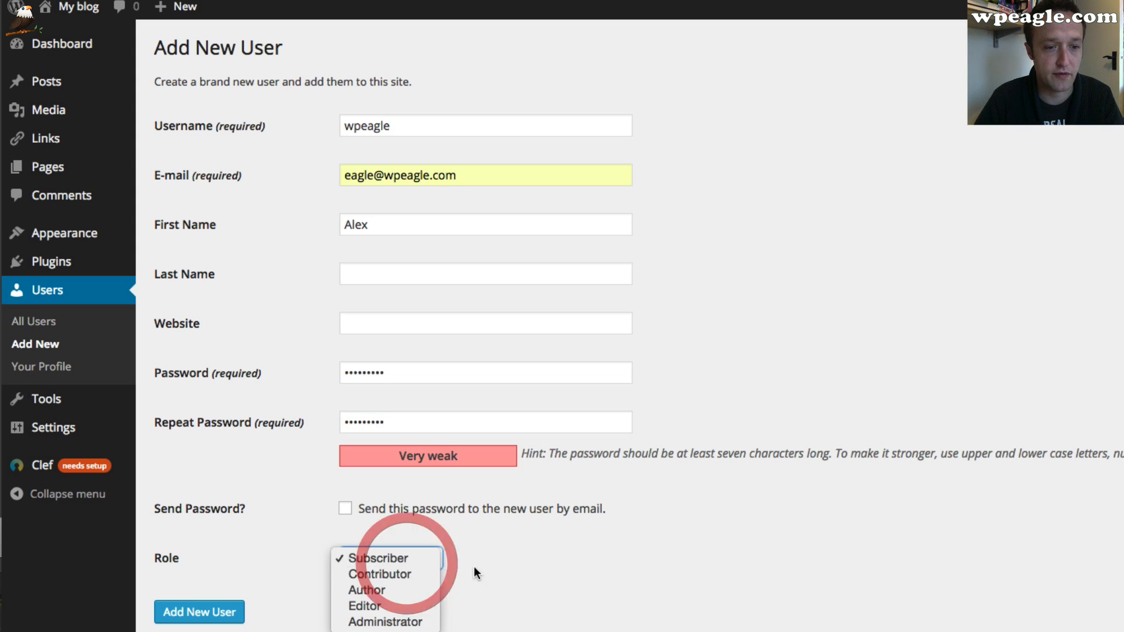
left_click(389, 617)
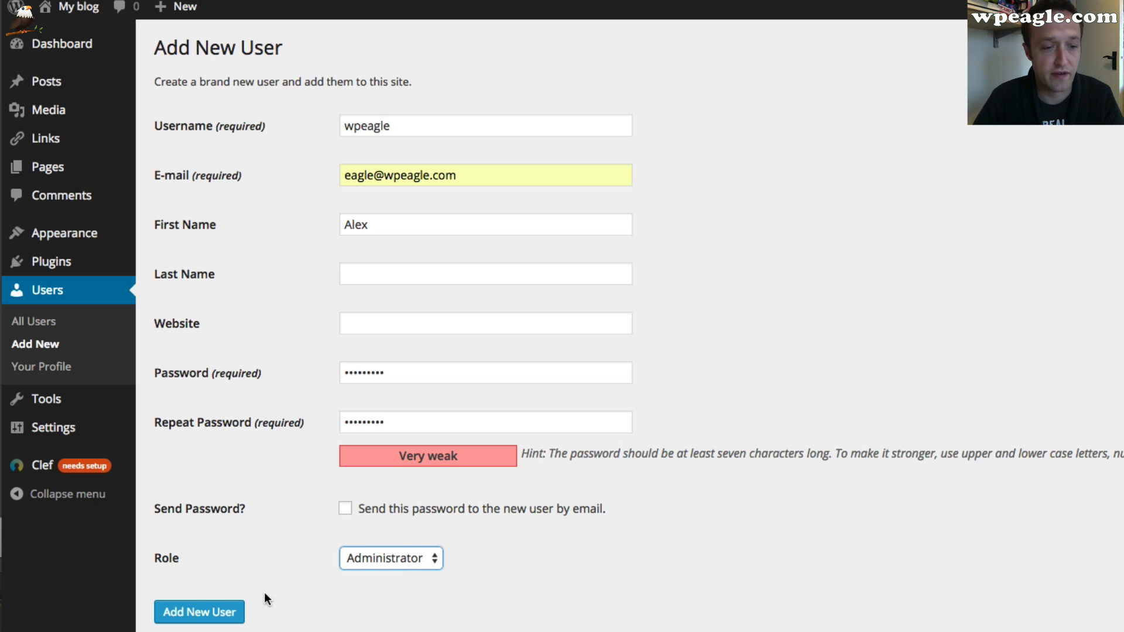
left_click(221, 611)
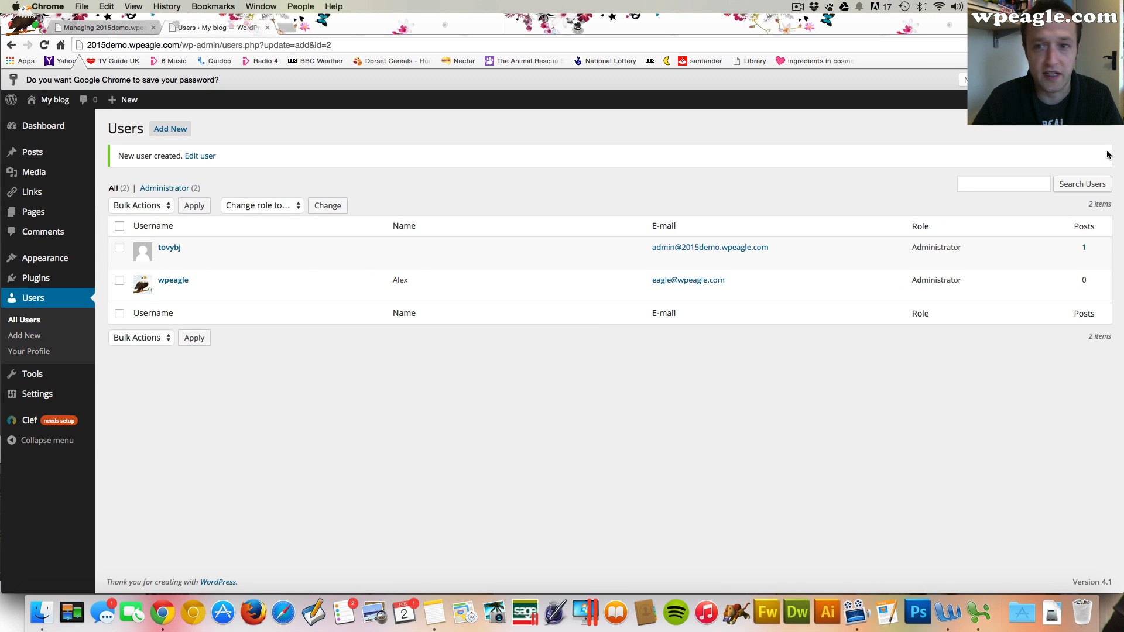
Log out and log back in as wpeagle with the new user's password
mouse_move(1044, 104)
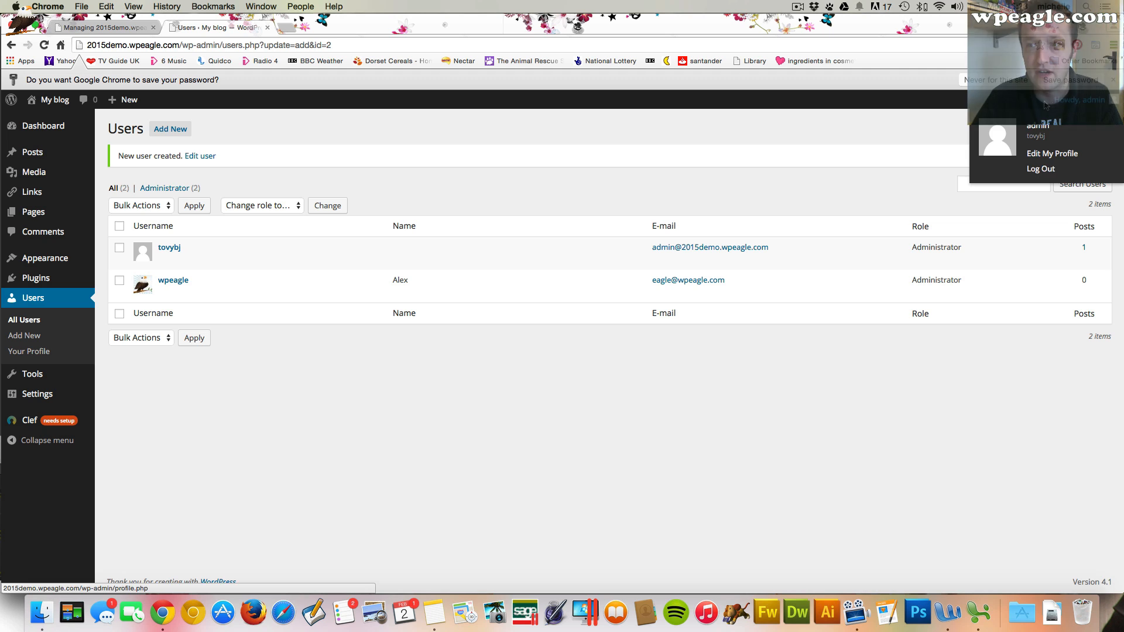
left_click(1037, 170)
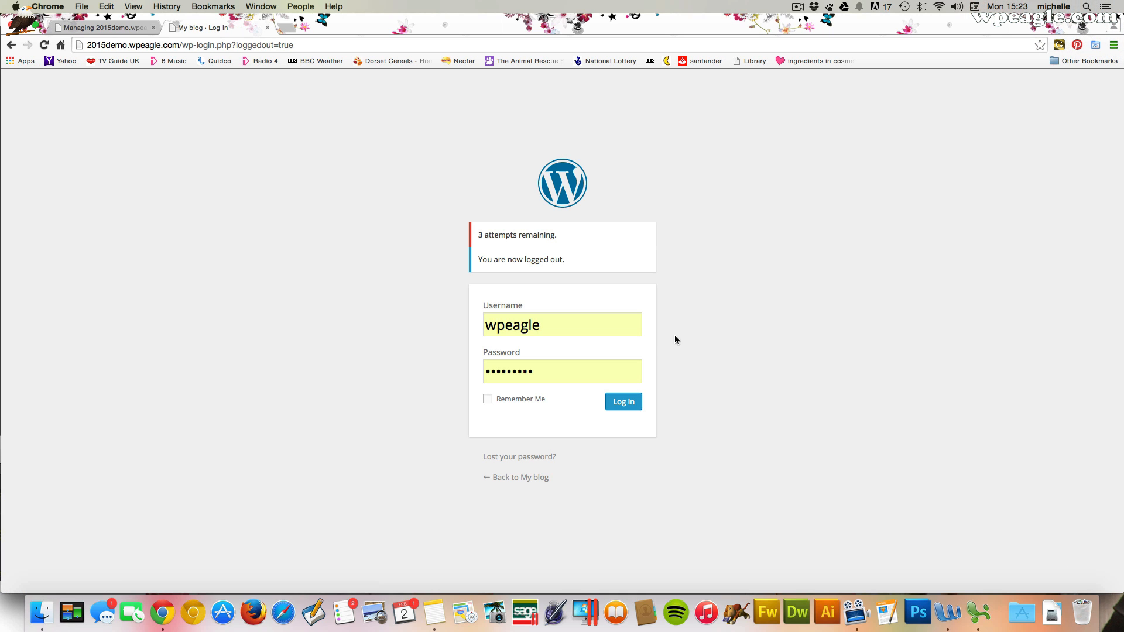
left_click(563, 329)
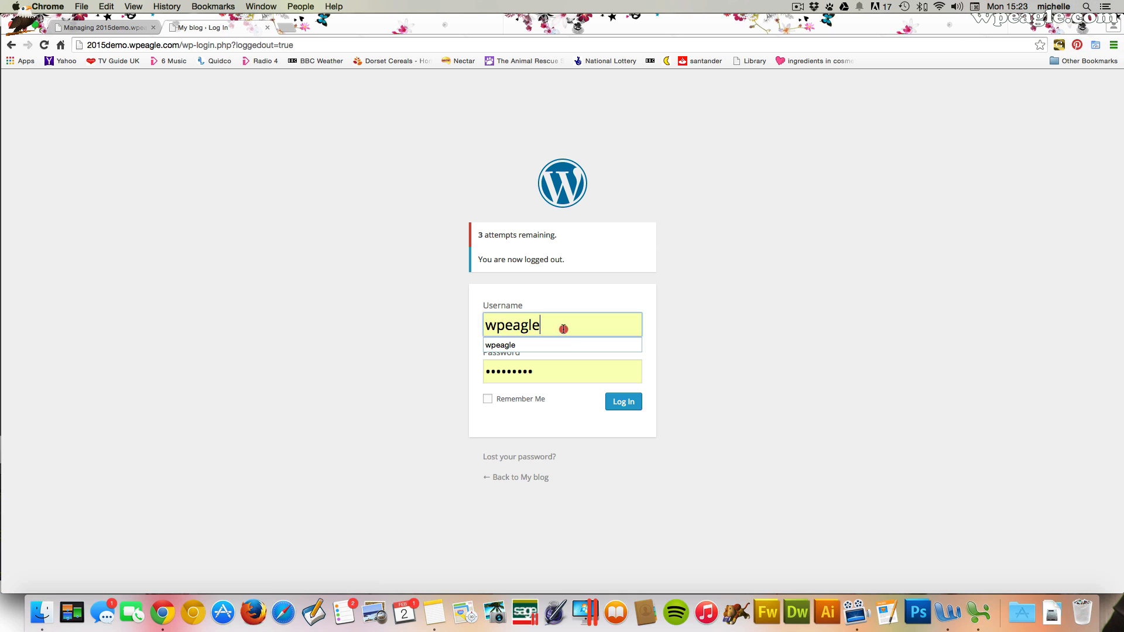
double_click(563, 329)
type("wpeagle")
key("Tab")
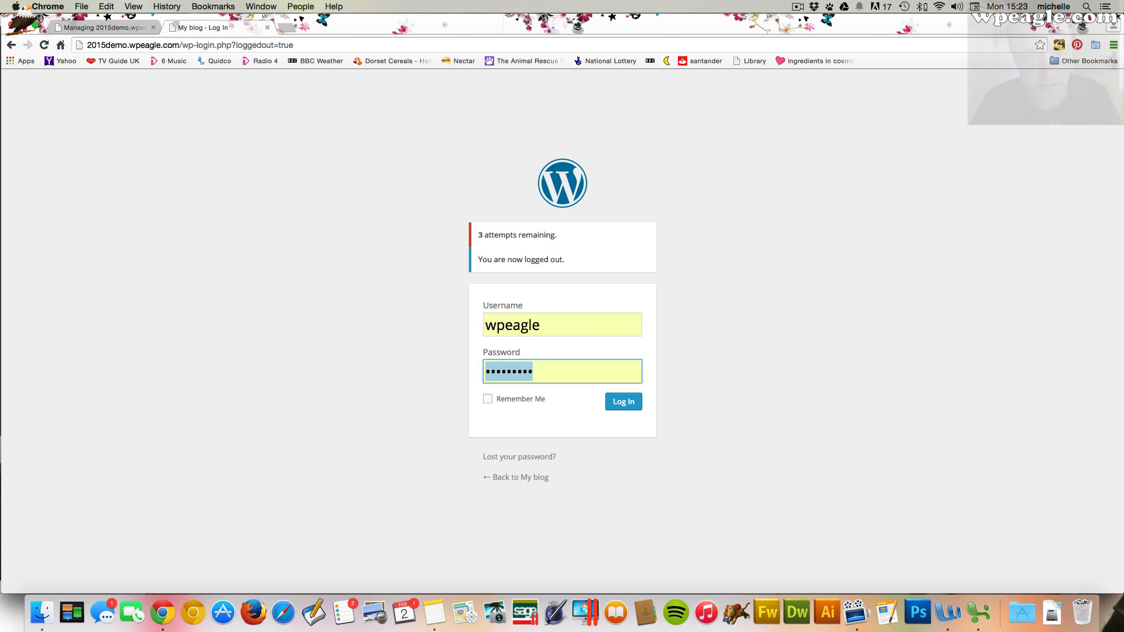
type("•••••")
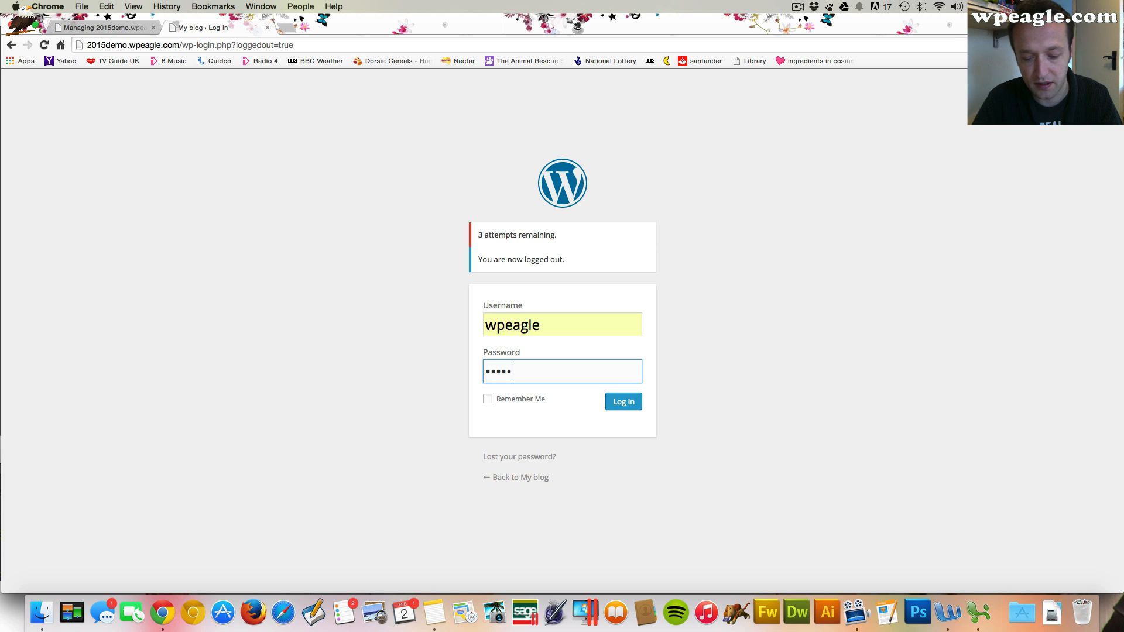
type("••••")
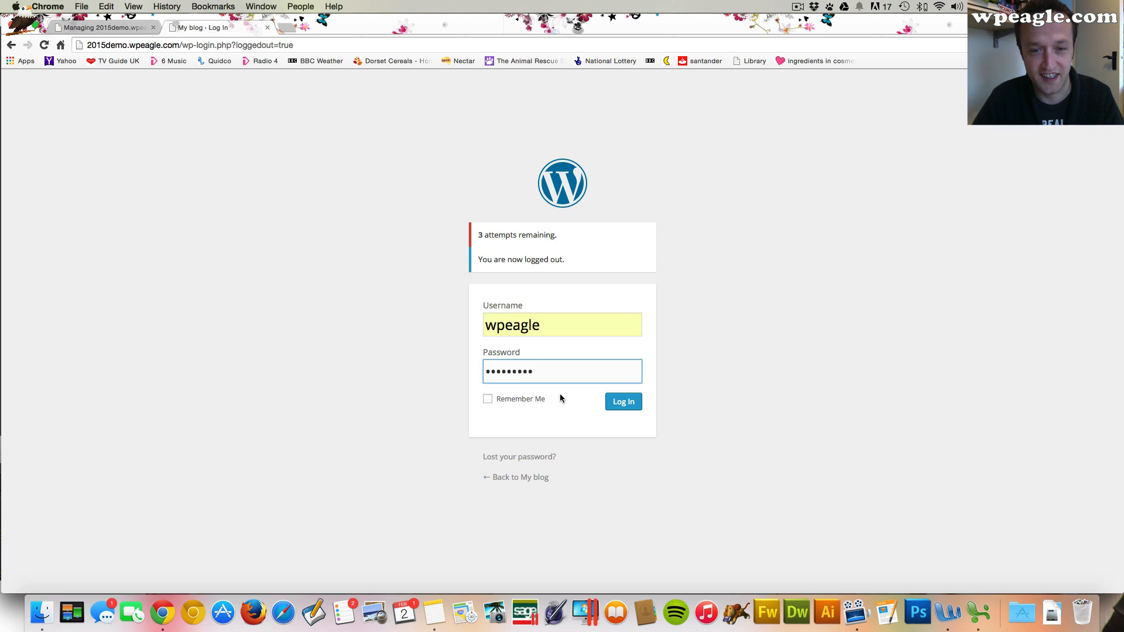
left_click(623, 401)
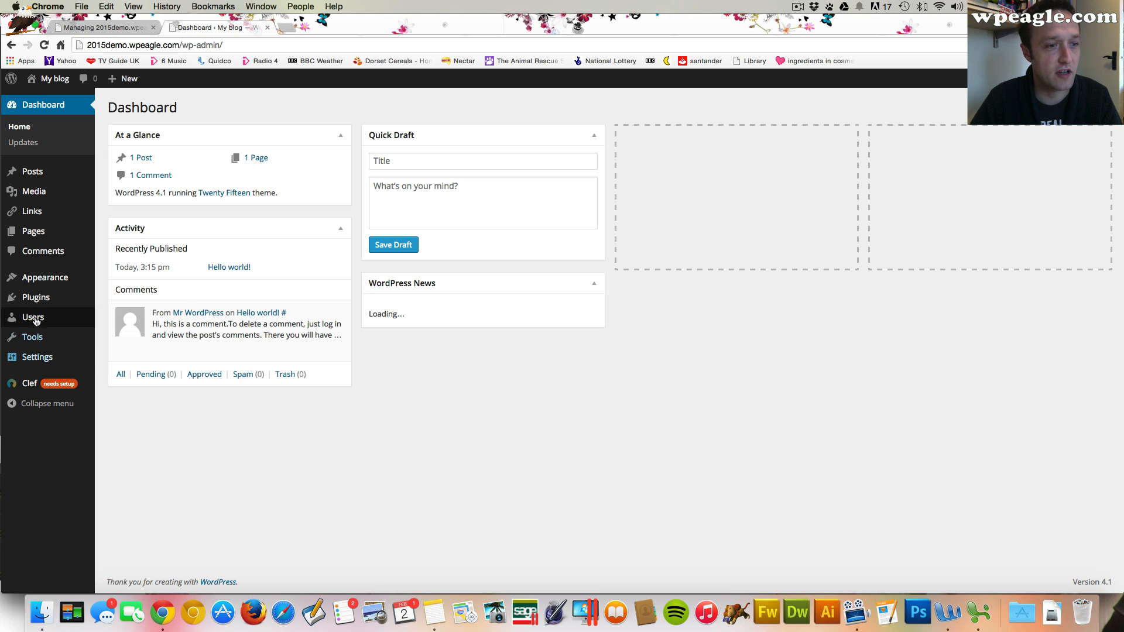
Delete the original admin user tovybj, attributing all of its content to Alex
mouse_move(52, 318)
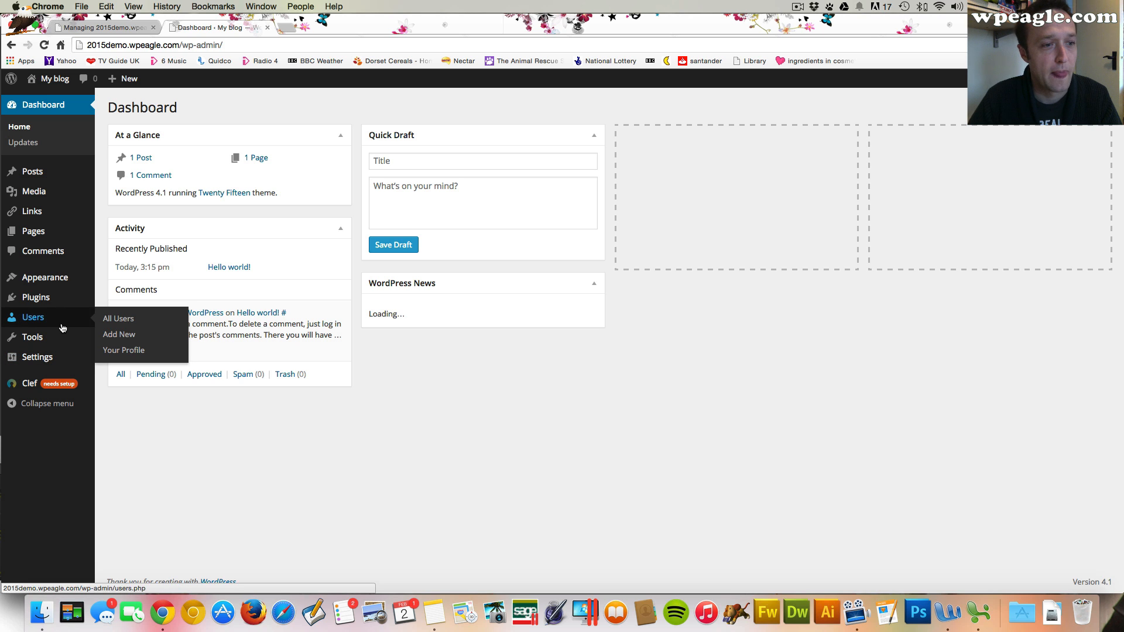
left_click(119, 318)
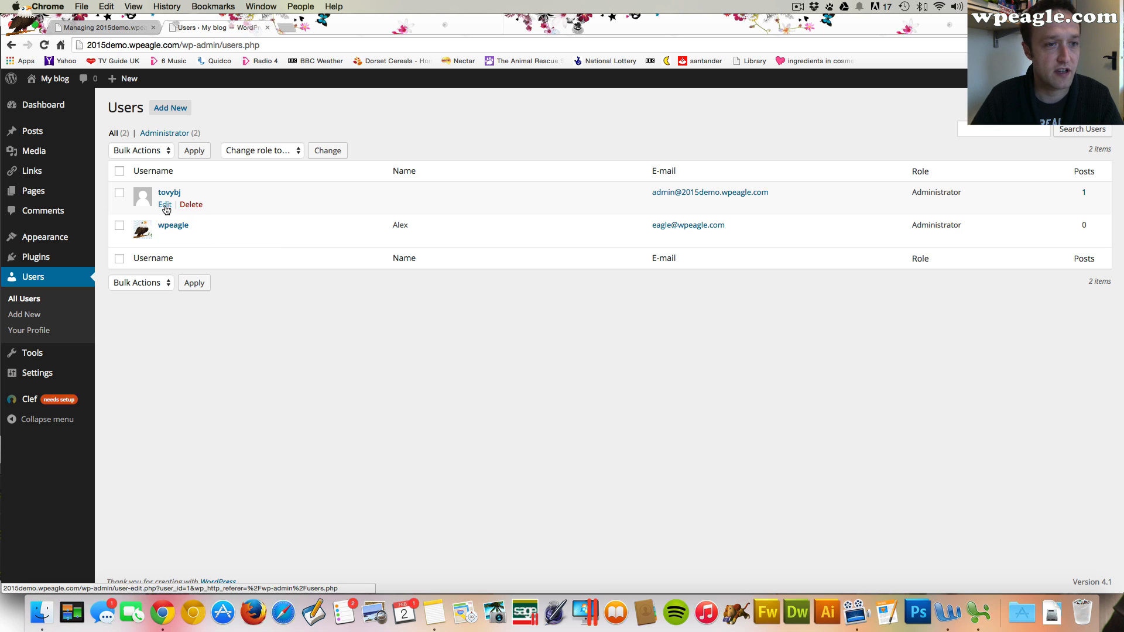
left_click(191, 205)
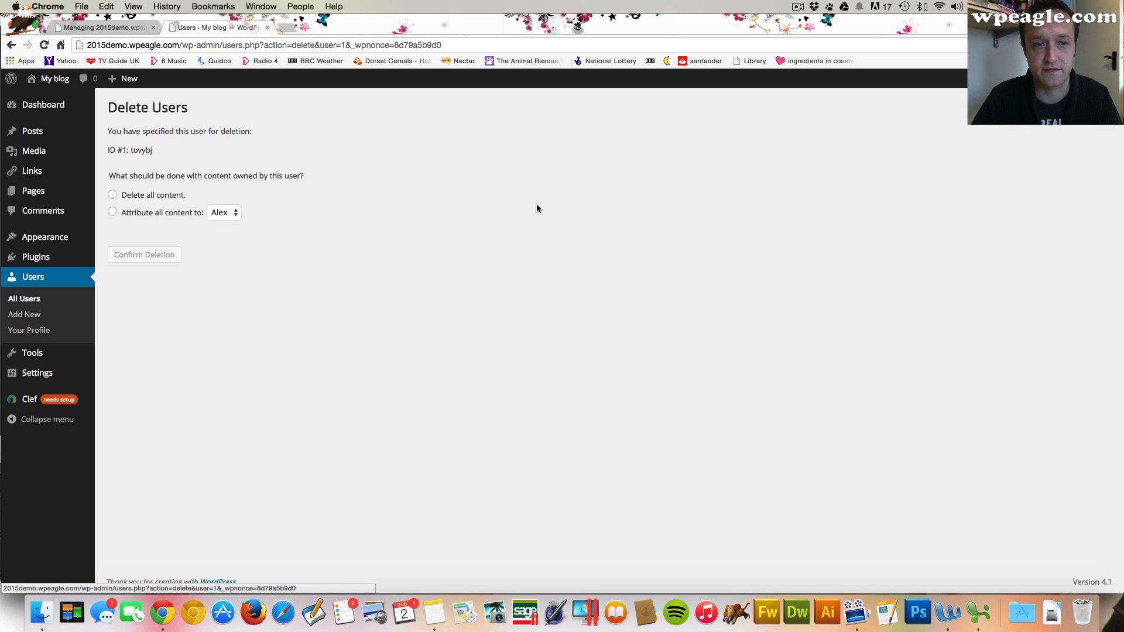
left_click(161, 214)
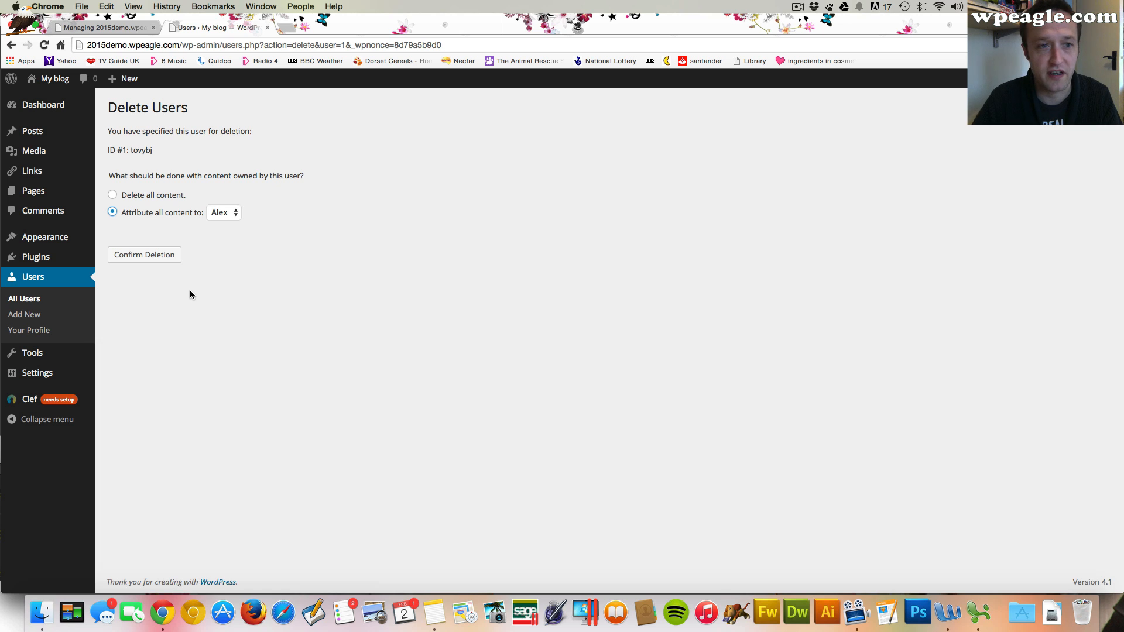
left_click(166, 257)
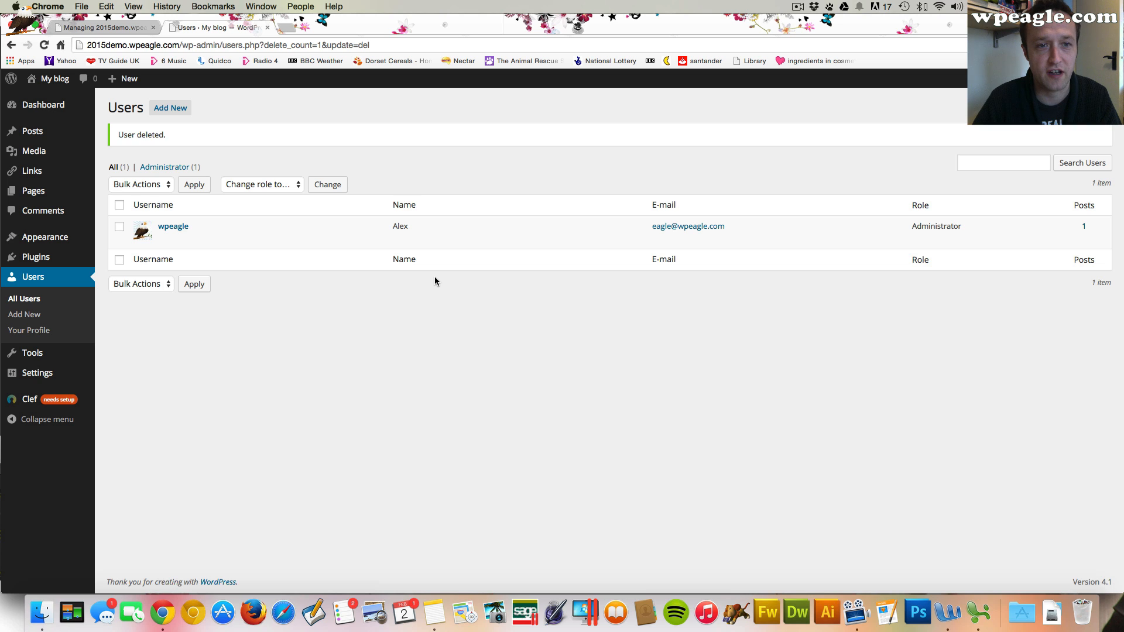
left_click(451, 277)
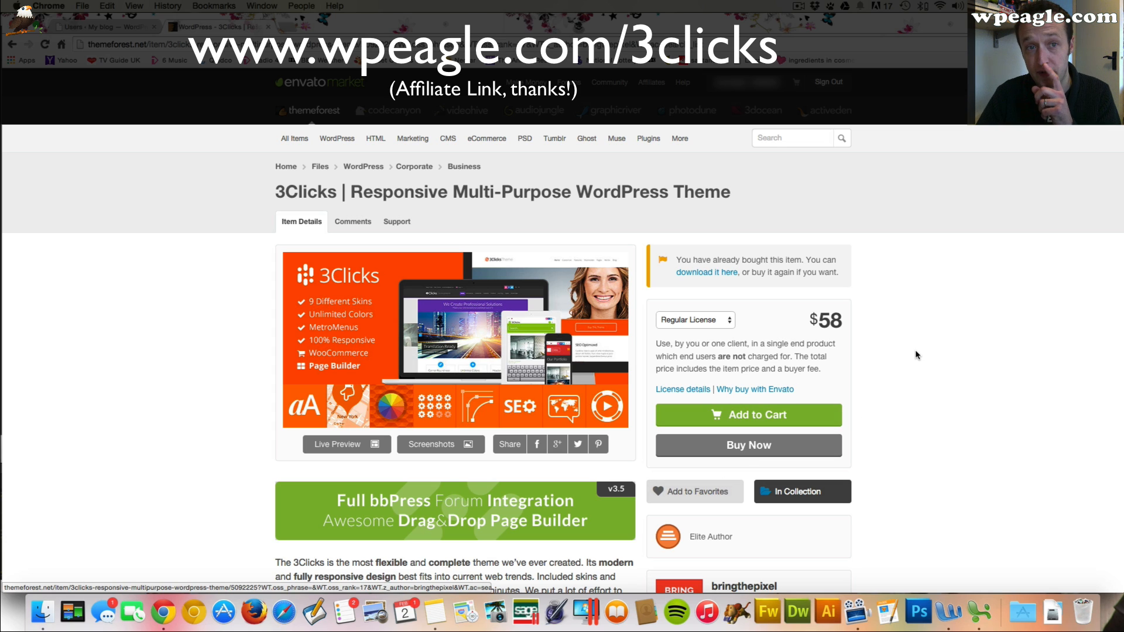
Download the purchased 3Clicks theme and save it in the Make a website 3click 2015 folder
left_click(718, 273)
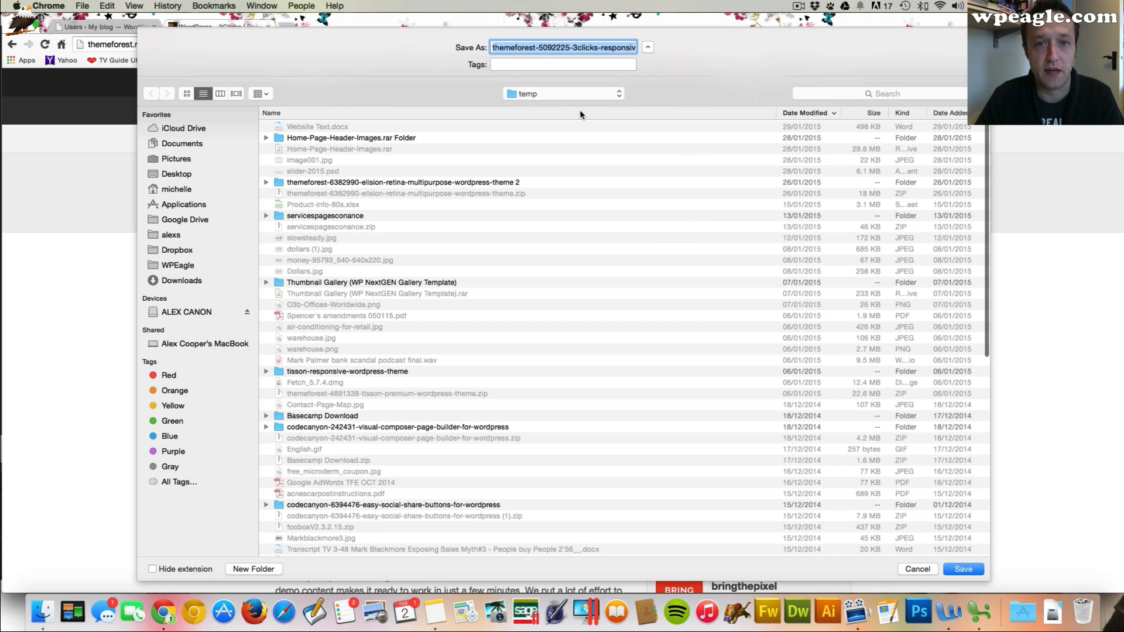
left_click(582, 96)
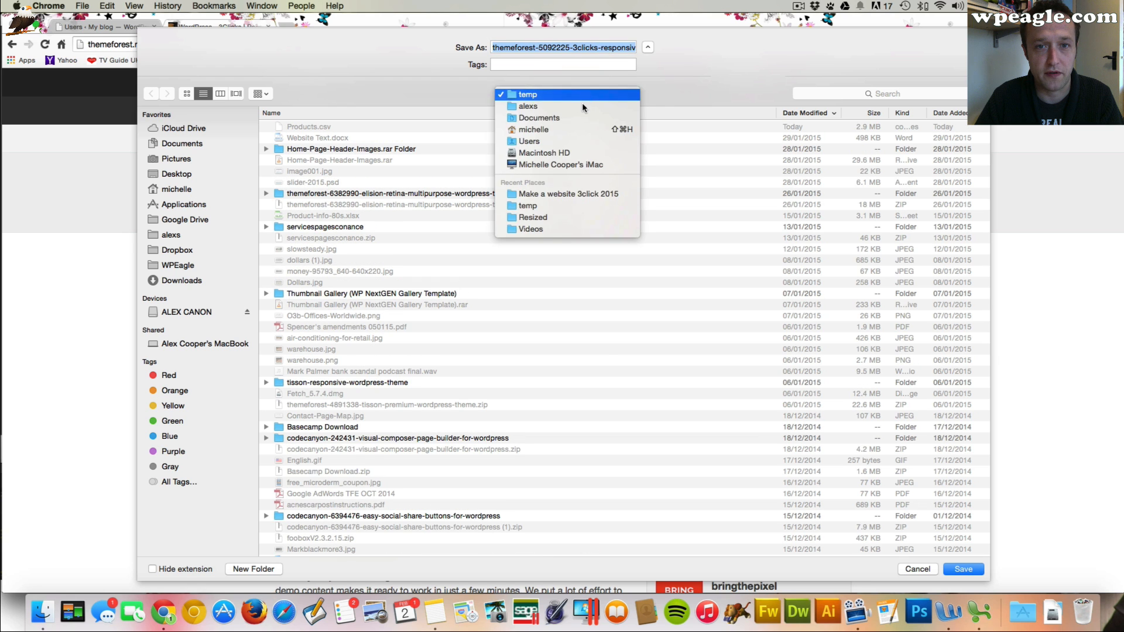
left_click(582, 195)
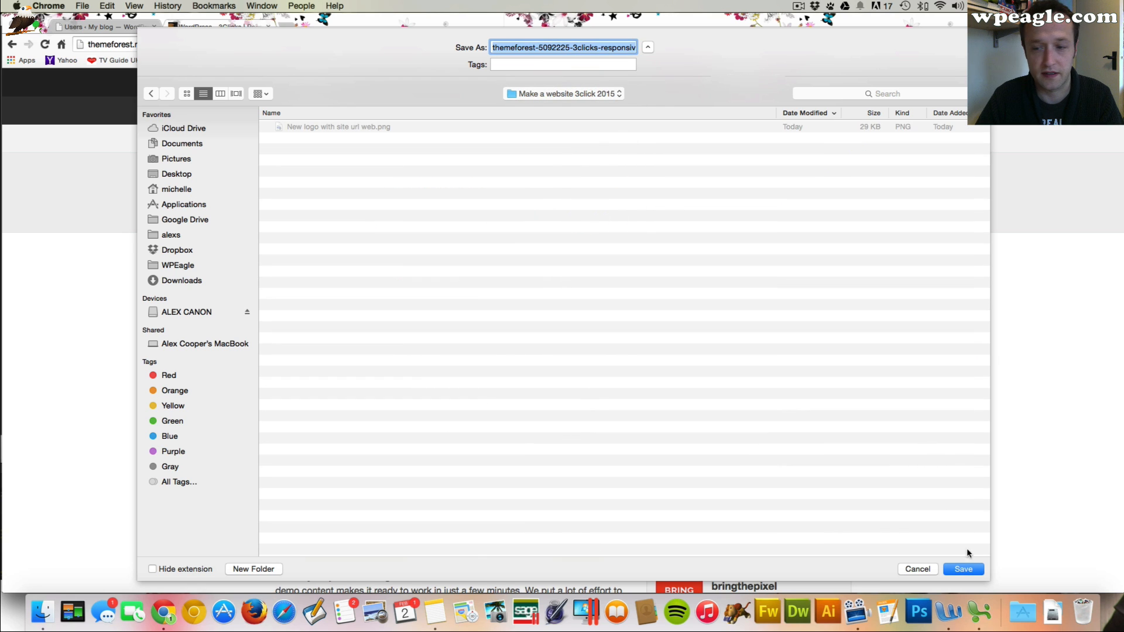
left_click(964, 569)
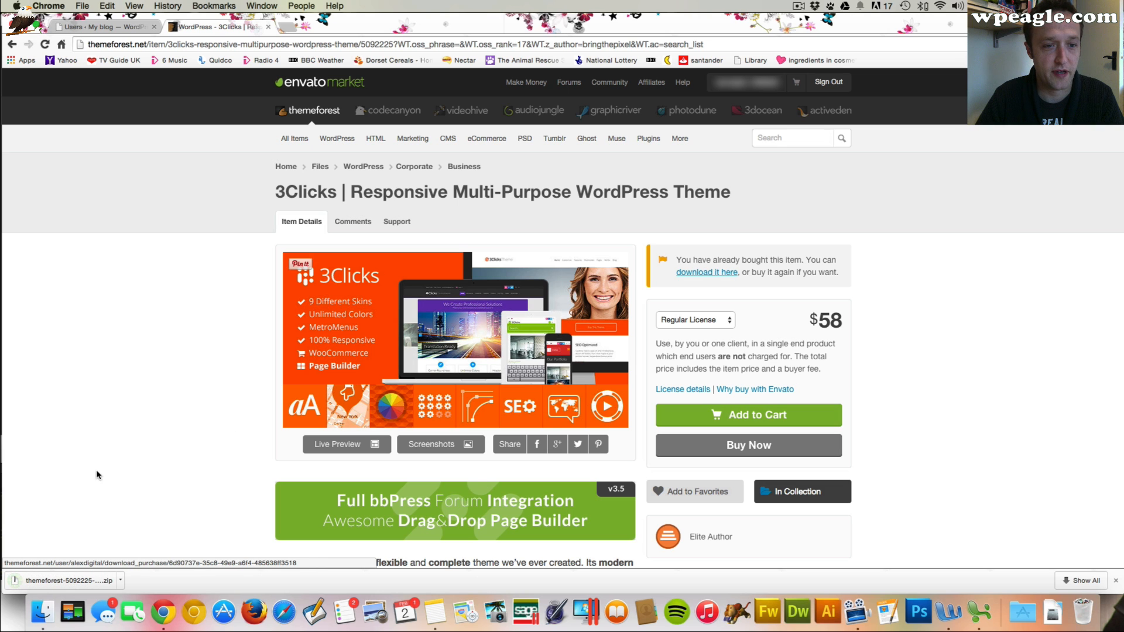
Extract the downloaded theme zip with Archive Utility and open the extracted wp.finalpack.3.5.4 folder
left_click(120, 579)
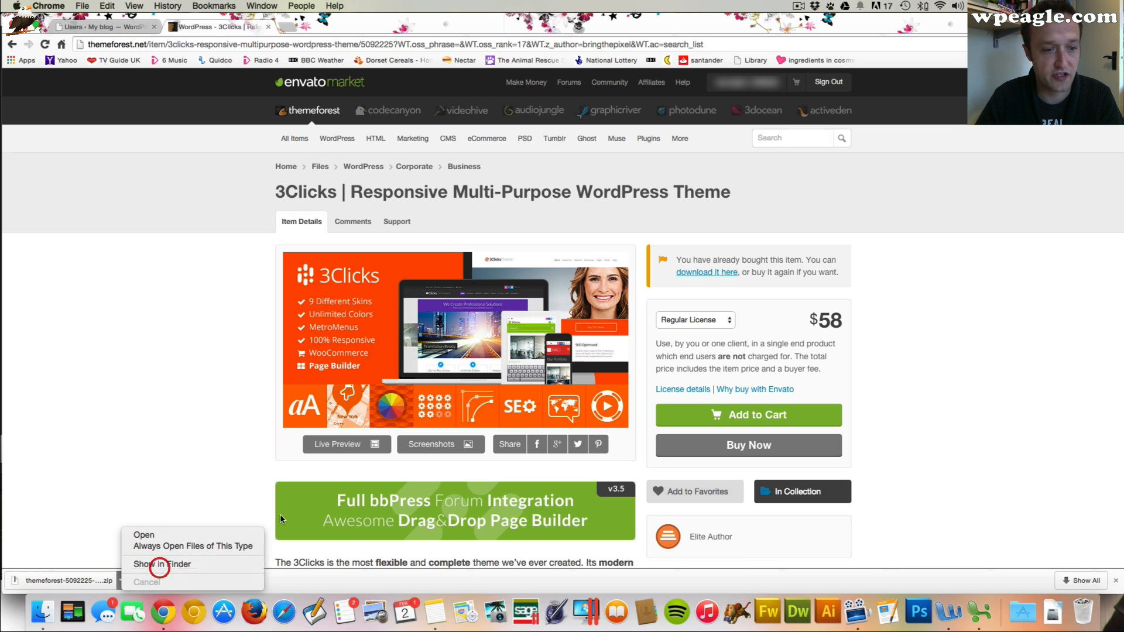
left_click(159, 568)
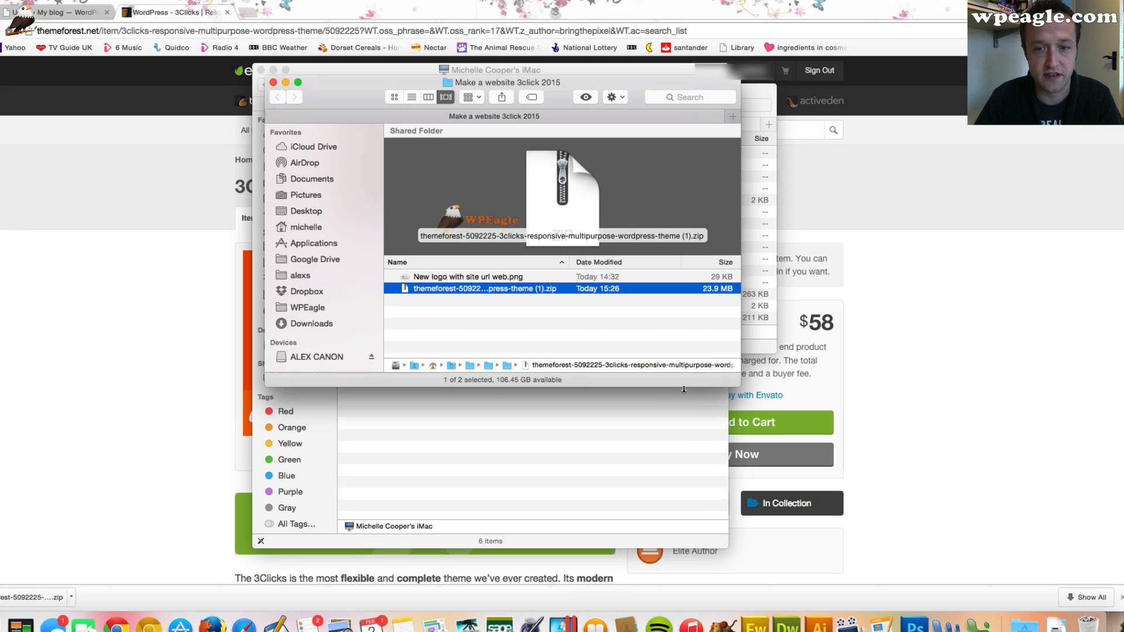
left_click_drag(700, 382, 701, 515)
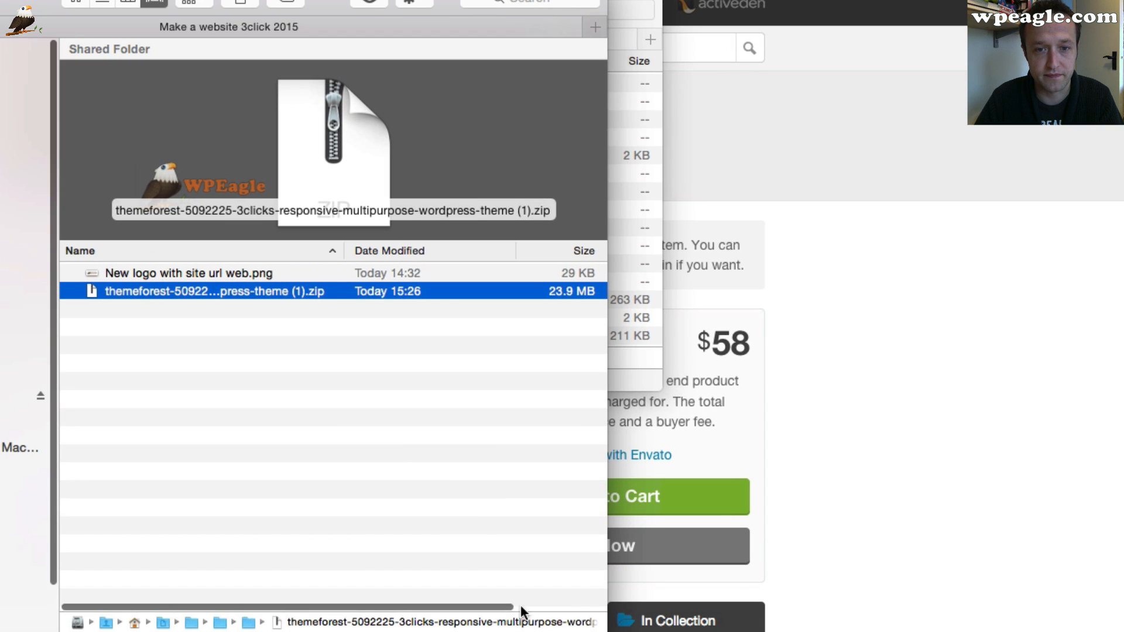
right_click(258, 292)
mouse_move(880, 326)
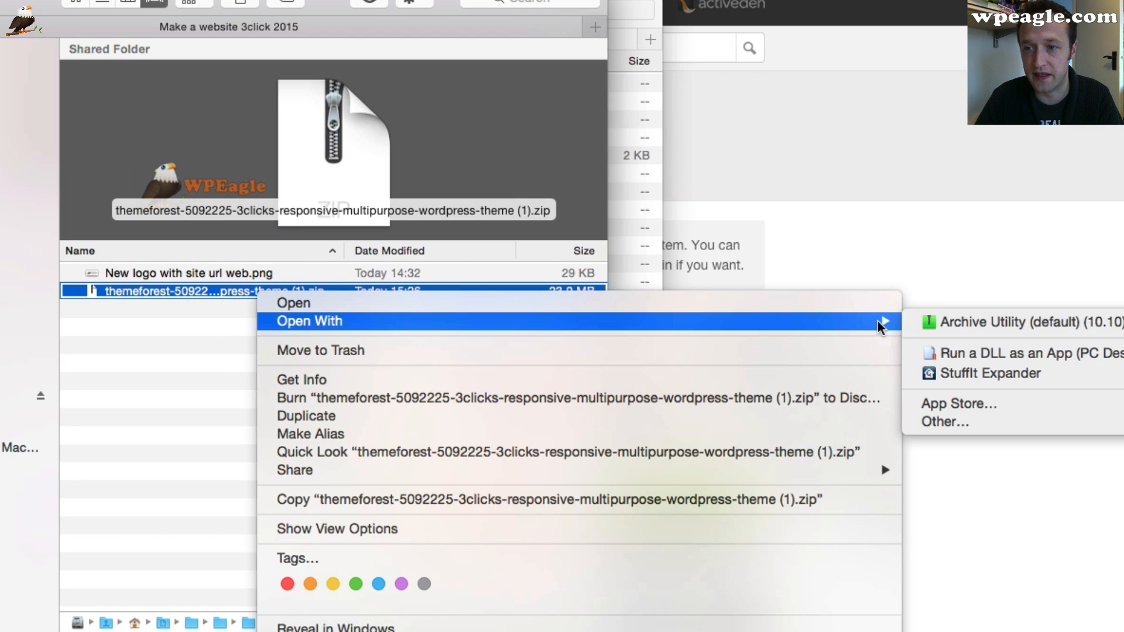
left_click(960, 322)
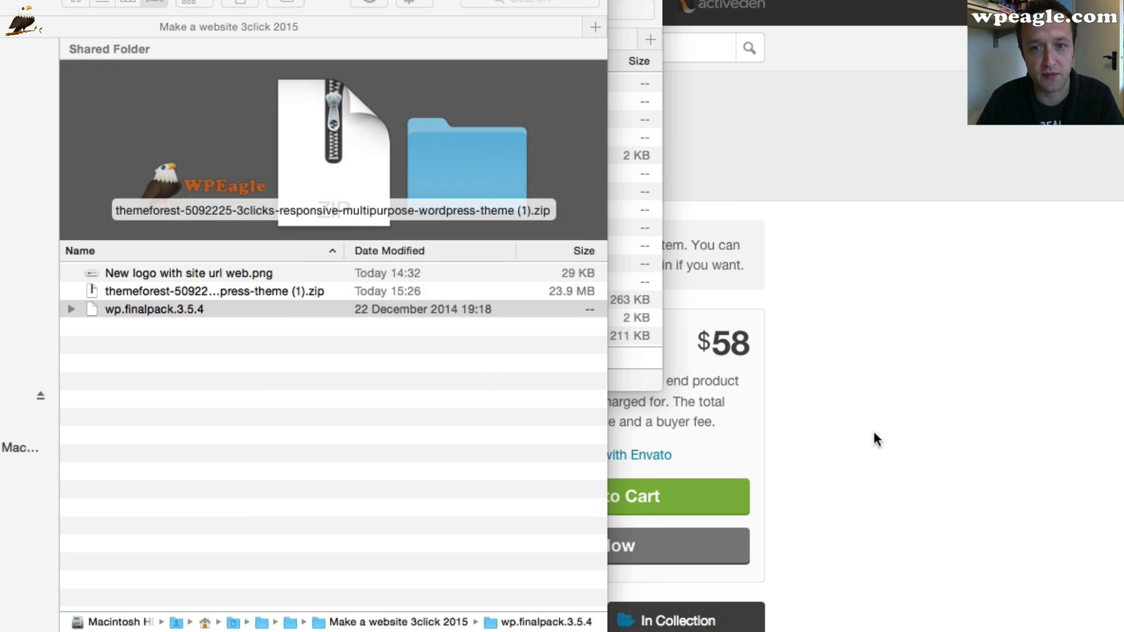
double_click(145, 310)
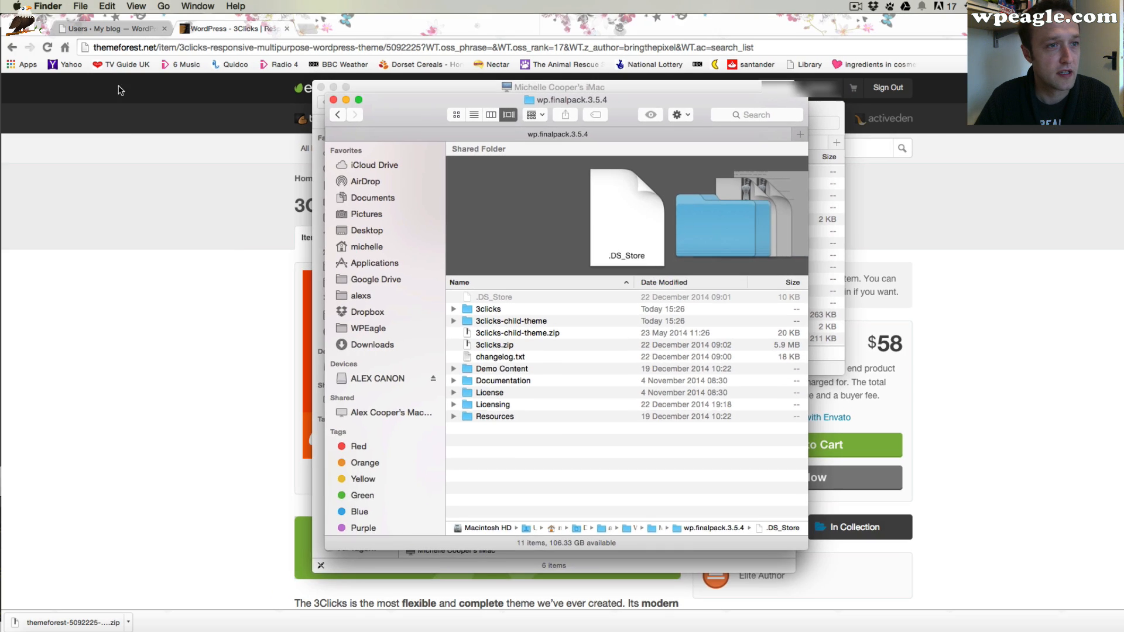
left_click(174, 136)
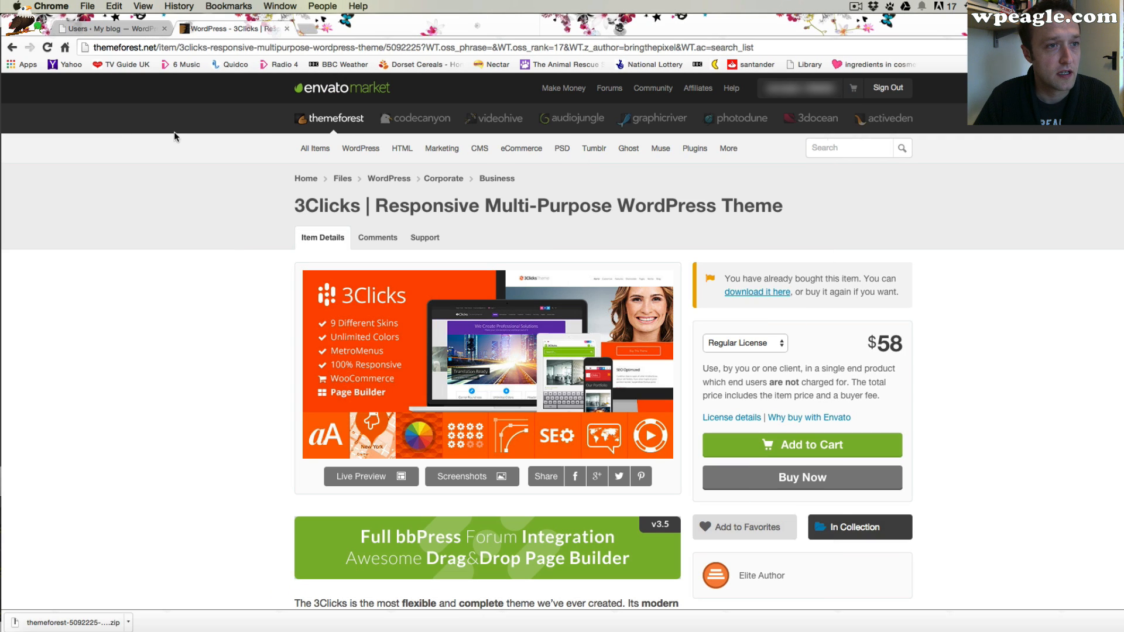
Open the theme upload page in the WordPress dashboard of the site
left_click(120, 28)
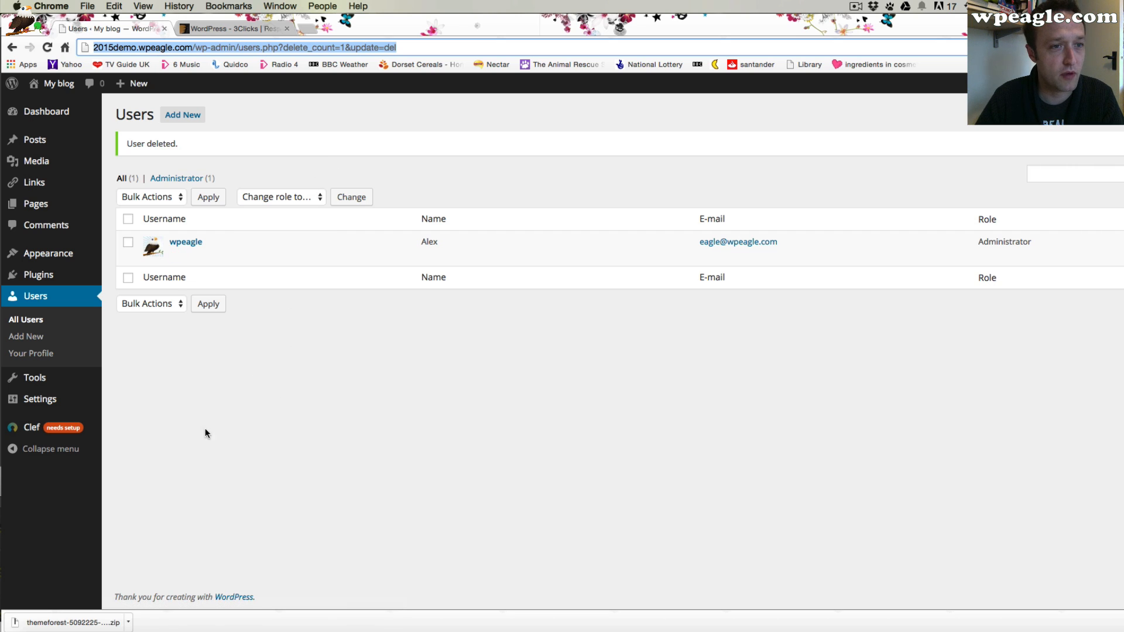
mouse_move(79, 258)
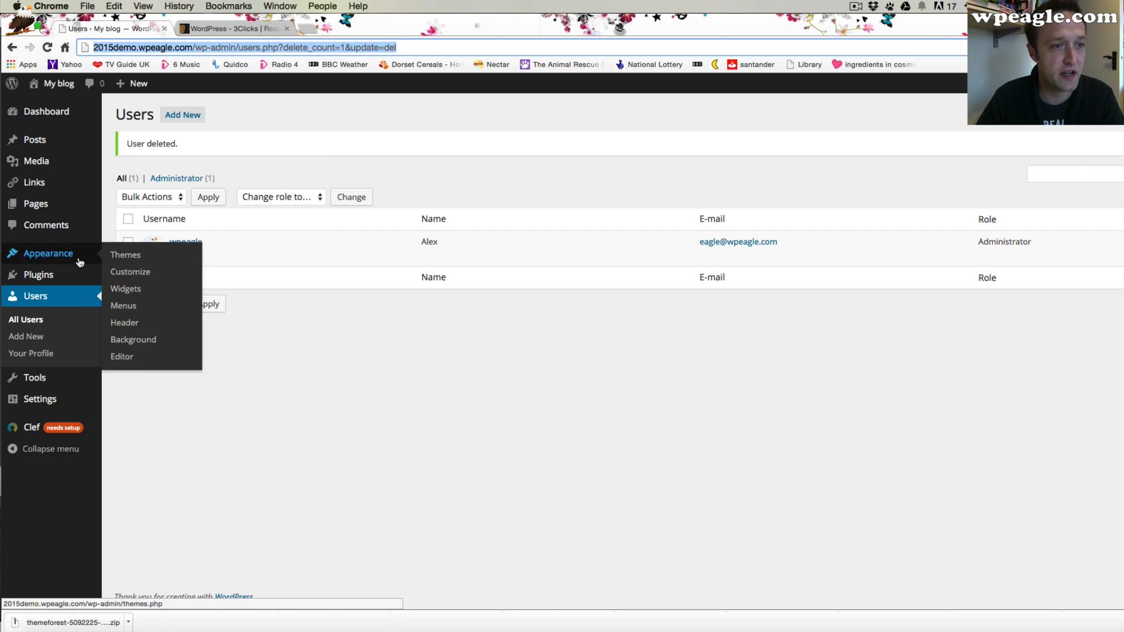
left_click(145, 258)
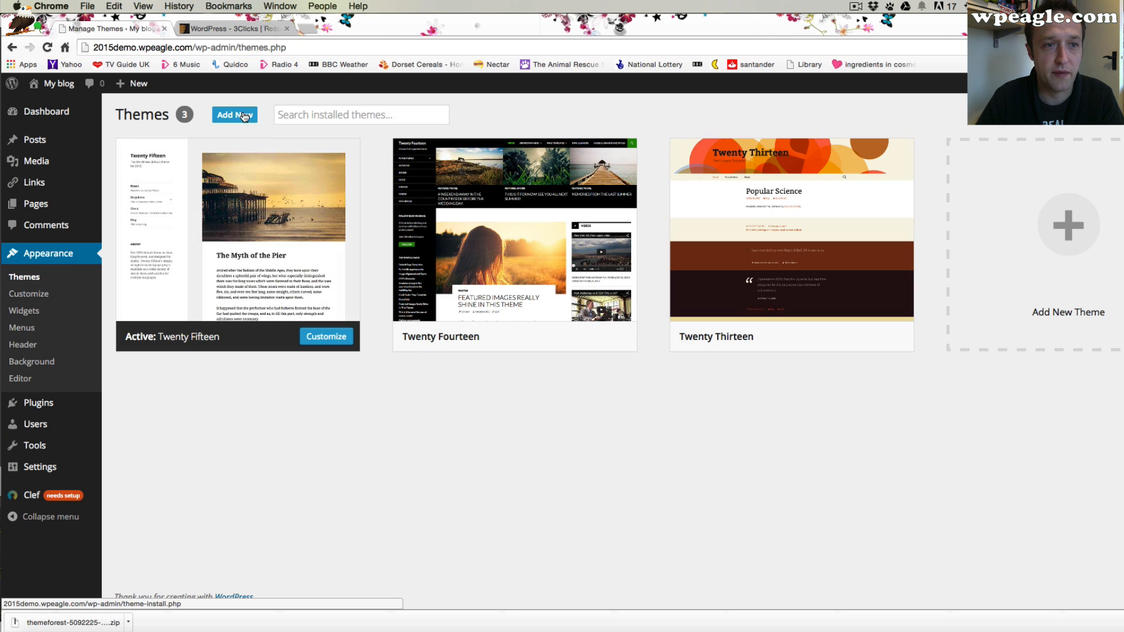
left_click(239, 115)
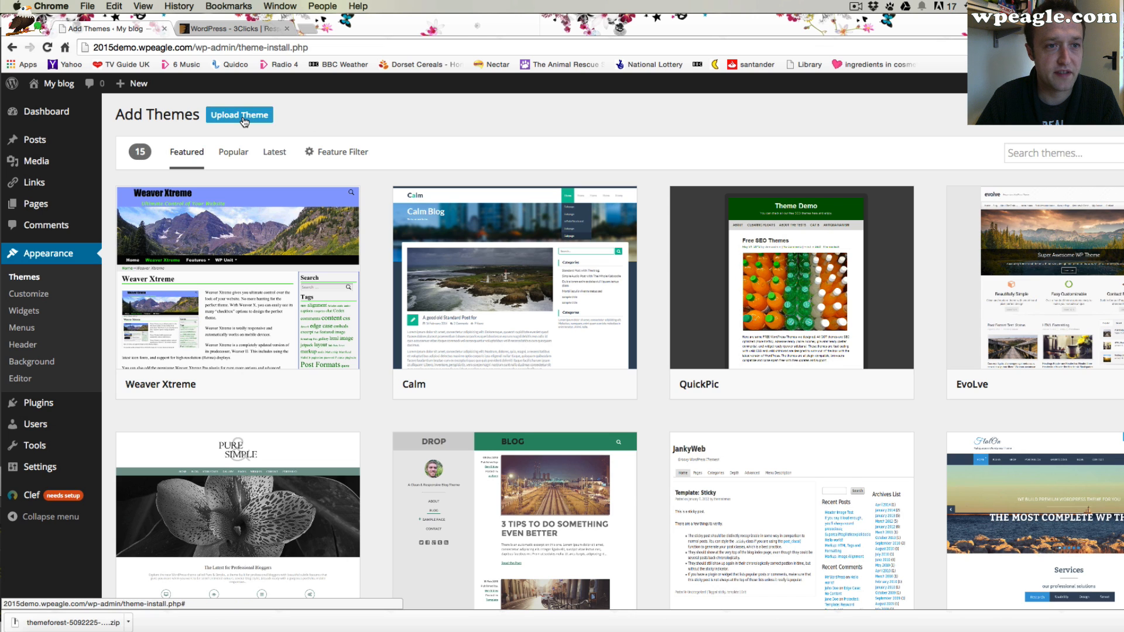
left_click(242, 116)
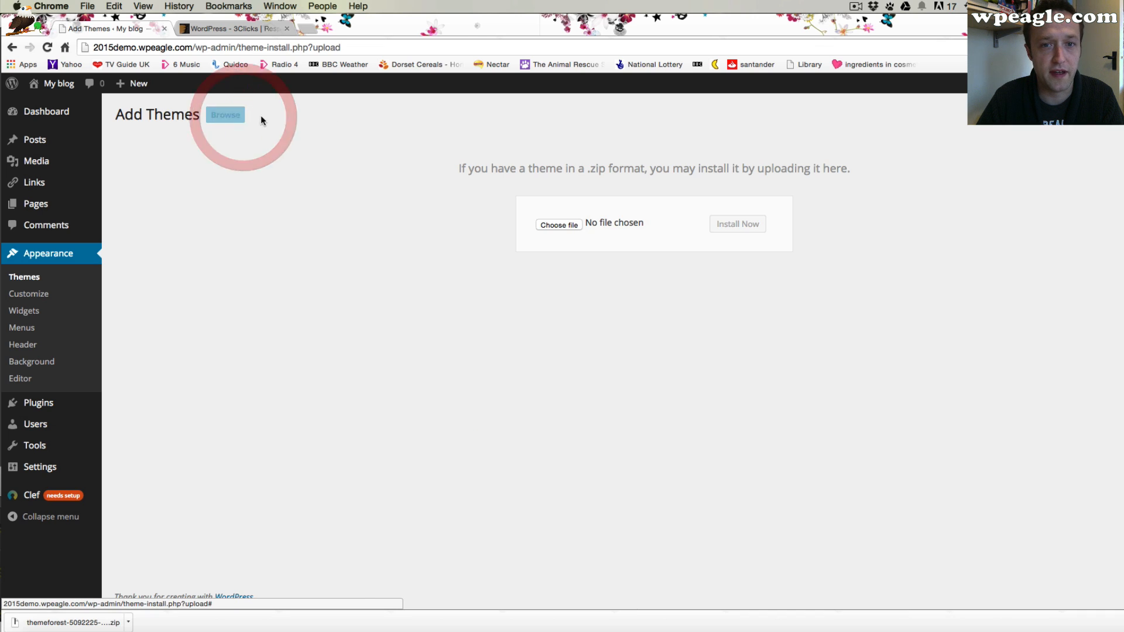
Upload and install 3clicks.zip from the wp.finalpack.3.5.4 folder inside Make a website 3click 2015
left_click(572, 224)
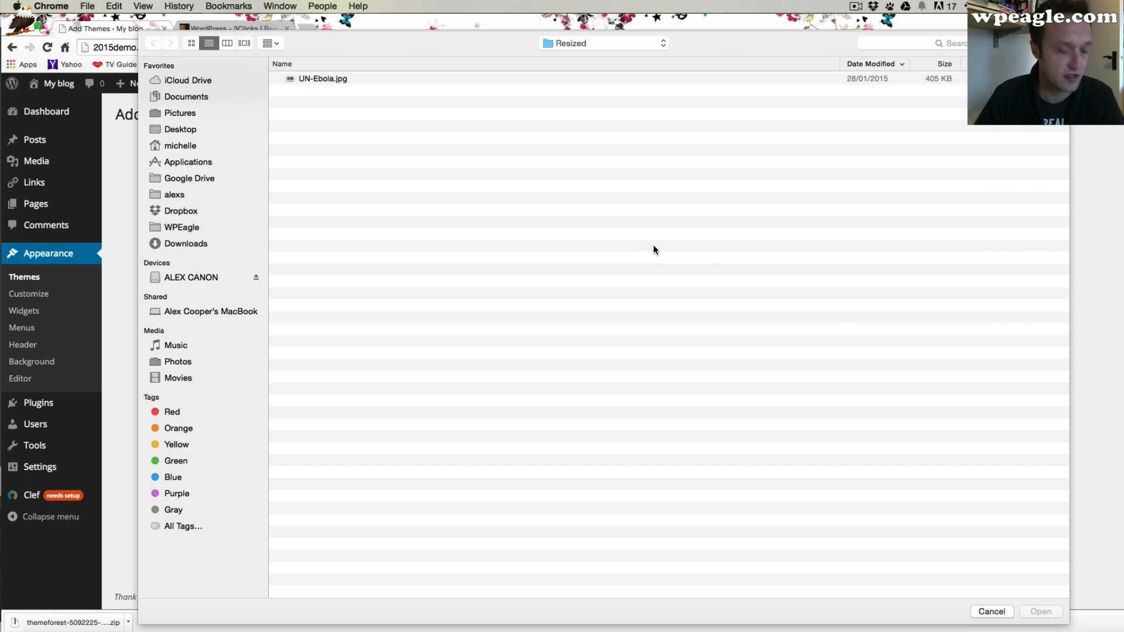
left_click(603, 43)
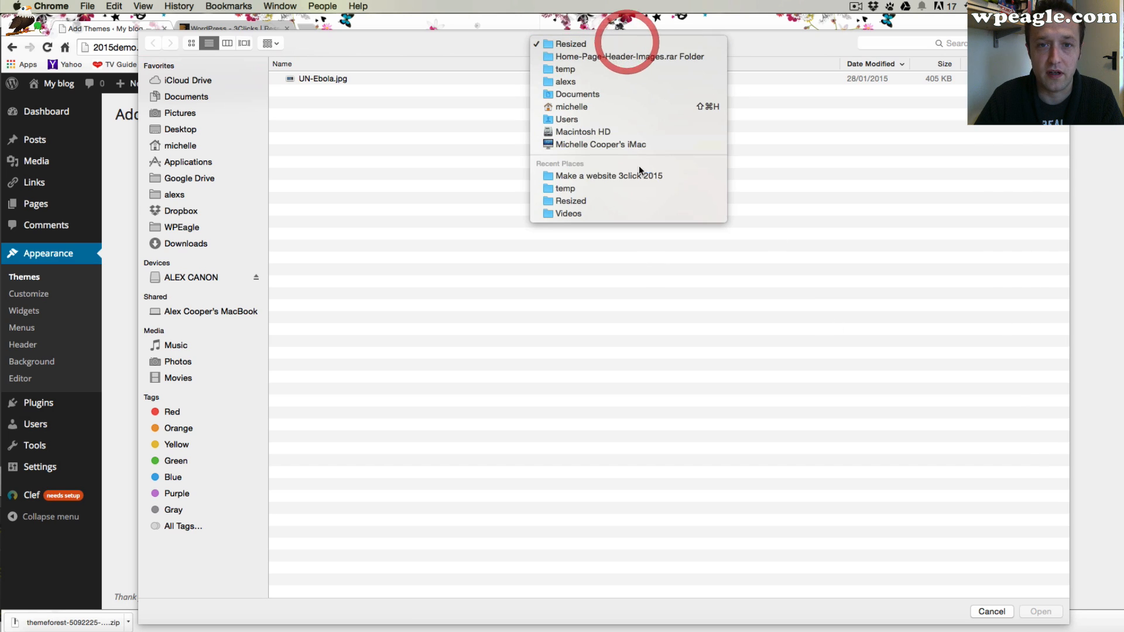
left_click(614, 177)
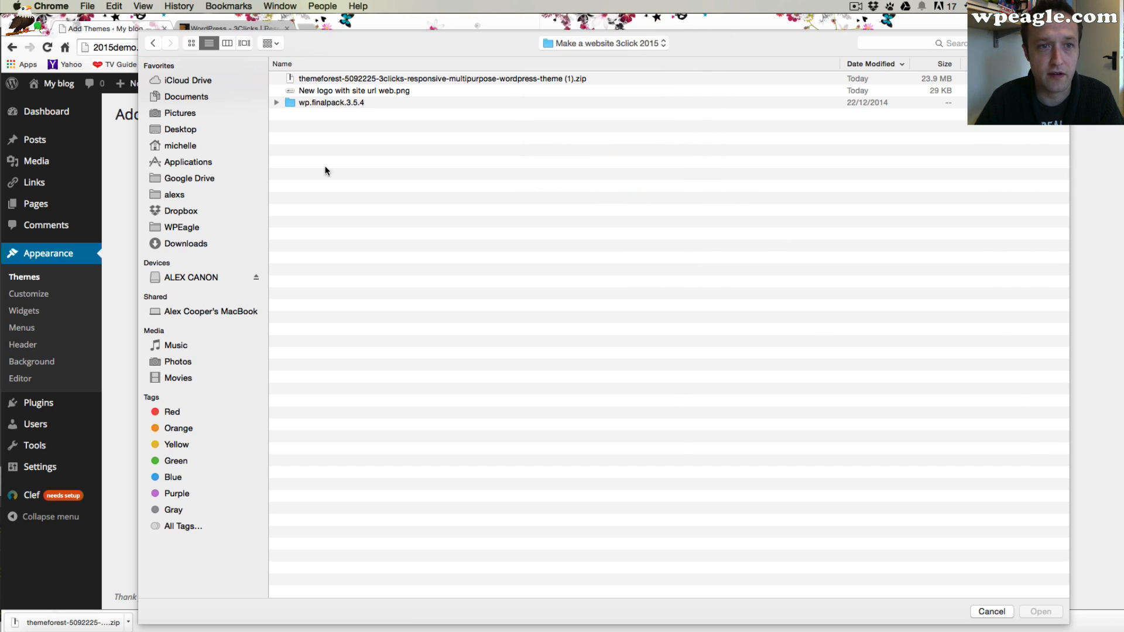
double_click(321, 103)
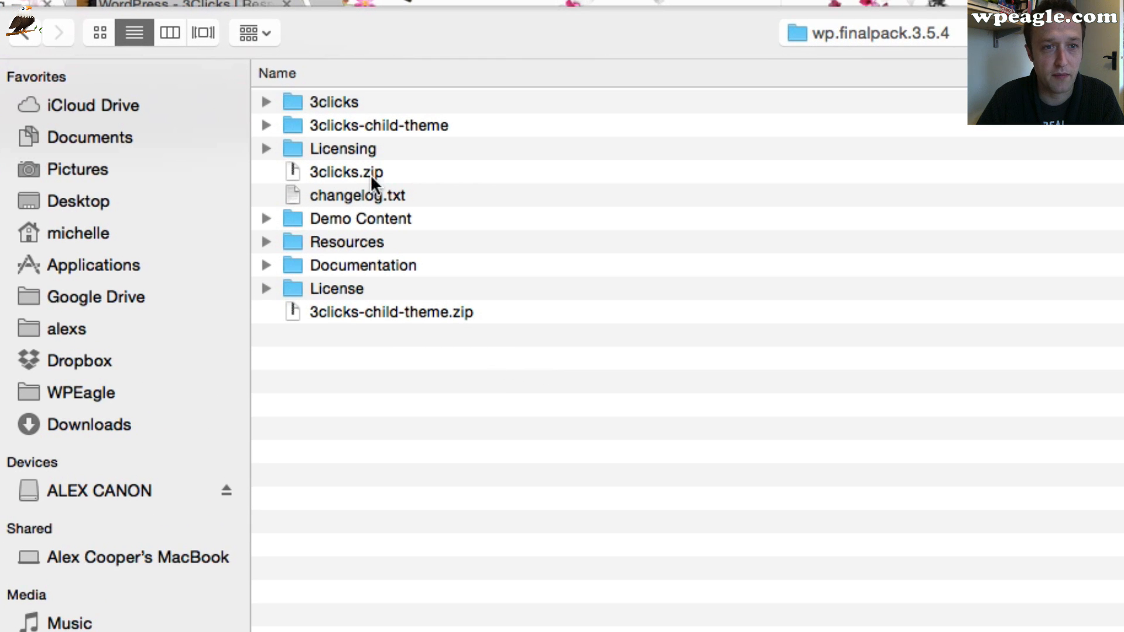
left_click(337, 170)
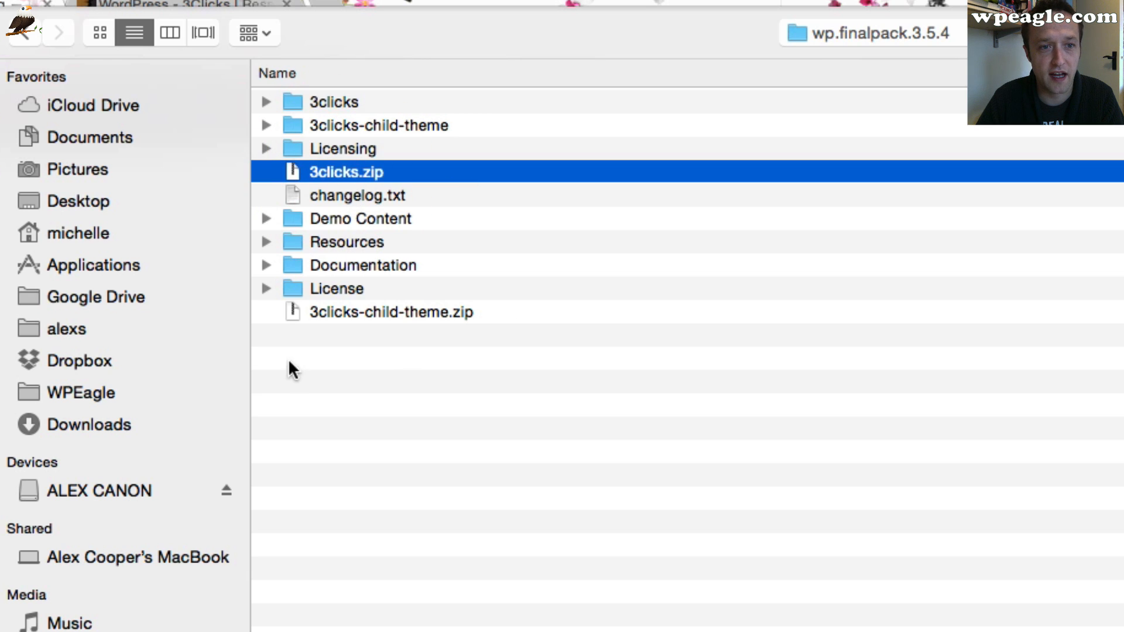
left_click(346, 313)
left_click(376, 171)
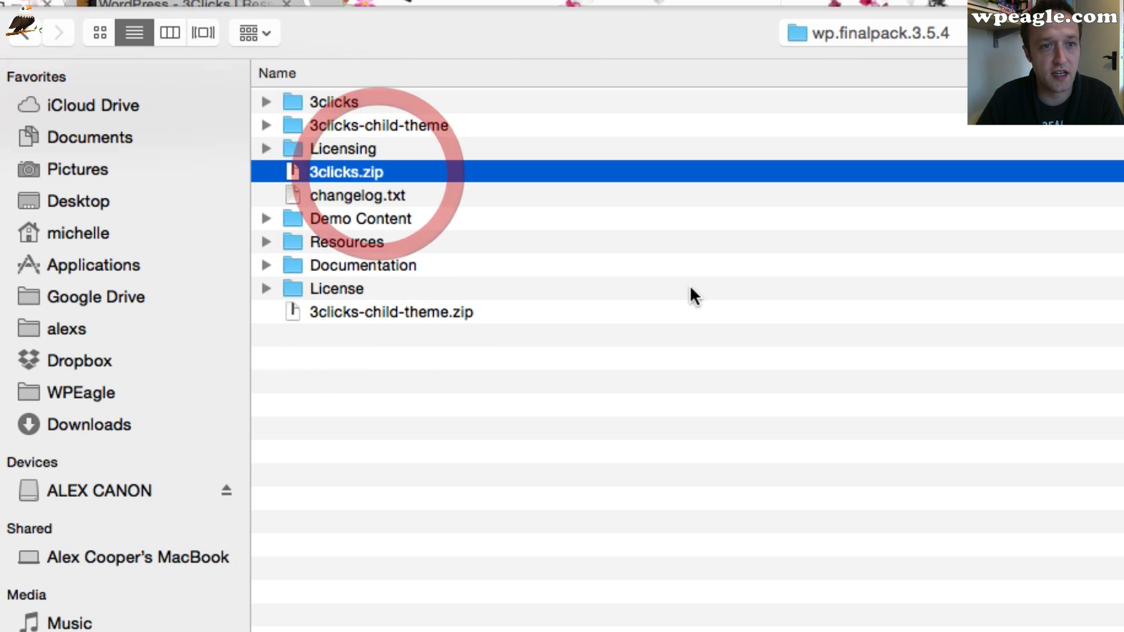
key("Return")
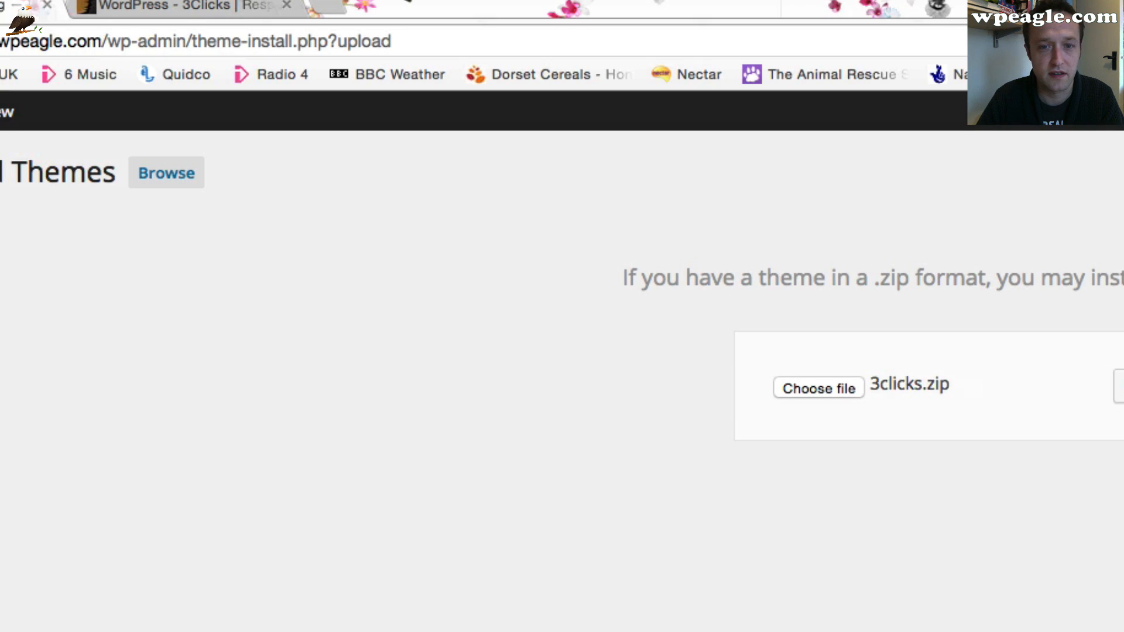
left_click(685, 210)
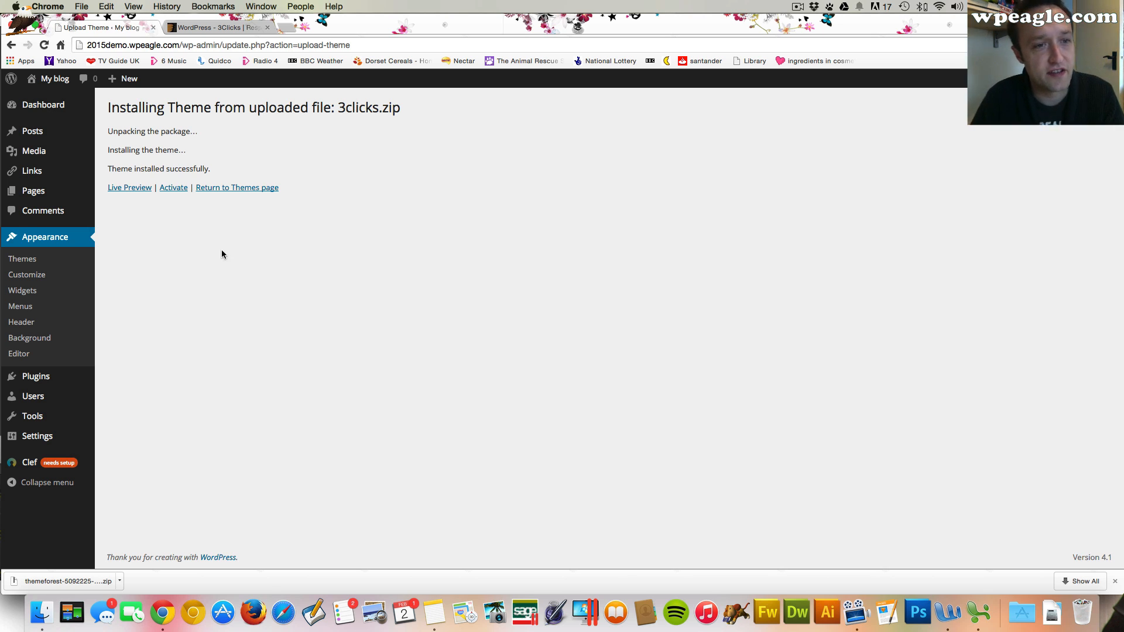
Upload, install and activate 3clicks-child-theme.zip from the same theme pack folder
left_click(252, 188)
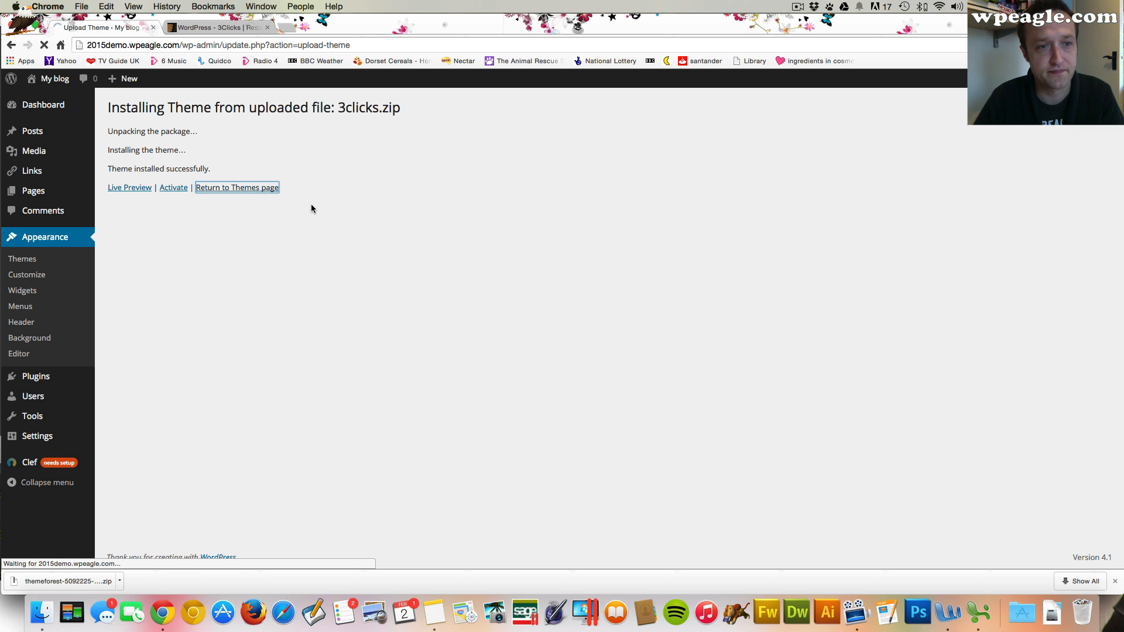
mouse_move(326, 210)
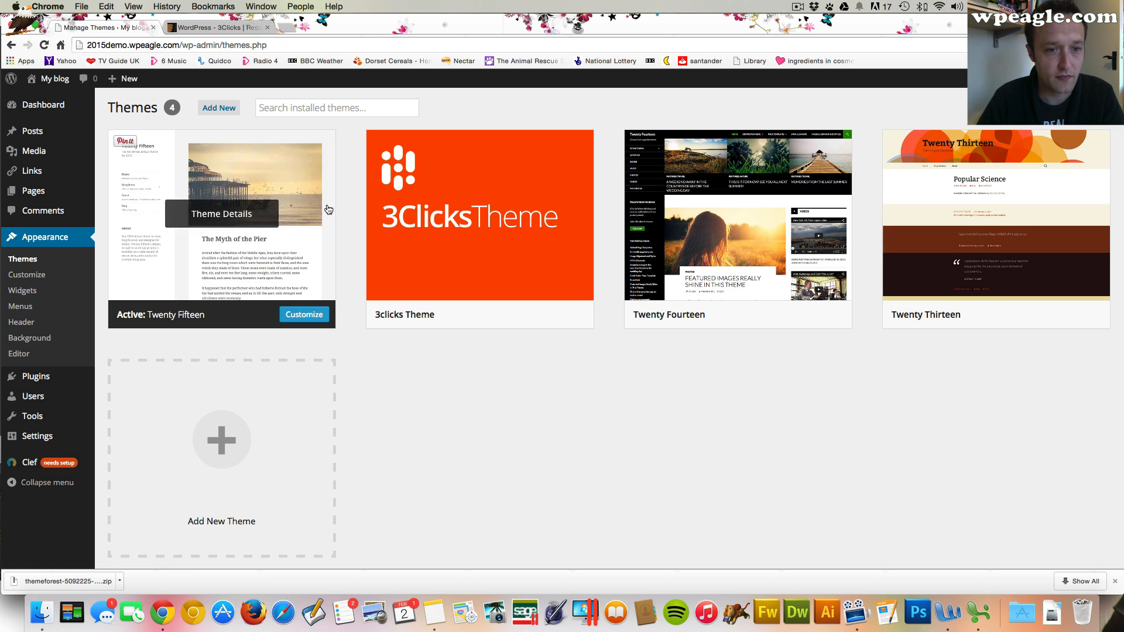
left_click(228, 112)
left_click(224, 107)
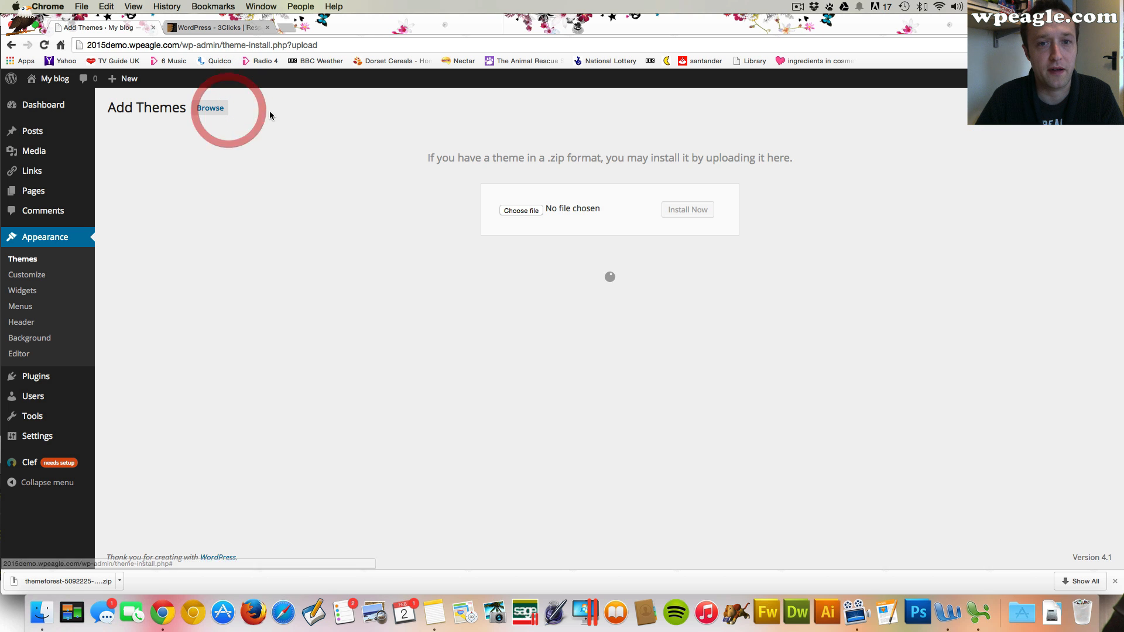
left_click(521, 210)
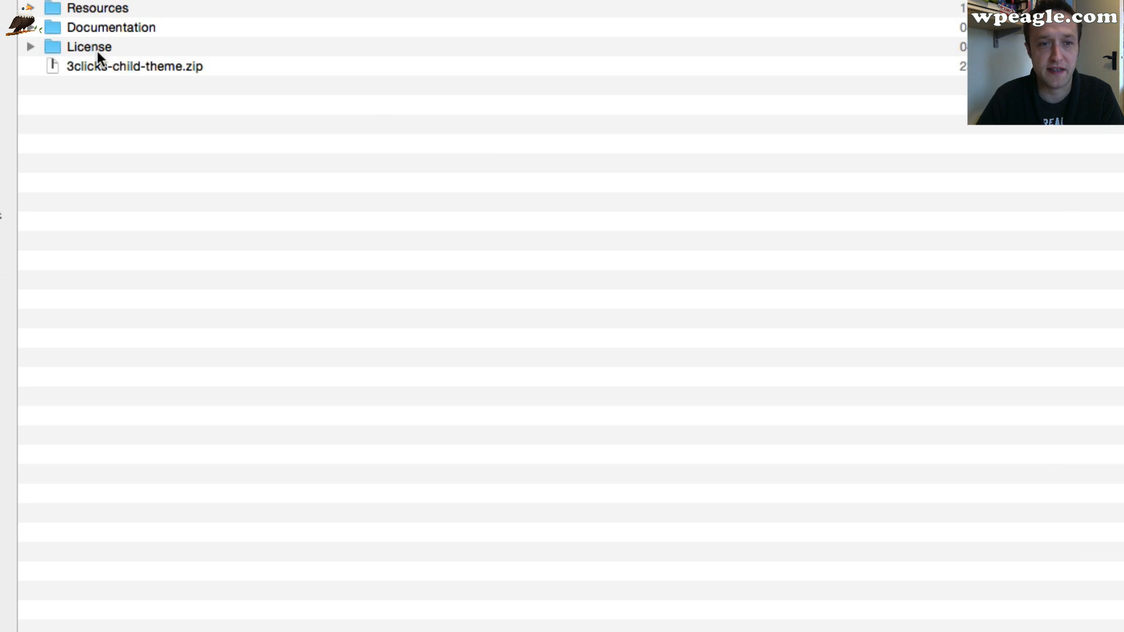
left_click(120, 66)
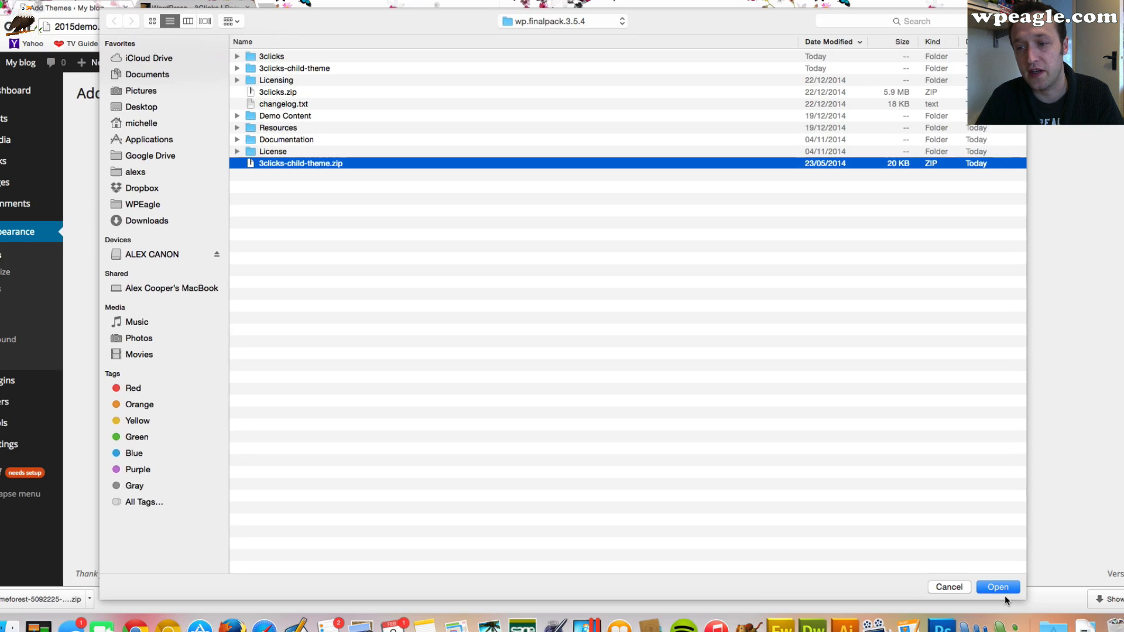
left_click(980, 583)
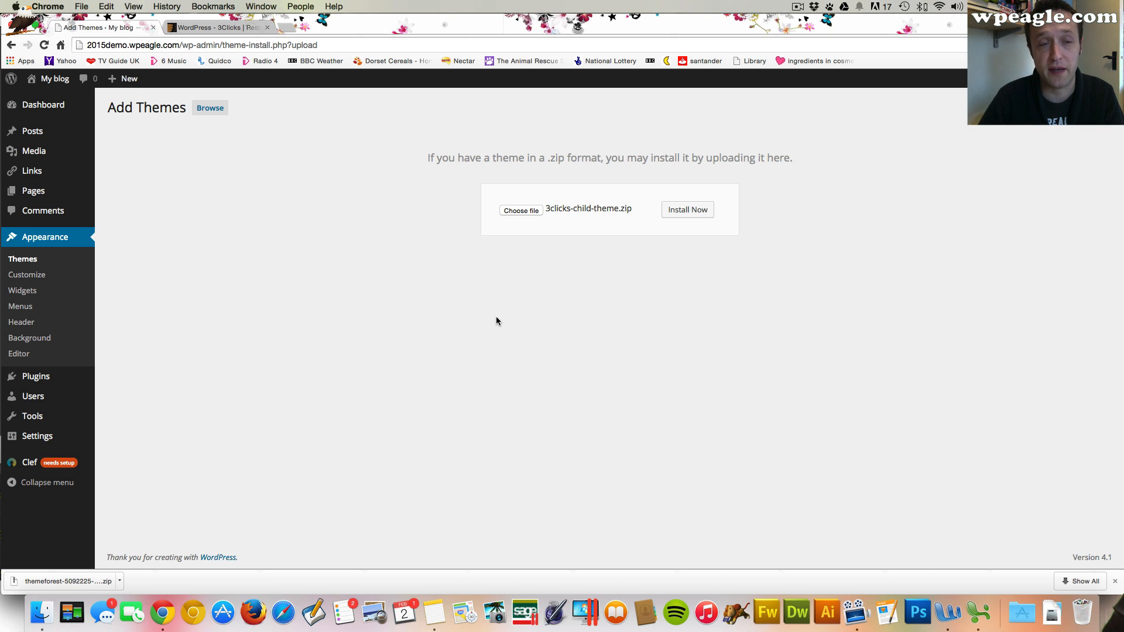
left_click(684, 209)
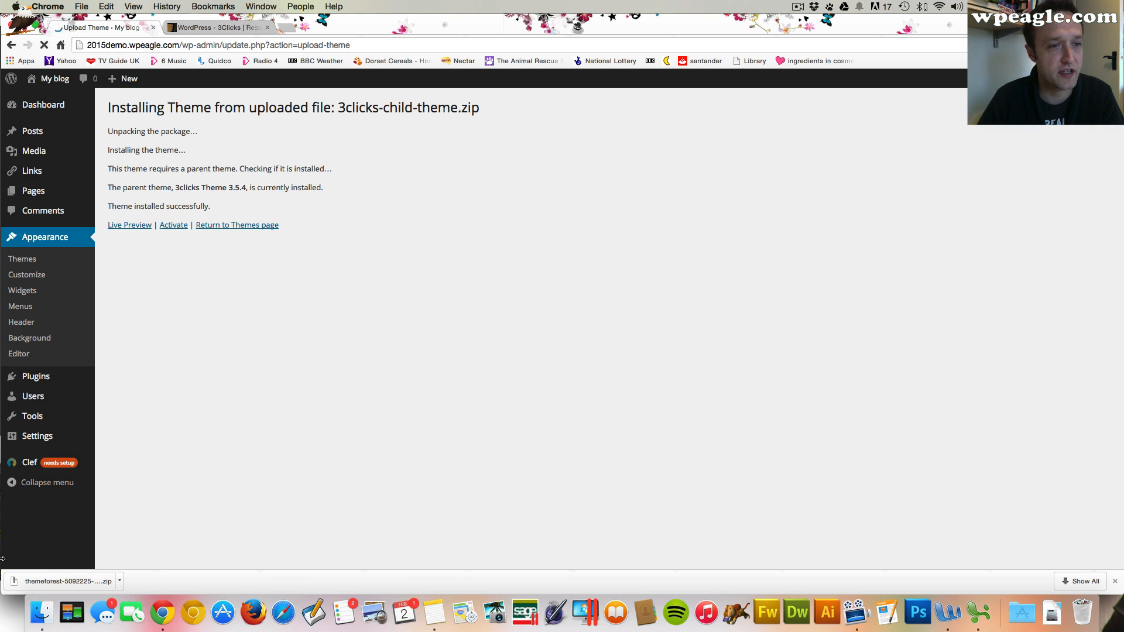
left_click(174, 224)
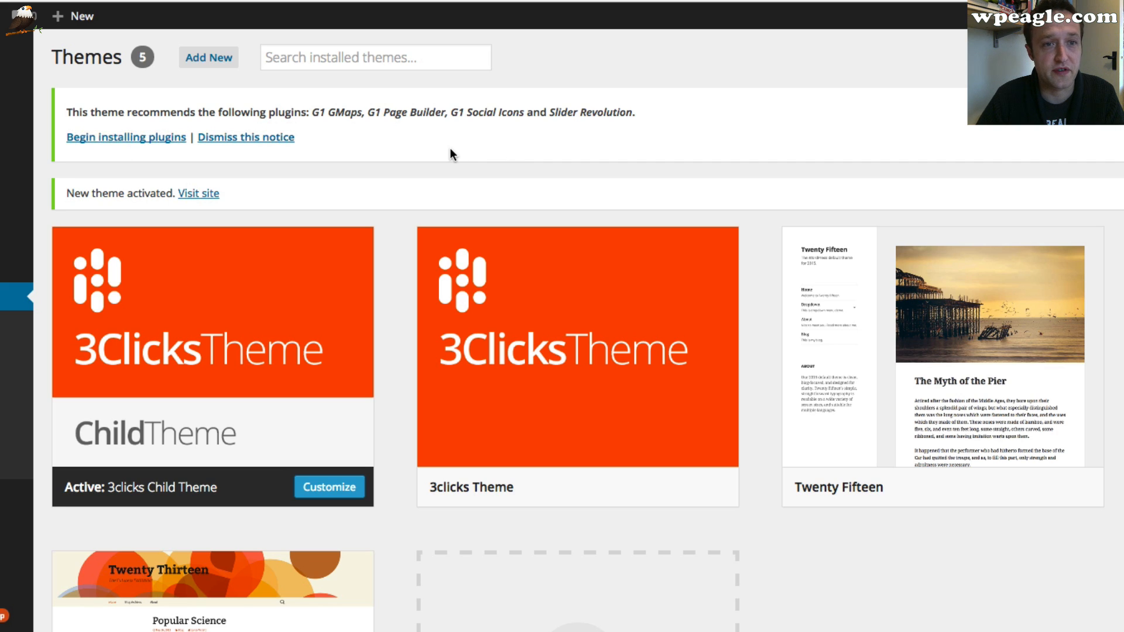
Bulk install the recommended plugins G1 GMaps, G1 Page Builder, G1 Social Icons and Slider Revolution
left_click(111, 138)
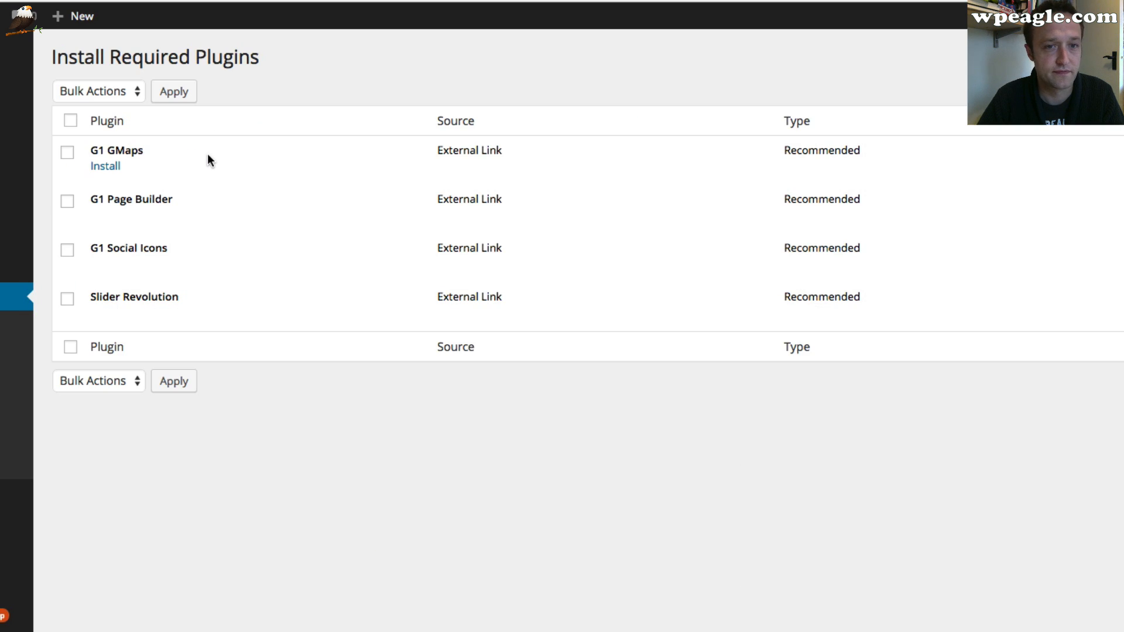
left_click(71, 121)
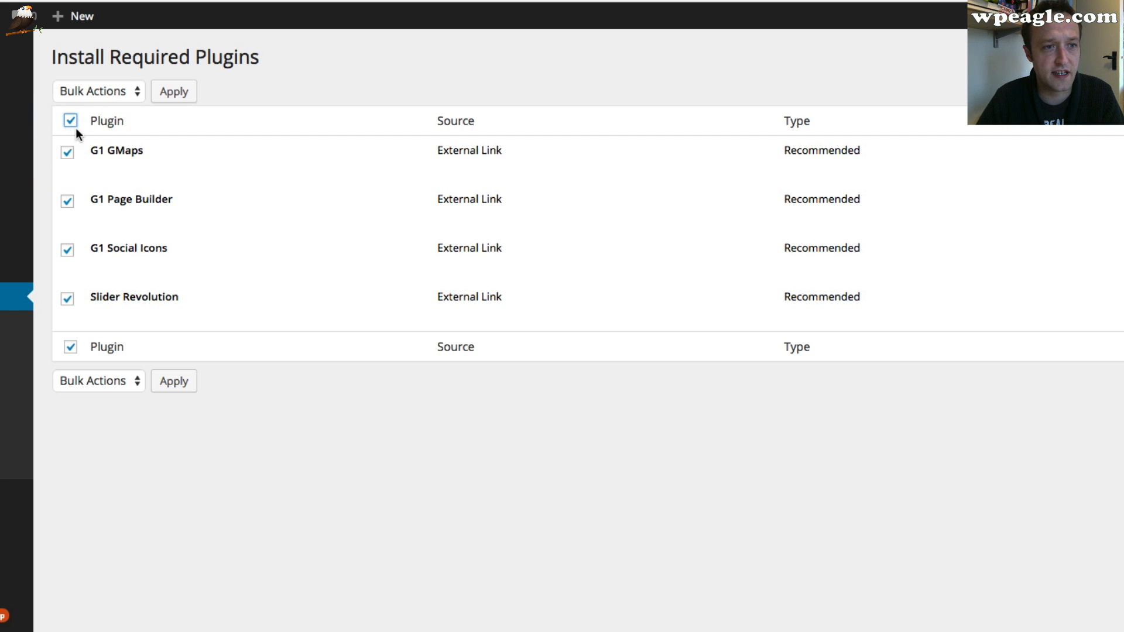
left_click(117, 94)
left_click(103, 106)
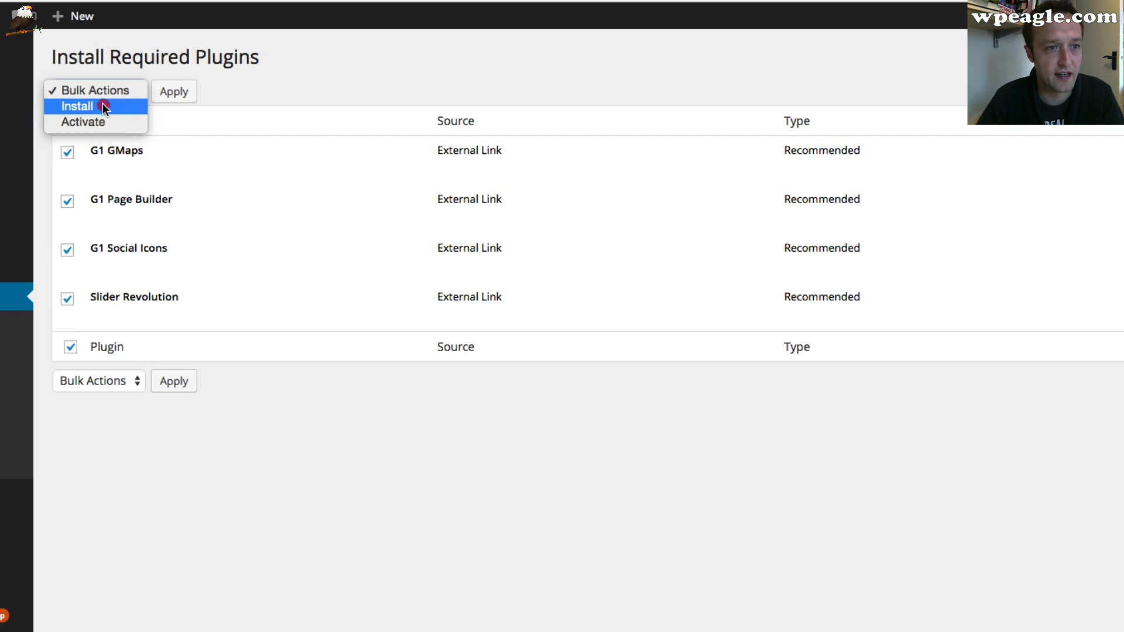
left_click(179, 92)
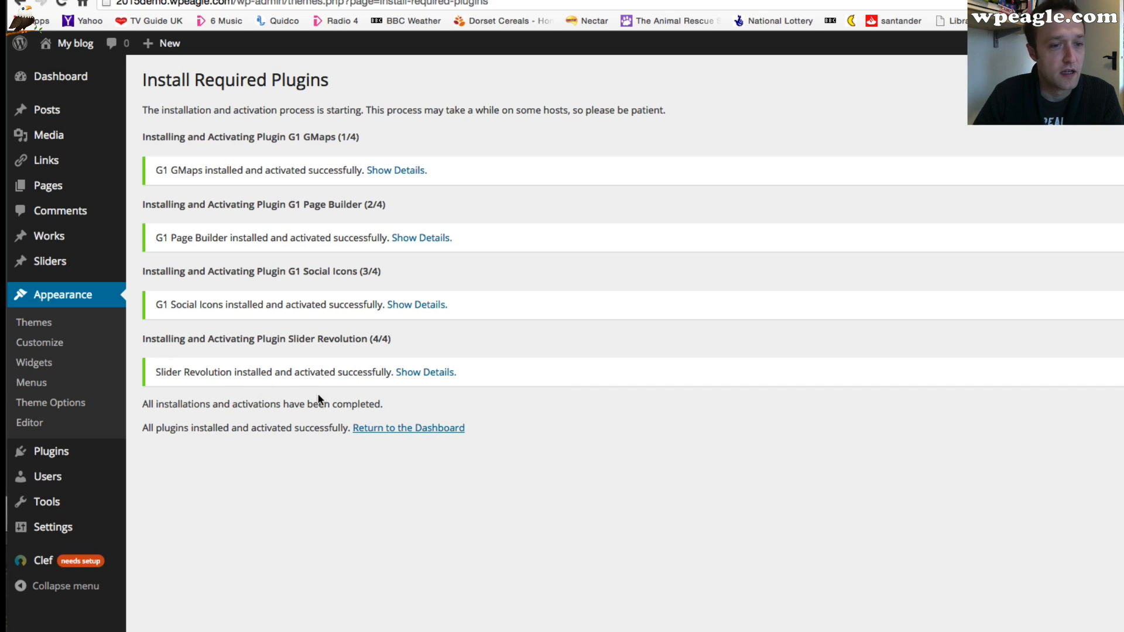
Visit the site's front end to view the new theme and return to the dashboard
mouse_move(70, 43)
left_click(69, 68)
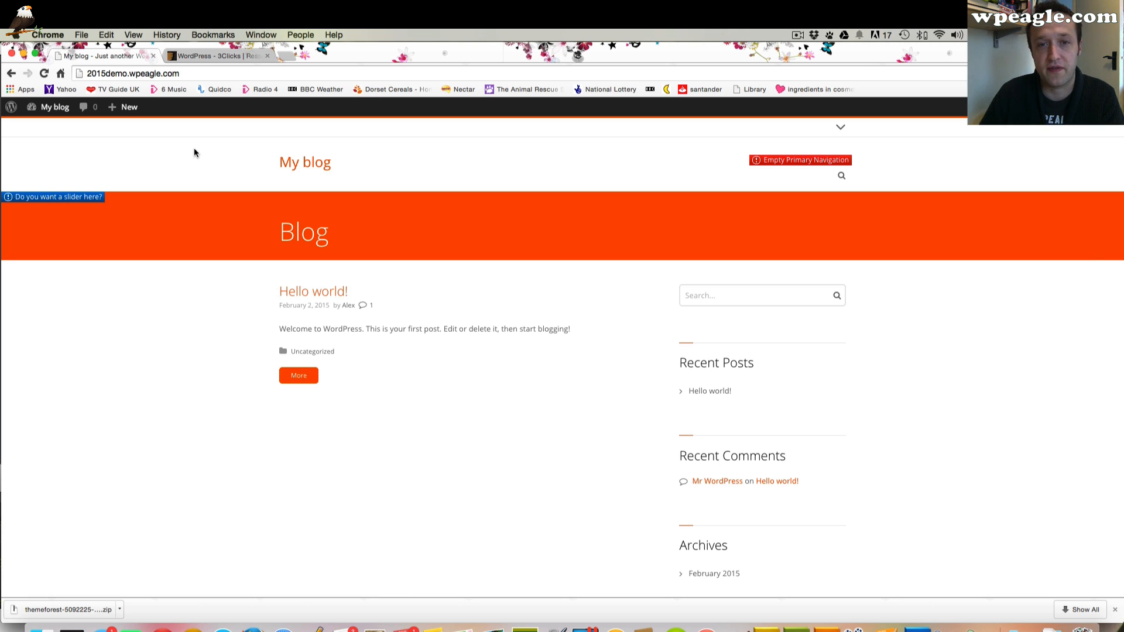
mouse_move(55, 107)
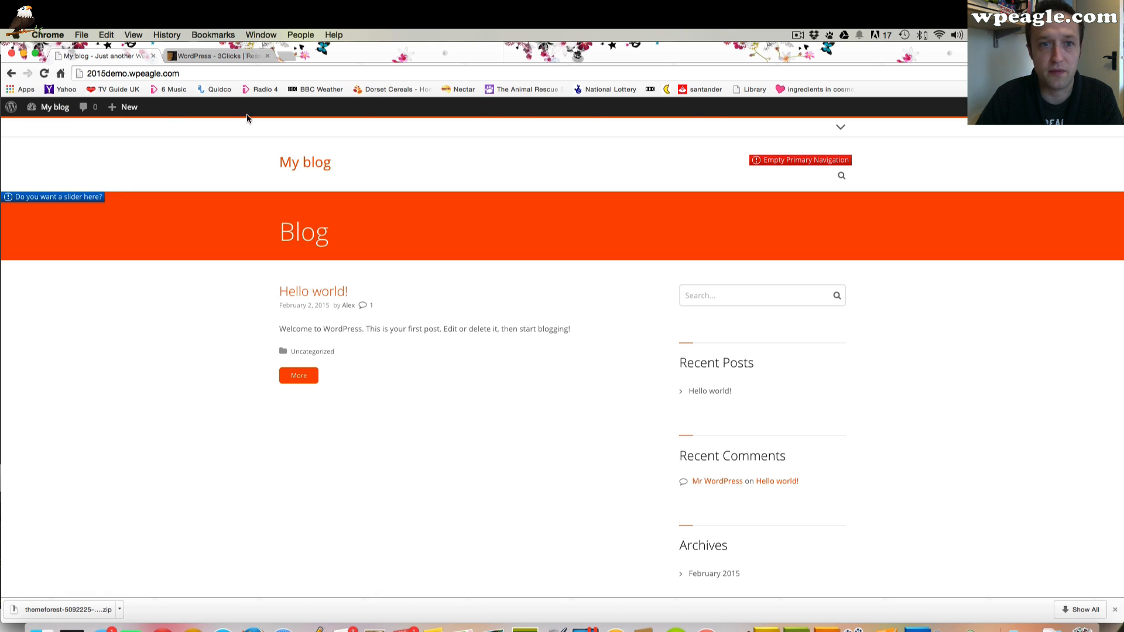
left_click(55, 129)
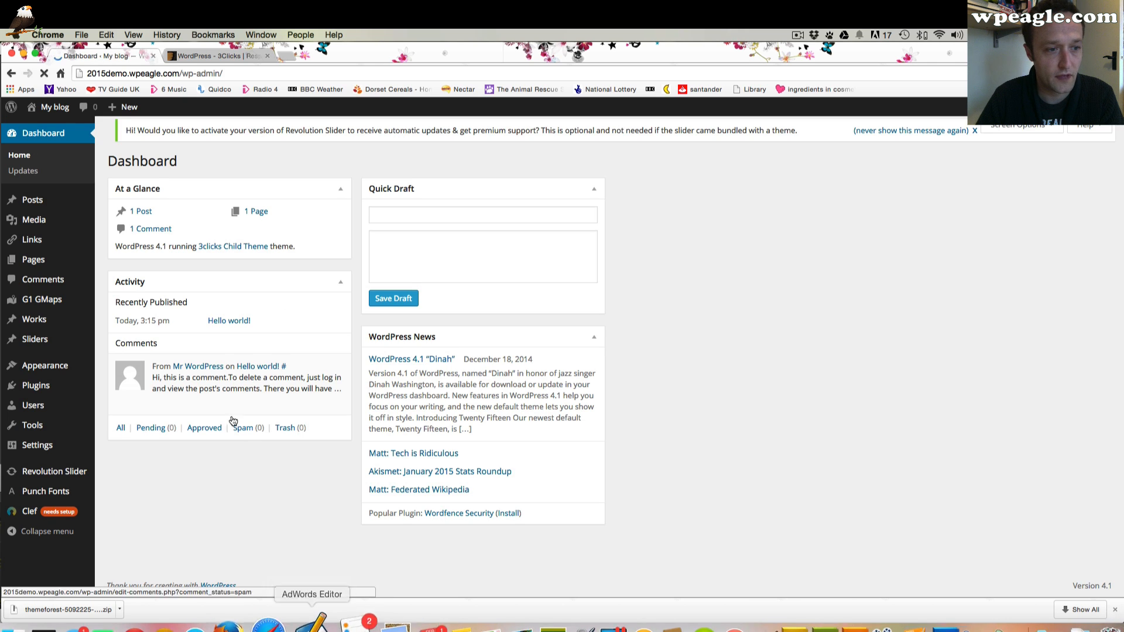
Install the WordPress Importer plugin from the Tools import screen, then activate it and run the importer
left_click(64, 434)
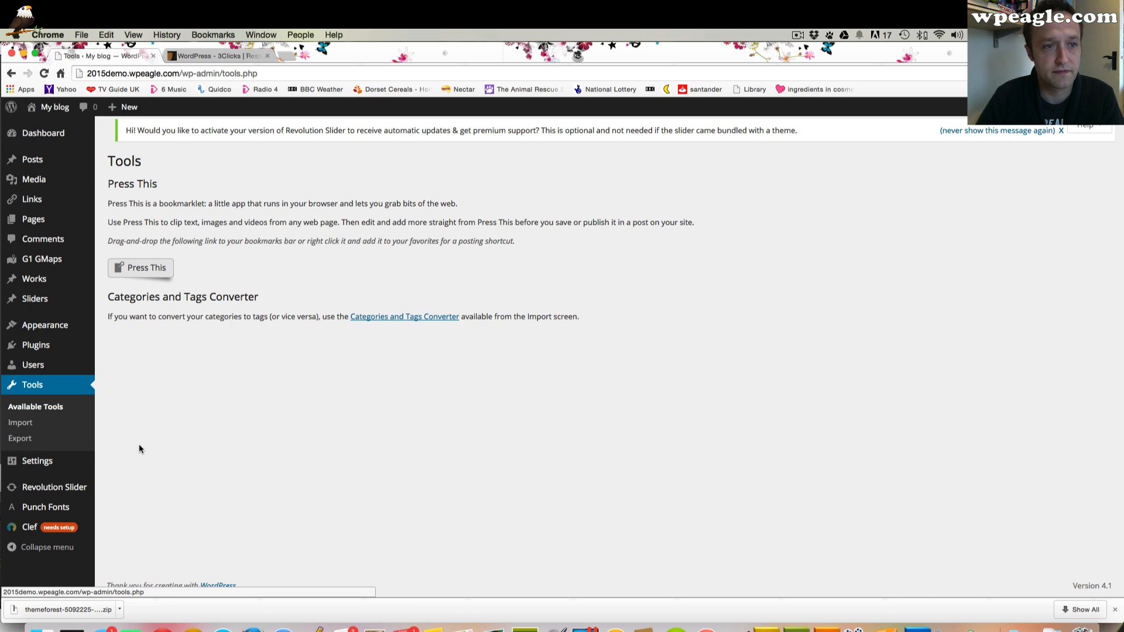
left_click(50, 423)
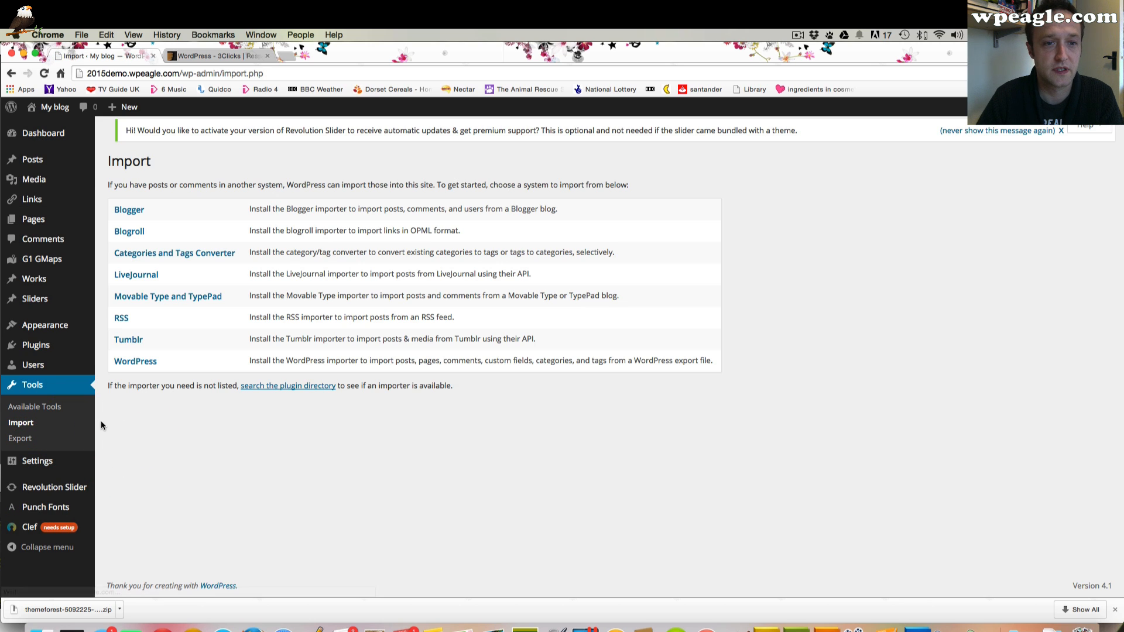
left_click(142, 363)
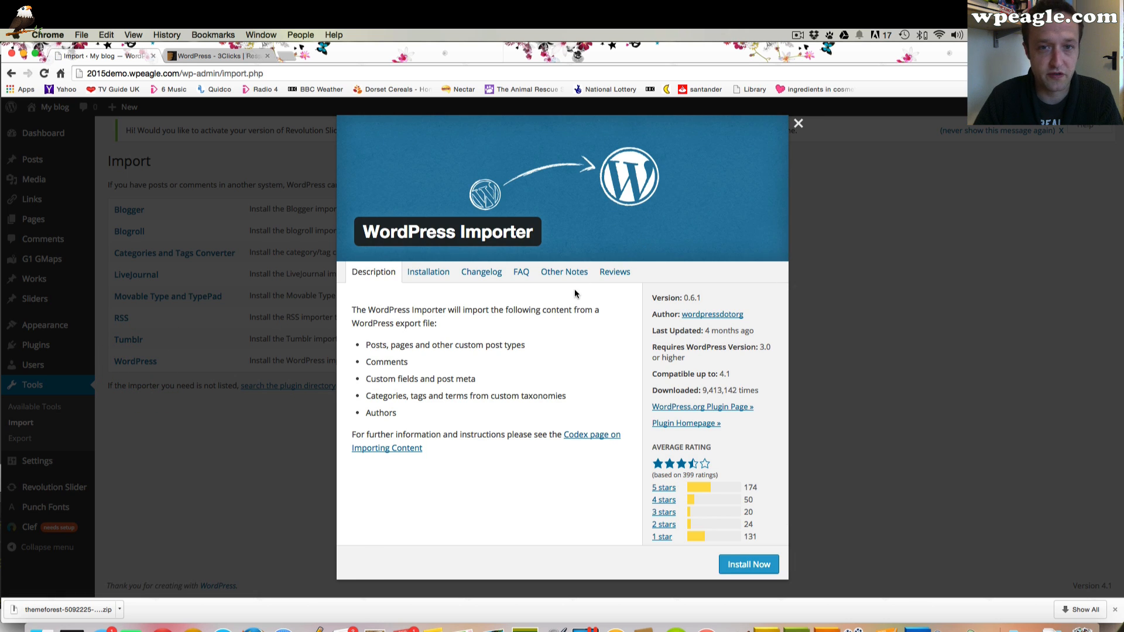
left_click(746, 565)
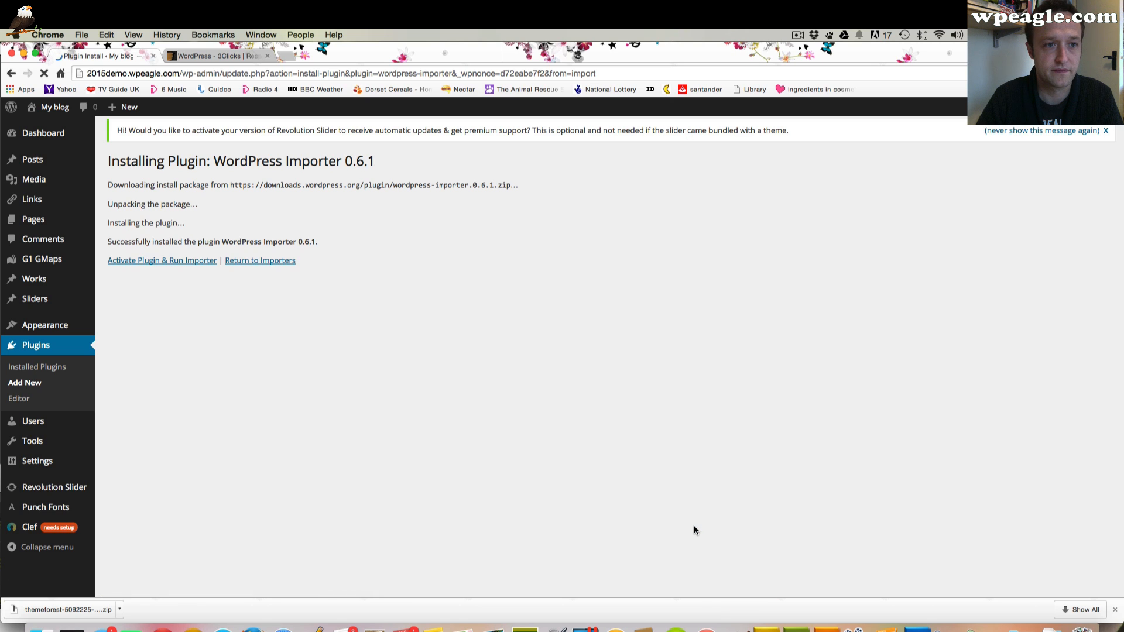
left_click(179, 261)
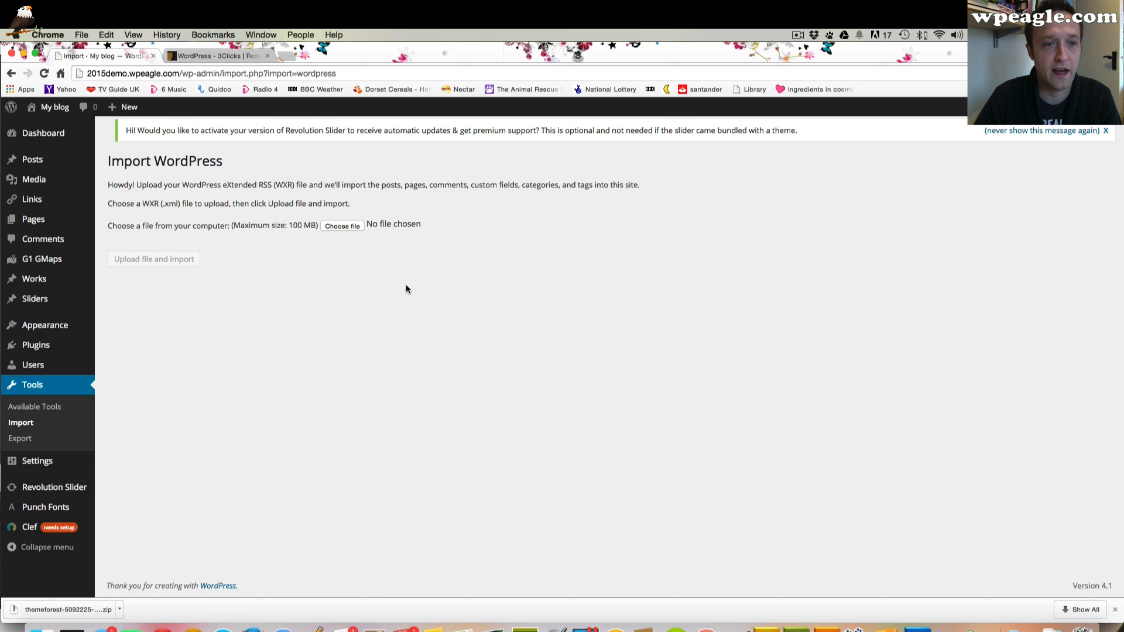
Upload content.xml from the theme pack's Demo Content folder to the WordPress importer and import it with file attachments
left_click(350, 227)
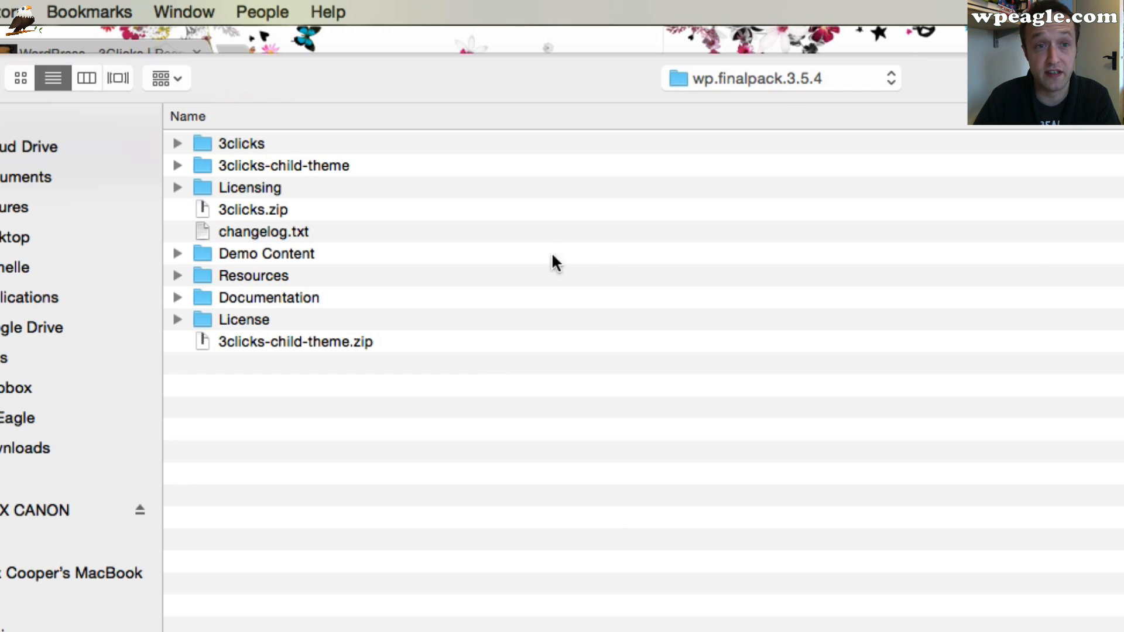
double_click(247, 249)
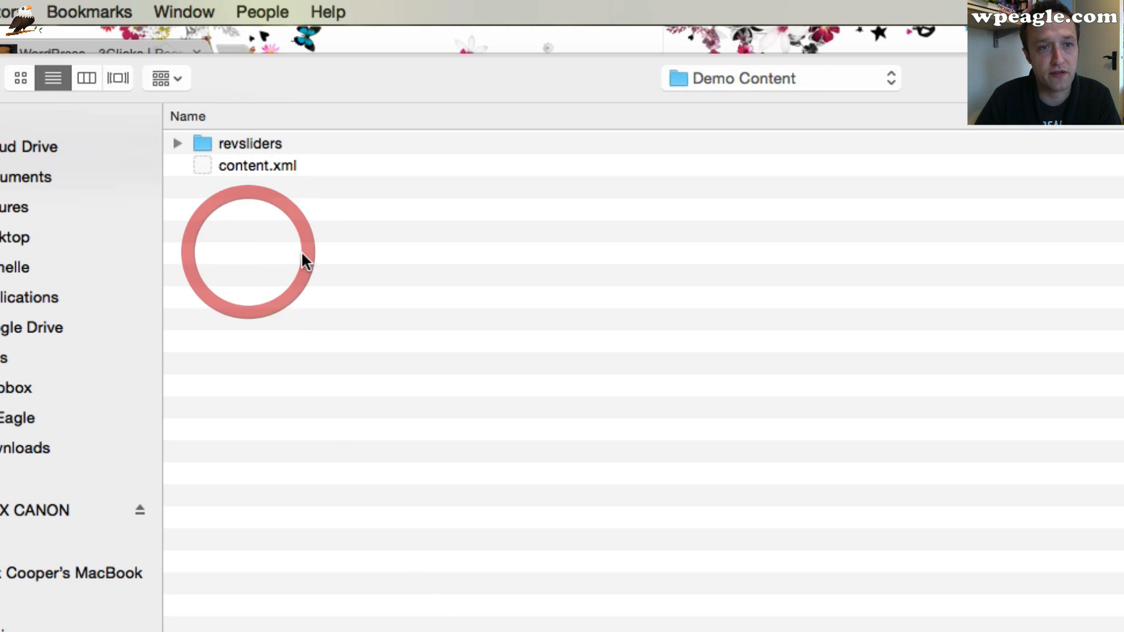
left_click(256, 165)
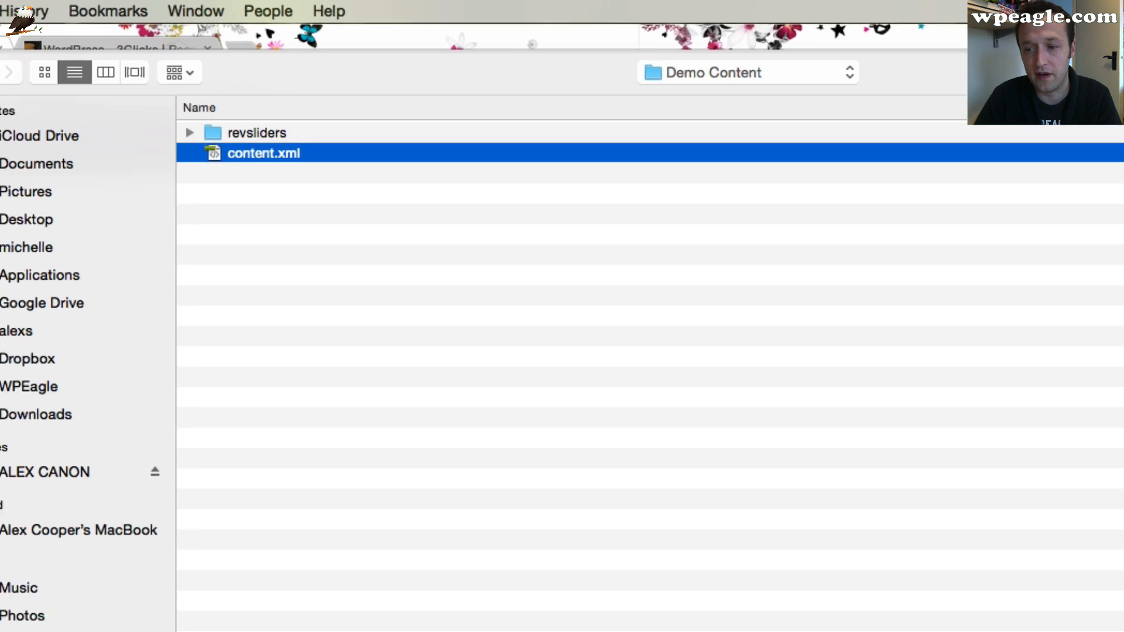
left_click(971, 569)
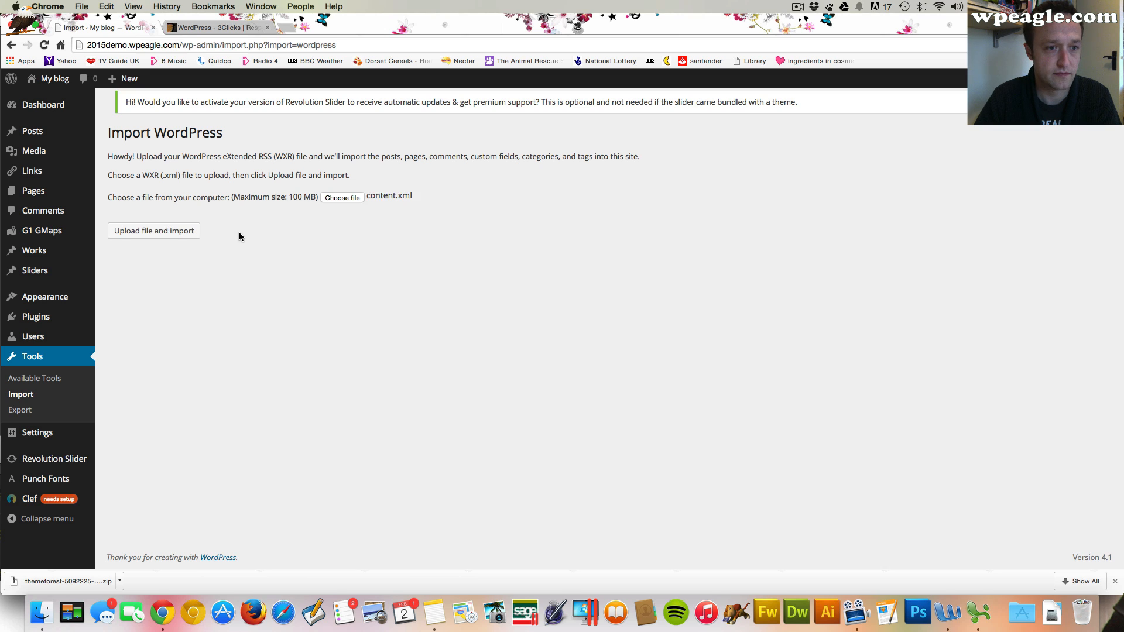
left_click(162, 230)
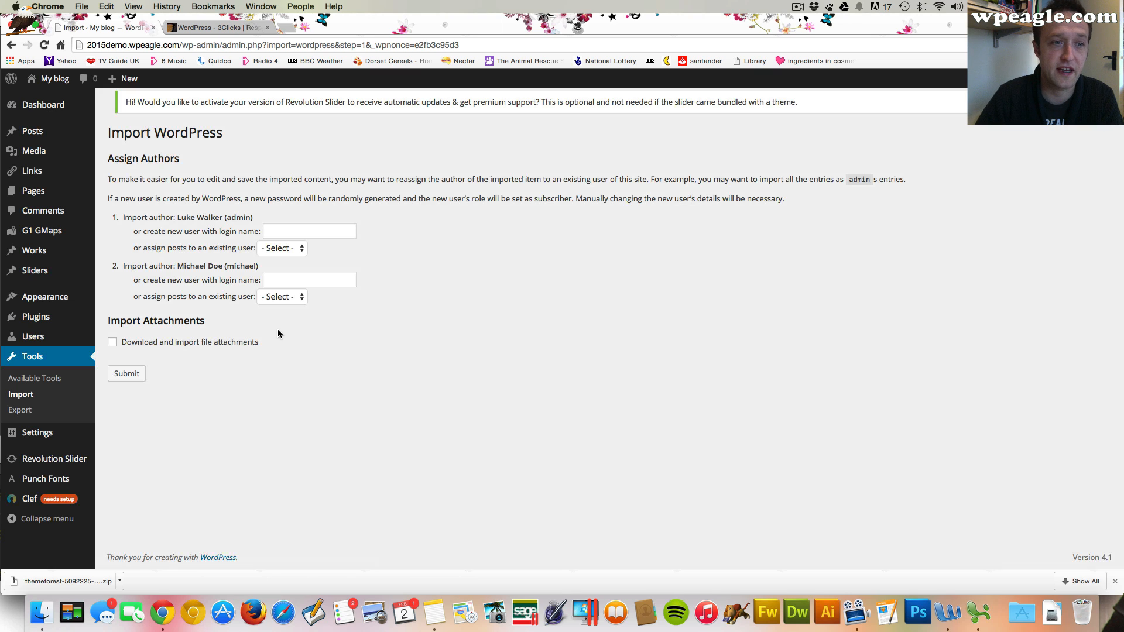
left_click(112, 342)
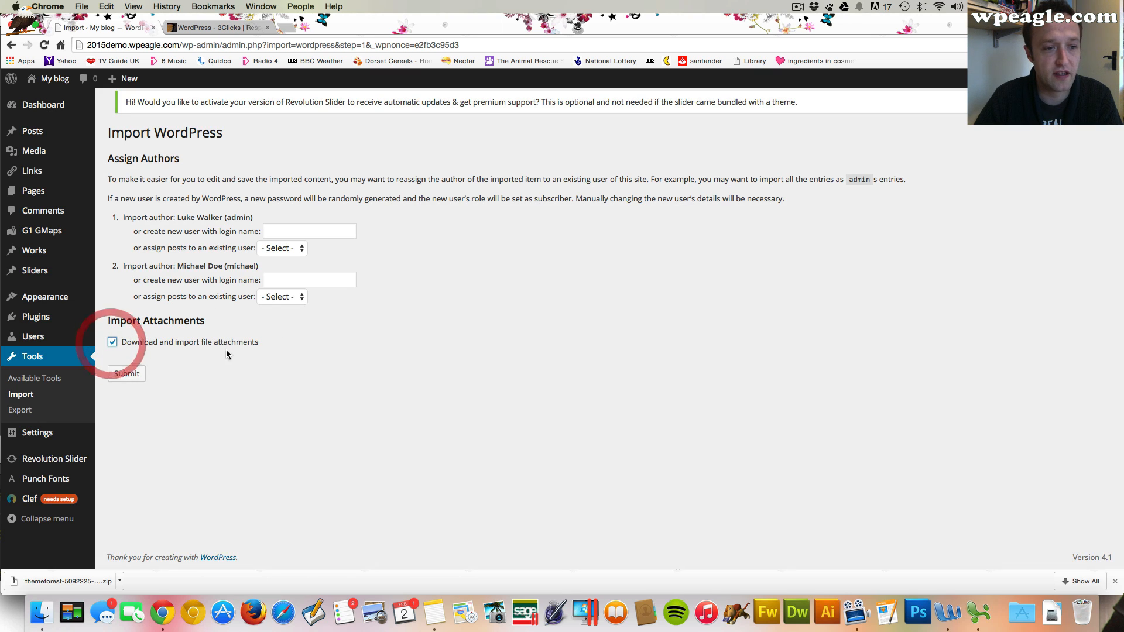
left_click(122, 378)
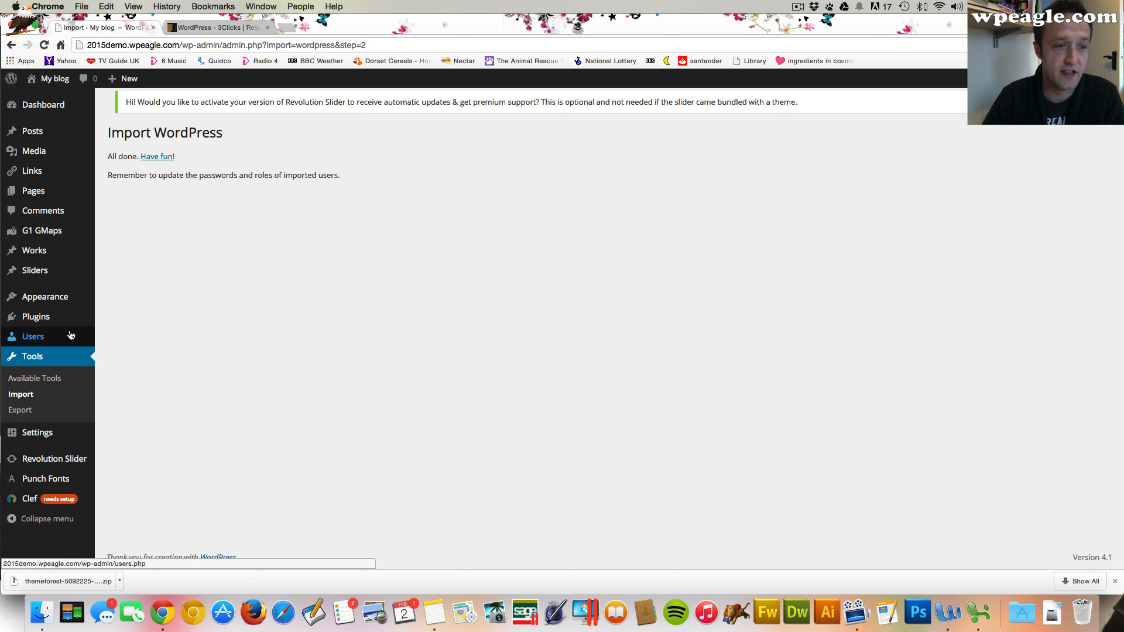
Change the imported admin user's role to No role for this site and return to the users list
mouse_move(73, 336)
left_click(126, 338)
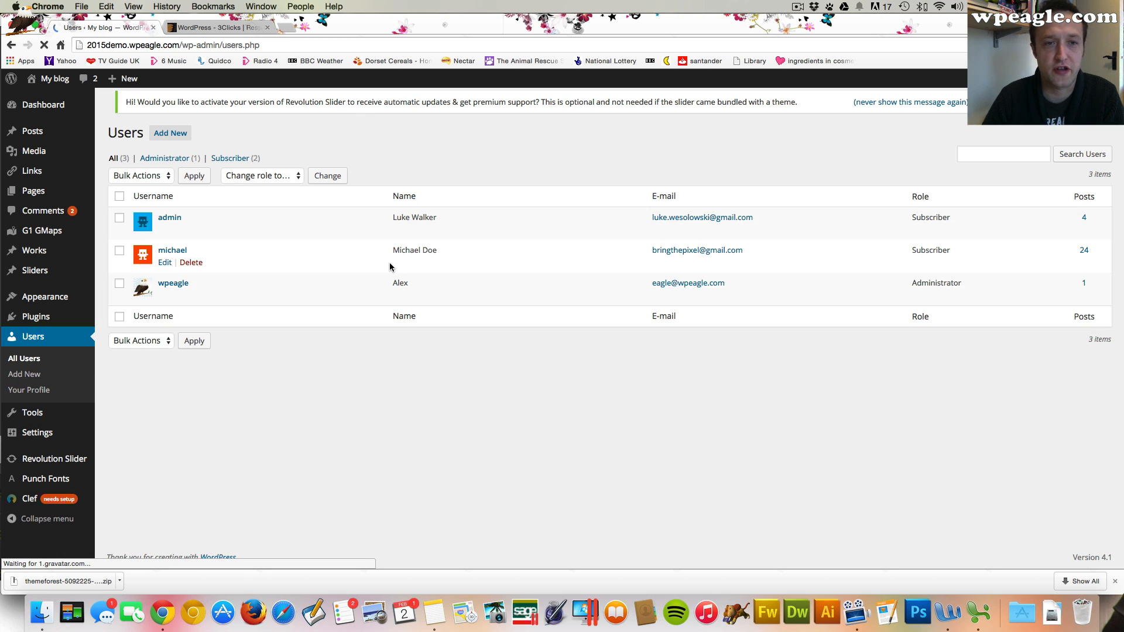
mouse_move(164, 234)
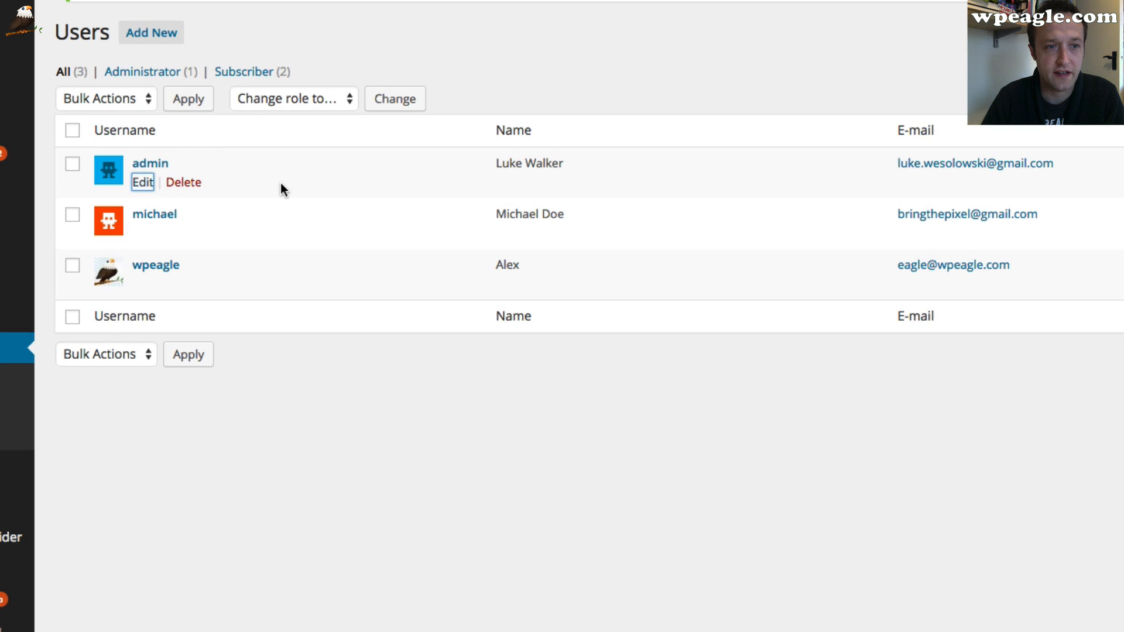
scroll(625, 286, "down", 15)
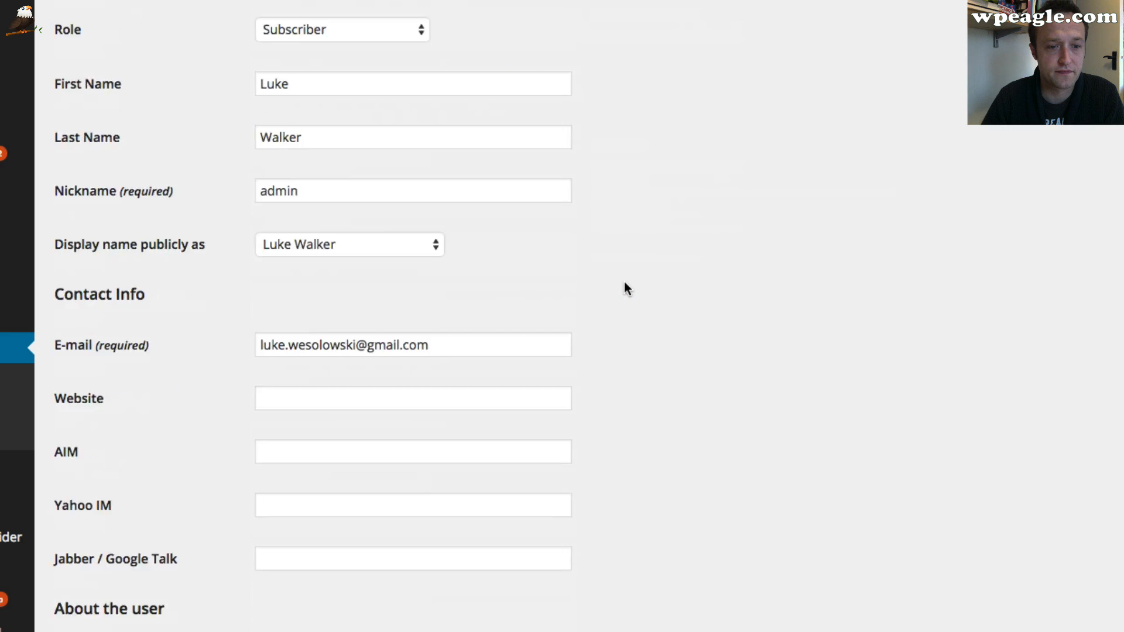
scroll(482, 439, "up", 8)
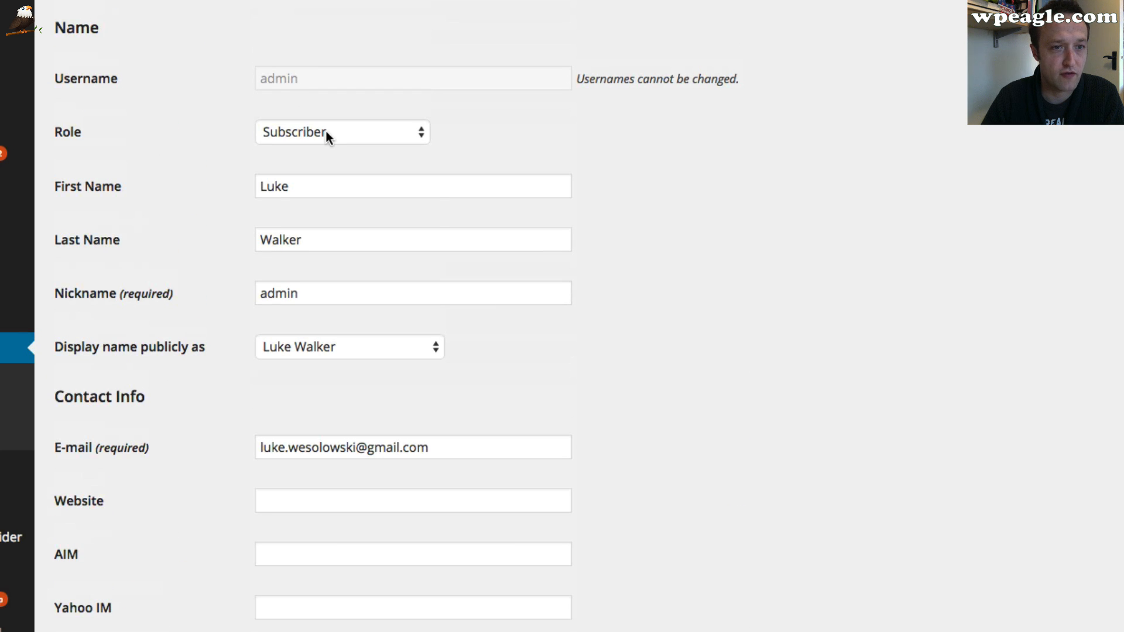
left_click(326, 133)
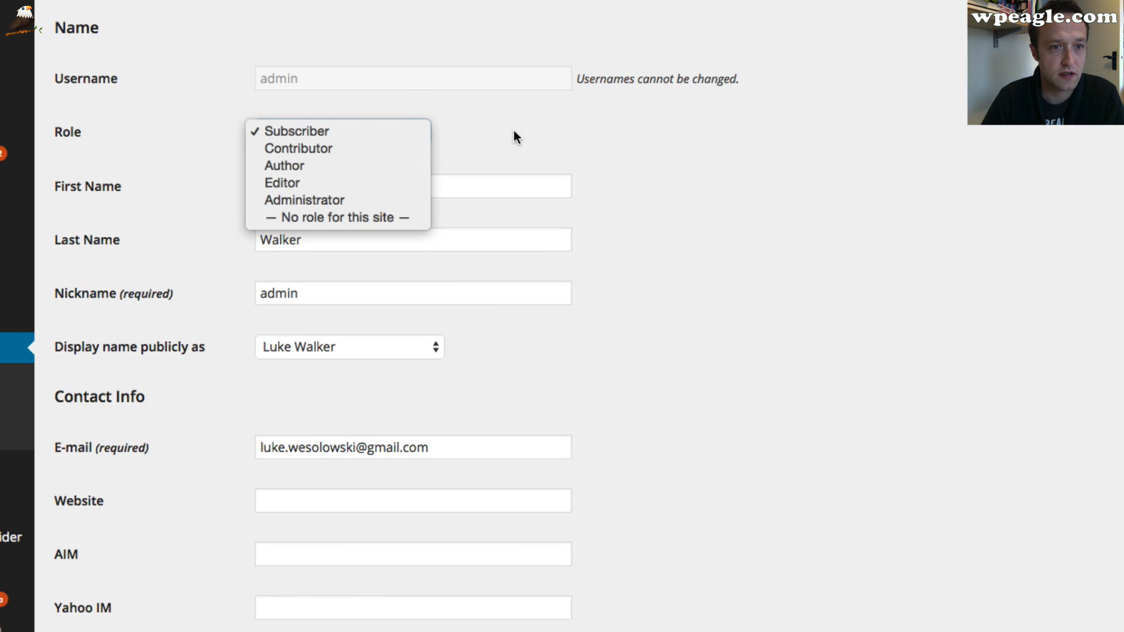
left_click(330, 220)
scroll(234, 216, "down", 6)
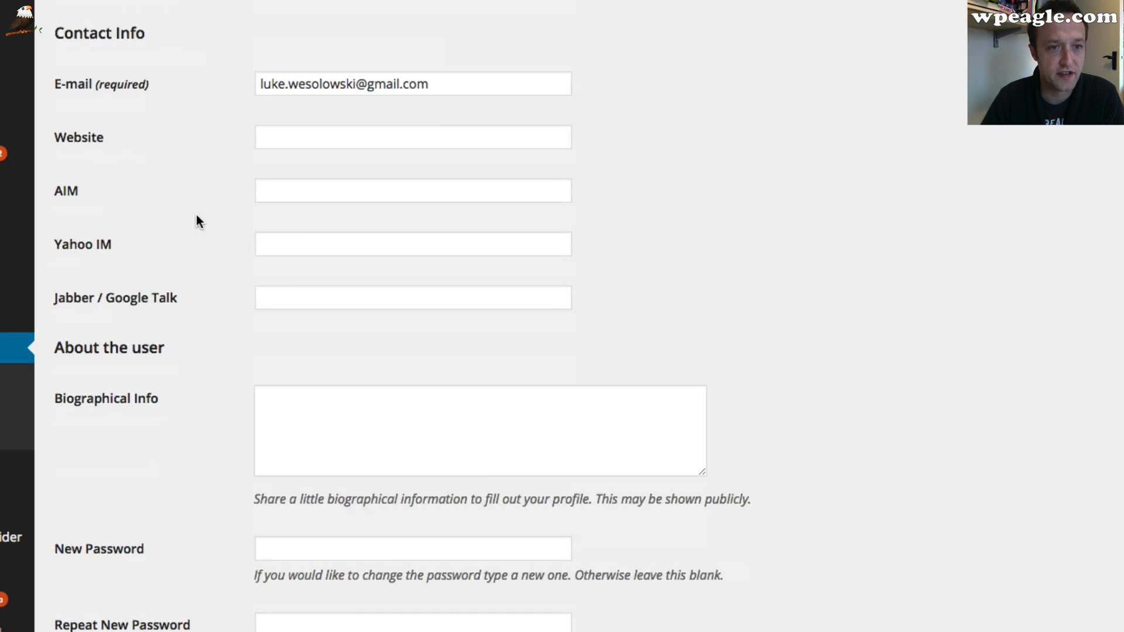
scroll(195, 215, "down", 2)
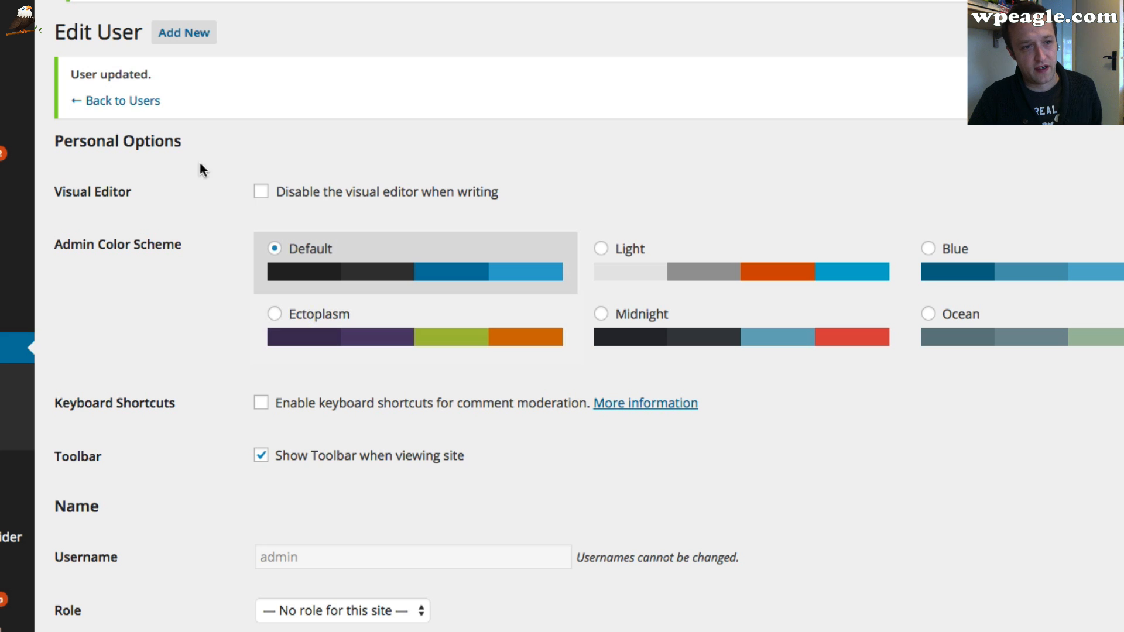
left_click(126, 101)
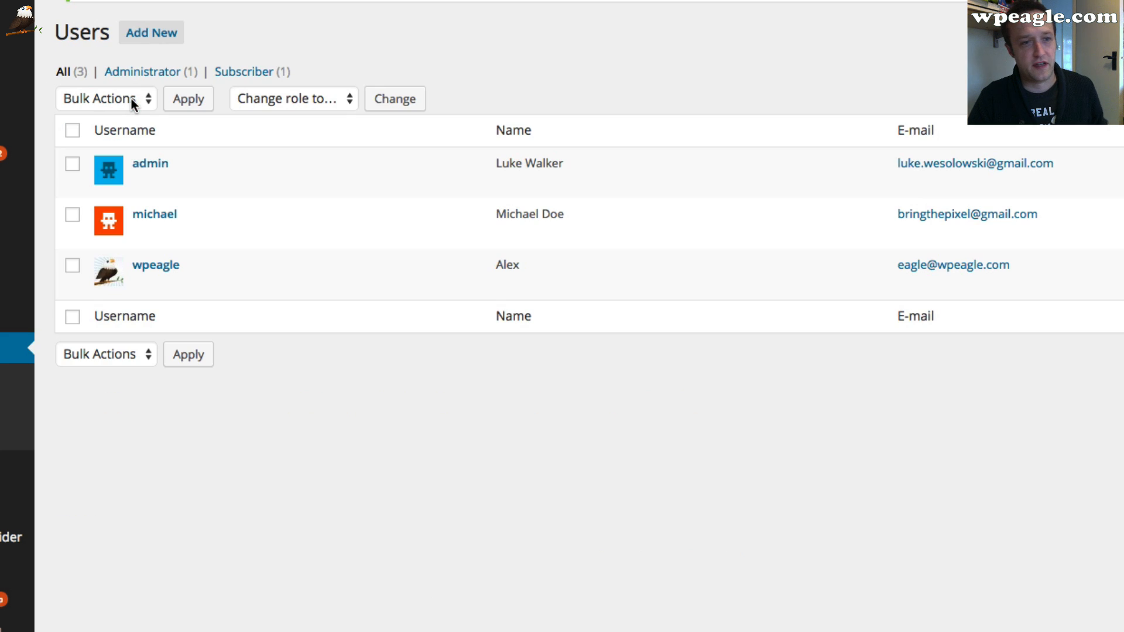
Change the imported michael user's role to No role for this site and update the user
left_click(143, 233)
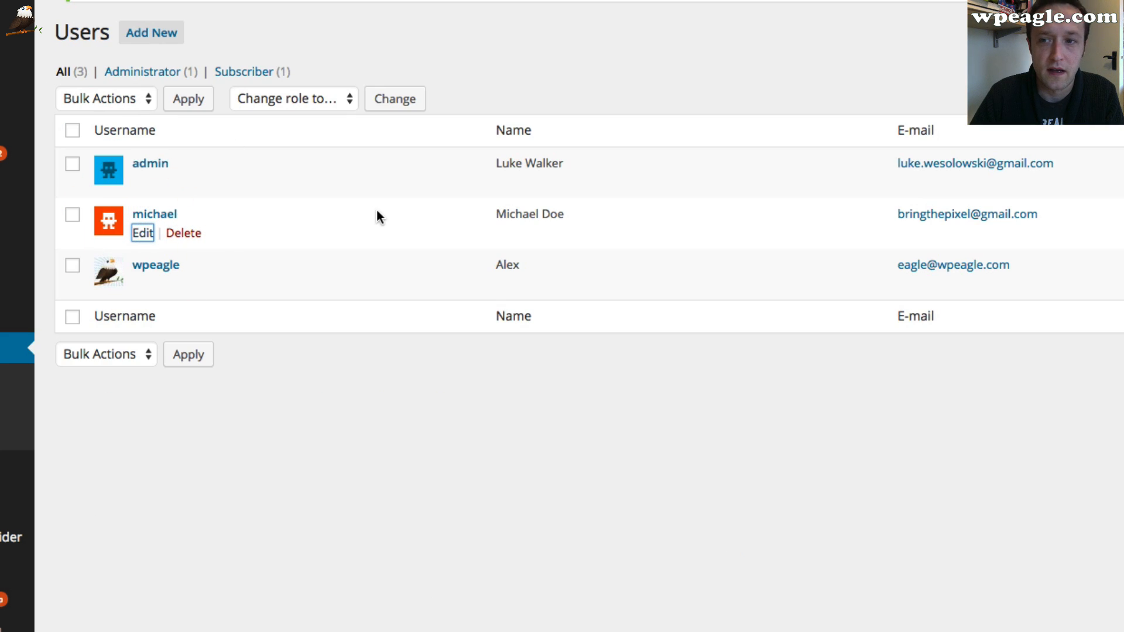
scroll(376, 211, "down", 15)
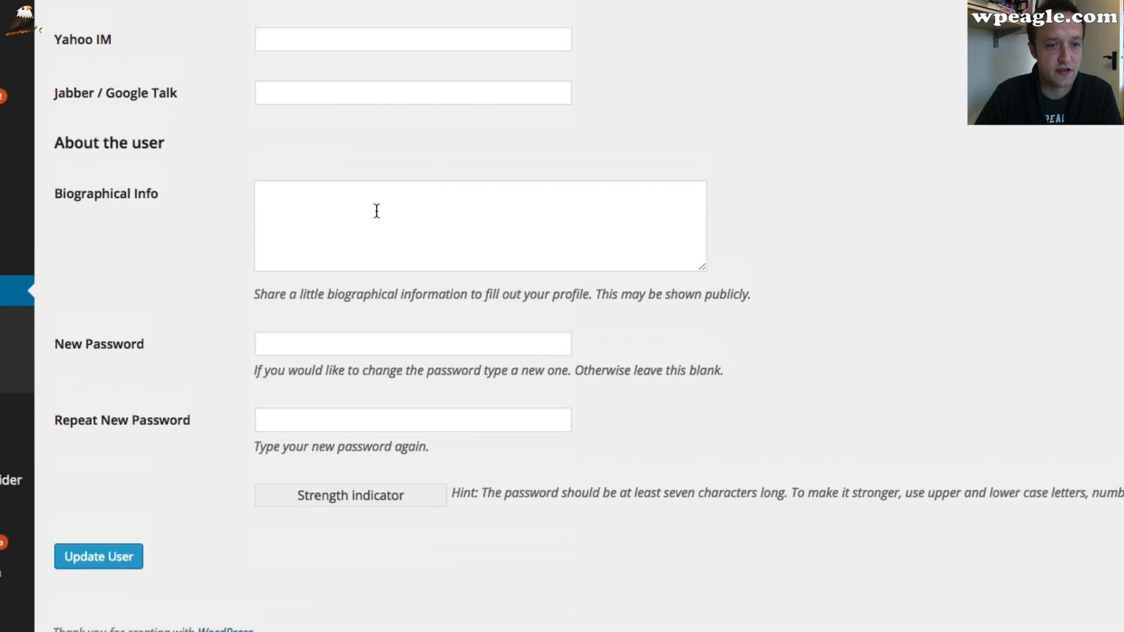
scroll(376, 210, "up", 8)
scroll(376, 213, "up", 6)
scroll(371, 292, "down", 2)
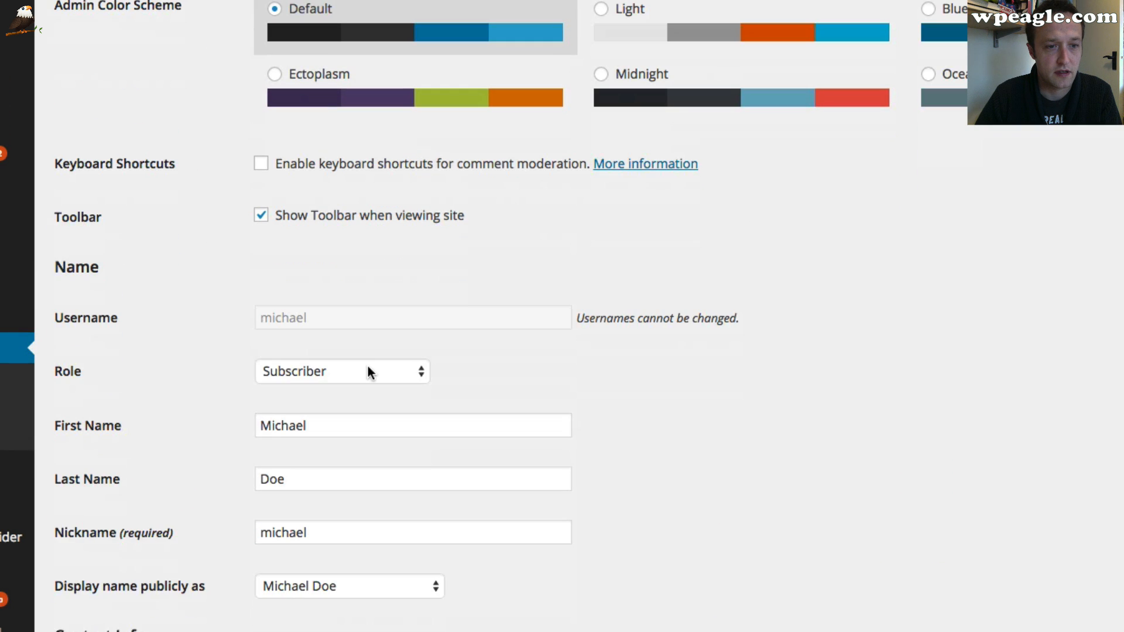
left_click(368, 371)
left_click(358, 456)
scroll(160, 509, "down", 10)
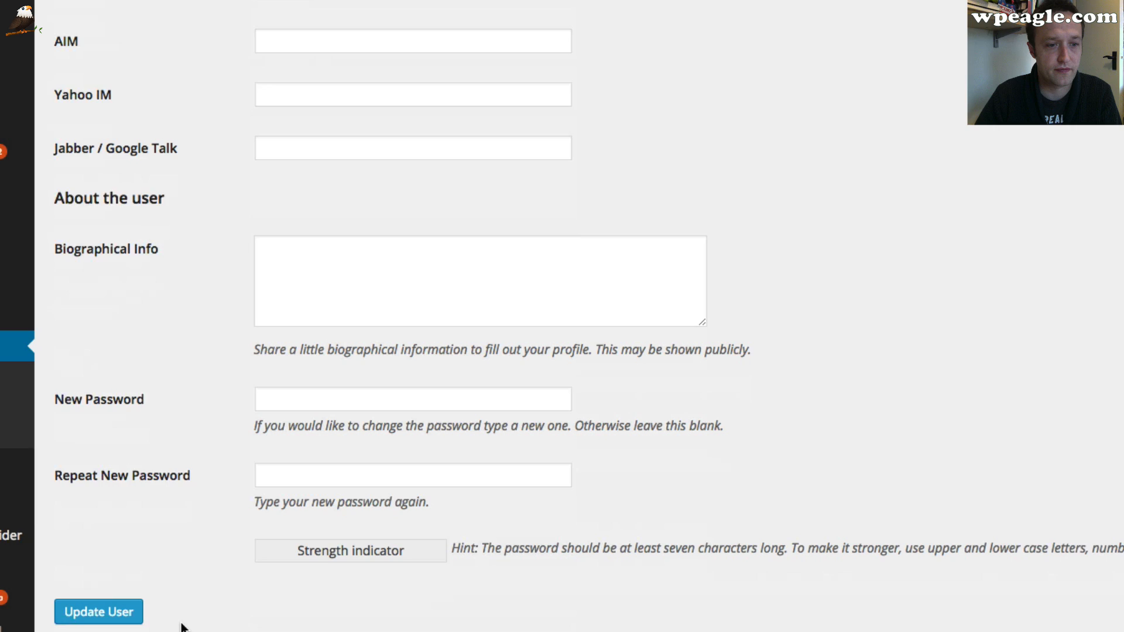
left_click(104, 612)
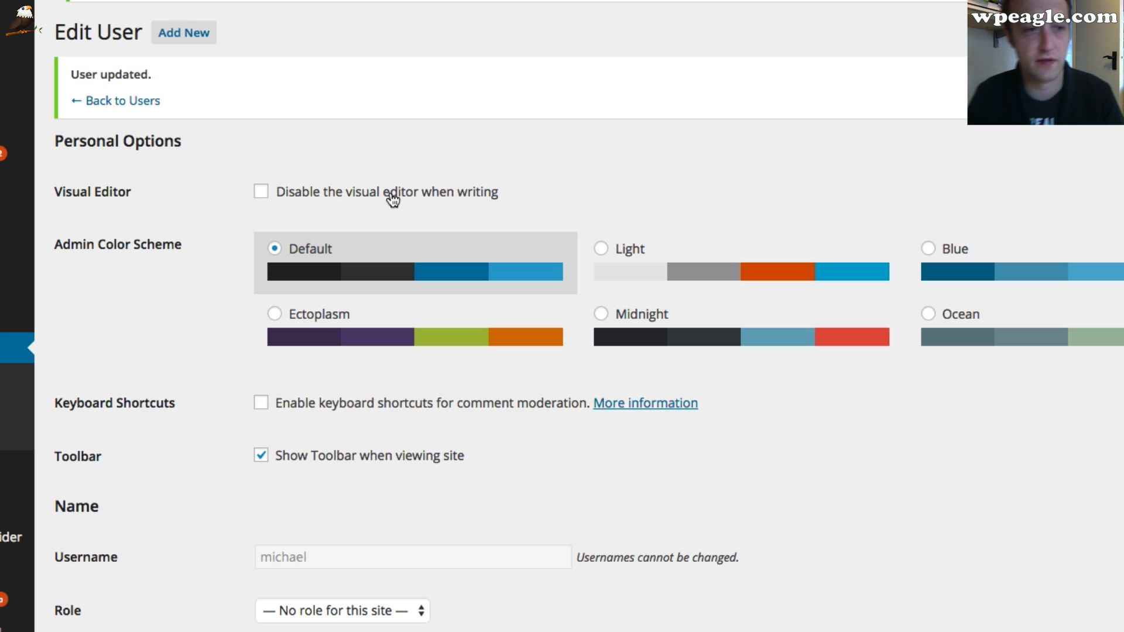
Browse the list of imported pages
mouse_move(0, 123)
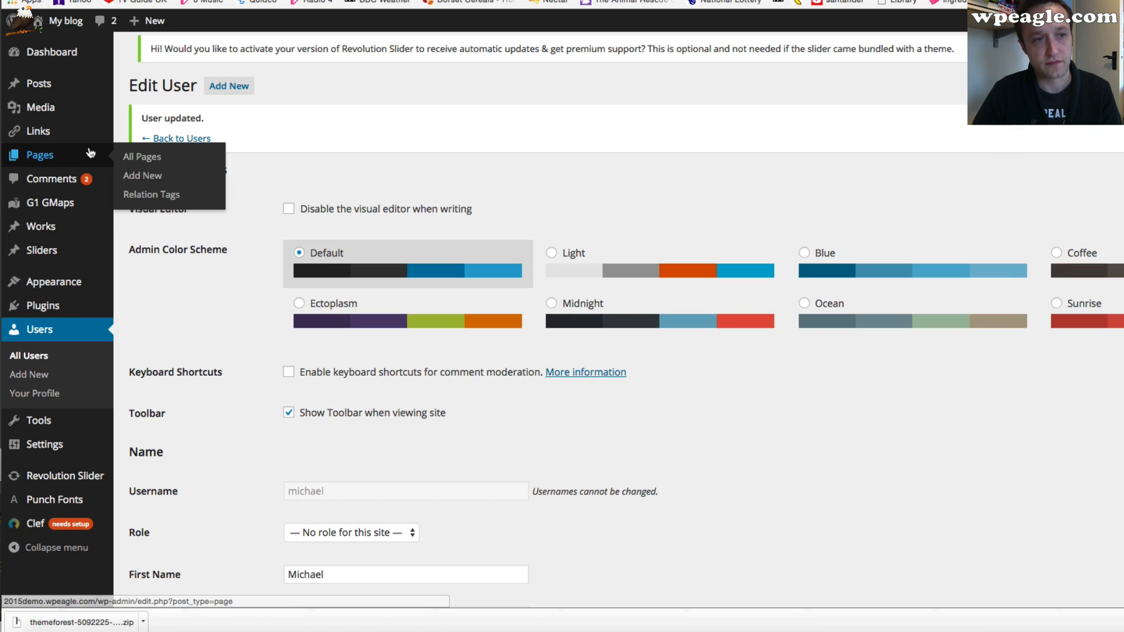
left_click(151, 159)
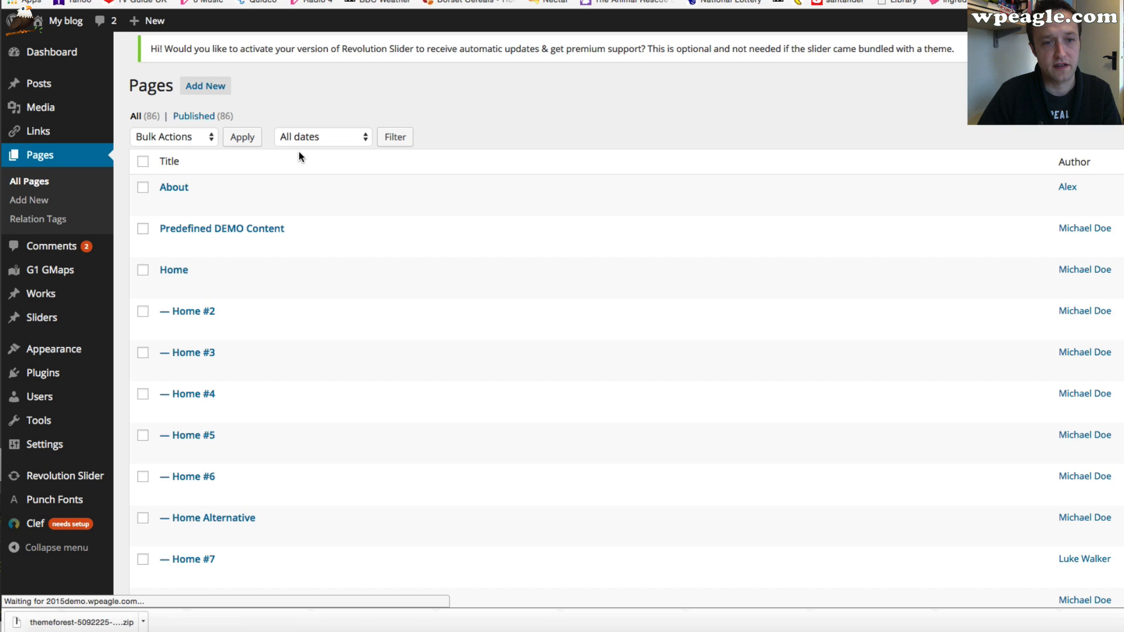
scroll(413, 208, "down", 3)
scroll(416, 206, "down", 5)
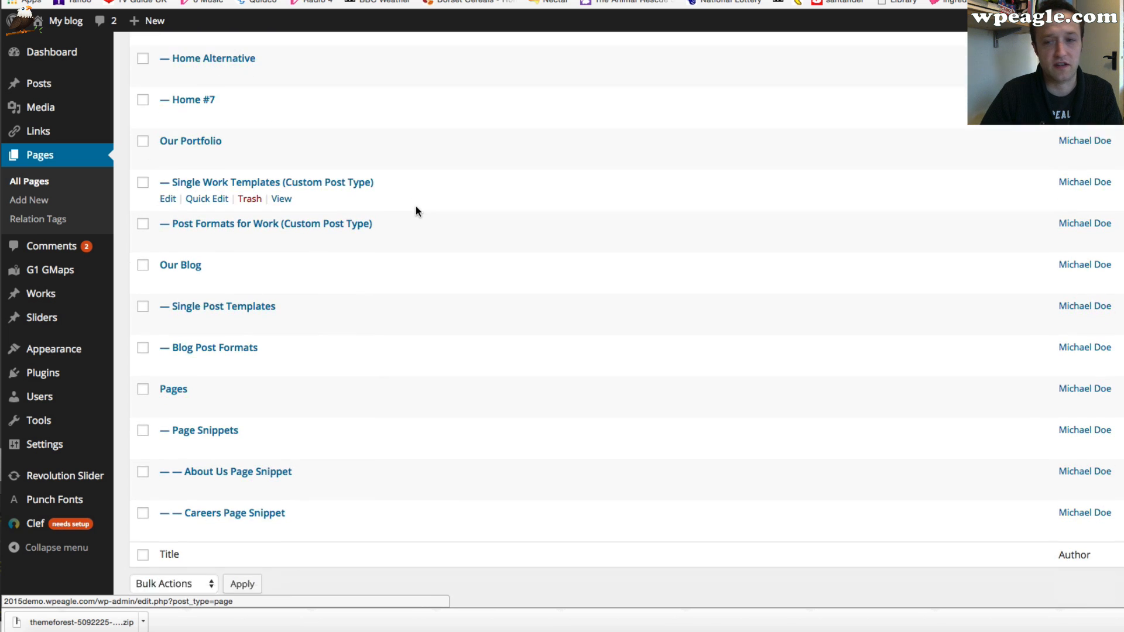
scroll(416, 207, "up", 8)
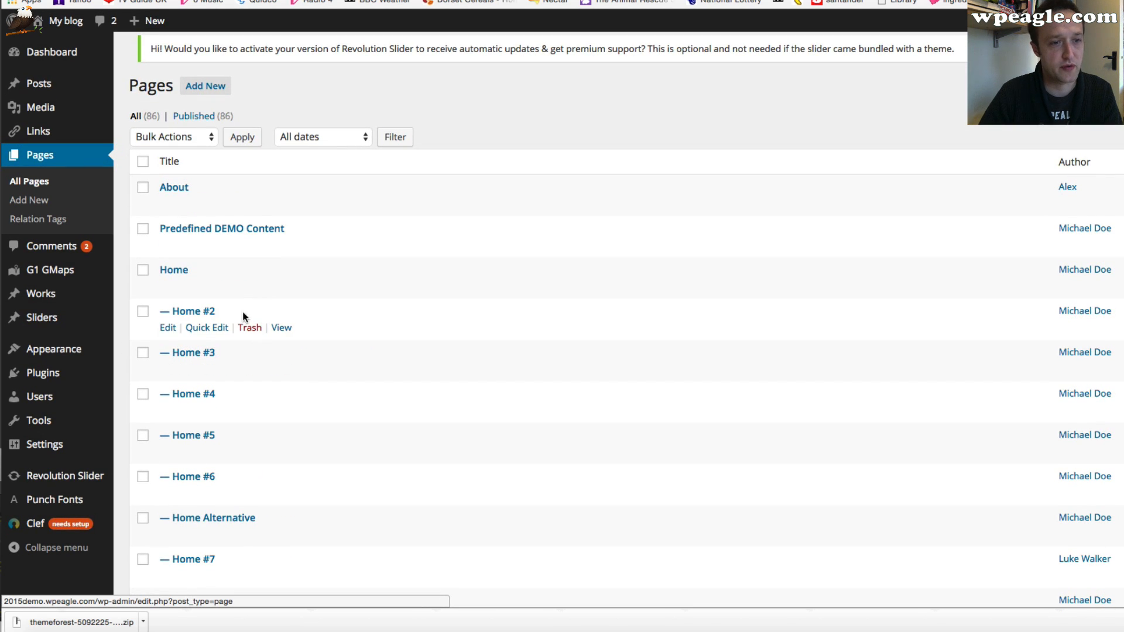
scroll(106, 170, "down", 2)
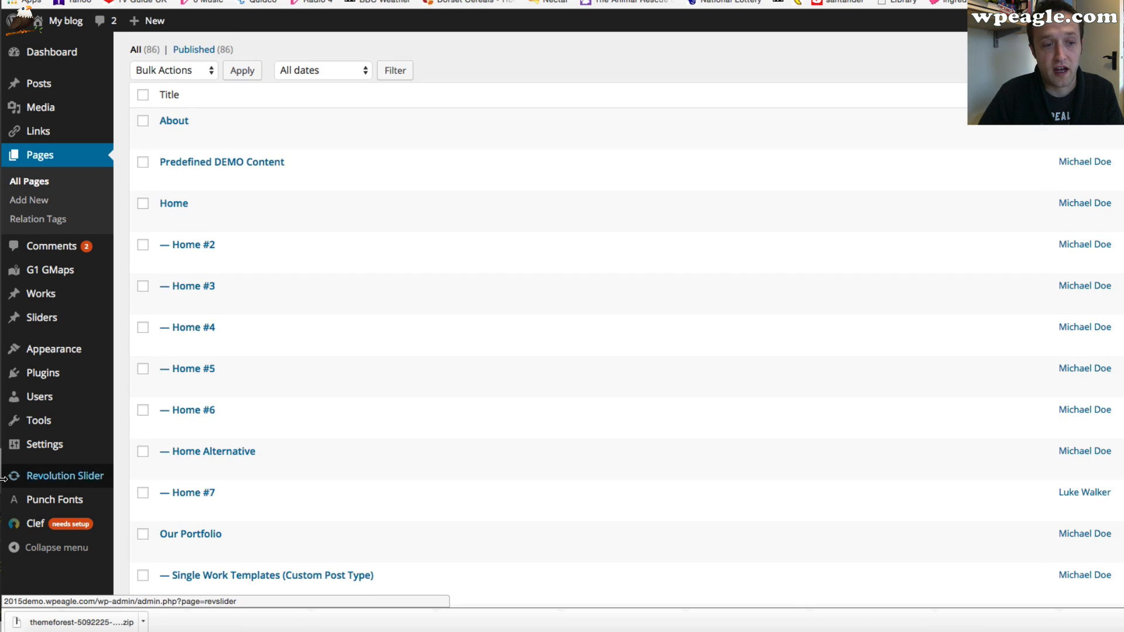
Import home-slider-1.txt from the Demo Content revsliders folder into Slider Revolution
left_click(56, 476)
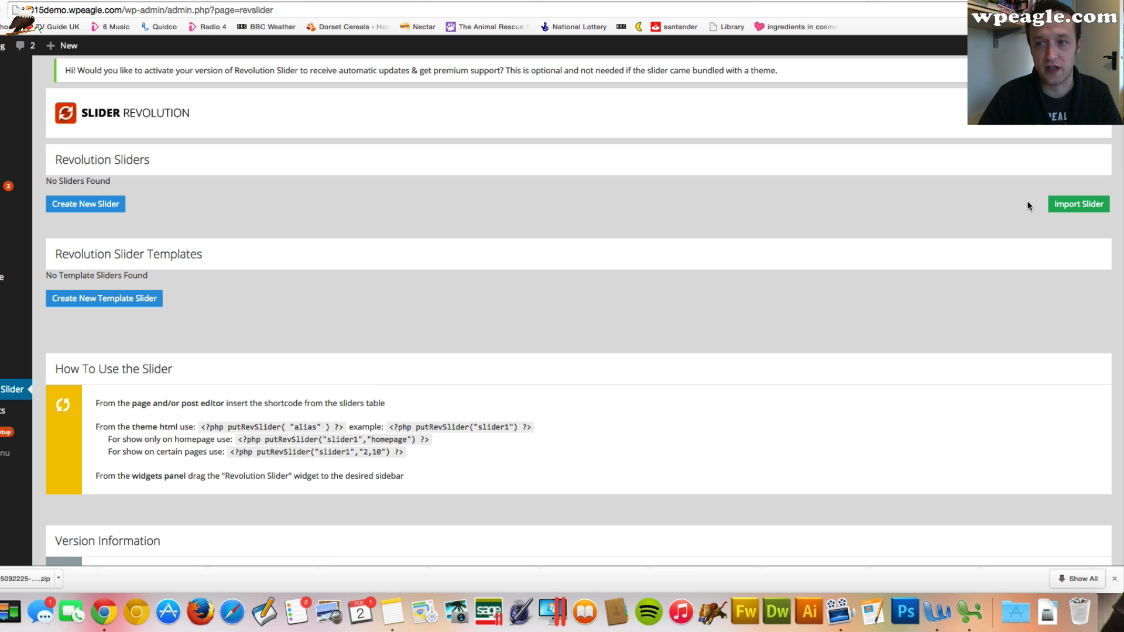
left_click(1063, 205)
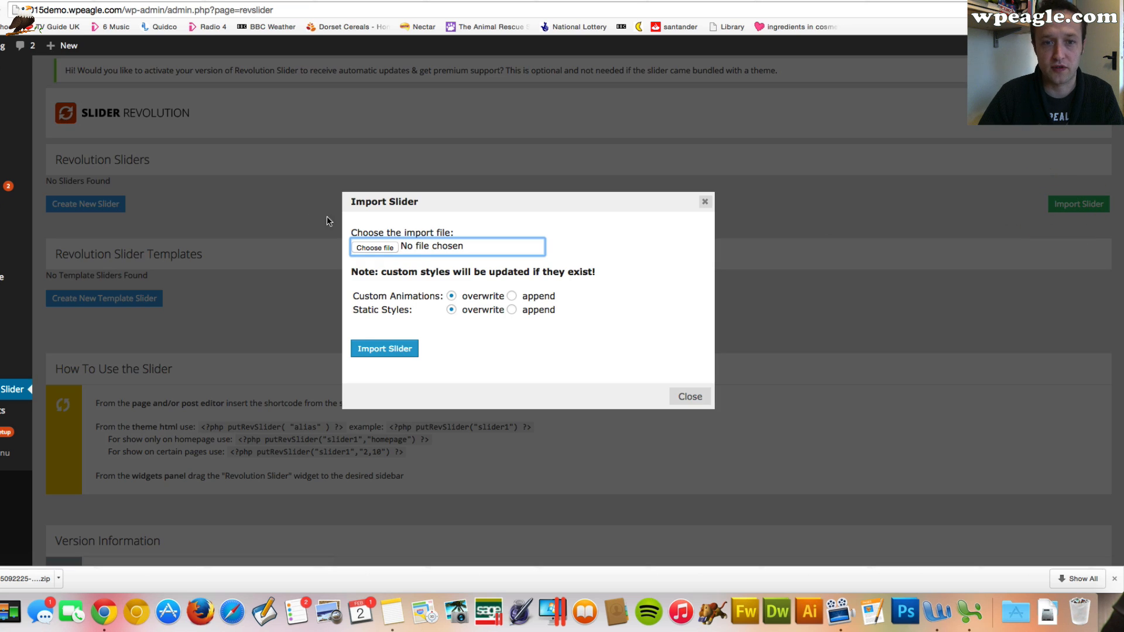
left_click(375, 247)
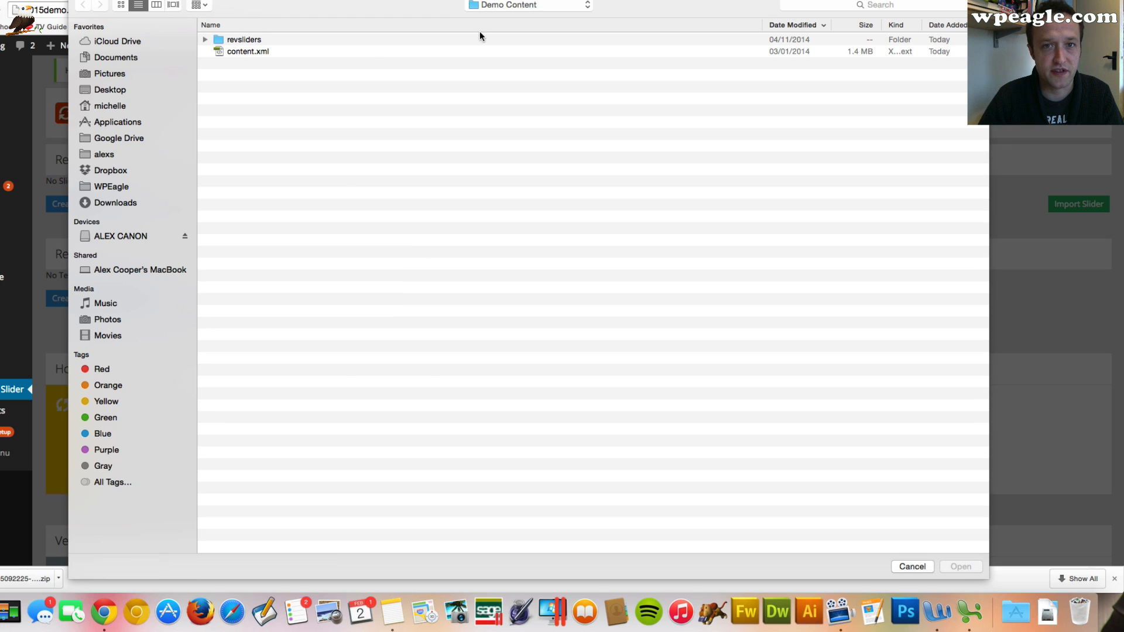
double_click(258, 40)
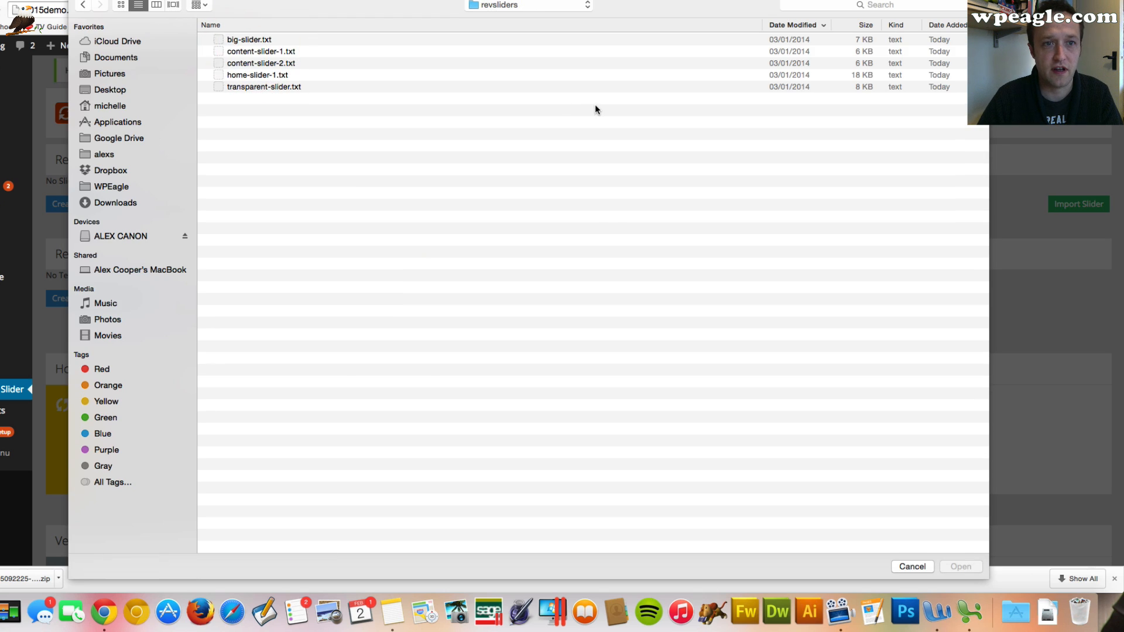
left_click(320, 47)
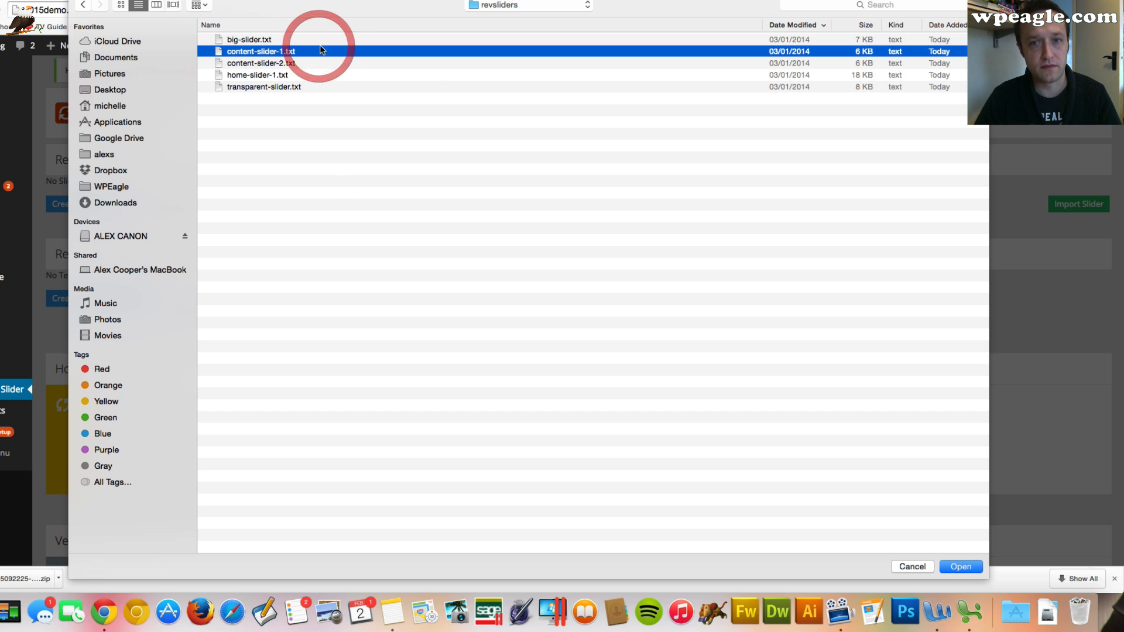
left_click(321, 37)
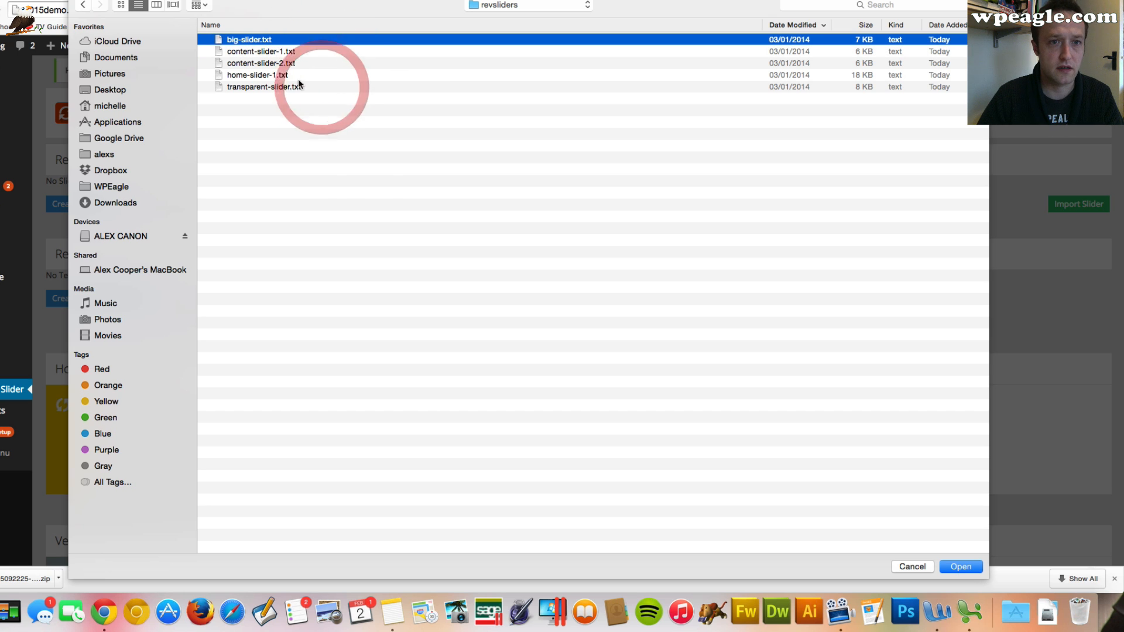
left_click(259, 85)
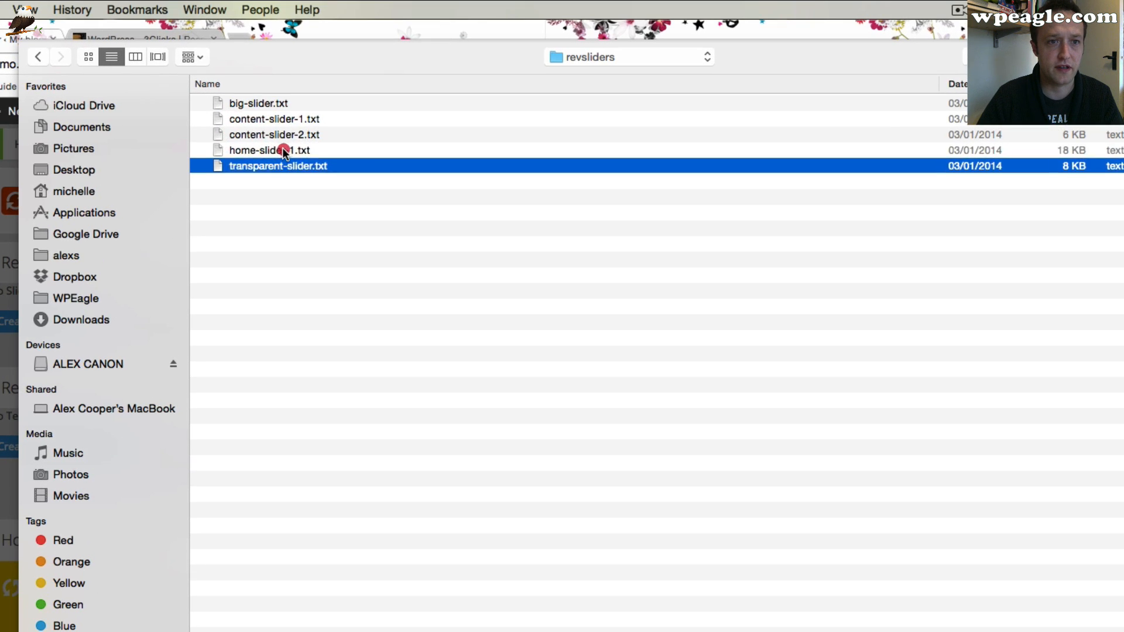
left_click(269, 75)
key("Return")
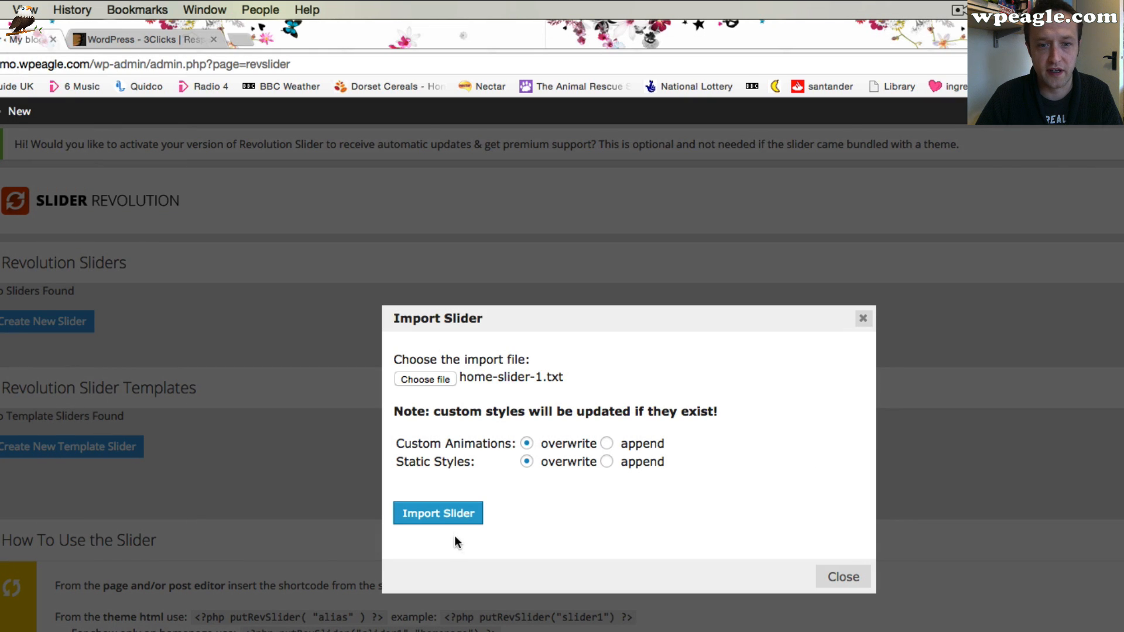
left_click(440, 515)
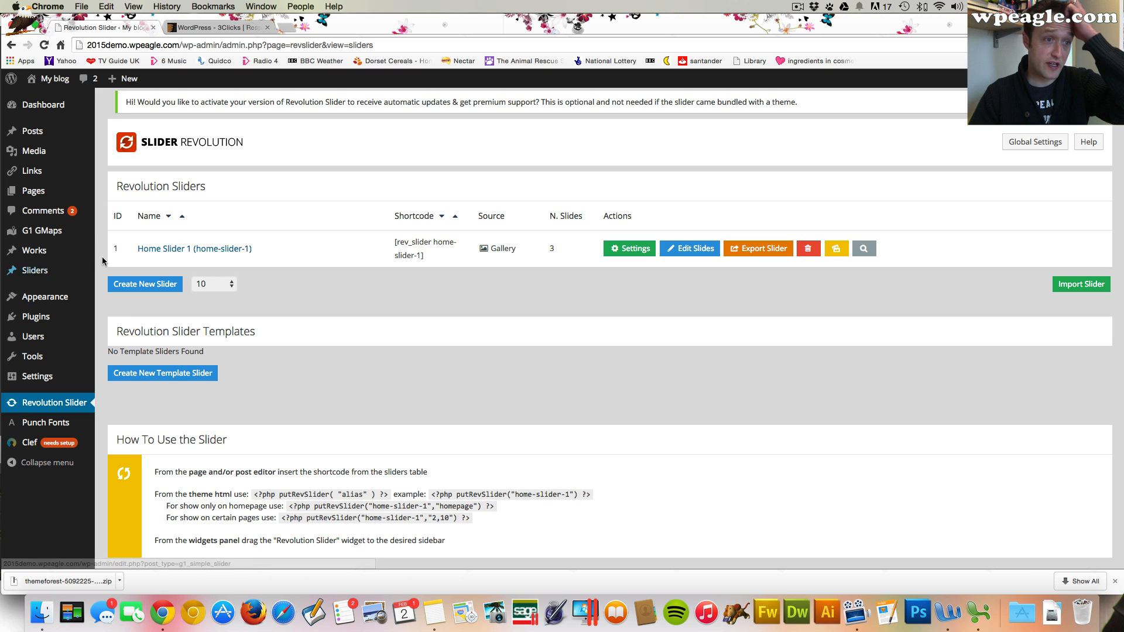
View the Home page on the live site and scroll through its content and slider
mouse_move(34, 191)
left_click(125, 193)
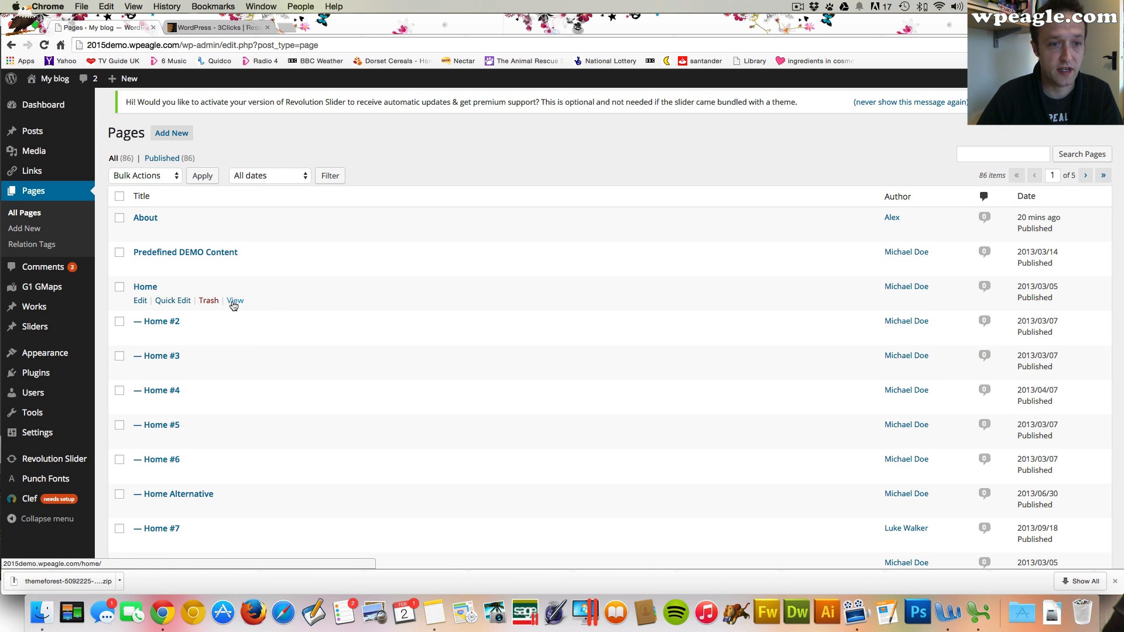
left_click(234, 300)
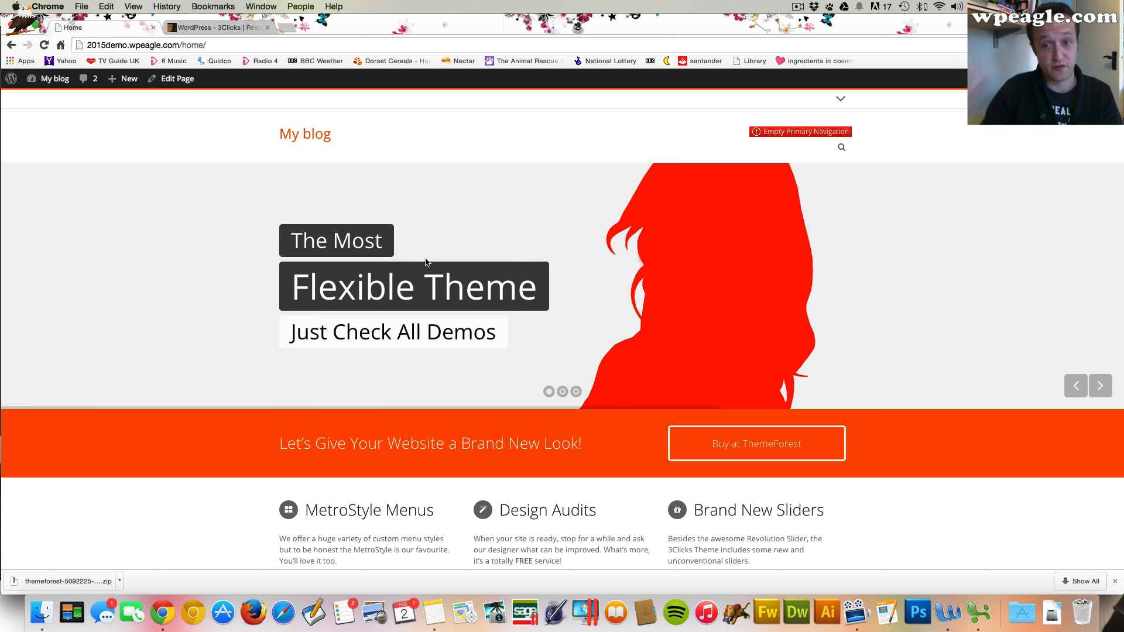
scroll(426, 262, "down", 7)
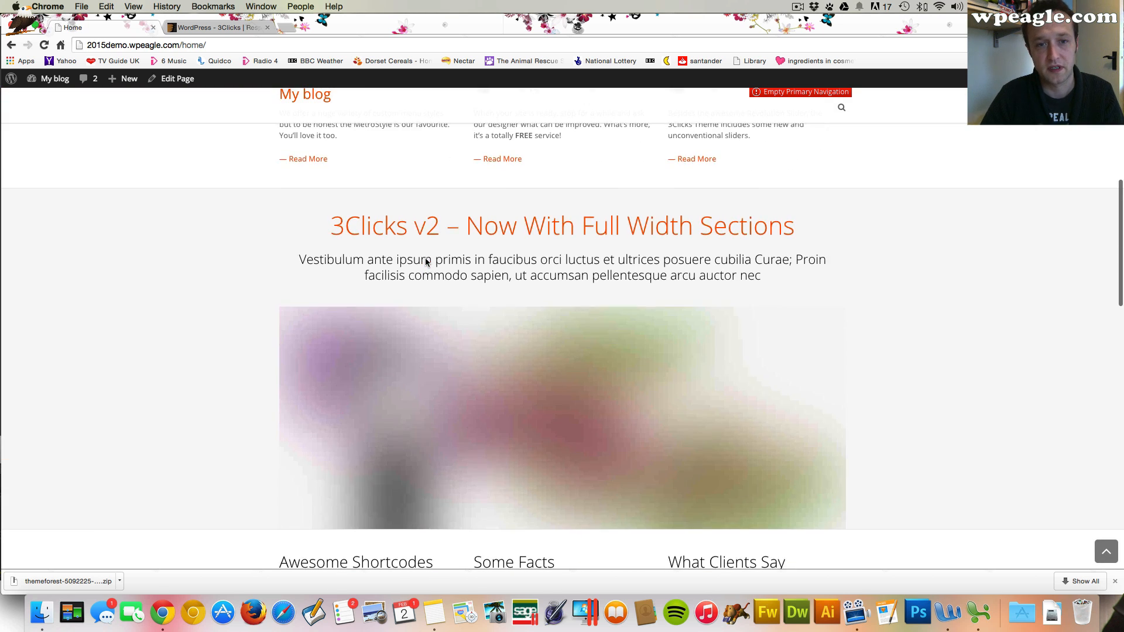
scroll(426, 262, "down", 13)
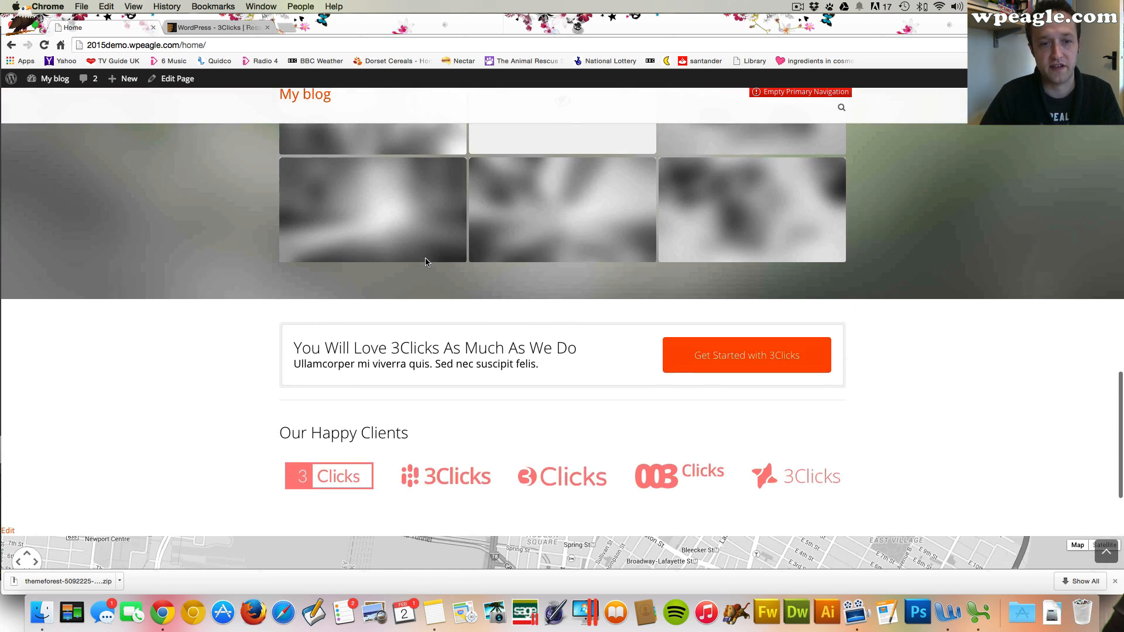
scroll(425, 261, "down", 3)
scroll(425, 262, "up", 20)
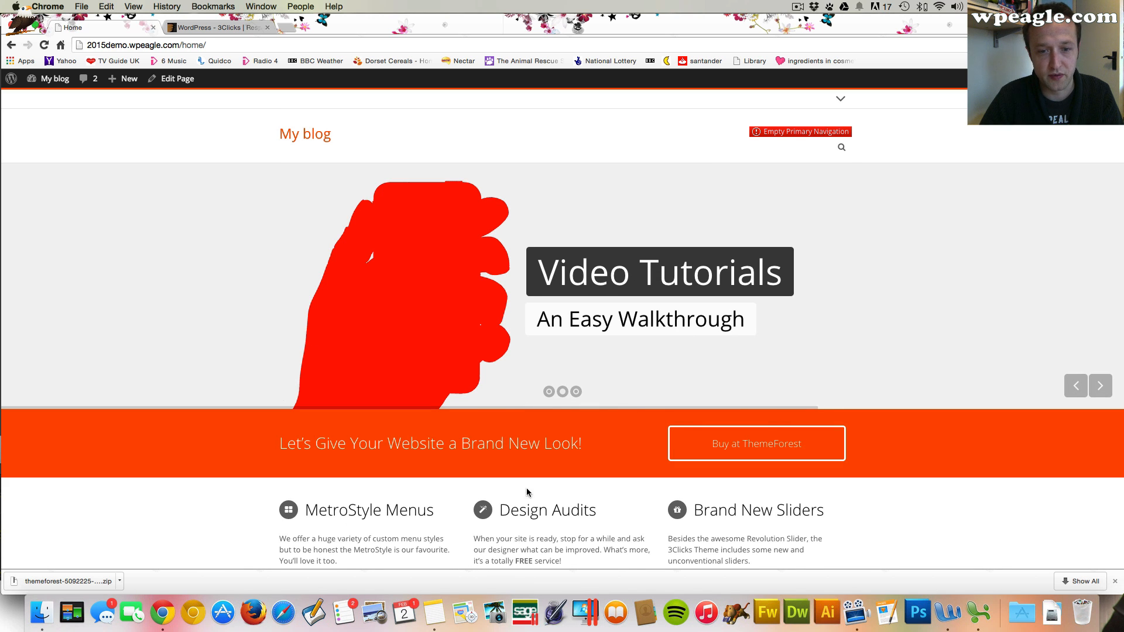
scroll(420, 434, "down", 3)
scroll(420, 434, "up", 3)
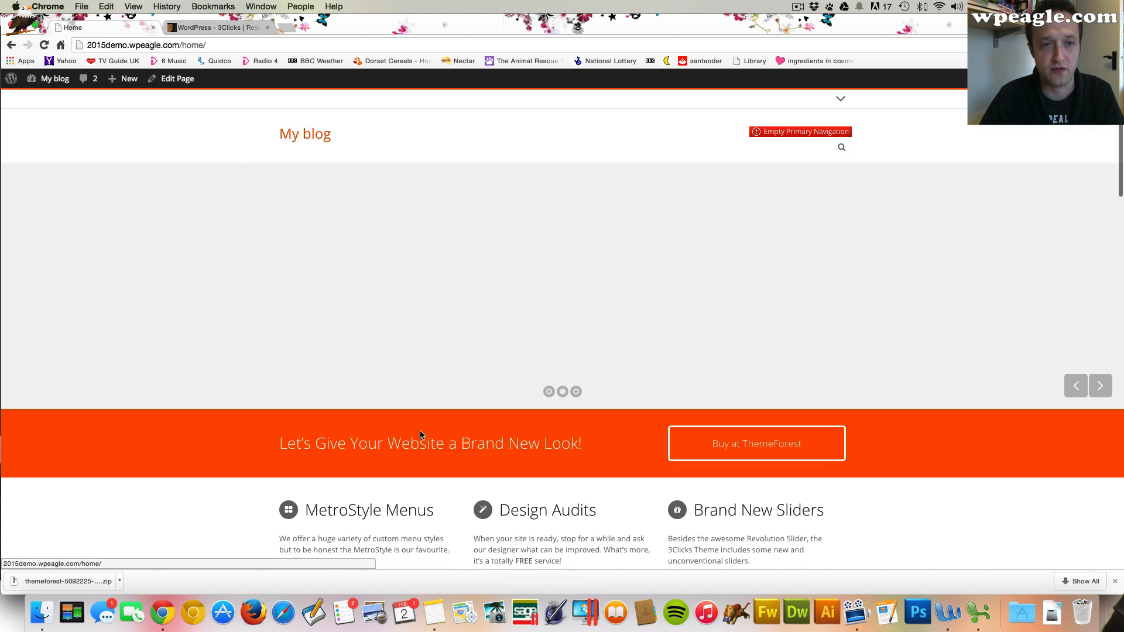
Open the Home #2 page on the live site and browse its slider and content
mouse_move(56, 79)
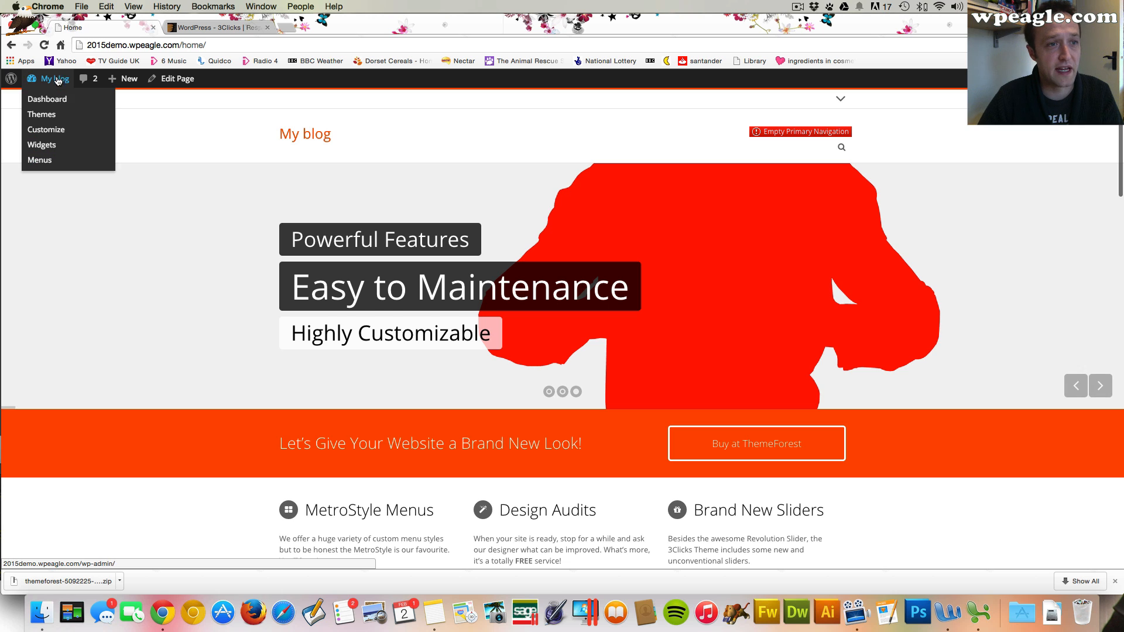
left_click(57, 100)
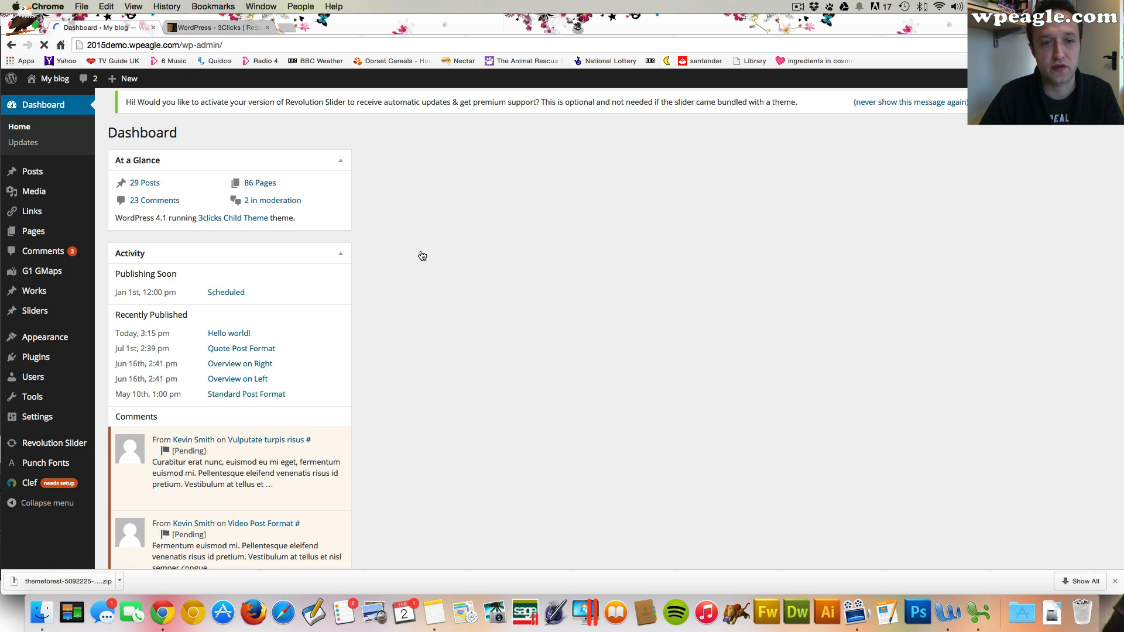
mouse_move(33, 231)
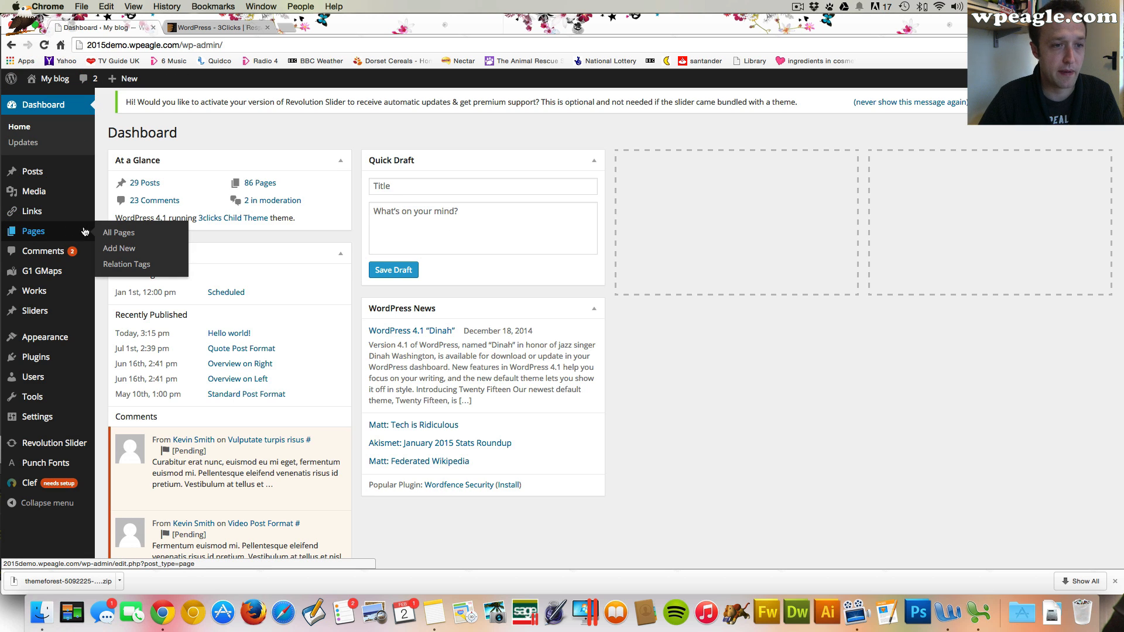
left_click(120, 232)
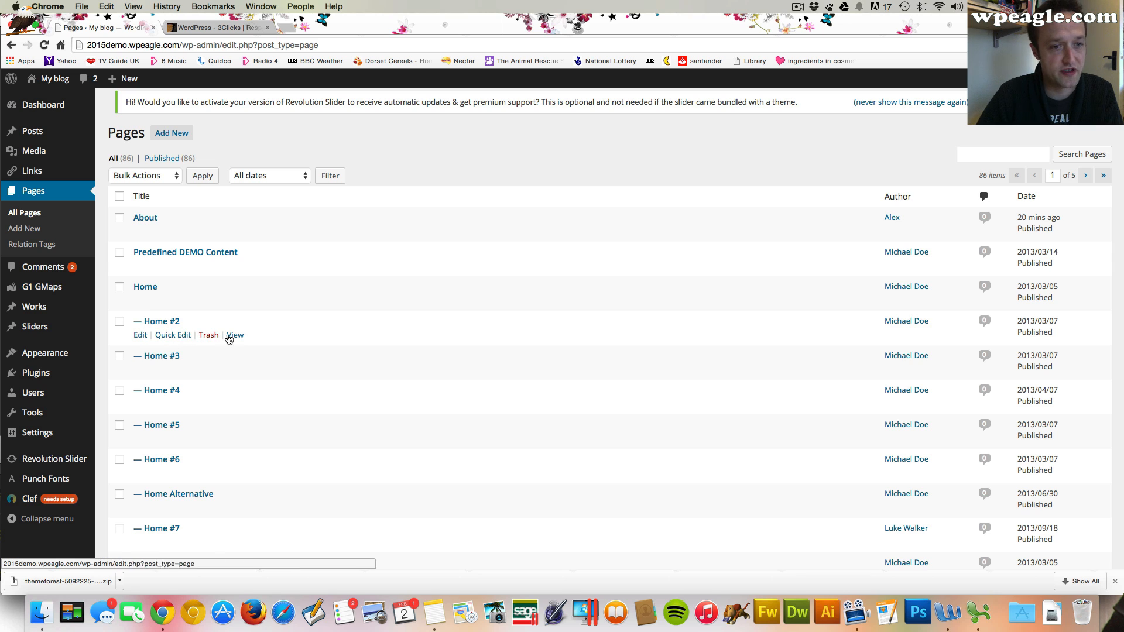
left_click(234, 335)
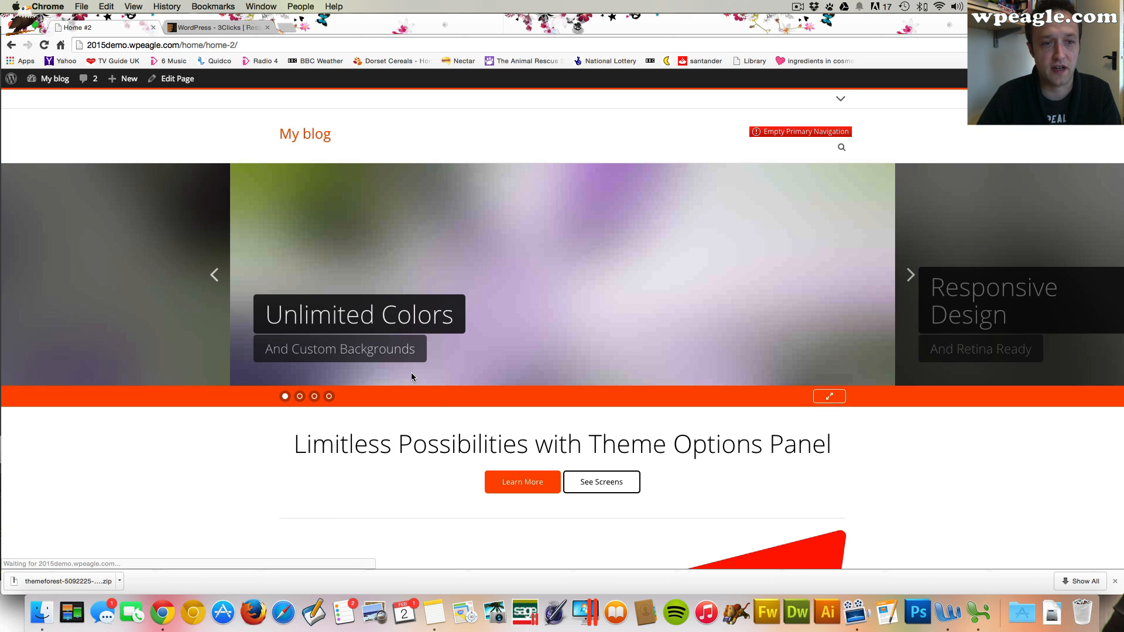
left_click(916, 276)
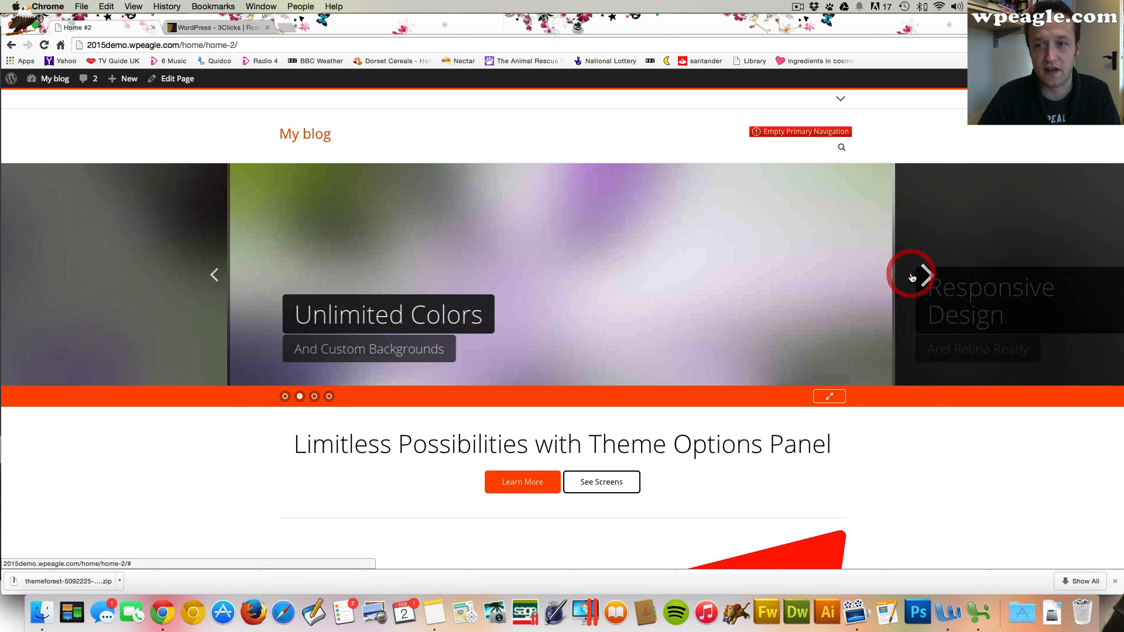
scroll(642, 294, "down", 6)
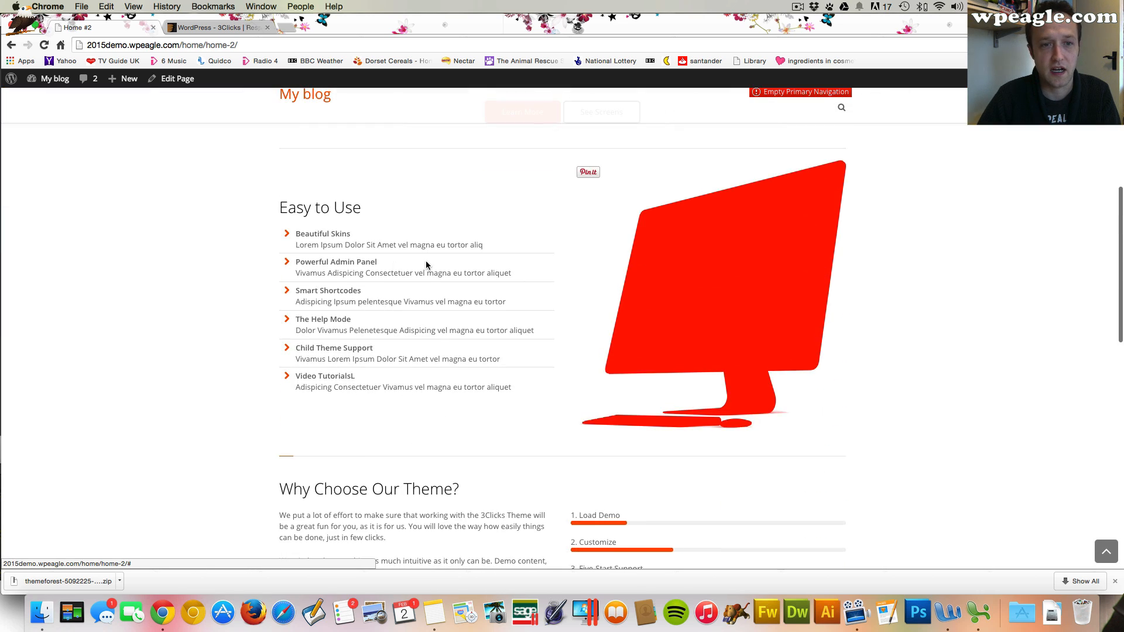
scroll(615, 292, "down", 10)
scroll(614, 291, "up", 15)
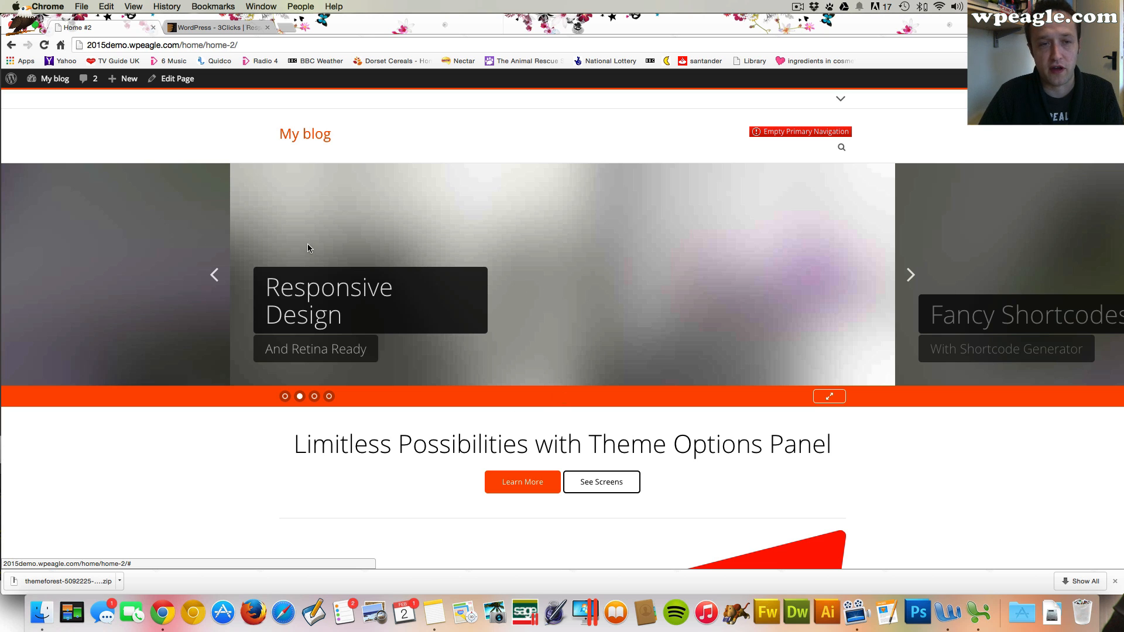
Open the site's front page and reload it
left_click(313, 134)
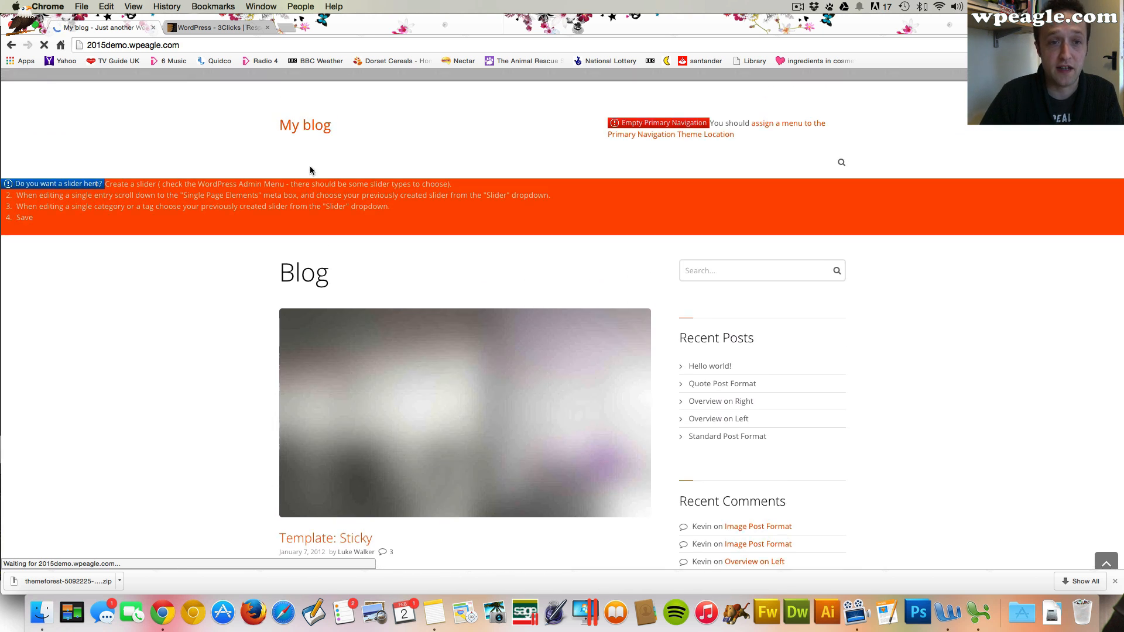
left_click(206, 48)
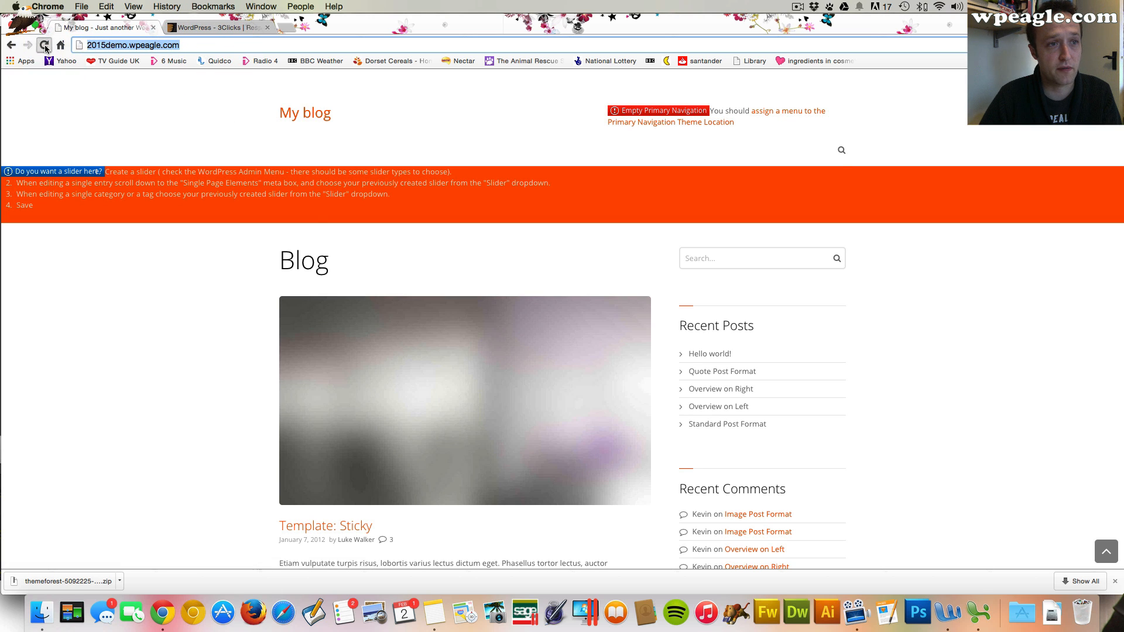
left_click(44, 46)
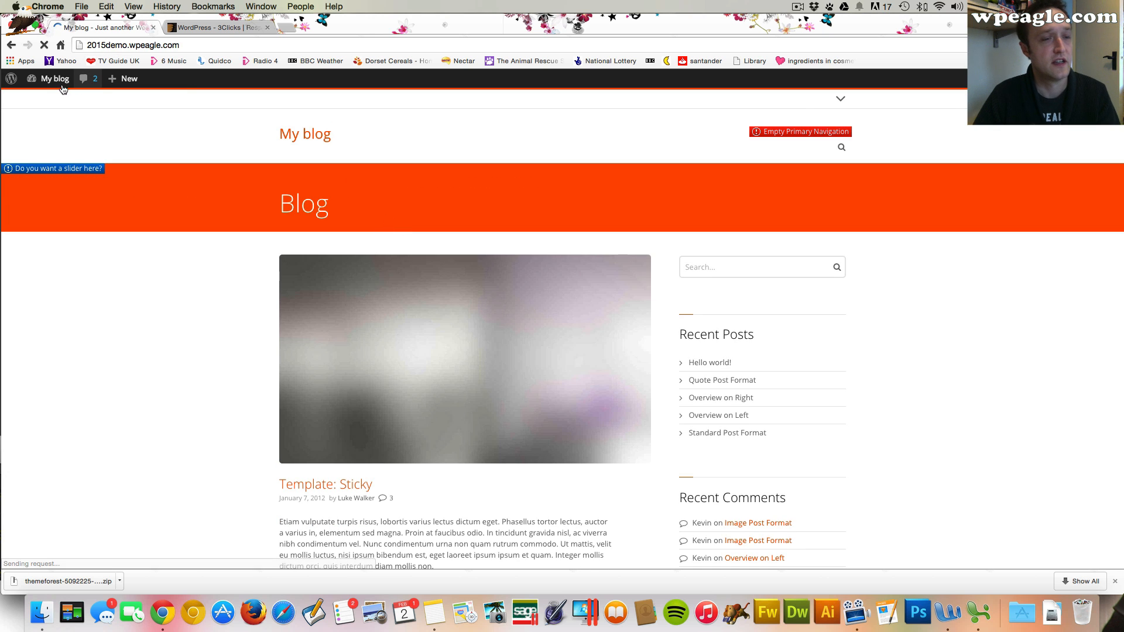
Open the theme's Theme Options and dismiss the Revolution Slider activation notice for good
mouse_move(53, 78)
left_click(56, 100)
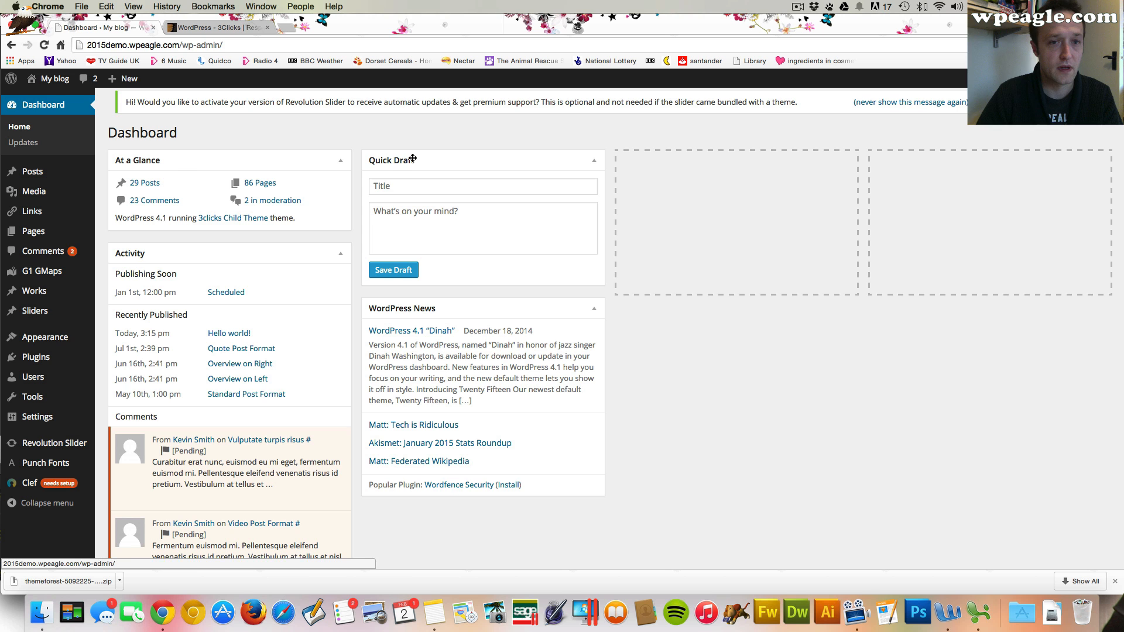
mouse_move(46, 349)
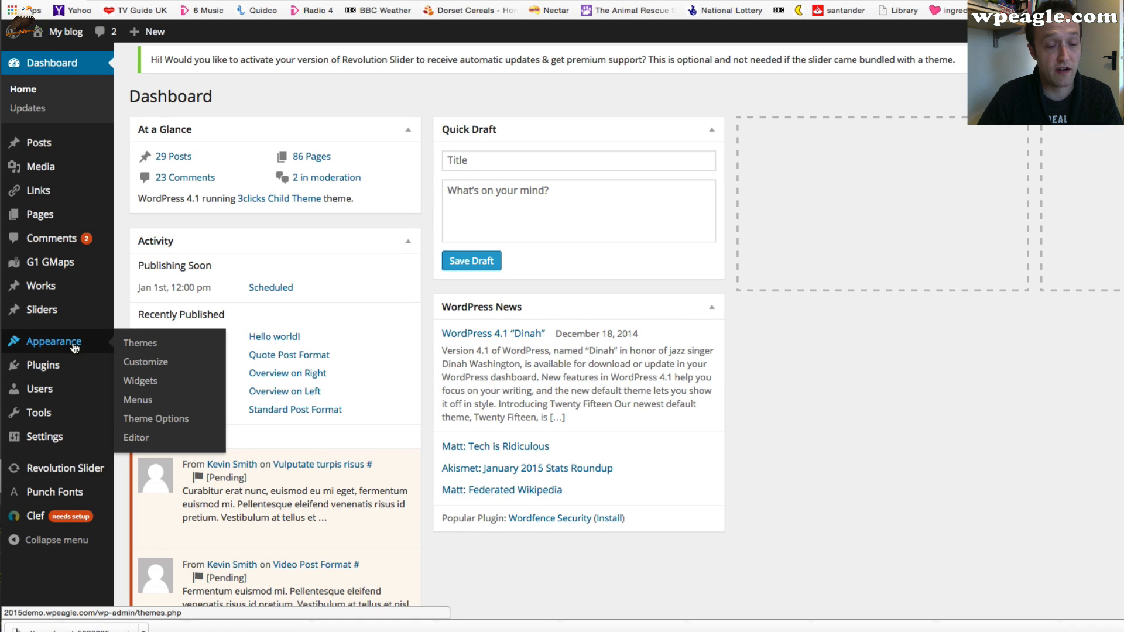
left_click(139, 425)
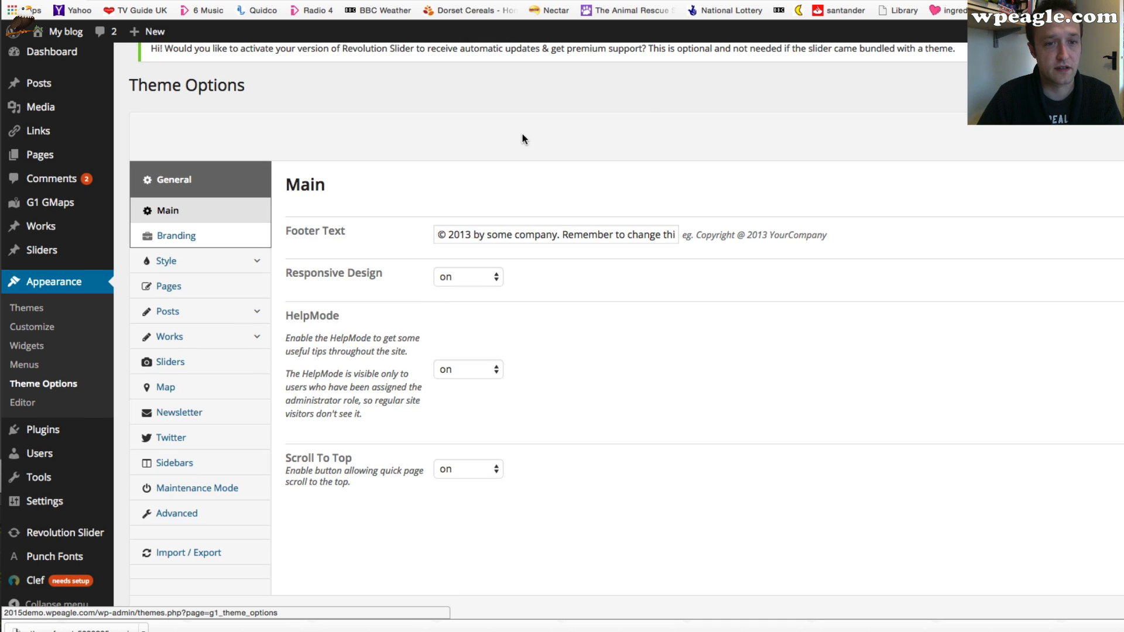
scroll(533, 132, "down", 1)
scroll(534, 133, "up", 2)
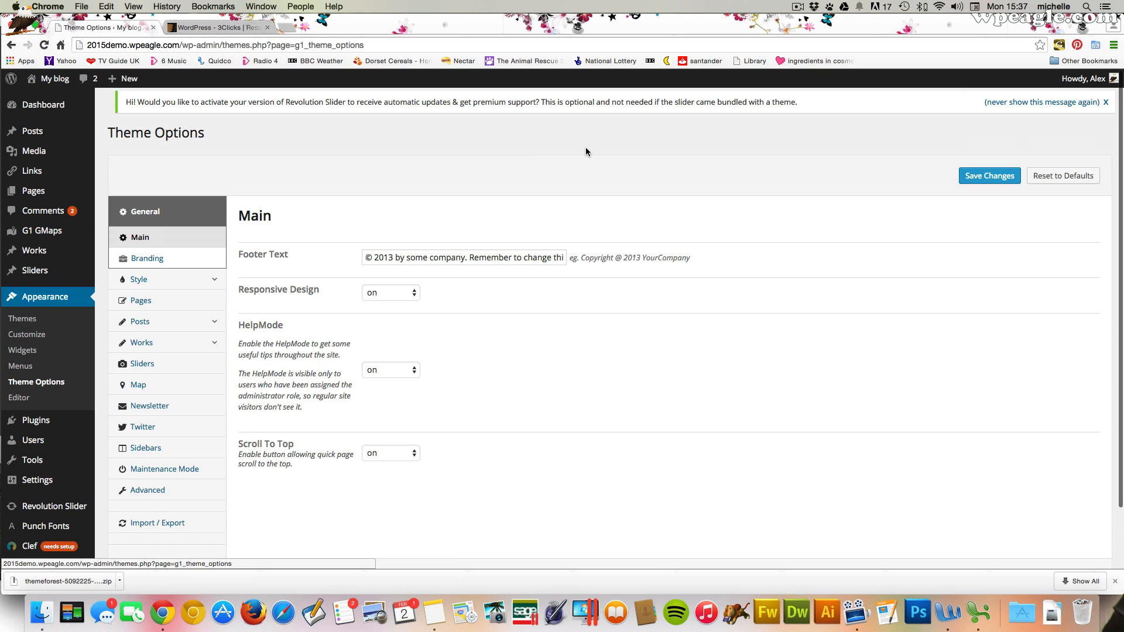
left_click(1041, 102)
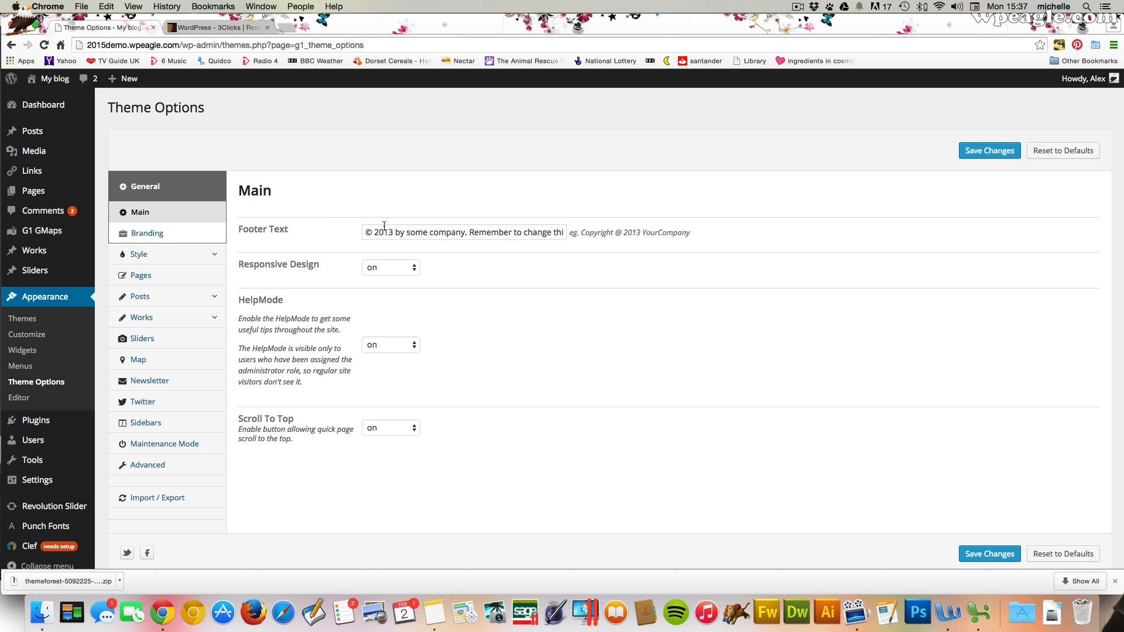
left_click_drag(384, 226, 674, 240)
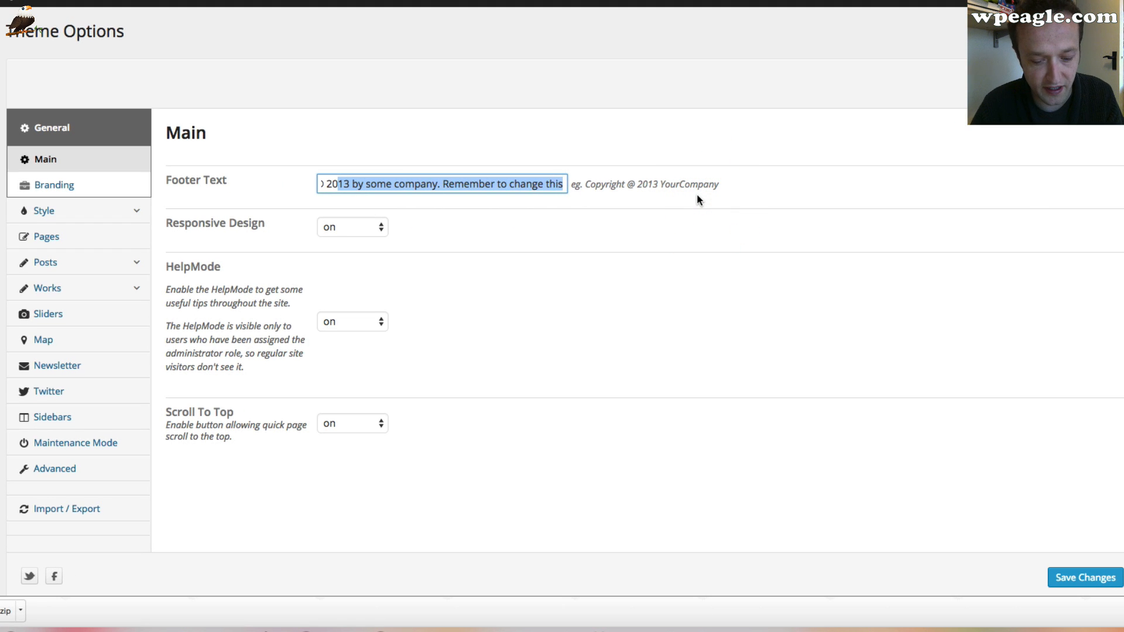
type("15 WPEAGLE - www.ep")
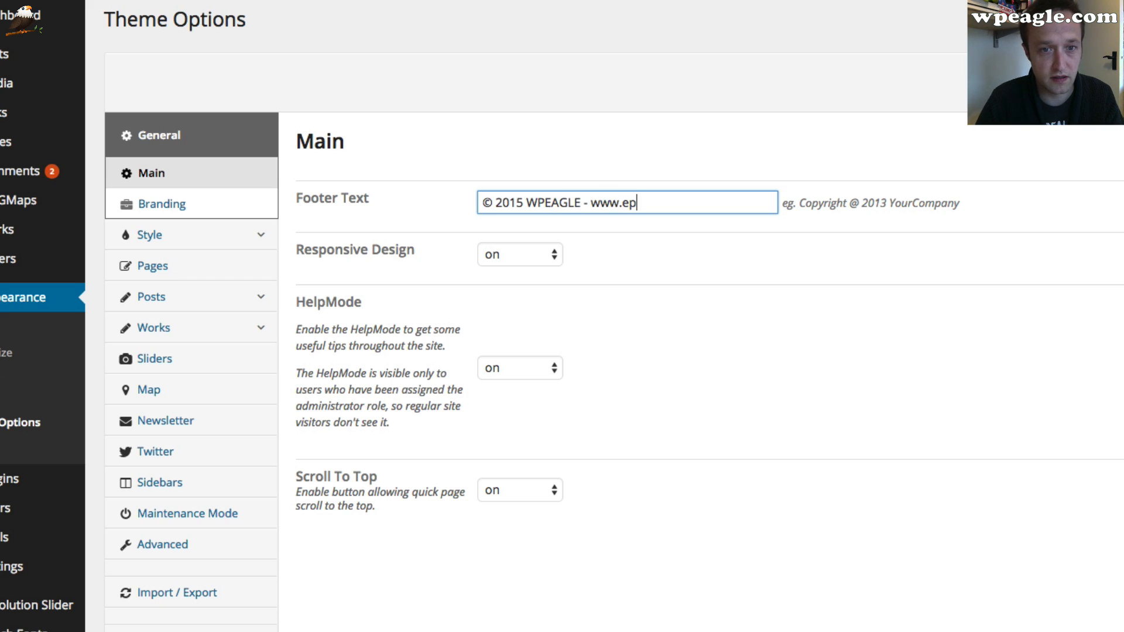
type("agle.com")
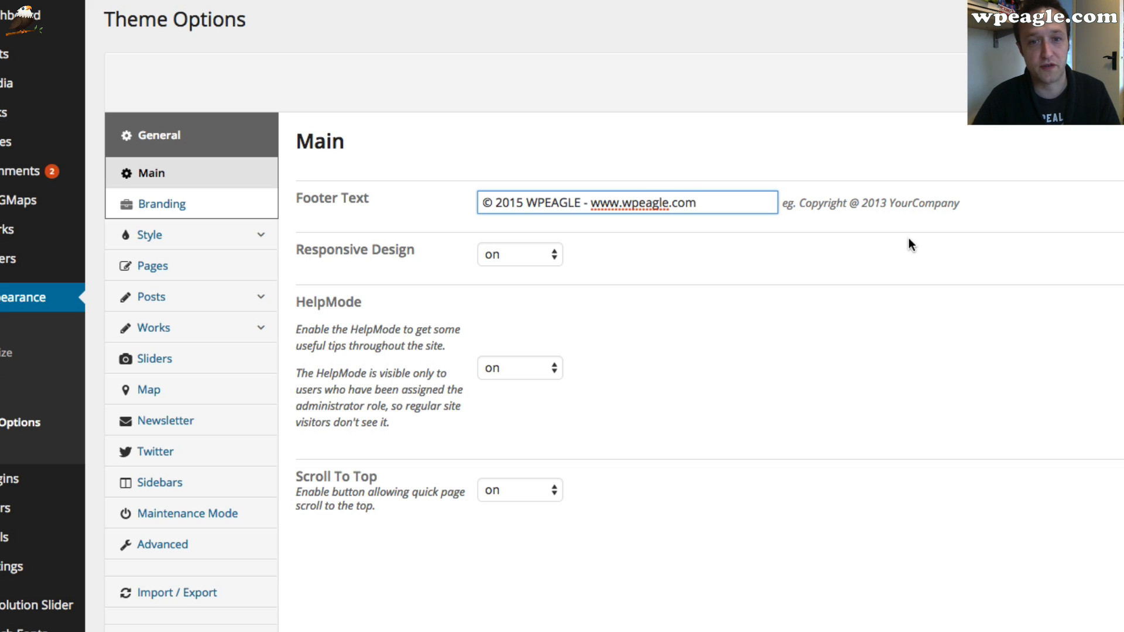
left_click(856, 264)
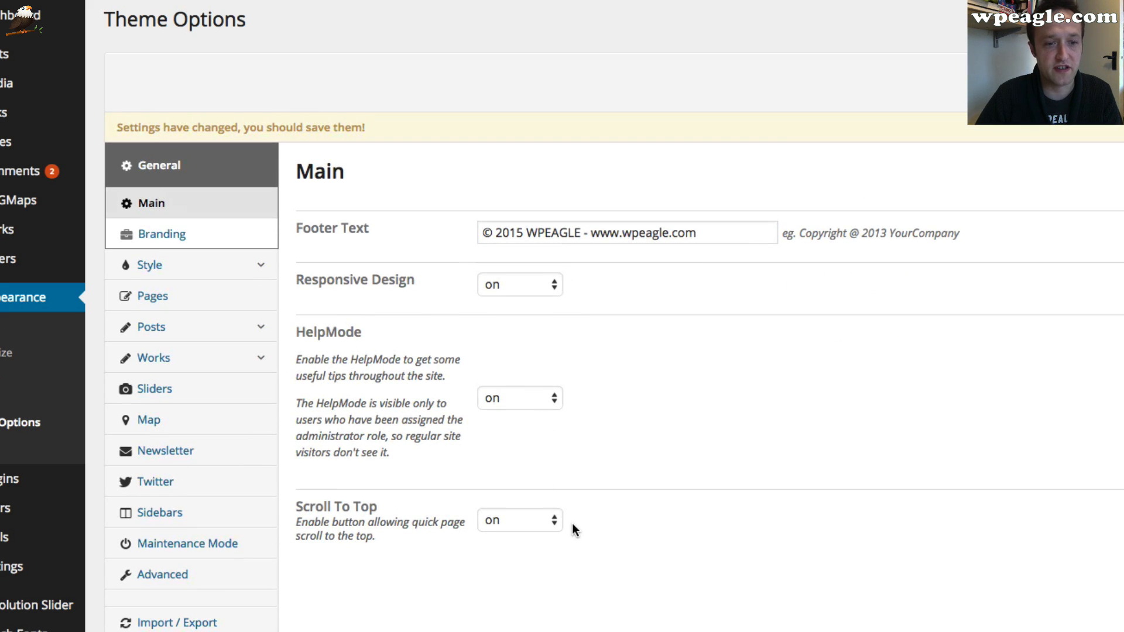
Turn HelpMode off and save the theme options
left_click(525, 402)
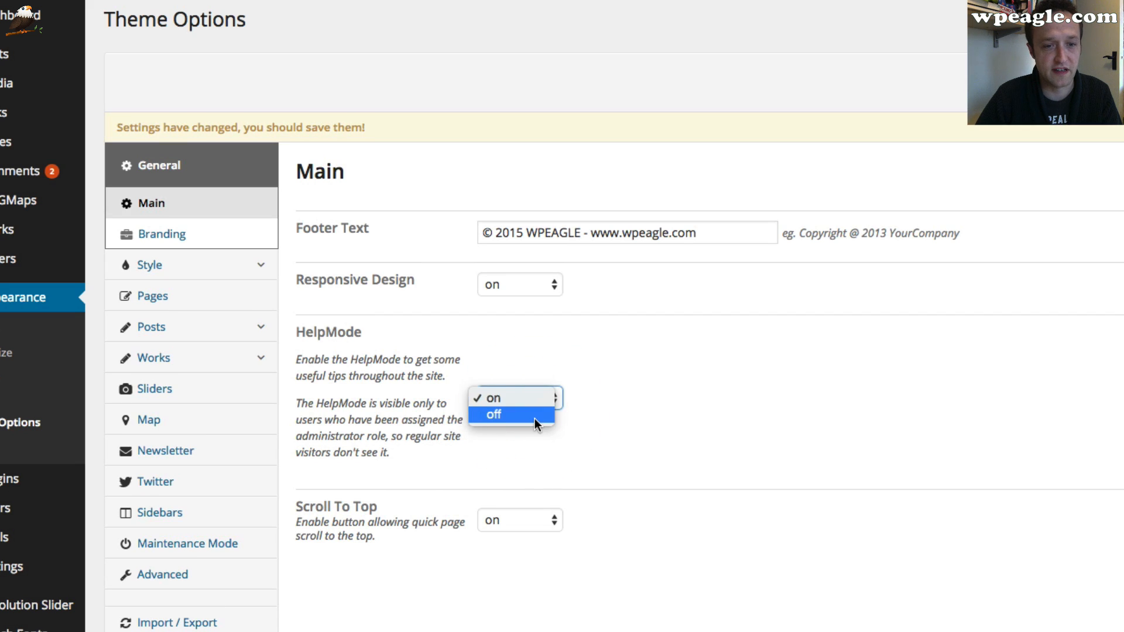
left_click(535, 415)
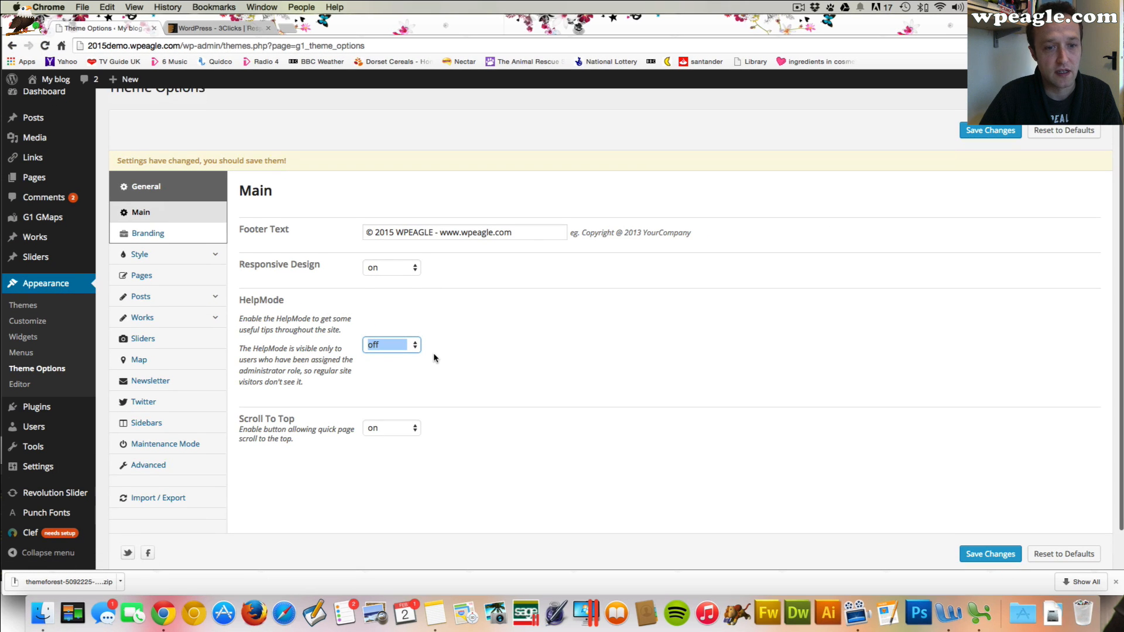
scroll(433, 352, "down", 1)
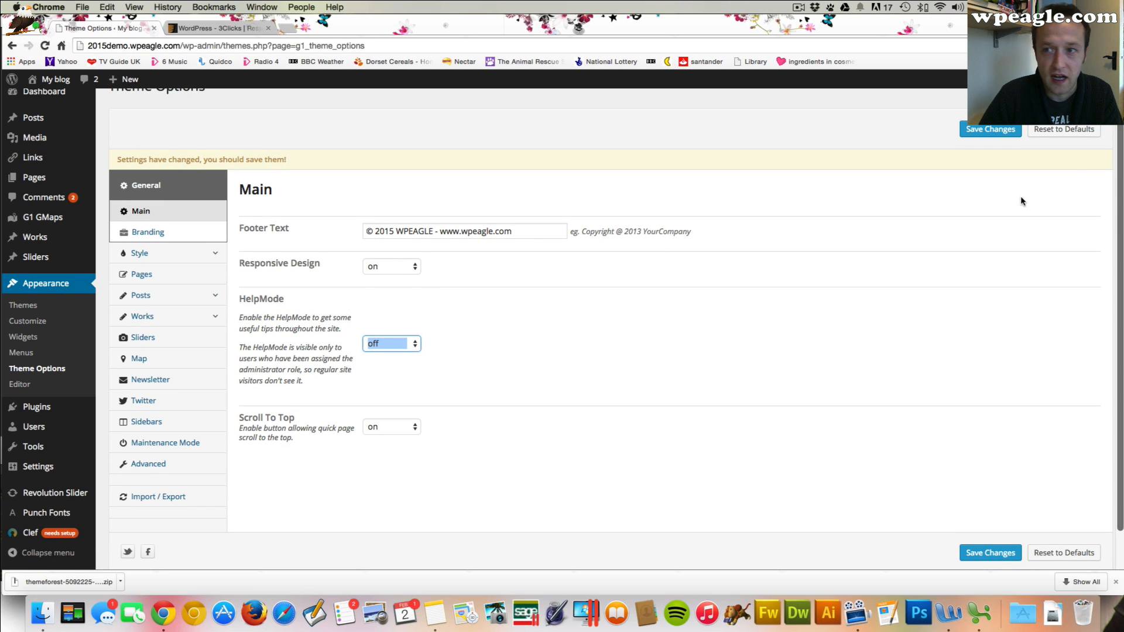
left_click(990, 129)
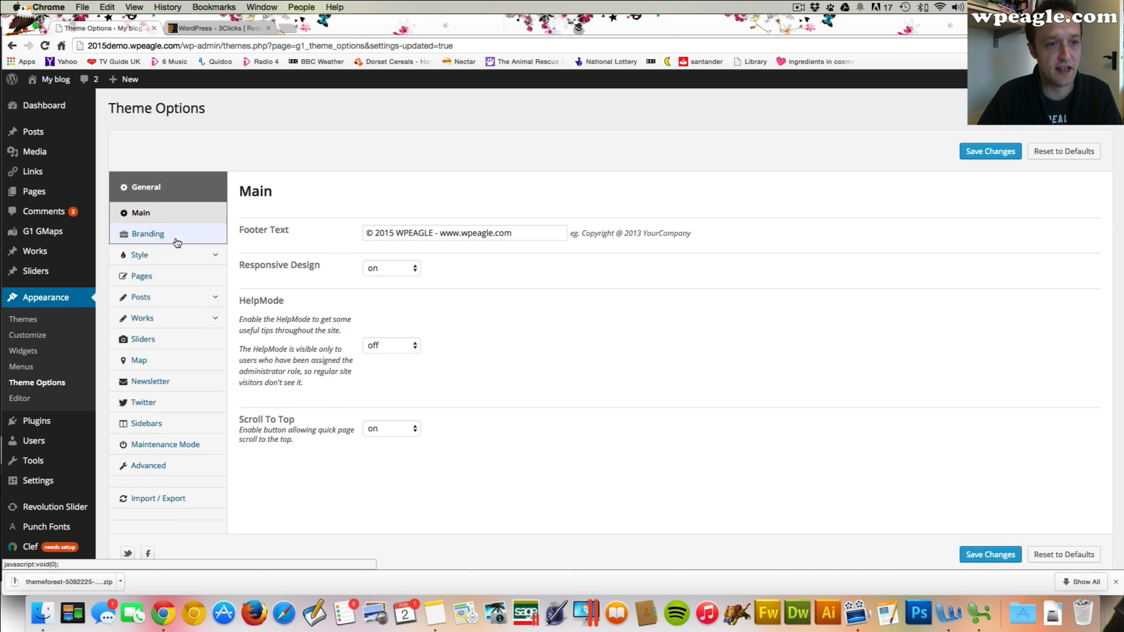
Open the Branding options and upload Logo.png as the desktop logo
left_click(176, 234)
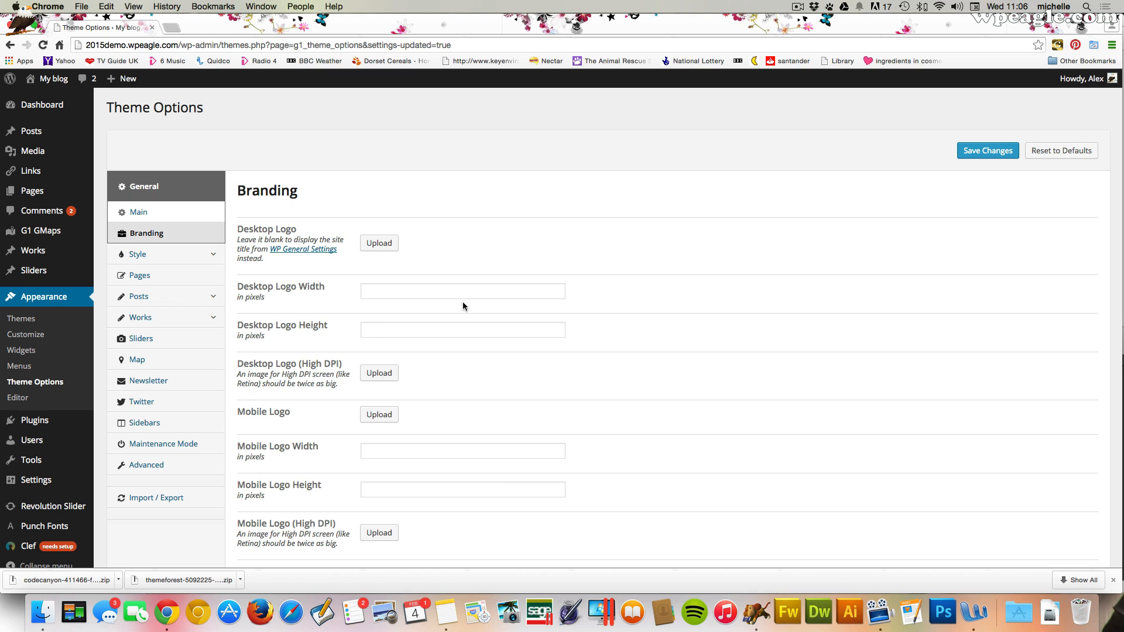
left_click(387, 243)
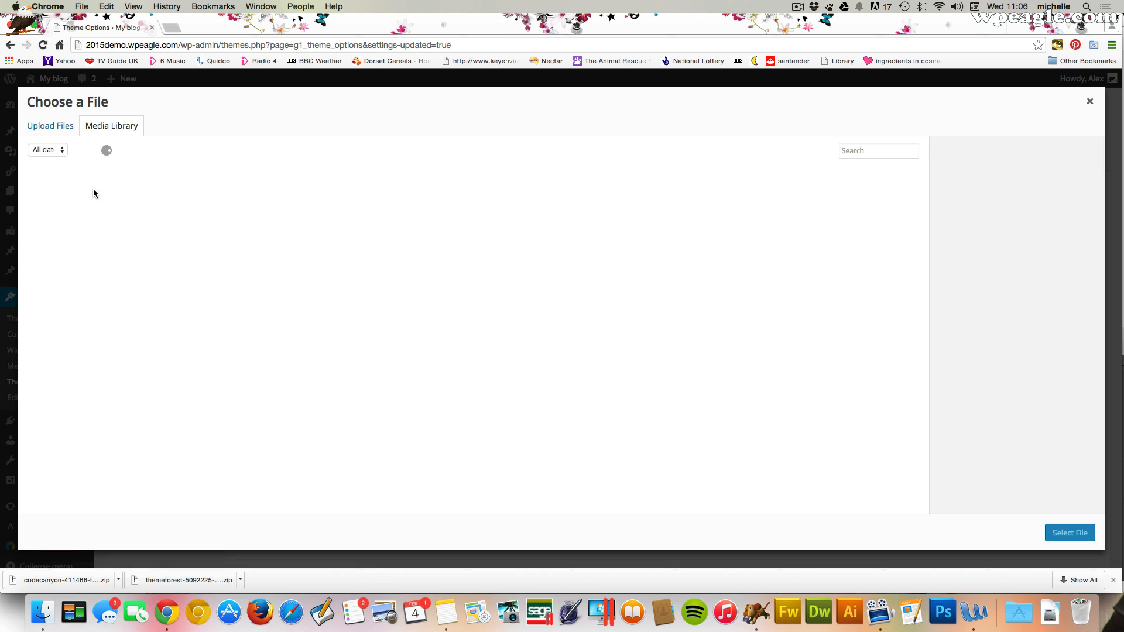
left_click(40, 130)
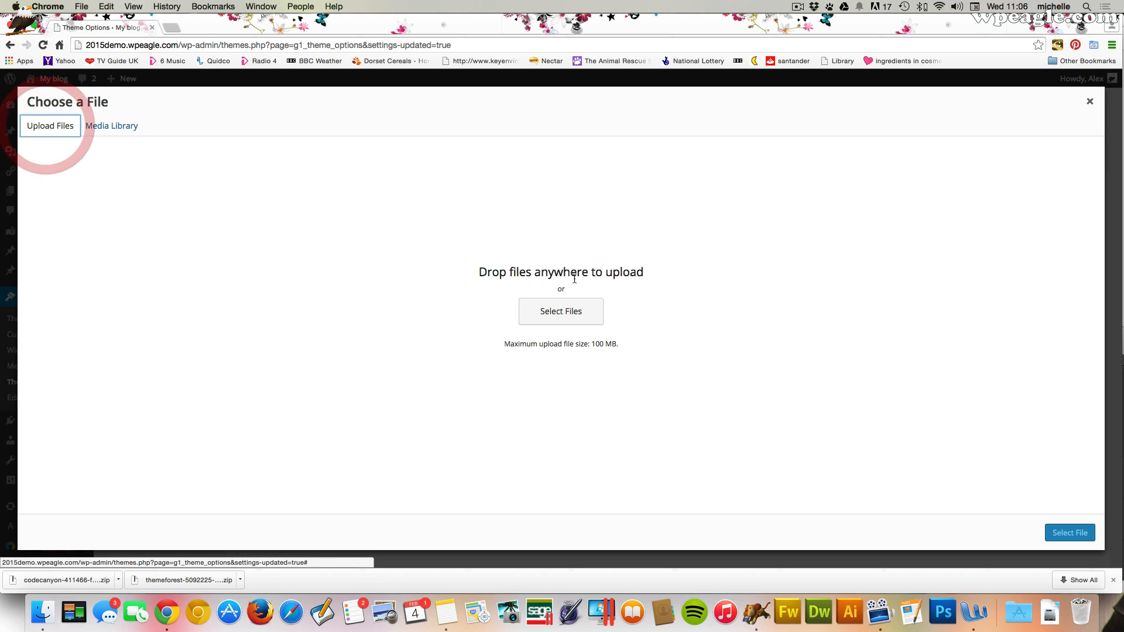
left_click(556, 319)
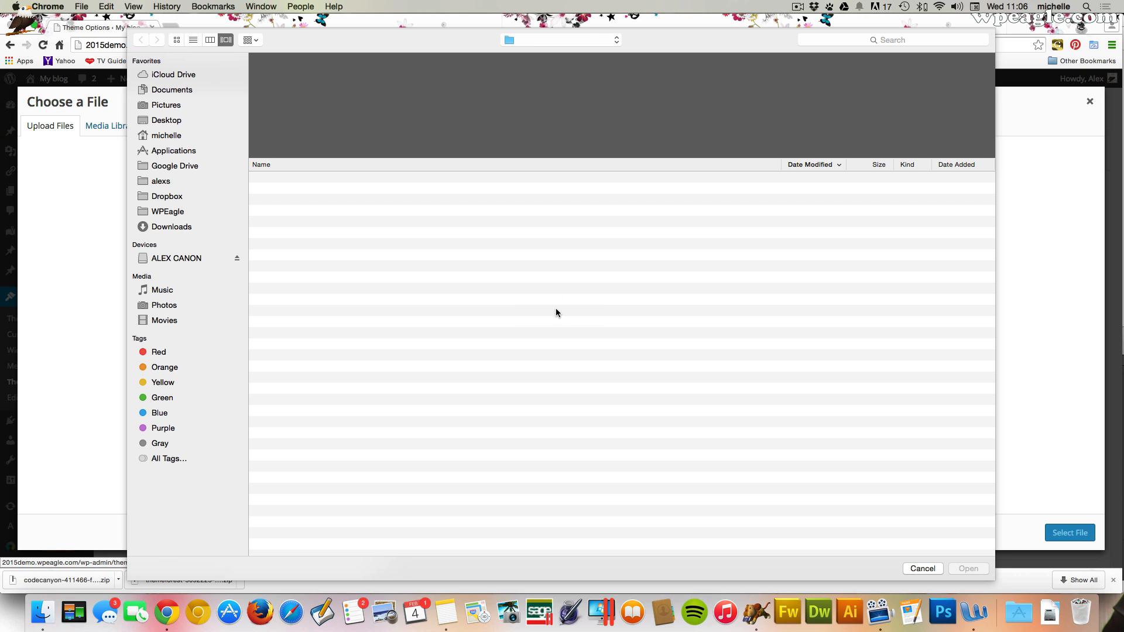
double_click(313, 73)
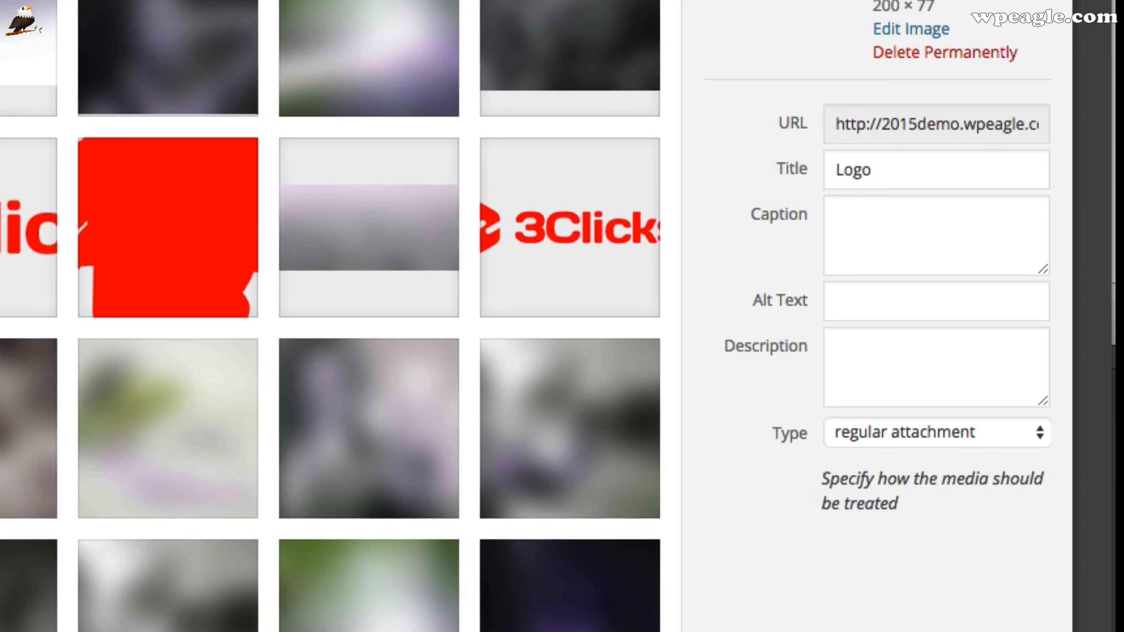
left_click(965, 481)
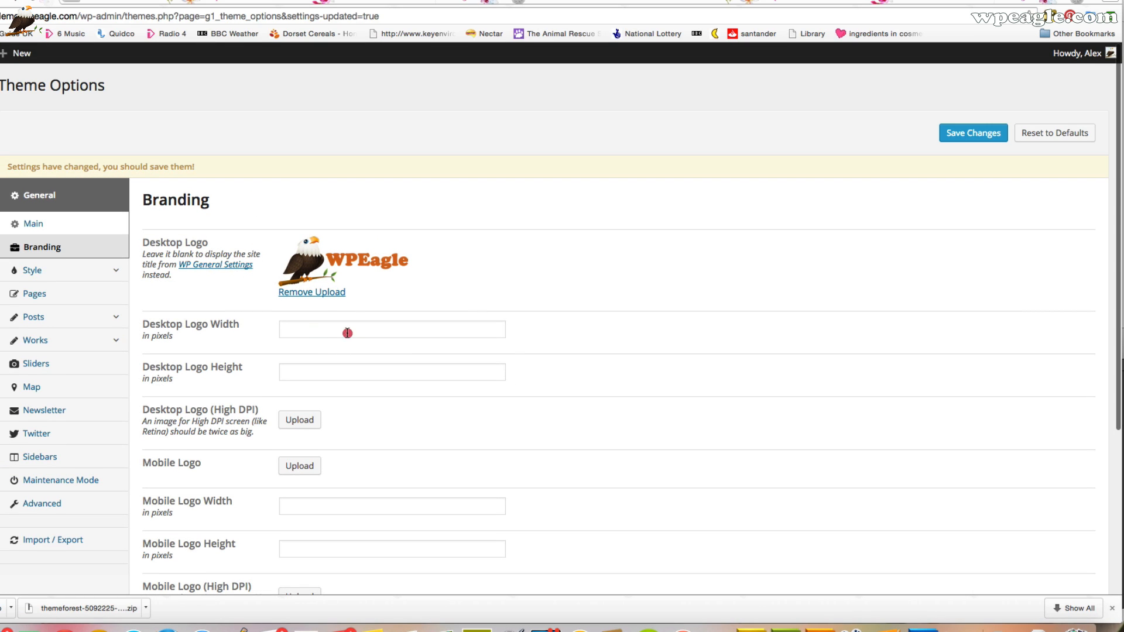
Set the desktop logo width to 200 and height to 77 pixels
left_click(347, 331)
type("22")
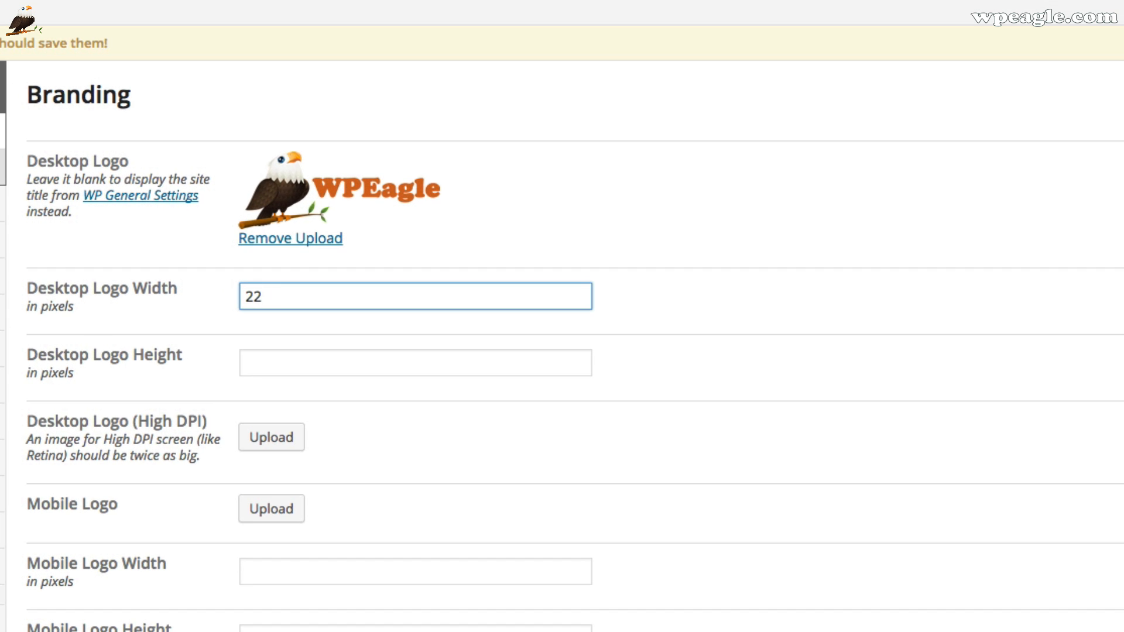
key("BackSpace")
type("00")
key("Tab")
type("77")
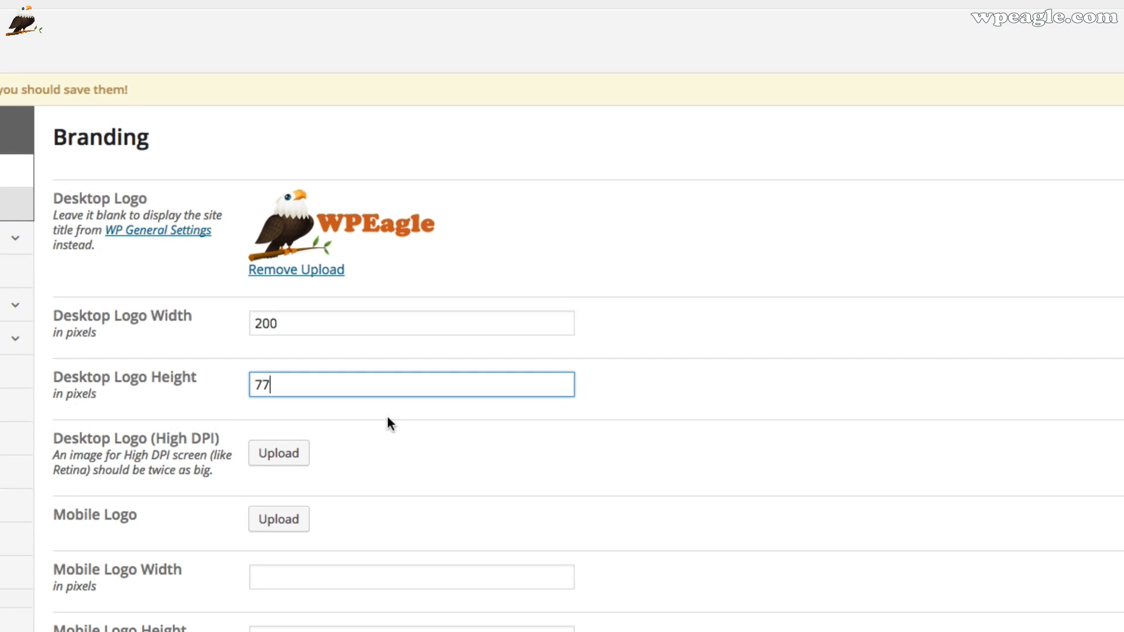
Upload Logo-Retina.png as the high-DPI desktop logo
left_click(271, 437)
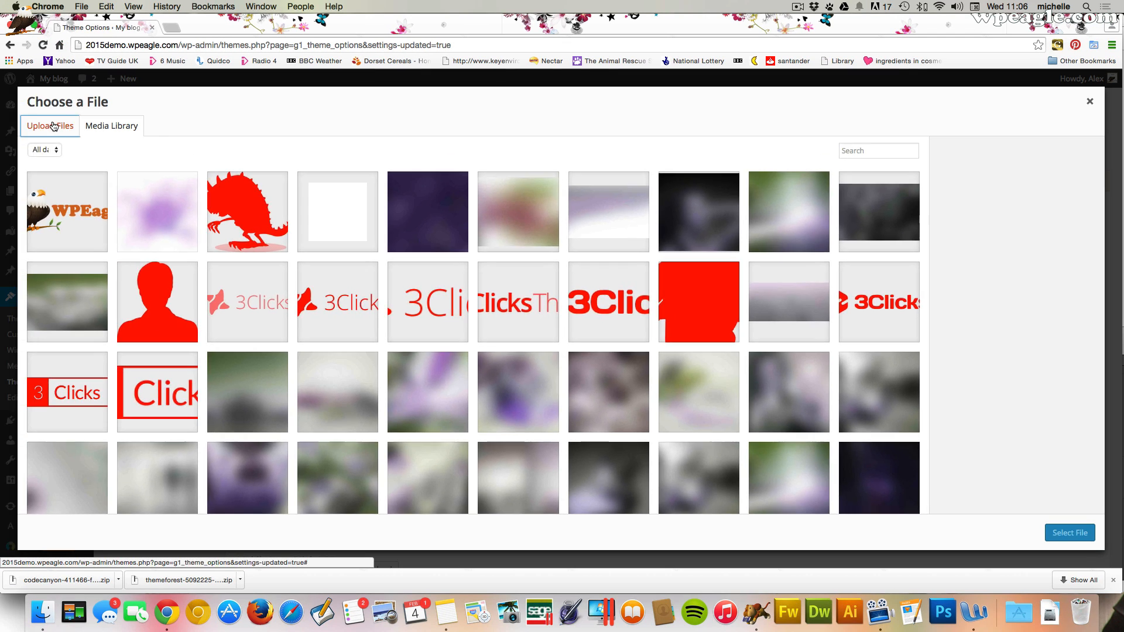
left_click(50, 125)
left_click(552, 326)
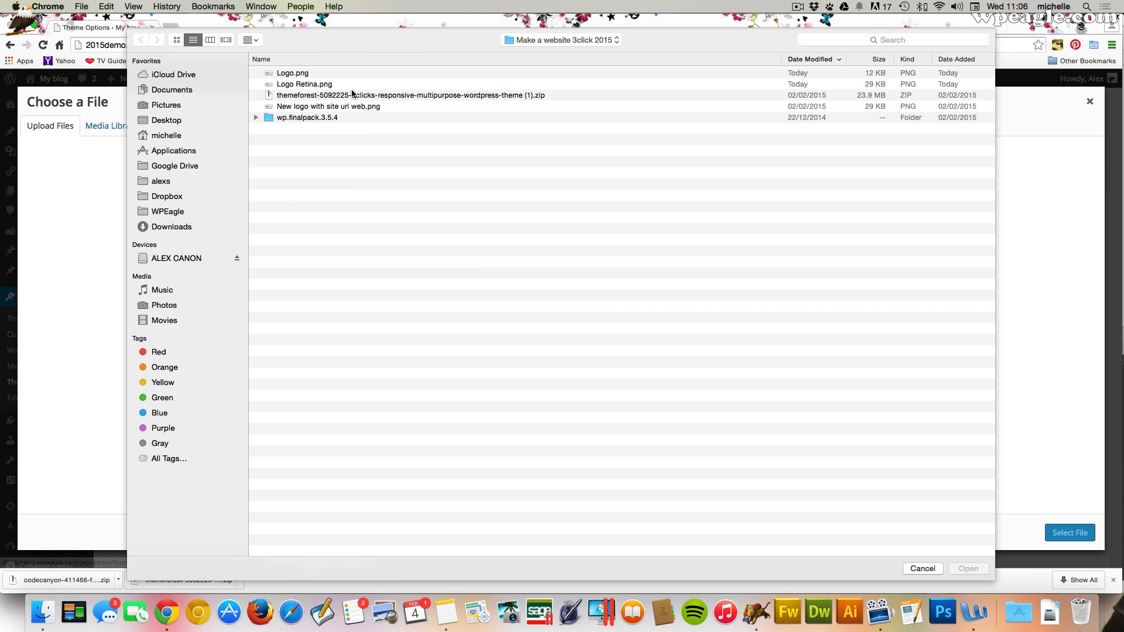
double_click(321, 85)
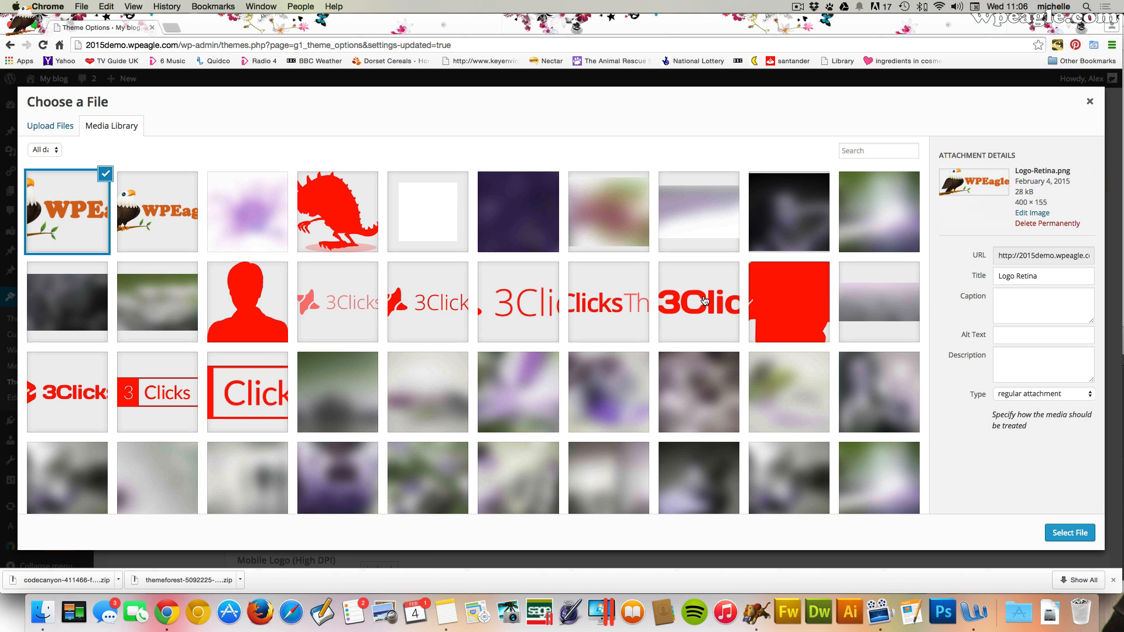
left_click(1066, 532)
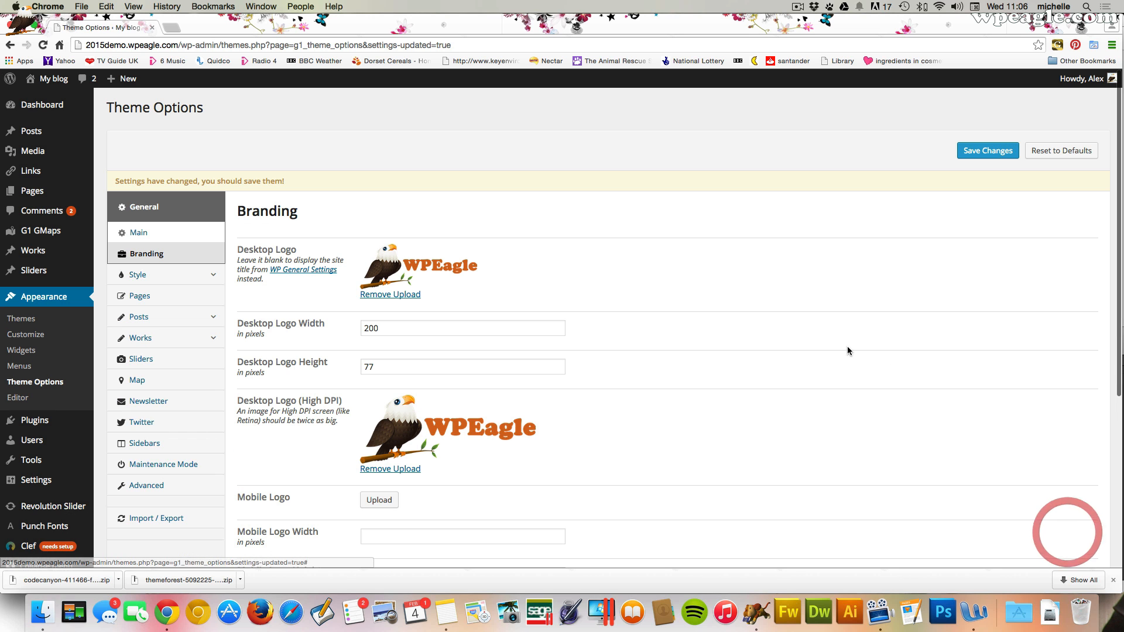
Save the branding changes to the theme options
scroll(770, 327, "down", 1)
scroll(770, 325, "down", 3)
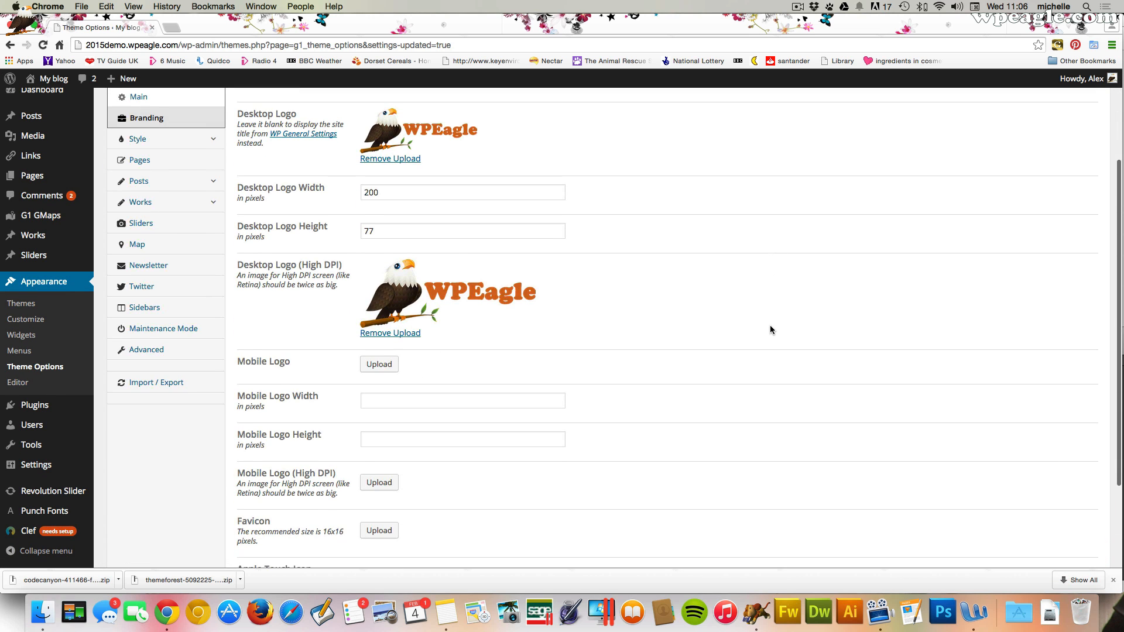
scroll(770, 325, "up", 4)
left_click(987, 151)
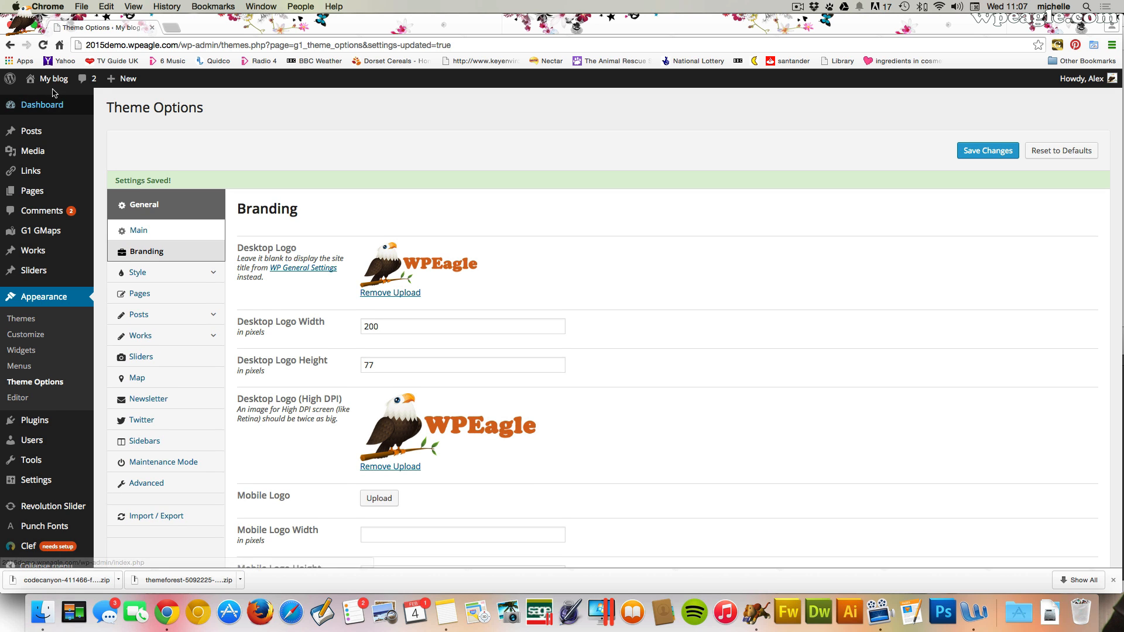
Preview the site's front page with the new logo, then return to Theme Options
left_click(52, 99)
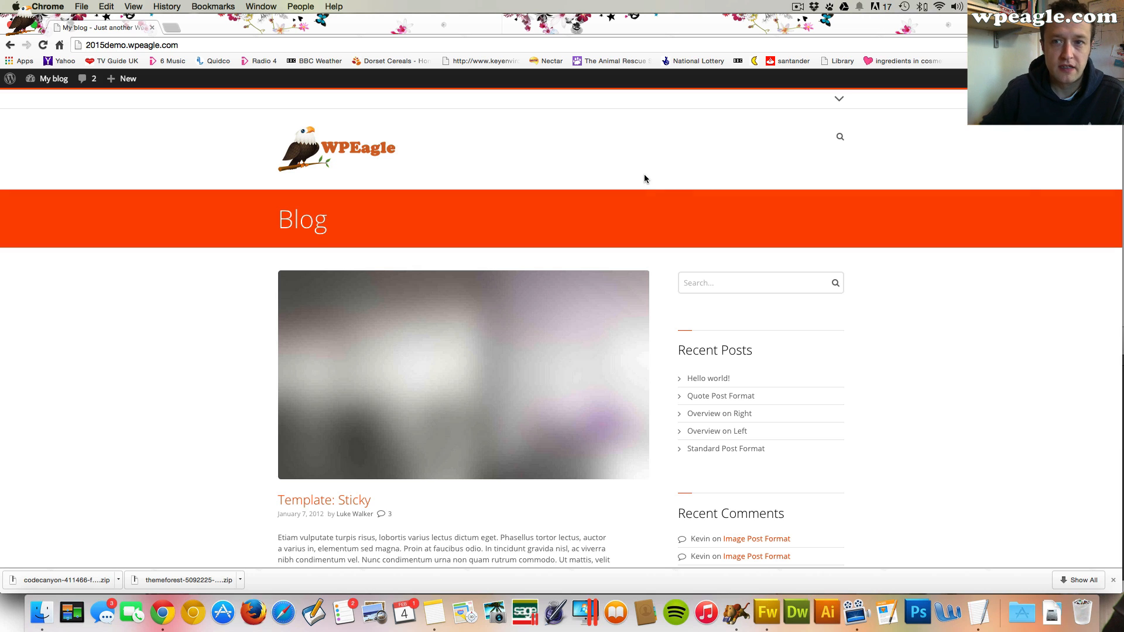
mouse_move(52, 79)
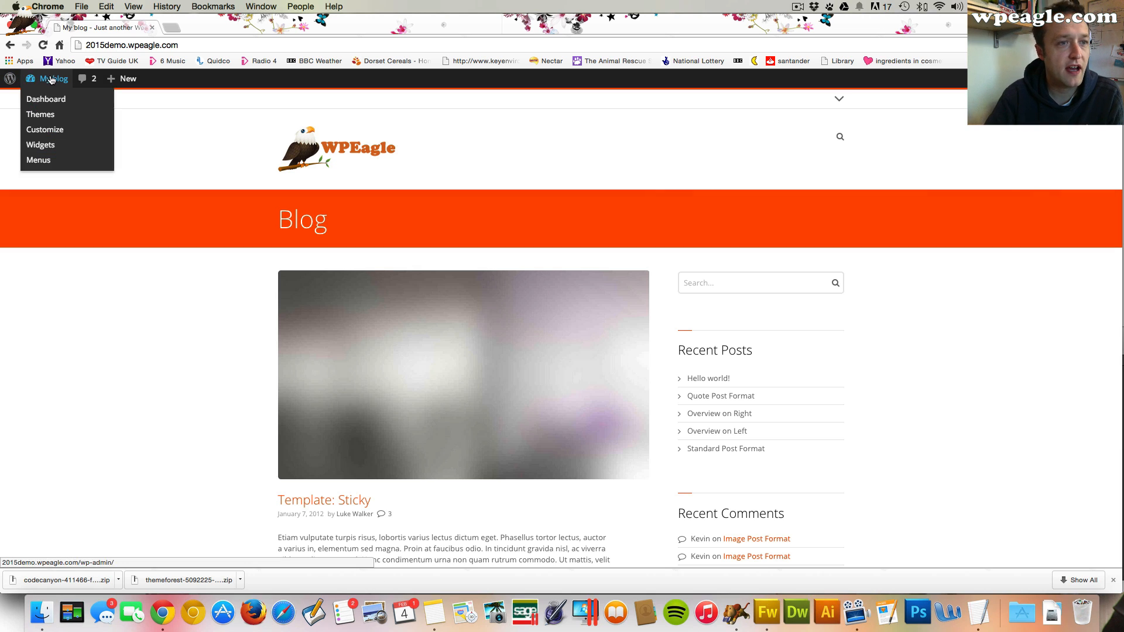
left_click(54, 100)
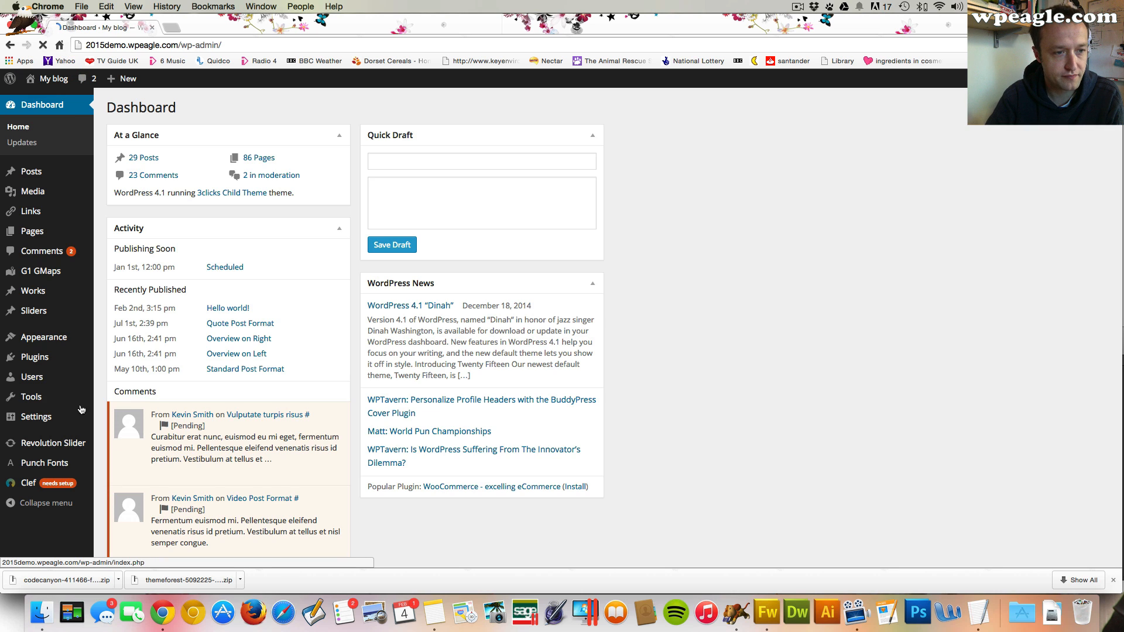
mouse_move(82, 339)
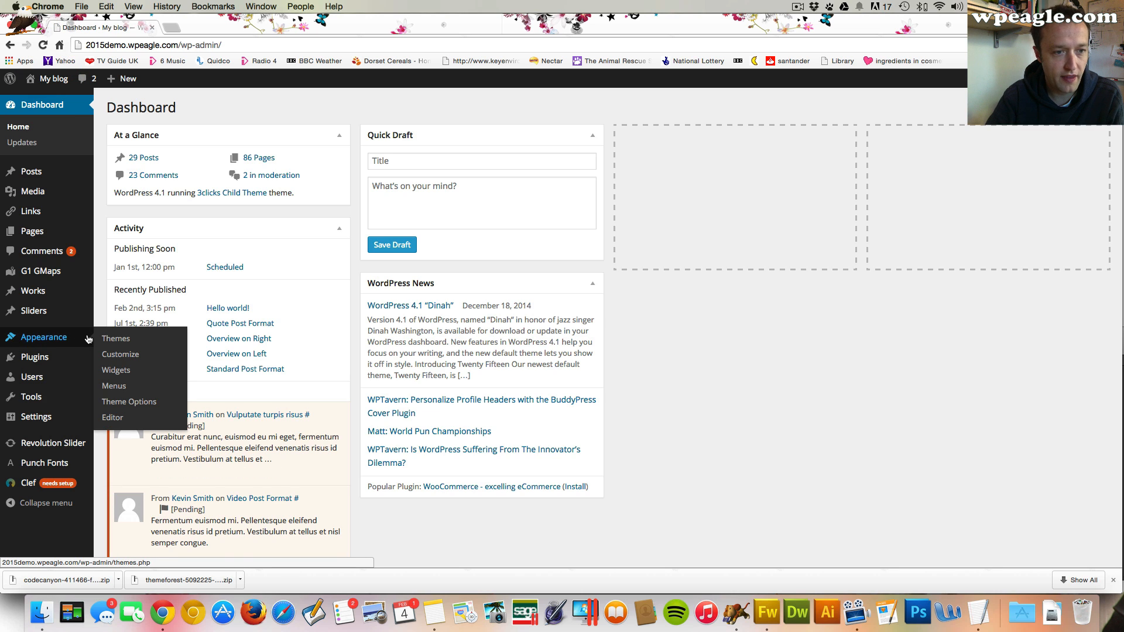
left_click(148, 401)
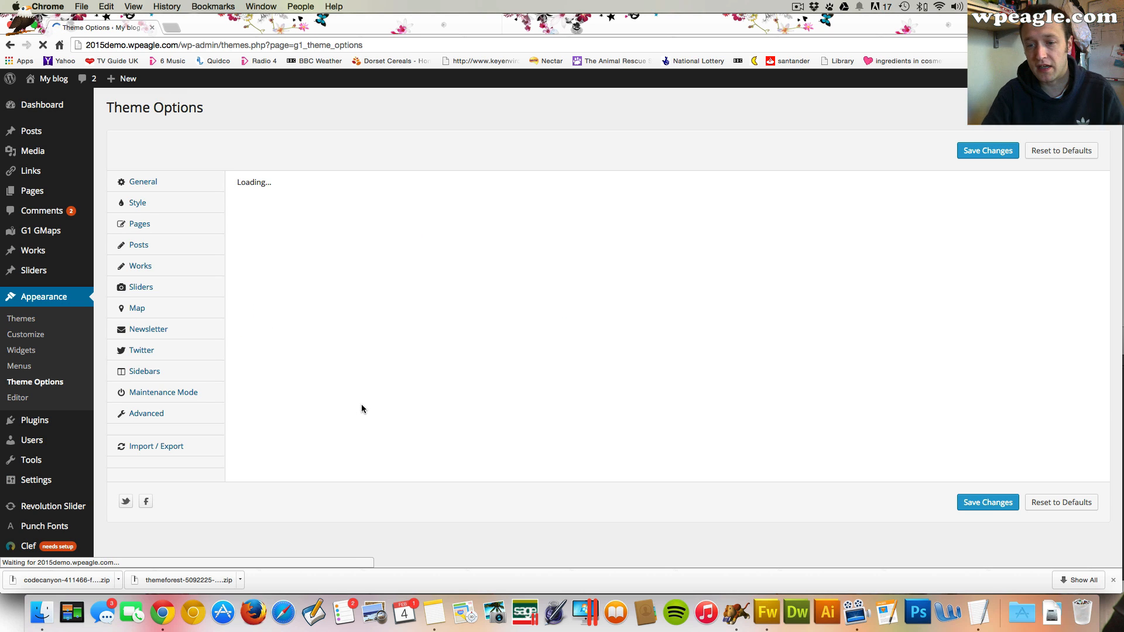
Switch to TextEdit with the WP EAGLE COLOURS note and move its window aside
left_click(982, 620)
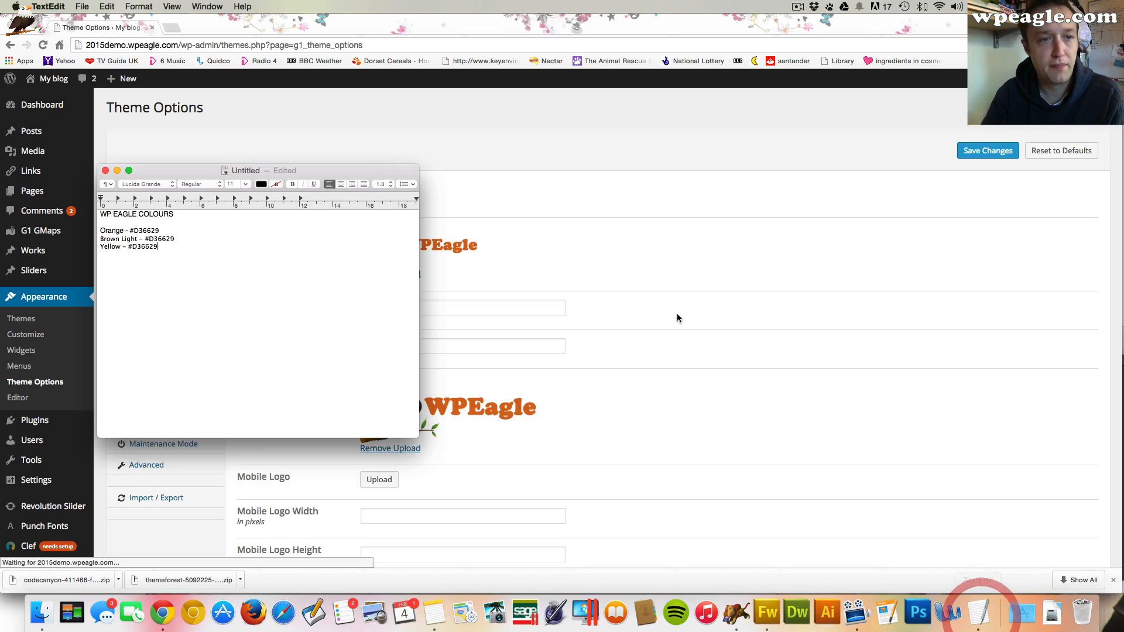
left_click_drag(346, 174, 820, 86)
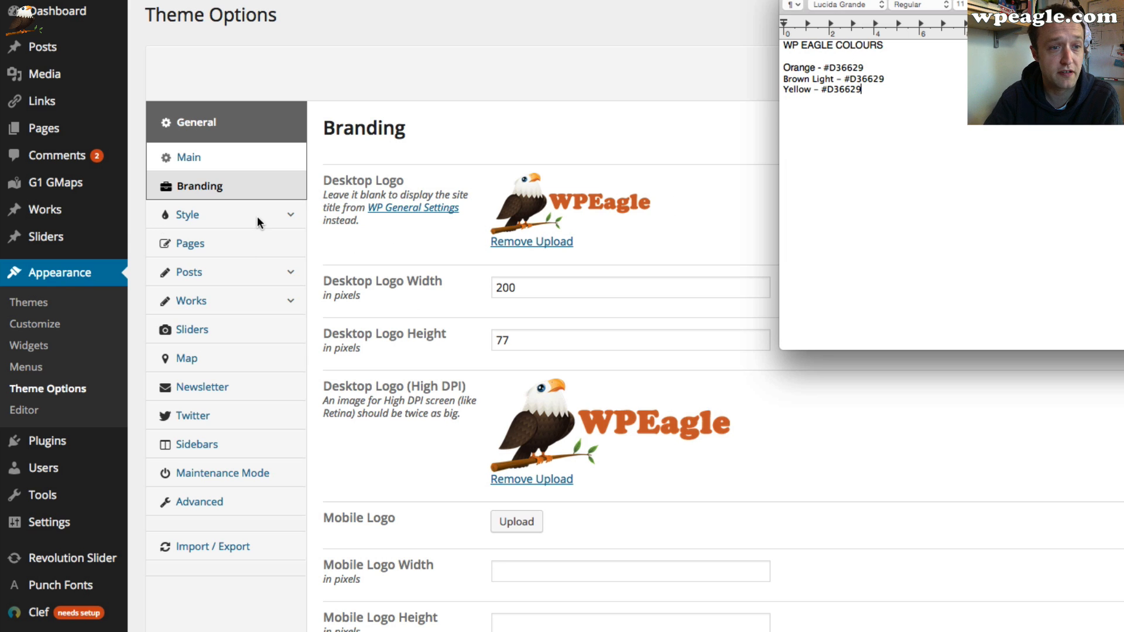
Open the Style section and review the Main body and top background colour settings
left_click(290, 214)
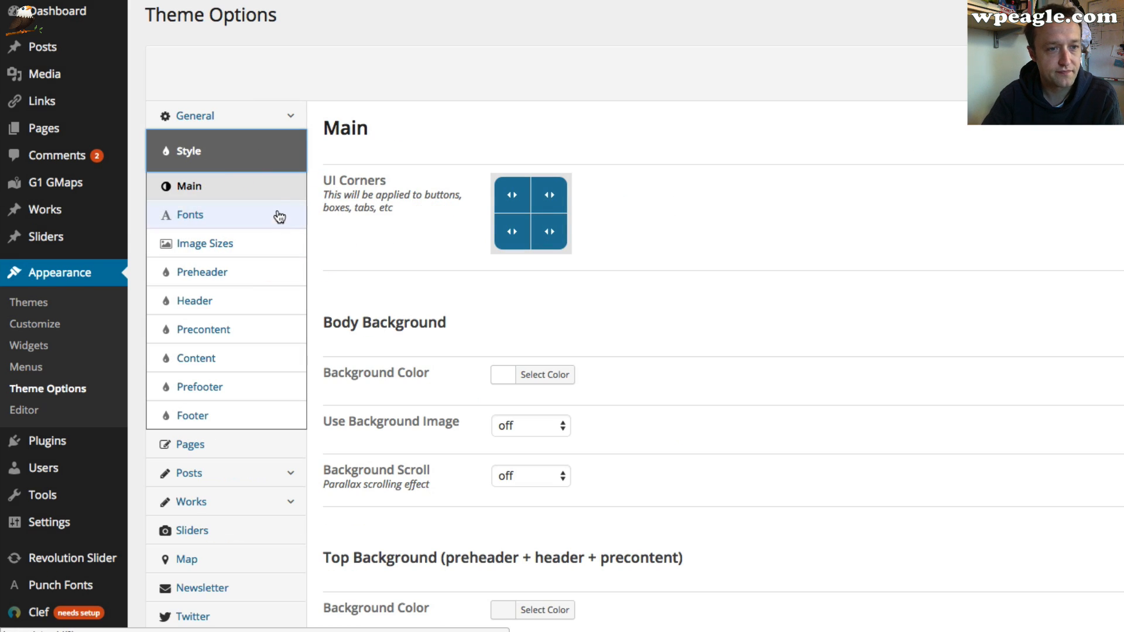
scroll(728, 245, "down", 1)
scroll(727, 243, "down", 5)
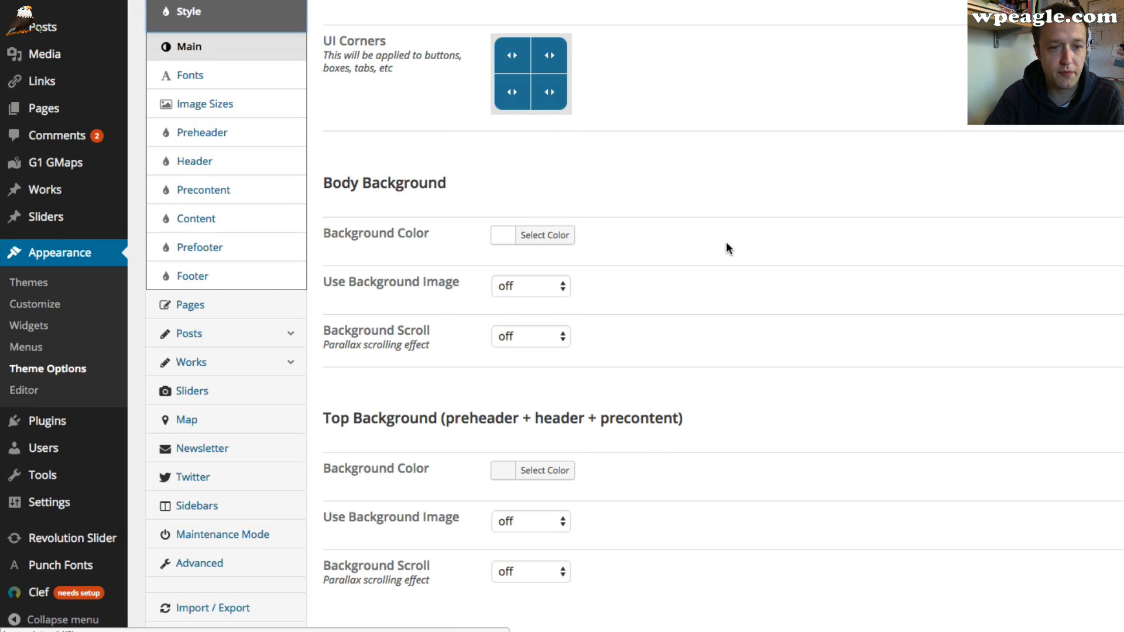
scroll(725, 241, "up", 5)
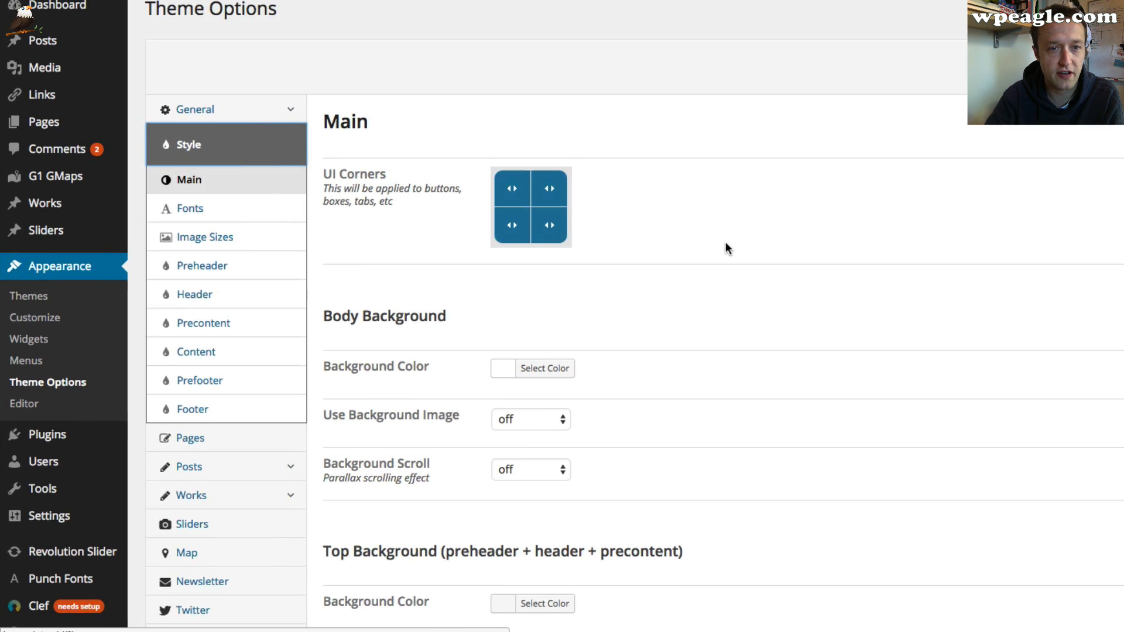
scroll(595, 237, "down", 3)
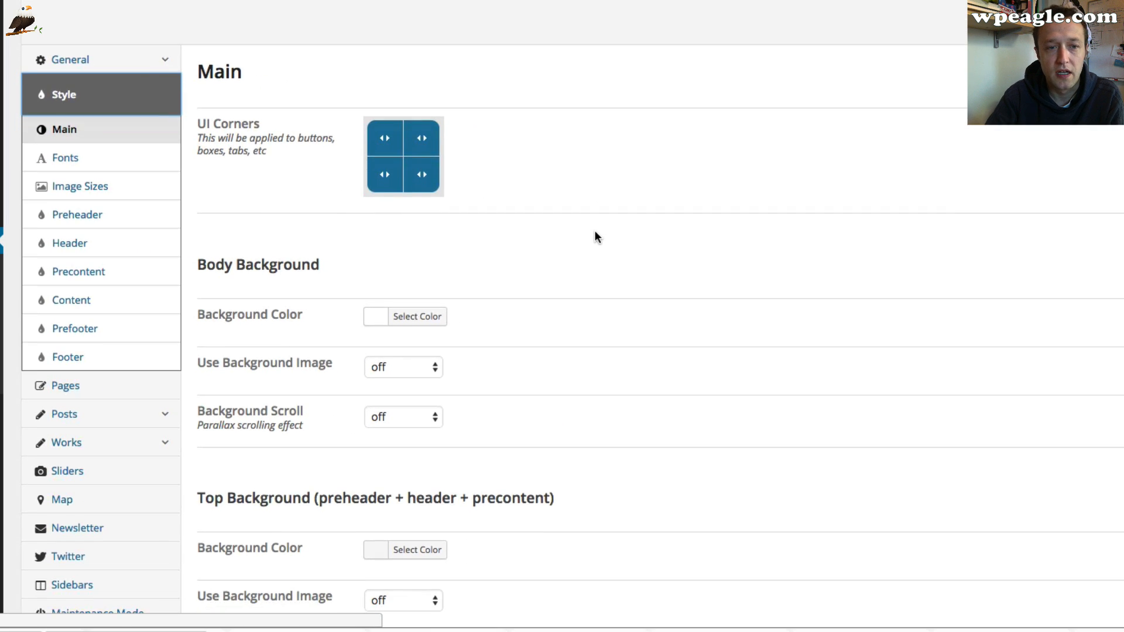
scroll(658, 281, "down", 4)
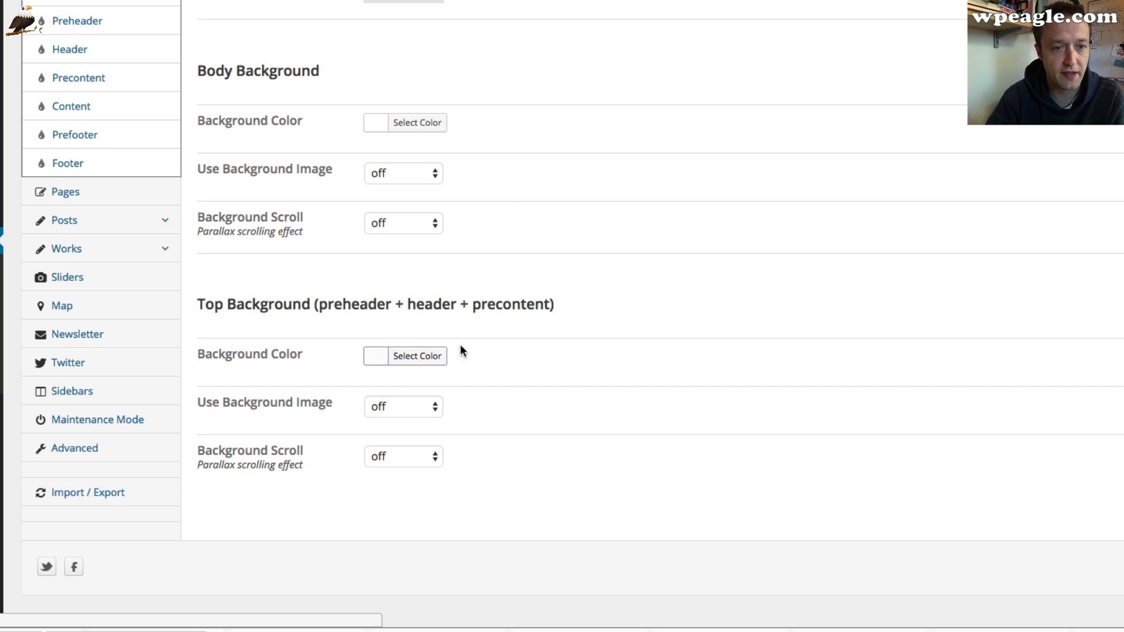
scroll(460, 345, "up", 2)
scroll(484, 332, "up", 1)
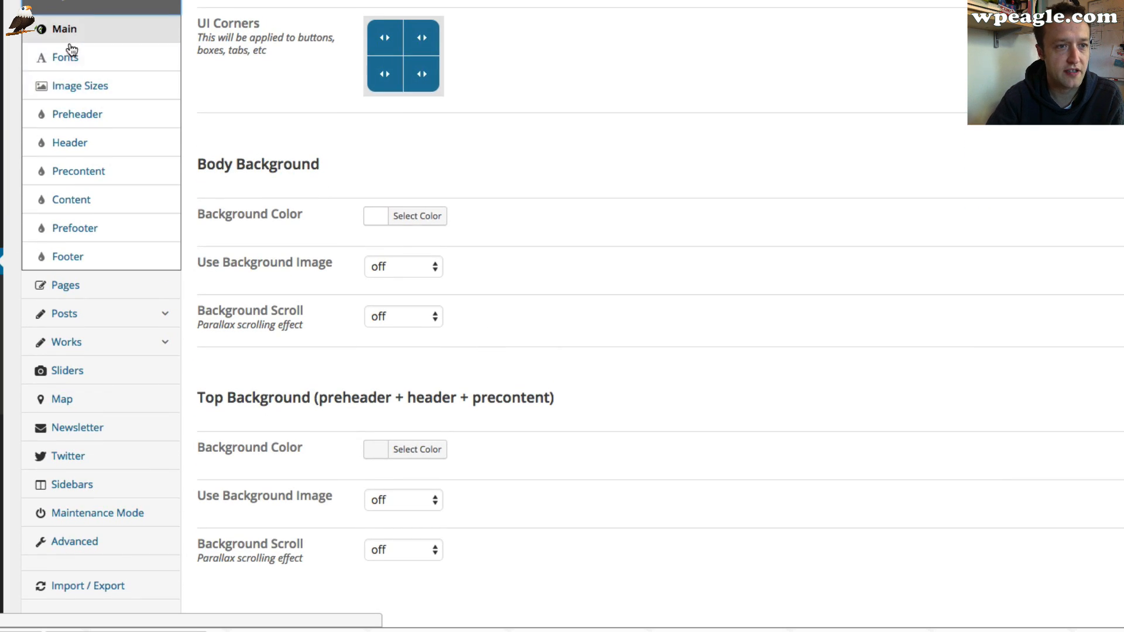
Open the Preheader style settings and review its divider options
left_click(87, 117)
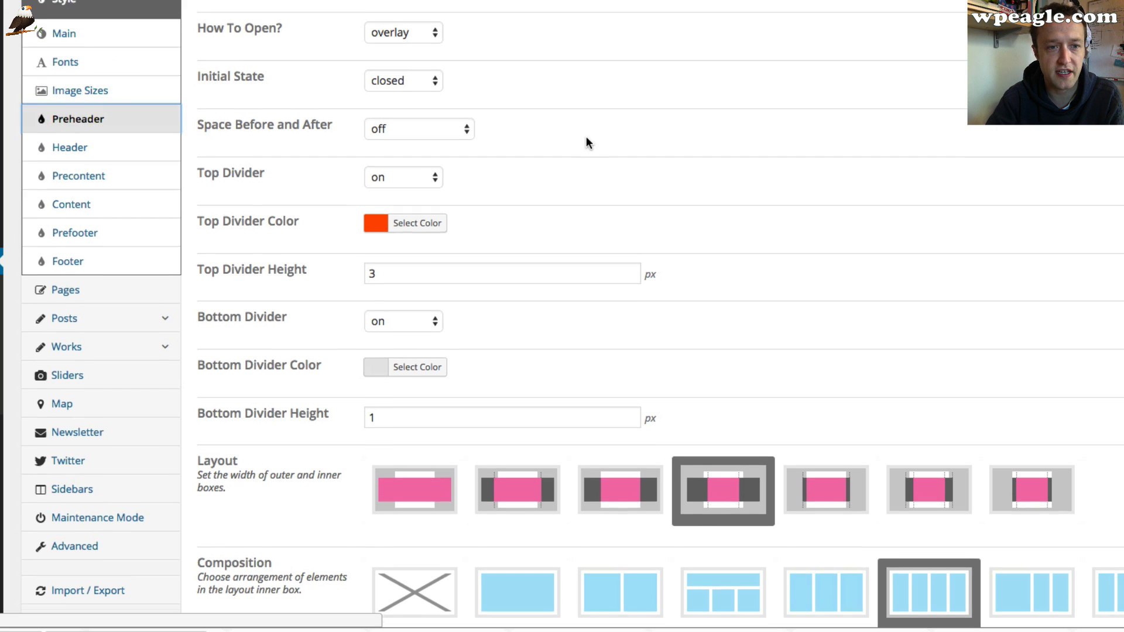
scroll(585, 136, "up", 3)
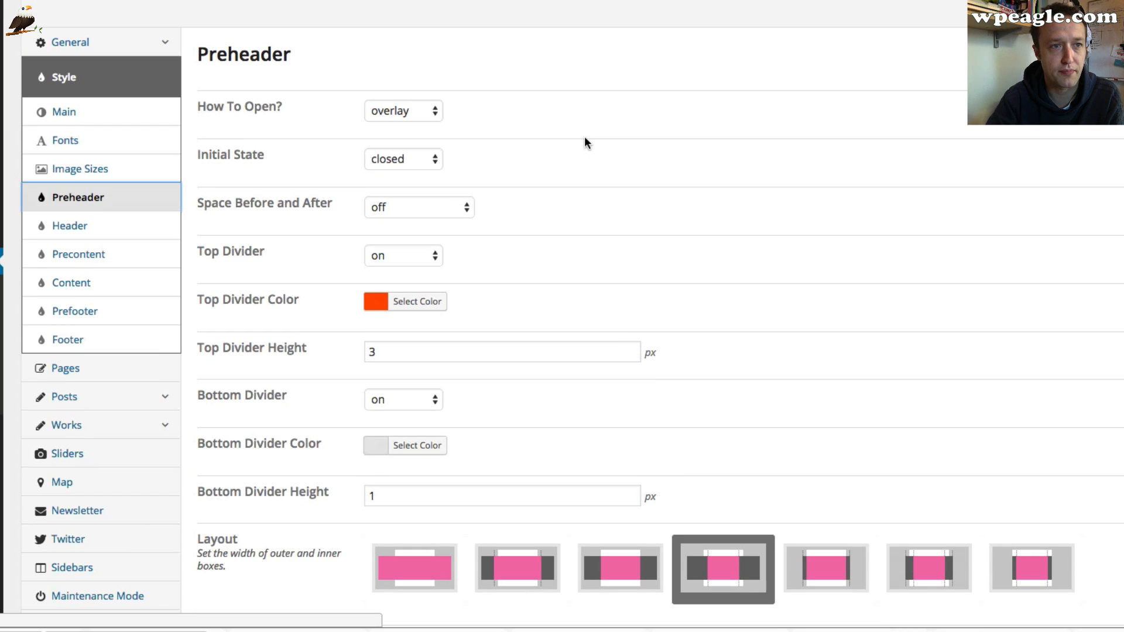
right_click(2, 1)
left_click(9, 3)
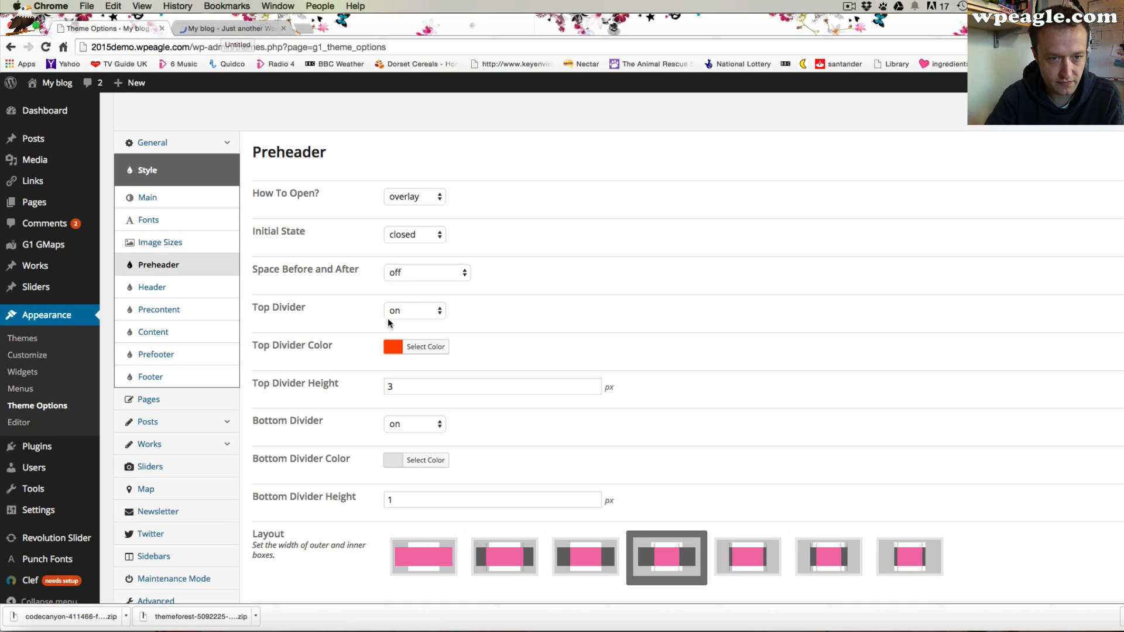
Inspect the preheader on the front-page tab, then return to the colour notes in TextEdit
left_click(228, 28)
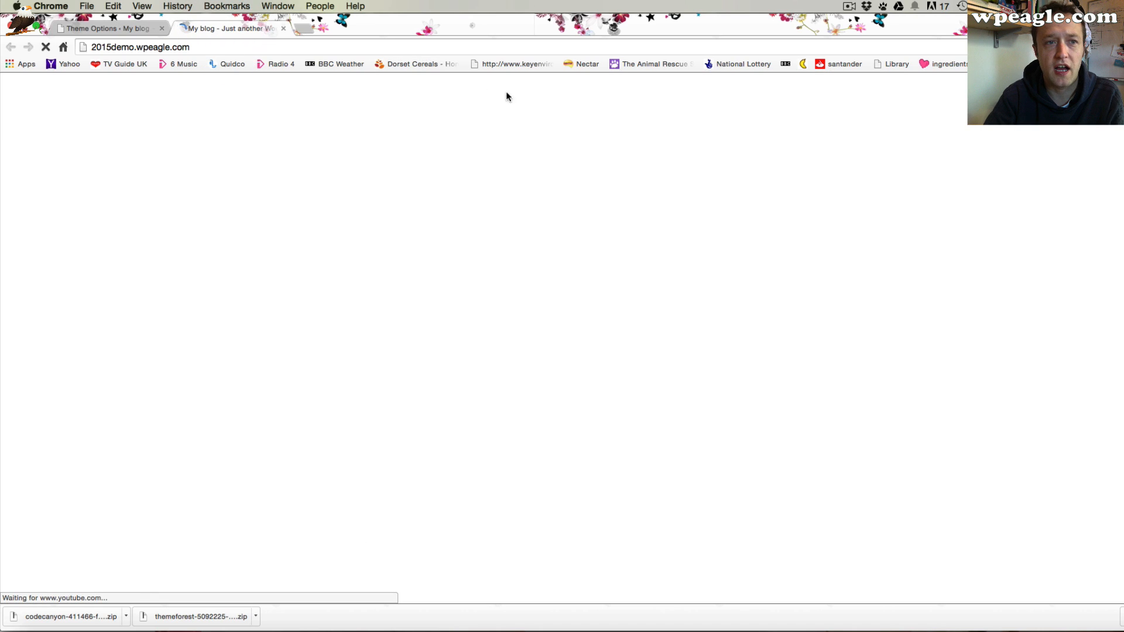
left_click(119, 28)
left_click(202, 28)
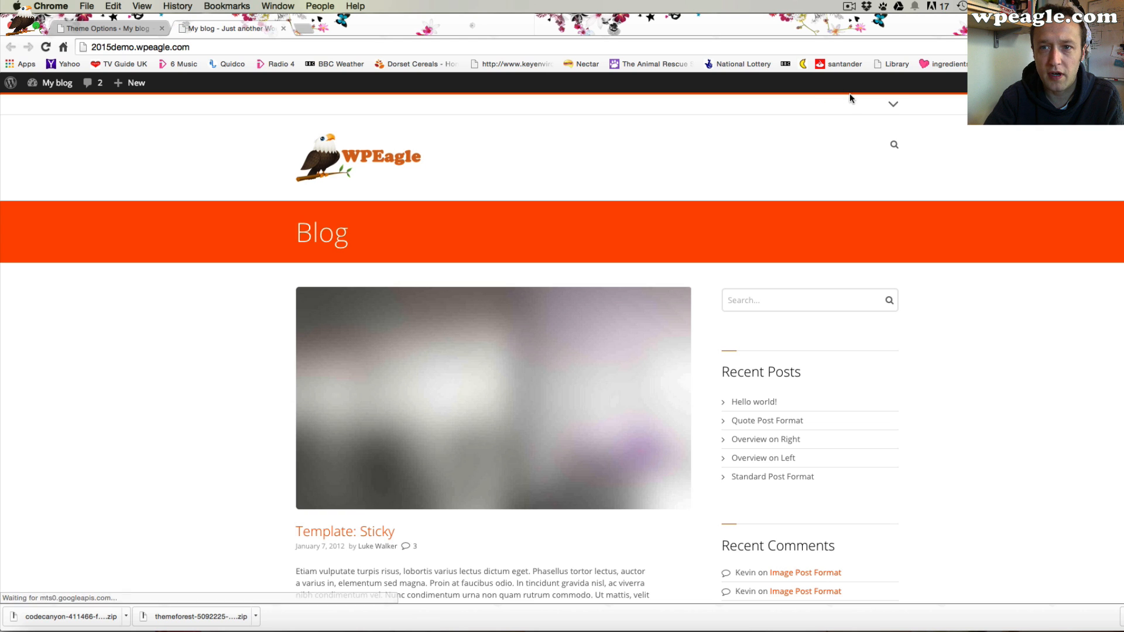
left_click(893, 105)
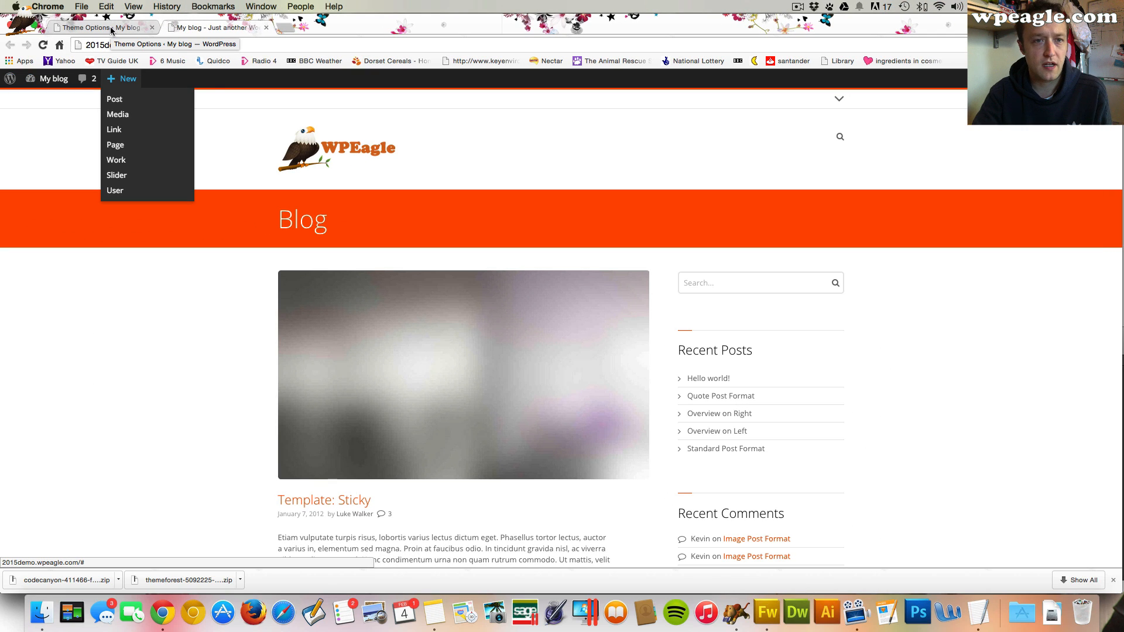
left_click(977, 613)
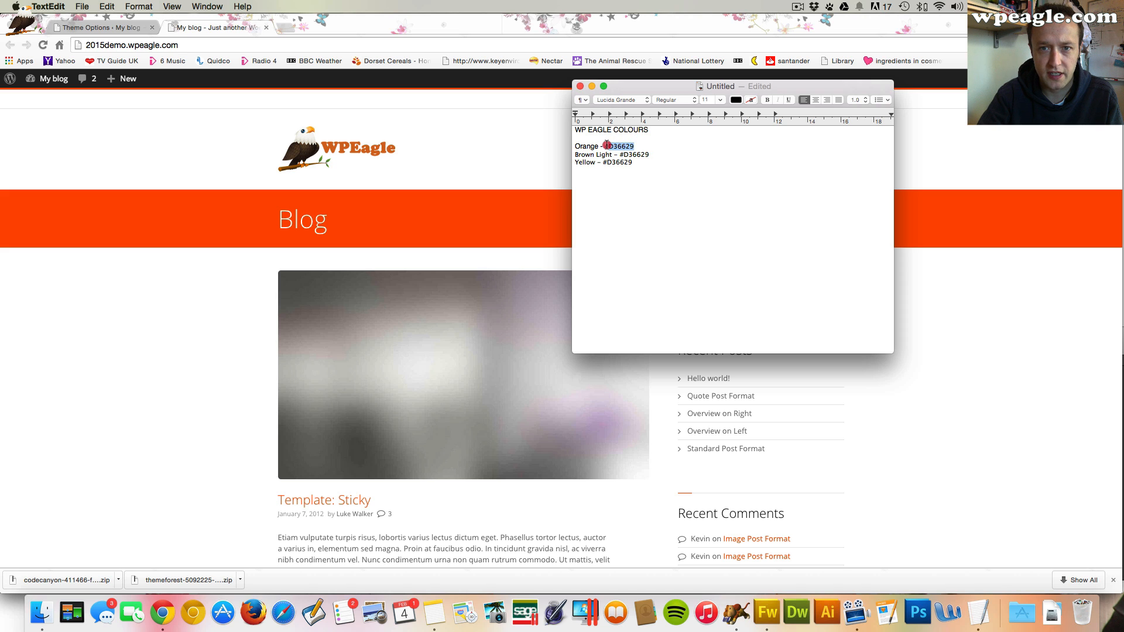
Return to the theme options and set the preheader's top divider colour to #d36629
left_click(129, 29)
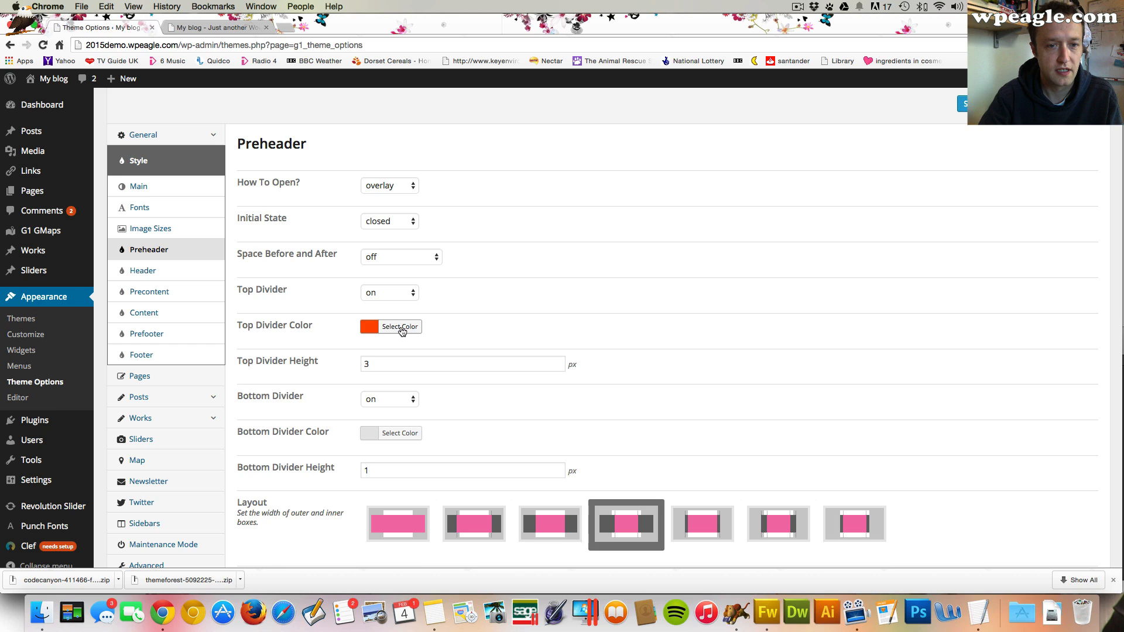
left_click(401, 332)
double_click(460, 326)
type("#d36629")
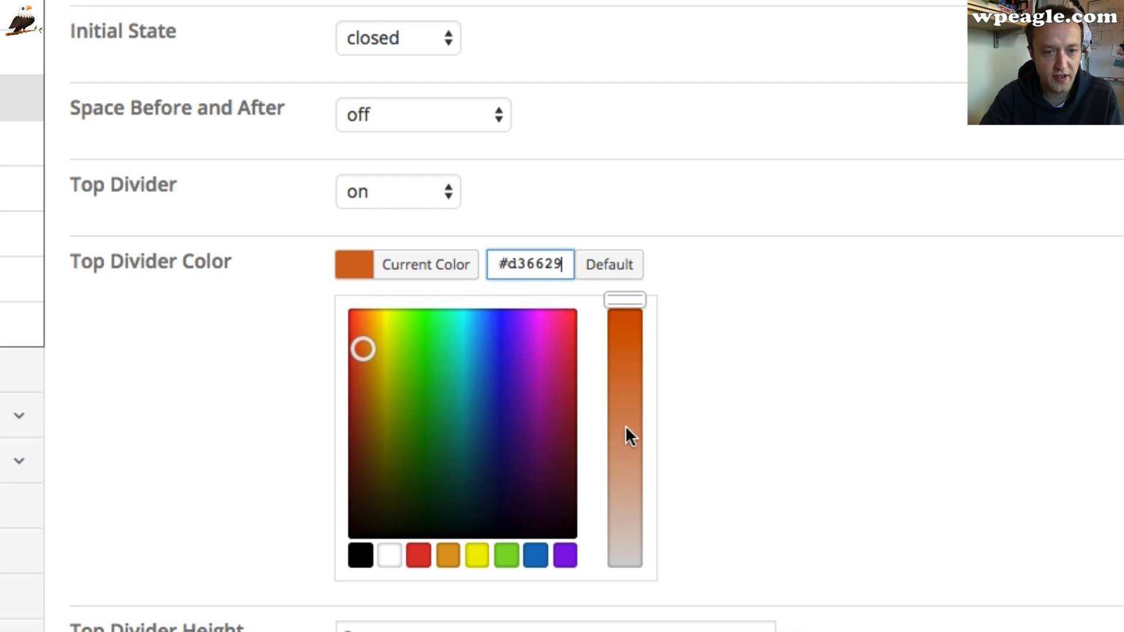
left_click(883, 305)
Set the basic colour schema's link colour to #d36629
scroll(807, 337, "down", 10)
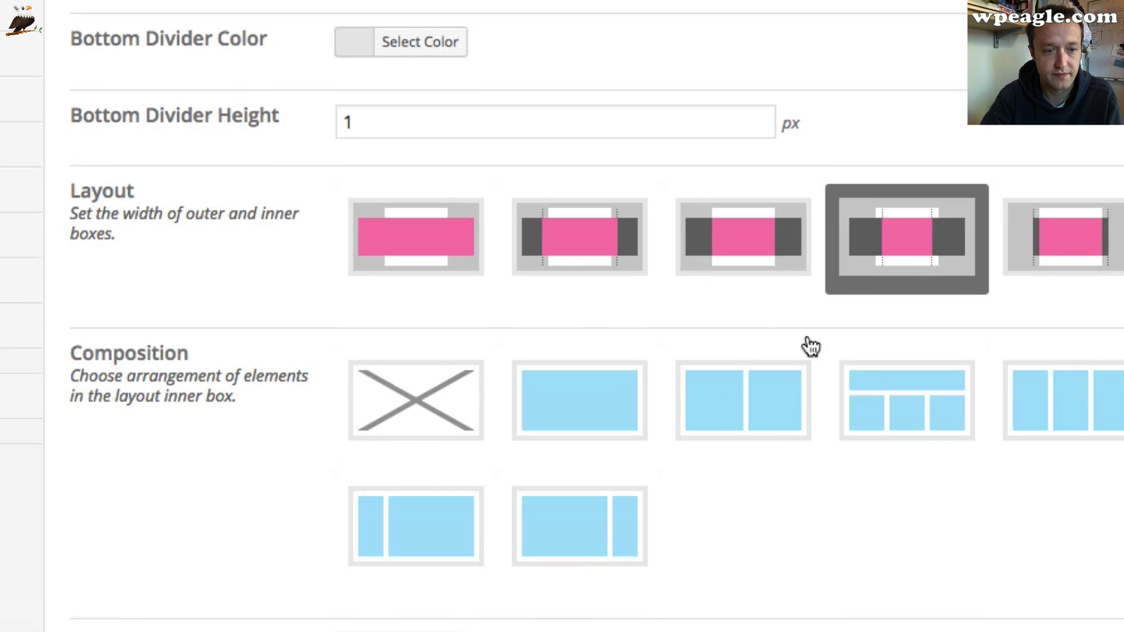
scroll(808, 340, "down", 10)
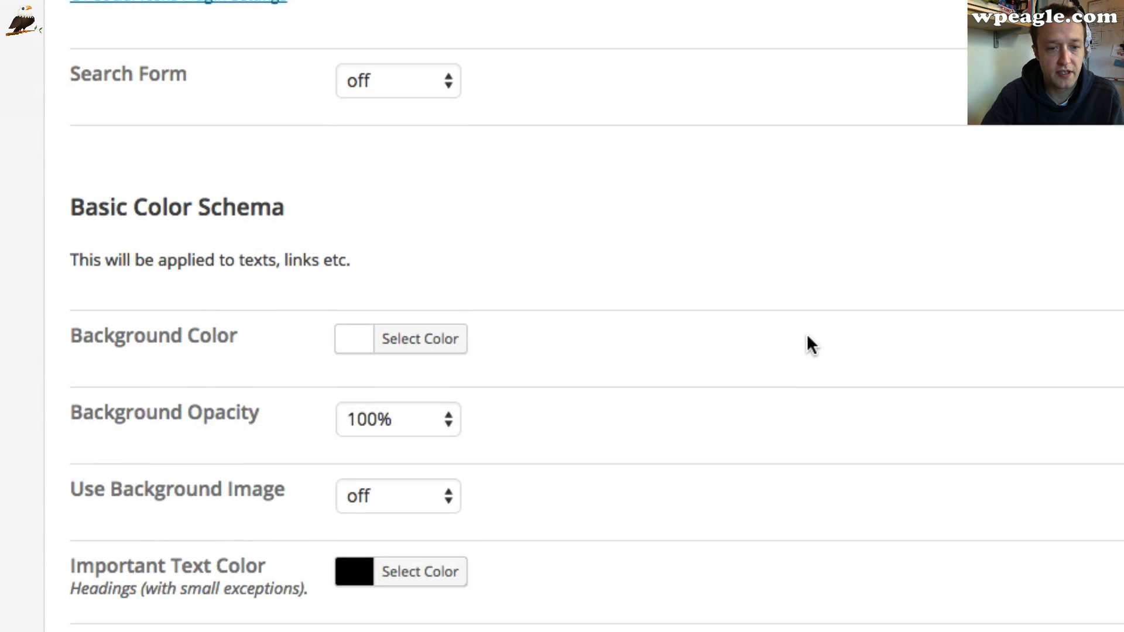
scroll(806, 335, "down", 4)
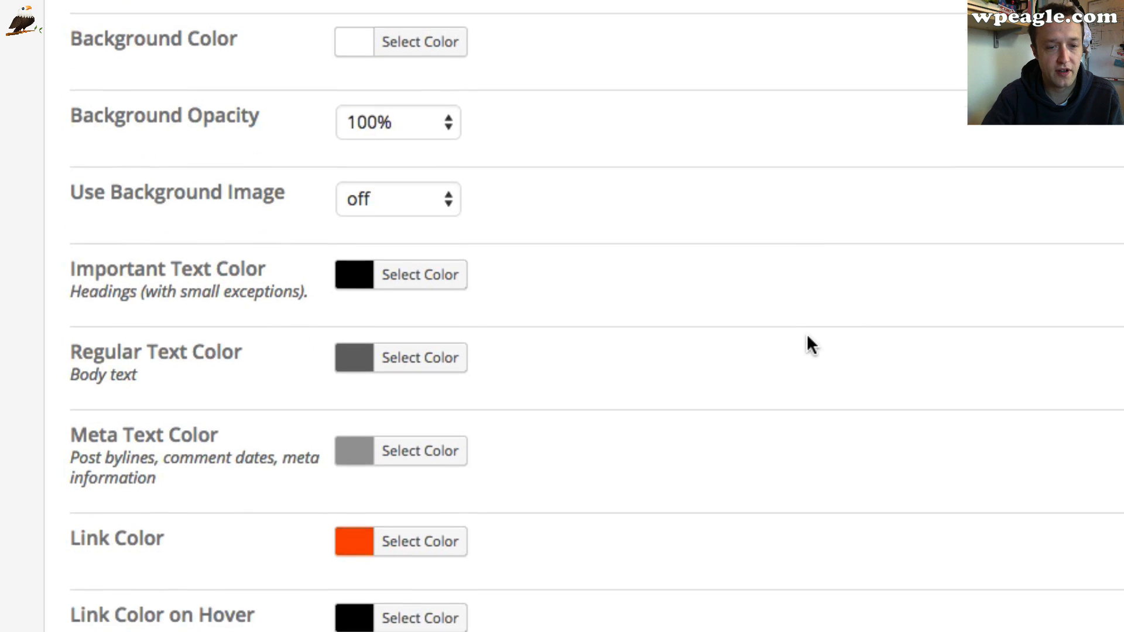
scroll(455, 366, "down", 2)
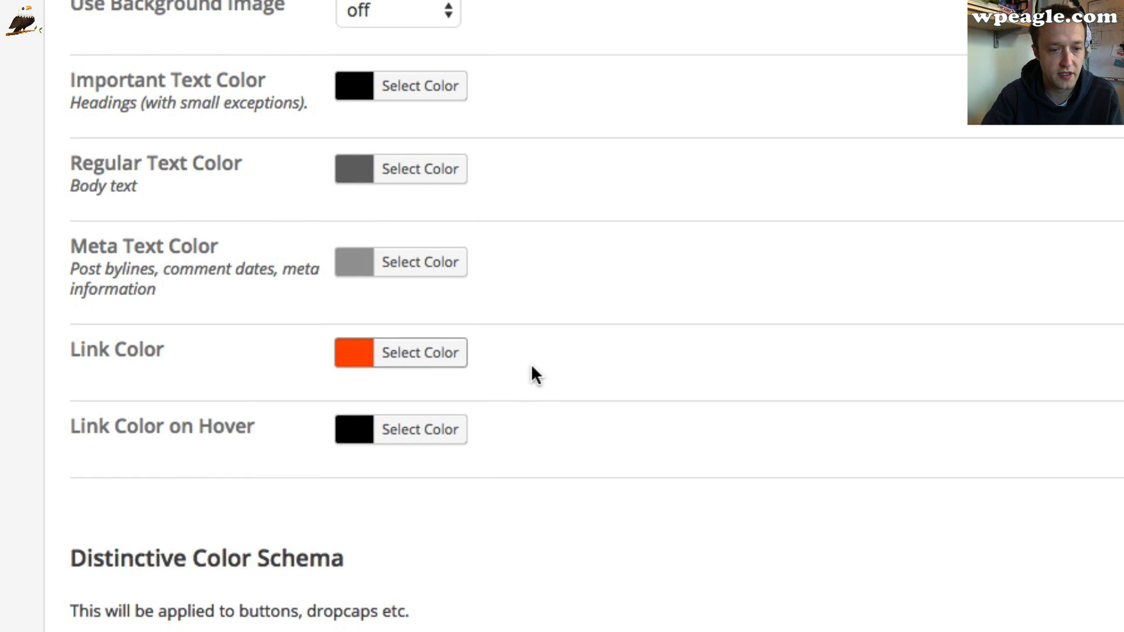
scroll(532, 374, "down", 1)
left_click(406, 255)
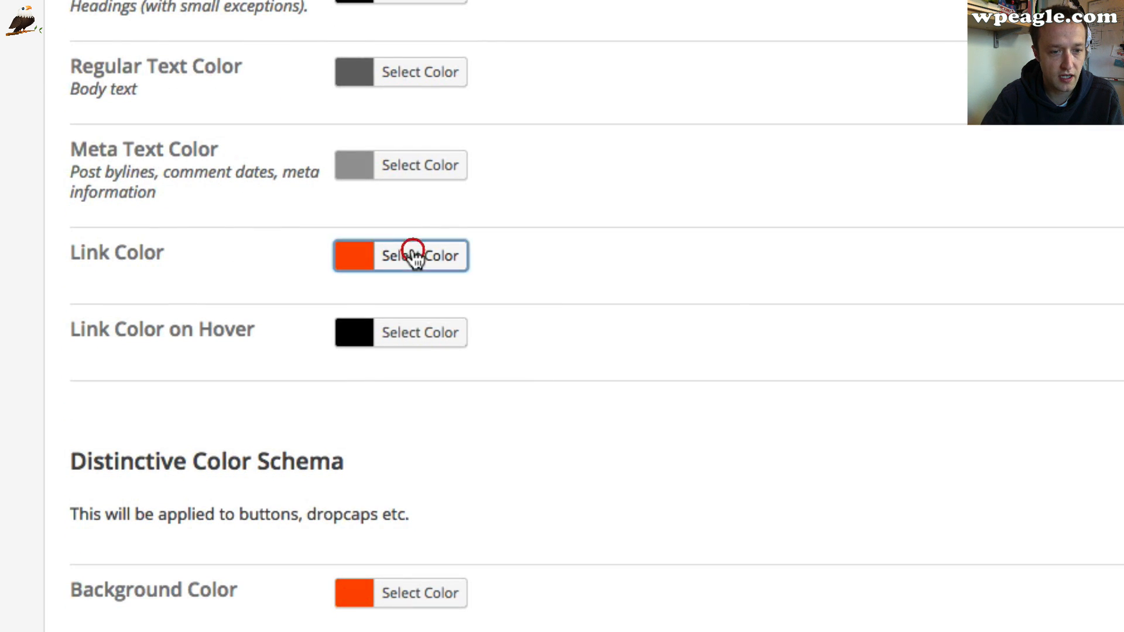
triple_click(543, 257)
type("#d36628")
Set the distinctive colour schema's background colour to #d36629 and save the theme options
scroll(831, 305, "down", 4)
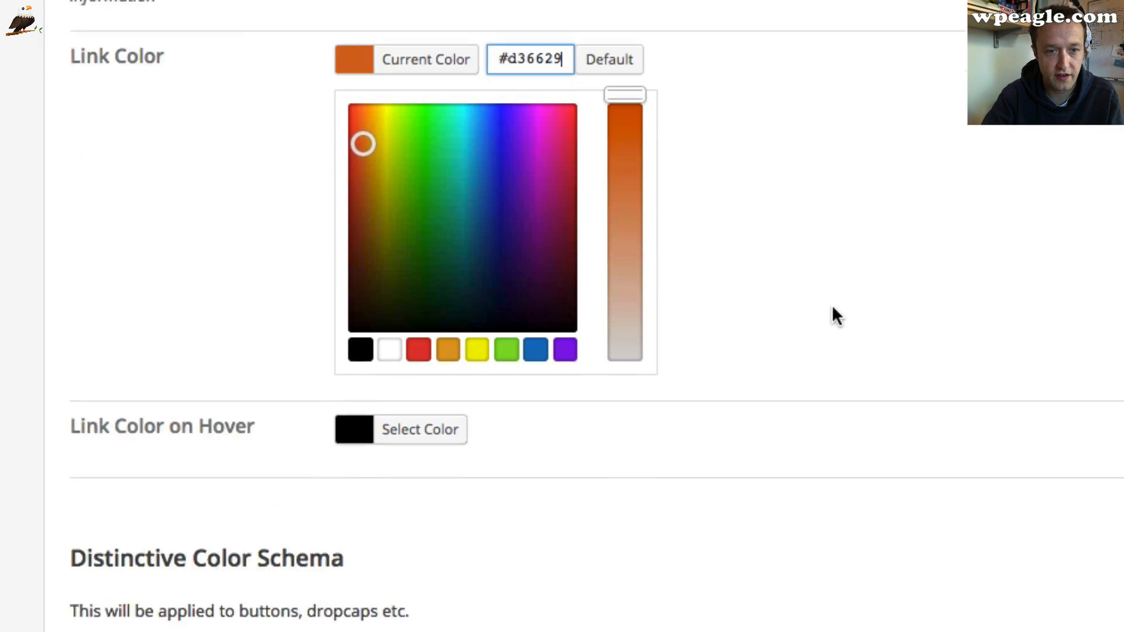
left_click(430, 623)
triple_click(539, 333)
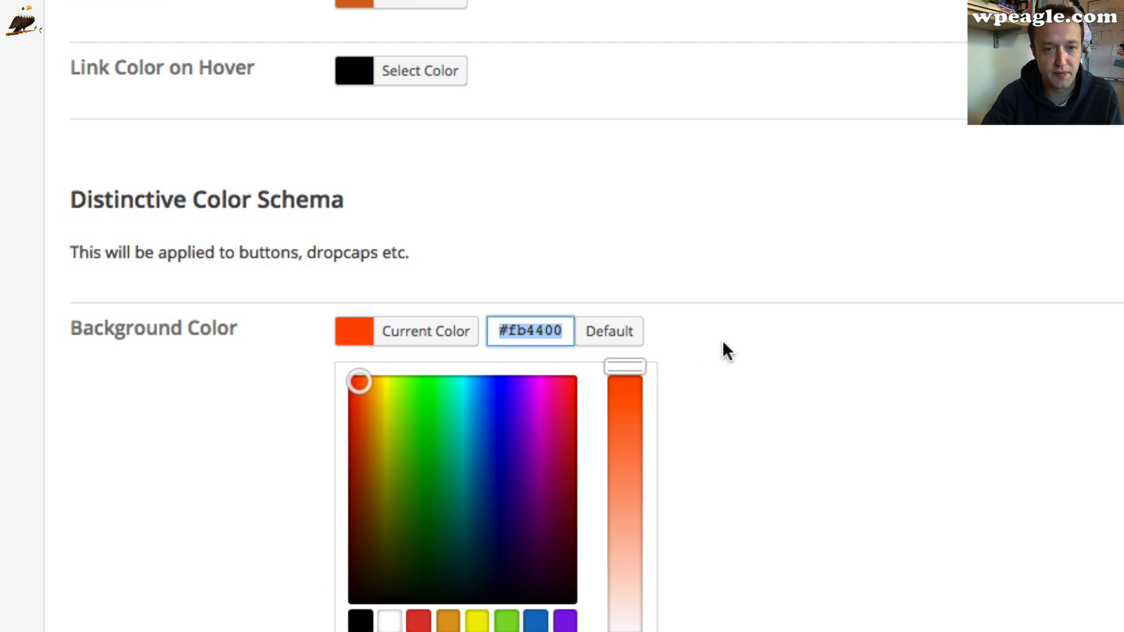
type("#d36629")
scroll(872, 351, "down", 3)
left_click(922, 534)
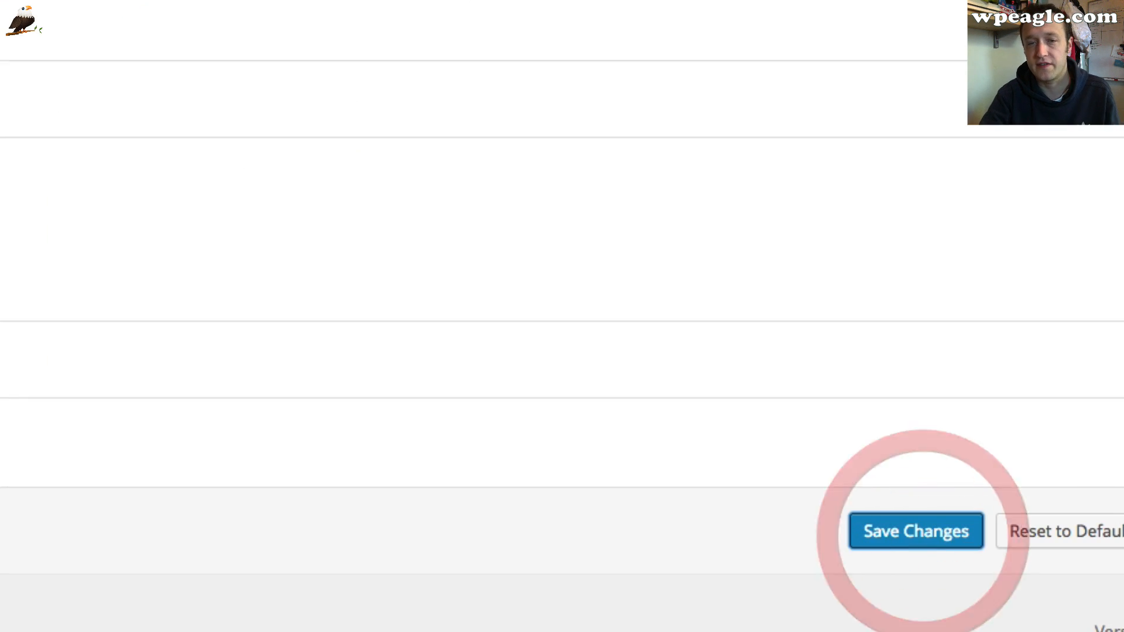
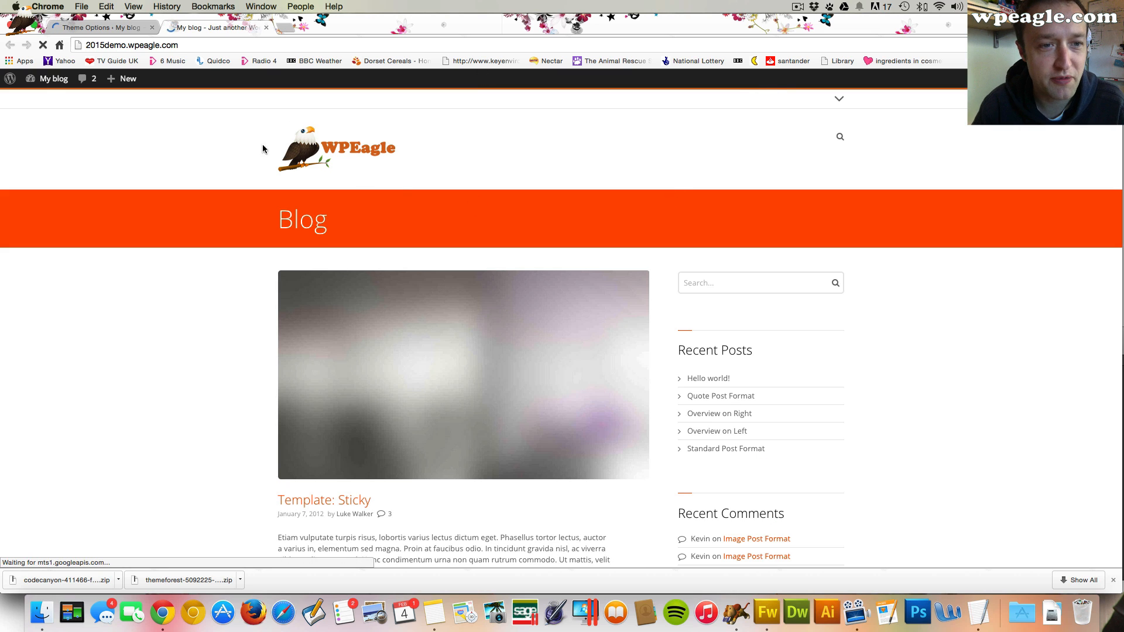
Compare the blog front page tab with the theme options tab
left_click(129, 29)
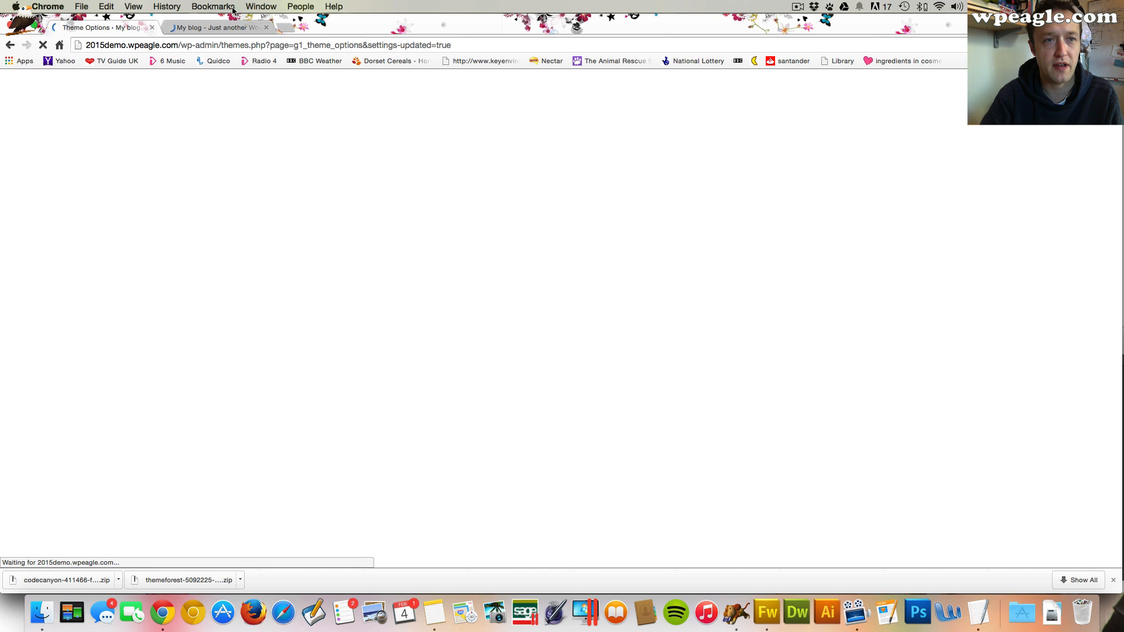
left_click(213, 27)
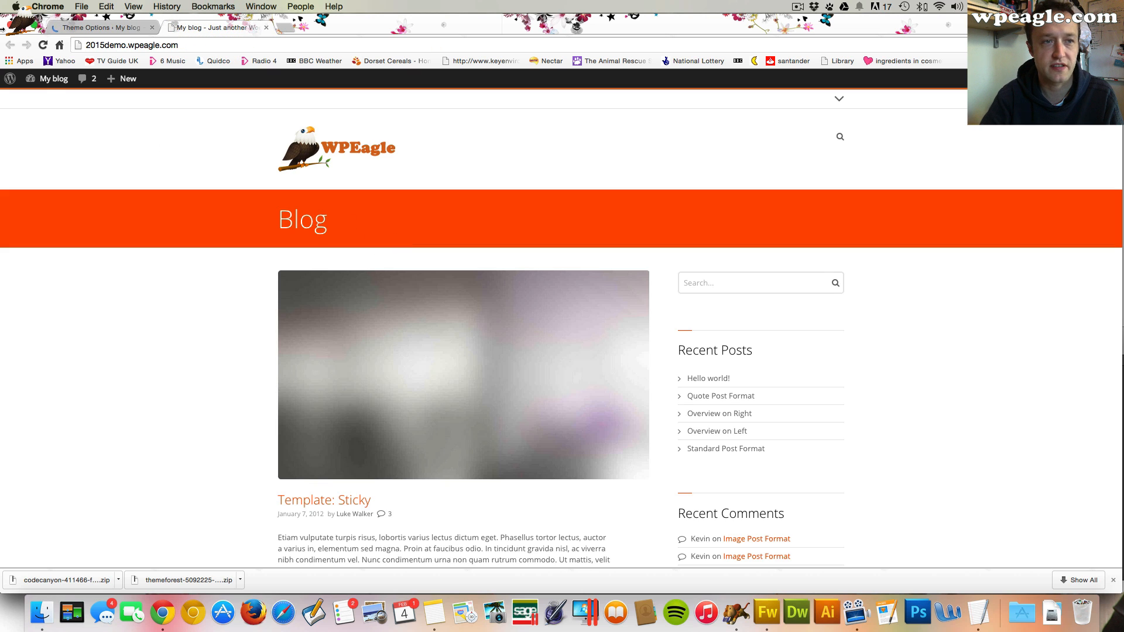
left_click(96, 27)
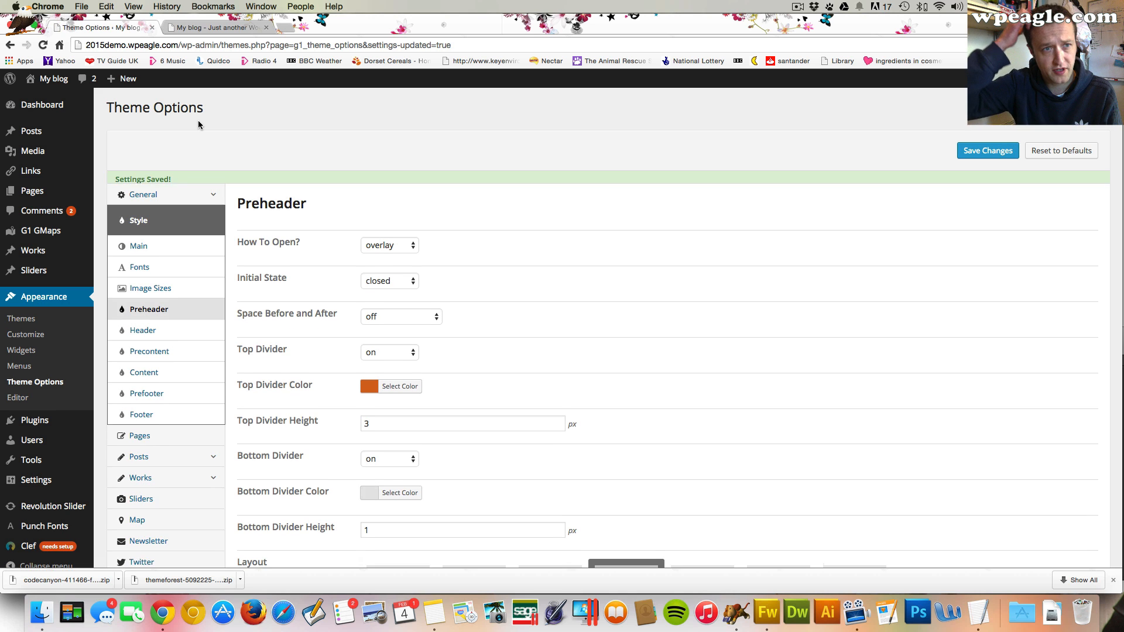
Open the header style settings, set its basic colour schema link colour to #d36629 and save the theme options
left_click(173, 317)
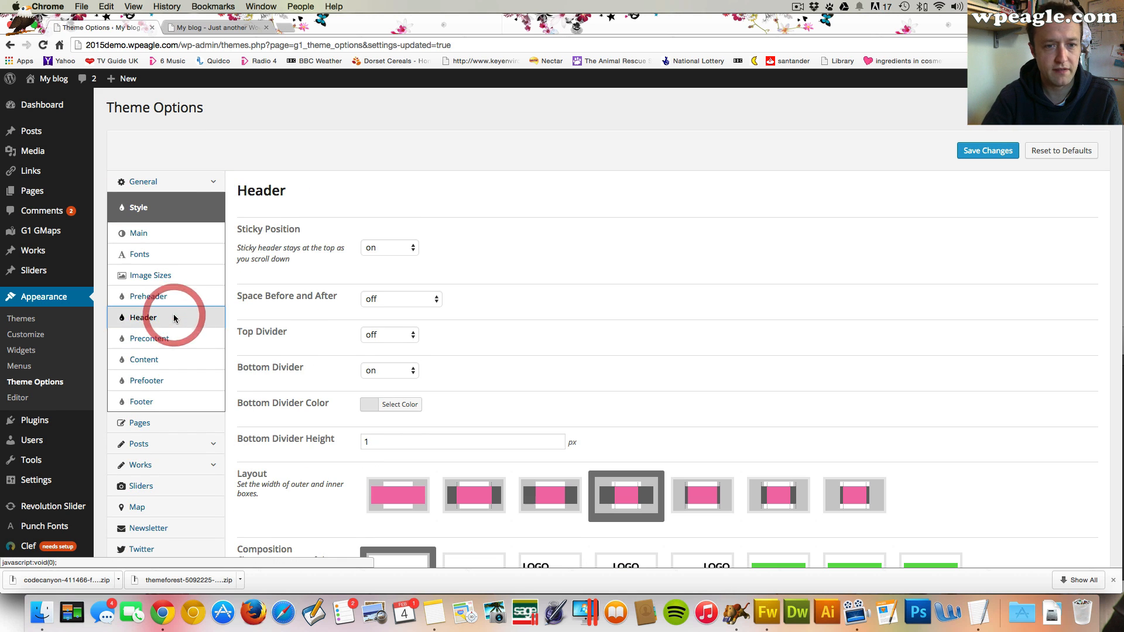
scroll(519, 254, "down", 2)
scroll(519, 253, "down", 10)
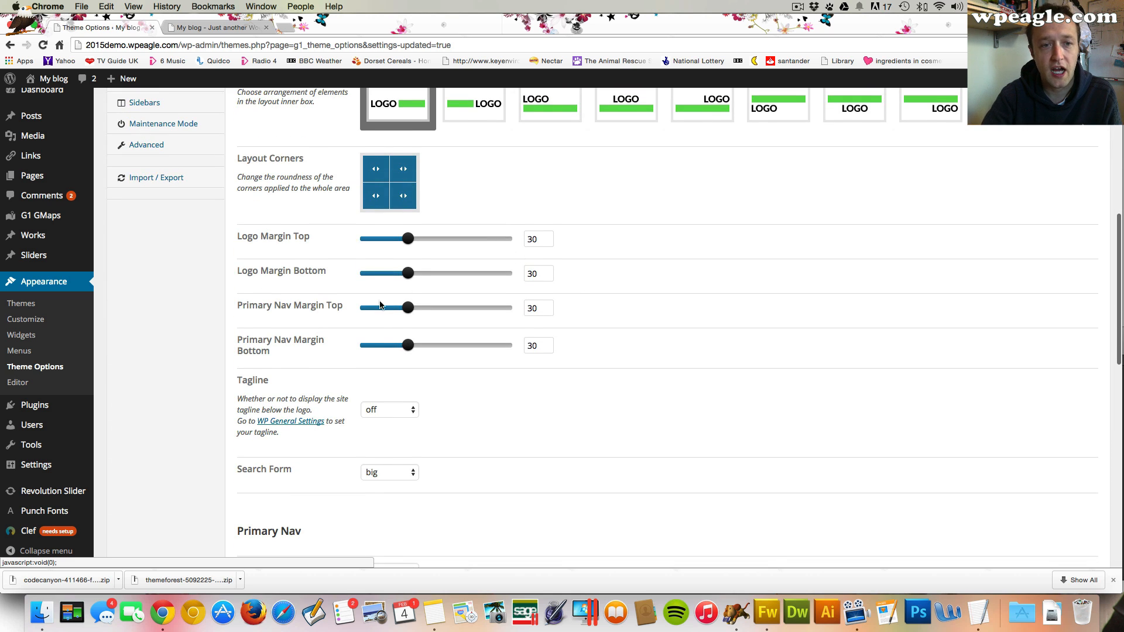
scroll(478, 316, "down", 1)
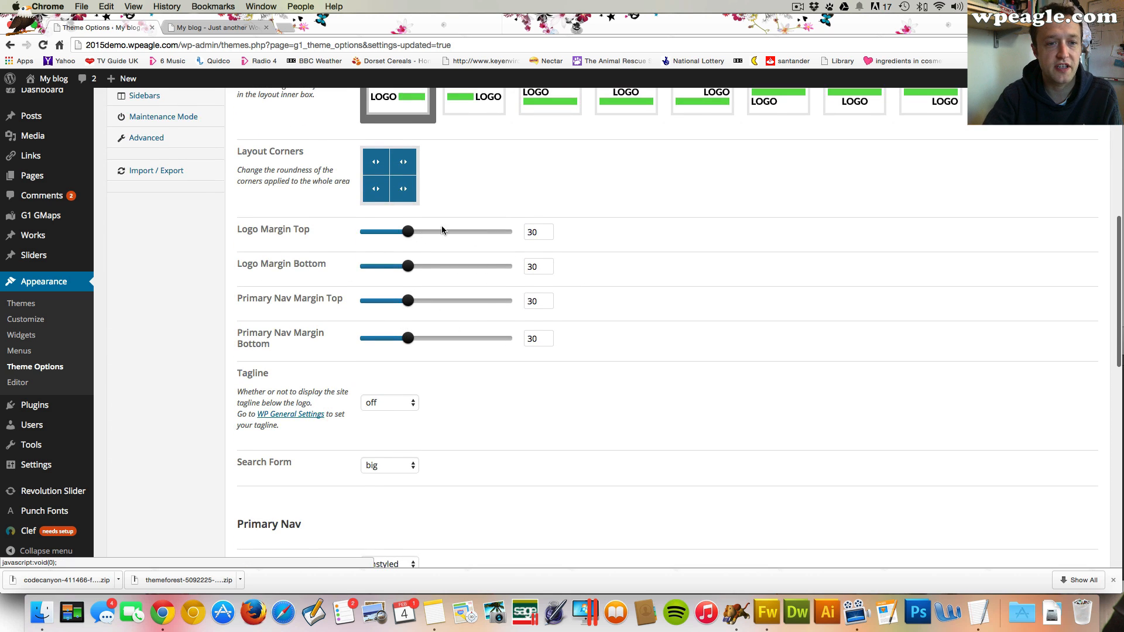
scroll(445, 234, "down", 3)
scroll(456, 250, "down", 5)
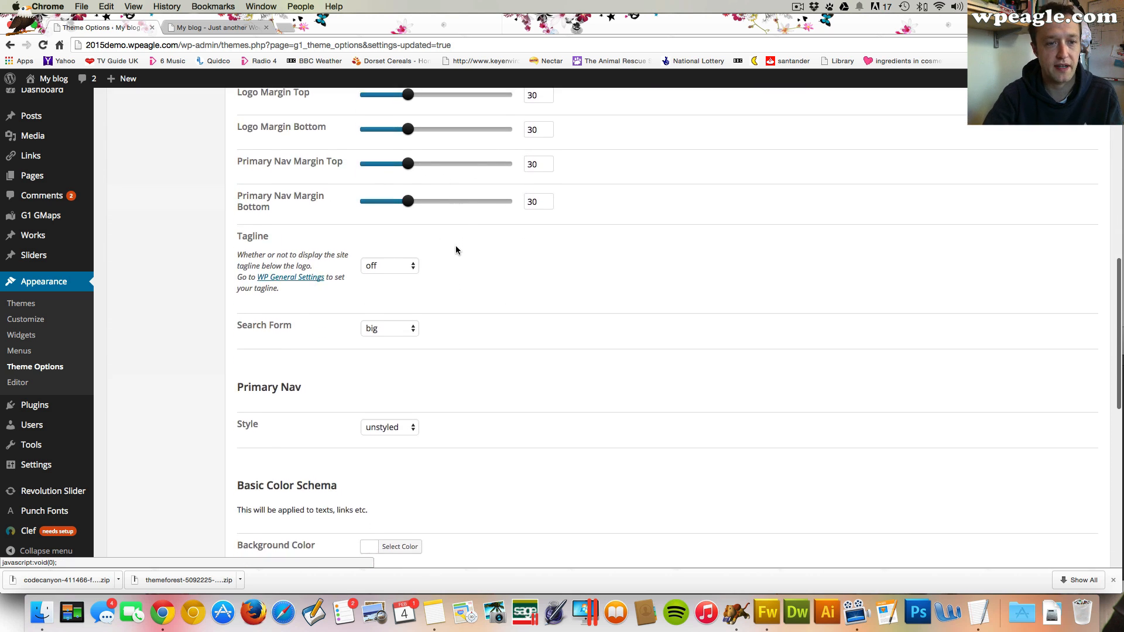
scroll(455, 250, "down", 10)
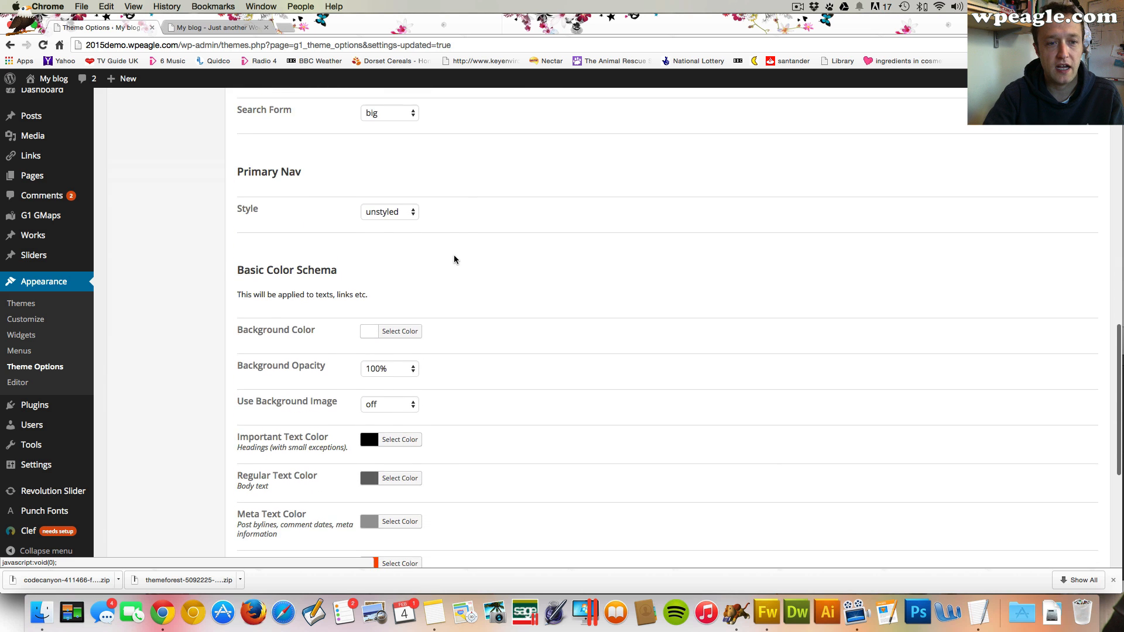
scroll(453, 264, "down", 4)
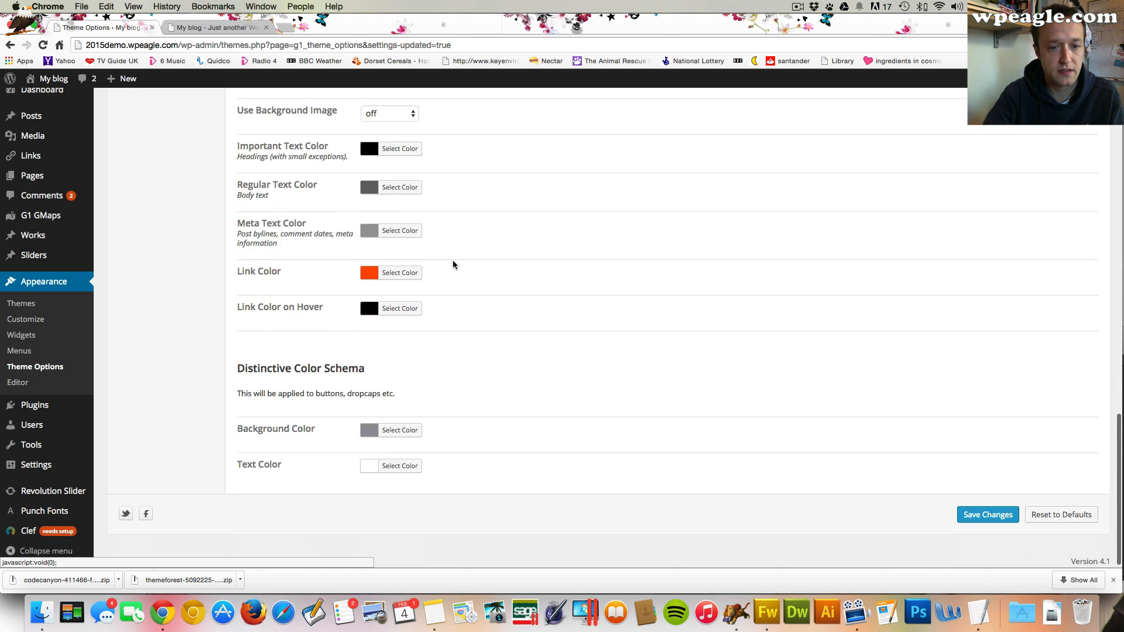
scroll(453, 264, "up", 12)
scroll(453, 265, "up", 15)
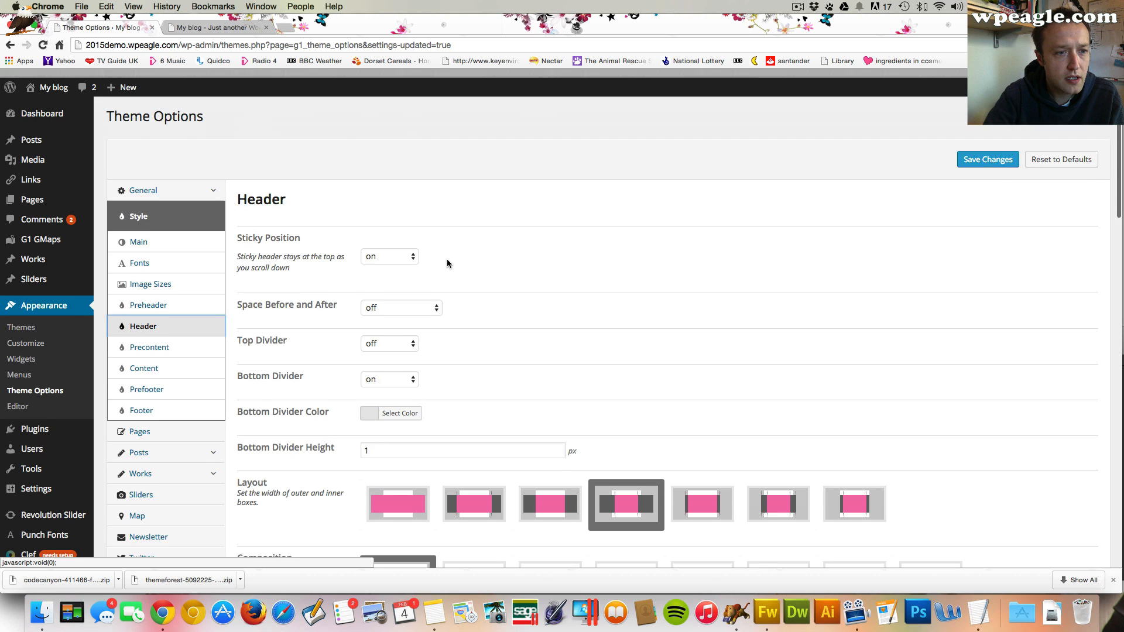
scroll(447, 263, "down", 2)
scroll(446, 263, "down", 20)
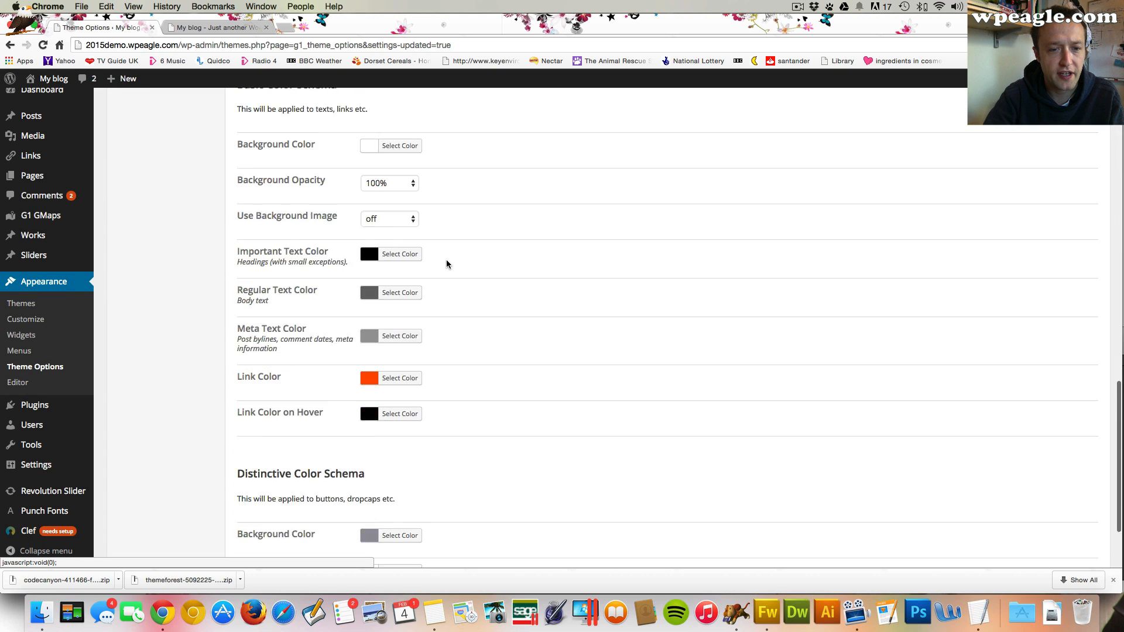
left_click(404, 271)
key("super+a")
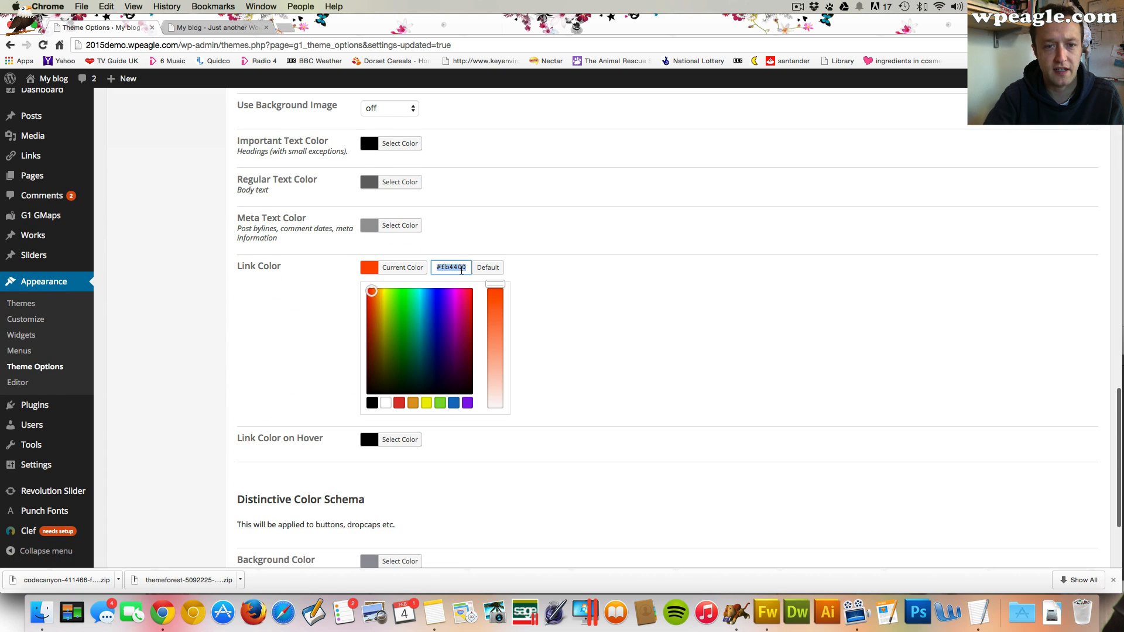
type("#d36629")
scroll(633, 345, "down", 5)
left_click(993, 508)
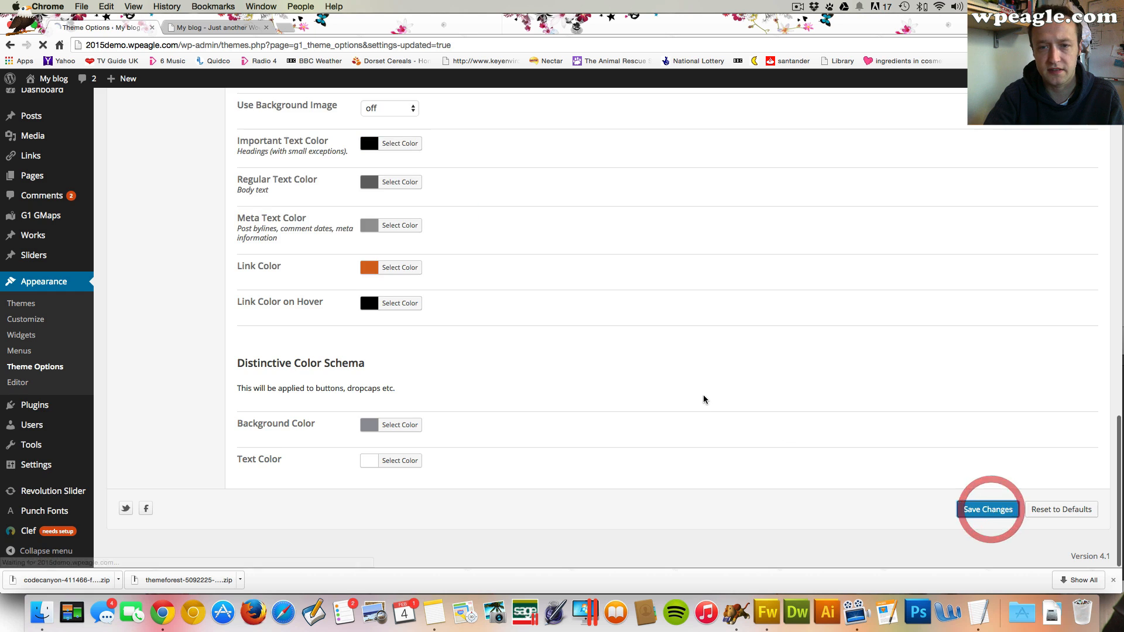
Open the precontent style settings, inspect its basic colour schema background colour, and save the theme options
scroll(705, 396, "up", 6)
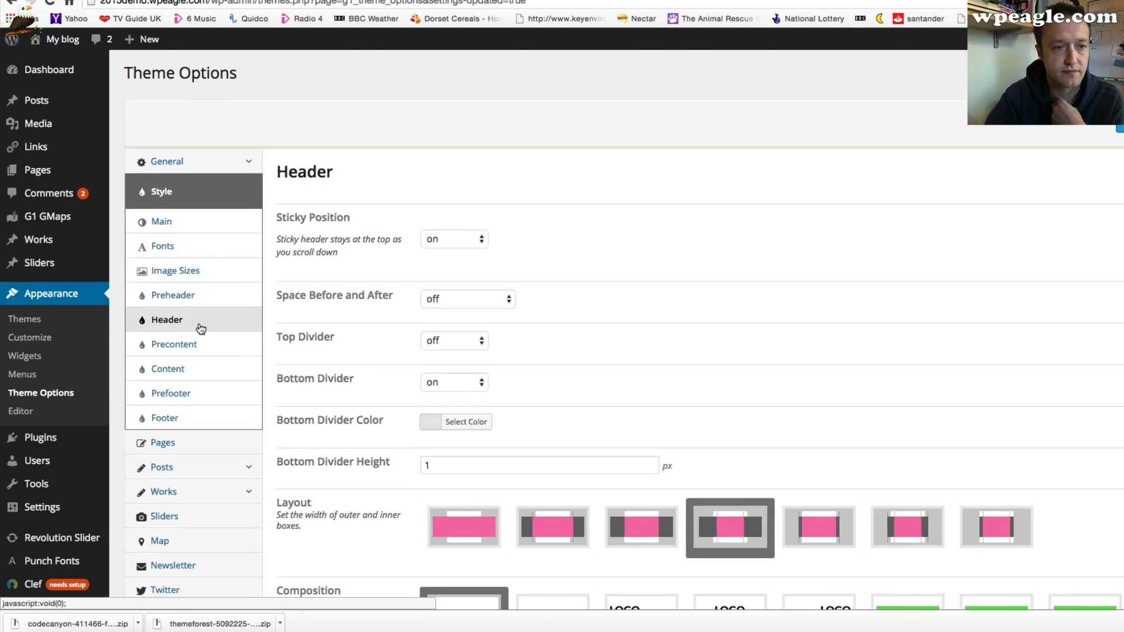
left_click(210, 344)
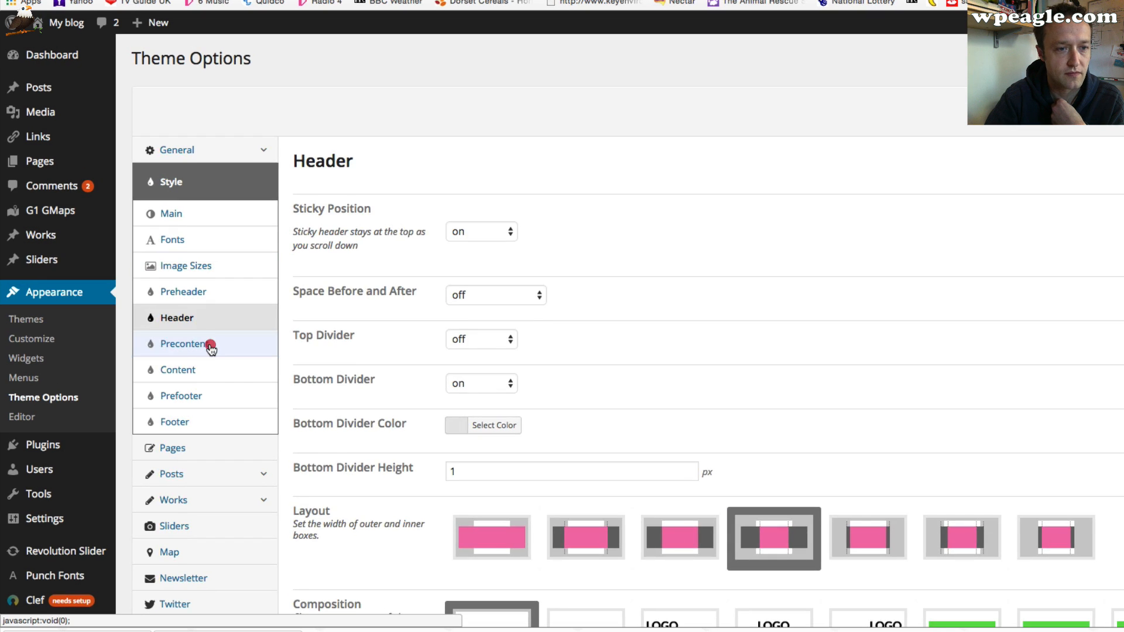
scroll(511, 328, "down", 8)
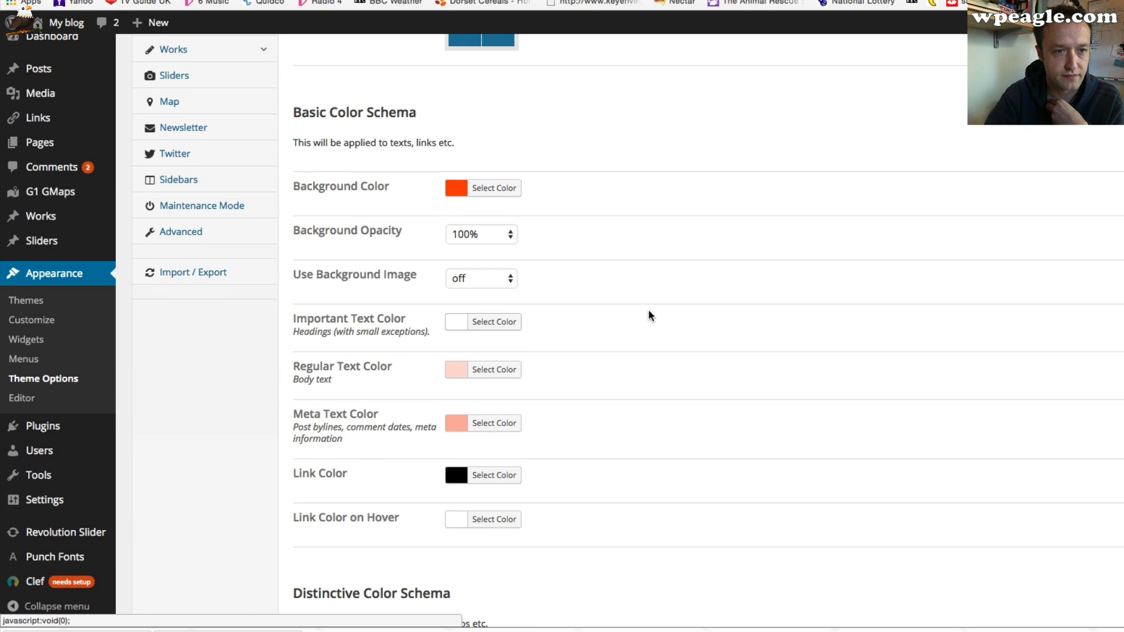
left_click(468, 189)
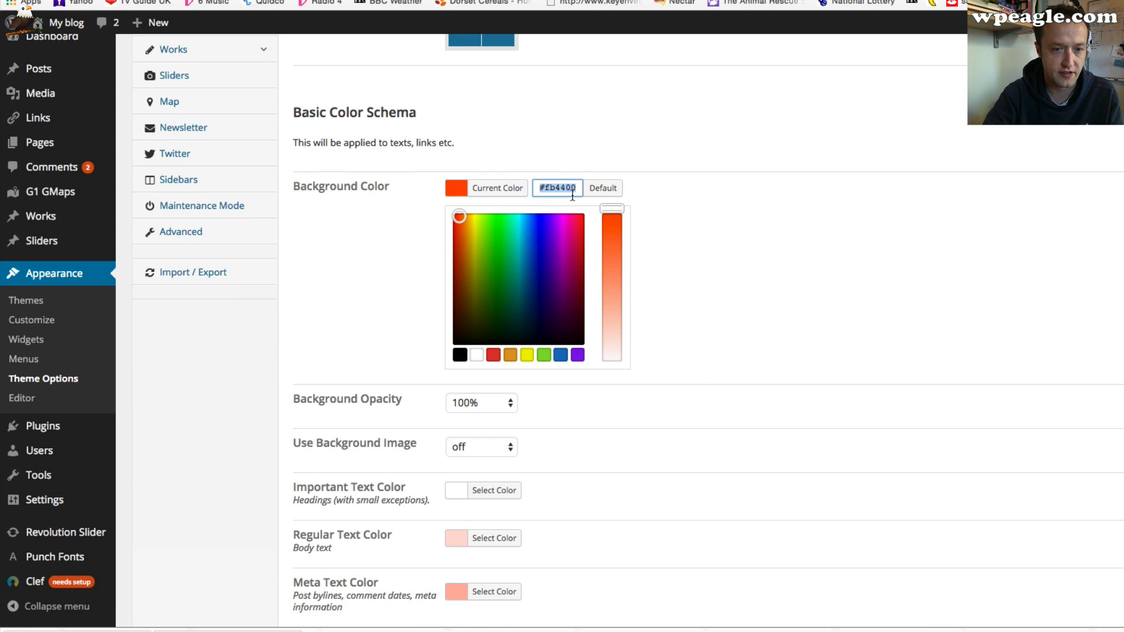
left_click(753, 268)
scroll(752, 269, "down", 5)
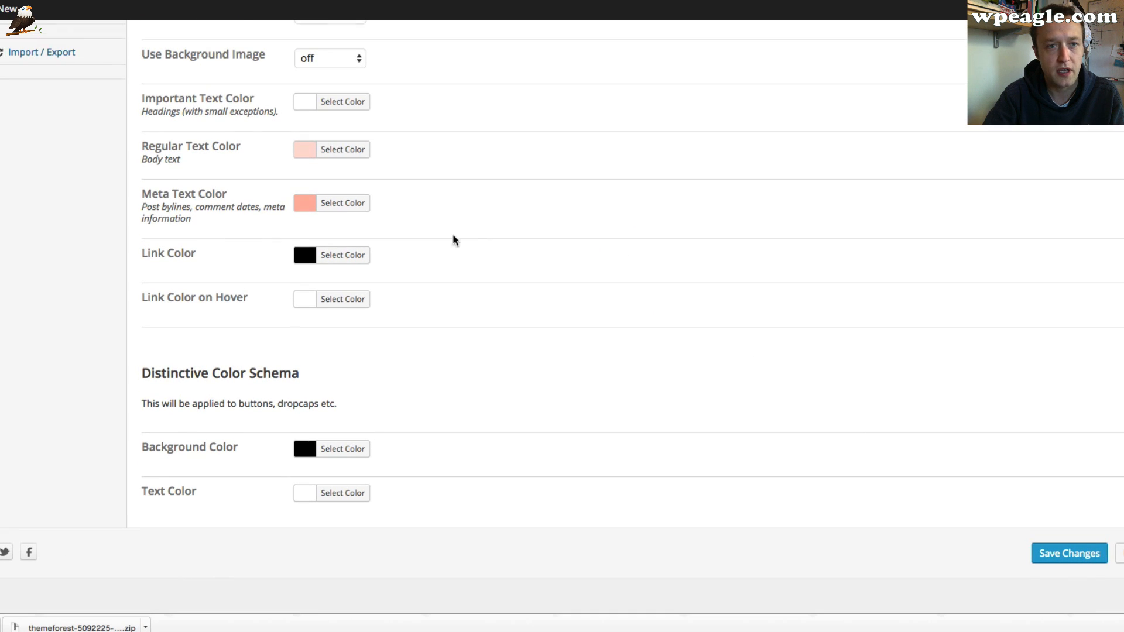
left_click(1073, 570)
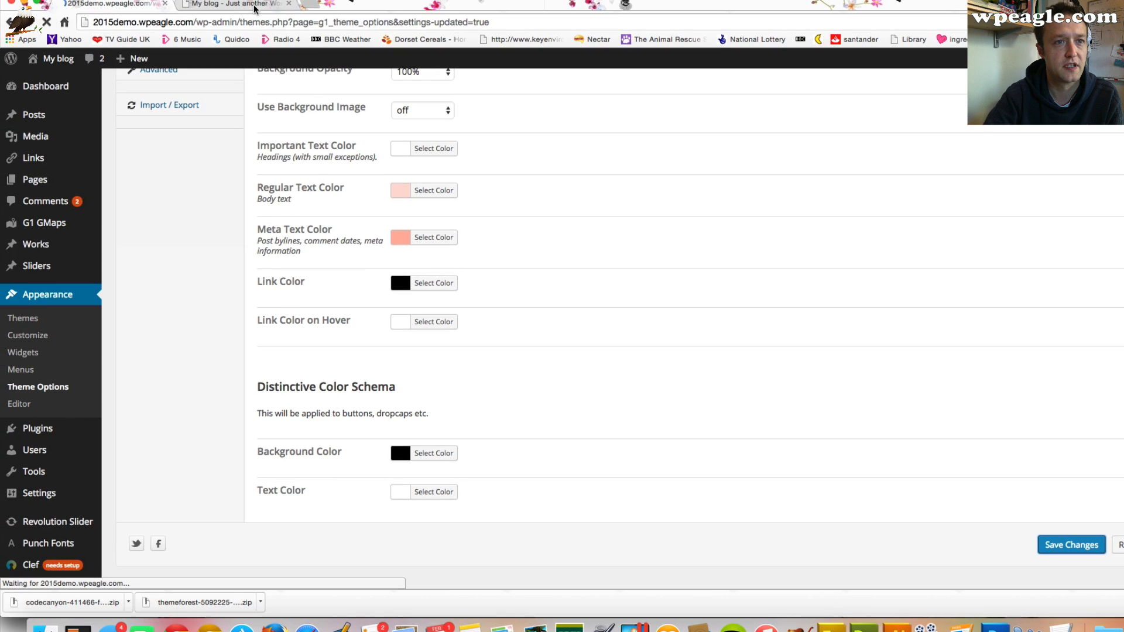
Reload the blog front page and scroll through it to check the new colours
left_click(253, 4)
left_click(47, 22)
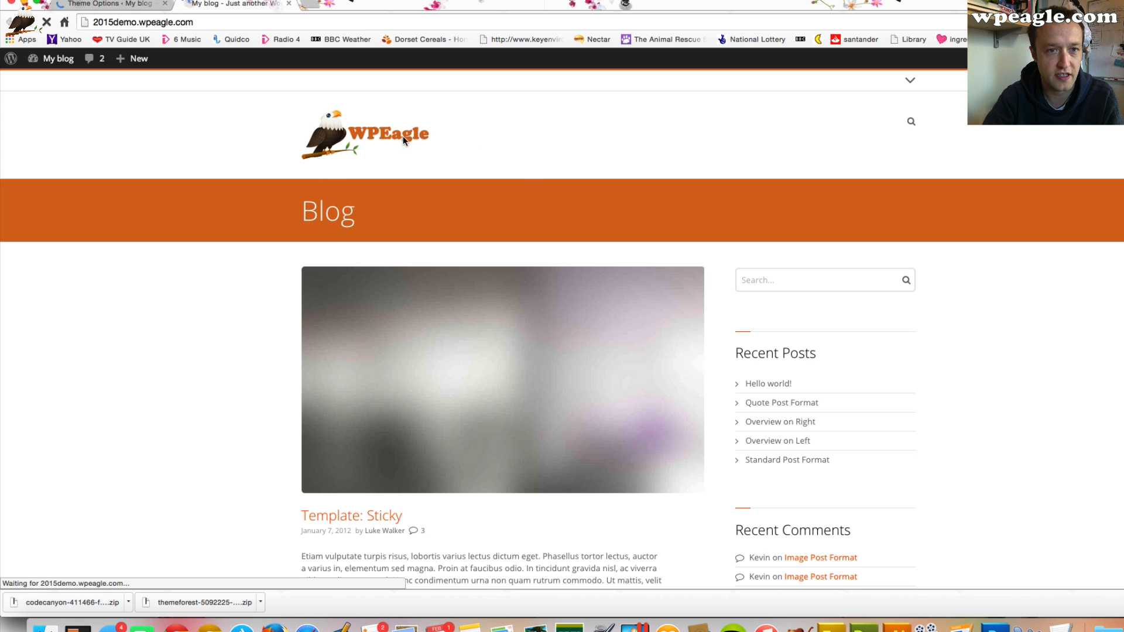
scroll(465, 192, "down", 3)
scroll(465, 199, "down", 5)
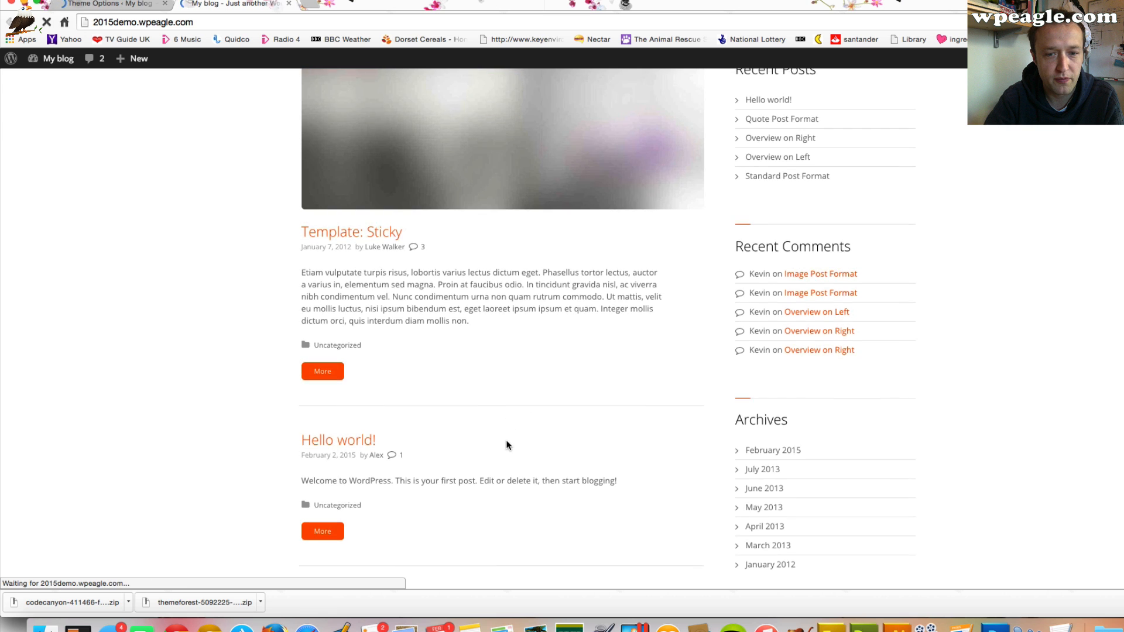
scroll(492, 398, "down", 20)
scroll(496, 403, "up", 20)
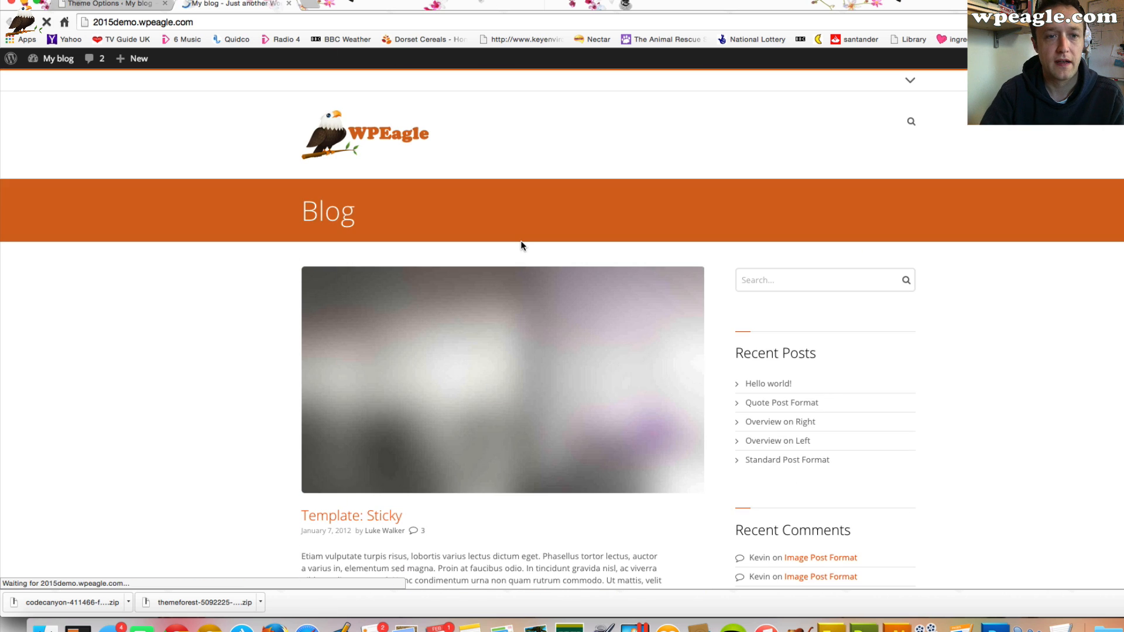
scroll(521, 245, "down", 8)
scroll(519, 241, "up", 5)
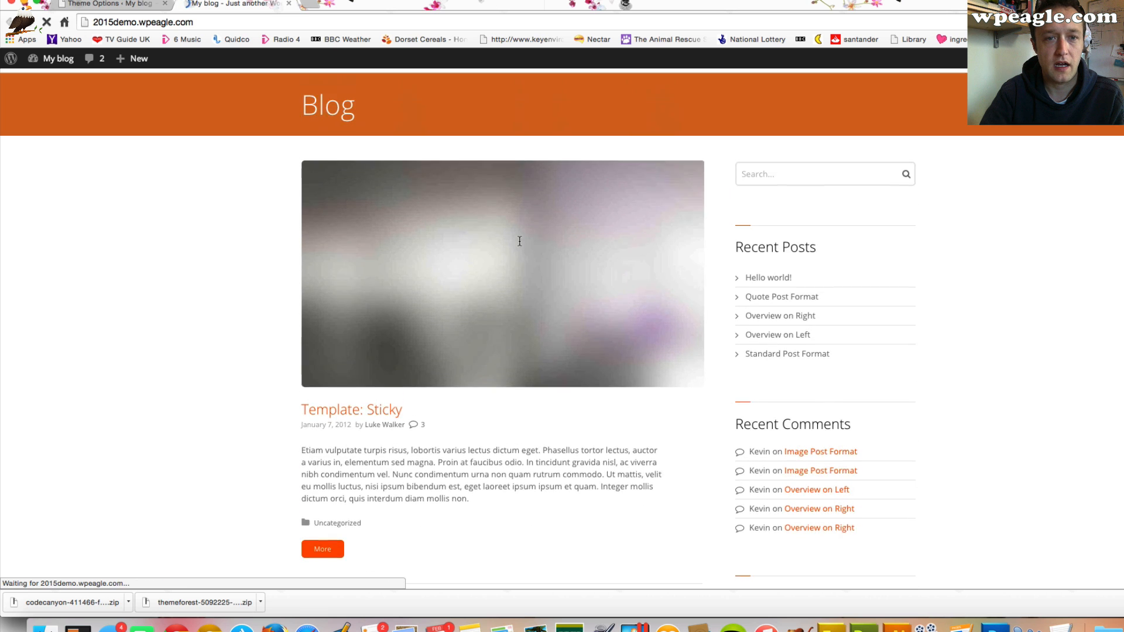
scroll(371, 243, "up", 2)
scroll(354, 477, "down", 3)
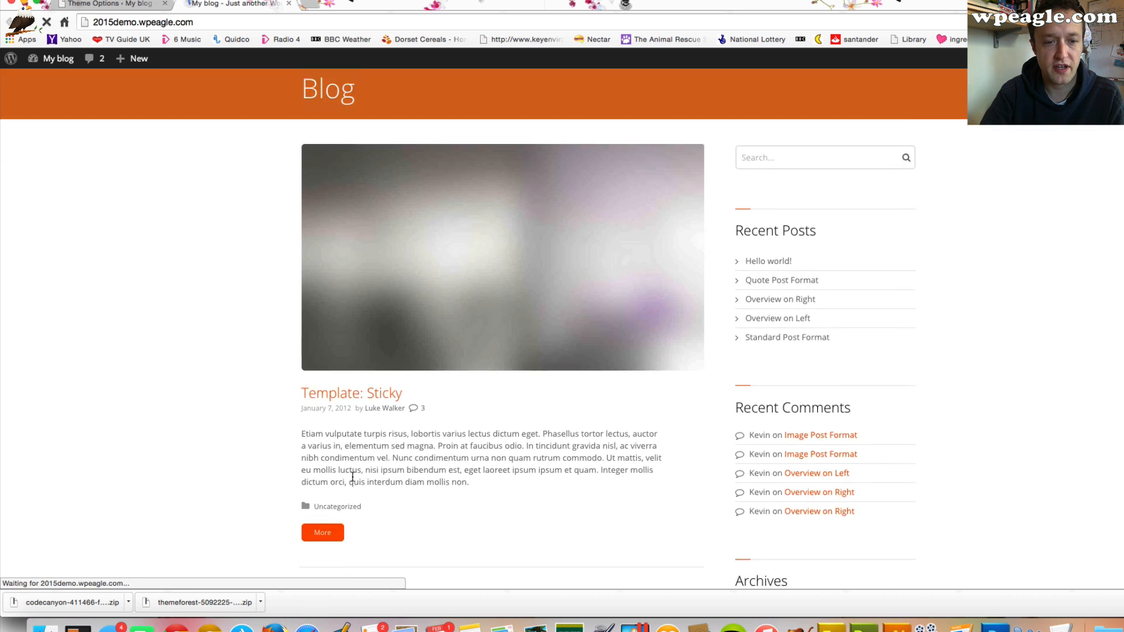
scroll(352, 477, "down", 4)
Try to set the content section's link colour by pasting the brand colour into it
left_click(1053, 625)
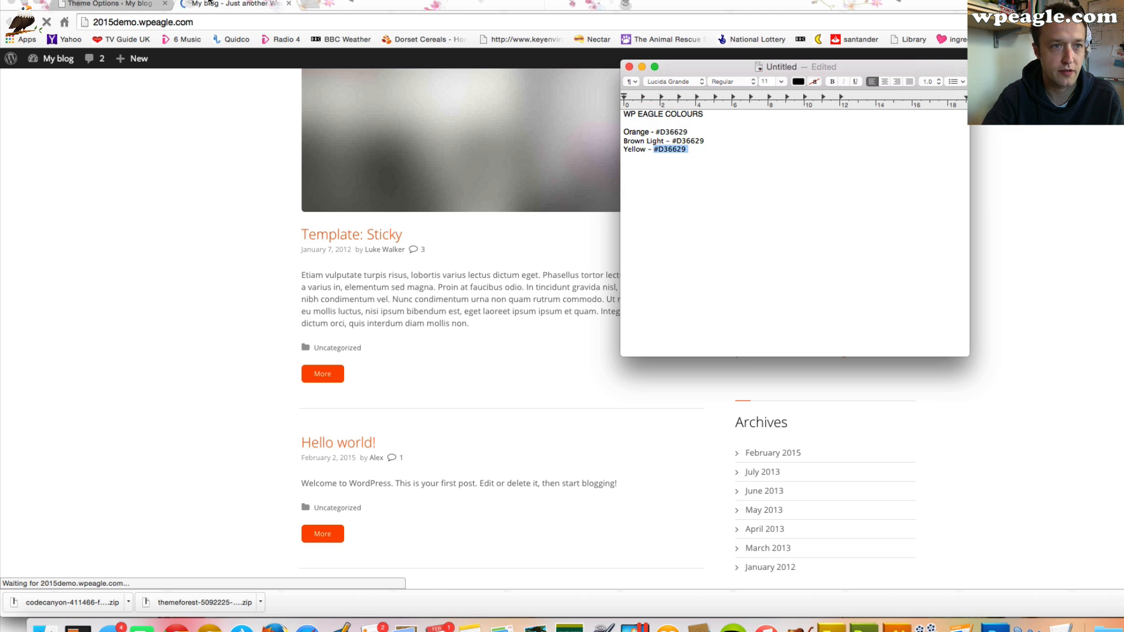
left_click(125, 4)
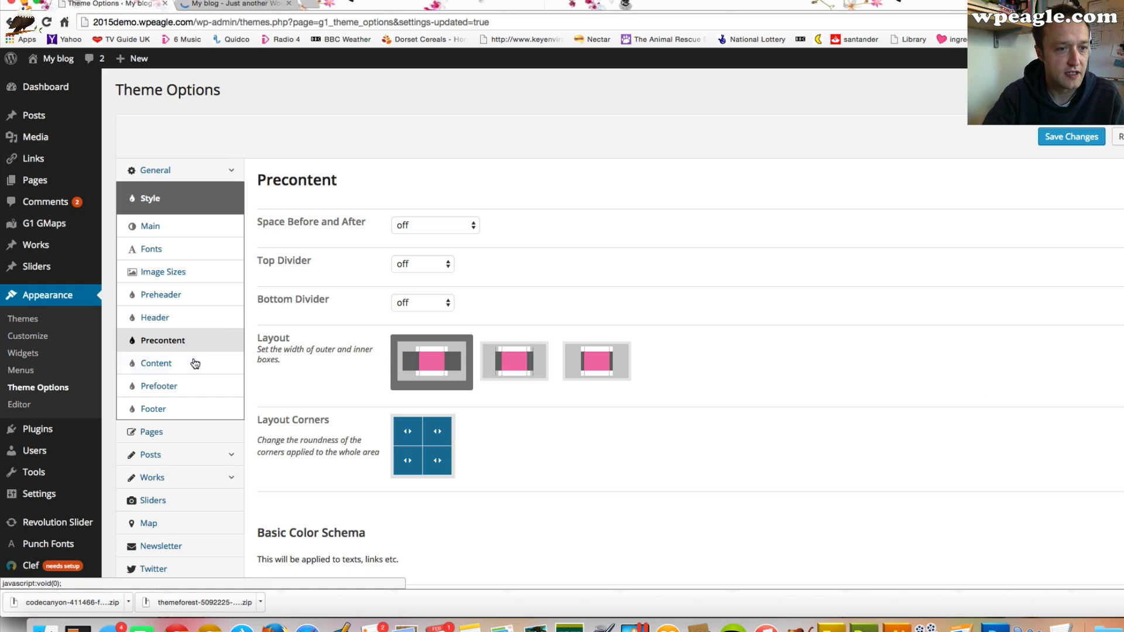
left_click(195, 364)
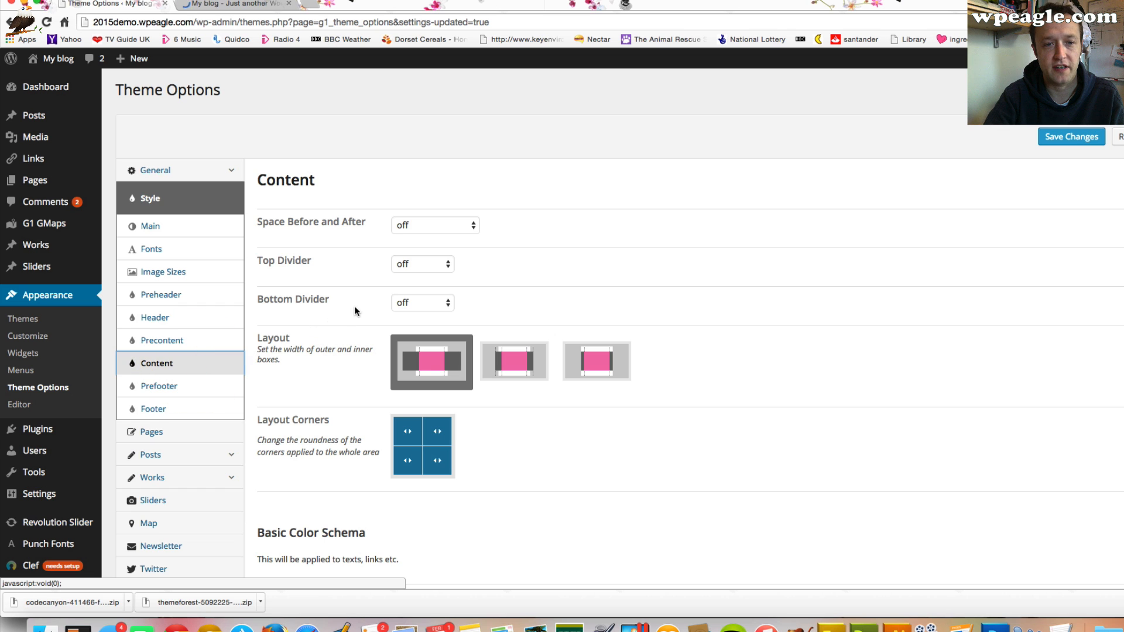
scroll(359, 305, "down", 10)
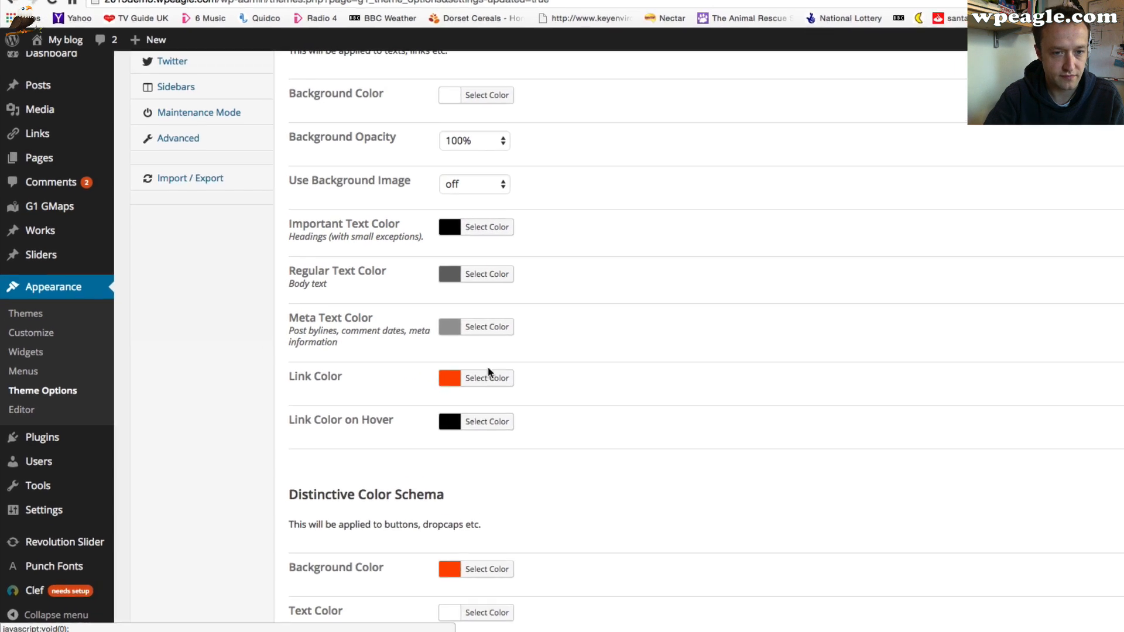
left_click(489, 377)
type("#d36629")
scroll(683, 379, "down", 3)
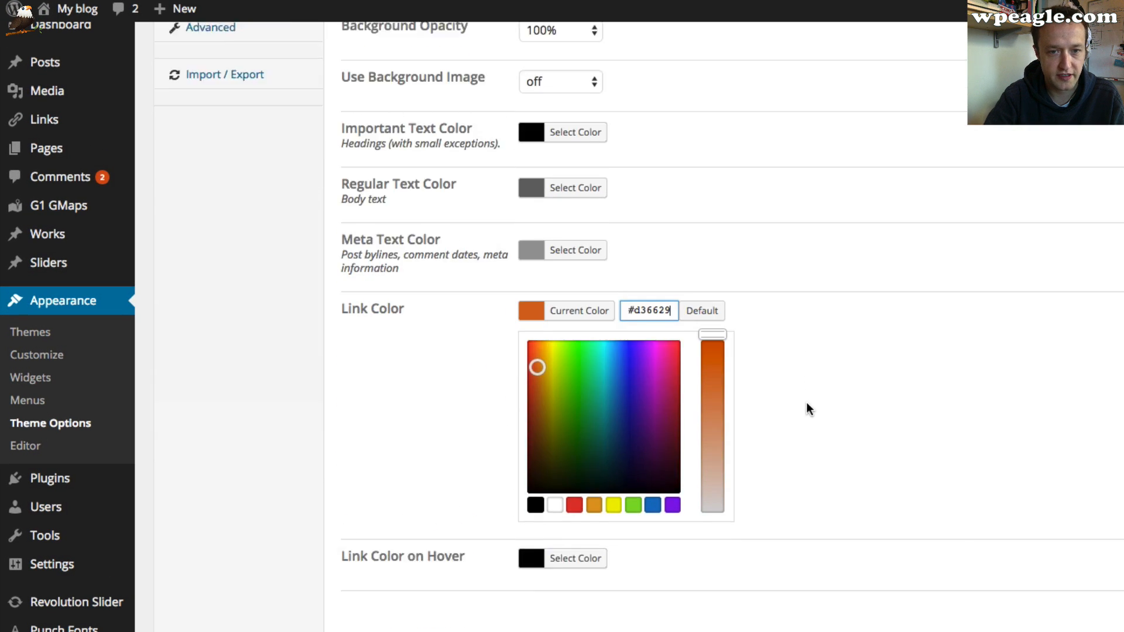
scroll(807, 404, "down", 3)
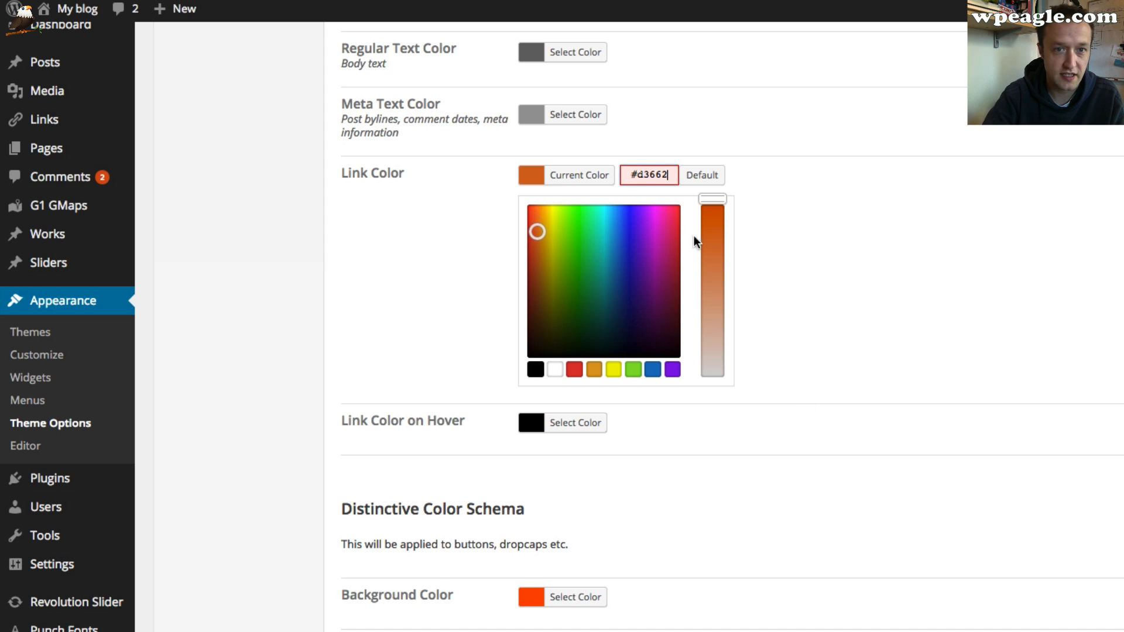
Copy #D36629 from the colour notes and set the content section's link colour to it
double_click(672, 171)
left_click(672, 171)
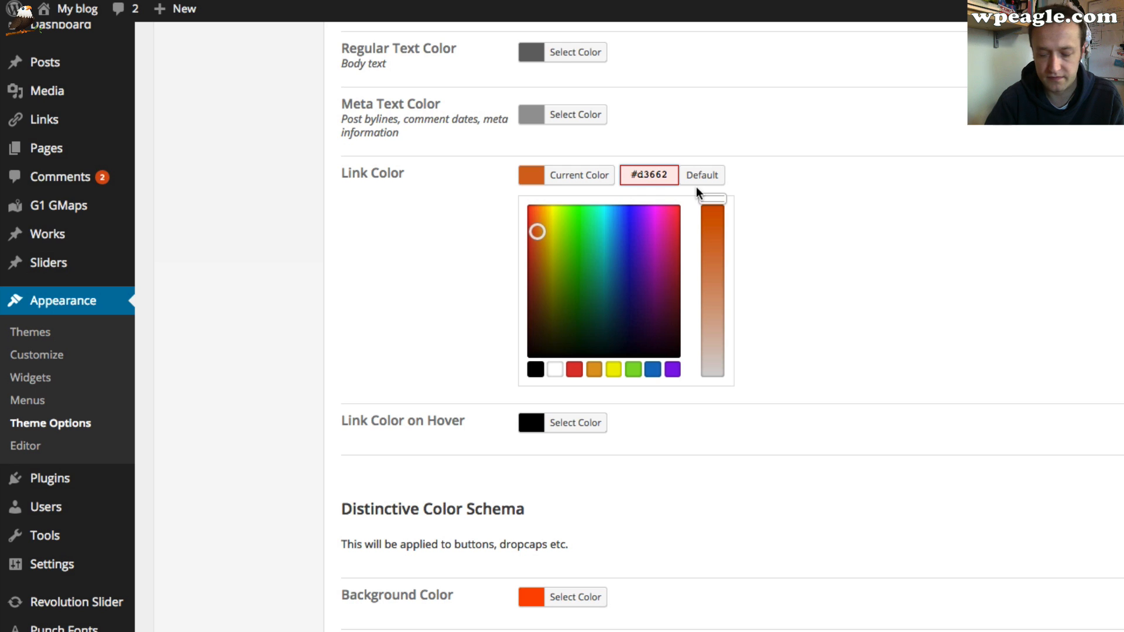
key("super+Tab")
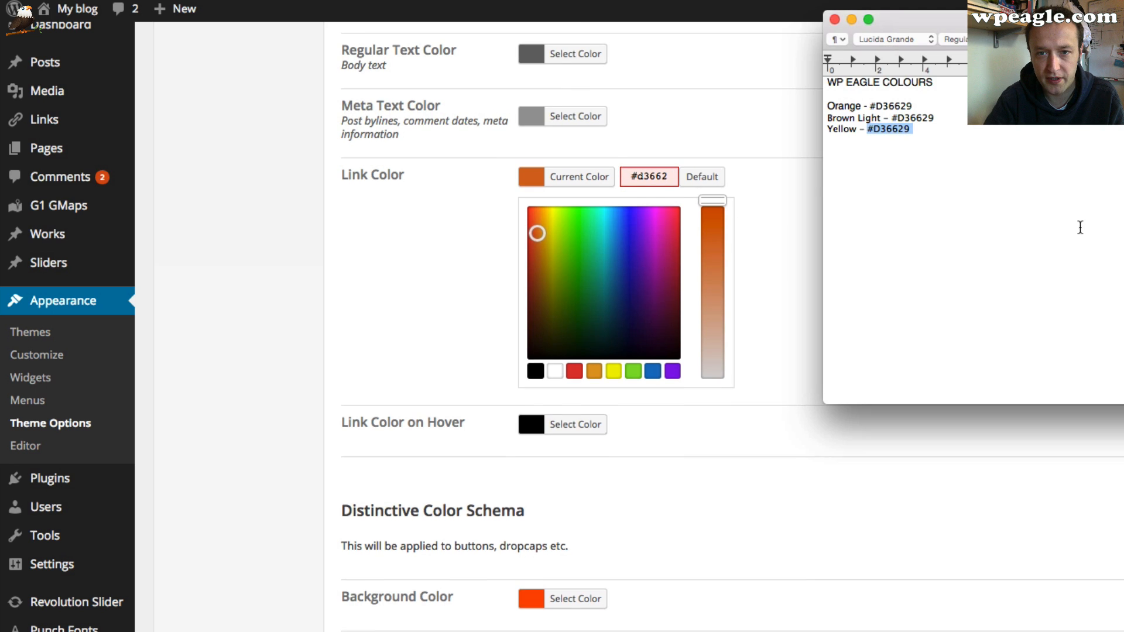
left_click(927, 128)
left_click_drag(927, 128, 877, 127)
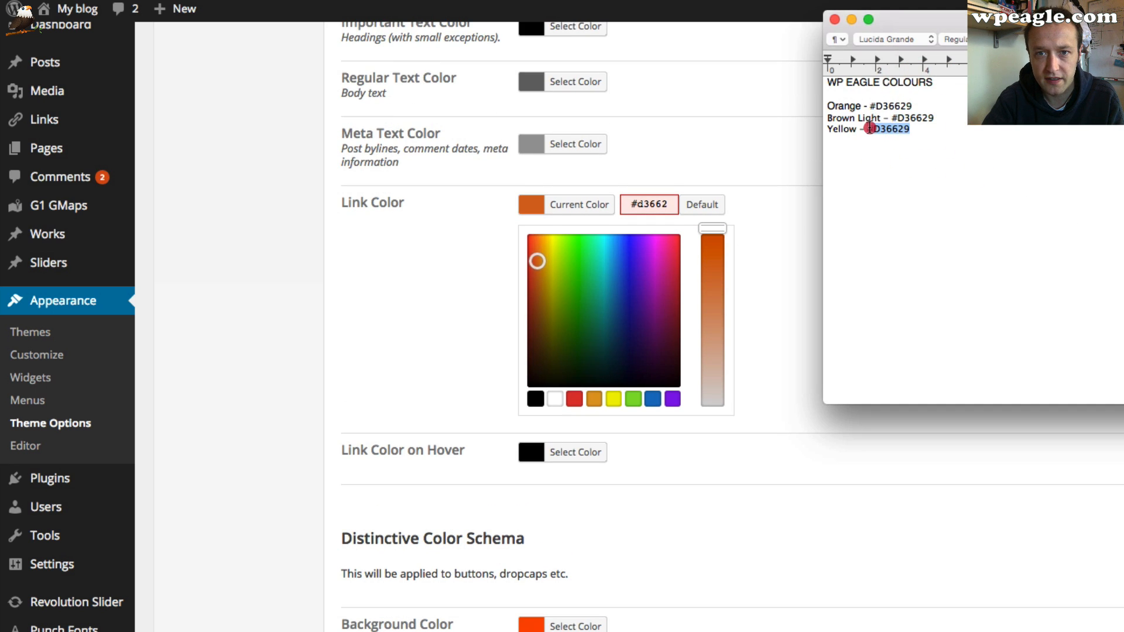
left_click(740, 234)
triple_click(647, 202)
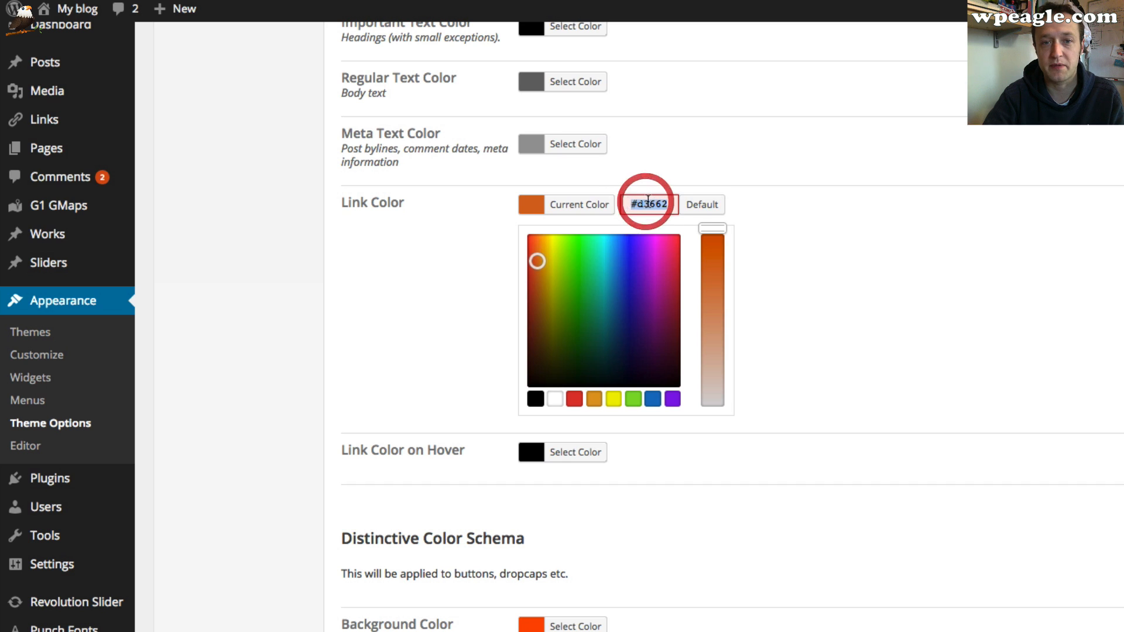
type("#D36629")
scroll(782, 243, "down", 3)
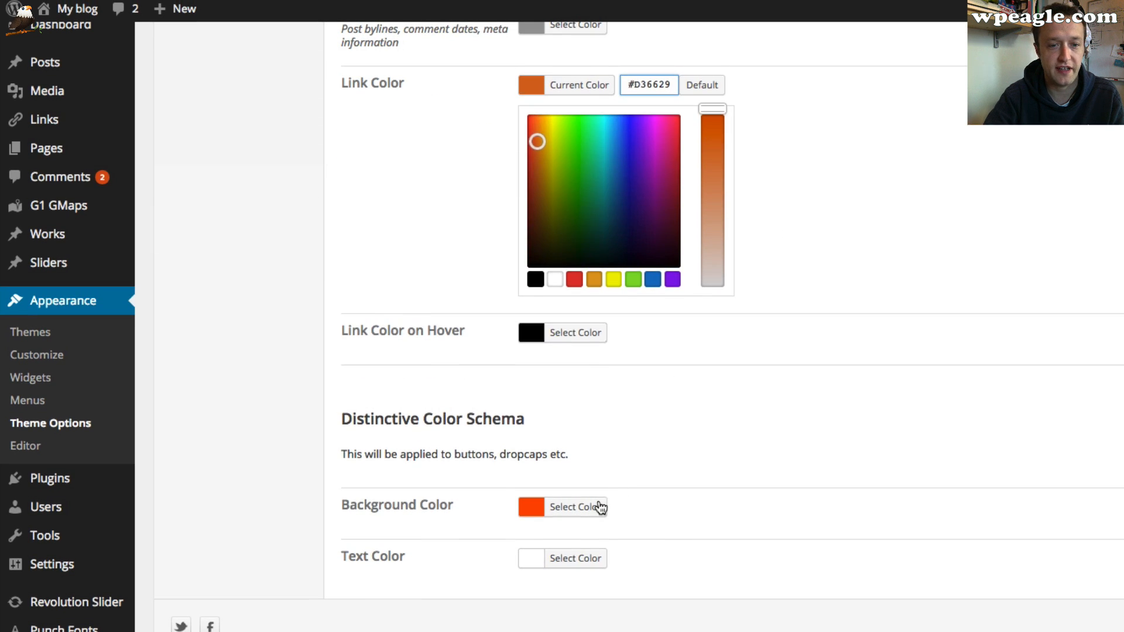
Set the distinctive colour schema's background colour to #d36629 by pasting the brand orange
left_click(600, 507)
key("Tab")
type("#d36629")
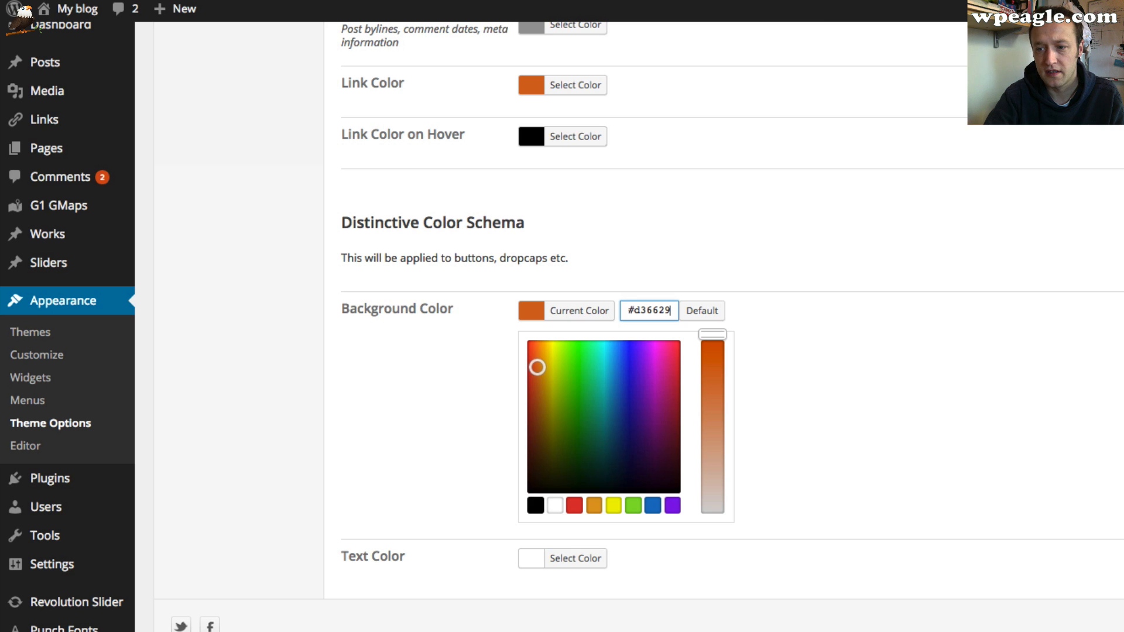
In Fireworks, sample the eagle's yellow beak as the fill colour and copy its hex value #FDC671
key("super+Tab")
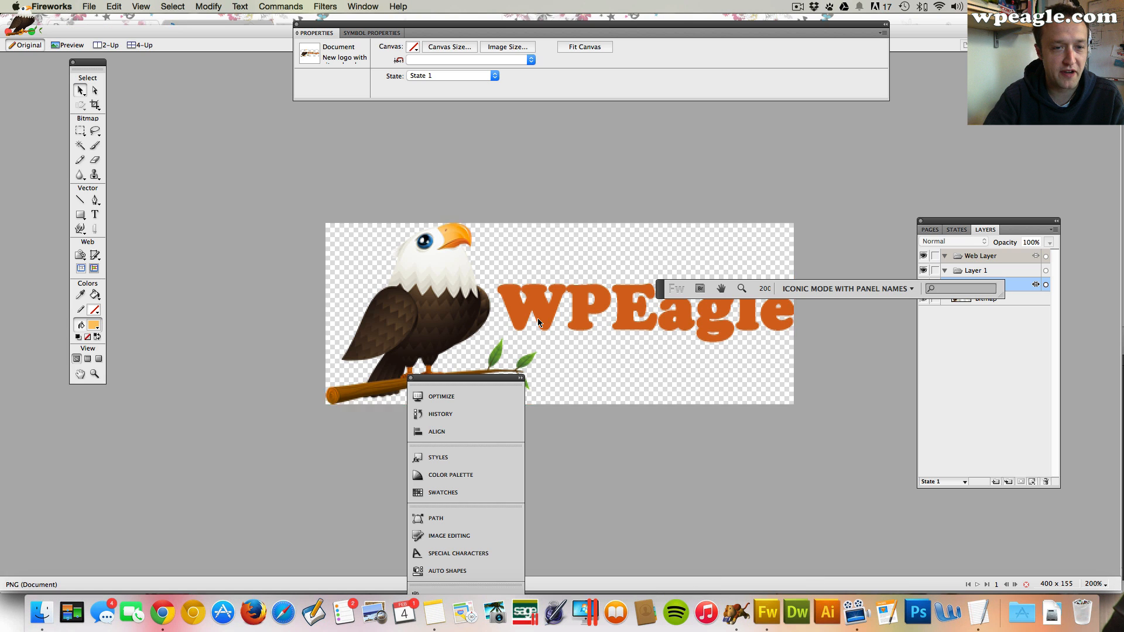
left_click(97, 329)
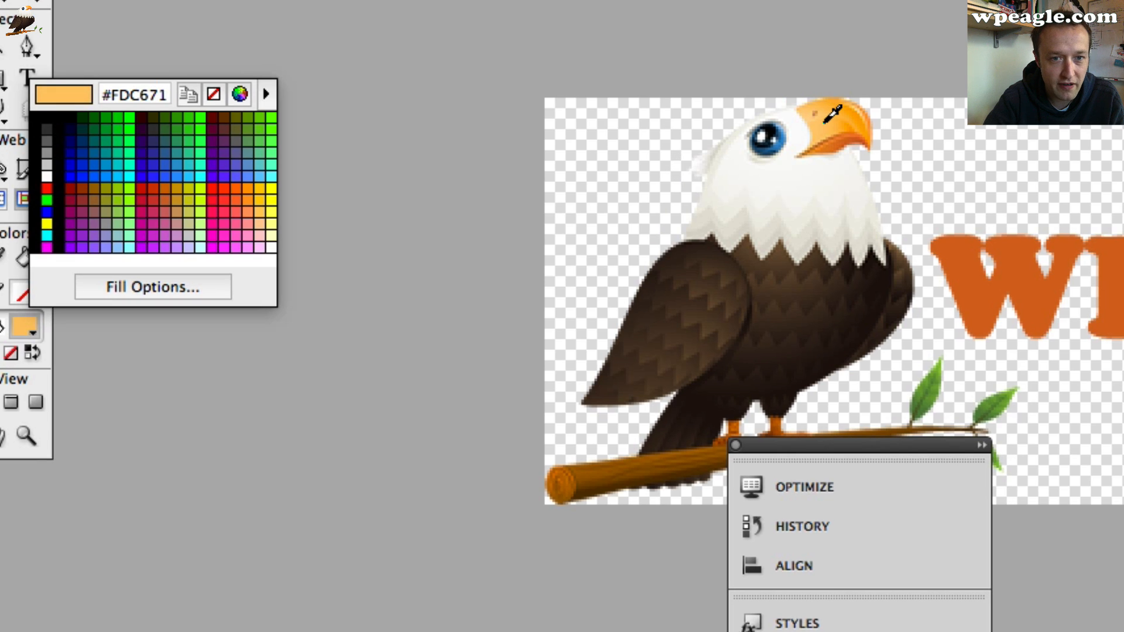
left_click(824, 120)
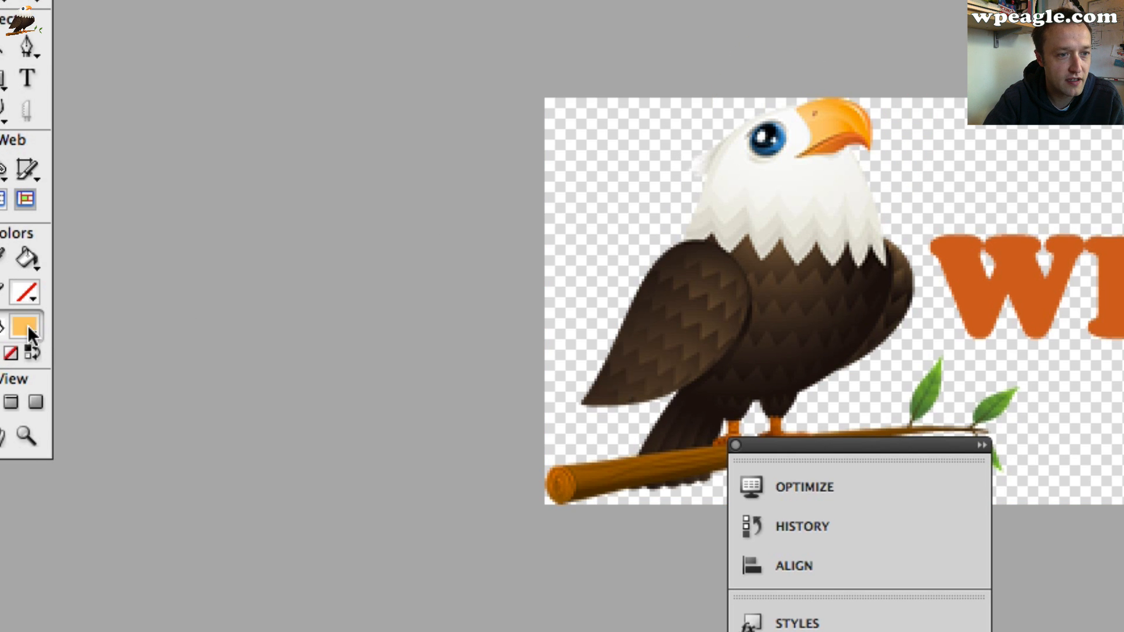
left_click(27, 325)
left_click(153, 97)
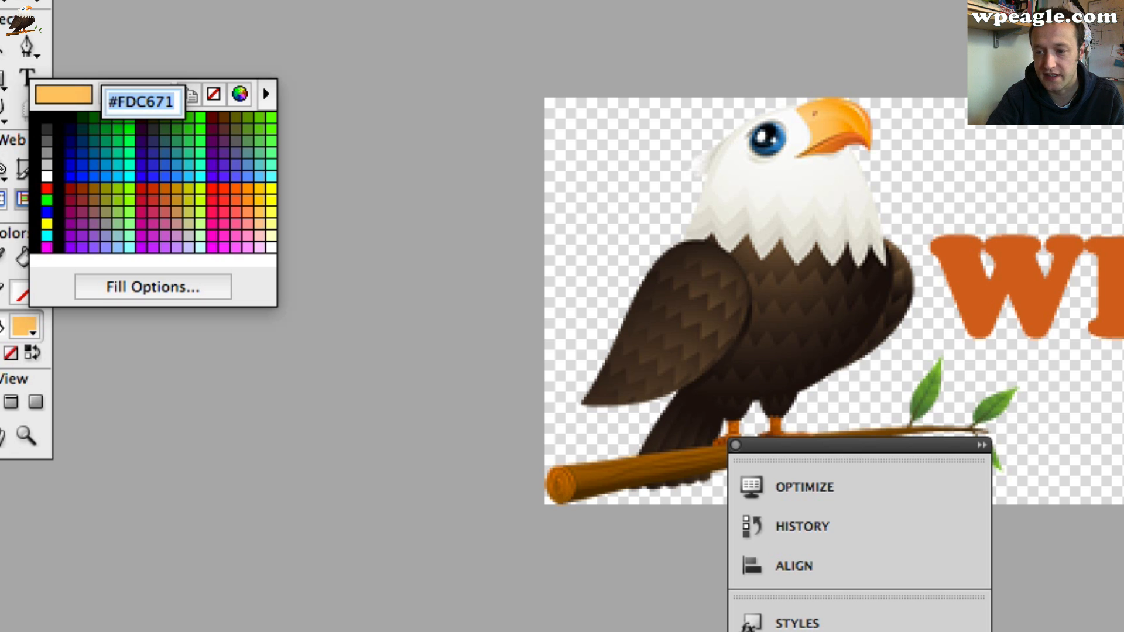
Paste #FDC671 as the distinctive background colour and the link colour, then save the theme options
key("super+Tab")
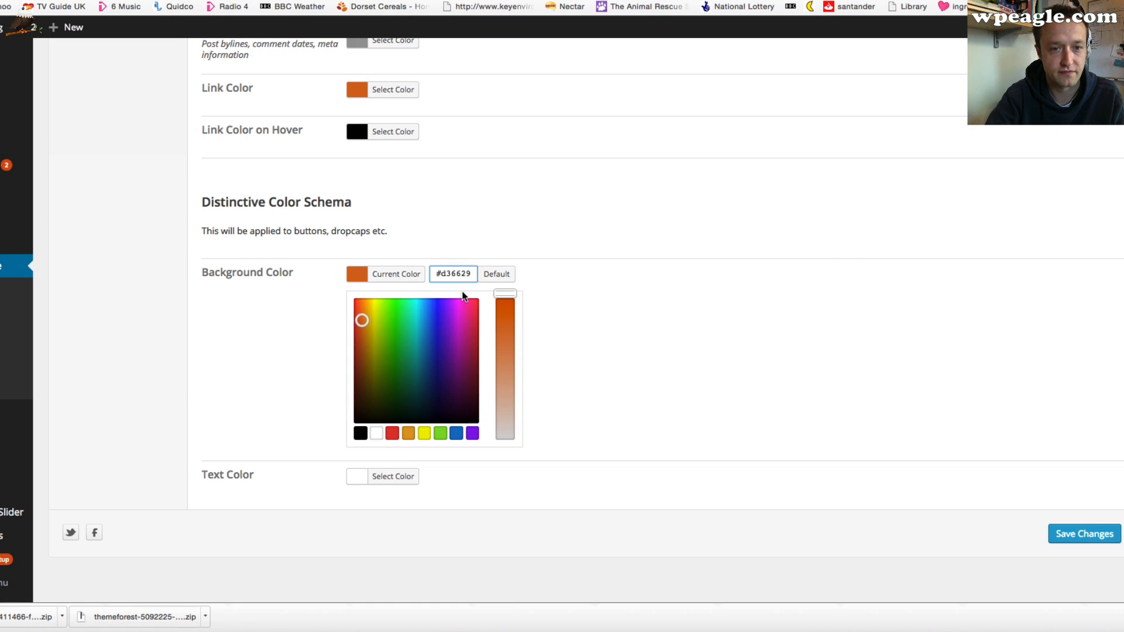
type("#fdc671")
left_click(391, 76)
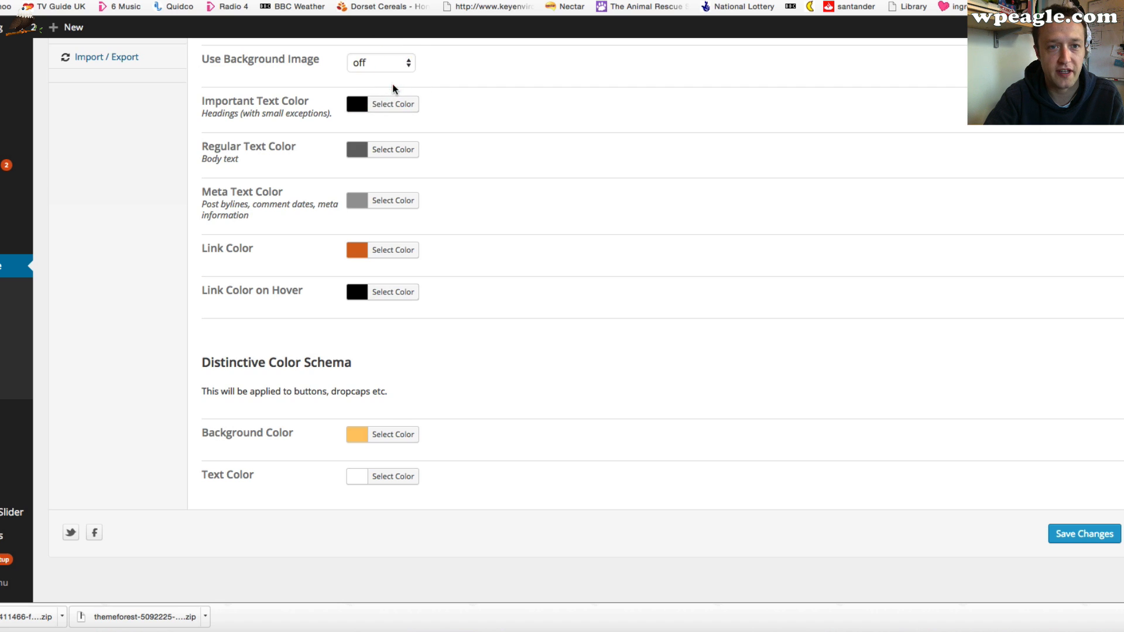
left_click(391, 253)
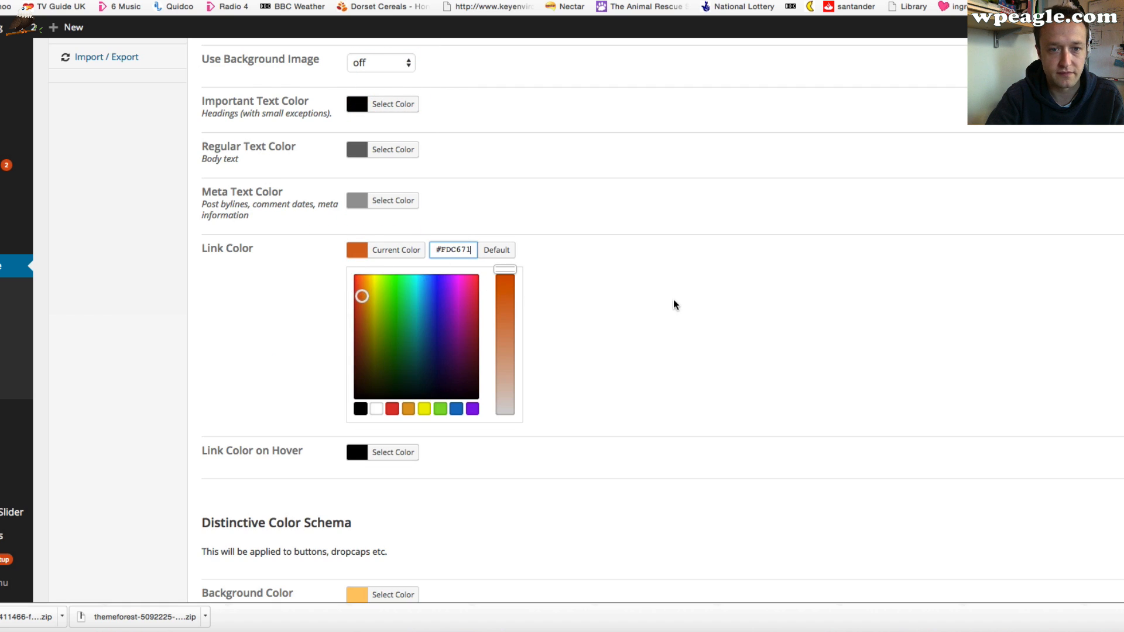
scroll(673, 300, "down", 2)
type("#fdc671")
left_click(1095, 592)
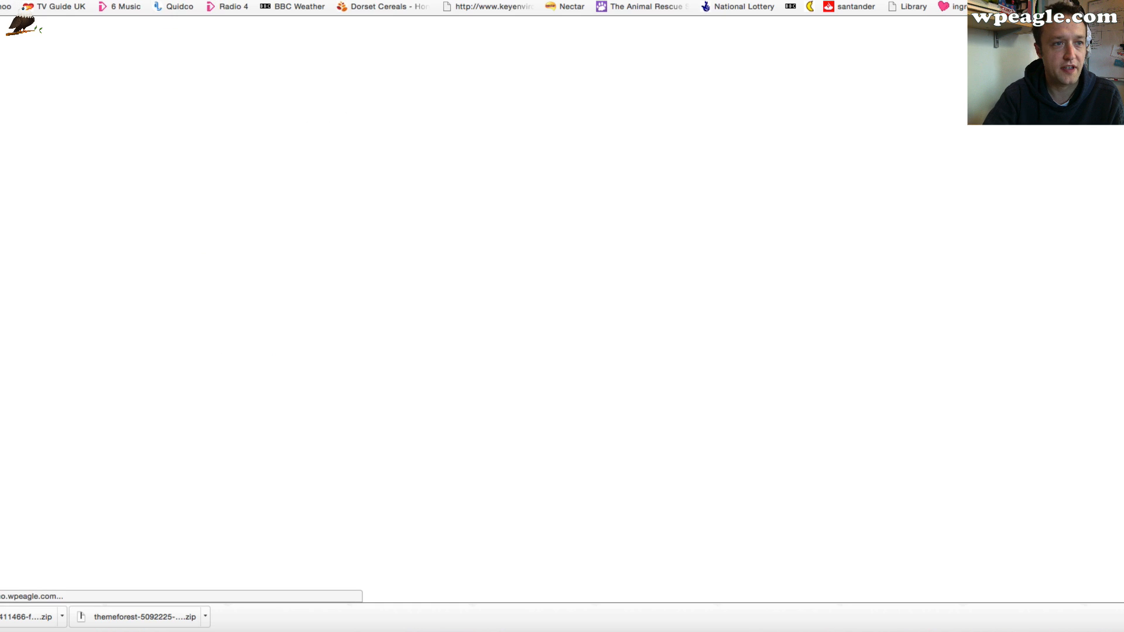
Scroll through the blog front page to check the new yellow colours
scroll(156, 143, "up", 5)
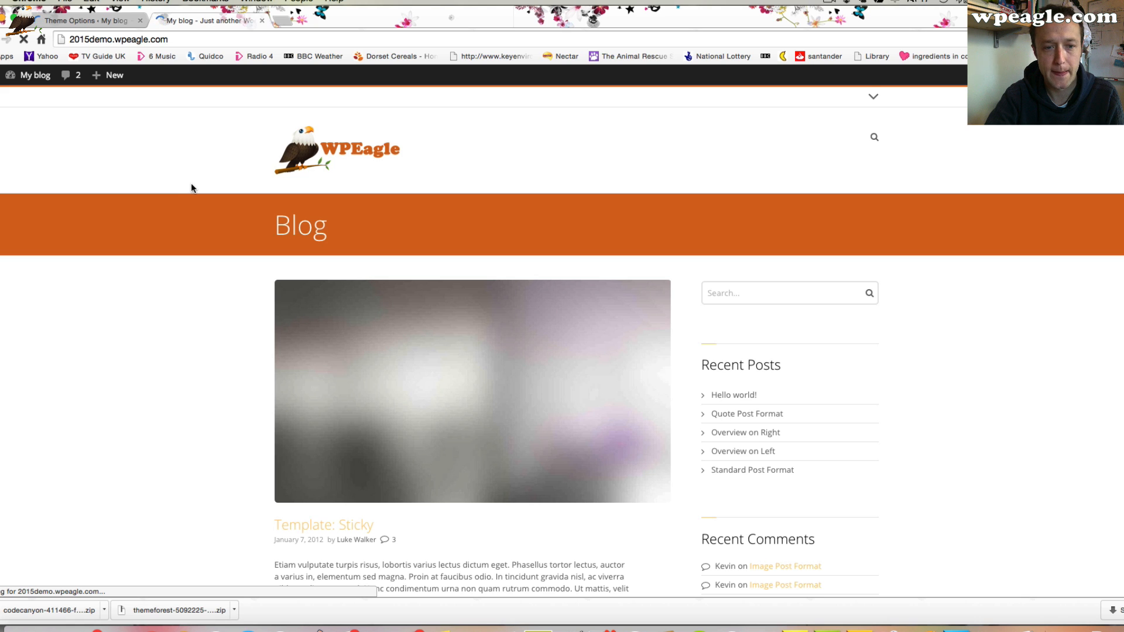
scroll(191, 188, "down", 6)
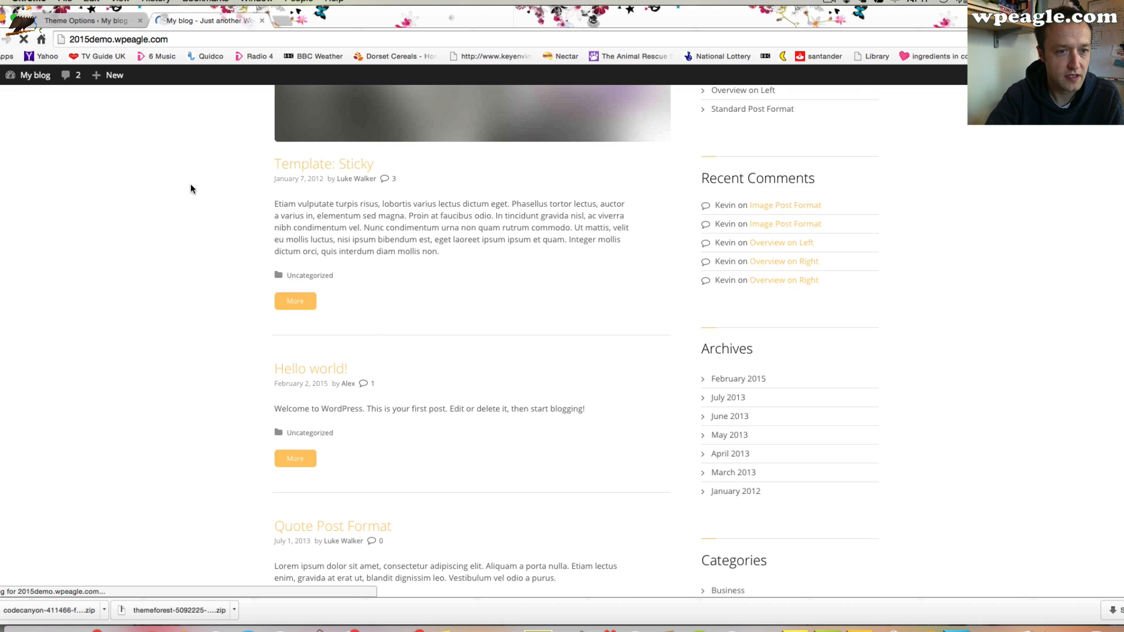
scroll(190, 189, "down", 7)
scroll(190, 188, "up", 1)
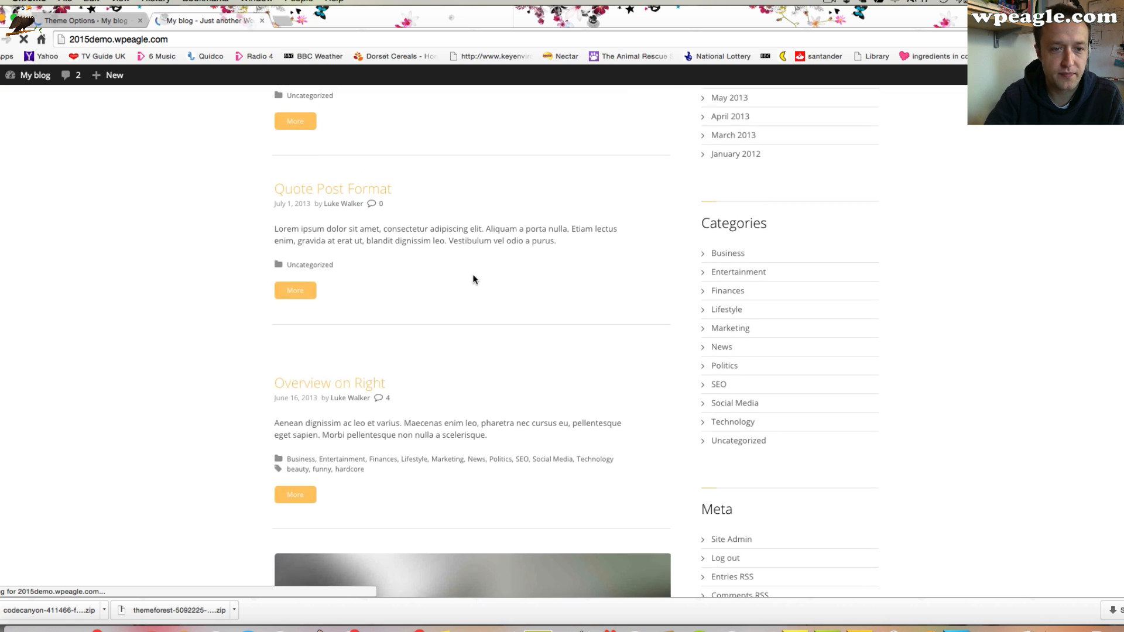
scroll(379, 253, "up", 3)
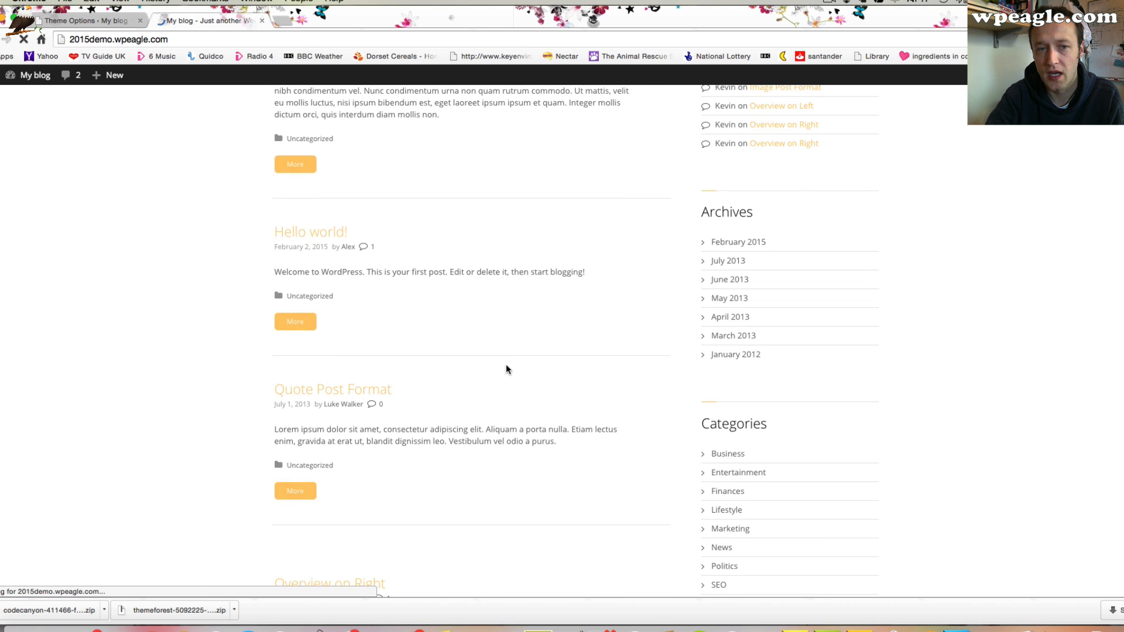
scroll(505, 364, "up", 8)
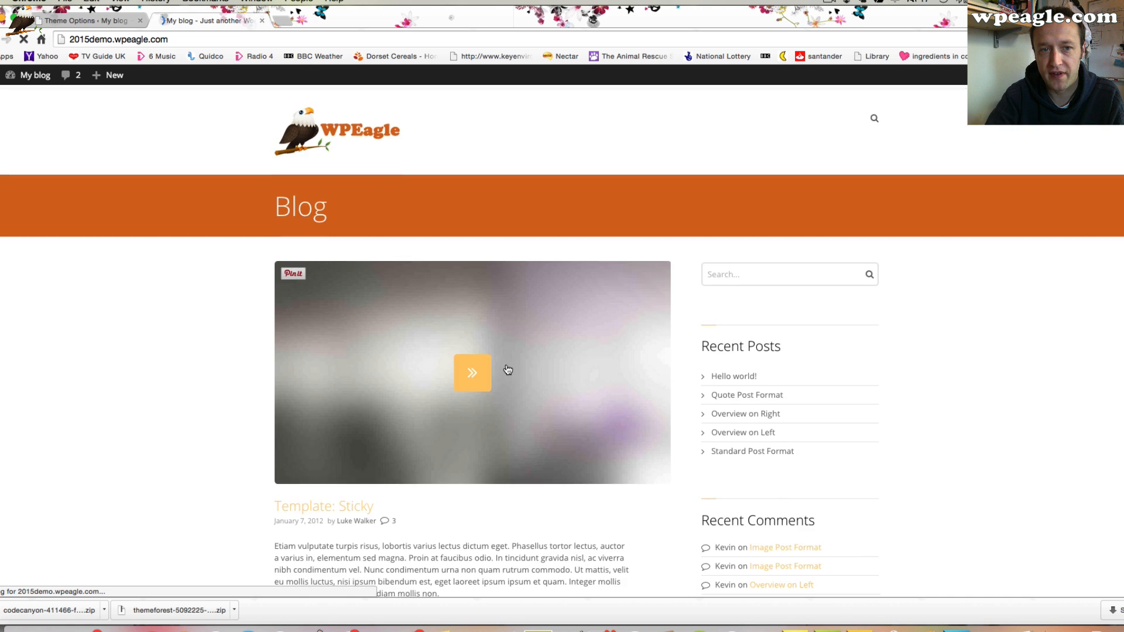
scroll(508, 369, "down", 4)
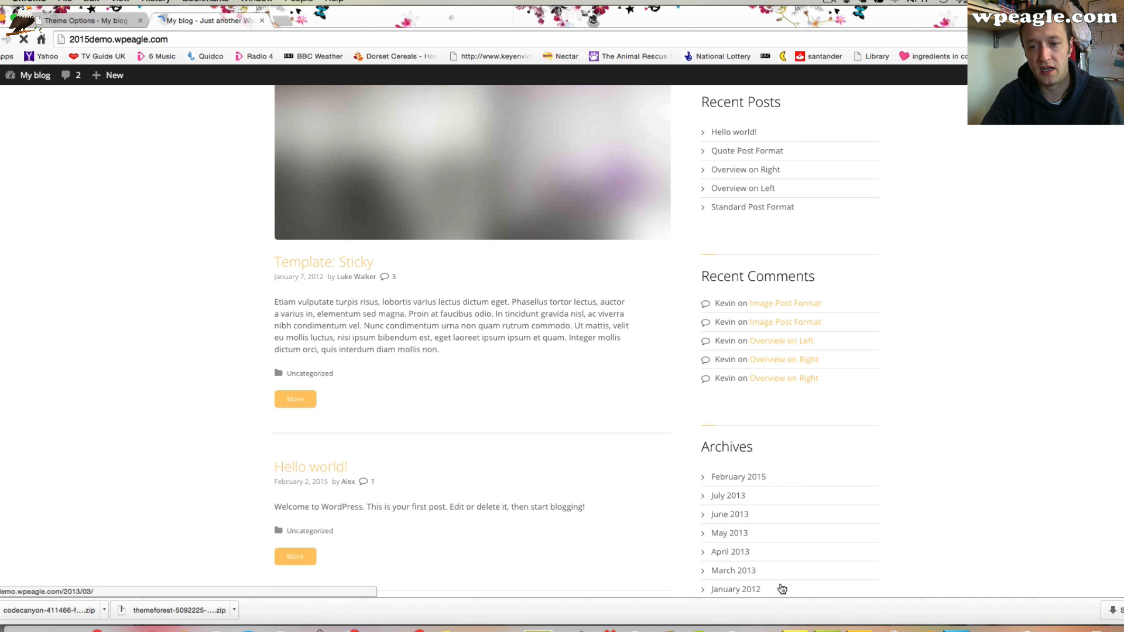
In Fireworks, sample the eagle's brown wing as the fill colour and copy its hex value #412E20
left_click(802, 621)
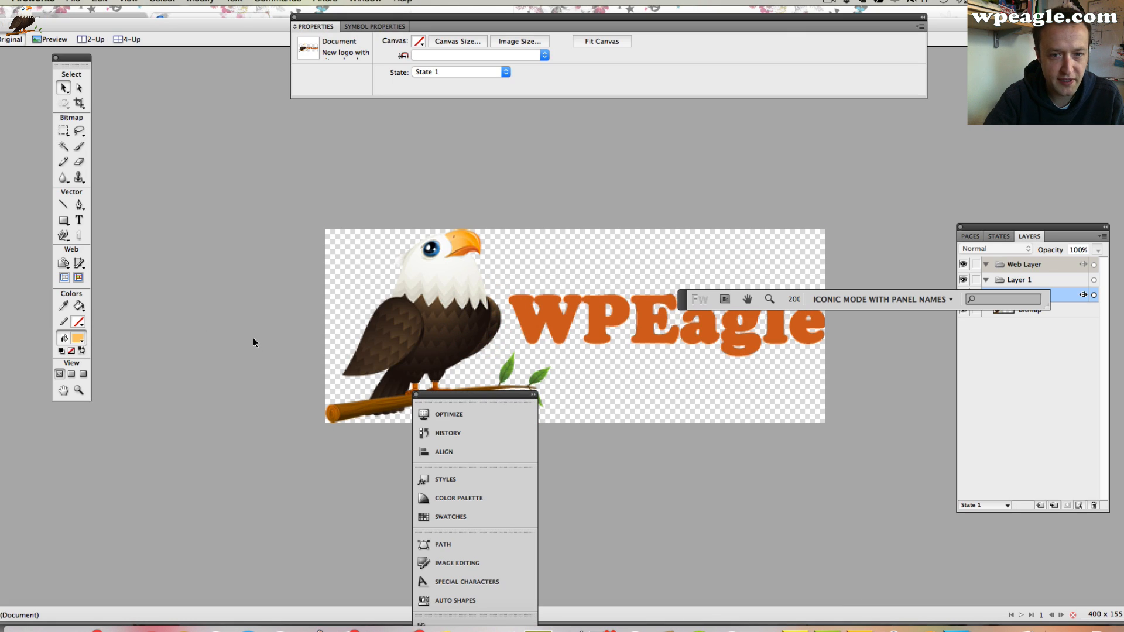
left_click(76, 338)
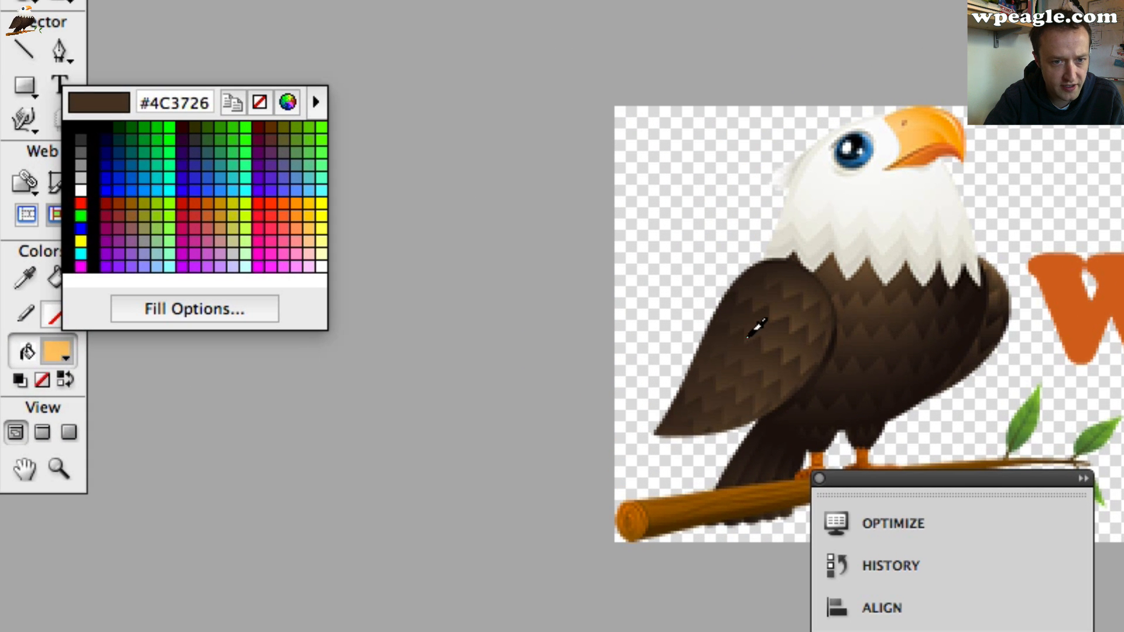
left_click(728, 329)
left_click(51, 356)
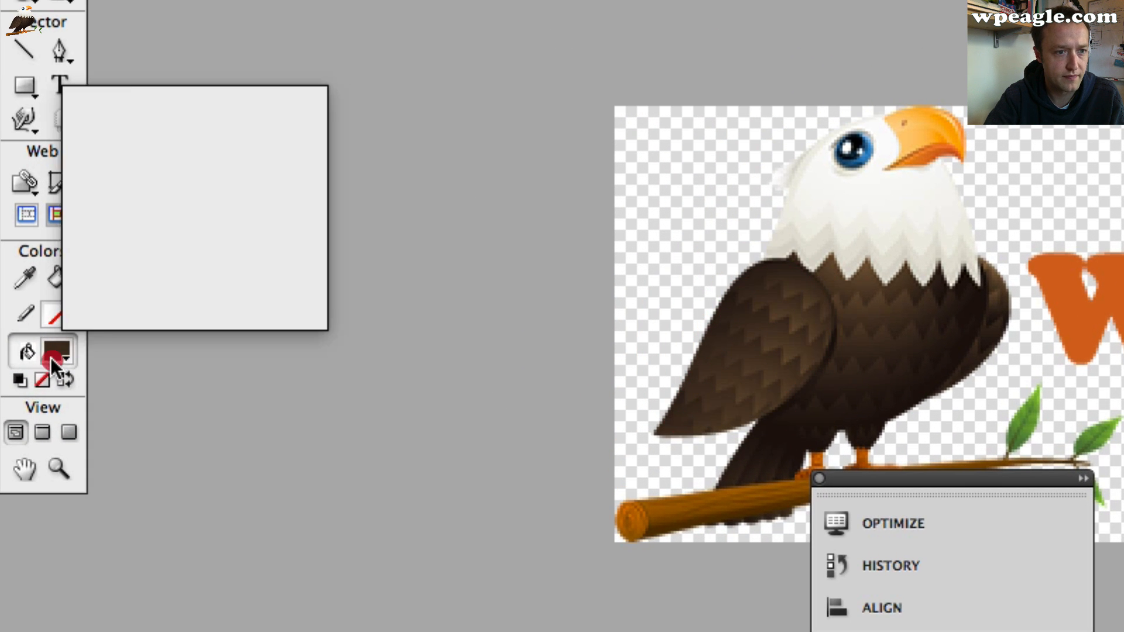
left_click(185, 110)
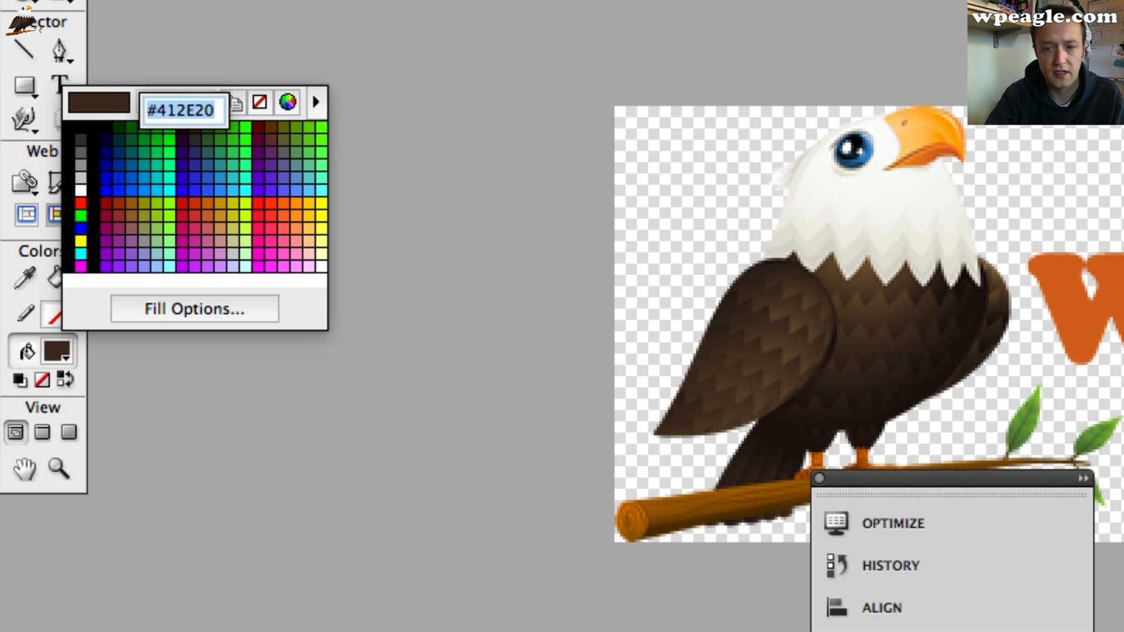
key("super+Tab")
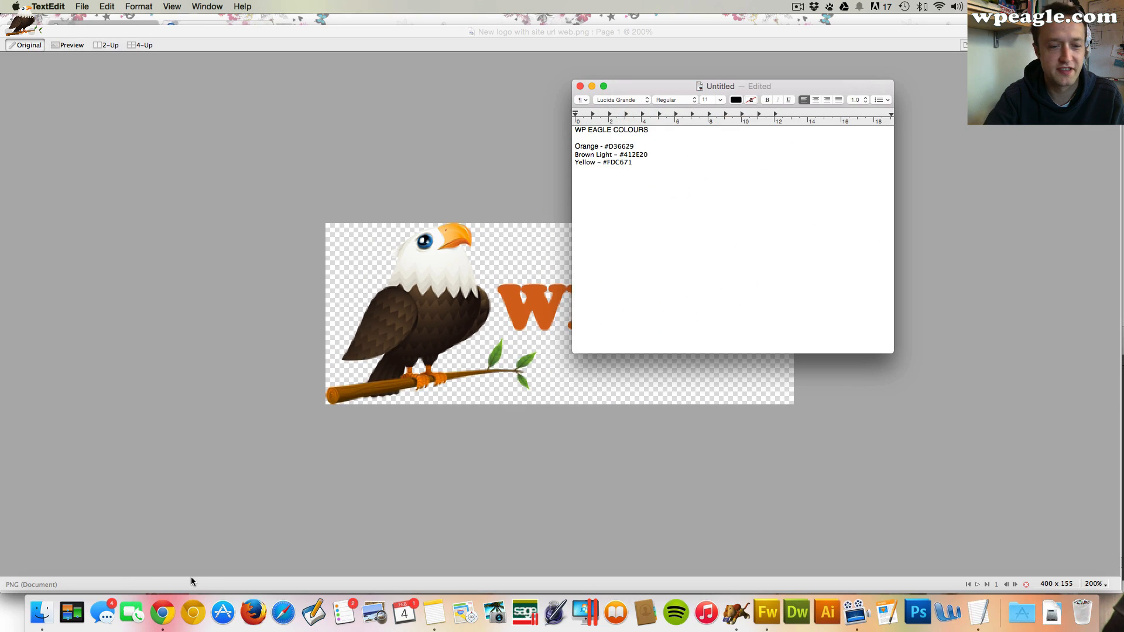
left_click(163, 612)
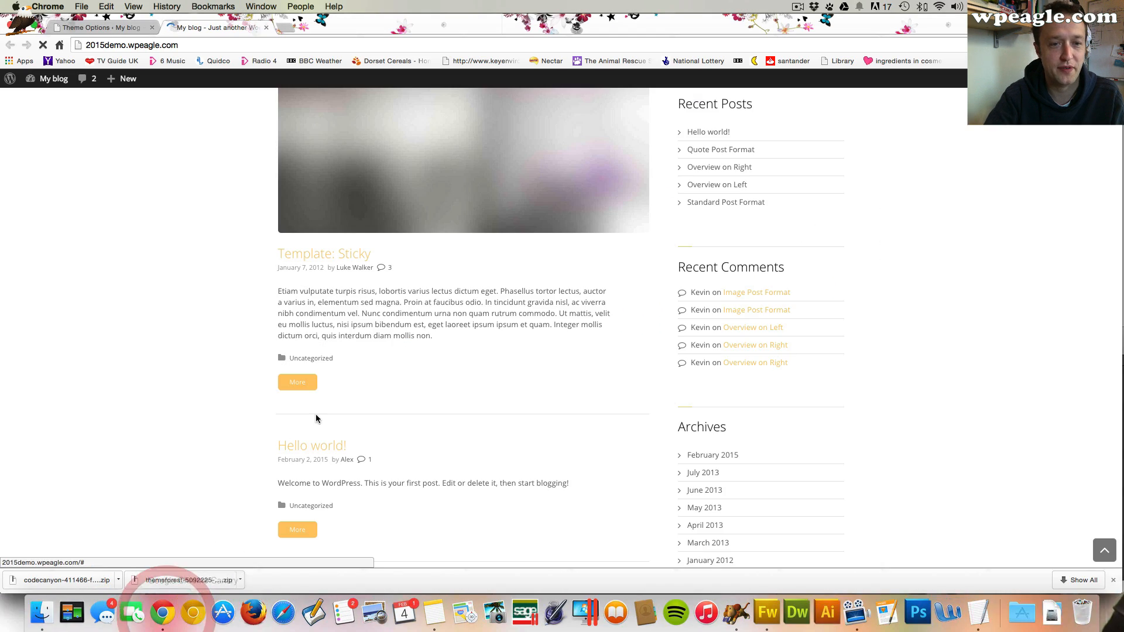
Set both the link colour and the distinctive background colour to #412e20, then save the theme options
left_click(82, 27)
scroll(446, 281, "down", 10)
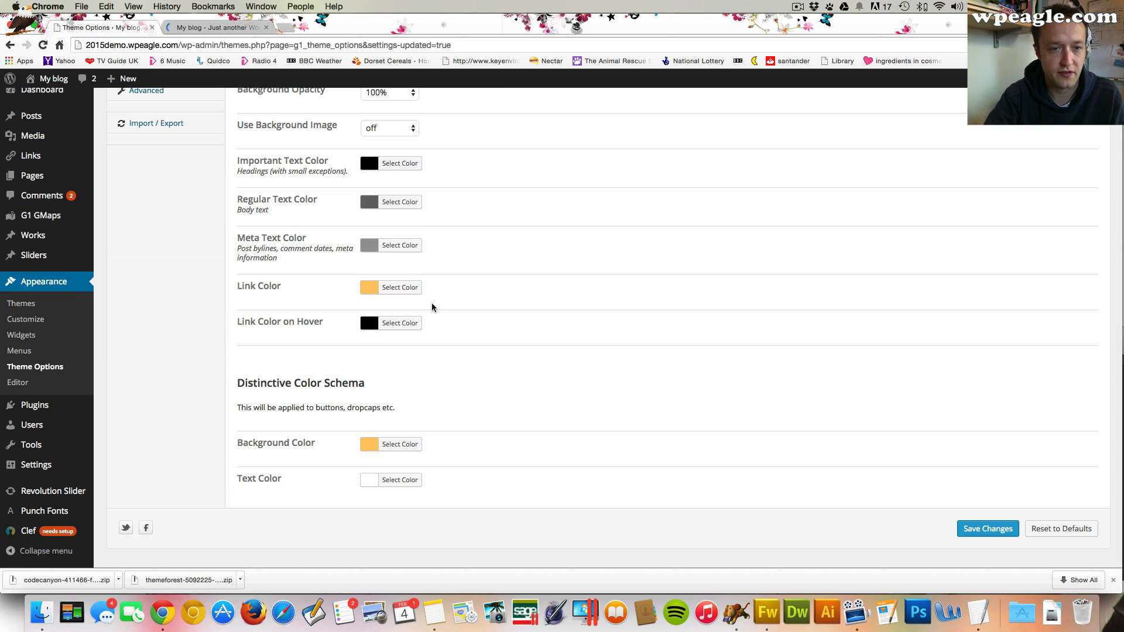
left_click(405, 289)
left_click(374, 388)
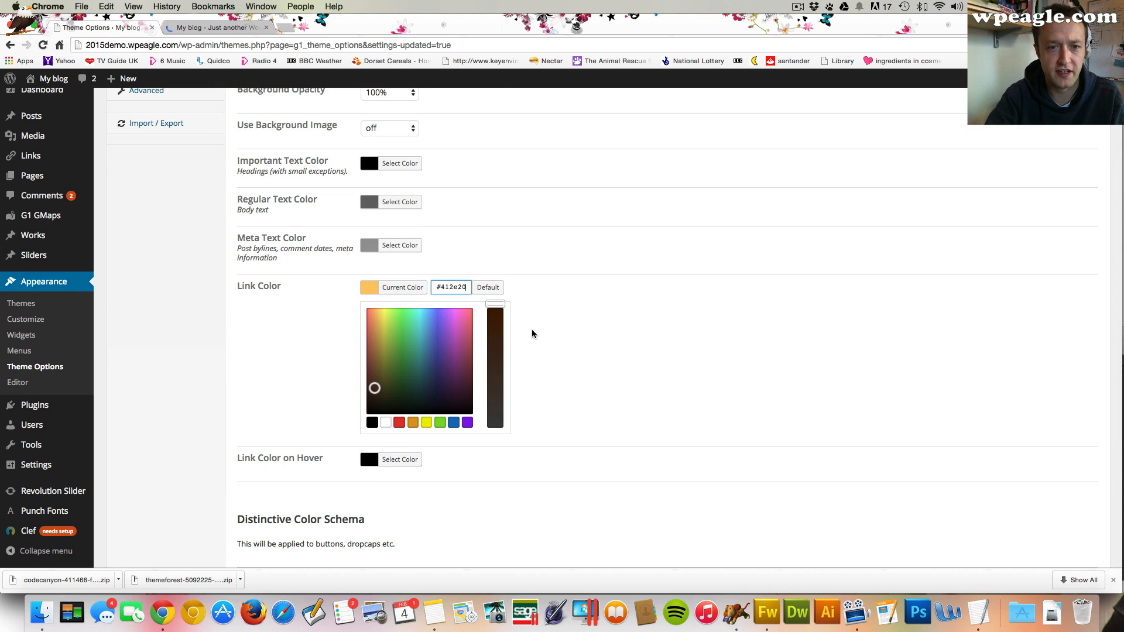
scroll(408, 473, "down", 5)
left_click(404, 431)
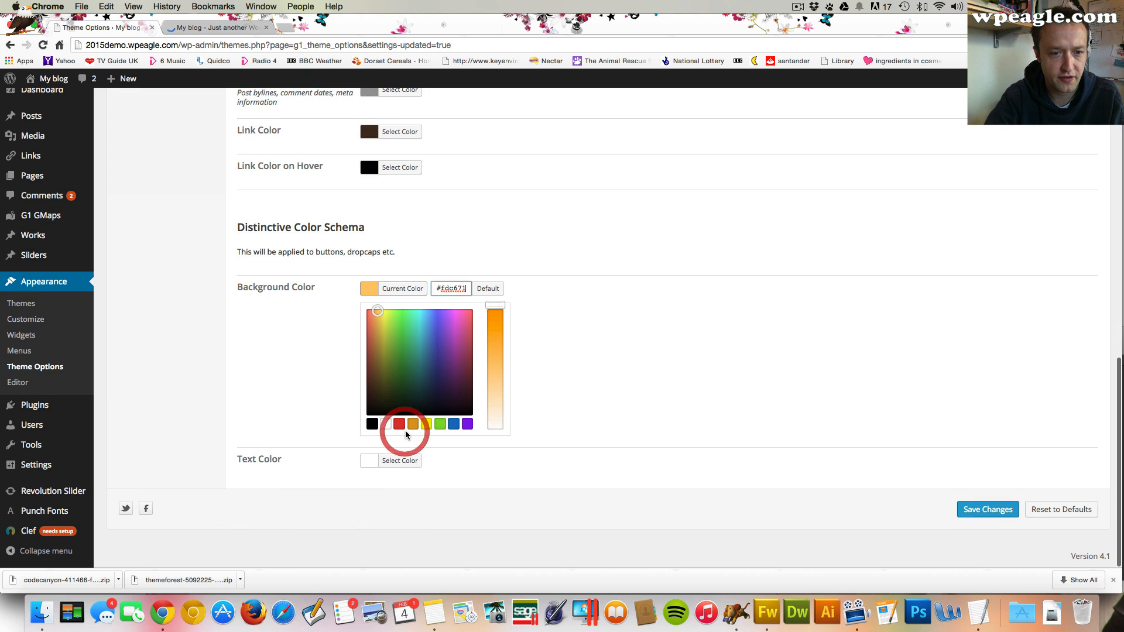
type("#412e20")
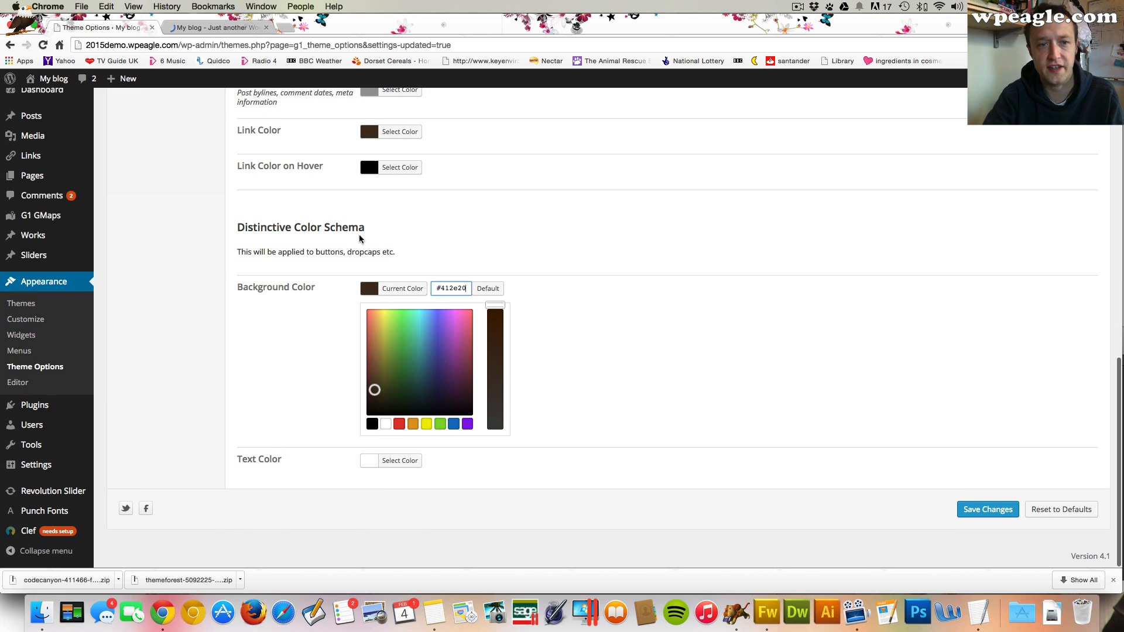
left_click(994, 508)
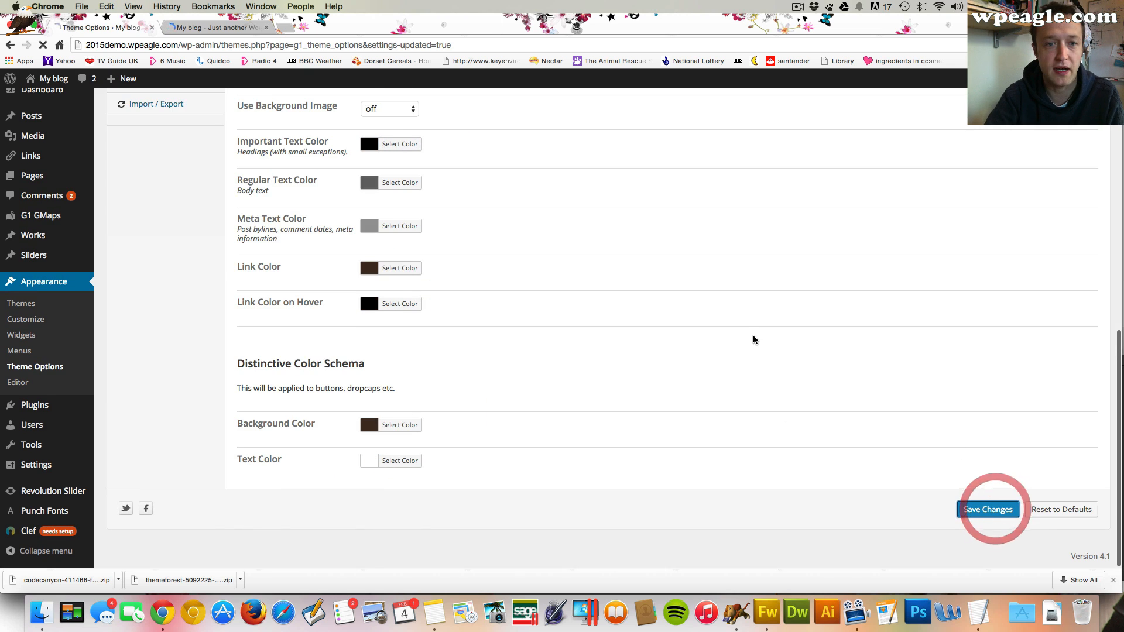
Reload the blog front page and scroll through it to check the brown links and buttons
left_click(219, 27)
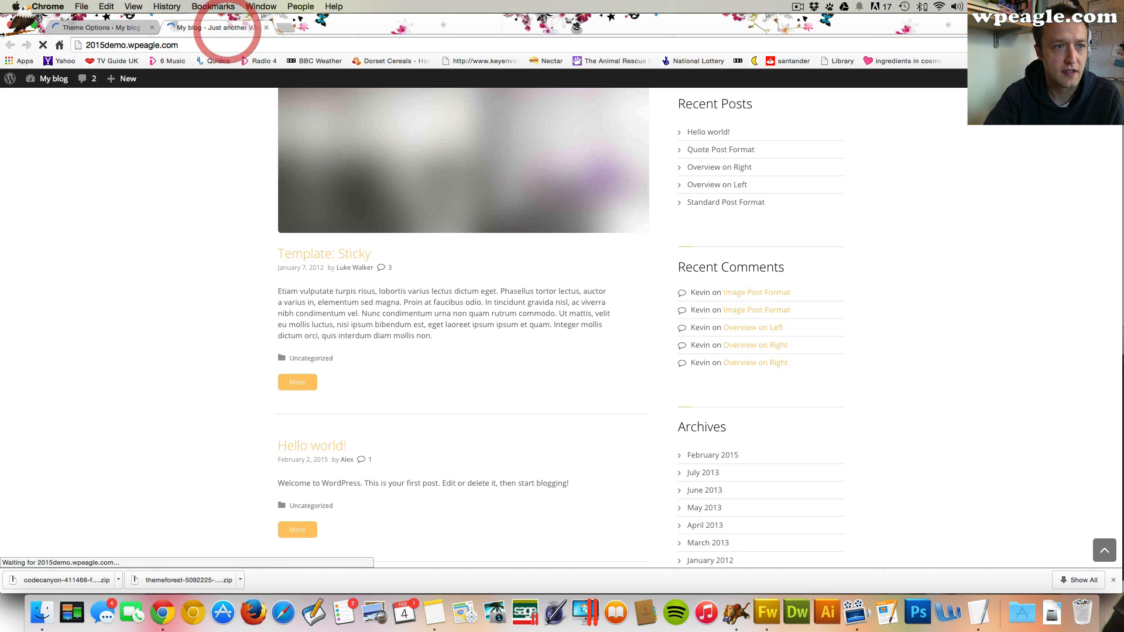
left_click(38, 48)
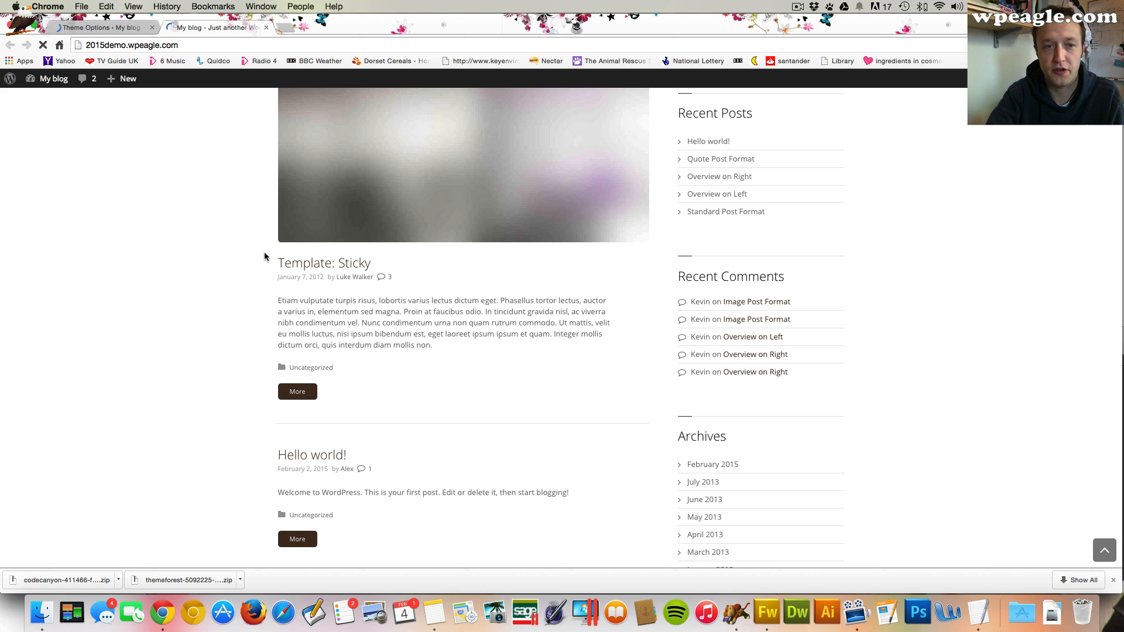
scroll(266, 254, "down", 20)
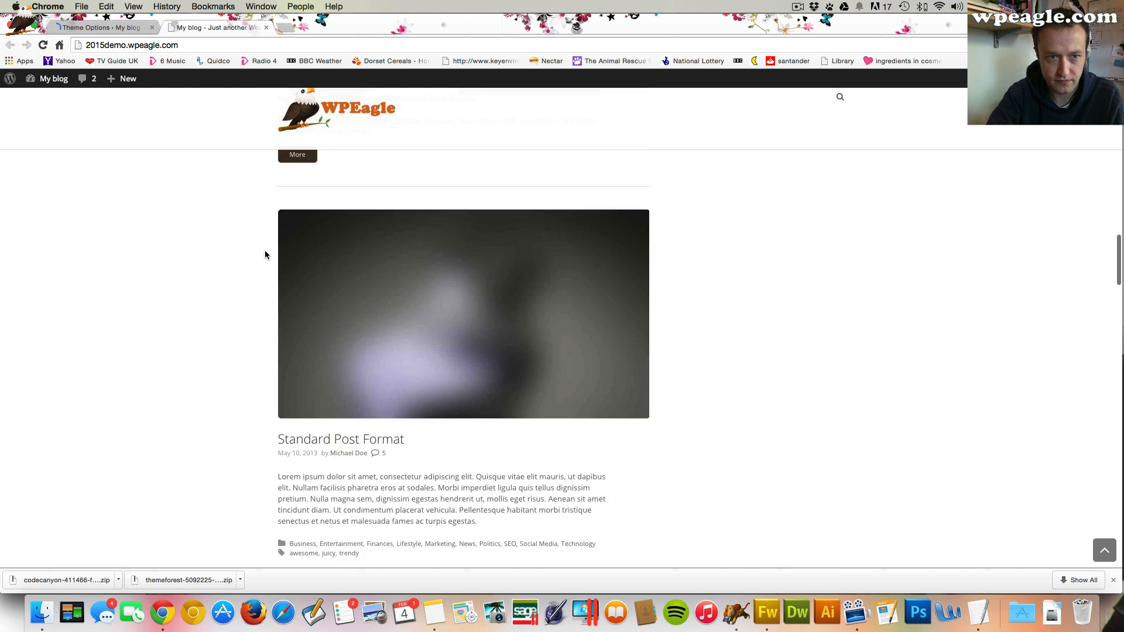
scroll(265, 254, "down", 6)
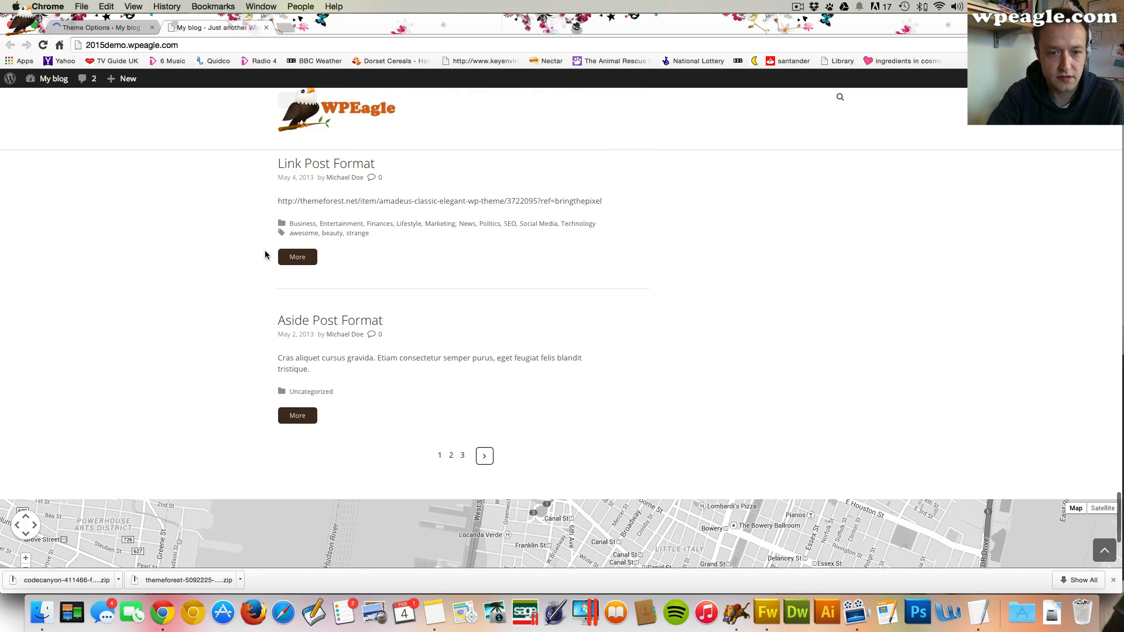
scroll(264, 254, "up", 20)
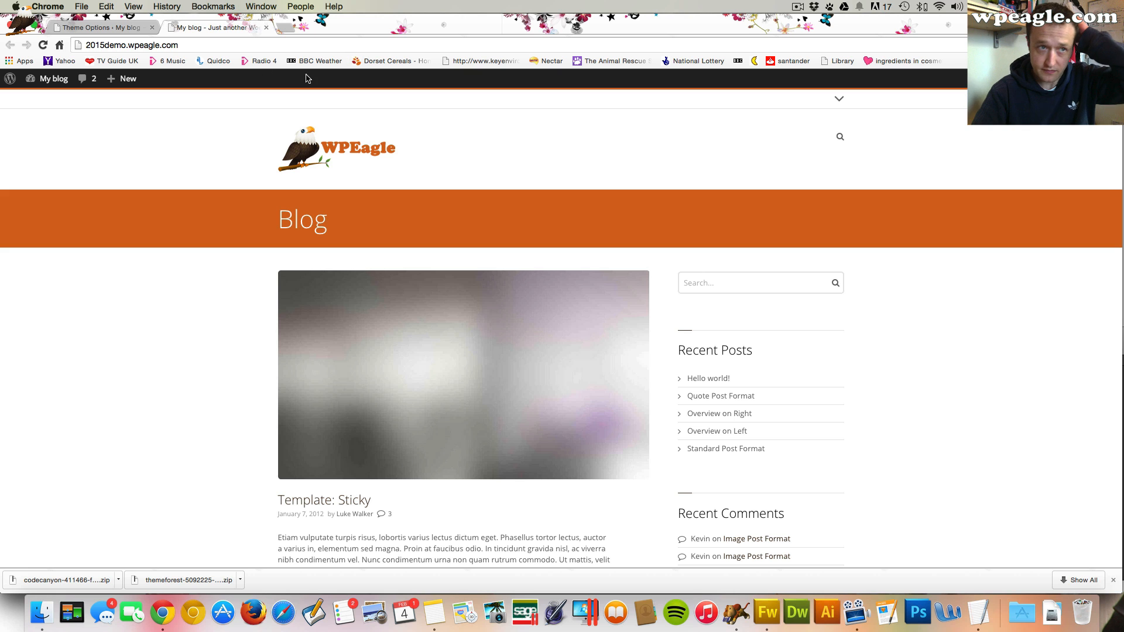
Open another style section's colour settings in the theme options and bring up the colour notes
left_click(96, 28)
scroll(436, 253, "down", 3)
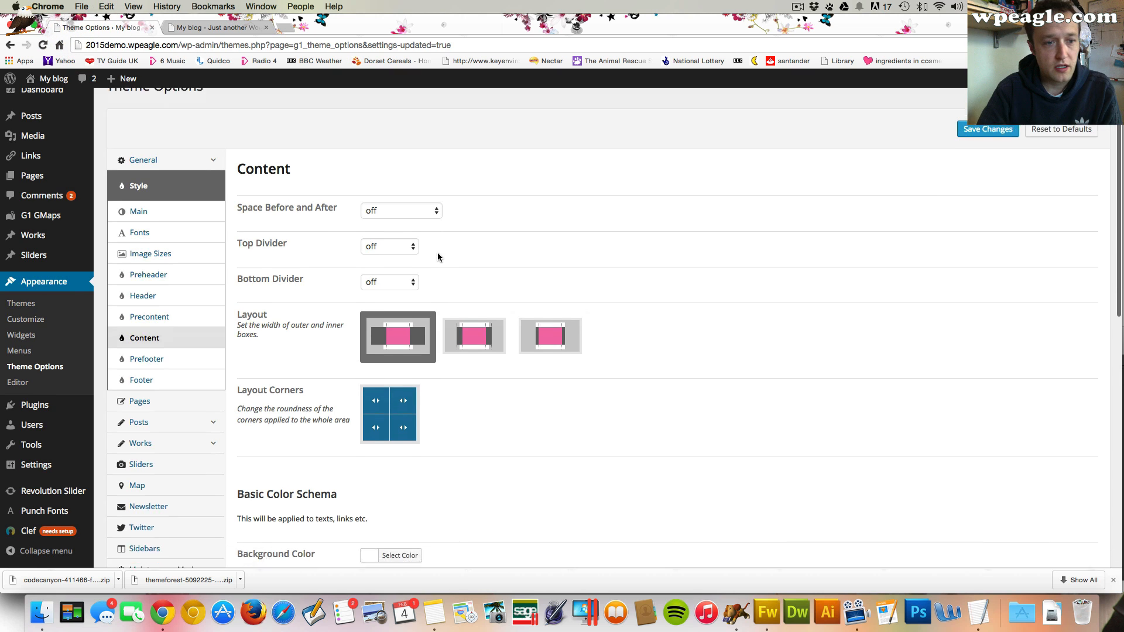
left_click(175, 329)
scroll(344, 345, "down", 4)
scroll(344, 344, "down", 10)
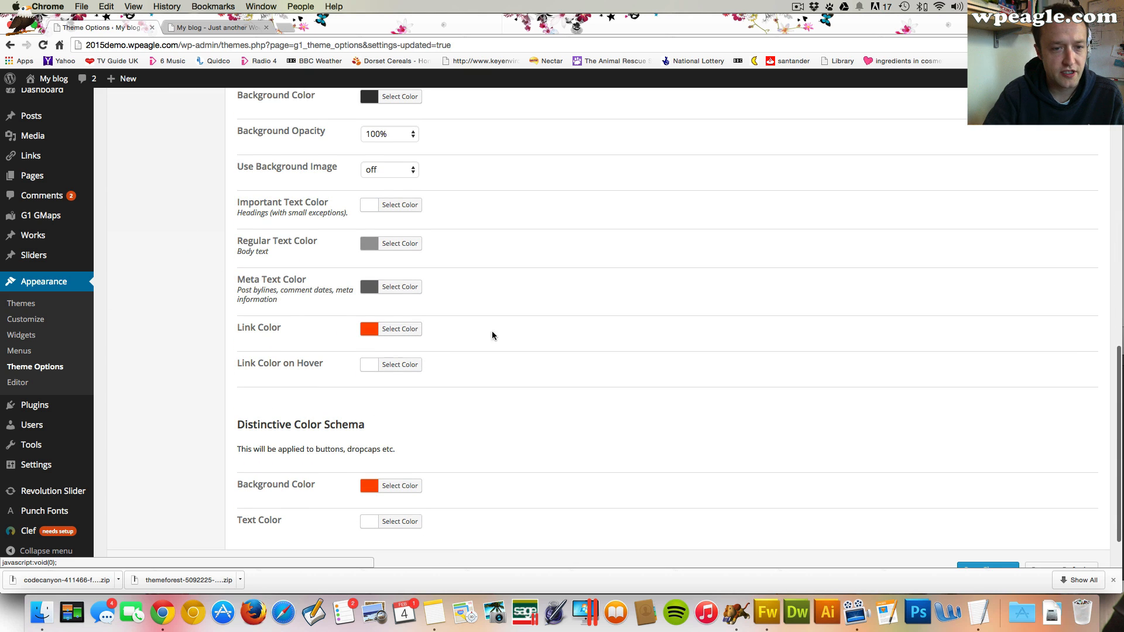
scroll(505, 332, "down", 1)
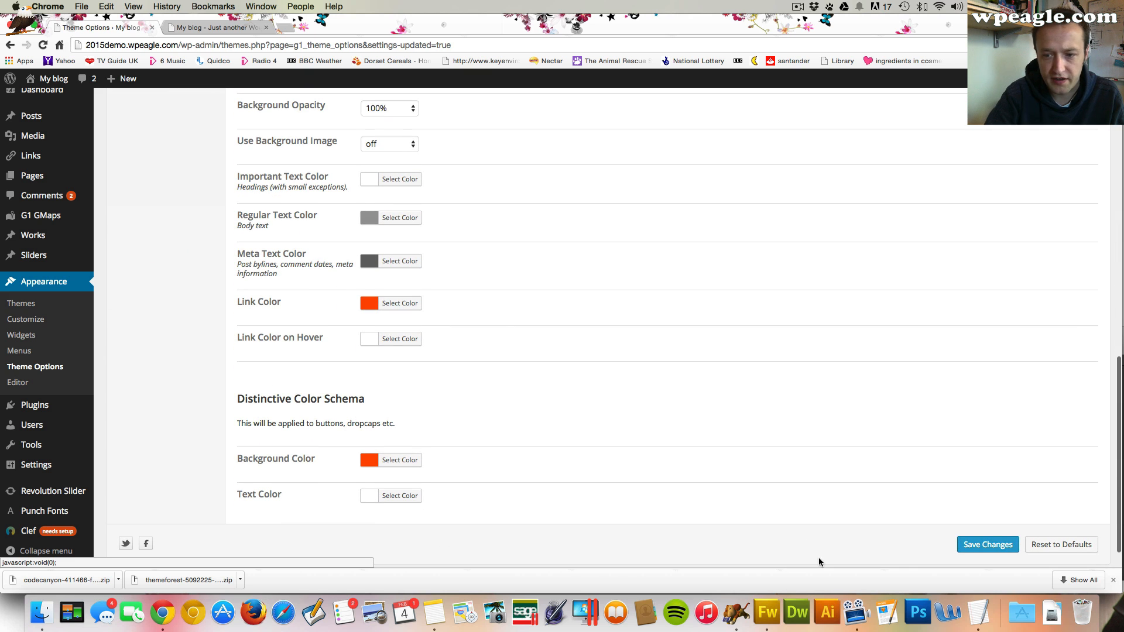
left_click(977, 612)
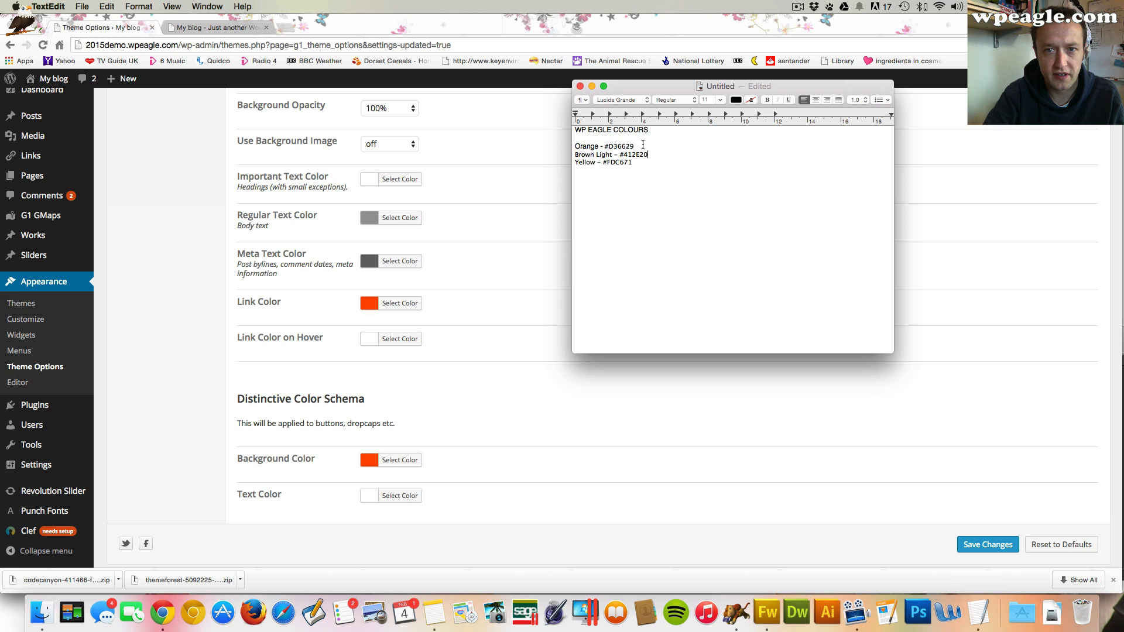
Return to the browser, review the link and distinctive background colour pickers, and save the theme options
left_click(491, 236)
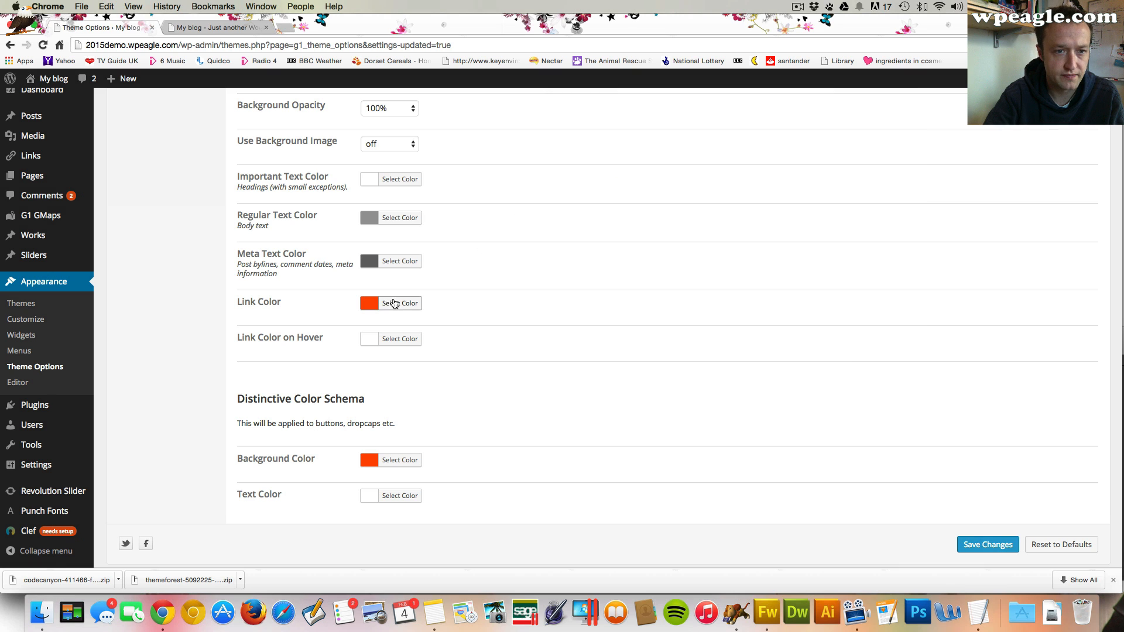
left_click(398, 304)
scroll(604, 316, "down", 5)
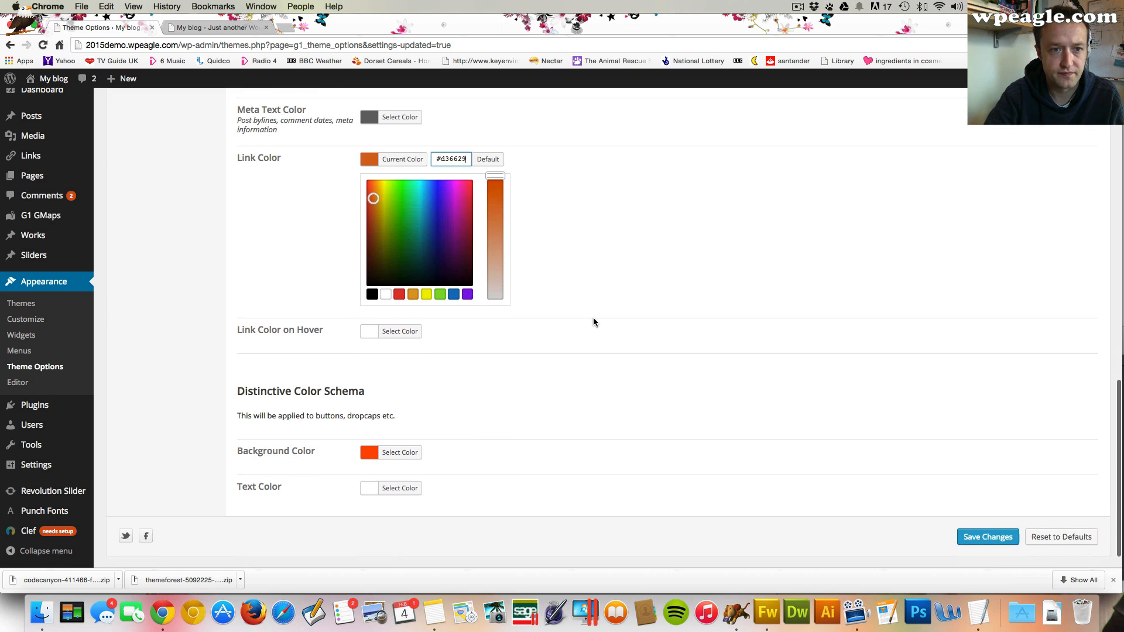
left_click(407, 451)
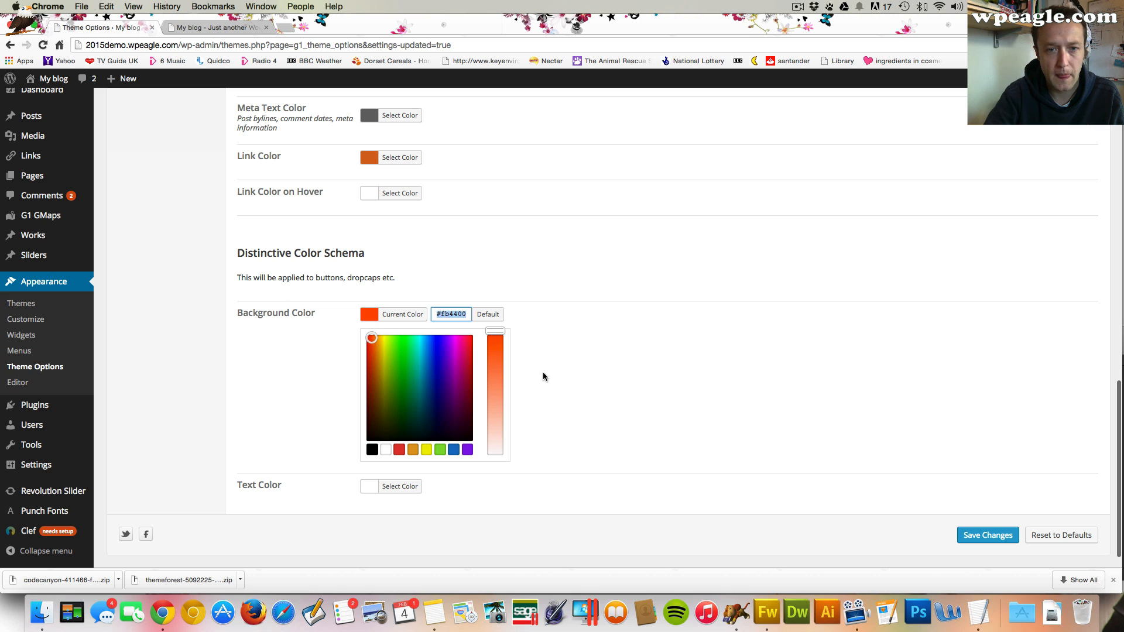
left_click(1007, 534)
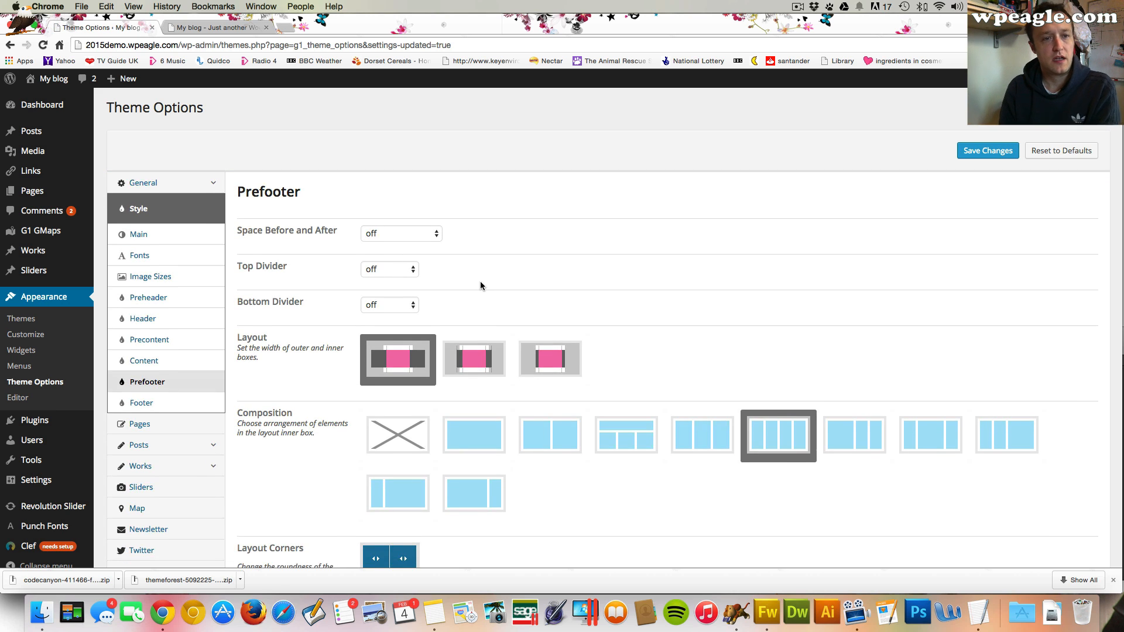
Switch to the site tab, reload the front page from the logo and scroll through it to check the colours
left_click(213, 28)
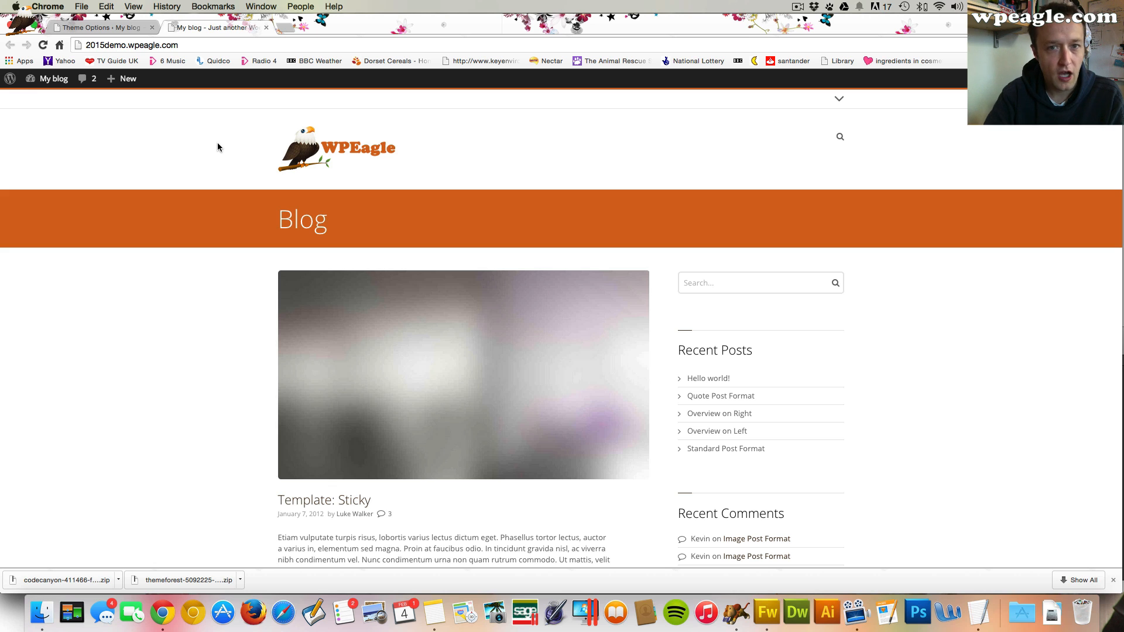
left_click(354, 151)
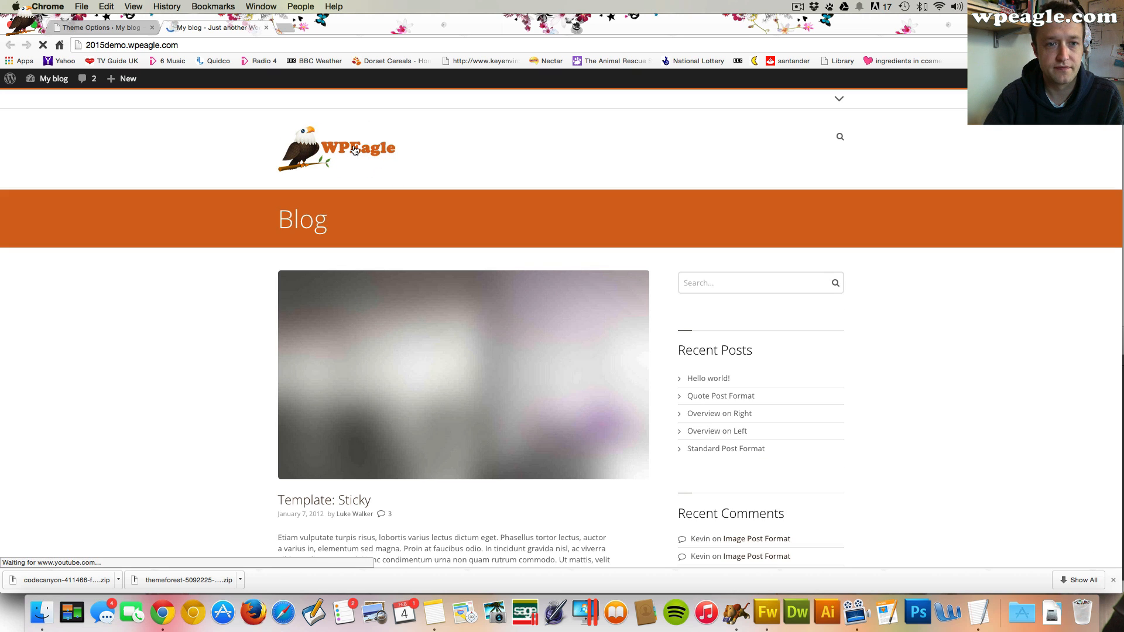
scroll(586, 171, "down", 7)
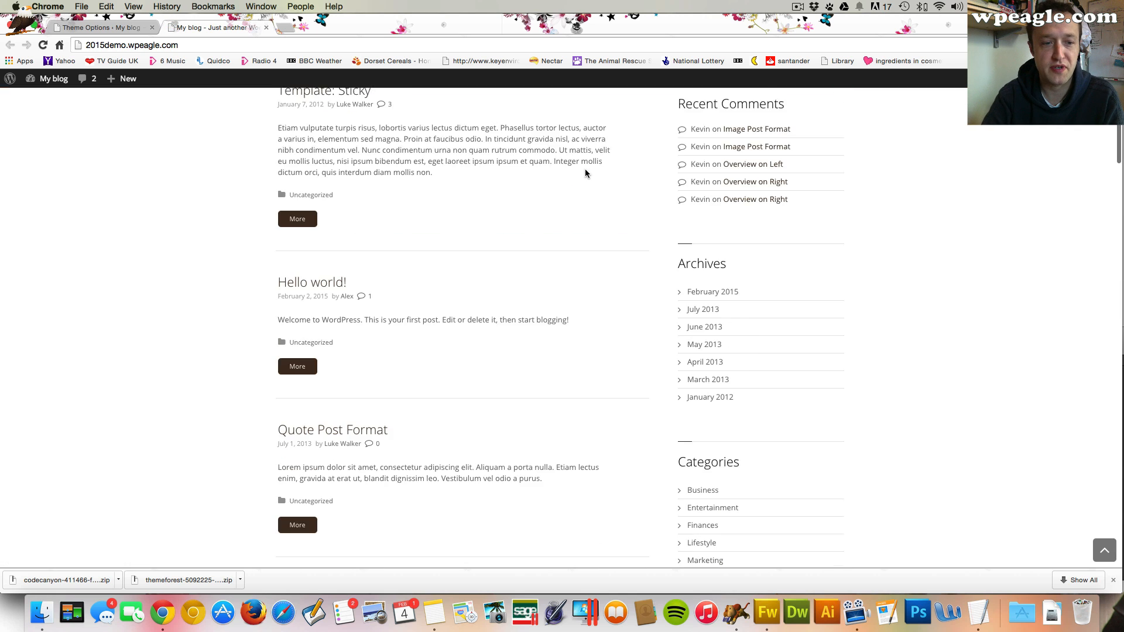
scroll(586, 170, "up", 7)
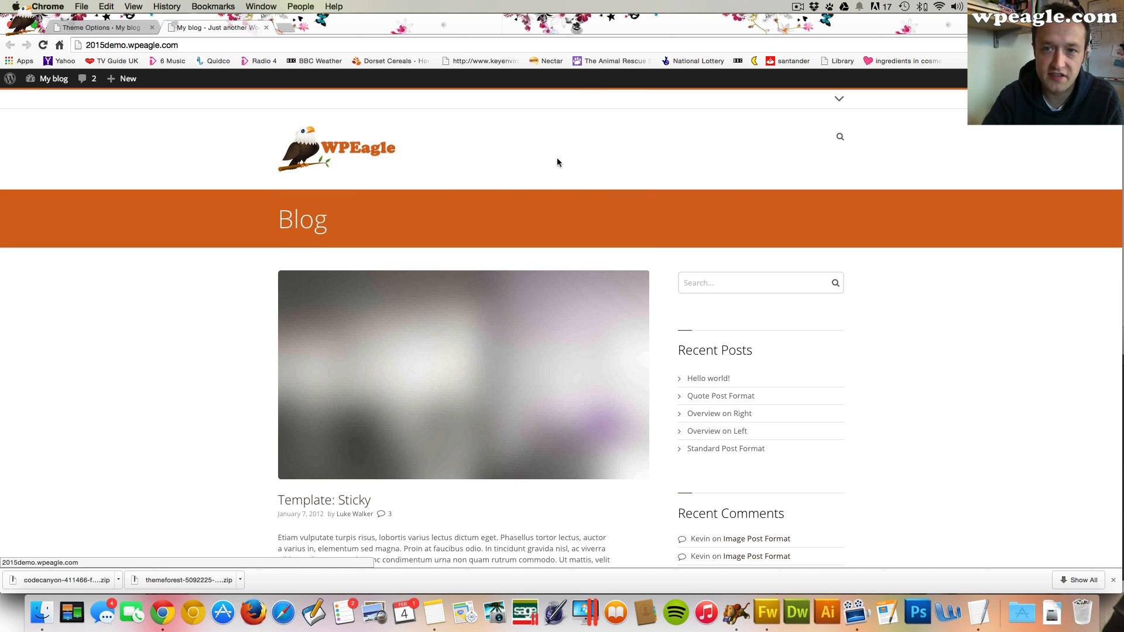
In the theme options' Pages section, set the Home Page to Home and save the changes
left_click(106, 26)
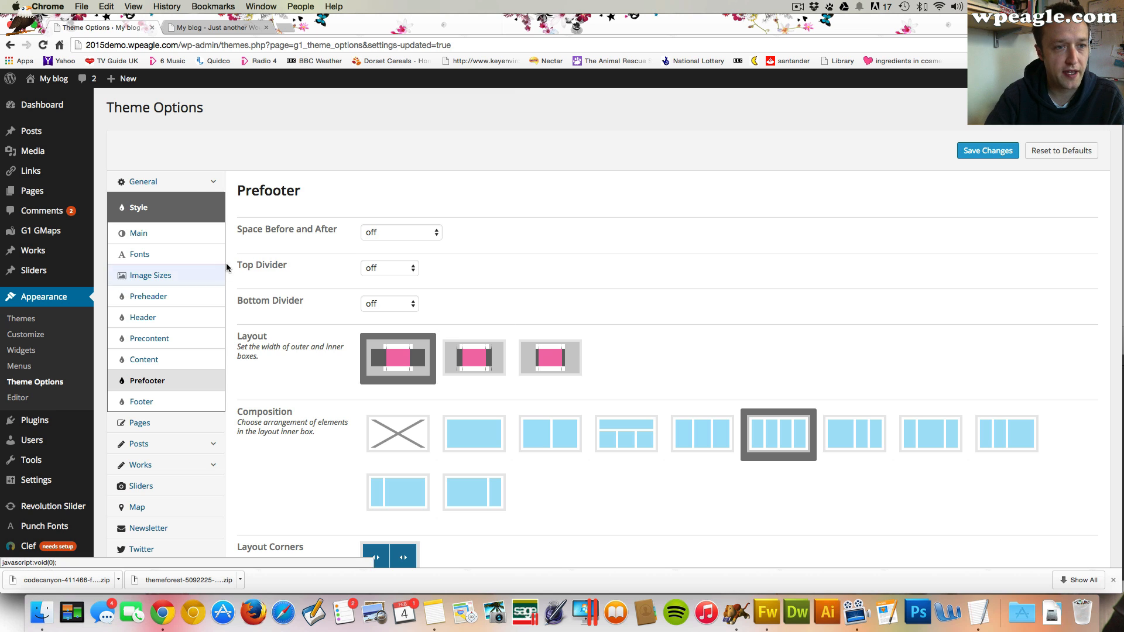
left_click(189, 183)
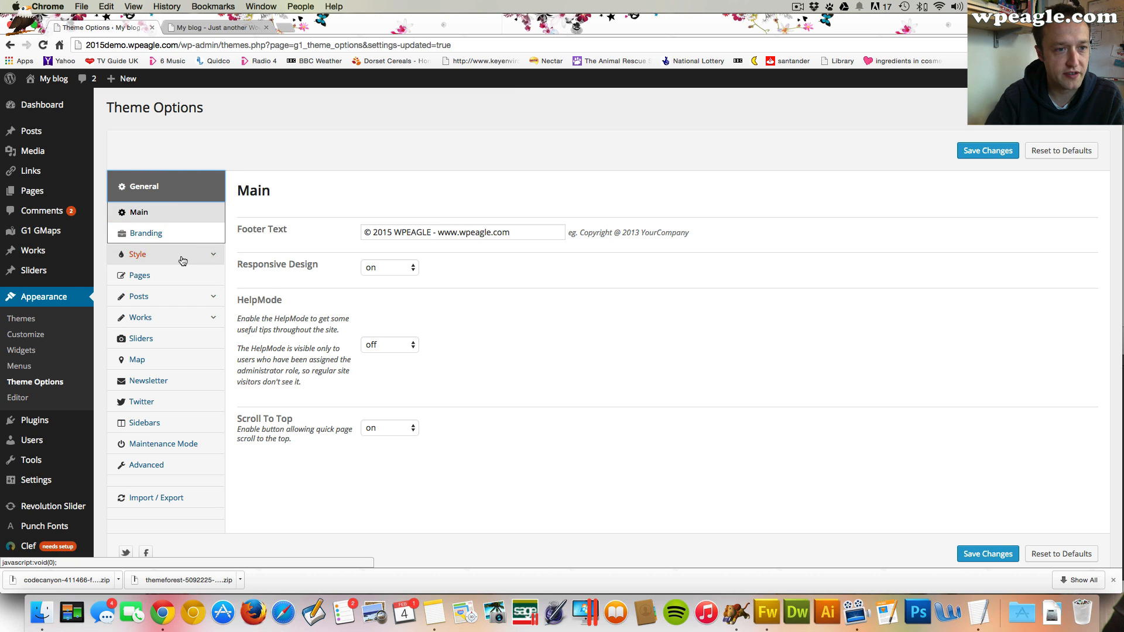
left_click(182, 276)
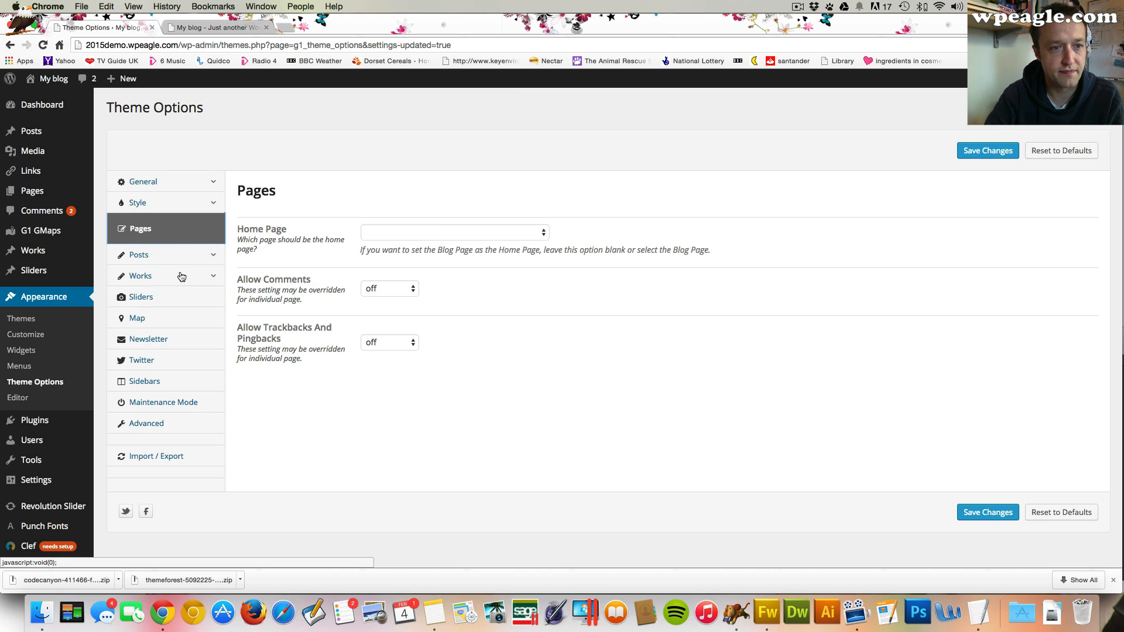
left_click(422, 235)
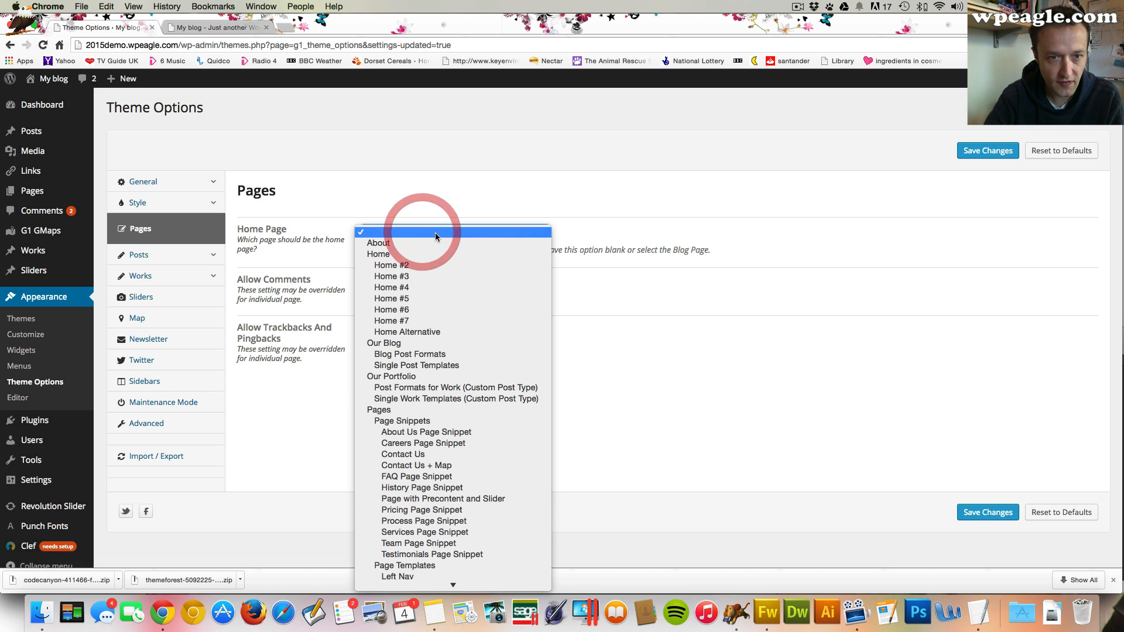
left_click(592, 213)
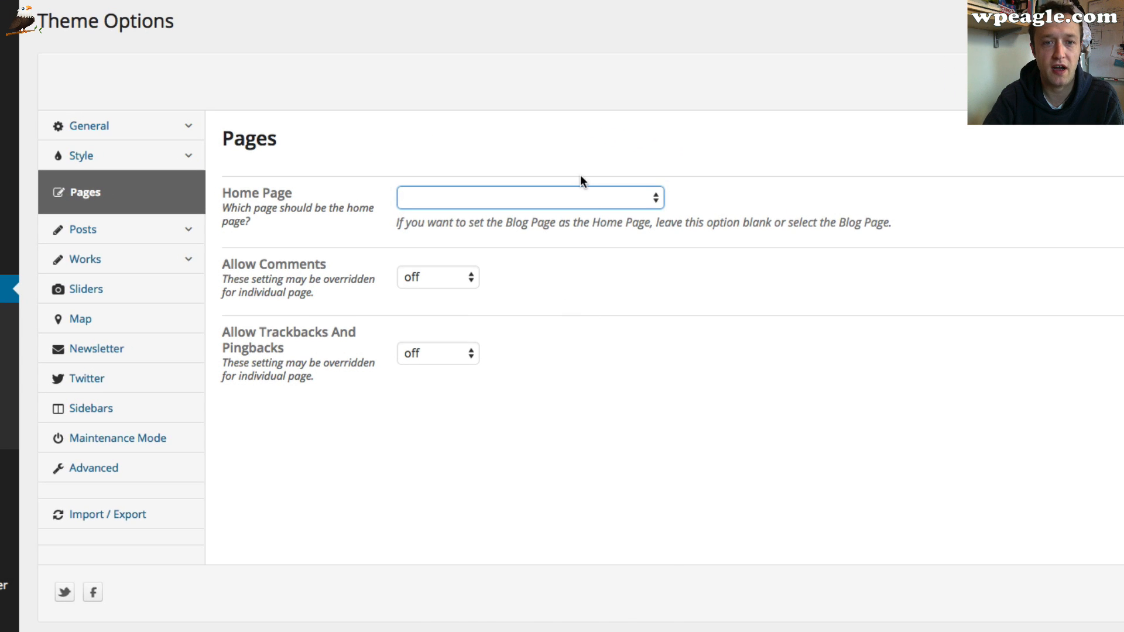
left_click(580, 193)
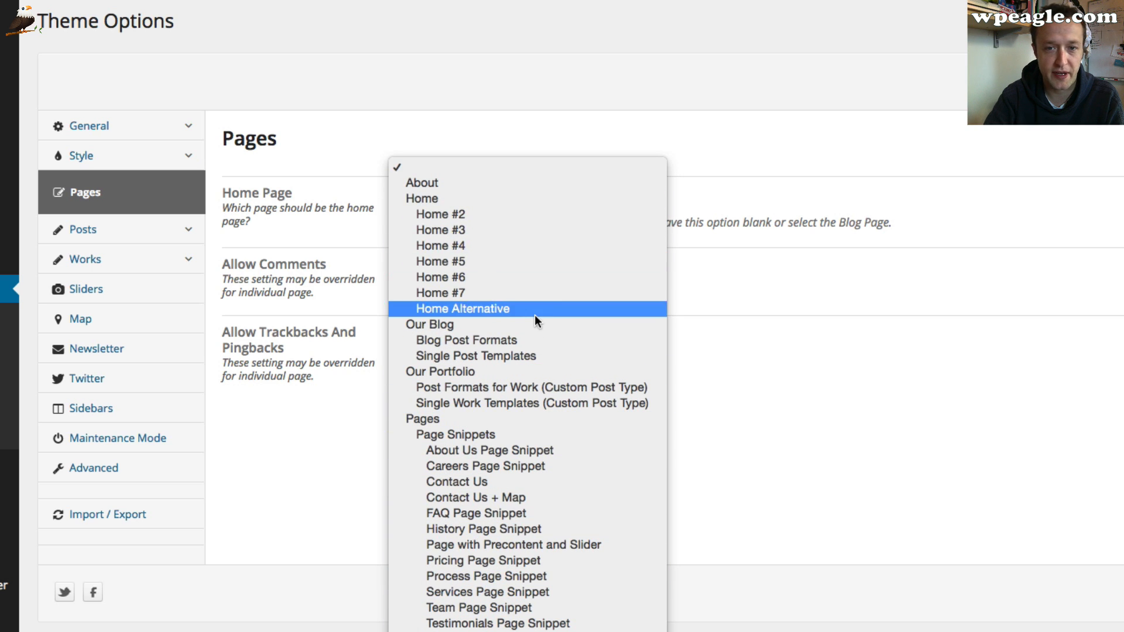
left_click(536, 201)
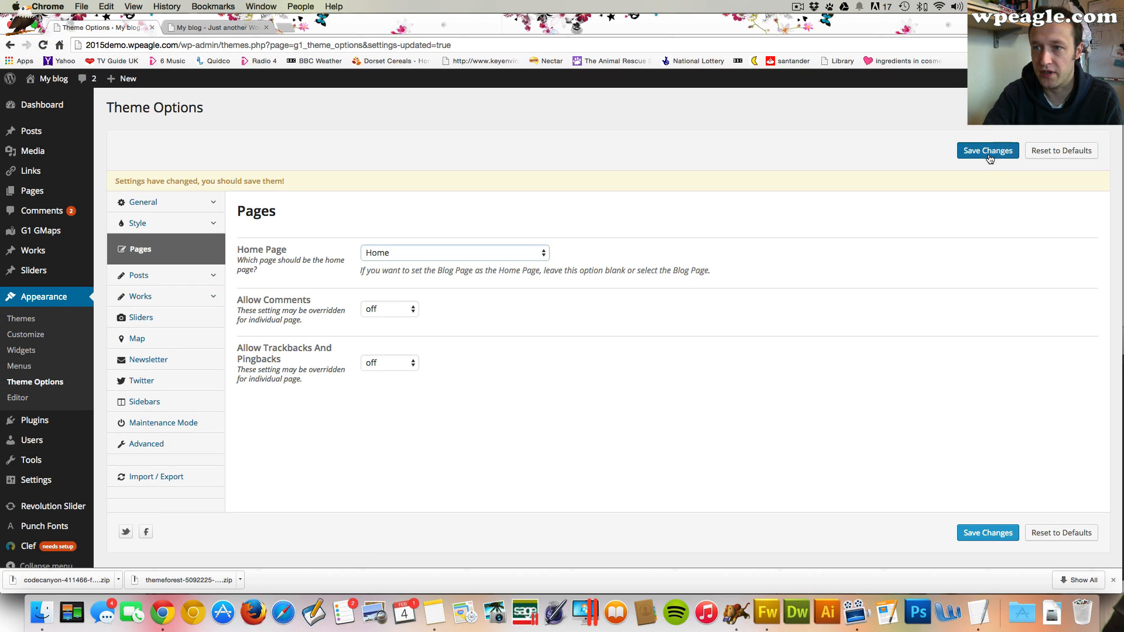
left_click(988, 151)
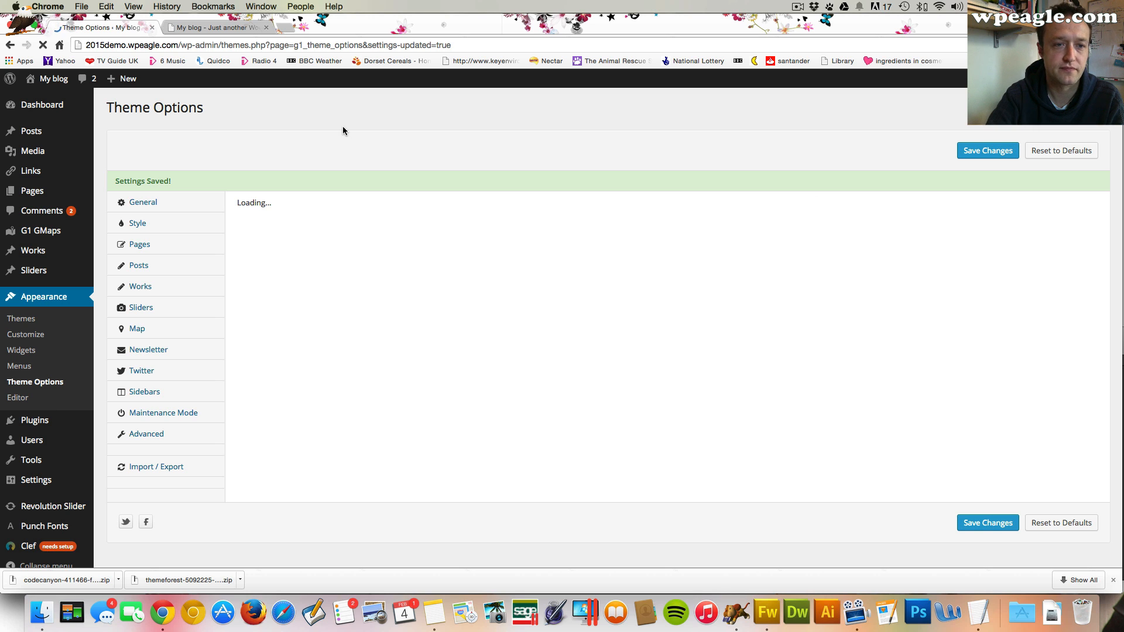
Switch to the site tab and scroll through the new home page to review it
left_click(213, 28)
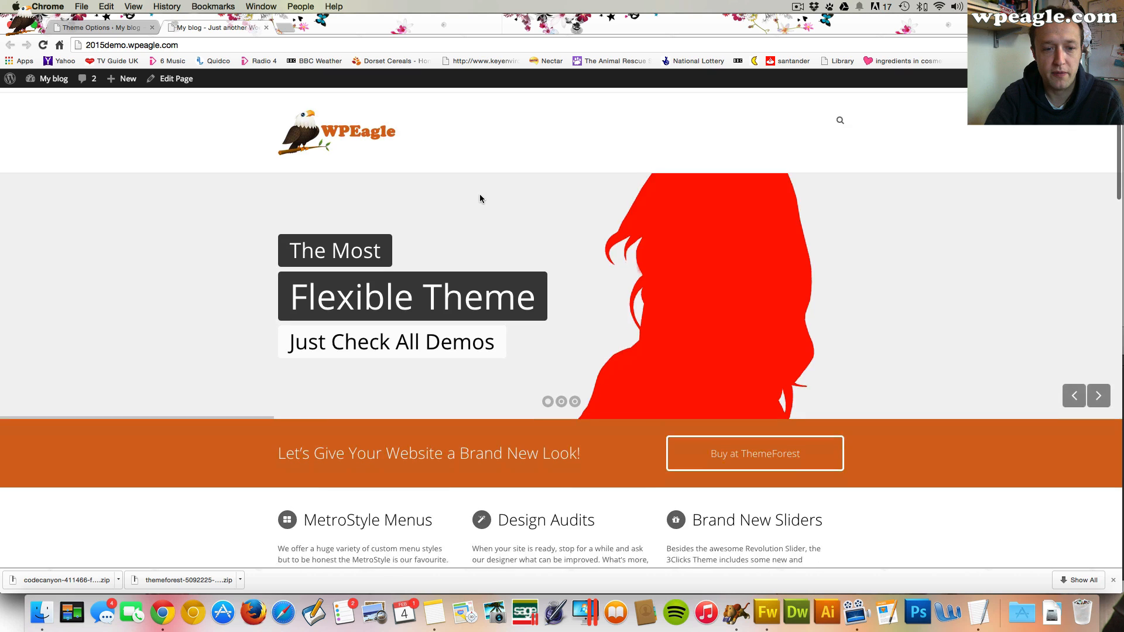
scroll(479, 199, "down", 10)
scroll(479, 199, "up", 5)
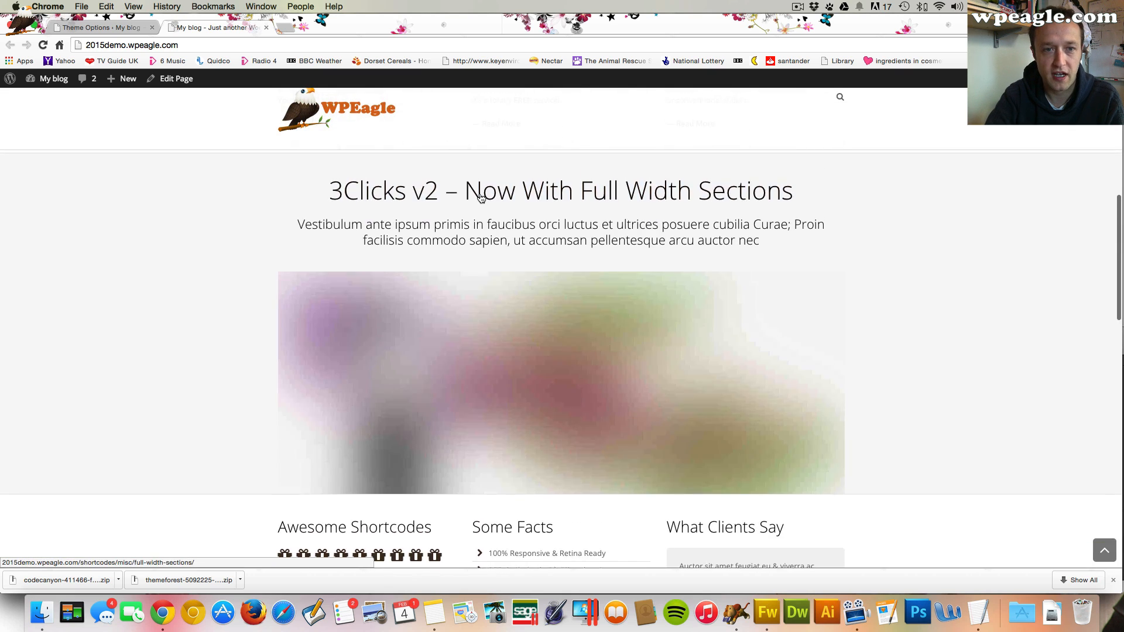
scroll(480, 199, "up", 10)
scroll(480, 199, "down", 15)
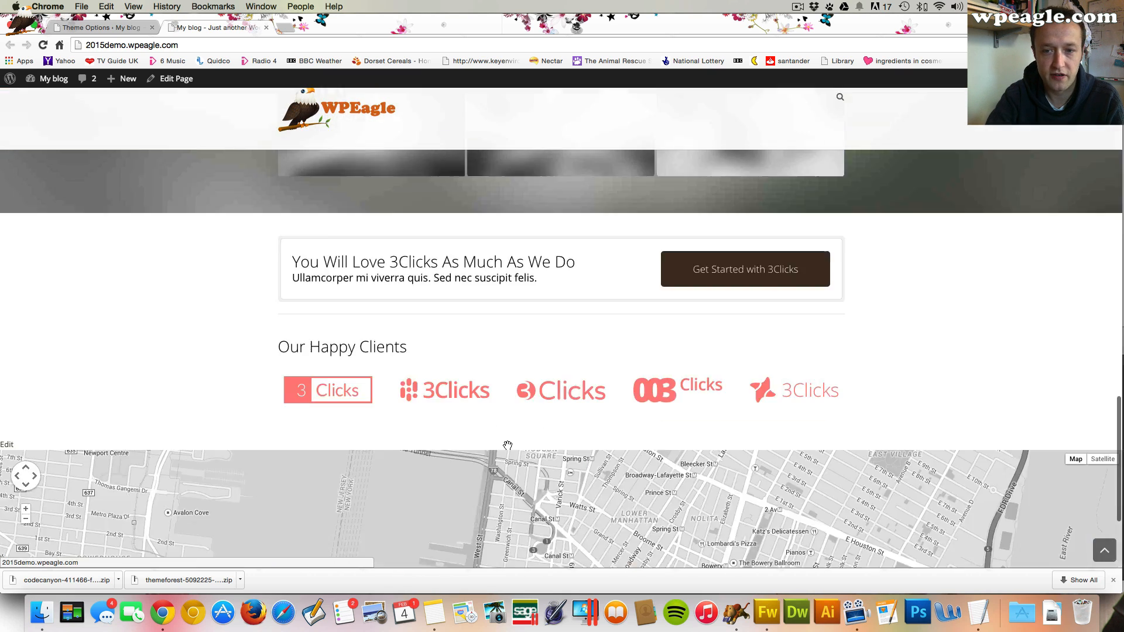
scroll(507, 446, "down", 3)
scroll(508, 446, "up", 15)
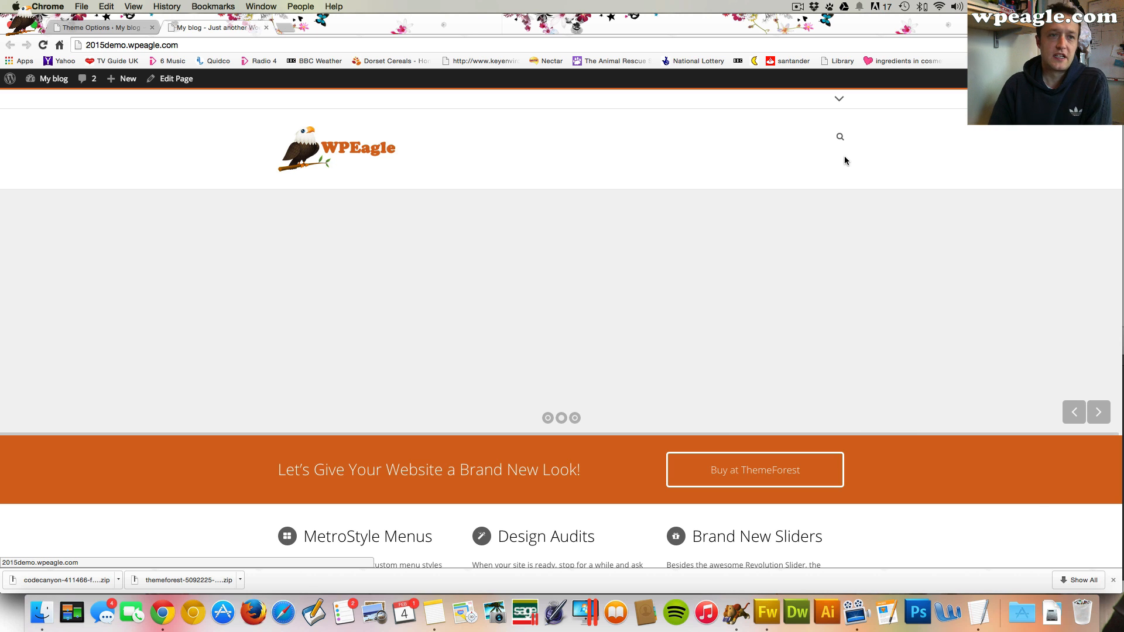
Open the pages list and select Predefined DEMO Content, Home #2 to Home #7 and Home Alternative
left_click(114, 29)
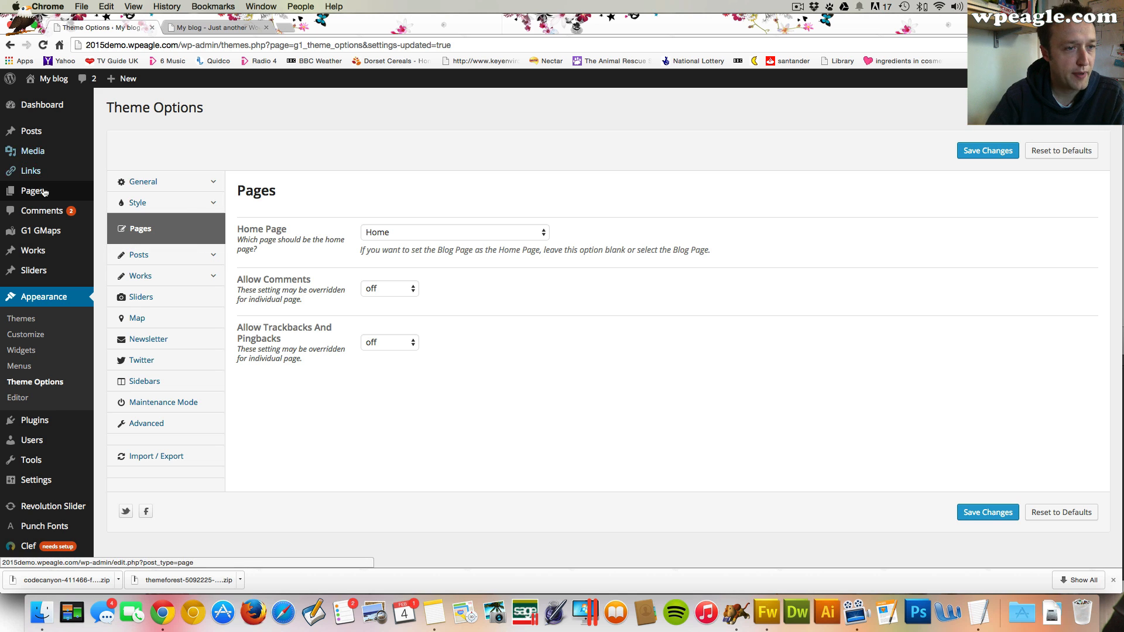
mouse_move(44, 192)
left_click(124, 192)
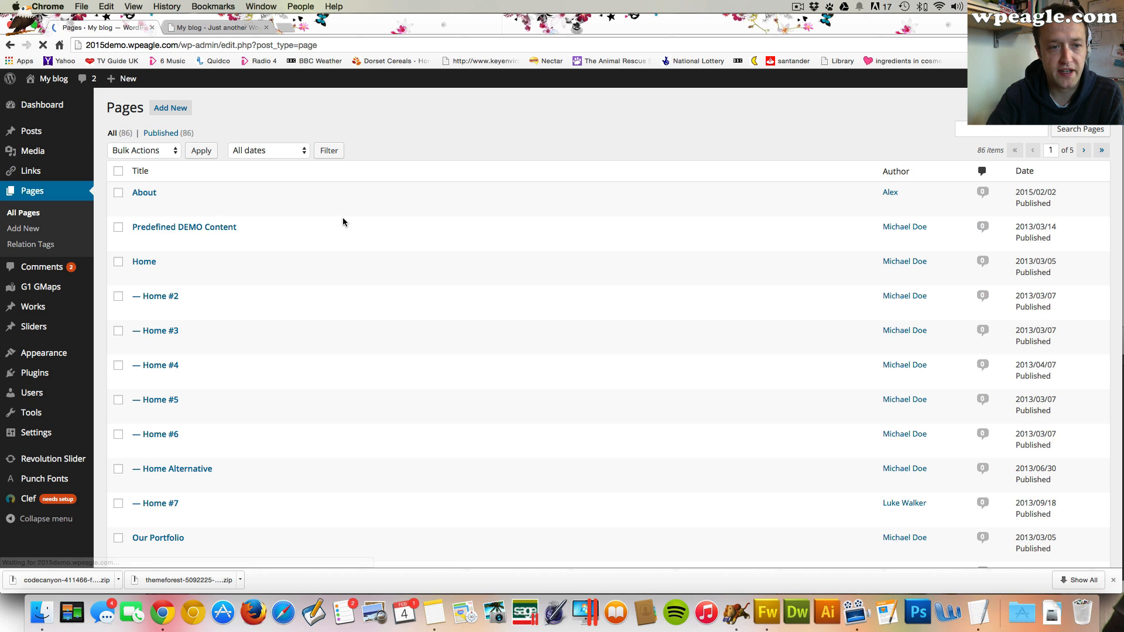
scroll(308, 244, "down", 3)
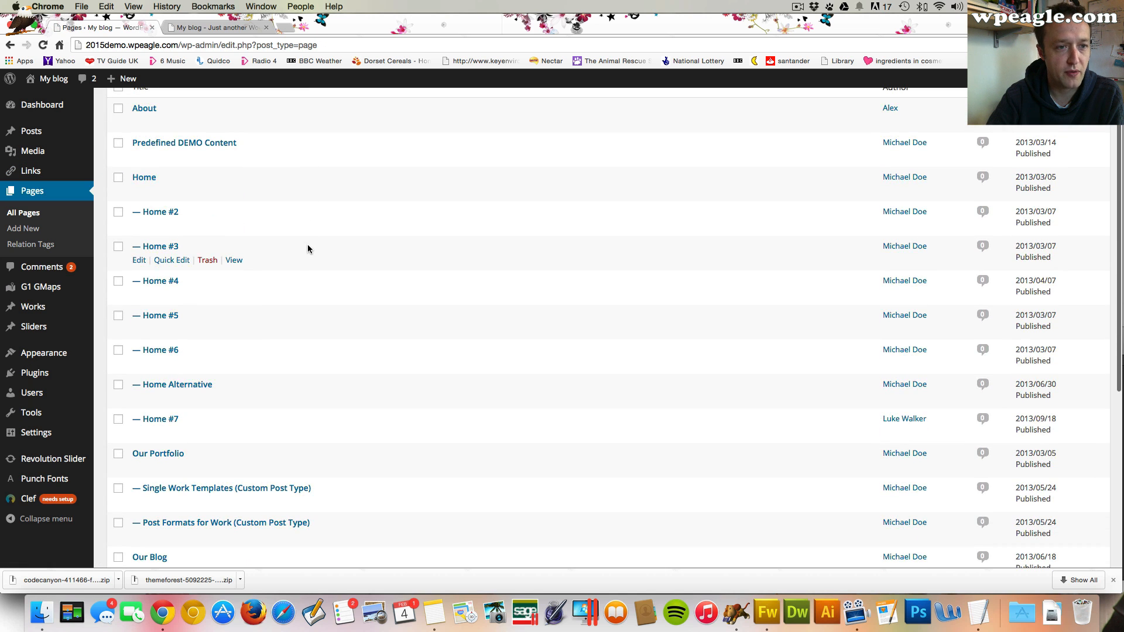
scroll(149, 216, "up", 2)
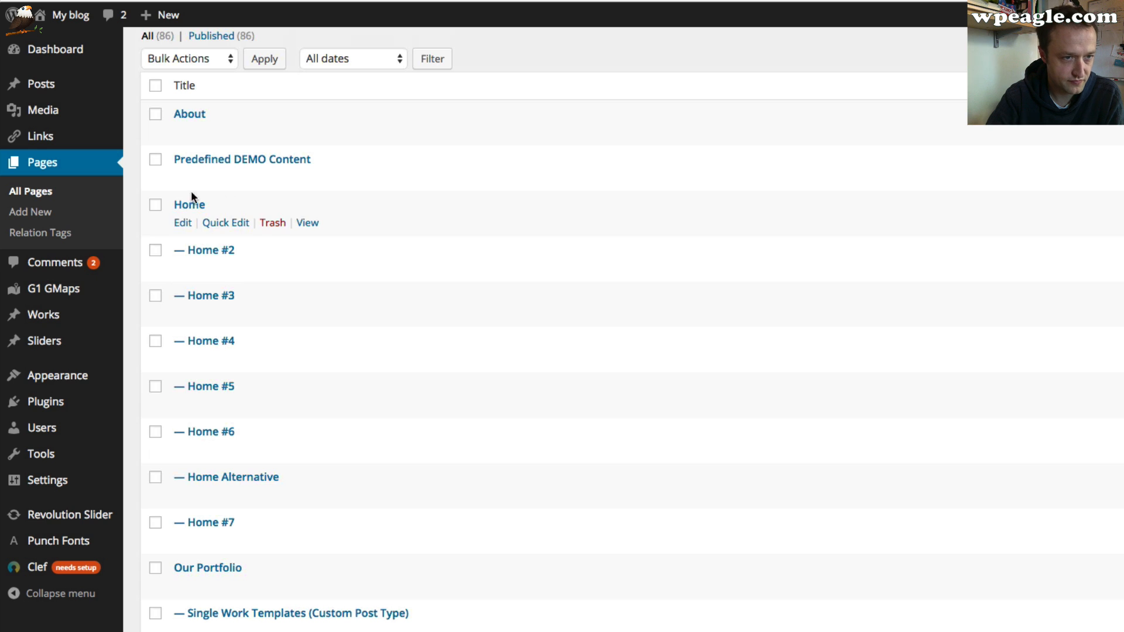
left_click(155, 160)
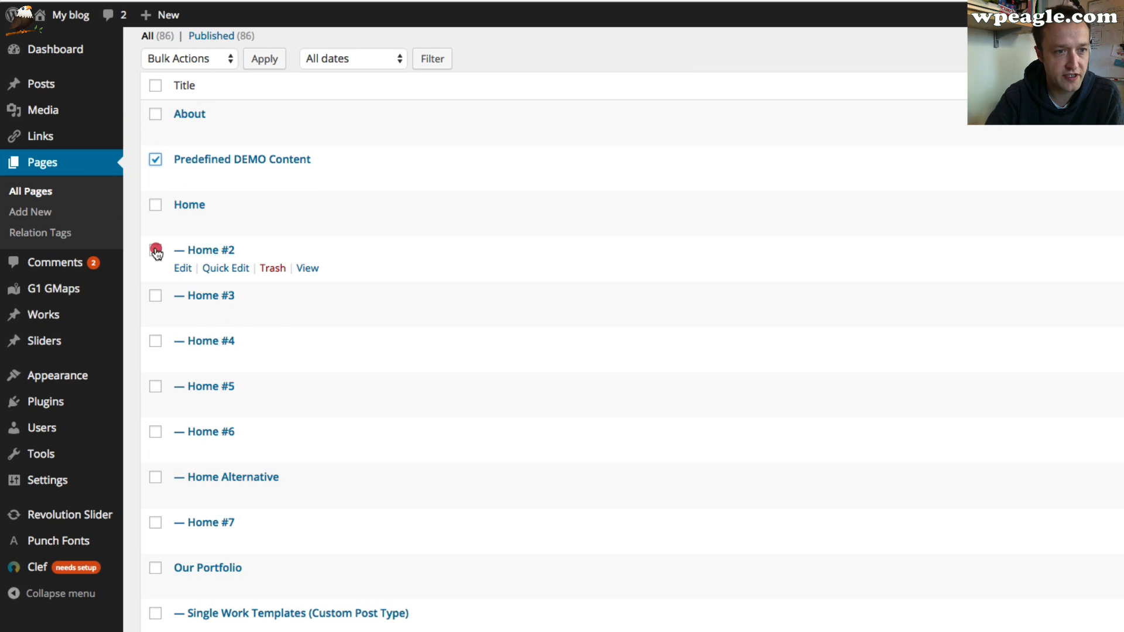
left_click(155, 250)
left_click(156, 296)
left_click(155, 340)
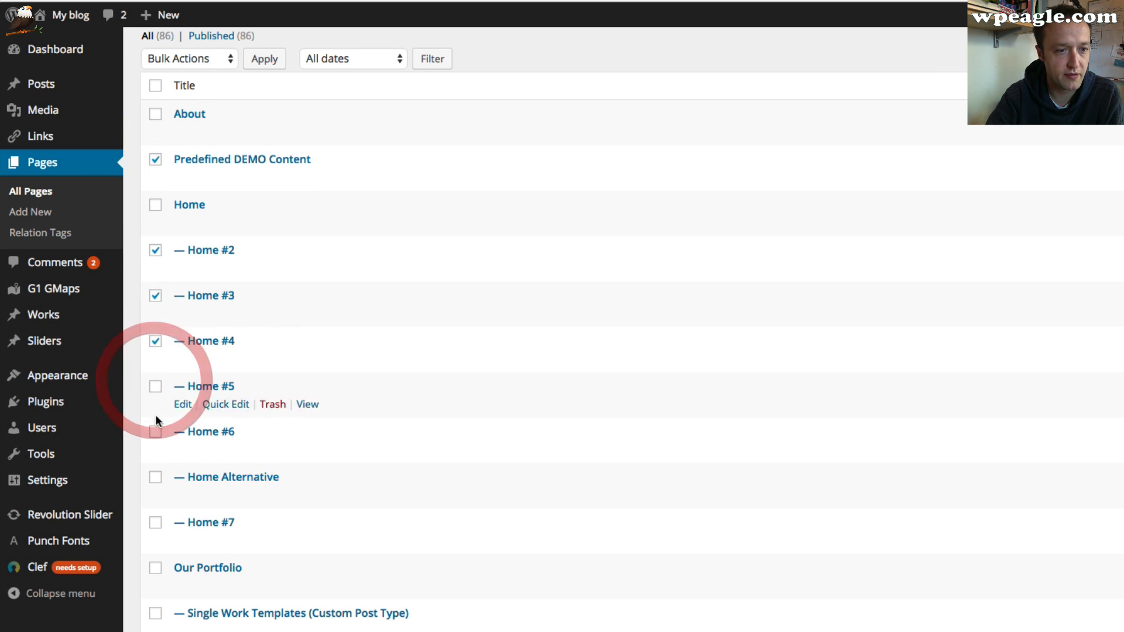
left_click(155, 432)
left_click(155, 386)
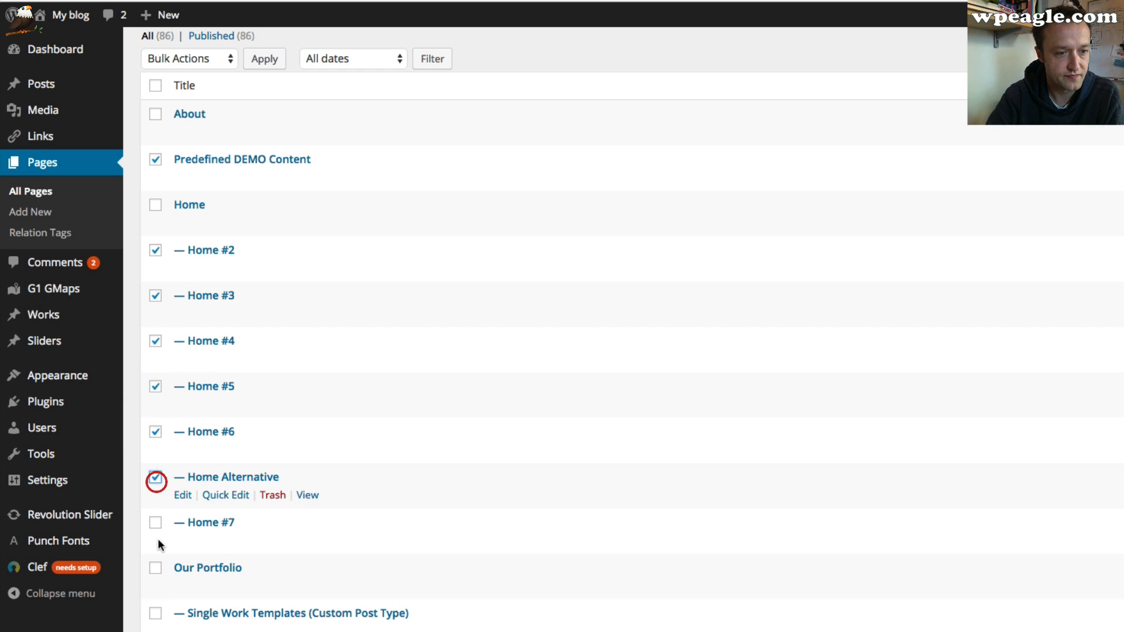
left_click(155, 522)
scroll(393, 451, "down", 2)
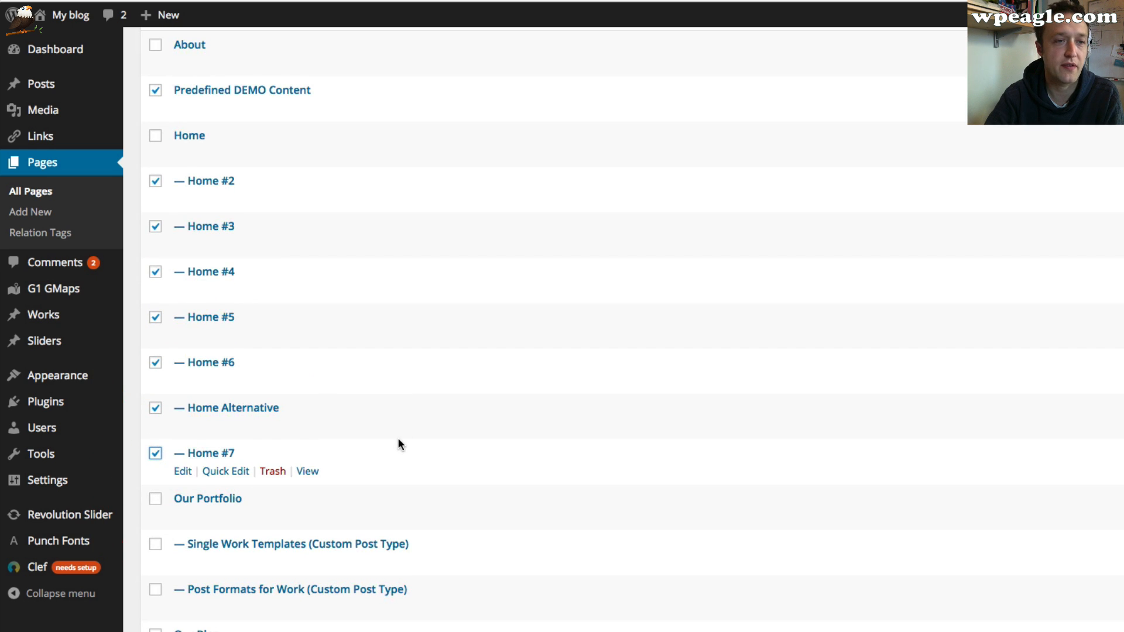
Also select Single Work Templates, Post Formats for Work, Single Post Templates, Blog Post Formats, Pages and Page Snippets
scroll(398, 410, "down", 4)
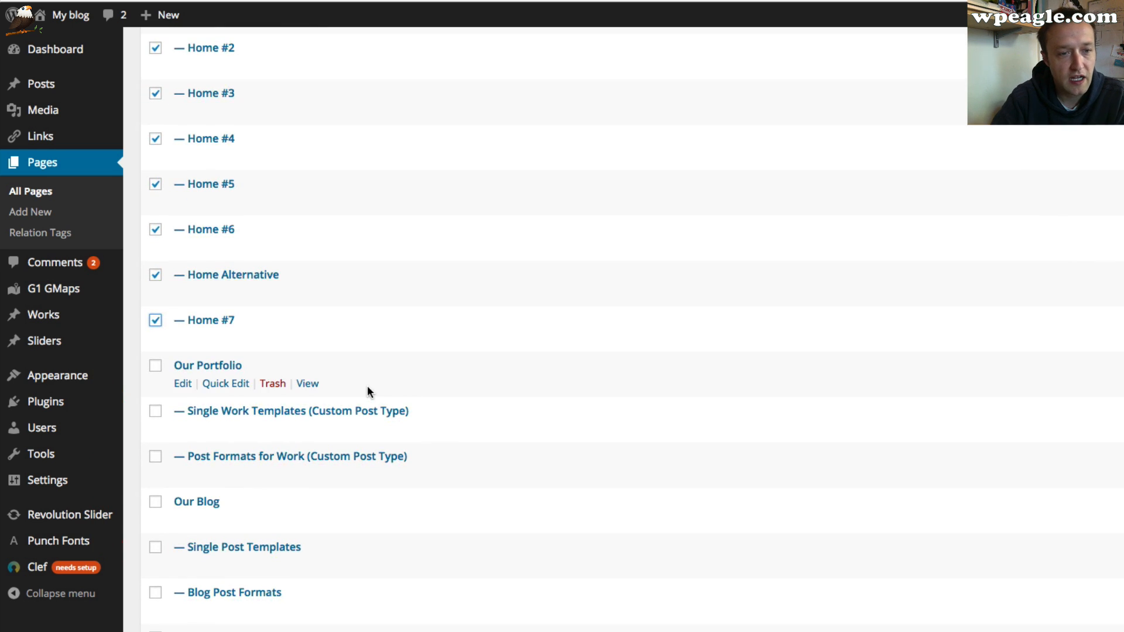
scroll(368, 386, "down", 3)
left_click(155, 310)
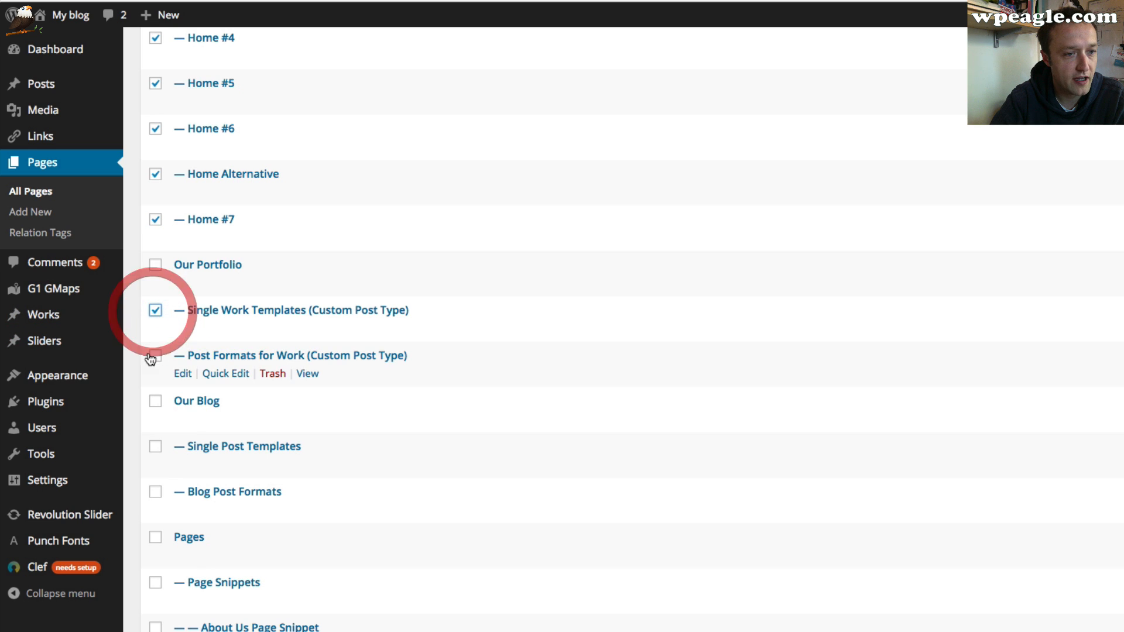
scroll(190, 351, "down", 1)
left_click(156, 331)
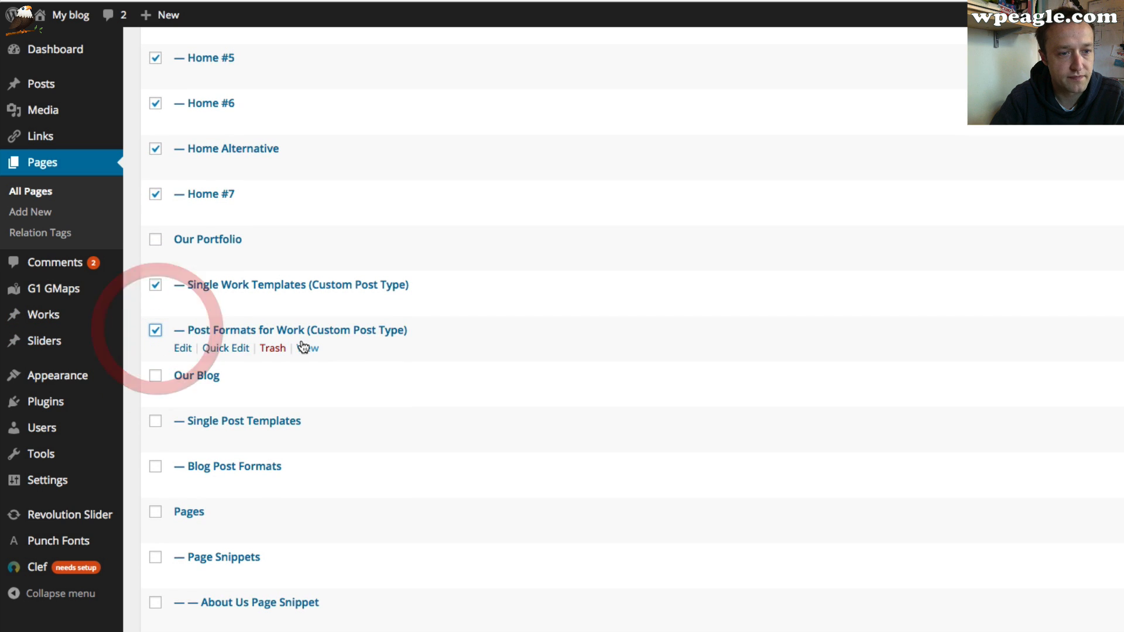
scroll(304, 347, "down", 3)
left_click(155, 338)
left_click(155, 384)
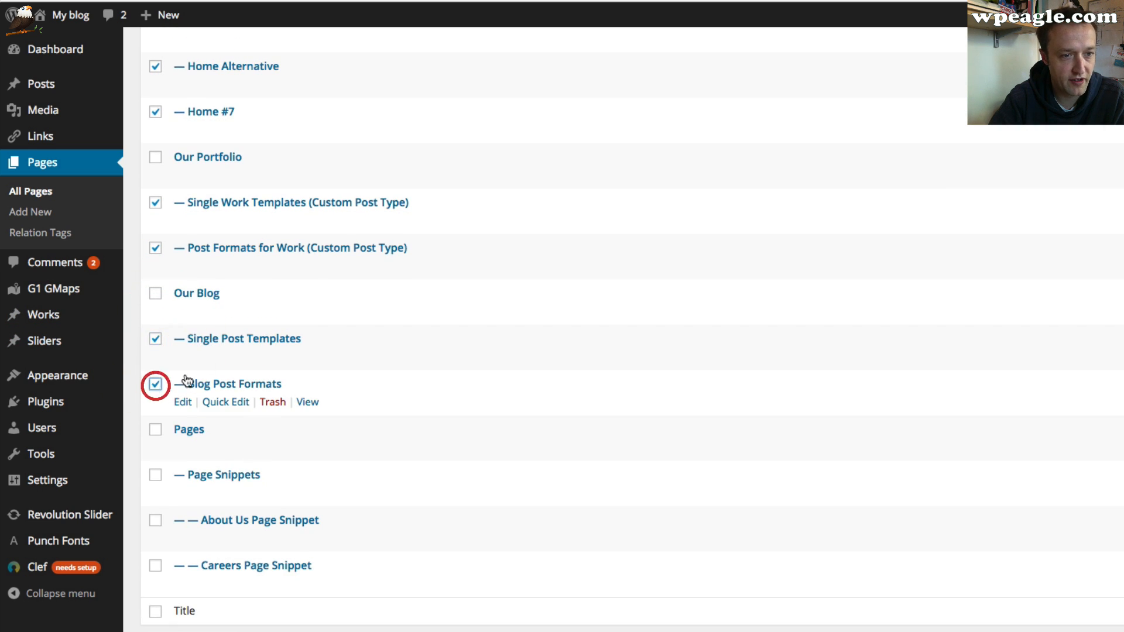
scroll(527, 409, "down", 2)
scroll(575, 420, "down", 1)
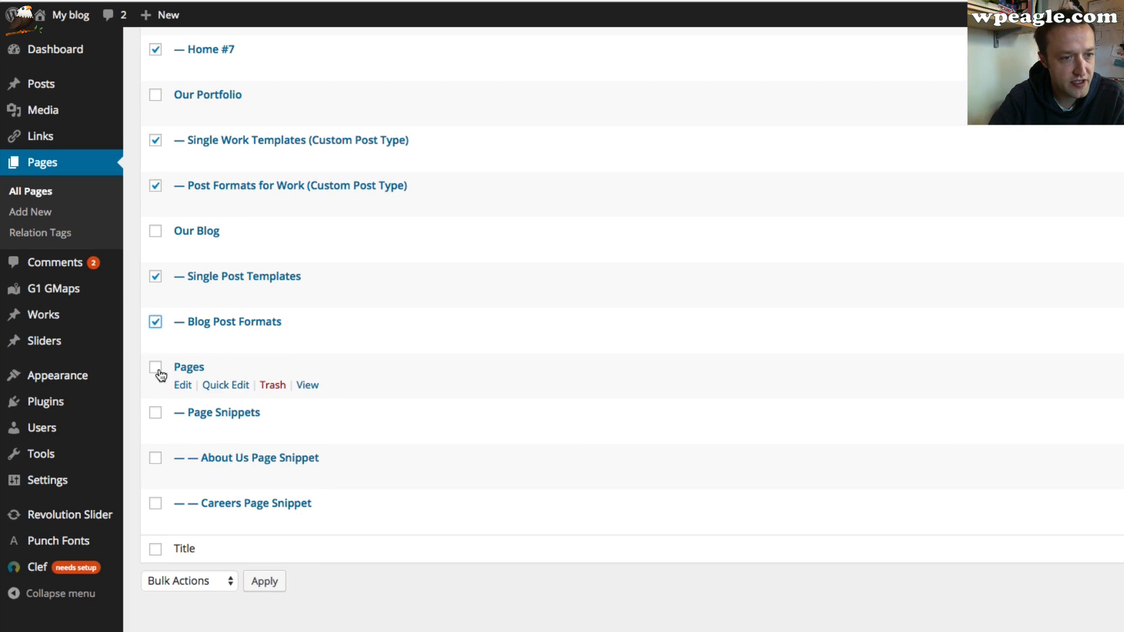
left_click(156, 413)
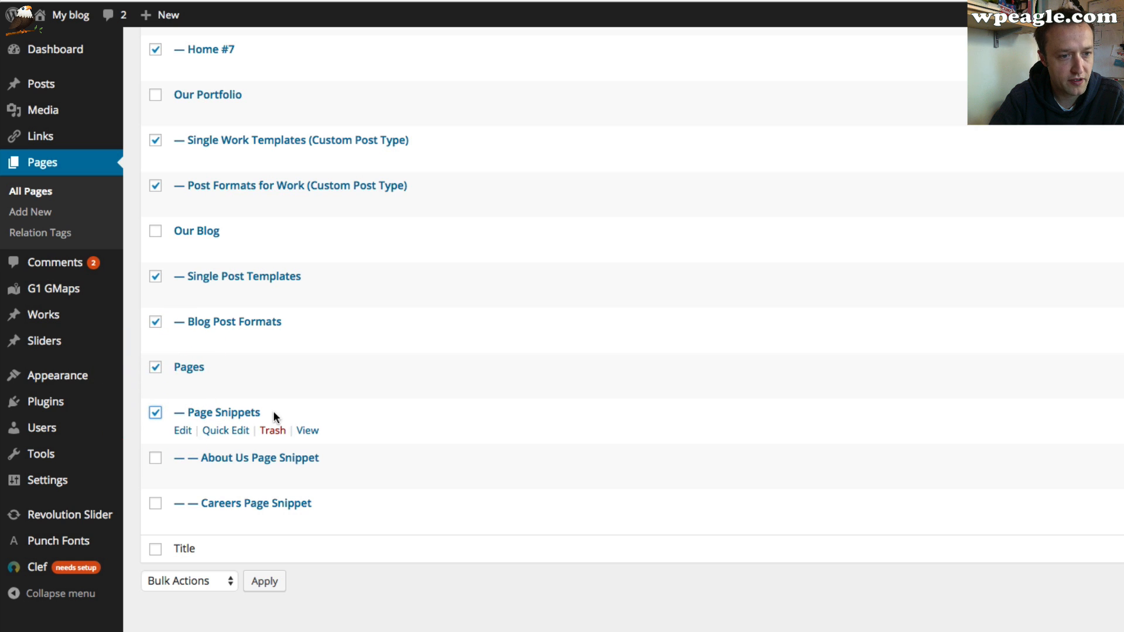
scroll(303, 393, "up", 10)
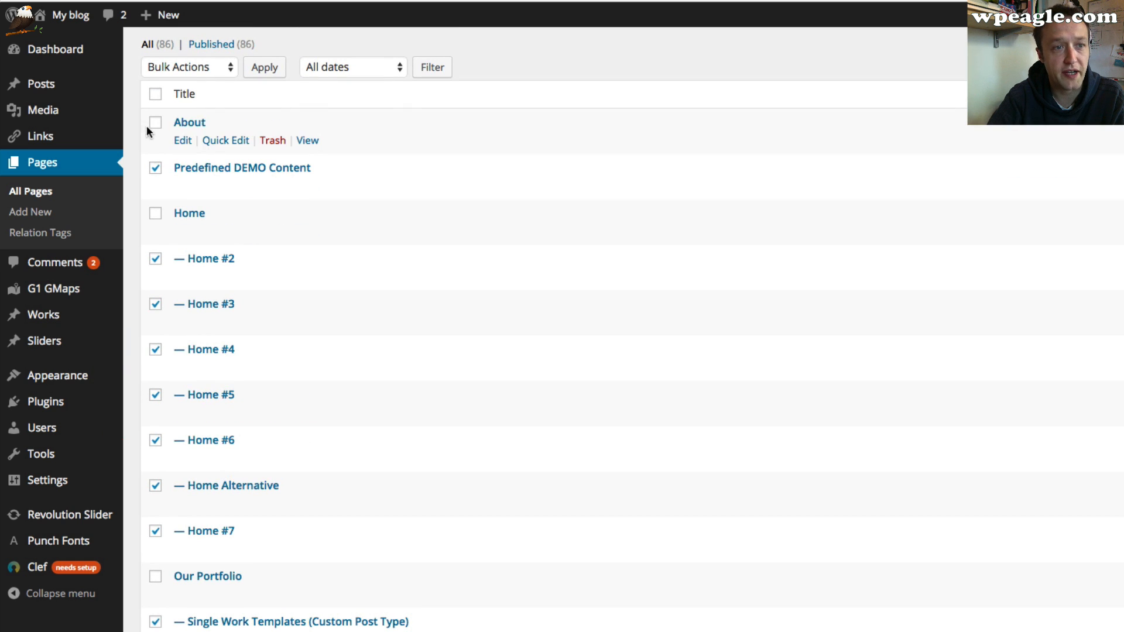
Add the About page to the selection and move all selected pages to the trash
left_click(155, 120)
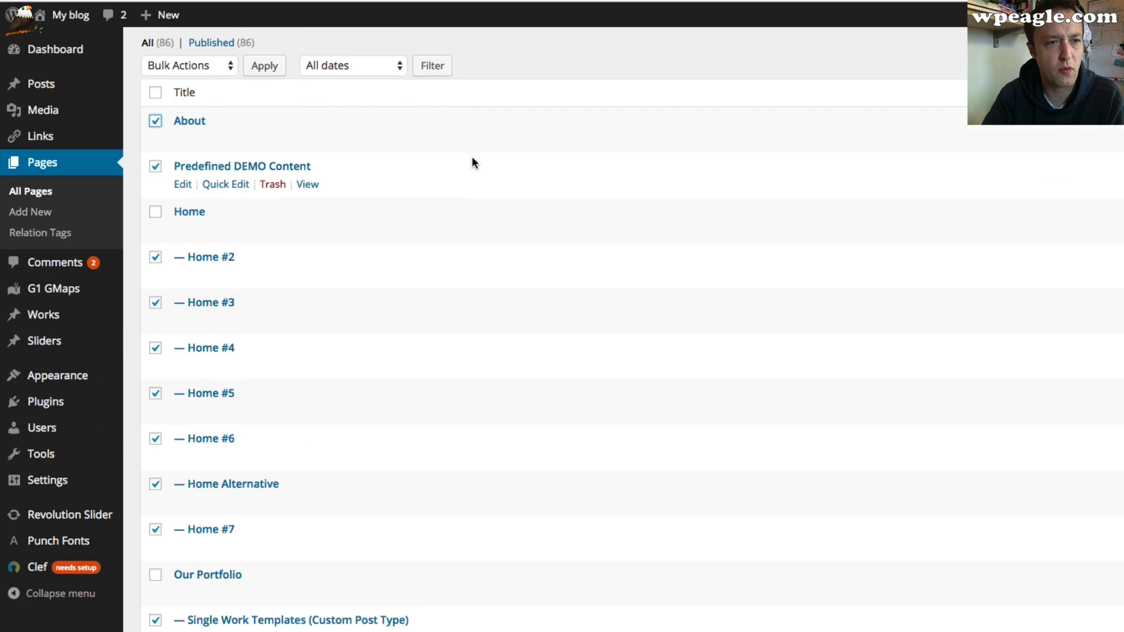
scroll(472, 156, "down", 10)
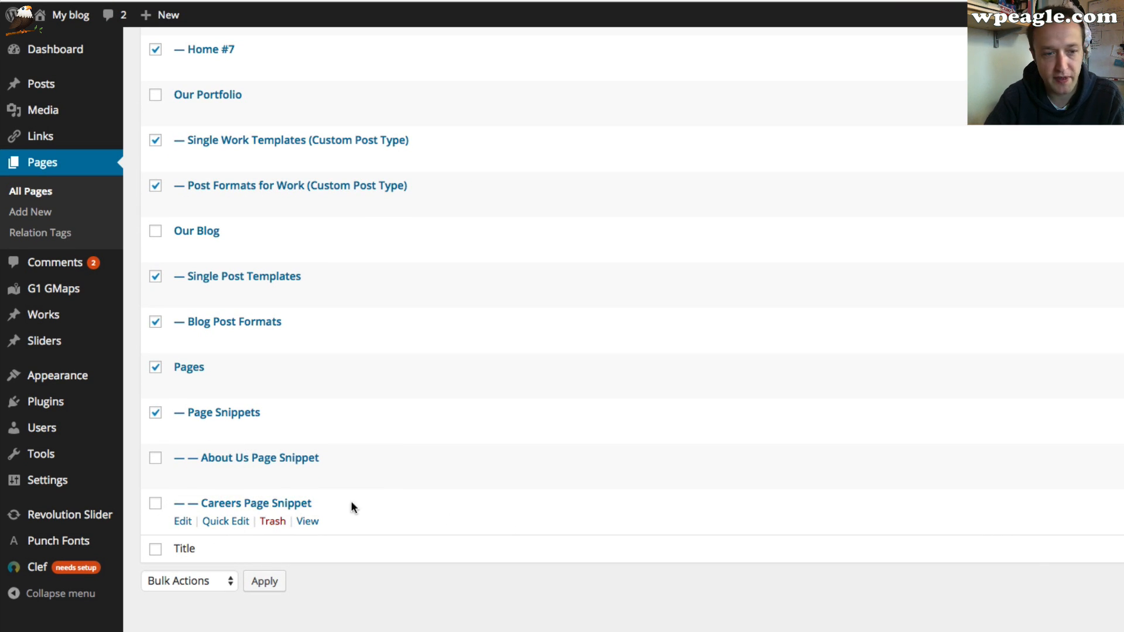
left_click(188, 581)
left_click(186, 535)
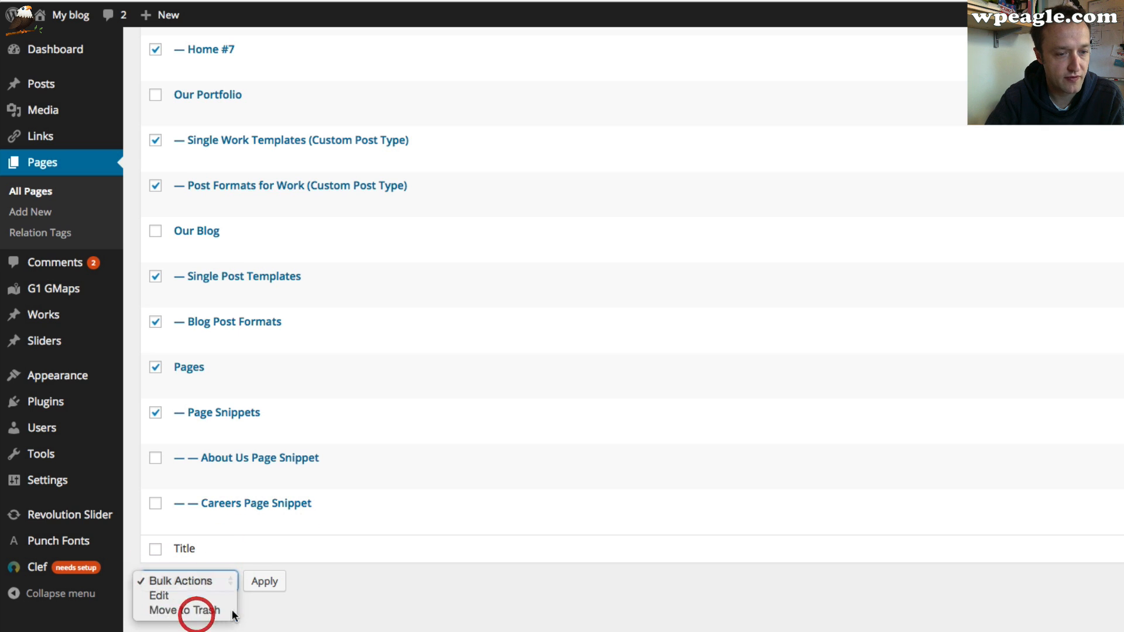
left_click(262, 581)
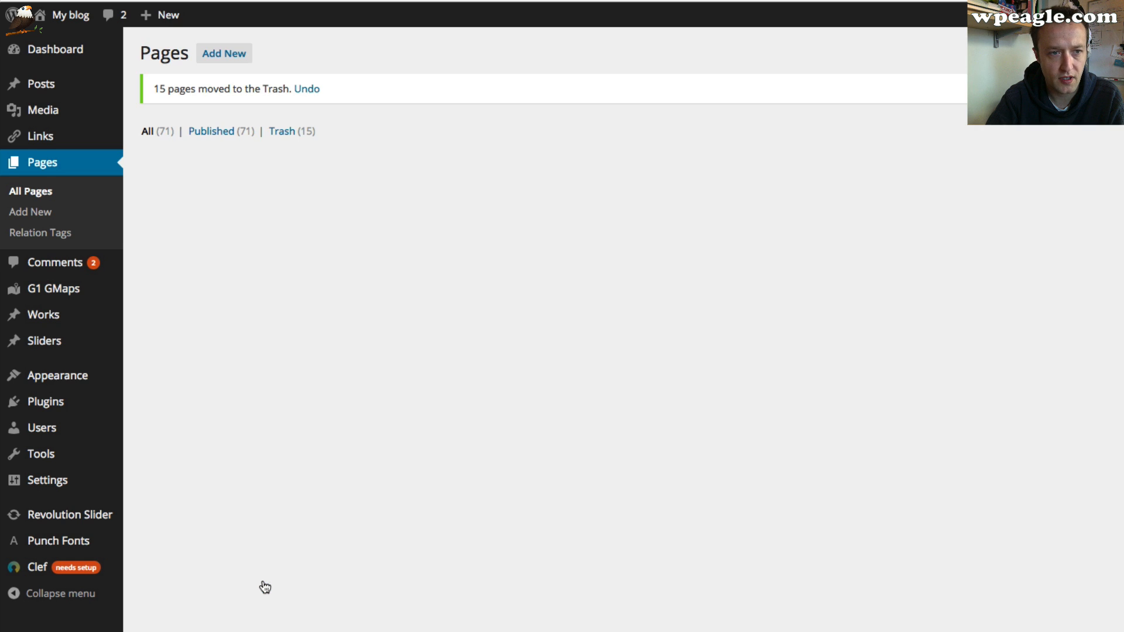
Select Shortcodes and its Basic, Button, Columns, Divider, Dropcap, Icon, Lead, List and Message shortcode pages
scroll(319, 450, "down", 3)
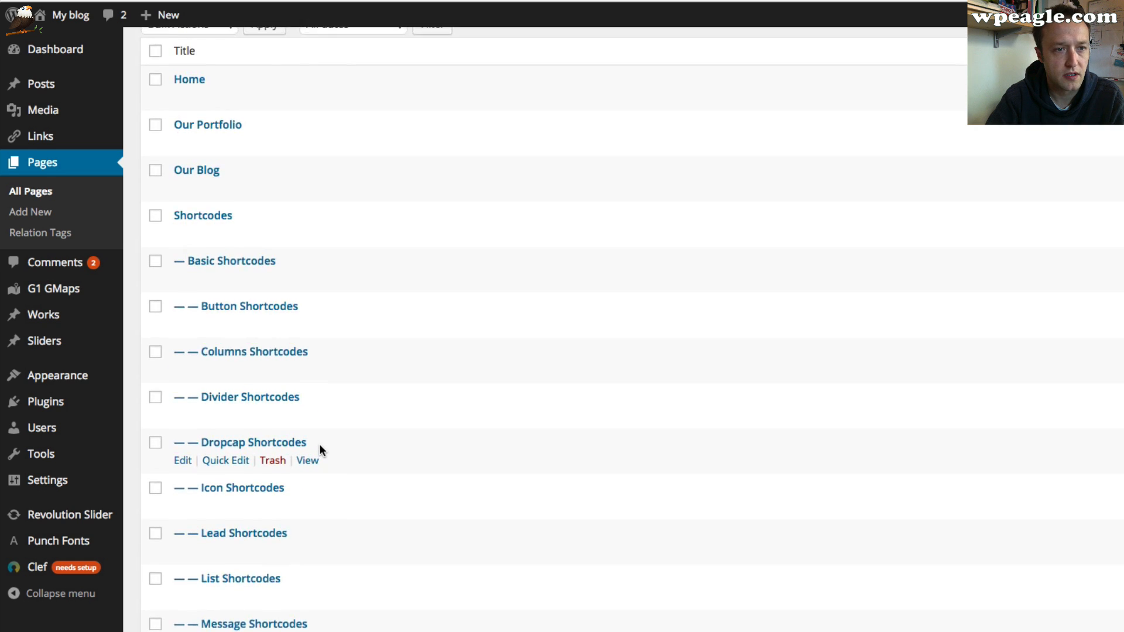
scroll(320, 449, "up", 3)
left_click(156, 322)
left_click(155, 369)
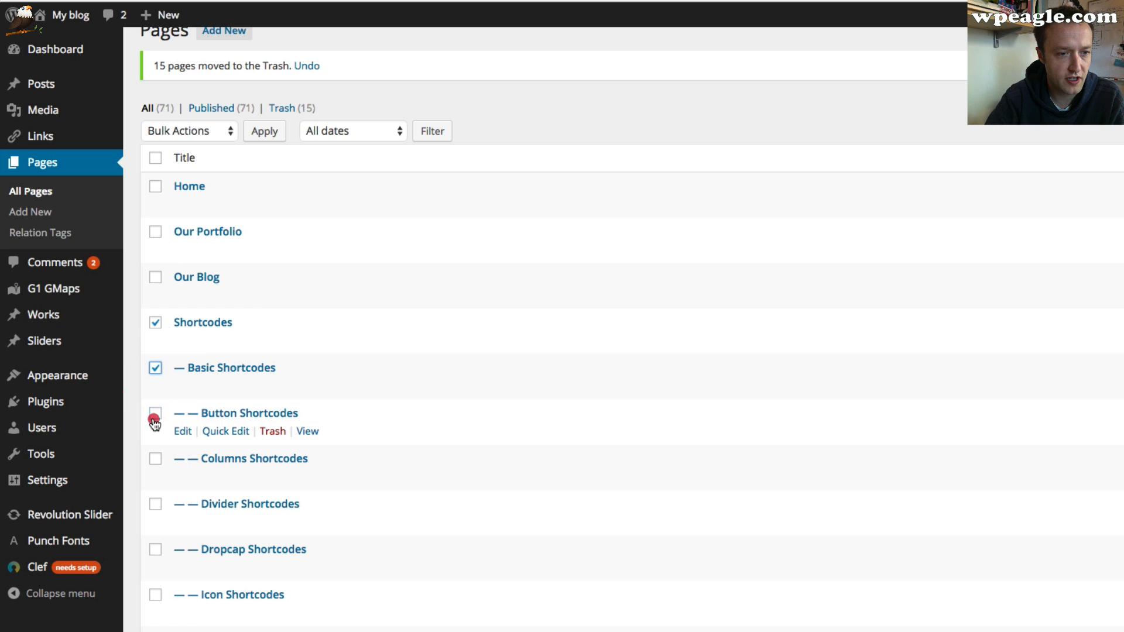
left_click(155, 413)
left_click(154, 459)
left_click(155, 502)
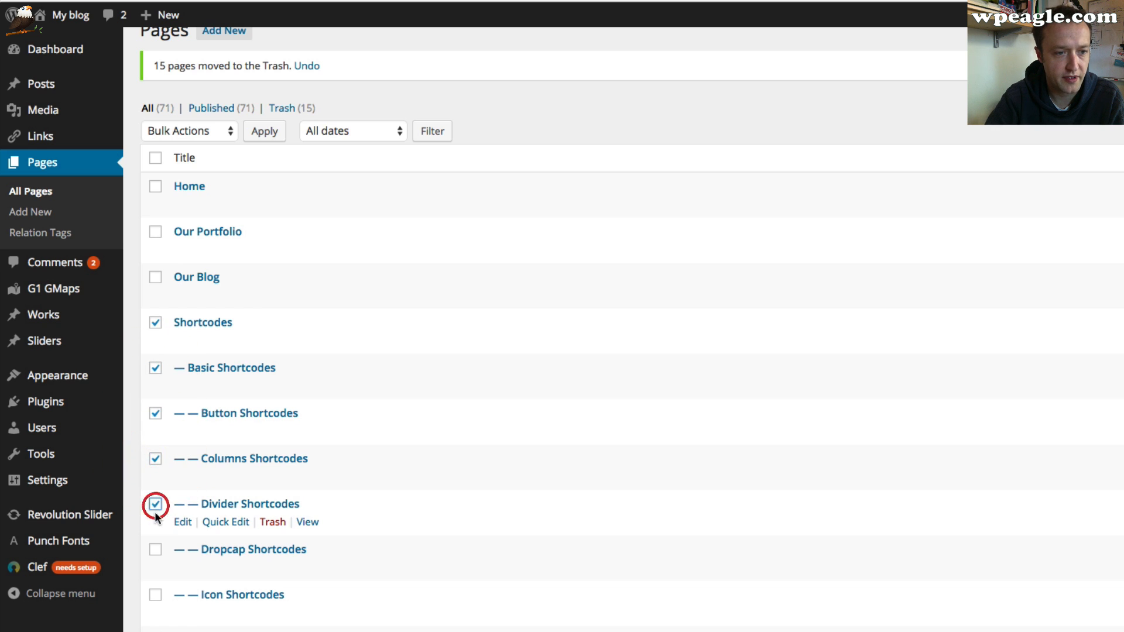
scroll(156, 504, "down", 3)
left_click(155, 444)
left_click(155, 490)
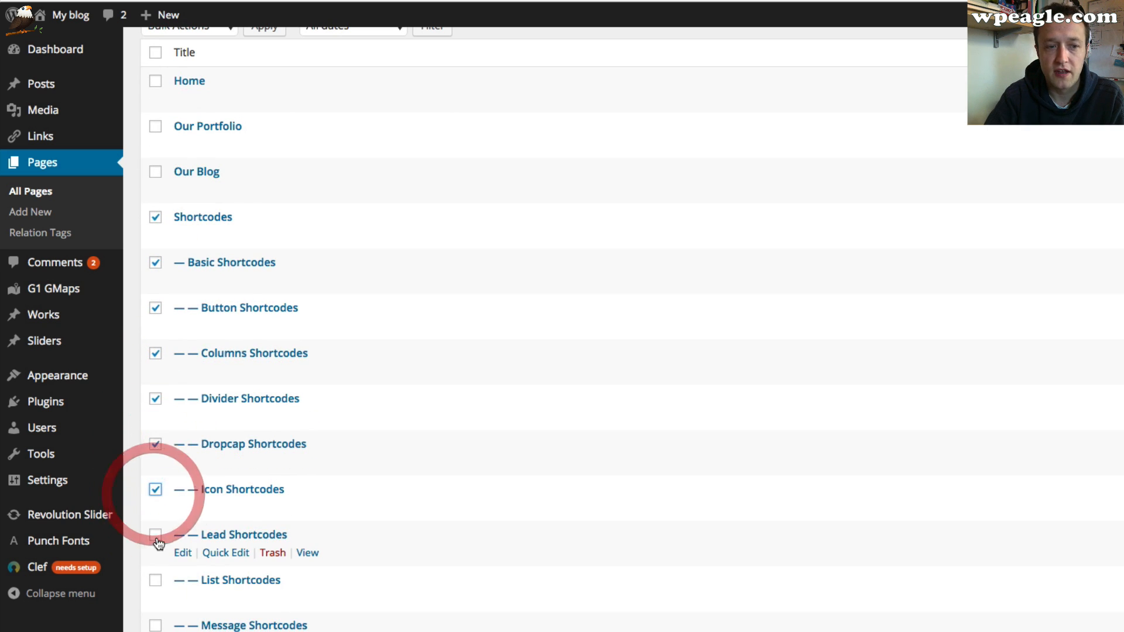
left_click(155, 534)
scroll(155, 535, "down", 3)
left_click(155, 479)
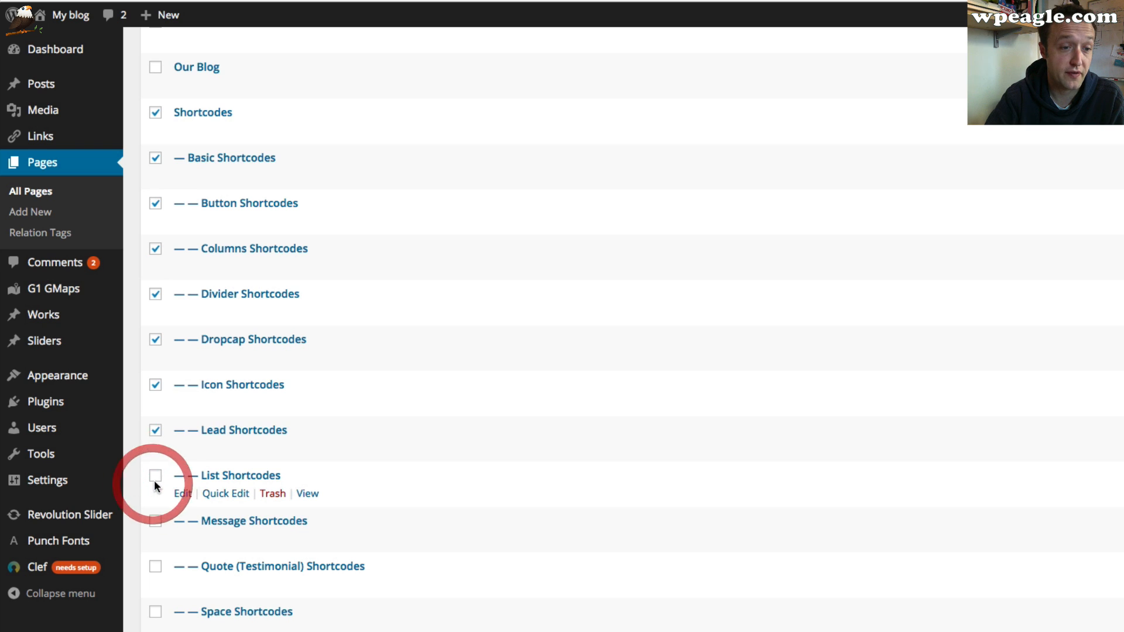
left_click(155, 520)
Select Quote (Testimonial), Space, Table, Typography, Media, Before & After and Carousel Shortcodes, then move the selection to the trash
scroll(174, 510, "down", 1)
scroll(173, 510, "down", 3)
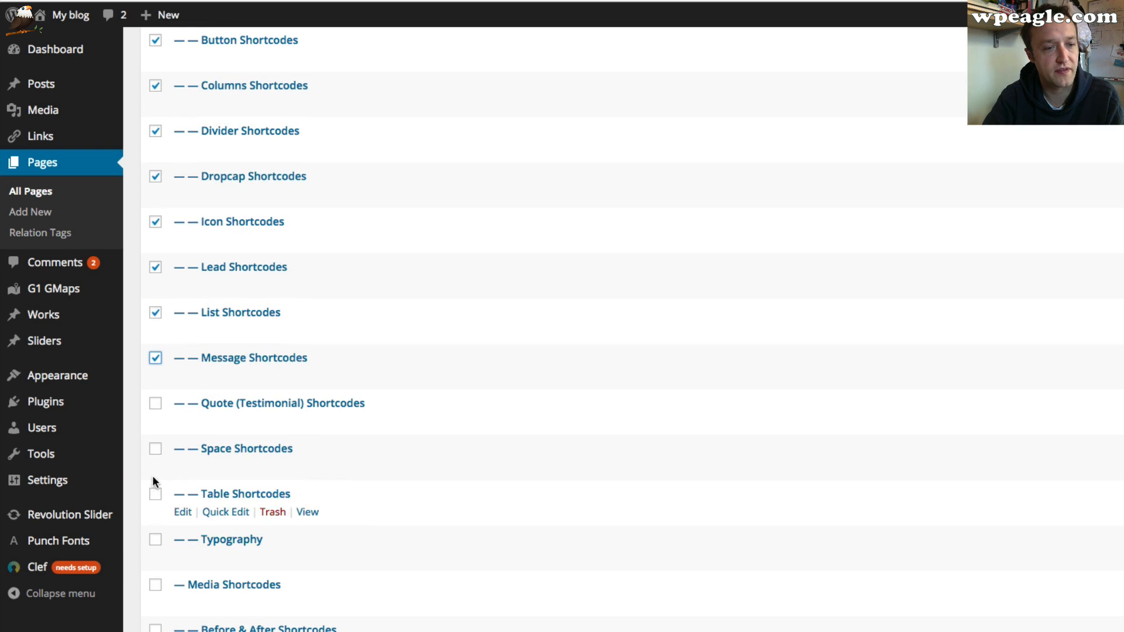
left_click(155, 403)
left_click(156, 449)
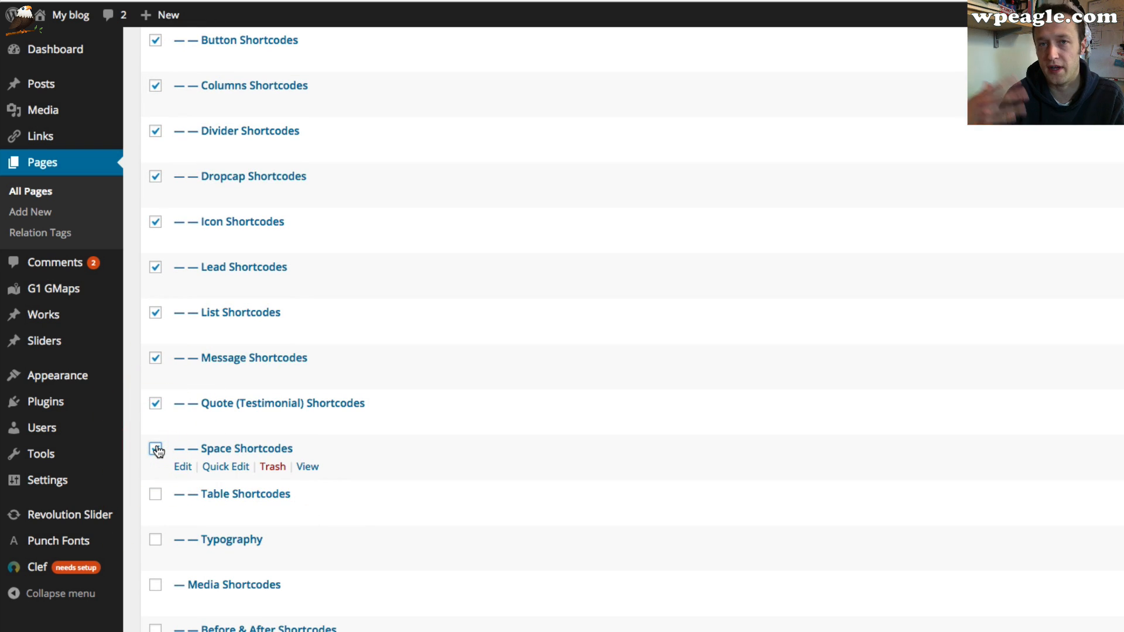
left_click(158, 497)
scroll(160, 514, "down", 1)
left_click(156, 533)
scroll(158, 538, "down", 1)
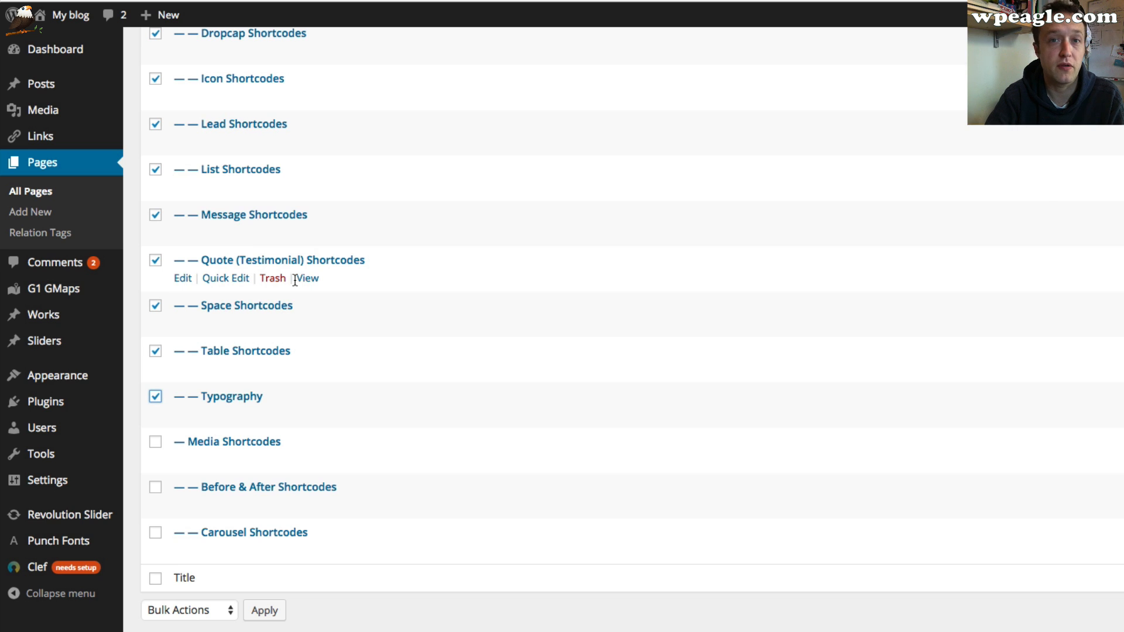
scroll(338, 281, "down", 1)
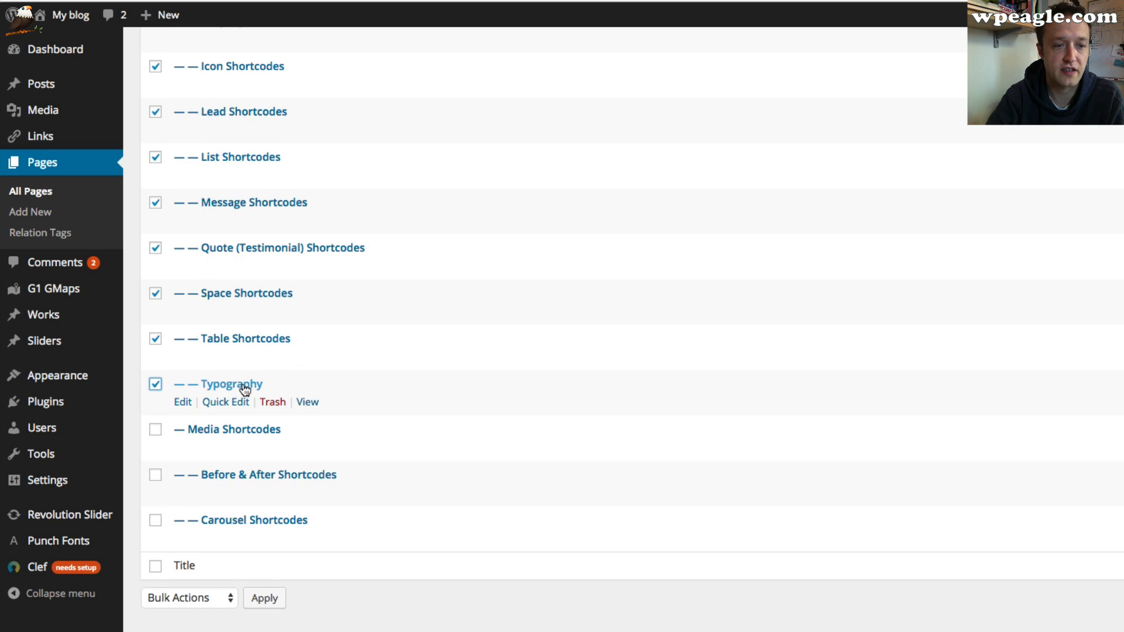
left_click(155, 429)
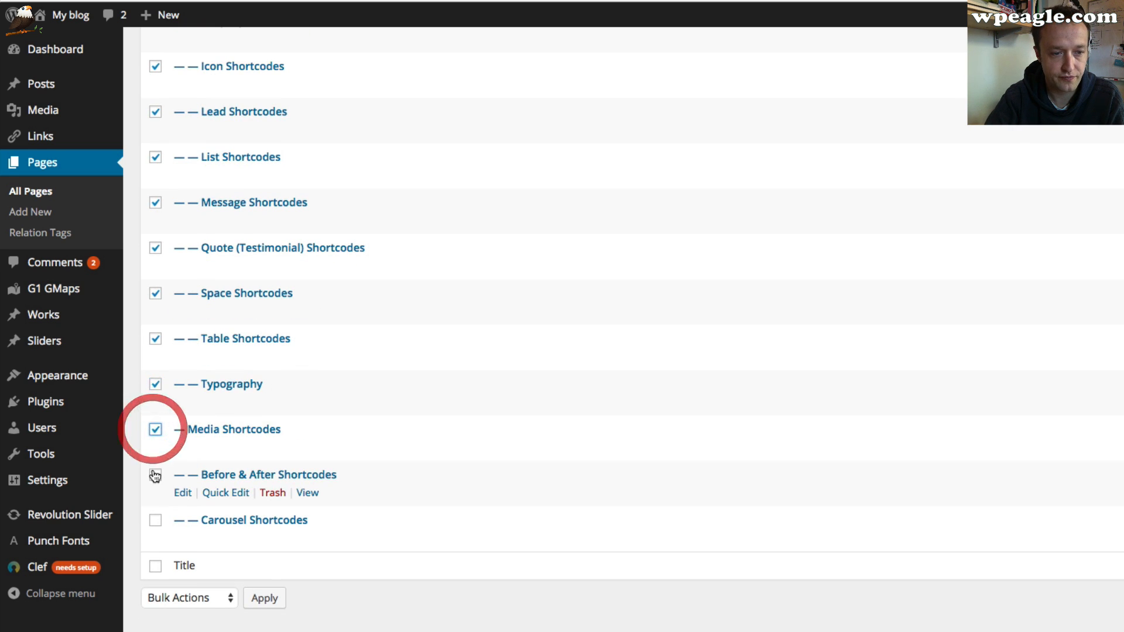
left_click(155, 474)
left_click(155, 520)
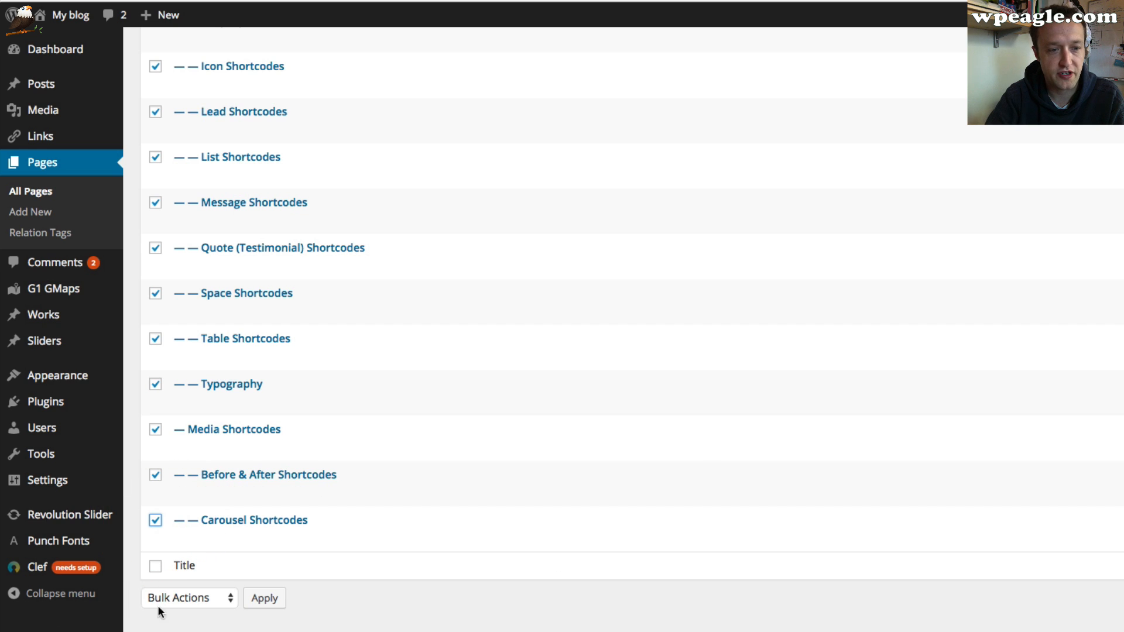
left_click(193, 598)
left_click(208, 626)
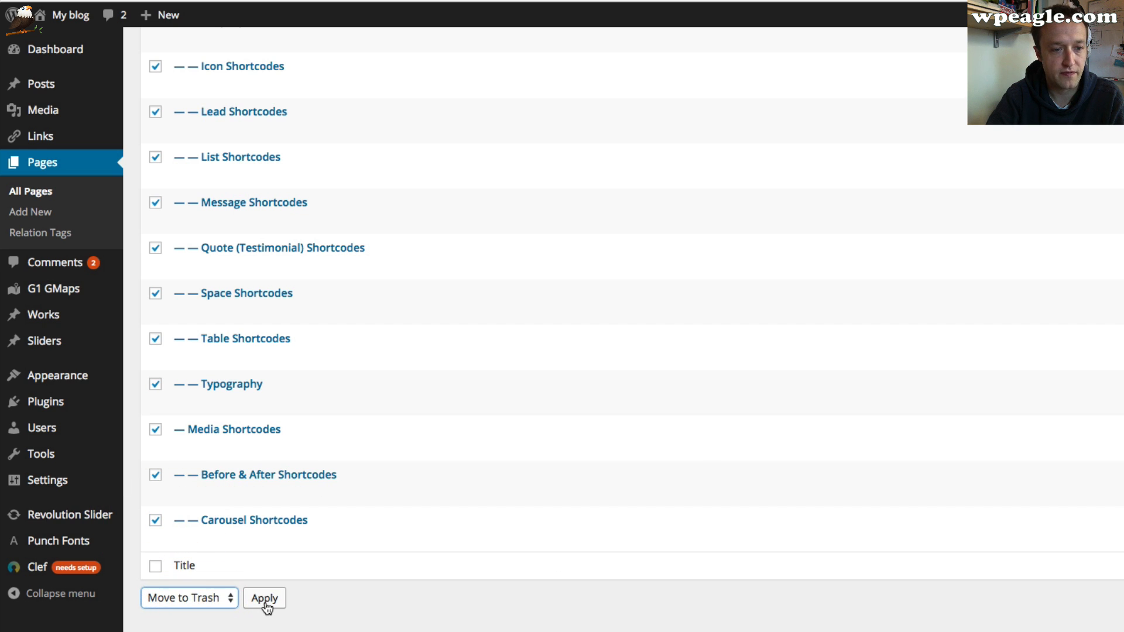
left_click(265, 599)
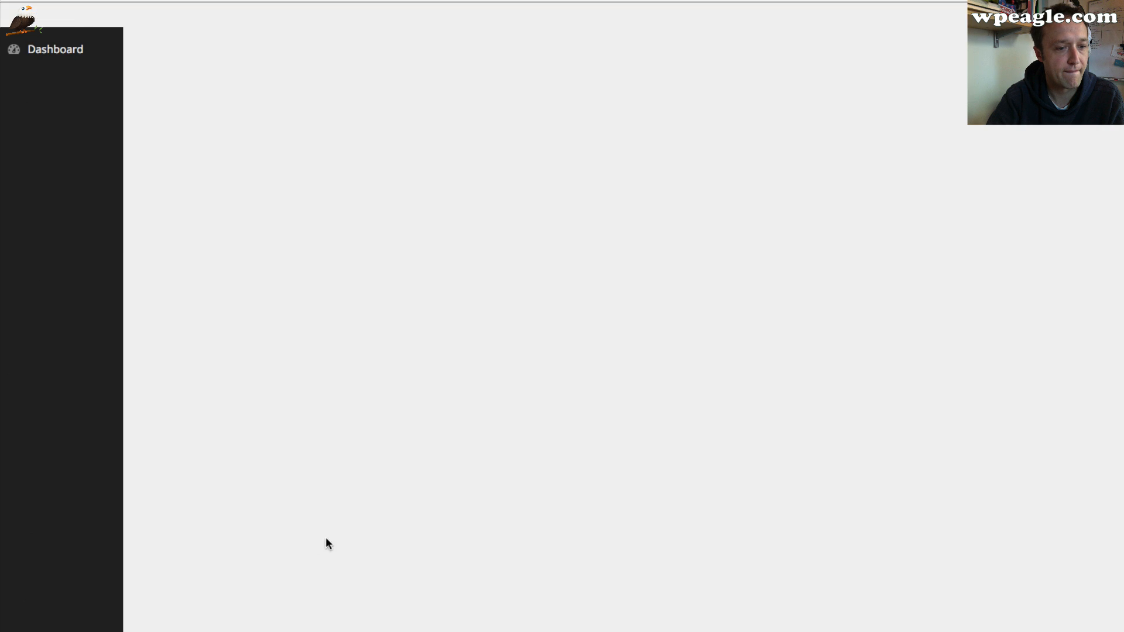
Select the Contact Us, Page with Precontent and Slider, Process, Team and Testimonials page snippets
scroll(336, 529, "down", 2)
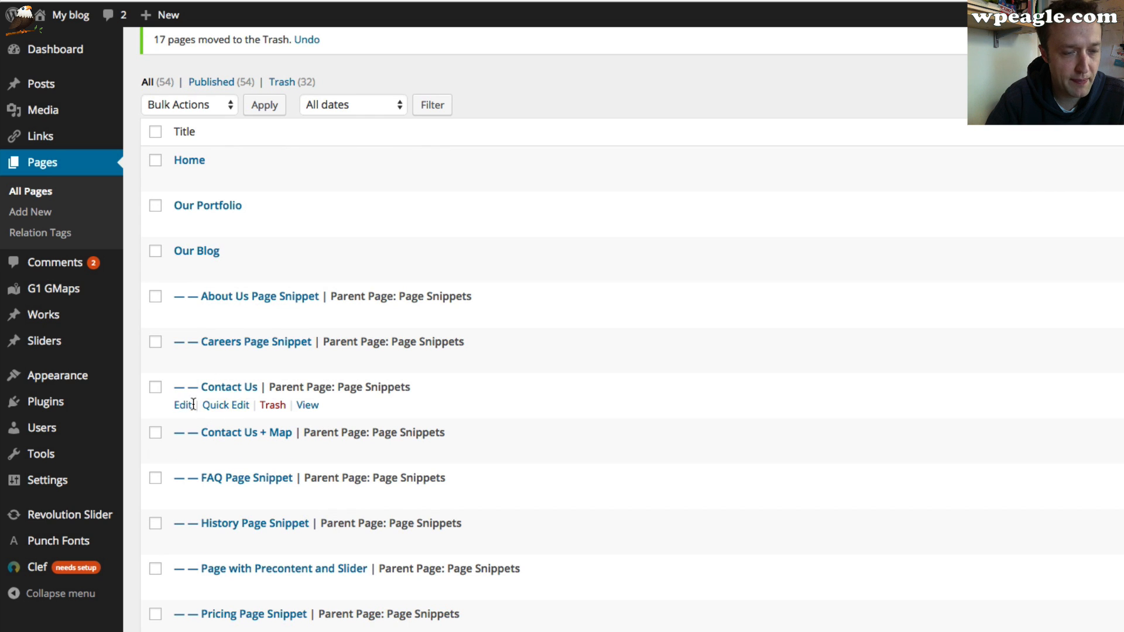
left_click(156, 389)
scroll(154, 432, "down", 5)
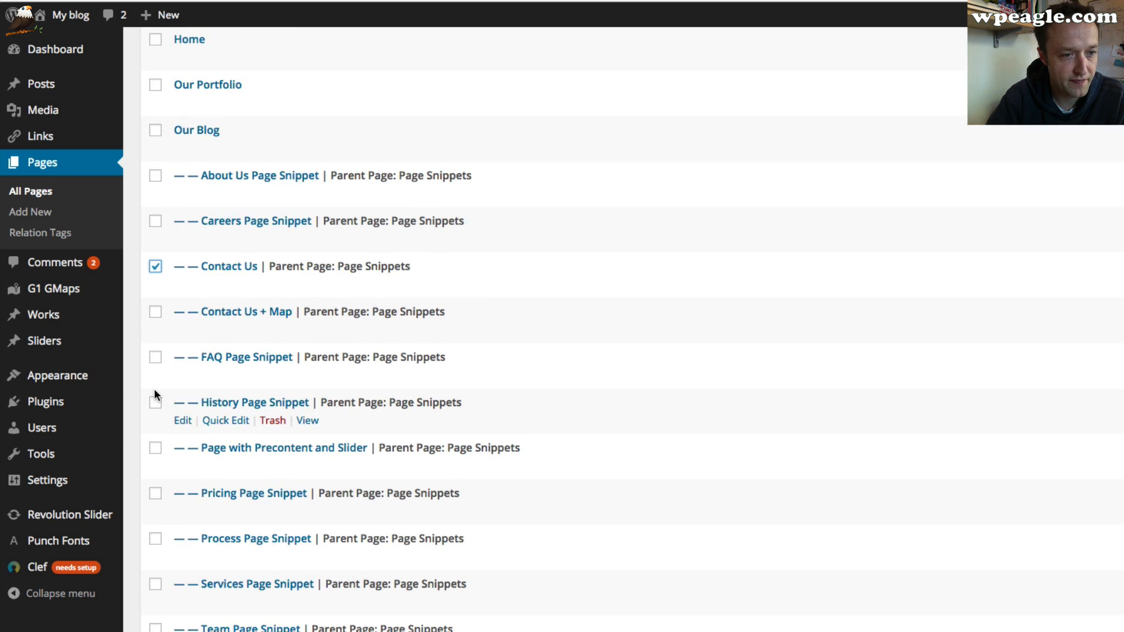
scroll(146, 426, "down", 1)
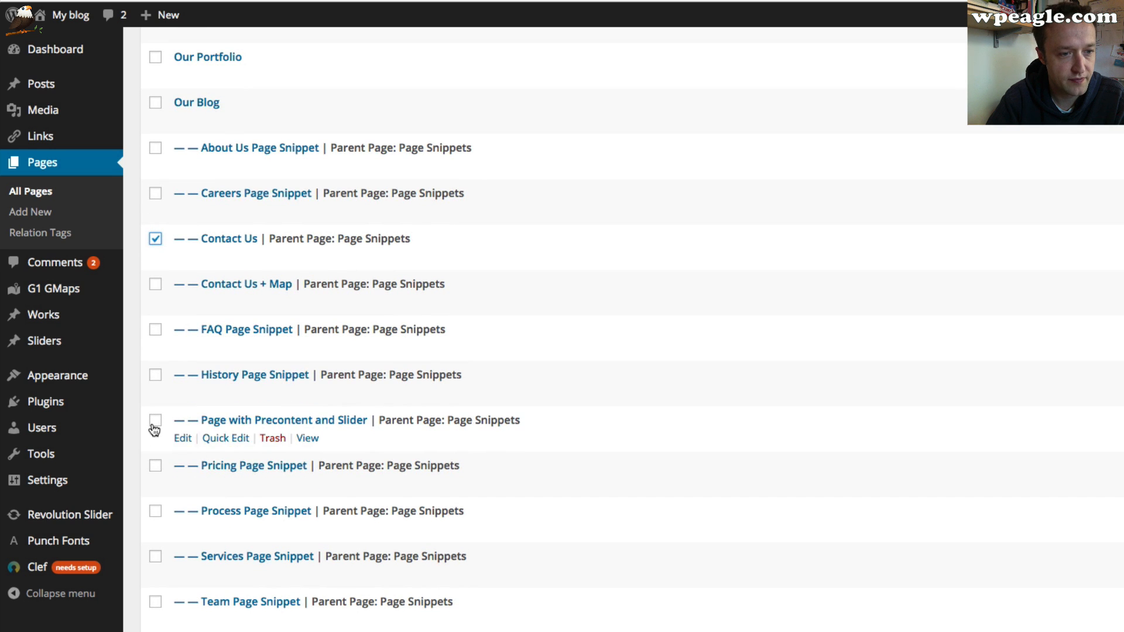
left_click(156, 426)
scroll(158, 432, "down", 6)
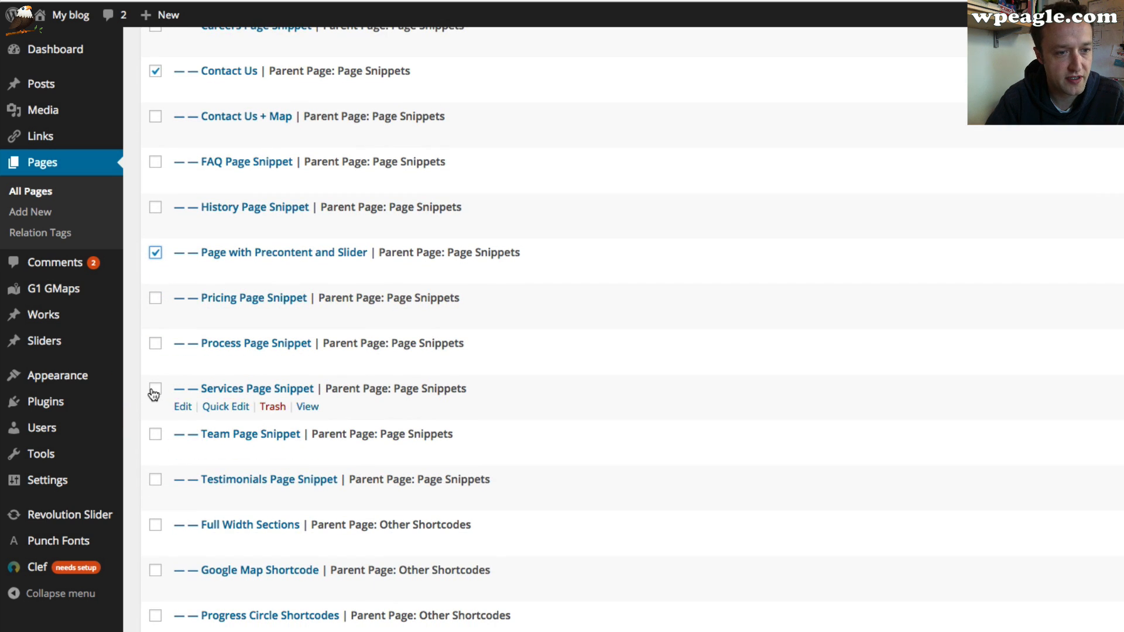
left_click(155, 343)
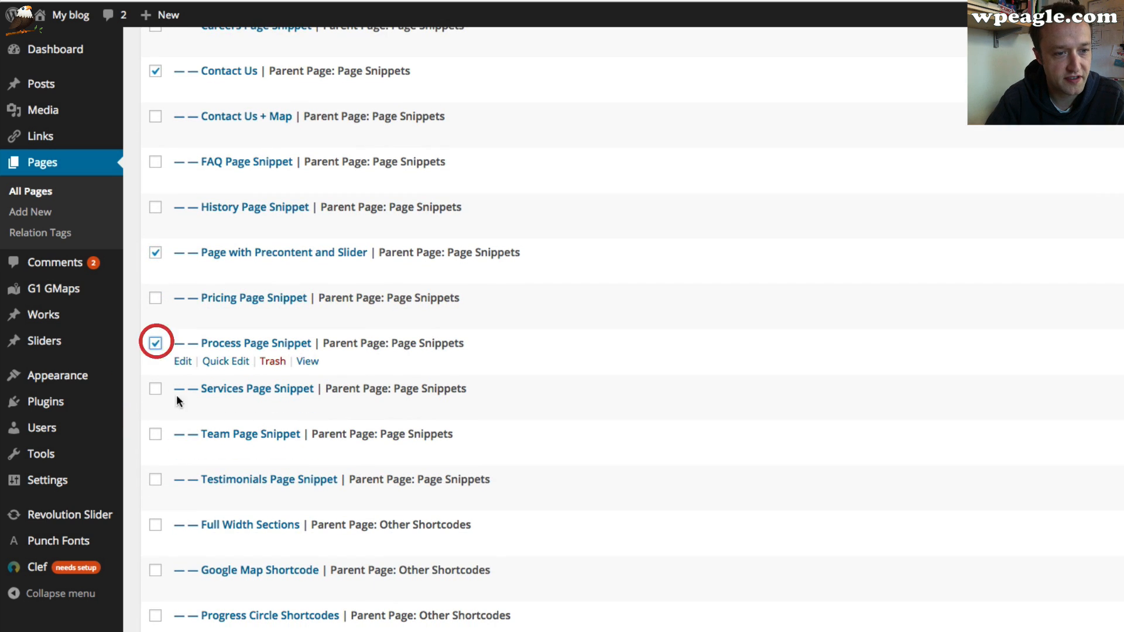
left_click(156, 436)
left_click(155, 478)
Select Full Width Sections, Google Map, Progress Circle, Animated Elements and Box Shortcodes, then move the selection to the trash
scroll(191, 461, "down", 3)
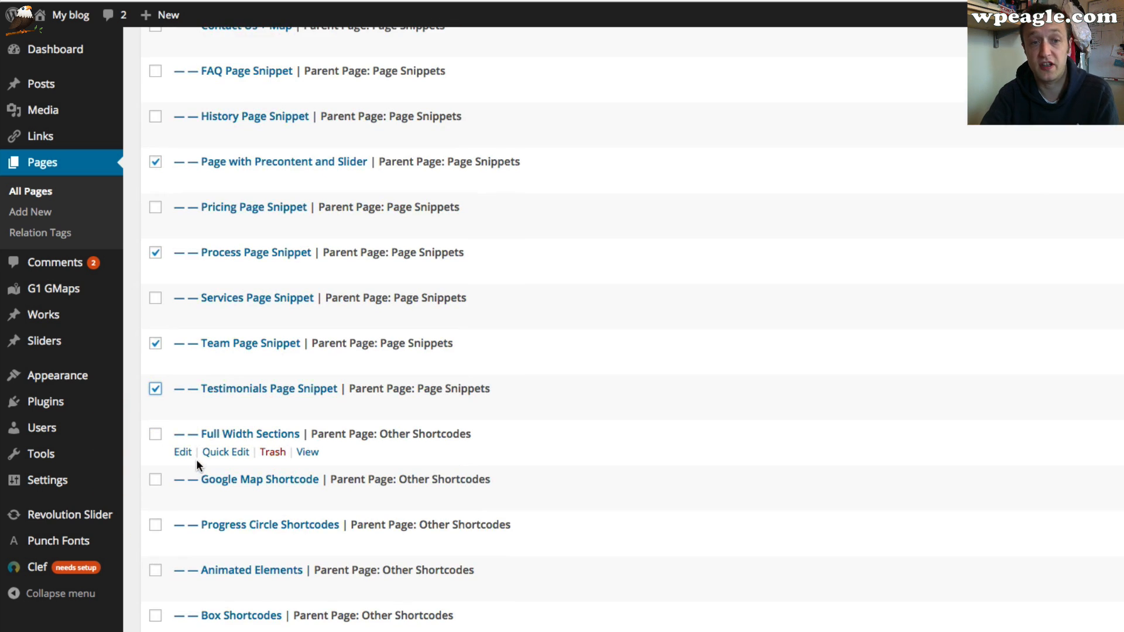
scroll(181, 431, "down", 2)
left_click(155, 379)
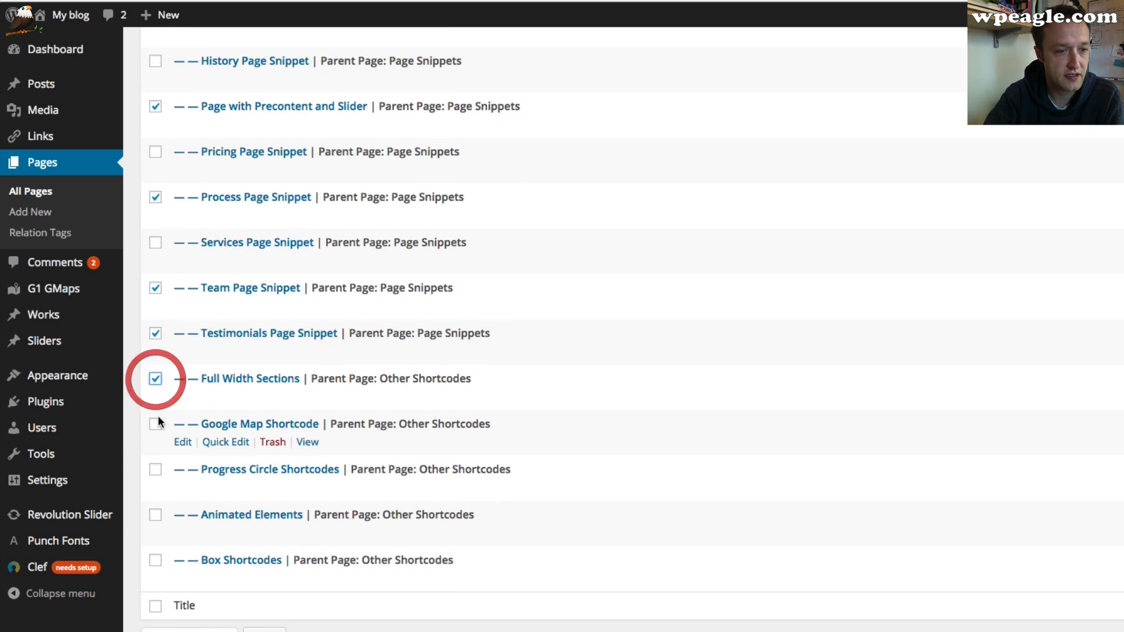
left_click(155, 424)
scroll(155, 424, "down", 1)
left_click(155, 447)
left_click(155, 492)
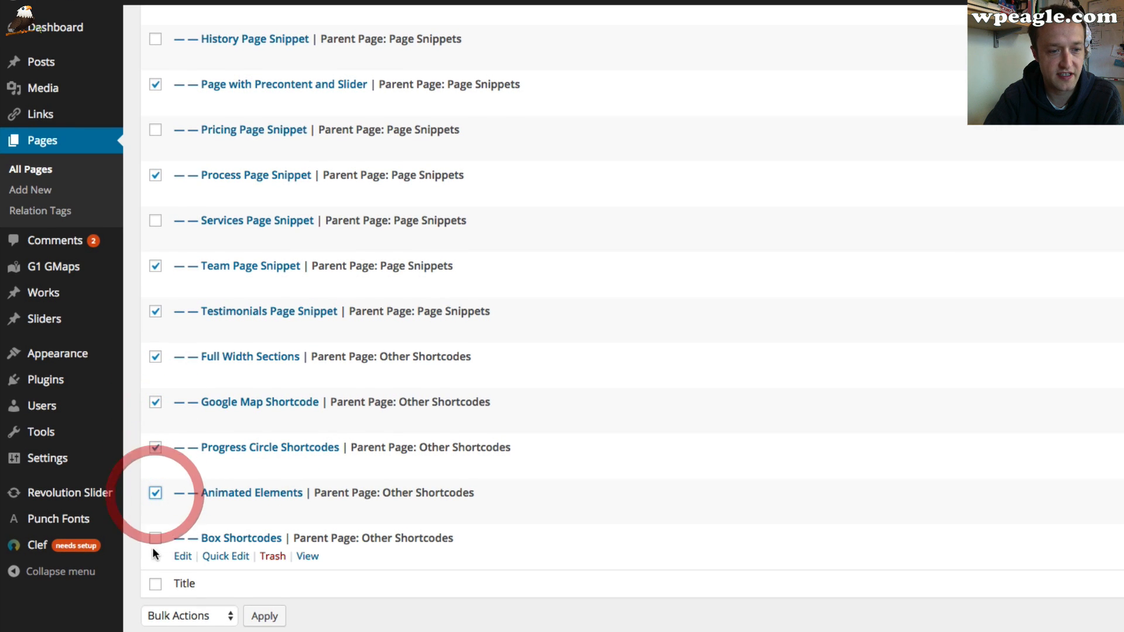
left_click(155, 538)
left_click(159, 615)
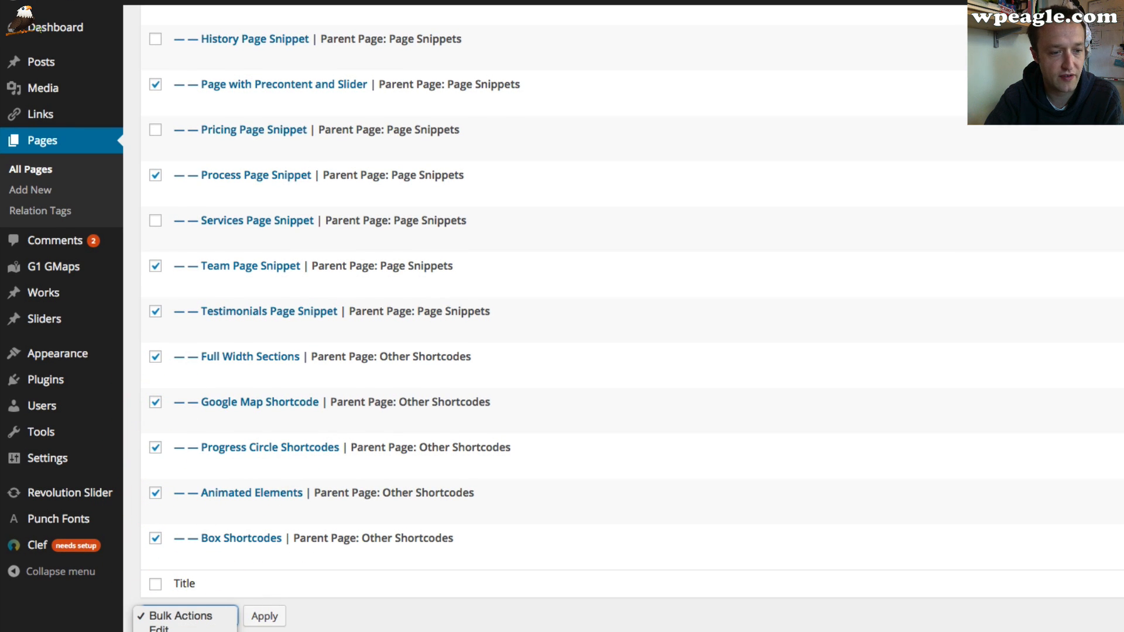
left_click(209, 629)
left_click(263, 614)
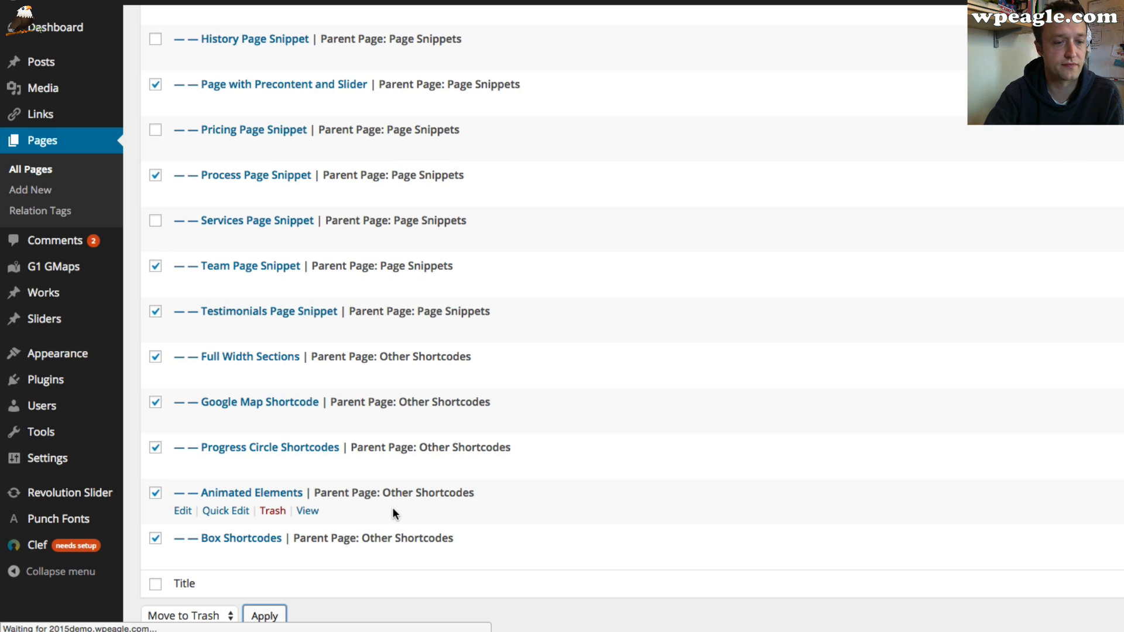
Select the Left Nav, Left Sidebar, Right Nav and Right Sidebar page templates
scroll(409, 423, "down", 4)
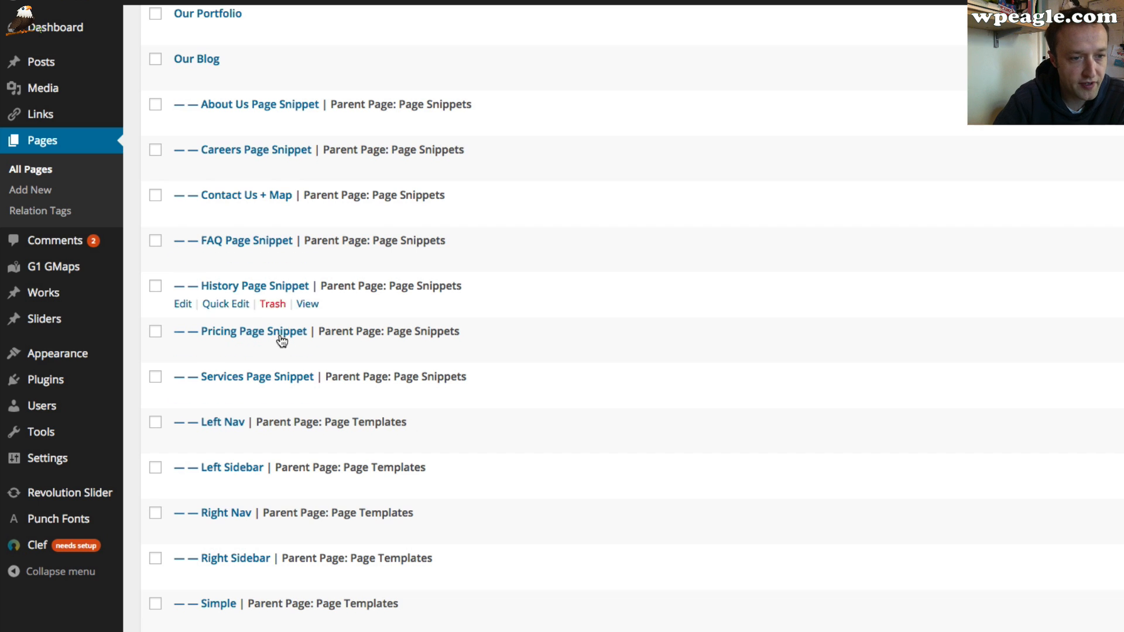
scroll(281, 337, "down", 2)
left_click(155, 372)
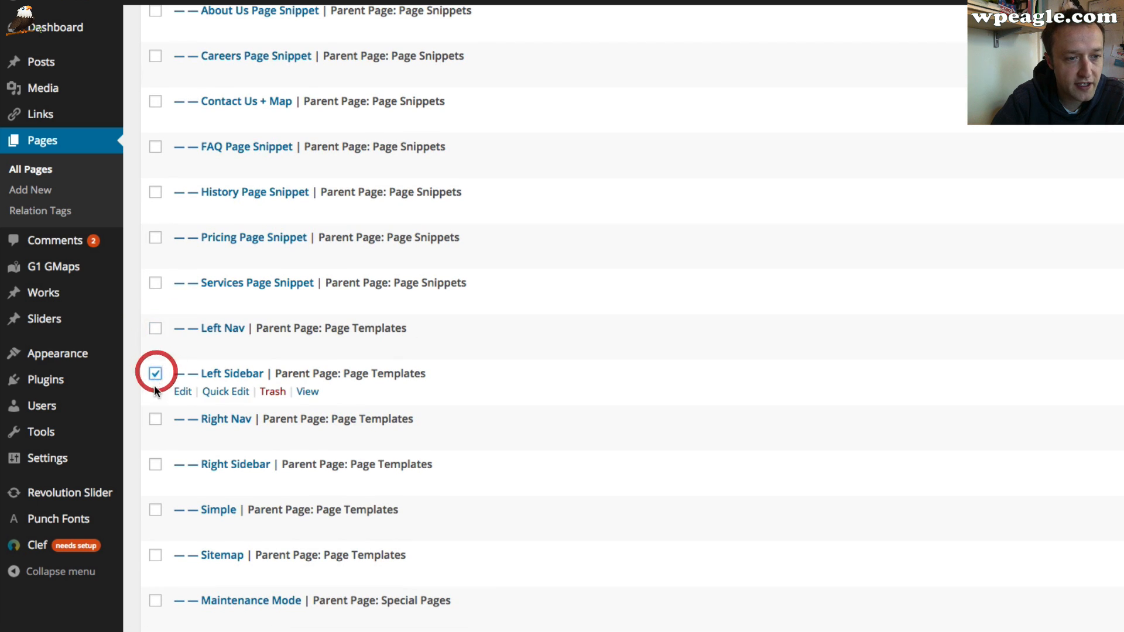
left_click(155, 327)
left_click(155, 424)
left_click(155, 464)
scroll(154, 469, "down", 2)
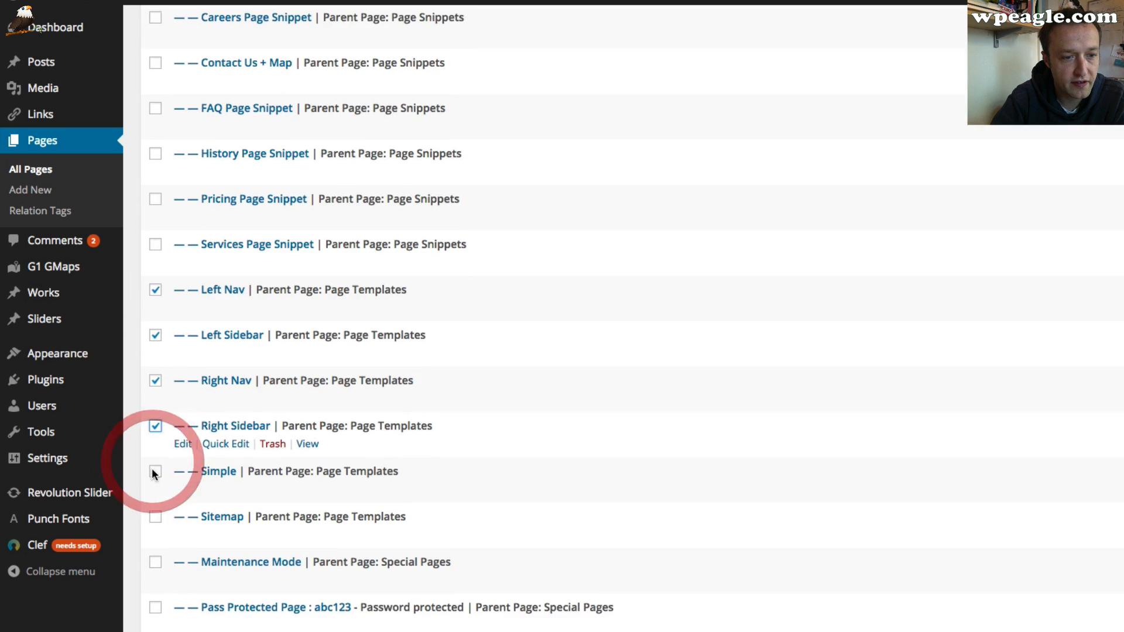
Select Simple, Sitemap, Maintenance Mode, Pass Protected Page, Split Page and Page Templates, then move the selection to the trash
left_click(155, 463)
left_click(155, 509)
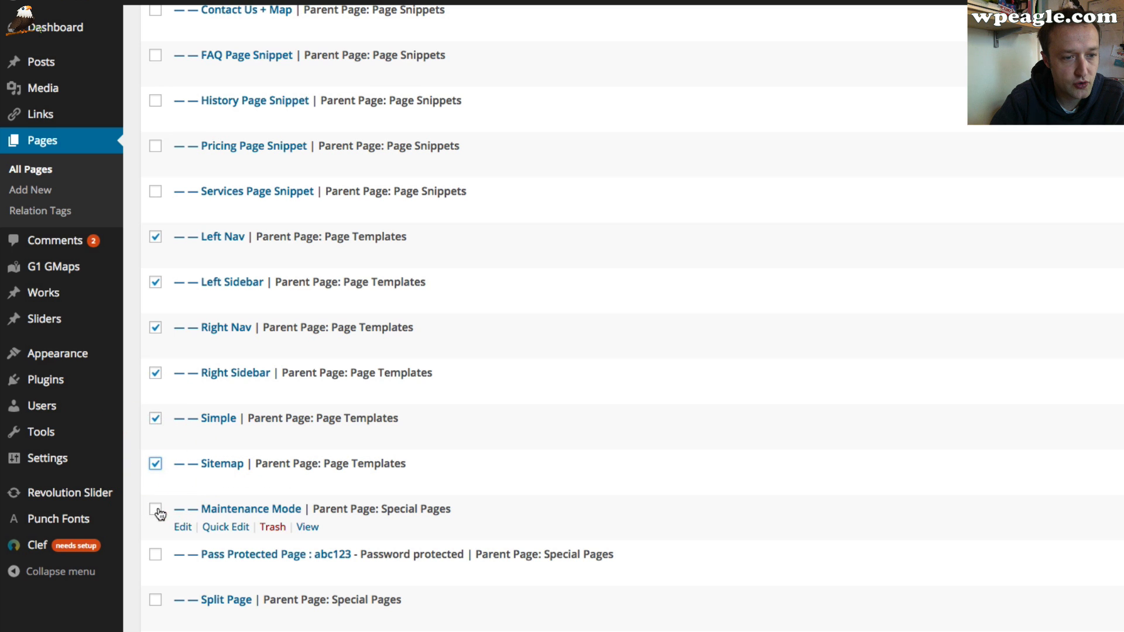
left_click(155, 554)
scroll(156, 559, "down", 3)
left_click(155, 435)
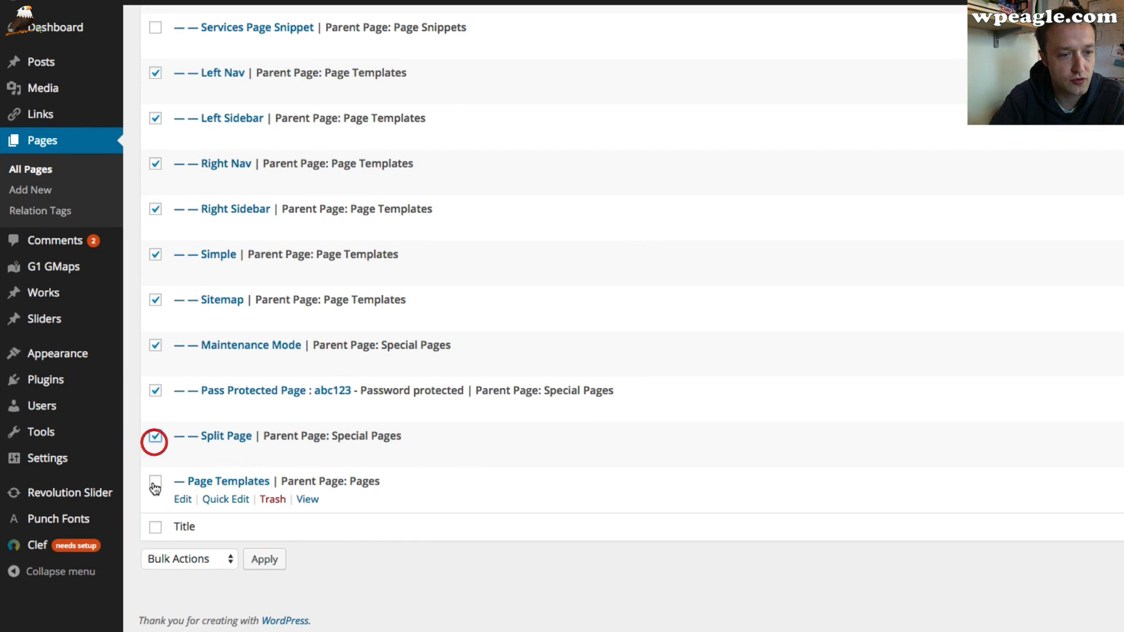
left_click(155, 481)
left_click(206, 560)
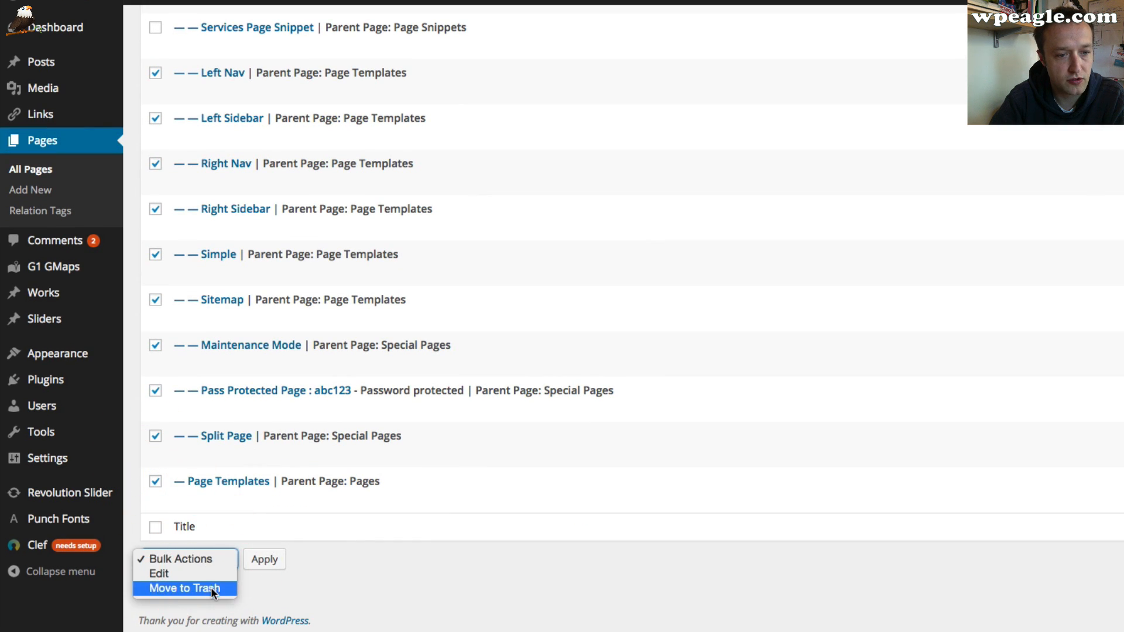
left_click(211, 588)
left_click(265, 559)
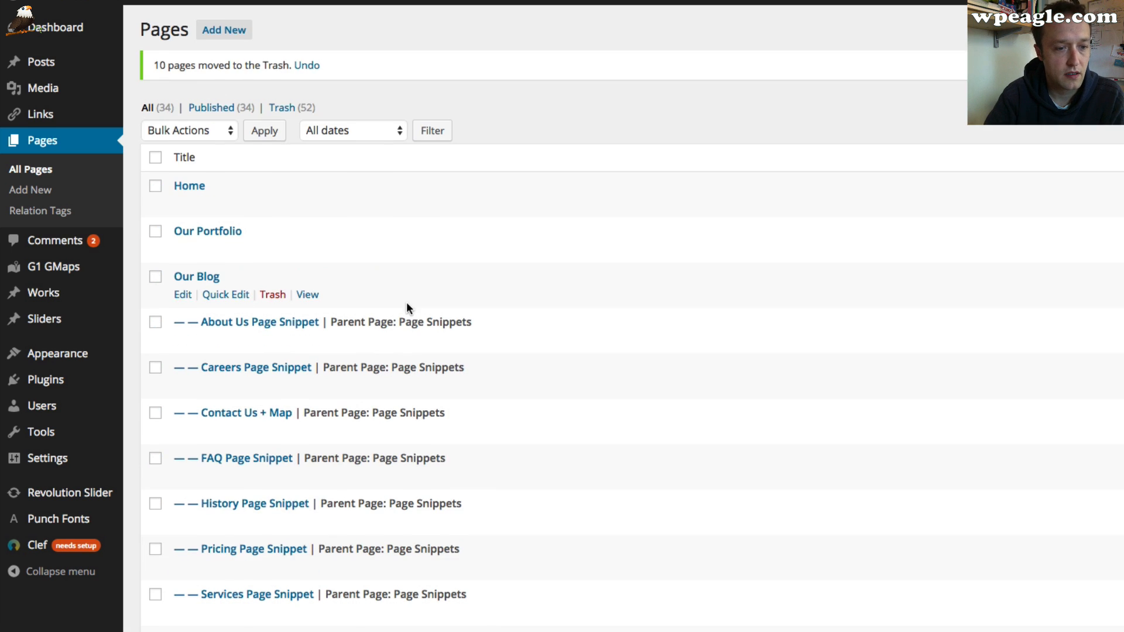
scroll(406, 300, "down", 6)
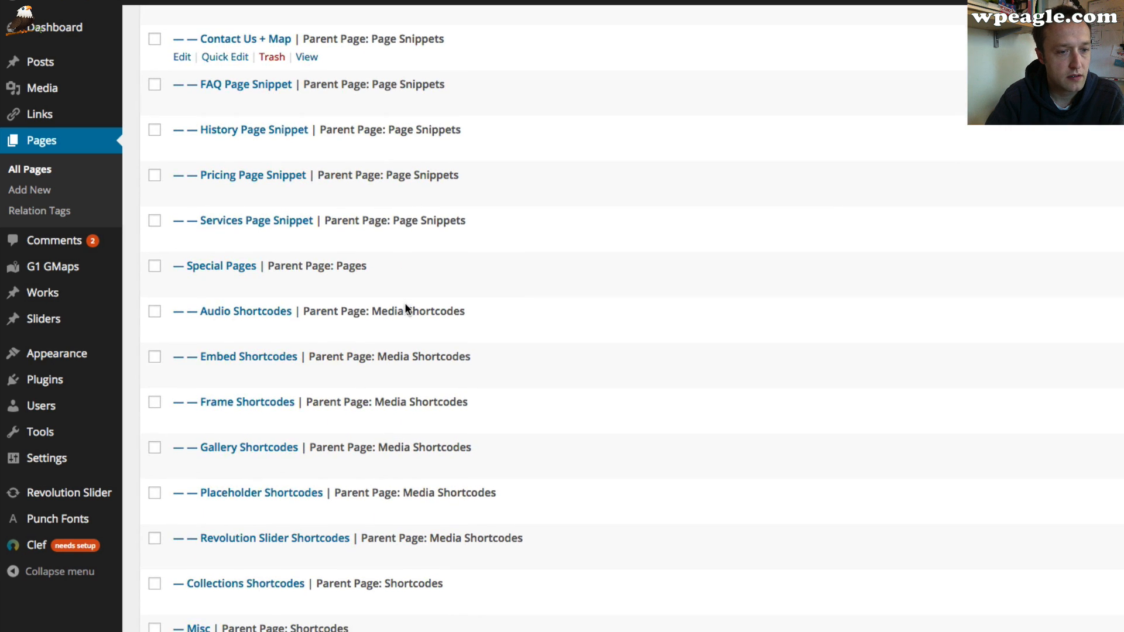
Select the Audio, Embed, Frame, Gallery, Placeholder and Revolution Slider shortcode pages
scroll(406, 306, "down", 3)
scroll(406, 305, "up", 2)
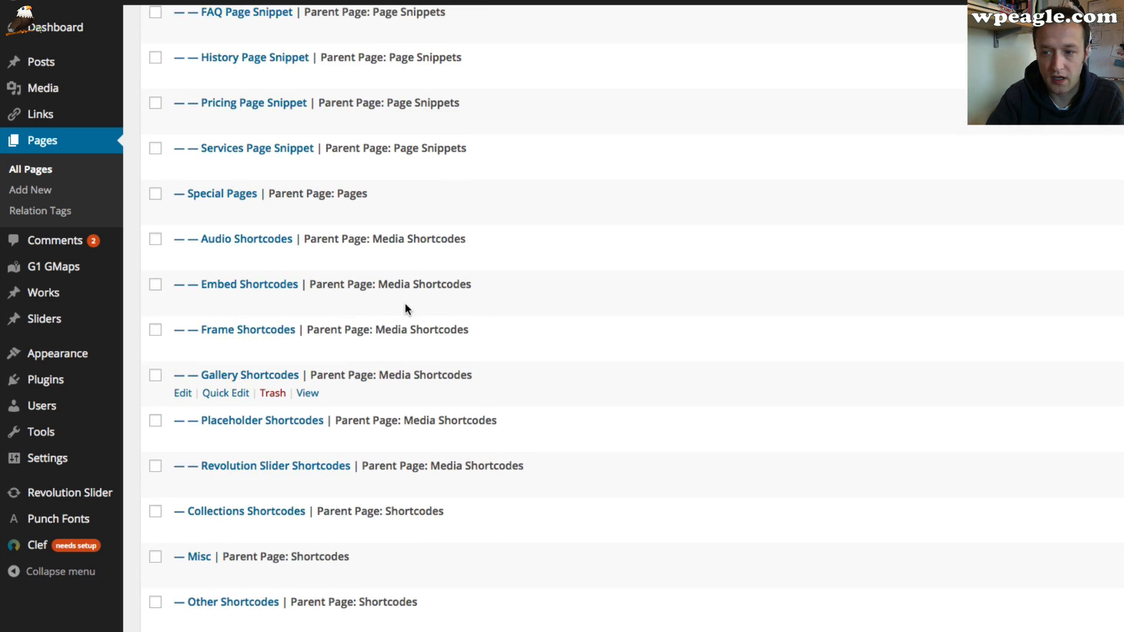
scroll(405, 309, "up", 1)
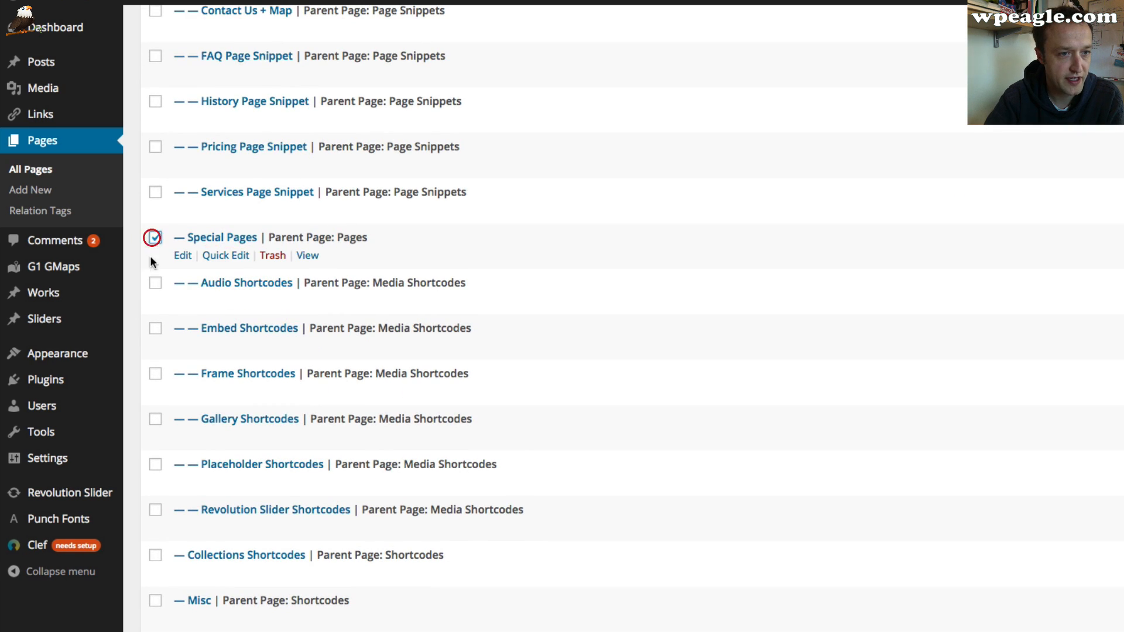
left_click(155, 283)
left_click(155, 328)
left_click(156, 421)
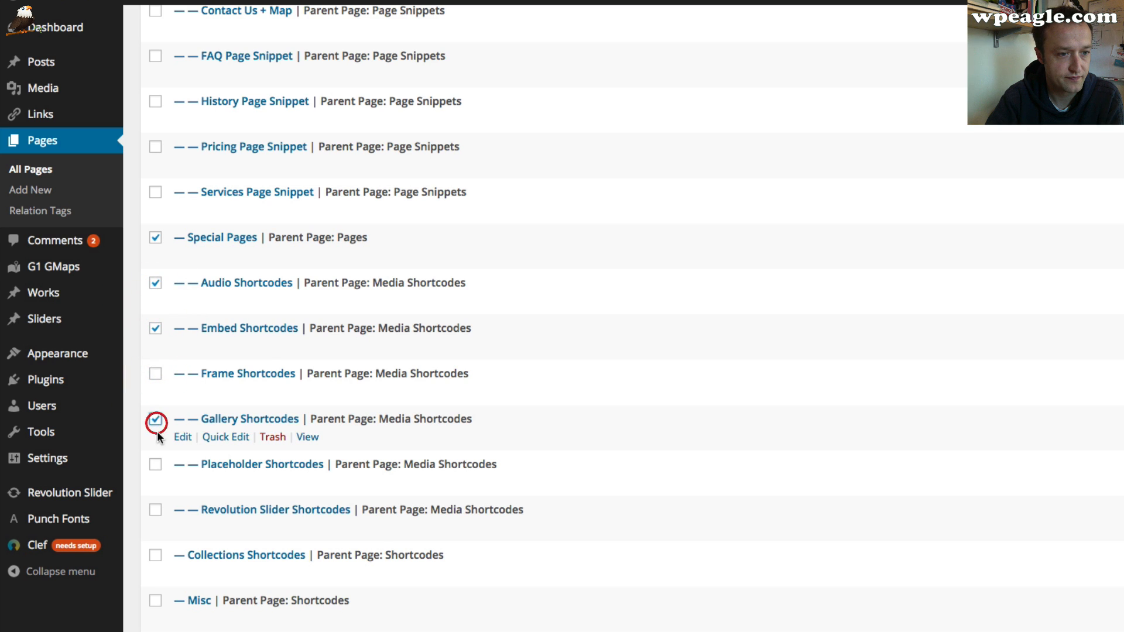
left_click(154, 379)
left_click(155, 466)
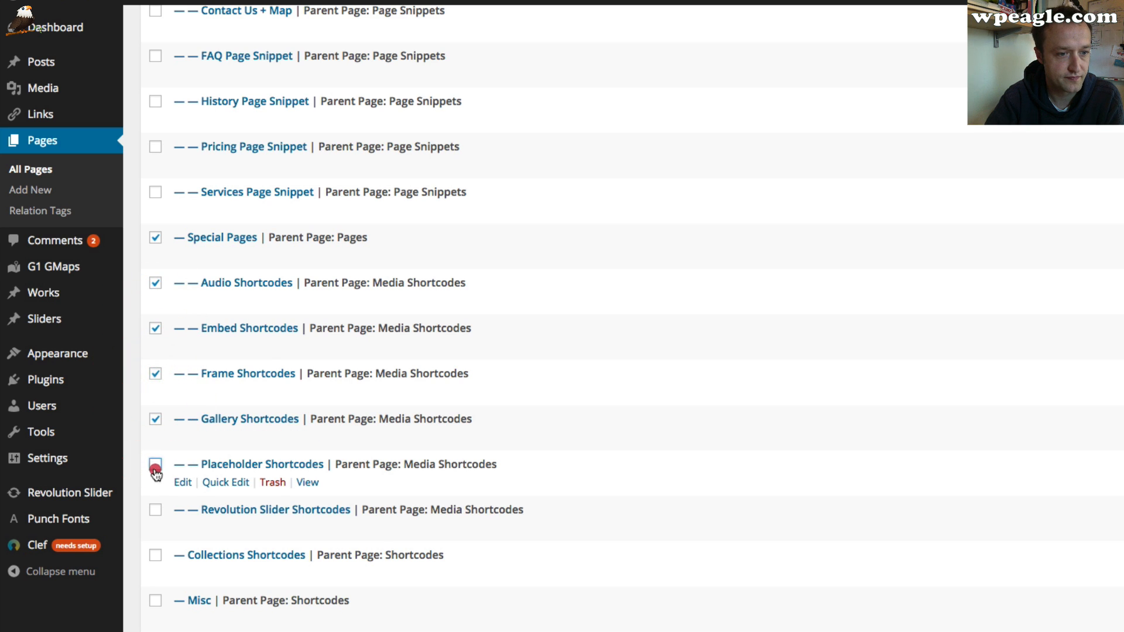
left_click(155, 510)
Select Collections Shortcodes, Misc and Other Shortcodes, then move all selected pages to the trash
scroll(159, 517, "down", 2)
left_click(155, 448)
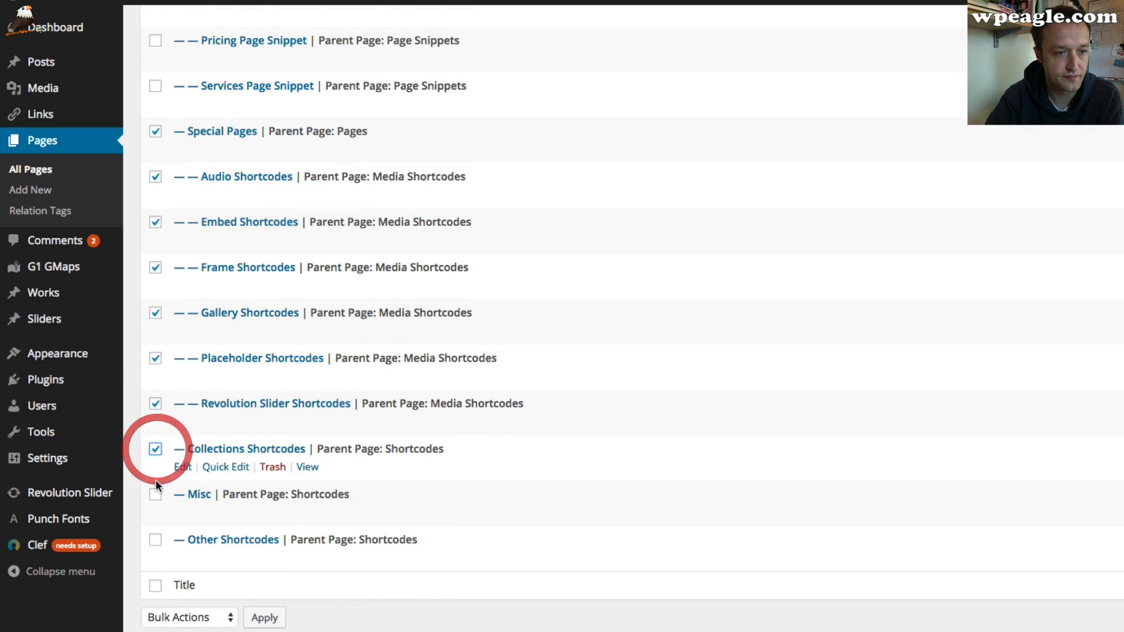
left_click(155, 494)
left_click(155, 541)
scroll(176, 550, "down", 1)
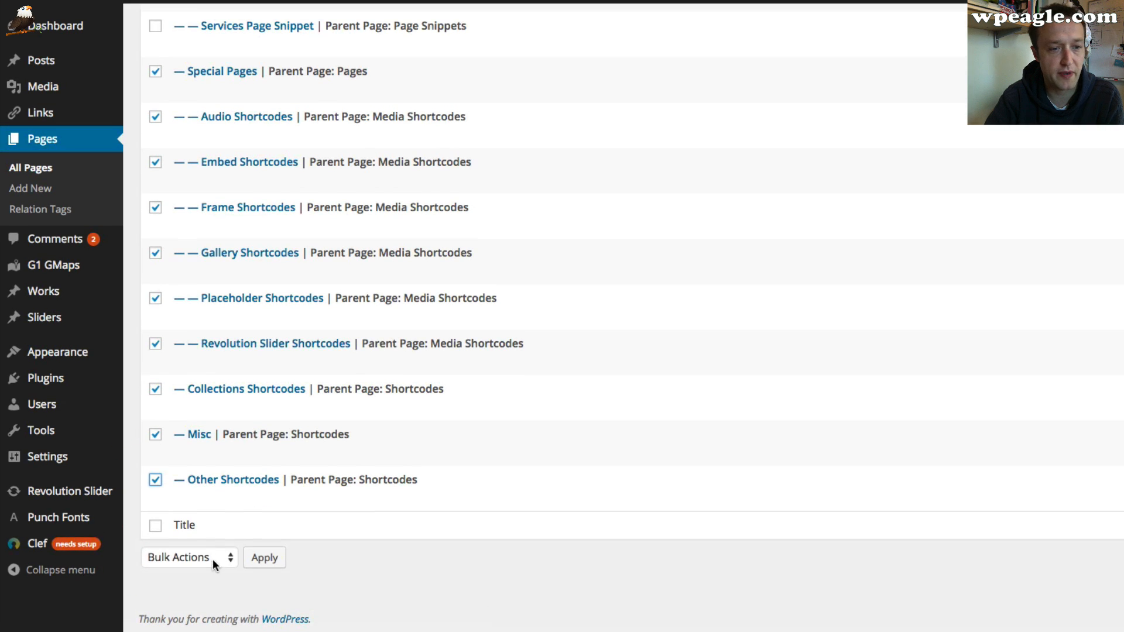
left_click(212, 559)
left_click(219, 587)
left_click(264, 559)
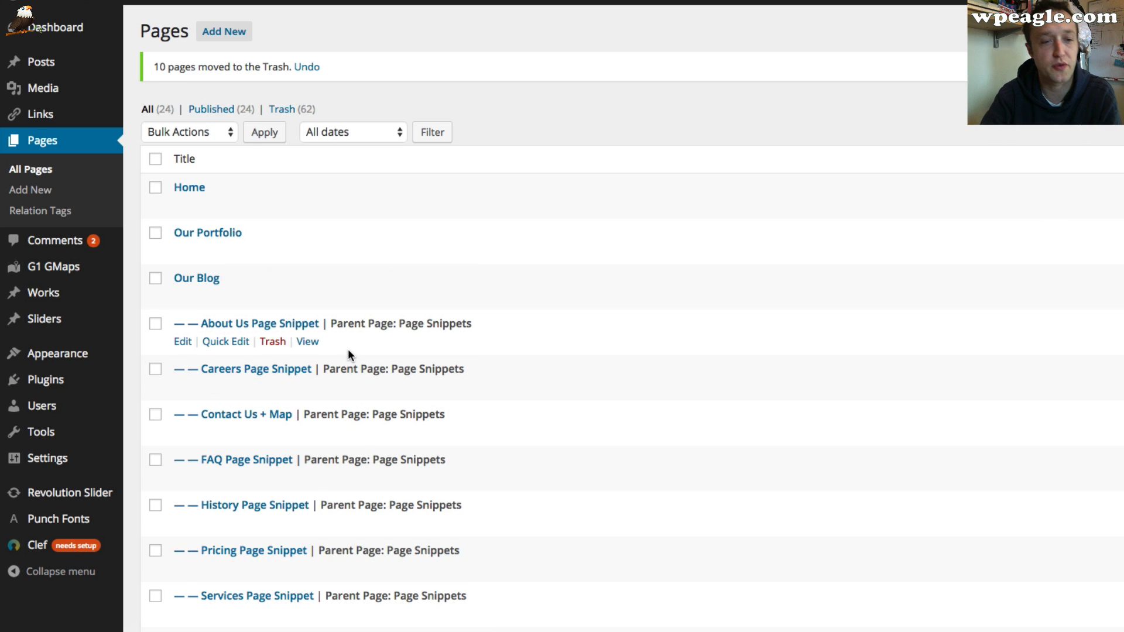
Select the Pages, Posts, Works, Contact Form and Fluid Wrapper shortcode pages
scroll(346, 351, "down", 5)
scroll(344, 351, "down", 2)
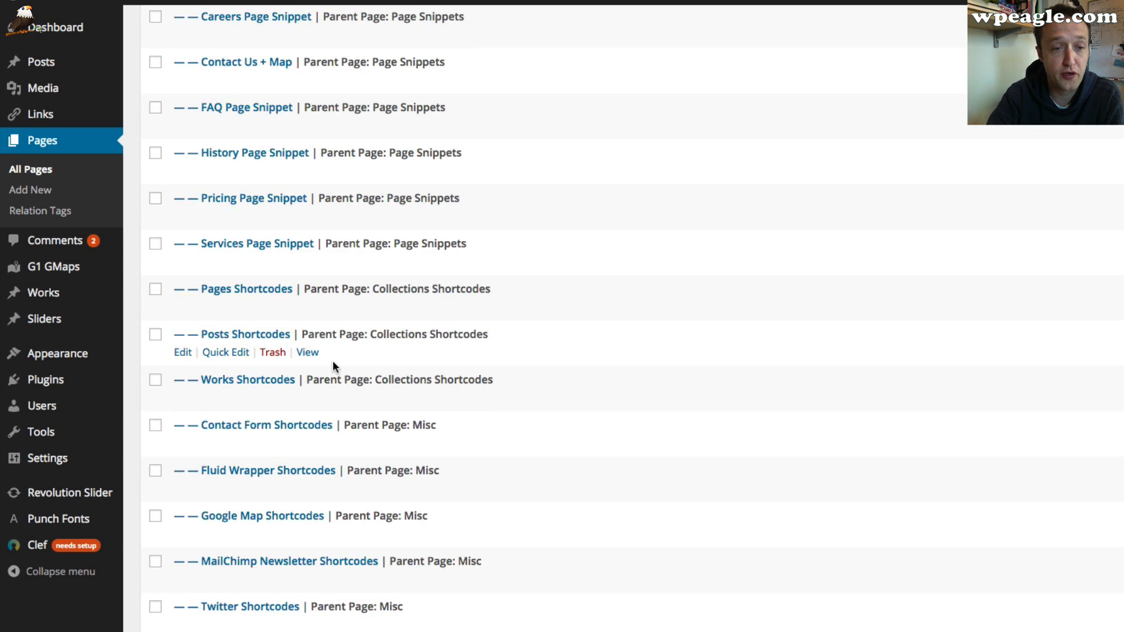
scroll(335, 364, "down", 1)
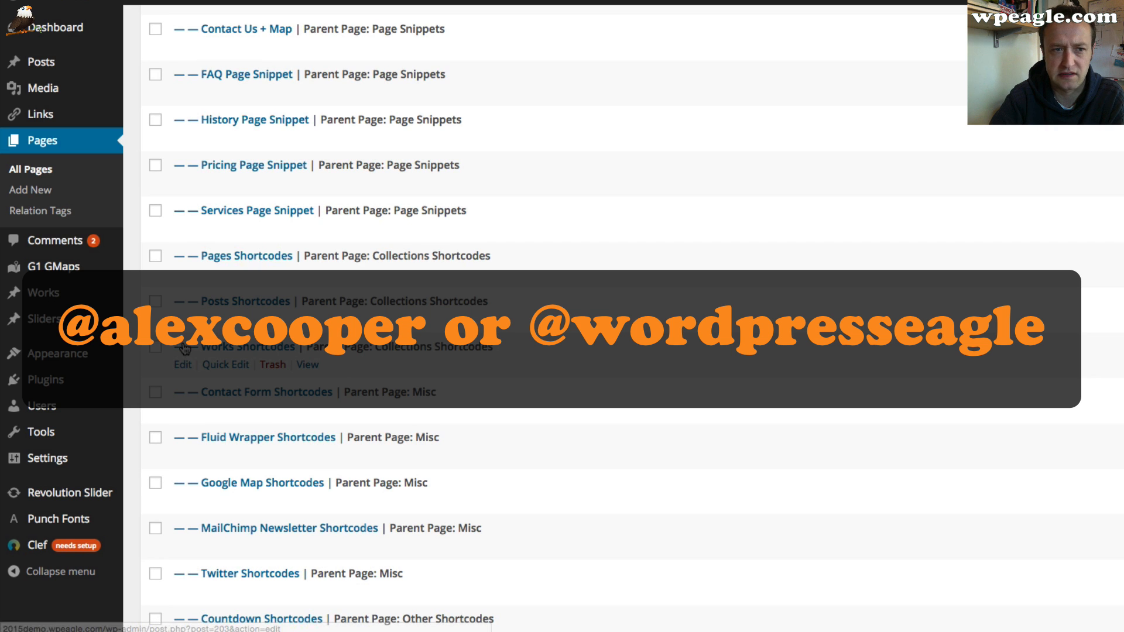
mouse_move(125, 269)
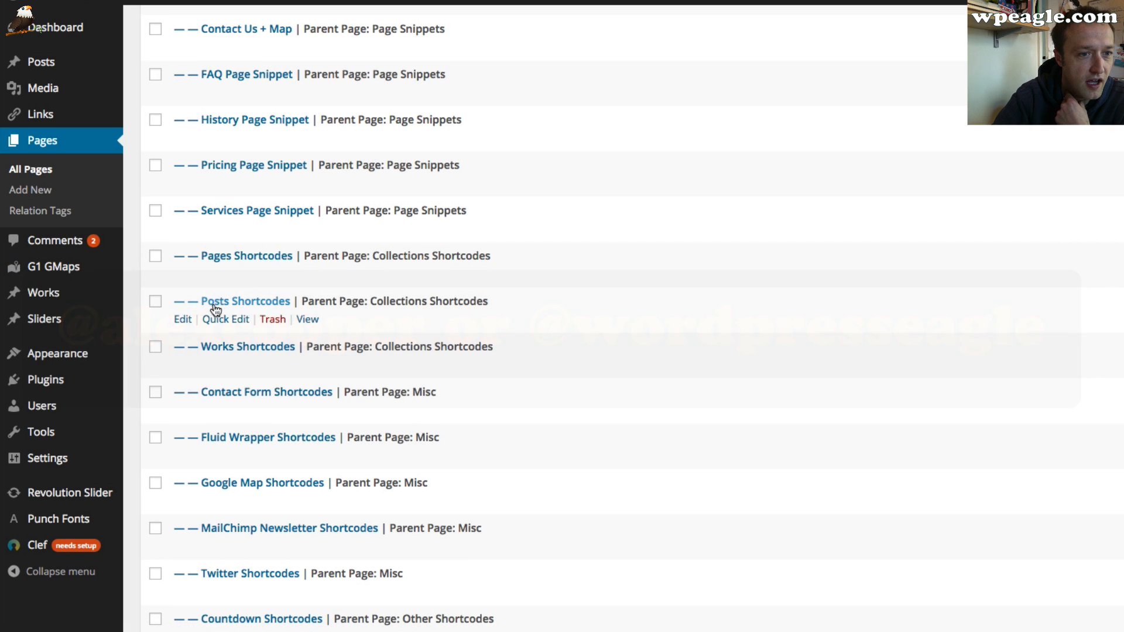
left_click(155, 256)
left_click(156, 301)
left_click(156, 347)
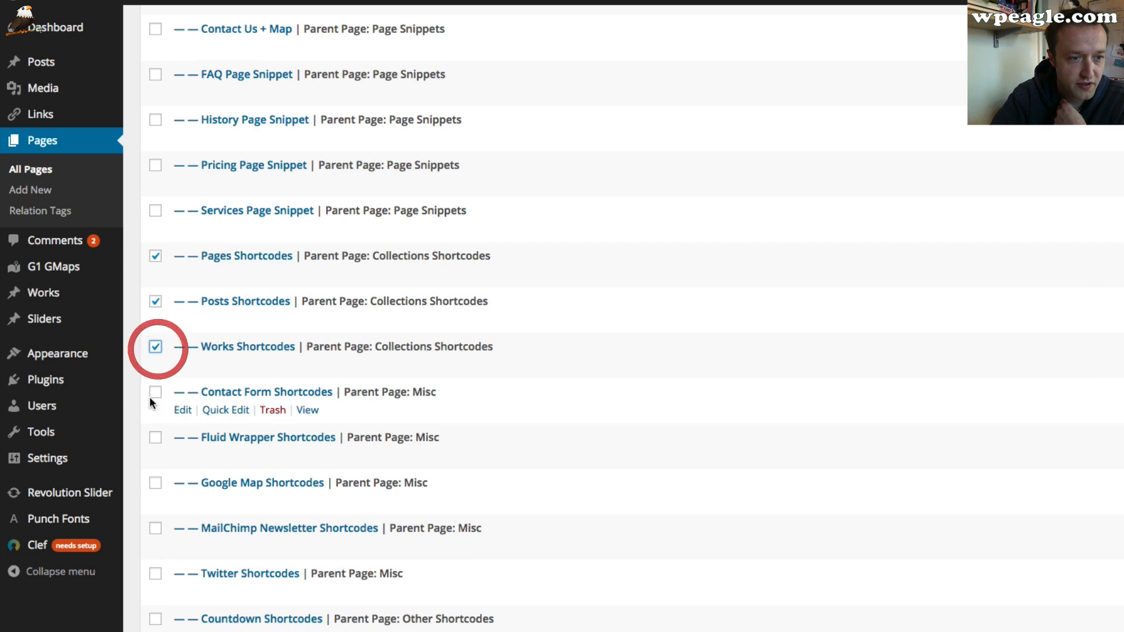
left_click(155, 391)
left_click(155, 438)
Select the Google Map, MailChimp Newsletter, Twitter, Countdown and Duplicator shortcode pages, then move the selection to the trash
scroll(154, 444, "down", 2)
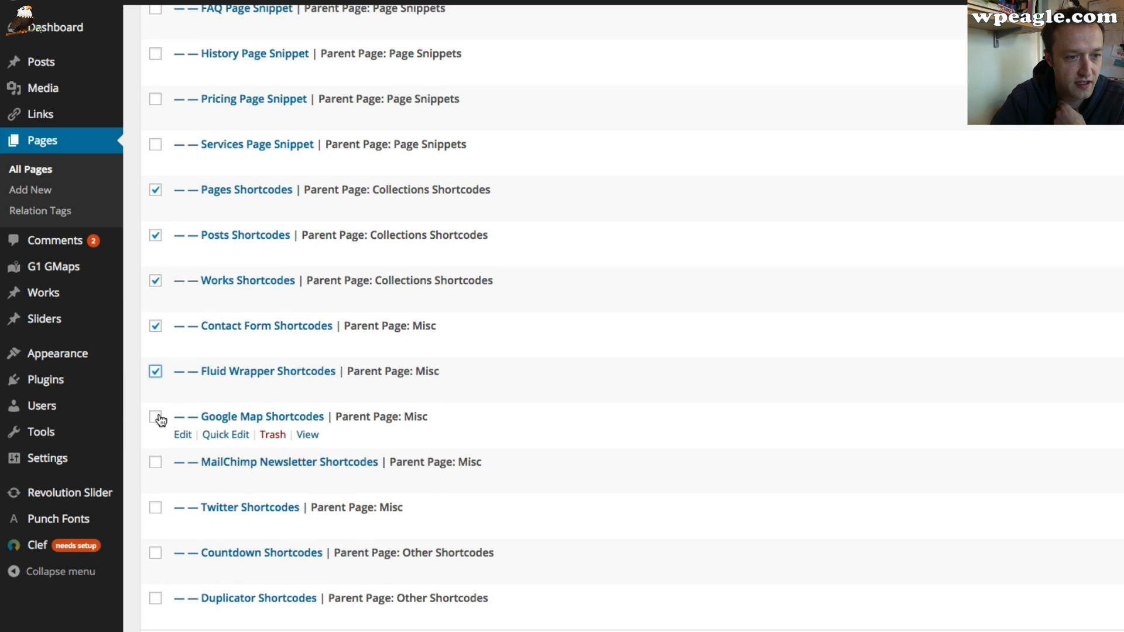
left_click(155, 416)
left_click(155, 462)
left_click(155, 508)
scroll(156, 515, "down", 3)
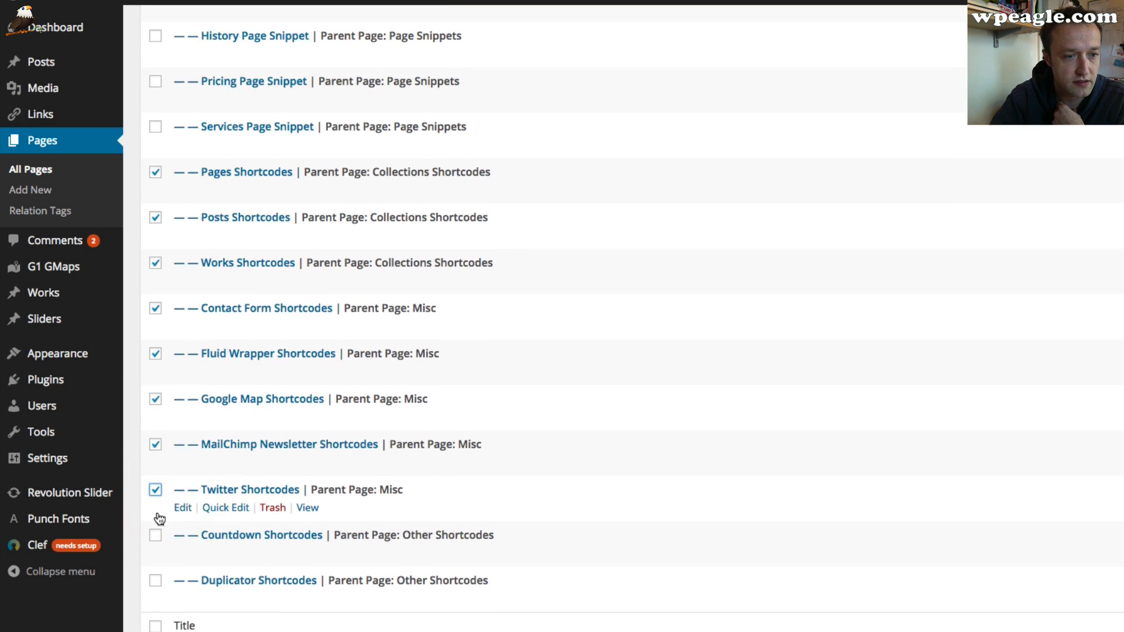
left_click(155, 436)
left_click(155, 481)
left_click(213, 559)
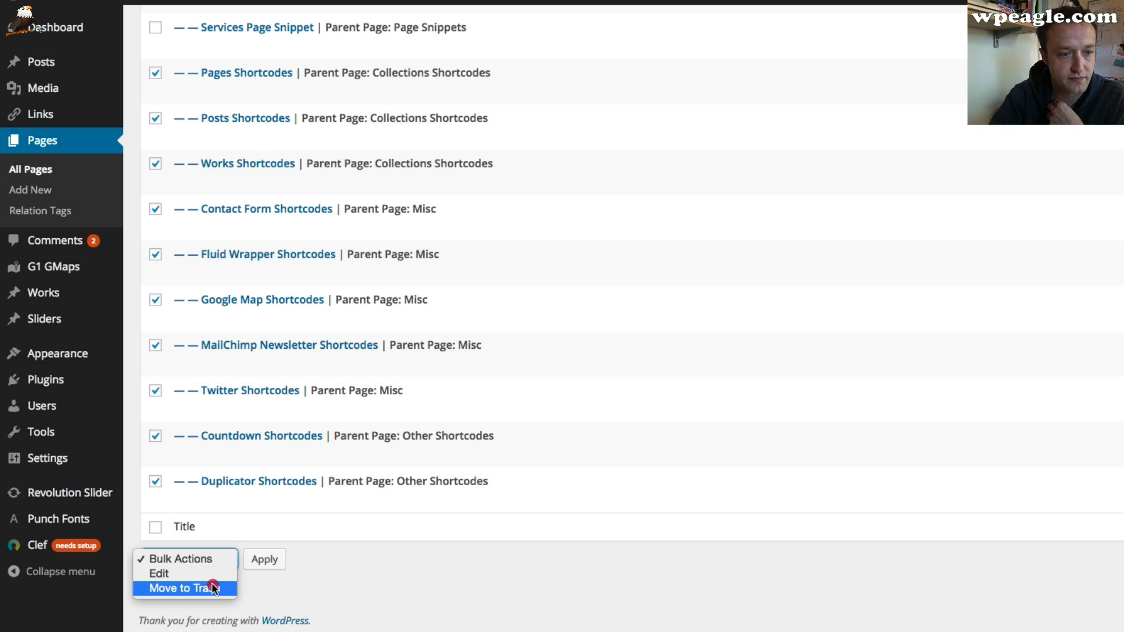
left_click(196, 590)
left_click(264, 558)
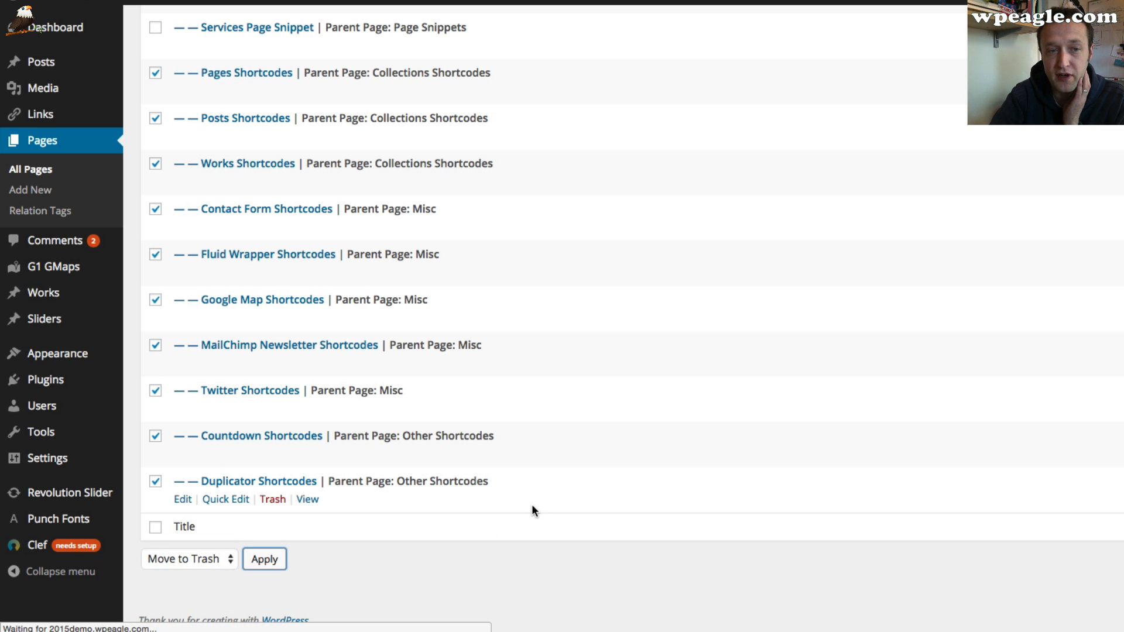
Select the Number, Progress Bar, Tabs and Toggle shortcode pages and move them to the trash
scroll(543, 316, "down", 6)
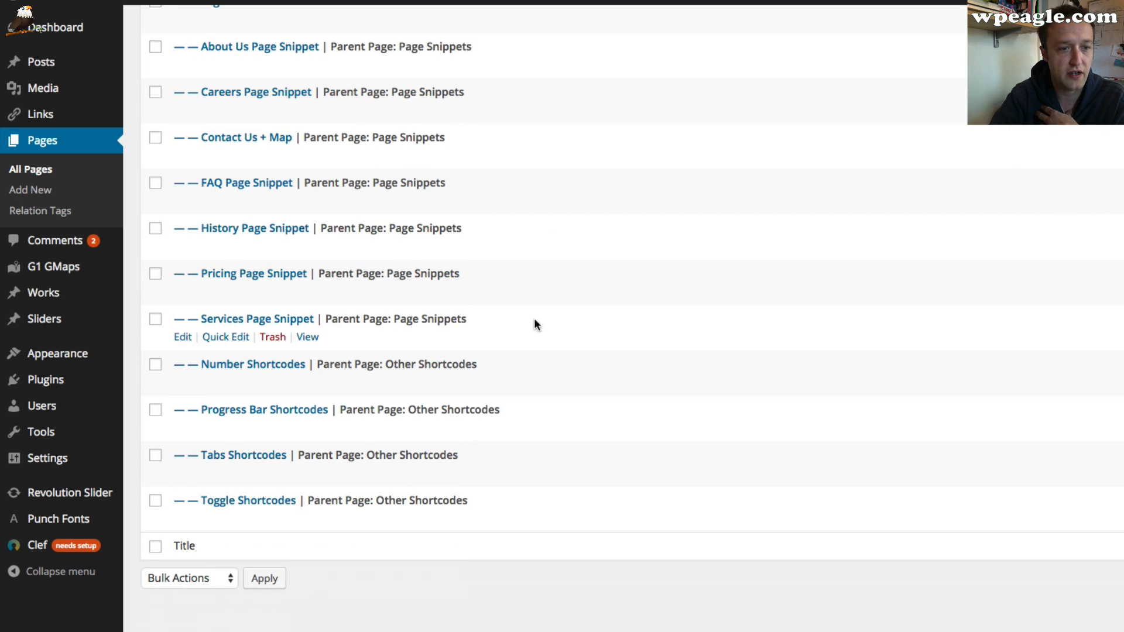
left_click(155, 364)
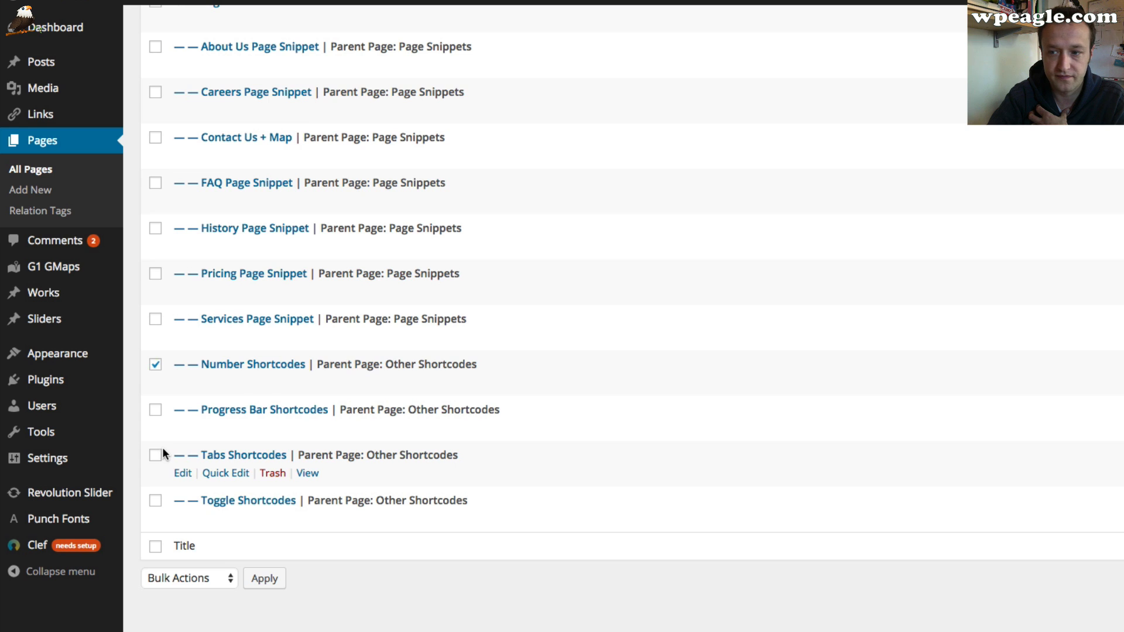
left_click(156, 455)
left_click(155, 410)
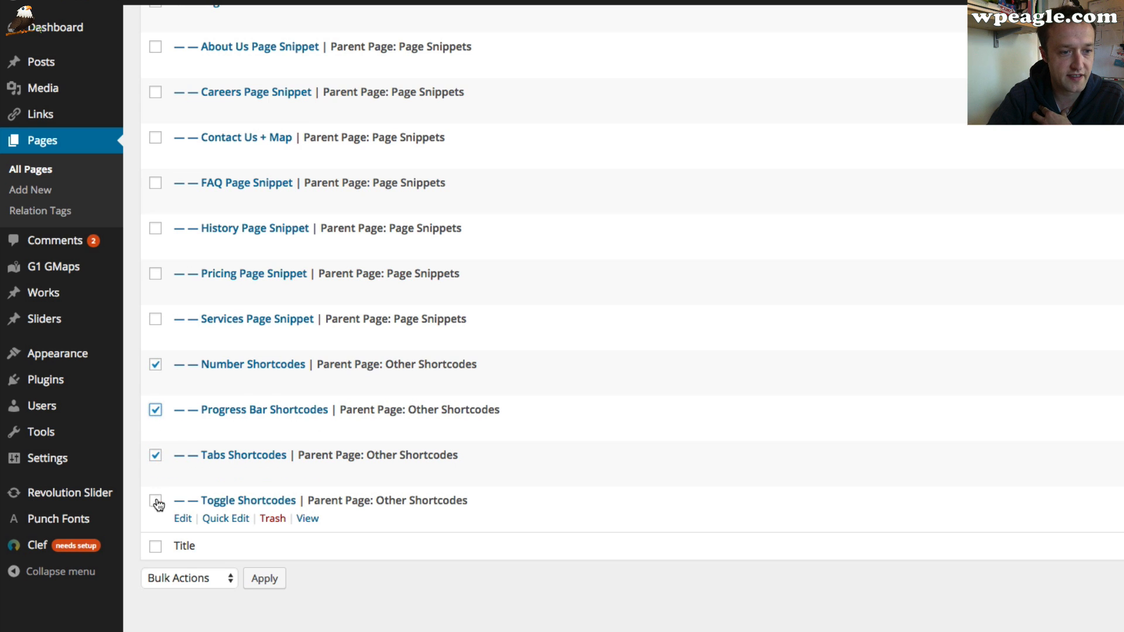
left_click(155, 501)
left_click(189, 580)
left_click(212, 607)
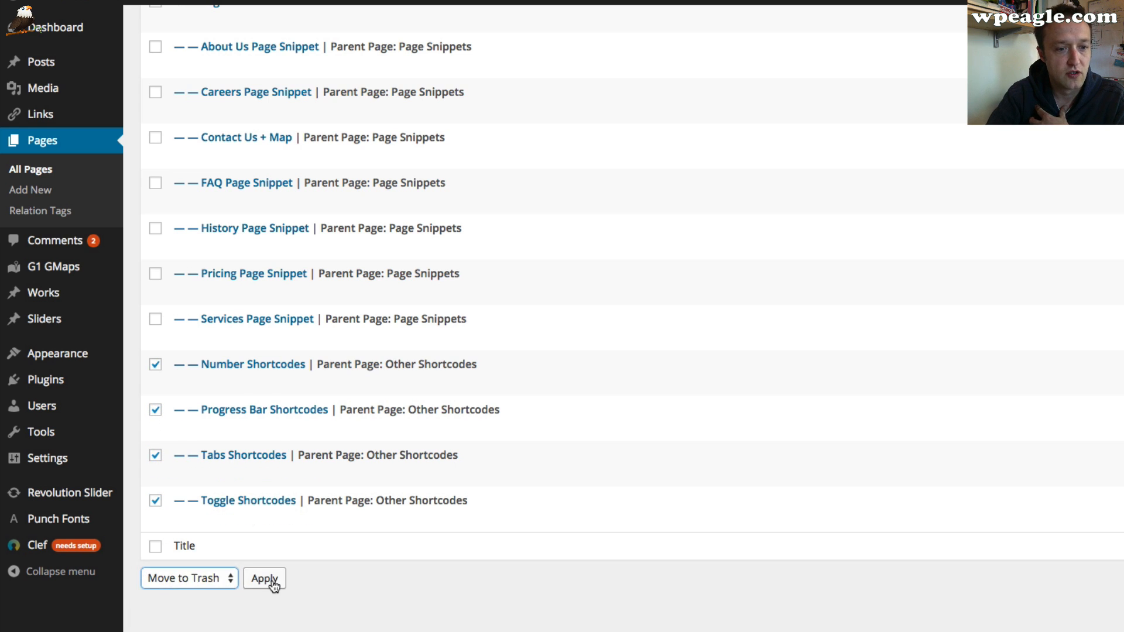
left_click(264, 578)
scroll(550, 366, "up", 3)
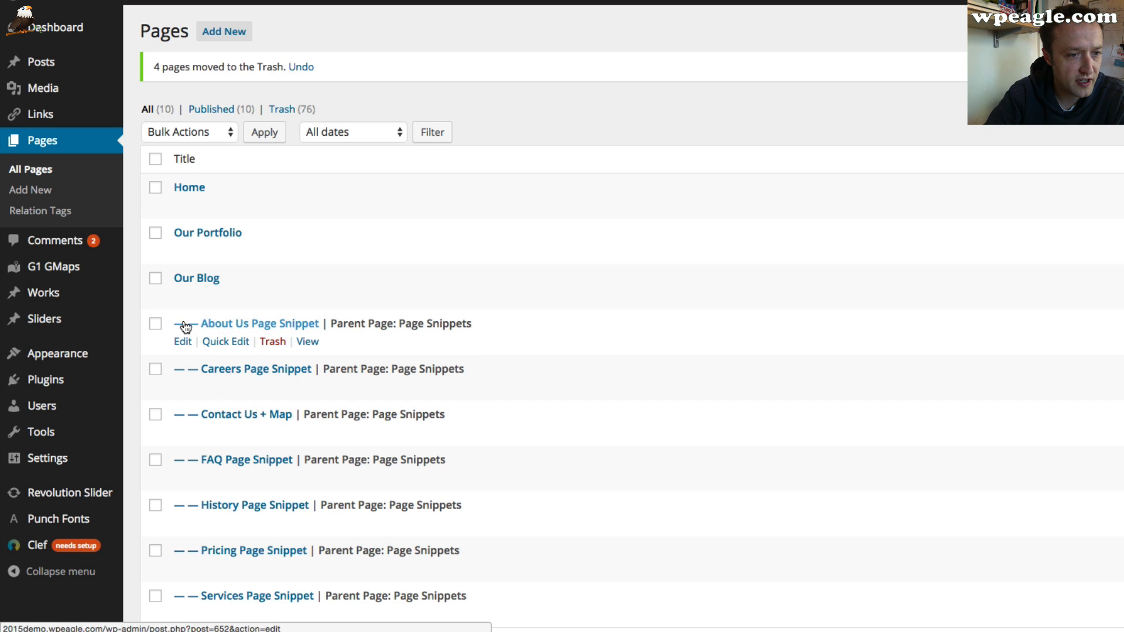
Quick-edit About Us Page Snippet and set its parent to Main Page (no parent)
scroll(351, 311, "down", 1)
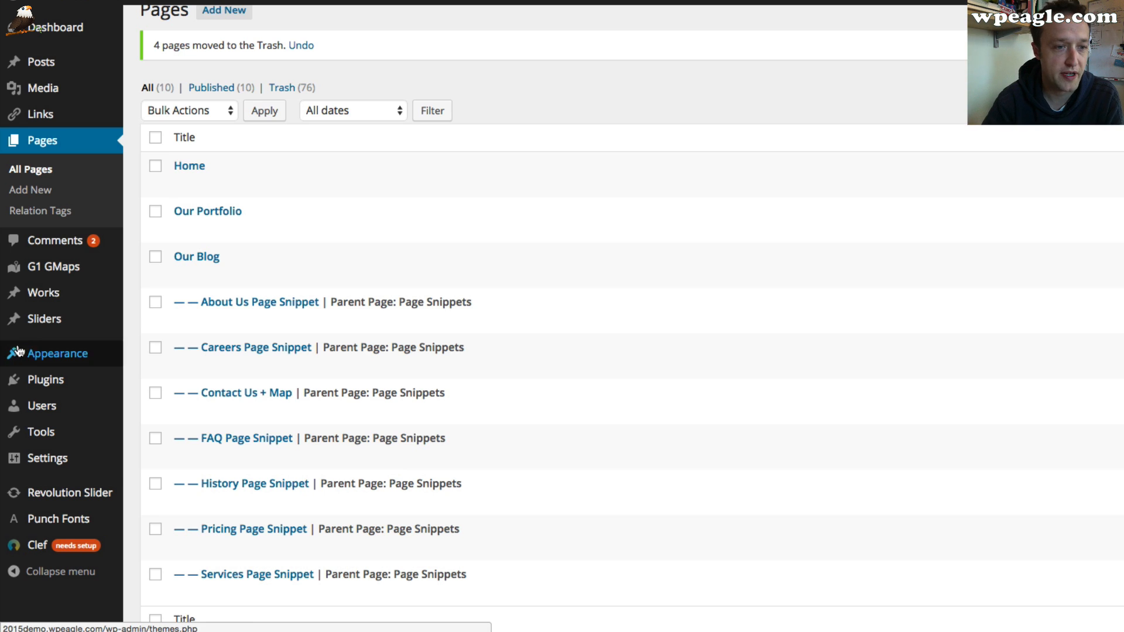
left_click(225, 320)
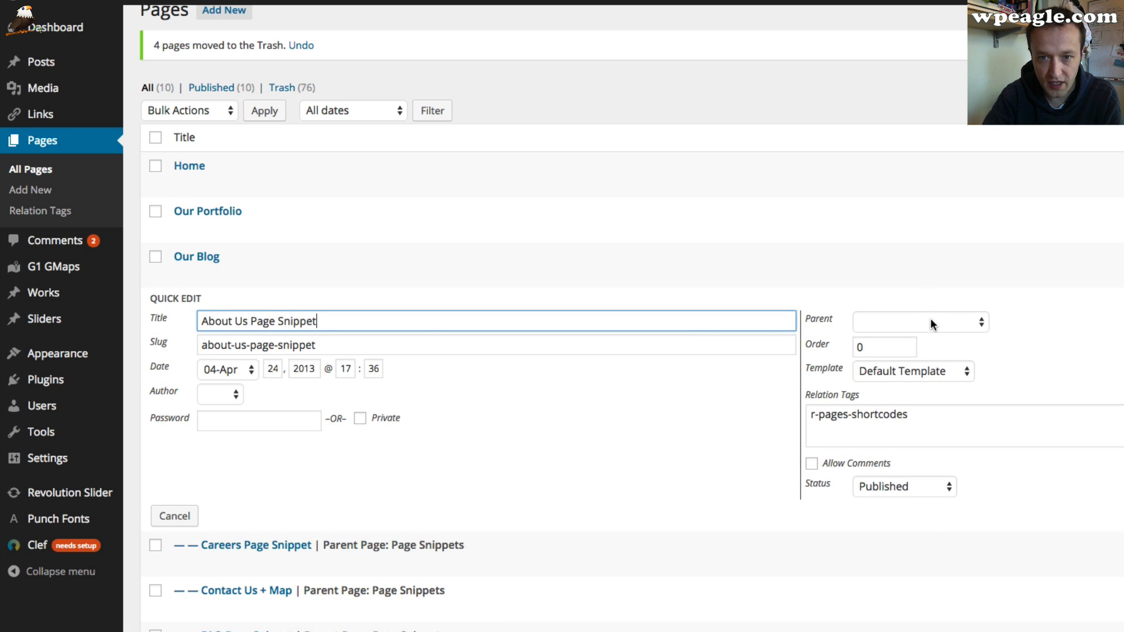
left_click(953, 319)
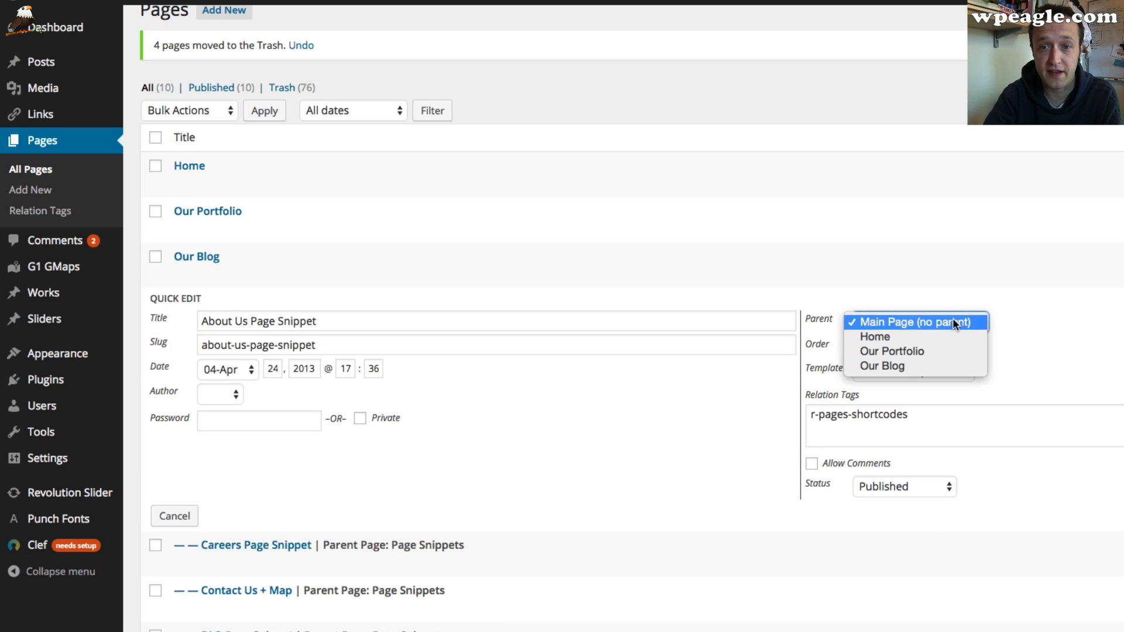
left_click(949, 324)
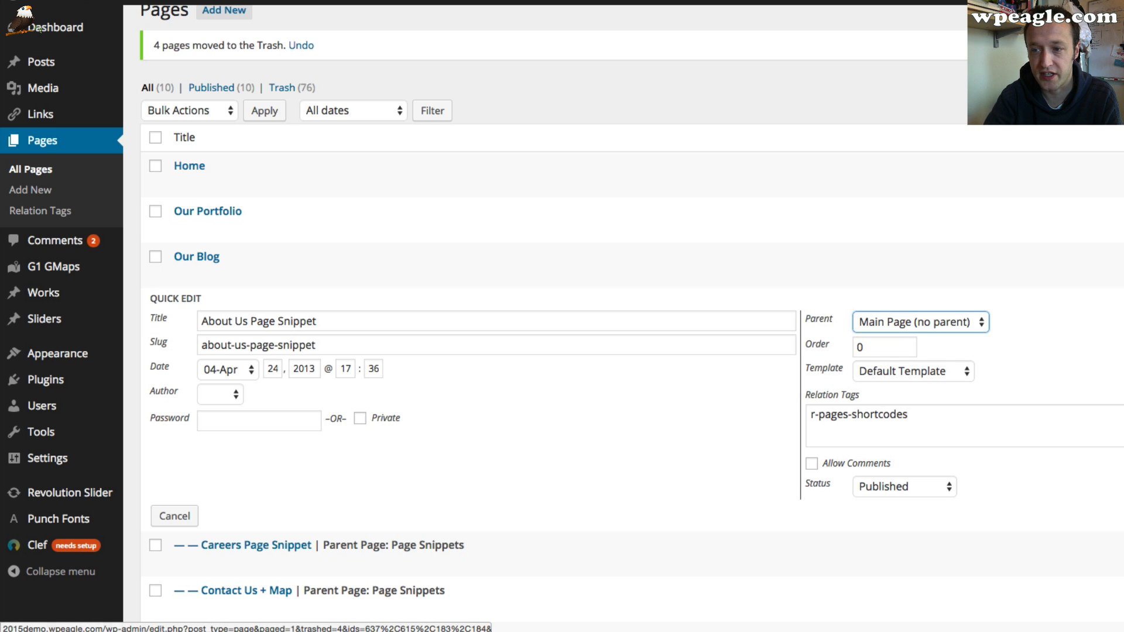
key("Escape")
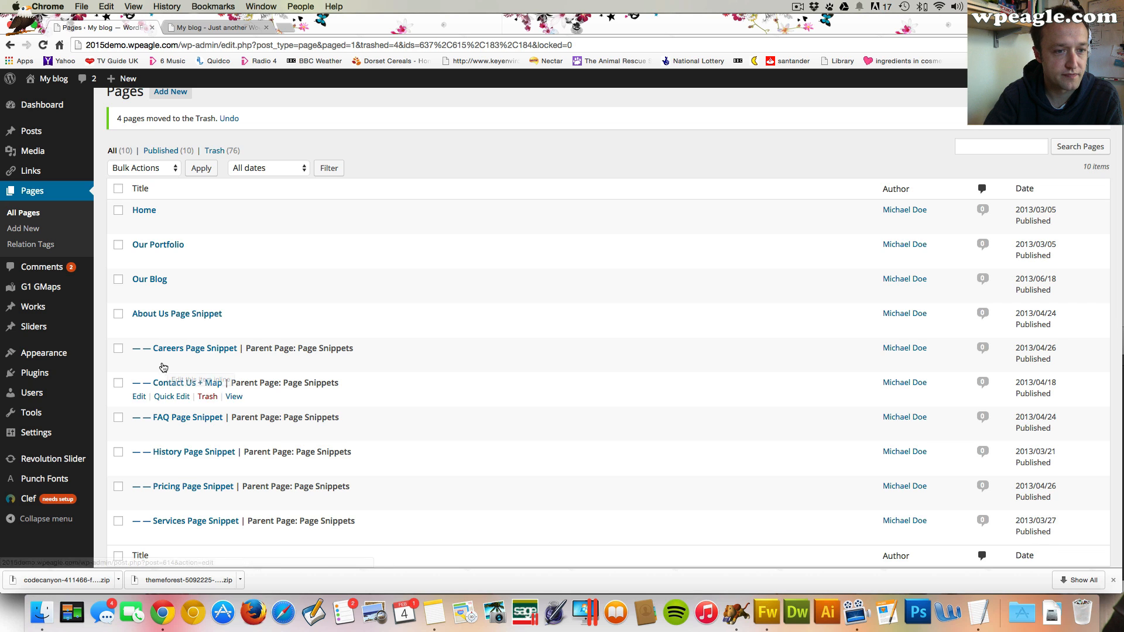
Quick-edit Careers Page Snippet, set its parent to Main Page (no parent) and update it
left_click(172, 362)
left_click(718, 368)
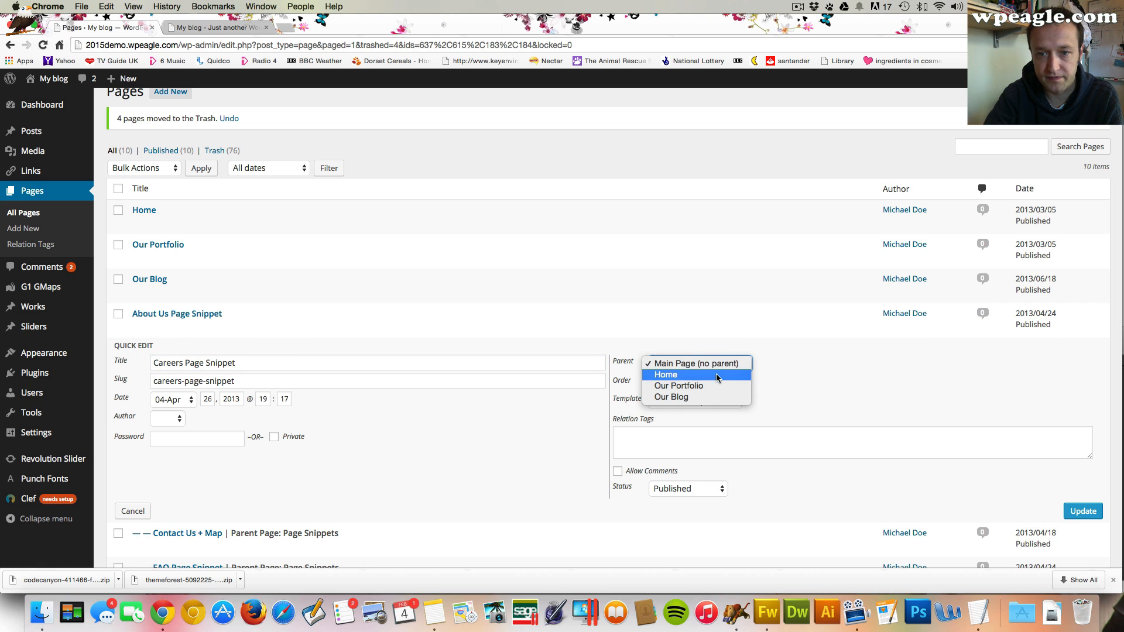
left_click(718, 375)
left_click(690, 363)
left_click(691, 353)
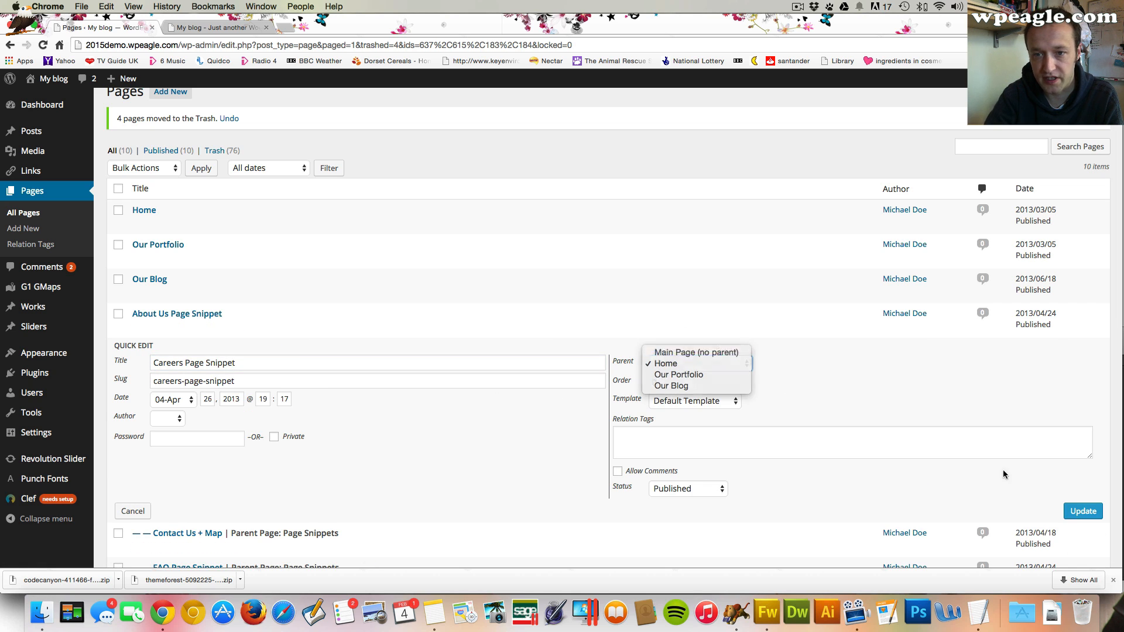
left_click(1083, 511)
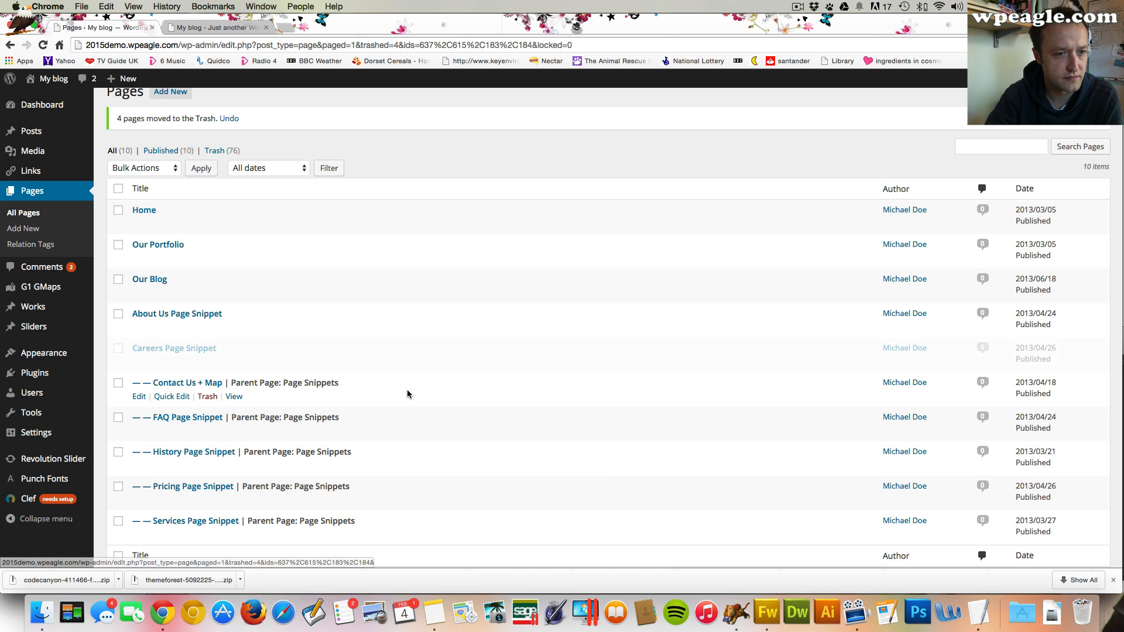
Quick-edit Contact Us + Map, set its parent to Main Page (no parent) and update it
scroll(257, 410, "down", 1)
left_click(174, 373)
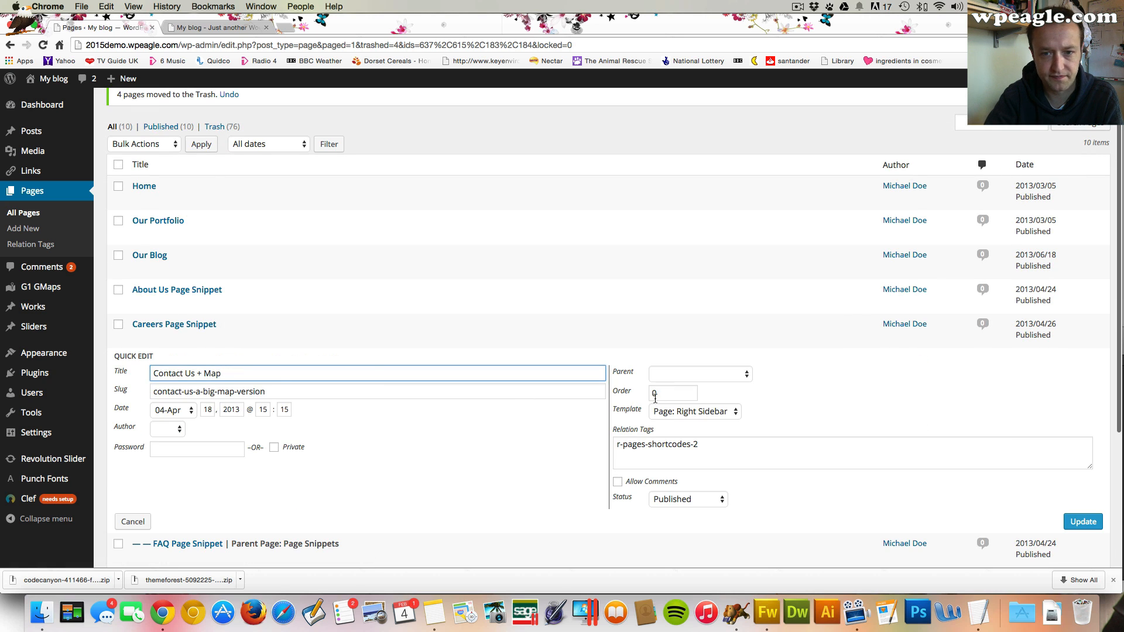
left_click(715, 380)
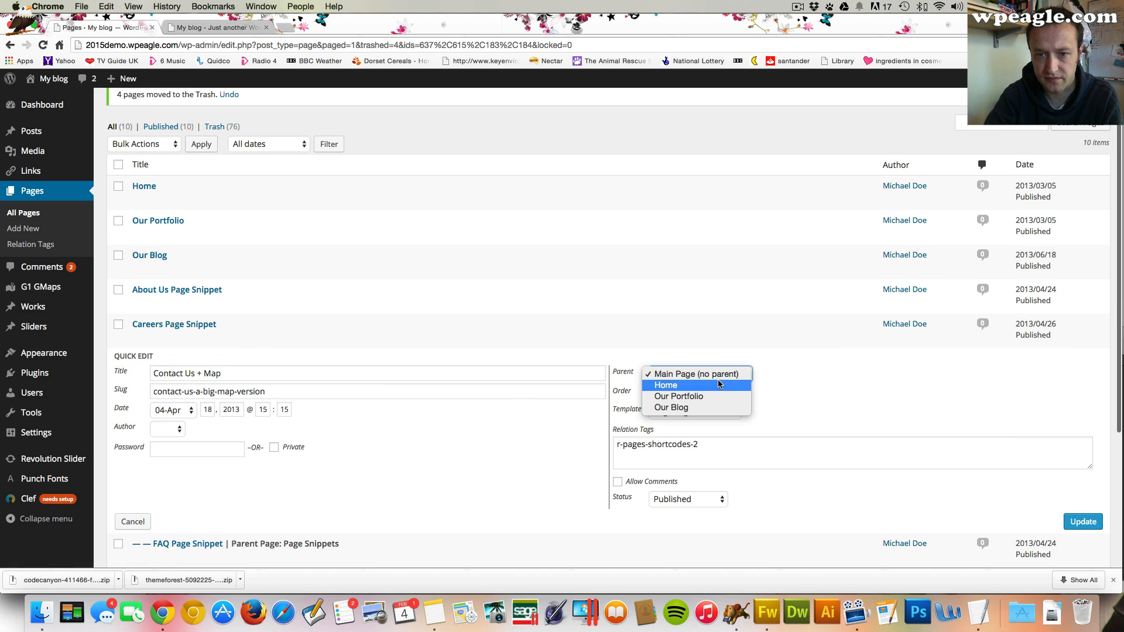
left_click(842, 368)
left_click(664, 374)
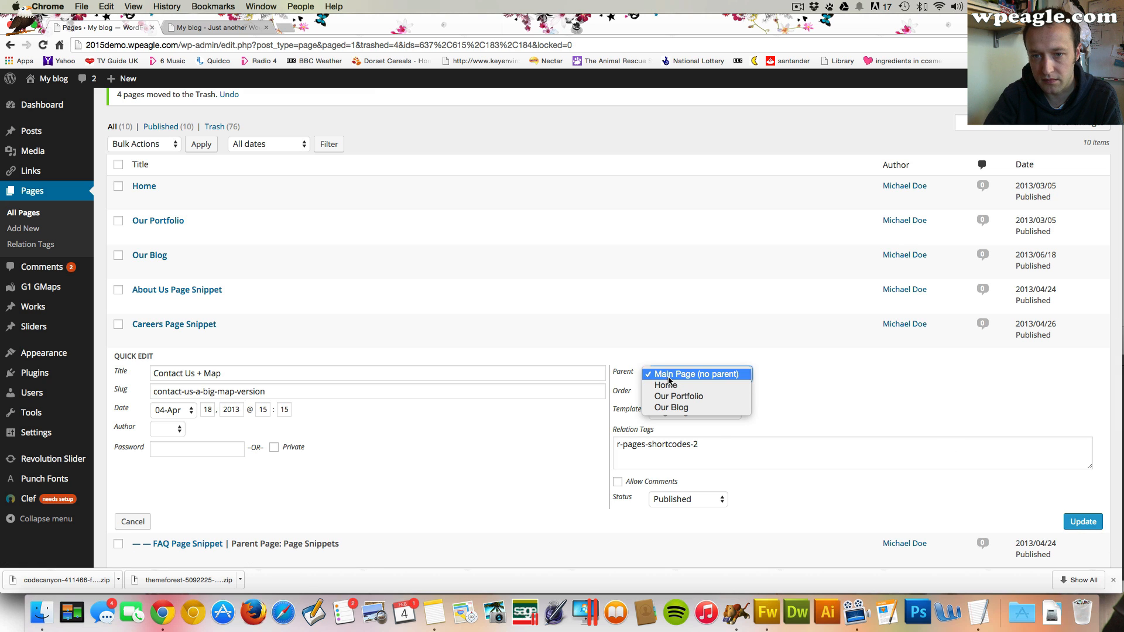
left_click(666, 374)
left_click(1080, 522)
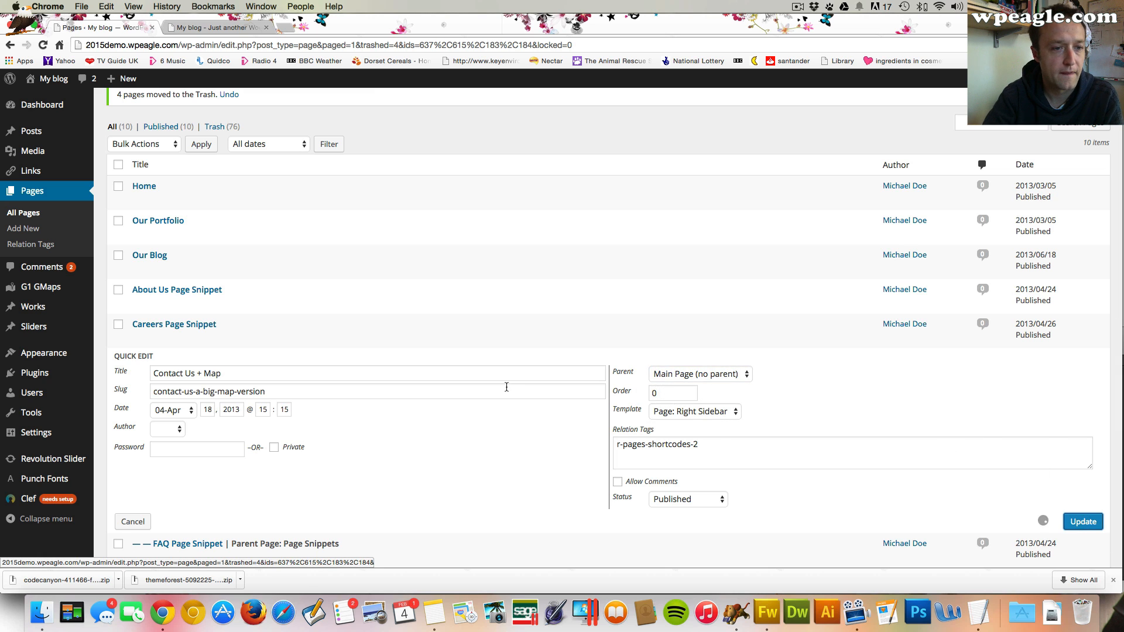
Quick-edit FAQ Page Snippet, set its parent to Main Page (no parent) and update it
left_click(155, 363)
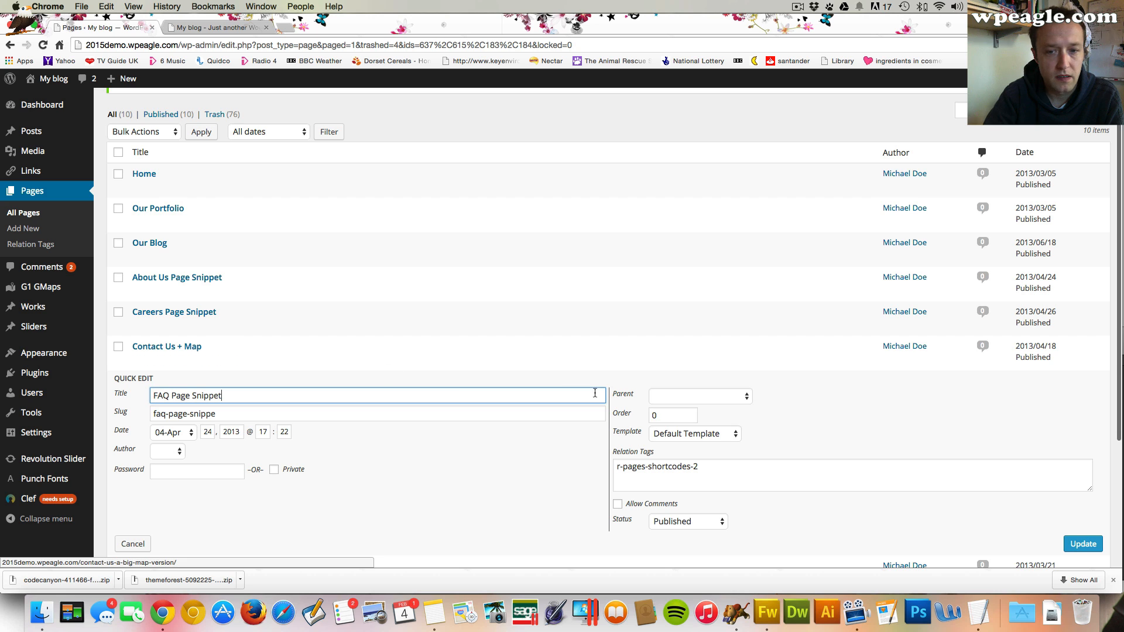
left_click(708, 396)
left_click(707, 398)
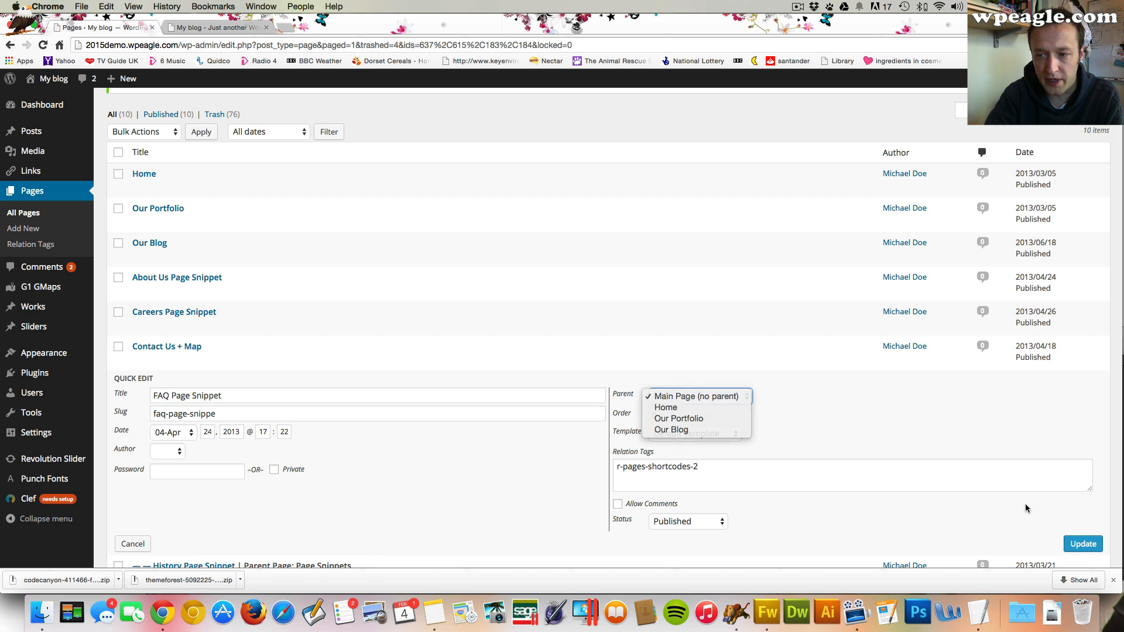
left_click(1082, 543)
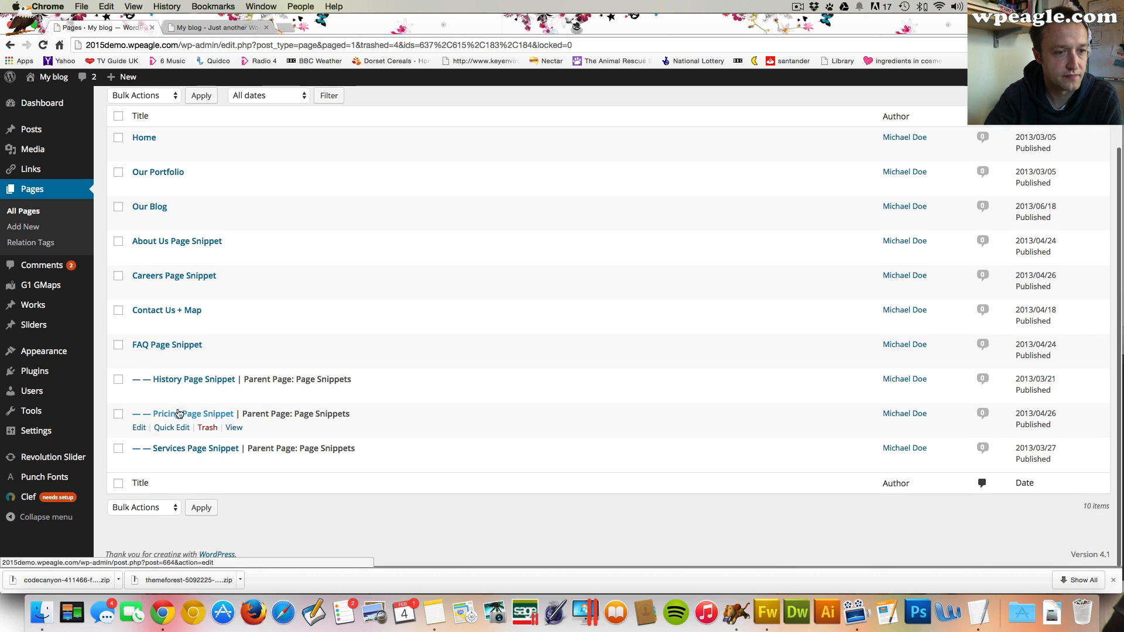
Quick-edit History Page Snippet, set its parent to Main Page (no parent) and update it
left_click(168, 392)
left_click(708, 429)
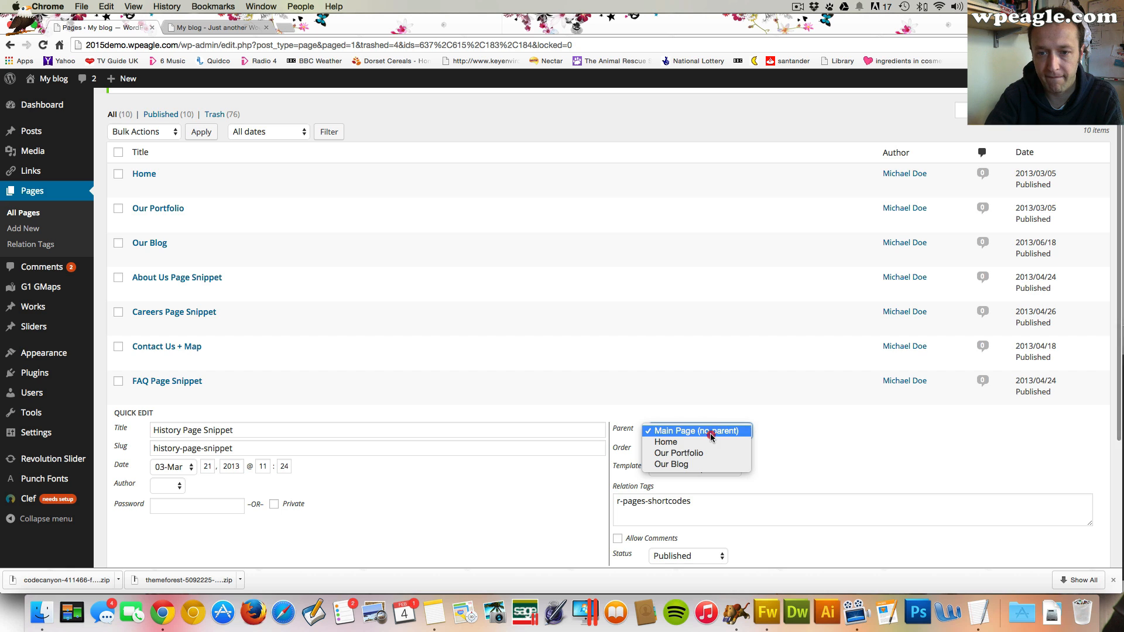
left_click(710, 432)
scroll(709, 427, "down", 5)
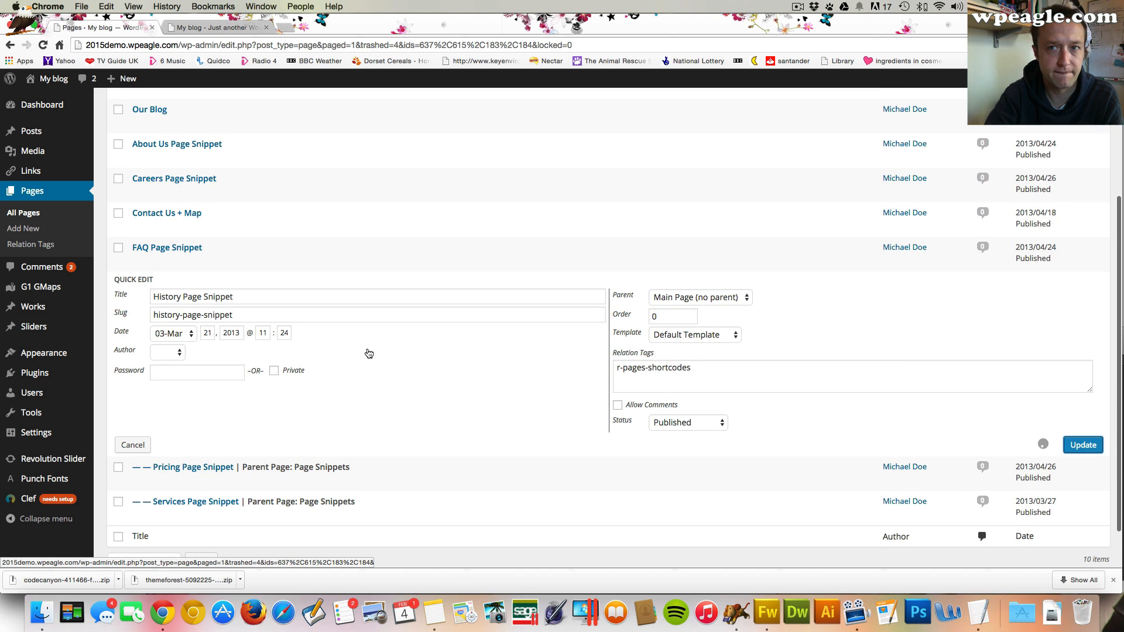
key("Return")
Quick-edit Pricing Page Snippet, set its parent to Main Page (no parent) and update it
left_click(178, 429)
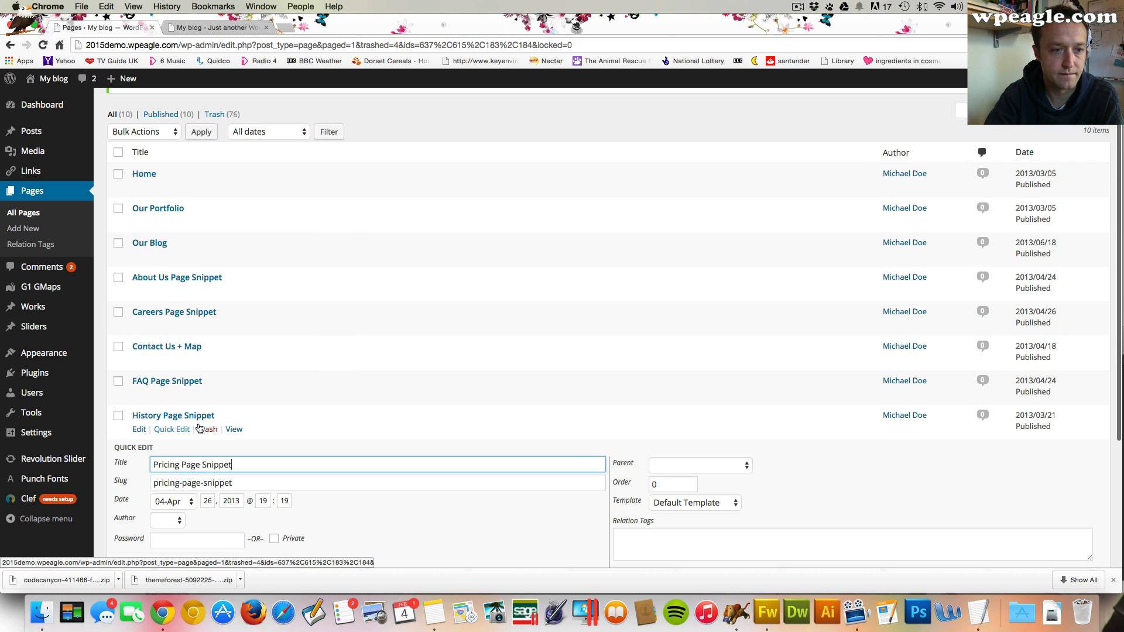
left_click(700, 465)
left_click(697, 464)
scroll(771, 445, "down", 4)
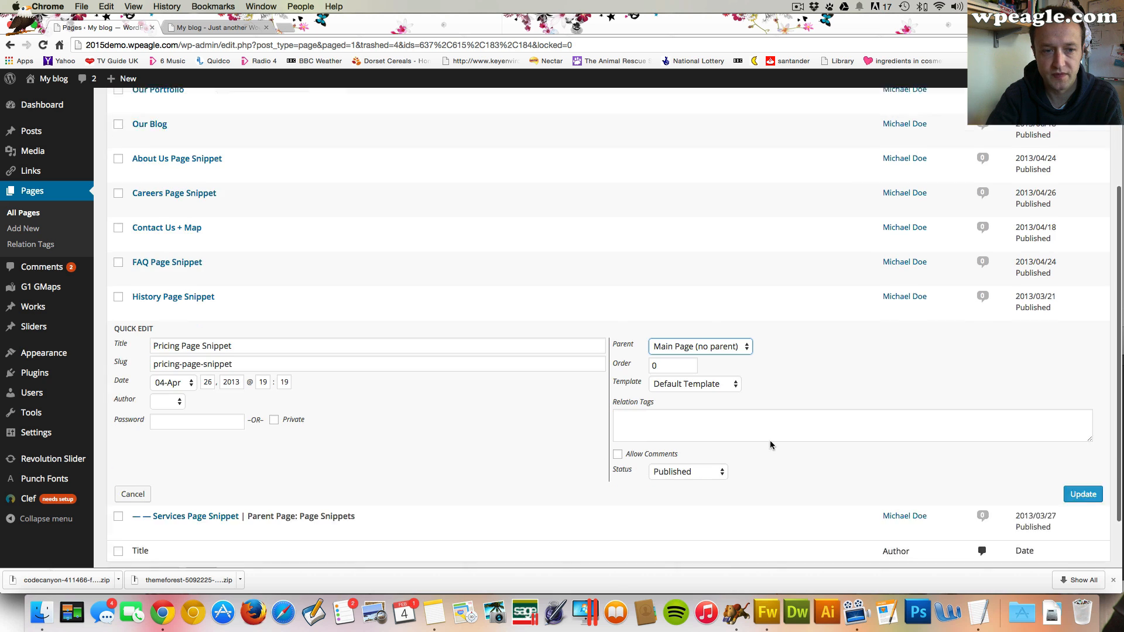
scroll(770, 445, "down", 2)
key("Return")
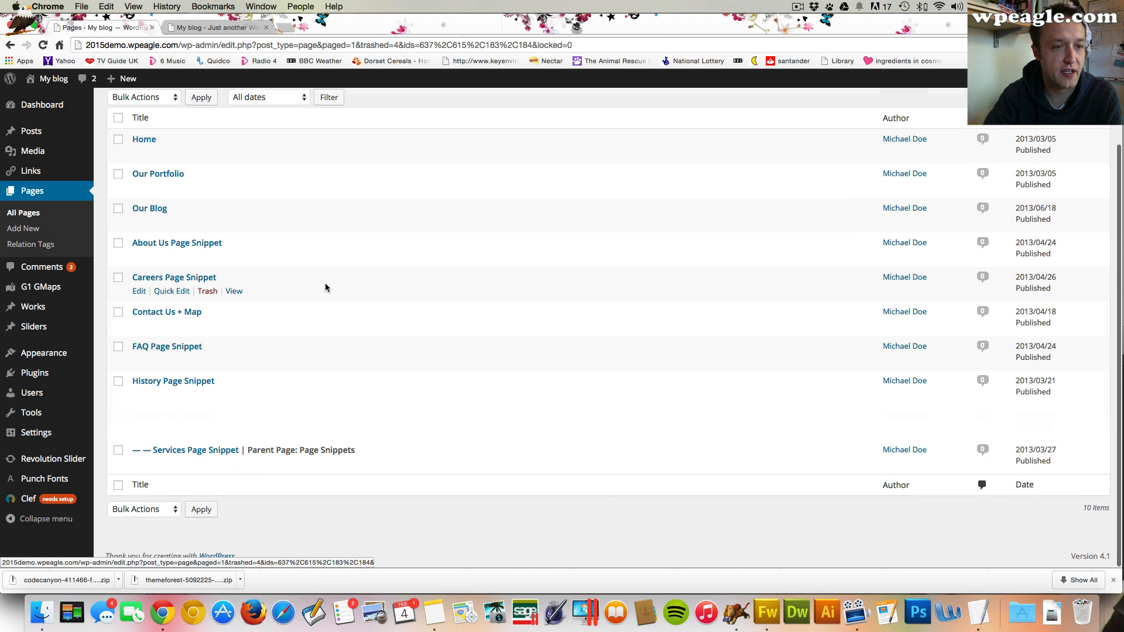
Quick-edit Services Page Snippet, set its parent to Main Page (no parent) and update it
left_click(174, 466)
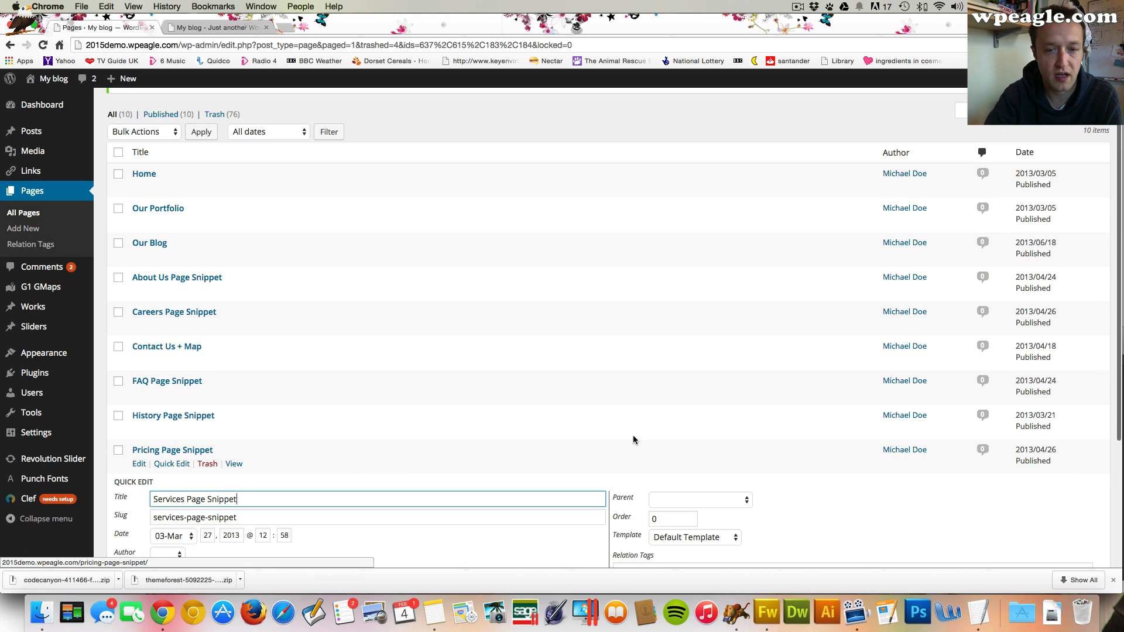
left_click(733, 499)
left_click(733, 500)
scroll(743, 503, "down", 3)
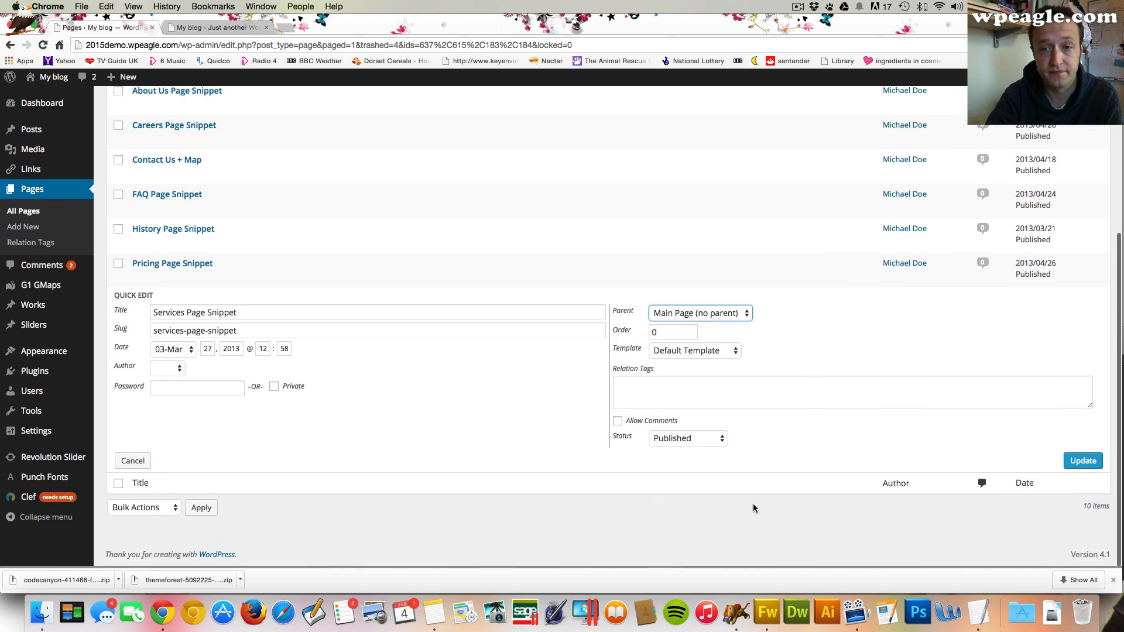
left_click(1080, 462)
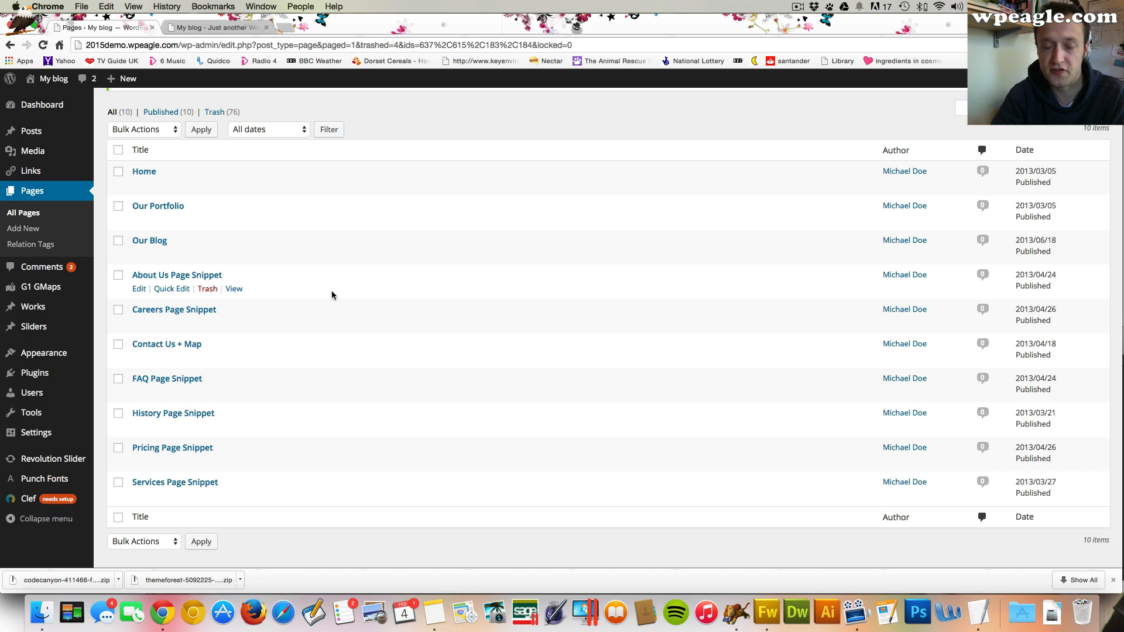
Create a new navigation menu named Main Menu
mouse_move(72, 359)
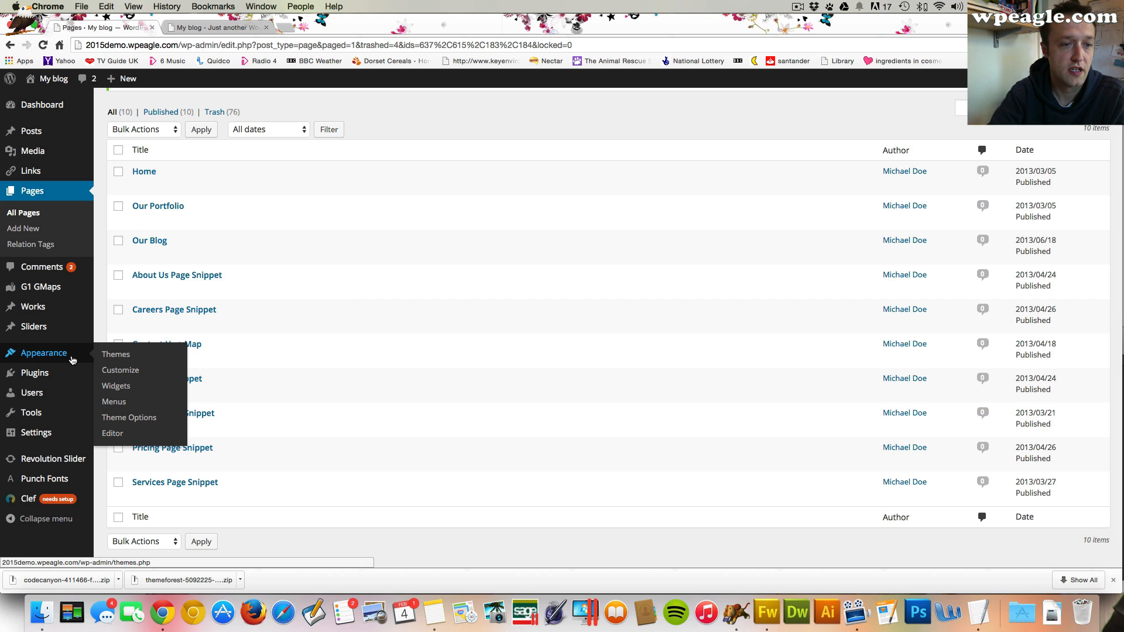
left_click(117, 385)
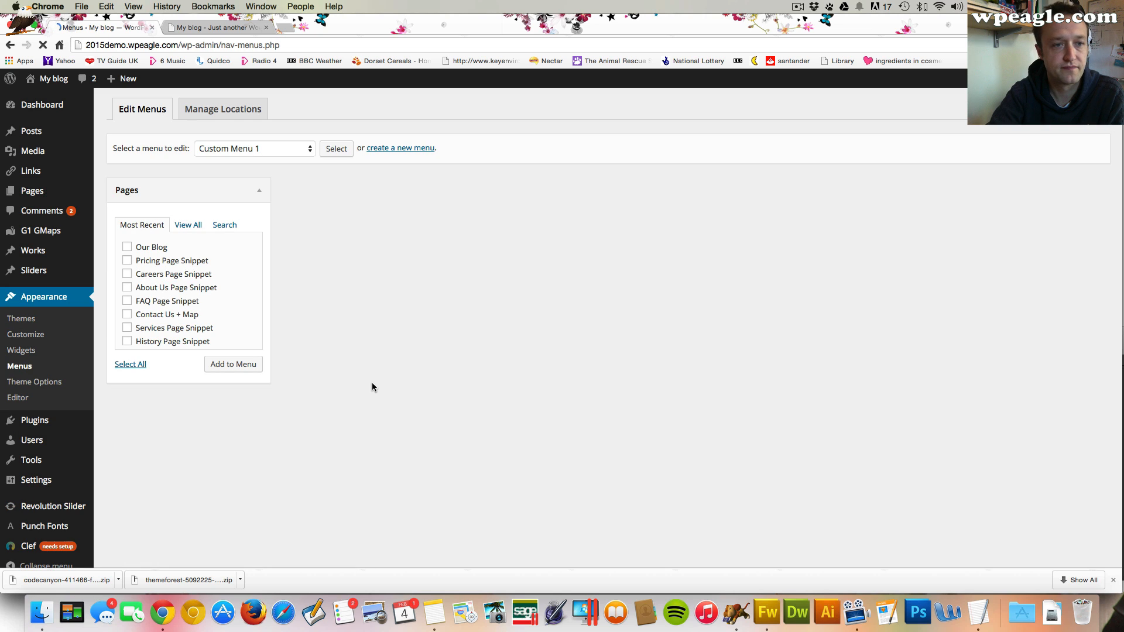
left_click(279, 150)
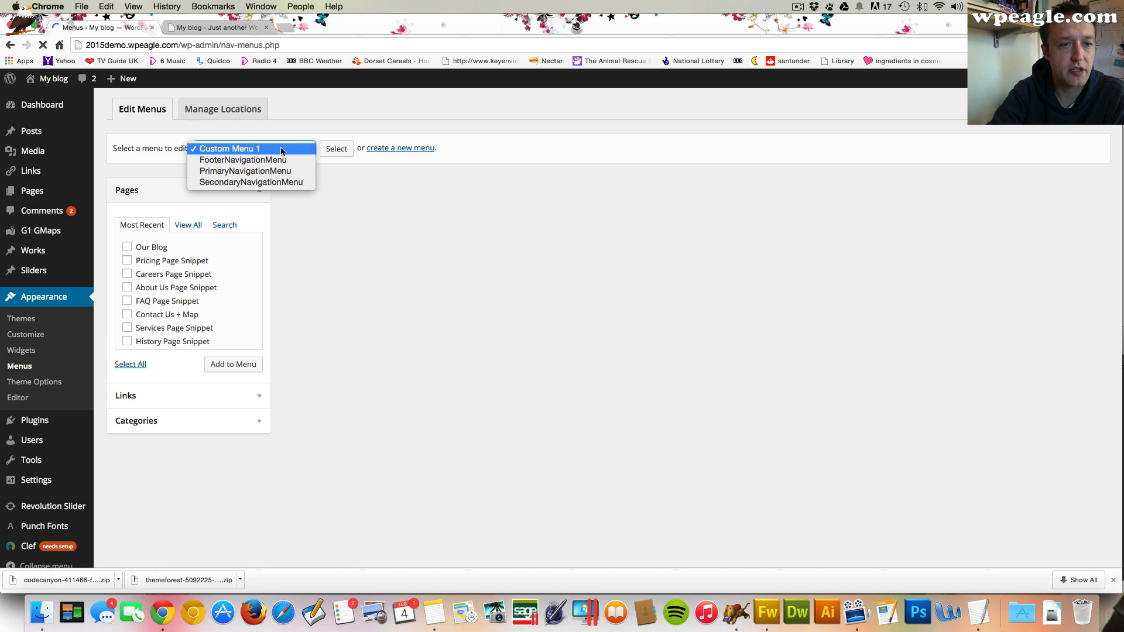
left_click(417, 148)
left_click(419, 150)
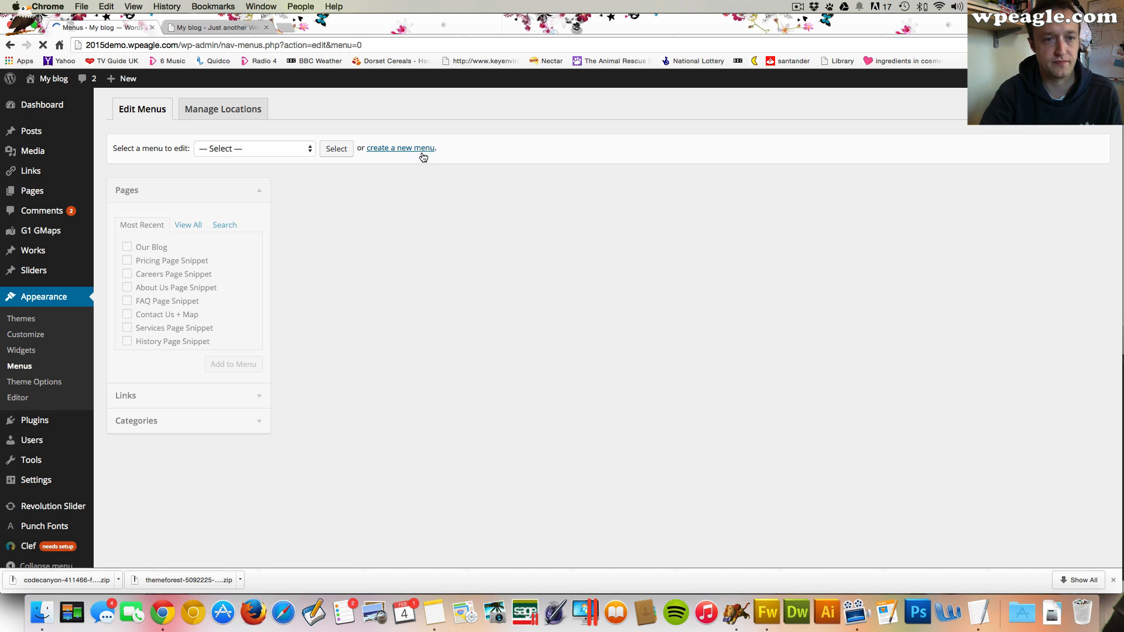
left_click(399, 185)
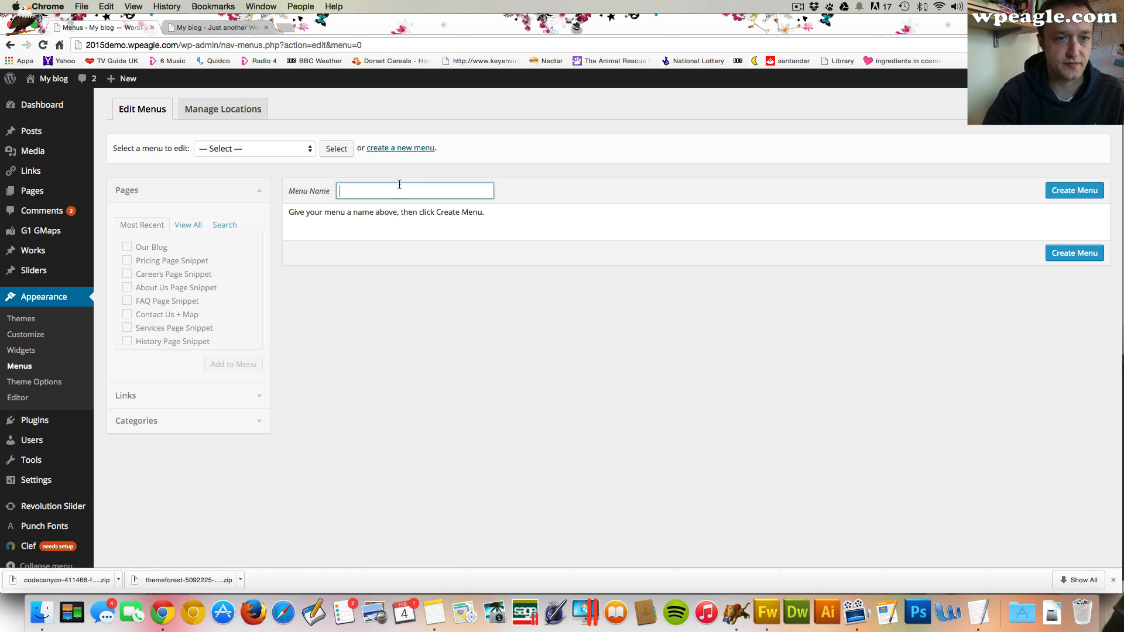
type("Main")
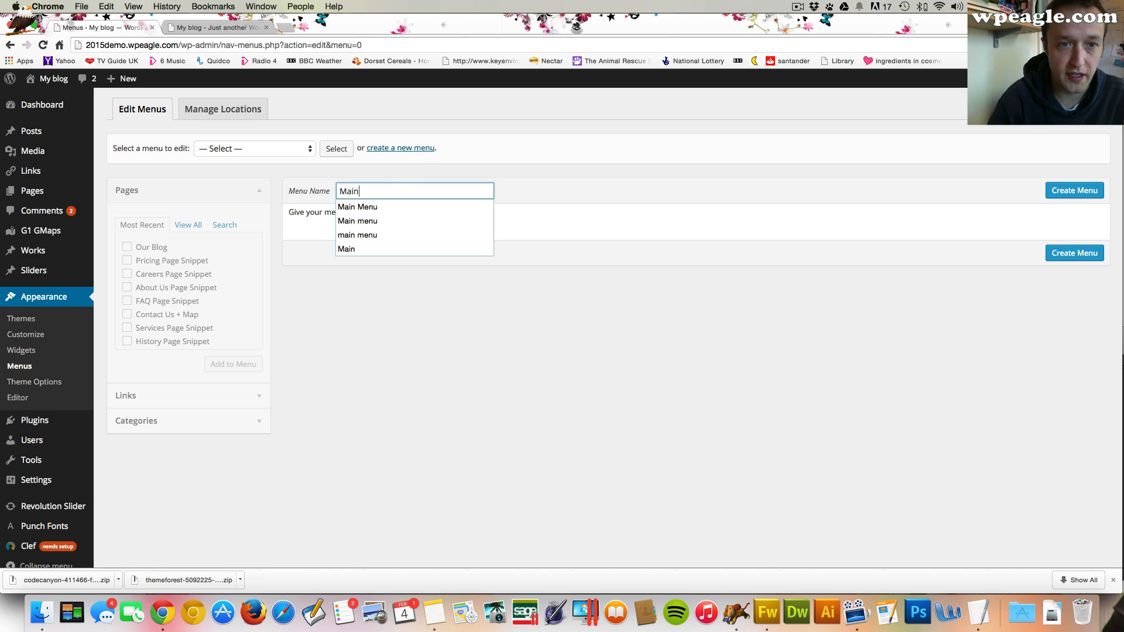
type(" Menu")
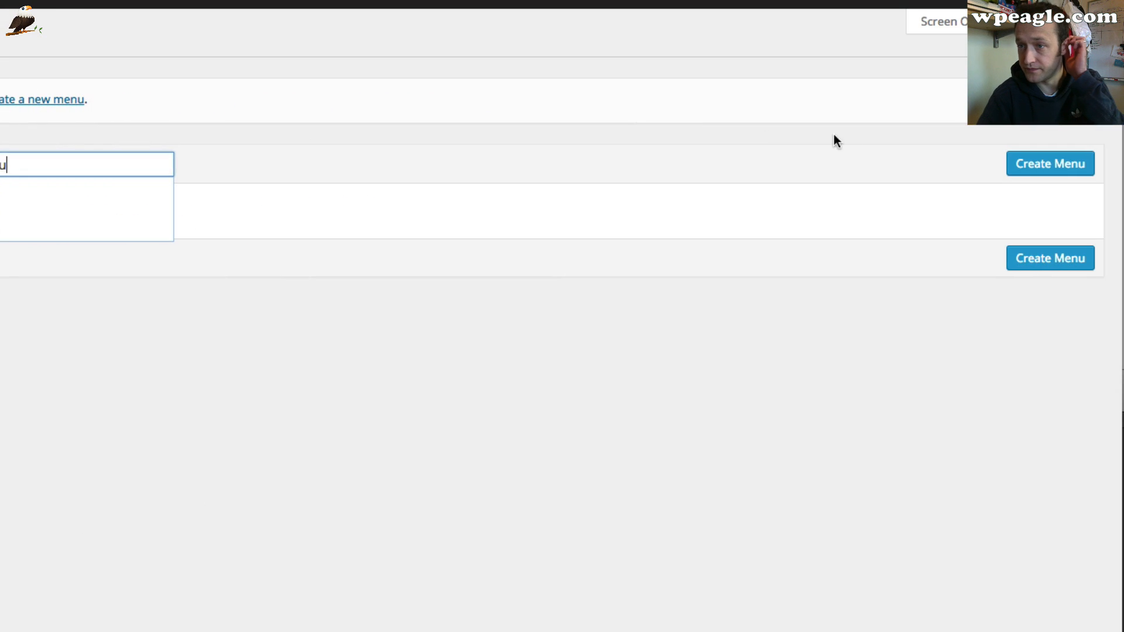
left_click(1025, 166)
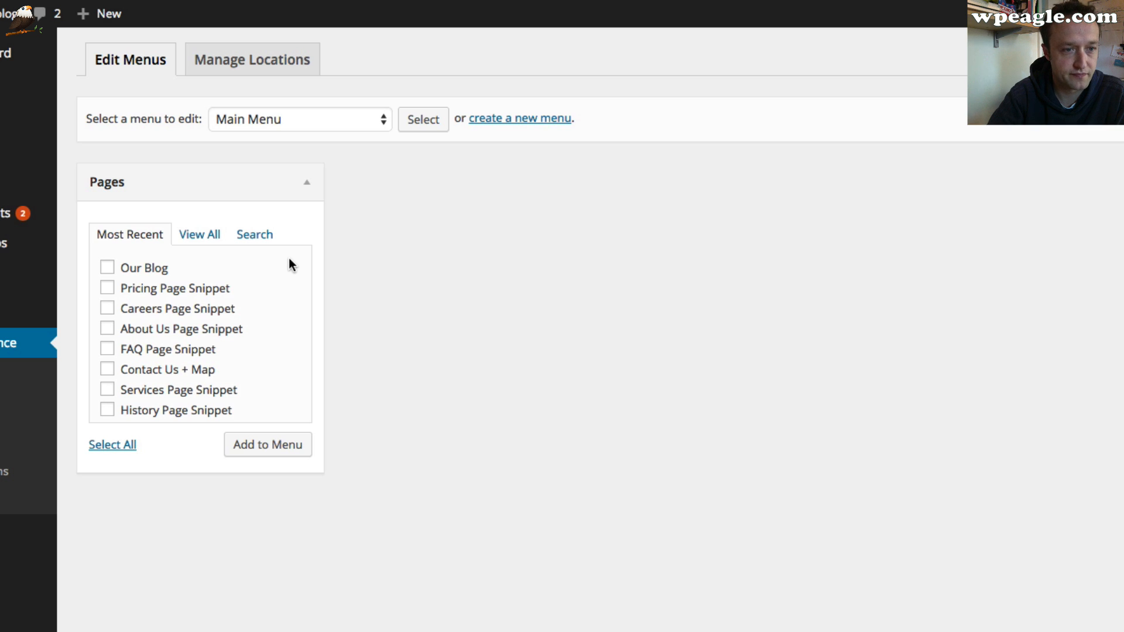
Select every page in the full pages list, including Home, Our Portfolio and Our Blog, and add them to Main Menu
left_click(201, 234)
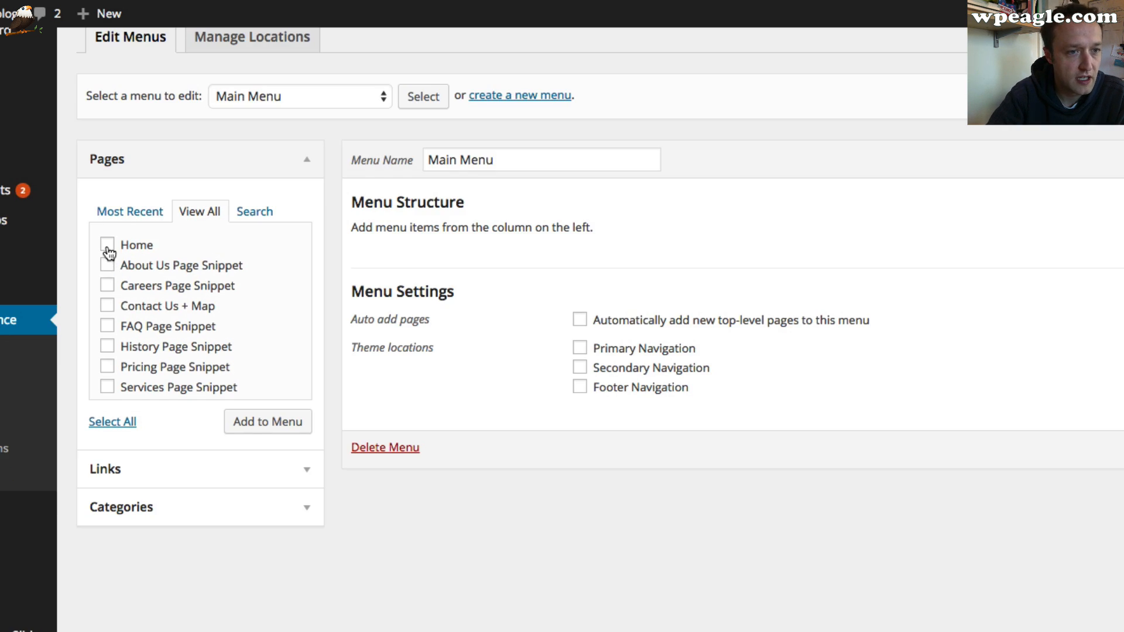
left_click(107, 246)
left_click(107, 265)
left_click(107, 286)
left_click(107, 306)
left_click(108, 326)
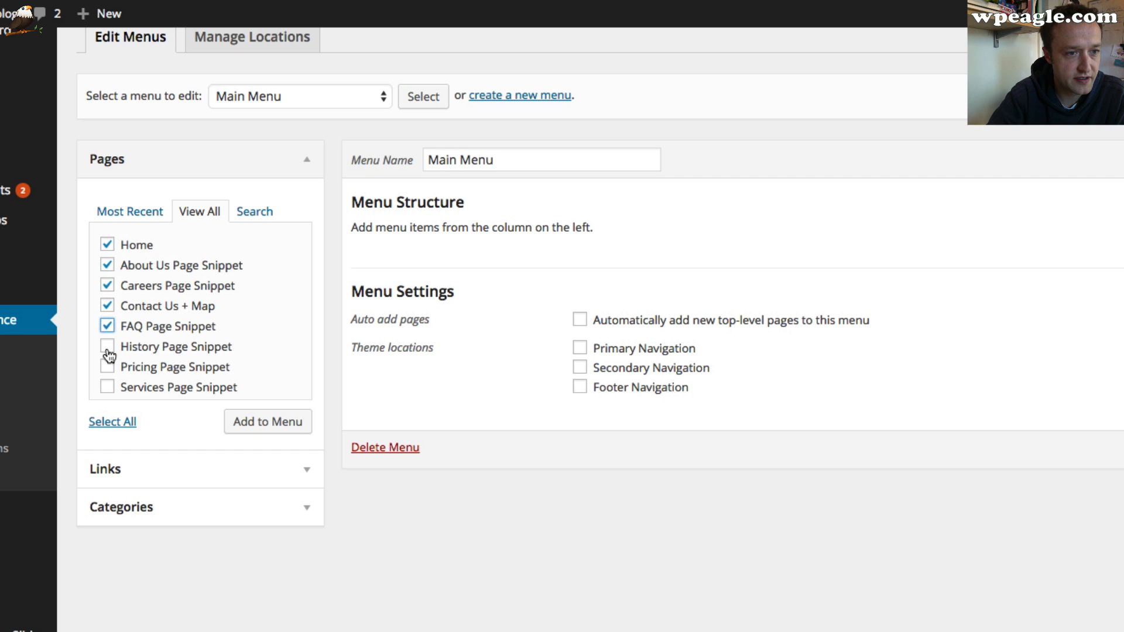
left_click(107, 367)
left_click(107, 387)
scroll(175, 374, "down", 2)
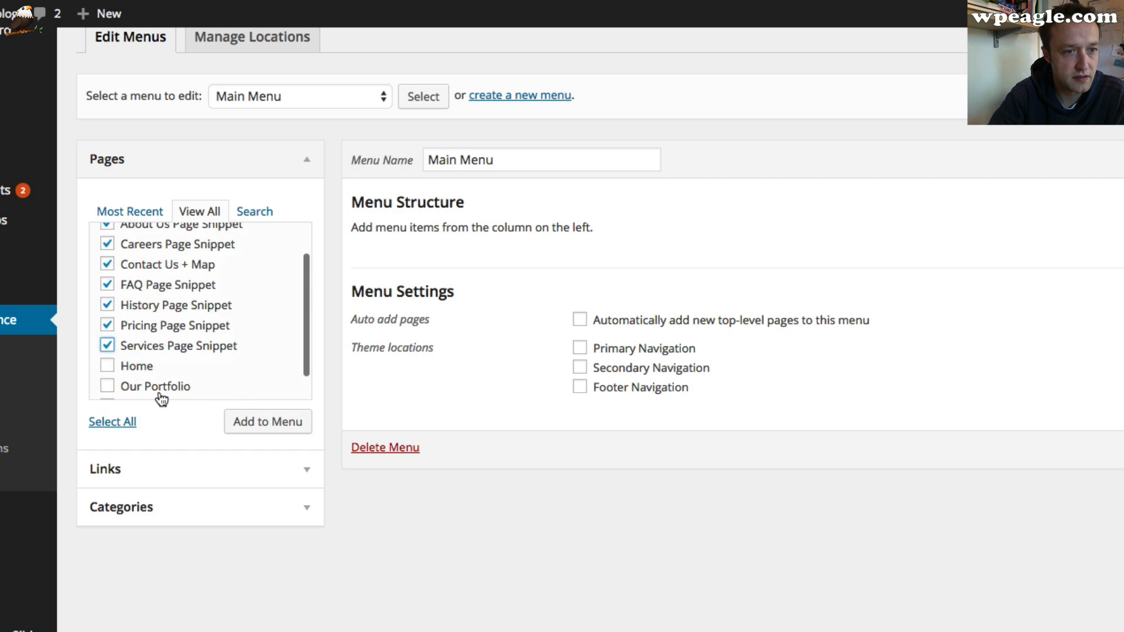
scroll(149, 358, "down", 1)
scroll(221, 334, "up", 5)
scroll(222, 331, "down", 5)
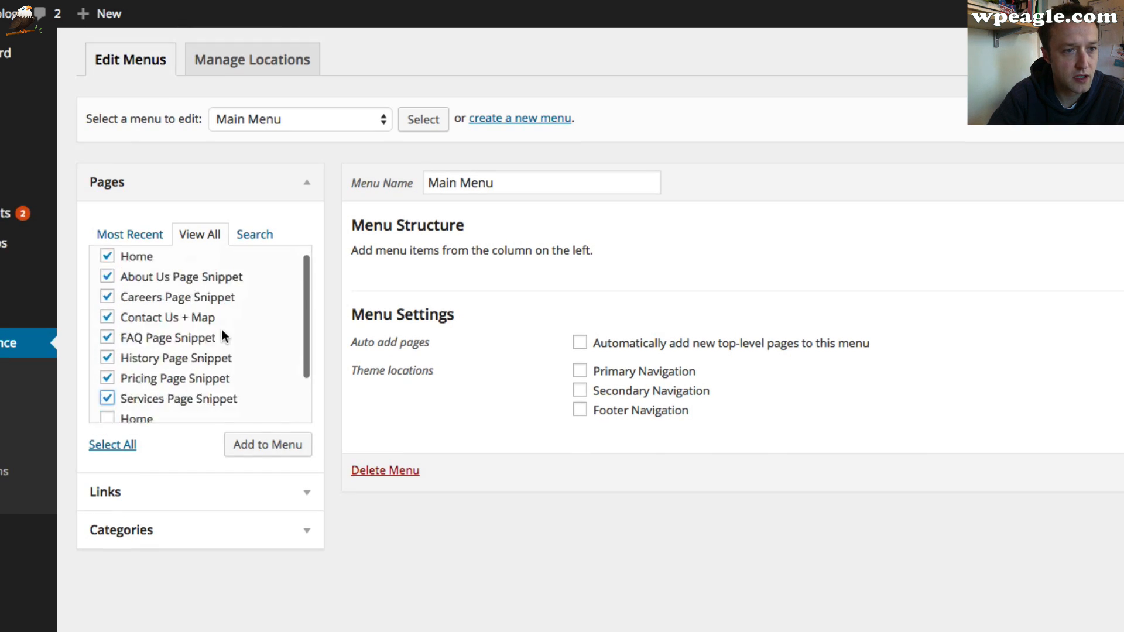
scroll(146, 333, "up", 1)
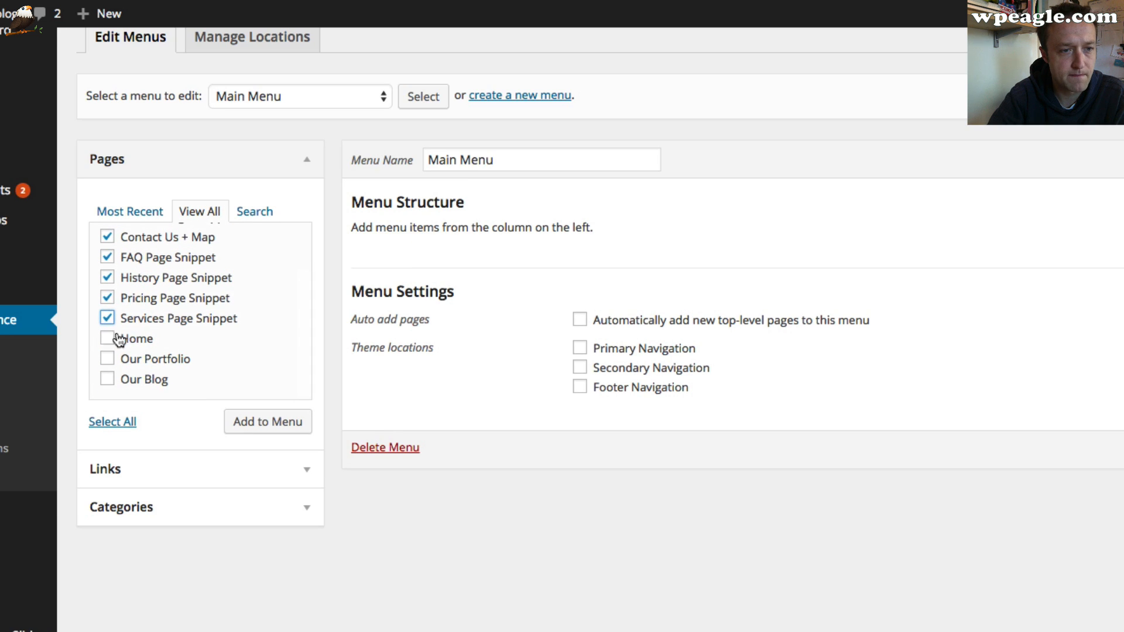
left_click(107, 342)
left_click(106, 364)
left_click(107, 383)
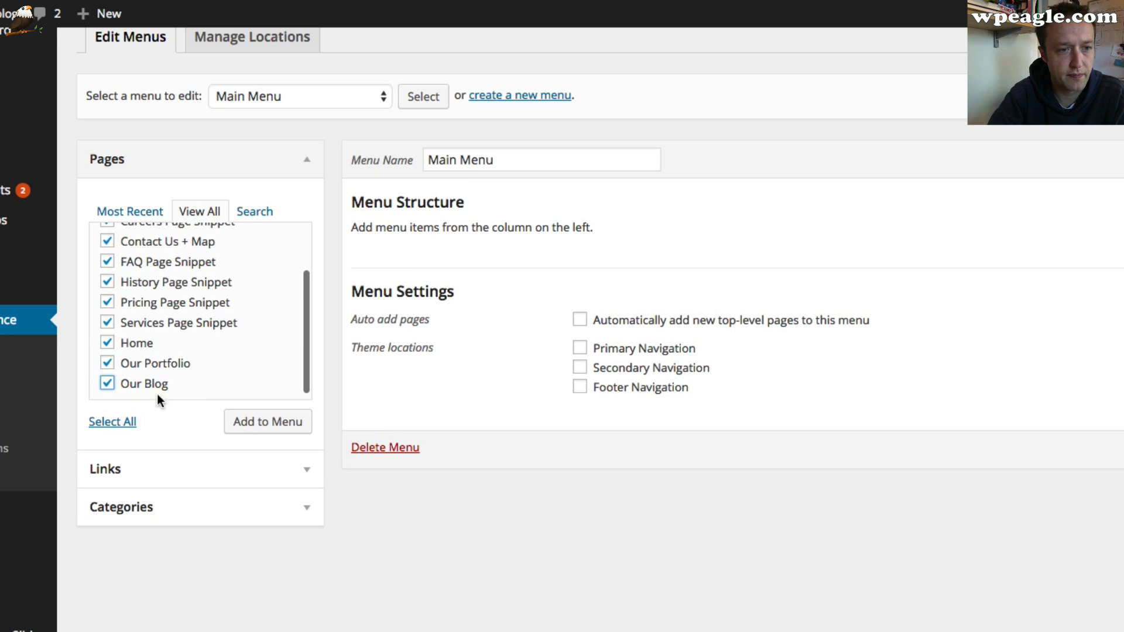
left_click(287, 422)
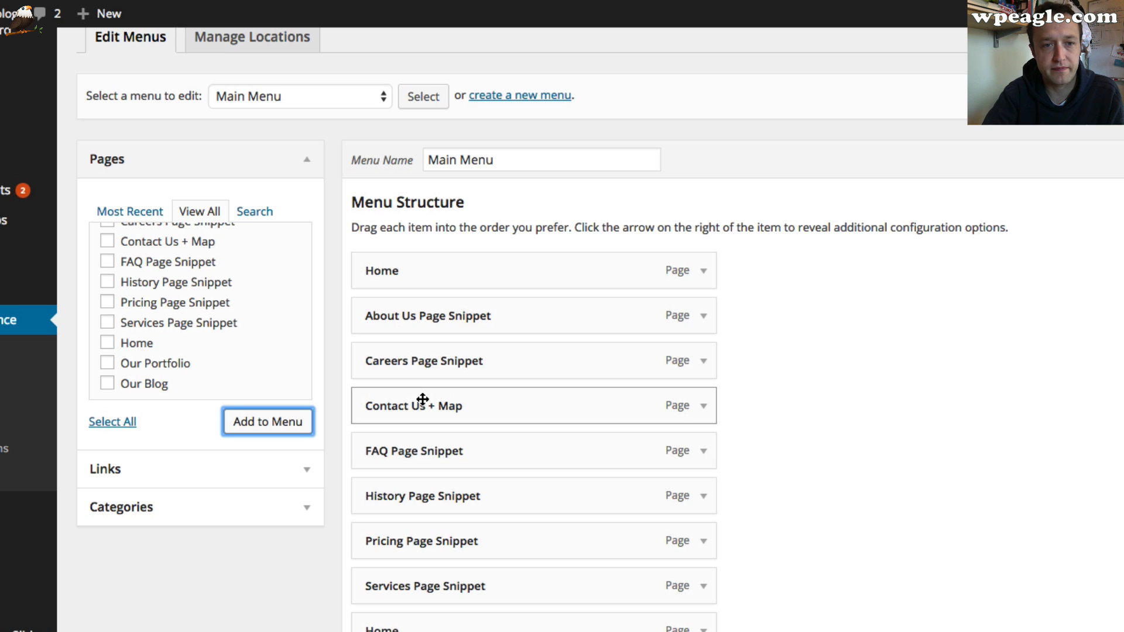
Remove the duplicate Home item from the Main Menu structure
left_click(702, 272)
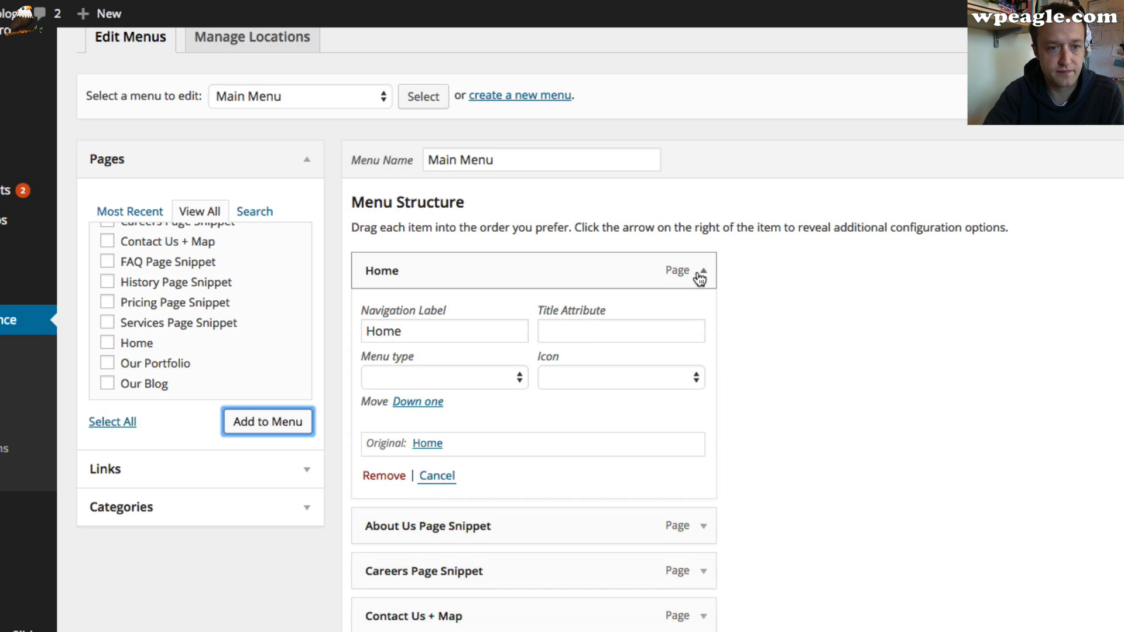
scroll(700, 279, "down", 10)
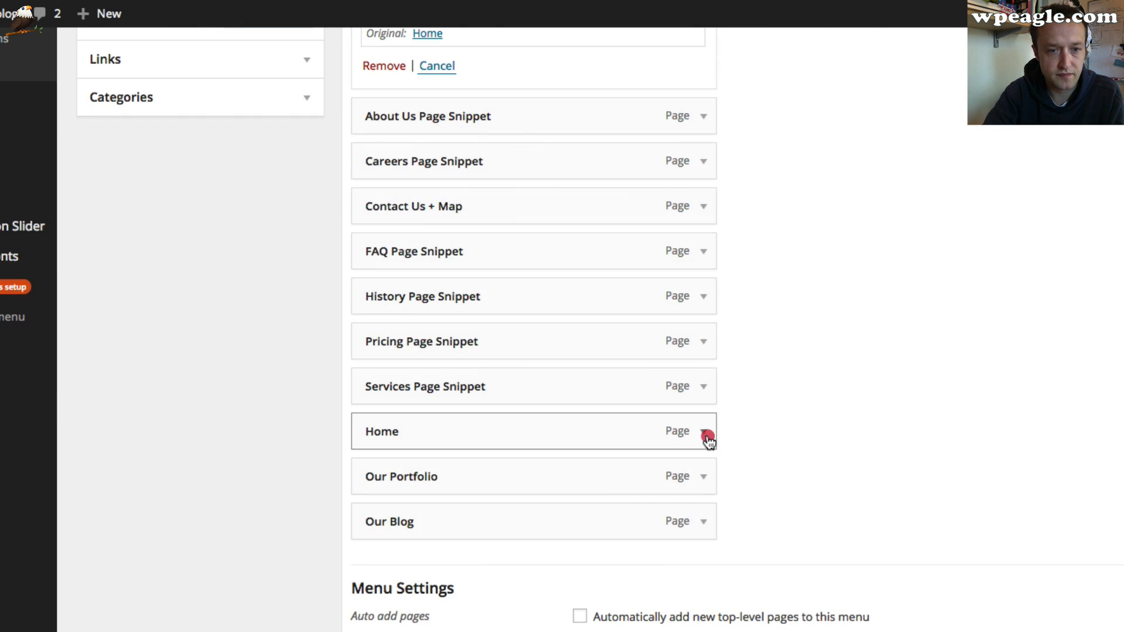
left_click(705, 433)
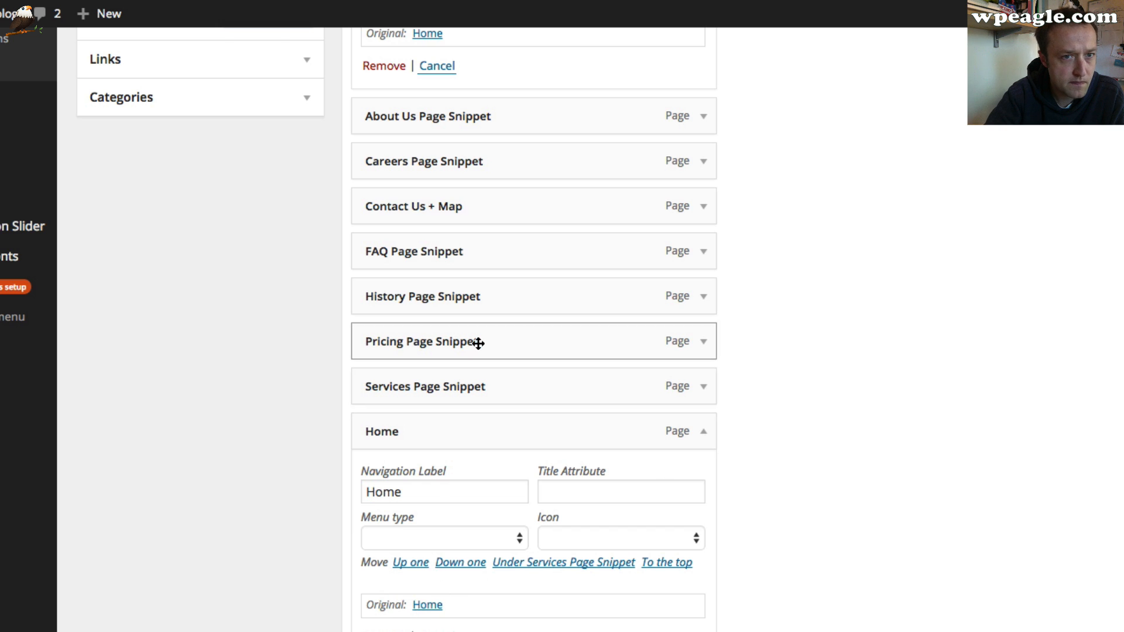
scroll(475, 339, "up", 10)
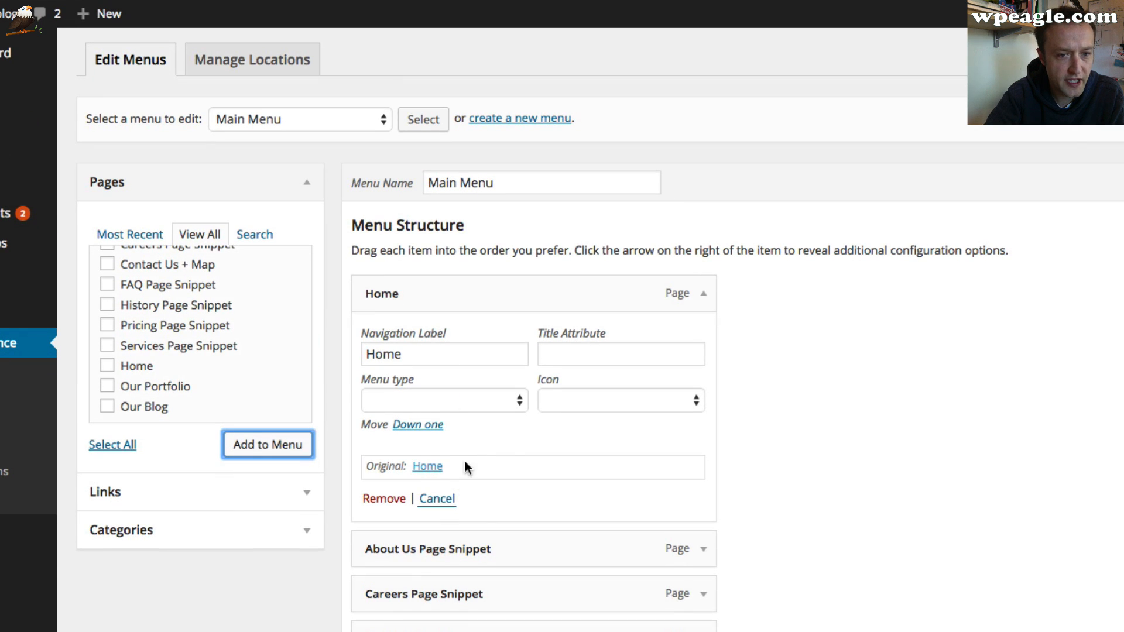
scroll(498, 466, "down", 9)
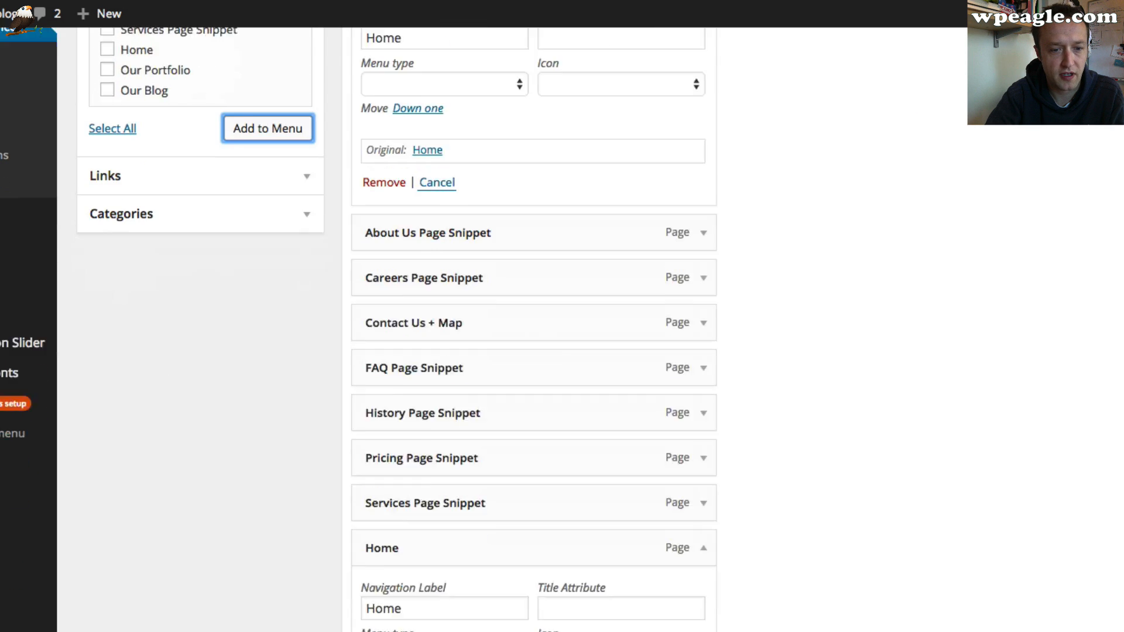
left_click(384, 631)
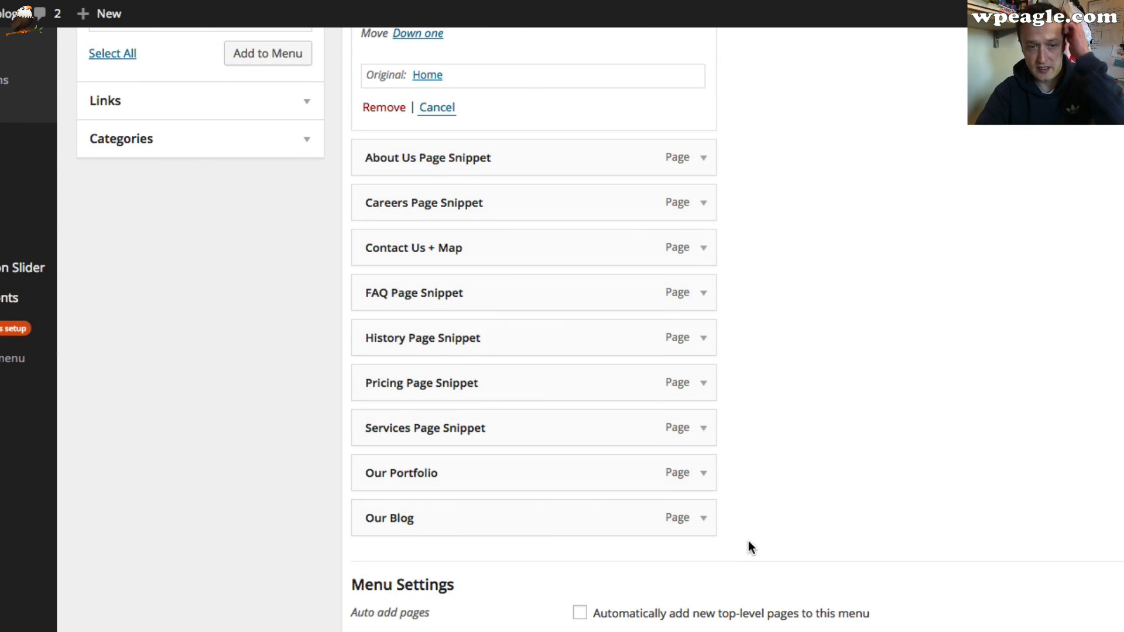
Switch to the site's front-end tab and reload the home page to check the new main menu
scroll(749, 541, "up", 4)
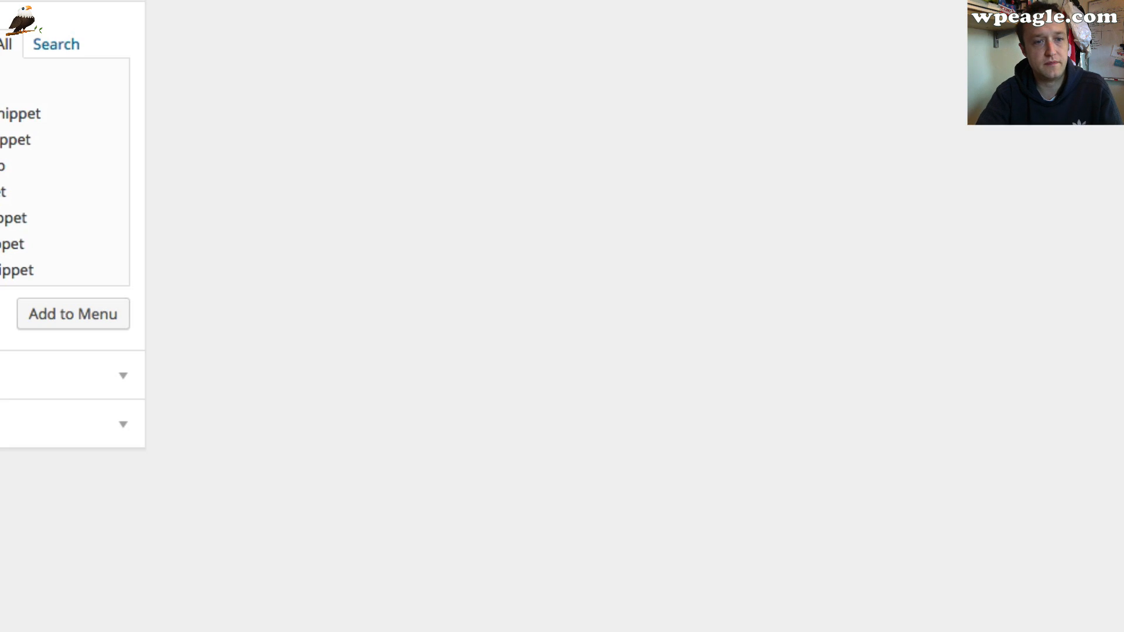
scroll(700, 18, "down", 6)
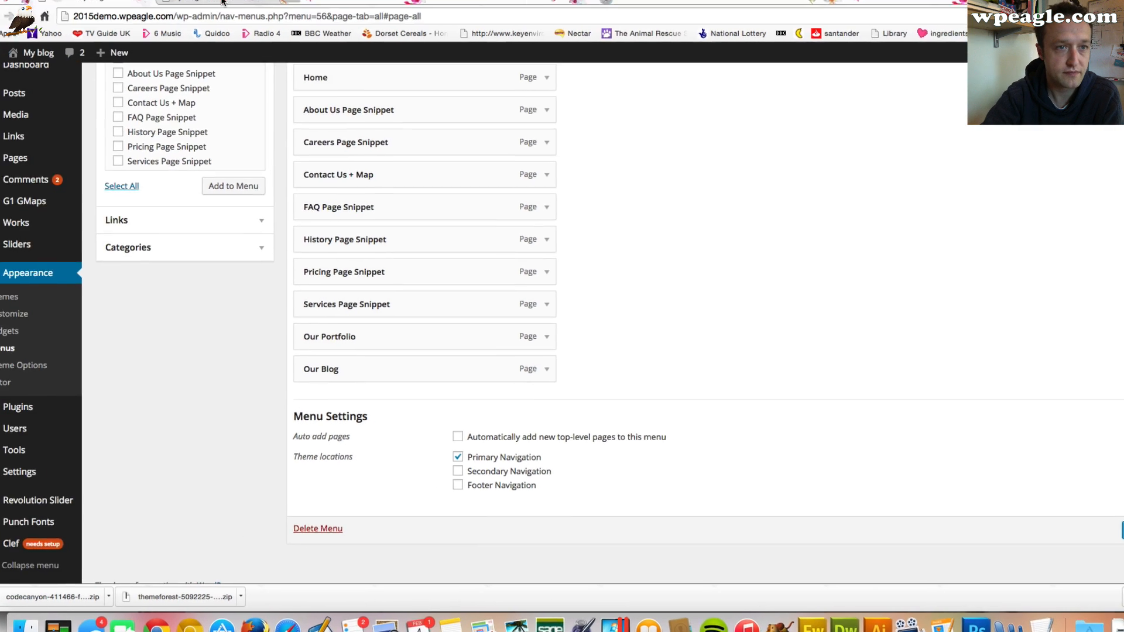
left_click(229, 5)
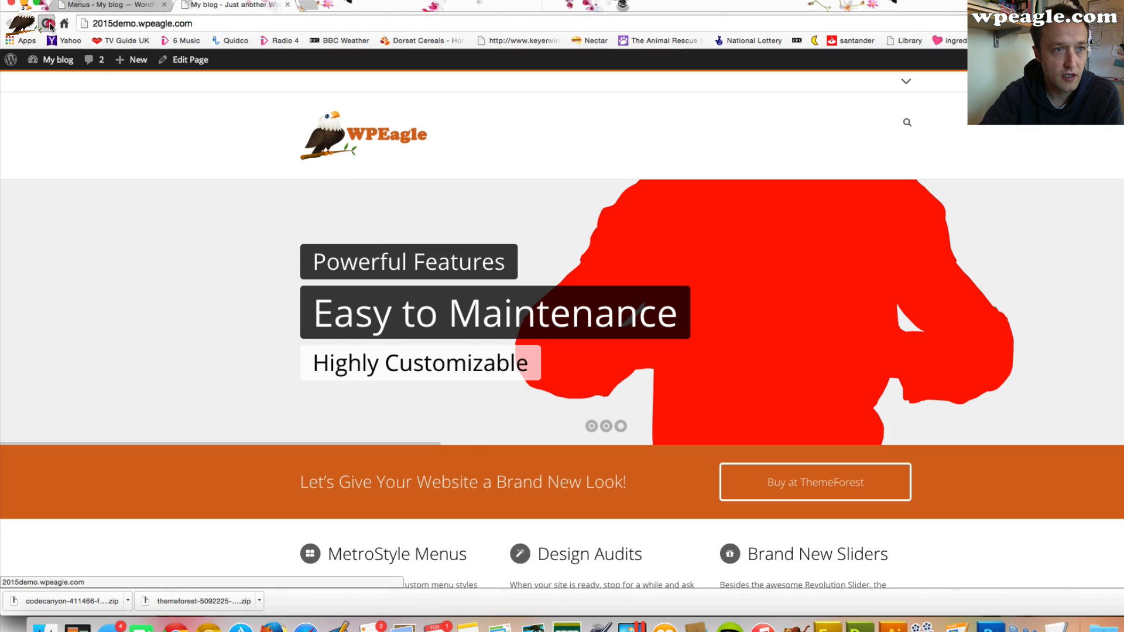
left_click(334, 141)
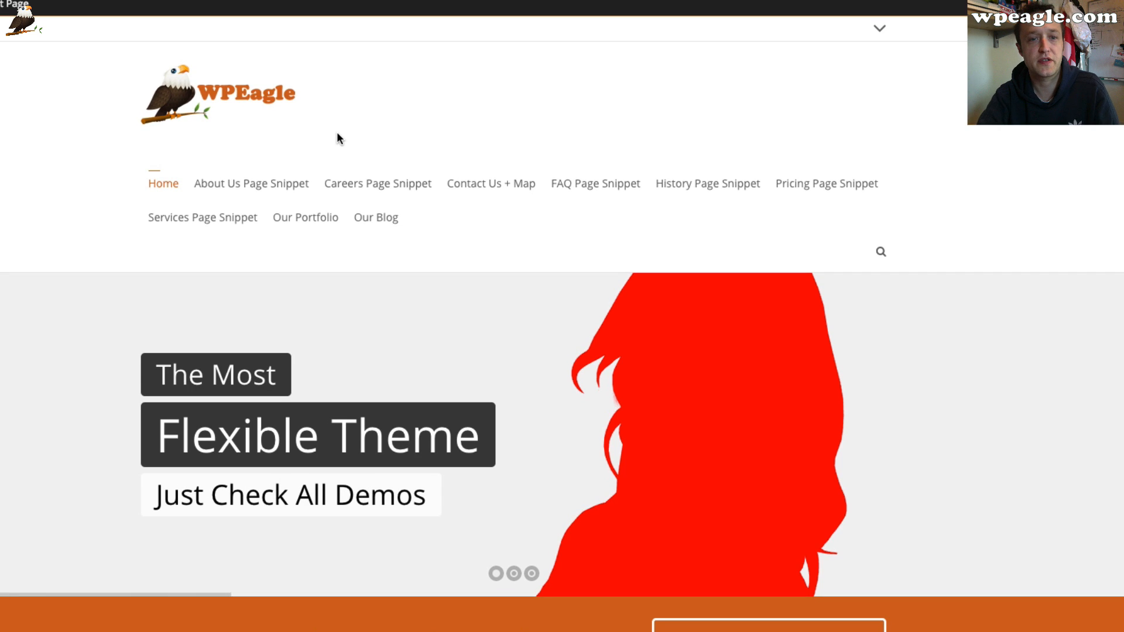
Open the About Us Page Snippet page for editing and rename its title to About Us
left_click(258, 186)
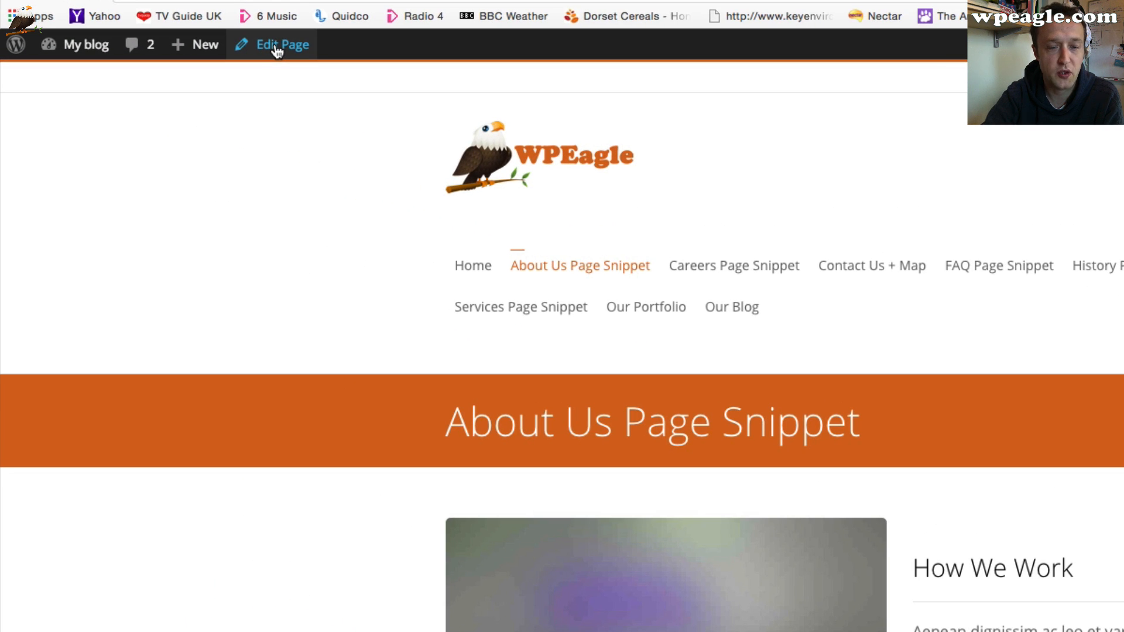
left_click(279, 50)
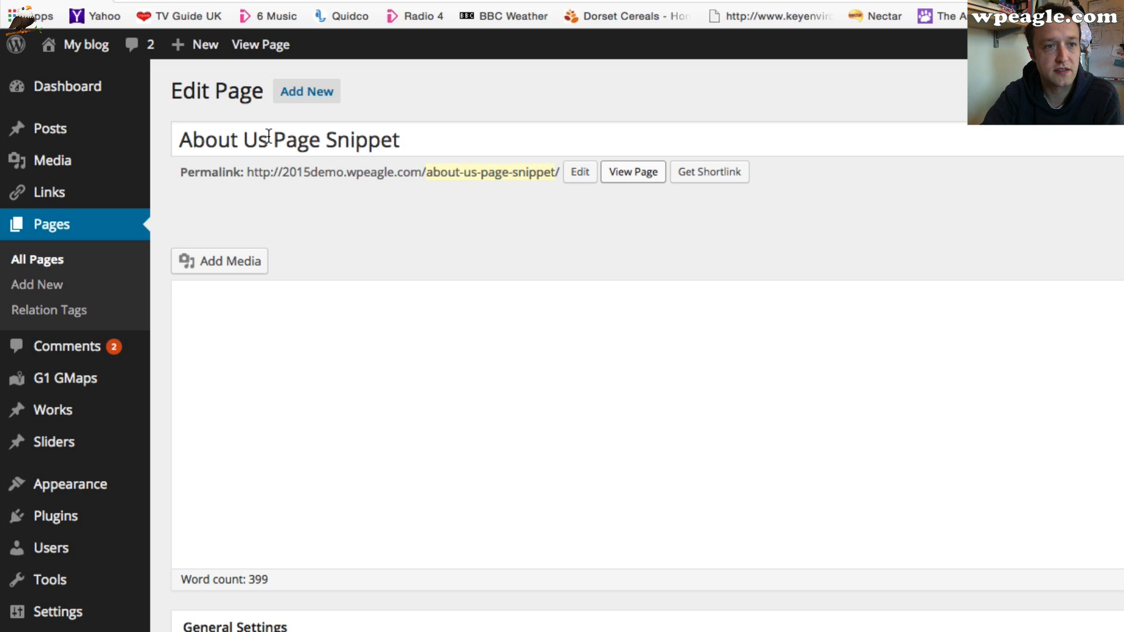
left_click(459, 138)
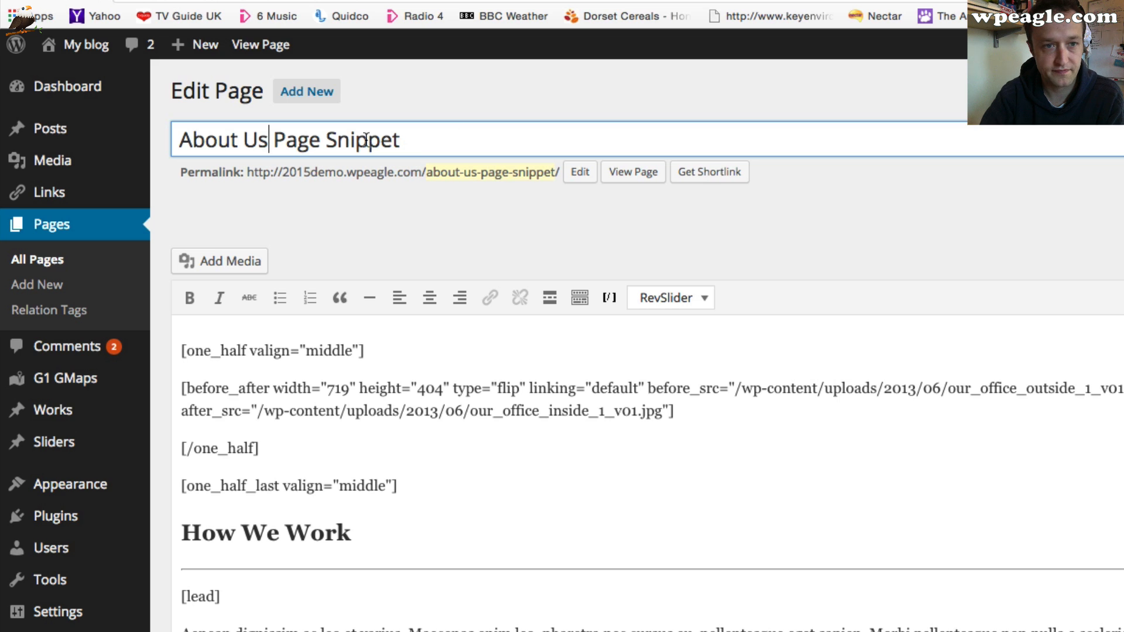
left_click_drag(400, 139, 282, 142)
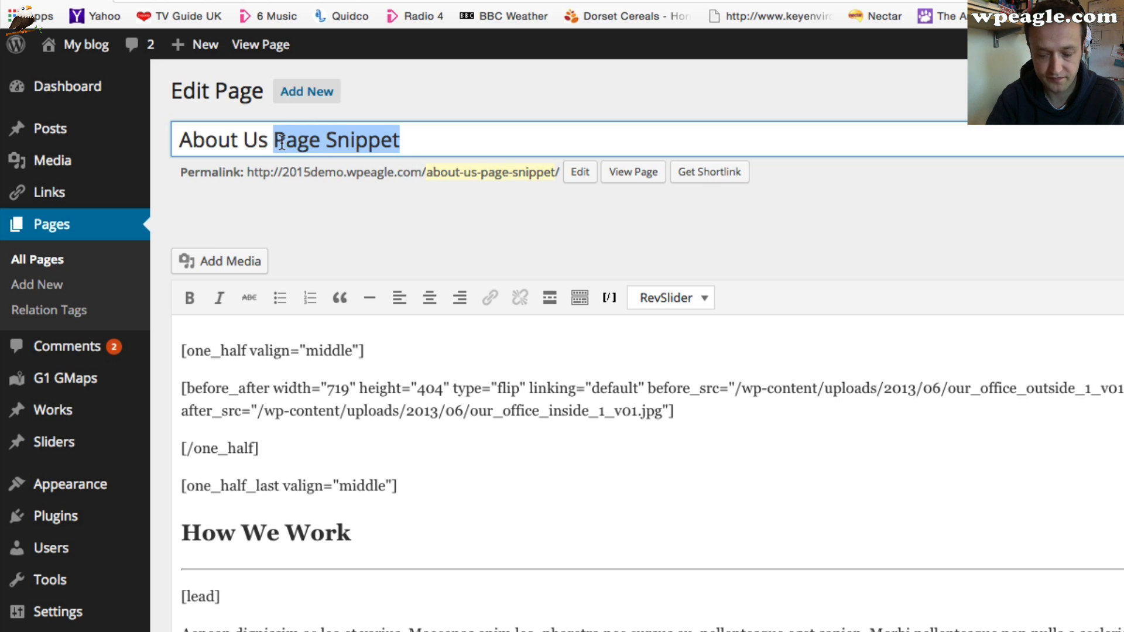
key("BackSpace")
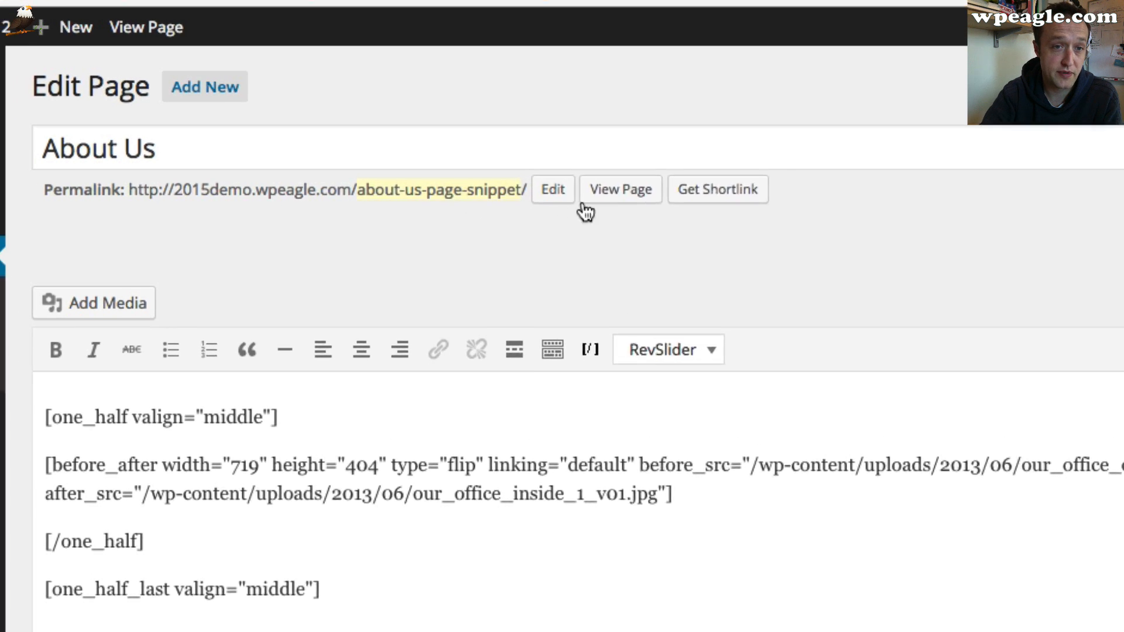
Change the page's permalink slug to about-us and view the updated page
scroll(393, 212, "down", 1)
left_click(393, 209)
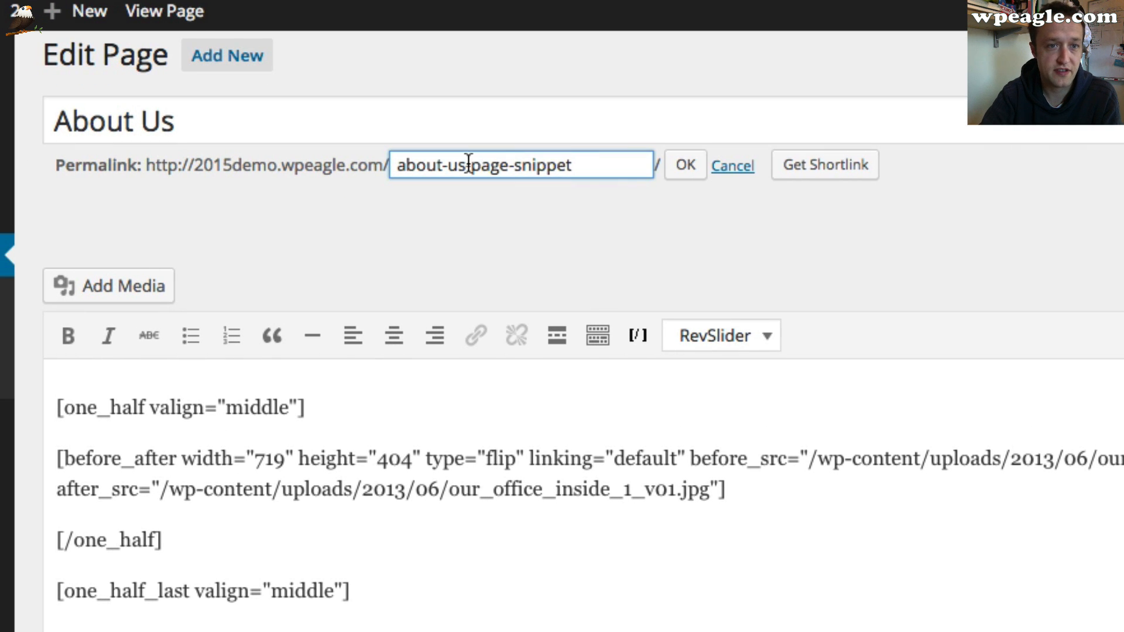
left_click_drag(468, 164, 627, 171)
key("BackSpace")
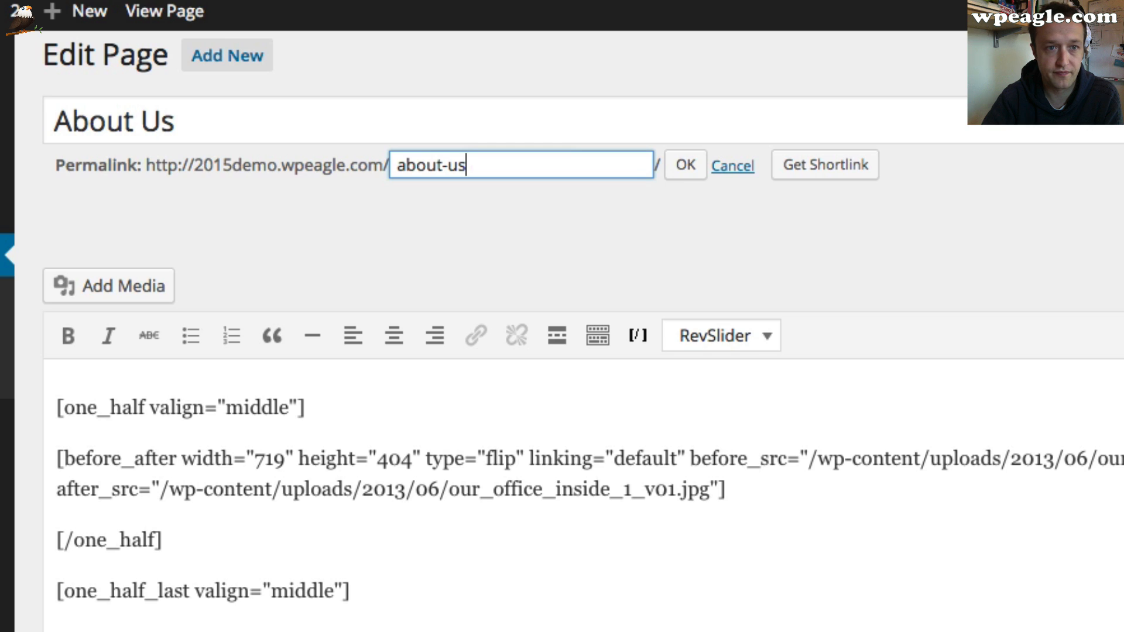
left_click(694, 165)
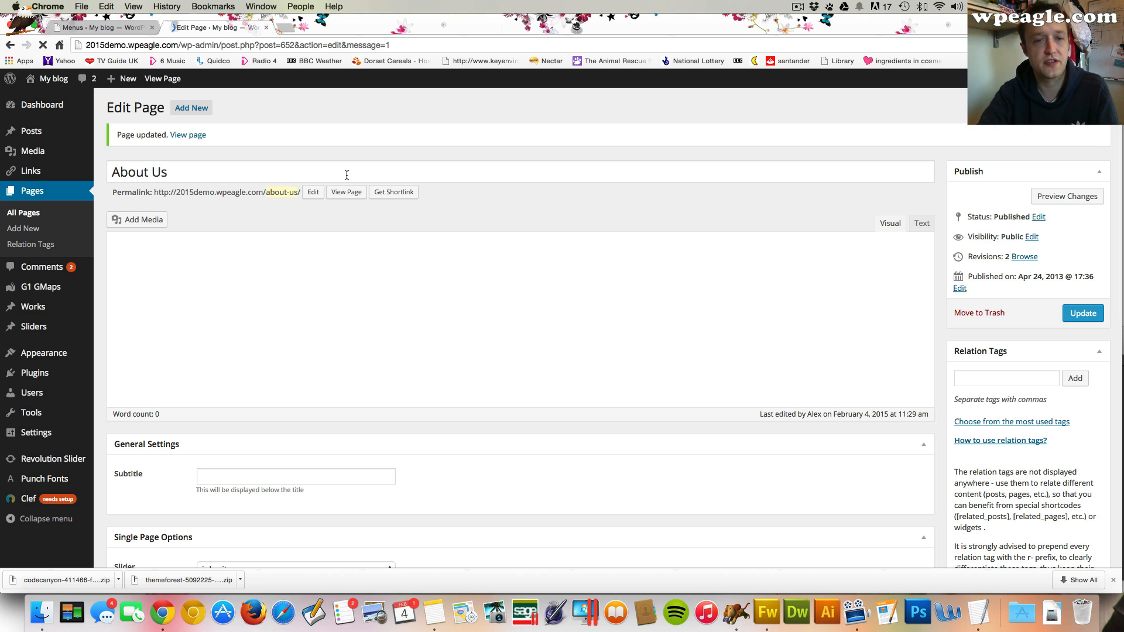
left_click(347, 193)
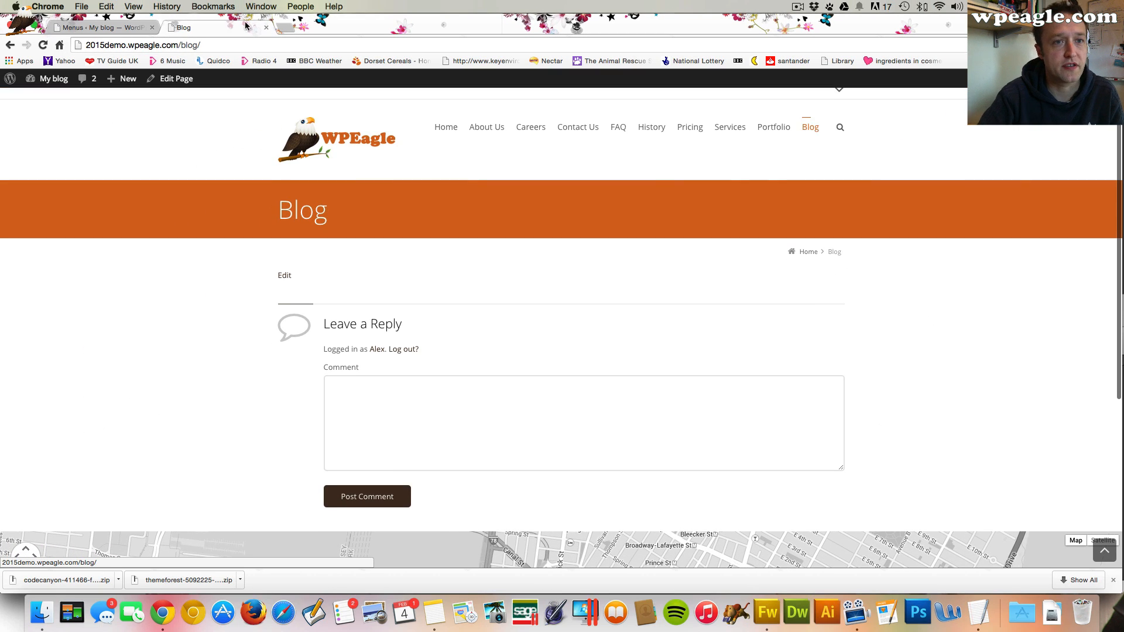
Browse the Style settings in Theme Options, including the Preheader and Main sections
left_click(266, 28)
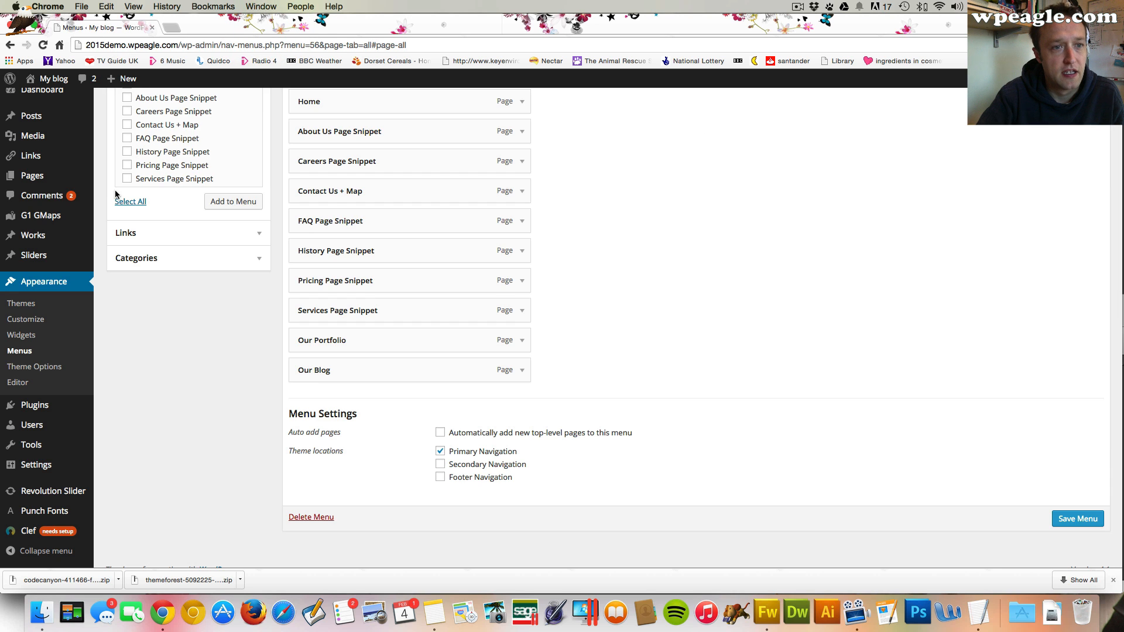
scroll(116, 194, "up", 5)
mouse_move(54, 234)
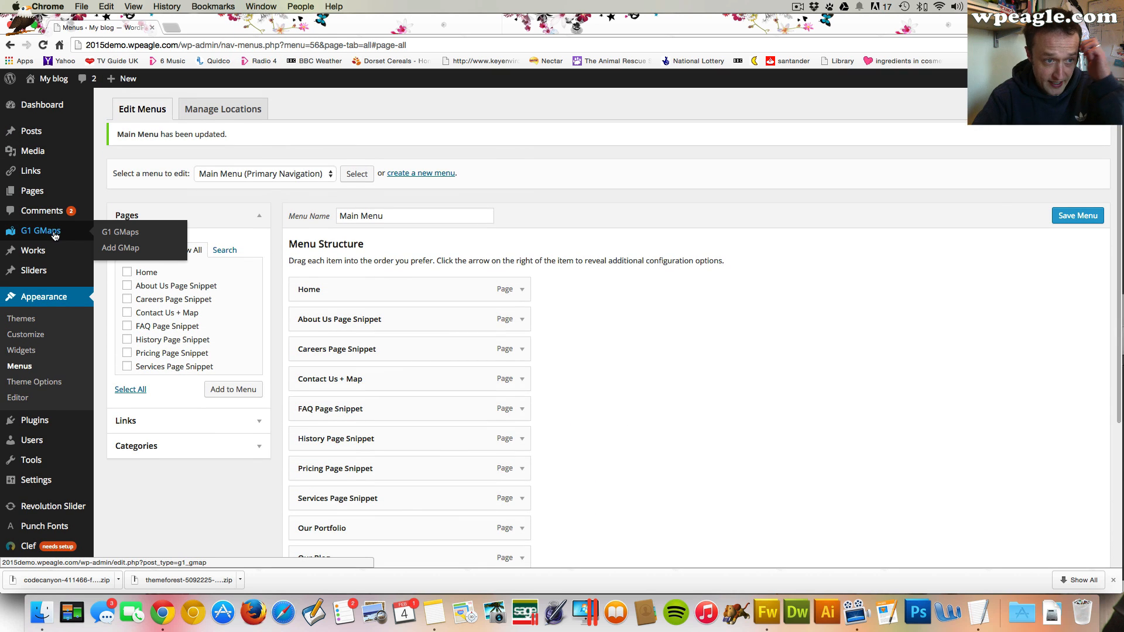
left_click(56, 381)
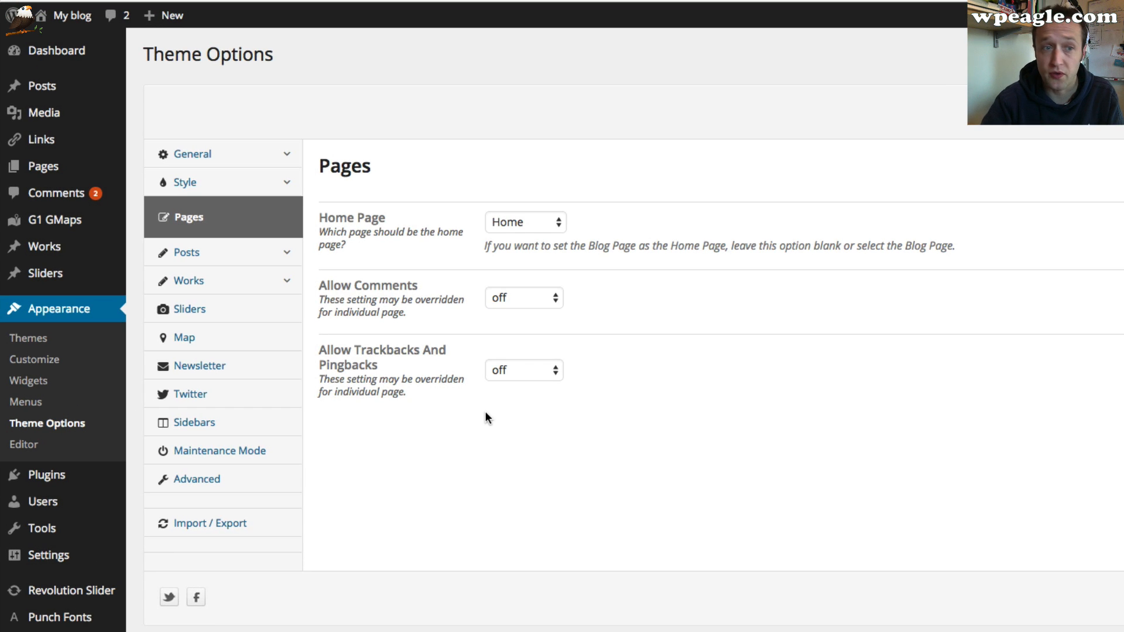
left_click(273, 182)
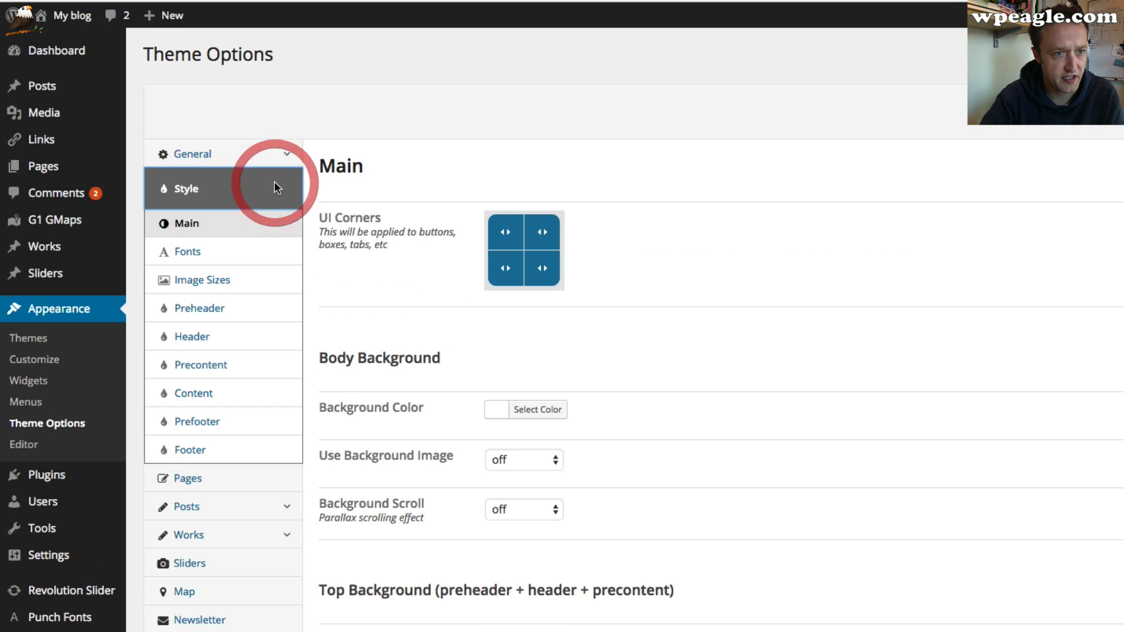
left_click(264, 311)
scroll(779, 343, "down", 10)
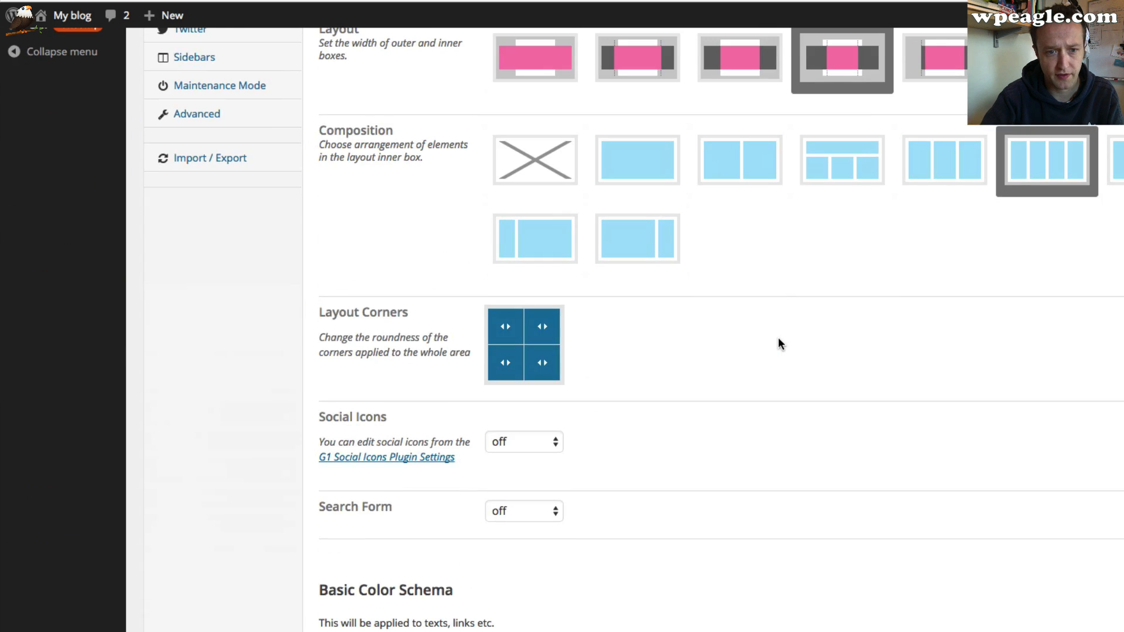
scroll(777, 343, "down", 8)
scroll(778, 343, "up", 15)
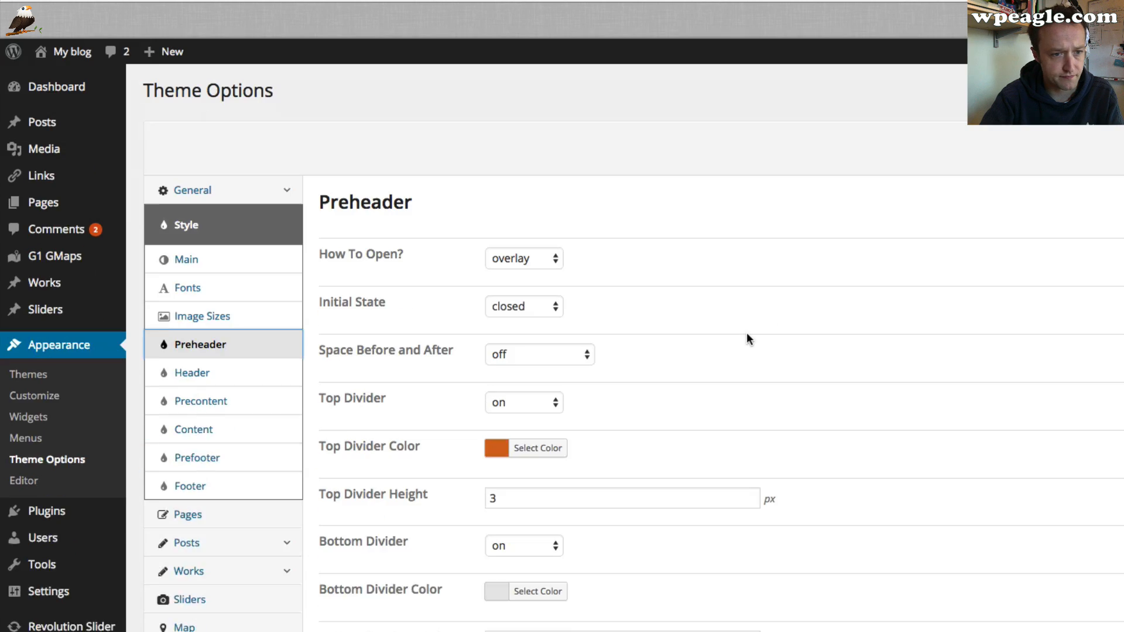
left_click(225, 222)
scroll(526, 248, "down", 5)
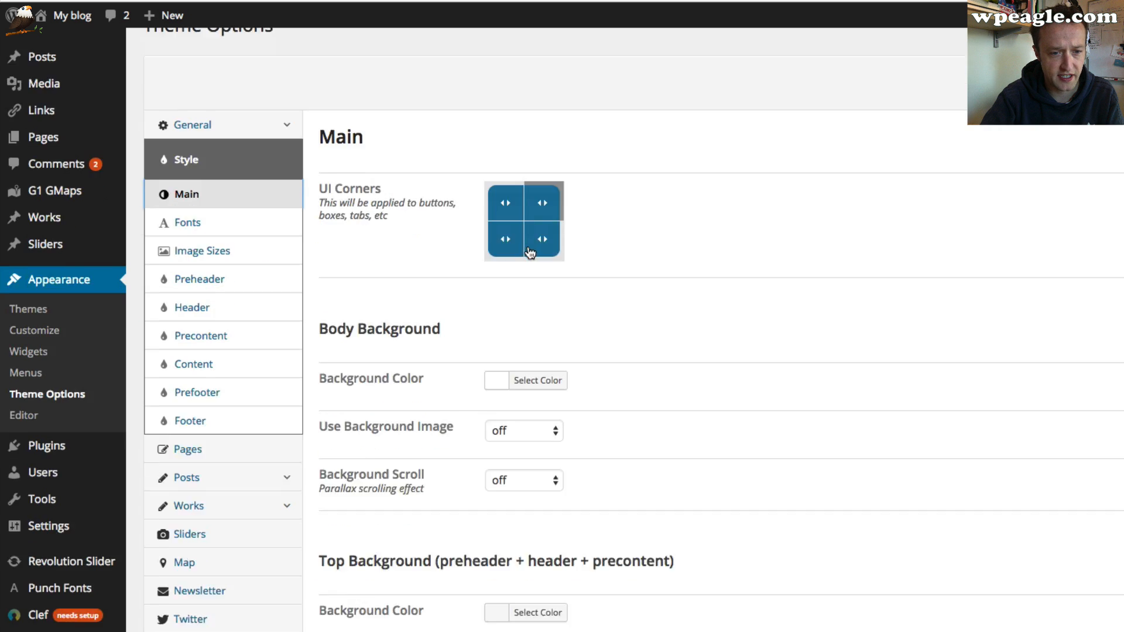
scroll(528, 245, "up", 5)
Set the header's Primary Nav Margin Top to 50, save the theme options, and visit the site
left_click(149, 344)
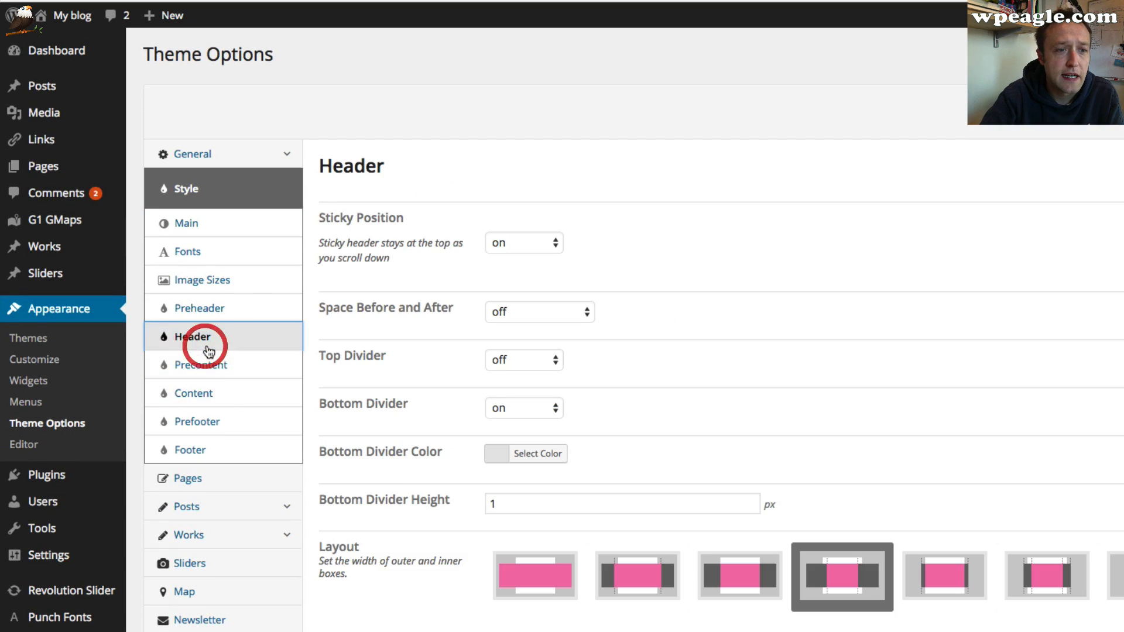
scroll(772, 398, "down", 7)
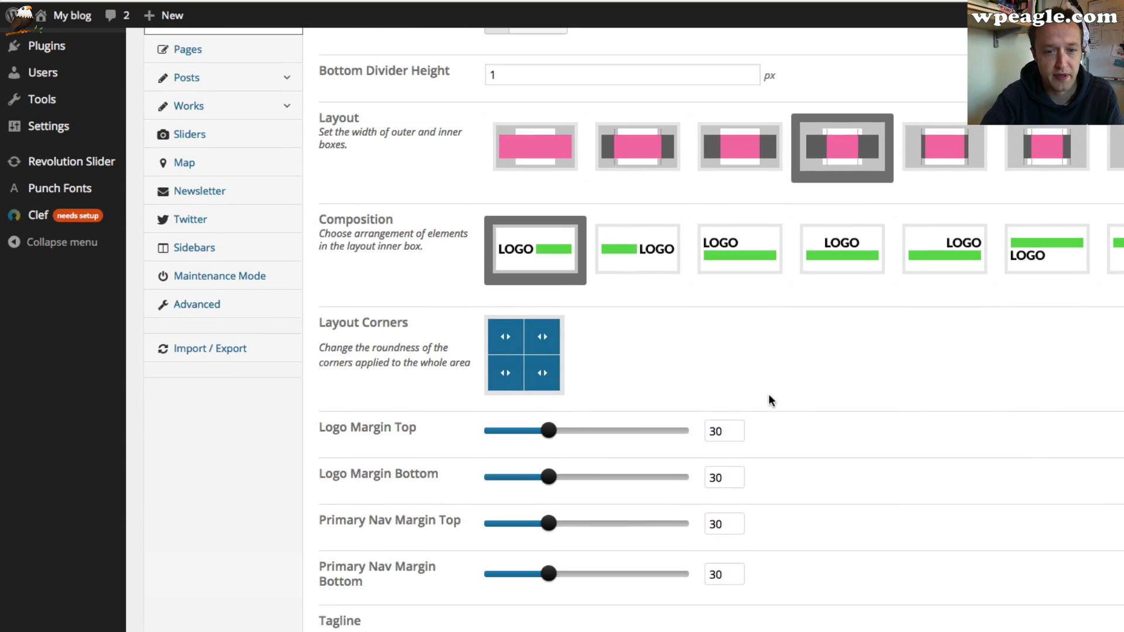
scroll(737, 485, "down", 1)
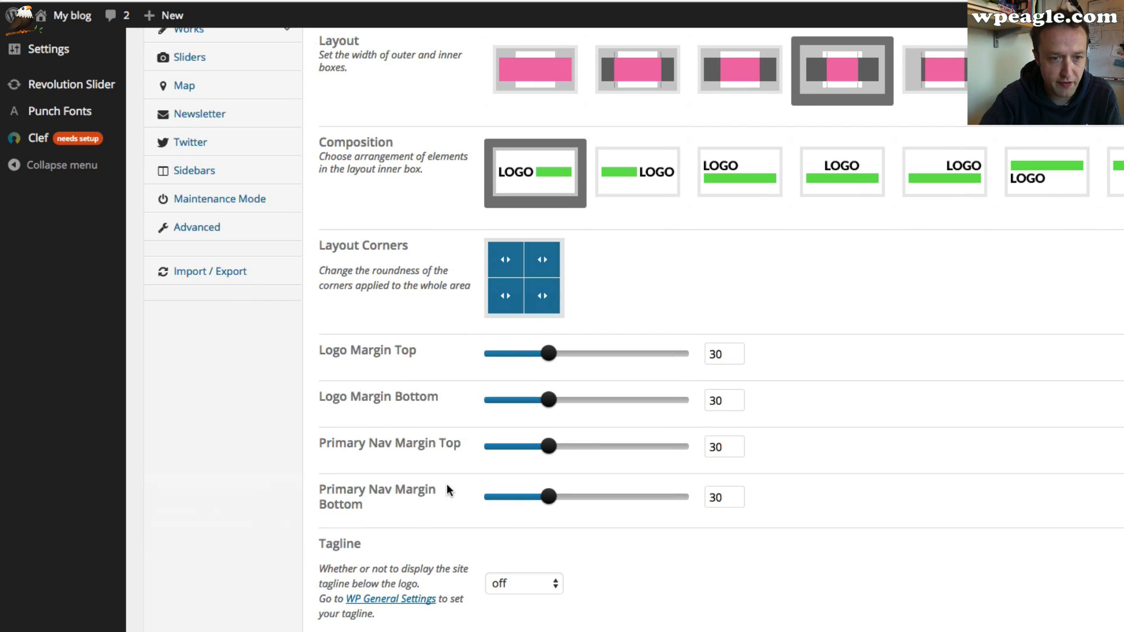
left_click_drag(552, 444, 586, 446)
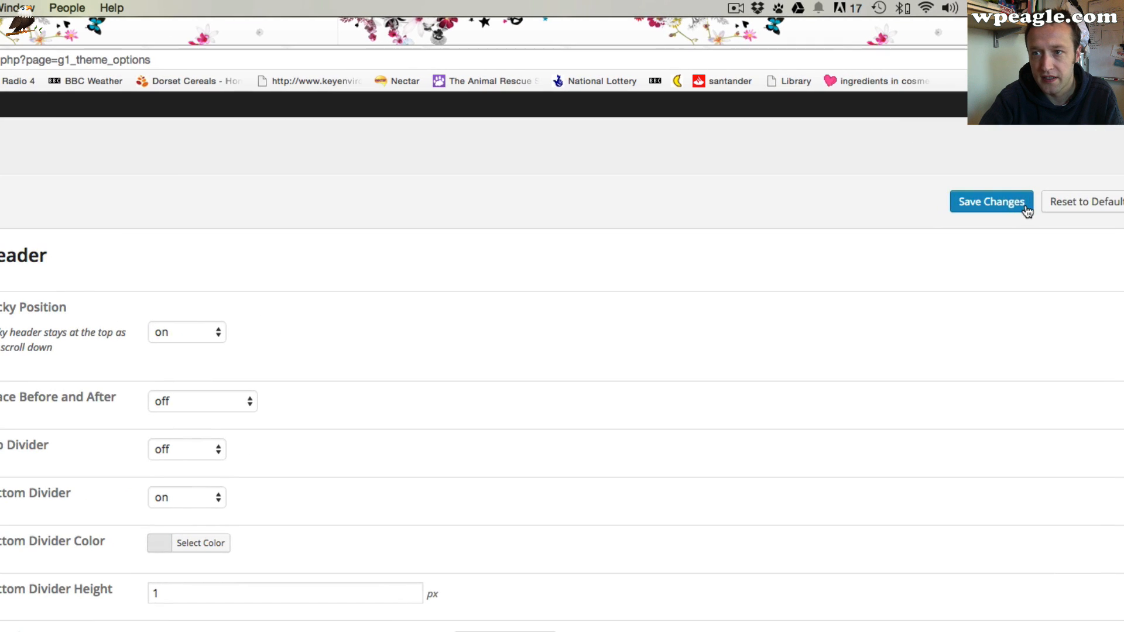
left_click(1024, 206)
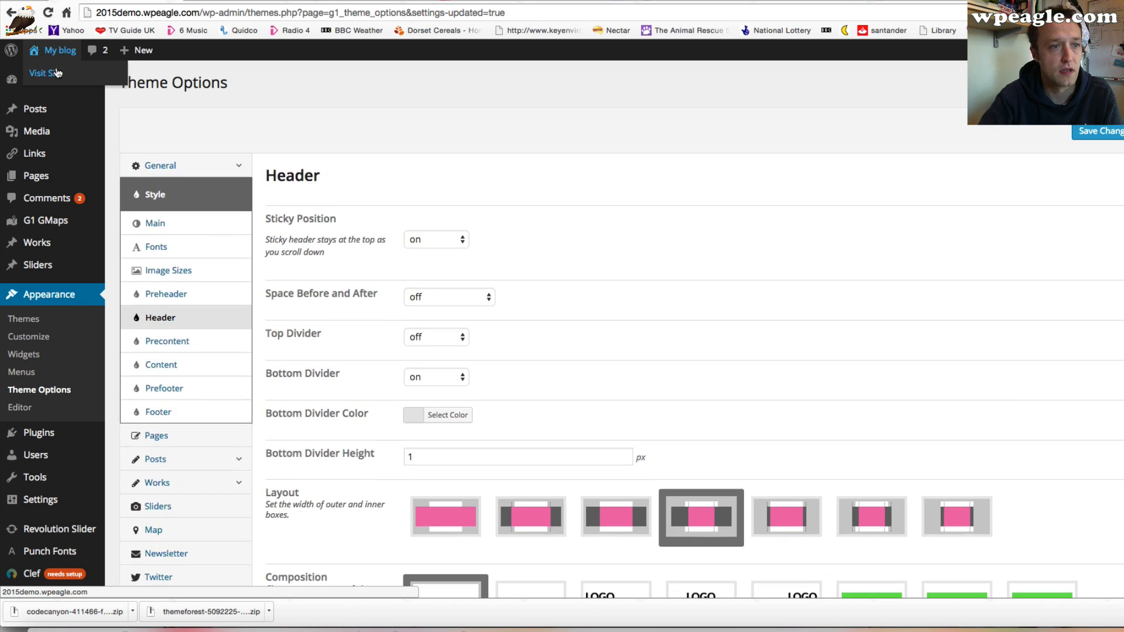
left_click(58, 71)
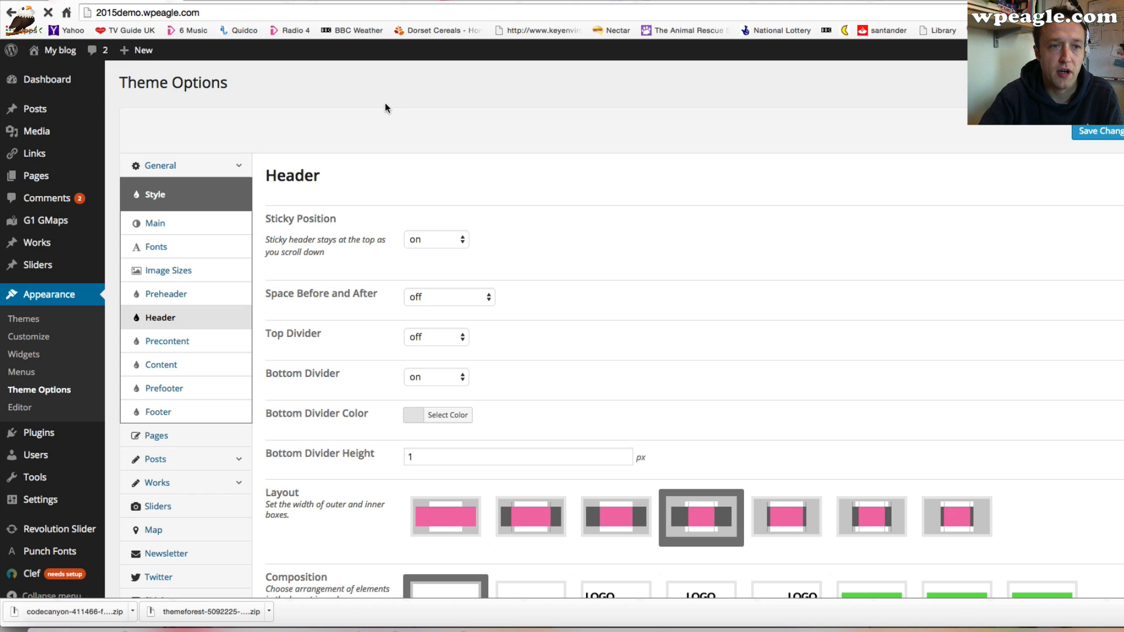
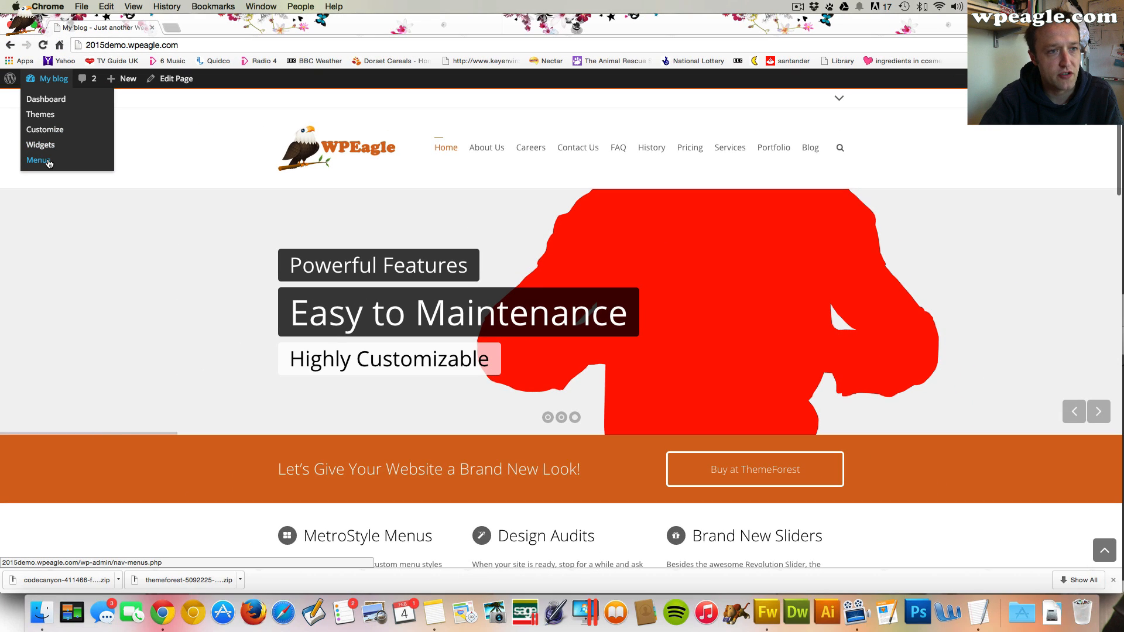
Open the navigation menus and move About Us and Contact Us to the end of the Main Menu
left_click(48, 162)
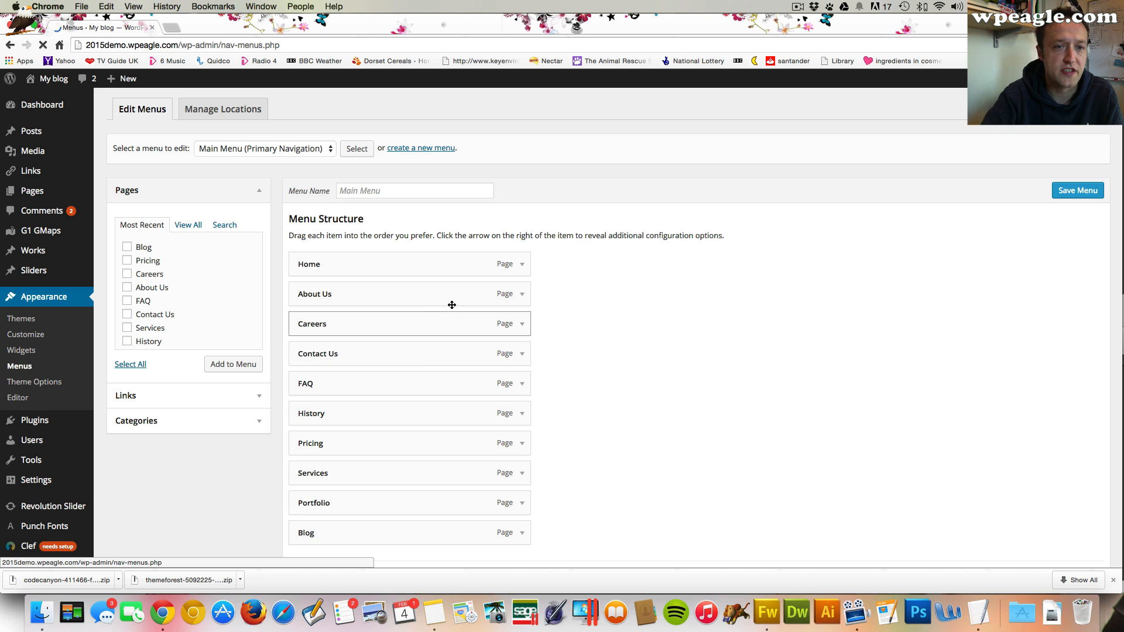
scroll(569, 316, "down", 1)
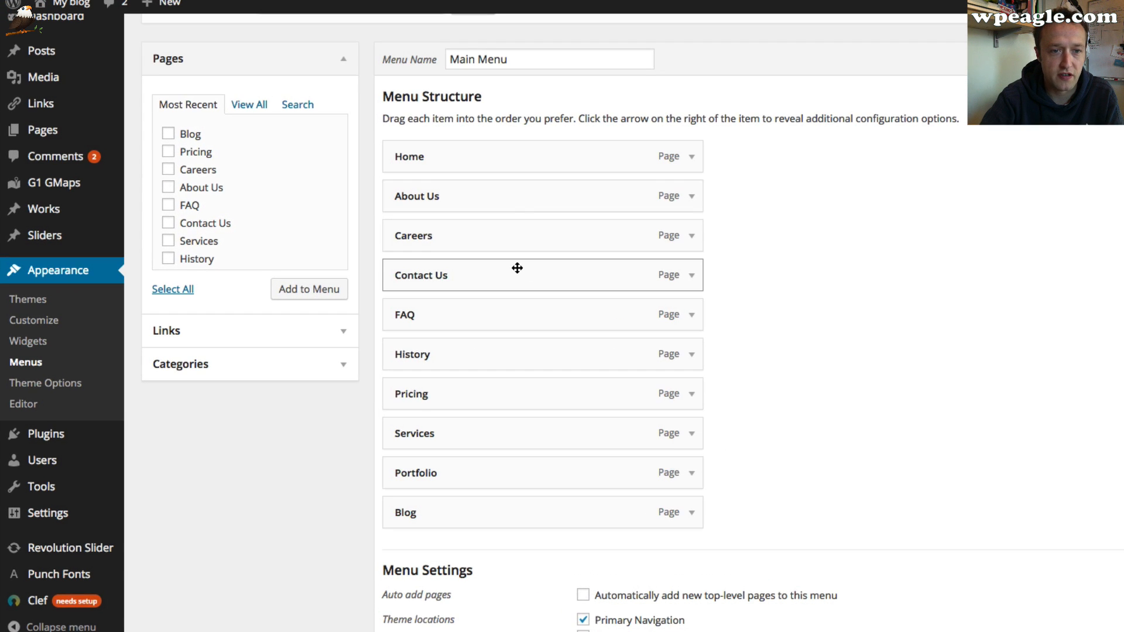
left_click_drag(416, 276, 446, 490)
left_click_drag(551, 533, 512, 514)
scroll(529, 336, "down", 1)
left_click_drag(529, 187, 519, 459)
scroll(901, 434, "down", 2)
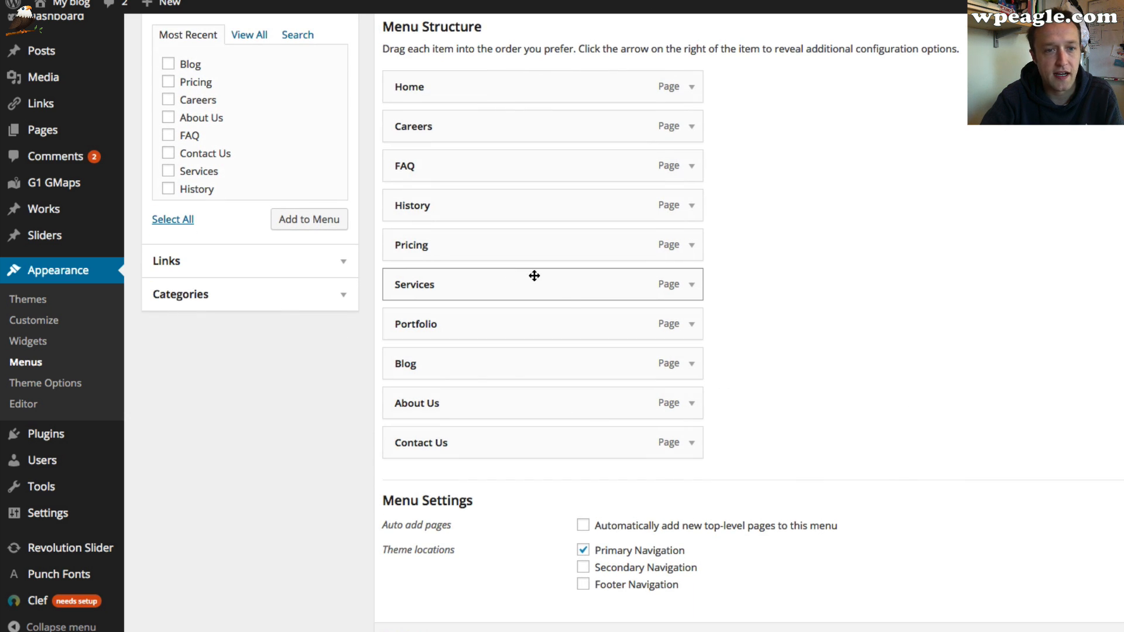
Change the About Us menu item's navigation label to About
left_click(692, 403)
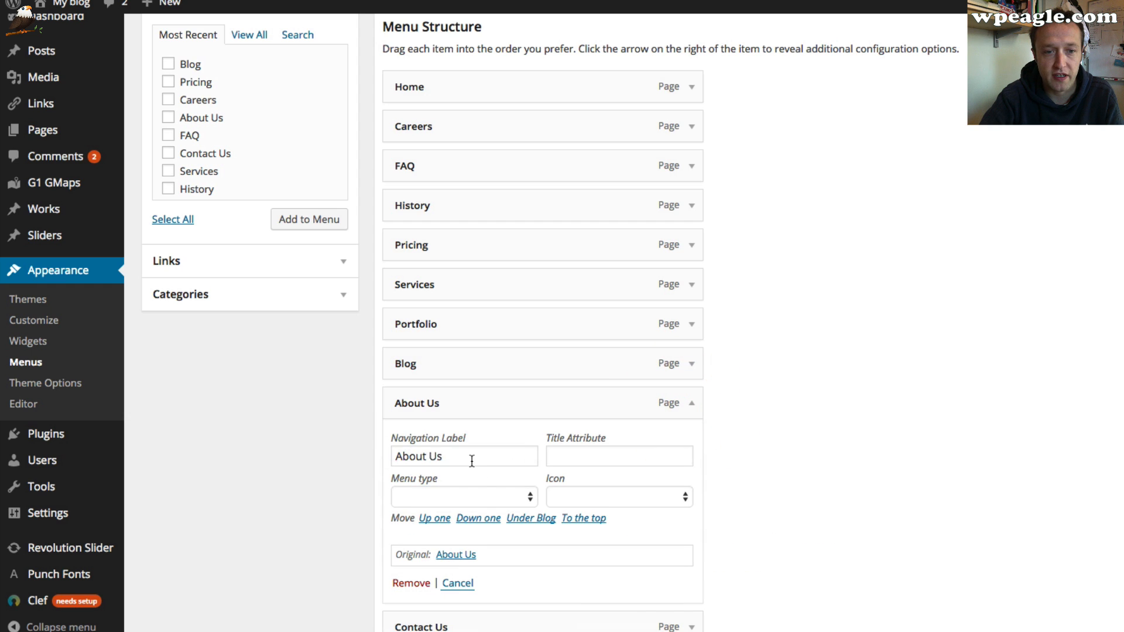
double_click(434, 456)
key("BackSpace")
key("BackSpace")
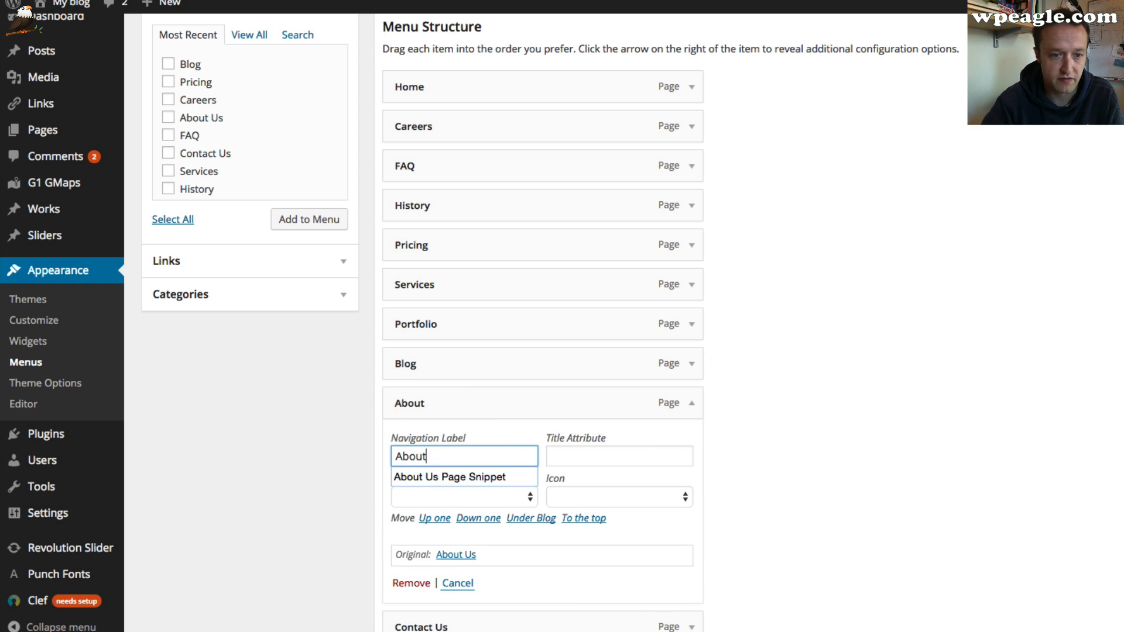
left_click(782, 391)
scroll(673, 396, "down", 3)
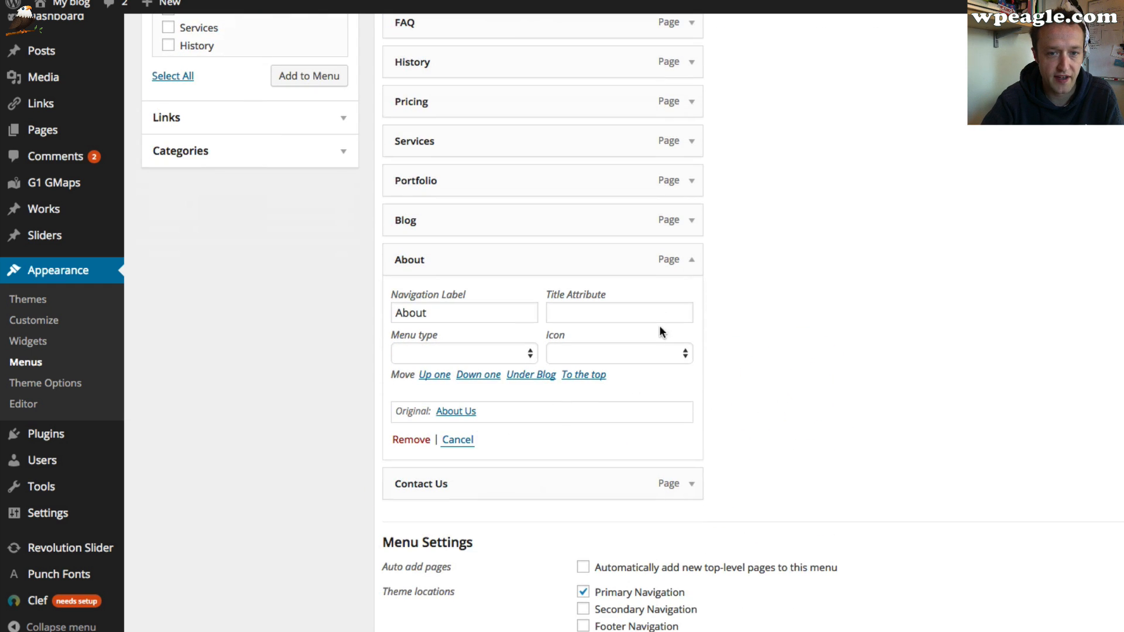
left_click(691, 259)
scroll(692, 292, "up", 2)
left_click(690, 374)
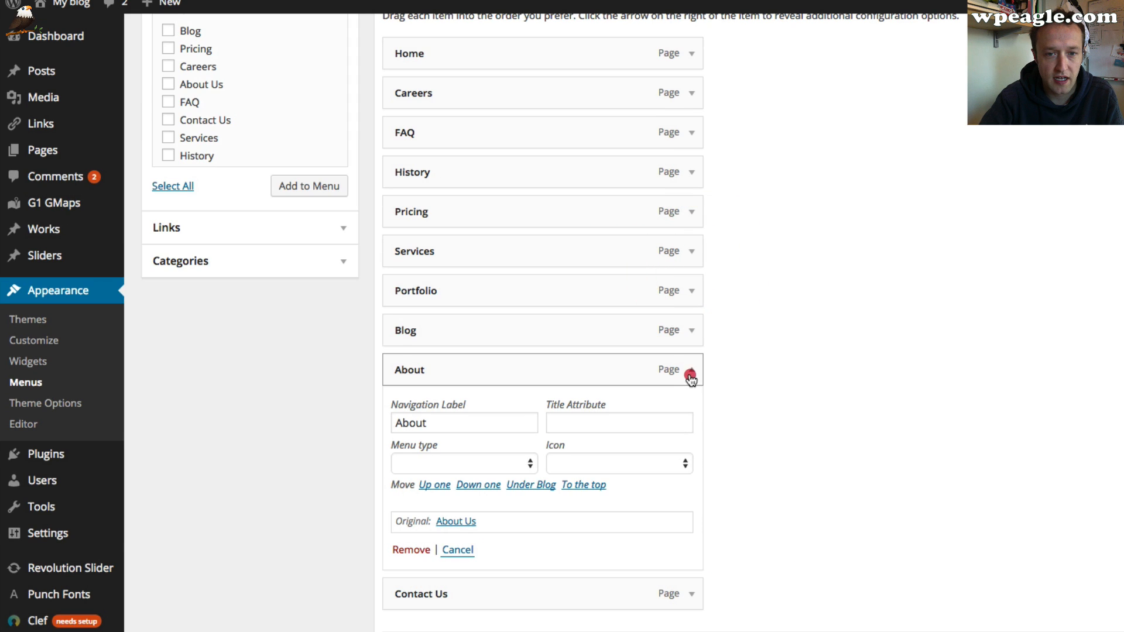
left_click(691, 375)
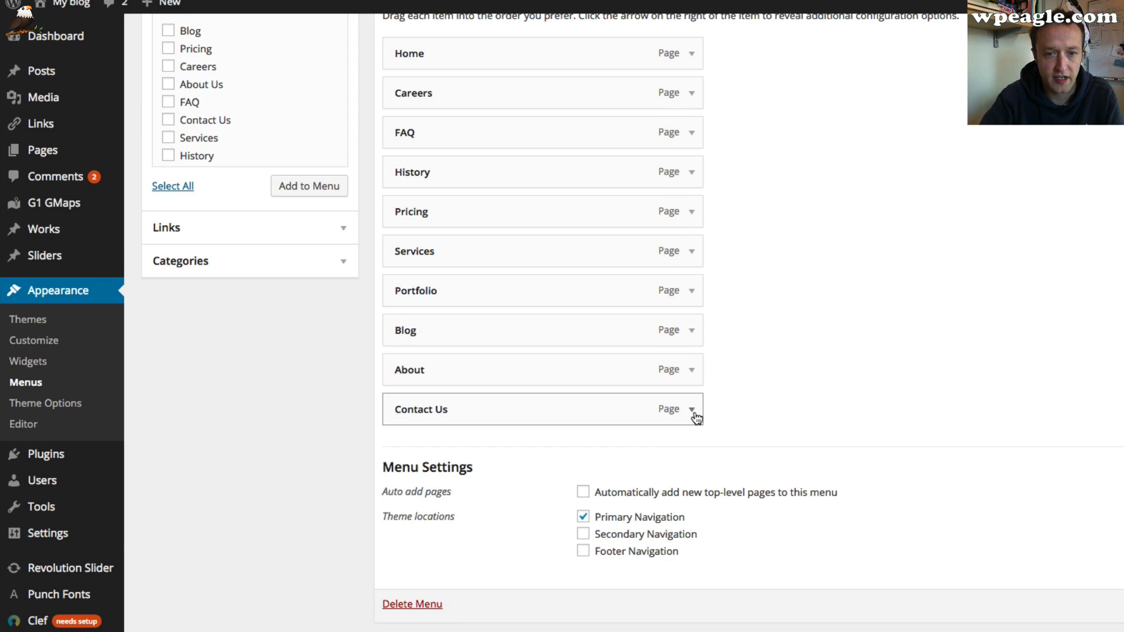
Change the Contact Us menu item's navigation label to Contact
left_click(693, 412)
left_click(446, 461)
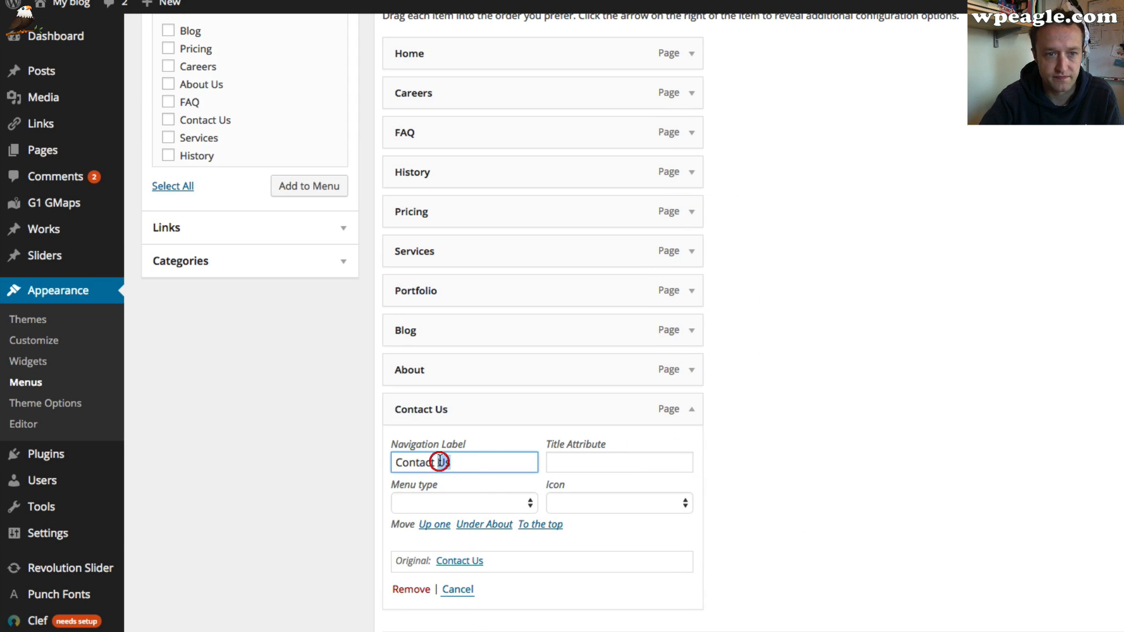
double_click(440, 462)
key("BackSpace")
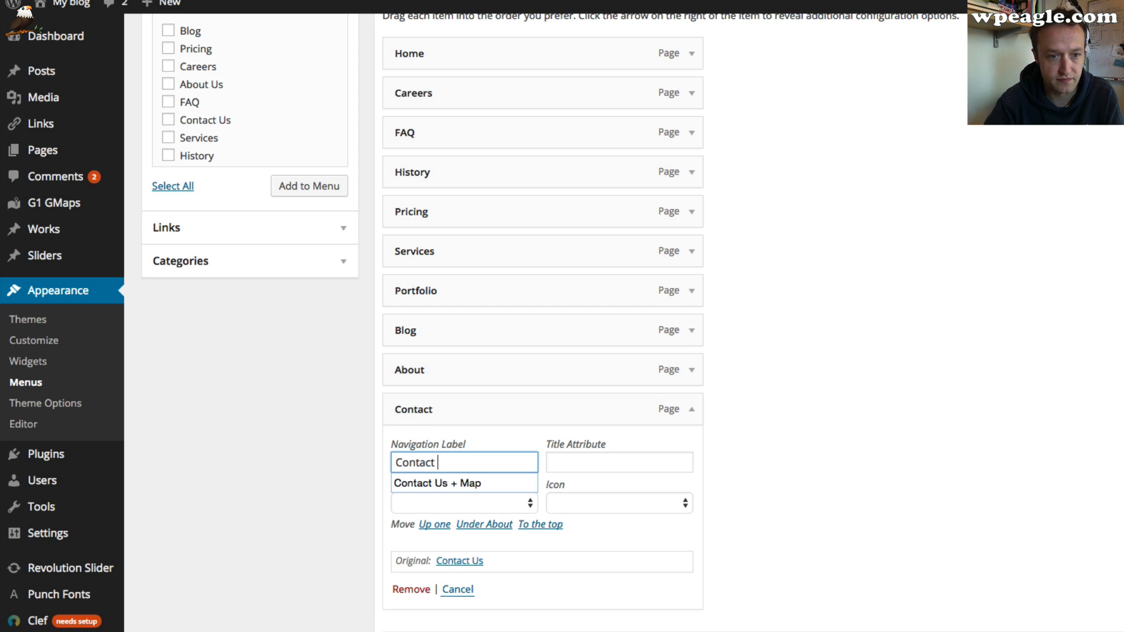
left_click(841, 266)
left_click(693, 410)
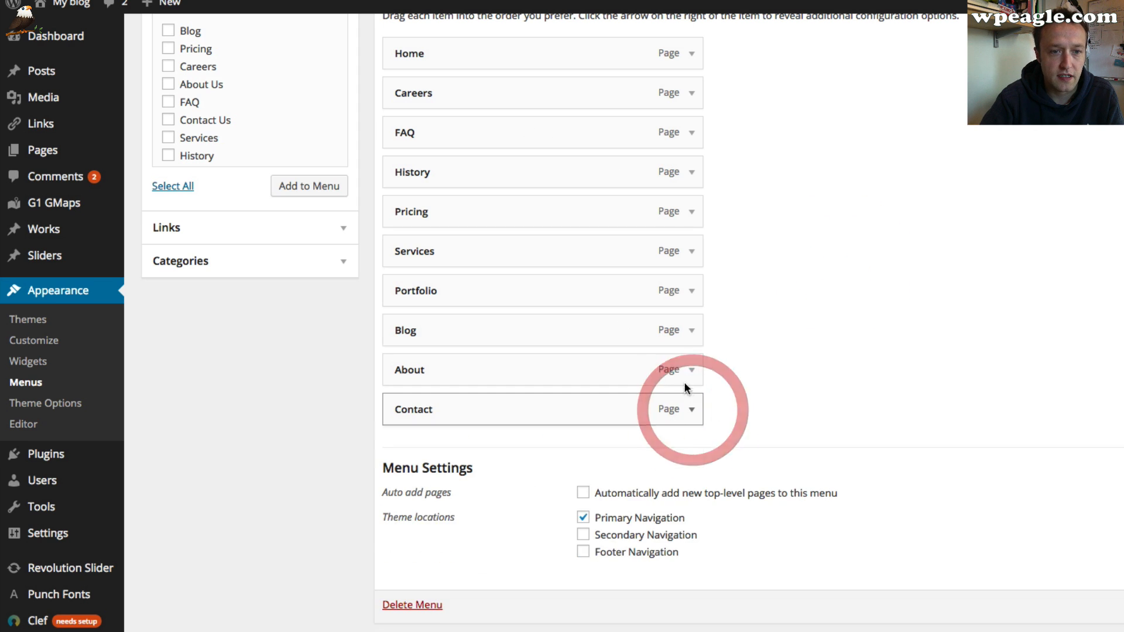
Nest Careers as a sub-item under About and save the menu
left_click_drag(527, 98, 504, 377)
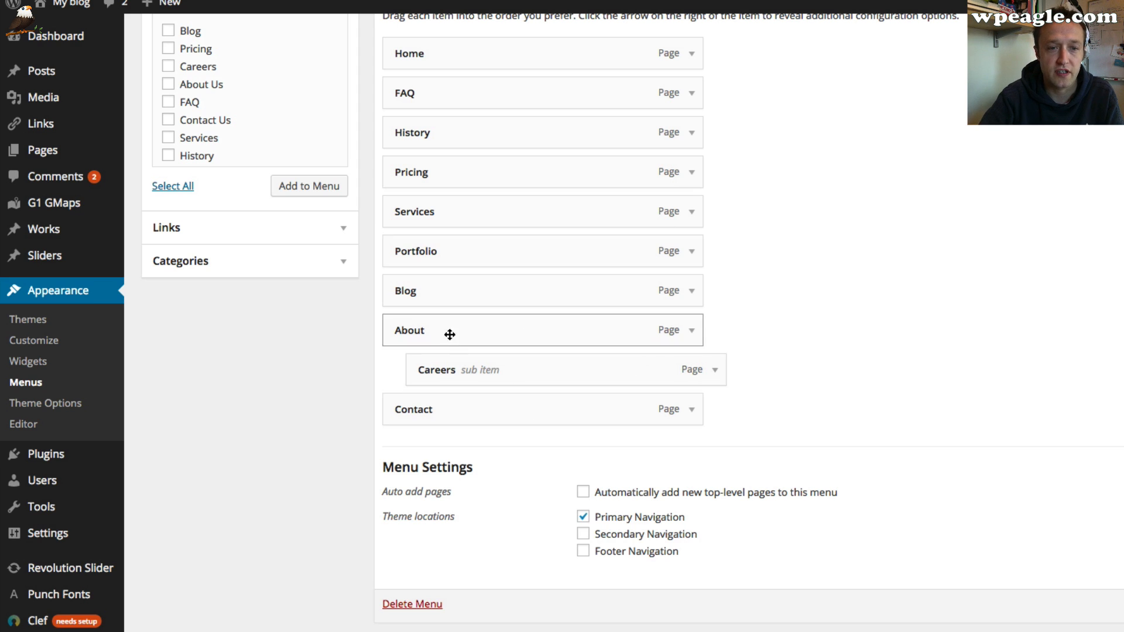
scroll(708, 332, "up", 1)
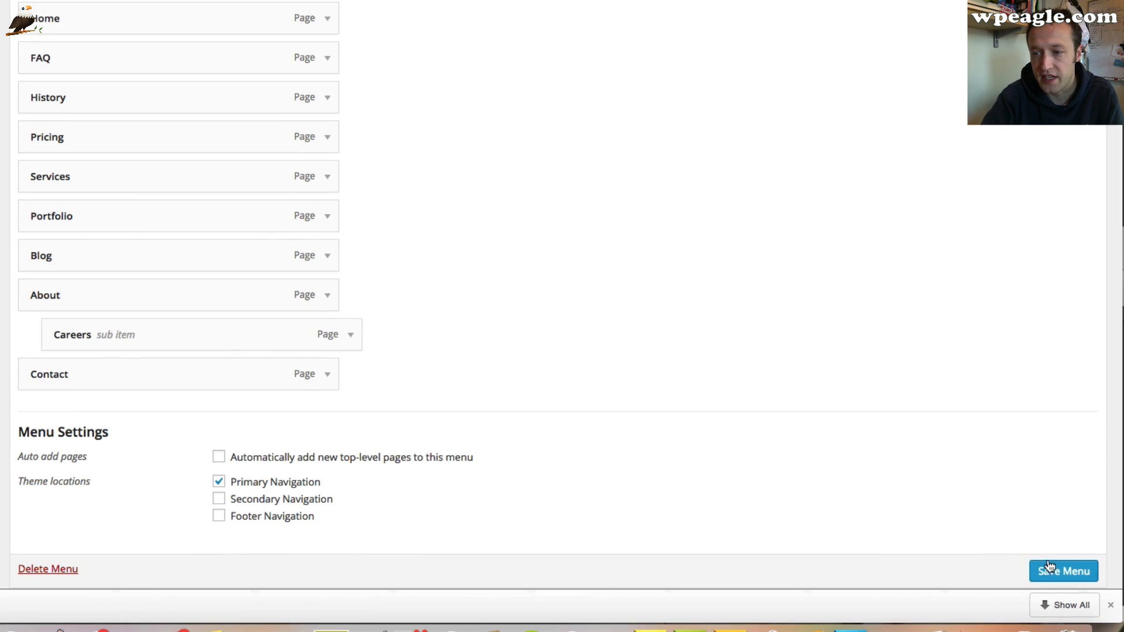
left_click(1051, 569)
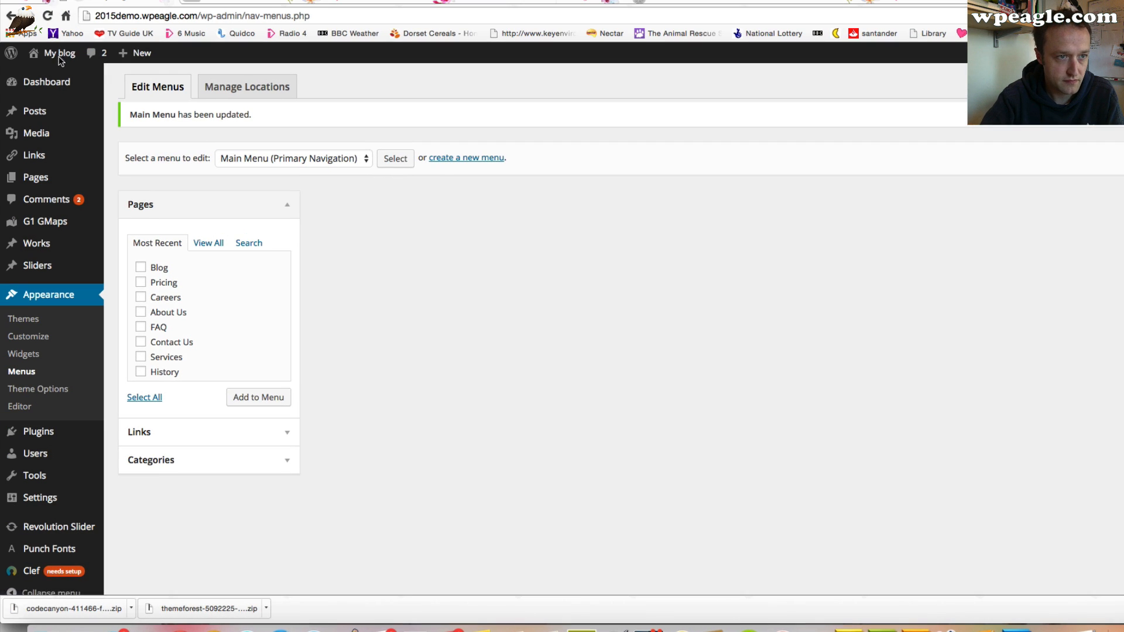
Visit the site and review the new navigation menu, its About dropdown and the home page
mouse_move(62, 57)
left_click(51, 76)
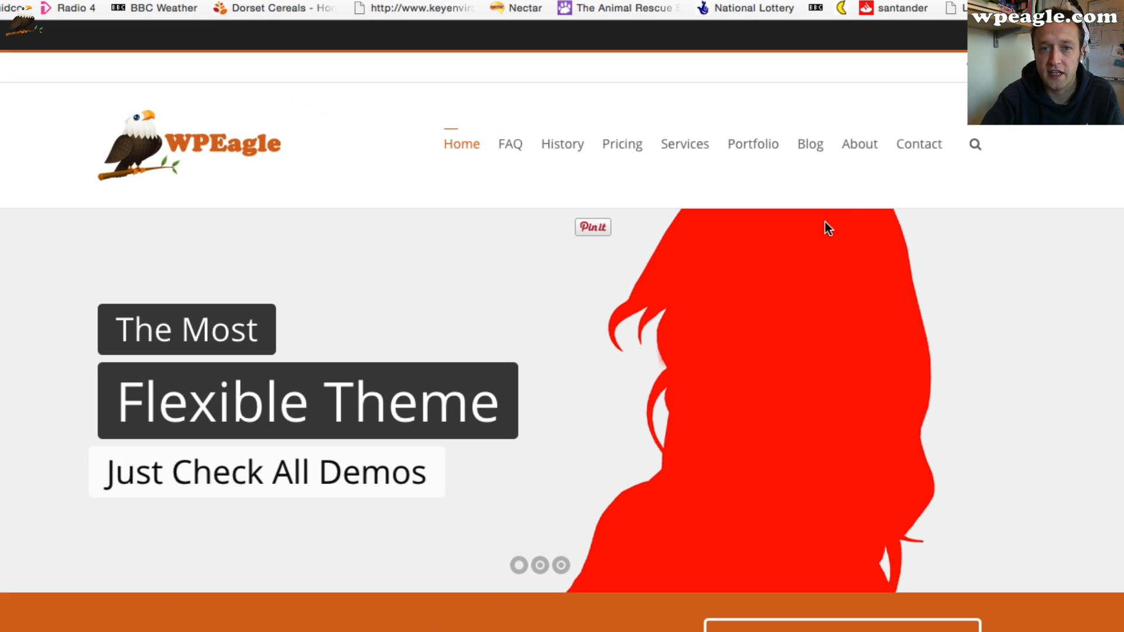
mouse_move(864, 145)
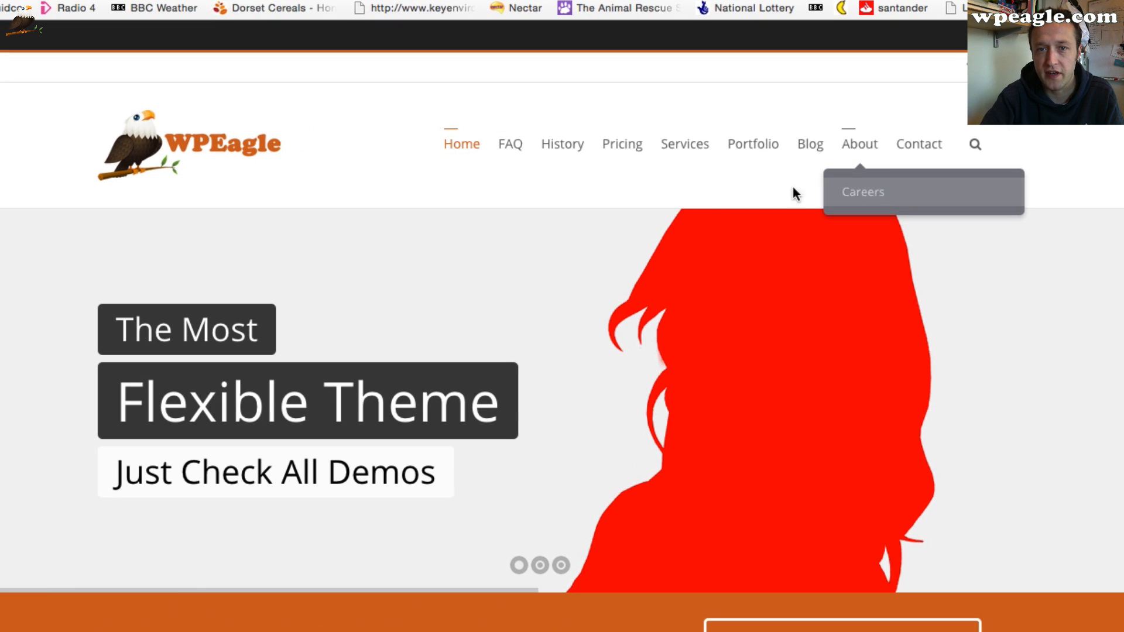
scroll(406, 182, "down", 15)
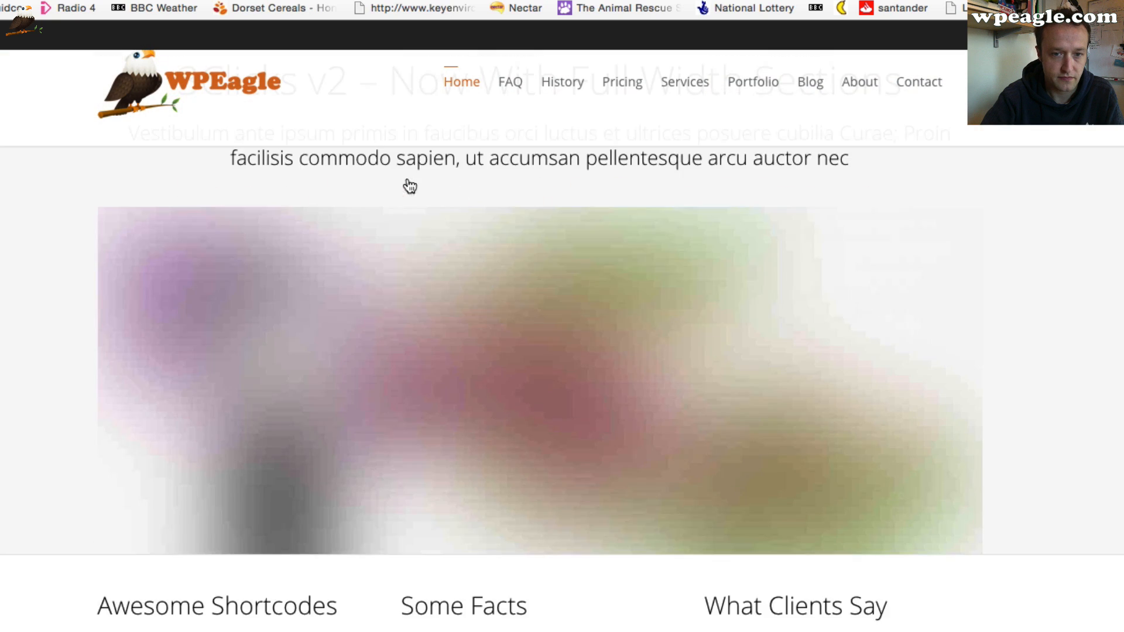
scroll(408, 181, "down", 10)
scroll(409, 182, "up", 20)
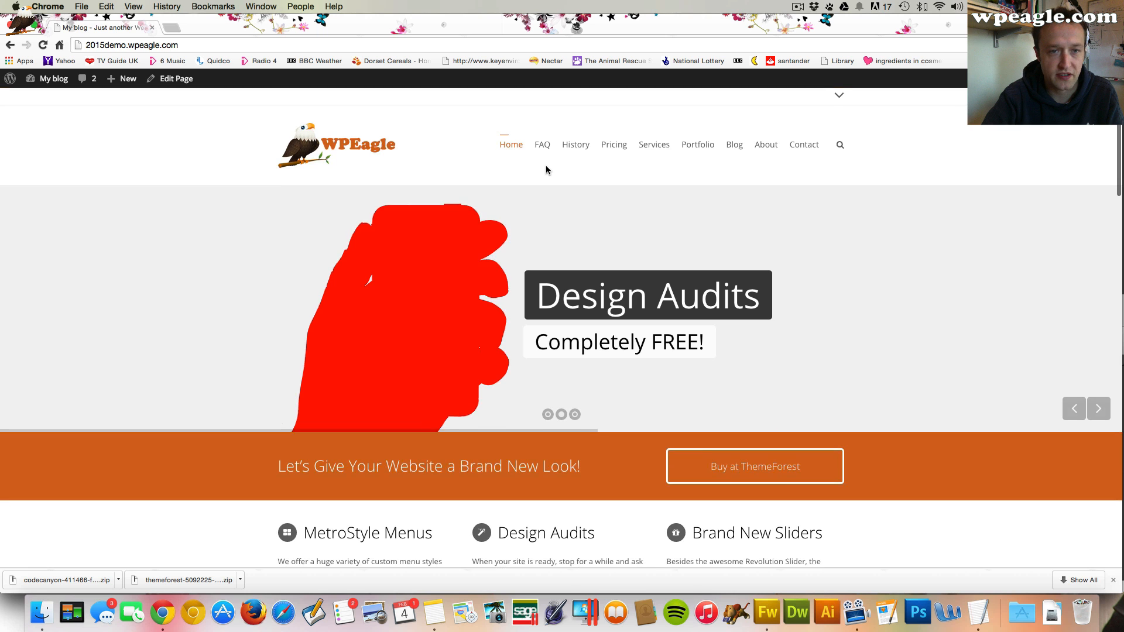
scroll(546, 170, "down", 20)
scroll(544, 172, "up", 20)
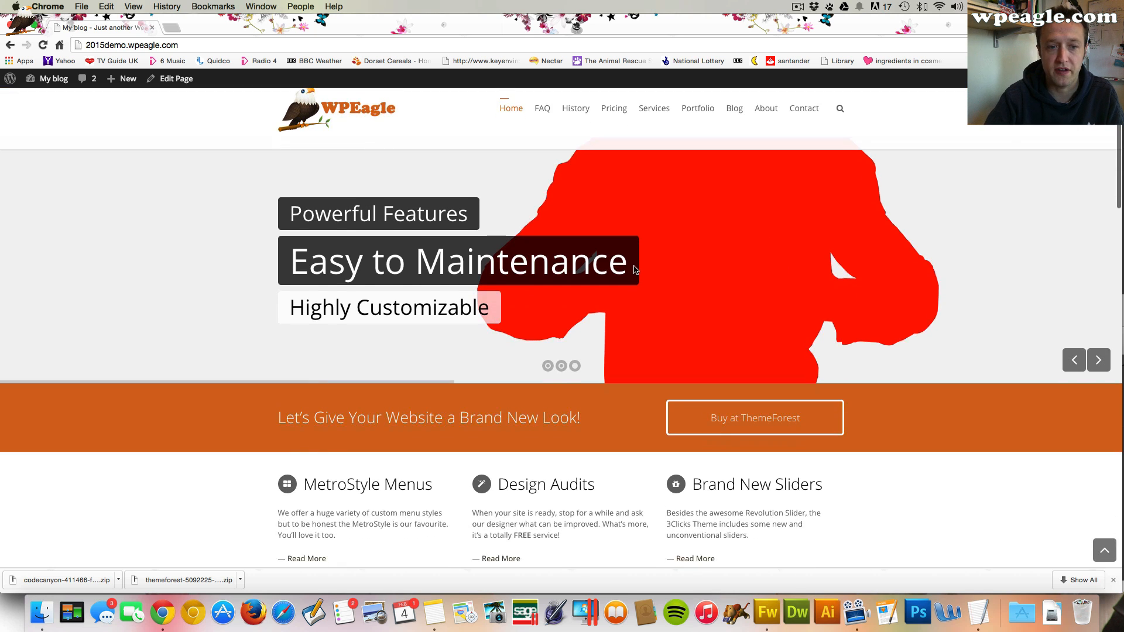
scroll(636, 263, "down", 5)
scroll(728, 281, "down", 7)
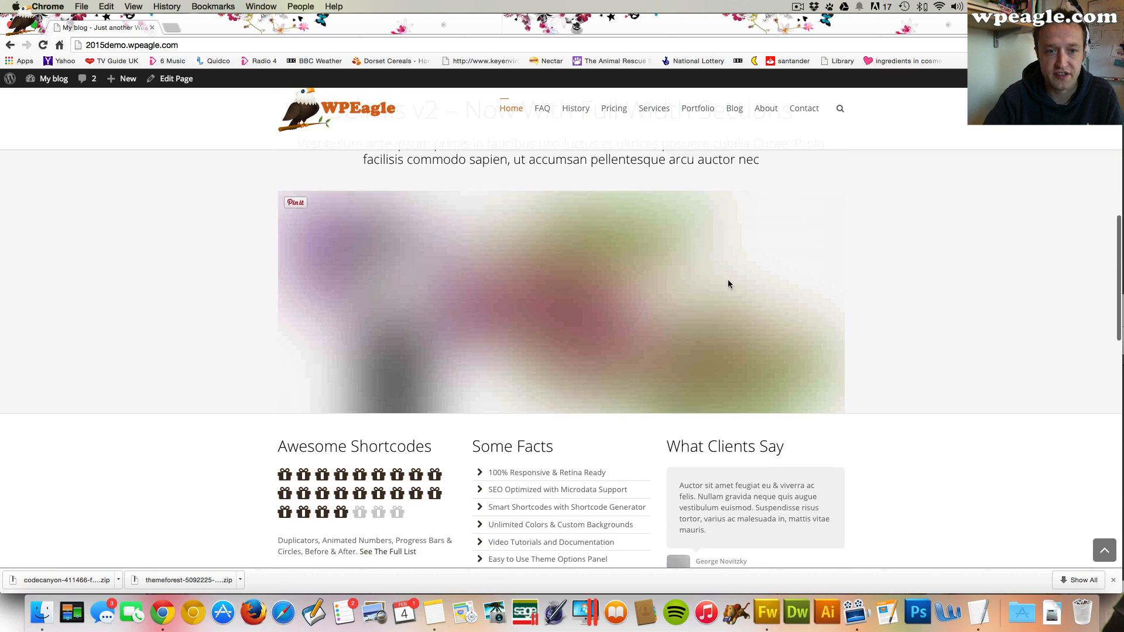
scroll(532, 450, "down", 5)
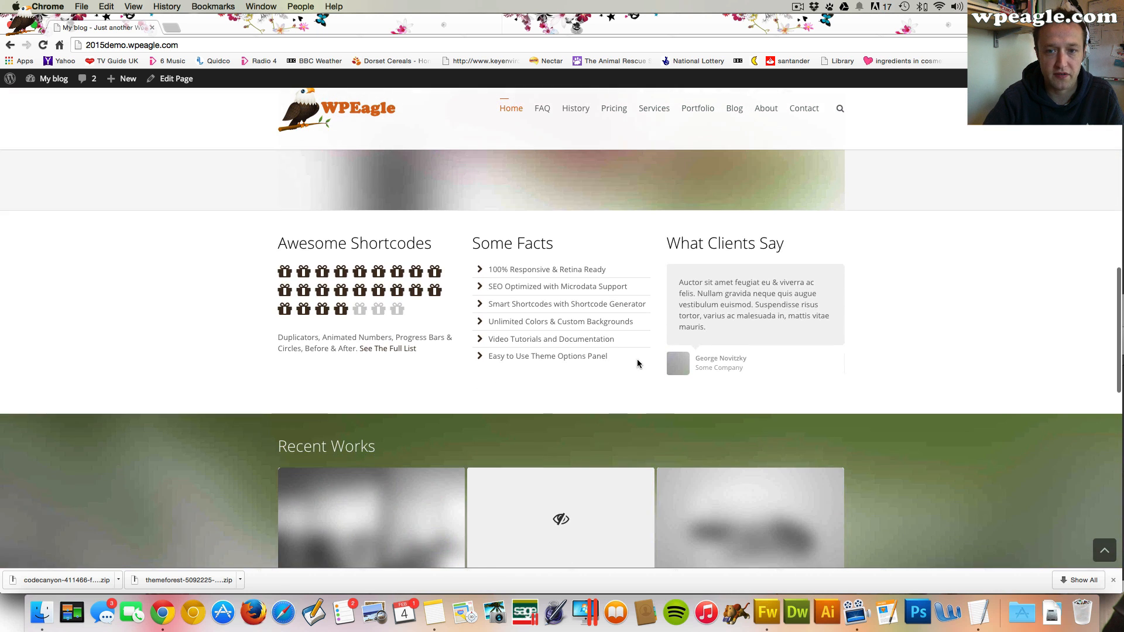
scroll(659, 417, "down", 6)
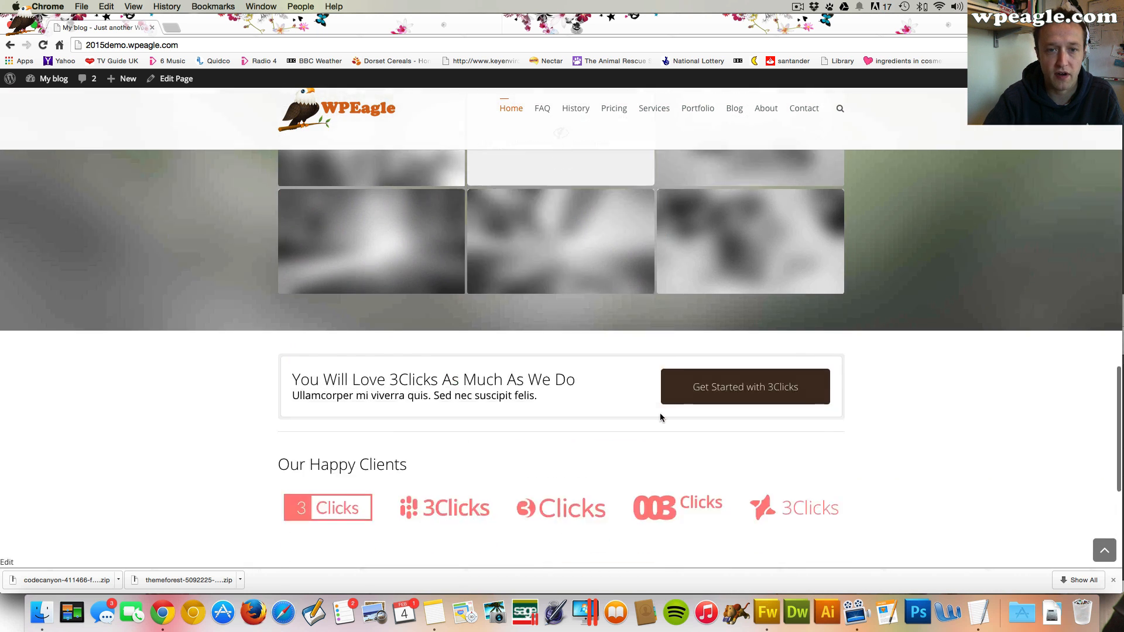
scroll(533, 350, "up", 1)
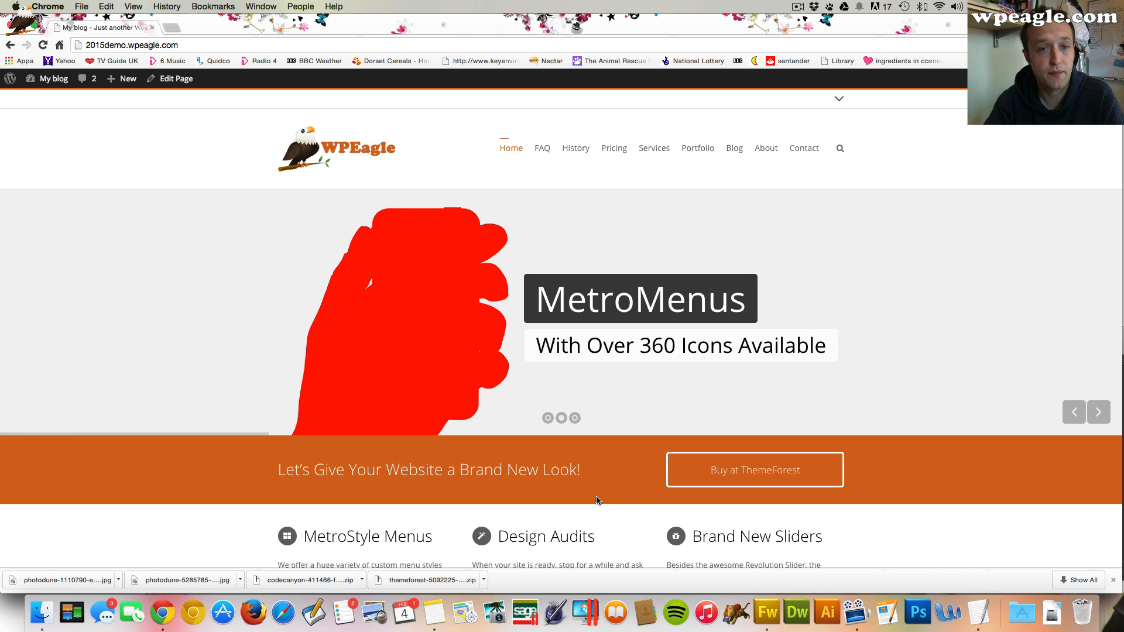
scroll(326, 175, "down", 5)
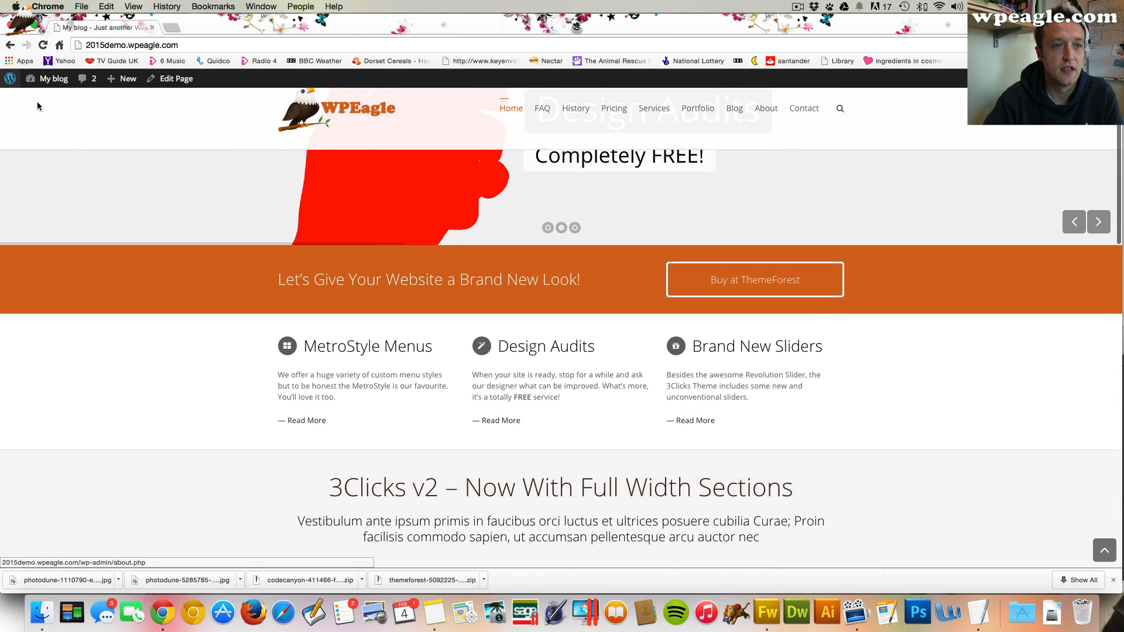
scroll(95, 170, "up", 5)
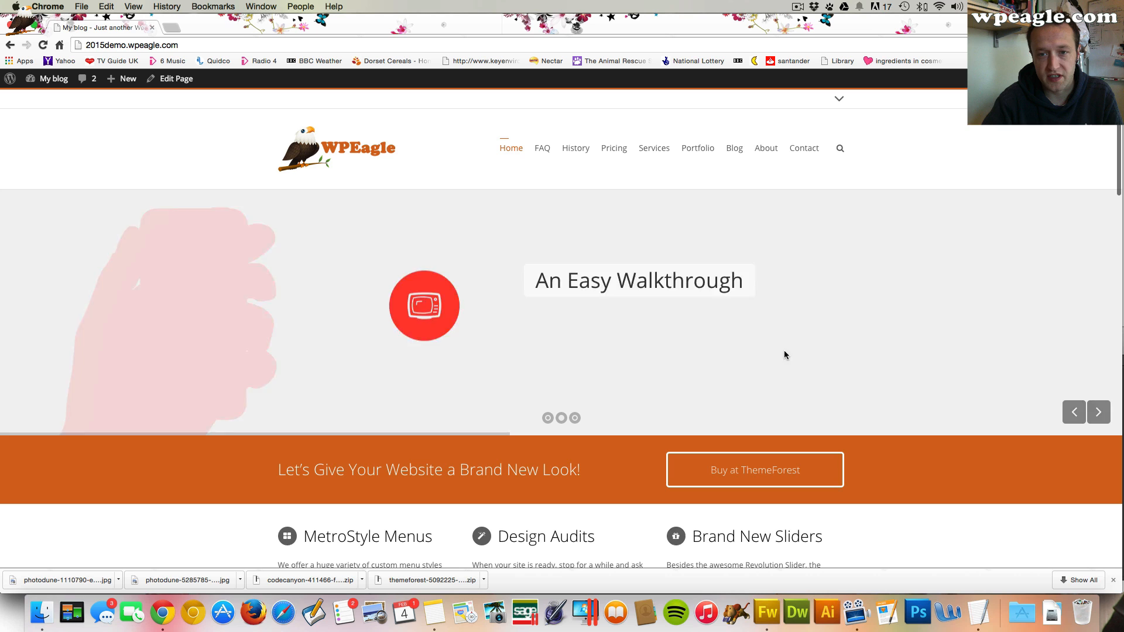
Open the Home Slider 1 slides in Revolution Slider and delete the third slide
mouse_move(63, 82)
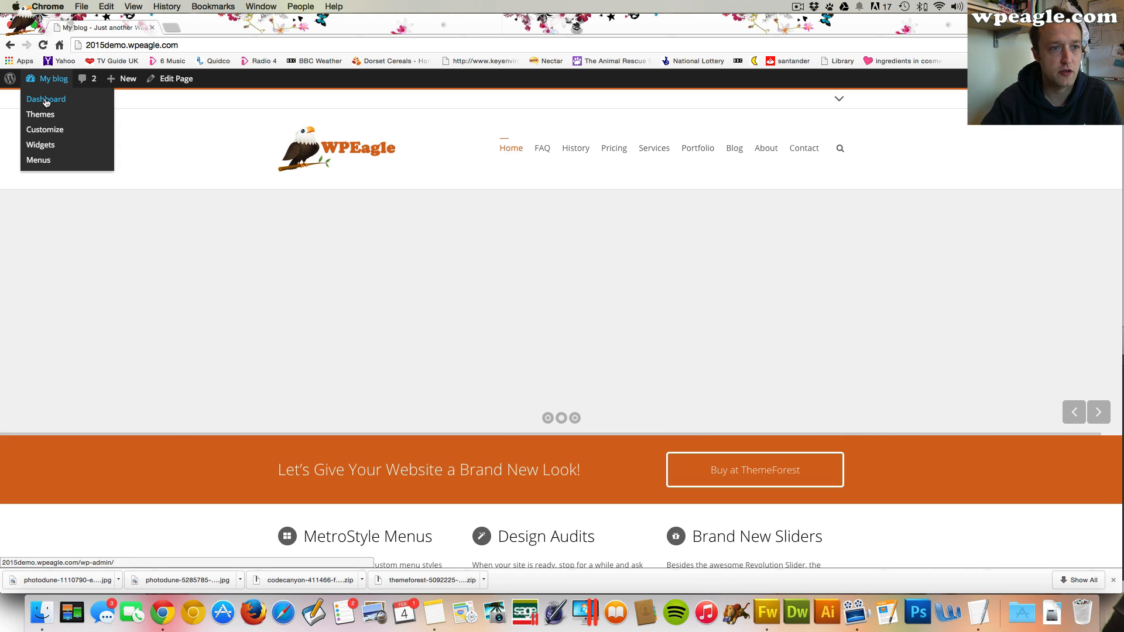
left_click(46, 102)
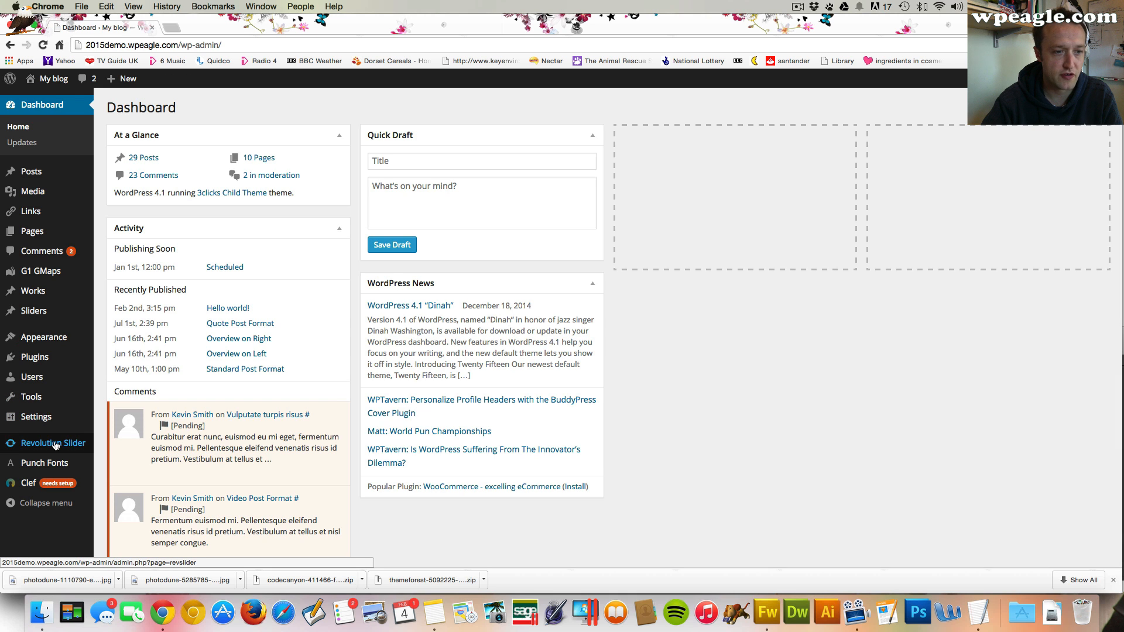
left_click(56, 446)
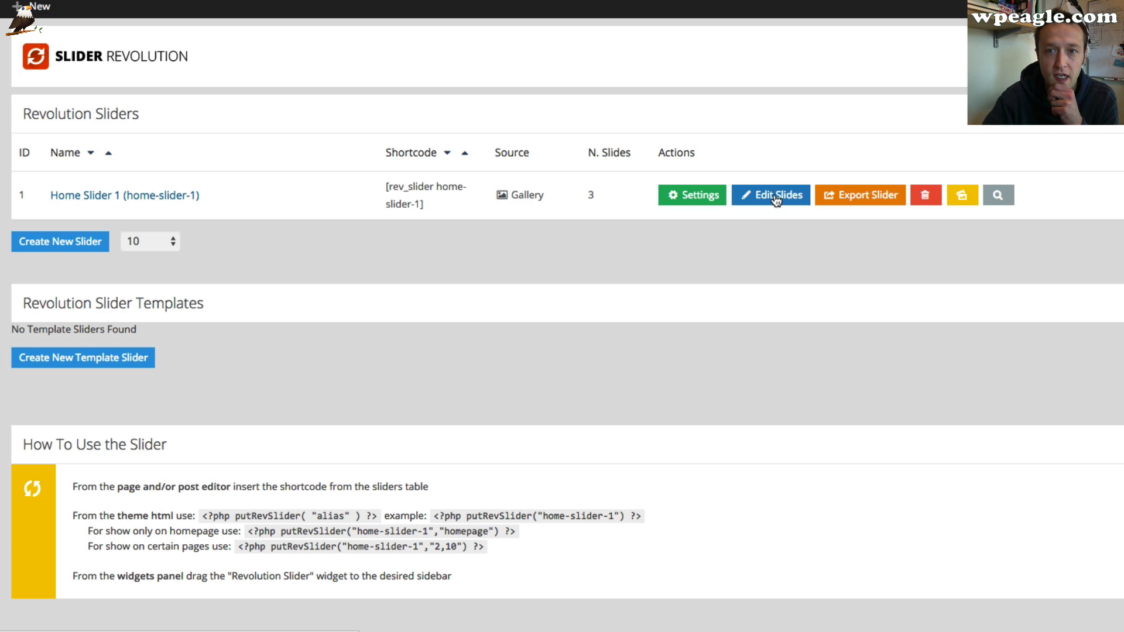
left_click(775, 198)
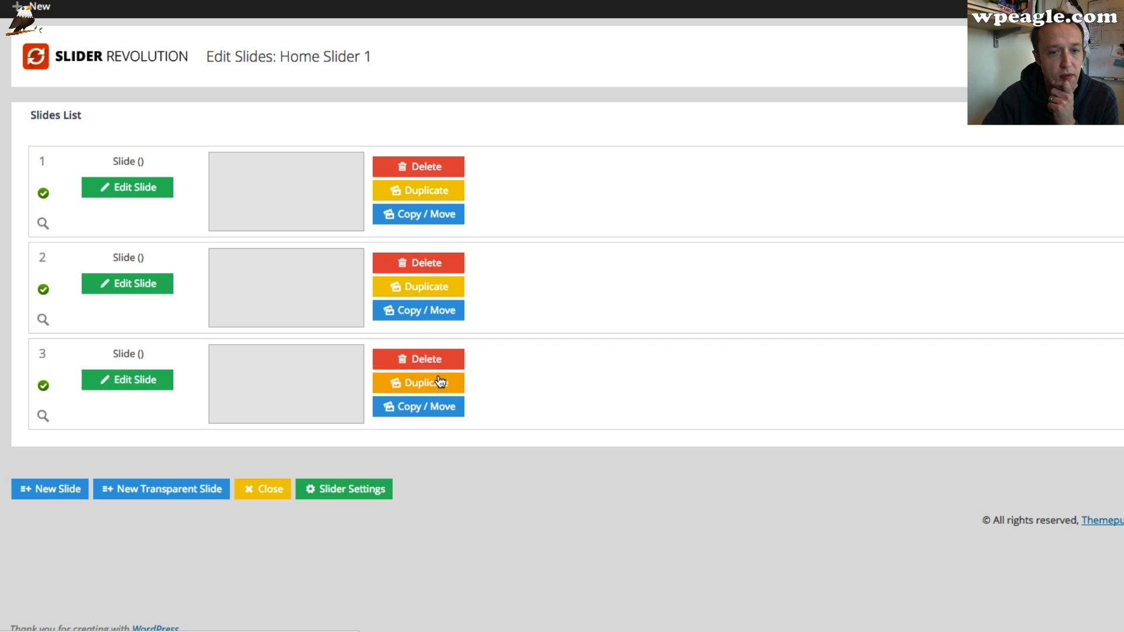
left_click(433, 359)
left_click(730, 174)
left_click(639, 321)
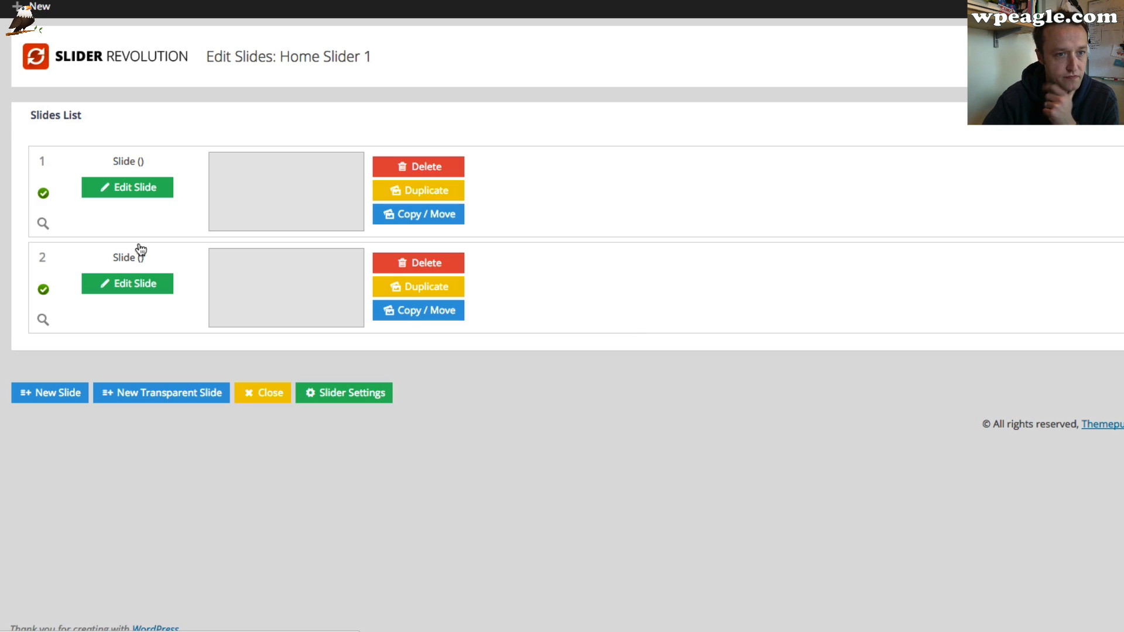
Open the first slide of Home Slider 1 for editing and look through its transition options
left_click(128, 189)
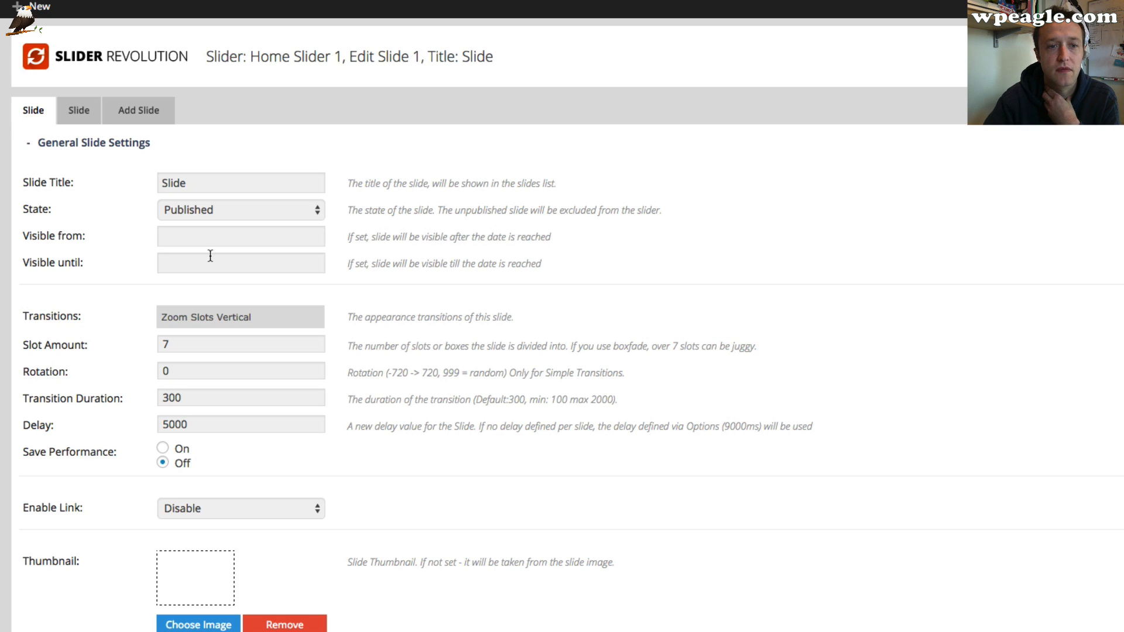
scroll(465, 257, "down", 1)
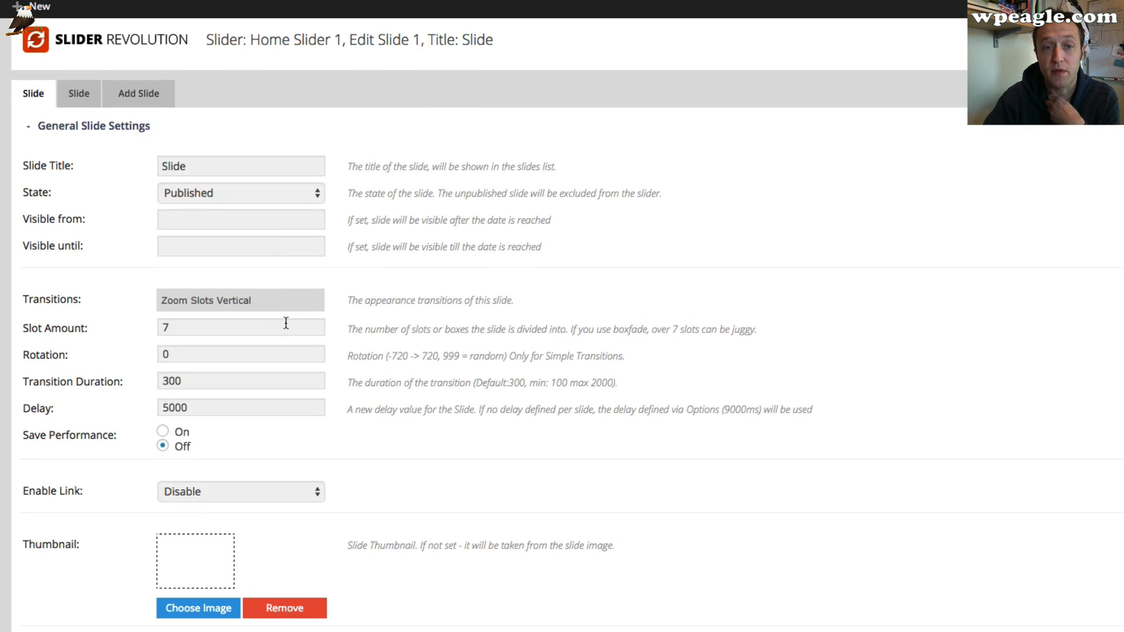
scroll(381, 294, "down", 1)
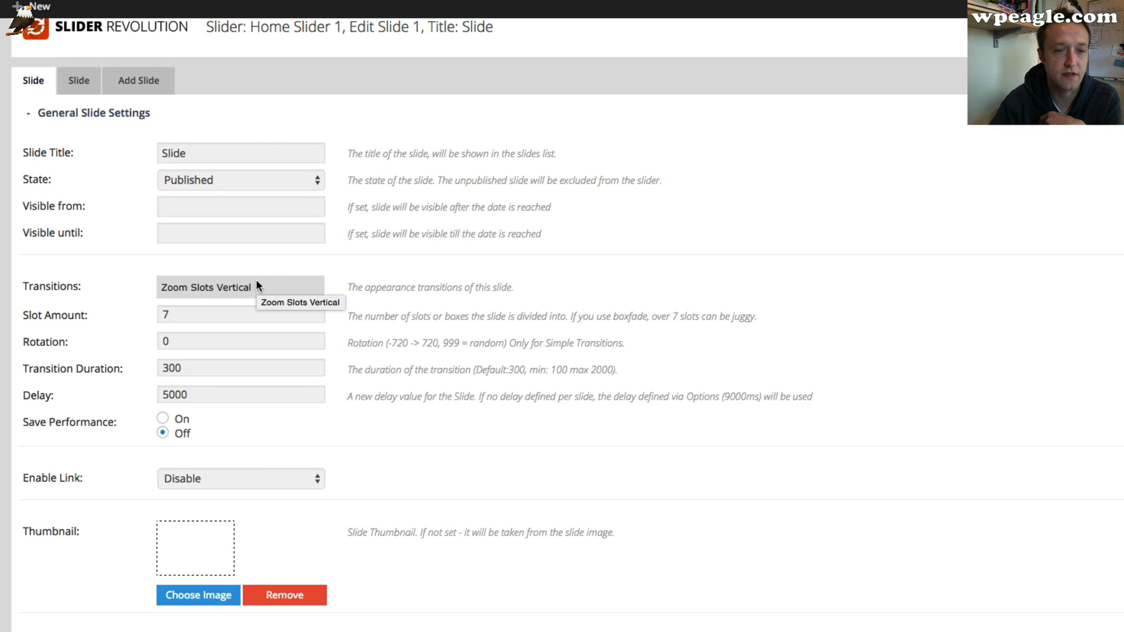
left_click(288, 293)
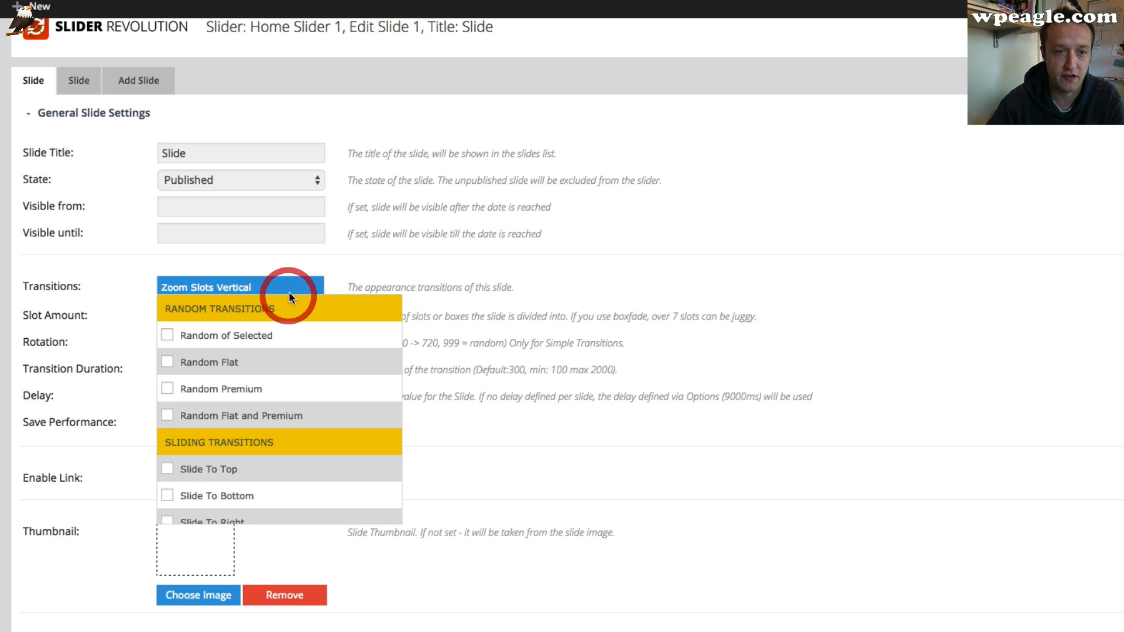
scroll(294, 479, "down", 2)
scroll(293, 479, "down", 2)
scroll(514, 330, "down", 3)
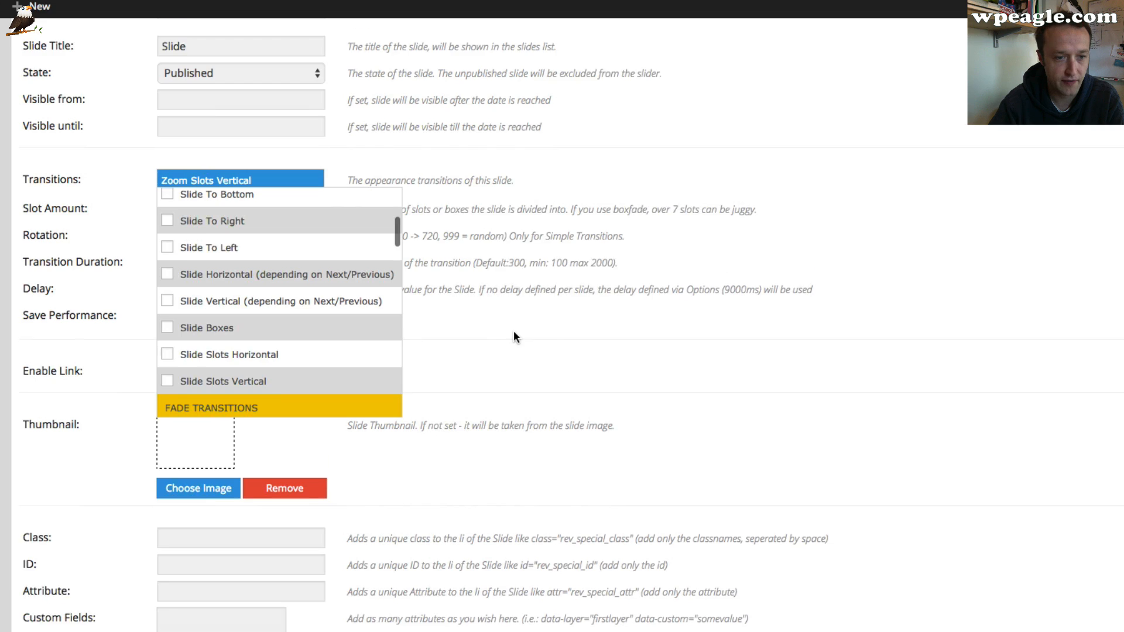
left_click(508, 297)
scroll(285, 152, "down", 5)
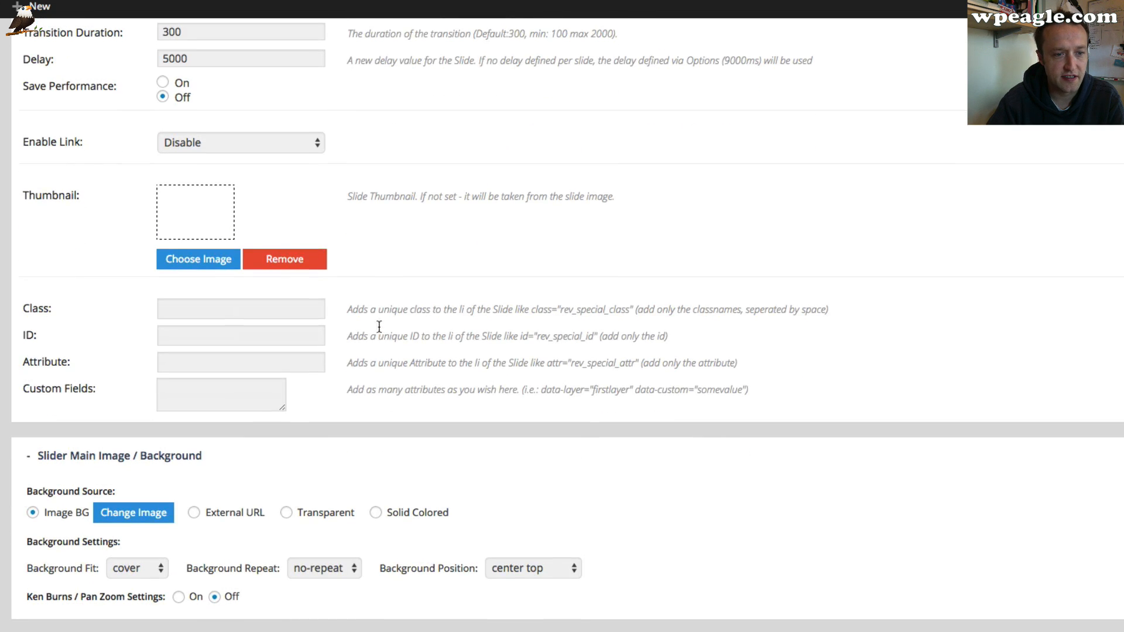
Replace the first slide's background image with the uploaded file Eagle slider 1.jpg
scroll(378, 329, "down", 6)
scroll(380, 333, "down", 1)
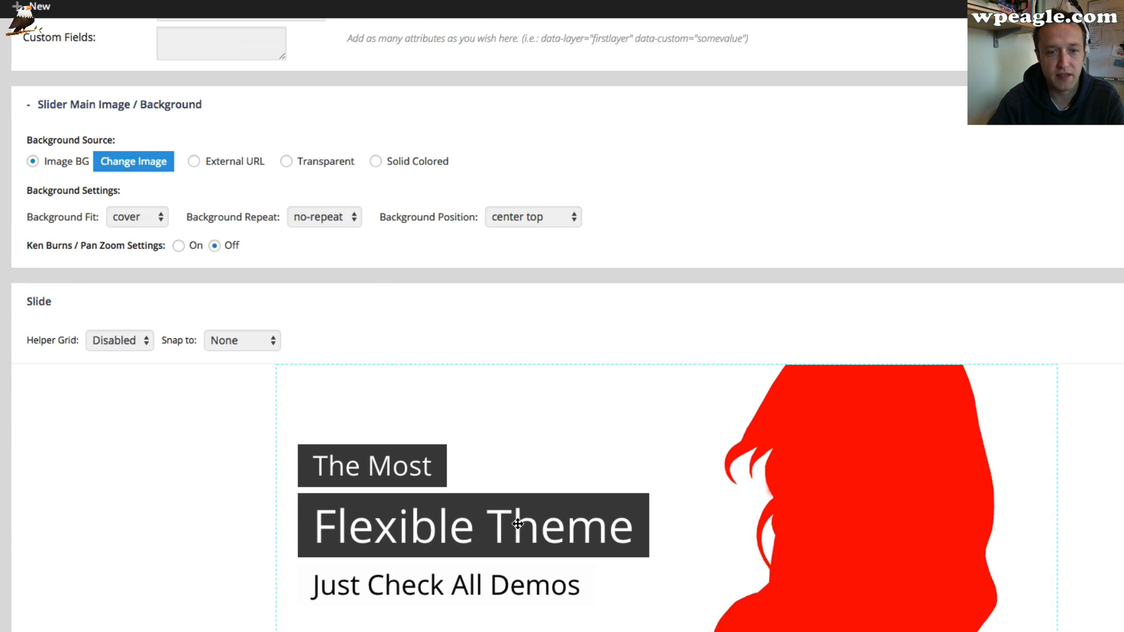
left_click(134, 163)
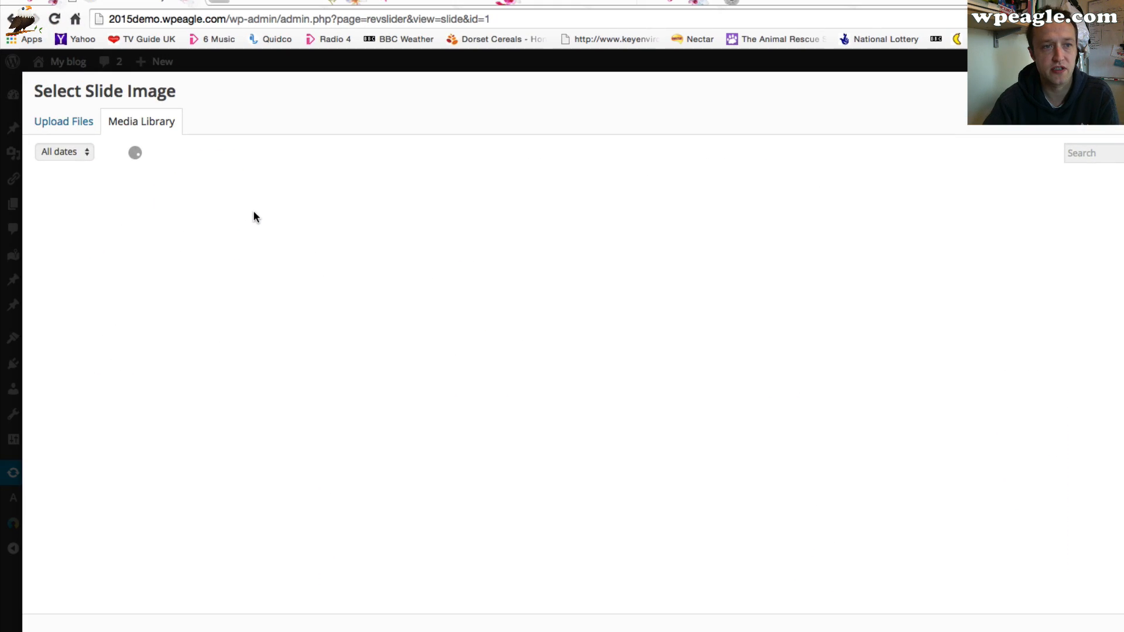
left_click(56, 121)
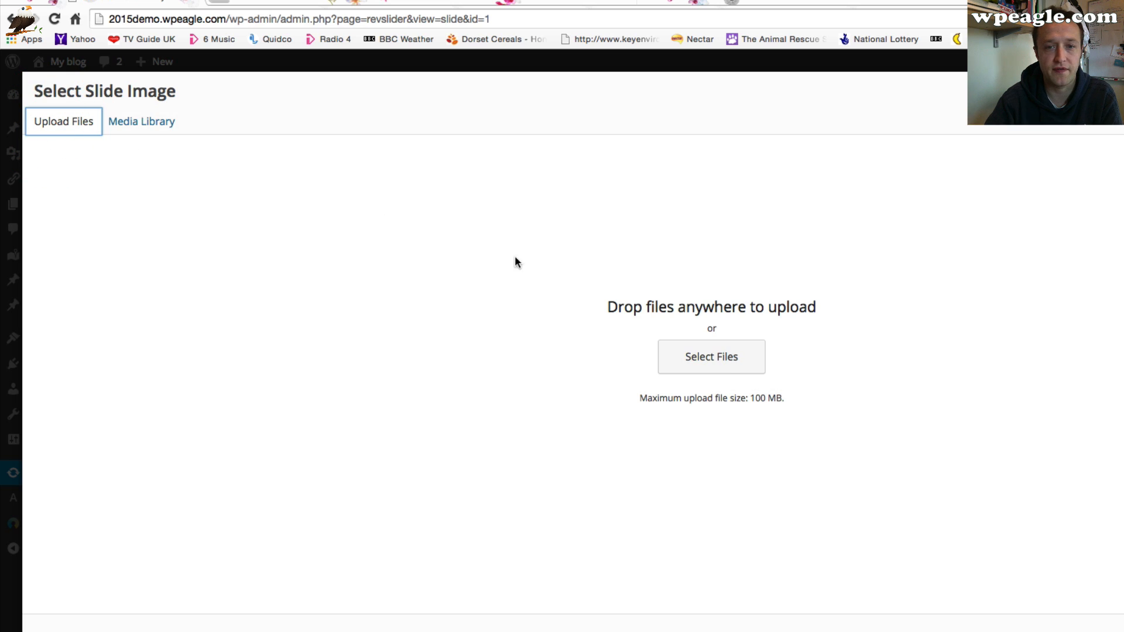
left_click(726, 356)
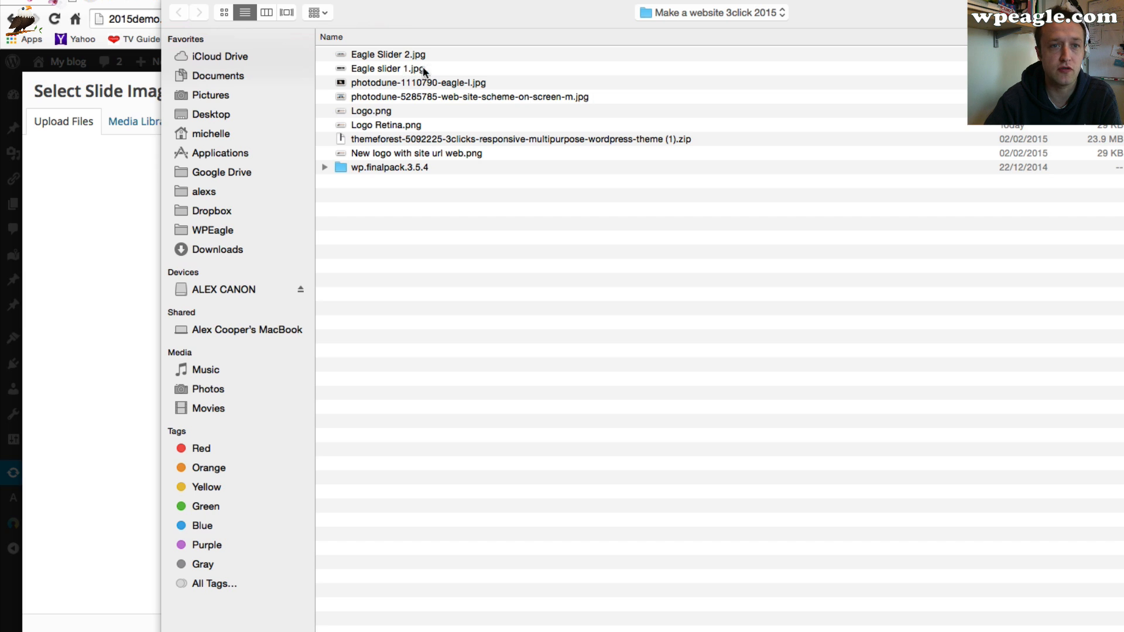
double_click(401, 69)
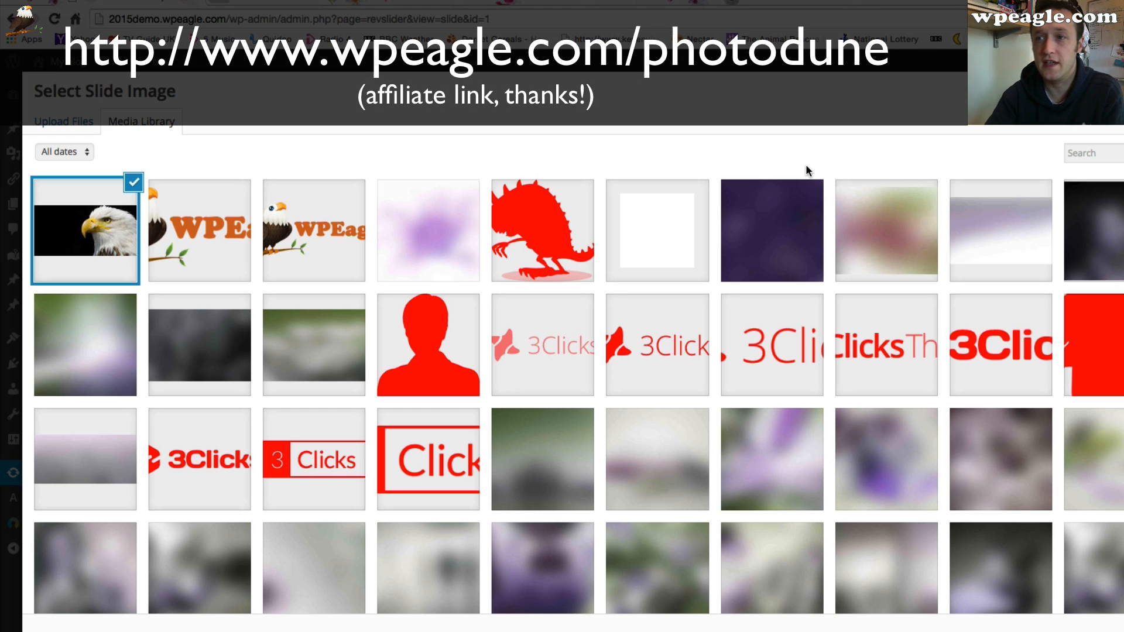
scroll(973, 255, "down", 2)
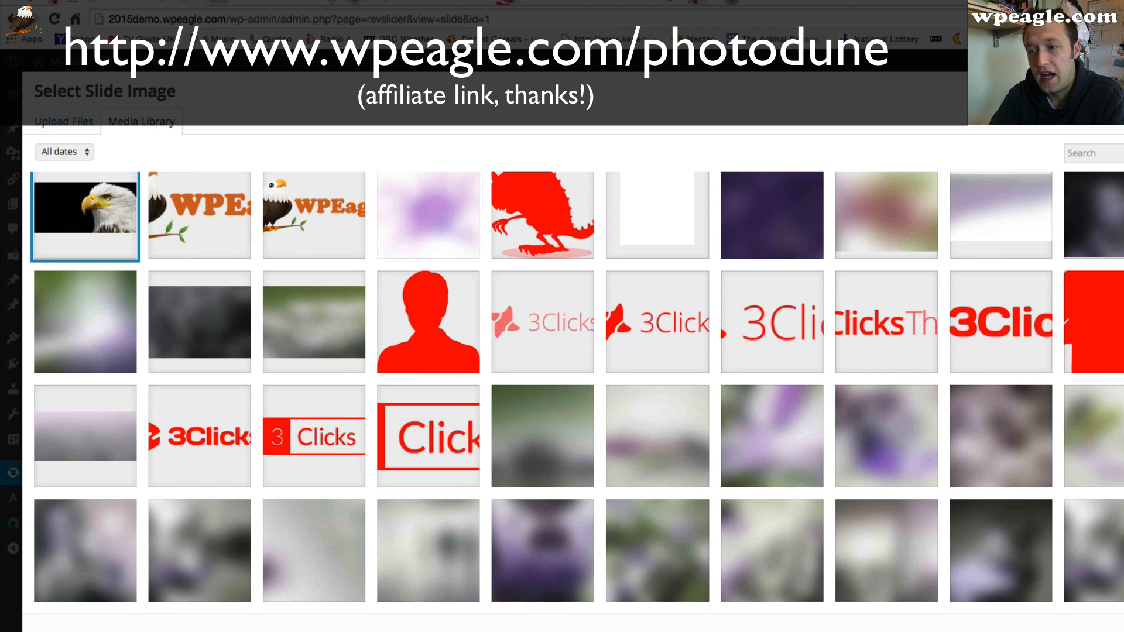
scroll(832, 359, "down", 1)
scroll(796, 344, "up", 2)
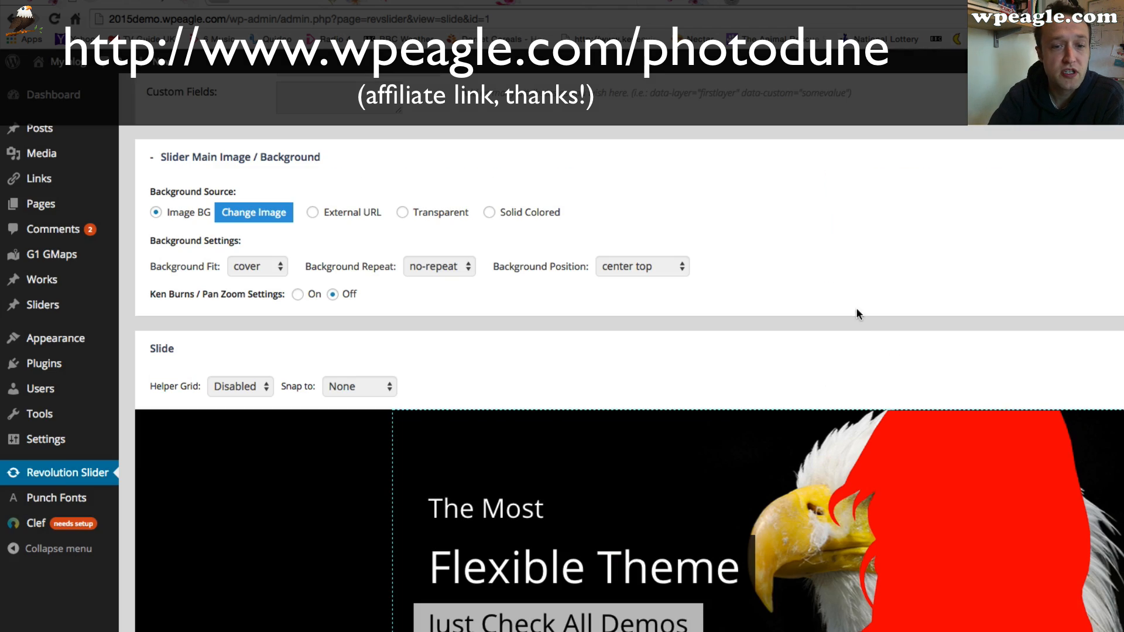
Delete the red woman silhouette image layer from the slide
scroll(850, 272, "down", 3)
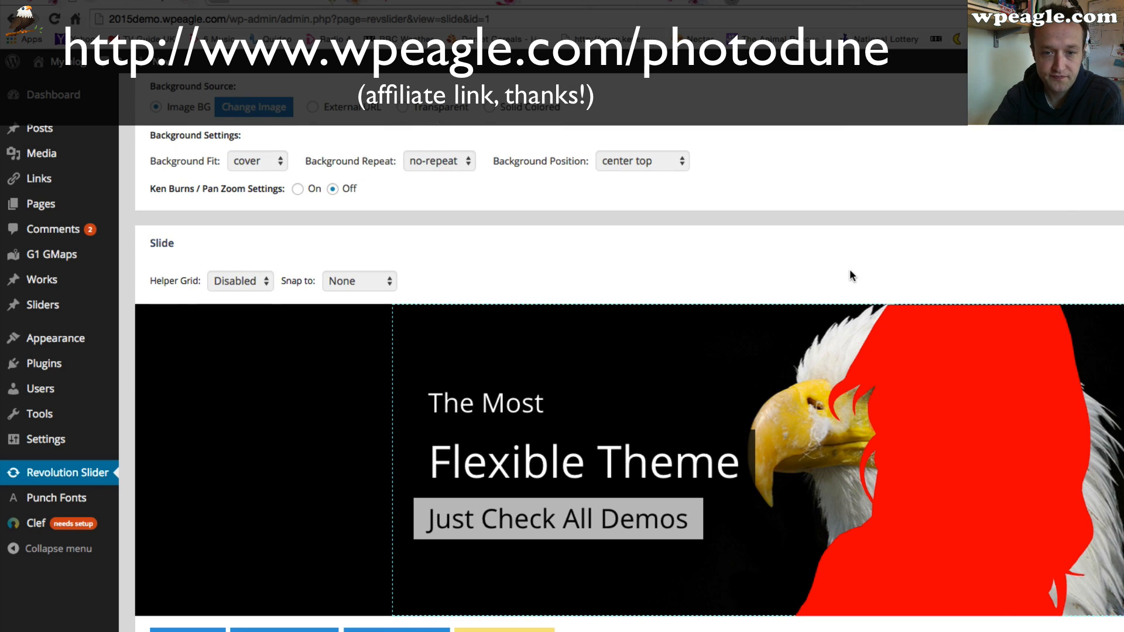
scroll(850, 275, "down", 1)
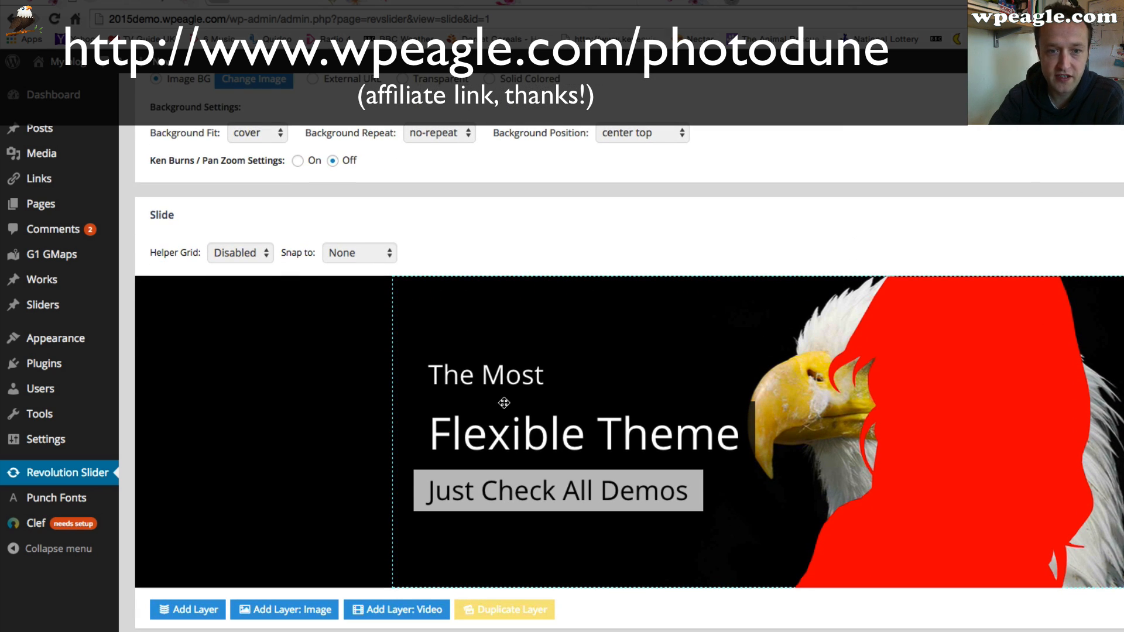
scroll(939, 408, "down", 3)
left_click(939, 334)
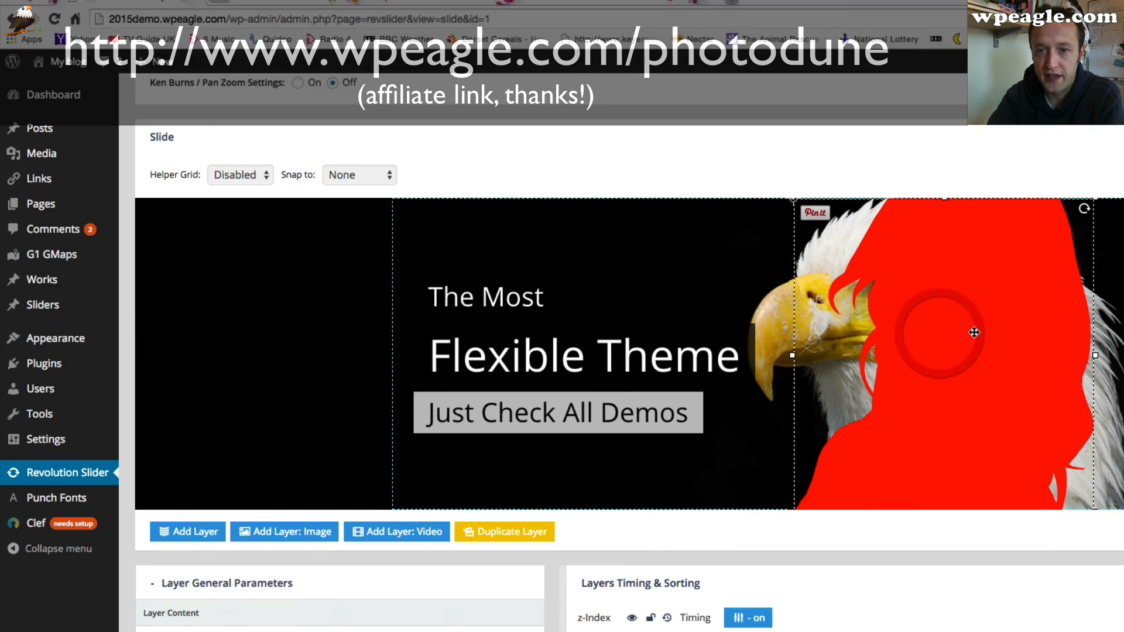
scroll(955, 334, "down", 4)
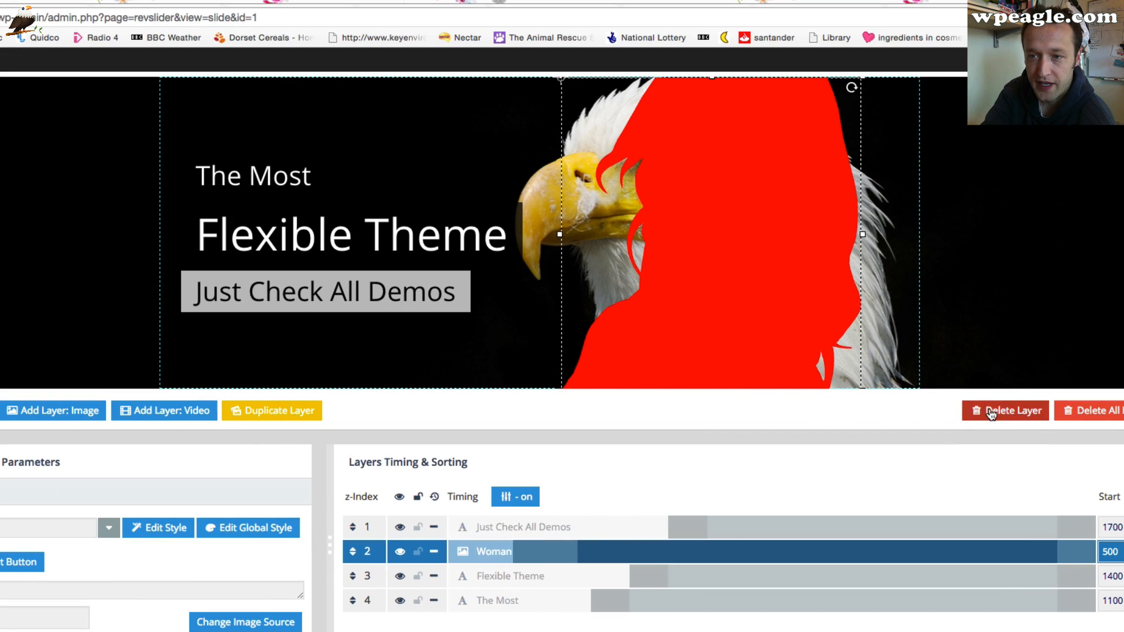
left_click(990, 412)
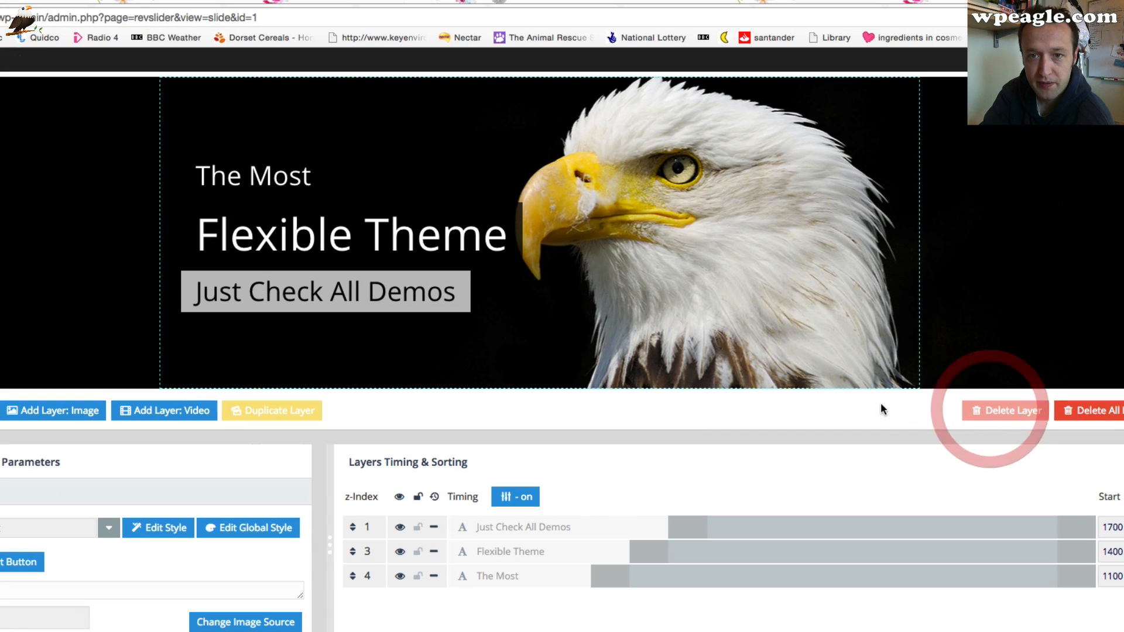
Select the slide's text layers and nudge them slightly into new positions over the eagle
left_click(260, 178)
left_click(288, 234)
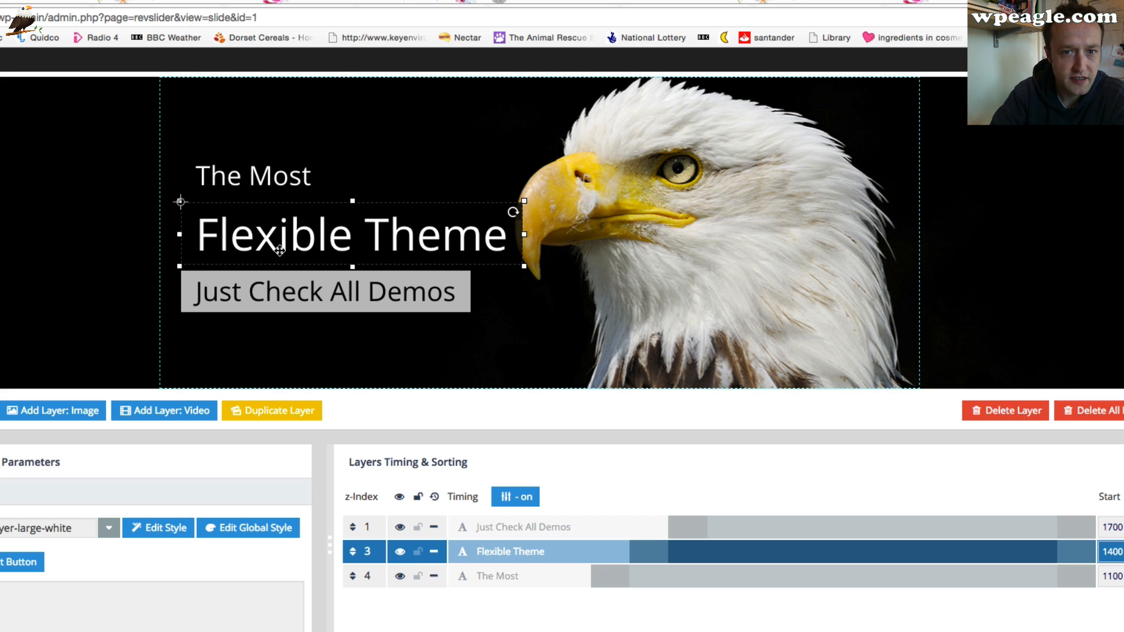
left_click(281, 286)
scroll(281, 286, "down", 3)
left_click_drag(359, 201, 406, 213)
scroll(326, 261, "up", 3)
mouse_move(364, 304)
left_mouse_down()
mouse_move(274, 316)
mouse_move(382, 296)
left_mouse_up()
left_click(521, 215)
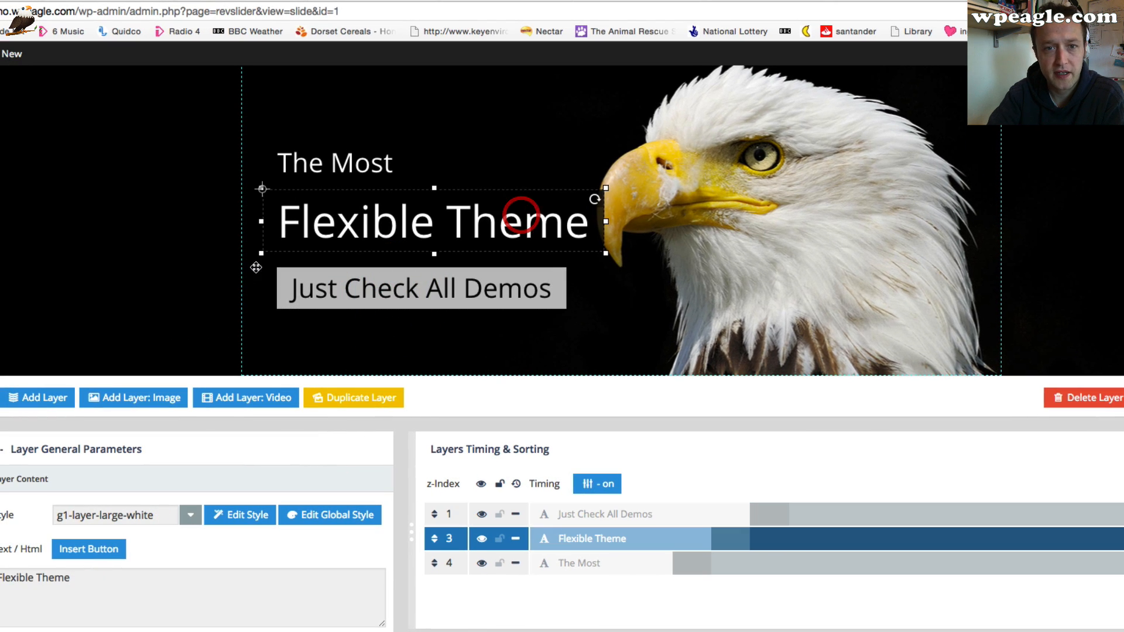
Change the top text layer's text to This is a Demo
left_click(371, 159)
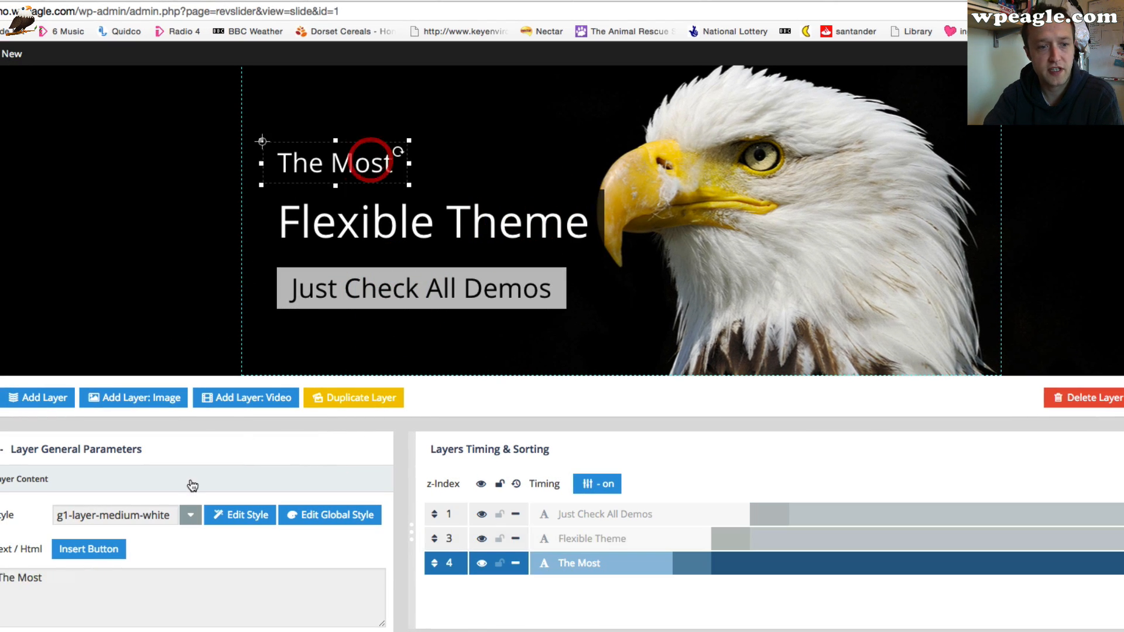
triple_click(133, 571)
type("This is a D")
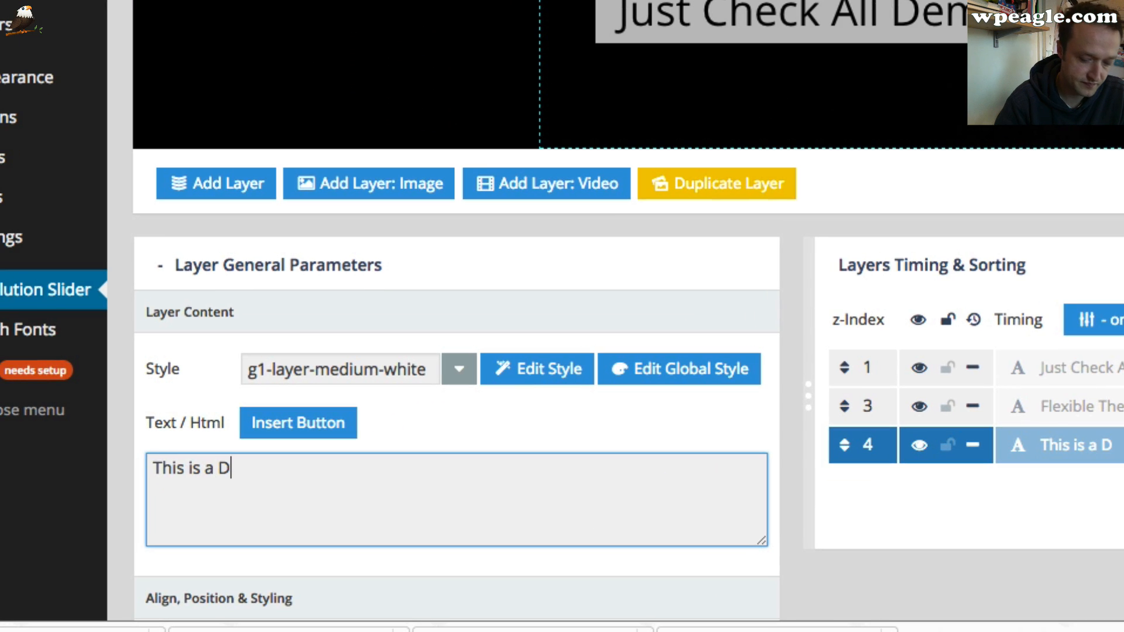
type("emo!")
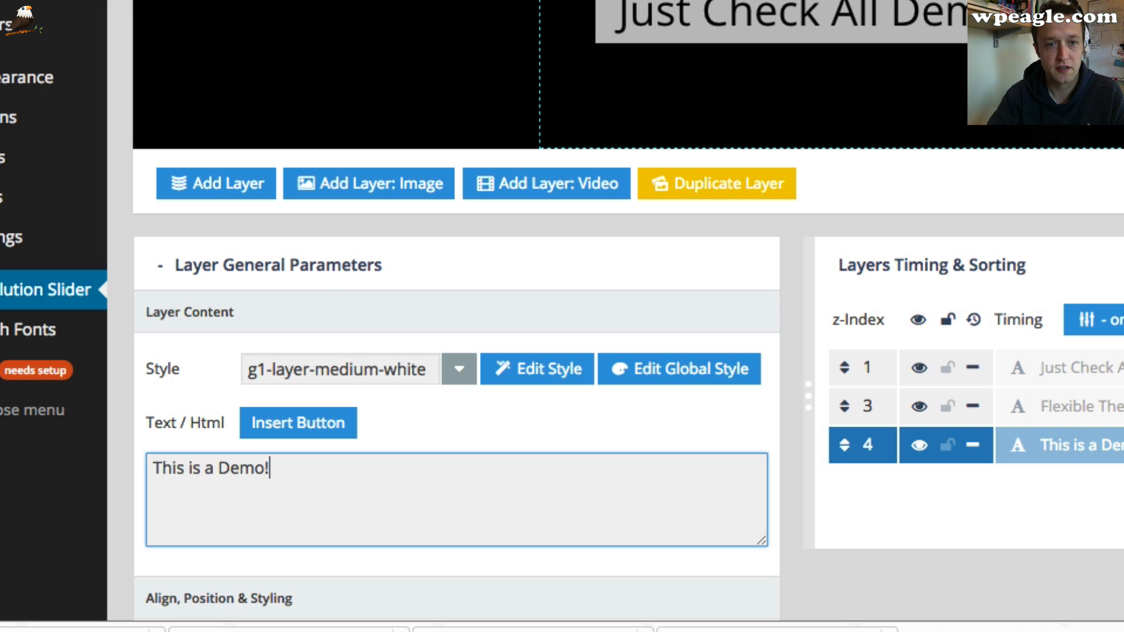
left_click(761, 2)
left_click(732, 1)
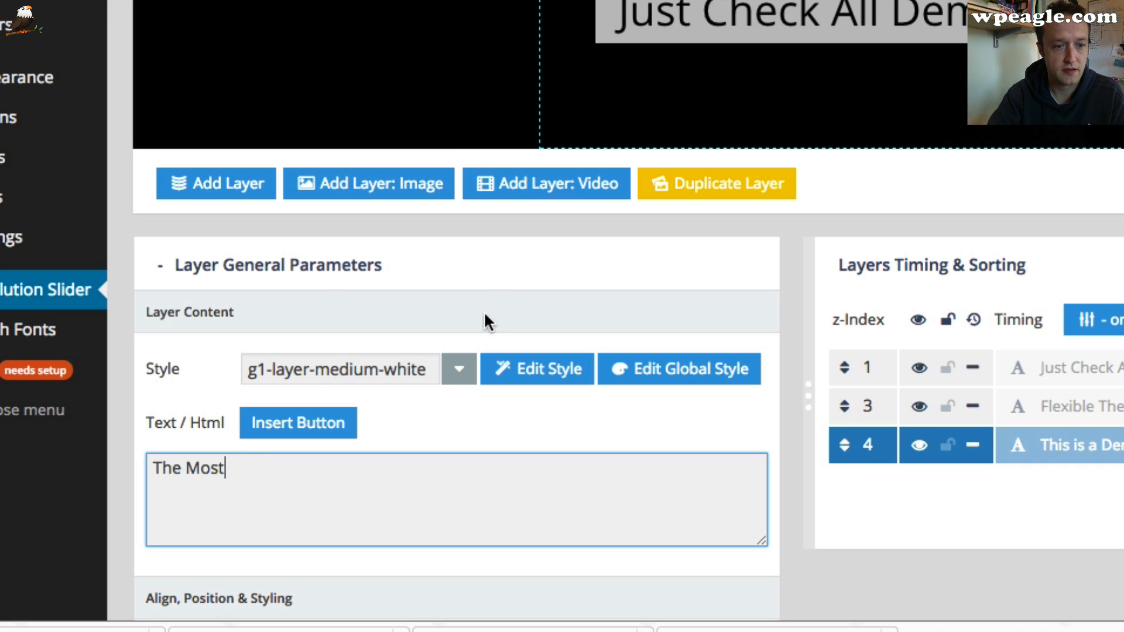
left_click(421, 468)
key("ctrl+a")
type("Th")
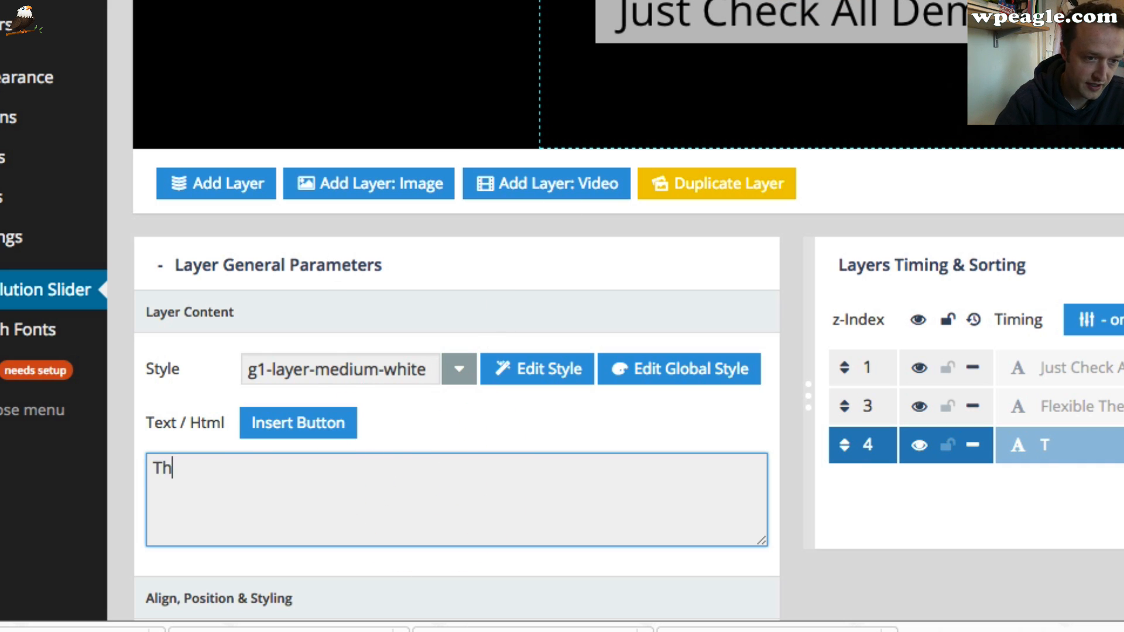
type("is is a Demo")
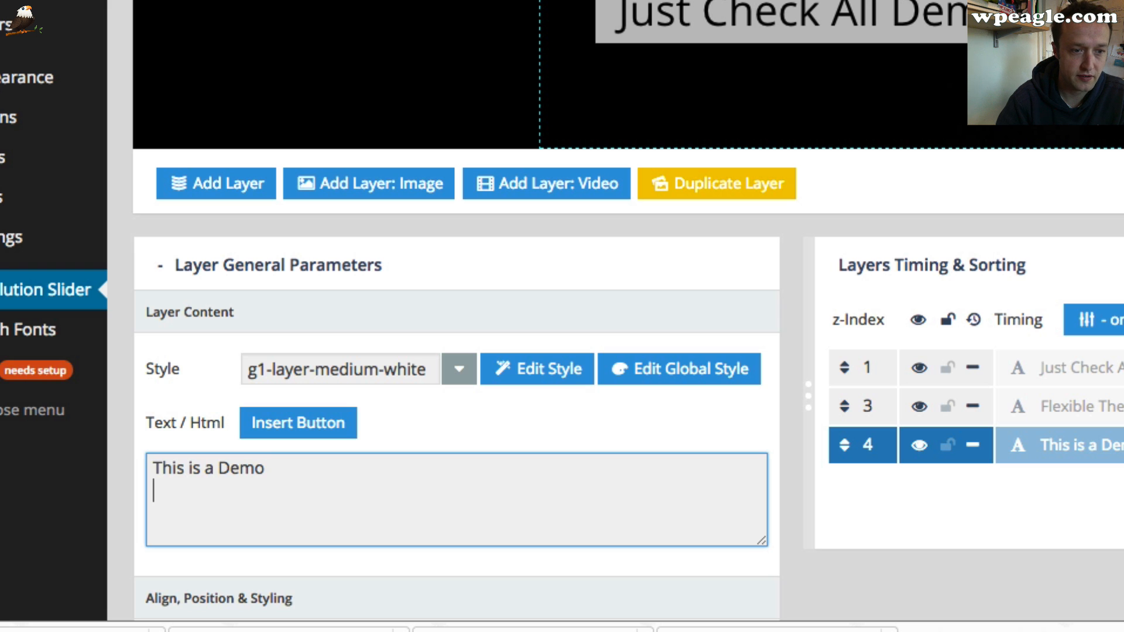
Try to change the middle text layer's text to Using 3clicks
scroll(581, 370, "down", 1)
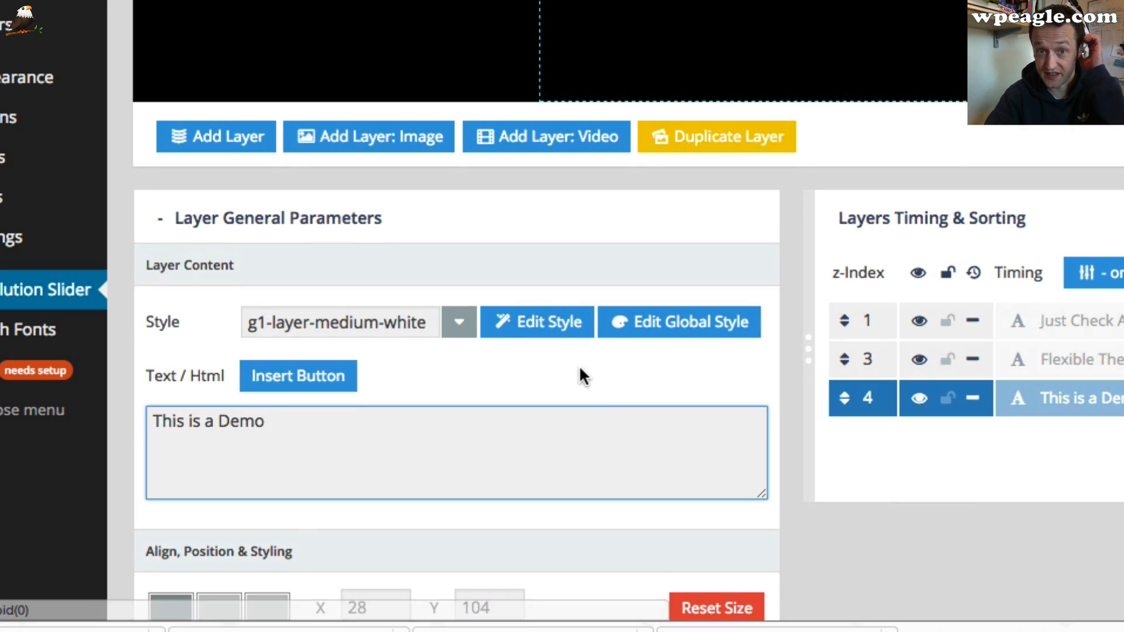
left_click(642, 33)
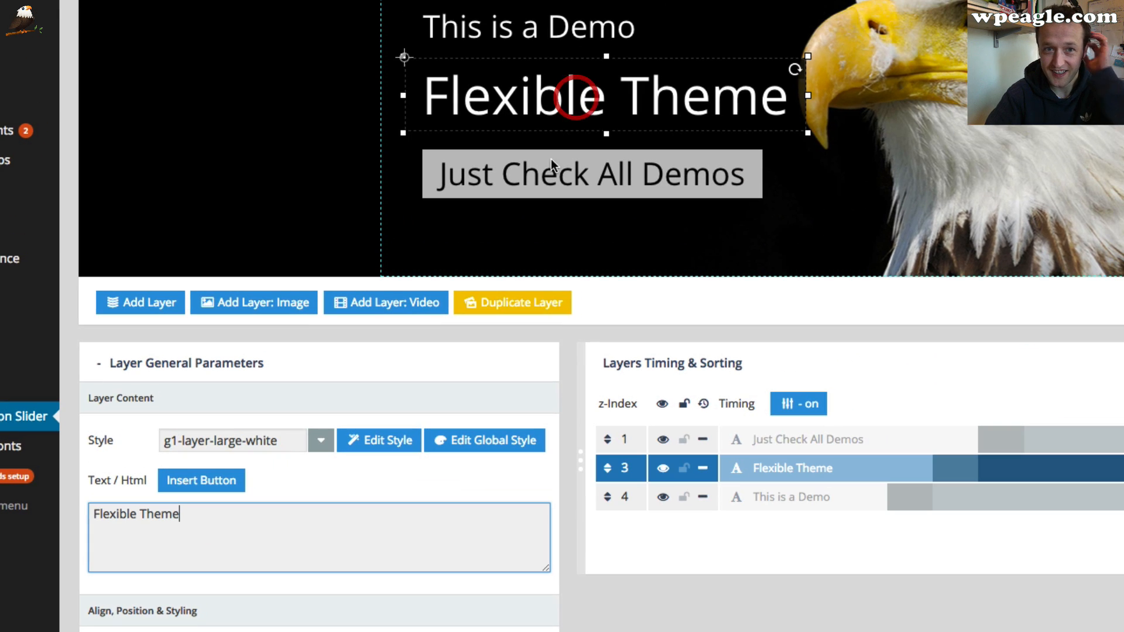
left_click(309, 525)
key("ctrl+a")
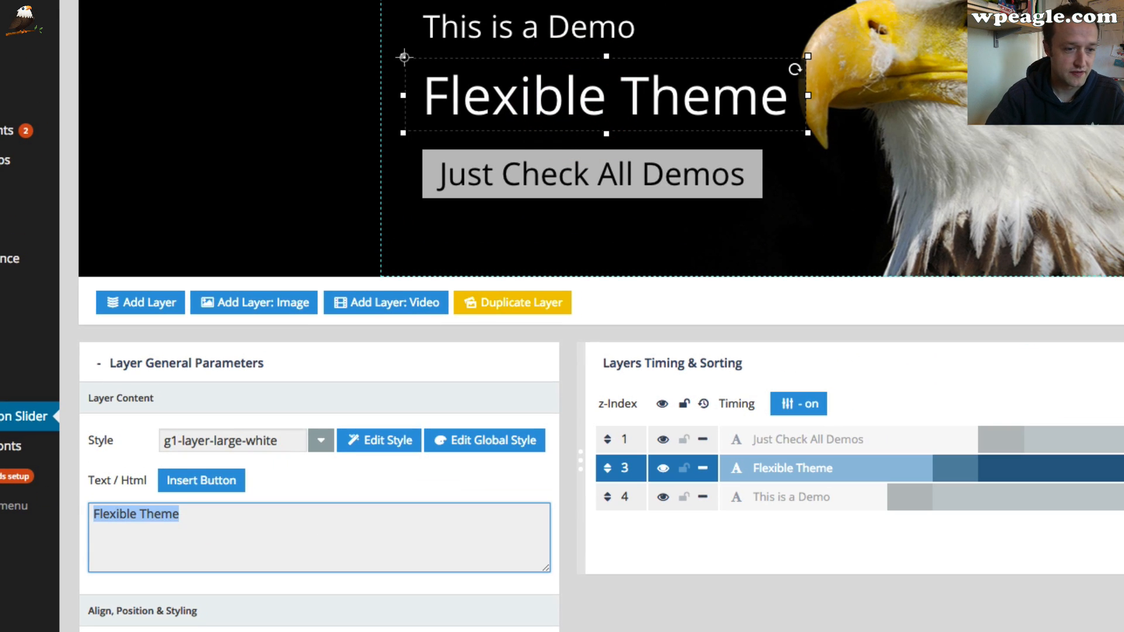
type("Using")
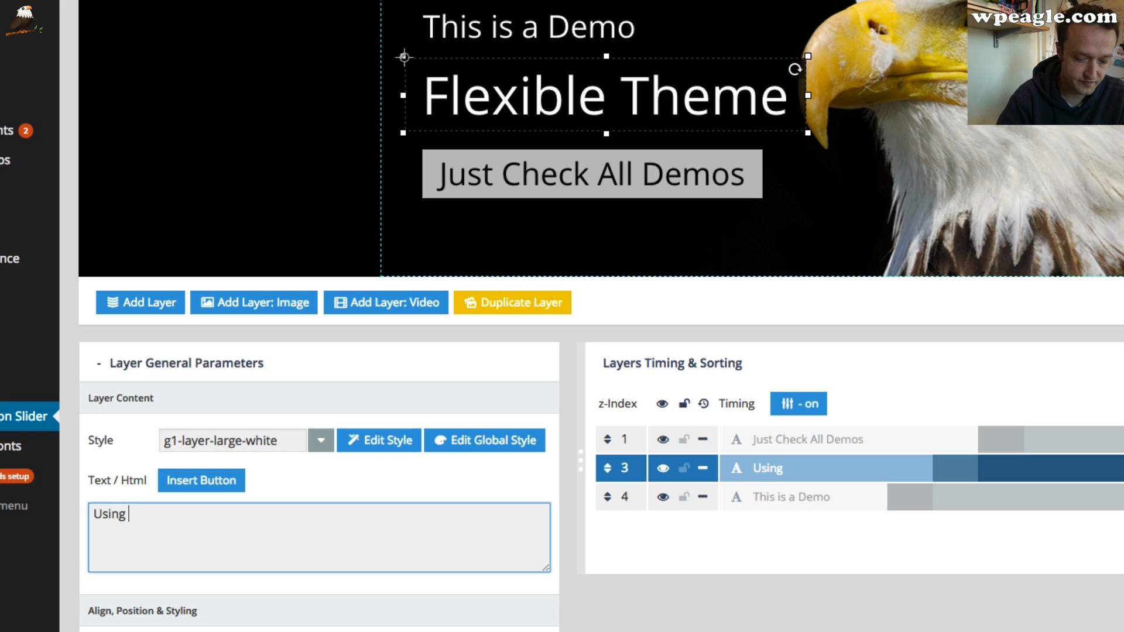
type(" 3cli")
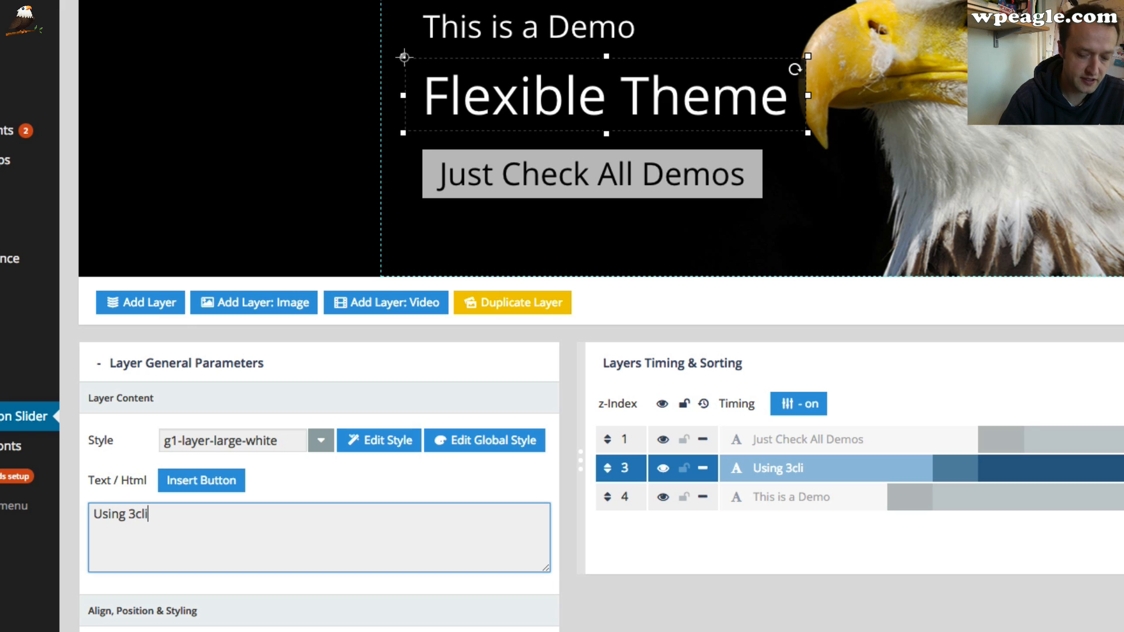
type("cks")
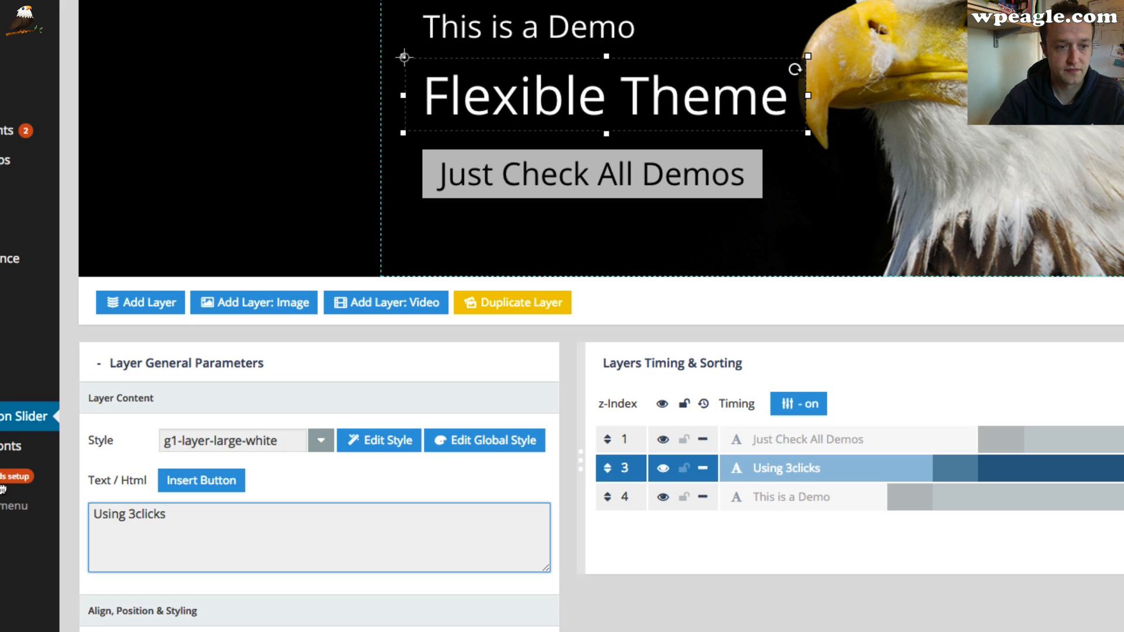
Change the middle text layer's text to Using 3clicks!
left_click(631, 185)
left_click(584, 116)
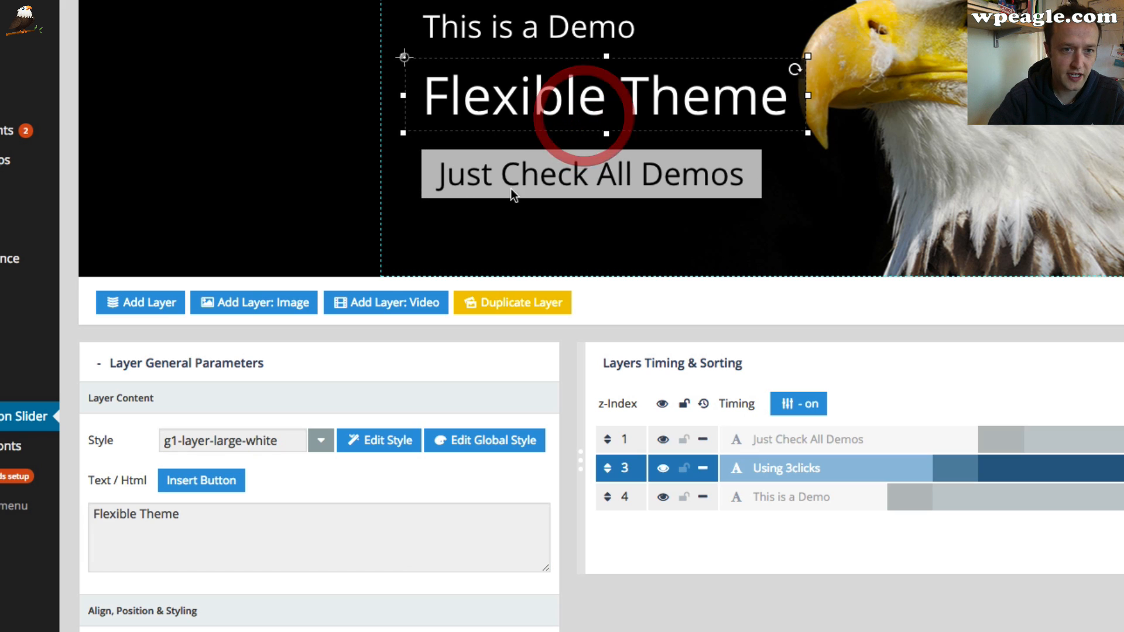
left_click(195, 522)
scroll(410, 466, "down", 9)
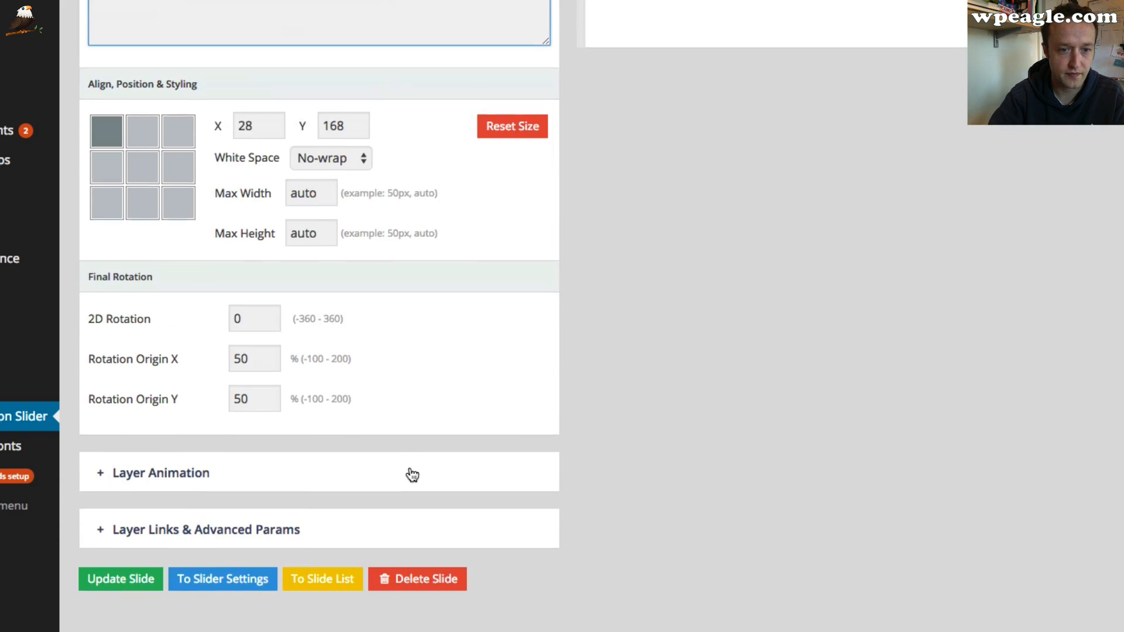
scroll(409, 466, "up", 8)
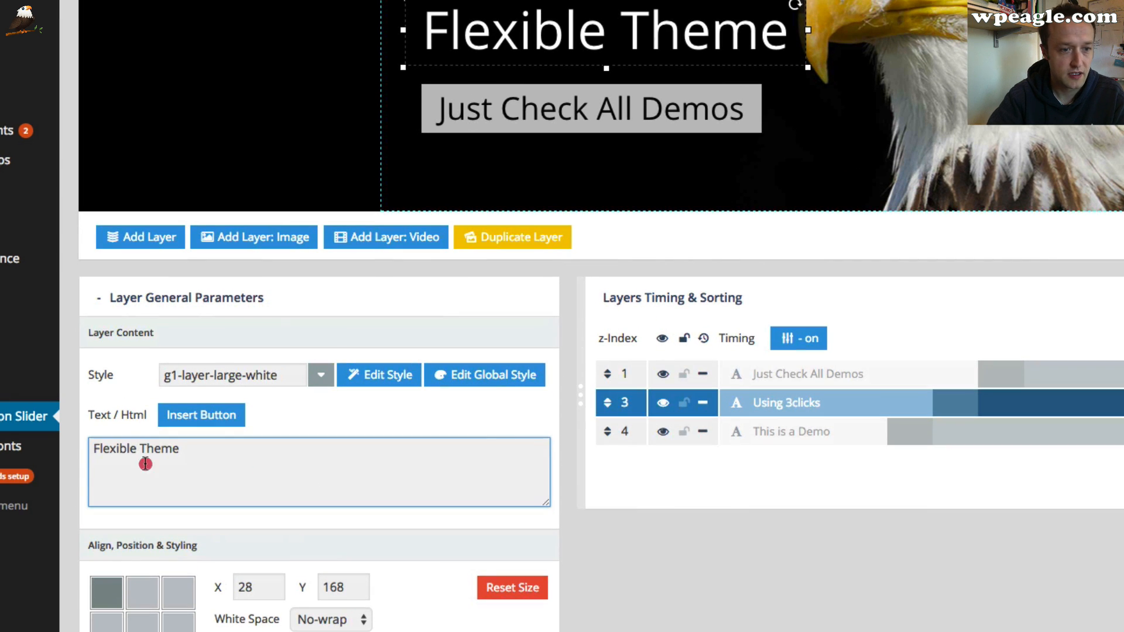
left_click_drag(75, 454, 213, 429)
type("Usin")
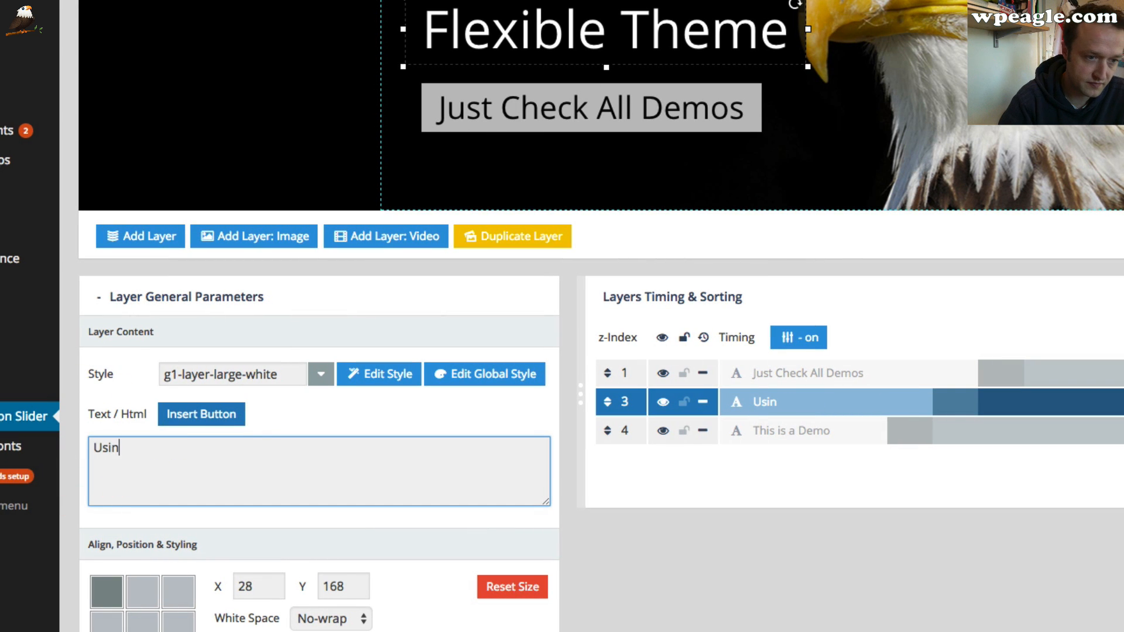
type("g 3clic")
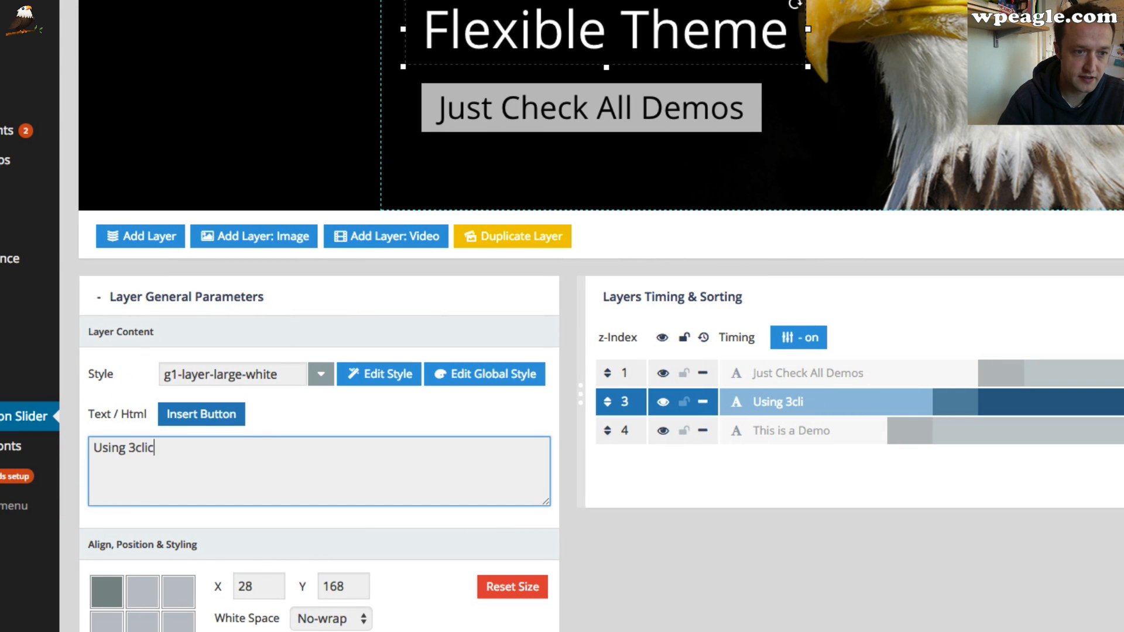
type("ks!")
key("Return")
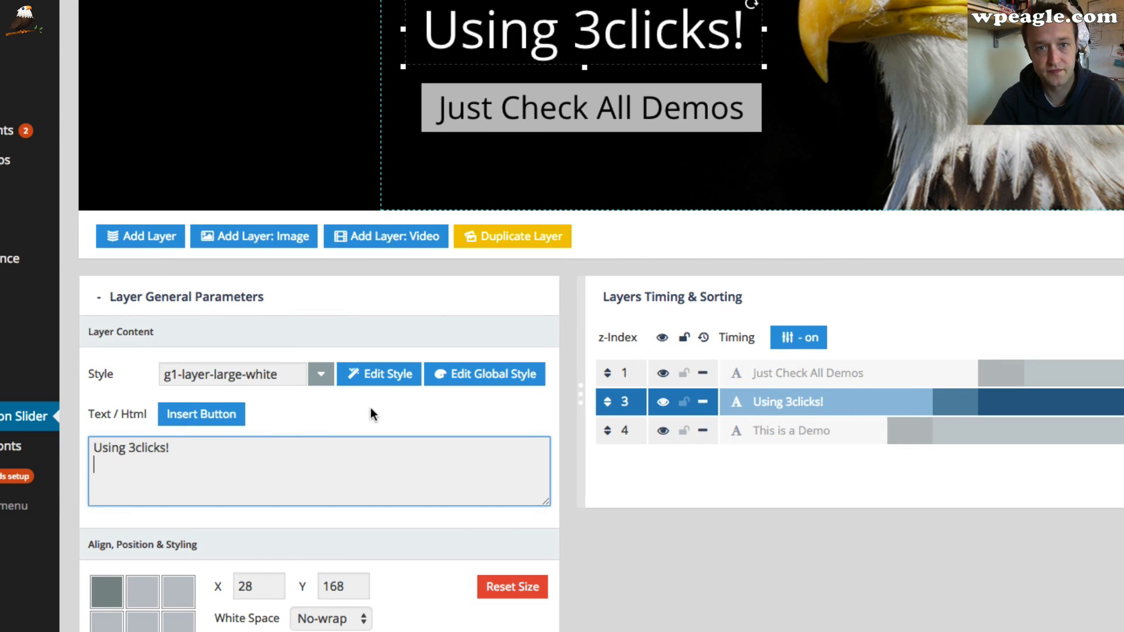
Change the button text layer's text to View The Video On Youtube
left_click(619, 113)
triple_click(321, 445)
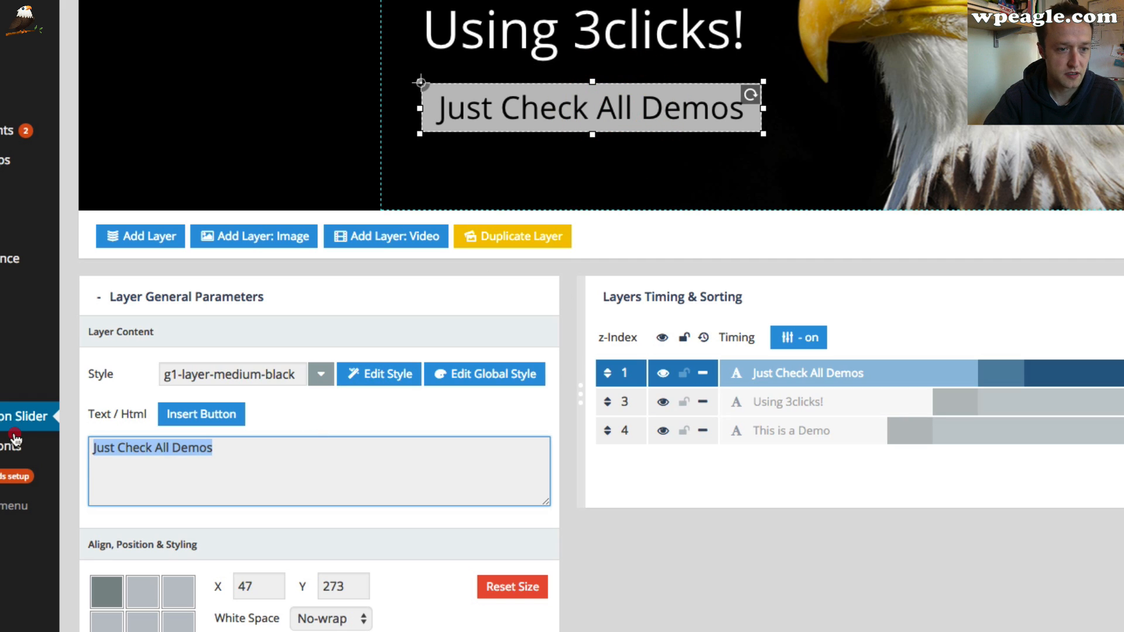
type("View")
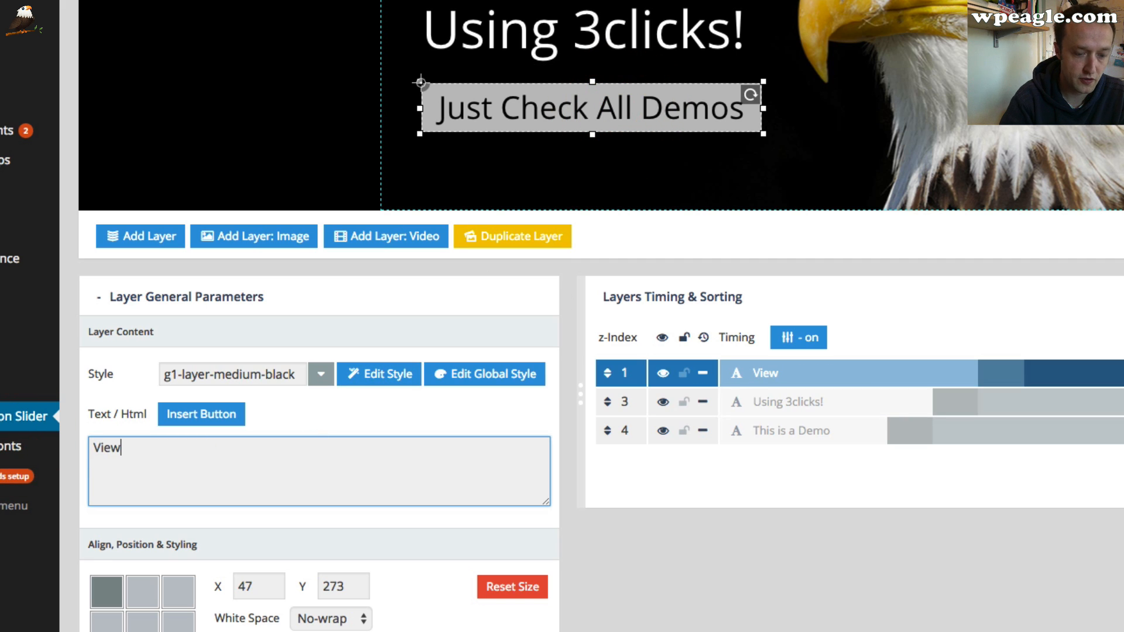
type(" The Video")
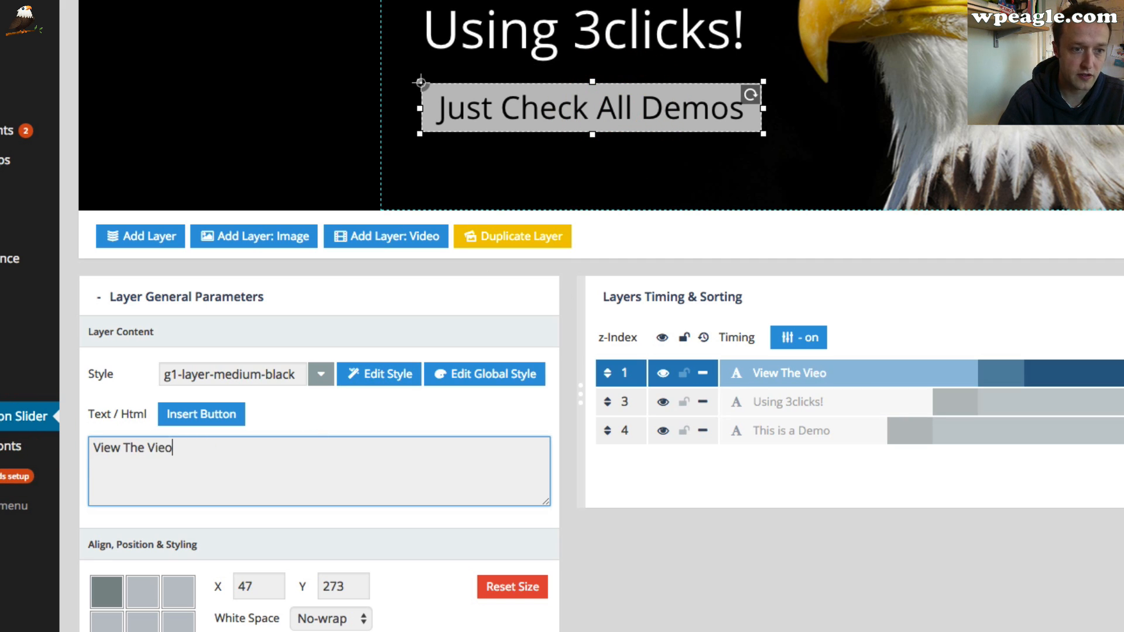
key("BackSpace")
key("BackSpace")
type("deo On You")
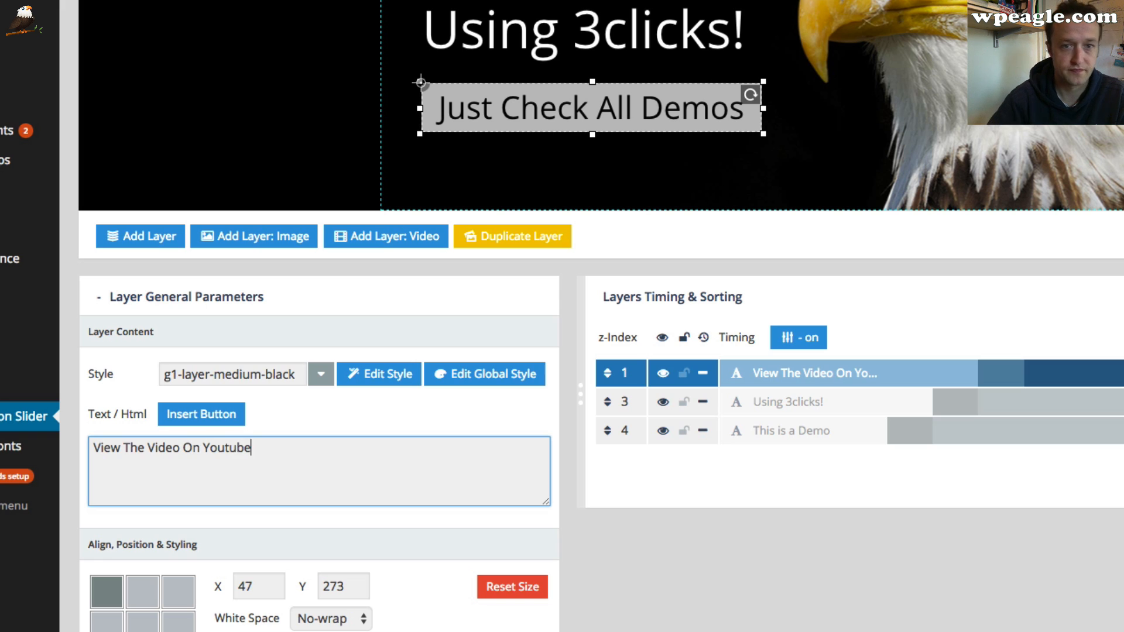
type("tube")
key("Return")
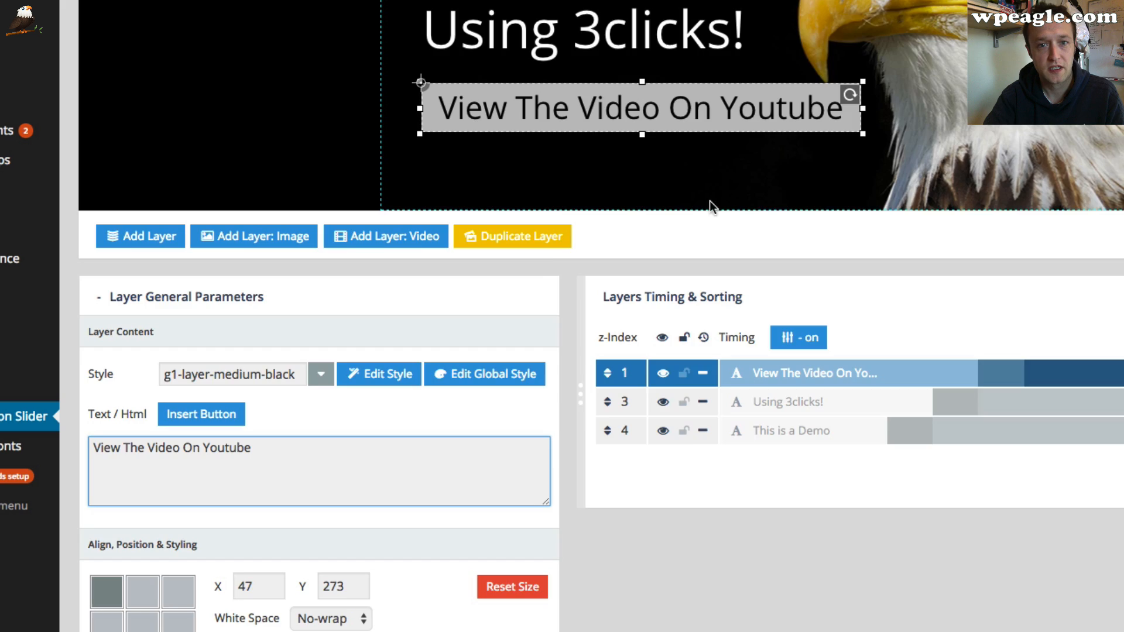
scroll(558, 331, "up", 3)
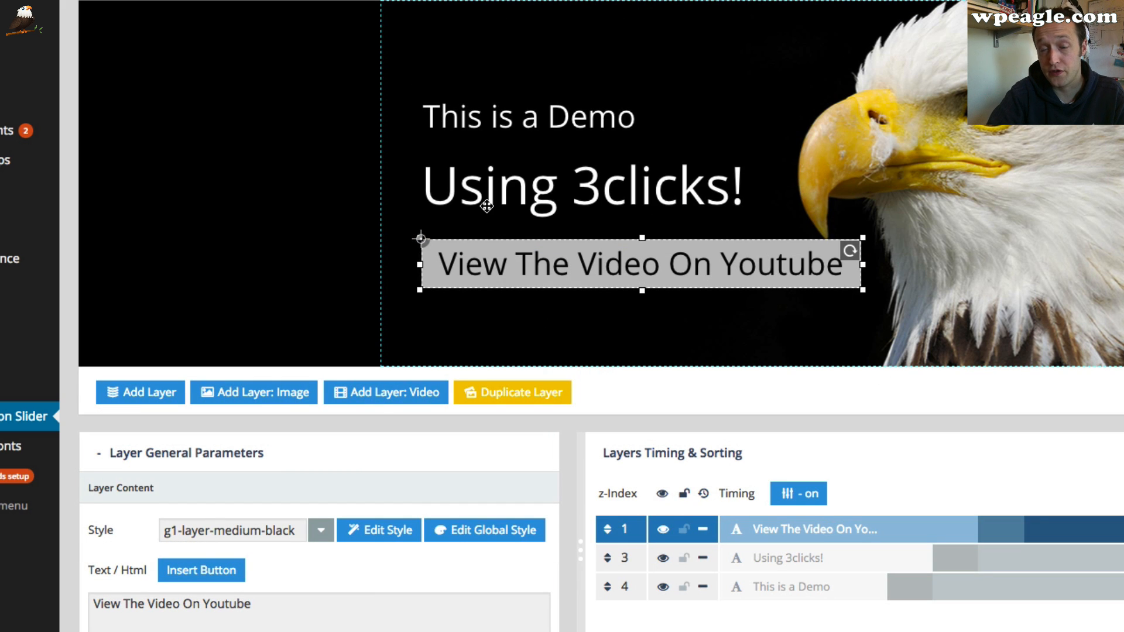
scroll(486, 205, "up", 8)
scroll(485, 205, "up", 12)
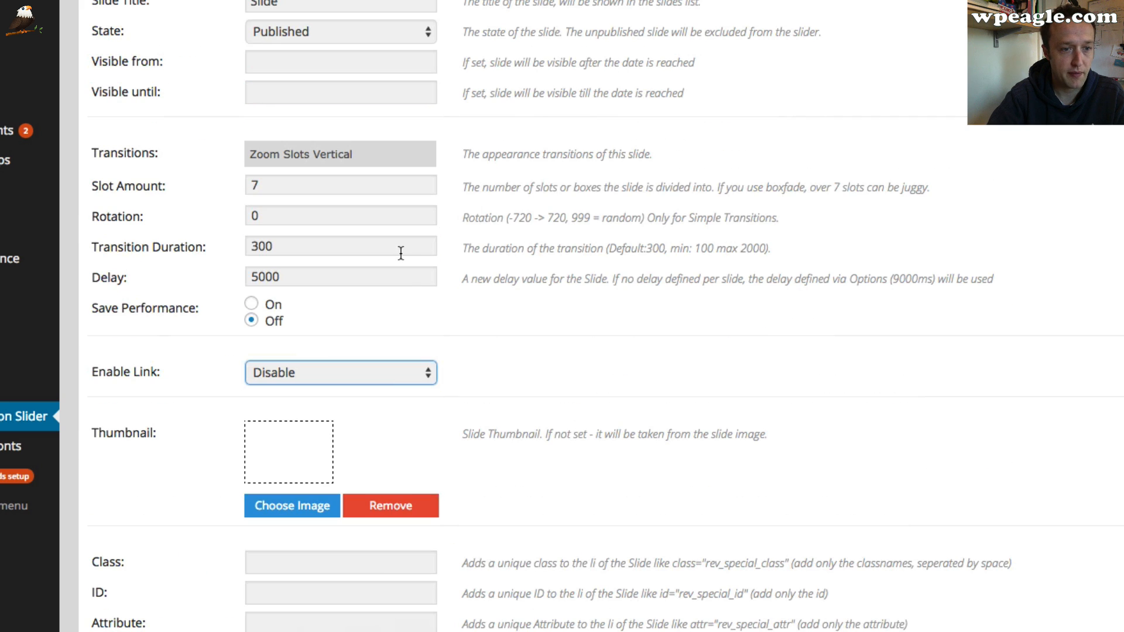
left_click(386, 363)
left_click(400, 359)
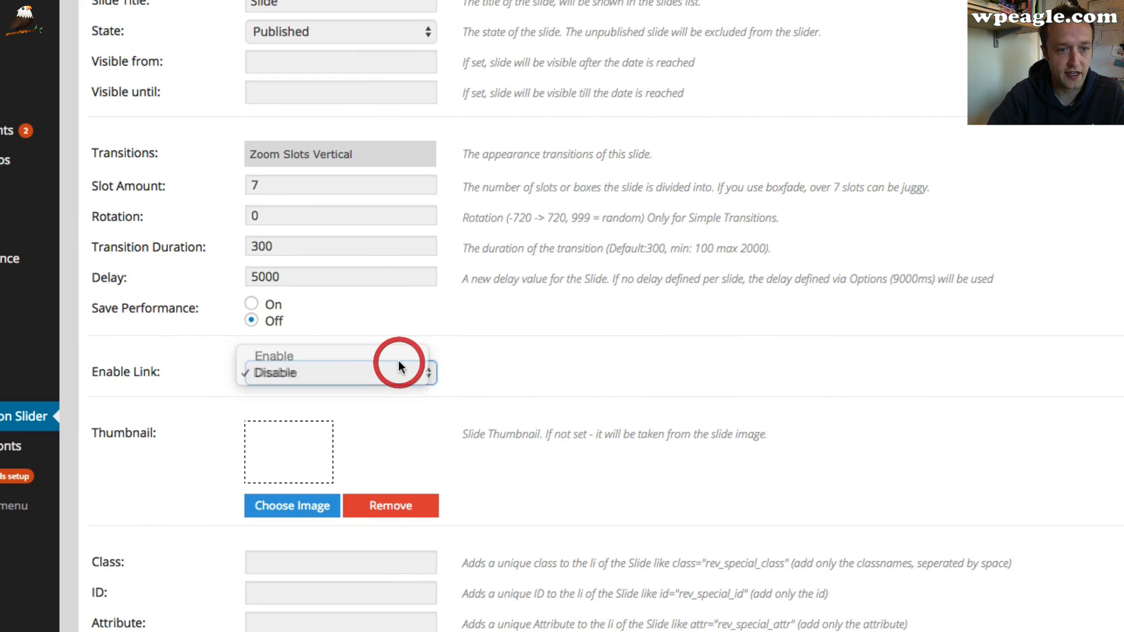
scroll(442, 354, "down", 3)
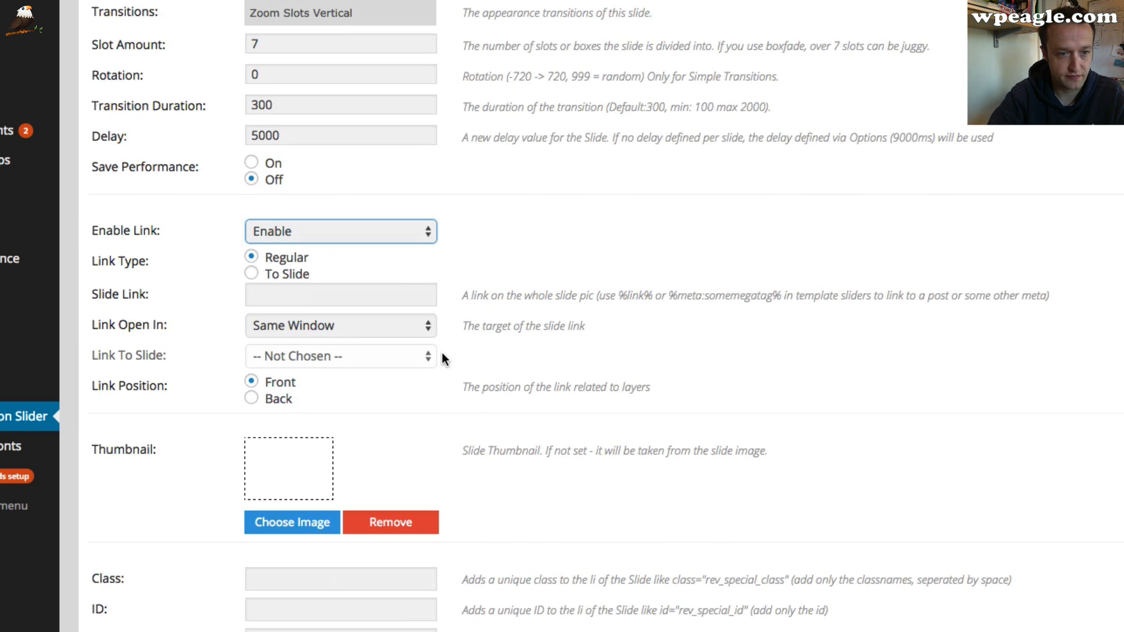
left_click(281, 292)
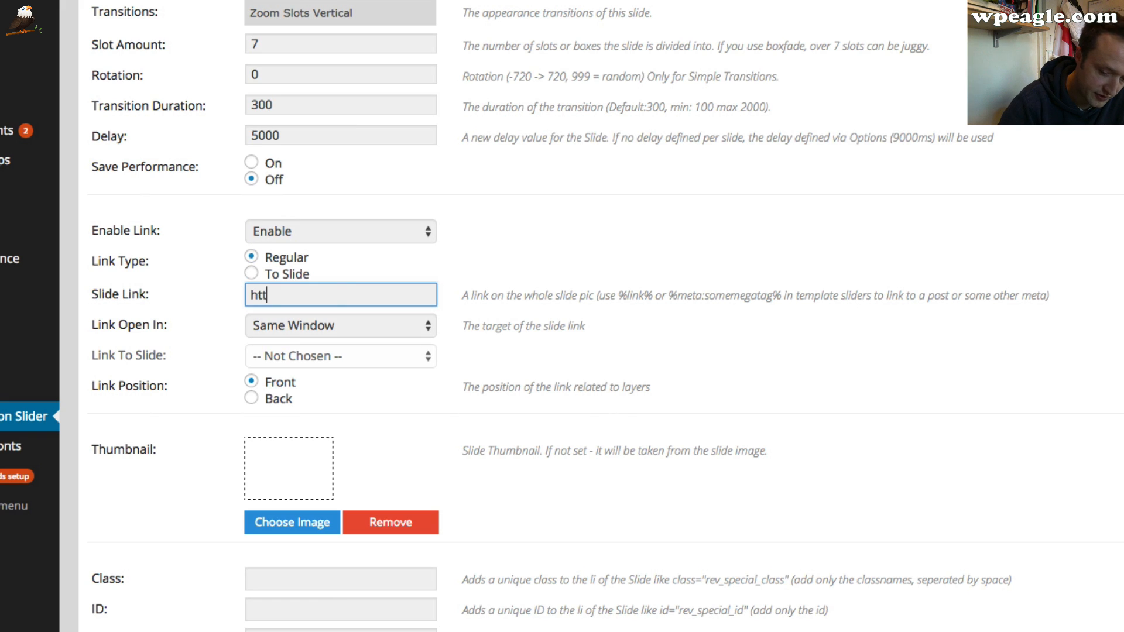
type("http://www.")
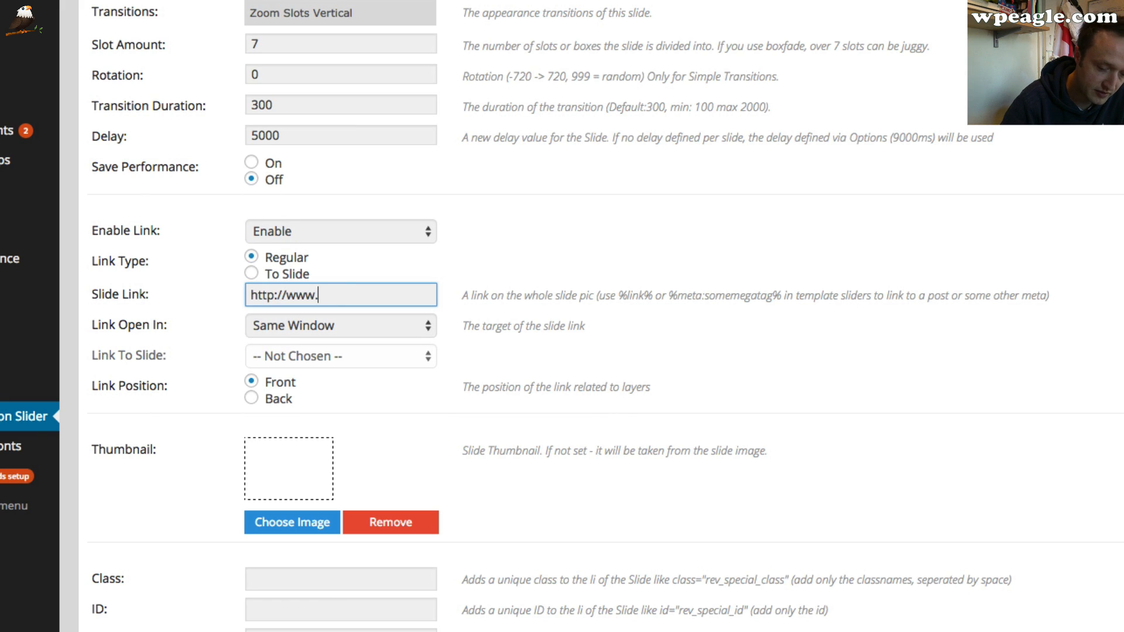
type("wpe")
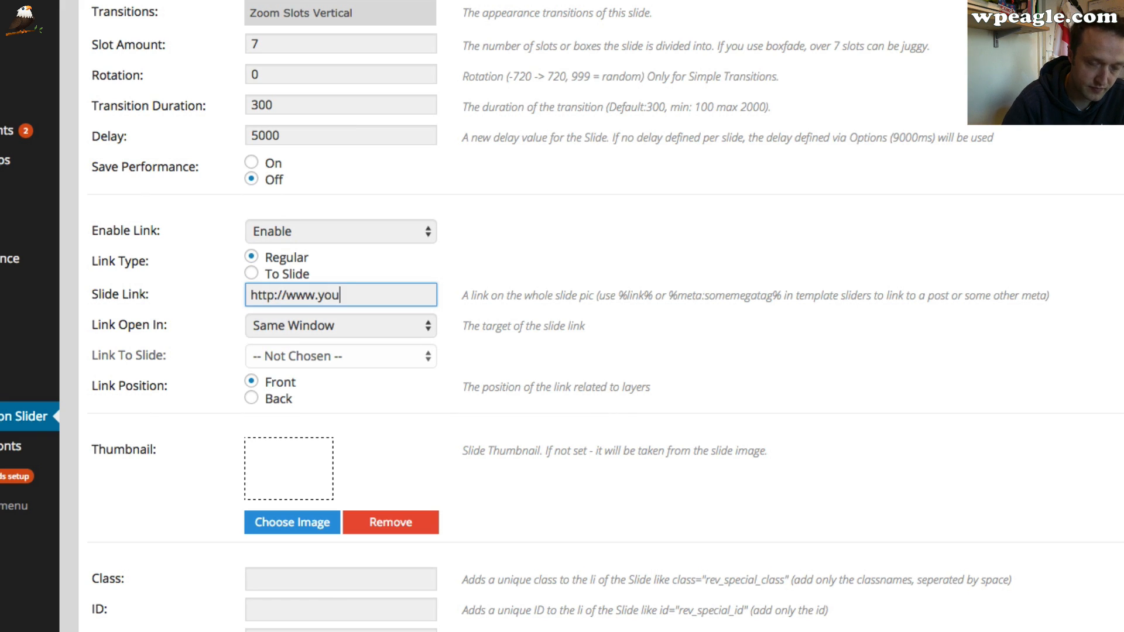
type("tube.com")
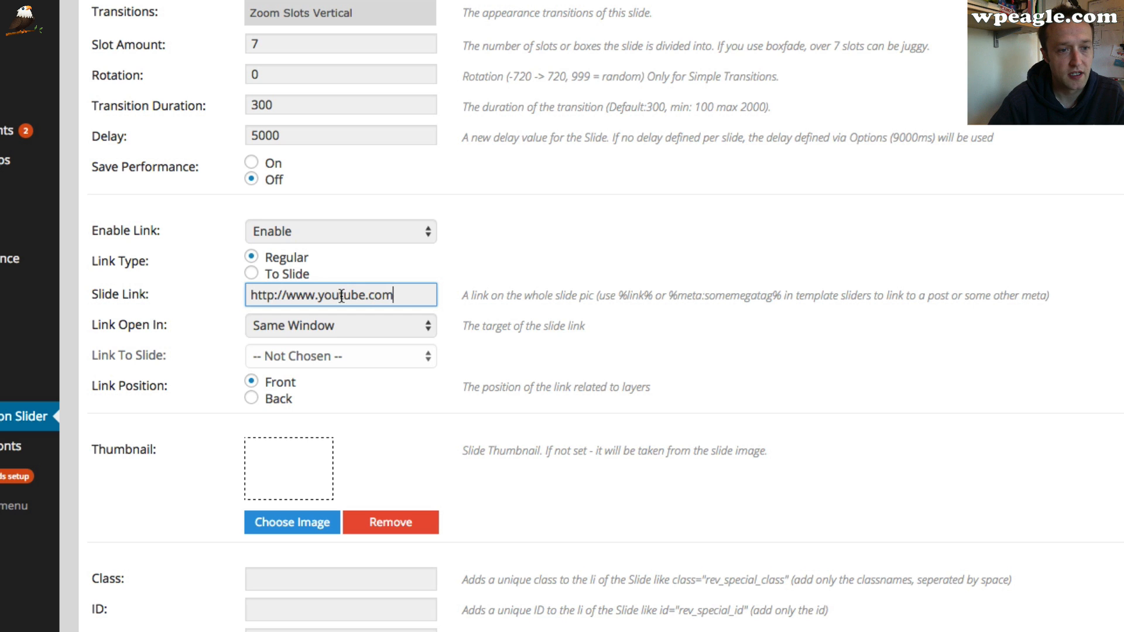
Set the link to open in a new window and update the slide
scroll(418, 274, "down", 3)
left_click(370, 250)
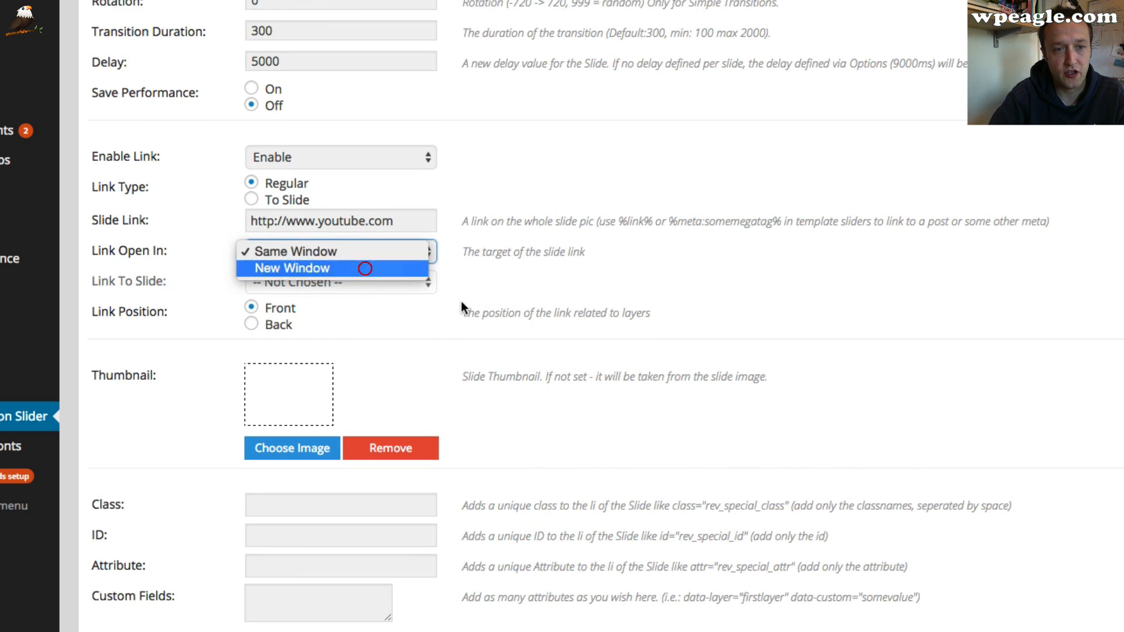
left_click(364, 266)
scroll(490, 296, "down", 15)
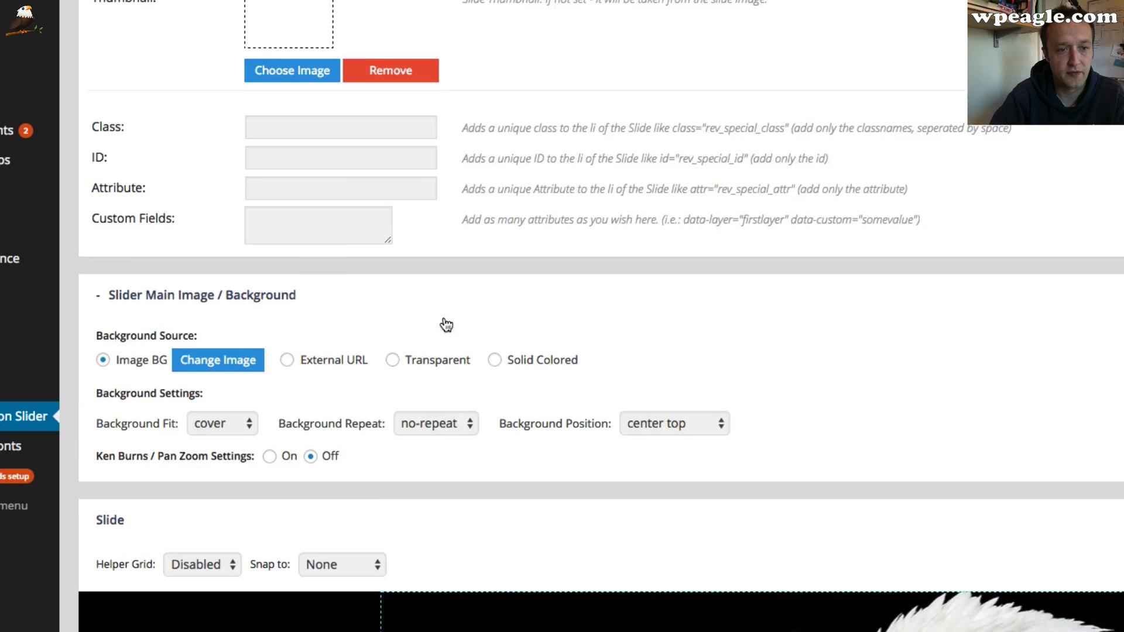
scroll(442, 331, "down", 10)
scroll(700, 402, "up", 3)
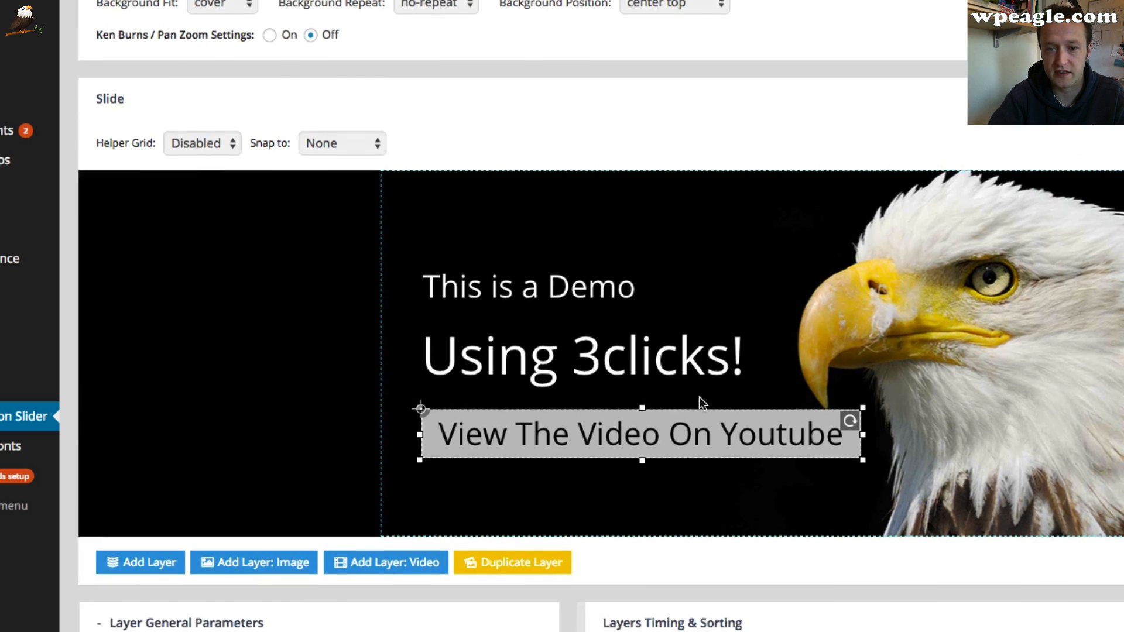
scroll(700, 402, "down", 20)
left_click(130, 538)
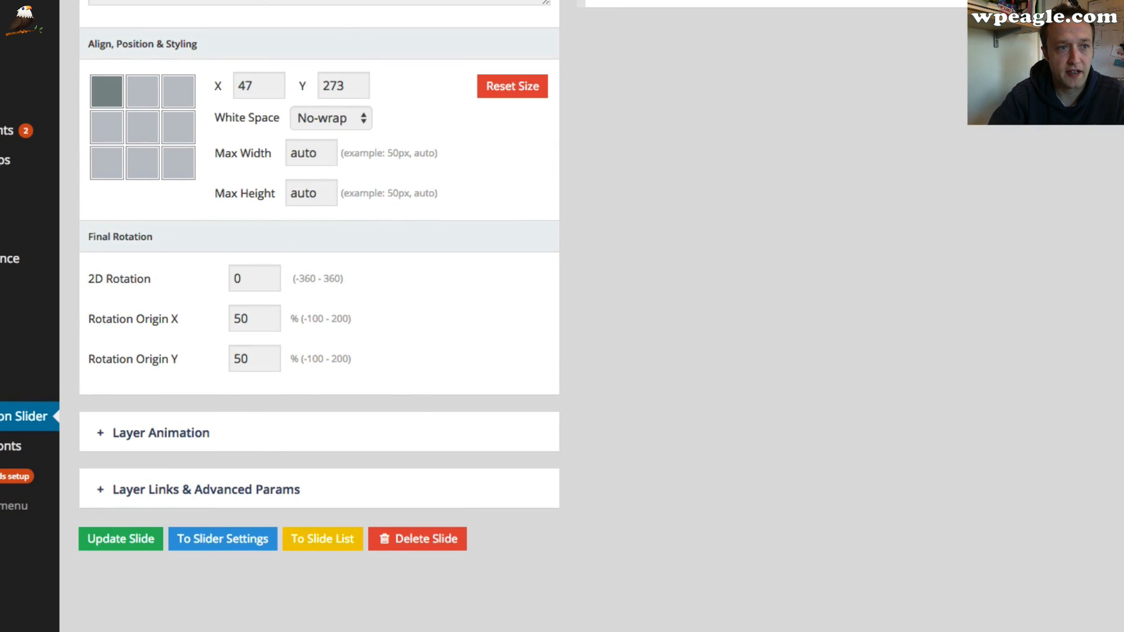
Check the live home page in the other browser tab, then return to the first slide's editor
right_click(3, 1)
left_click(47, 1)
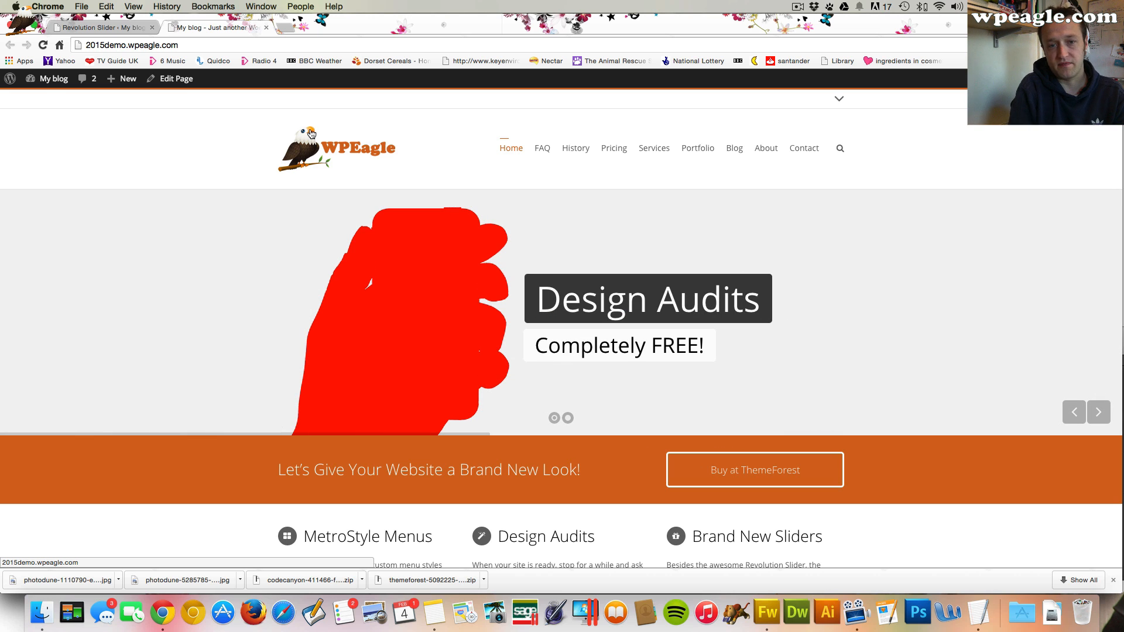
left_click(118, 28)
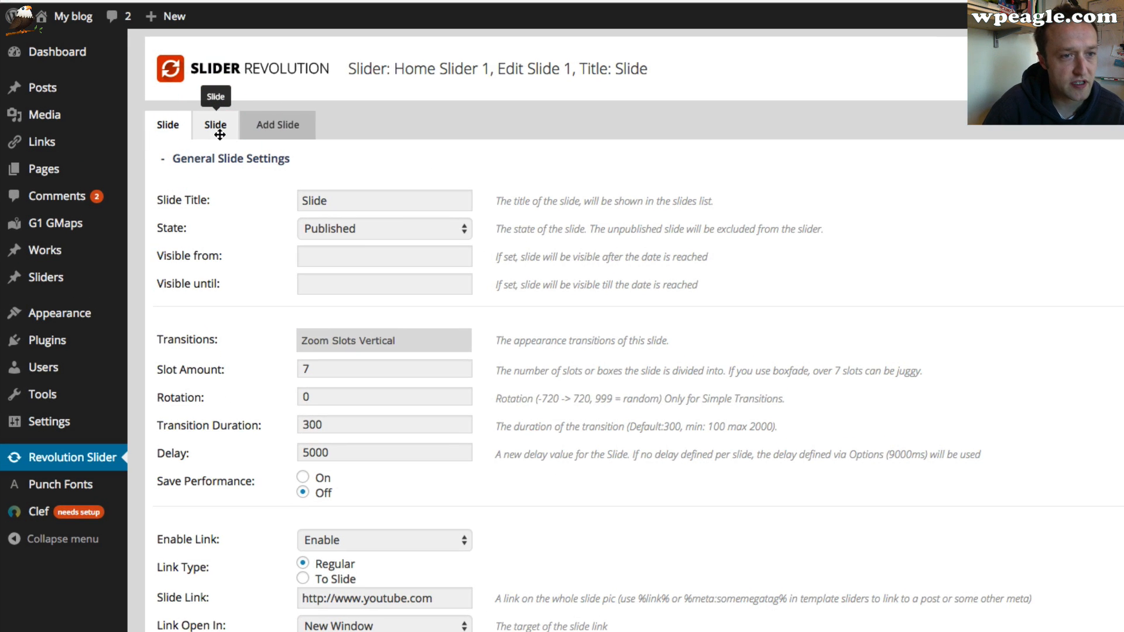
left_click(219, 129)
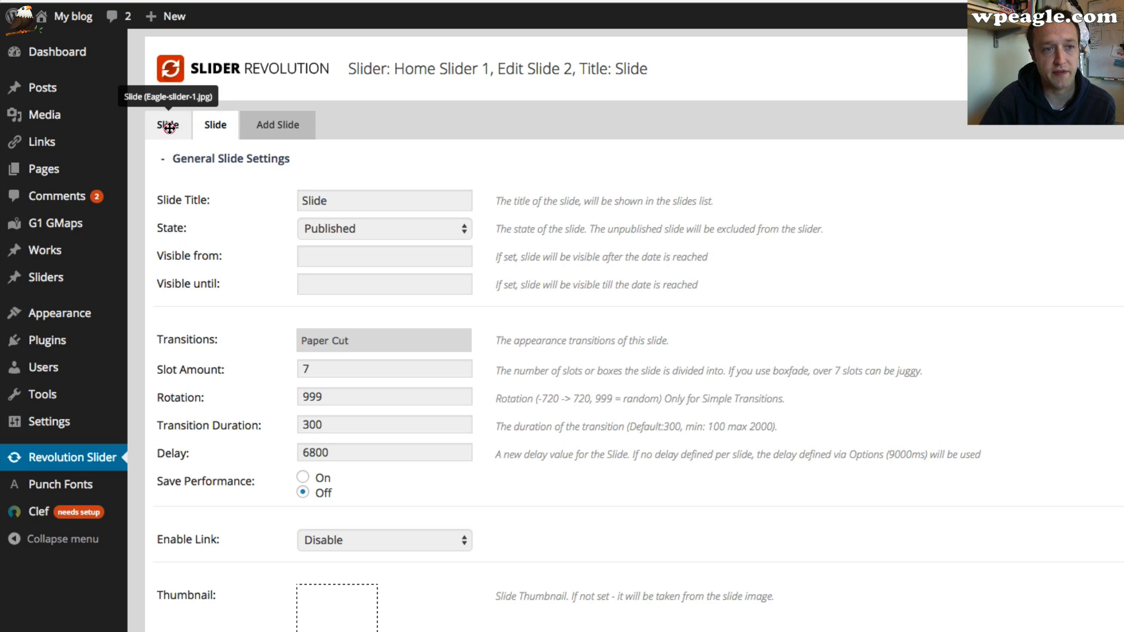
left_click(168, 125)
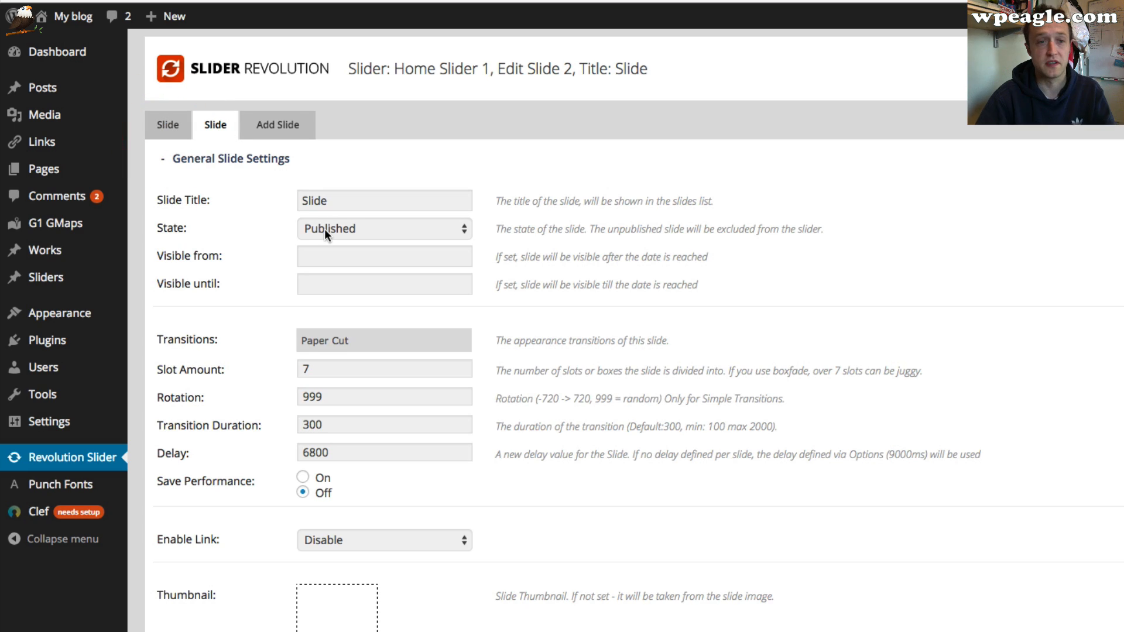
left_click(168, 123)
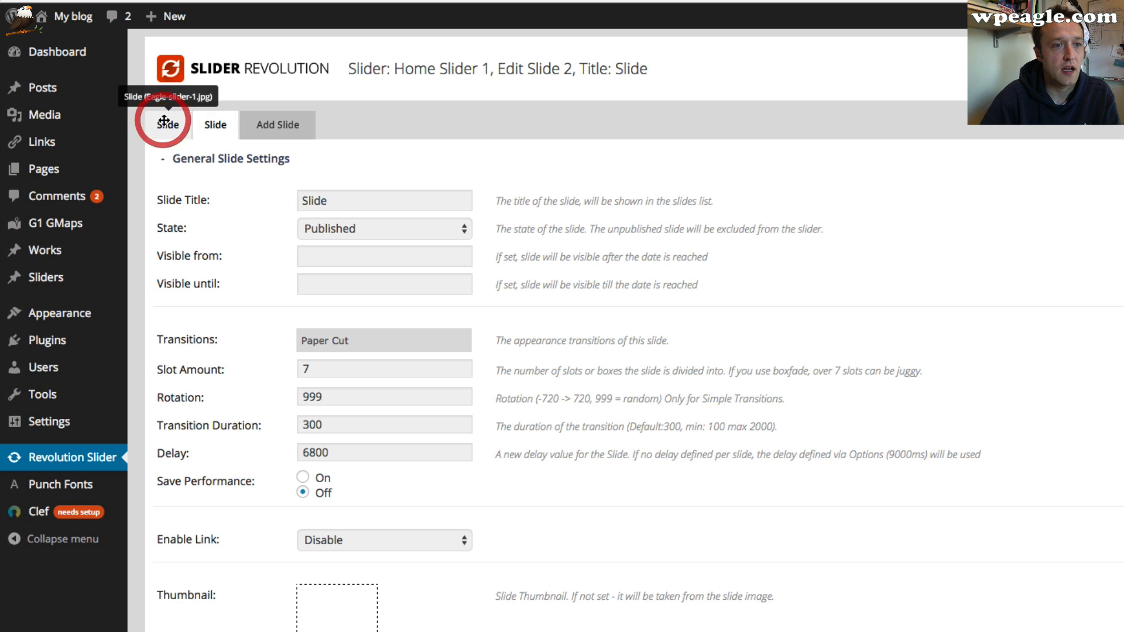
Rename the first slide's title to Eagle Slide and update the slide
left_click(345, 202)
key("ctrl+a")
type("E")
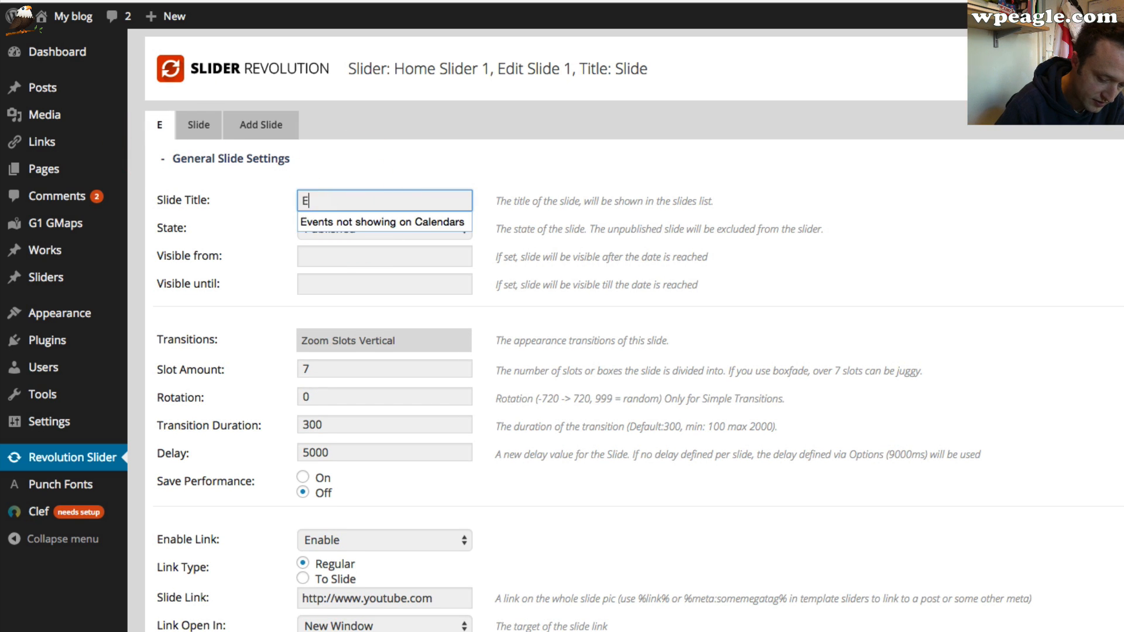
type("agle Slide")
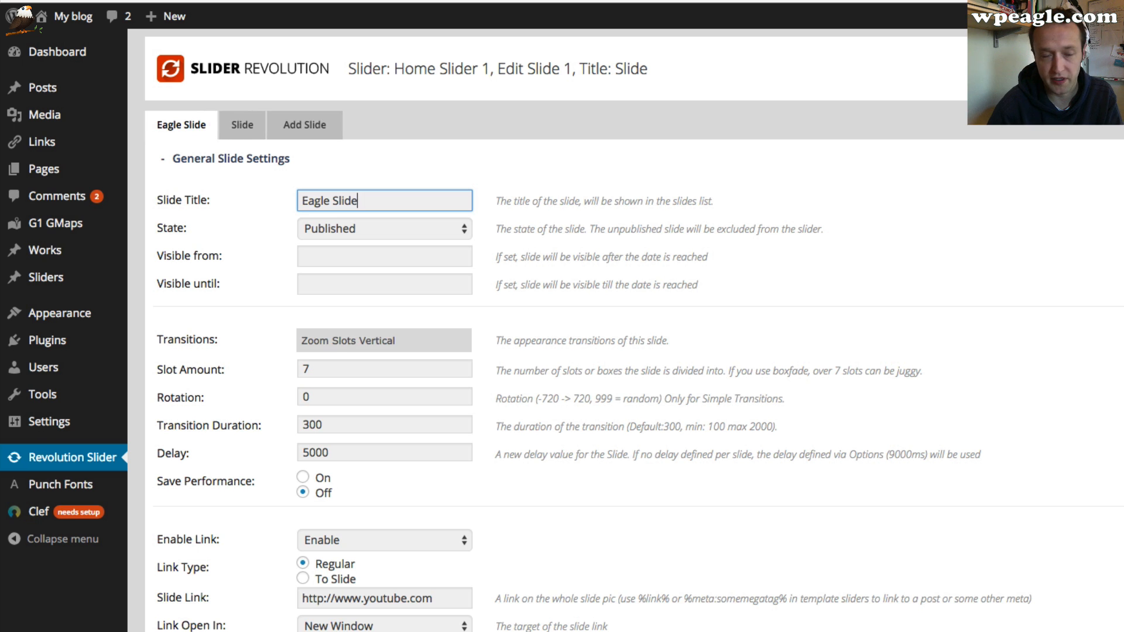
scroll(379, 191, "down", 20)
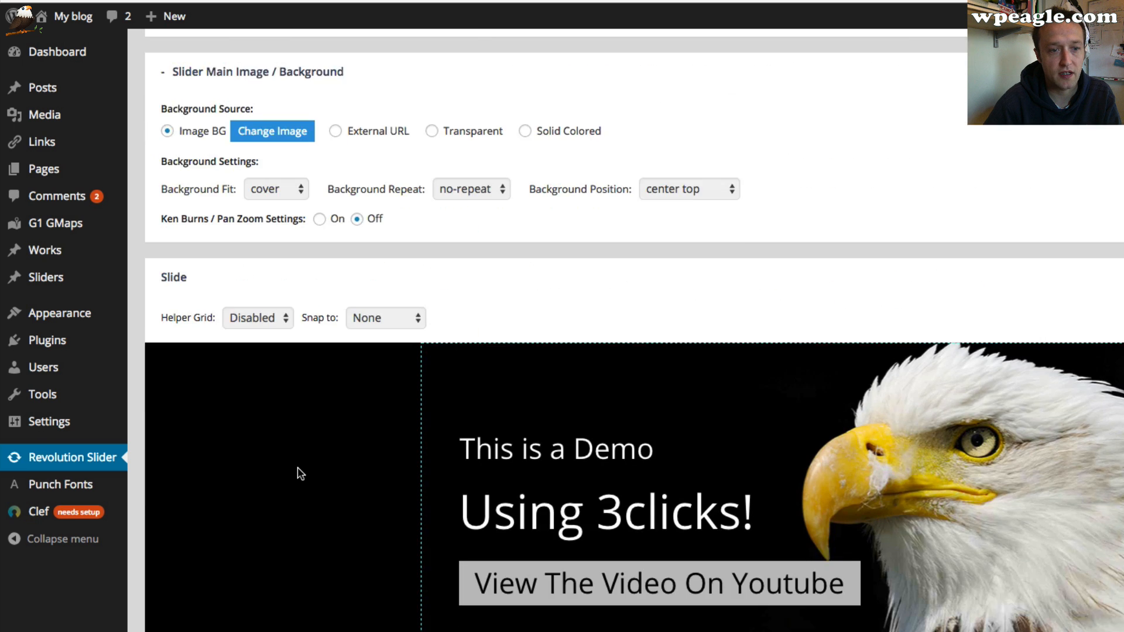
scroll(289, 455, "down", 8)
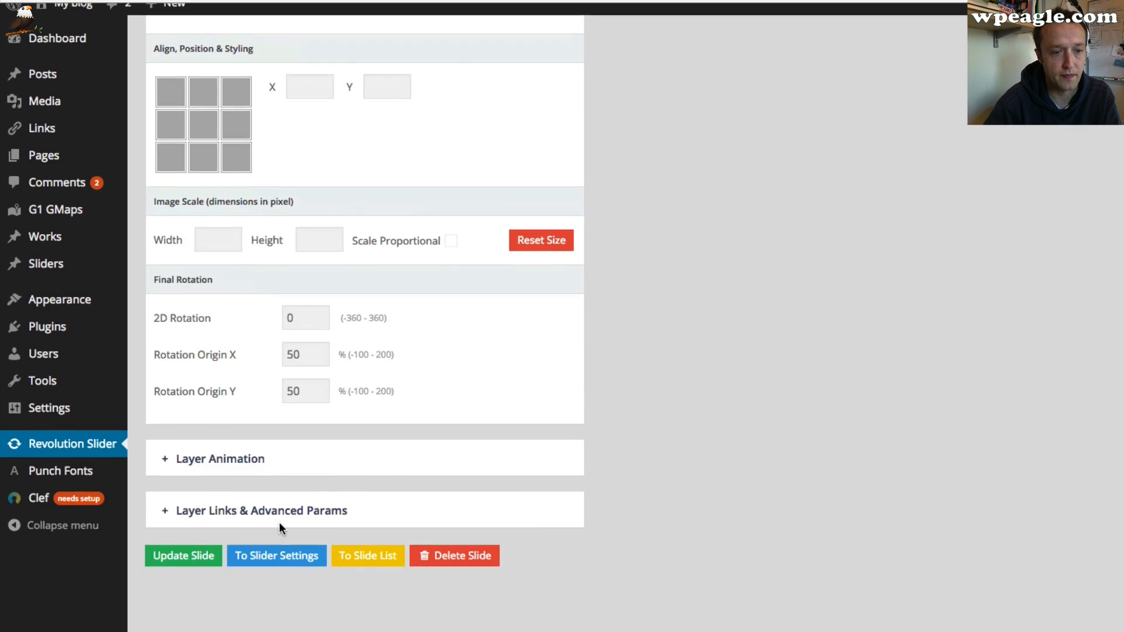
left_click(184, 568)
Open the second slide's editor and delete all of its existing layers
scroll(532, 470, "up", 20)
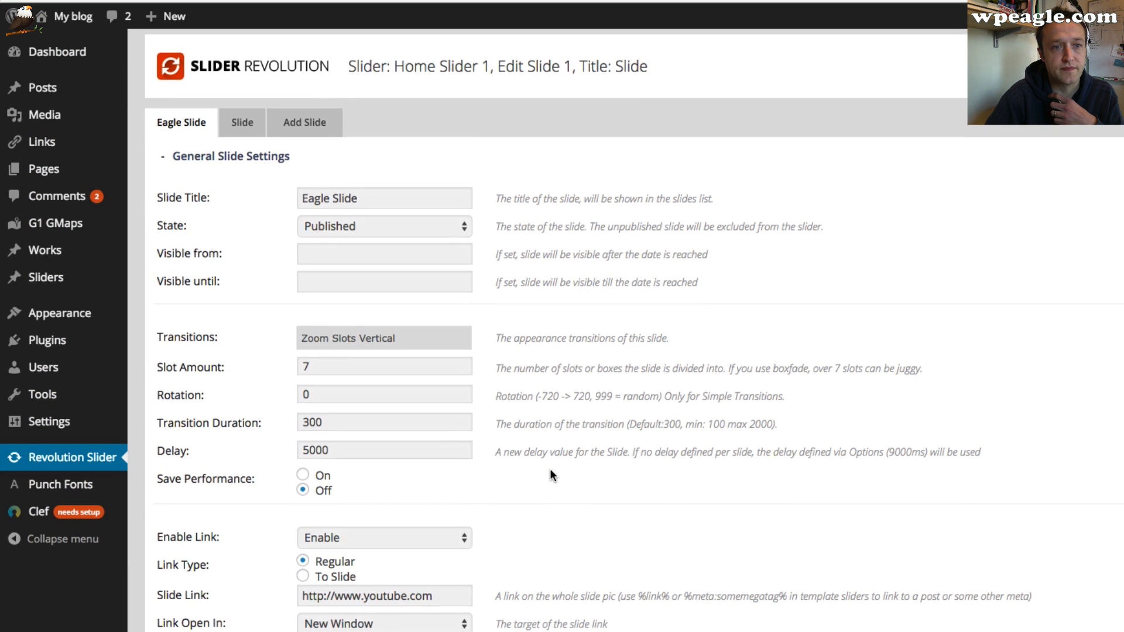
left_click(248, 123)
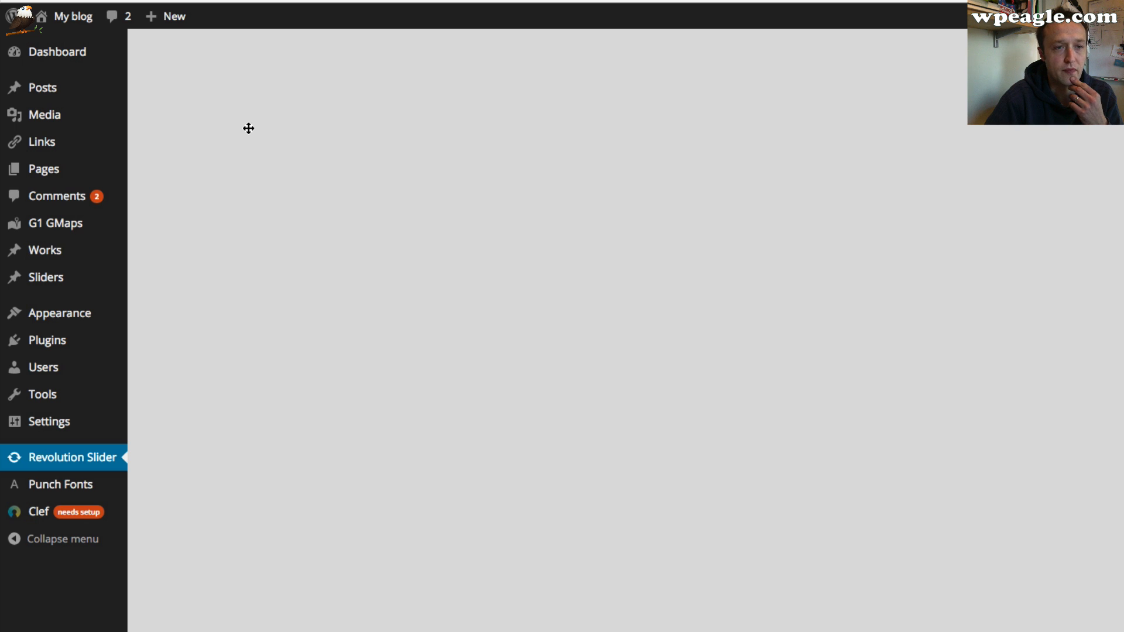
scroll(424, 196, "down", 7)
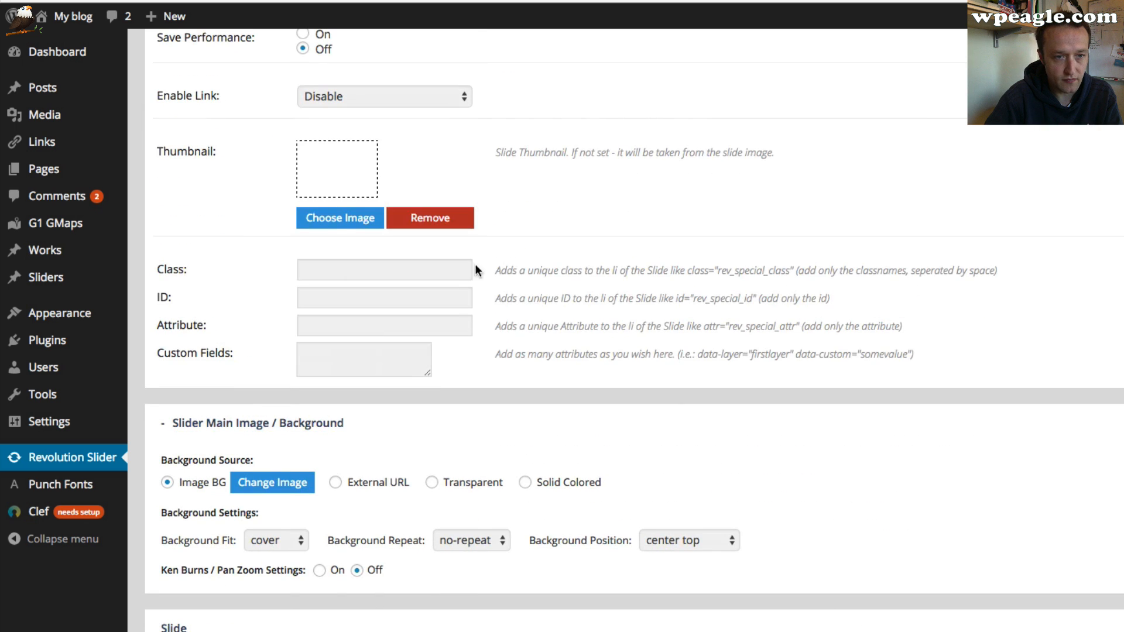
scroll(545, 316, "down", 10)
left_click(625, 298)
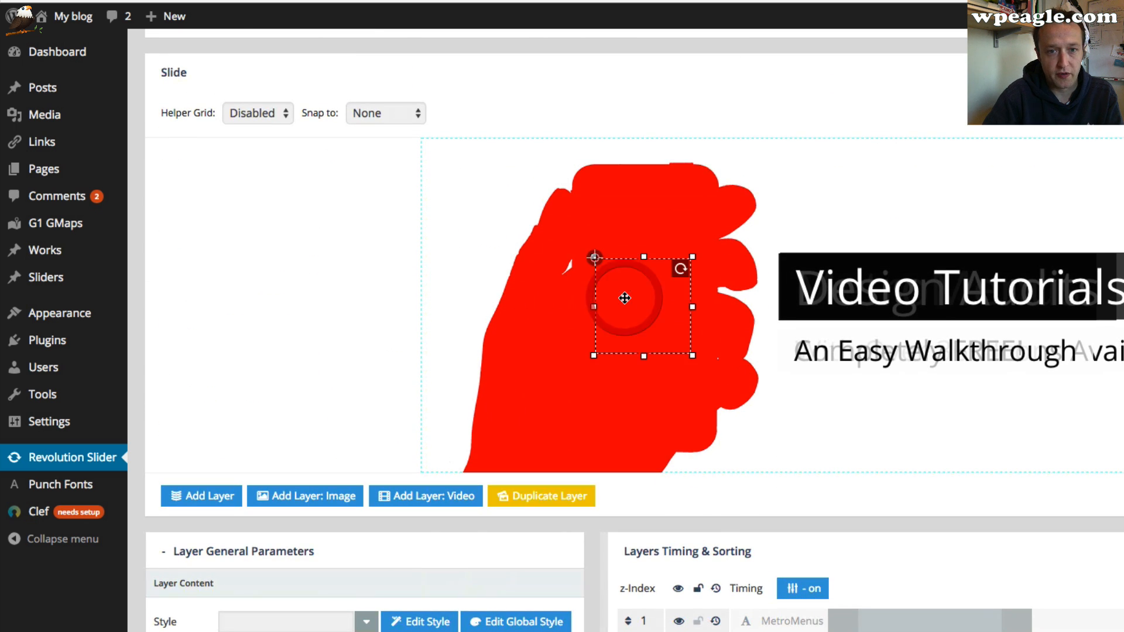
scroll(586, 290, "down", 1)
left_click(506, 278)
scroll(514, 282, "down", 3)
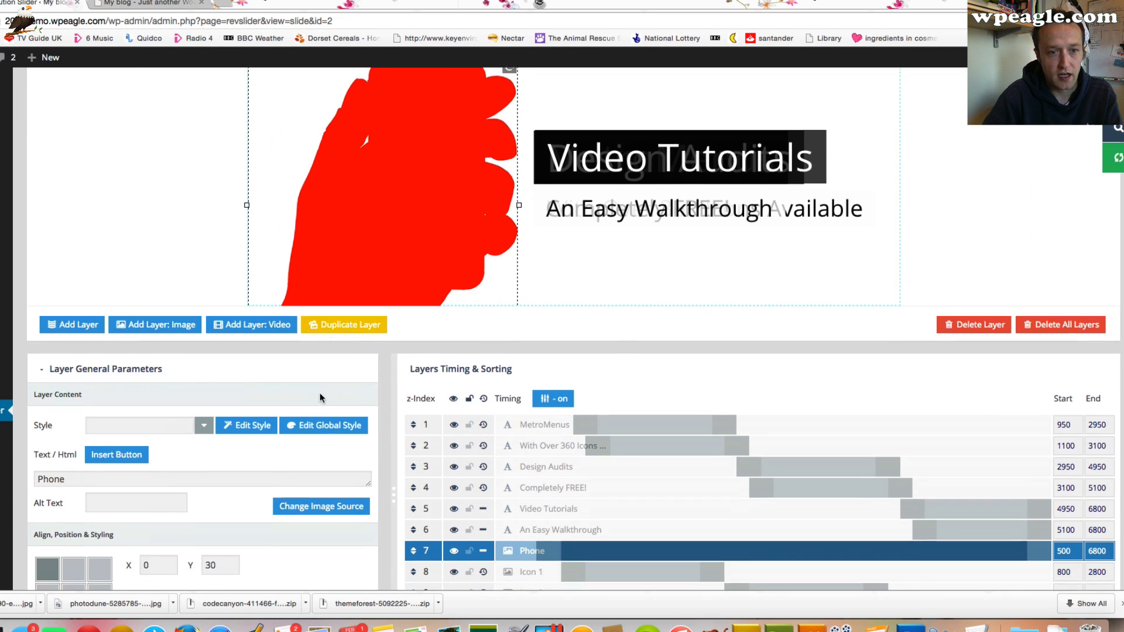
left_click_drag(381, 198, 506, 125)
scroll(336, 332, "down", 3)
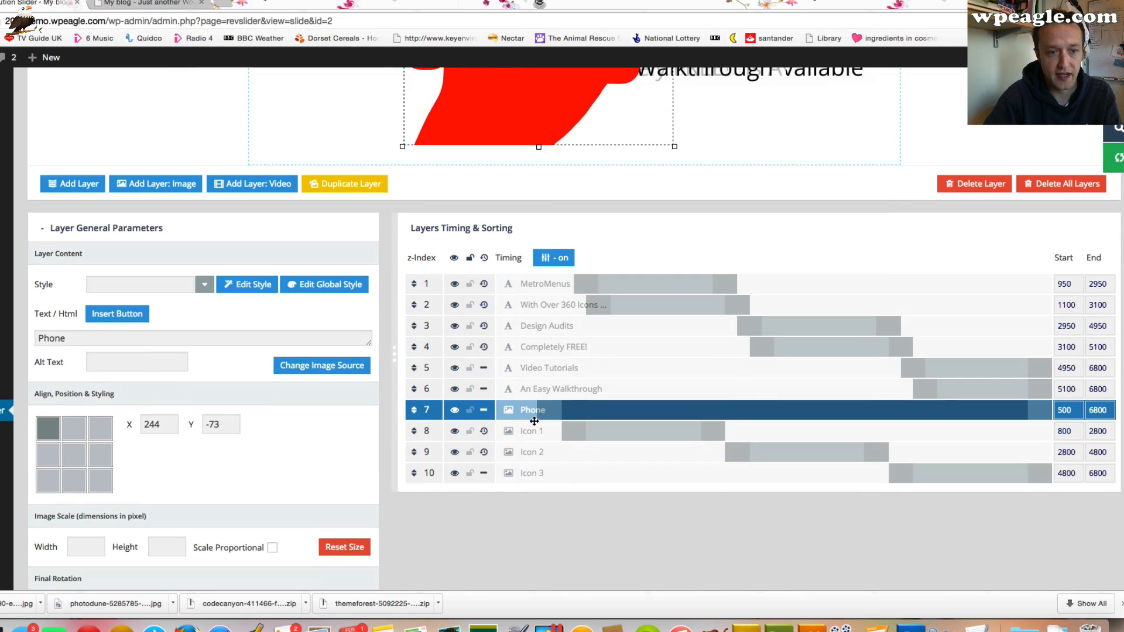
scroll(427, 431, "up", 4)
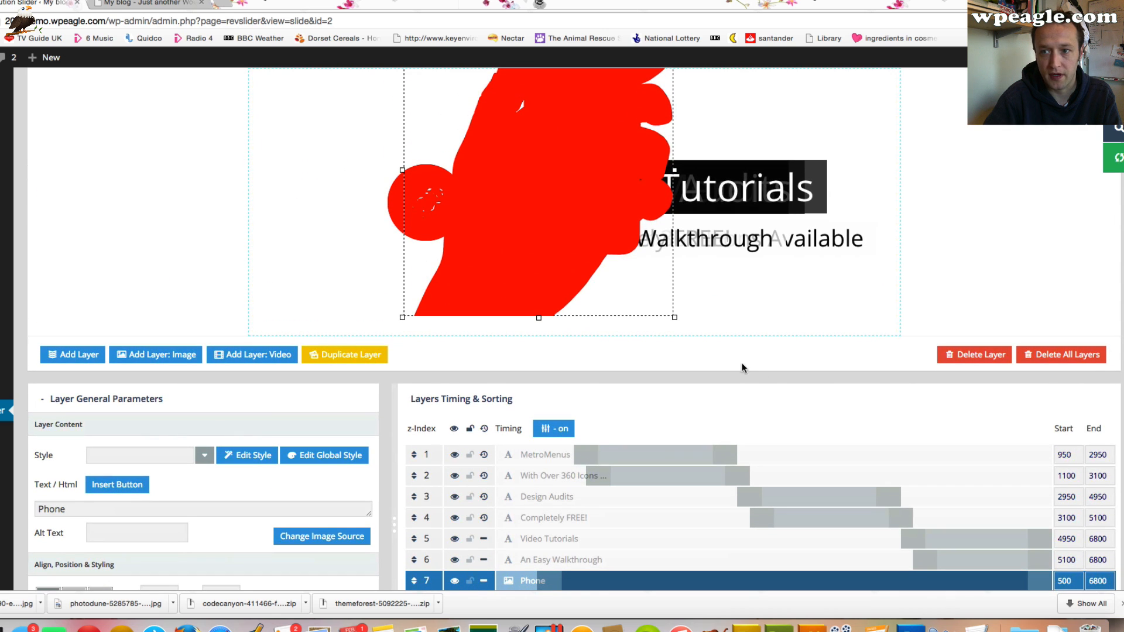
left_click(1074, 354)
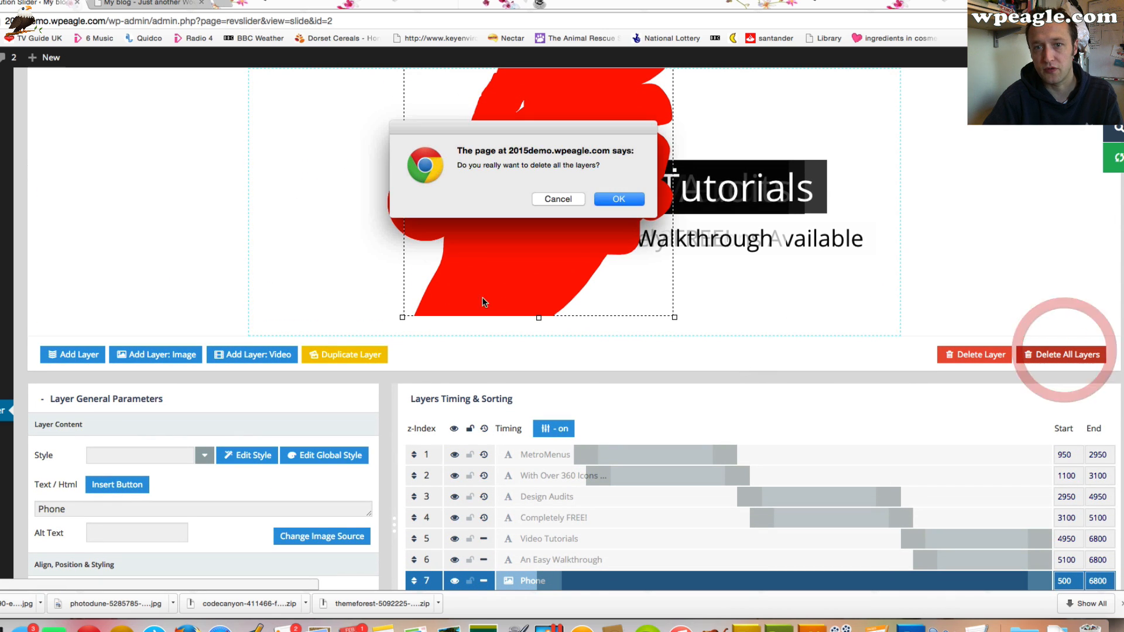
left_click(619, 199)
Change the slide's background image by uploading and selecting Eagle Slider 2.jpg
scroll(585, 245, "up", 10)
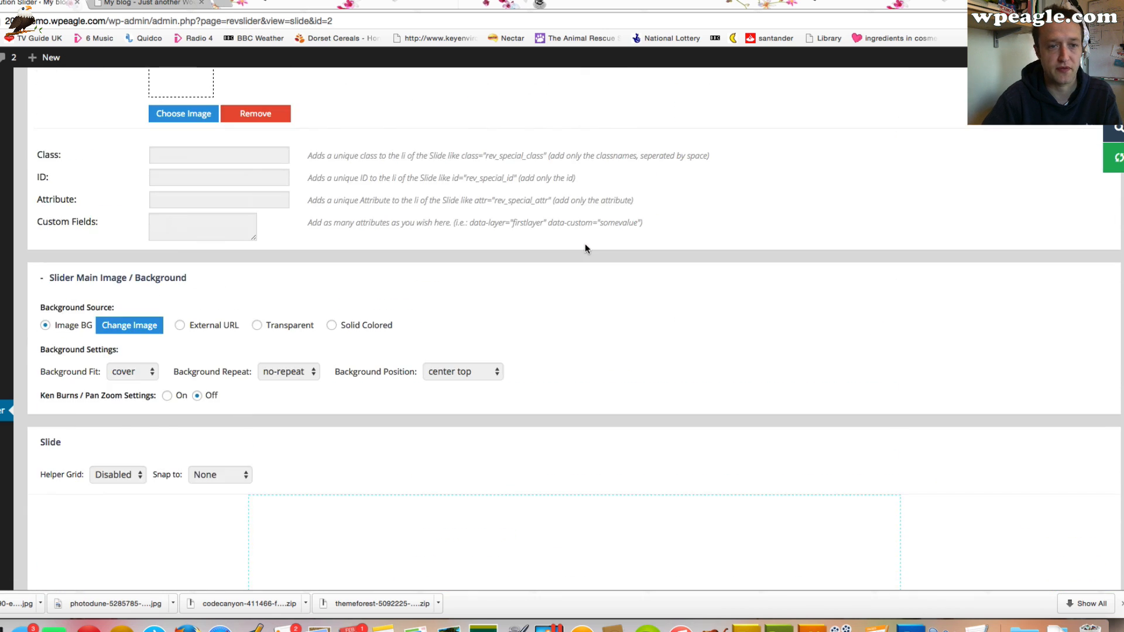
left_click(140, 324)
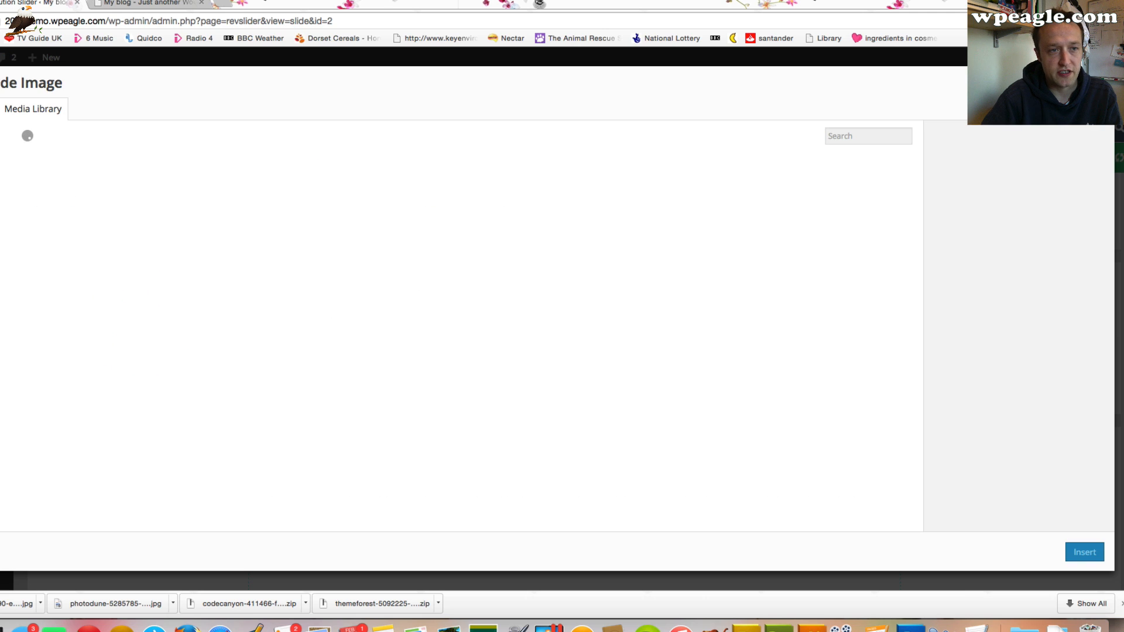
left_click(27, 106)
left_click(552, 304)
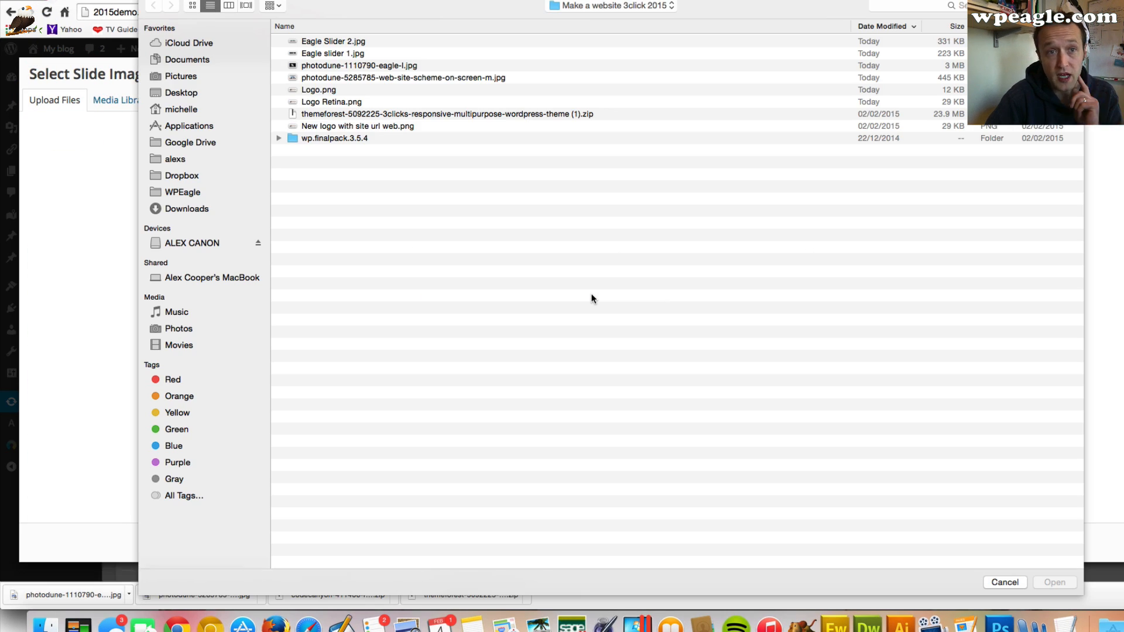
double_click(305, 42)
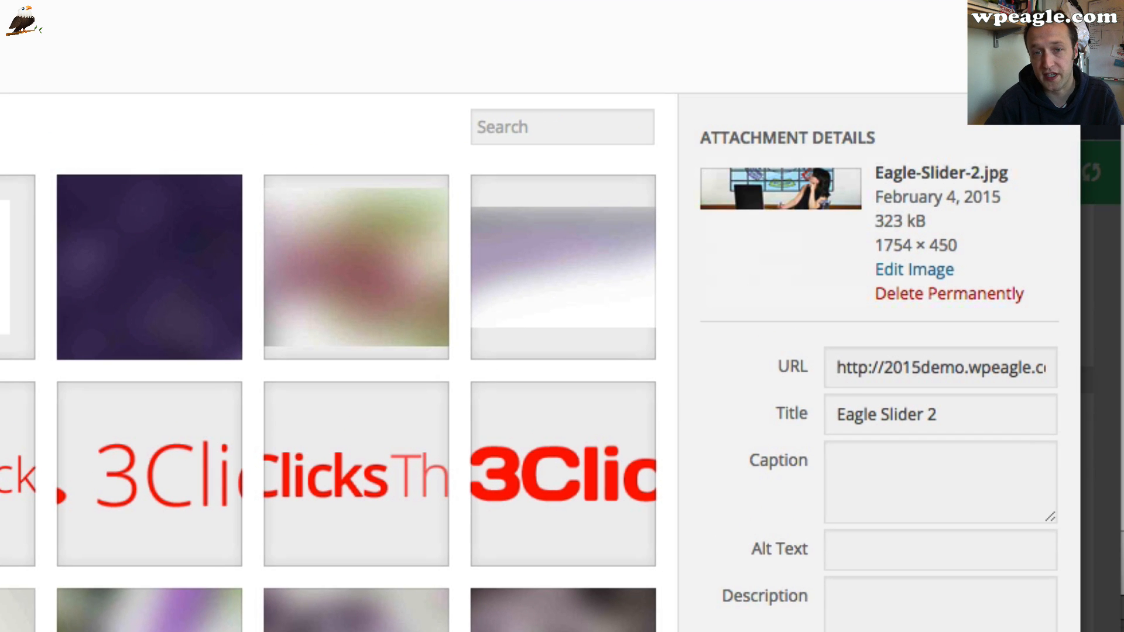
key("Escape")
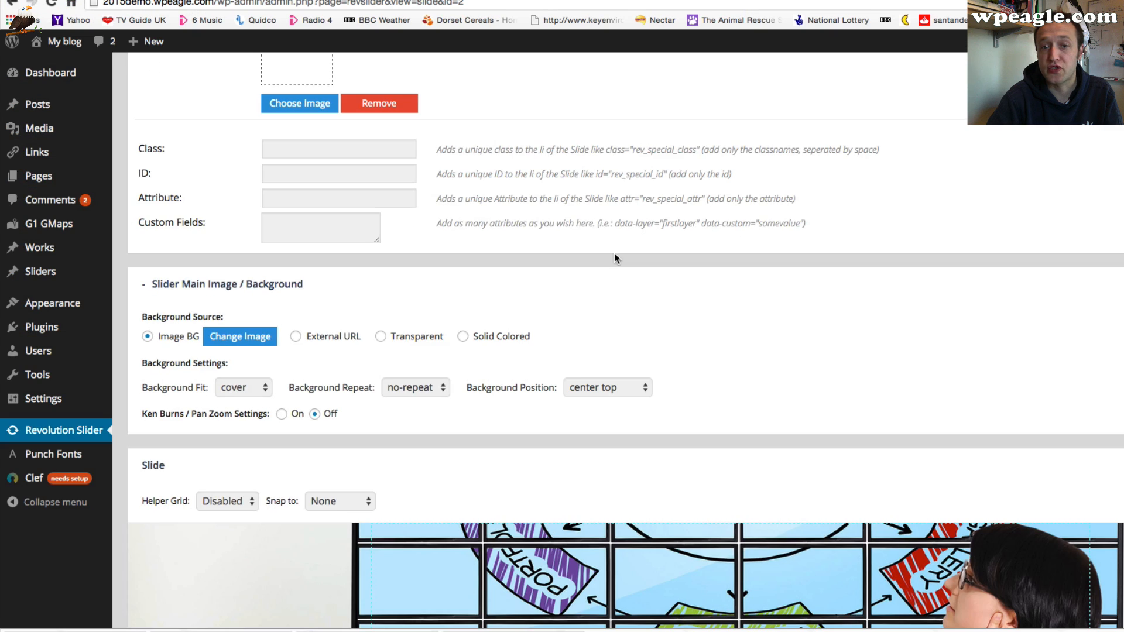
Add a new text layer reading Hope you like our Site!
scroll(615, 253, "down", 5)
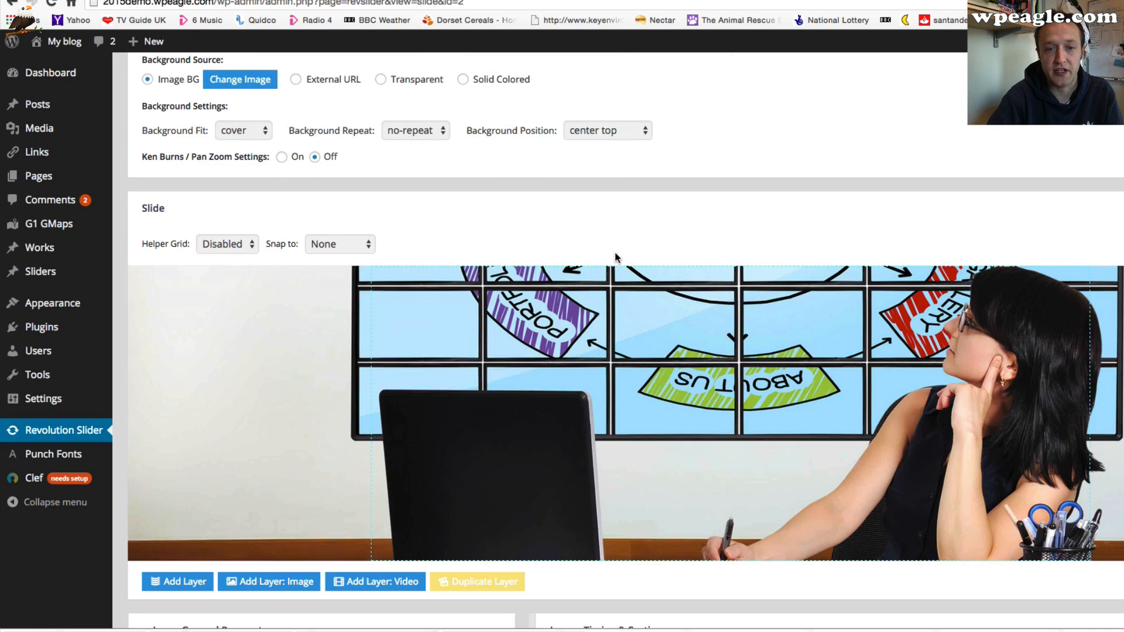
scroll(615, 256, "down", 3)
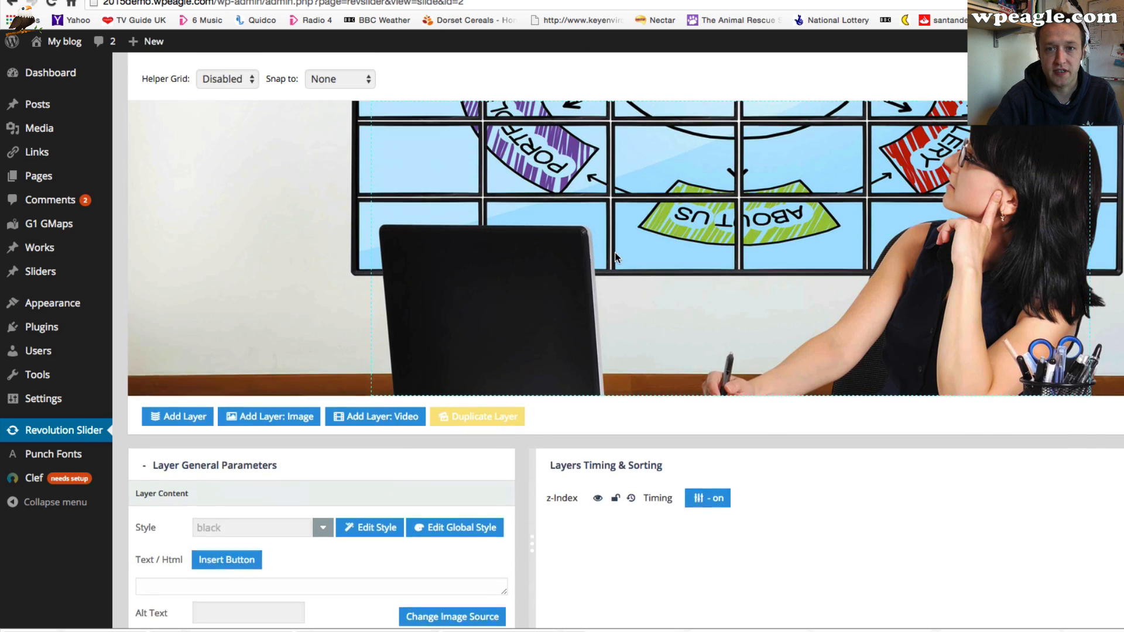
scroll(1069, 361, "up", 2)
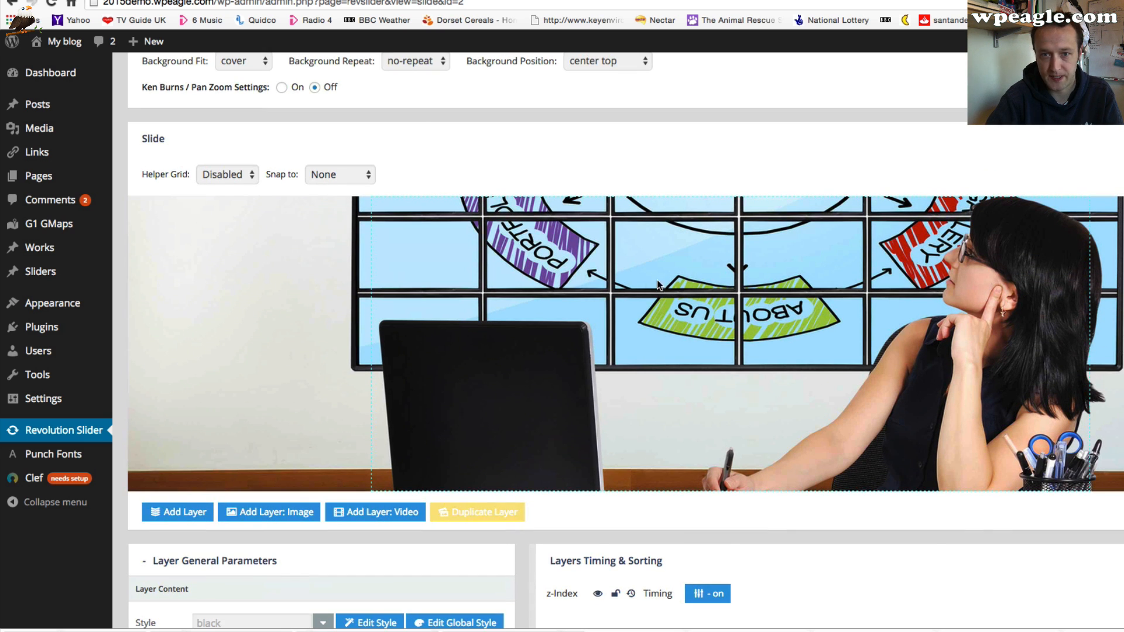
scroll(728, 303, "down", 3)
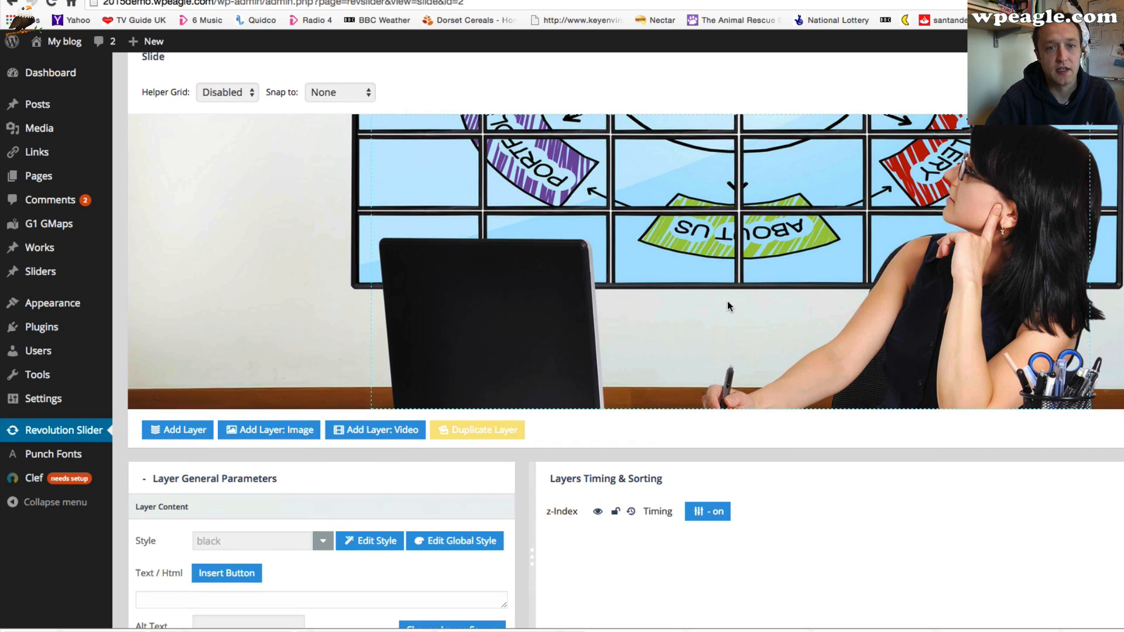
scroll(355, 419, "down", 5)
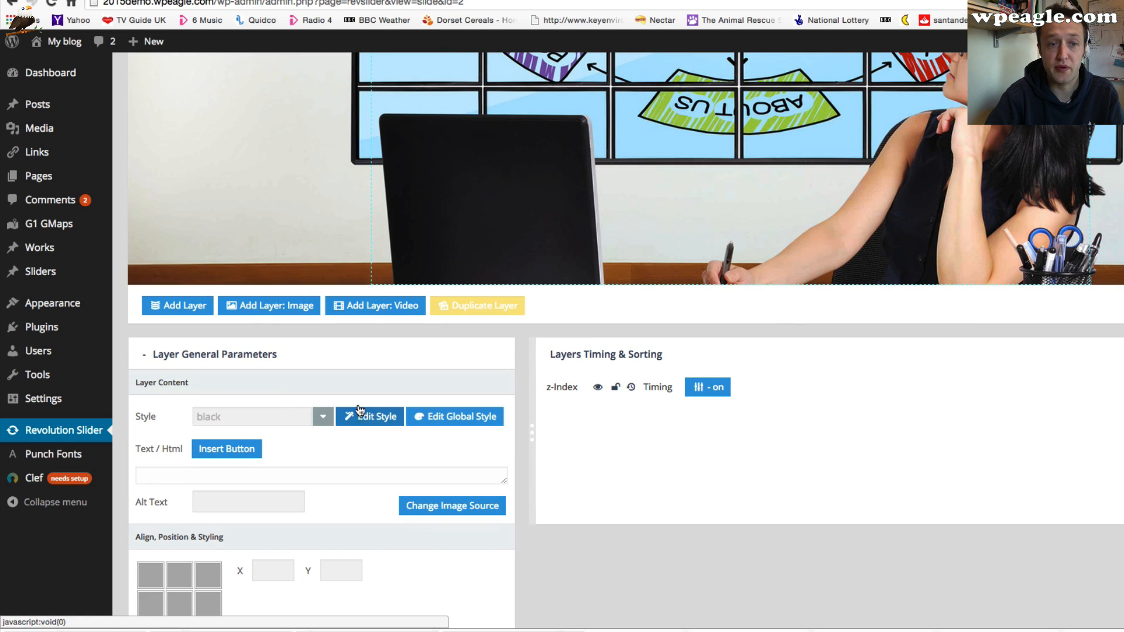
scroll(344, 351, "up", 2)
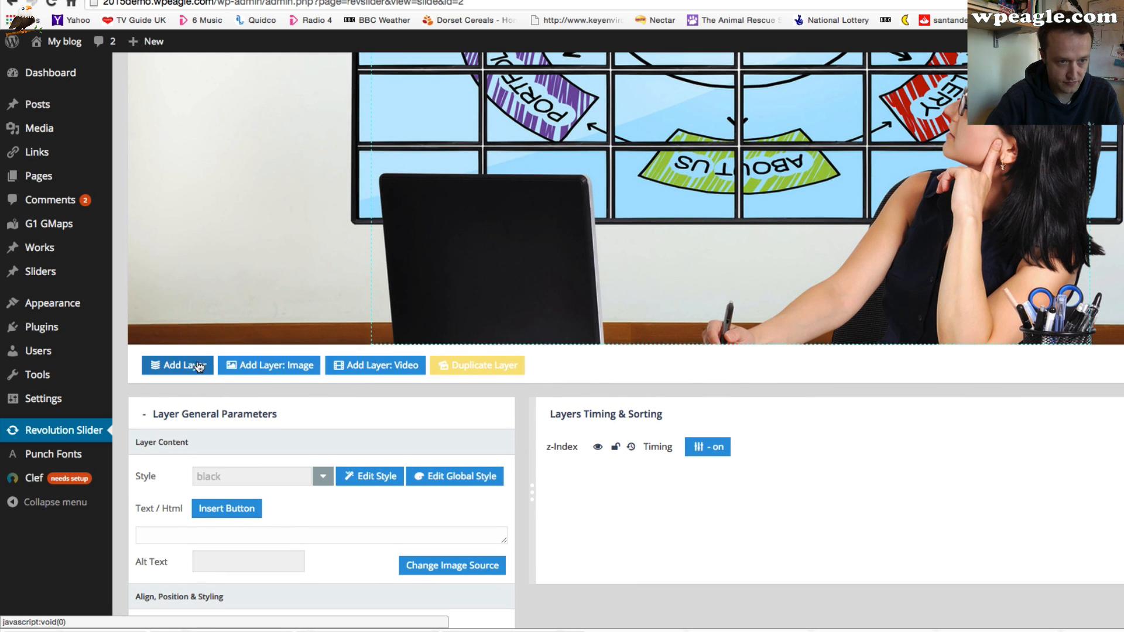
left_click(187, 372)
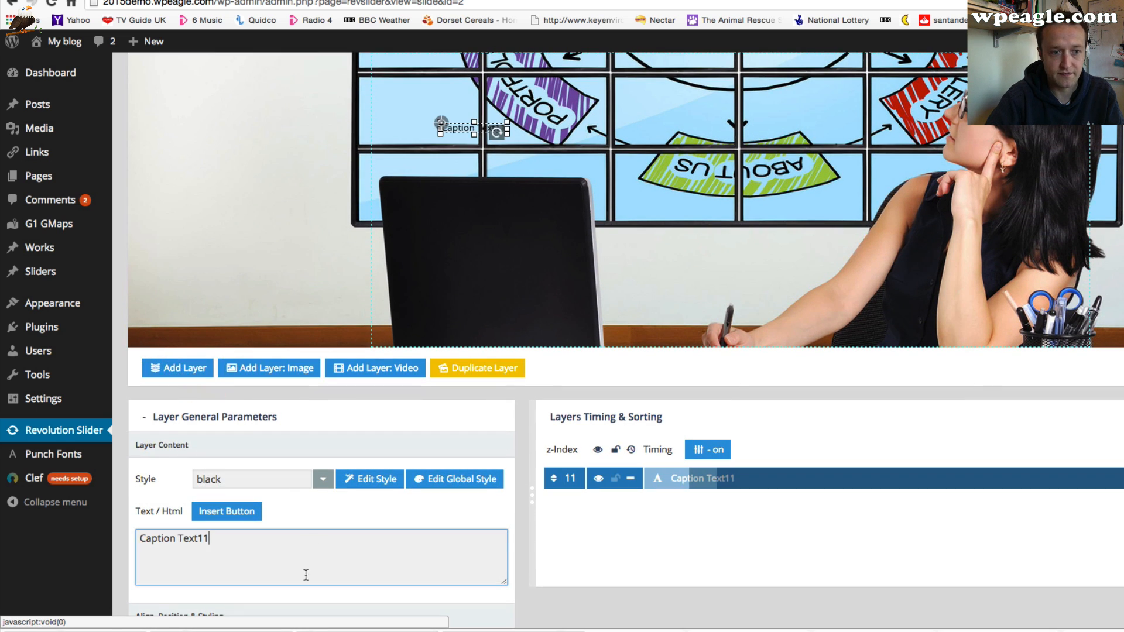
left_click_drag(262, 546, 95, 540)
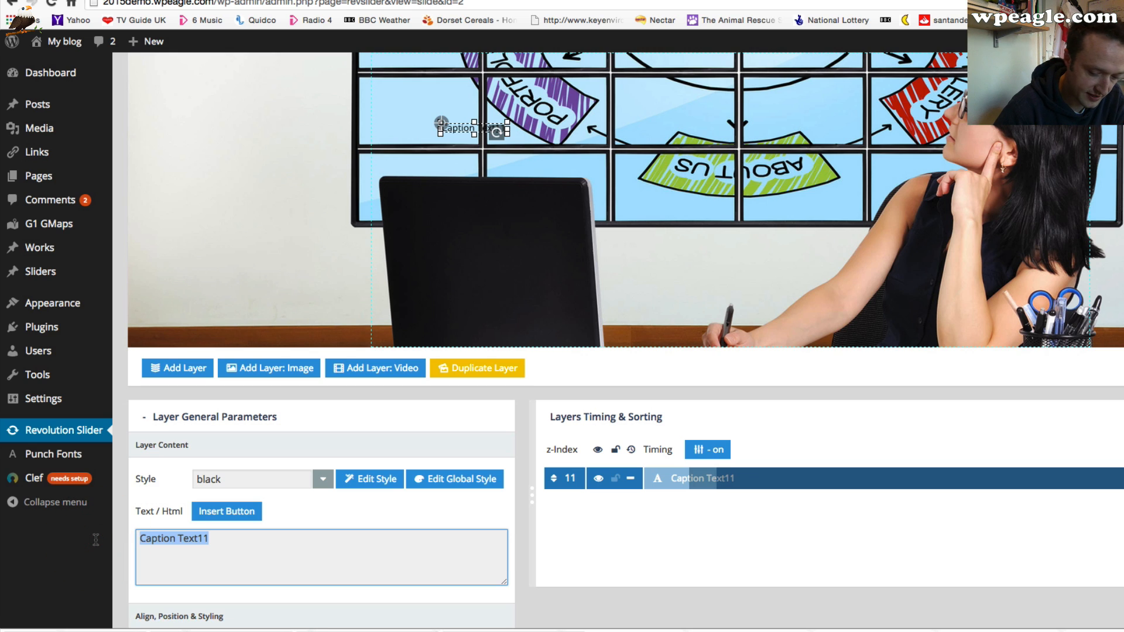
type("Hop")
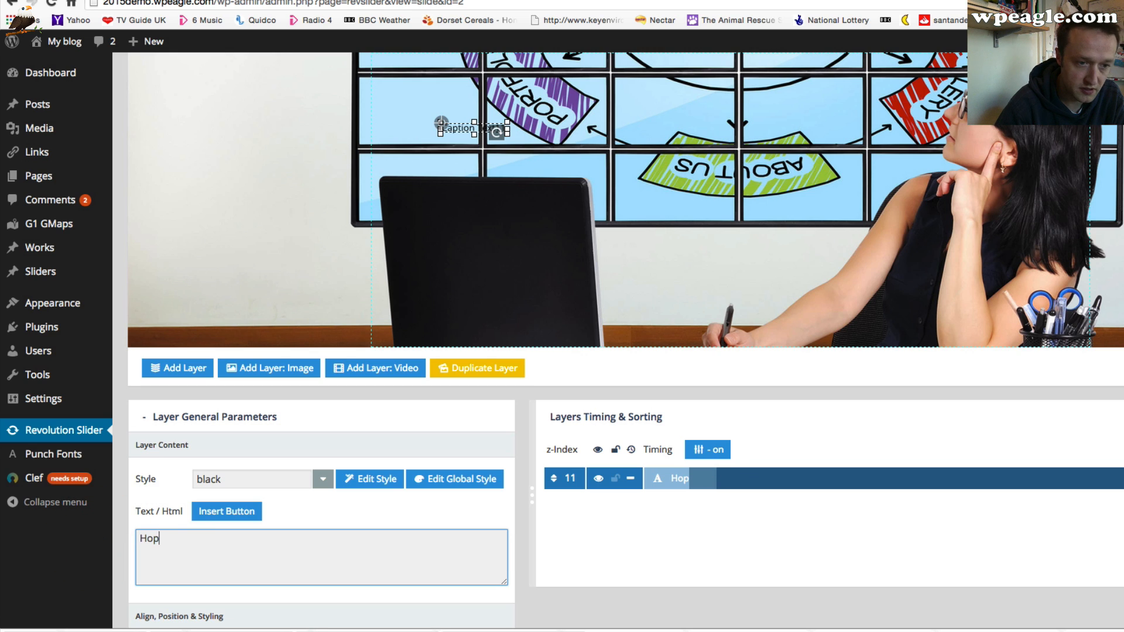
type("e you like our S")
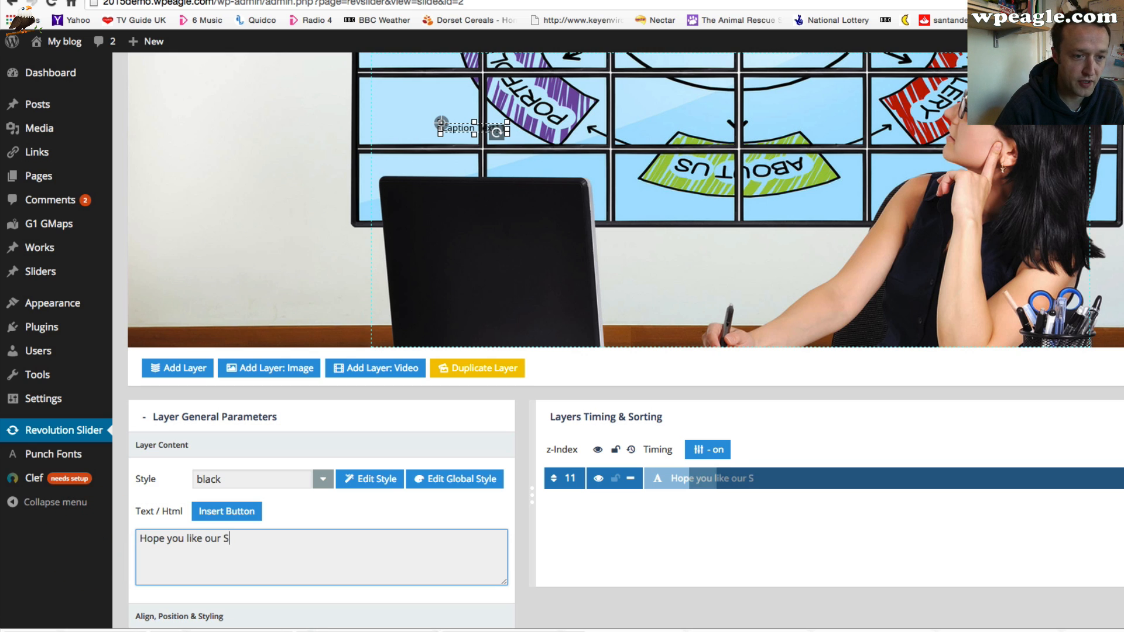
type("ite!")
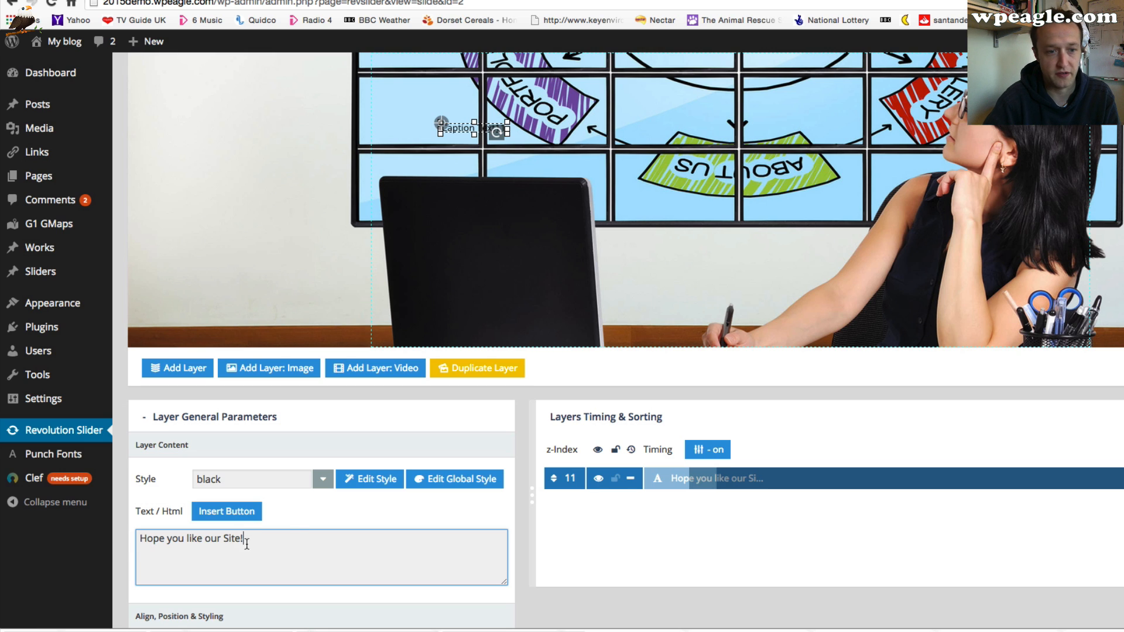
key("Return")
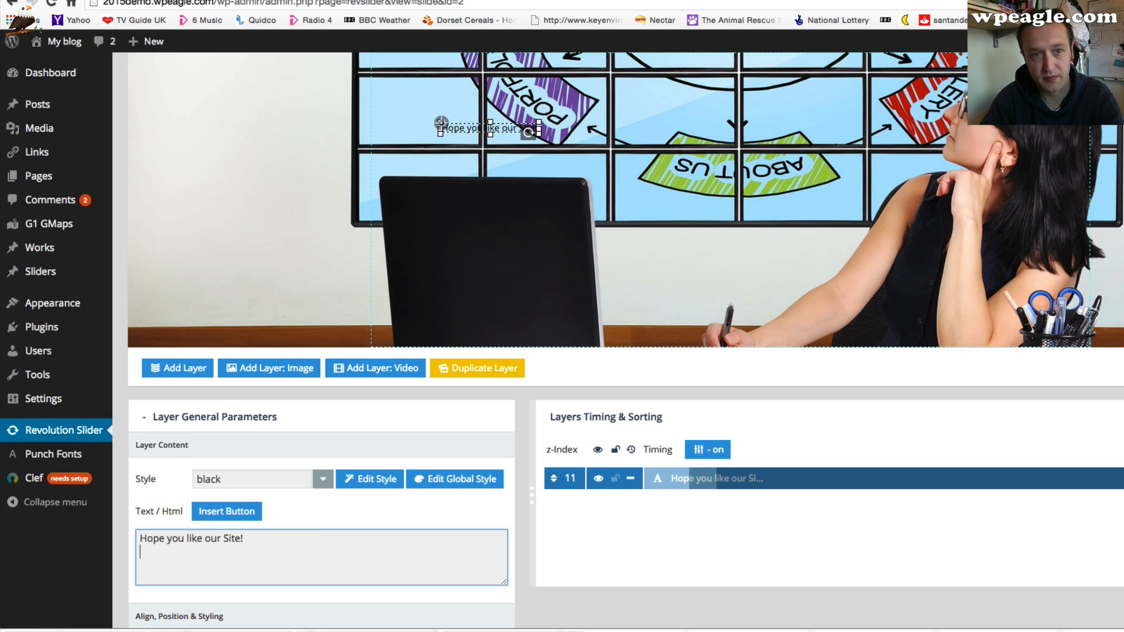
Move the caption layer to about X 451, Y 297 and apply the large_bold_black style
left_click_drag(505, 123, 750, 262)
scroll(673, 291, "up", 2)
scroll(673, 290, "down", 5)
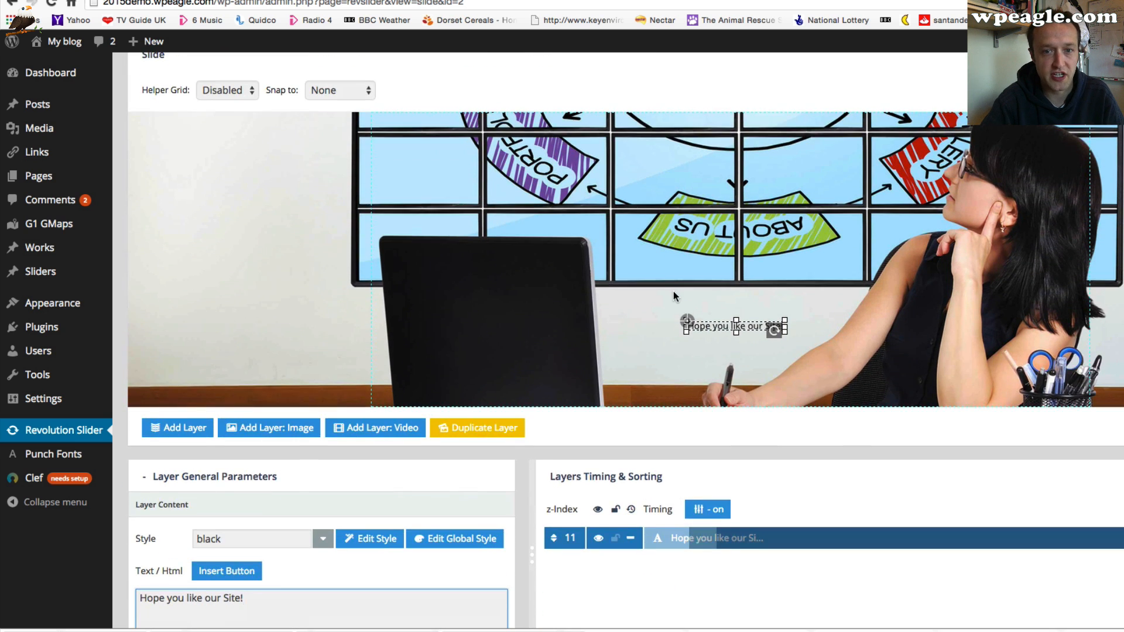
left_click(322, 447)
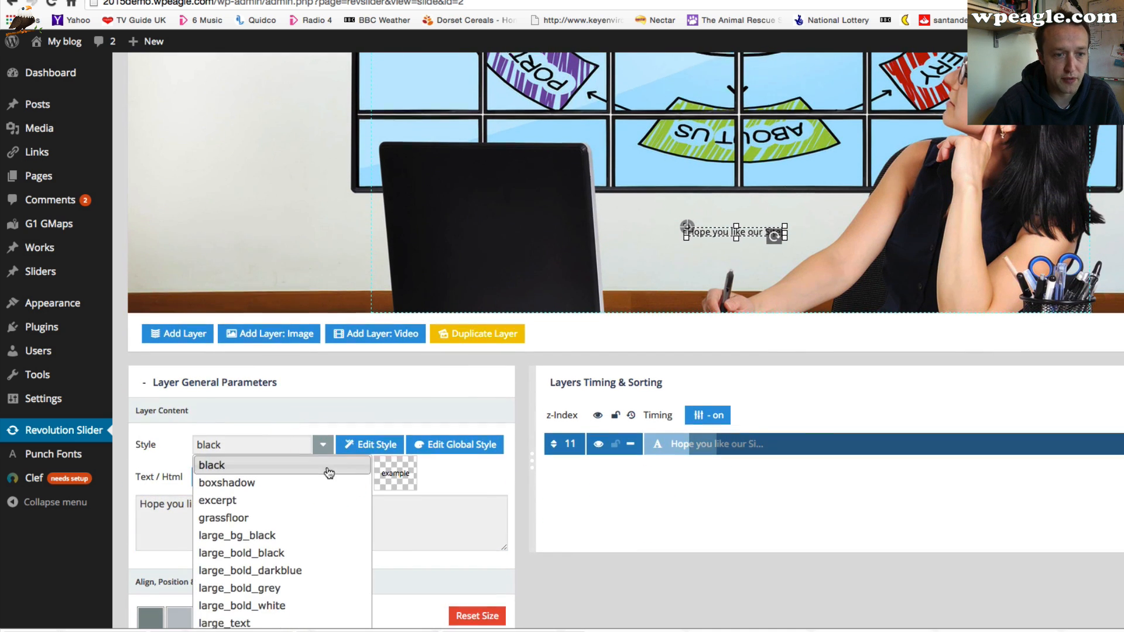
scroll(326, 471, "down", 3)
left_click(292, 456)
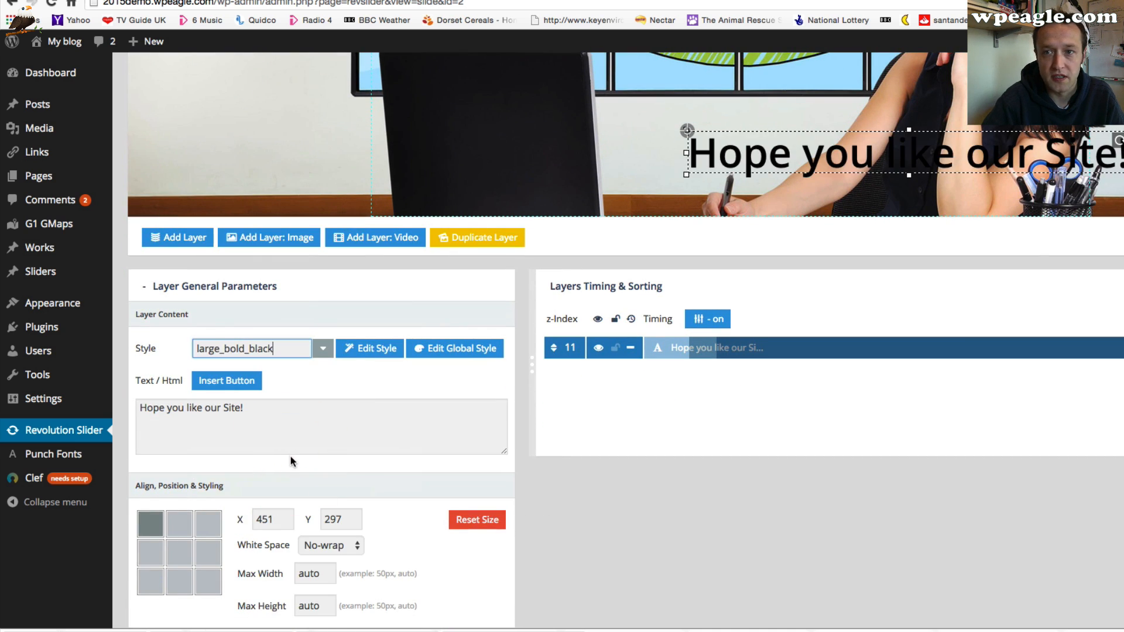
Apply the largepinkbg style to the caption and move it to about X 405, Y 196
left_click(316, 350)
scroll(310, 413, "down", 5)
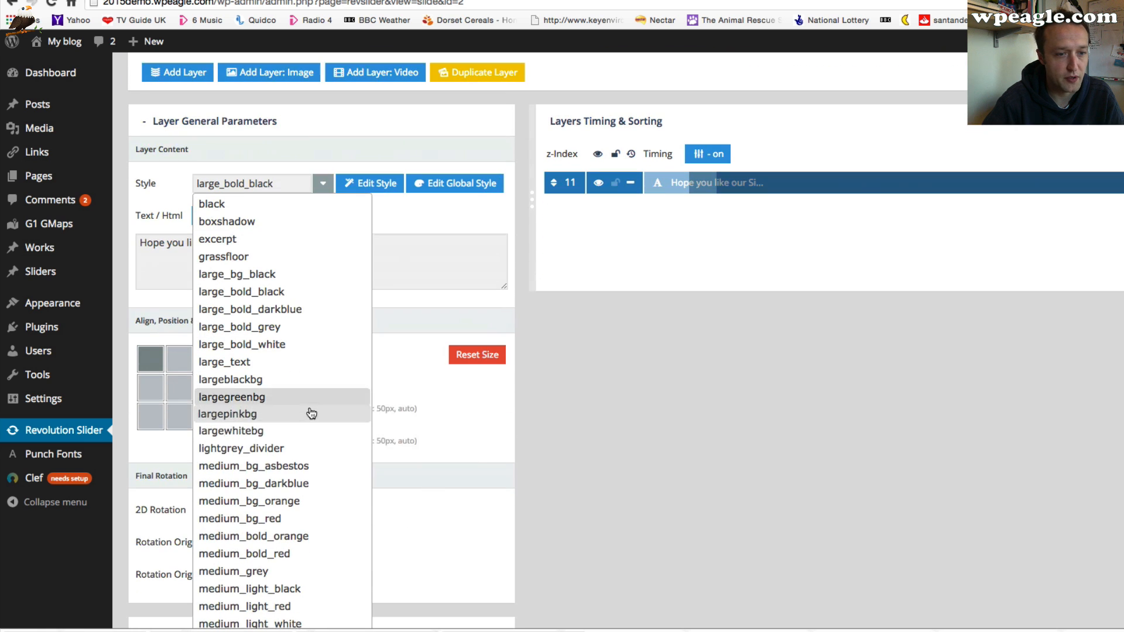
left_click(304, 421)
scroll(992, 433, "up", 8)
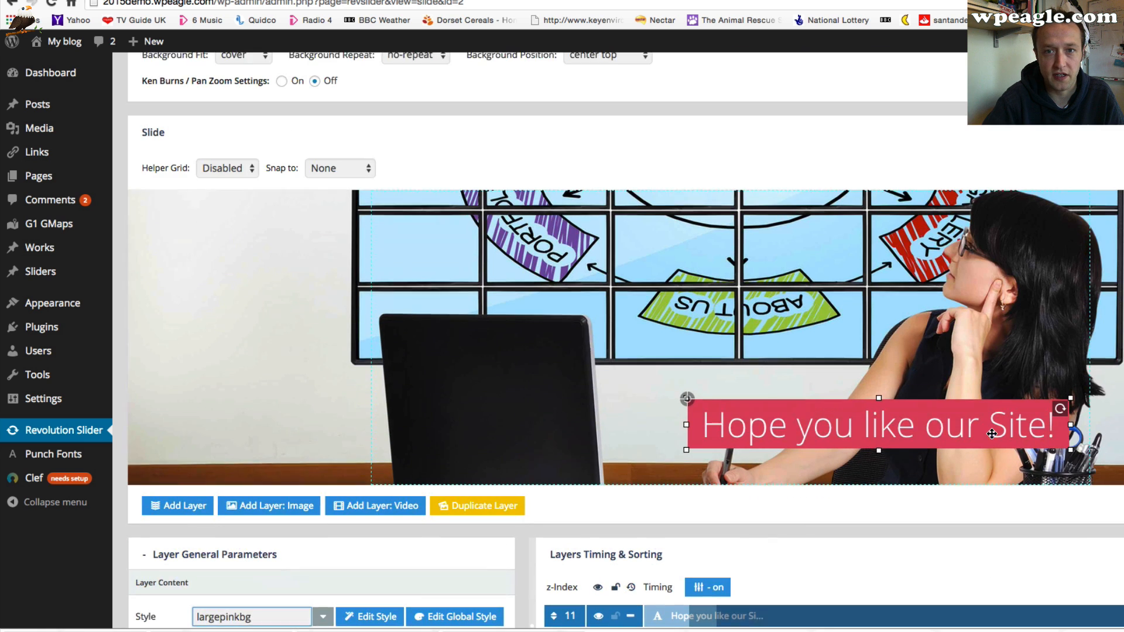
left_click_drag(703, 364, 812, 372)
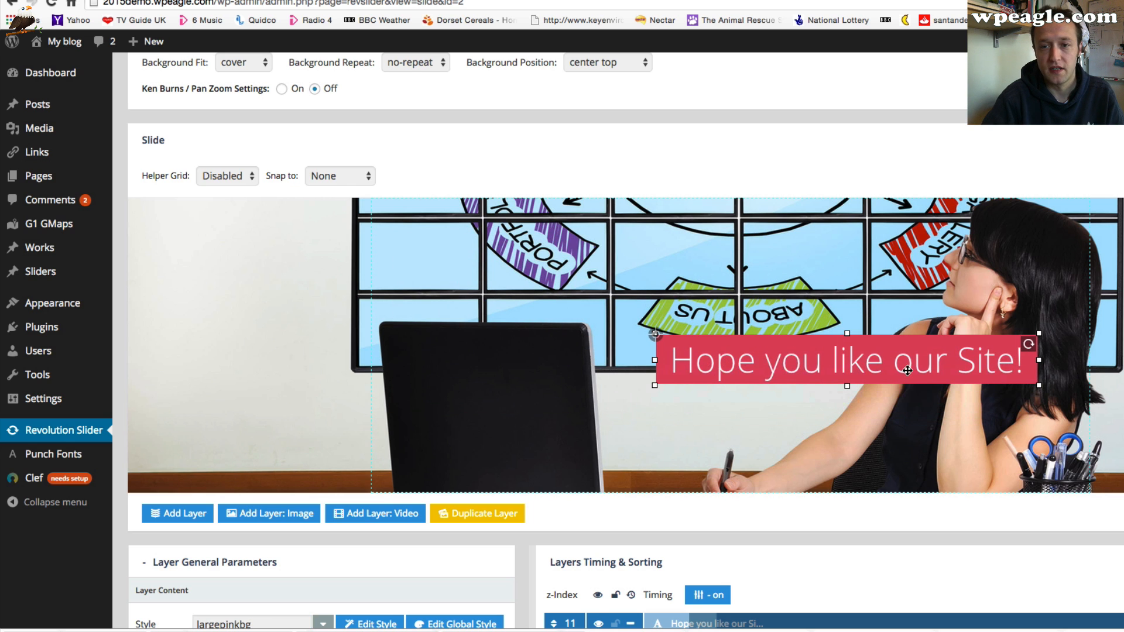
Add a second text layer reading Ask a Question if you get stuck.
scroll(901, 369, "down", 3)
scroll(848, 398, "down", 2)
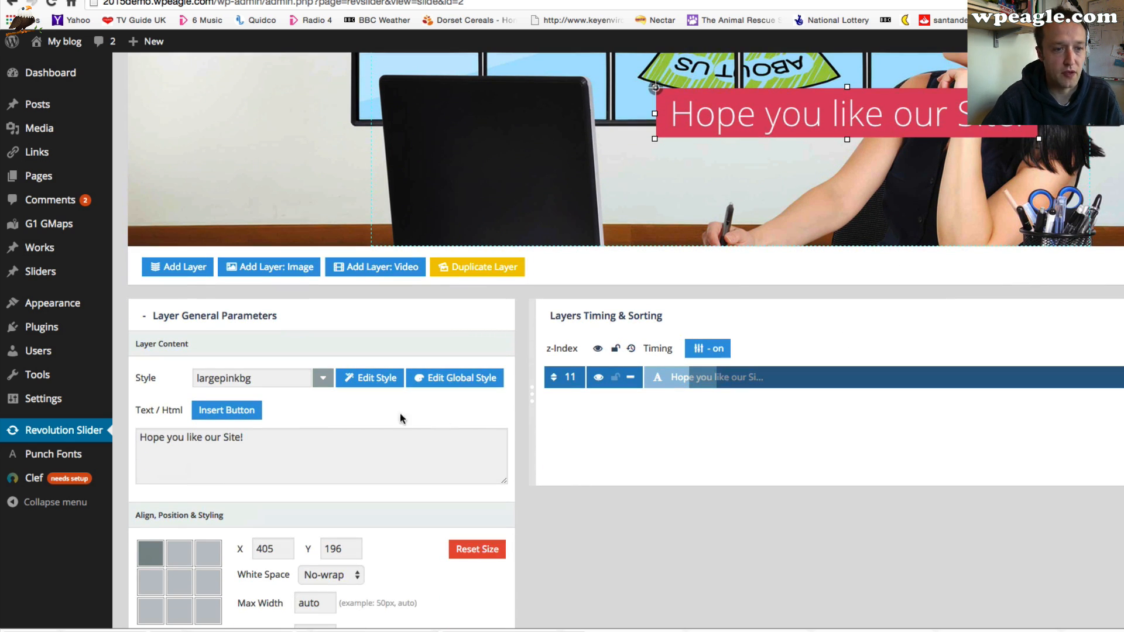
left_click(186, 266)
key("super+a")
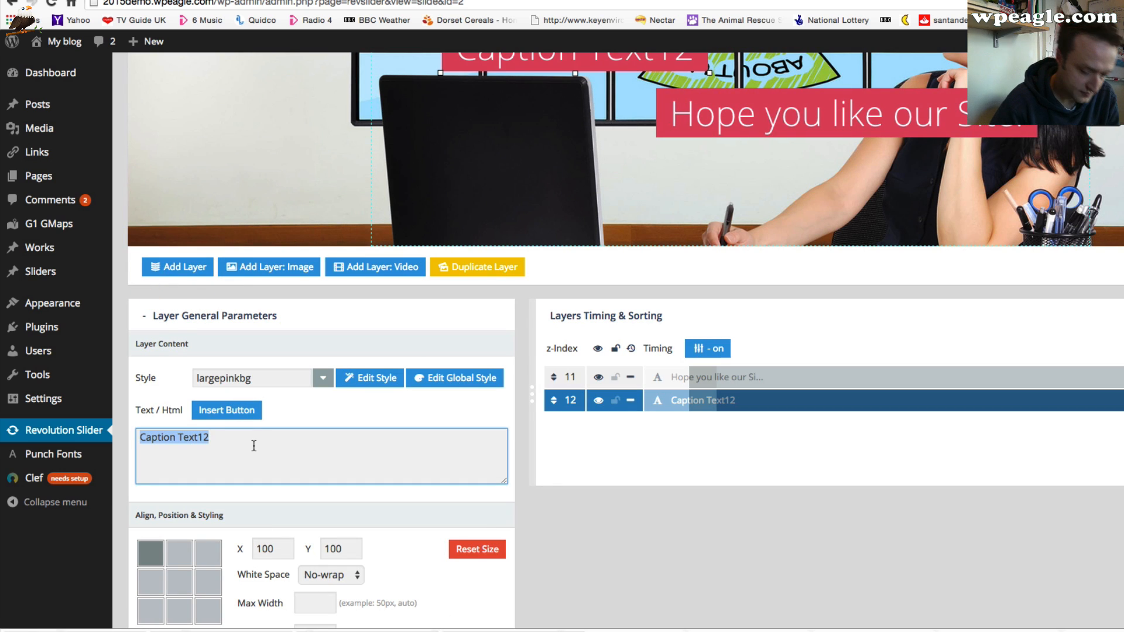
type("Ask a Ques")
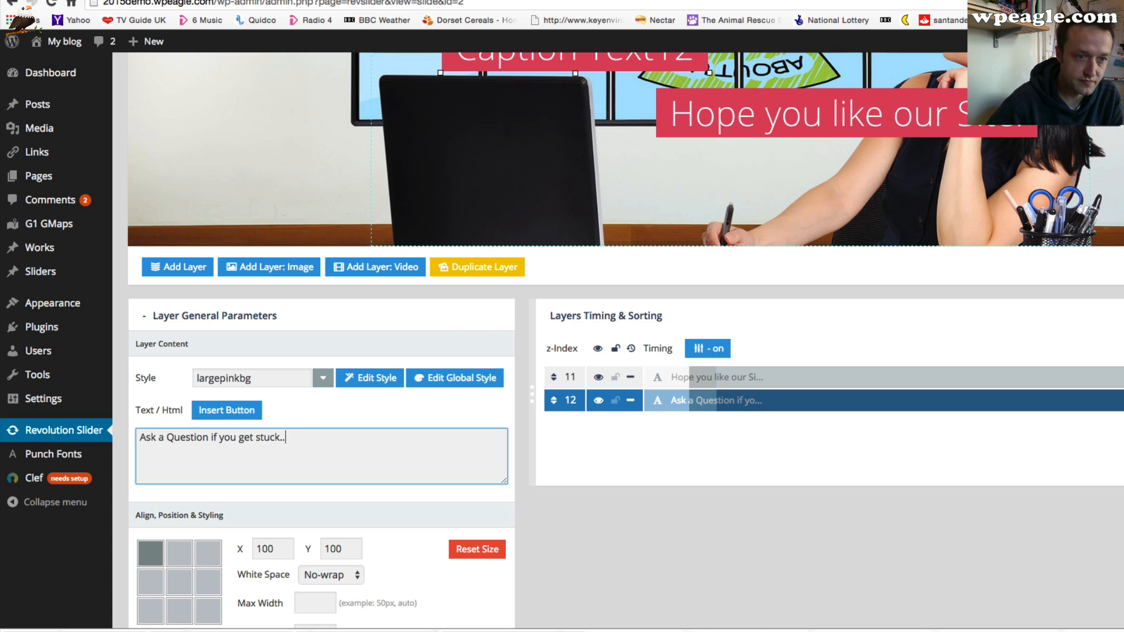
key("Return")
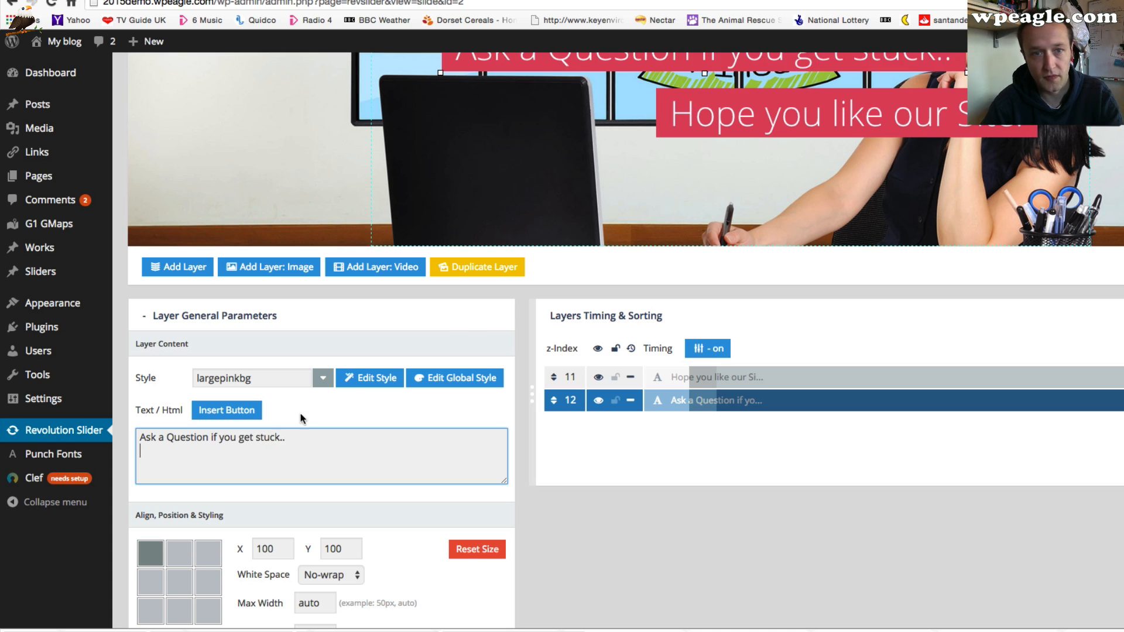
Apply the mediumwhitebg style to the second caption layer
left_click(304, 381)
left_click(321, 378)
scroll(277, 484, "down", 5)
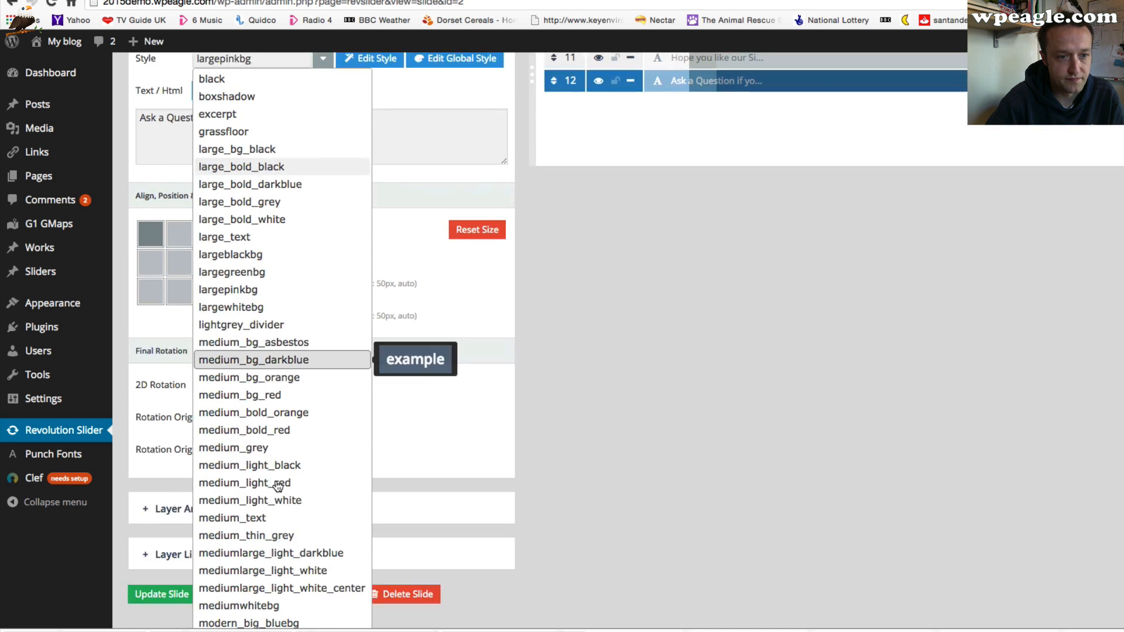
scroll(278, 487, "down", 2)
left_click(278, 474)
Move the second caption beneath the pink caption, to about X 495, Y 270, and update the slide
scroll(785, 335, "up", 13)
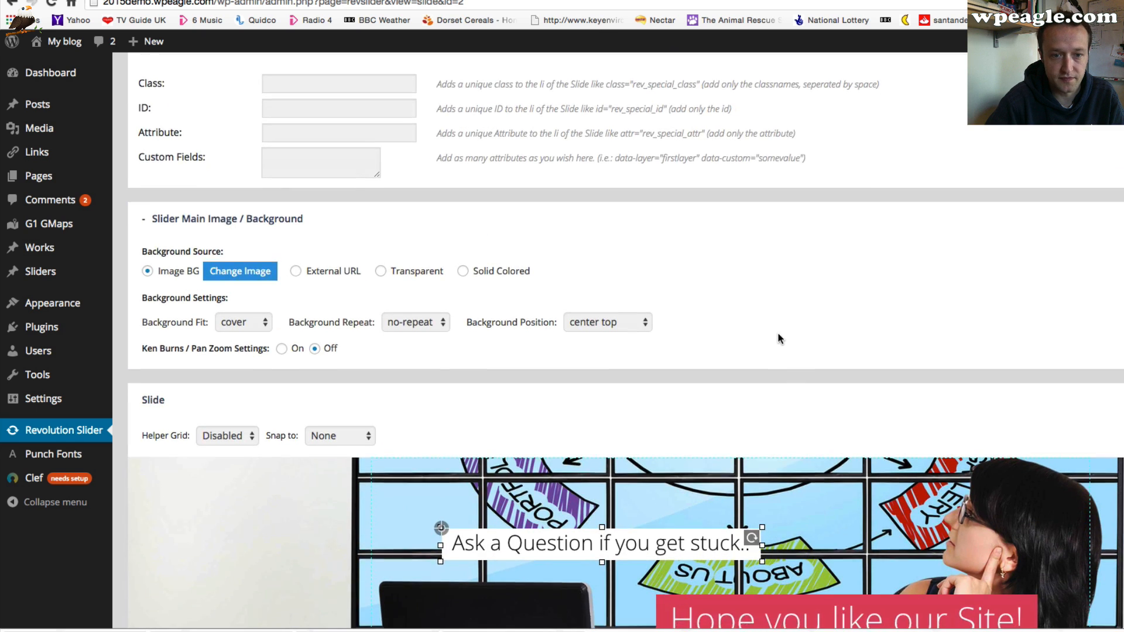
scroll(781, 335, "down", 7)
left_click_drag(650, 340, 910, 447)
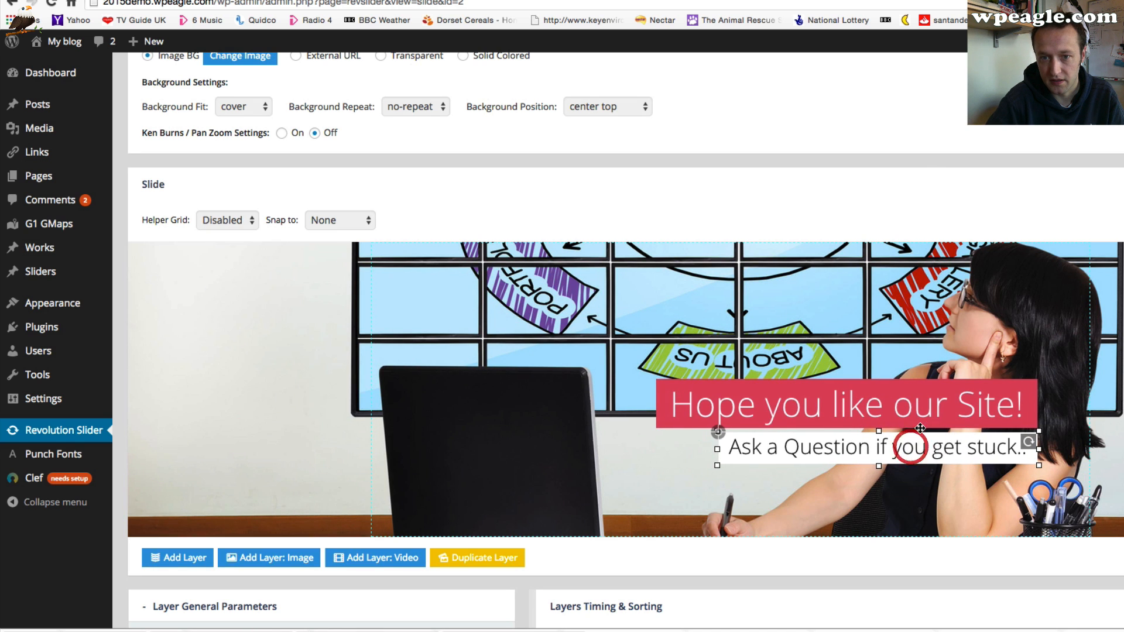
left_click(903, 208)
scroll(420, 399, "down", 7)
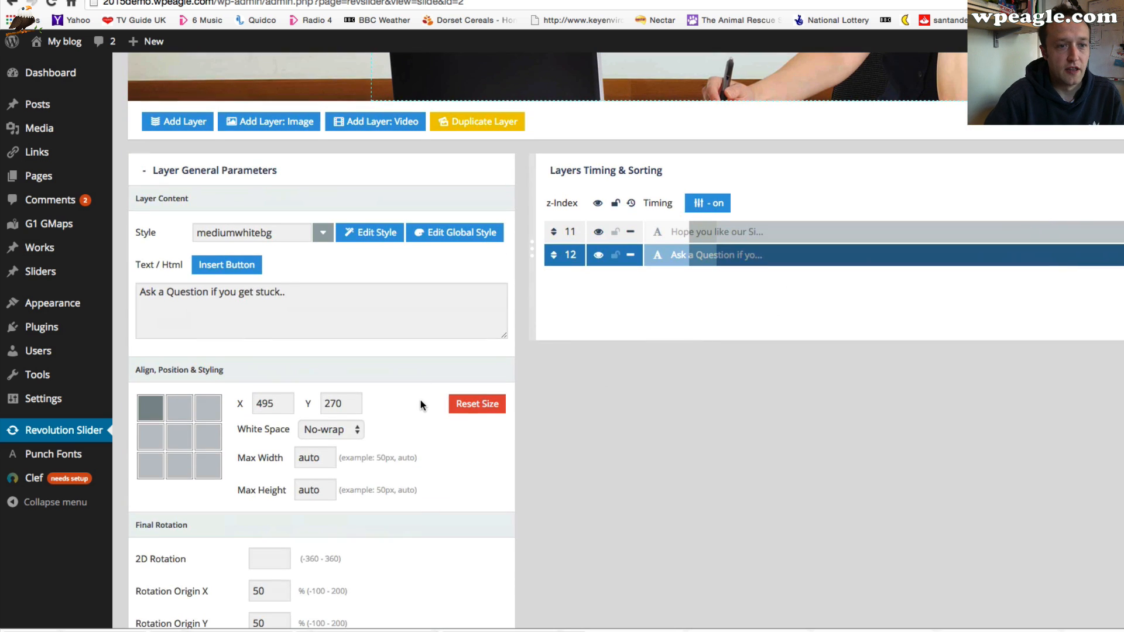
scroll(420, 400, "down", 5)
left_click(161, 529)
Reload the live home page and view the second slider slide and the page below it
scroll(384, 424, "up", 3)
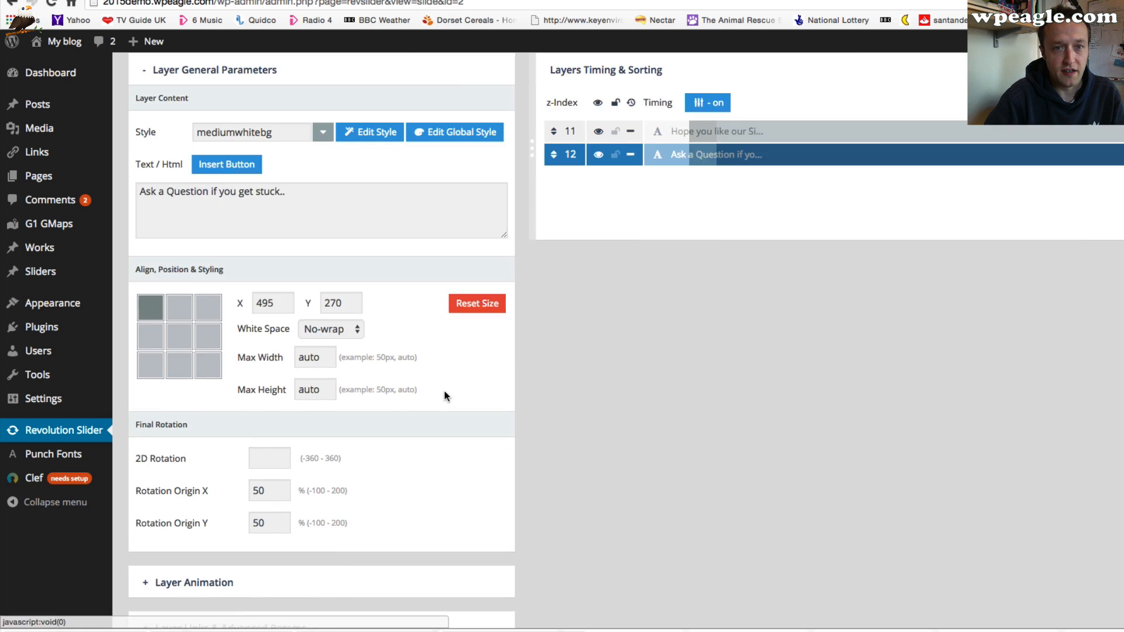
scroll(448, 389, "down", 10)
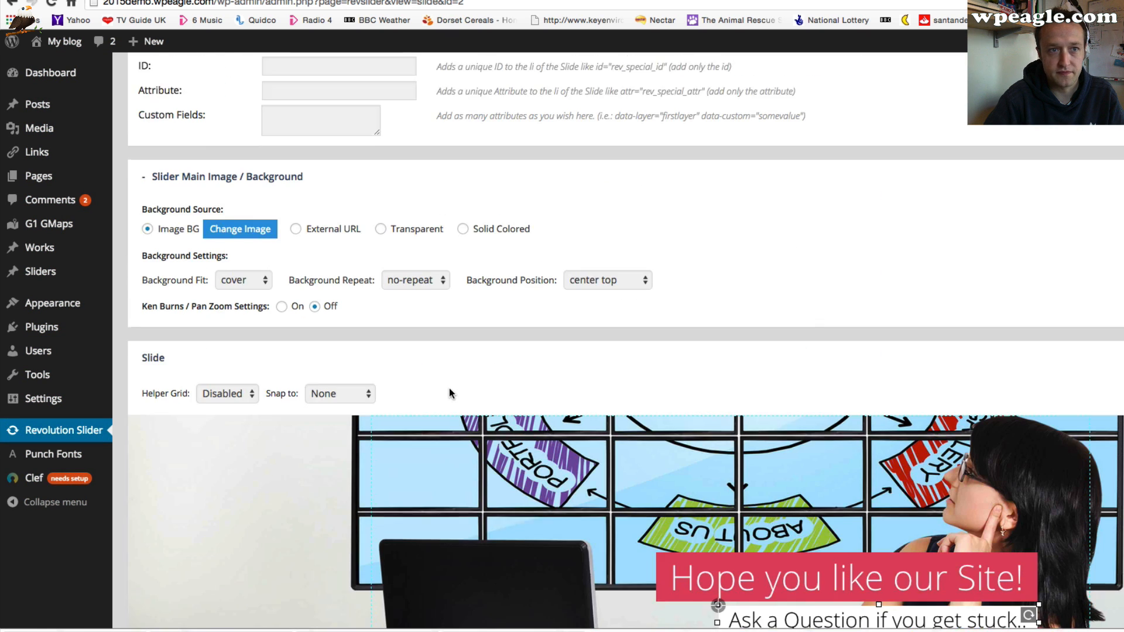
scroll(448, 388, "down", 2)
left_click(264, 0)
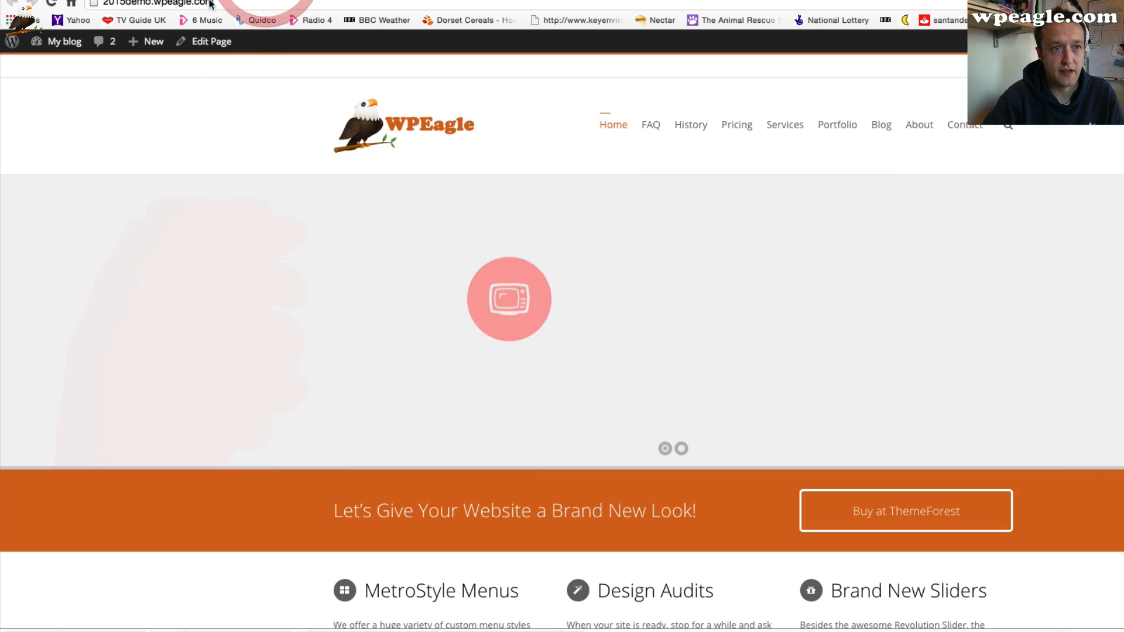
left_click(53, 3)
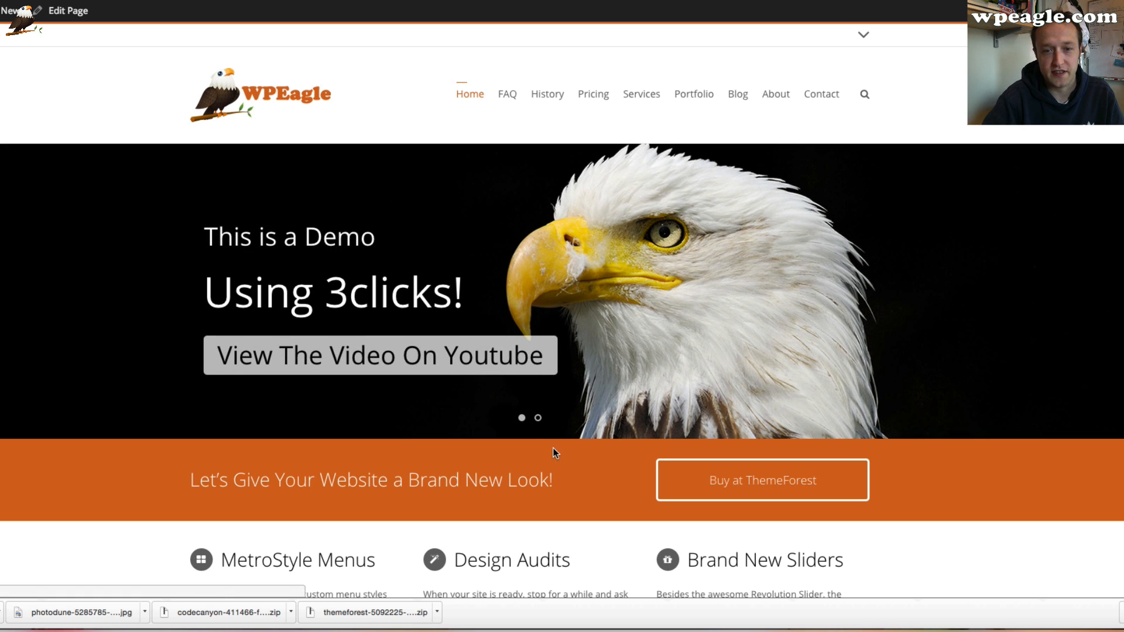
left_click(538, 418)
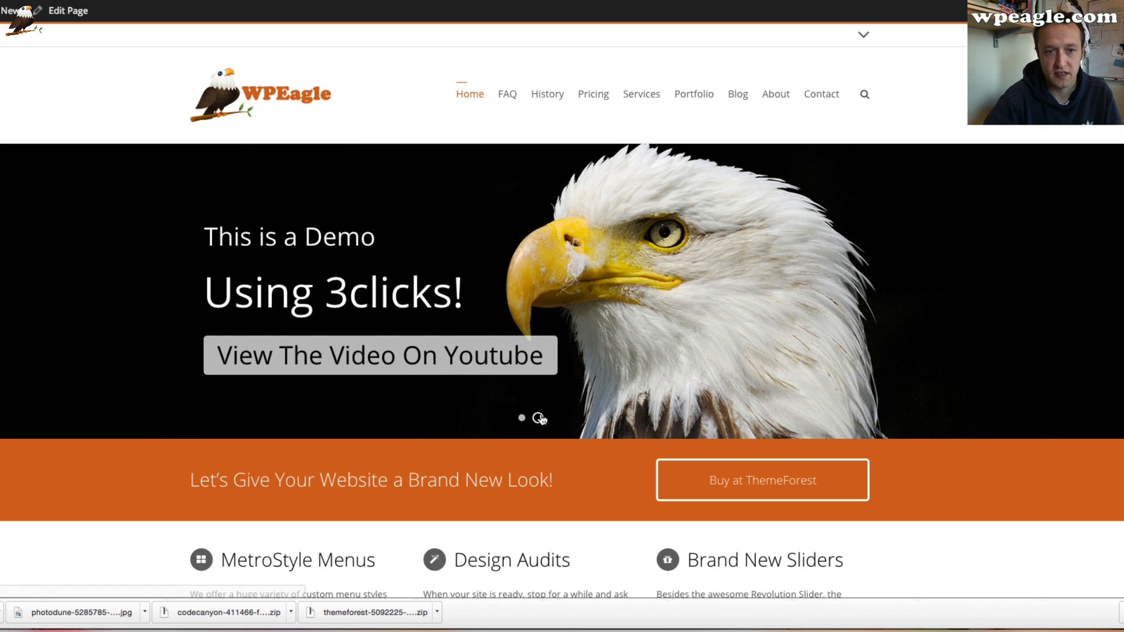
left_click(538, 418)
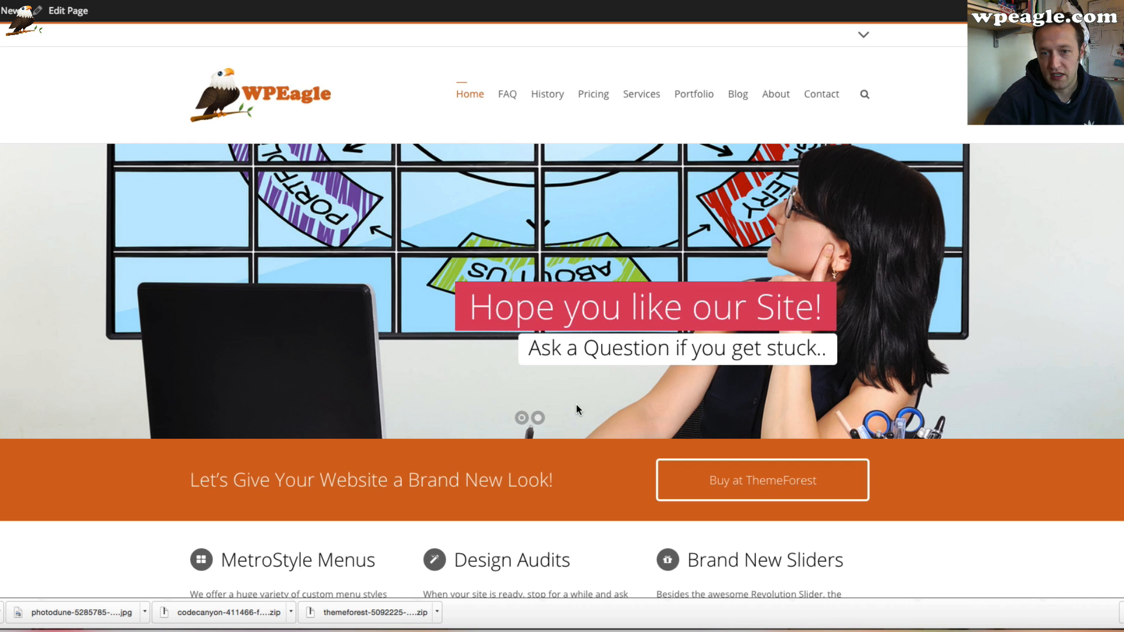
scroll(577, 405, "down", 7)
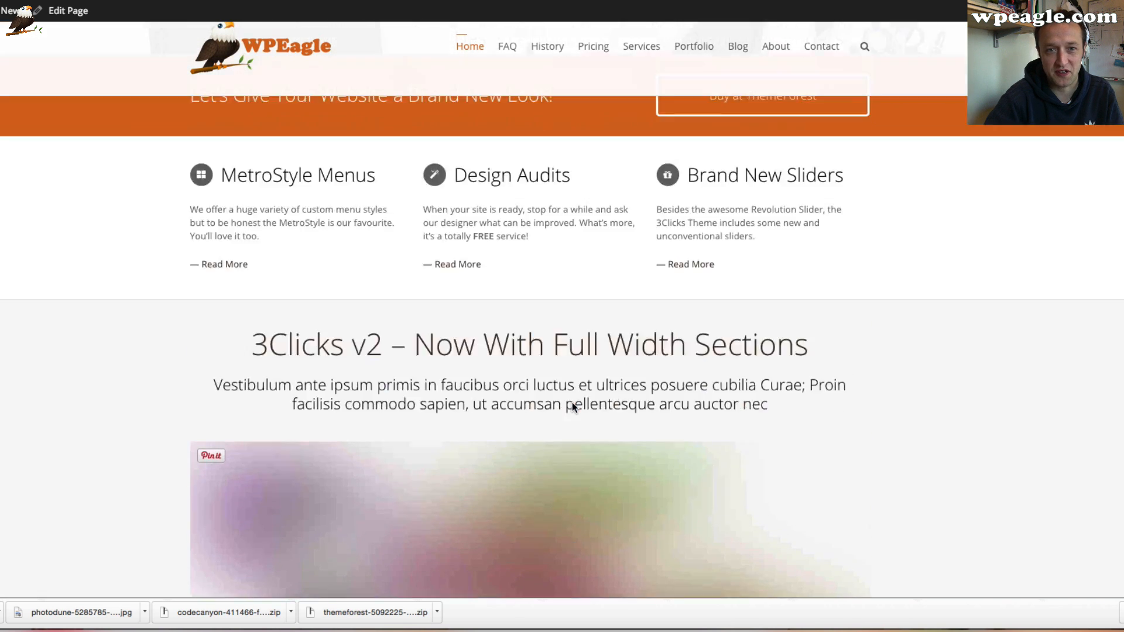
scroll(572, 403, "up", 8)
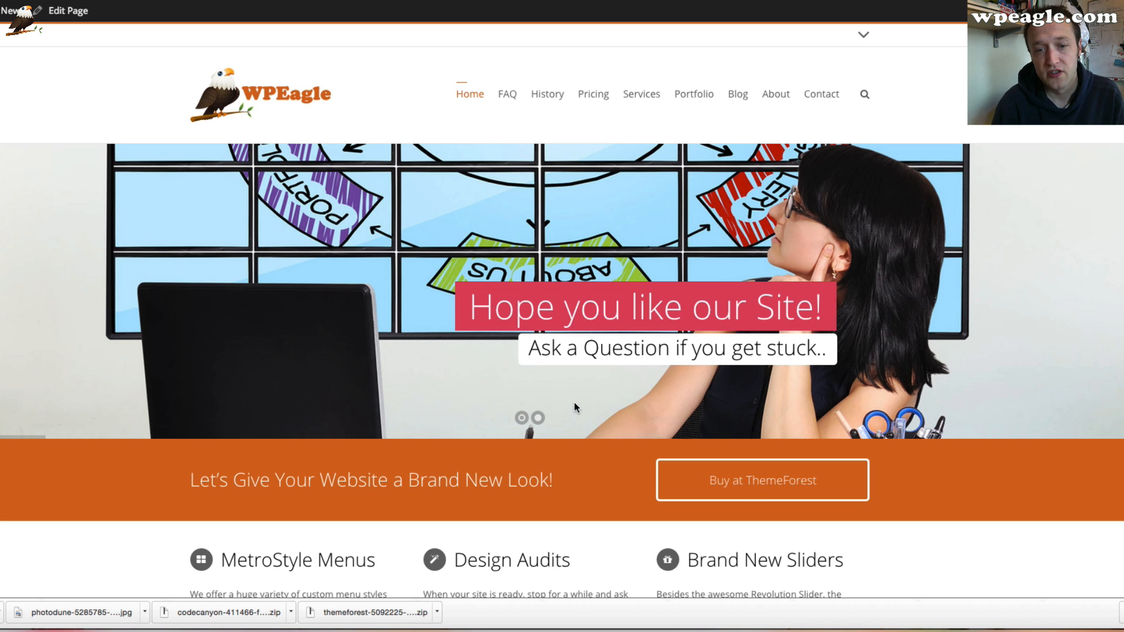
scroll(987, 434, "down", 7)
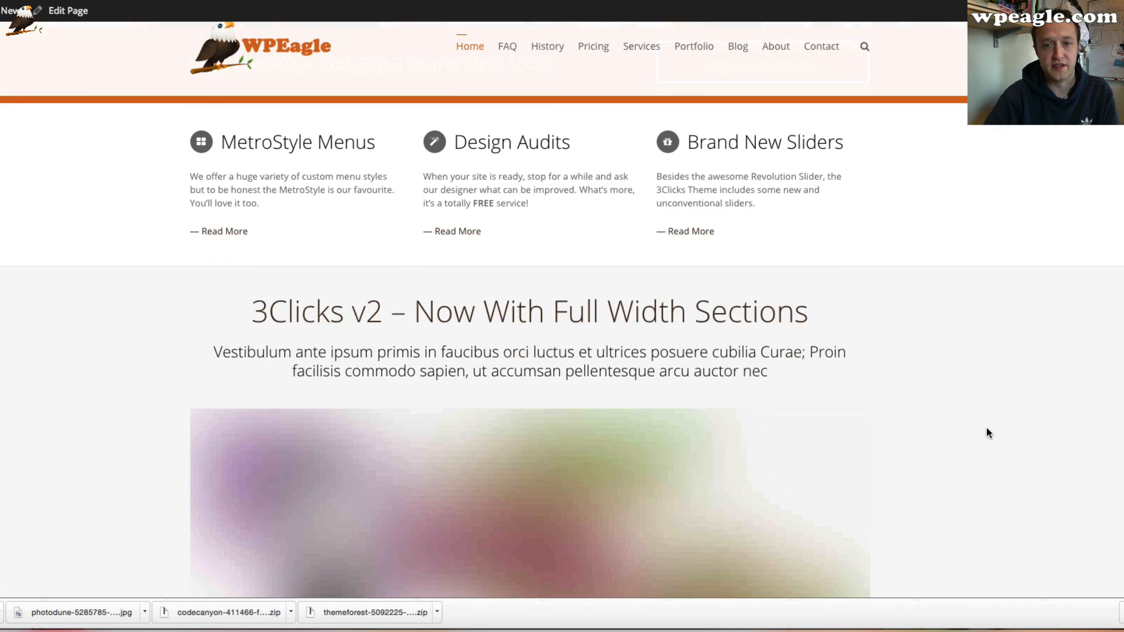
scroll(985, 424, "up", 3)
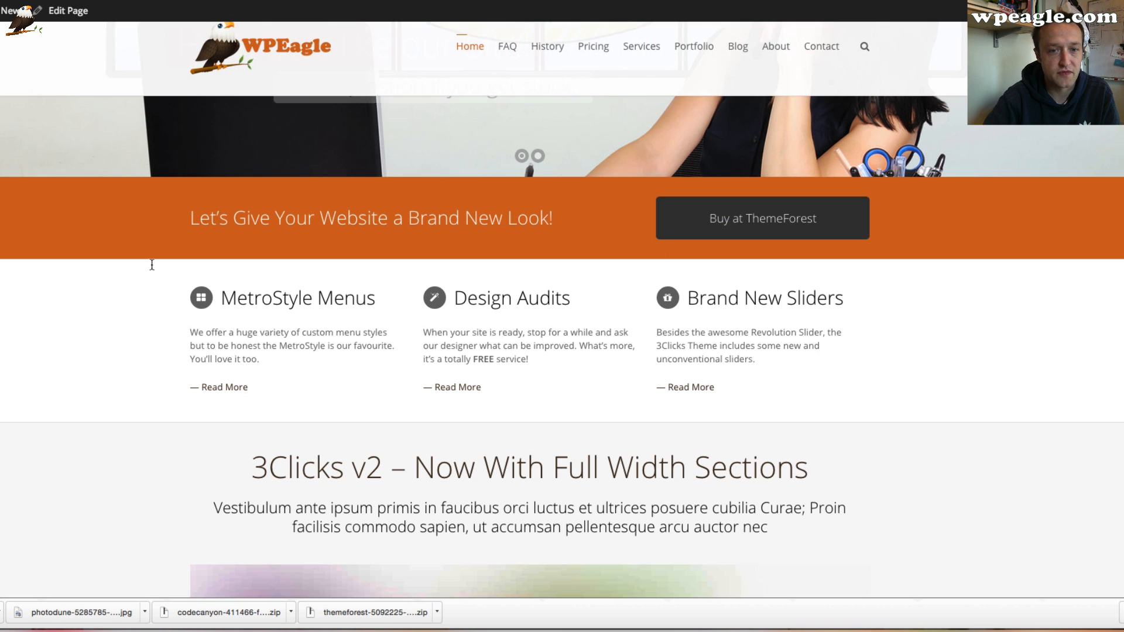
scroll(539, 324, "down", 2)
scroll(535, 321, "up", 6)
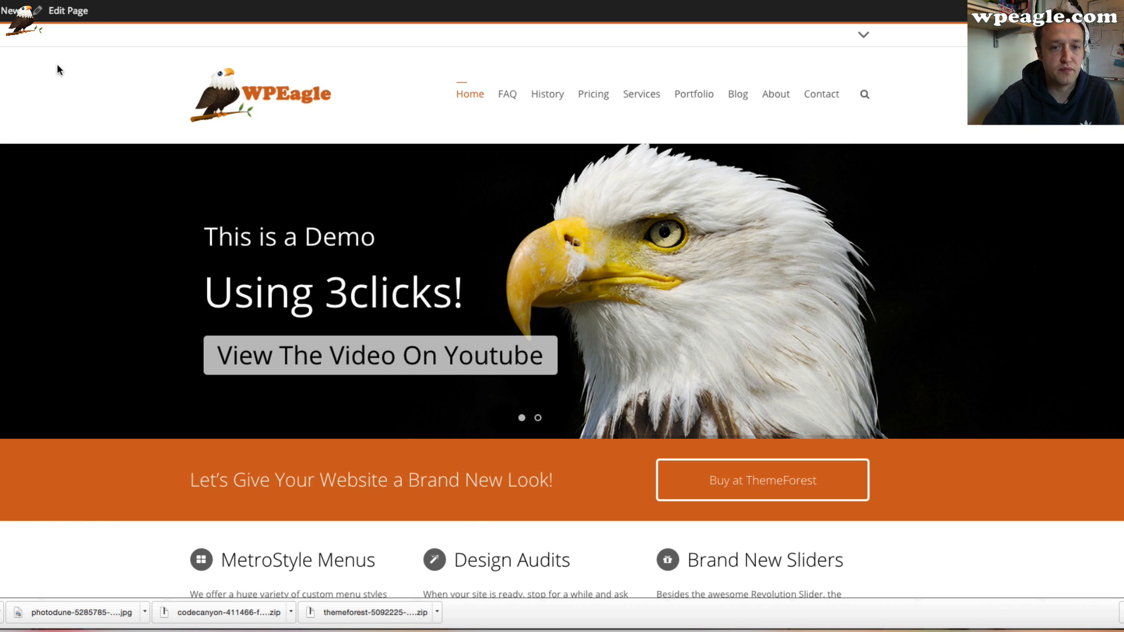
Open the Home page for editing and switch it to the Page Builder
left_click(68, 12)
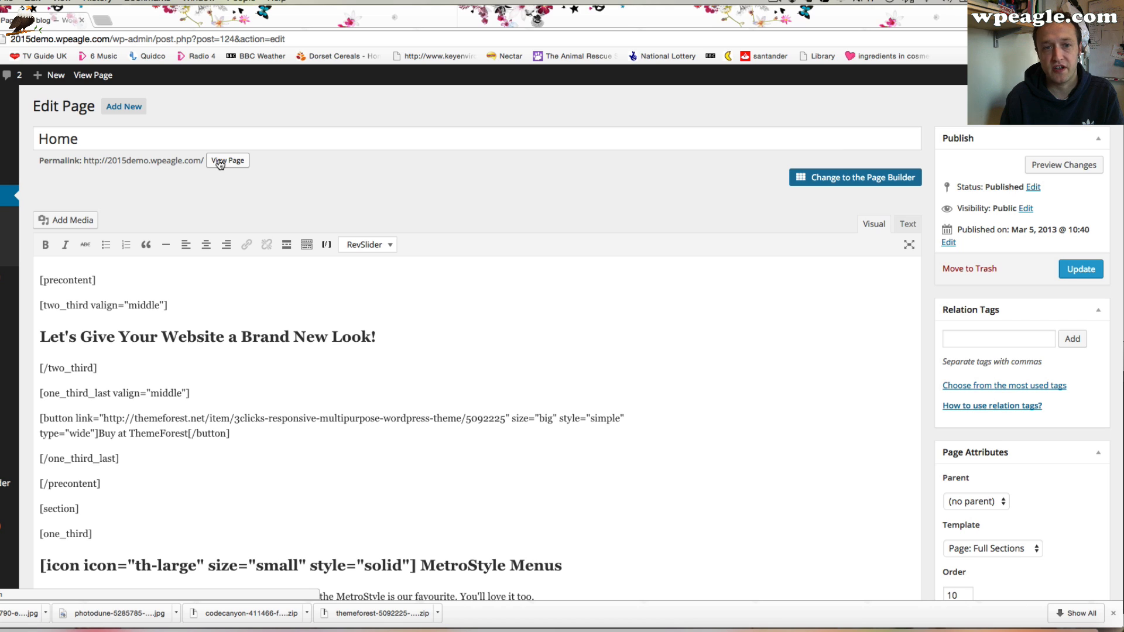
left_click(838, 184)
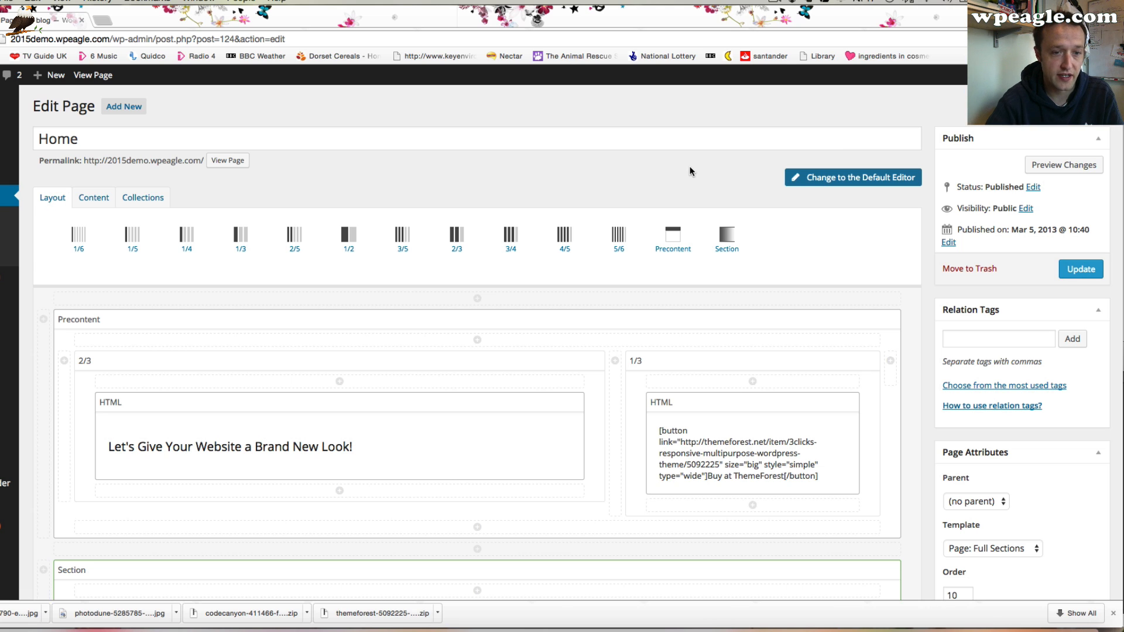
scroll(685, 176, "down", 1)
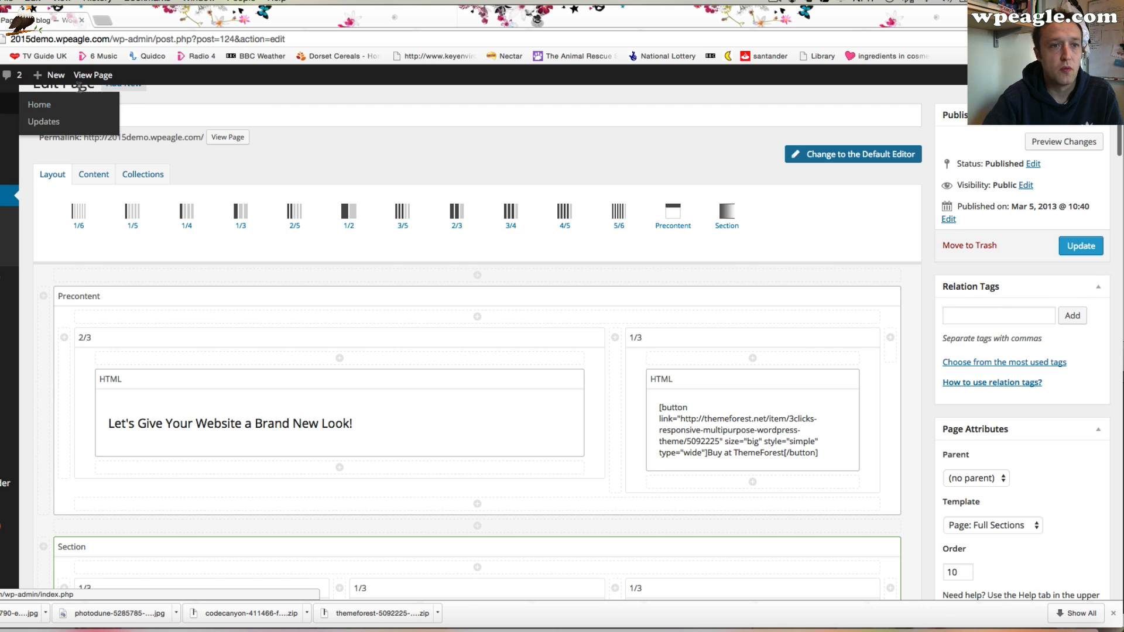
Open the Home page in a new tab to view it alongside the editor
right_click(92, 75)
left_click(120, 79)
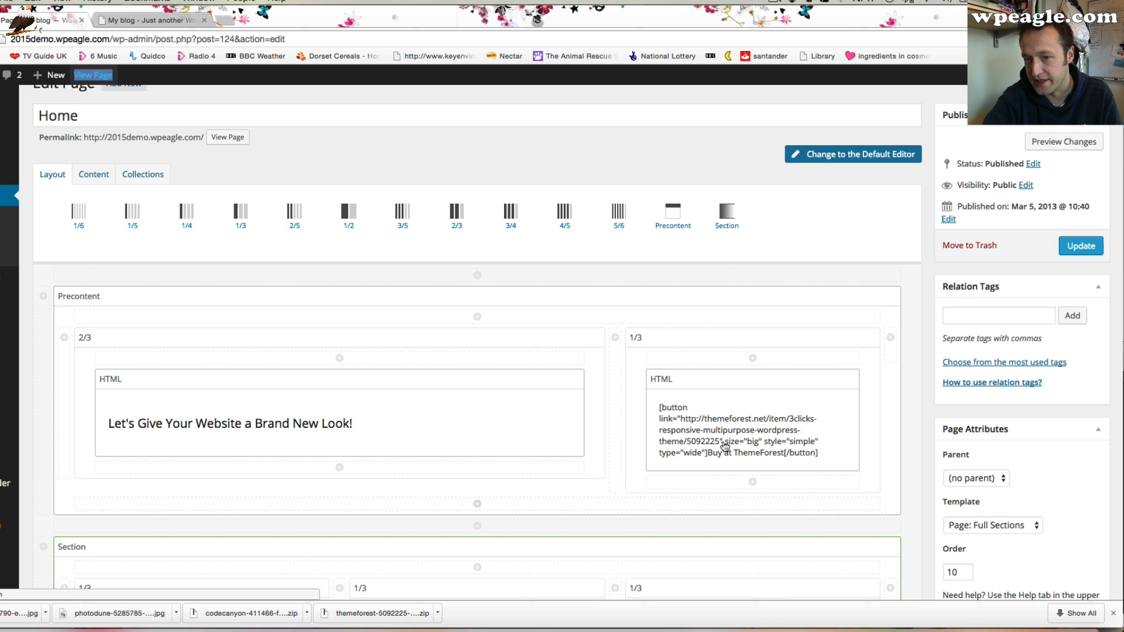
left_click(151, 20)
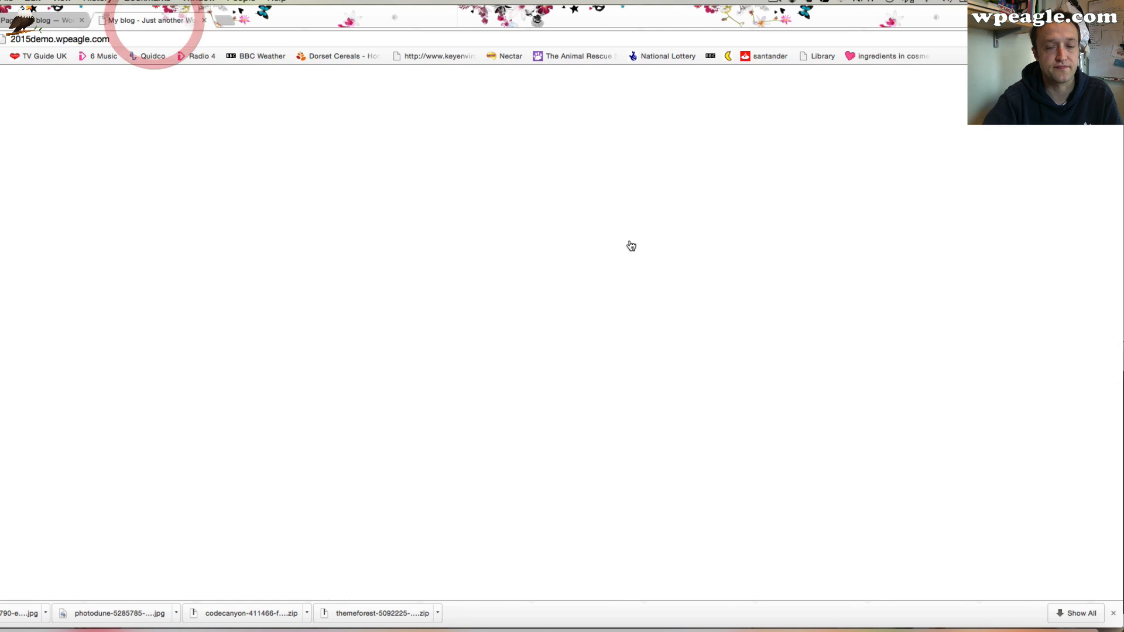
scroll(629, 247, "down", 1)
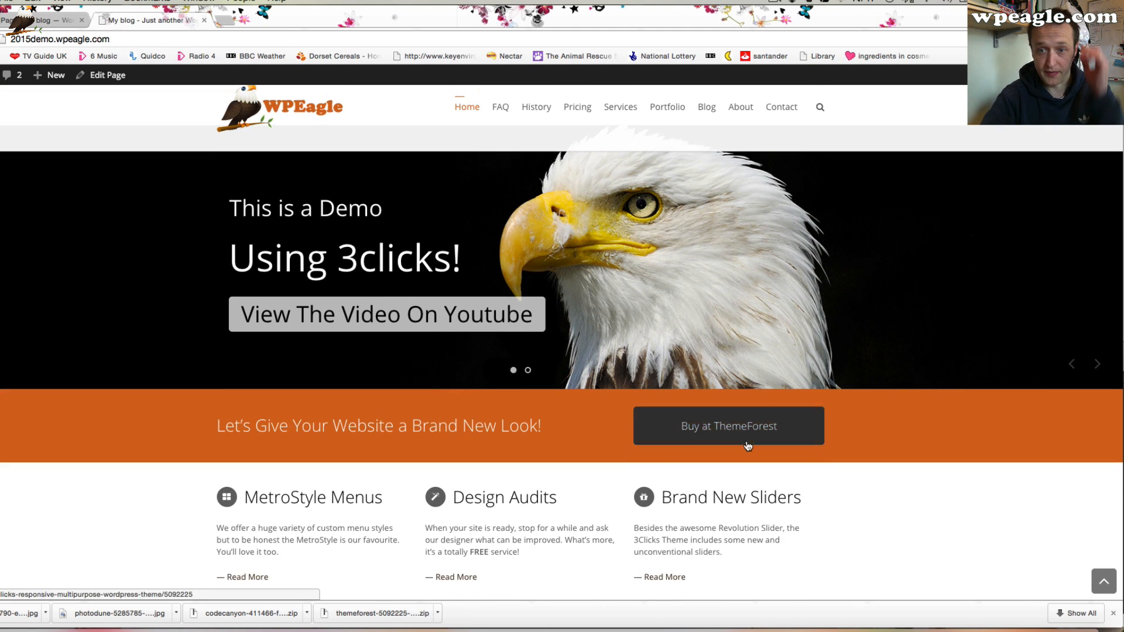
Replace the 2/3 column's HTML heading with Welcome to our Demo site from WPEAGLE and save it
left_click(100, 75)
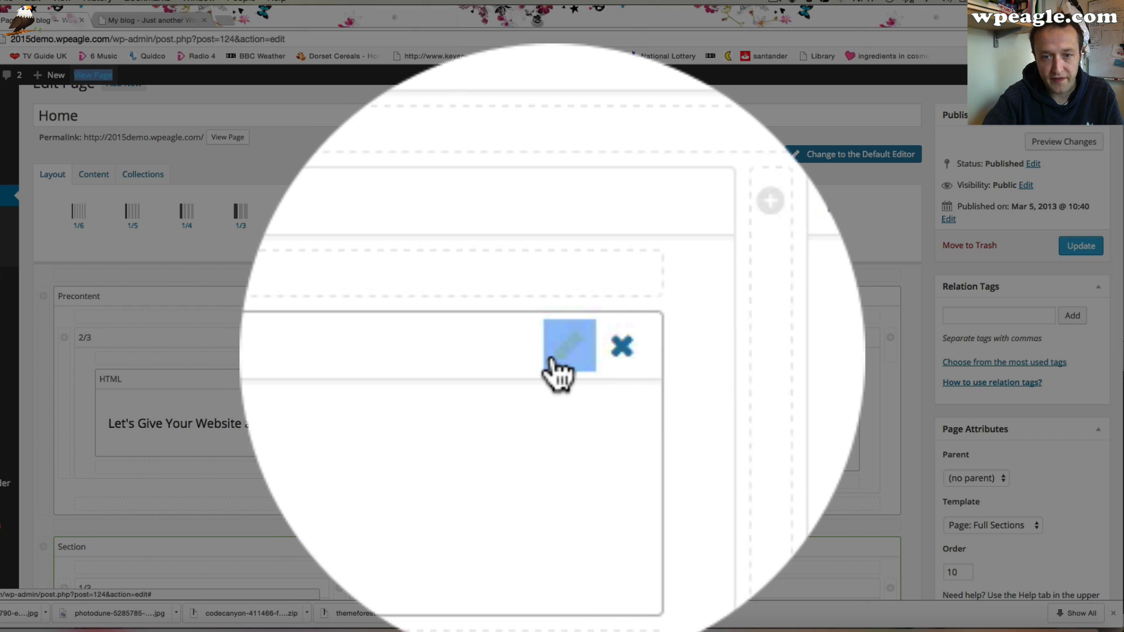
left_click(530, 381)
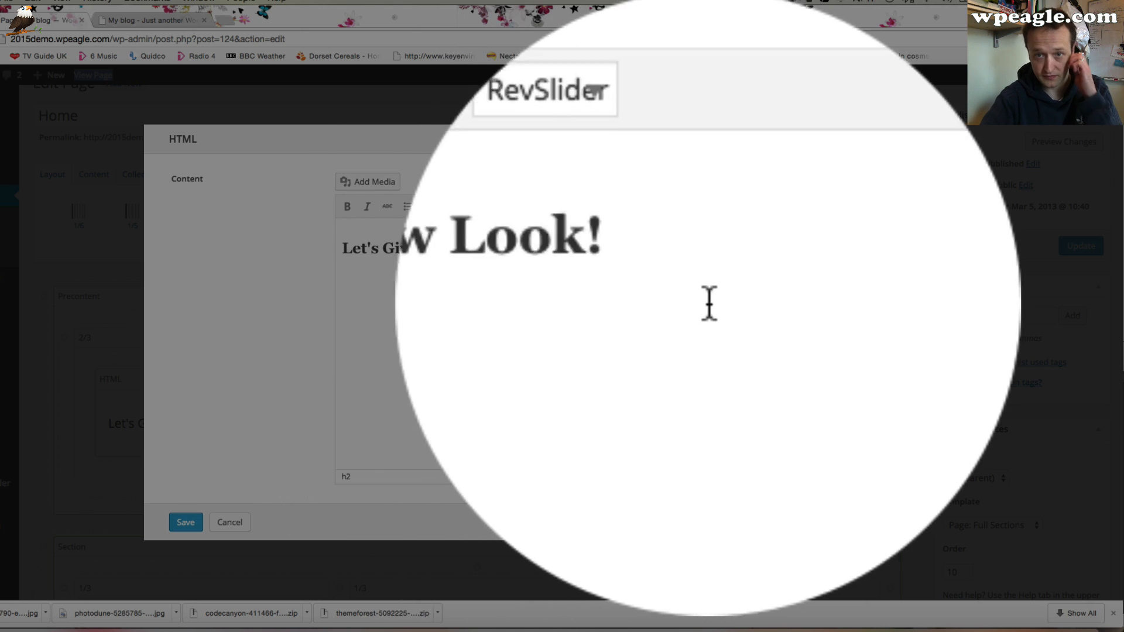
left_click_drag(678, 247, 377, 242)
type("Welcome to our")
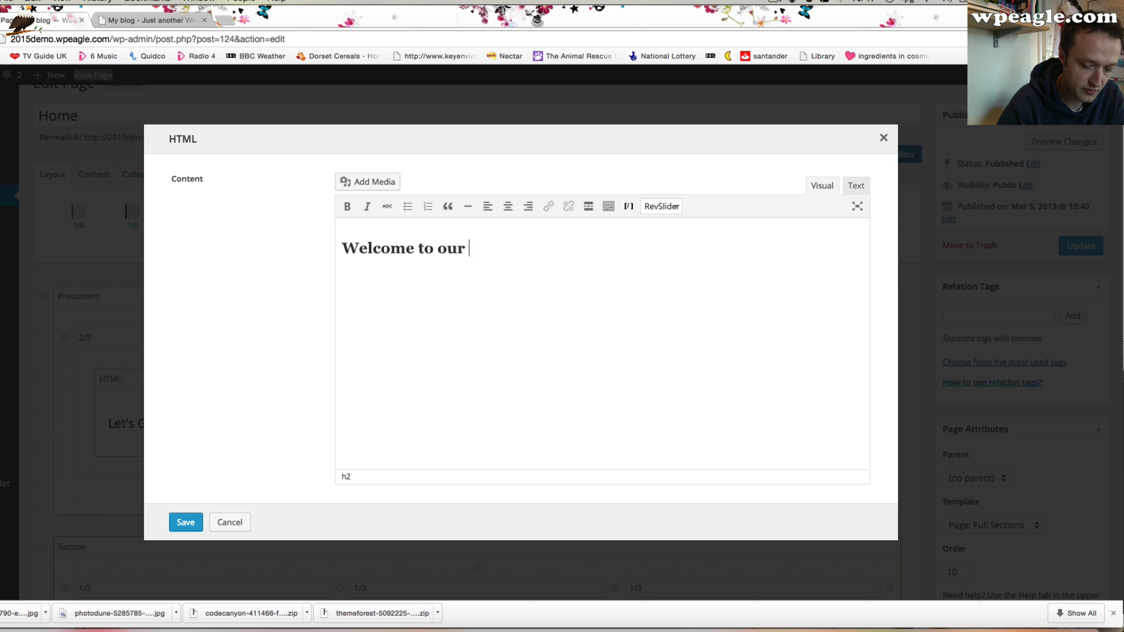
type(" Demo ")
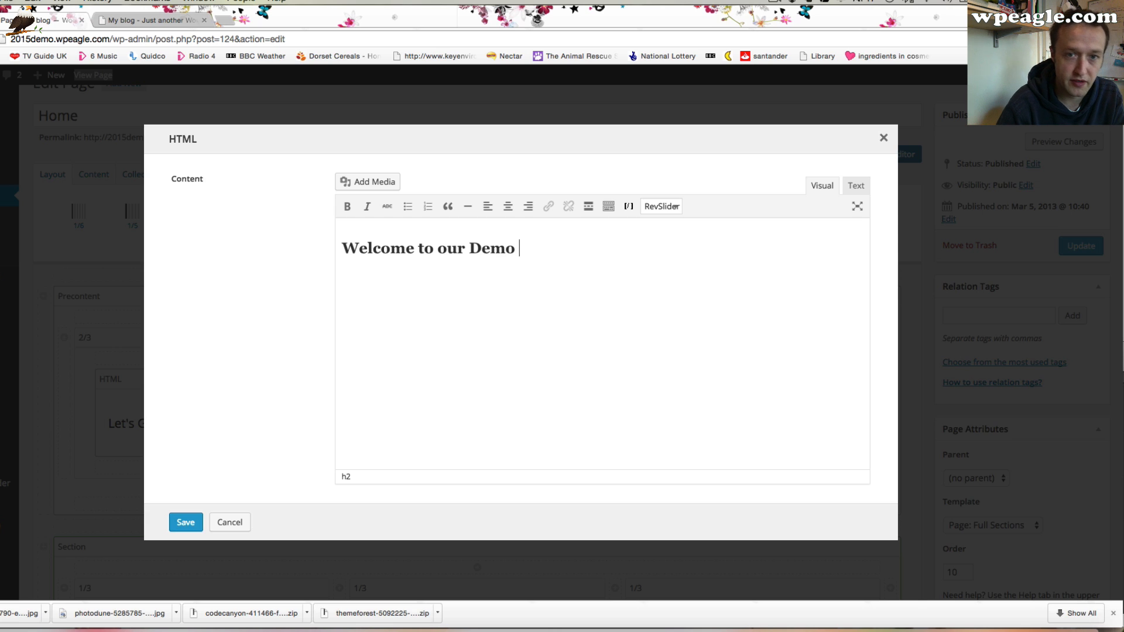
type("site from WPEAGLE")
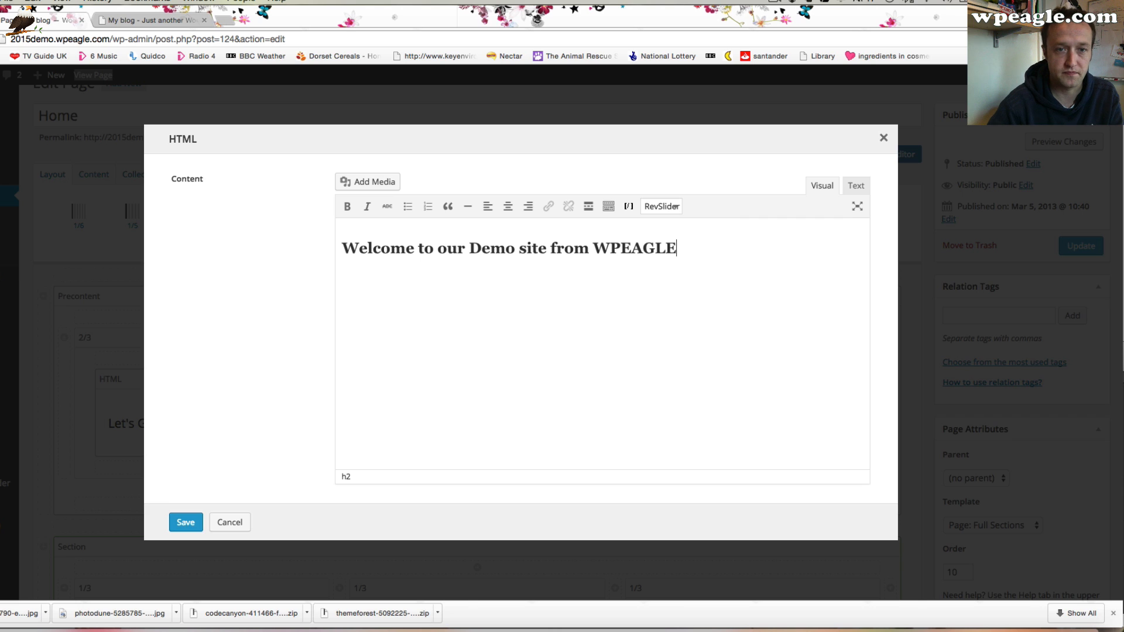
left_click(187, 523)
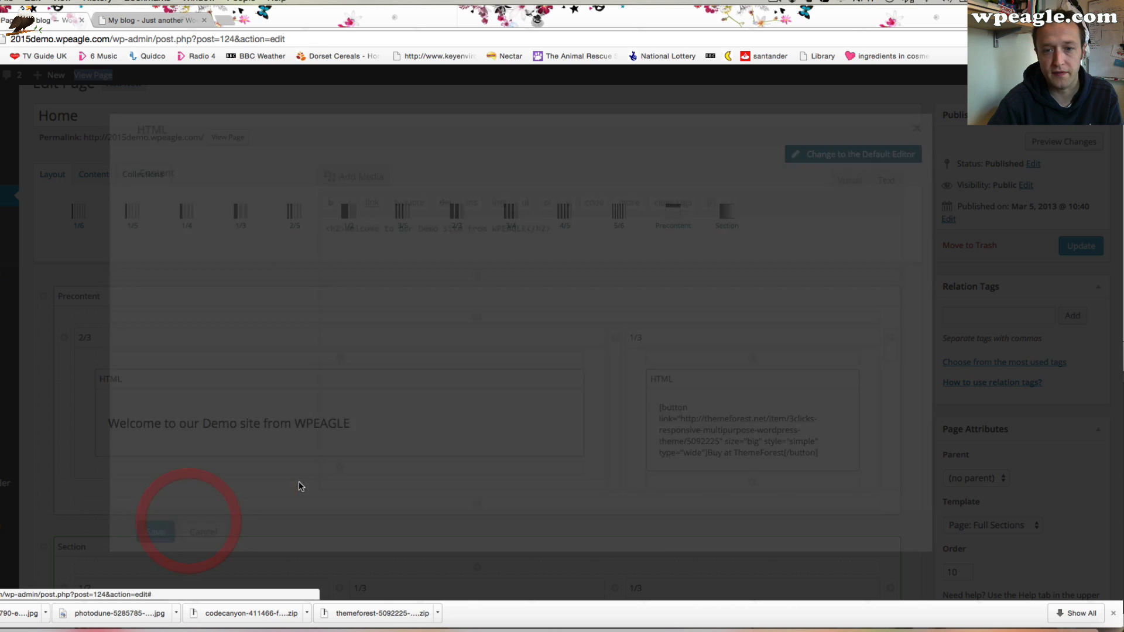
scroll(772, 396, "down", 2)
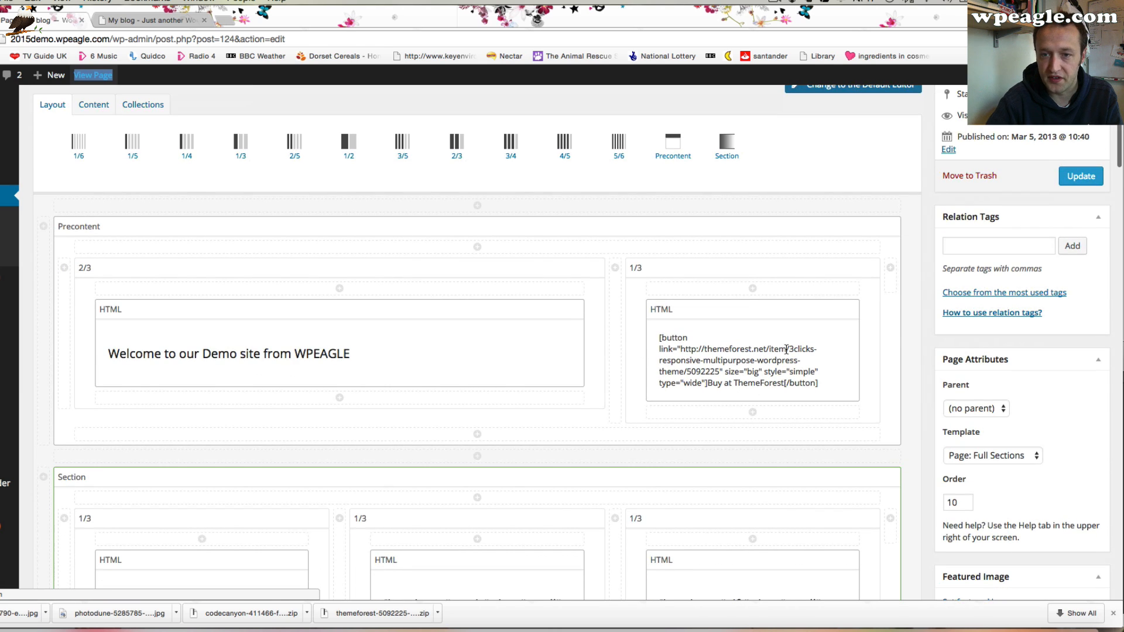
left_click(842, 308)
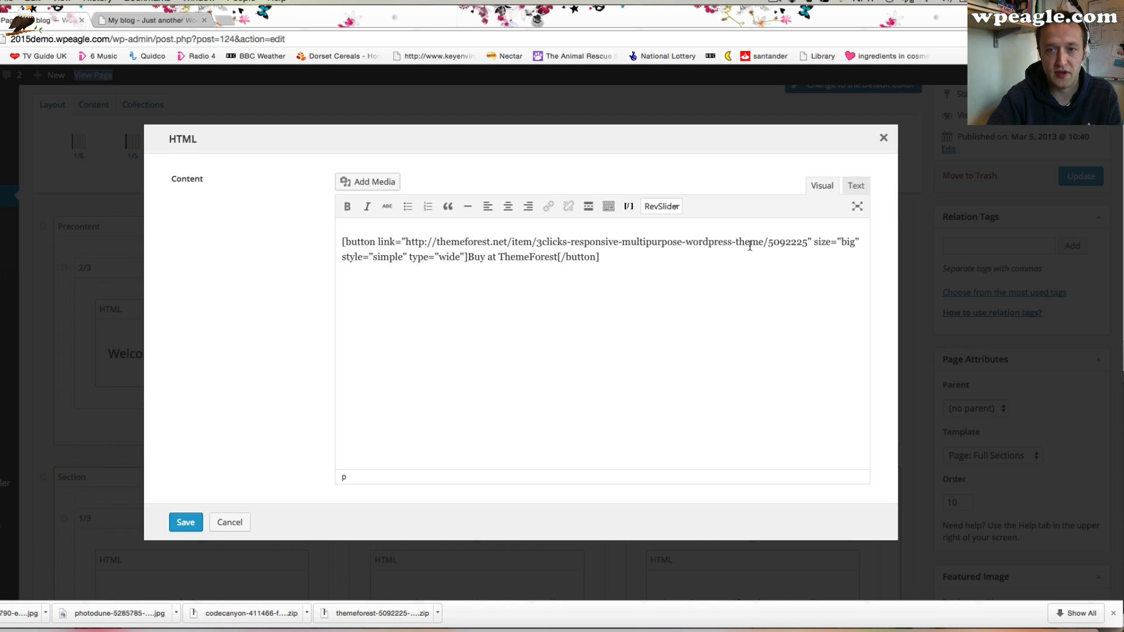
left_click_drag(805, 242, 406, 240)
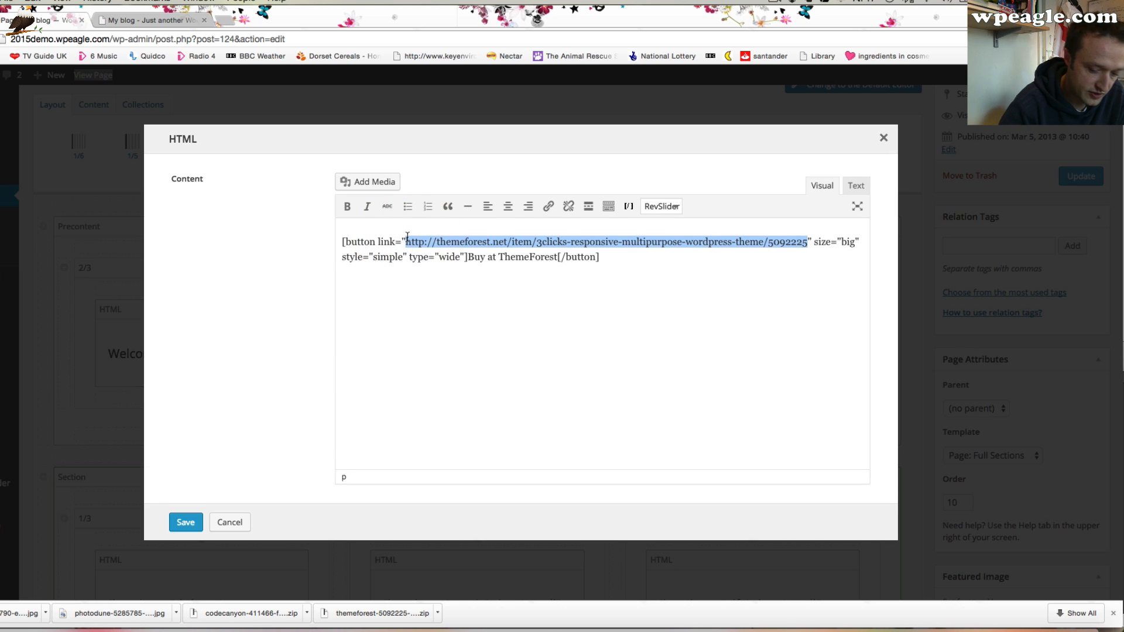
type("htt")
type("p://")
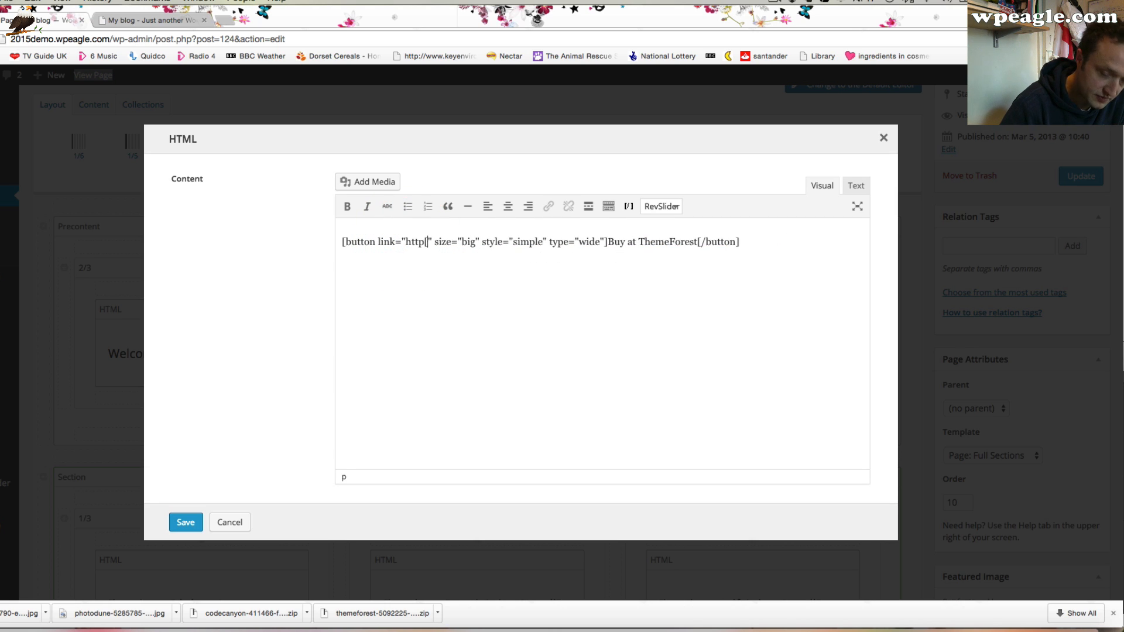
type("www.")
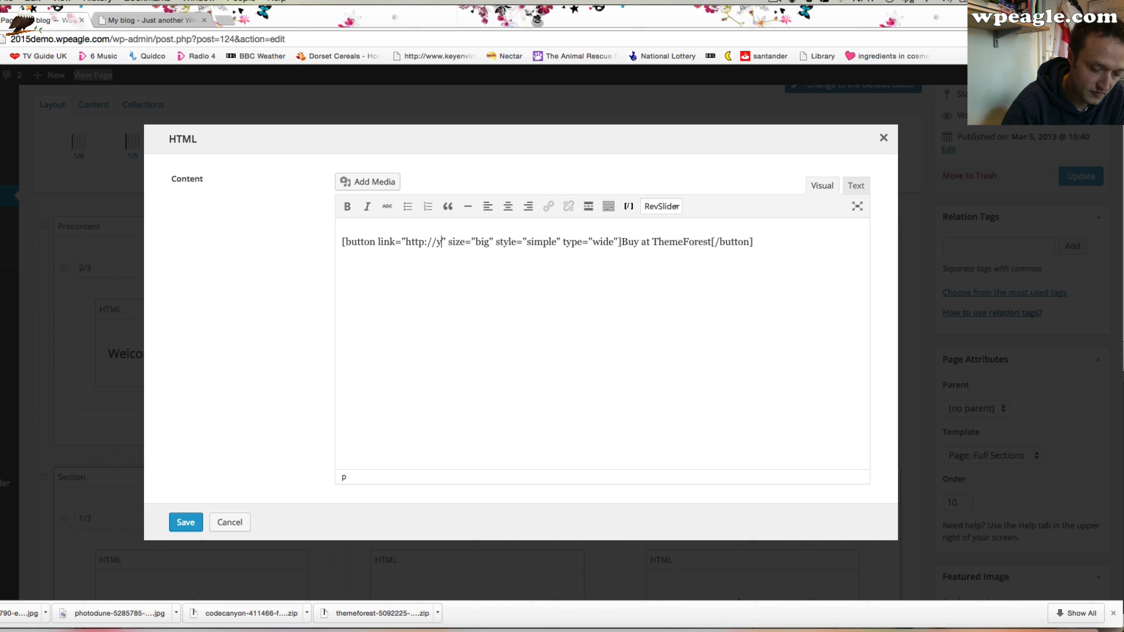
type("youtube.com")
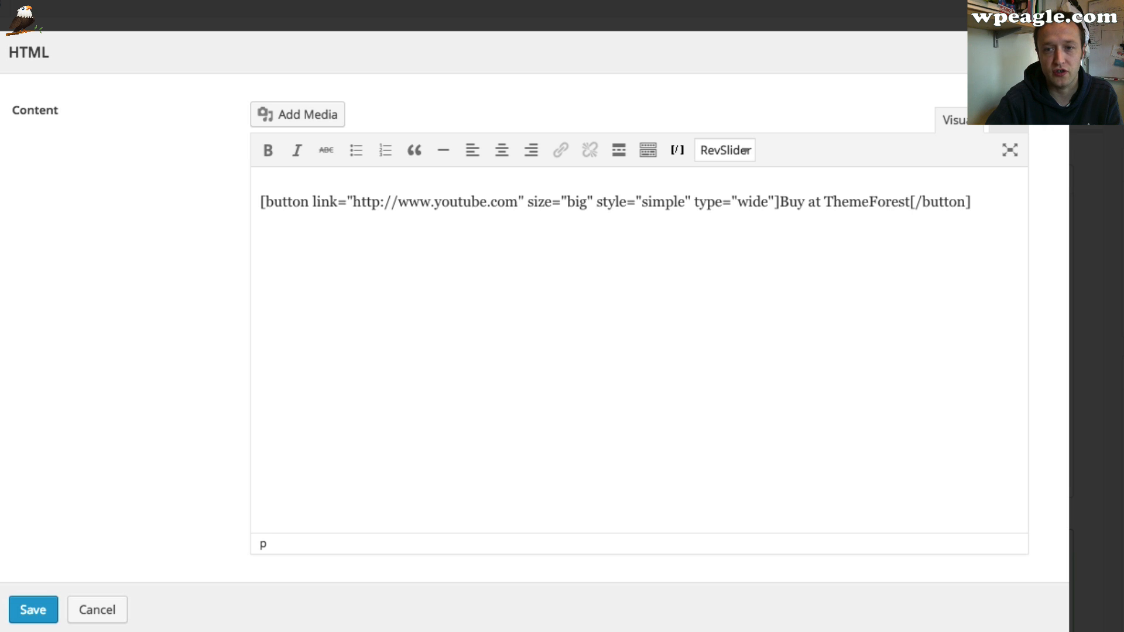
Change the button's label to View Tutorial Video and save the element
left_click_drag(910, 199, 780, 203)
type("View Tutorial V")
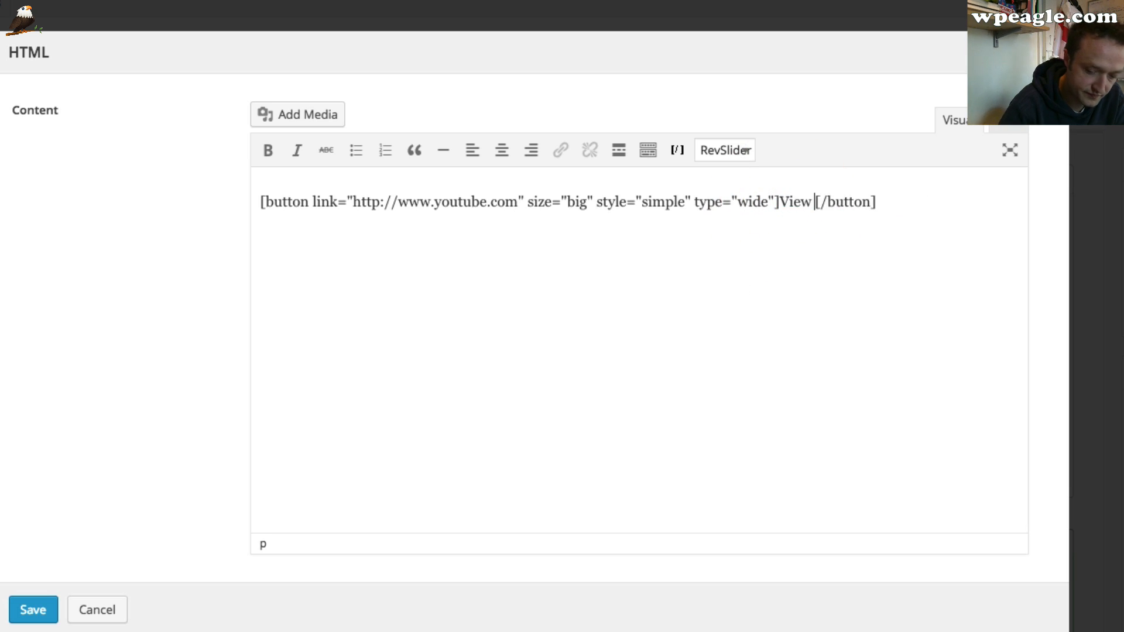
type("ideo")
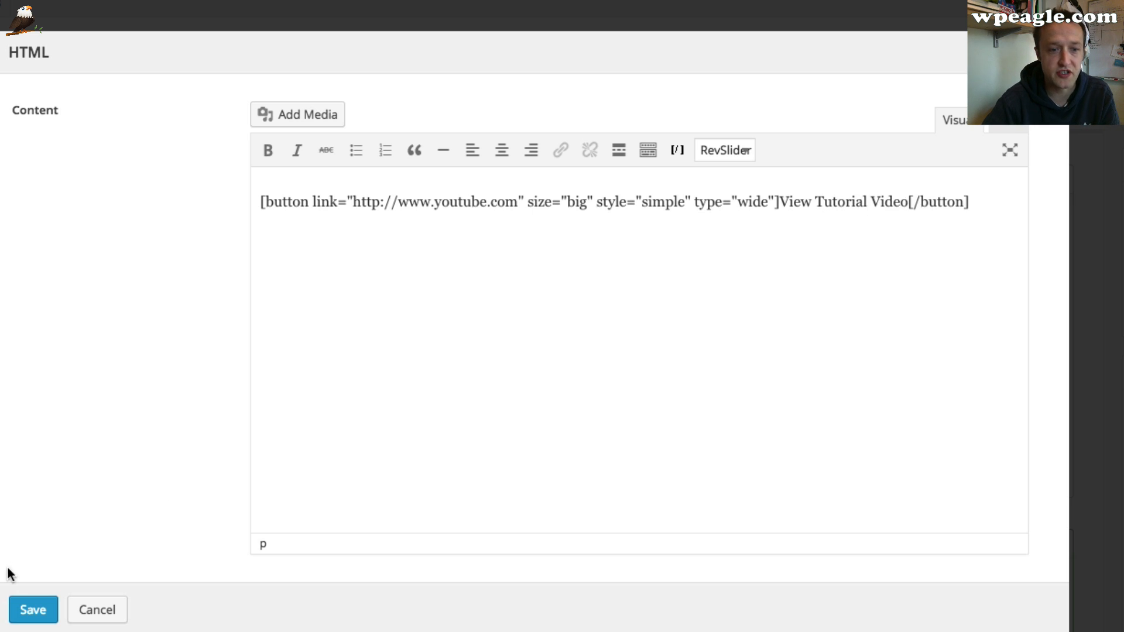
left_click(26, 609)
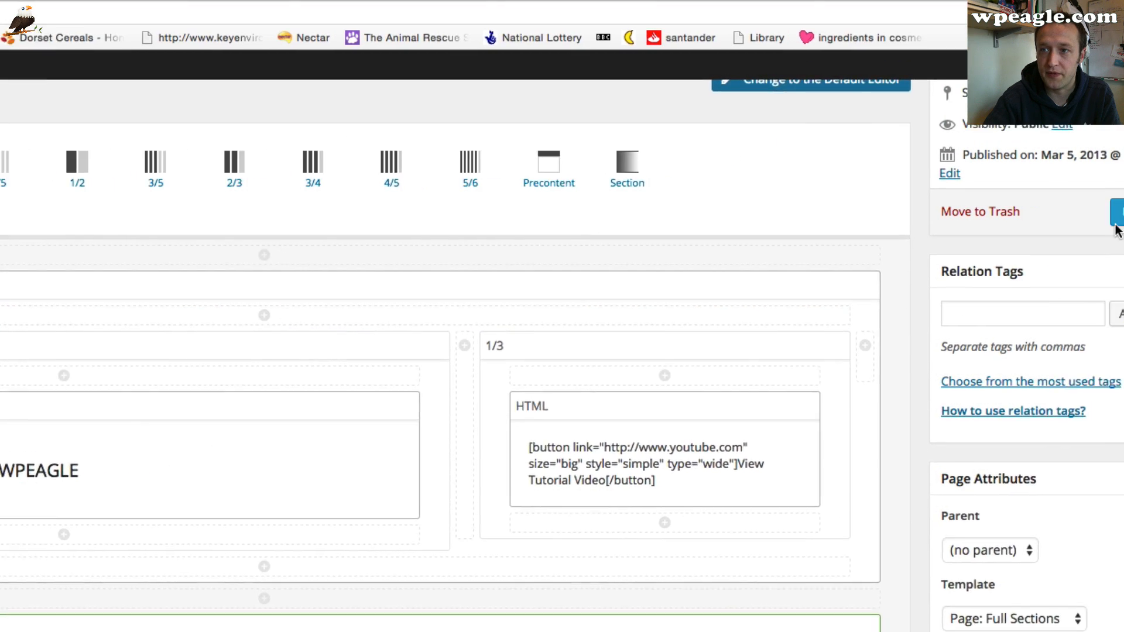
Move the button column in front of the heading column, update the page and preview it live
left_click(1048, 265)
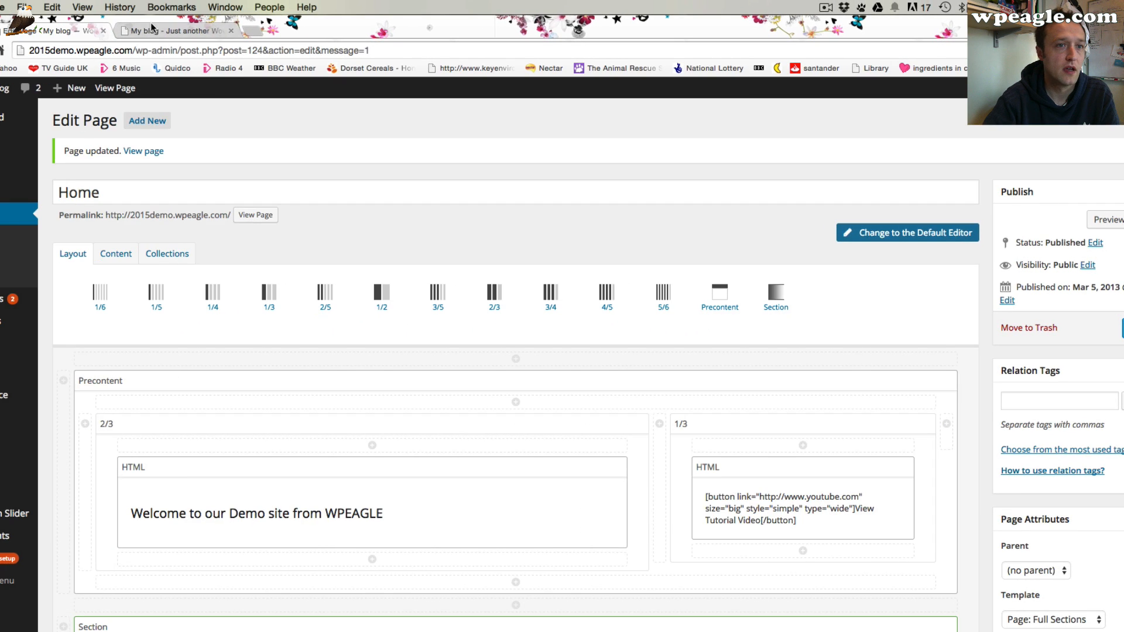
left_click(152, 33)
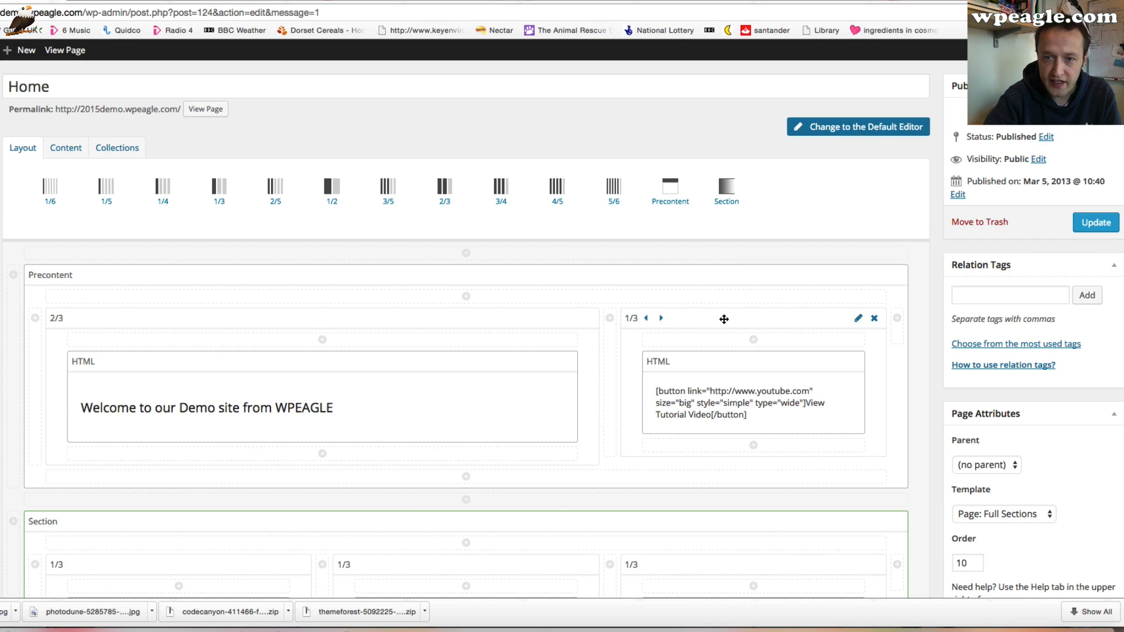
left_click_drag(724, 320, 35, 323)
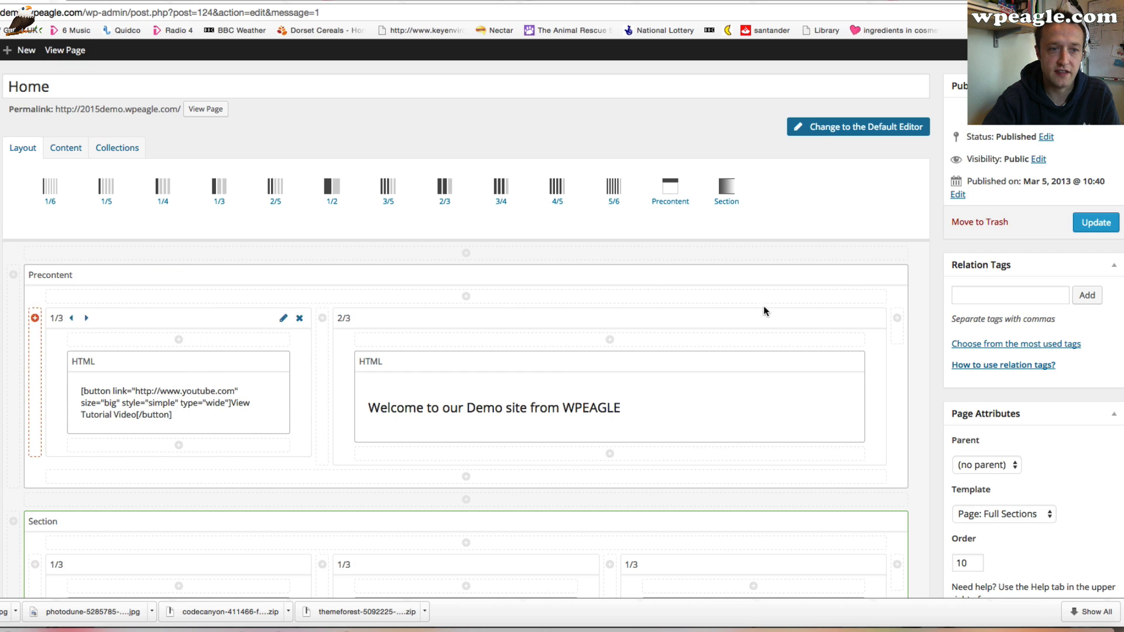
left_click(1095, 224)
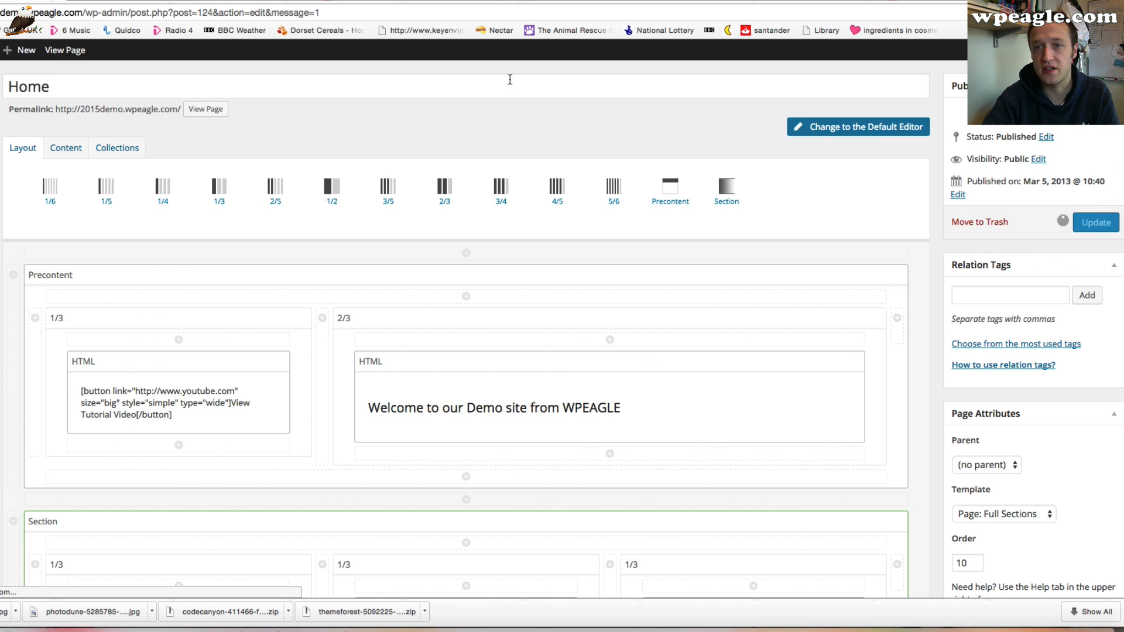
left_click(131, 1)
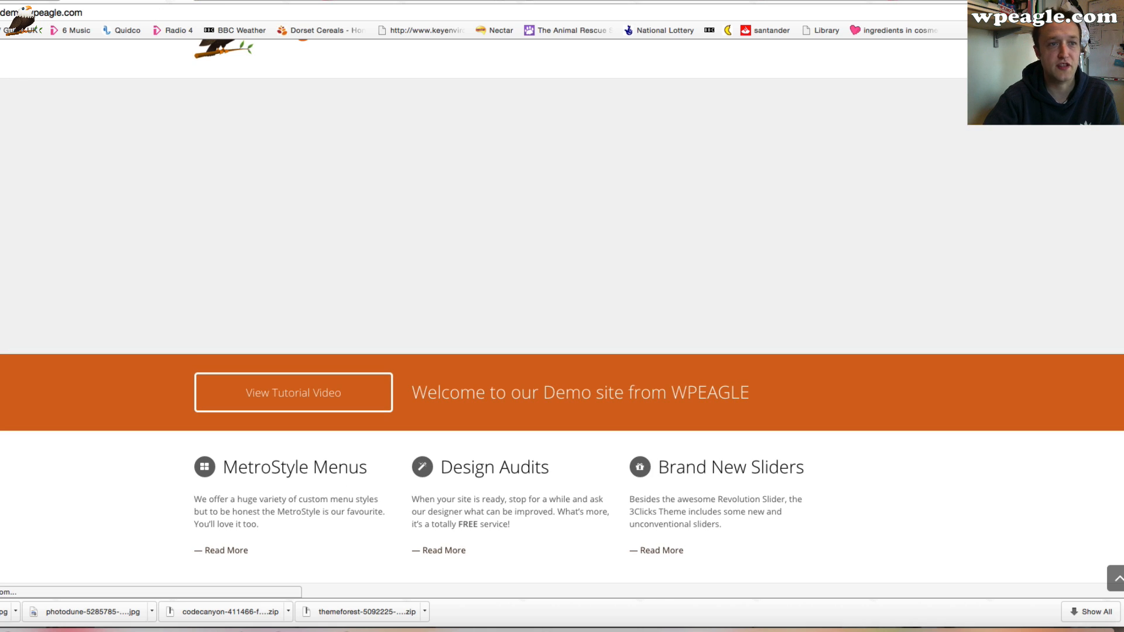
left_click(8, 2)
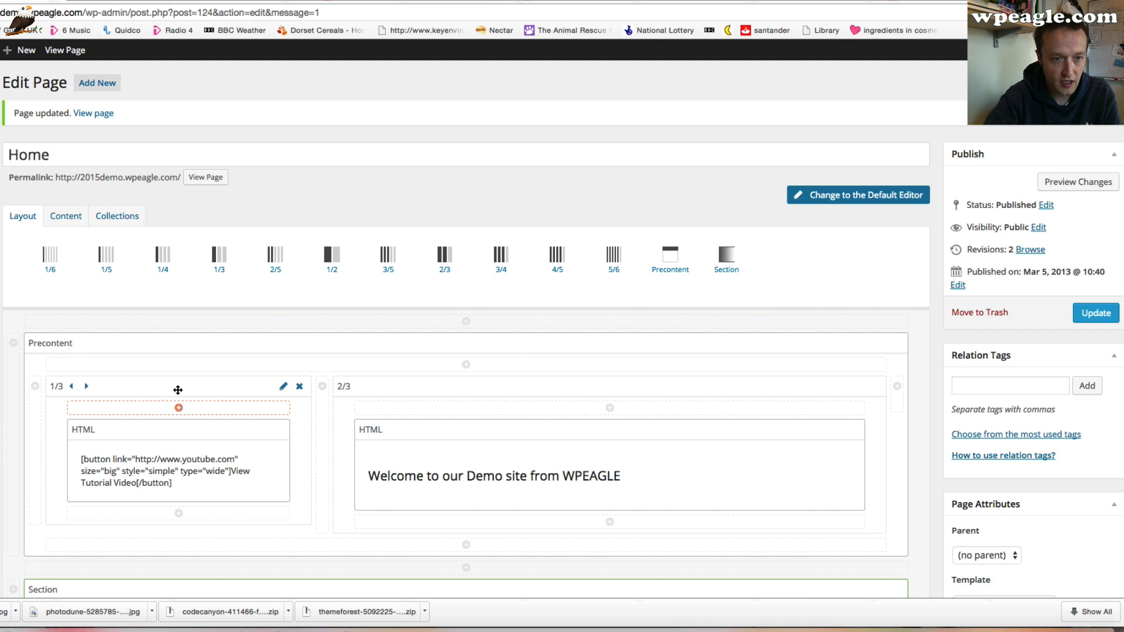
Move the button column back to the right of the heading column
left_click_drag(178, 391, 896, 389)
scroll(466, 308, "down", 4)
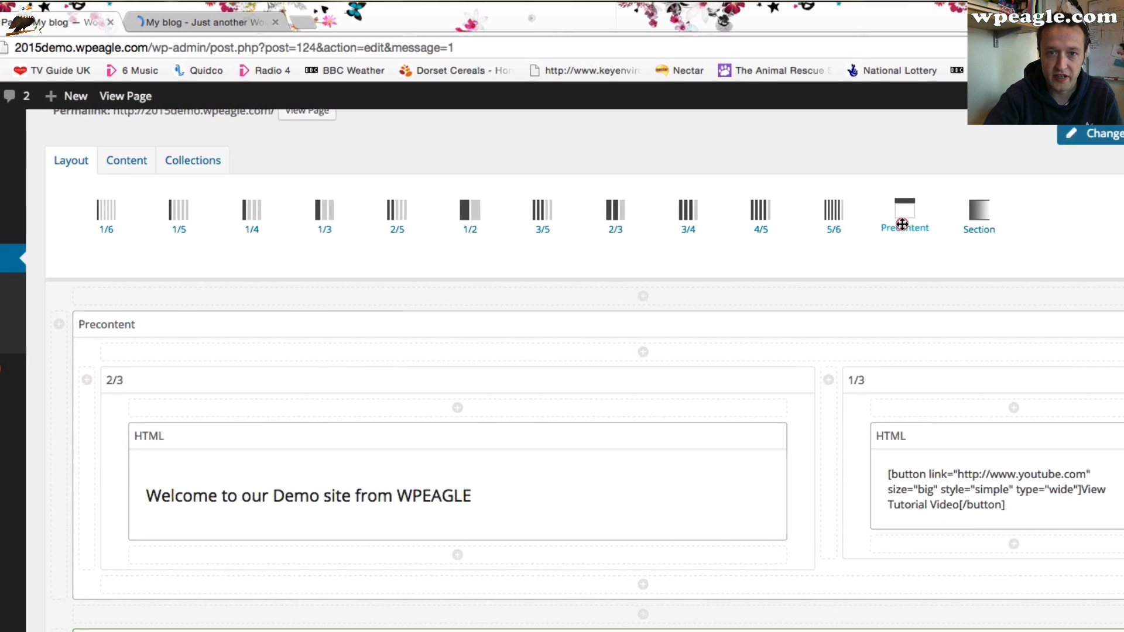
Add a new Precontent section above the existing one and place a 2/3 and a 1/3 column in it
left_click_drag(670, 141, 477, 210)
left_click_drag(710, 331, 740, 326)
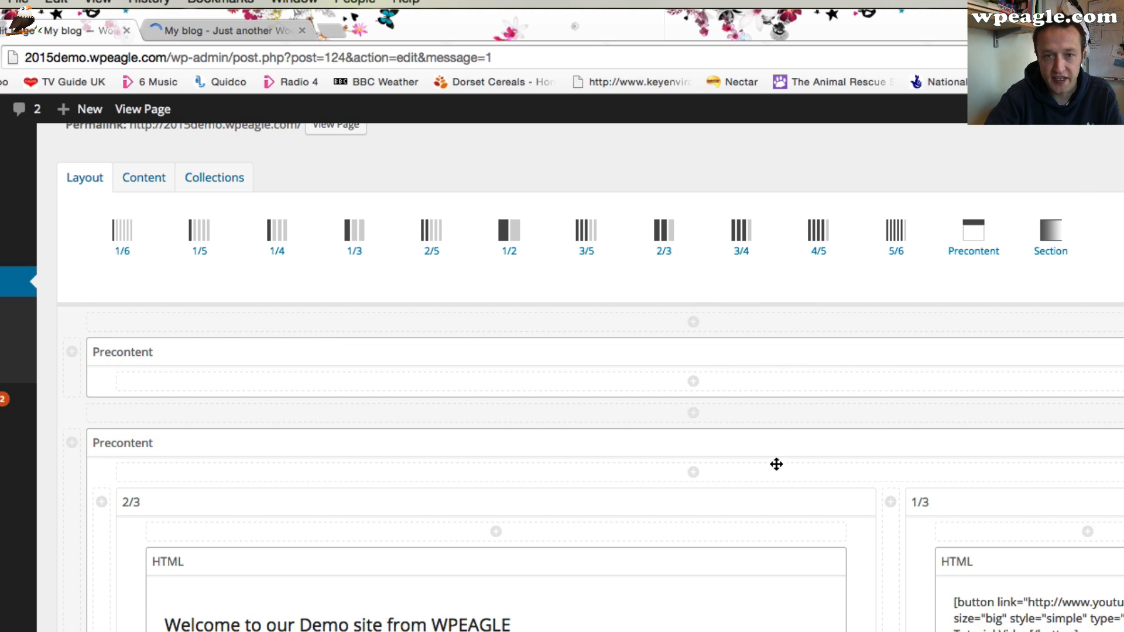
left_click_drag(673, 228, 697, 384)
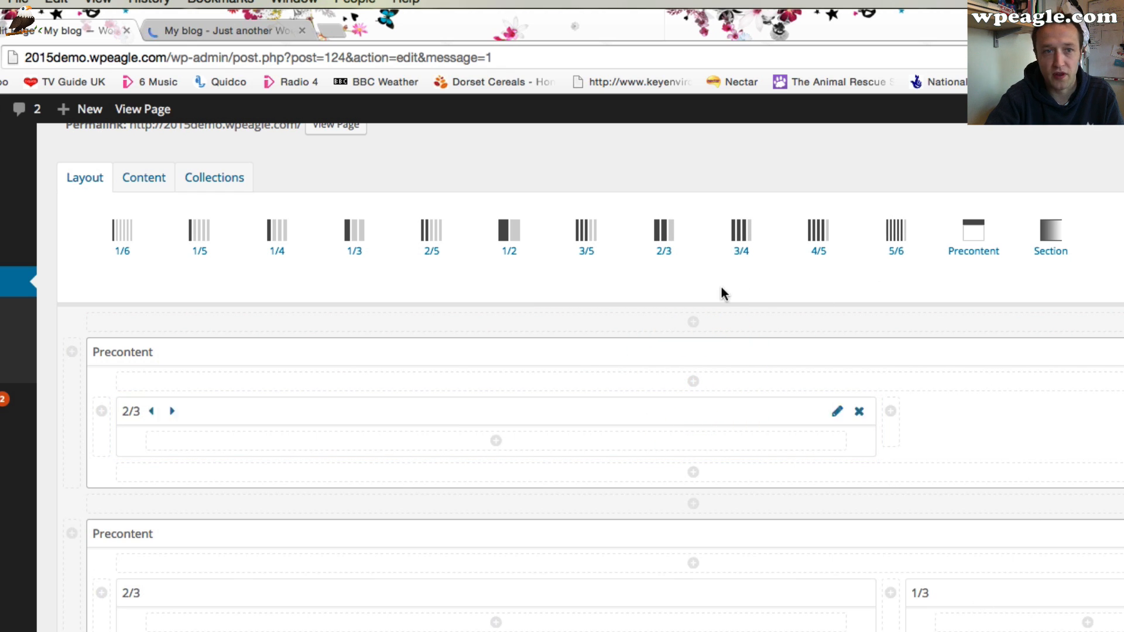
left_click_drag(354, 232, 888, 418)
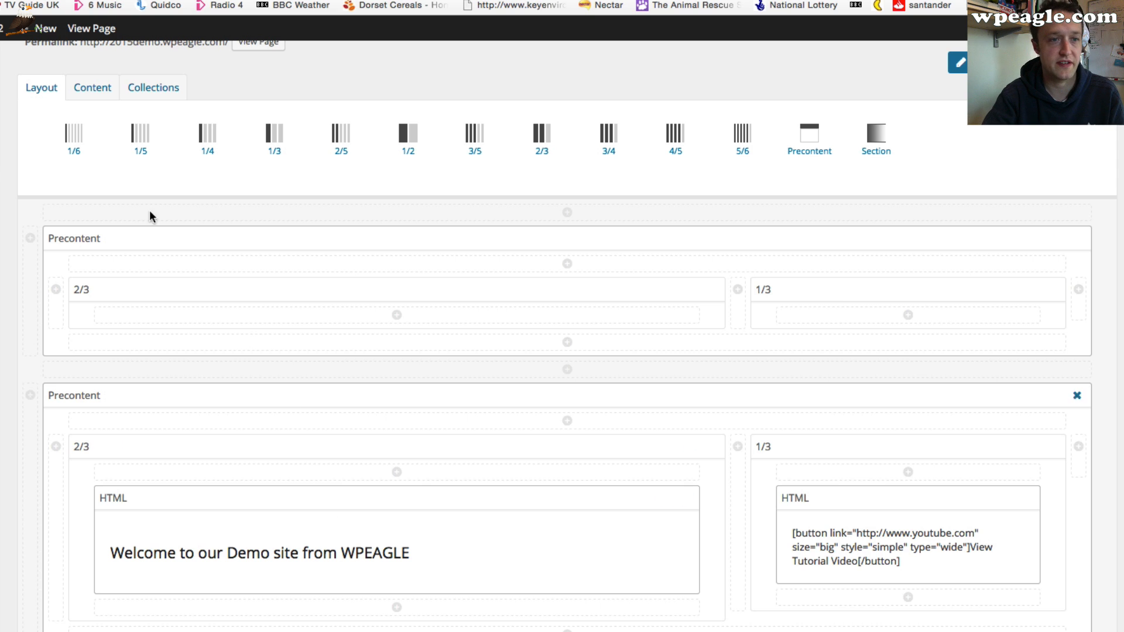
Add an HTML element to the new 2/3 column containing the text THIS IS AN EXAMPLE
left_click(98, 93)
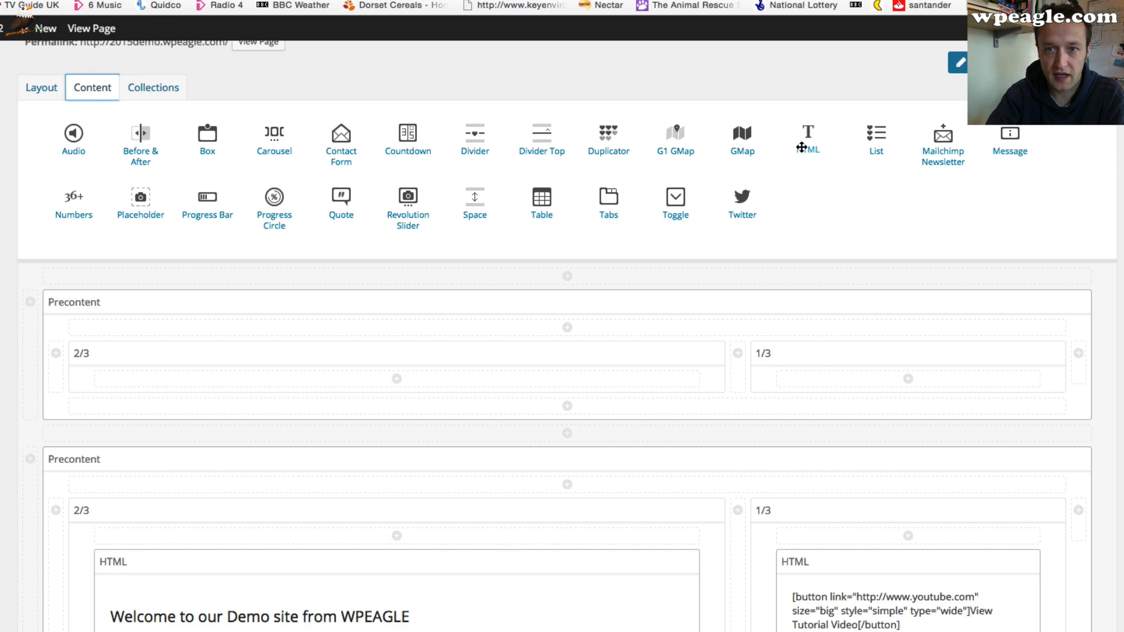
left_click_drag(808, 144, 472, 369)
left_click(665, 408)
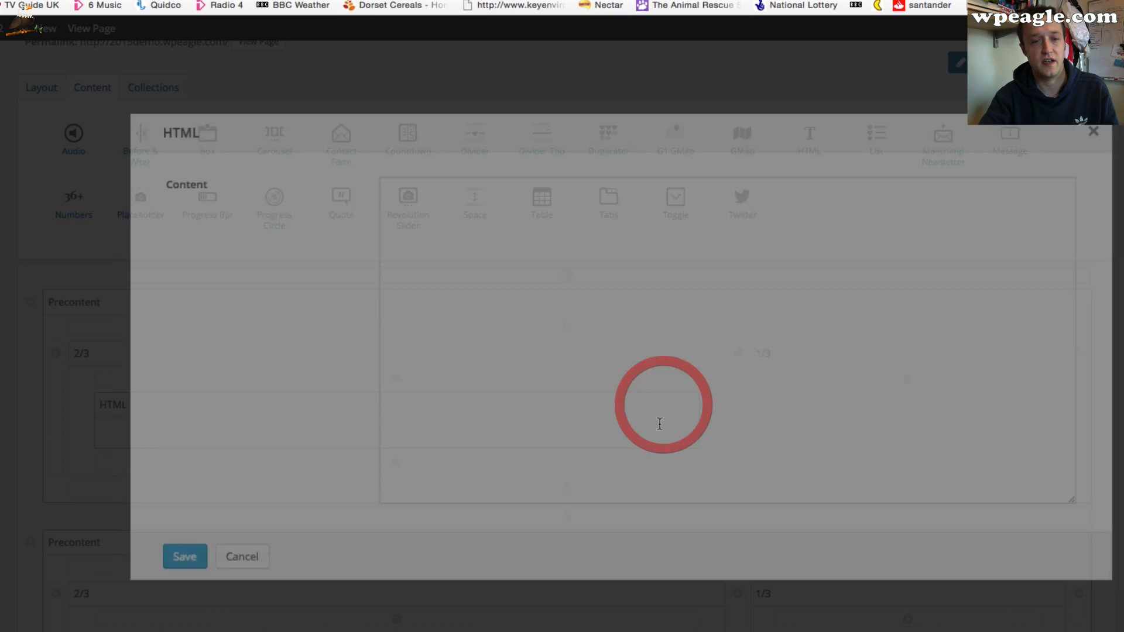
left_click(578, 286)
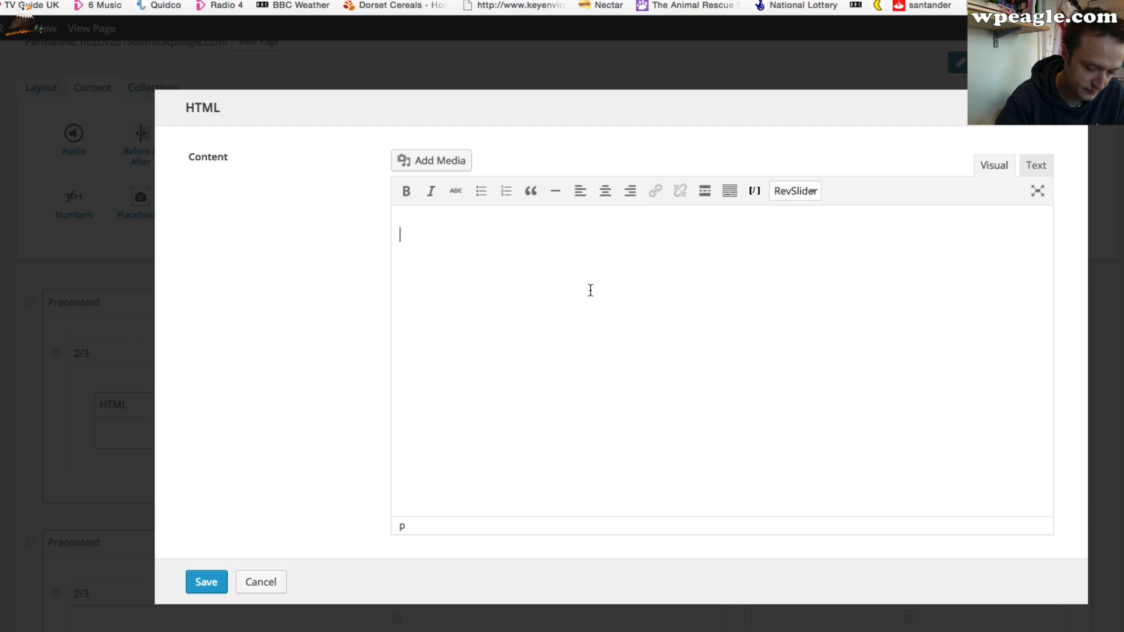
type("THIS")
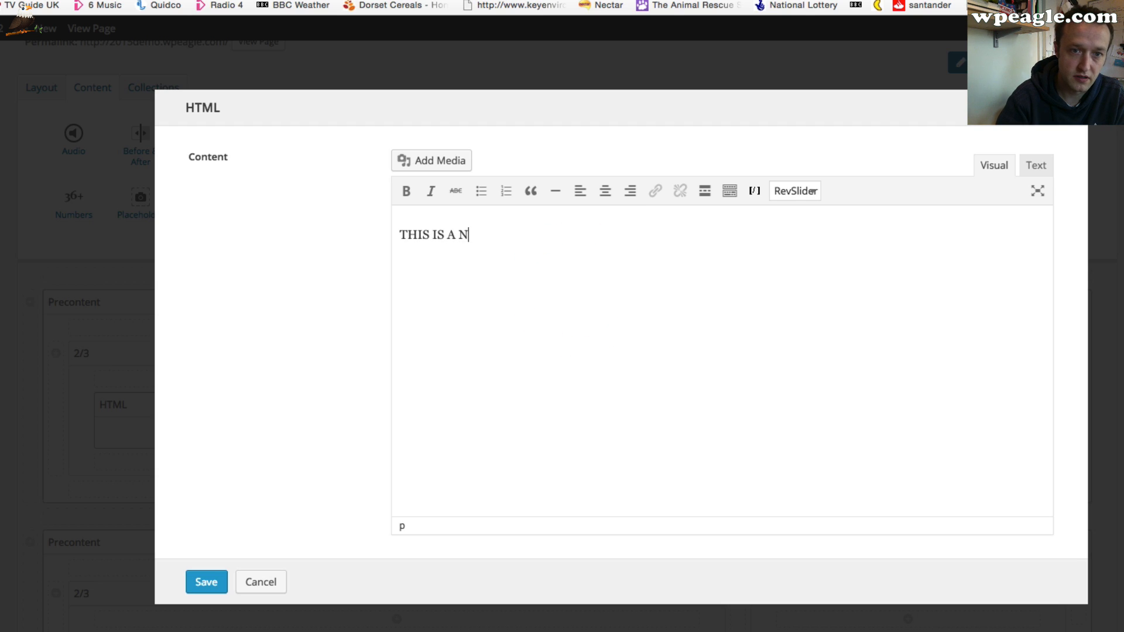
type(" IS AN EXAMPLE.")
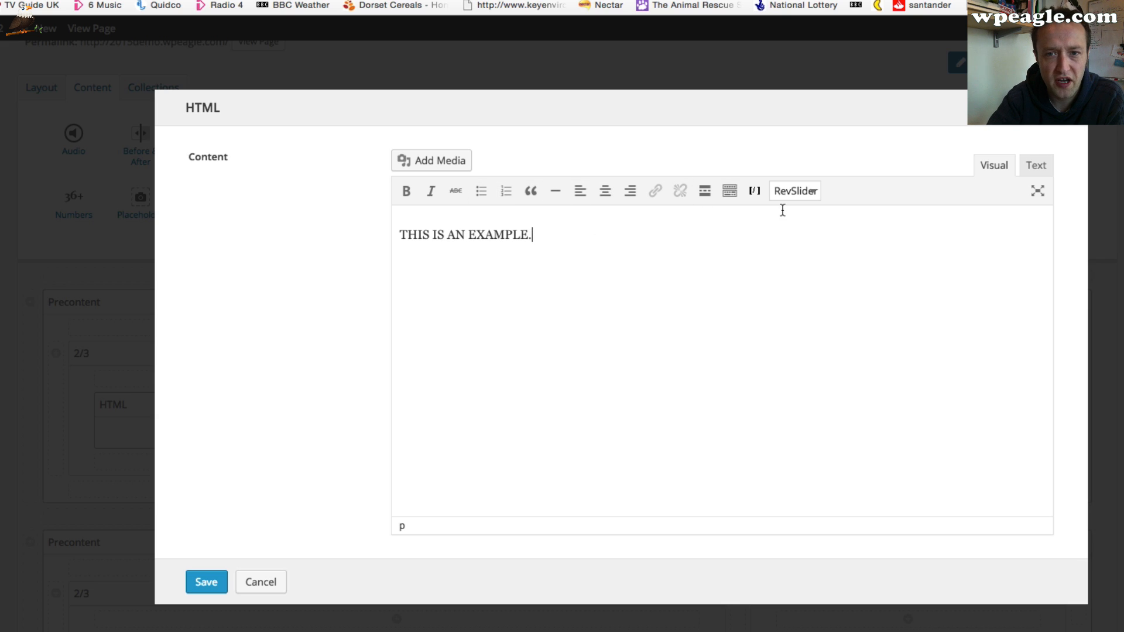
Format the THIS IS AN EXAMPLE. text as Heading 2
left_click(729, 196)
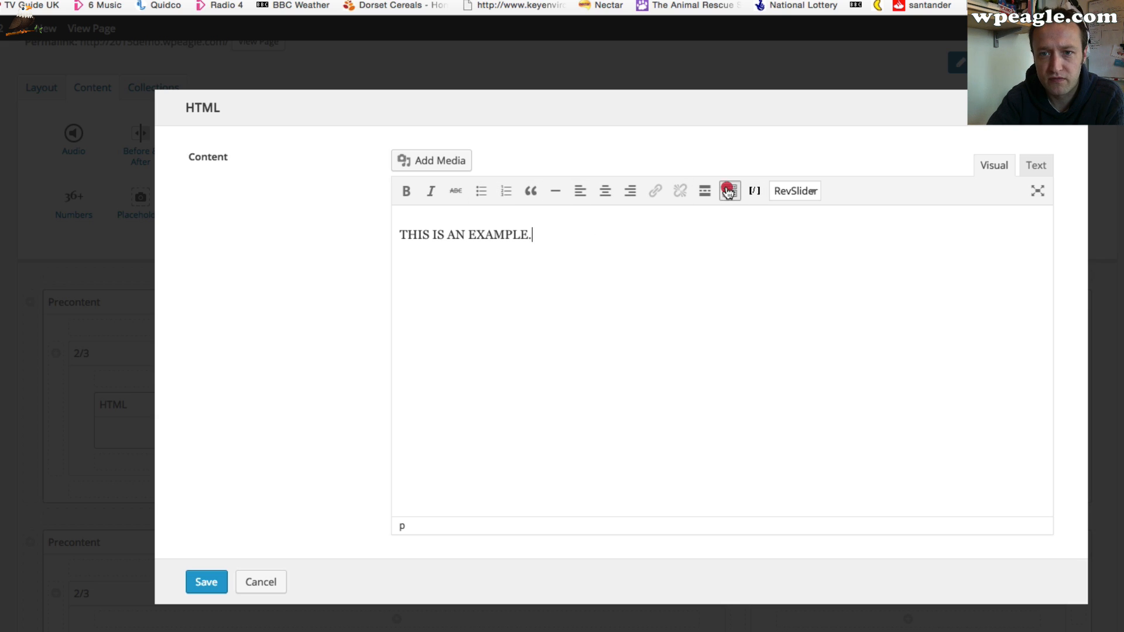
left_click_drag(532, 258, 378, 256)
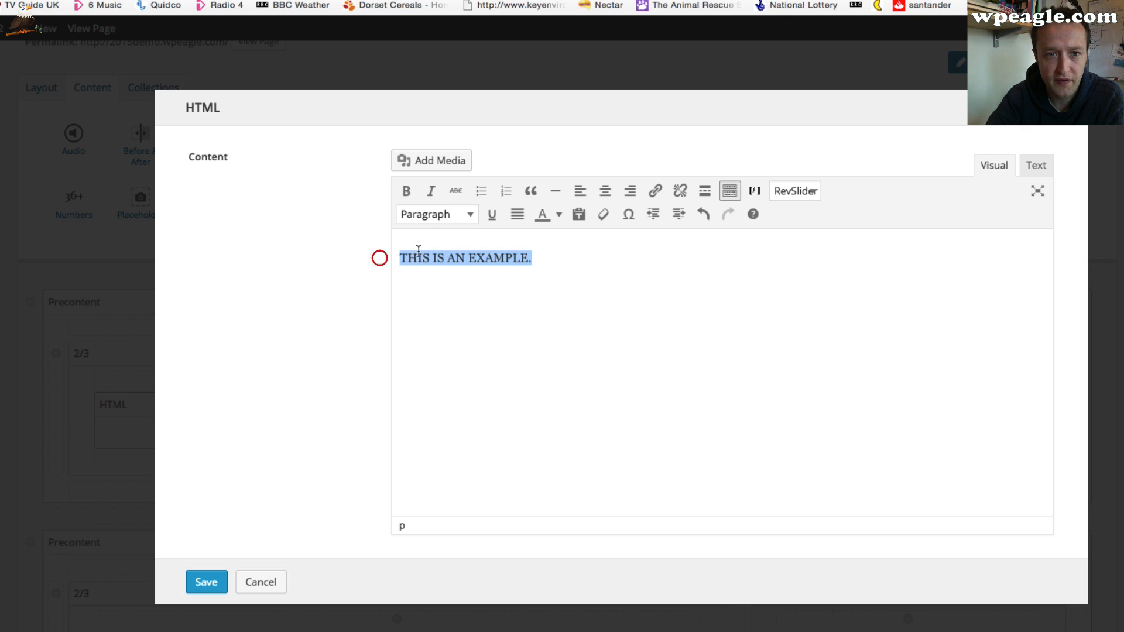
left_click(460, 217)
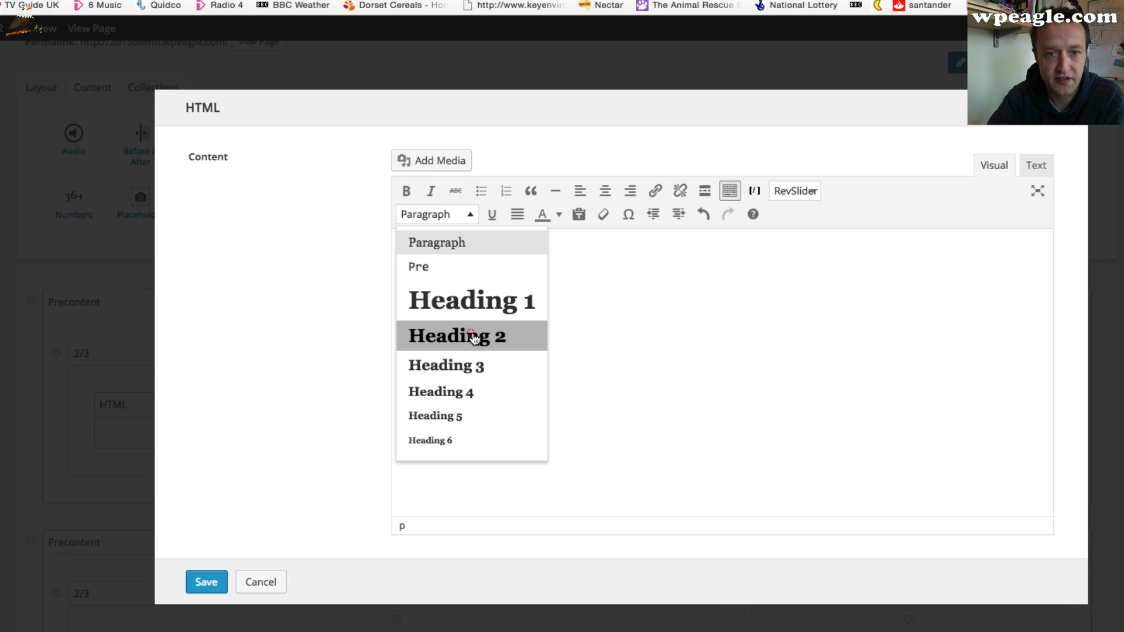
left_click(473, 338)
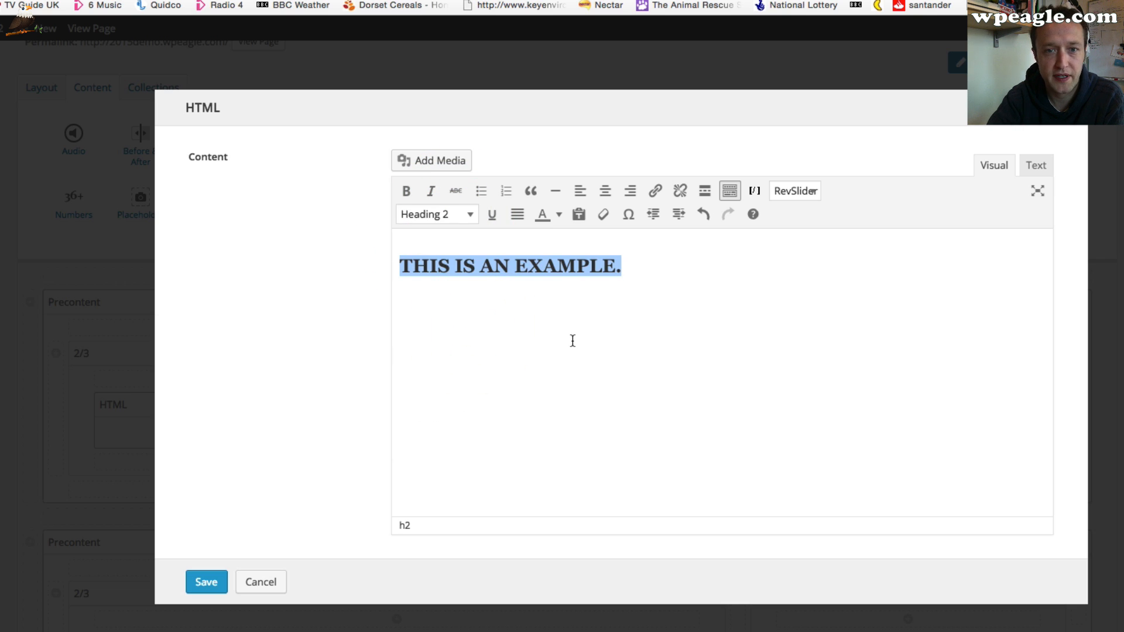
Link the heading to the MSN website address and save the HTML element
left_click(655, 191)
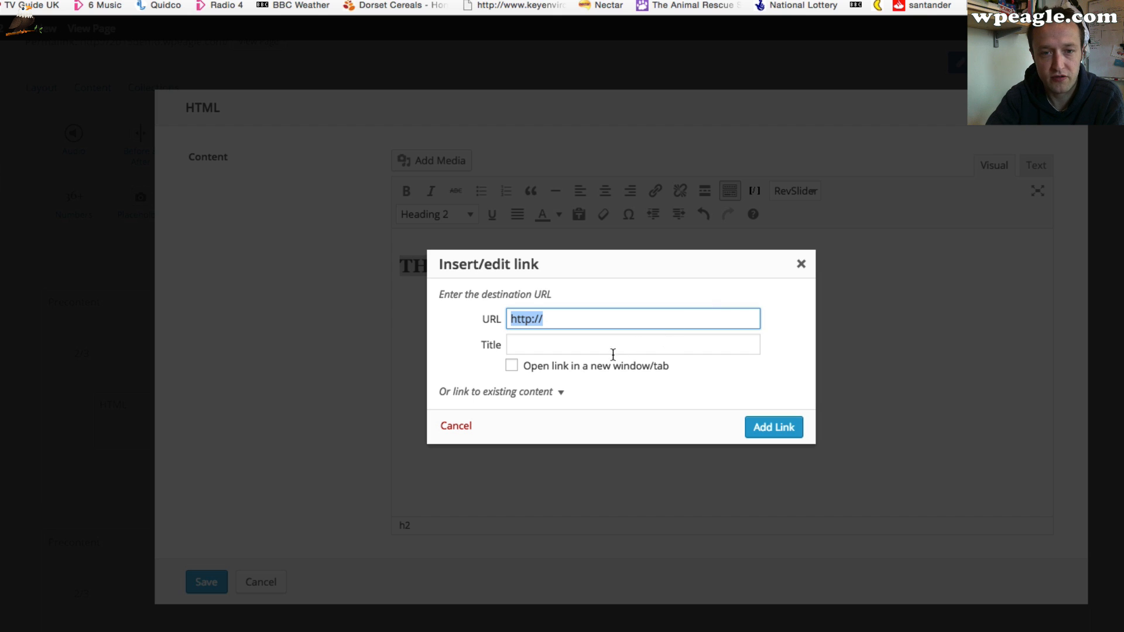
left_click(581, 325)
type("www.msn.com")
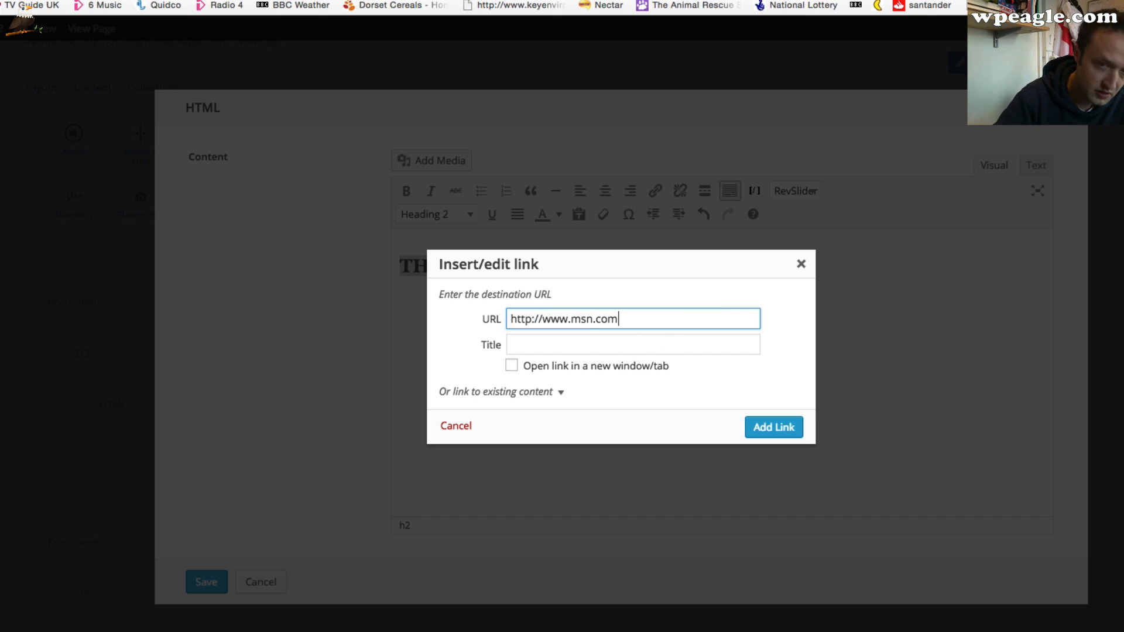
left_click(779, 426)
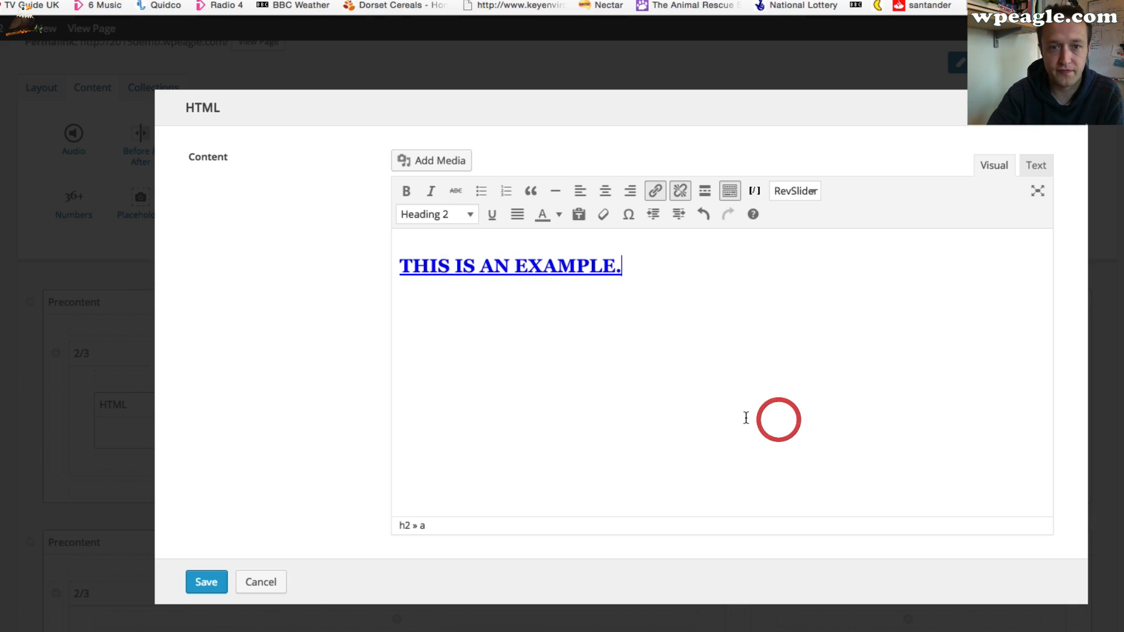
left_click(205, 593)
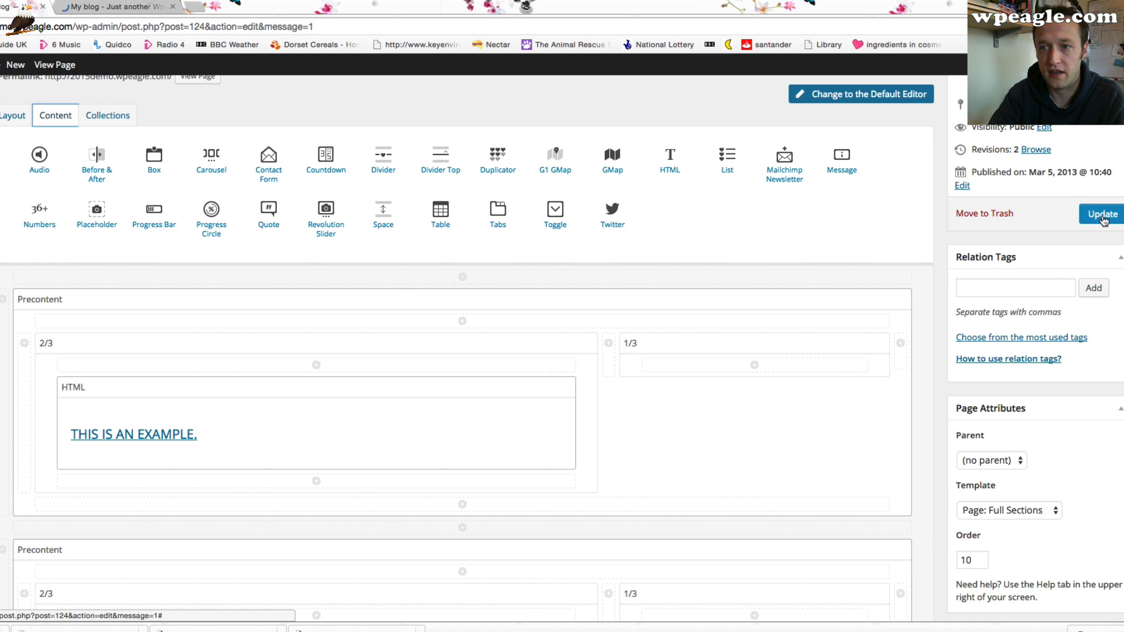
Update the Home page, check the new banner on the live site and return to the editor
left_click(1103, 214)
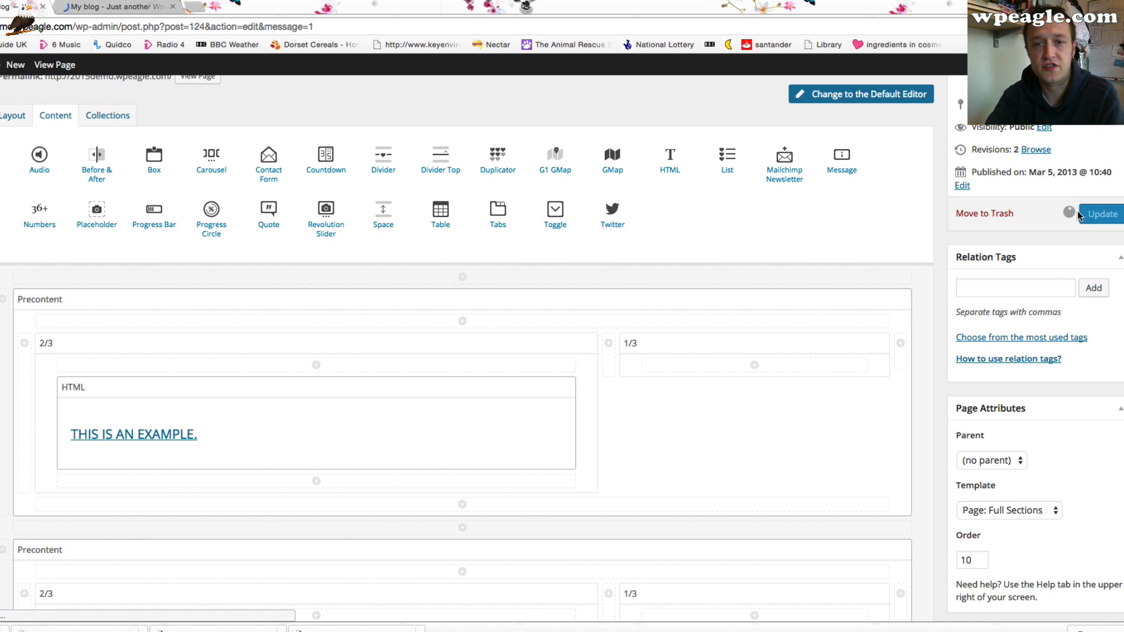
left_click(126, 7)
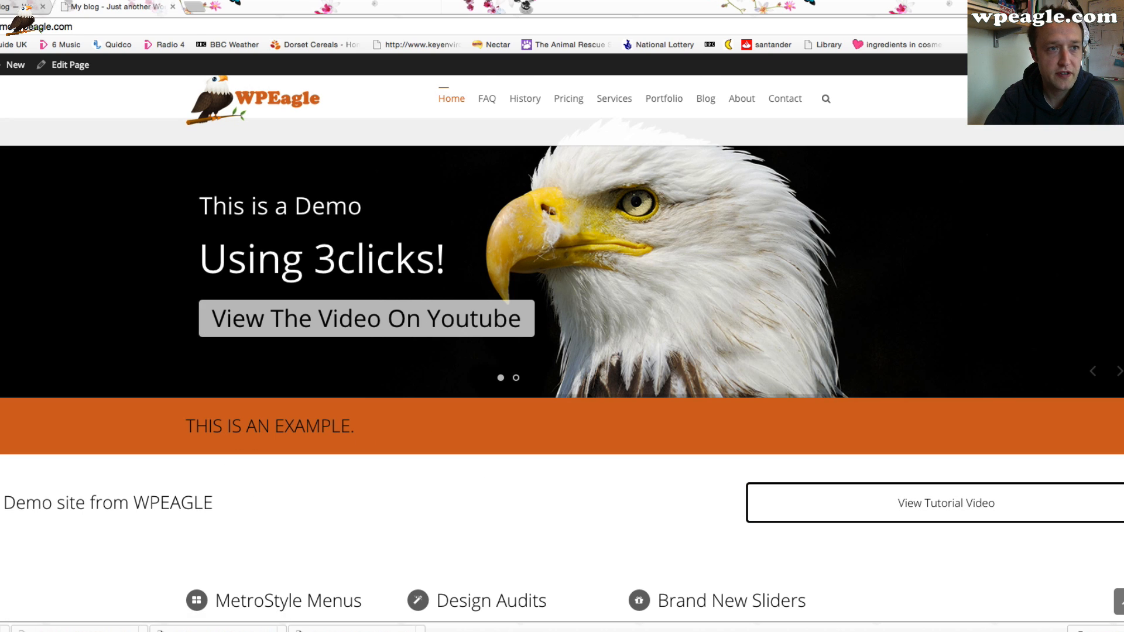
left_click(18, 7)
scroll(221, 246, "down", 3)
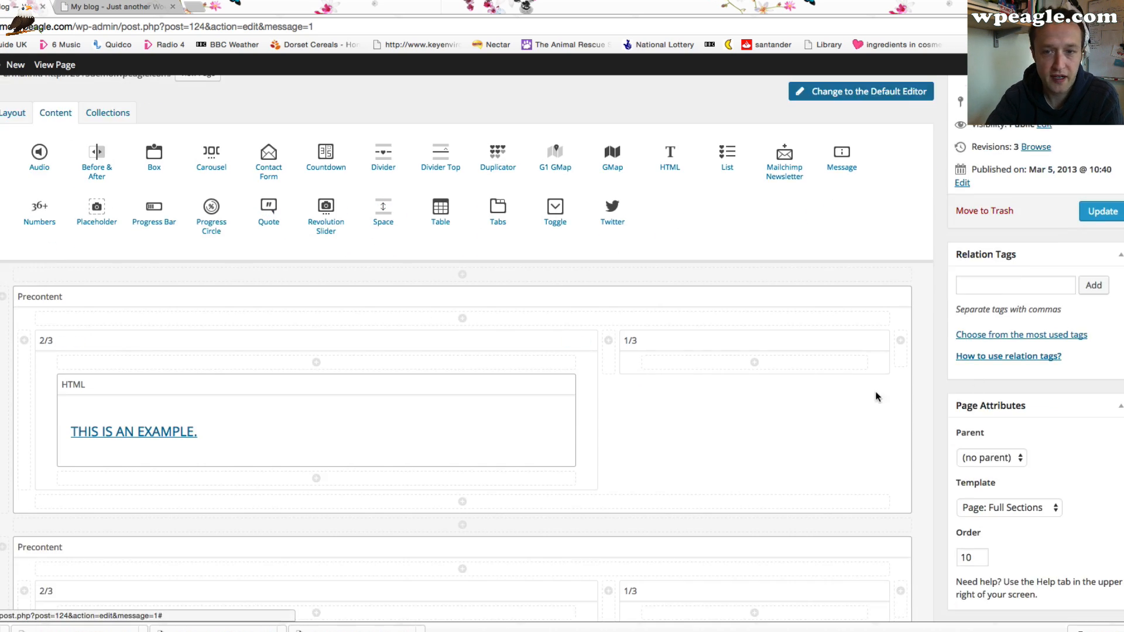
Delete the example Precontent section with the linked heading and update the Home page
left_click(899, 297)
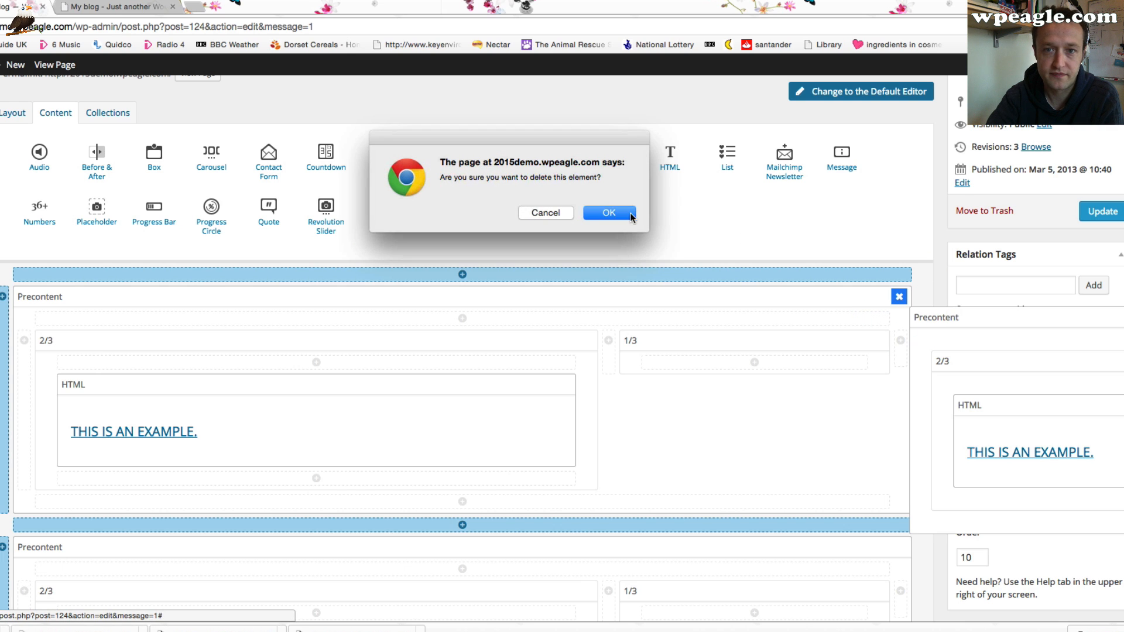
left_click(631, 215)
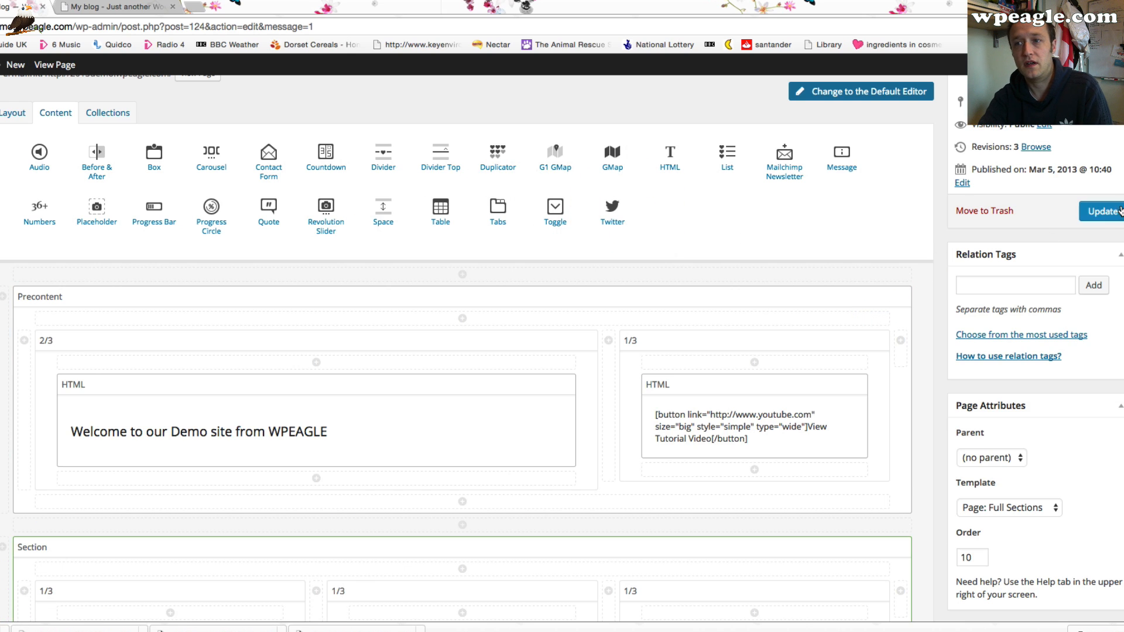
left_click(1100, 212)
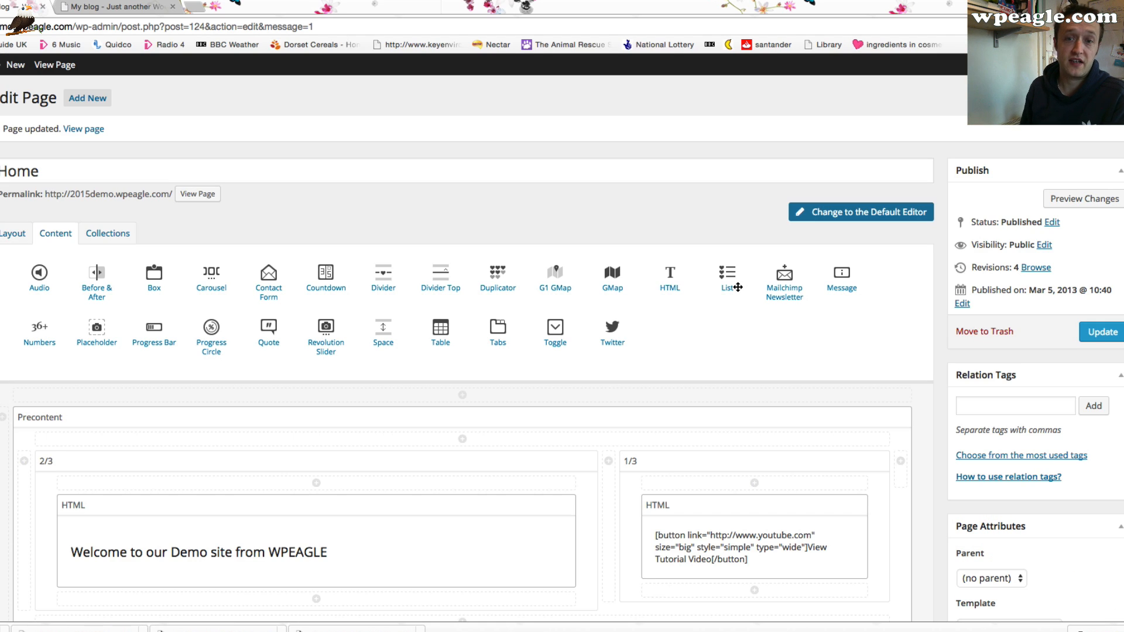
Reload the live home page to review the feature boxes, then return to the page editor
scroll(576, 353, "down", 5)
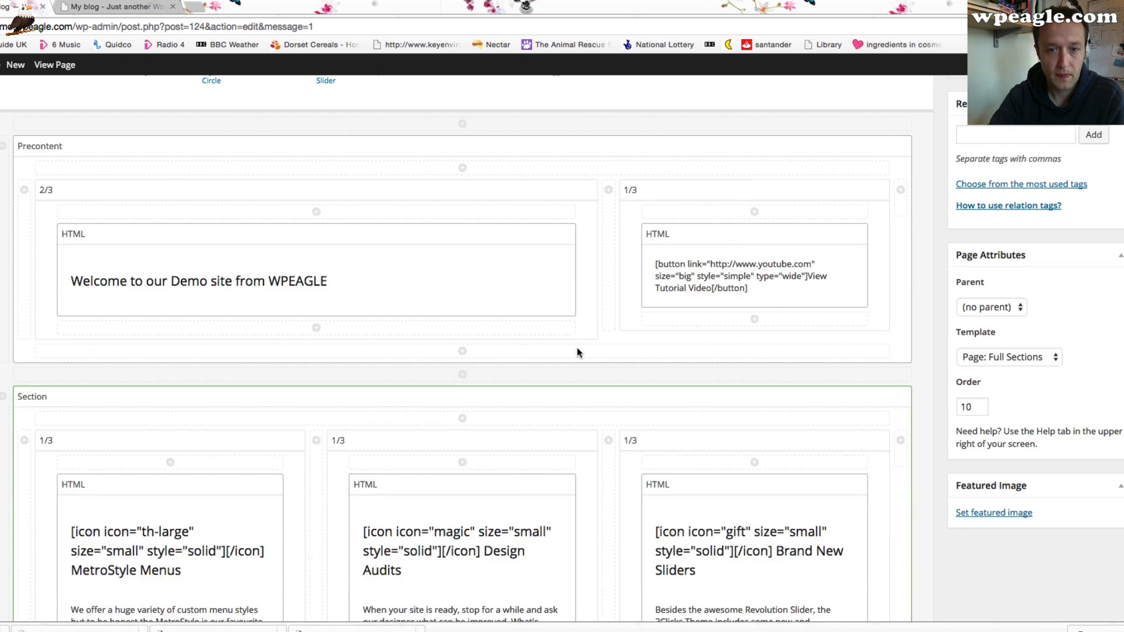
scroll(574, 353, "down", 3)
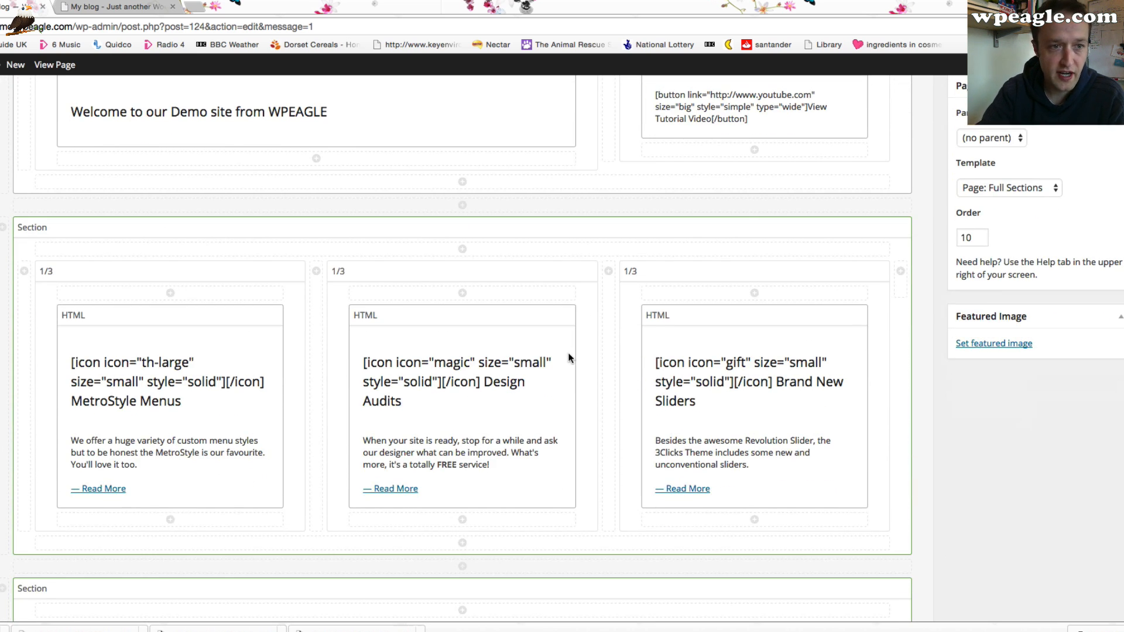
left_click(117, 10)
scroll(311, 261, "down", 9)
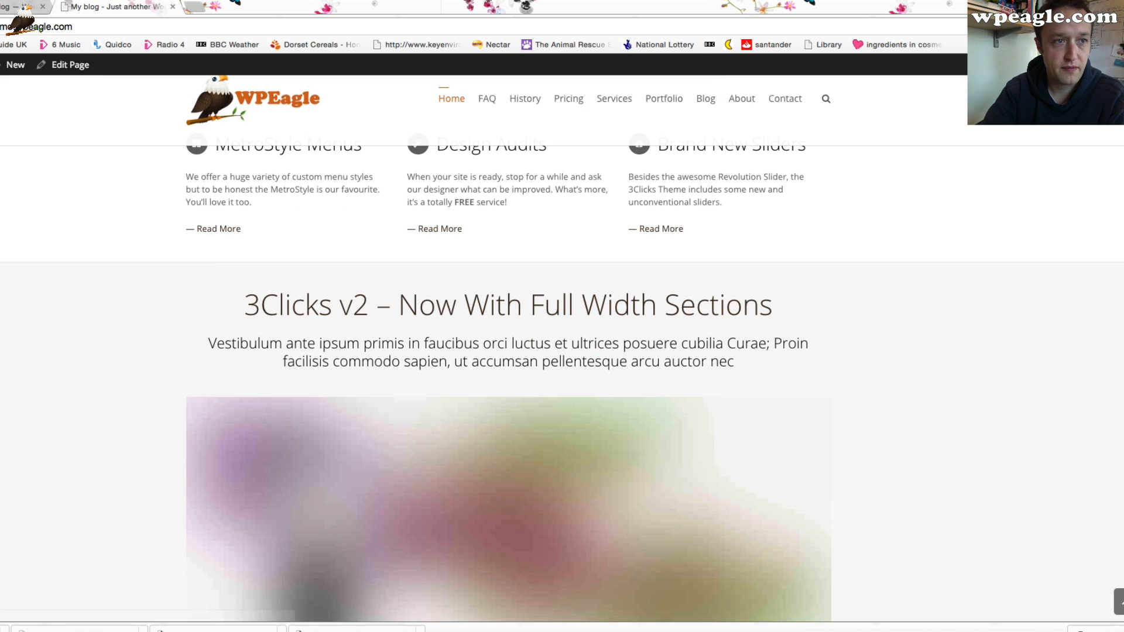
key("super+r")
scroll(32, 178, "up", 1)
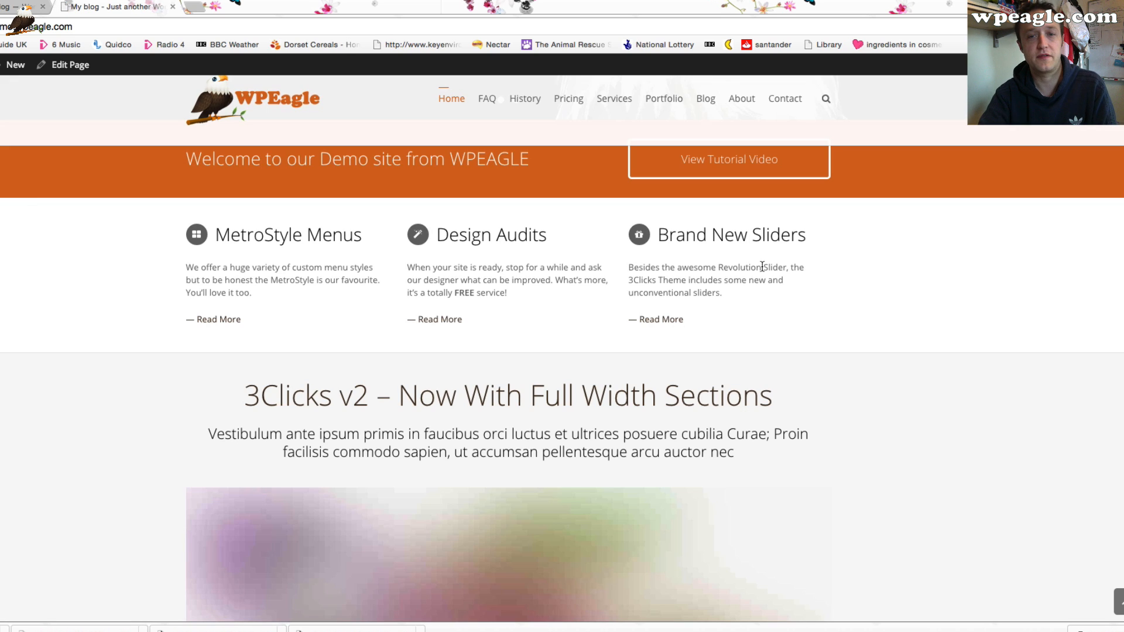
left_click(17, 7)
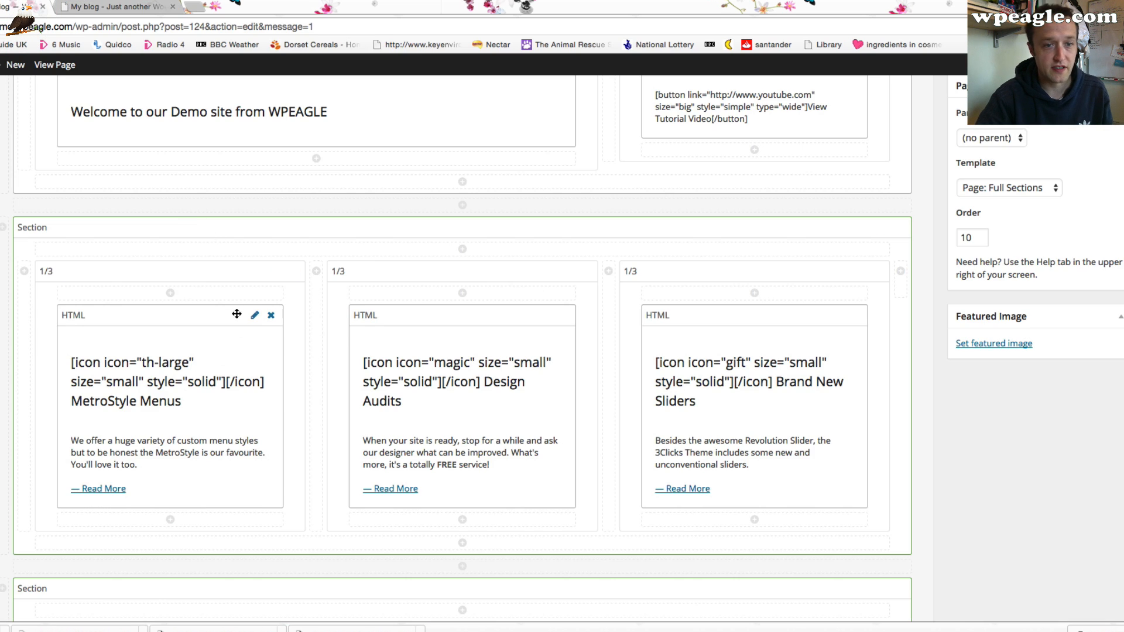
Edit the first feature box's HTML element and change its heading to Free Video Tutorials
left_click(255, 315)
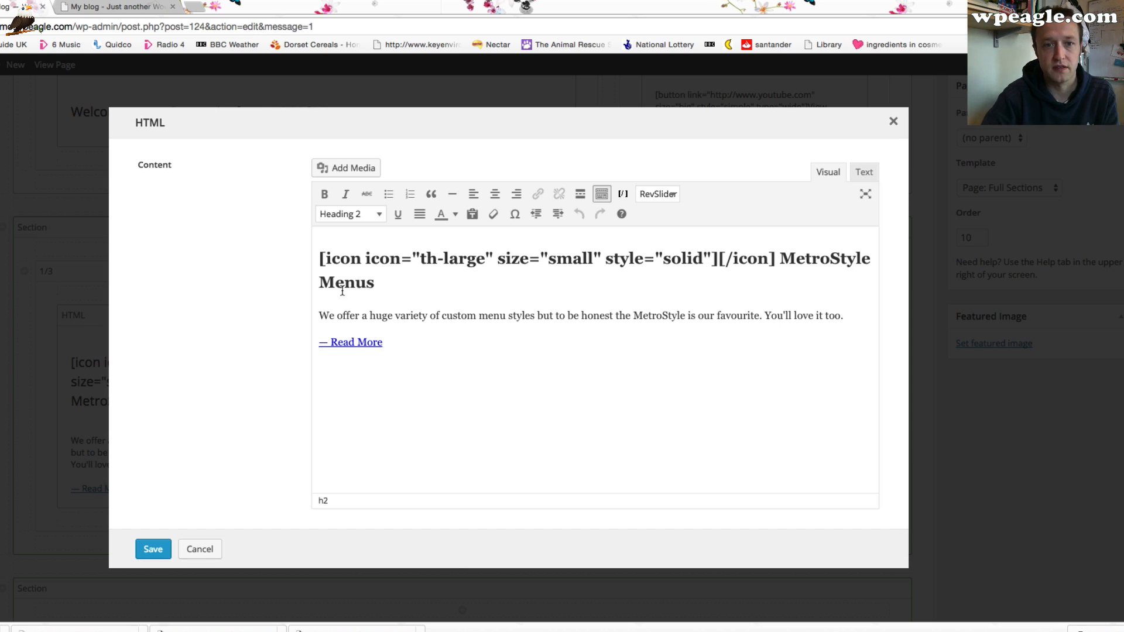
left_click_drag(375, 285, 782, 257)
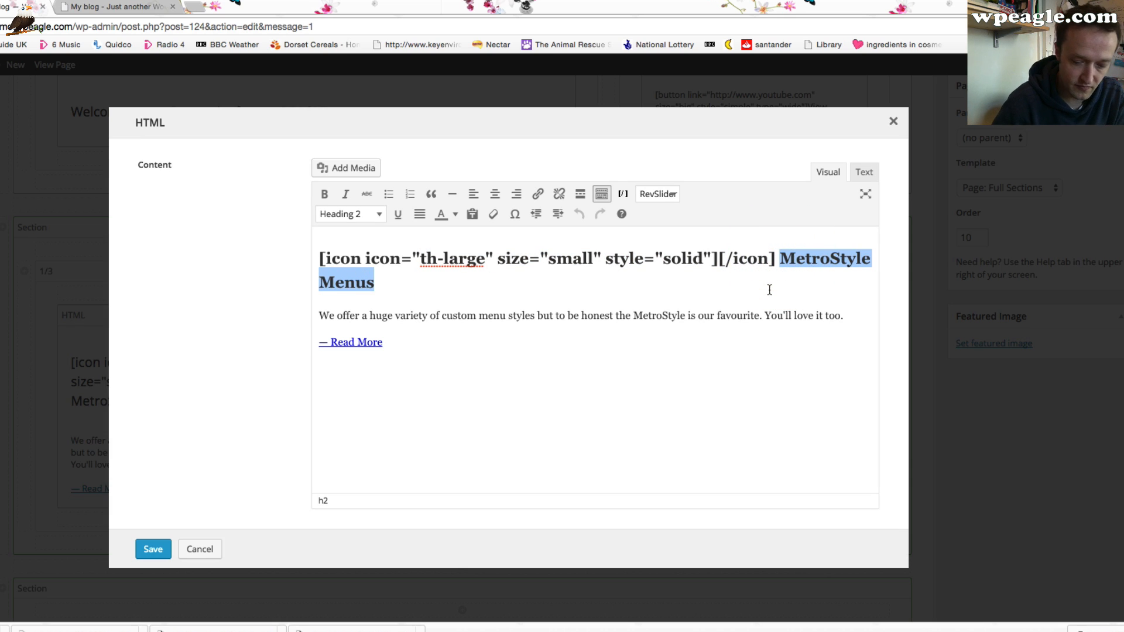
type("A")
key("BackSpace")
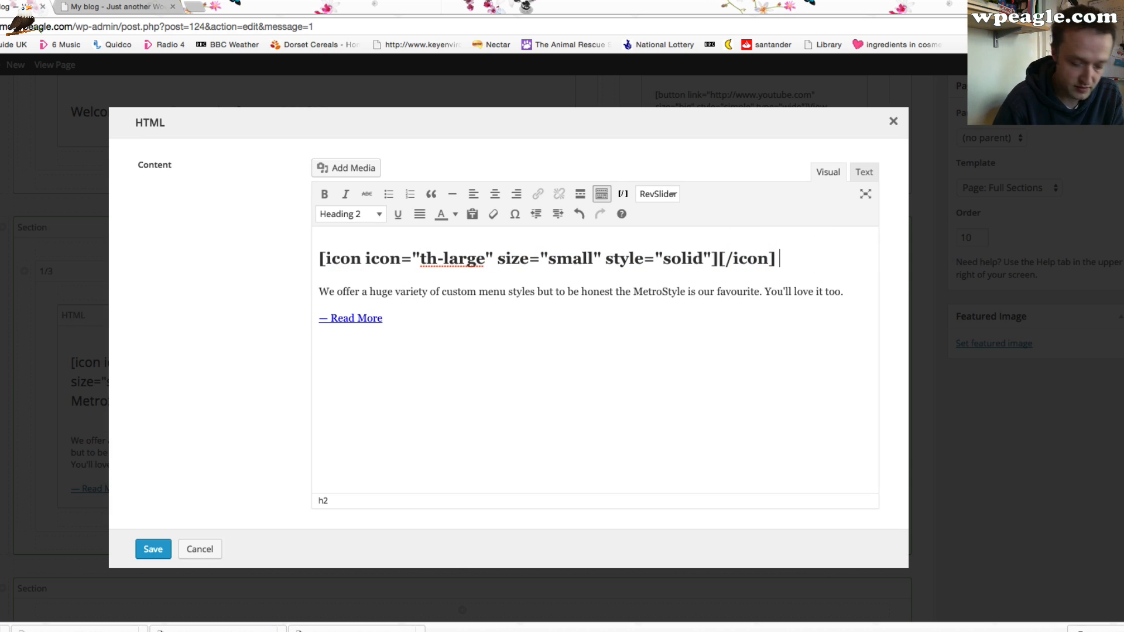
type("WPE")
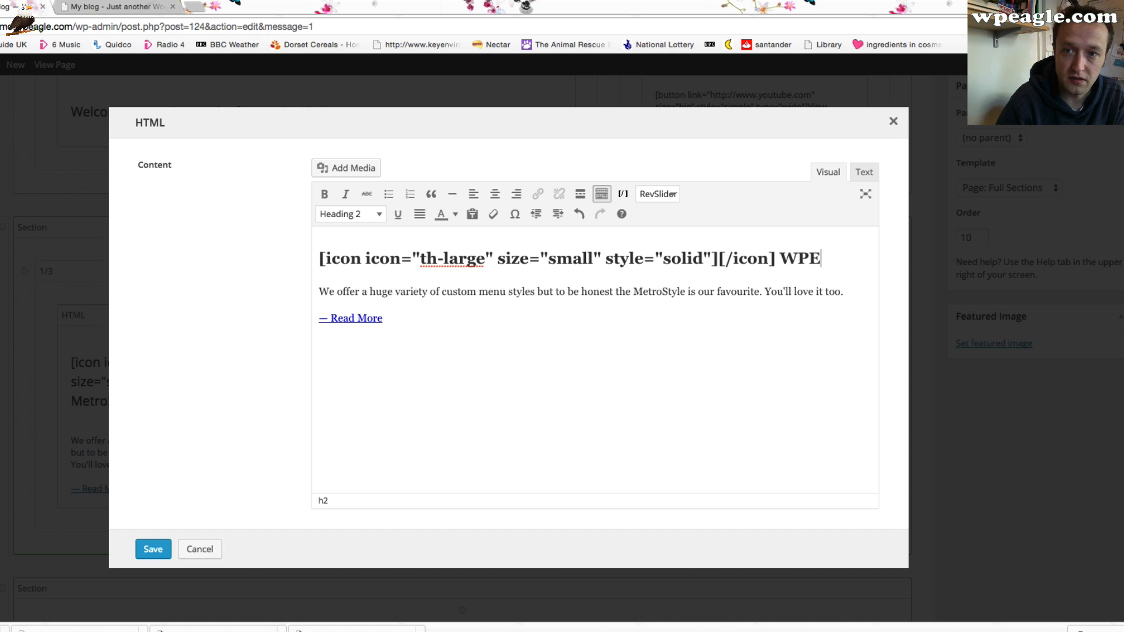
key("BackSpace")
key("BackSpace")
key("BackSpace")
type("Free Vi")
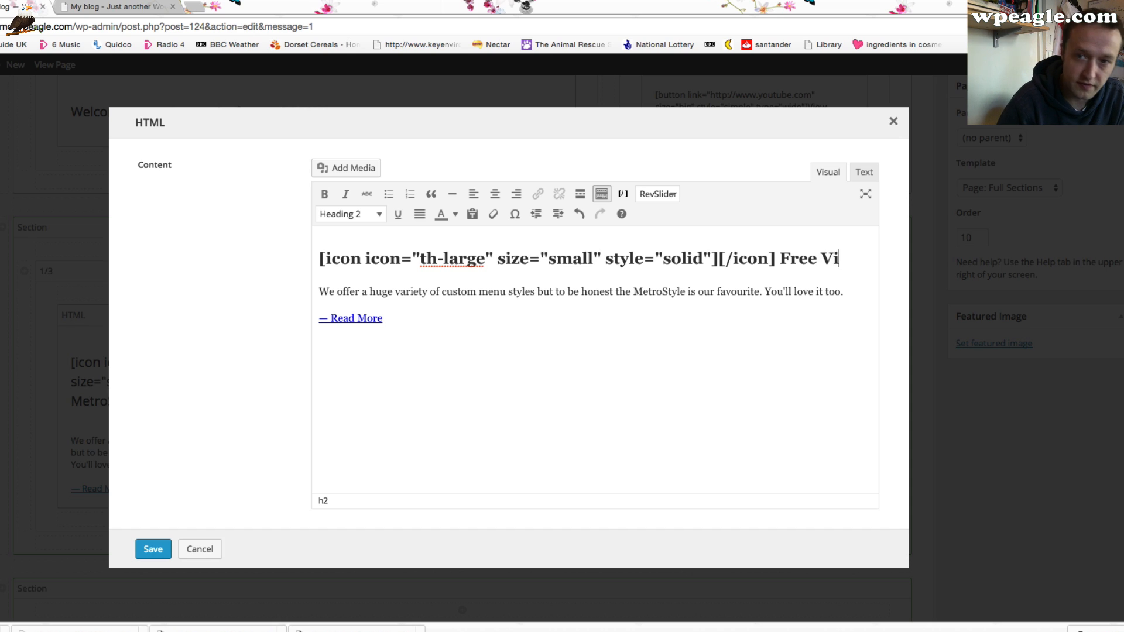
type("deo Tutoial")
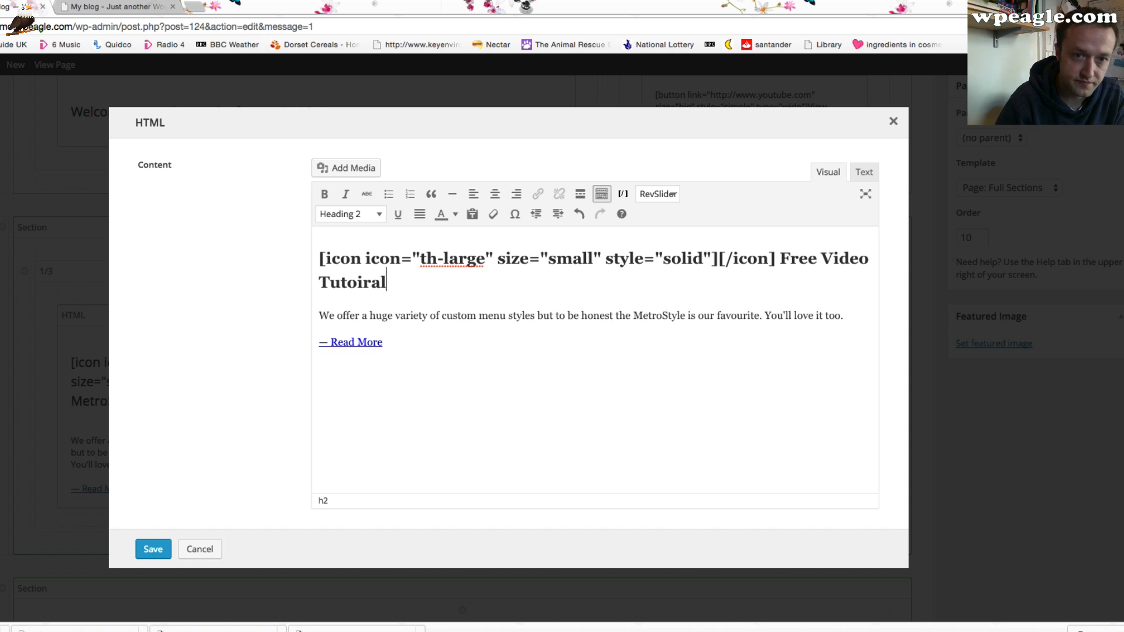
key("BackSpace")
key("BackSpace")
key("BackSpace")
type("roial")
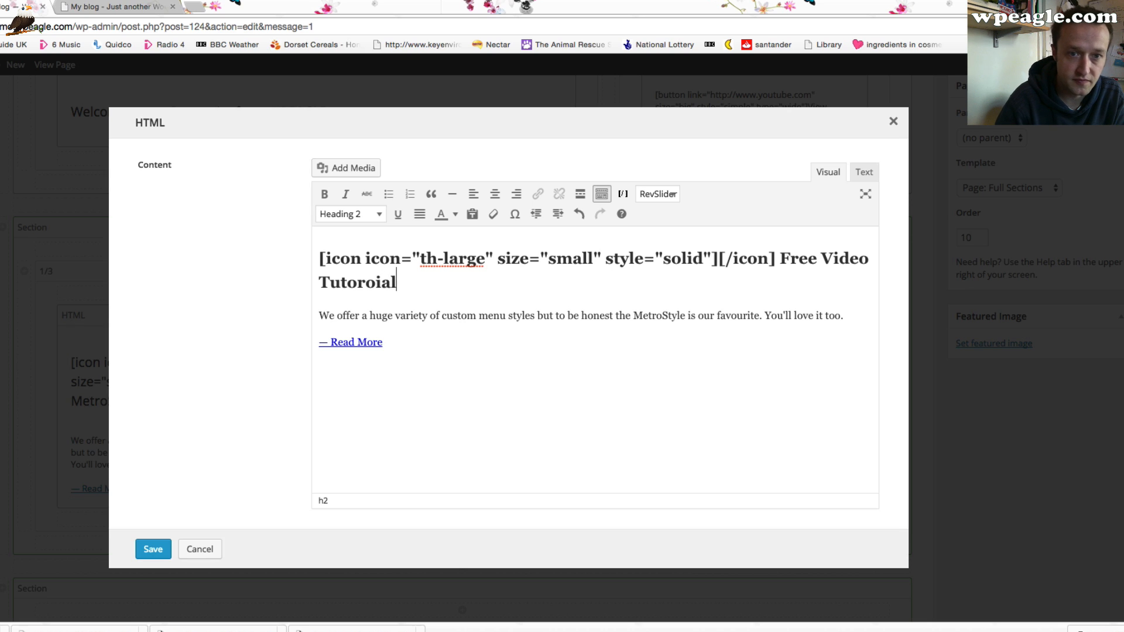
key("BackSpace")
key("BackSpace")
key("BackSpace")
key("BackSpace")
type("ials")
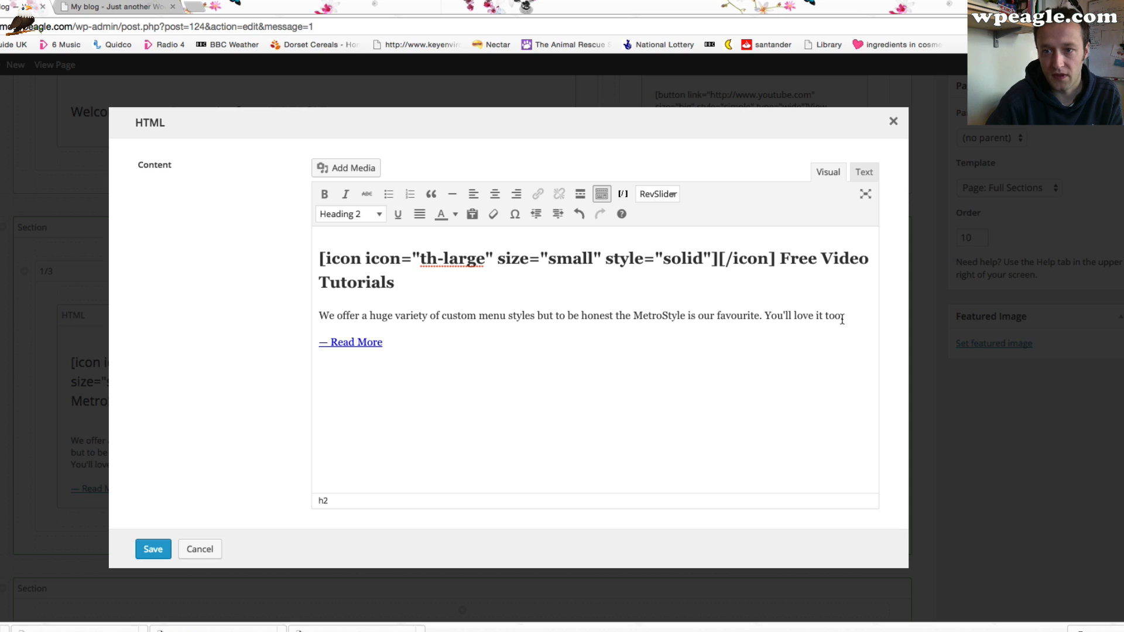
Replace the first feature box's description with "We make some great wordpress tutorial videos for free that you can watch on Youtube."
left_click_drag(849, 316, 319, 316)
type("We")
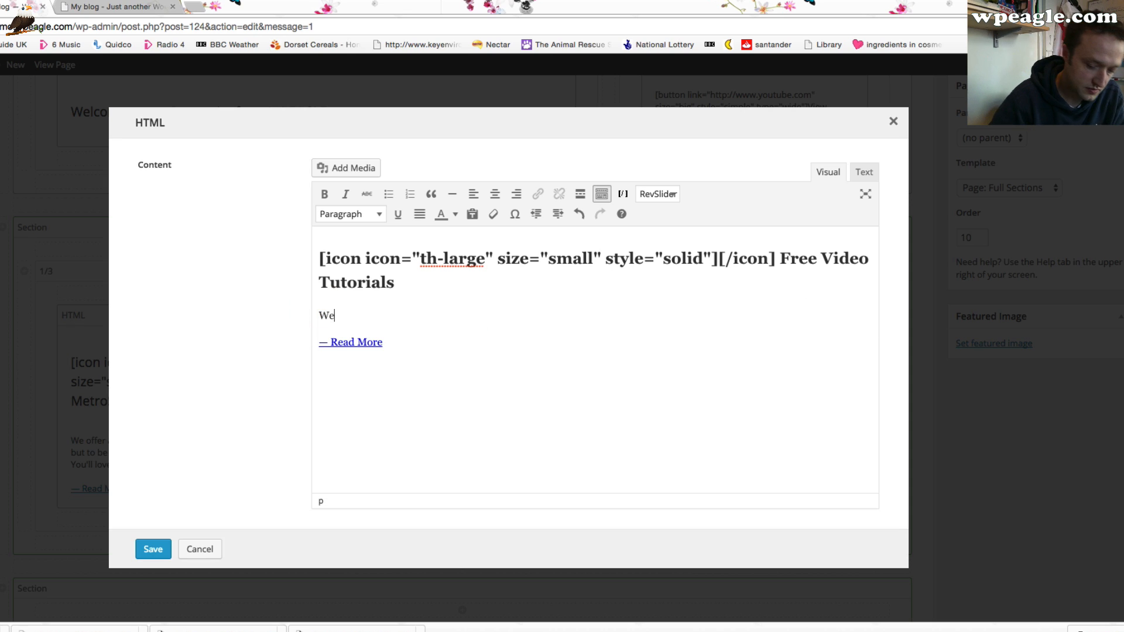
type(" make some great w")
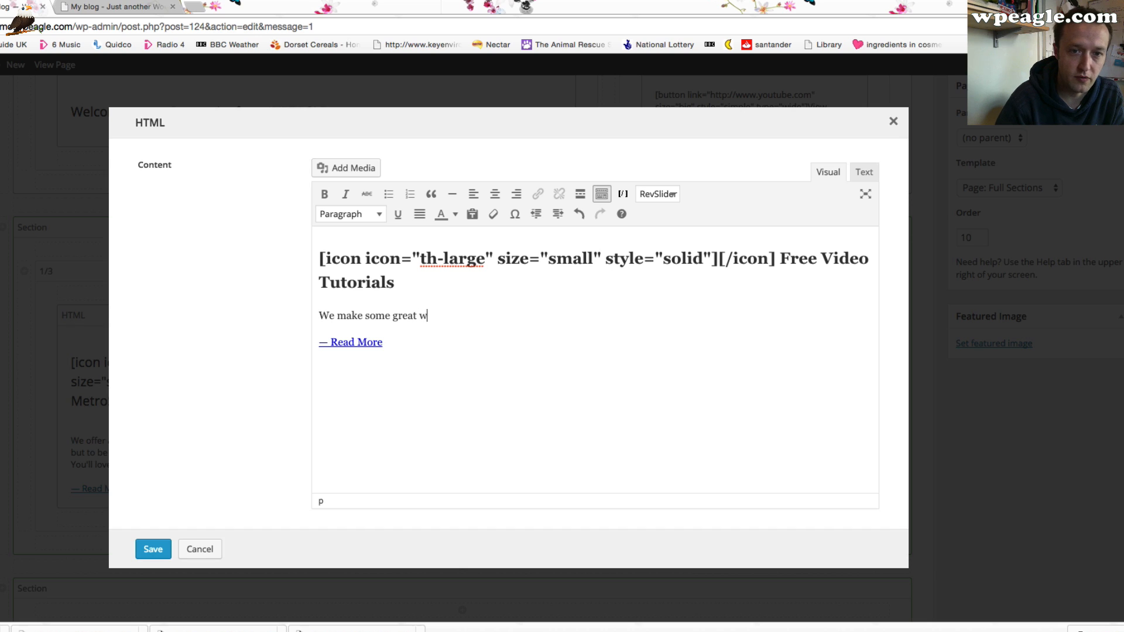
type("ordpress tutoria")
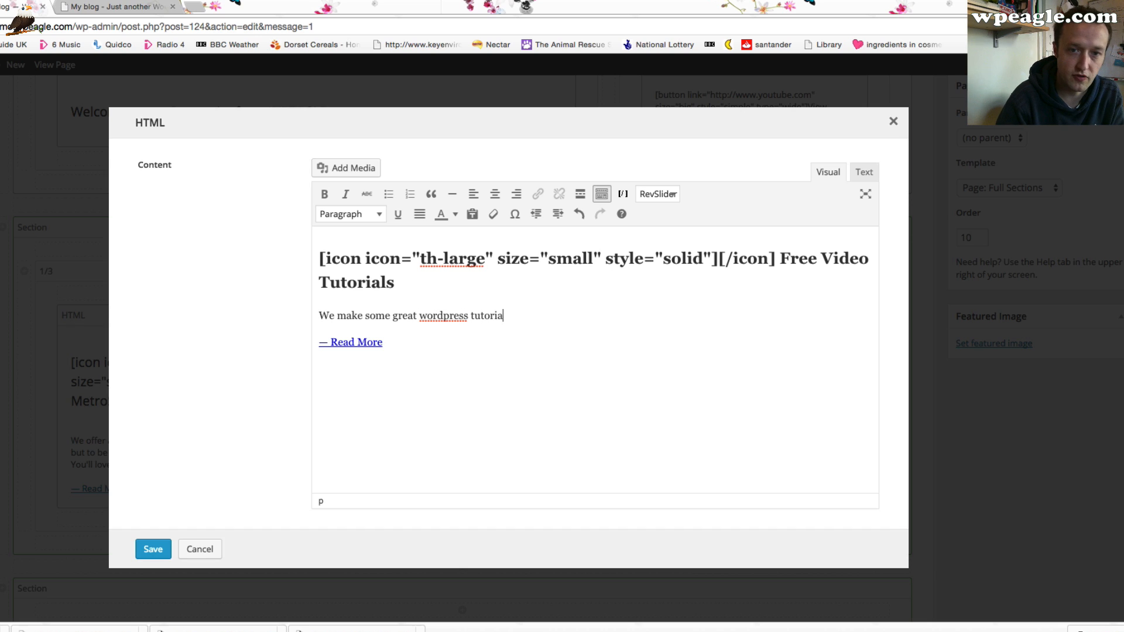
type("l videos for fre")
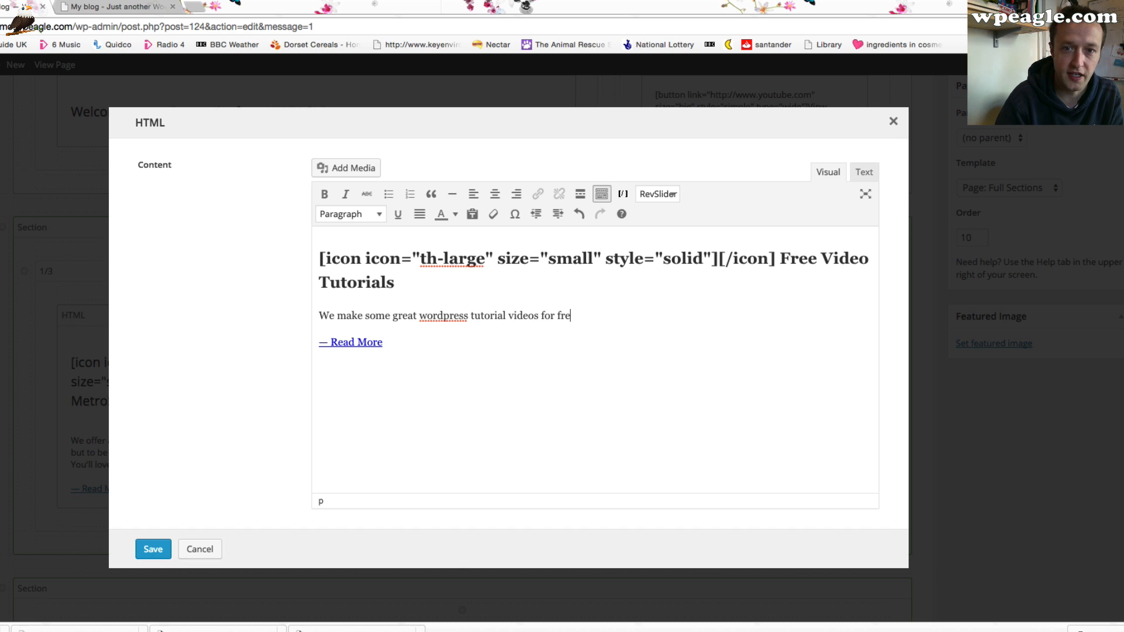
type("e that you can watch on Youtube.")
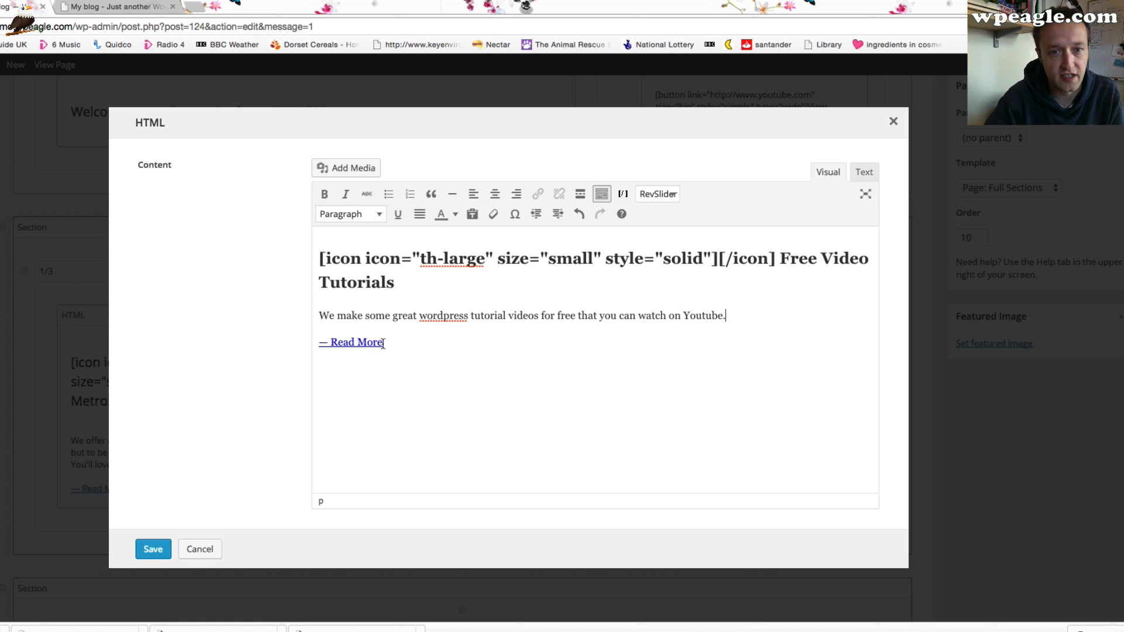
Link the first feature box's Read More text to the About Us page and save the HTML element
left_click_drag(382, 342, 319, 342)
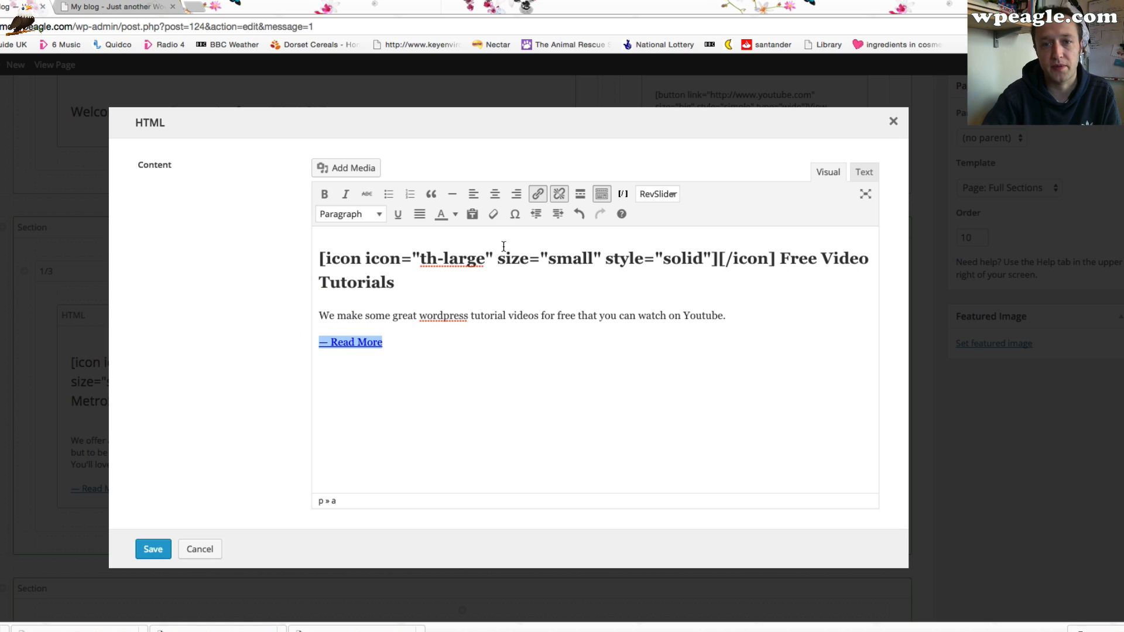
left_click(538, 195)
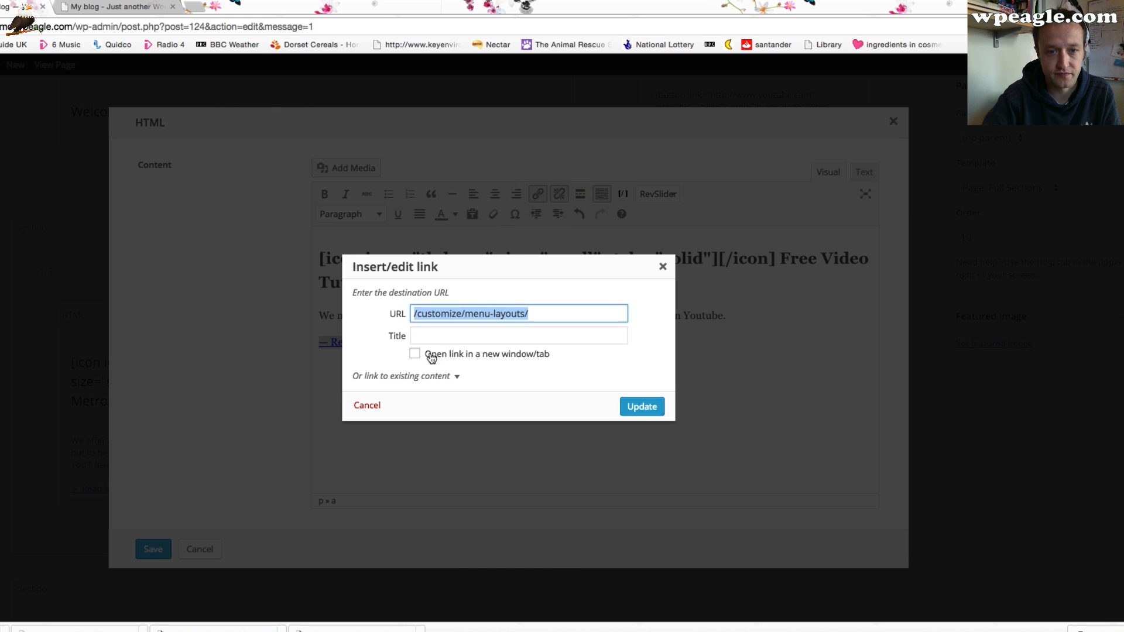
left_click(458, 377)
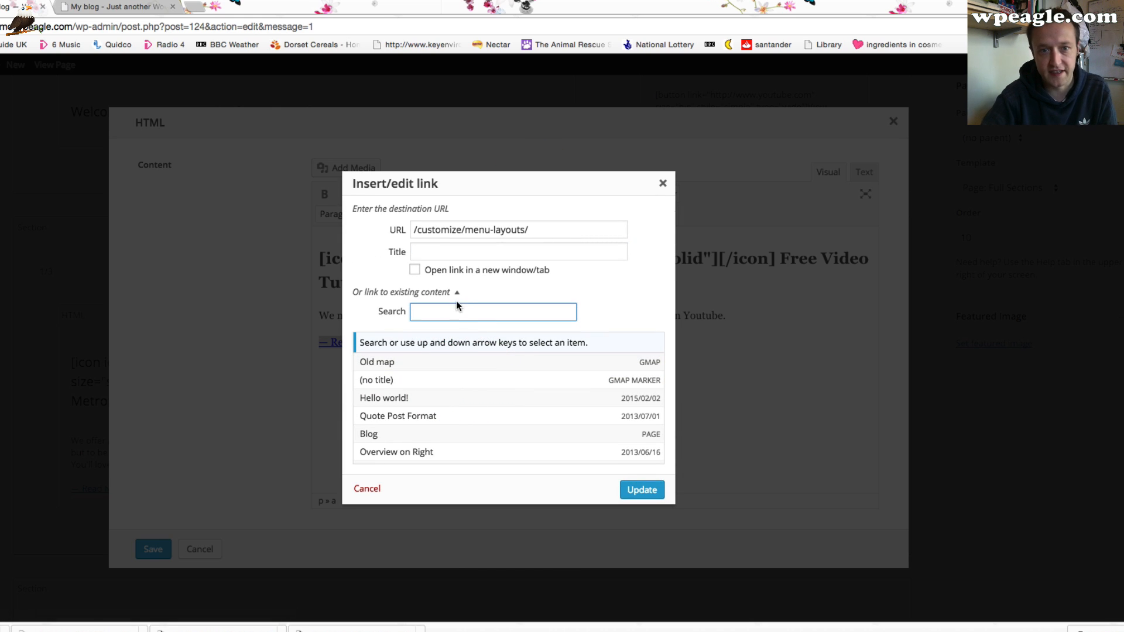
scroll(462, 355, "down", 3)
scroll(462, 356, "down", 5)
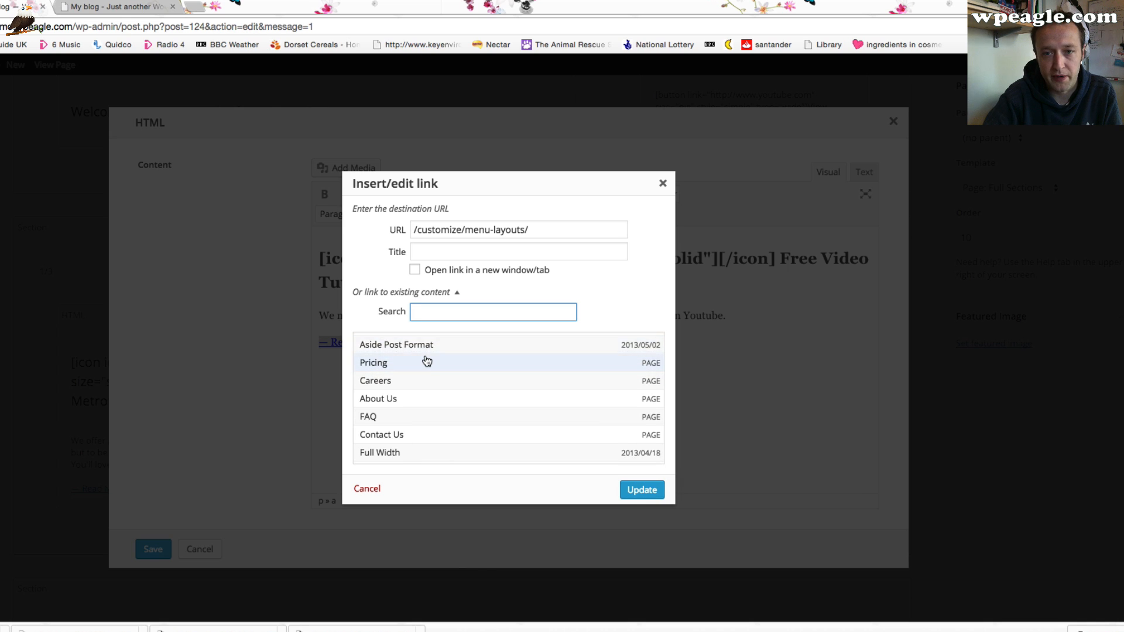
scroll(427, 358, "down", 2)
scroll(410, 365, "up", 1)
scroll(424, 374, "down", 1)
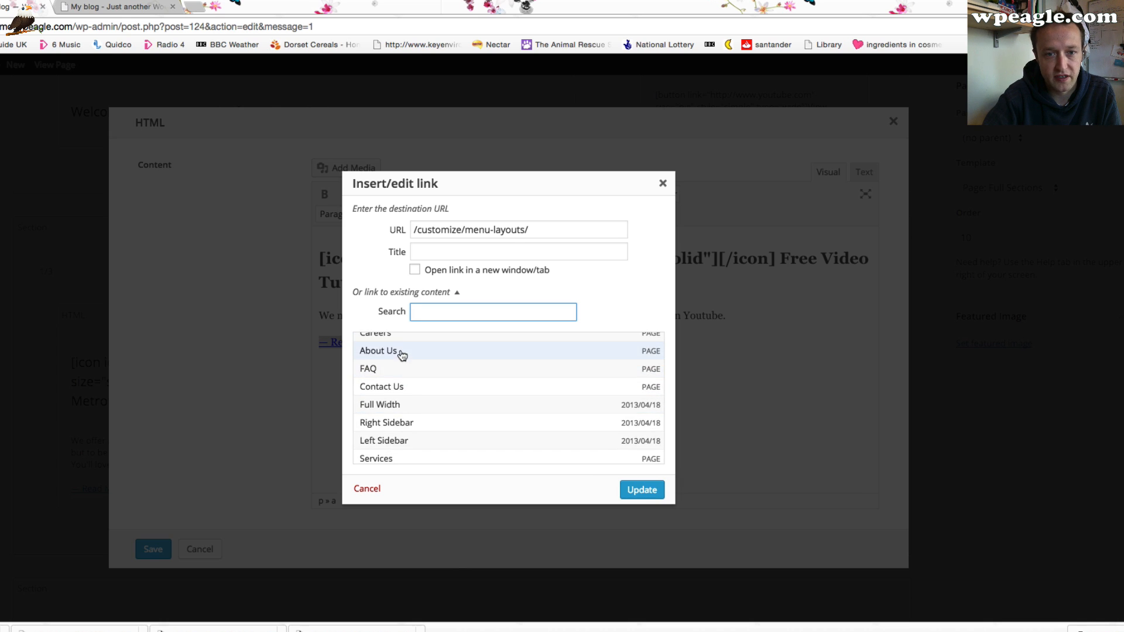
left_click(401, 351)
scroll(401, 351, "down", 1)
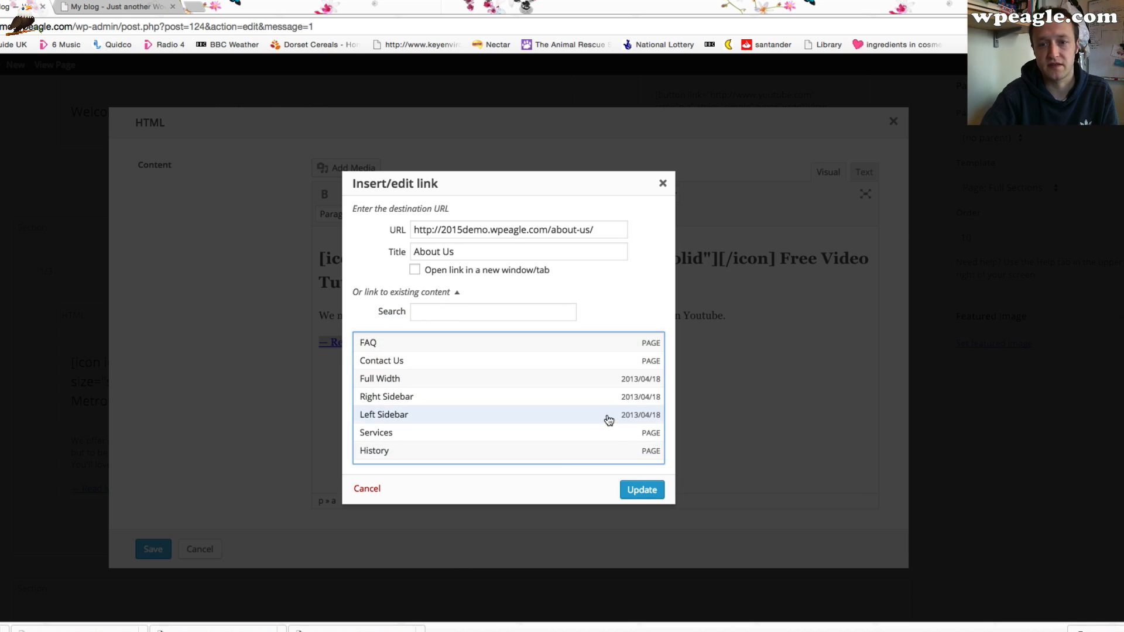
left_click(626, 484)
left_click(153, 549)
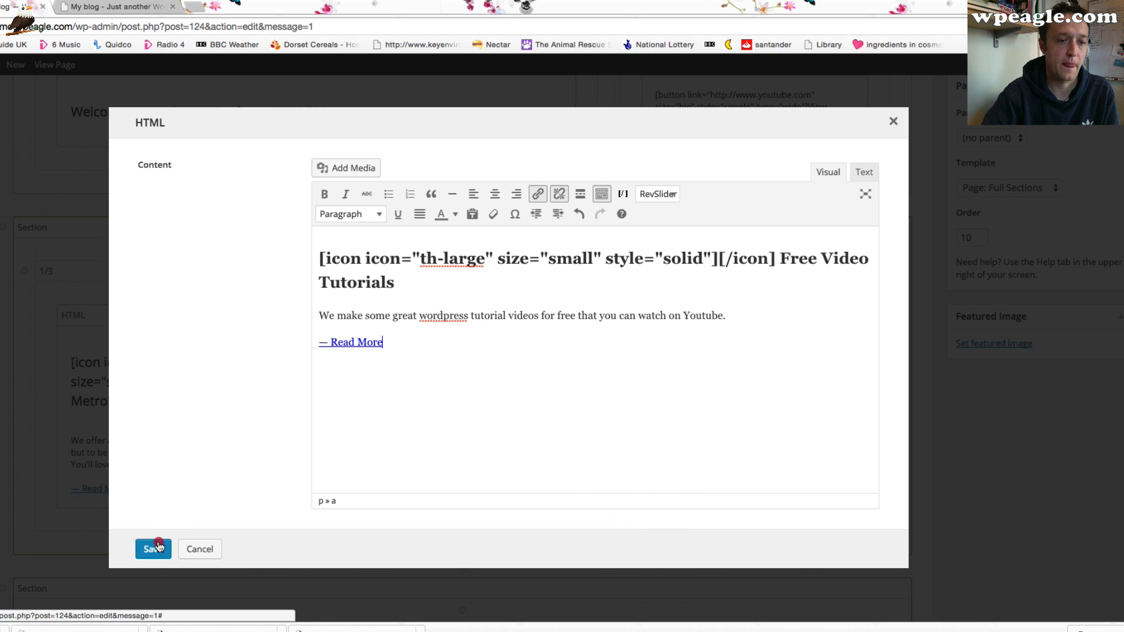
Update the Home page, check the changed feature box on the live site and return to the editor
scroll(922, 250, "up", 10)
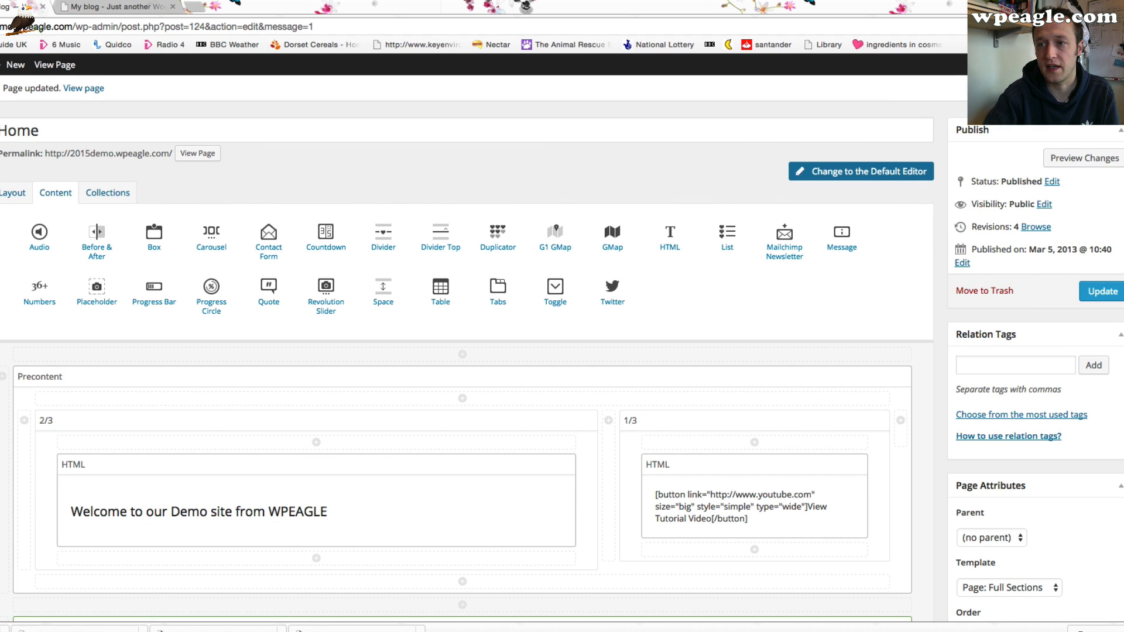
left_click(1095, 290)
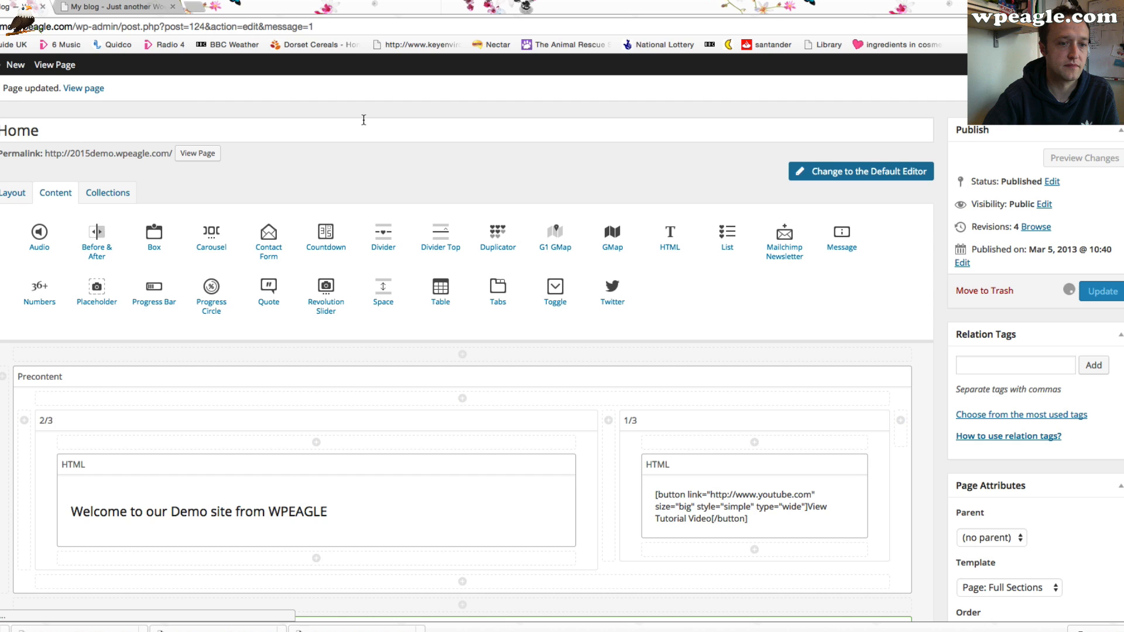
left_click(132, 6)
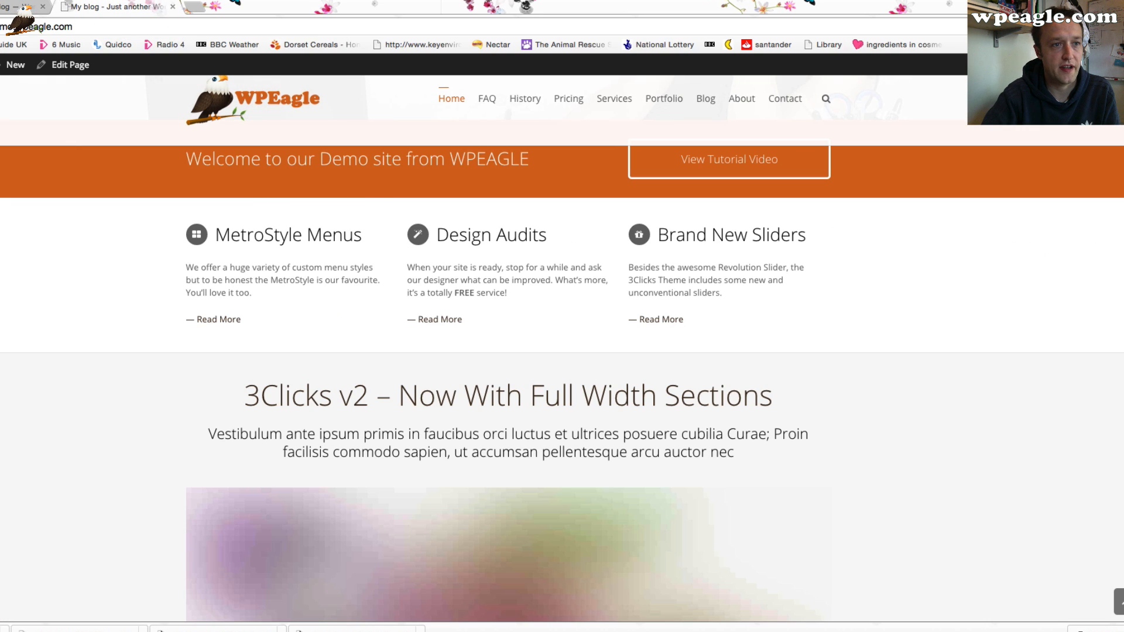
key("super+r")
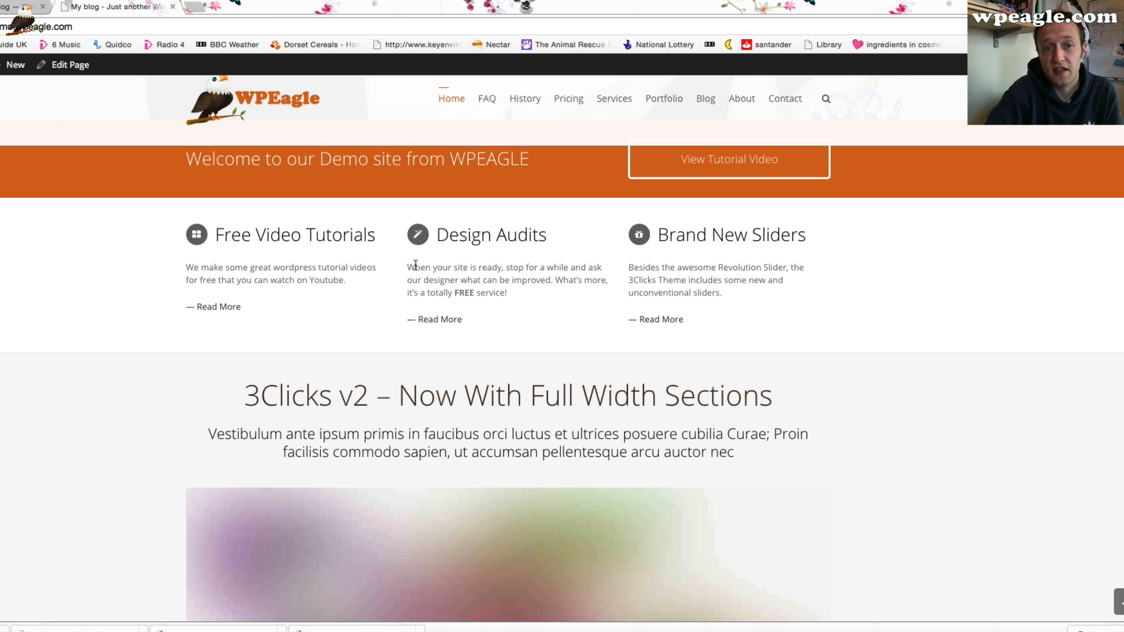
scroll(585, 269, "up", 1)
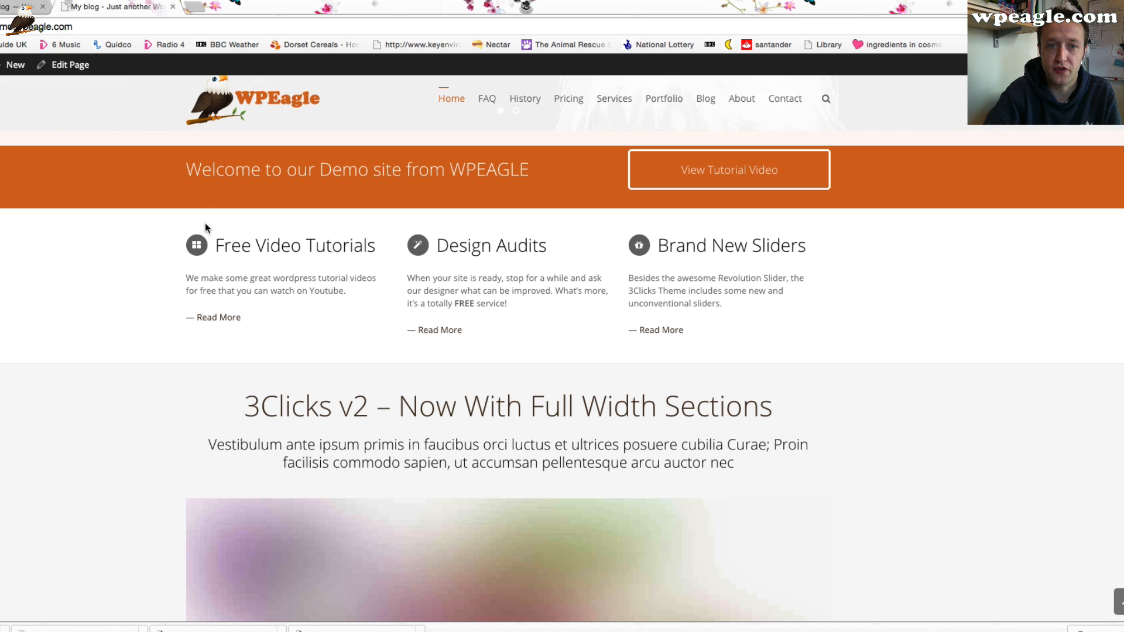
scroll(201, 246, "up", 5)
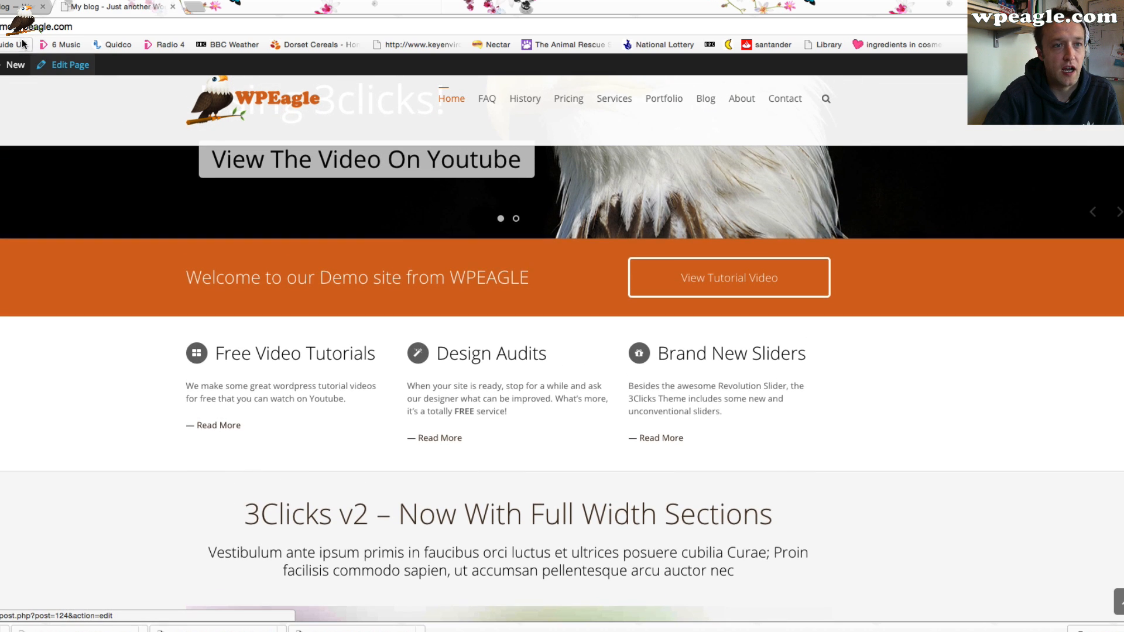
left_click(58, 61)
scroll(394, 251, "down", 6)
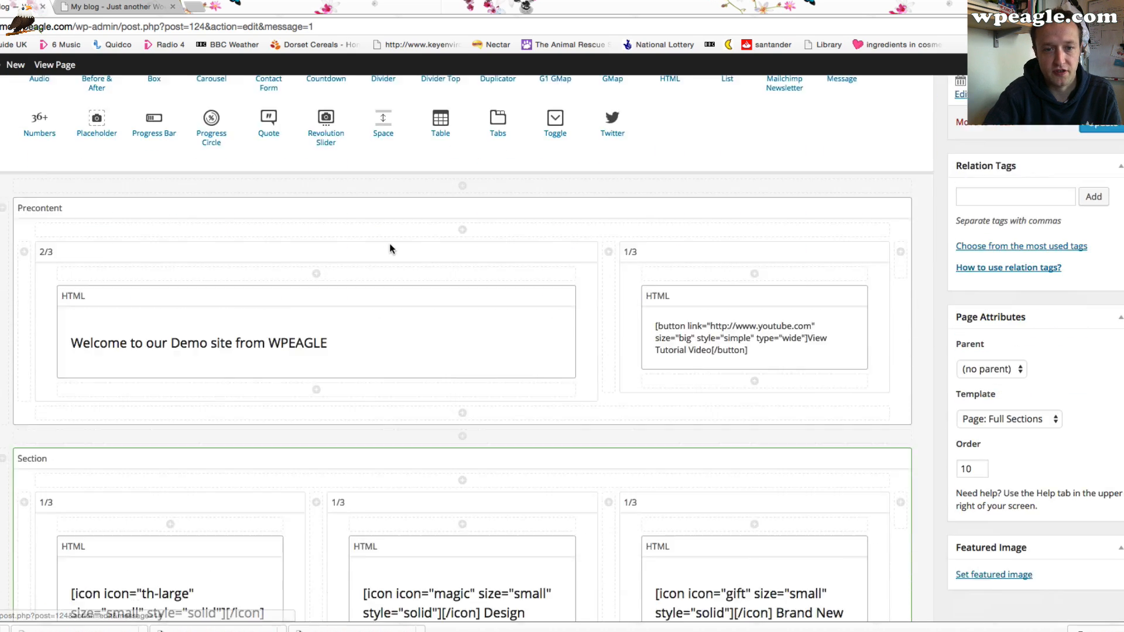
Open the second feature box's HTML element on the Home page for editing
scroll(402, 268, "down", 2)
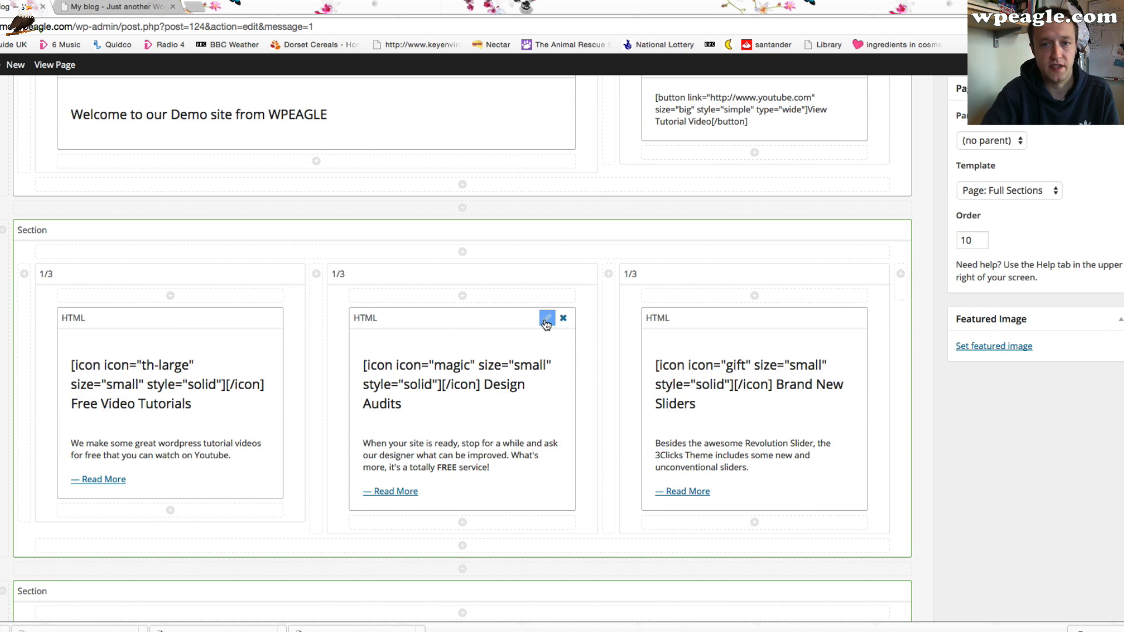
left_click(544, 319)
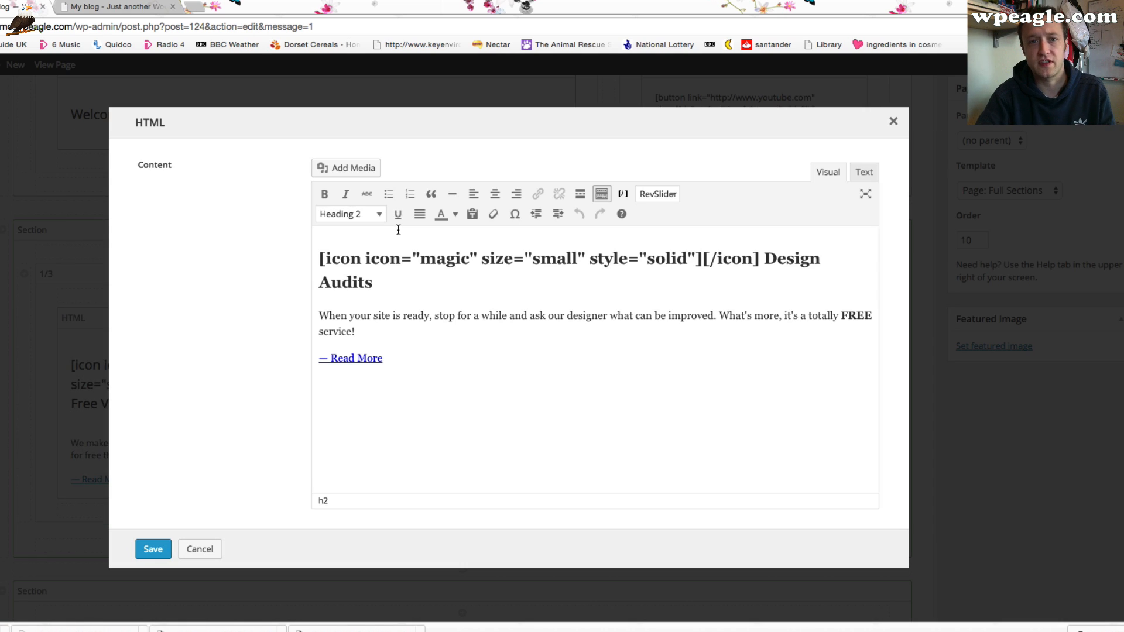
Search the web for font awesome icons and browse the Font Awesome icon list
left_click(195, 6)
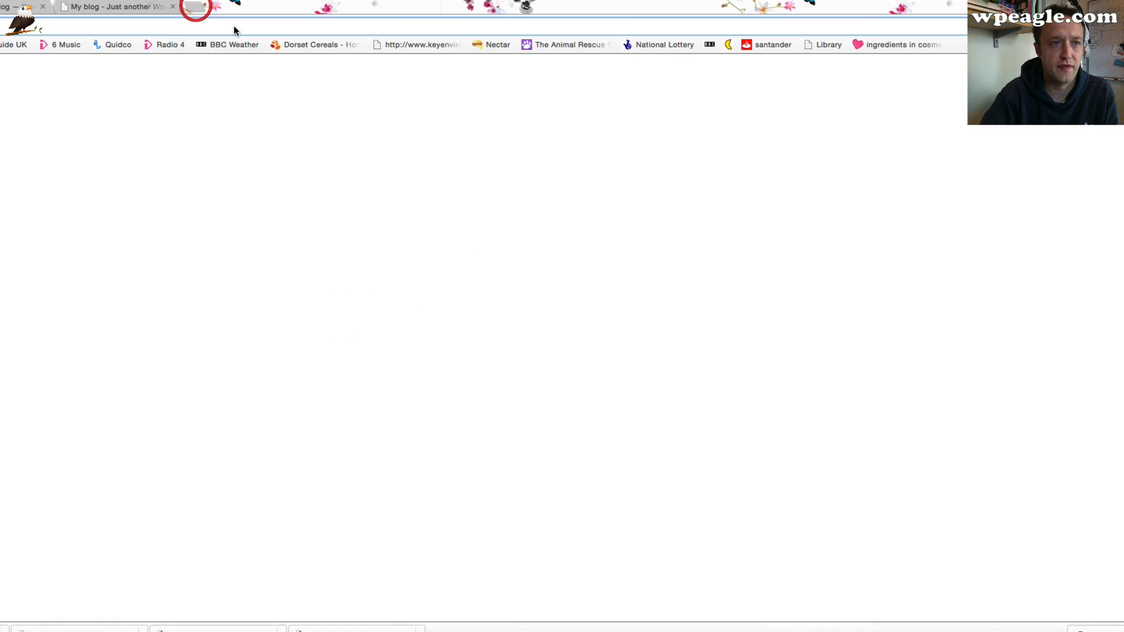
type("font as")
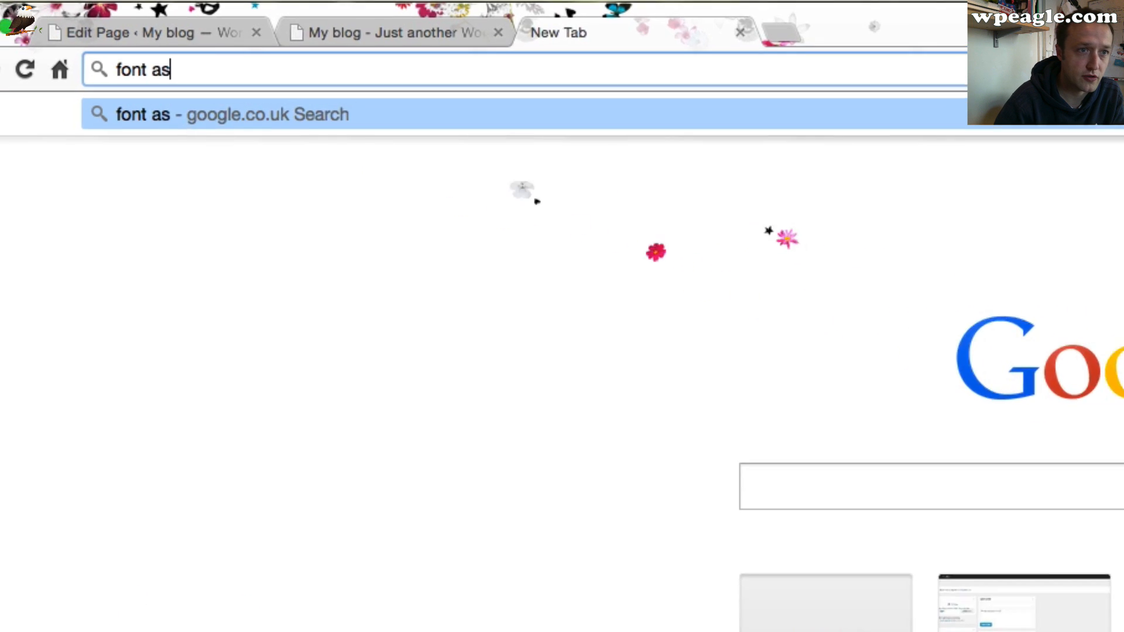
key("BackSpace")
type("wsome icons")
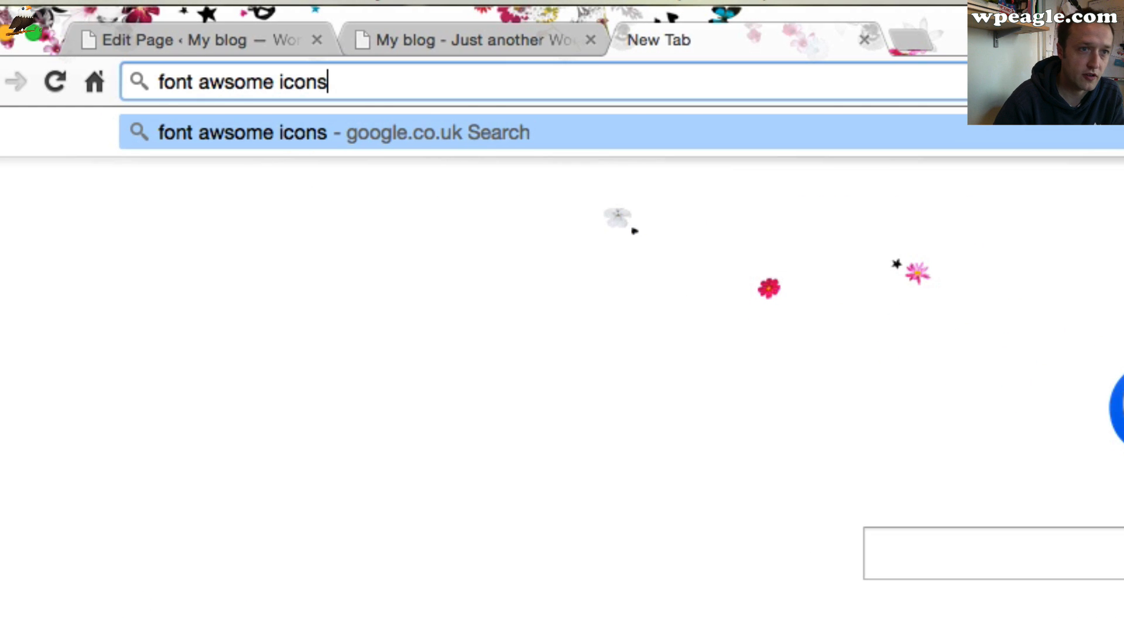
key("Return")
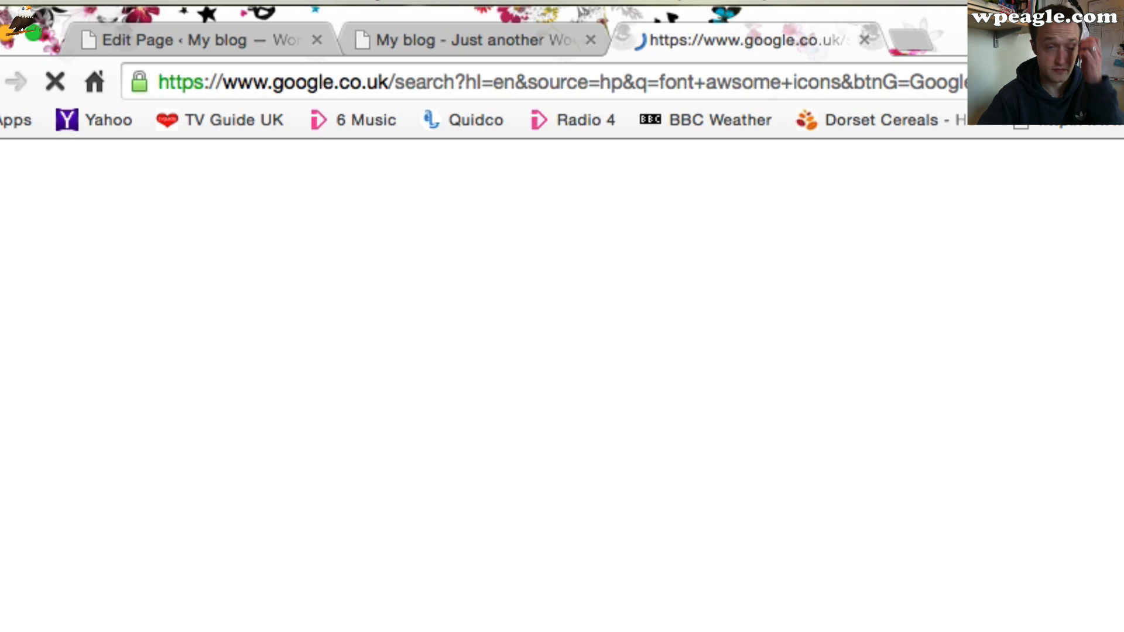
left_click(339, 529)
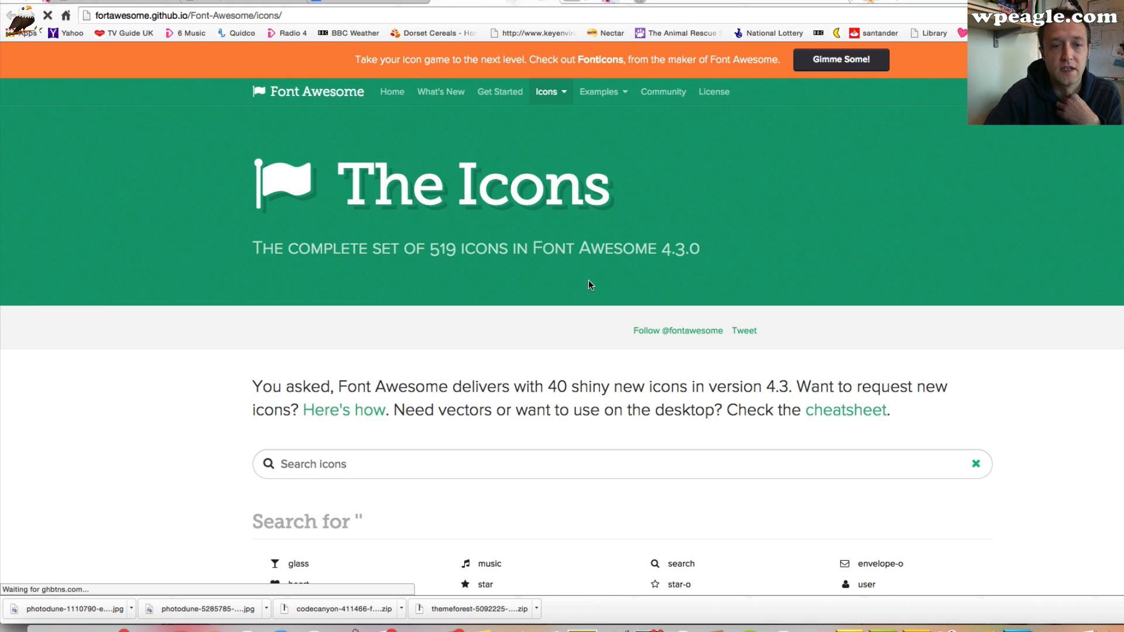
scroll(619, 284, "down", 6)
scroll(619, 282, "down", 10)
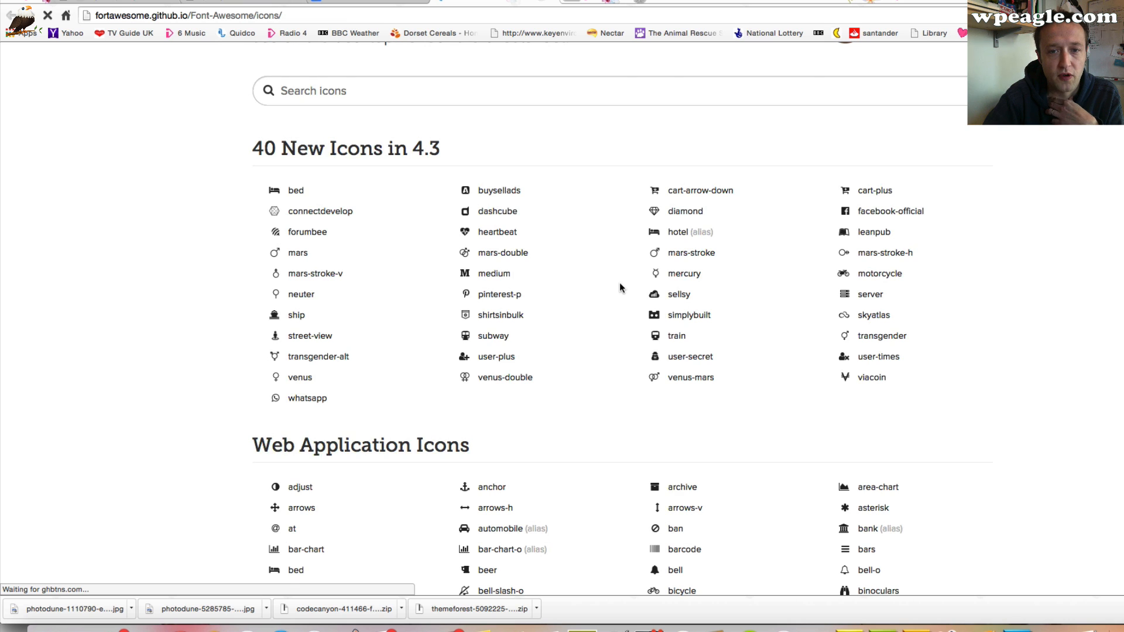
scroll(619, 282, "down", 1)
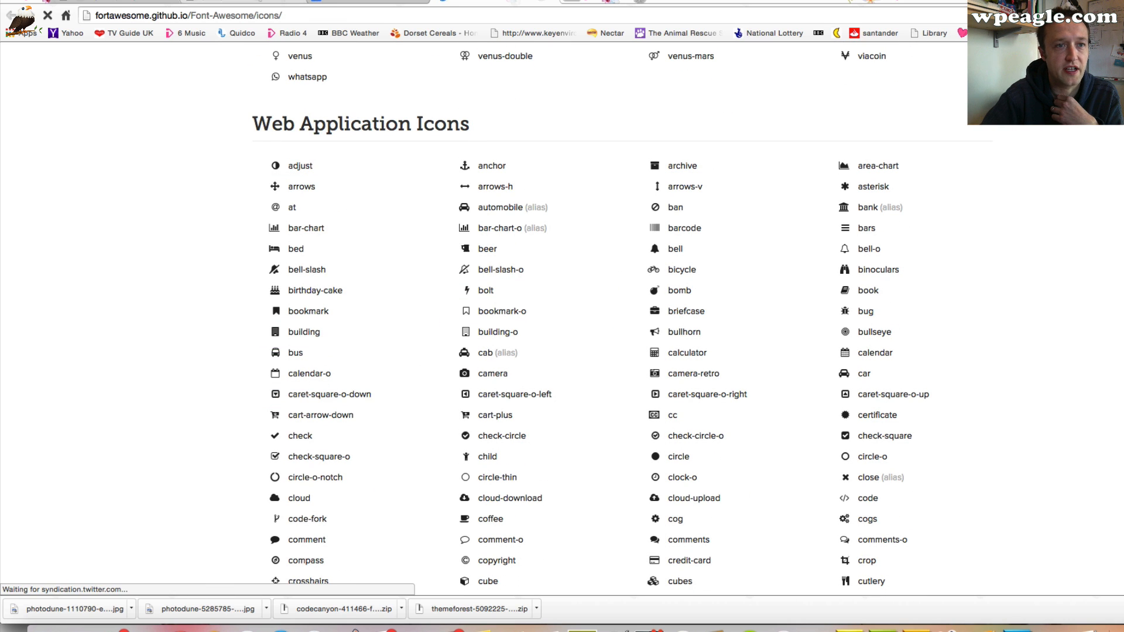
Look up the bus icon's name on the Font Awesome icon page
left_click(252, 2)
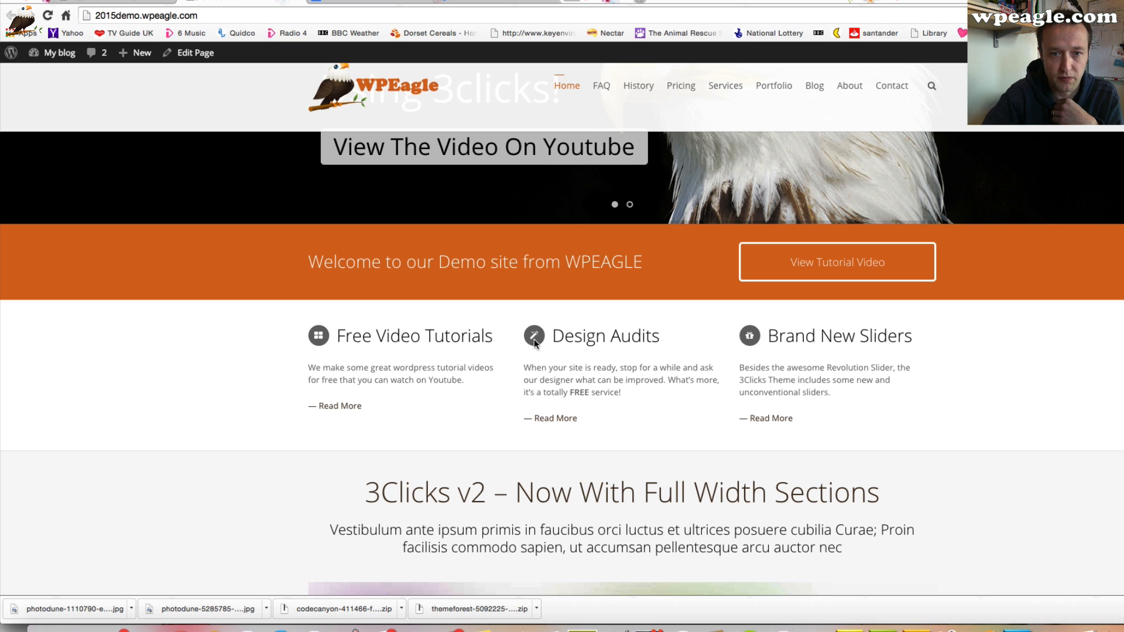
left_click(95, 2)
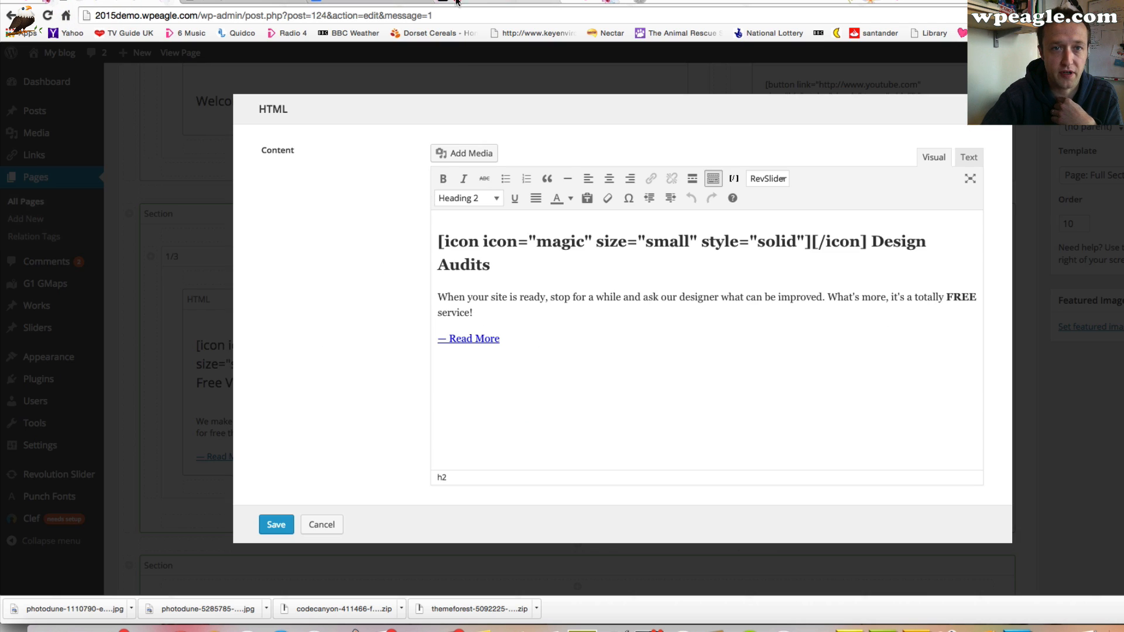
left_click(457, 2)
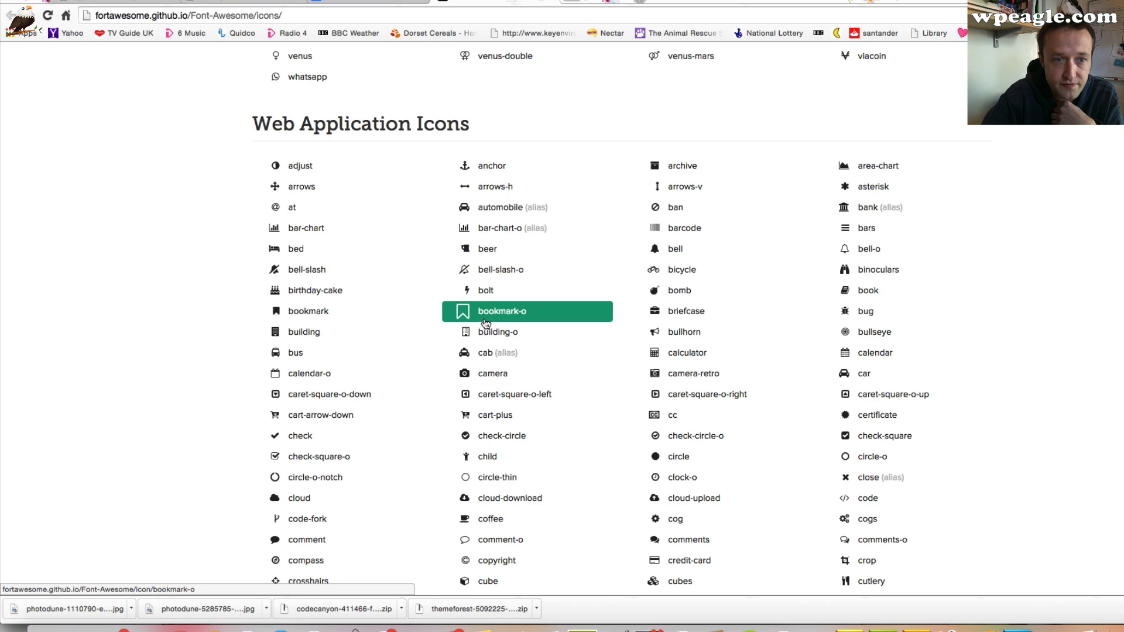
left_click(332, 351)
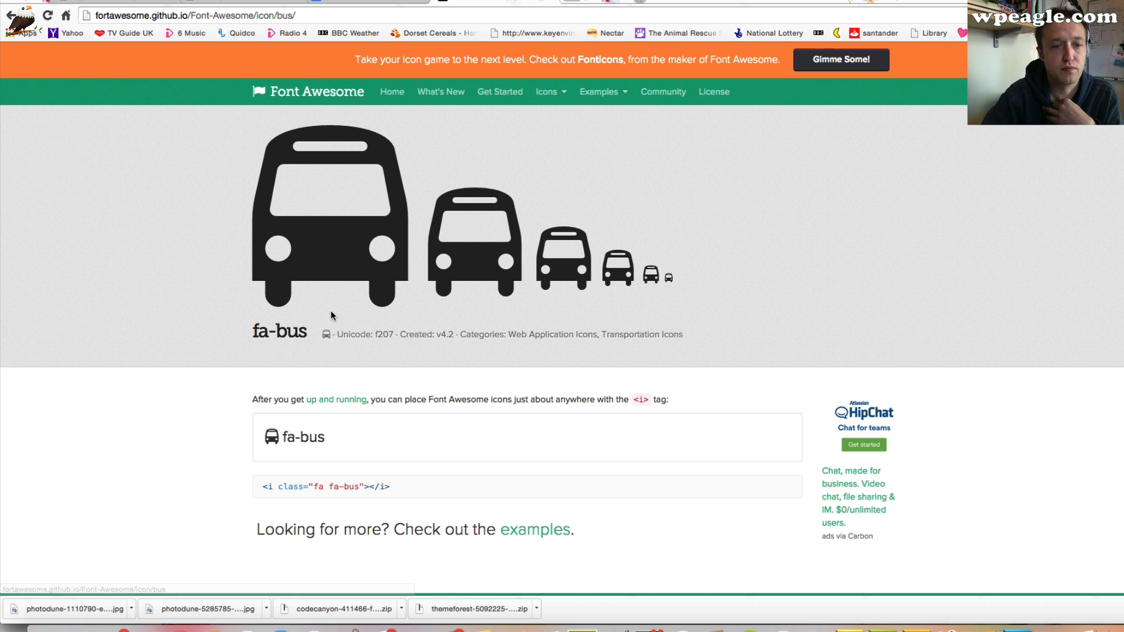
left_click(130, 2)
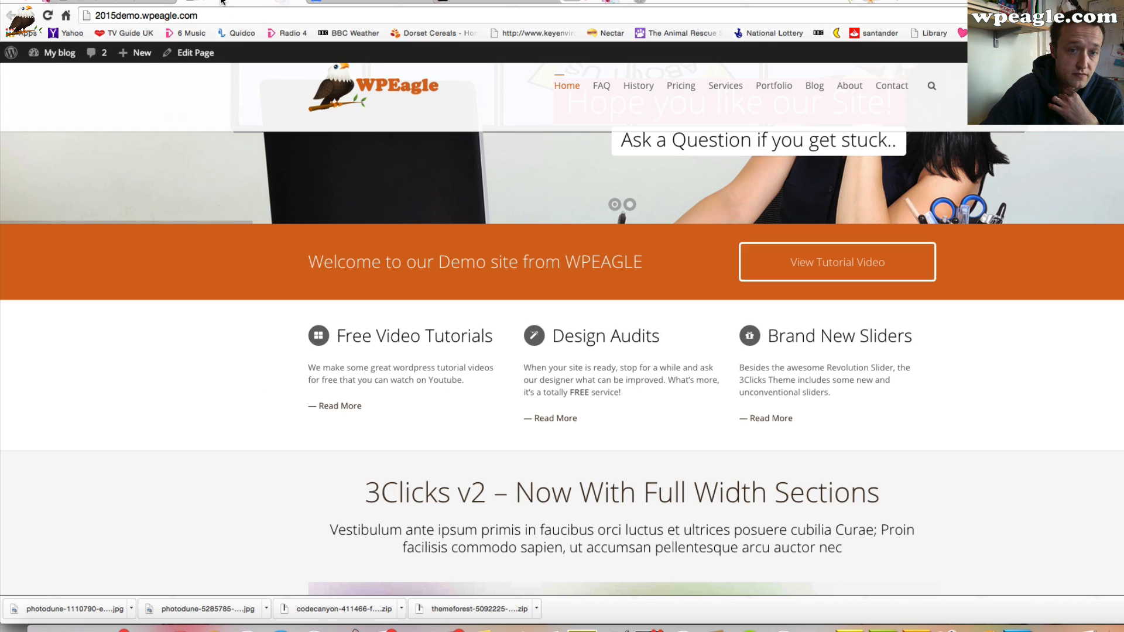
left_click(130, 1)
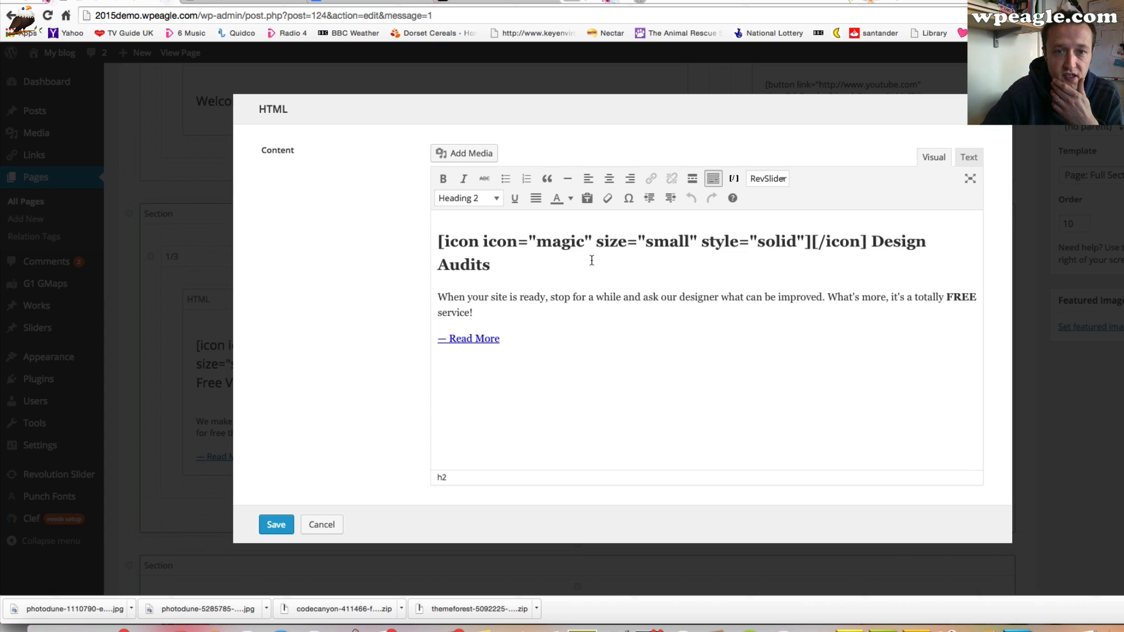
Set the second feature box's icon to bus and its heading to A bus Icon
left_click_drag(582, 241, 534, 241)
type("bus")
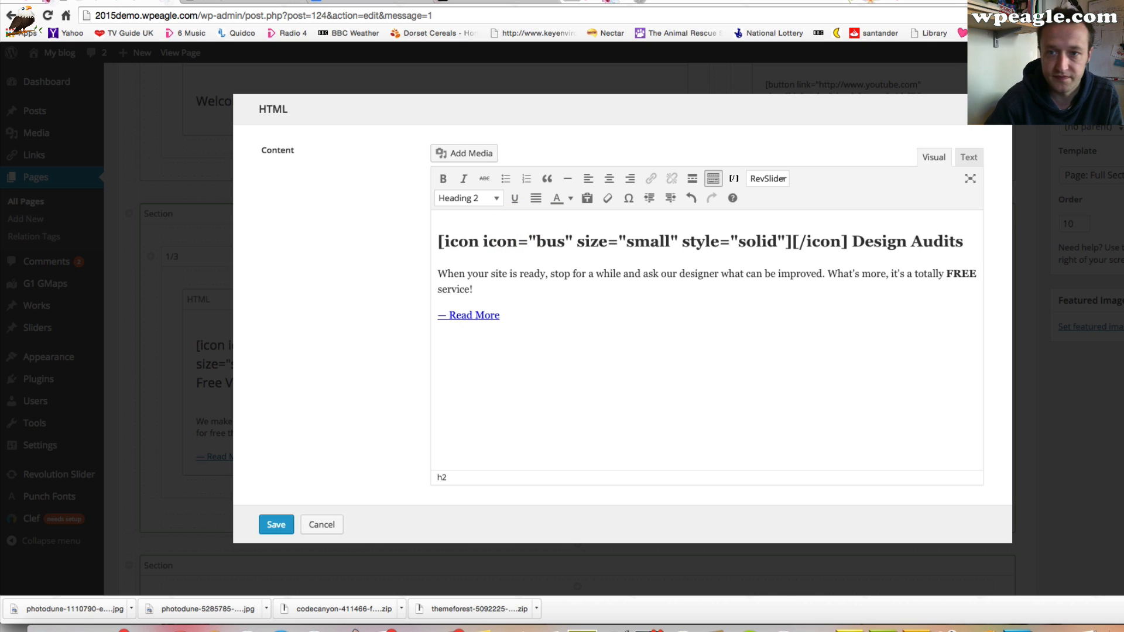
left_click_drag(855, 241, 963, 241)
type("A bus Icon")
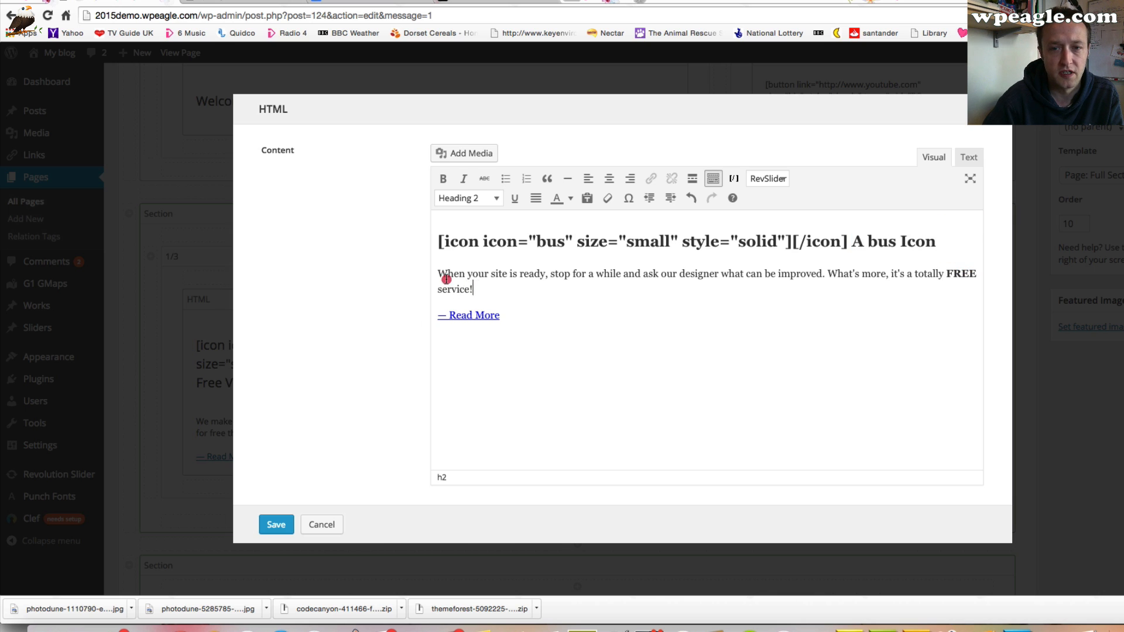
Replace the description with "This column was used to demonstrate icons in the video you're about to watch." and save
triple_click(443, 275)
type("This column was")
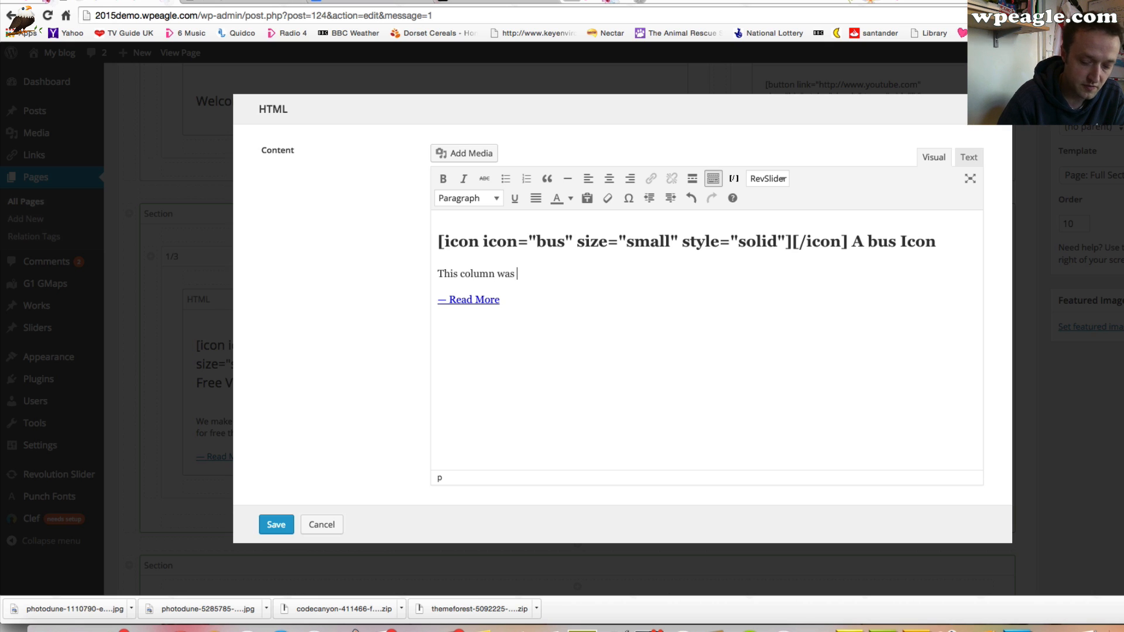
type("used to demons")
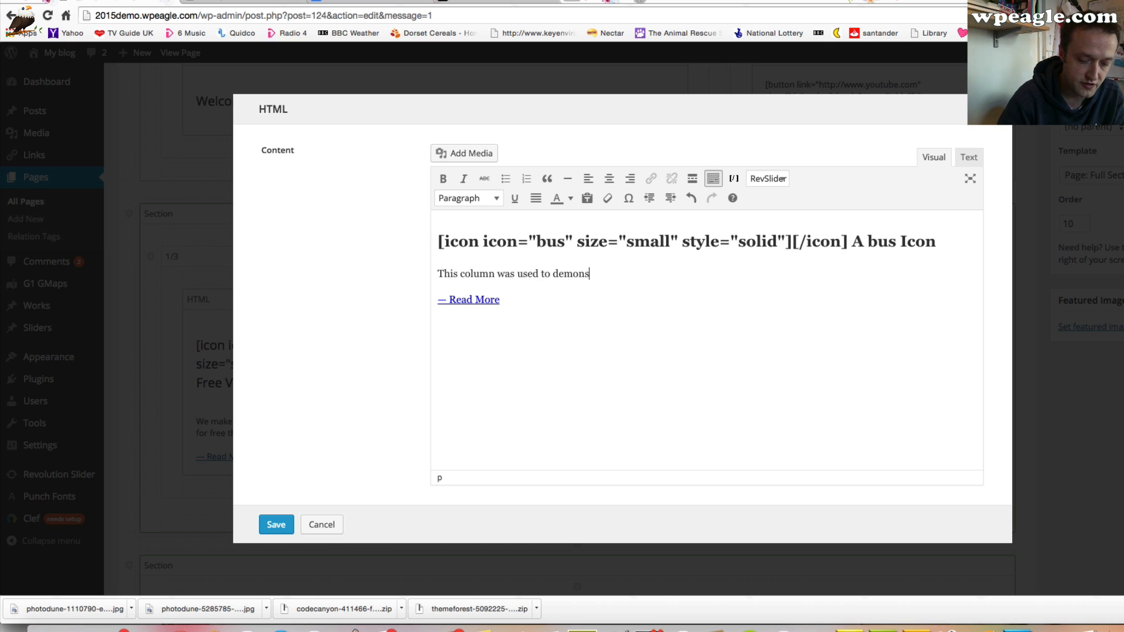
type("trate icons in the video you're about to watch.")
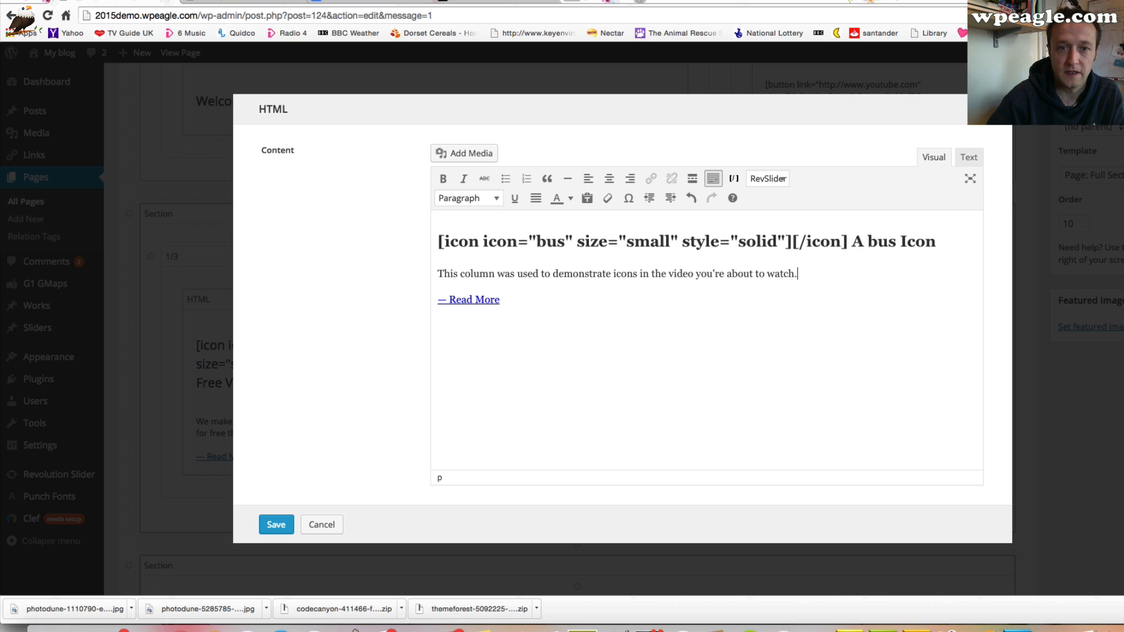
left_click(271, 525)
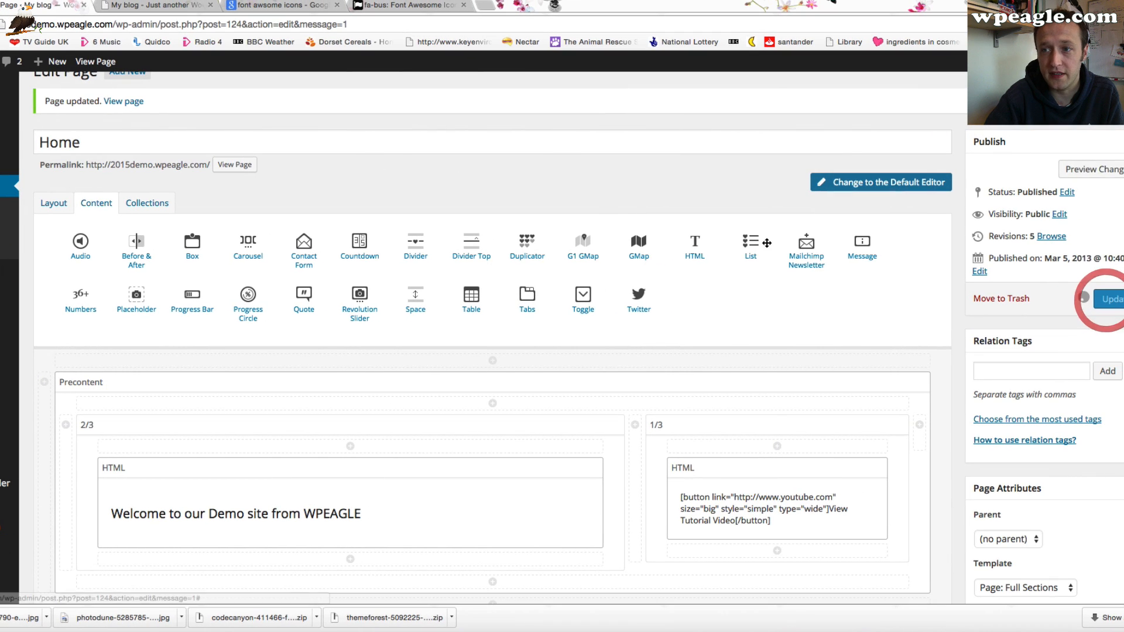
Reload the live site and check the second feature box
left_click(147, 5)
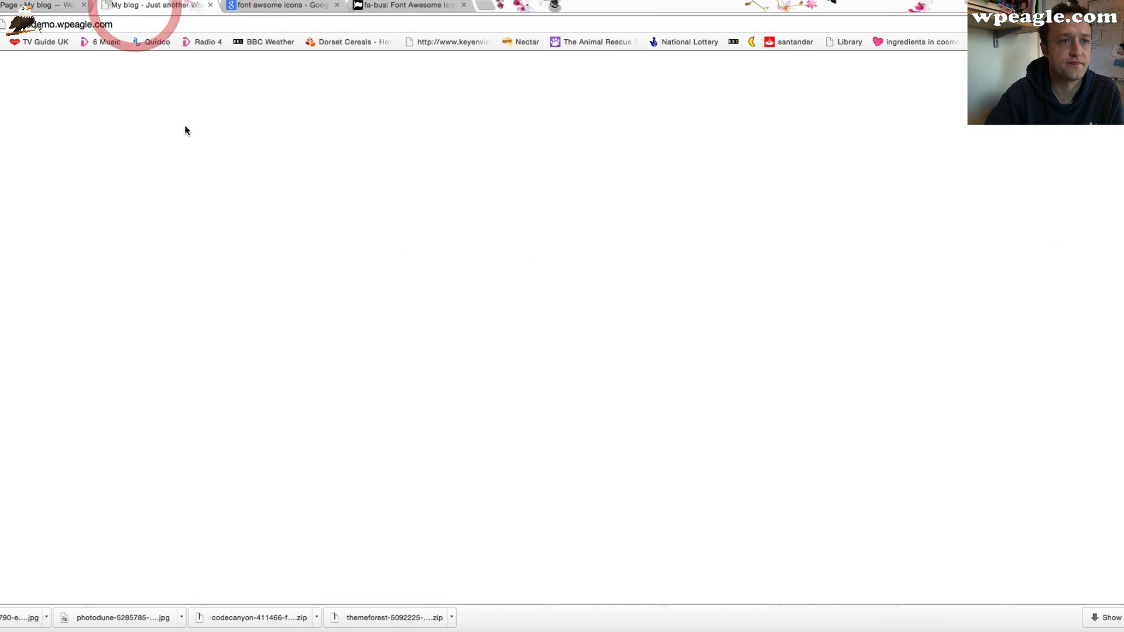
key("super+r")
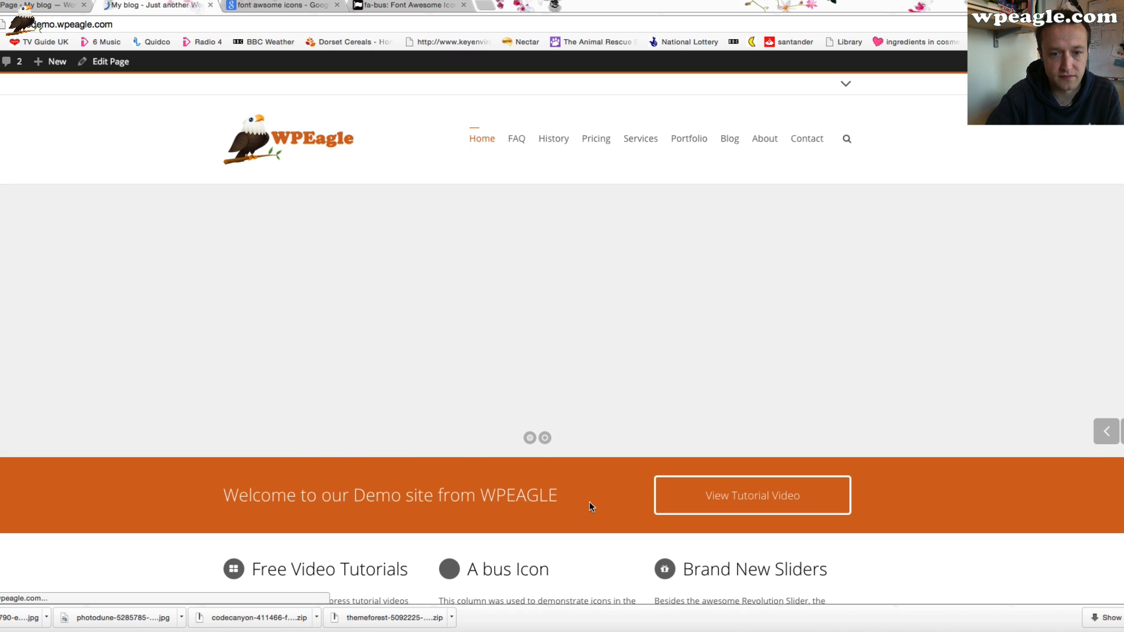
scroll(588, 501, "down", 5)
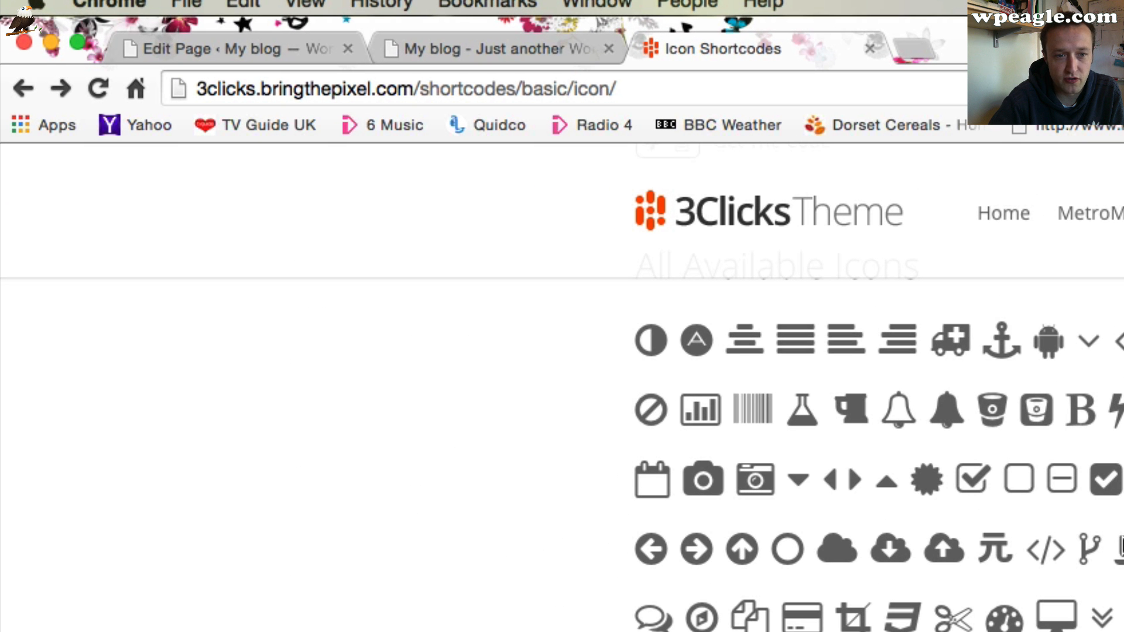
Browse the 3Clicks theme's available icons, then change the second feature box's icon to rocket
scroll(1120, 550, "down", 5)
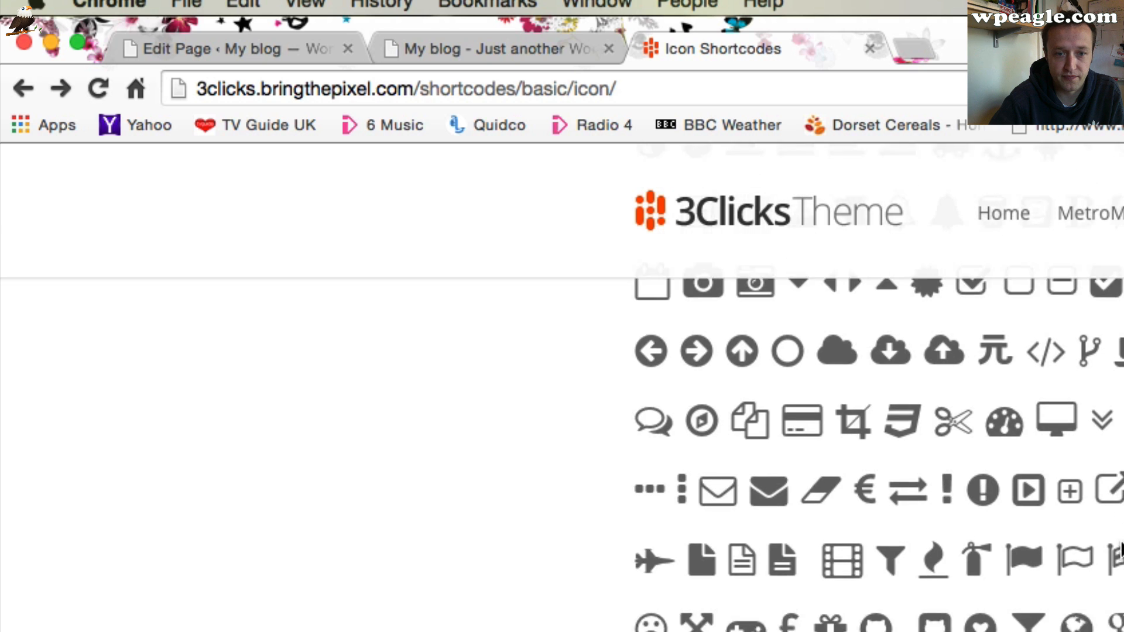
scroll(1119, 550, "down", 5)
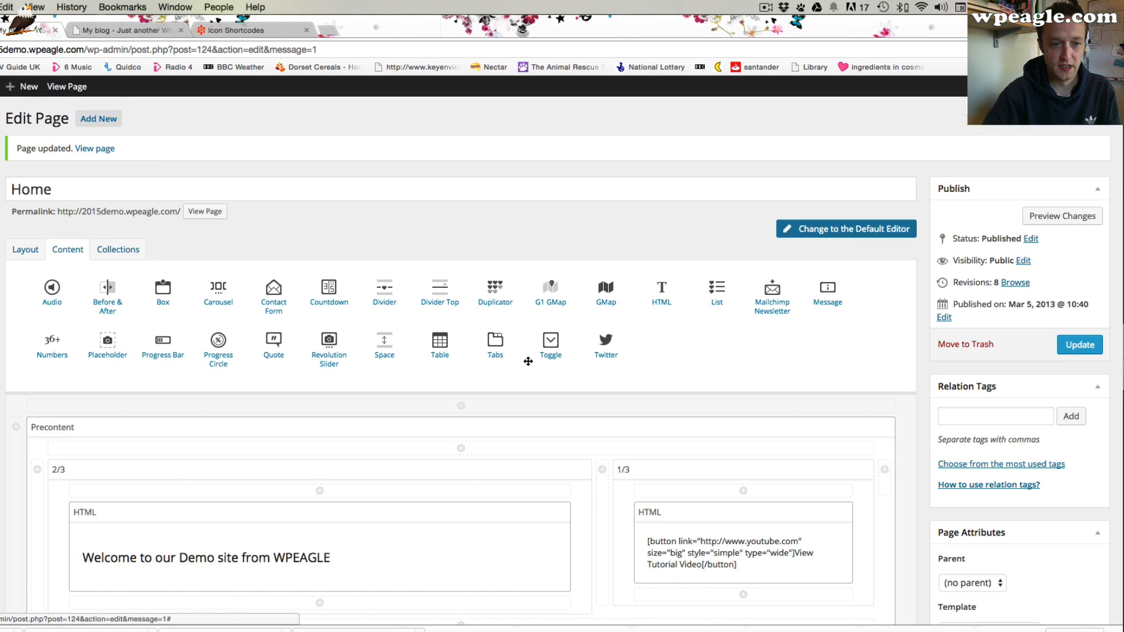
scroll(526, 362, "down", 3)
scroll(528, 364, "down", 3)
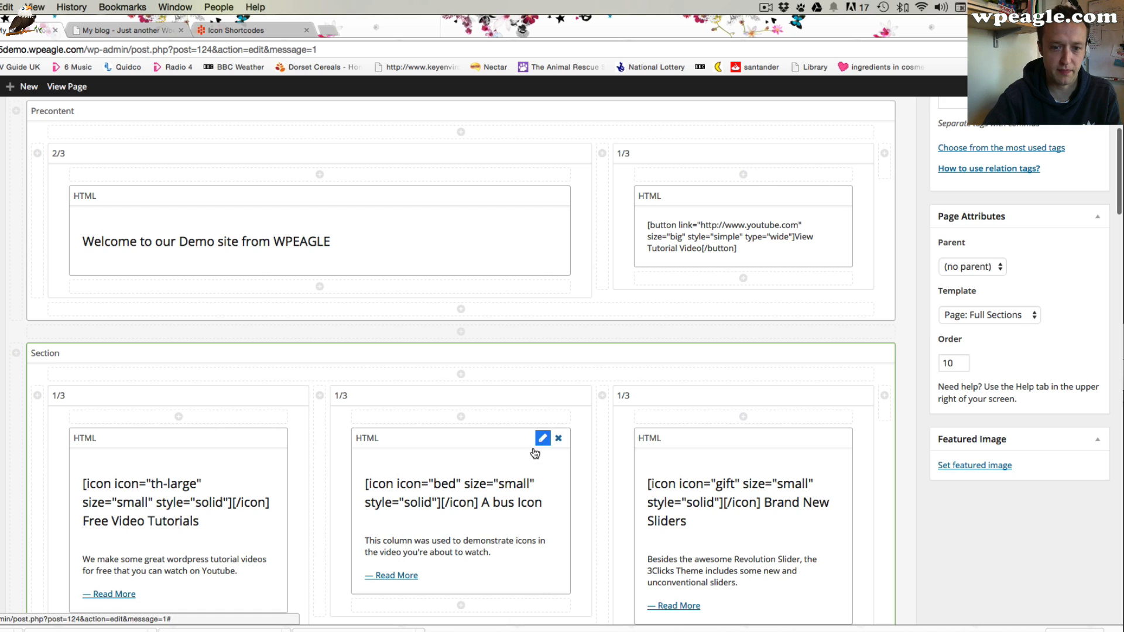
left_click(456, 506)
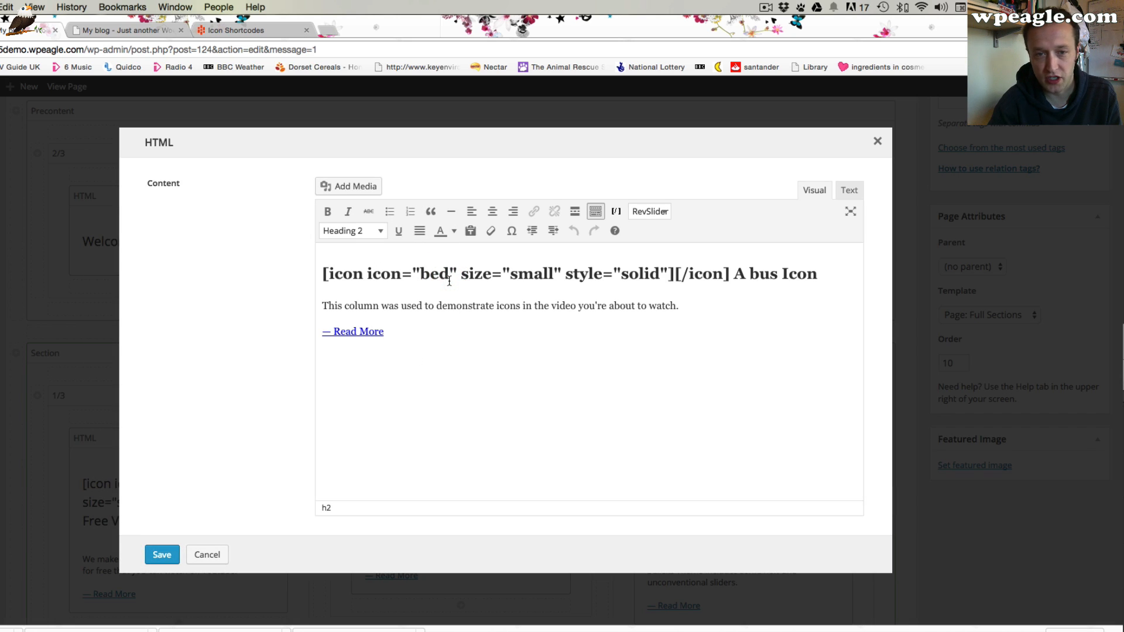
key("BackSpace")
key("BackSpace")
key("BackSpace")
type("rocket")
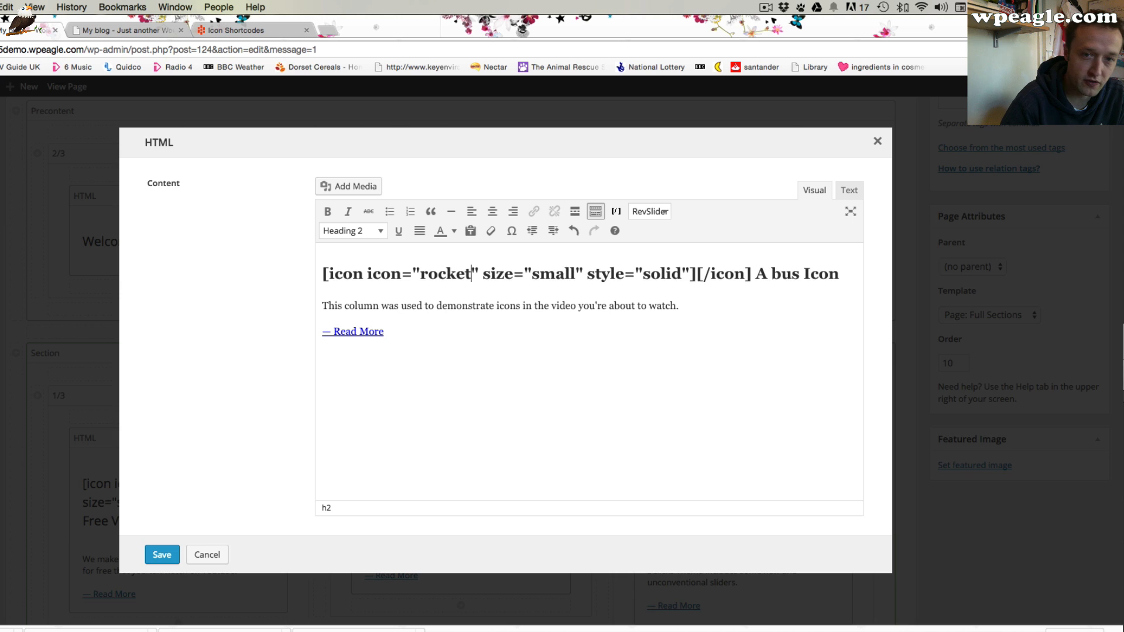
Save the HTML element and update the Home page
left_click(162, 555)
scroll(596, 333, "up", 5)
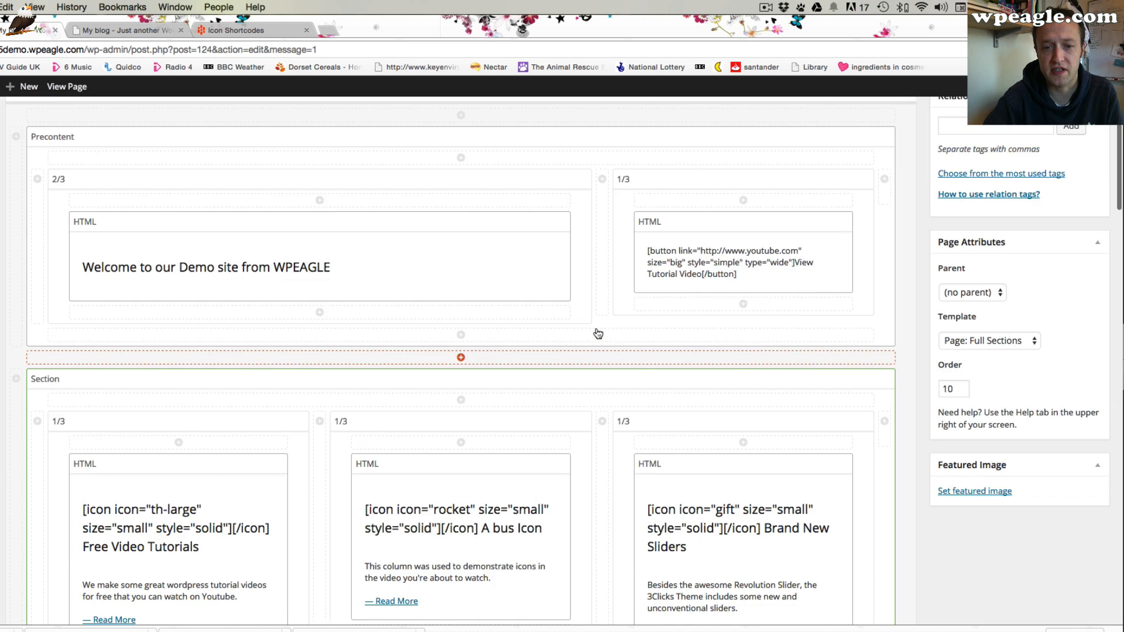
left_click(1076, 205)
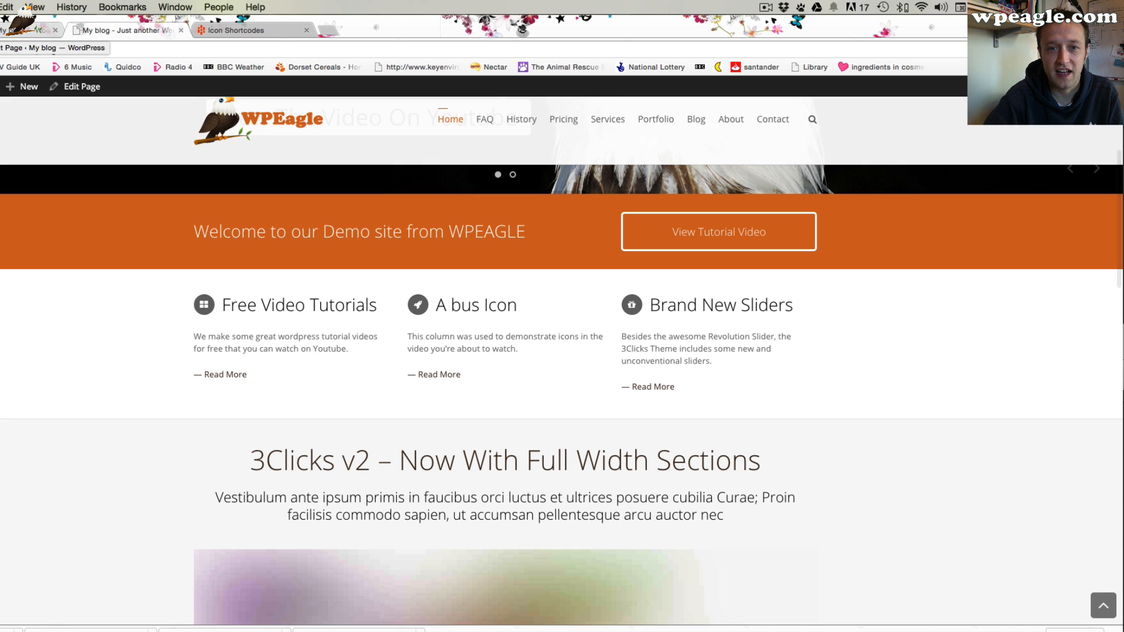
Rename the second feature box's heading to "A rocket Icon", save the element and update the Home page
left_click(10, 30)
scroll(409, 297, "down", 10)
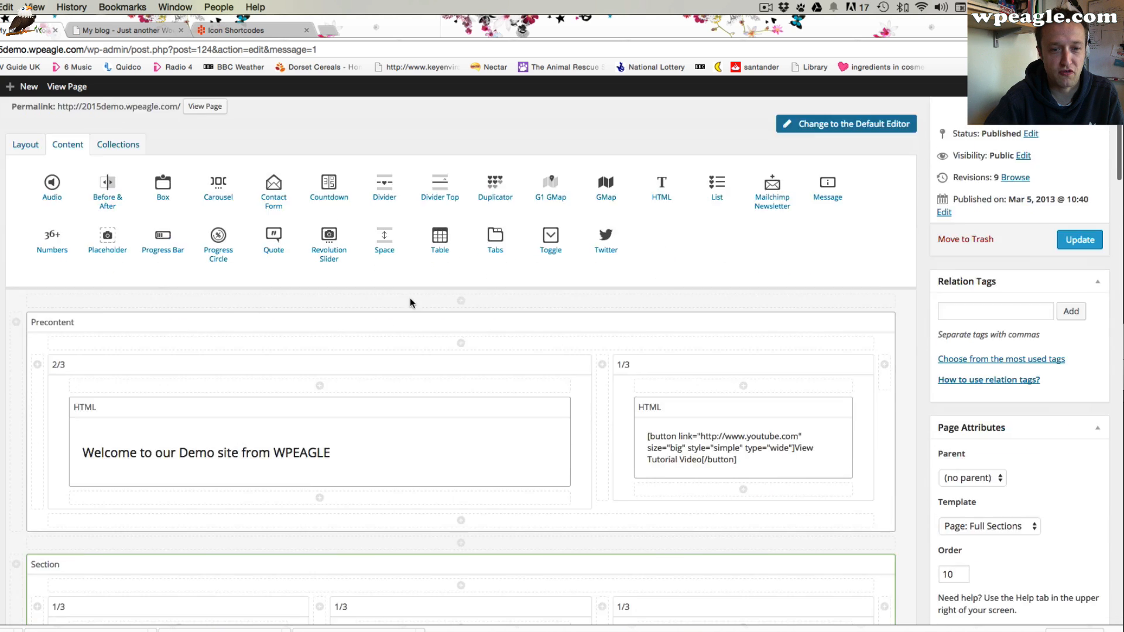
left_click(542, 391)
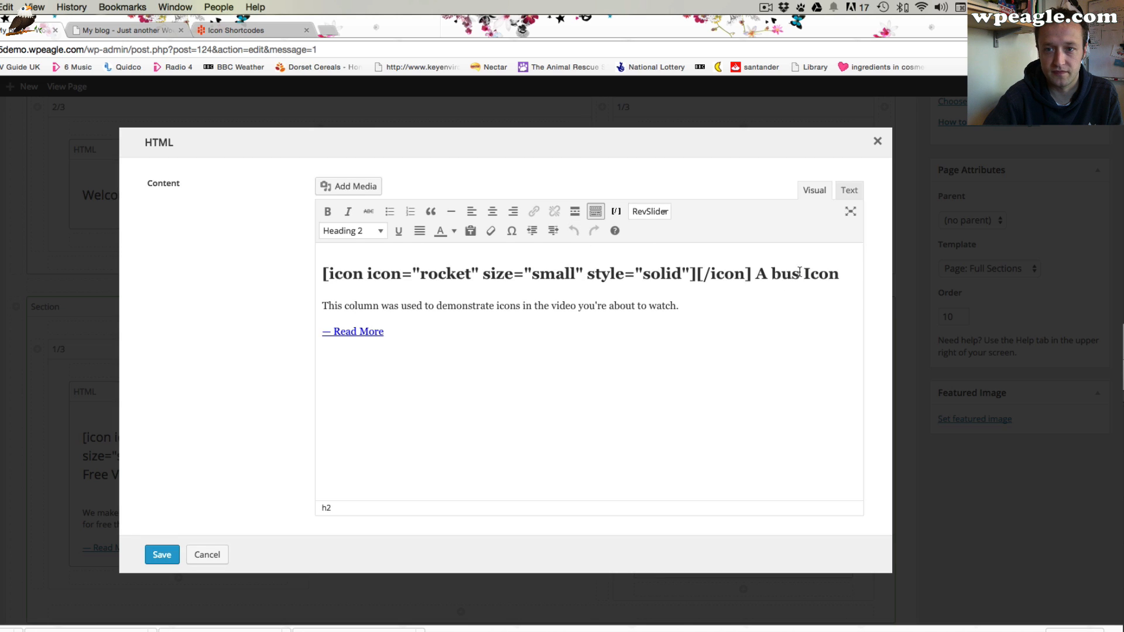
double_click(800, 273)
key("BackSpace")
type("ro")
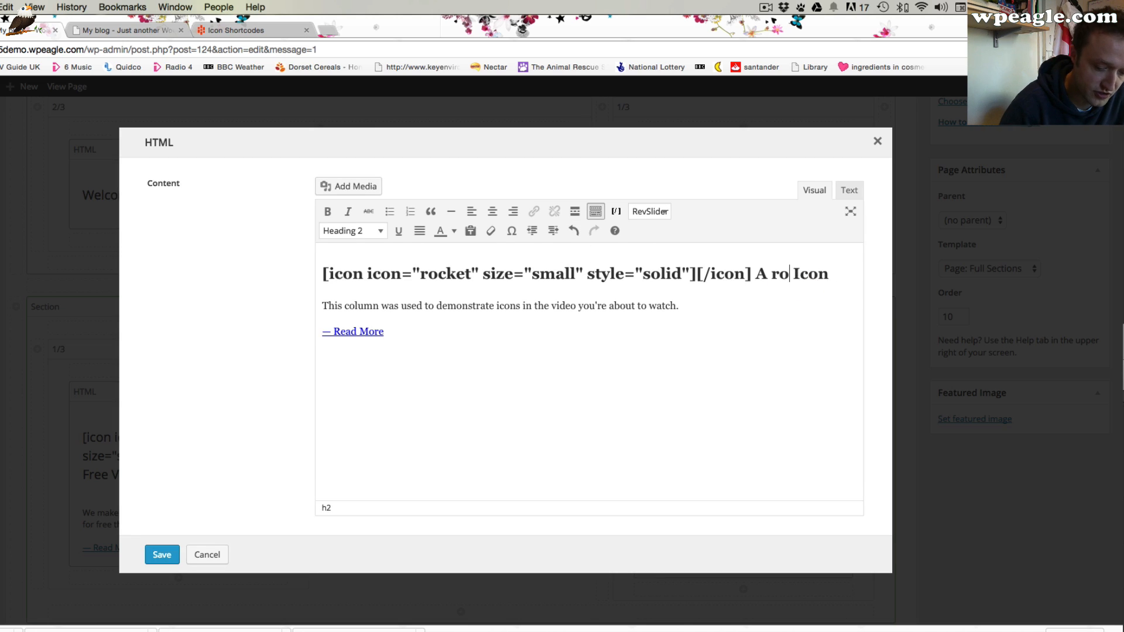
type("cket")
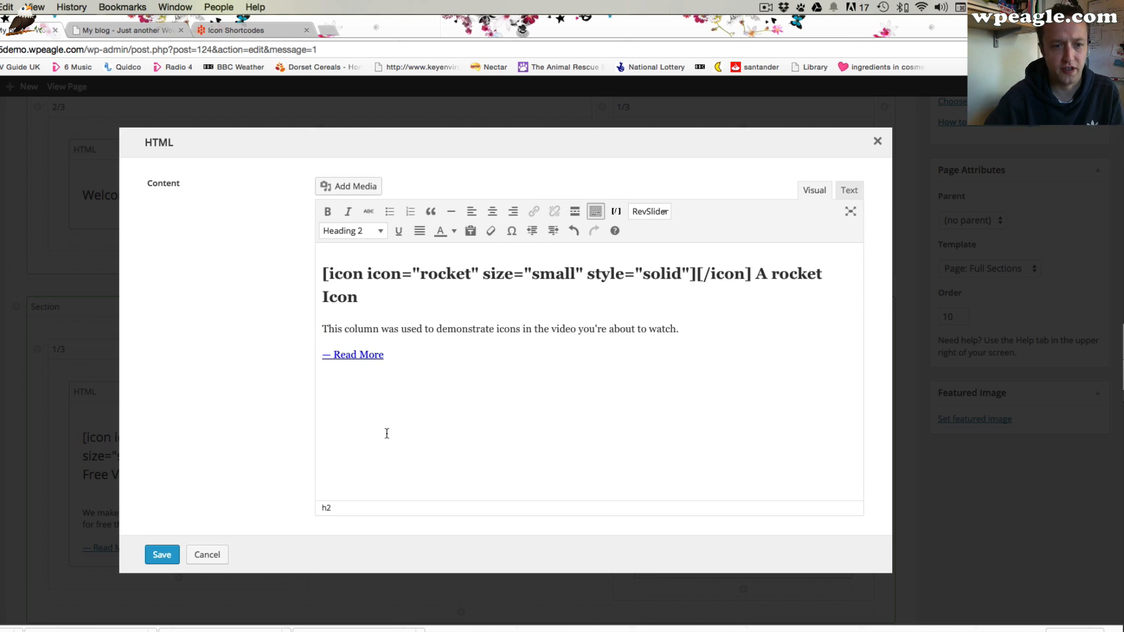
left_click(173, 553)
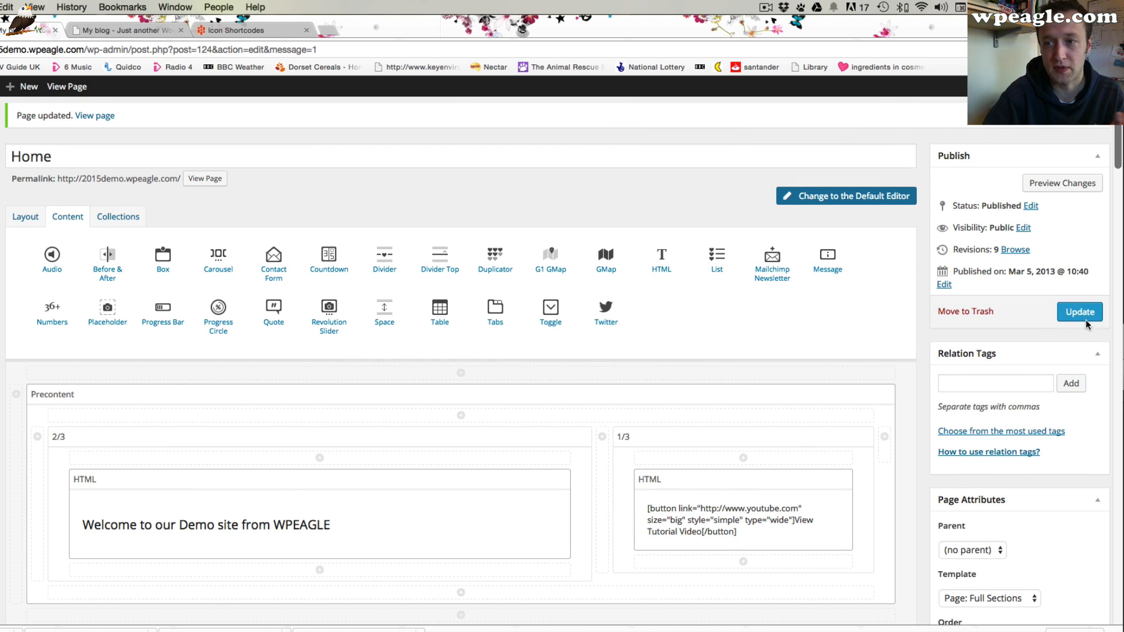
left_click(1082, 319)
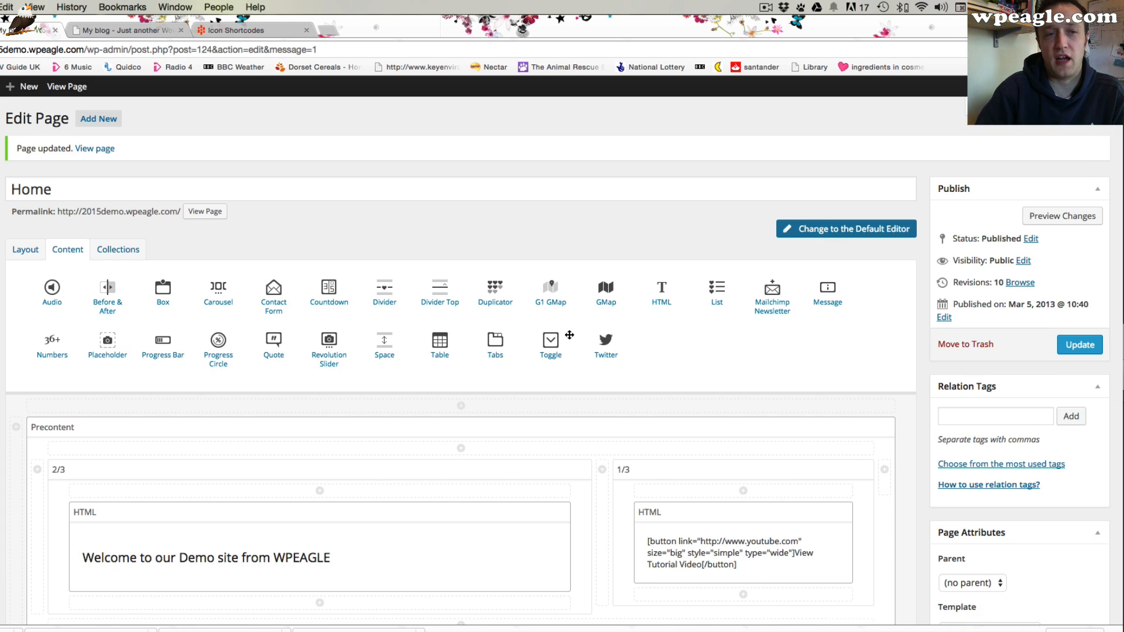
Review the updated feature boxes and the section below them on the live home page
left_click(120, 30)
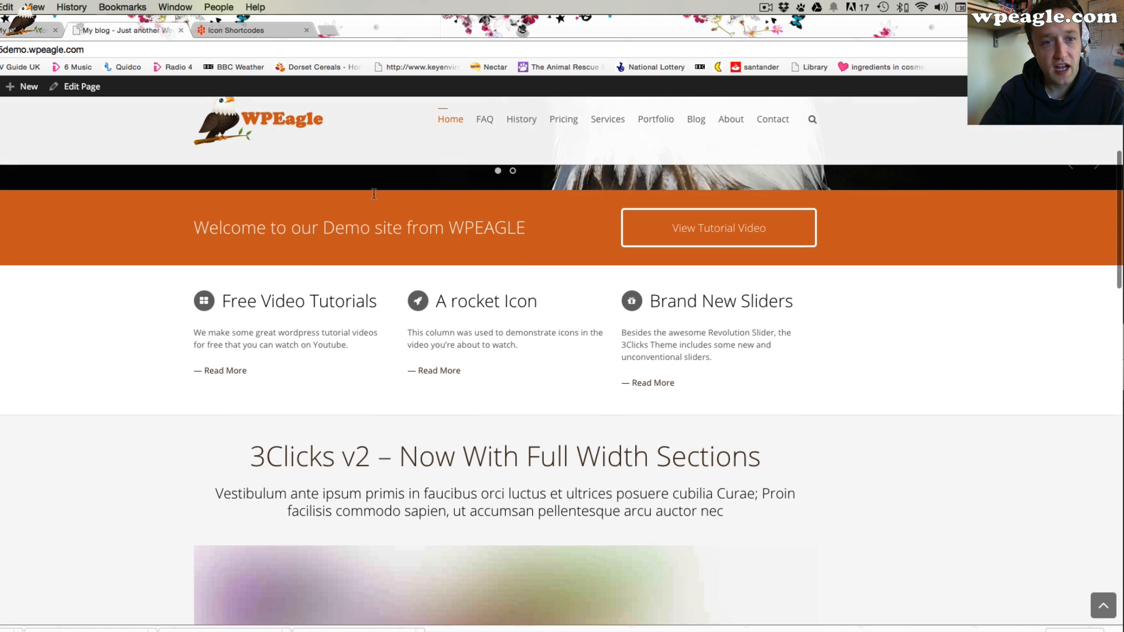
scroll(373, 193, "down", 5)
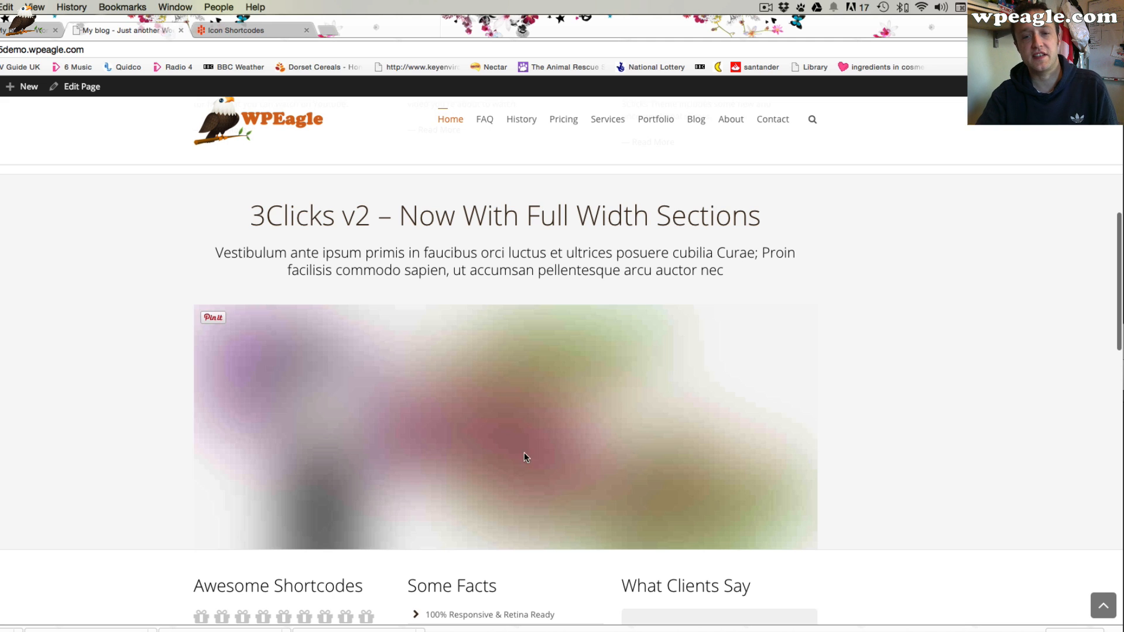
scroll(537, 430, "up", 3)
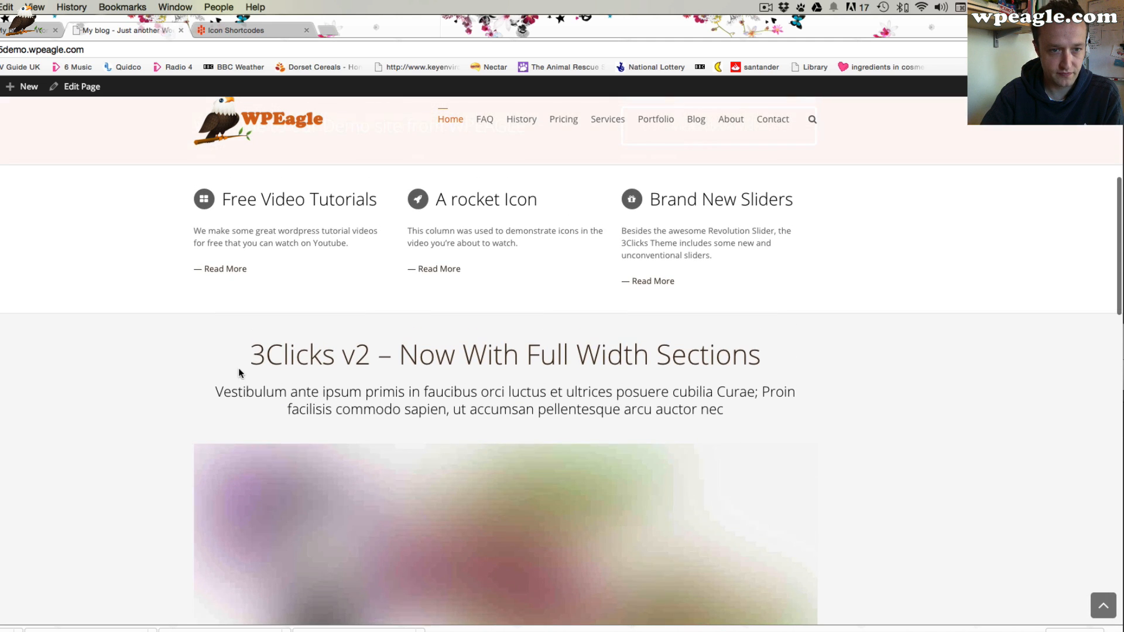
scroll(230, 383, "down", 5)
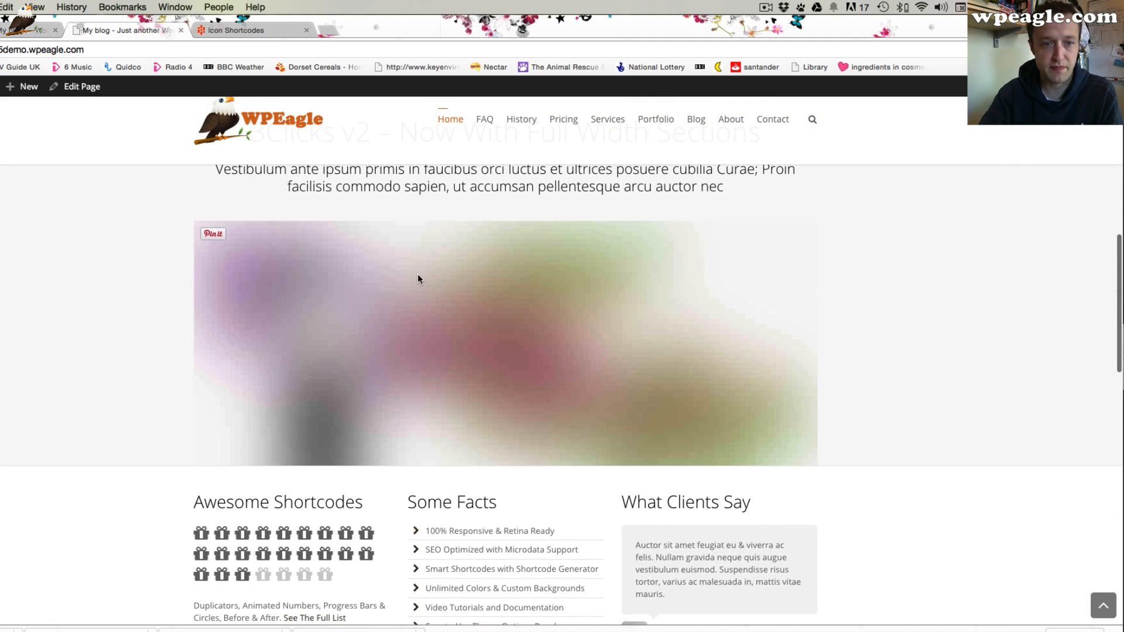
scroll(418, 271, "up", 2)
scroll(418, 272, "up", 2)
left_click(19, 34)
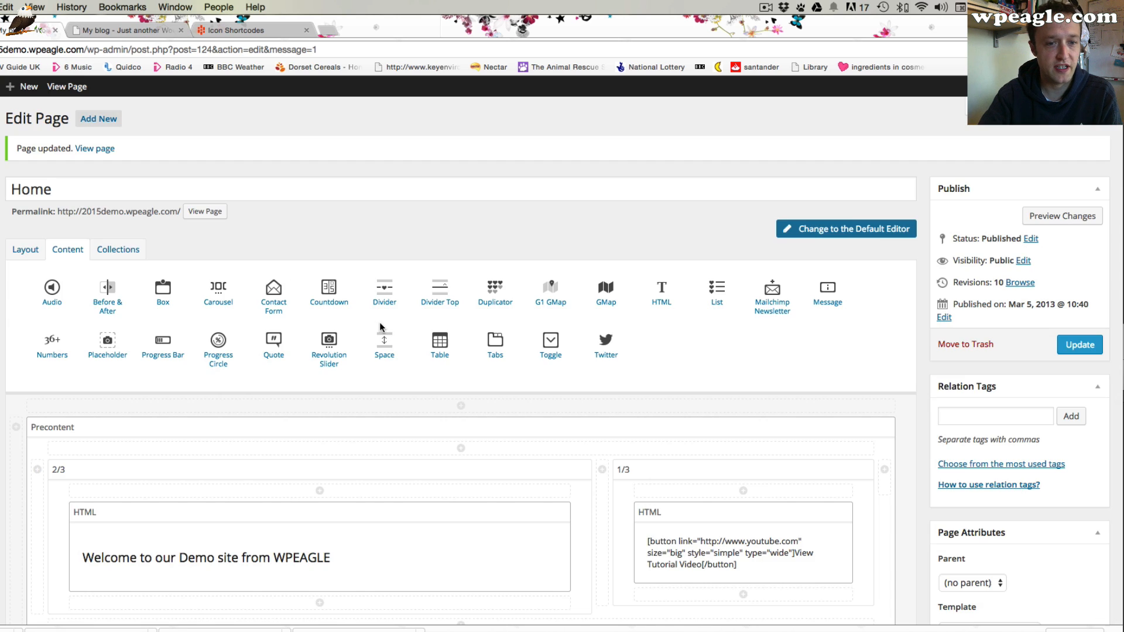
Open the full-width section's image HTML element and remove its placeholder image
scroll(380, 326, "down", 12)
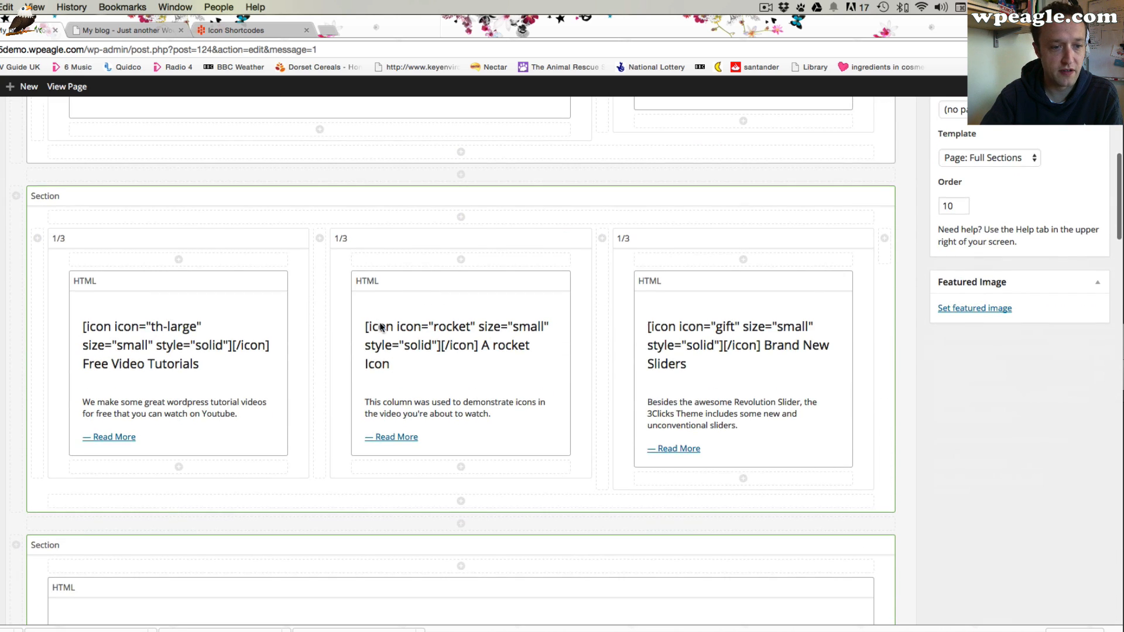
scroll(534, 361, "down", 3)
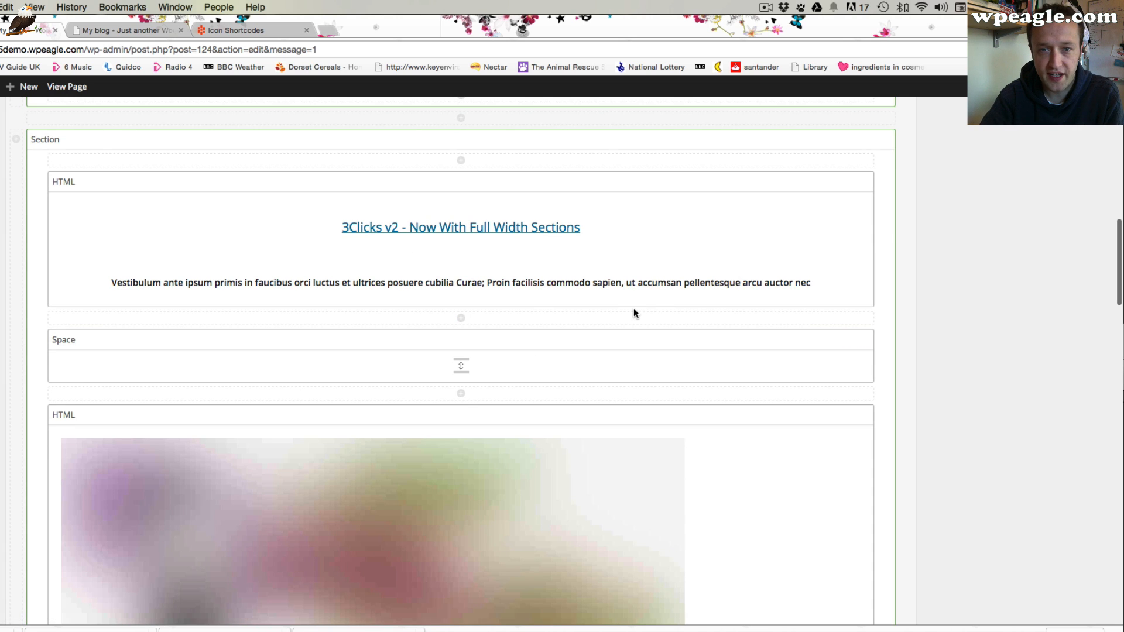
scroll(662, 295, "down", 2)
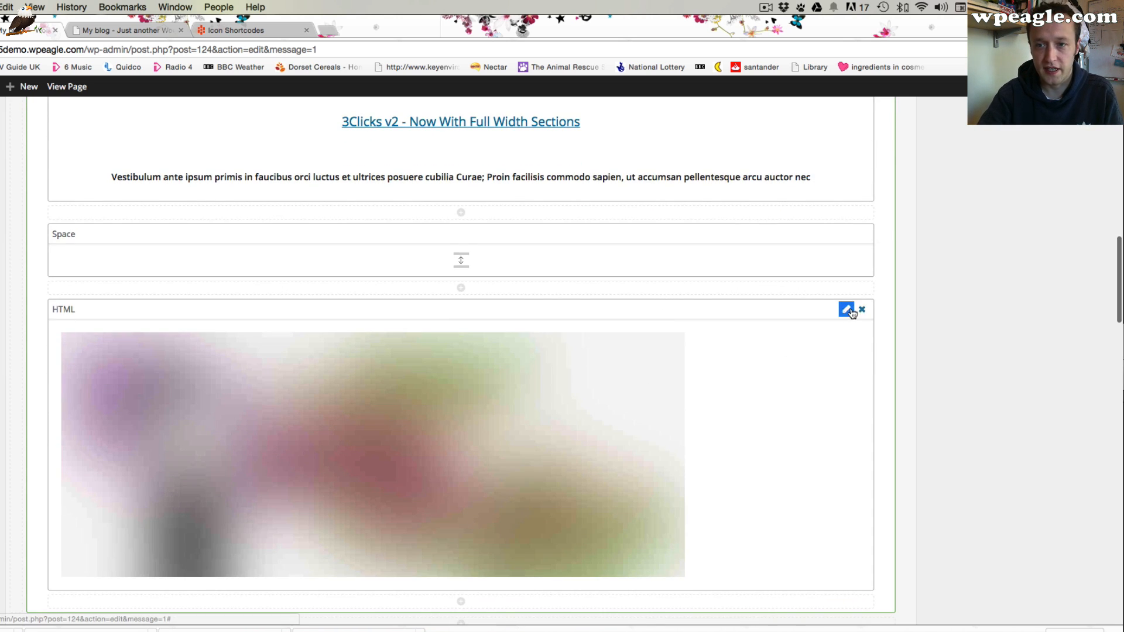
left_click(843, 309)
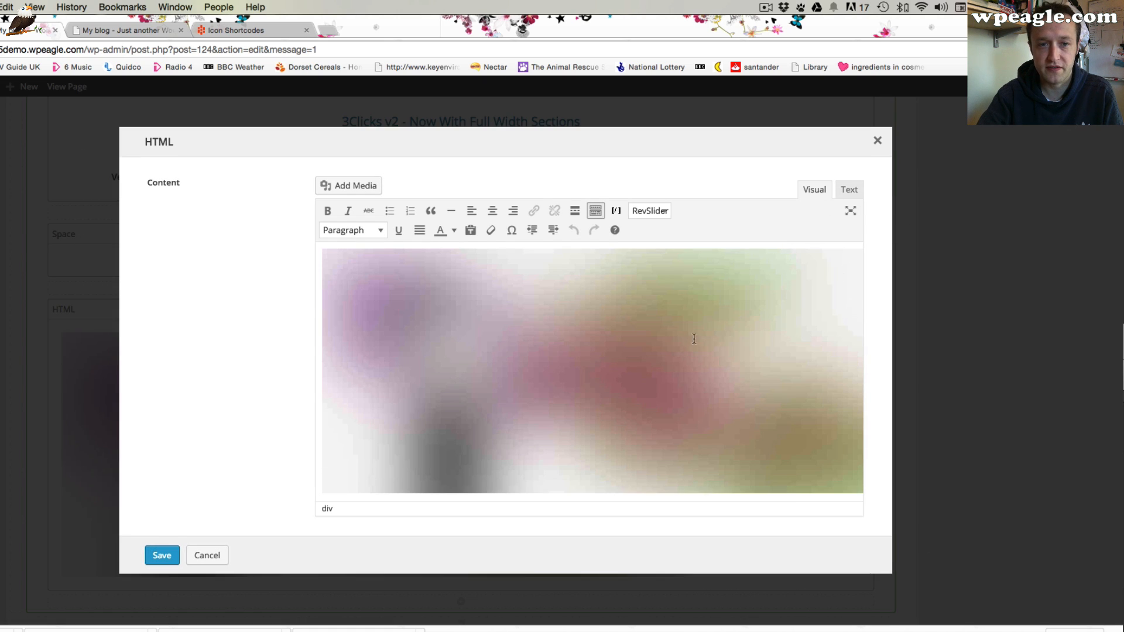
left_click(565, 369)
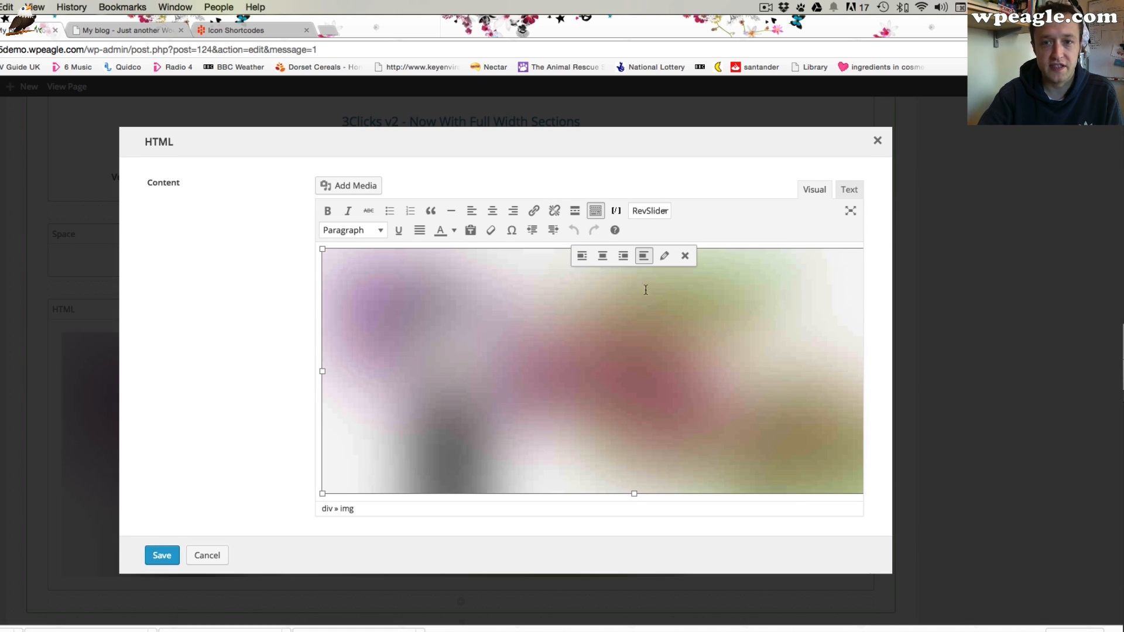
left_click(664, 256)
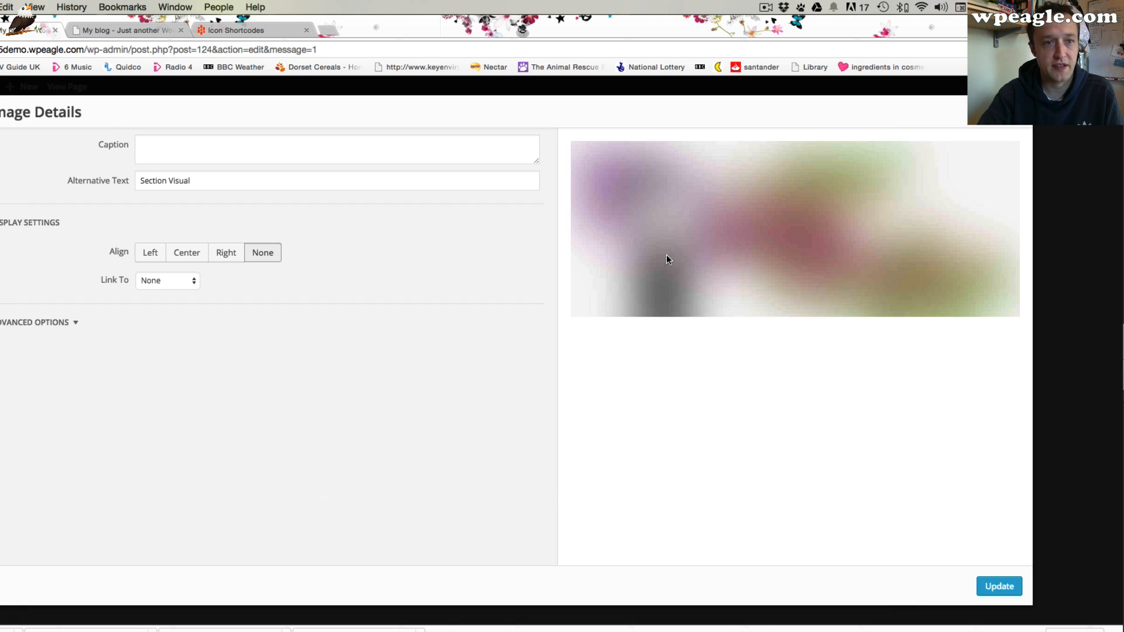
left_click(680, 260)
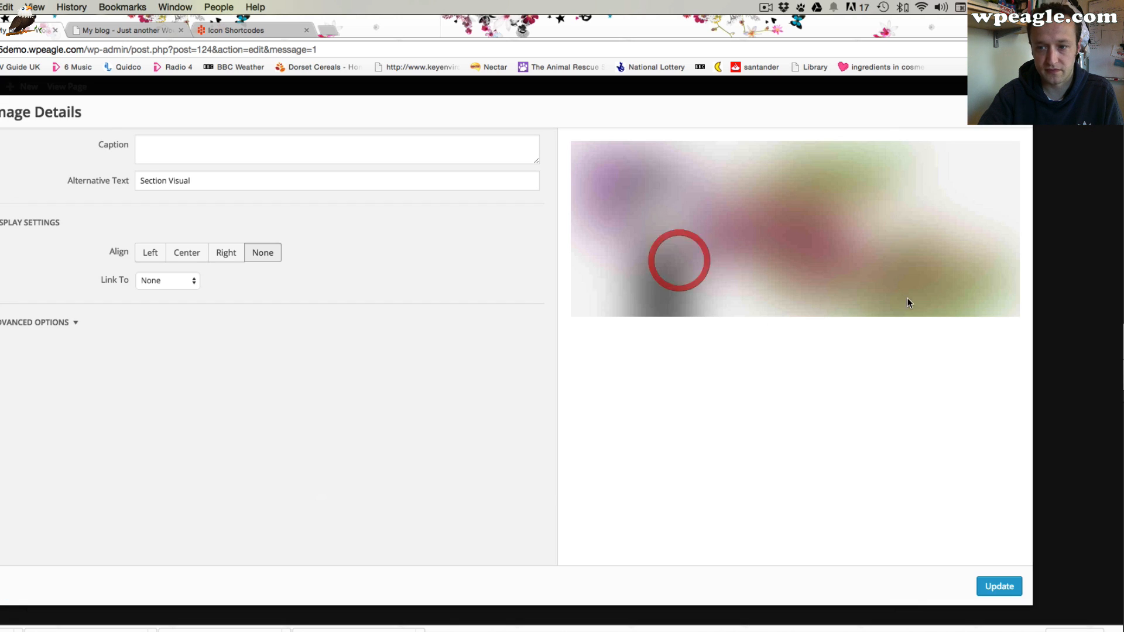
left_click(1017, 111)
left_click(631, 367)
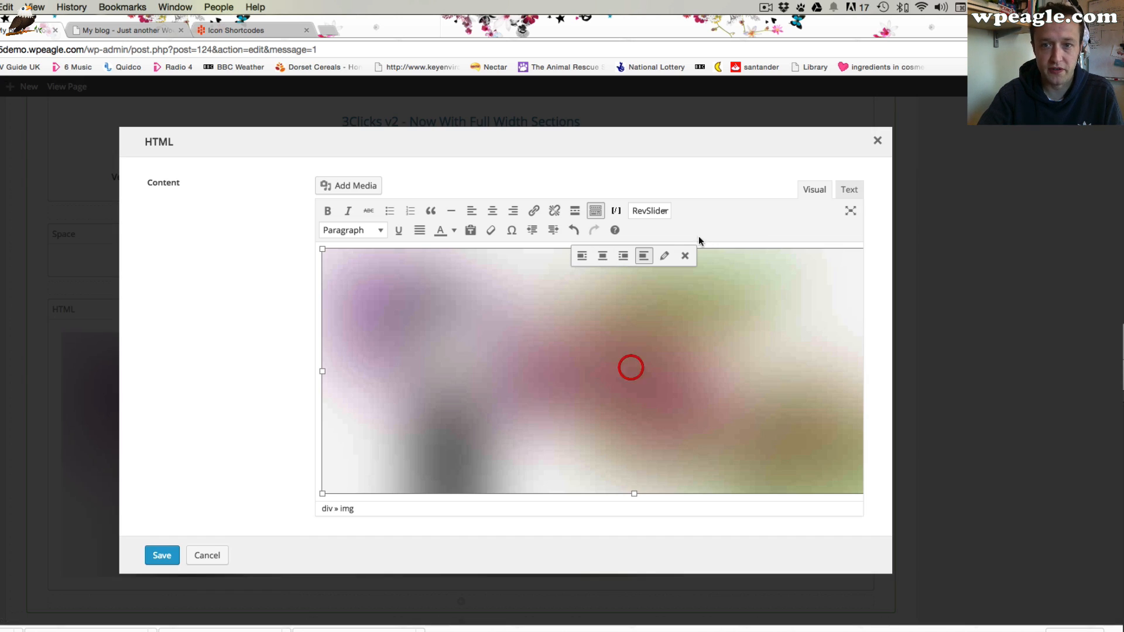
left_click(684, 255)
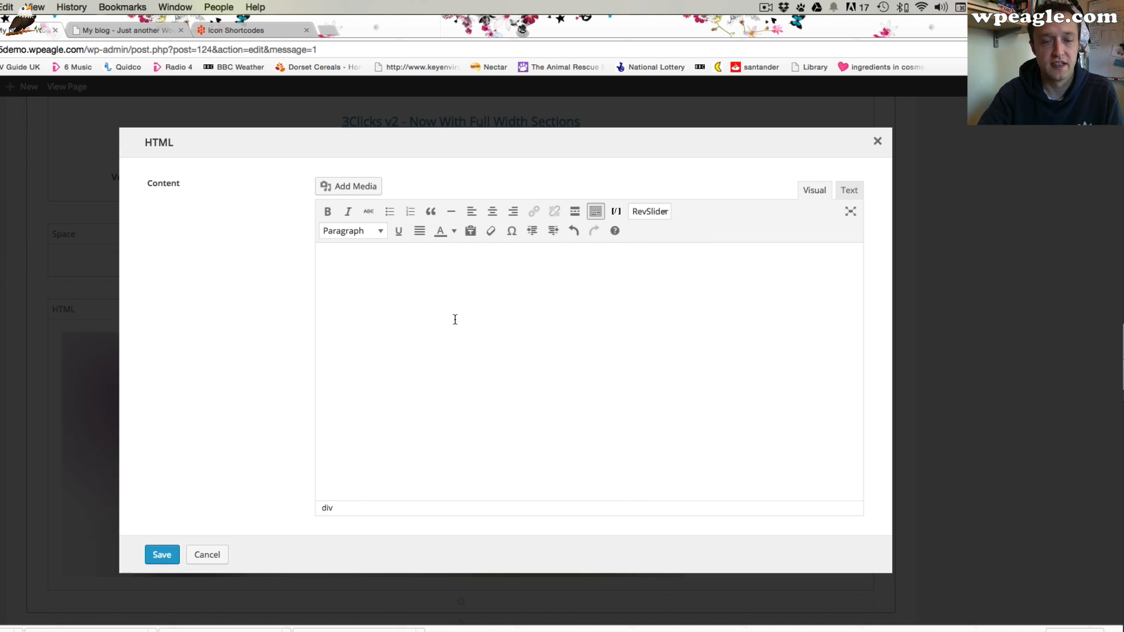
Upload Happy-COuple.jpg and insert it into the element at Full Size with no link
left_click(351, 186)
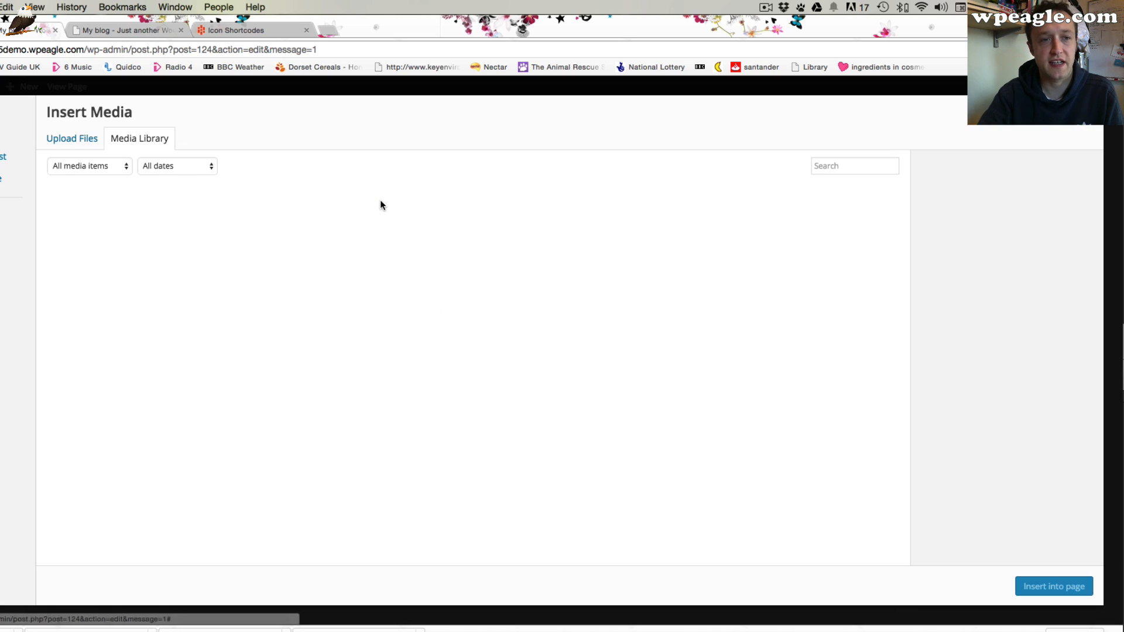
left_click(571, 350)
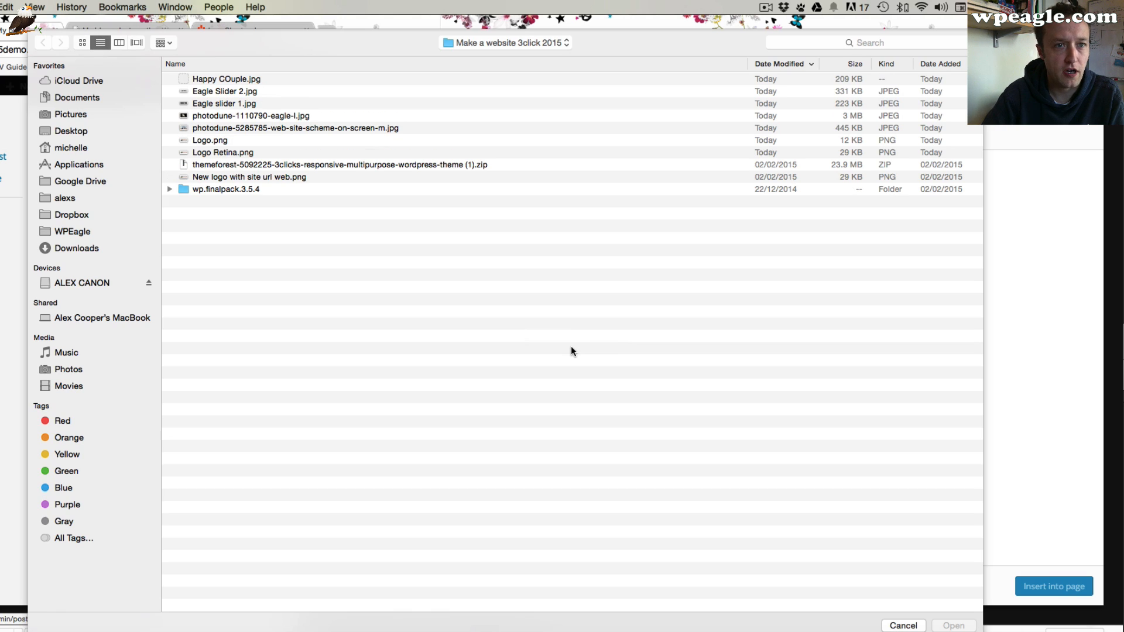
left_click(245, 79)
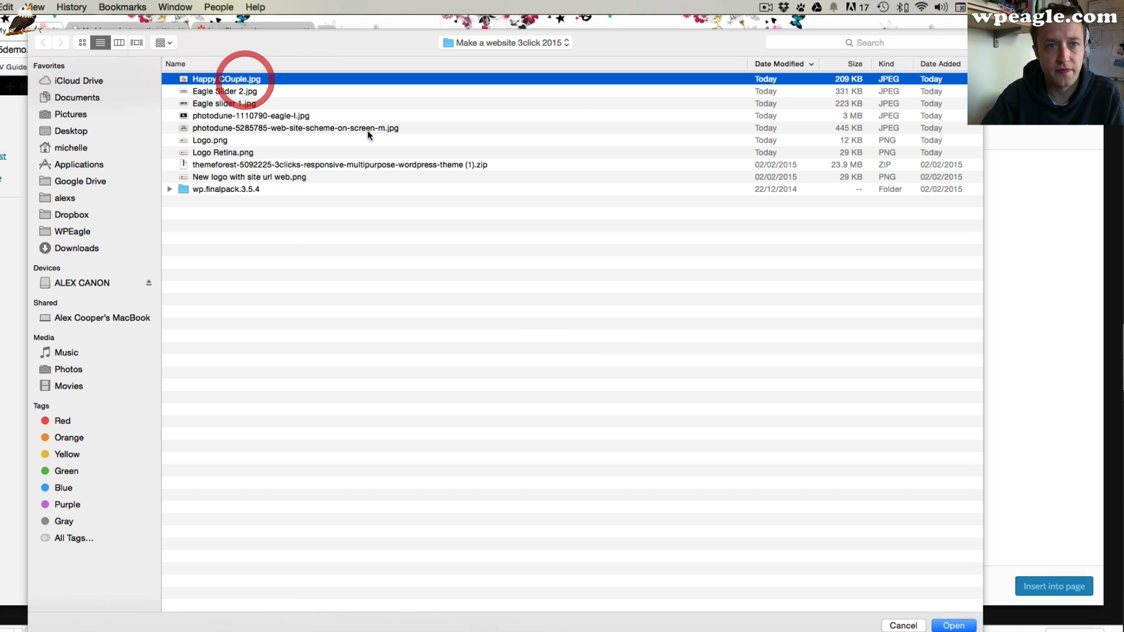
left_click(953, 625)
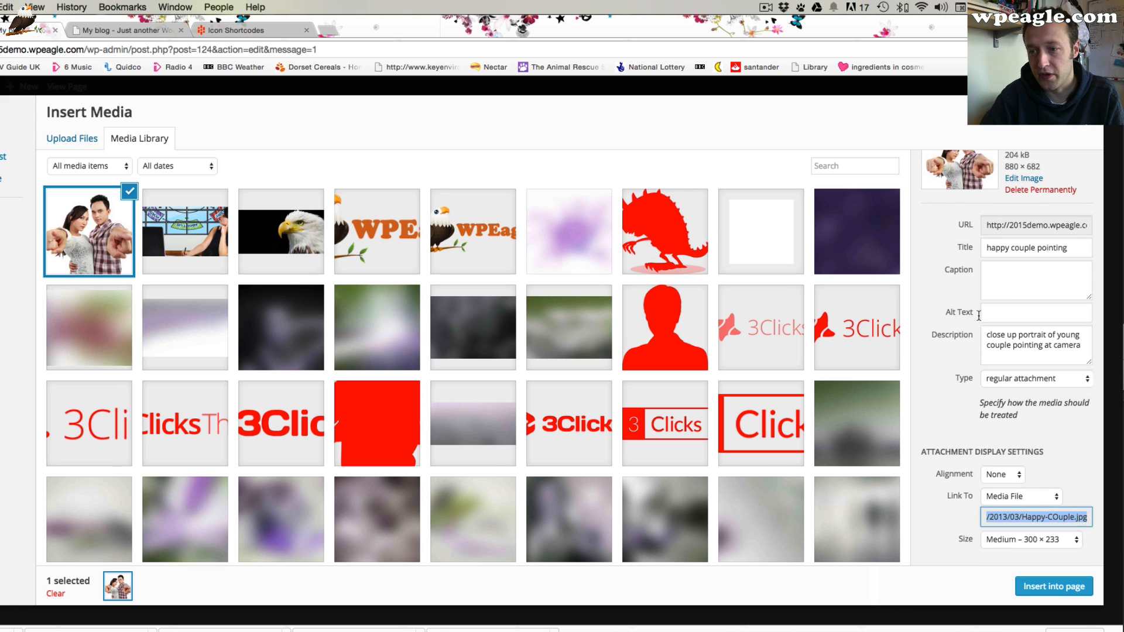
left_click(1000, 498)
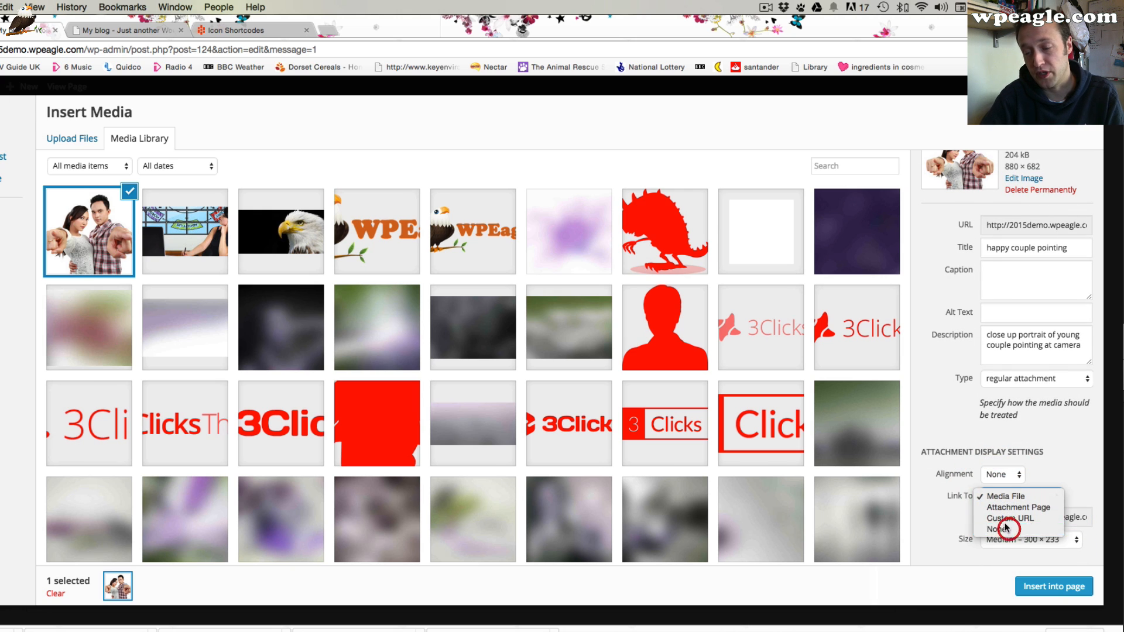
left_click(1003, 525)
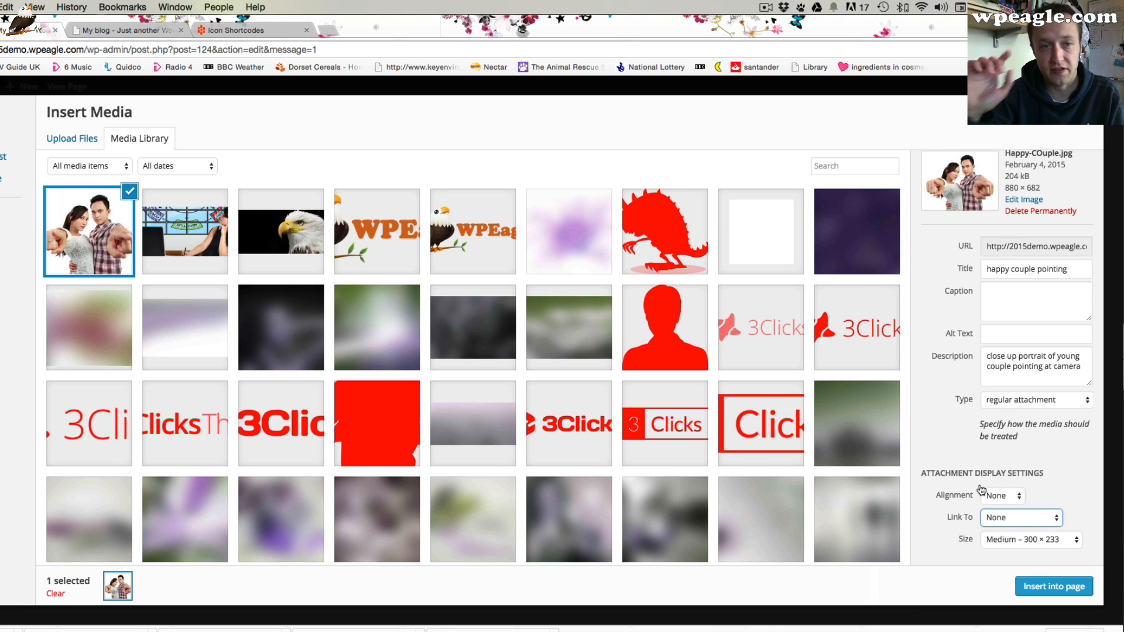
left_click(1029, 543)
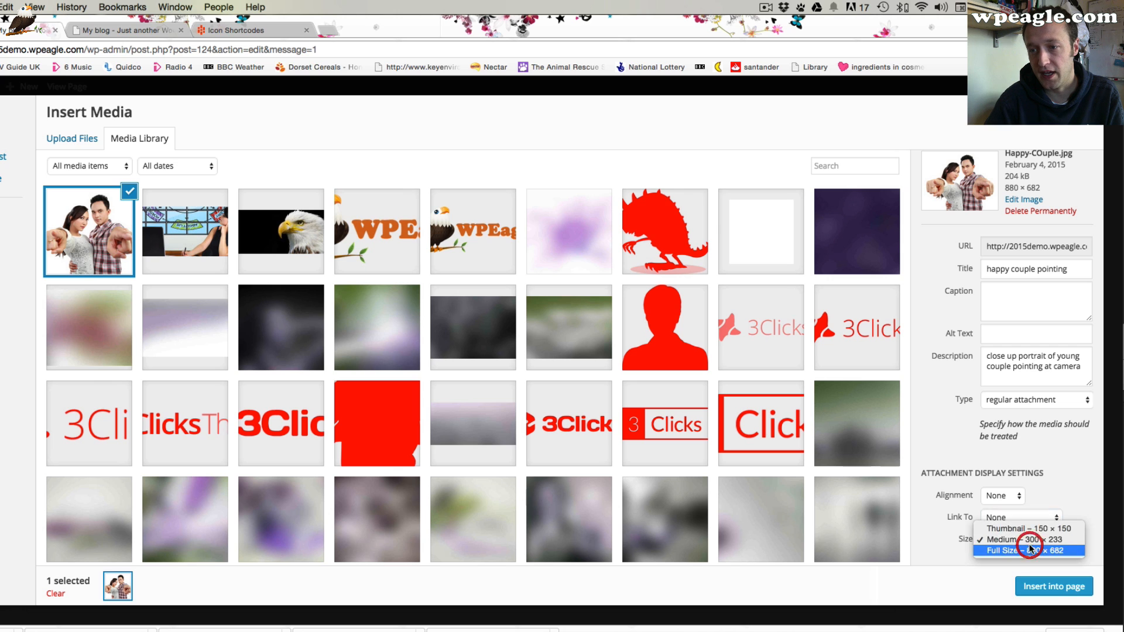
left_click(1029, 548)
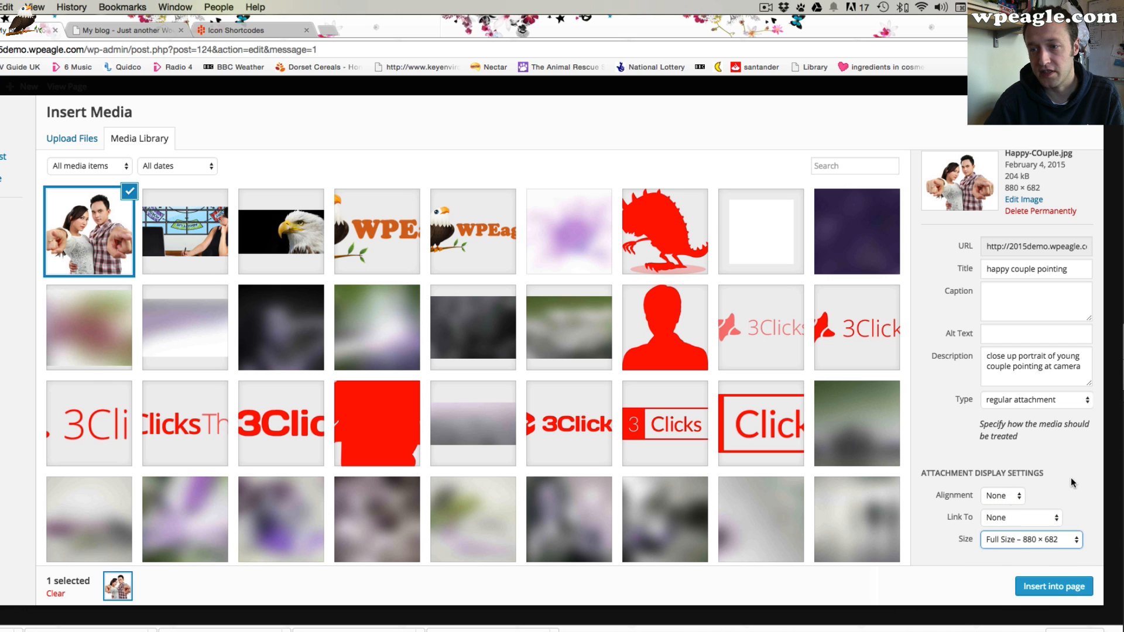
left_click(1054, 587)
Save the image HTML element, update the Home page and return to the live site tab
scroll(604, 318, "down", 2)
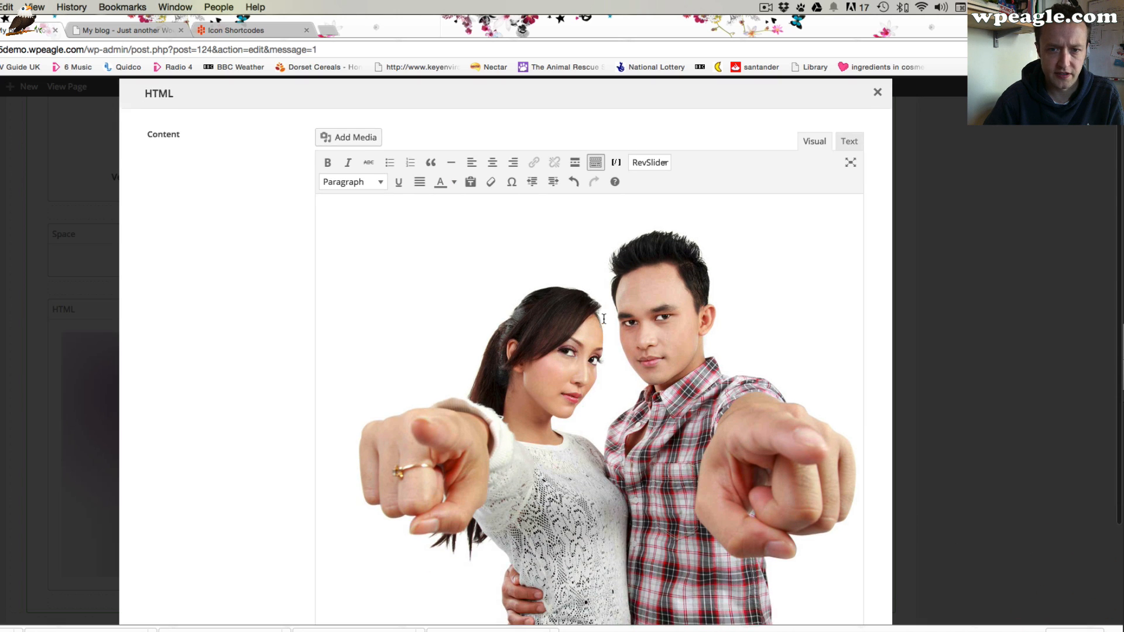
scroll(604, 318, "down", 2)
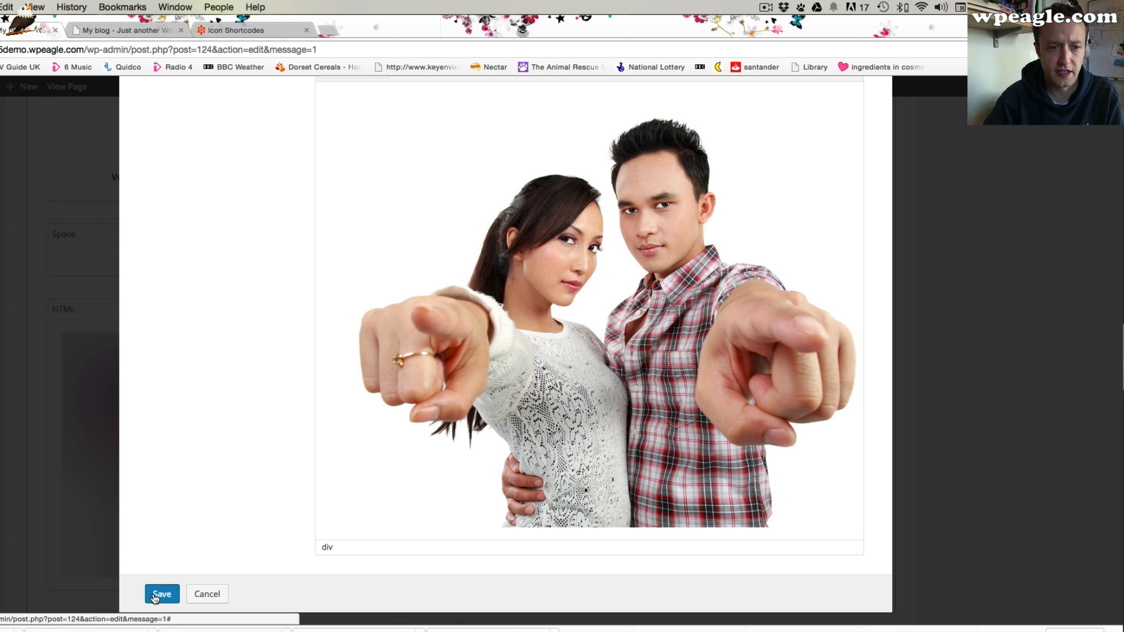
left_click(161, 594)
scroll(582, 371, "up", 2)
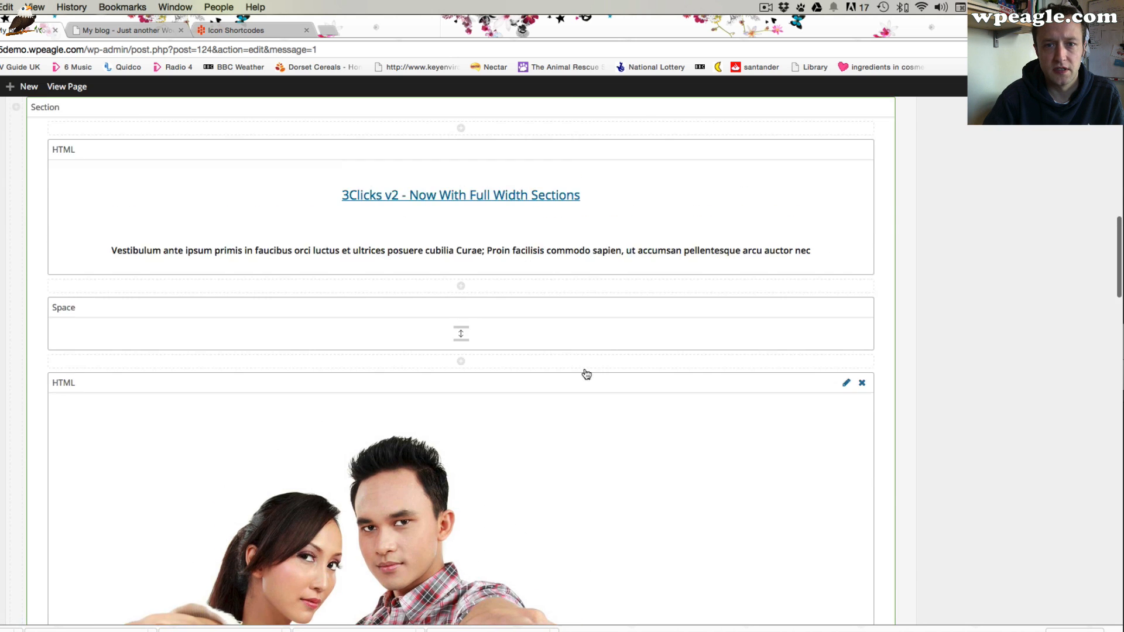
scroll(586, 374, "up", 10)
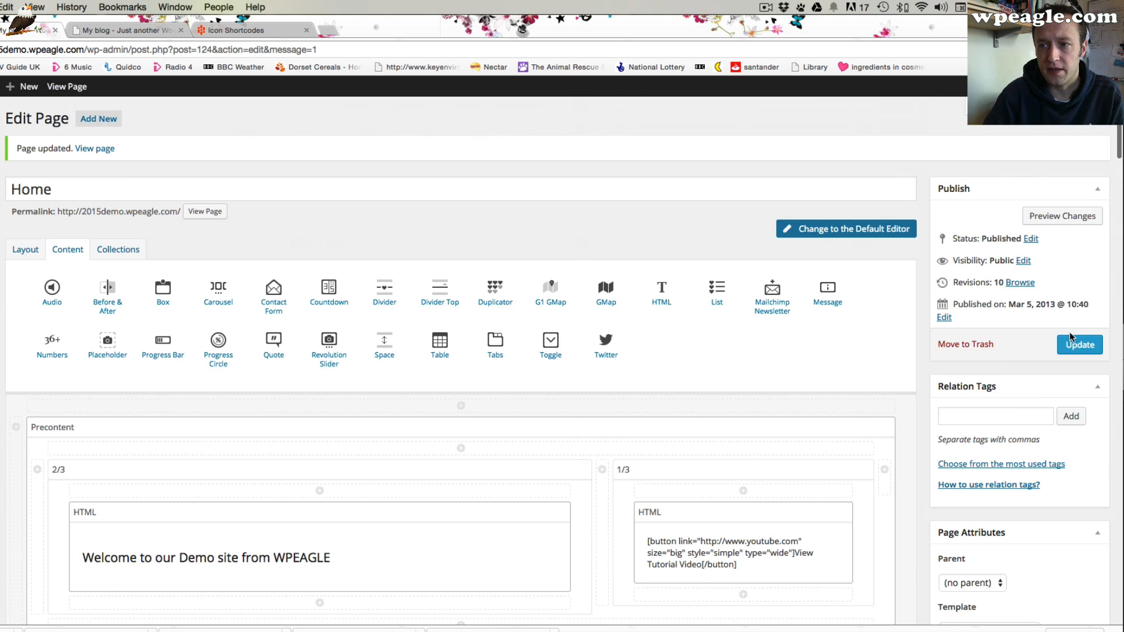
left_click(1075, 344)
left_click(117, 29)
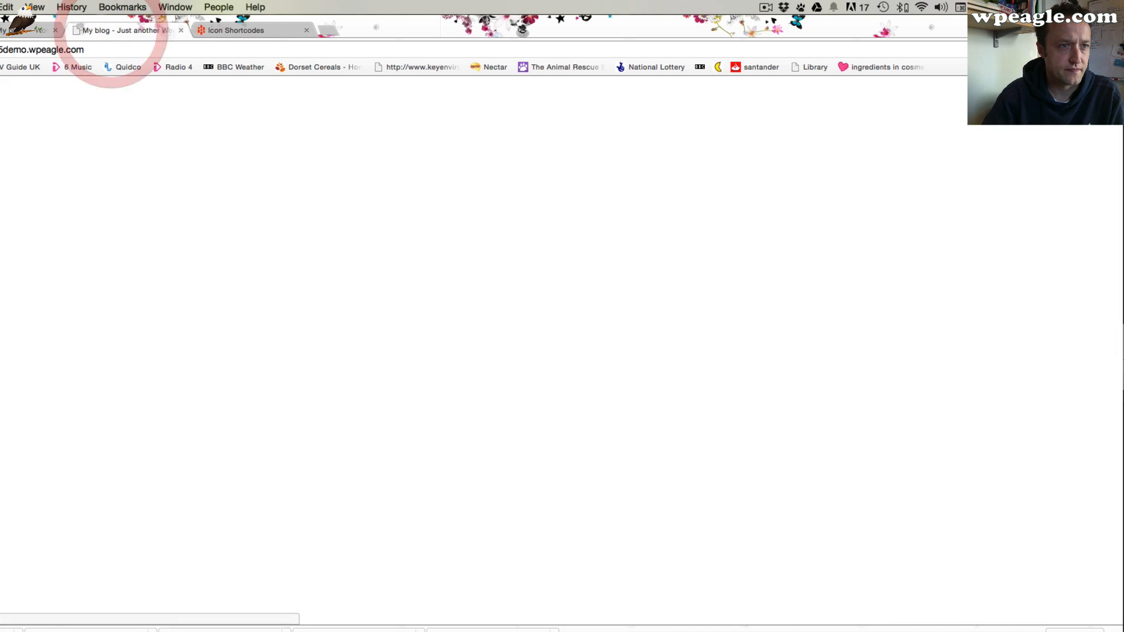
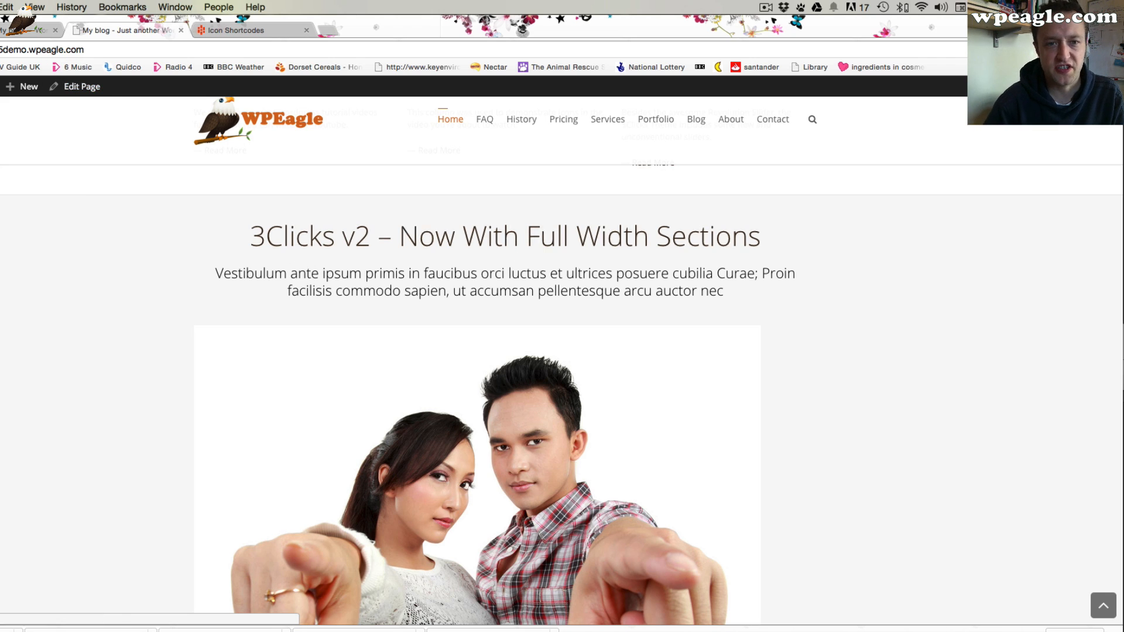
Back in the page editor, centre-align the image inside the full-width section's image HTML element and save the element
left_click(35, 30)
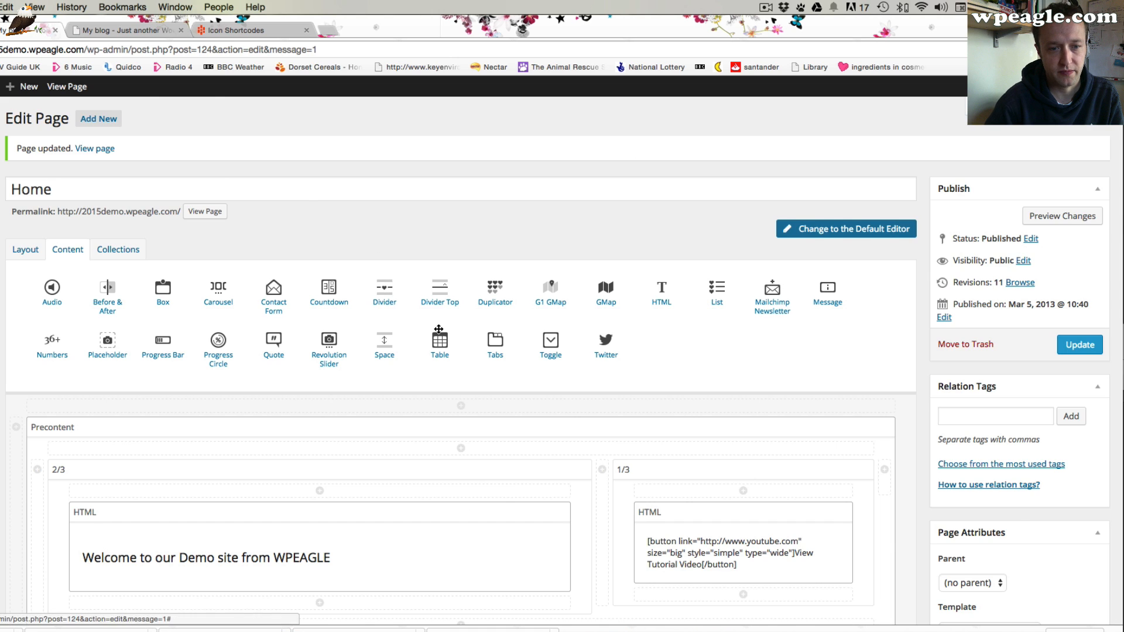
scroll(410, 293, "down", 15)
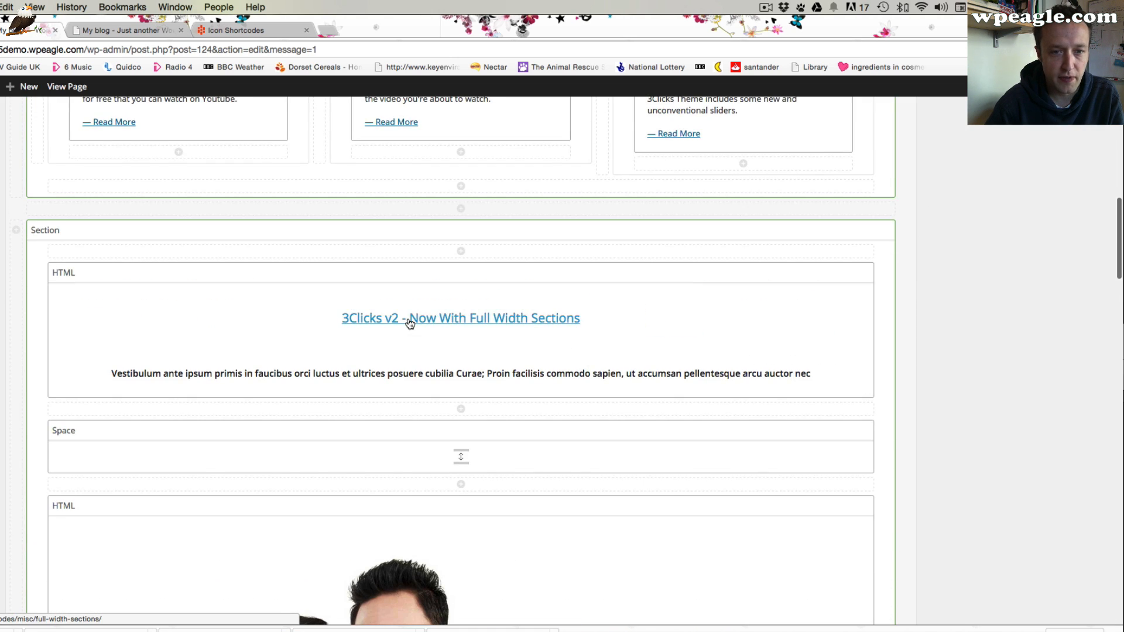
scroll(409, 321, "down", 5)
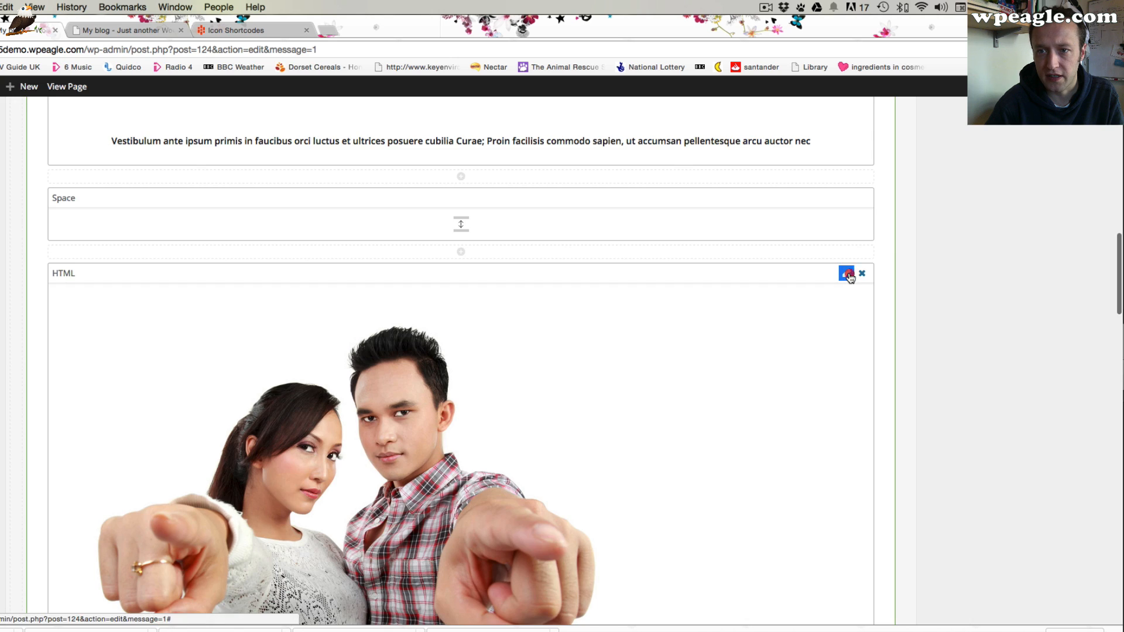
left_click(846, 274)
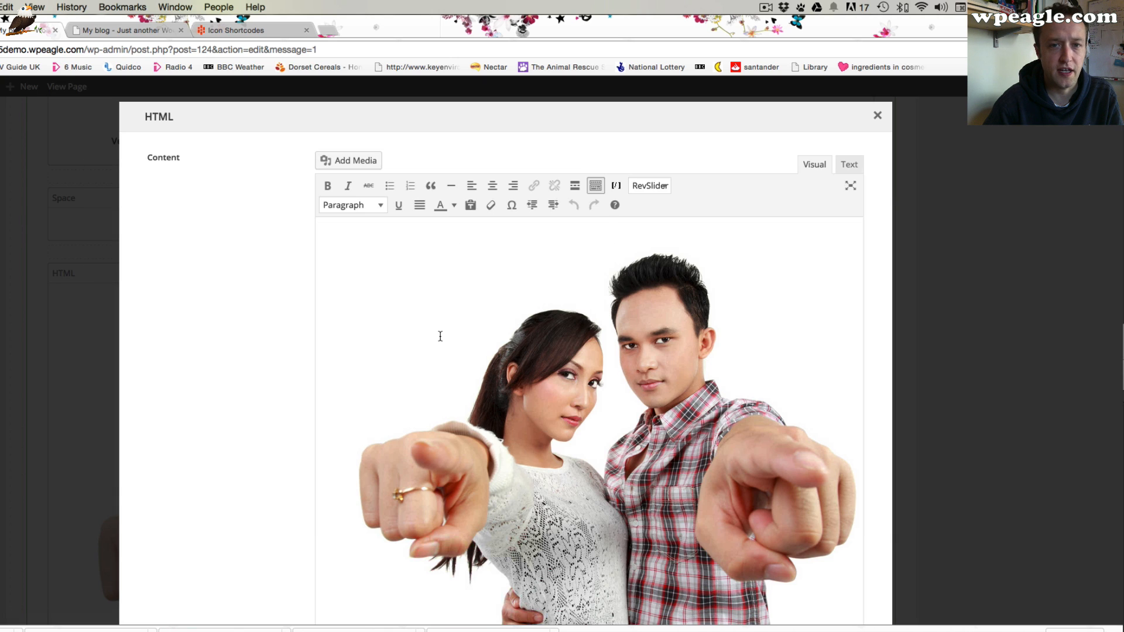
left_click(484, 314)
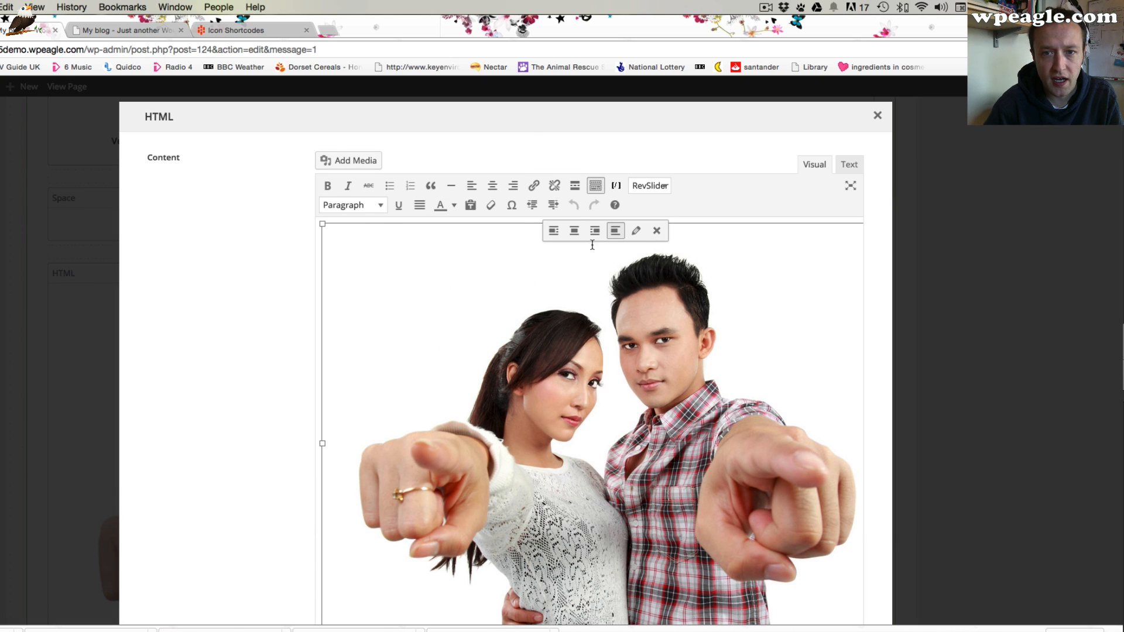
left_click(573, 234)
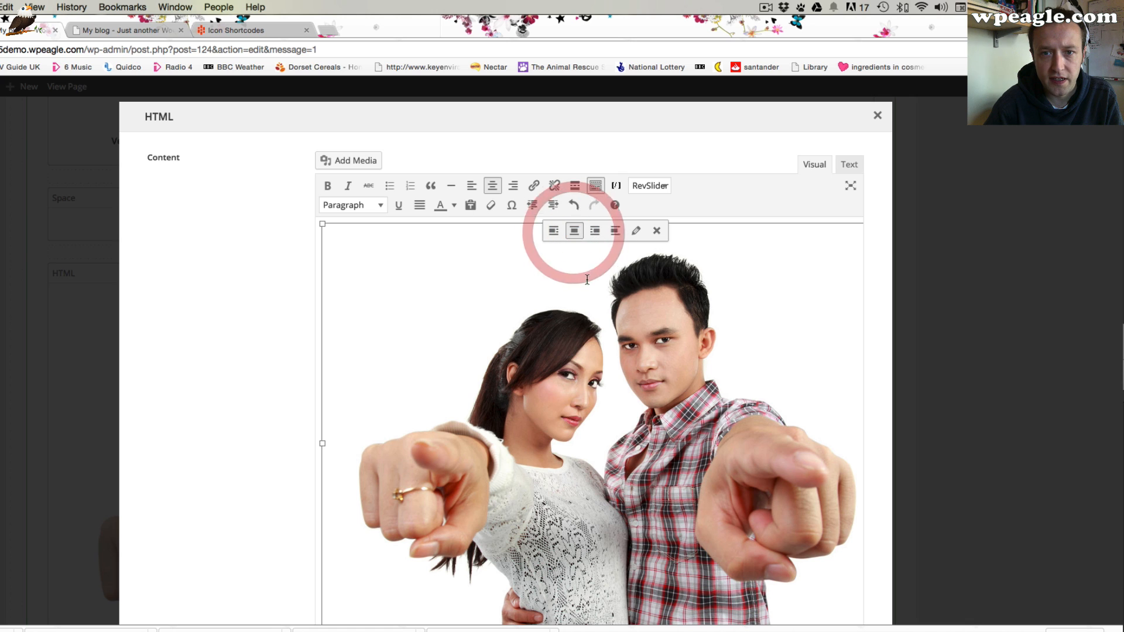
scroll(214, 551, "down", 5)
left_click(162, 581)
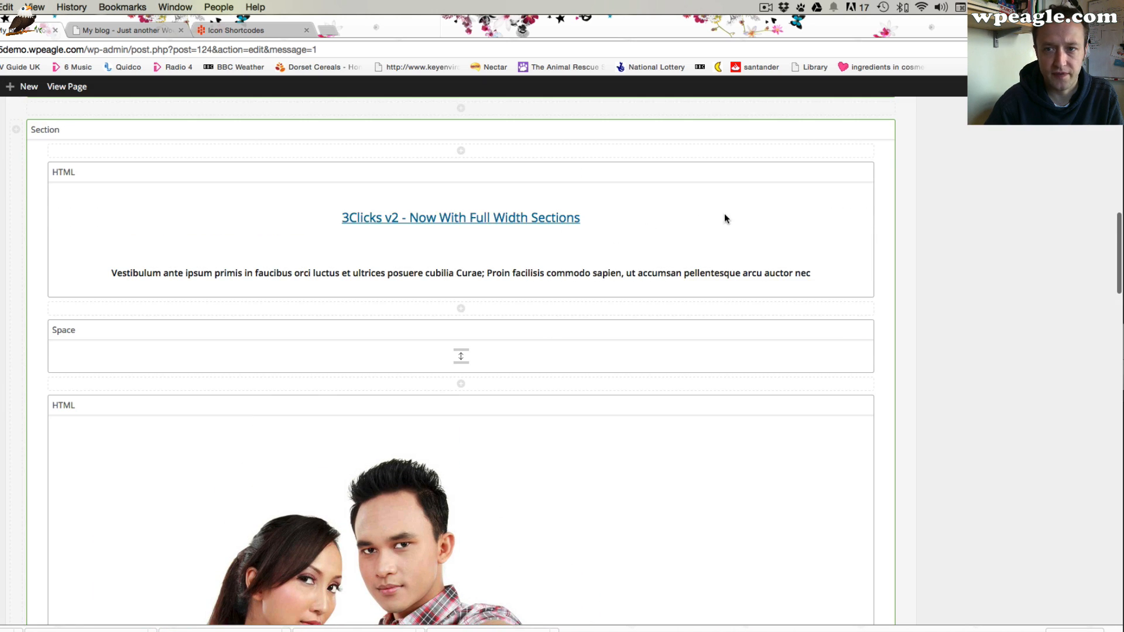
Open the section's heading HTML element and replace the heading with "You Can Do it!"
scroll(672, 256, "up", 1)
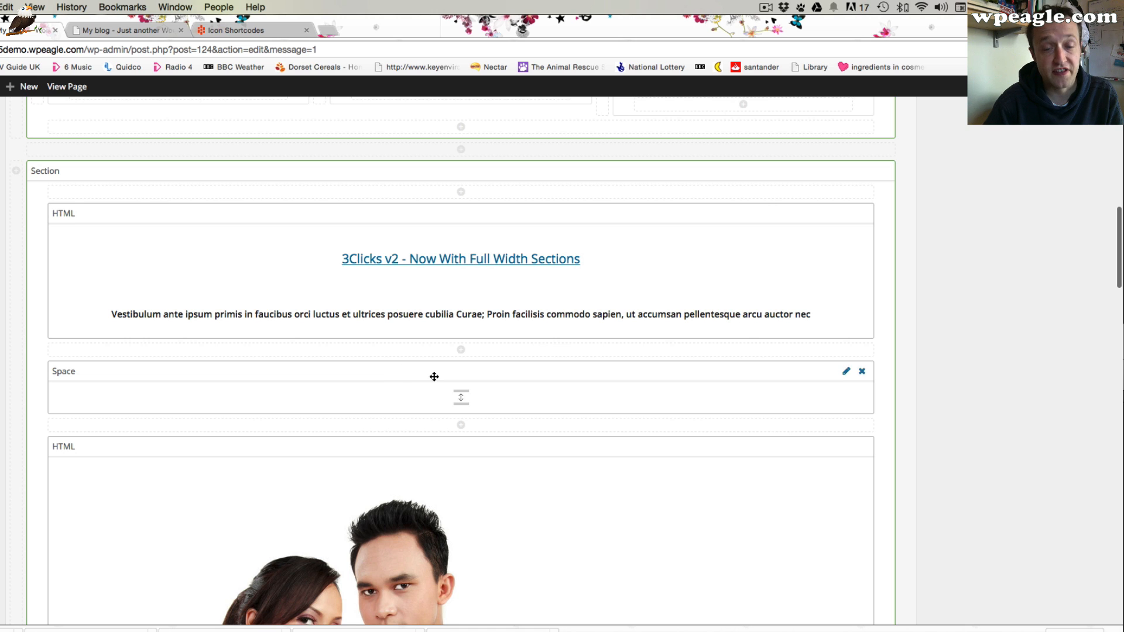
scroll(444, 379, "up", 1)
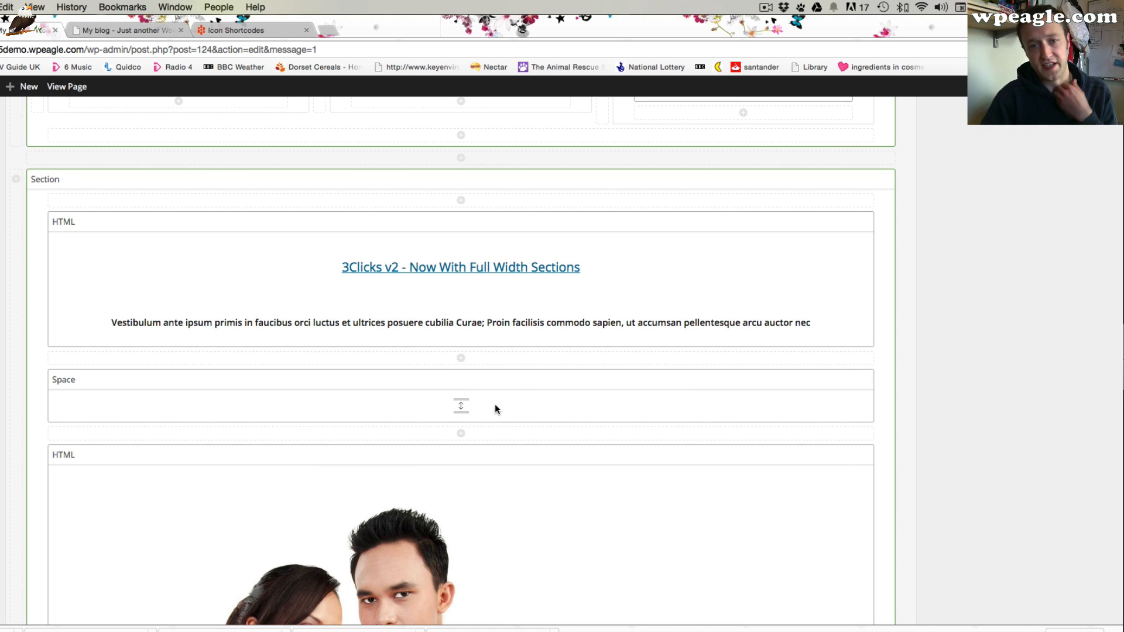
scroll(515, 374, "up", 15)
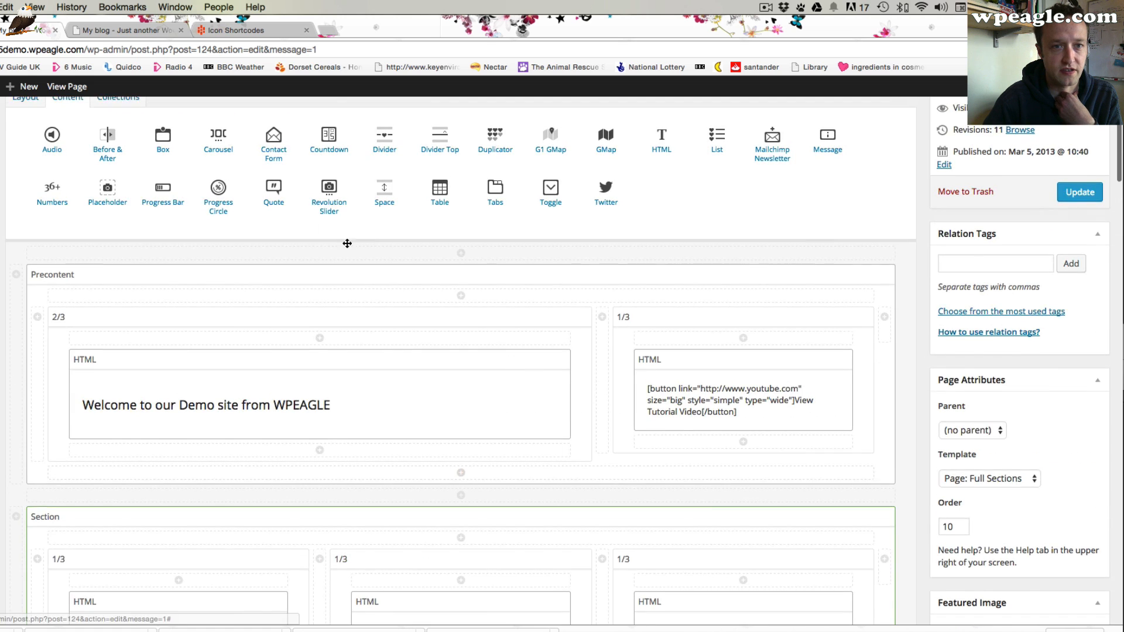
scroll(384, 333, "down", 15)
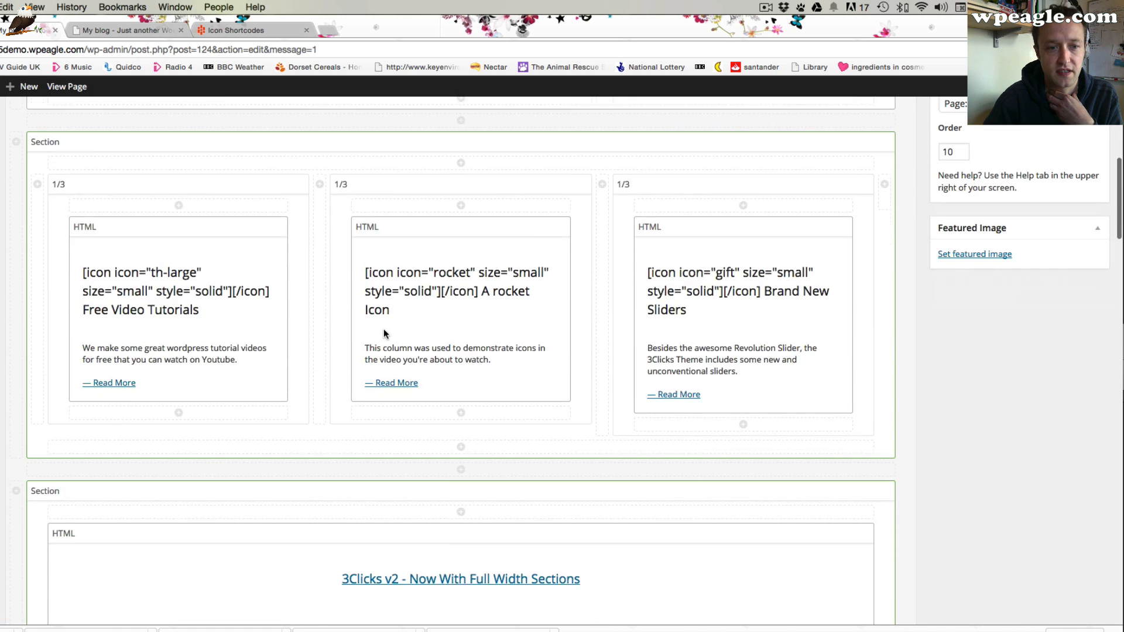
scroll(384, 334, "down", 4)
scroll(492, 349, "up", 5)
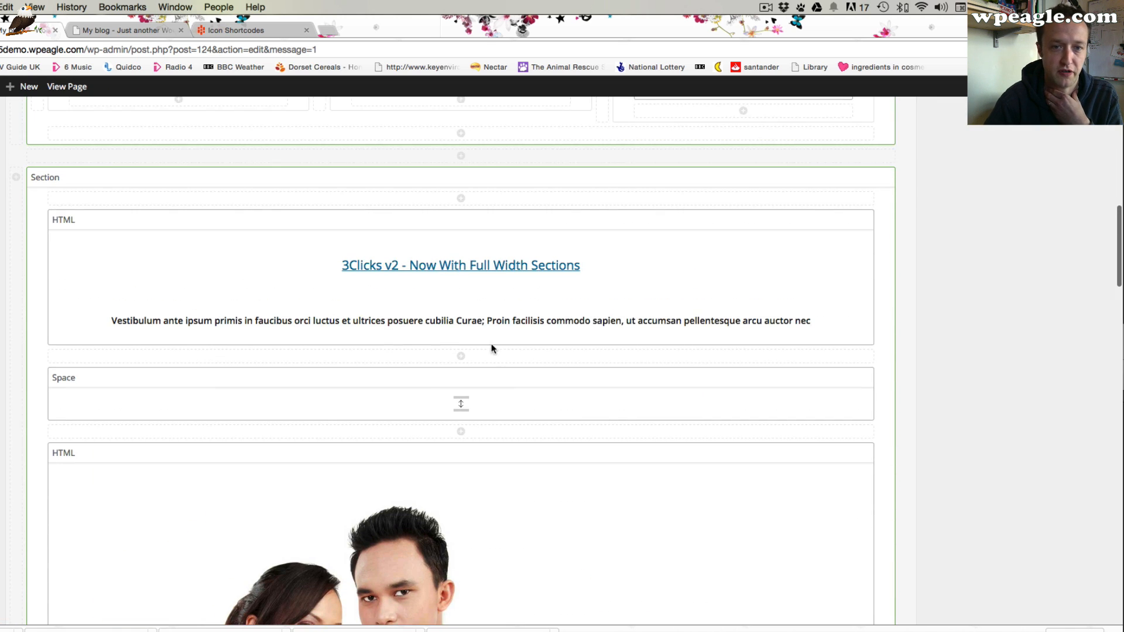
left_click(844, 221)
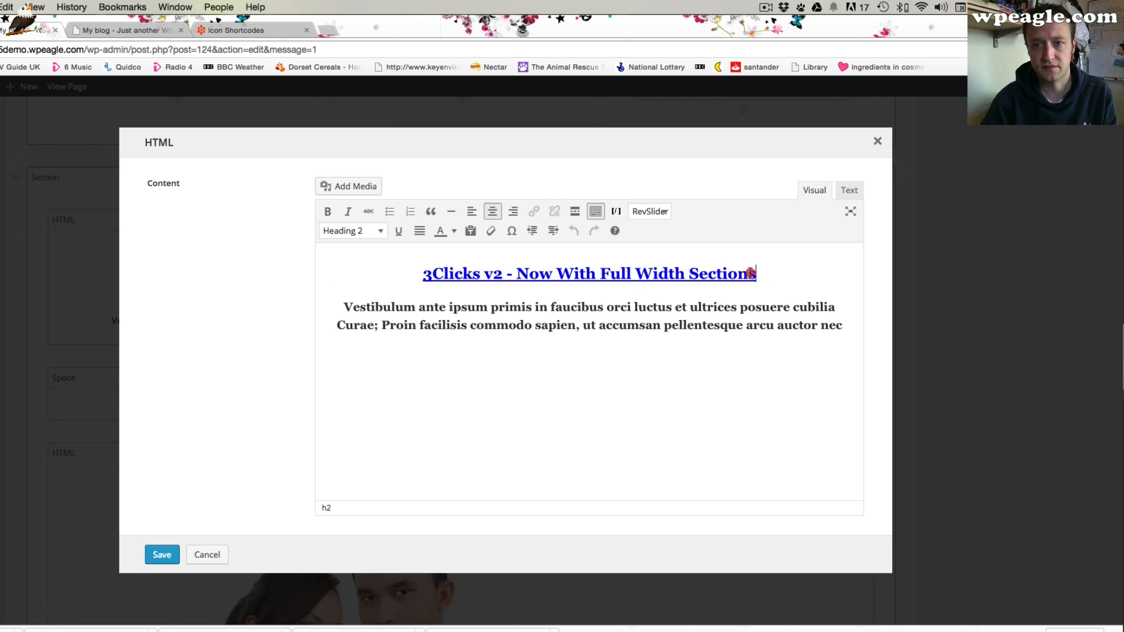
left_click_drag(750, 274, 426, 275)
type("Foll")
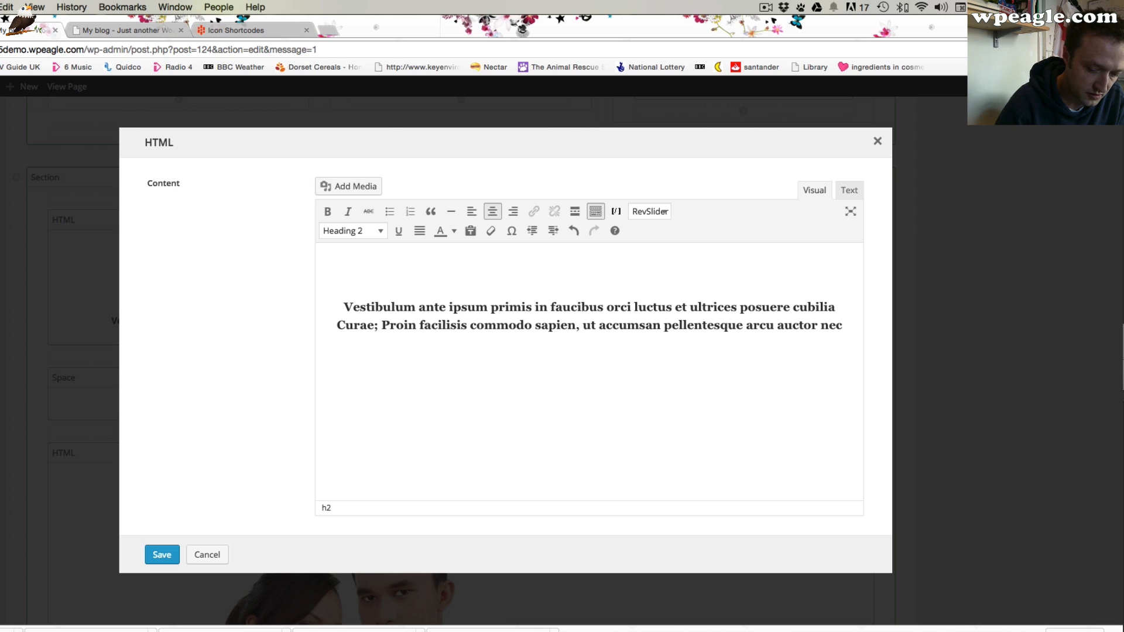
type("You Can DO")
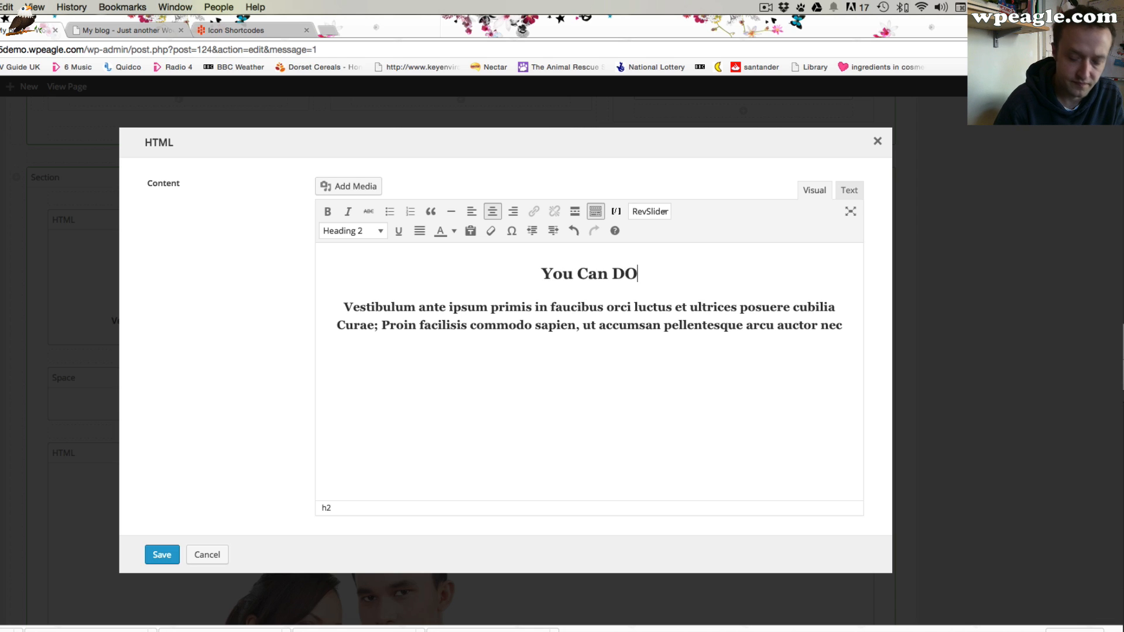
key("BackSpace")
key("BackSpace")
type("Do it!")
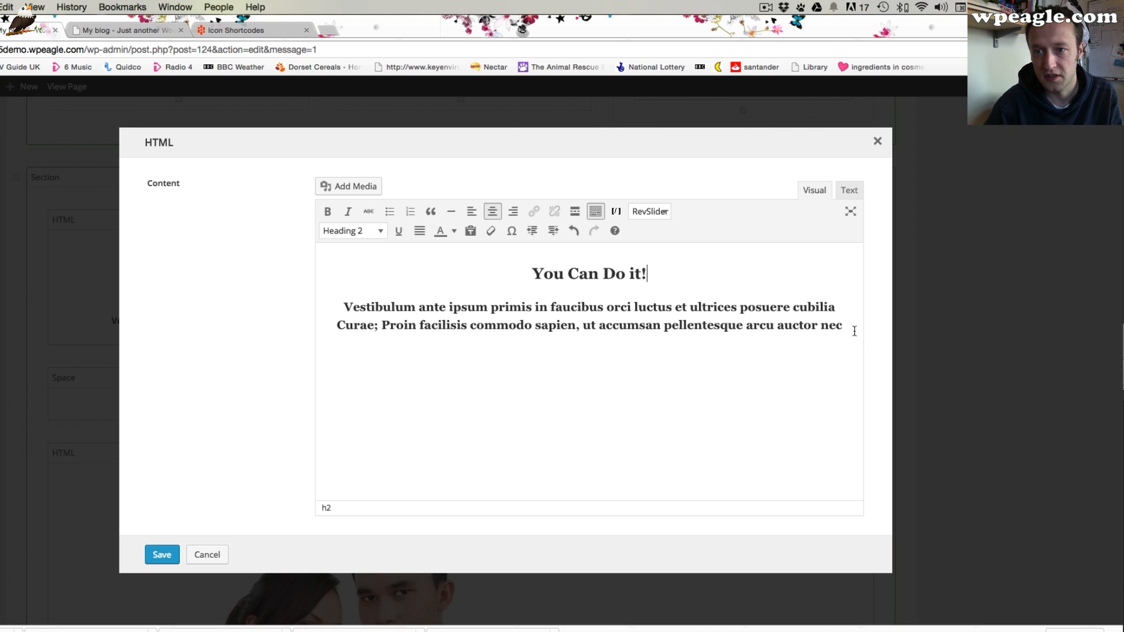
Replace the paragraph below with "Follow my video tutorials and you can make your own website all by yourself."
left_click_drag(854, 331, 323, 309)
type("Follo")
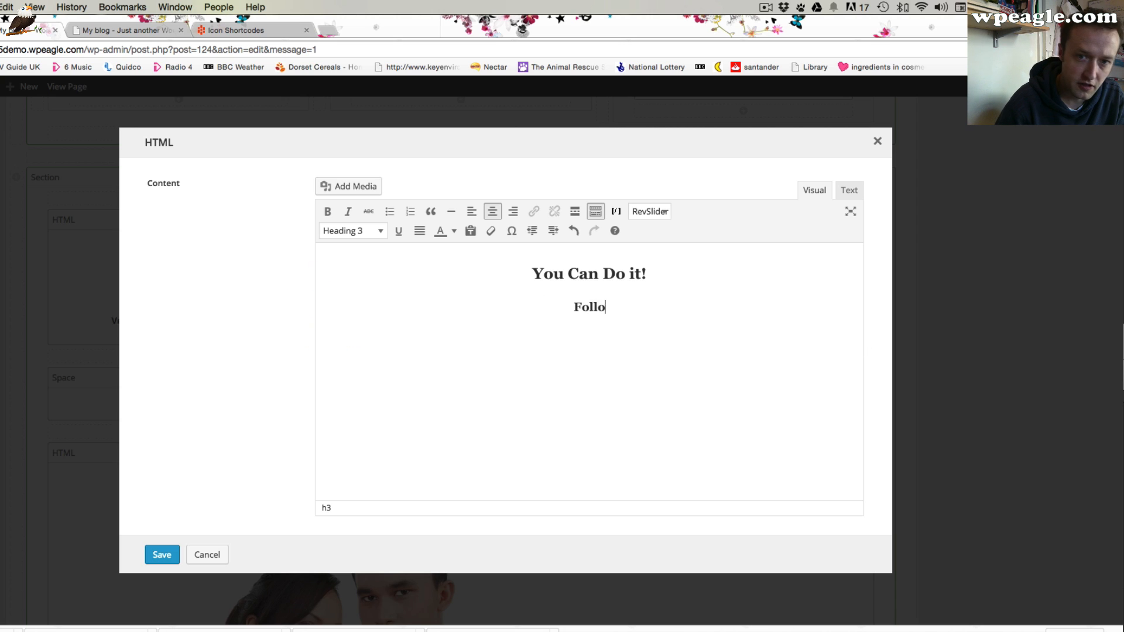
type("w my video tutori")
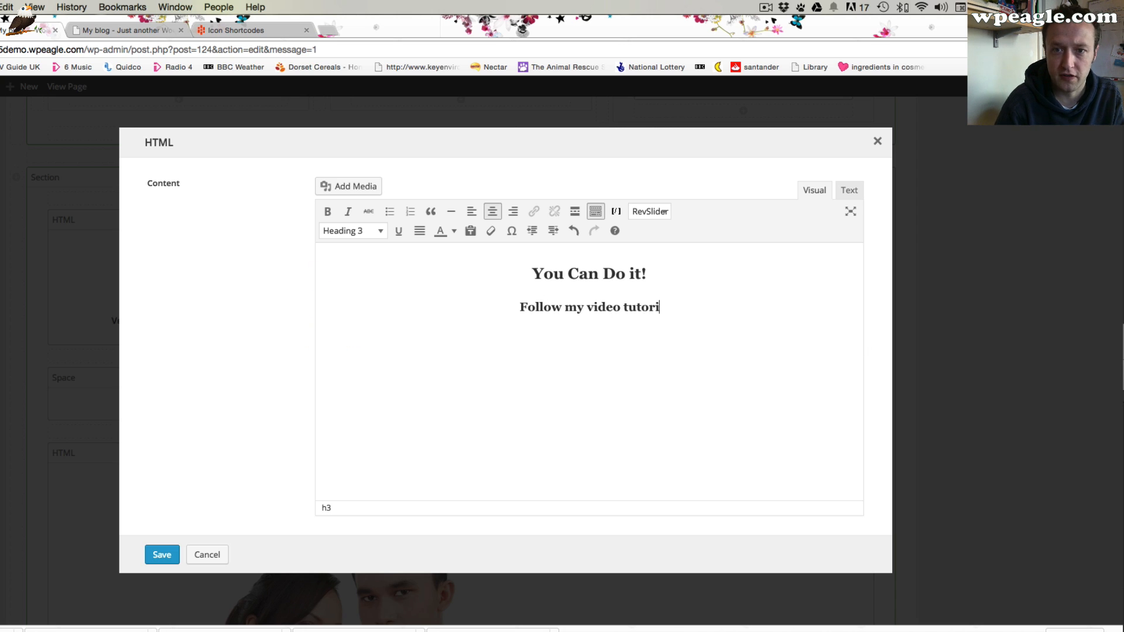
type("als and you can m")
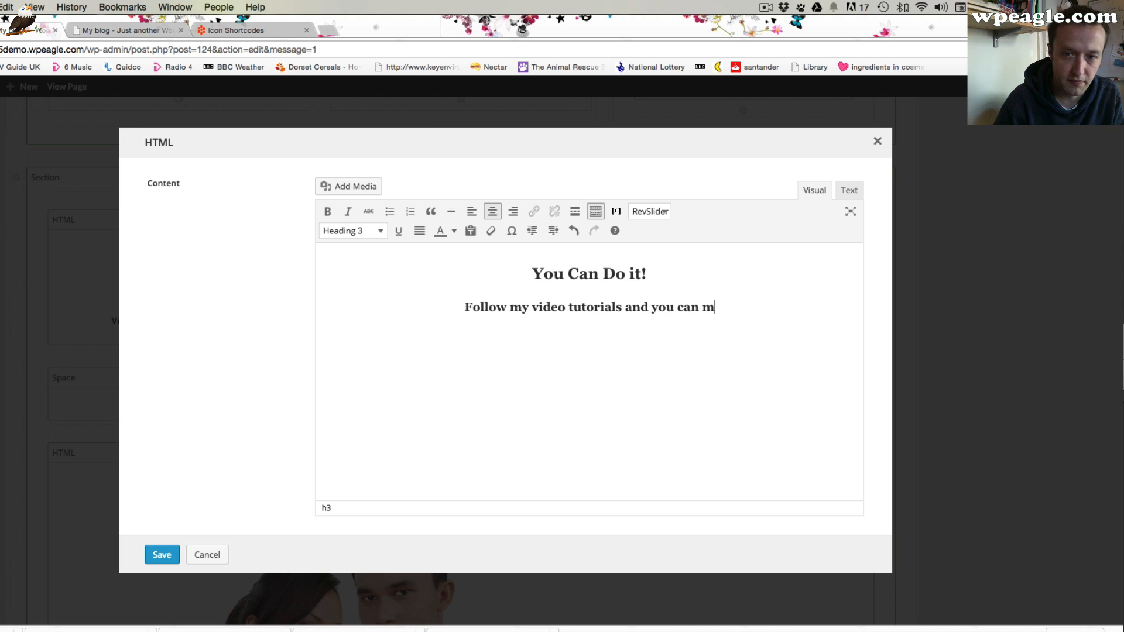
type("ake your own webs")
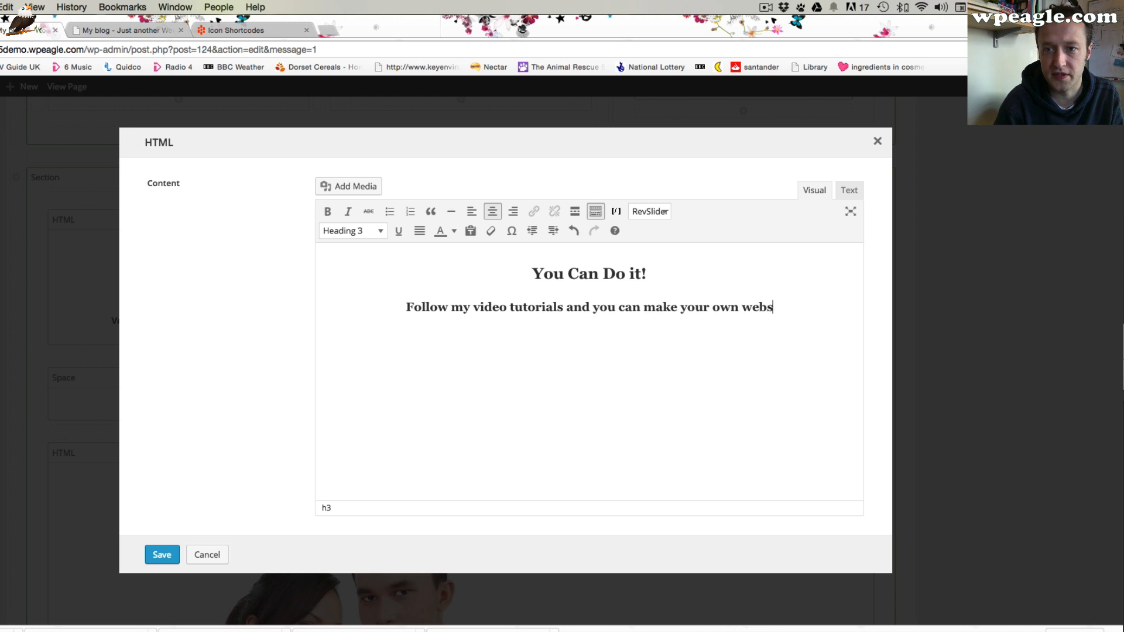
type("ite all by y")
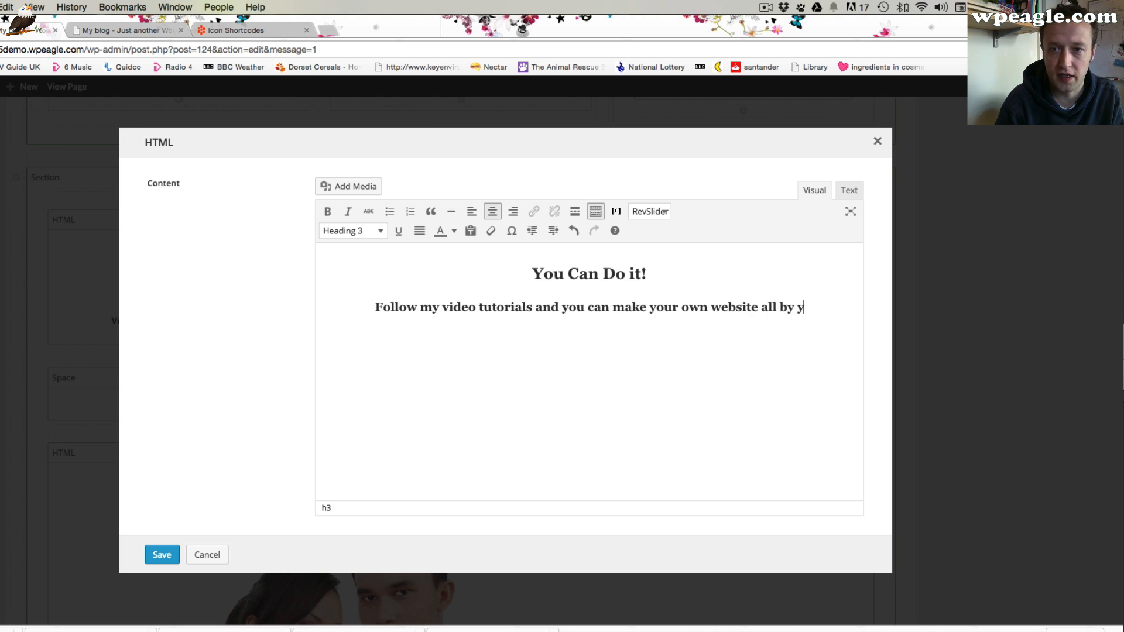
type("our self")
key("BackSpace")
key("BackSpace")
key("BackSpace")
key("BackSpace")
key("BackSpace")
type("self.")
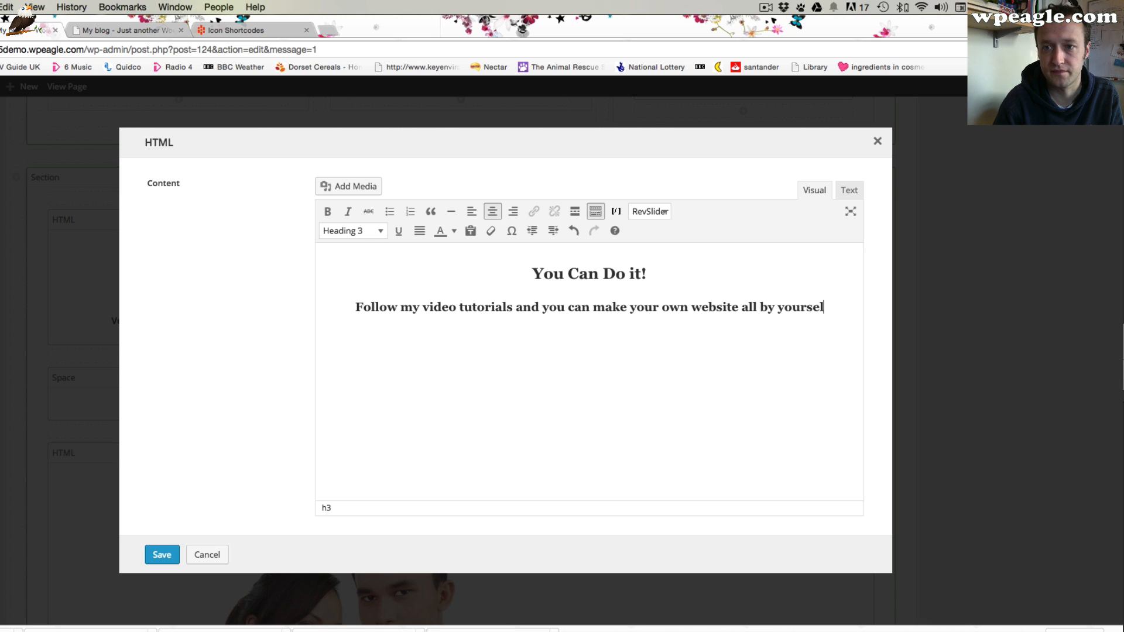
Save the HTML element, update the Home page and return to the live site tab
left_click(163, 554)
scroll(659, 459, "up", 15)
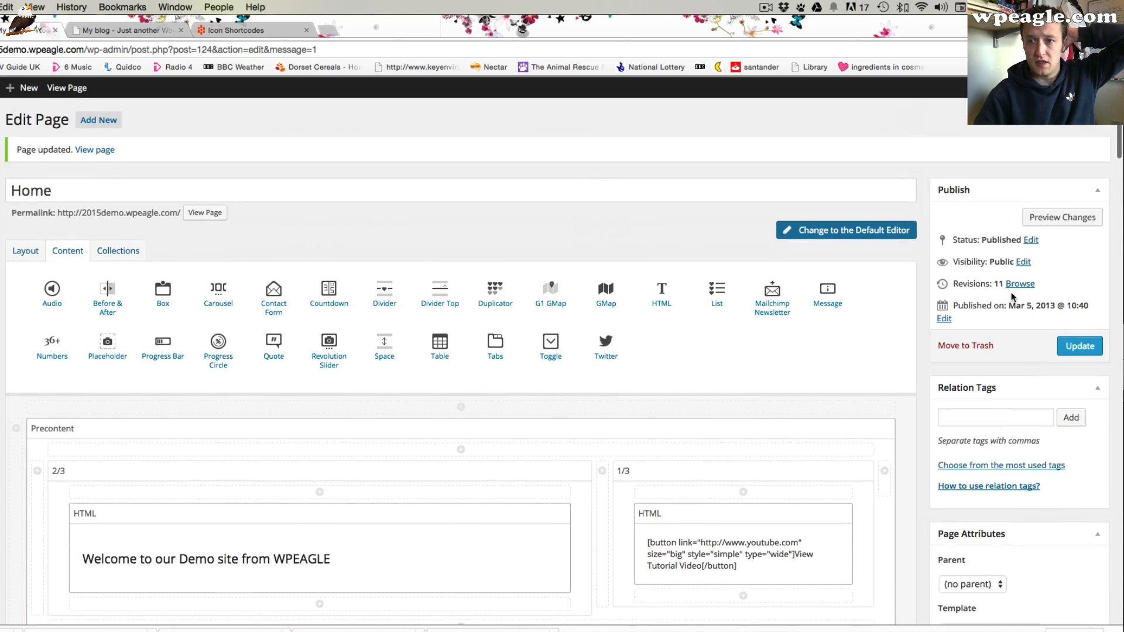
left_click(1069, 344)
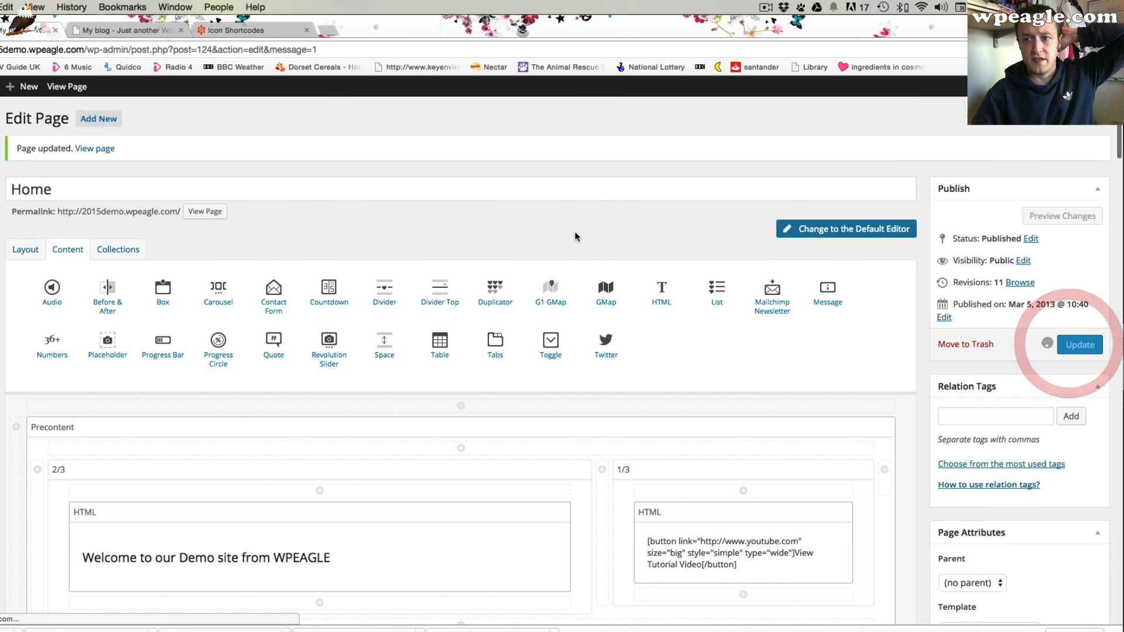
left_click(144, 29)
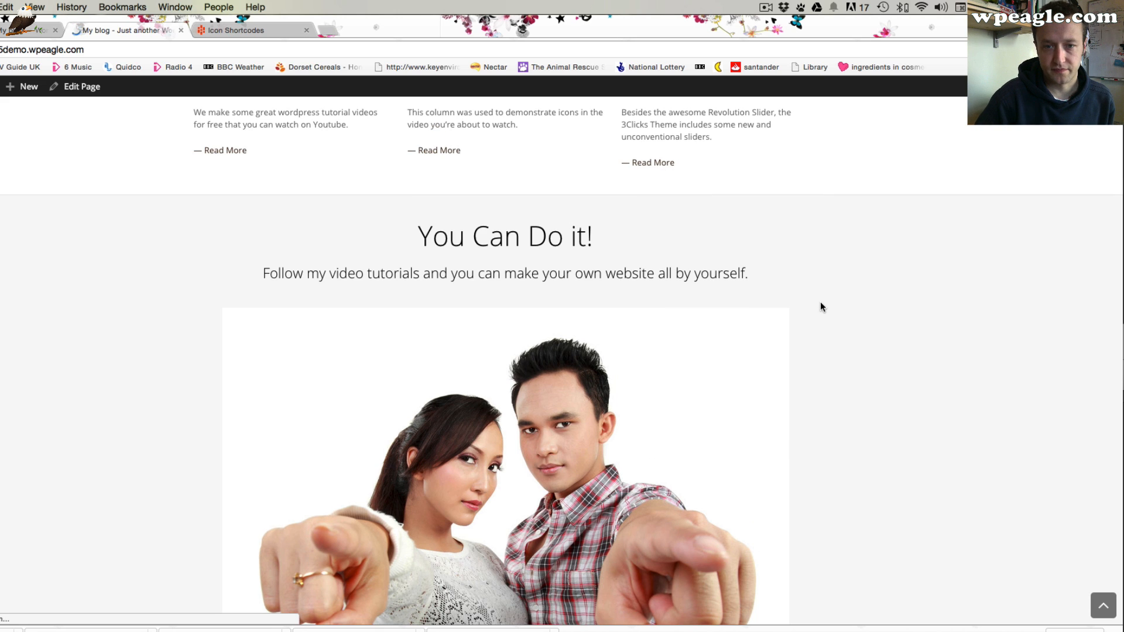
Review the new heading, text and image section on the live home page
scroll(818, 308, "down", 5)
scroll(818, 308, "up", 2)
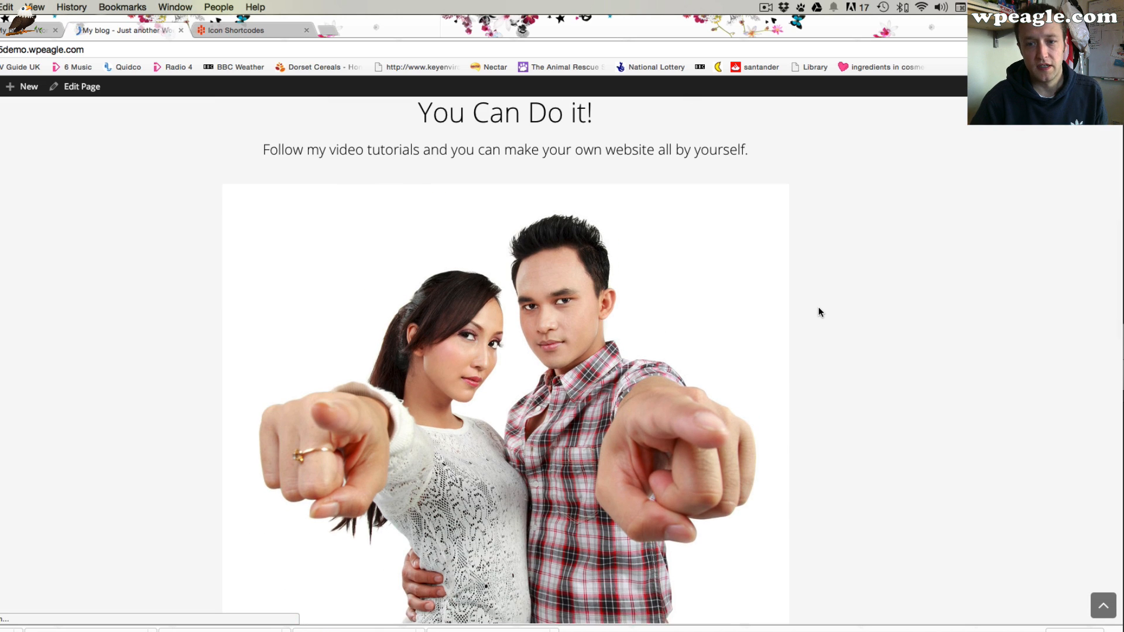
scroll(818, 307, "down", 3)
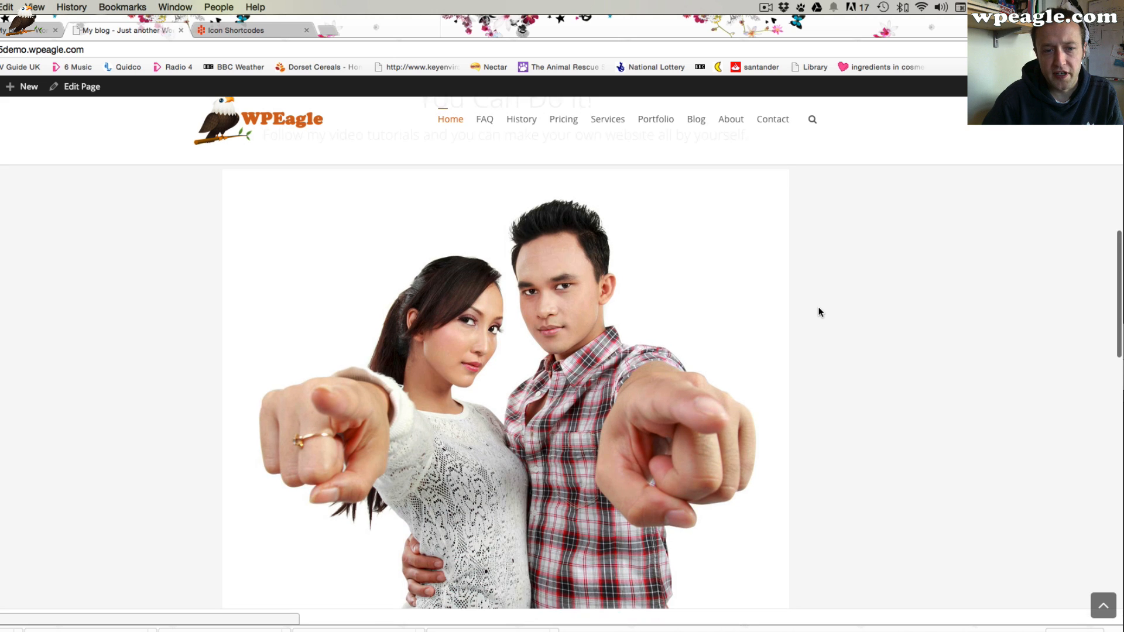
scroll(818, 307, "down", 6)
scroll(818, 307, "up", 10)
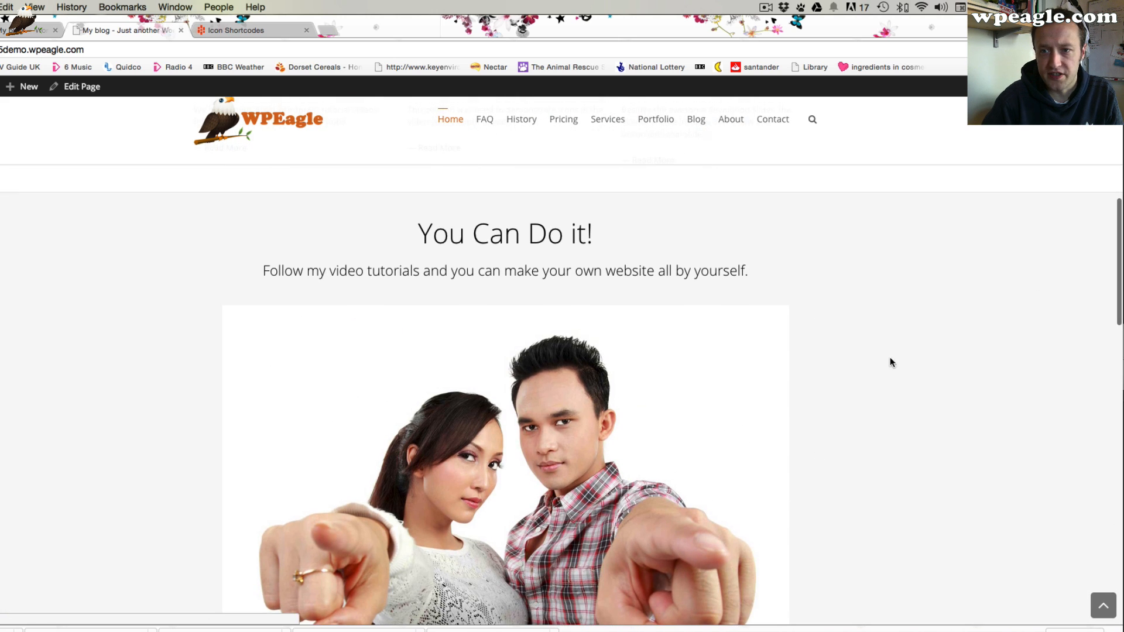
scroll(790, 287, "up", 2)
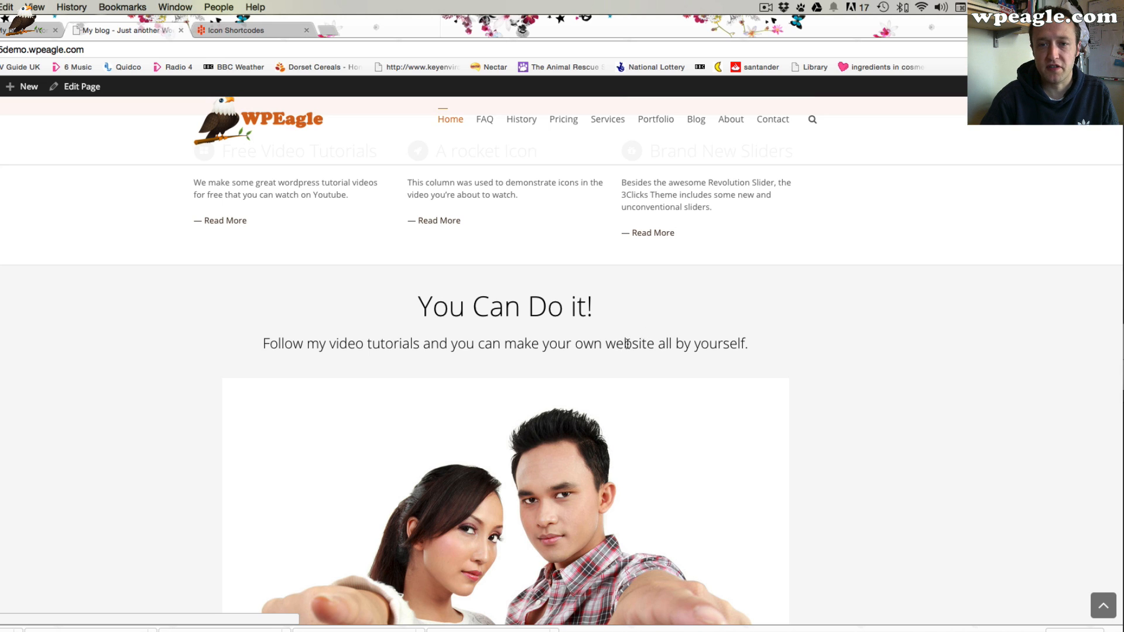
scroll(448, 277, "down", 1)
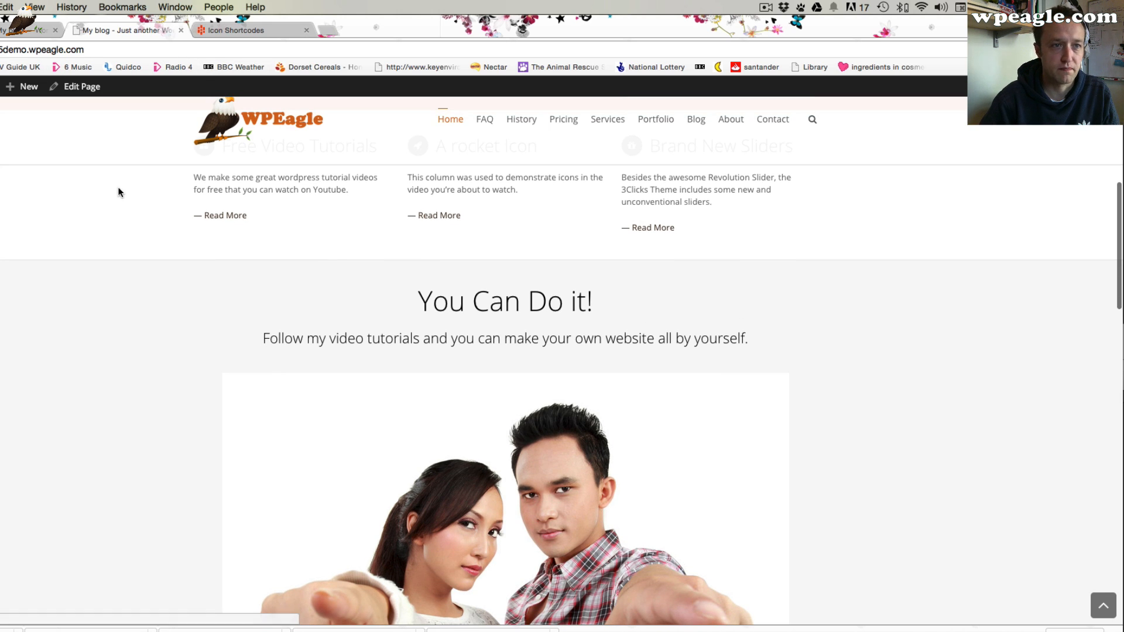
In the editor, set the full-width section's background colour to green #81d742 and save the section
left_click(27, 35)
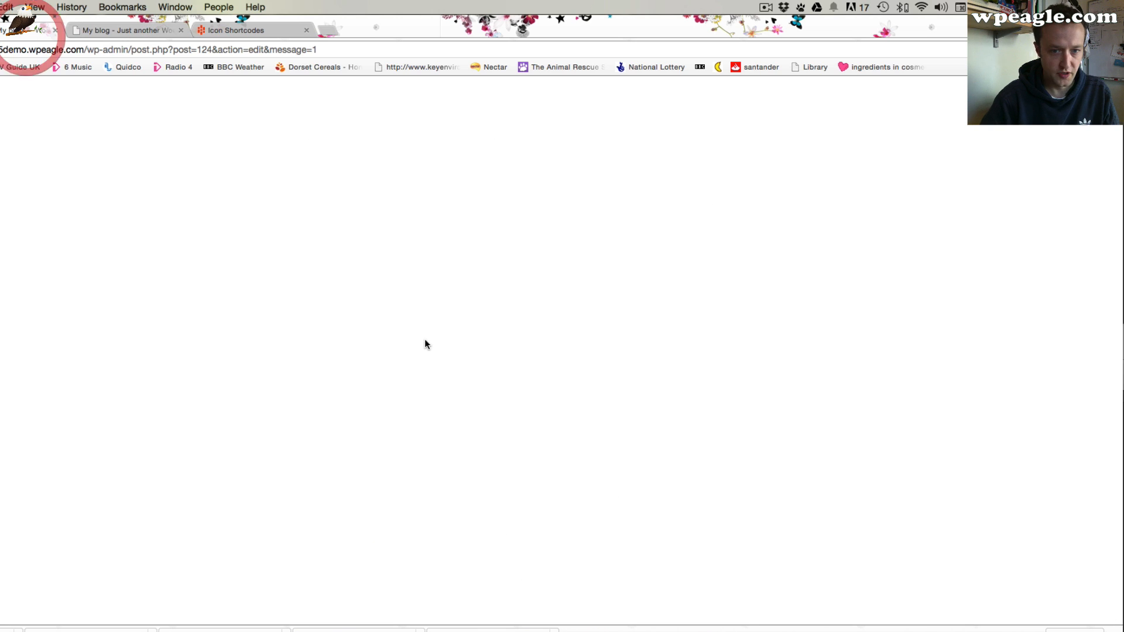
scroll(450, 340, "down", 15)
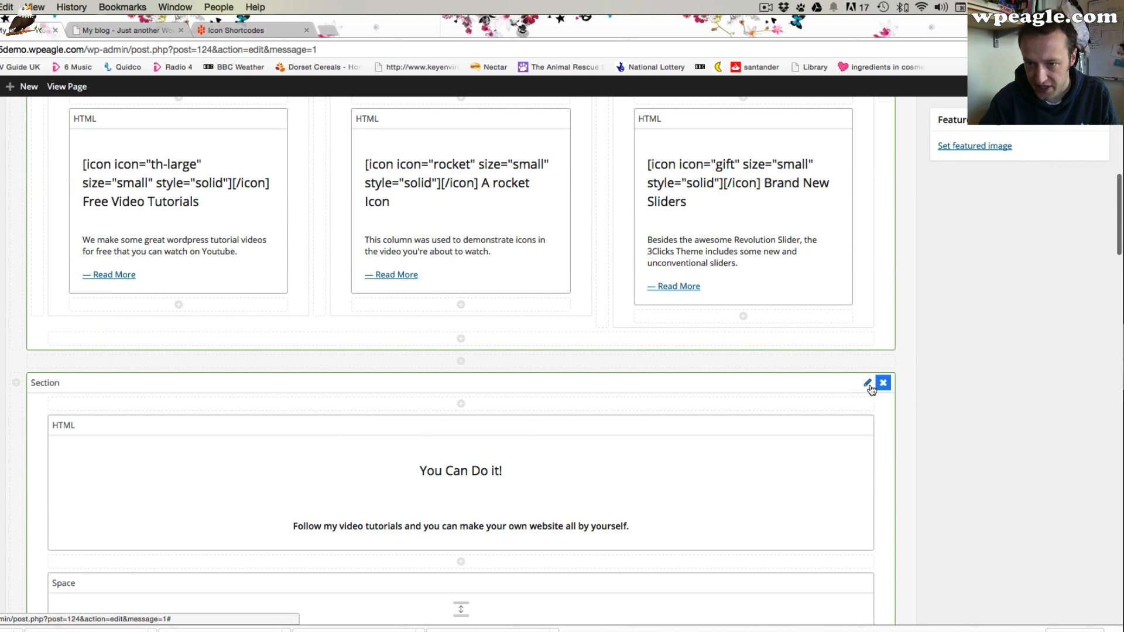
left_click(868, 384)
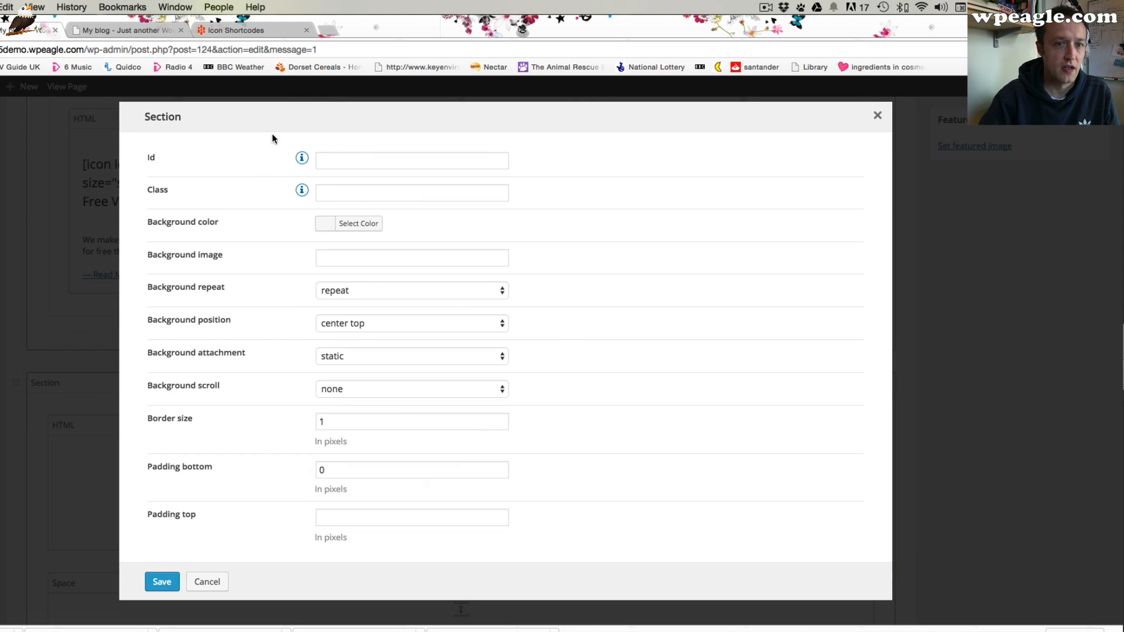
left_click(375, 226)
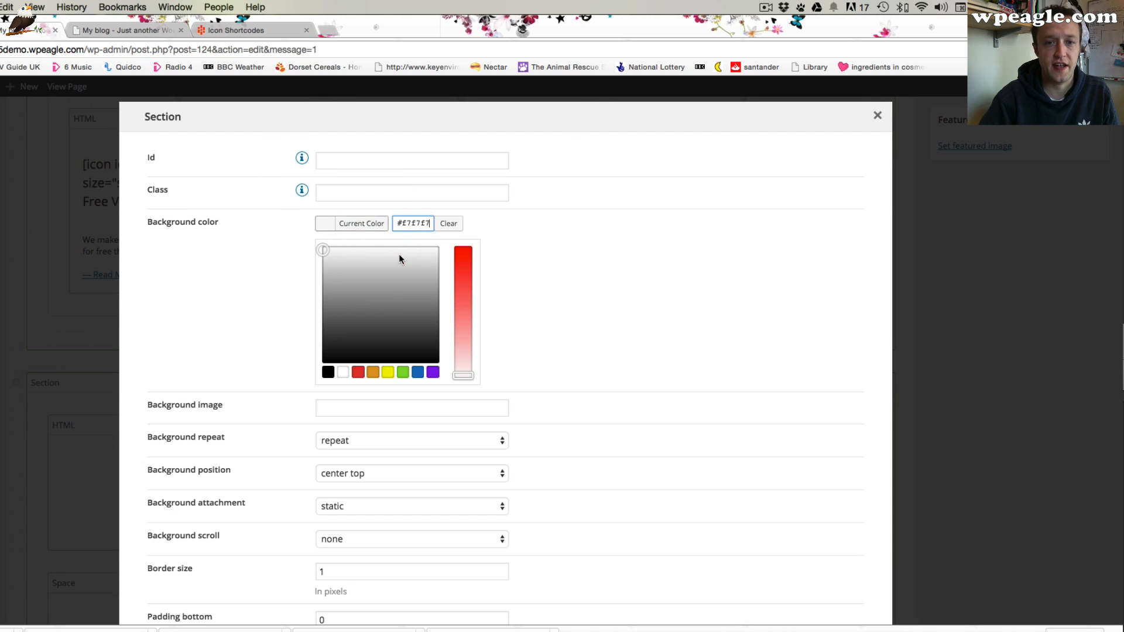
left_click(402, 373)
scroll(538, 316, "down", 5)
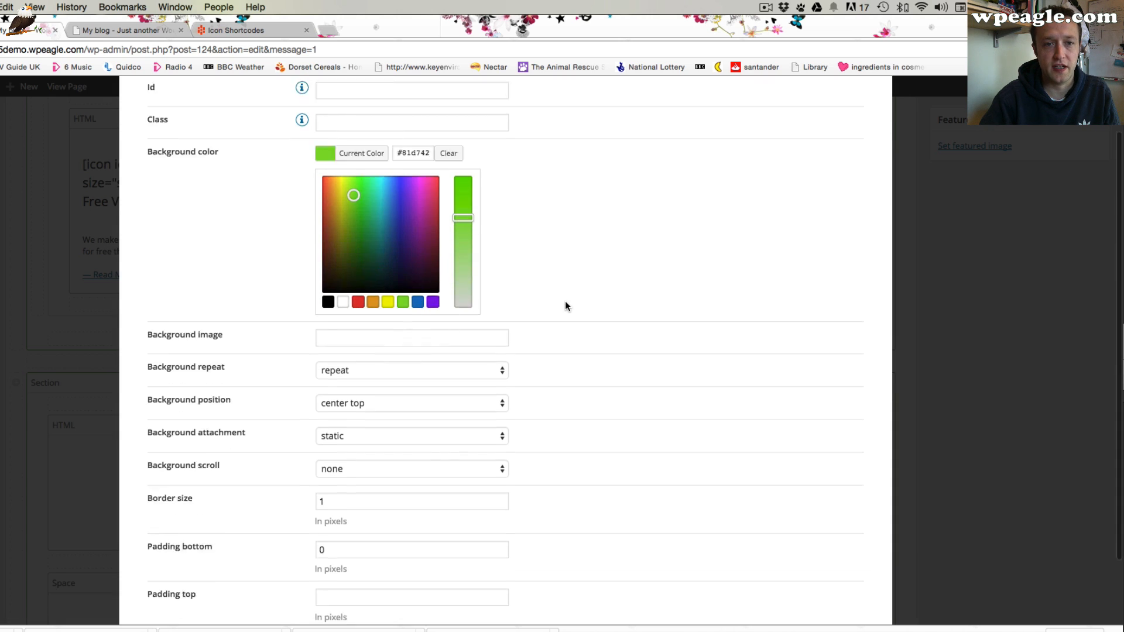
left_click(162, 580)
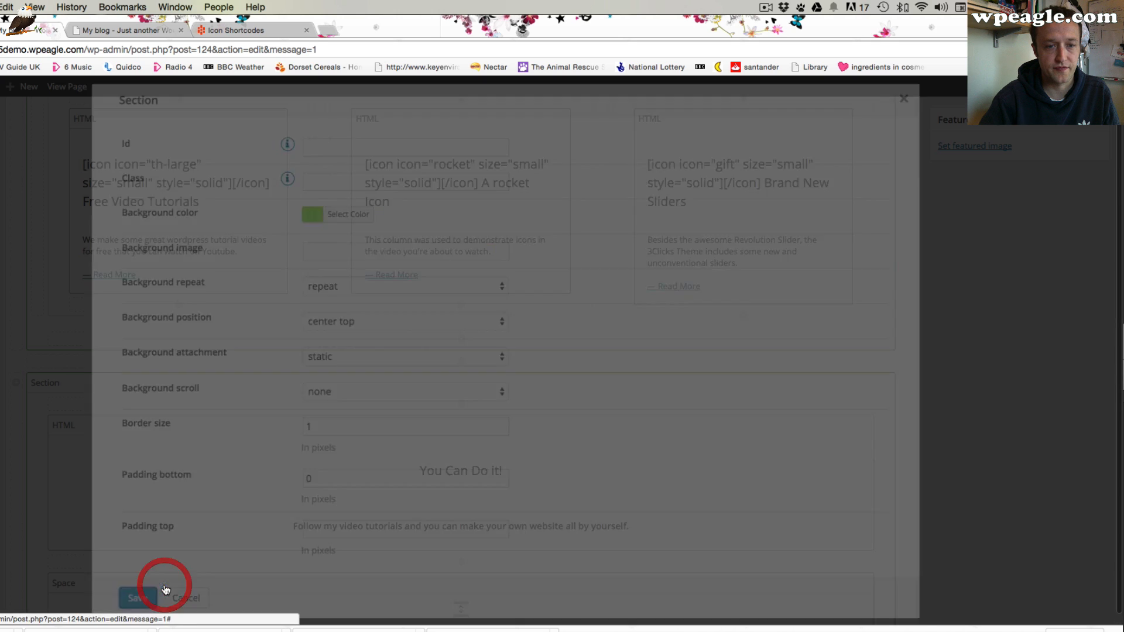
Update the Home page and view the new green section on the live home page
scroll(740, 279, "up", 10)
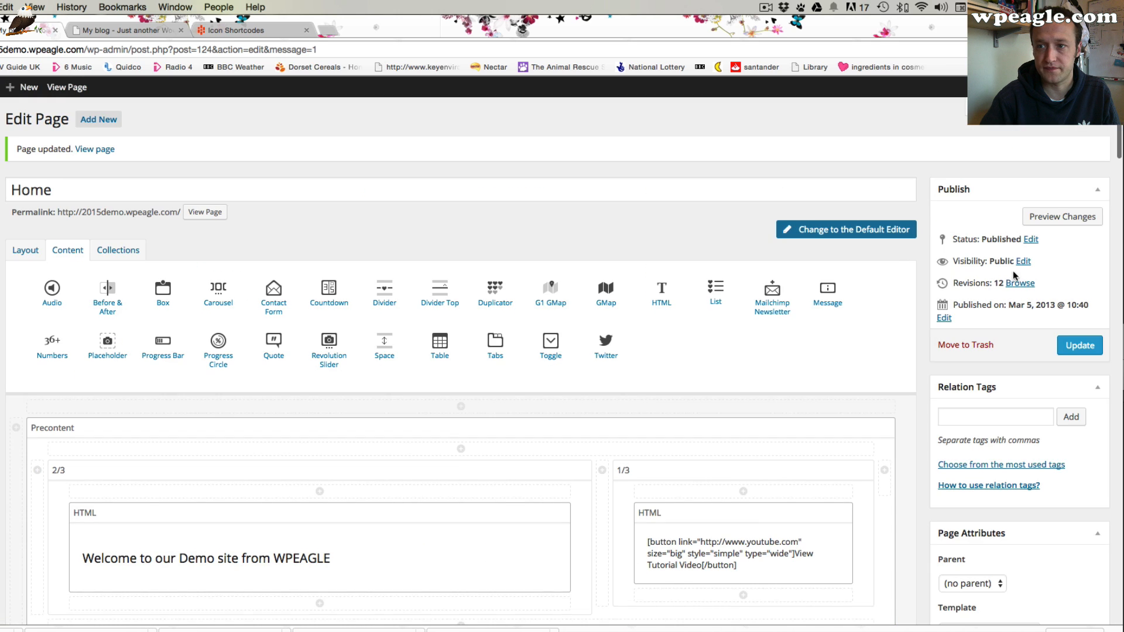
left_click(1079, 345)
left_click(117, 30)
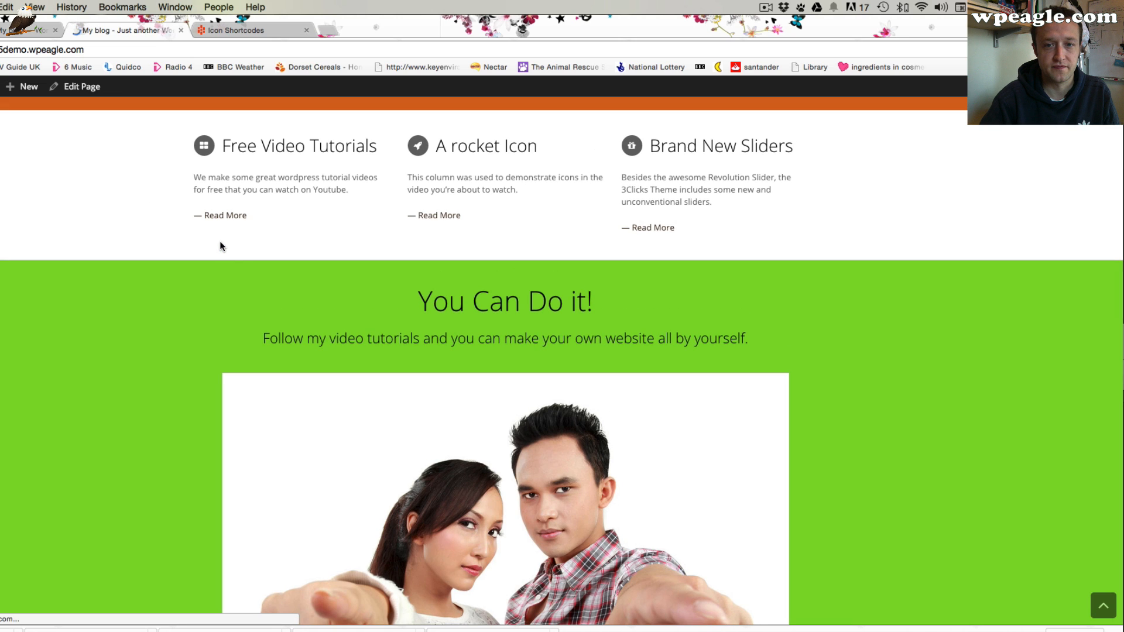
scroll(866, 367, "down", 5)
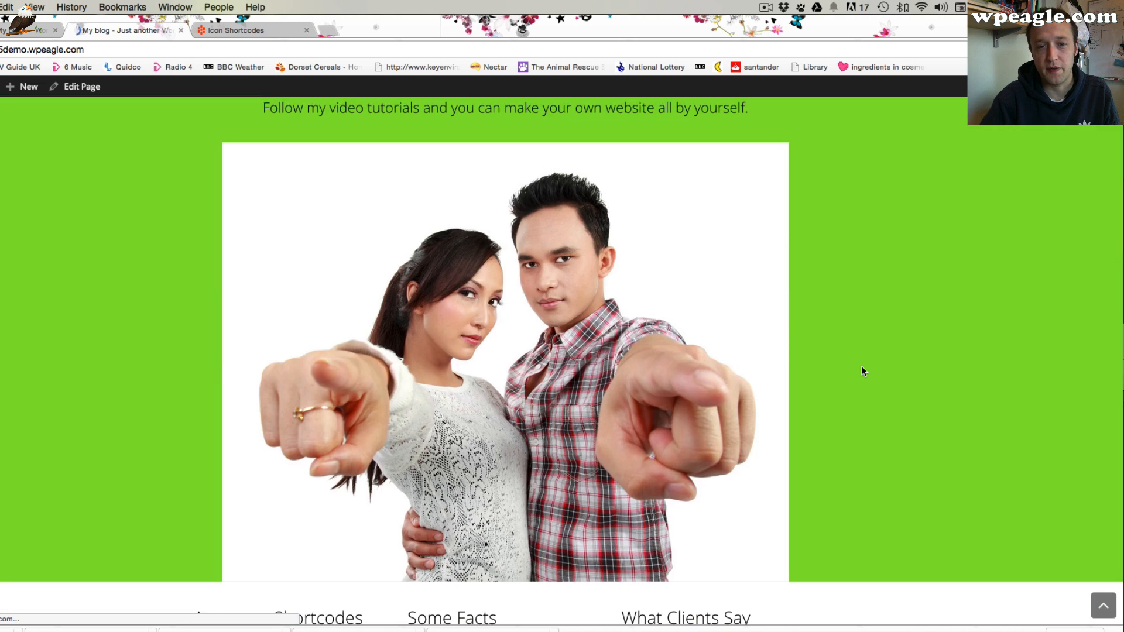
scroll(861, 371, "up", 10)
scroll(861, 371, "down", 12)
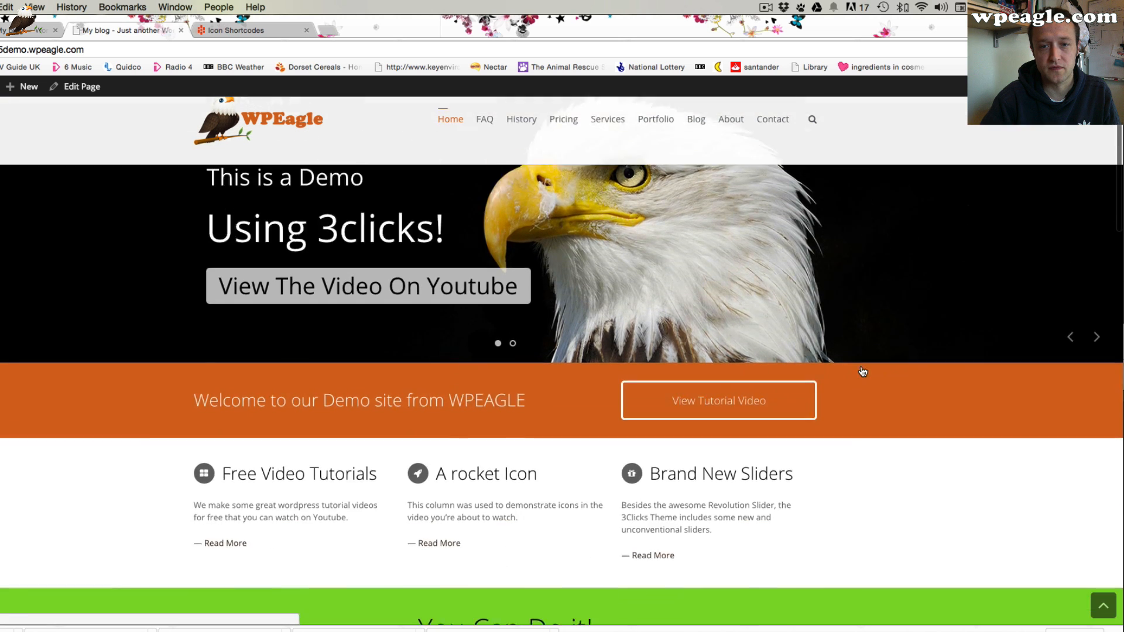
scroll(860, 371, "up", 3)
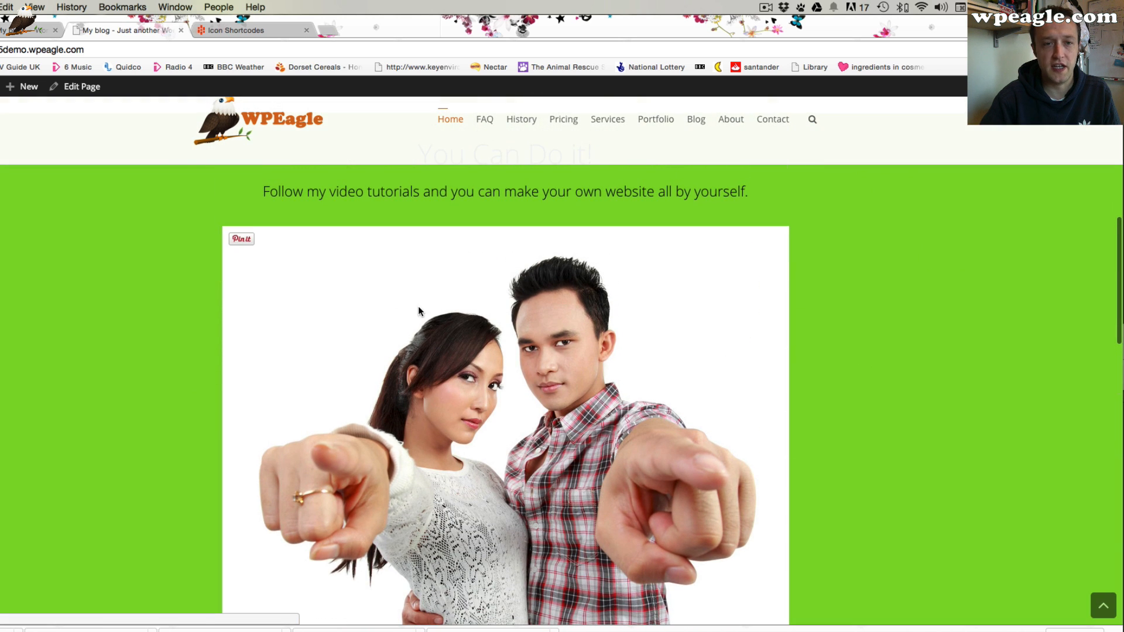
left_click(37, 31)
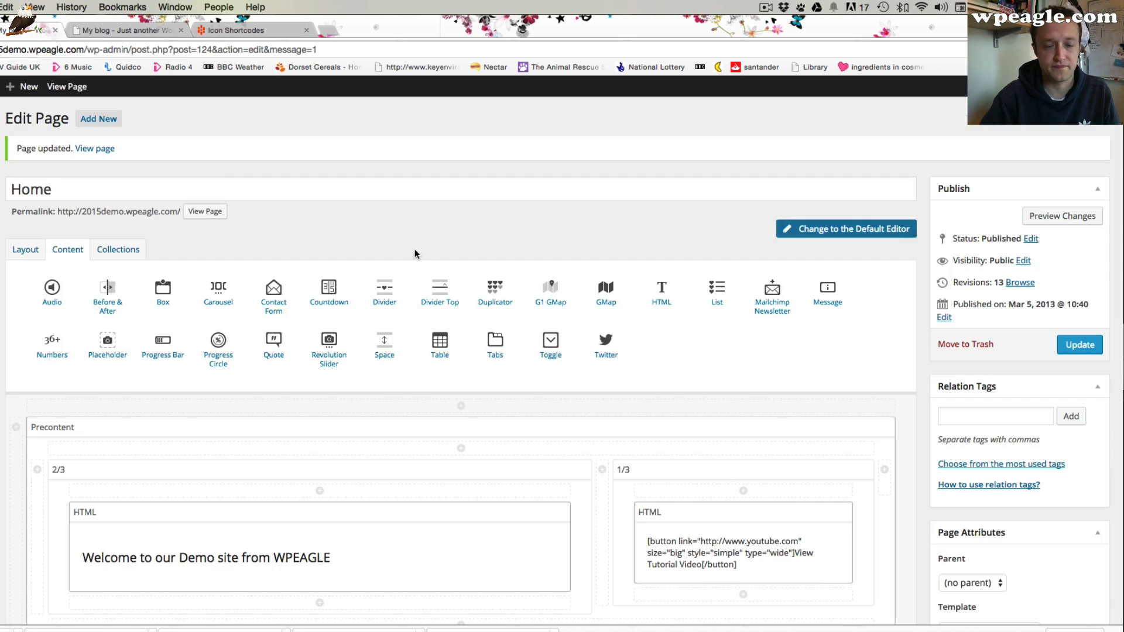
scroll(477, 308, "down", 1)
scroll(476, 308, "down", 10)
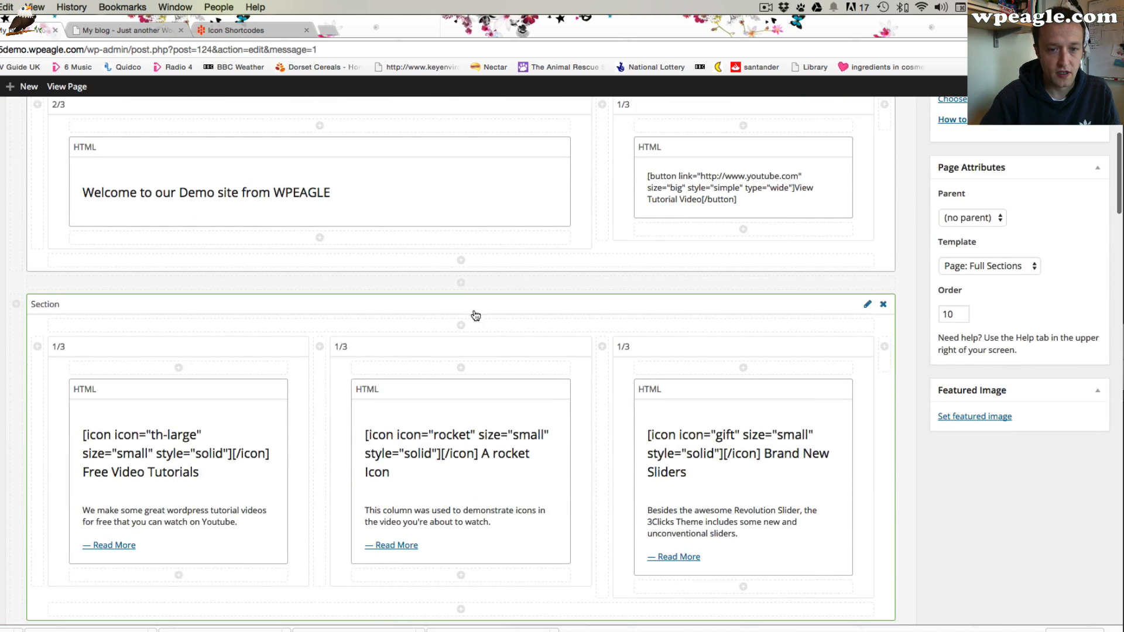
scroll(527, 336, "down", 3)
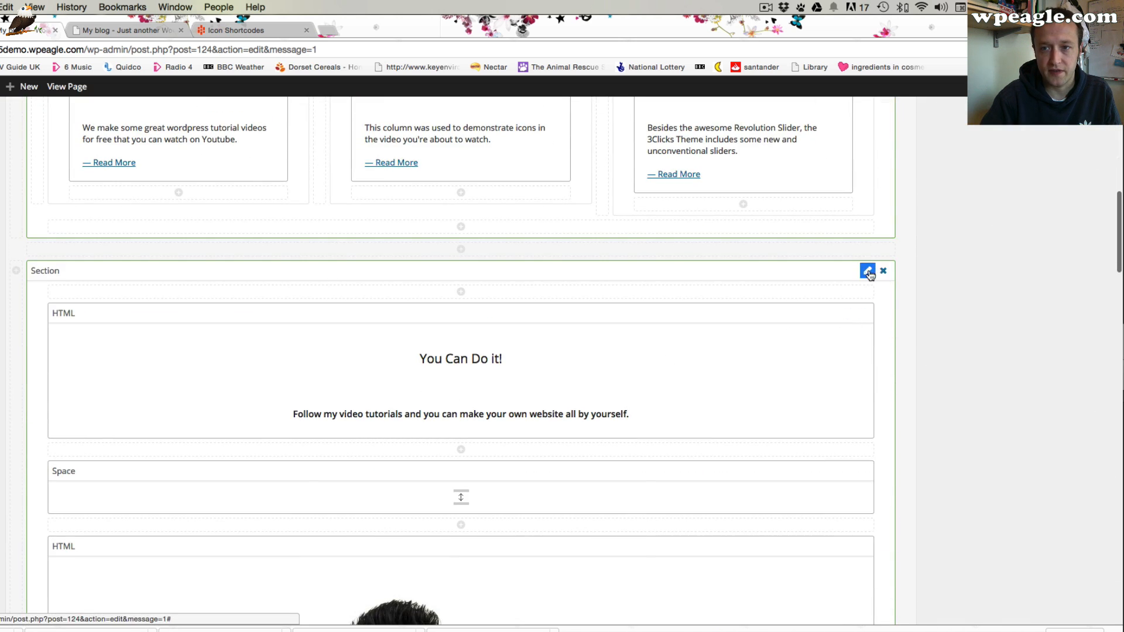
left_click(869, 270)
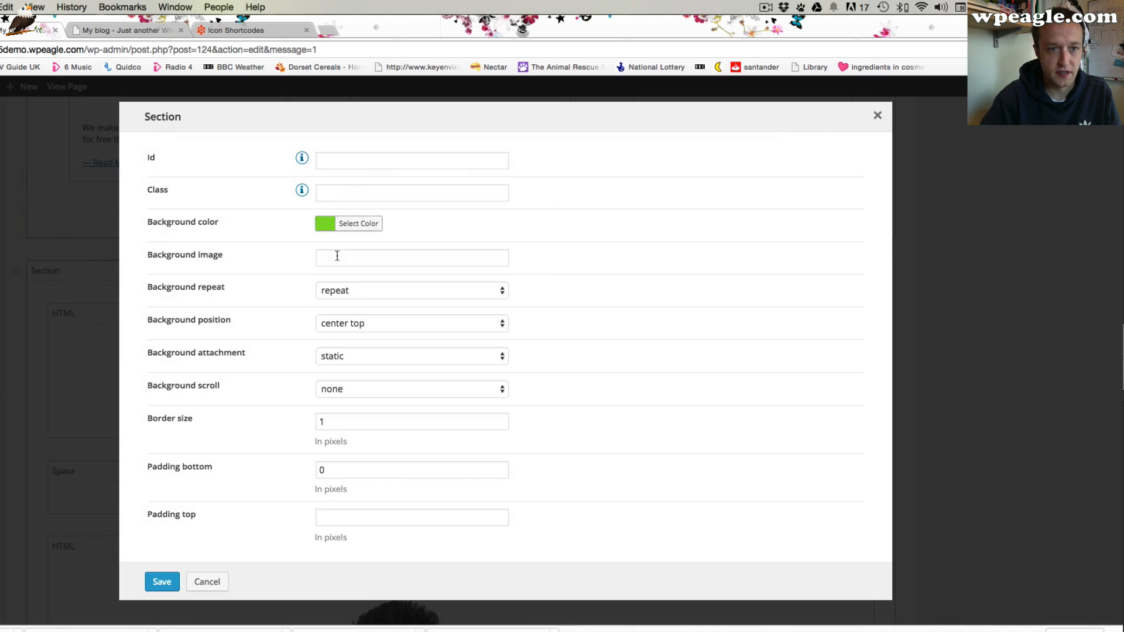
left_click(344, 258)
right_click(356, 257)
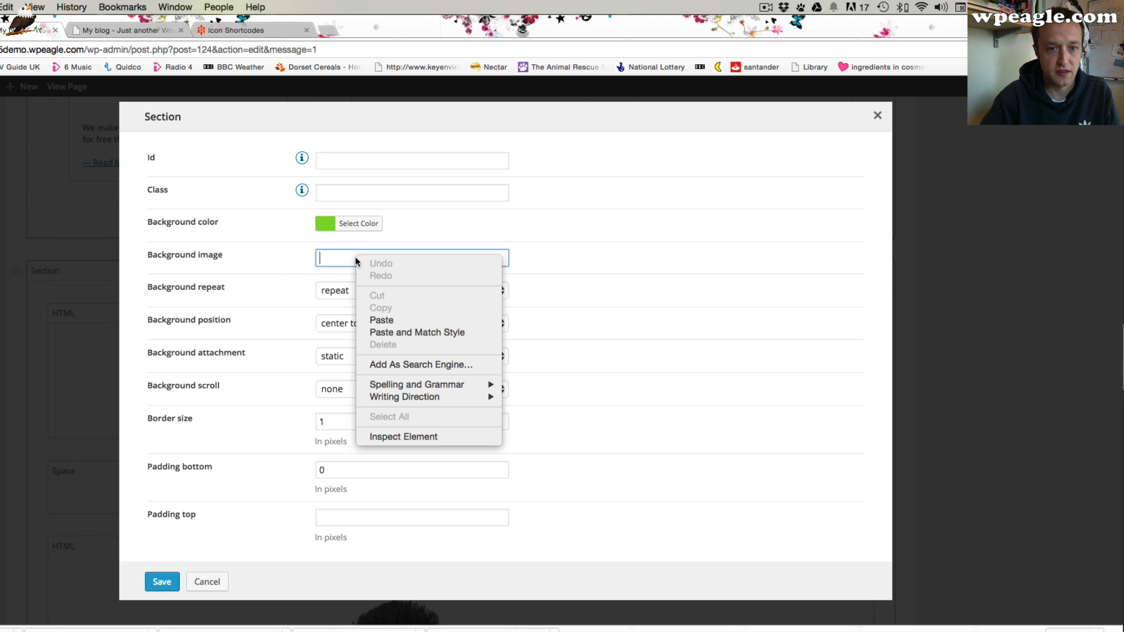
left_click(335, 258)
left_click(334, 257)
left_click(504, 254)
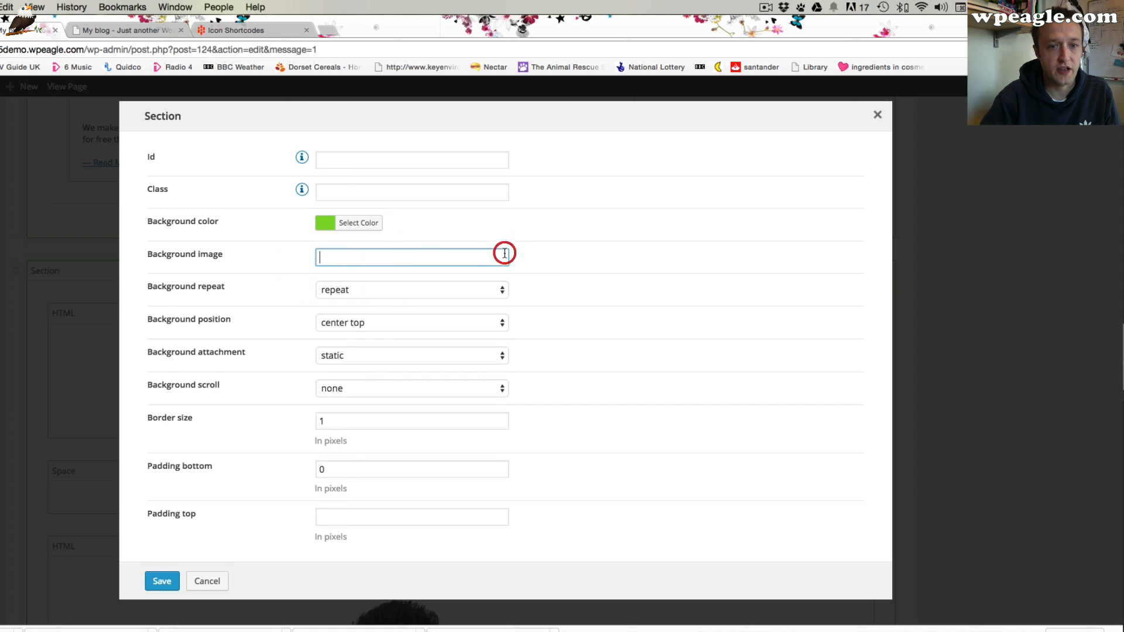
scroll(507, 263, "down", 1)
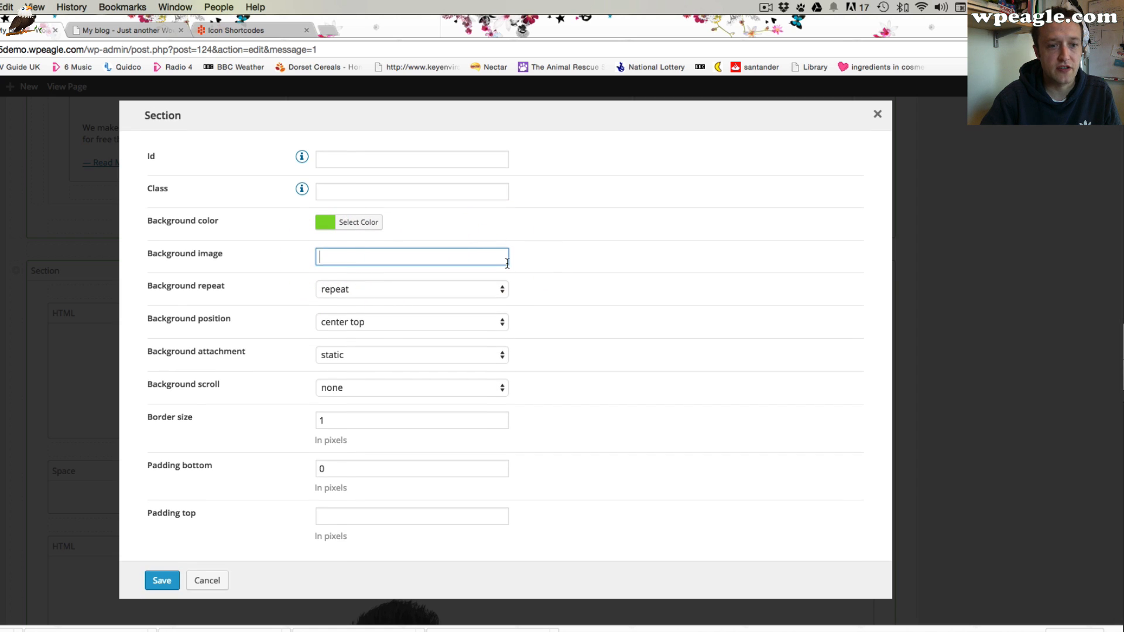
left_click(418, 354)
left_click(568, 339)
left_click(399, 254)
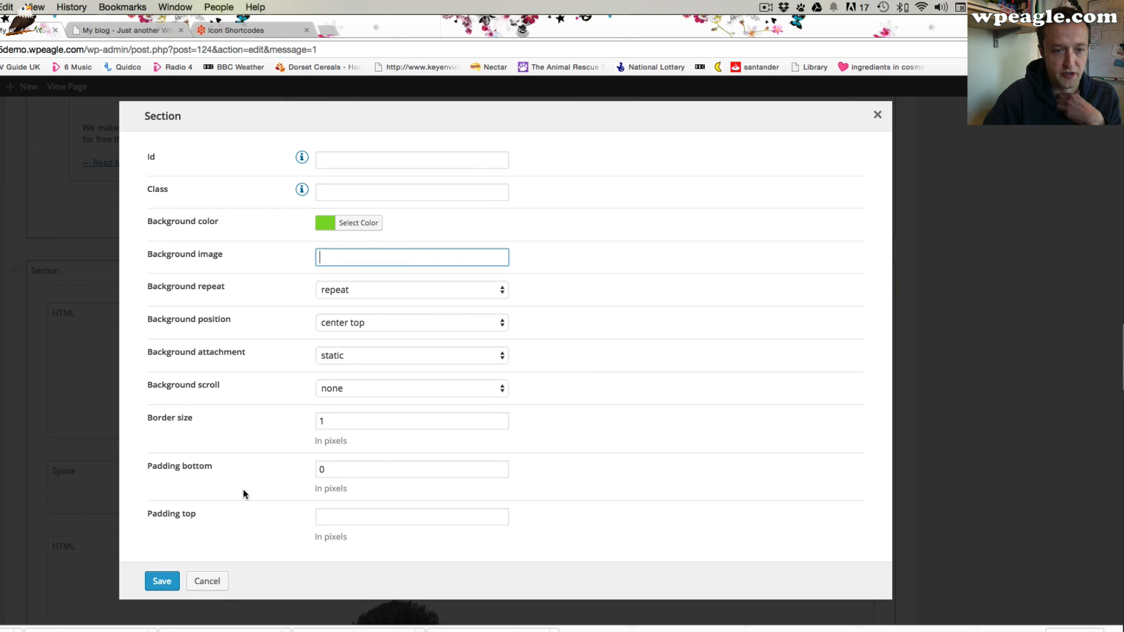
left_click(211, 582)
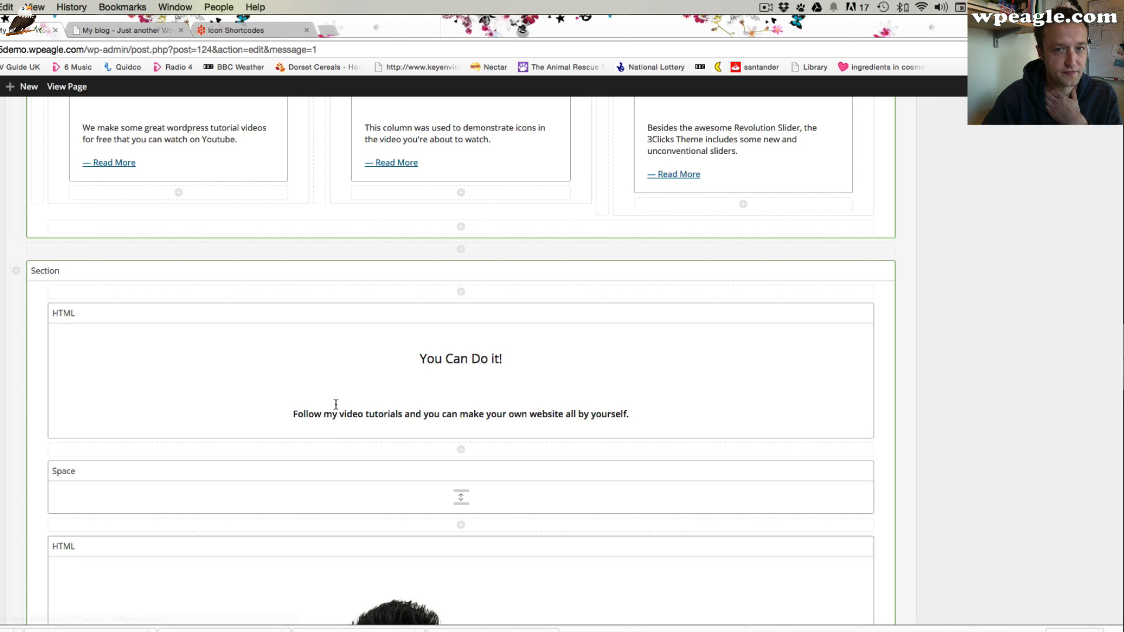
scroll(352, 392, "up", 2)
scroll(368, 380, "up", 6)
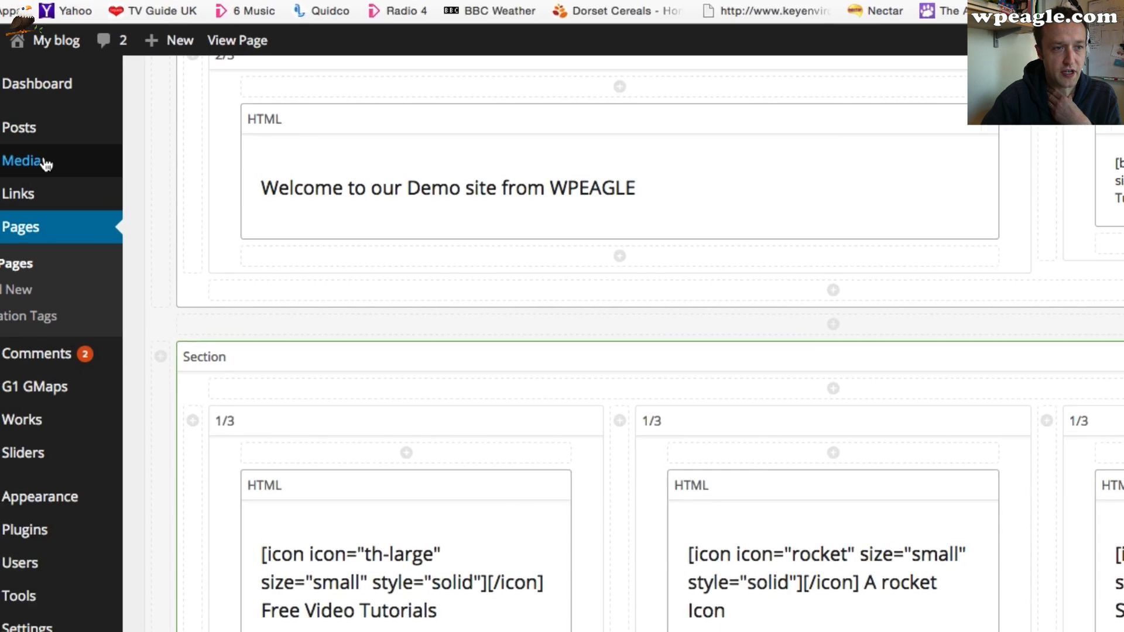
Upload photodune-5285785-web-site-scheme-on-screen-m.jpg to the Media Library
mouse_move(155, 164)
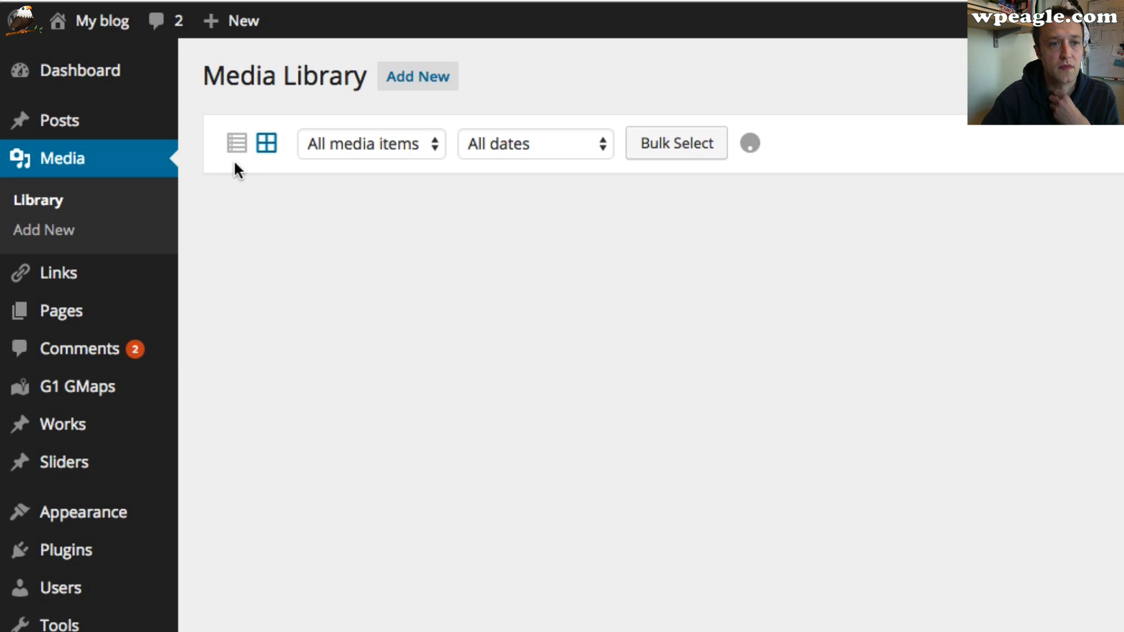
scroll(664, 334, "down", 10)
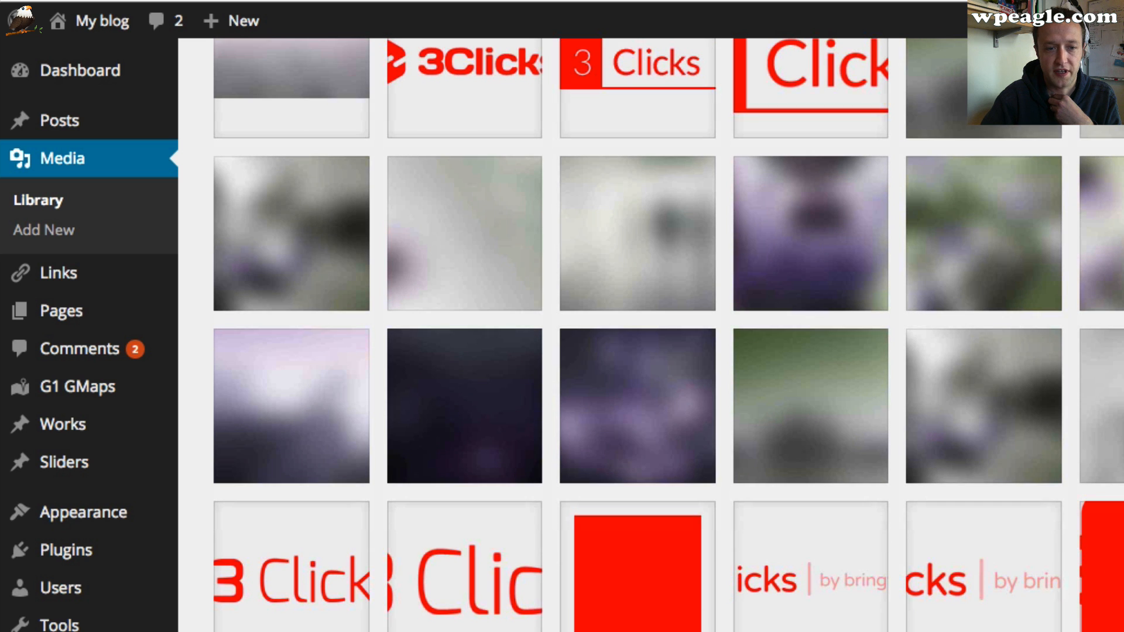
scroll(736, 328, "up", 10)
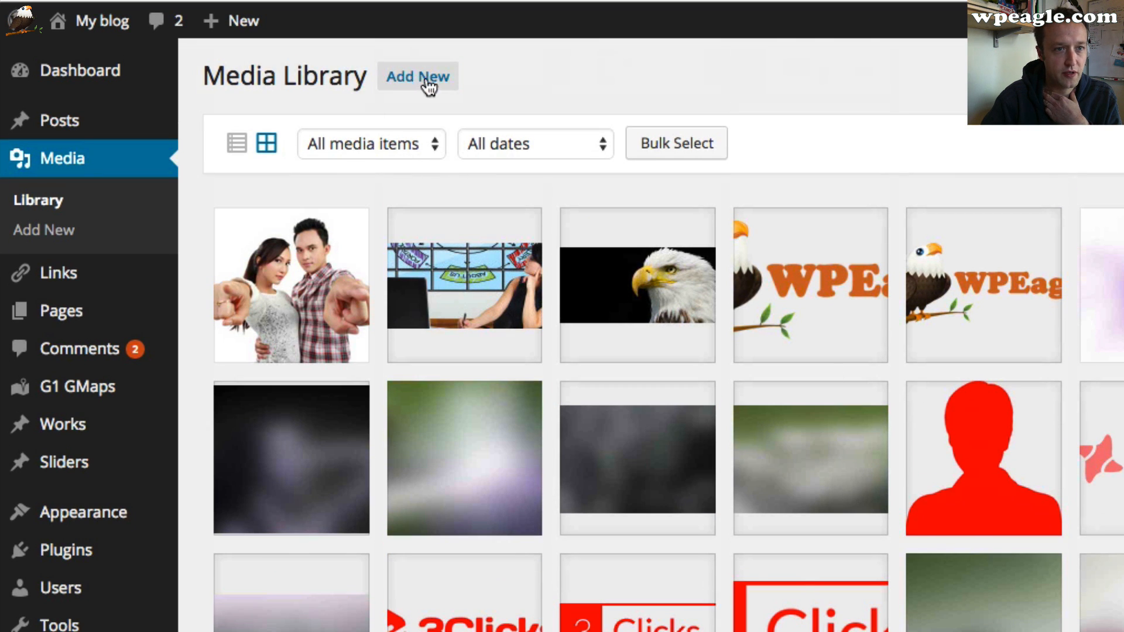
left_click(426, 82)
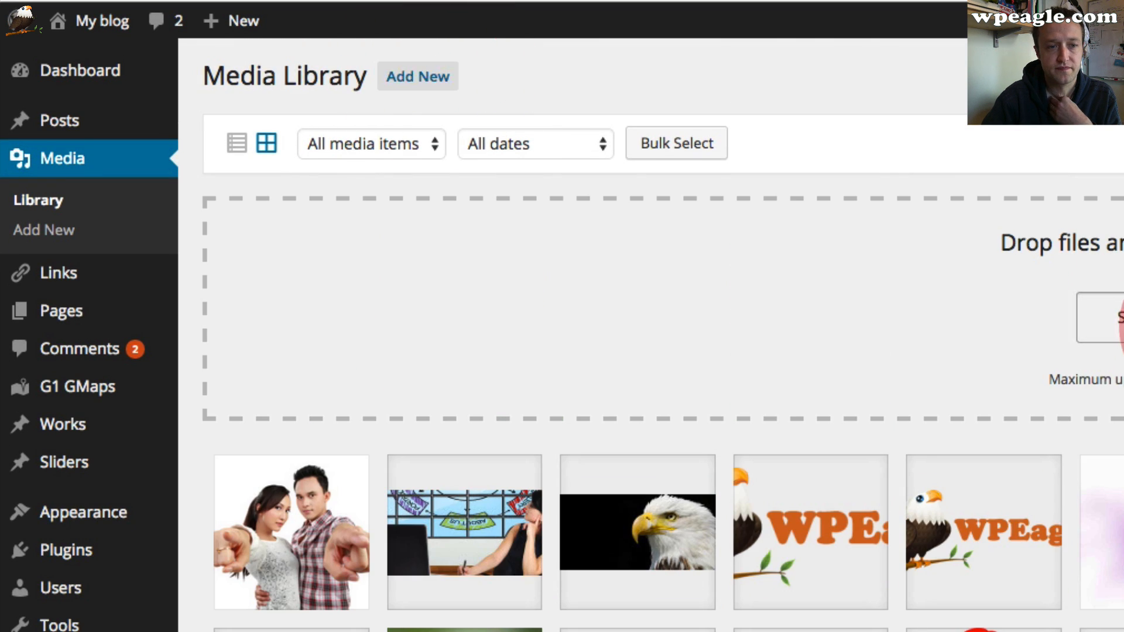
left_click(1111, 318)
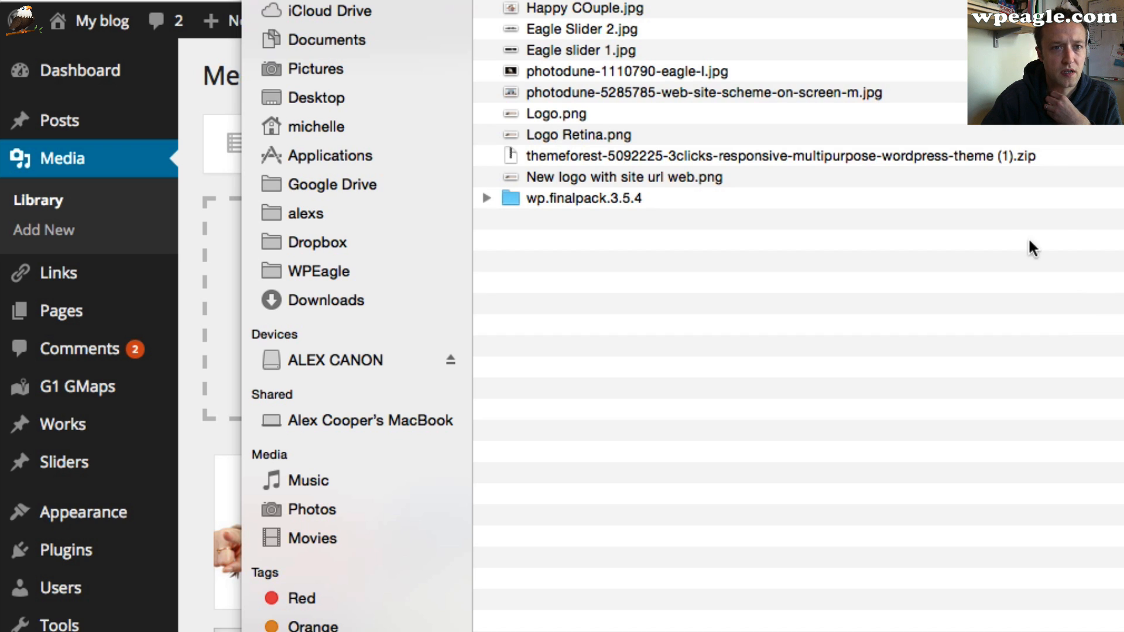
left_click(726, 93)
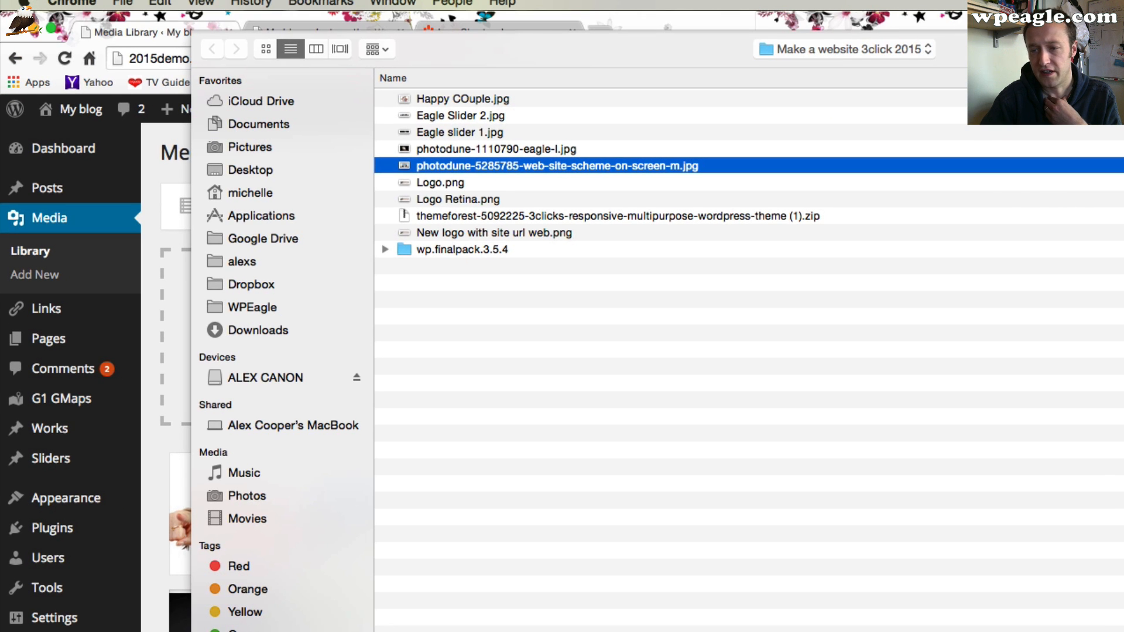
key("Return")
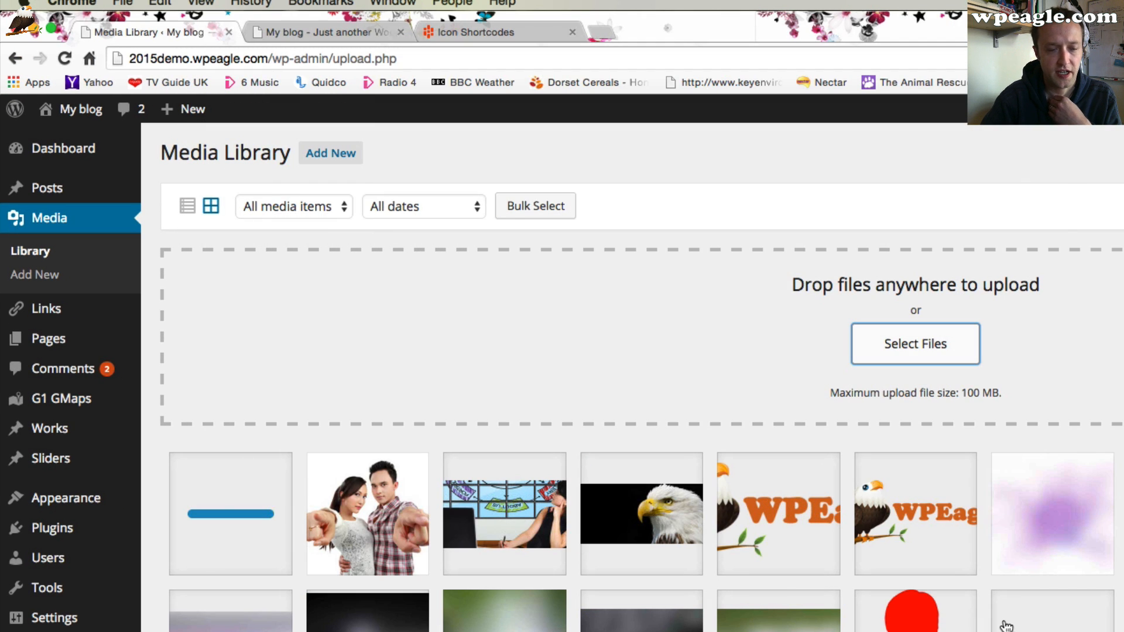
Open the uploaded image's details and copy its file URL
scroll(989, 625, "down", 1)
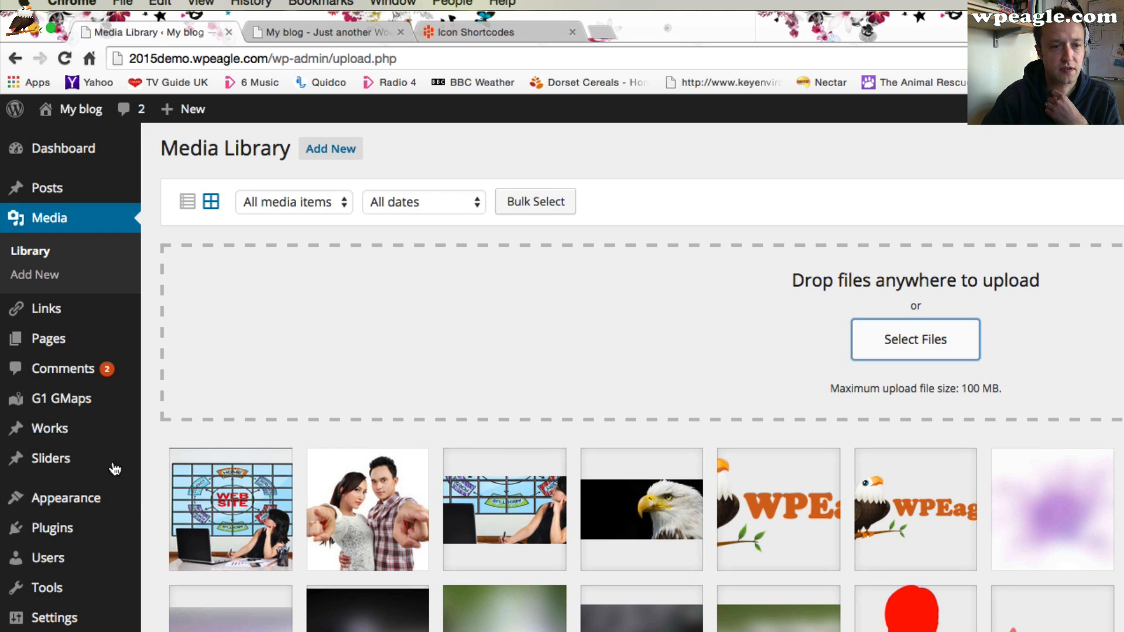
left_click(221, 513)
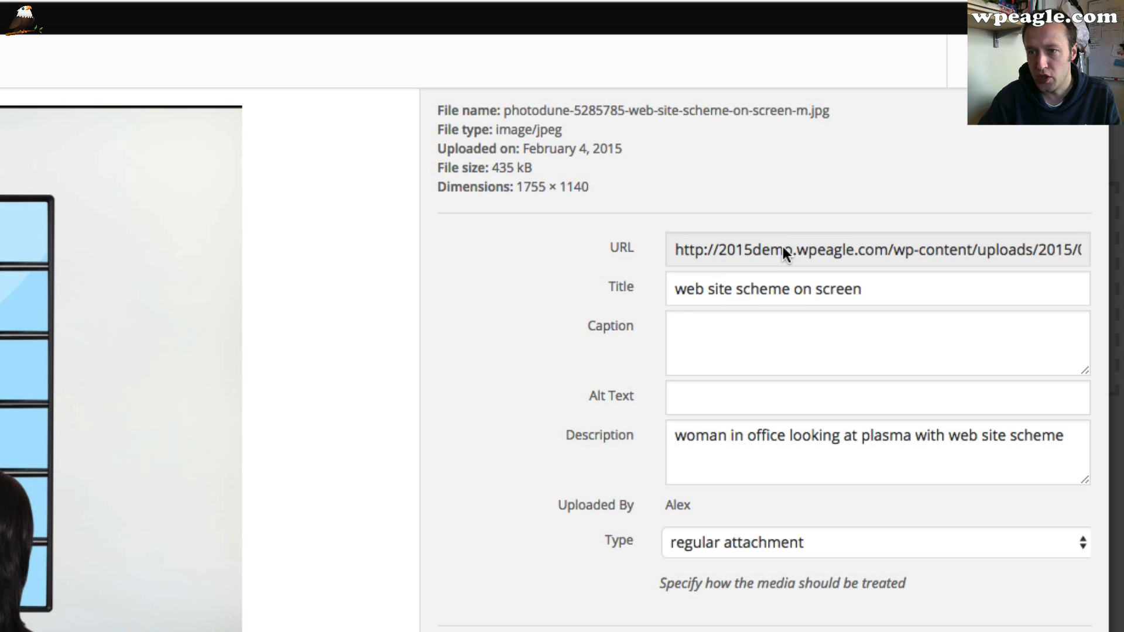
double_click(783, 249)
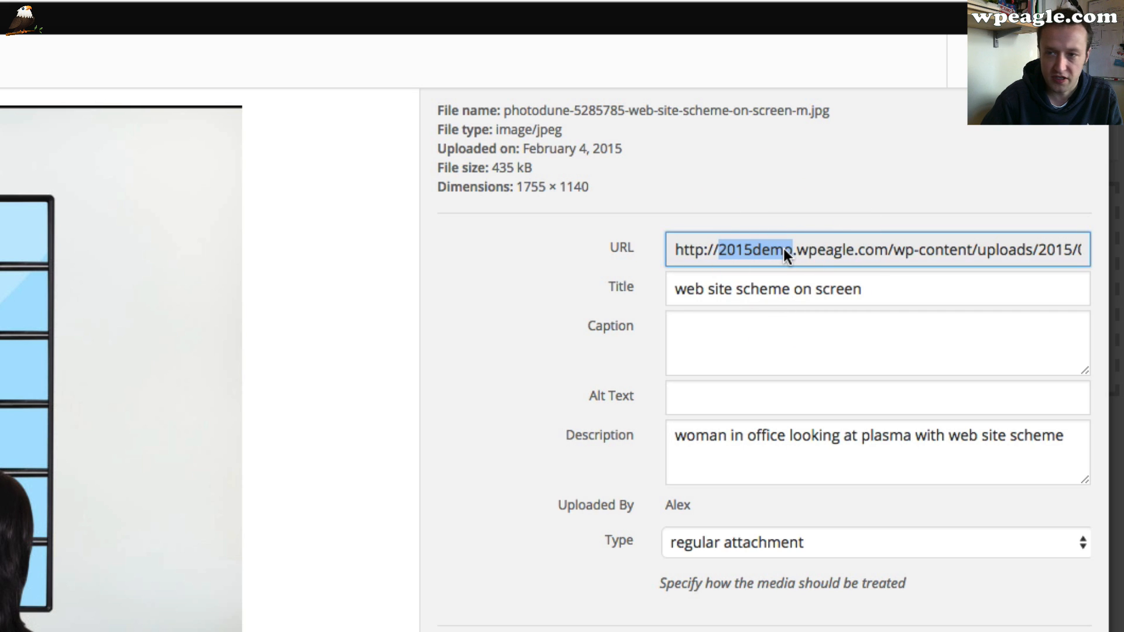
key("super+a")
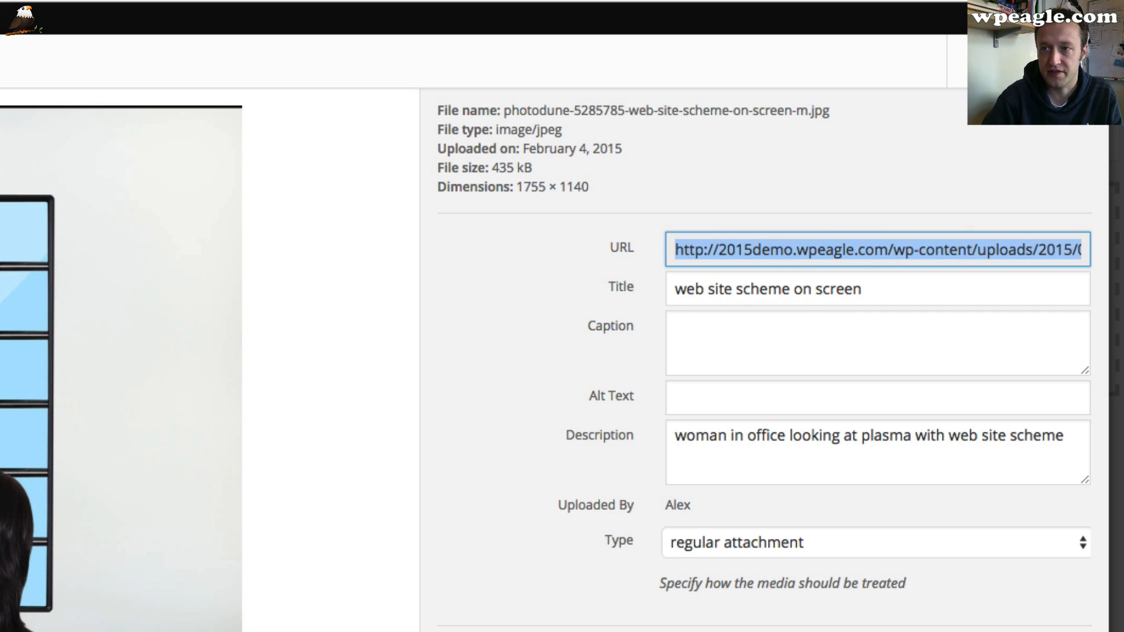
key("Escape")
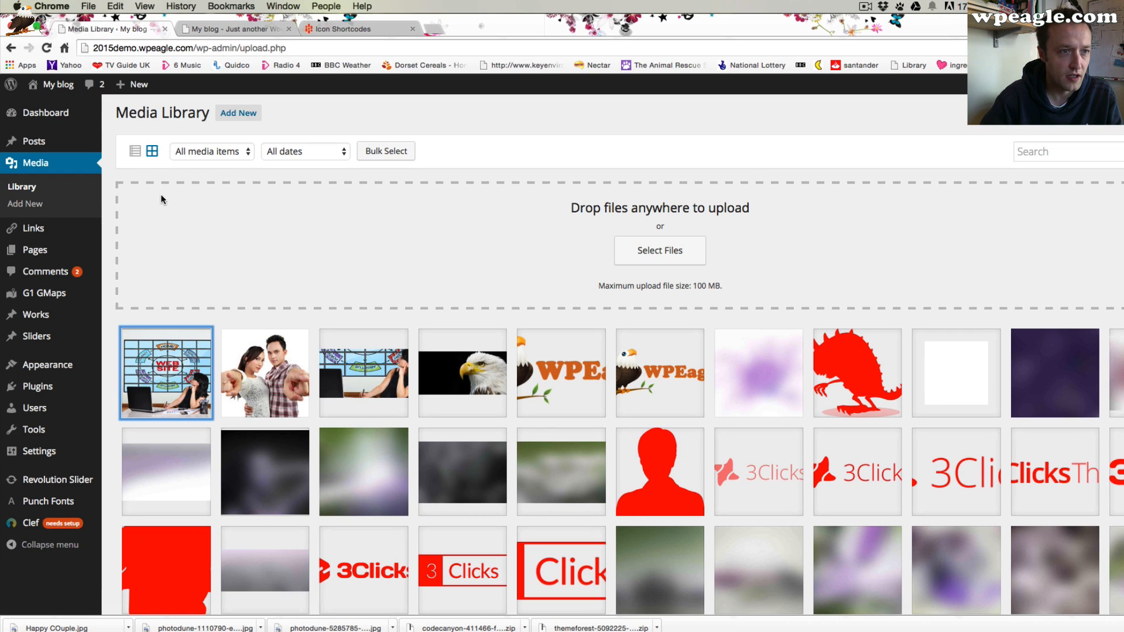
Edit the Home page's green section, paste the image URL as its background image and save the section
mouse_move(50, 84)
left_click(51, 108)
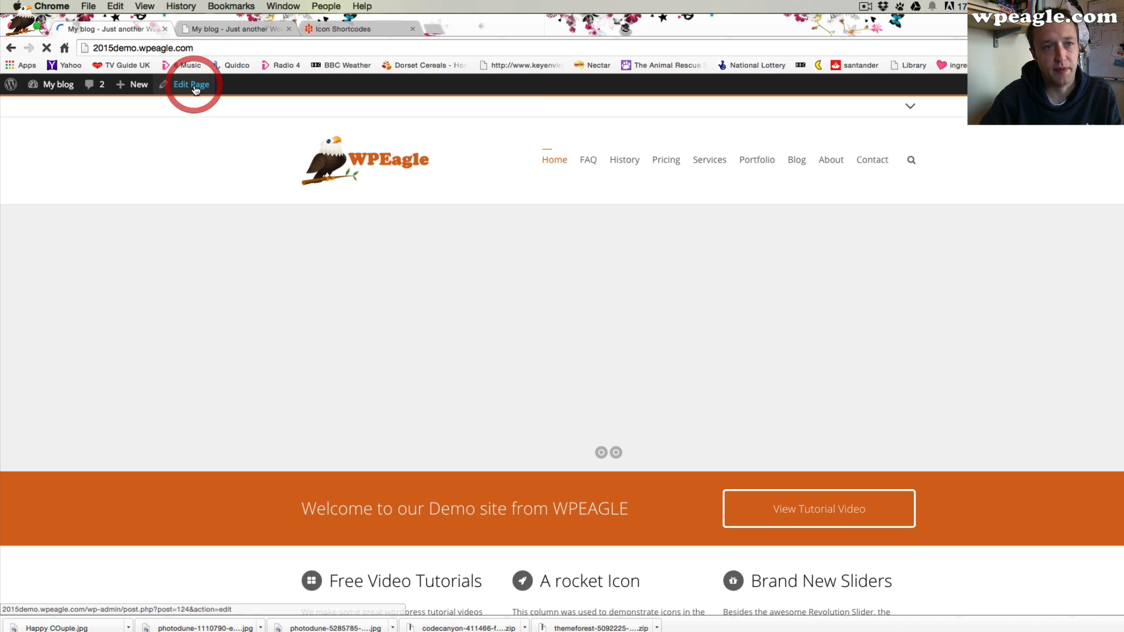
left_click(194, 86)
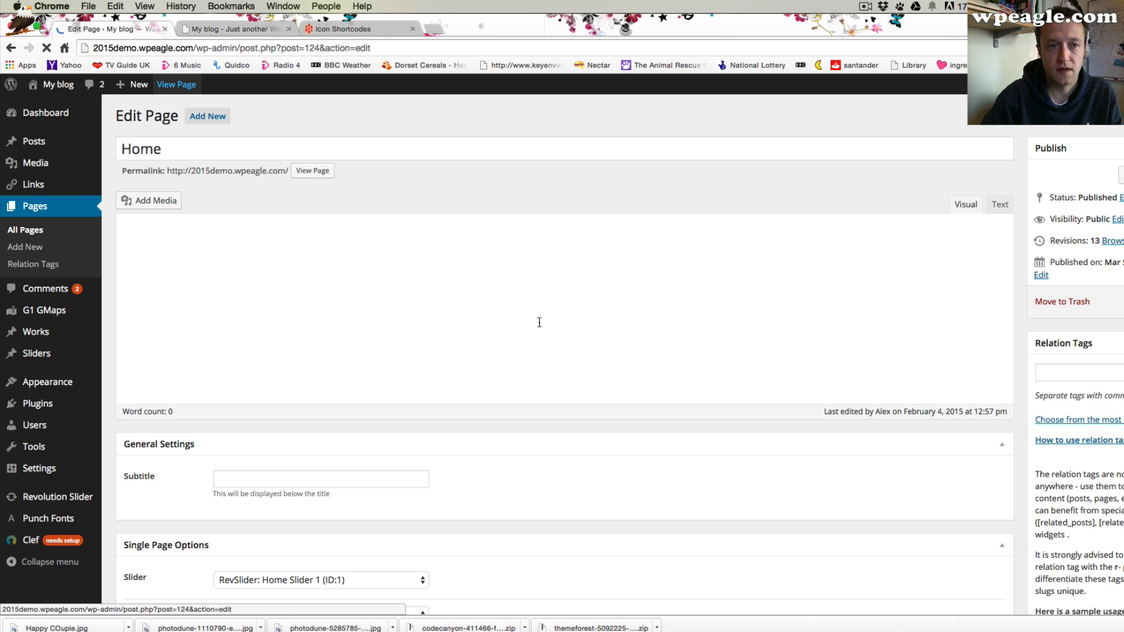
scroll(537, 325, "down", 10)
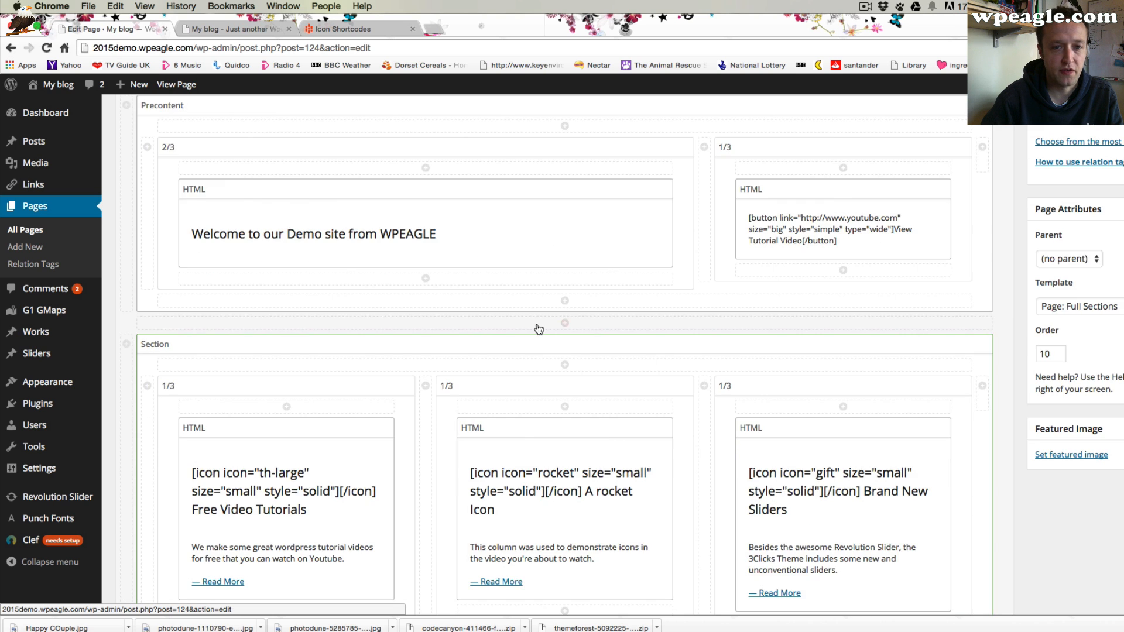
scroll(1013, 227, "up", 1)
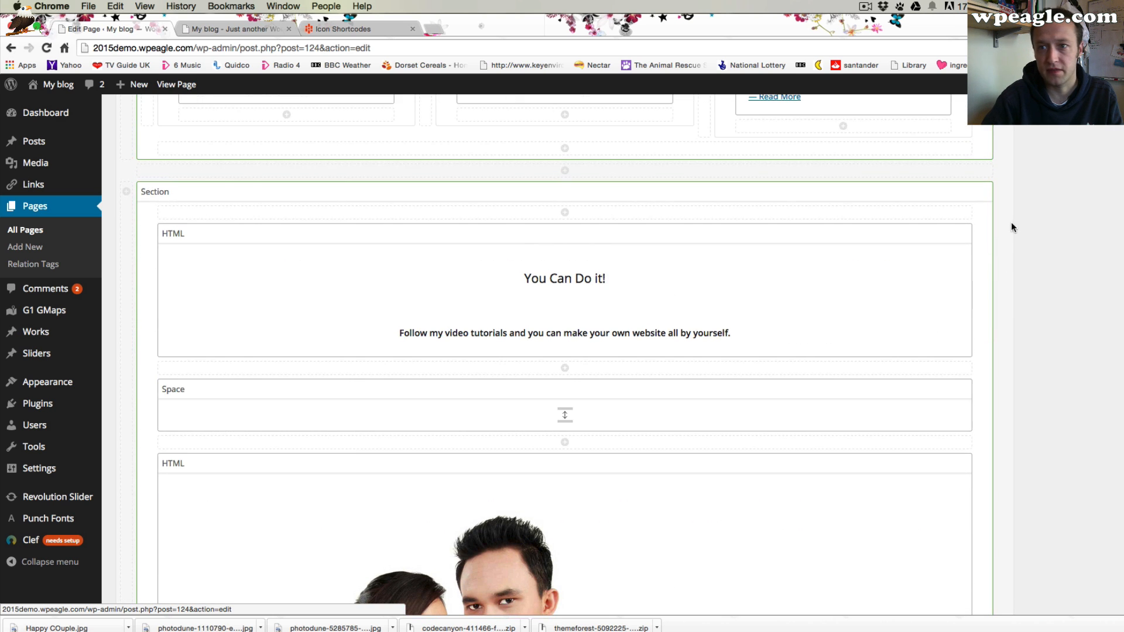
left_click(964, 193)
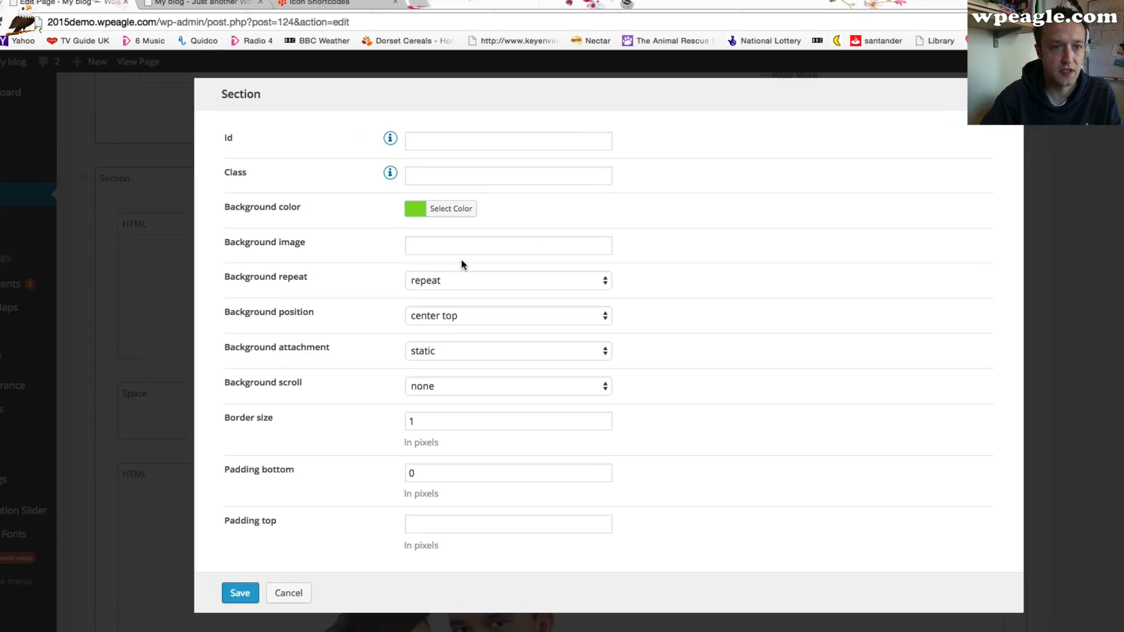
left_click(470, 252)
key("super+v")
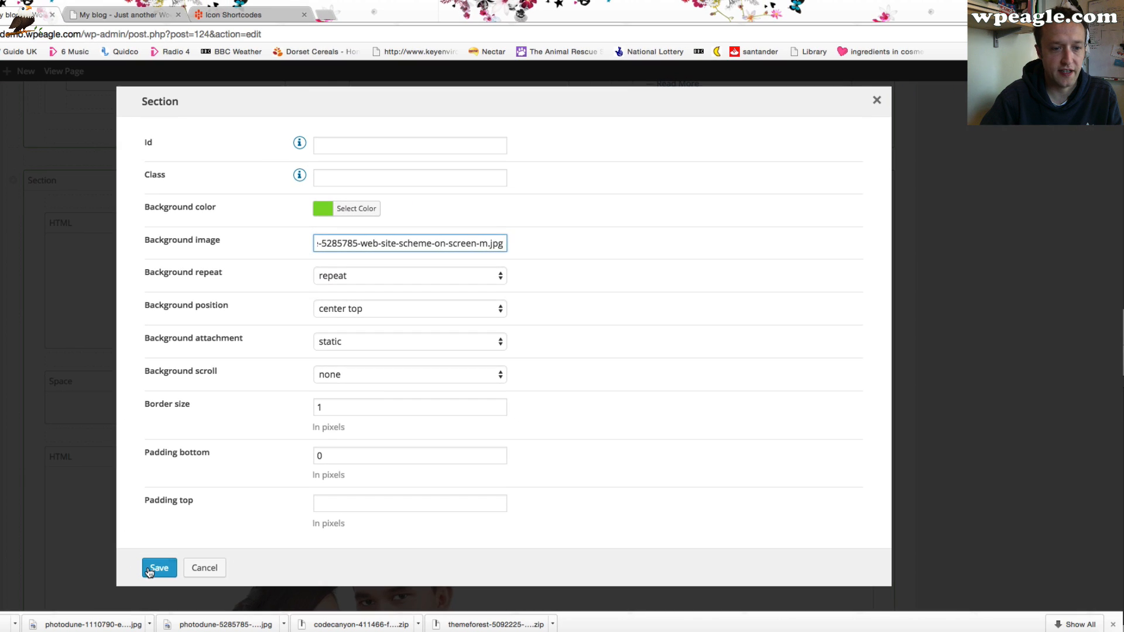
left_click(149, 568)
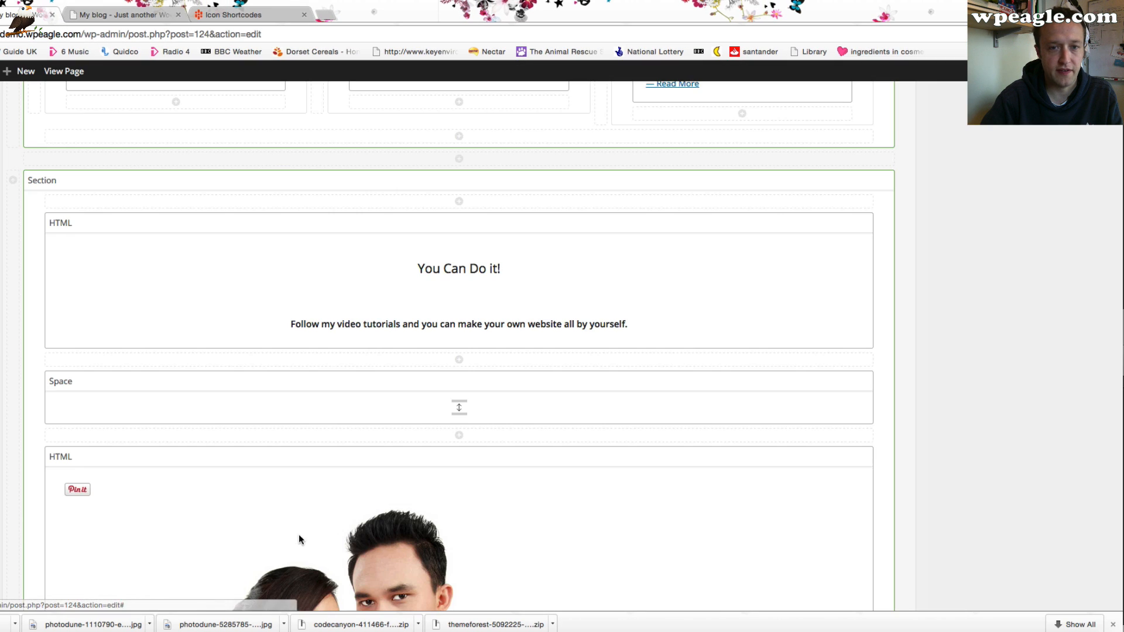
Update the Home page
scroll(909, 334, "up", 5)
scroll(908, 334, "up", 10)
left_click(1079, 292)
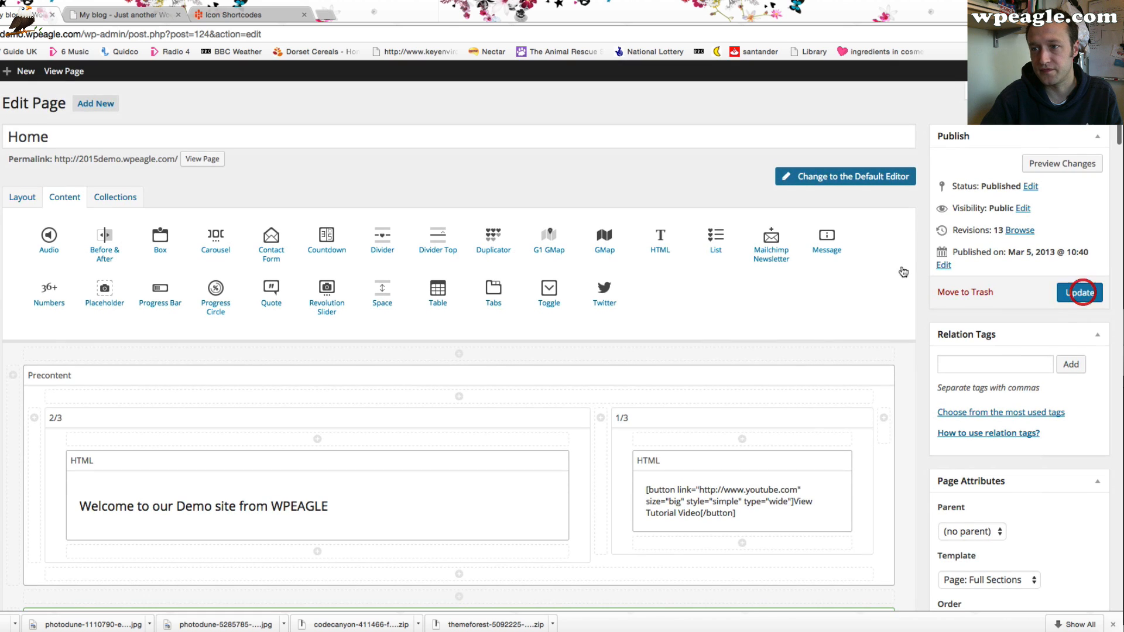
View the live home page to examine the 'You Can Do it!' section's background
left_click(94, 16)
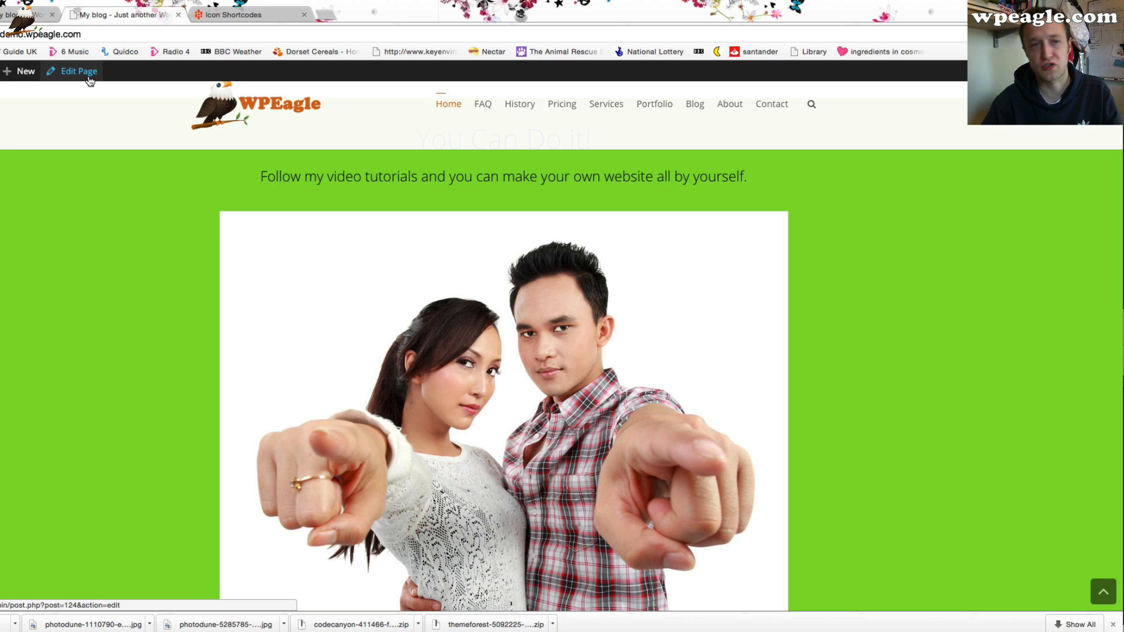
left_click(89, 80)
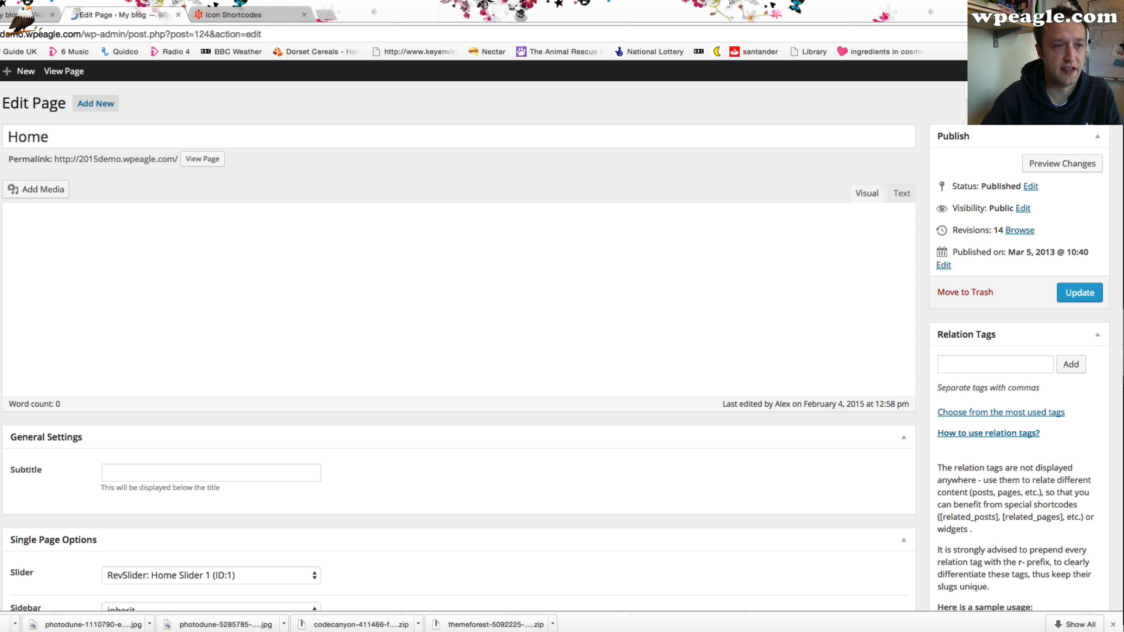
left_click(69, 76)
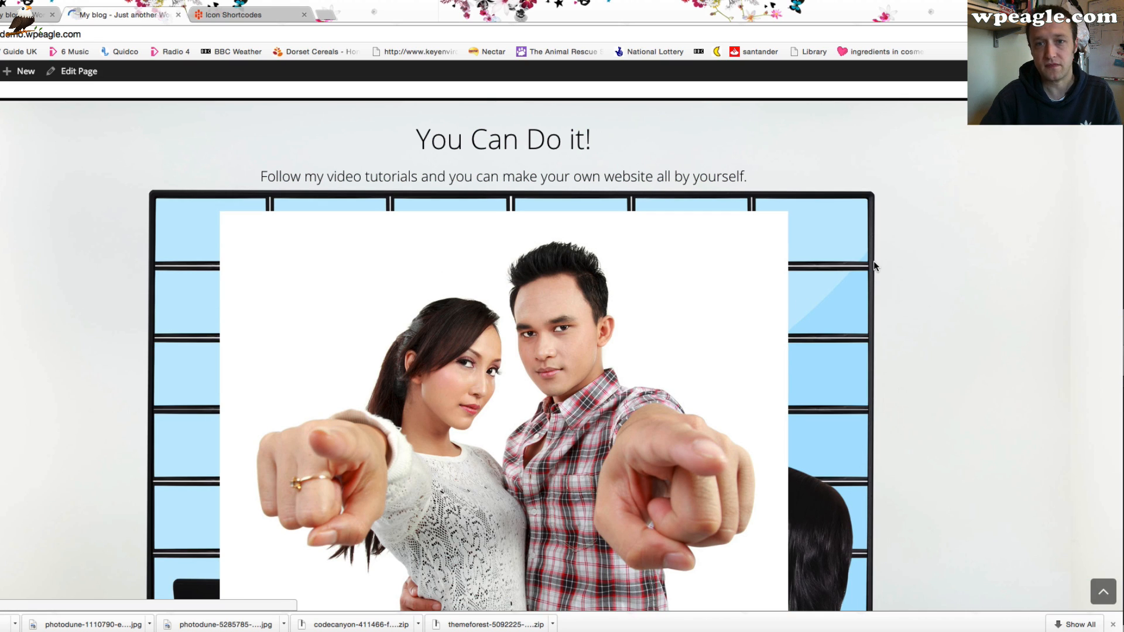
scroll(866, 271, "down", 10)
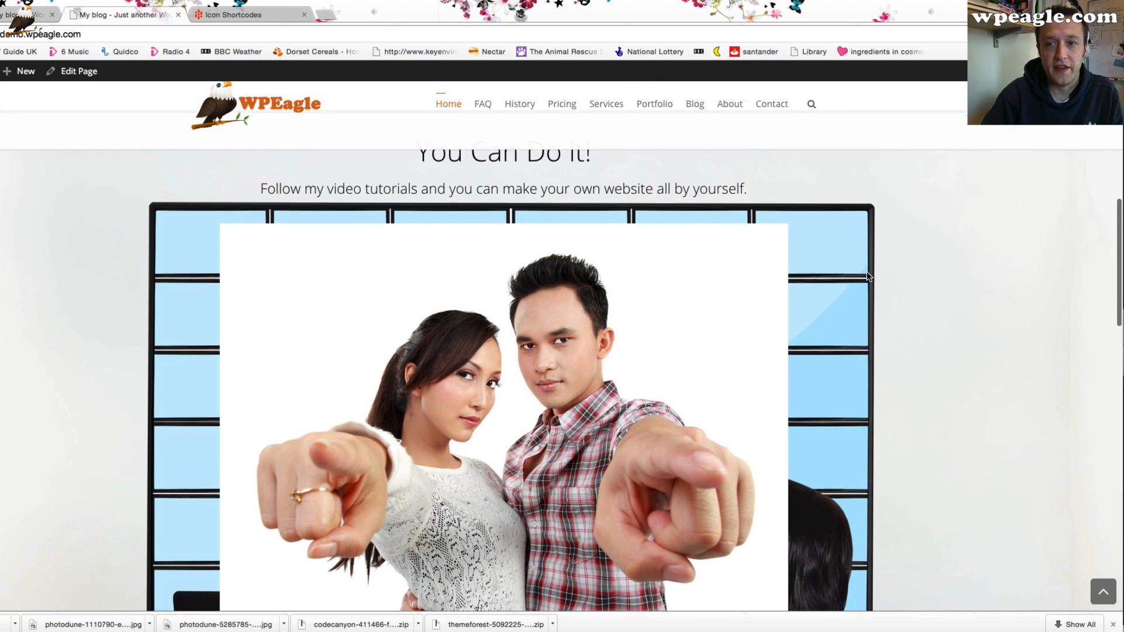
scroll(866, 275, "up", 15)
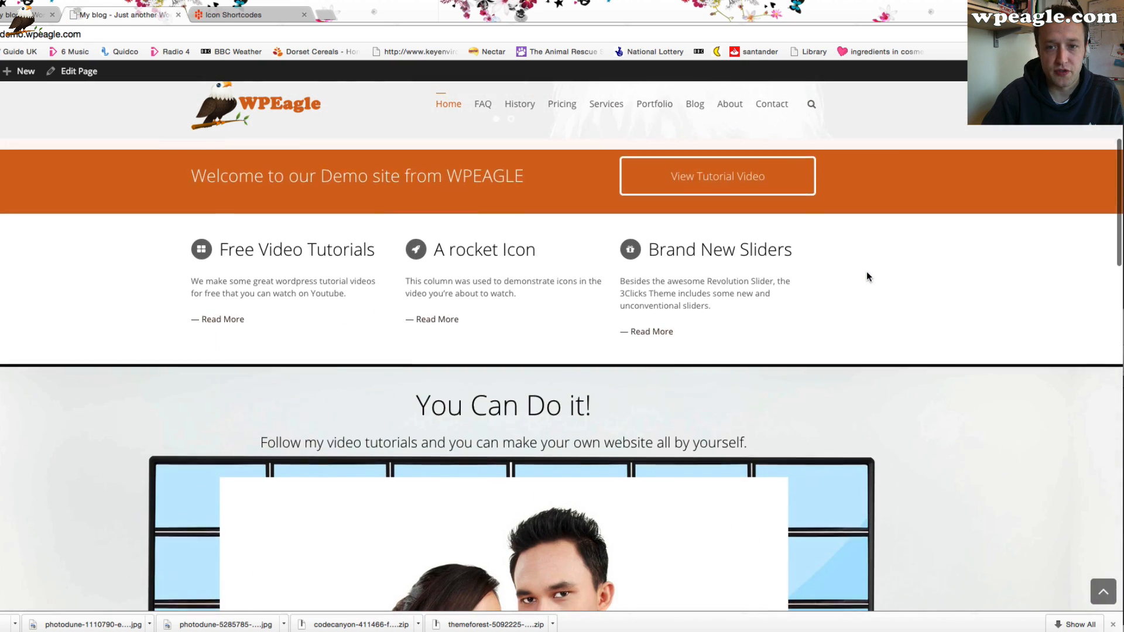
scroll(866, 275, "down", 5)
scroll(866, 272, "down", 3)
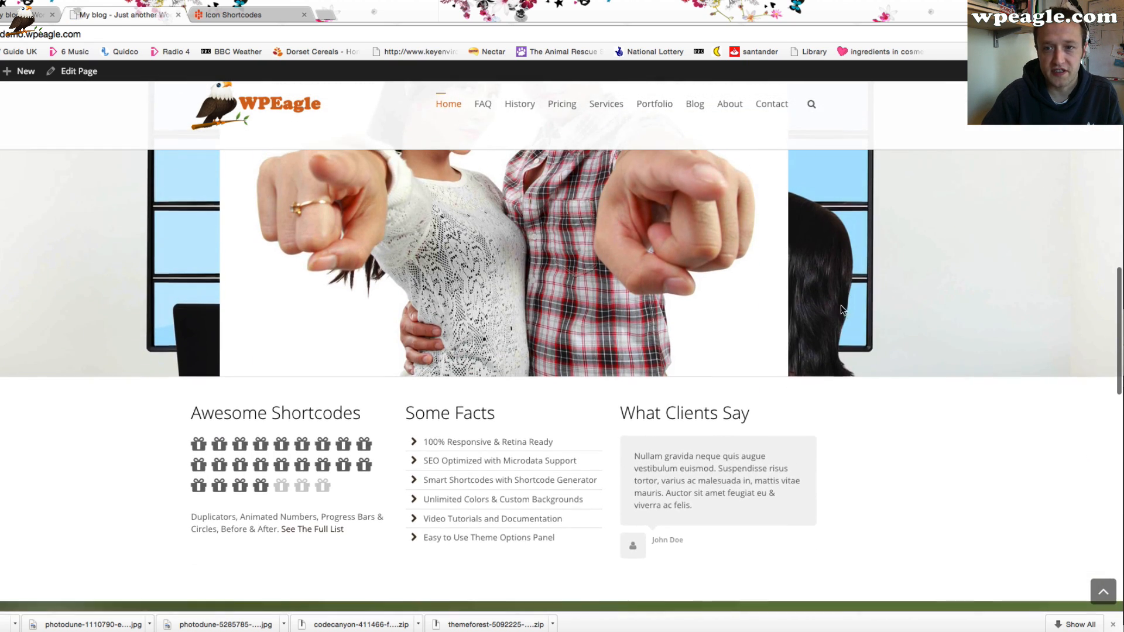
scroll(834, 303, "up", 4)
scroll(835, 303, "up", 5)
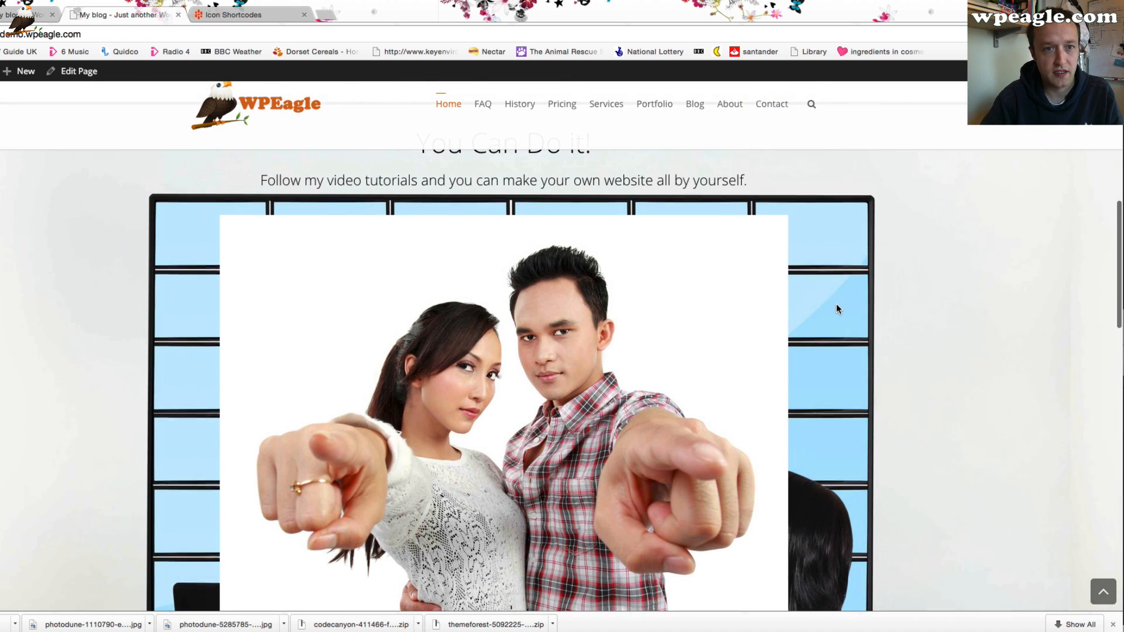
scroll(836, 303, "down", 3)
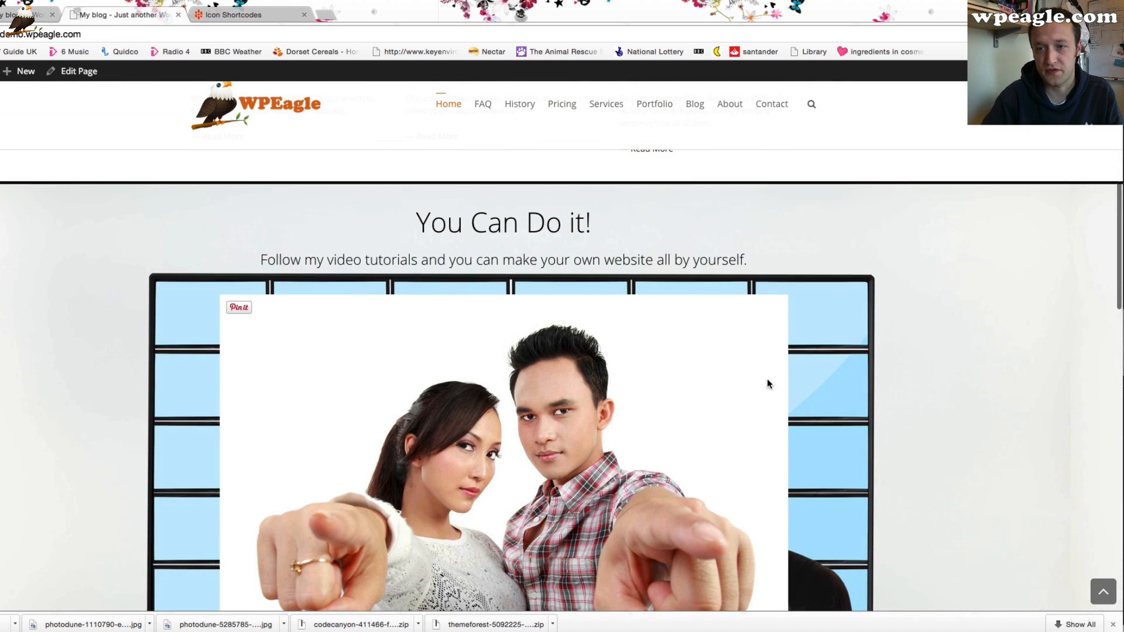
scroll(339, 259, "down", 3)
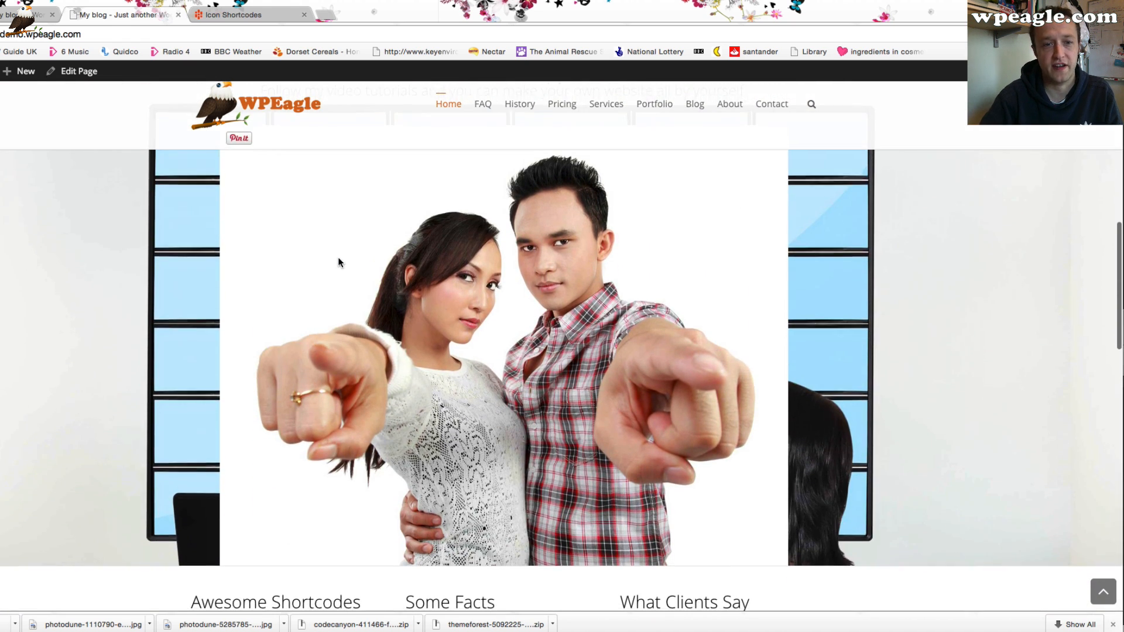
Clear the background image and background colour of the 'You Can Do it!' section and save it
left_click(30, 15)
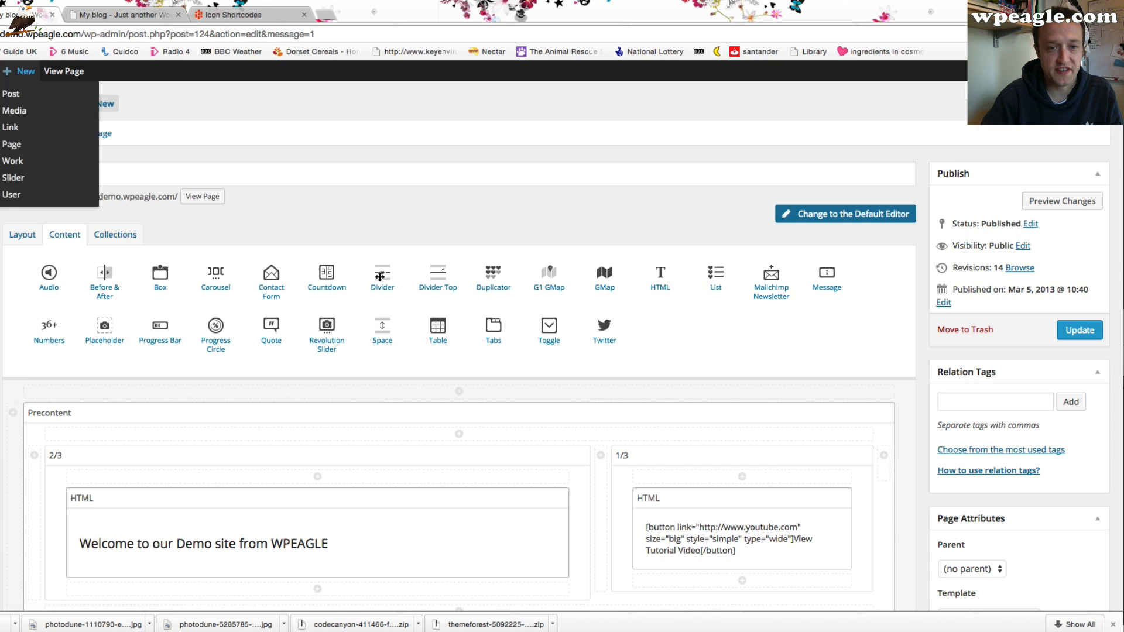
scroll(330, 322, "down", 8)
scroll(504, 347, "down", 3)
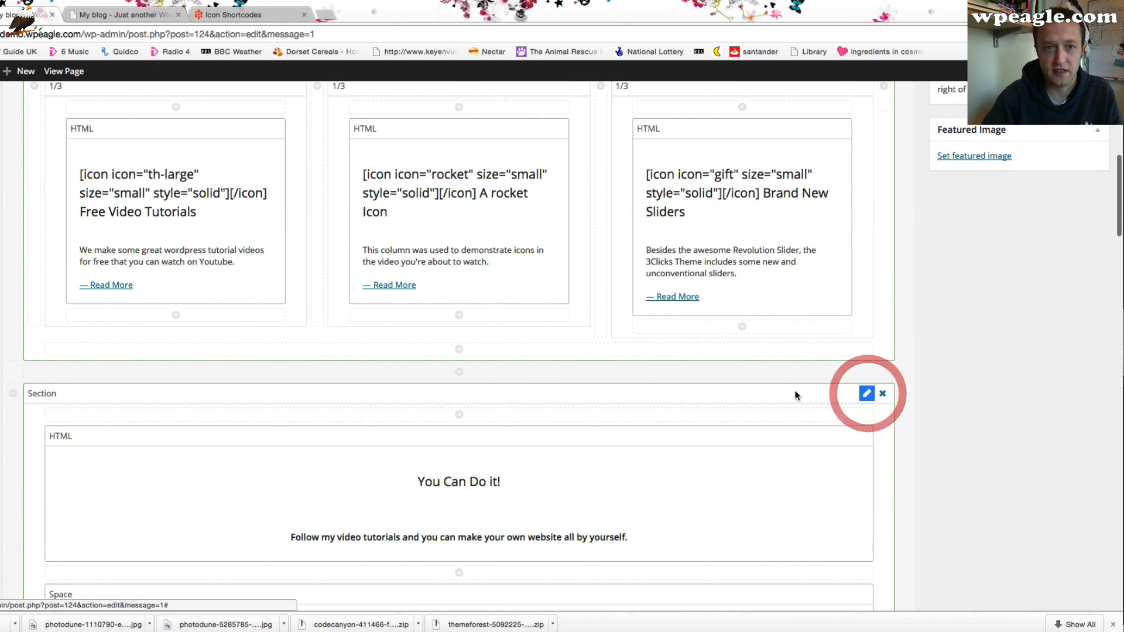
left_click(865, 393)
triple_click(363, 243)
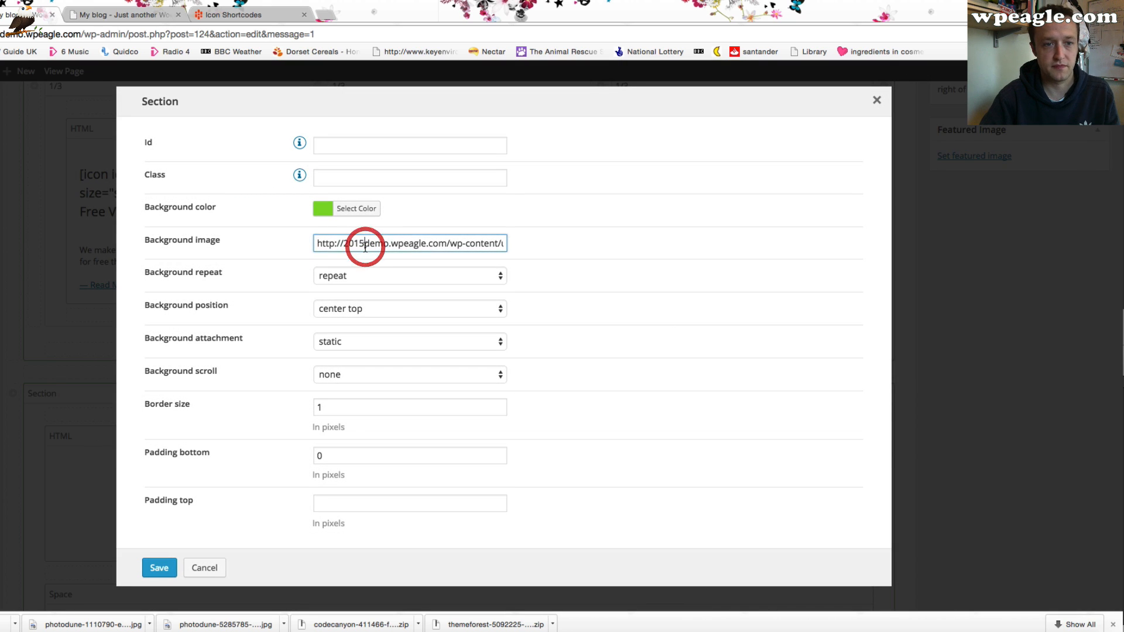
key("BackSpace")
left_click(367, 209)
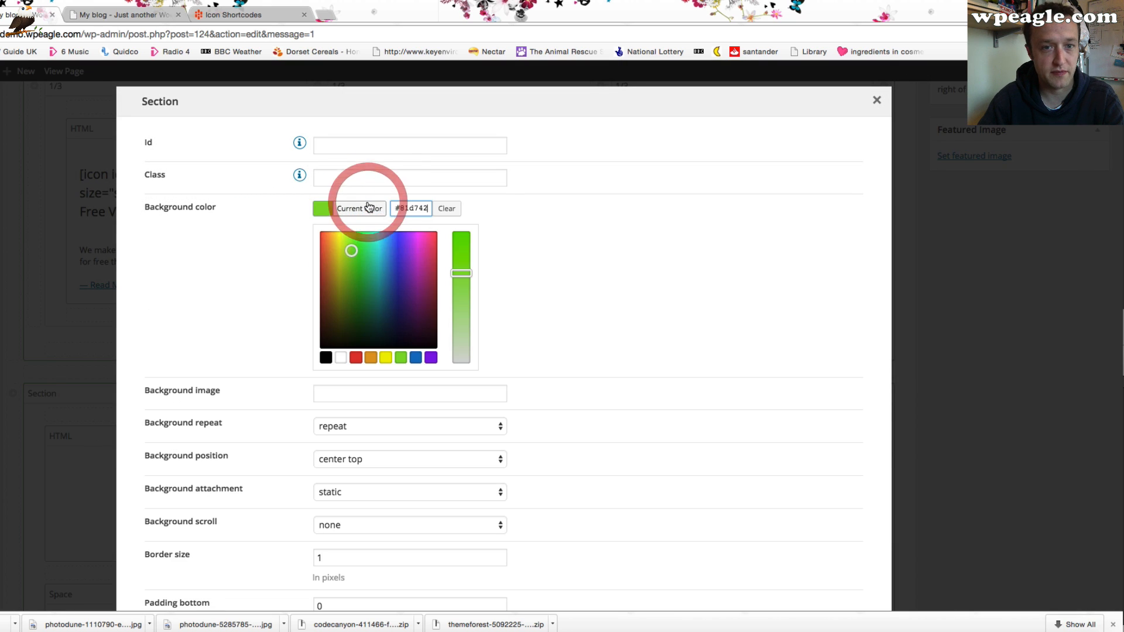
left_click(447, 208)
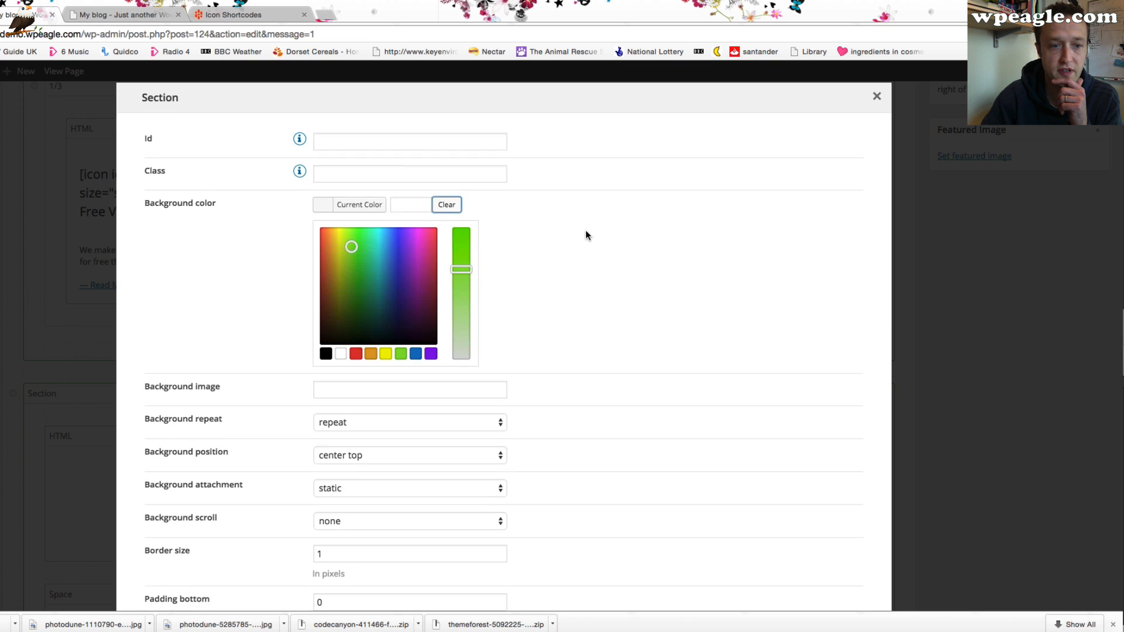
scroll(515, 292, "down", 5)
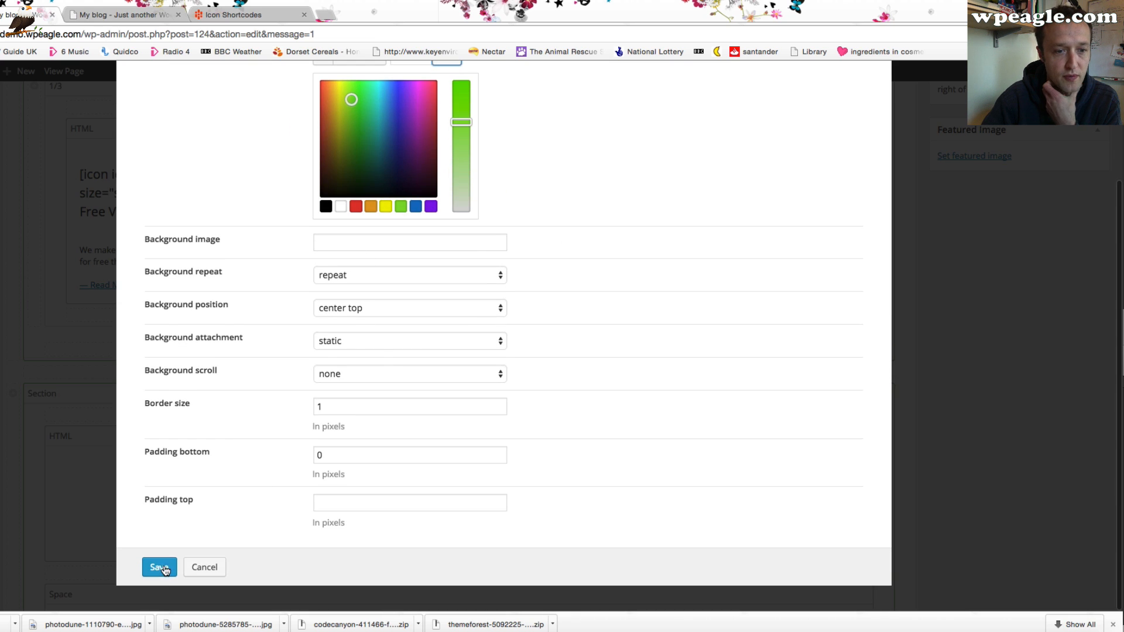
left_click(160, 567)
Review the home page on the live site and inspect the Duplicator element's settings in the shortcodes row
scroll(623, 405, "down", 12)
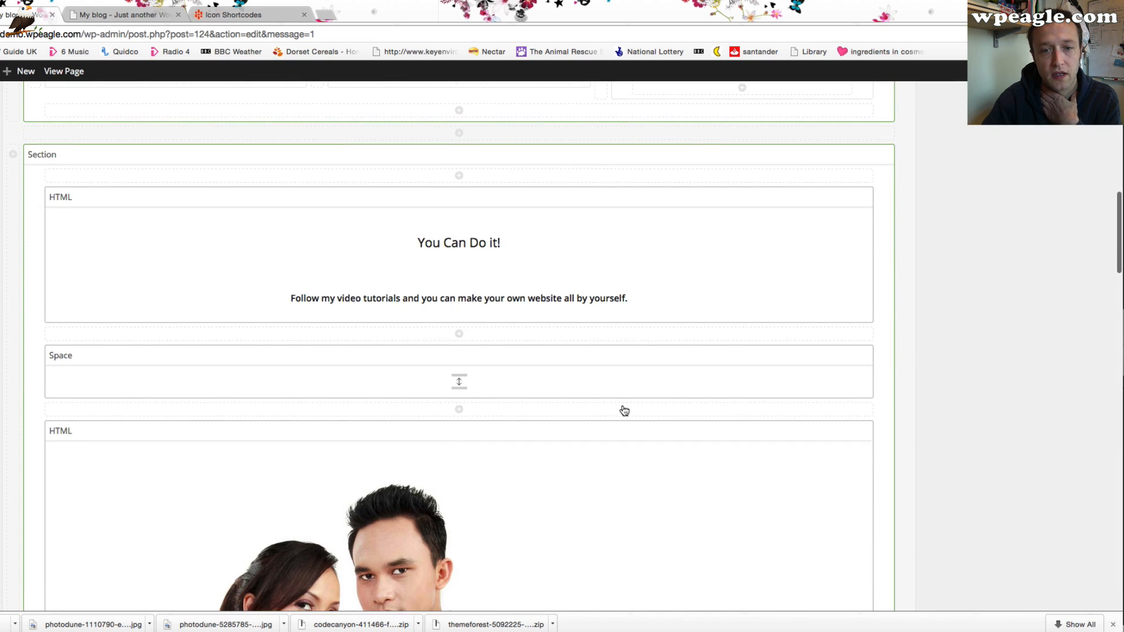
scroll(623, 405, "down", 6)
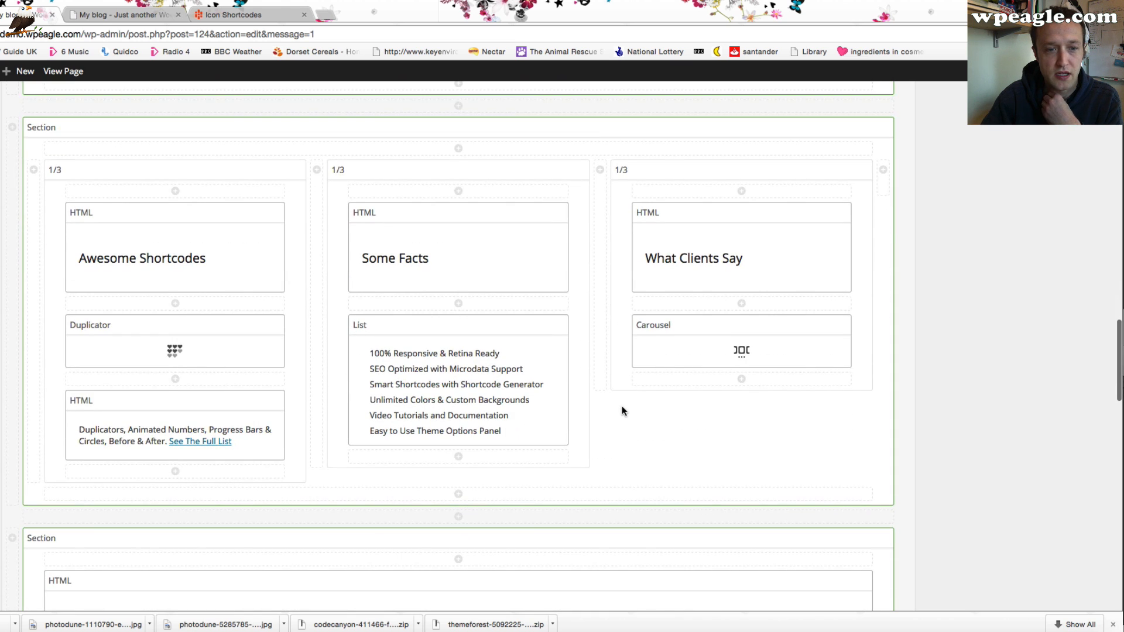
scroll(622, 405, "up", 1)
left_click(101, 18)
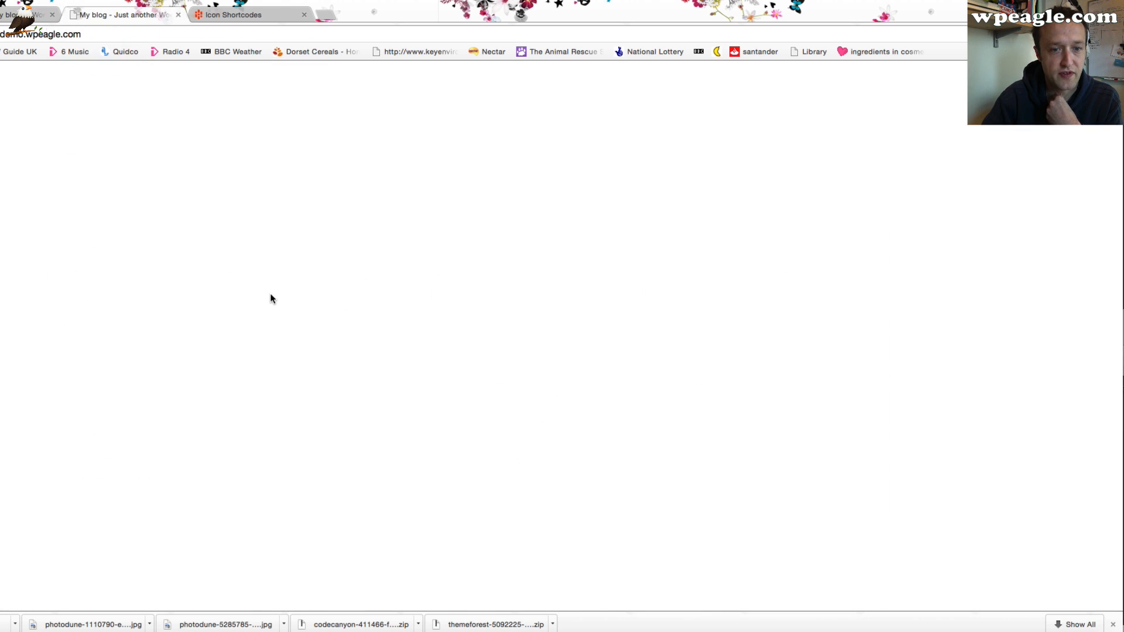
scroll(272, 295, "down", 13)
scroll(275, 292, "up", 10)
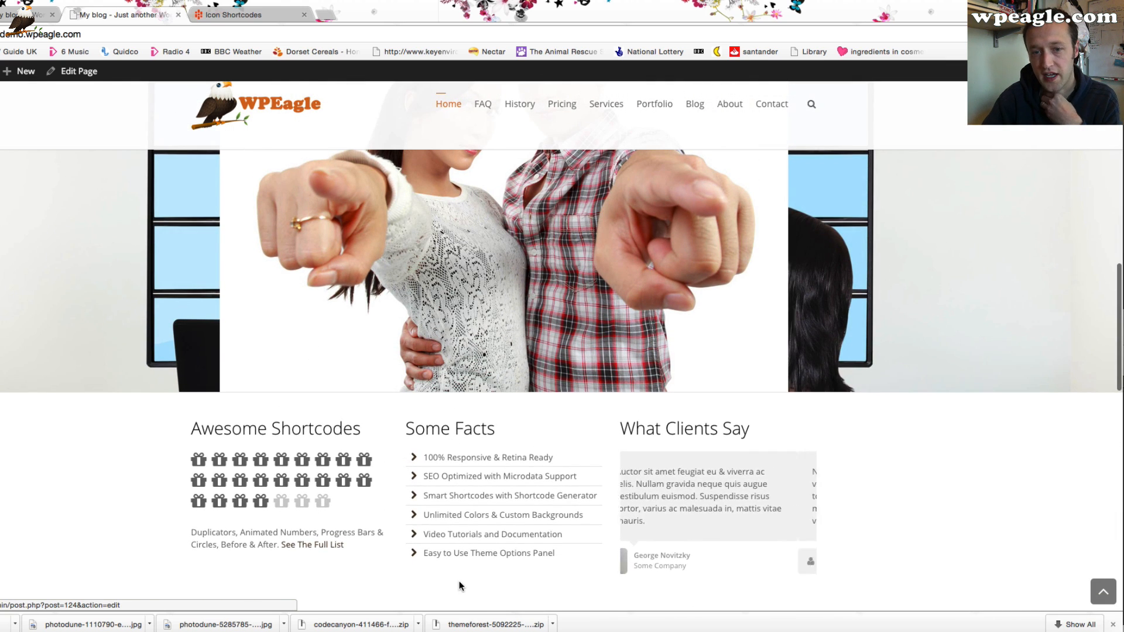
scroll(474, 530, "down", 3)
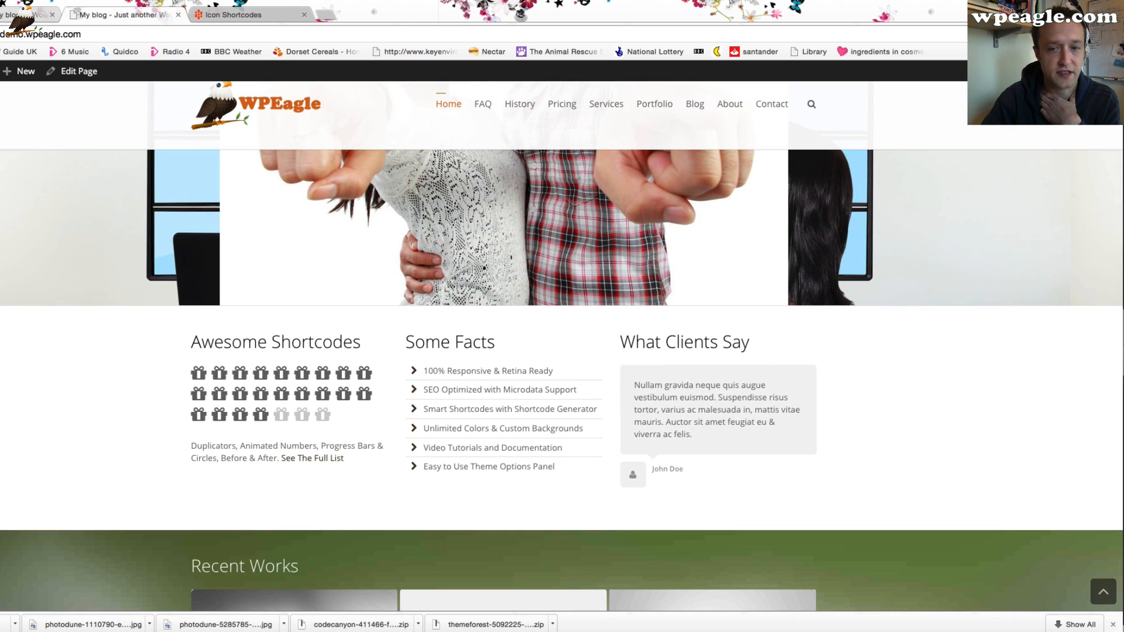
left_click(30, 15)
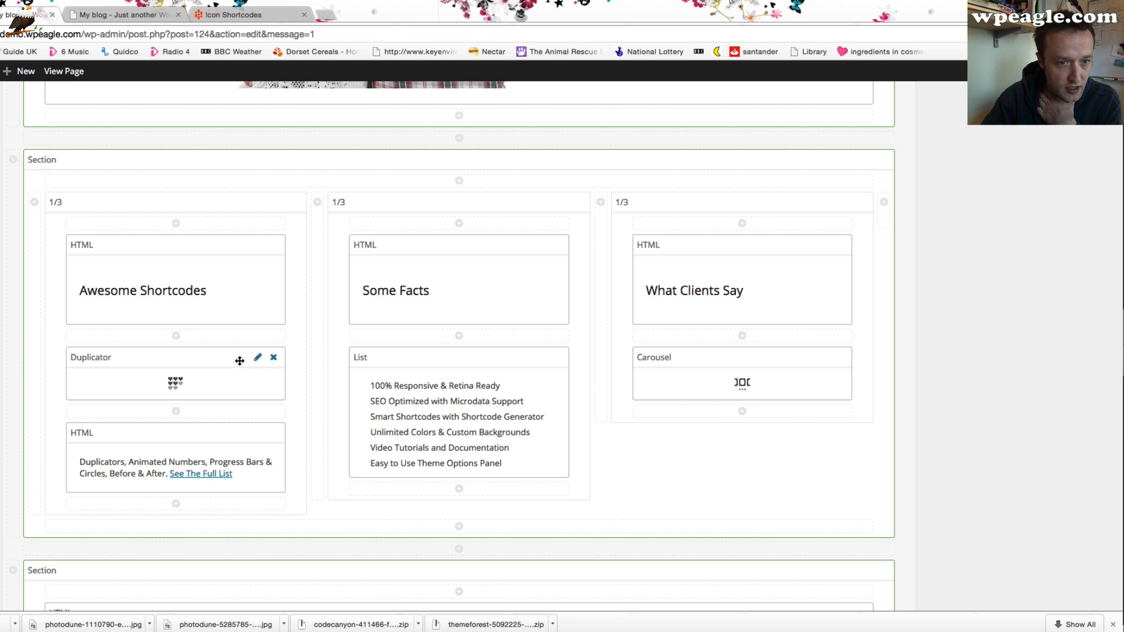
left_click(257, 357)
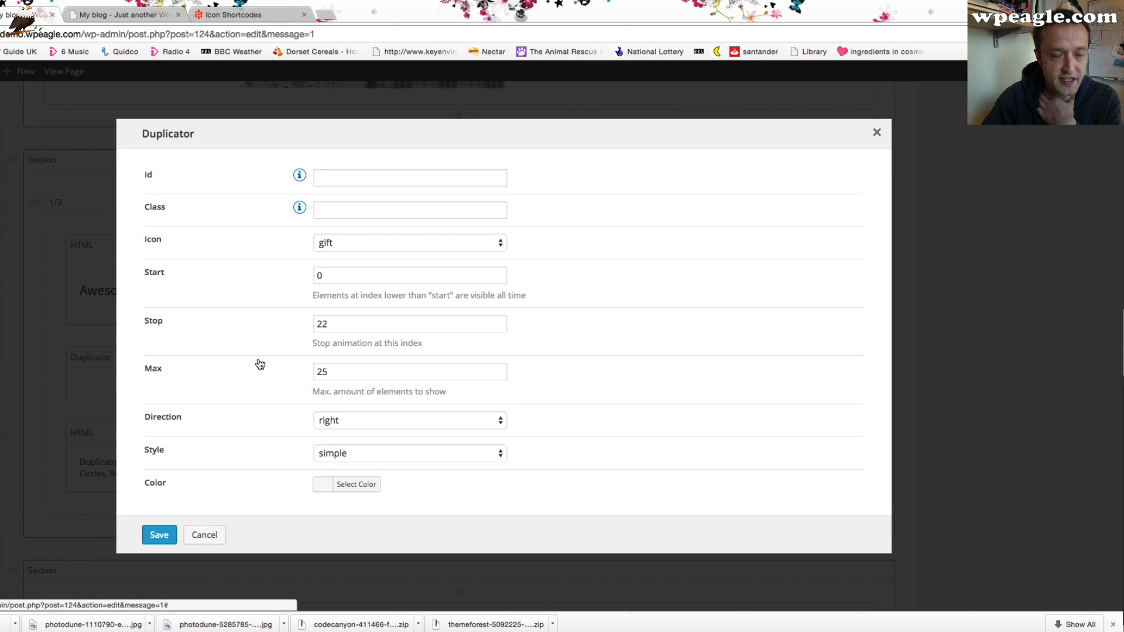
left_click(202, 532)
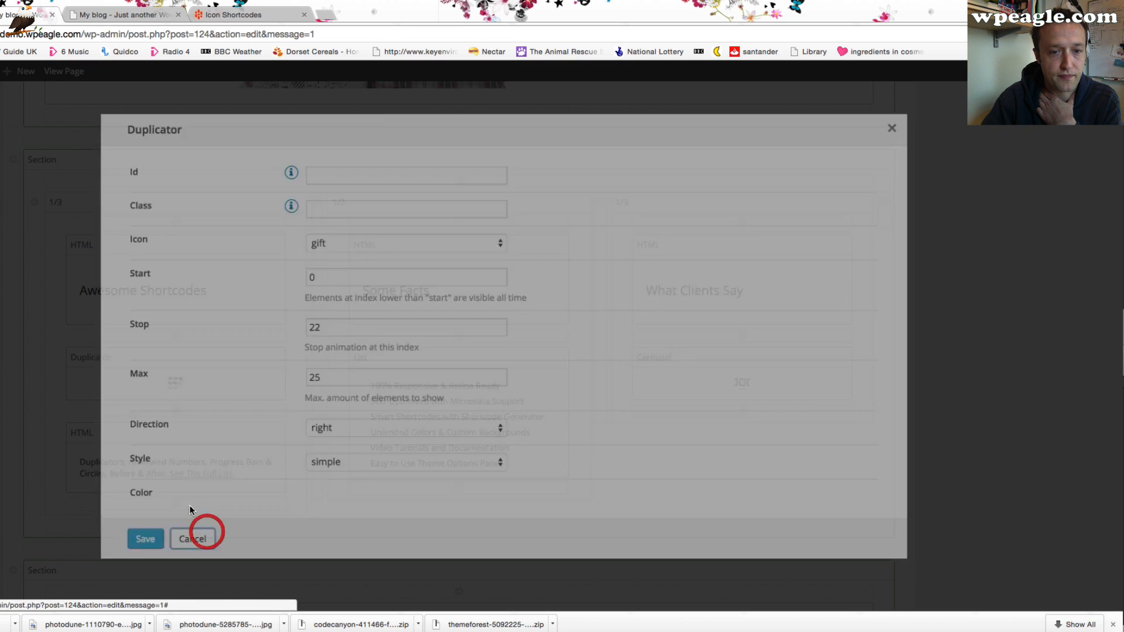
left_click(123, 15)
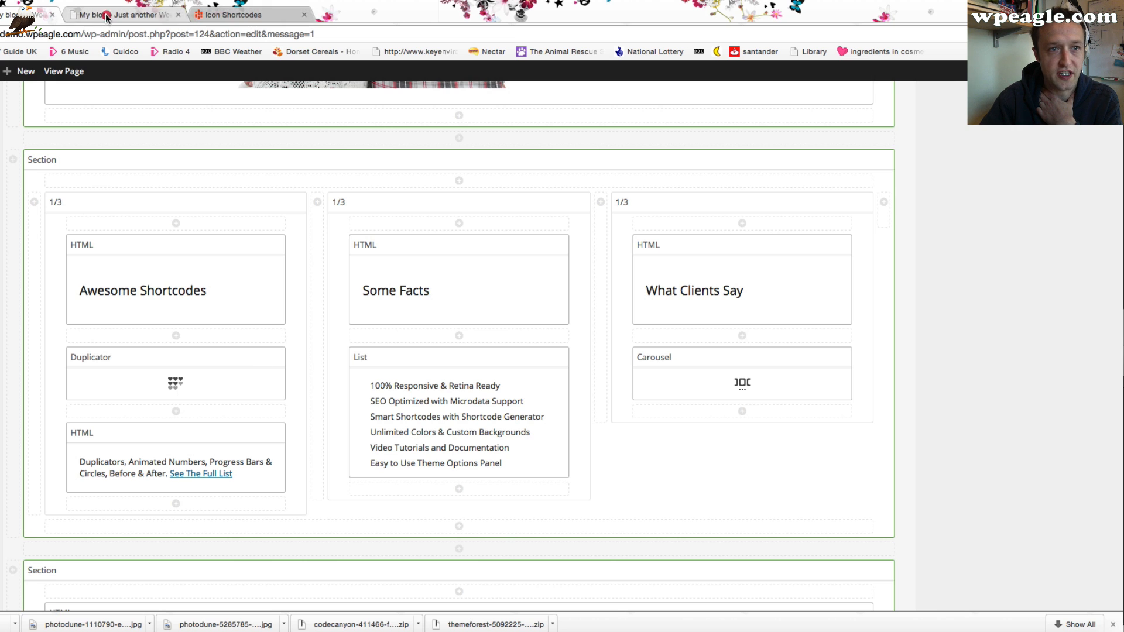
scroll(307, 271, "down", 5)
scroll(306, 258, "up", 3)
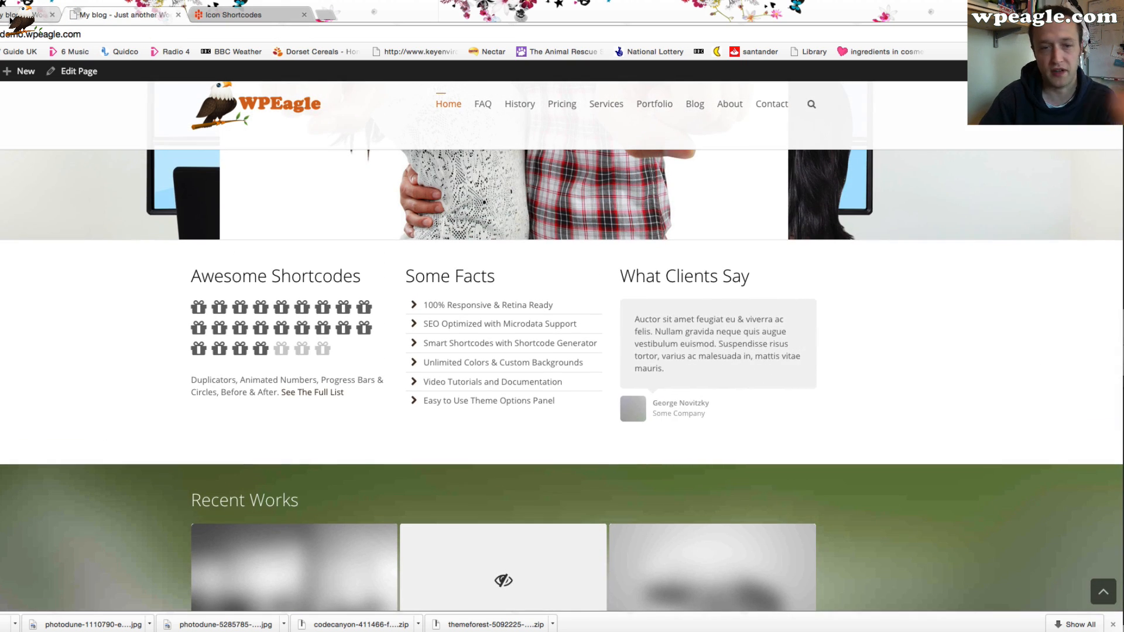
left_click(12, 15)
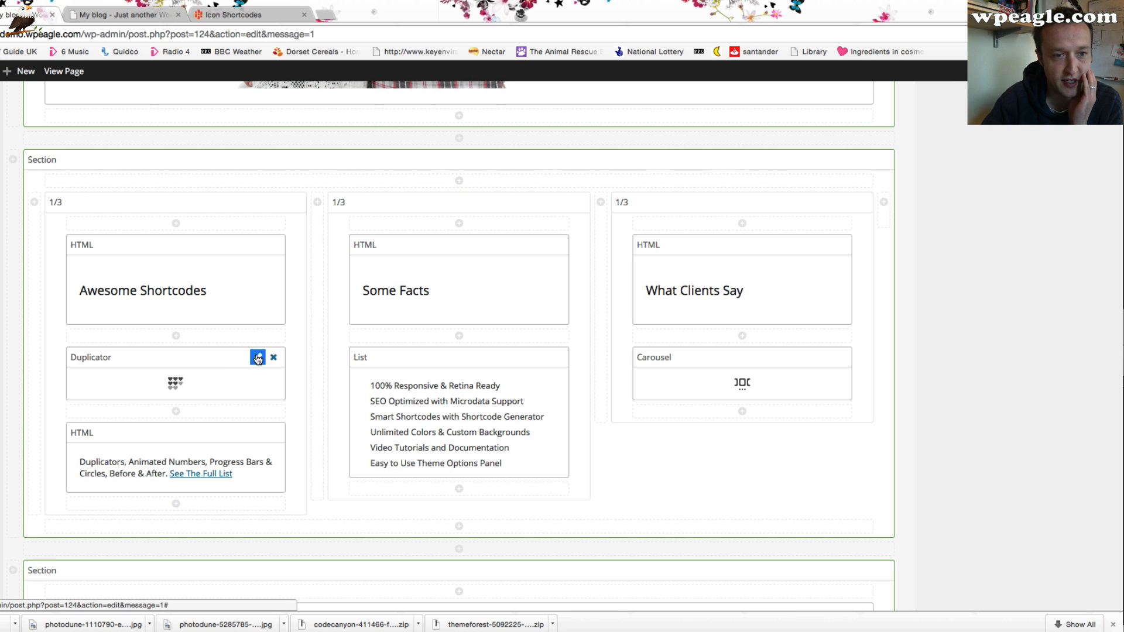
Change the Duplicator element's icon to gamepad and save it
left_click(256, 356)
left_click(479, 240)
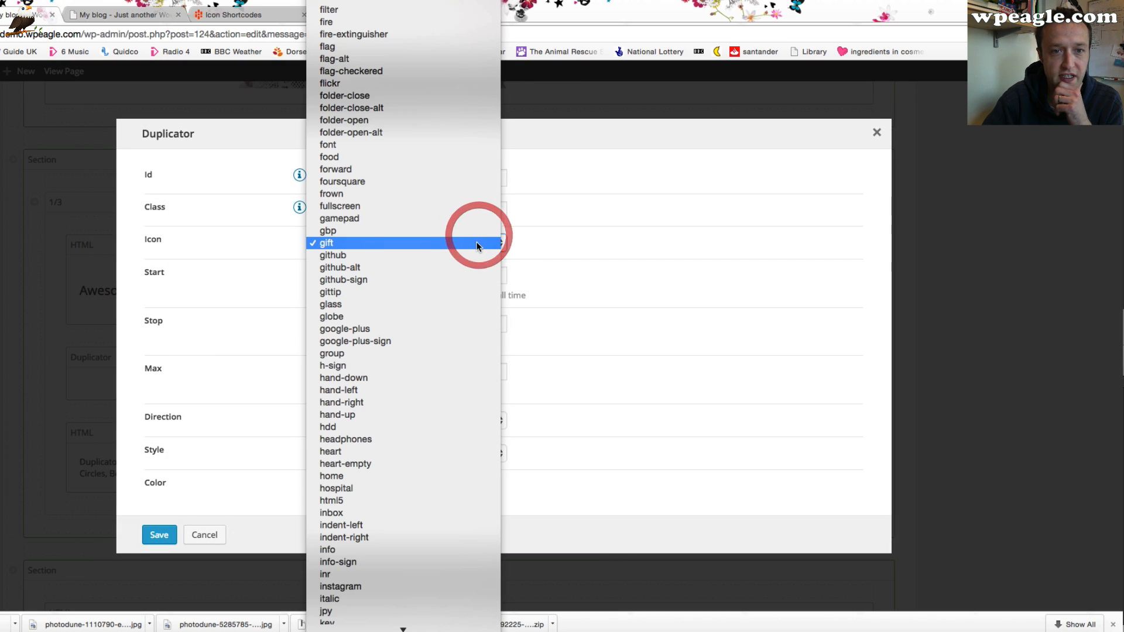
scroll(452, 196, "up", 3)
left_click(413, 336)
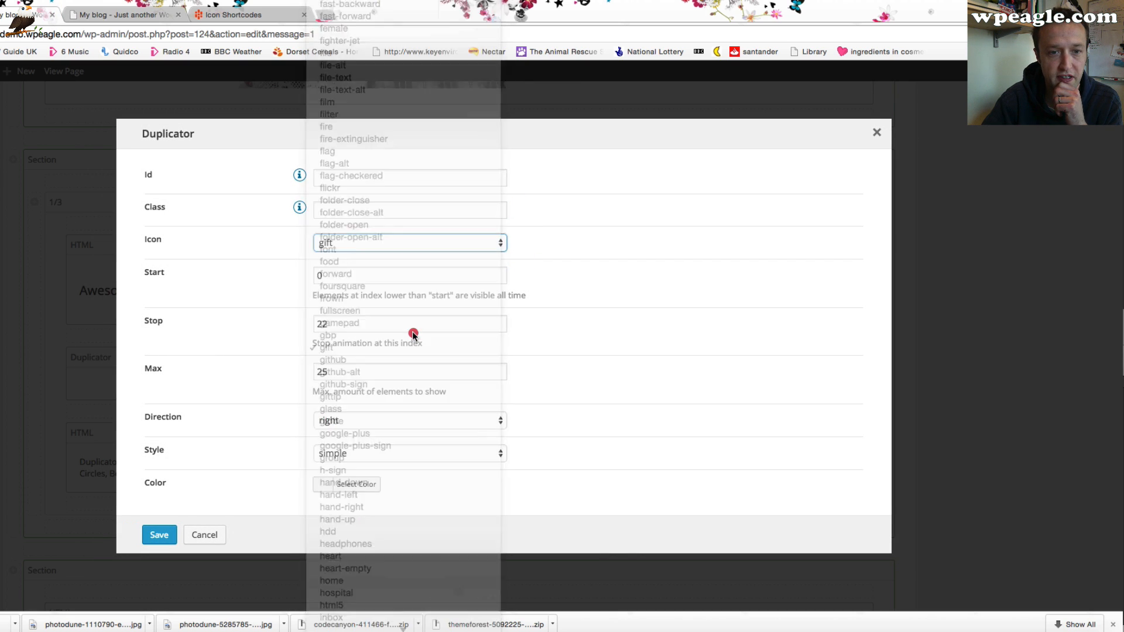
left_click(442, 242)
left_click(438, 230)
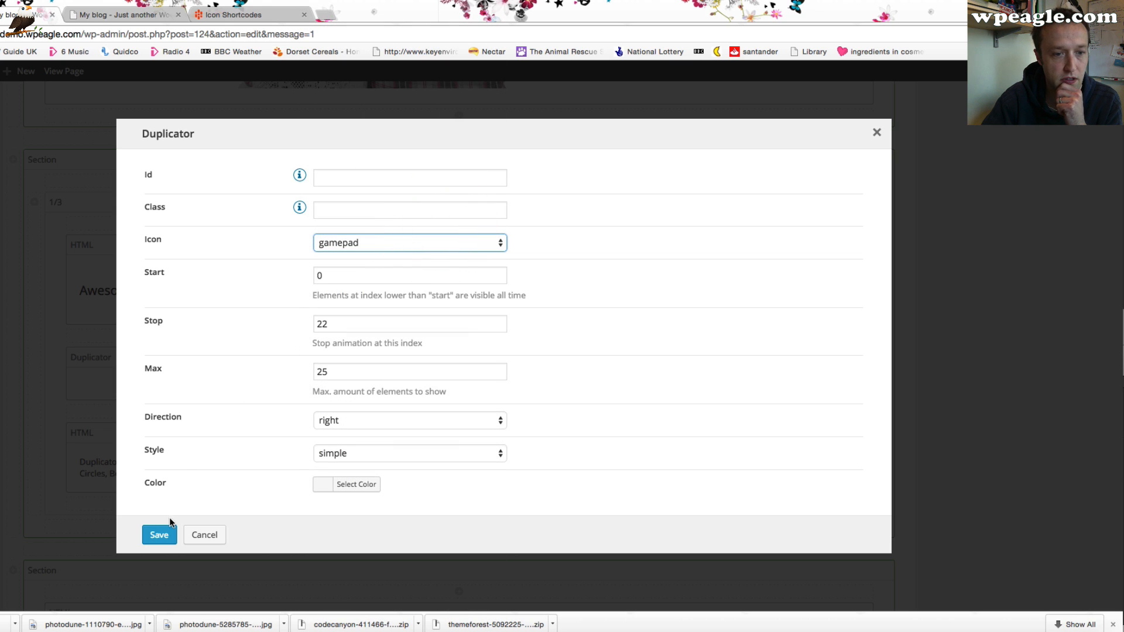
left_click(157, 534)
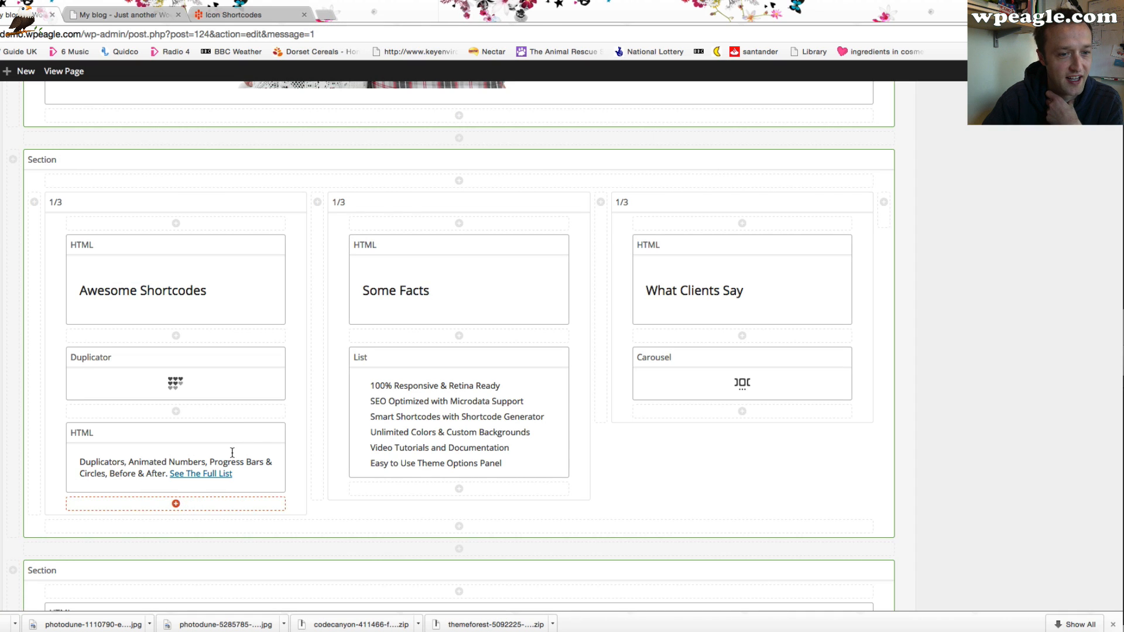
Replace the HTML text below the Duplicator with 'We love video games!', removing the 'See The Full List' link, and save
left_click(253, 432)
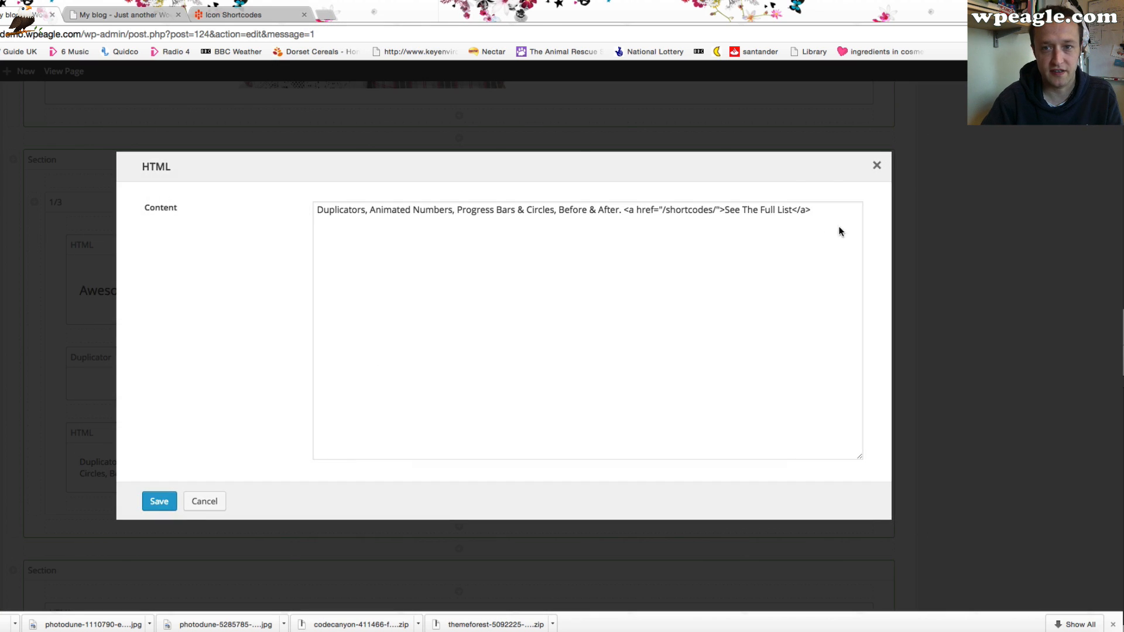
left_click_drag(627, 251, 269, 250)
type("We love video games!. See The Full List")
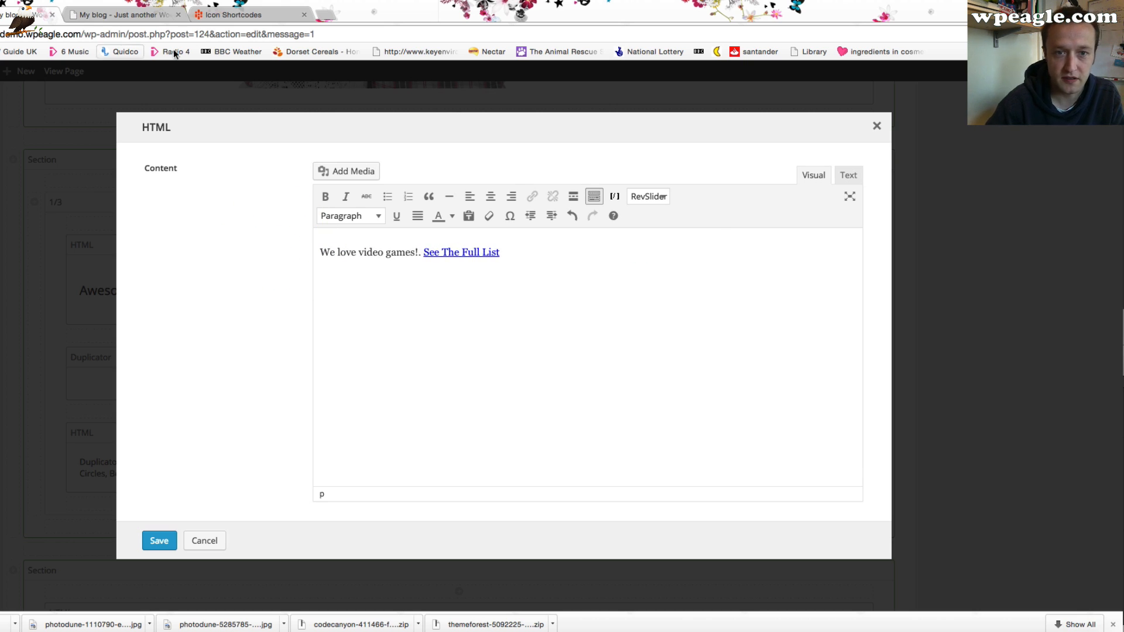
left_click_drag(502, 251, 441, 256)
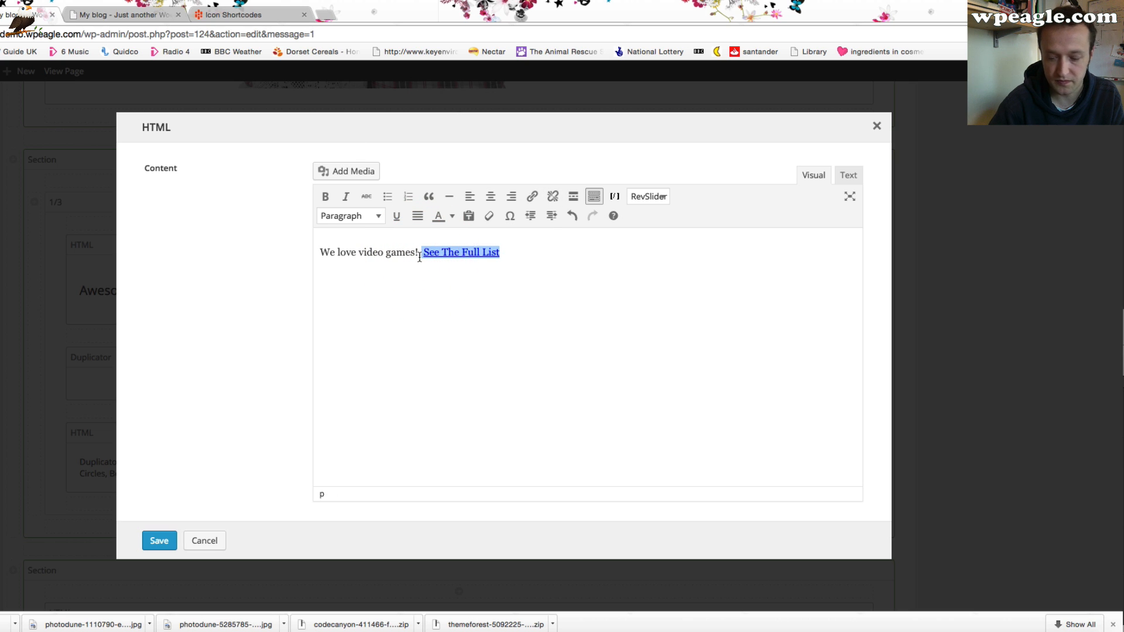
key("BackSpace")
left_click(151, 539)
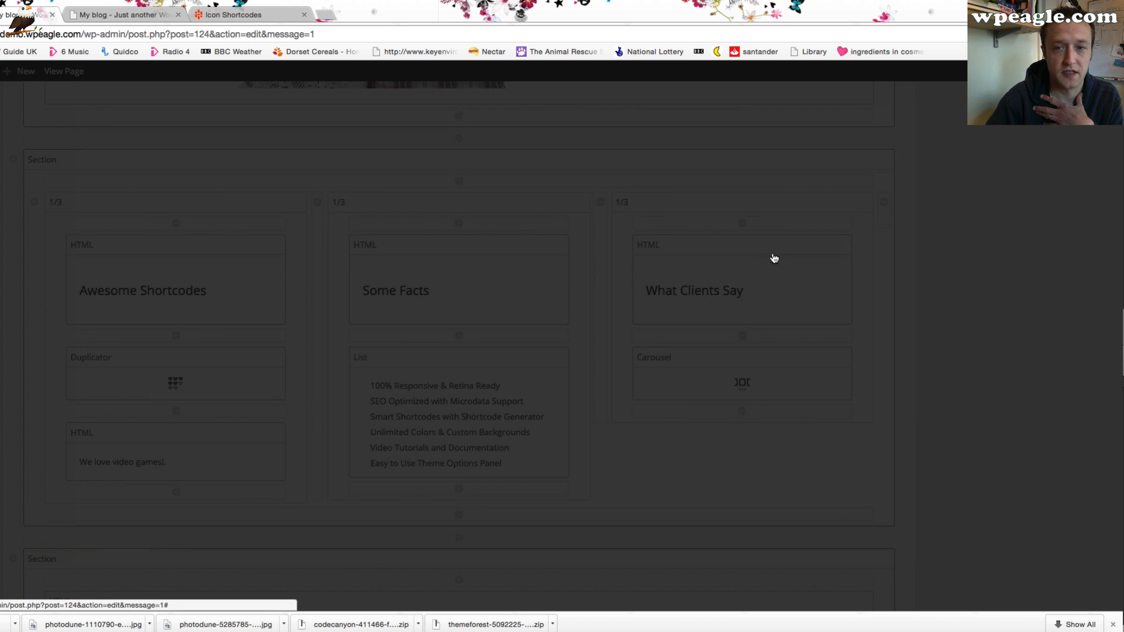
scroll(878, 258, "down", 5)
scroll(999, 260, "up", 10)
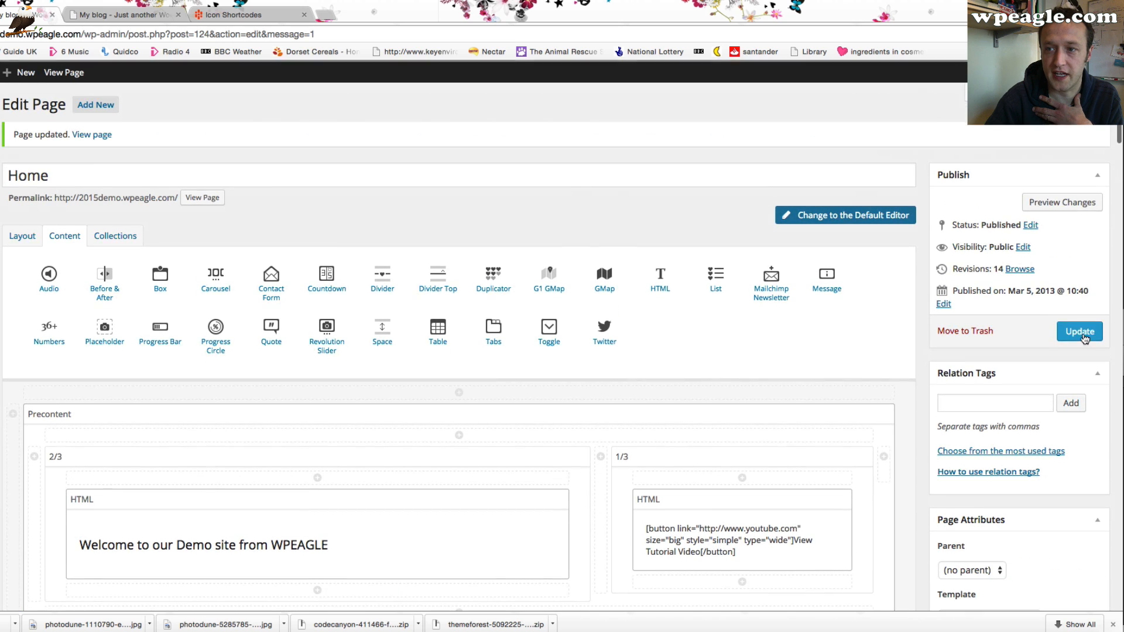
Reload the live home page and review the updated Awesome Shortcodes column
left_click(1079, 329)
left_click(94, 15)
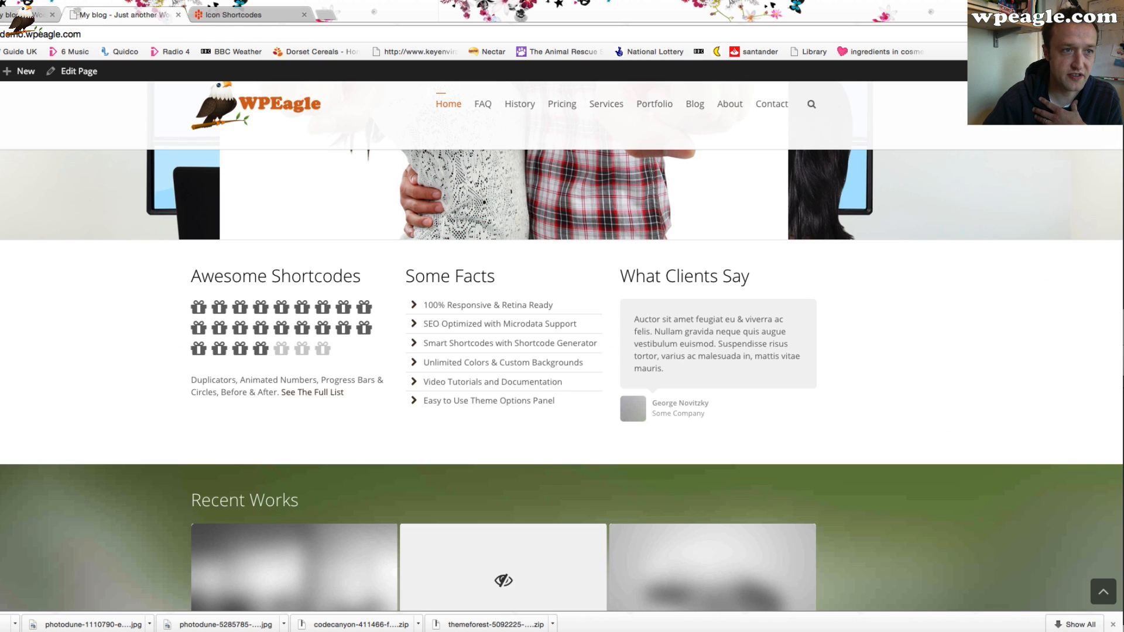
key("super+r")
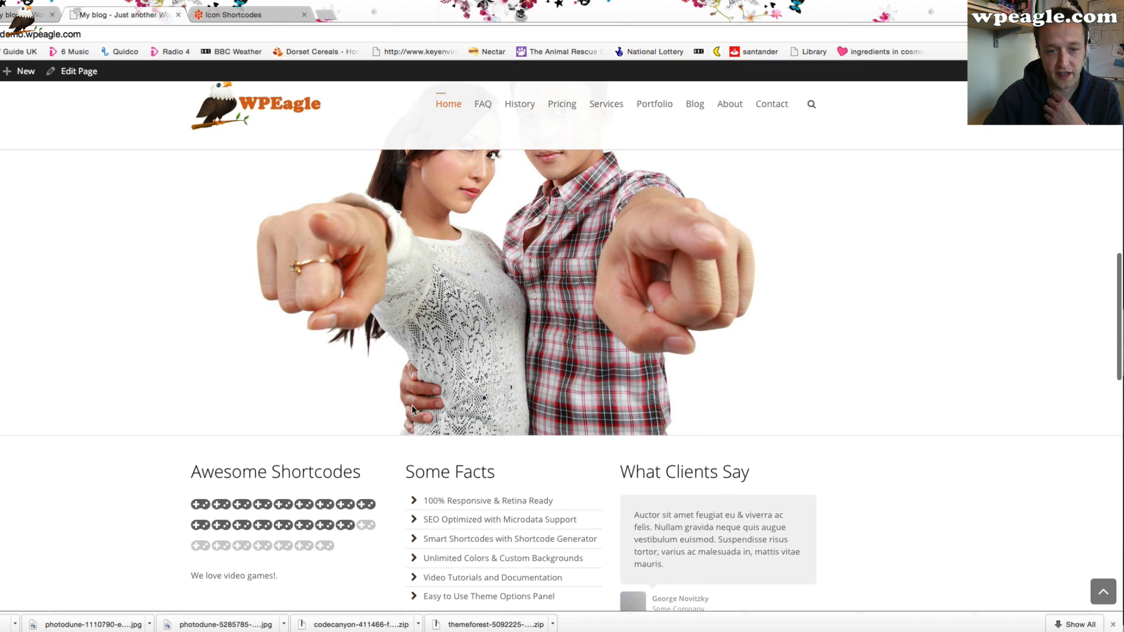
scroll(412, 405, "down", 3)
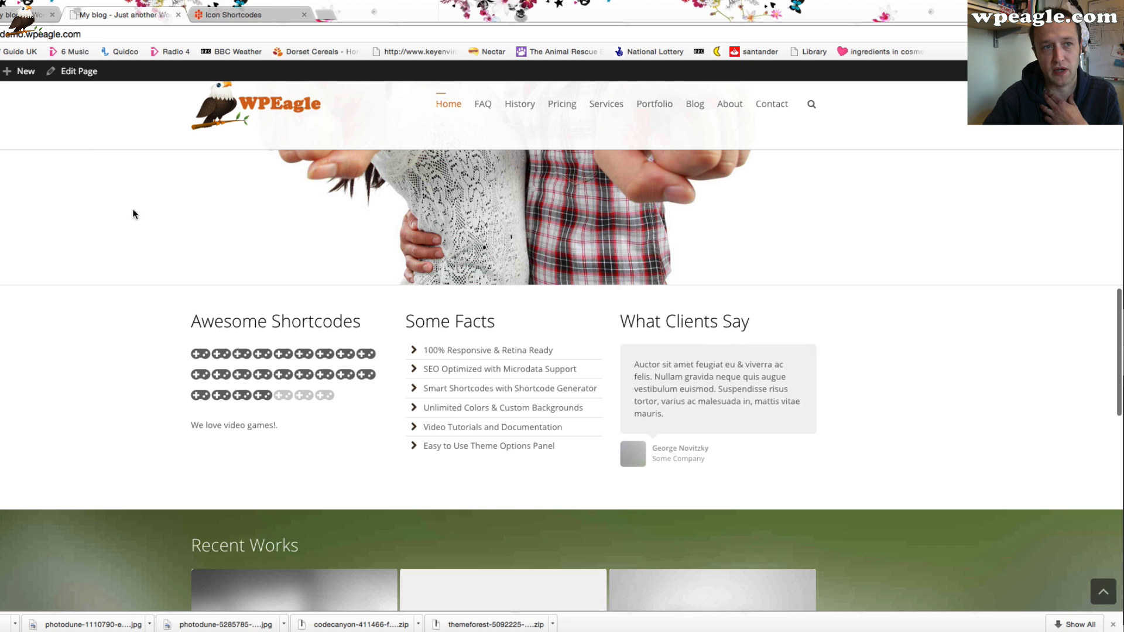
Duplicate the 'Video Tutorials and Documentation' item in the Some Facts list's content and save the list
left_click(27, 16)
scroll(729, 353, "down", 2)
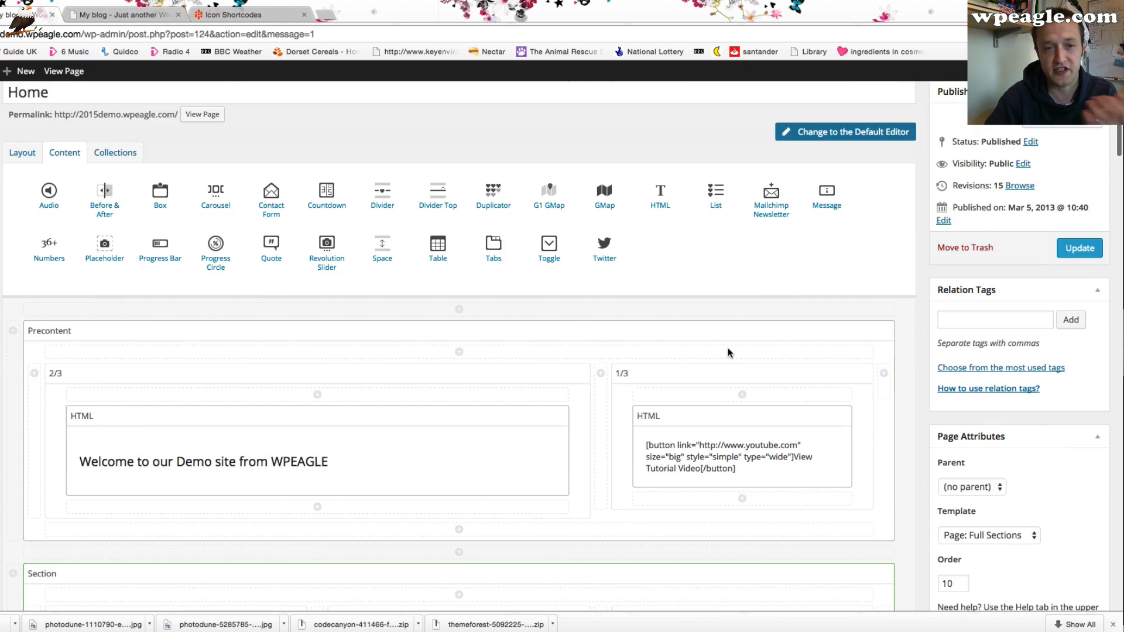
scroll(728, 351, "down", 15)
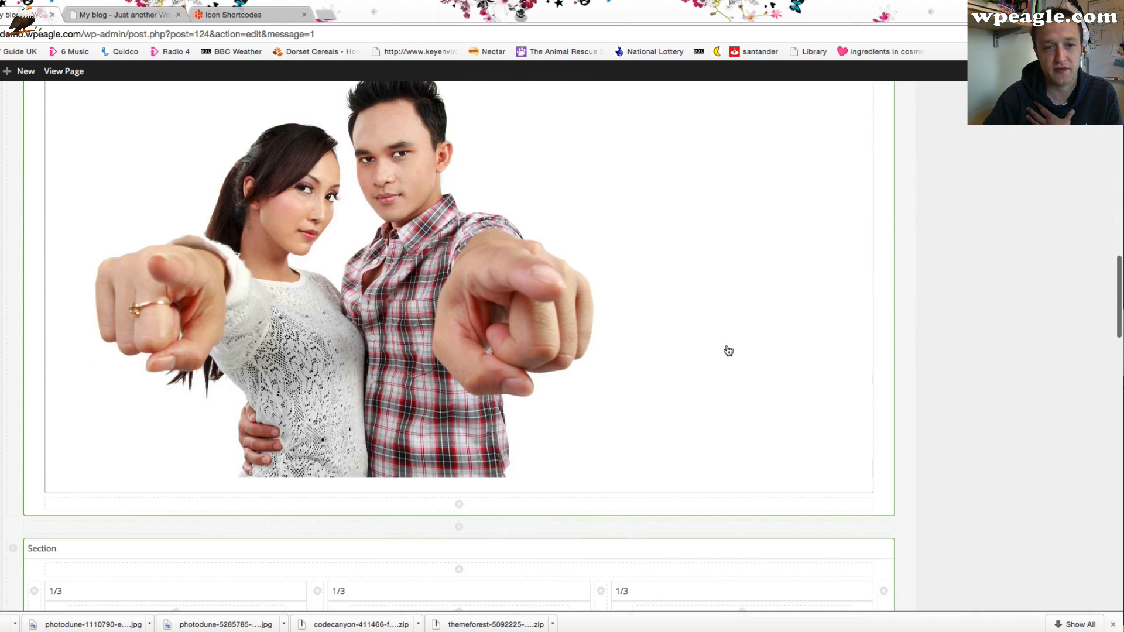
scroll(728, 350, "down", 7)
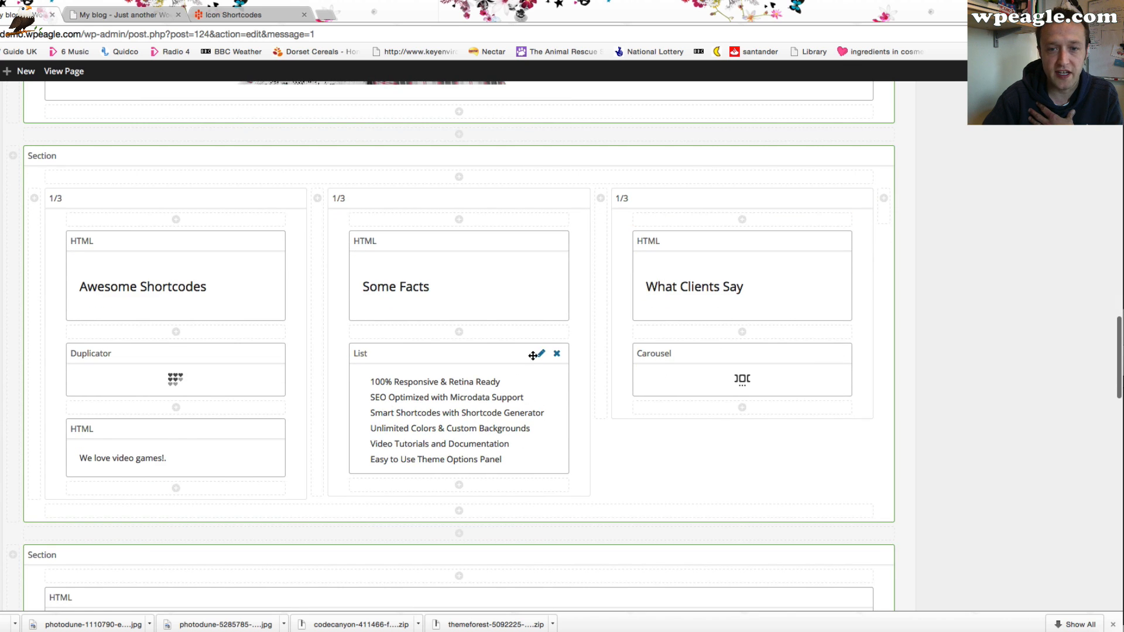
left_click(540, 353)
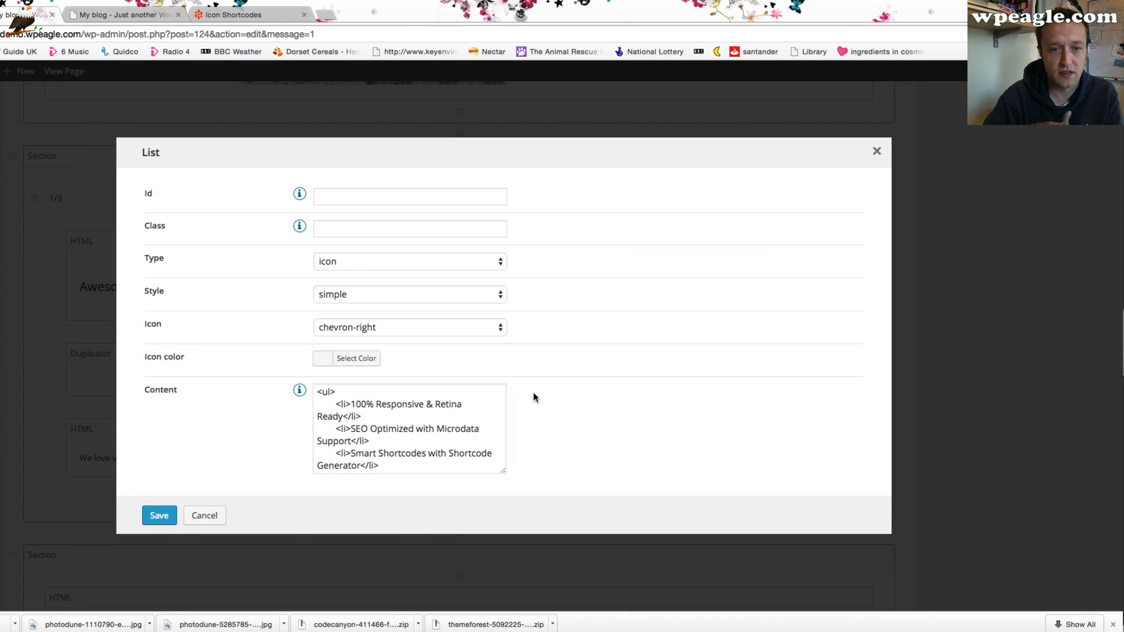
scroll(320, 393, "down", 1)
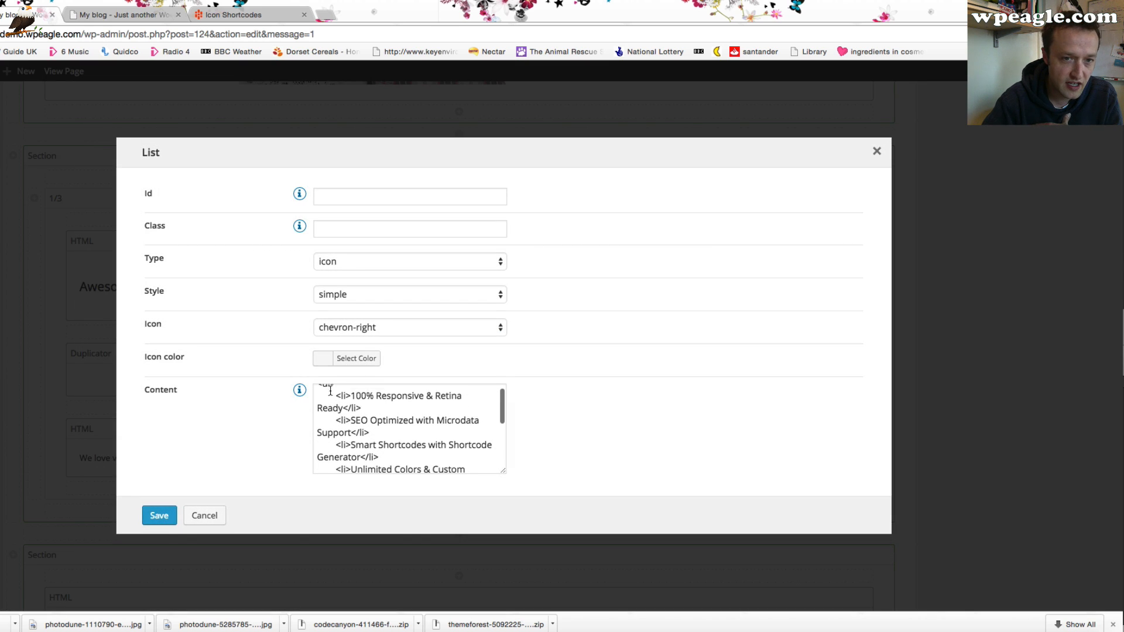
scroll(371, 418, "up", 1)
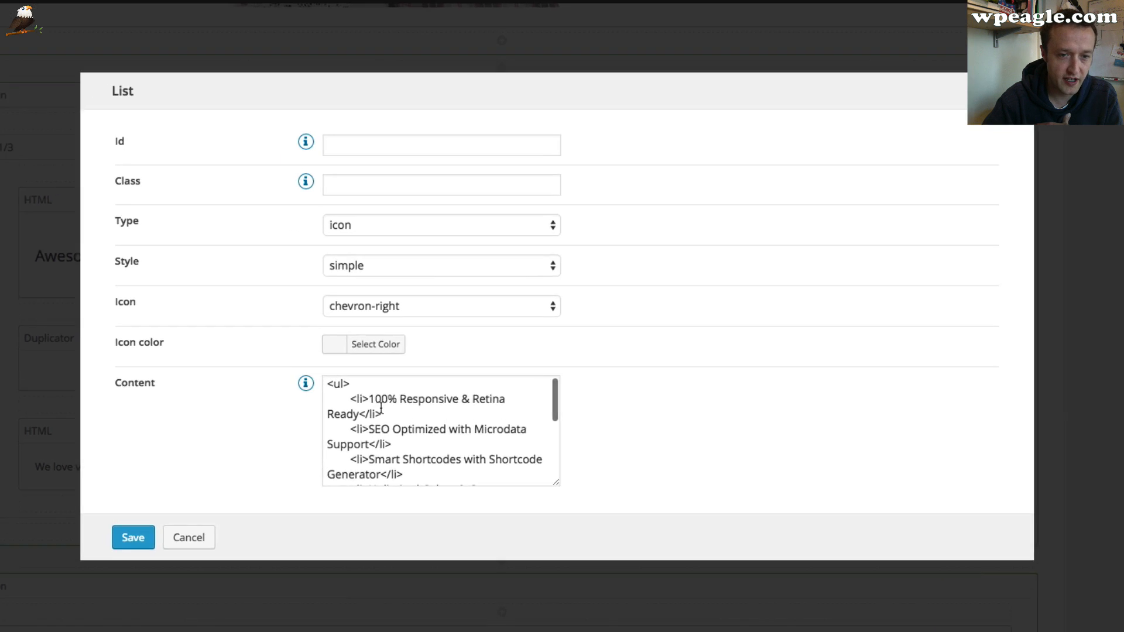
scroll(472, 412, "down", 1)
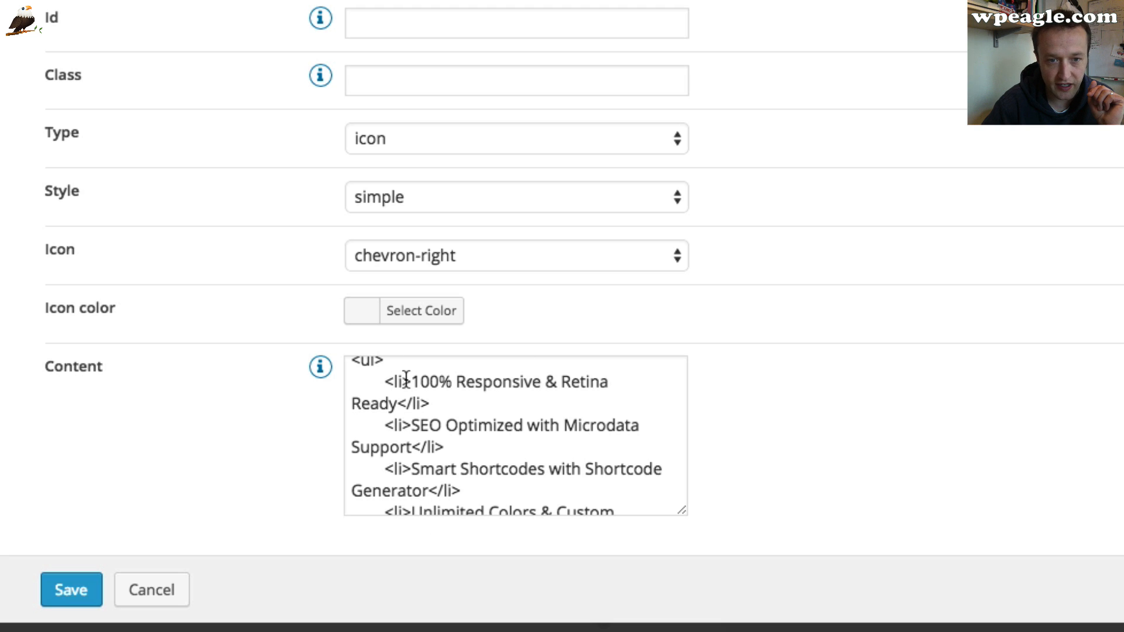
left_click(388, 398)
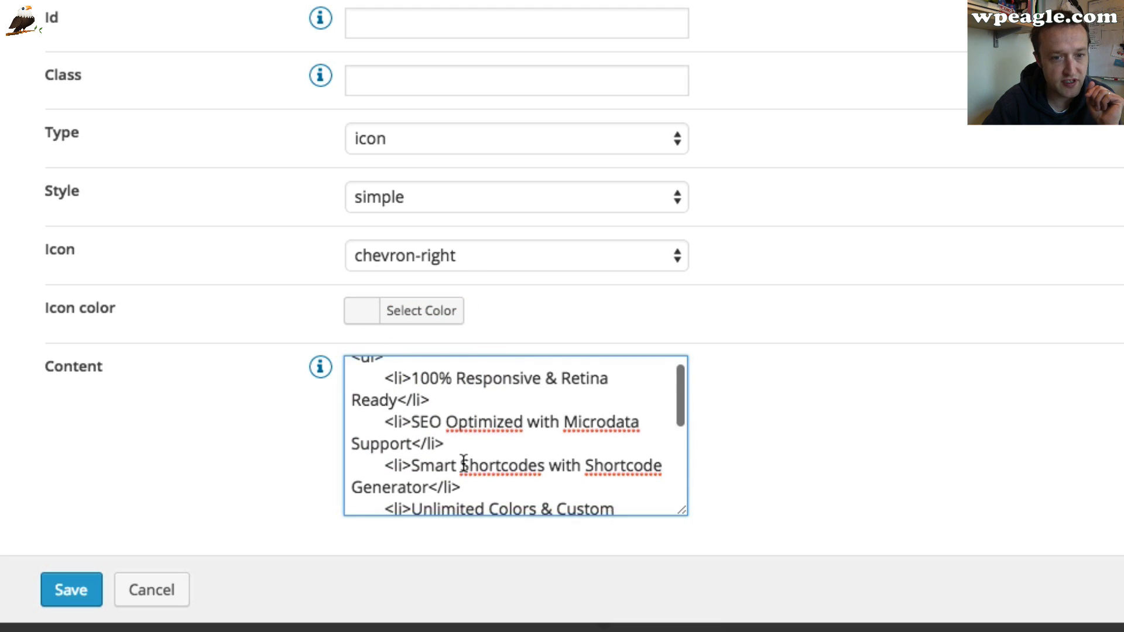
scroll(463, 463, "down", 3)
left_click_drag(524, 480, 376, 444)
key("super+c")
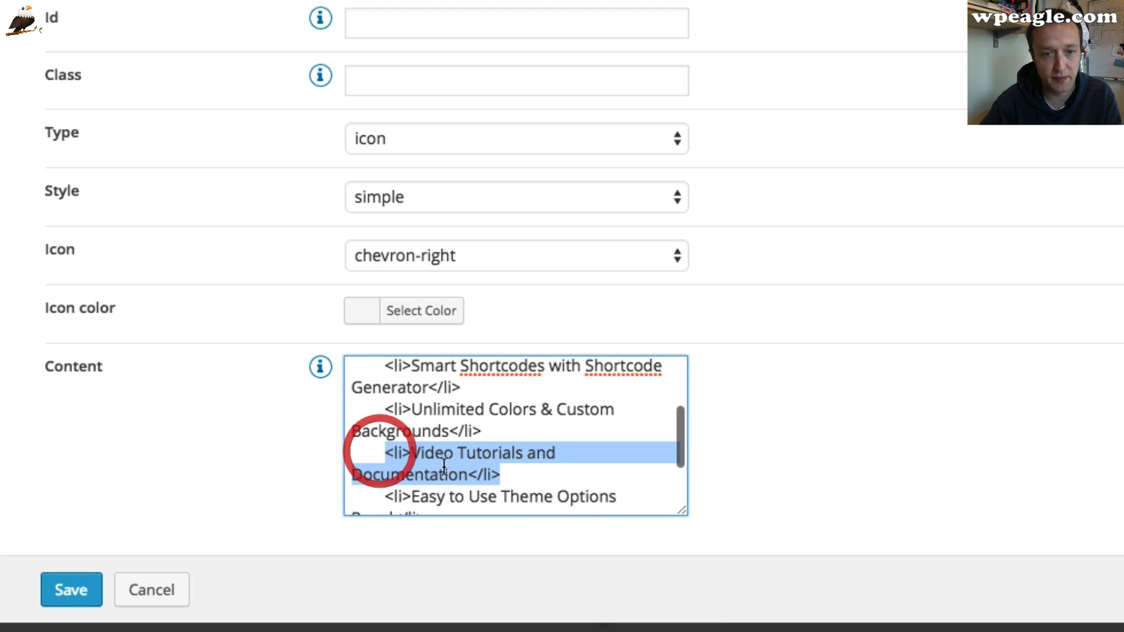
left_click(557, 471)
key("Return")
key("super+v")
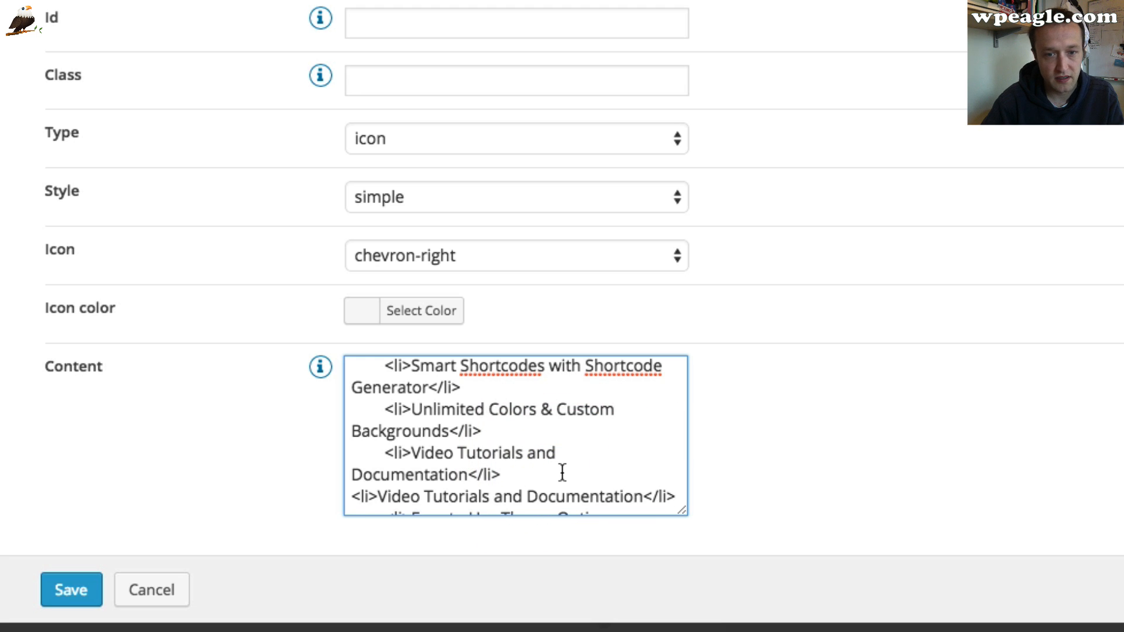
scroll(562, 472, "down", 3)
left_click(88, 591)
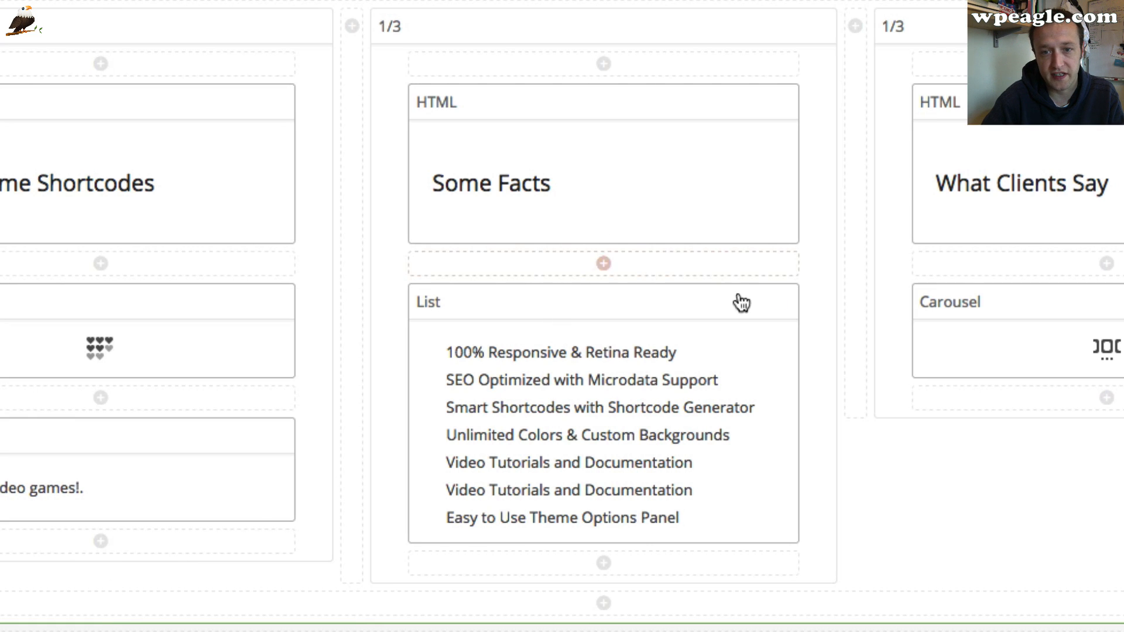
Change the Some Facts list's icon to cloud and save it
left_click(748, 299)
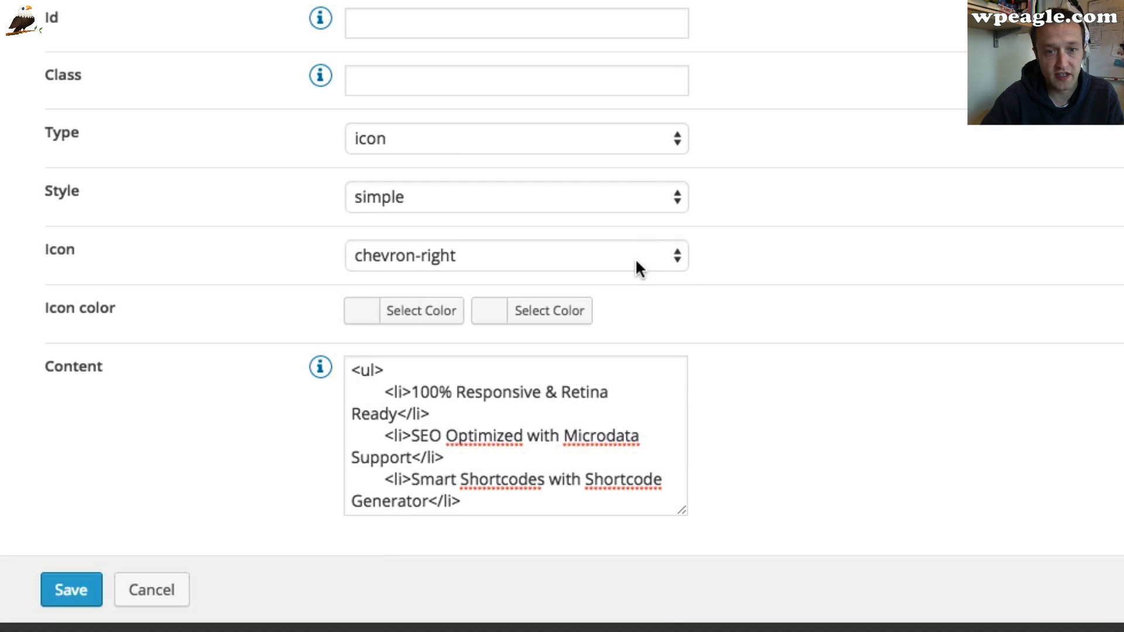
left_click(666, 256)
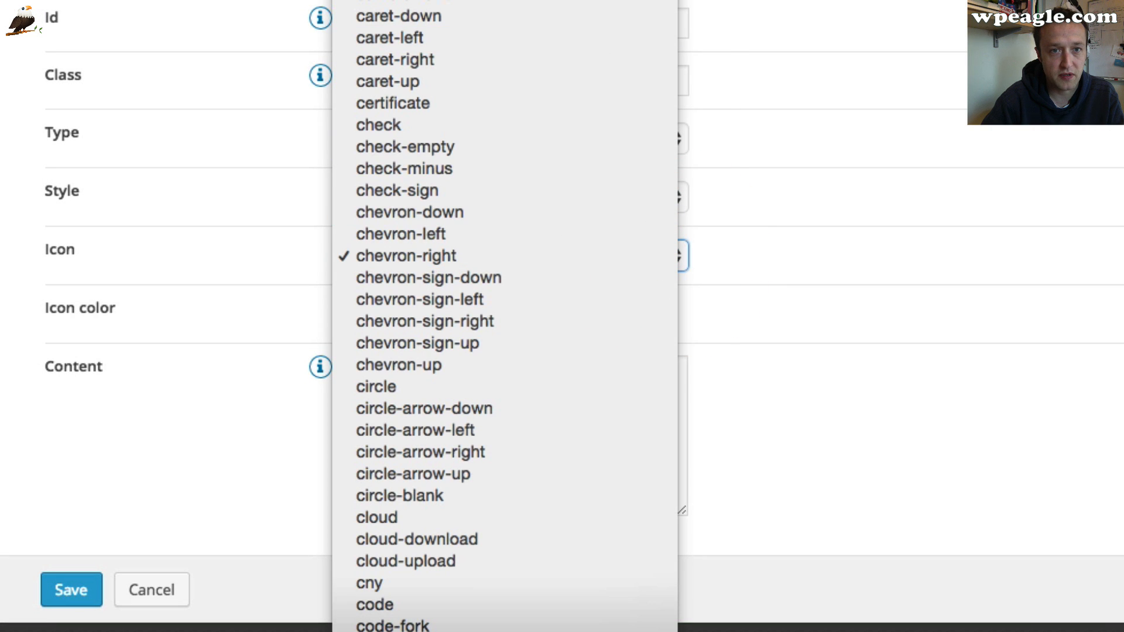
scroll(503, 316, "down", 5)
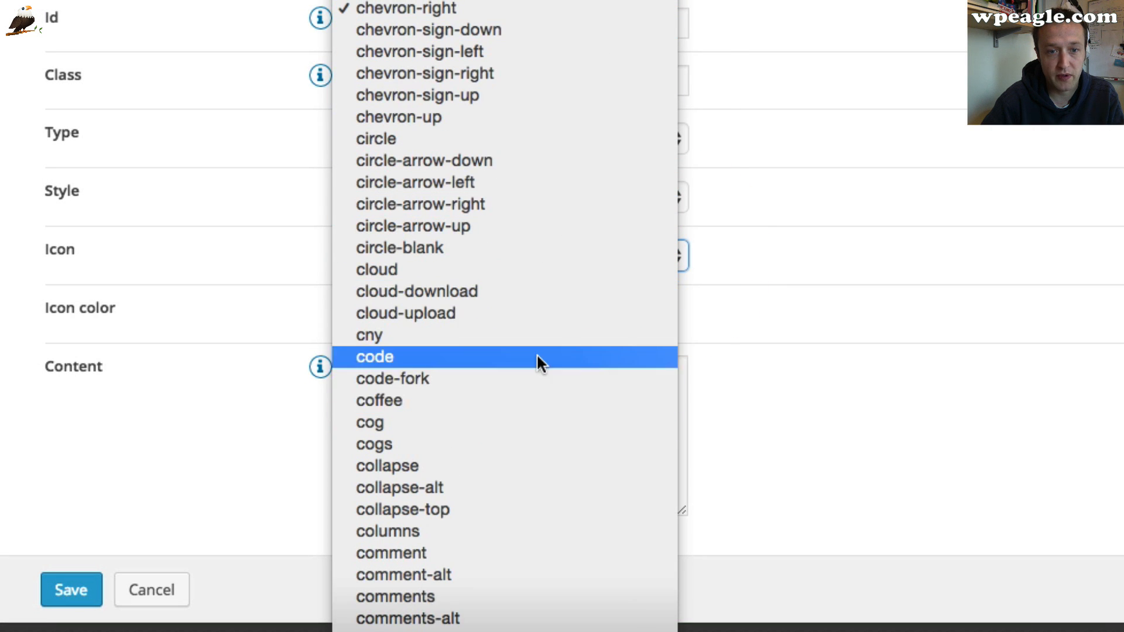
left_click(540, 290)
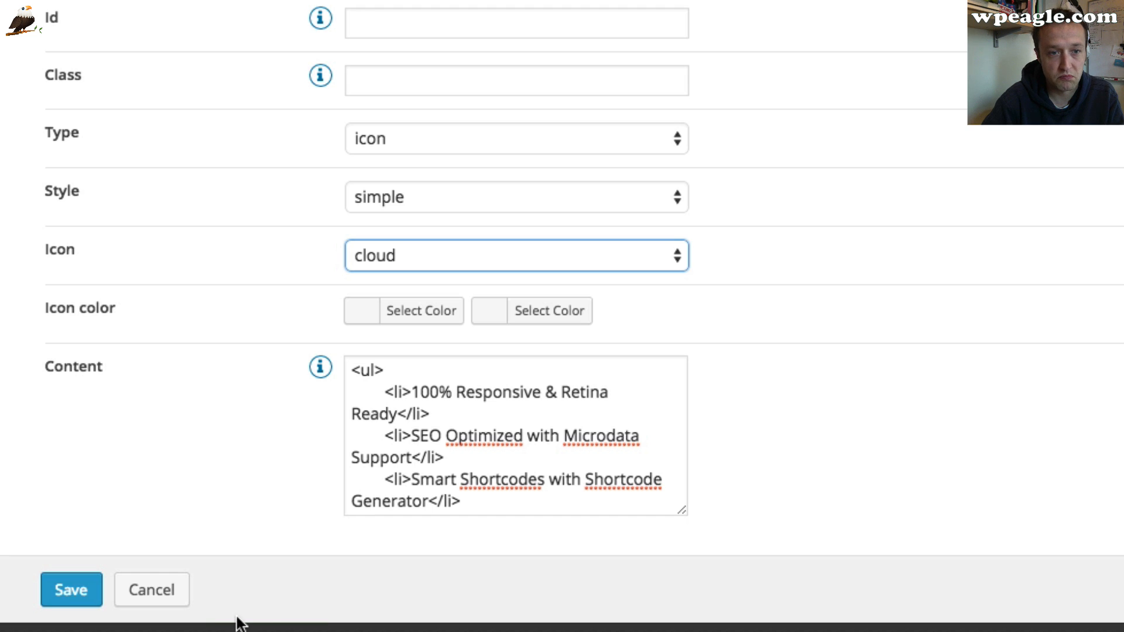
left_click(476, 200)
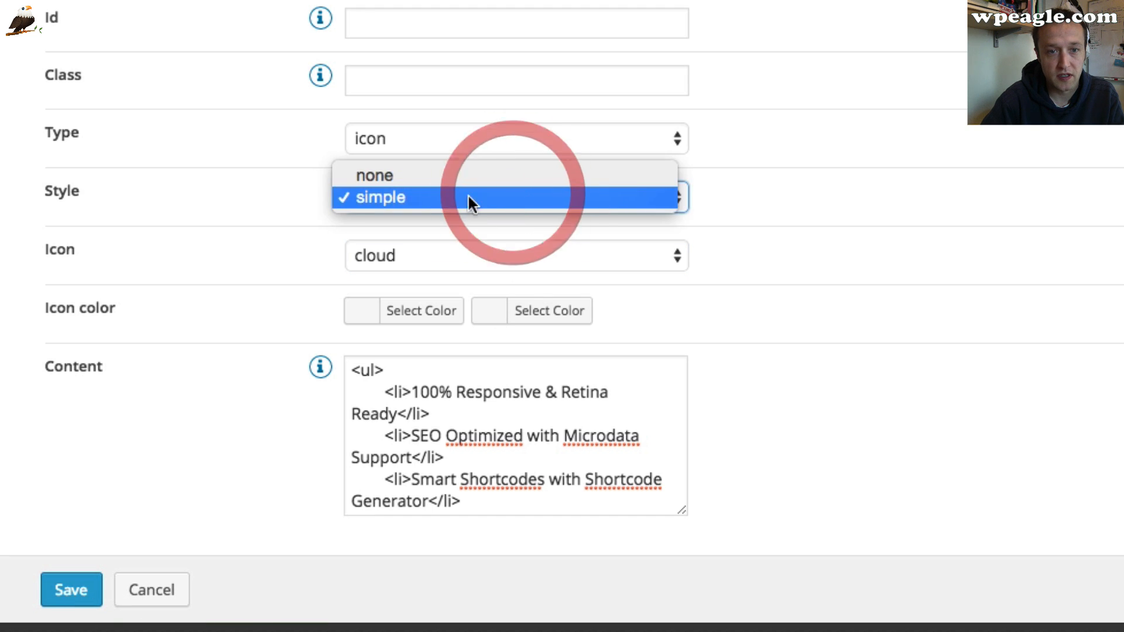
left_click(138, 447)
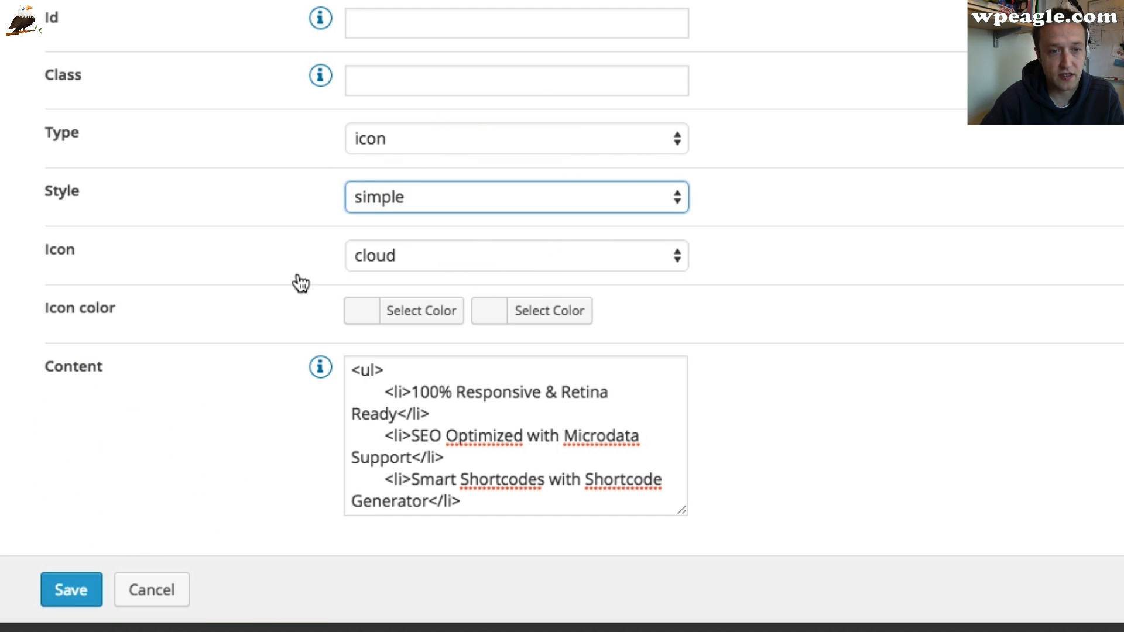
left_click(389, 125)
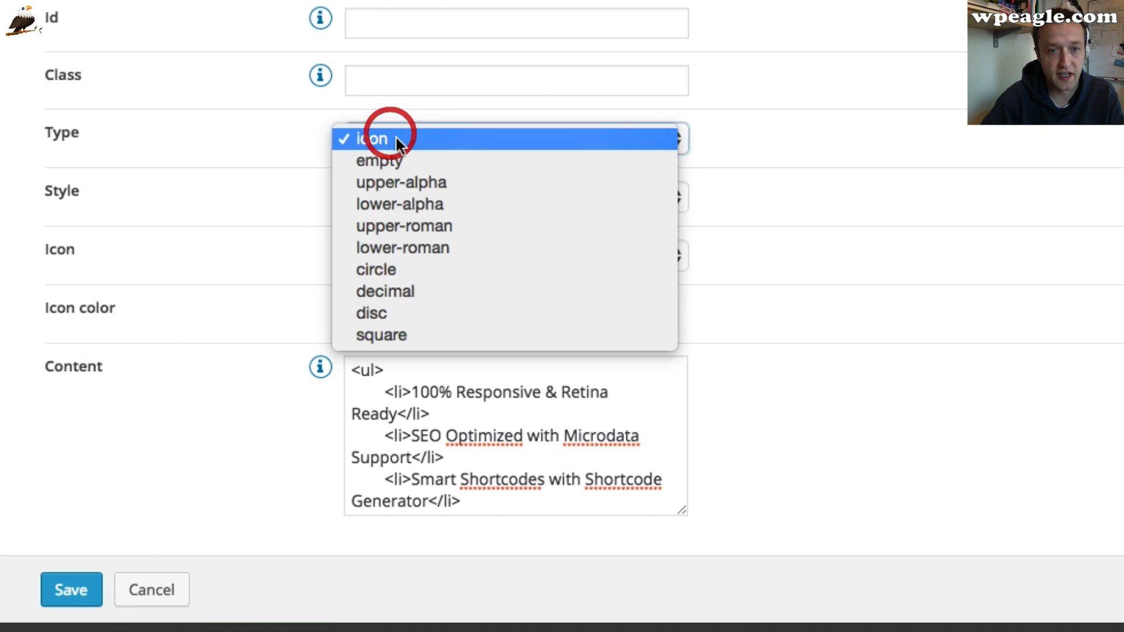
left_click(219, 496)
left_click(82, 589)
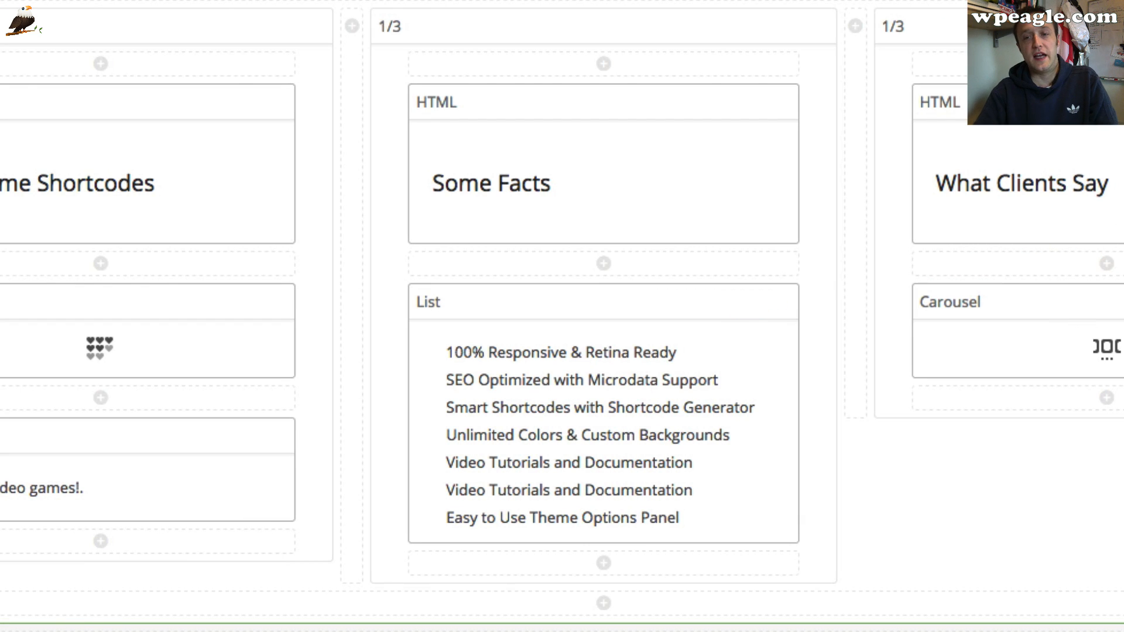
Open the What Clients Say carousel's settings and inspect the first item's quote content
left_click(843, 301)
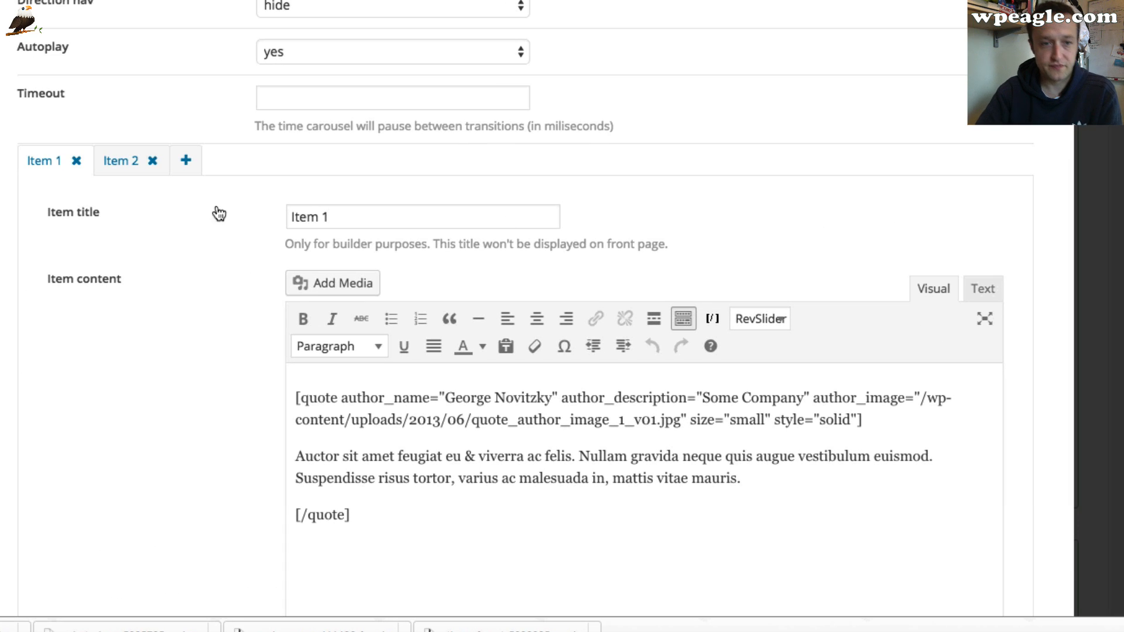
scroll(277, 218, "down", 1)
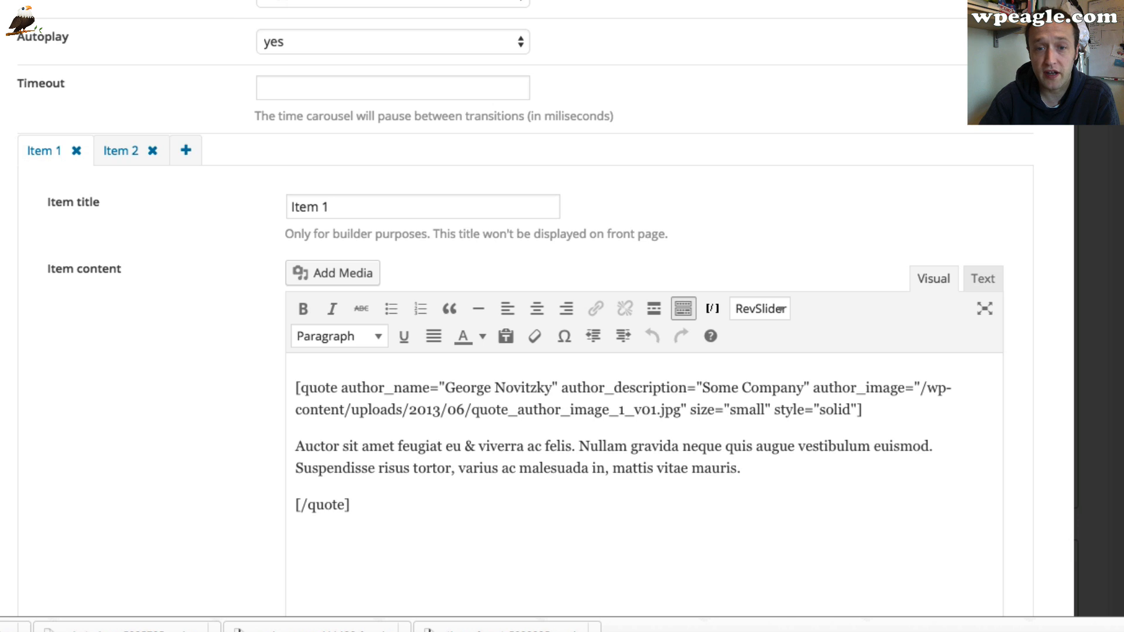
scroll(556, 261, "down", 3)
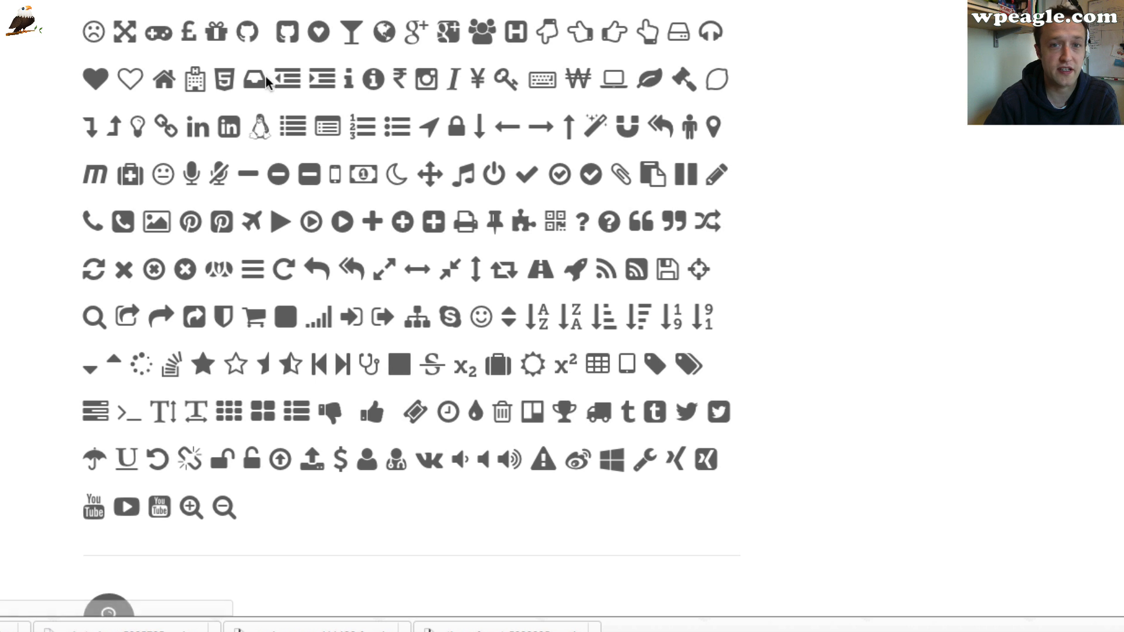
Look up the Quote (Testimonial) shortcode code on the 3Clicks demo site and select its small simple version
scroll(261, 72, "up", 10)
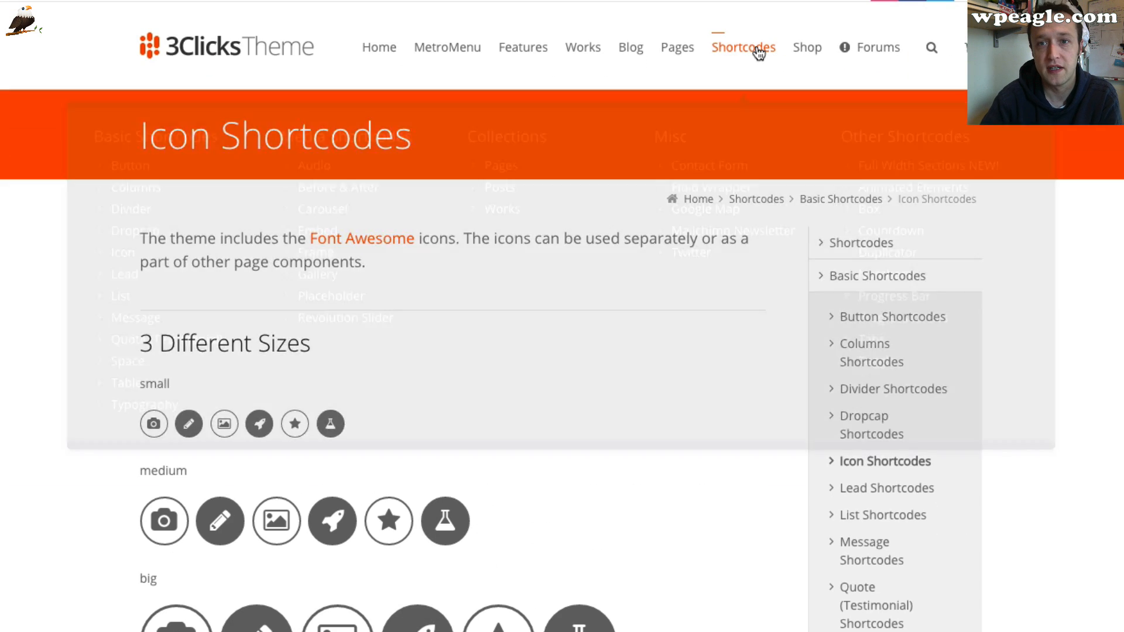
mouse_move(759, 52)
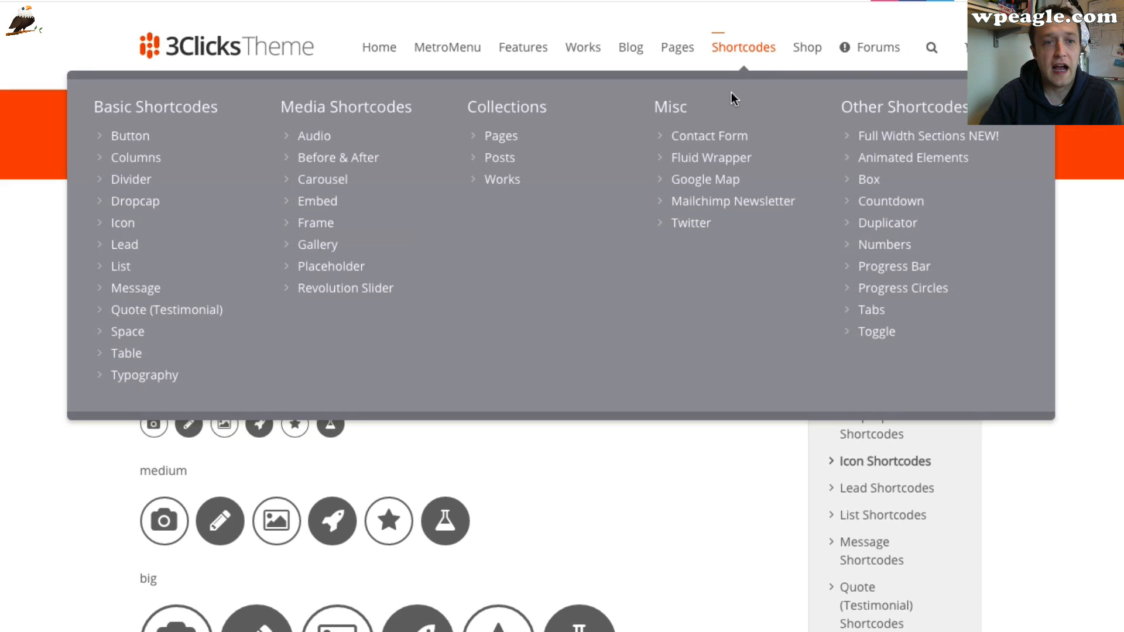
left_click(181, 319)
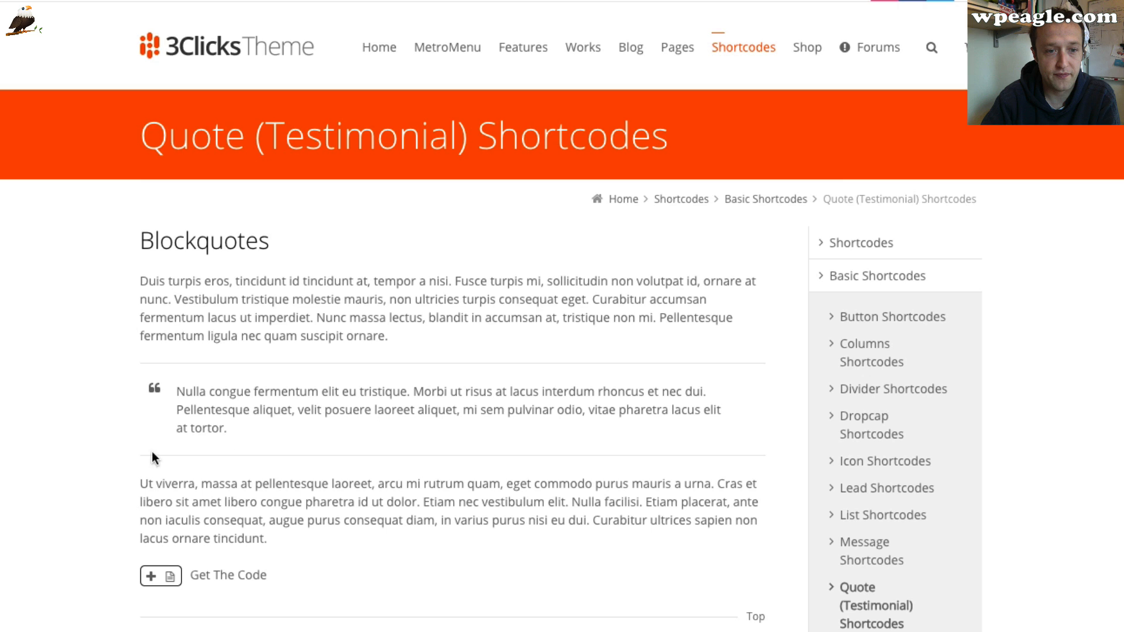
scroll(452, 366, "down", 10)
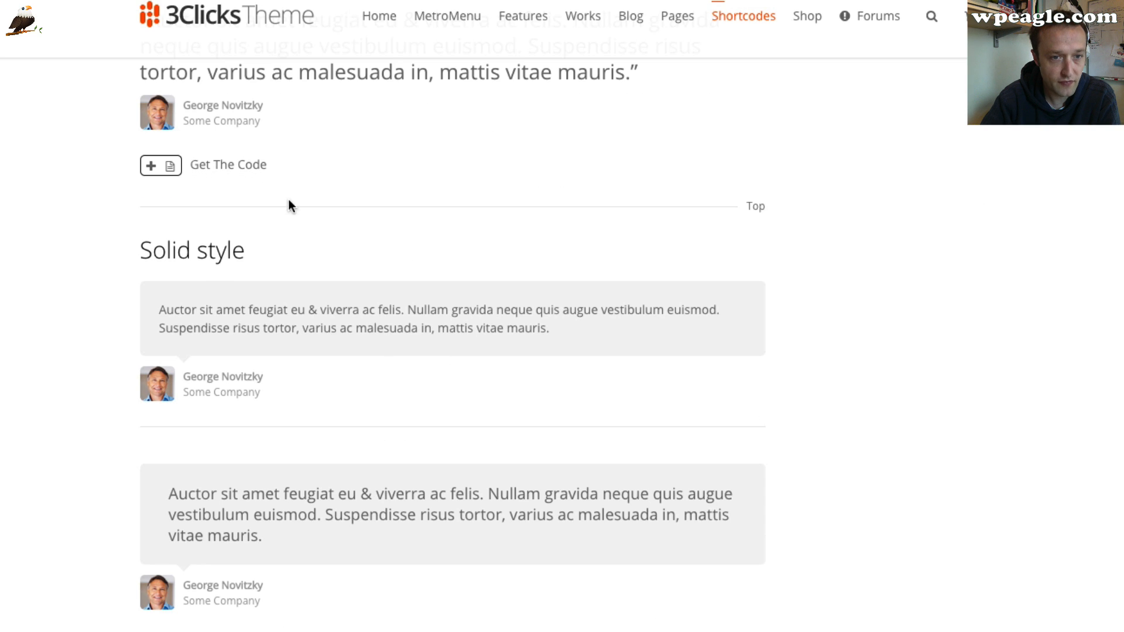
left_click(172, 170)
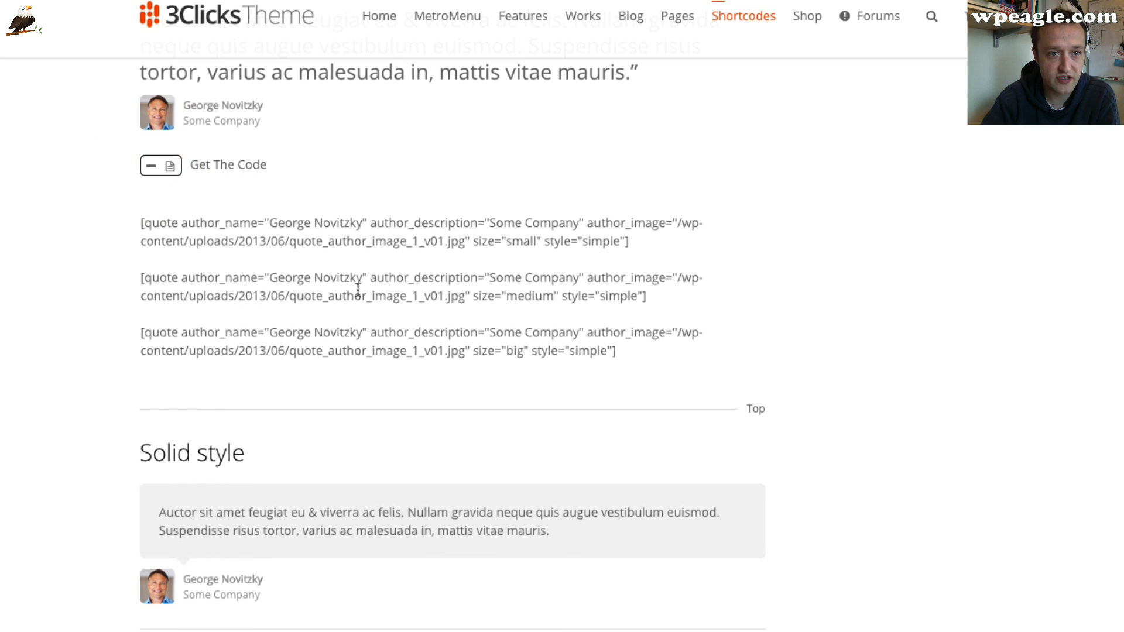
left_click_drag(631, 242, 140, 211)
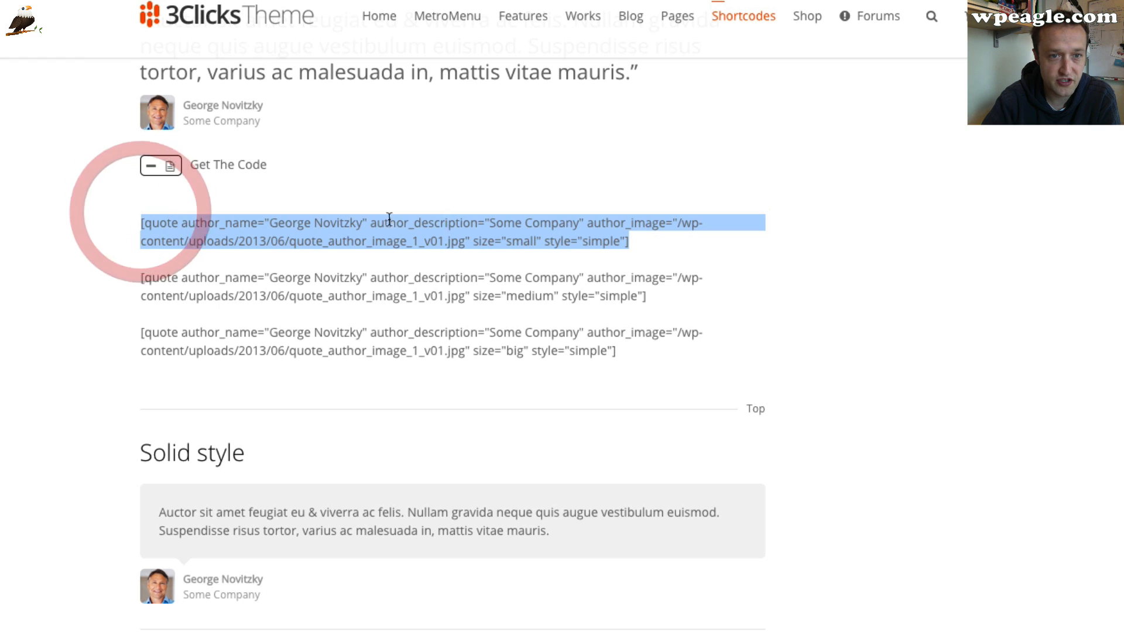
scroll(324, 366, "down", 5)
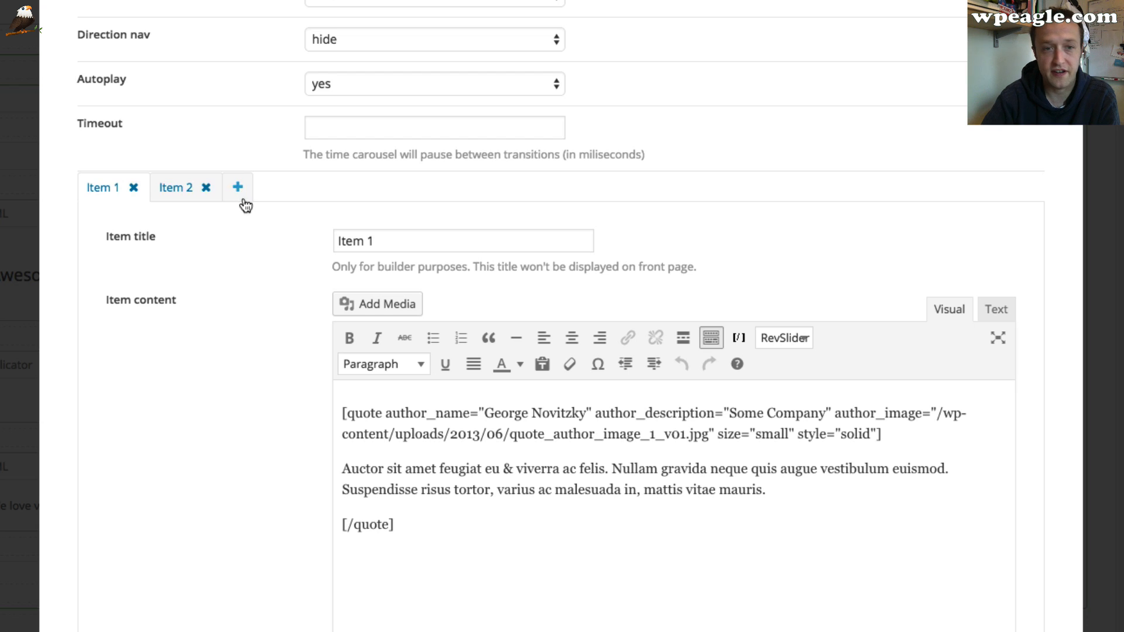
Change the first carousel item's quote author name to "Youtube Viewer"
scroll(246, 220, "down", 2)
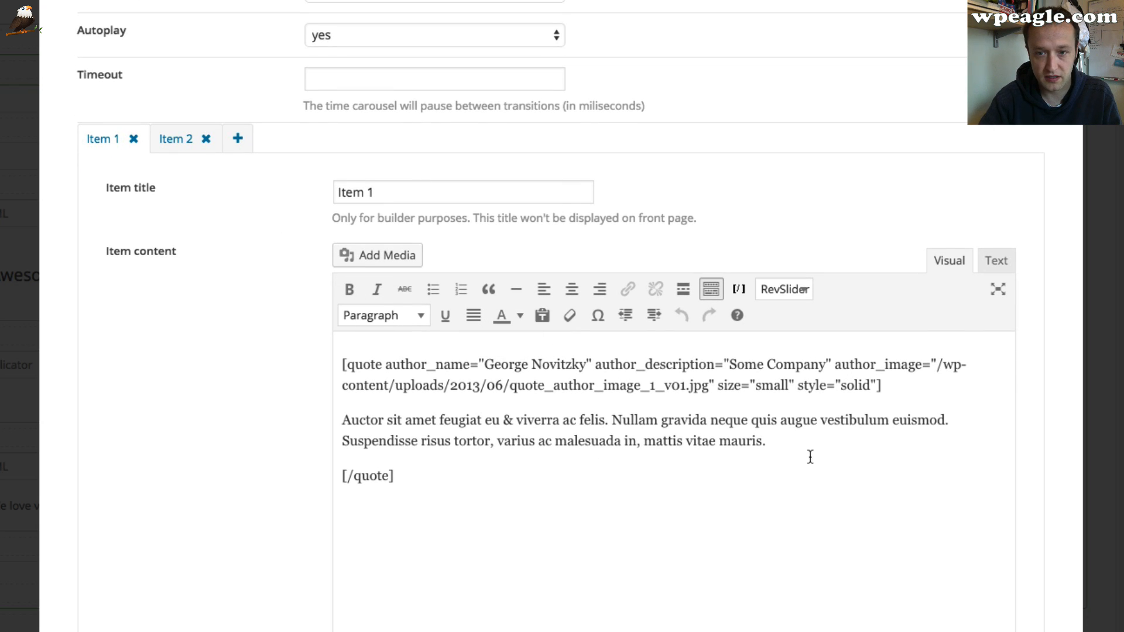
left_click_drag(772, 442, 365, 421)
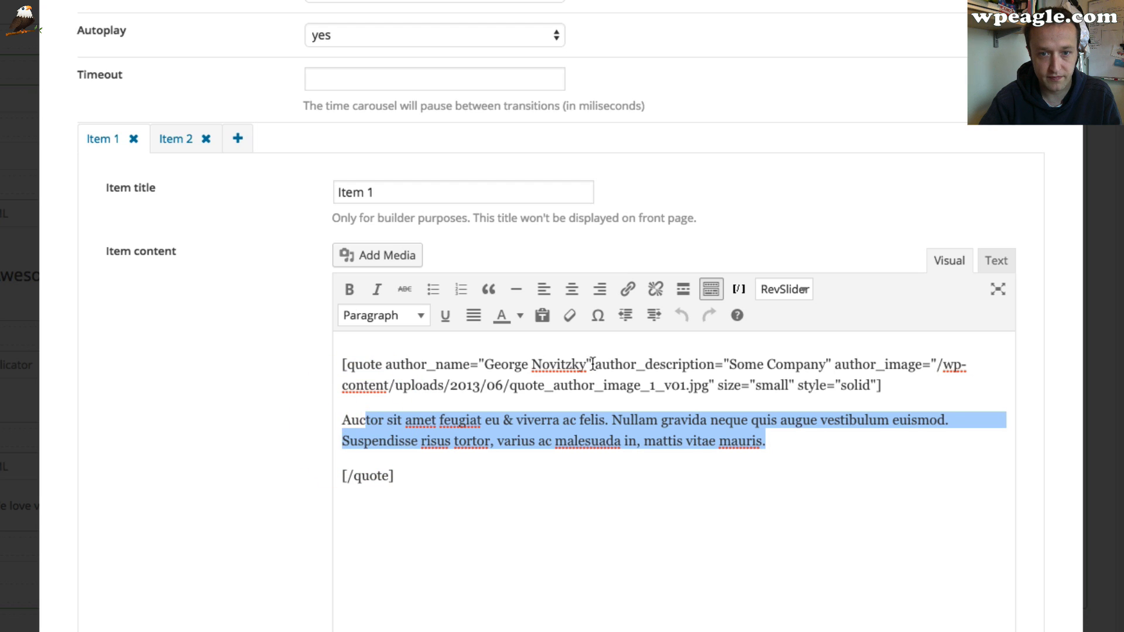
left_click_drag(593, 364, 483, 365)
key("BackSpace")
type("Youtube Vide")
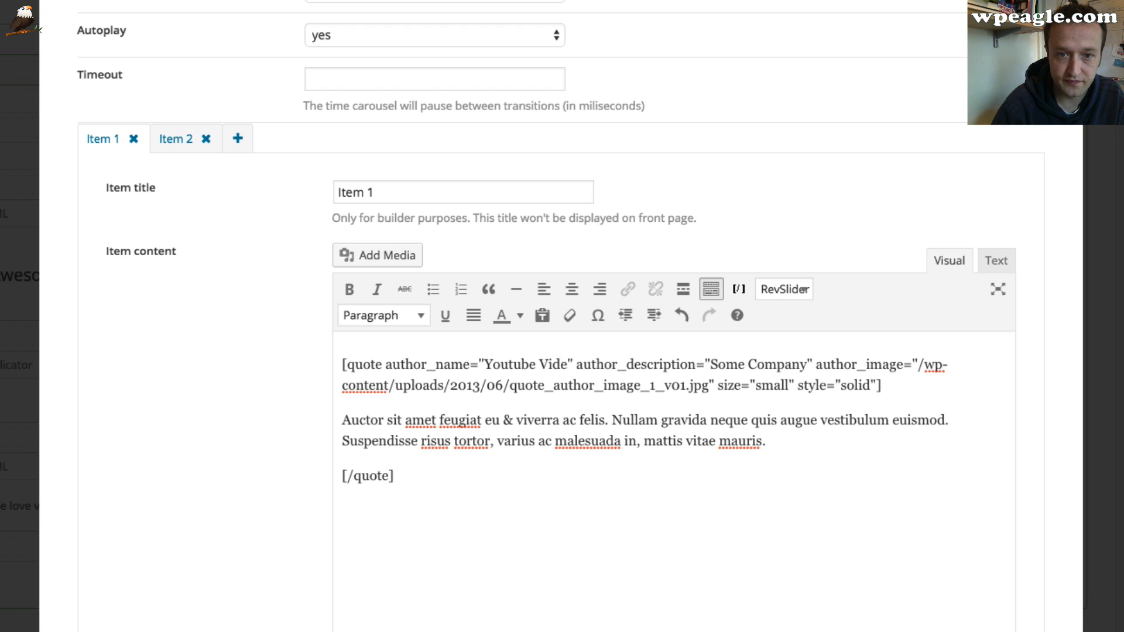
key("BackSpace")
key("BackSpace")
type("we")
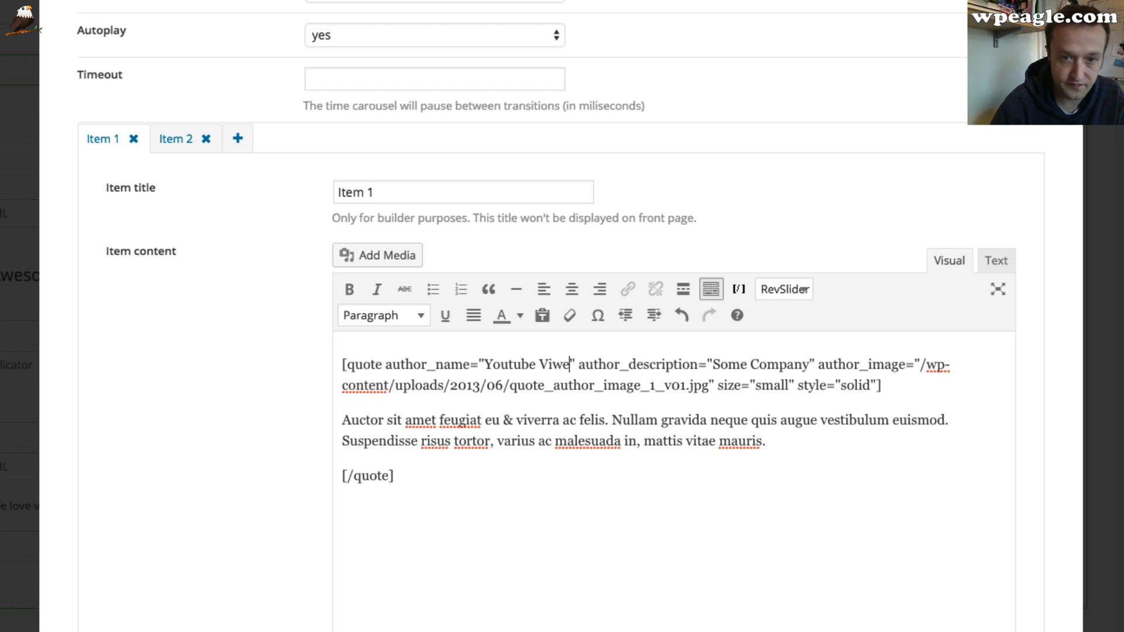
key("BackSpace")
key("BackSpace")
type("ew")
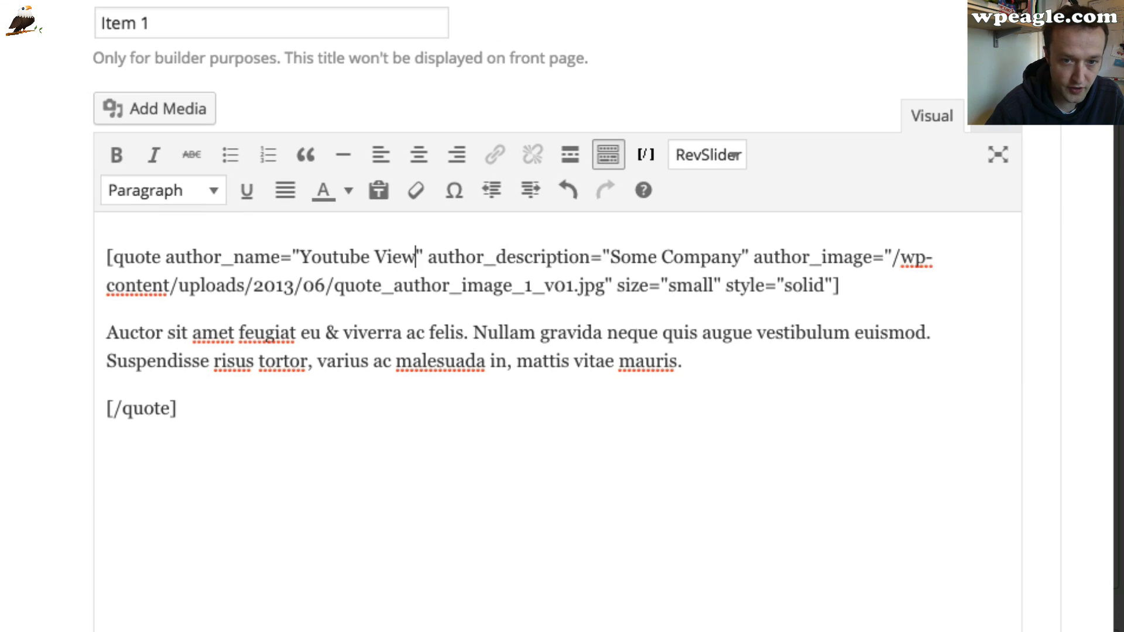
type("er")
Replace the quote text with "I love the WPEAGLE videos. I watch them everyday."
left_click_drag(682, 361, 86, 333)
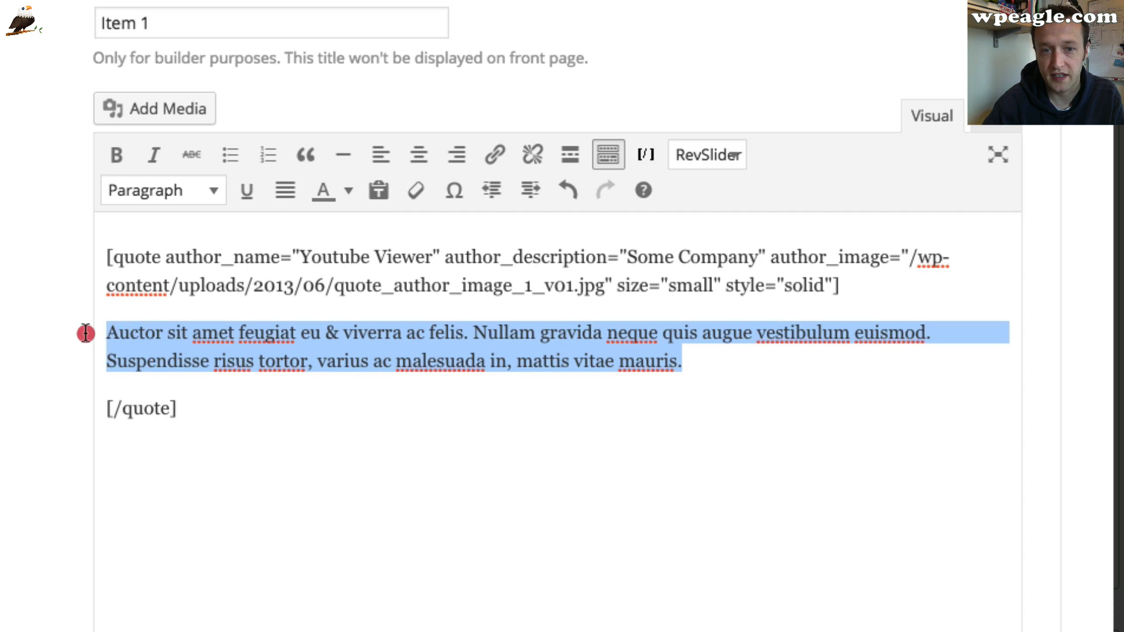
type("I liv")
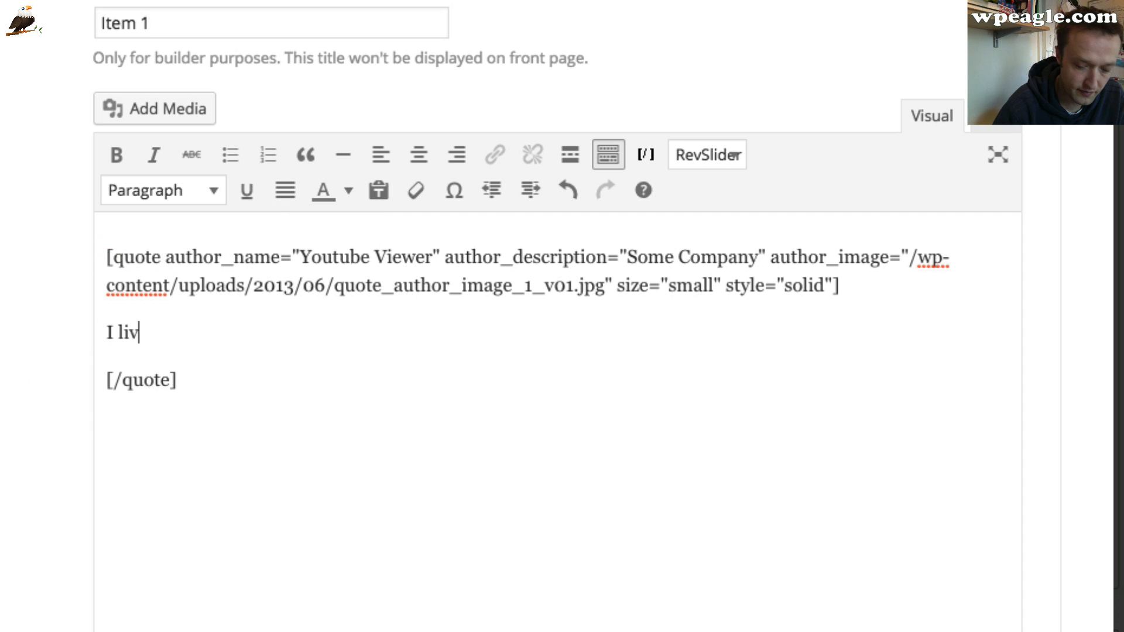
type("eove the WP")
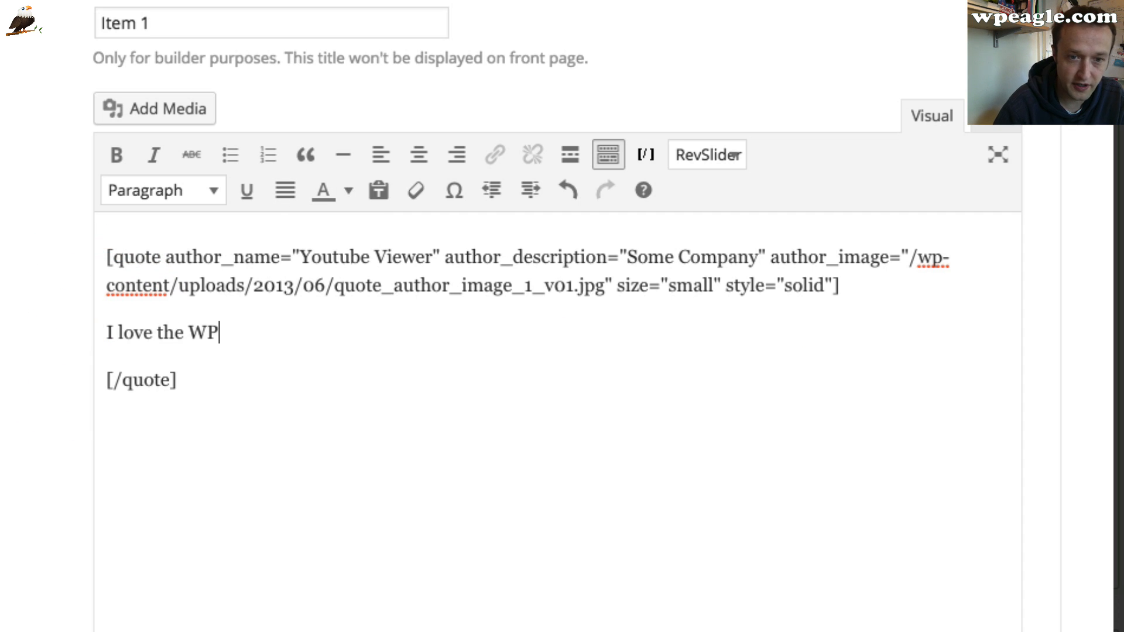
type("EAGLE video")
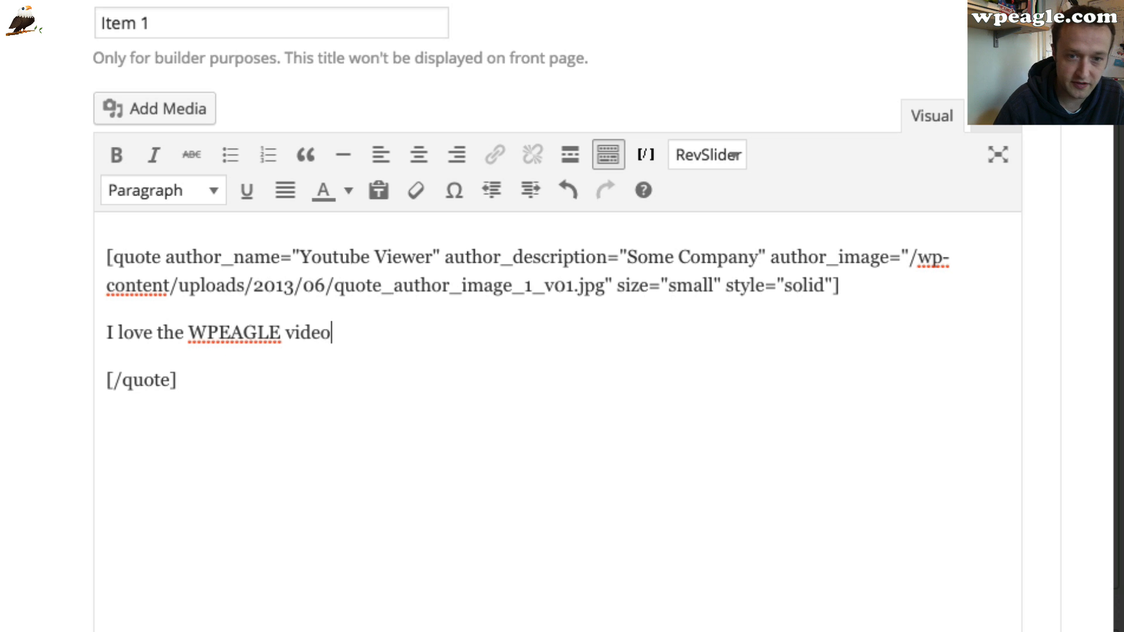
type("s. I wa")
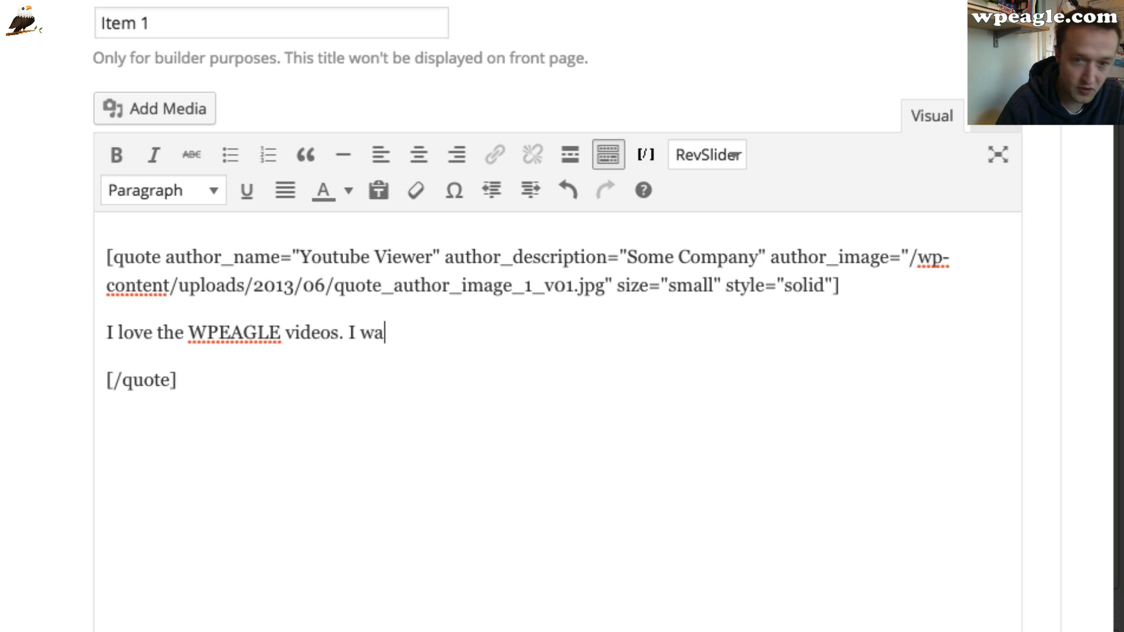
type("tch tye")
type("hem ")
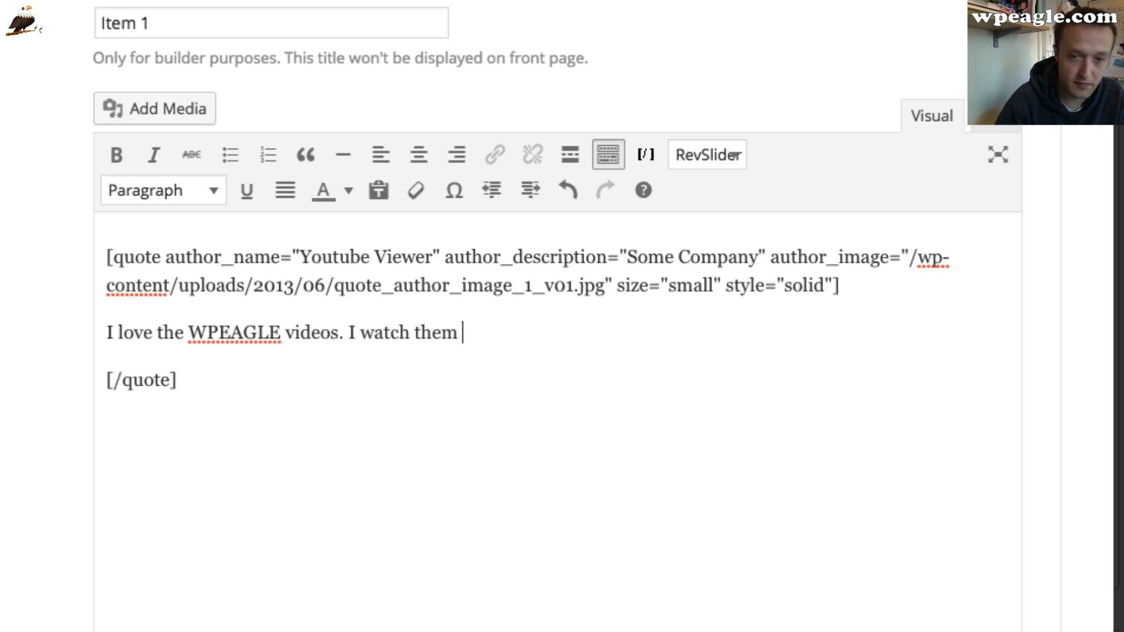
type("everyday.")
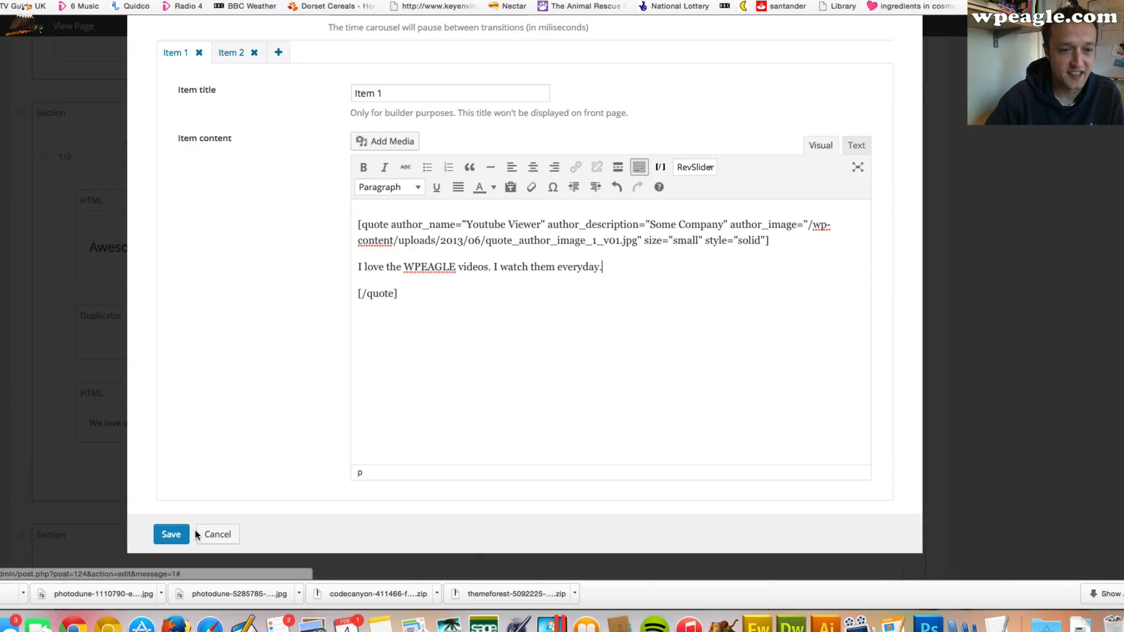
Save the carousel settings and update the Home page
left_click(193, 530)
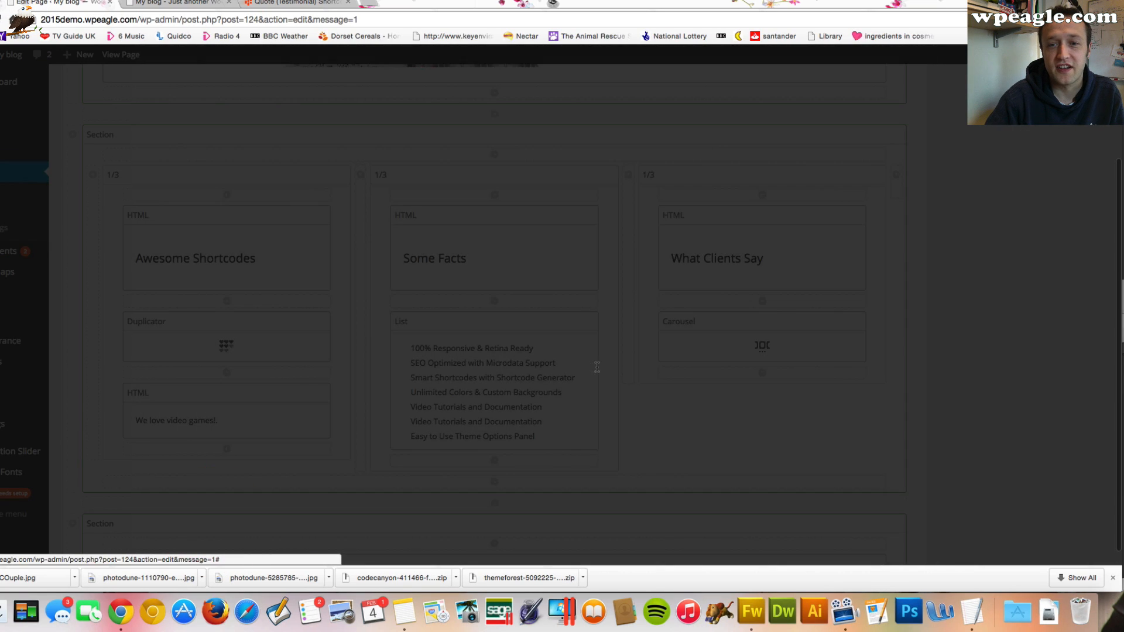
scroll(664, 371, "up", 15)
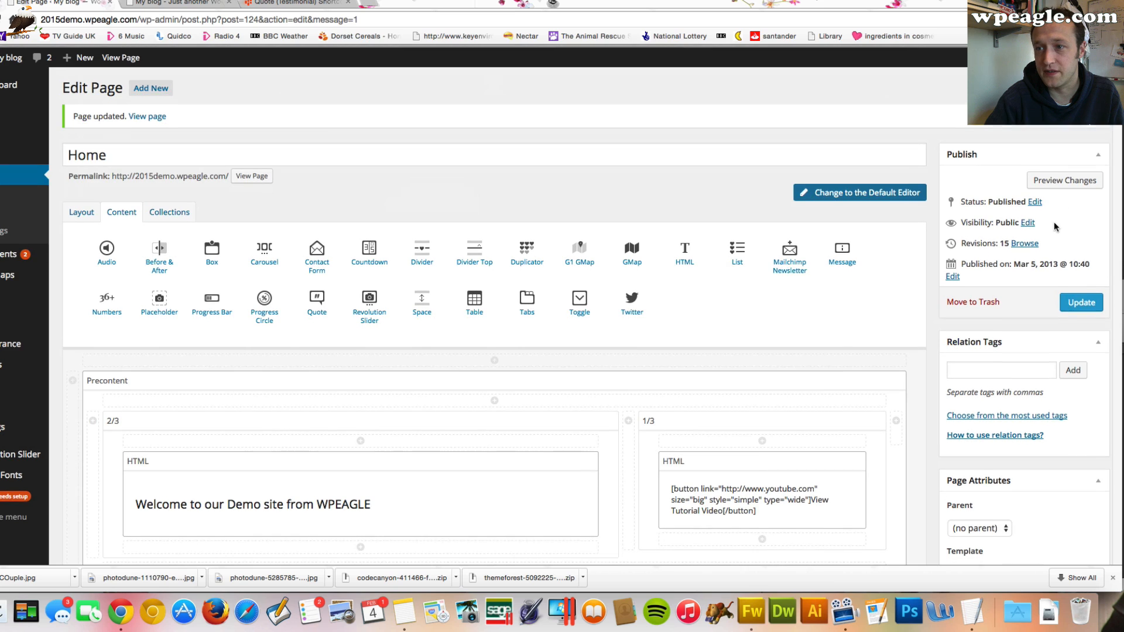
left_click(1081, 300)
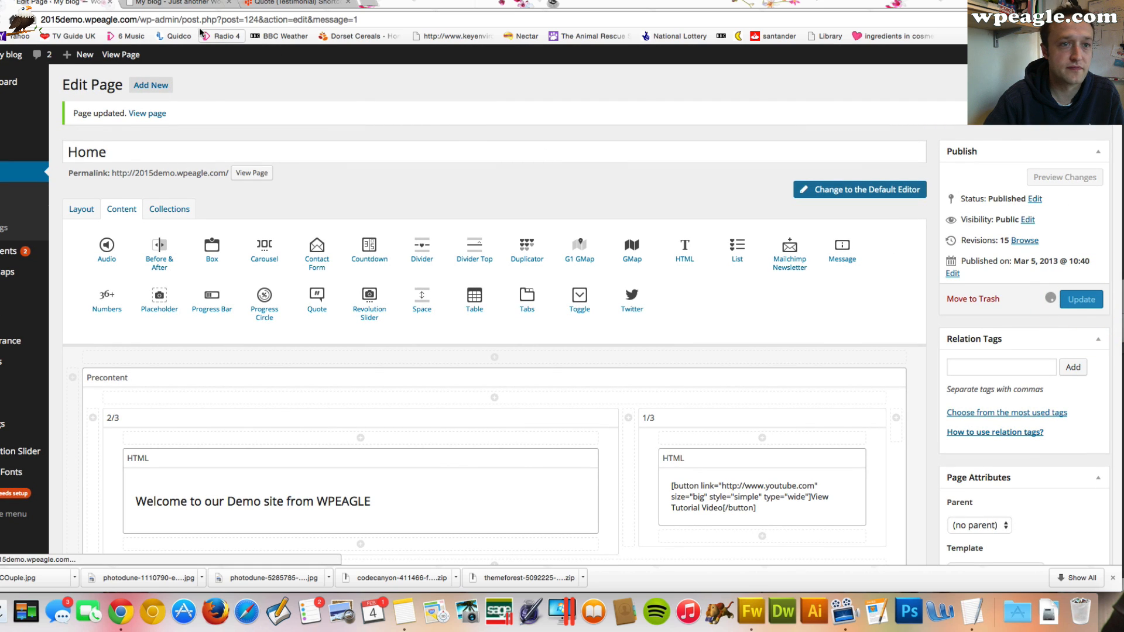
Review the live home page's What Clients Say testimonial and the Recent Works section
left_click(175, 3)
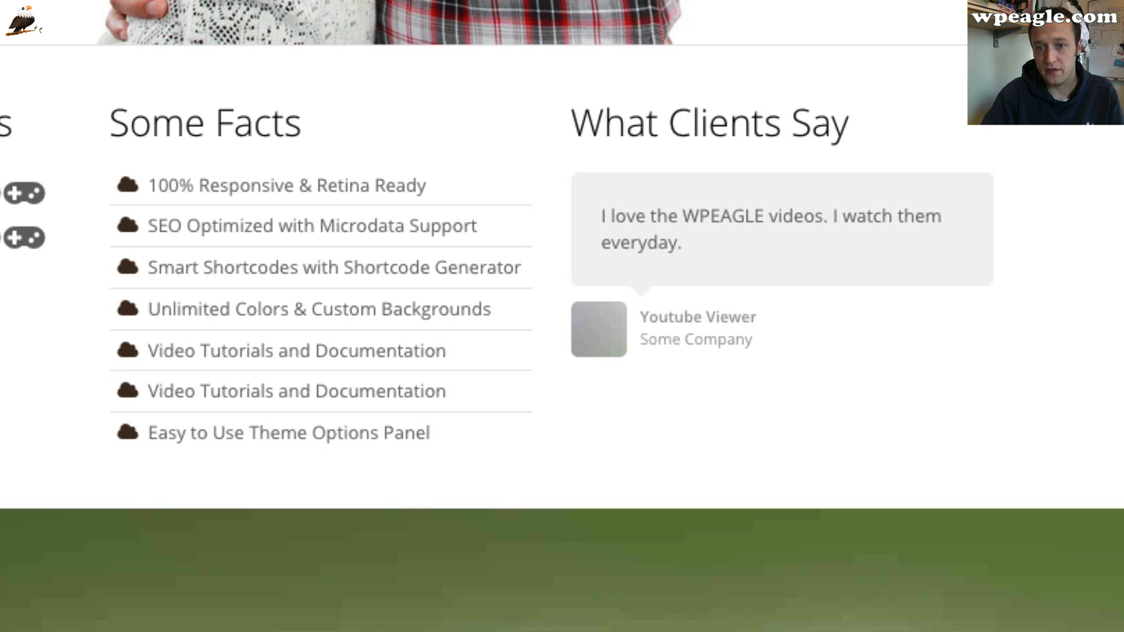
scroll(562, 316, "down", 5)
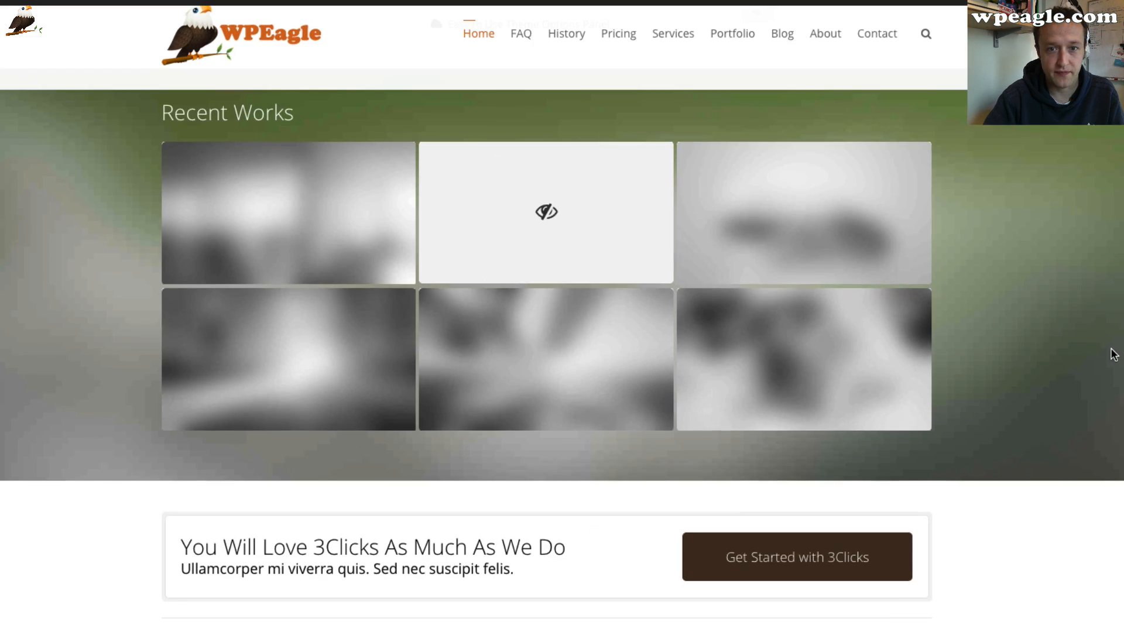
scroll(1110, 354, "up", 1)
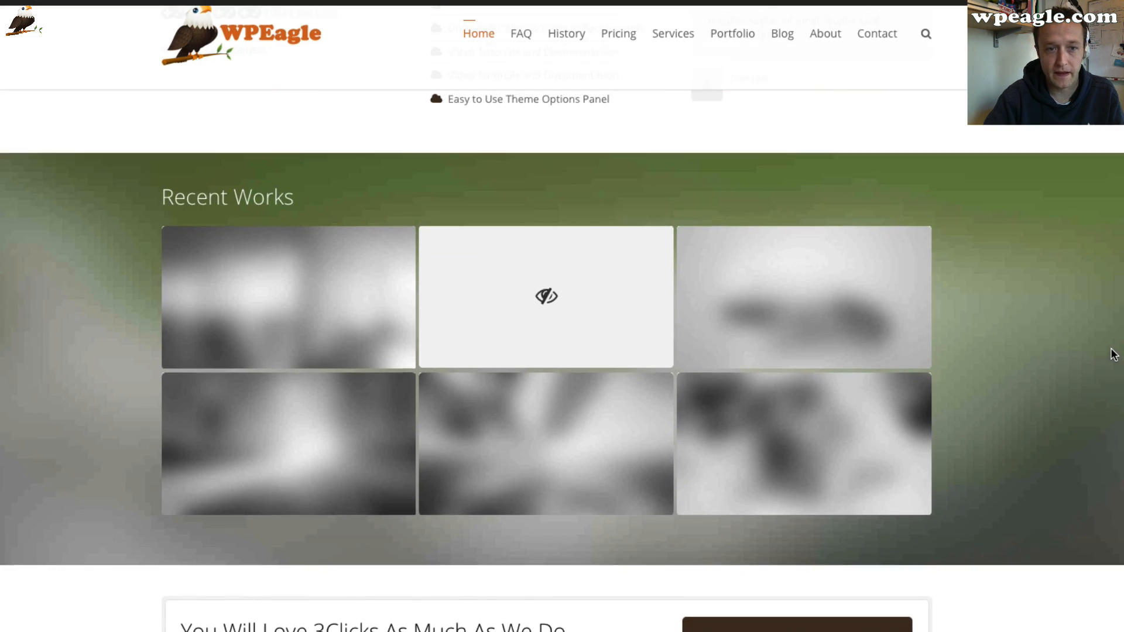
scroll(1109, 354, "down", 1)
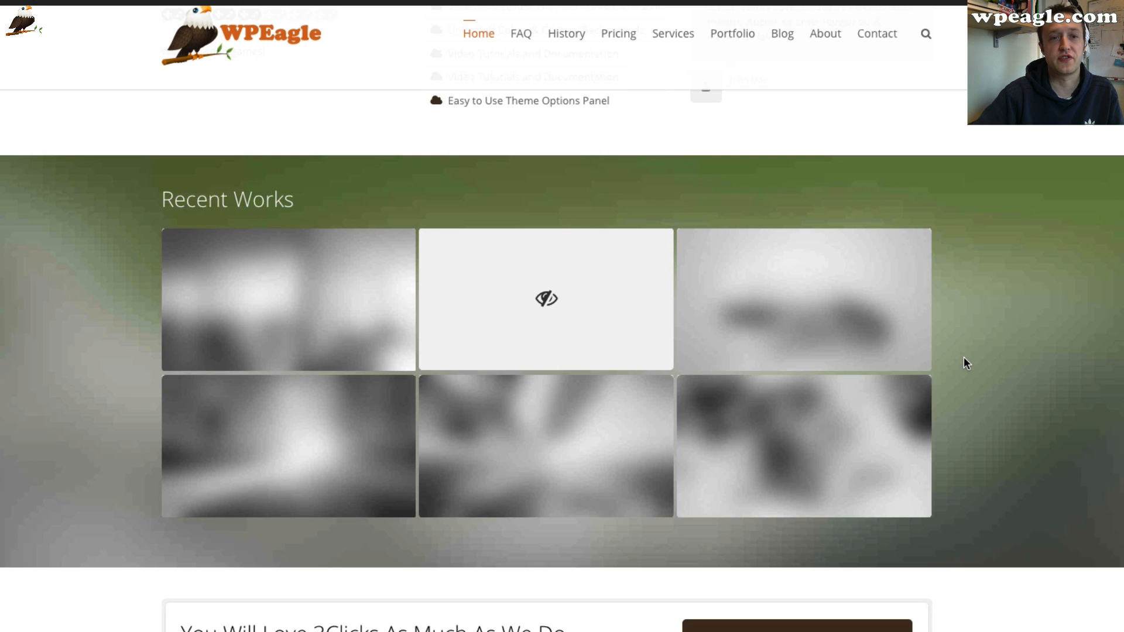
scroll(964, 357, "down", 1)
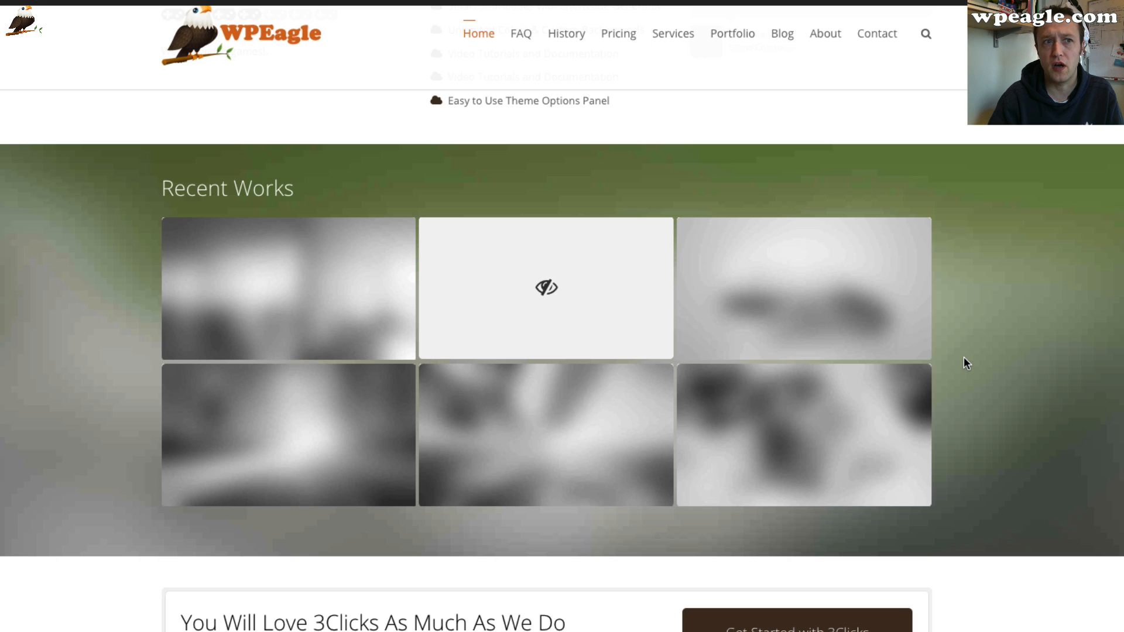
scroll(964, 360, "up", 1)
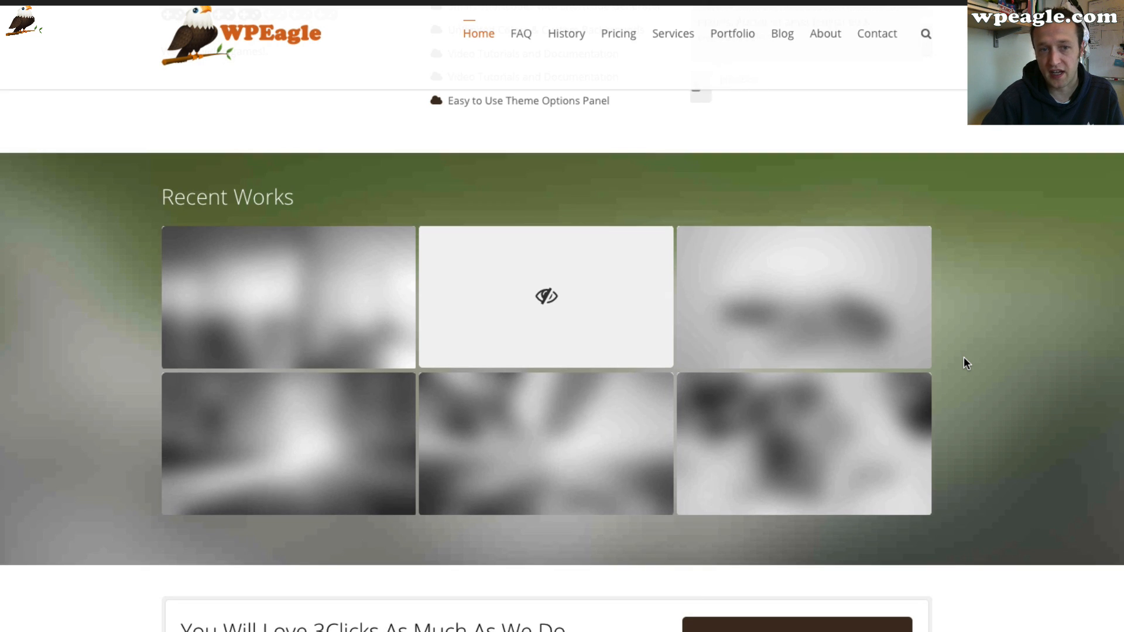
scroll(963, 356, "down", 1)
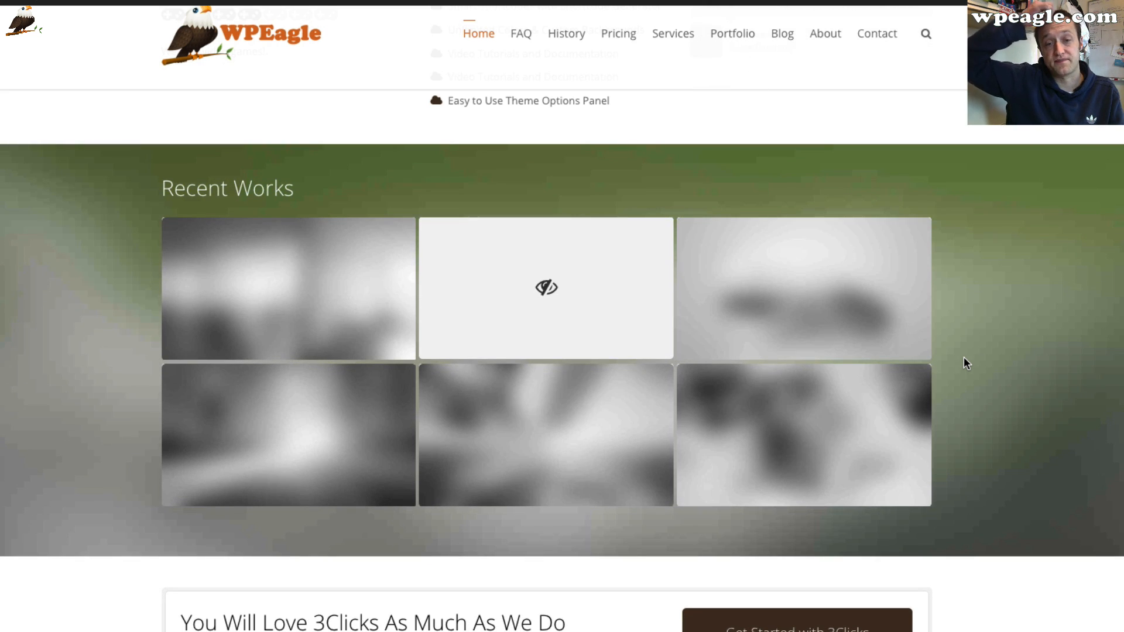
scroll(945, 357, "up", 1)
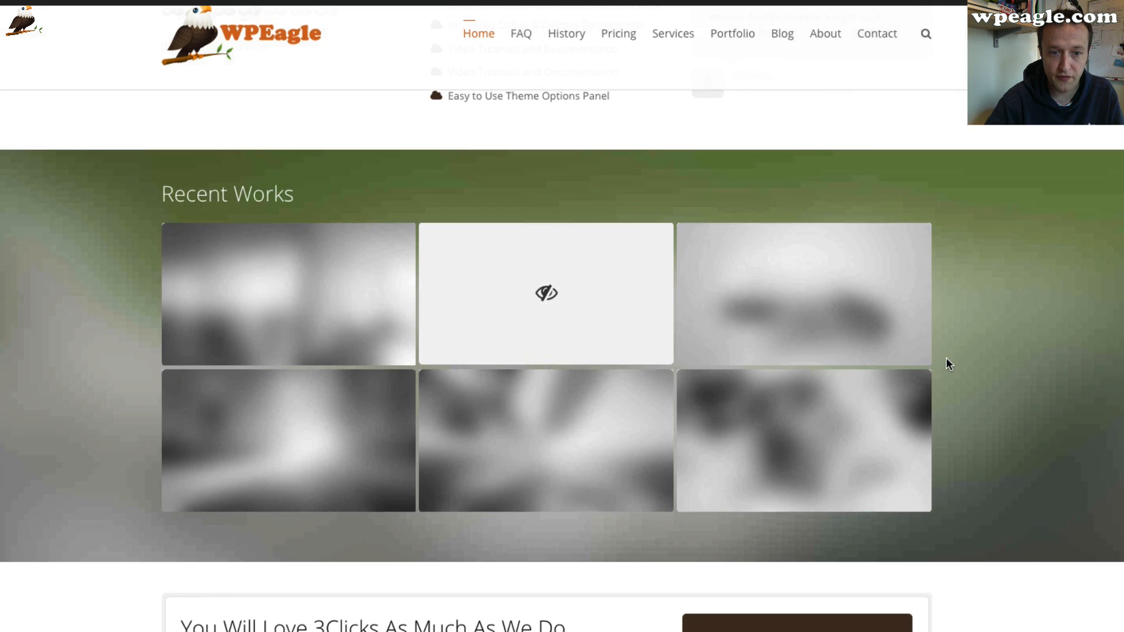
scroll(949, 363, "down", 8)
scroll(790, 348, "down", 1)
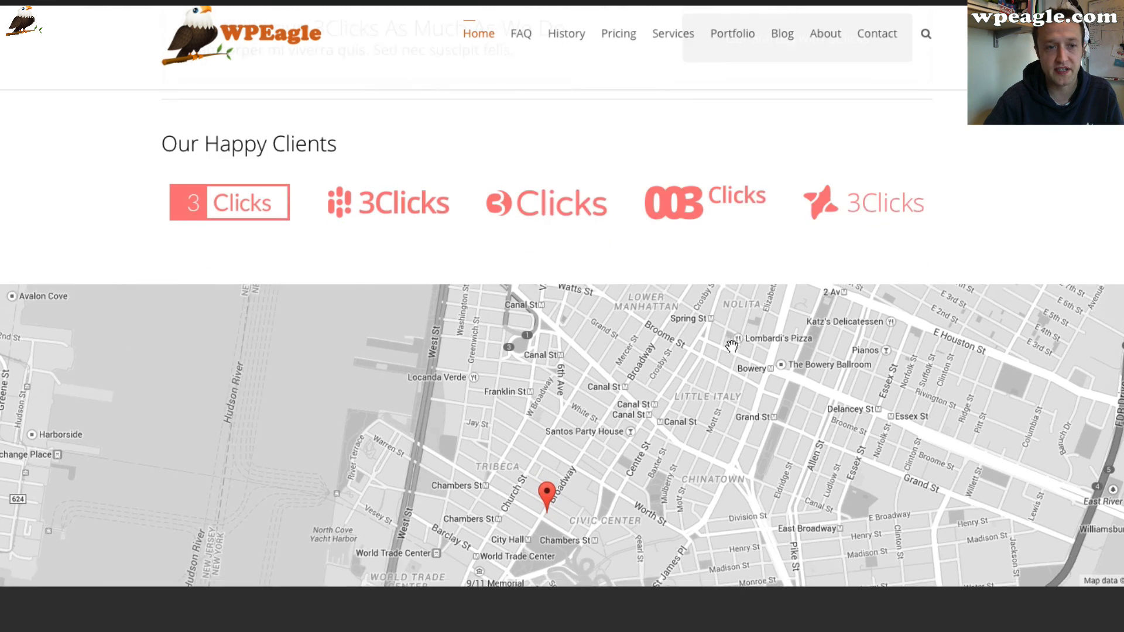
key("Home")
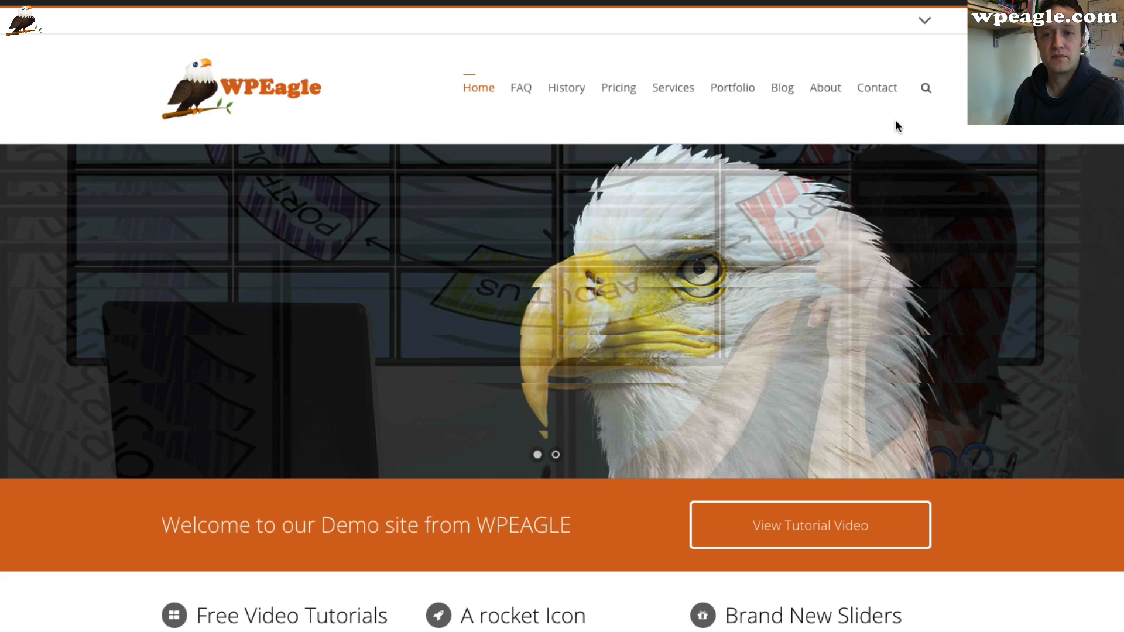
scroll(508, 286, "down", 5)
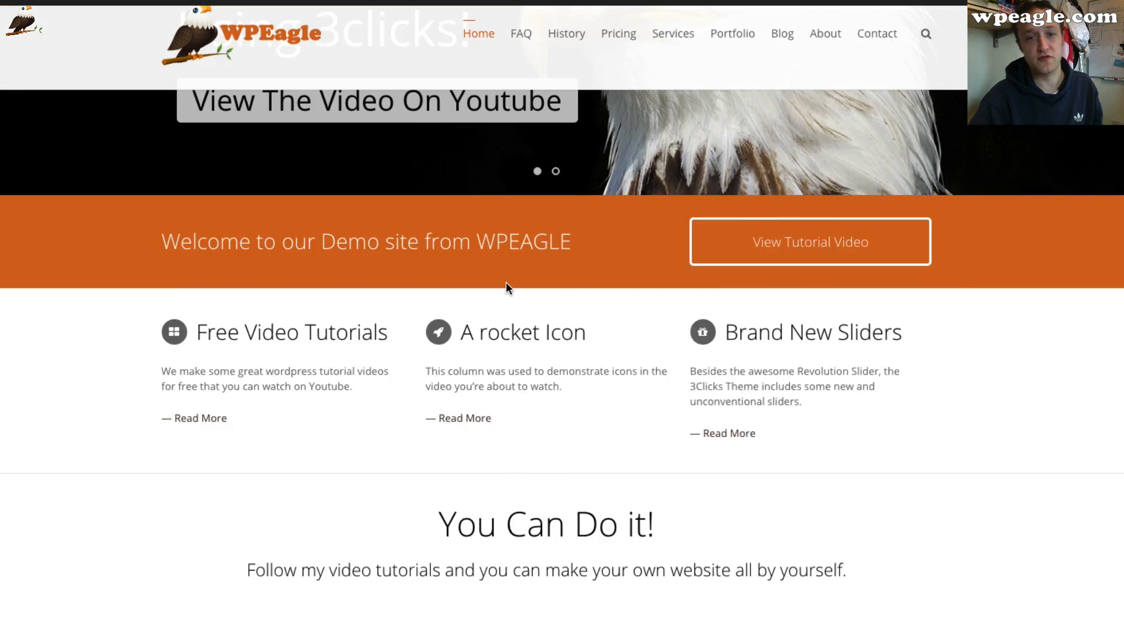
scroll(506, 282, "down", 8)
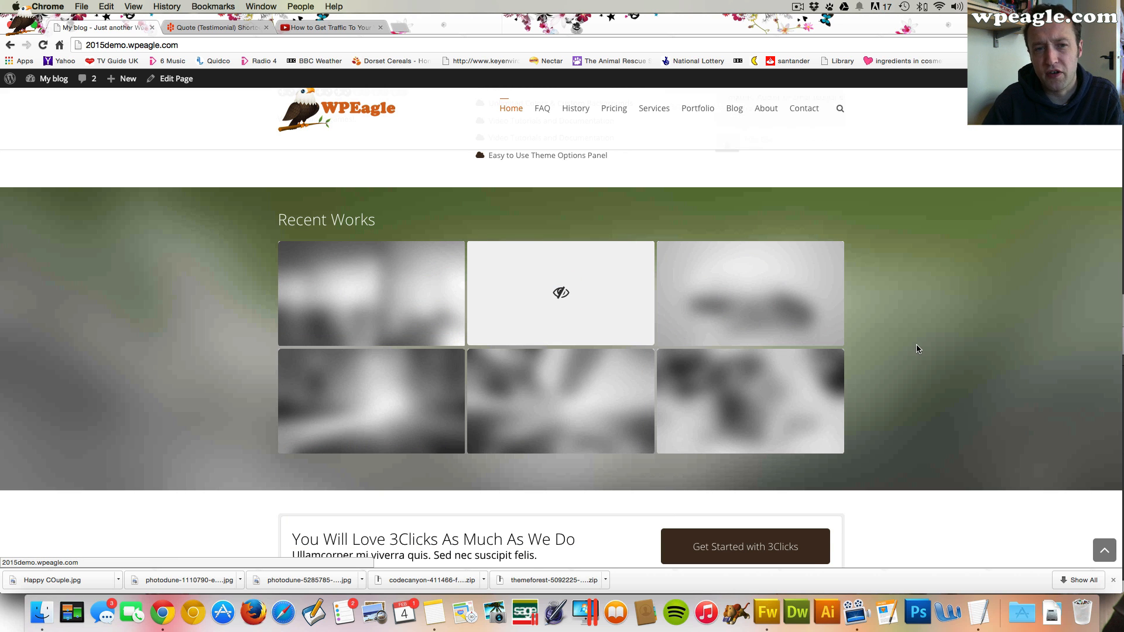
scroll(917, 349, "up", 1)
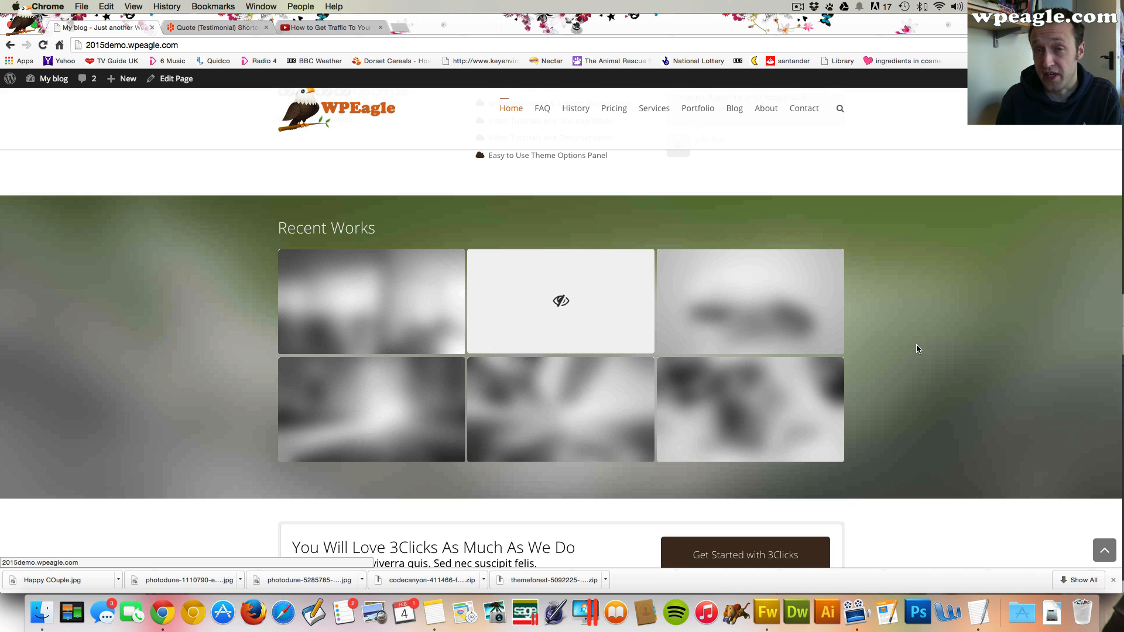
scroll(917, 349, "down", 1)
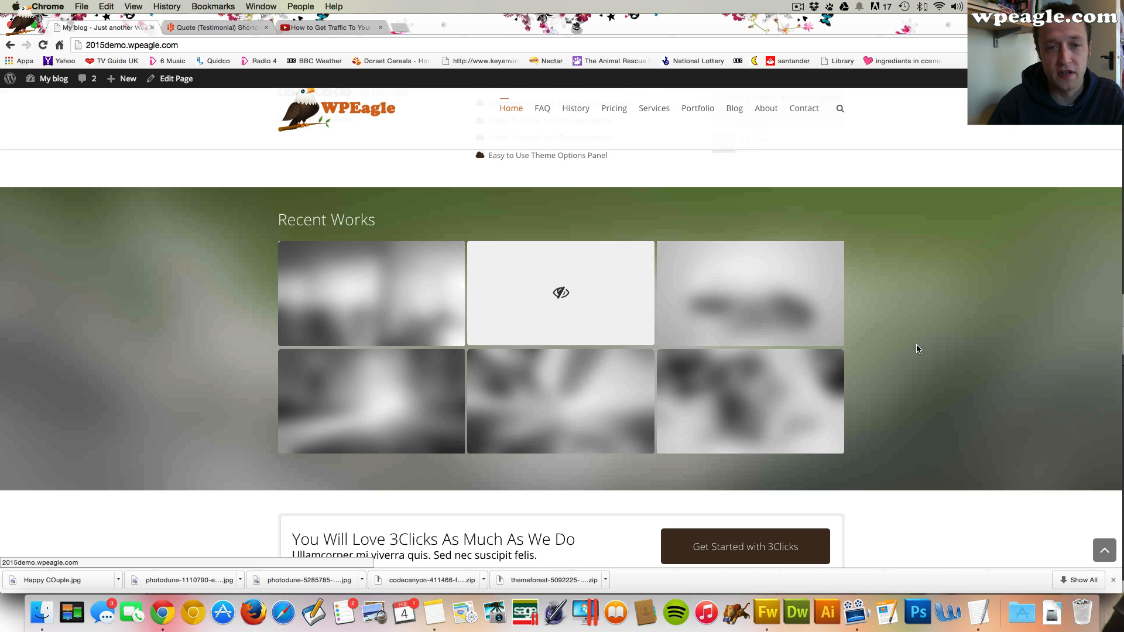
scroll(917, 349, "up", 1)
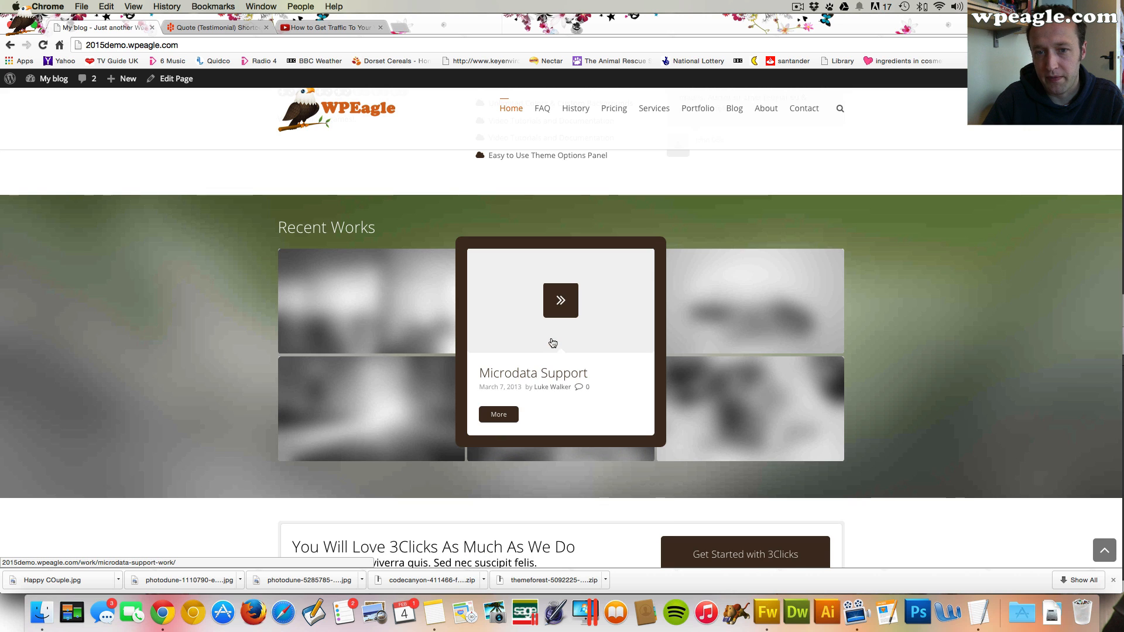
scroll(550, 336, "down", 1)
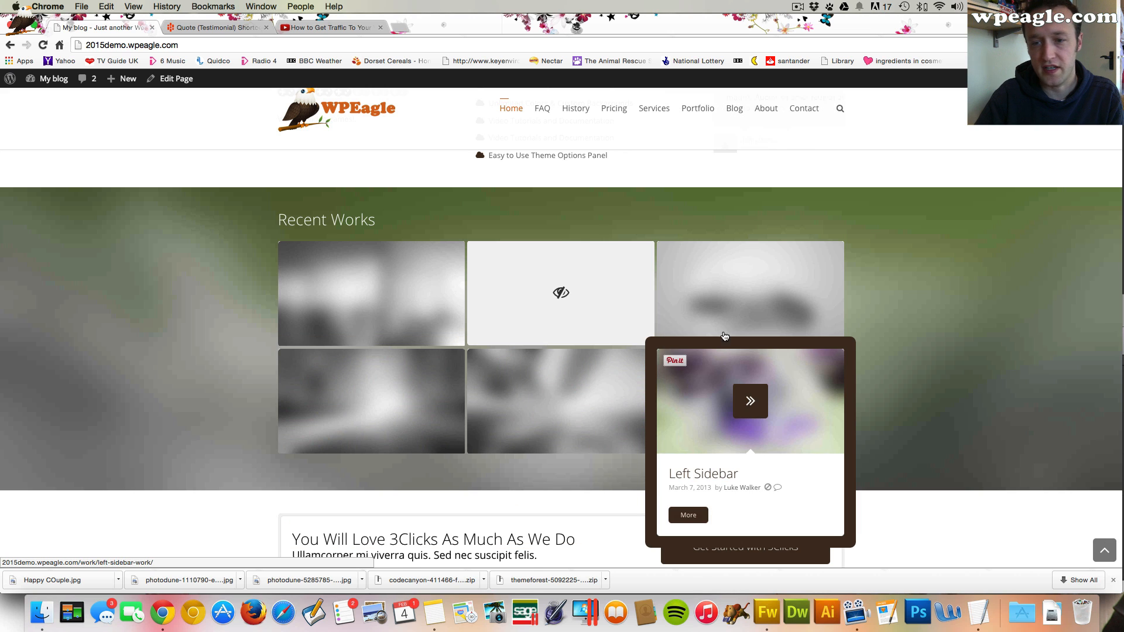
scroll(724, 336, "up", 1)
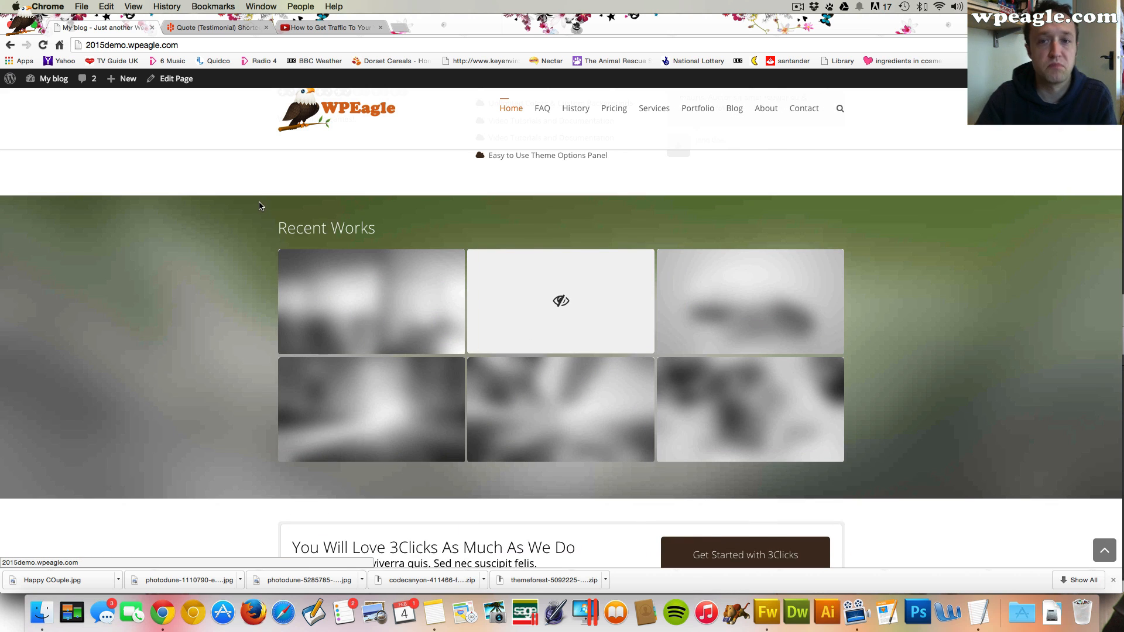
scroll(125, 90, "down", 1)
Add a new work titled "How to get traffic"
mouse_move(124, 79)
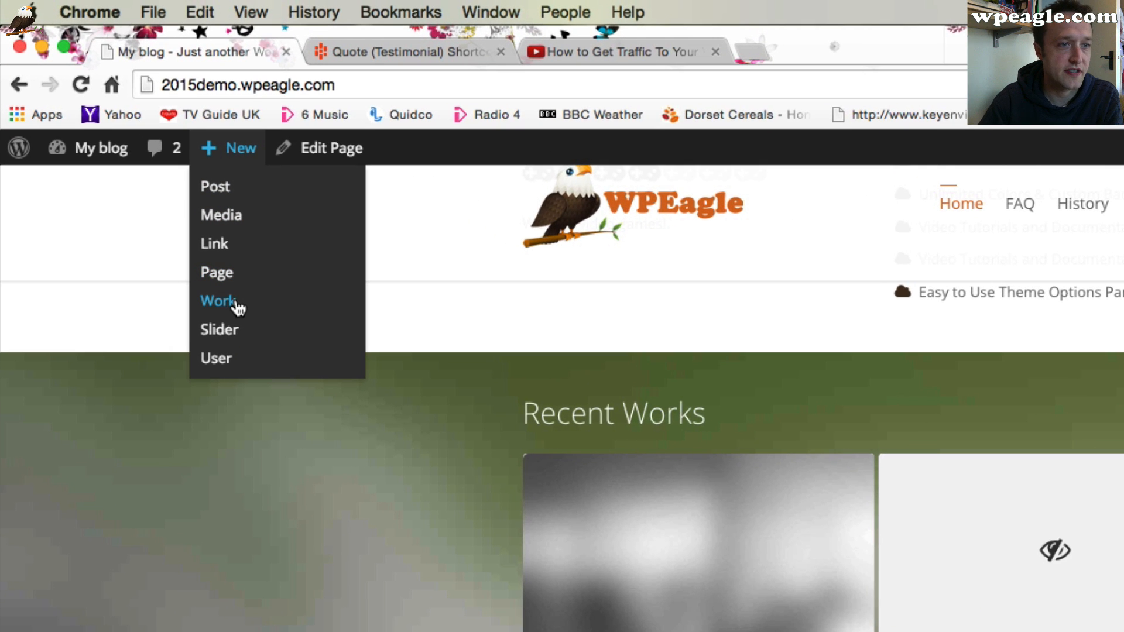
left_click(144, 182)
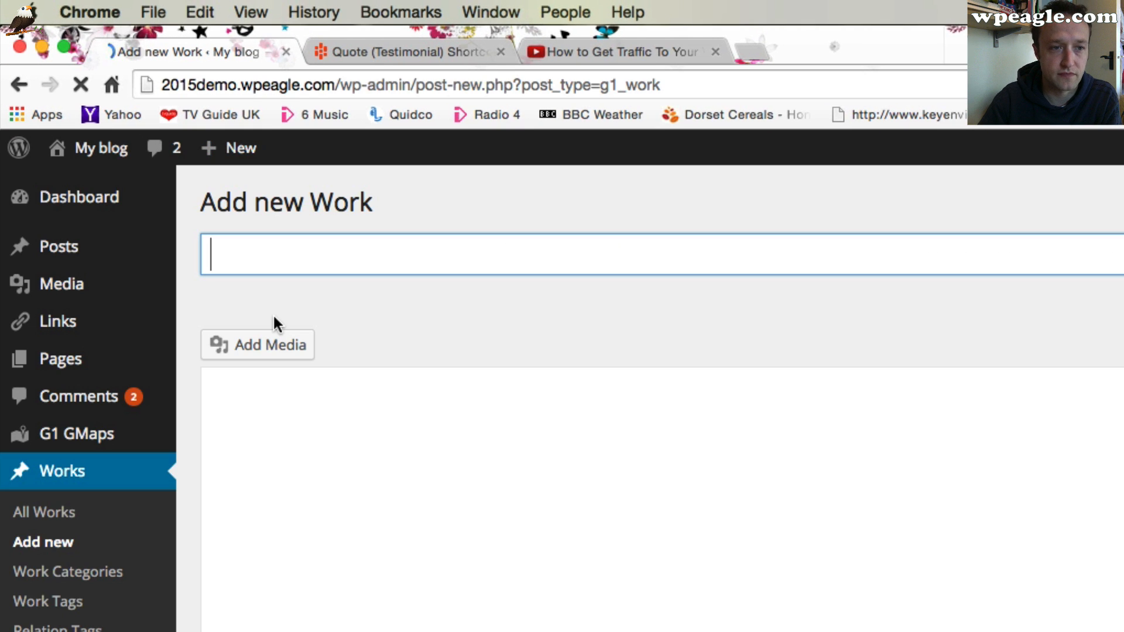
left_click(585, 53)
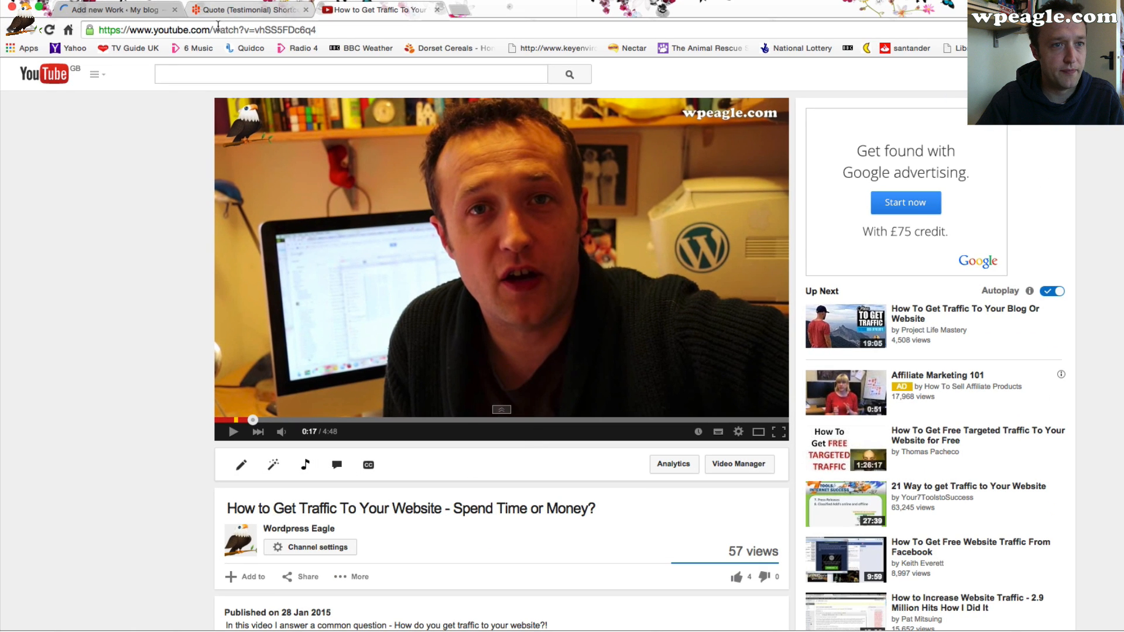
left_click(134, 15)
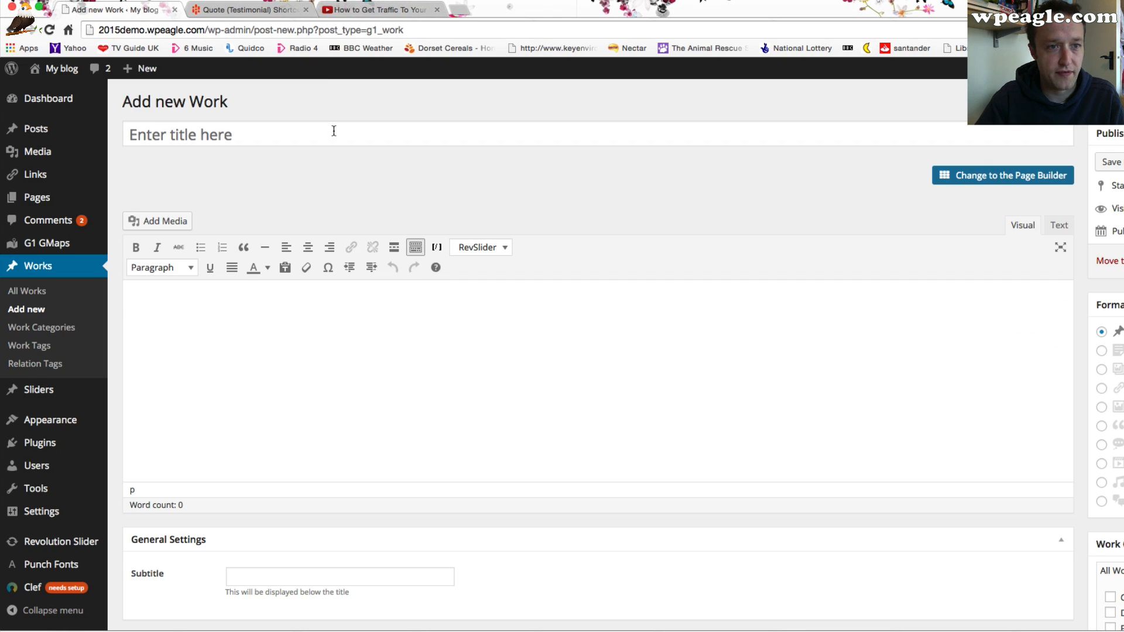
left_click(335, 131)
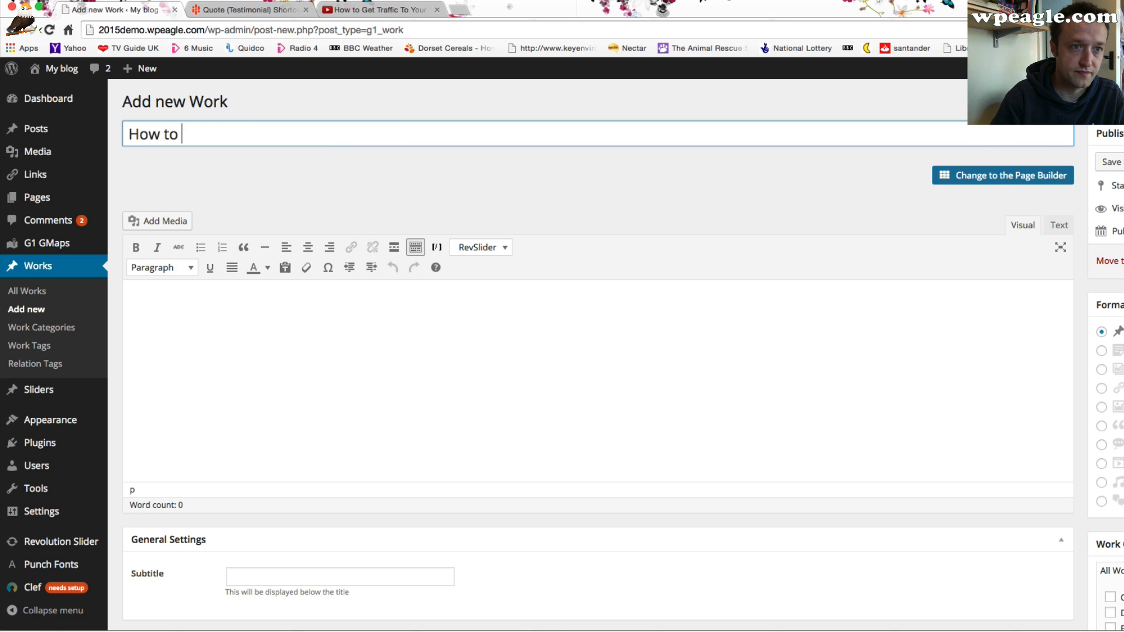
type("How to get traffic")
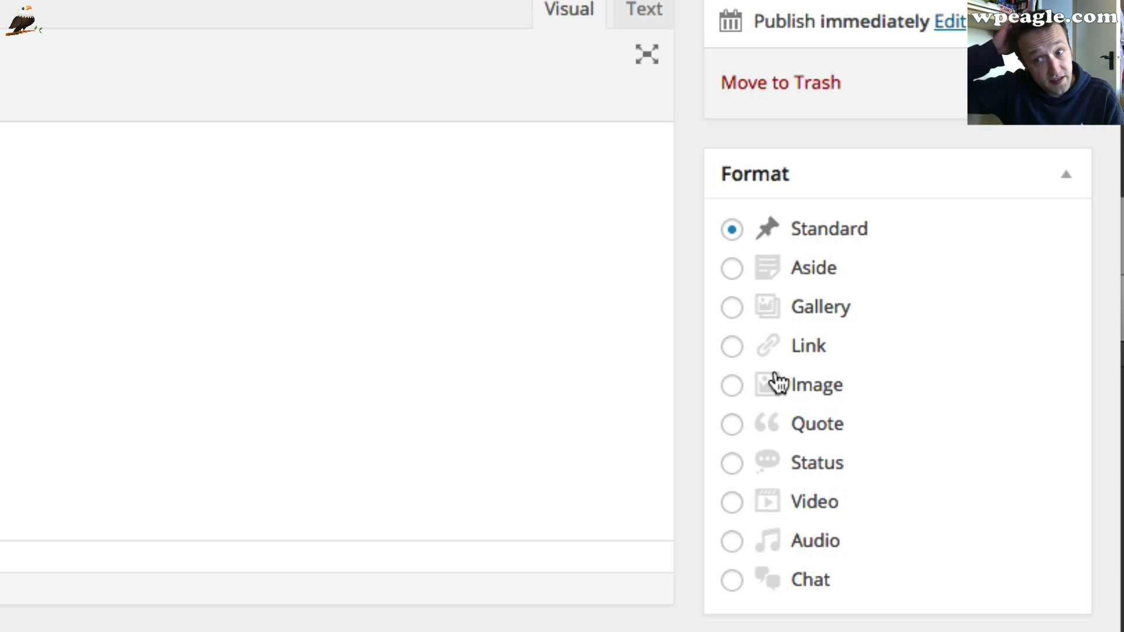
Set the work's format to Video and paste the YouTube video's URL into the video URL field
left_click(732, 504)
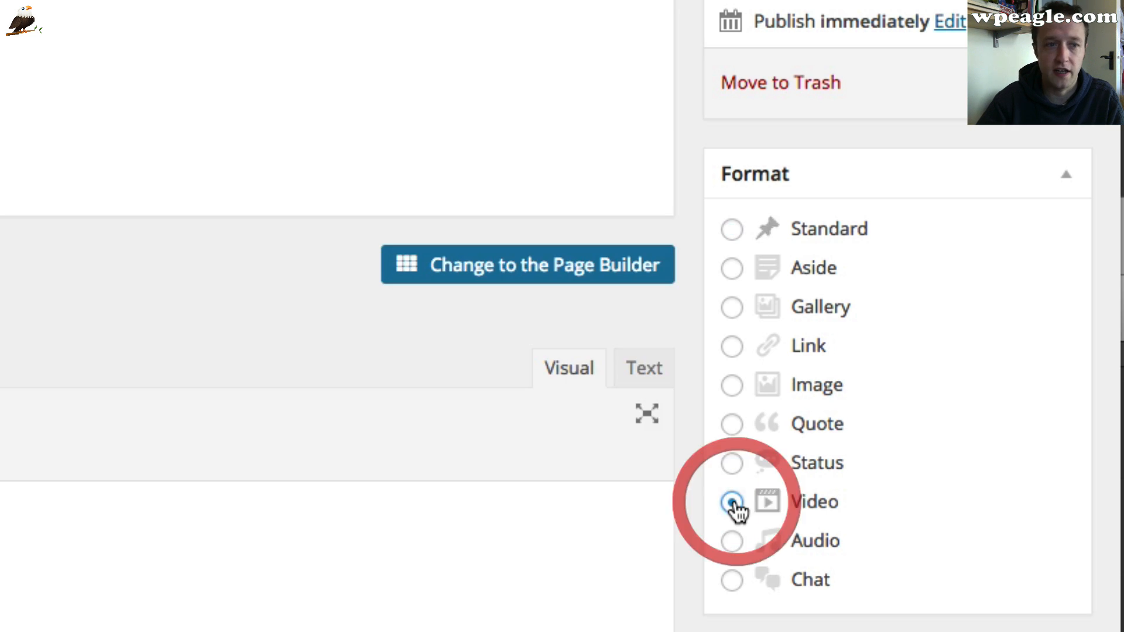
left_click(338, 253)
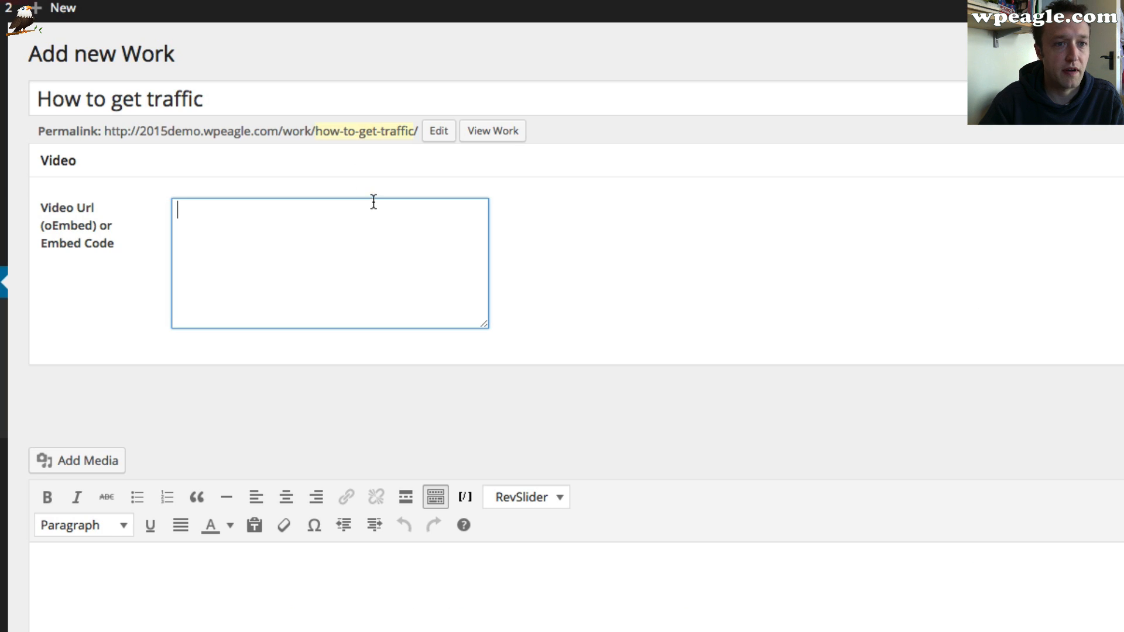
left_click(372, 242)
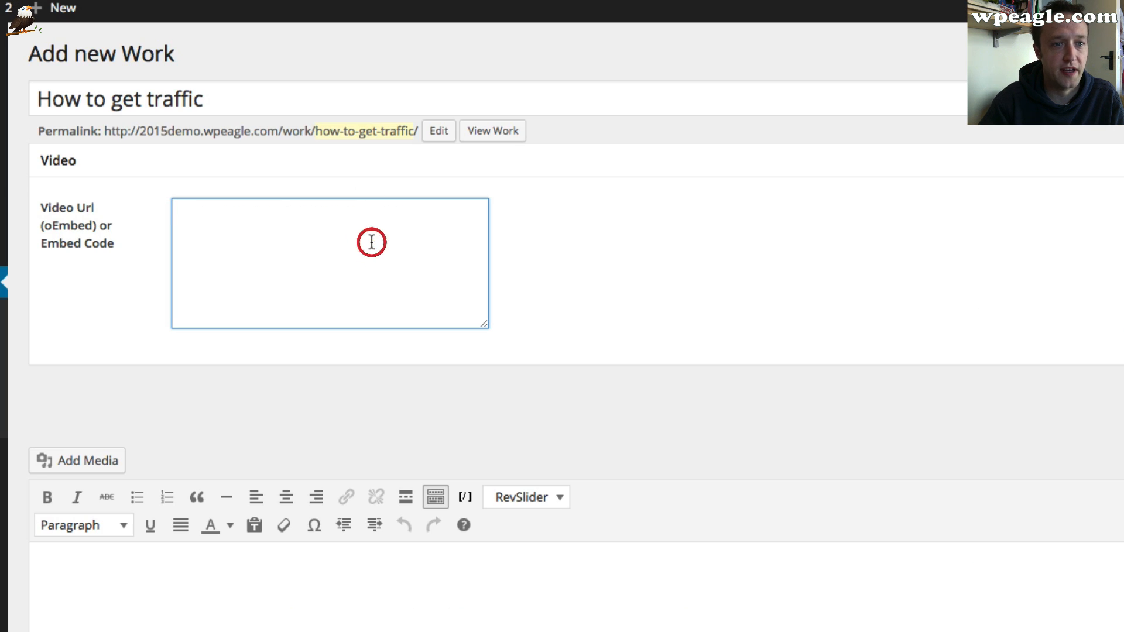
type("https://www.youtube.com/watch?v=vhSS5FDc6q4")
Write the work's description as "This video is about getting traffic."
scroll(672, 256, "down", 7)
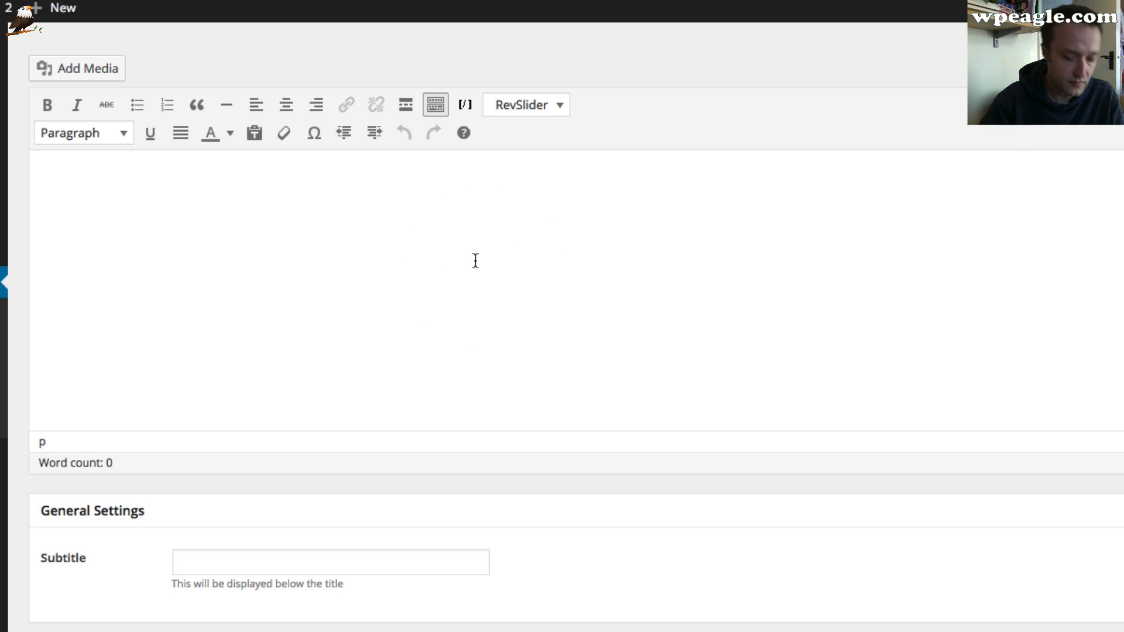
type("his video is a")
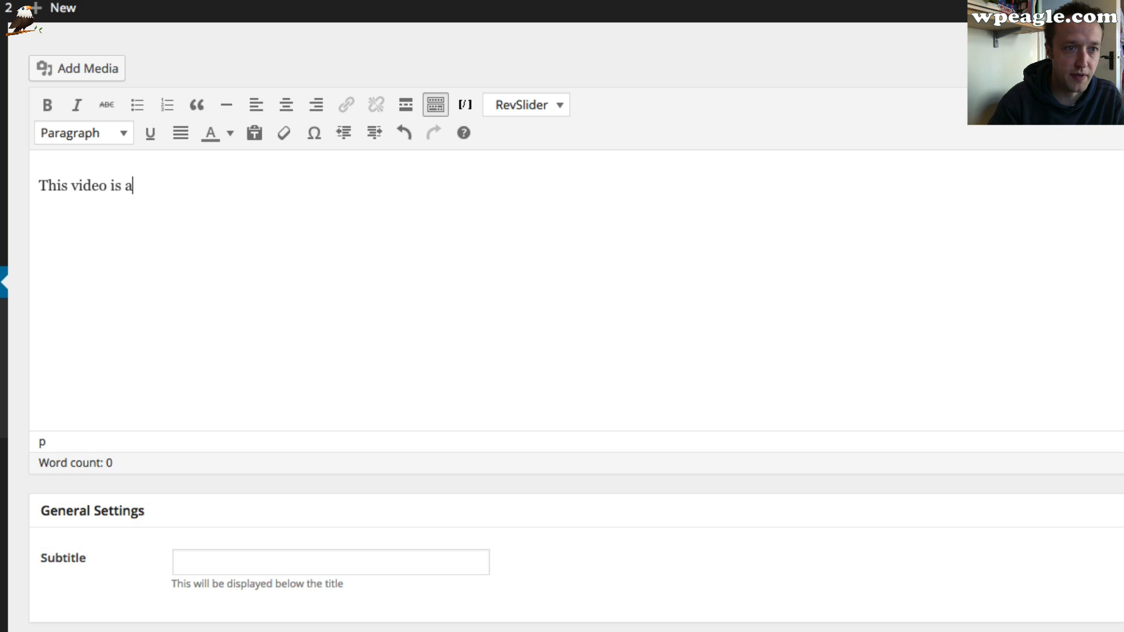
type("bou")
type("t")
type(" g")
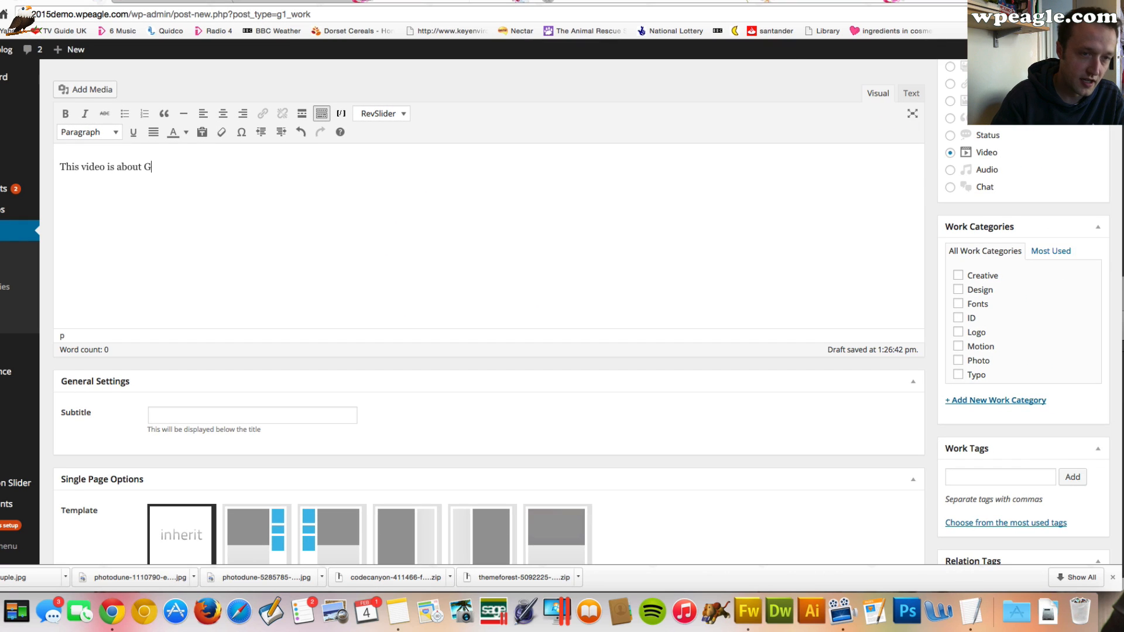
type("etting traffic.")
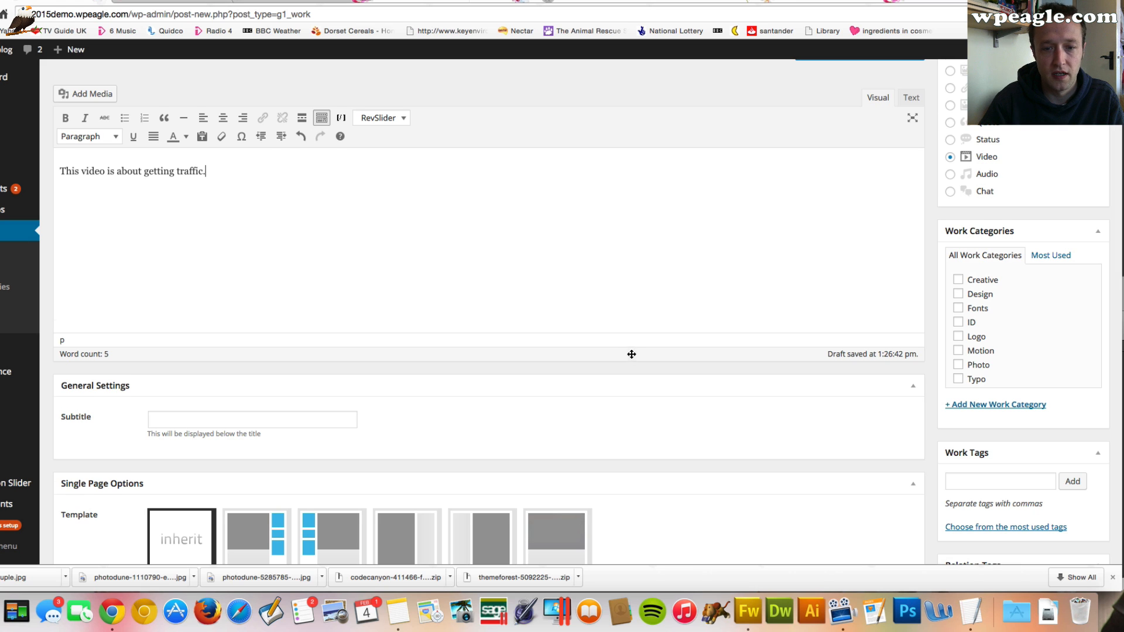
Tick the Video work category and publish the work
scroll(661, 357, "down", 2)
scroll(819, 351, "up", 2)
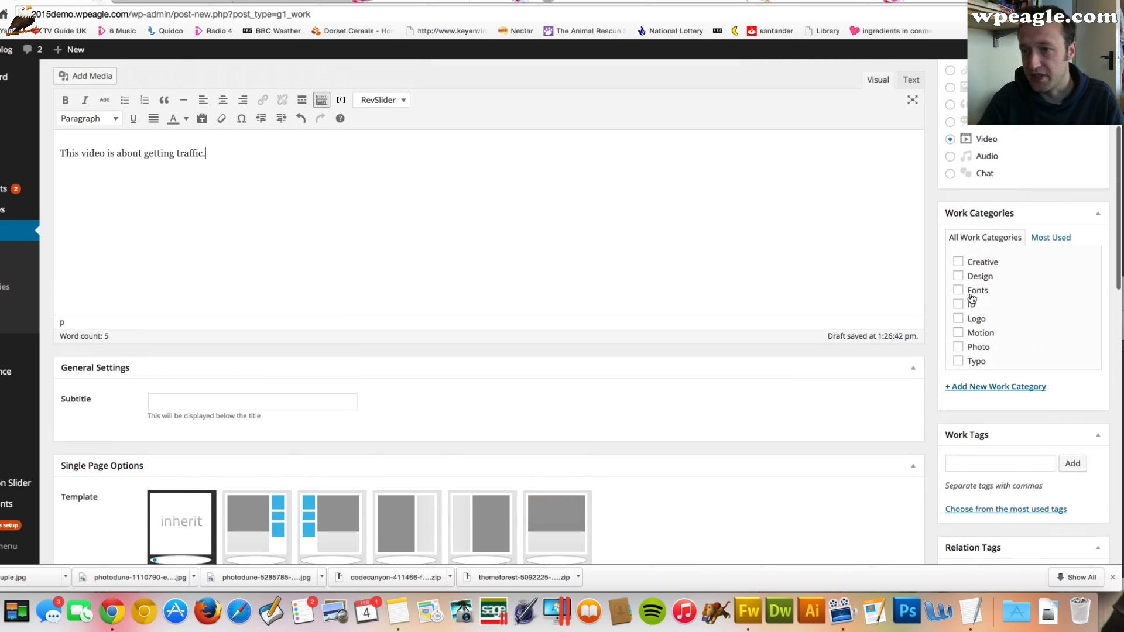
scroll(972, 298, "down", 3)
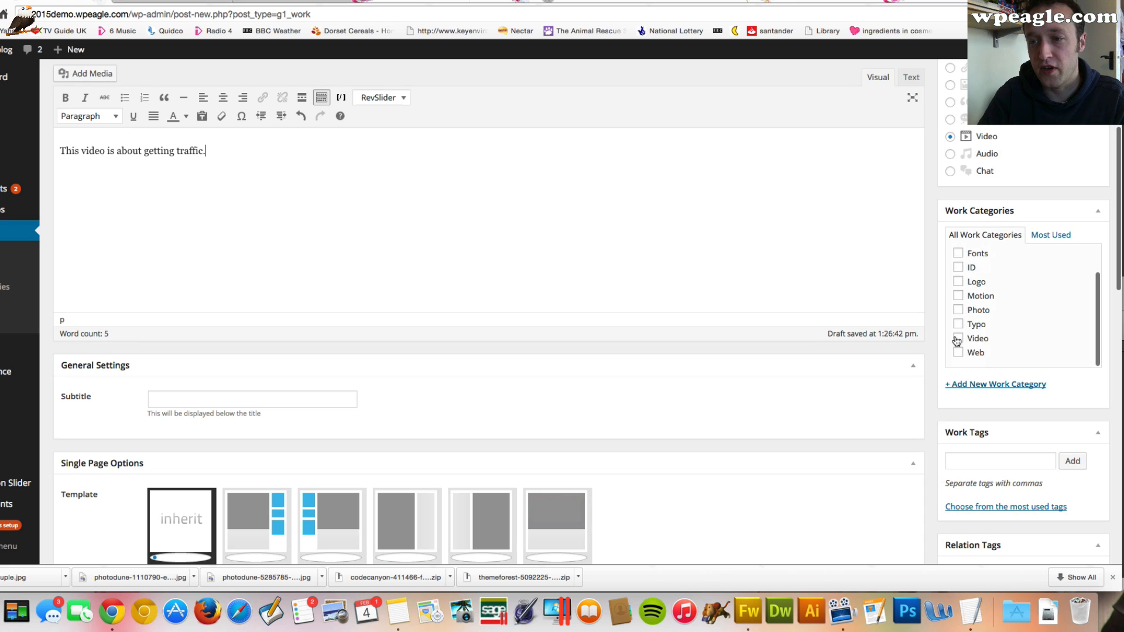
left_click(956, 340)
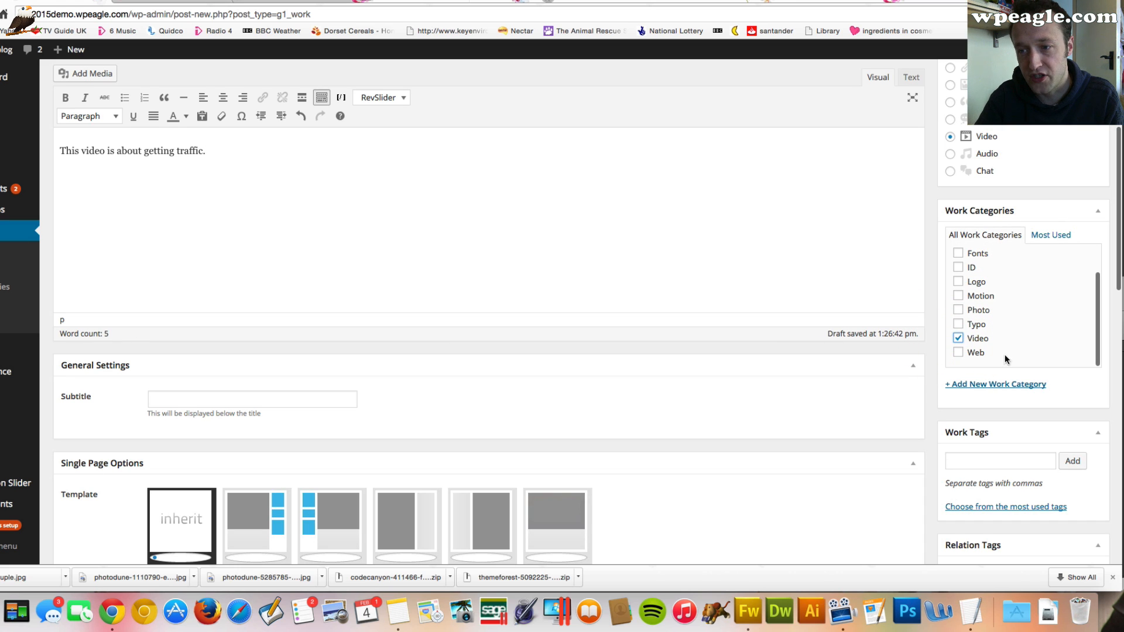
scroll(998, 296, "up", 5)
left_click(1080, 226)
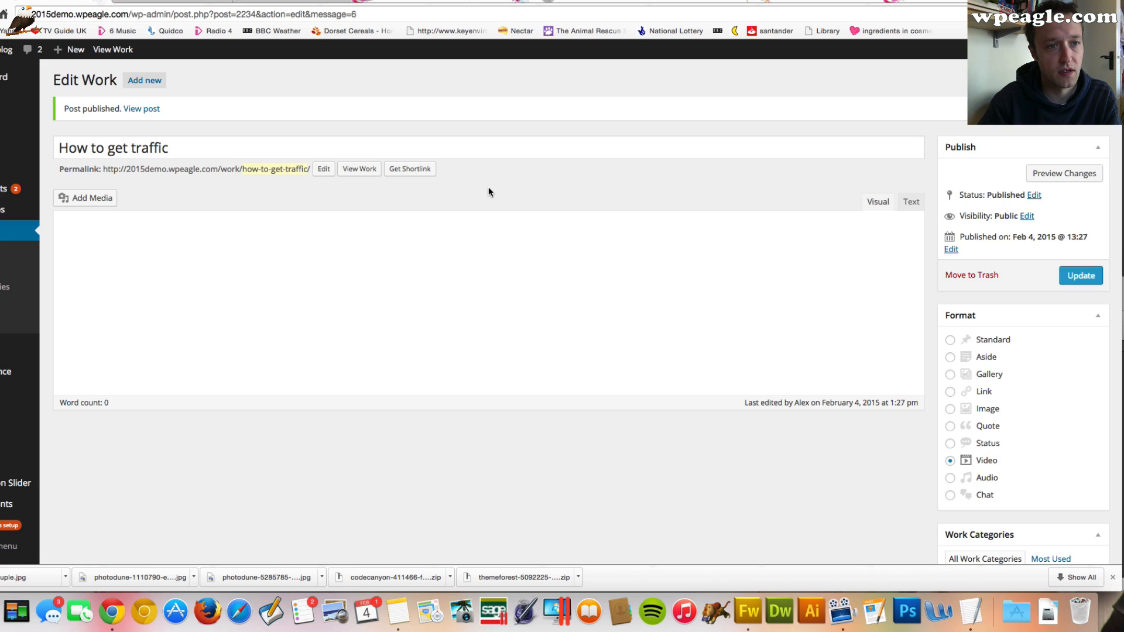
View the published work's page and play its embedded video
left_click(145, 111)
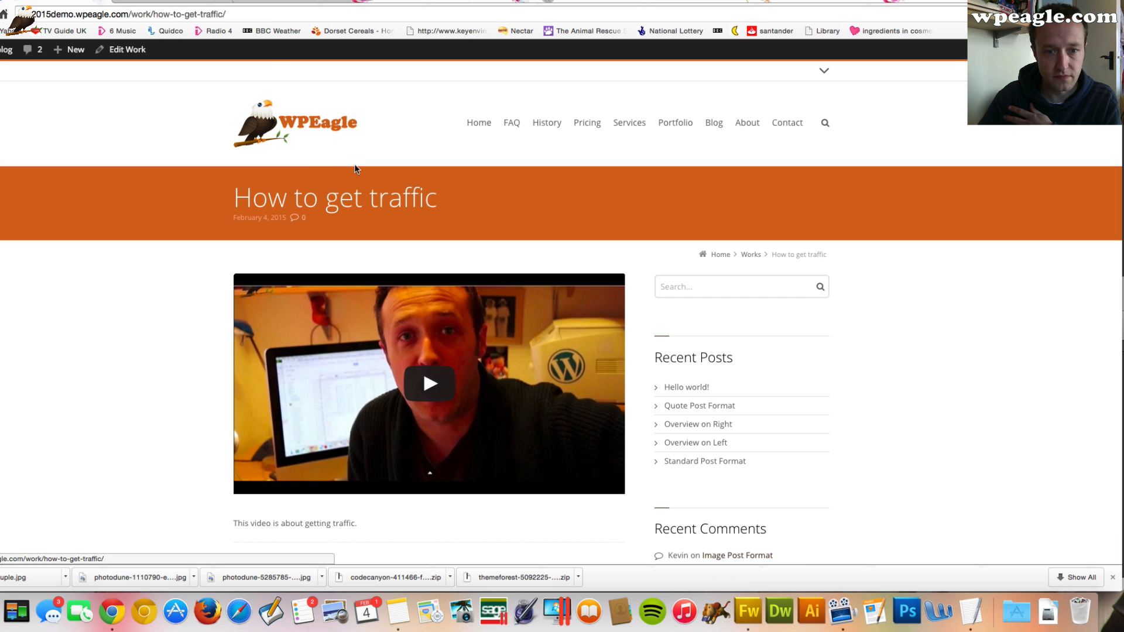
scroll(360, 175, "down", 5)
scroll(401, 208, "up", 5)
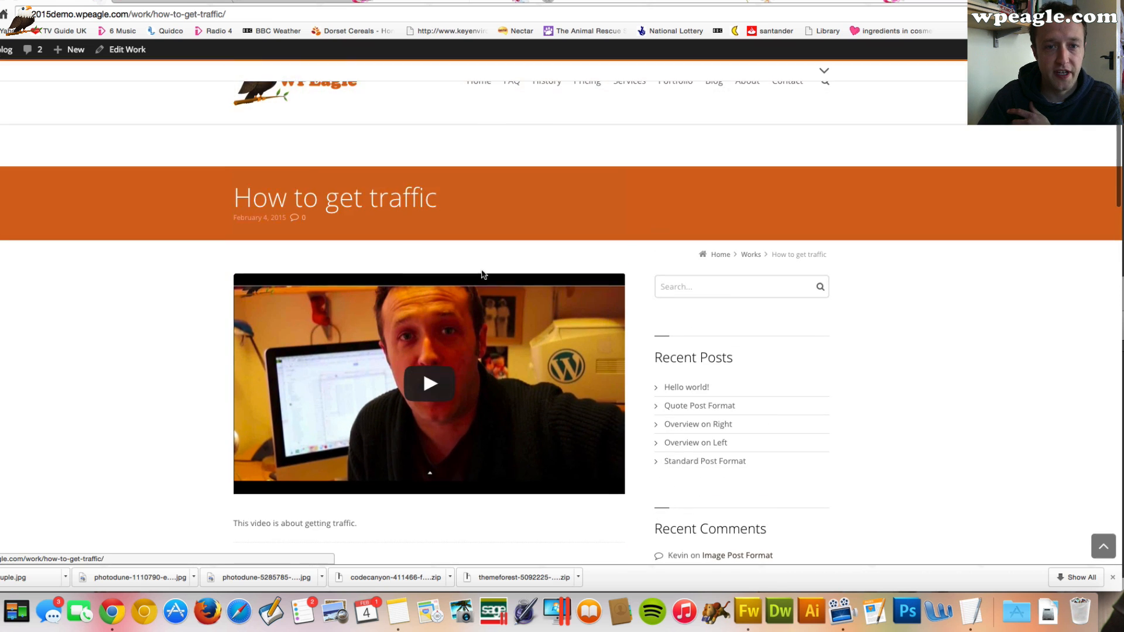
left_click(427, 387)
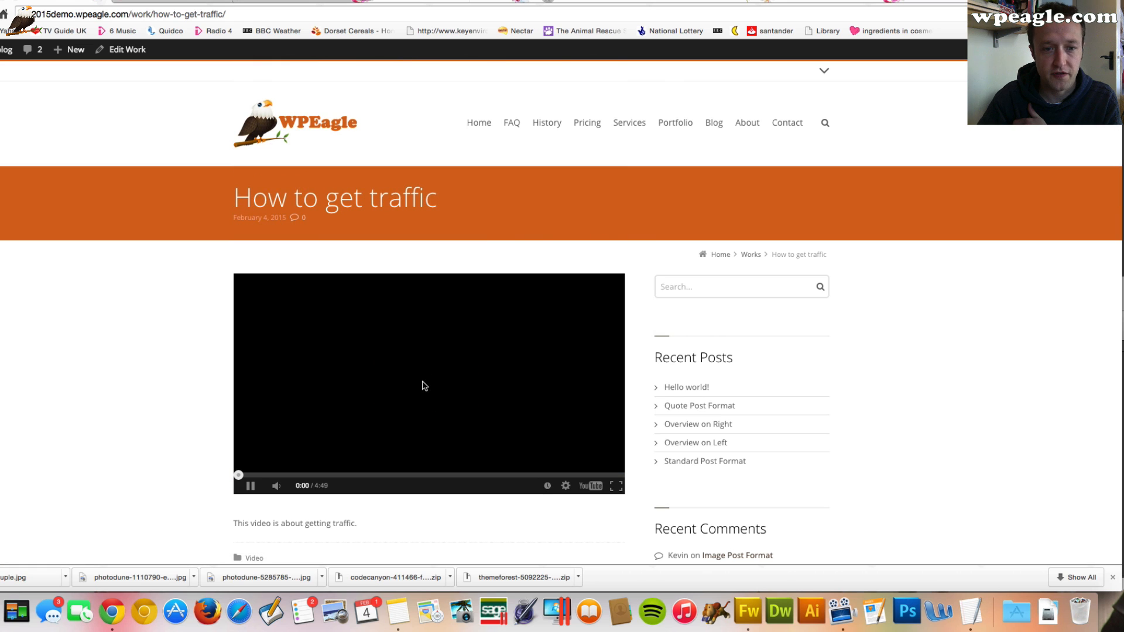
left_click(251, 486)
Review the live home page's sections down to the Recent Works grid
left_click(309, 116)
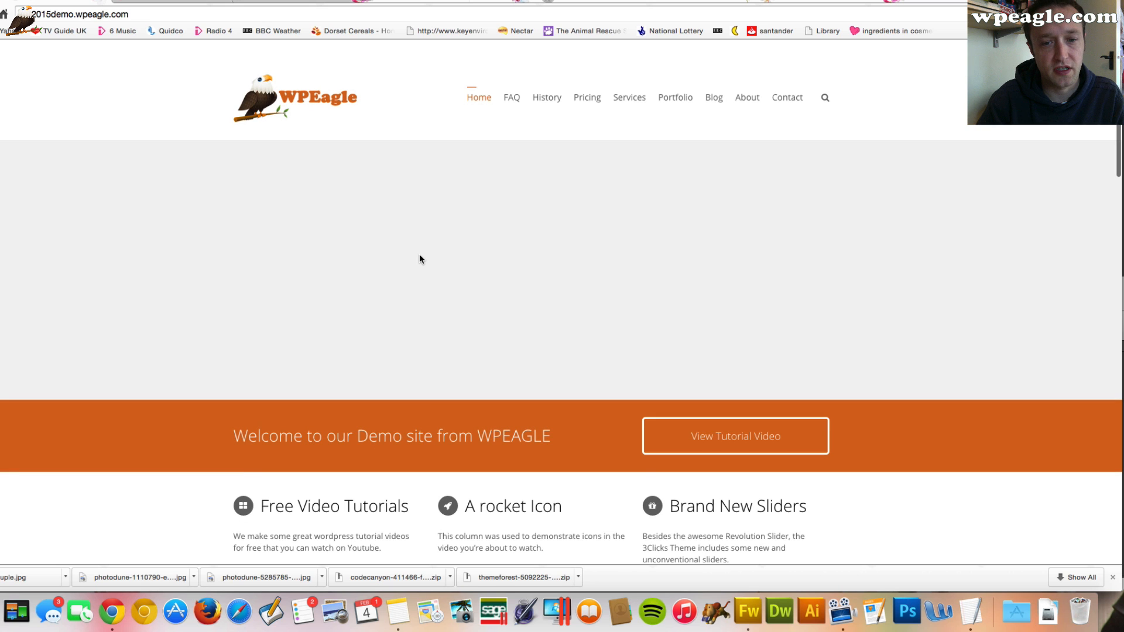
scroll(419, 258, "down", 1)
scroll(419, 258, "down", 5)
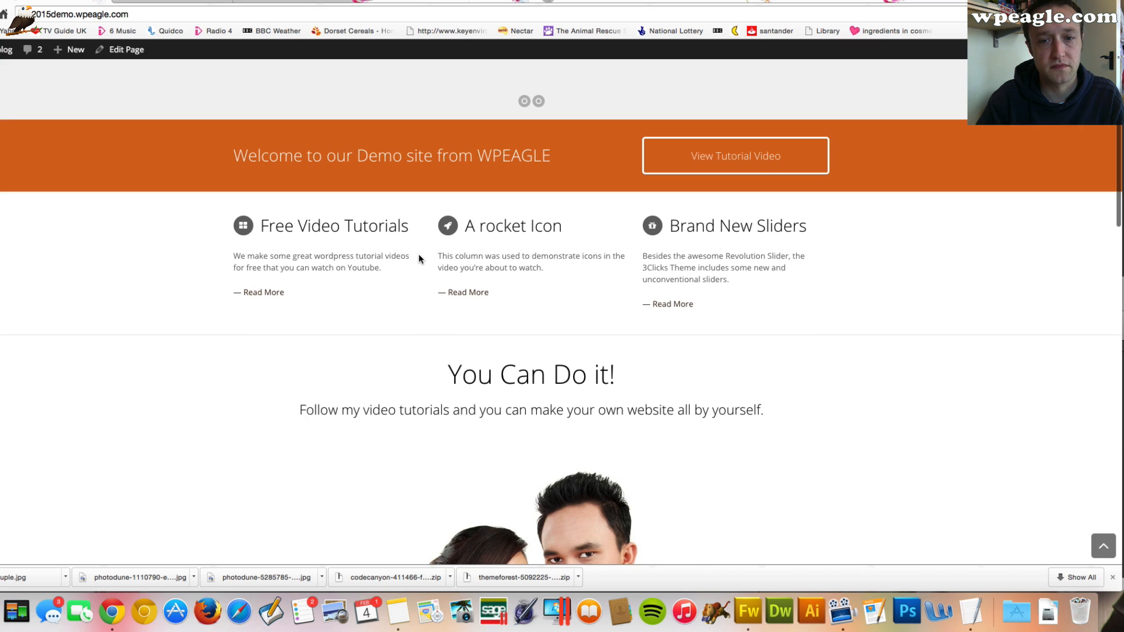
scroll(419, 254, "down", 15)
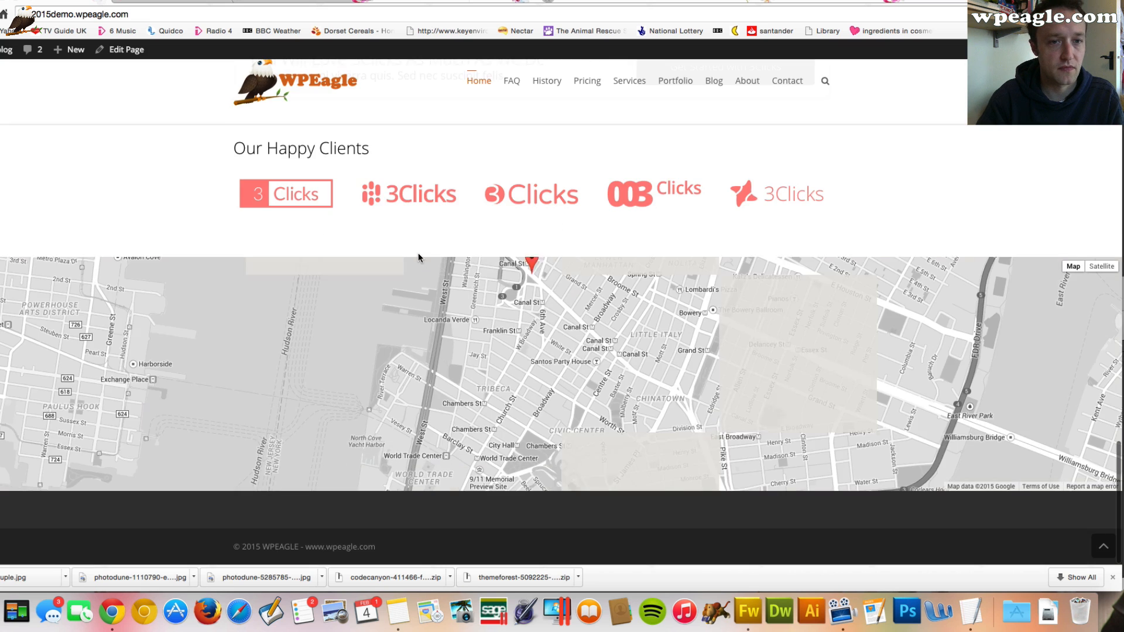
scroll(419, 254, "up", 3)
scroll(418, 257, "up", 6)
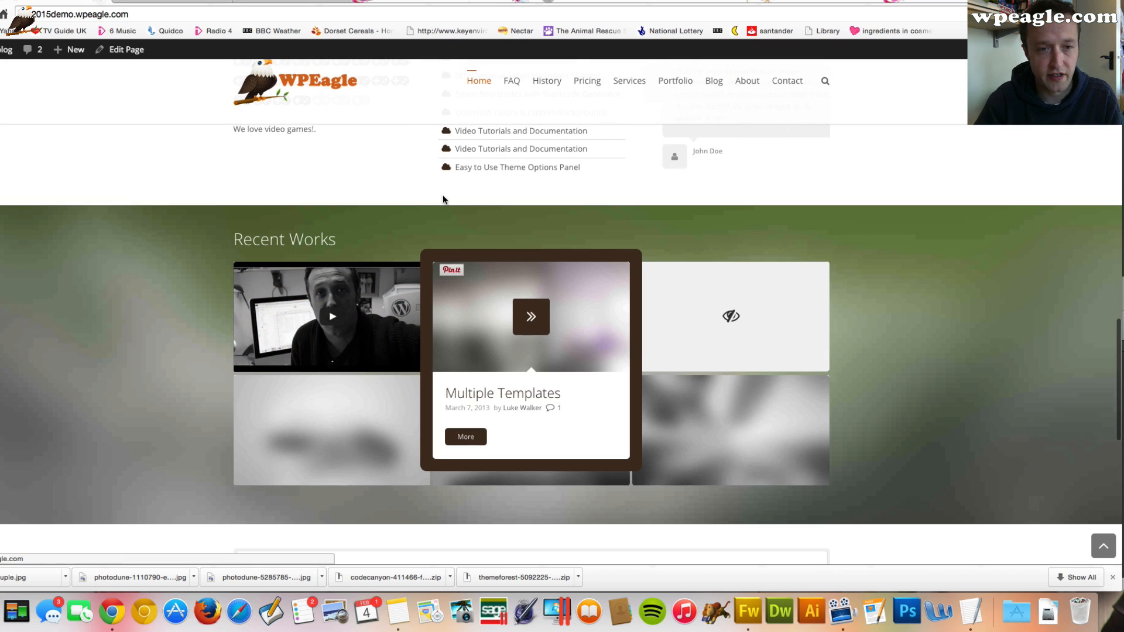
scroll(437, 195, "up", 1)
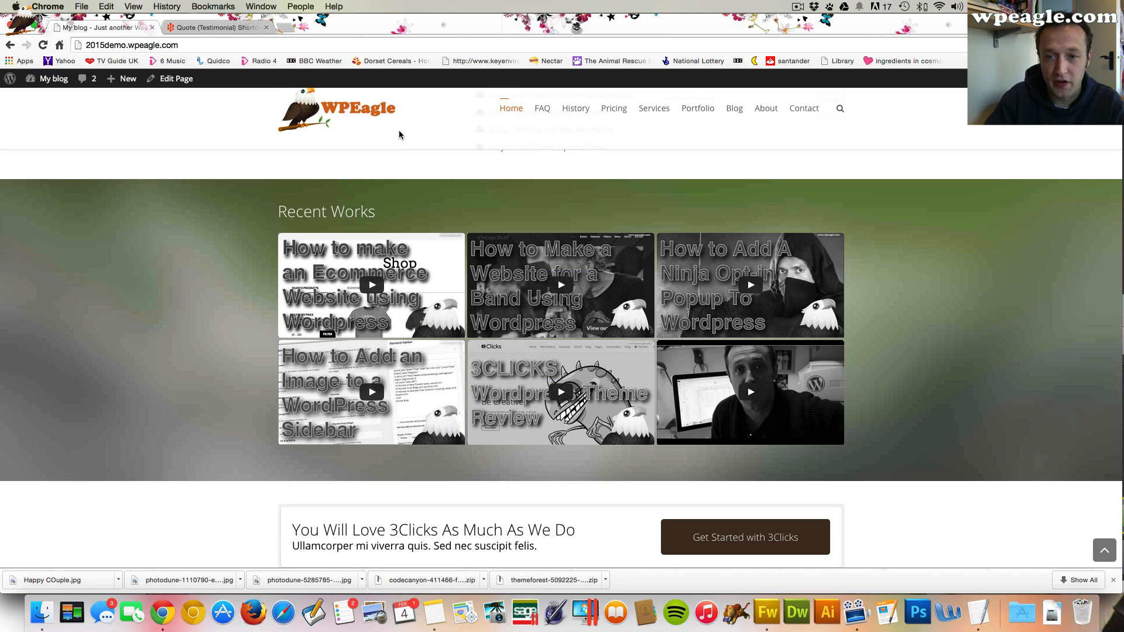
mouse_move(787, 395)
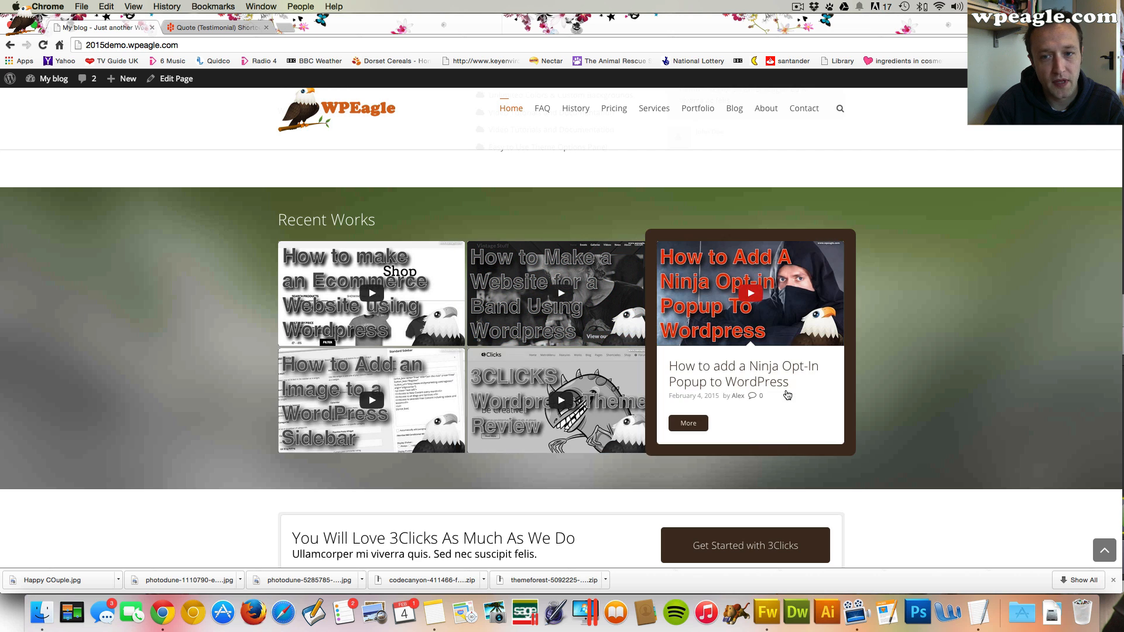
mouse_move(532, 227)
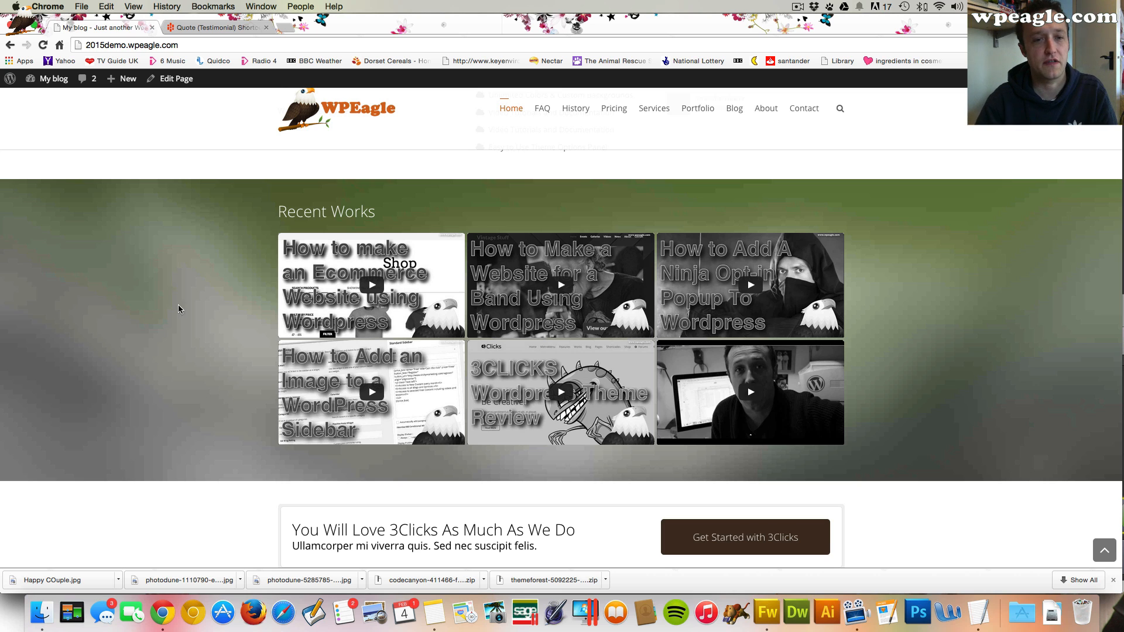
Open the Home page editor and change the Recent Works section's HTML heading text to "Recent Videos"
left_click(179, 82)
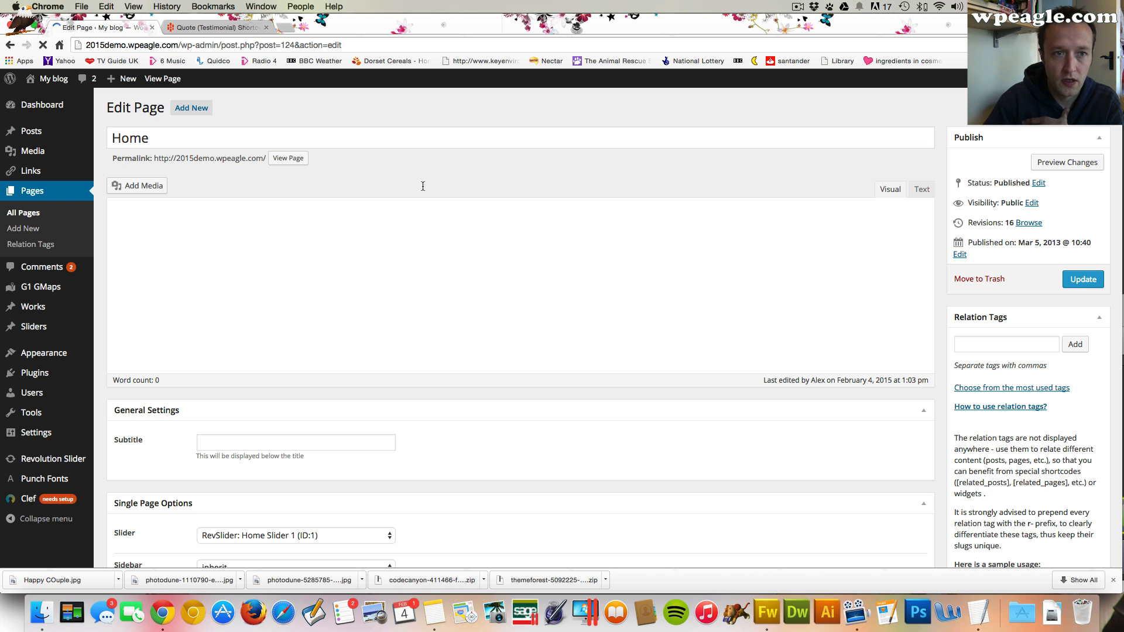
scroll(443, 221, "down", 10)
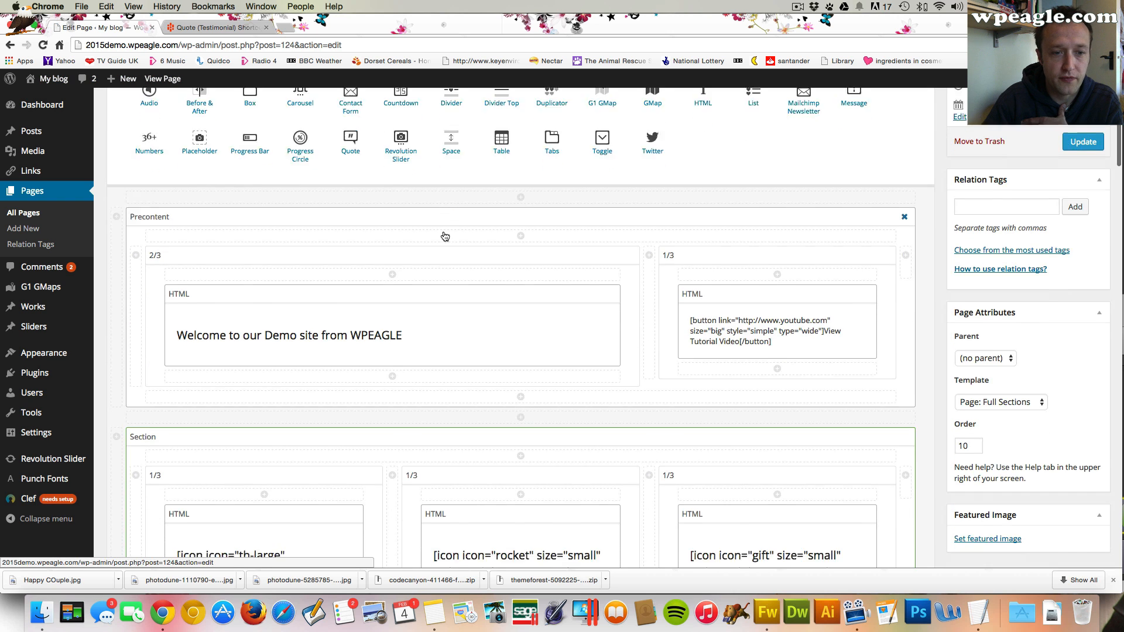
scroll(445, 240, "down", 15)
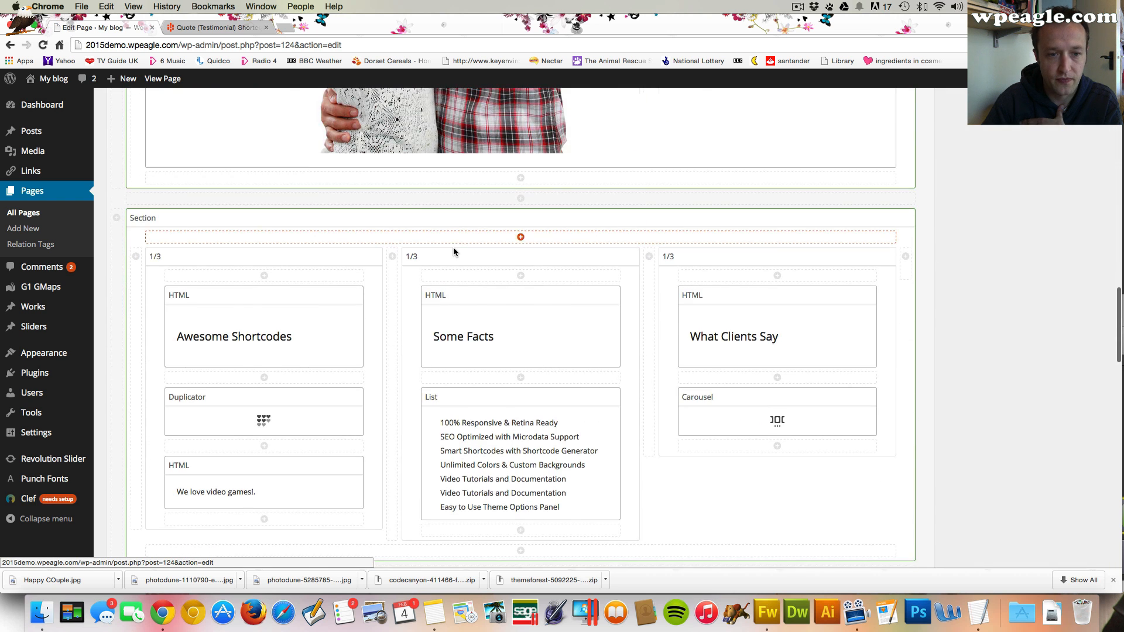
scroll(454, 251, "up", 3)
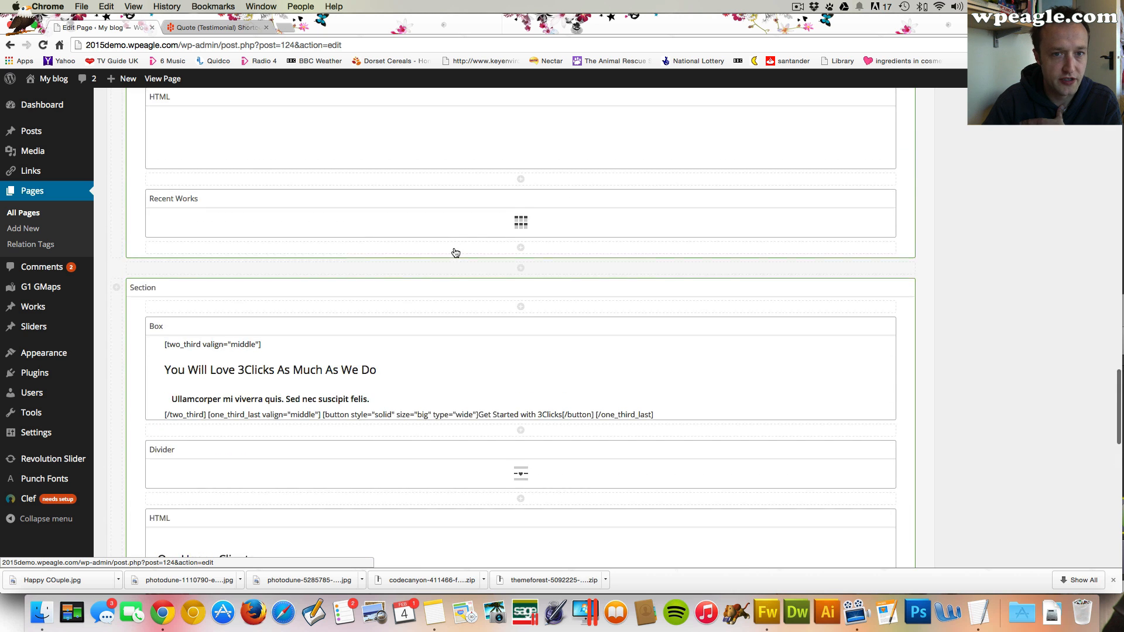
scroll(454, 251, "up", 5)
scroll(447, 241, "up", 1)
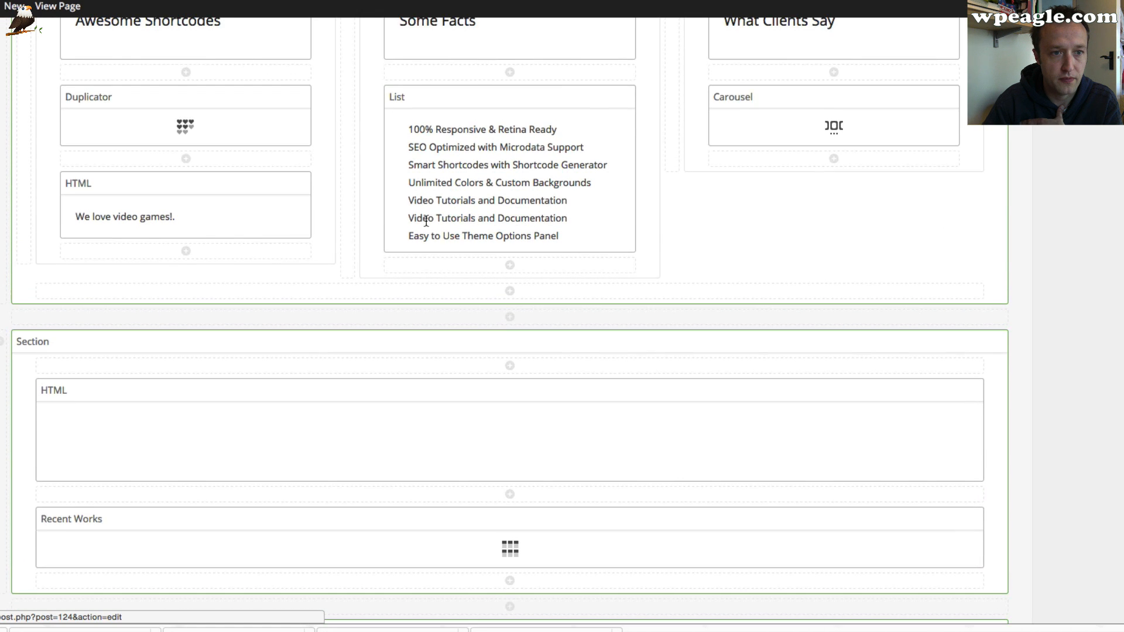
scroll(451, 245, "down", 3)
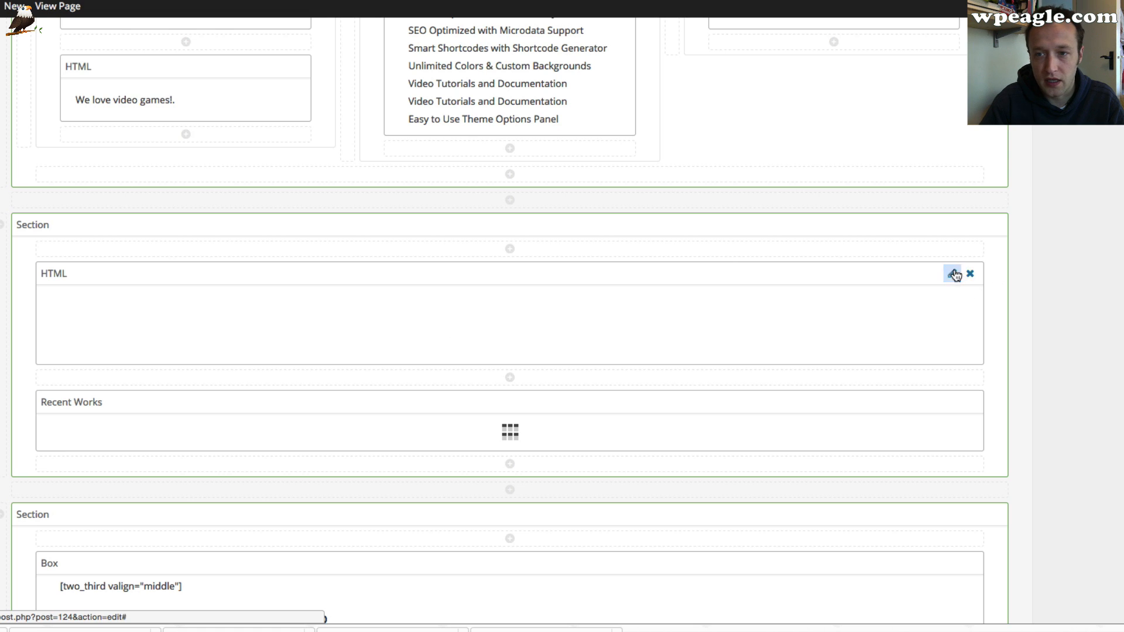
left_click(949, 272)
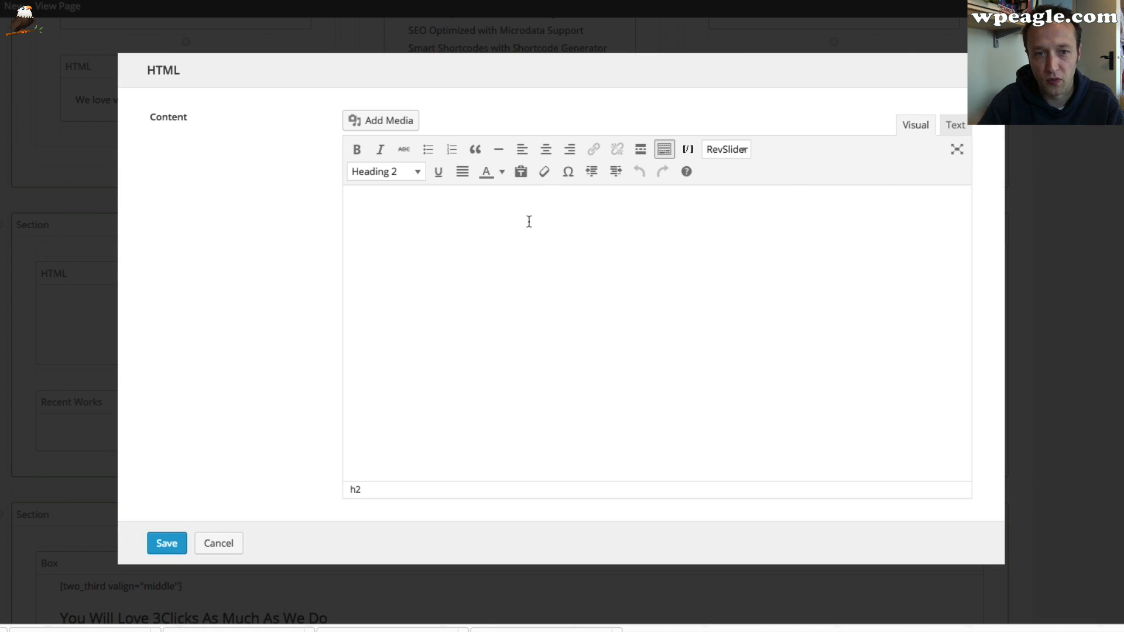
left_click(959, 126)
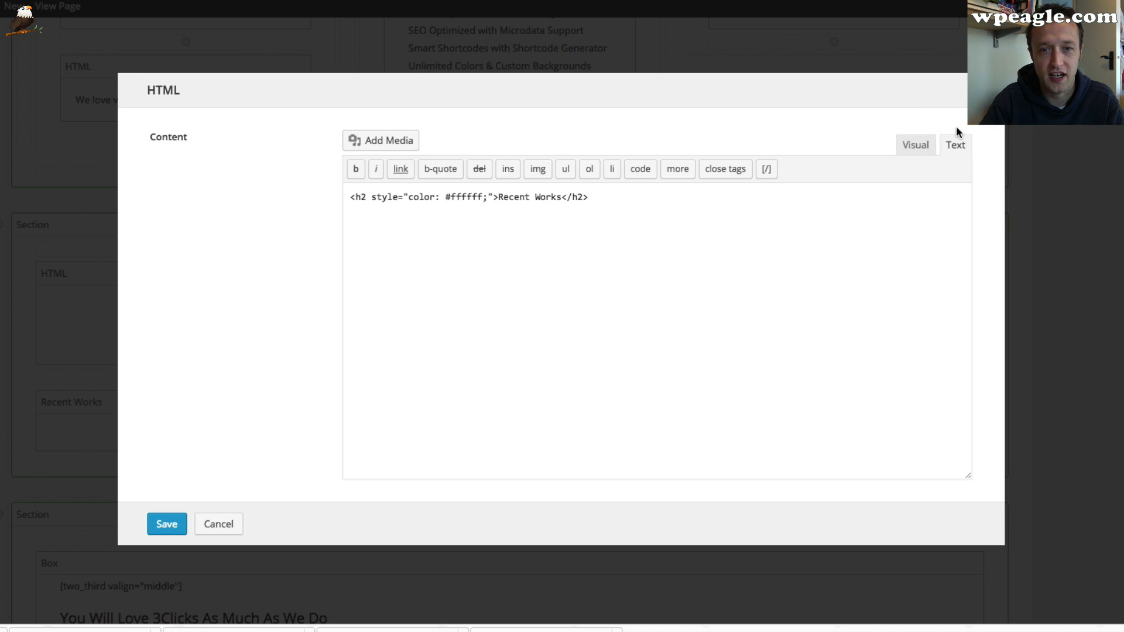
left_click(918, 130)
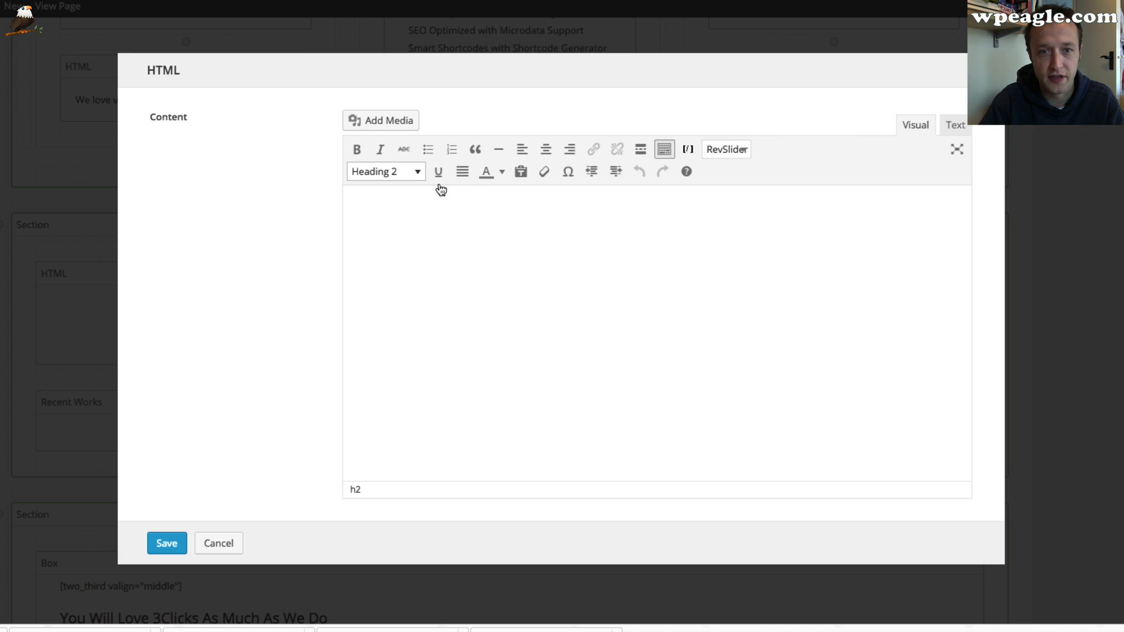
left_click(344, 201)
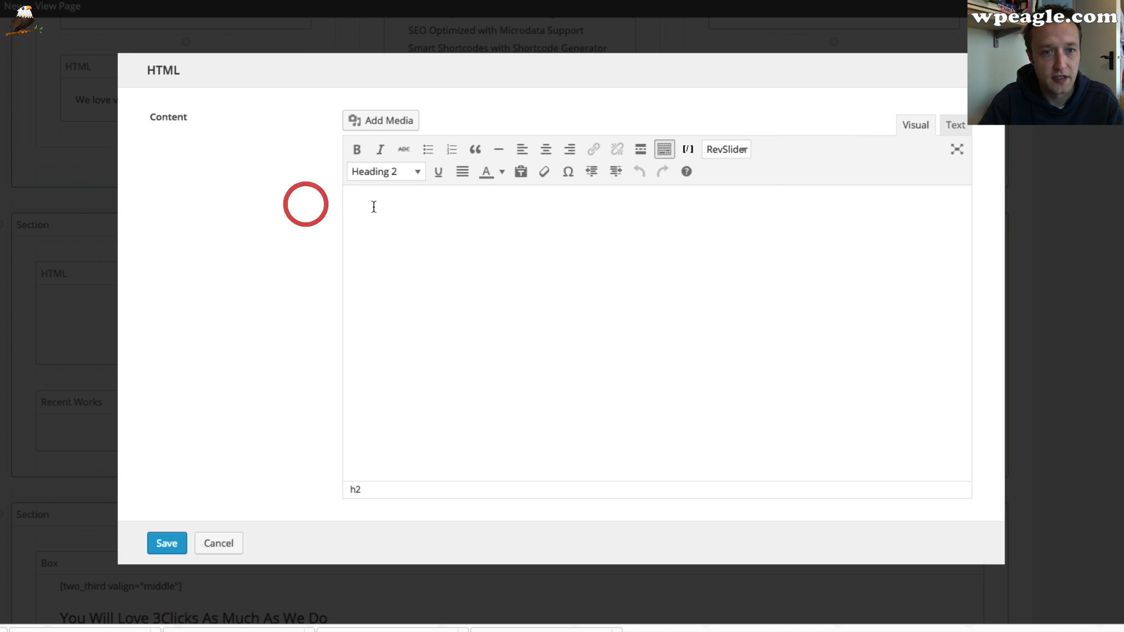
left_click(954, 125)
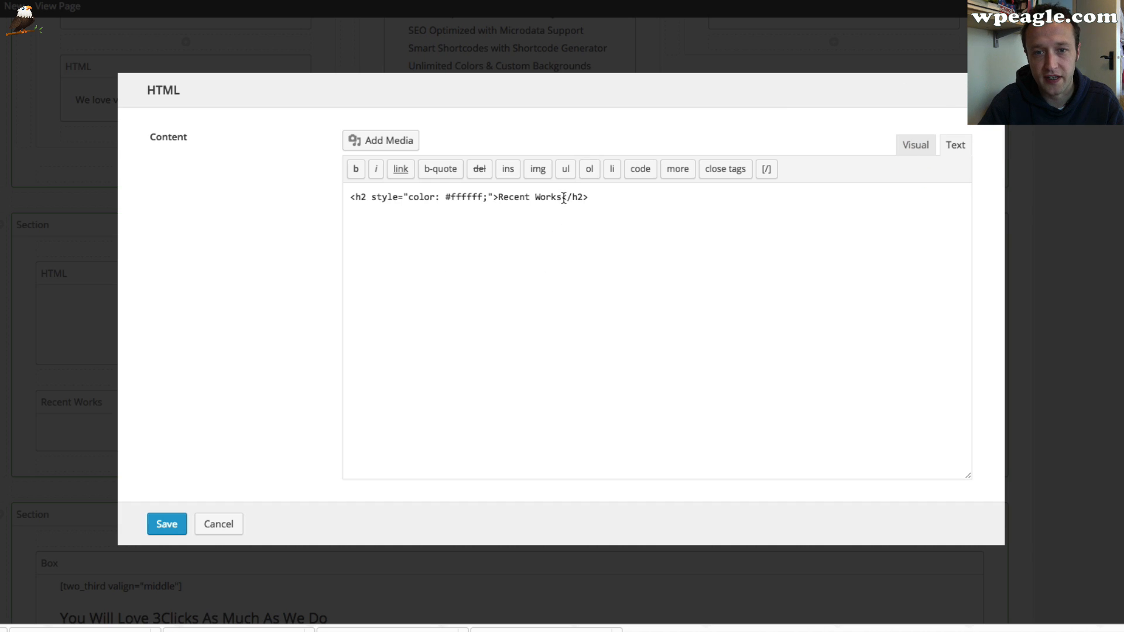
left_click_drag(560, 197, 534, 198)
type("Videos")
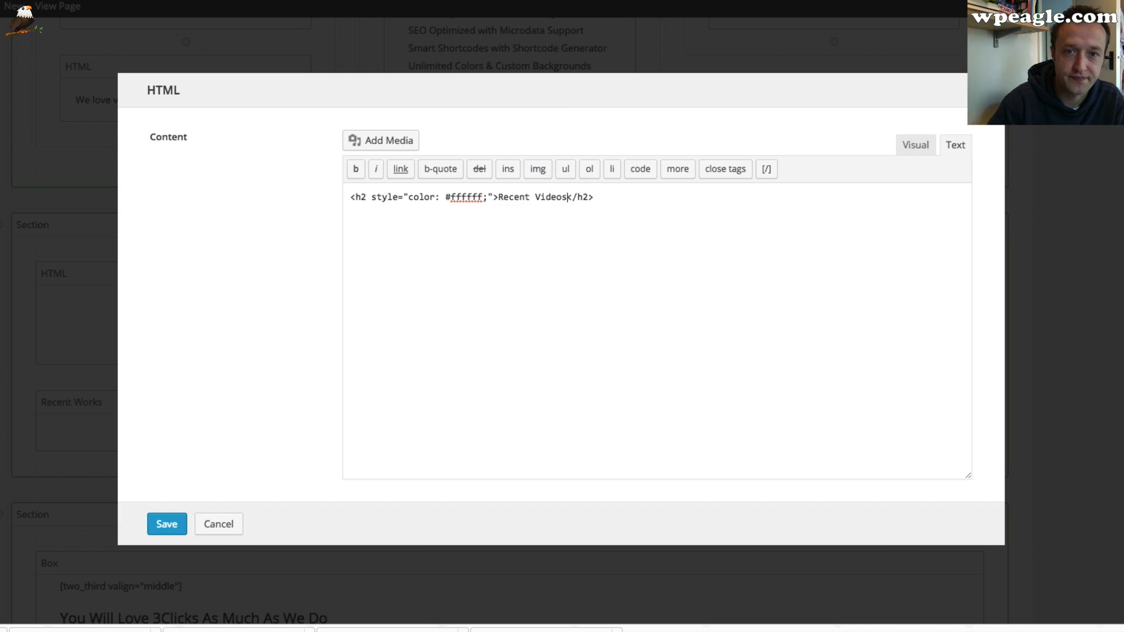
left_click(166, 523)
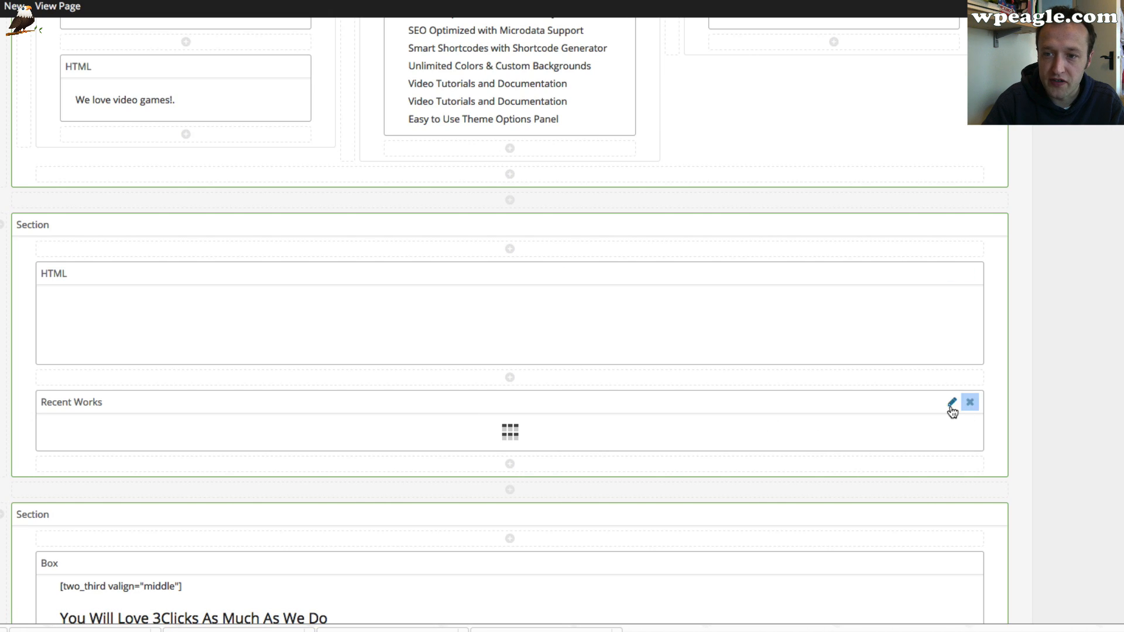
Set the Recent Works collection's effect to none and its template to one fourth gallery, then save the page
scroll(577, 433, "up", 20)
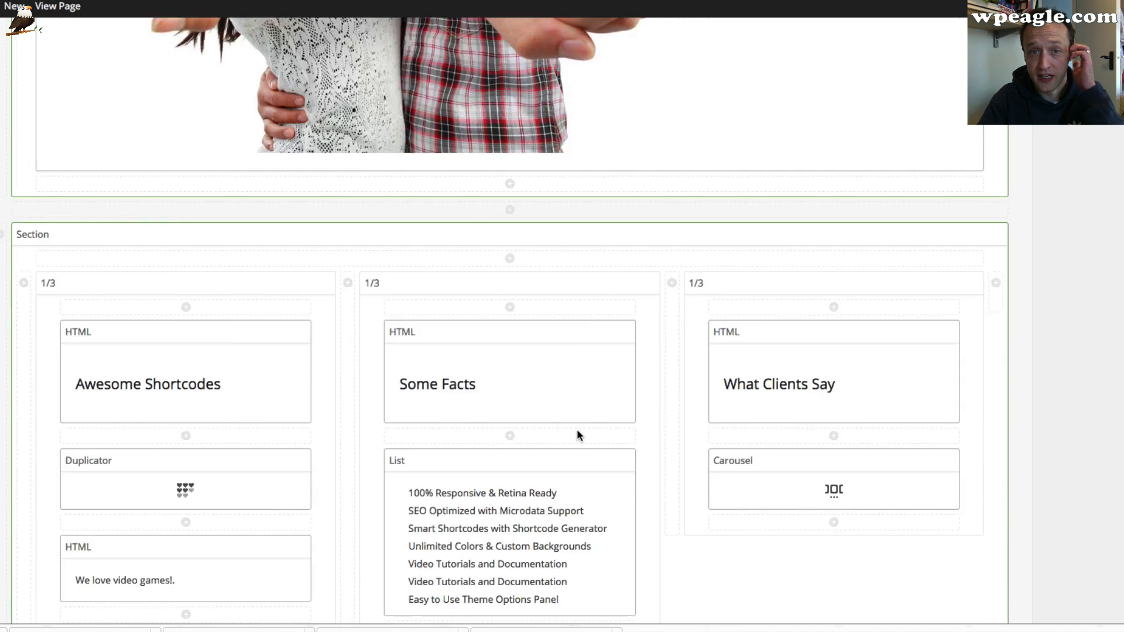
scroll(336, 284, "up", 15)
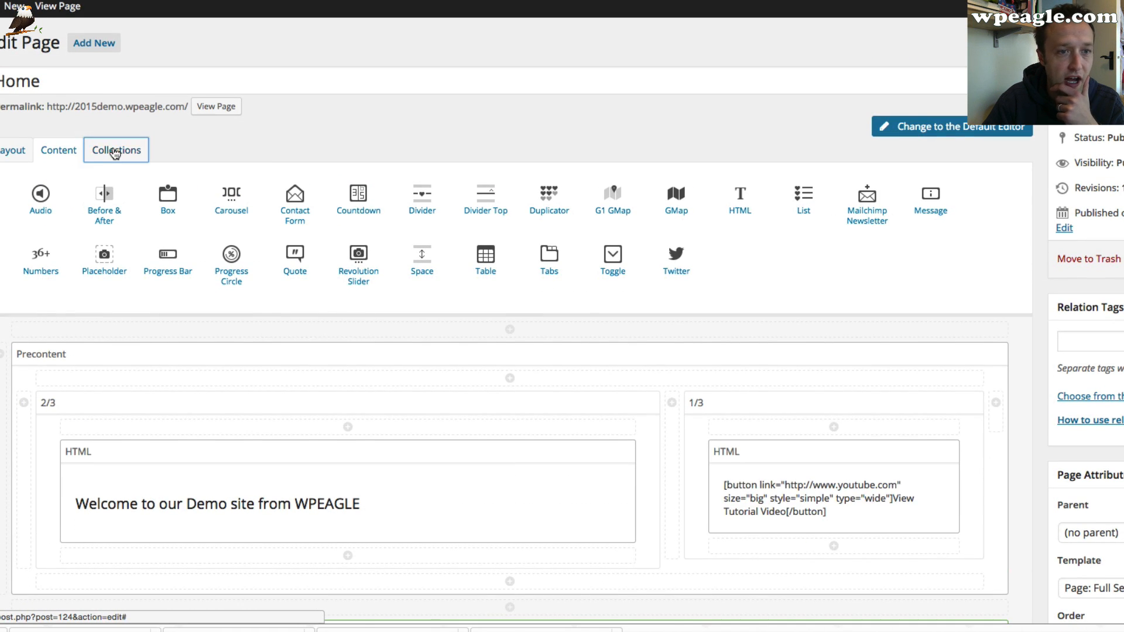
left_click(115, 152)
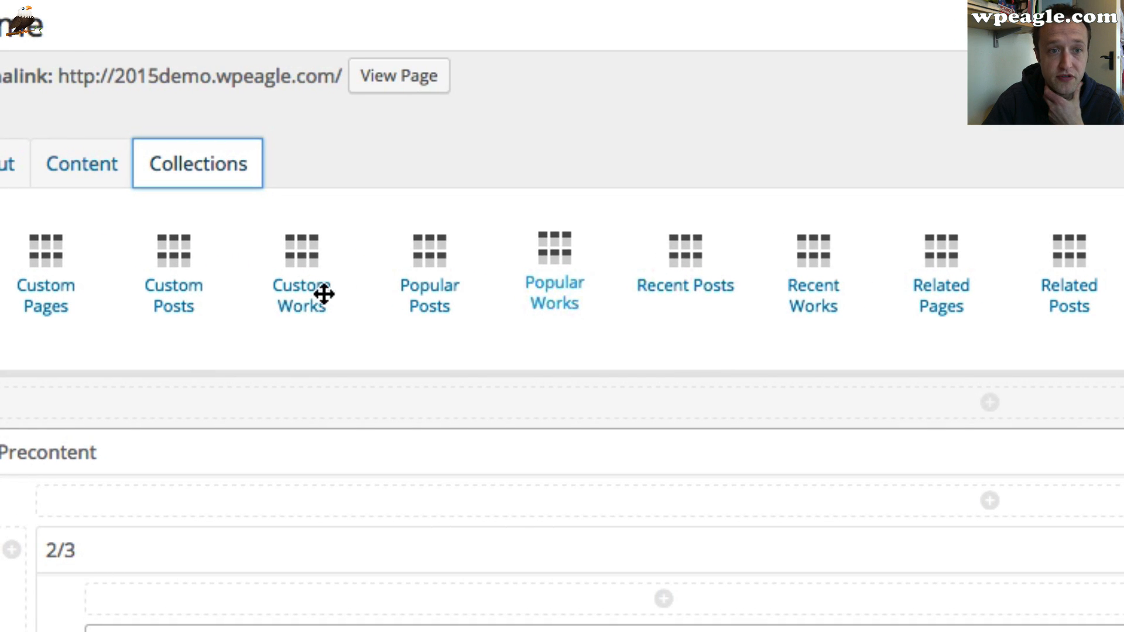
scroll(437, 301, "down", 15)
scroll(353, 248, "down", 15)
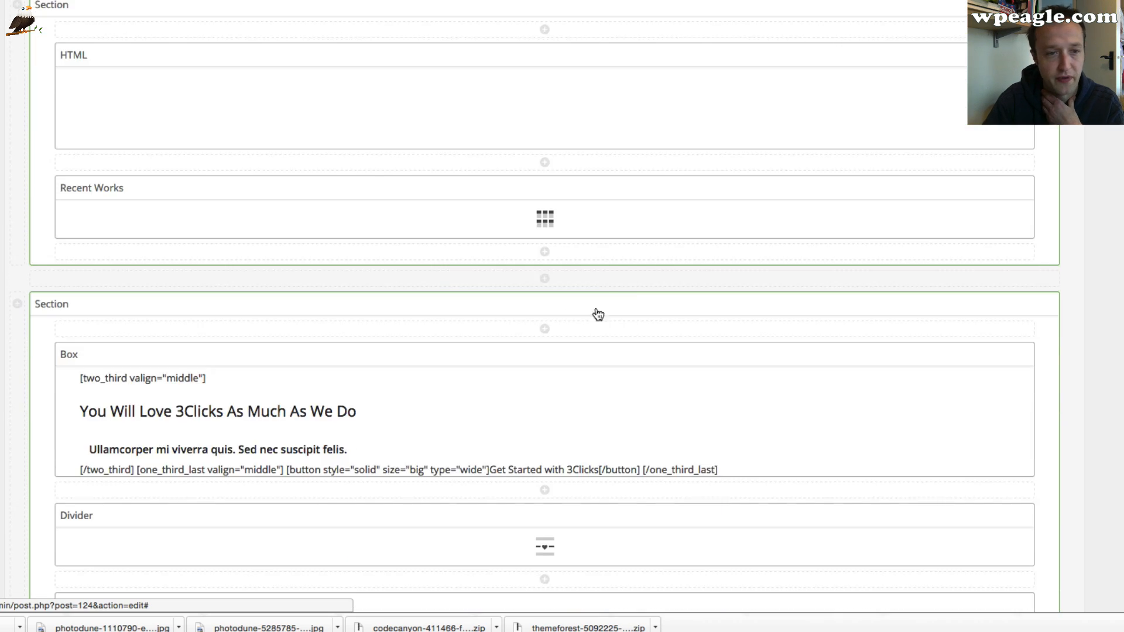
scroll(597, 314, "down", 1)
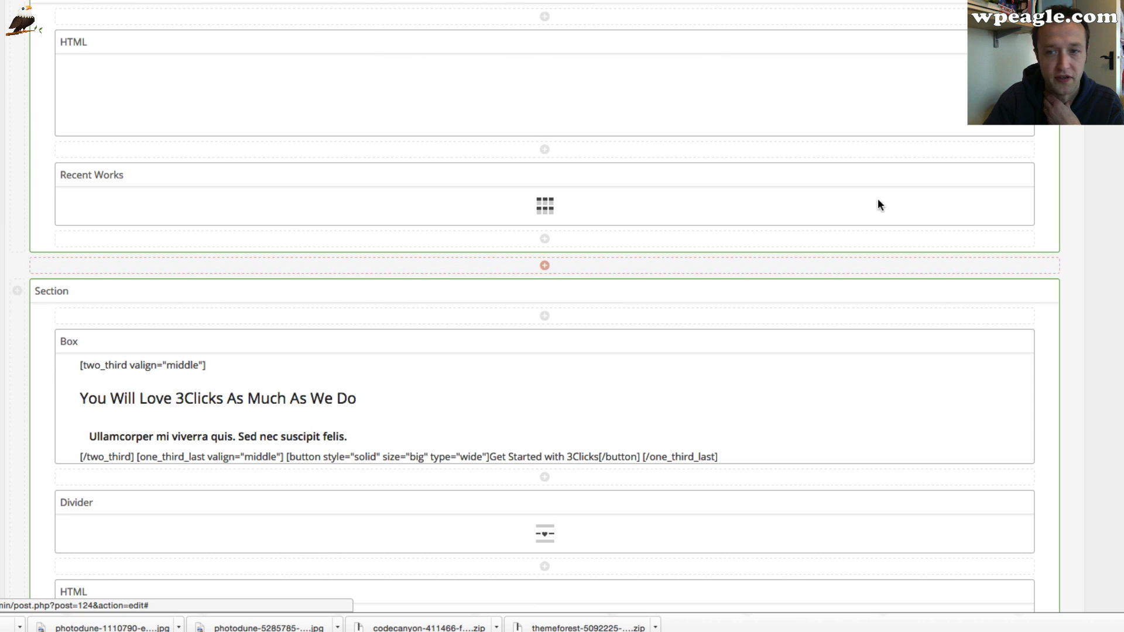
left_click(996, 176)
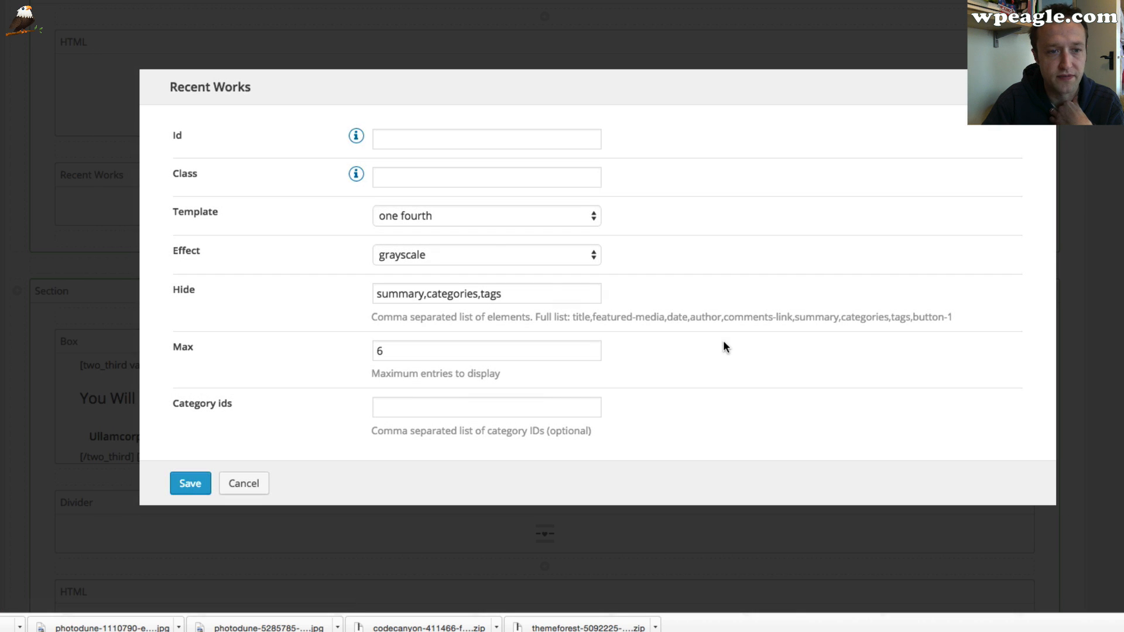
left_click(493, 249)
left_click(485, 239)
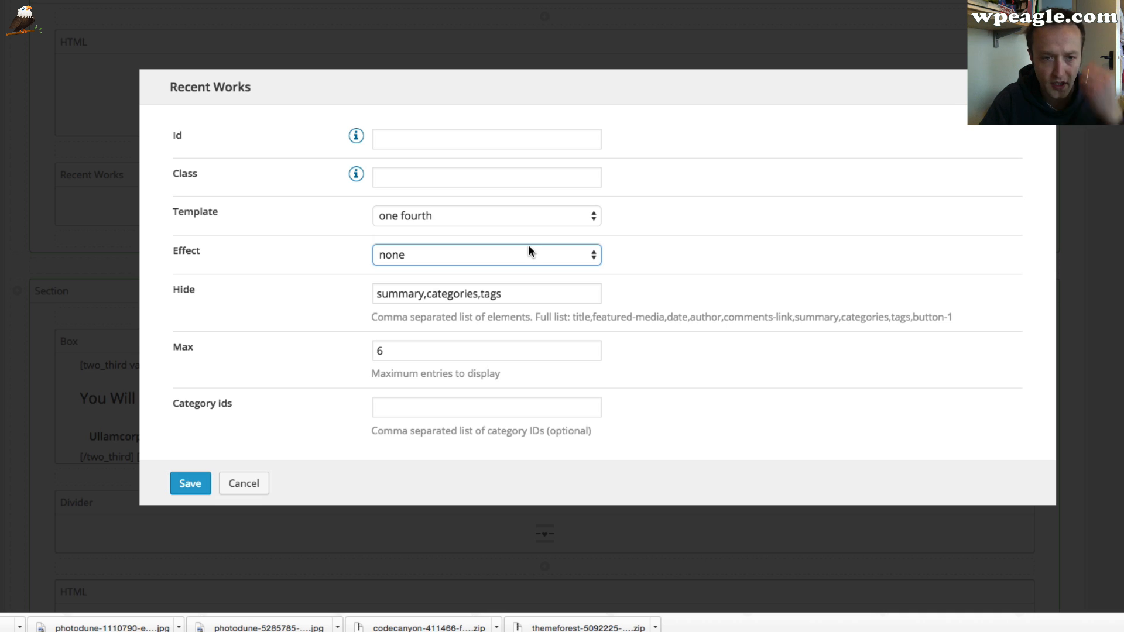
left_click(525, 216)
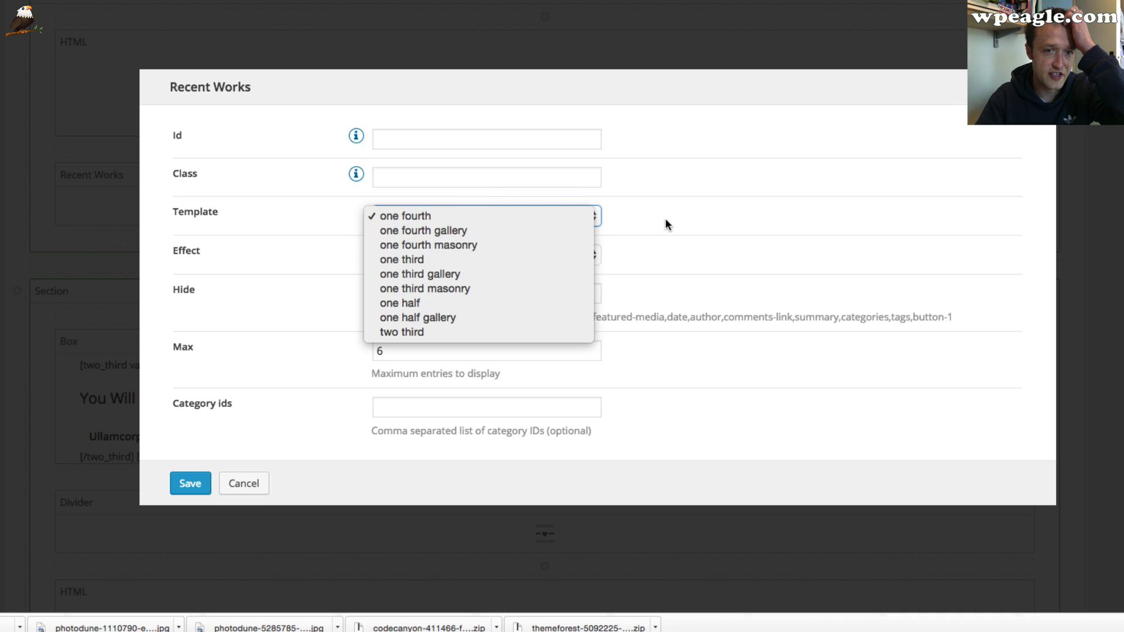
left_click(532, 230)
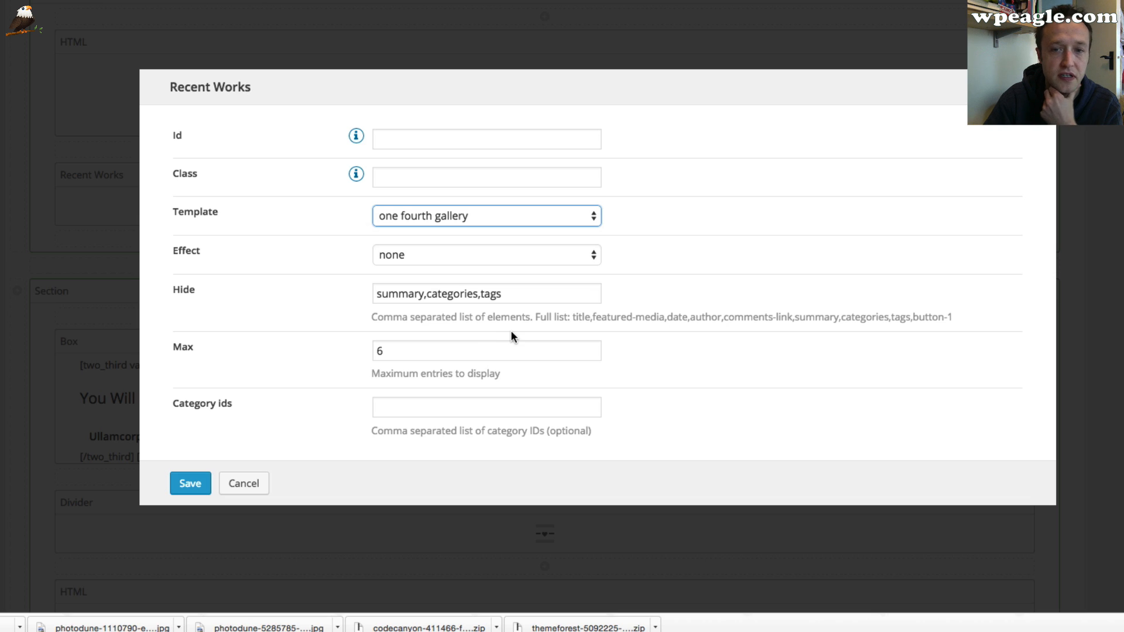
left_click(181, 483)
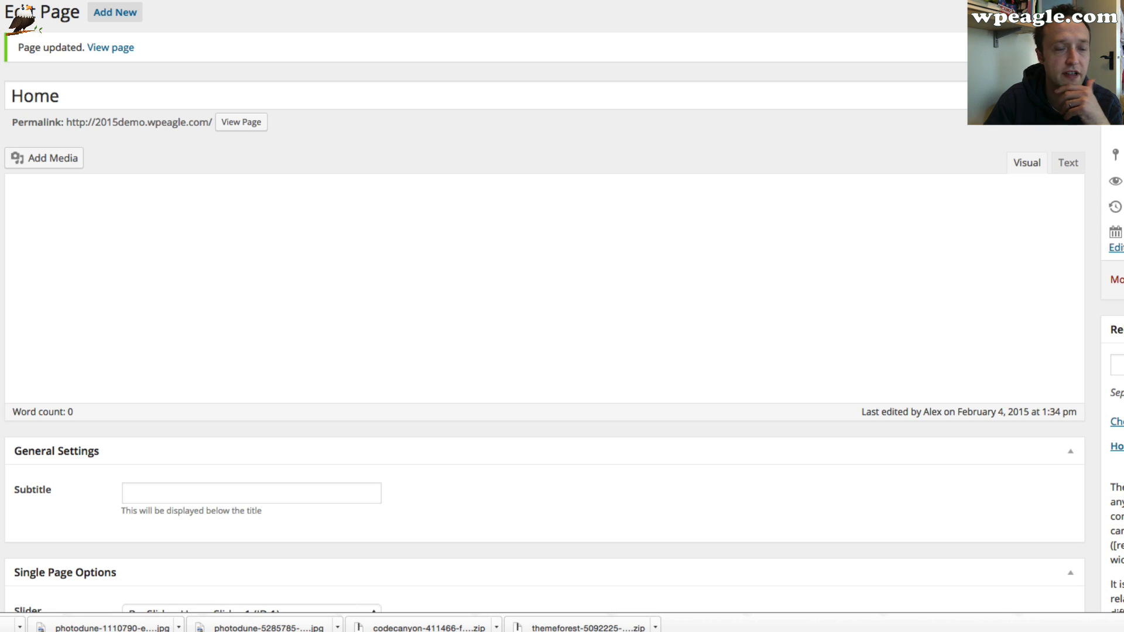
View the live home page and review the Recent Videos section
left_click(131, 48)
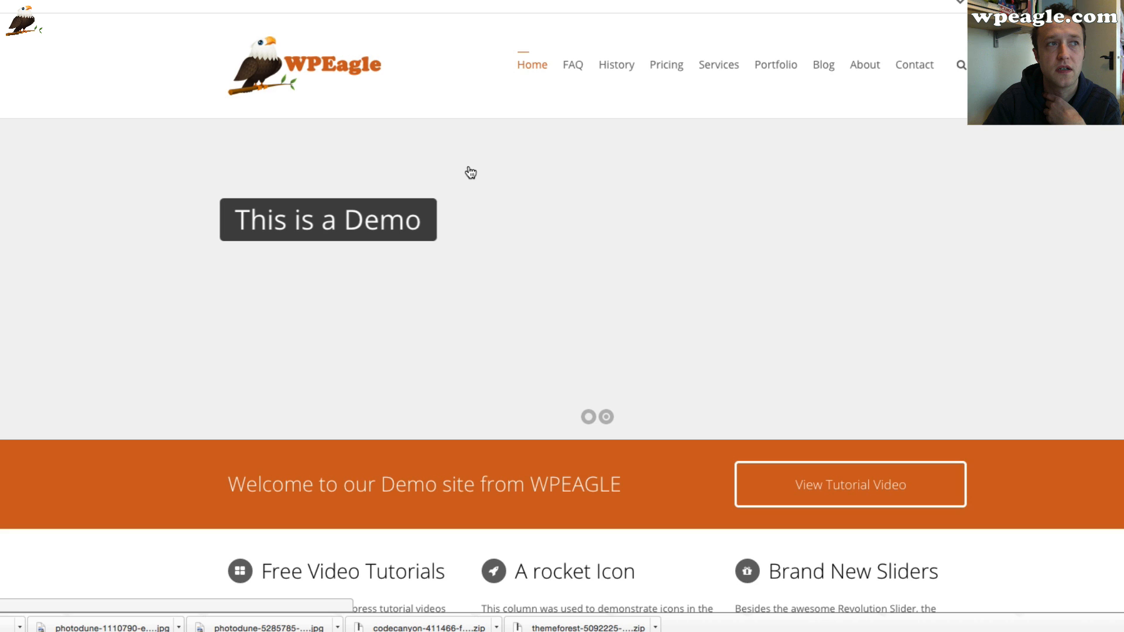
scroll(470, 172, "down", 20)
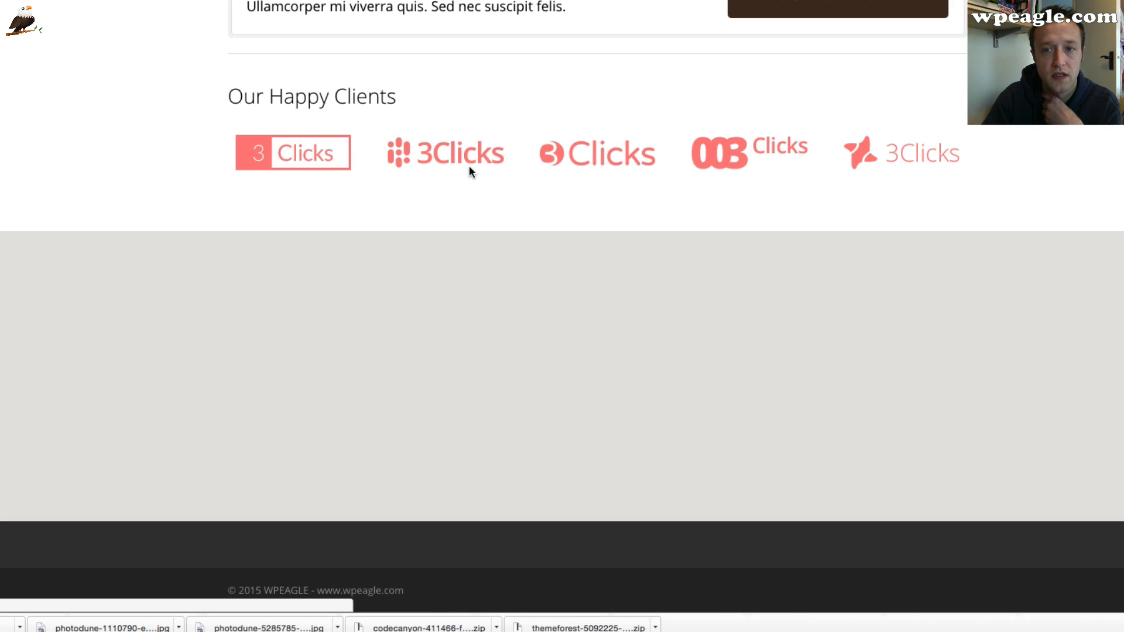
scroll(470, 171, "up", 7)
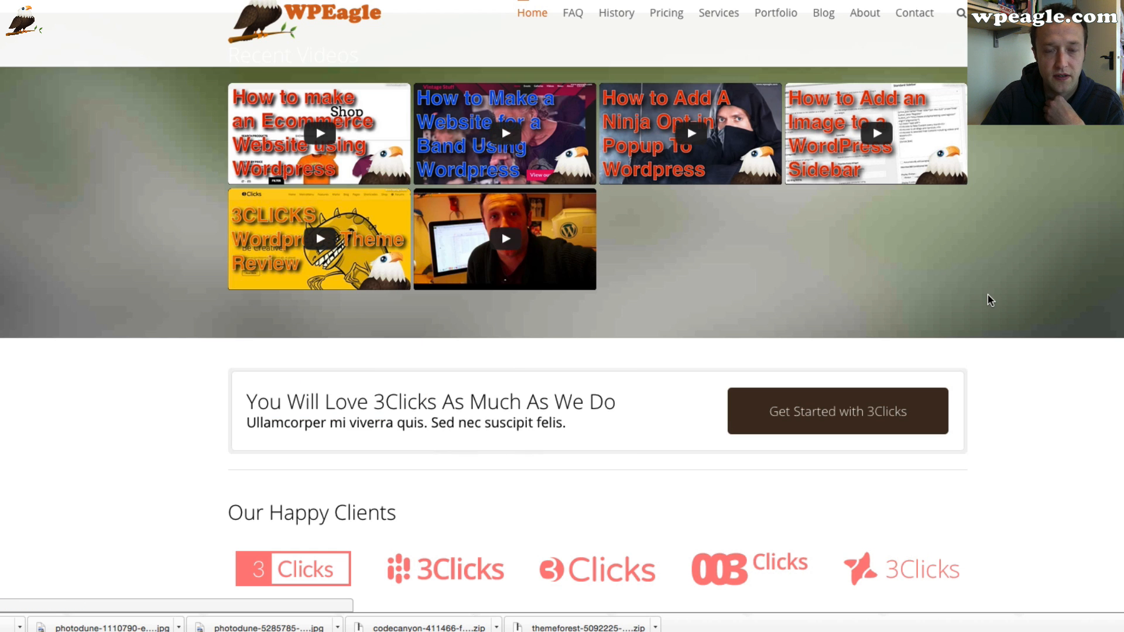
scroll(989, 300, "up", 2)
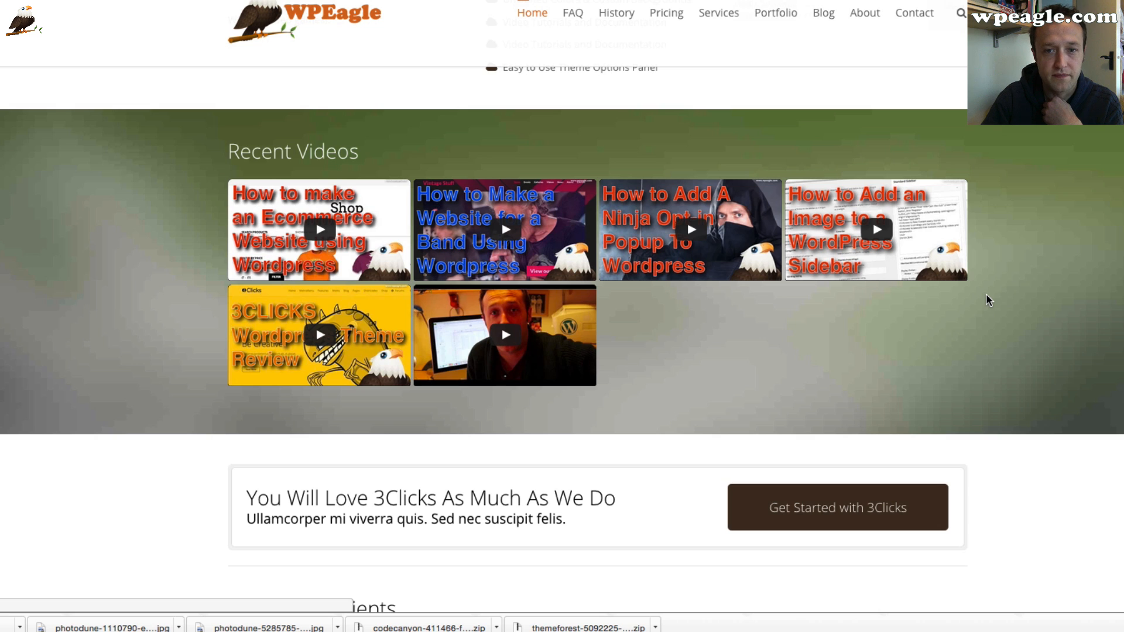
scroll(985, 293, "up", 1)
mouse_move(708, 262)
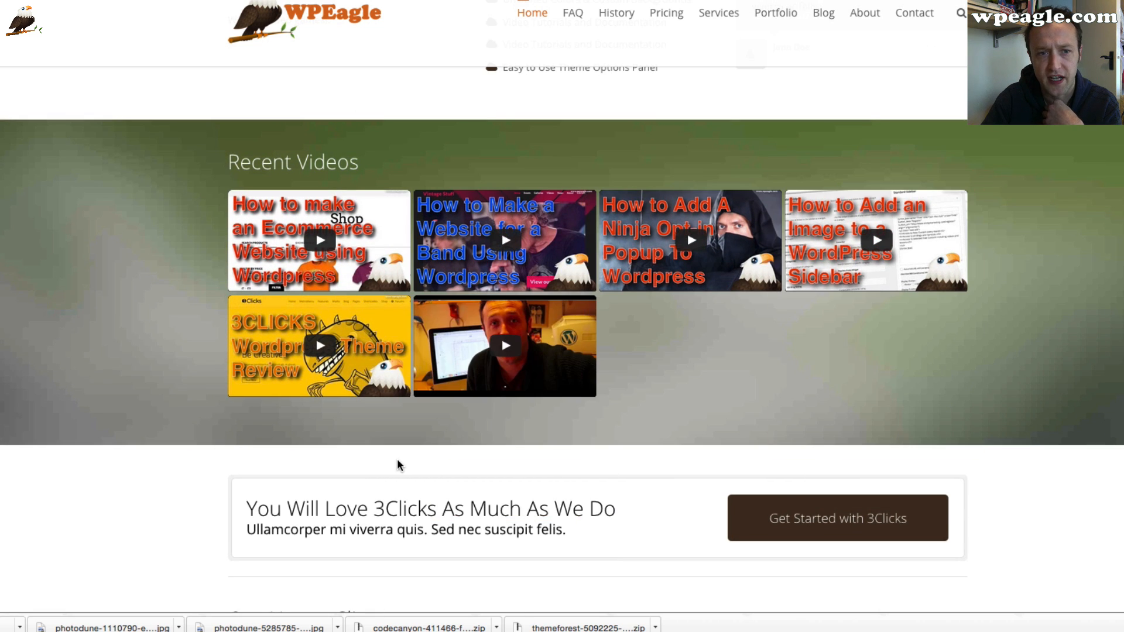
scroll(397, 460, "down", 1)
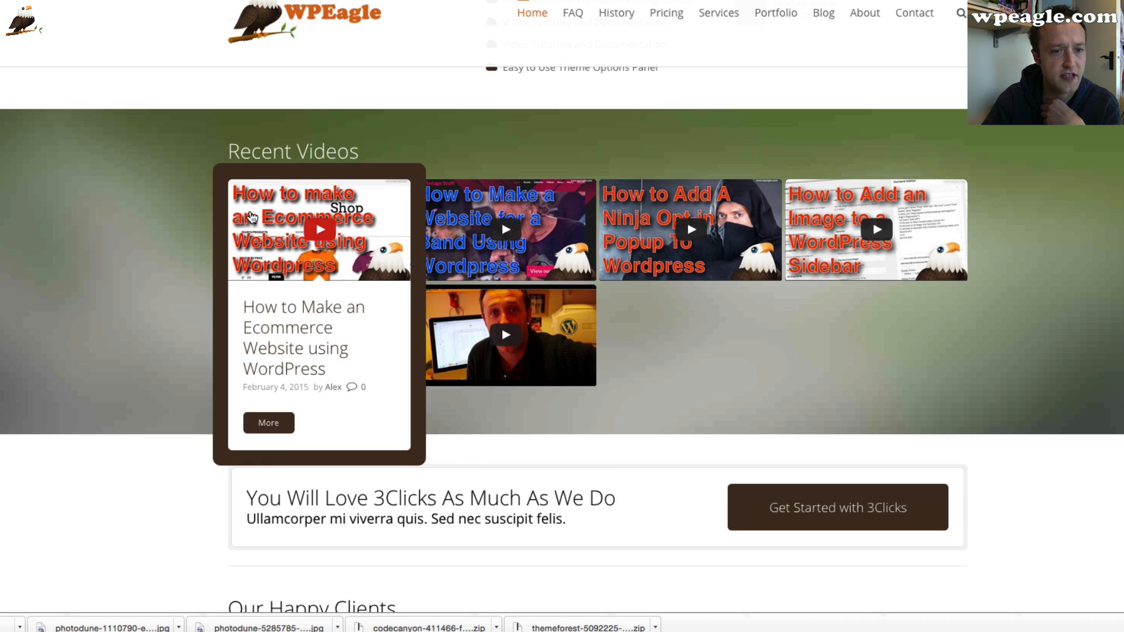
scroll(83, 240, "down", 5)
scroll(83, 237, "up", 5)
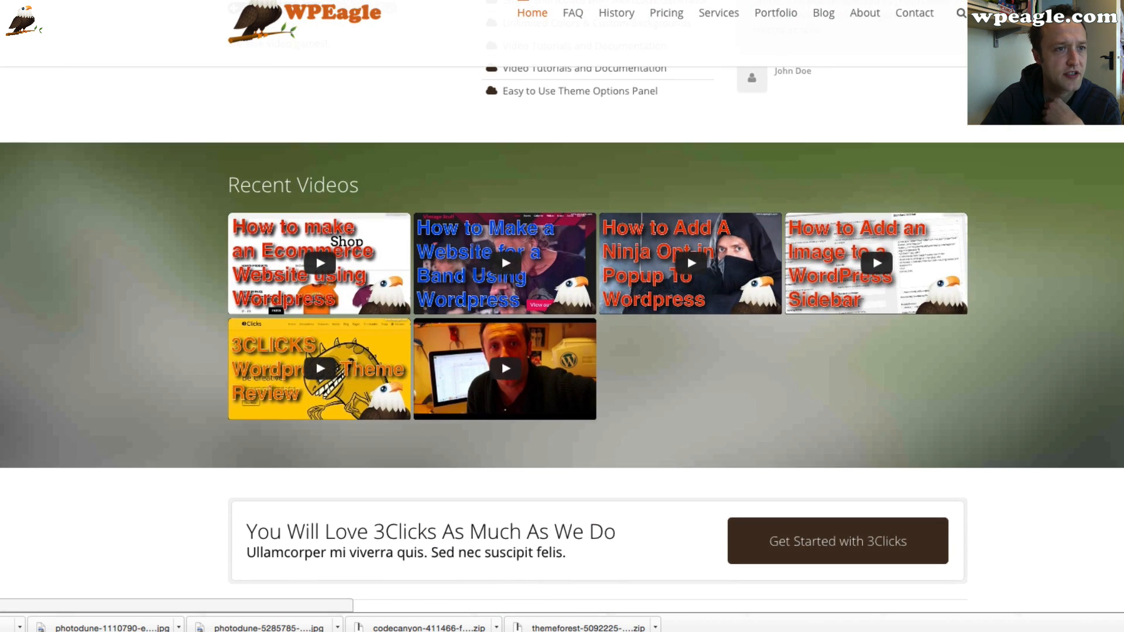
Set the Recent Works collection's template to one third gallery, save it, and update the Home page
left_click(176, 9)
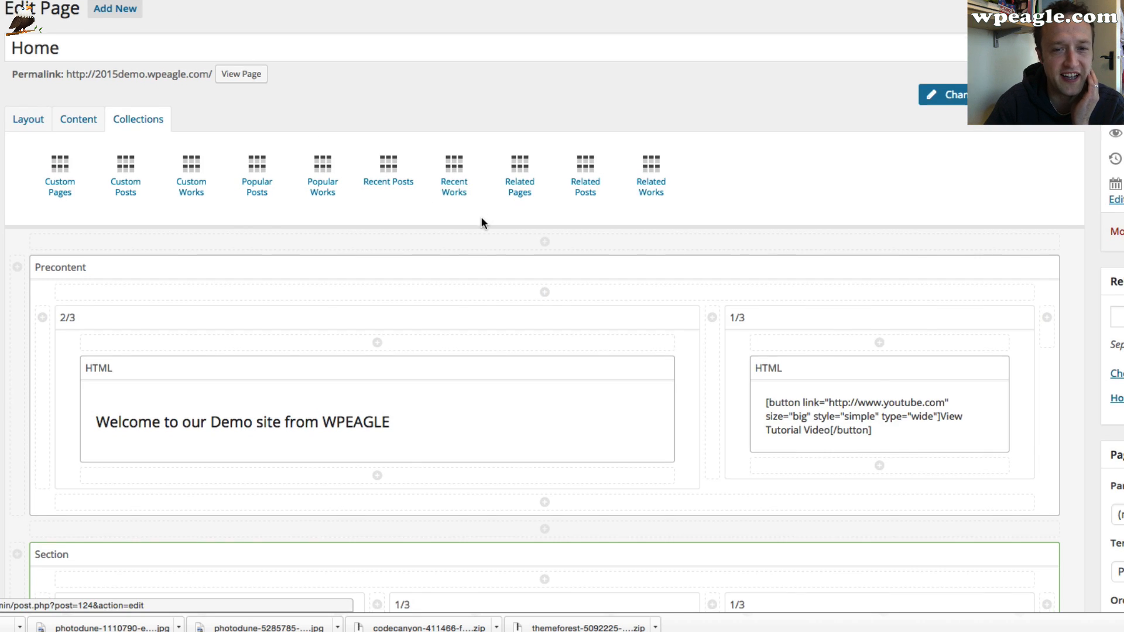
scroll(481, 220, "down", 10)
scroll(481, 217, "down", 15)
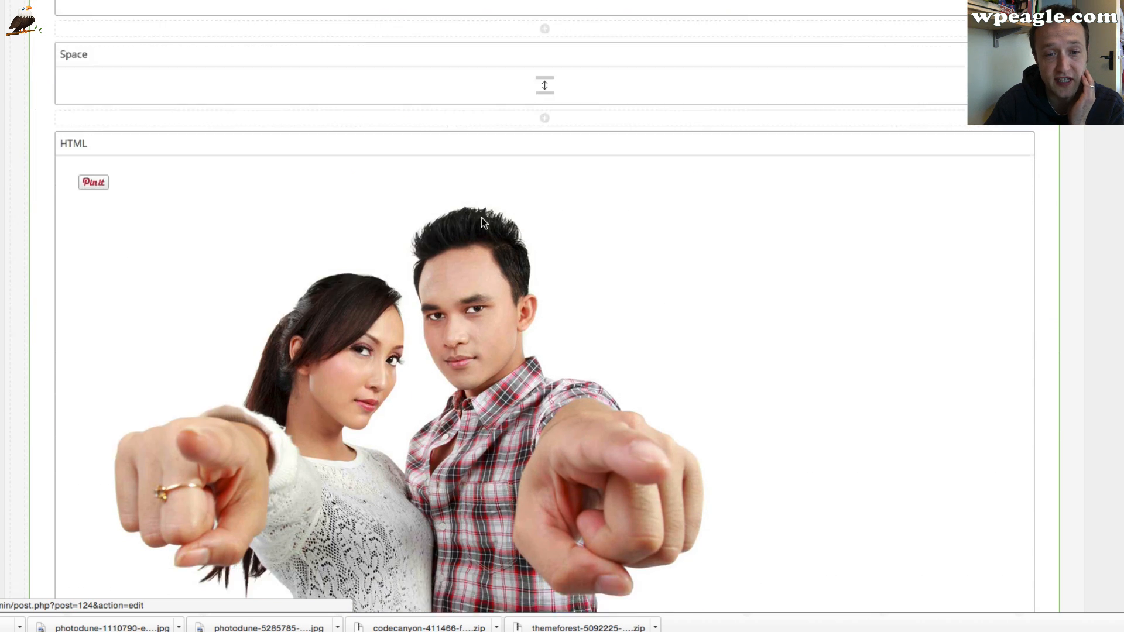
scroll(481, 218, "down", 9)
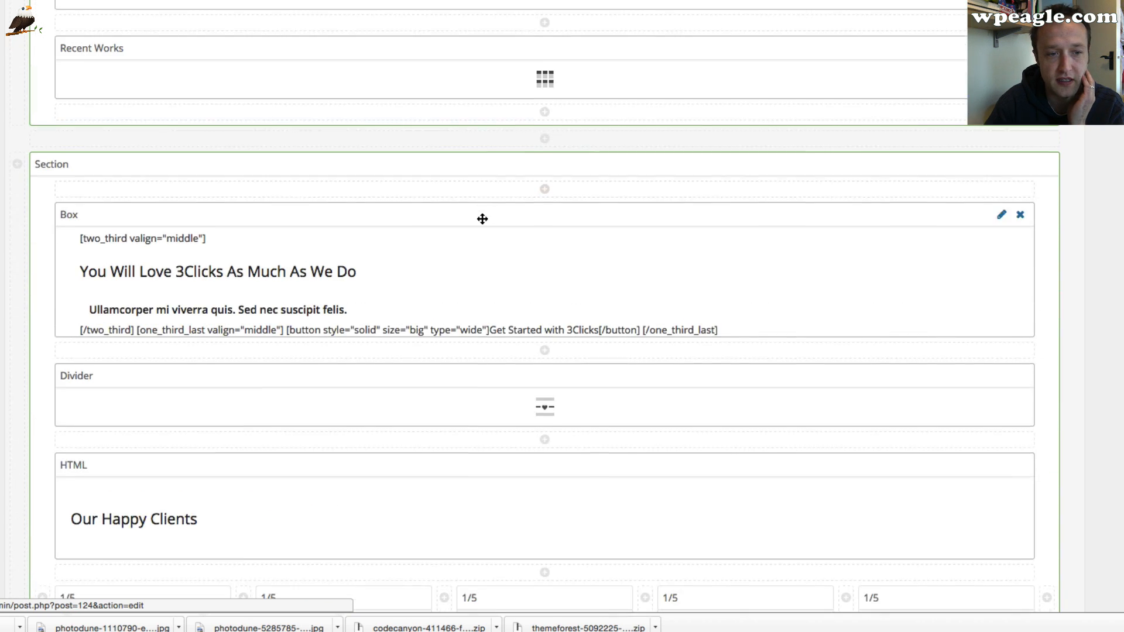
left_click(995, 44)
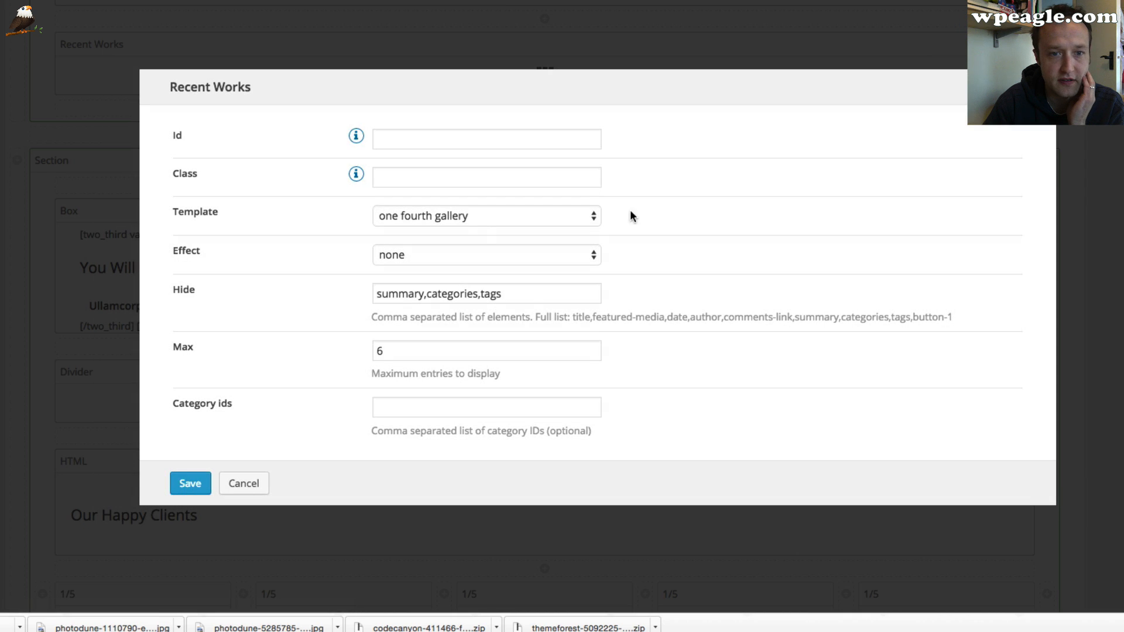
left_click(486, 216)
left_click(484, 259)
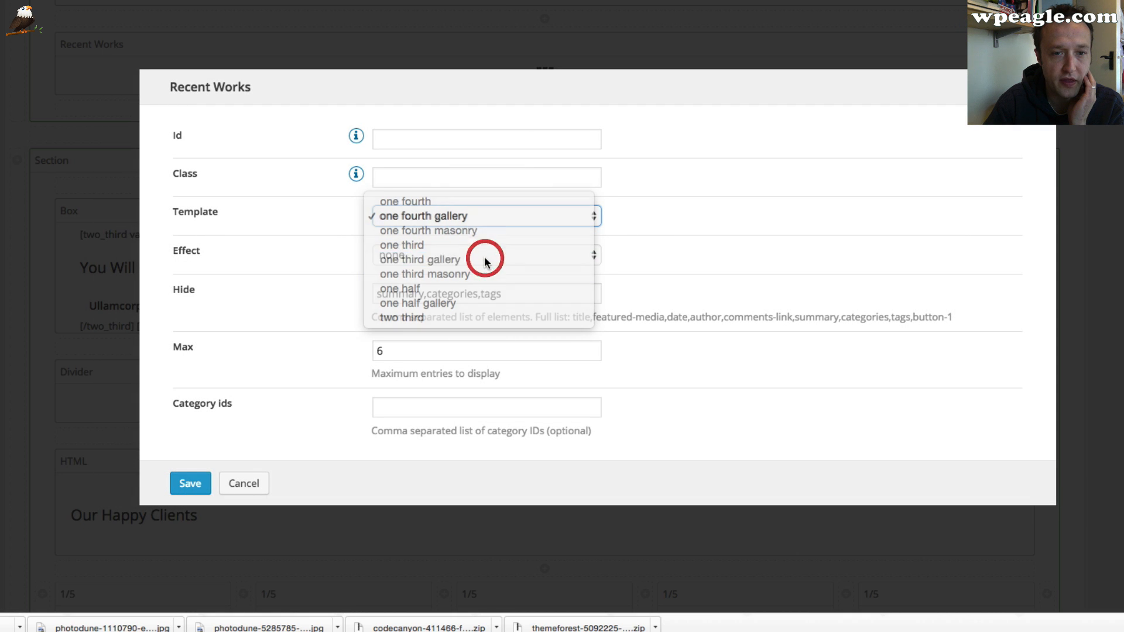
left_click(192, 487)
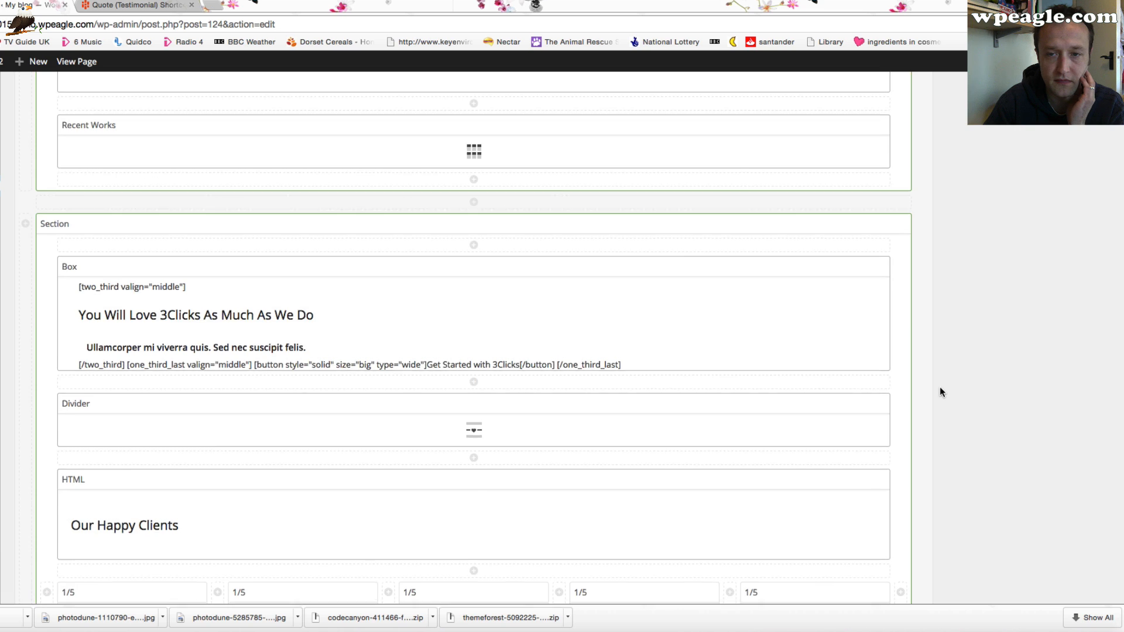
scroll(939, 387, "up", 15)
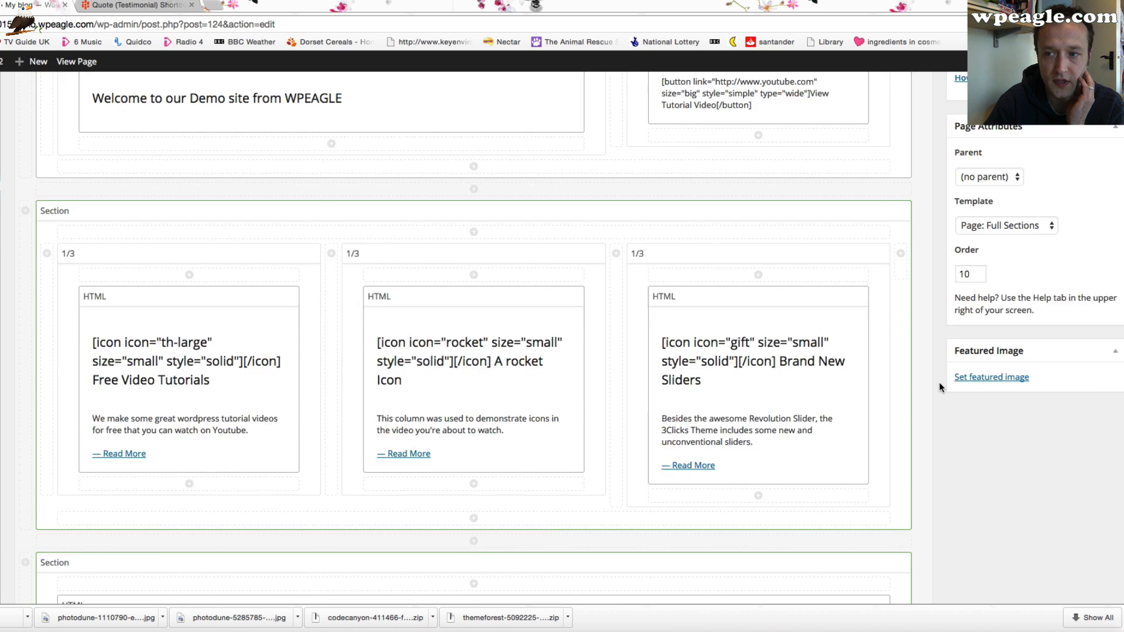
left_click(1097, 283)
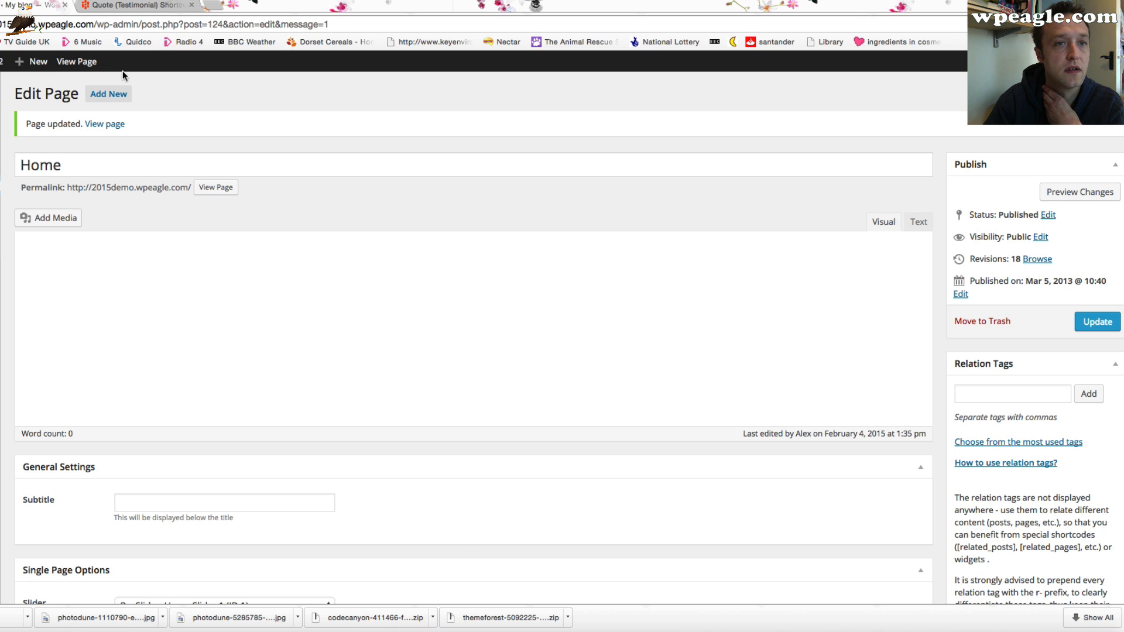
View the live home page and review the Recent Videos grid and the call-to-action box below it
left_click(88, 62)
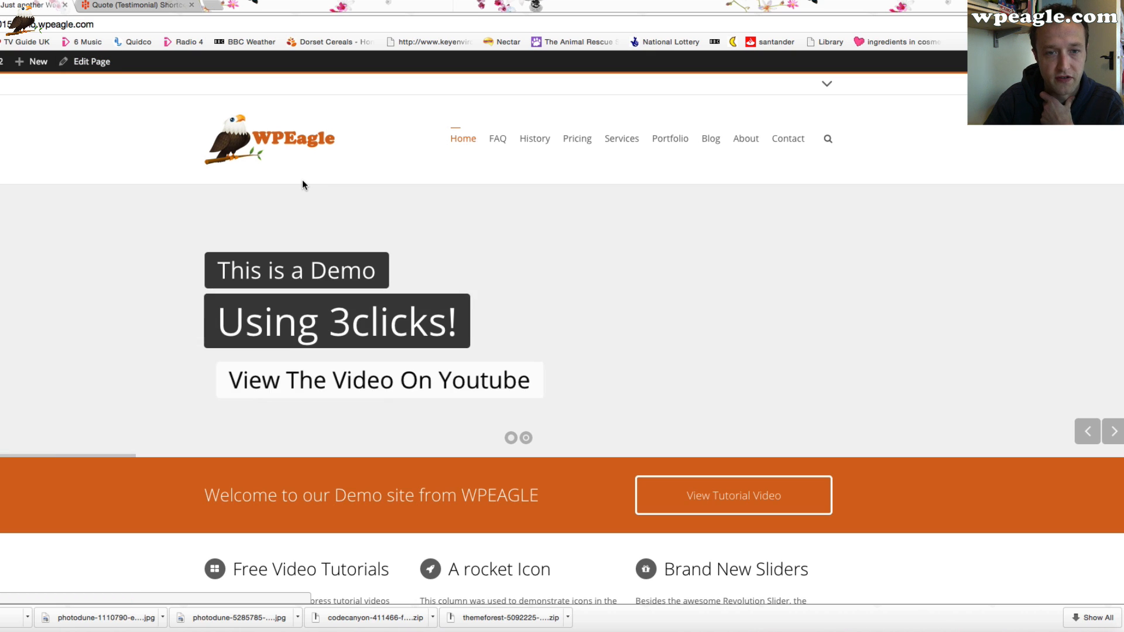
scroll(304, 180, "down", 15)
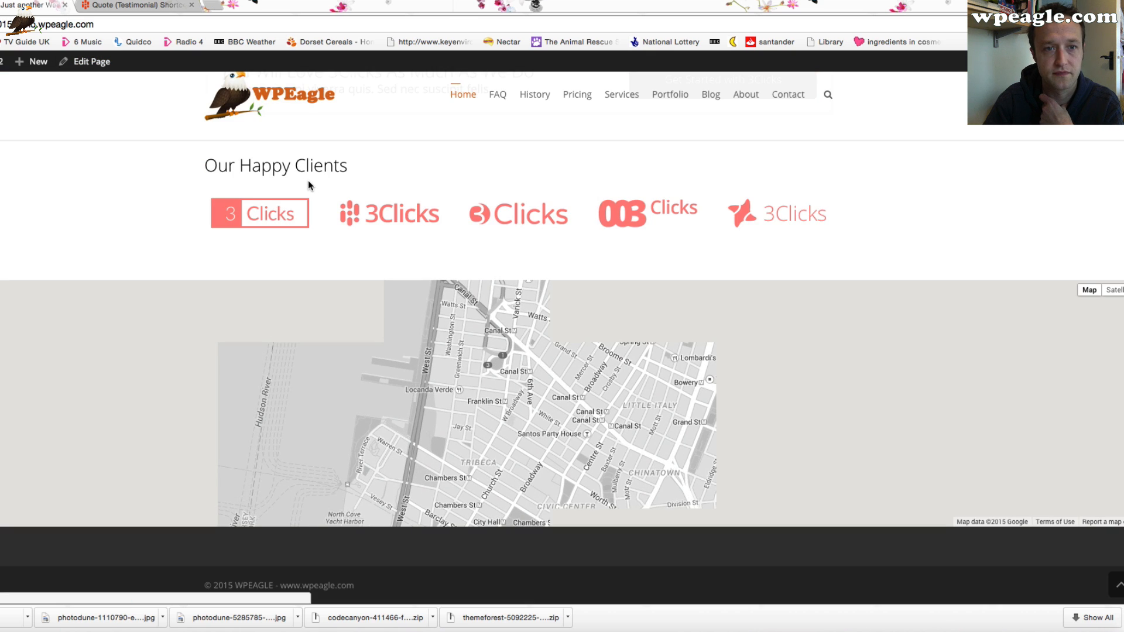
scroll(308, 180, "up", 8)
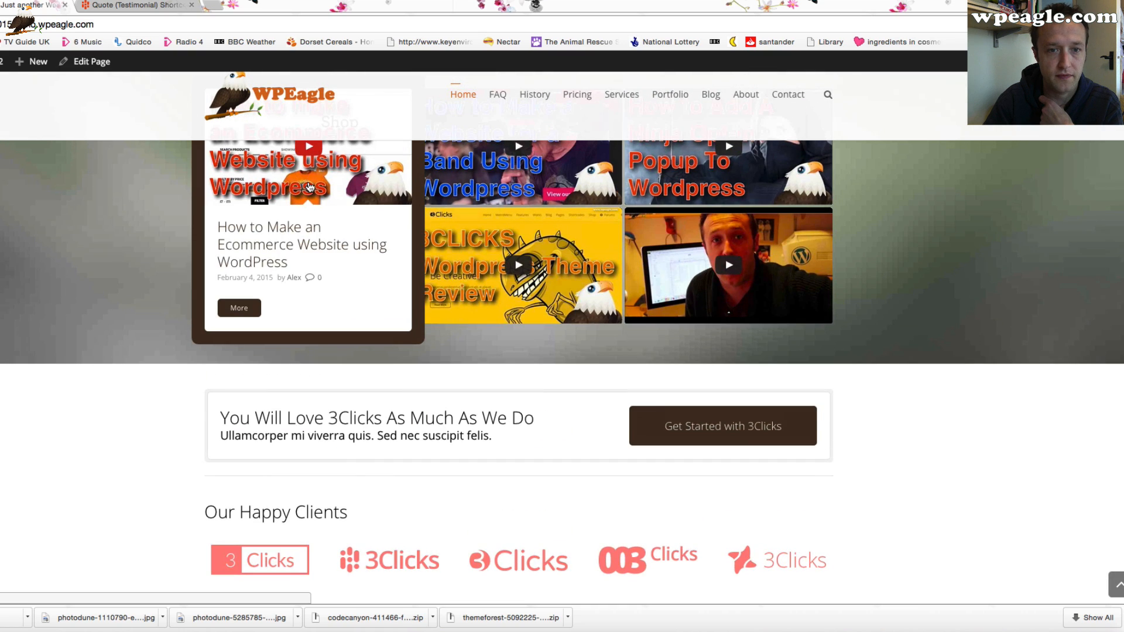
scroll(1032, 327, "up", 3)
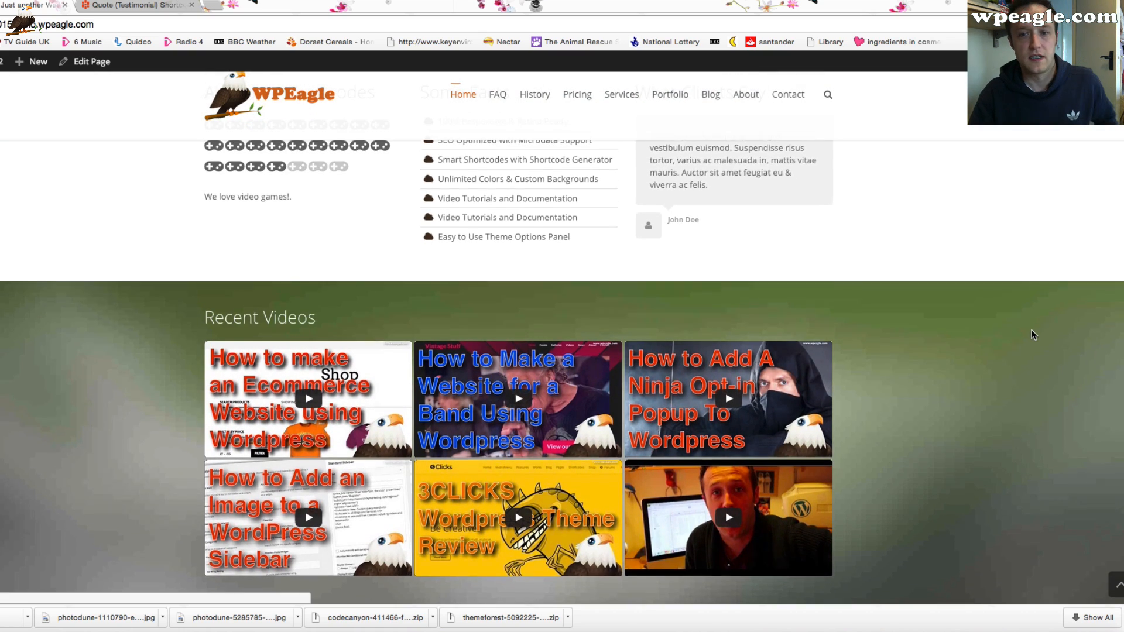
scroll(1031, 328, "down", 1)
scroll(1030, 329, "down", 3)
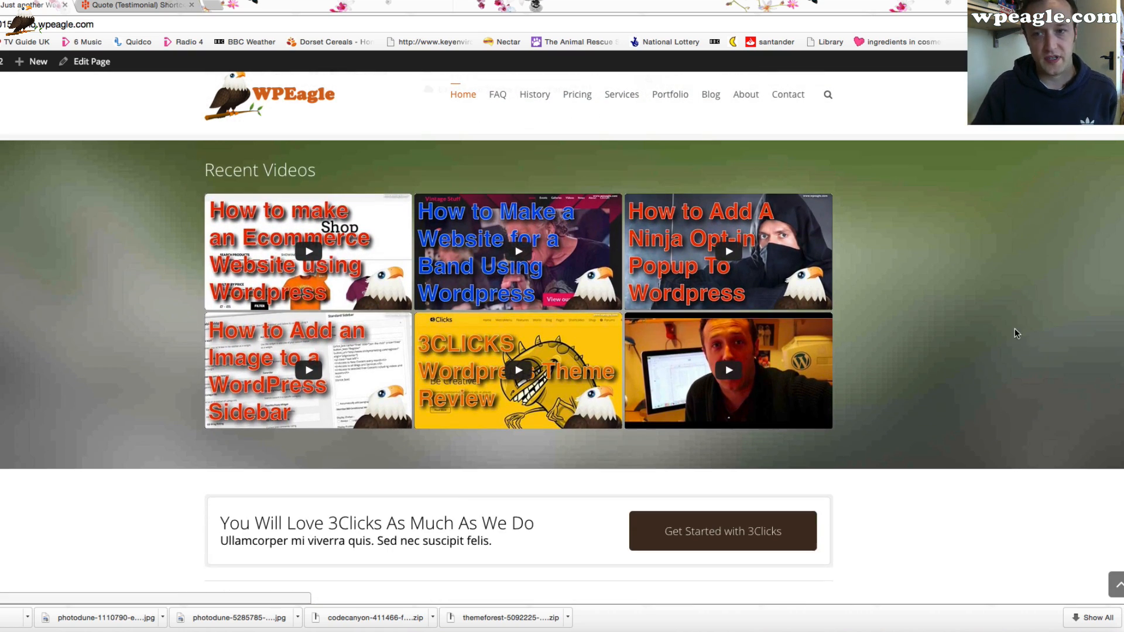
scroll(878, 309, "down", 1)
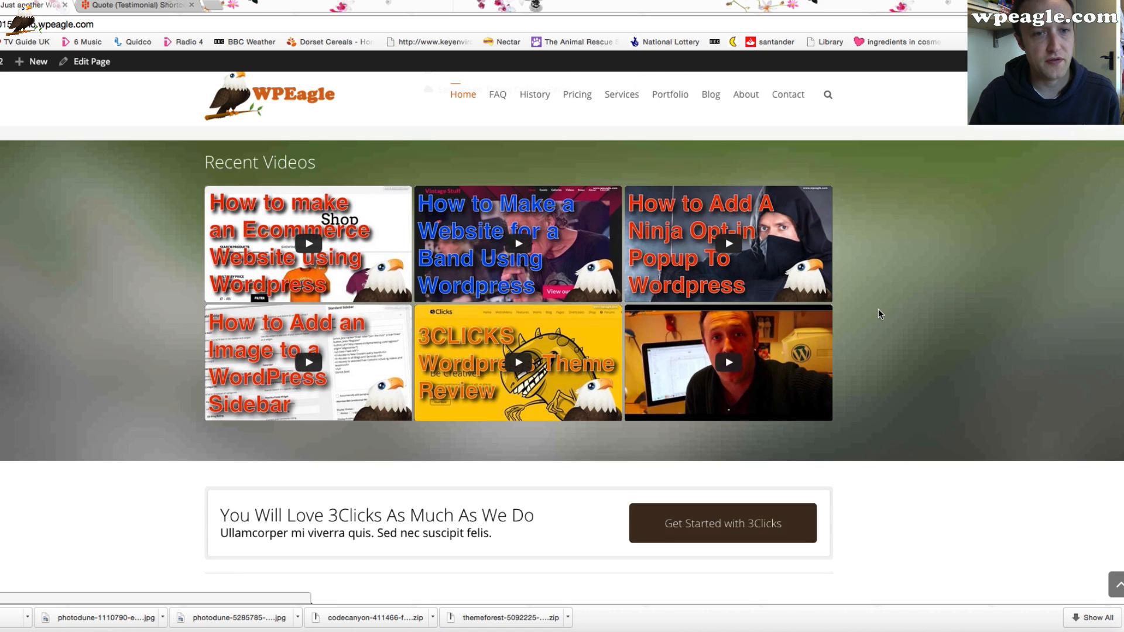
scroll(1009, 280, "down", 6)
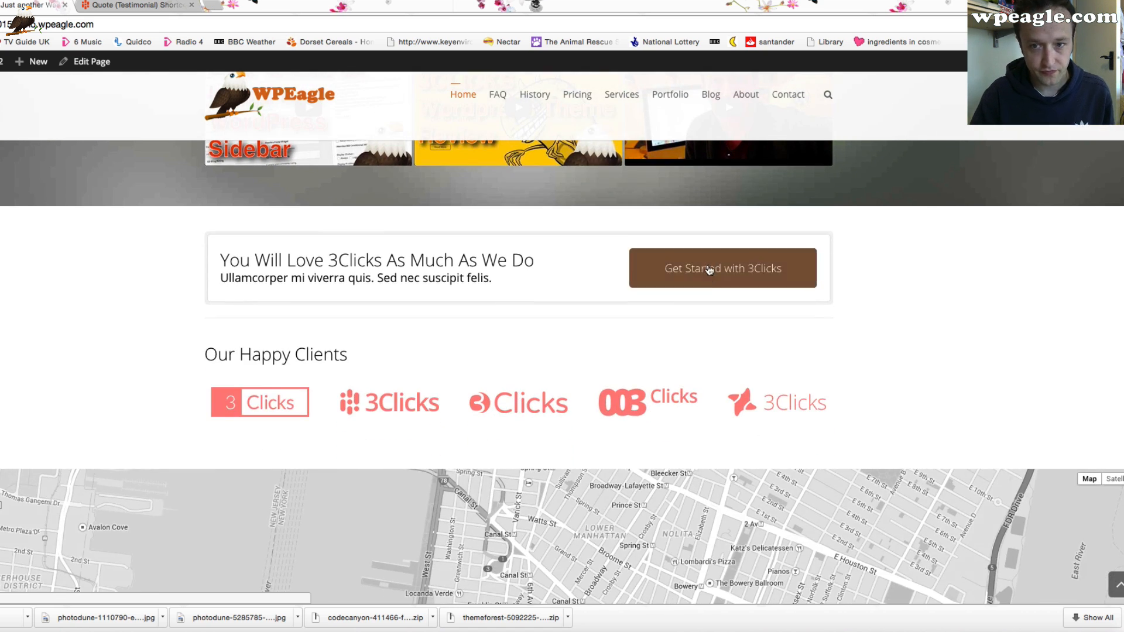
mouse_move(386, 211)
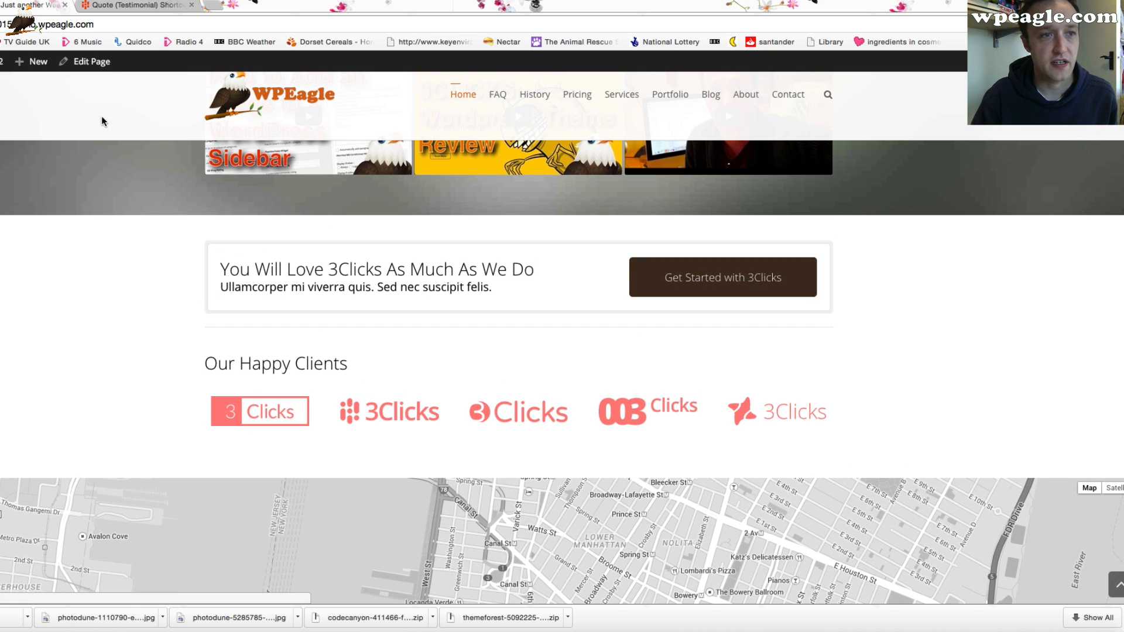
Edit the call-to-action Box, changing its heading to "Watch Our Videos Today" and subheading to "We think you're going to love them"
left_click(99, 64)
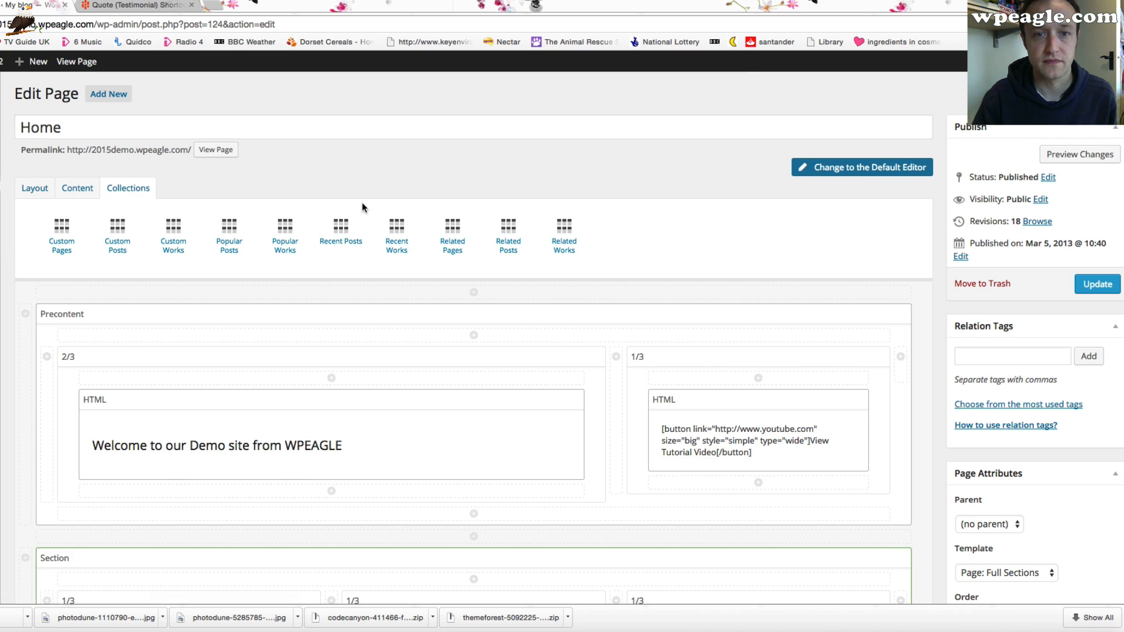
scroll(374, 256, "down", 7)
scroll(374, 258, "down", 20)
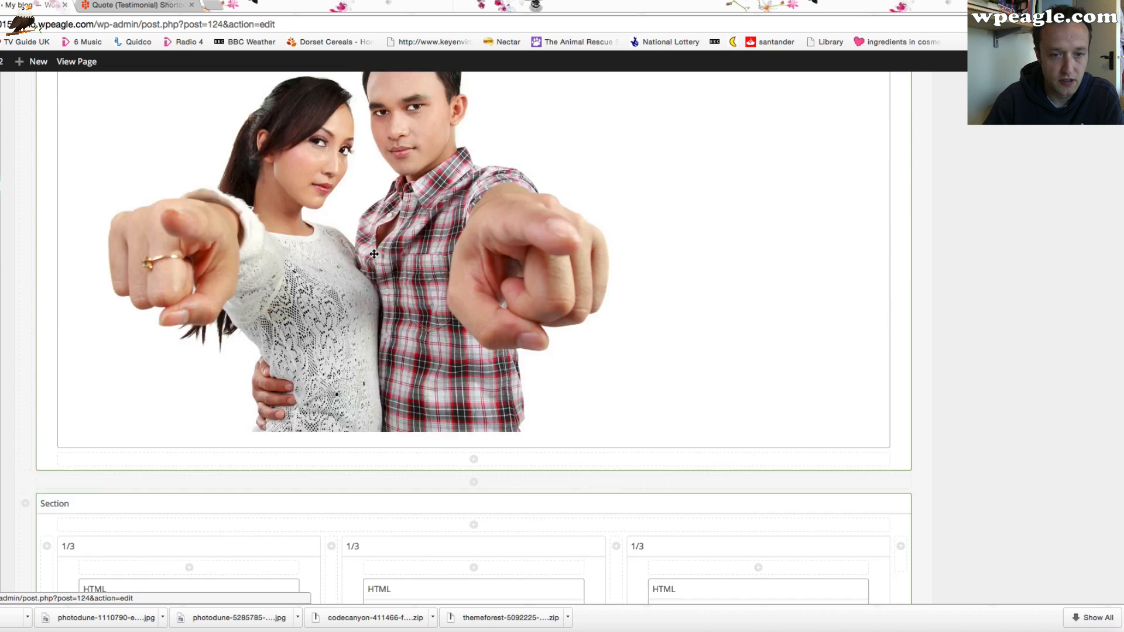
scroll(372, 258, "down", 5)
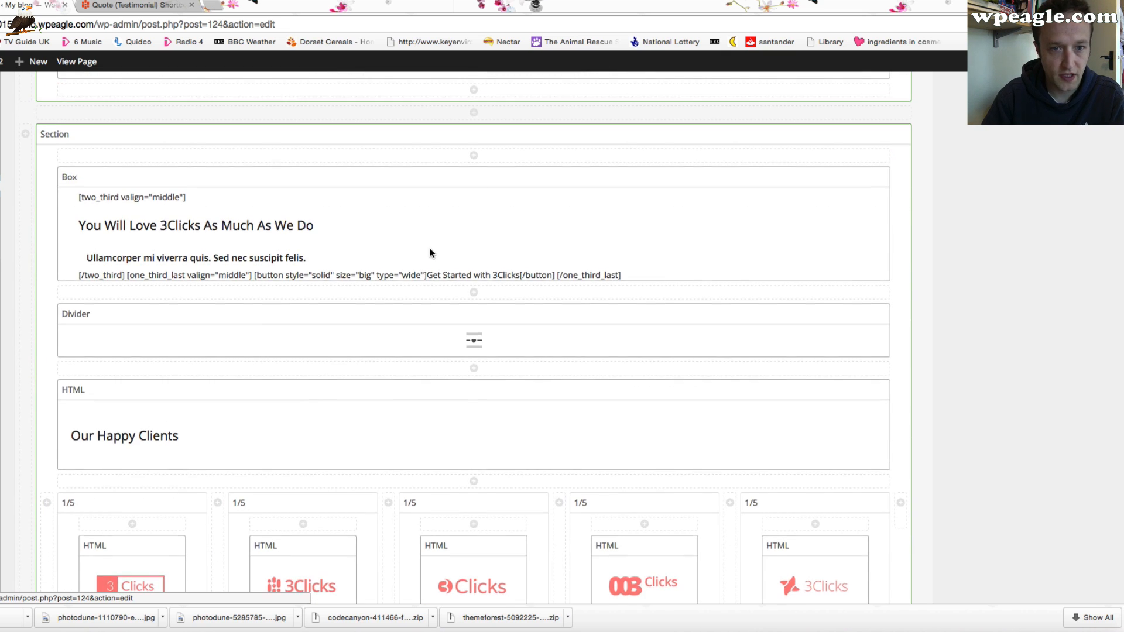
scroll(429, 248, "up", 1)
scroll(691, 222, "up", 3)
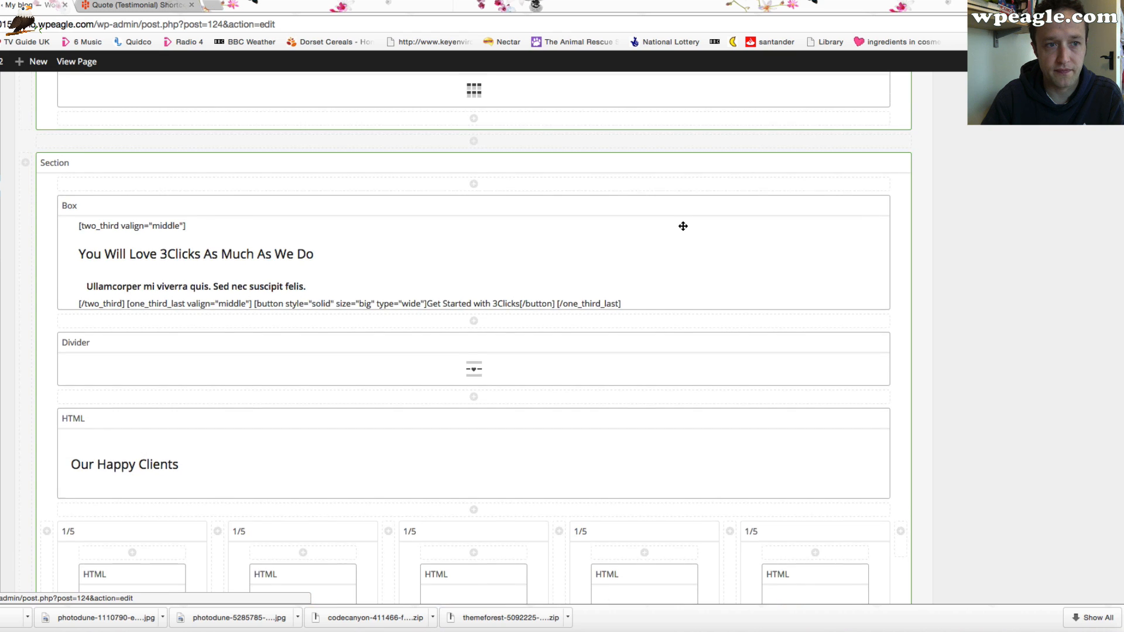
left_click(862, 230)
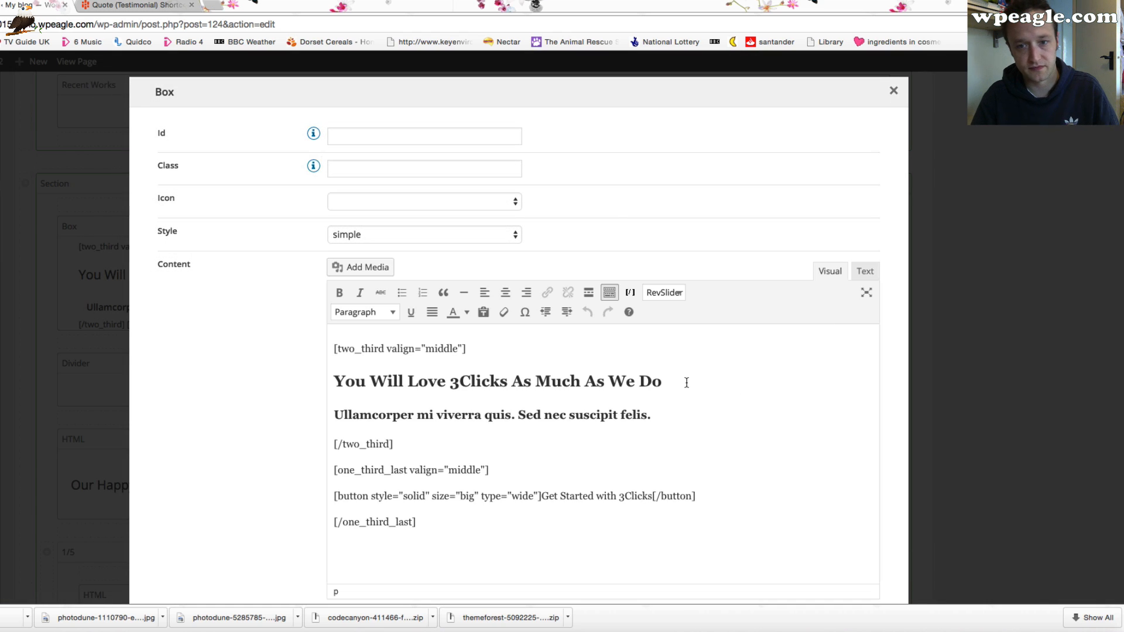
left_click_drag(687, 382, 277, 376)
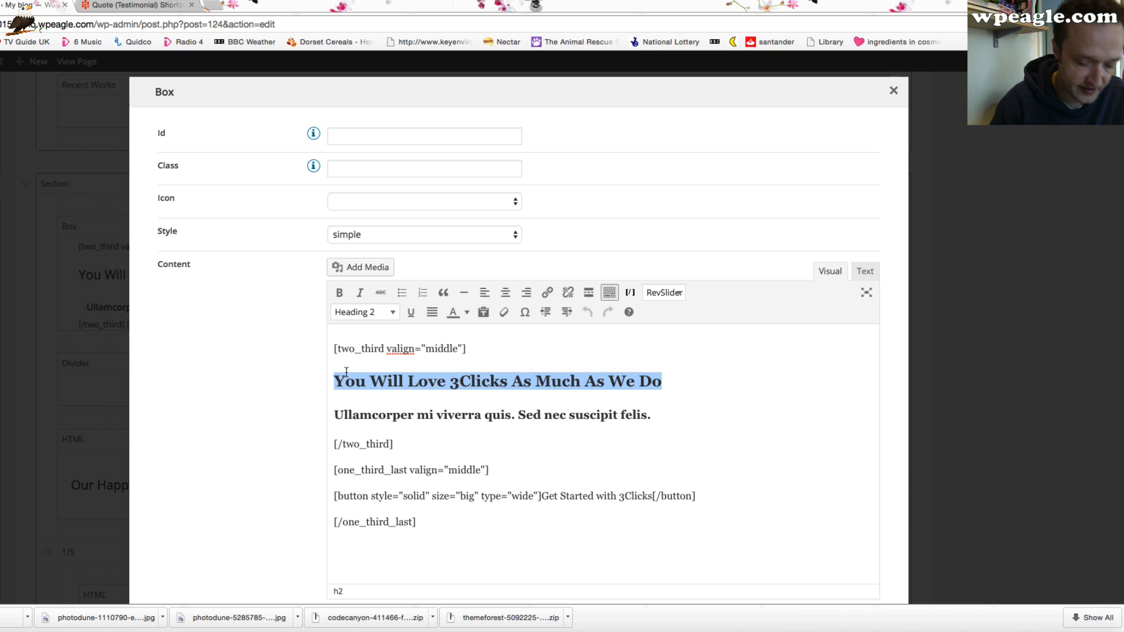
type("Watch Our Videos Today")
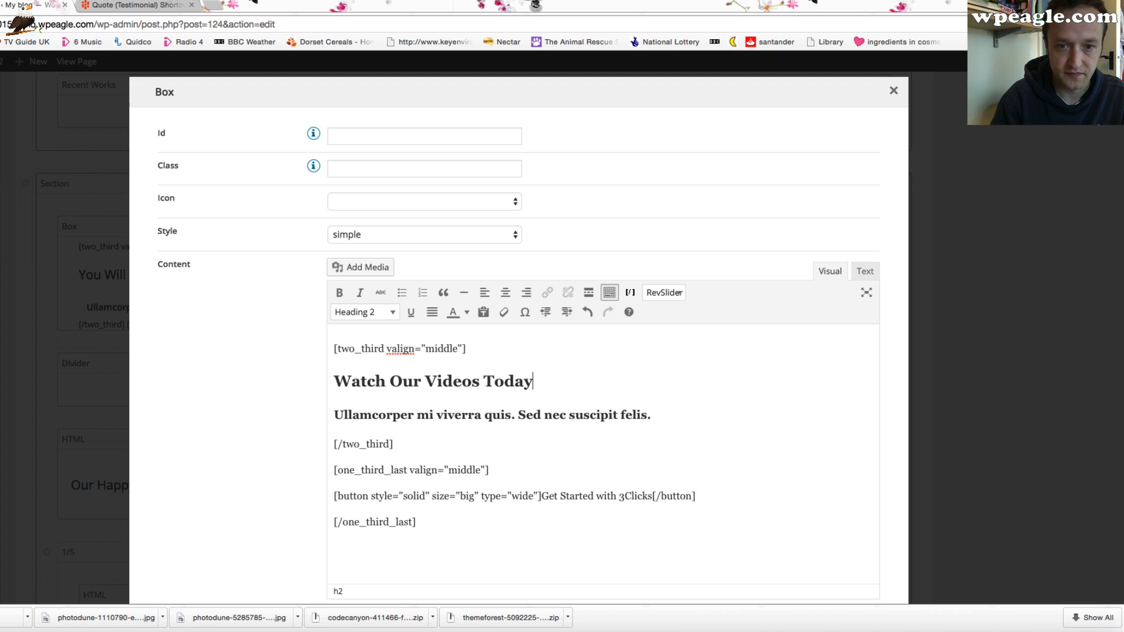
left_click_drag(662, 416, 321, 414)
type("We")
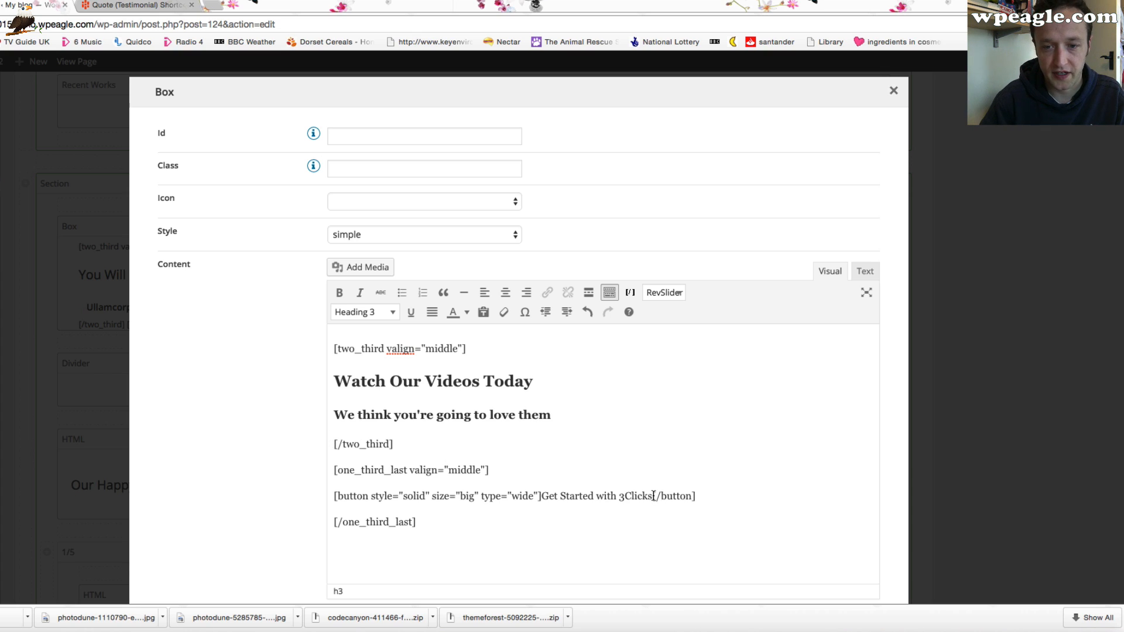
Change the Box's button label to "Watch Videos Now" and save the Box
left_click_drag(634, 495, 553, 503)
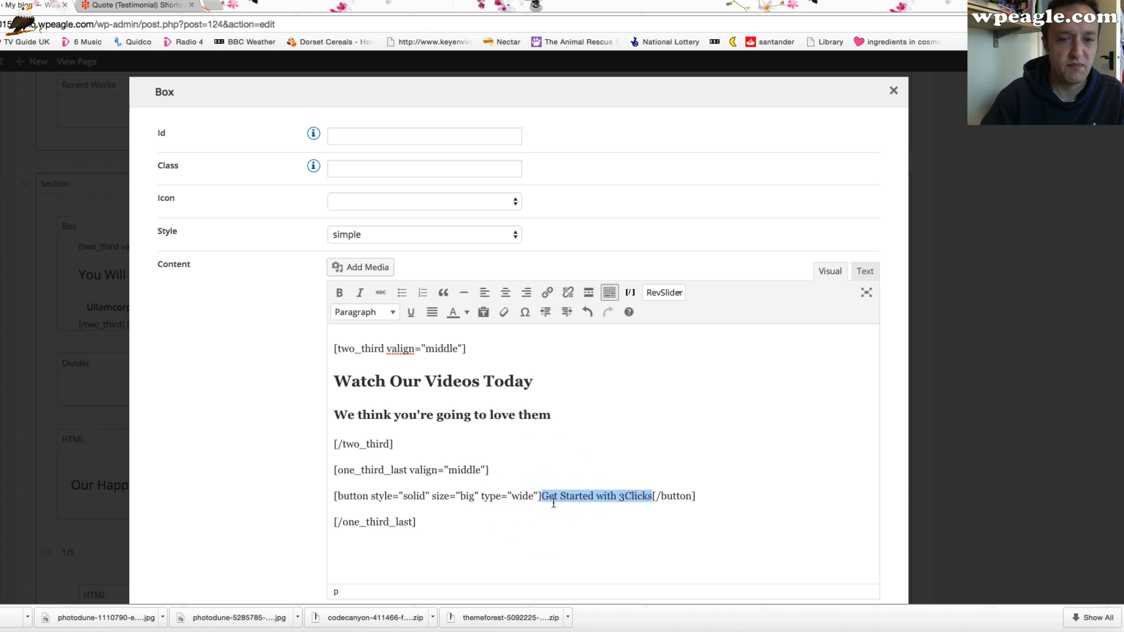
type("Wa")
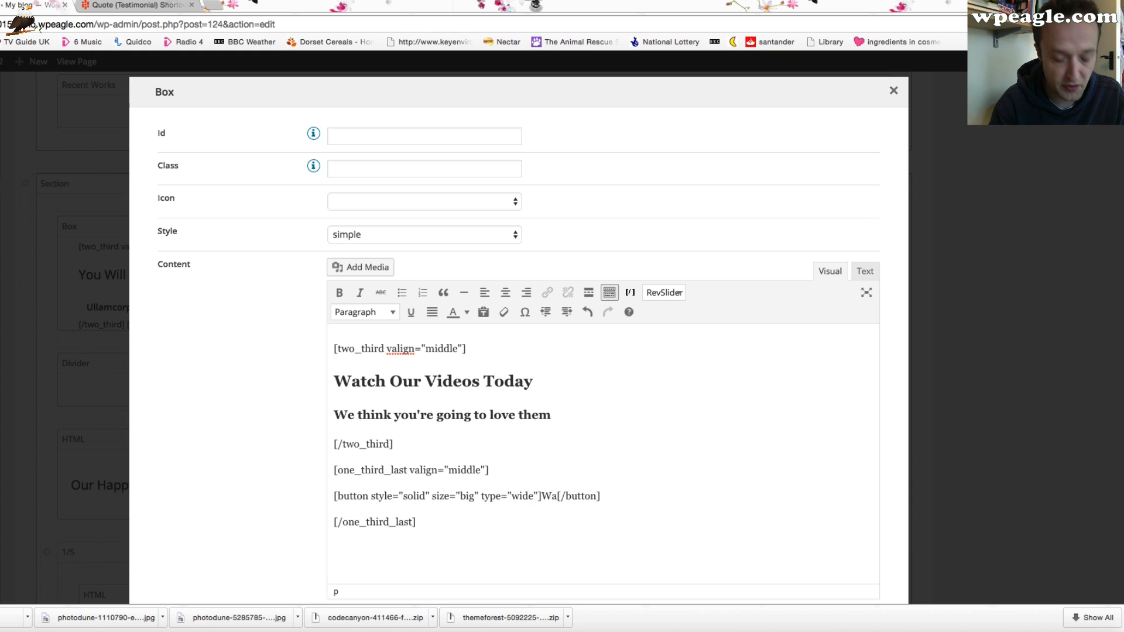
type("tch ")
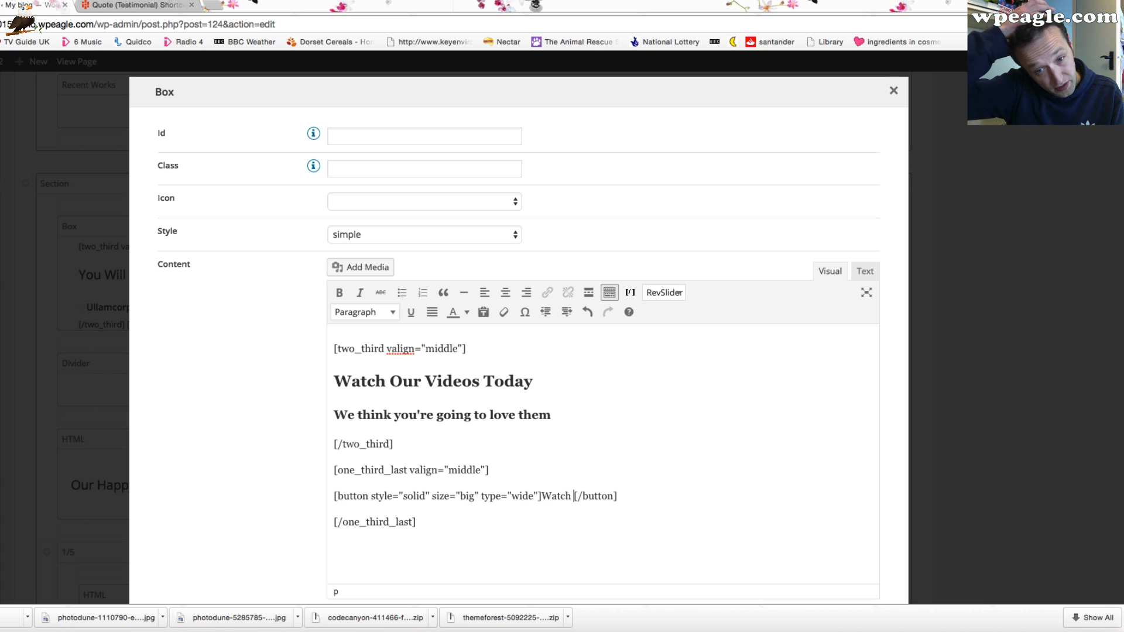
type("V")
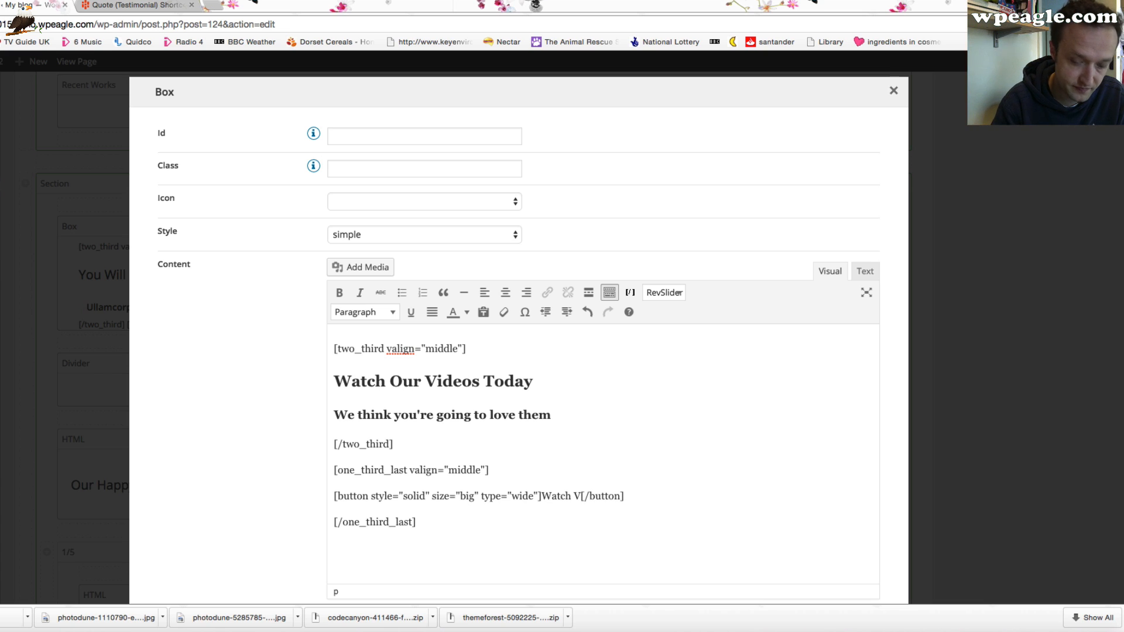
type("ideos Now")
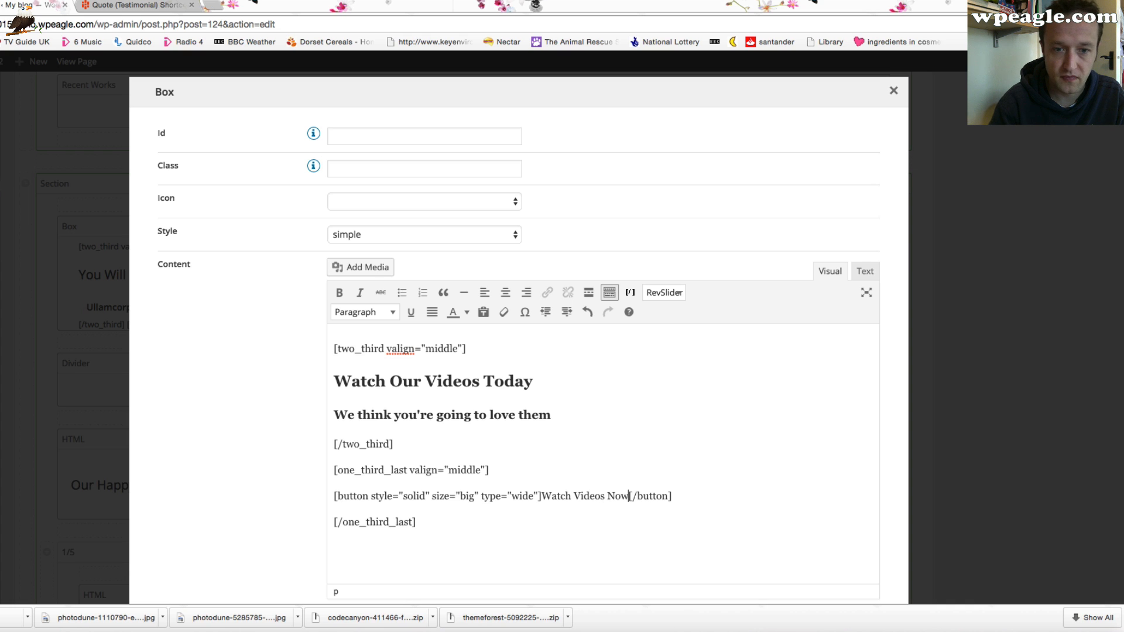
scroll(559, 514, "down", 2)
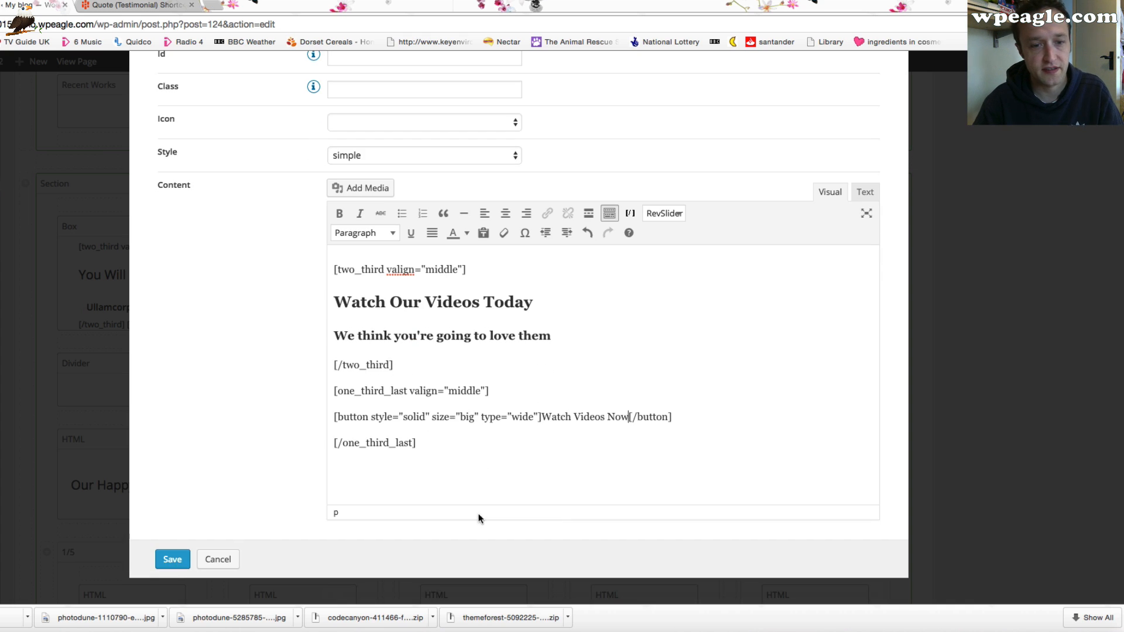
left_click(164, 560)
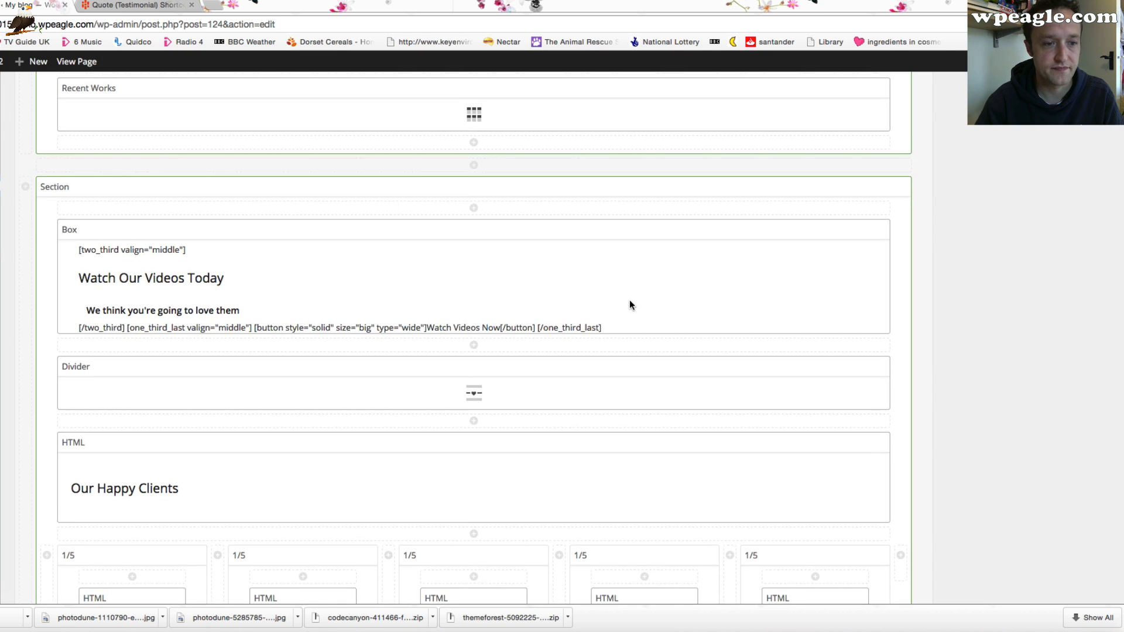
Update the Home page to publish the call-to-action changes
scroll(629, 300, "down", 4)
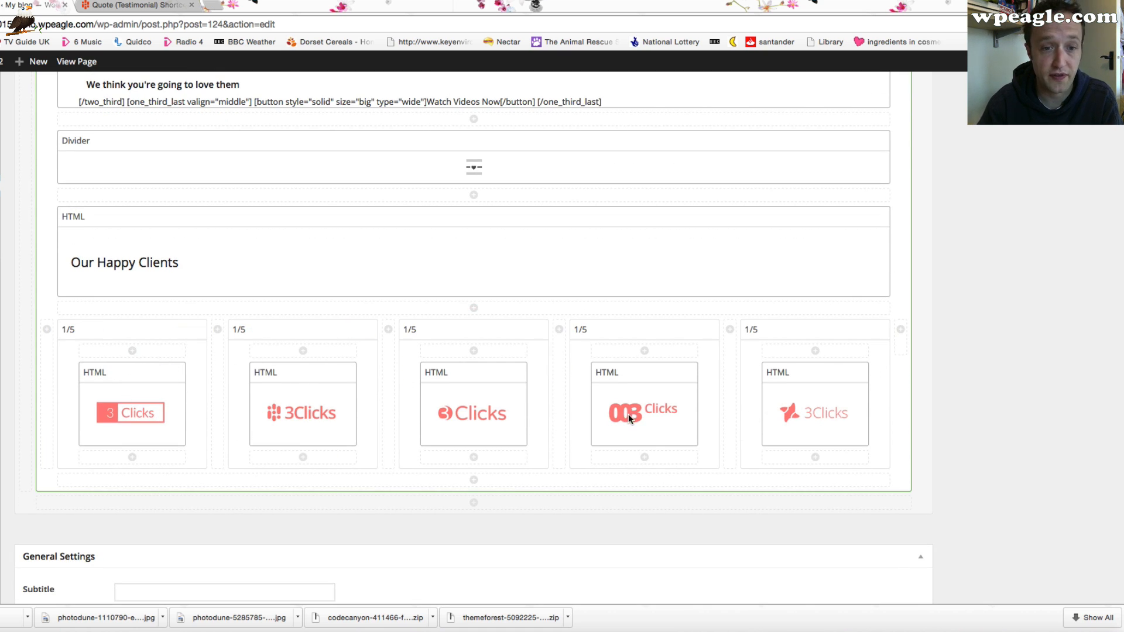
scroll(986, 380, "down", 2)
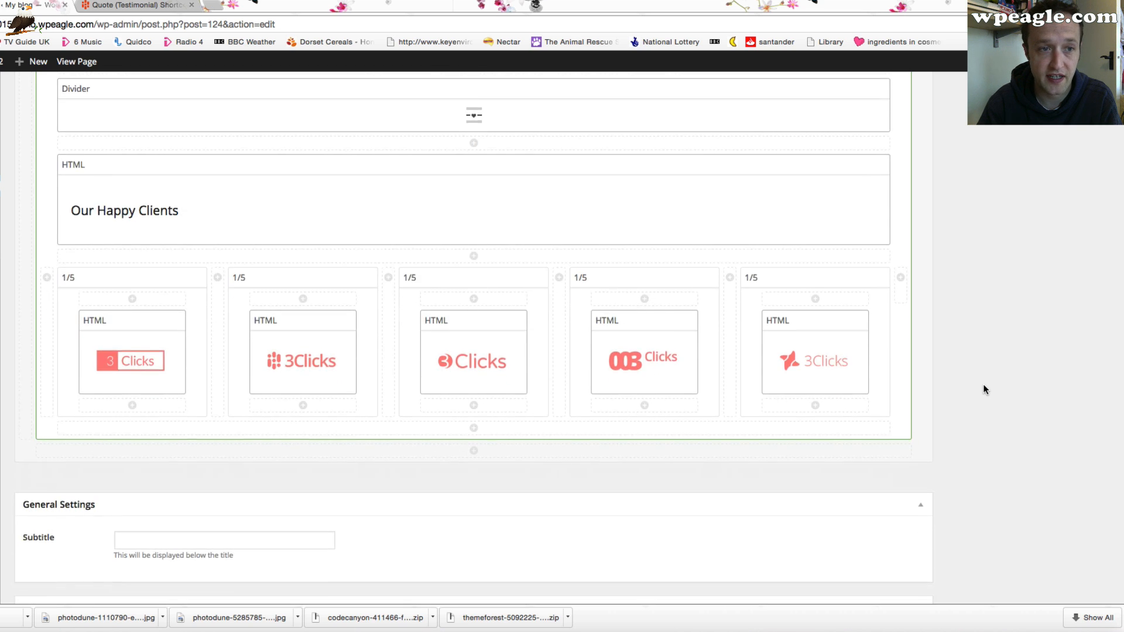
scroll(982, 384, "up", 4)
mouse_move(865, 280)
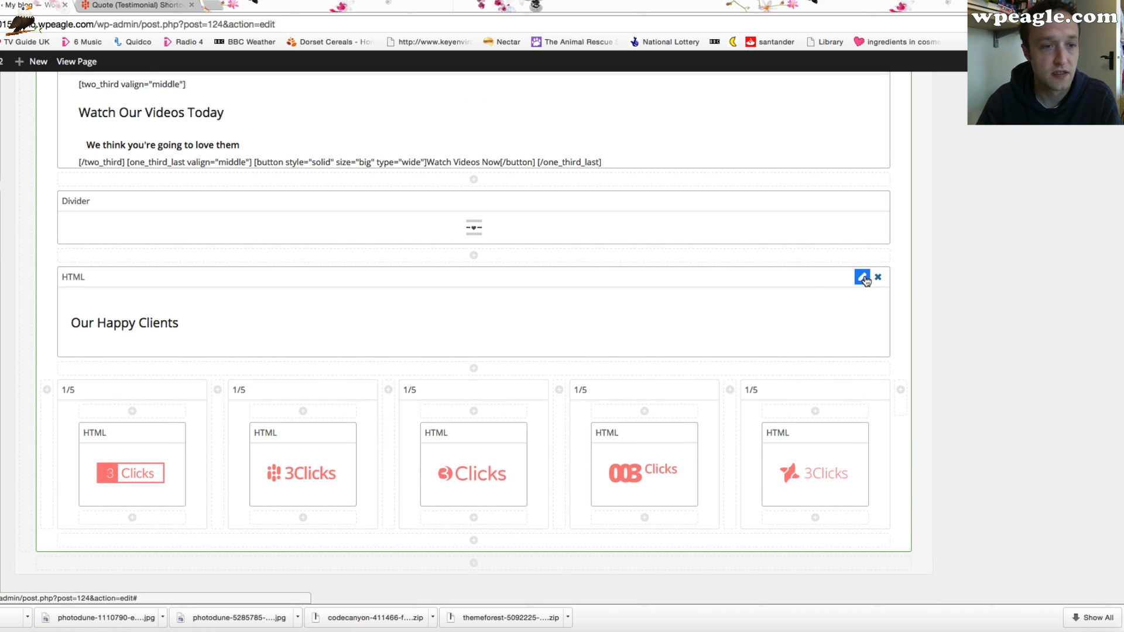
scroll(902, 293, "up", 15)
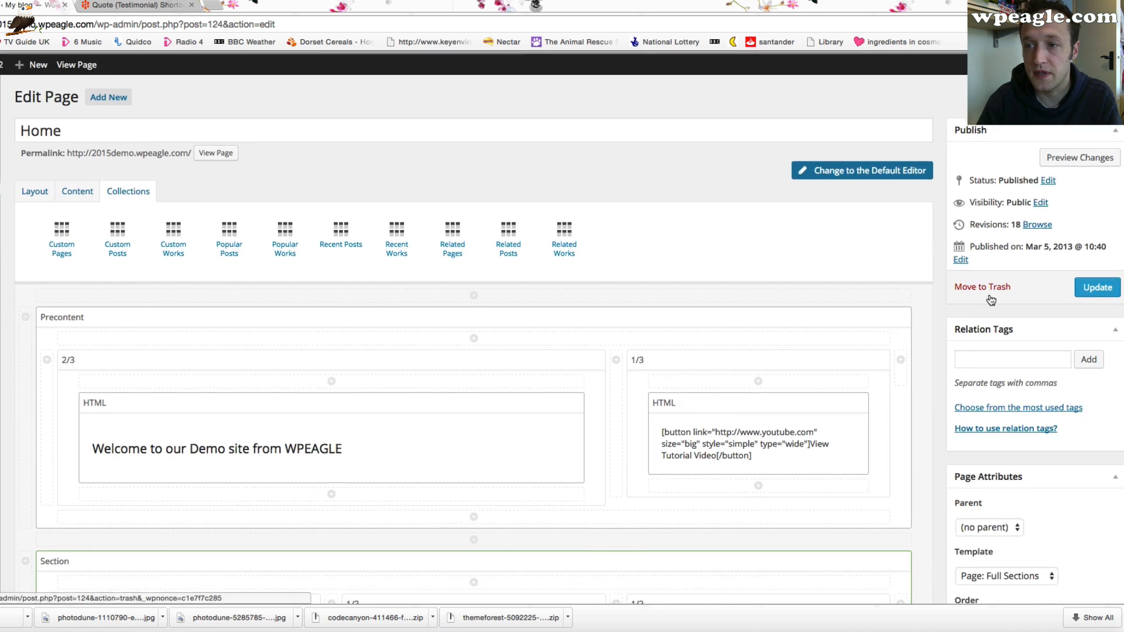
left_click(1095, 284)
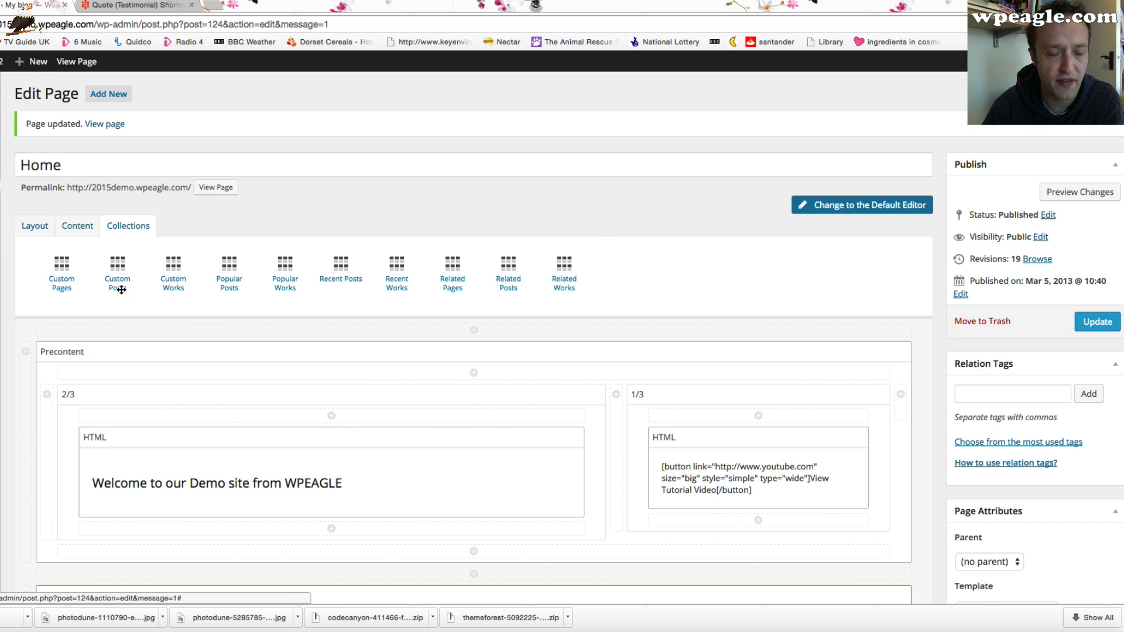
View the live Home page and scroll through it to check the updated call-to-action box and the map below
scroll(588, 450, "down", 3)
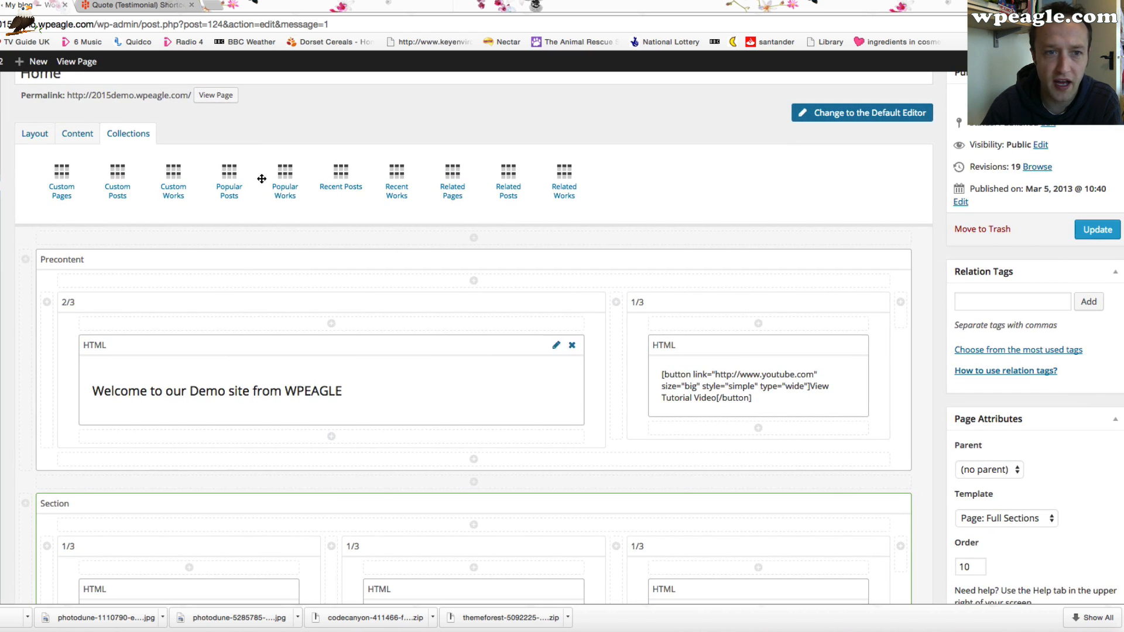
scroll(257, 175, "up", 3)
left_click(78, 226)
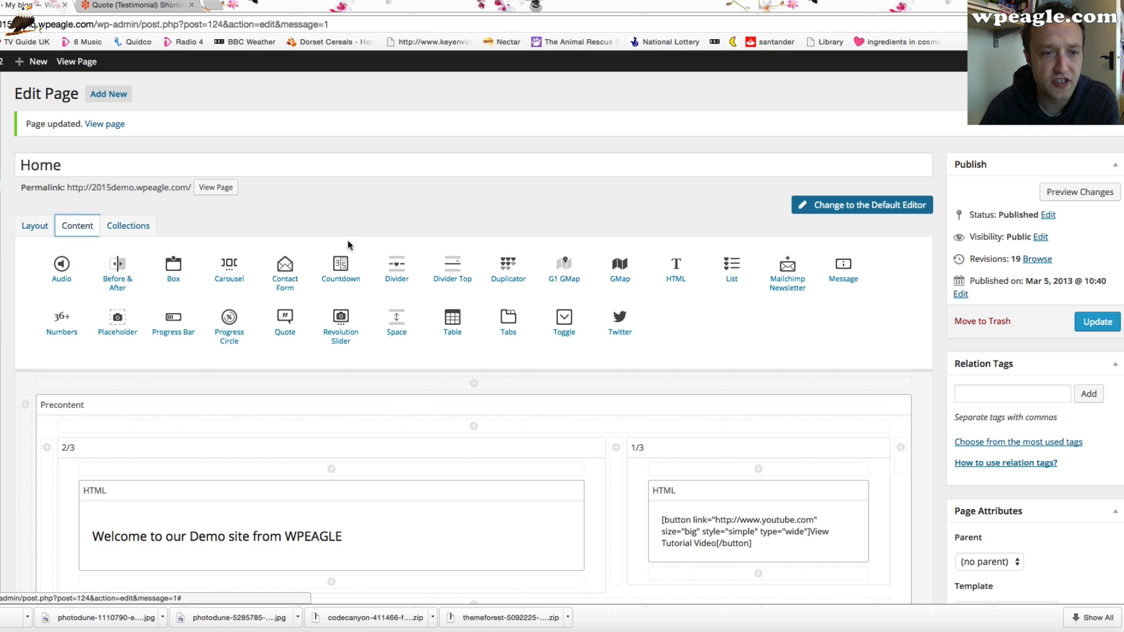
left_click(203, 190)
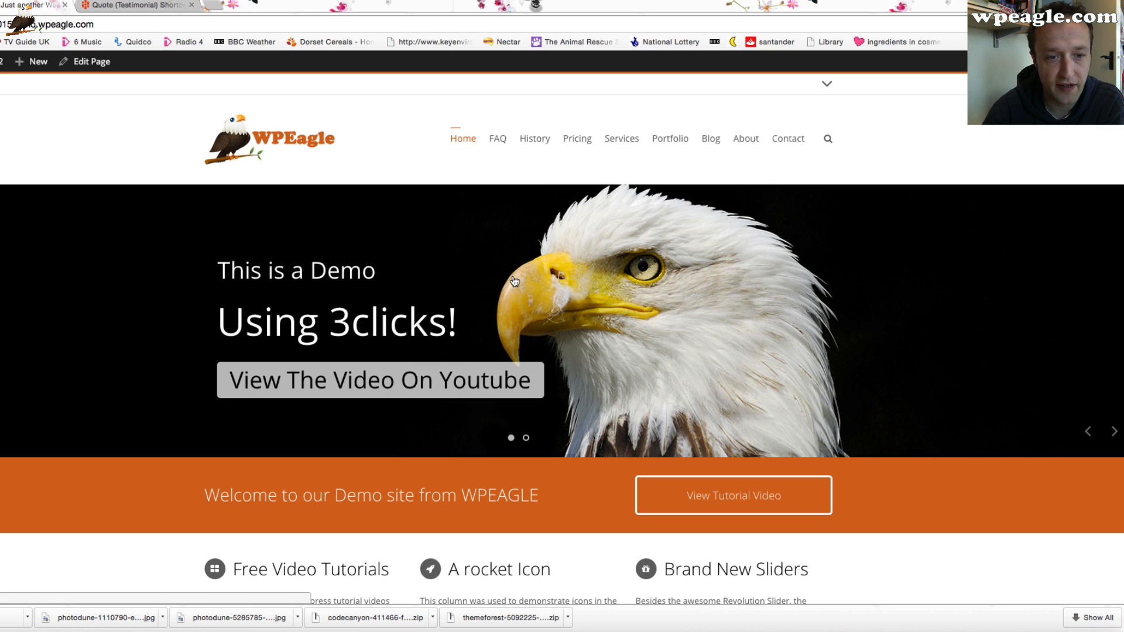
scroll(515, 288, "down", 5)
scroll(515, 287, "down", 10)
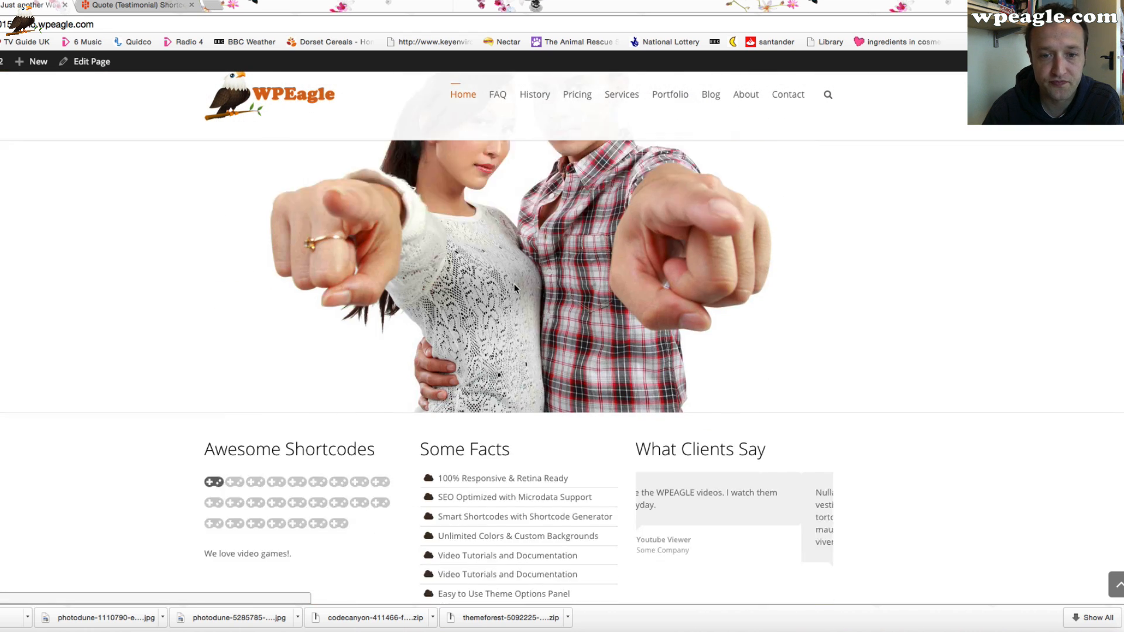
scroll(514, 287, "down", 10)
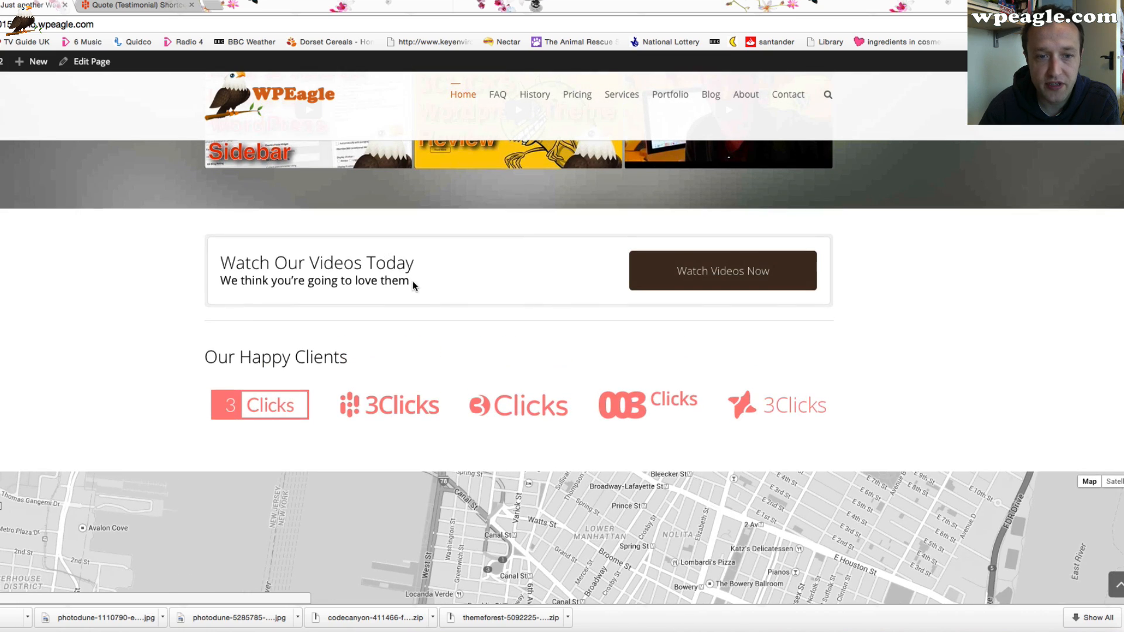
scroll(751, 460, "down", 5)
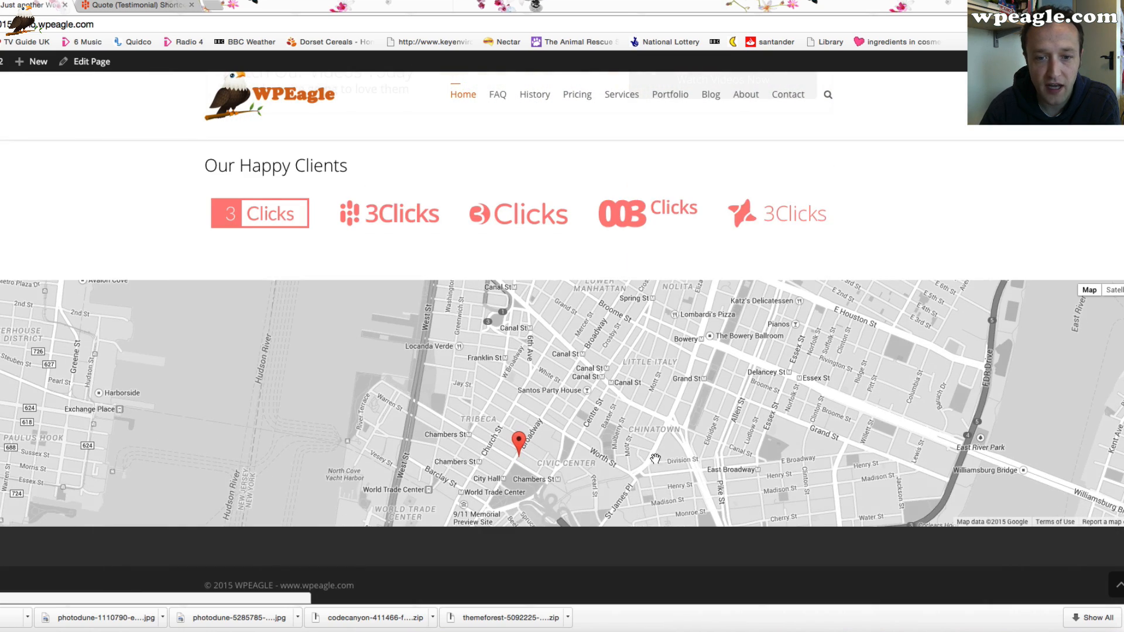
scroll(612, 416, "up", 20)
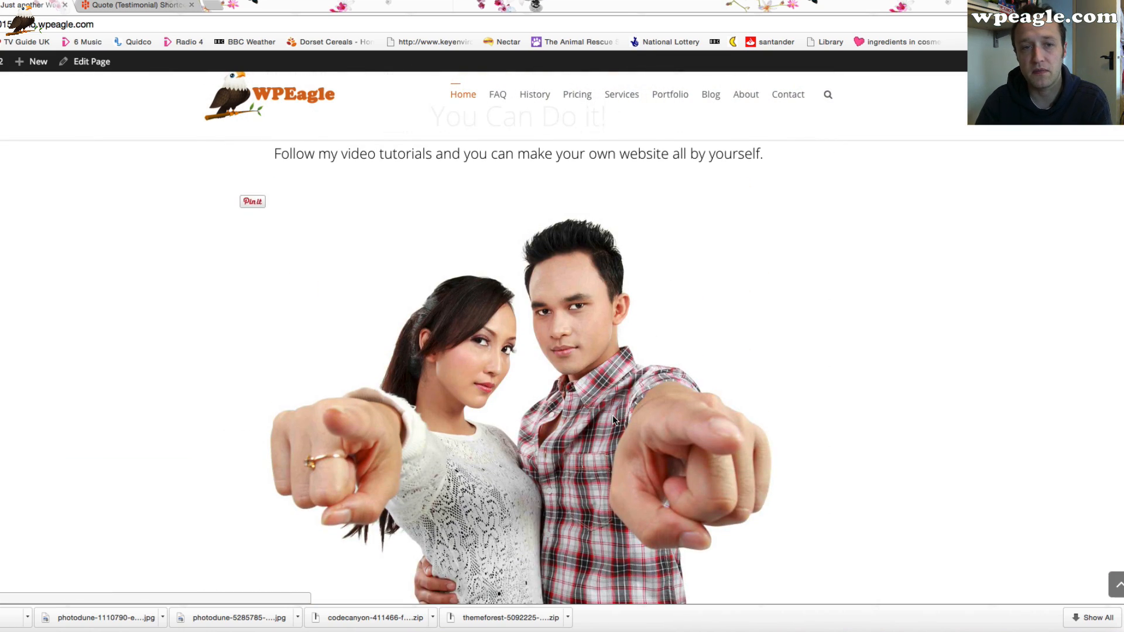
scroll(612, 416, "down", 20)
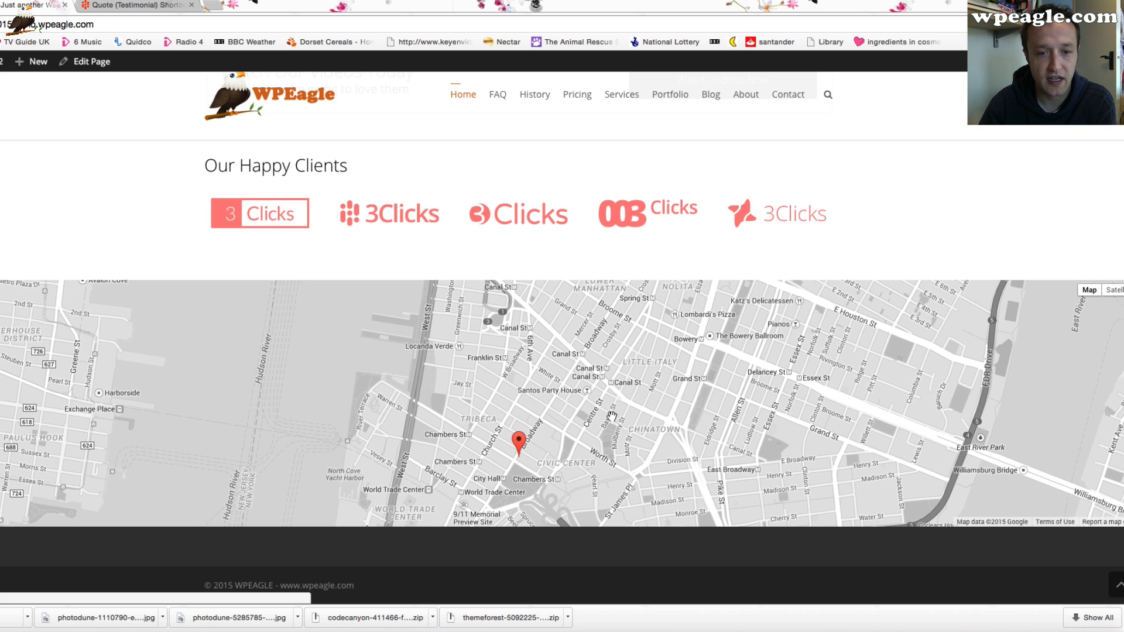
scroll(173, 151, "up", 1)
In G1 GMaps, set the Old map's centre point by finding the location Buckingham Palace, then update the map
mouse_move(0, 62)
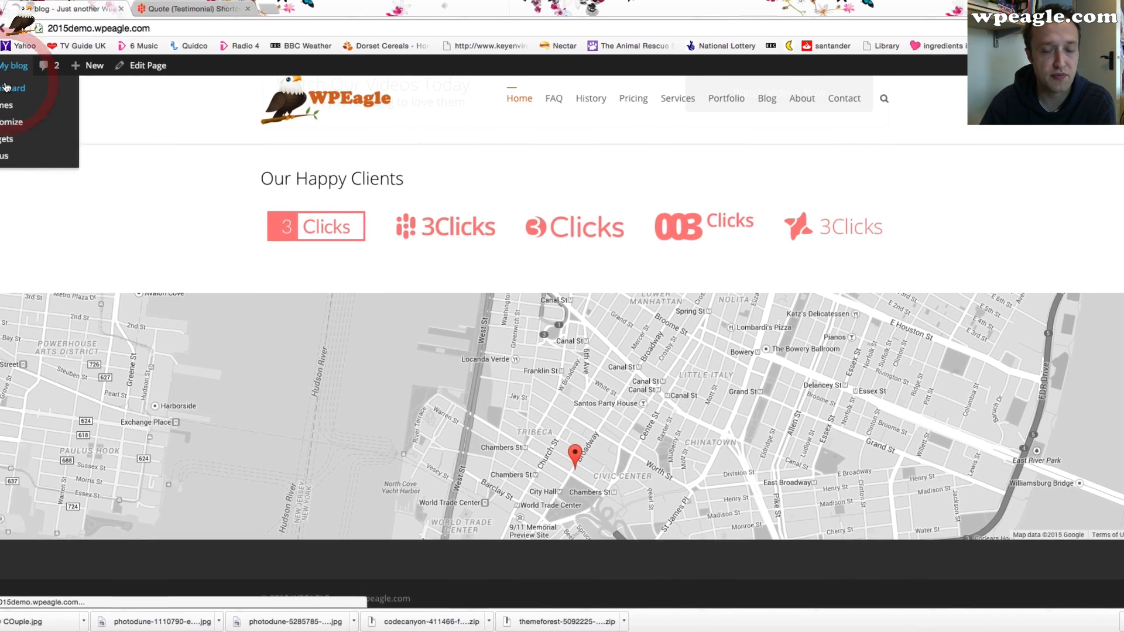
left_click(54, 79)
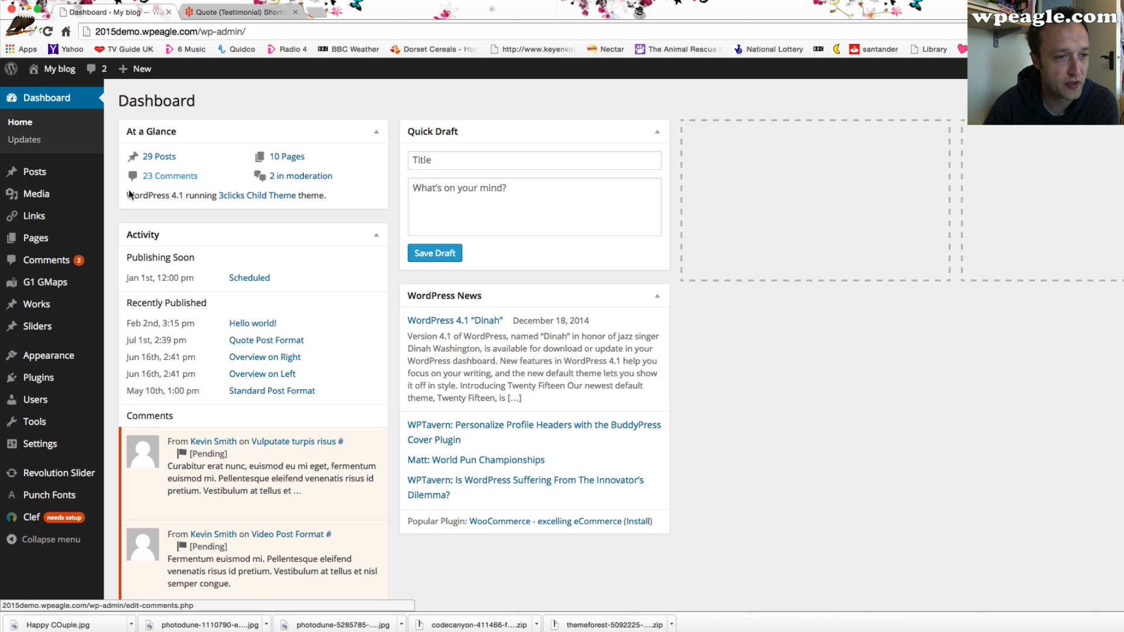
mouse_move(72, 286)
left_click(133, 283)
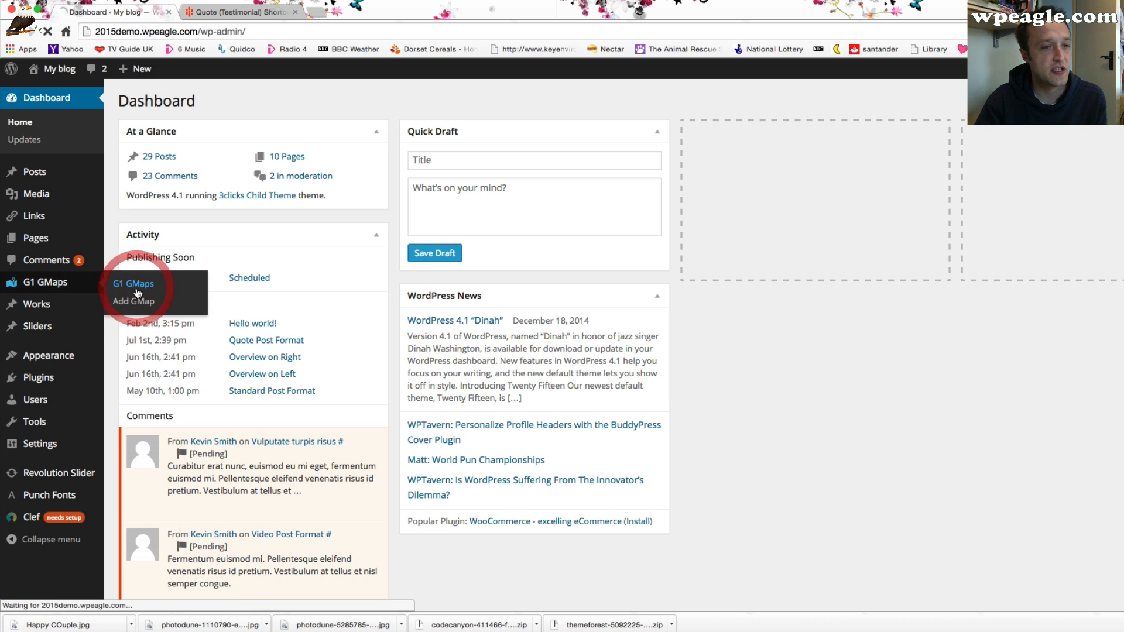
mouse_move(600, 211)
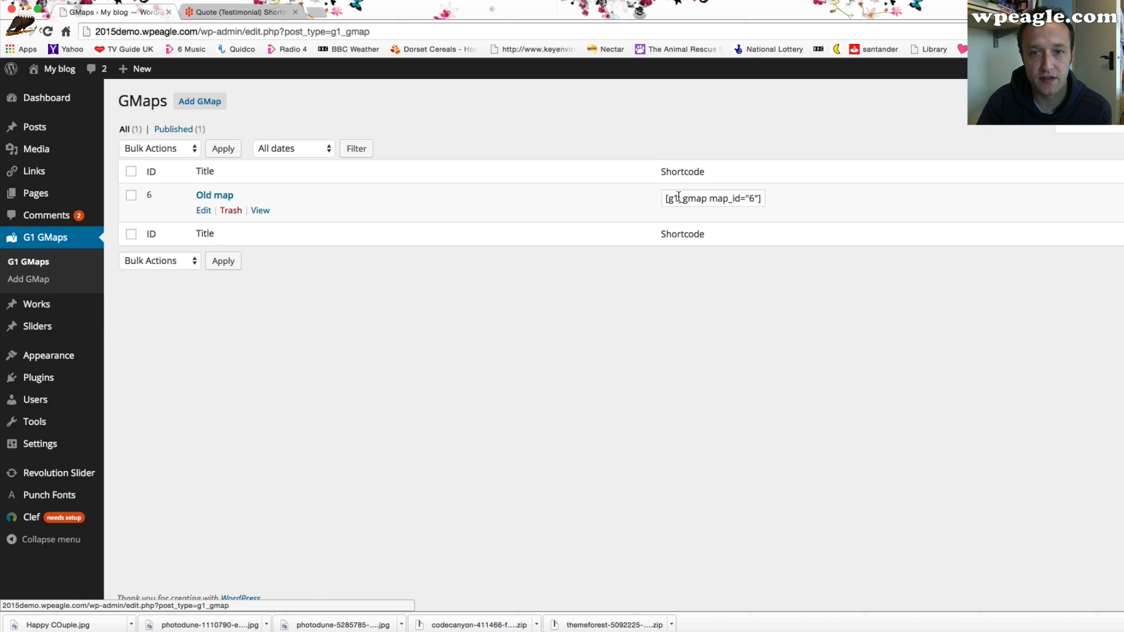
left_click(208, 211)
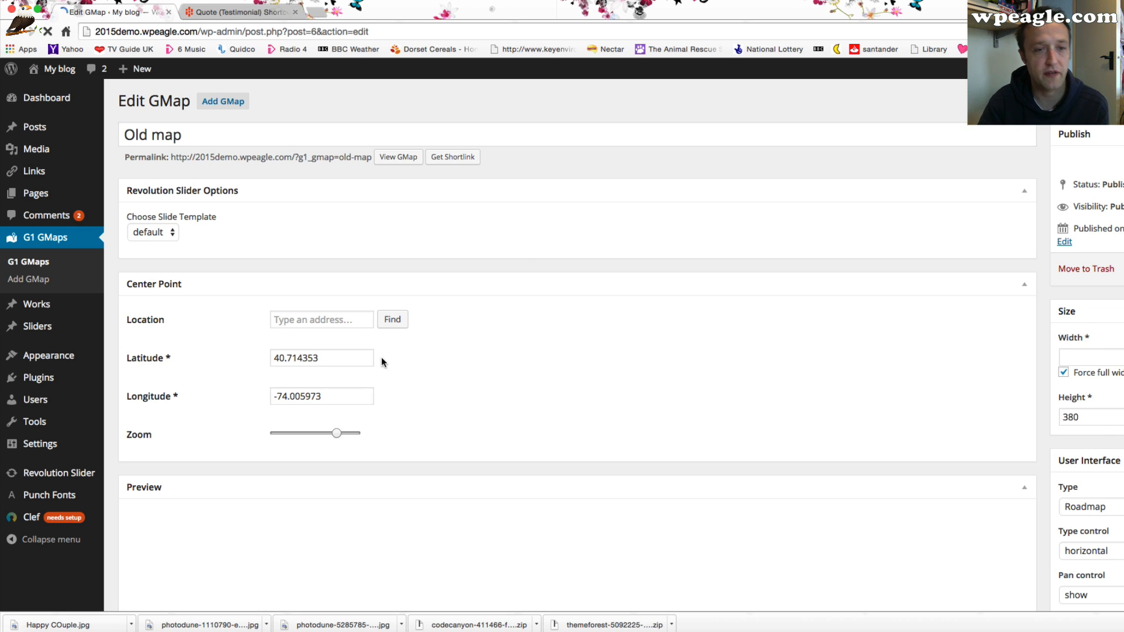
left_click(305, 319)
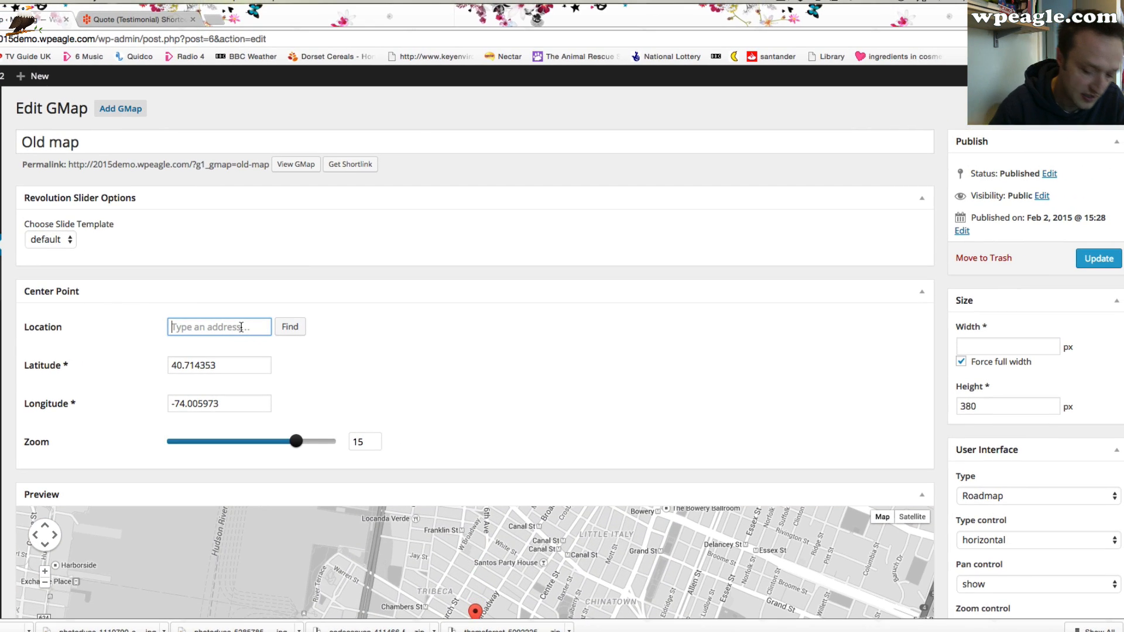
type("buckingham p")
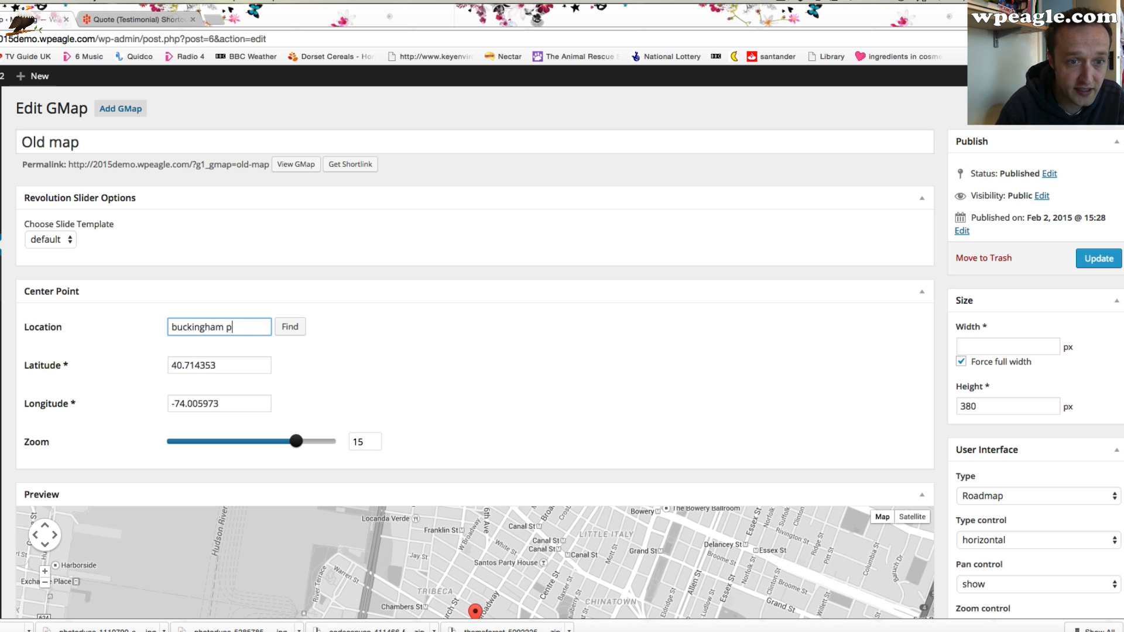
type("alace")
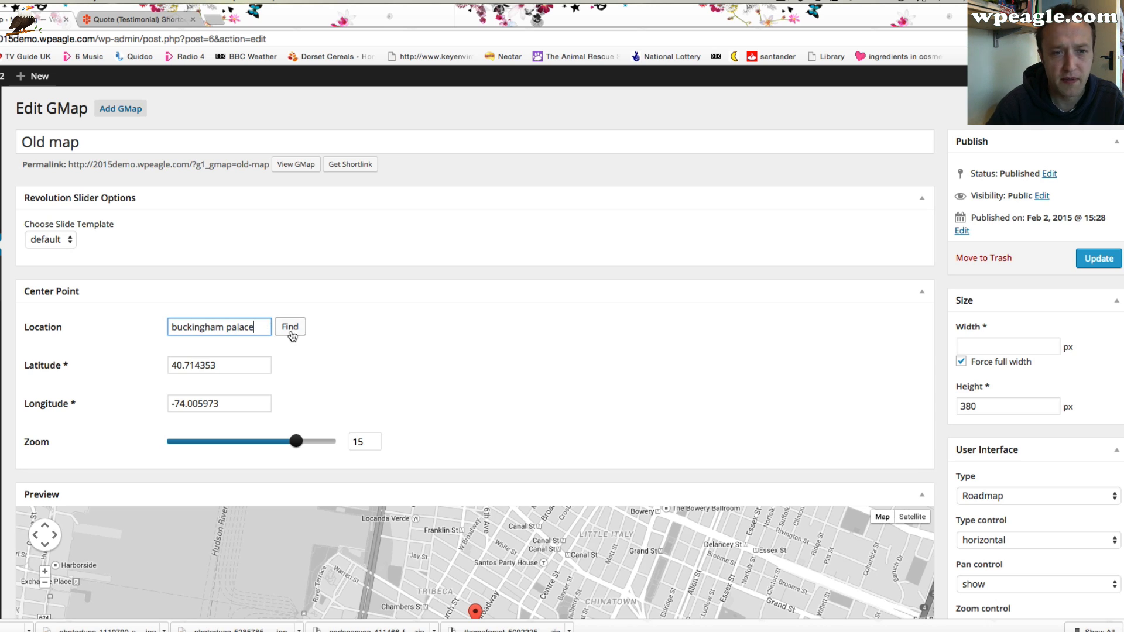
left_click(289, 327)
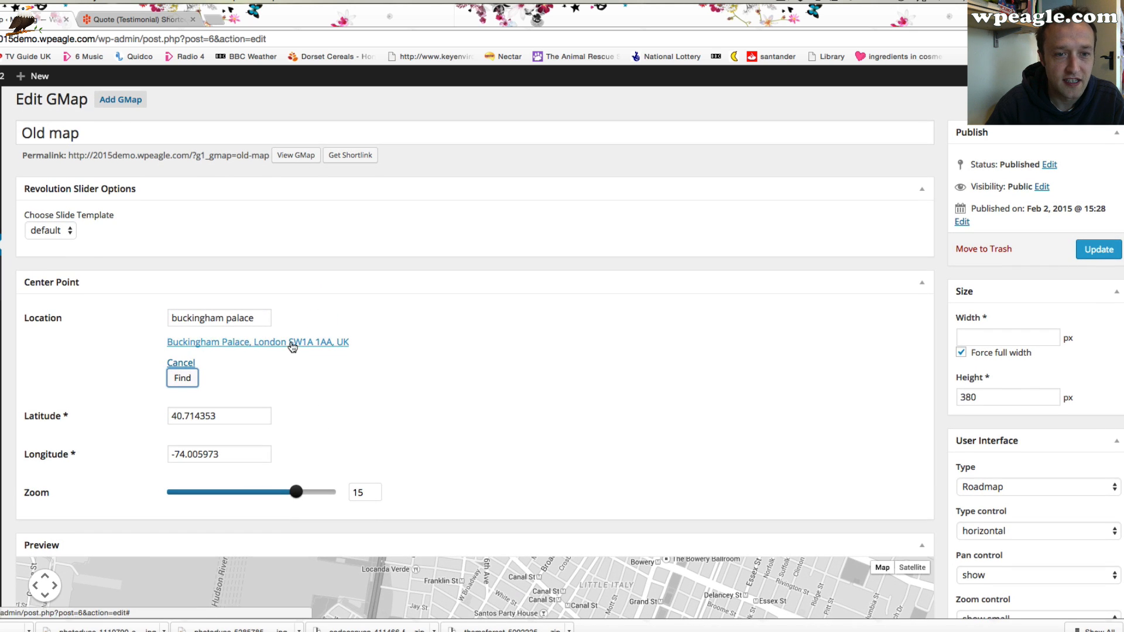
left_click(290, 343)
scroll(500, 358, "down", 3)
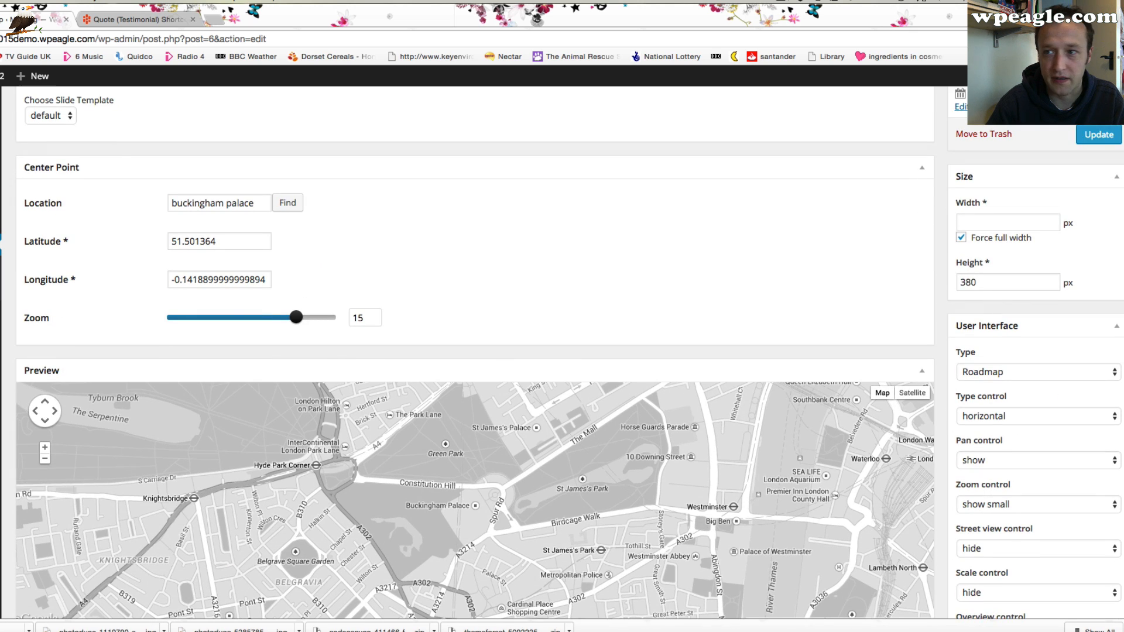
left_click(1089, 135)
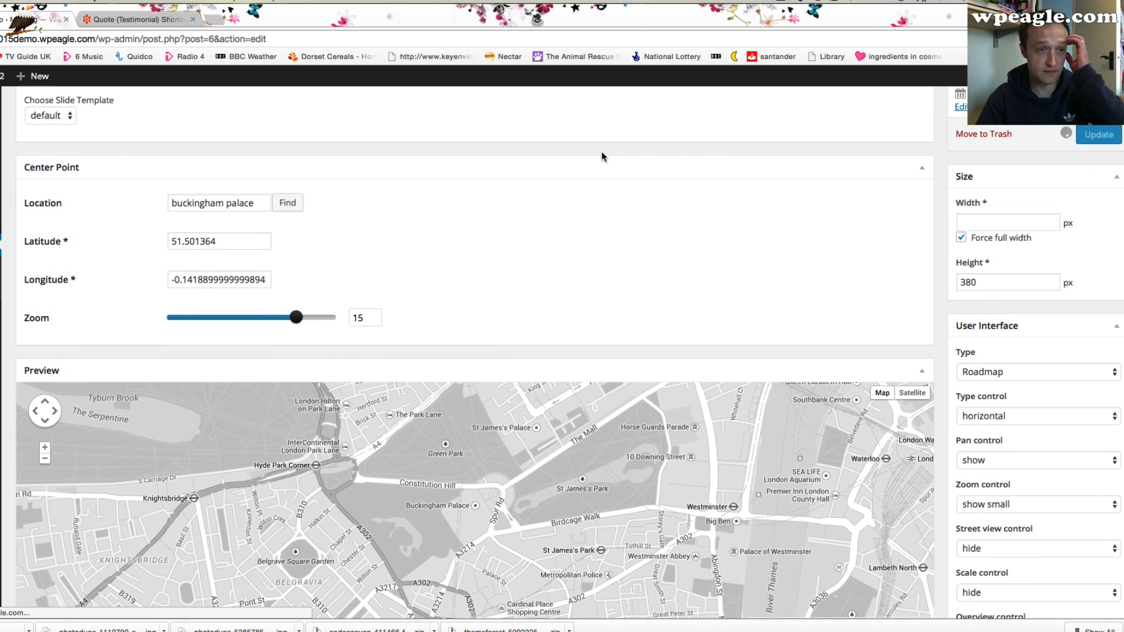
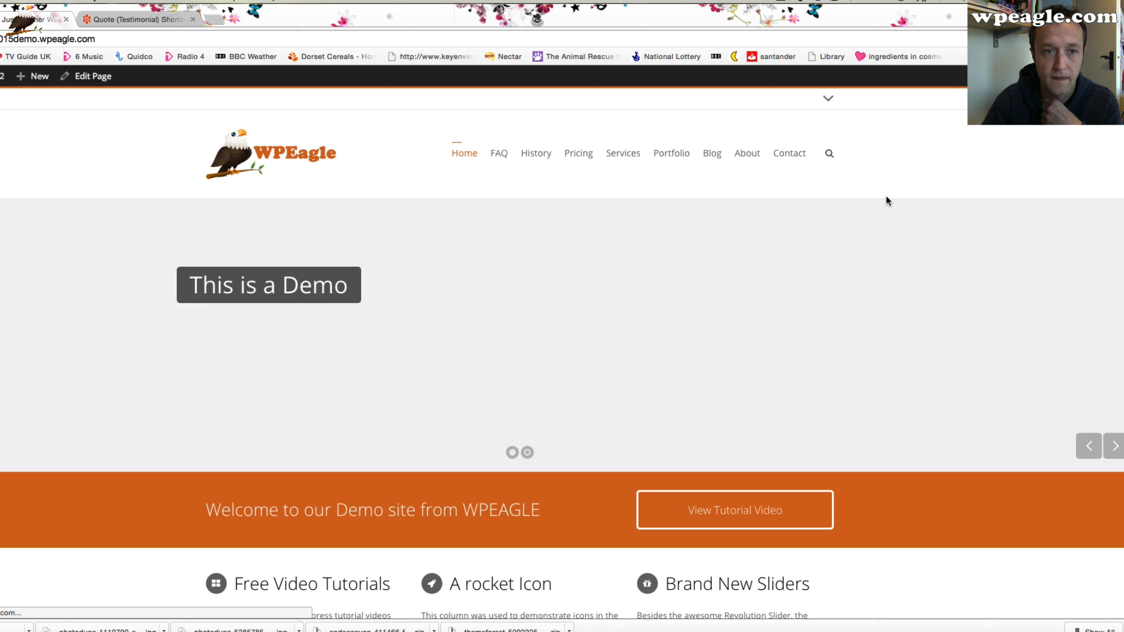
Open the Old map GMap entry for editing from the site's home page
scroll(885, 201, "down", 10)
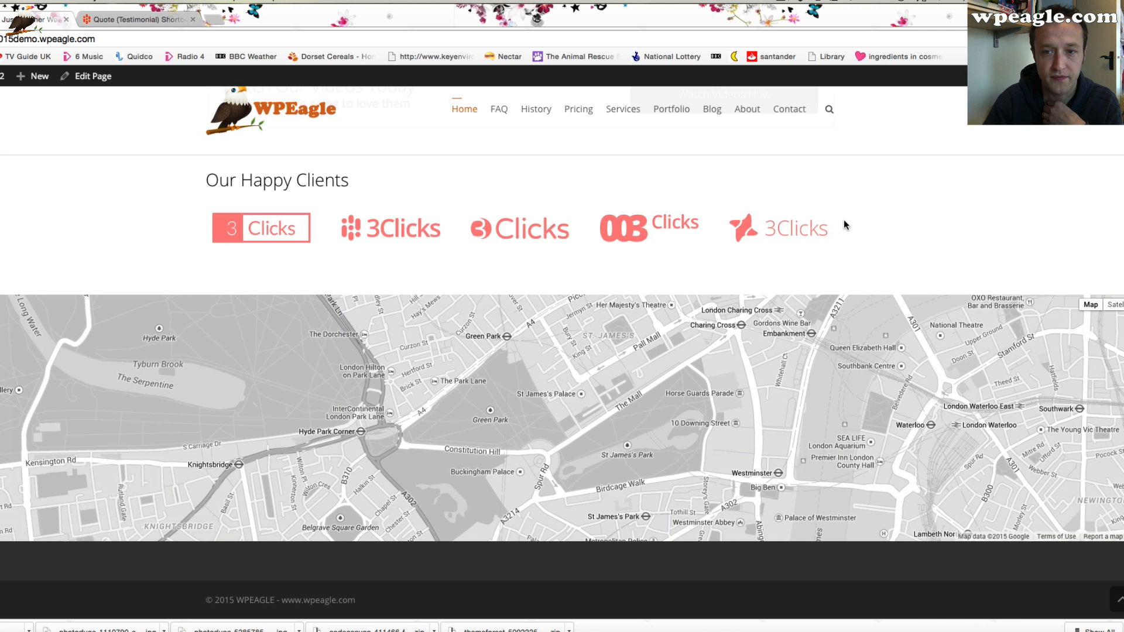
scroll(620, 388, "up", 2)
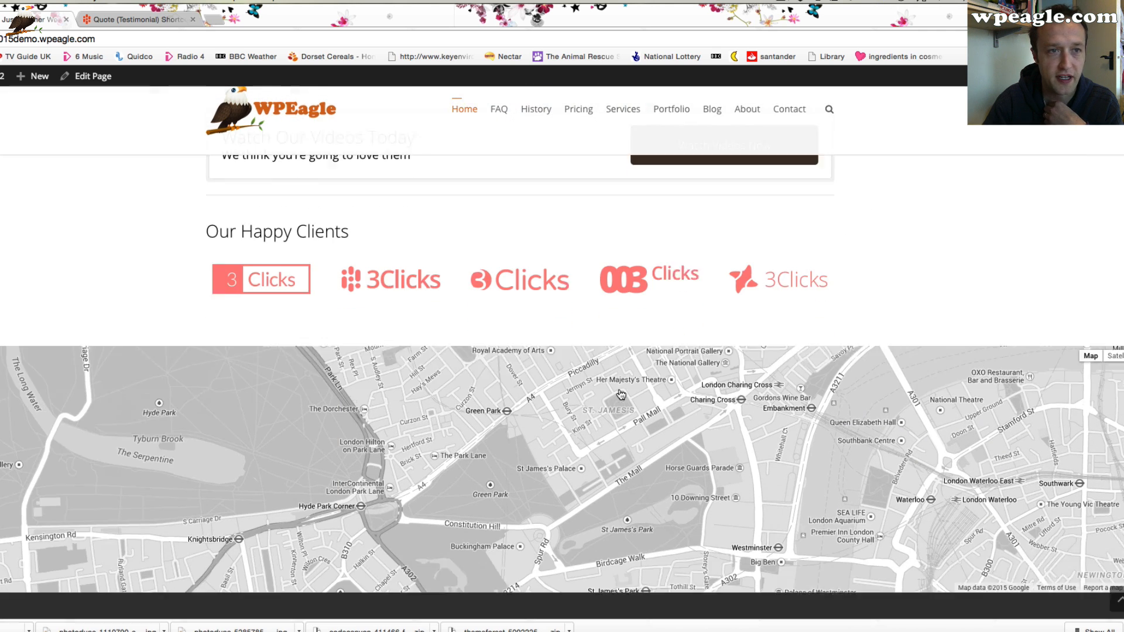
scroll(620, 394, "down", 2)
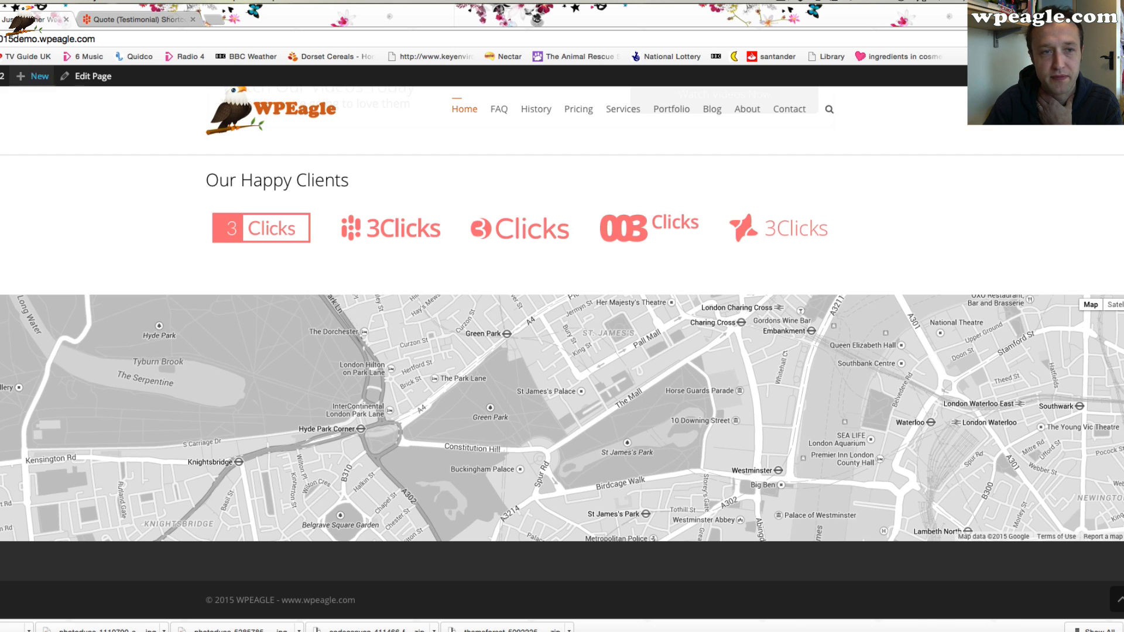
left_click(90, 76)
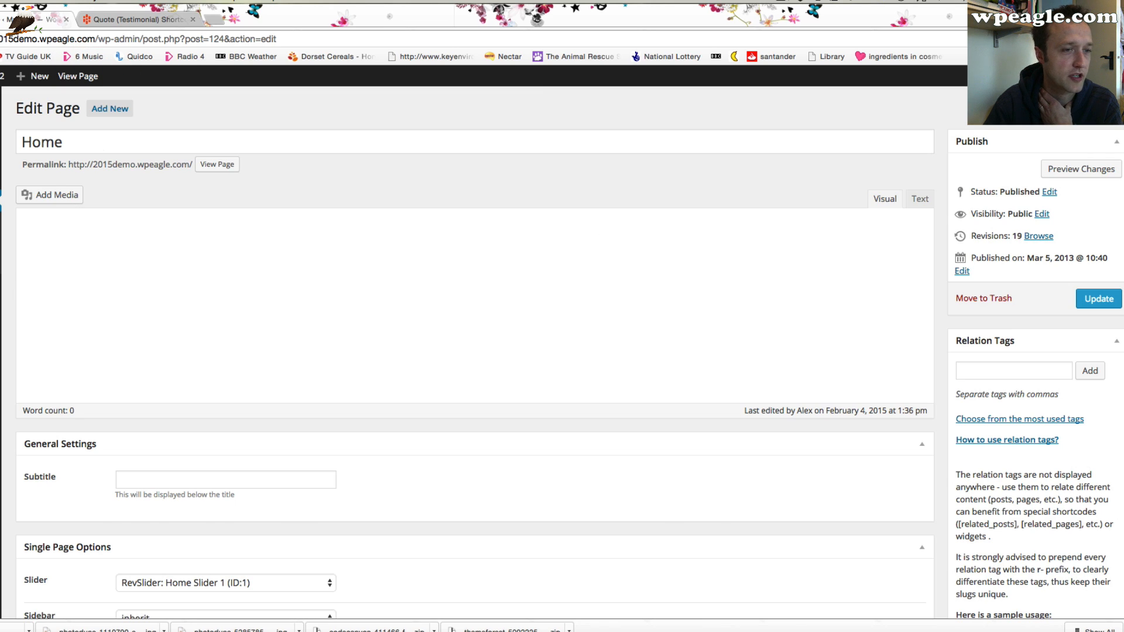
mouse_move(1, 308)
left_click(59, 309)
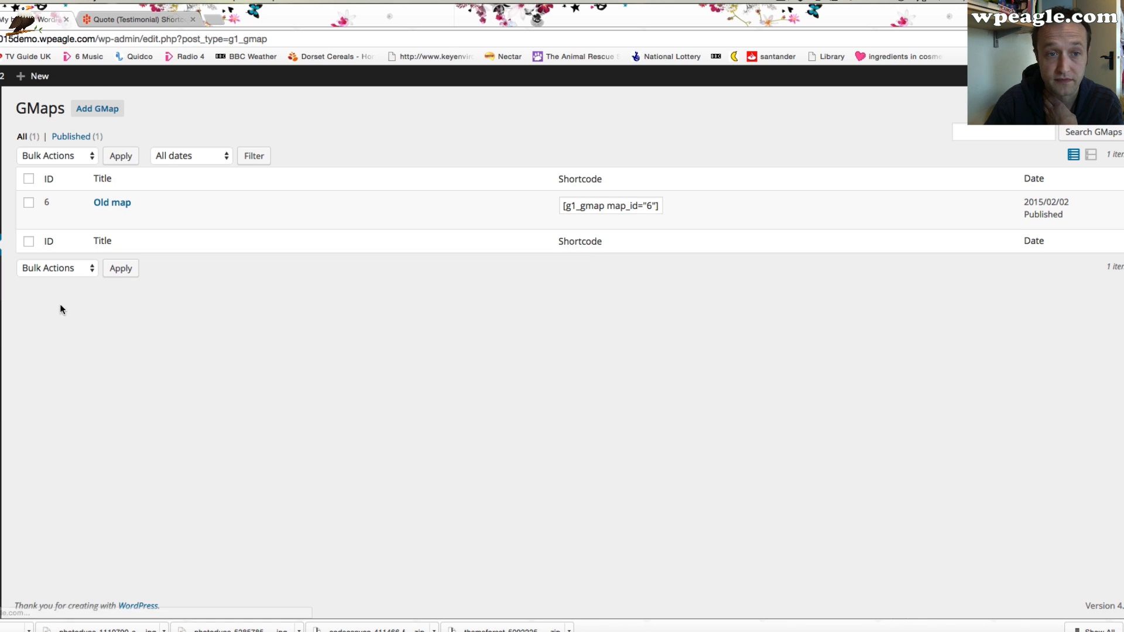
left_click(100, 216)
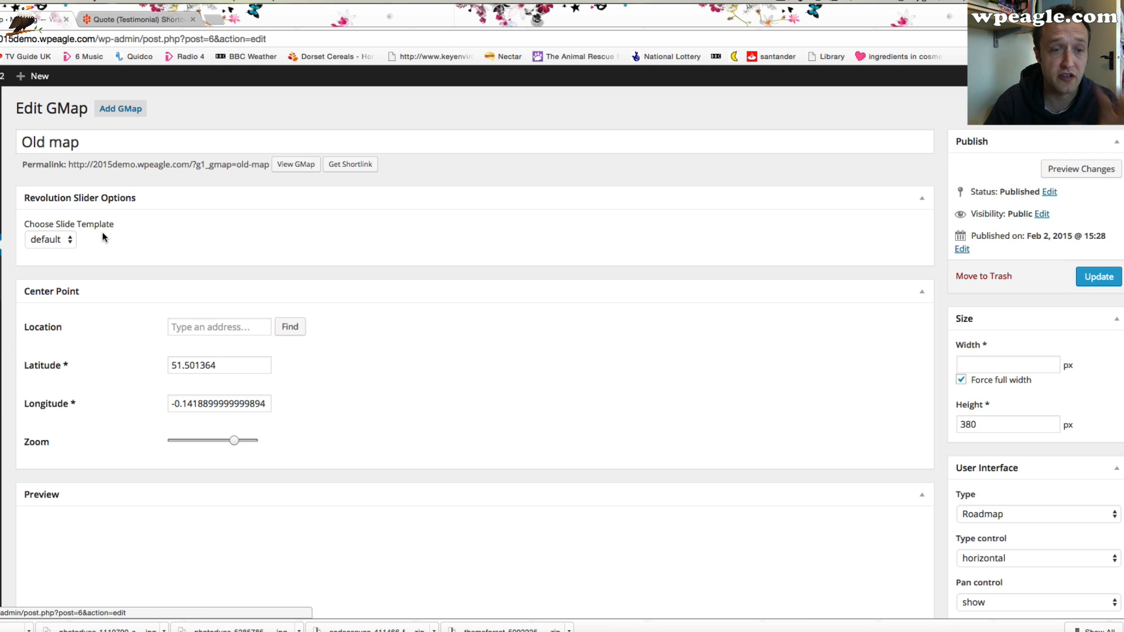
Examine the map preview, the existing marker and the add-new-marker fields
scroll(340, 339, "down", 2)
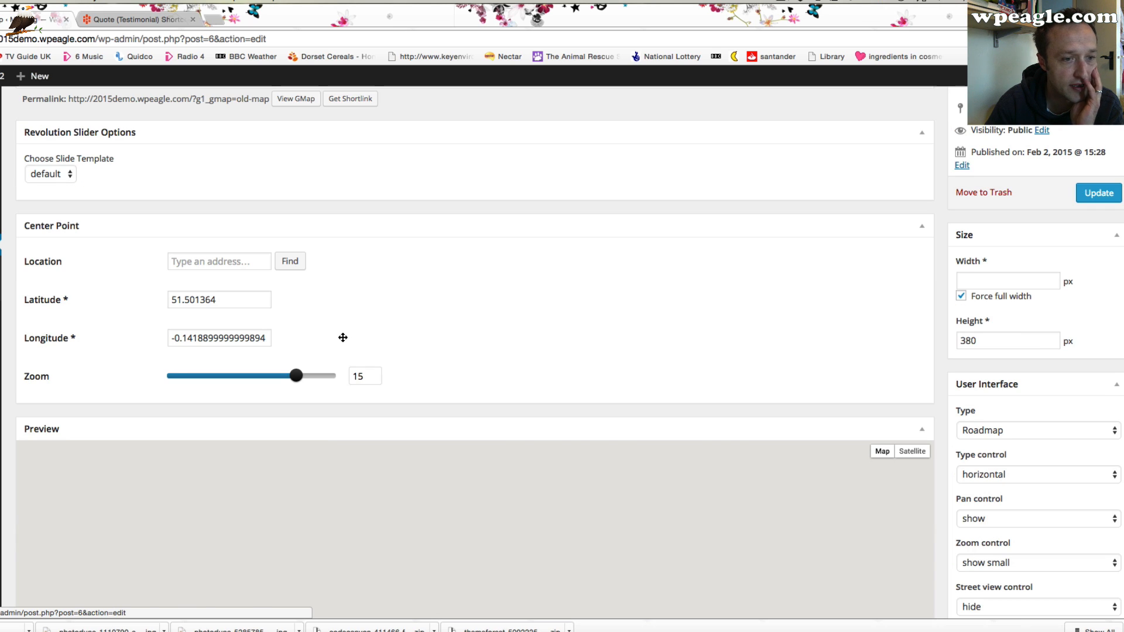
scroll(820, 339, "down", 3)
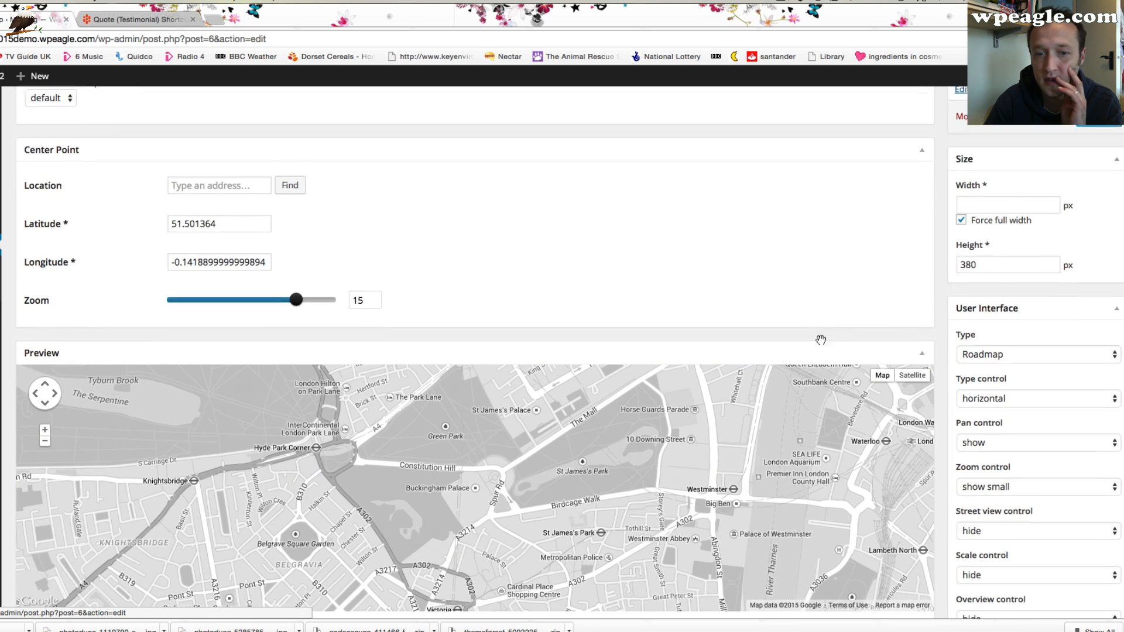
scroll(823, 344, "down", 4)
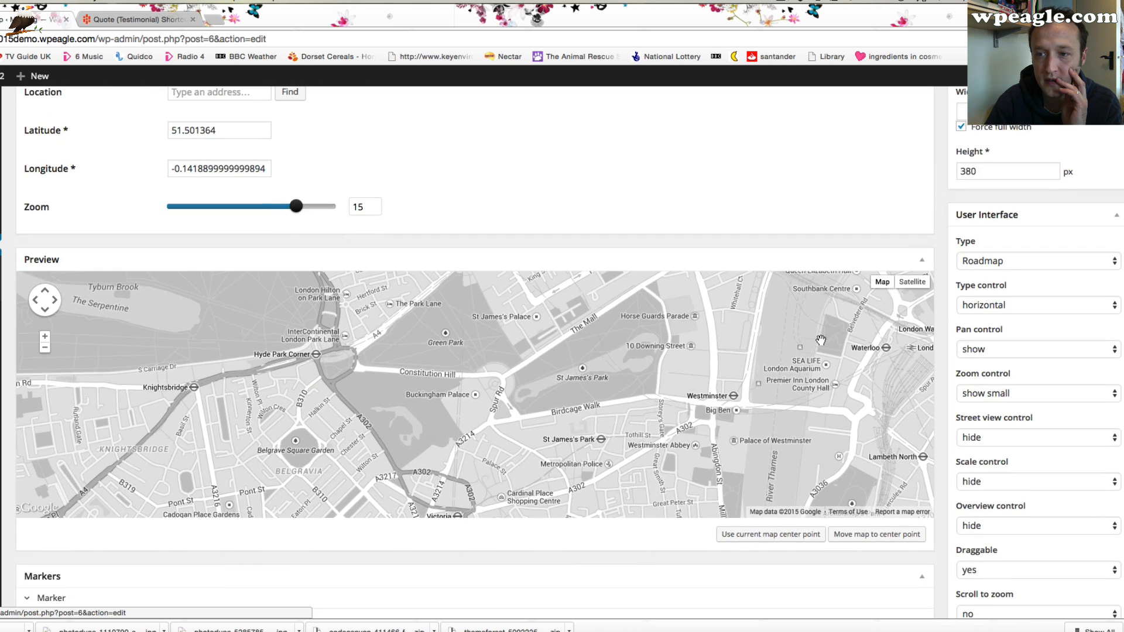
scroll(508, 421, "down", 4)
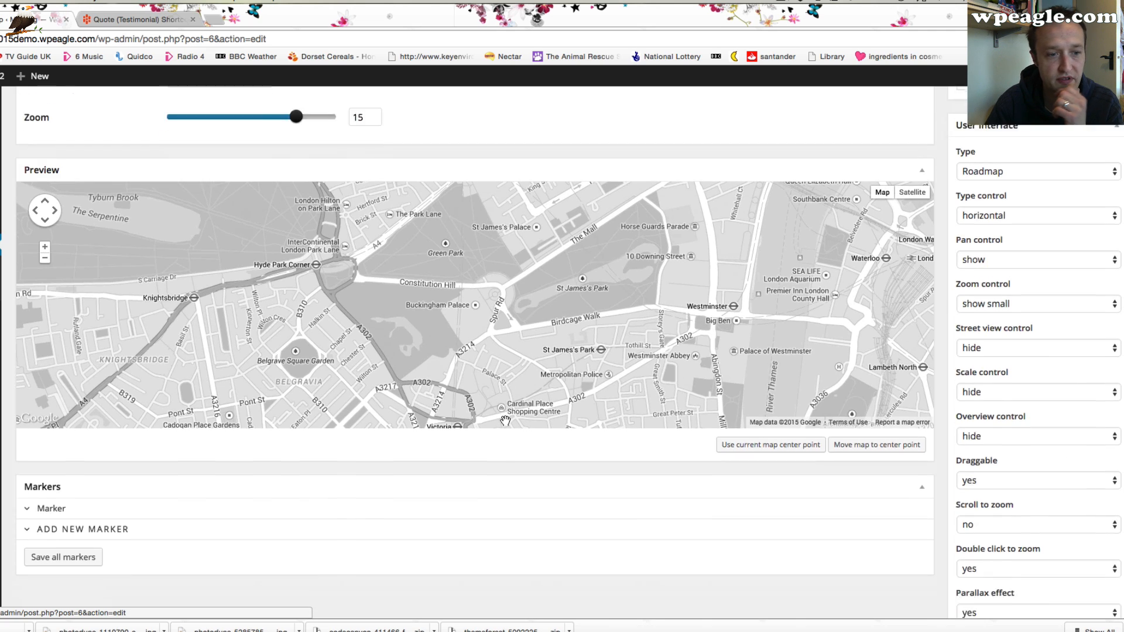
left_click(87, 430)
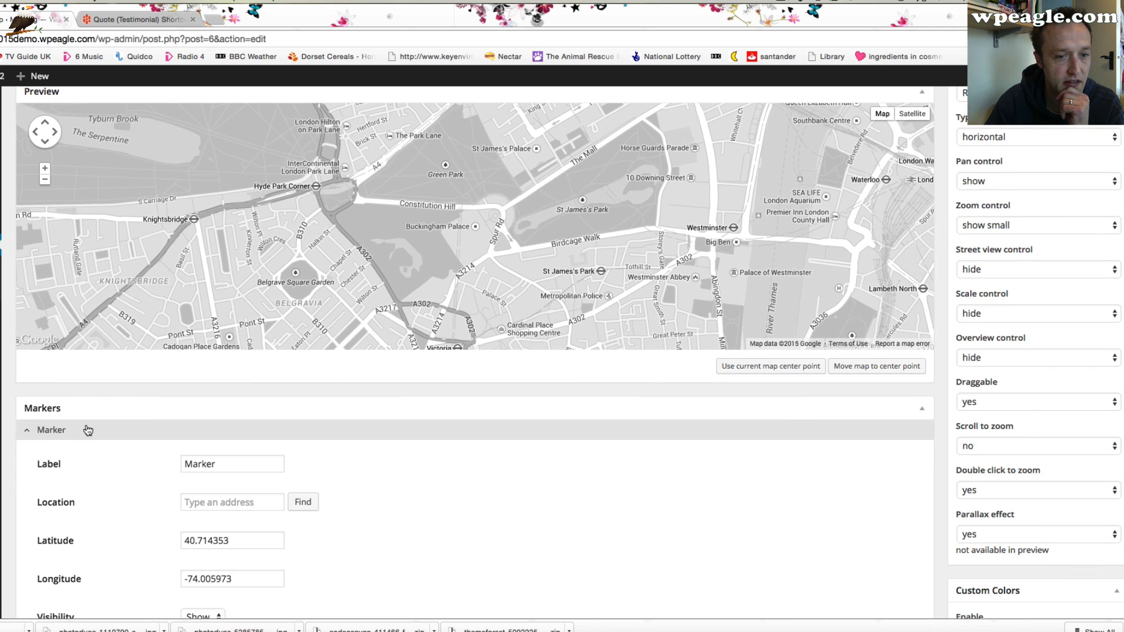
left_click(88, 430)
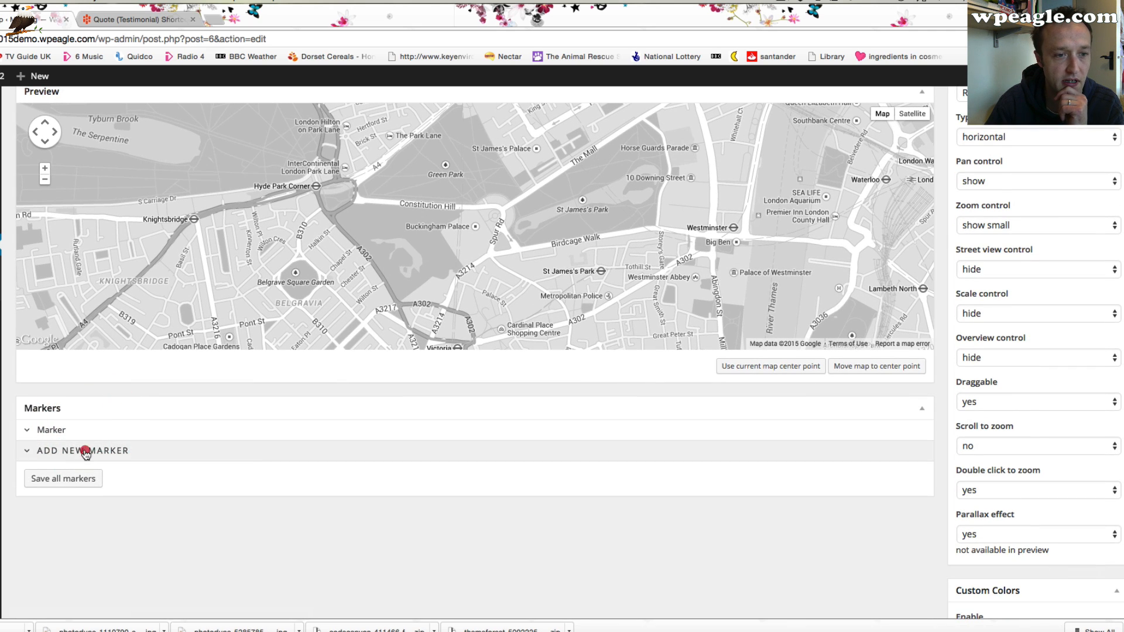
left_click(85, 451)
scroll(85, 455, "down", 5)
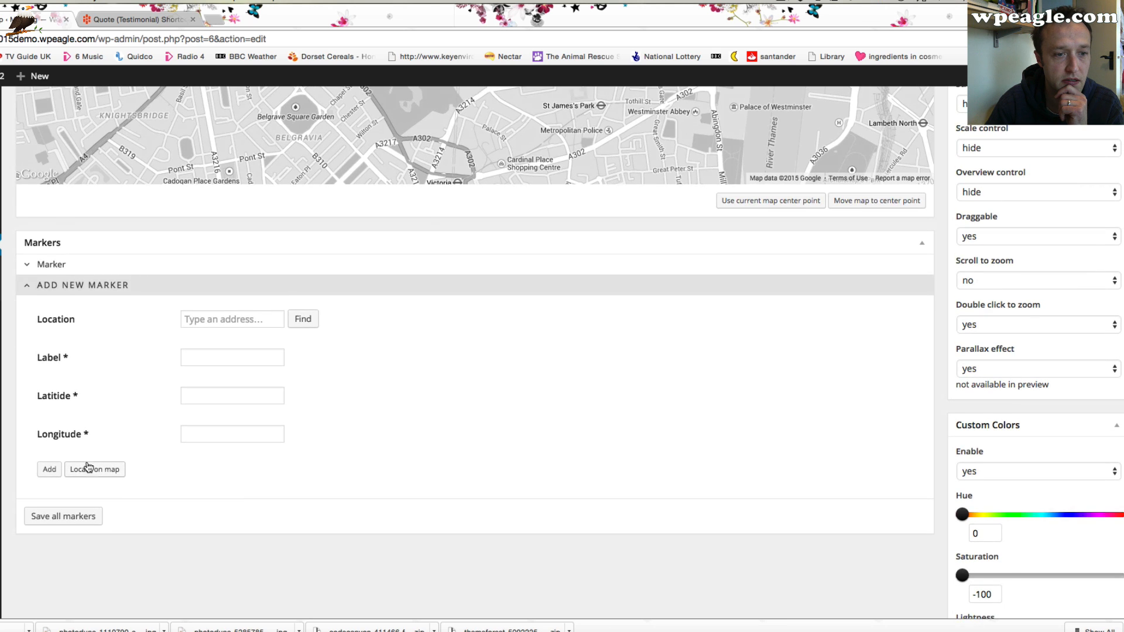
left_click(88, 468)
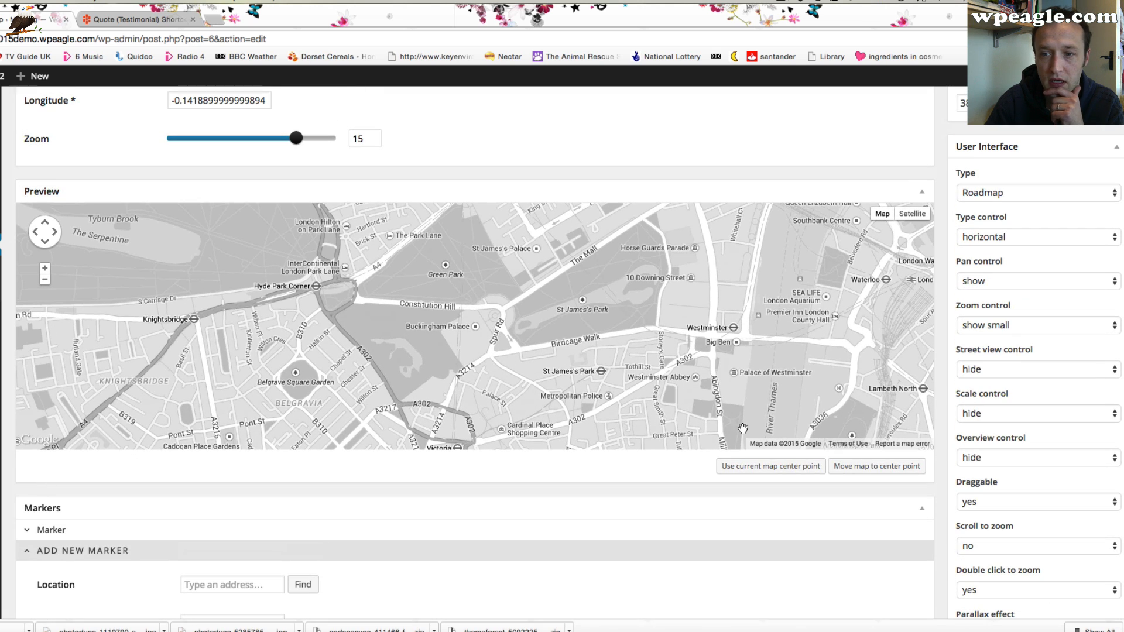
left_click(769, 468)
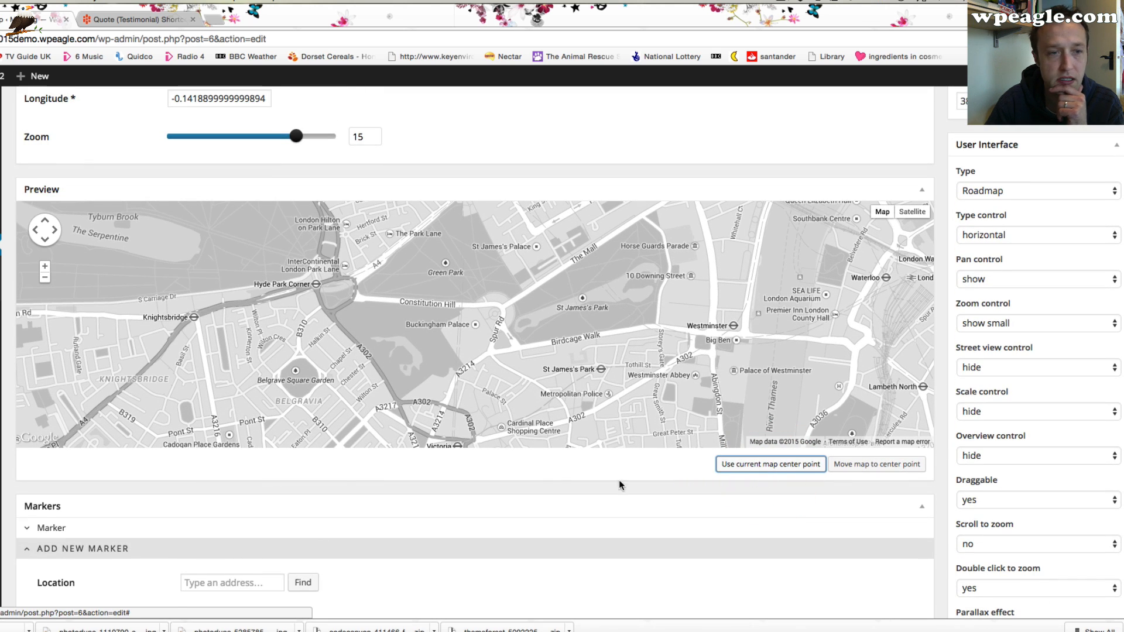
Set the existing marker's location to Buckingham Palace, London SW1A 1AA, UK
scroll(331, 486, "down", 4)
left_click(55, 416)
scroll(90, 424, "down", 1)
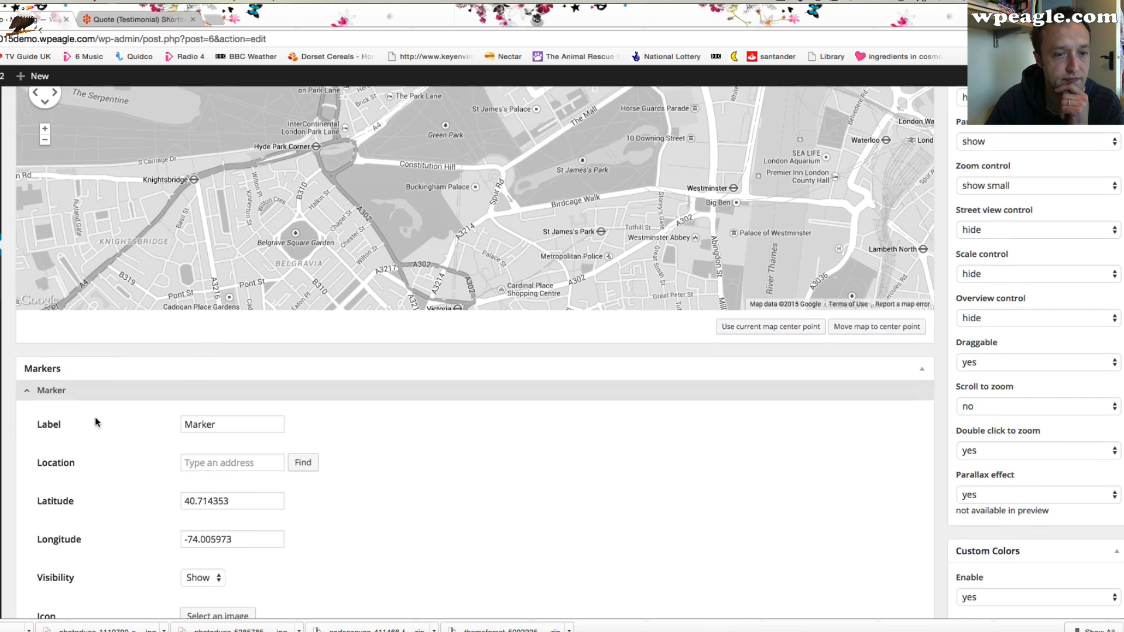
scroll(96, 421, "down", 1)
left_click(262, 407)
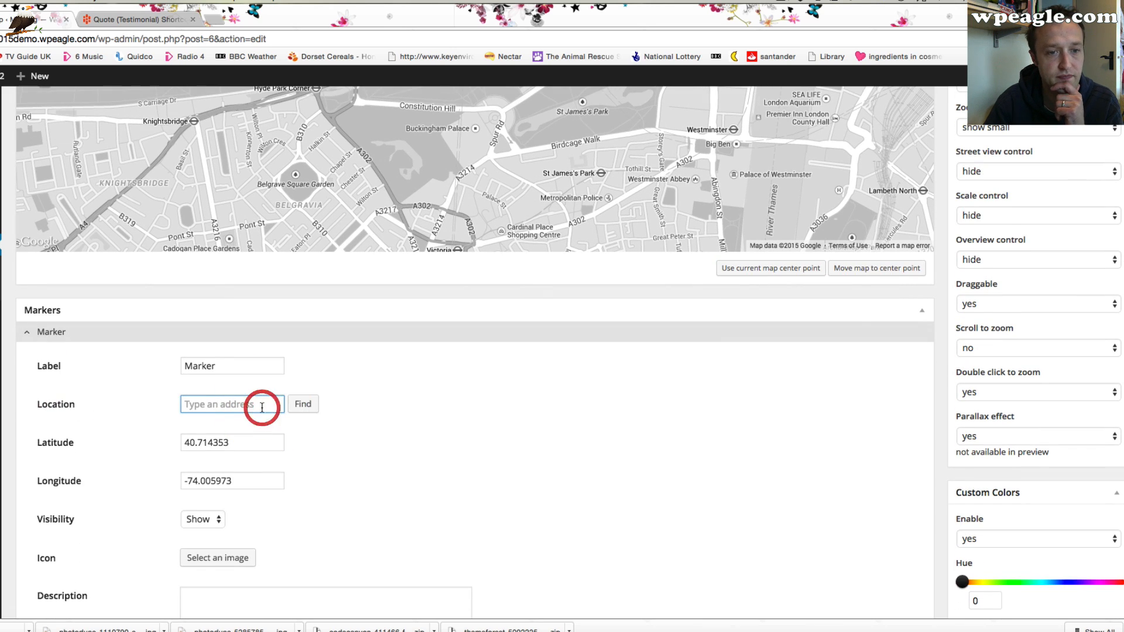
type("buckingham pal")
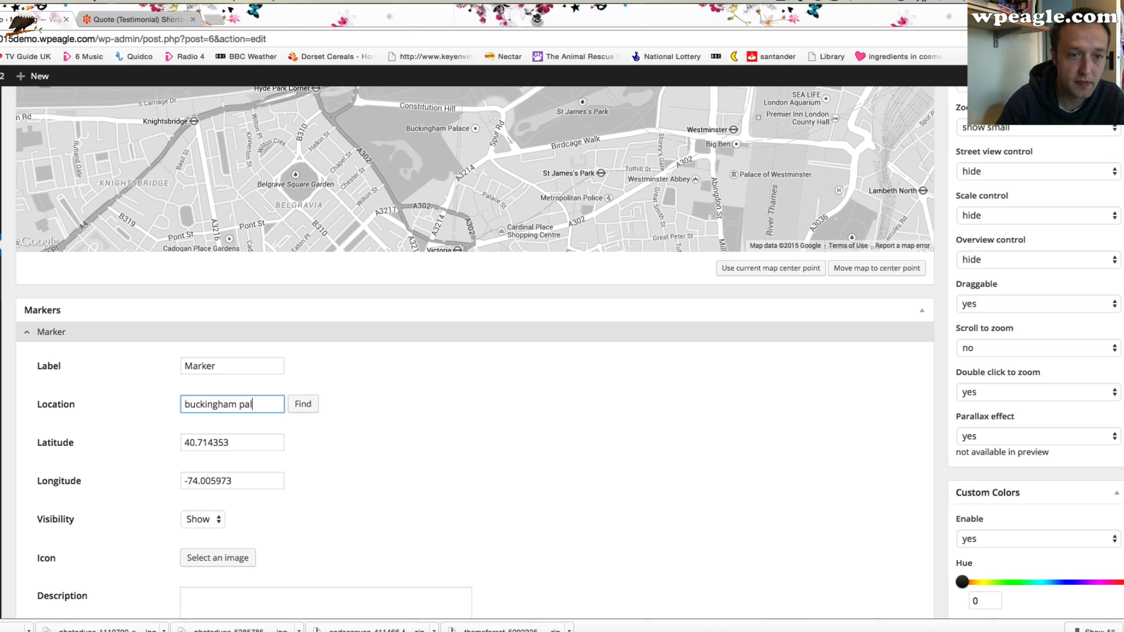
type("ace")
left_click(301, 408)
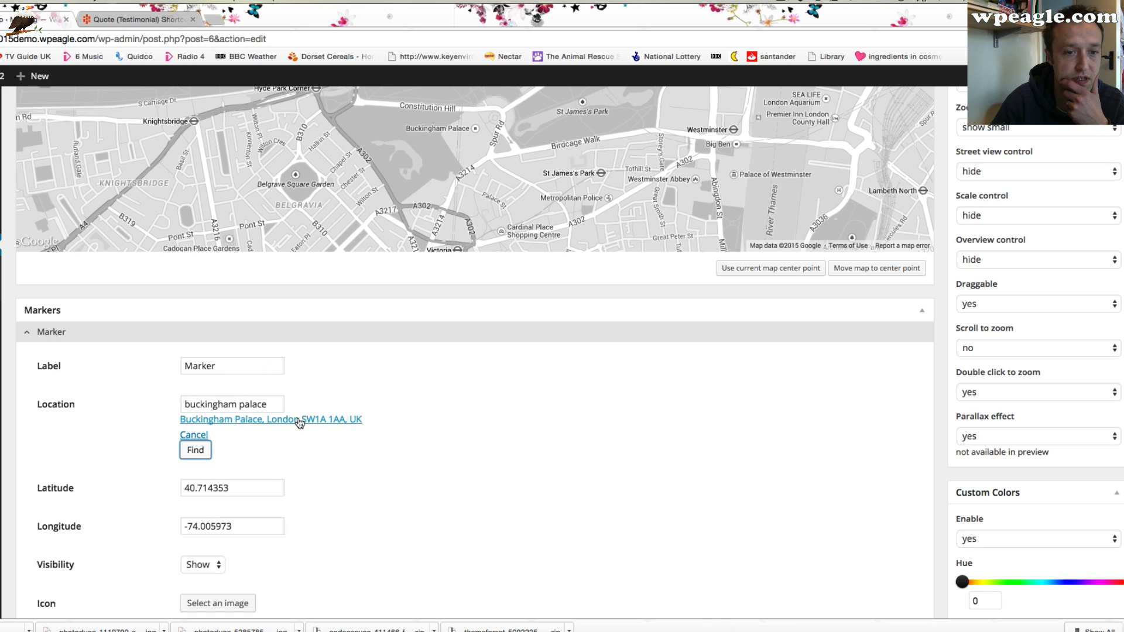
left_click(299, 420)
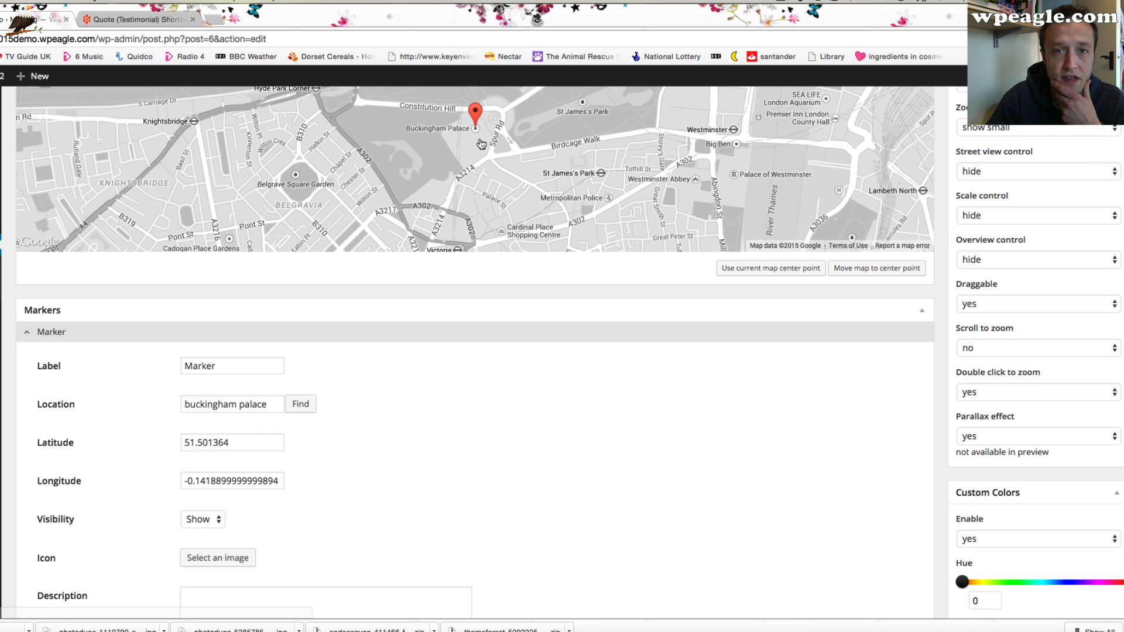
Save the marker and update the GMap
scroll(410, 447, "down", 1)
scroll(237, 505, "down", 1)
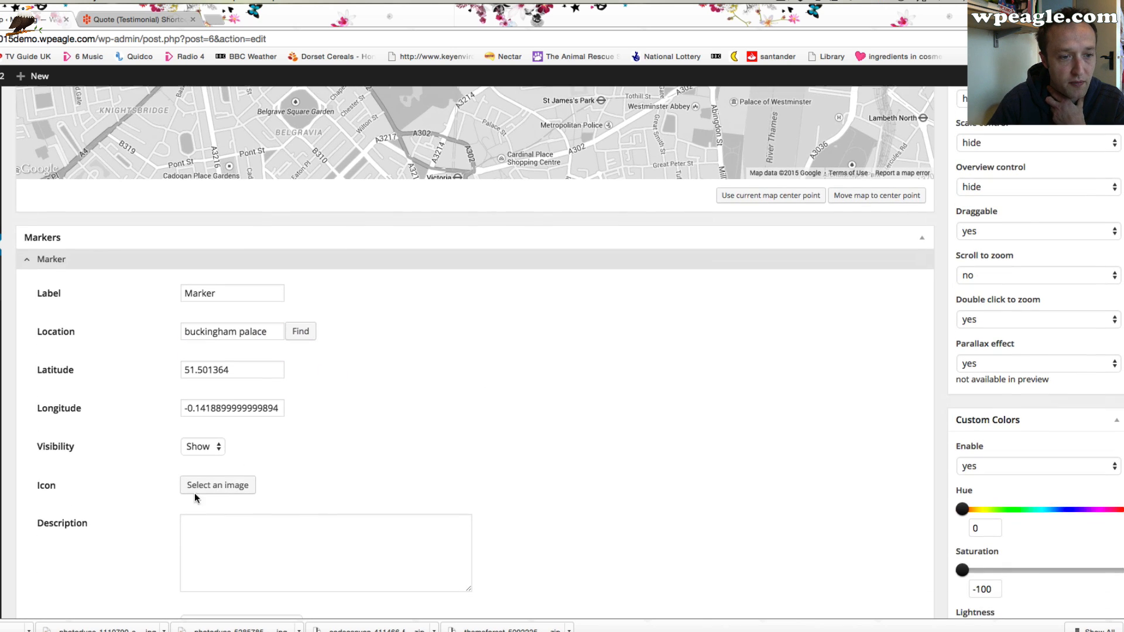
scroll(231, 484, "down", 2)
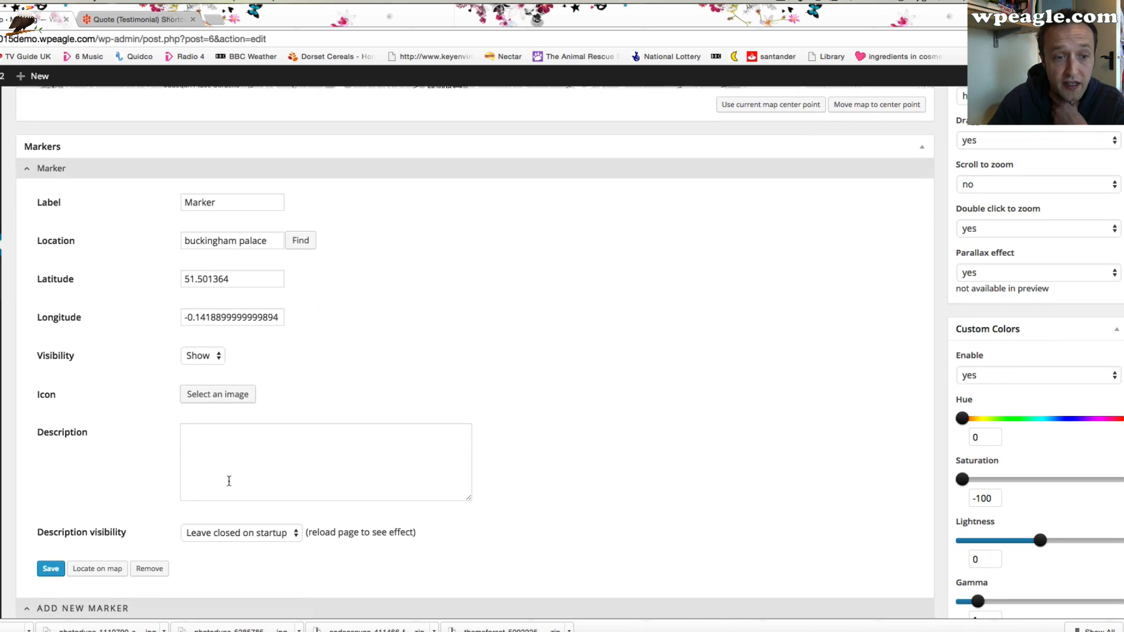
scroll(228, 480, "down", 1)
left_click(48, 521)
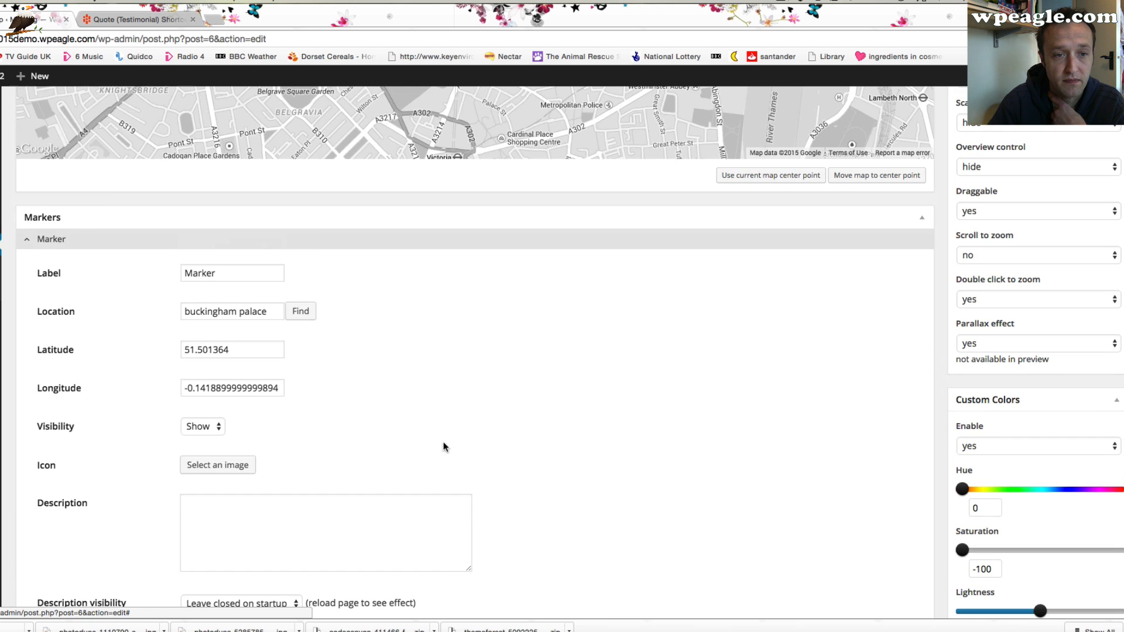
scroll(476, 419, "up", 10)
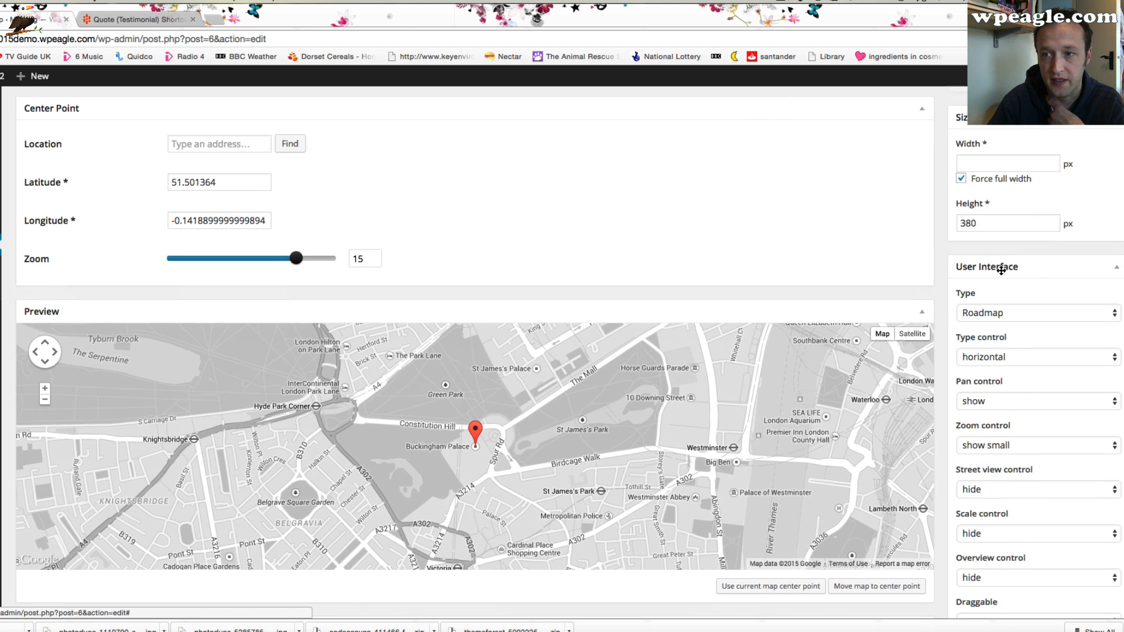
scroll(995, 278, "up", 5)
left_click(1106, 279)
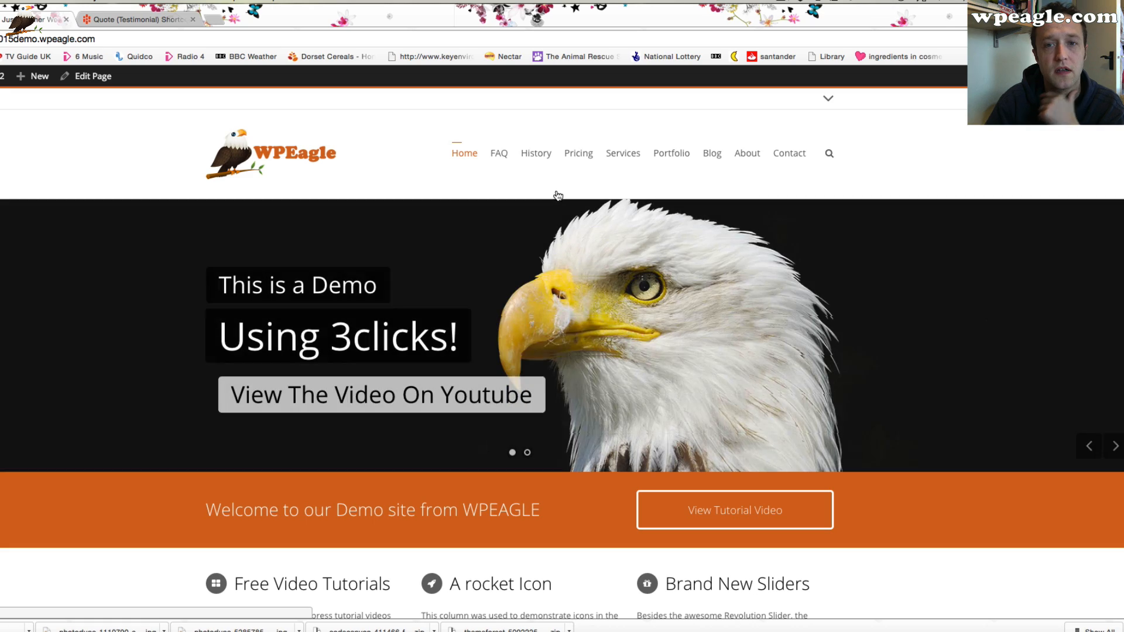
Check the footer map with its marker on the home page
scroll(556, 194, "down", 20)
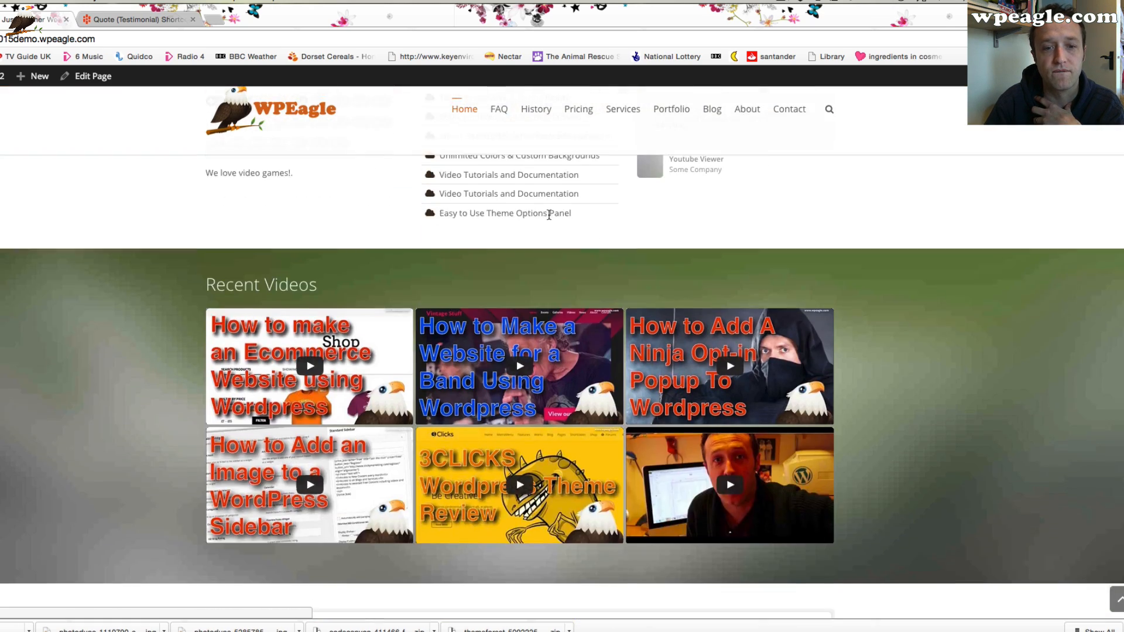
scroll(550, 219, "down", 7)
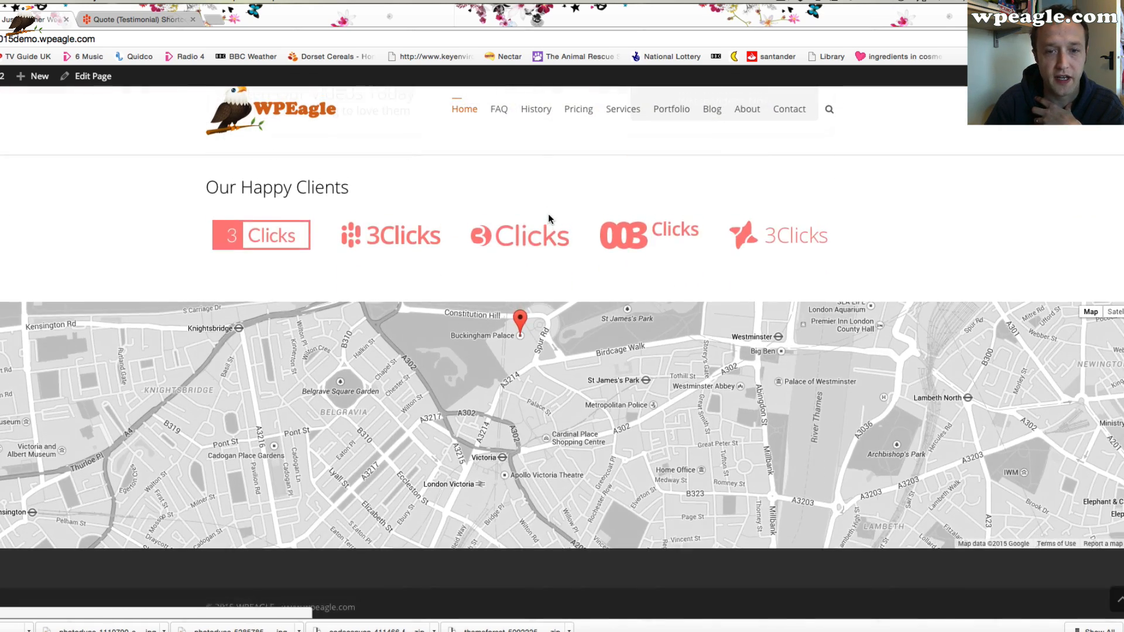
scroll(550, 219, "up", 2)
scroll(550, 220, "up", 4)
scroll(550, 219, "down", 3)
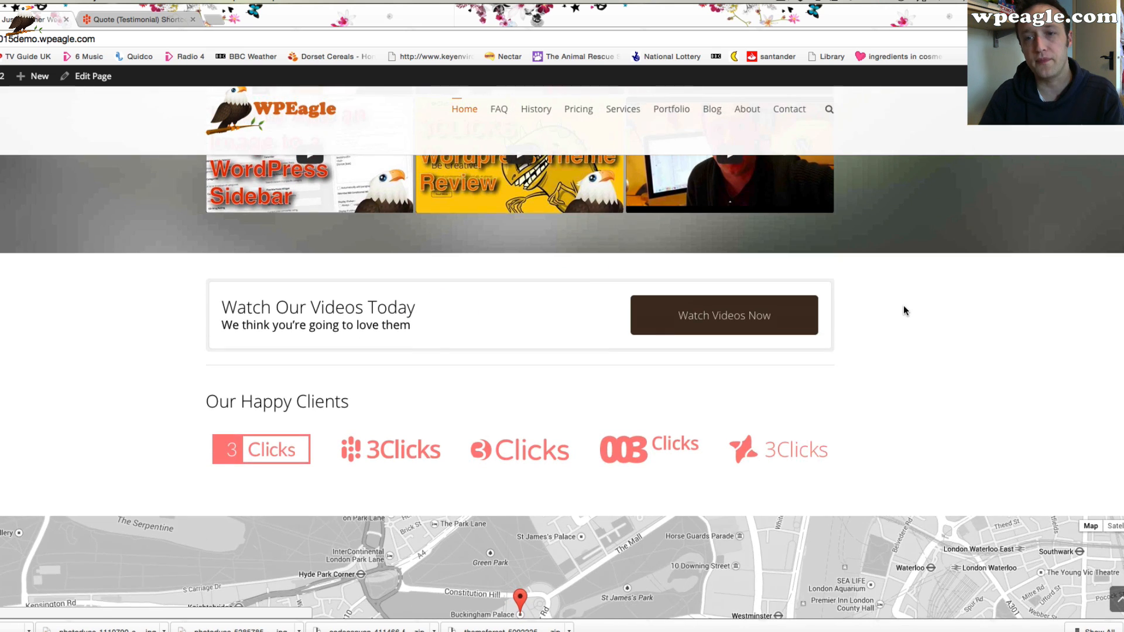
scroll(901, 309, "down", 3)
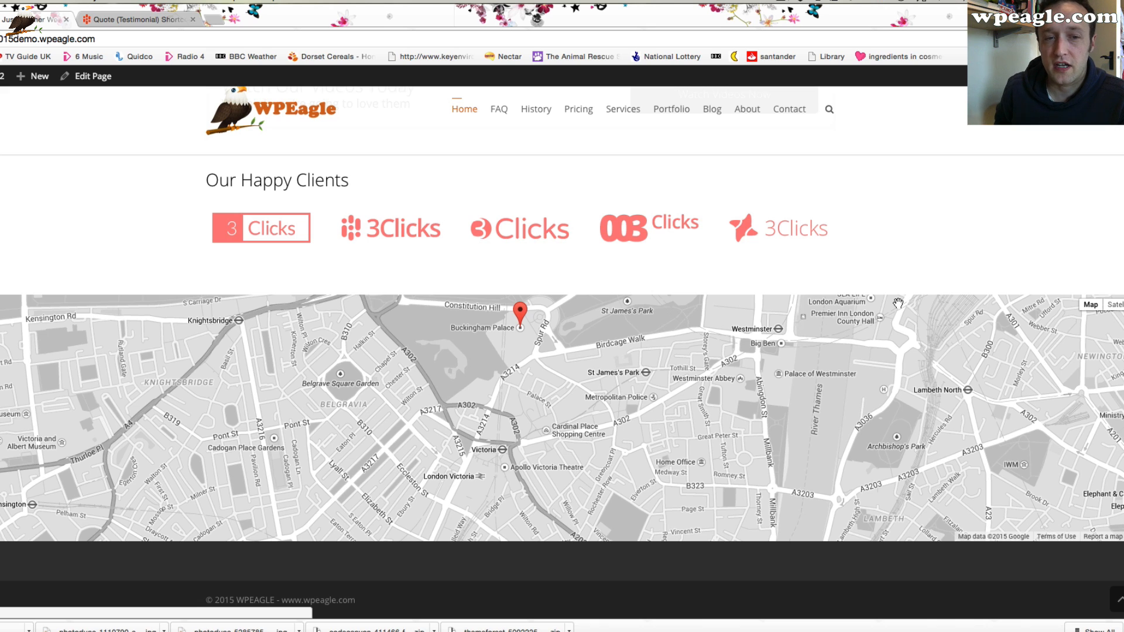
scroll(898, 304, "up", 1)
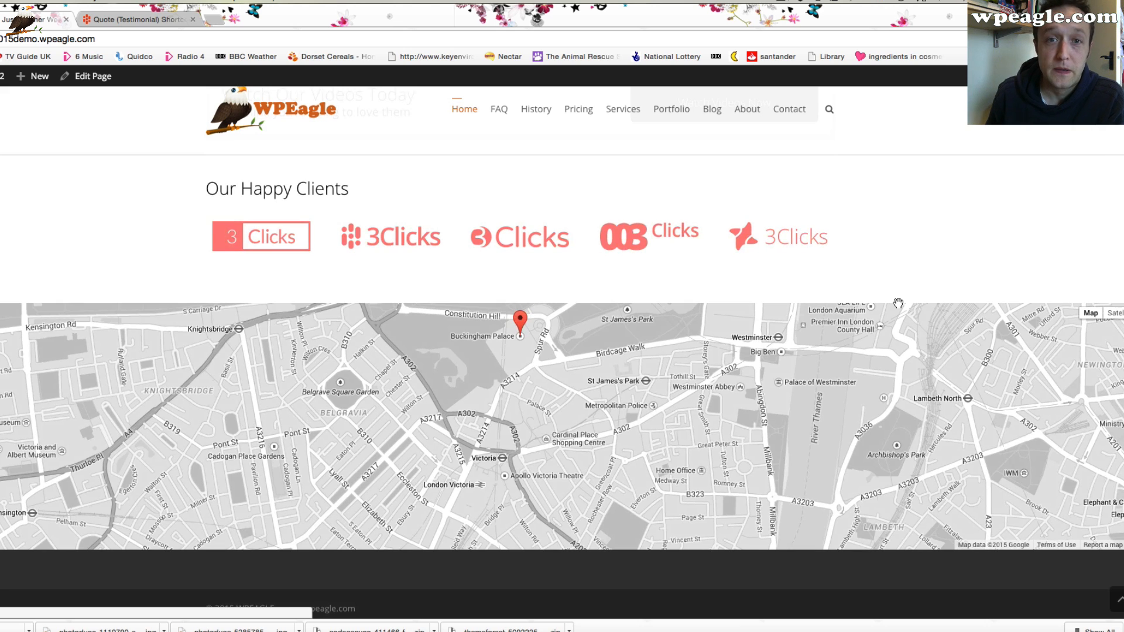
scroll(898, 303, "down", 1)
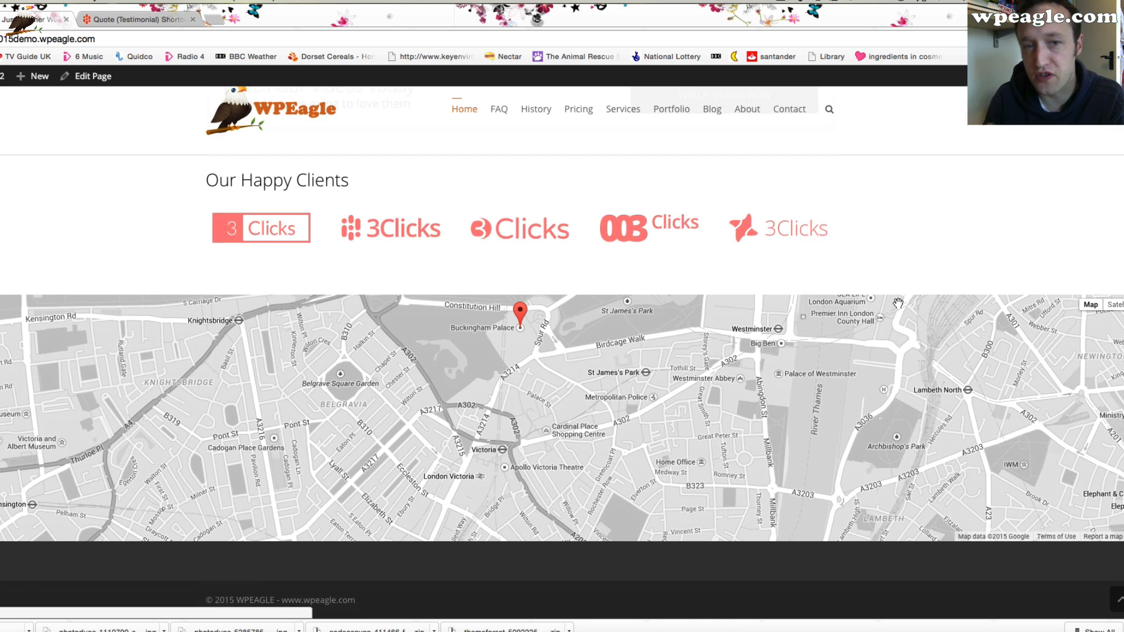
scroll(898, 304, "up", 1)
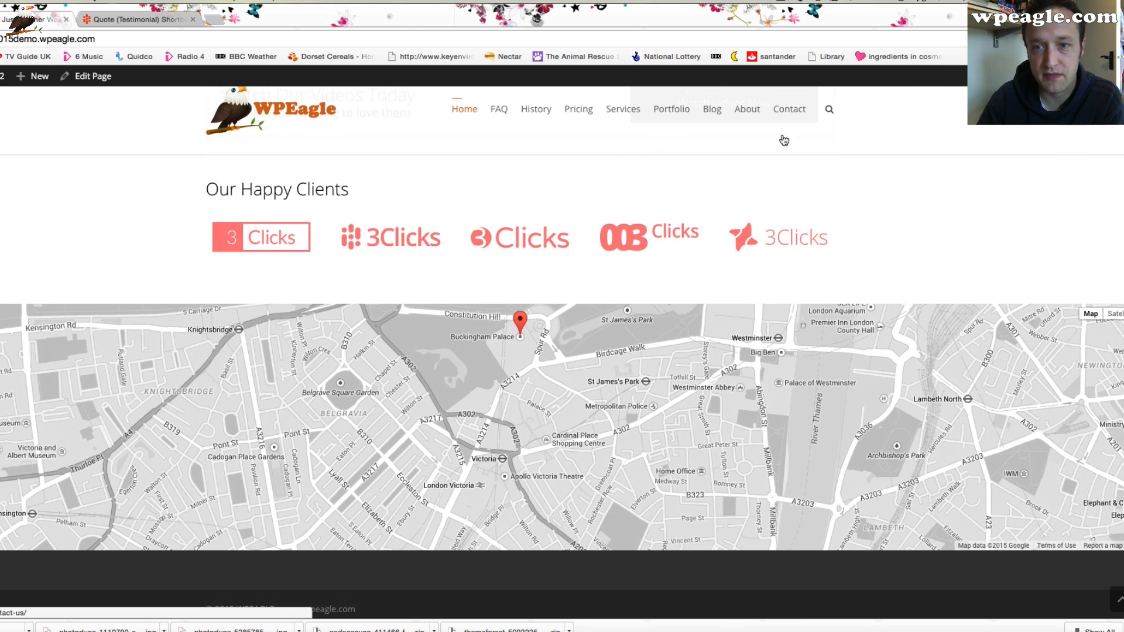
scroll(784, 140, "up", 15)
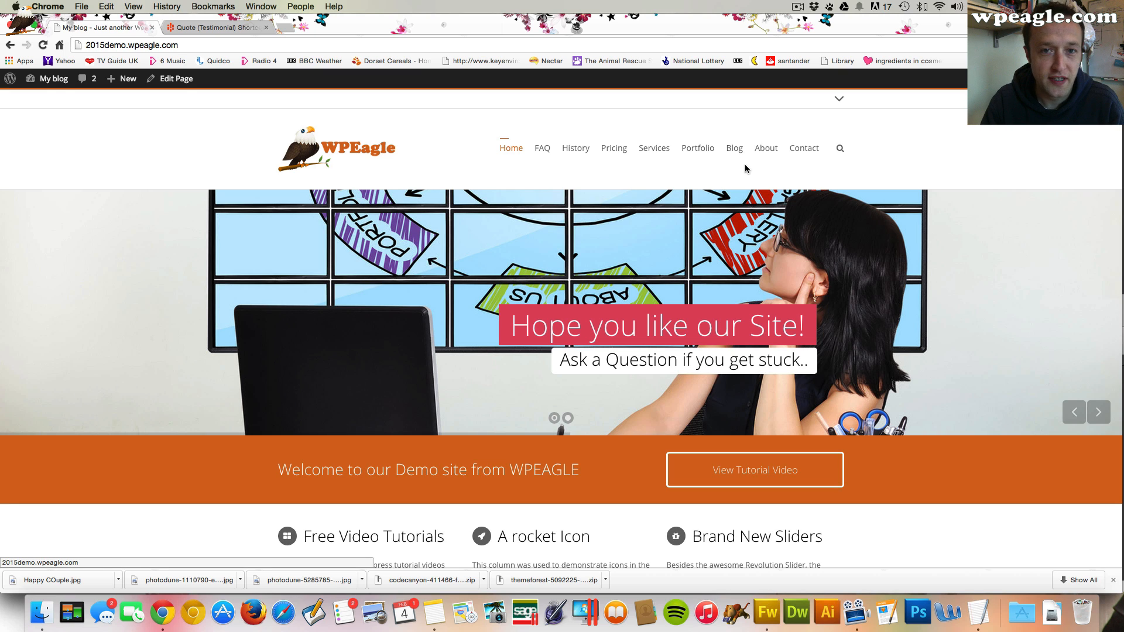
Open the FAQ page and scroll through its questions
left_click(549, 157)
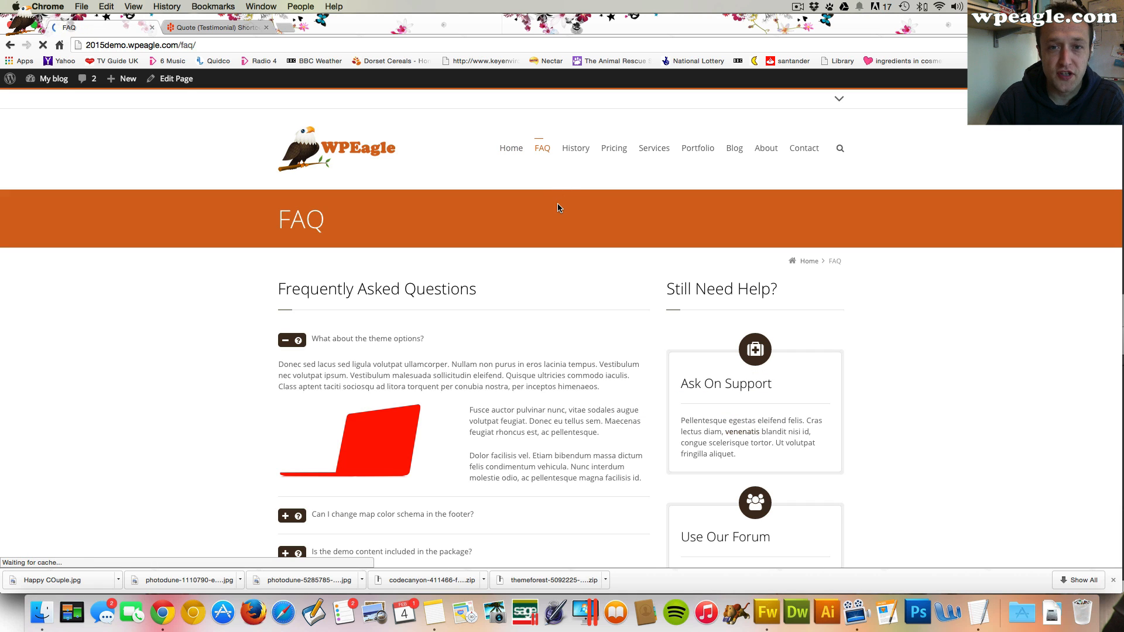
scroll(557, 208, "down", 5)
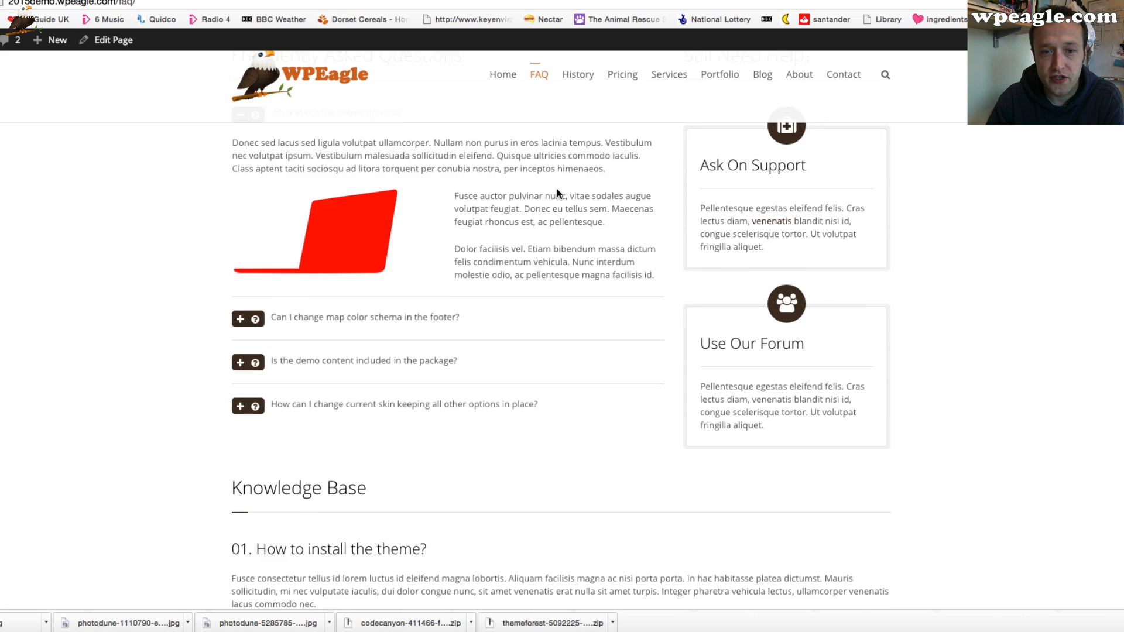
Expand the FAQ answers about changing the footer map colour schema and about the included demo content
scroll(556, 190, "down", 2)
scroll(556, 191, "up", 3)
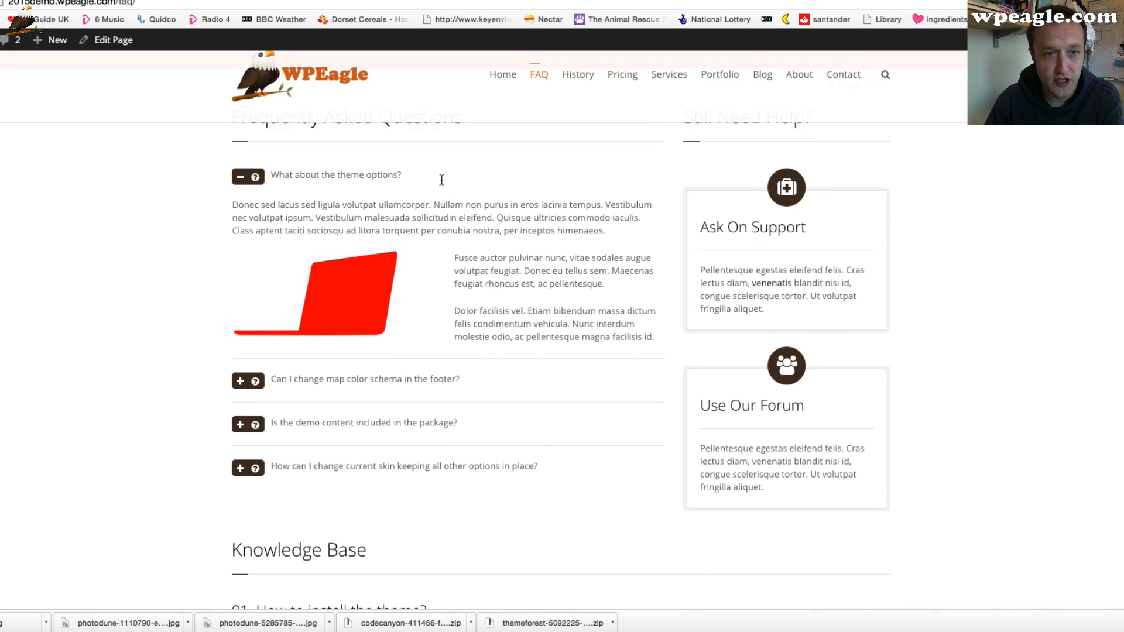
scroll(441, 180, "up", 2)
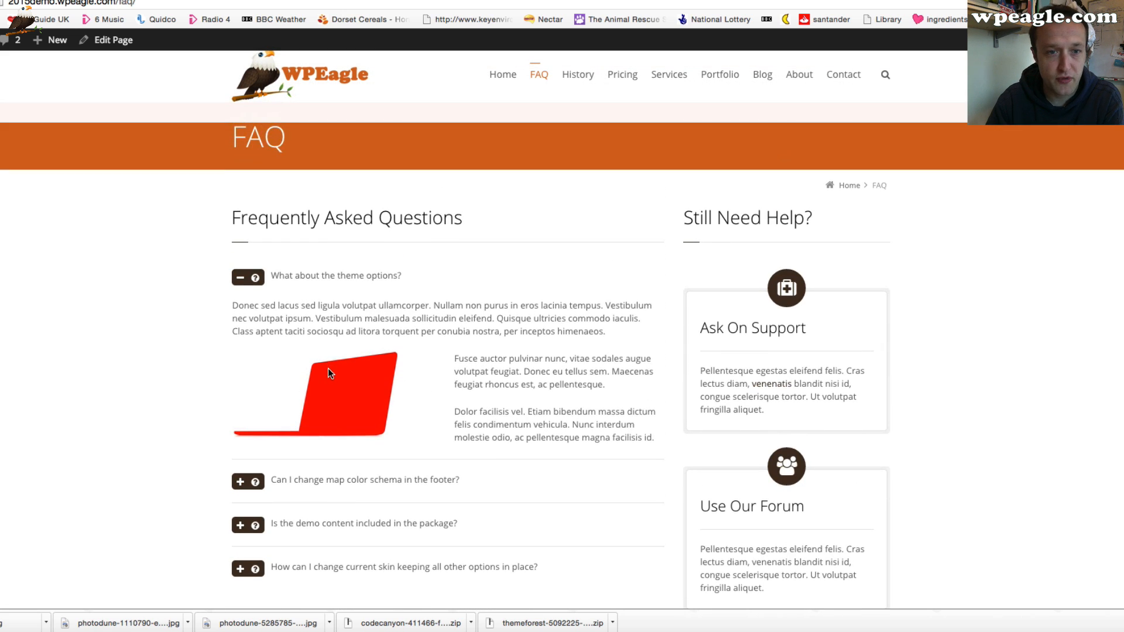
left_click(251, 487)
scroll(265, 275, "down", 7)
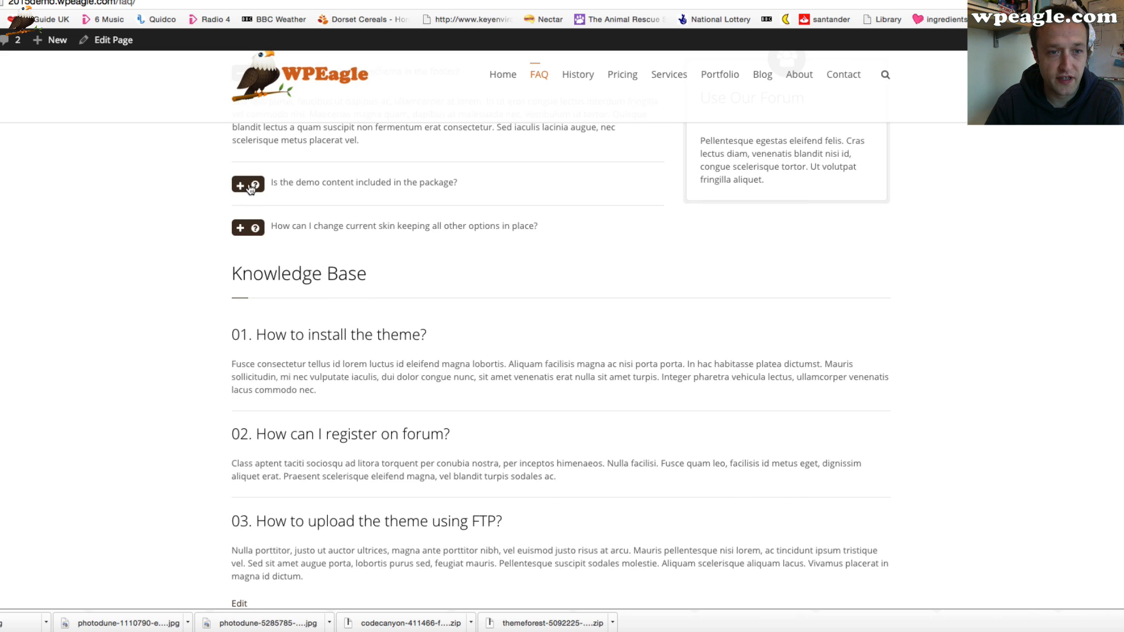
left_click(251, 186)
scroll(449, 253, "down", 7)
scroll(452, 312, "up", 6)
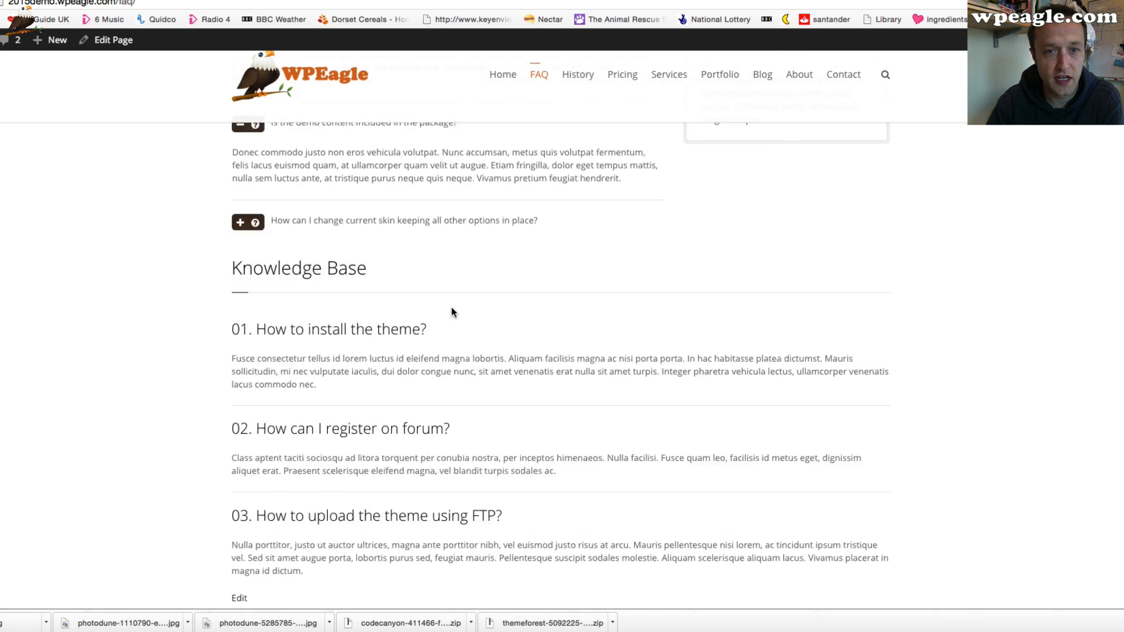
scroll(630, 355, "up", 10)
Open the FAQ page for editing and switch it to the Page Builder
left_click(113, 39)
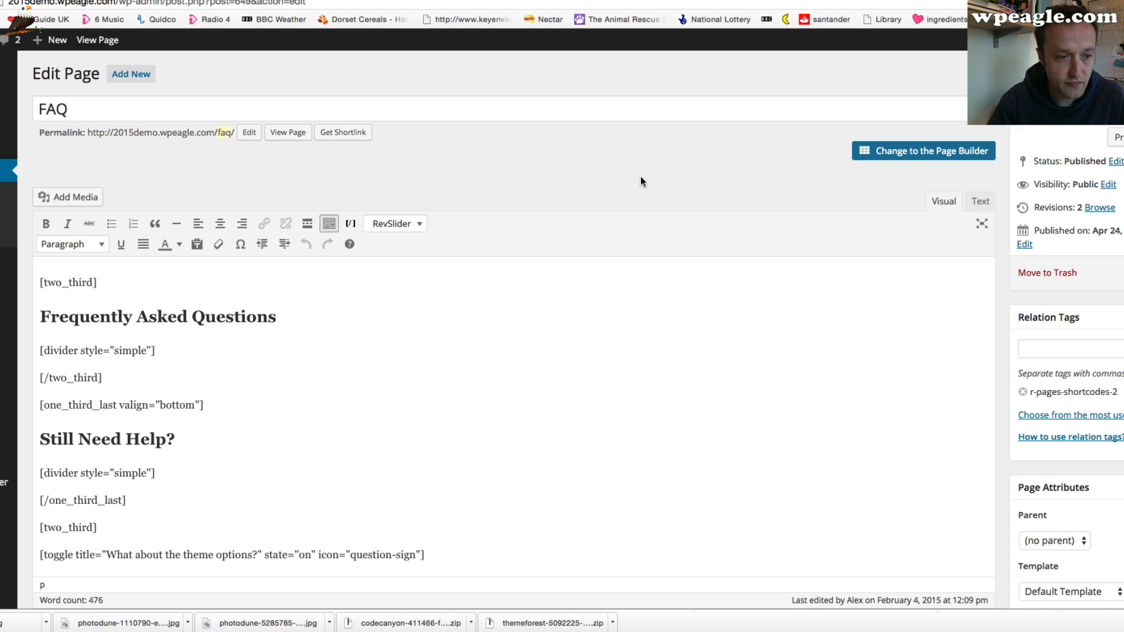
left_click(922, 157)
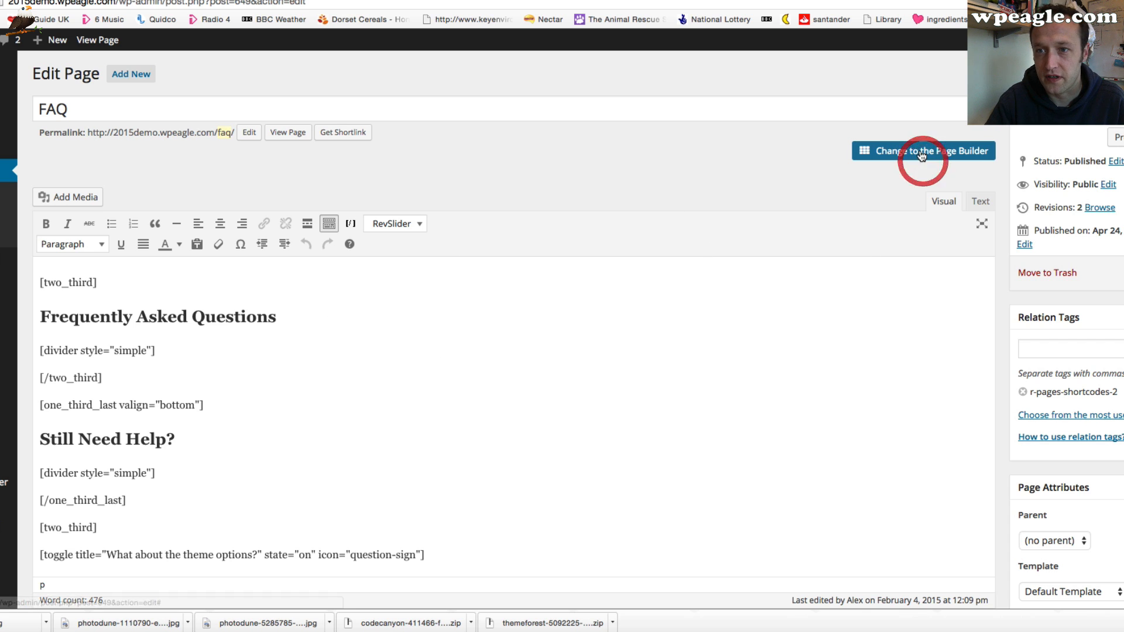
scroll(698, 156, "down", 5)
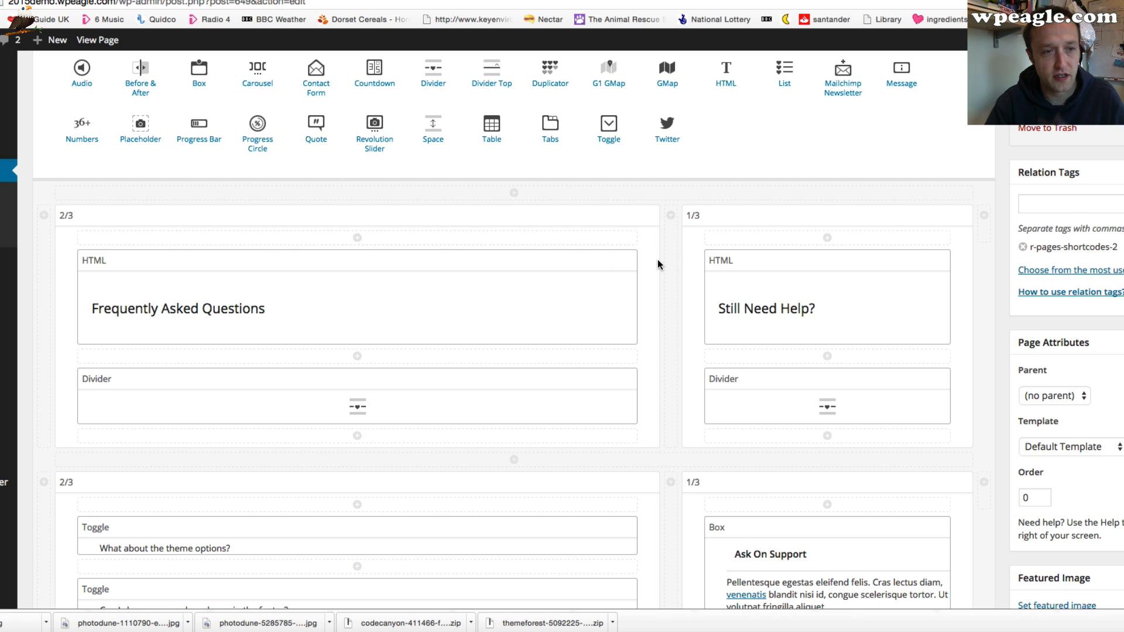
scroll(314, 261, "down", 1)
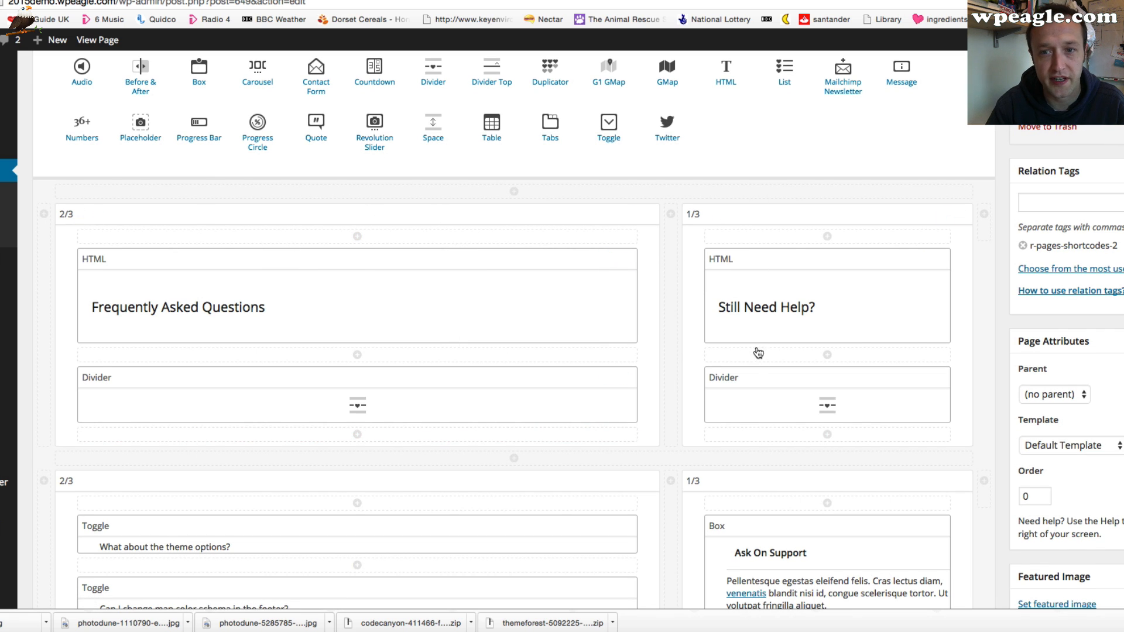
scroll(629, 244, "down", 2)
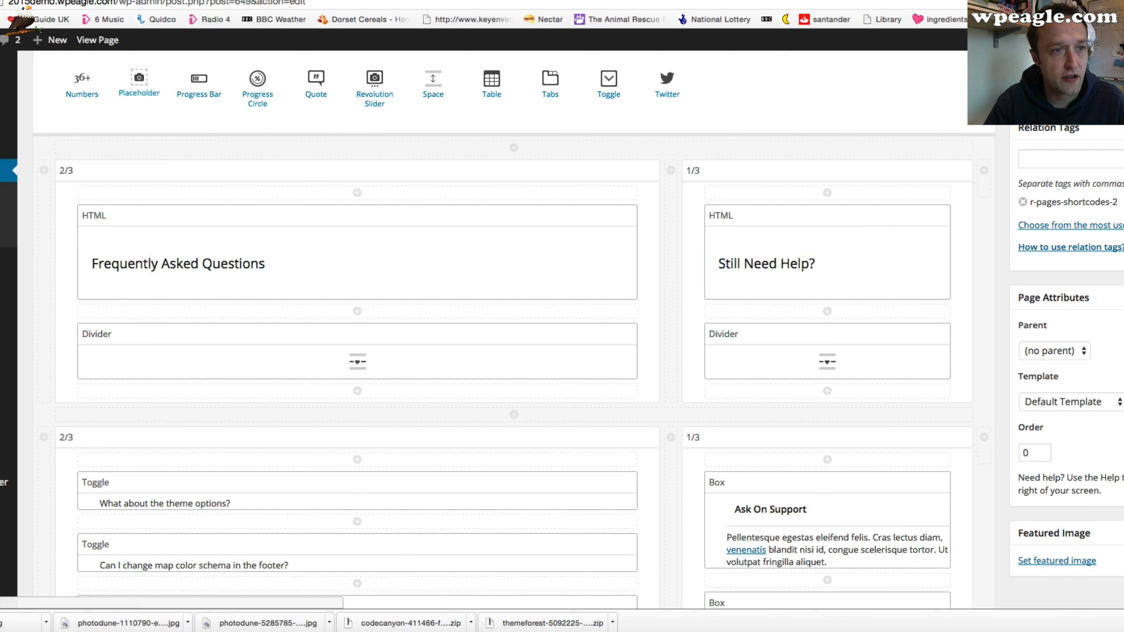
scroll(129, 64, "up", 1)
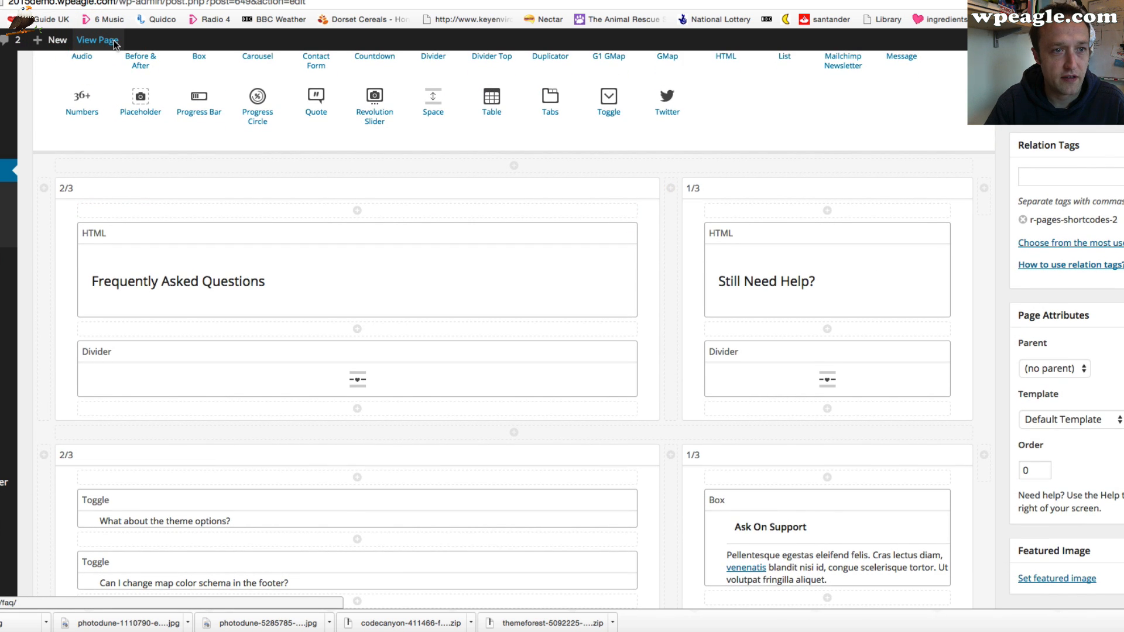
Open the FAQ page view in a new browser tab and return to the builder
right_click(115, 45)
left_click(126, 44)
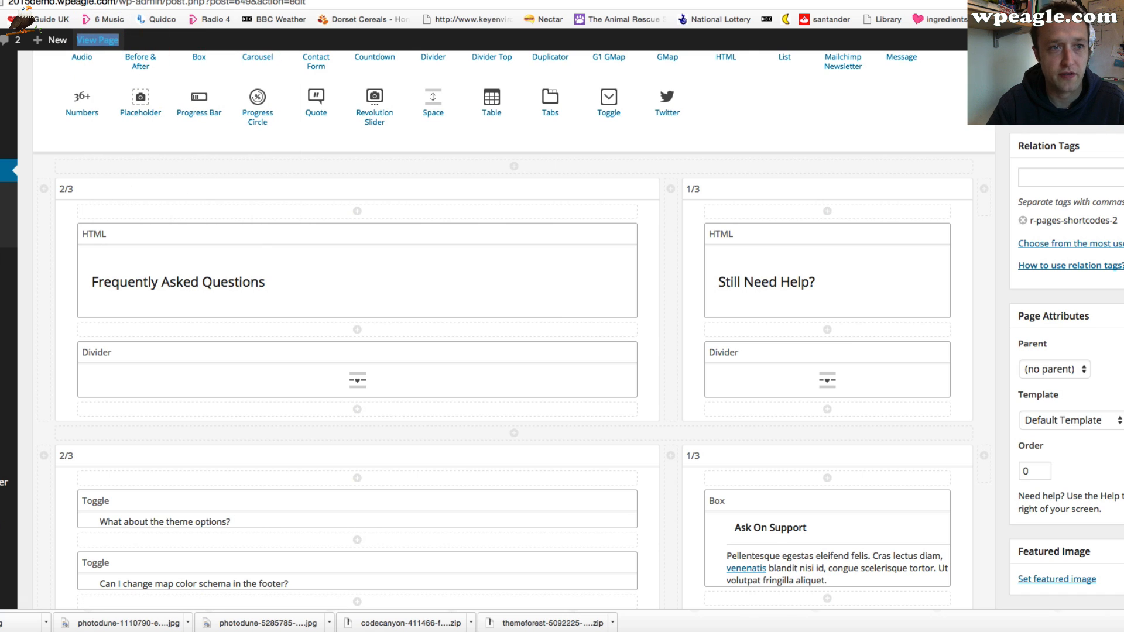
key("ctrl+Tab")
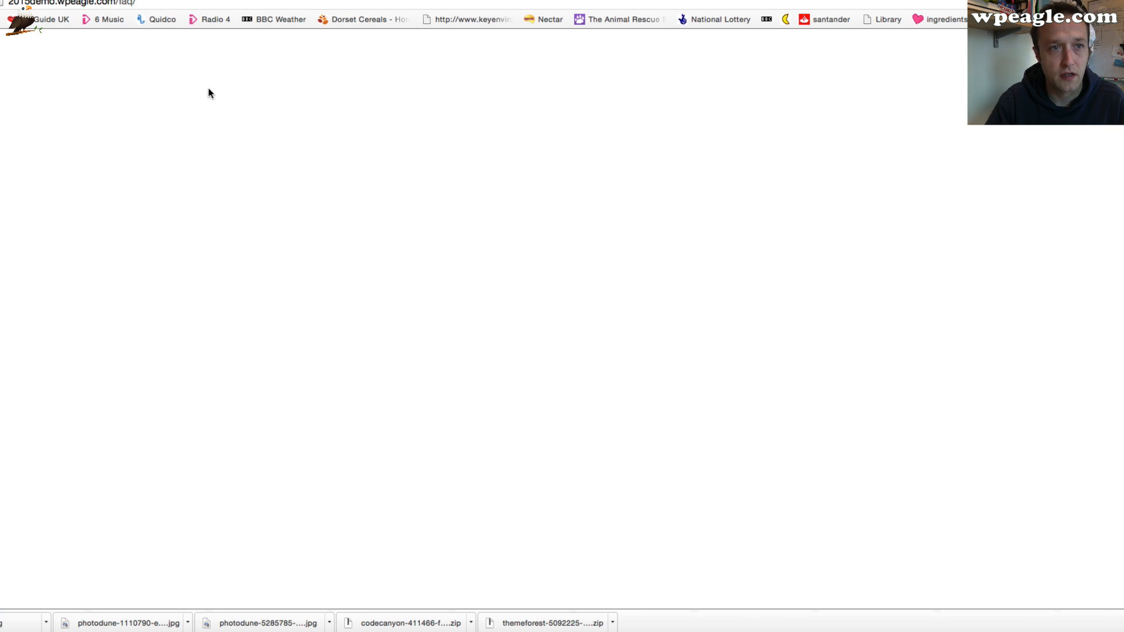
key("ctrl+shift+Tab")
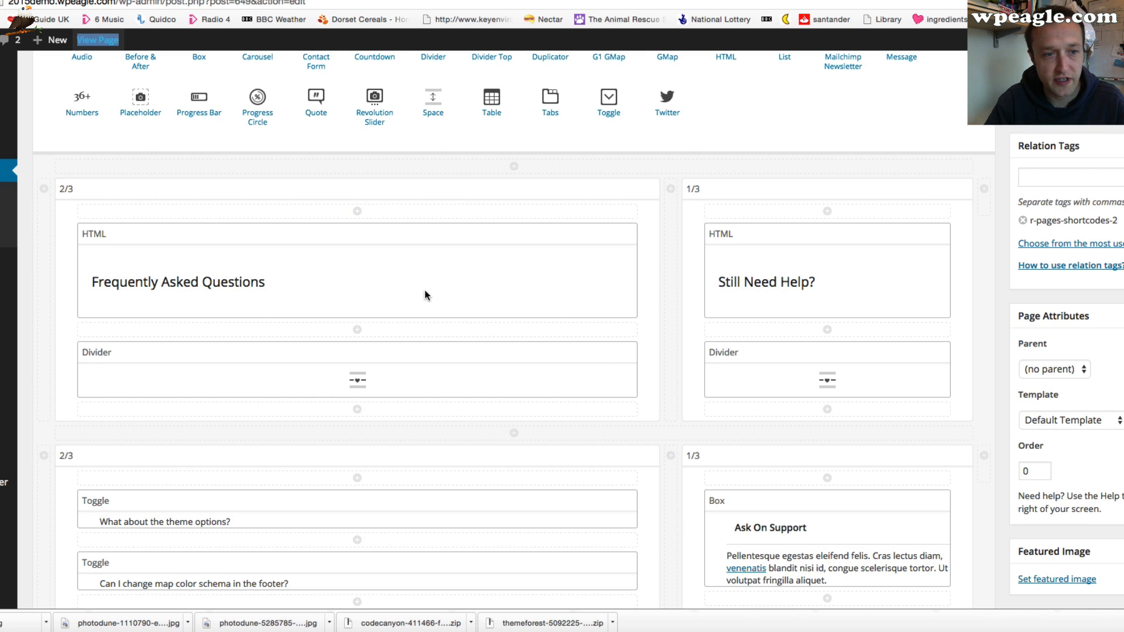
Examine the settings of the 'What about the theme options?' toggle and close them without saving
scroll(425, 295, "down", 1)
scroll(516, 361, "down", 4)
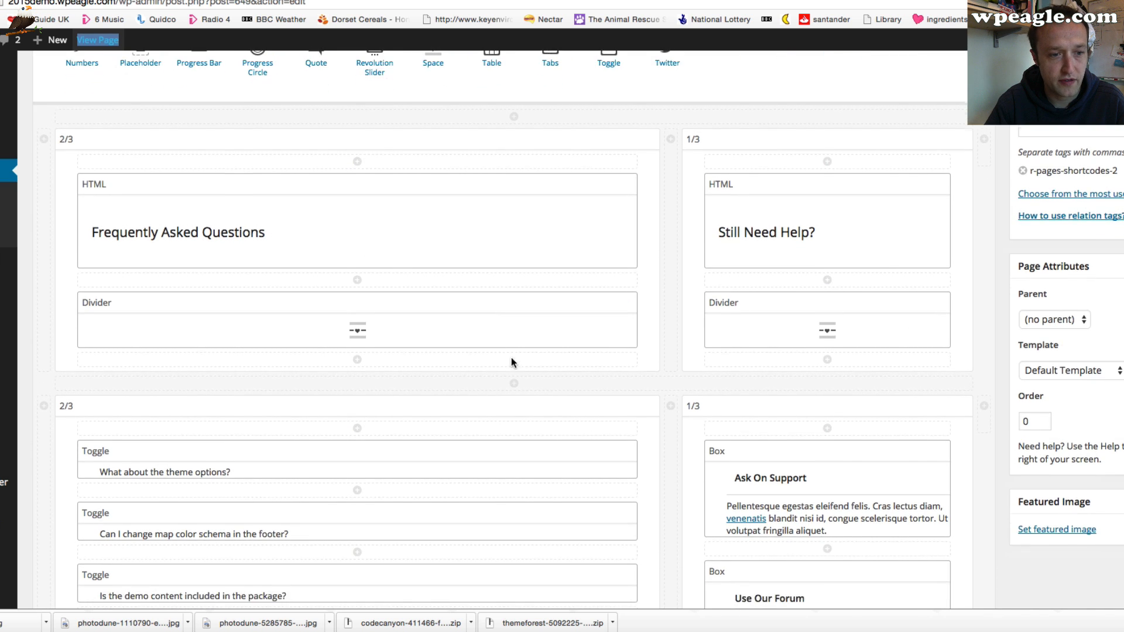
mouse_move(574, 371)
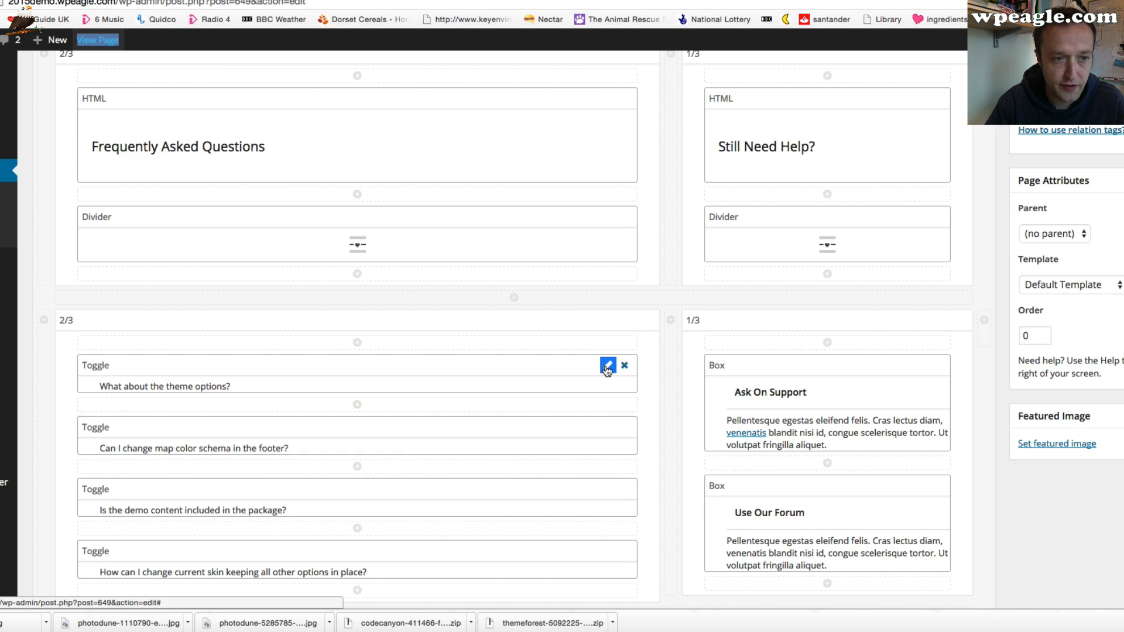
scroll(588, 368, "down", 4)
scroll(527, 363, "up", 7)
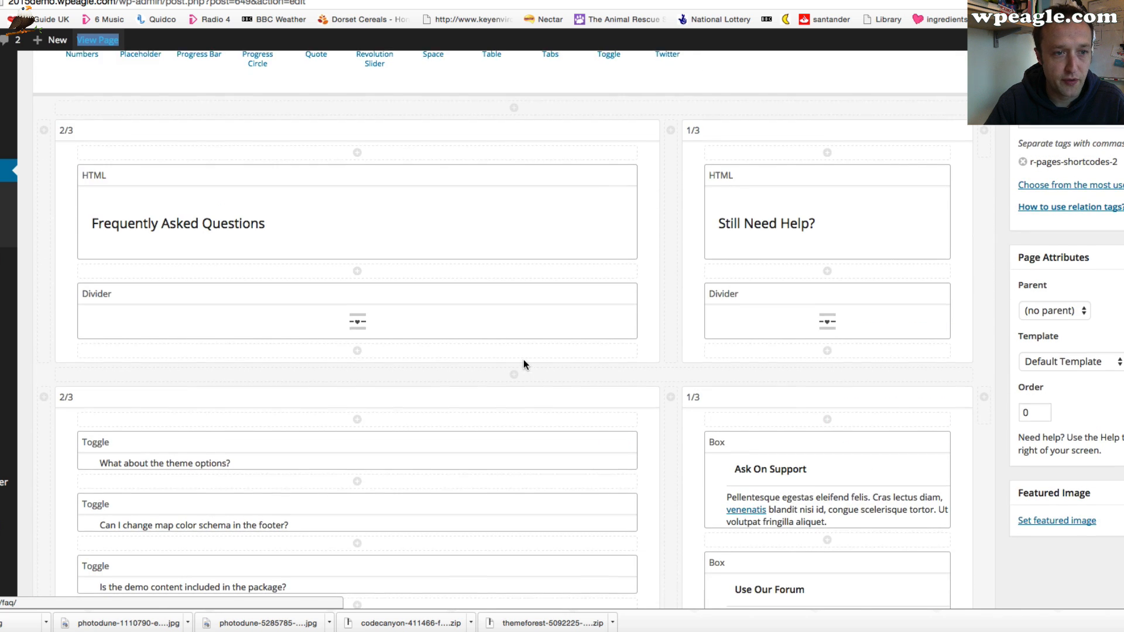
scroll(509, 361, "up", 8)
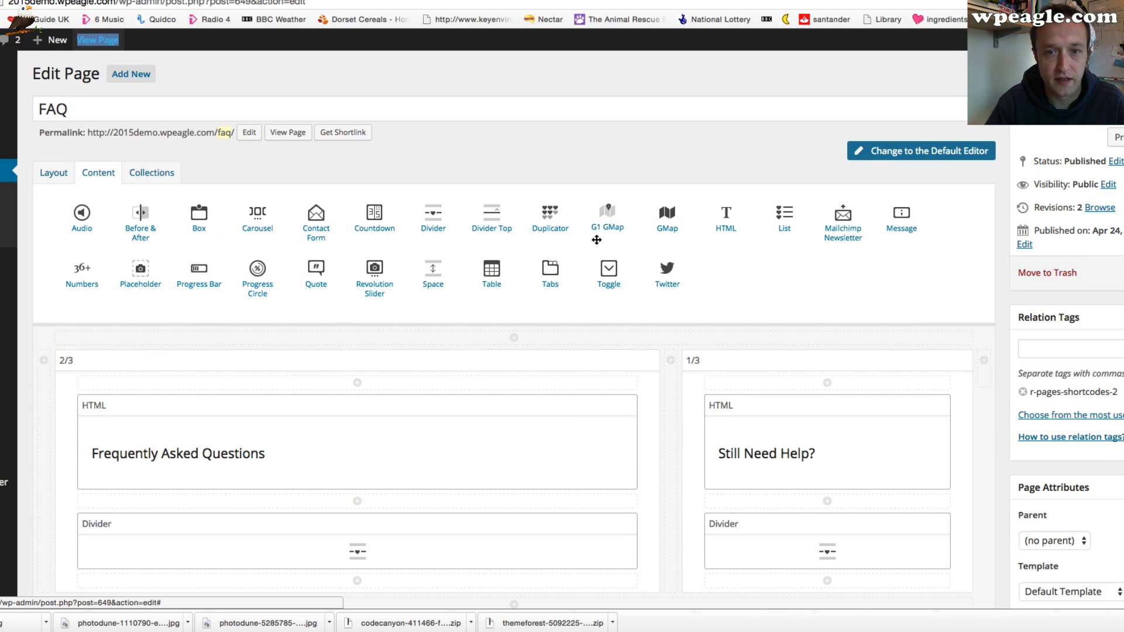
scroll(609, 272, "down", 14)
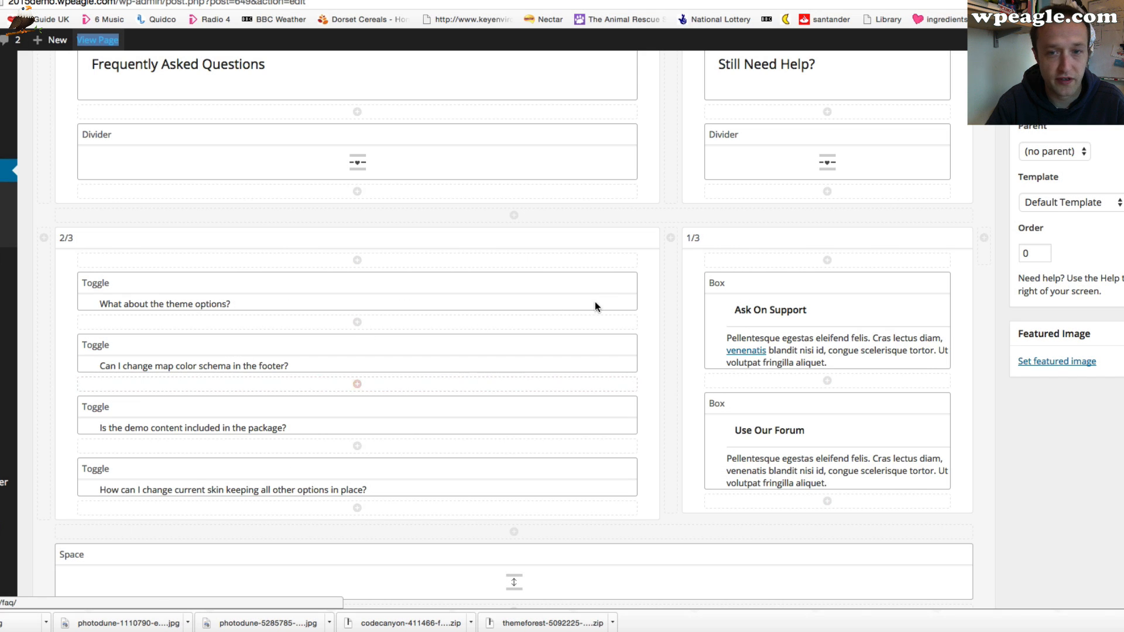
left_click(606, 286)
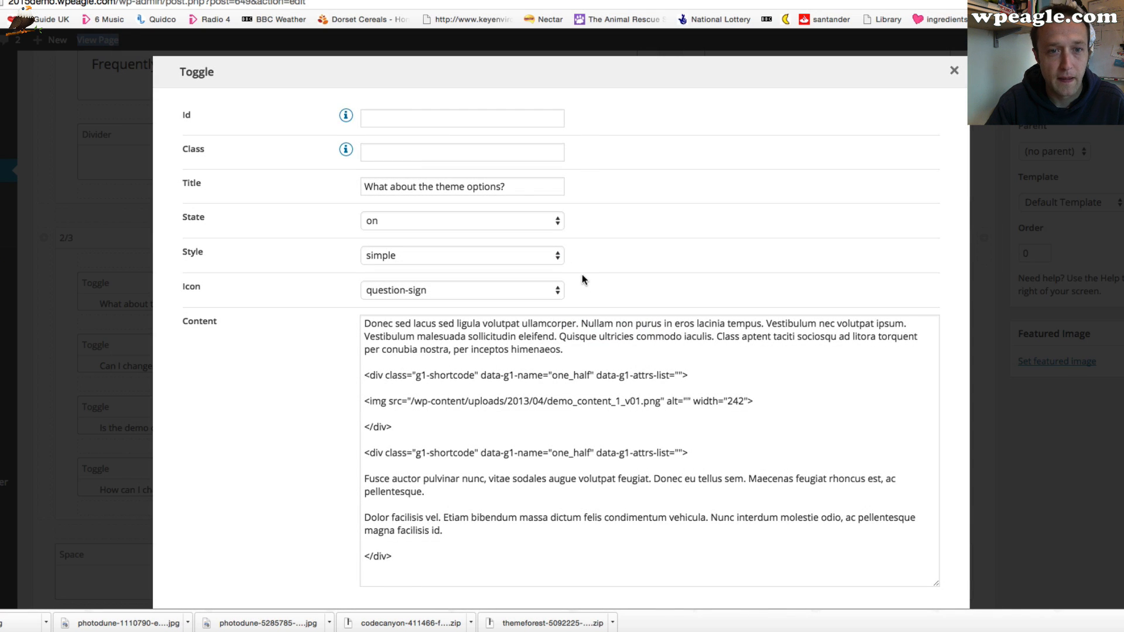
scroll(497, 426, "down", 1)
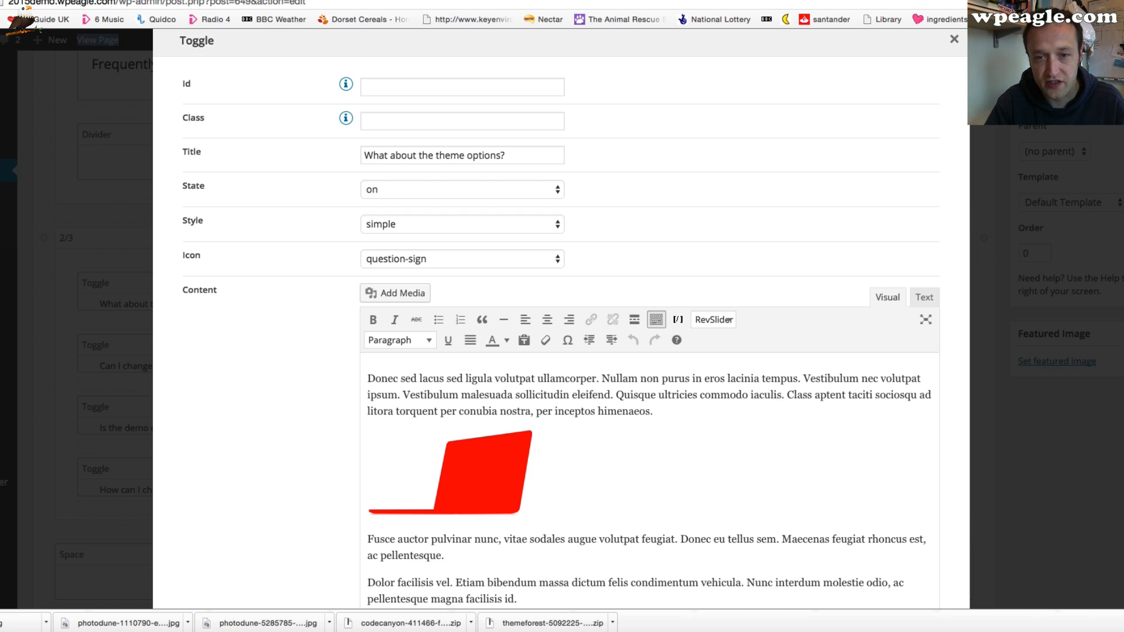
scroll(614, 454, "down", 4)
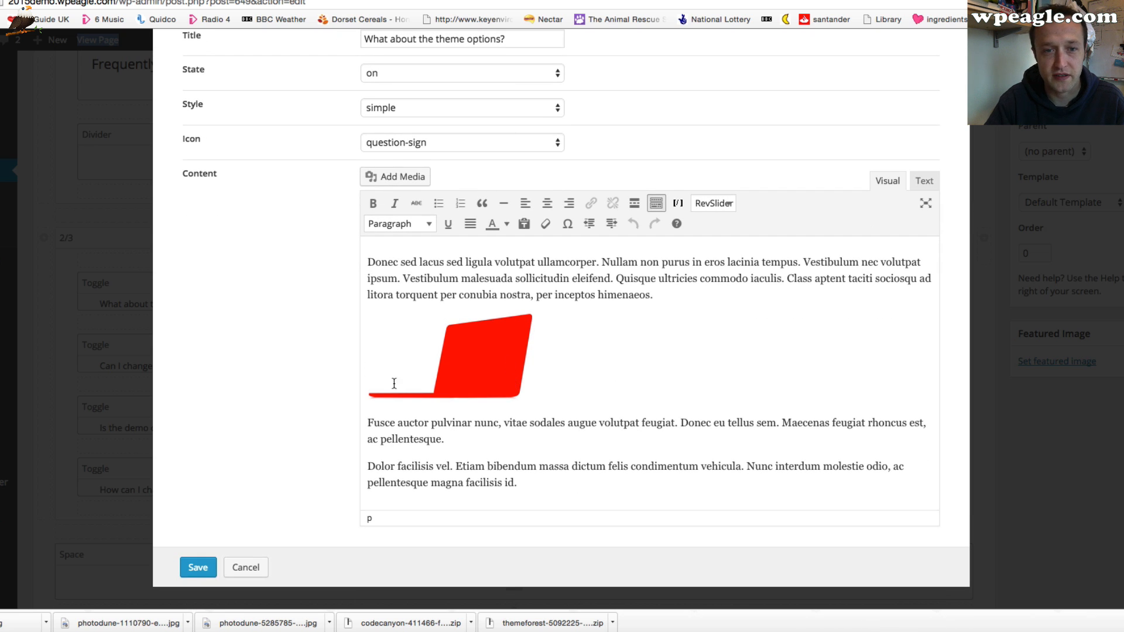
left_click(247, 567)
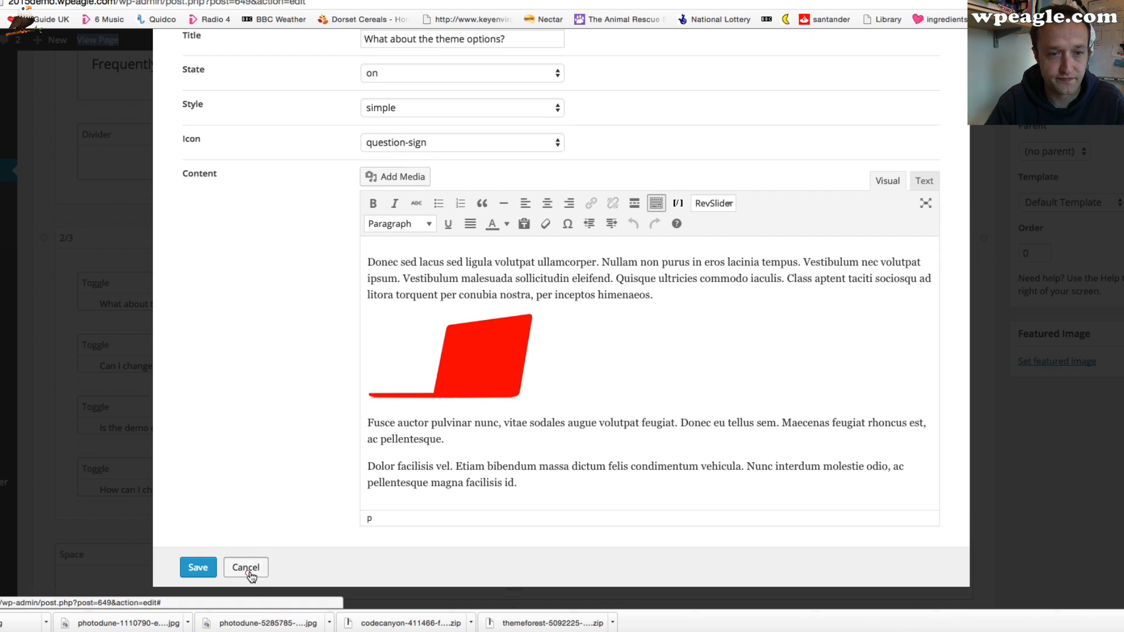
View the live FAQ page and open the footer map colour and demo content questions
scroll(593, 318, "down", 1)
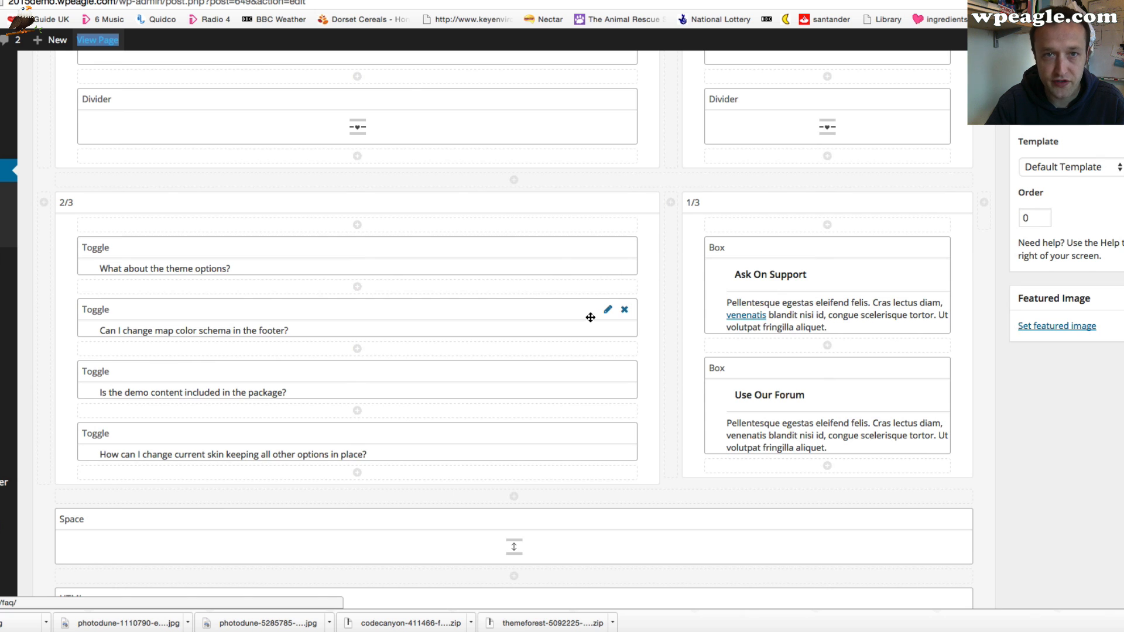
left_click(98, 40)
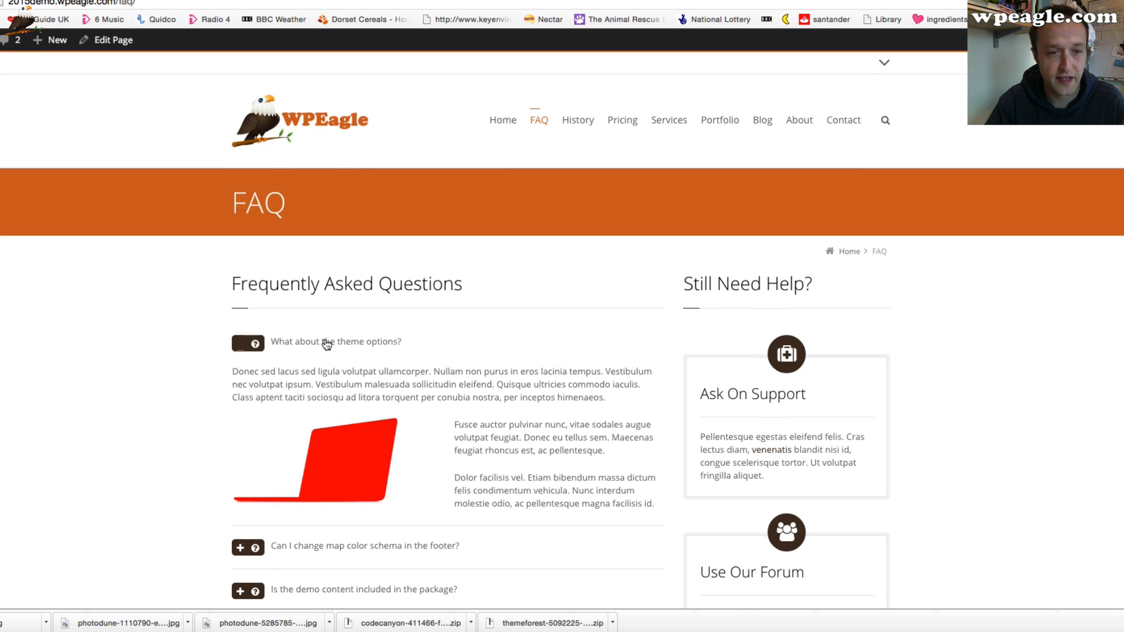
scroll(283, 322, "down", 3)
scroll(283, 323, "down", 2)
left_click(250, 283)
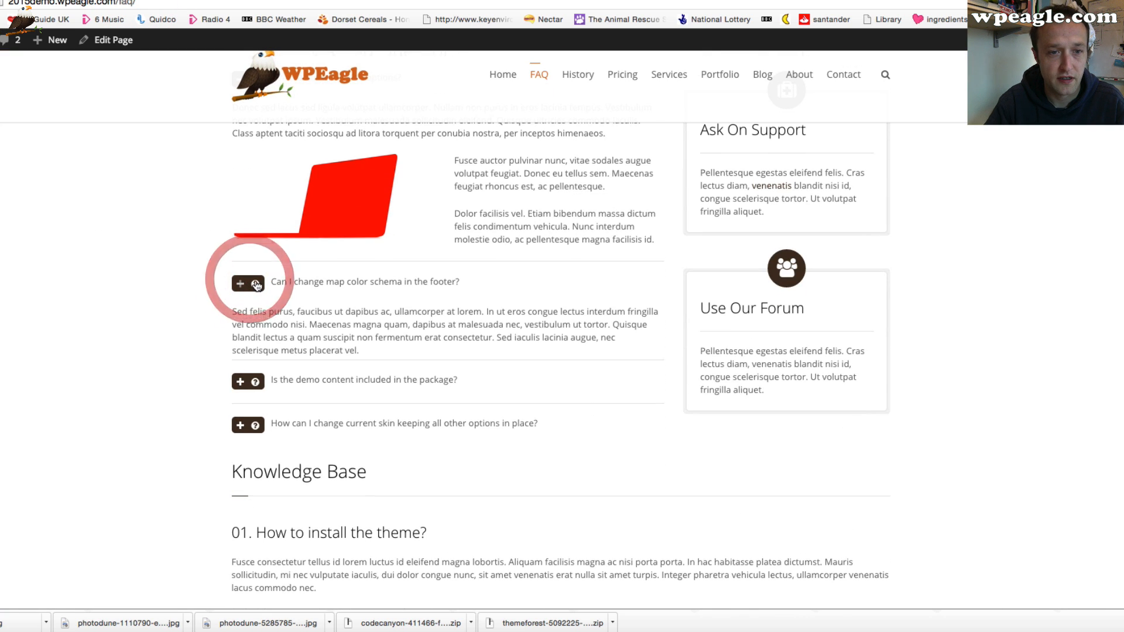
left_click(249, 397)
scroll(541, 401, "up", 5)
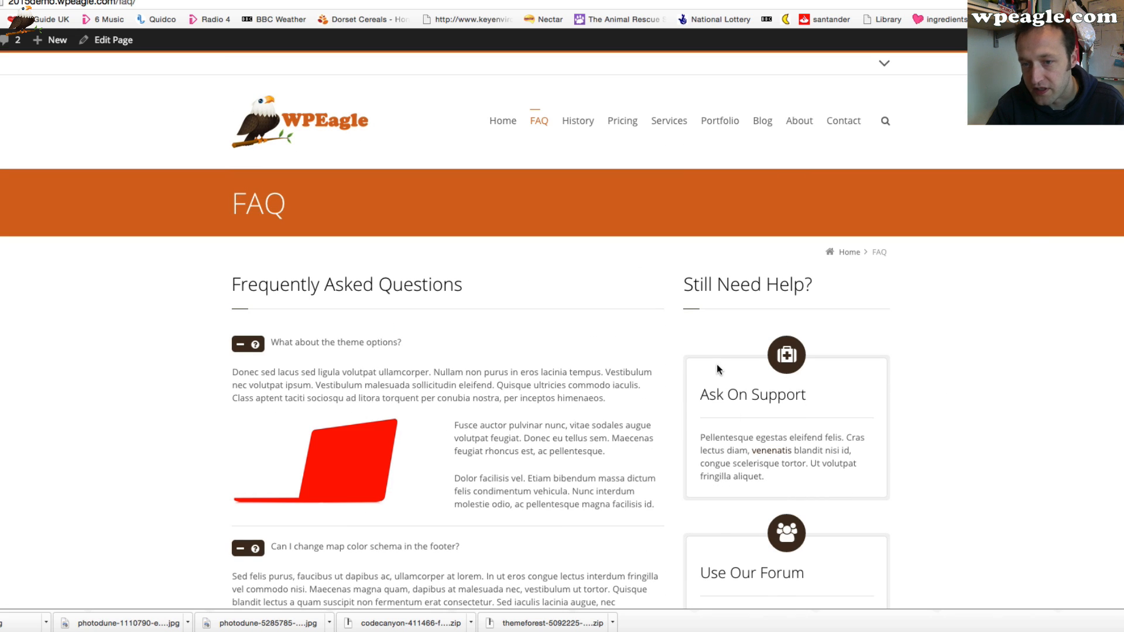
Return to the page builder, change the Ask On Support box's icon to microphone, and save the box
left_click(109, 40)
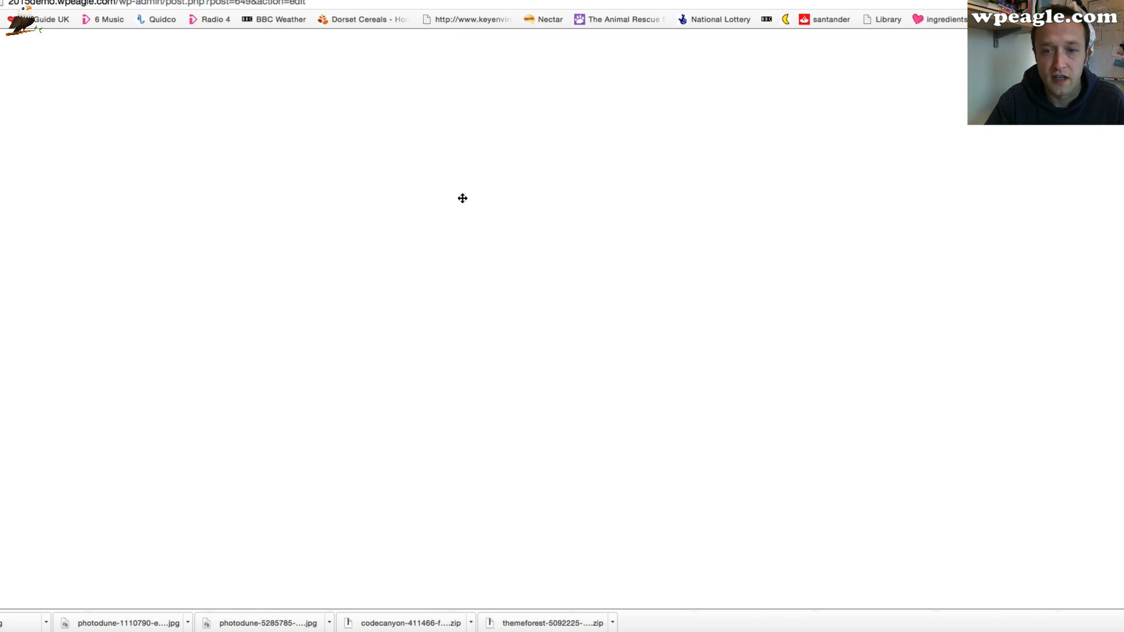
scroll(805, 313, "up", 2)
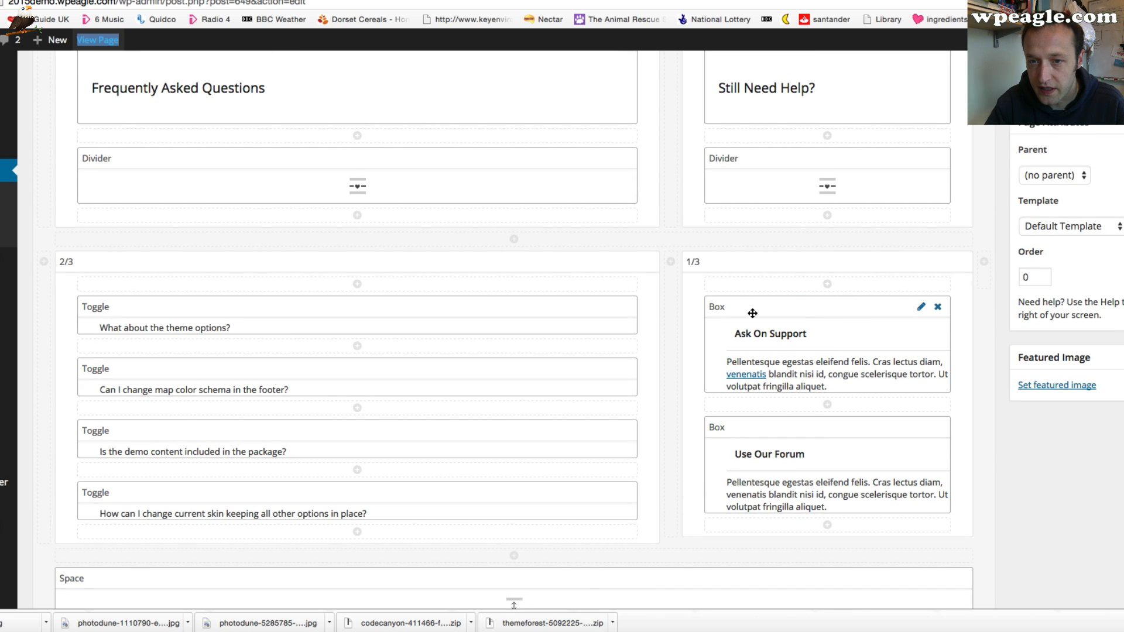
scroll(688, 349, "up", 6)
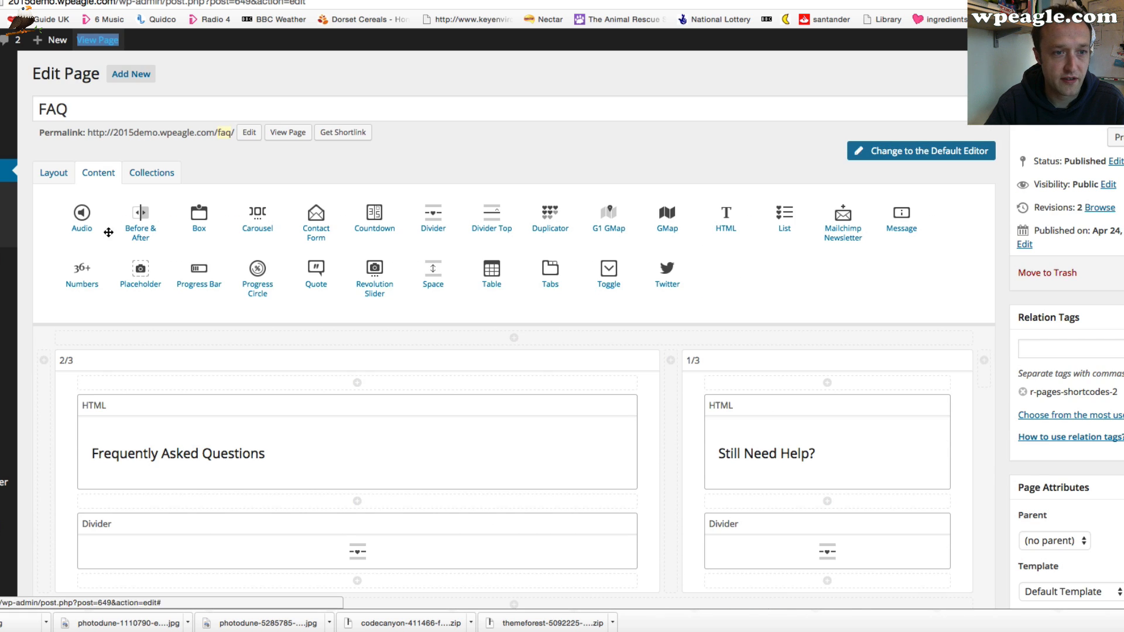
scroll(697, 376, "down", 4)
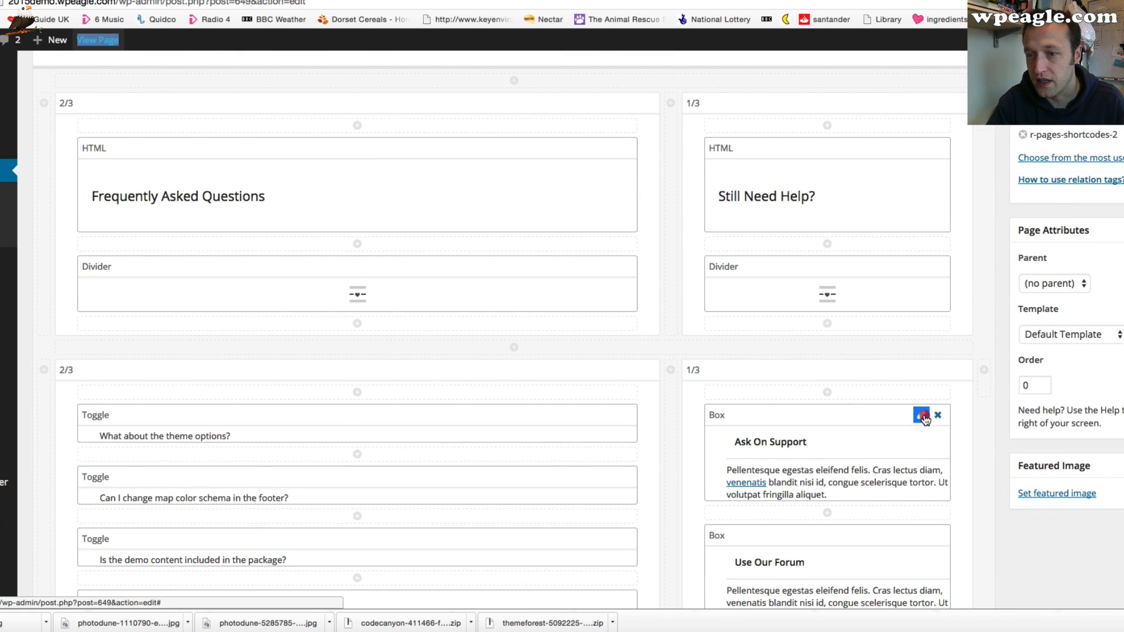
left_click(920, 417)
left_click(483, 192)
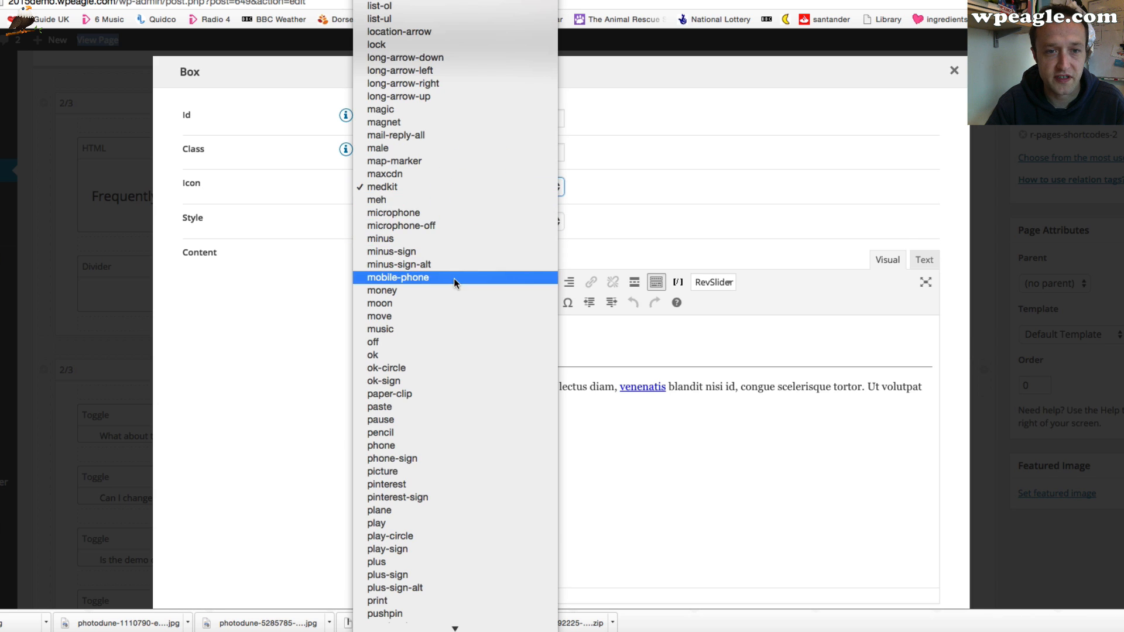
left_click(472, 211)
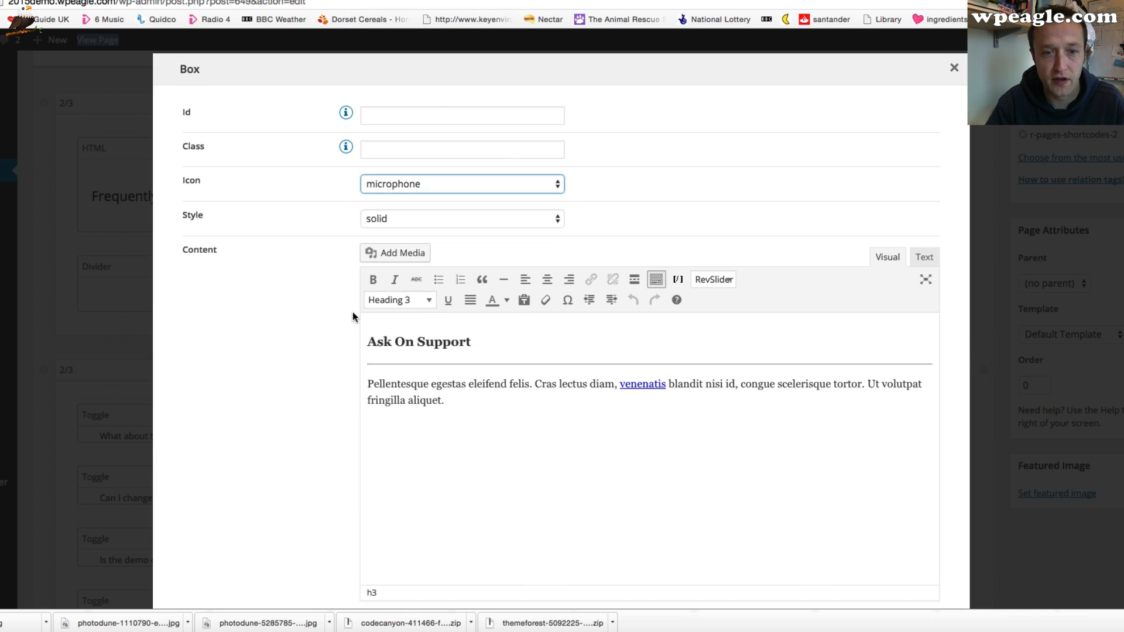
scroll(352, 311, "down", 3)
left_click(198, 560)
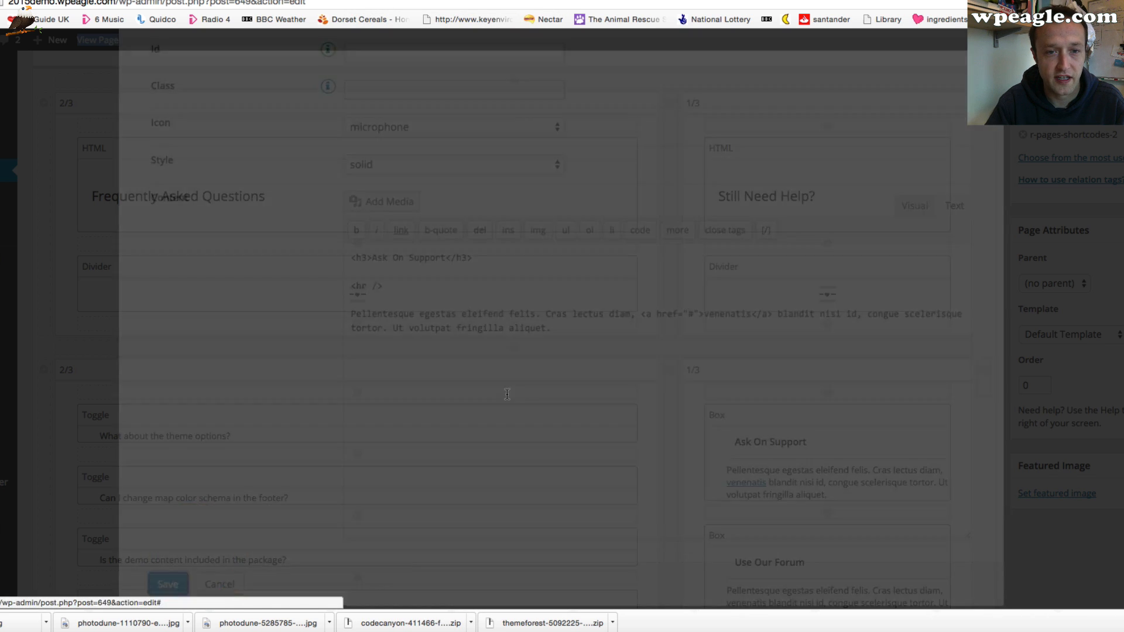
scroll(527, 347, "down", 5)
scroll(527, 345, "down", 3)
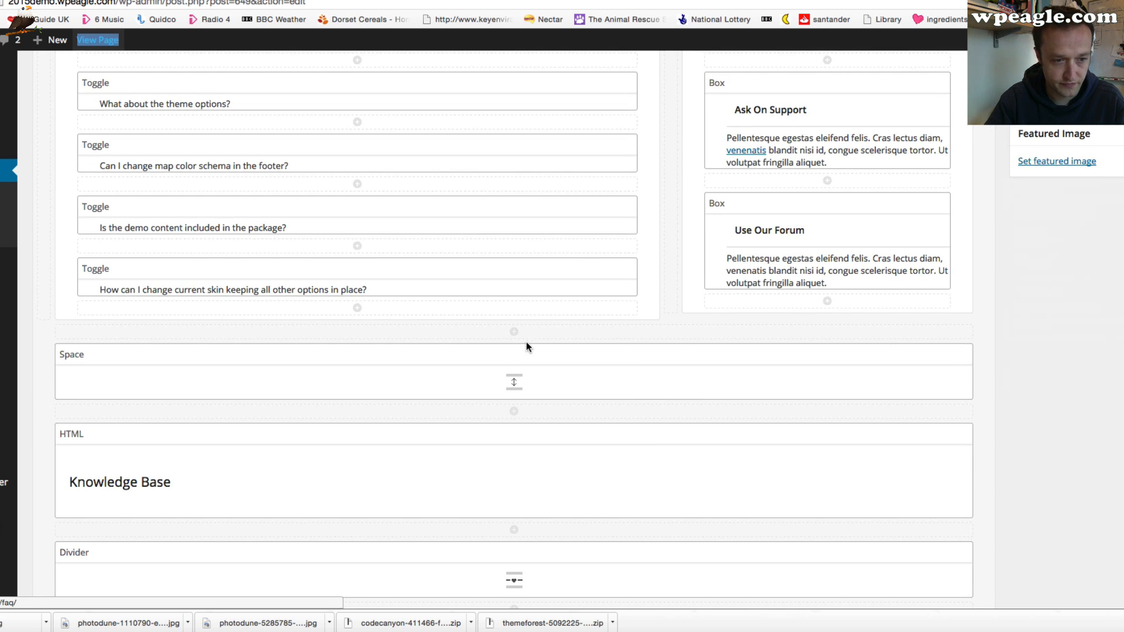
scroll(725, 279, "down", 2)
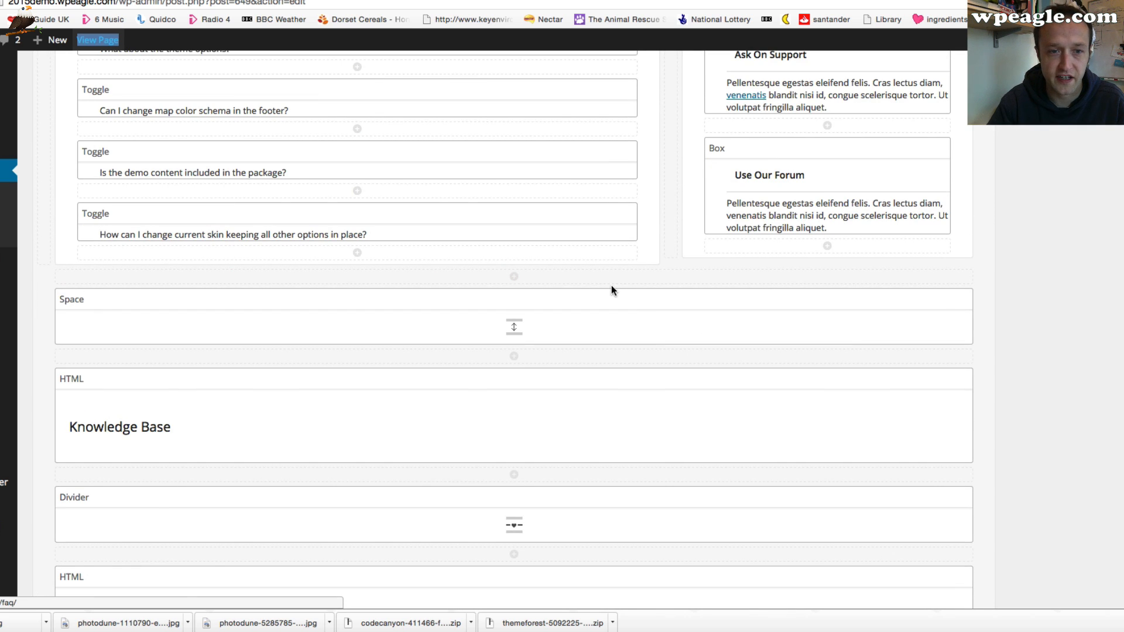
Scroll through the FAQ page's builder elements and inspect the numbered questions HTML block, closing it without saving
scroll(545, 346, "down", 1)
scroll(546, 346, "down", 5)
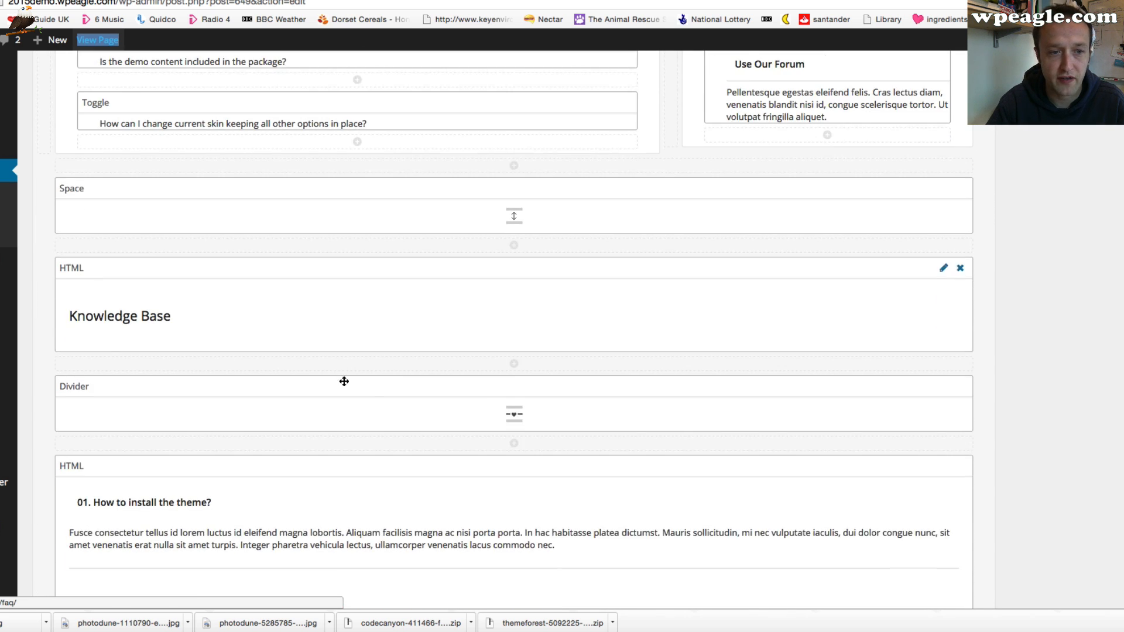
scroll(210, 351, "down", 3)
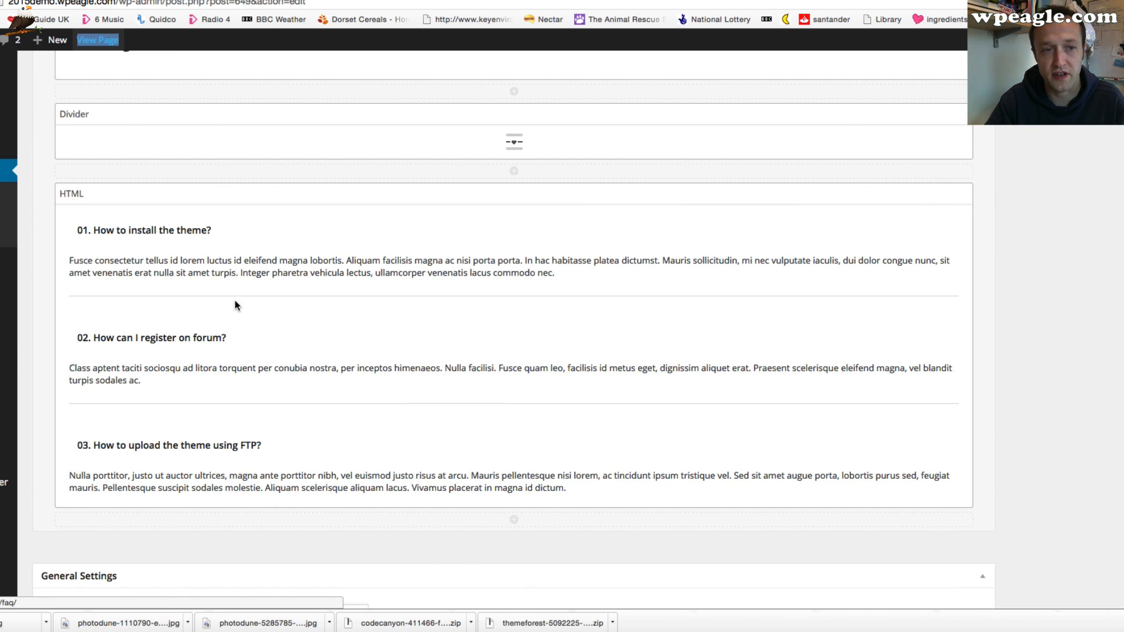
scroll(484, 314, "down", 4)
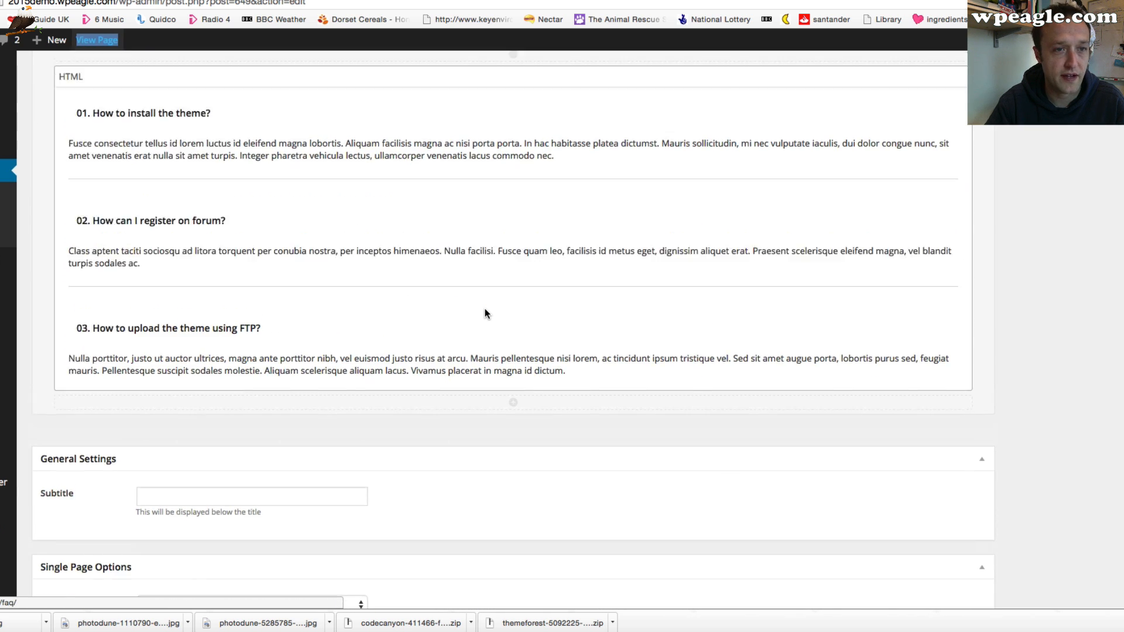
scroll(937, 289, "up", 2)
left_click(943, 120)
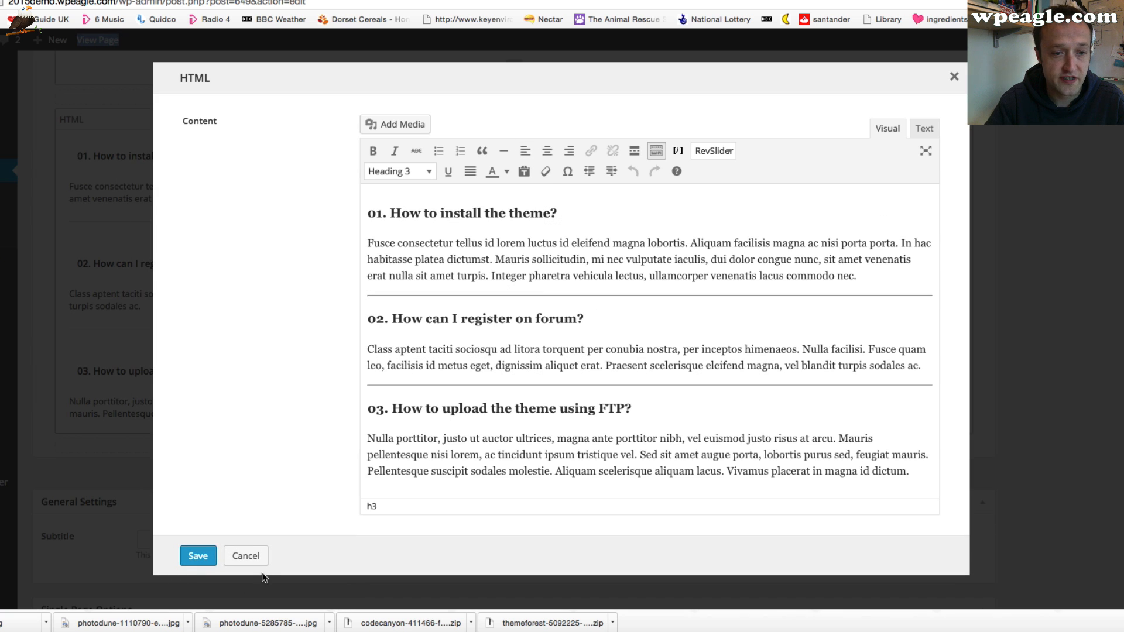
left_click(247, 556)
scroll(407, 357, "down", 4)
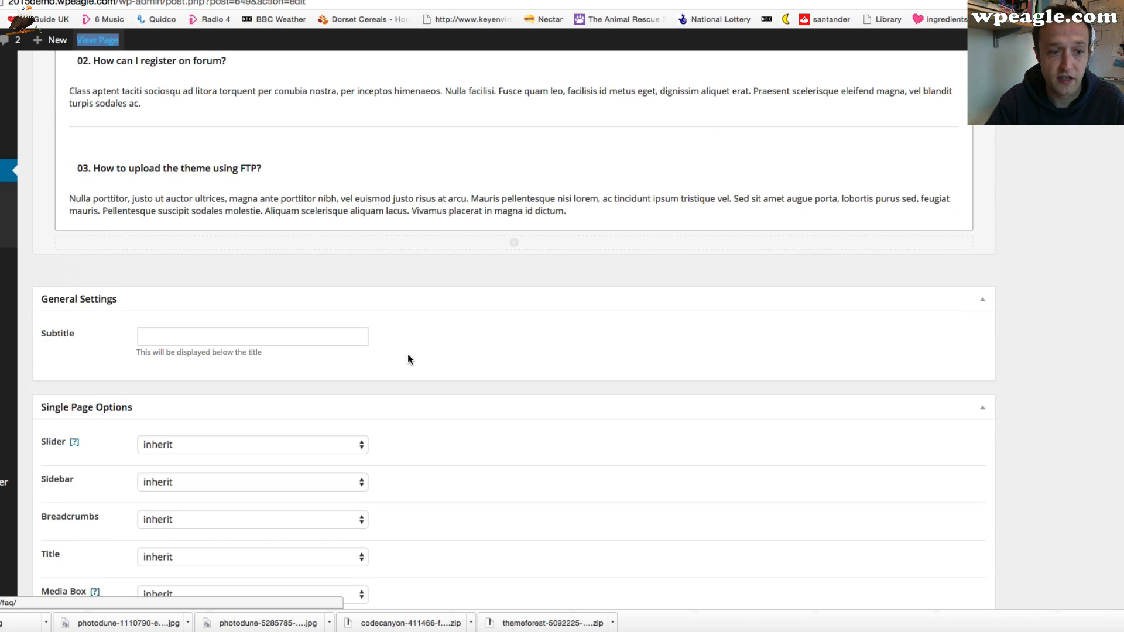
scroll(408, 355, "up", 20)
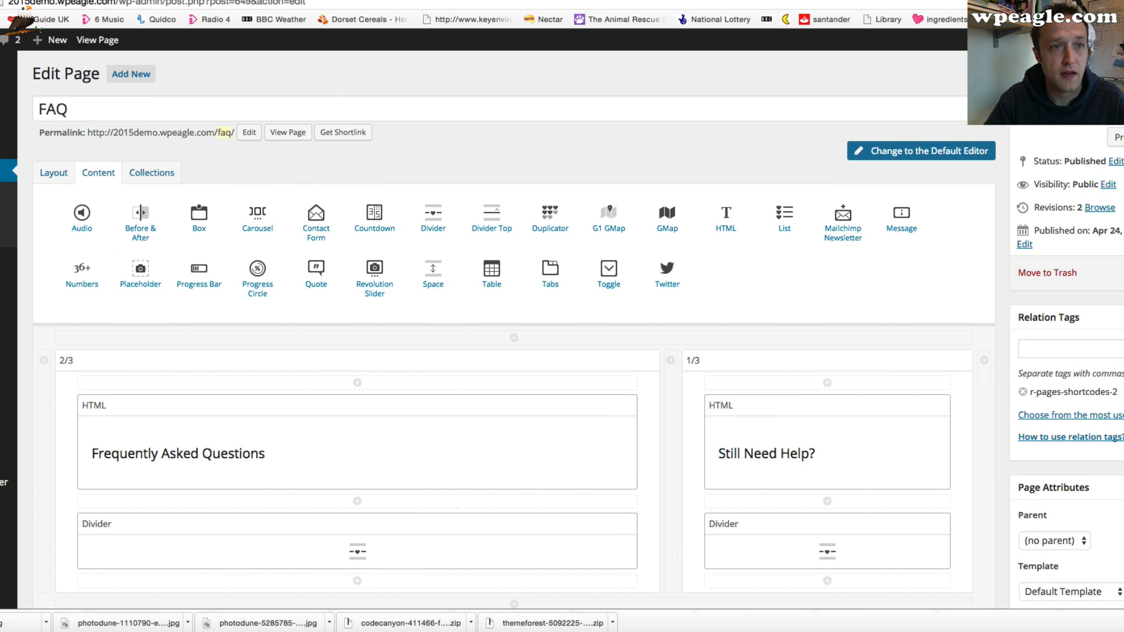
View the live FAQ page, go to the History page, and browse its year tabs and sections
left_click(97, 40)
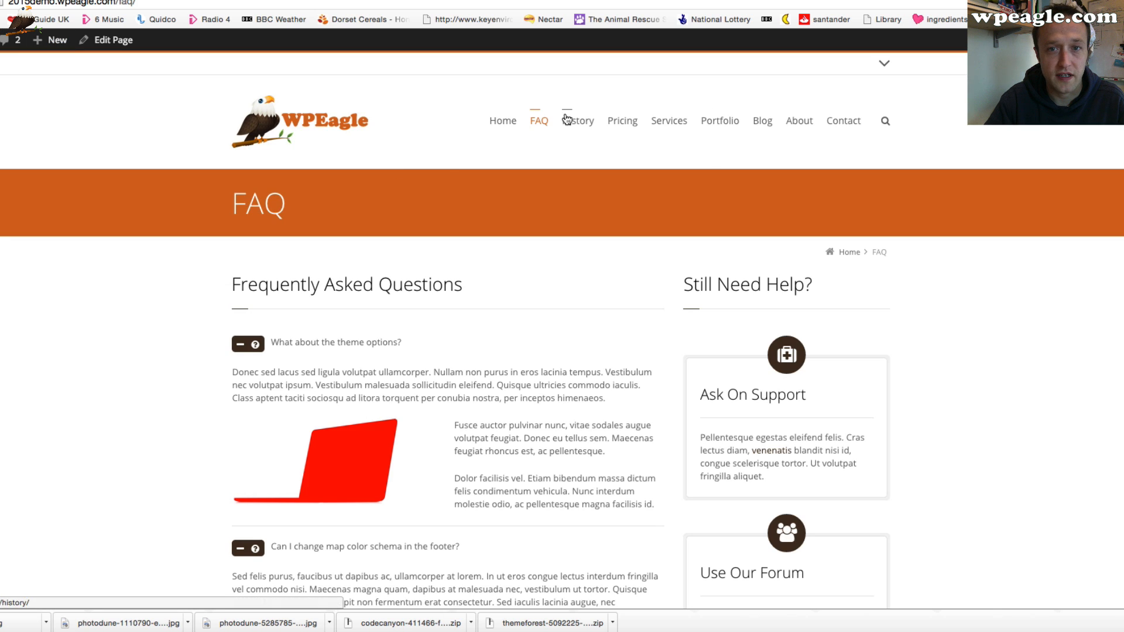
left_click(567, 122)
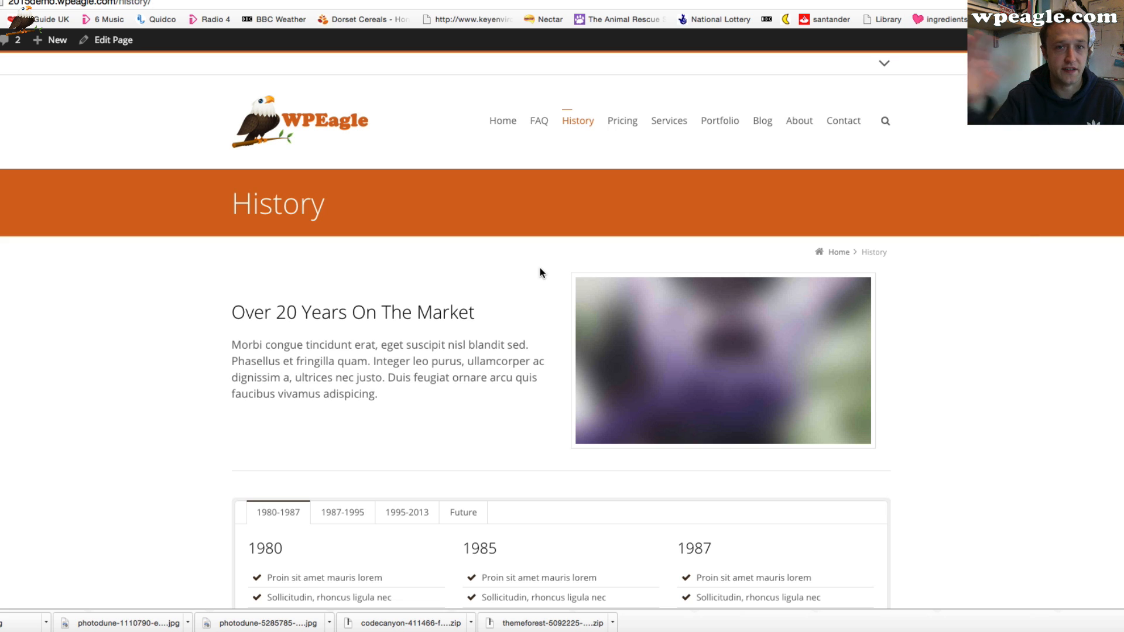
scroll(537, 267, "down", 3)
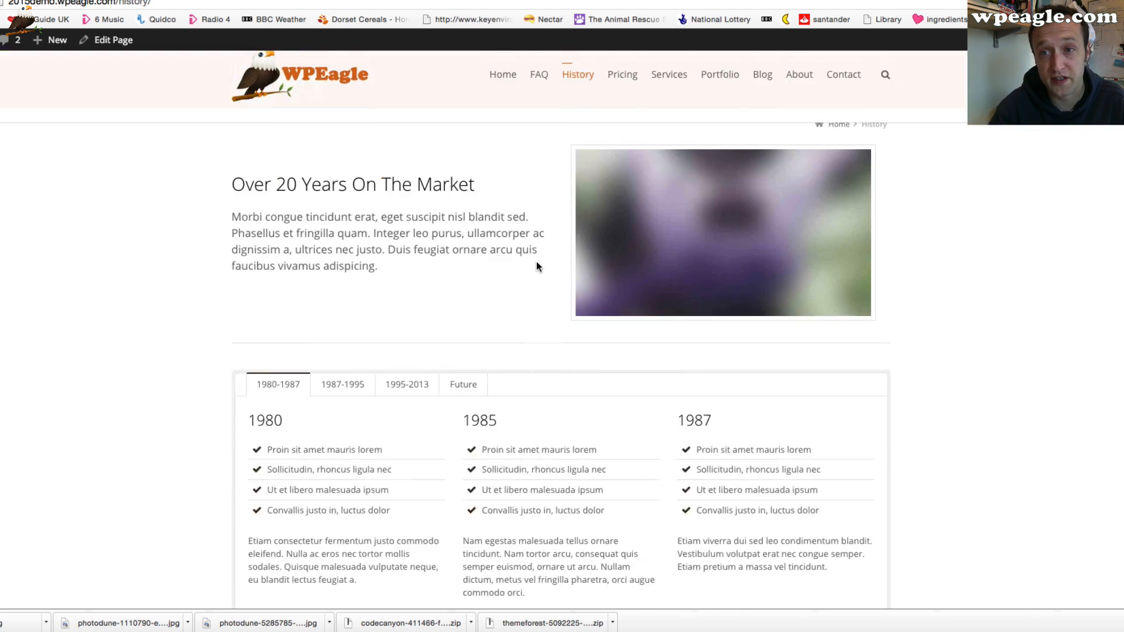
left_click(347, 310)
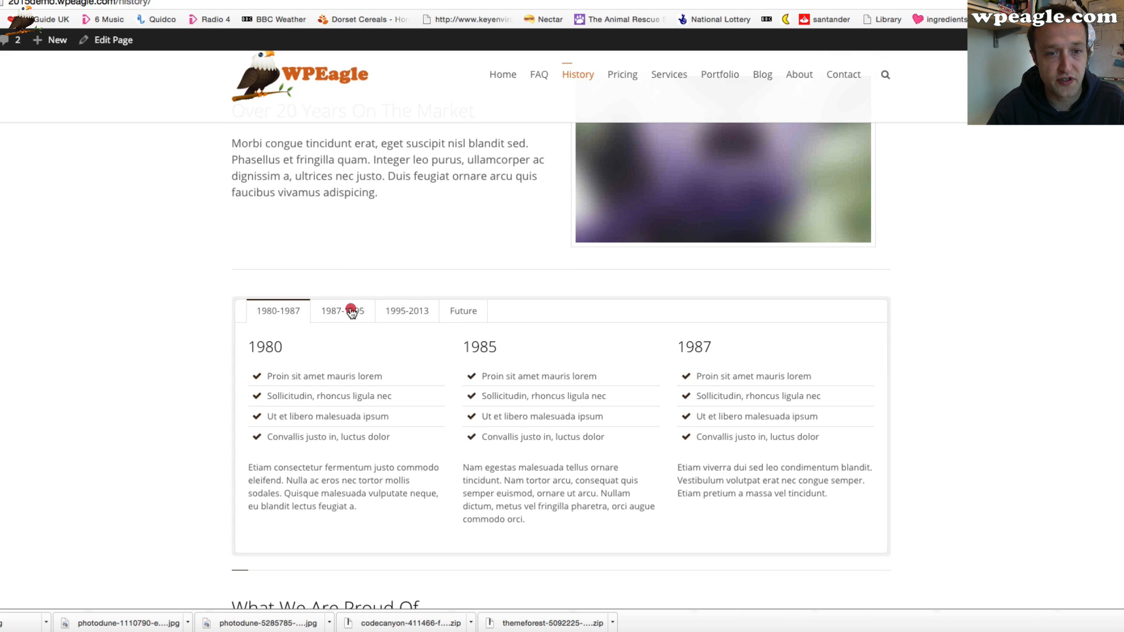
left_click(403, 311)
left_click(465, 311)
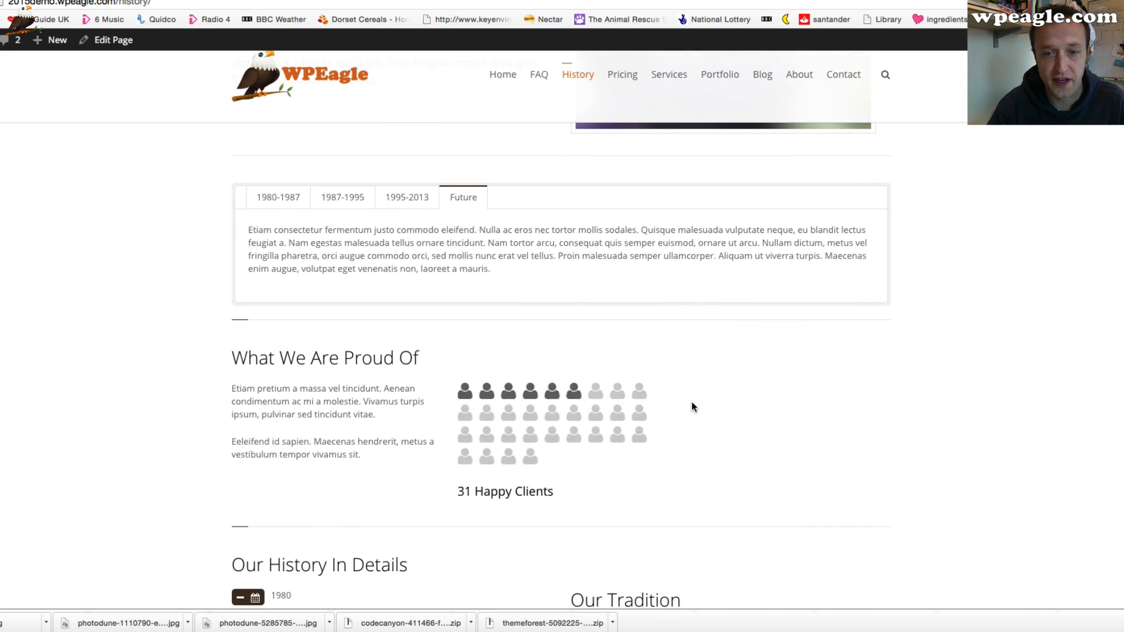
scroll(690, 401, "down", 1)
scroll(612, 389, "down", 2)
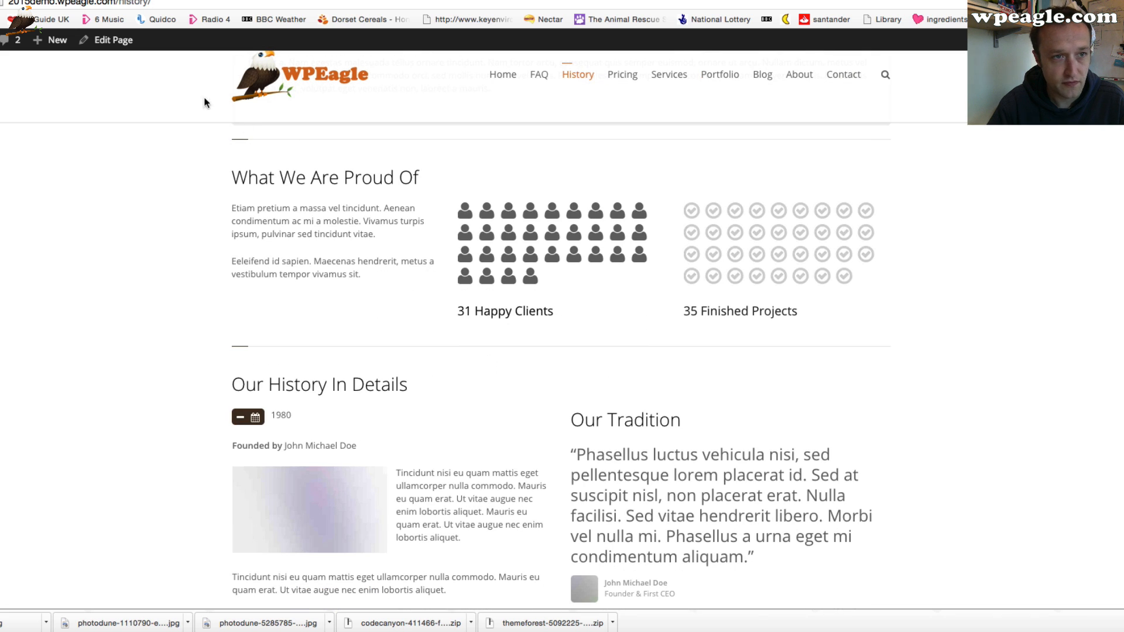
scroll(288, 170, "down", 4)
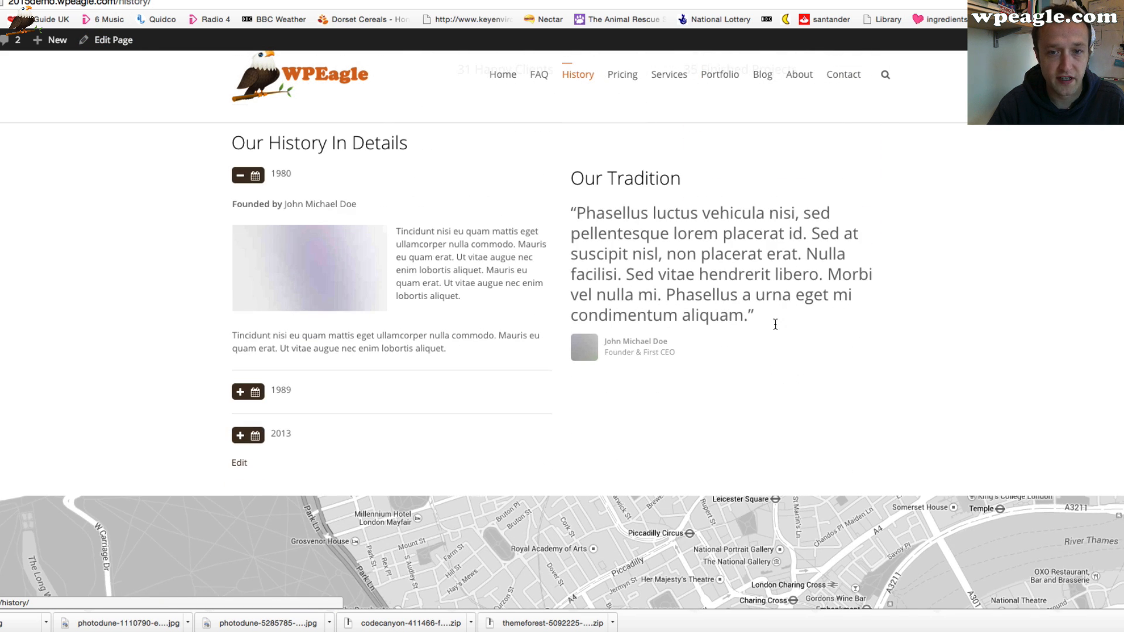
scroll(302, 230, "up", 4)
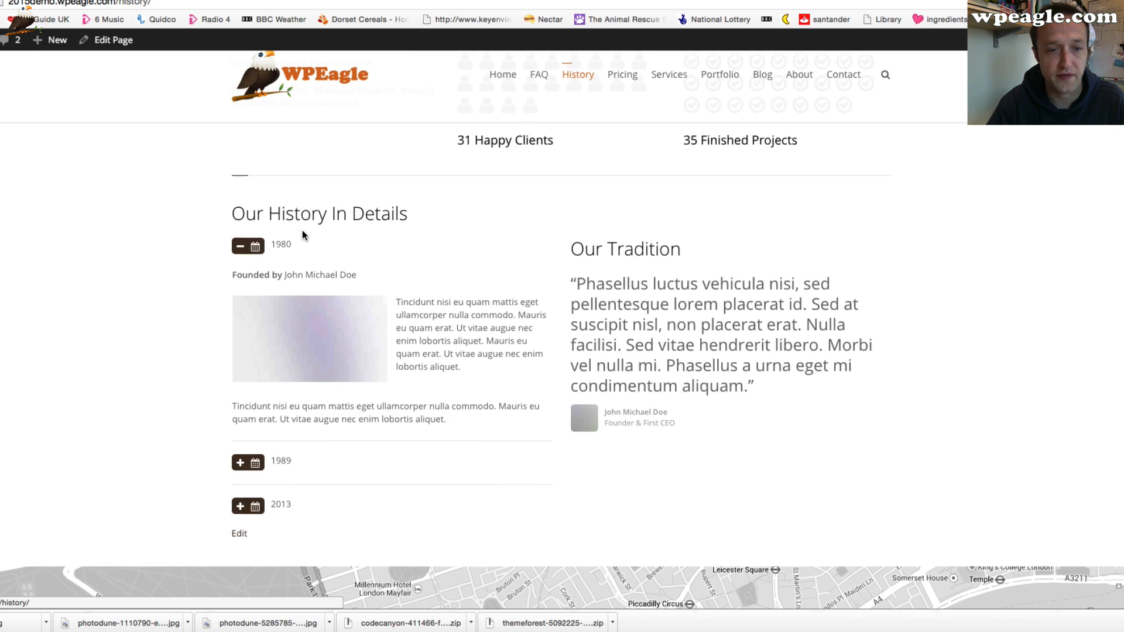
scroll(302, 230, "up", 6)
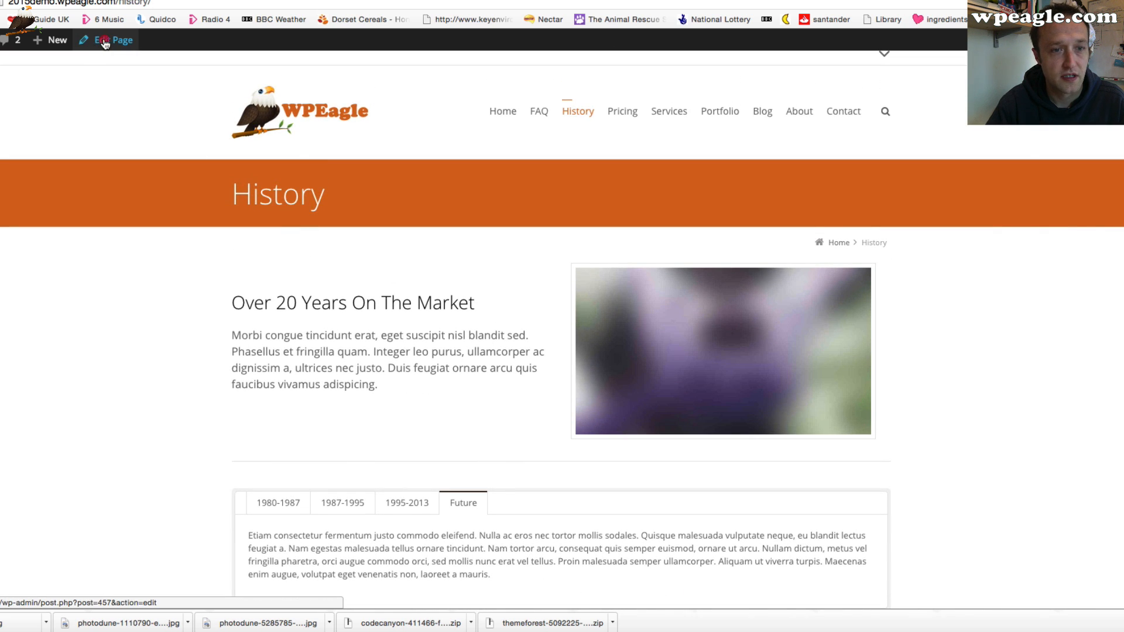
Open the History page in the page builder and set the first divider's style to simple with the align-center icon
left_click(104, 42)
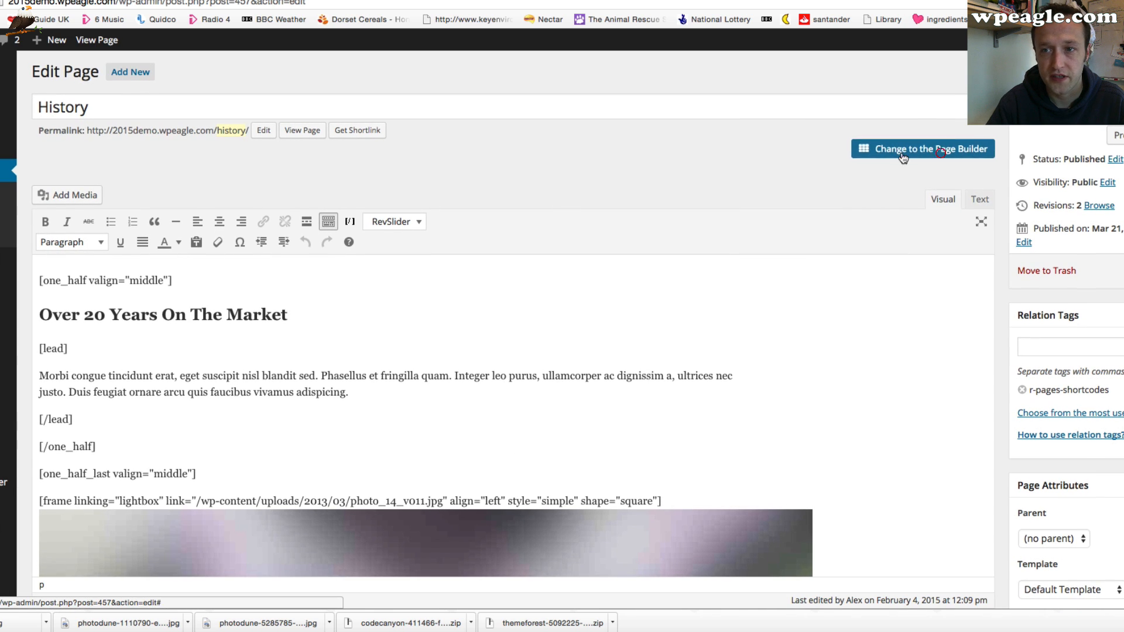
left_click(948, 150)
scroll(609, 357, "down", 3)
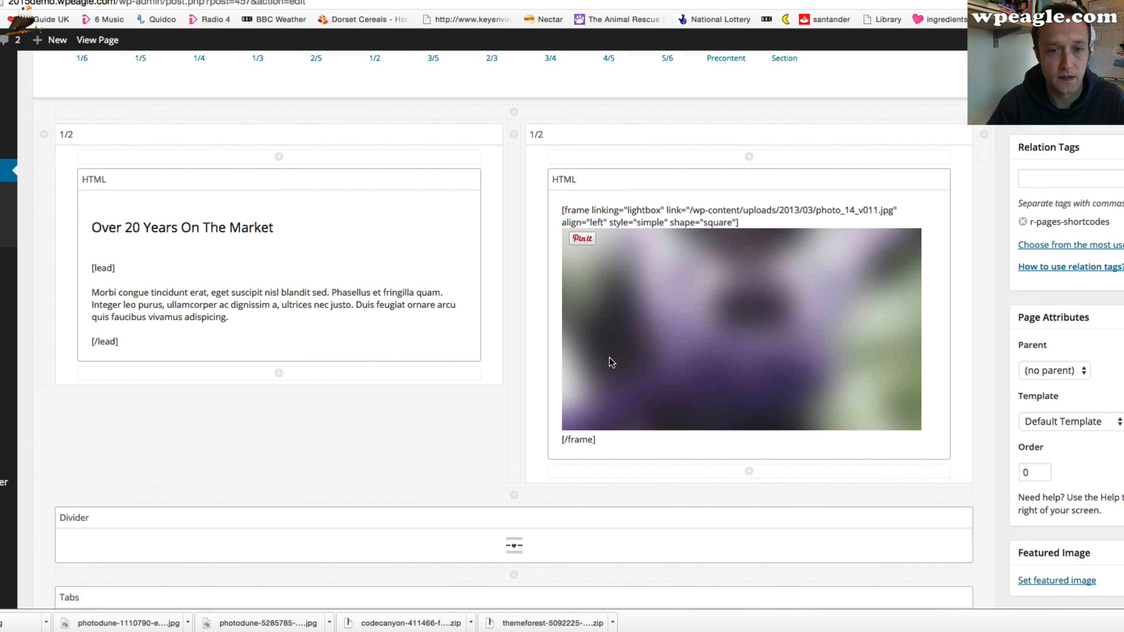
scroll(606, 360, "down", 1)
scroll(498, 194, "down", 3)
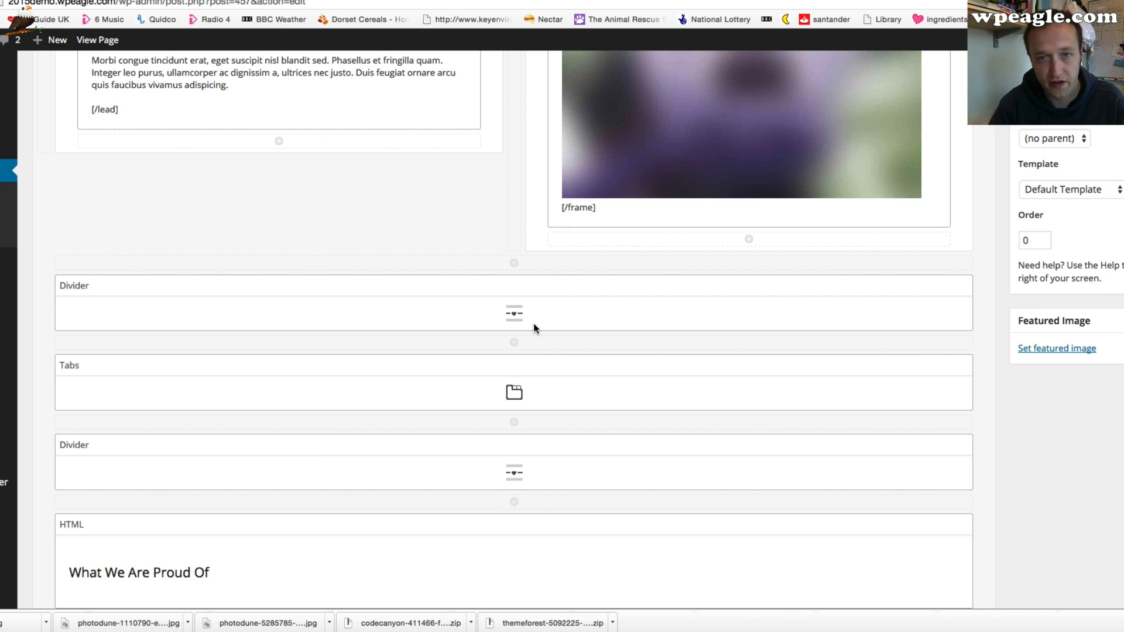
left_click(937, 287)
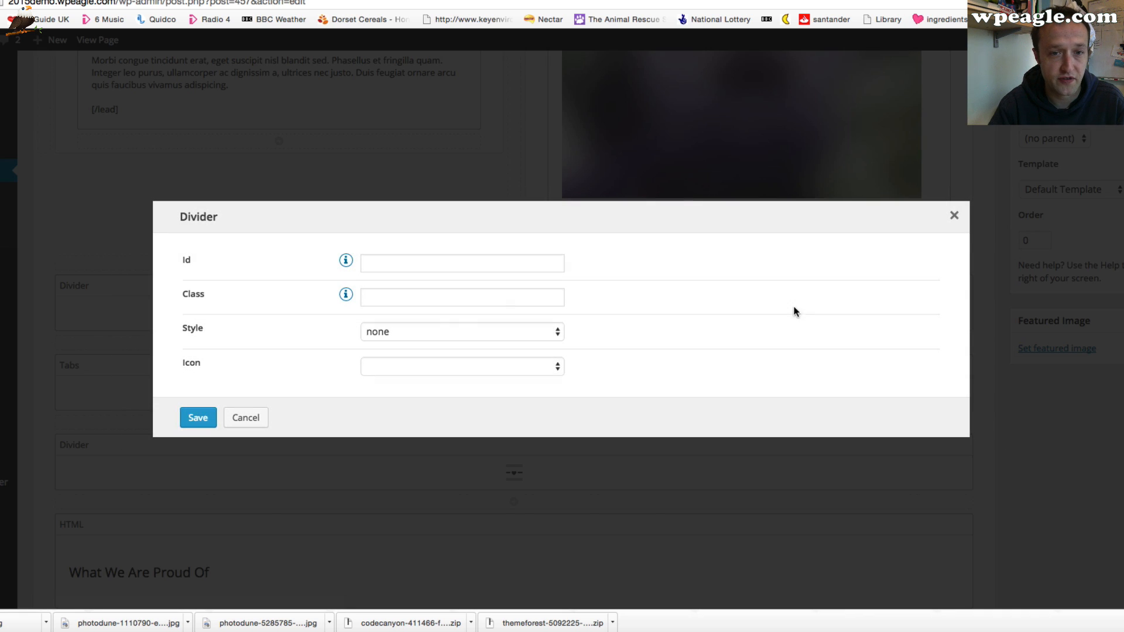
left_click(440, 331)
left_click(423, 348)
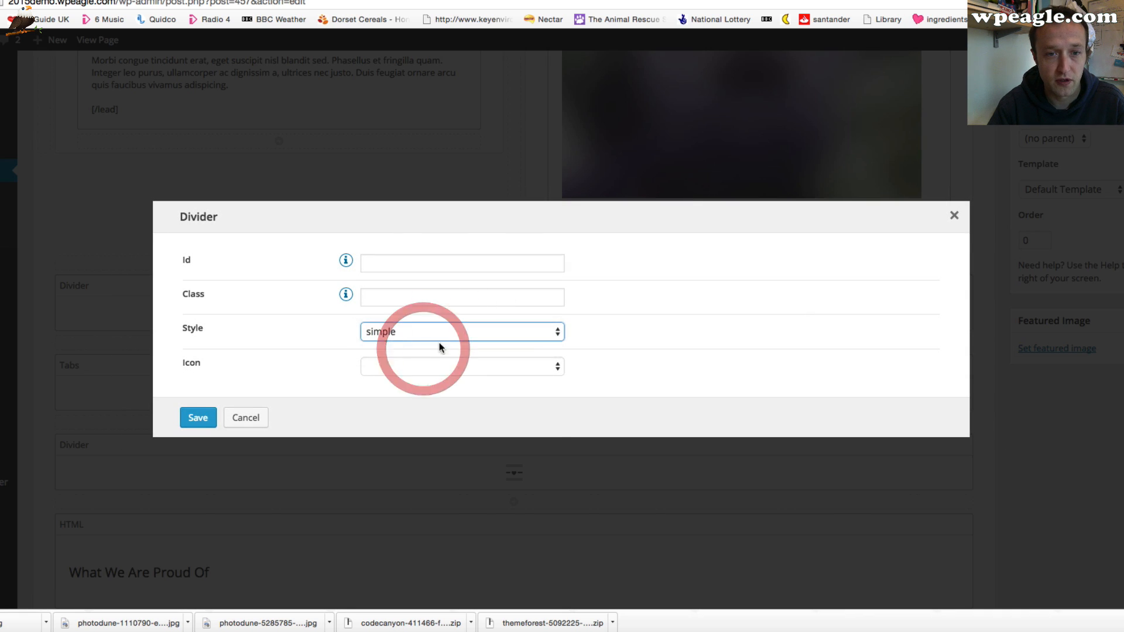
left_click(440, 363)
left_click(505, 405)
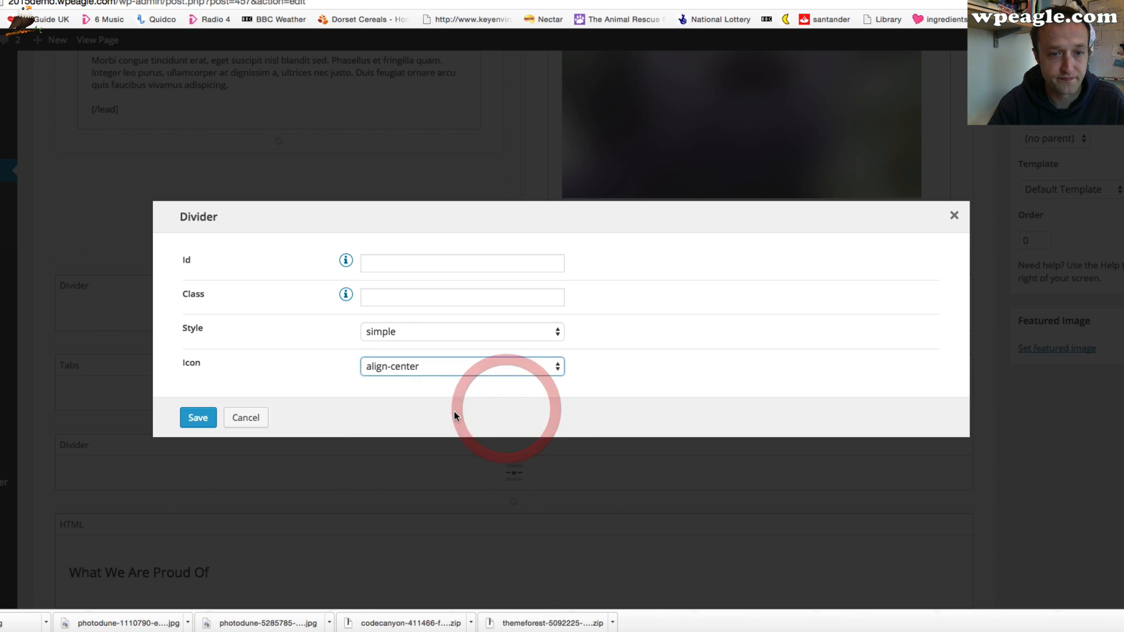
left_click(196, 417)
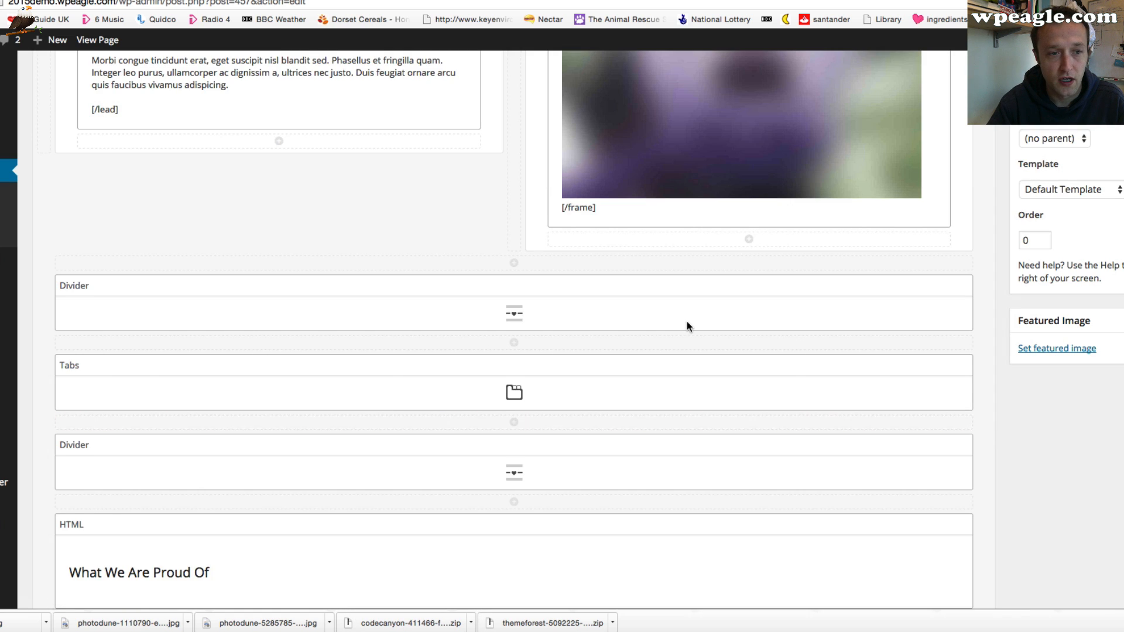
Add a new tab titled 'Another Tab!' to the History tabs element, with content 'Tab content goes here... here', and save it
scroll(725, 334, "down", 1)
left_click(943, 308)
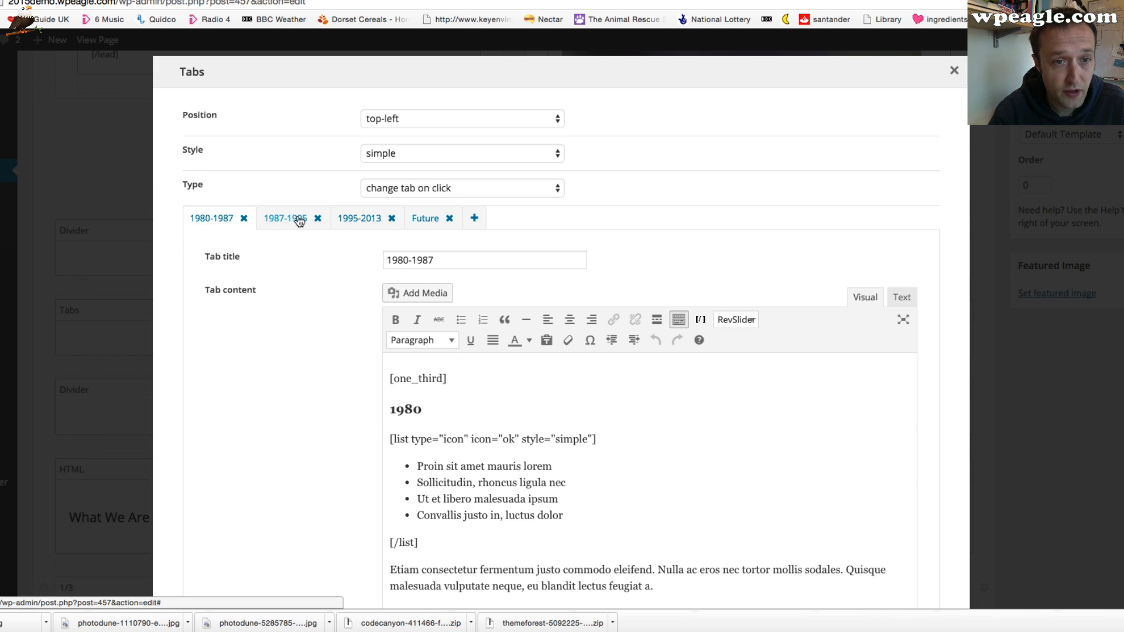
left_click(475, 219)
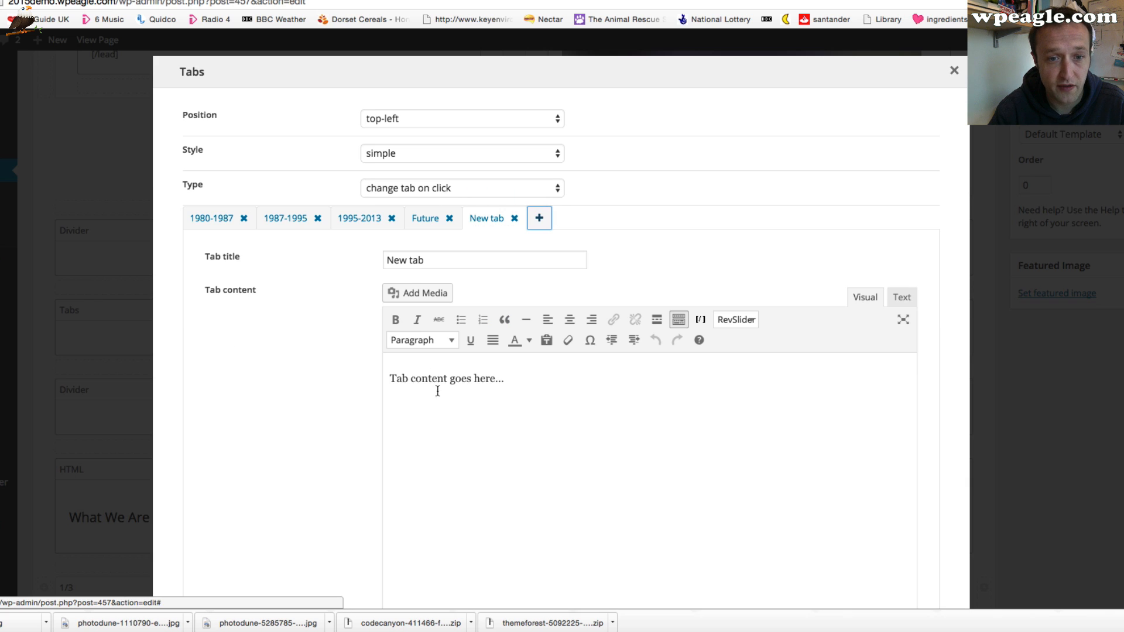
triple_click(382, 255)
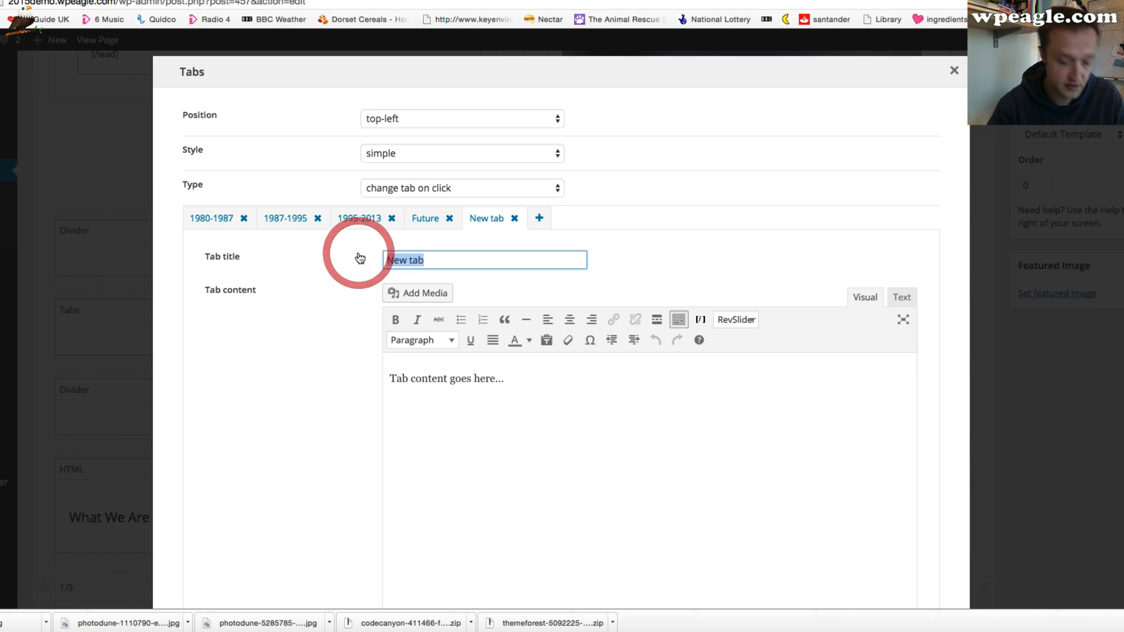
type("Another Tab!")
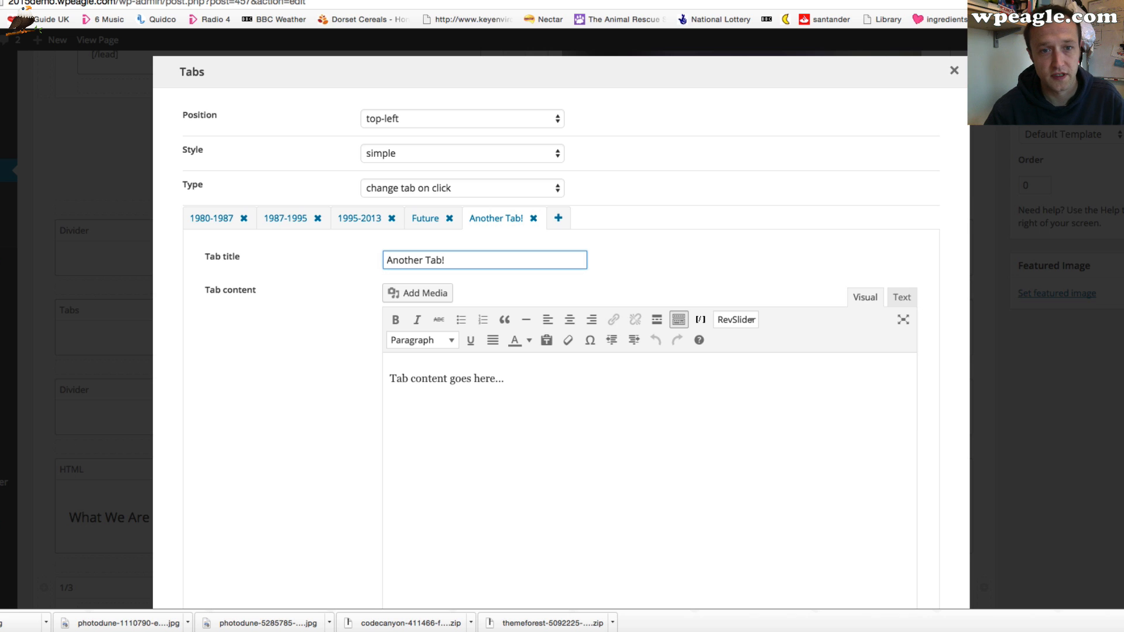
scroll(377, 258, "down", 1)
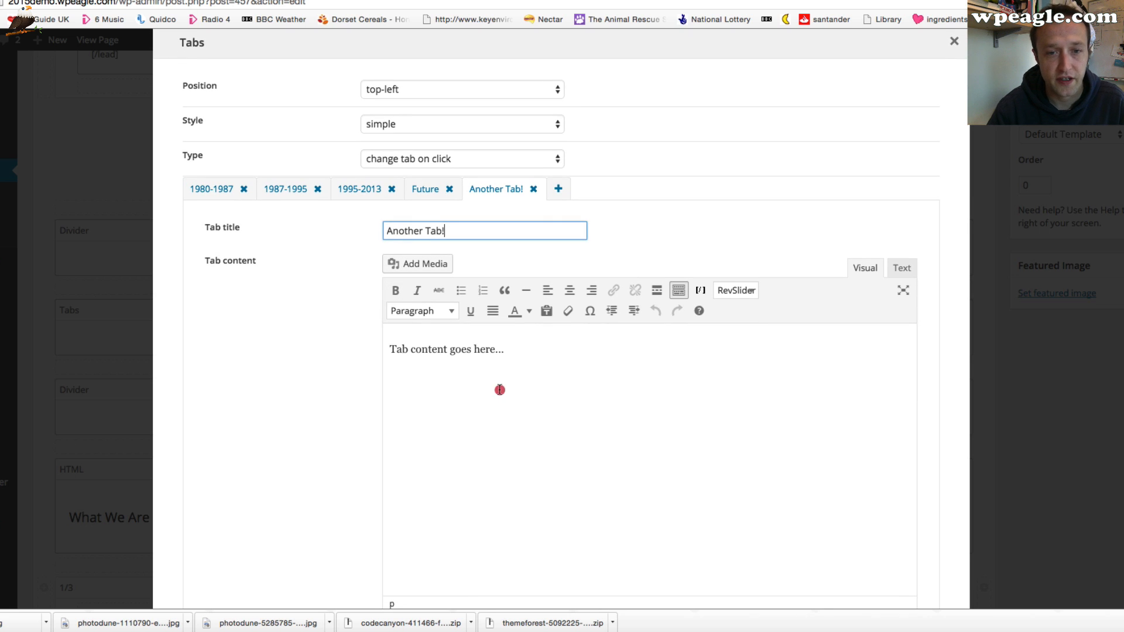
left_click(498, 389)
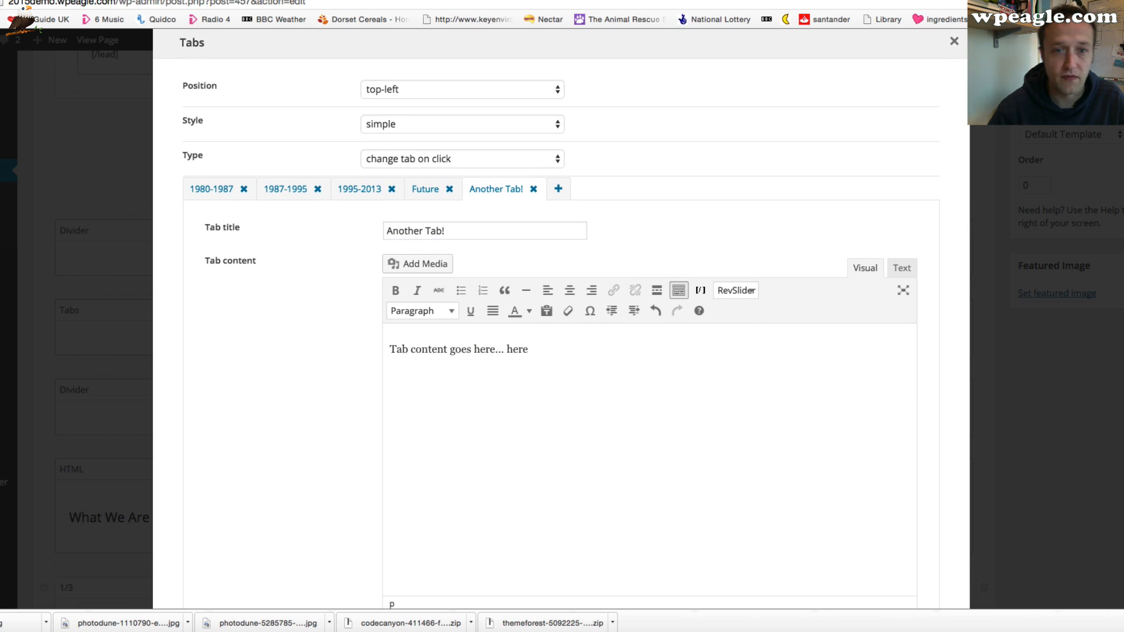
scroll(258, 475, "down", 4)
left_click(196, 563)
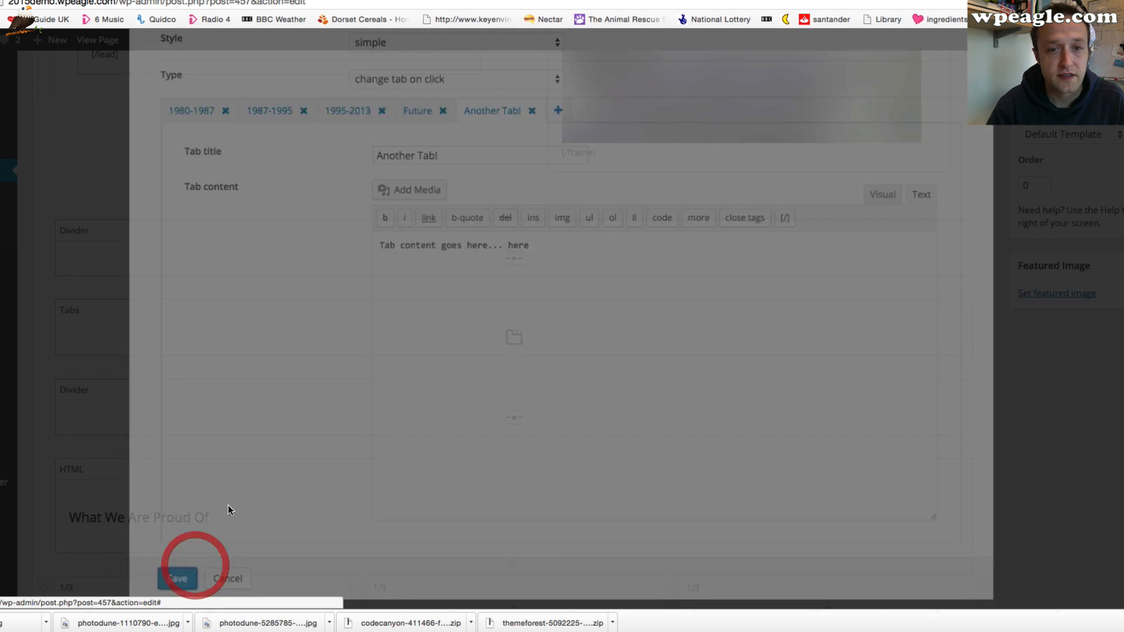
Update the History page and review its builder elements
scroll(480, 346, "down", 5)
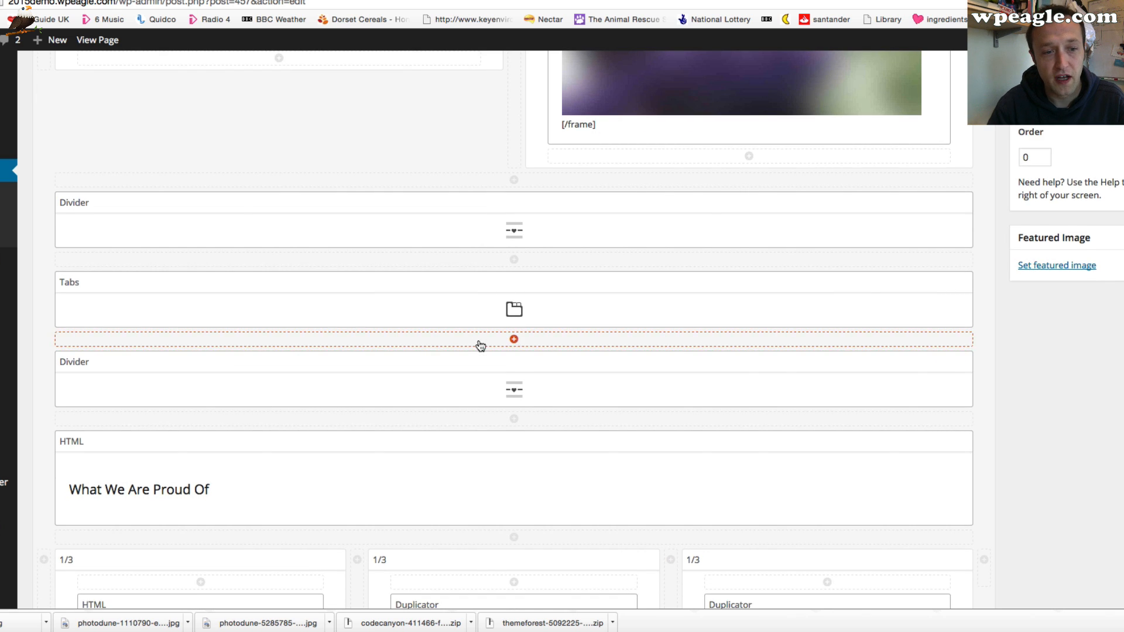
scroll(545, 356, "down", 2)
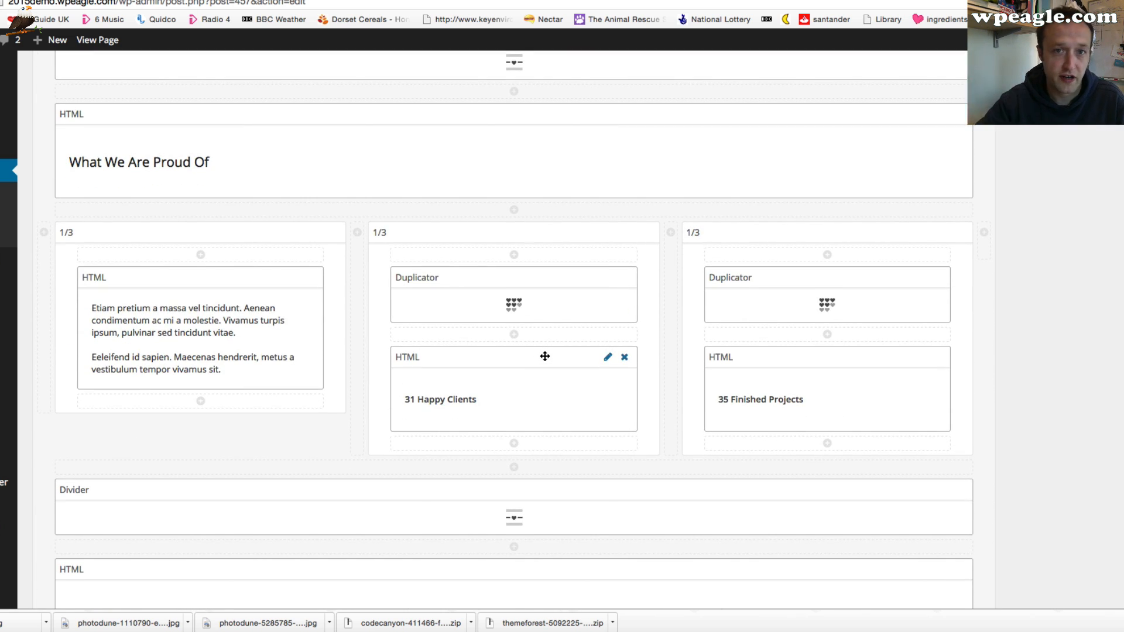
scroll(577, 364, "down", 3)
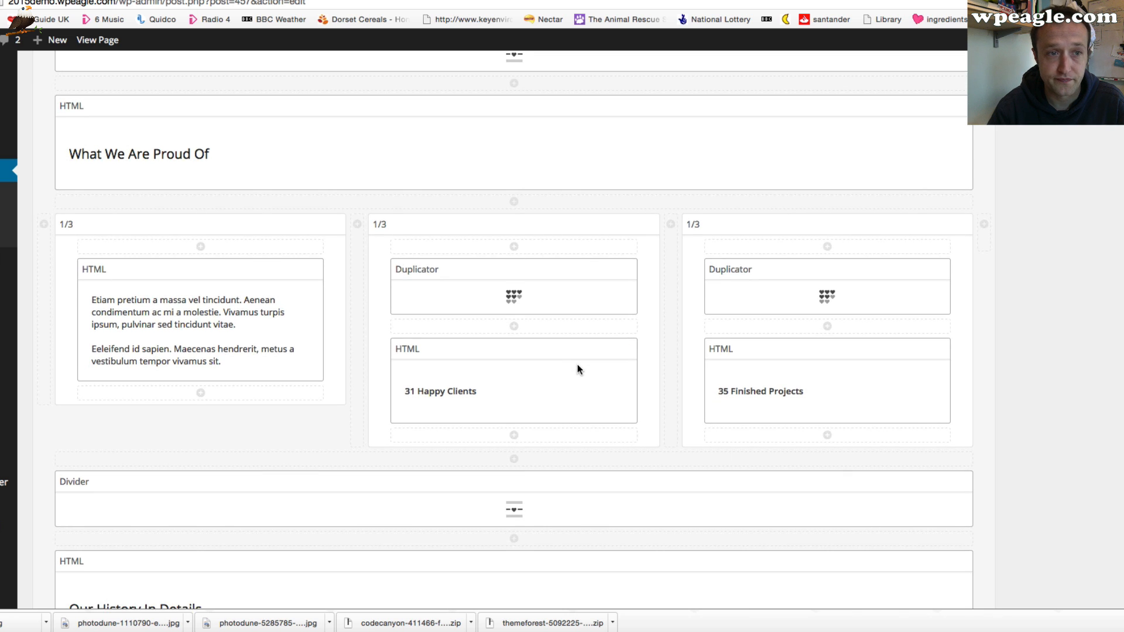
scroll(566, 365, "up", 20)
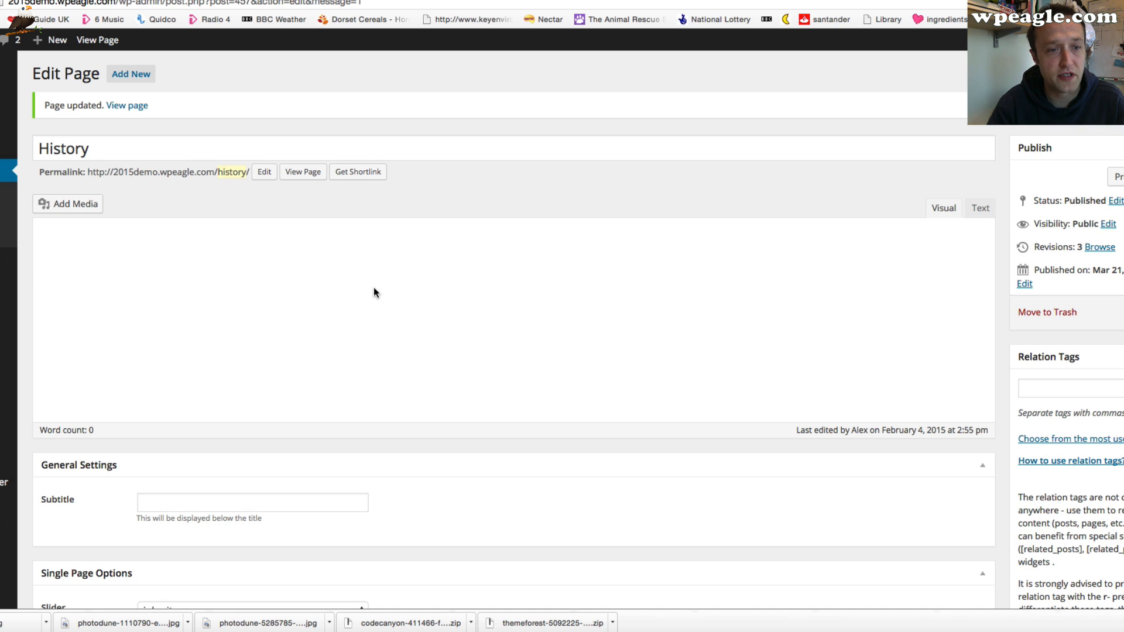
scroll(372, 310, "down", 15)
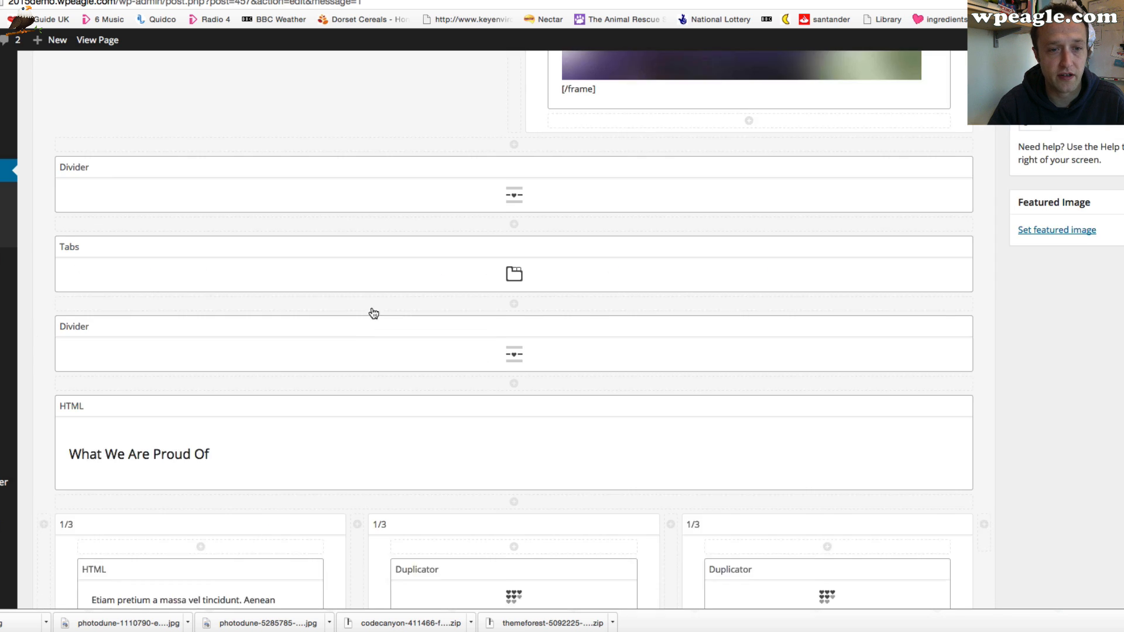
scroll(360, 330, "down", 2)
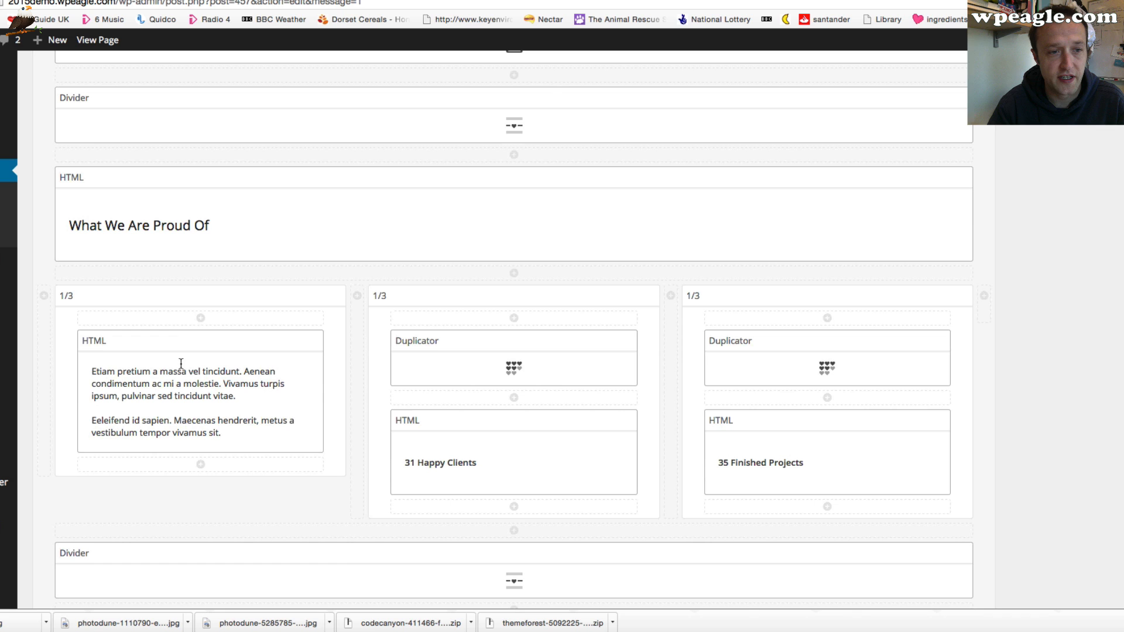
Open the settings of the 'What We Are Proud Of' text element and its 1/3 column, closing both without changes
left_click(293, 342)
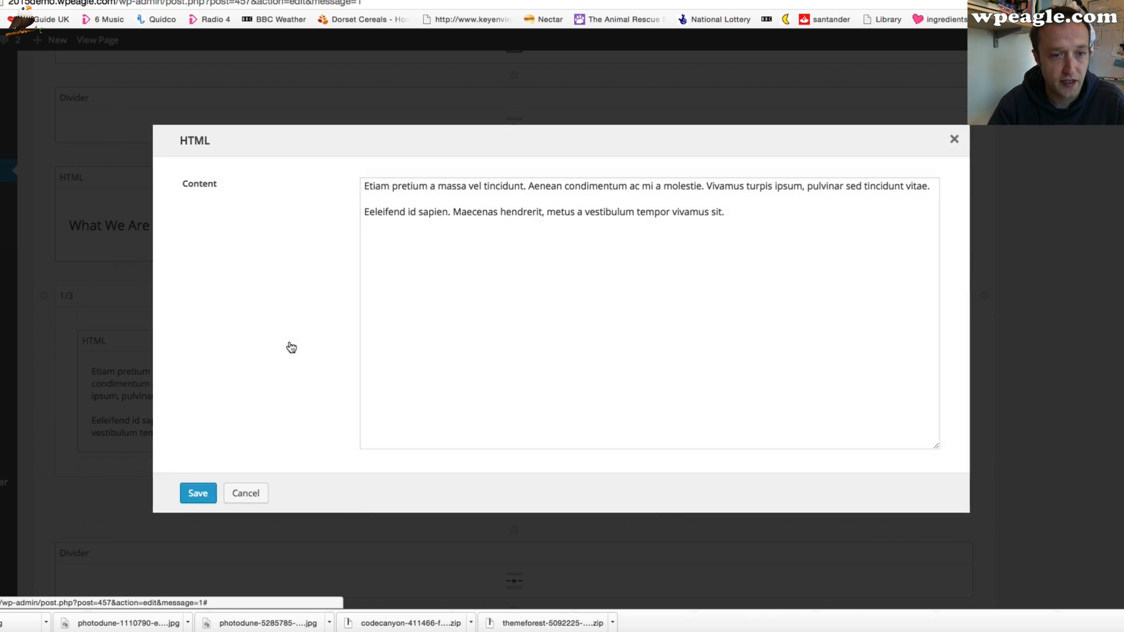
left_click(257, 535)
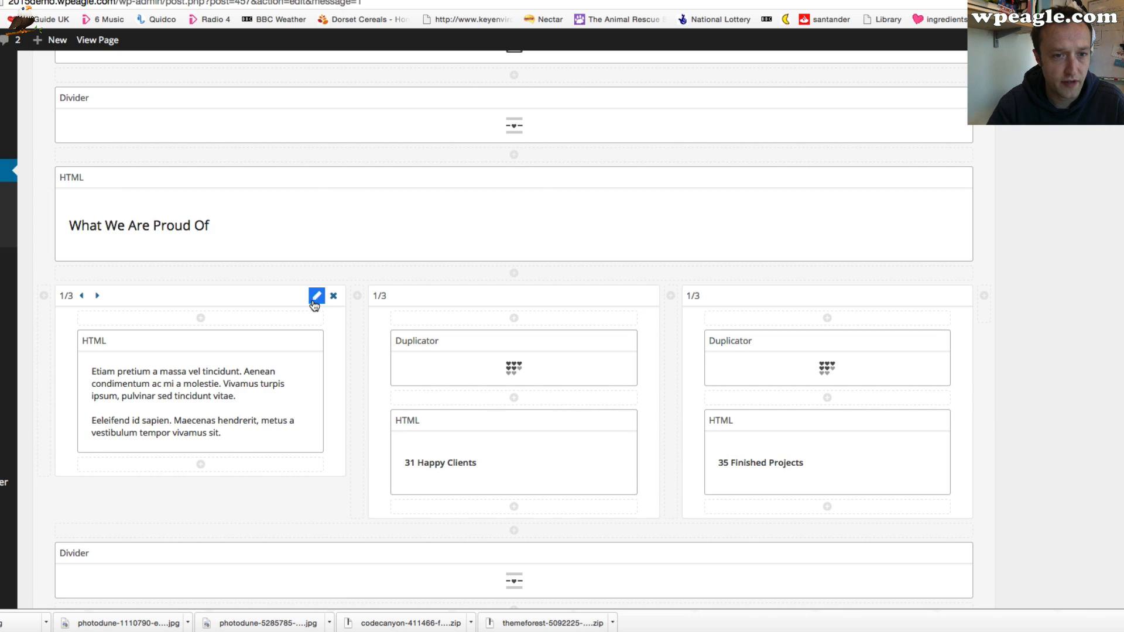
left_click(312, 299)
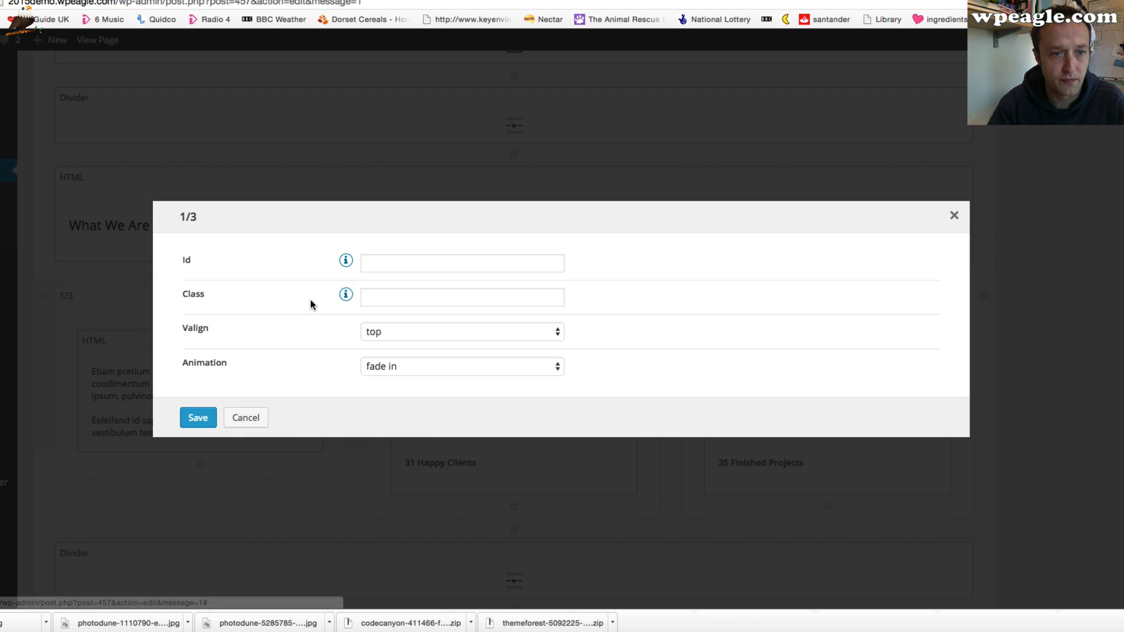
left_click(447, 367)
left_click(246, 416)
left_click(261, 421)
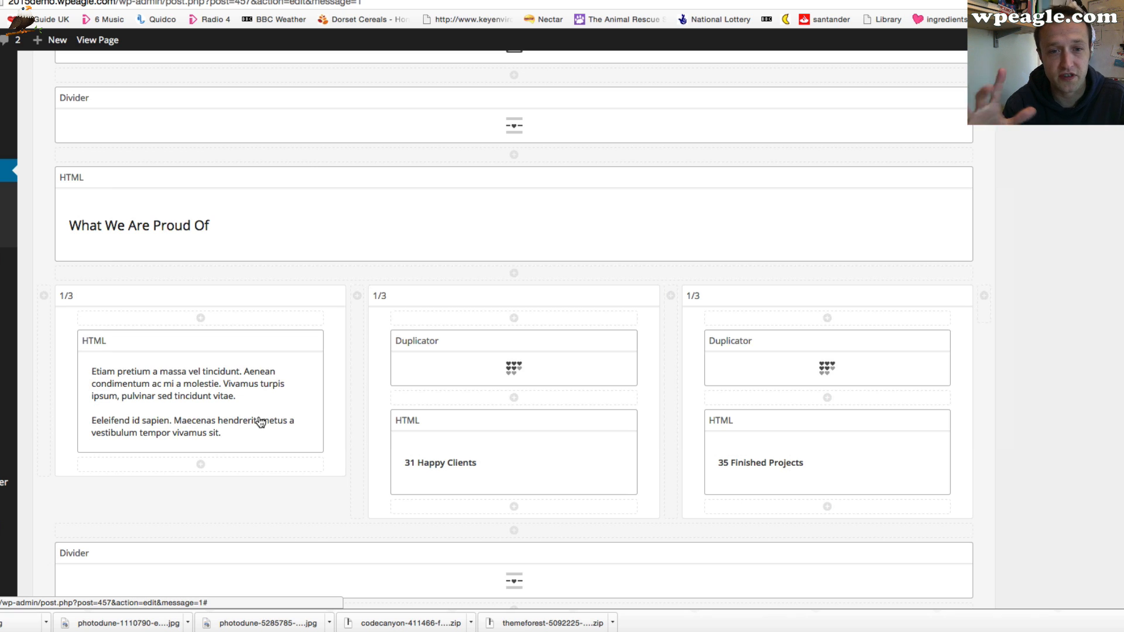
Set the animation of both top 1/2 columns on the History page to fade in, and update the page
scroll(193, 429, "up", 15)
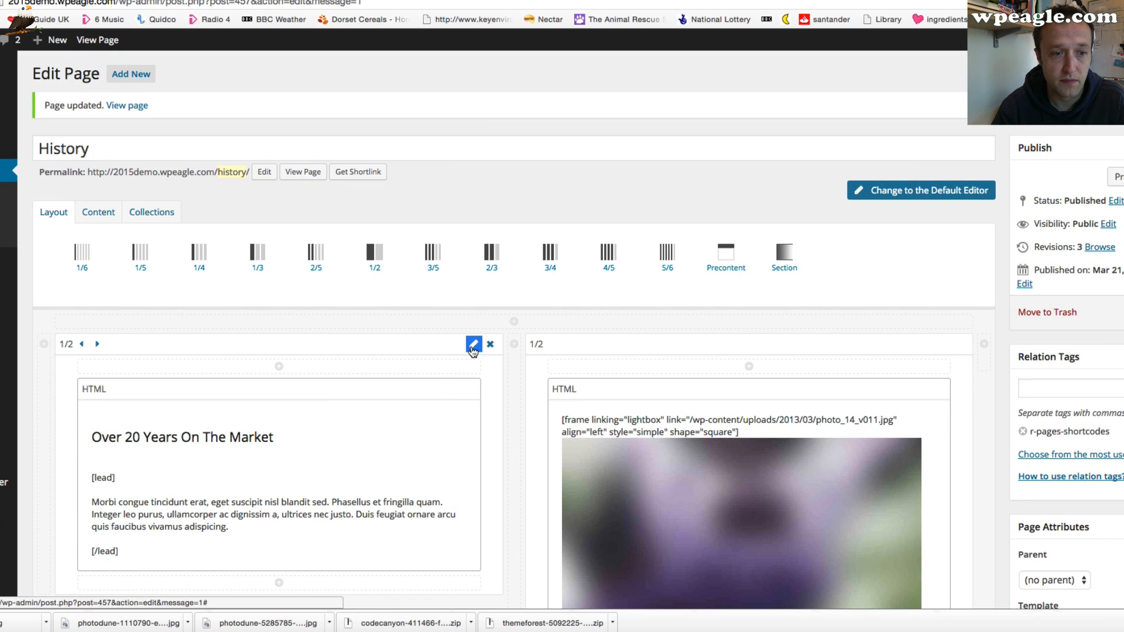
left_click(473, 344)
left_click(529, 367)
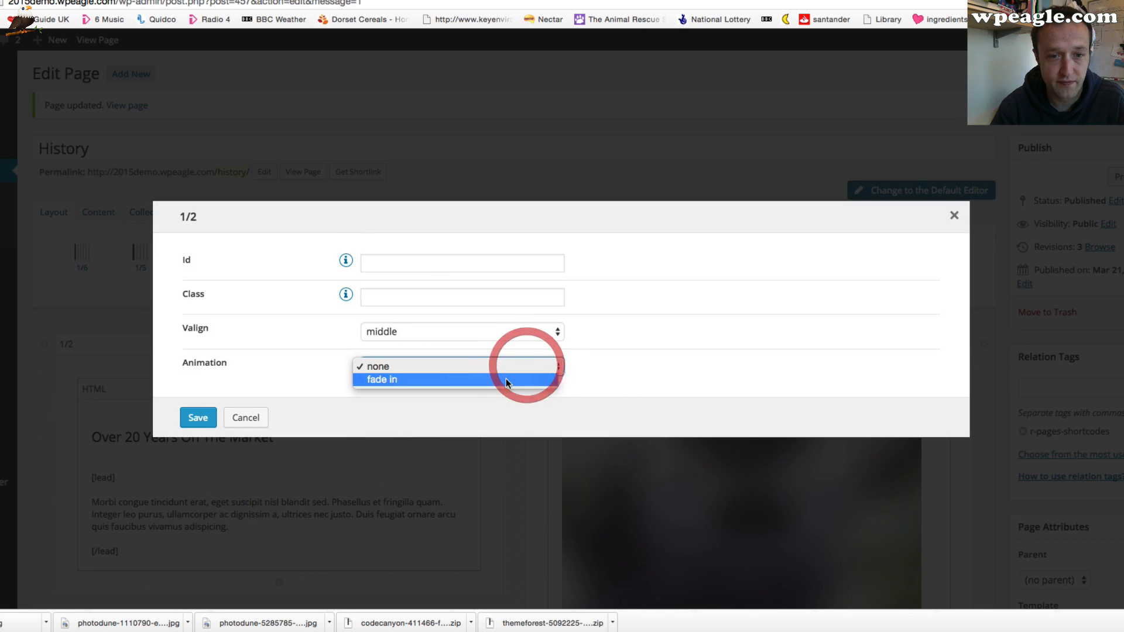
left_click(501, 378)
left_click(192, 418)
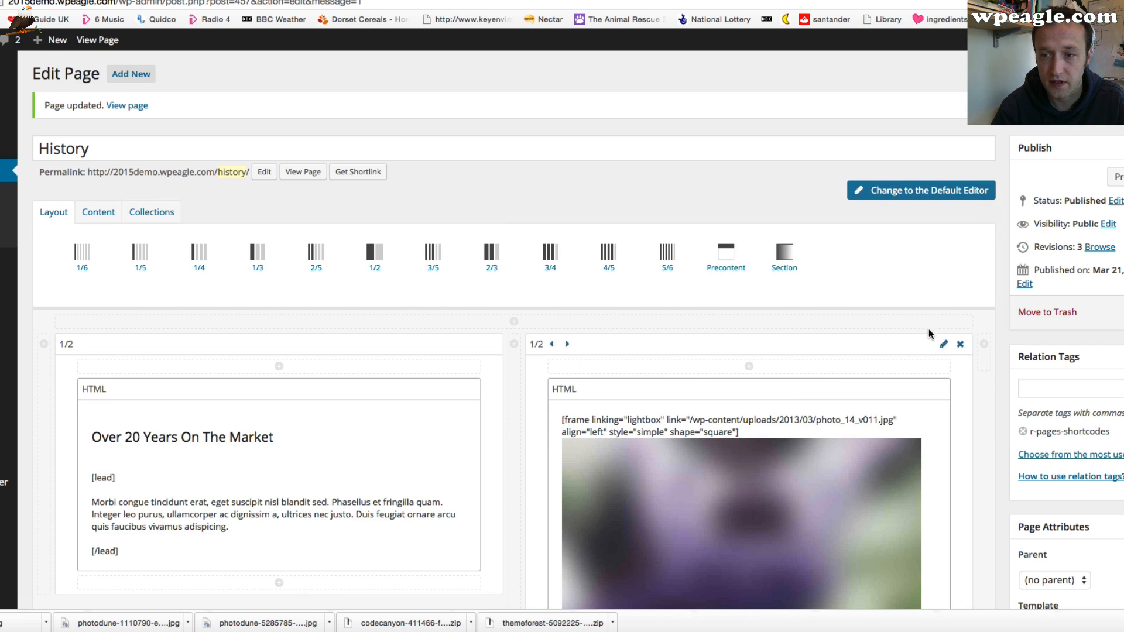
left_click(944, 339)
left_click(443, 364)
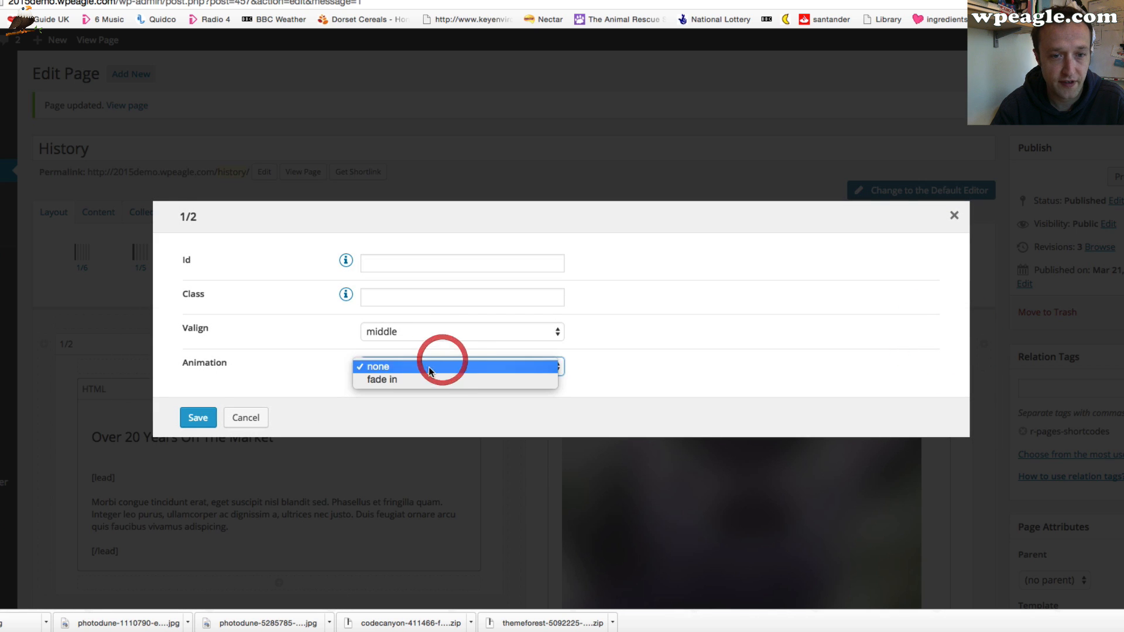
left_click(427, 378)
left_click(203, 417)
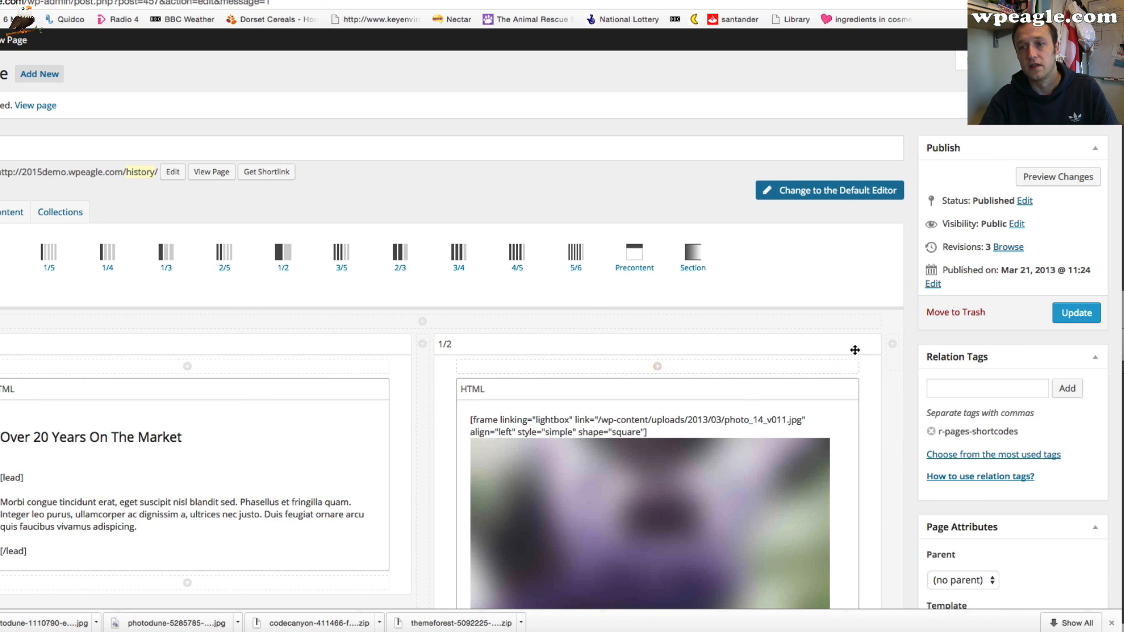
left_click(1074, 311)
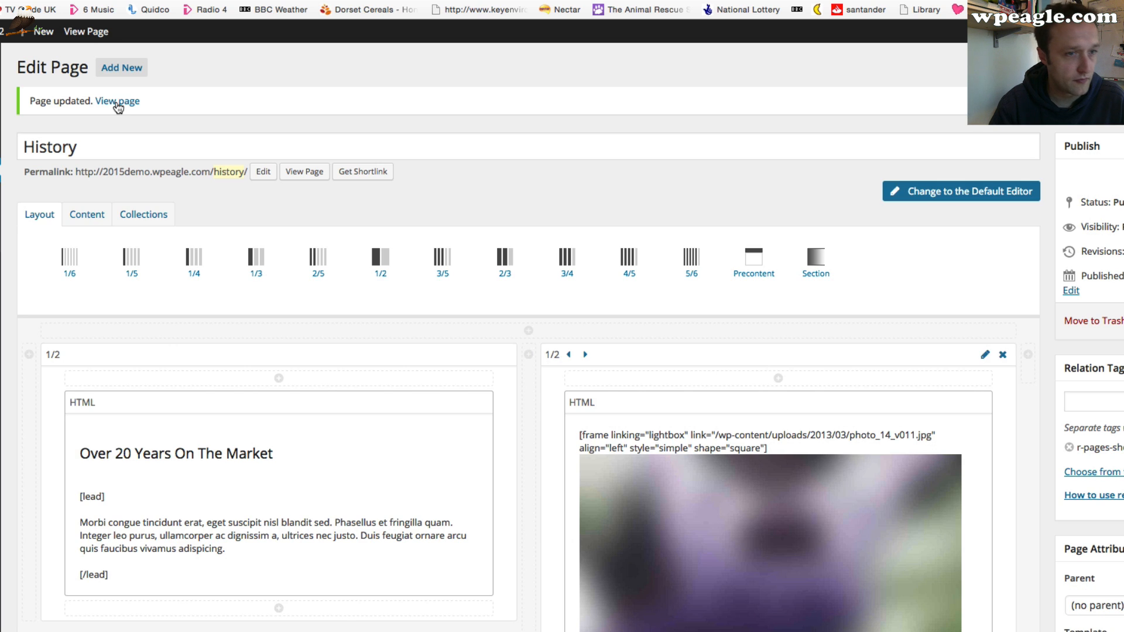
View the live History page and check its year tabs, Another Tab!, and the lower sections
left_click(118, 103)
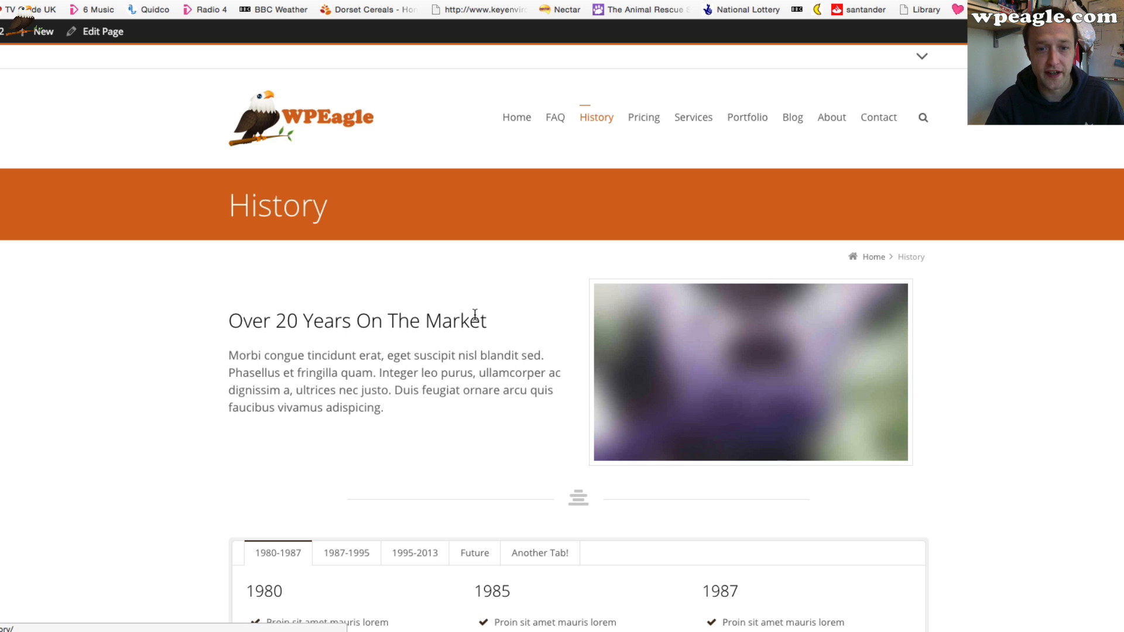
scroll(473, 333, "down", 2)
left_click(542, 486)
scroll(559, 490, "down", 5)
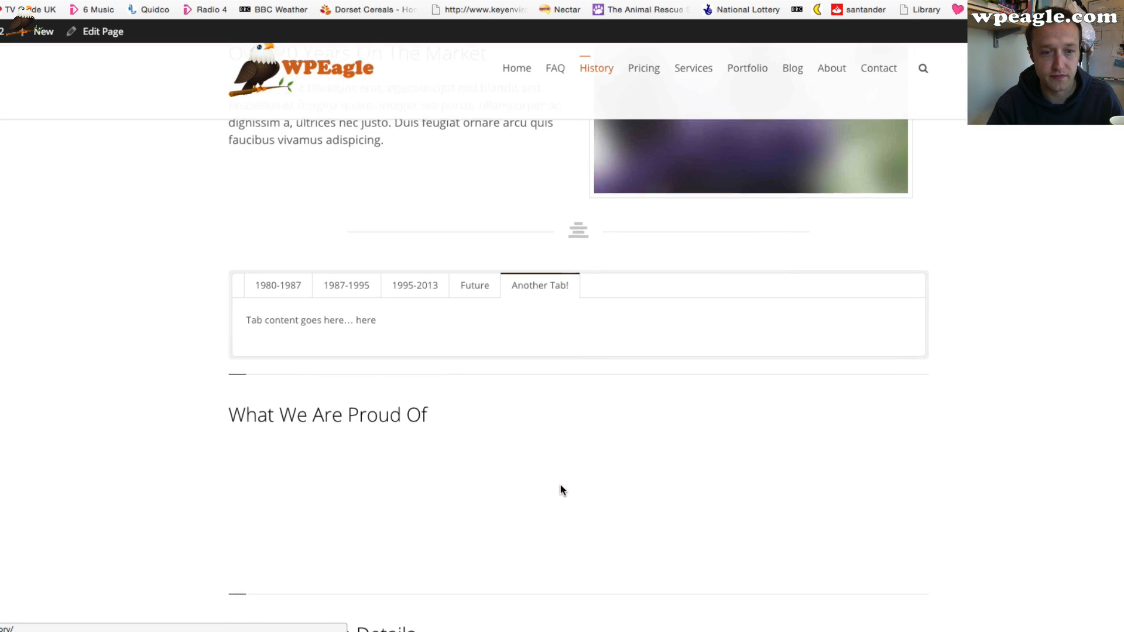
left_click(473, 284)
left_click(338, 284)
scroll(346, 280, "down", 8)
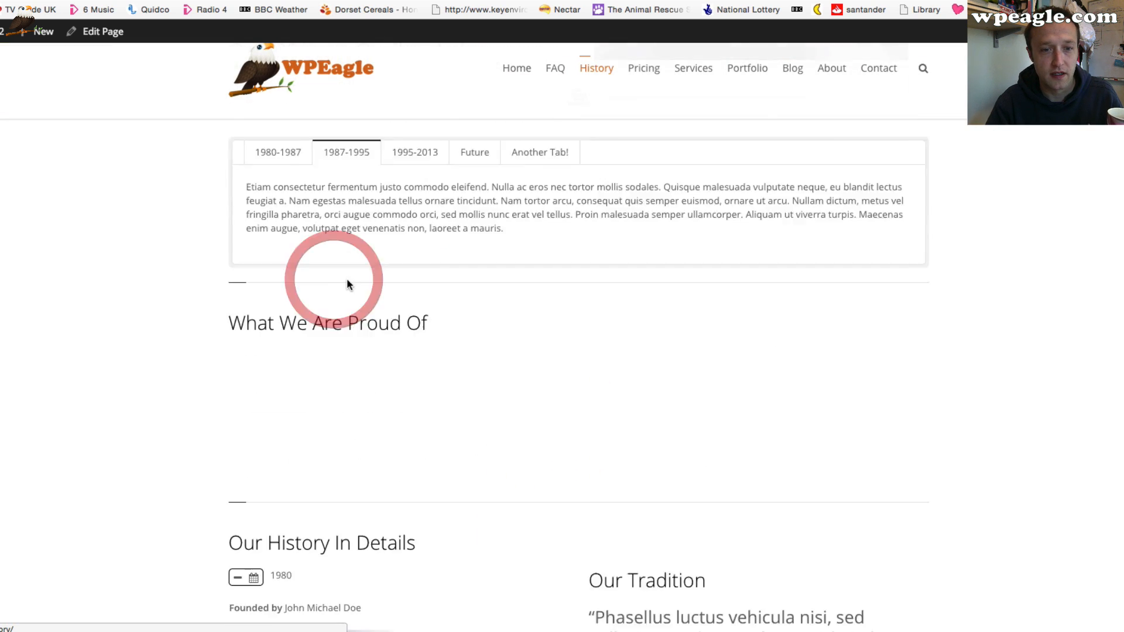
scroll(345, 297, "up", 7)
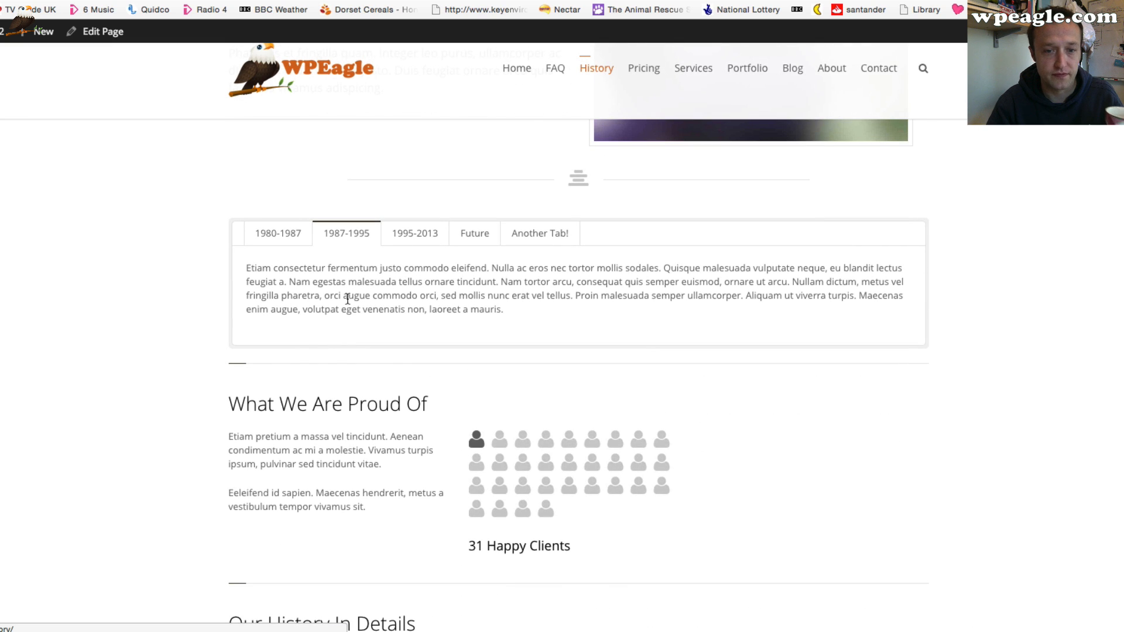
scroll(347, 298, "down", 4)
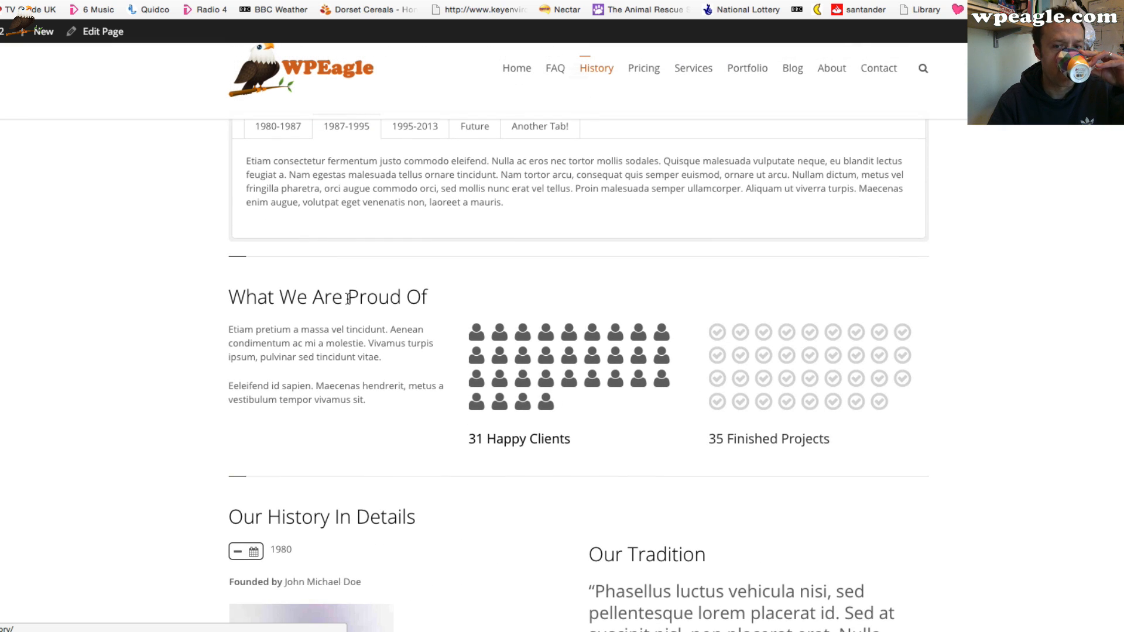
scroll(347, 299, "down", 4)
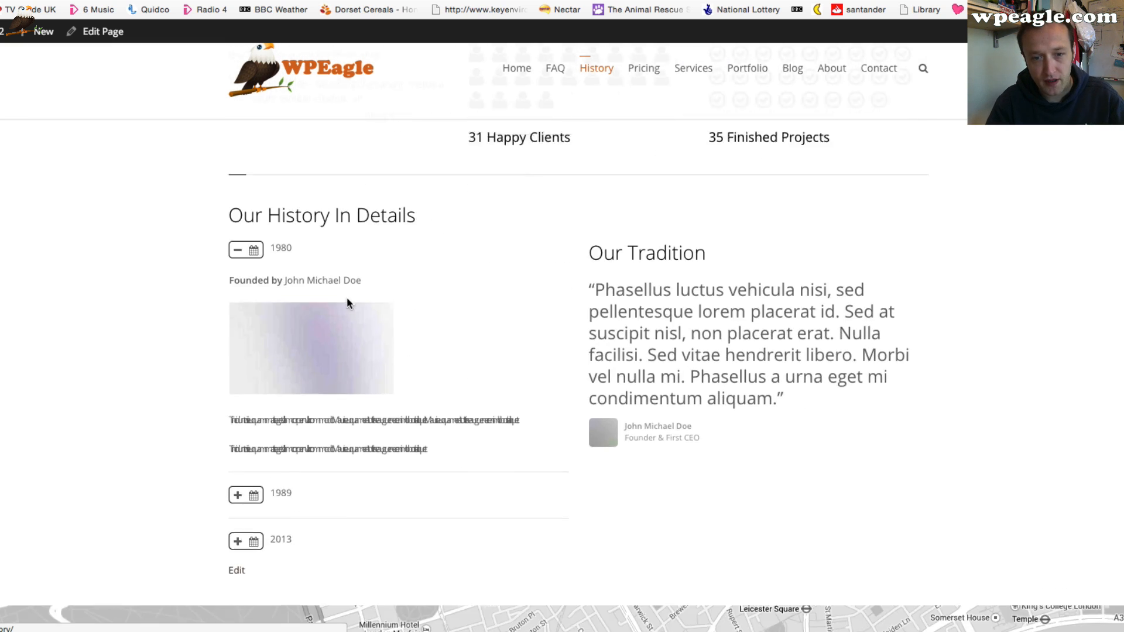
scroll(346, 298, "up", 7)
scroll(347, 297, "up", 7)
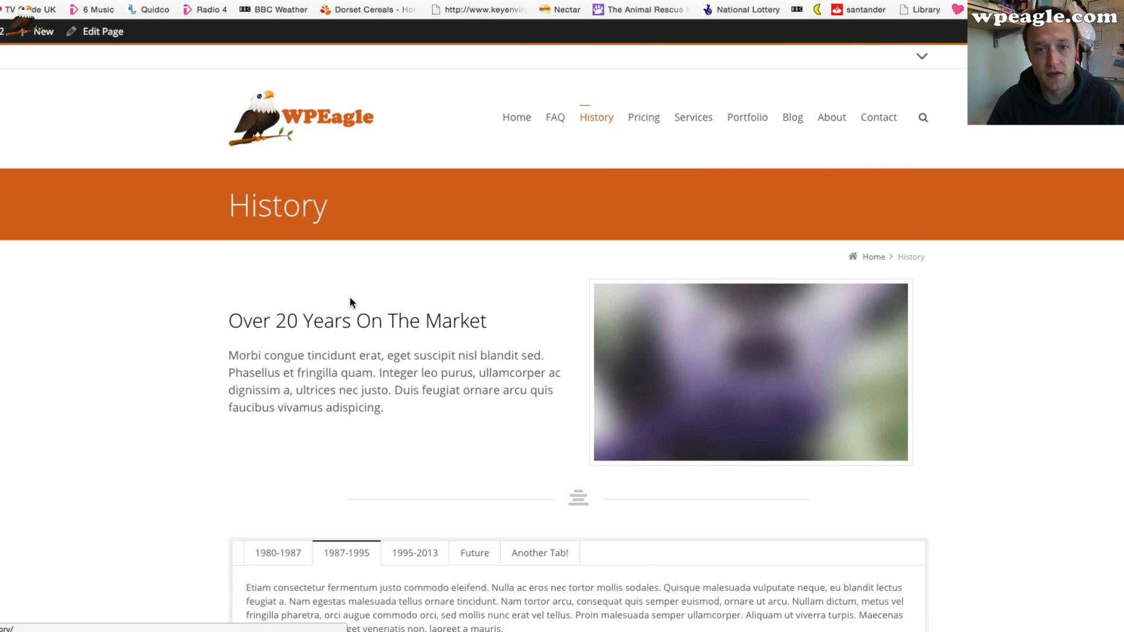
Open the live Pricing page and scroll through its pricing tables
left_click(636, 119)
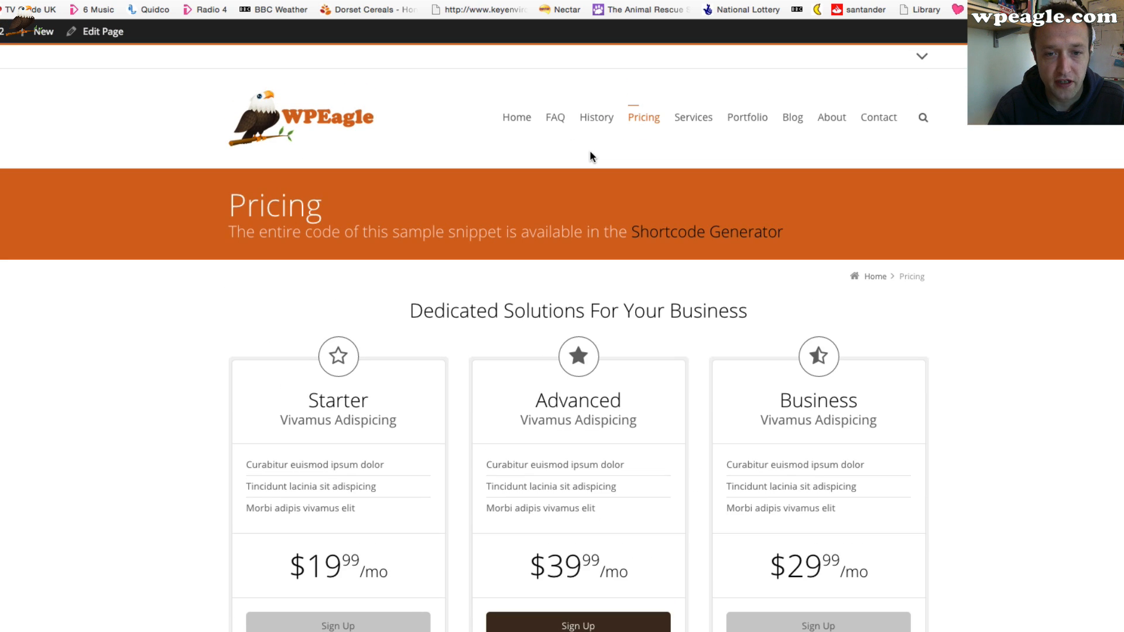
scroll(748, 400, "down", 1)
scroll(543, 324, "down", 2)
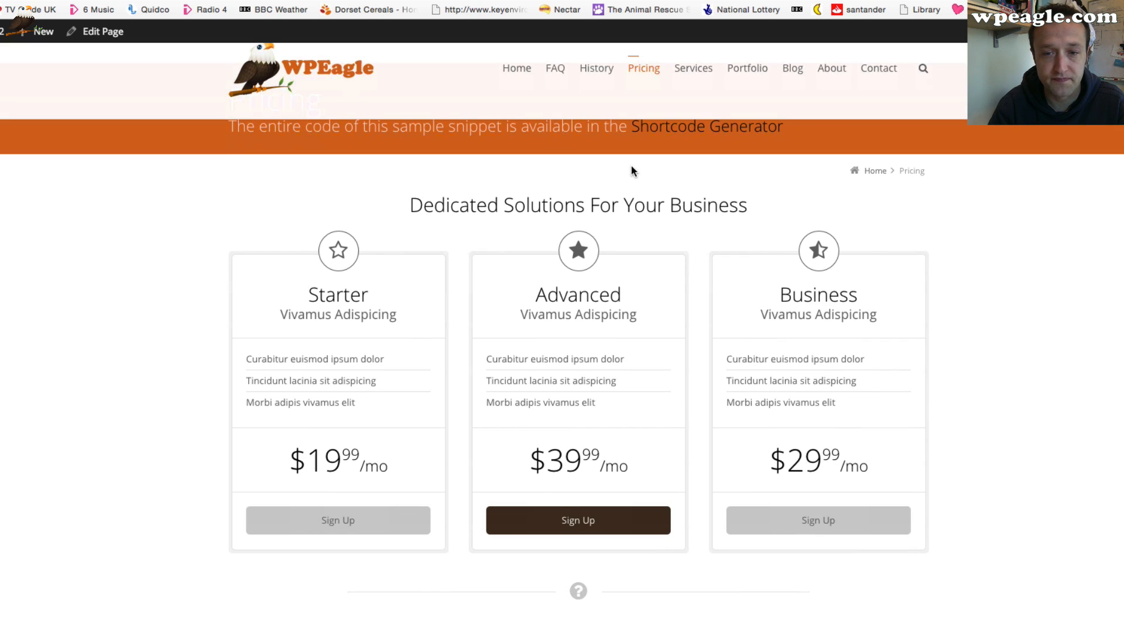
scroll(631, 170, "down", 10)
scroll(632, 172, "up", 8)
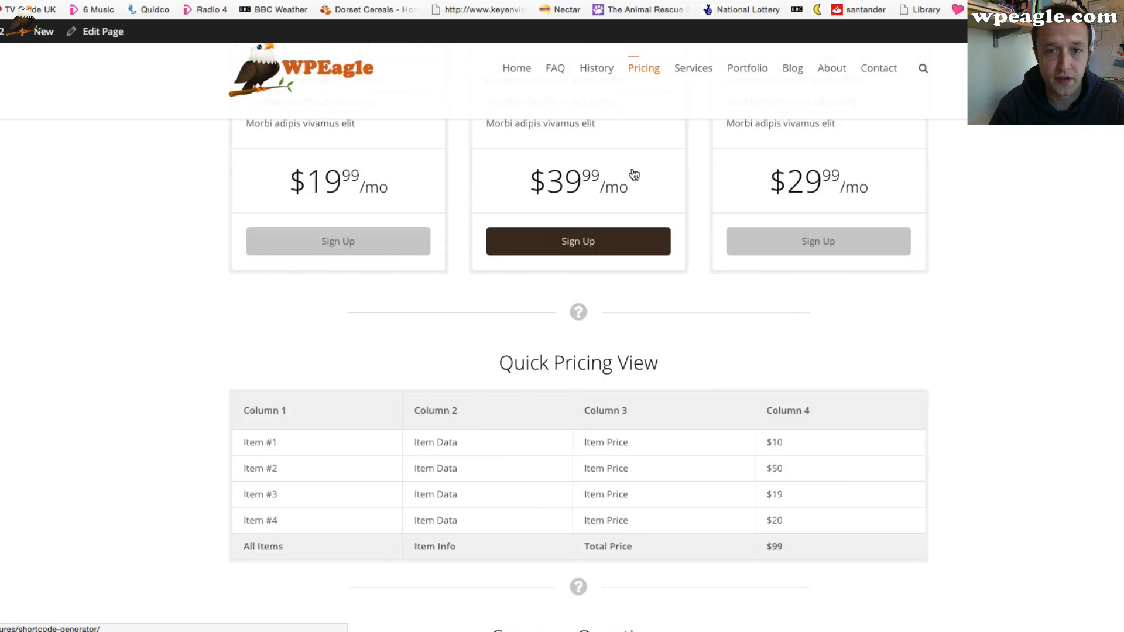
scroll(634, 174, "up", 6)
Open the live Services page and scroll down to its content slider area
left_click(698, 116)
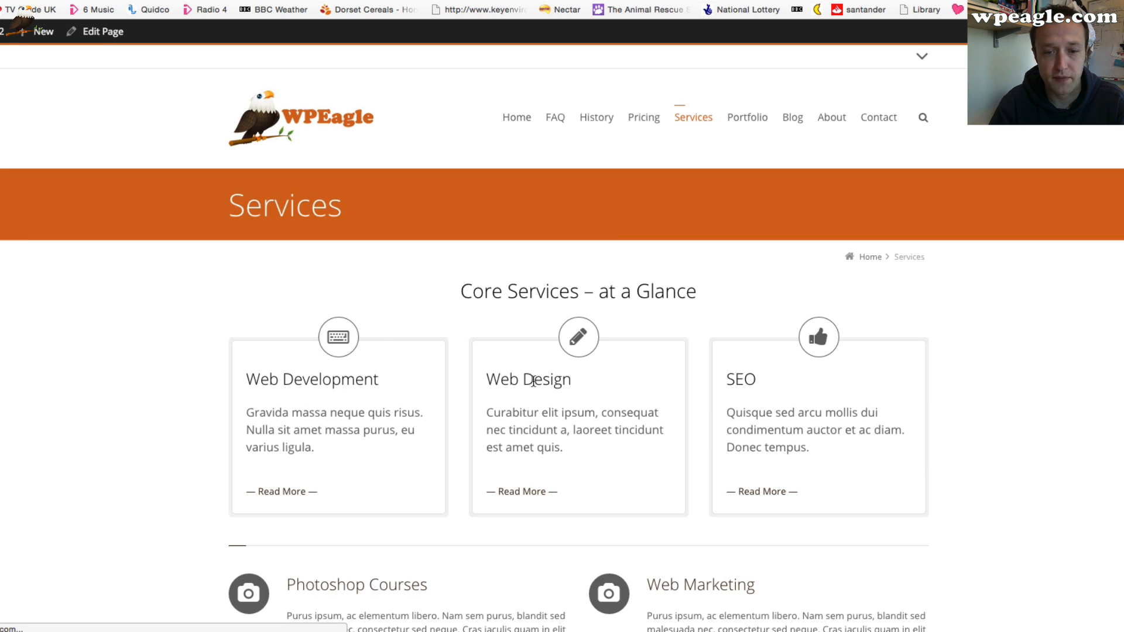
scroll(621, 433, "down", 10)
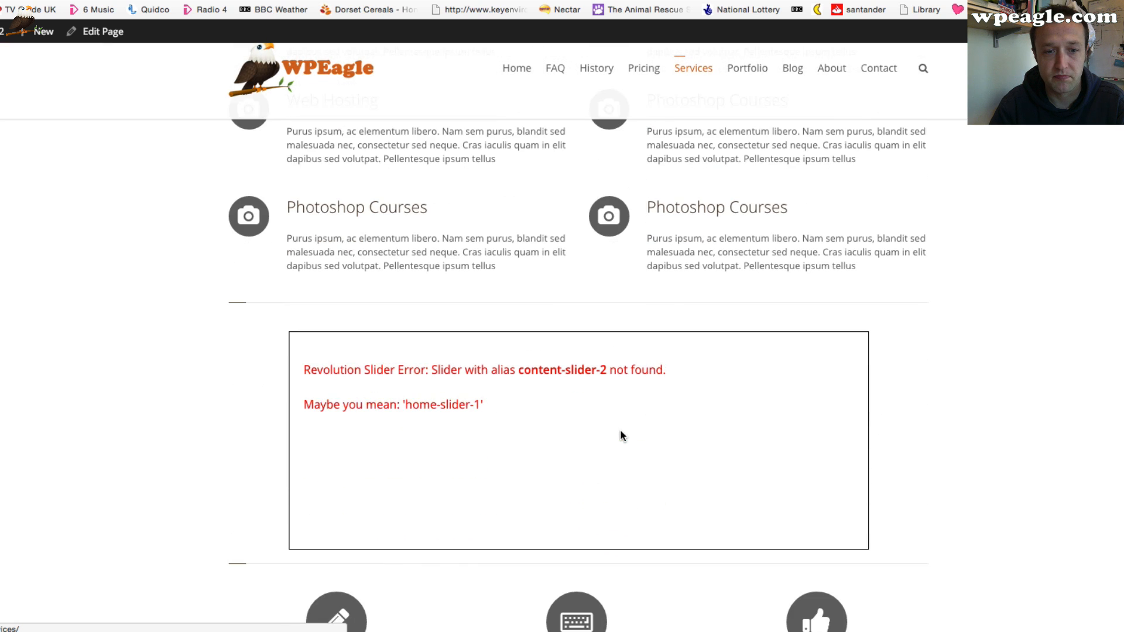
scroll(532, 474, "down", 3)
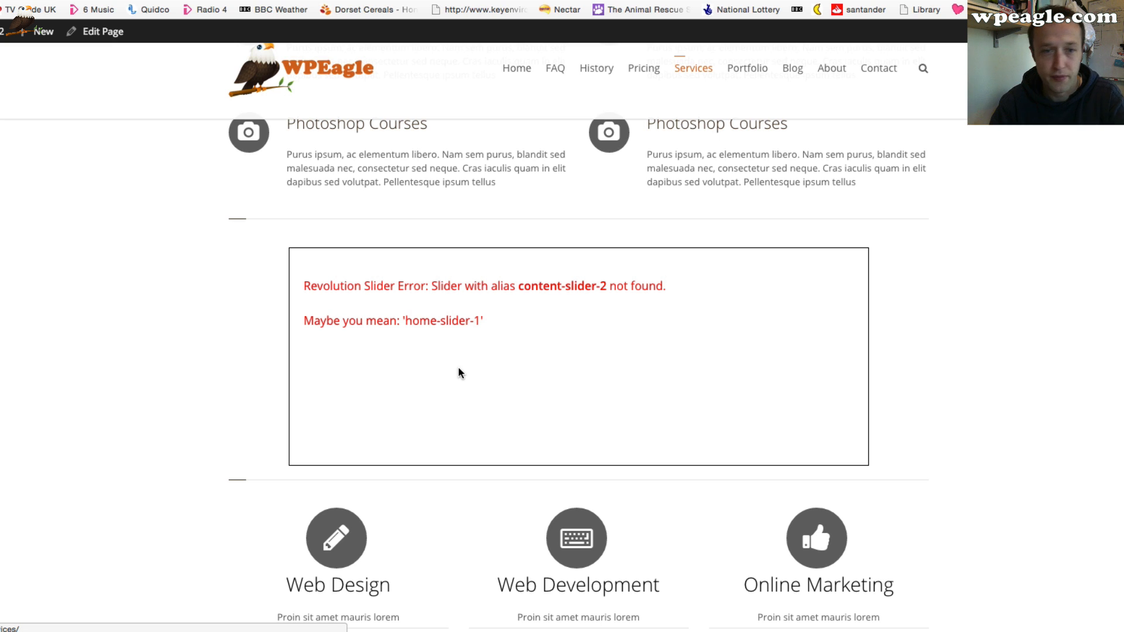
Import content-slider-1.txt from the wp.finalpack.3.5.4 Demo Content revsliders folder into Revolution Slider
mouse_move(19, 36)
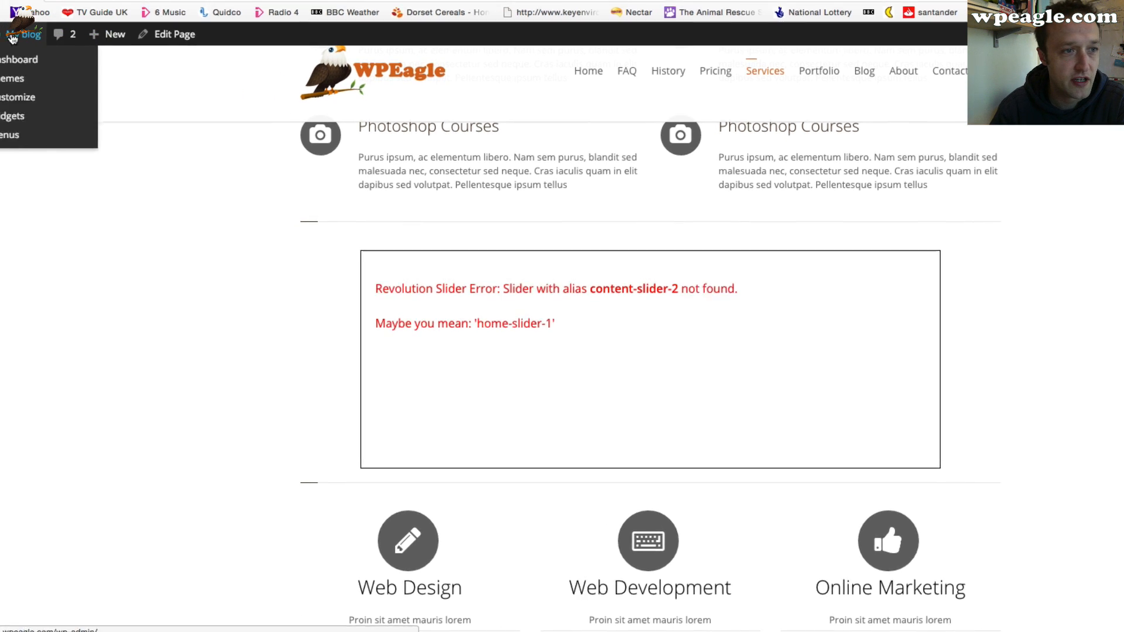
left_click(57, 63)
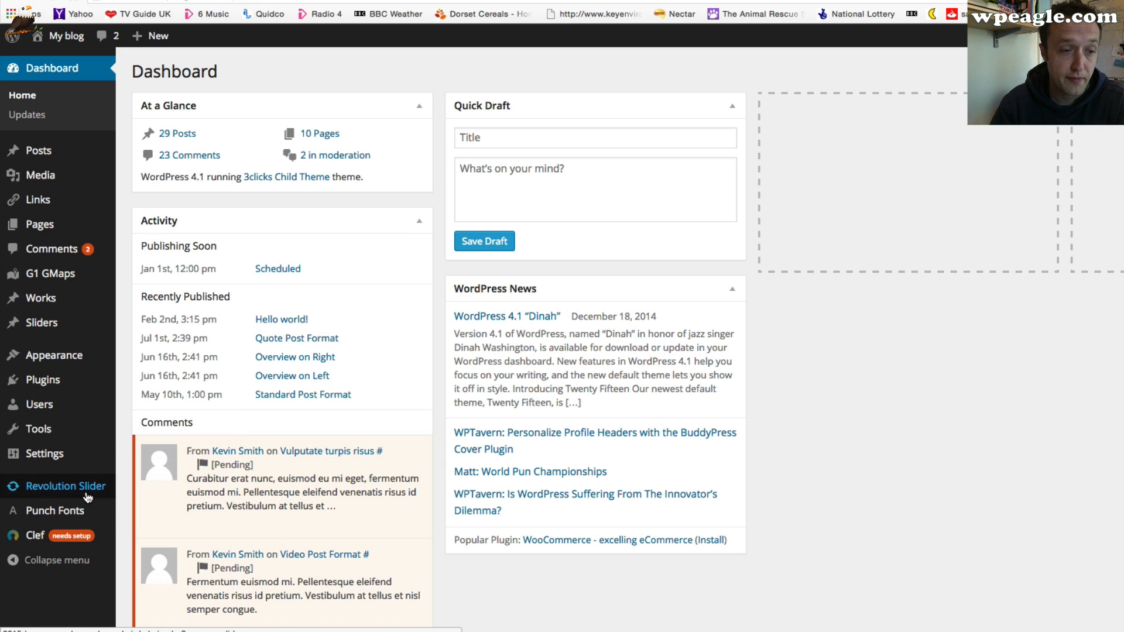
left_click(92, 497)
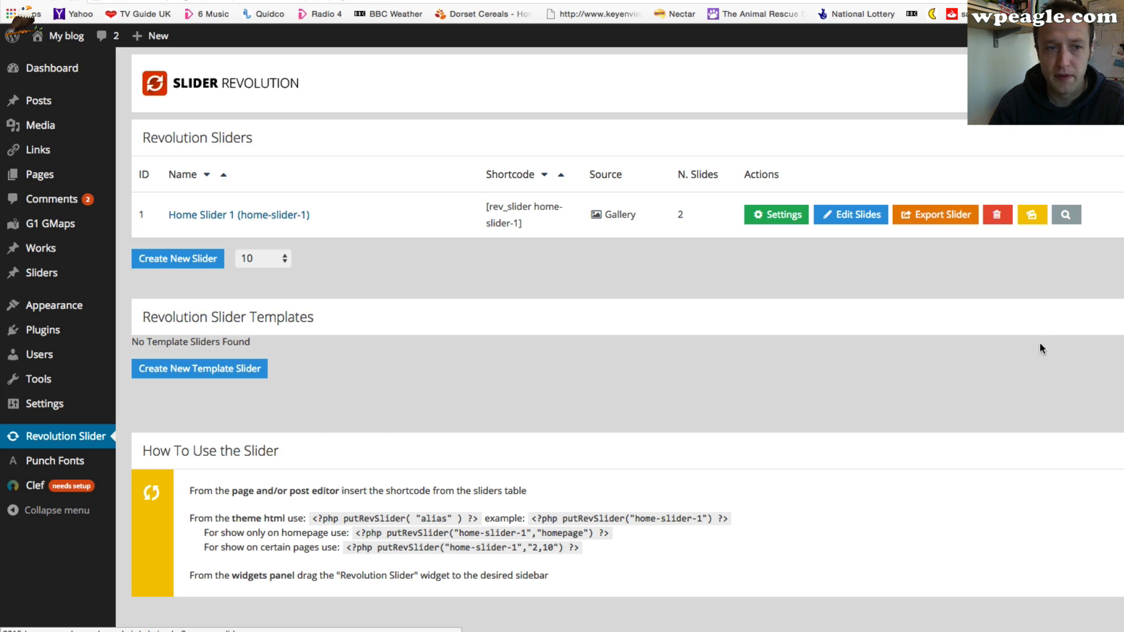
left_click(1121, 258)
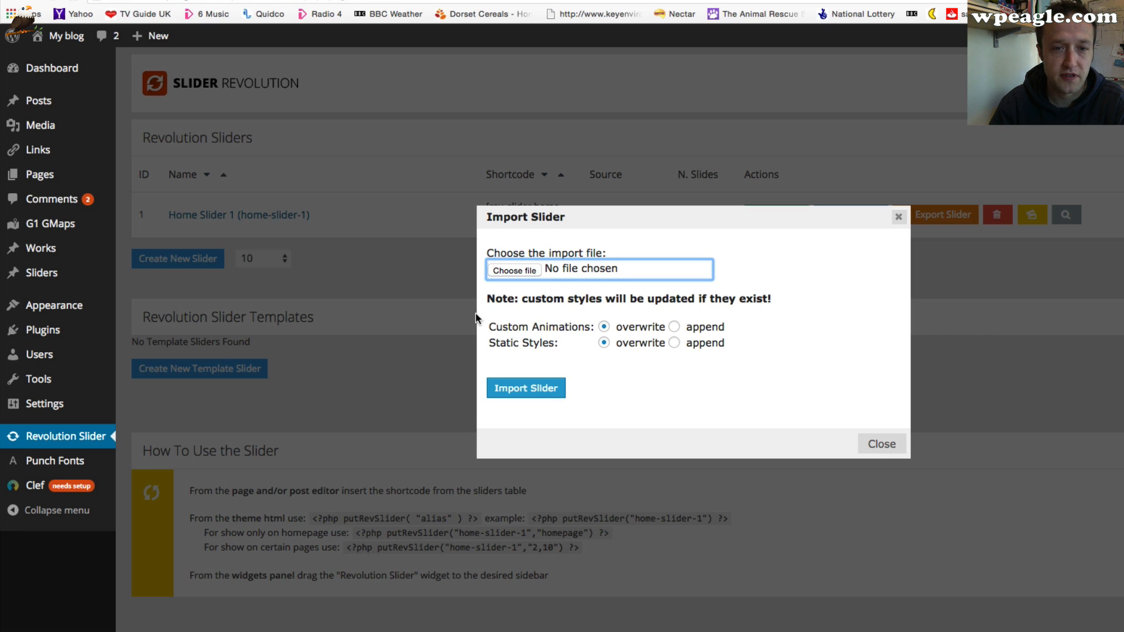
left_click(511, 271)
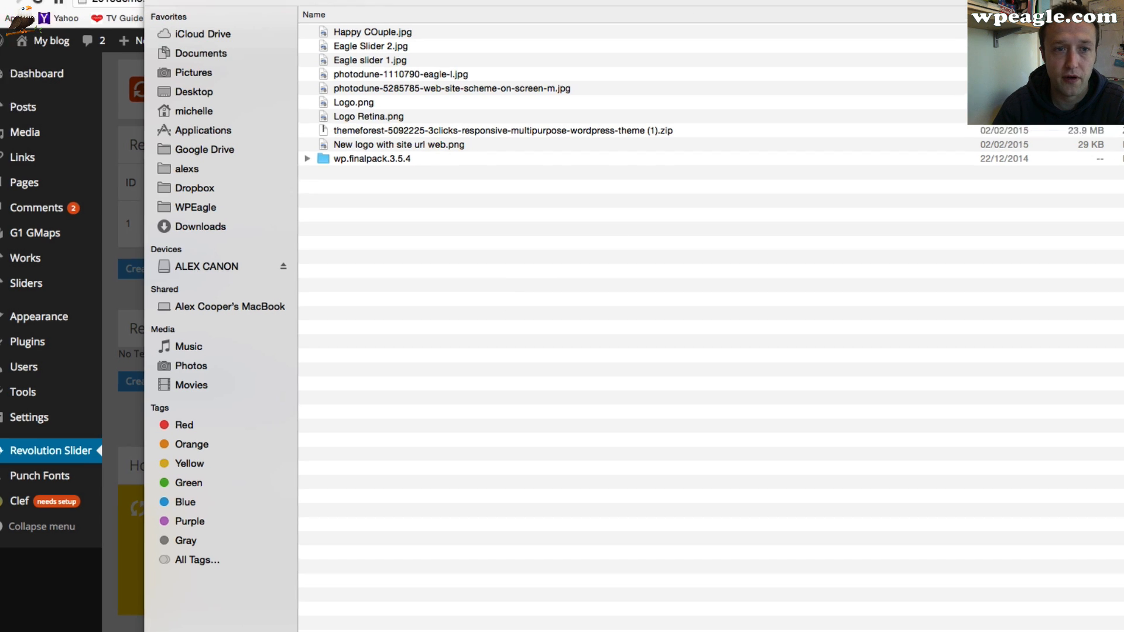
left_click(742, 77)
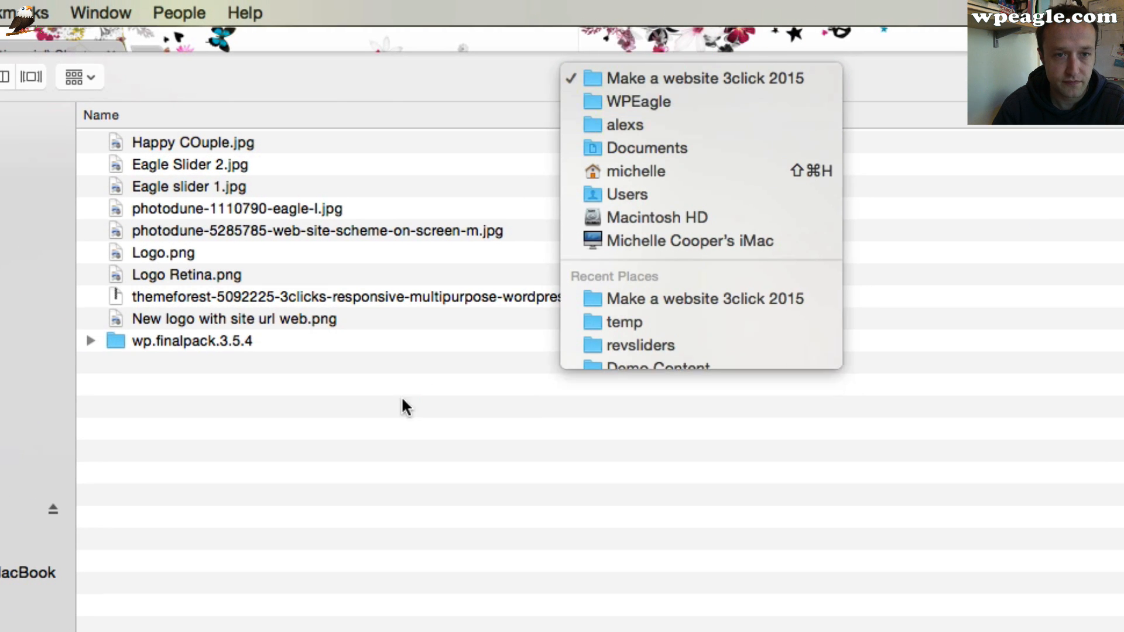
left_click(510, 191)
left_click(387, 150)
double_click(205, 341)
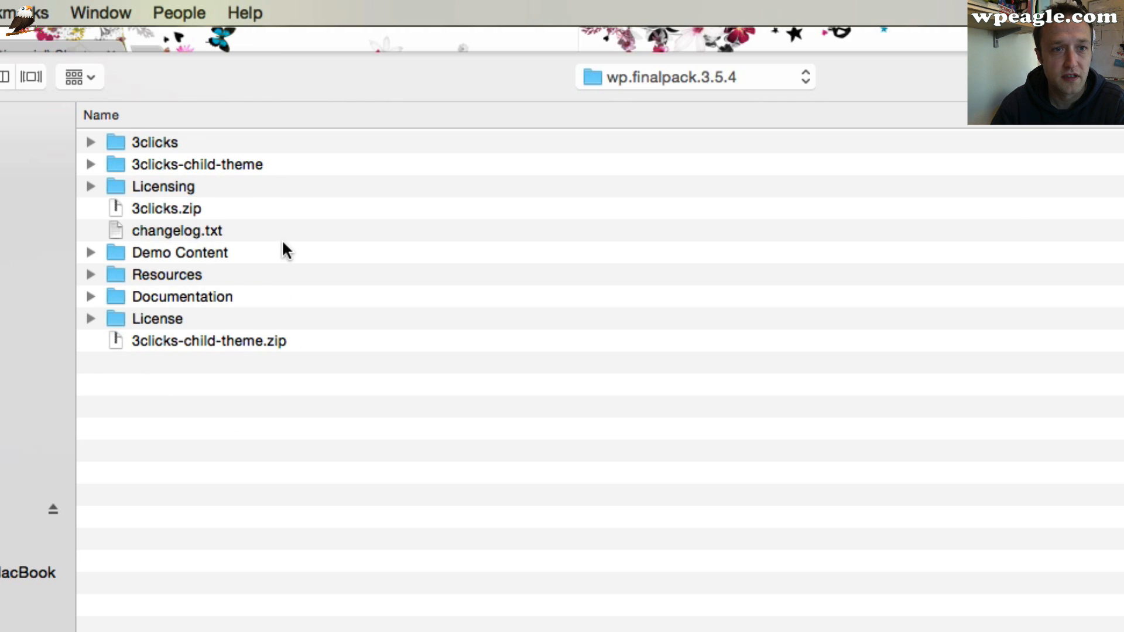
double_click(187, 253)
double_click(174, 140)
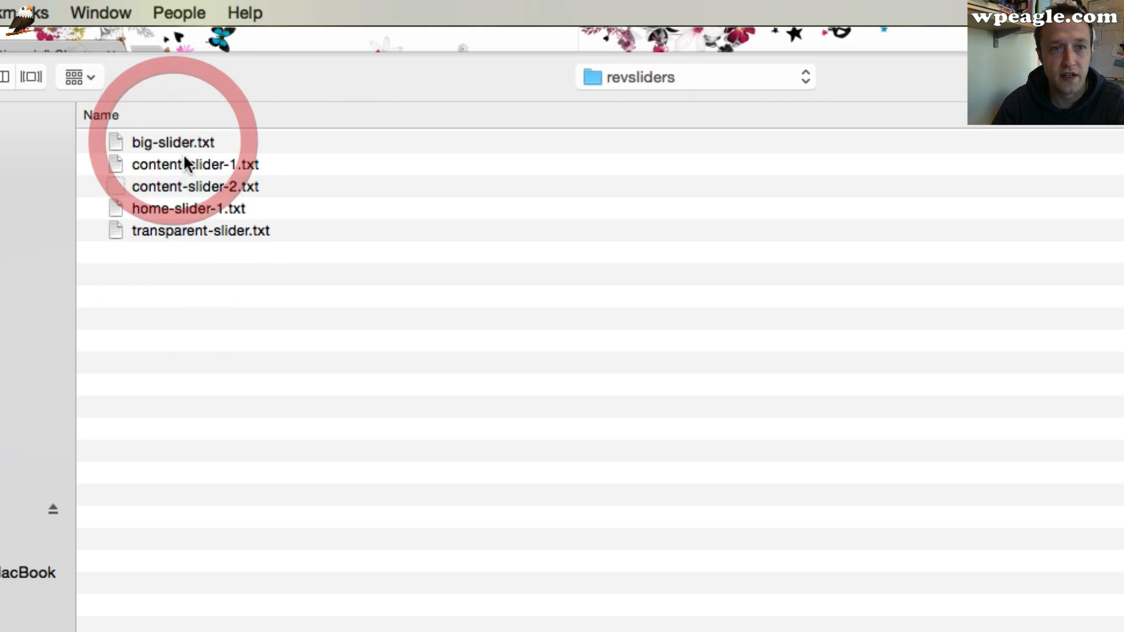
left_click(225, 167)
key("Return")
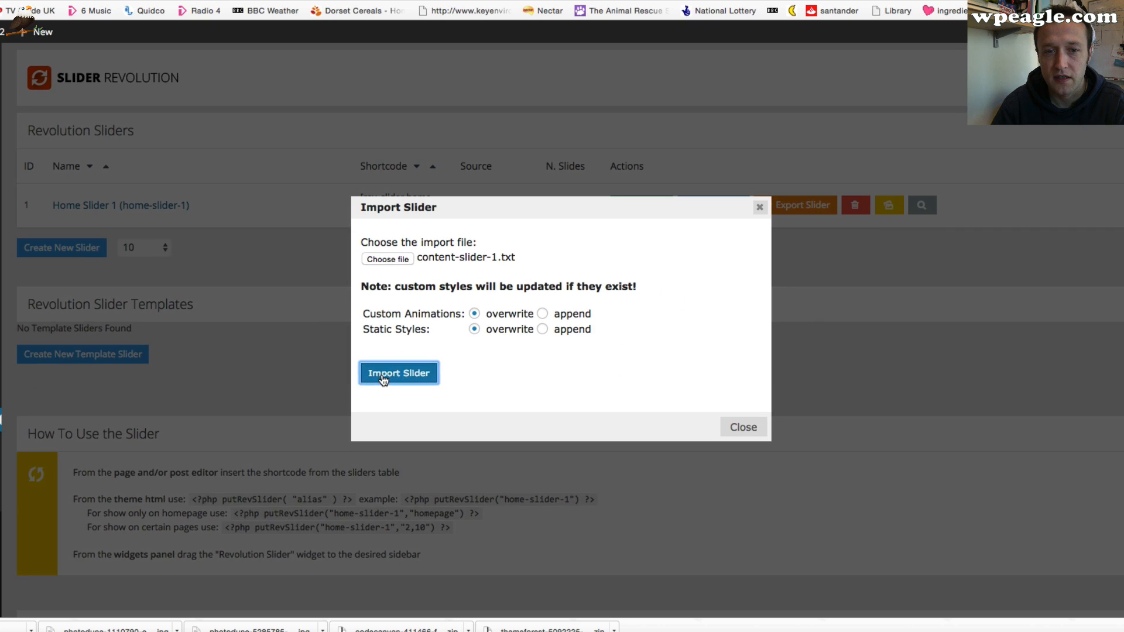
left_click(401, 371)
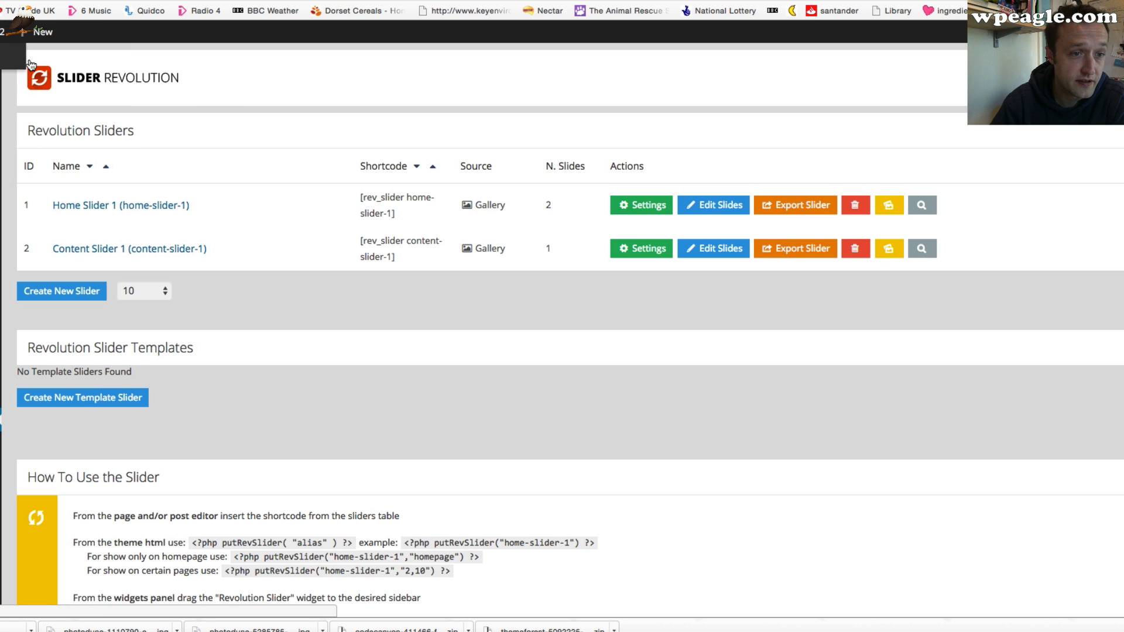
Open the live Services page and scroll down to its slider area below the service listings
left_click(28, 62)
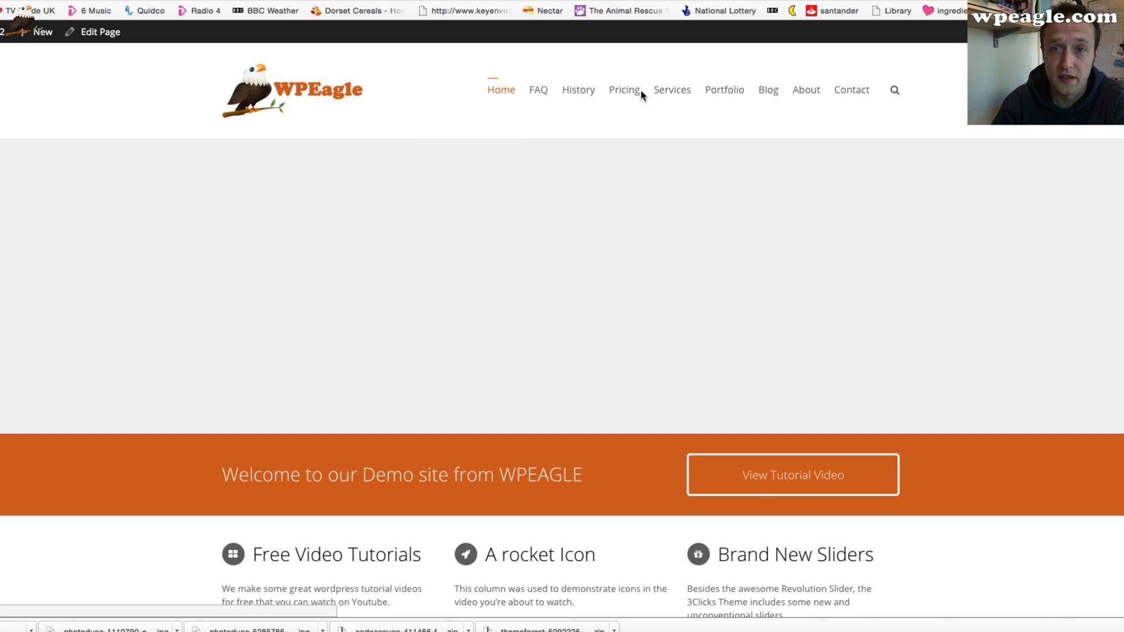
left_click(669, 114)
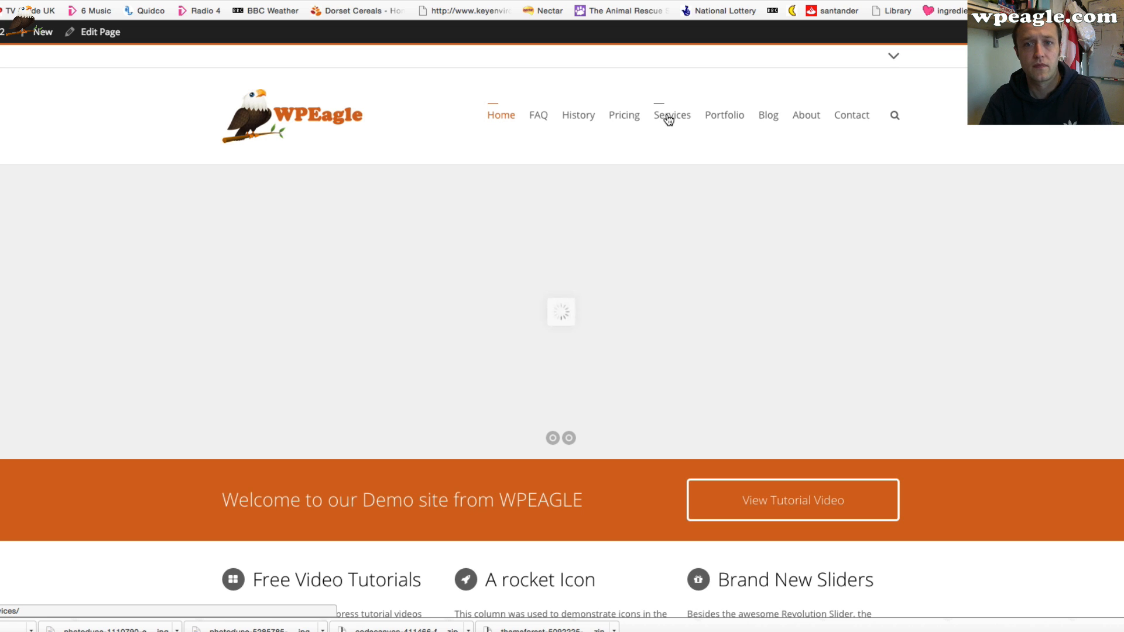
left_click(666, 116)
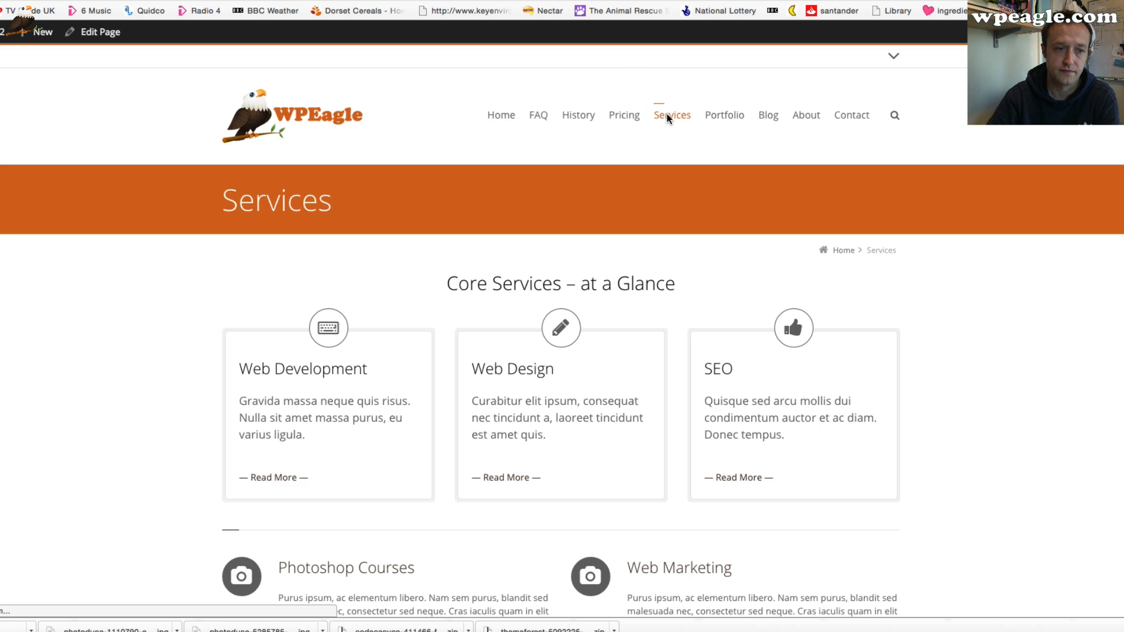
scroll(594, 199, "down", 15)
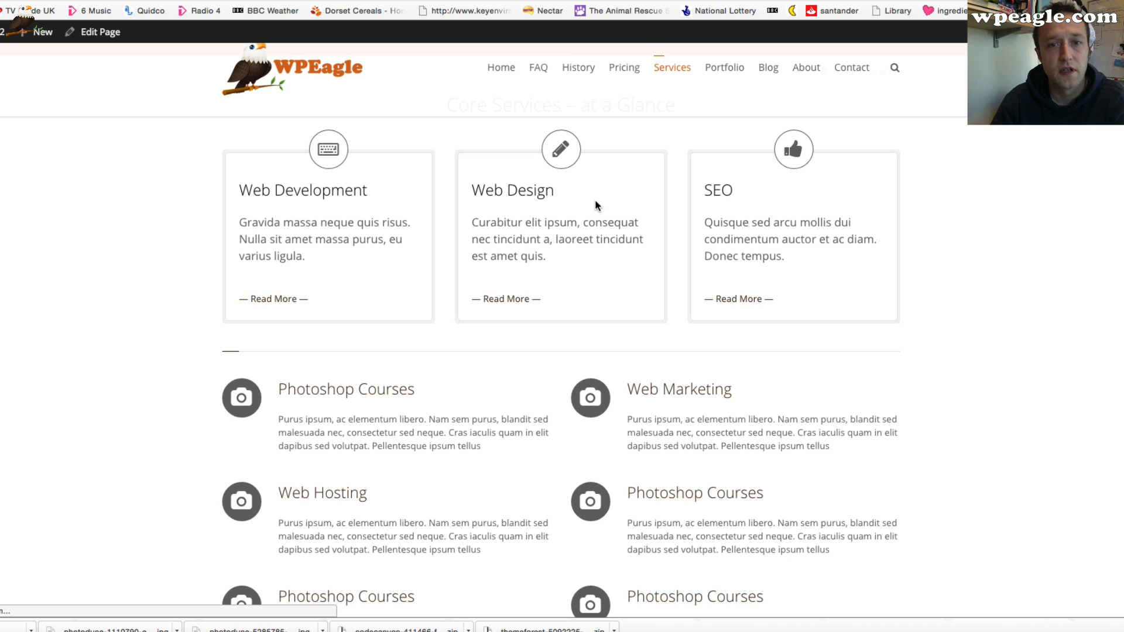
scroll(595, 199, "up", 8)
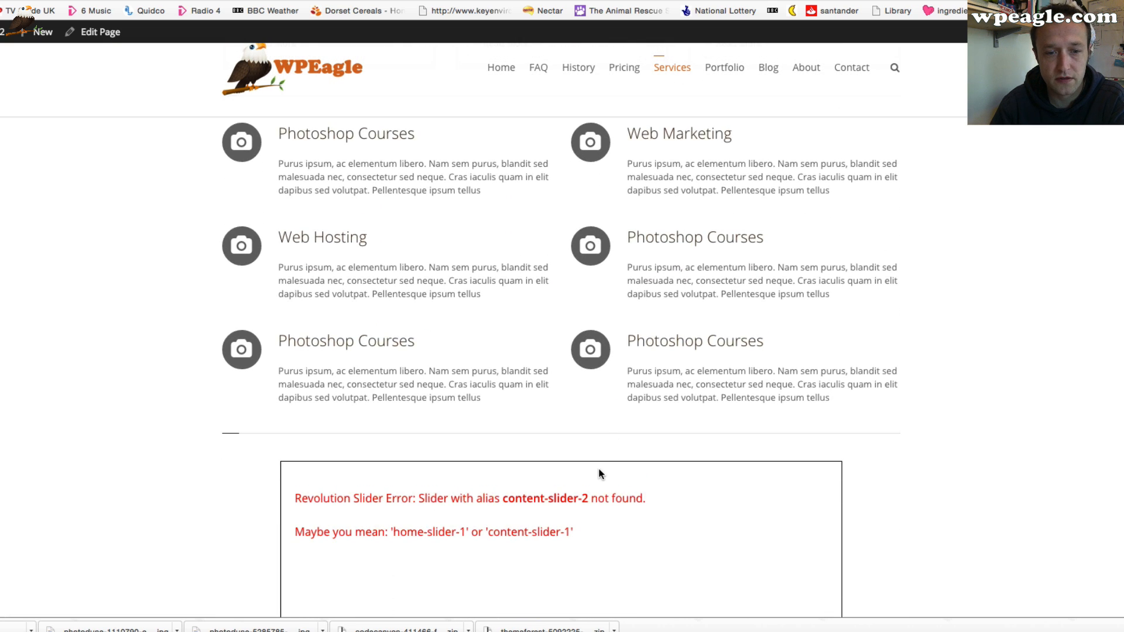
scroll(597, 475, "down", 1)
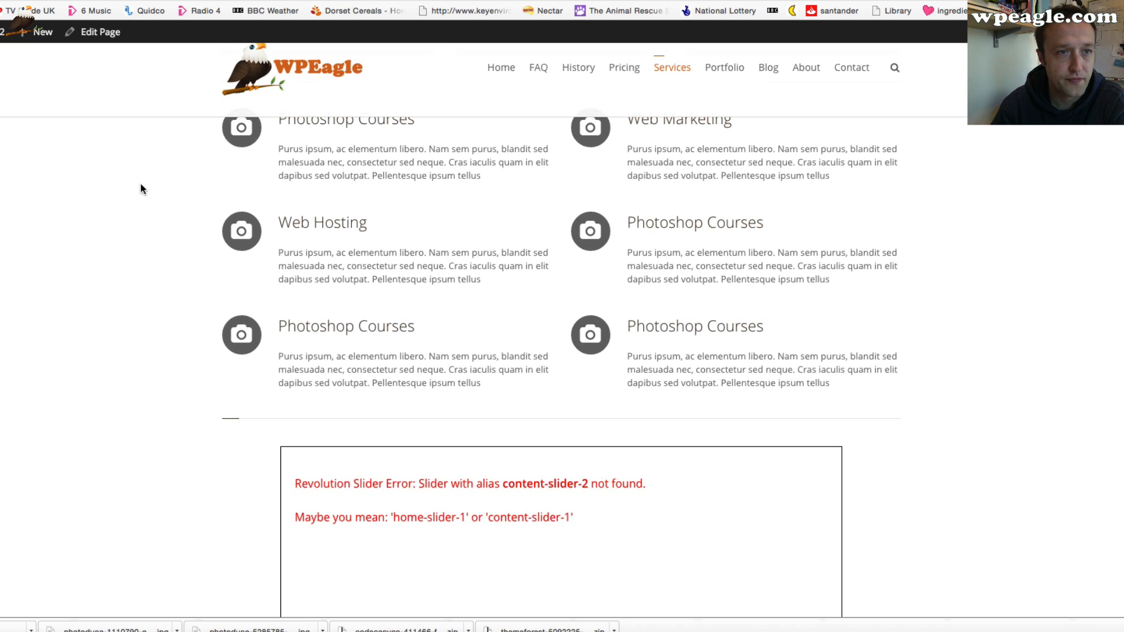
Import the content-slider-2 demo slider file into Revolution Slider from the import dialog
mouse_move(8, 32)
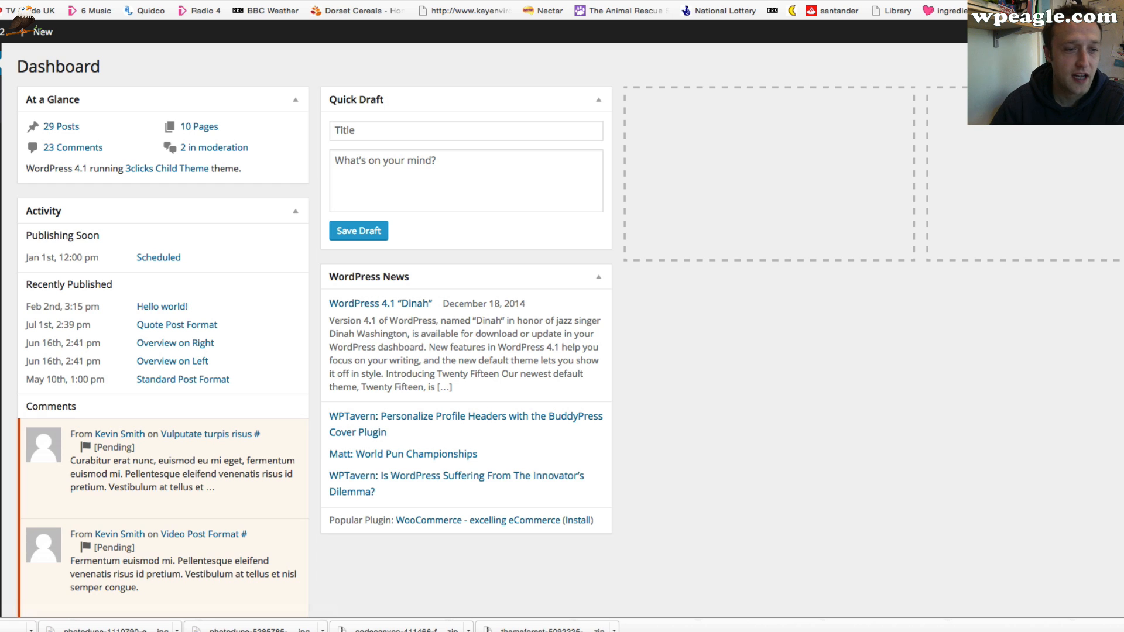
left_click(1, 420)
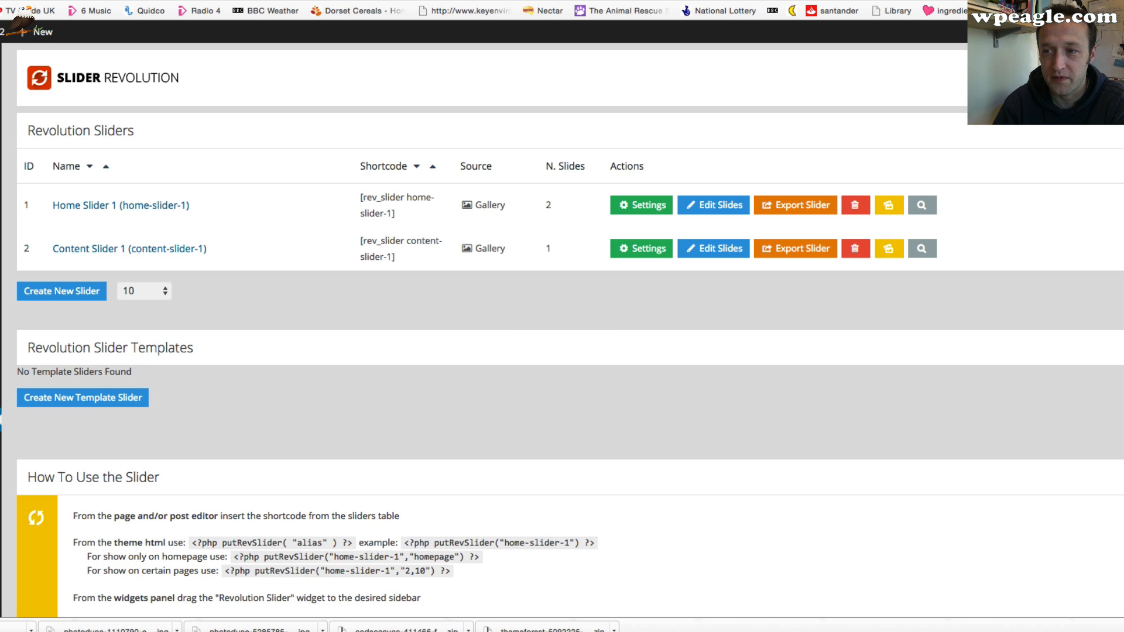
left_click(1121, 292)
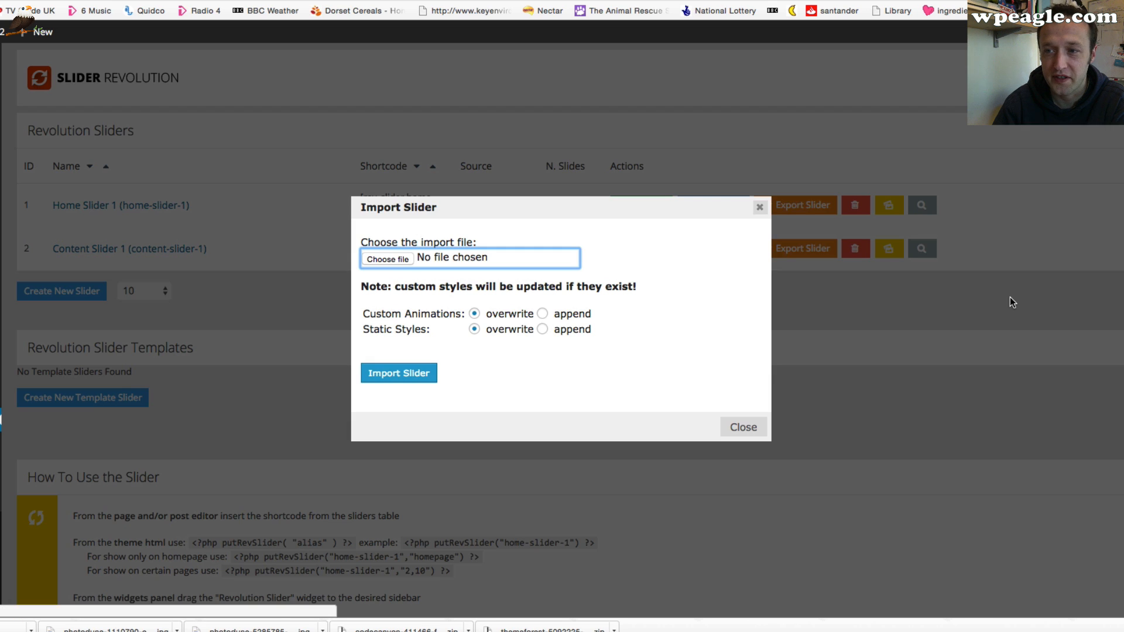
left_click(392, 259)
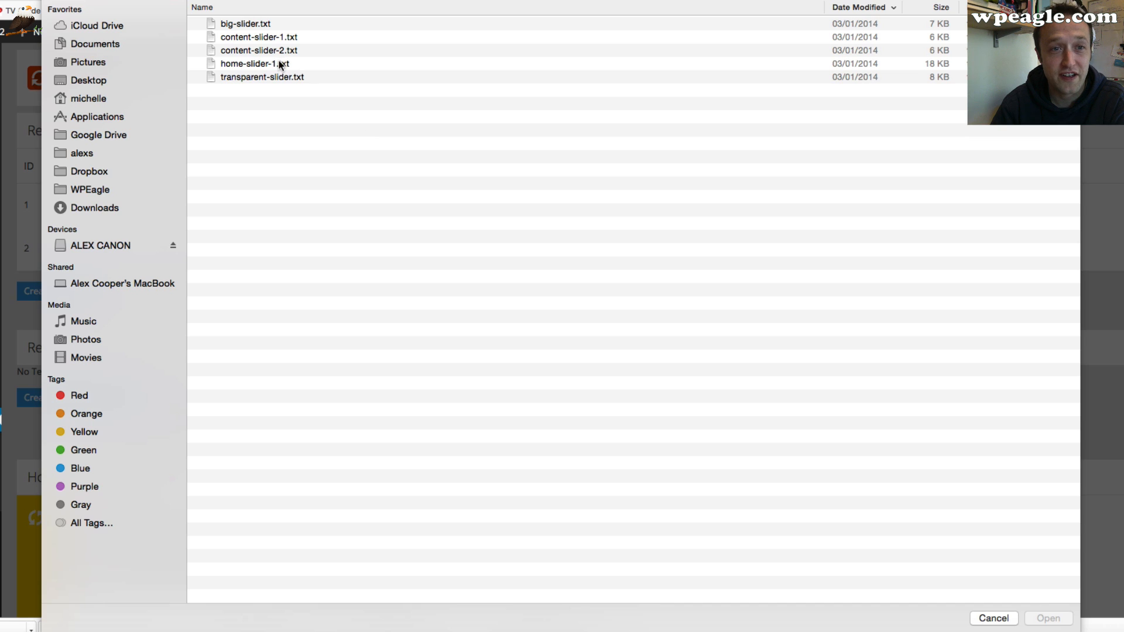
double_click(279, 50)
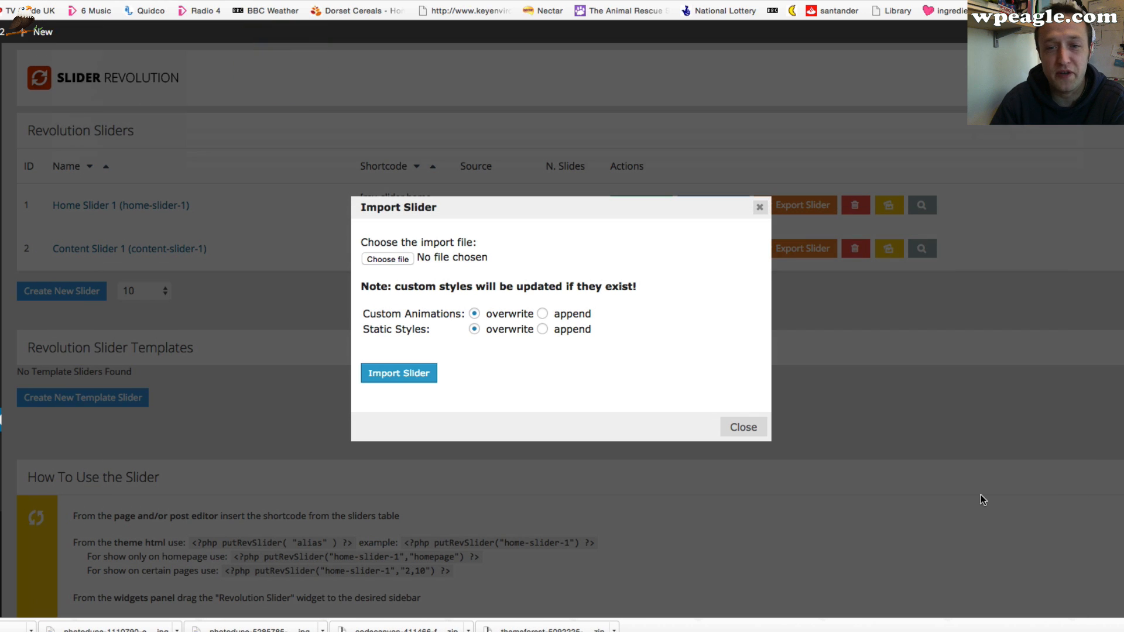
left_click(409, 373)
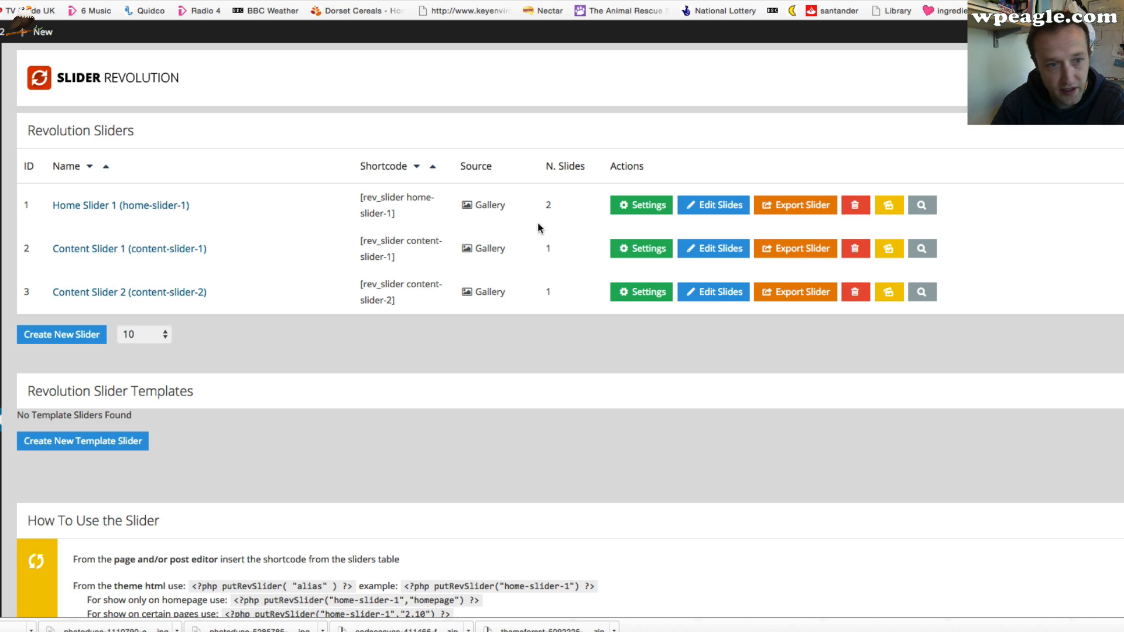
Reopen the live Services page and scroll through it to check the content slider section
scroll(330, 207, "up", 1)
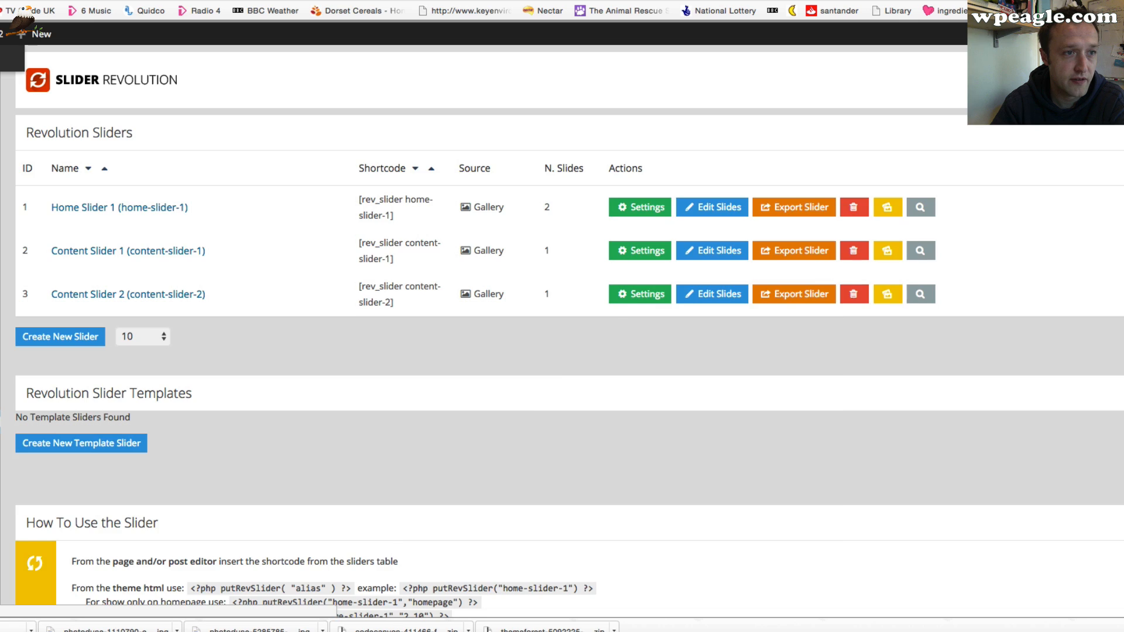
left_click(2, 33)
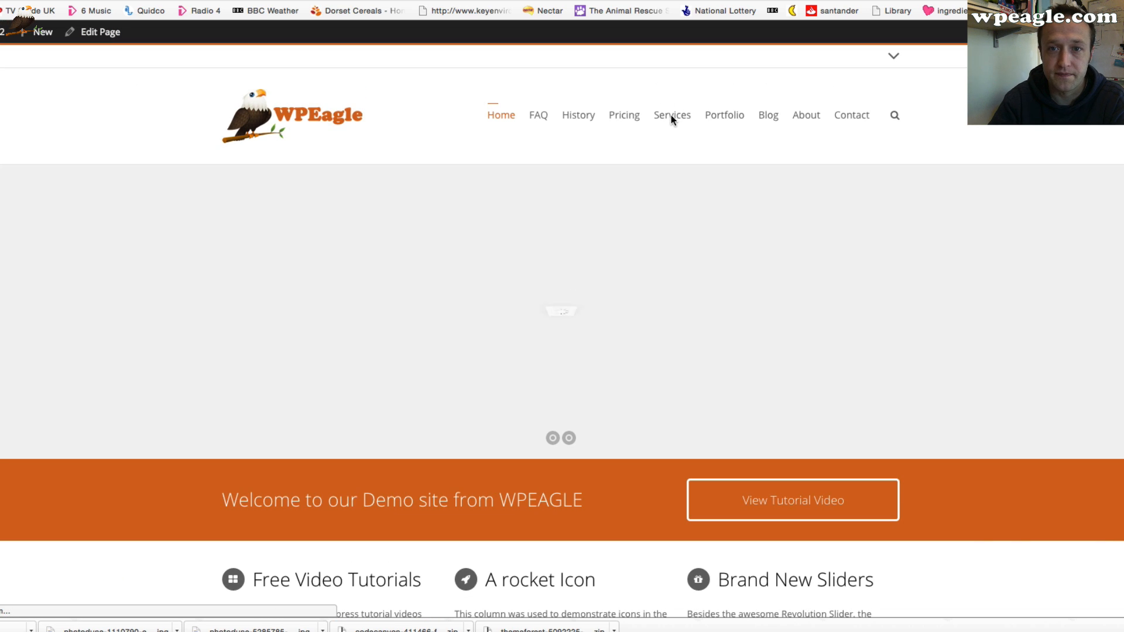
left_click(672, 115)
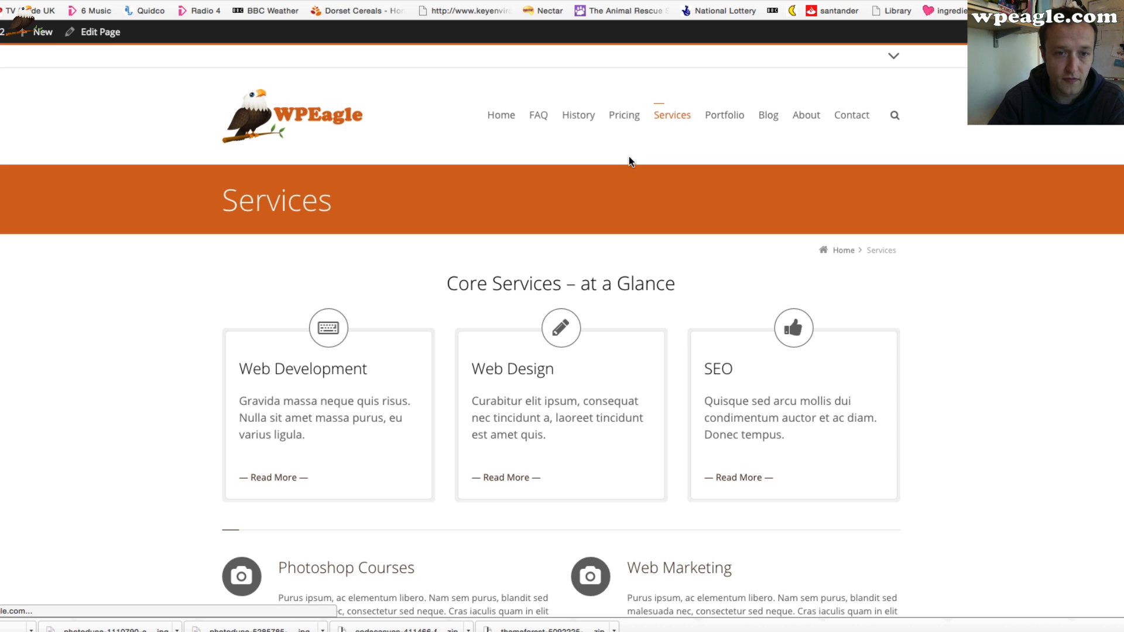
scroll(602, 170, "down", 15)
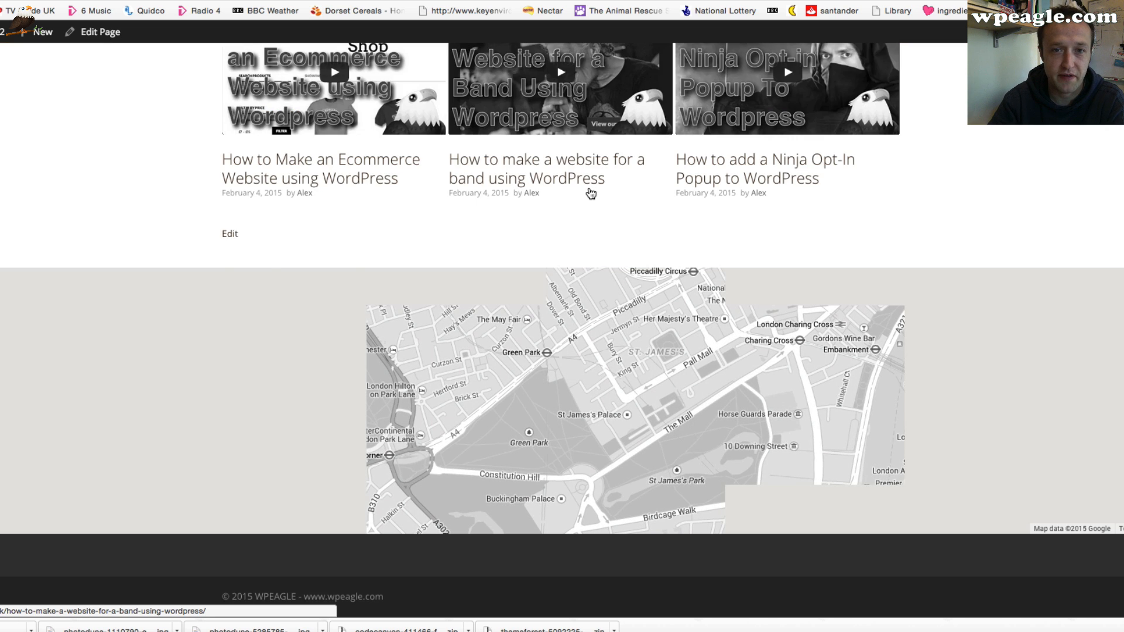
scroll(662, 111, "up", 3)
scroll(661, 112, "down", 2)
scroll(673, 117, "up", 10)
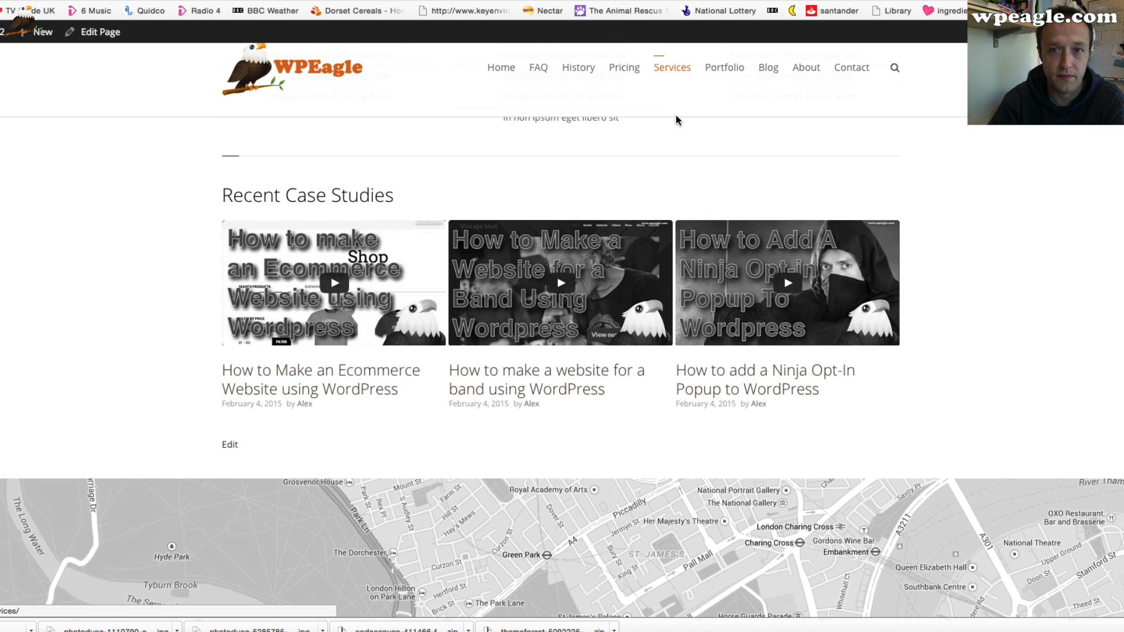
scroll(668, 136, "down", 5)
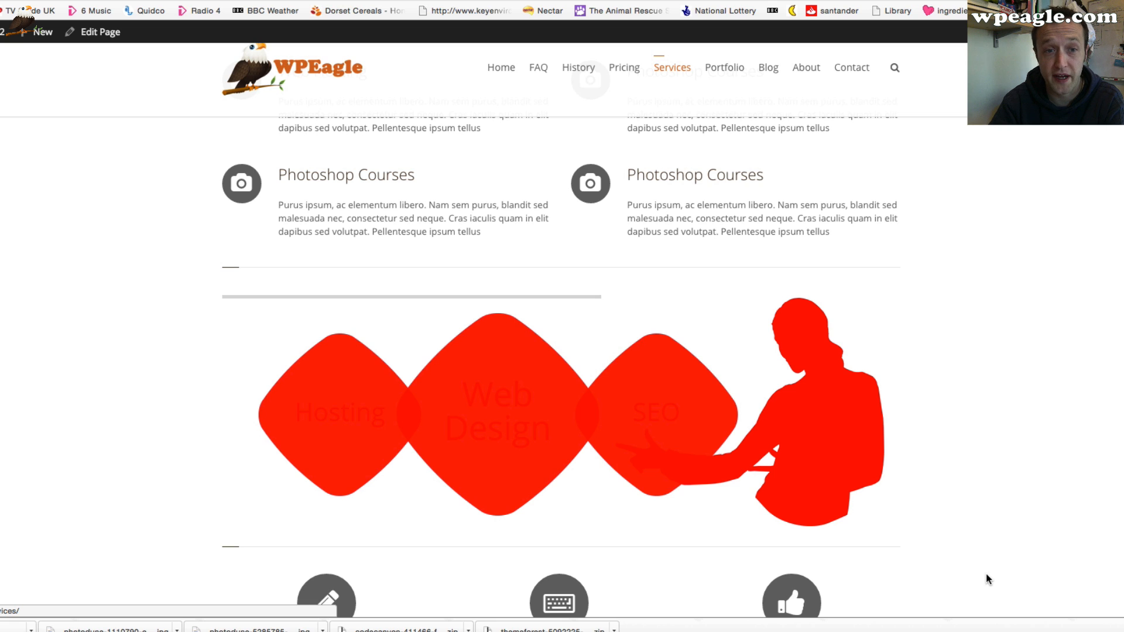
scroll(986, 572, "down", 1)
scroll(968, 538, "up", 2)
scroll(969, 538, "up", 10)
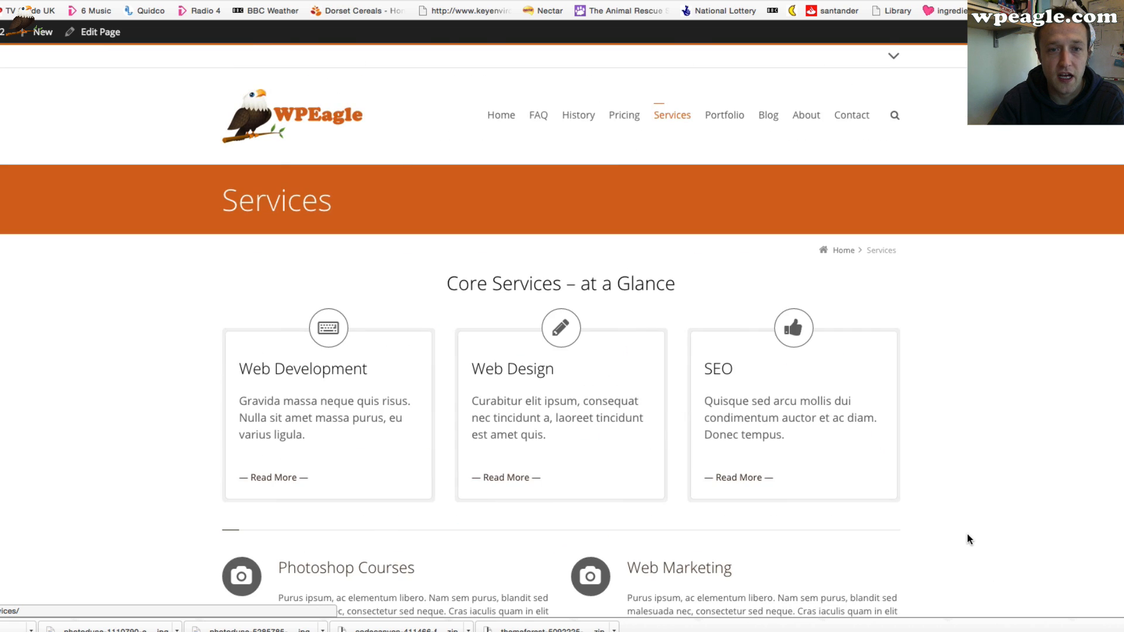
scroll(967, 535, "down", 7)
scroll(644, 441, "up", 1)
scroll(244, 228, "up", 6)
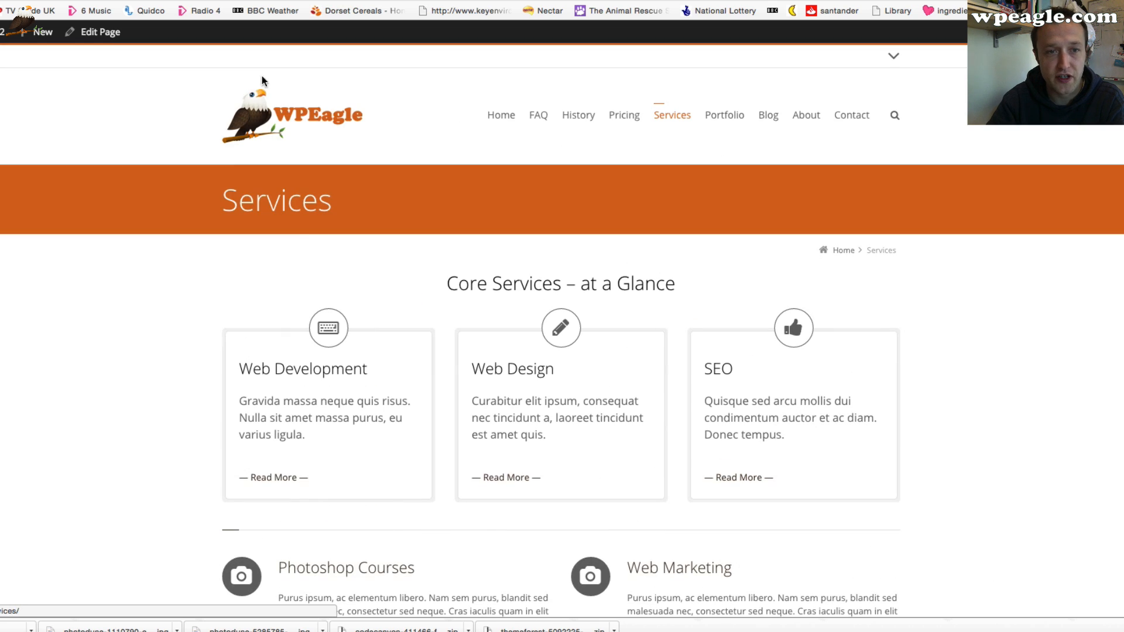
Edit the Services page and set its Slider option to RevSlider: Home Slider 1 (ID:1), updating the page
left_click(103, 33)
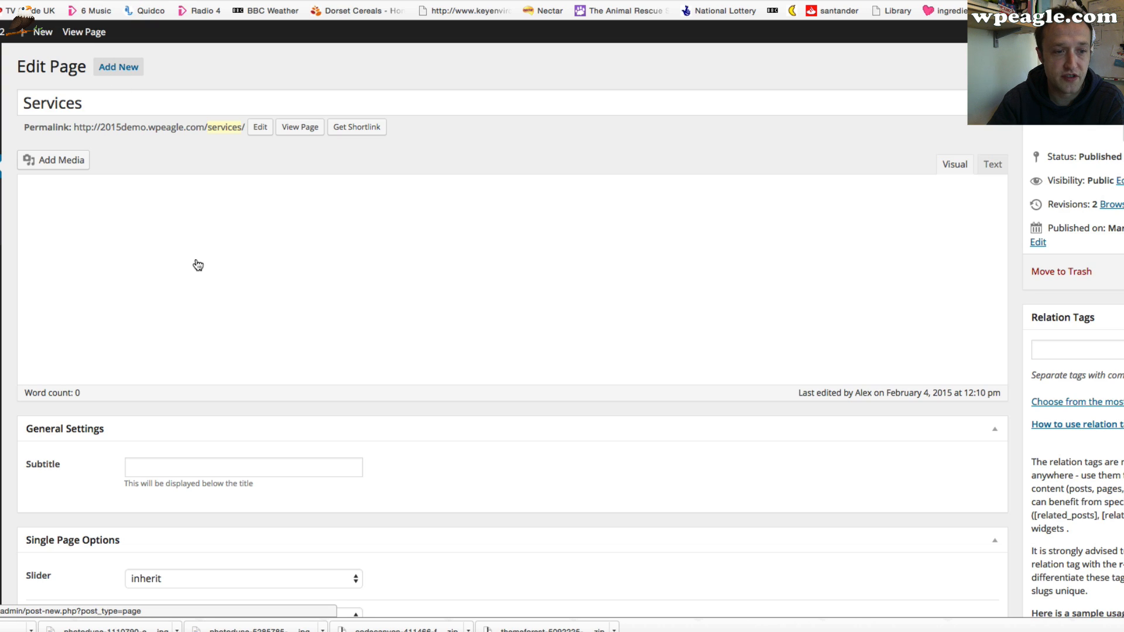
scroll(198, 266, "down", 3)
scroll(248, 252, "down", 10)
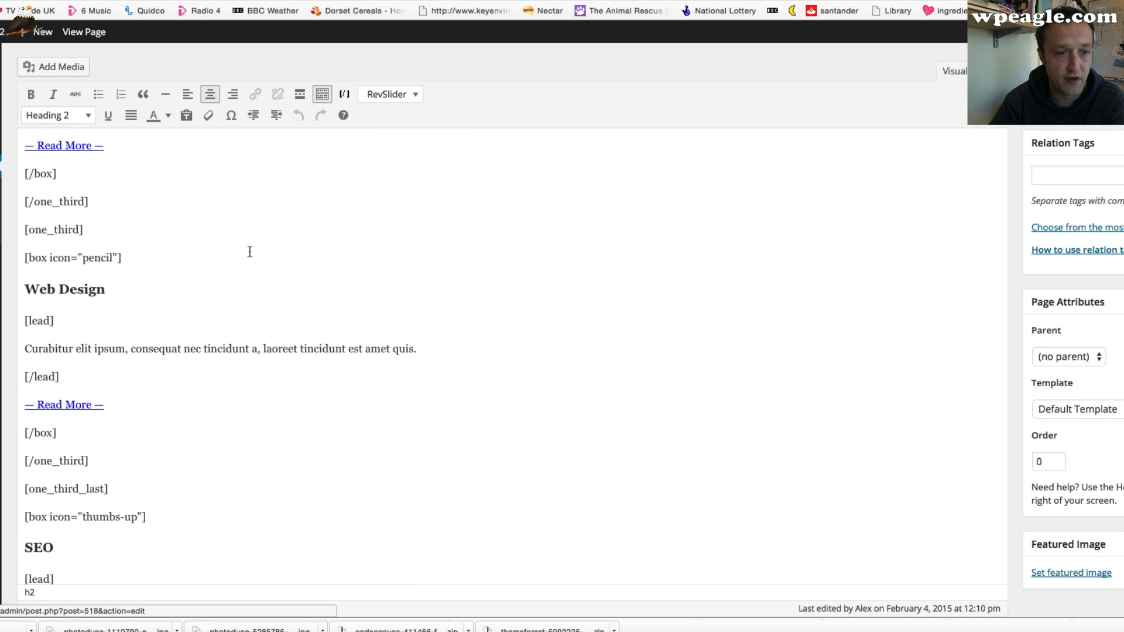
scroll(8, 300, "down", 10)
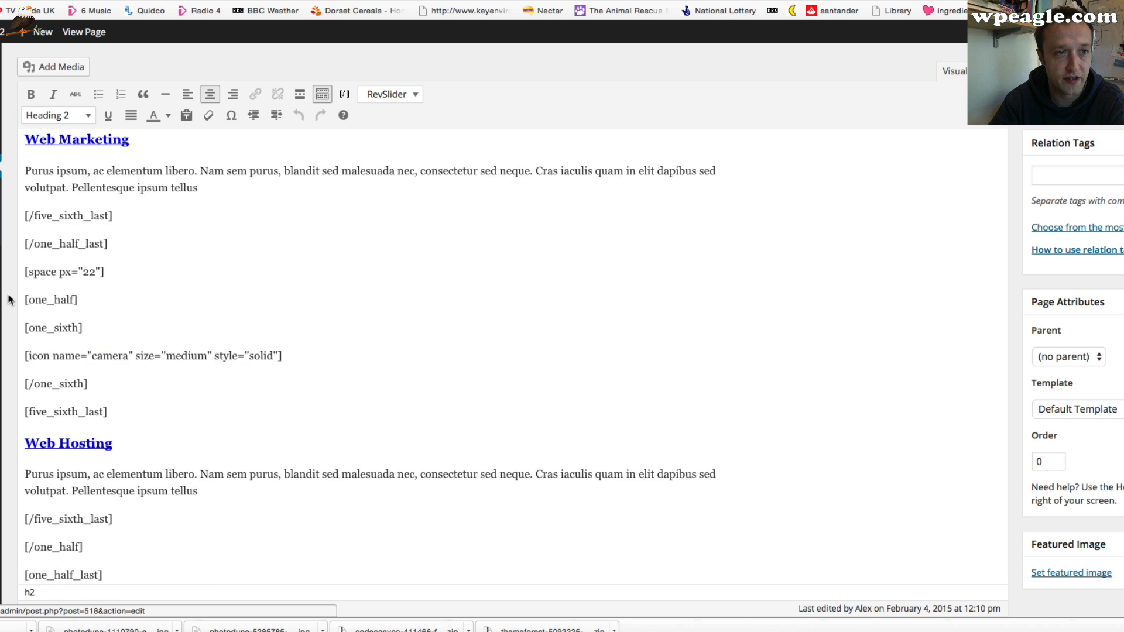
scroll(10, 299, "down", 10)
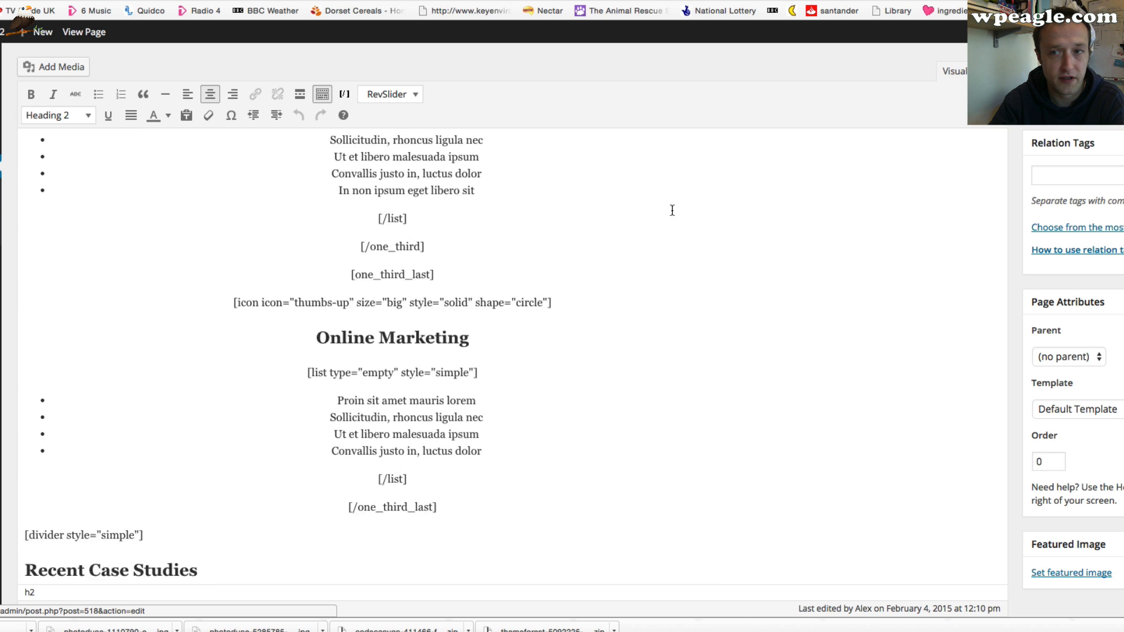
scroll(1011, 128, "down", 4)
scroll(1010, 128, "down", 6)
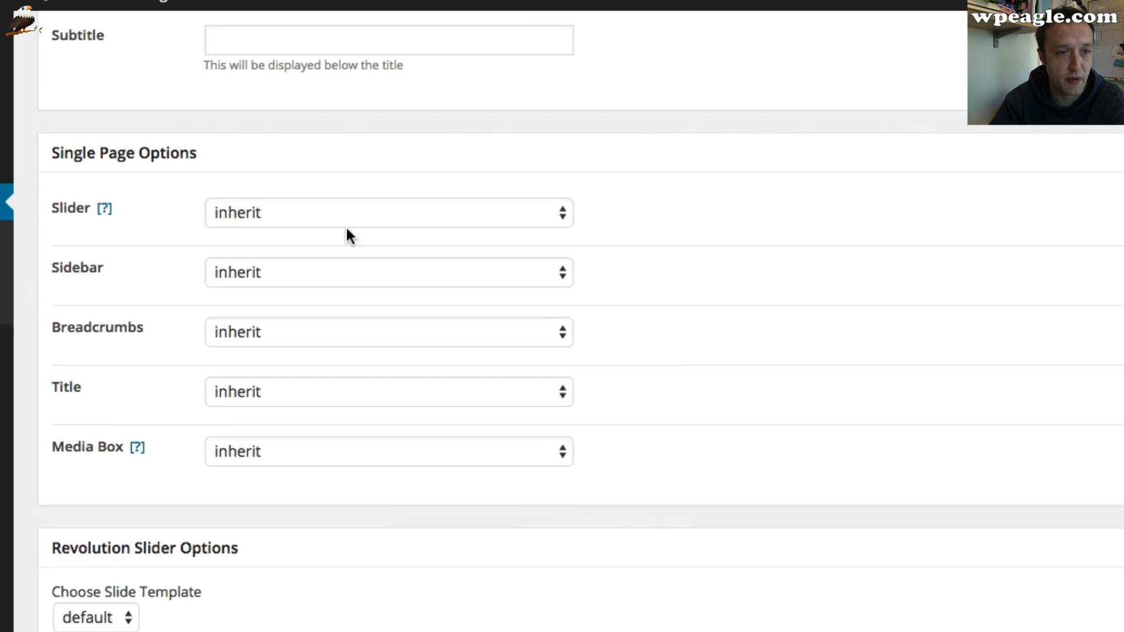
left_click(351, 218)
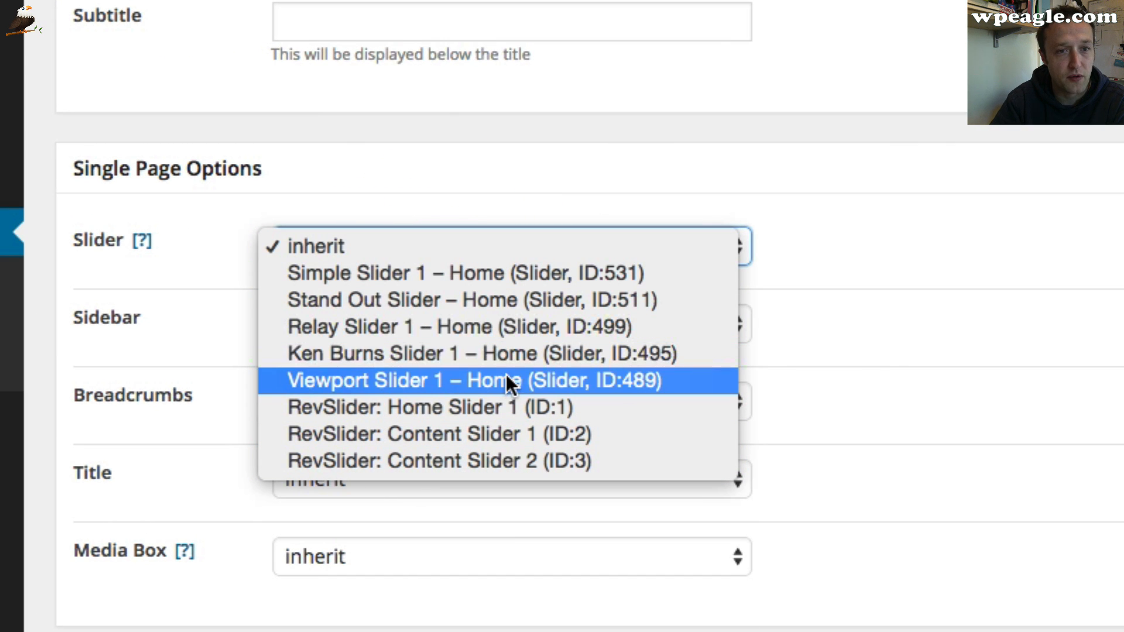
left_click(513, 412)
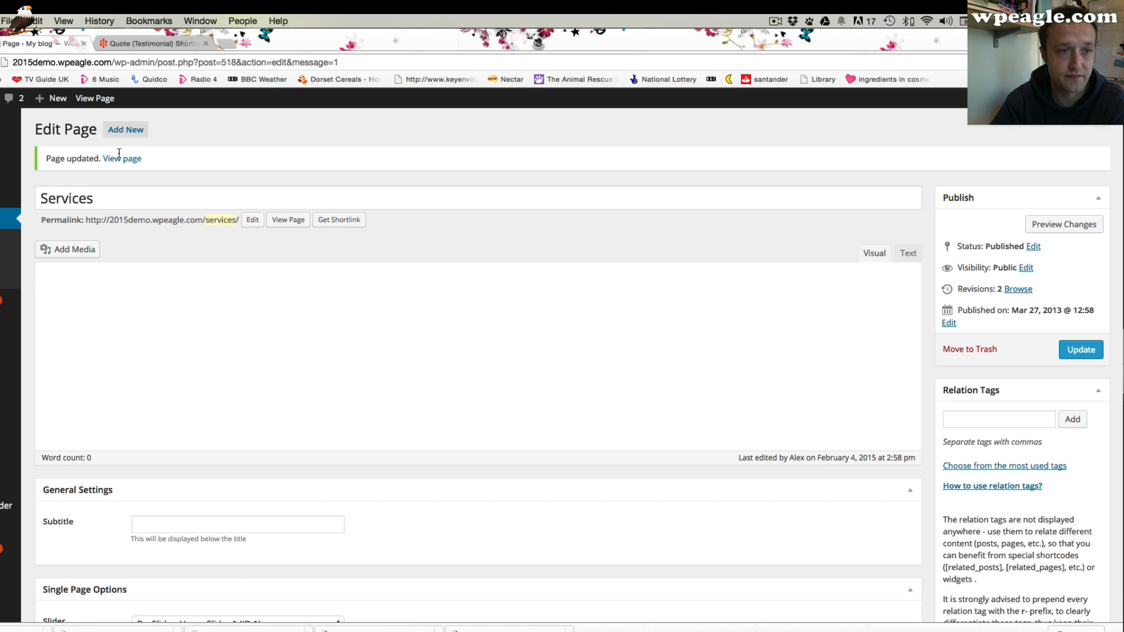
View the updated Services page and its header slider
left_click(120, 158)
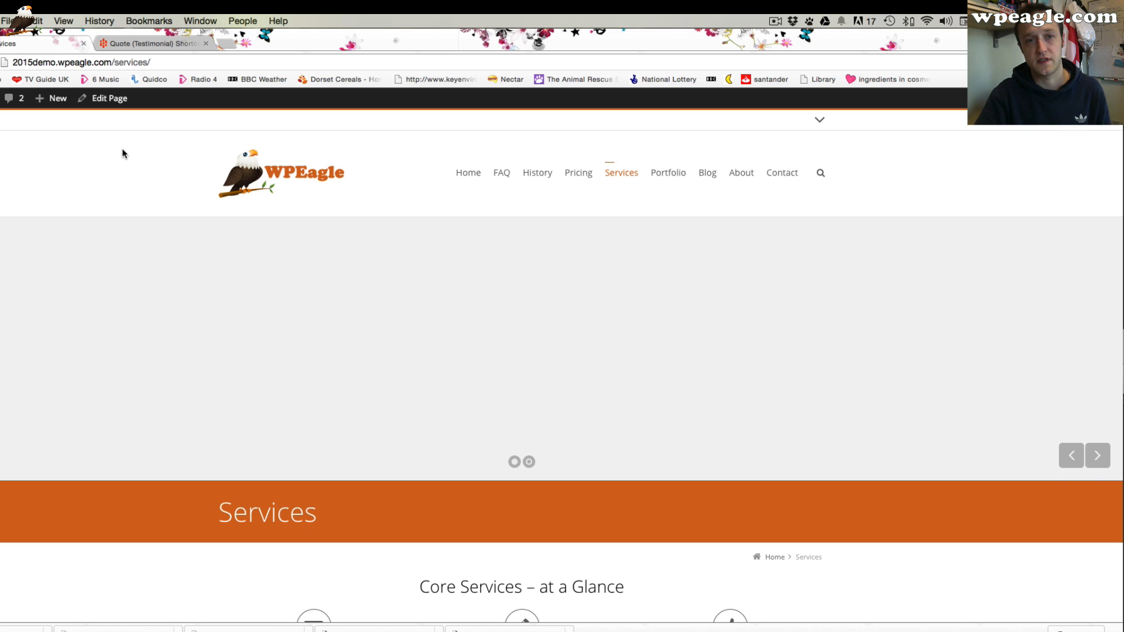
scroll(545, 205, "down", 15)
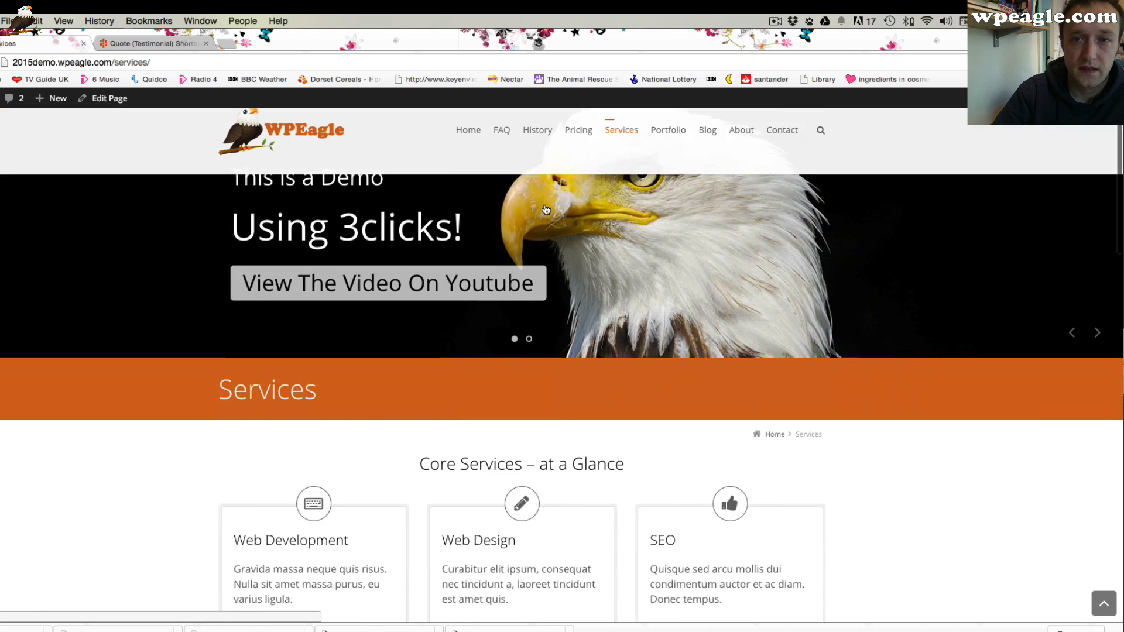
scroll(544, 209, "up", 15)
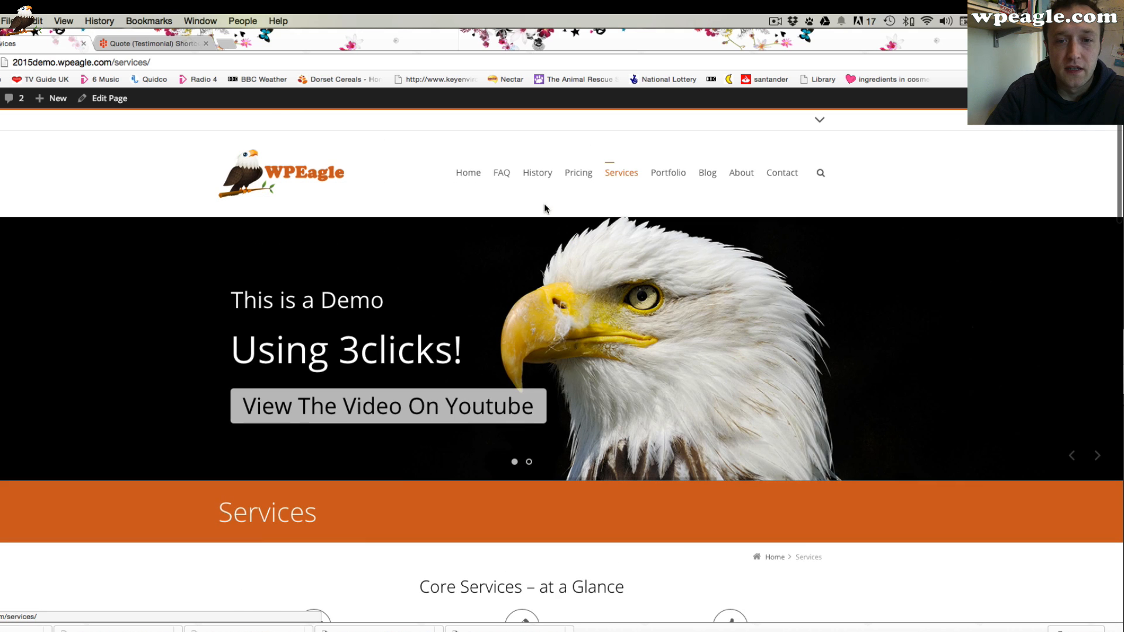
Open the Portfolio page's editor, switch it to the Page Builder, and add a Section element
left_click(653, 174)
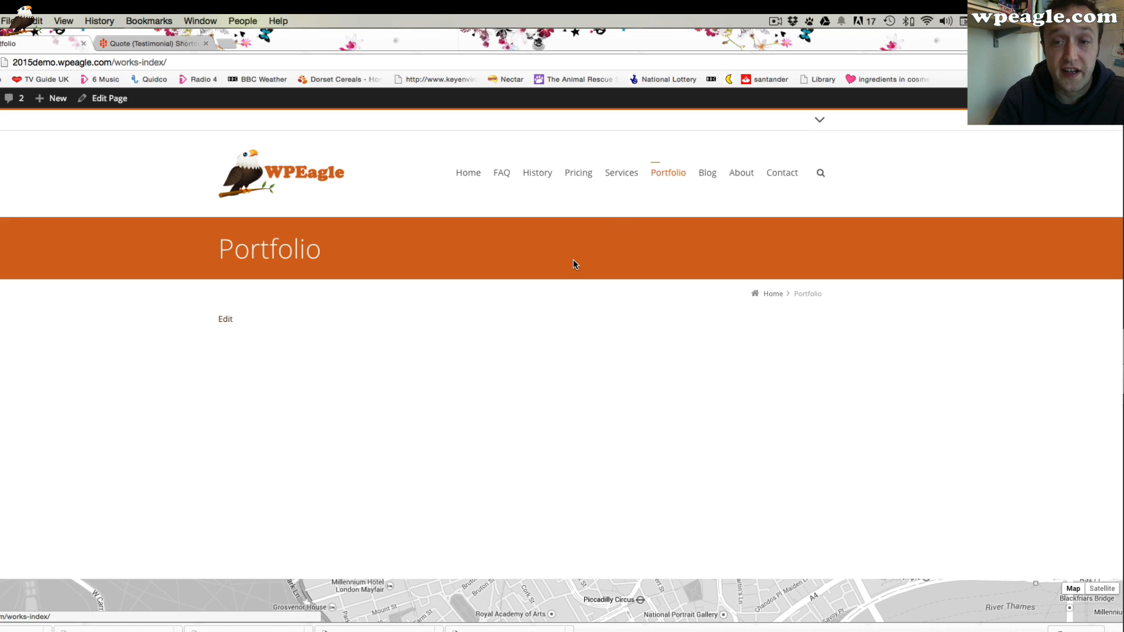
left_click(224, 319)
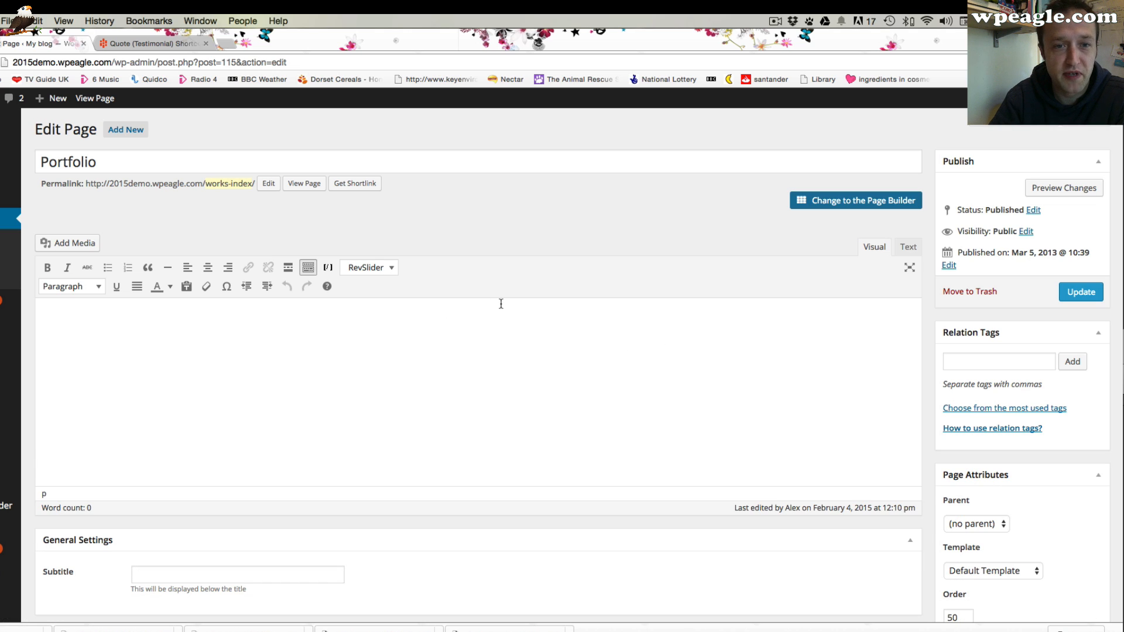
left_click(837, 200)
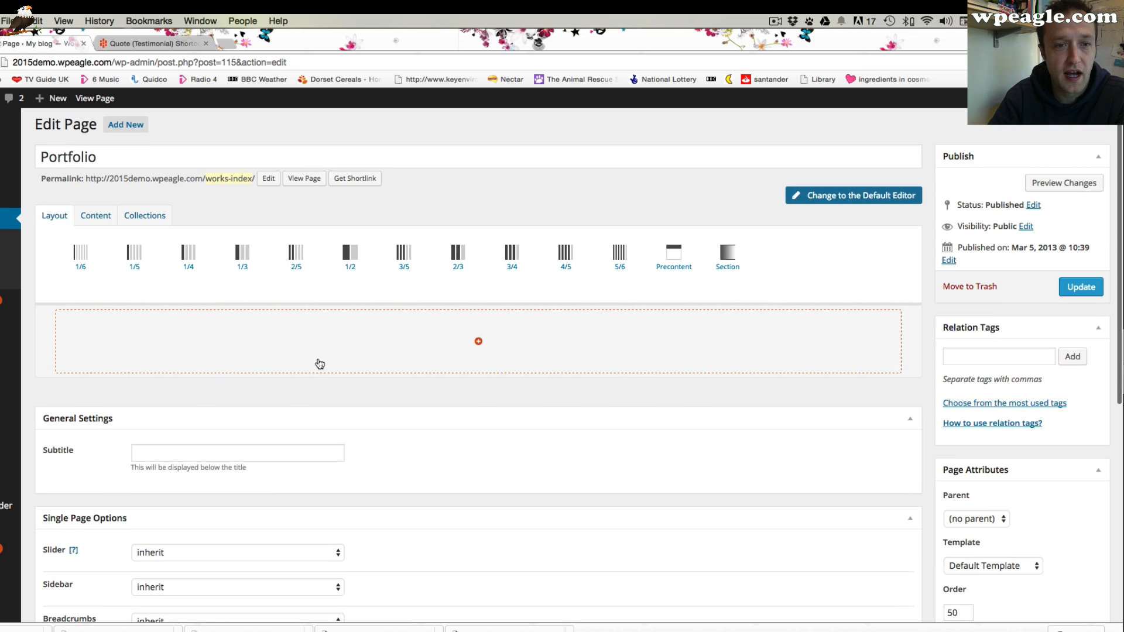
left_click(728, 256)
left_click_drag(727, 256, 476, 358)
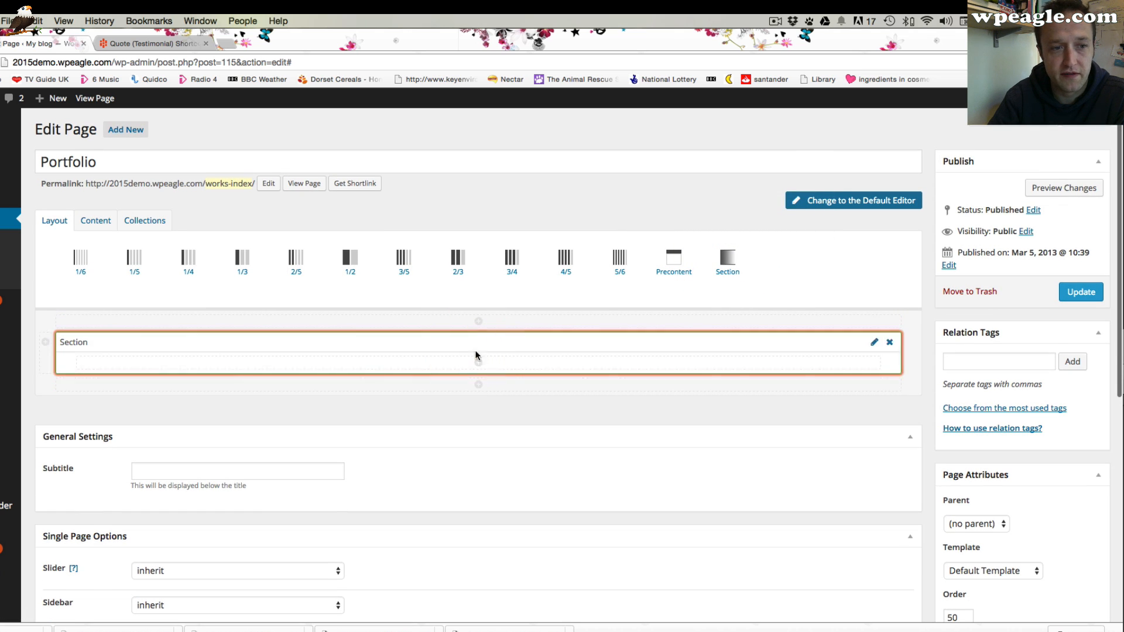
Add a Recent Works collection element inside the Portfolio page's Section
left_click(149, 221)
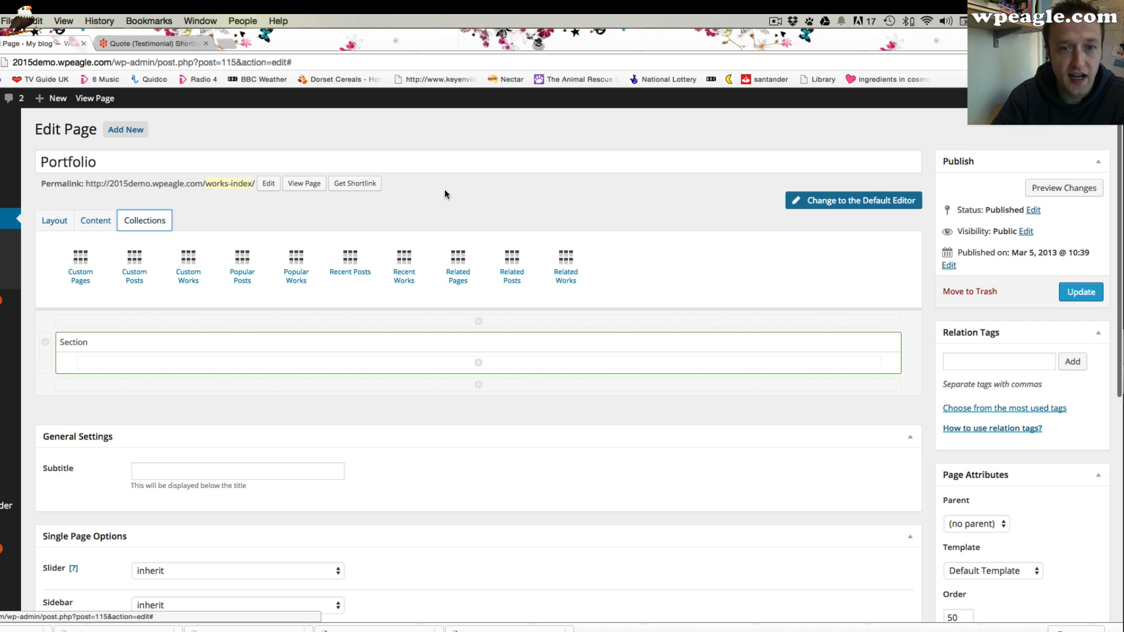
left_click_drag(404, 262, 472, 365)
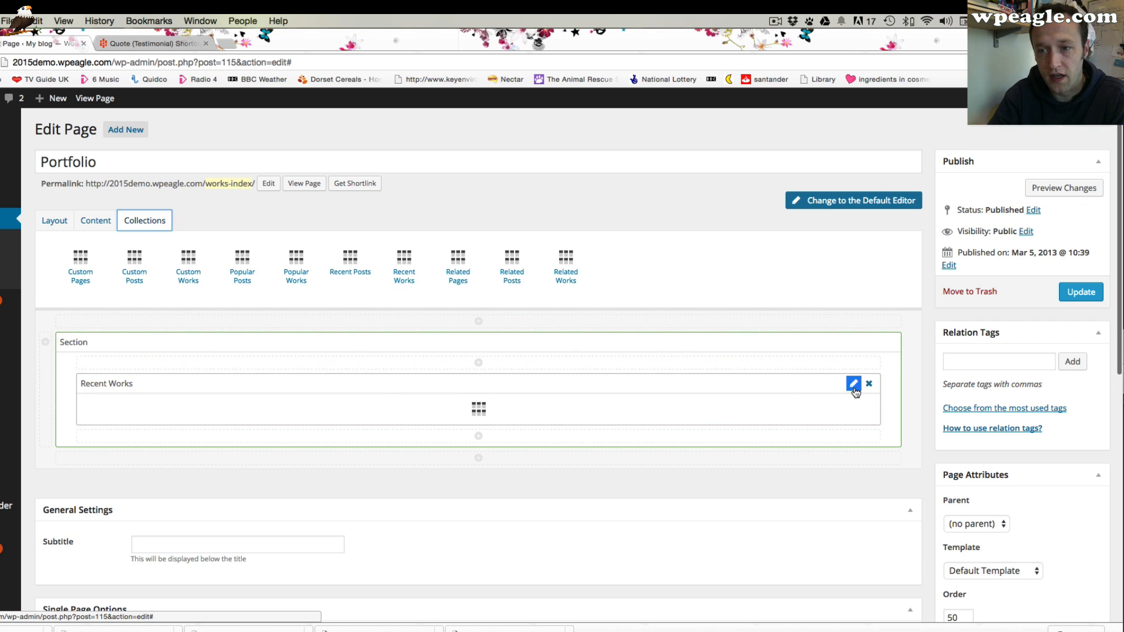
left_click(853, 385)
left_click(472, 297)
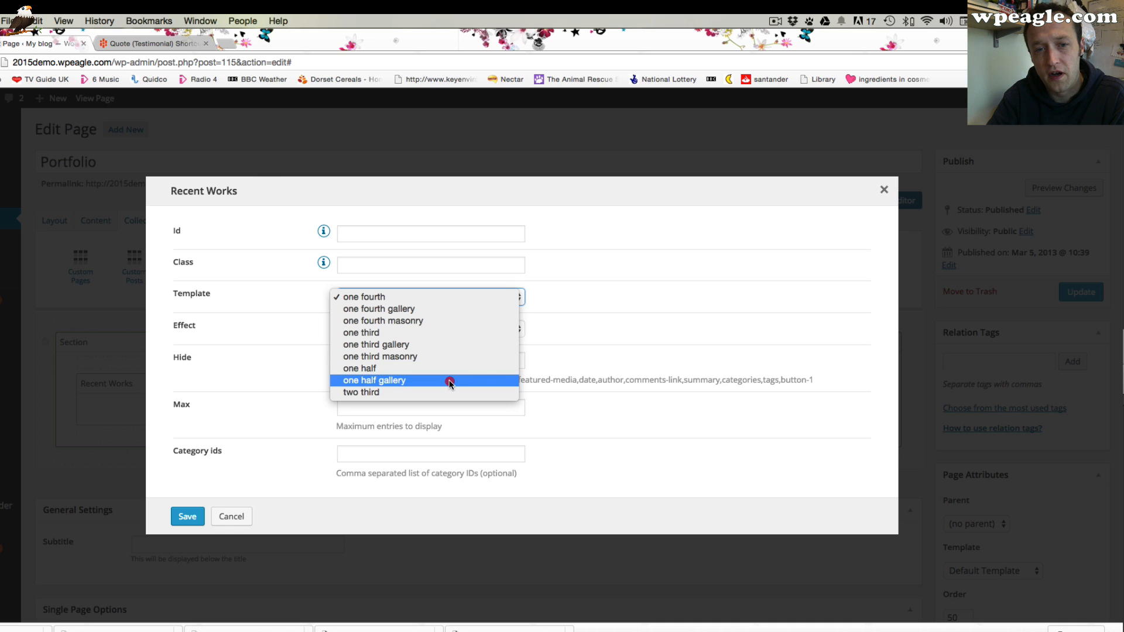
left_click(449, 381)
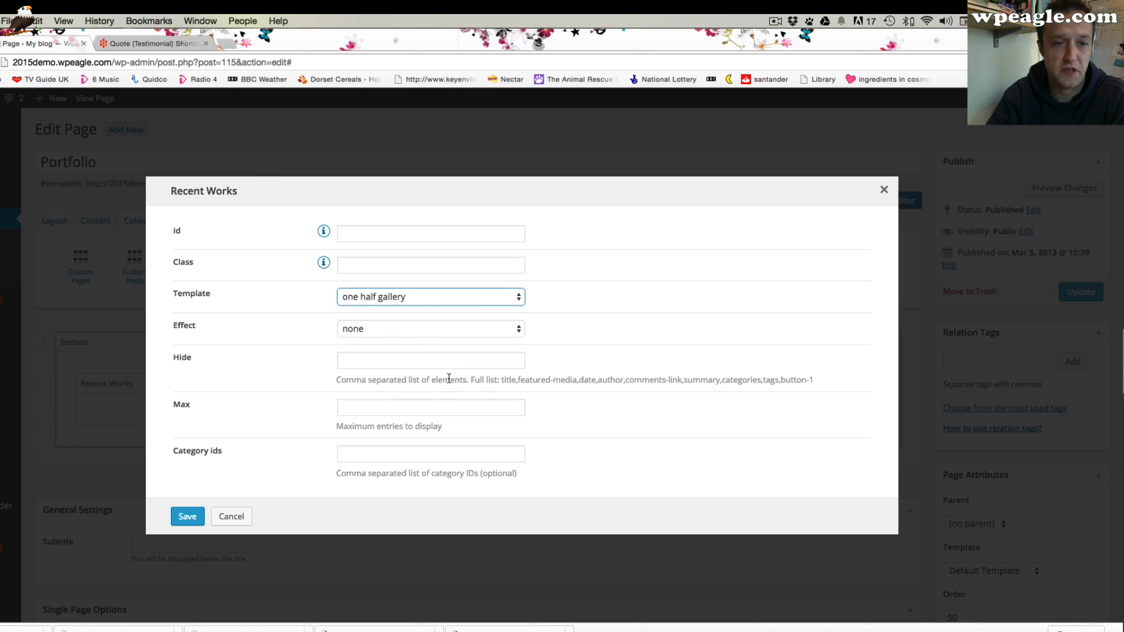
left_click(460, 331)
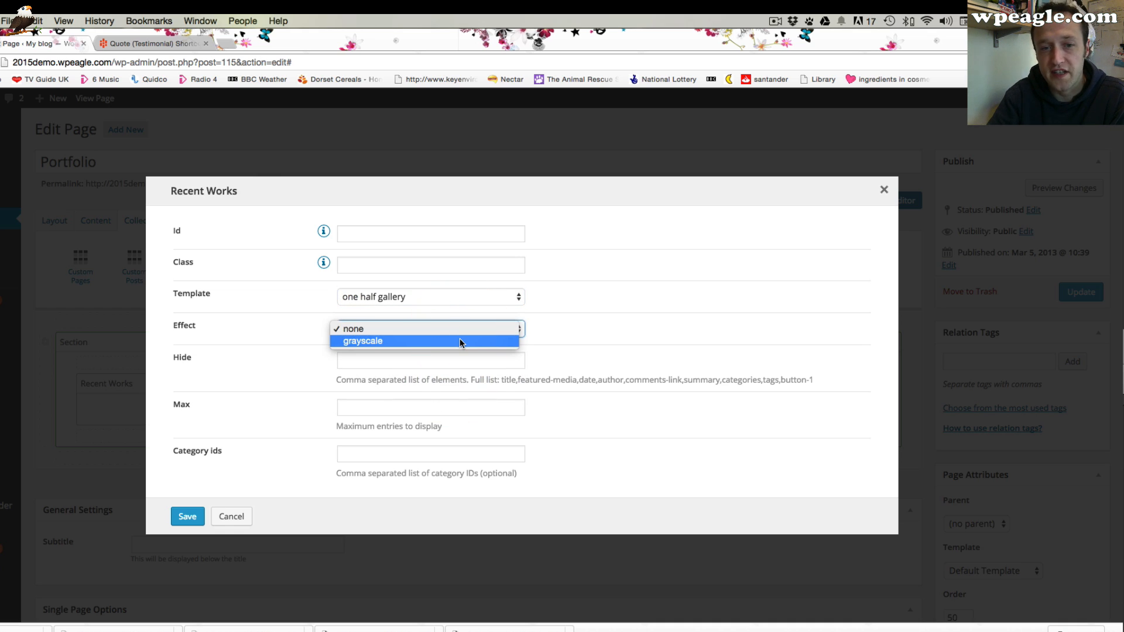
left_click(460, 342)
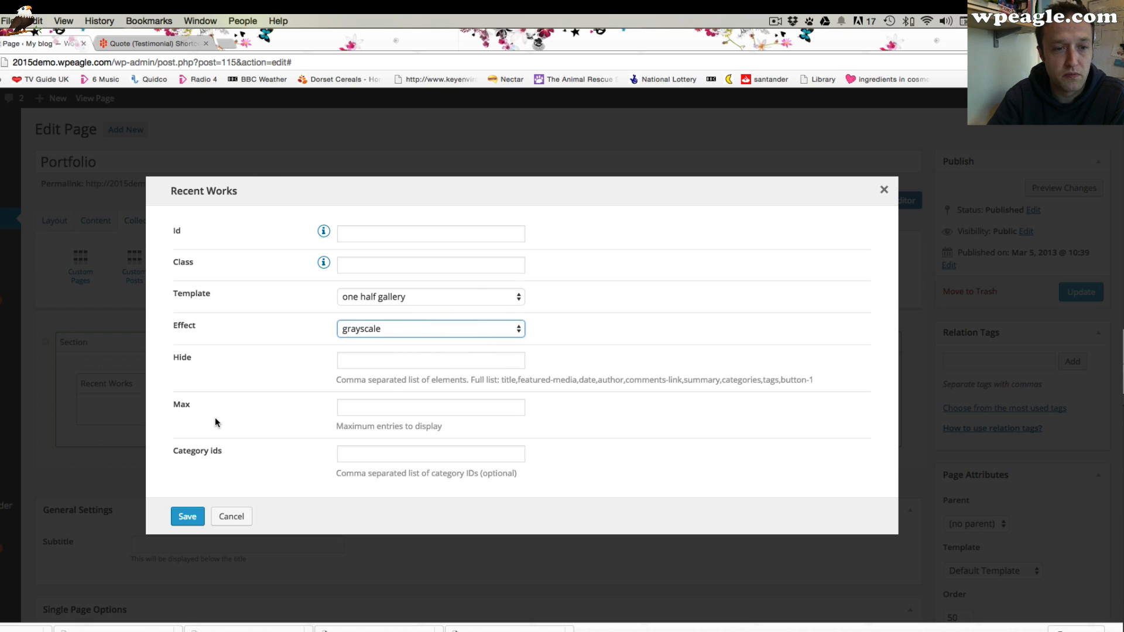
left_click(411, 329)
left_click(266, 365)
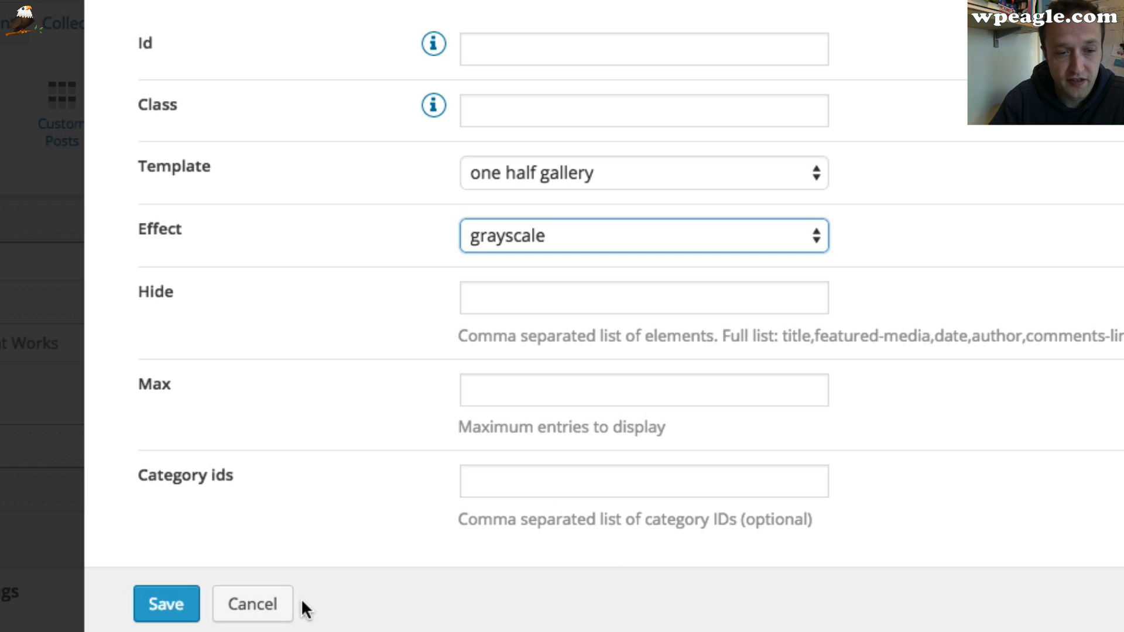
left_click(289, 610)
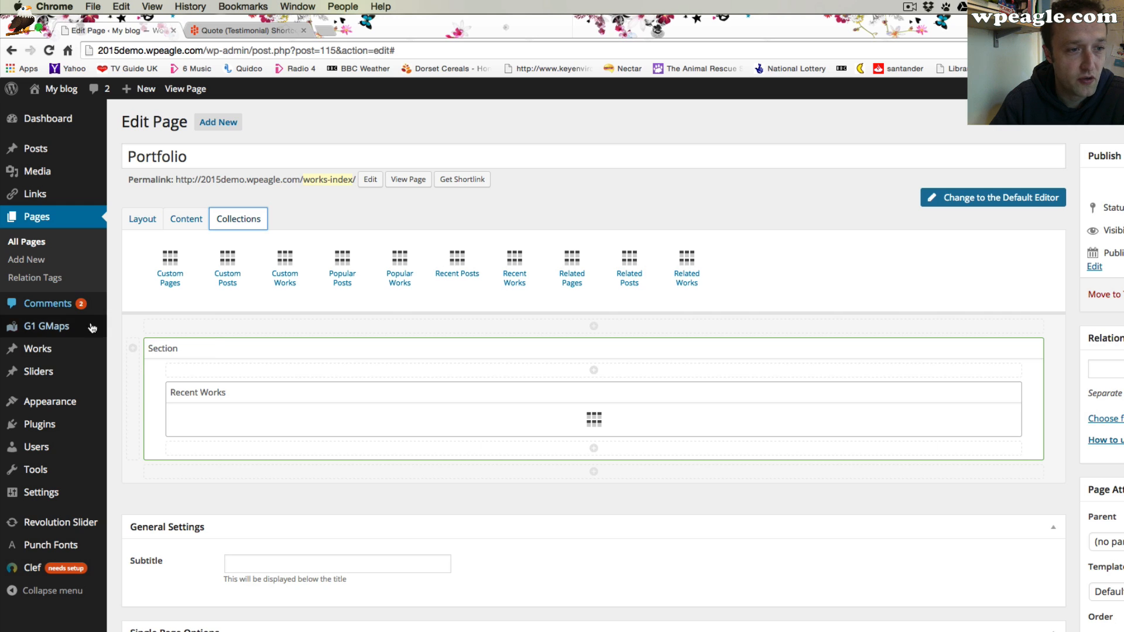
Open the Work Categories list in a new tab to examine the existing work categories and slugs
mouse_move(97, 328)
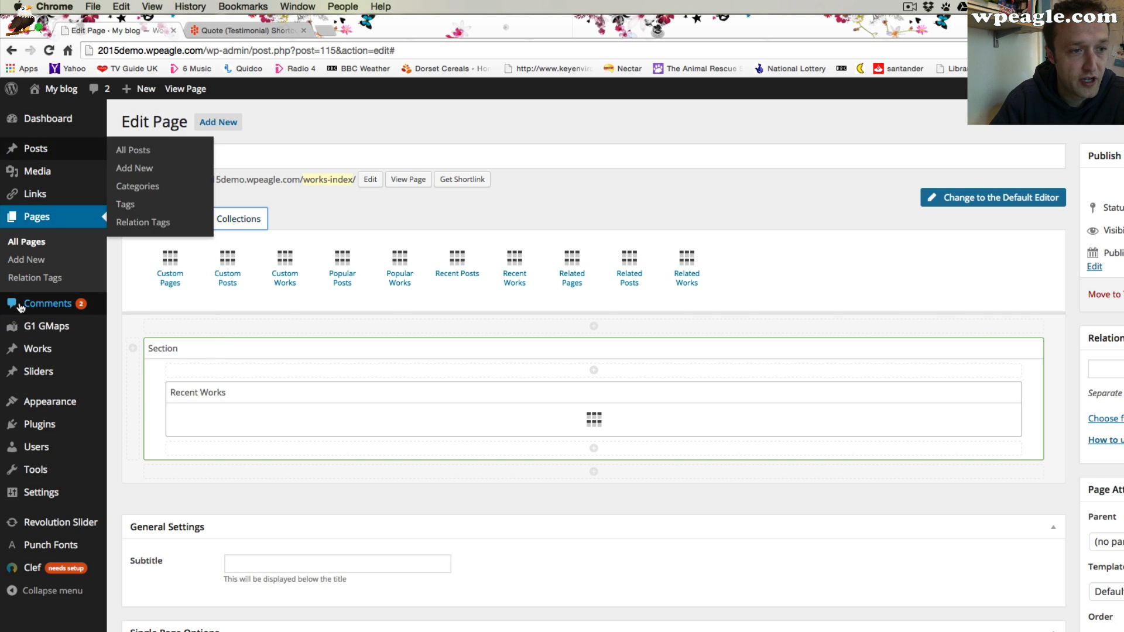
mouse_move(78, 348)
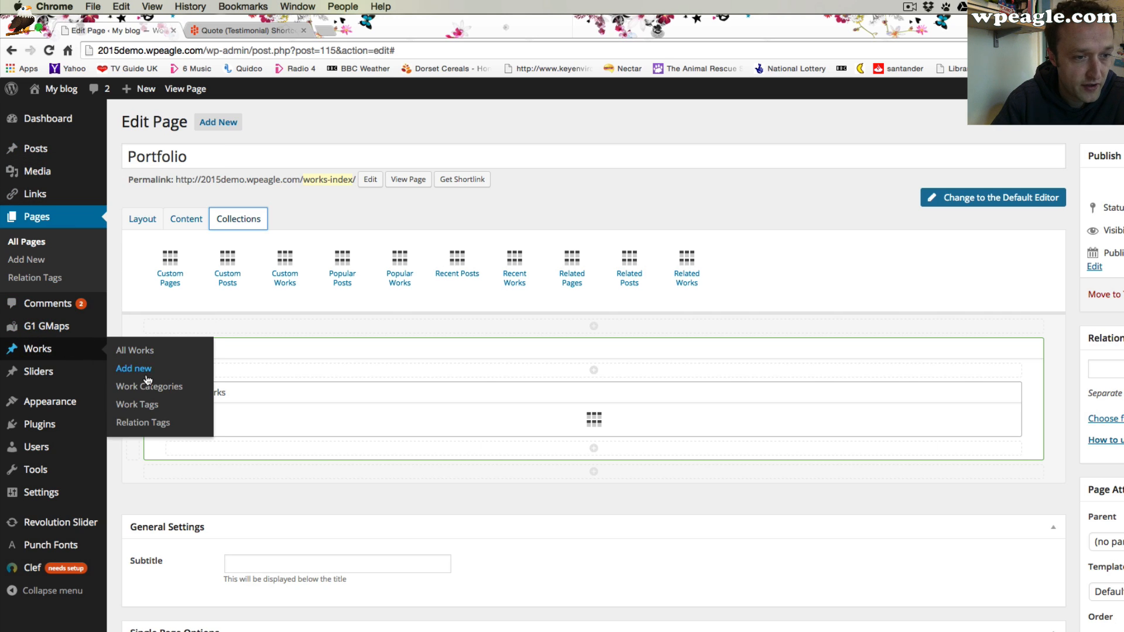
right_click(165, 389)
left_click(166, 391)
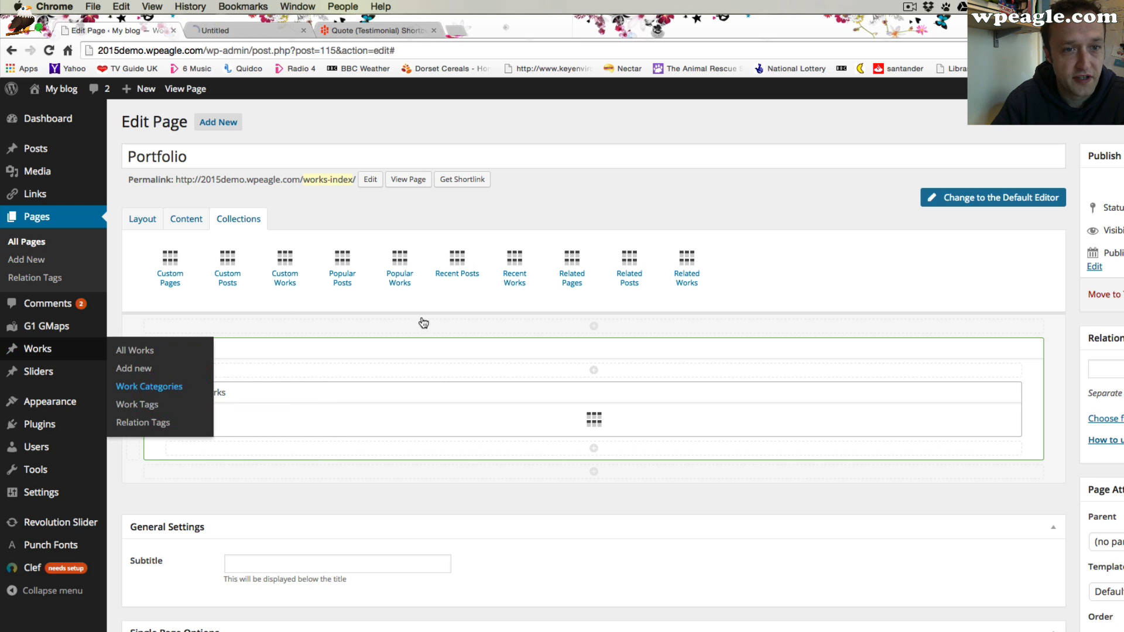
left_click(266, 33)
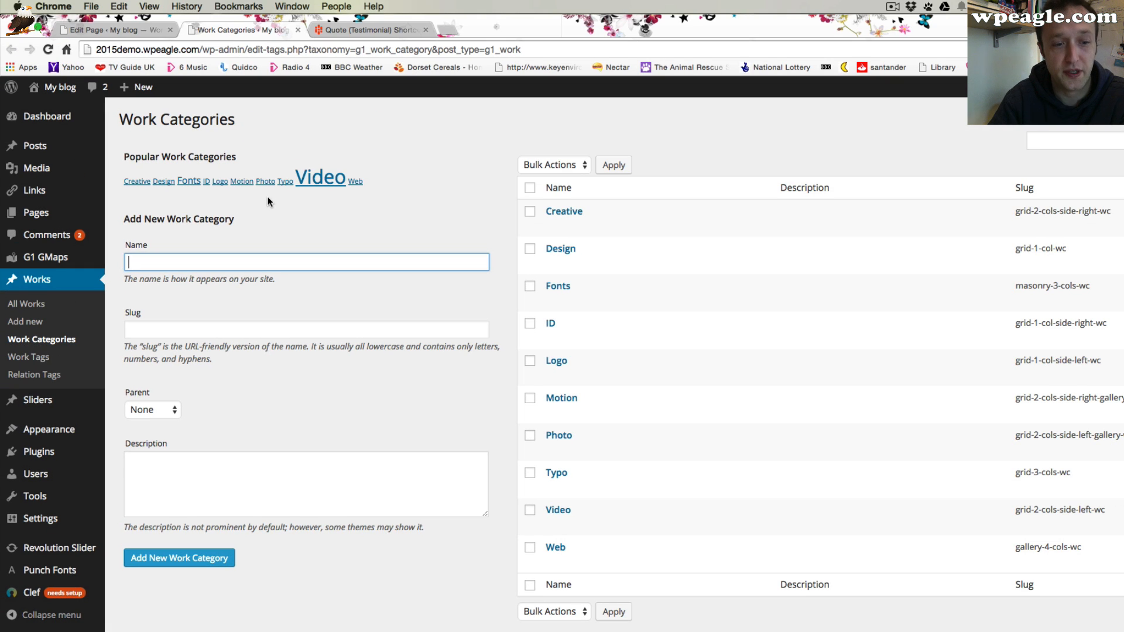
Set the Recent Works element's template to one half and effect to grayscale, save it, and update the page
left_click(108, 27)
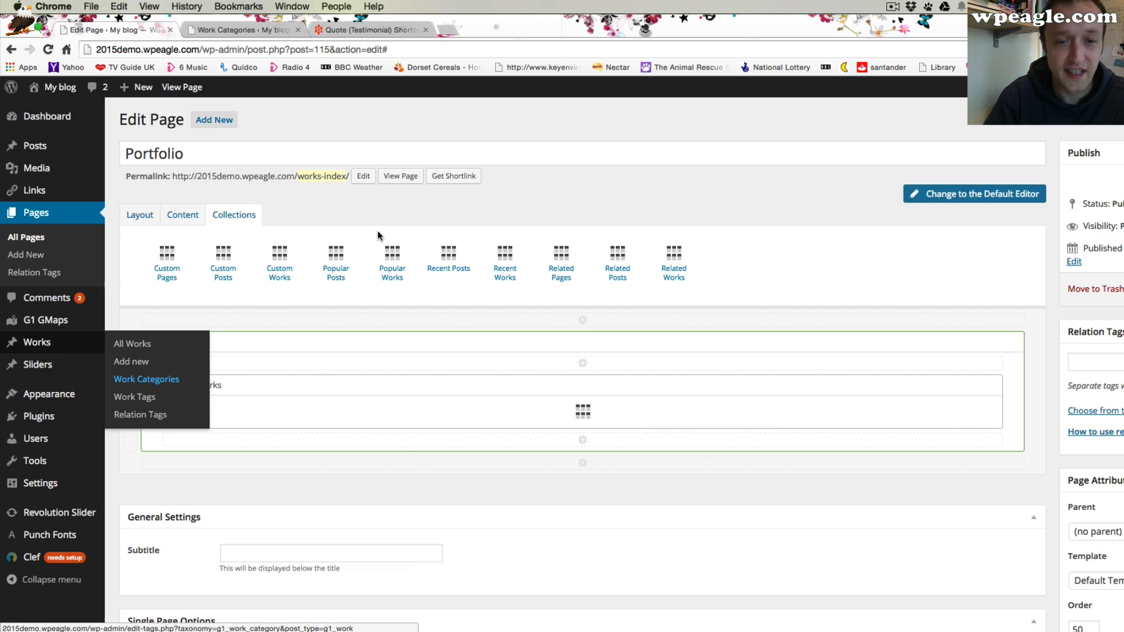
left_click(968, 385)
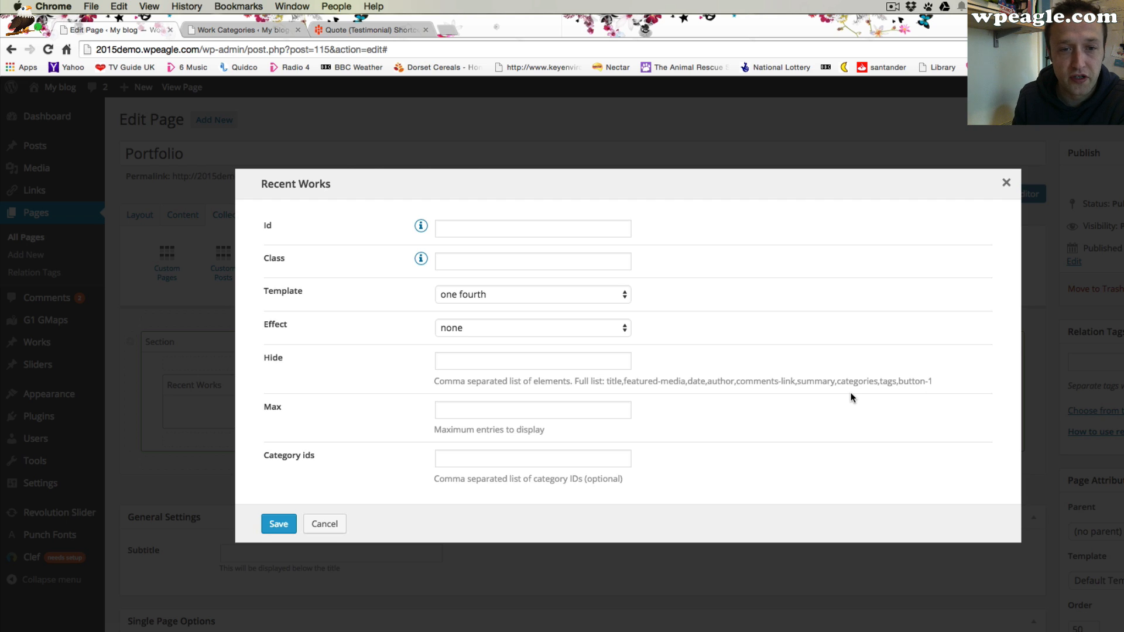
left_click(458, 461)
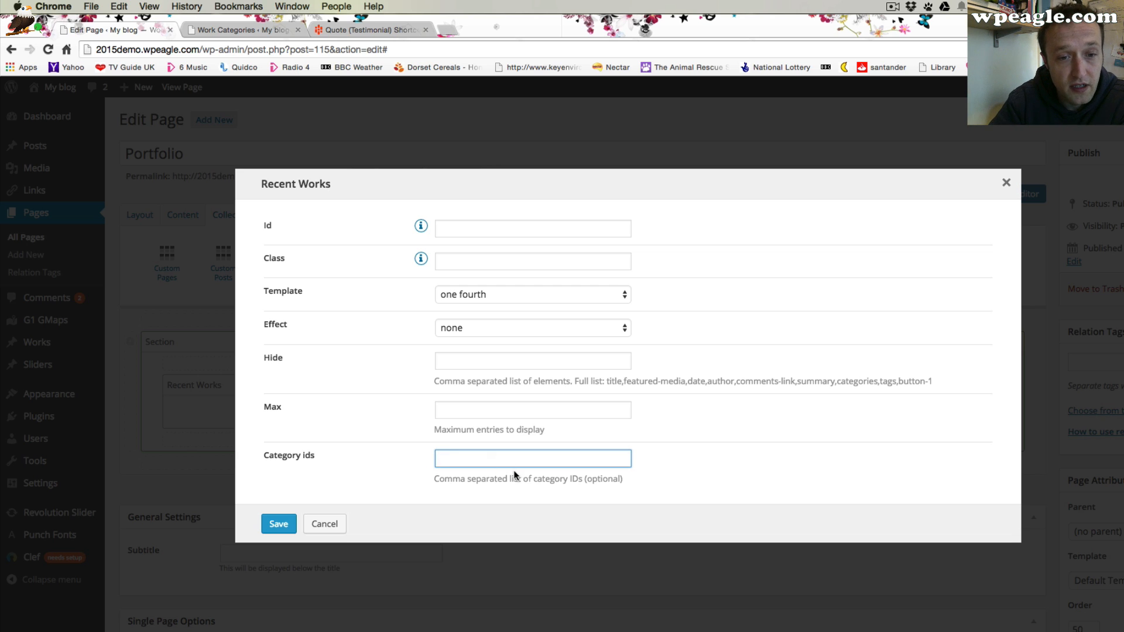
left_click(508, 296)
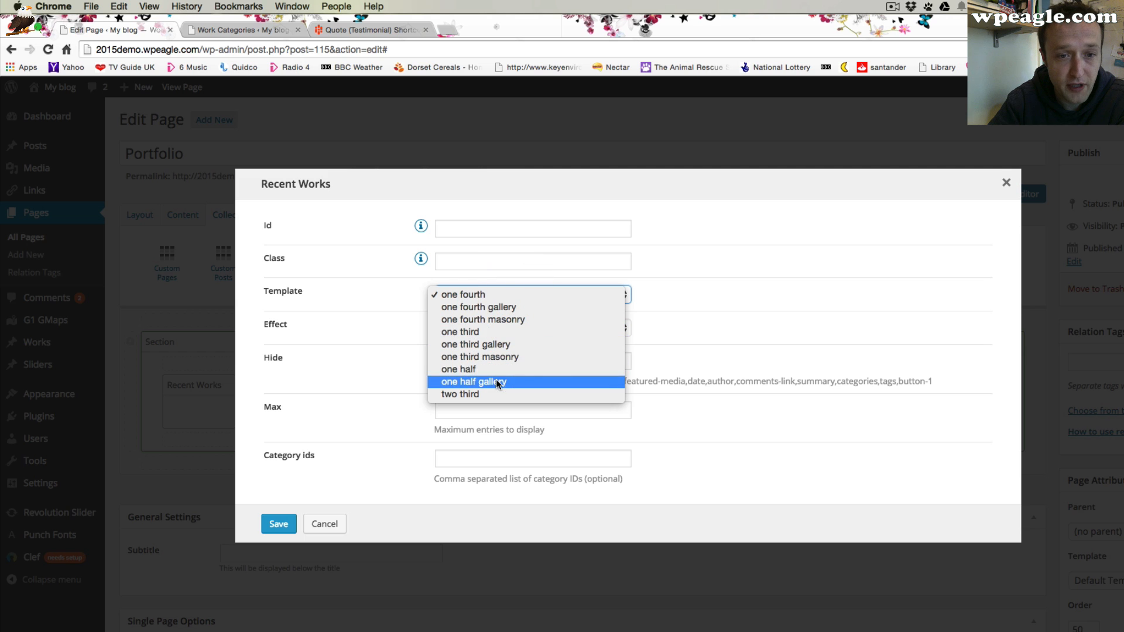
left_click(499, 375)
left_click(516, 328)
left_click(515, 337)
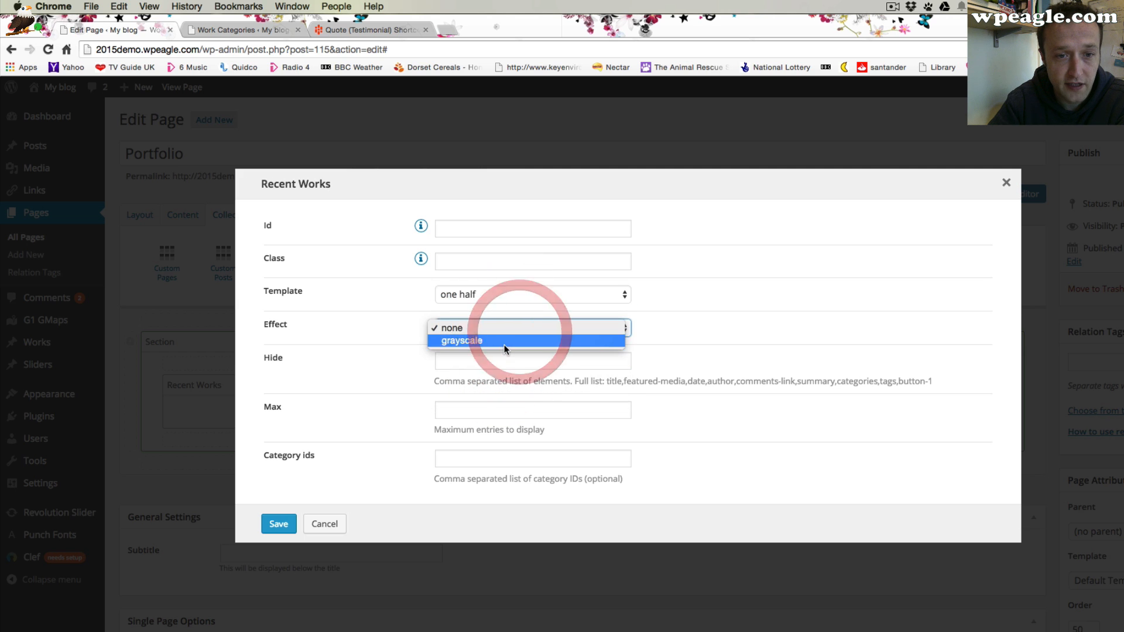
left_click(289, 530)
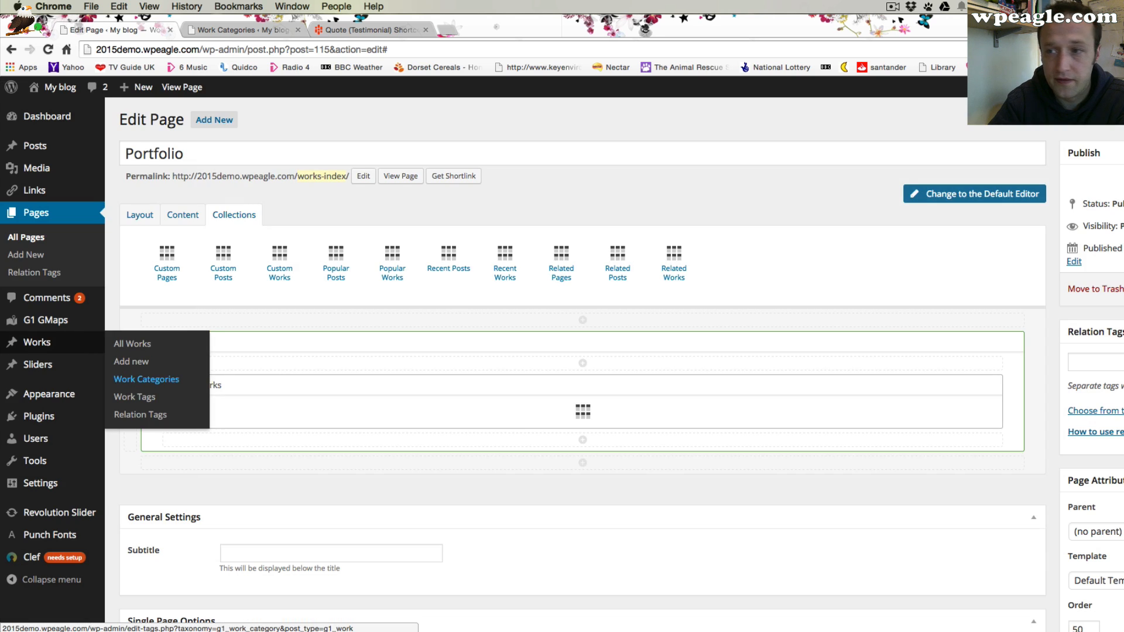
left_click(1078, 289)
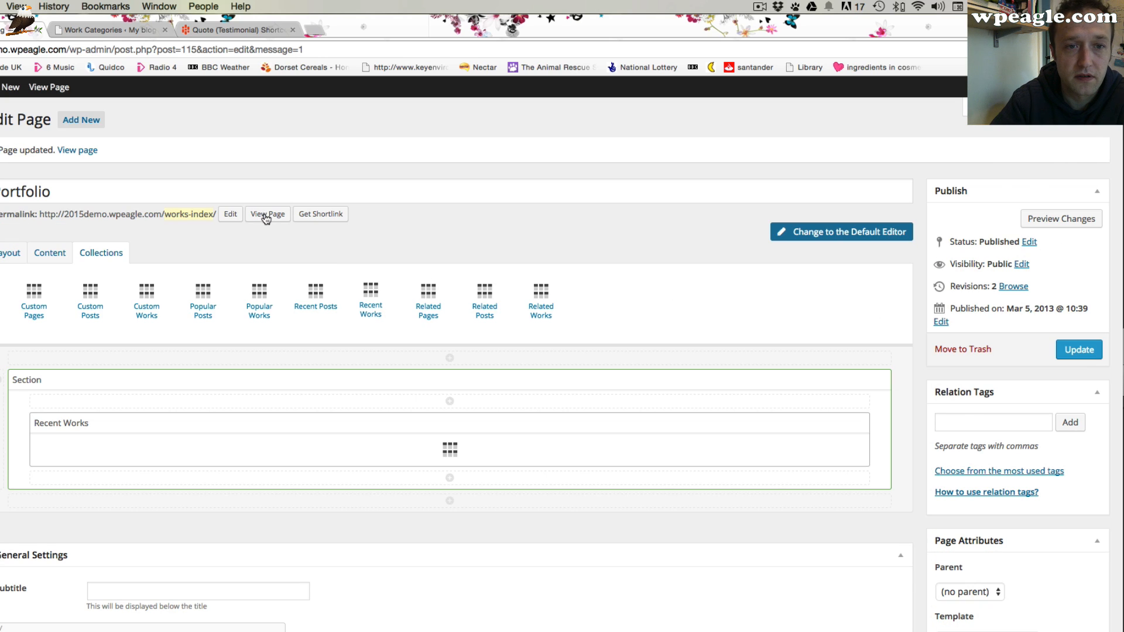
View the live Portfolio page and scroll through its recent works grid
left_click(267, 214)
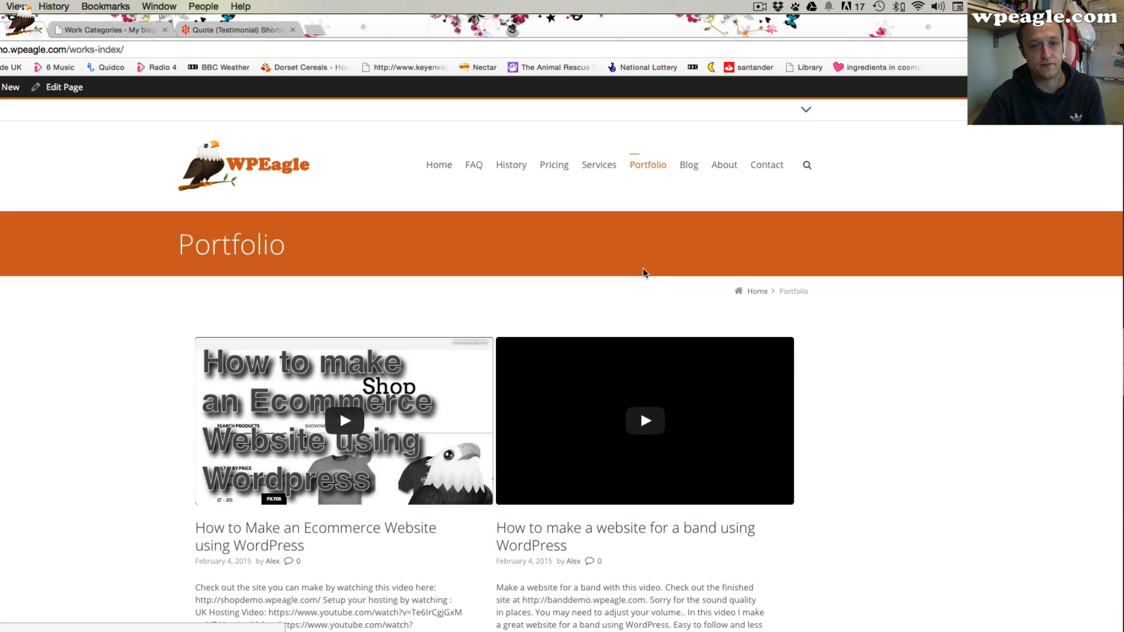
scroll(642, 271, "down", 3)
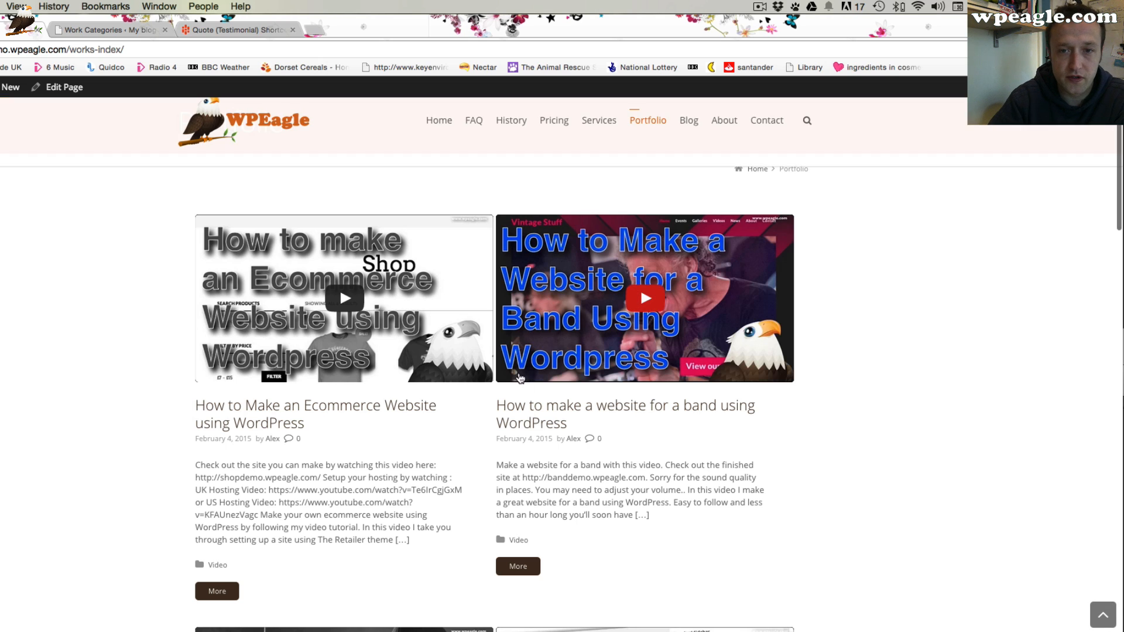
scroll(609, 403, "down", 3)
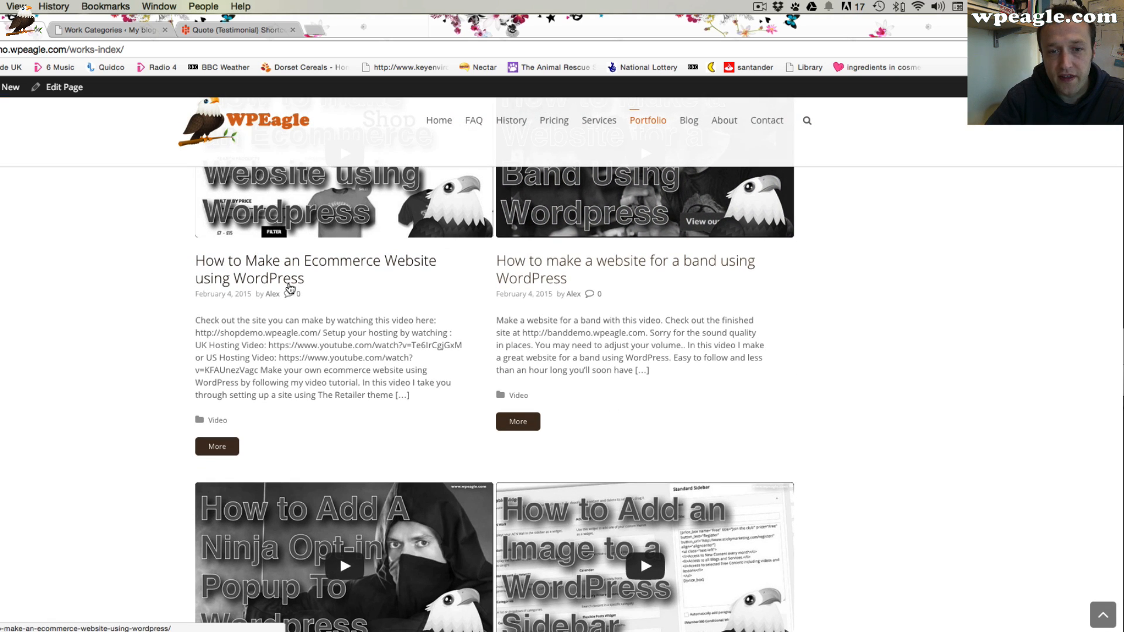
scroll(305, 360, "down", 3)
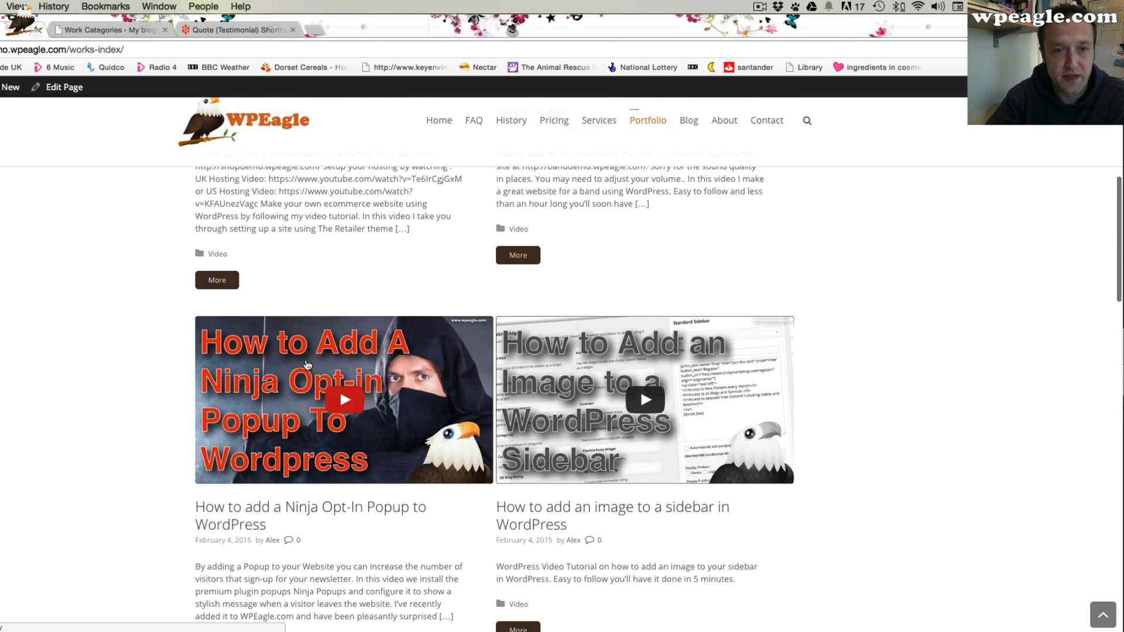
scroll(306, 365, "up", 2)
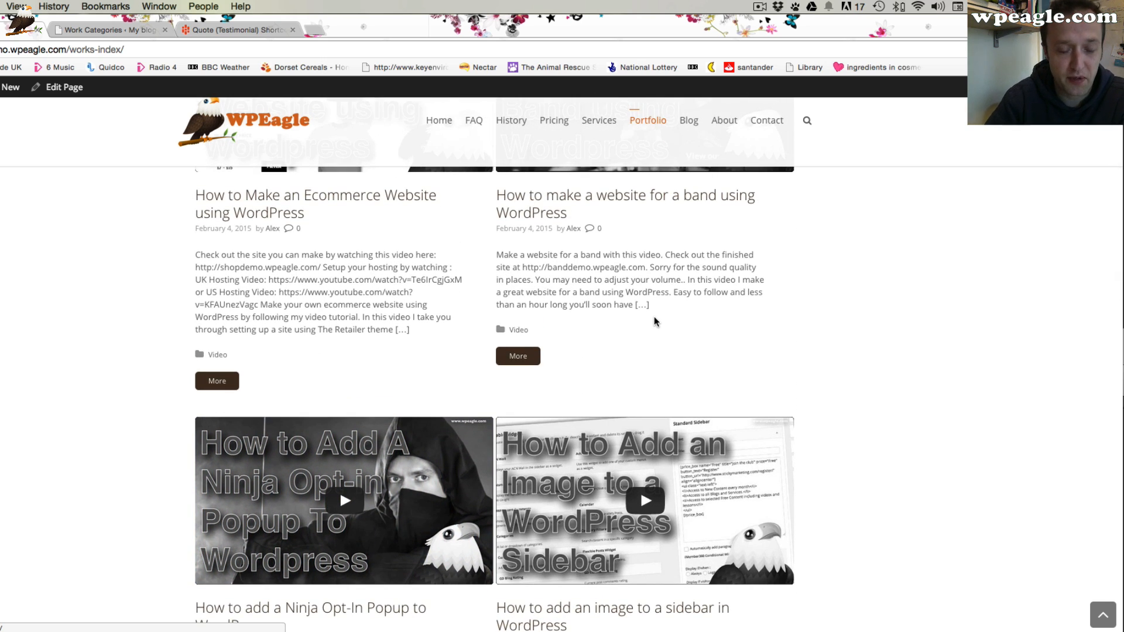
scroll(655, 321, "down", 6)
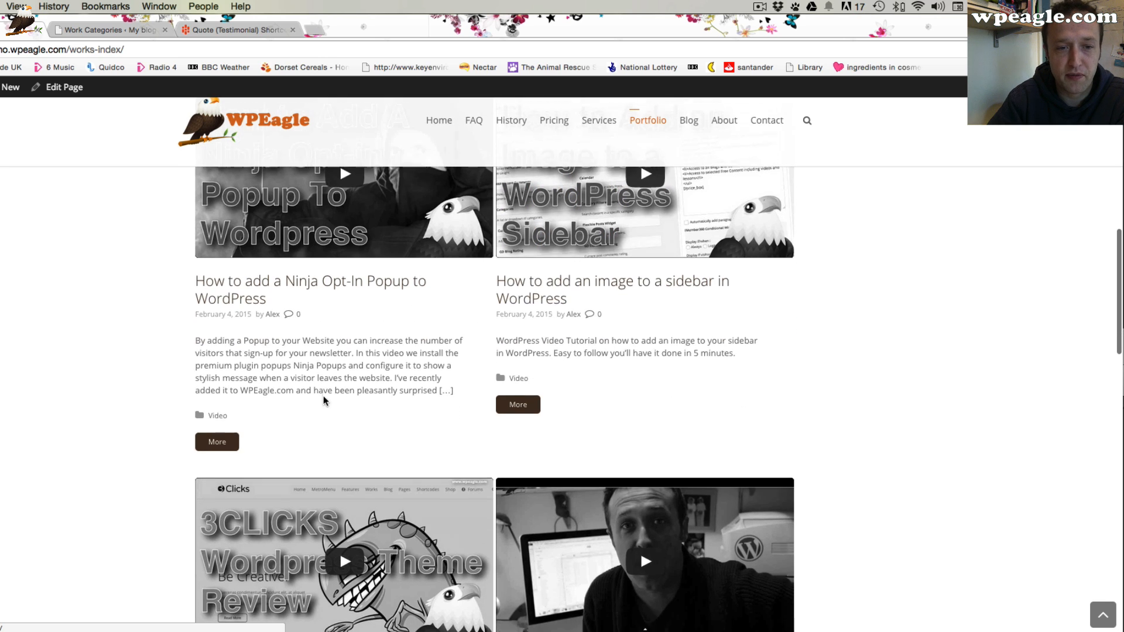
scroll(323, 395, "down", 4)
scroll(324, 418, "down", 2)
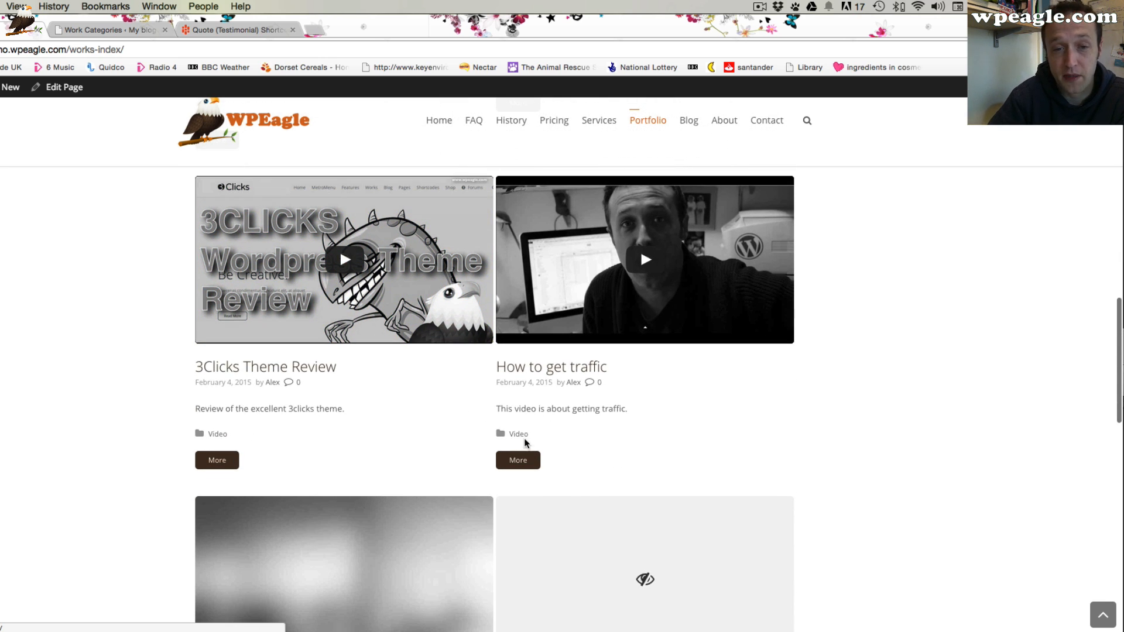
scroll(344, 429, "down", 10)
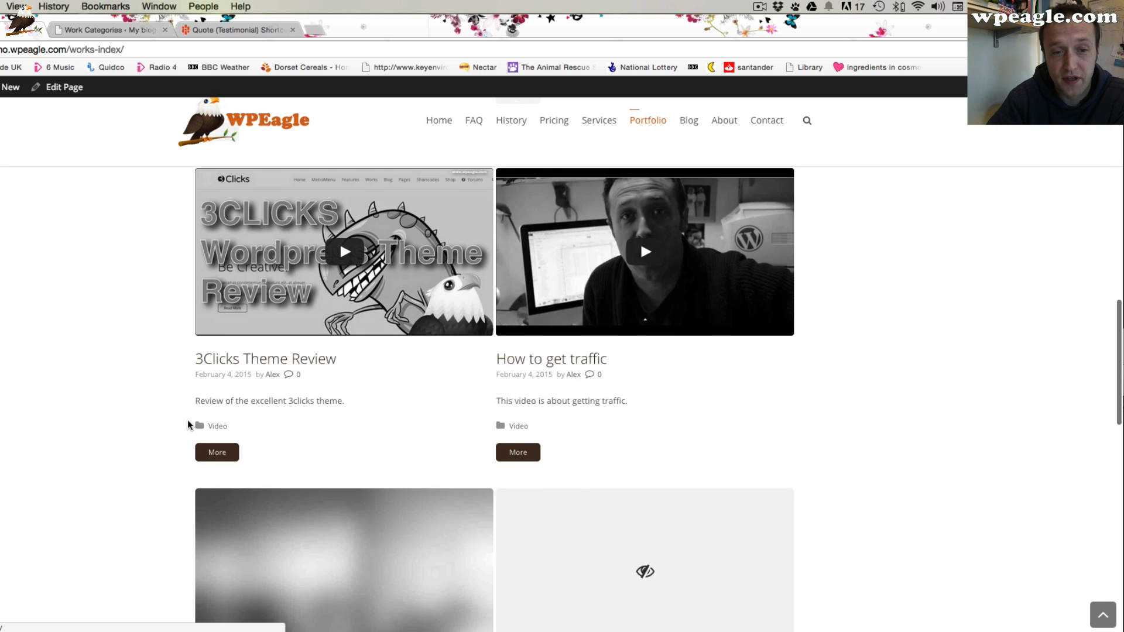
scroll(191, 420, "up", 15)
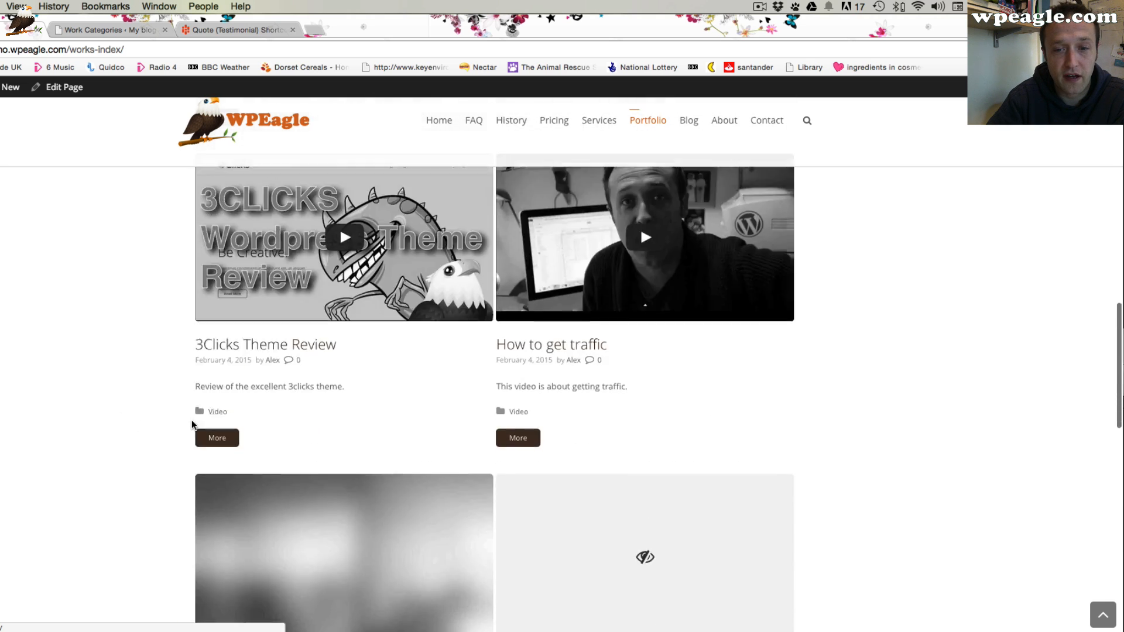
scroll(362, 401, "up", 2)
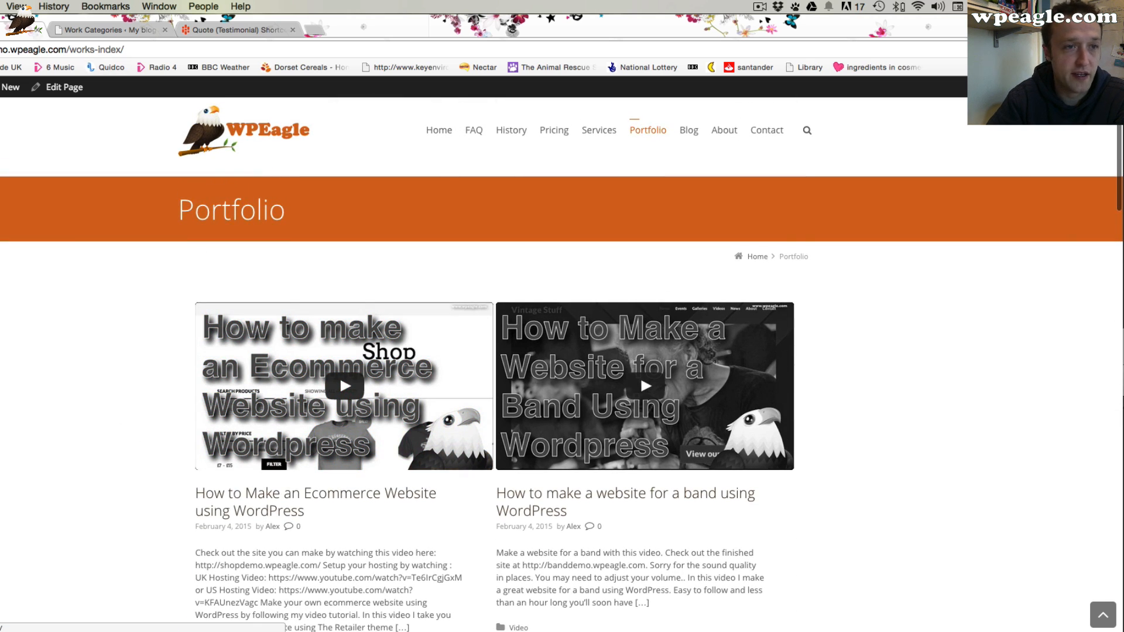
Edit the Recent Works element again, set its Hide list to summary, and save it
left_click(68, 87)
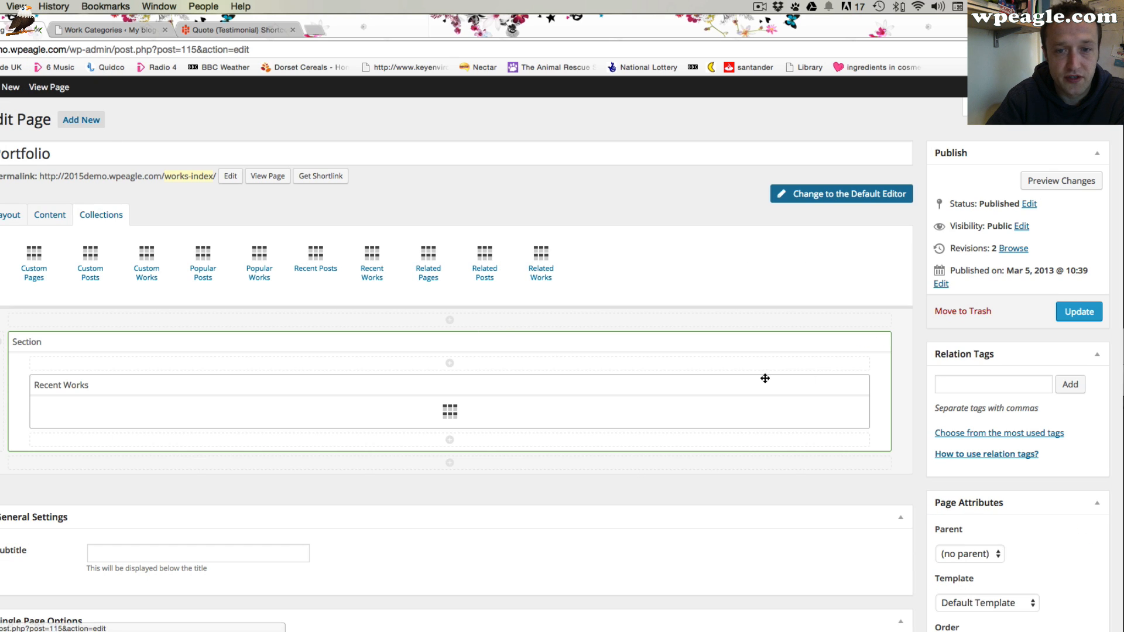
left_click(841, 386)
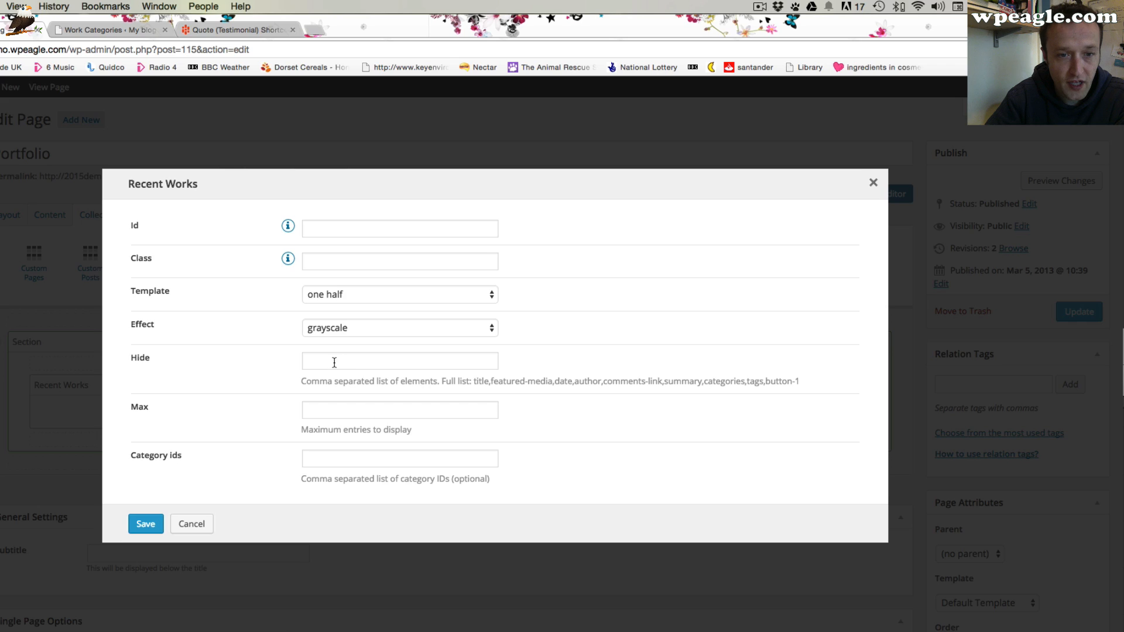
left_click(356, 361)
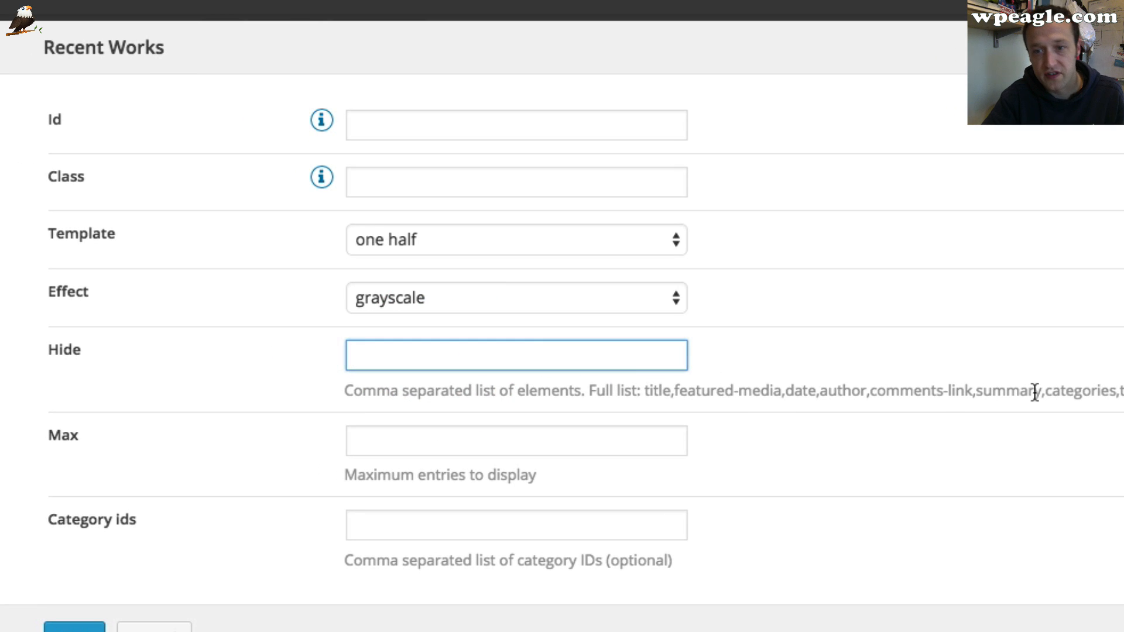
left_click_drag(1042, 392, 970, 413)
key("super+c")
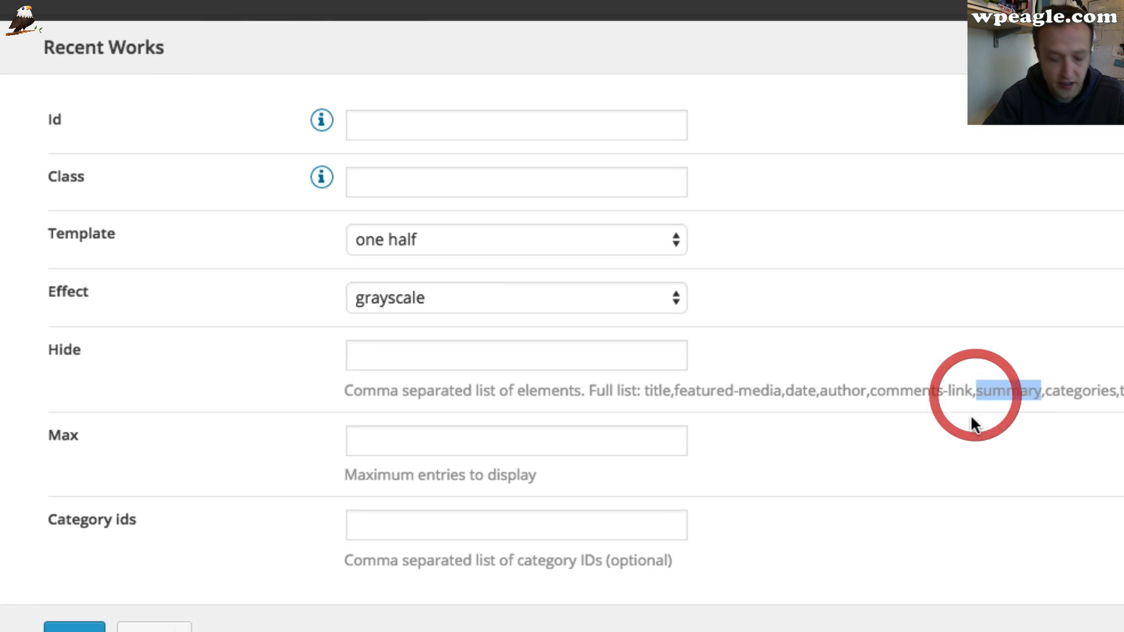
left_click(401, 363)
key("super+v")
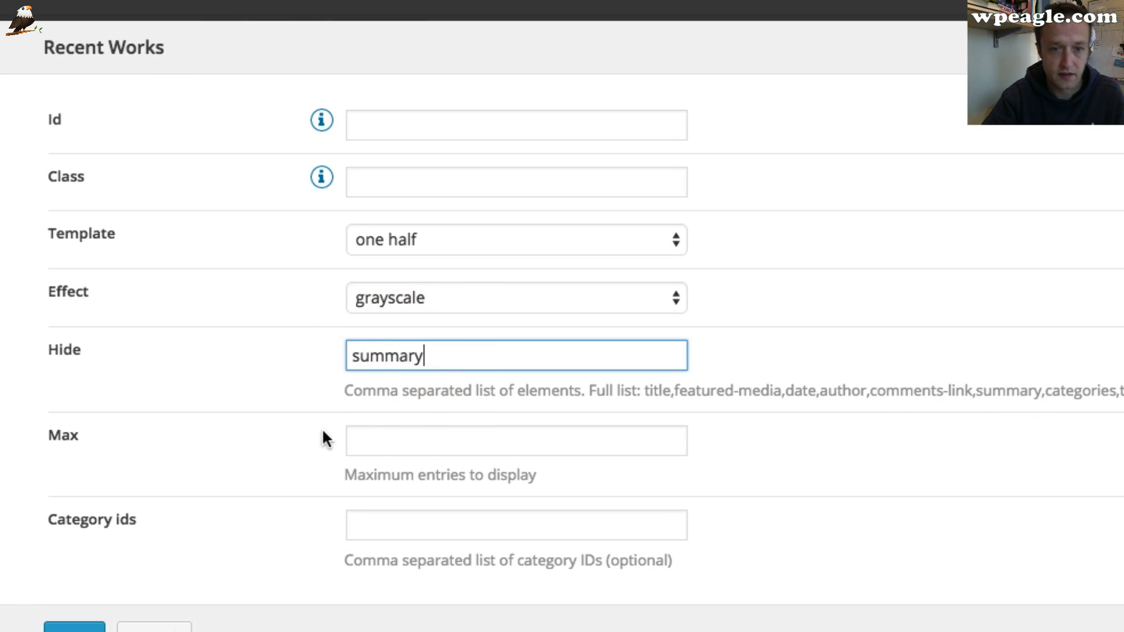
left_click(85, 629)
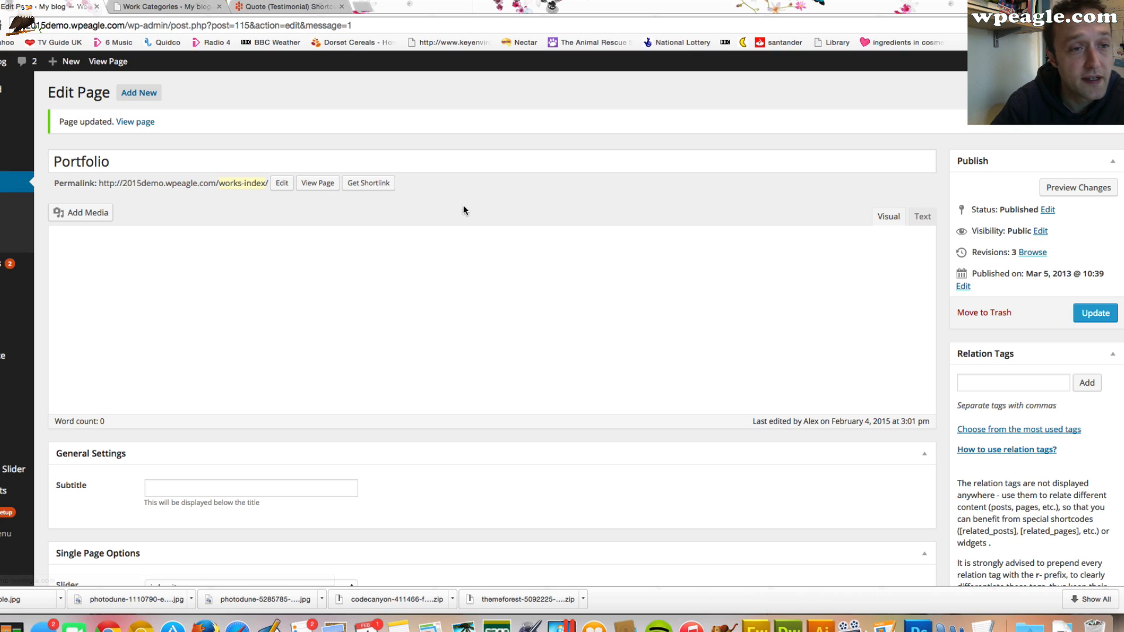
View the updated Portfolio page's works grid, then open the Blog page
left_click(147, 126)
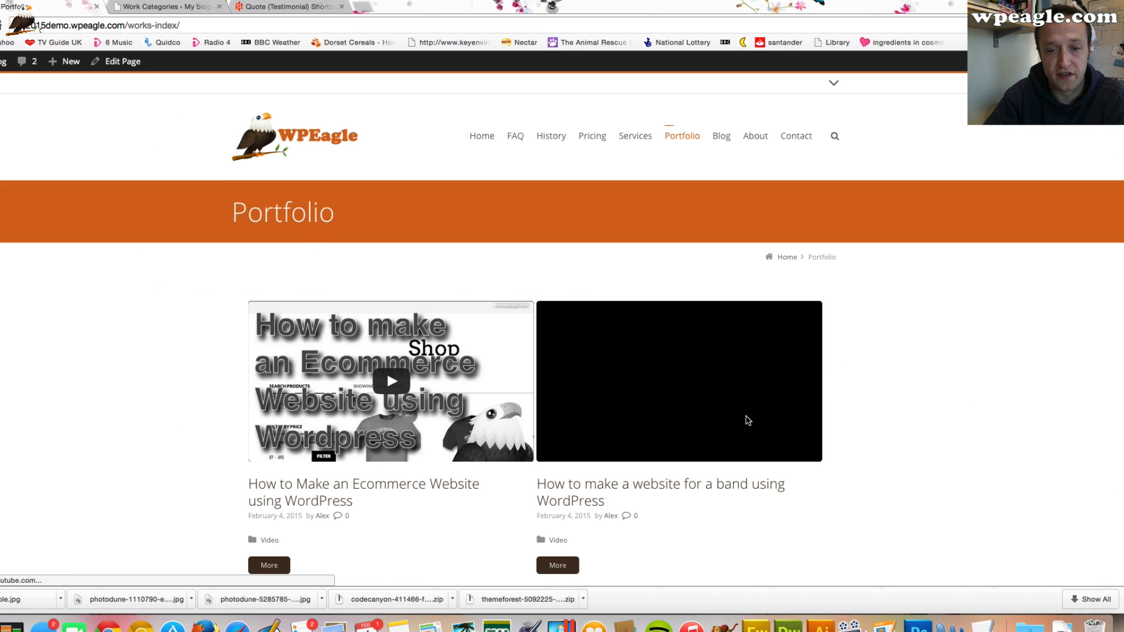
scroll(308, 542, "down", 1)
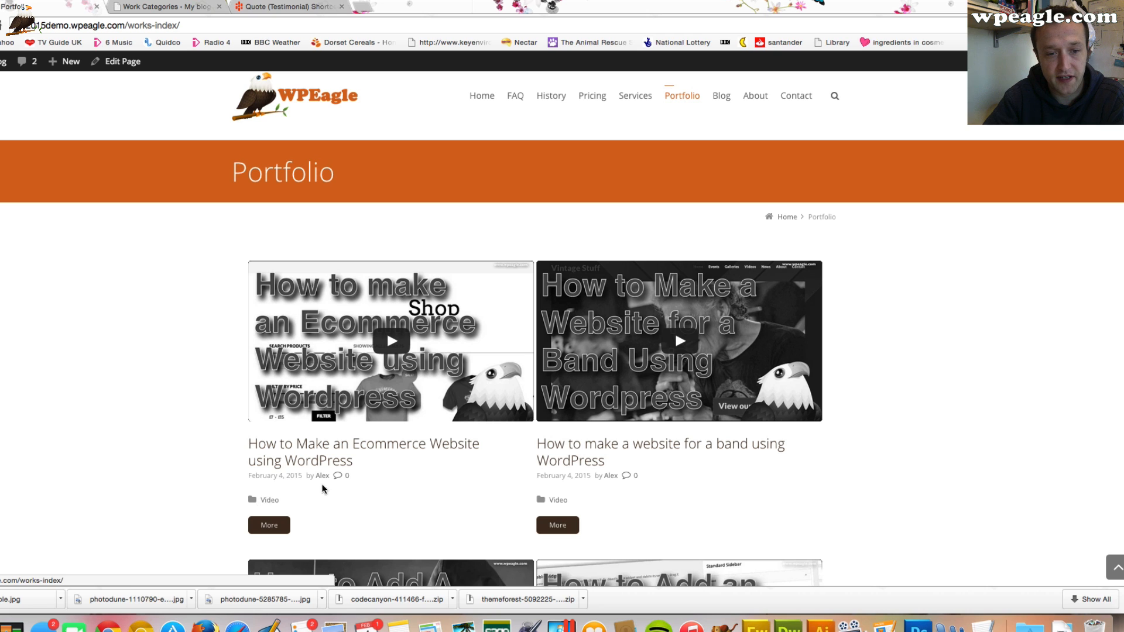
scroll(883, 434, "down", 1)
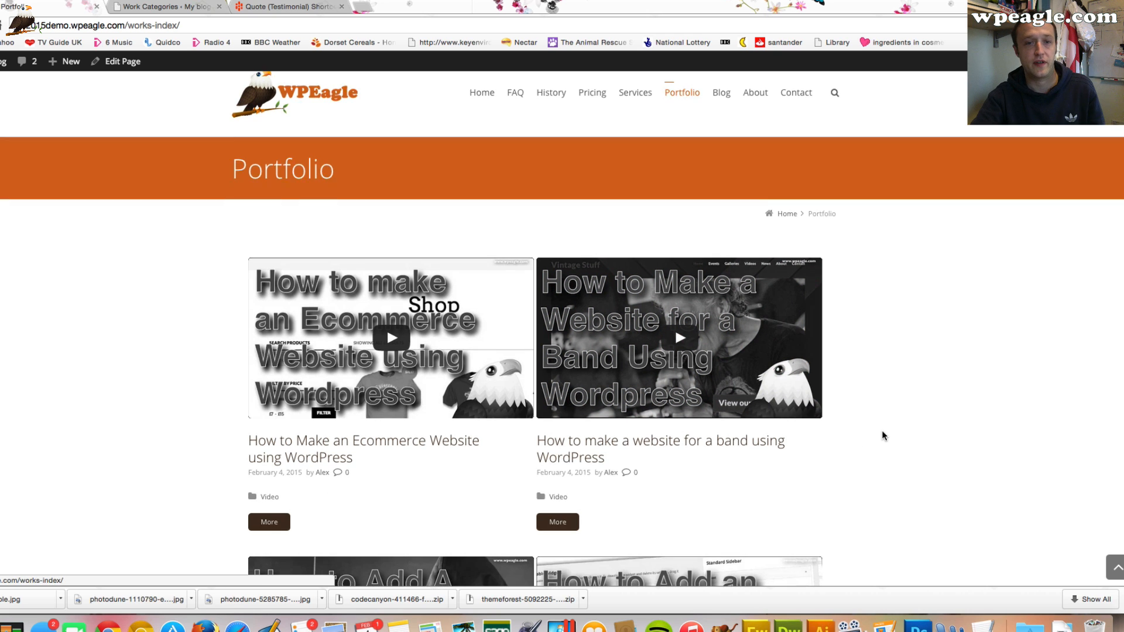
scroll(881, 430, "down", 5)
scroll(881, 430, "up", 6)
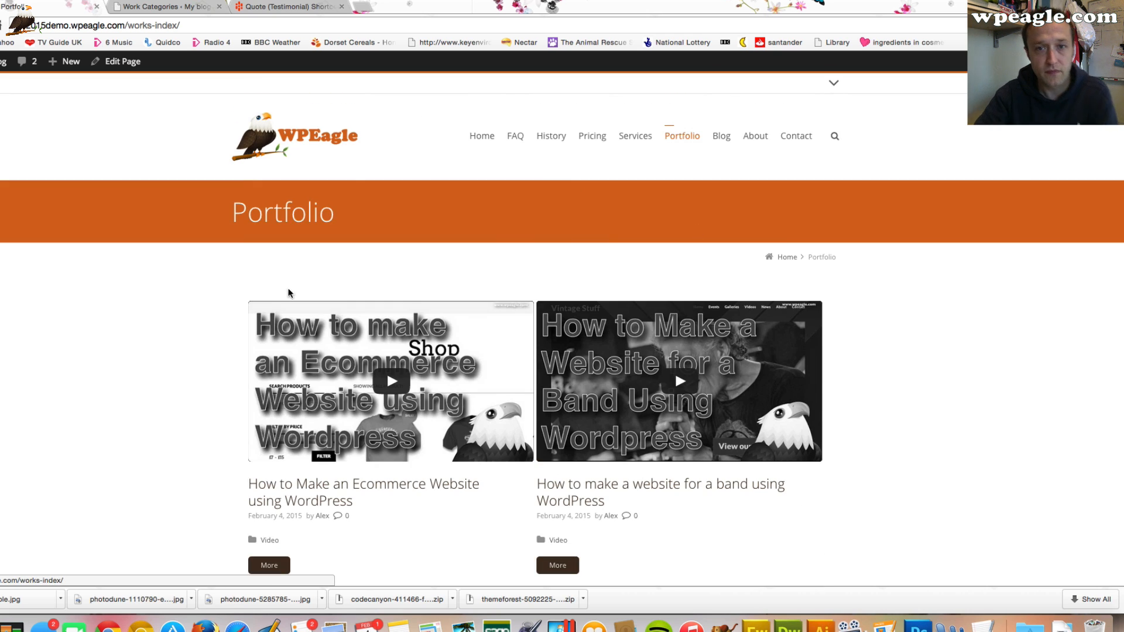
left_click(719, 141)
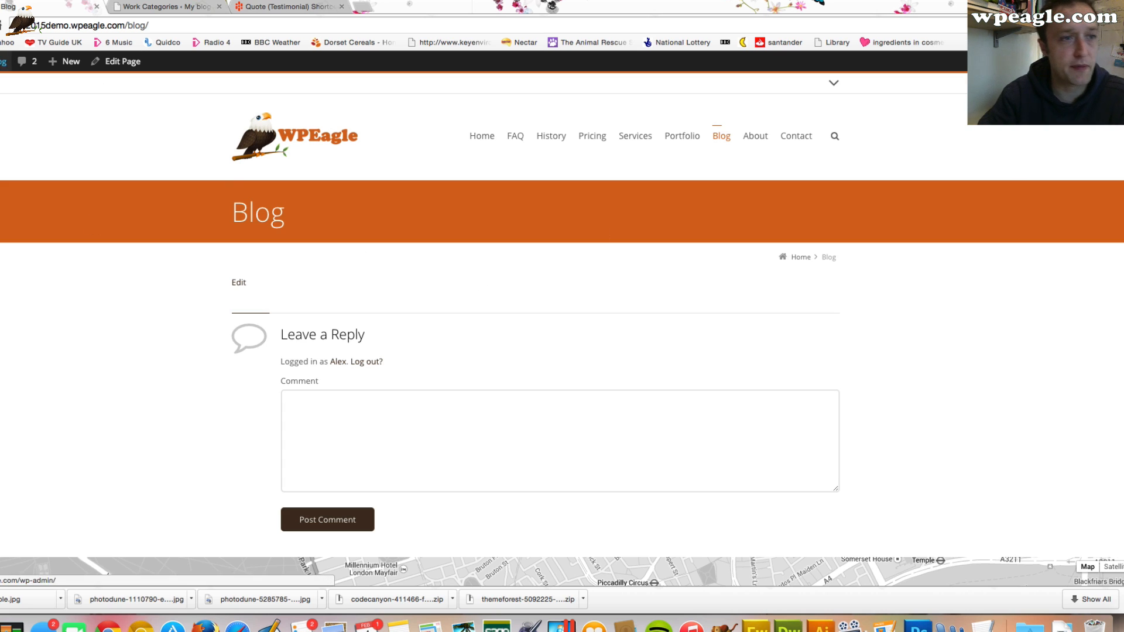
In Theme Options, set the Posts Archive Page to use the Blog page and save the changes
mouse_move(3, 61)
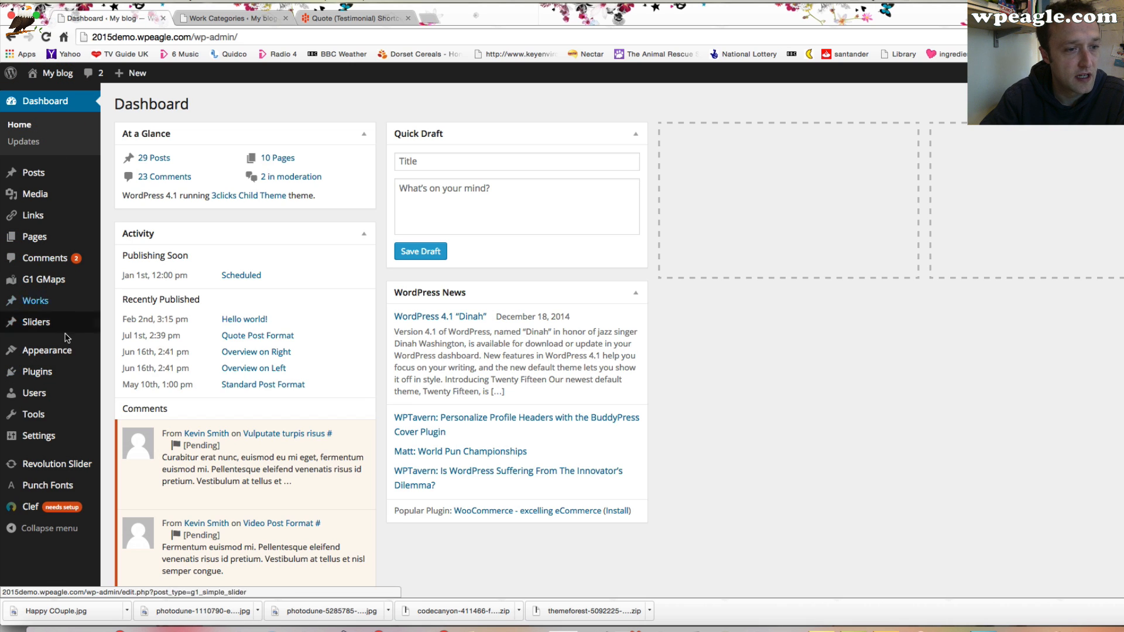
mouse_move(47, 350)
left_click(174, 417)
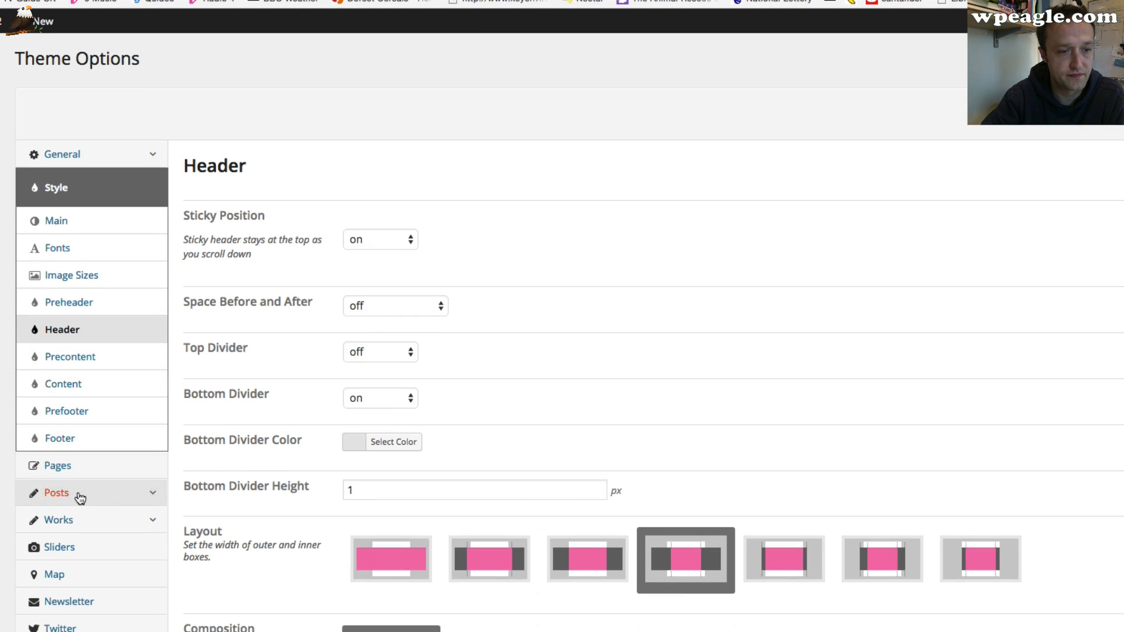
left_click(80, 497)
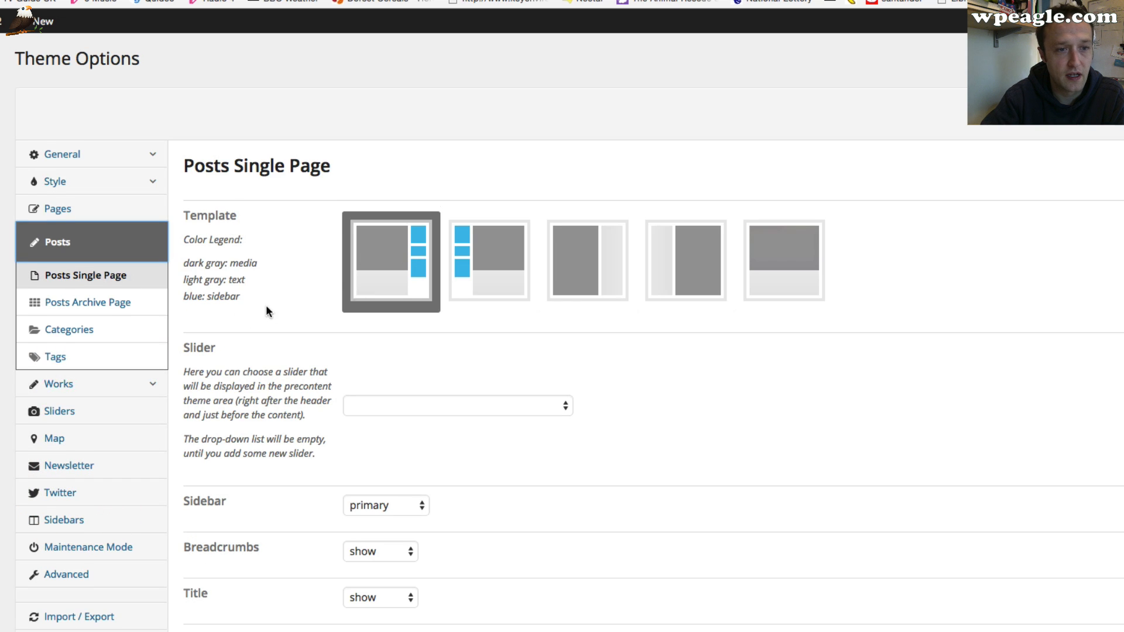
scroll(234, 316, "down", 1)
scroll(231, 325, "down", 1)
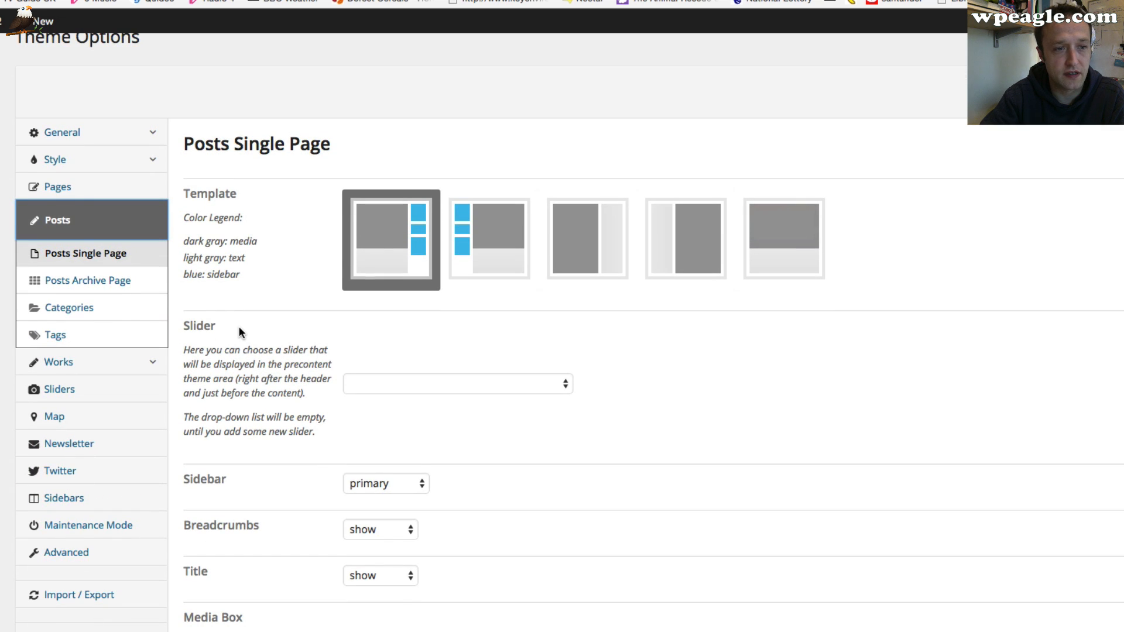
scroll(234, 319, "down", 3)
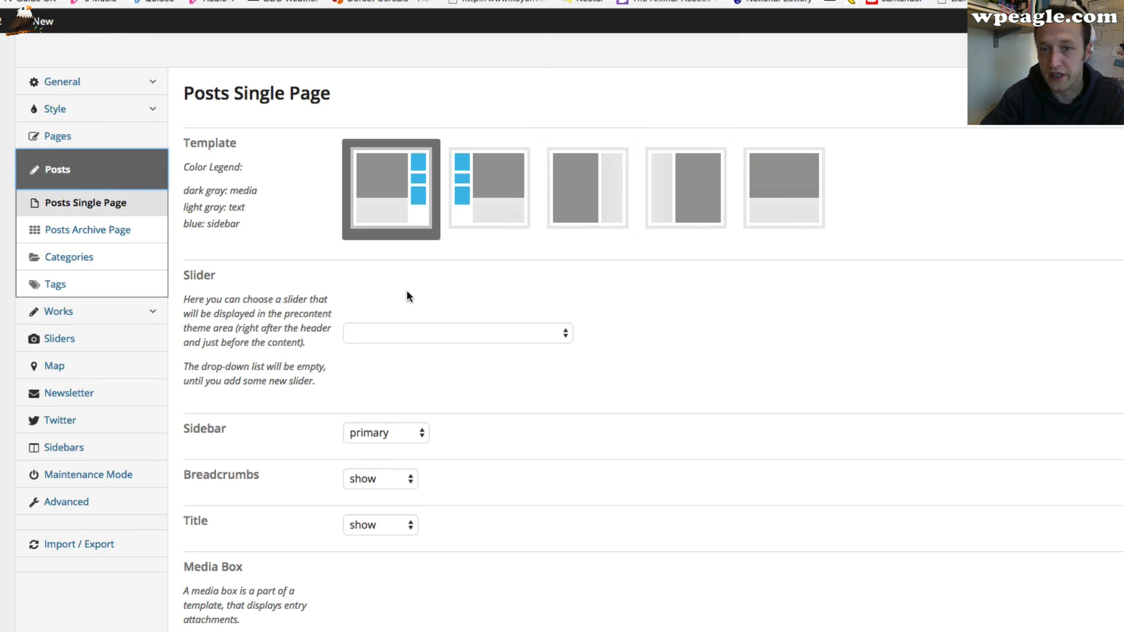
left_click(123, 231)
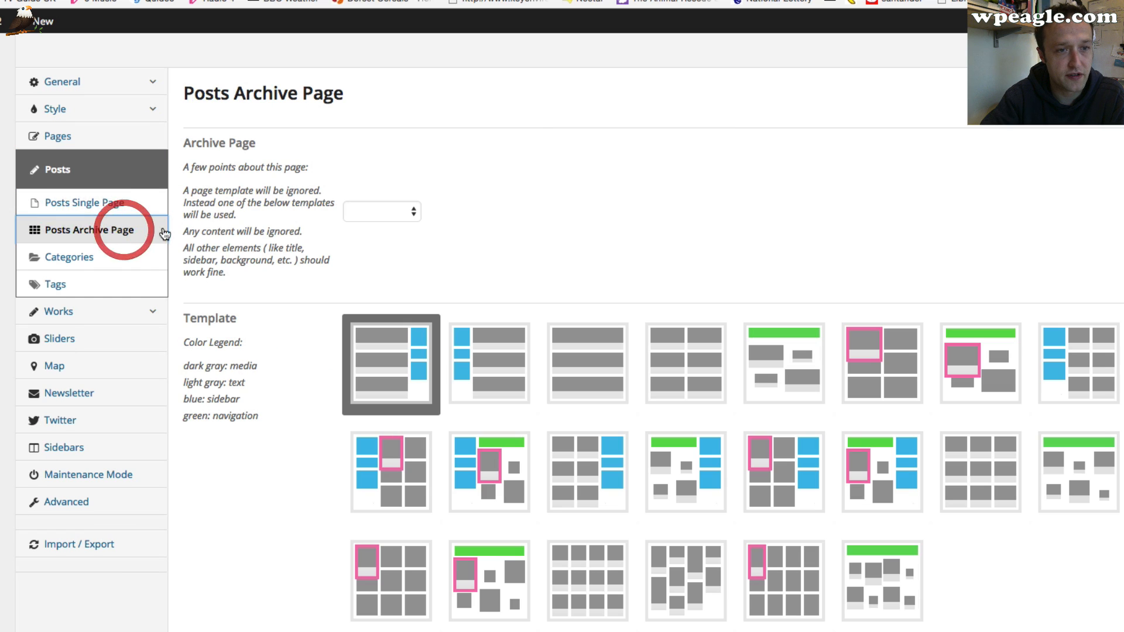
scroll(219, 221, "down", 2)
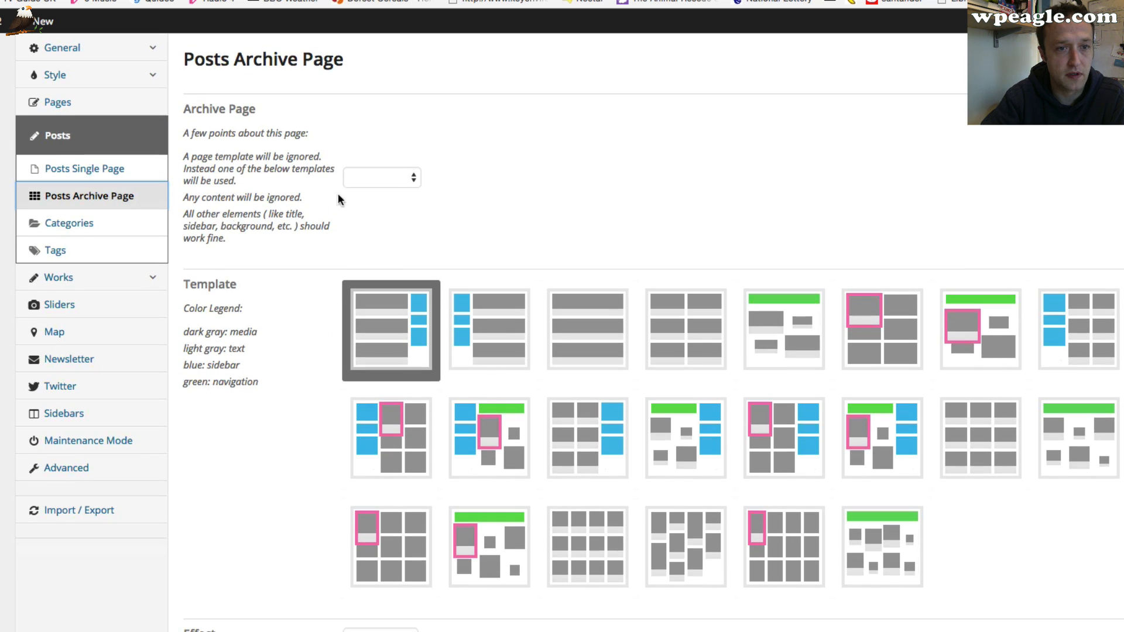
left_click(406, 177)
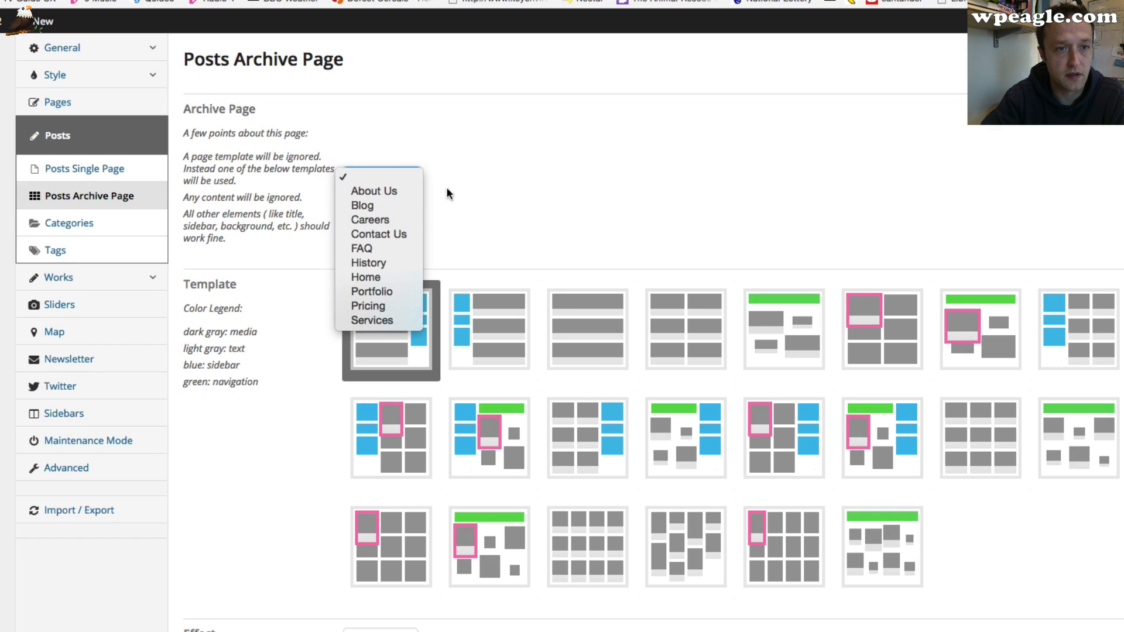
left_click(393, 206)
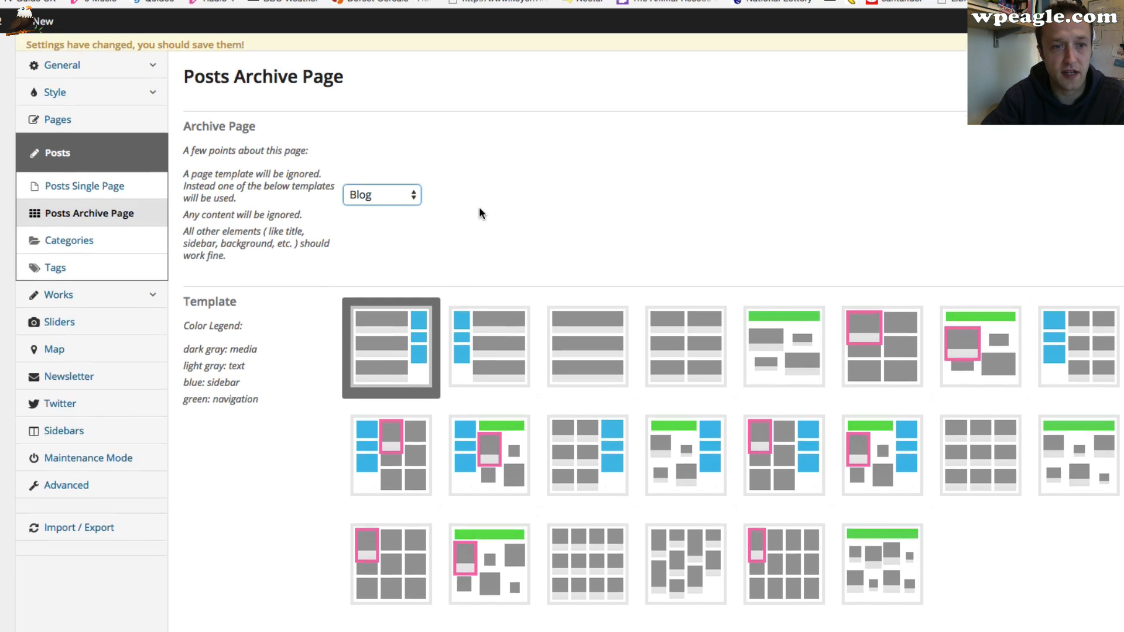
scroll(479, 212, "down", 10)
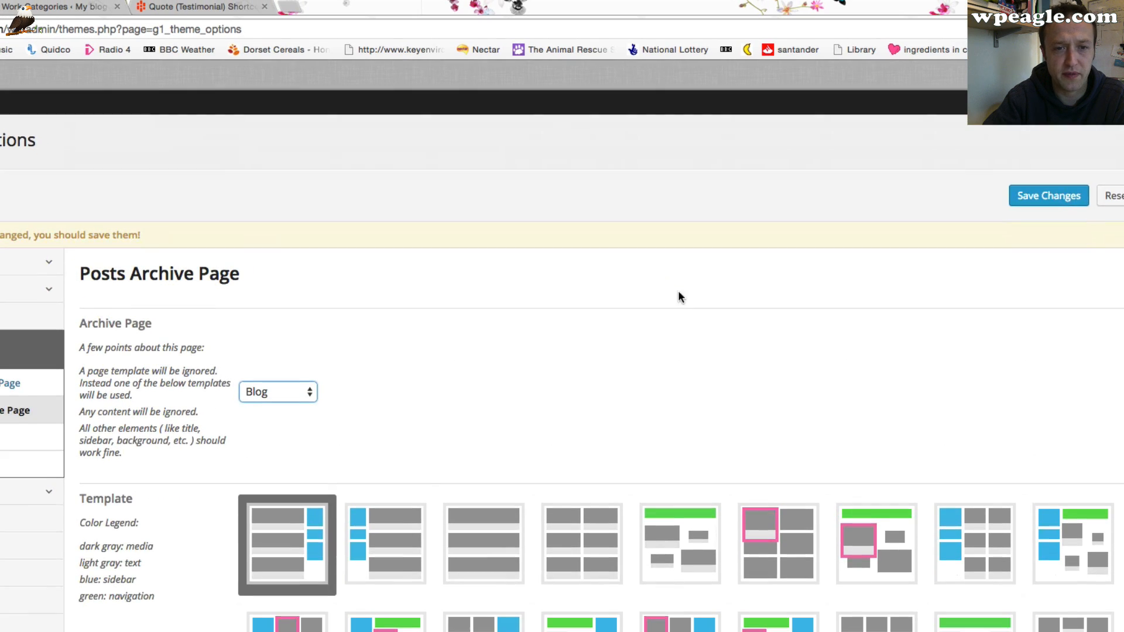
left_click(1053, 165)
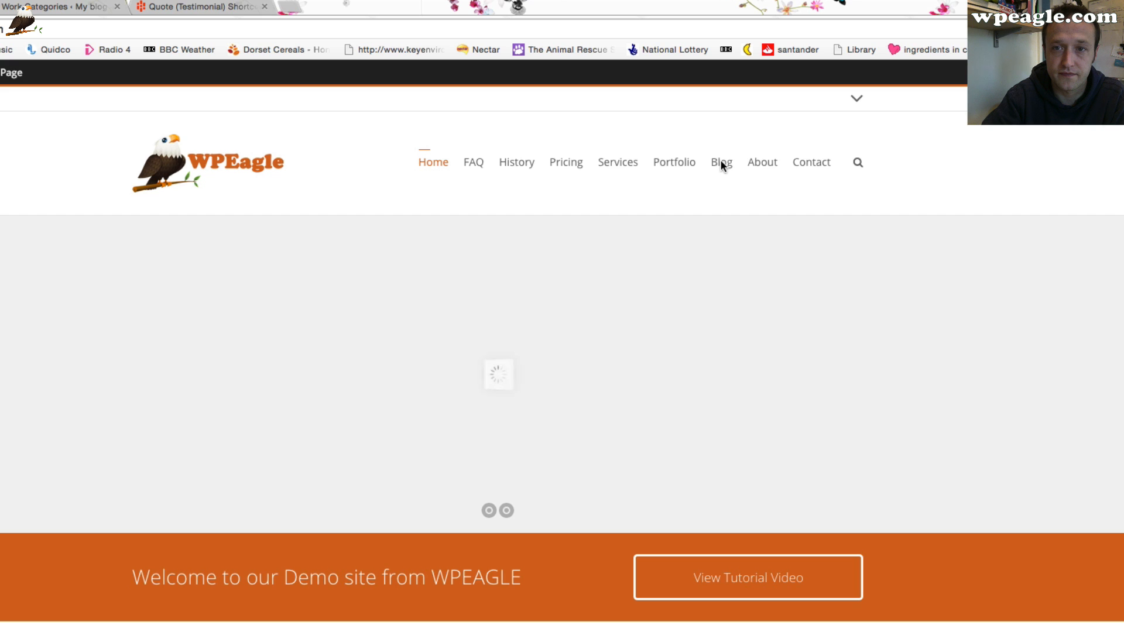
Open the Blog page and scroll through its posts and sidebar
left_click(722, 165)
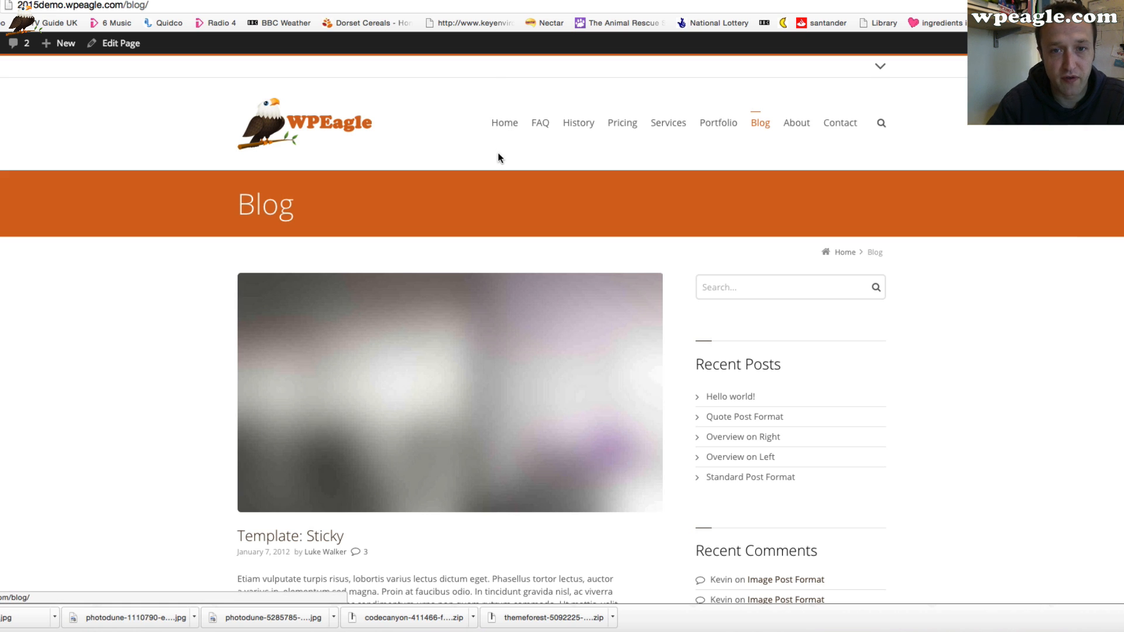
scroll(498, 155, "down", 10)
scroll(443, 240, "up", 10)
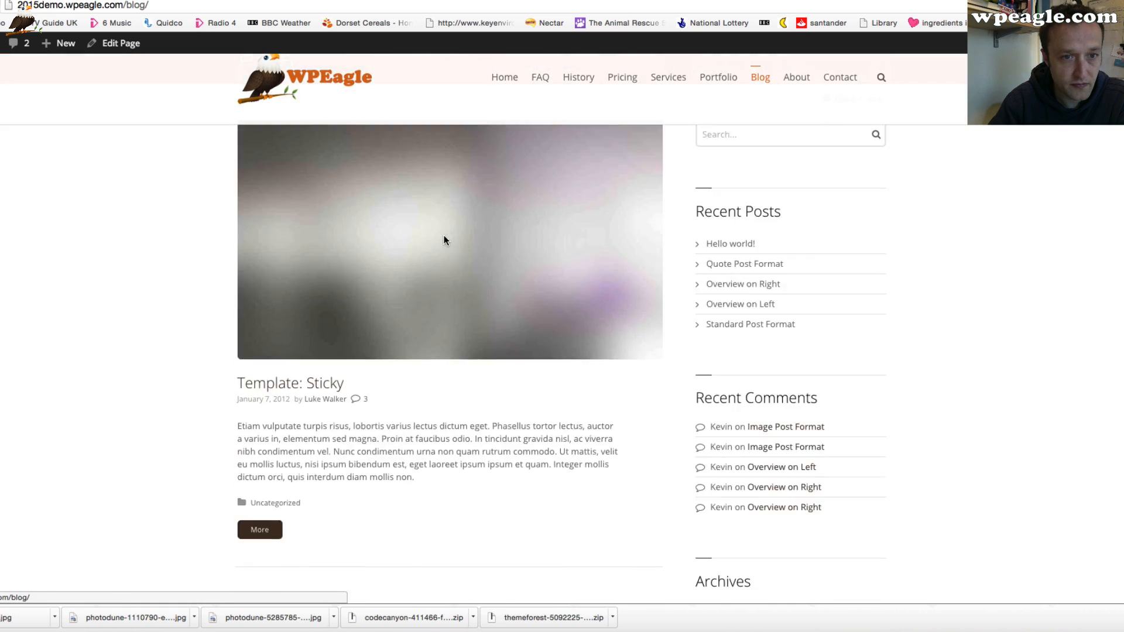
mouse_move(62, 48)
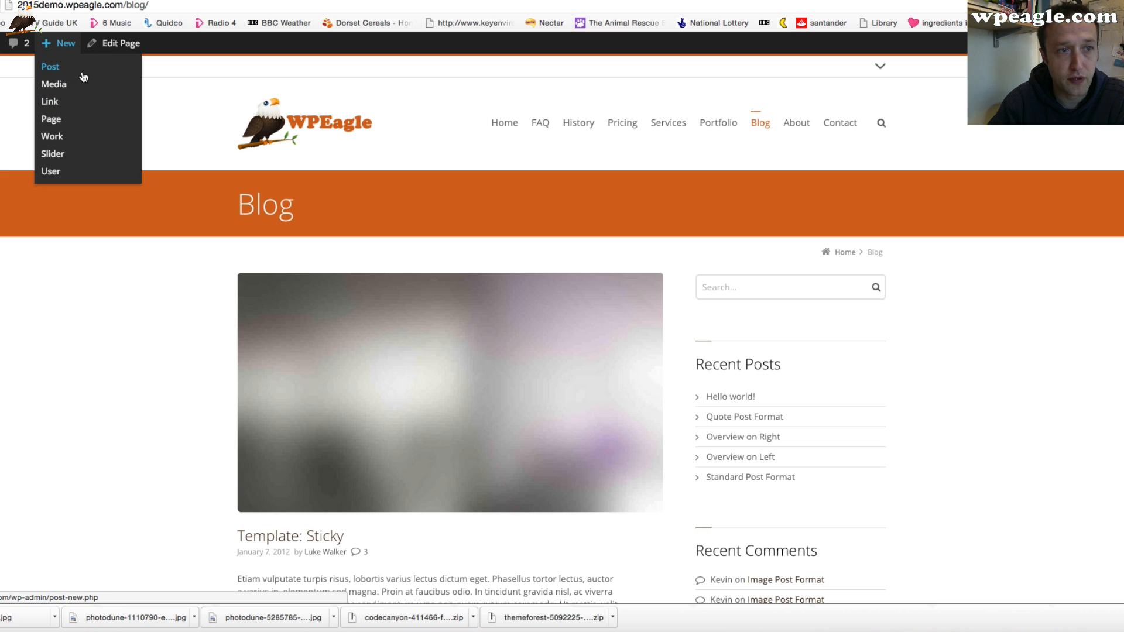
scroll(124, 241, "down", 12)
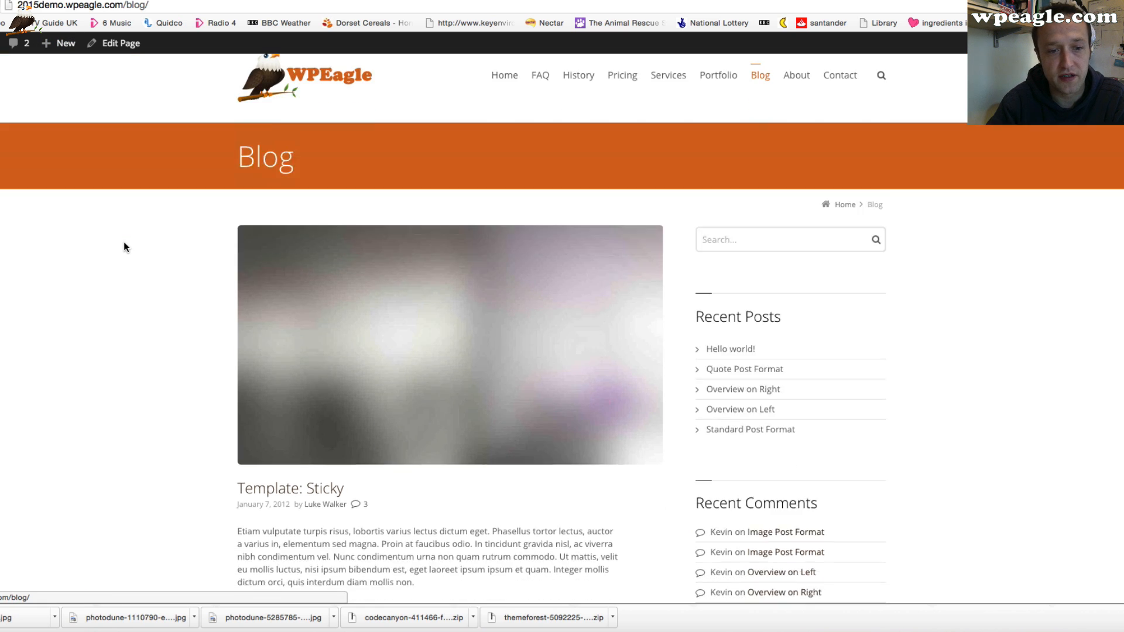
scroll(122, 245, "down", 3)
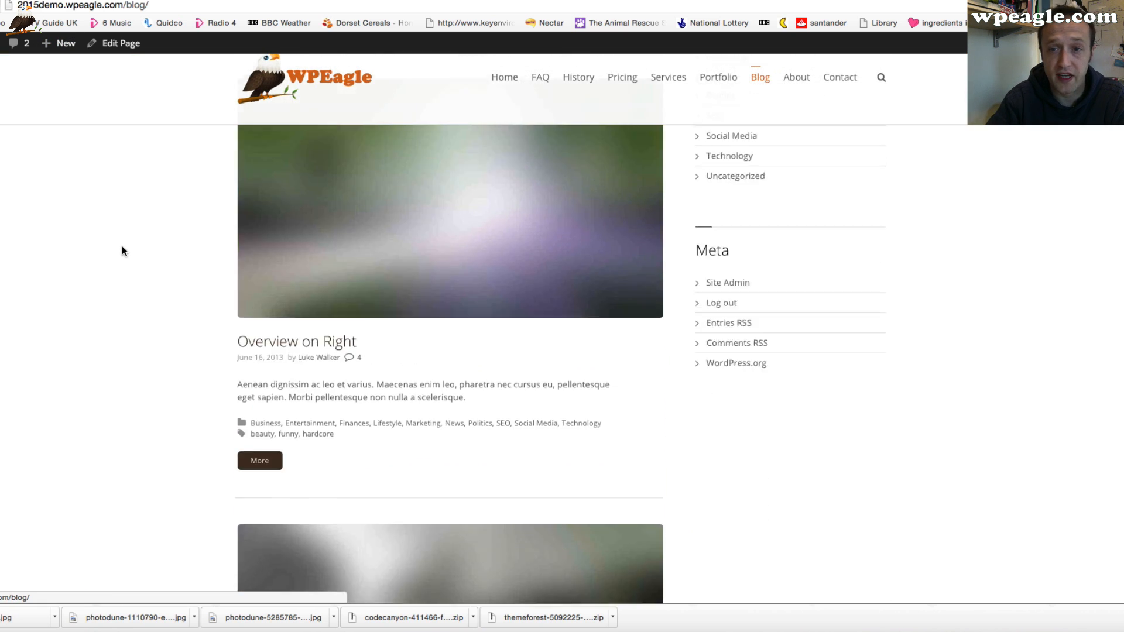
scroll(122, 245, "up", 15)
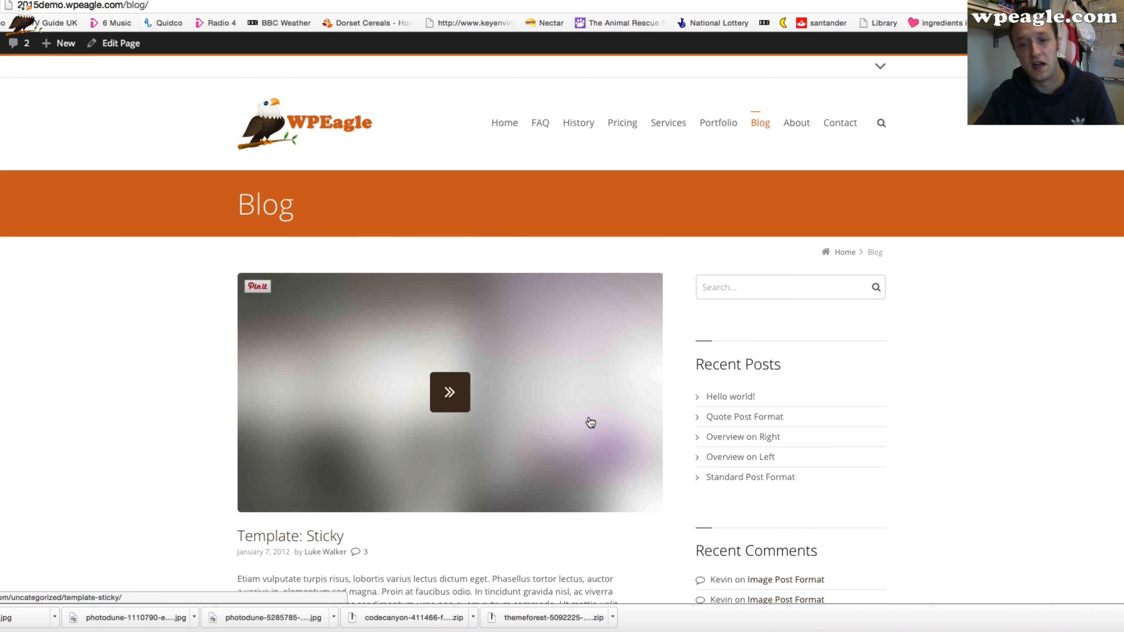
scroll(592, 422, "down", 3)
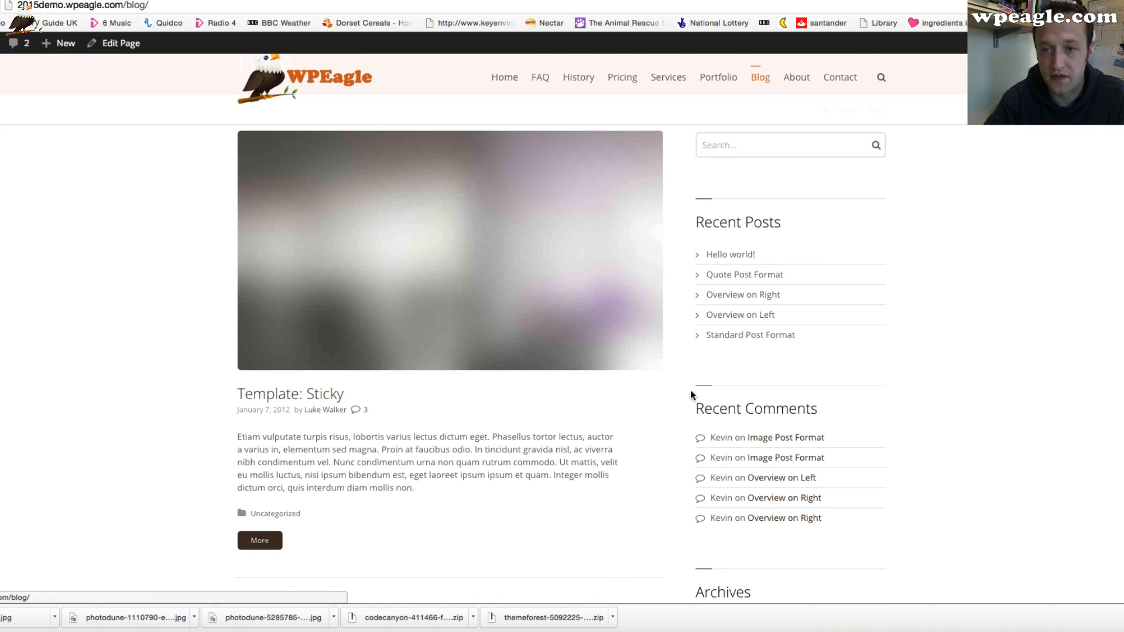
scroll(781, 407, "down", 10)
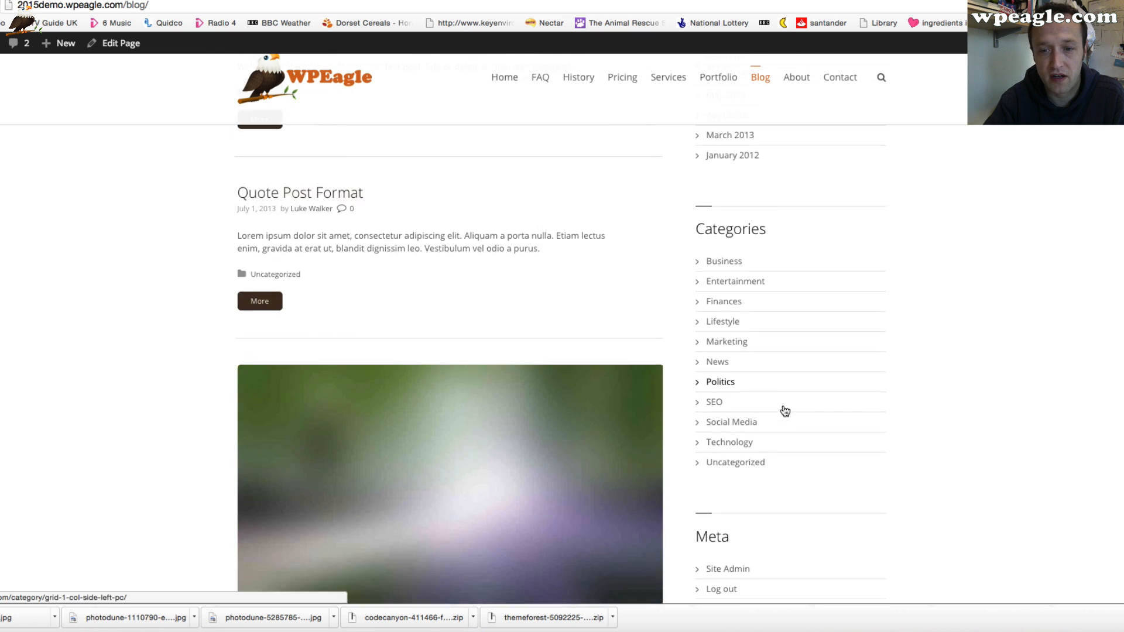
scroll(784, 411, "down", 3)
scroll(782, 404, "up", 10)
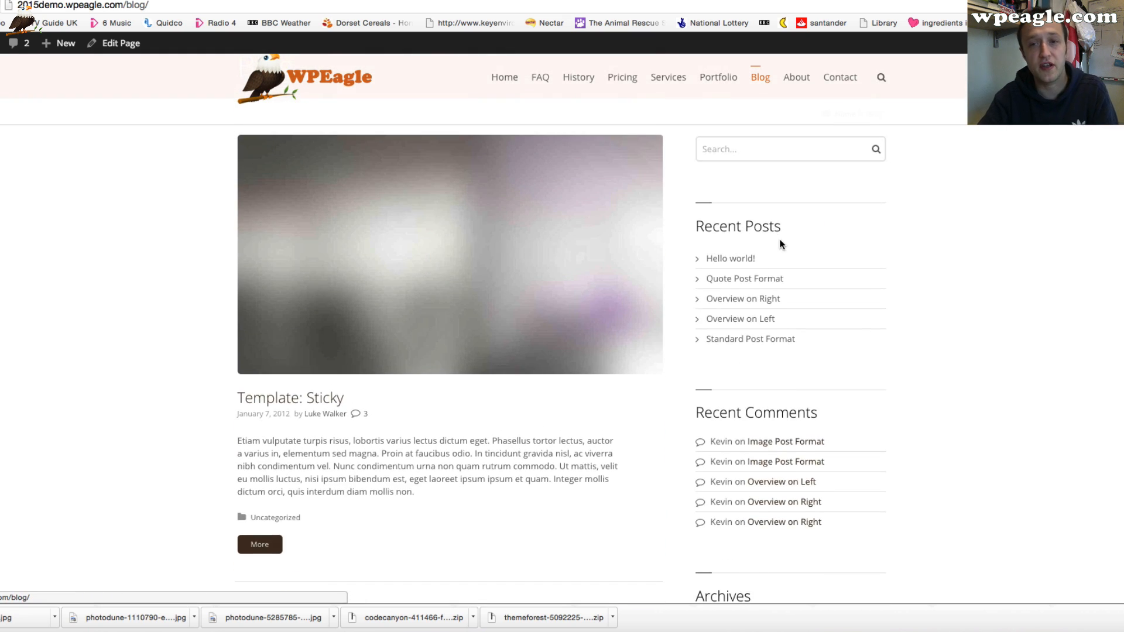
scroll(770, 245, "up", 3)
In Widgets, move Recent Comments above Recent Posts in the primary sidebar and delete the Meta widget
mouse_move(95, 54)
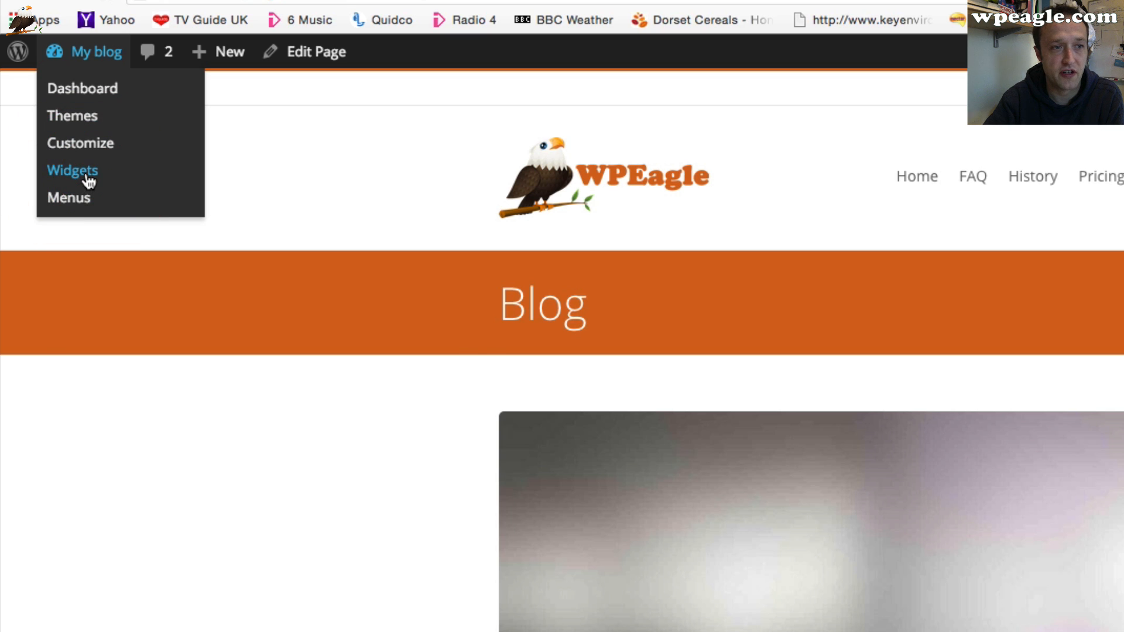
left_click(88, 181)
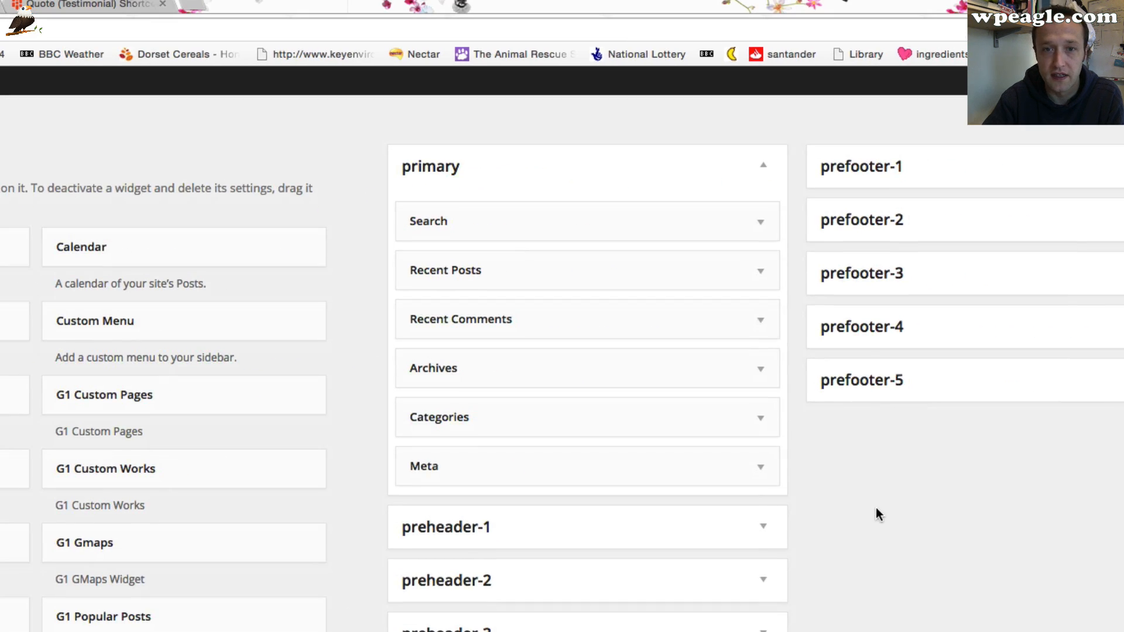
scroll(876, 508, "down", 2)
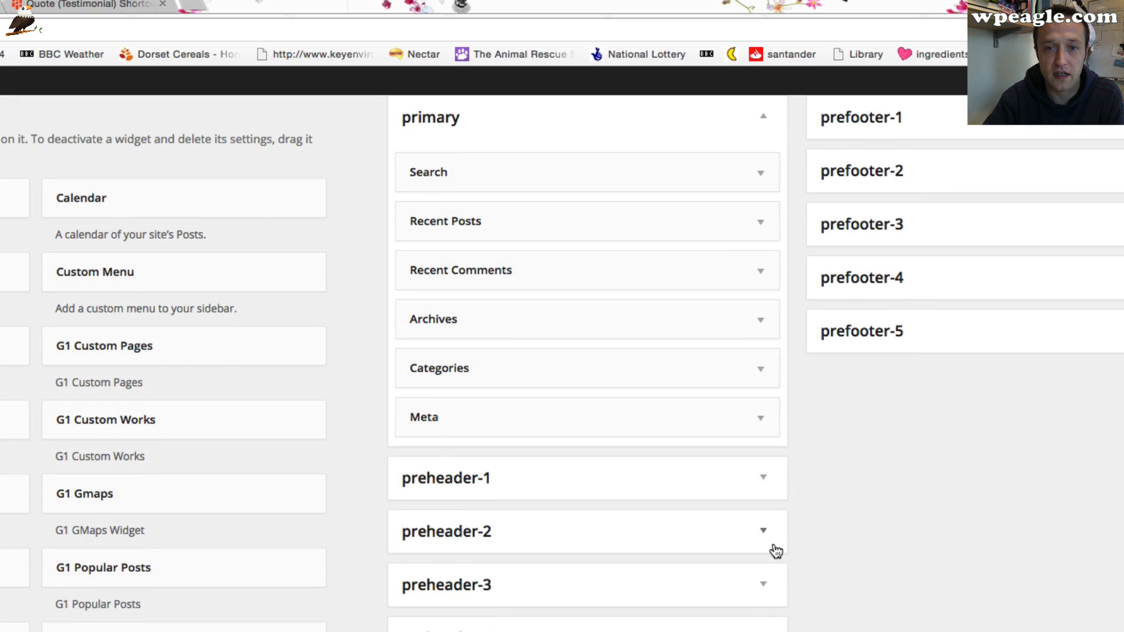
scroll(777, 551, "up", 1)
left_click(885, 419)
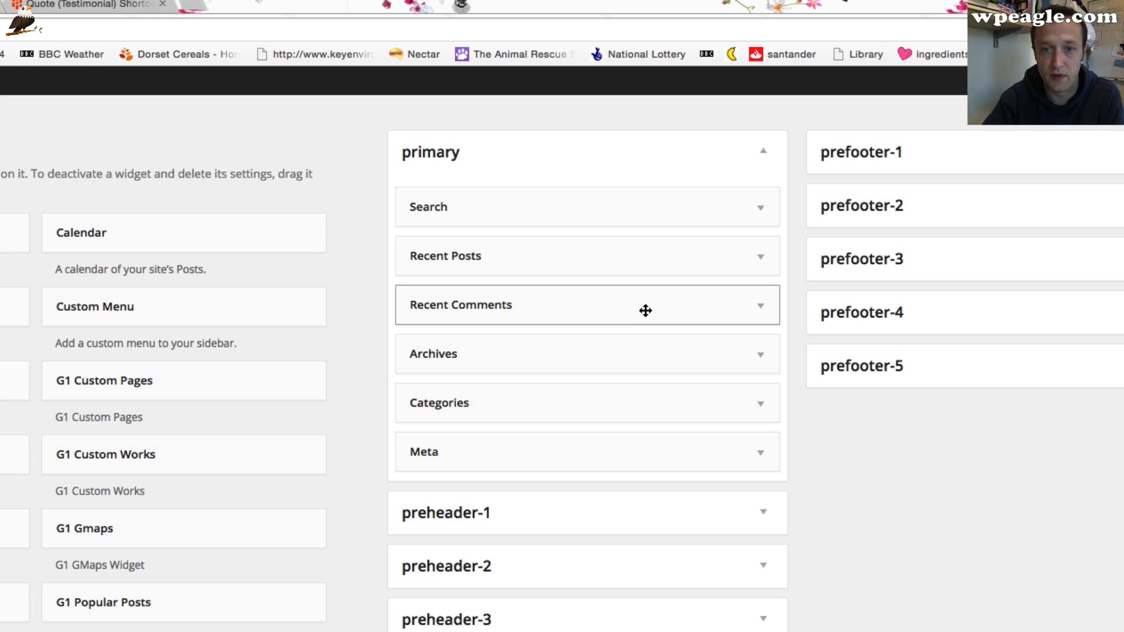
left_click_drag(645, 310, 641, 251)
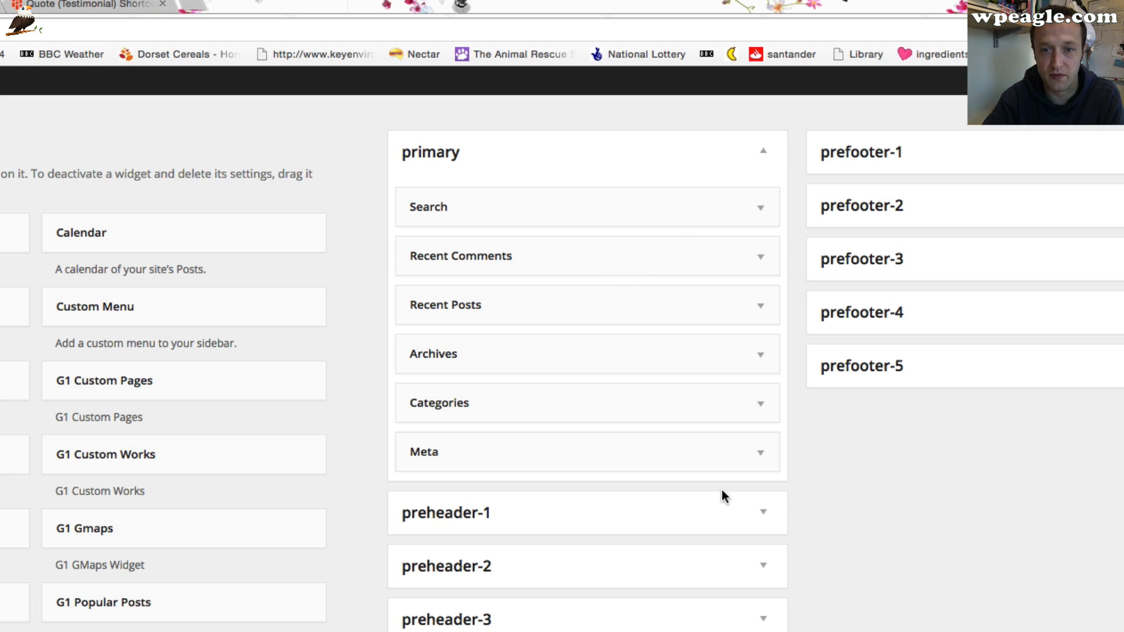
left_click(760, 453)
left_click(425, 553)
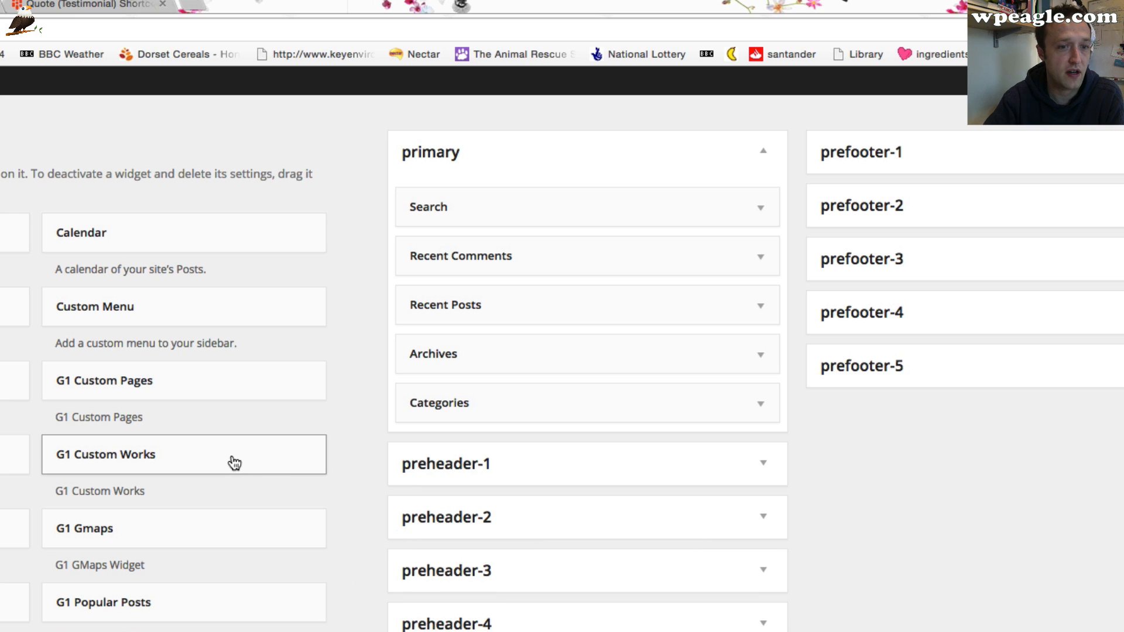
Add a G1 Custom Works widget to the primary sidebar, save it, and delete it again
left_click_drag(234, 461, 574, 258)
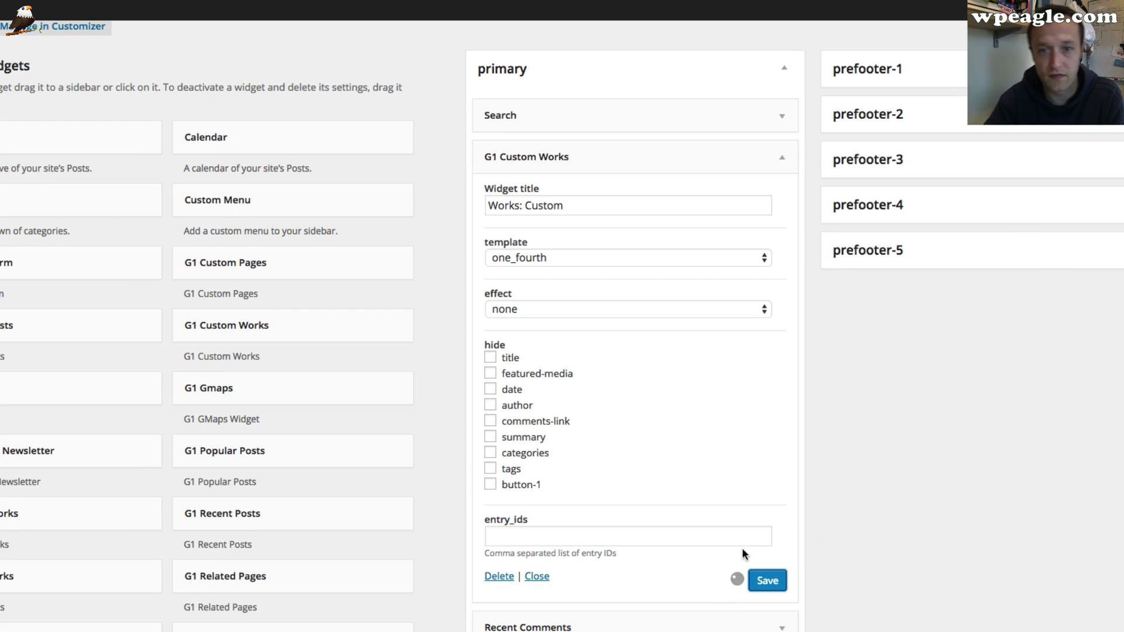
left_click(761, 578)
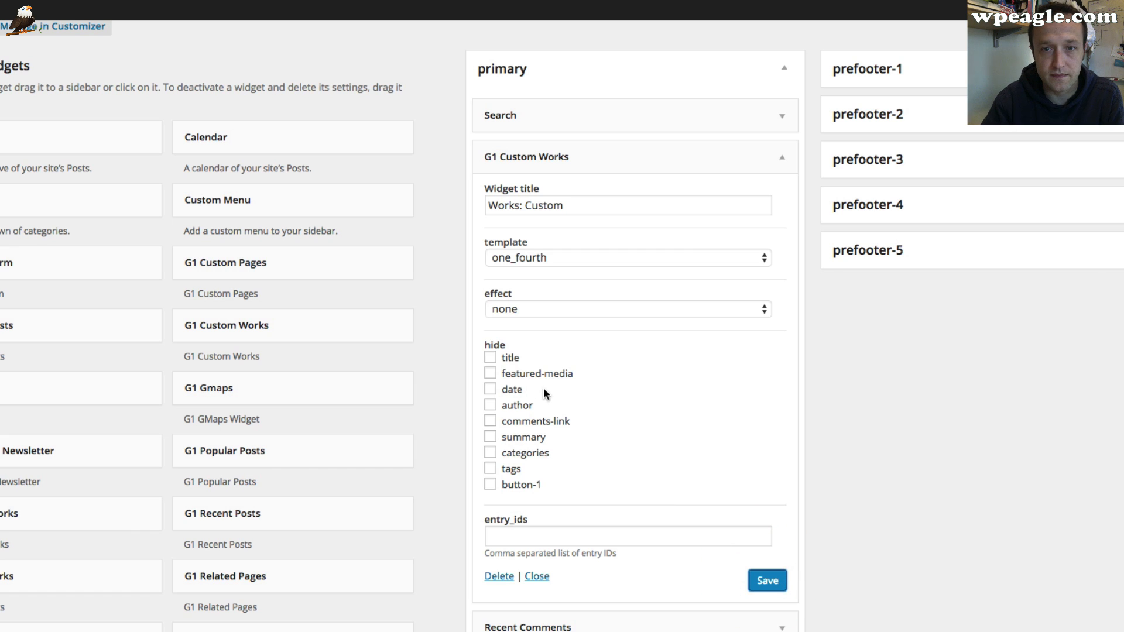
scroll(543, 388, "down", 1)
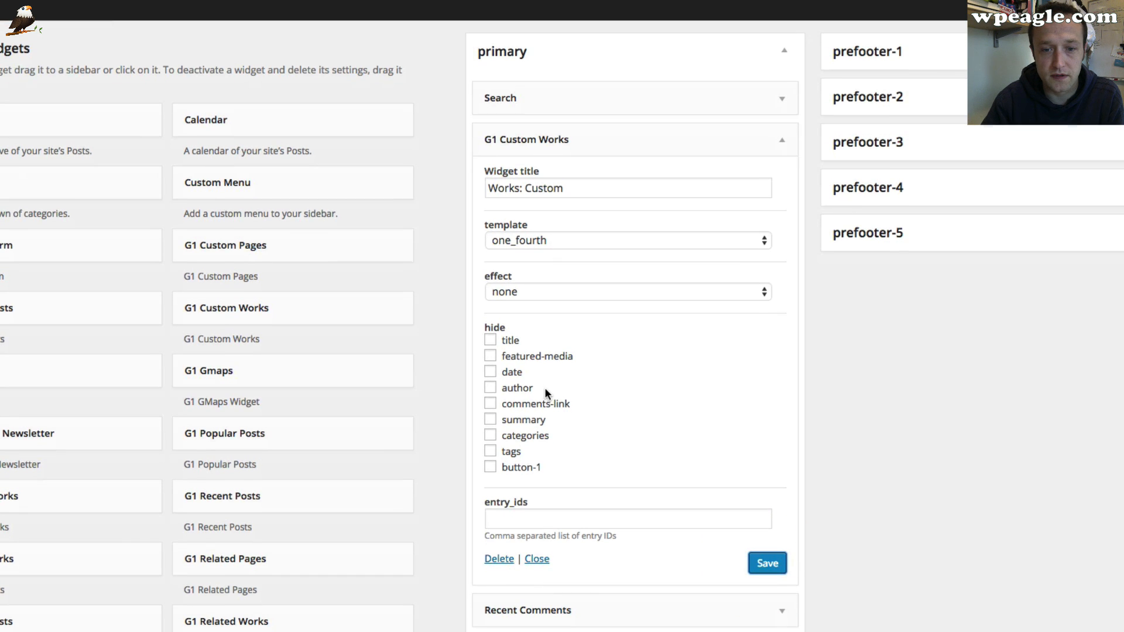
left_click(498, 559)
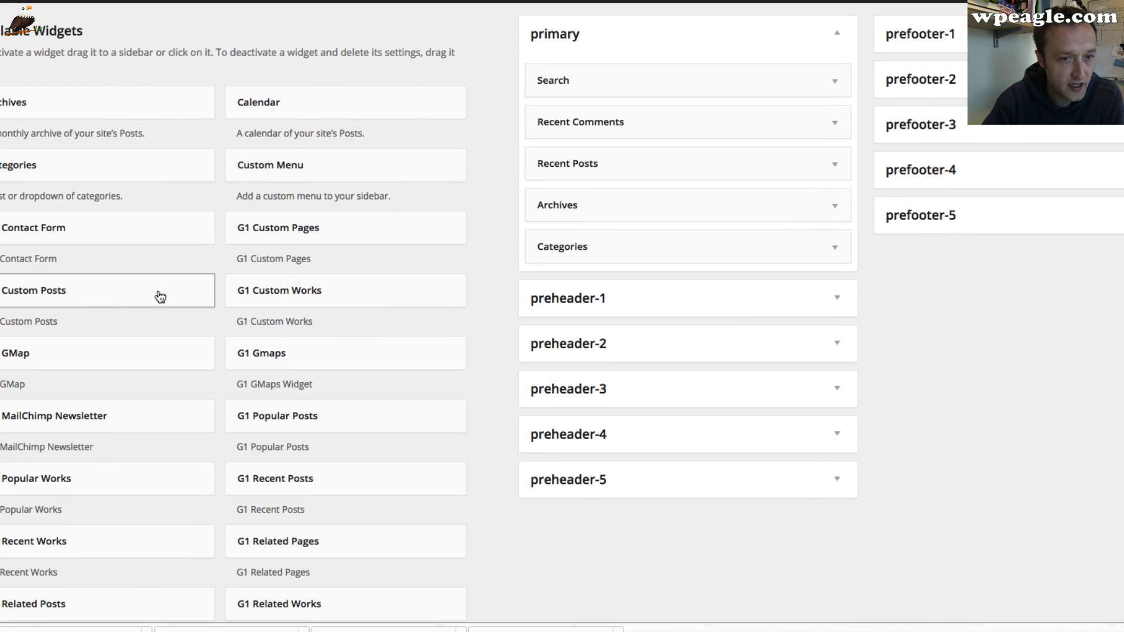
Add a G1 Recent Works widget to the primary sidebar below Search and save it
scroll(234, 362, "down", 1)
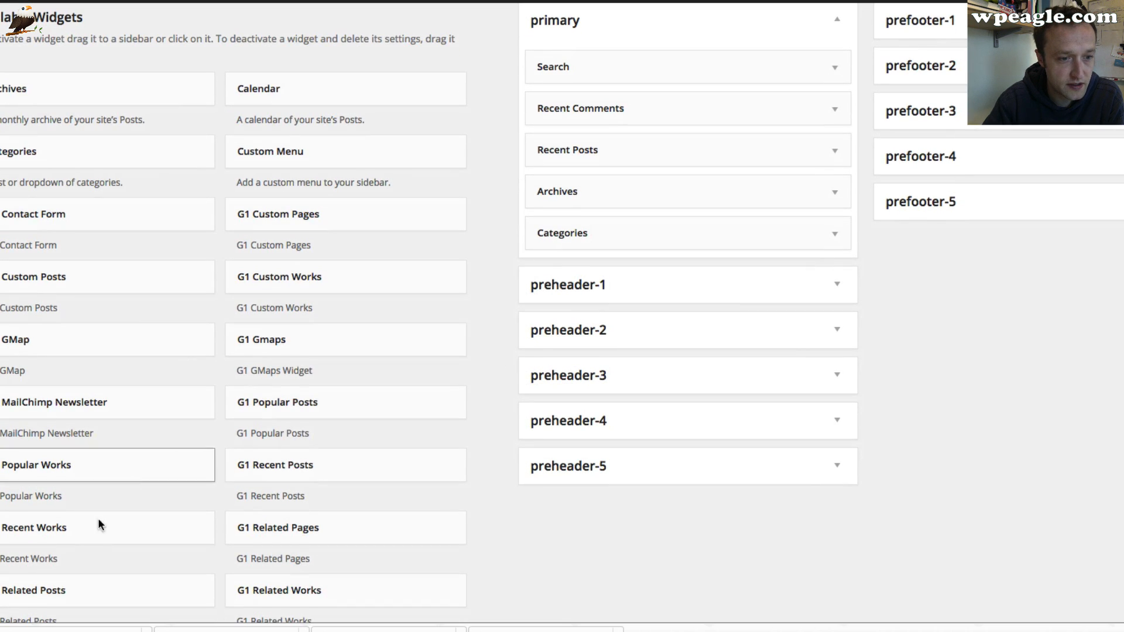
left_click_drag(100, 521, 665, 108)
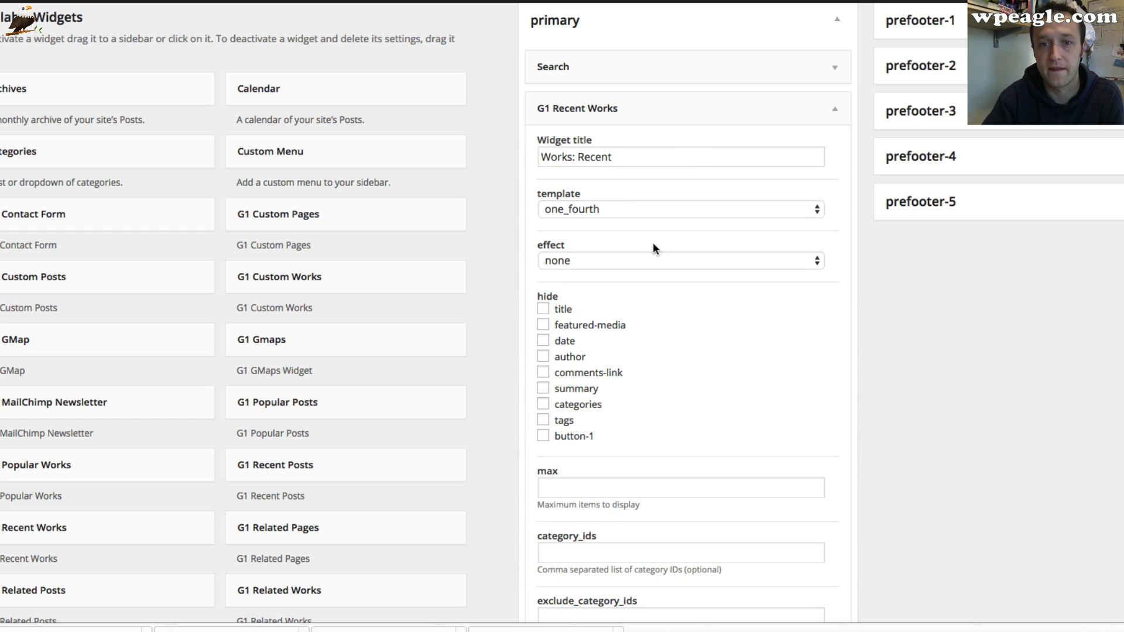
scroll(677, 374, "down", 4)
left_click(815, 559)
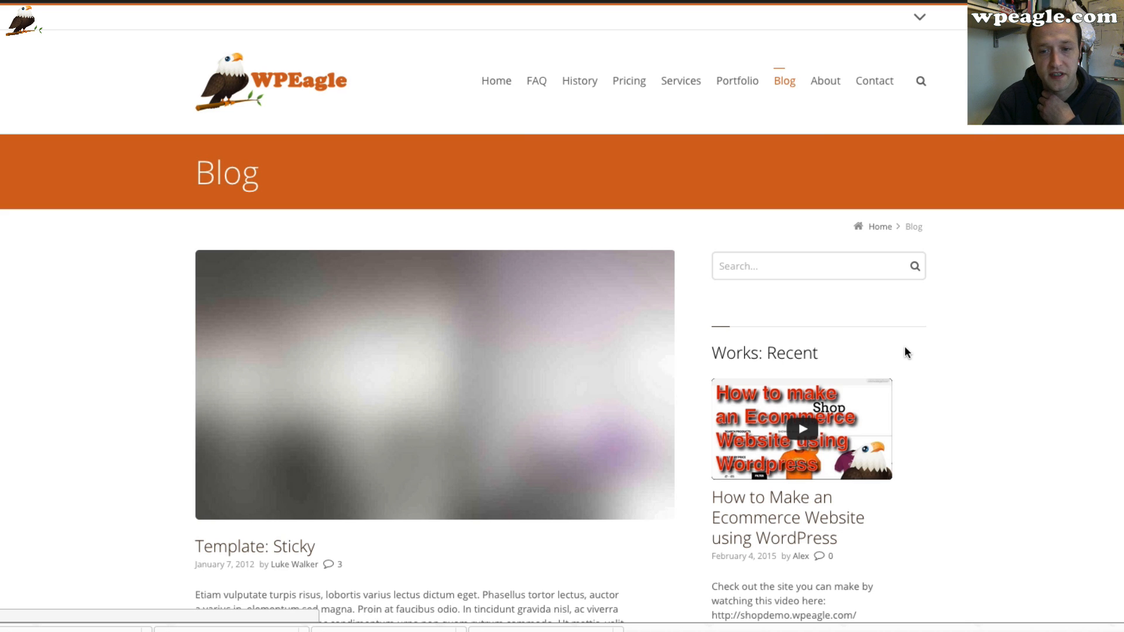
Scroll through the Blog page to review the Works: Recent widget in the sidebar
scroll(895, 420, "down", 1)
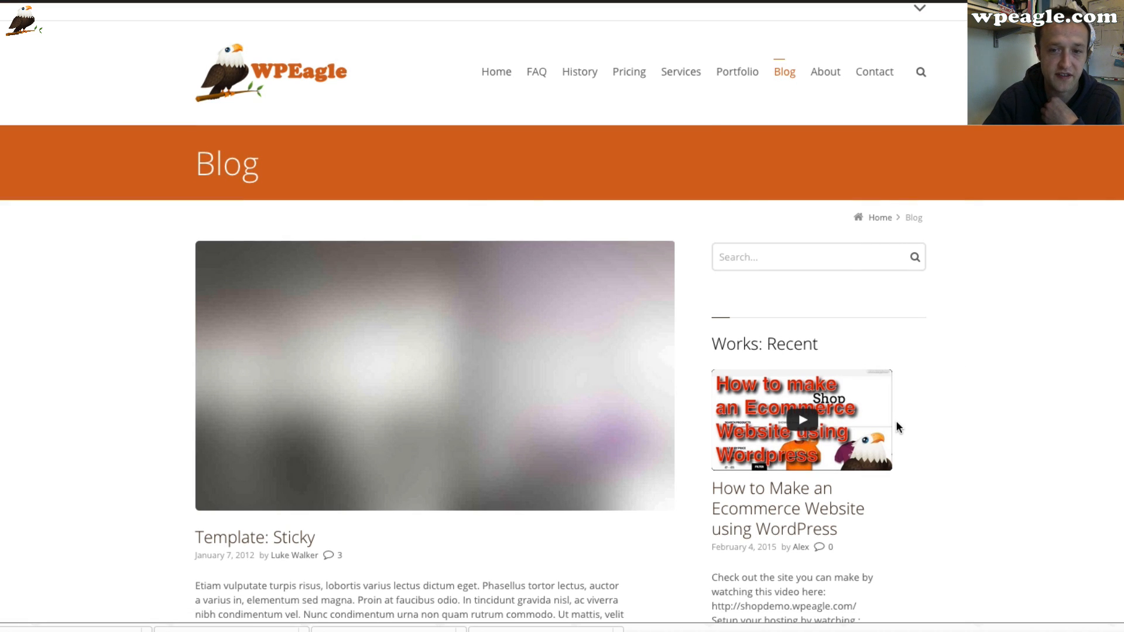
scroll(895, 420, "down", 15)
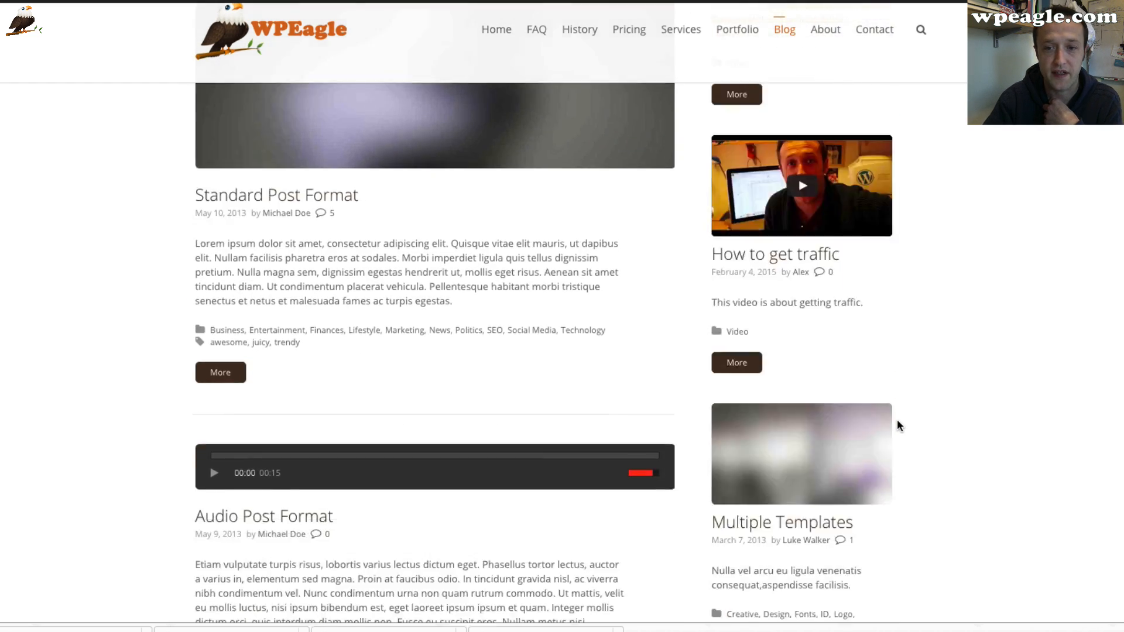
scroll(897, 420, "down", 20)
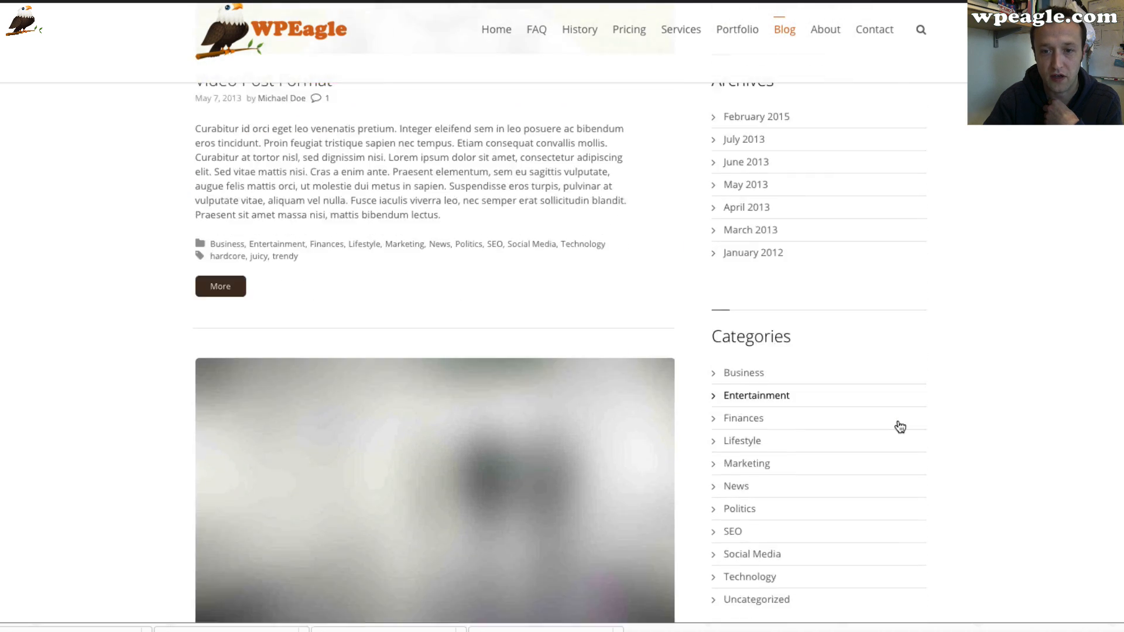
scroll(898, 420, "down", 20)
scroll(895, 420, "up", 20)
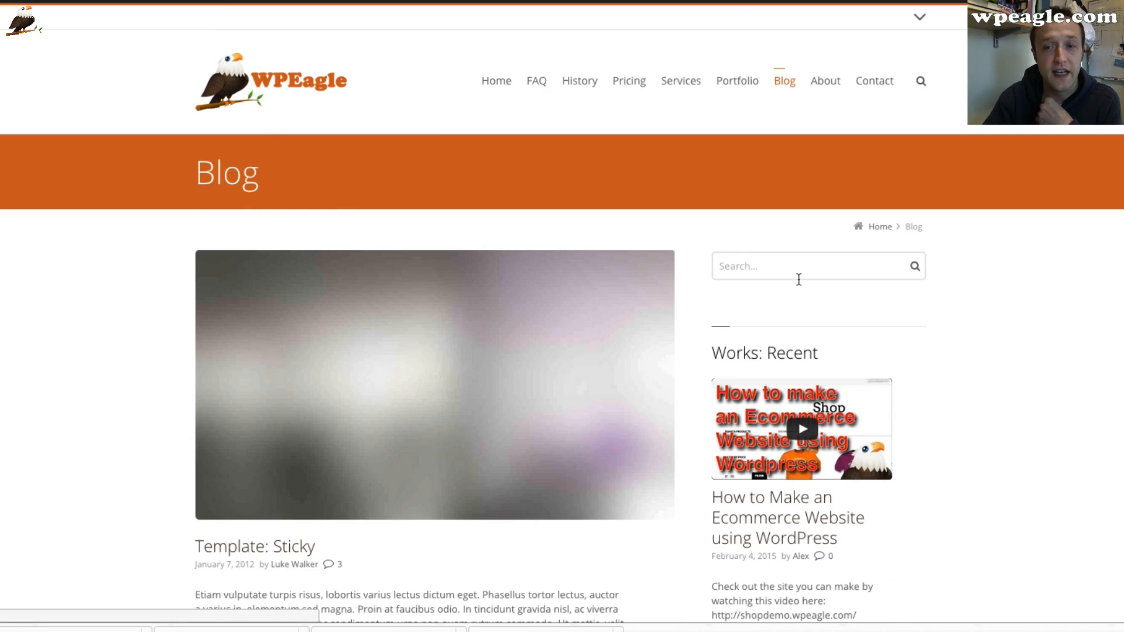
Open the About page and scroll through its sections
left_click(815, 81)
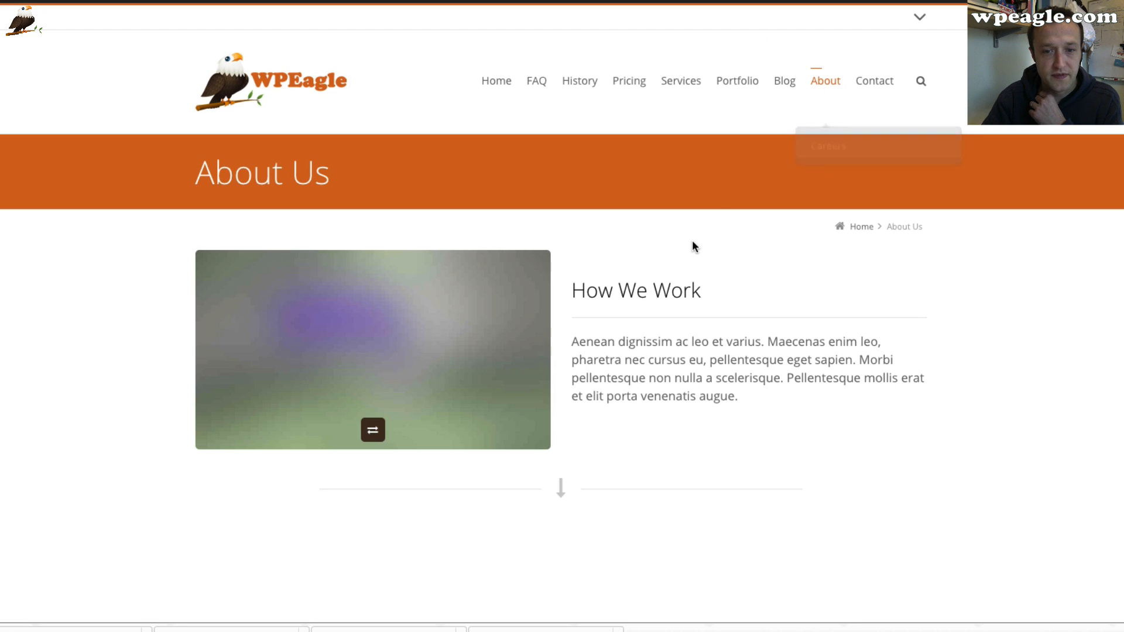
scroll(692, 240, "down", 2)
scroll(692, 241, "down", 15)
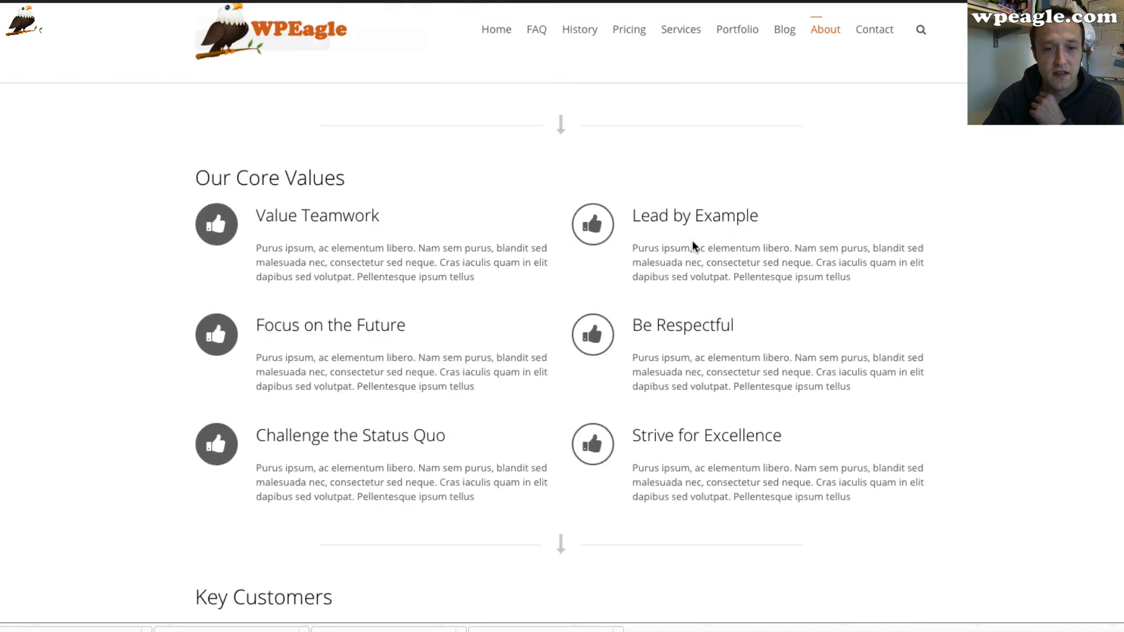
scroll(691, 246, "up", 17)
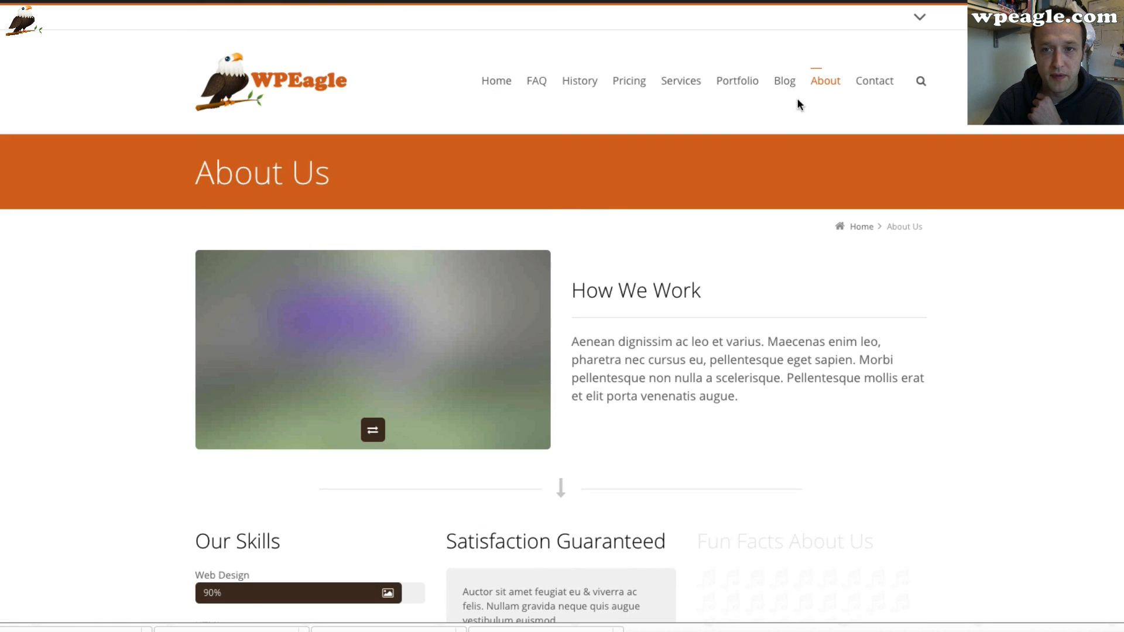
Open the Careers page under About and scroll through its content
mouse_move(836, 89)
left_click(833, 121)
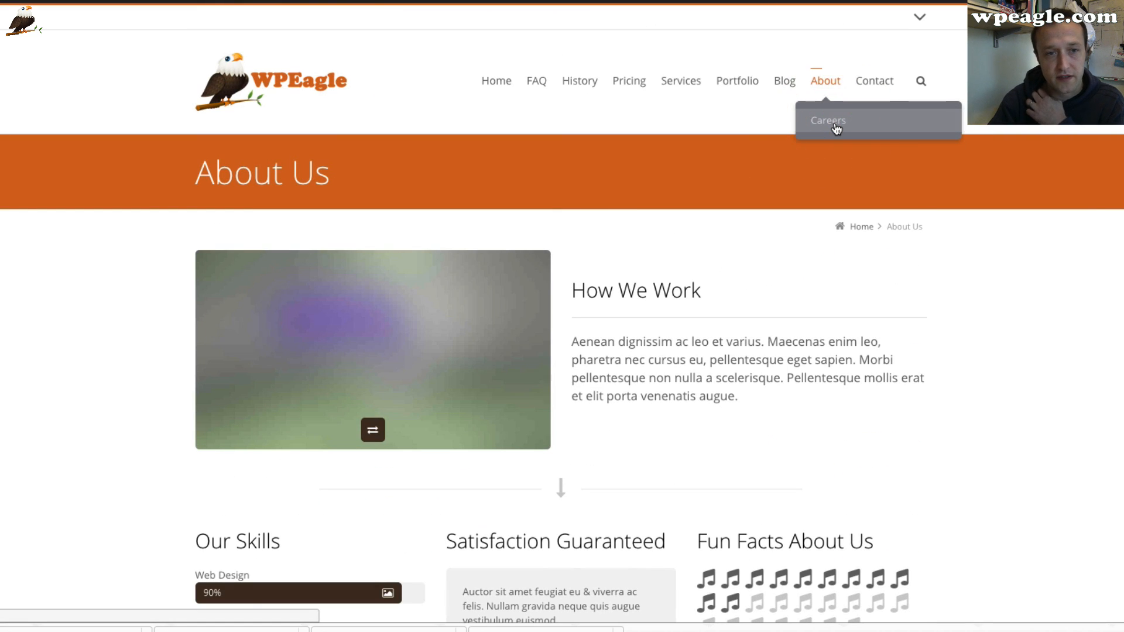
scroll(745, 227, "down", 2)
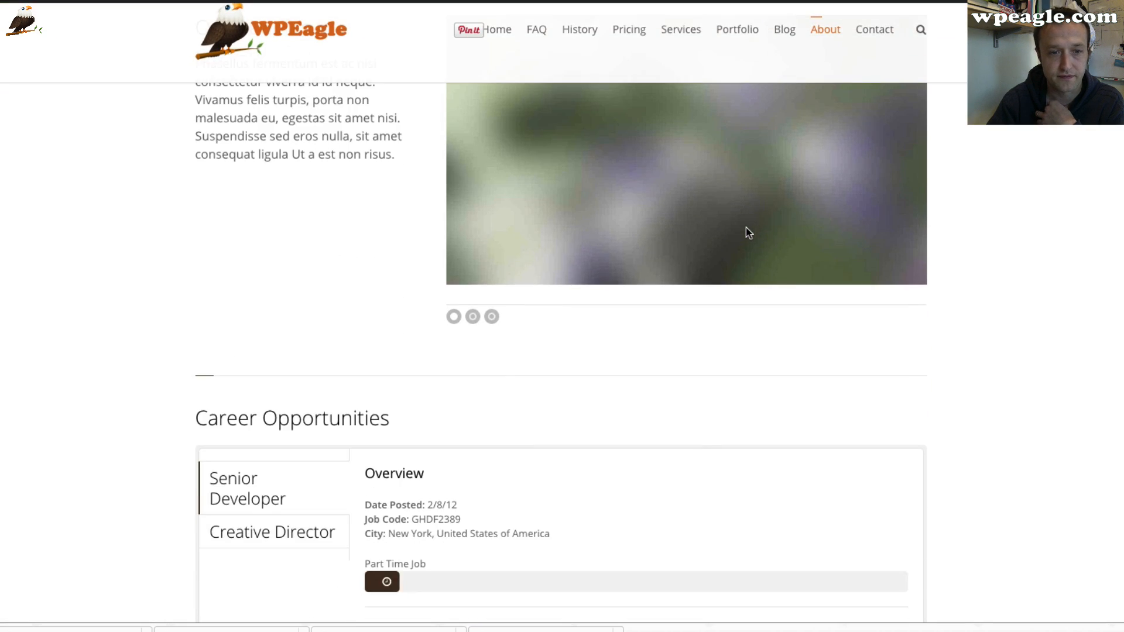
scroll(746, 228, "down", 9)
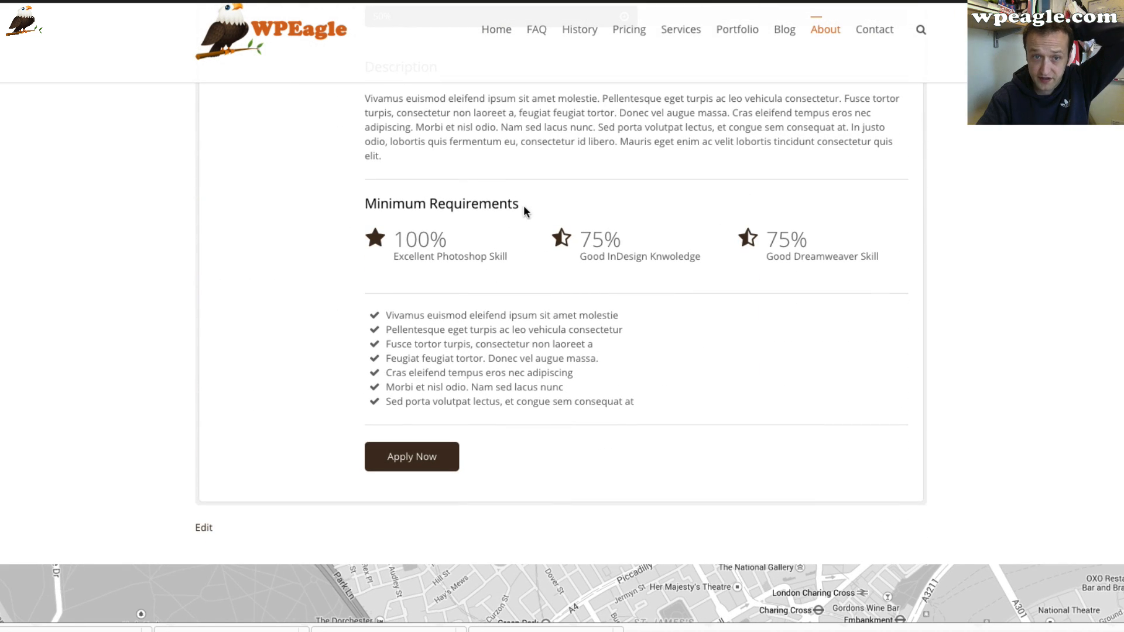
scroll(553, 263, "up", 10)
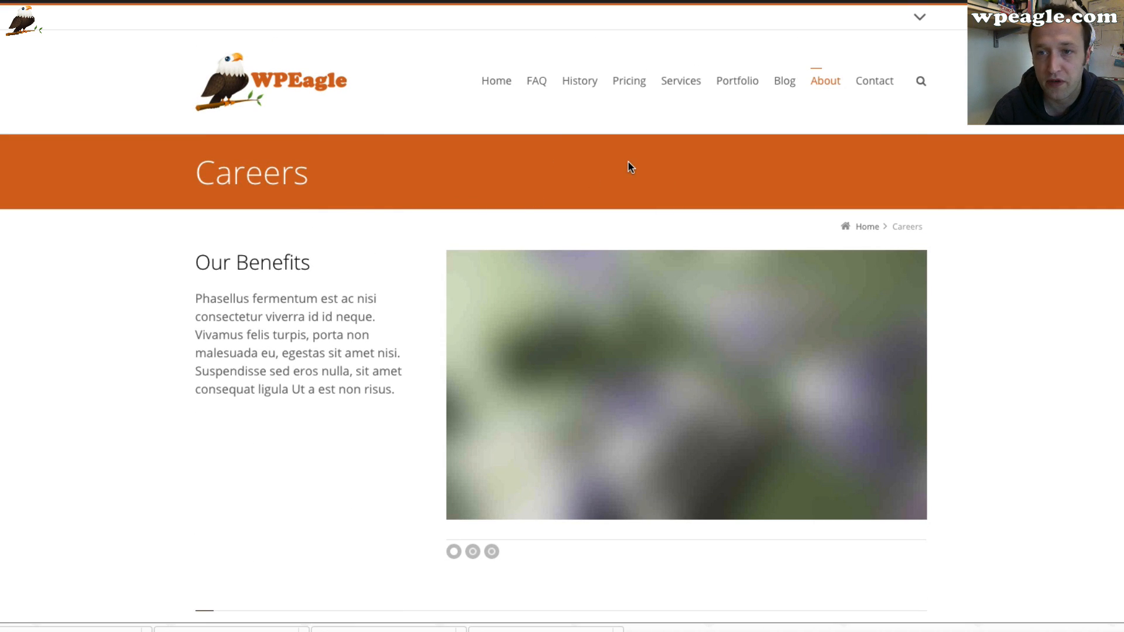
Open the Contact page and scroll through its map, form and sidebar
left_click(882, 88)
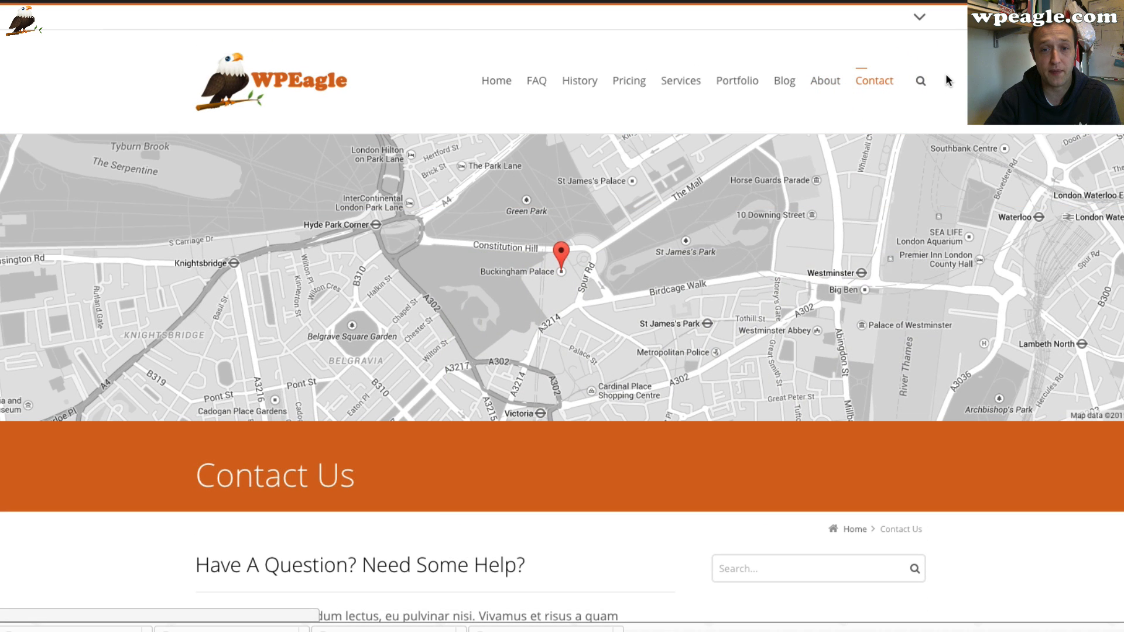
scroll(826, 219, "down", 10)
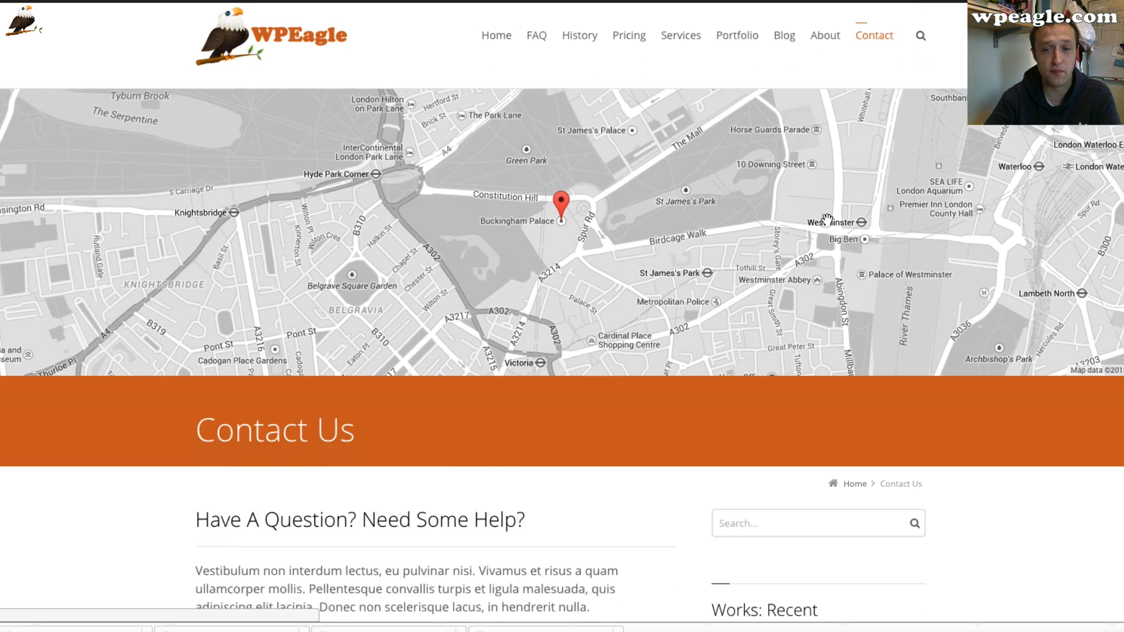
scroll(515, 304, "up", 3)
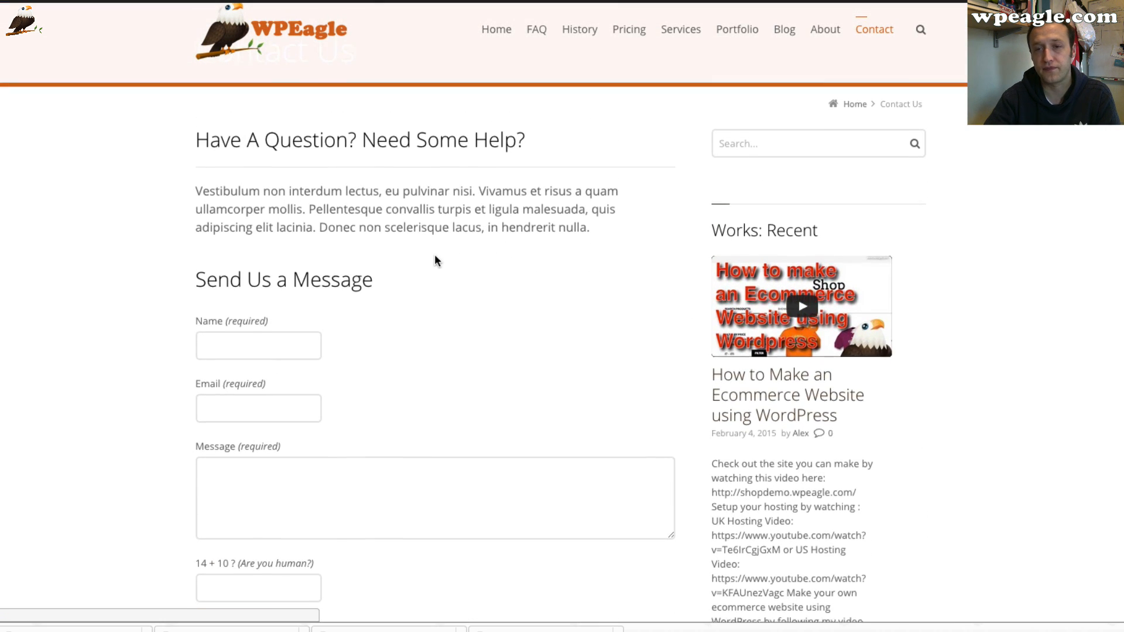
scroll(435, 261, "down", 2)
scroll(542, 261, "up", 1)
scroll(542, 260, "up", 2)
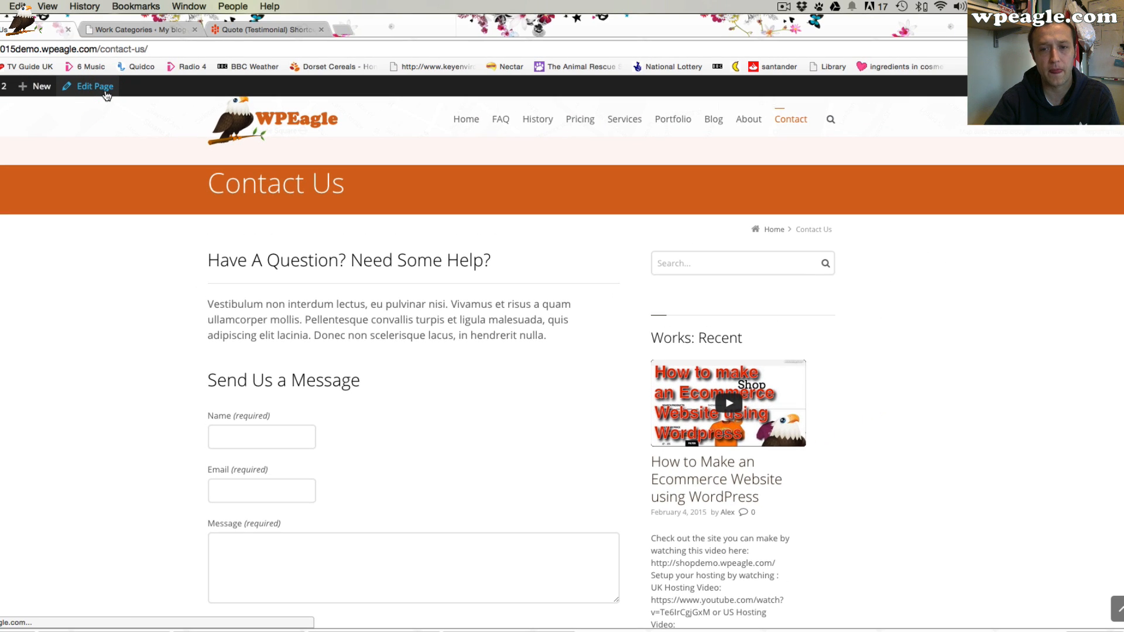
Open the Contact Us page for editing and set its page template to Page: Full
left_click(105, 87)
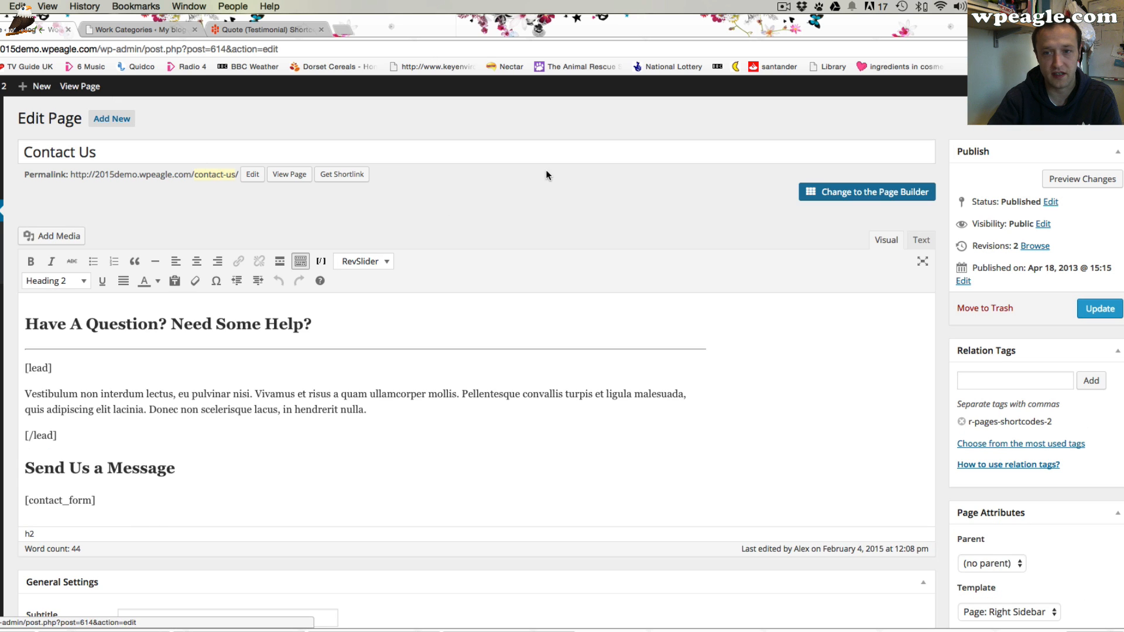
scroll(744, 213, "down", 2)
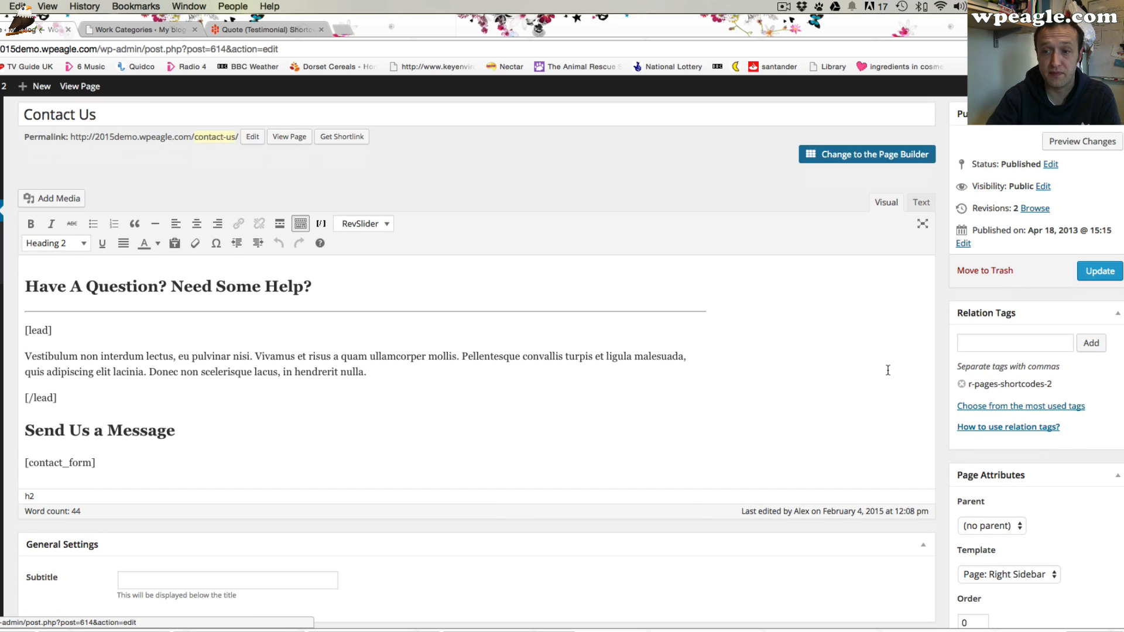
scroll(913, 396, "down", 1)
left_click(1030, 566)
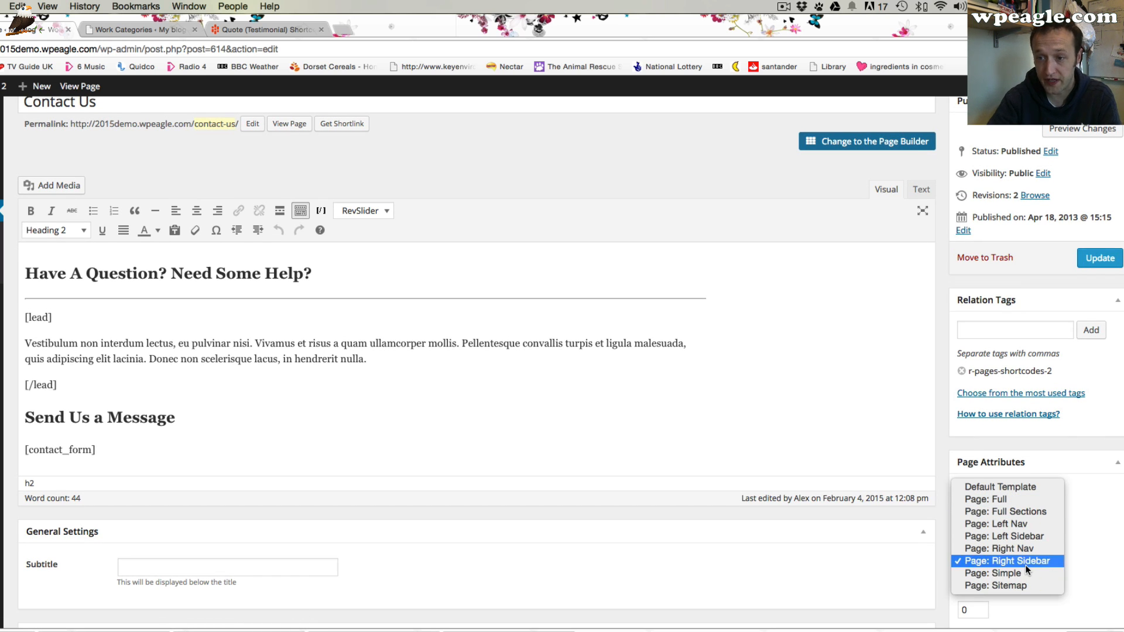
left_click(1044, 499)
scroll(487, 335, "down", 3)
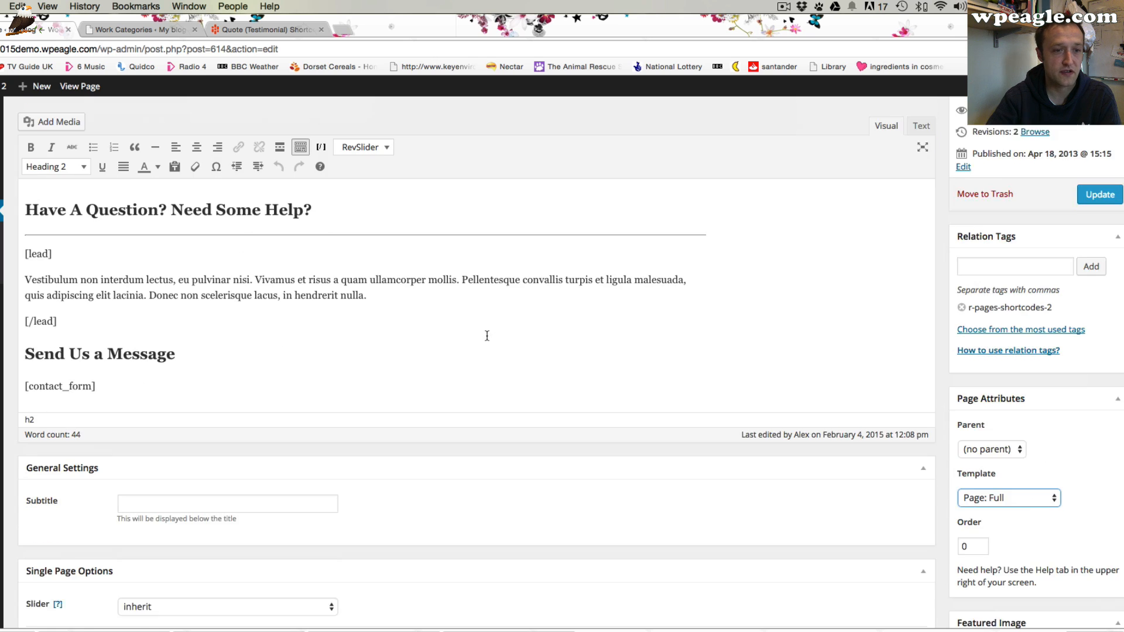
scroll(496, 334, "up", 5)
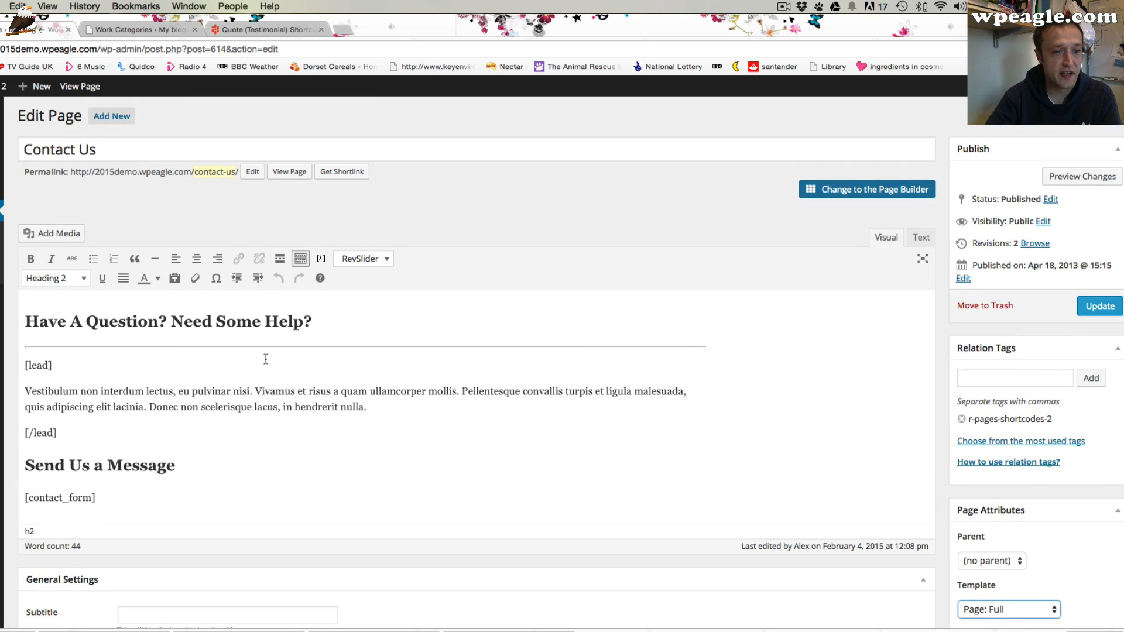
Switch the Contact Us page to the Page Builder and show its Content elements
left_click(868, 192)
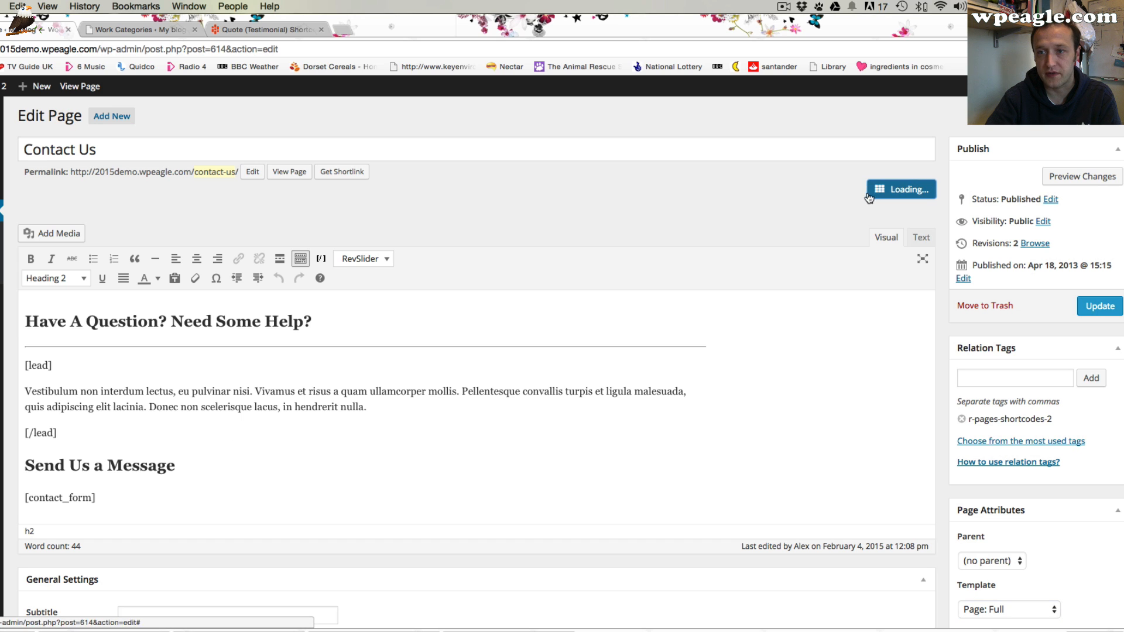
scroll(184, 473, "down", 2)
scroll(184, 473, "down", 1)
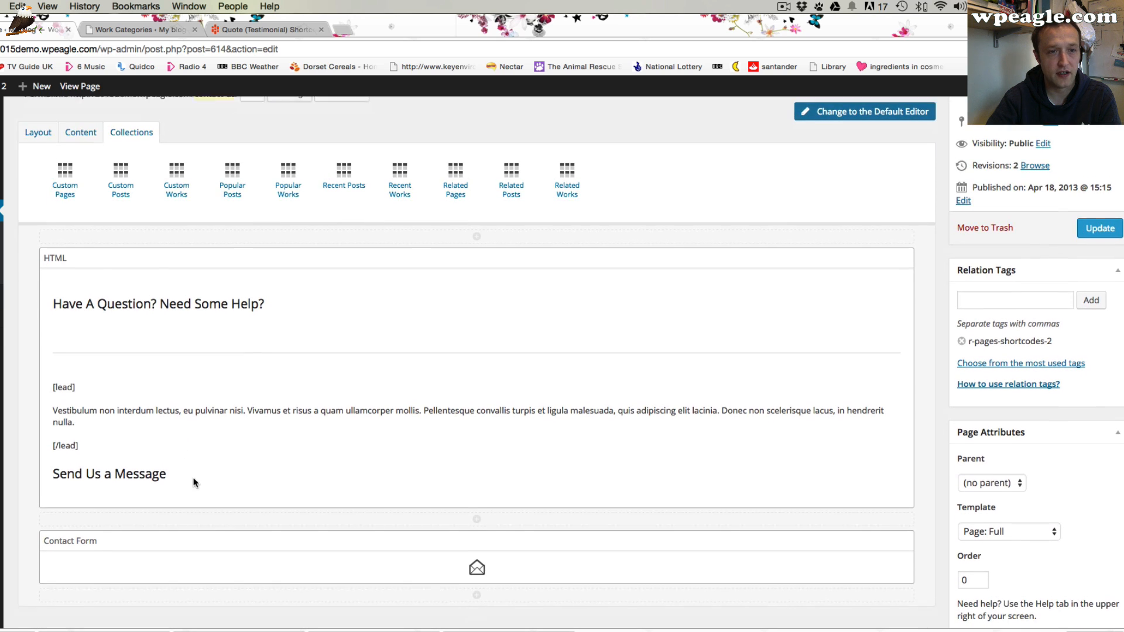
left_click(92, 129)
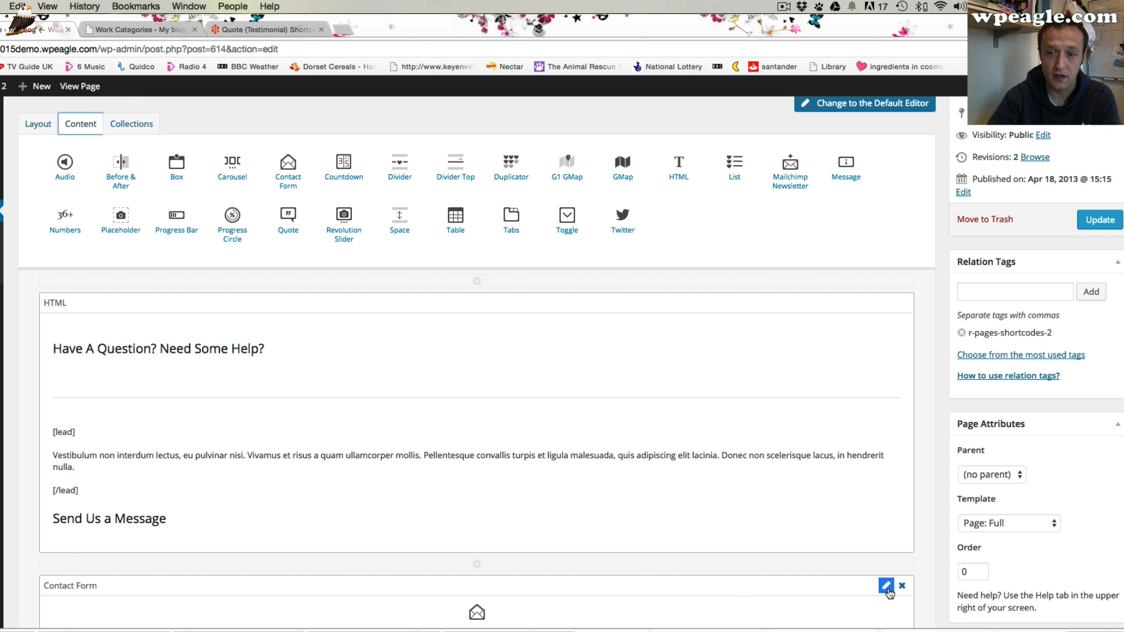
Open the Contact Form element's settings, review its fields and submit method options, and cancel
left_click(884, 587)
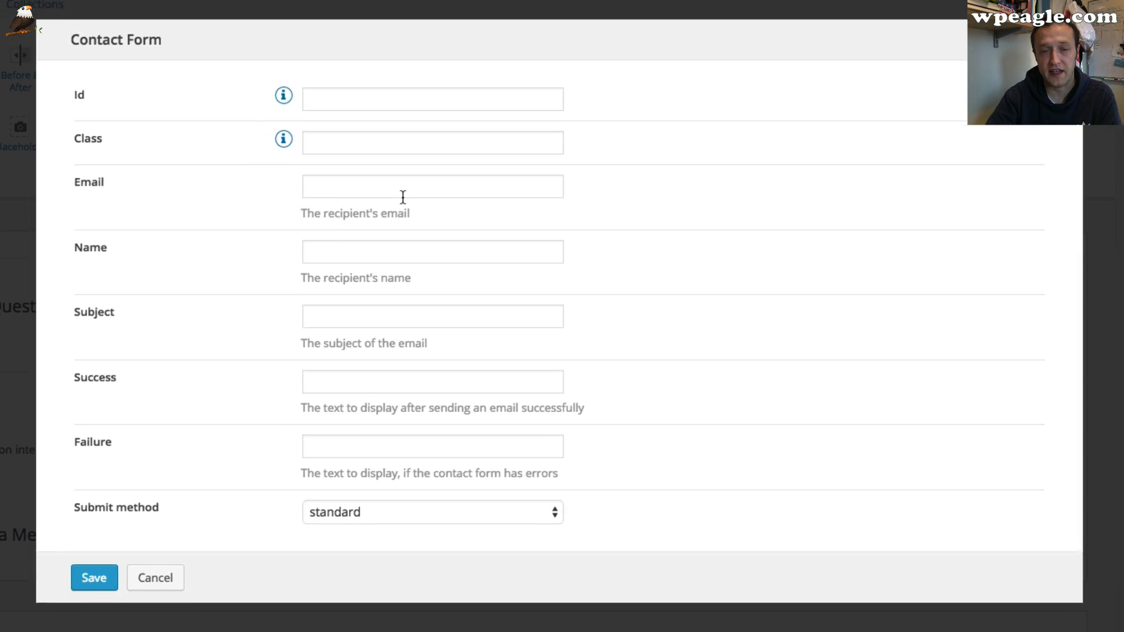
left_click(355, 258)
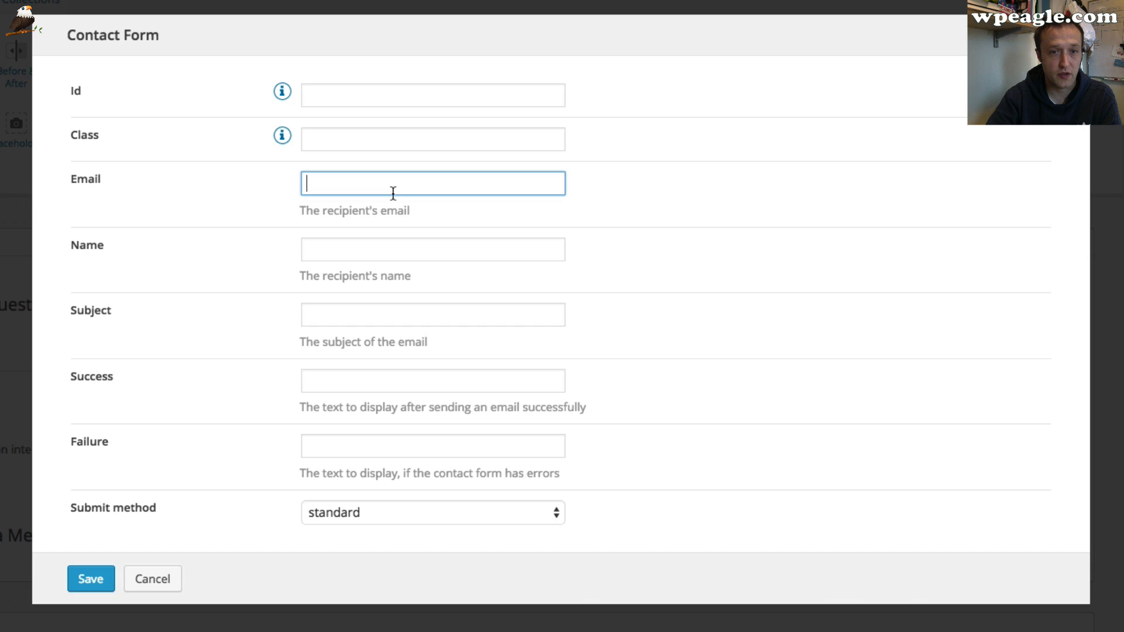
left_click(340, 321)
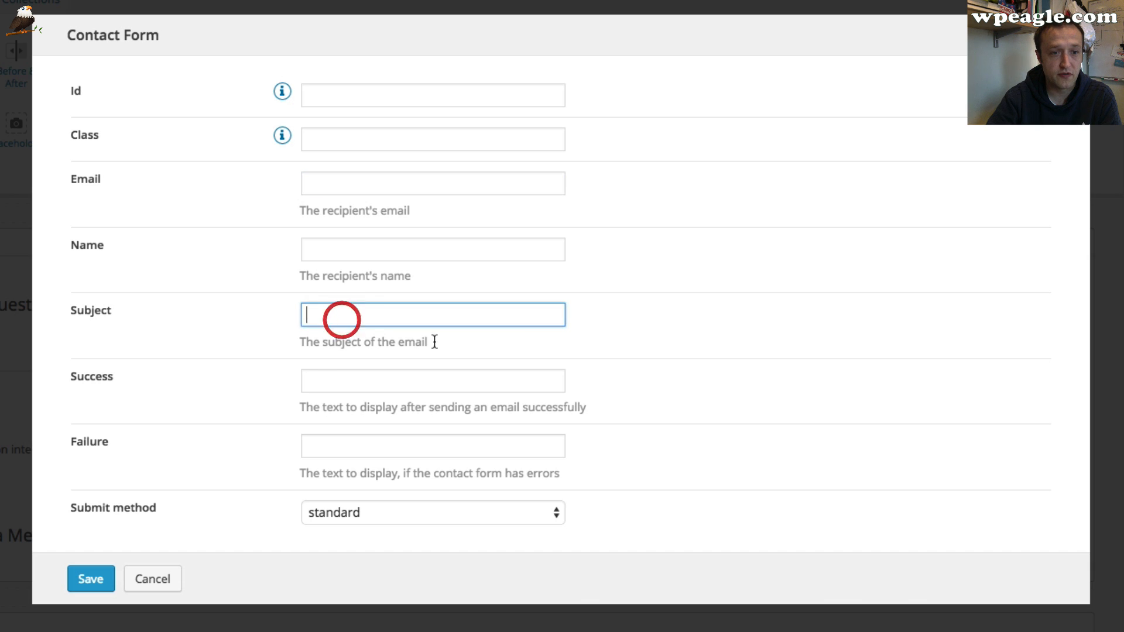
left_click(401, 378)
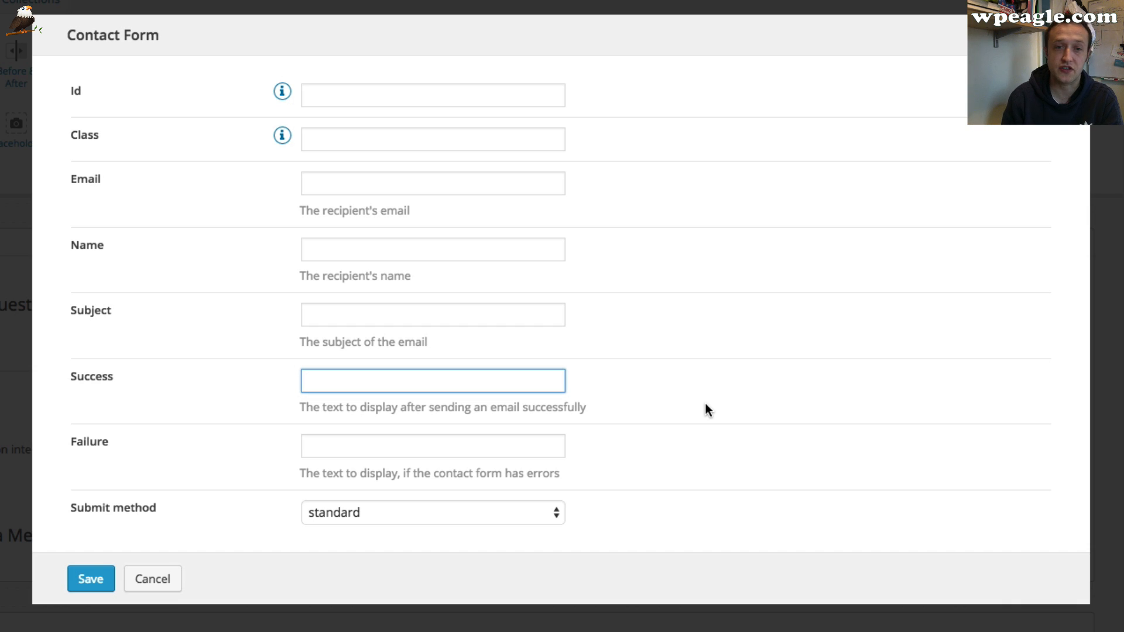
left_click(513, 451)
left_click(504, 514)
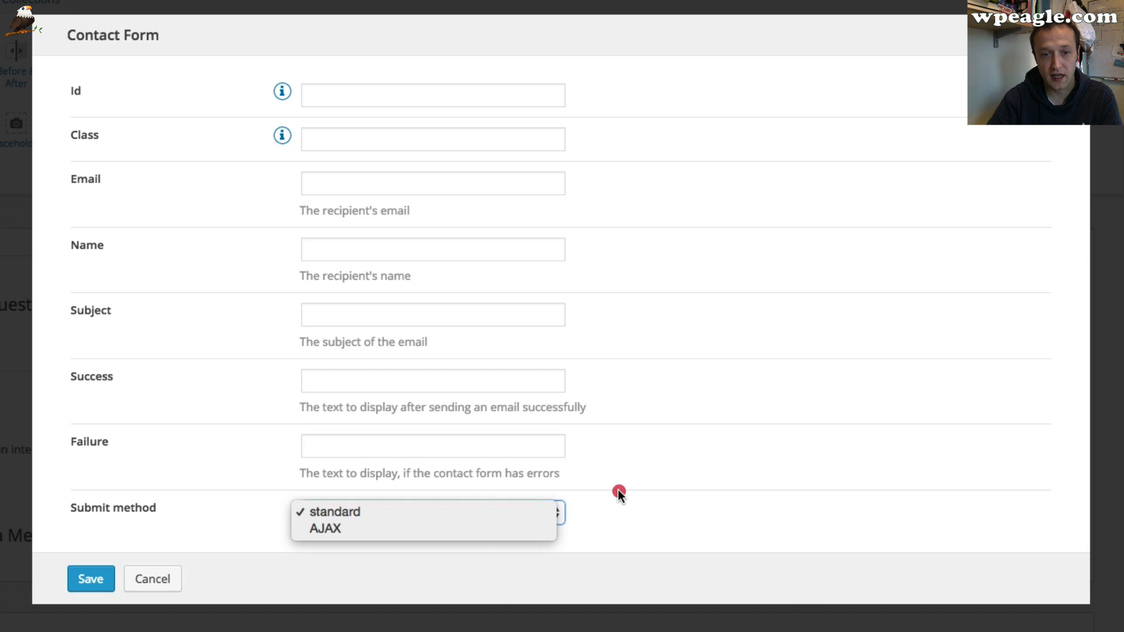
left_click(617, 492)
left_click(500, 515)
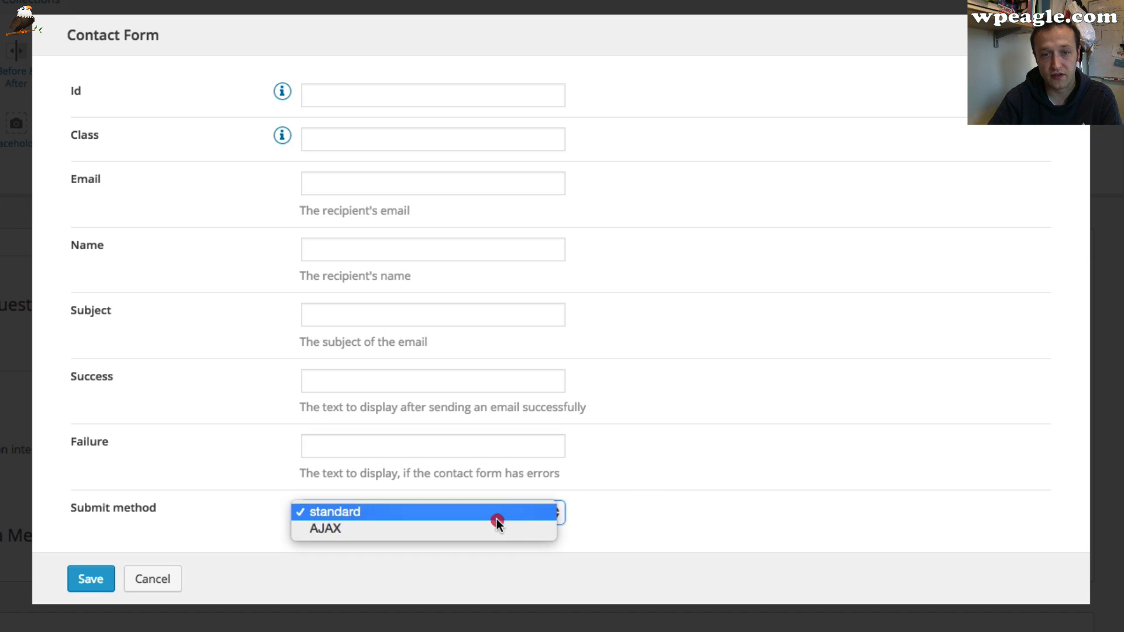
left_click(733, 519)
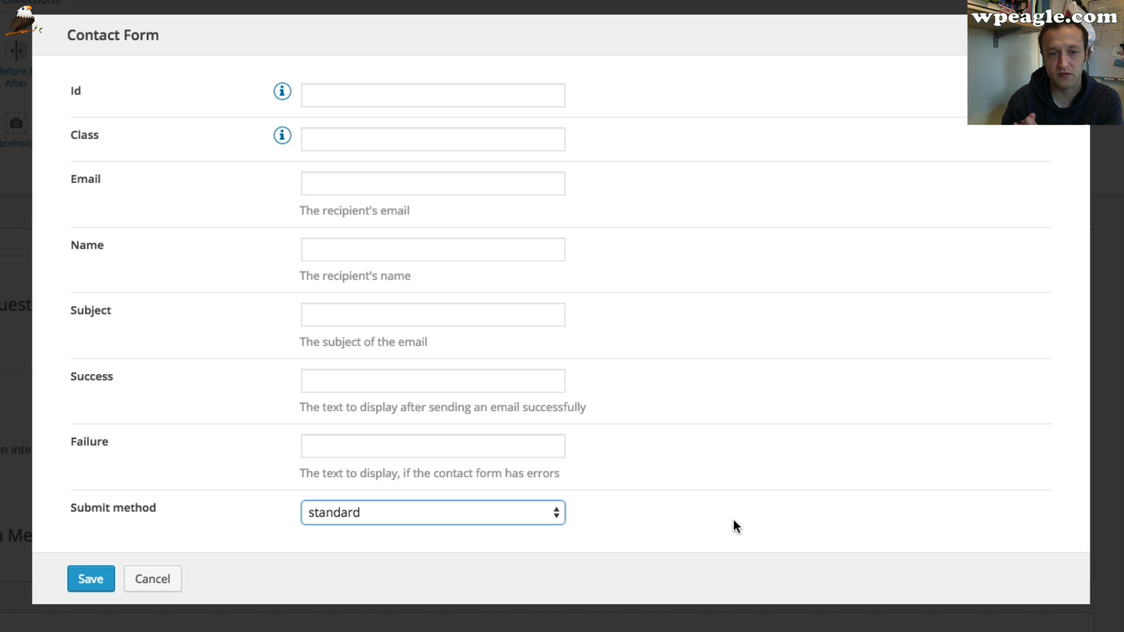
left_click(168, 583)
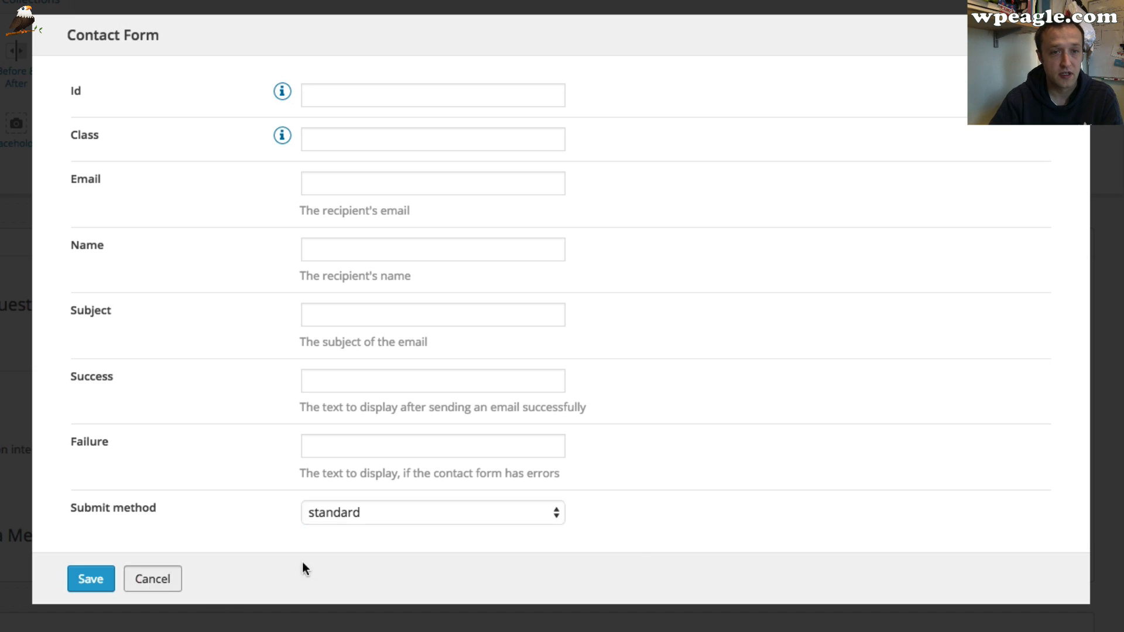
scroll(1095, 332, "up", 3)
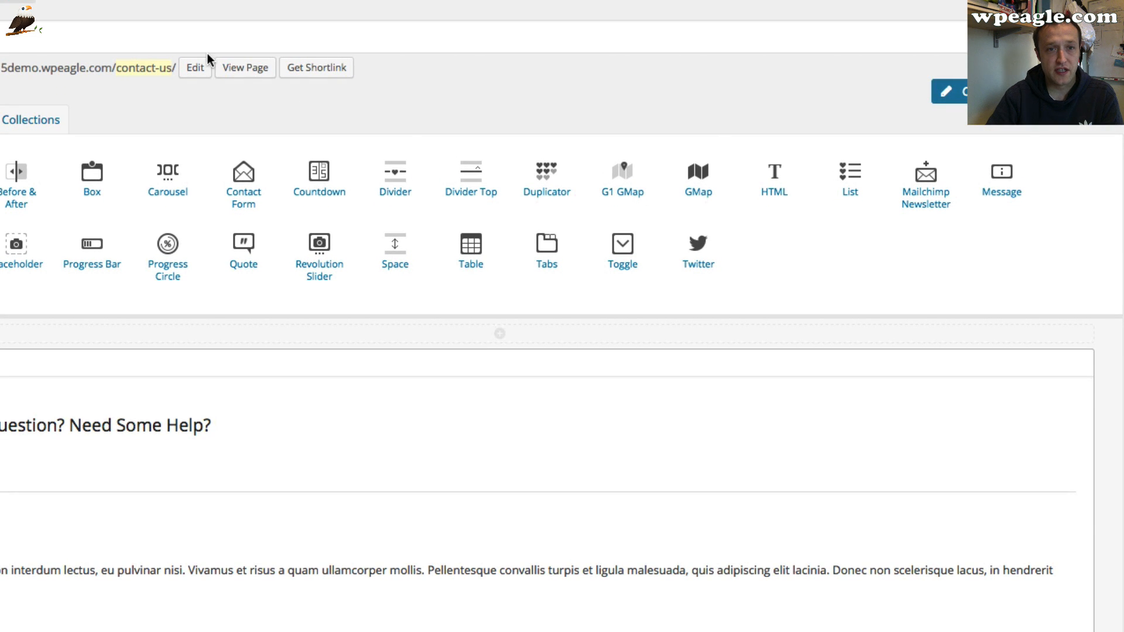
Set the Contact Us page's template to Page: Full and update the page
left_click(245, 81)
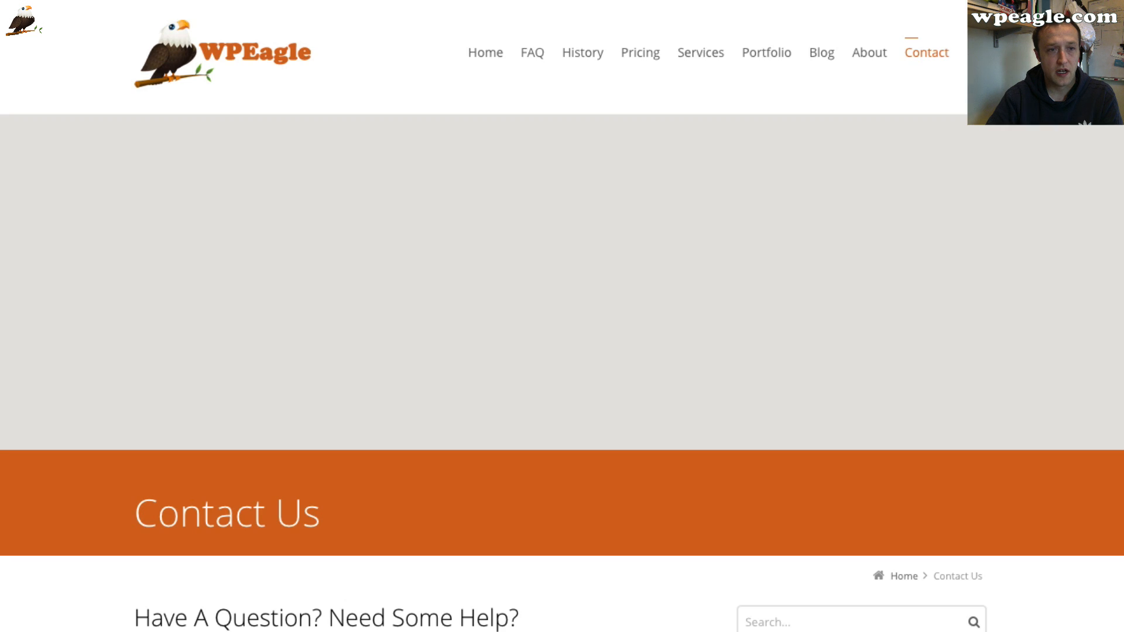
key("super+Left")
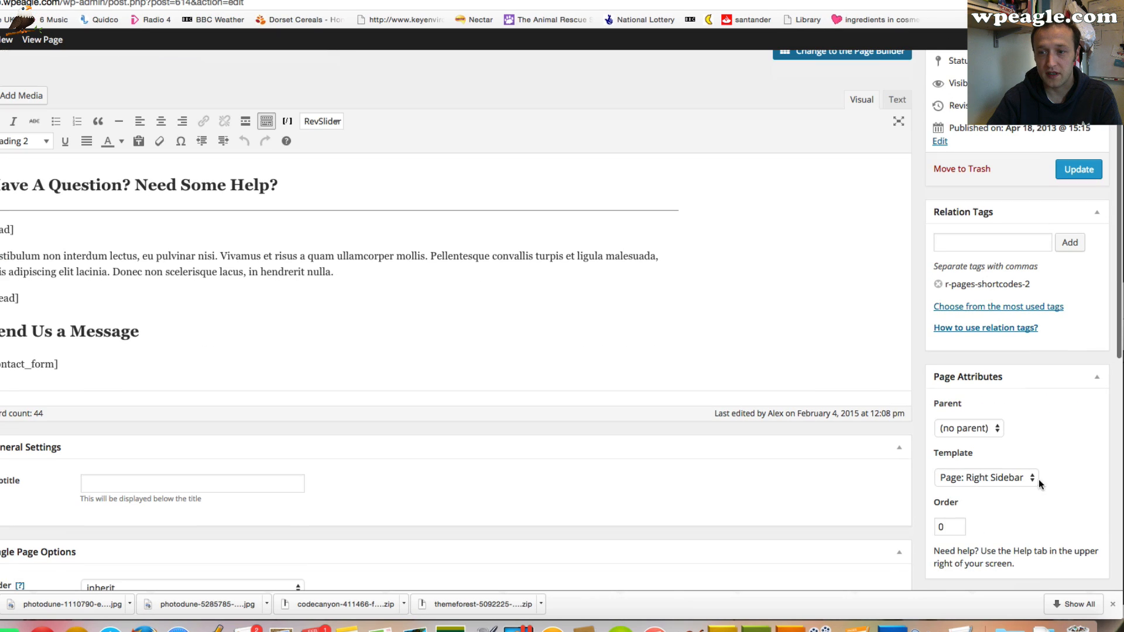
left_click(967, 473)
left_click(965, 414)
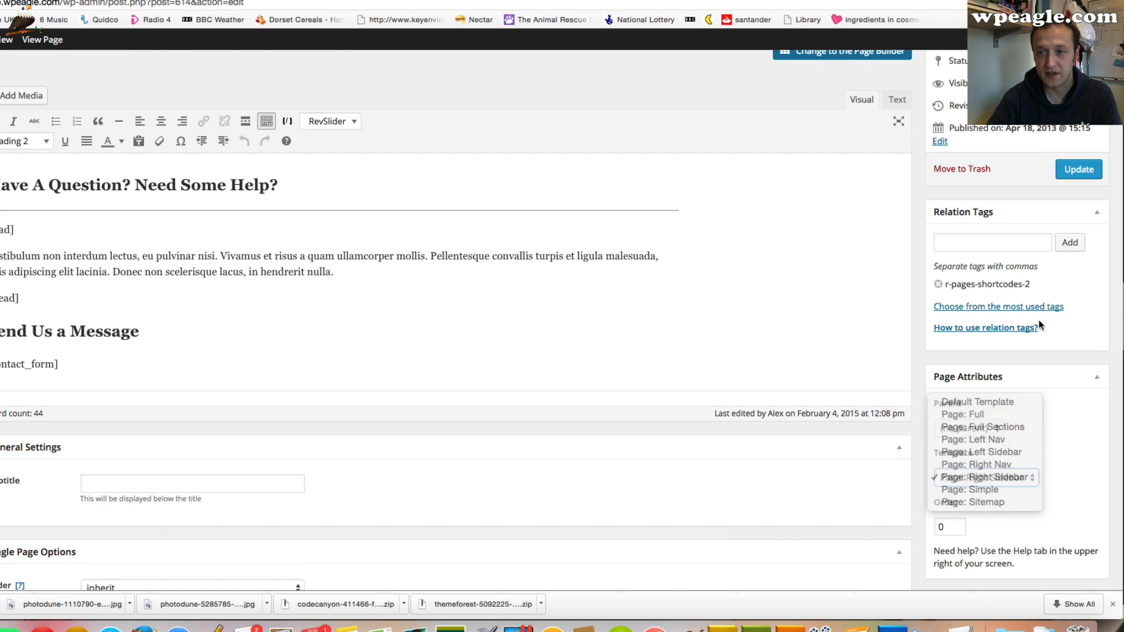
left_click(1080, 170)
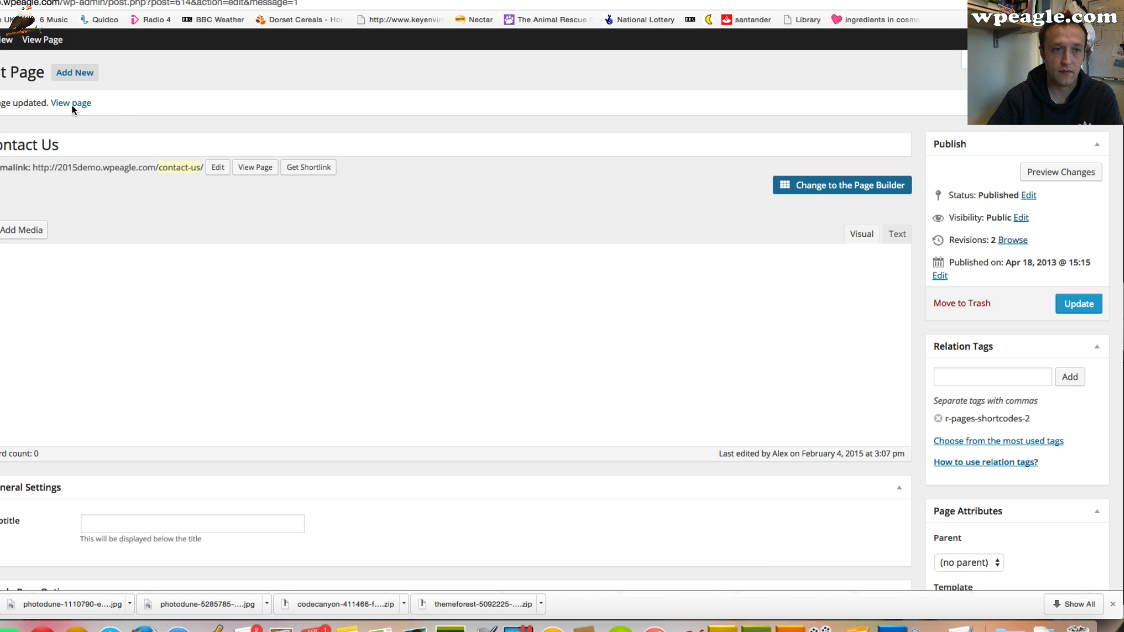
View the updated Contact Us page and scroll through its full-width form and map
left_click(71, 103)
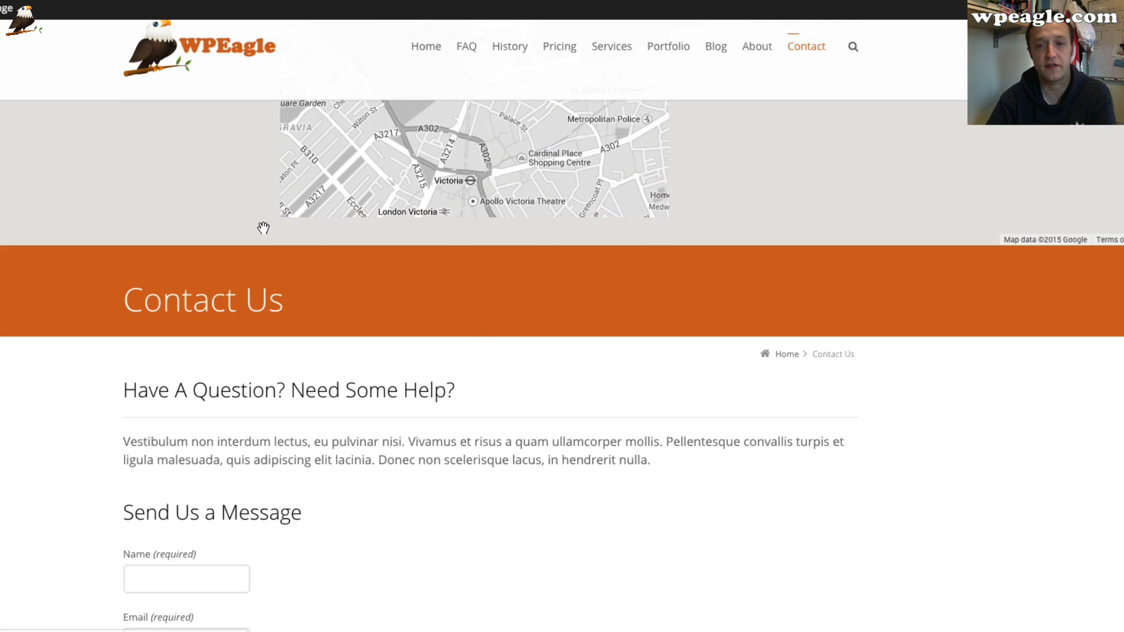
scroll(445, 392, "down", 4)
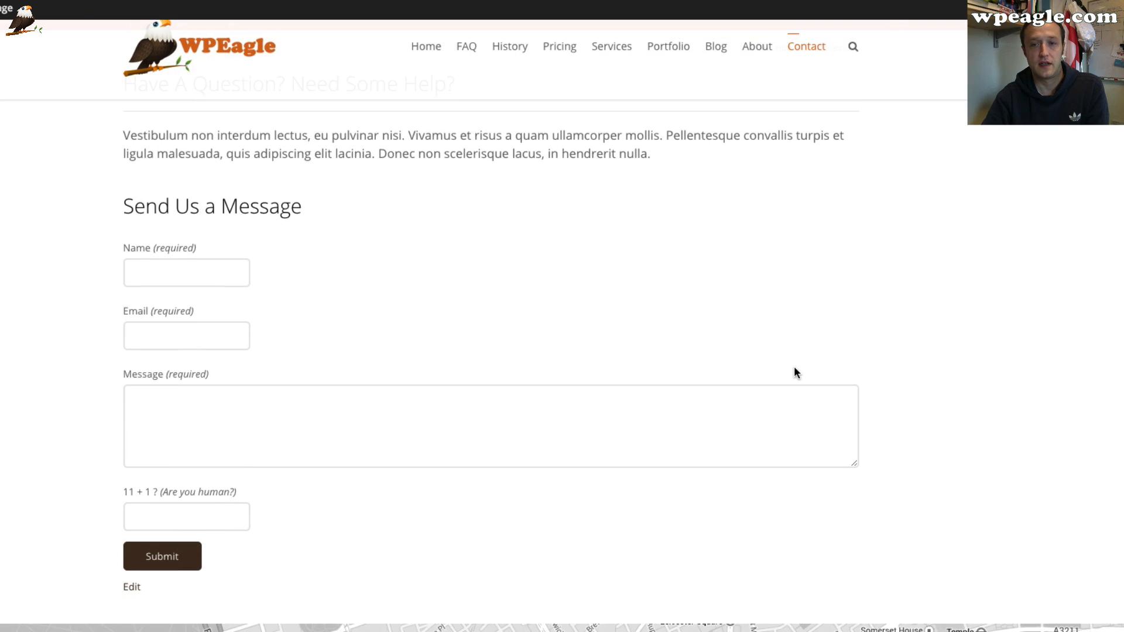
scroll(792, 373, "down", 4)
scroll(789, 378, "down", 3)
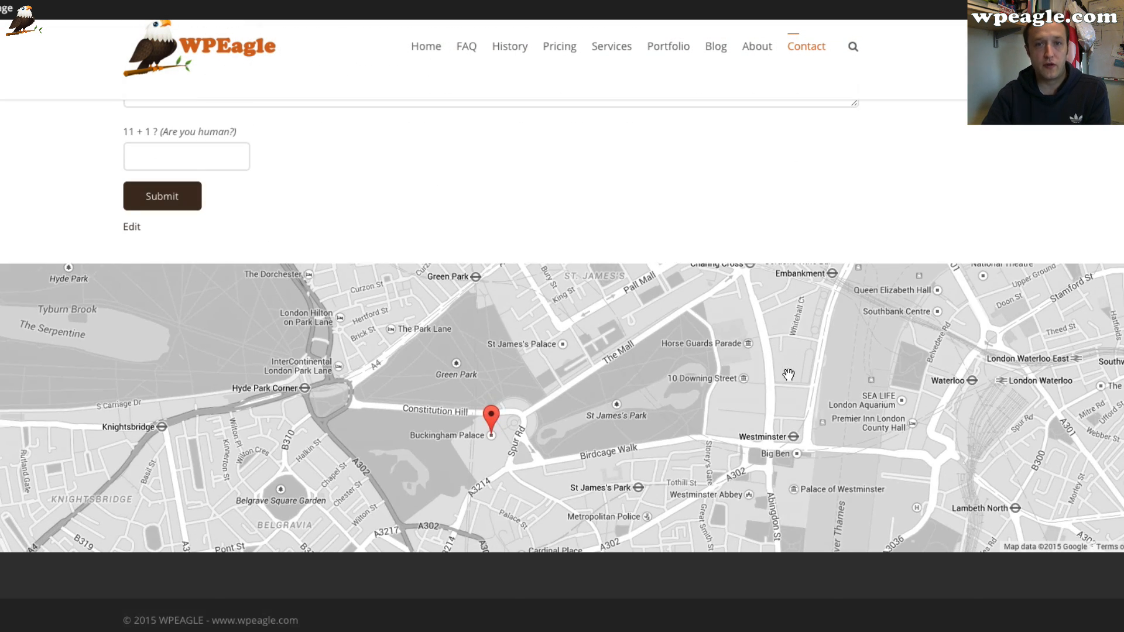
scroll(623, 138, "up", 10)
scroll(624, 138, "down", 10)
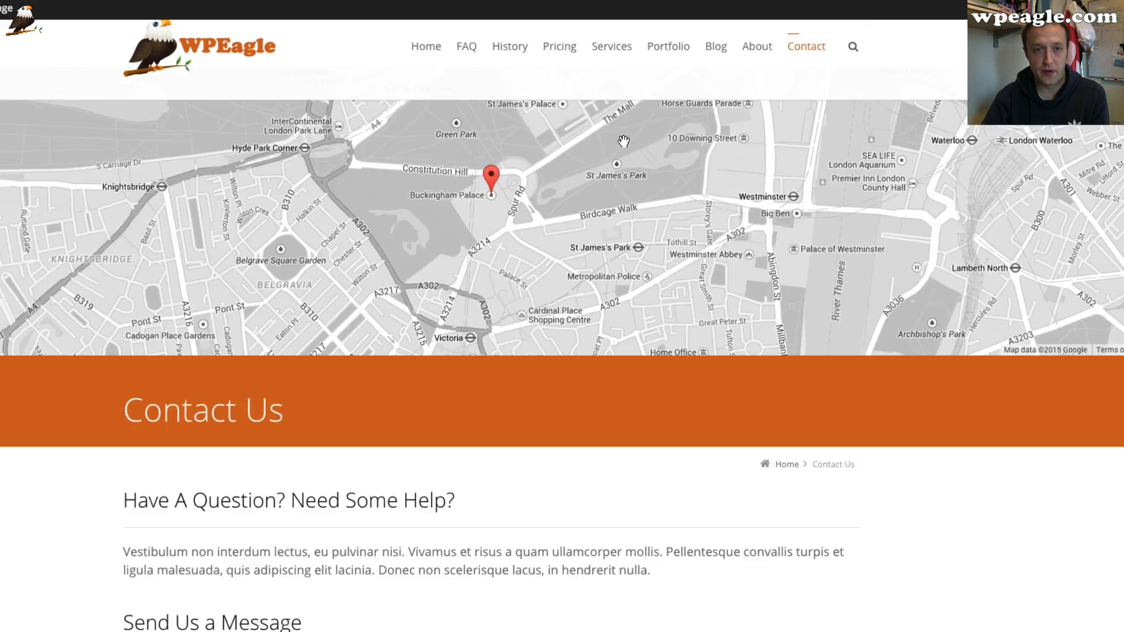
scroll(622, 143, "up", 10)
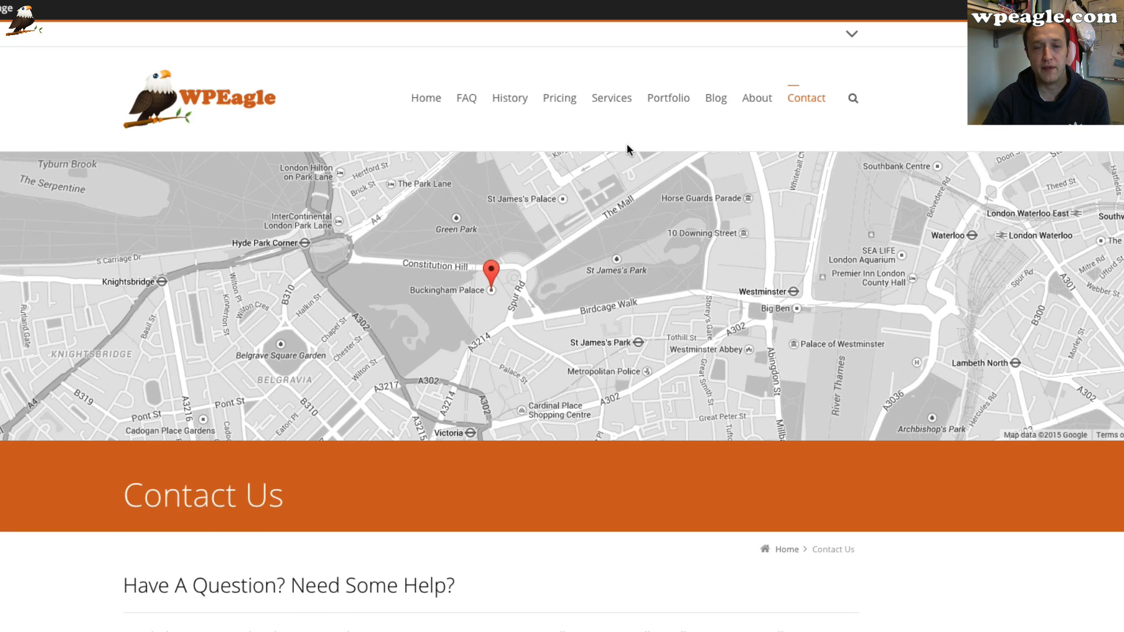
scroll(626, 146, "down", 10)
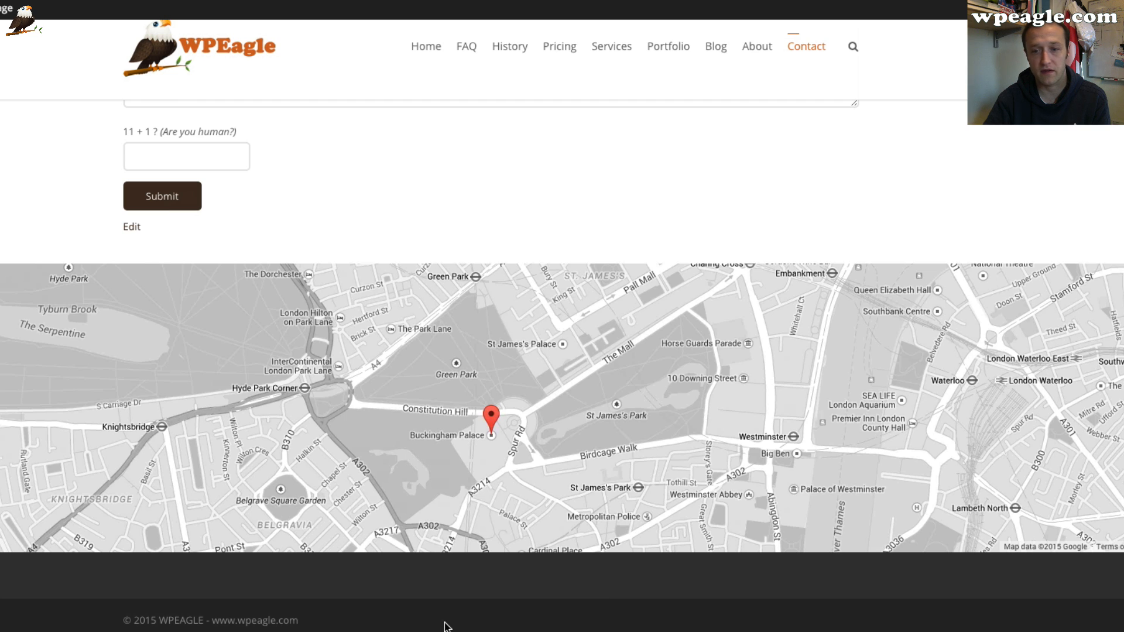
scroll(595, 605, "up", 10)
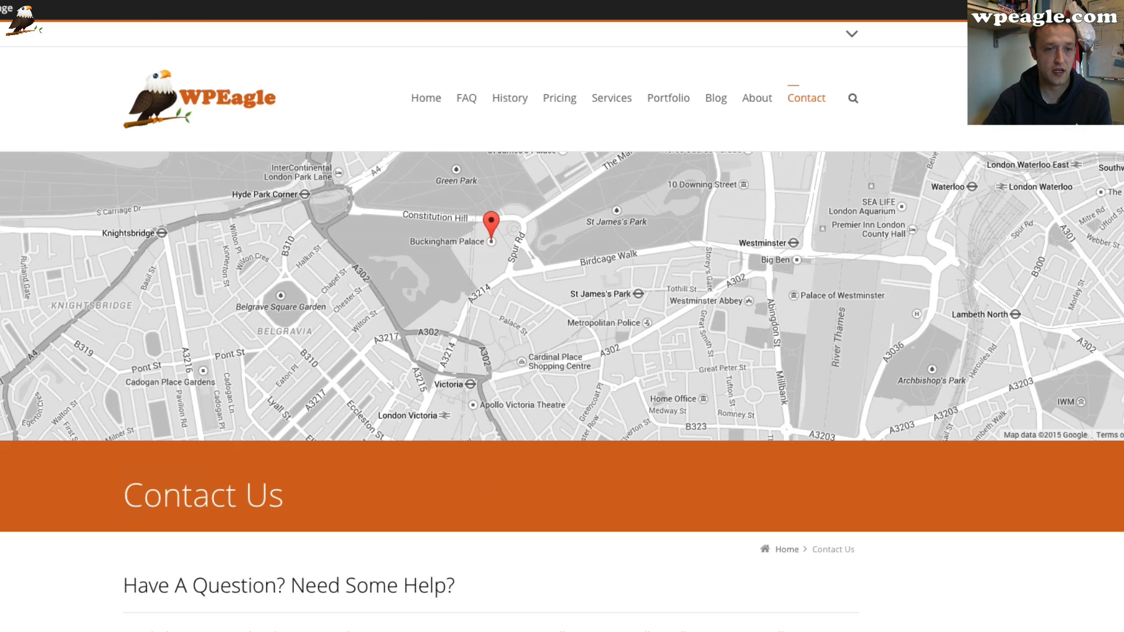
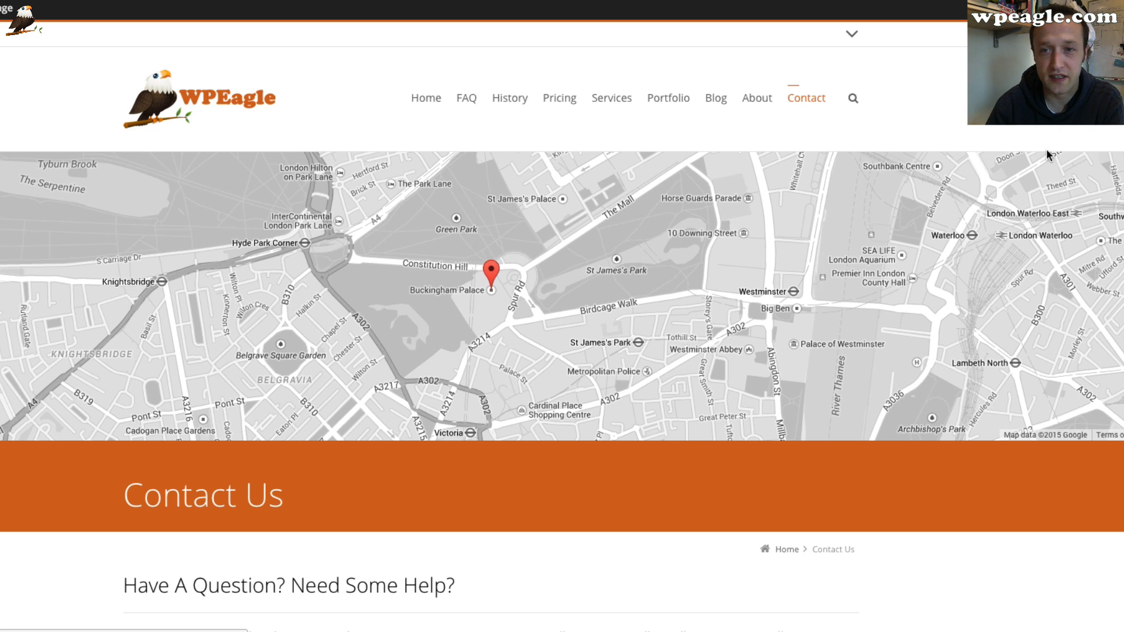
Open the G1 Social Icons settings from the site's dashboard
scroll(664, 177, "down", 1)
scroll(572, 122, "up", 1)
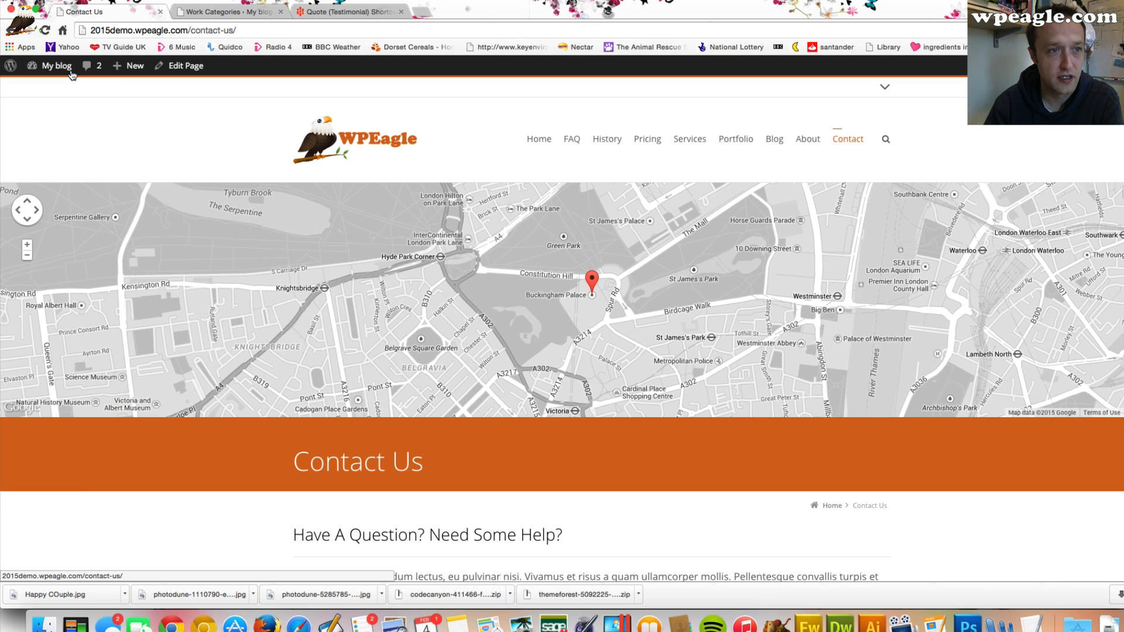
mouse_move(56, 66)
left_click(55, 91)
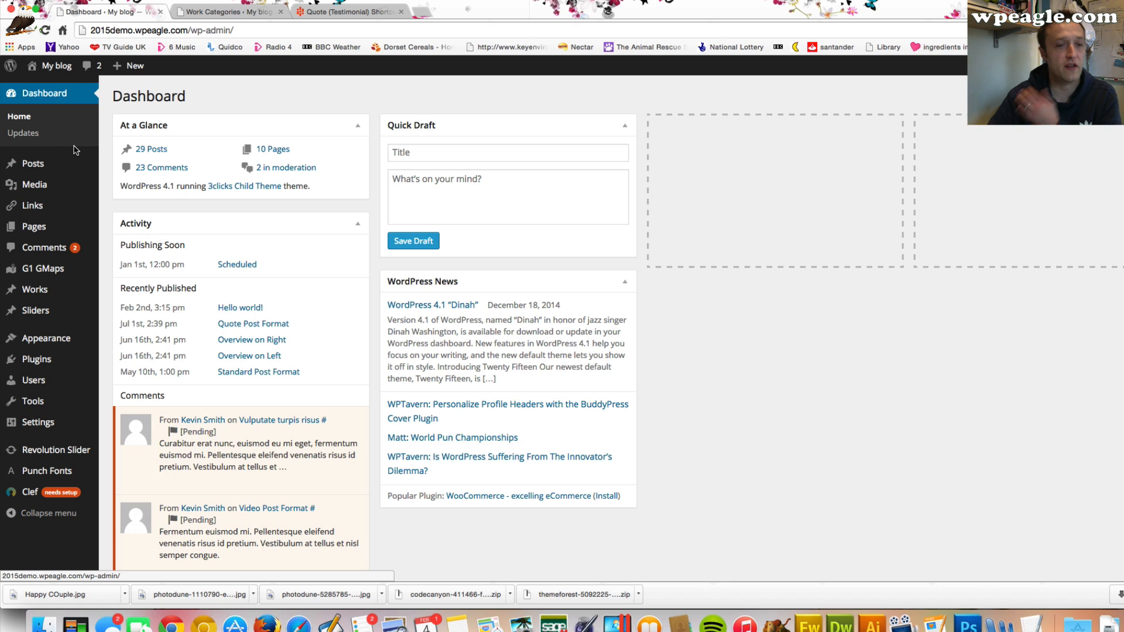
scroll(35, 247, "down", 2)
mouse_move(87, 298)
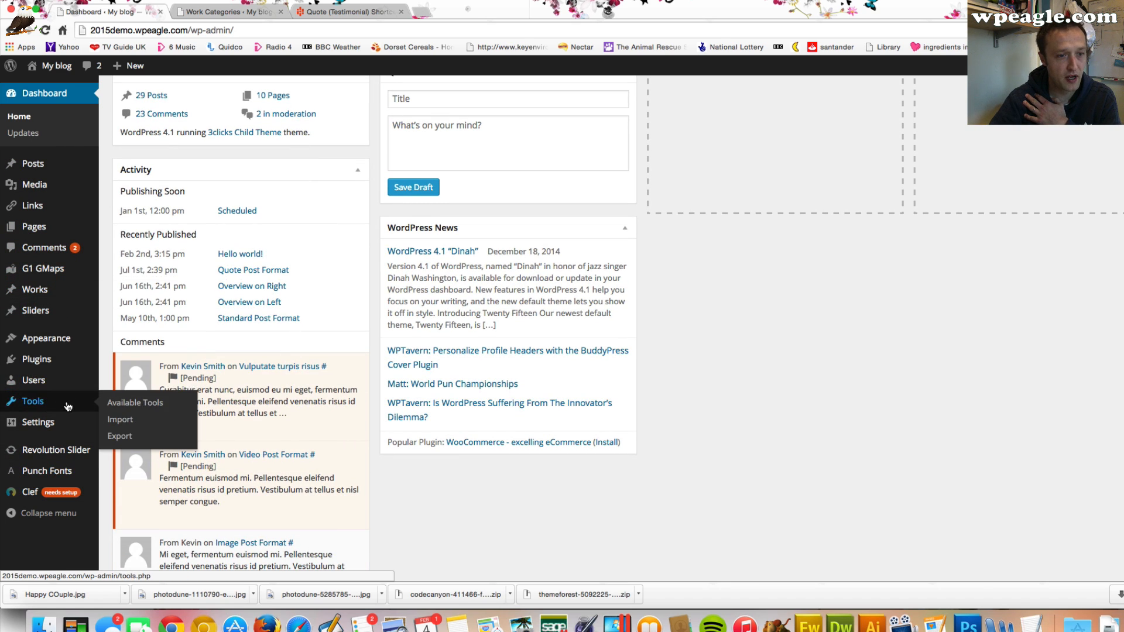
mouse_move(68, 422)
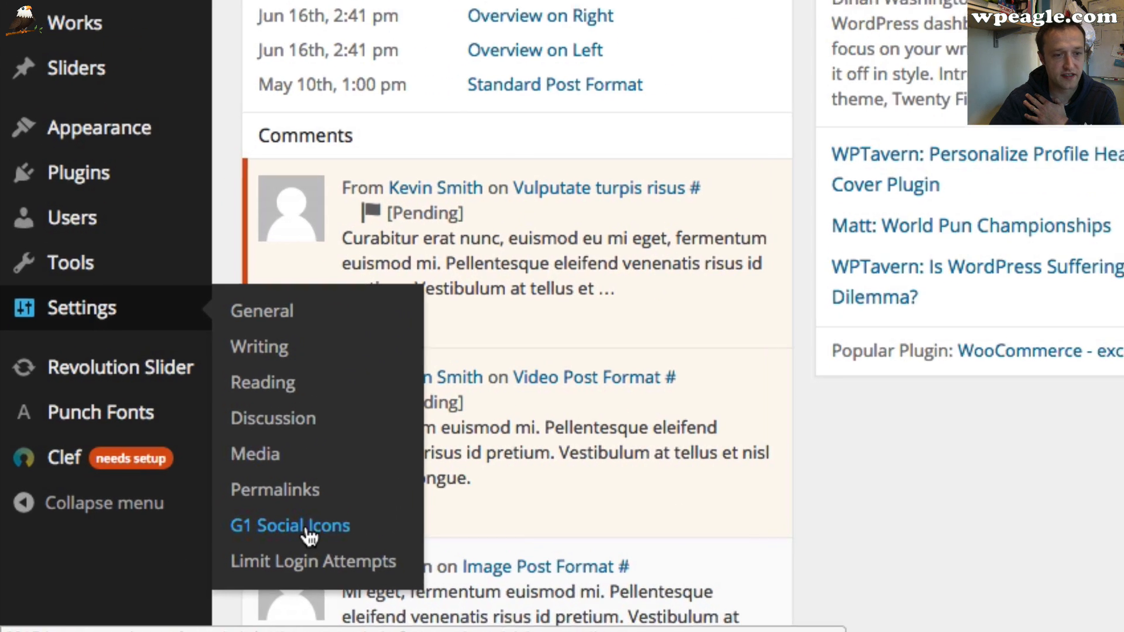
left_click(145, 524)
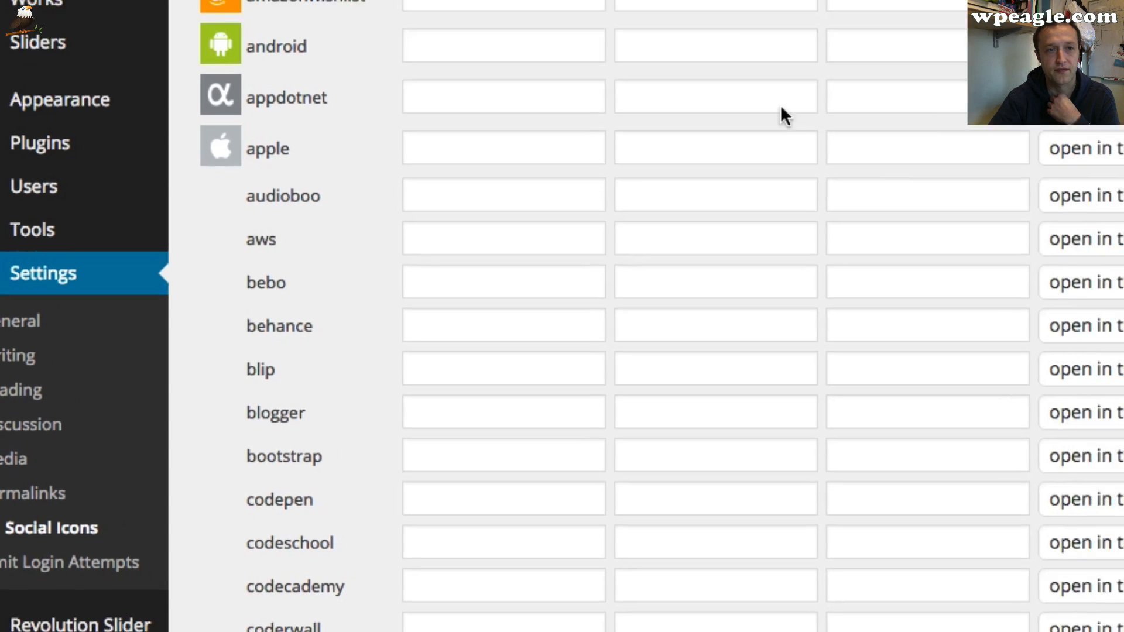
Browse the list of available social networks in the G1 Social Icons settings
scroll(140, 155, "down", 20)
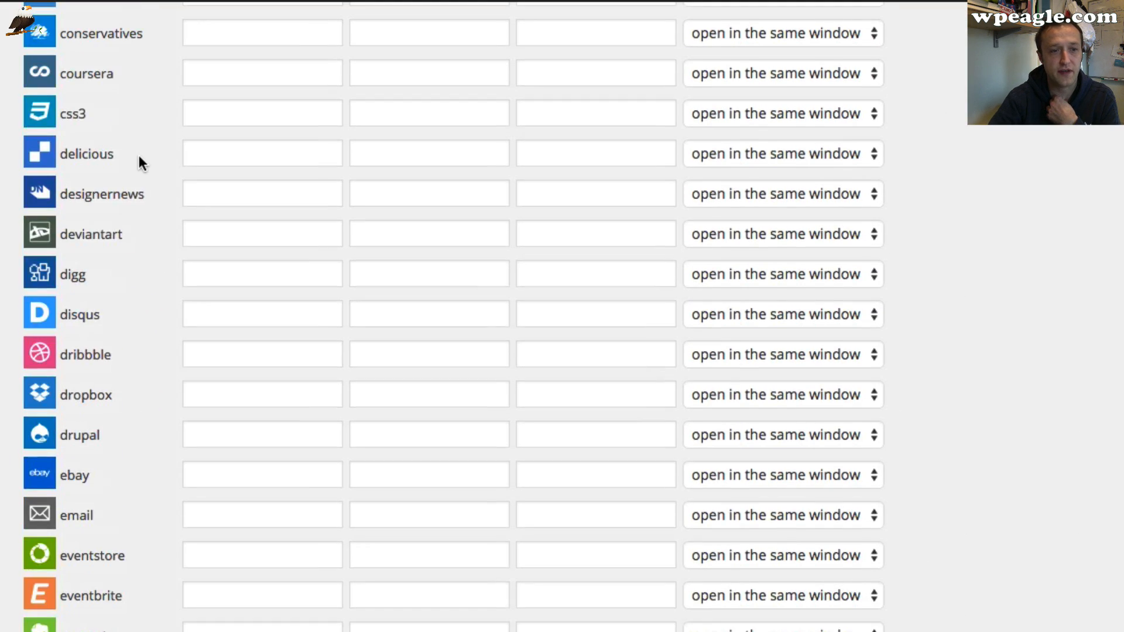
scroll(133, 163, "down", 20)
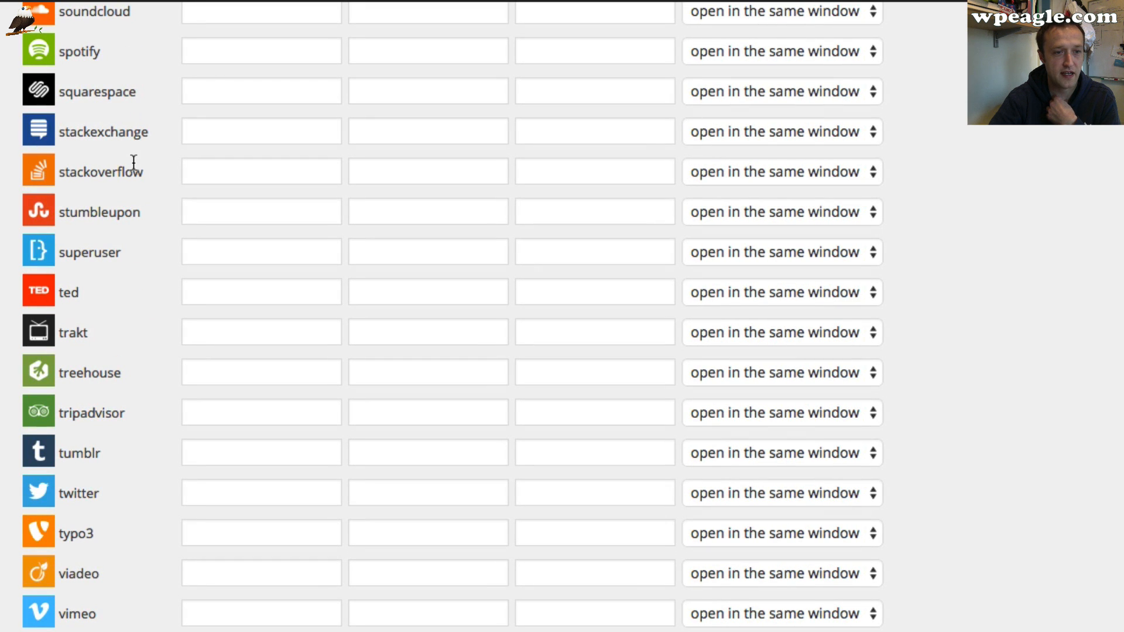
scroll(131, 180, "up", 20)
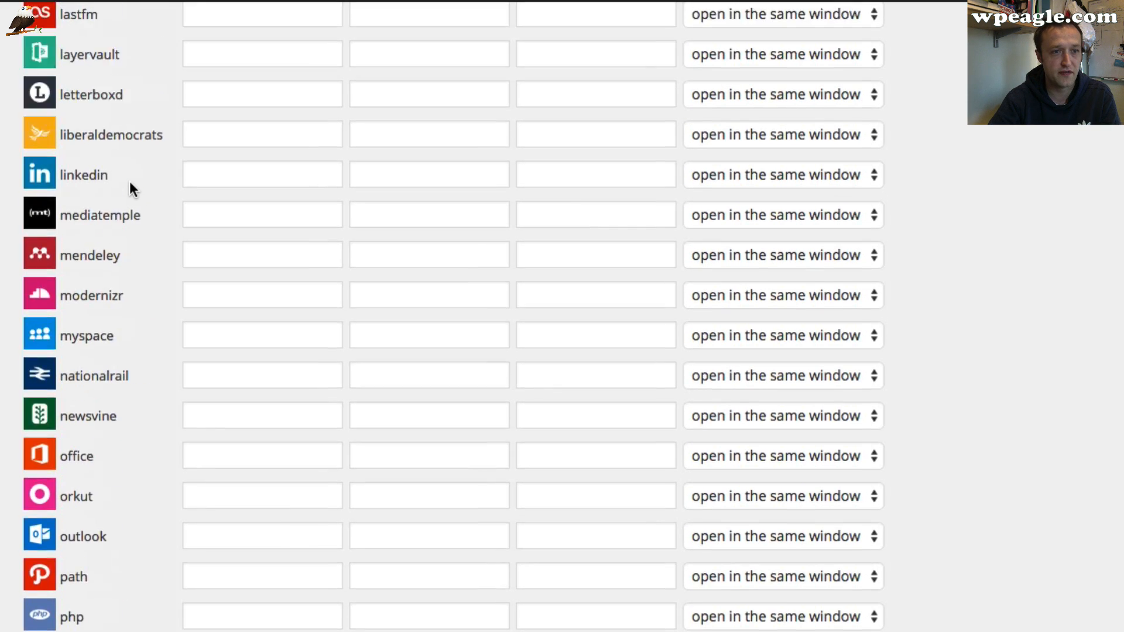
scroll(128, 181, "up", 20)
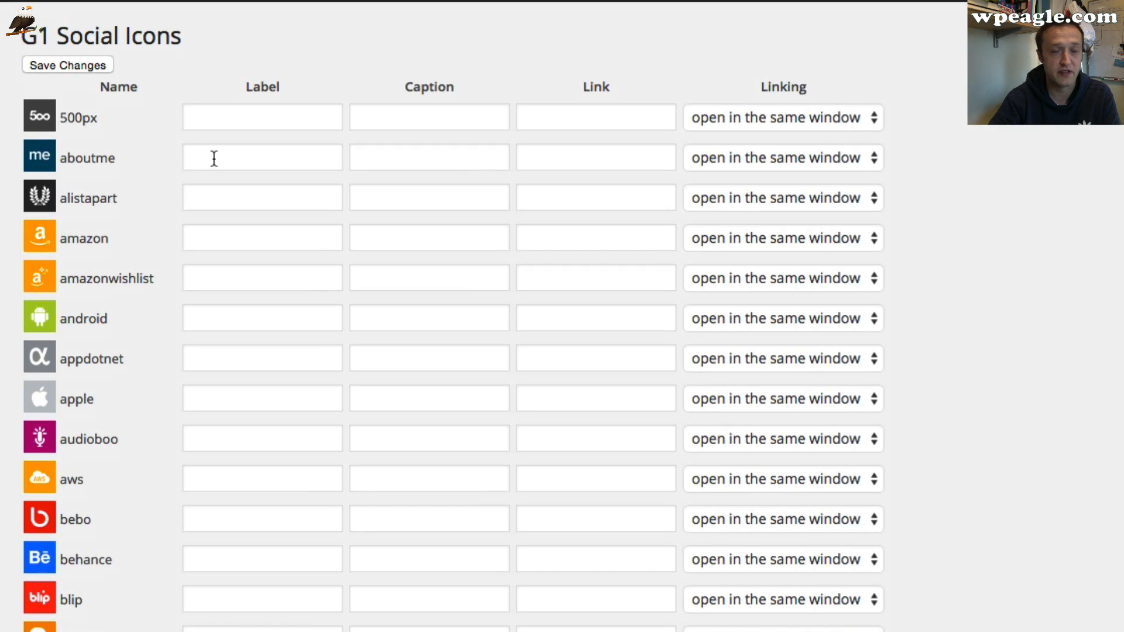
scroll(214, 162, "down", 1)
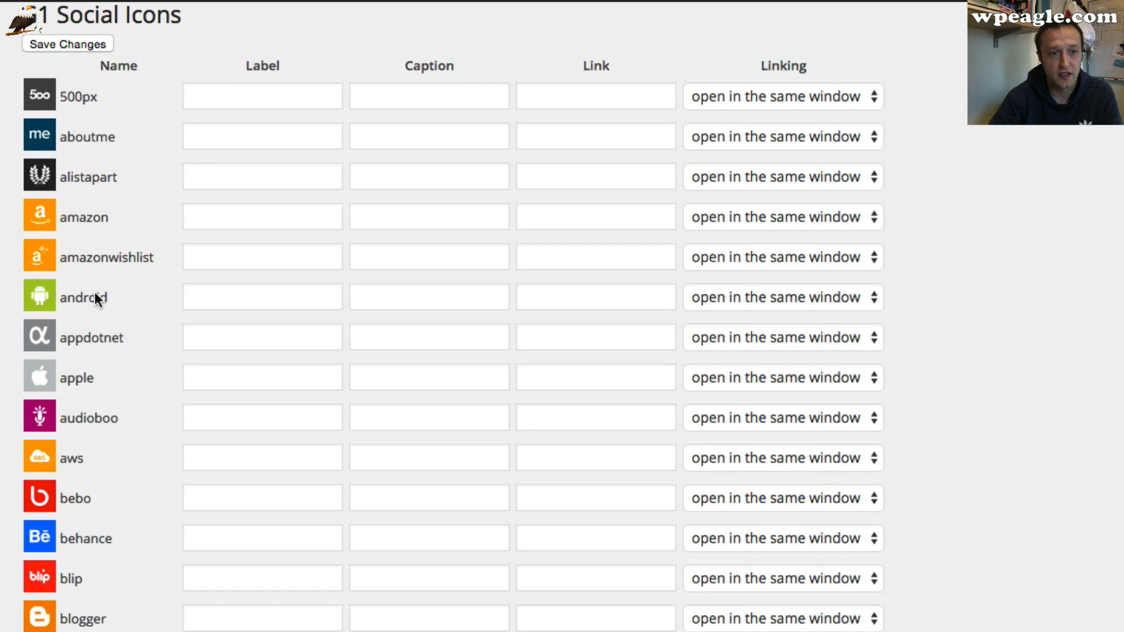
scroll(801, 146, "up", 1)
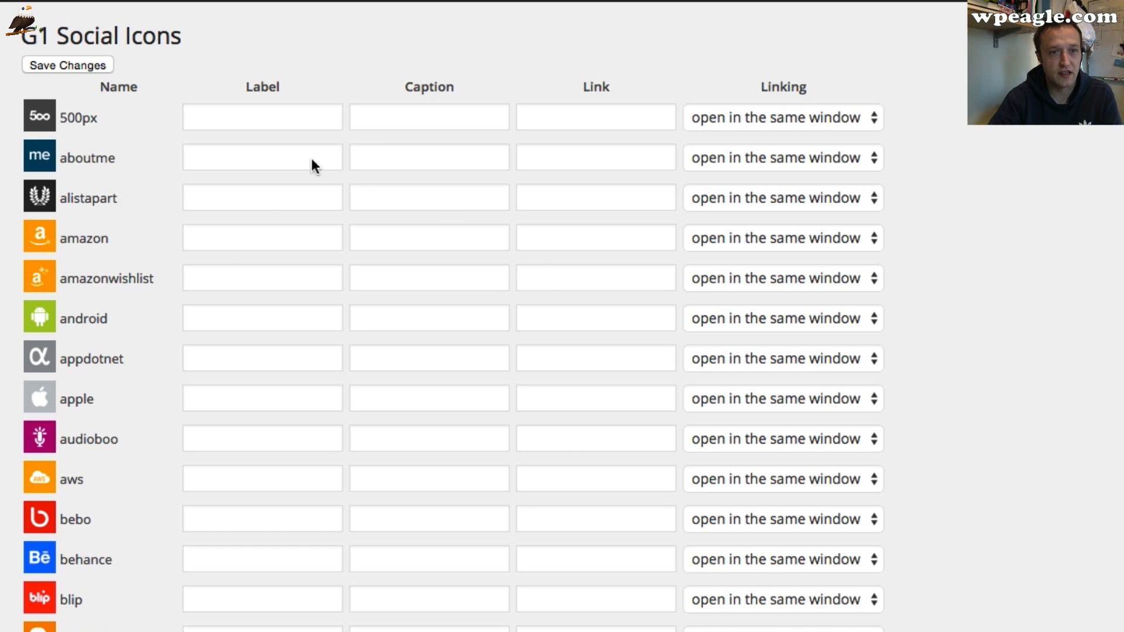
scroll(291, 277, "down", 15)
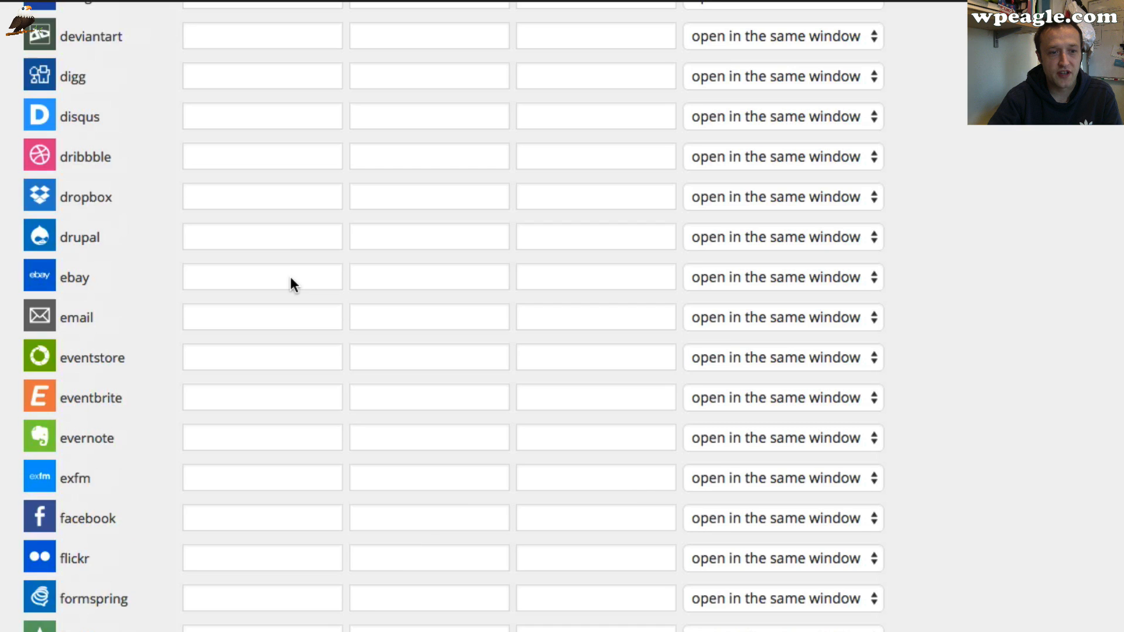
scroll(291, 277, "down", 20)
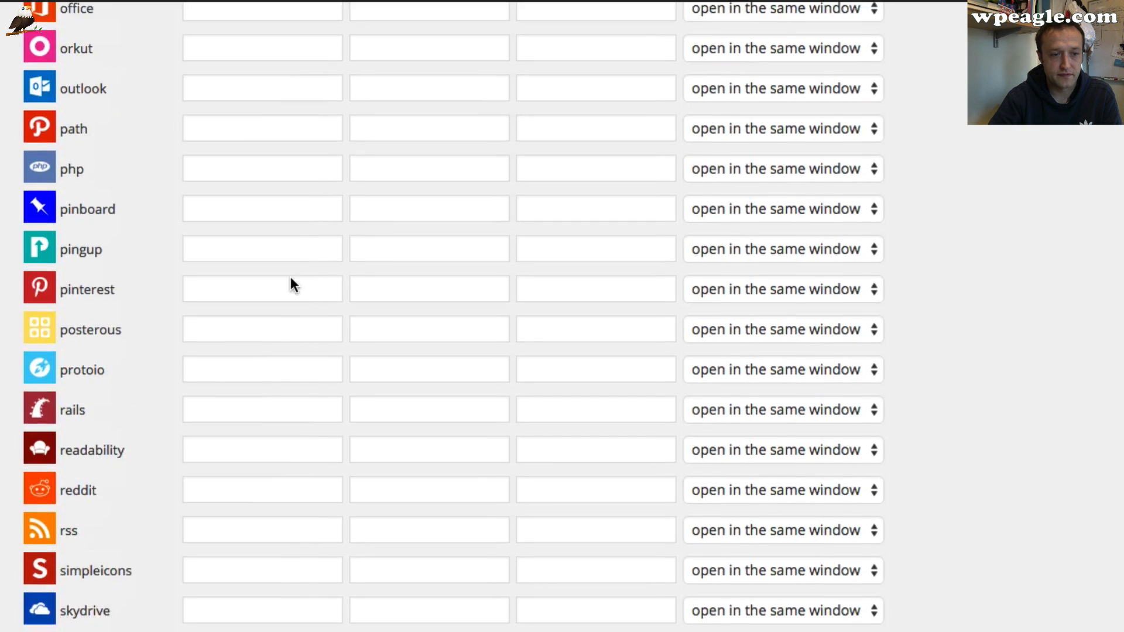
scroll(291, 278, "down", 5)
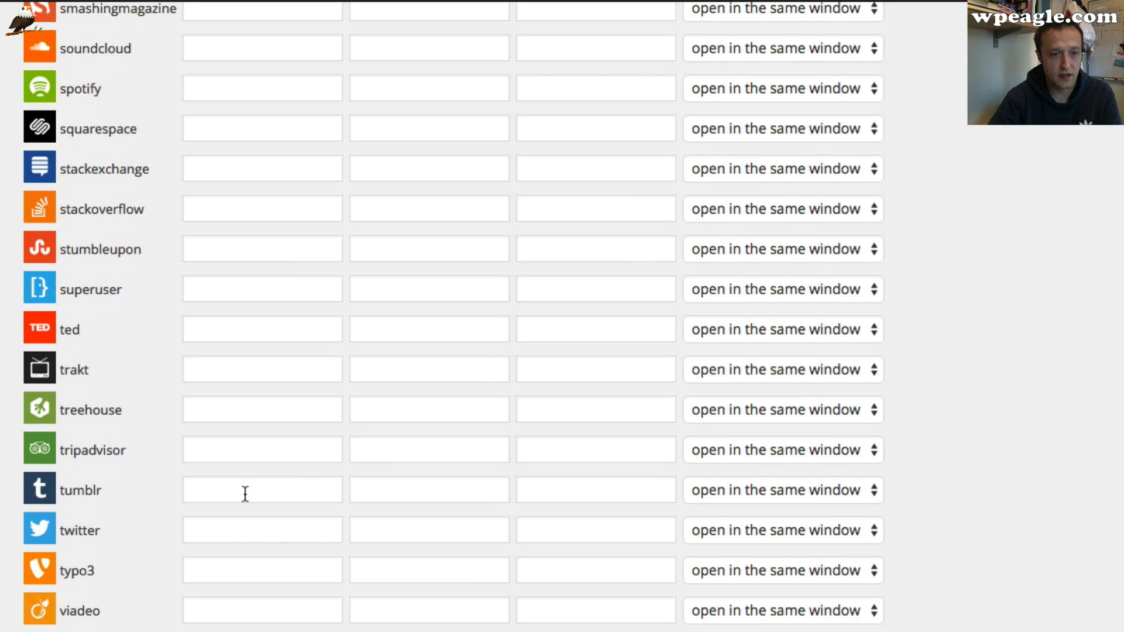
left_click(255, 534)
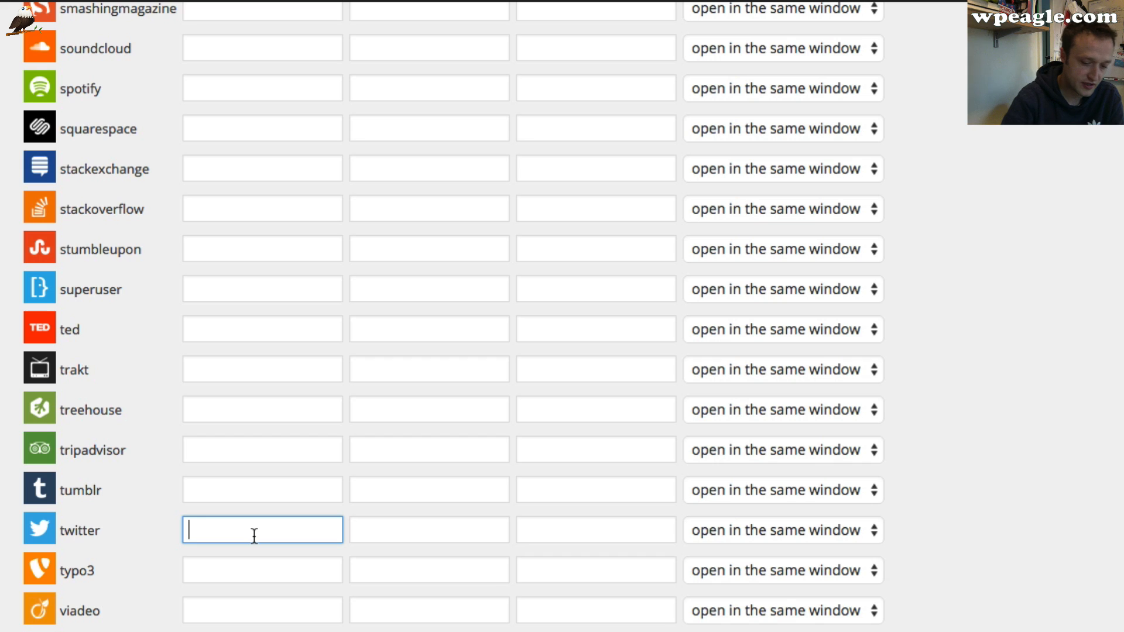
type("Twitter")
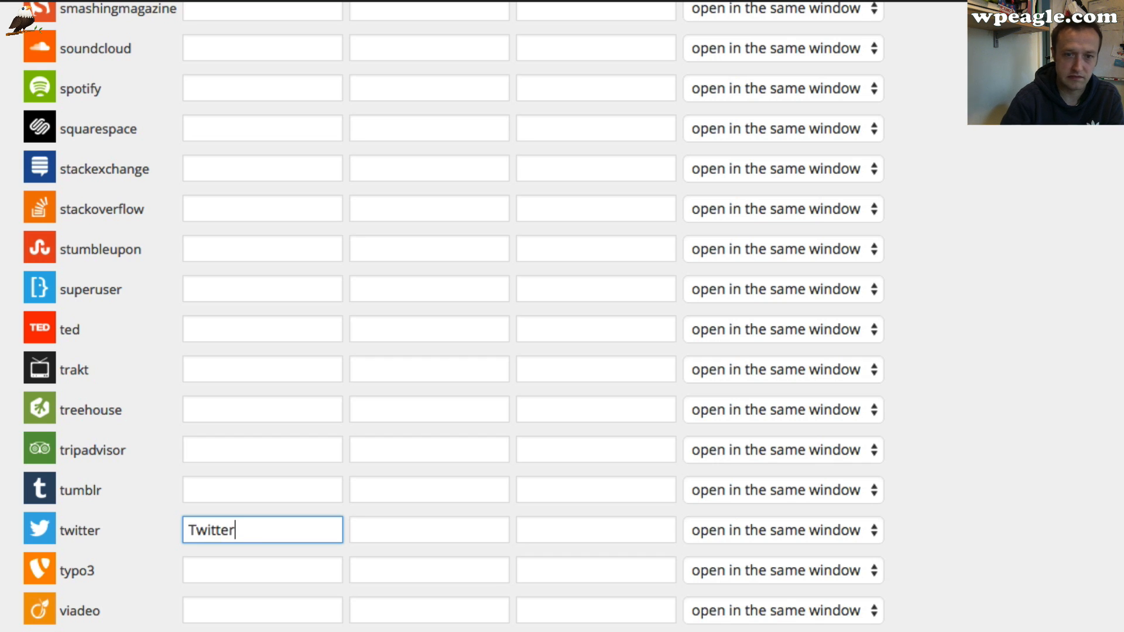
key("Tab")
key("Tab")
type("h")
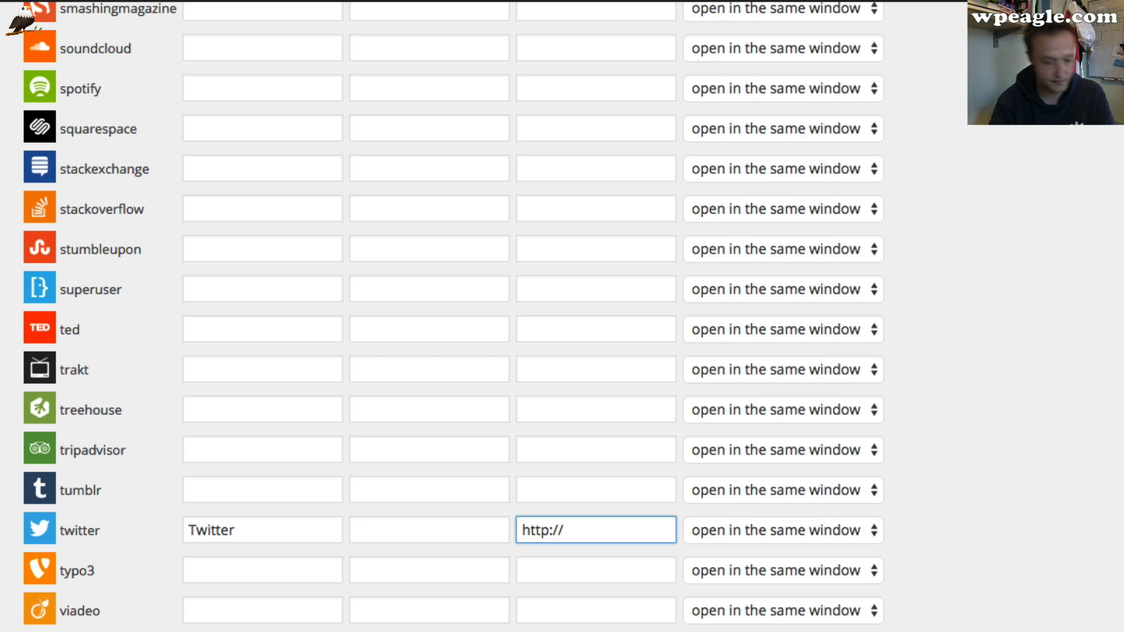
type("ttp://twitter")
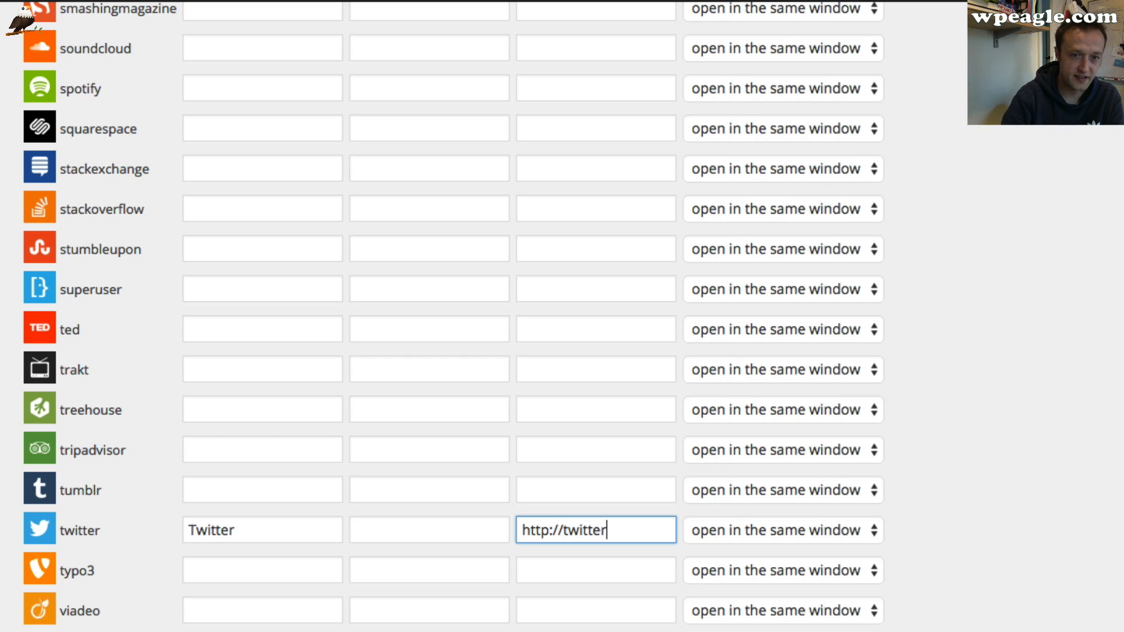
type(".con")
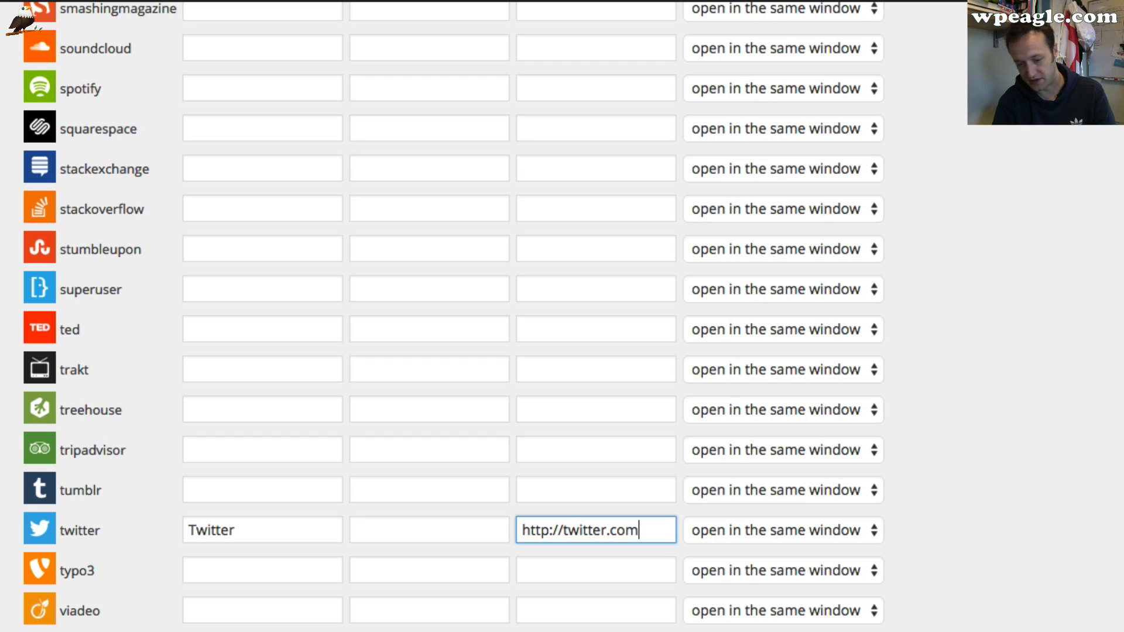
type("/wordpre")
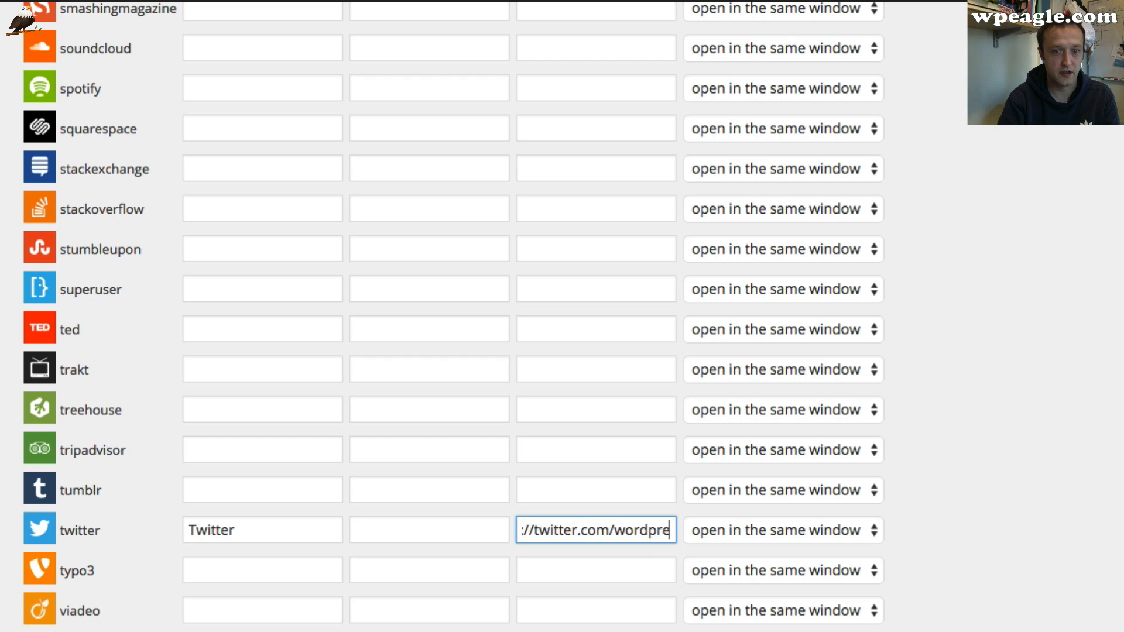
type("sseagle")
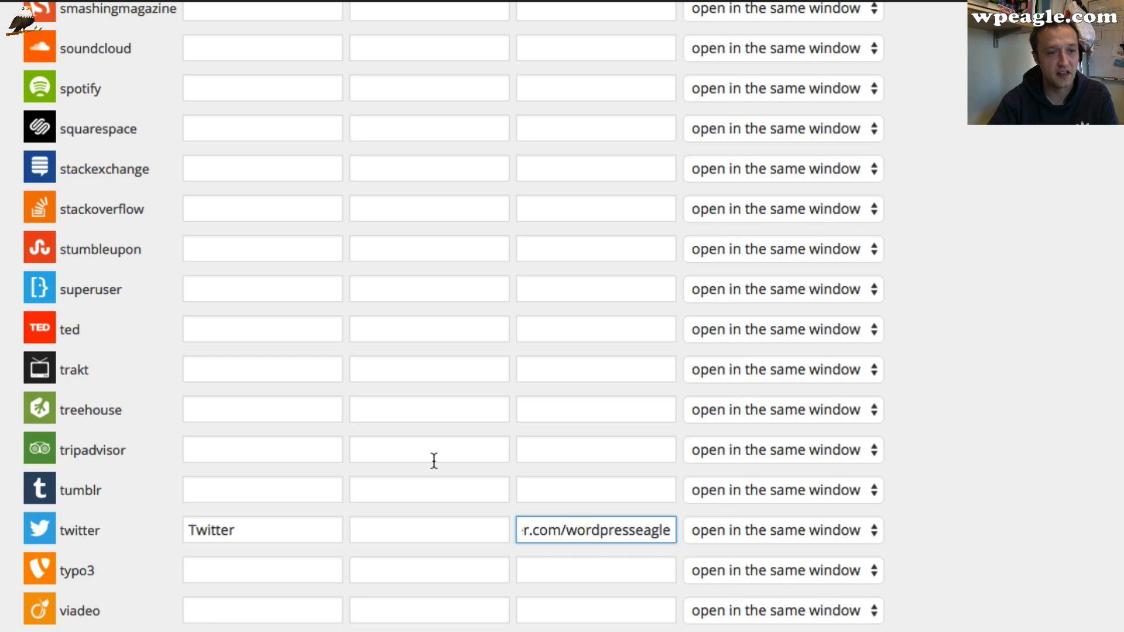
scroll(402, 472, "up", 10)
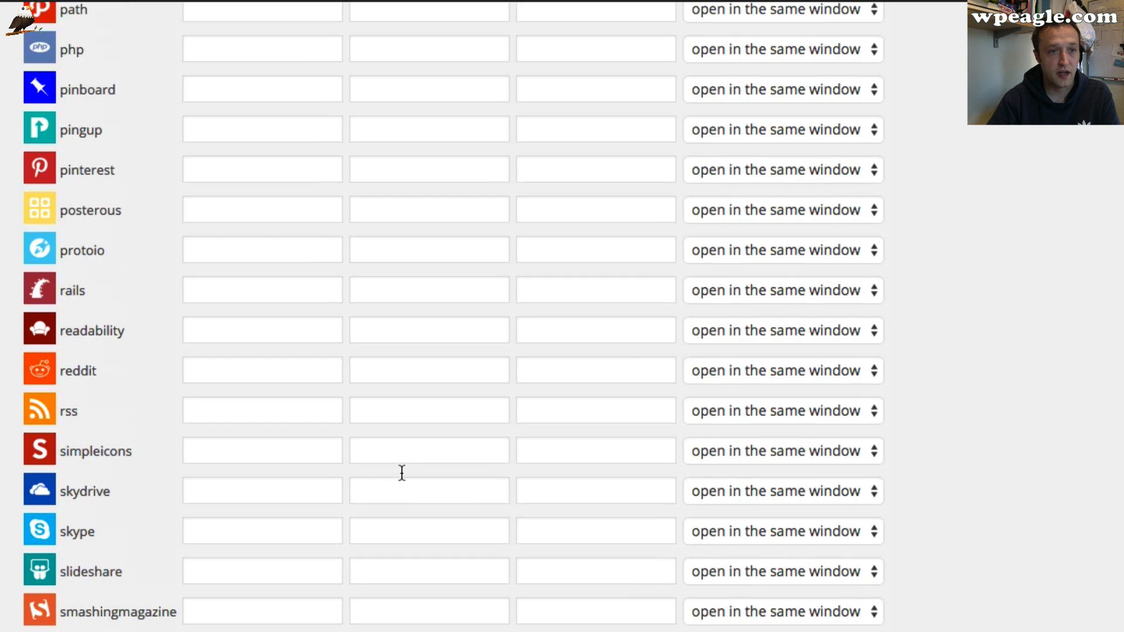
scroll(401, 472, "up", 12)
scroll(721, 277, "up", 8)
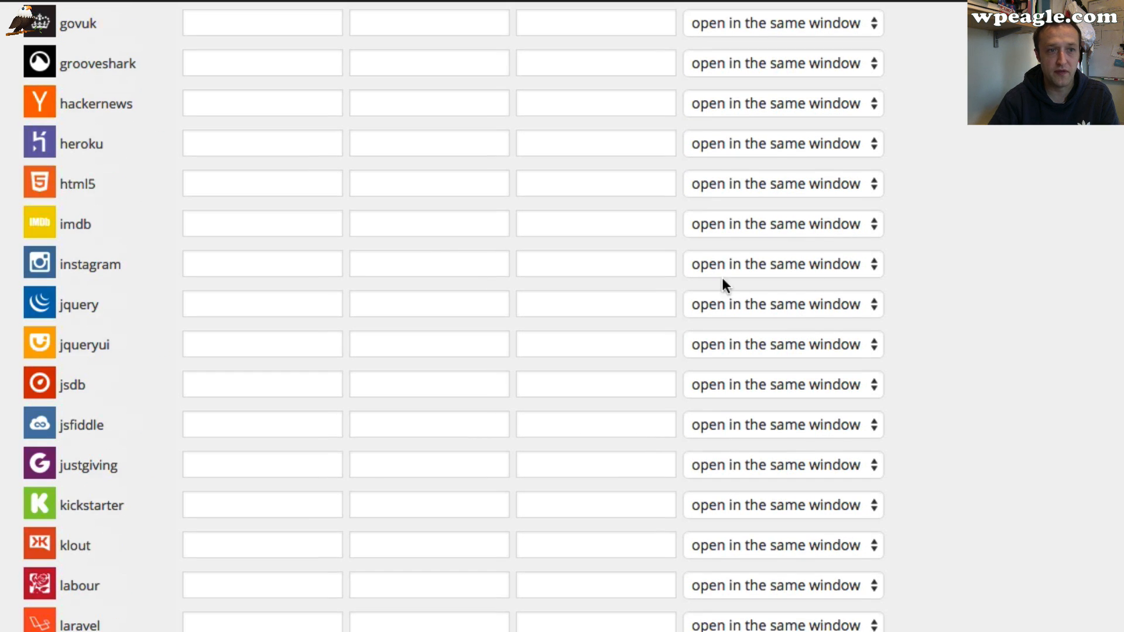
scroll(423, 243, "up", 3)
scroll(421, 244, "down", 8)
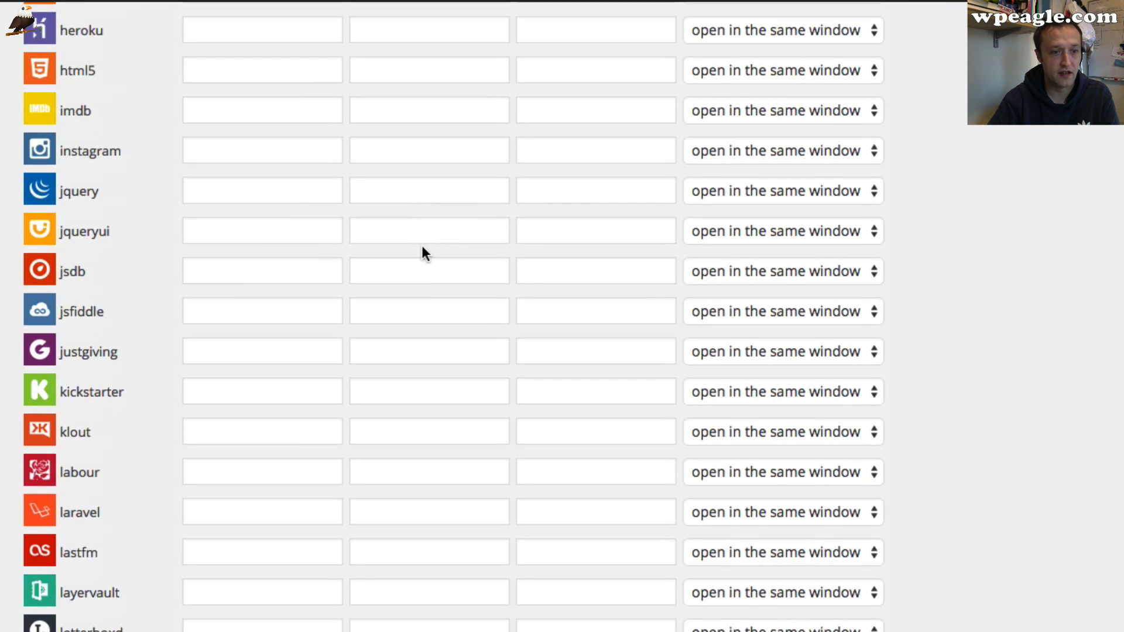
scroll(423, 254, "down", 5)
scroll(423, 254, "up", 12)
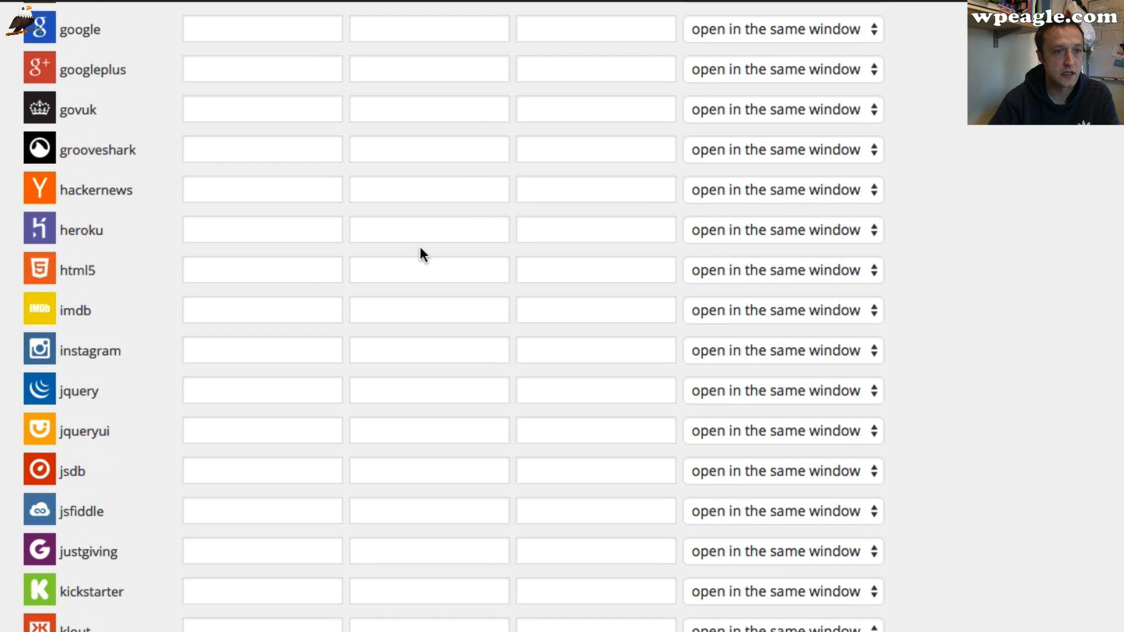
scroll(420, 248, "up", 4)
scroll(420, 248, "down", 6)
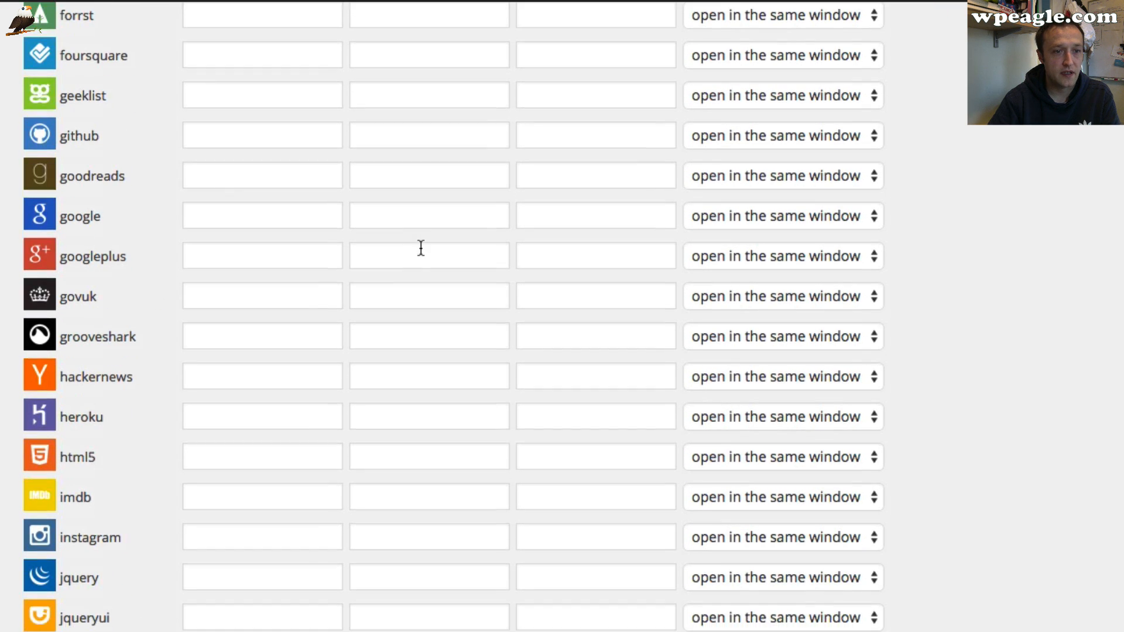
scroll(420, 248, "down", 3)
scroll(419, 248, "up", 20)
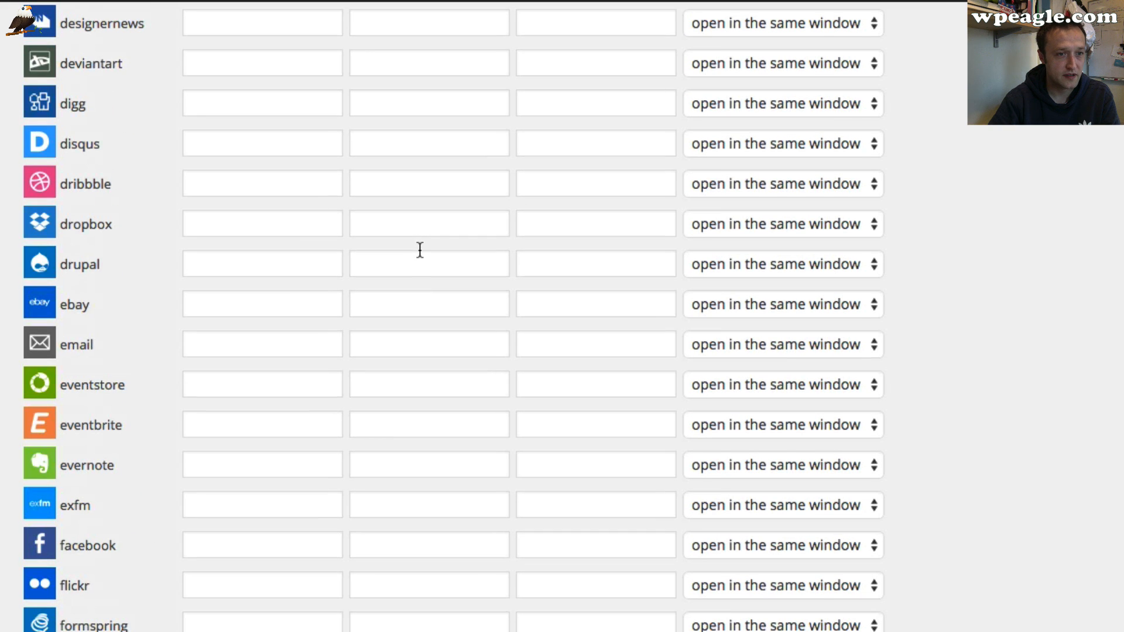
scroll(419, 248, "down", 6)
left_click(241, 271)
type("Fa")
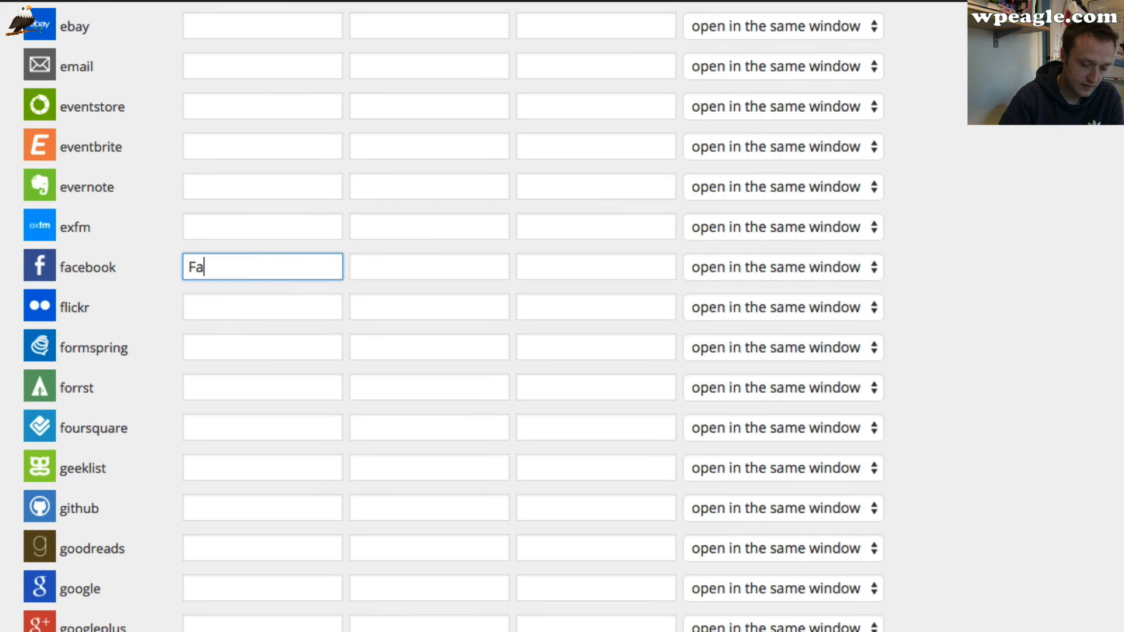
type("cebook")
key("Tab")
key("Tab")
type("h")
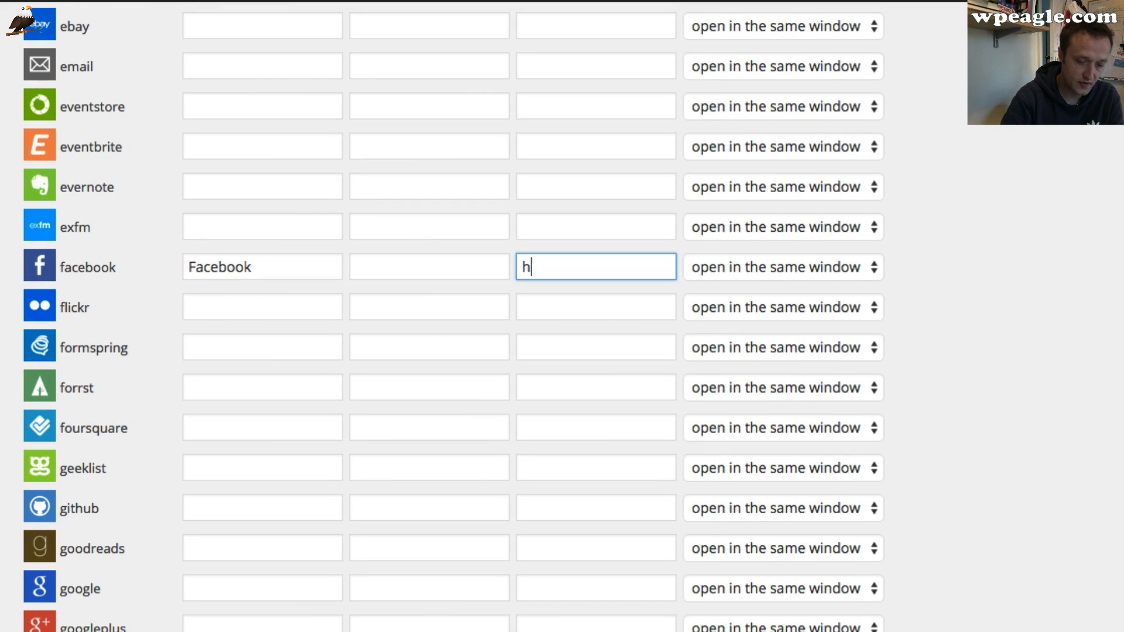
type("ttp://")
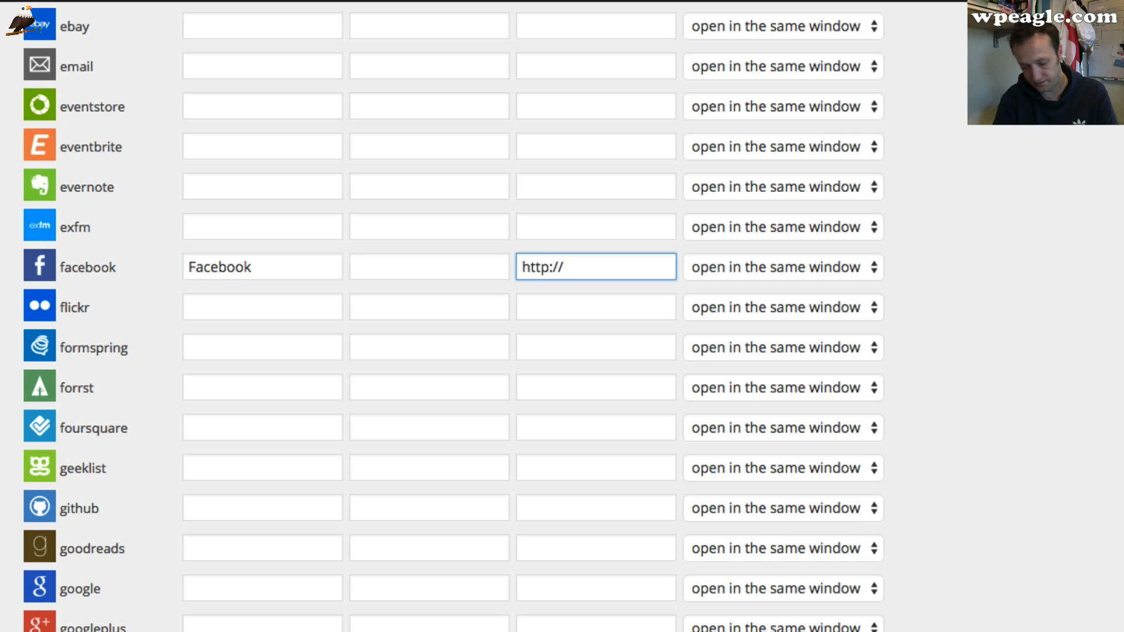
type("www.facebook.com")
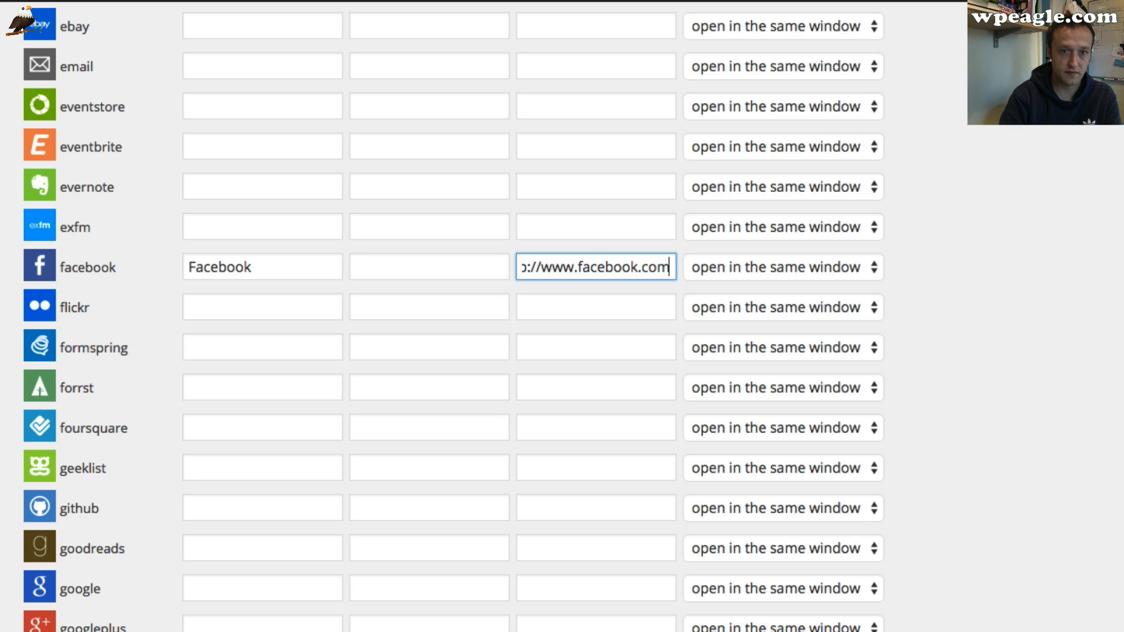
Save the social icon settings
scroll(243, 272, "up", 15)
scroll(233, 257, "down", 20)
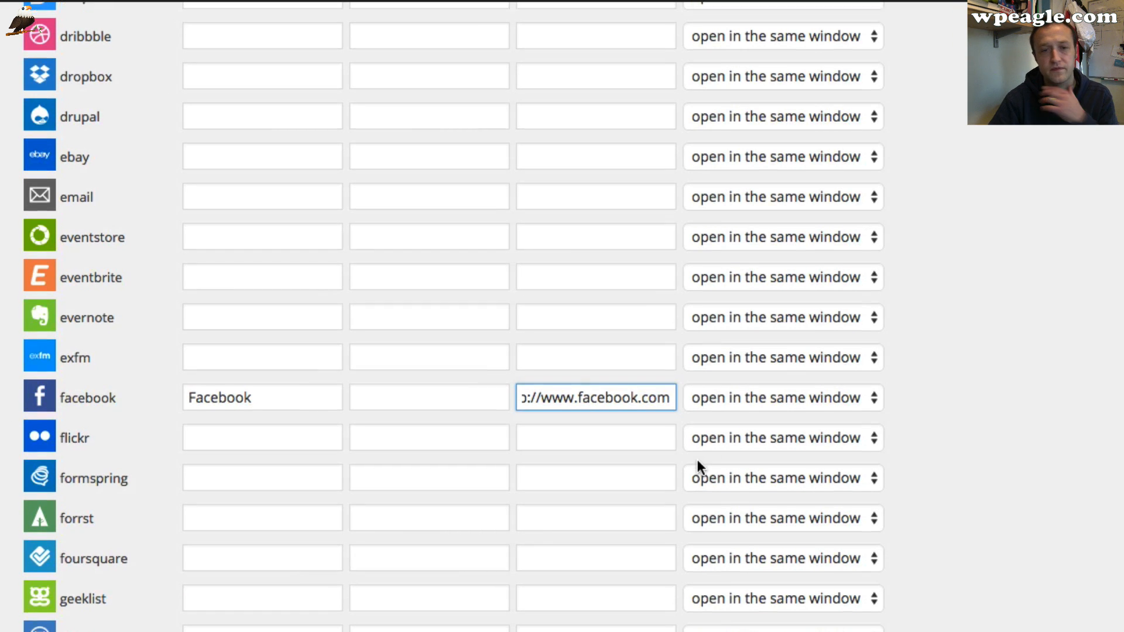
scroll(696, 458, "down", 20)
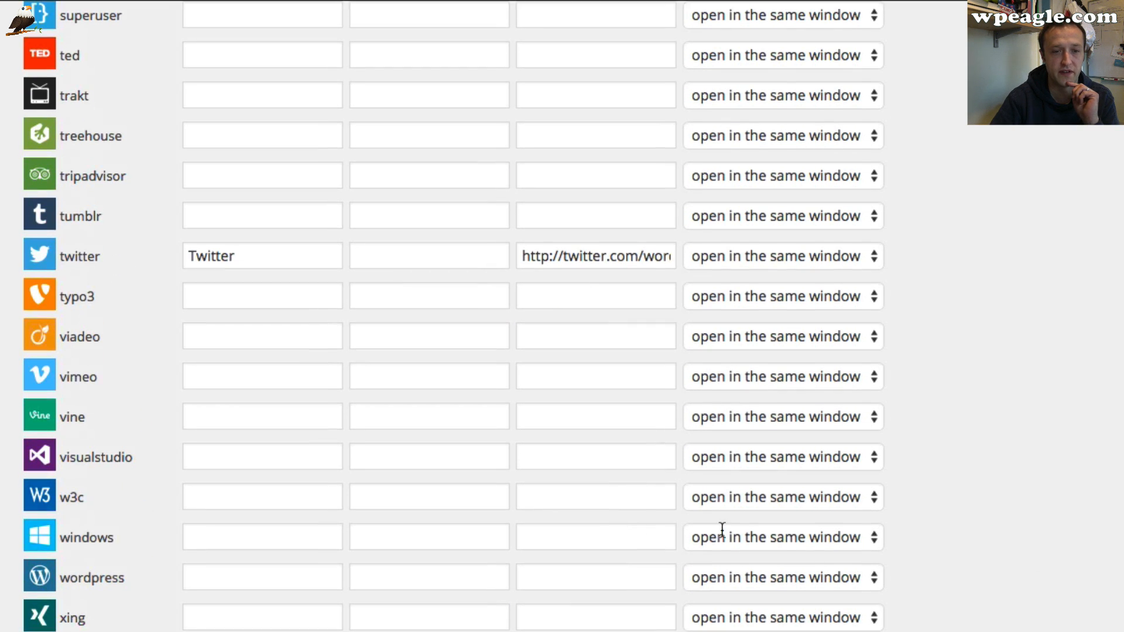
scroll(761, 351, "up", 20)
scroll(840, 247, "down", 2)
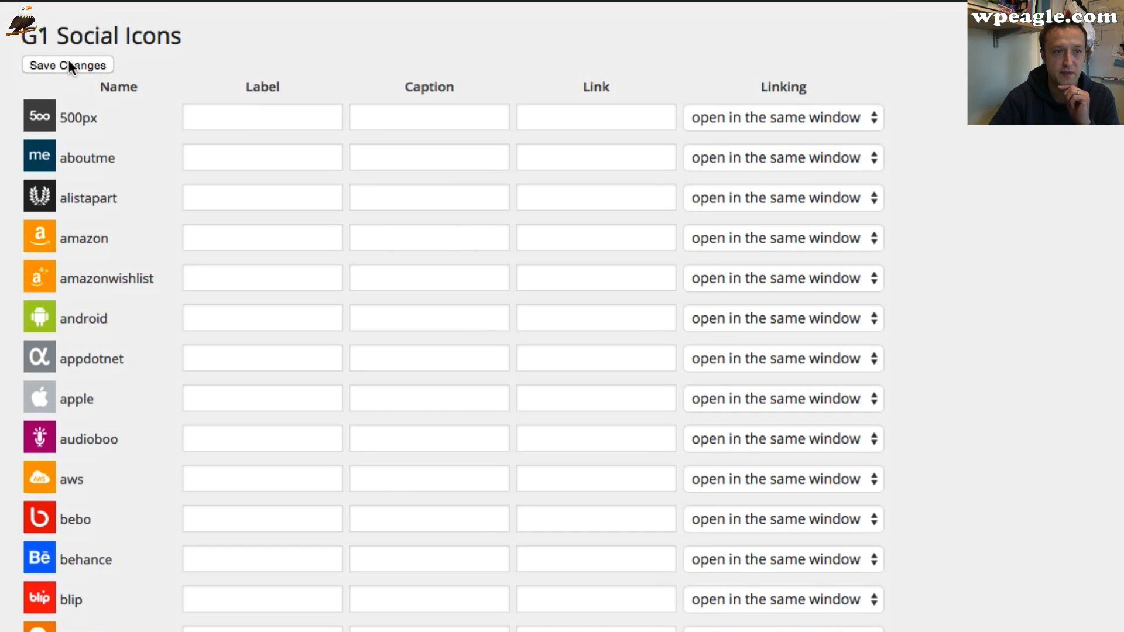
left_click(68, 64)
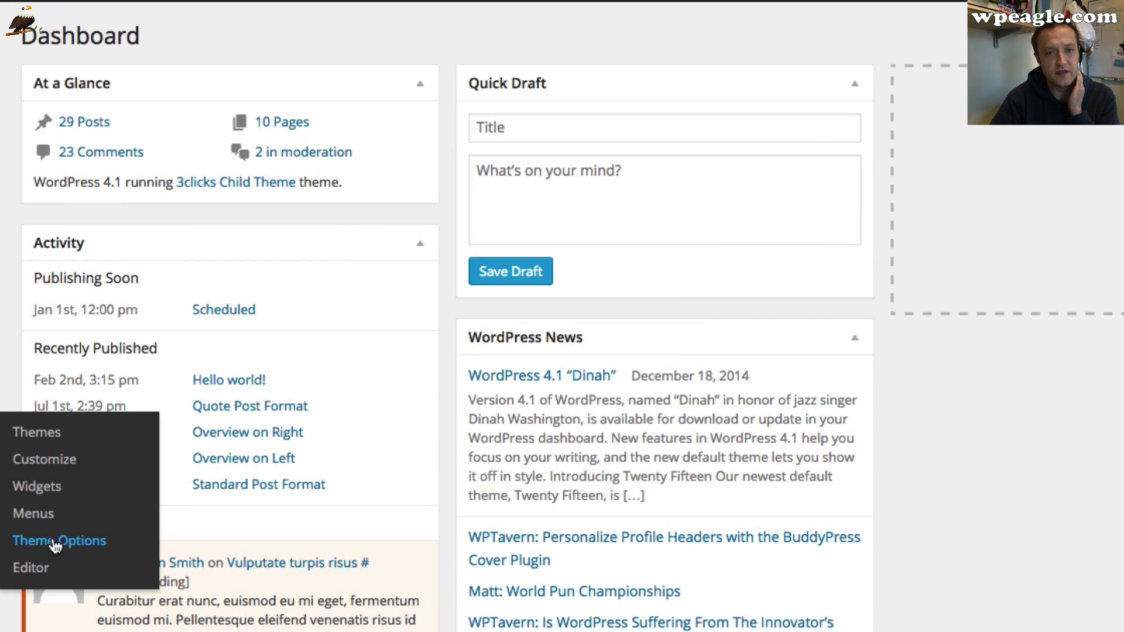
Turn on Social Icons in the theme's Style > Preheader options
left_click(56, 546)
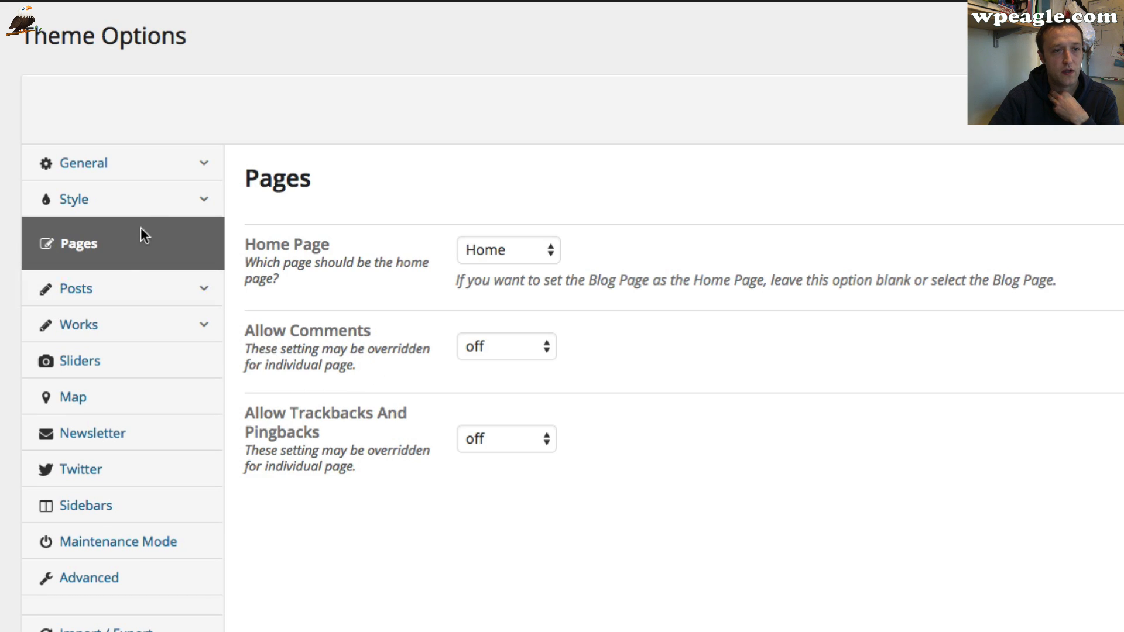
left_click(154, 196)
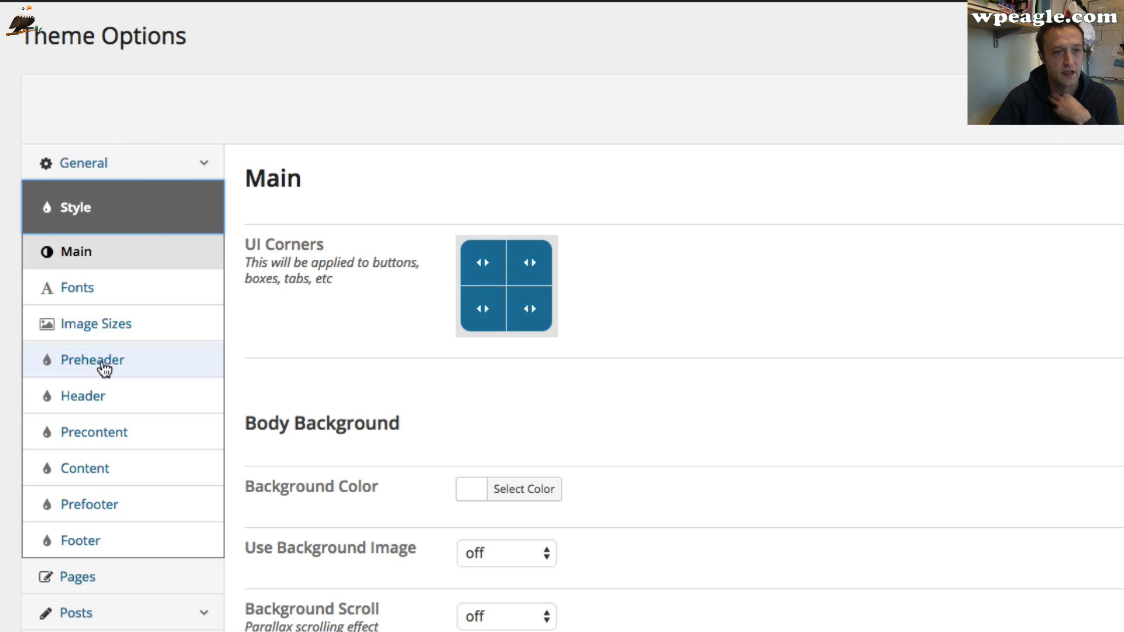
left_click(88, 360)
scroll(699, 343, "down", 2)
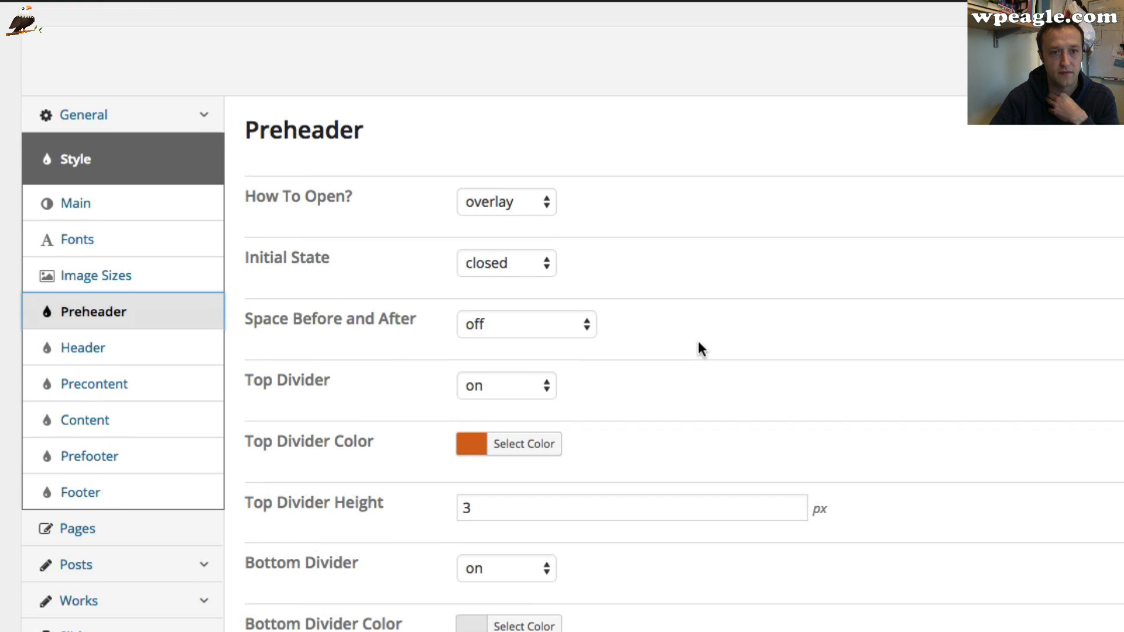
scroll(692, 347, "down", 6)
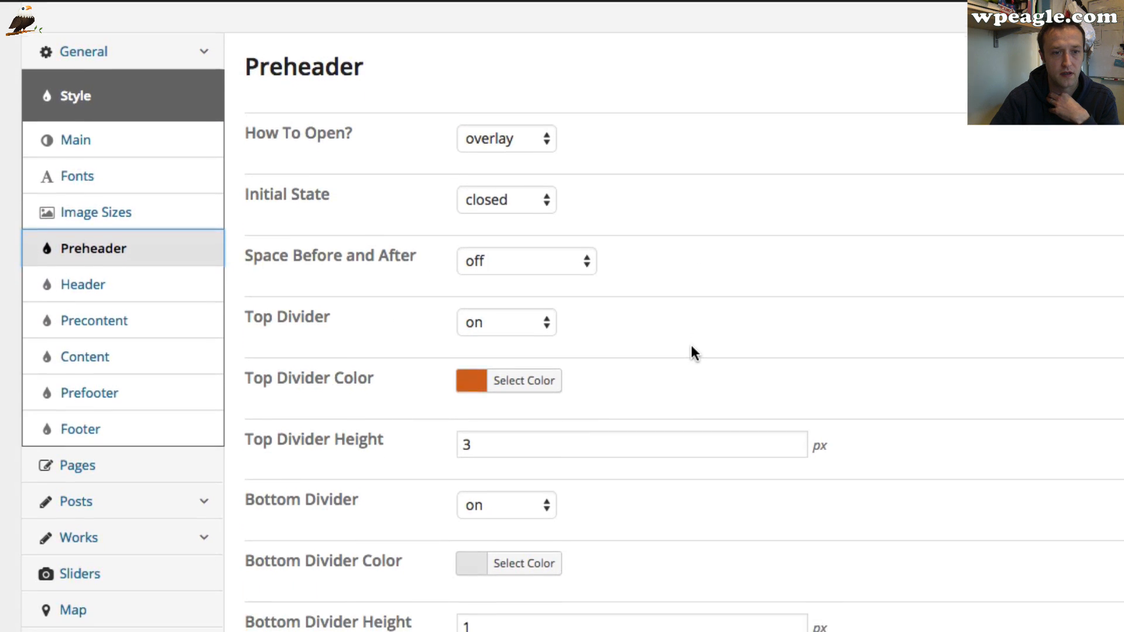
scroll(691, 347, "down", 8)
scroll(693, 354, "down", 9)
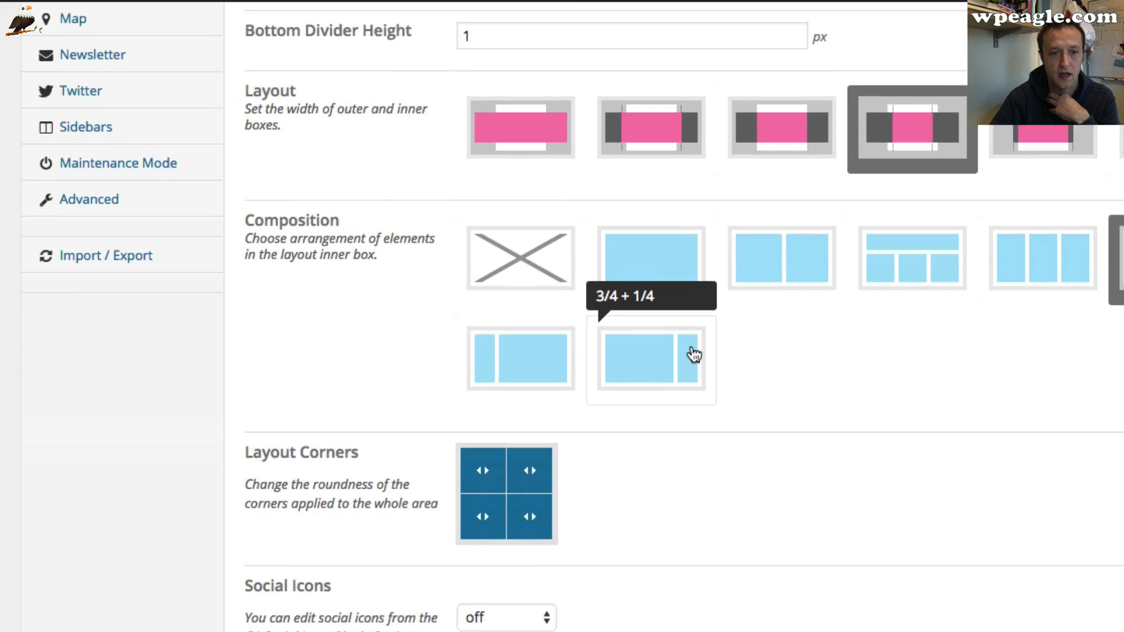
left_click(526, 551)
left_click(523, 571)
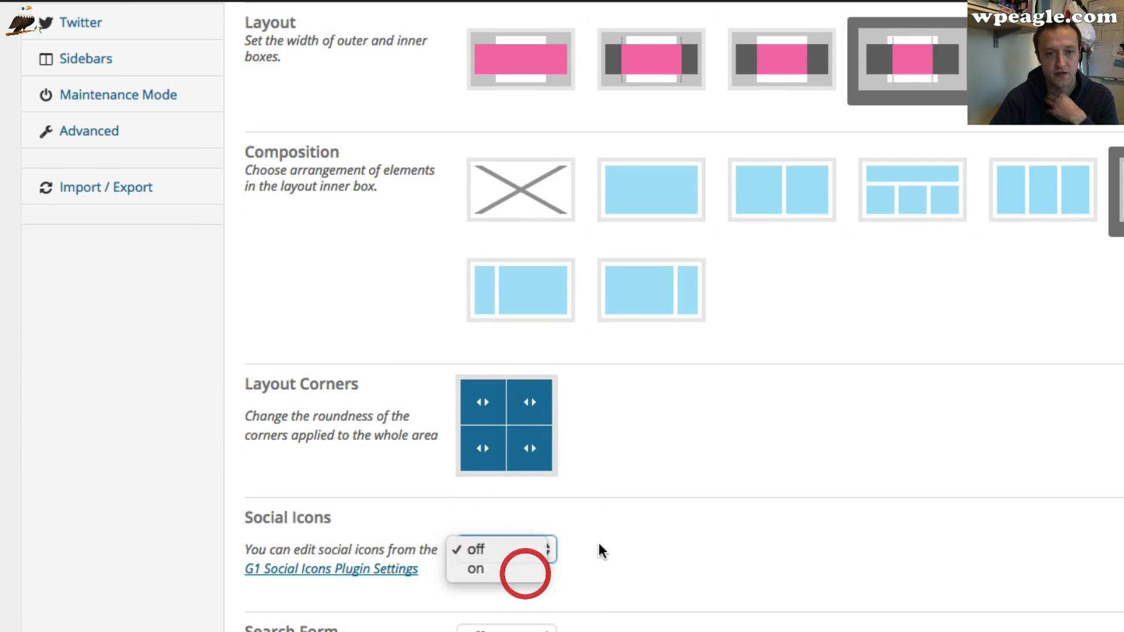
Set the preheader composition to 2-equal-columns
scroll(697, 532, "up", 5)
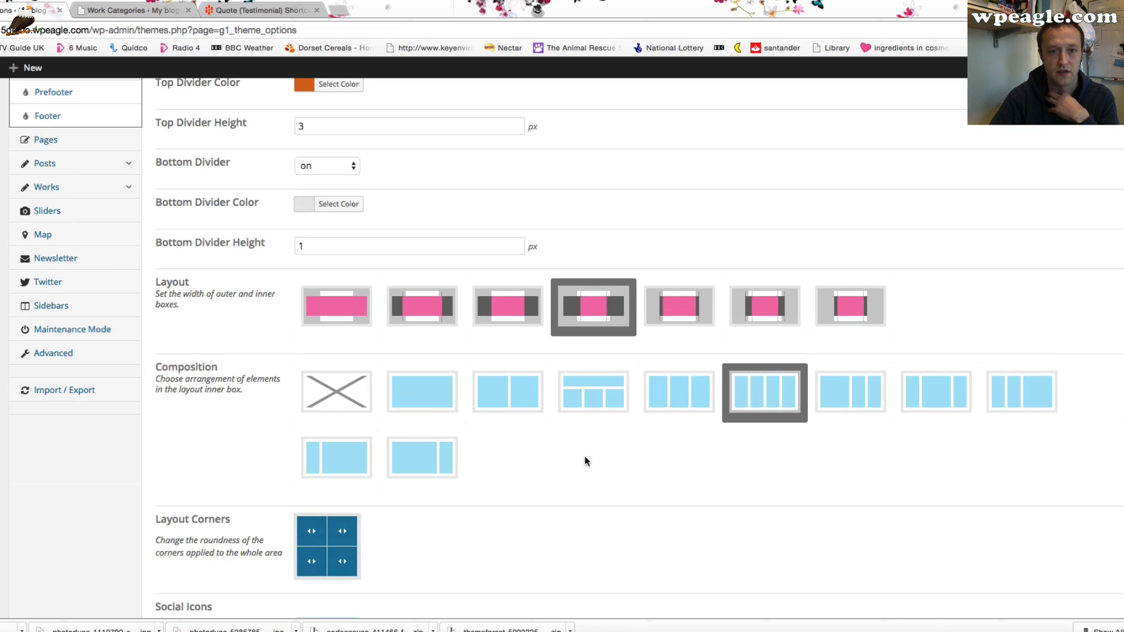
scroll(584, 460, "up", 8)
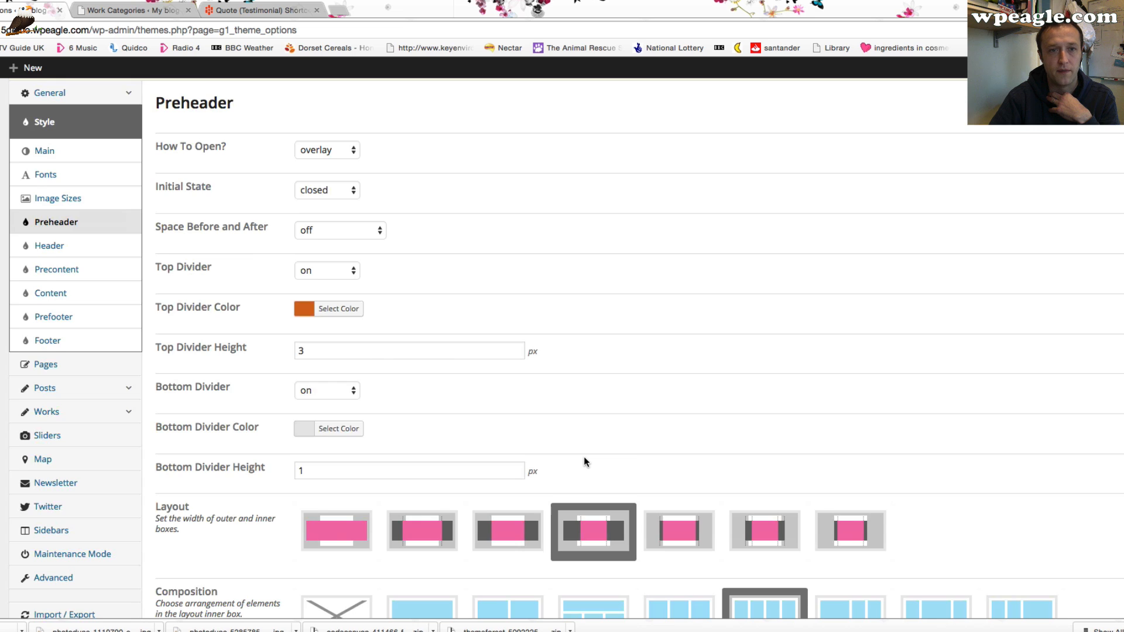
scroll(584, 456, "up", 3)
scroll(585, 457, "down", 2)
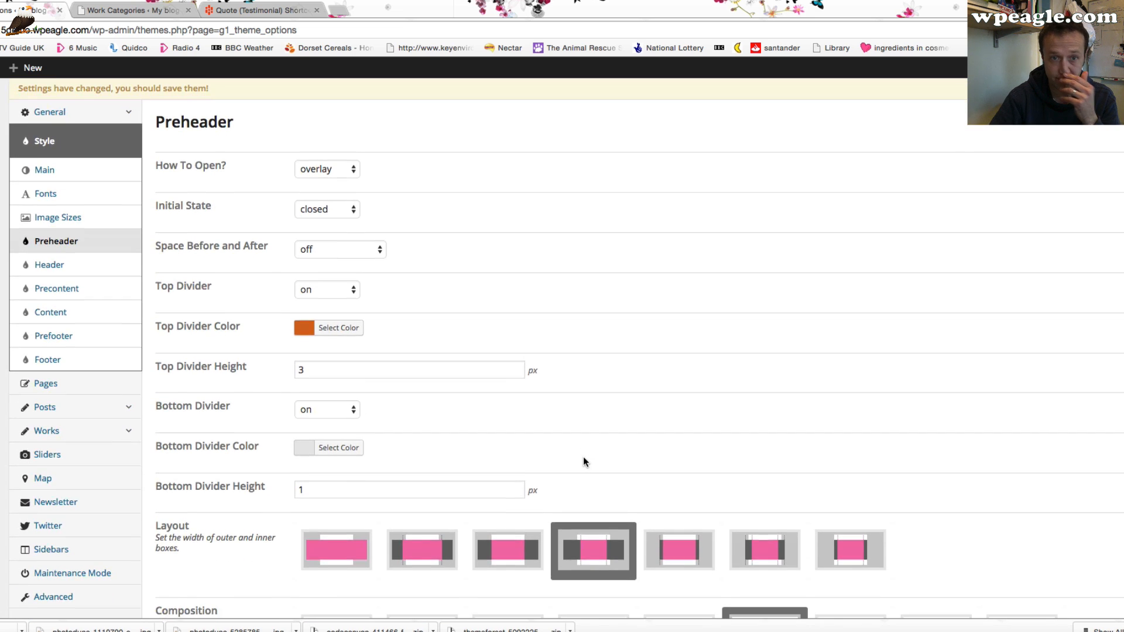
scroll(584, 460, "down", 5)
scroll(439, 264, "up", 5)
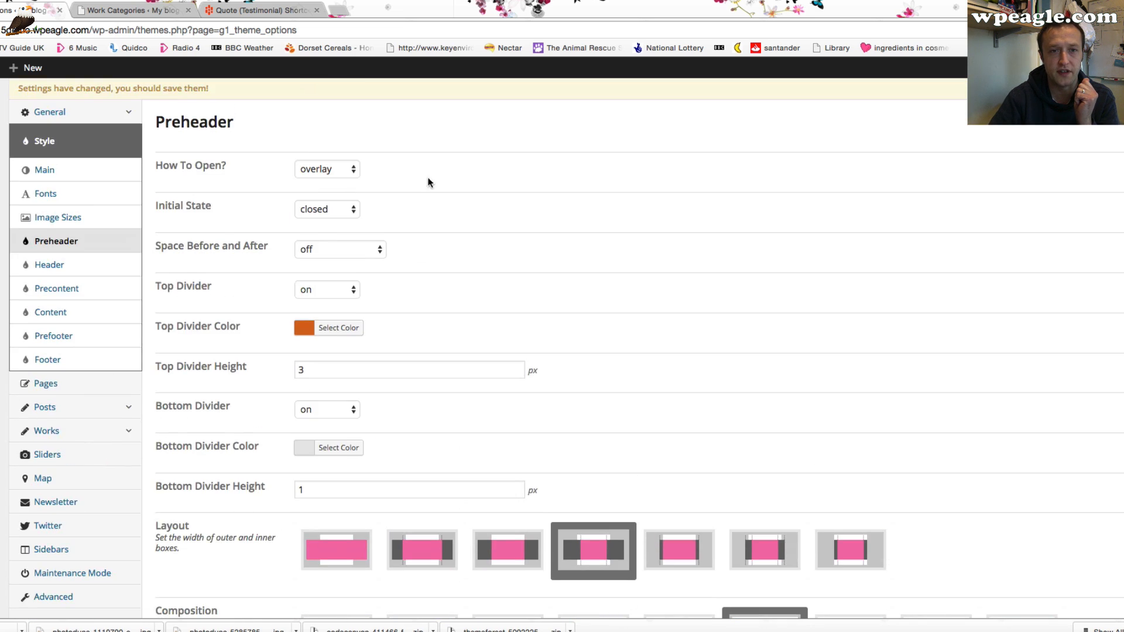
scroll(427, 181, "down", 4)
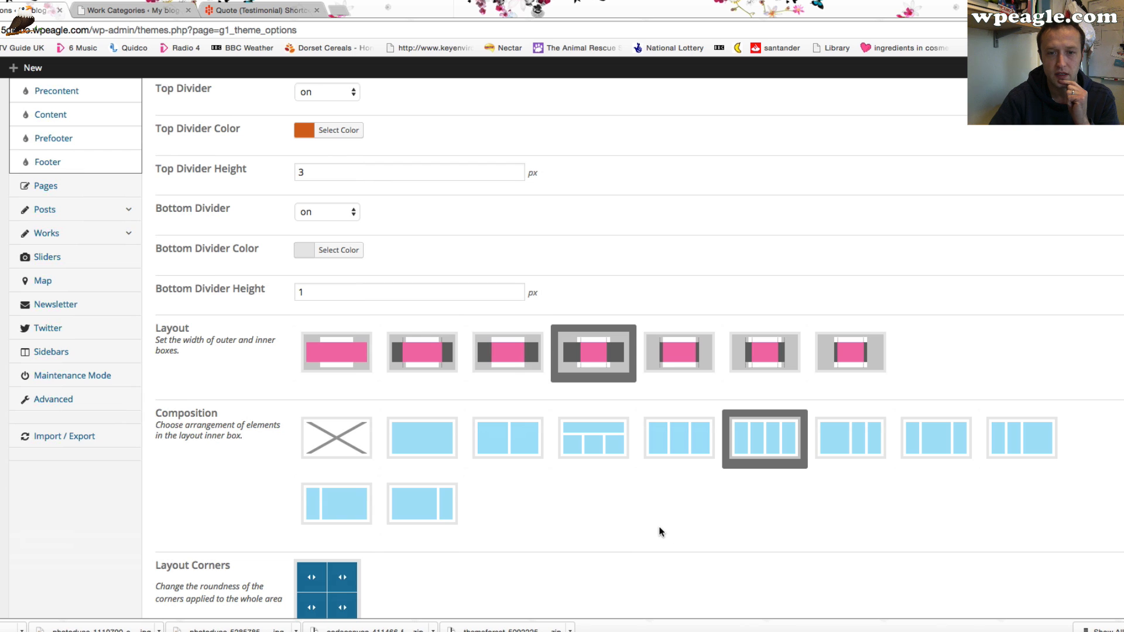
left_click(508, 439)
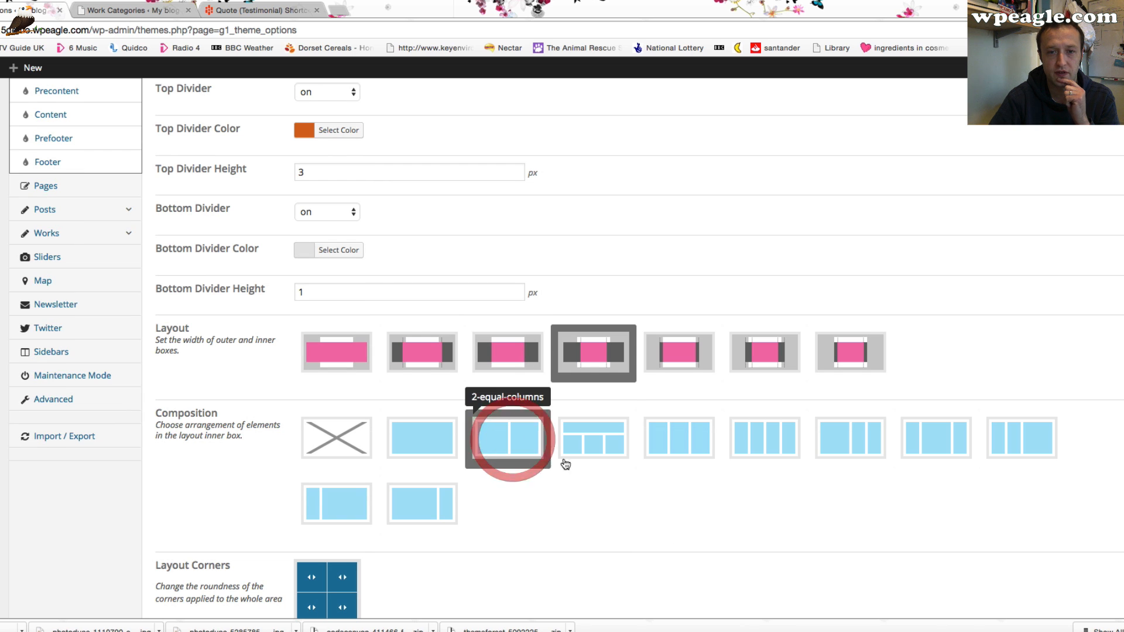
Save the theme options
scroll(518, 498, "down", 1)
scroll(523, 457, "down", 5)
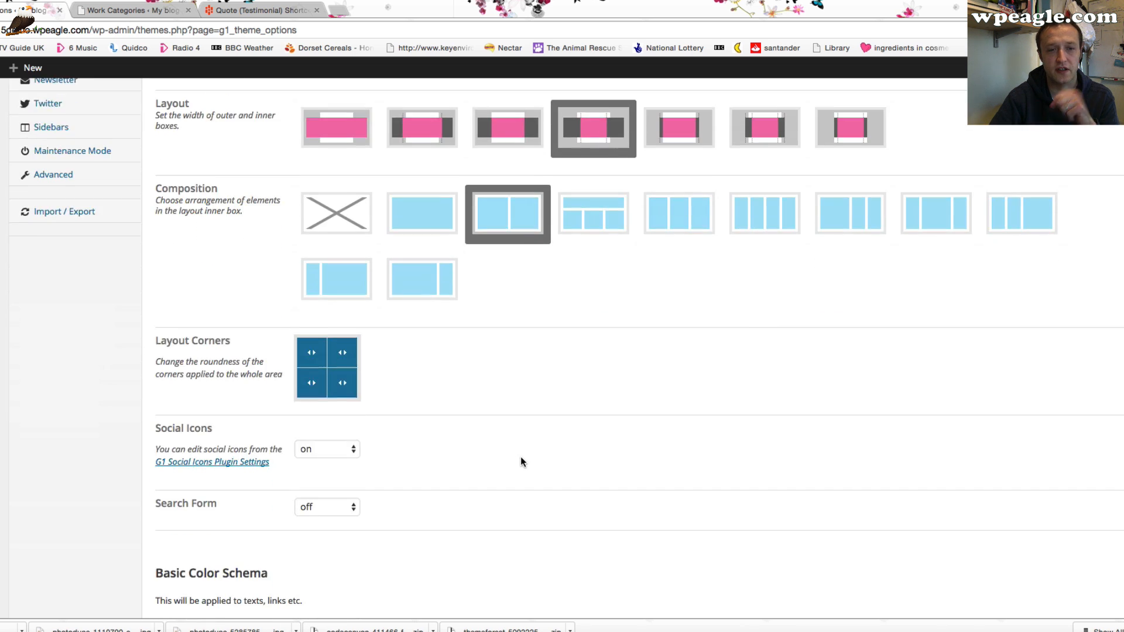
scroll(455, 445, "down", 10)
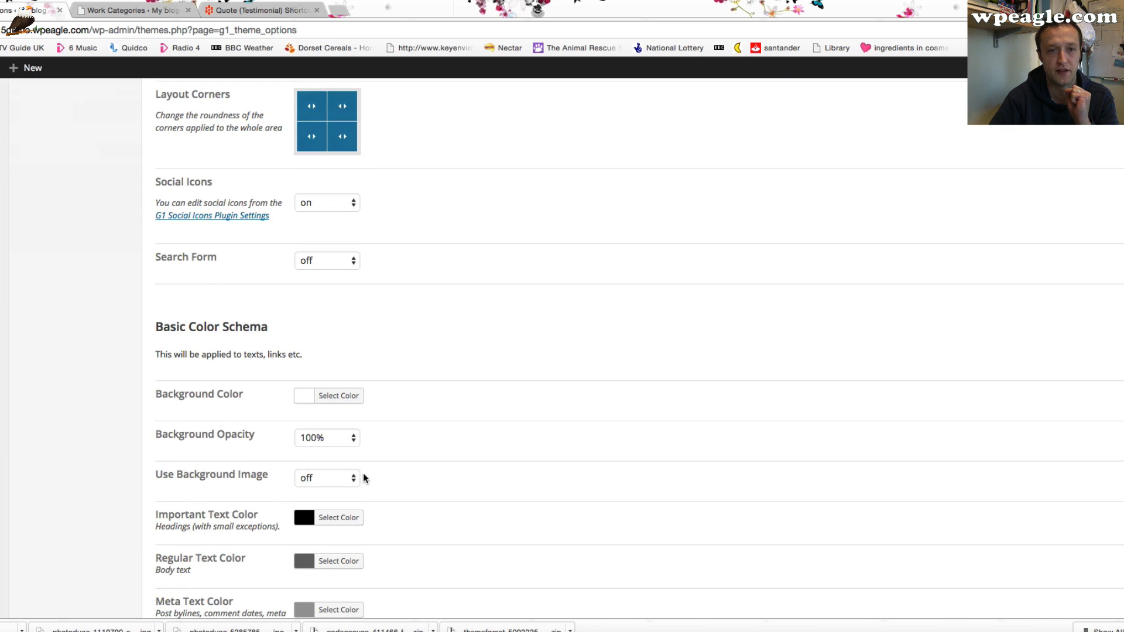
left_click(997, 553)
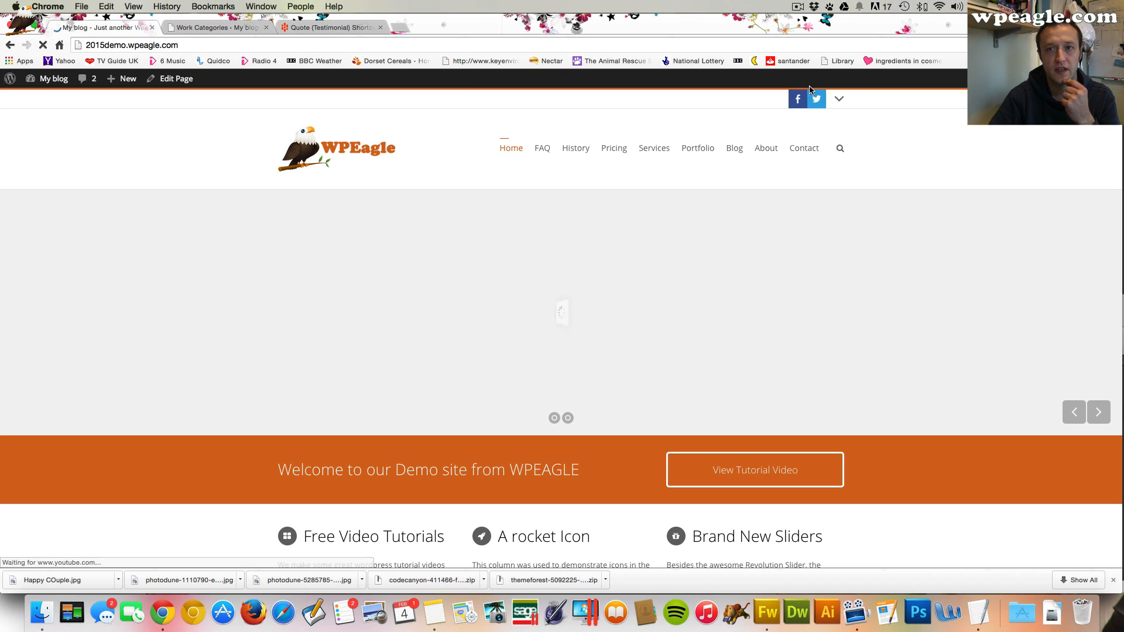
Open the preheader panel on the live site to preview it
left_click(839, 100)
left_click(838, 100)
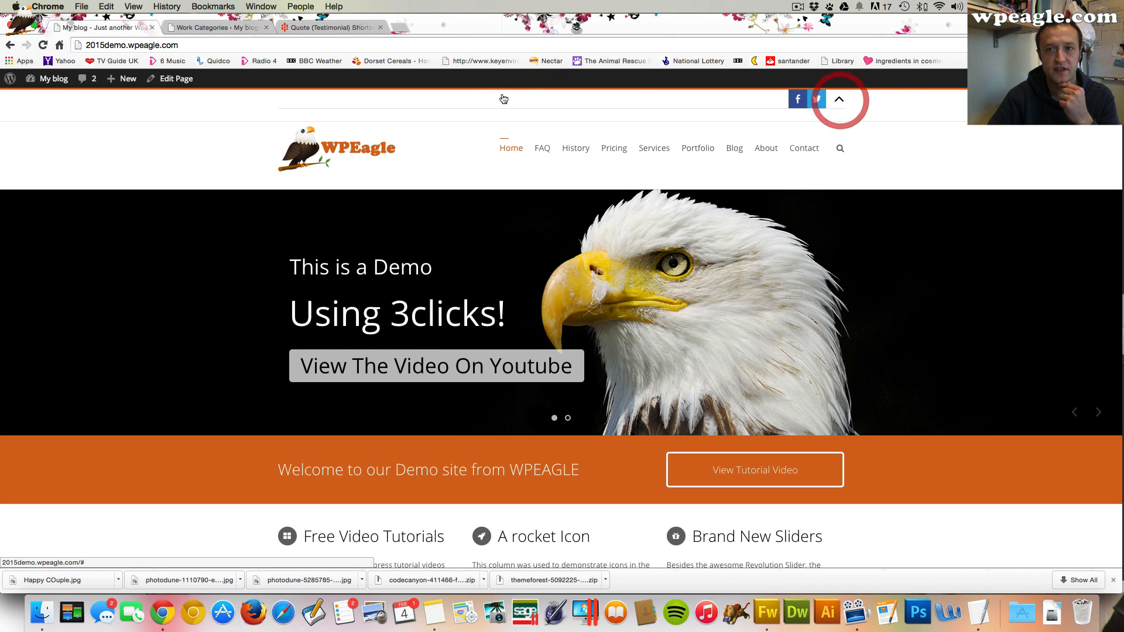
Add a G1 Recent Works widget to the preheader-1 widget area
mouse_move(52, 82)
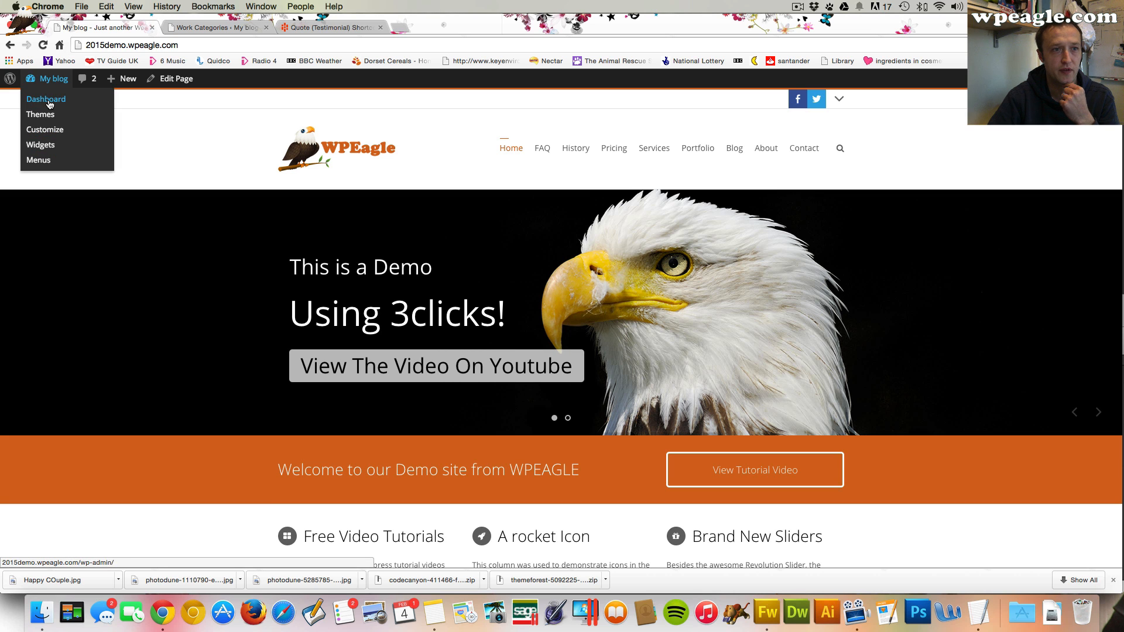
left_click(48, 102)
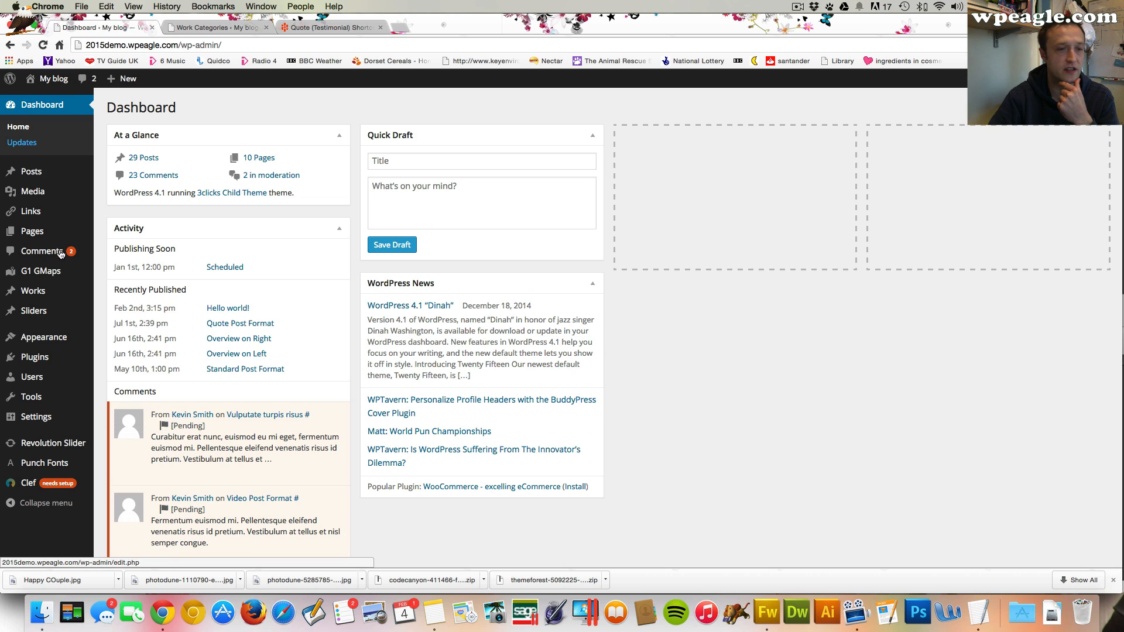
mouse_move(47, 337)
left_click(129, 373)
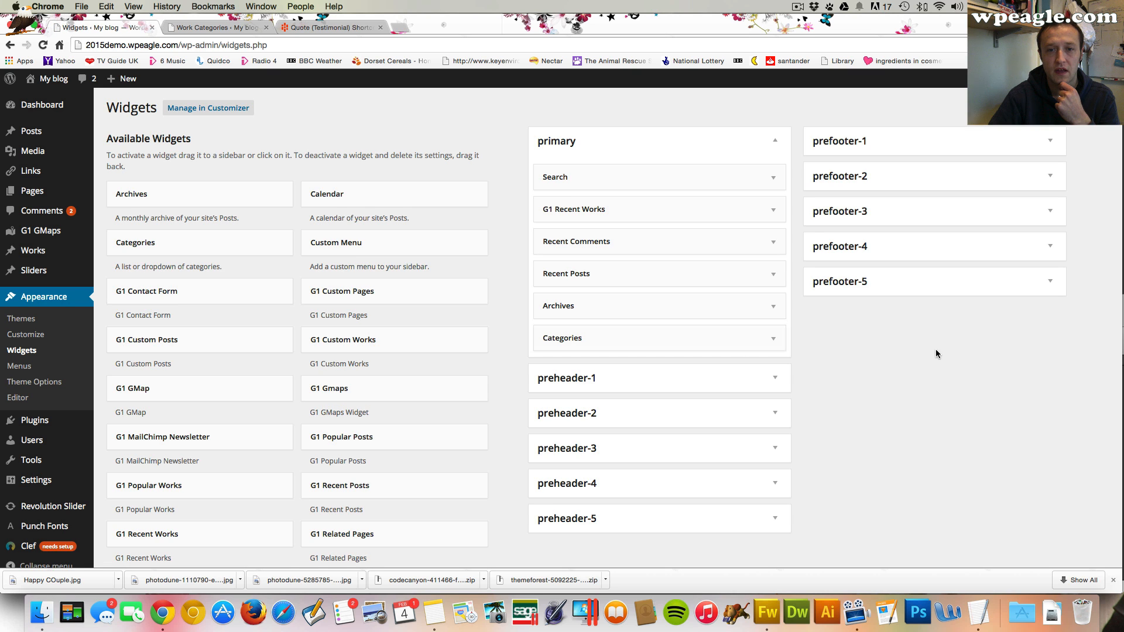
scroll(718, 406, "down", 1)
left_click(759, 363)
scroll(528, 384, "down", 3)
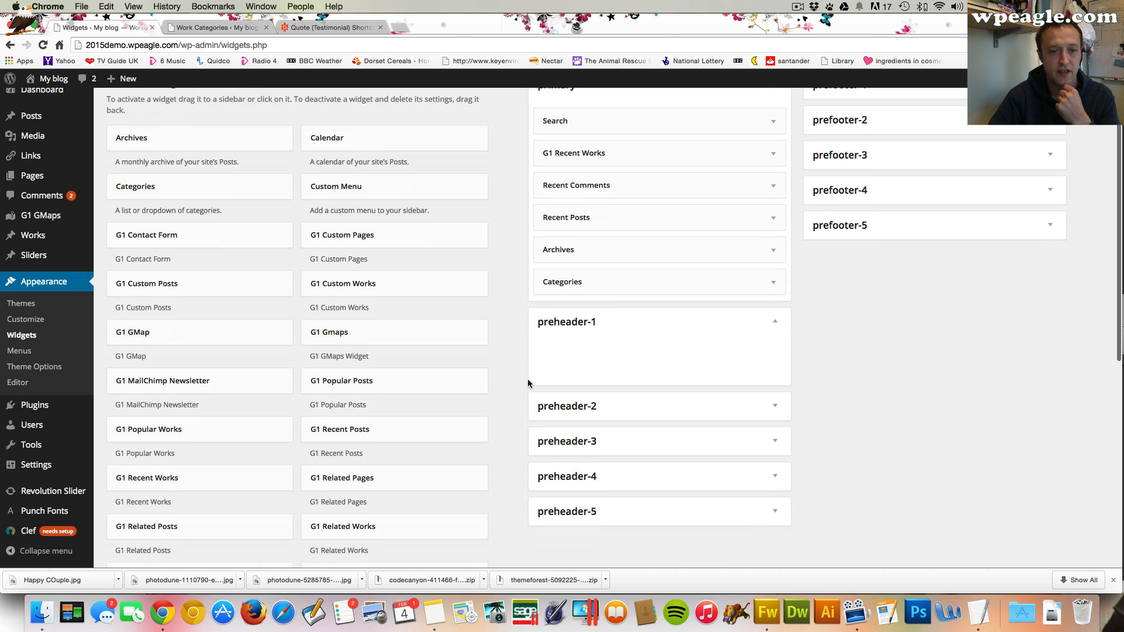
scroll(490, 378, "down", 4)
scroll(491, 377, "up", 3)
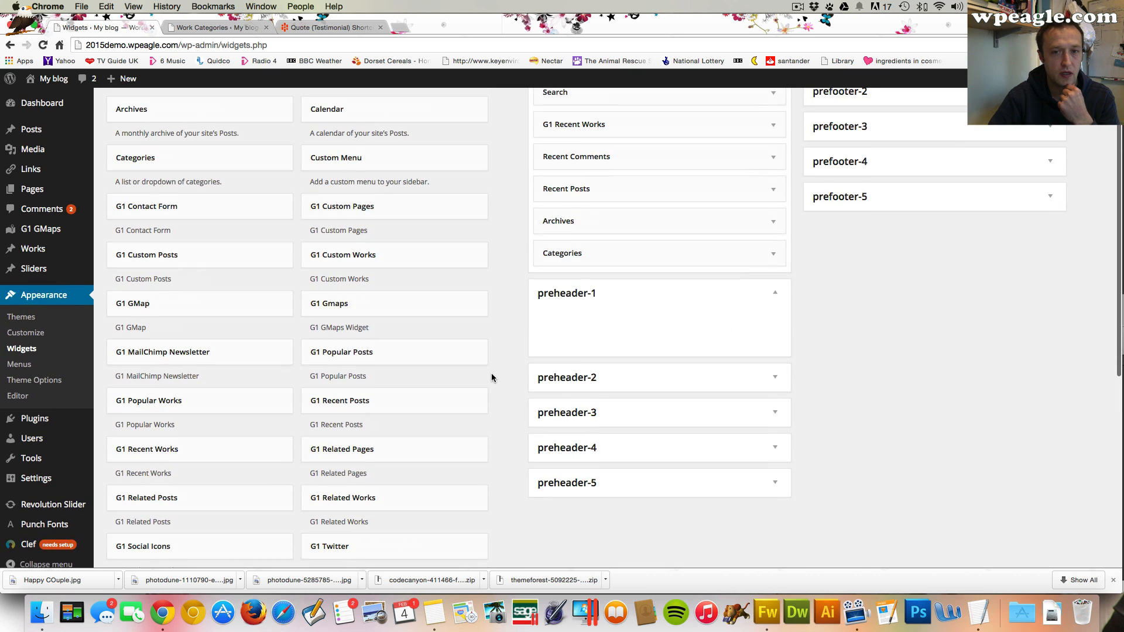
scroll(492, 377, "up", 1)
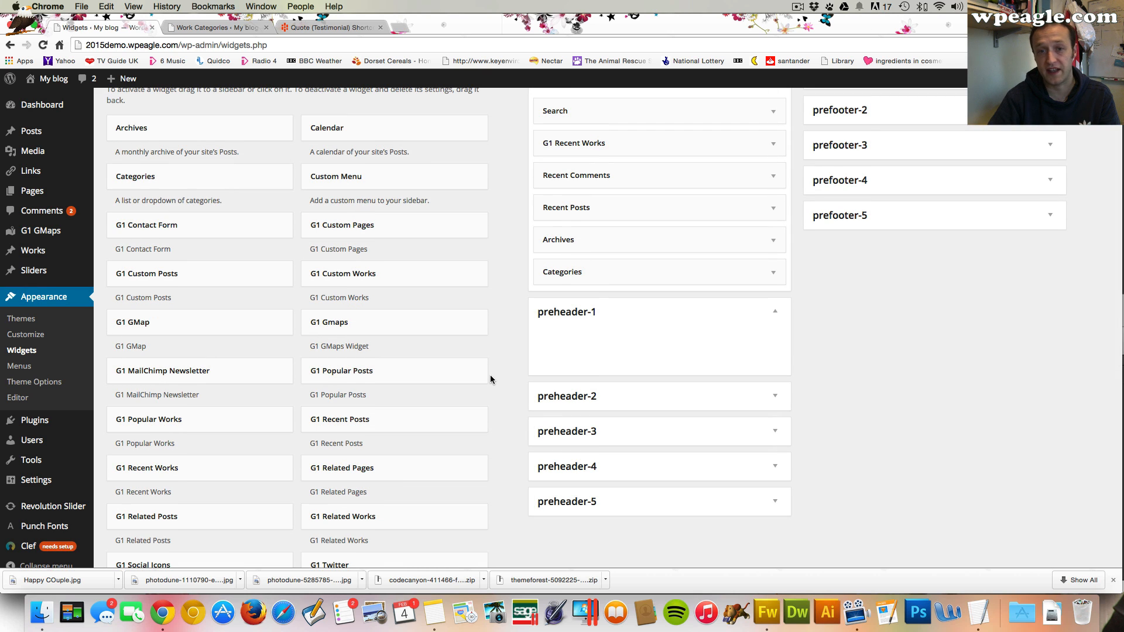
scroll(408, 374, "down", 2)
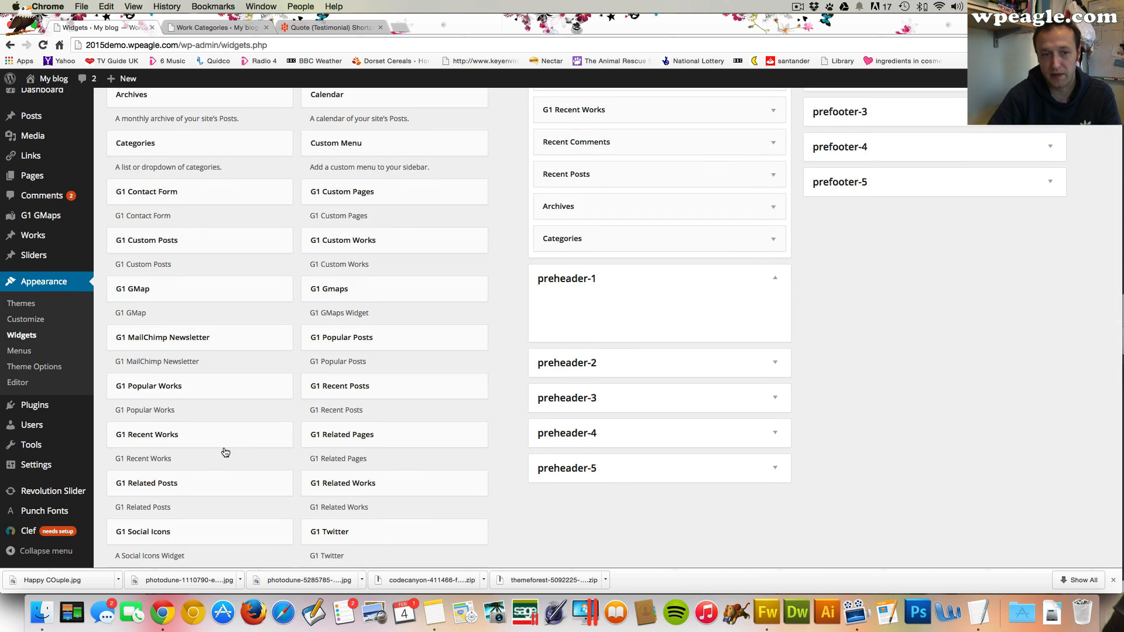
scroll(227, 449, "up", 1)
left_click_drag(227, 444, 639, 294)
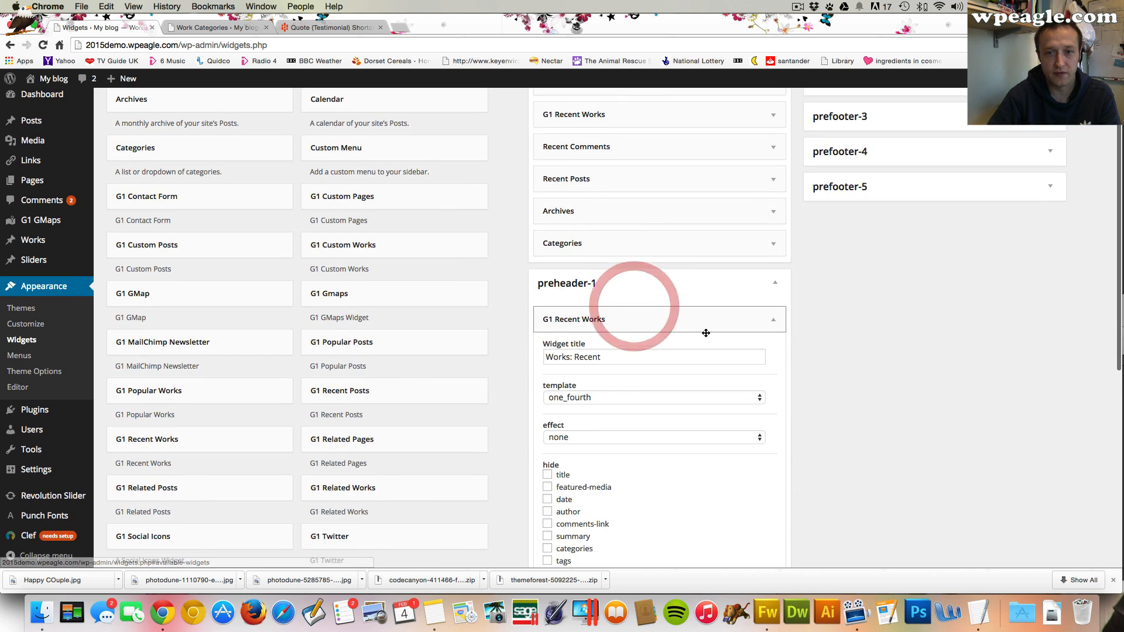
Set the widget title to Latest Videos
scroll(627, 340, "down", 1)
left_click_drag(627, 340, 530, 343)
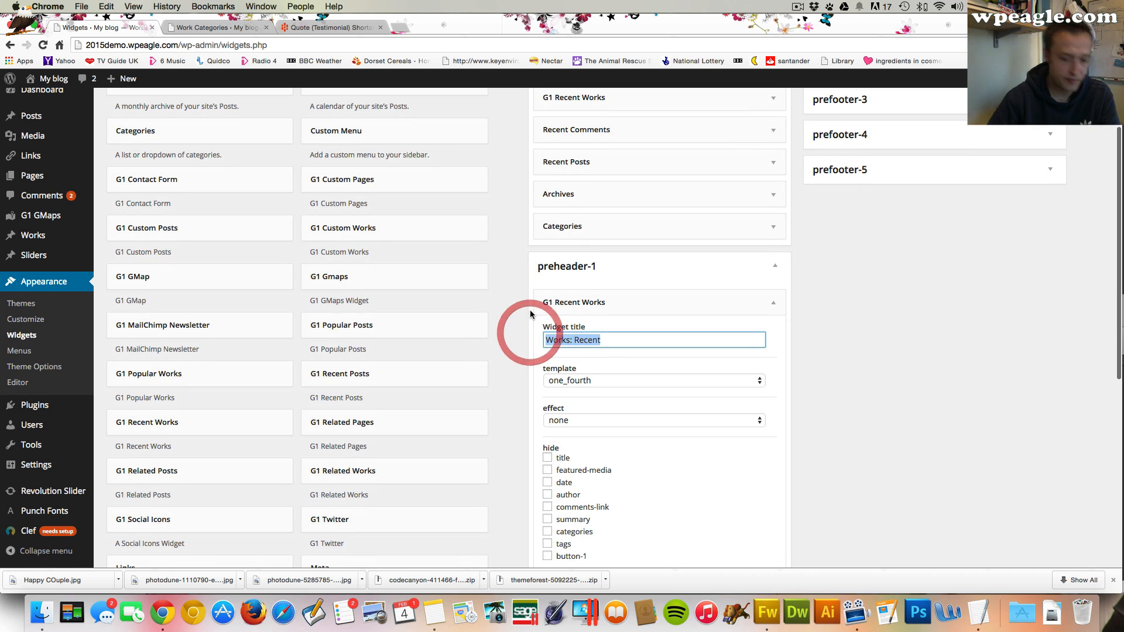
type("Latest Videos")
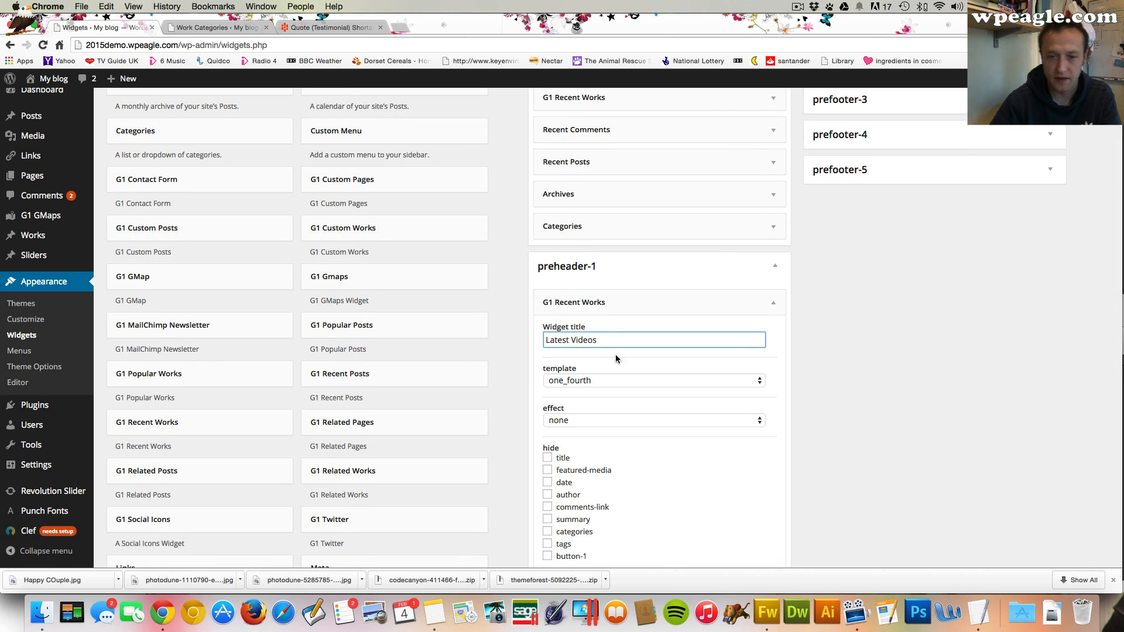
Set the widget template to one_half
scroll(615, 358, "down", 5)
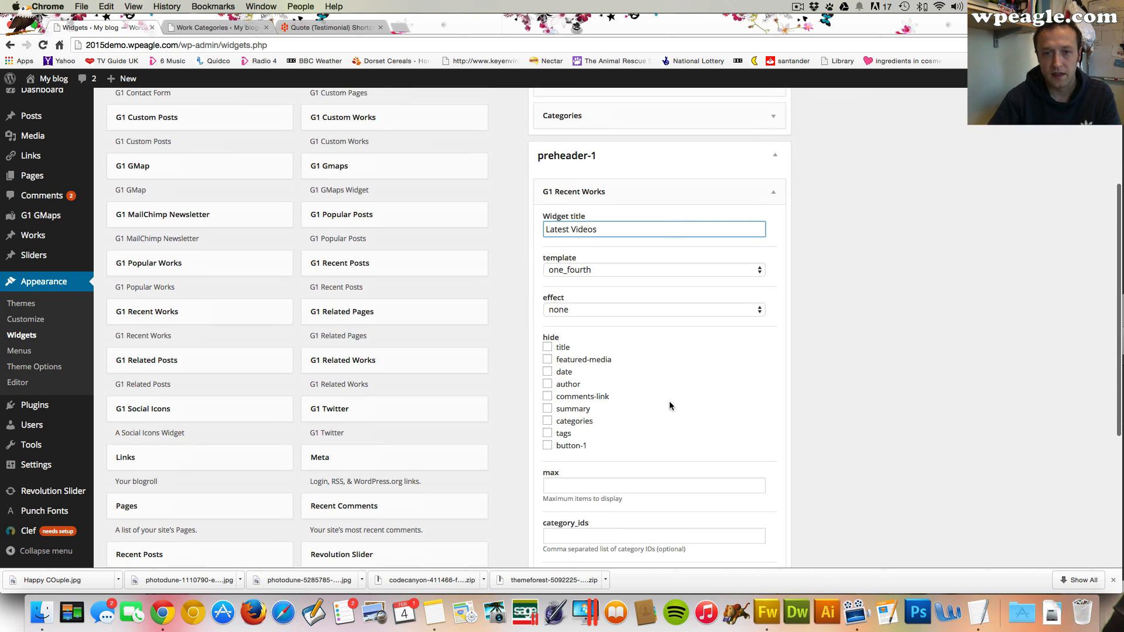
left_click(665, 269)
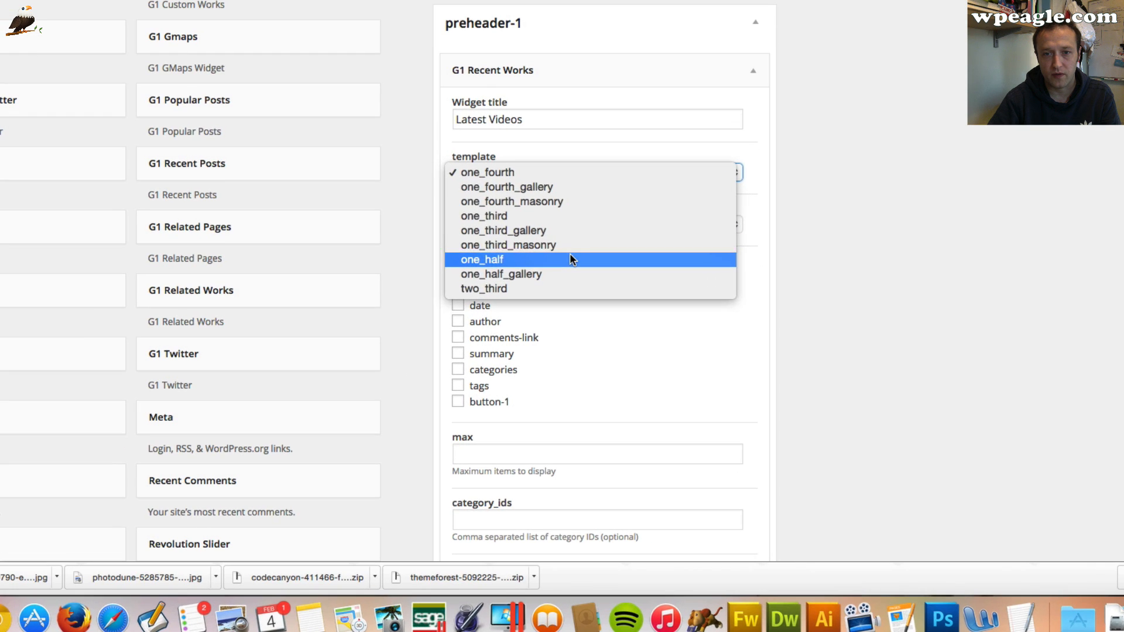
left_click(641, 336)
Hide every element of the recent works widget except featured-media
scroll(570, 258, "down", 2)
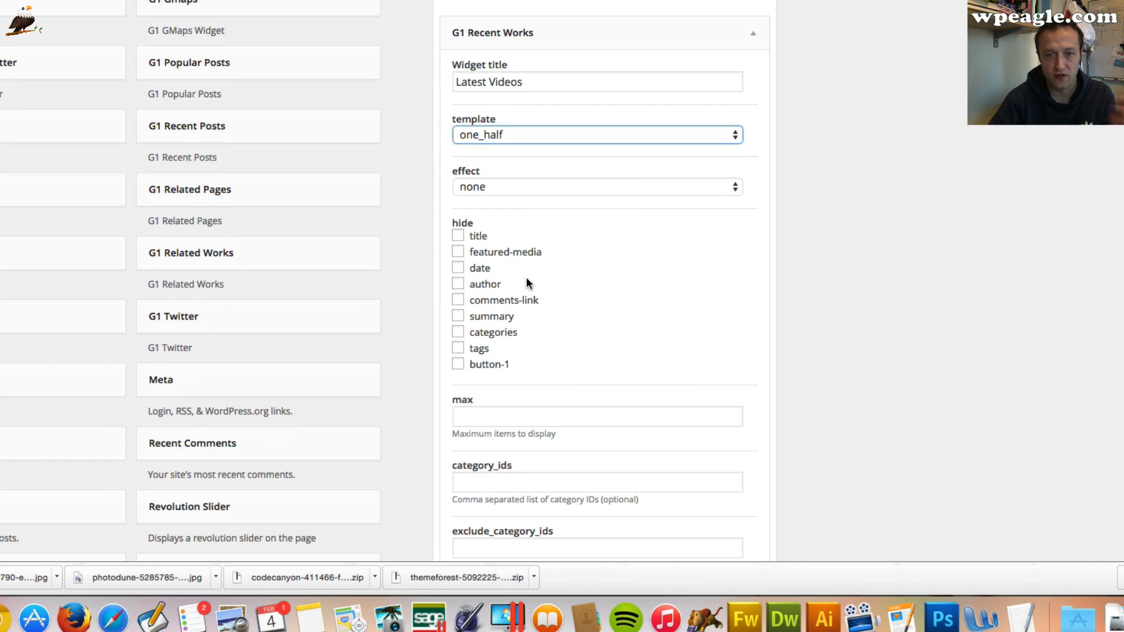
left_click(458, 364)
left_click(457, 349)
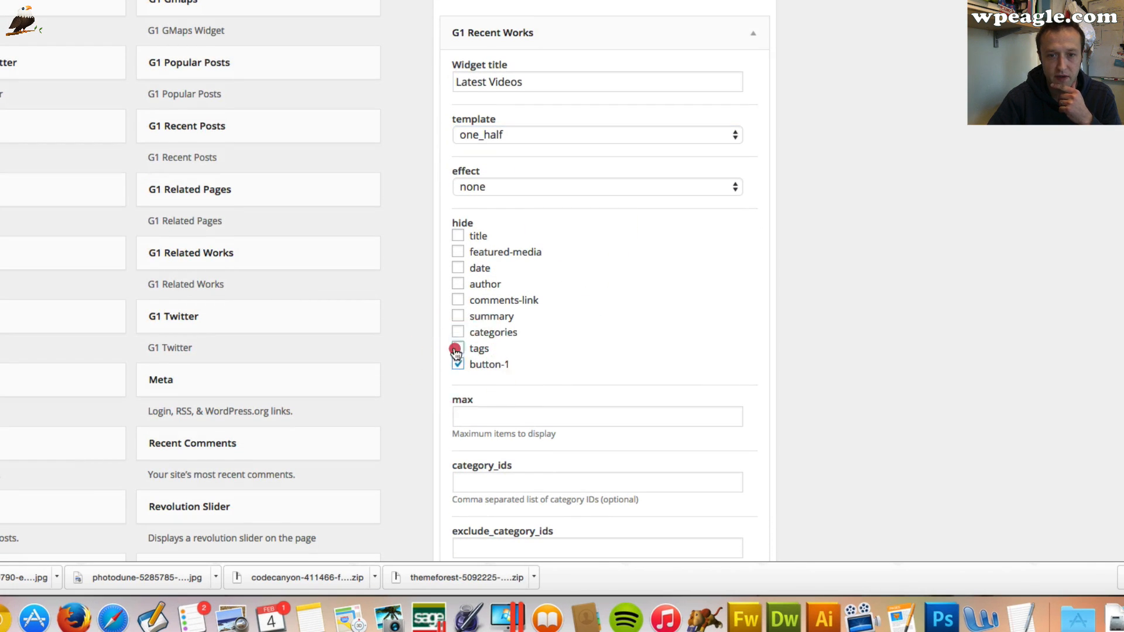
left_click(458, 332)
left_click(458, 316)
left_click(458, 300)
left_click(458, 284)
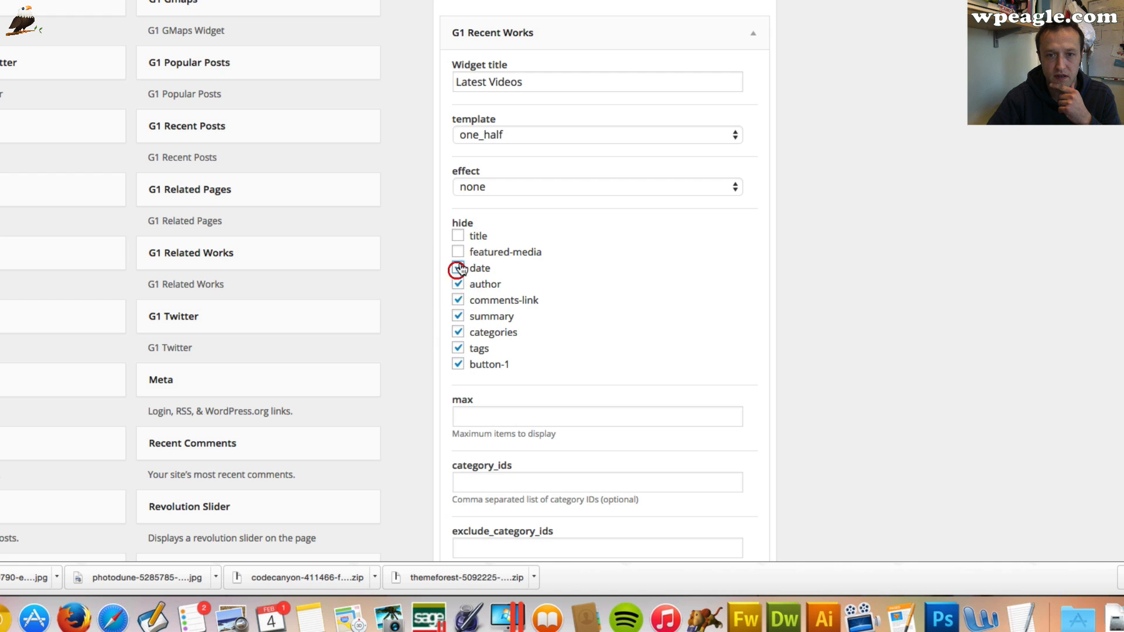
left_click(458, 267)
left_click(457, 251)
left_click(458, 236)
left_click(457, 251)
Set the widget's maximum items to 2 and save the widget
scroll(750, 319, "down", 6)
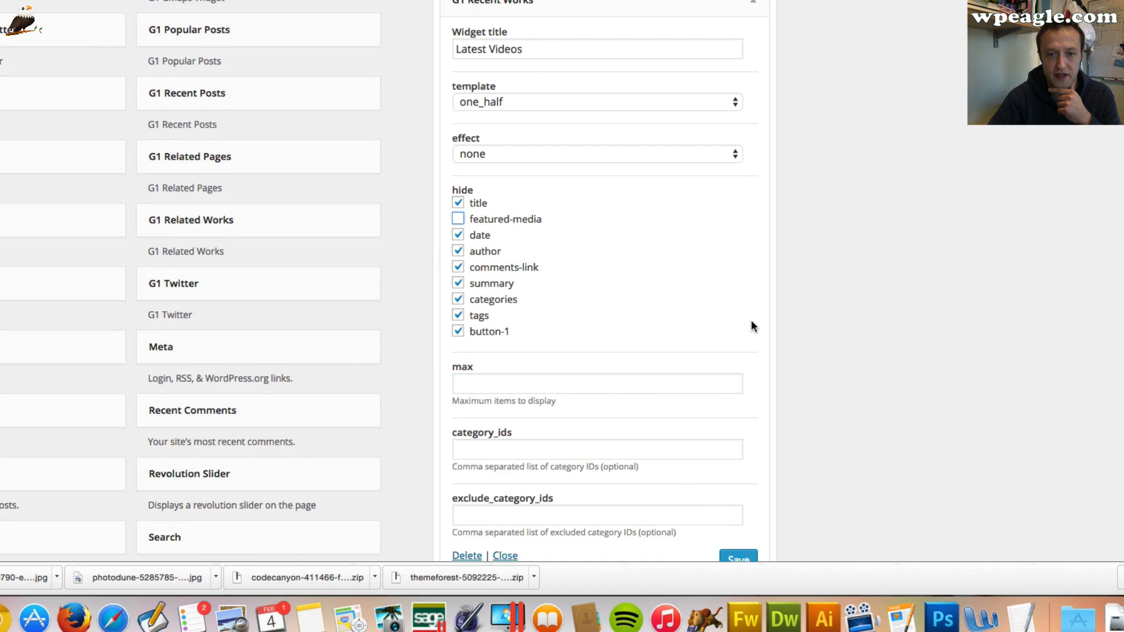
left_click(533, 229)
type("2")
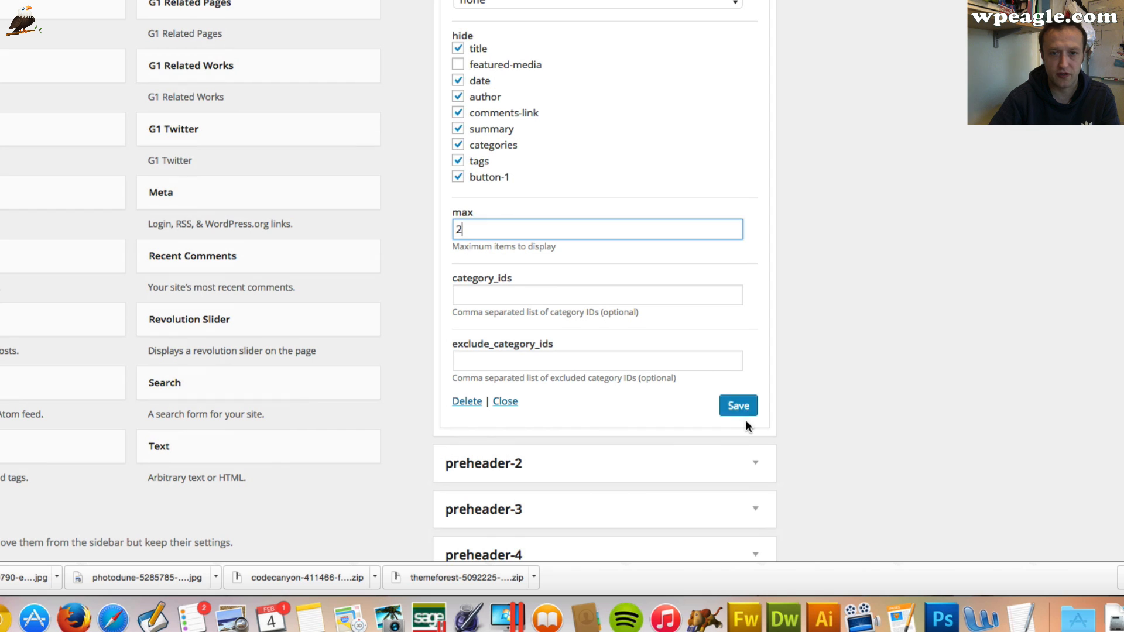
left_click(738, 406)
scroll(844, 402, "up", 10)
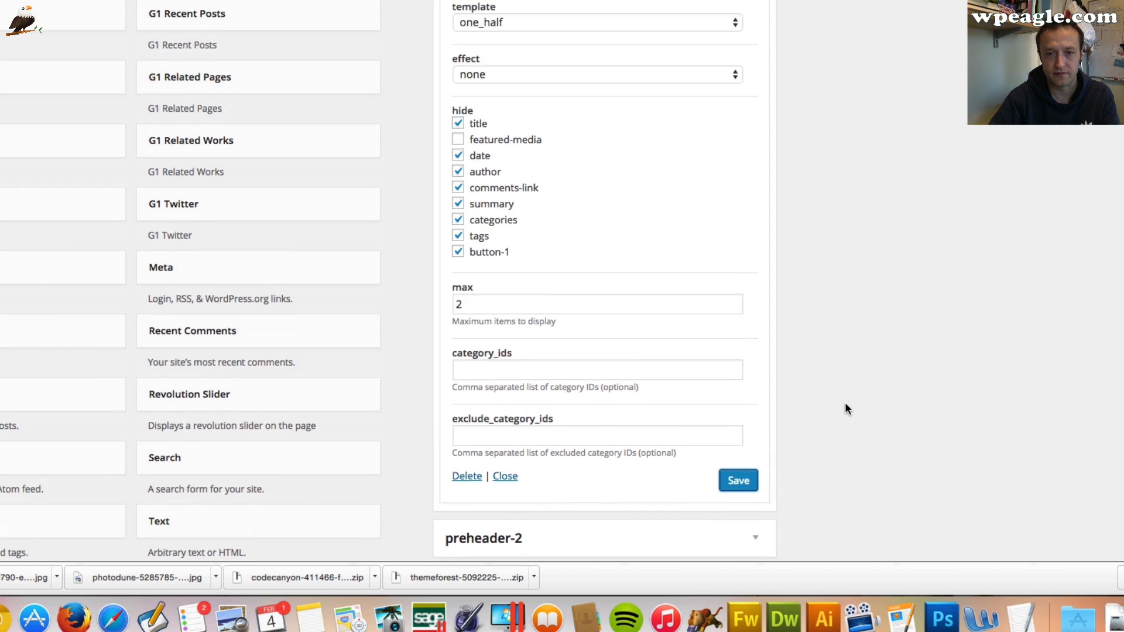
scroll(606, 281, "down", 1)
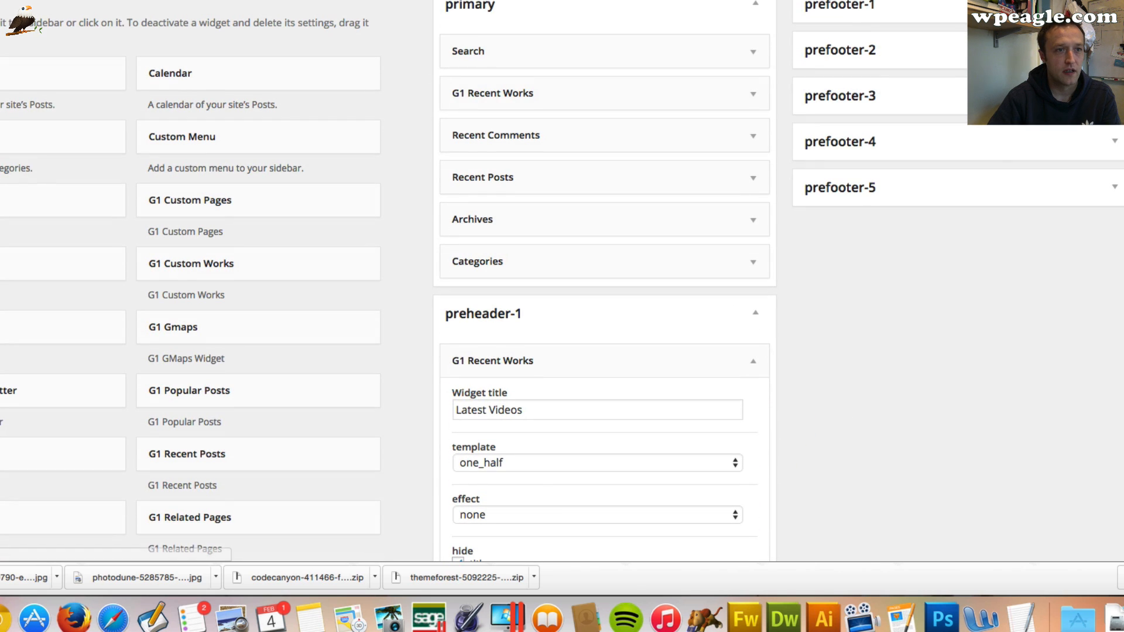
Reload the live site and toggle the preheader open and closed to check the Latest Videos widget
right_click(0, 0)
left_click(0, 0)
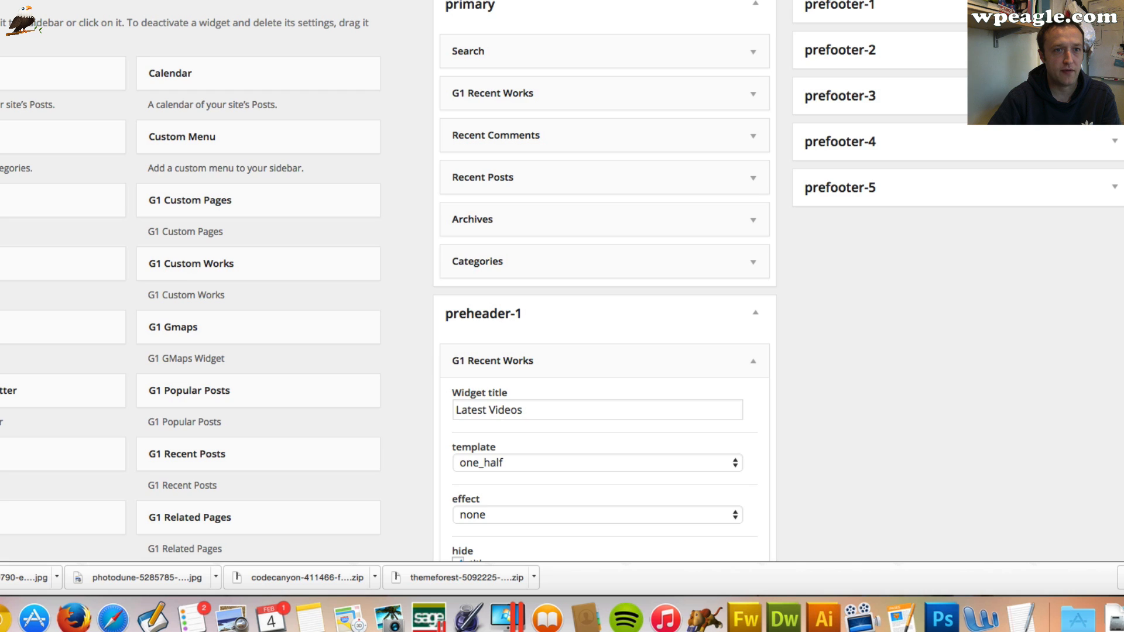
left_click(0, 0)
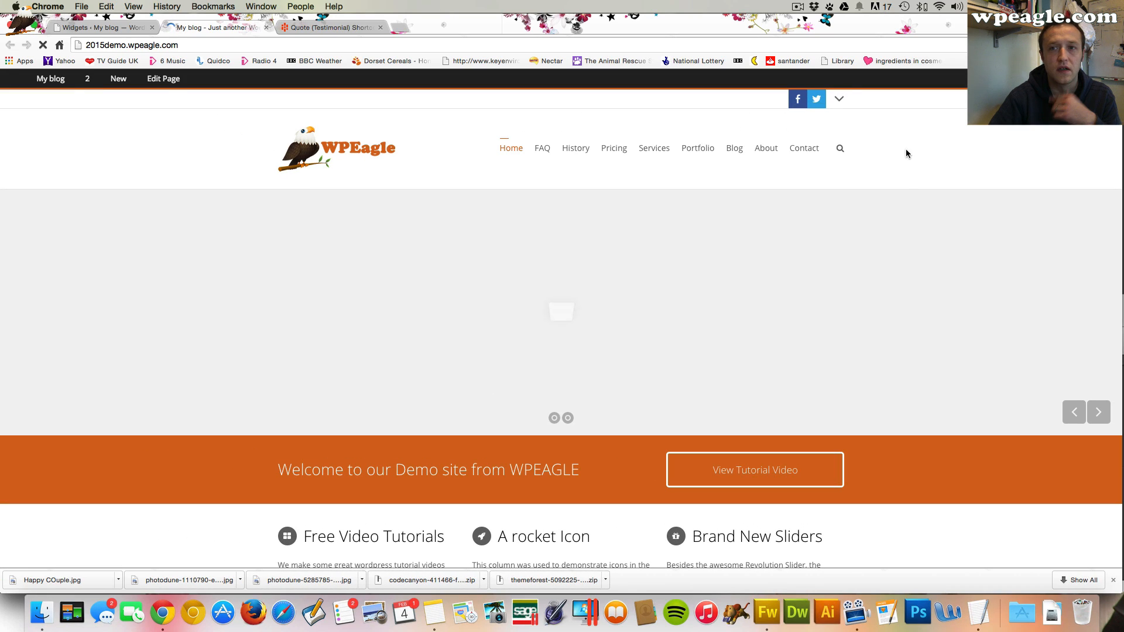
left_click(840, 101)
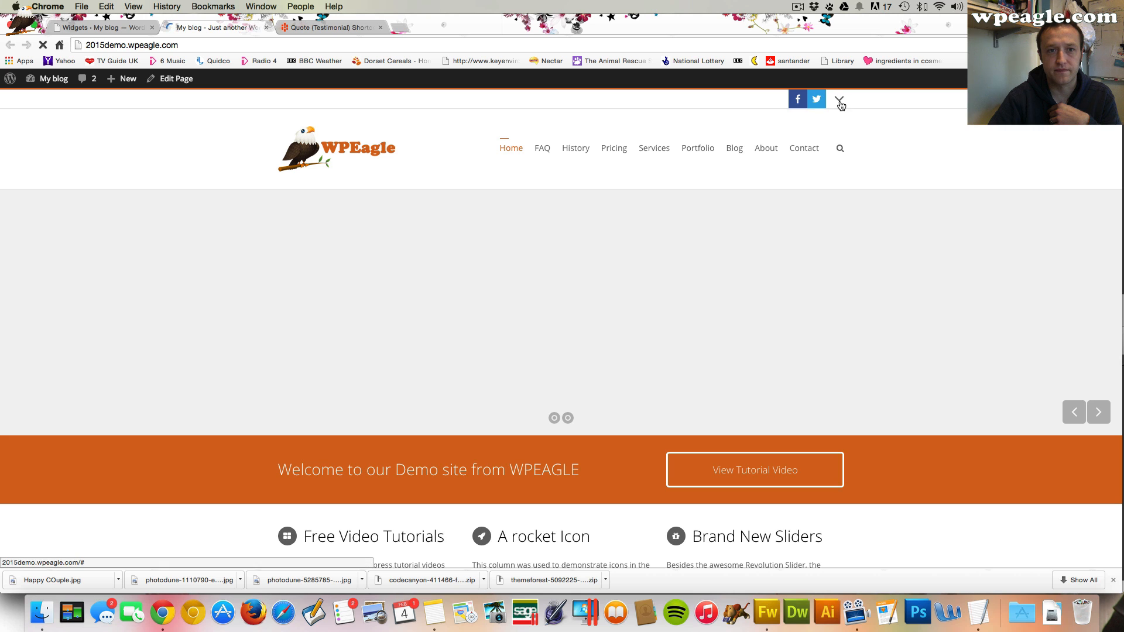
left_click(841, 102)
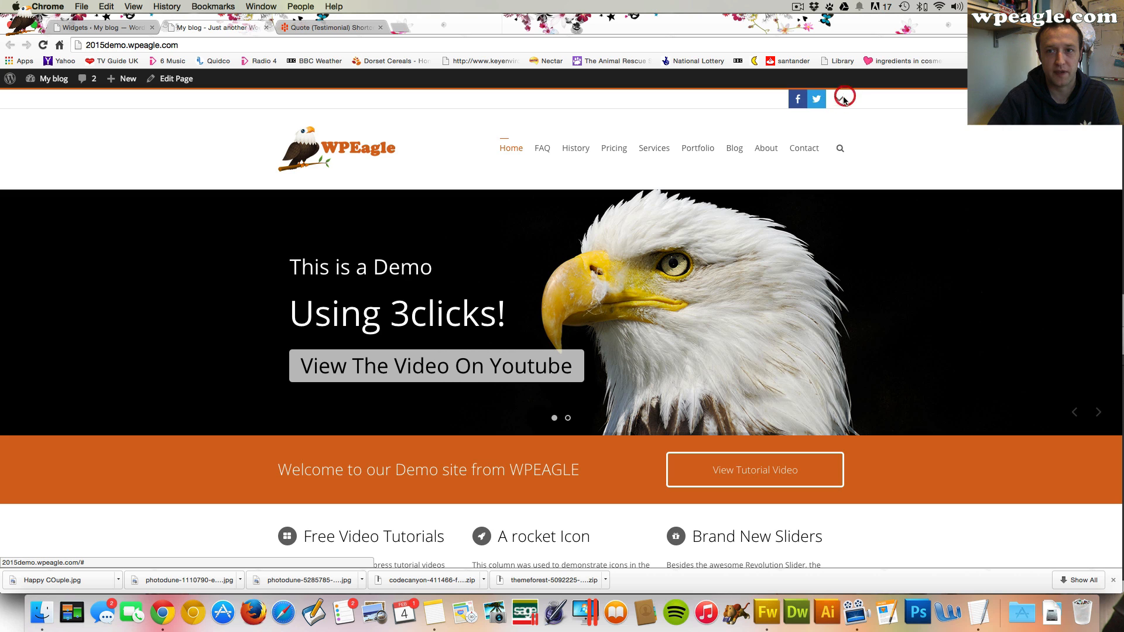
left_click(843, 98)
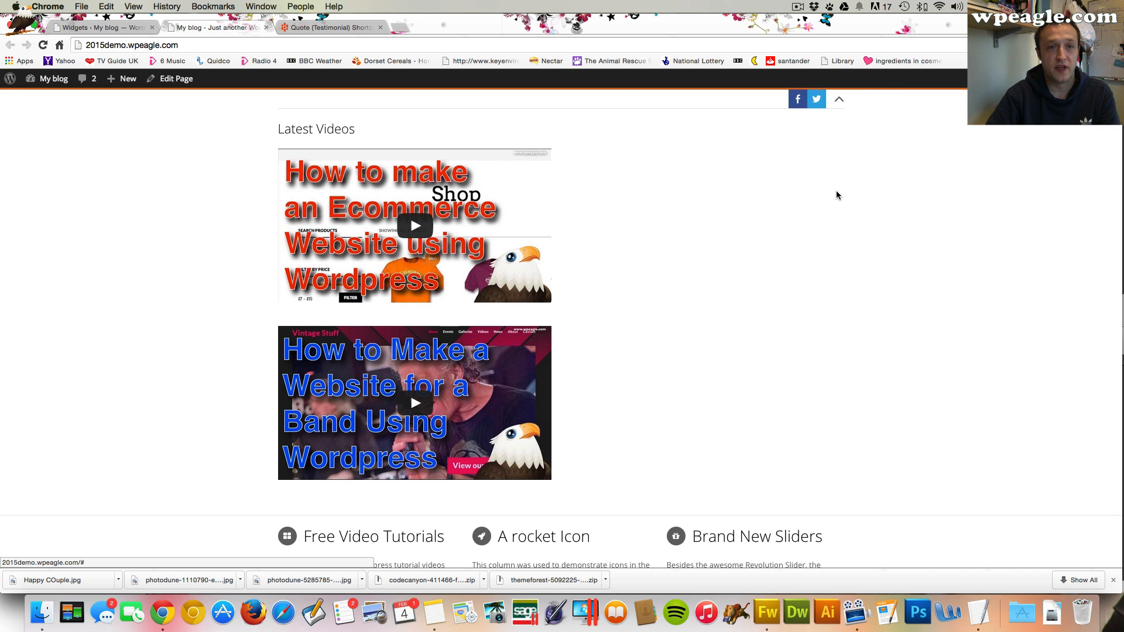
left_click(839, 100)
Change the Latest Videos widget's template to one_fourth and save the widget
left_click(100, 27)
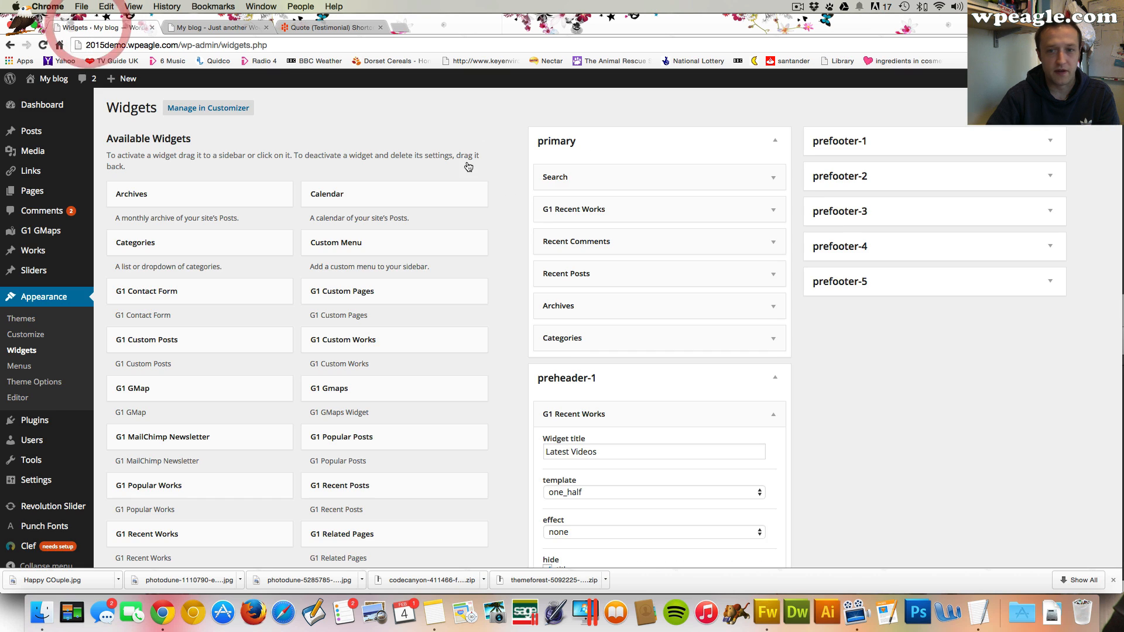
scroll(730, 400, "down", 4)
left_click(724, 384)
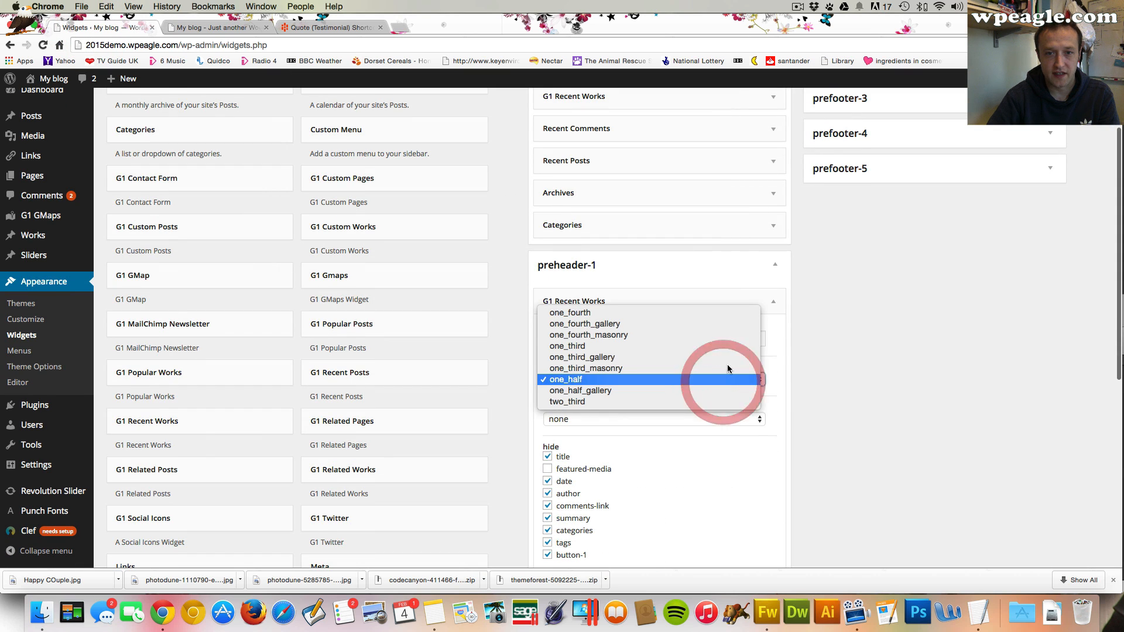
left_click(718, 311)
scroll(835, 340, "down", 7)
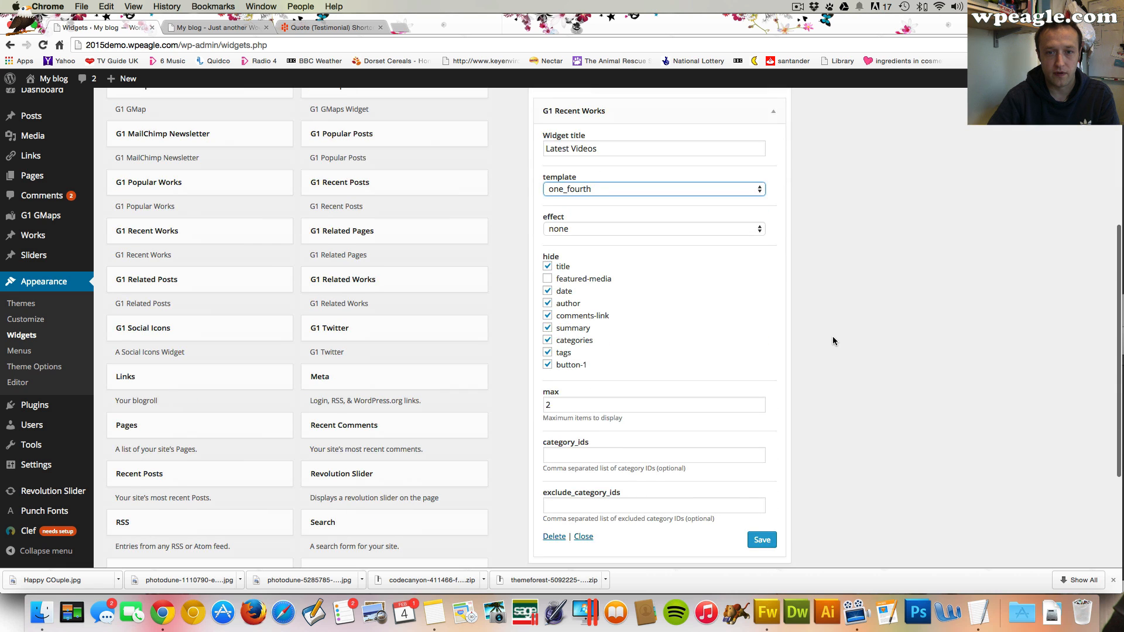
left_click(761, 540)
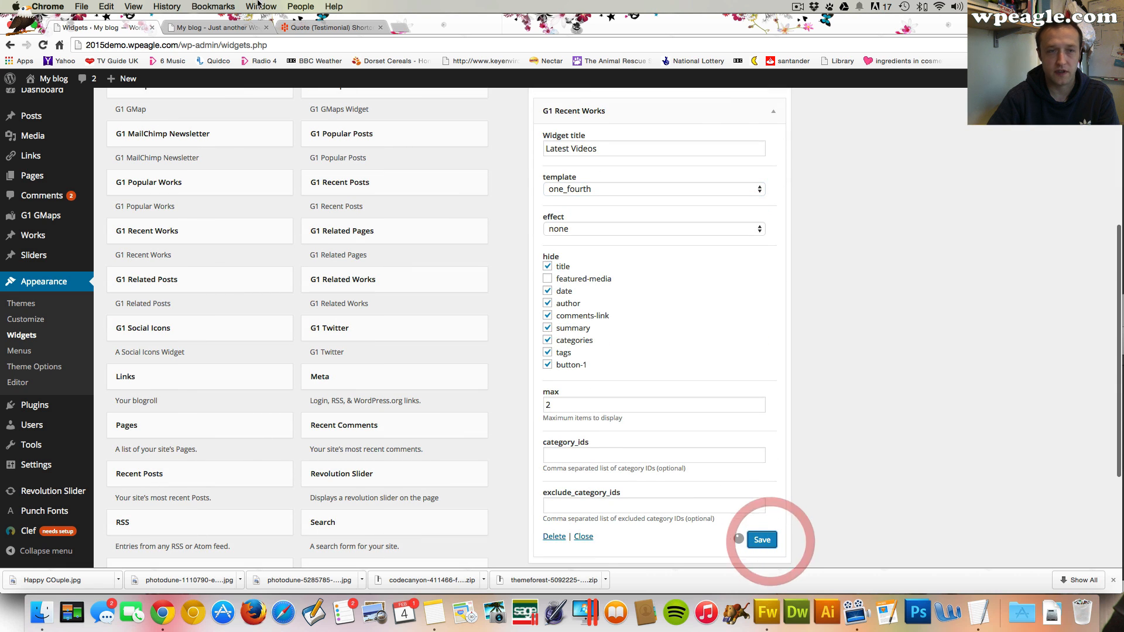
Reload the live site and open the preheader to check the new video layout
left_click(214, 28)
left_click(36, 46)
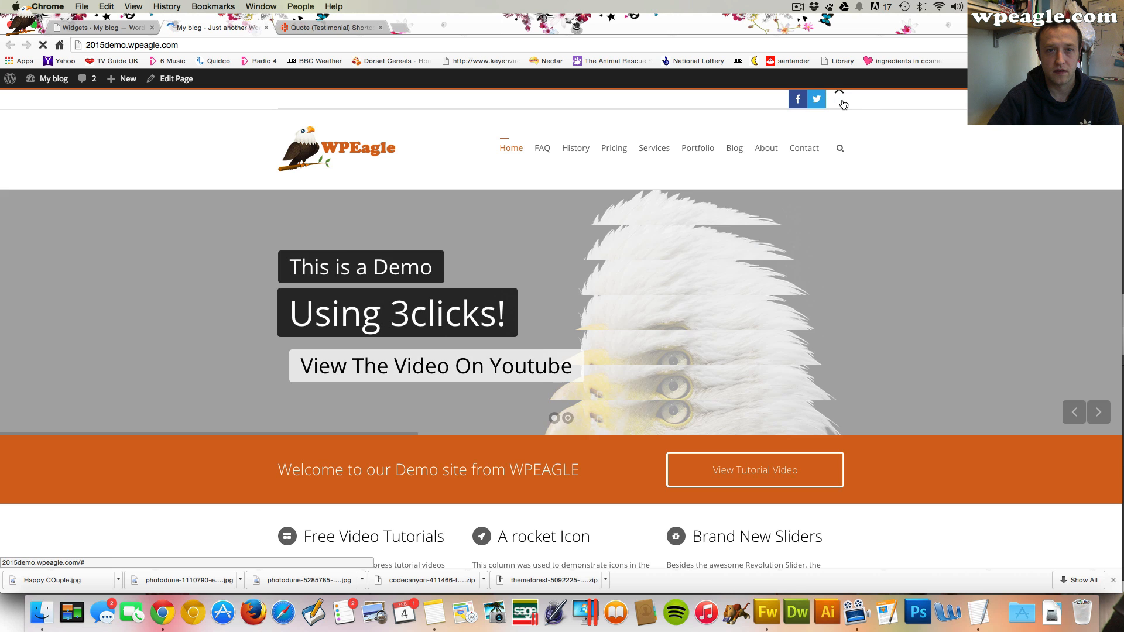
left_click(842, 101)
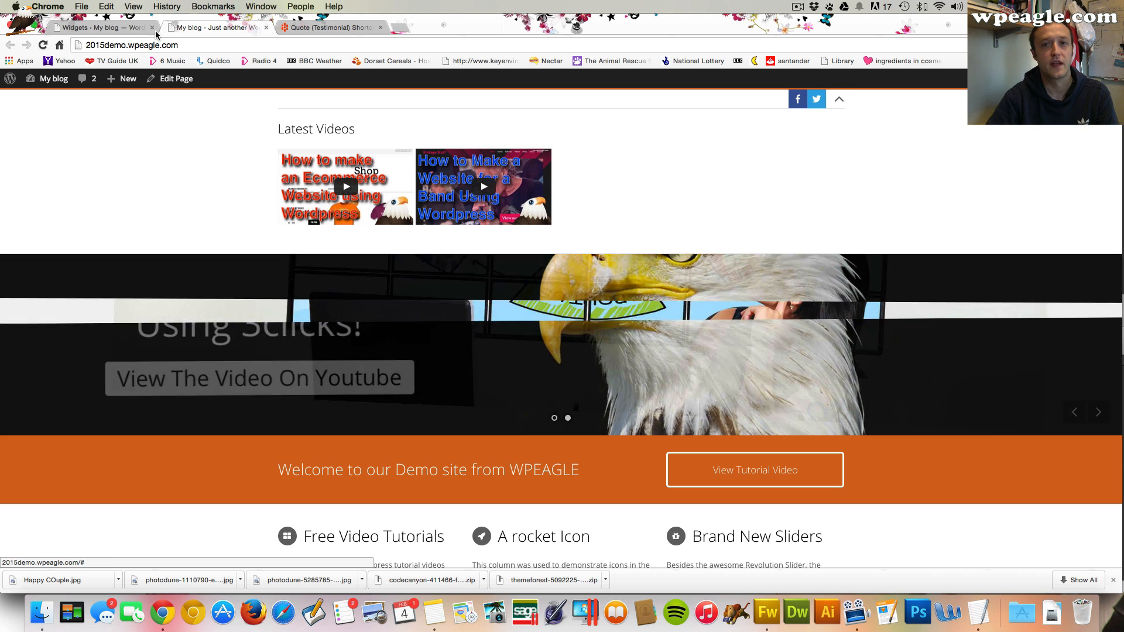
Collapse preheader-1 and add a Text widget to the preheader-2 area
left_click(120, 28)
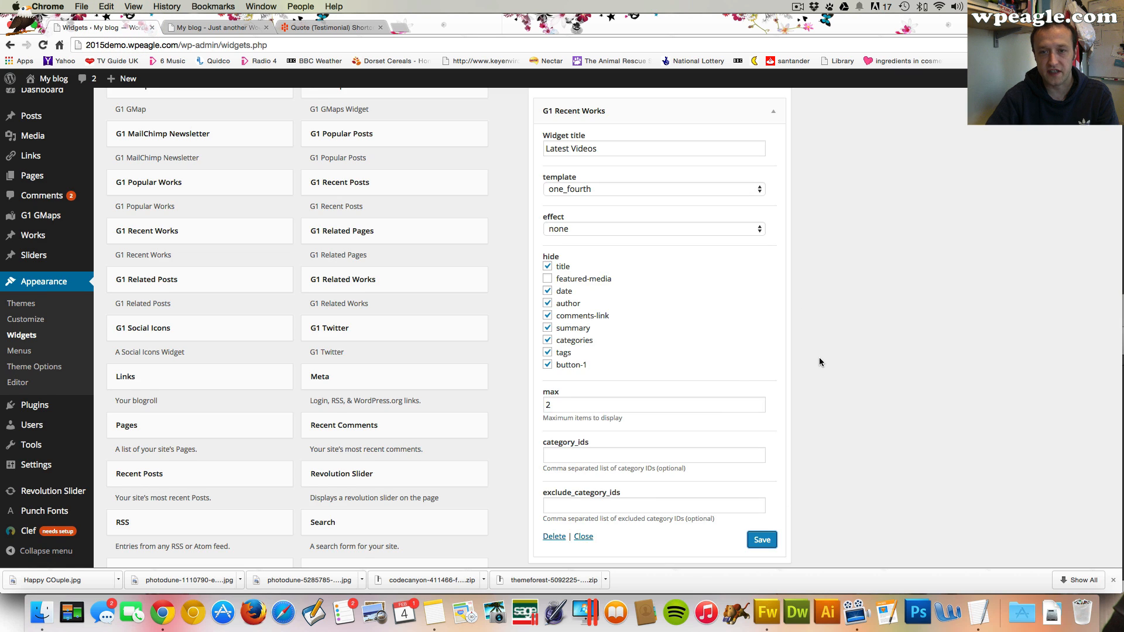
scroll(819, 362, "up", 5)
left_click(773, 233)
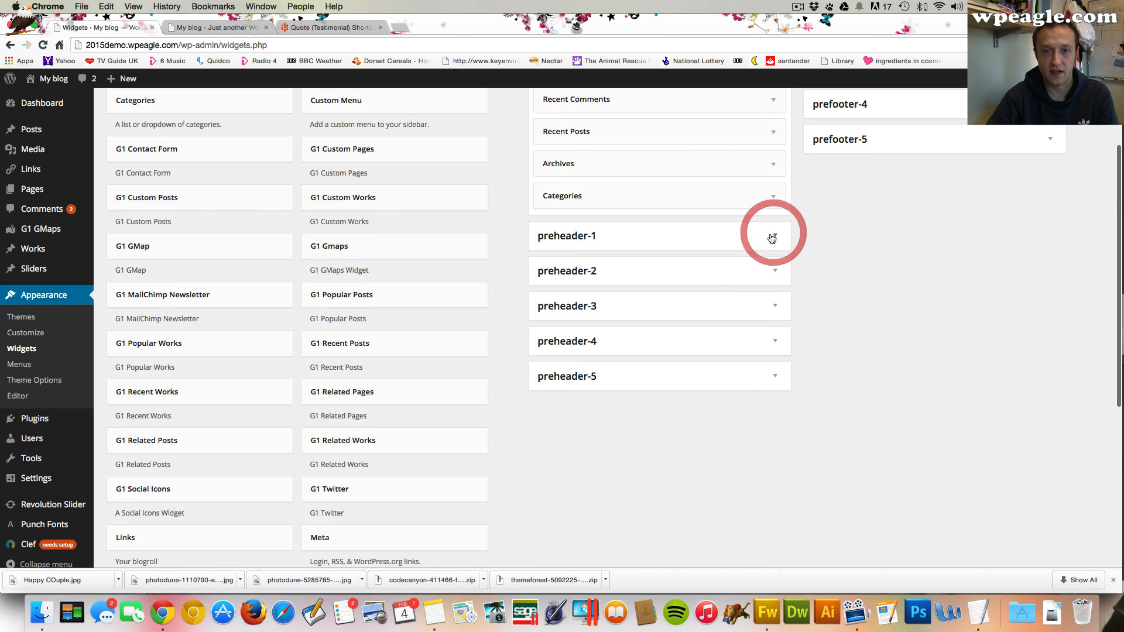
left_click(755, 269)
scroll(282, 391, "down", 3)
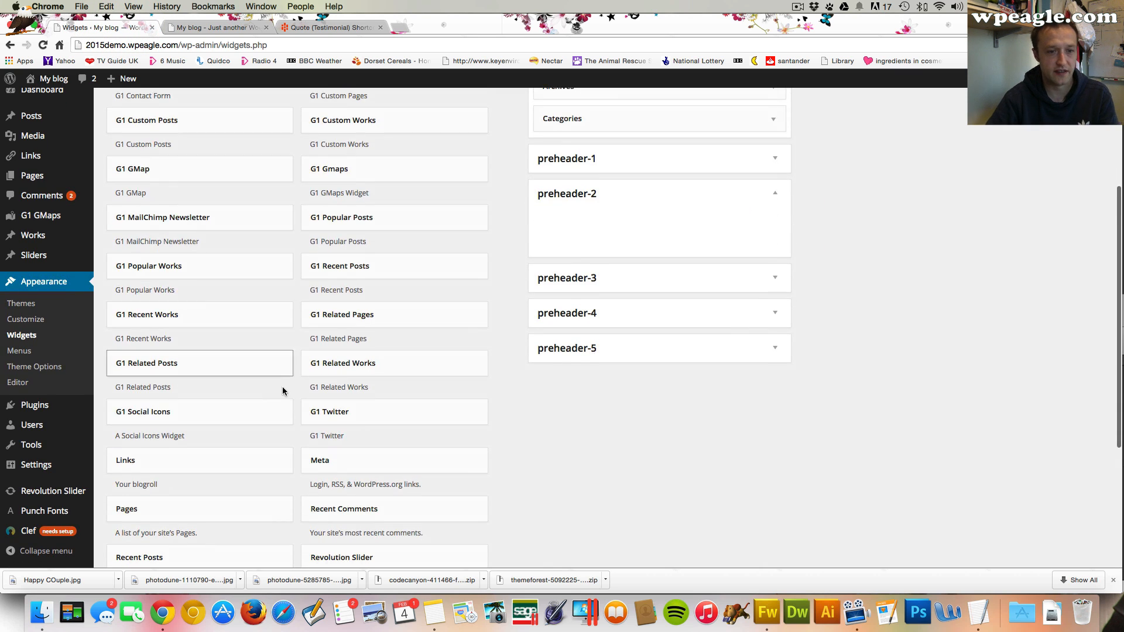
scroll(283, 390, "down", 4)
left_click_drag(416, 536, 657, 115)
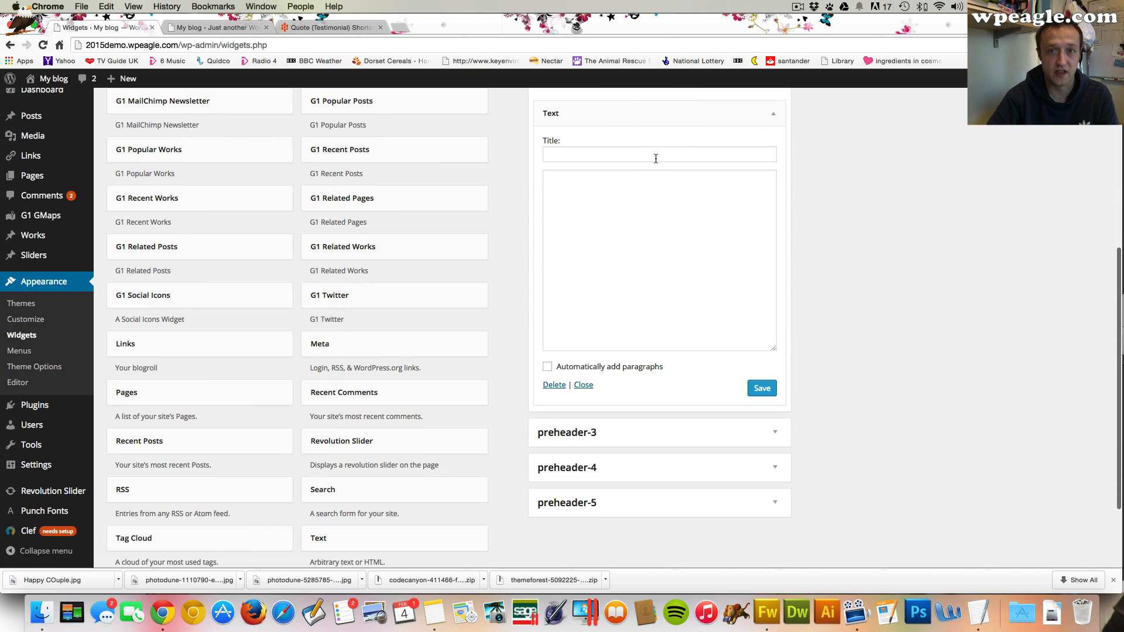
Title the text widget 'You can put what you like here', enter 'This is a text widget!' as its content, and save
left_click(656, 157)
type("You can put what you like here")
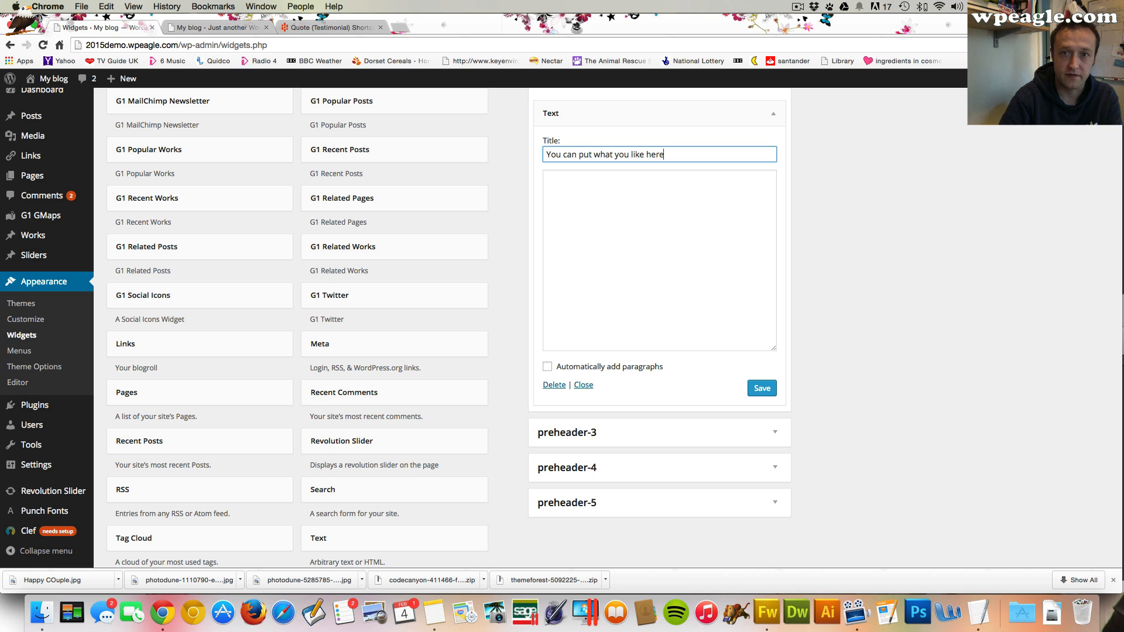
key("Tab")
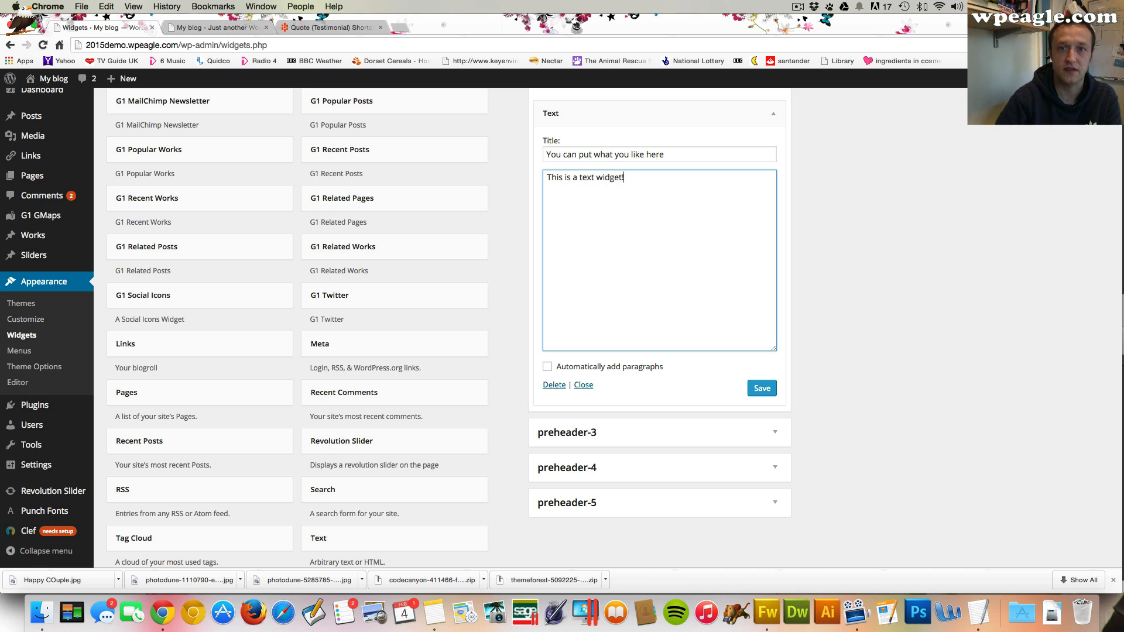
left_click(773, 392)
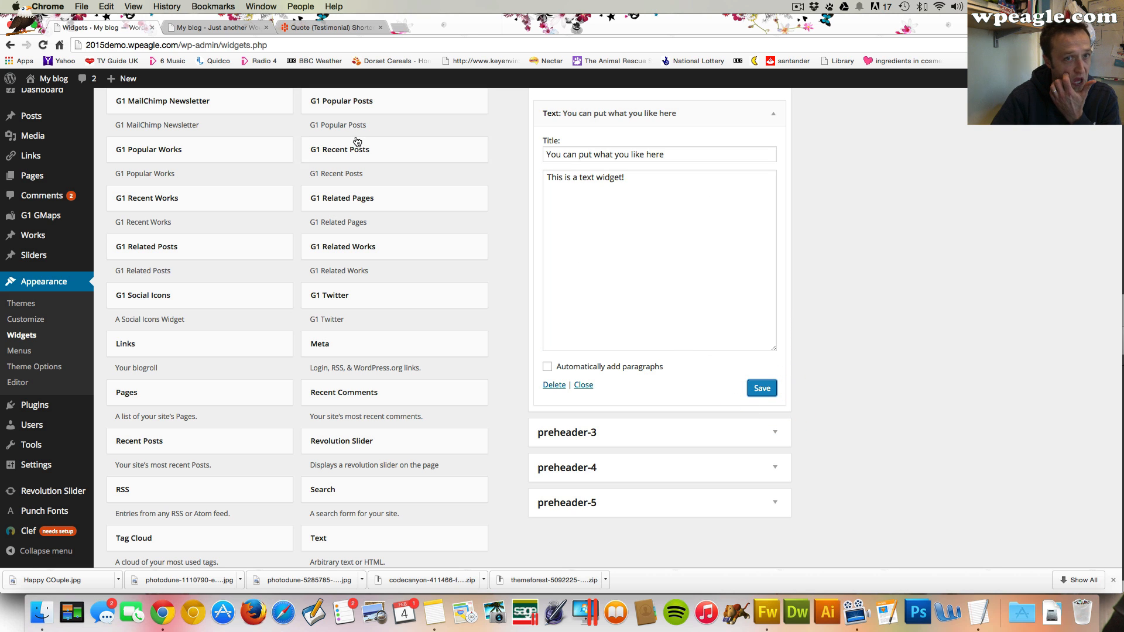
Reload the live site and review the preheader and homepage with both widgets
left_click(193, 27)
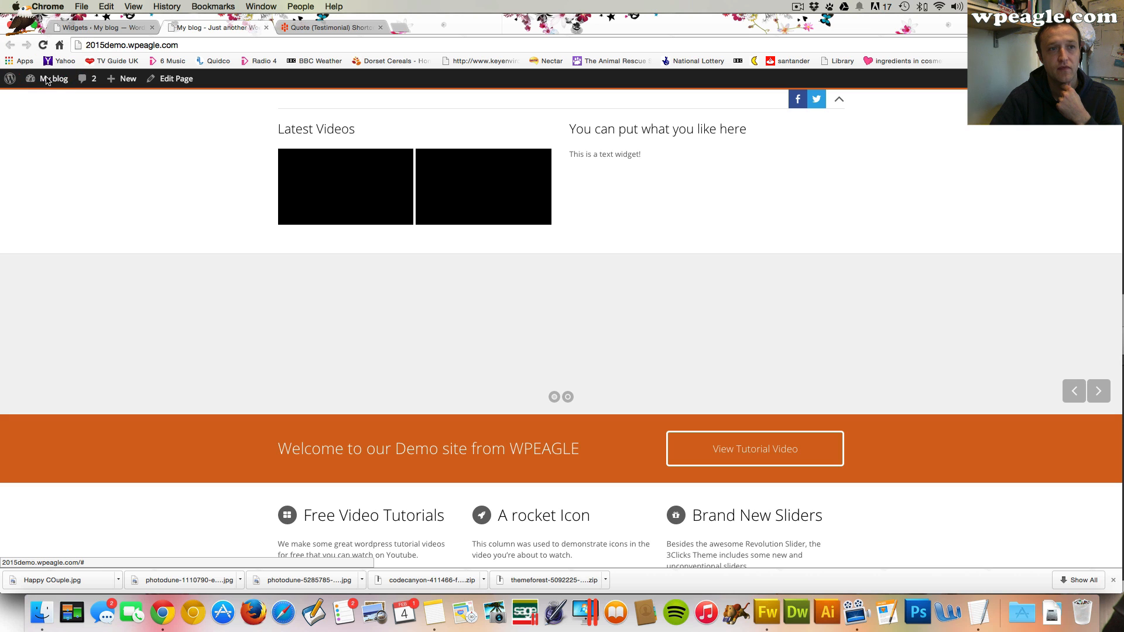
left_click(43, 42)
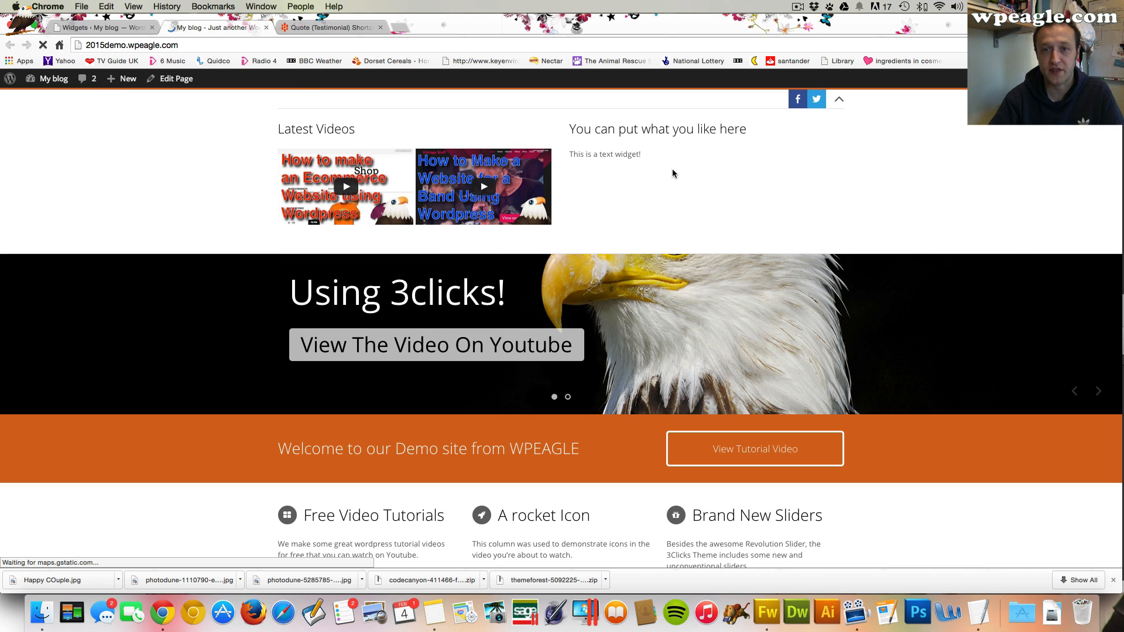
left_click(840, 100)
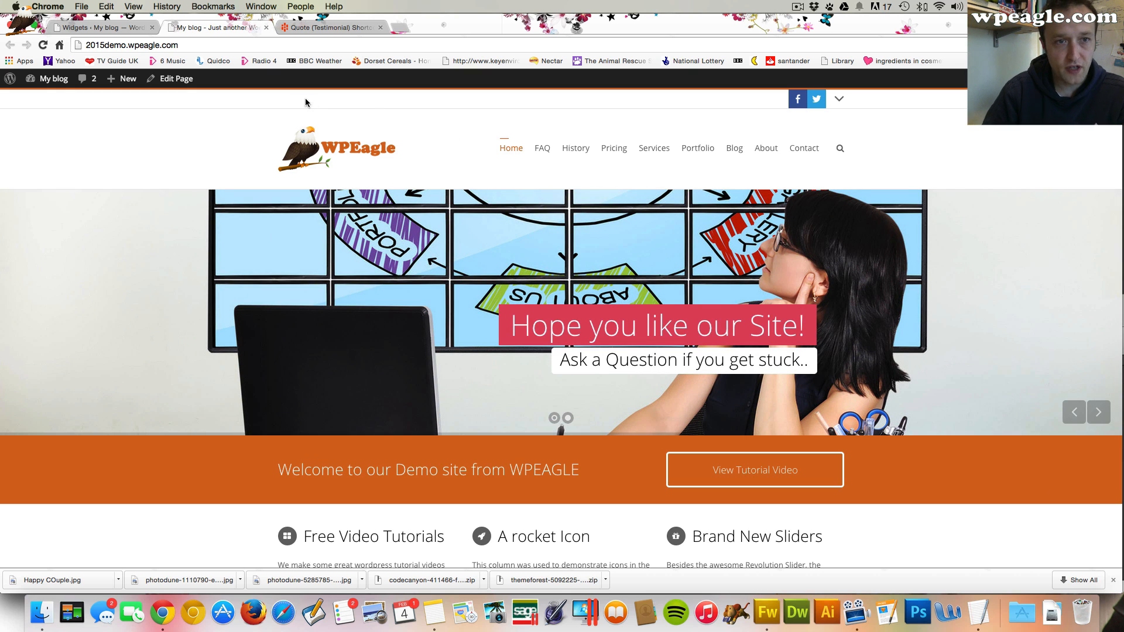
scroll(449, 171, "down", 20)
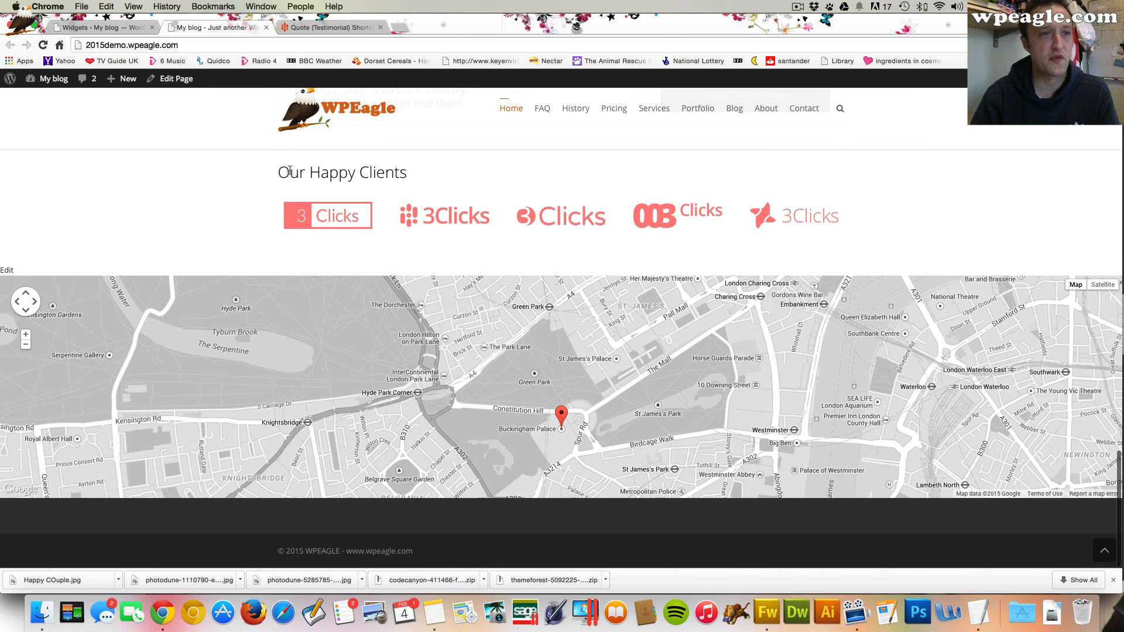
scroll(175, 205, "up", 20)
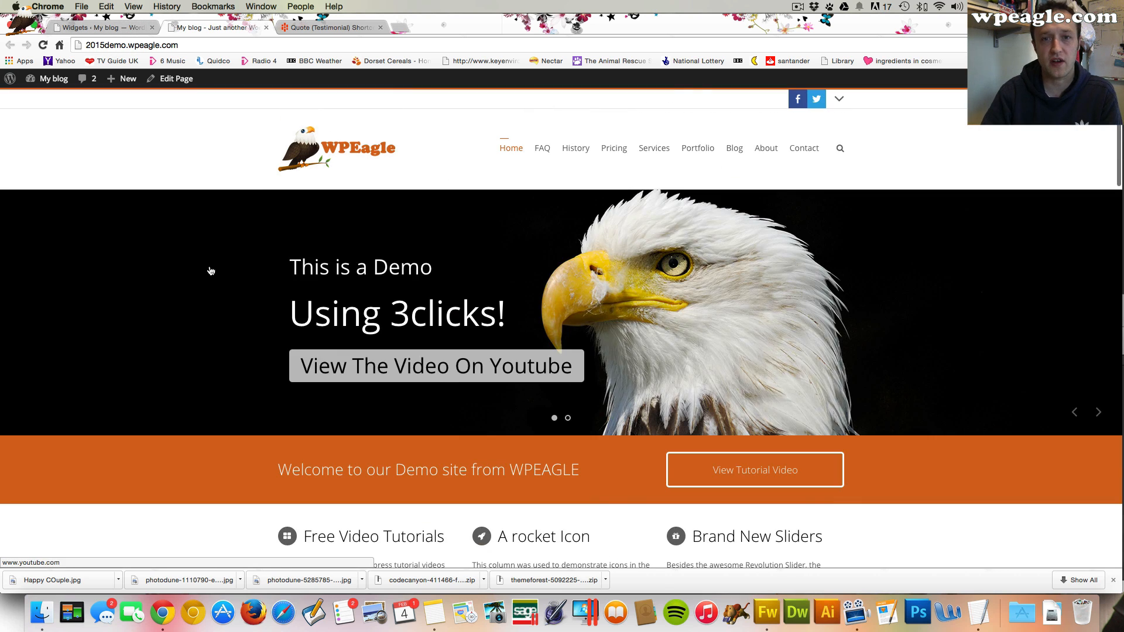
Create a new page titled Sitemap using the Page: Sitemap template and publish it
left_click(99, 28)
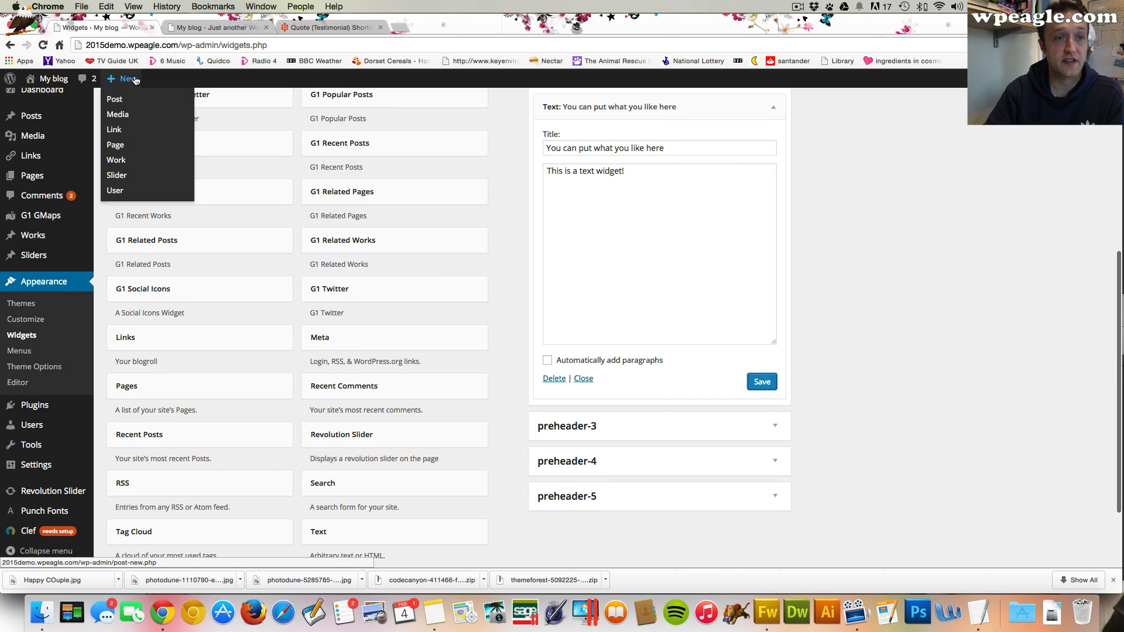
left_click(136, 145)
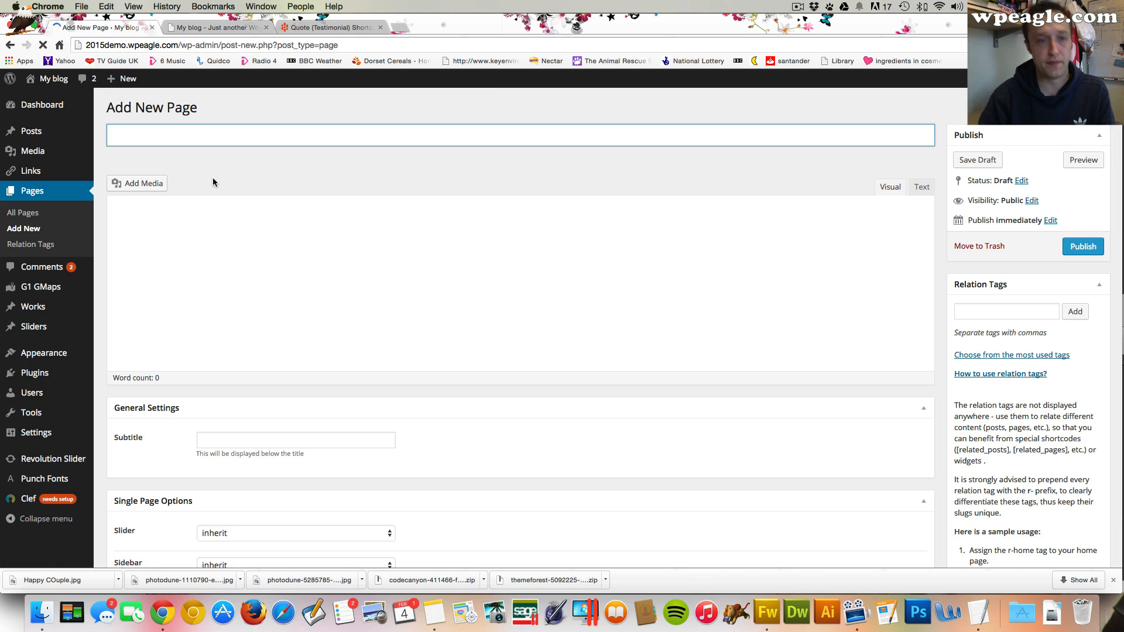
type("SITEMAP")
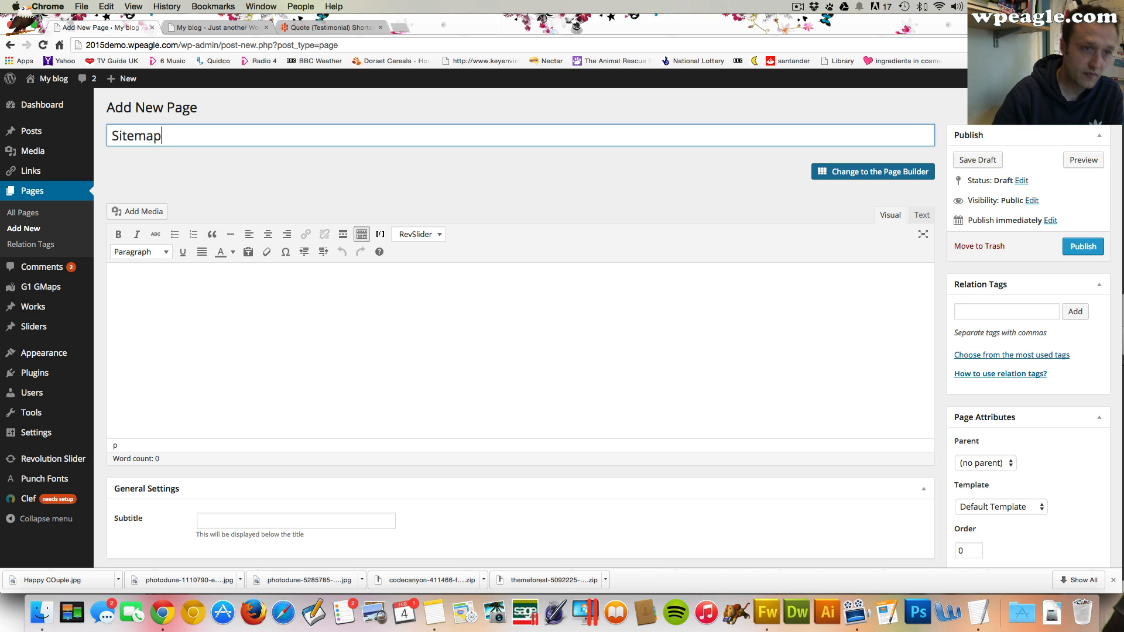
scroll(618, 309, "down", 2)
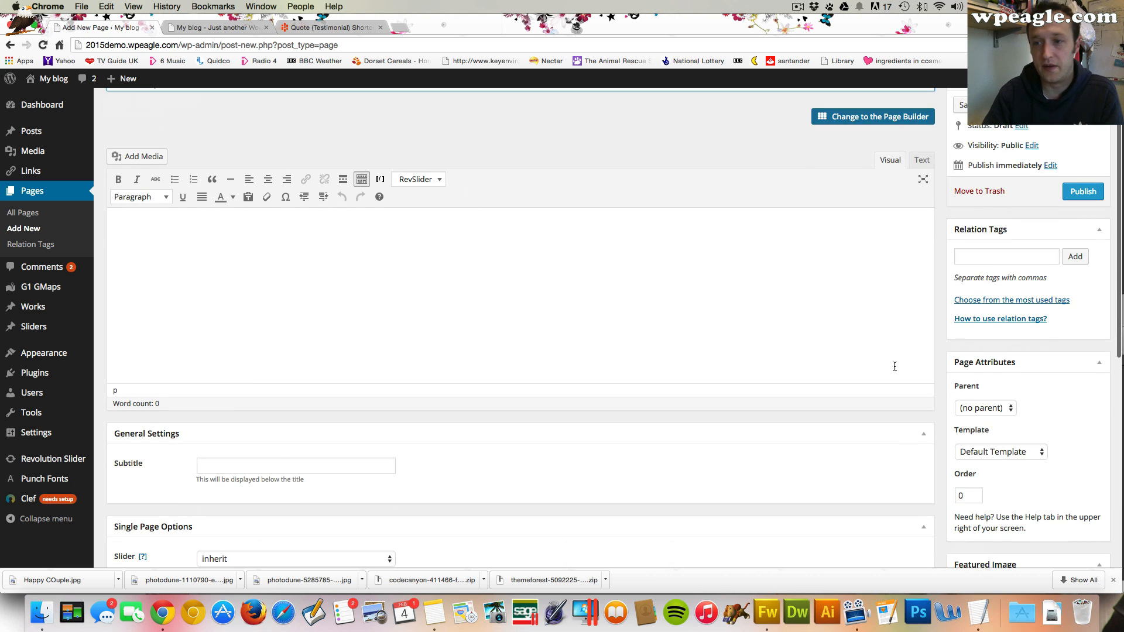
left_click(983, 453)
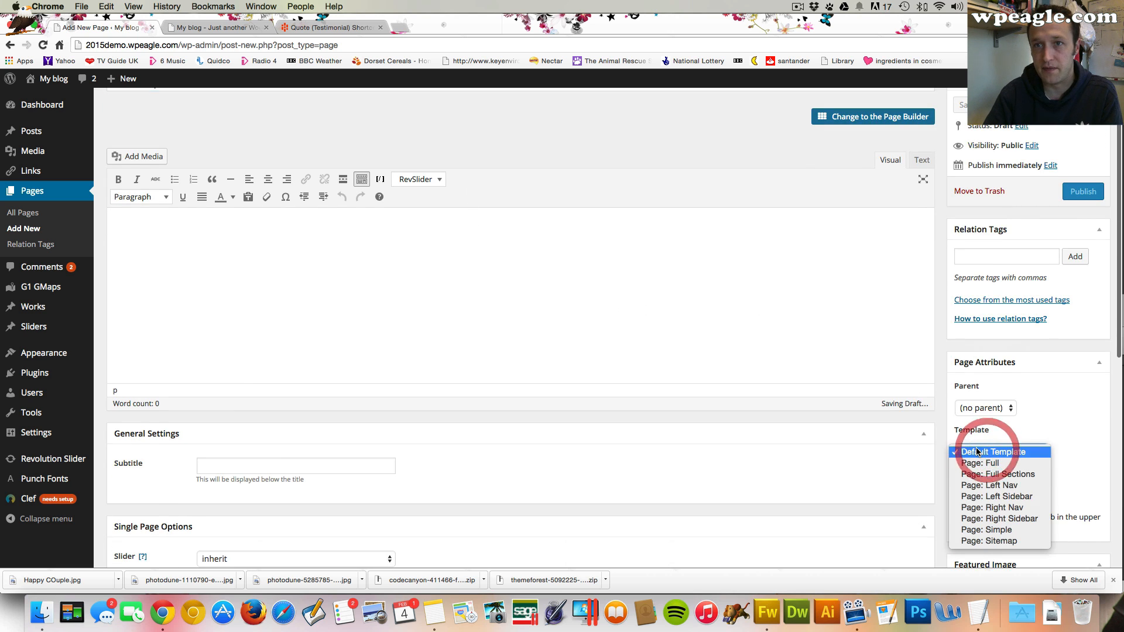
left_click(1007, 541)
scroll(990, 339, "up", 2)
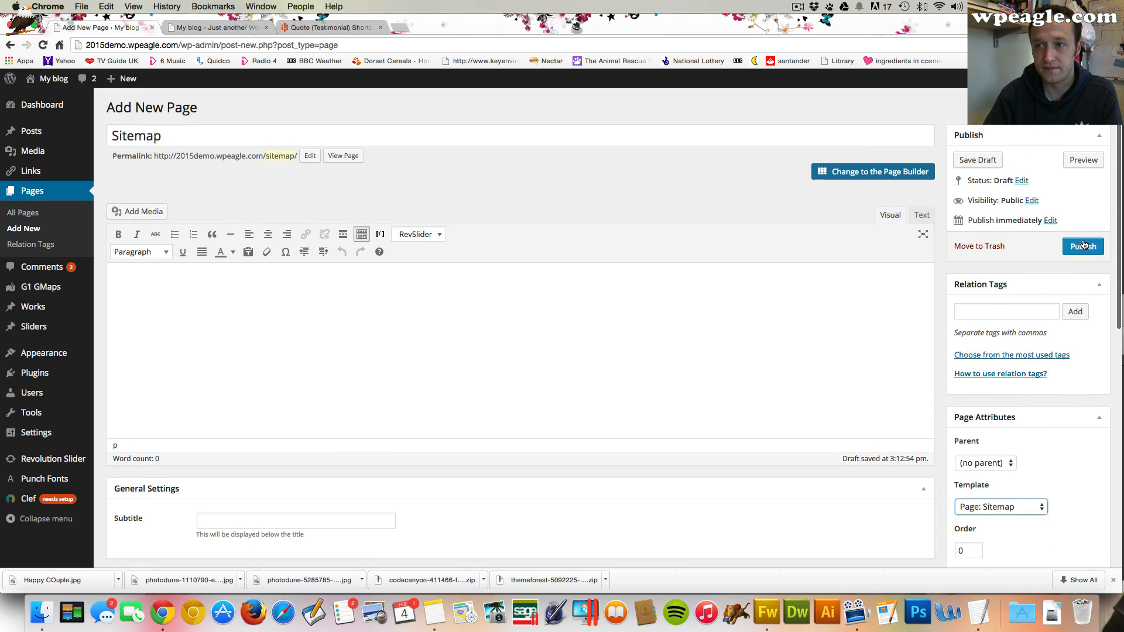
left_click(1084, 247)
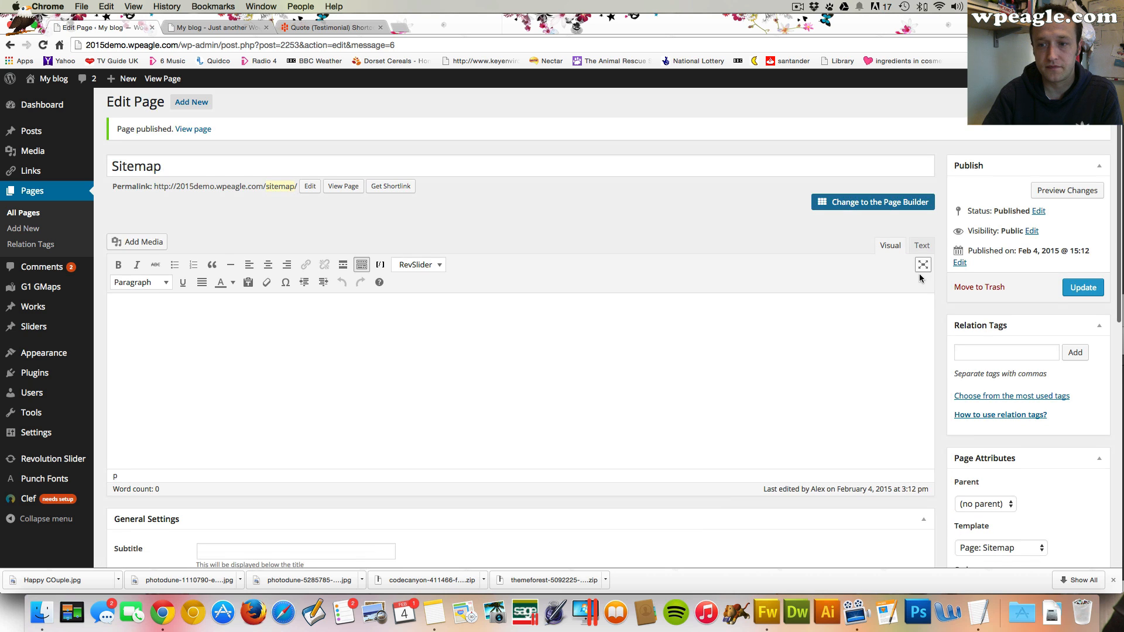
Open the published Sitemap page and scroll through its sections
left_click(205, 122)
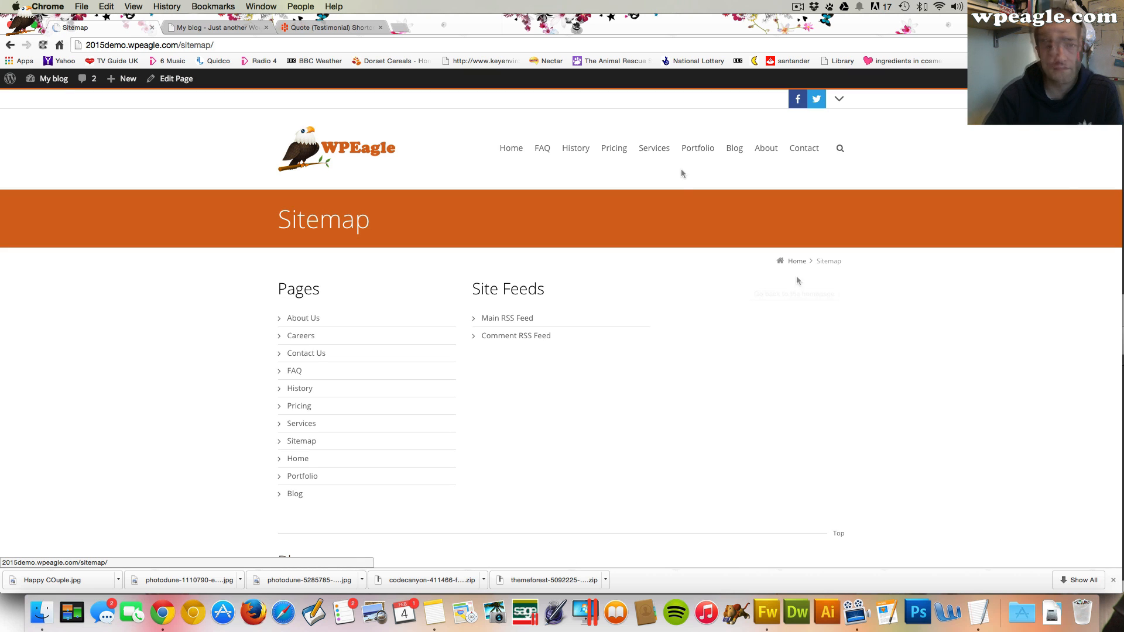
scroll(670, 215, "down", 1)
scroll(670, 216, "down", 5)
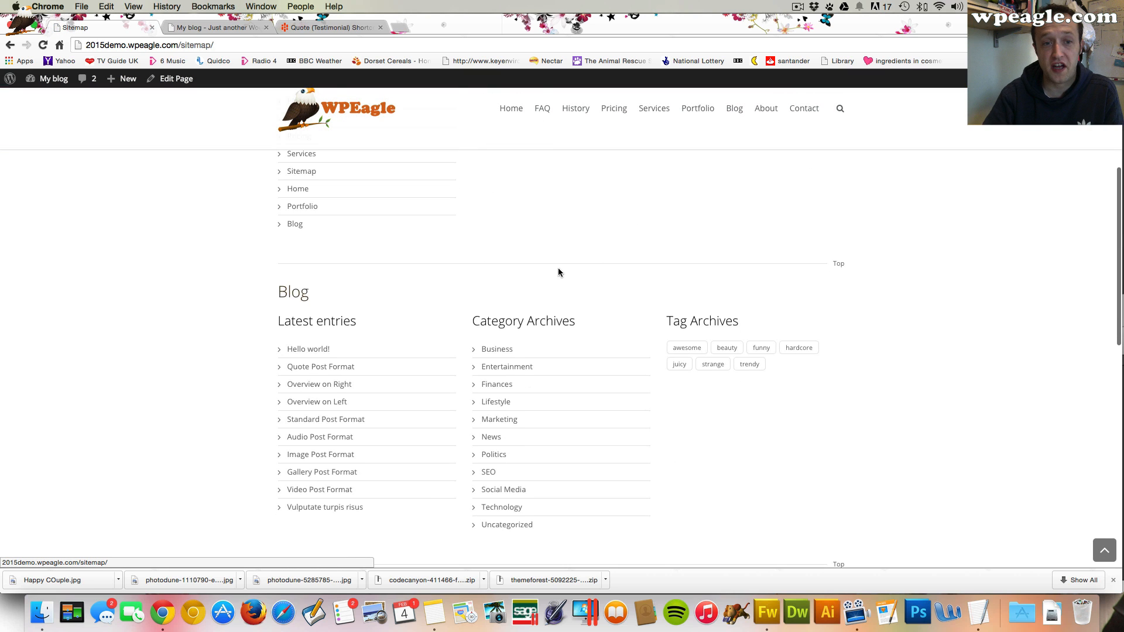
scroll(707, 402, "down", 3)
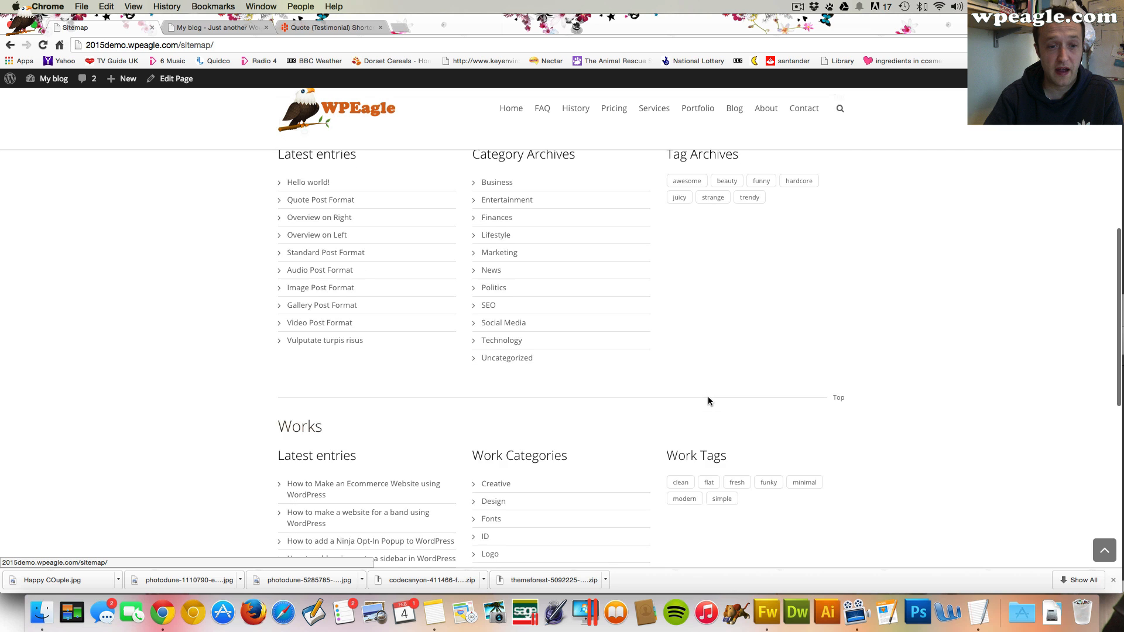
scroll(404, 271, "down", 3)
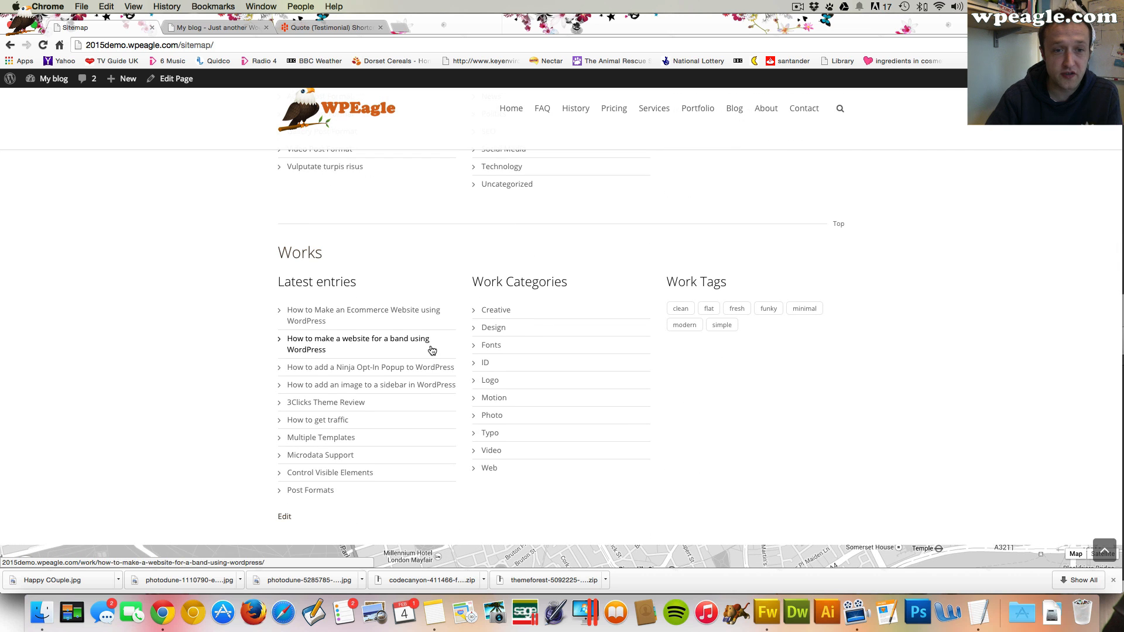
scroll(476, 382, "up", 10)
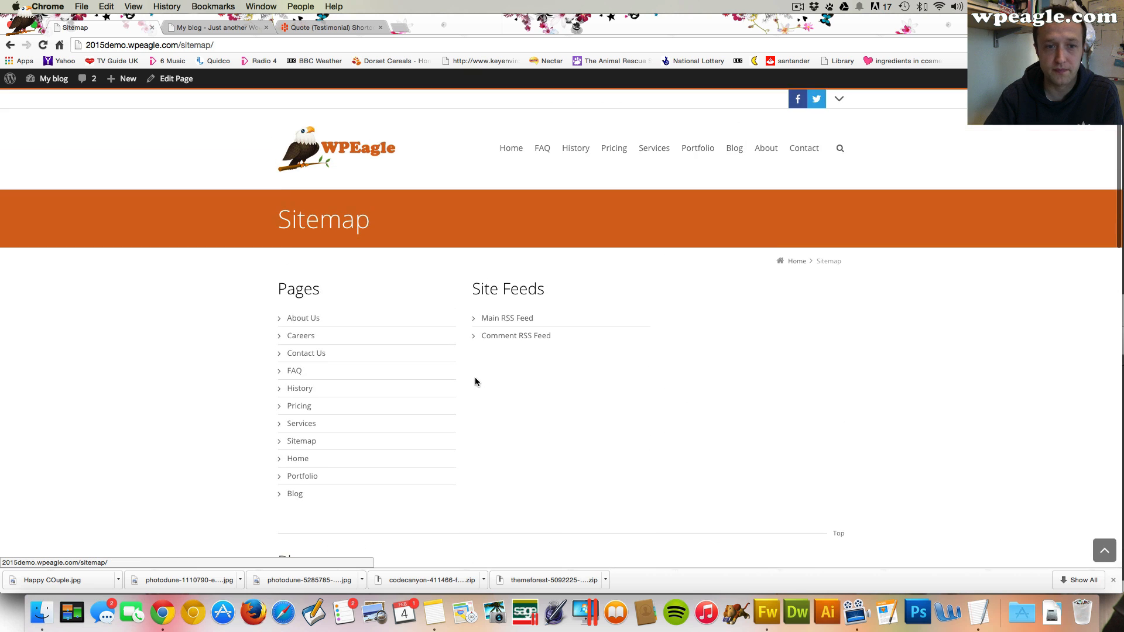
scroll(477, 379, "down", 8)
scroll(483, 378, "up", 10)
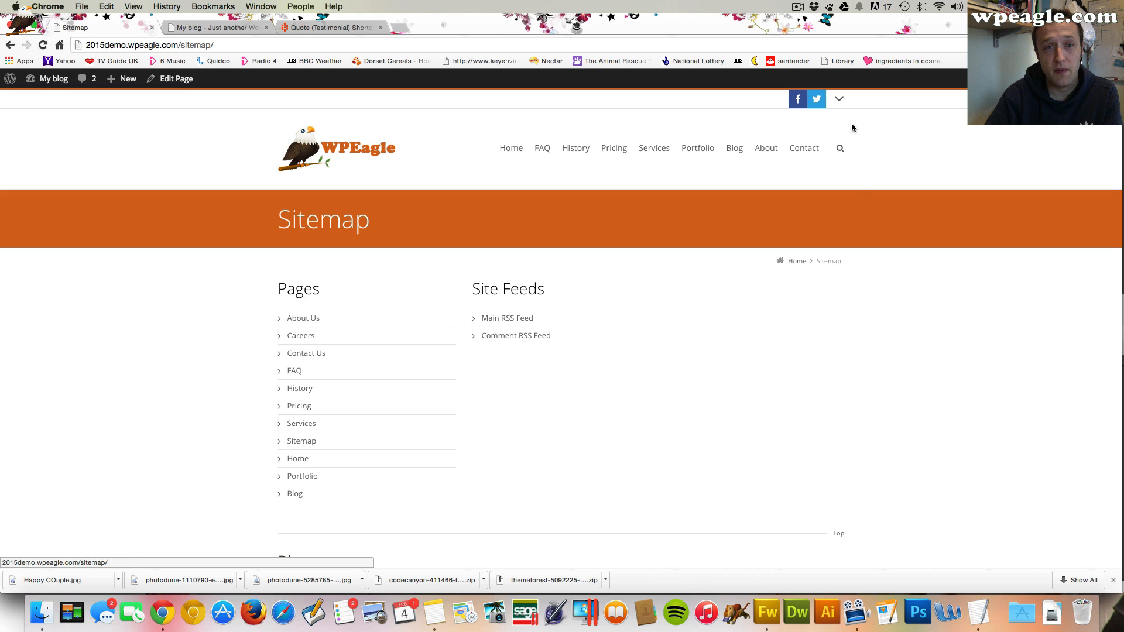
left_click(840, 150)
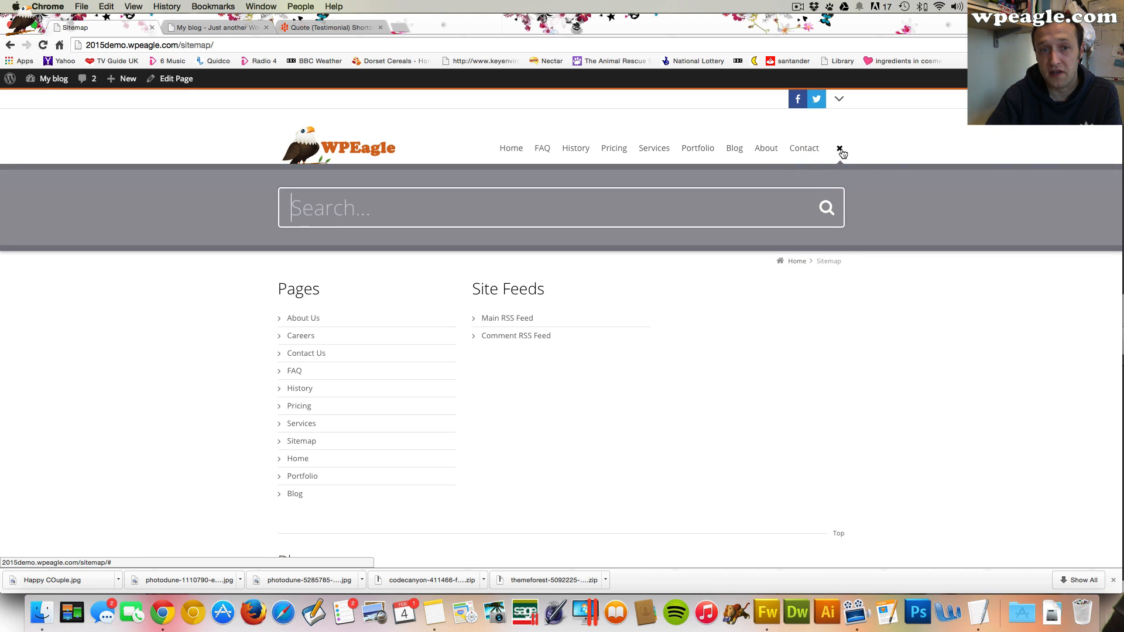
left_click(840, 150)
scroll(715, 300, "down", 1)
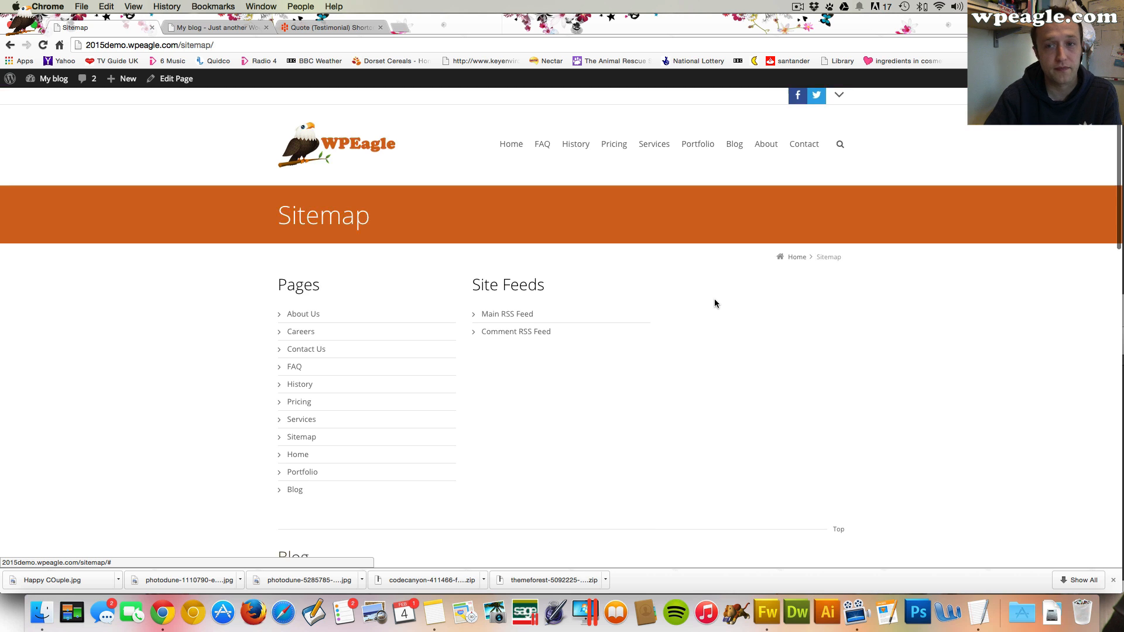
scroll(711, 303, "up", 1)
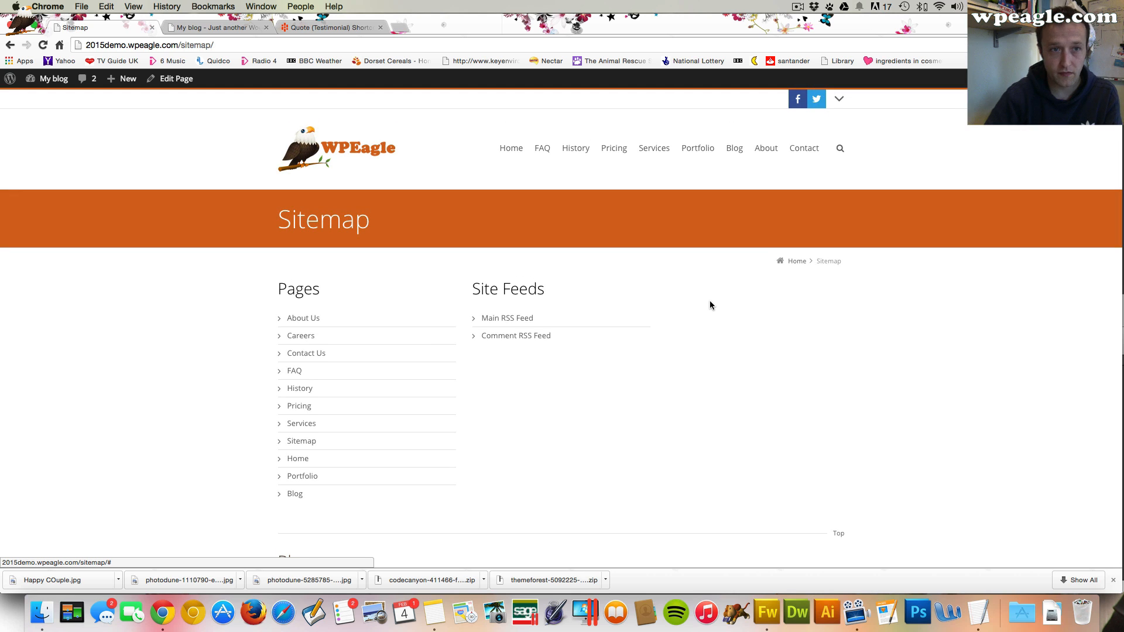
Start a new page titled Privacy Policy
mouse_move(121, 78)
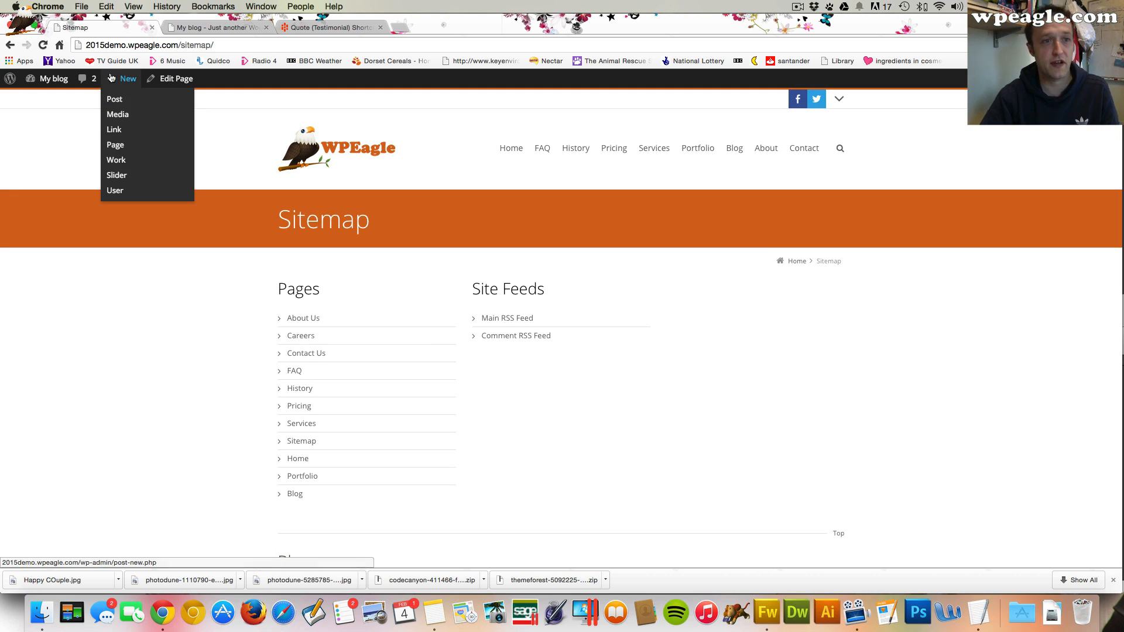
left_click(124, 146)
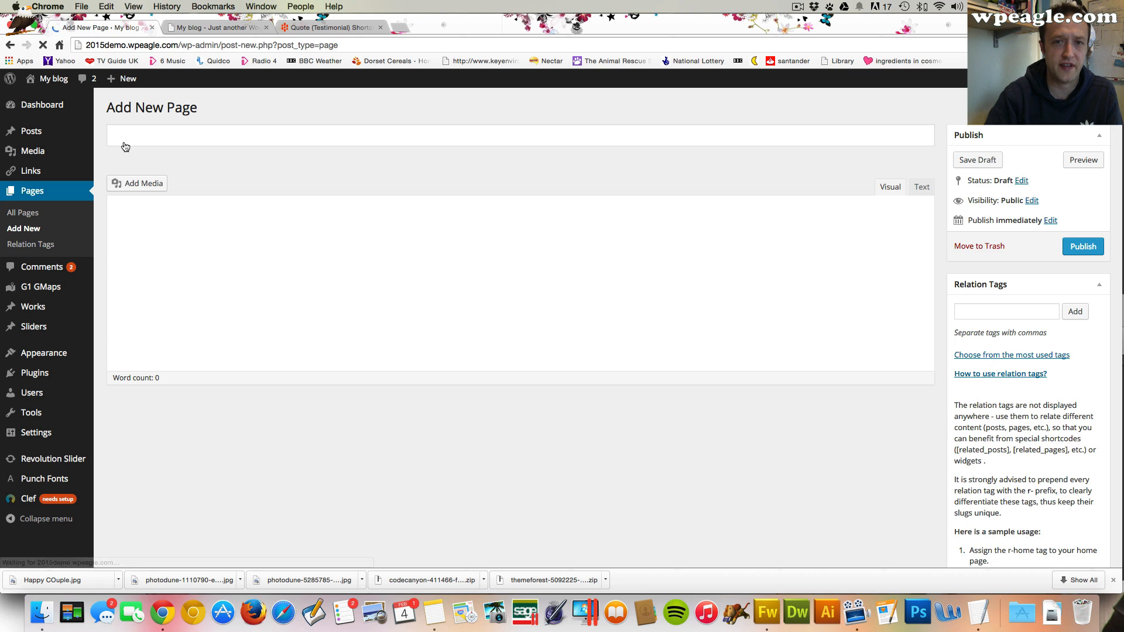
type("Privacy P")
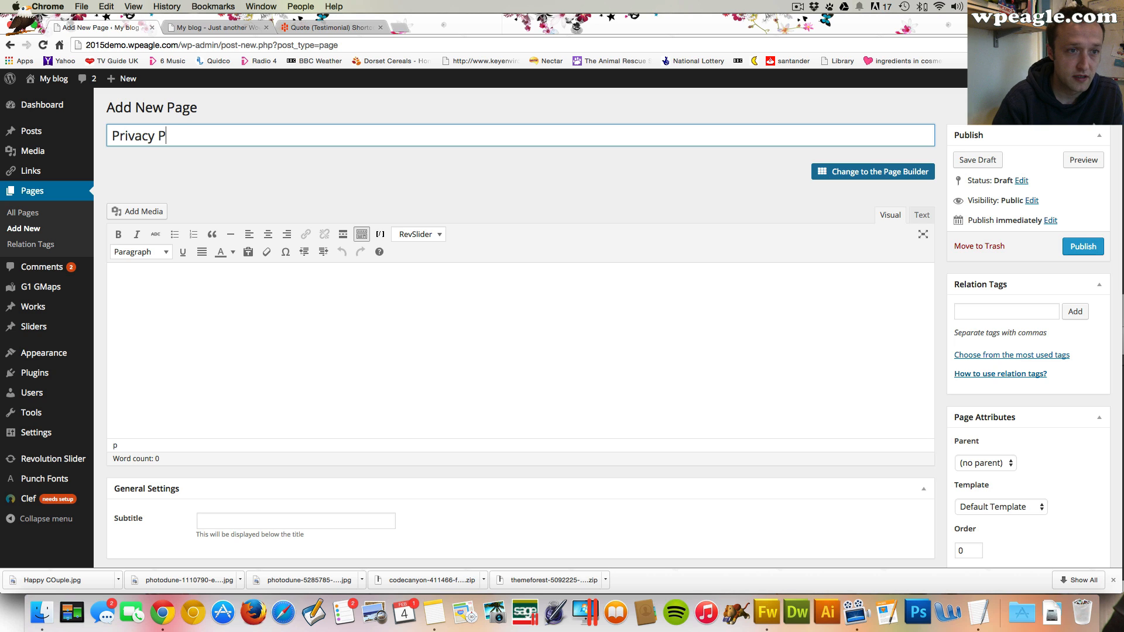
type("olicy")
key("Tab")
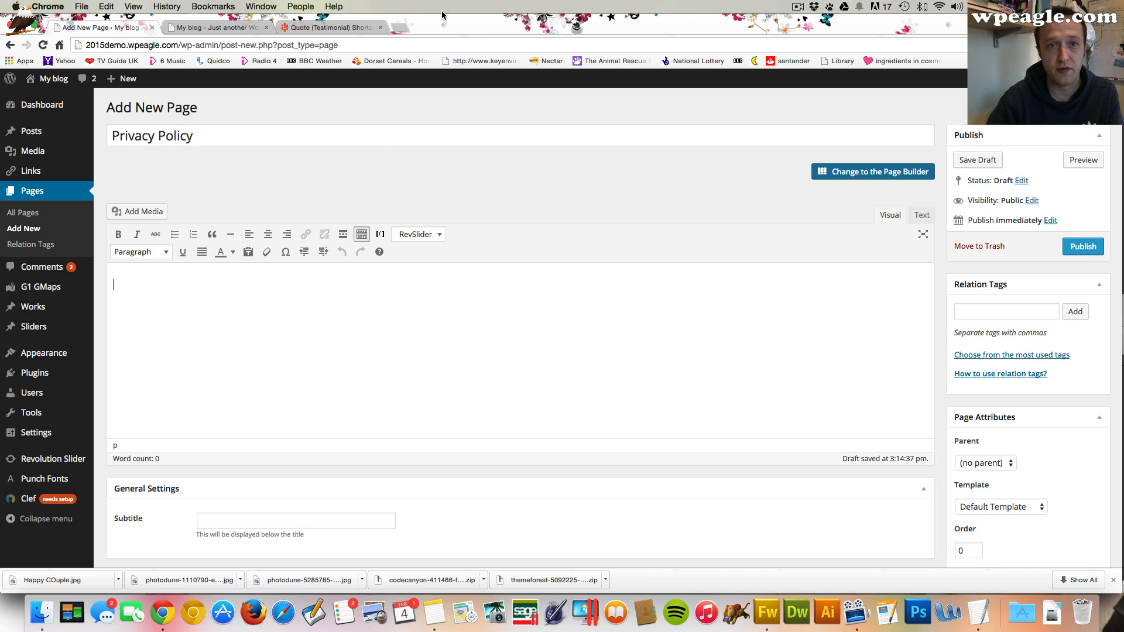
In a new browser tab, search for 'generic privacy policy' and open the Generic Privacy Policy result
left_click(402, 29)
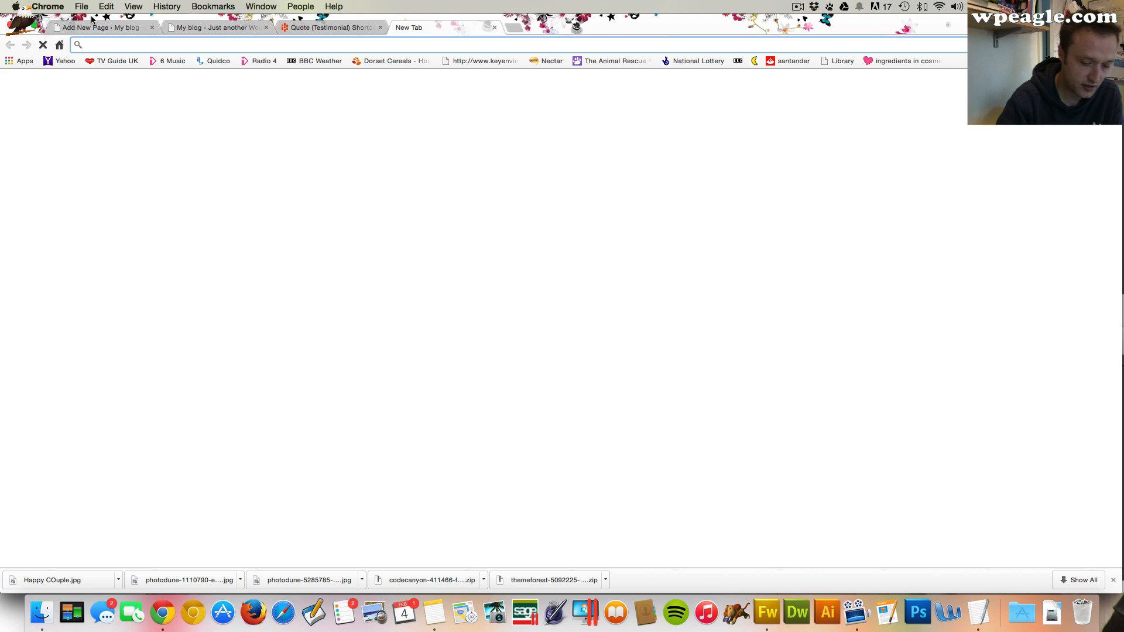
type("generic")
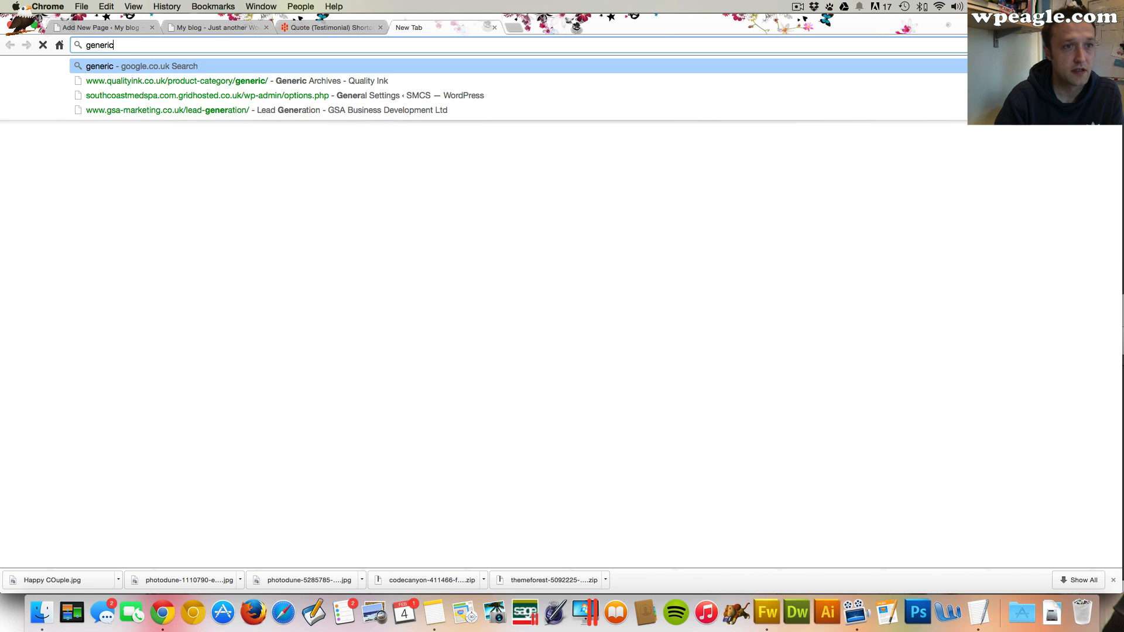
type(" privacy ")
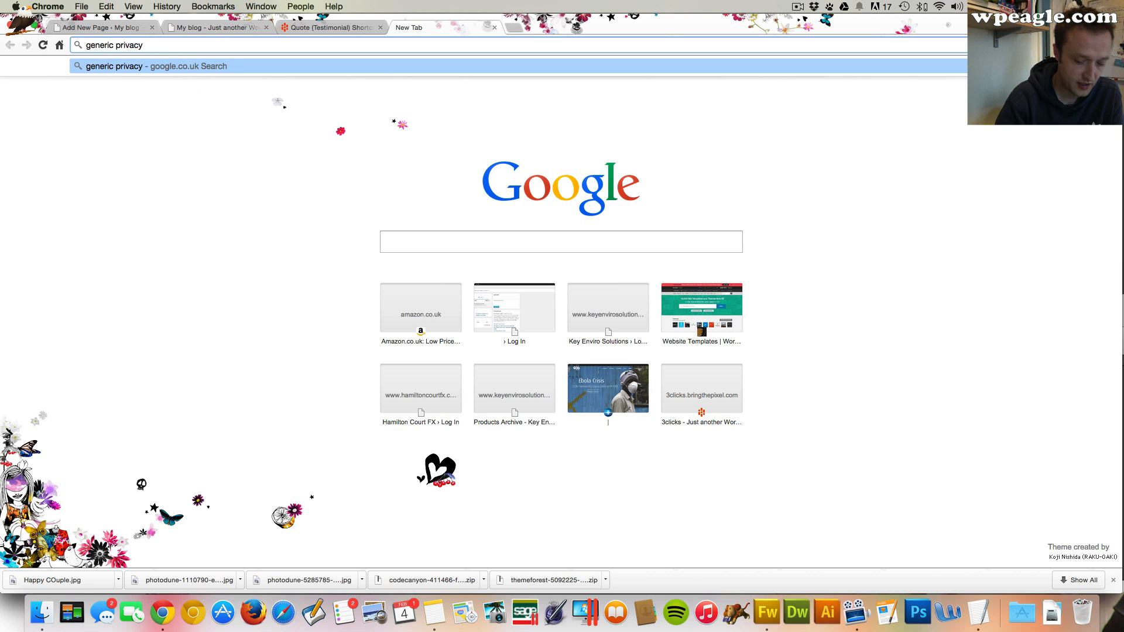
type("policy")
key("Return")
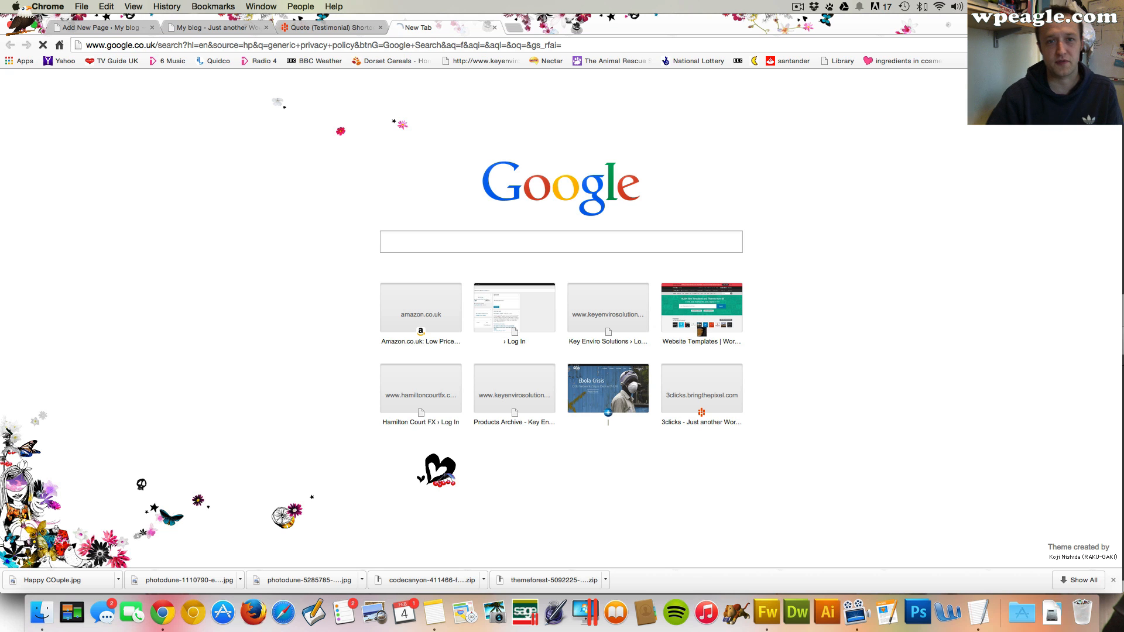
left_click(226, 177)
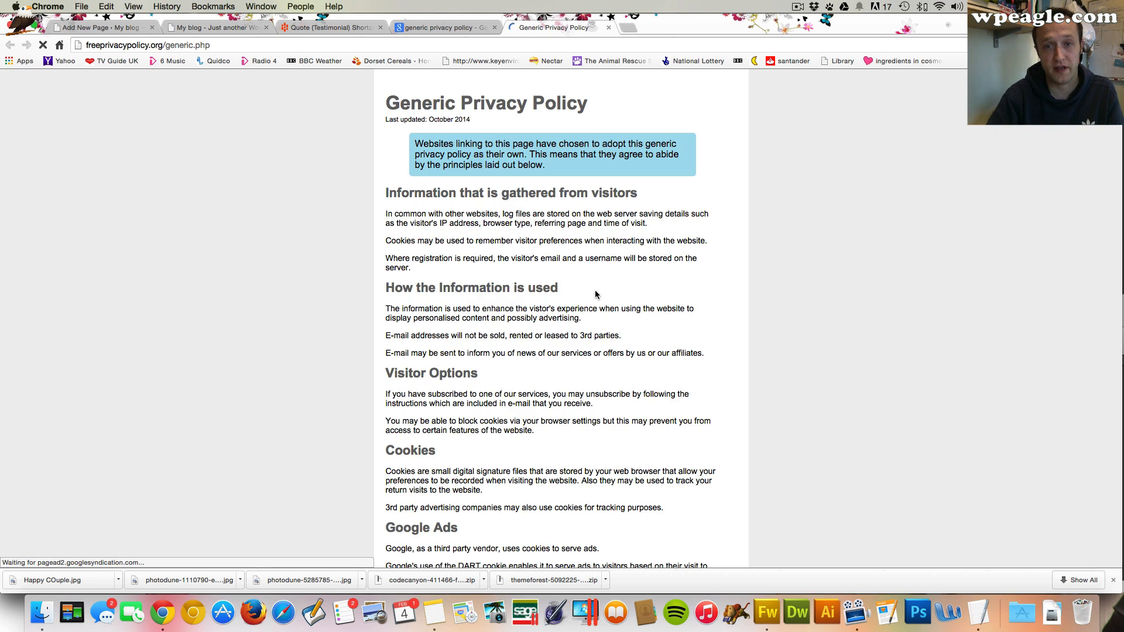
Select and copy the policy text from 'Information that is gathered from visitors' through the end of the Google Ads section
left_click_drag(385, 192, 480, 377)
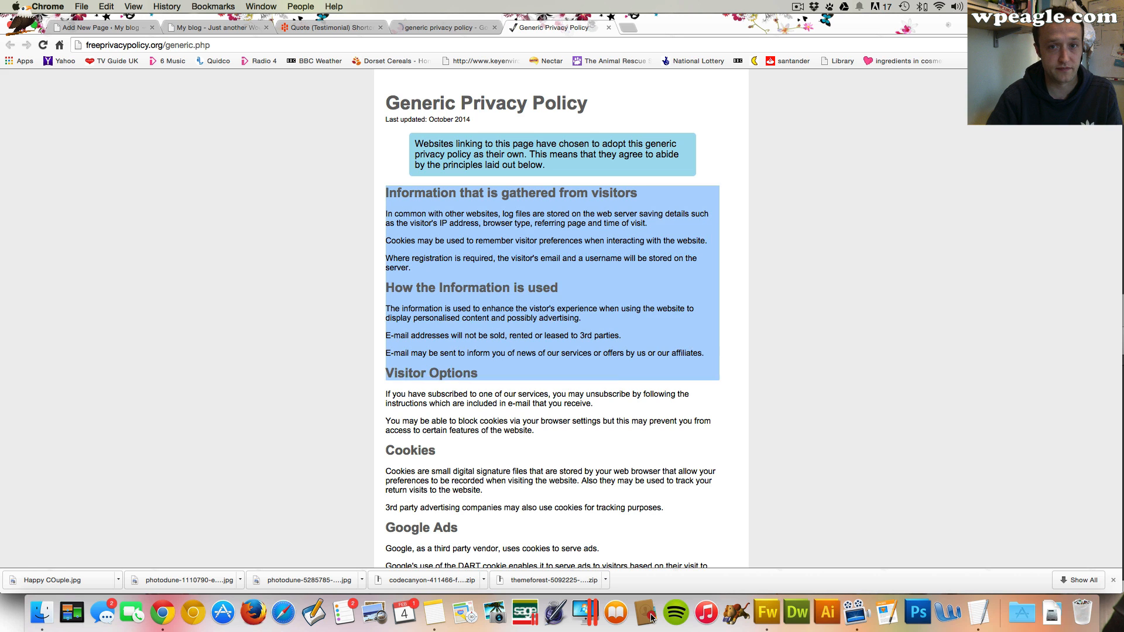
left_click_drag(652, 617, 532, 450)
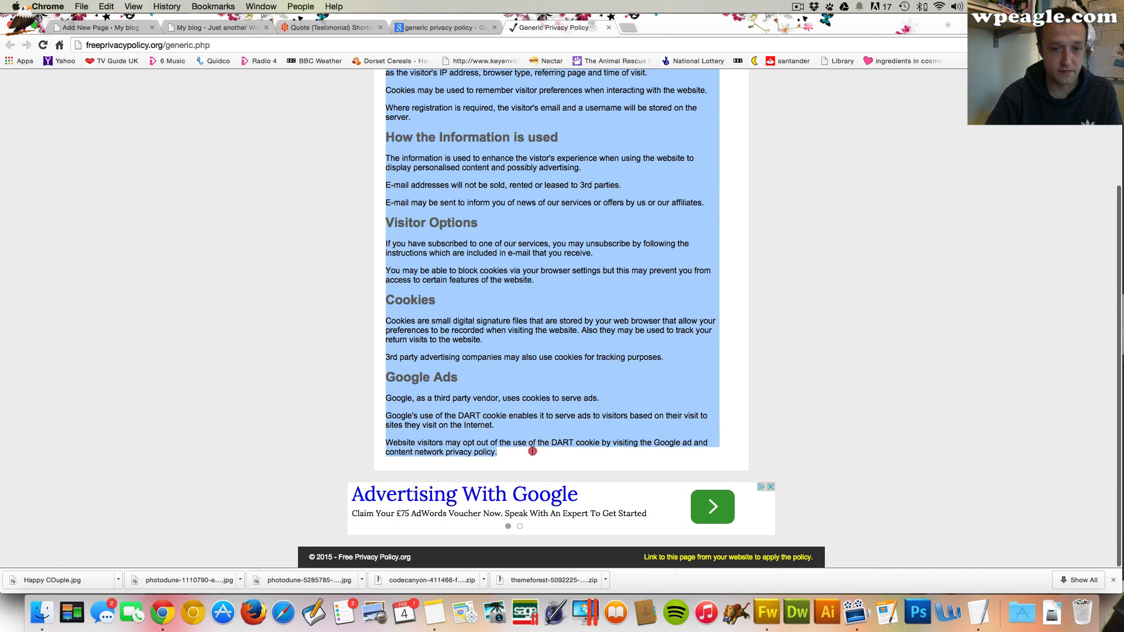
key("super+c")
Return to the new Privacy Policy page, switch to the Page Builder and add a Section layout element
left_click(86, 27)
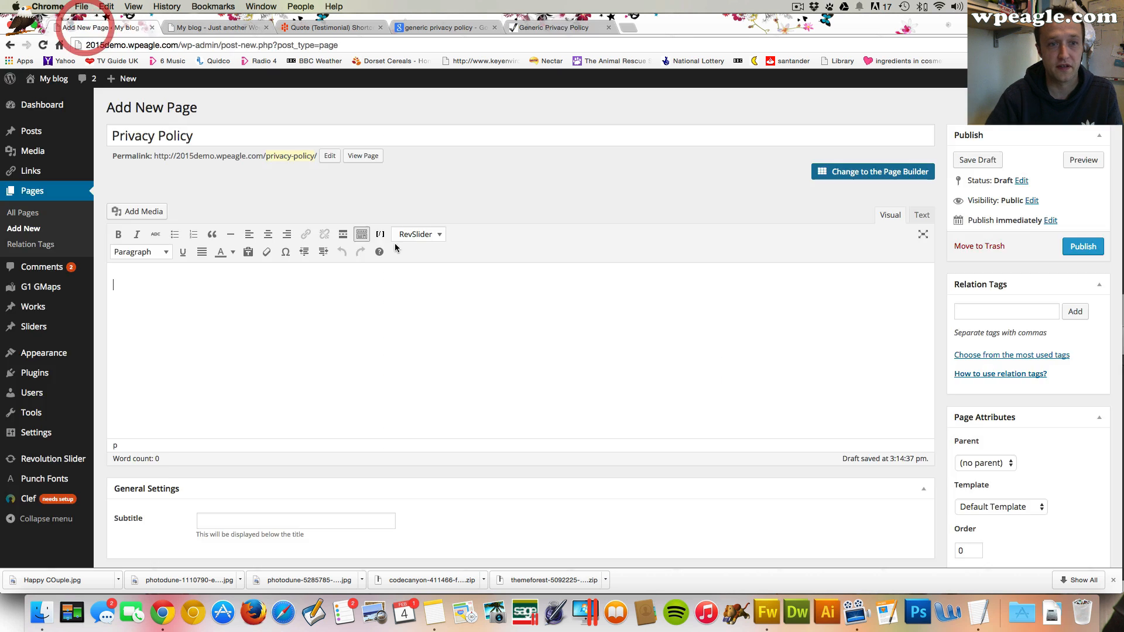
left_click(361, 304)
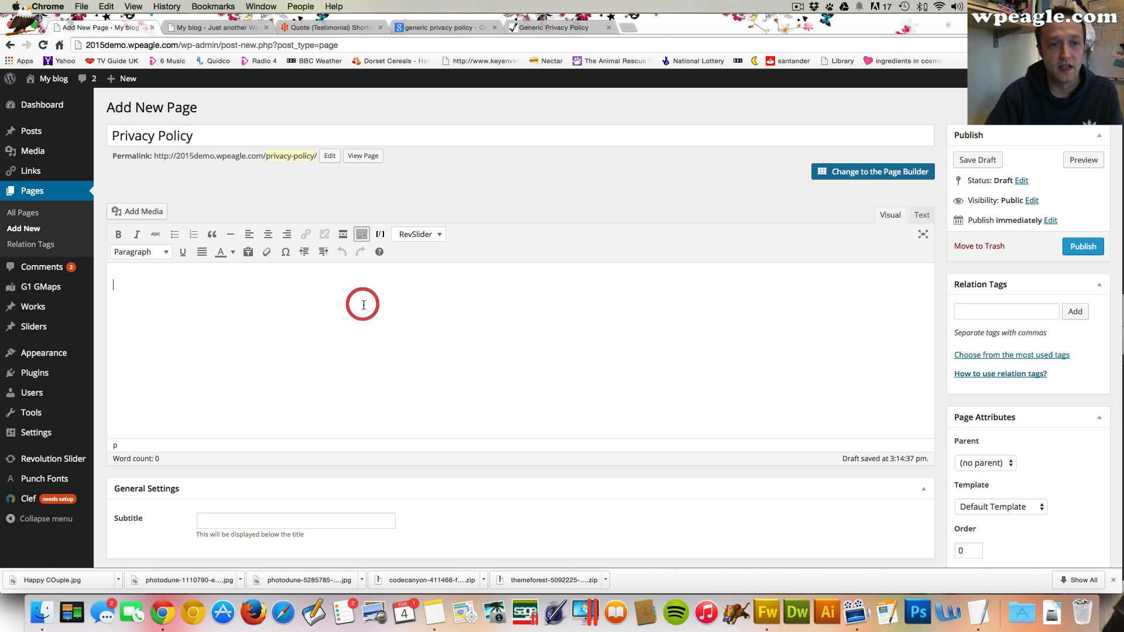
left_click(888, 171)
scroll(571, 402, "down", 1)
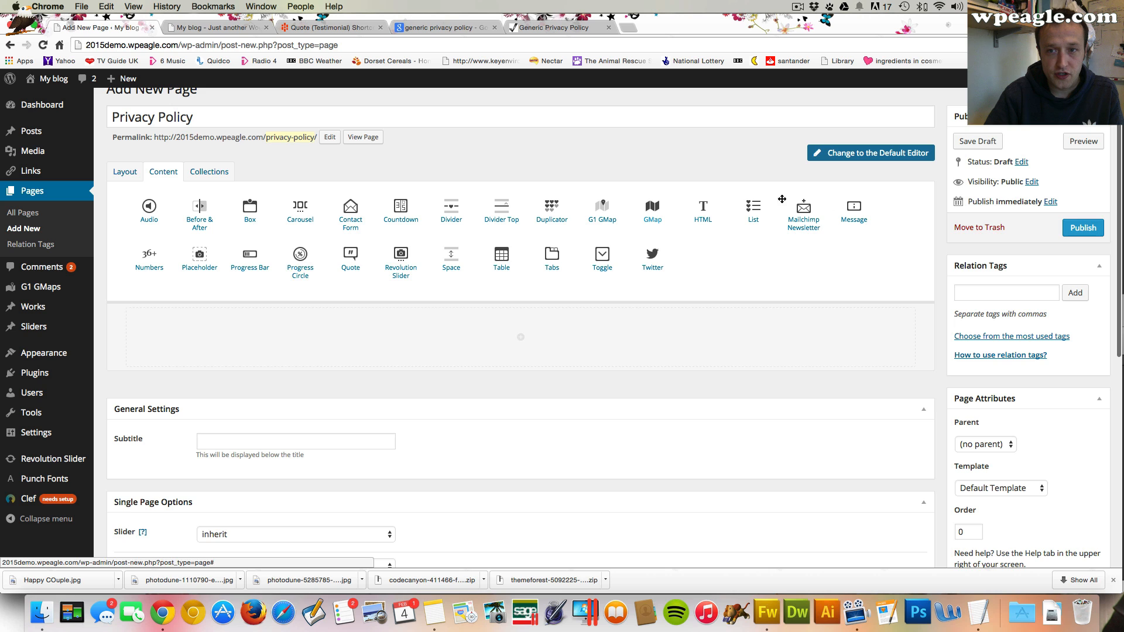
left_click(135, 173)
left_click_drag(753, 208, 696, 290)
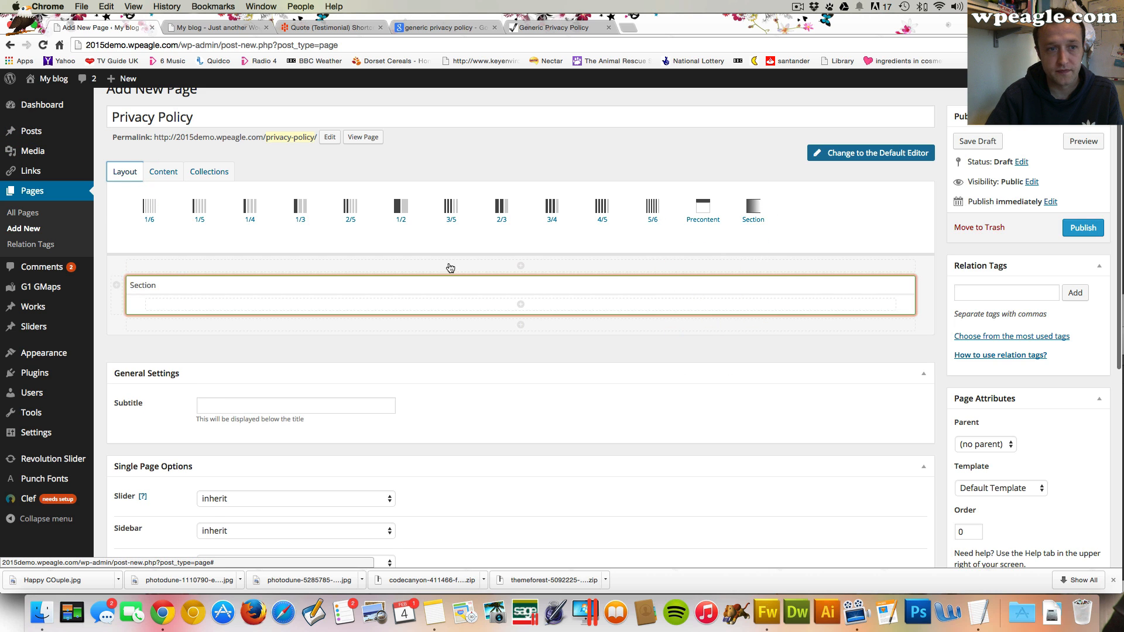
Add an HTML content element inside the section, paste the copied policy text into it and save
left_click(163, 172)
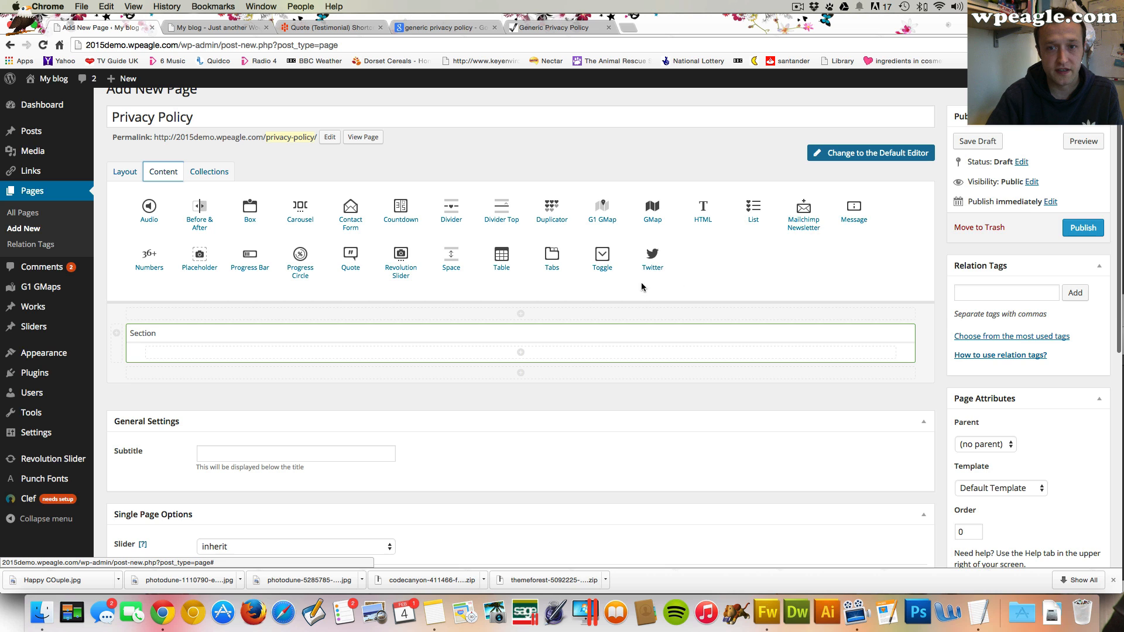
mouse_move(702, 211)
left_mouse_down()
mouse_move(673, 276)
mouse_move(556, 351)
mouse_move(556, 366)
left_mouse_up()
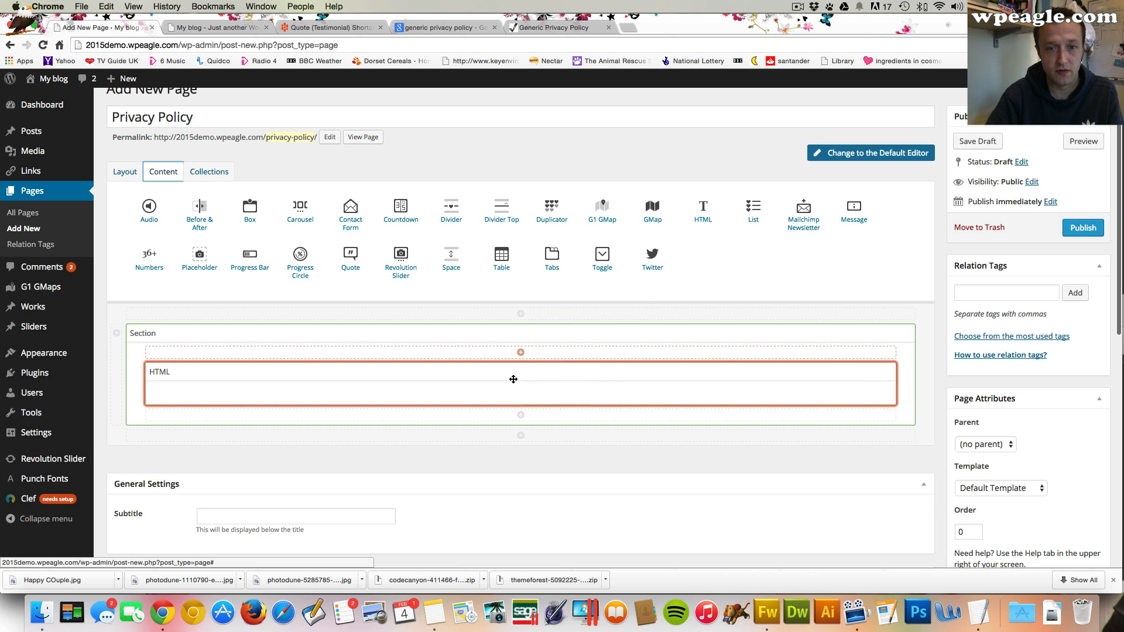
left_click(867, 370)
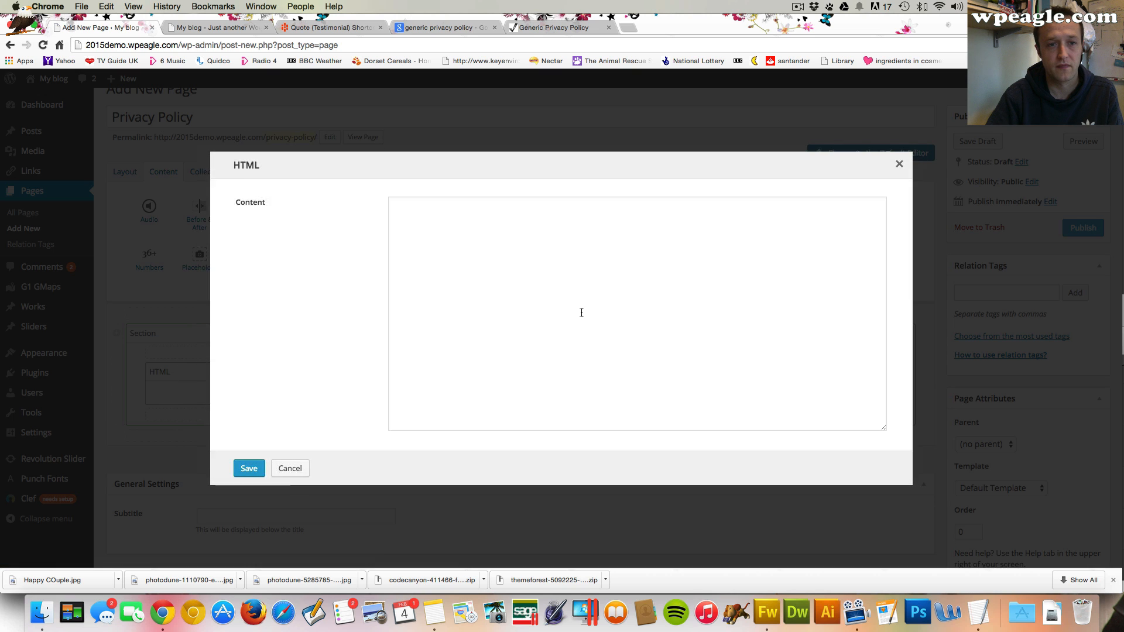
key("super+v")
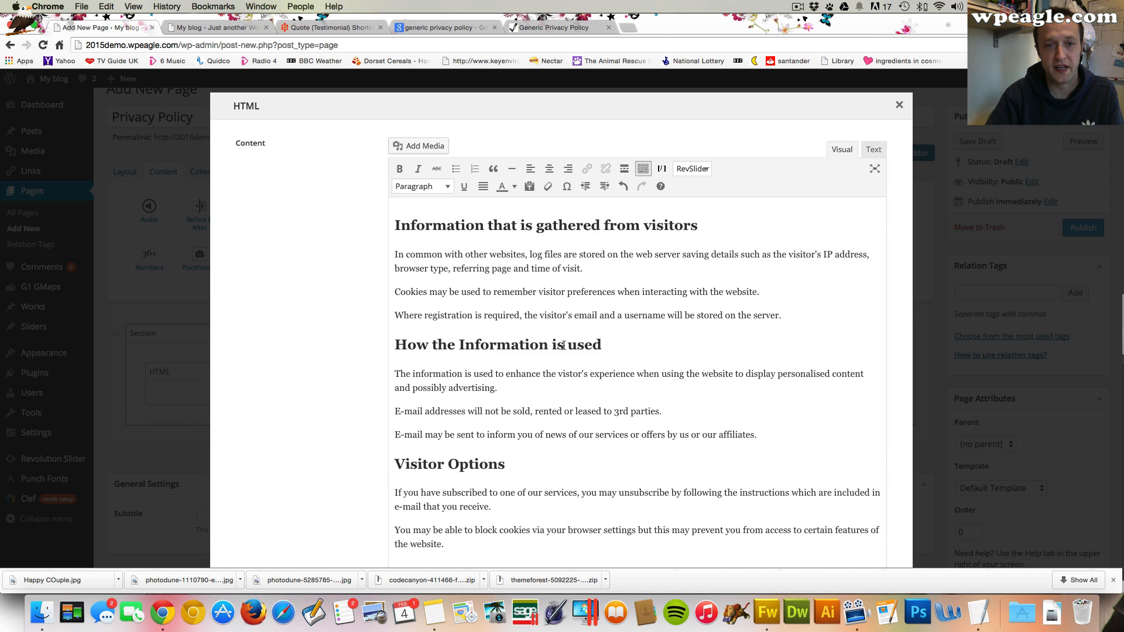
scroll(327, 313, "down", 8)
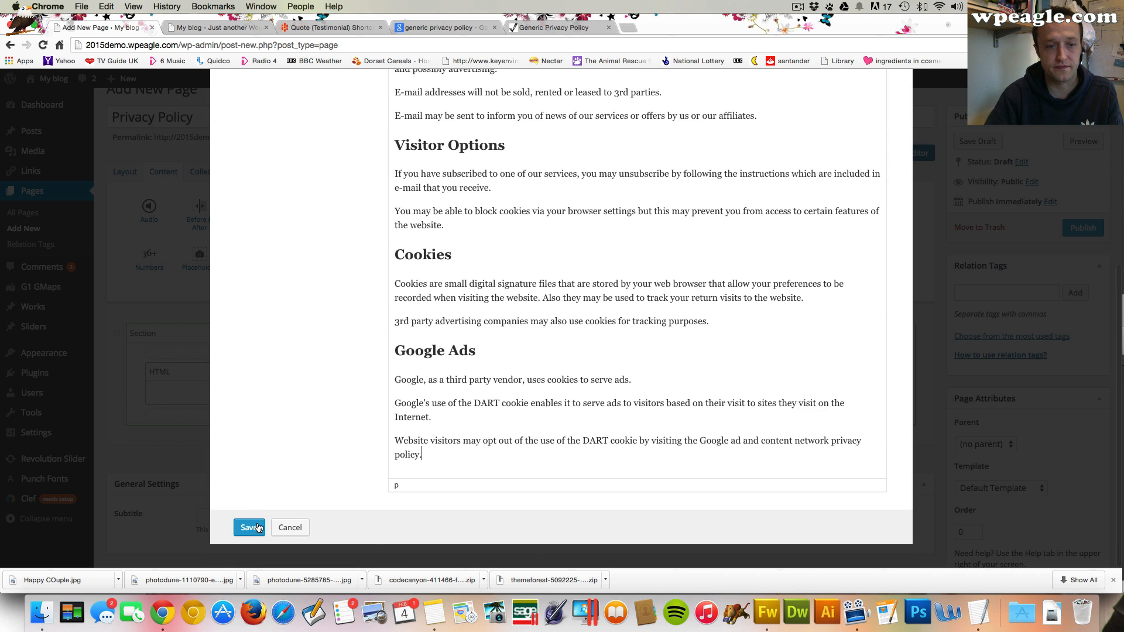
left_click(249, 527)
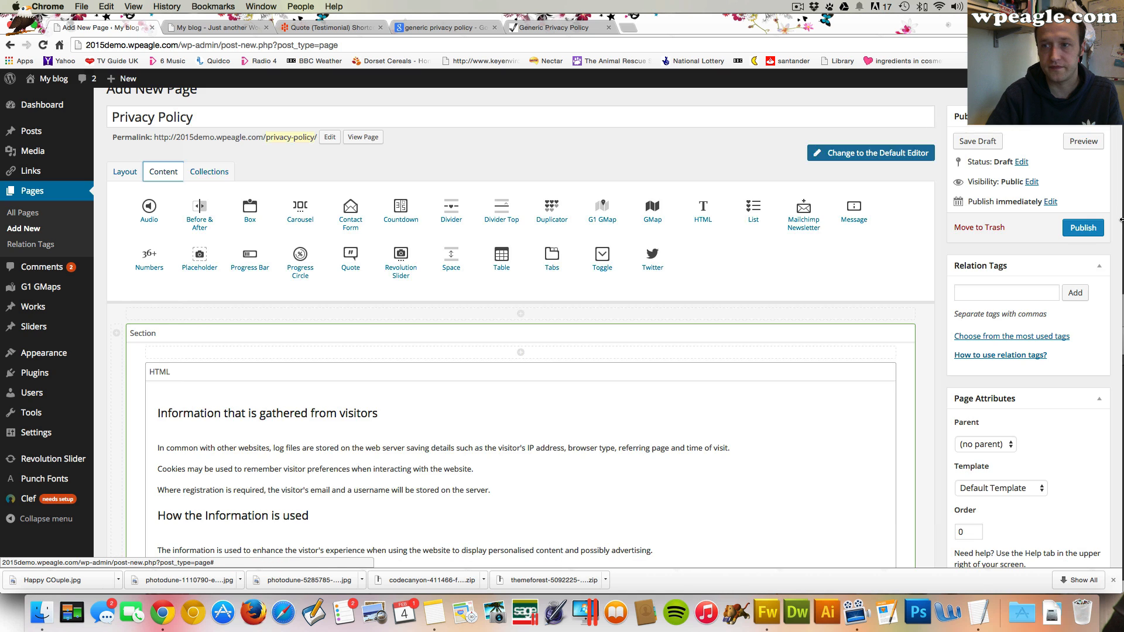
Publish the Privacy Policy page and view it on the live site
left_click(1082, 227)
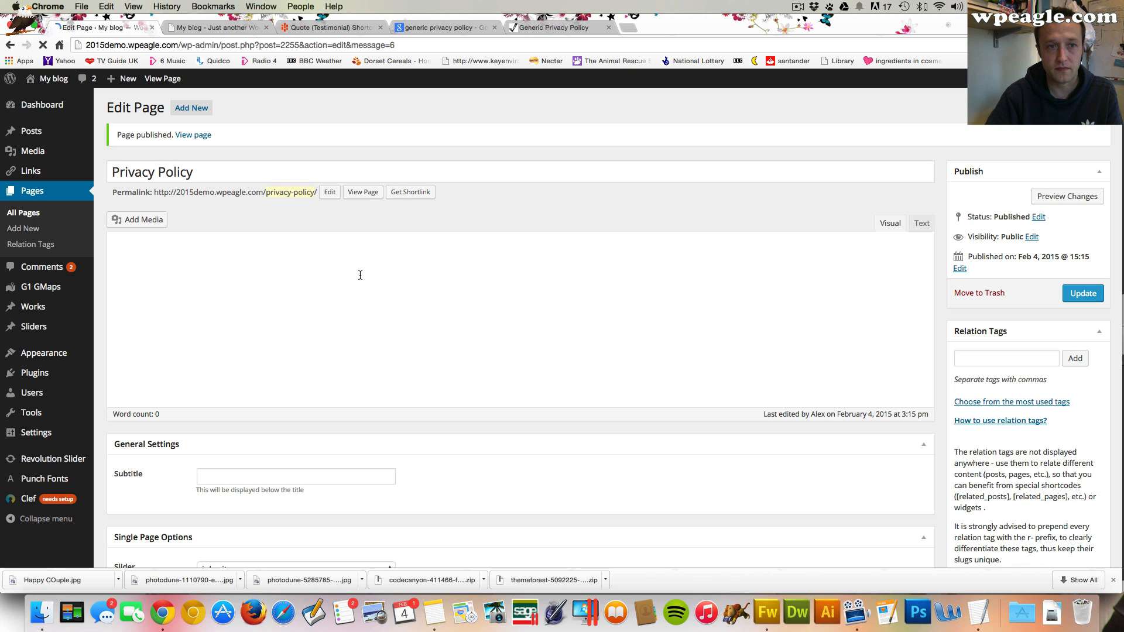
left_click(189, 134)
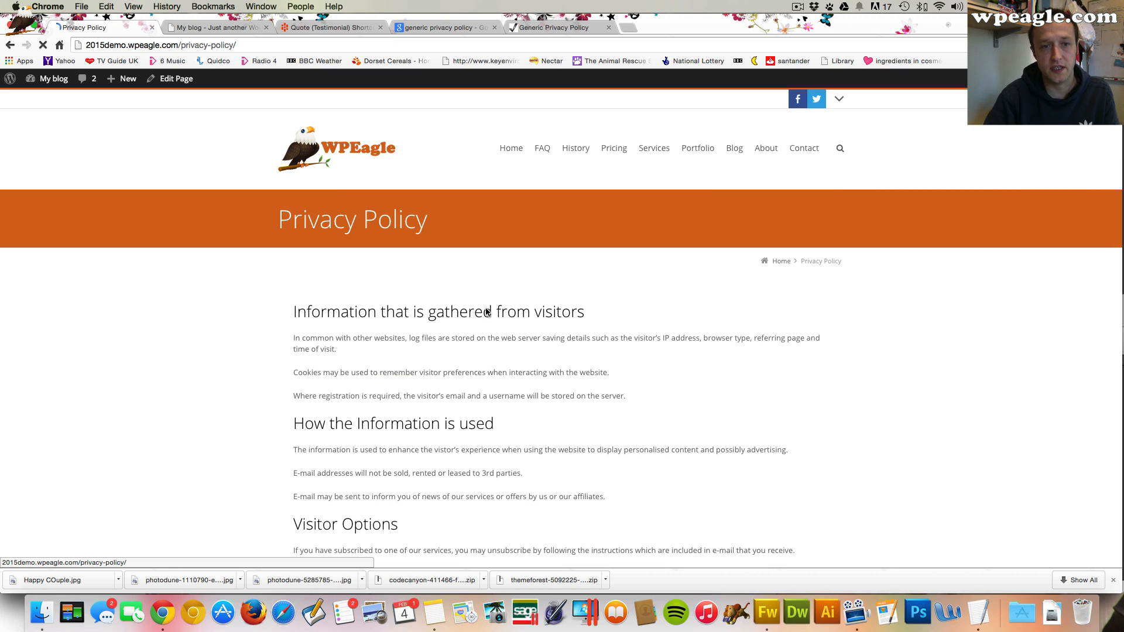
scroll(472, 326, "down", 10)
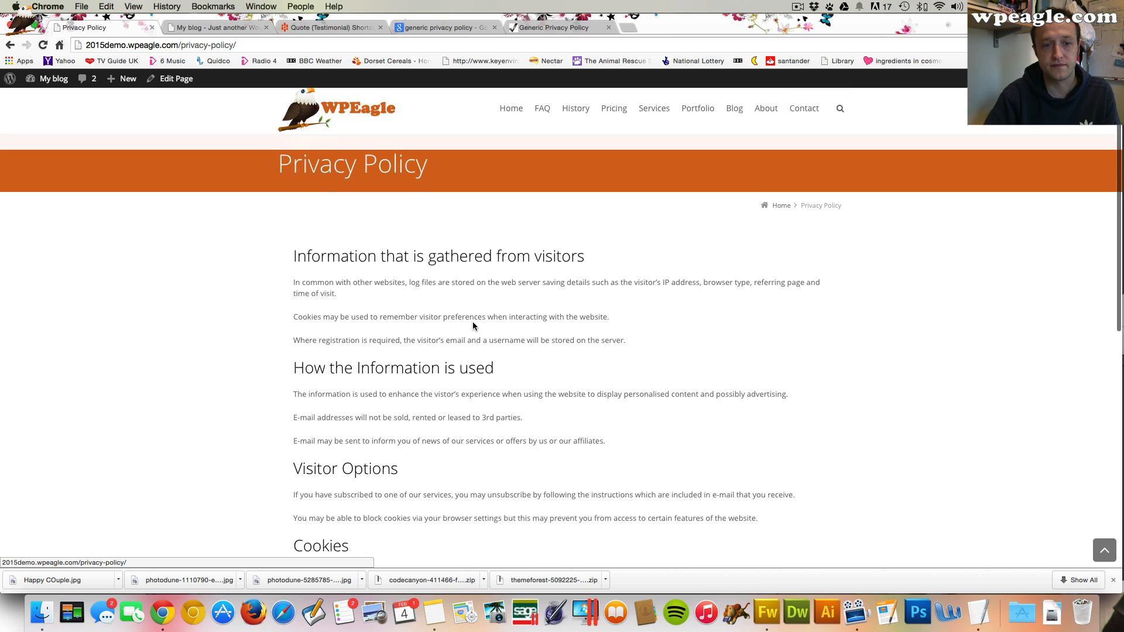
scroll(472, 326, "up", 10)
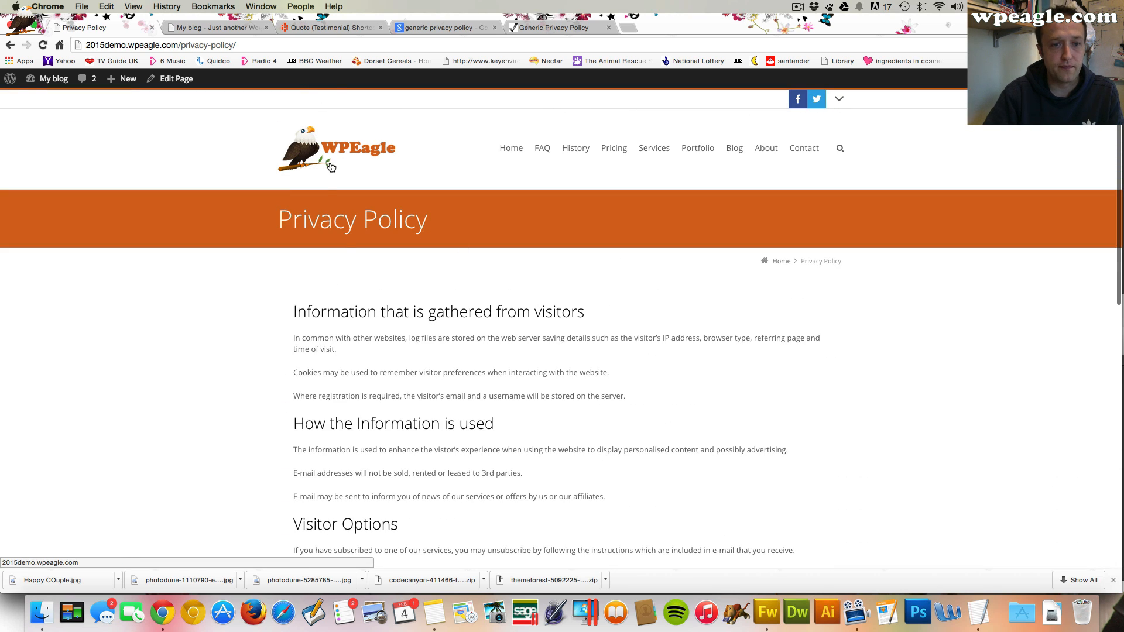
scroll(337, 161, "down", 3)
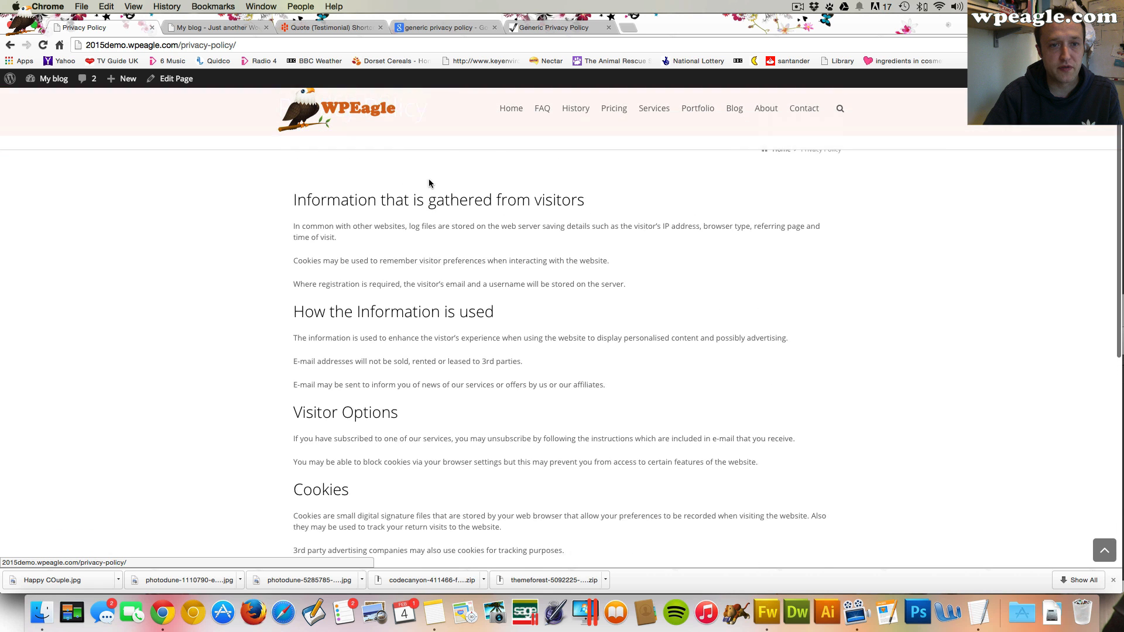
scroll(428, 178, "up", 3)
Open the Menus screen and create a new menu named Top Menu
mouse_move(49, 78)
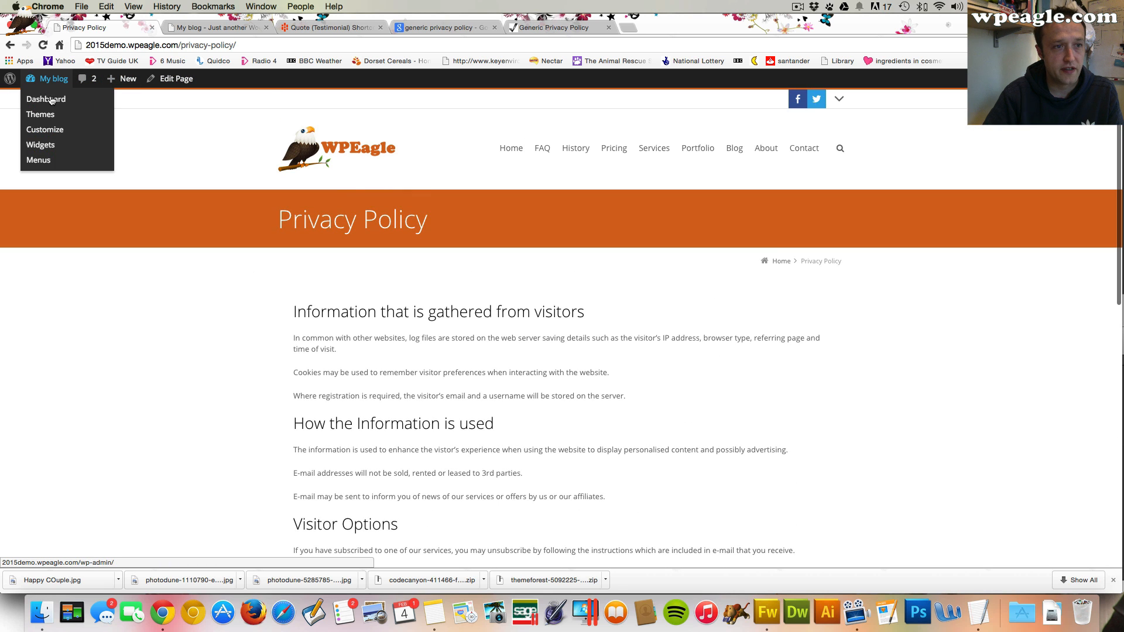
left_click(51, 162)
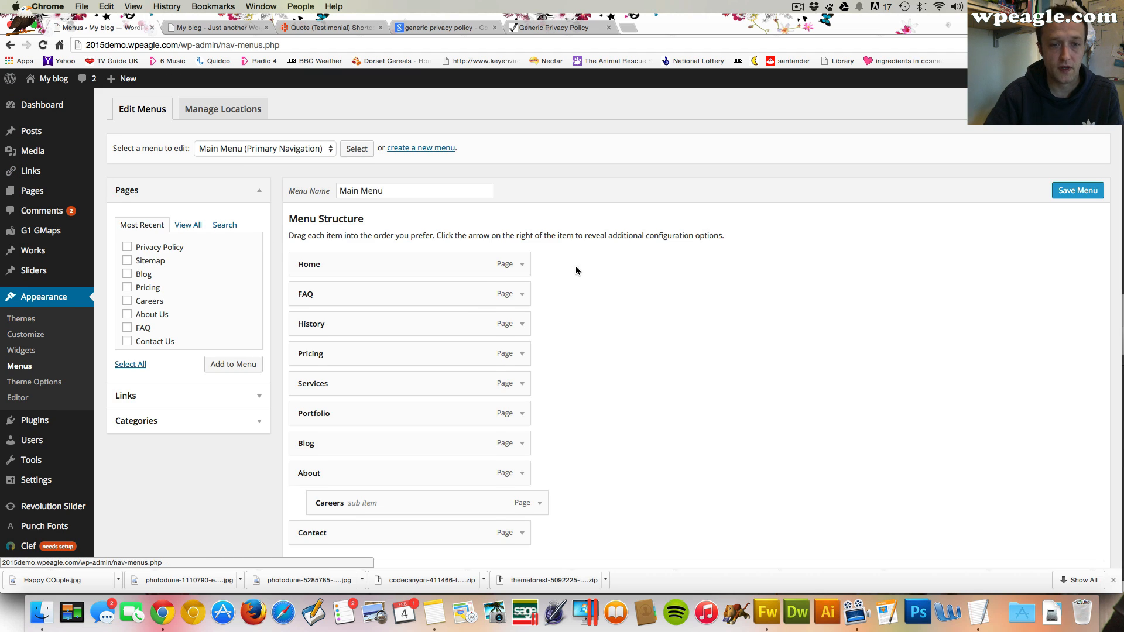
left_click(406, 149)
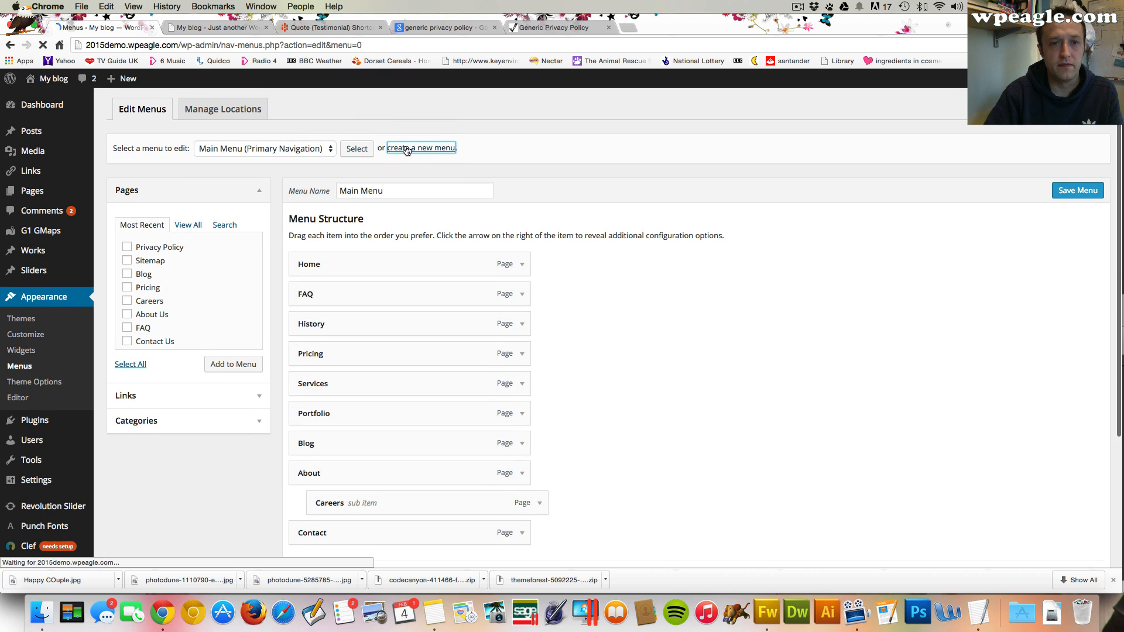
type("To")
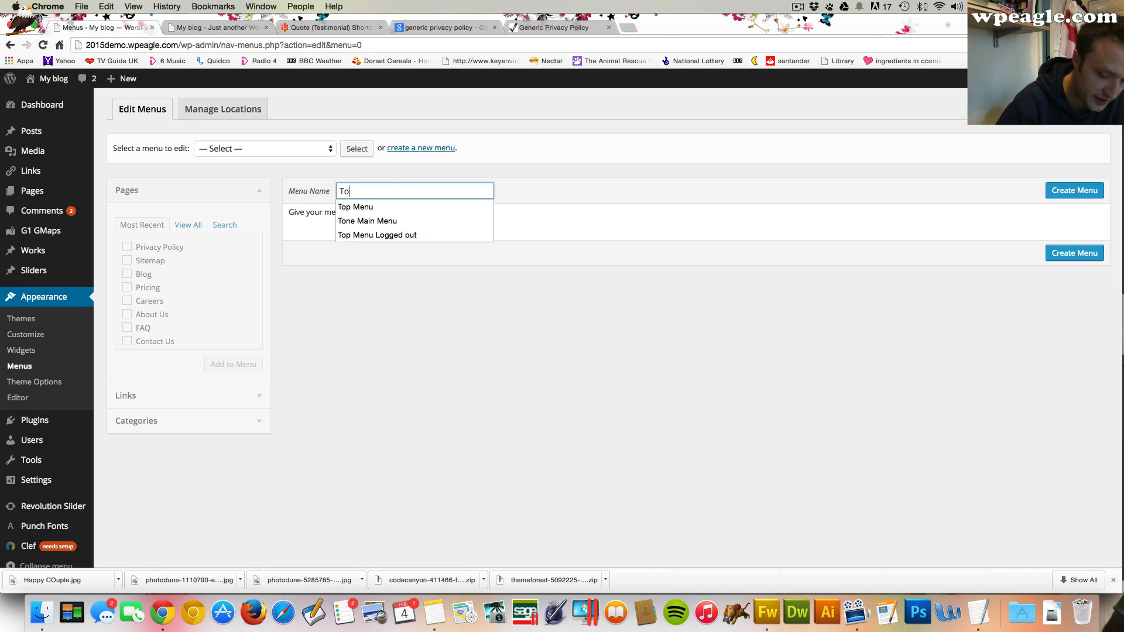
type("p M")
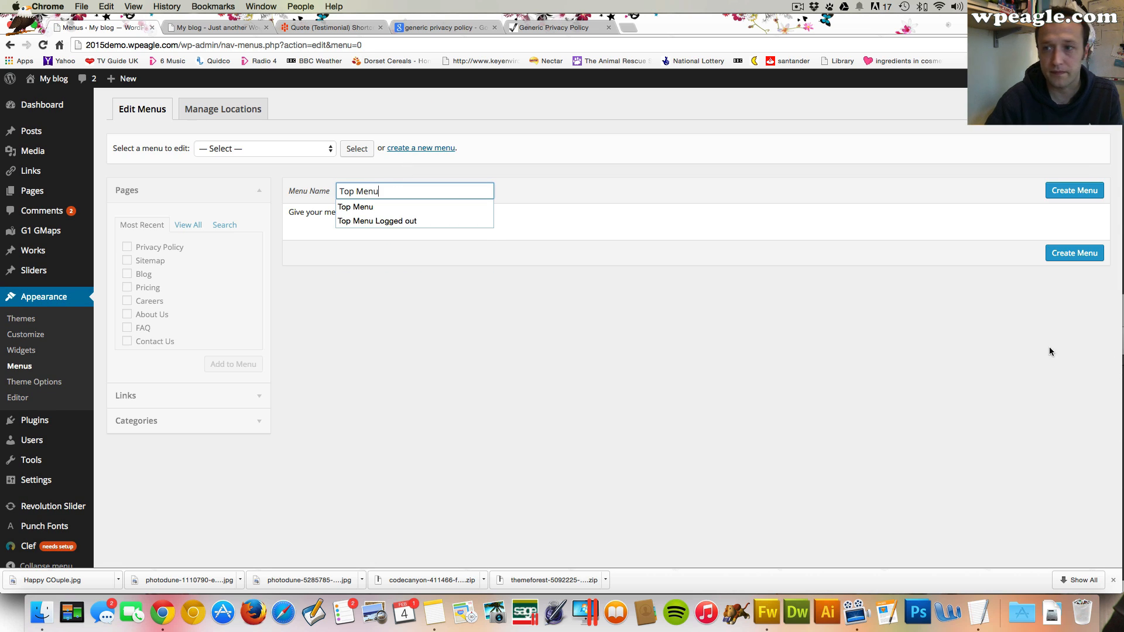
type("enu")
left_click(1074, 191)
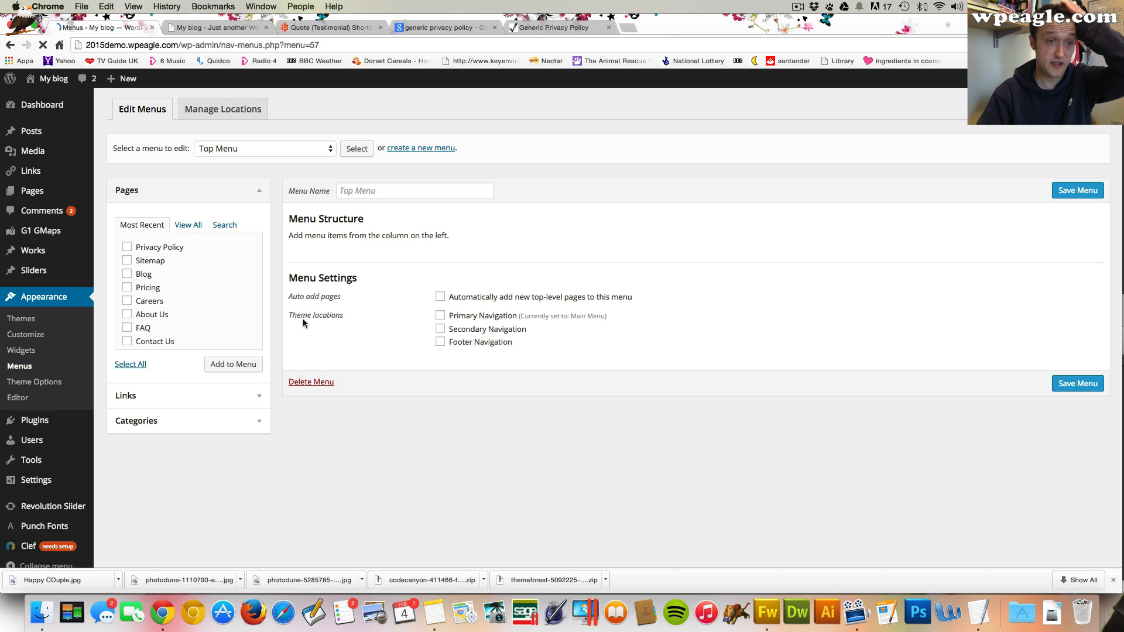
Add the Privacy Policy, Sitemap and Careers pages to Top Menu, assign it to Secondary Navigation and save the menu
left_click(127, 246)
left_click(127, 260)
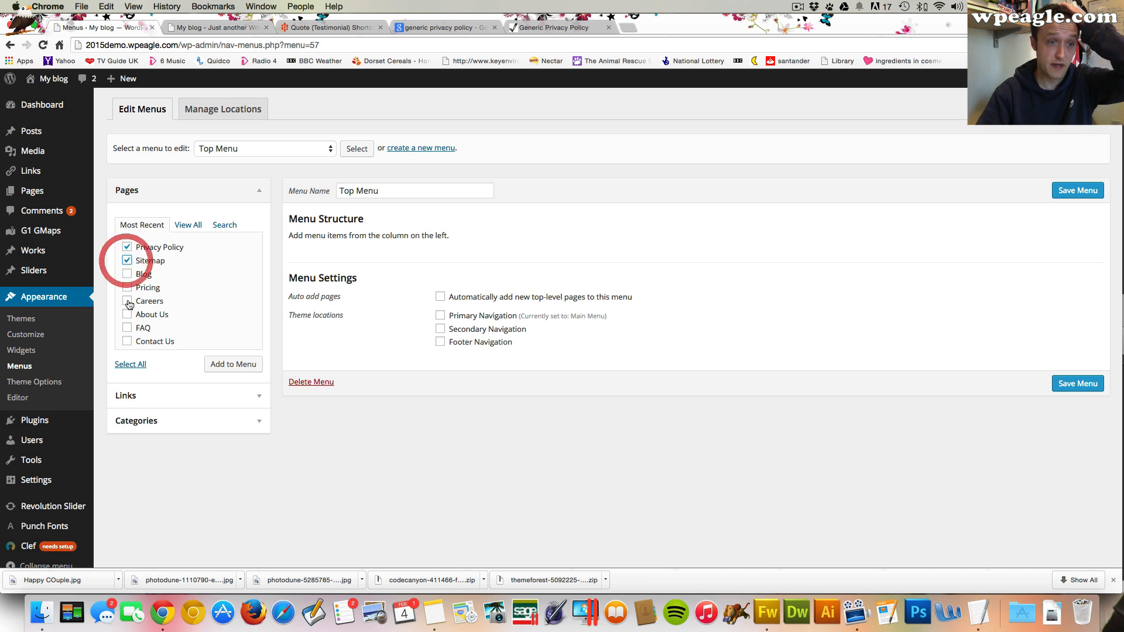
left_click(127, 301)
left_click(233, 364)
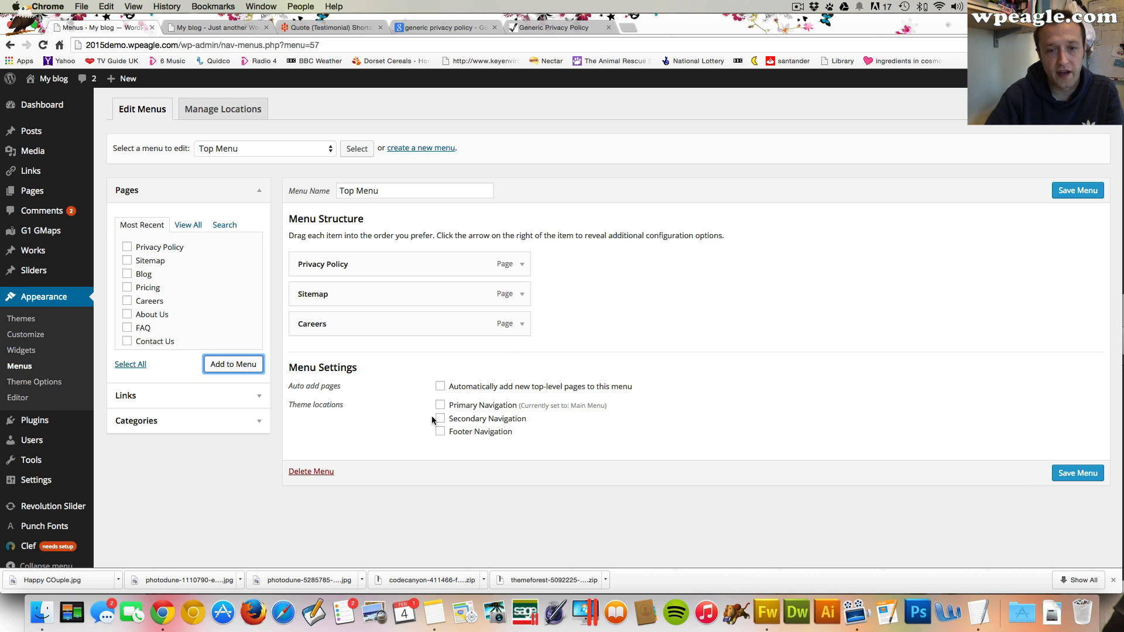
left_click(438, 419)
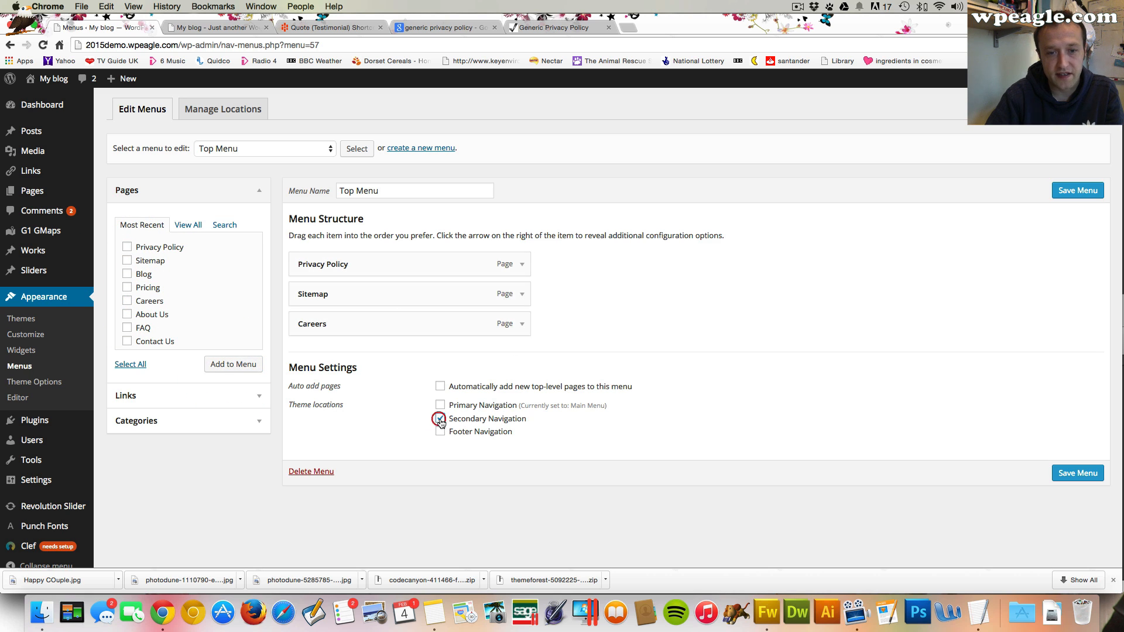
left_click(1076, 473)
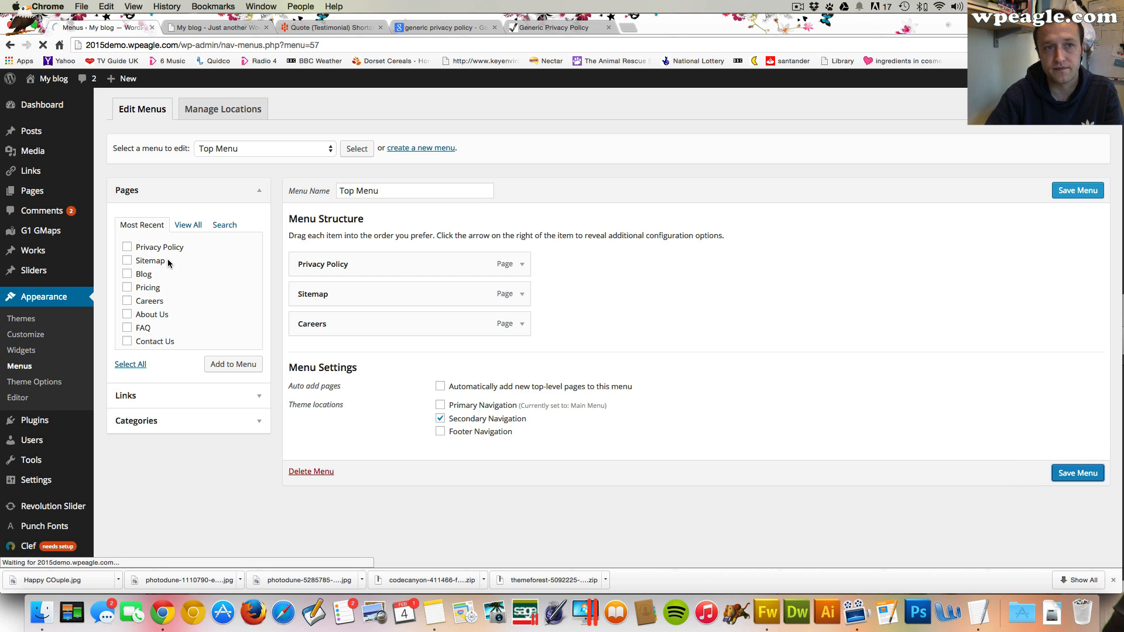
View the live site's header to check the new top menu
left_click(223, 30)
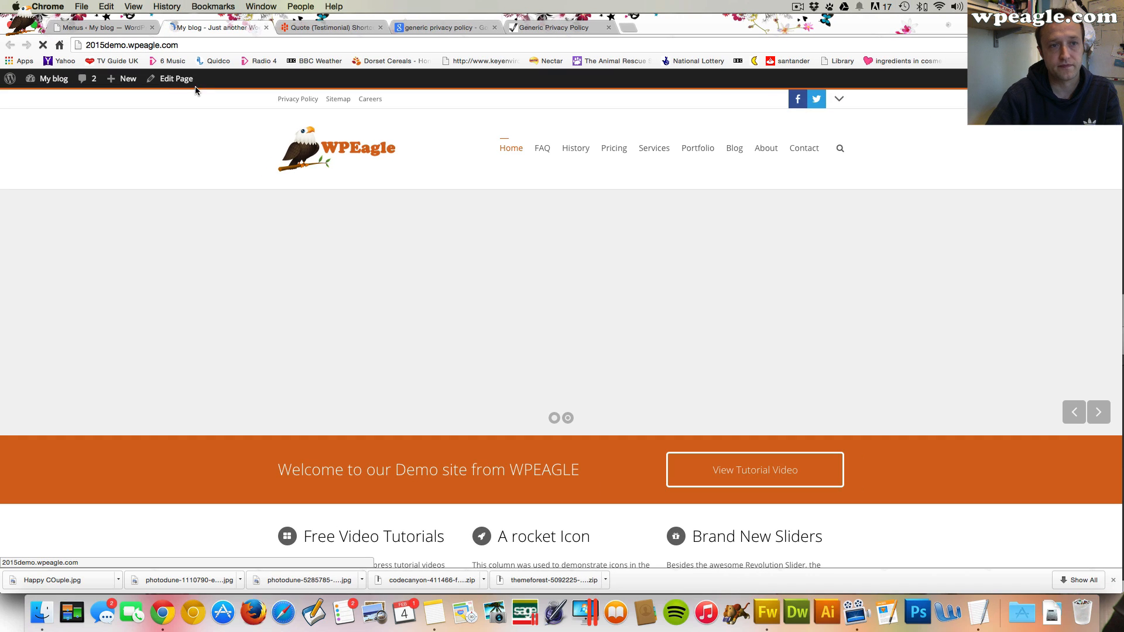
scroll(196, 104, "down", 20)
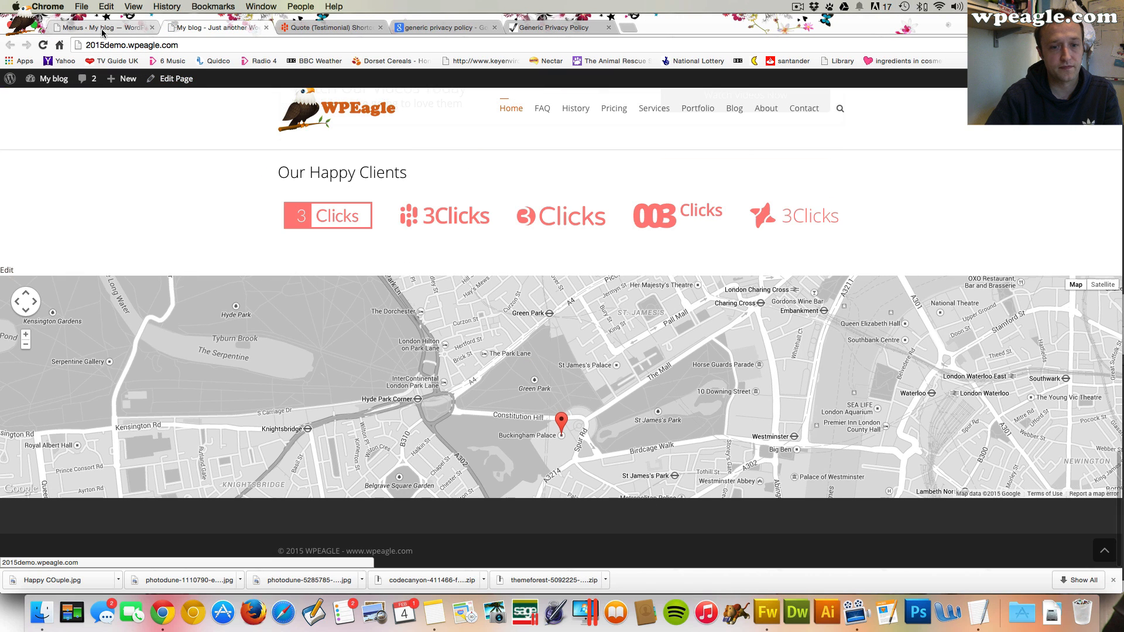
Create a new menu named Footer Menu
left_click(102, 29)
left_click(447, 173)
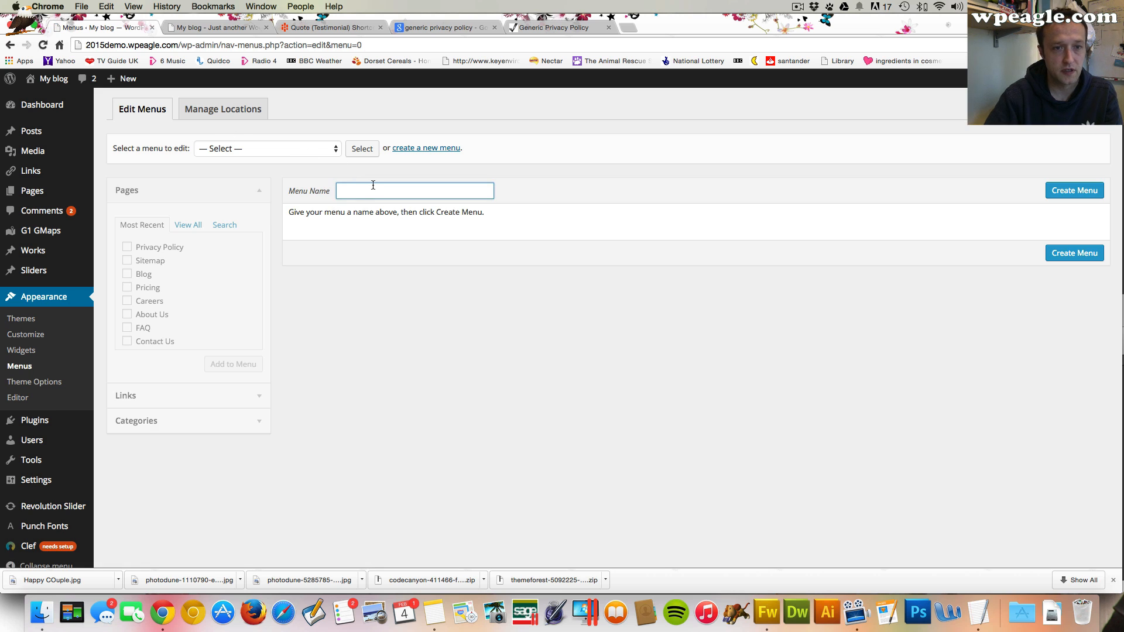
type("Foo")
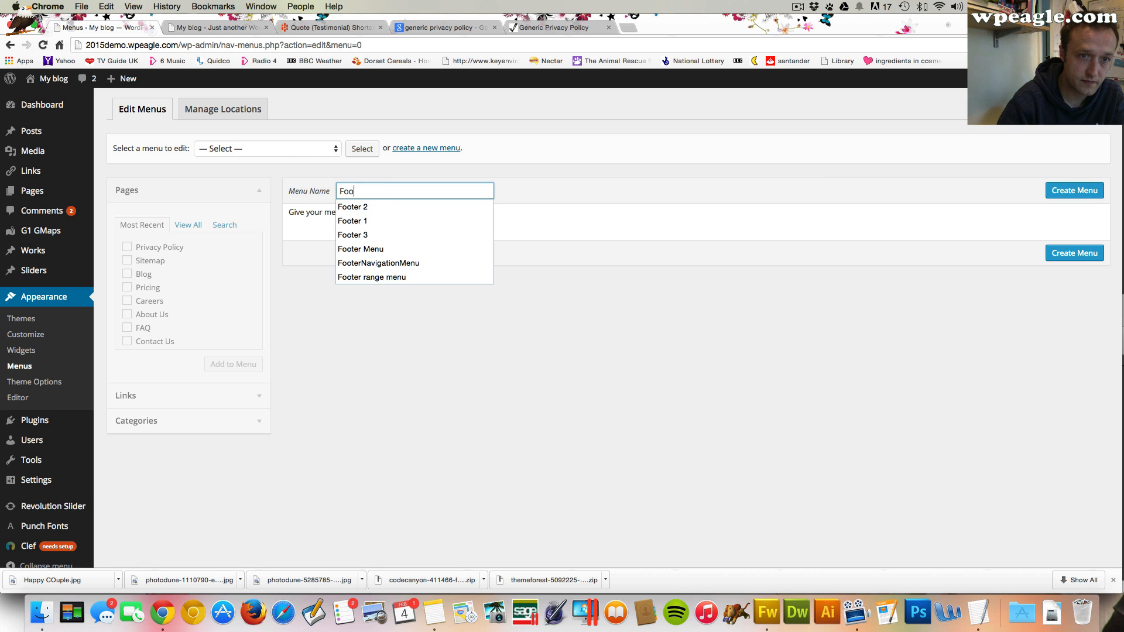
type("ter Menu")
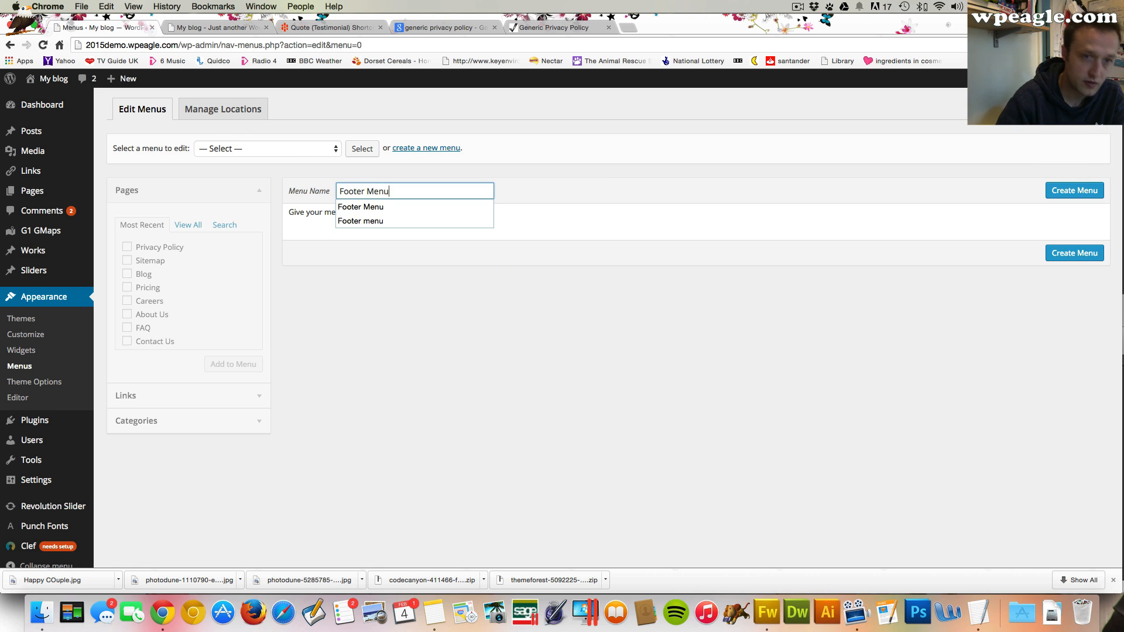
left_click(1073, 190)
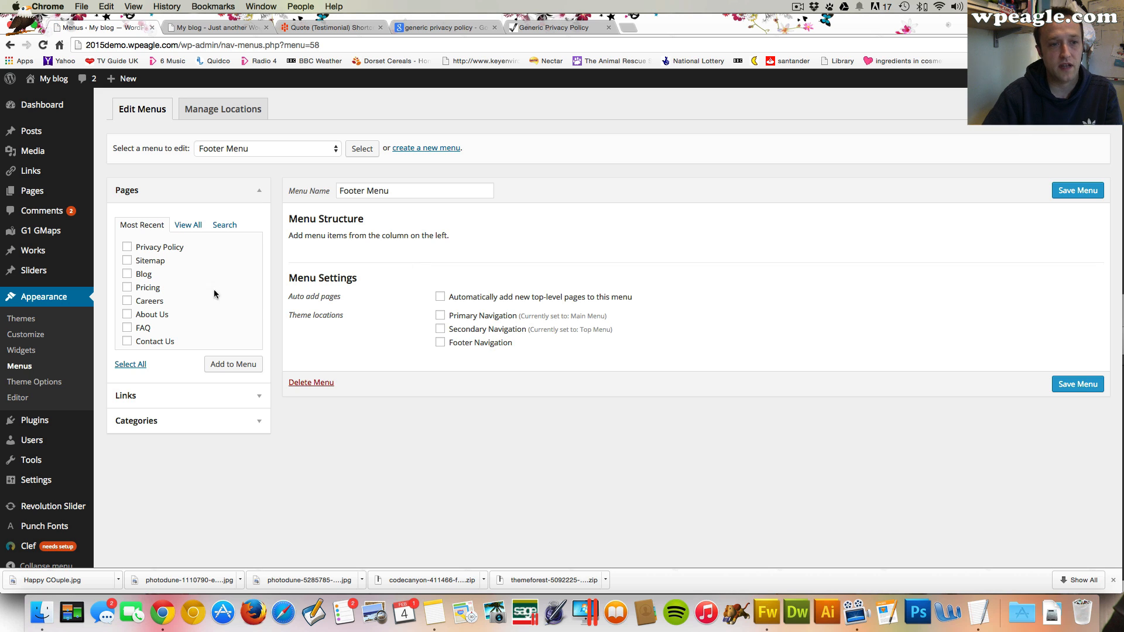
Add the Privacy Policy, Sitemap, Careers, Contact Us and FAQ pages to Footer Menu
left_click(127, 247)
left_click(127, 260)
left_click(127, 300)
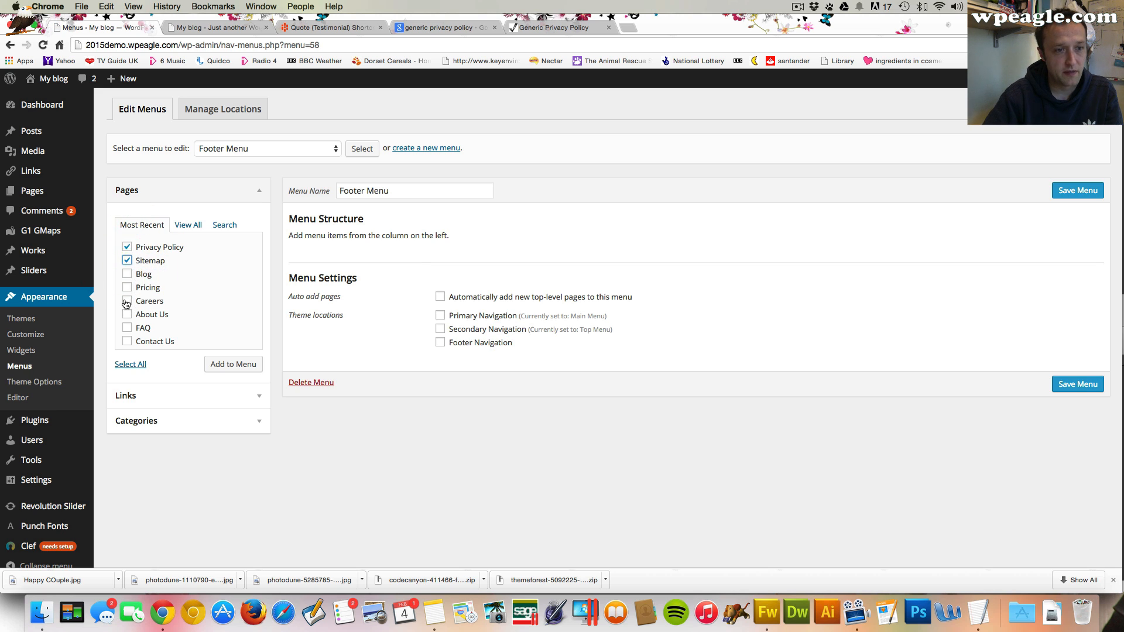
left_click(127, 341)
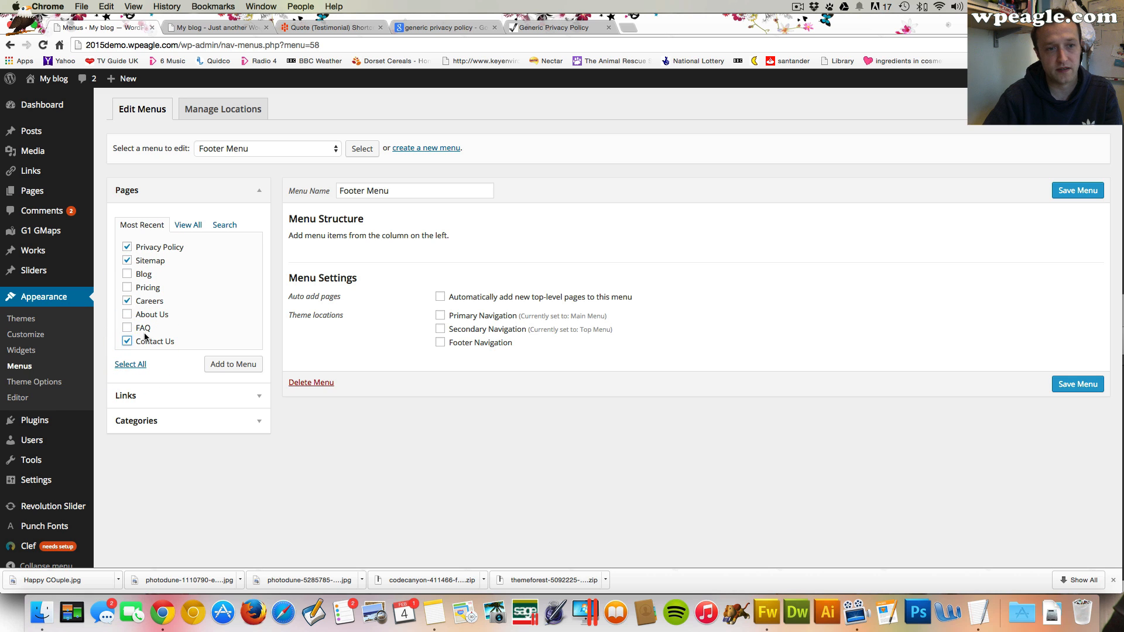
left_click(127, 328)
left_click(222, 364)
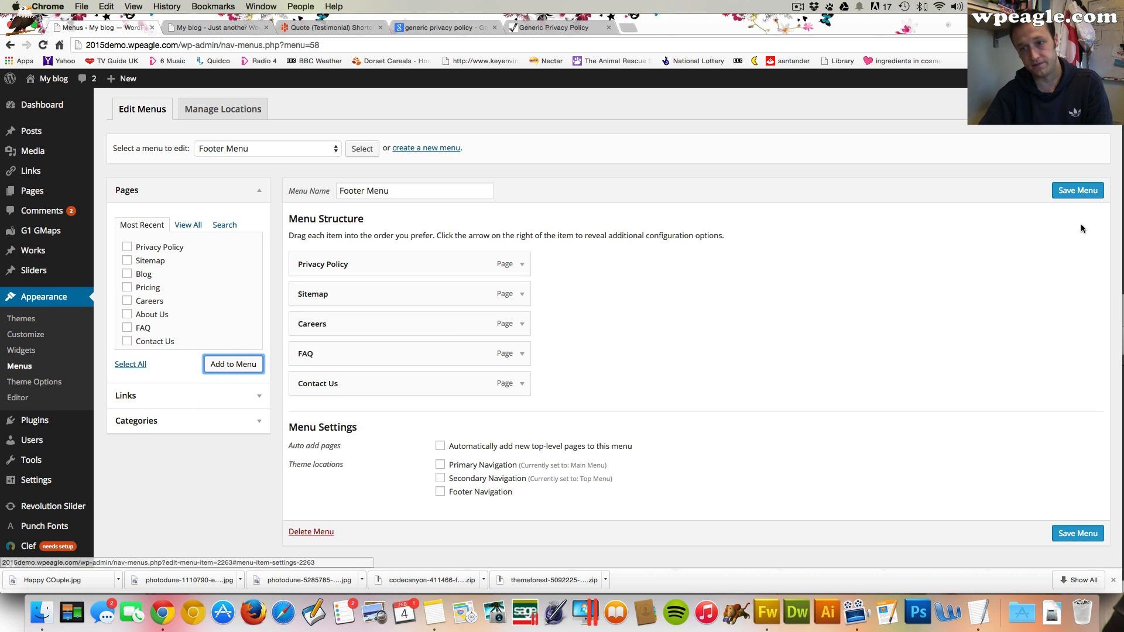
Assign Footer Menu to the Footer Navigation location and save the menu
left_click(1092, 193)
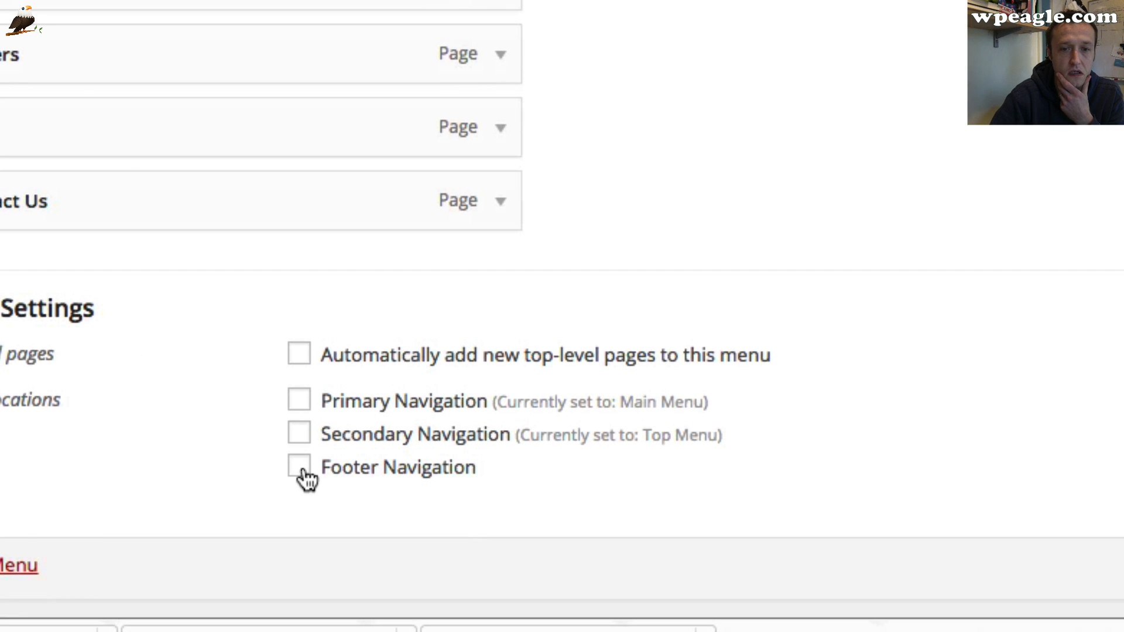
left_click(301, 468)
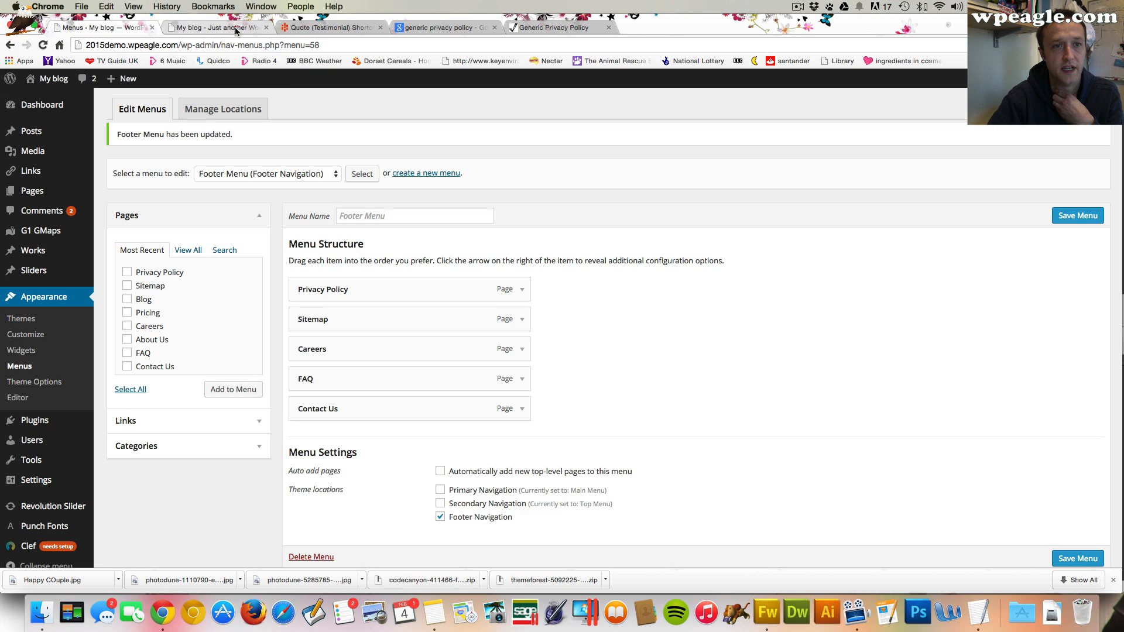
left_click(234, 28)
View the live site's footer to check the footer menu links
left_click(40, 45)
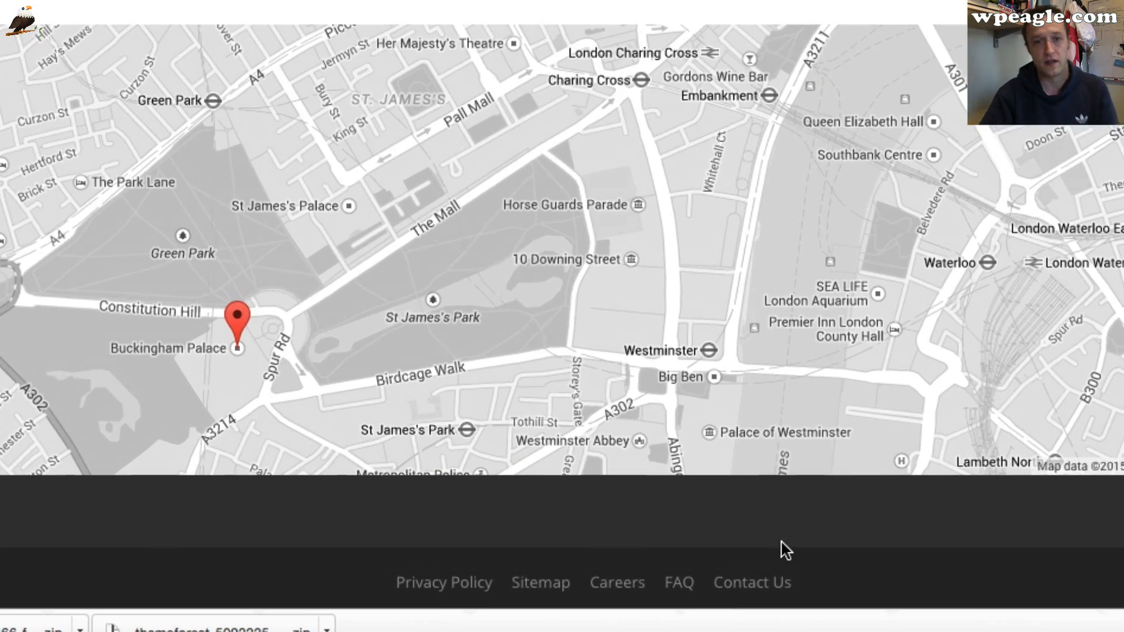
scroll(781, 541, "up", 10)
scroll(781, 541, "down", 10)
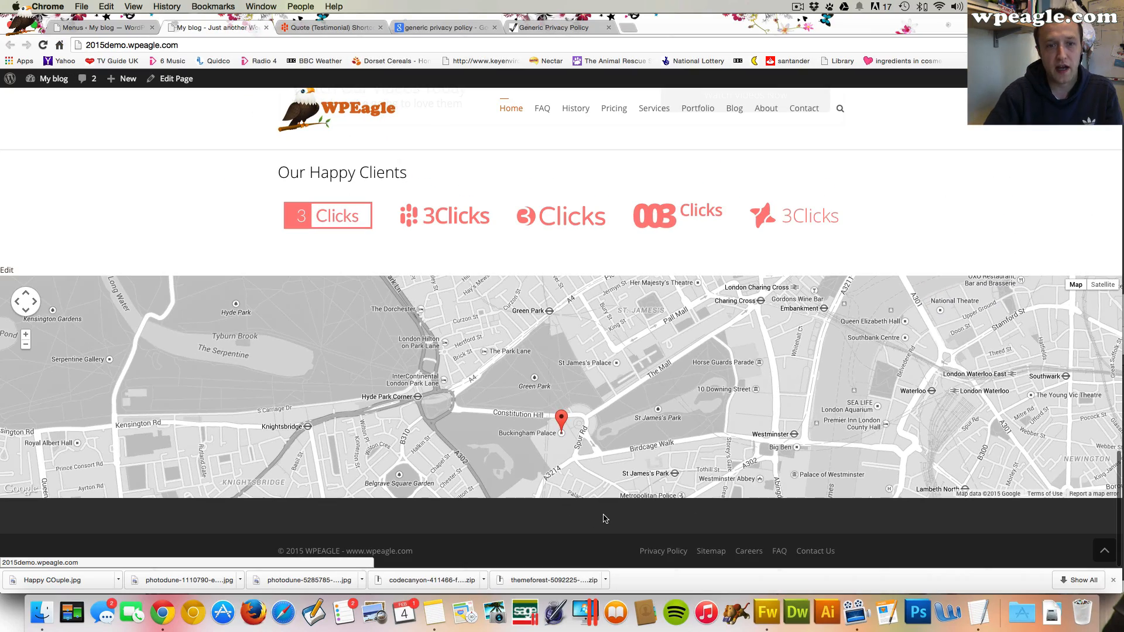
Open the Widgets screen and add a Text widget to the prefooter-1 widget area
mouse_move(52, 78)
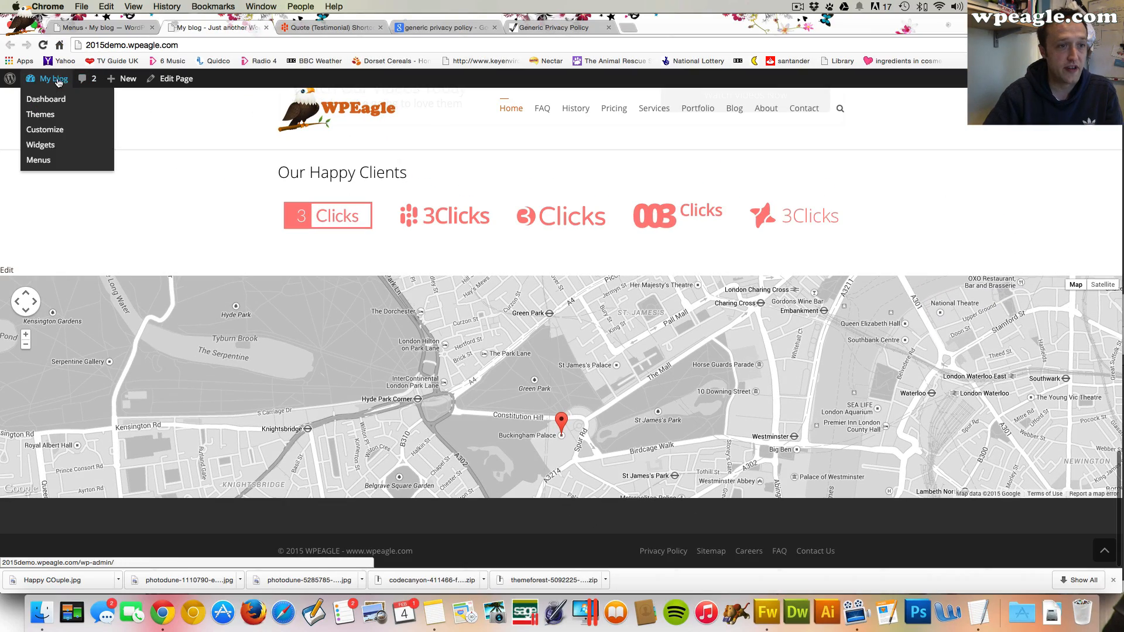
left_click(53, 150)
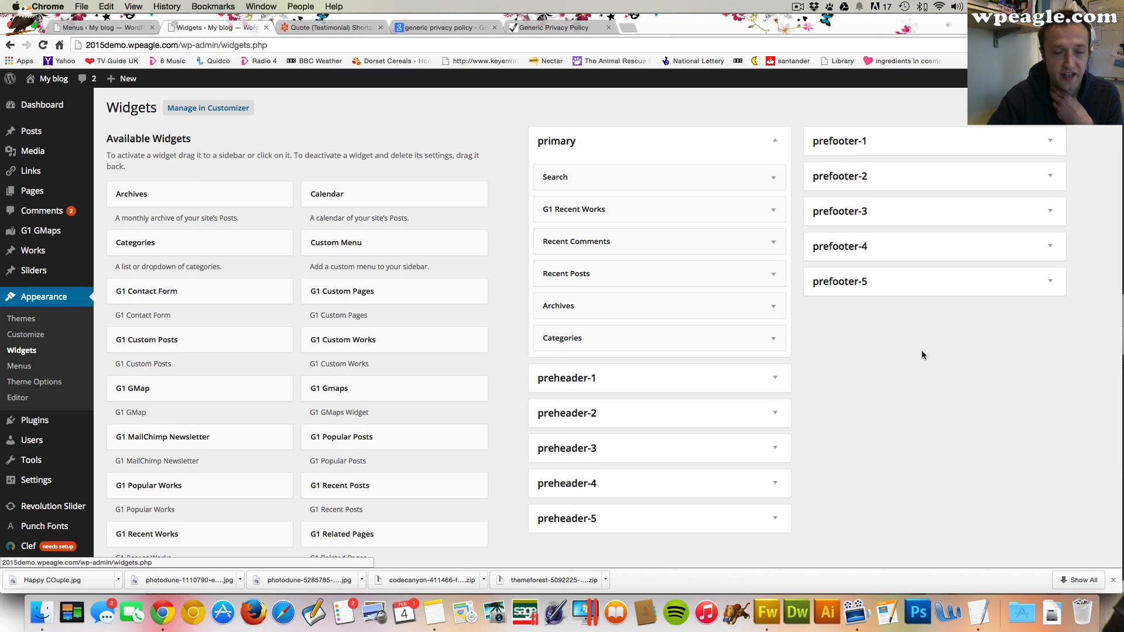
scroll(922, 355, "down", 1)
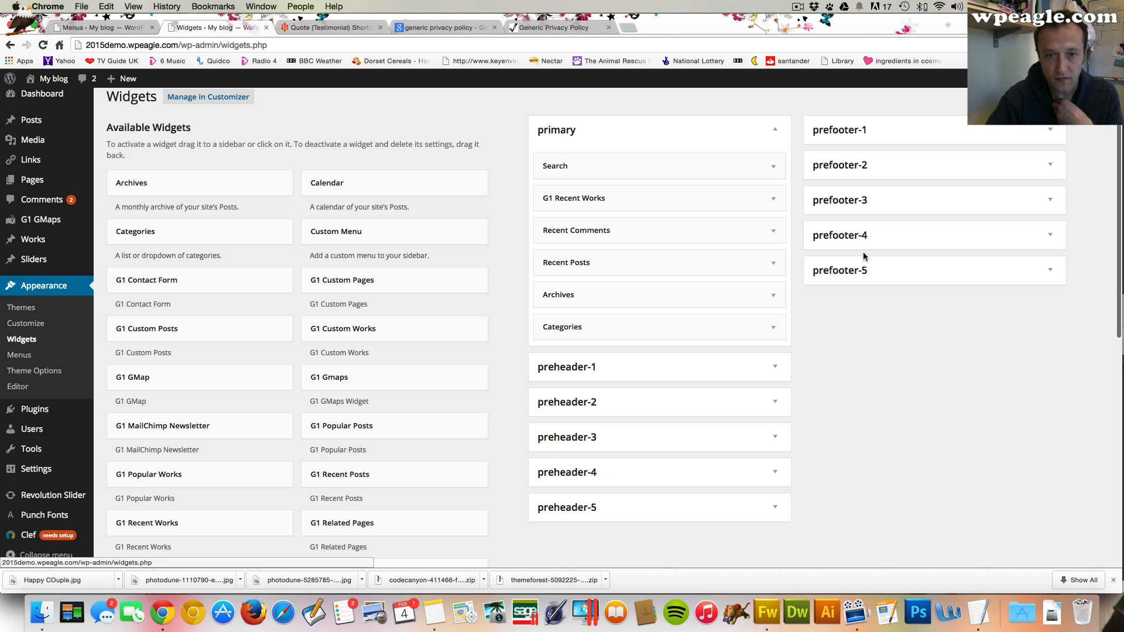
left_click(943, 130)
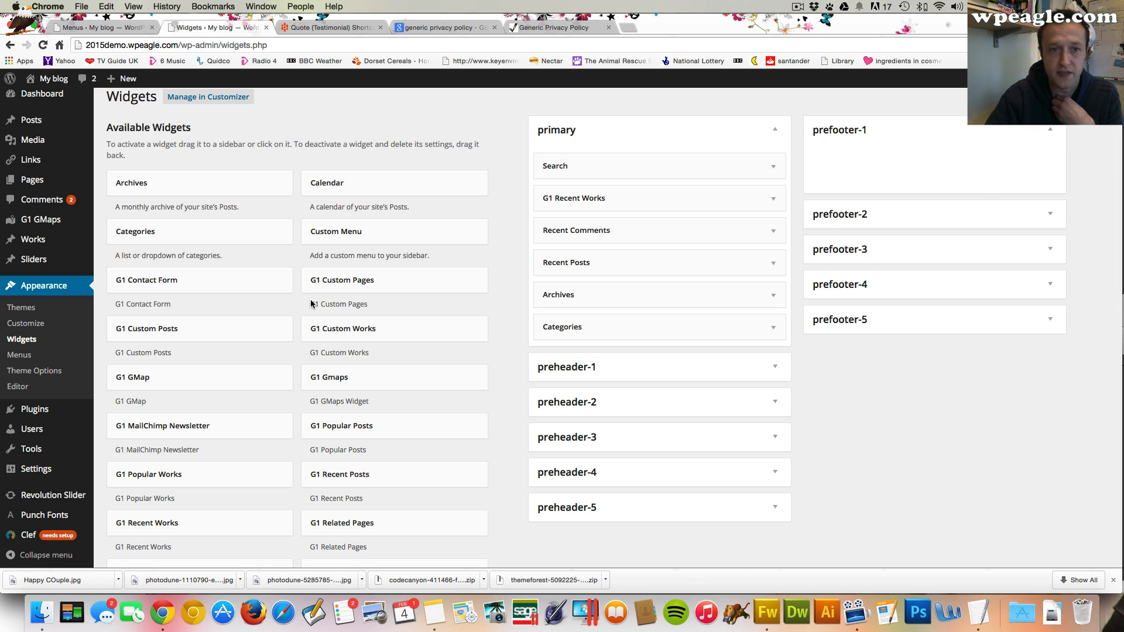
scroll(410, 257, "down", 1)
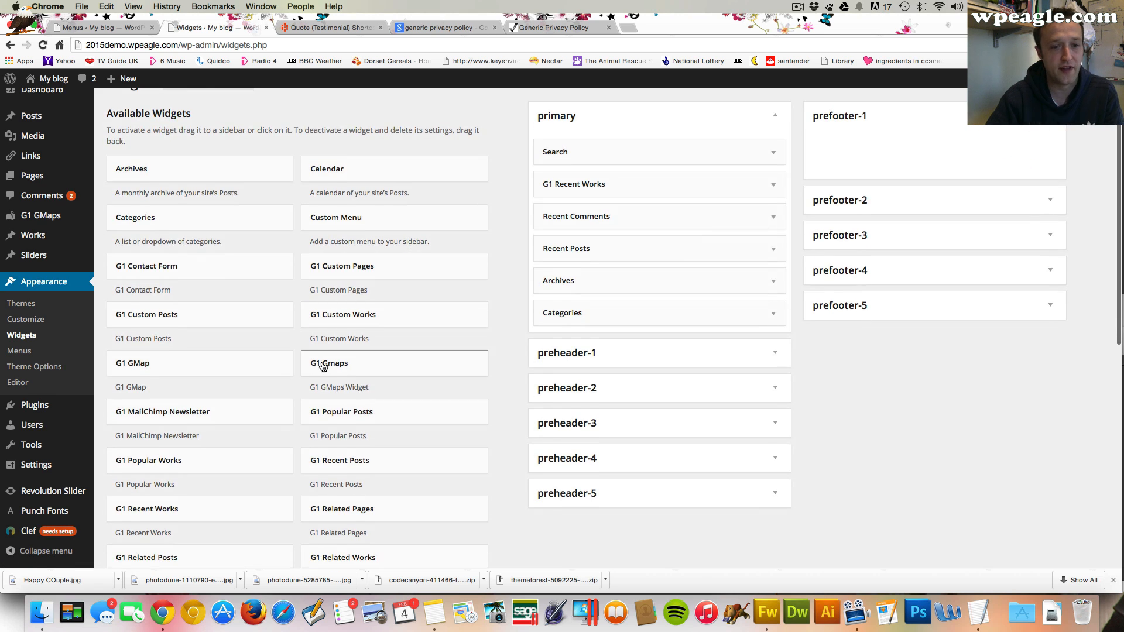
scroll(327, 374, "down", 5)
scroll(380, 468, "down", 2)
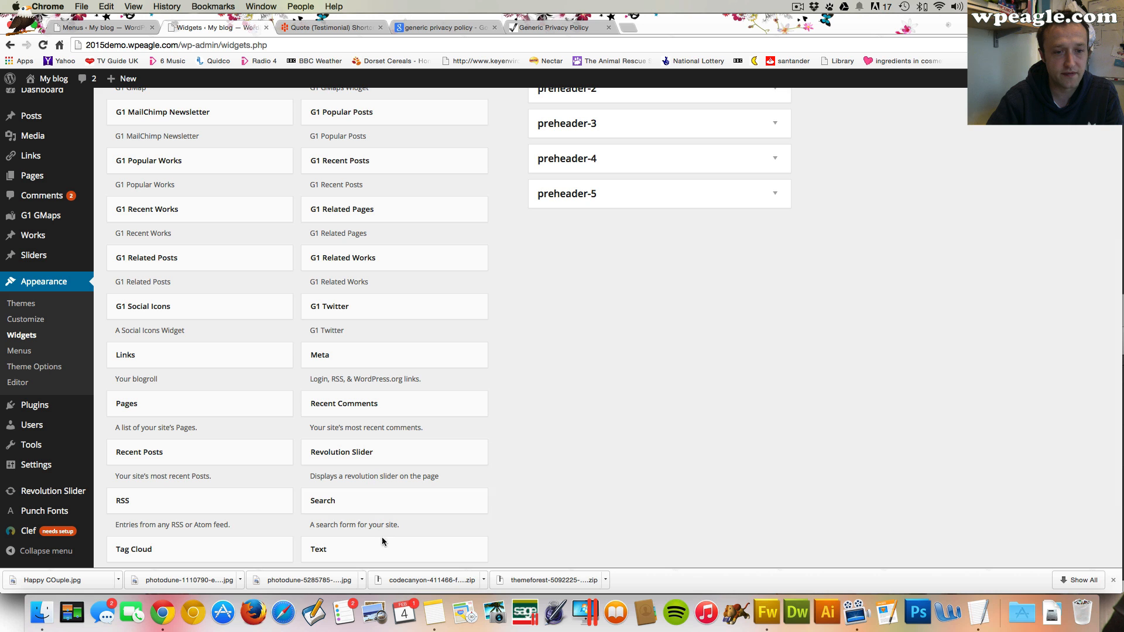
left_click_drag(382, 544, 896, 176)
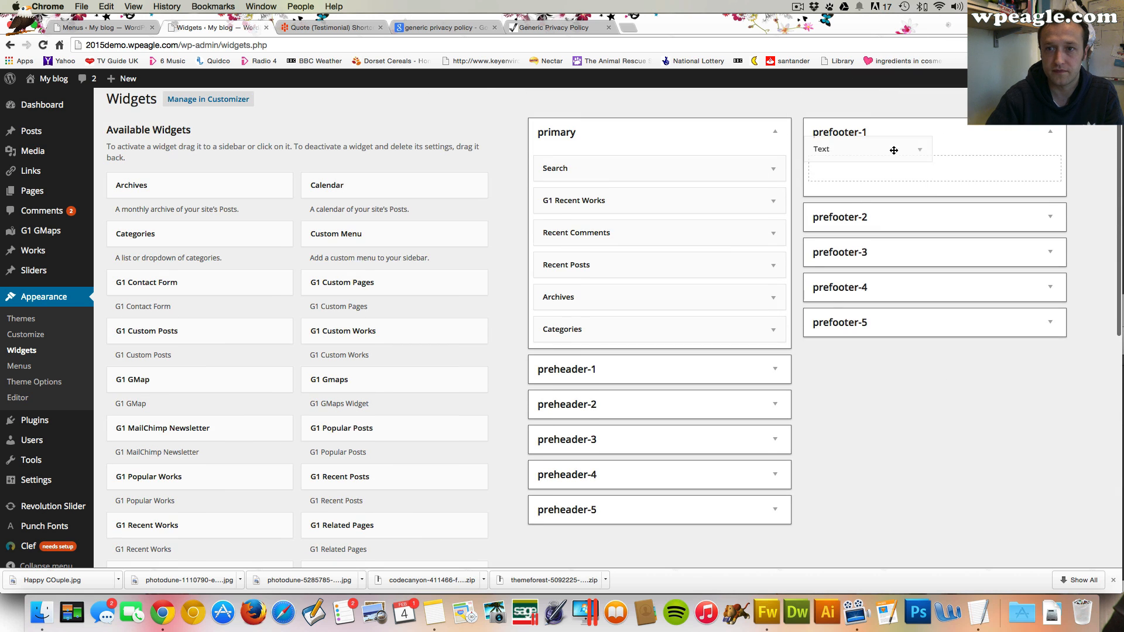
Title the Text widget WPEAGLE demo 2015, enter the text 'This is a demo website built using my tutorial video on Youtube..' and save
left_click(878, 211)
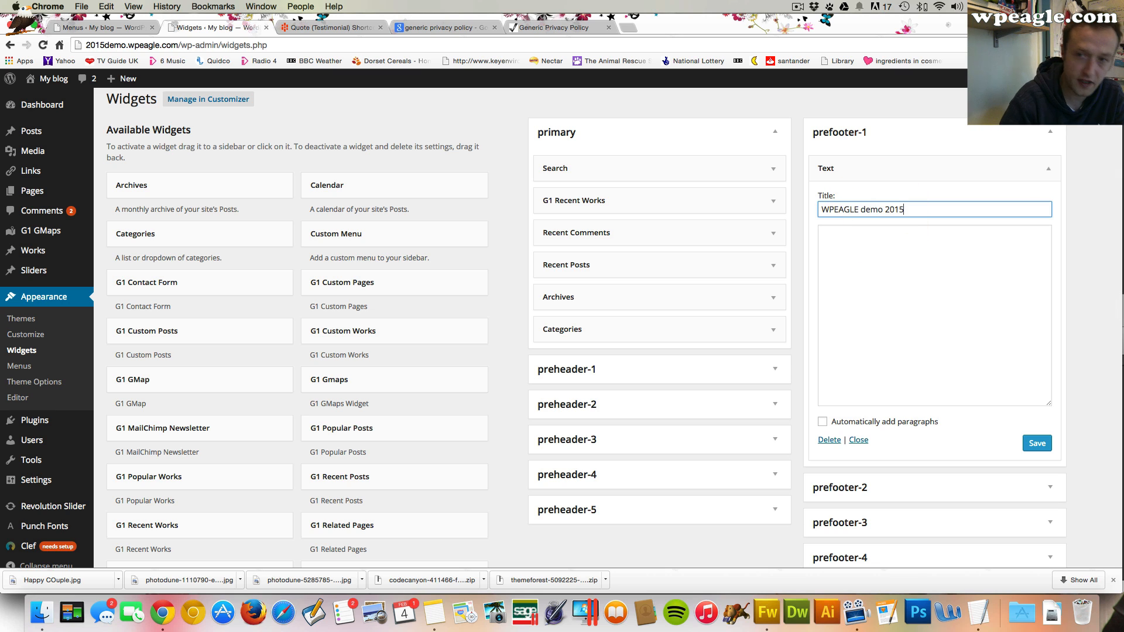
key("Tab")
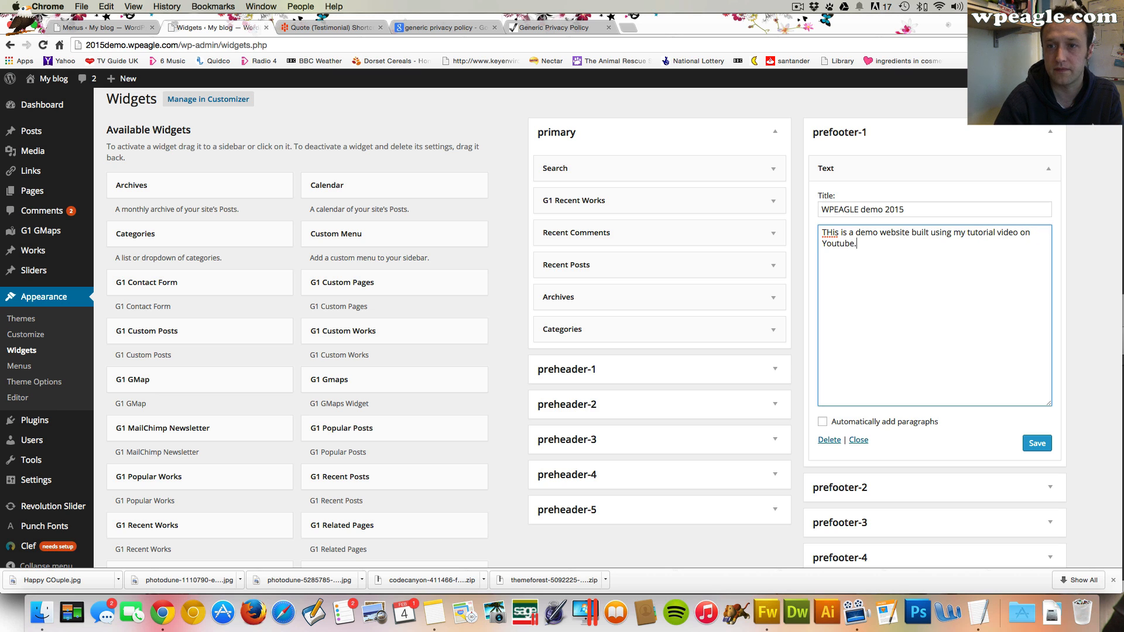
left_click(831, 232)
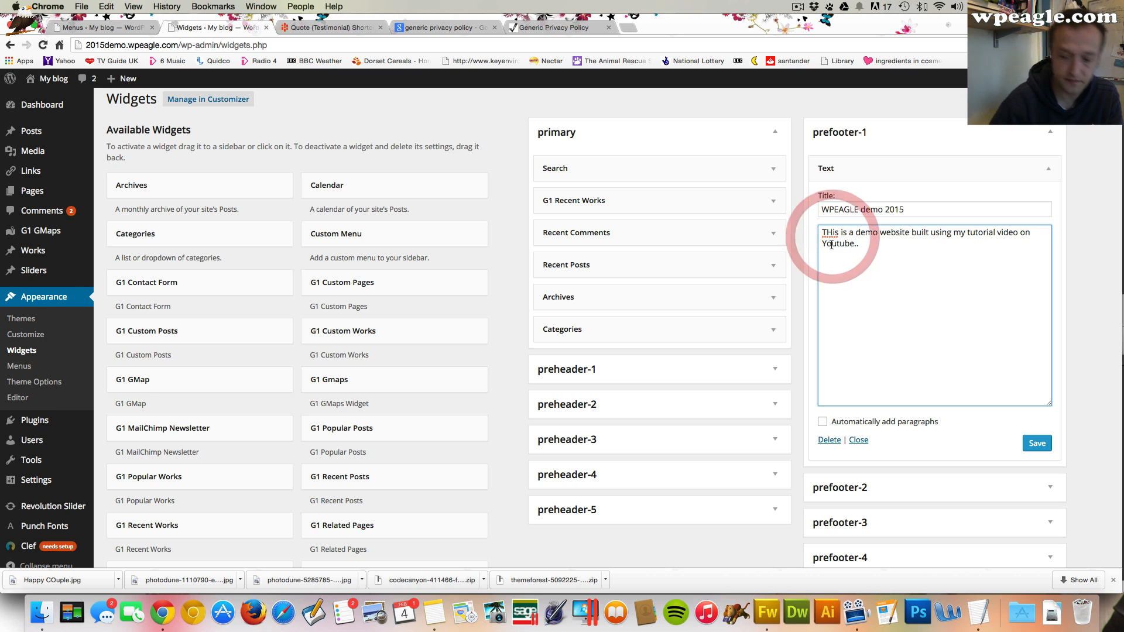
left_click(1035, 443)
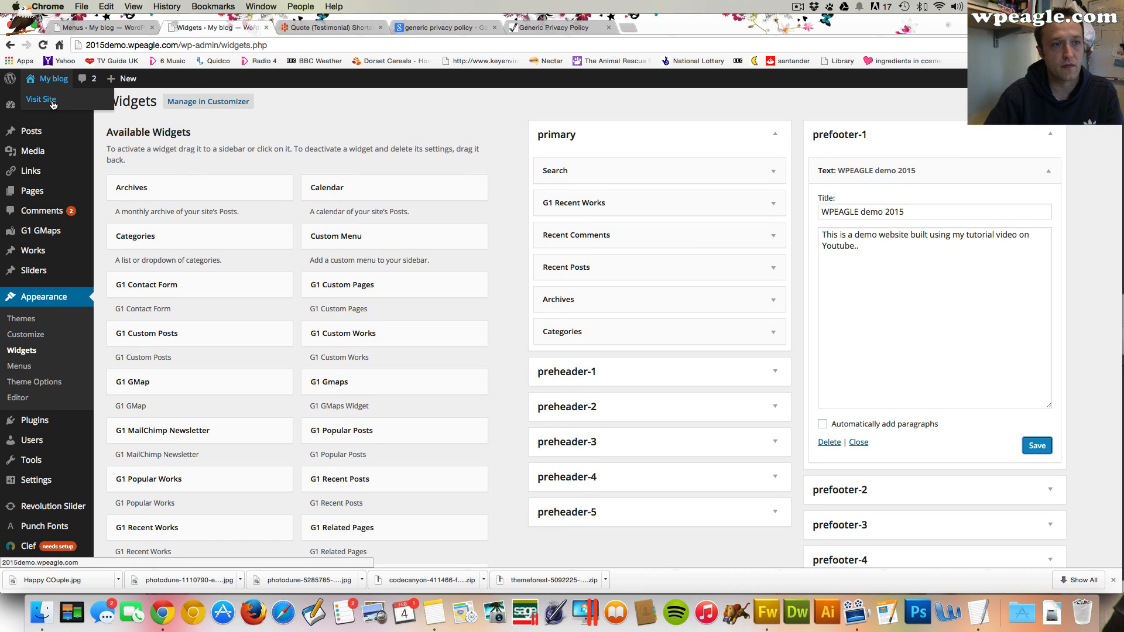
Open the live site and close the other browser tabs
left_click(42, 103)
left_click(152, 28)
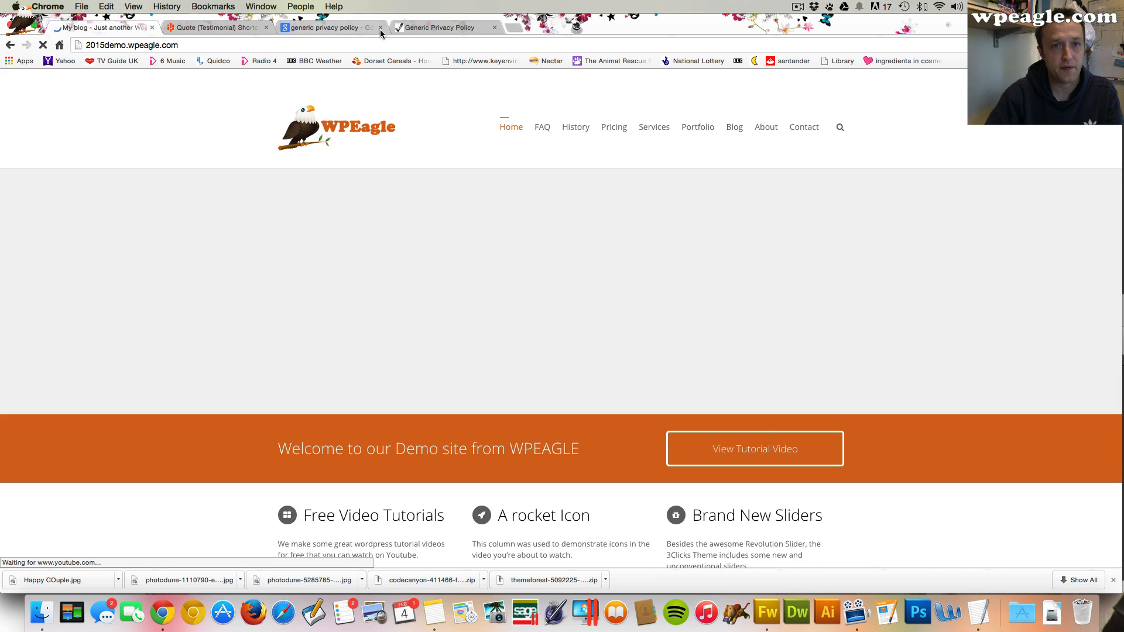
left_click(379, 27)
left_click(380, 28)
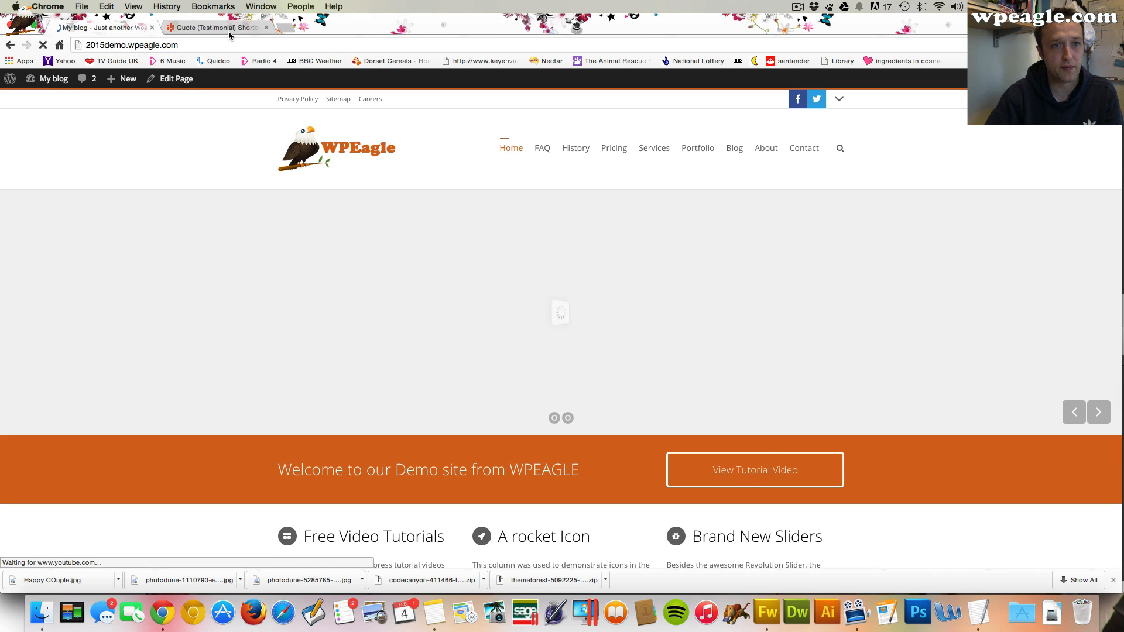
left_click(266, 27)
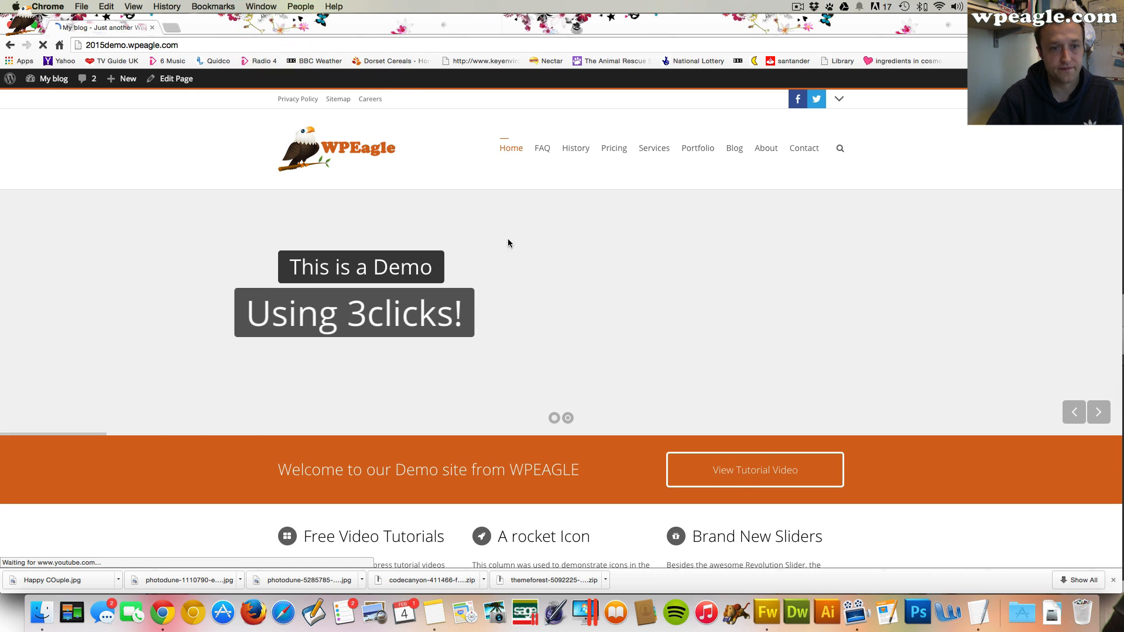
View the new text widget in the site footer
scroll(521, 281, "down", 20)
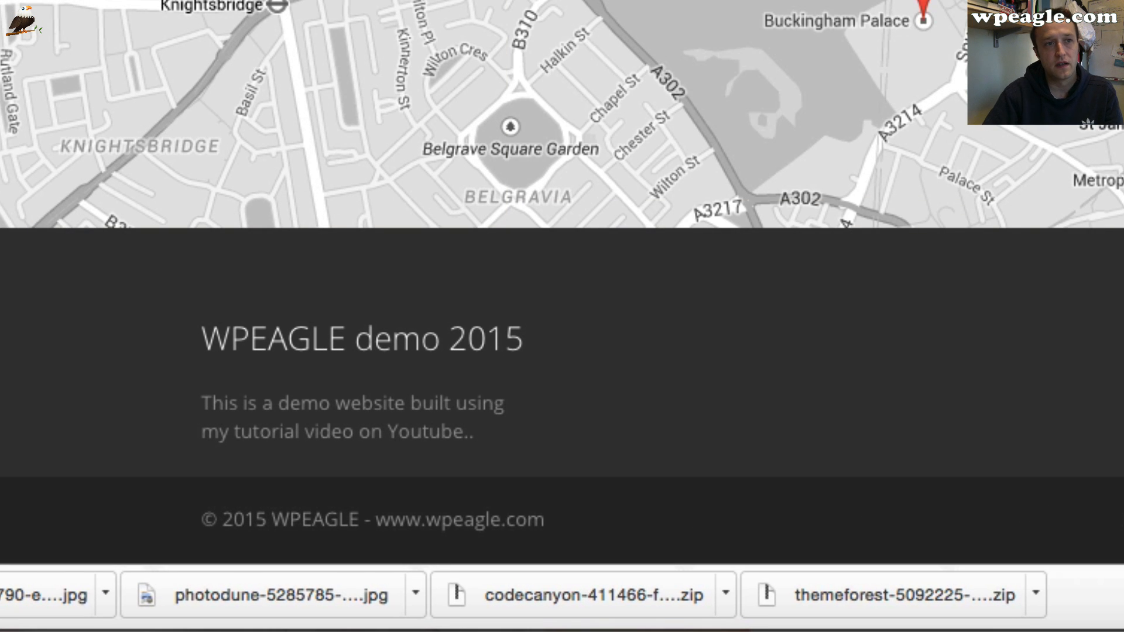
scroll(561, 271, "up", 1)
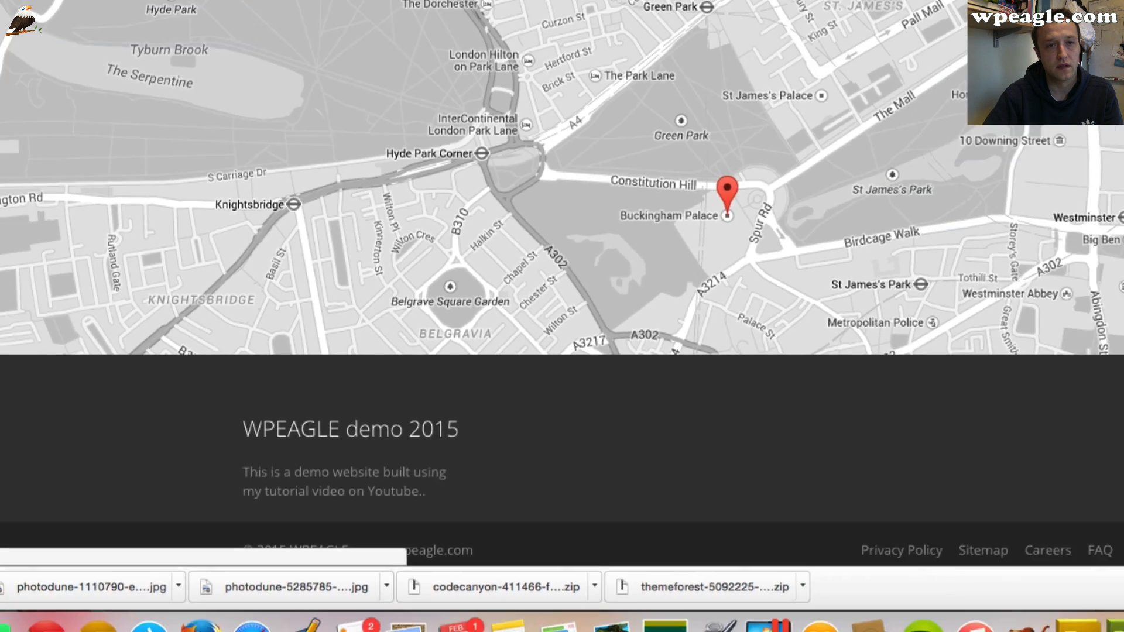
Return to the Widgets admin screen
left_click(45, 99)
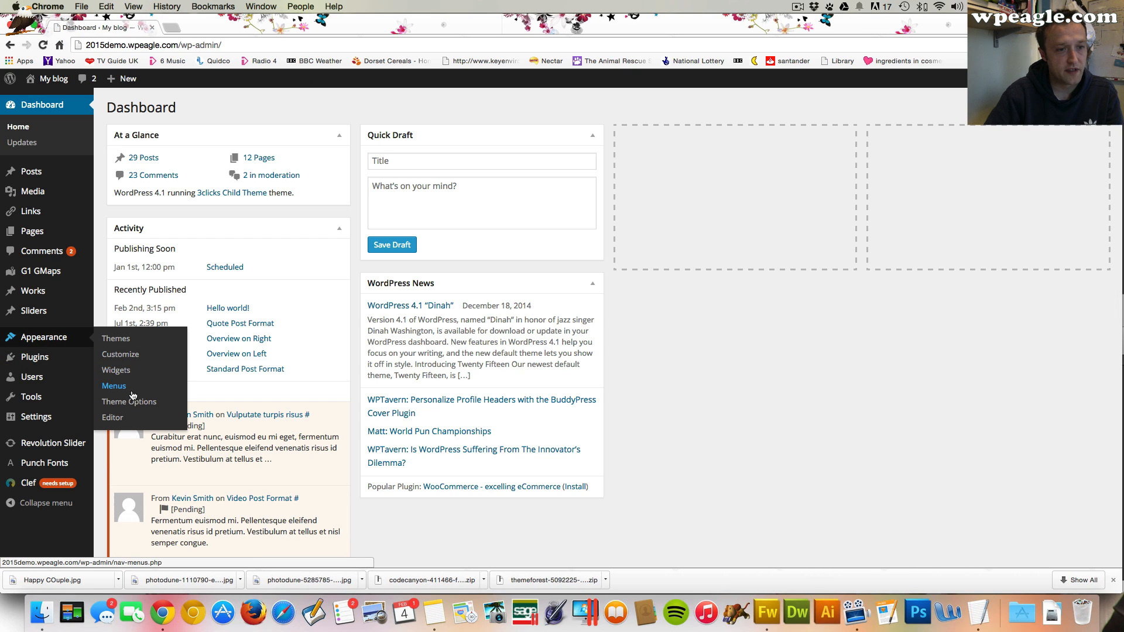
left_click(132, 370)
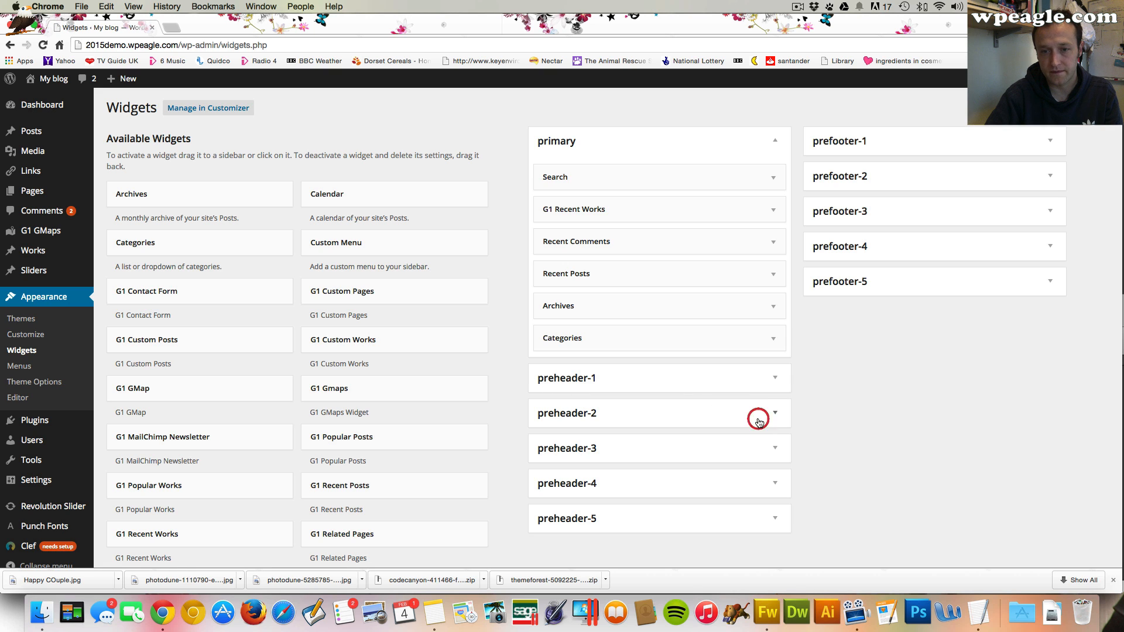
Collapse the preheader-2 sidebar and expand the prefooter-2 sidebar on the Widgets screen
left_click(758, 420)
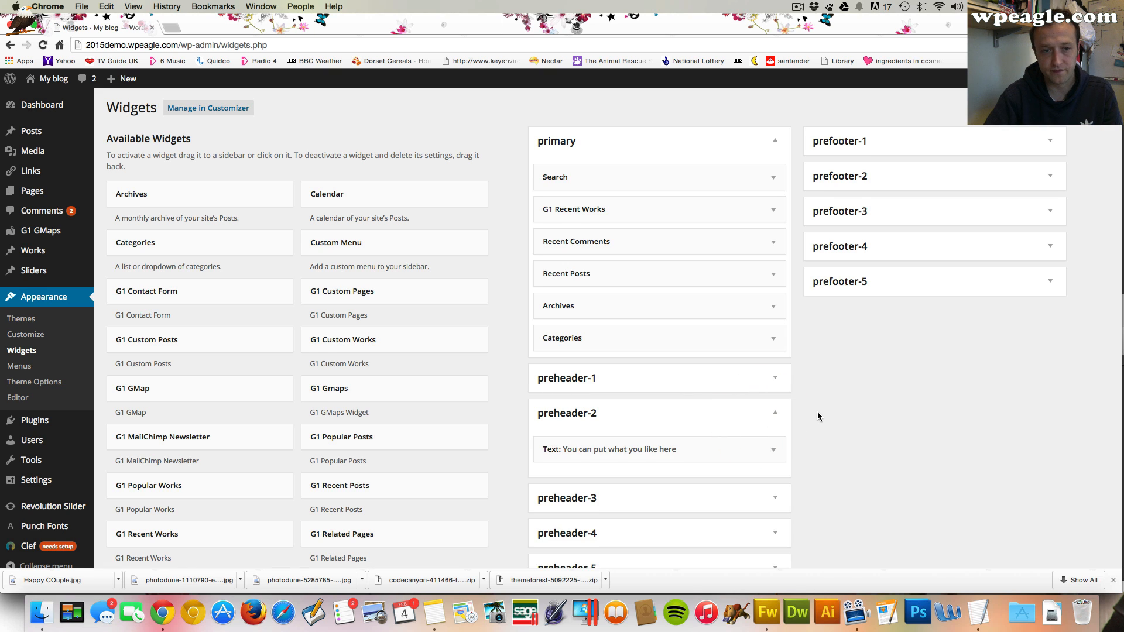
scroll(816, 412, "down", 2)
scroll(813, 412, "down", 1)
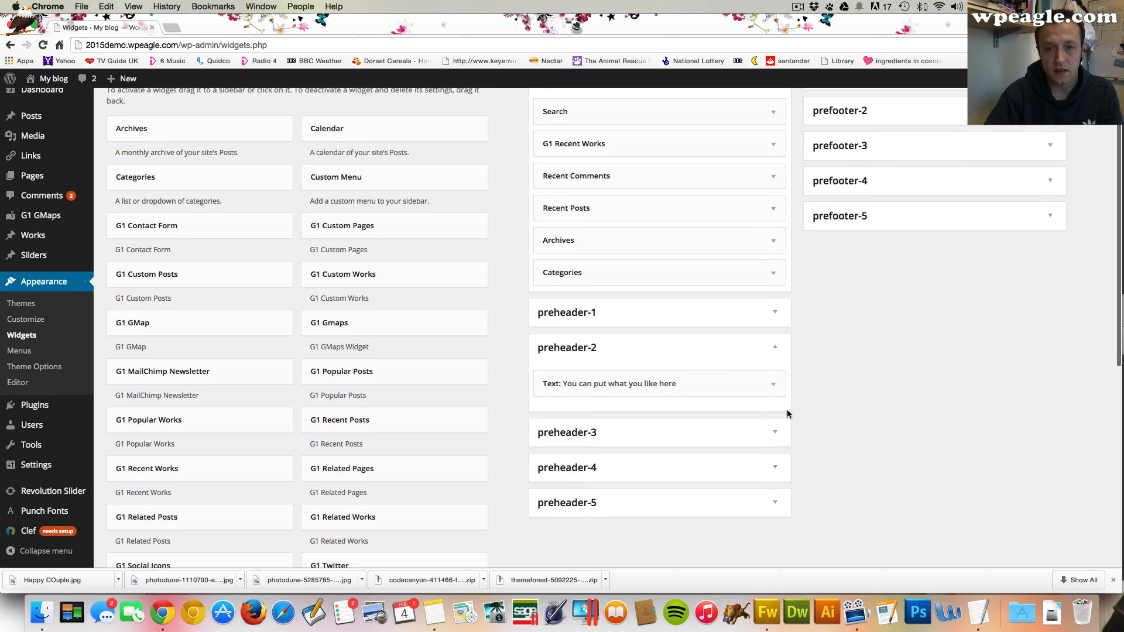
left_click(775, 349)
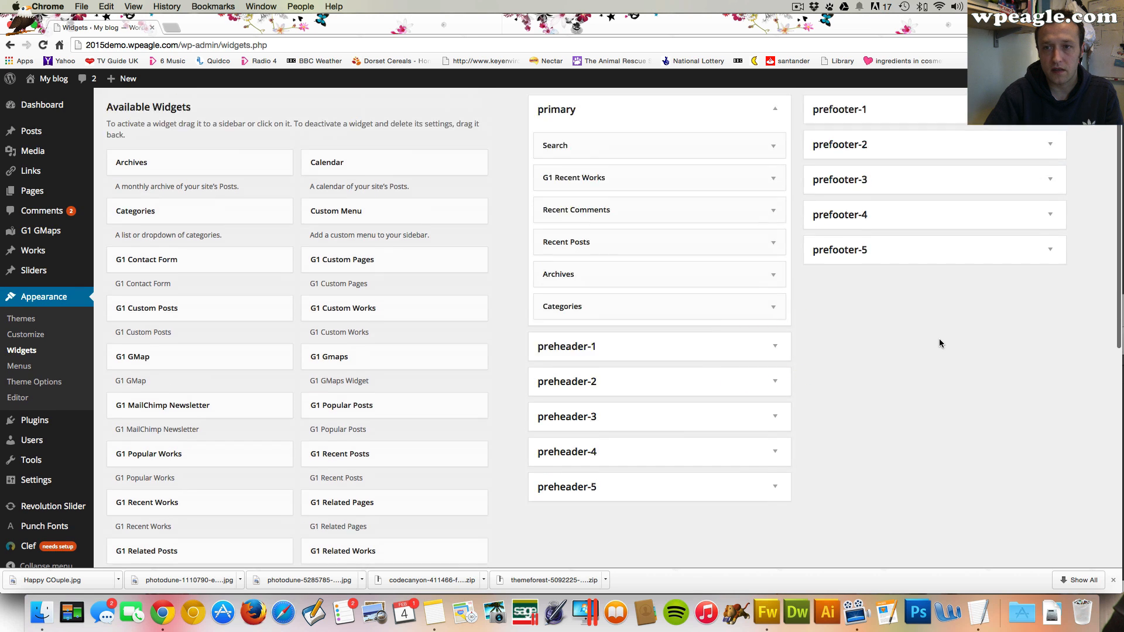
scroll(939, 338, "up", 3)
left_click(1048, 174)
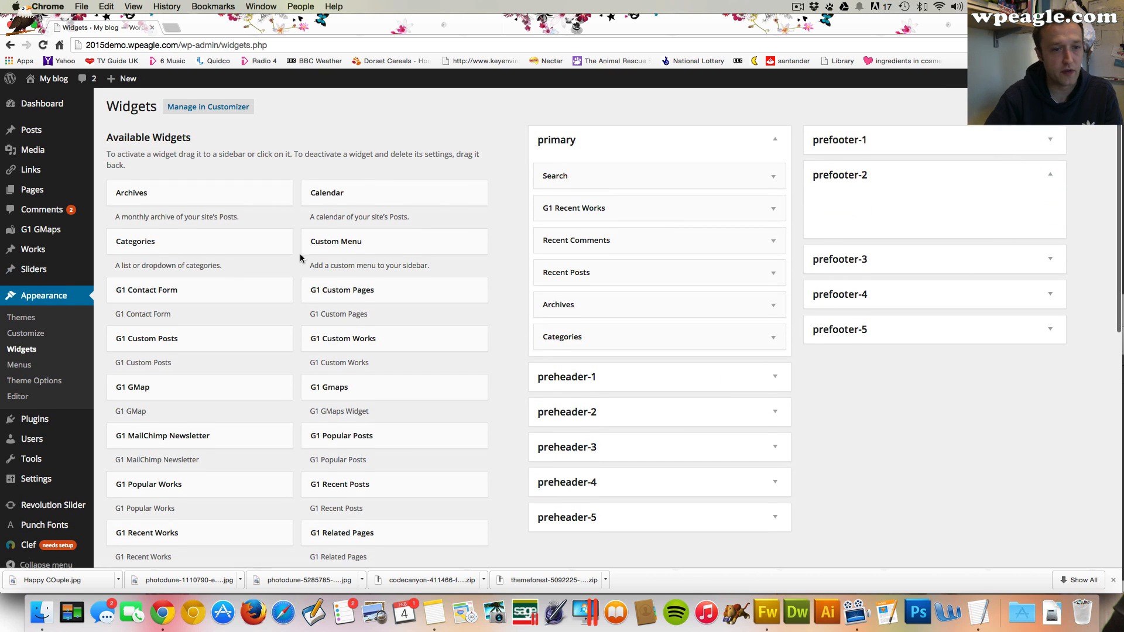
scroll(258, 234, "down", 5)
scroll(265, 245, "up", 4)
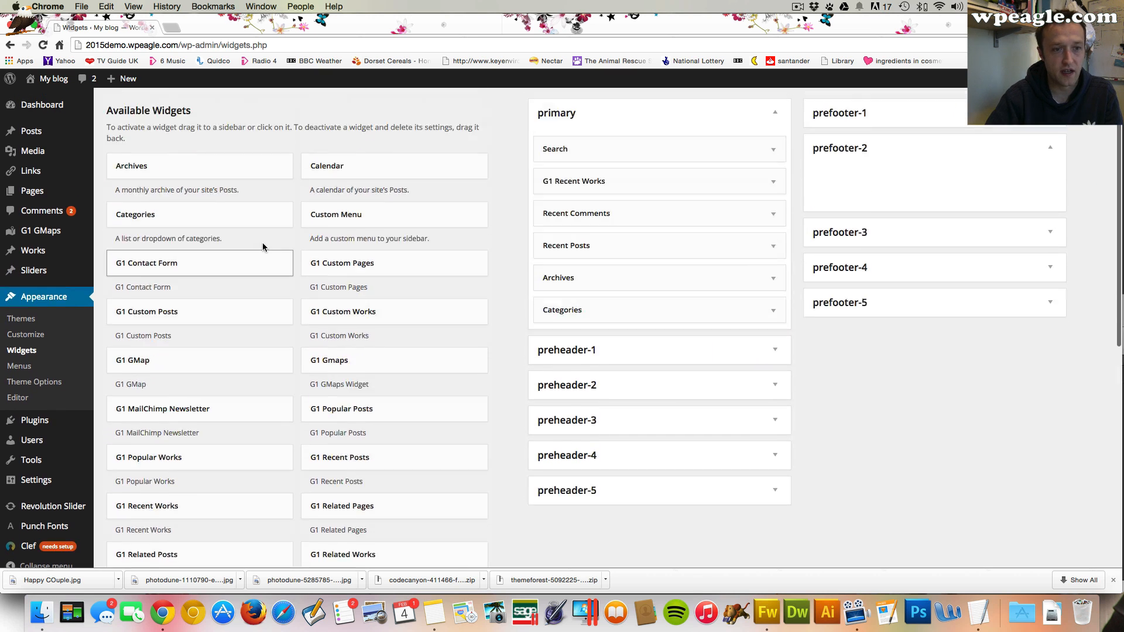
Add a G1 MailChimp Newsletter widget to prefooter-2, set its text before to 'Sign-up To Our Email', and save
left_click_drag(223, 416, 927, 185)
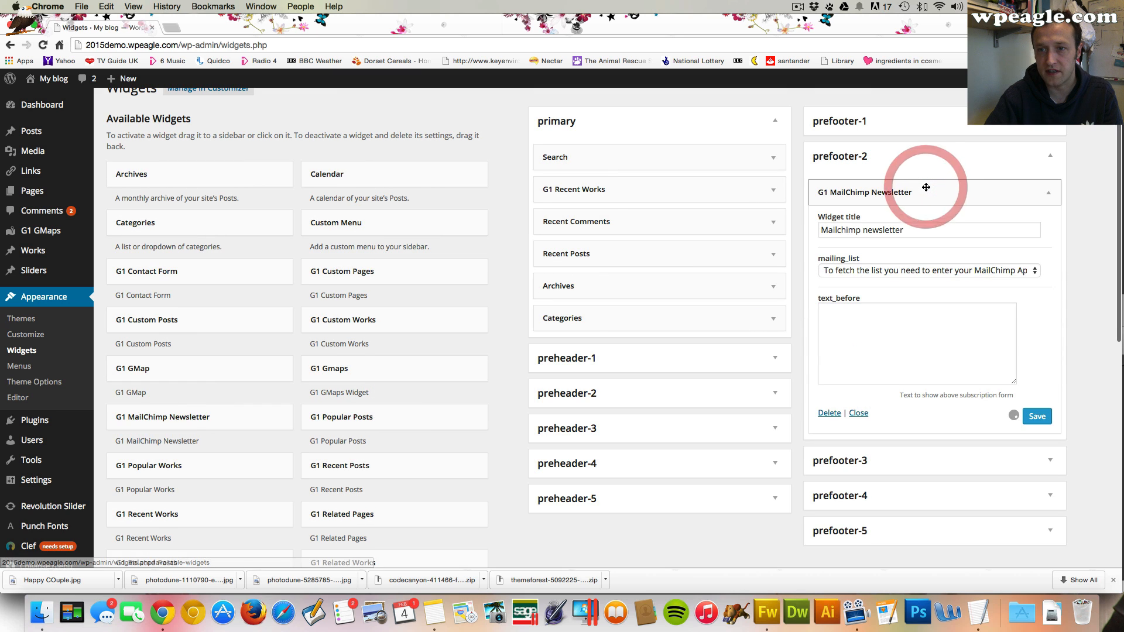
left_click(914, 271)
left_click(913, 271)
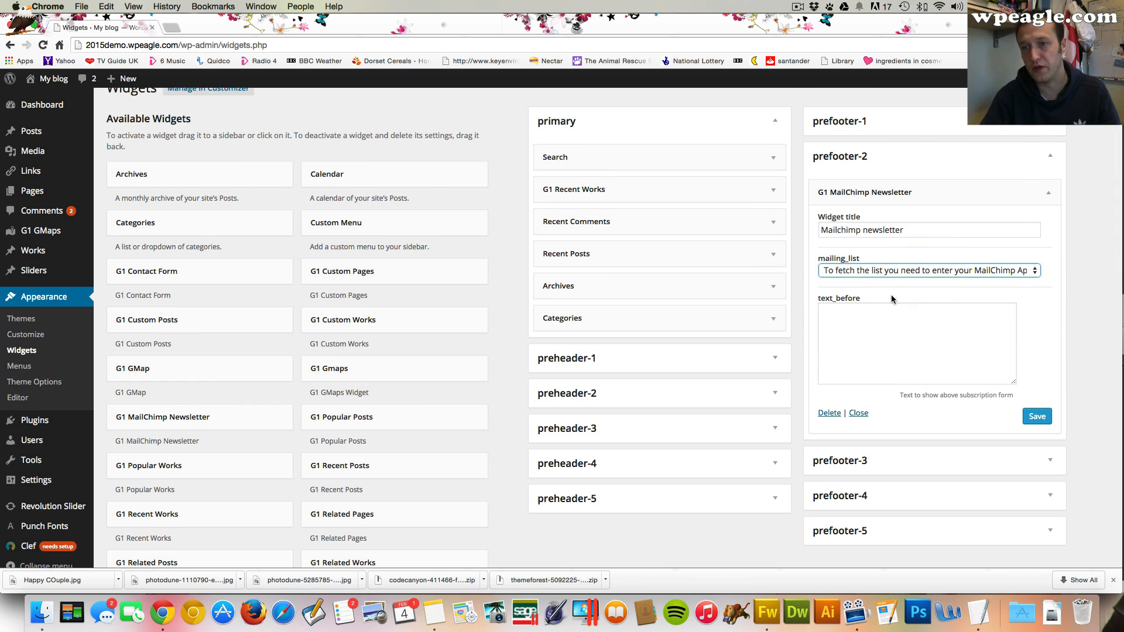
left_click(882, 331)
type("Si")
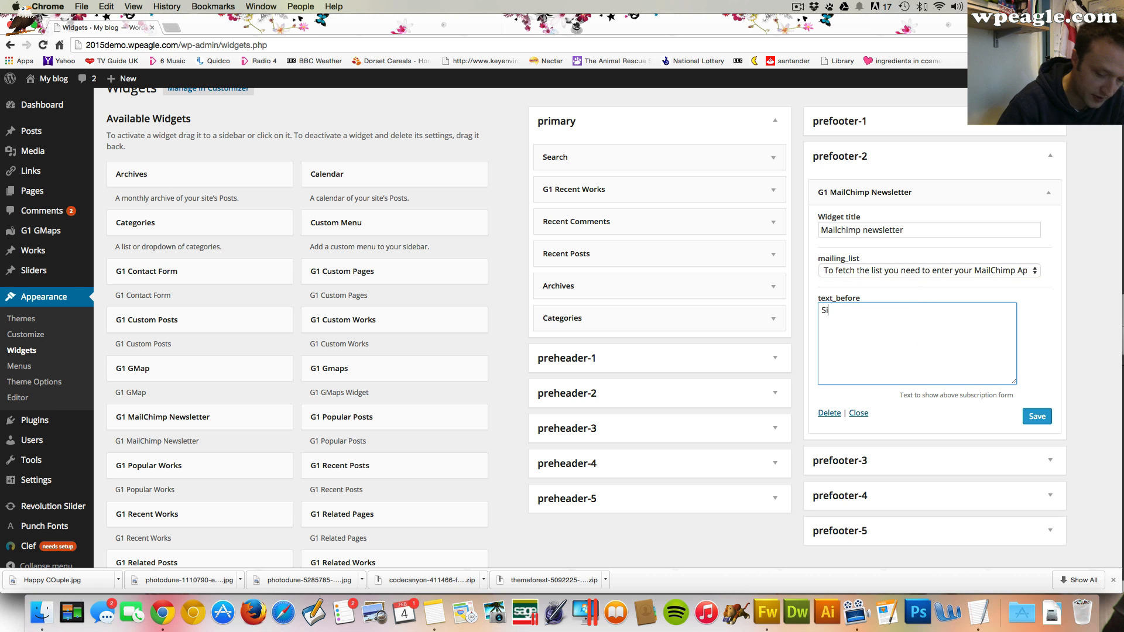
type("gn-up To OUre")
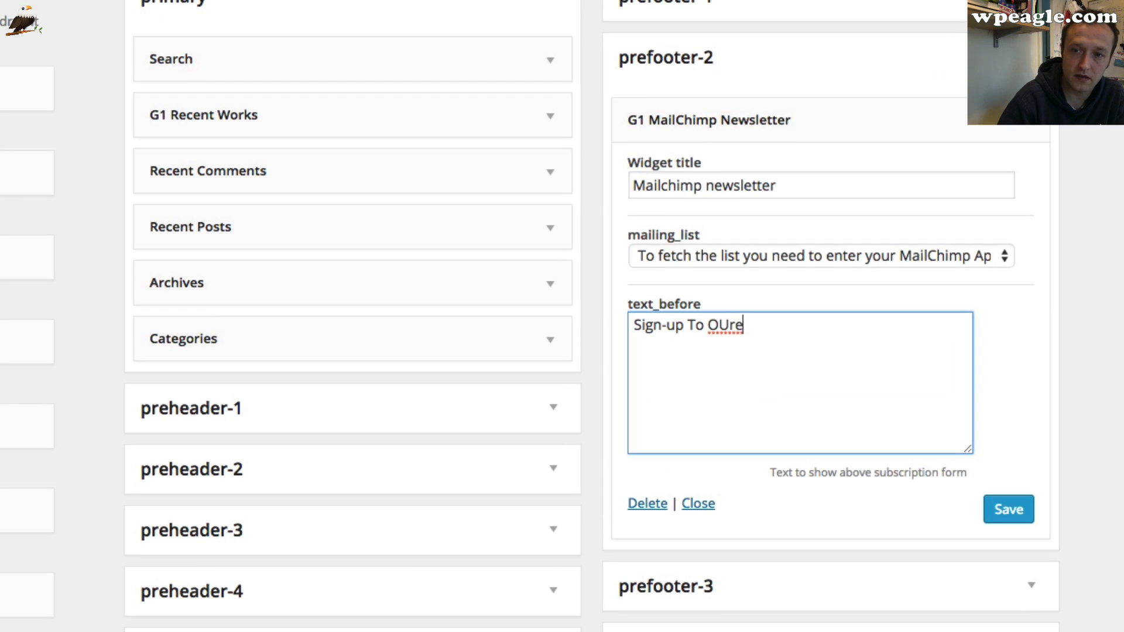
key("BackSpace")
key("BackSpace")
key("BackSpace")
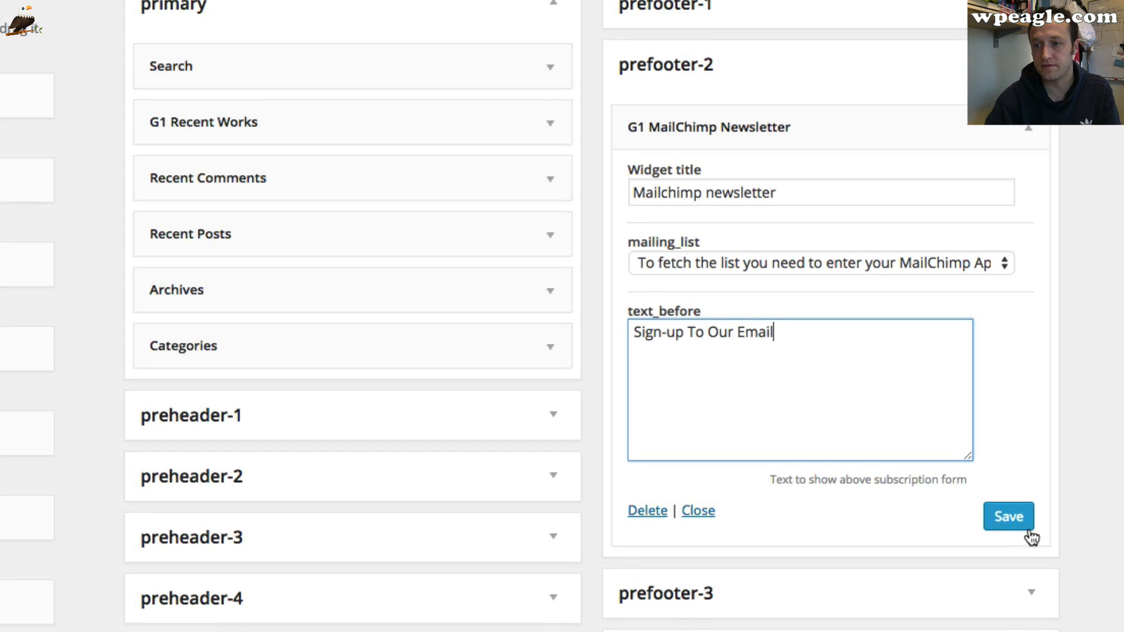
left_click(1010, 509)
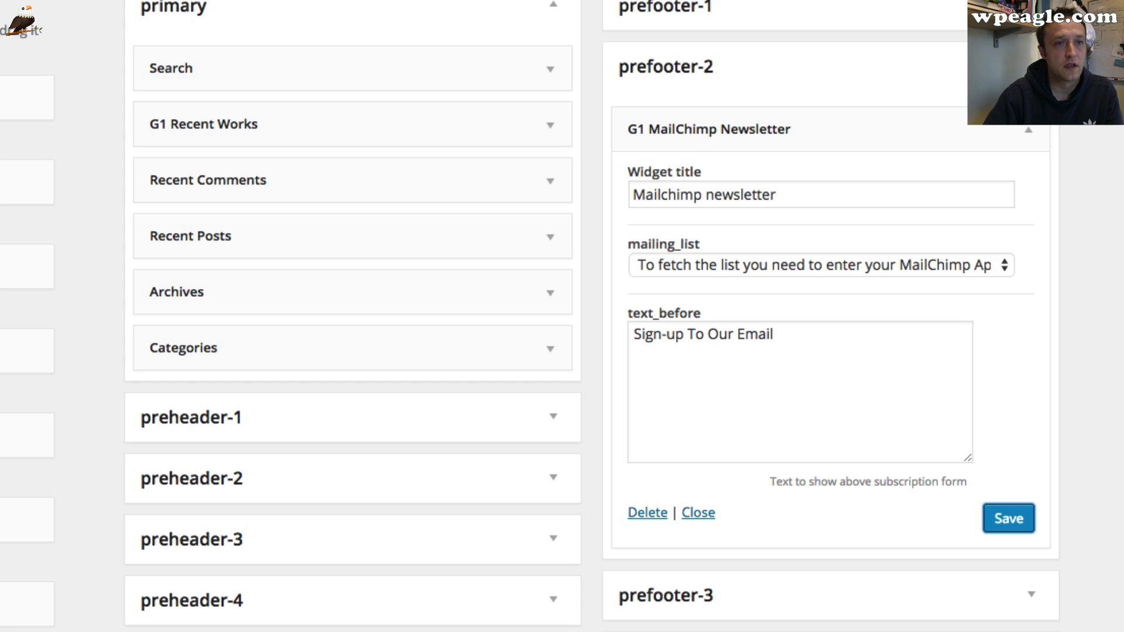
Open the live site in a new browser tab and scroll through the homepage
right_click(51, 92)
left_click(77, 99)
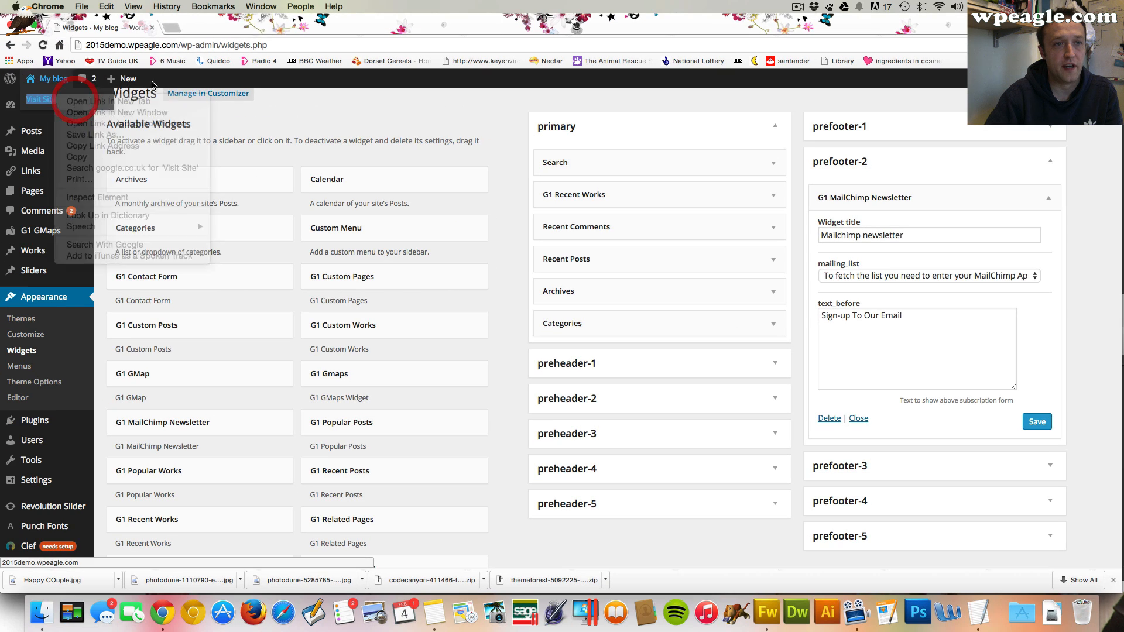
left_click(185, 26)
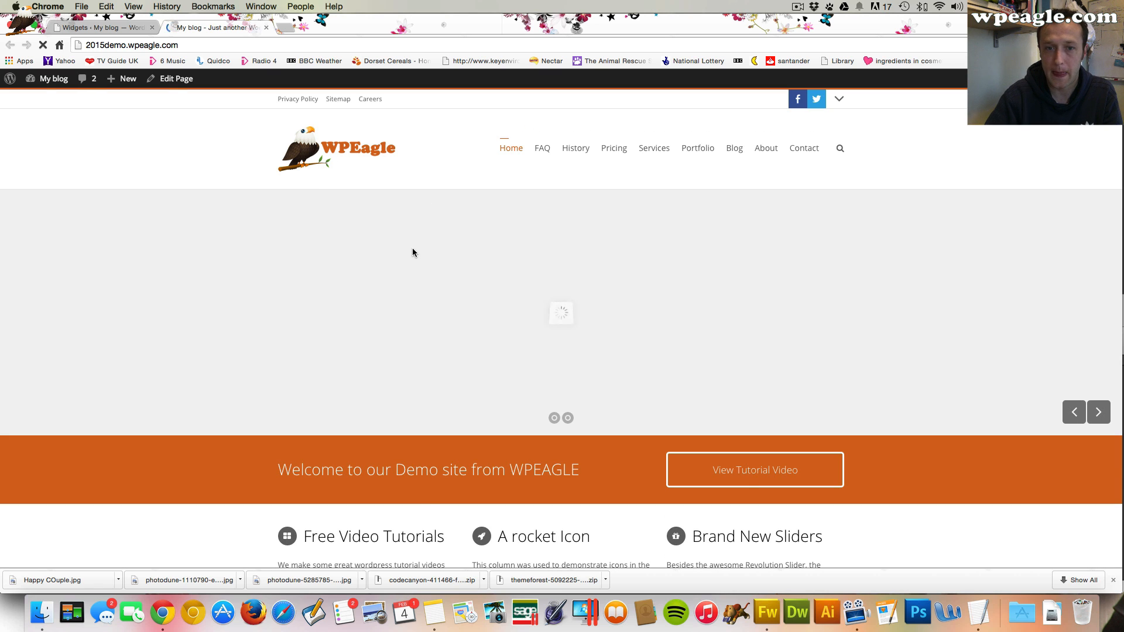
scroll(412, 252, "down", 15)
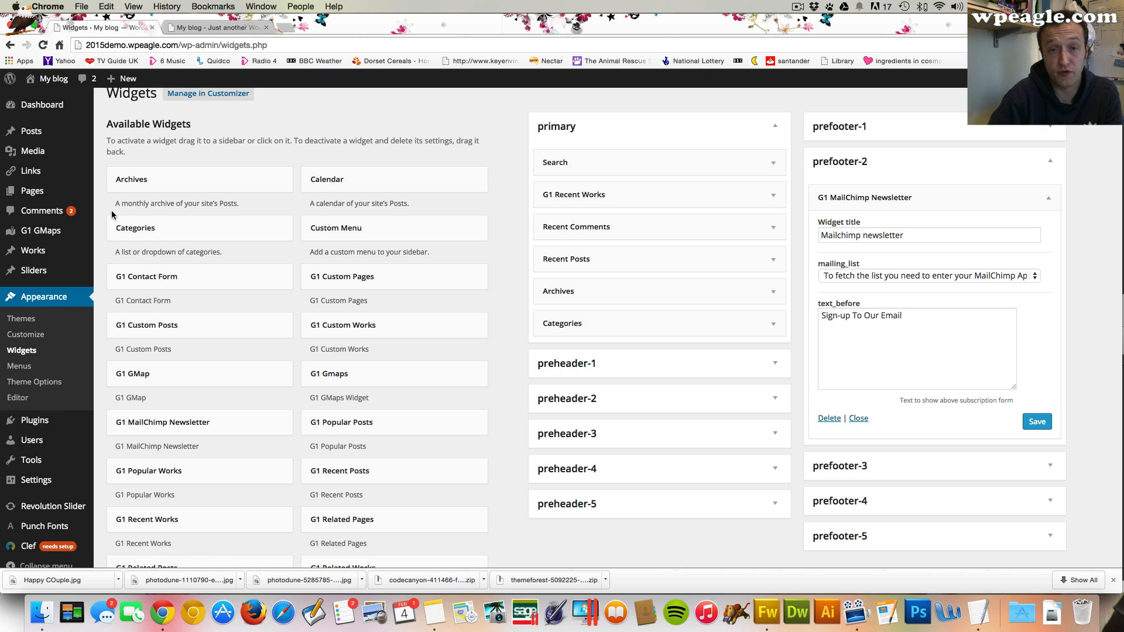
Open Theme Options and examine the Newsletter section's MailChimp API Key setting
mouse_move(63, 280)
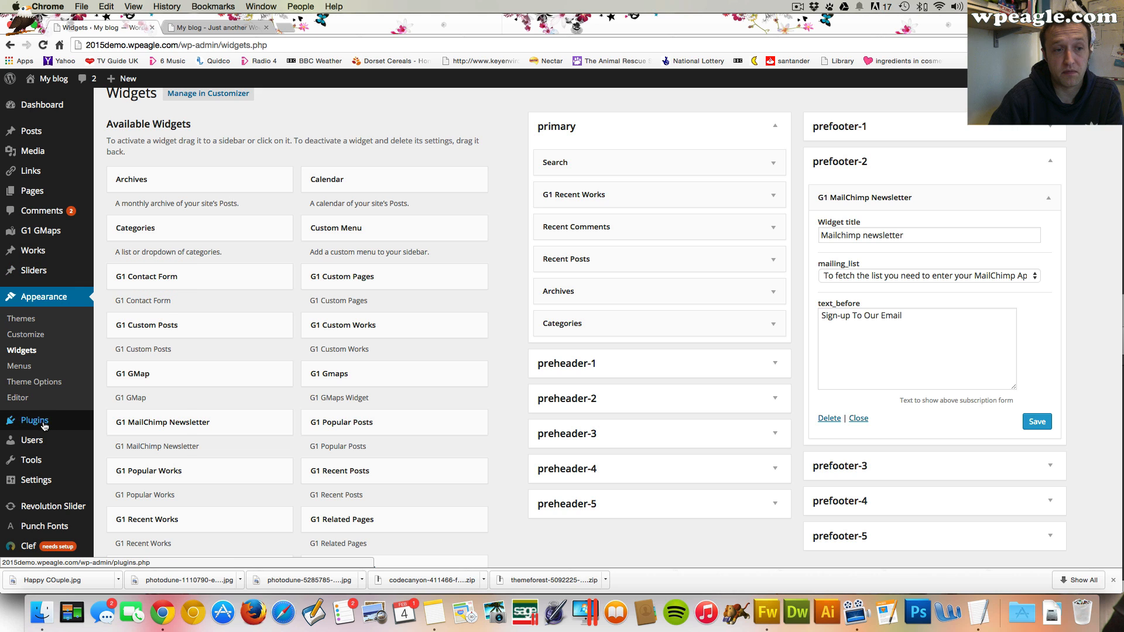
mouse_move(44, 426)
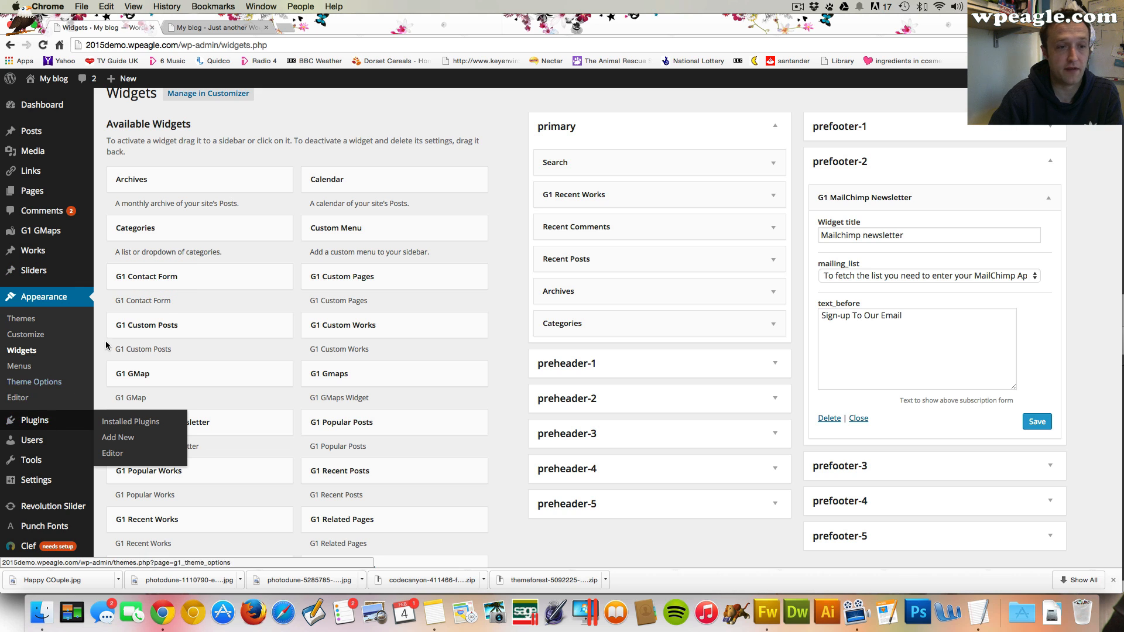
scroll(72, 391, "up", 1)
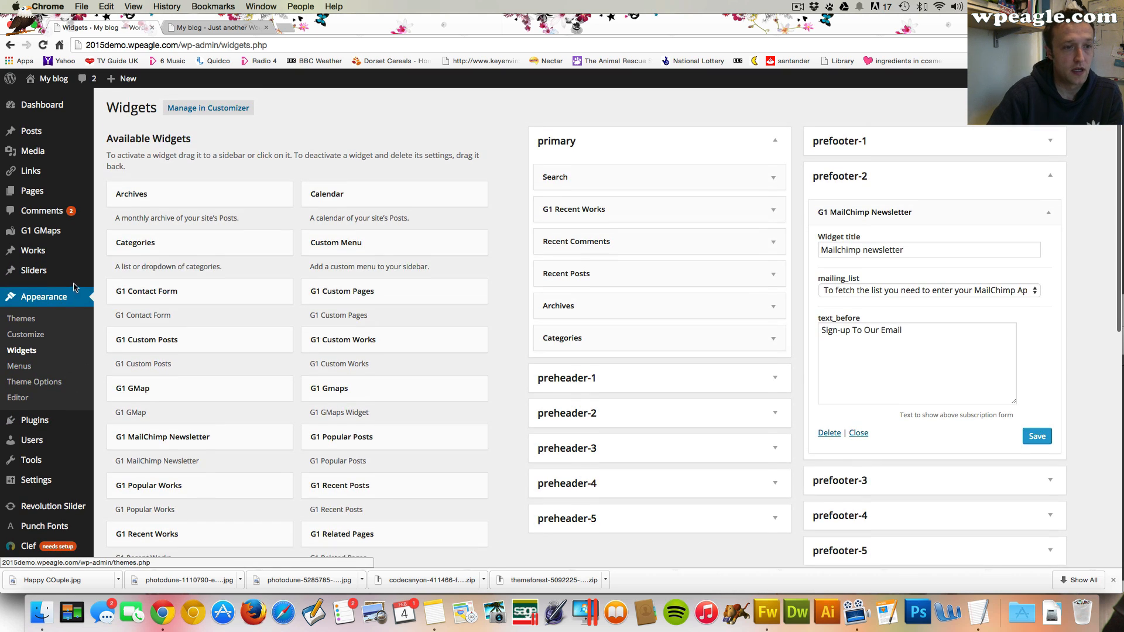
left_click(45, 388)
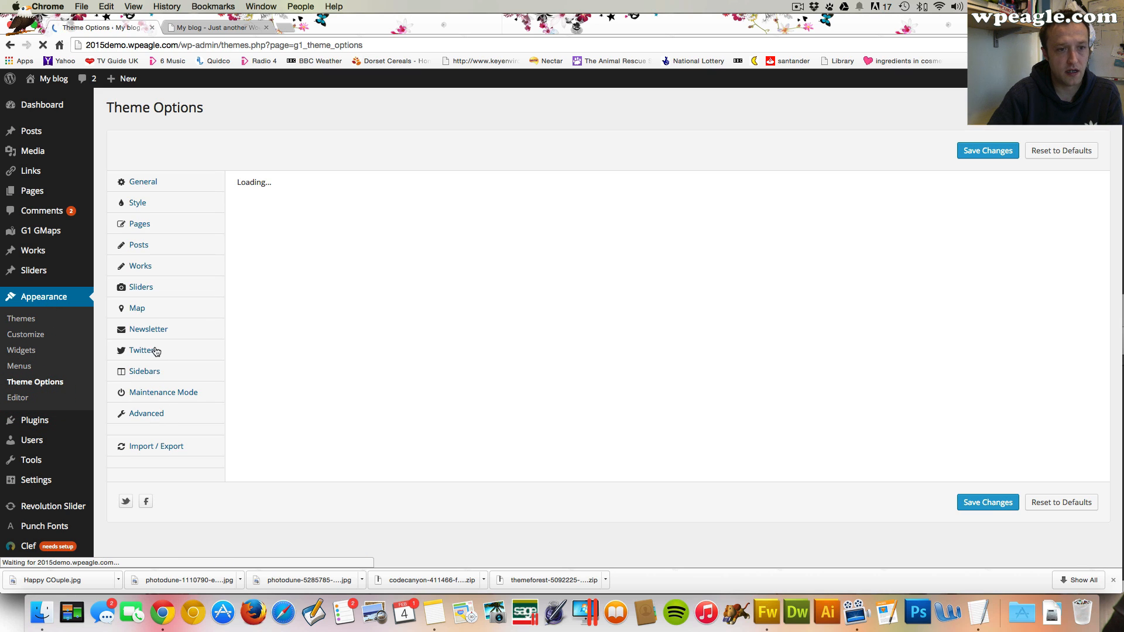
left_click(150, 321)
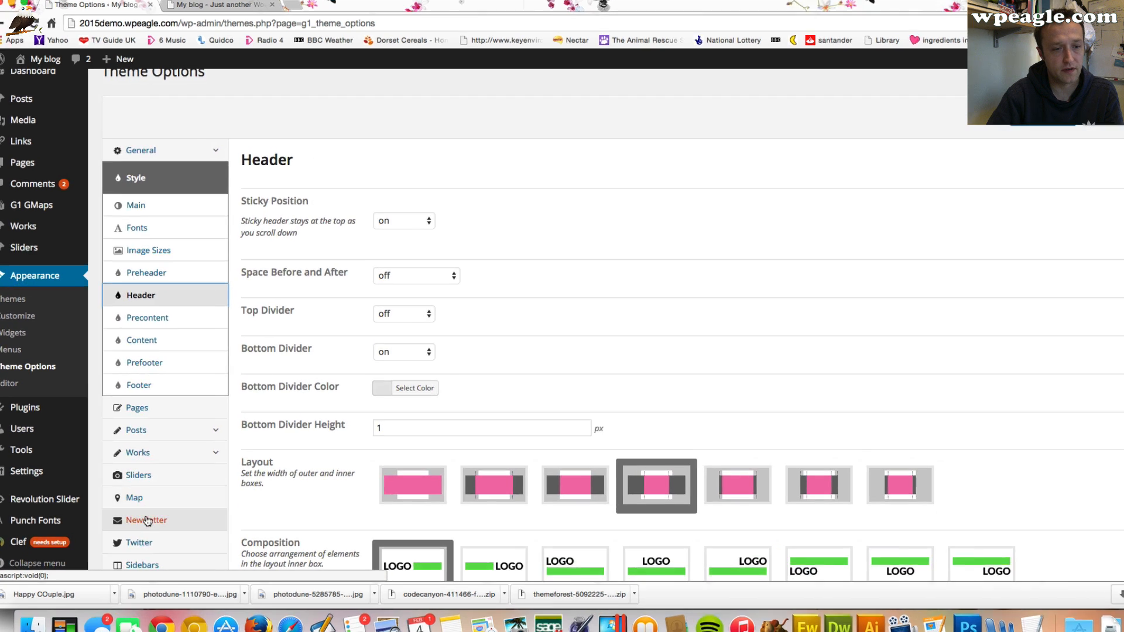
left_click(148, 521)
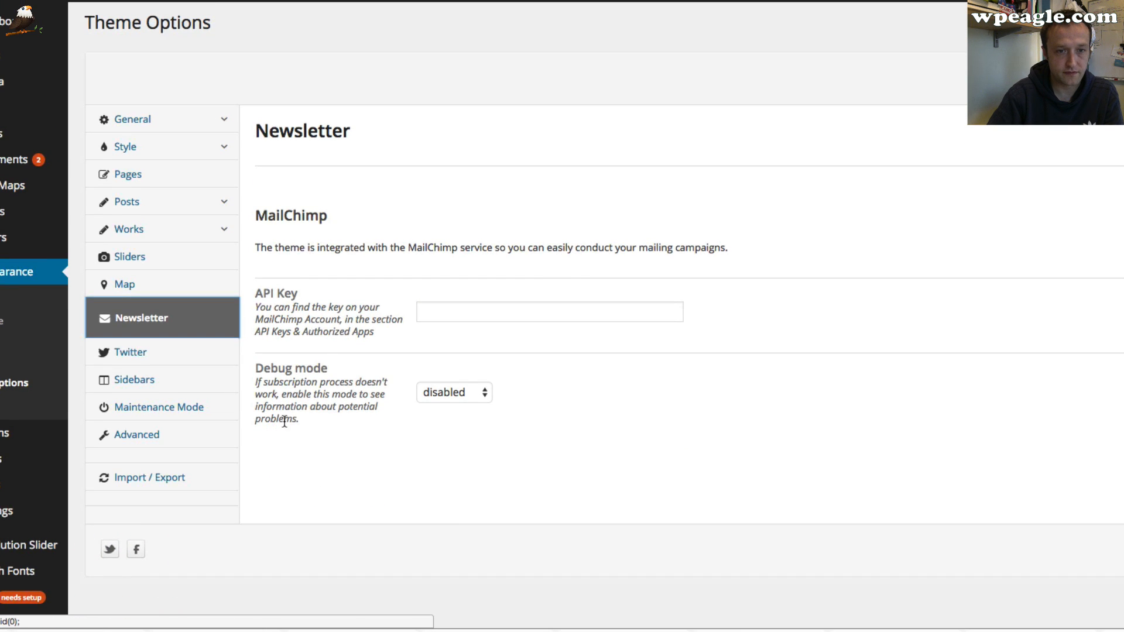
left_click(452, 303)
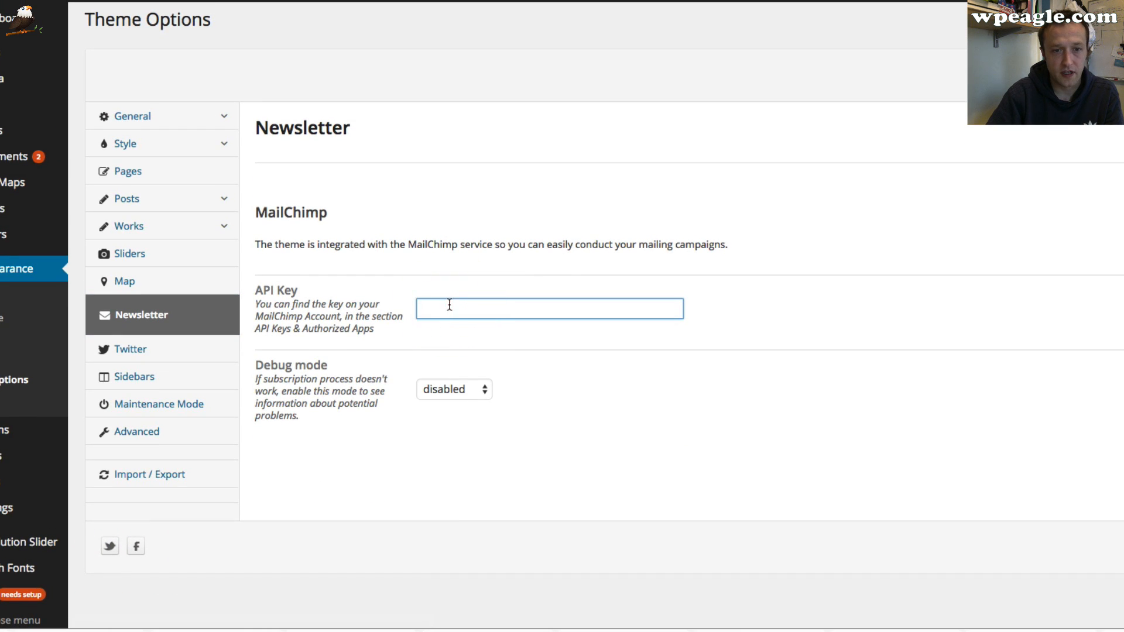
Examine the Twitter username and oAuth authentication fields, then return to the Newsletter settings
left_click(161, 351)
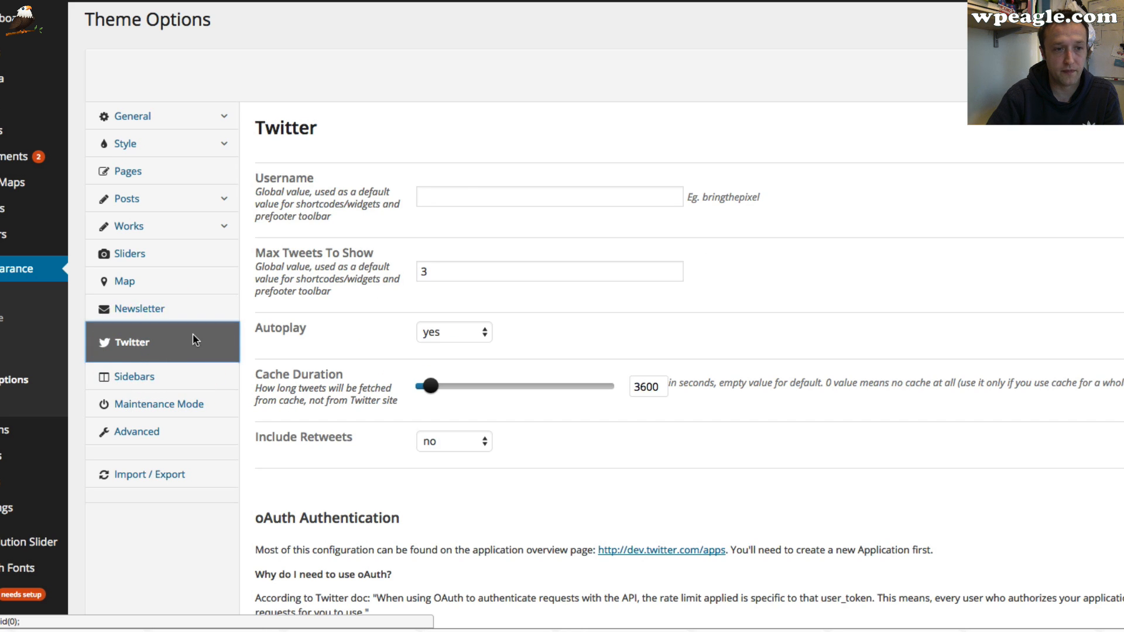
left_click(466, 197)
left_click(465, 196)
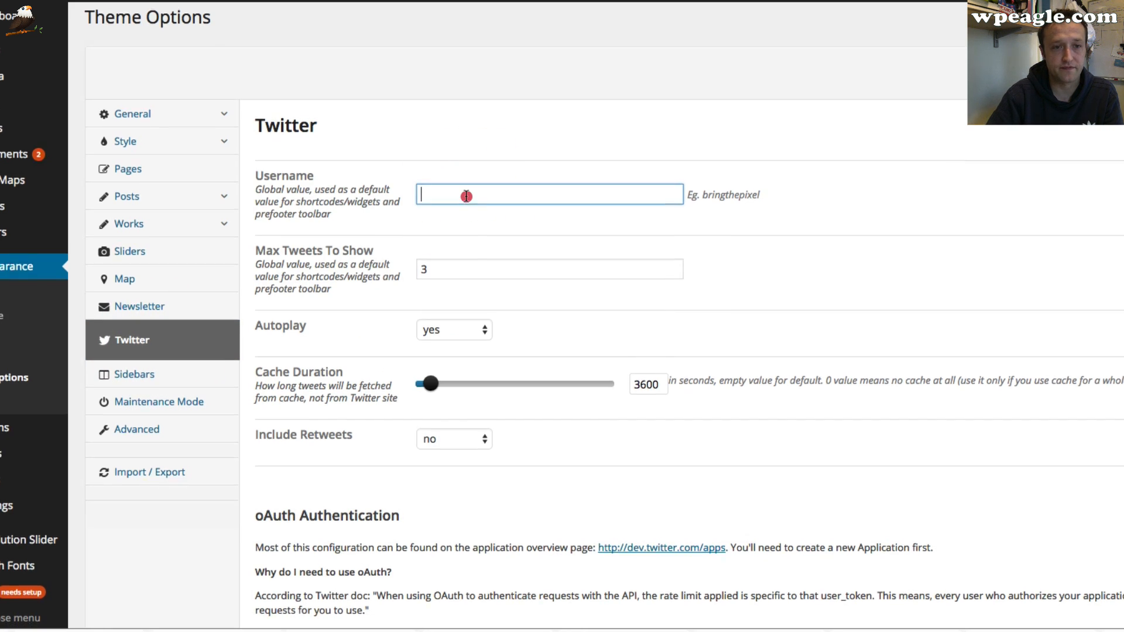
scroll(466, 196, "down", 5)
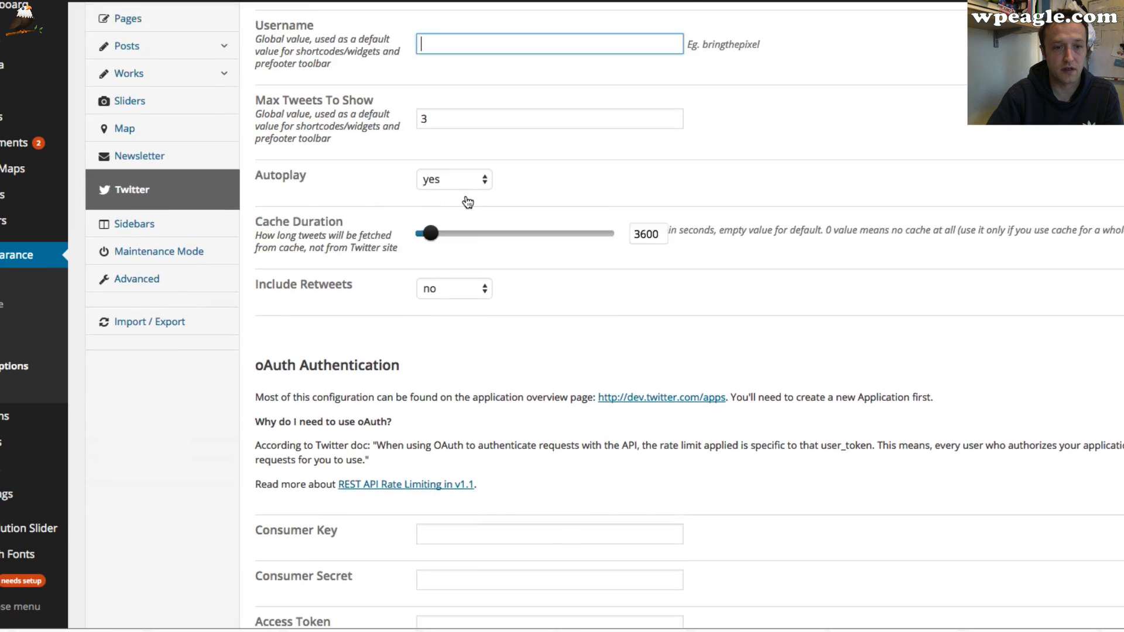
left_click(493, 351)
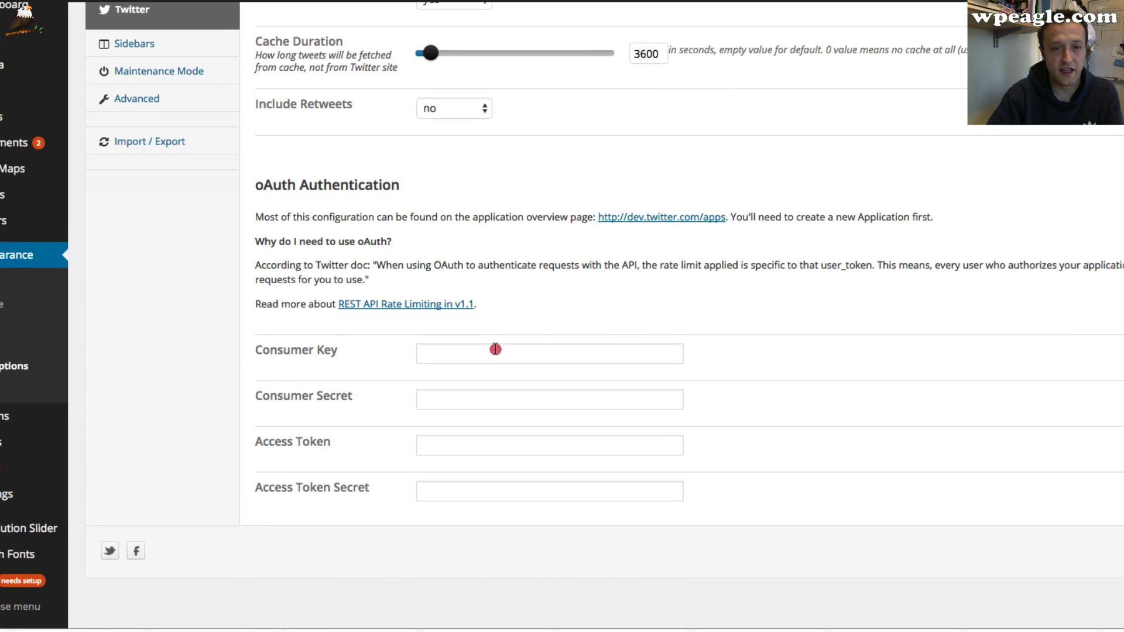
left_click(492, 397)
left_click(495, 475)
scroll(500, 491, "up", 6)
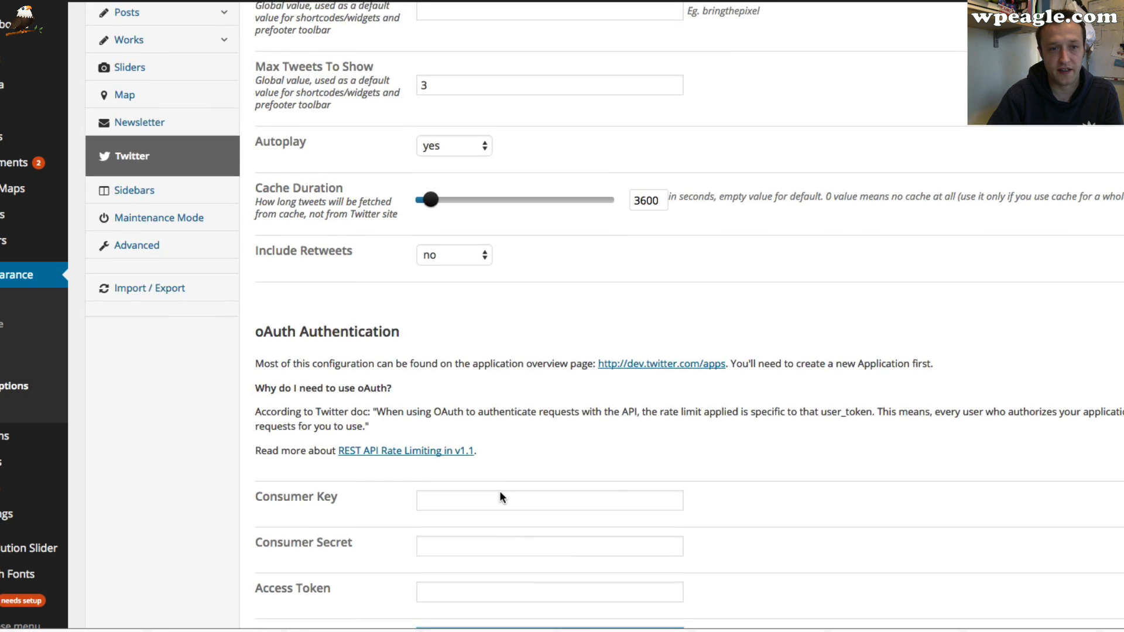
left_click(163, 320)
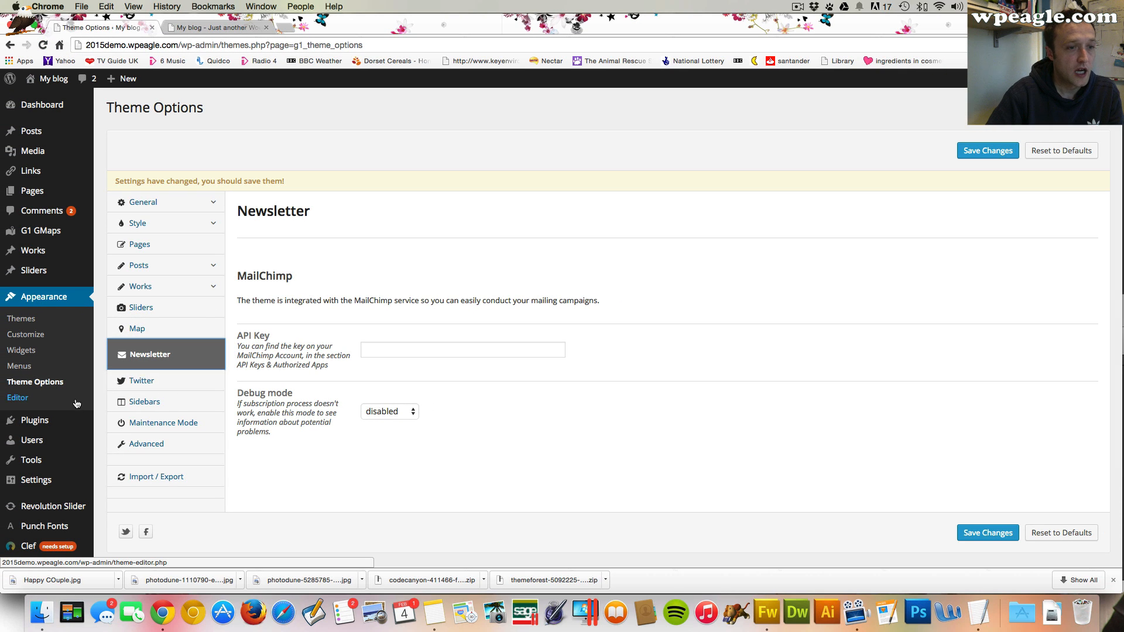
Return to the Widgets screen and expand the prefooter-3 sidebar
left_click(60, 351)
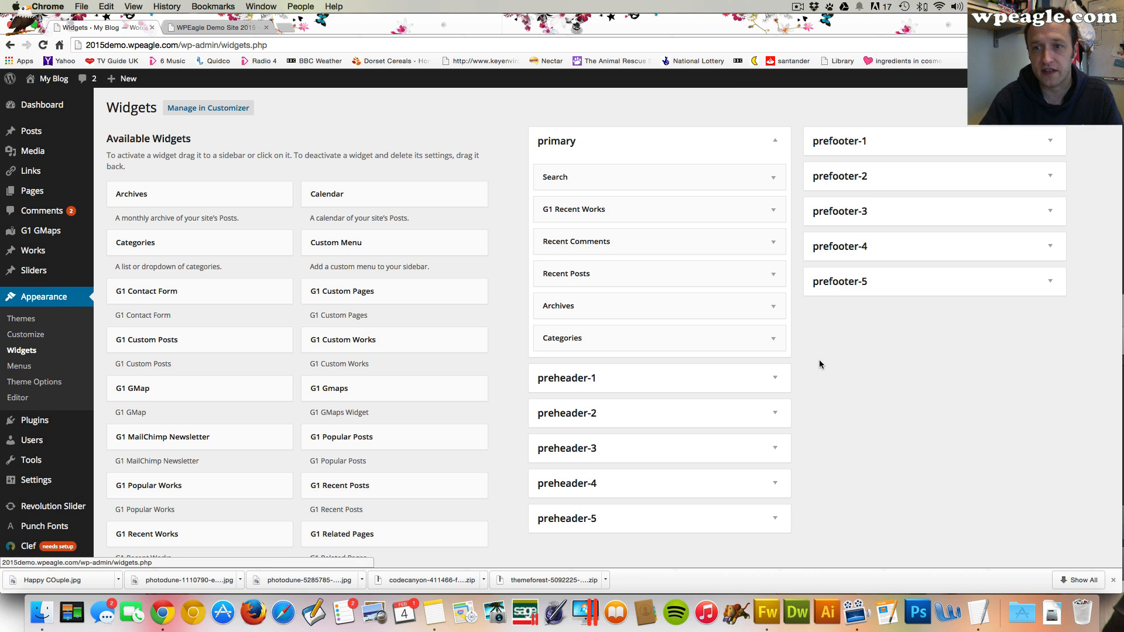
scroll(820, 364, "down", 2)
left_click(1040, 174)
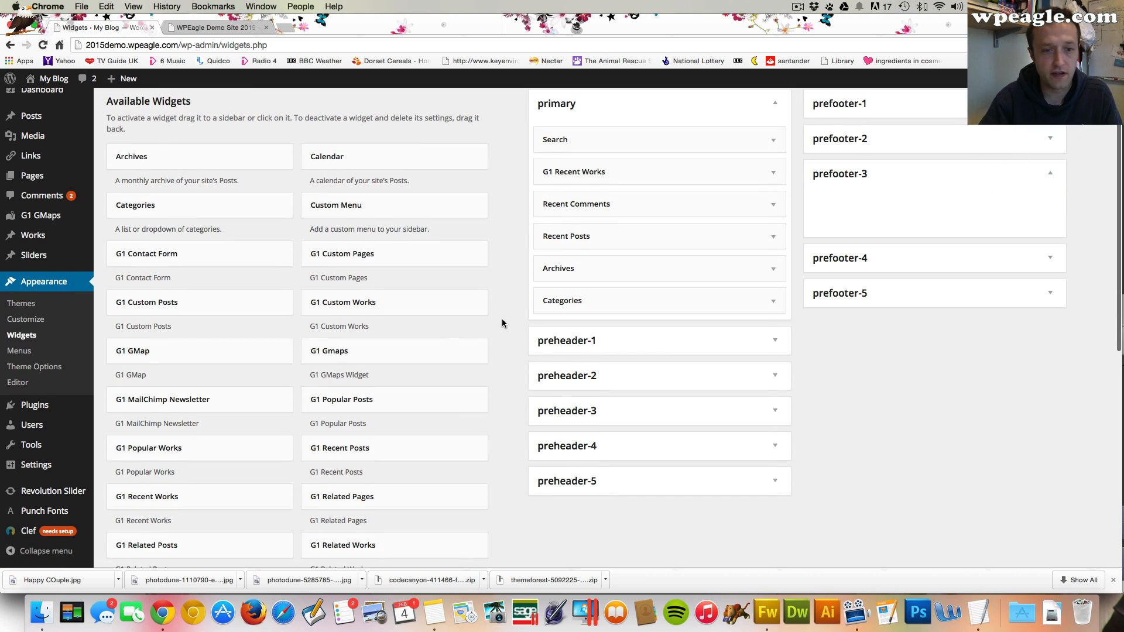
scroll(502, 323, "down", 1)
scroll(375, 299, "down", 3)
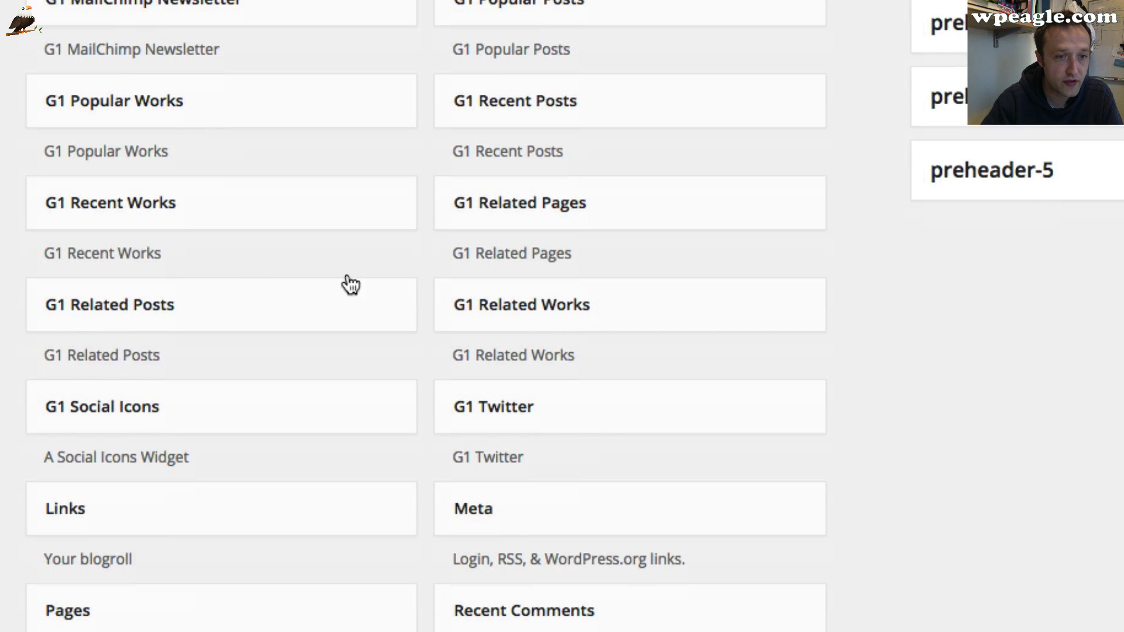
Add a G1 Social Icons widget to the prefooter-3 sidebar and label it "Social Media"
left_click_drag(311, 402, 807, 154)
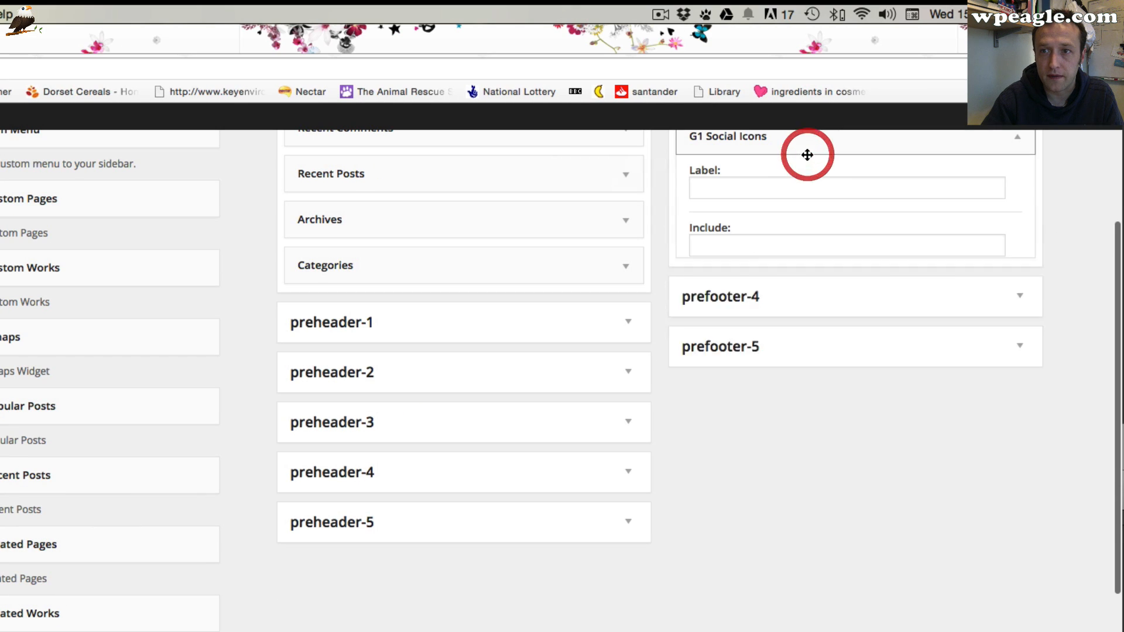
left_click(788, 186)
type("S")
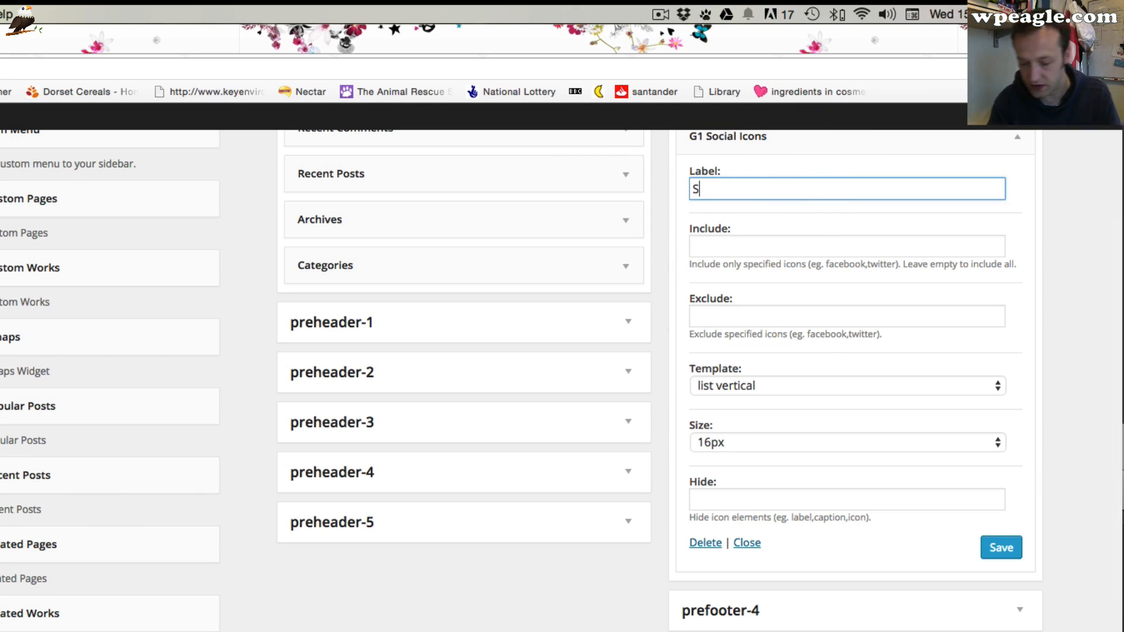
type("ocial Md")
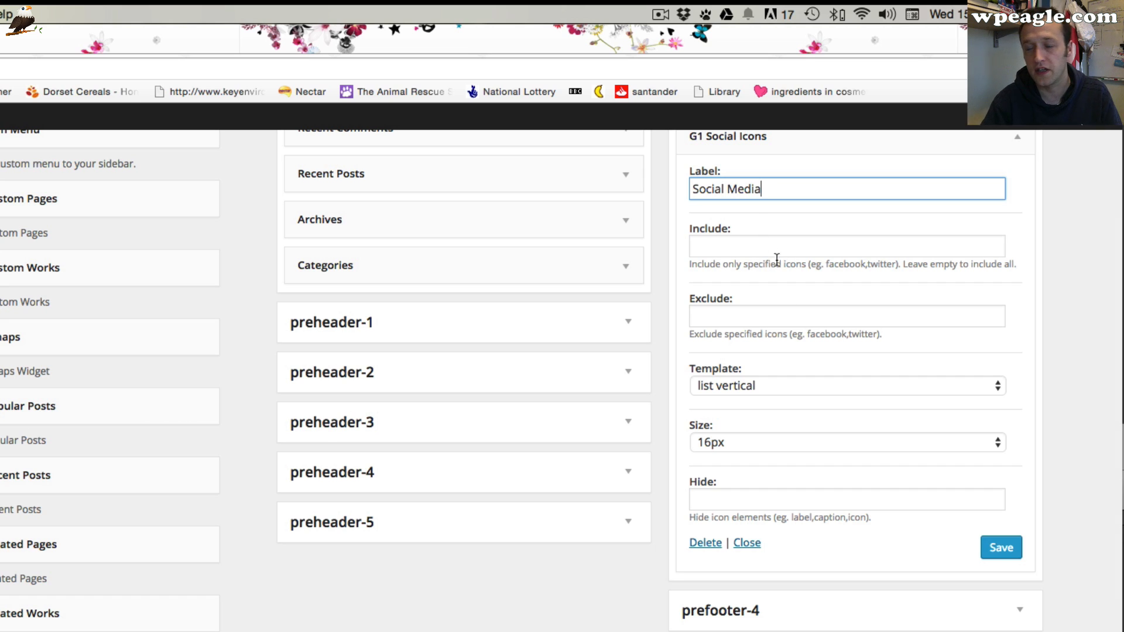
Set the social icons size to 48px, hide "label,caption", and save the widget
left_click(770, 445)
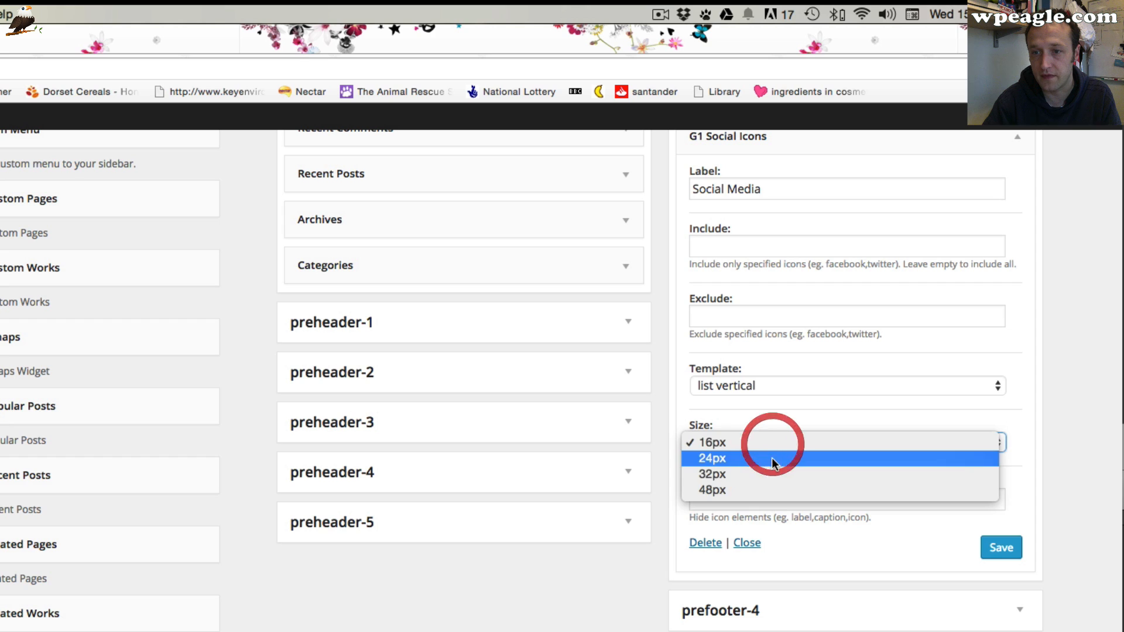
left_click(770, 491)
left_click(768, 501)
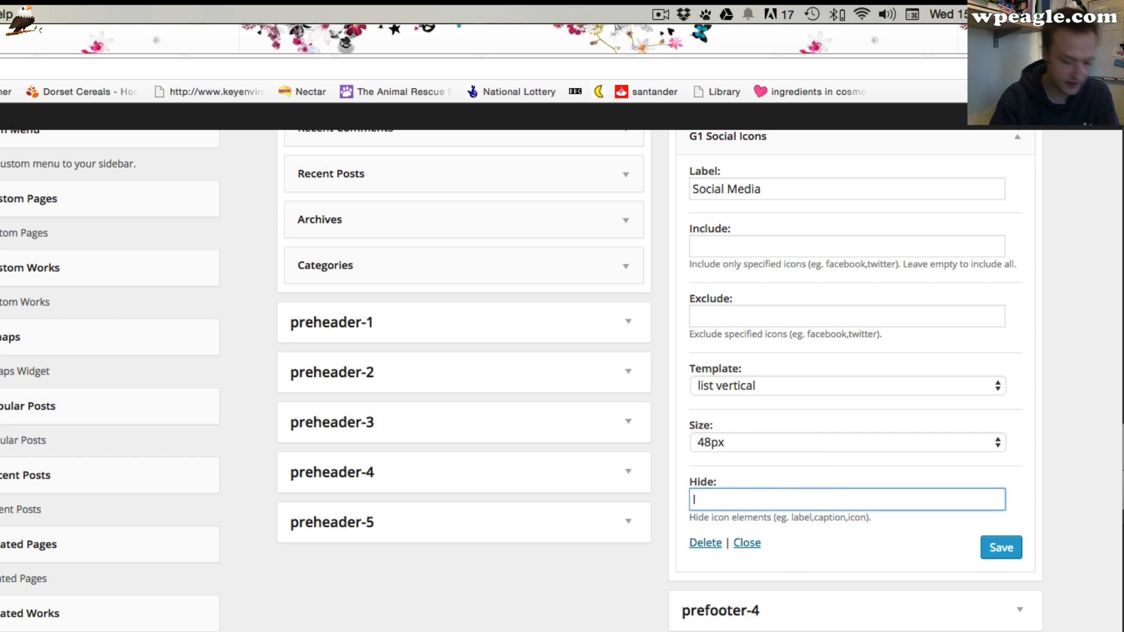
type("label,cap")
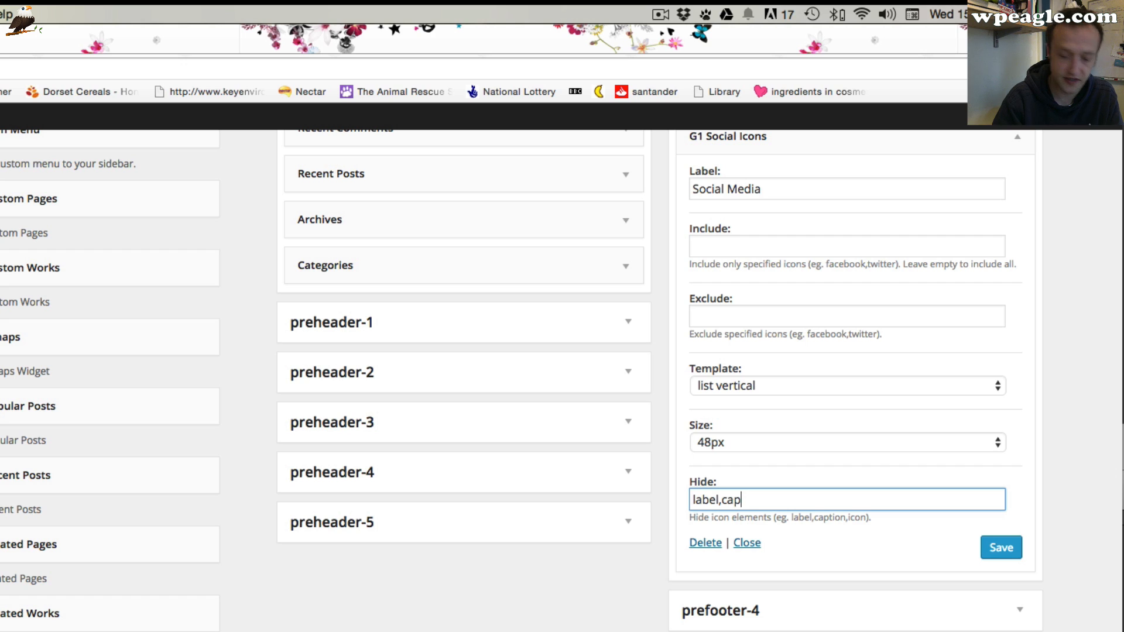
type("tion")
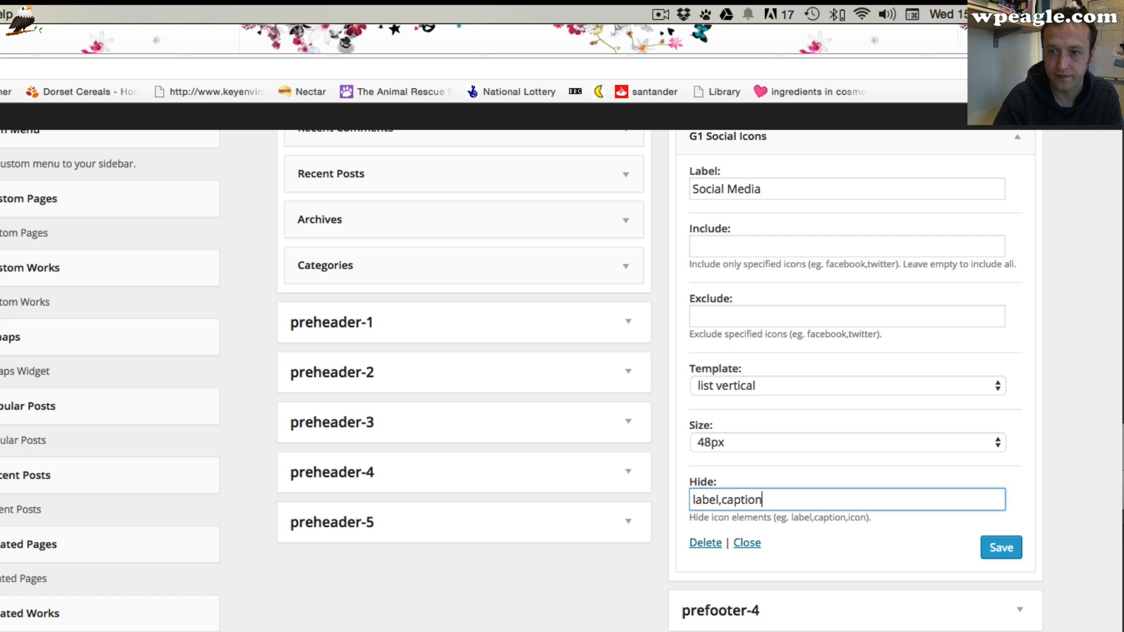
left_click(1011, 553)
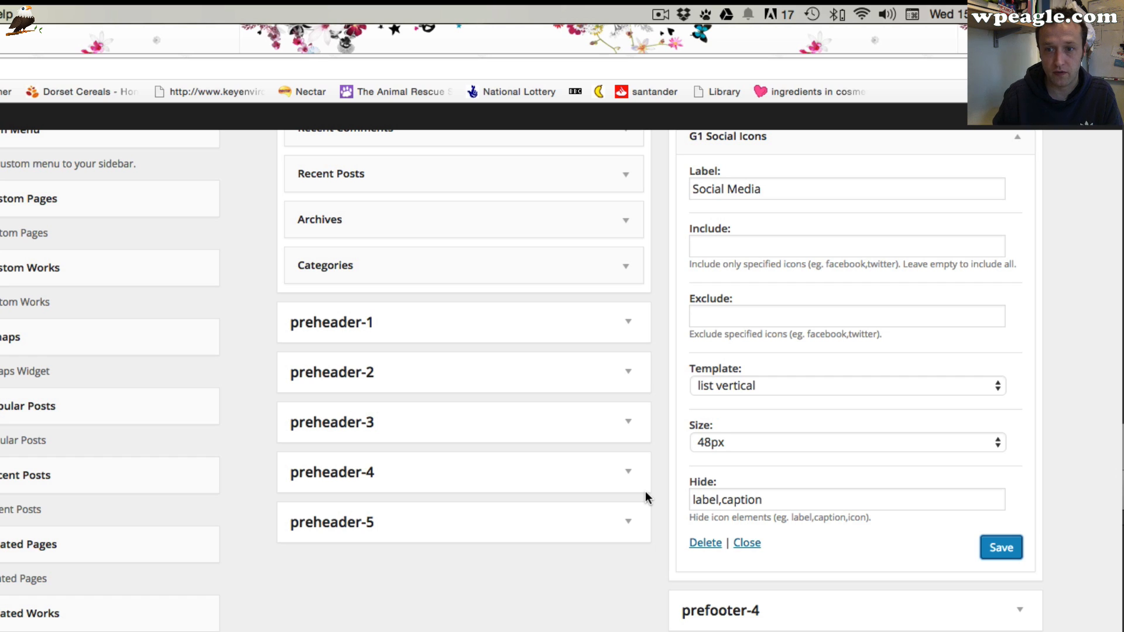
On the Menus screen, add the three most recent Works items to the custom menu
scroll(608, 501, "up", 3)
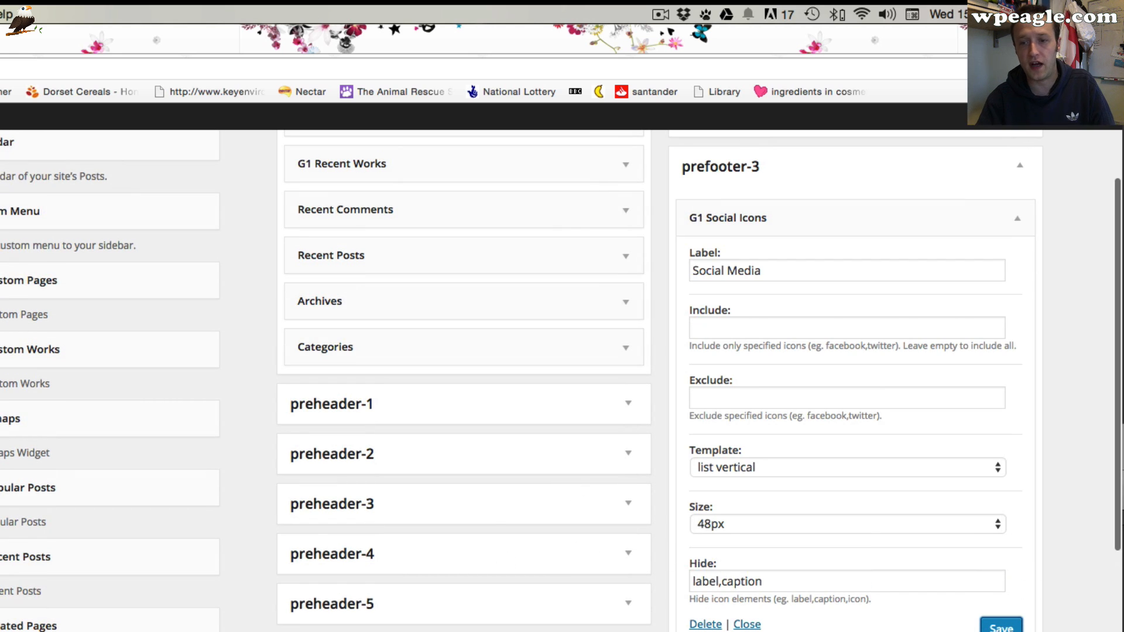
scroll(593, 604, "down", 2)
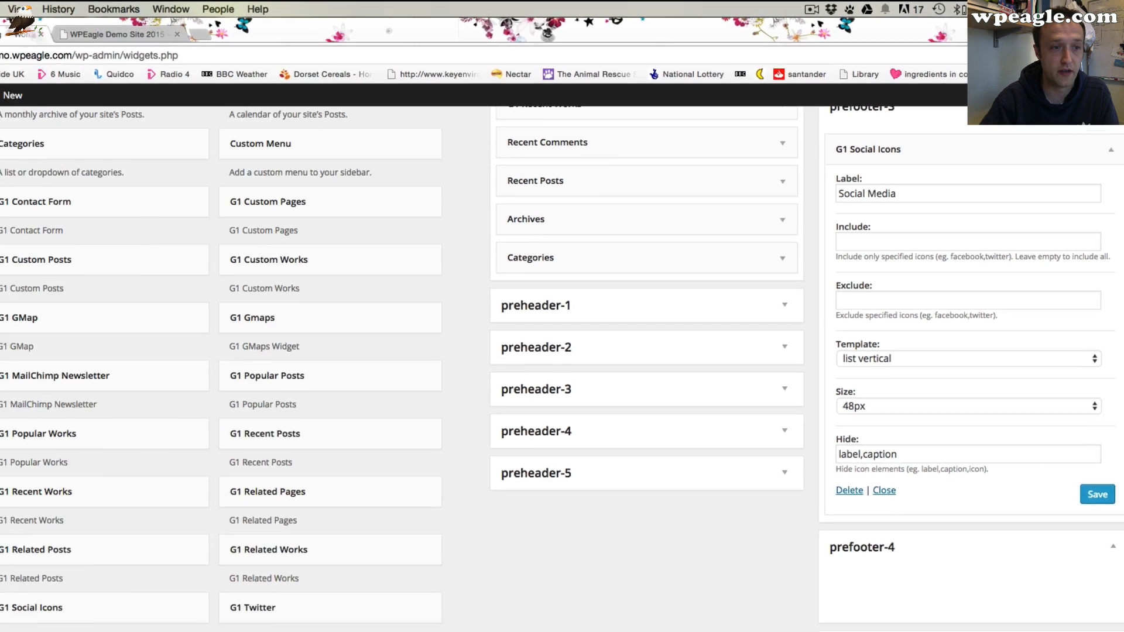
left_click(20, 384)
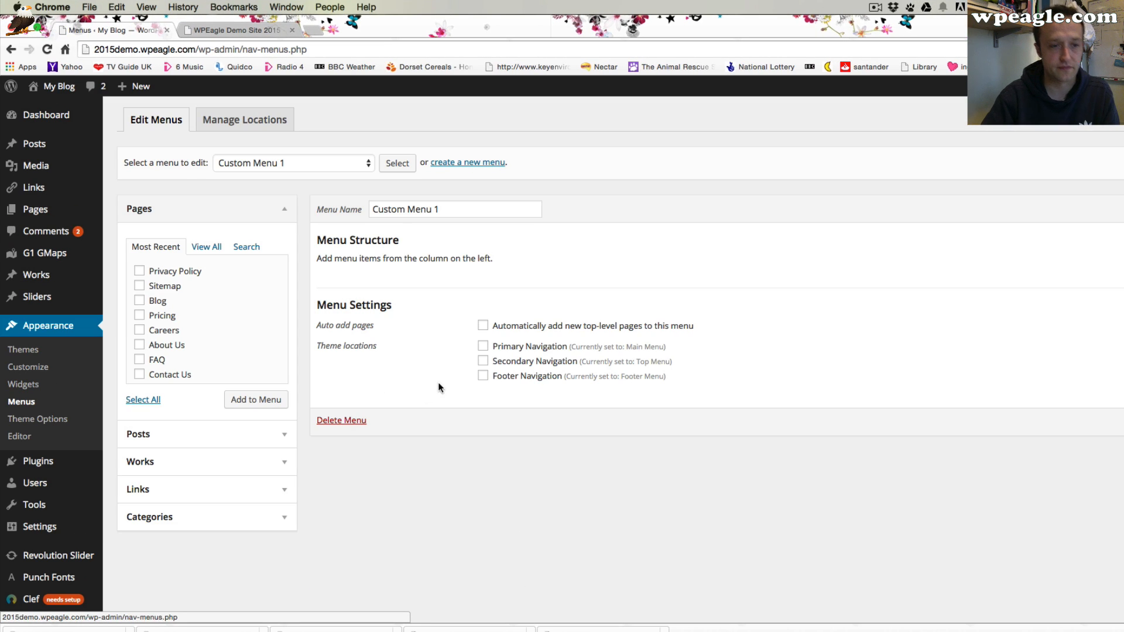
left_click(1101, 105)
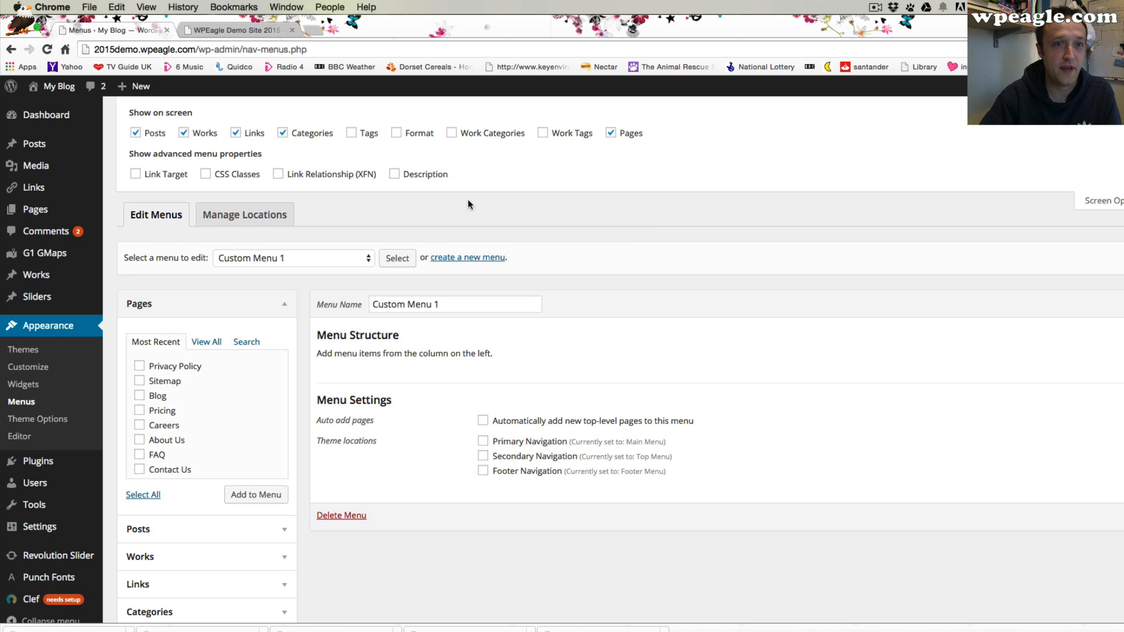
scroll(246, 374, "down", 1)
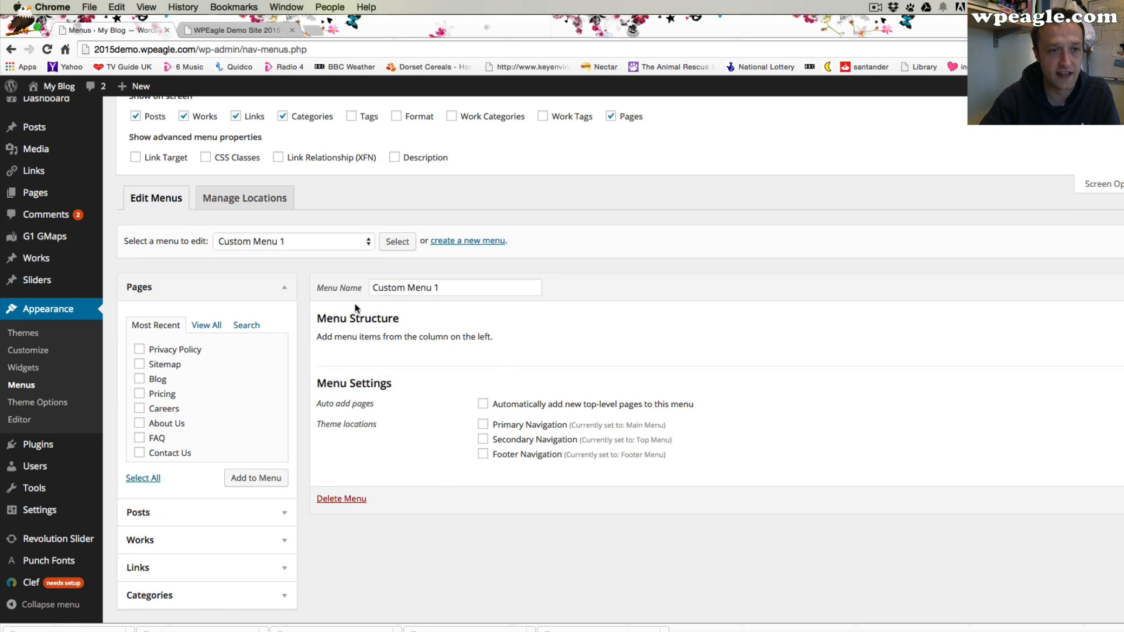
scroll(375, 308, "up", 1)
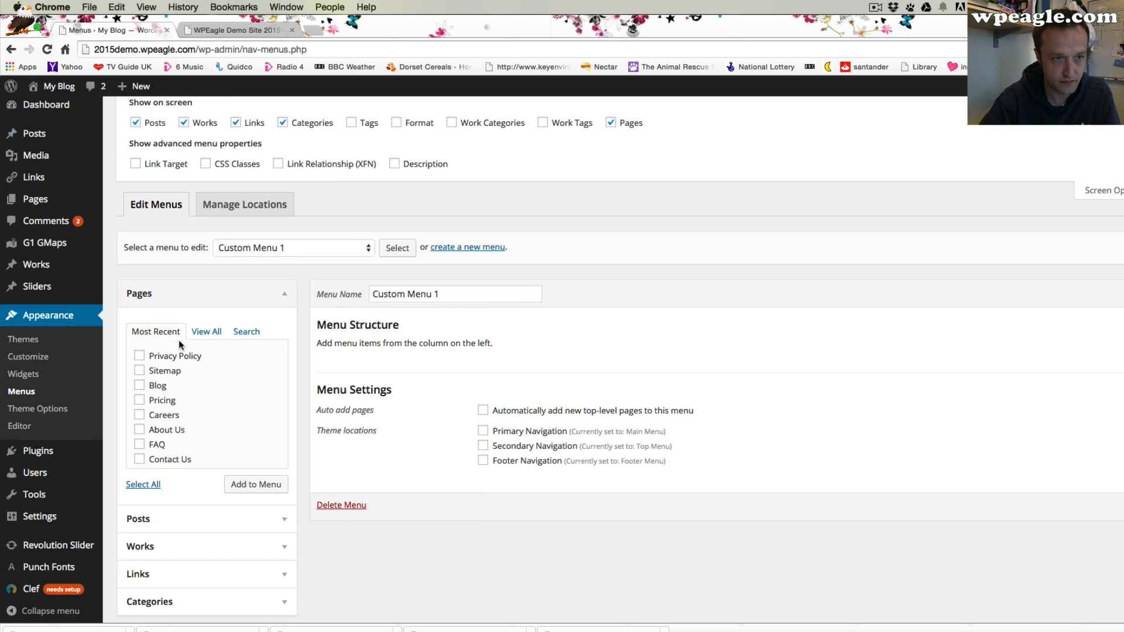
scroll(178, 342, "down", 5)
left_click(247, 513)
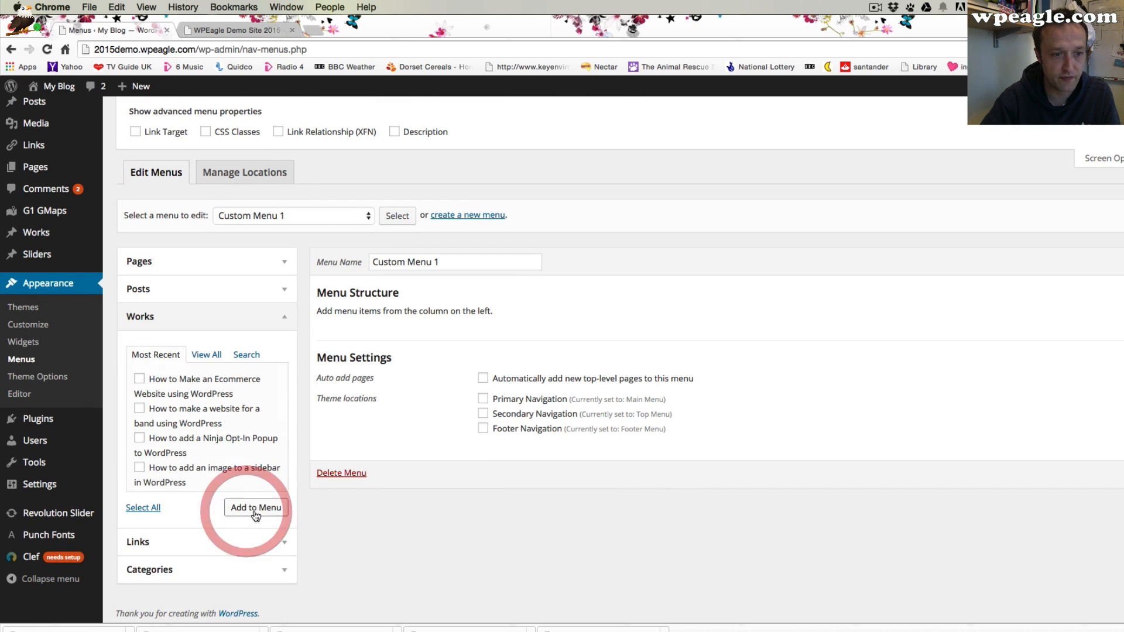
left_click(139, 378)
left_click(140, 407)
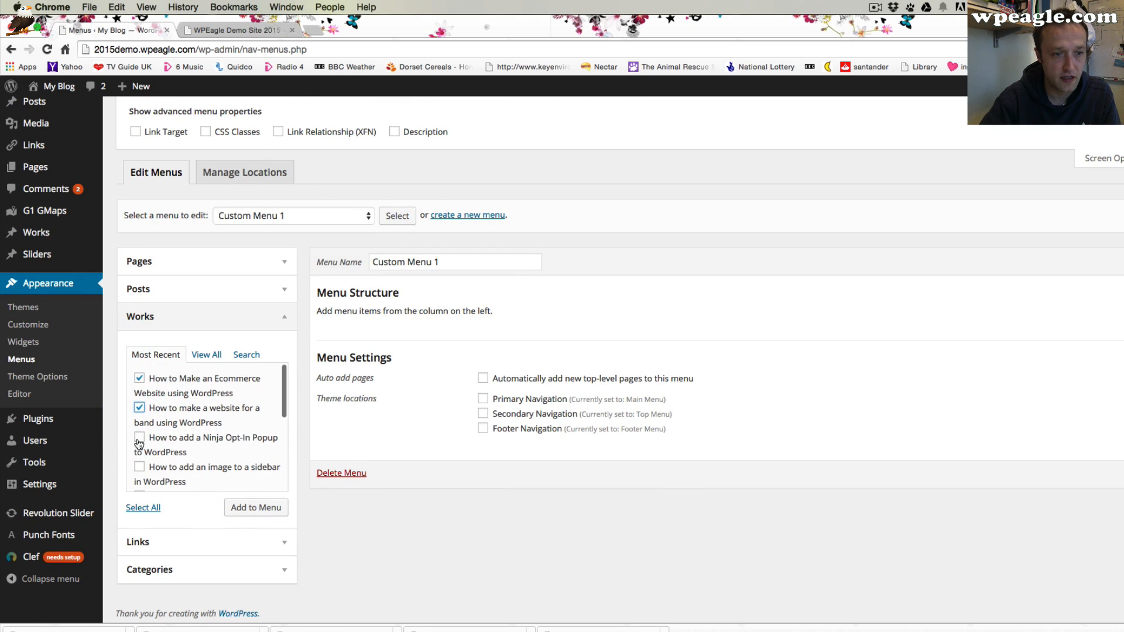
left_click(139, 437)
left_click(256, 507)
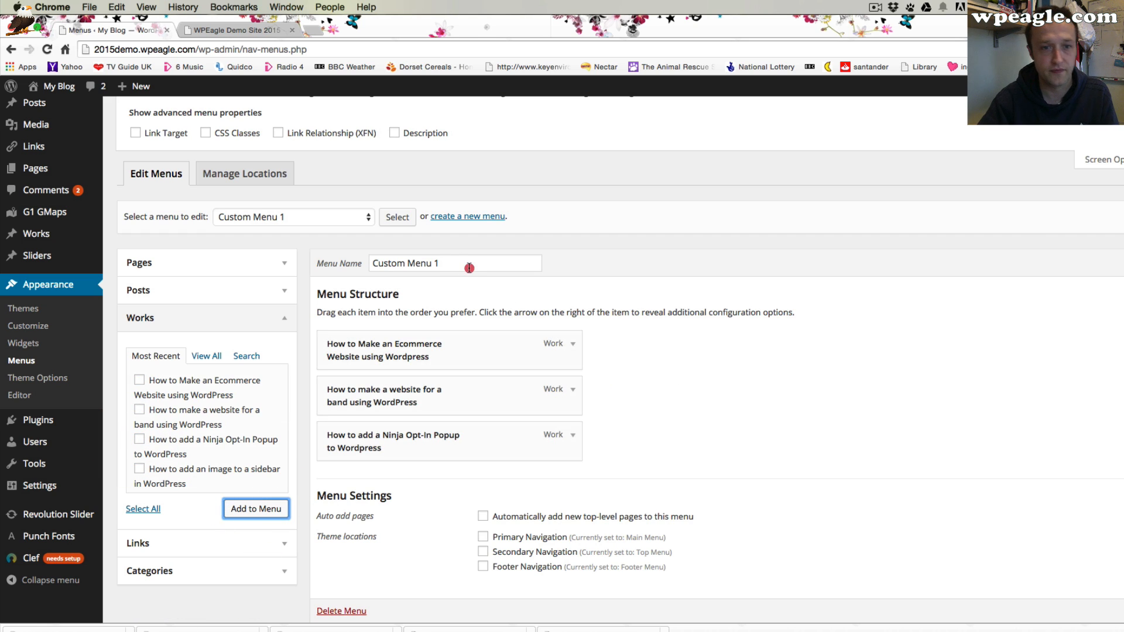
Rename the menu to "Widget Menu" and save it
left_click_drag(469, 267, 345, 261)
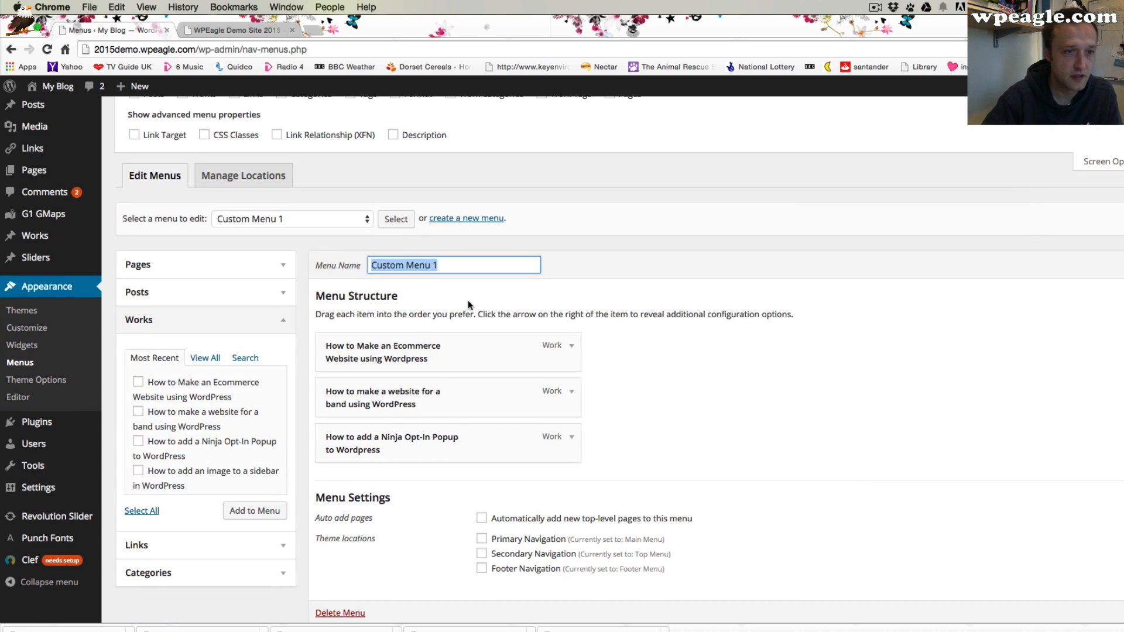
type("Widget")
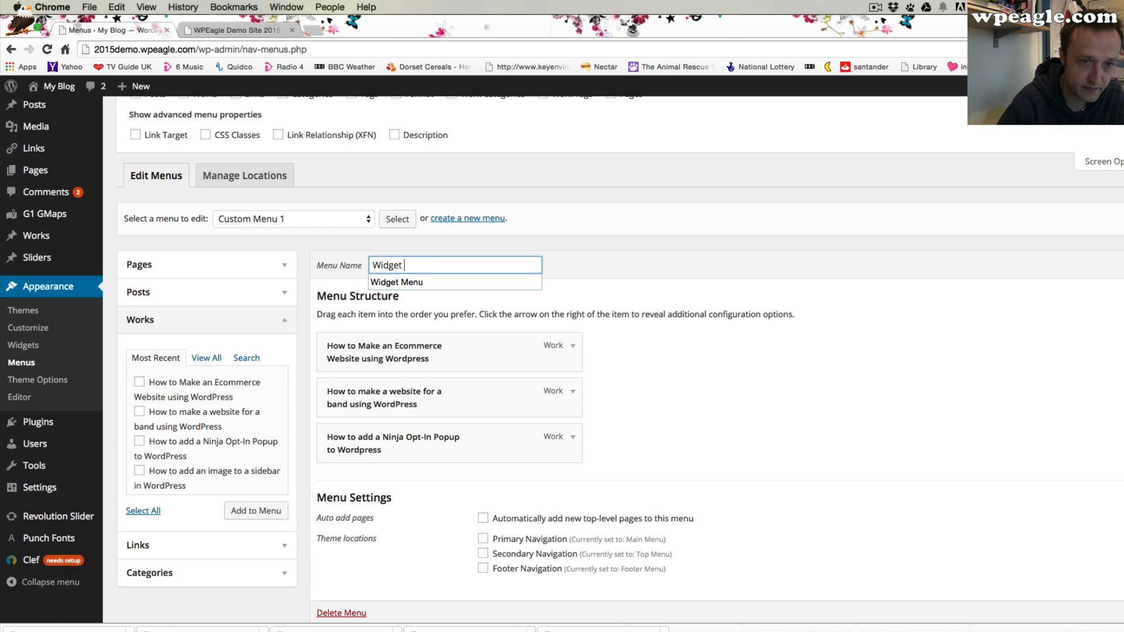
type(" Menu")
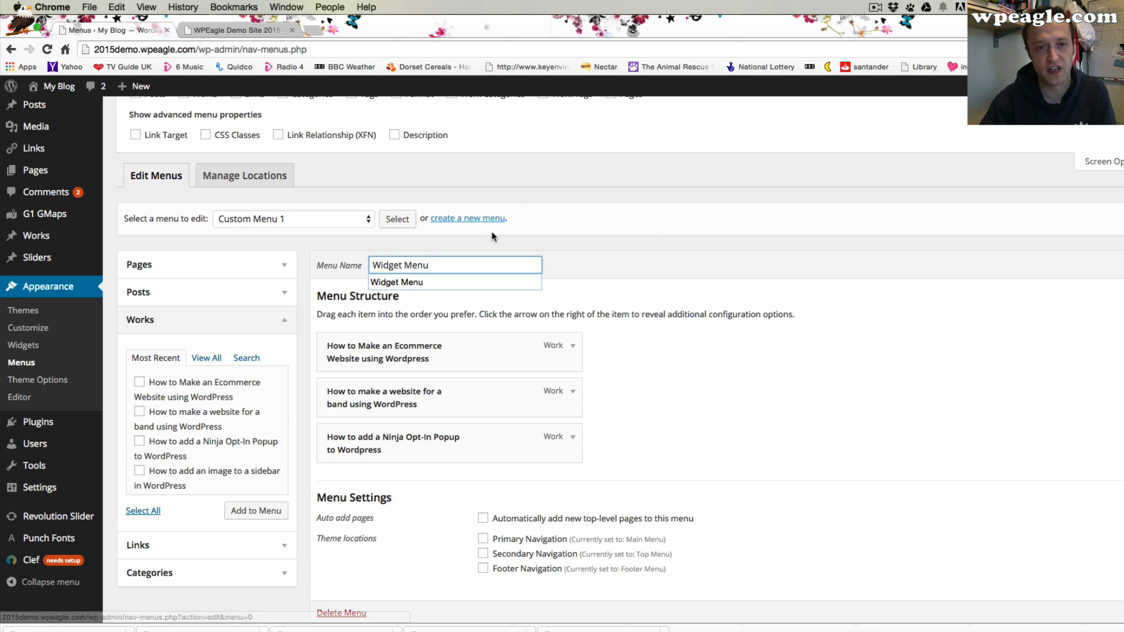
left_click(624, 236)
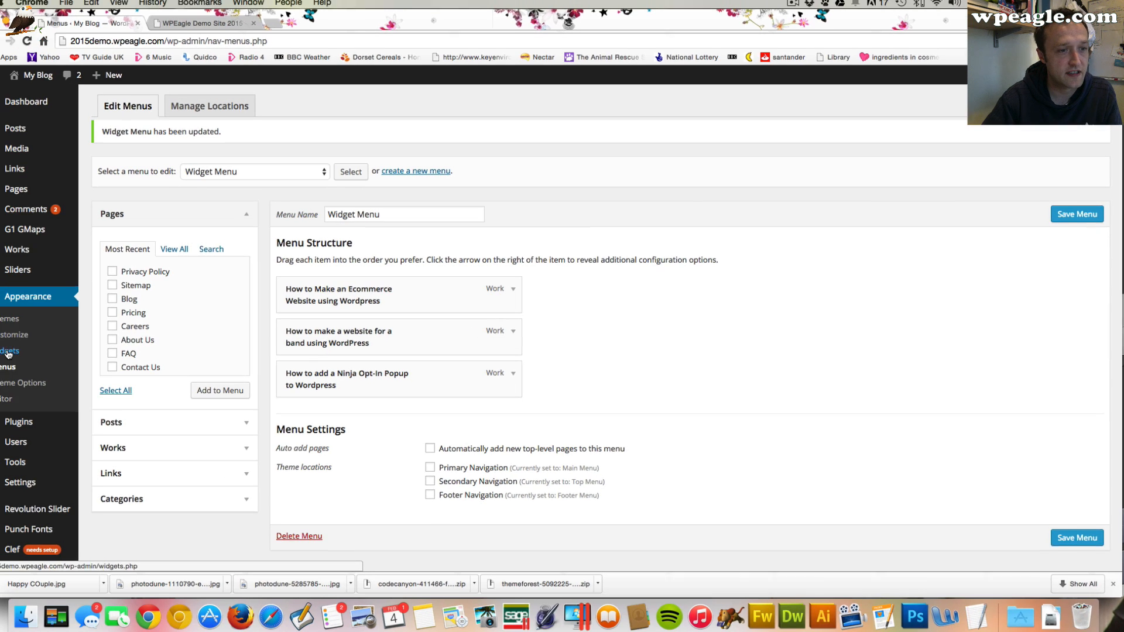
Back on Widgets, add a Custom Menu widget to the prefooter-4 sidebar
left_click(20, 350)
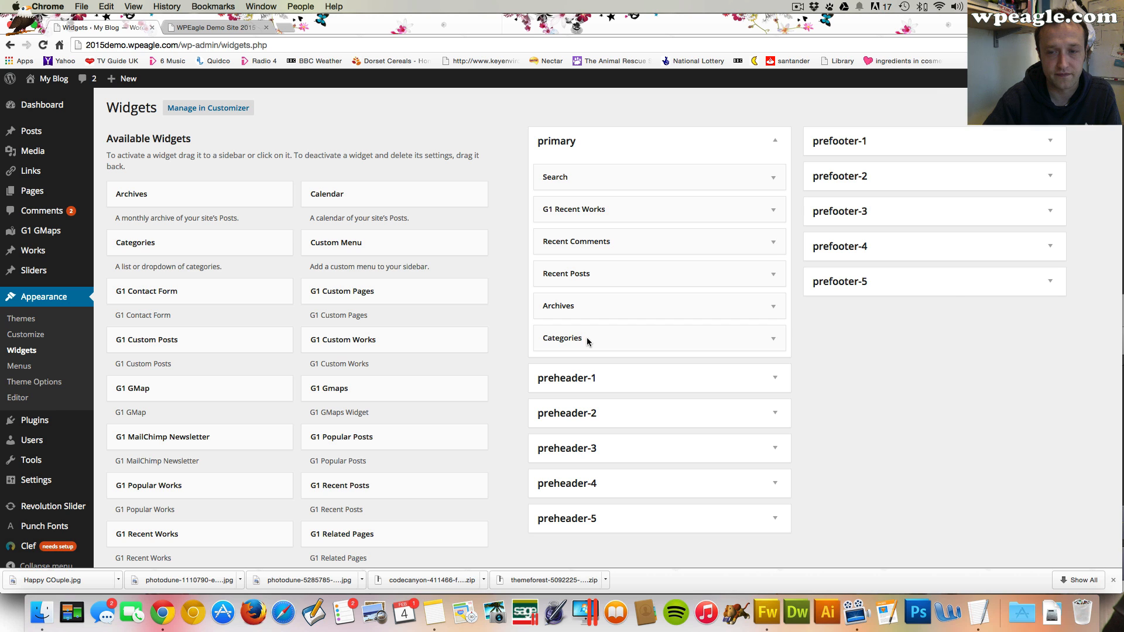
left_click(1022, 250)
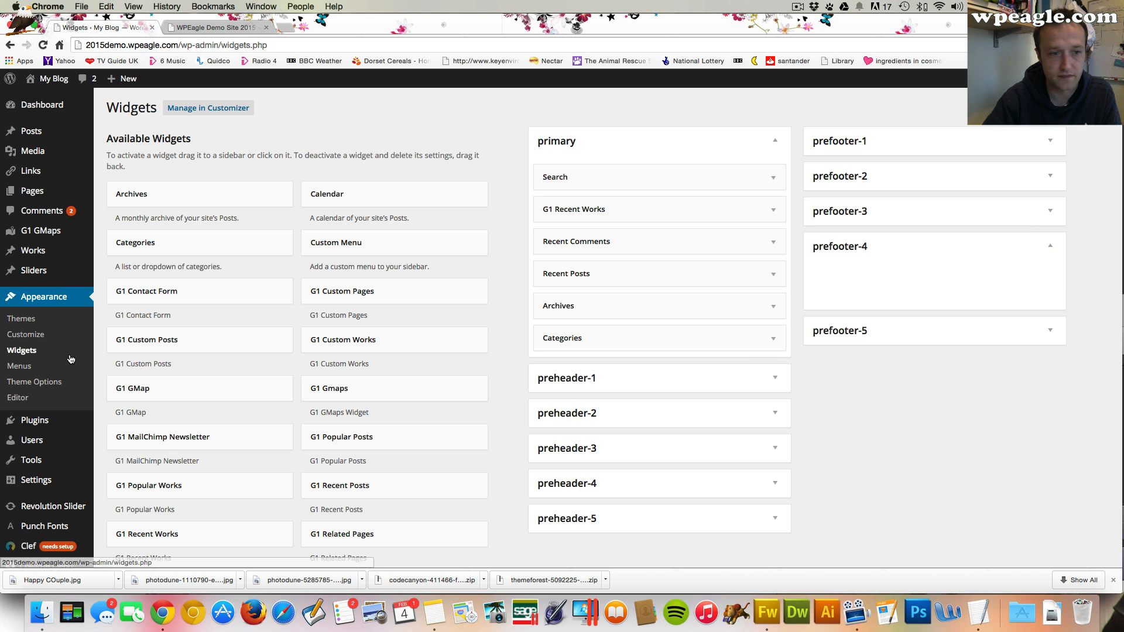
scroll(362, 330, "down", 1)
scroll(362, 331, "up", 1)
left_click_drag(419, 251, 948, 281)
Title the Custom Menu widget "Popular Videos", choose Widget Menu, and save it
left_click(895, 322)
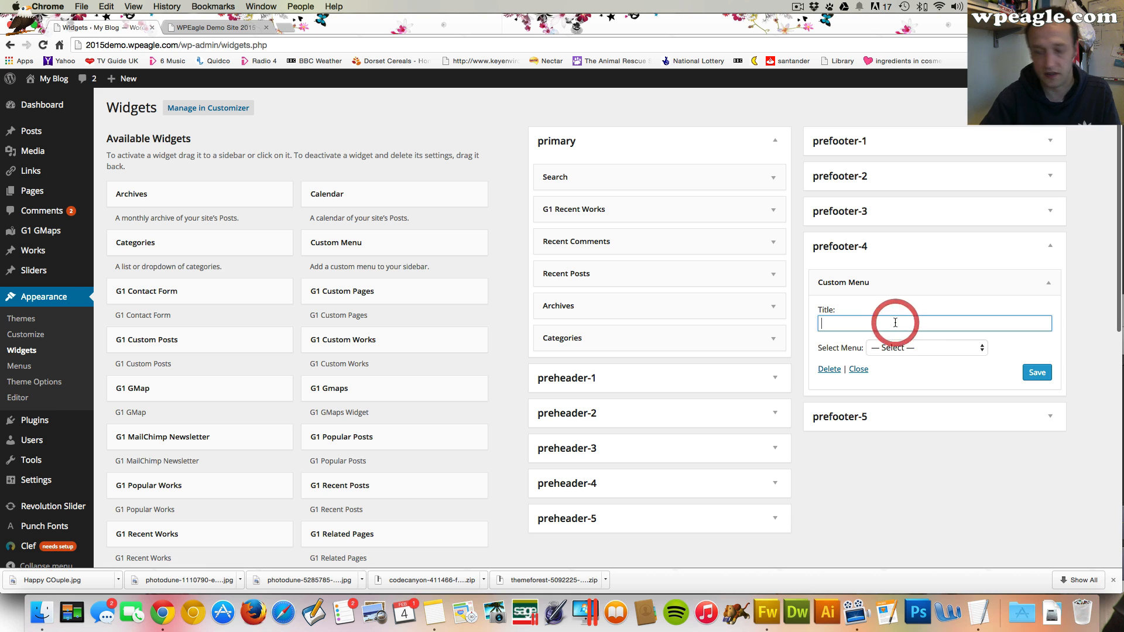
type("Popula")
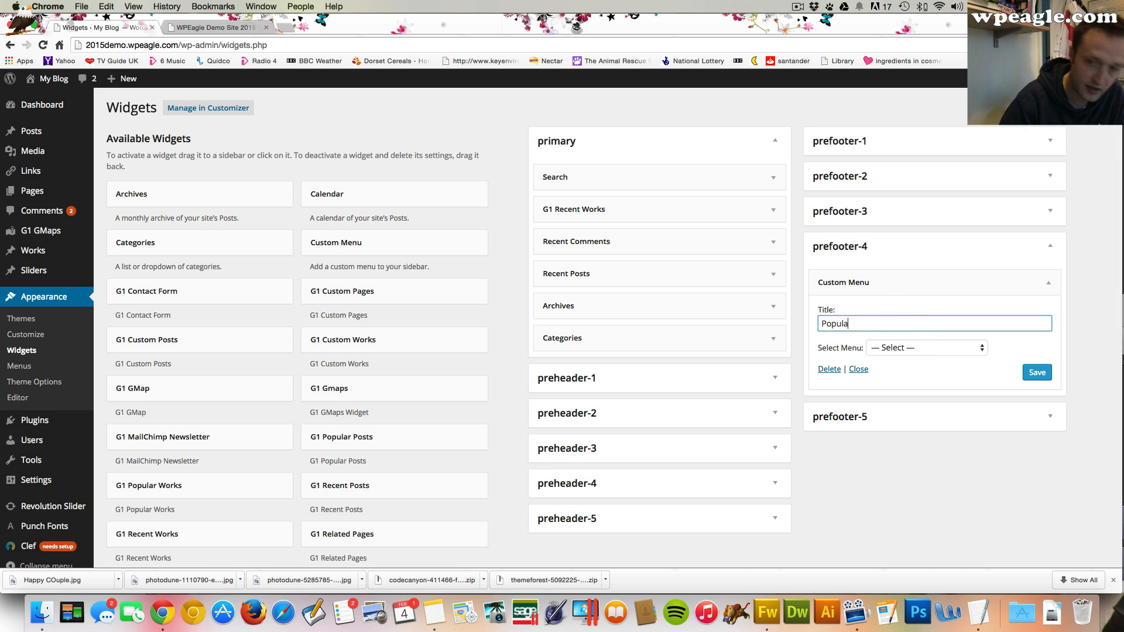
type("r Videos")
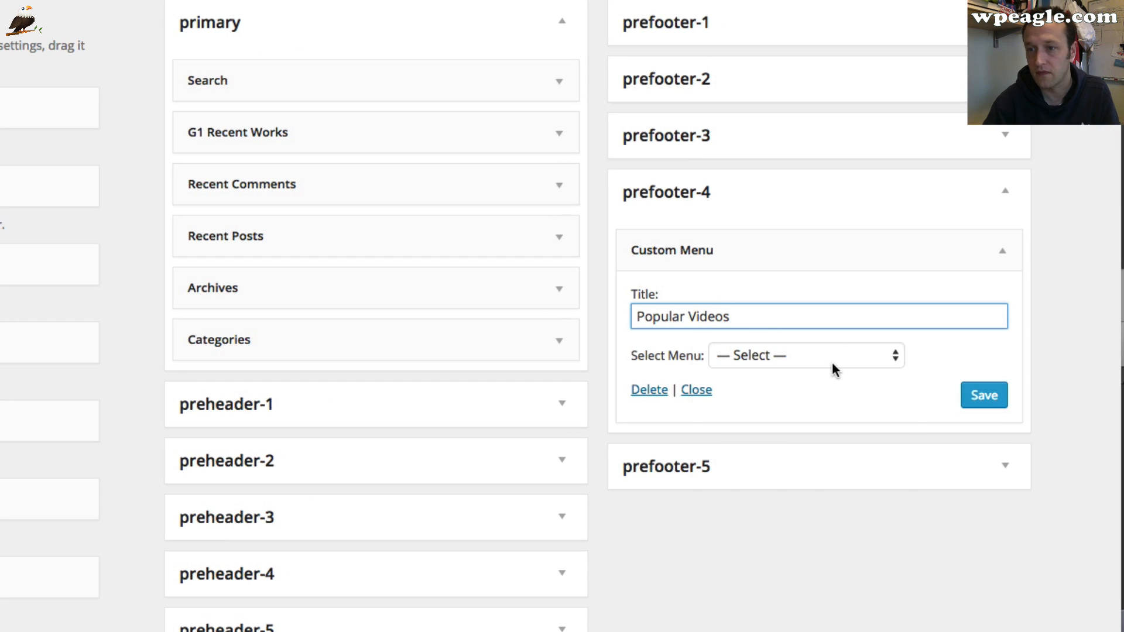
left_click(832, 364)
left_click(799, 489)
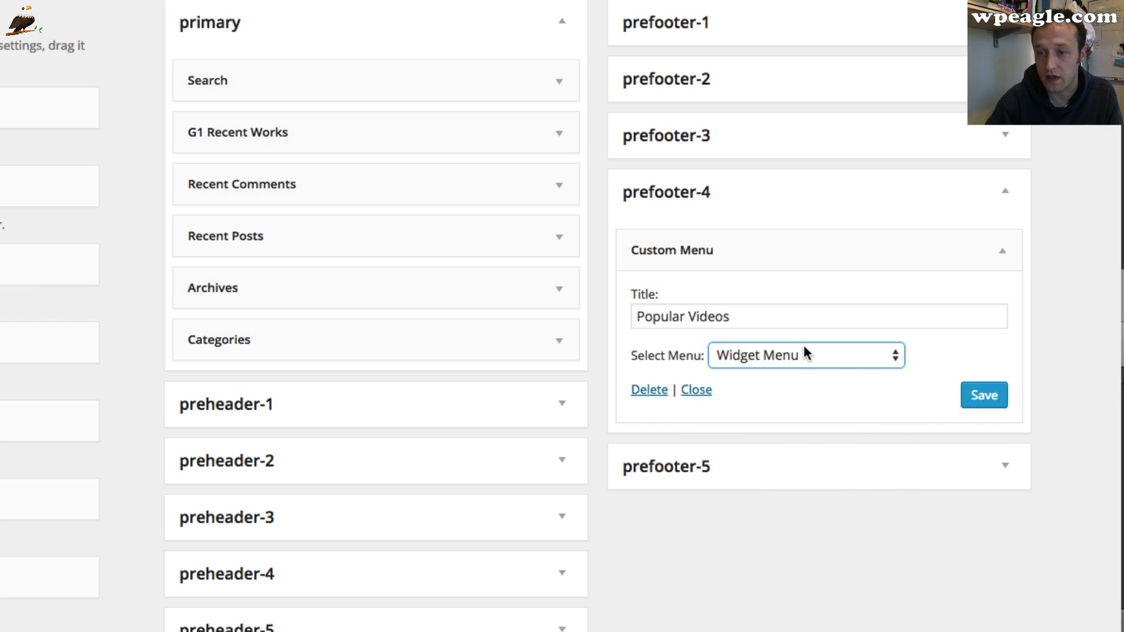
left_click(979, 400)
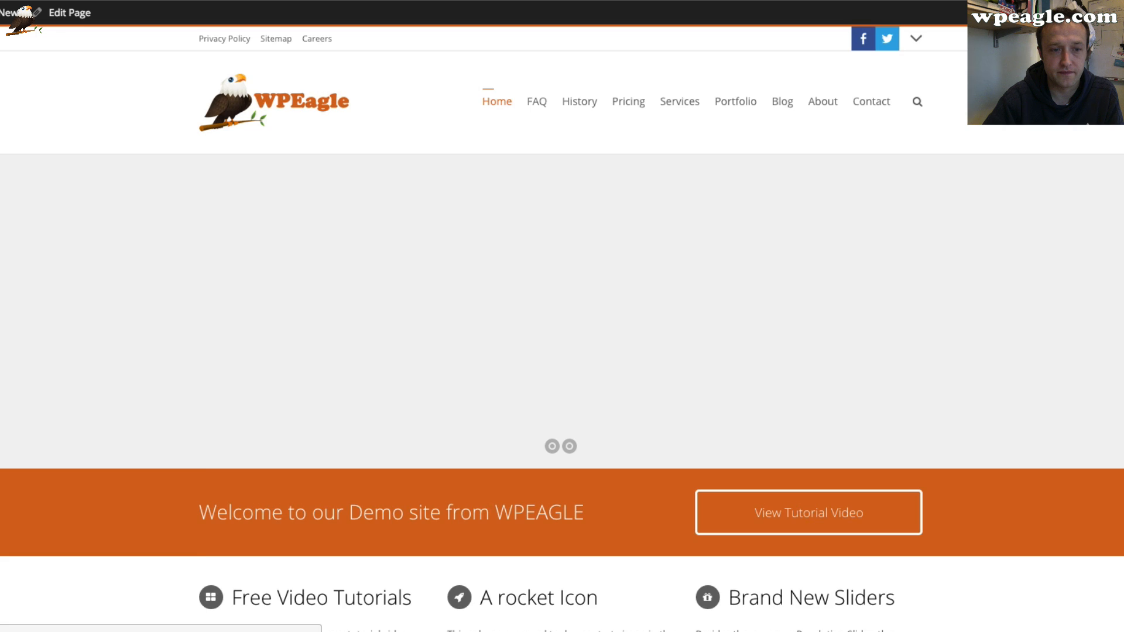
Scroll down the live homepage toward the footer
scroll(141, 118, "down", 2)
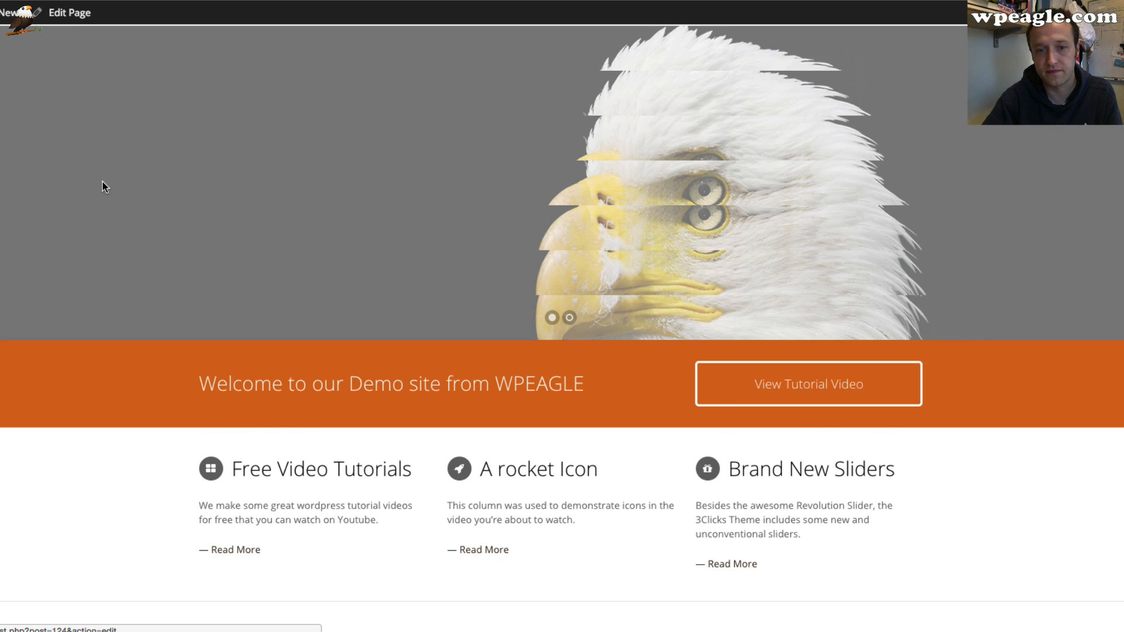
scroll(105, 199, "down", 10)
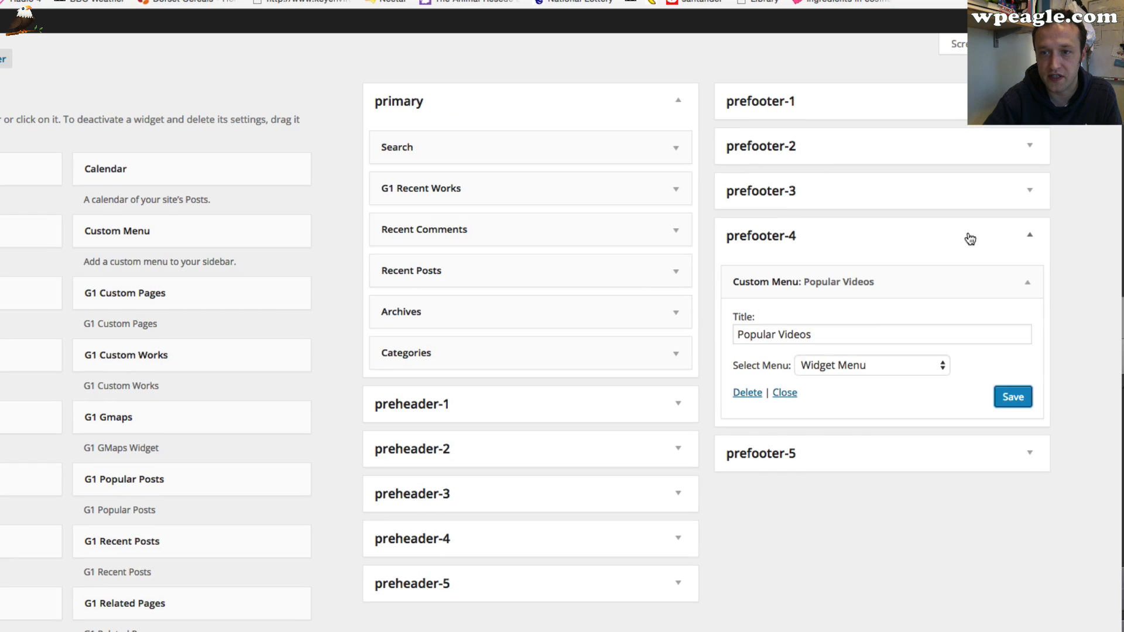
Change the social icons widget's Hide setting to "caption" only and save
left_click(998, 190)
left_click(1027, 237)
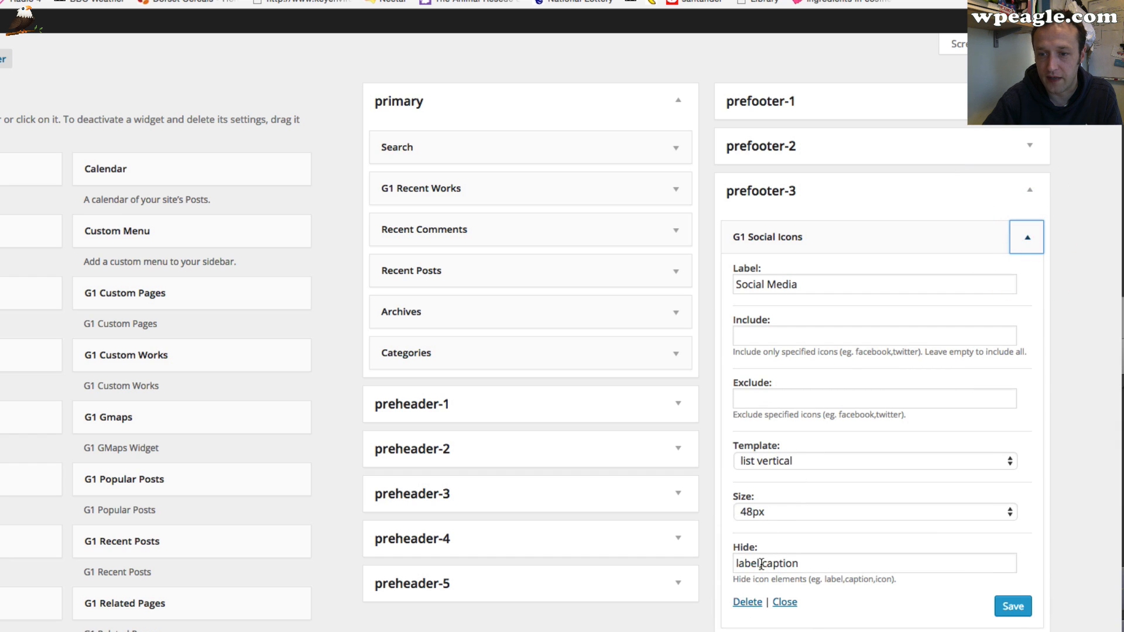
double_click(760, 564)
key("BackSpace")
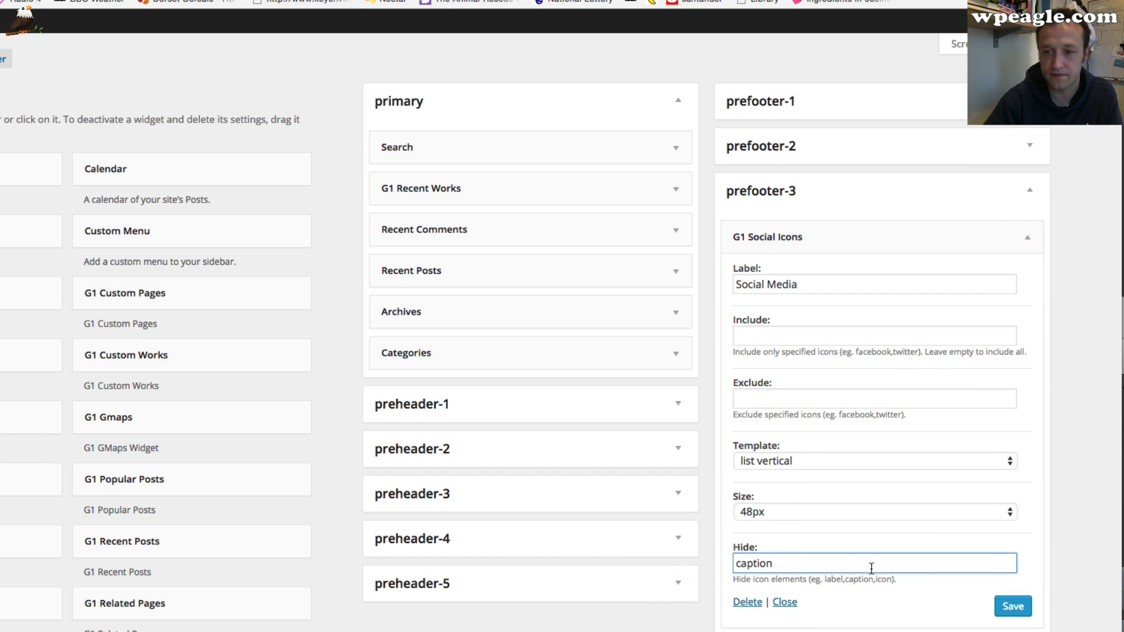
left_click(1012, 606)
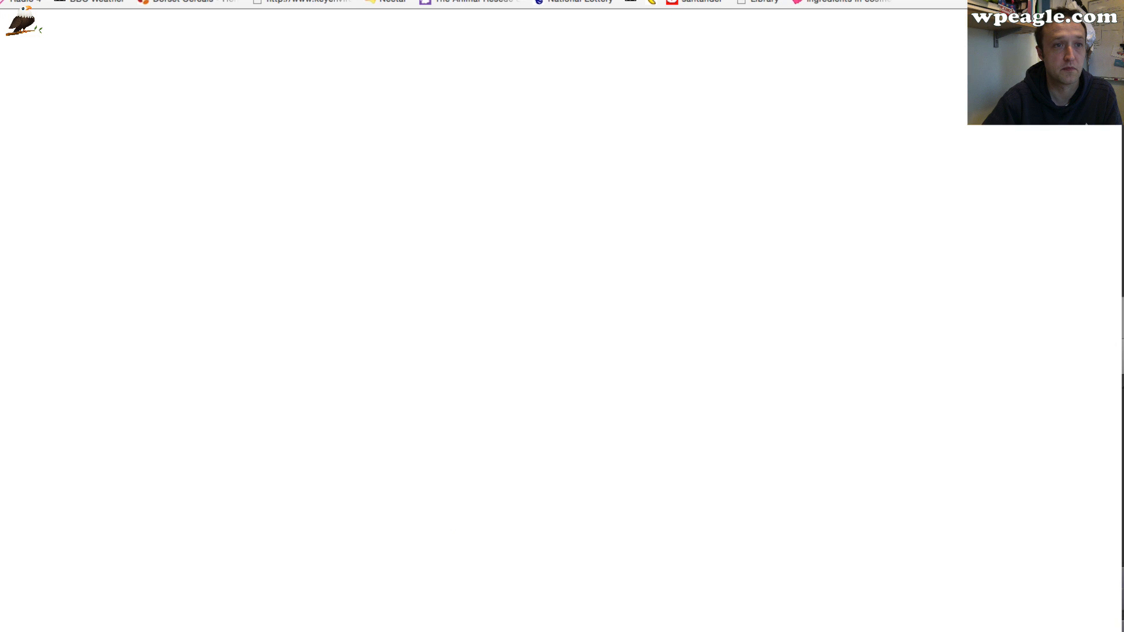
Reload the live site and scroll down to the footer widgets
key("super+r")
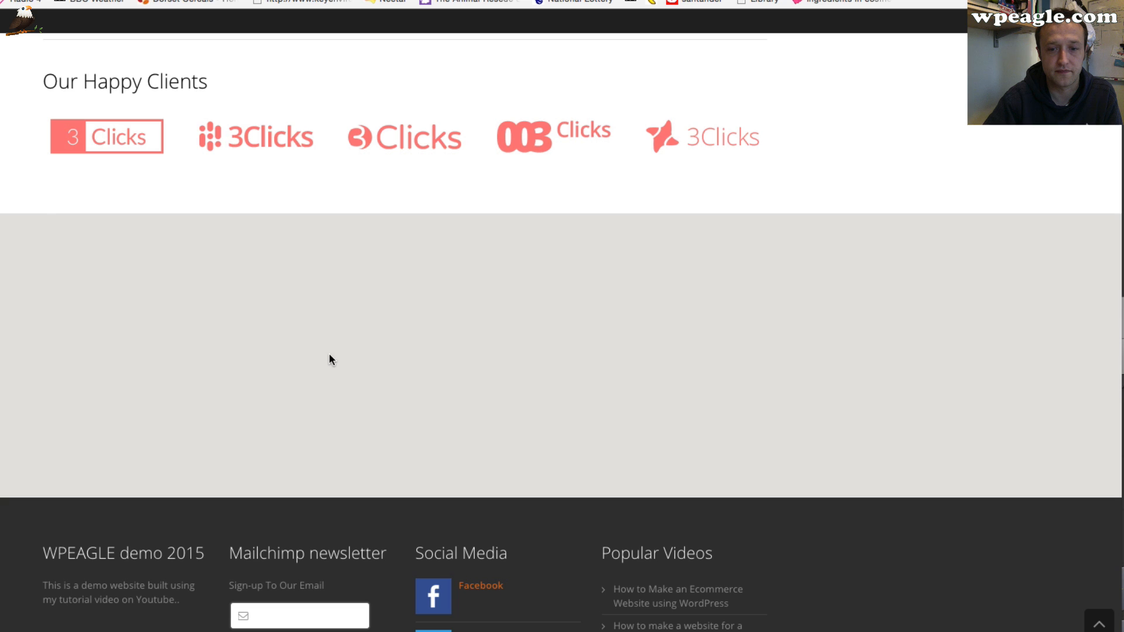
scroll(596, 542, "down", 4)
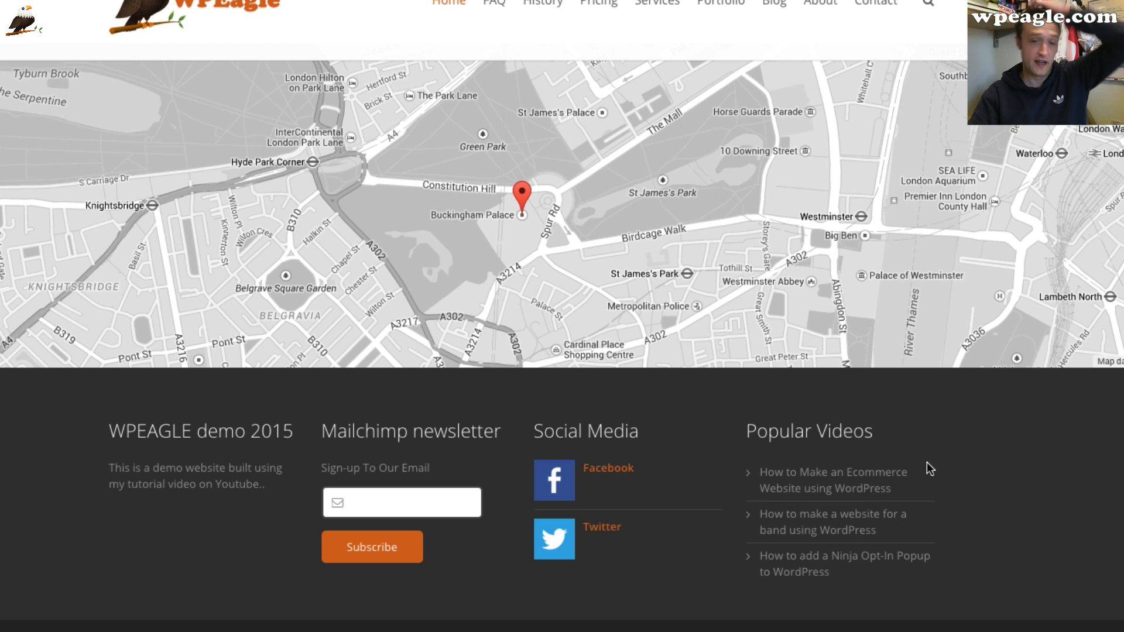
Open the general settings and set the Site Title to "WPEagle Demo Site 2015"
scroll(1020, 469, "up", 15)
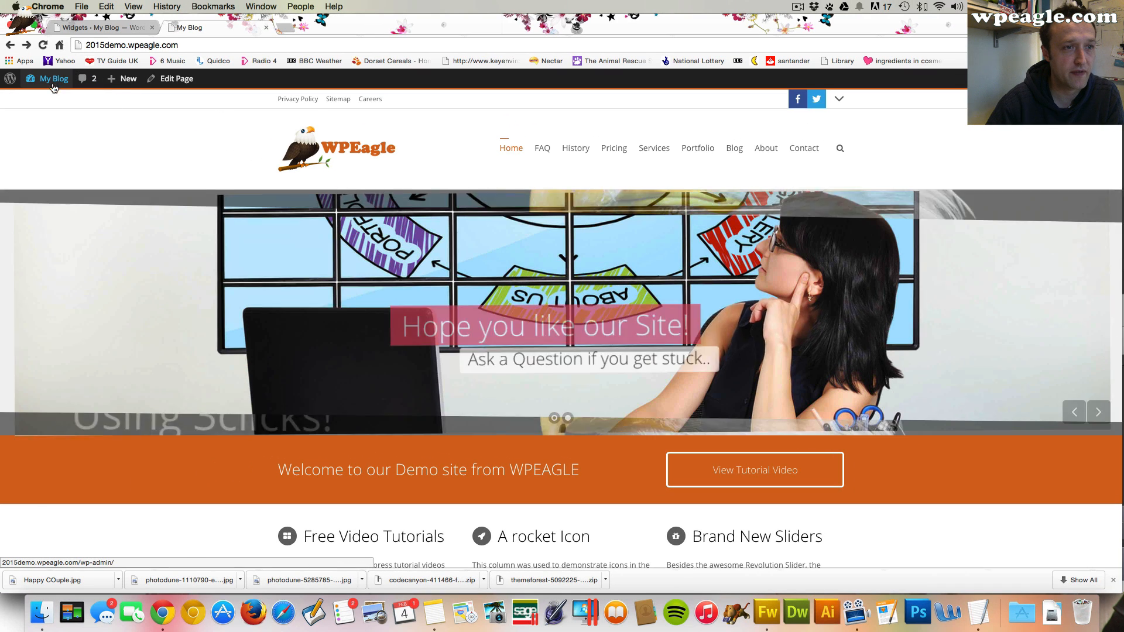
mouse_move(50, 79)
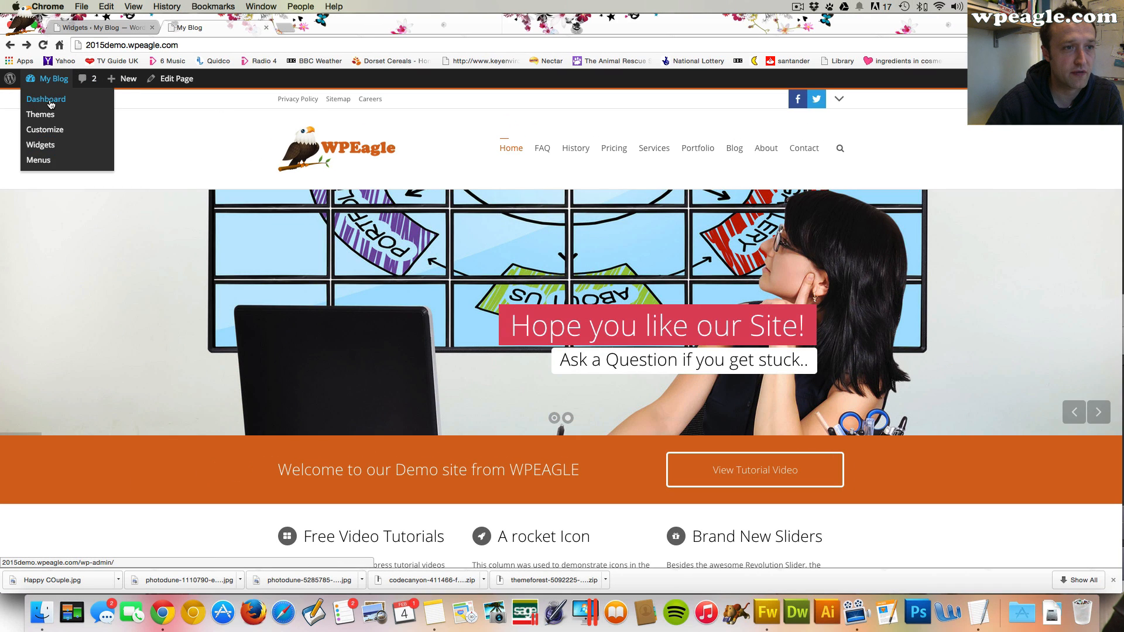
left_click(51, 101)
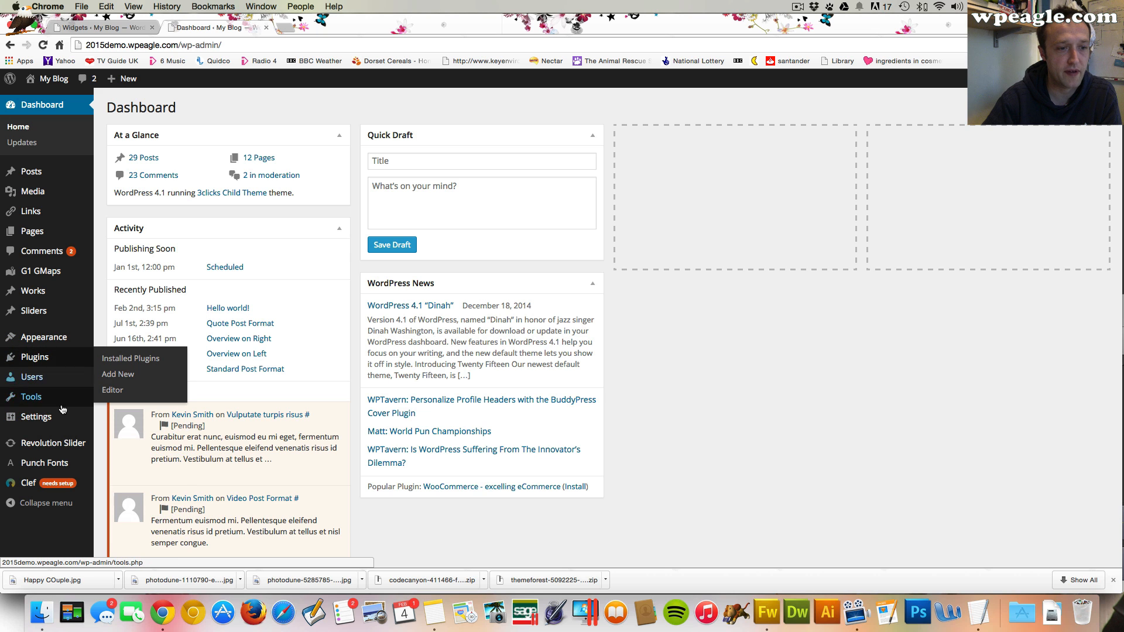
mouse_move(63, 427)
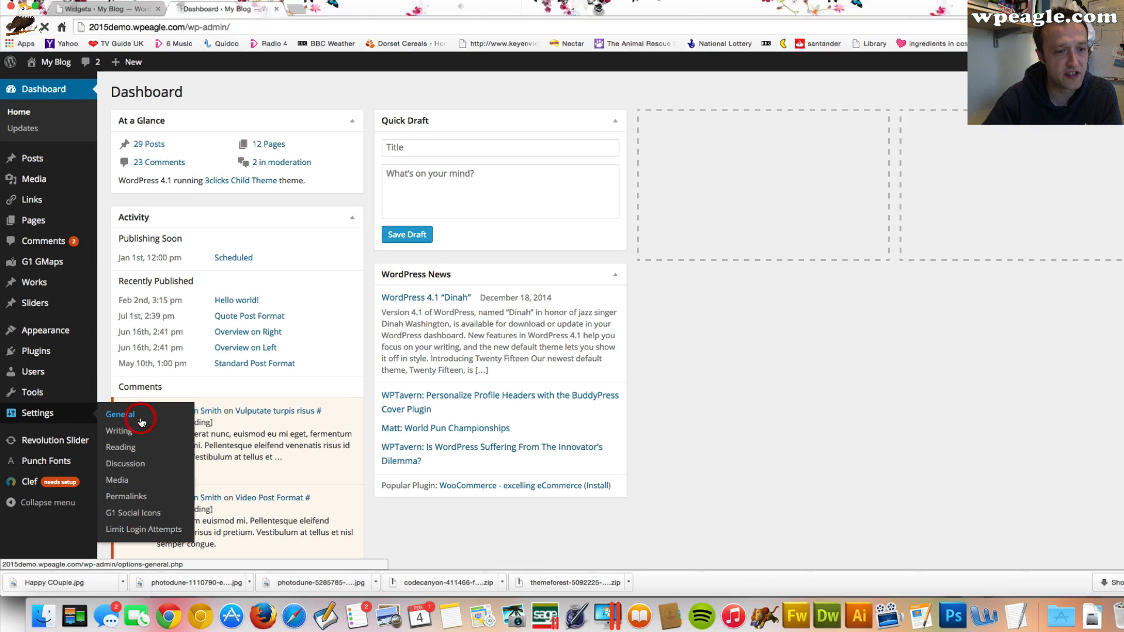
left_click(120, 419)
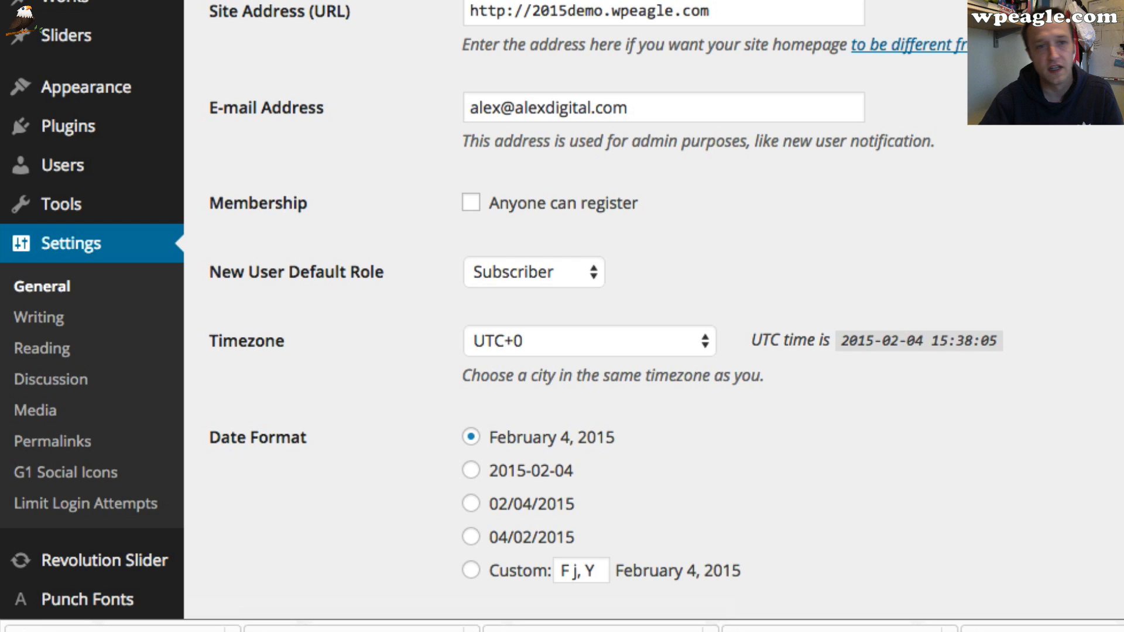
triple_click(231, 82)
type("WP Eag")
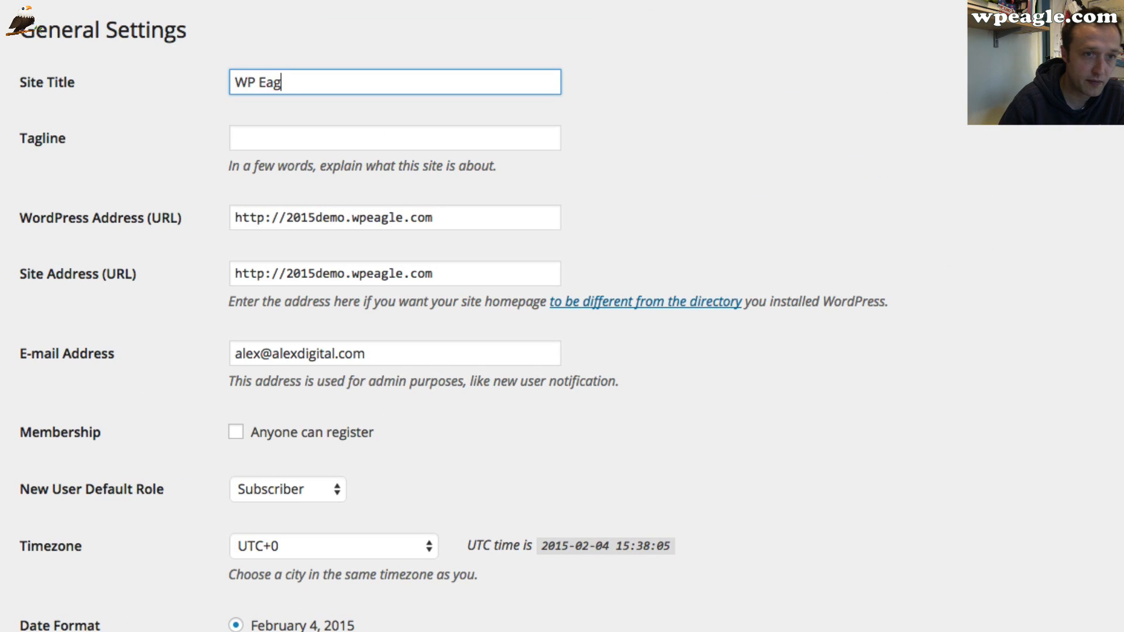
type("l")
key("BackSpace")
key("BackSpace")
key("BackSpace")
key("BackSpace")
key("BackSpace")
type("Eag")
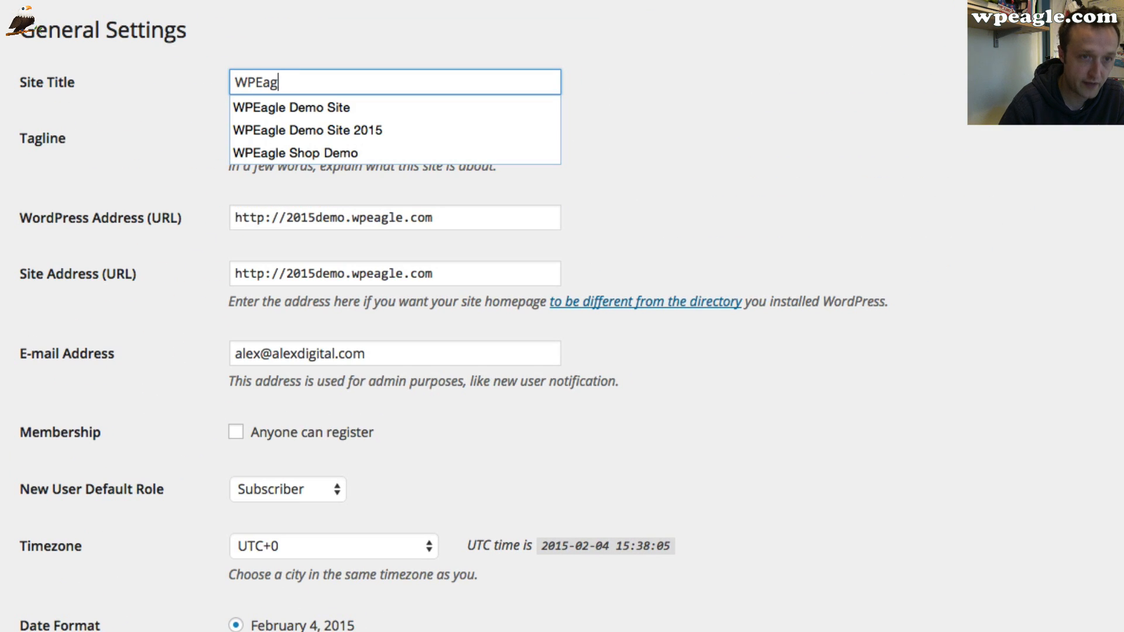
key("Down")
key("Down")
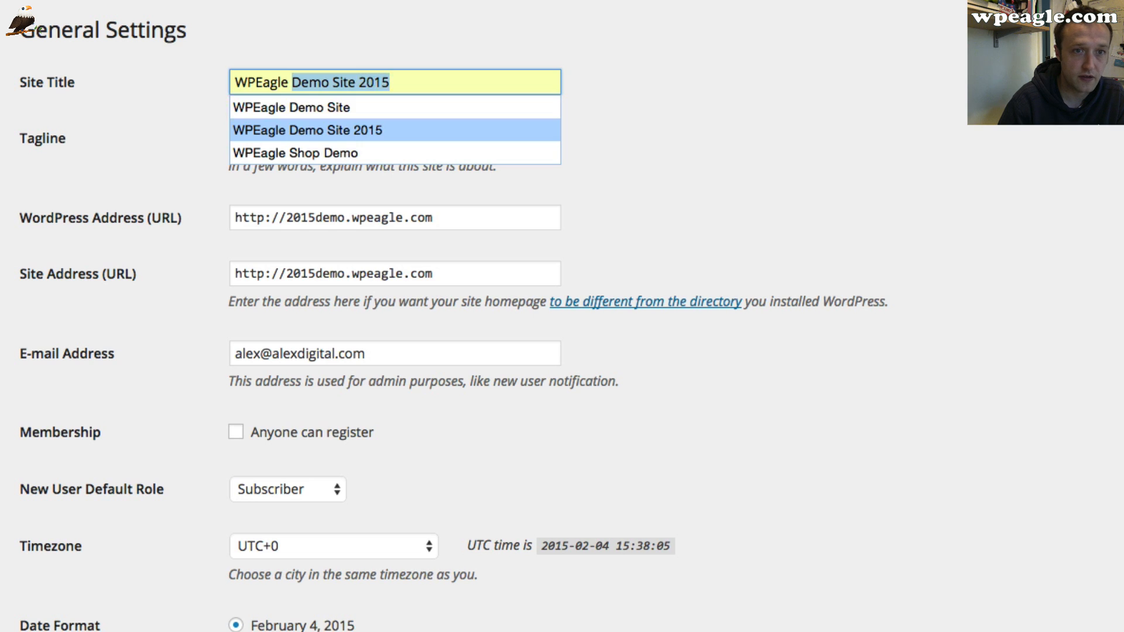
key("Tab")
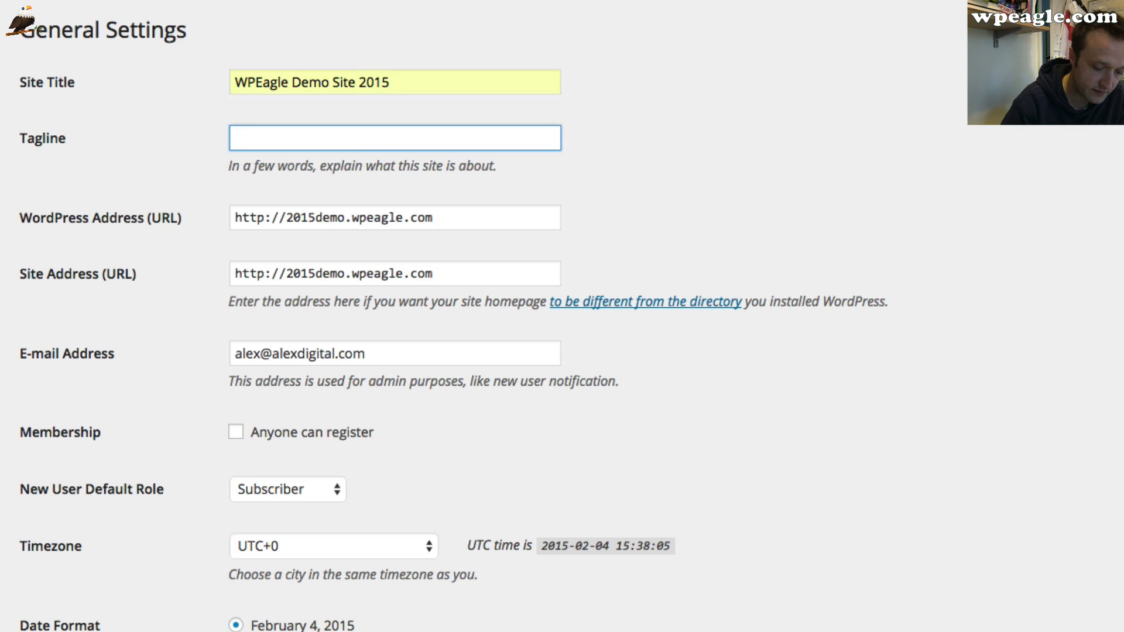
Set the tagline to "A demo website" and save the general settings
type("A demo")
key("Down")
key("Tab")
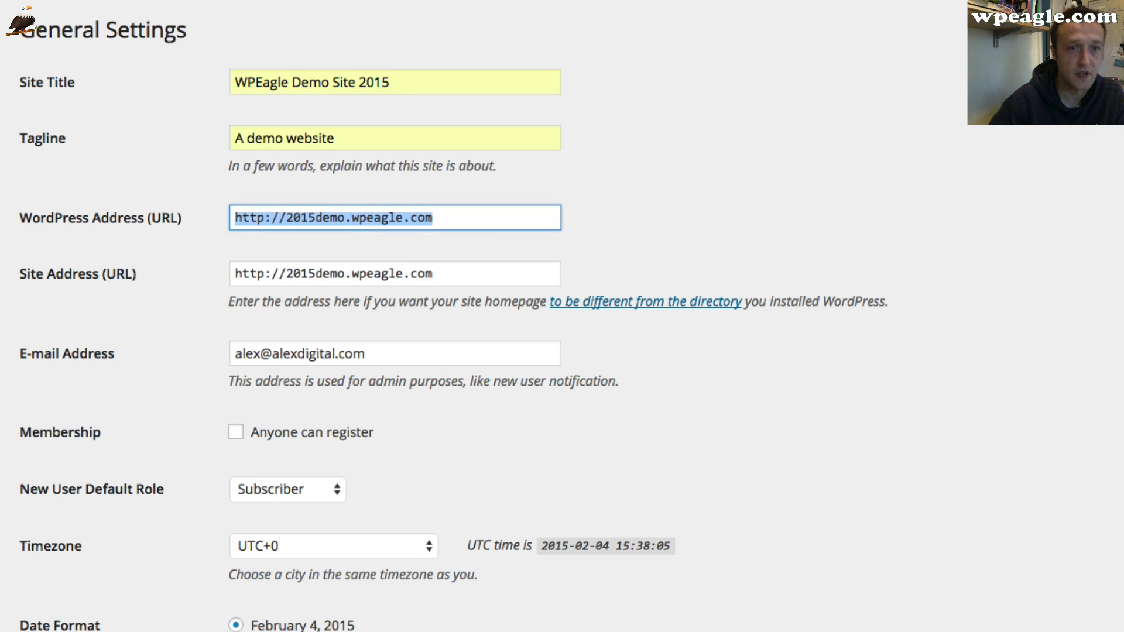
scroll(465, 54, "down", 1)
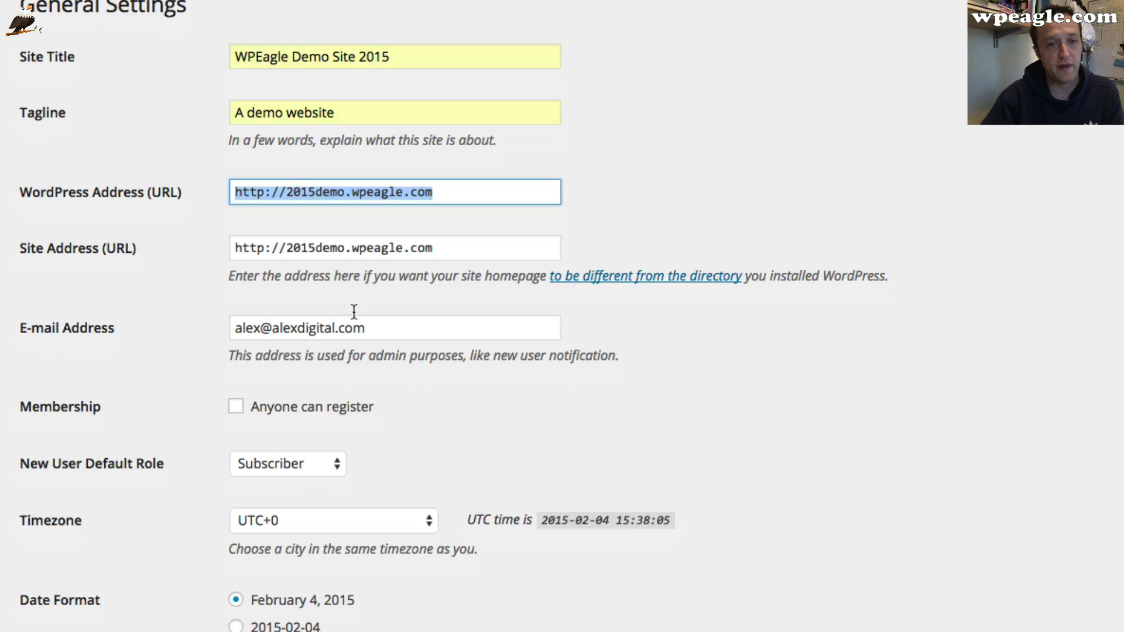
scroll(354, 311, "down", 8)
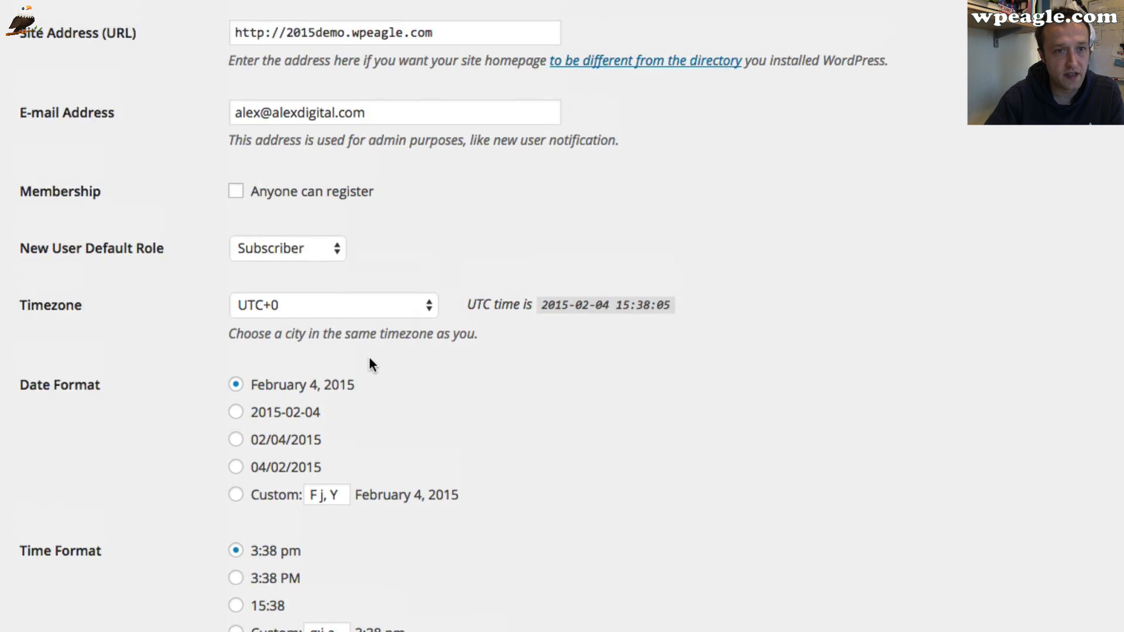
scroll(369, 357, "up", 9)
scroll(380, 314, "down", 13)
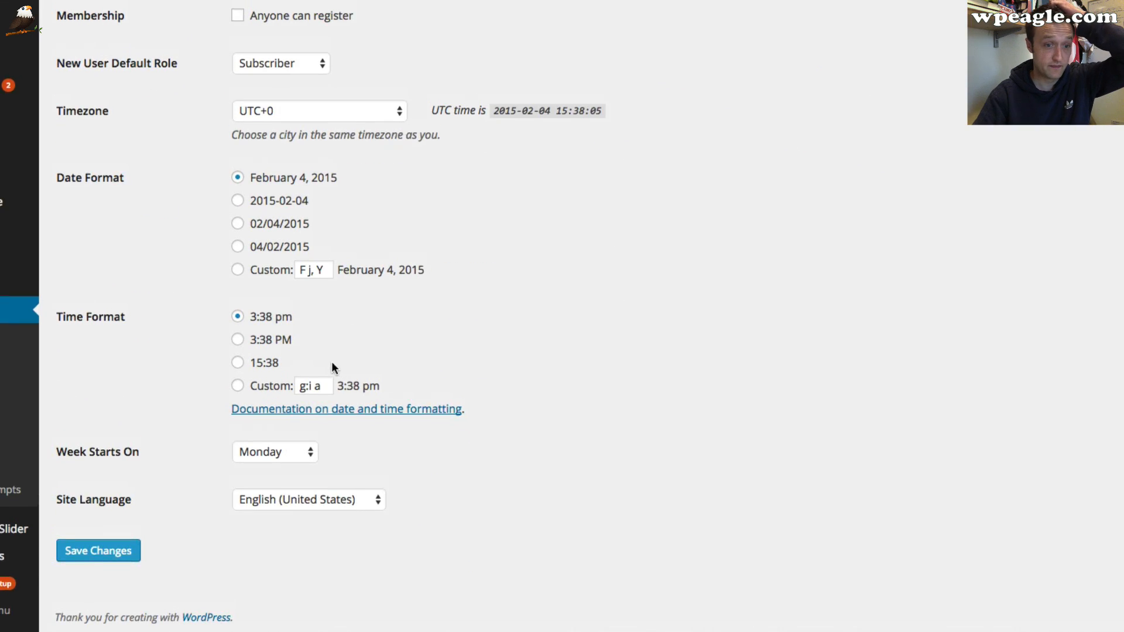
left_click(96, 551)
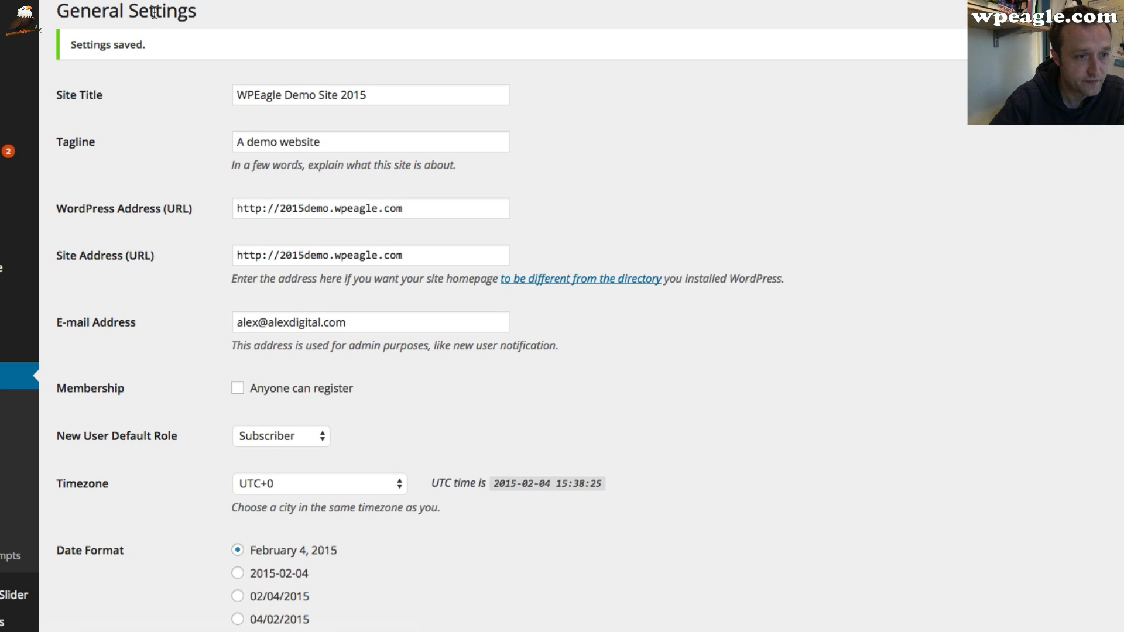
Open the theme options and review the Pages, Posts Single Page, Posts Archive Page and Categories settings
mouse_move(66, 264)
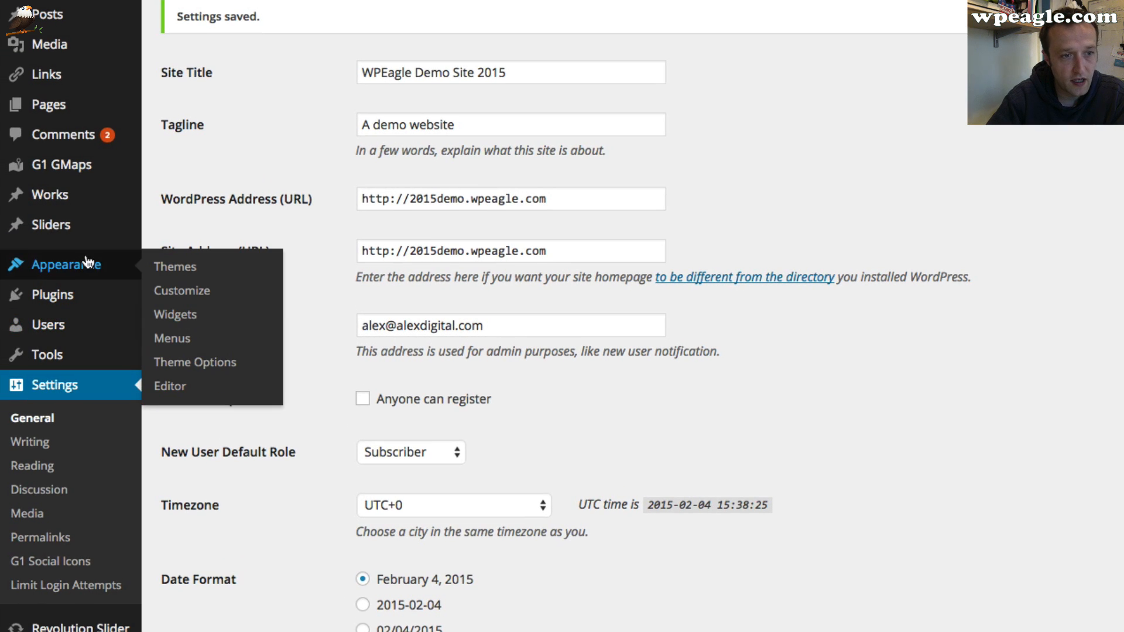
left_click(210, 364)
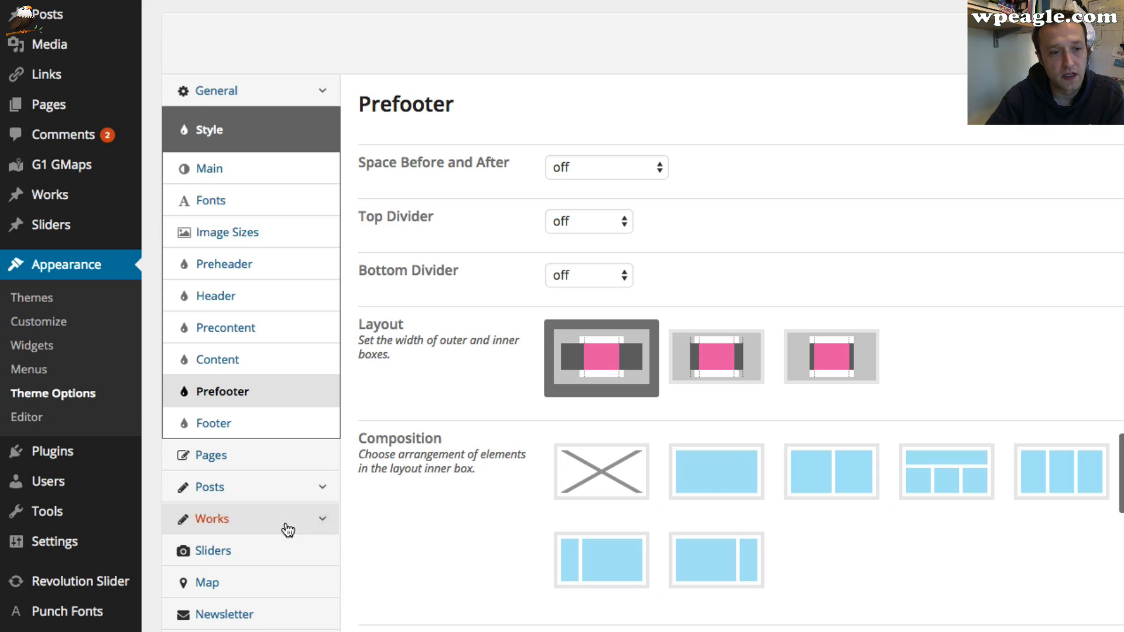
left_click(278, 462)
scroll(471, 374, "down", 1)
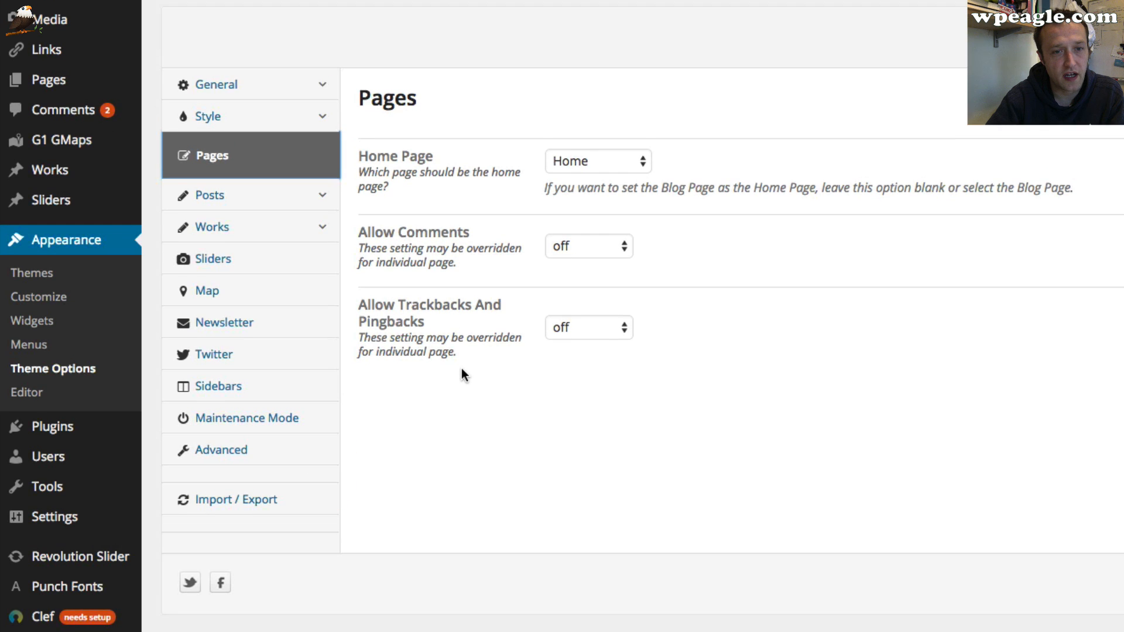
left_click(218, 196)
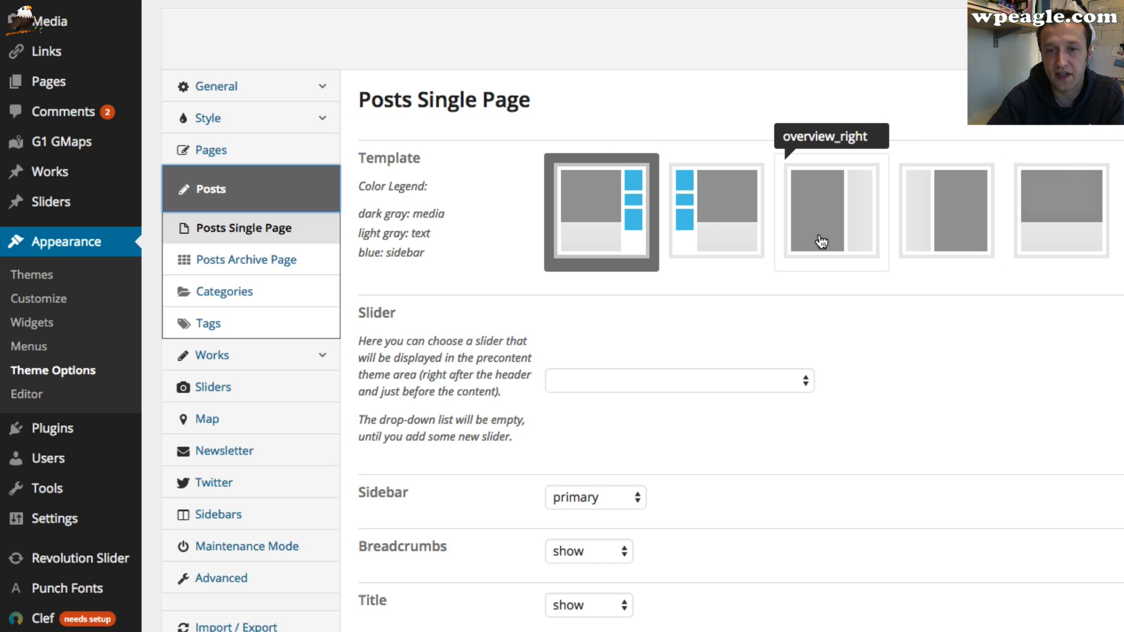
scroll(916, 299, "down", 1)
scroll(916, 299, "down", 1)
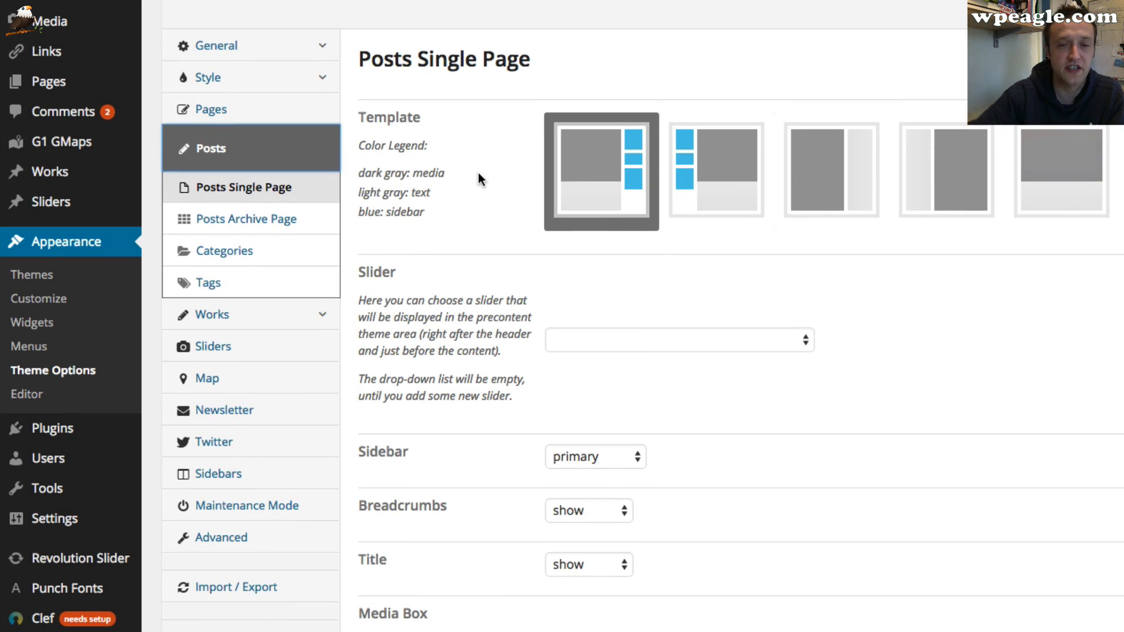
left_click(252, 220)
scroll(364, 222, "down", 1)
scroll(363, 226, "down", 3)
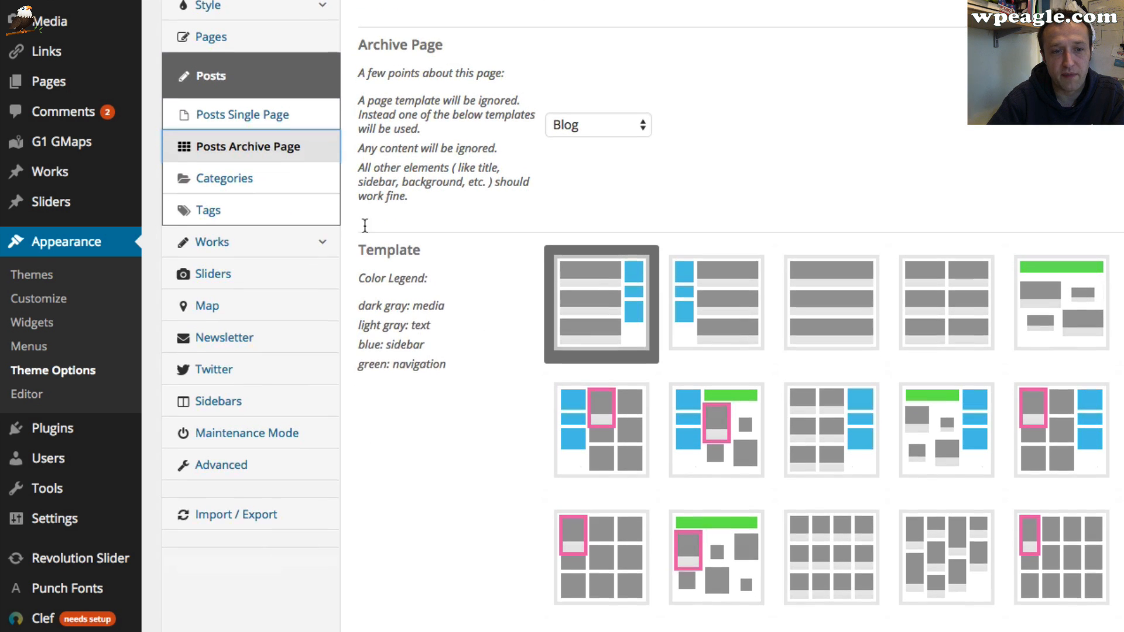
scroll(568, 427, "down", 7)
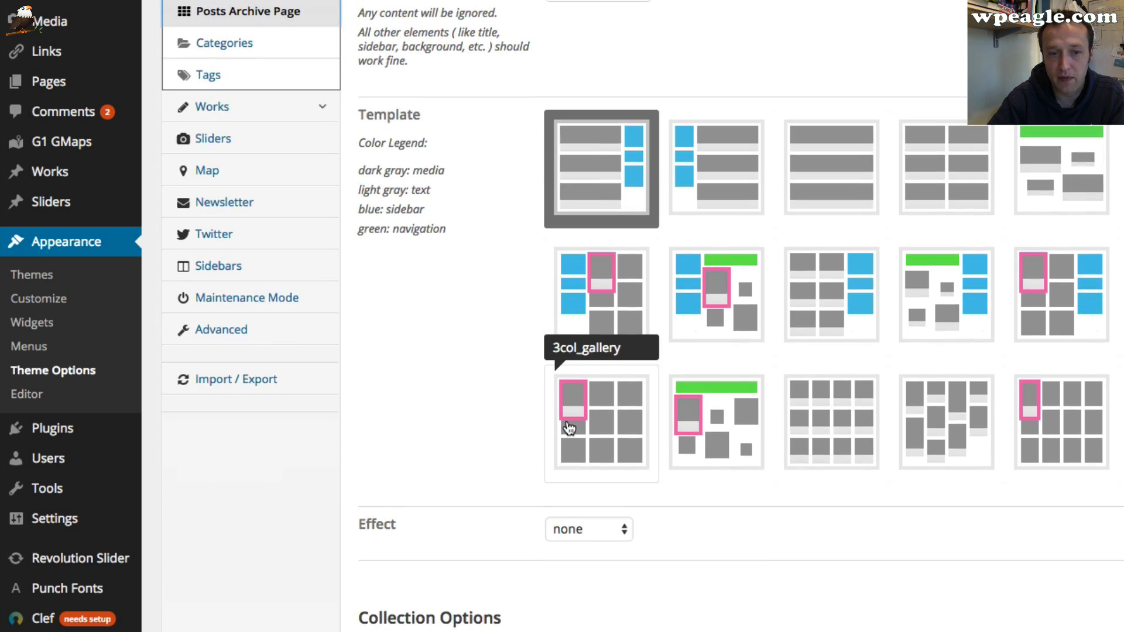
scroll(566, 425, "down", 5)
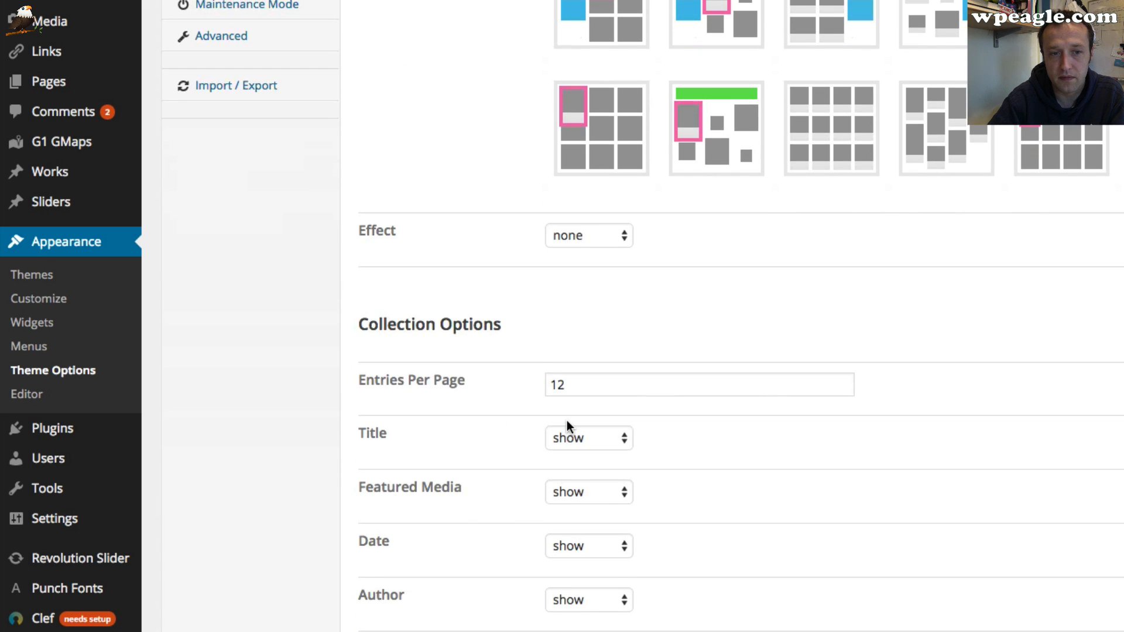
scroll(566, 420, "up", 15)
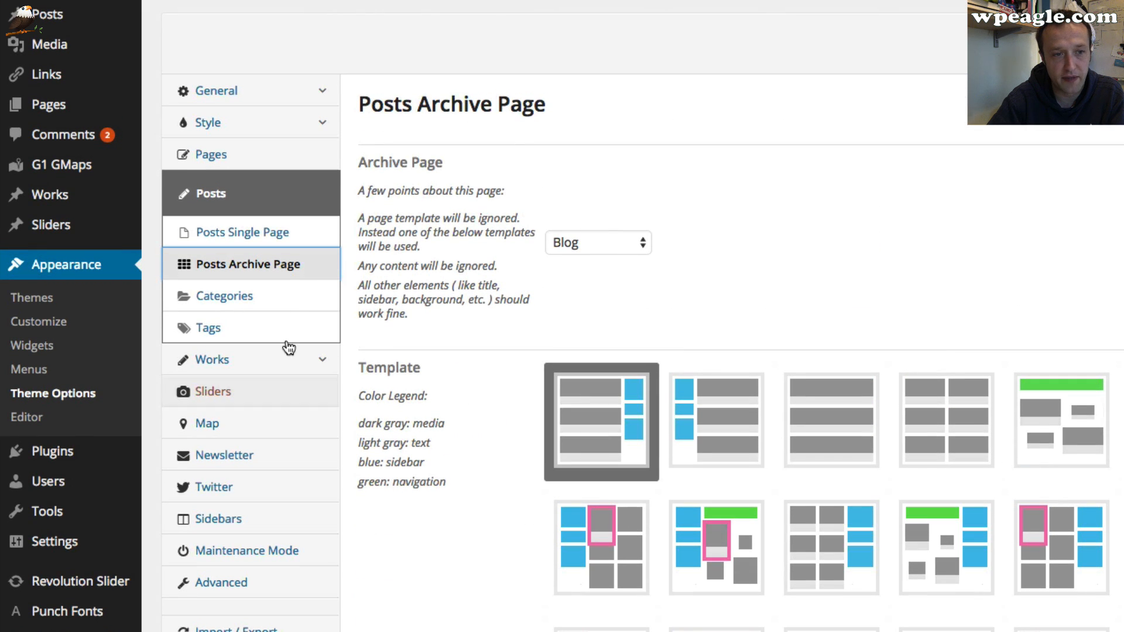
left_click(270, 294)
scroll(221, 328, "down", 2)
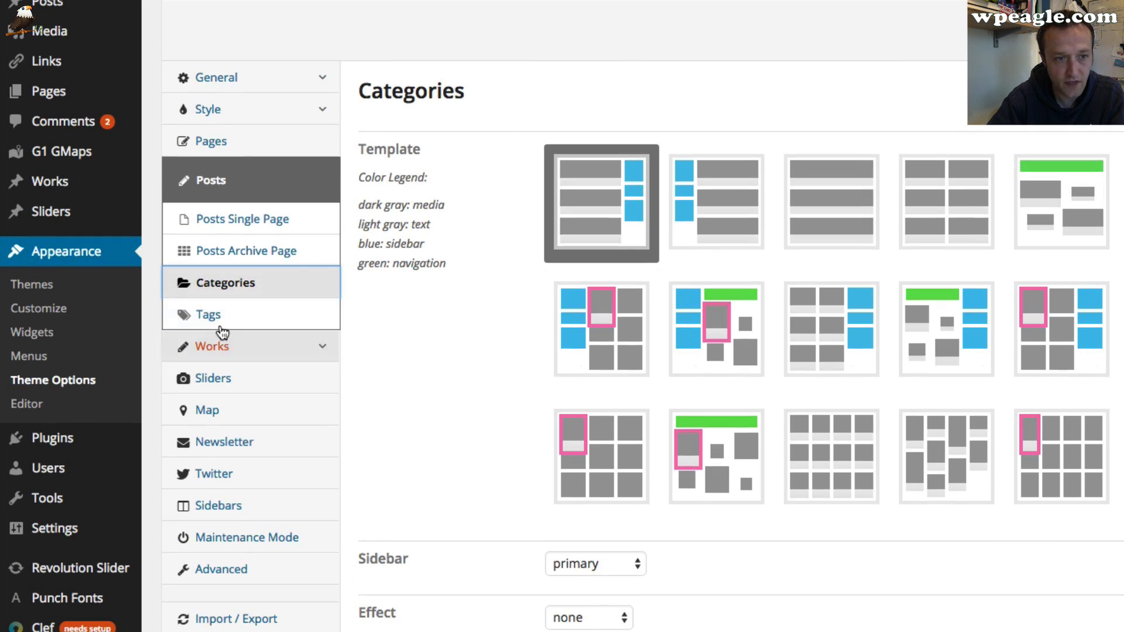
left_click(259, 318)
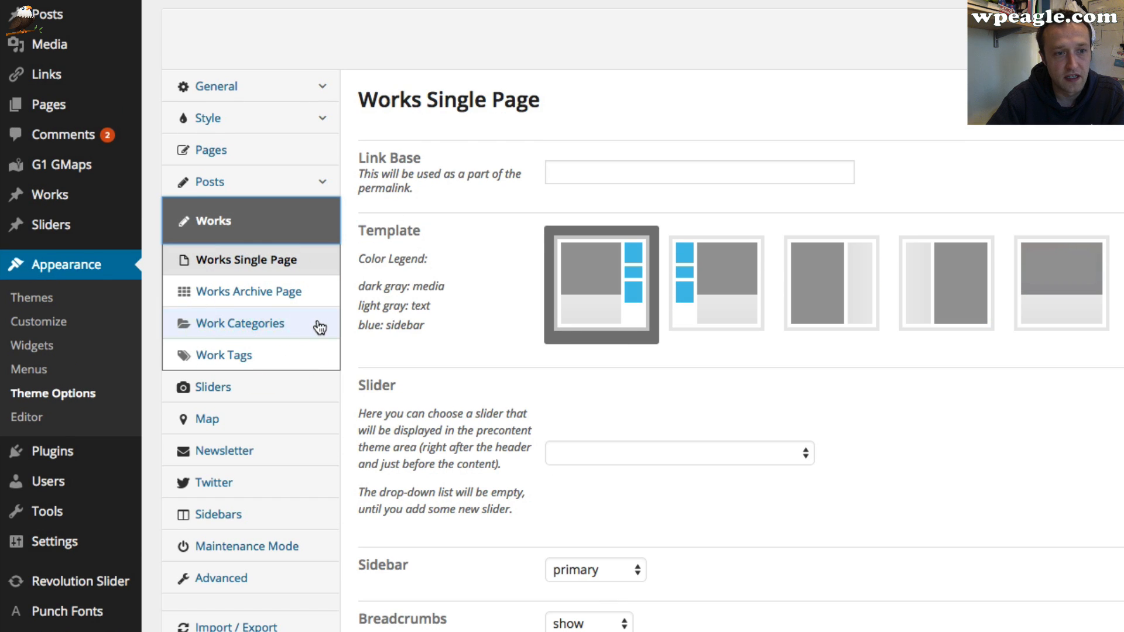
Review the Works Single Page and Works Archive Page options, including the slider and archive page lists
scroll(663, 351, "down", 3)
left_click(662, 348)
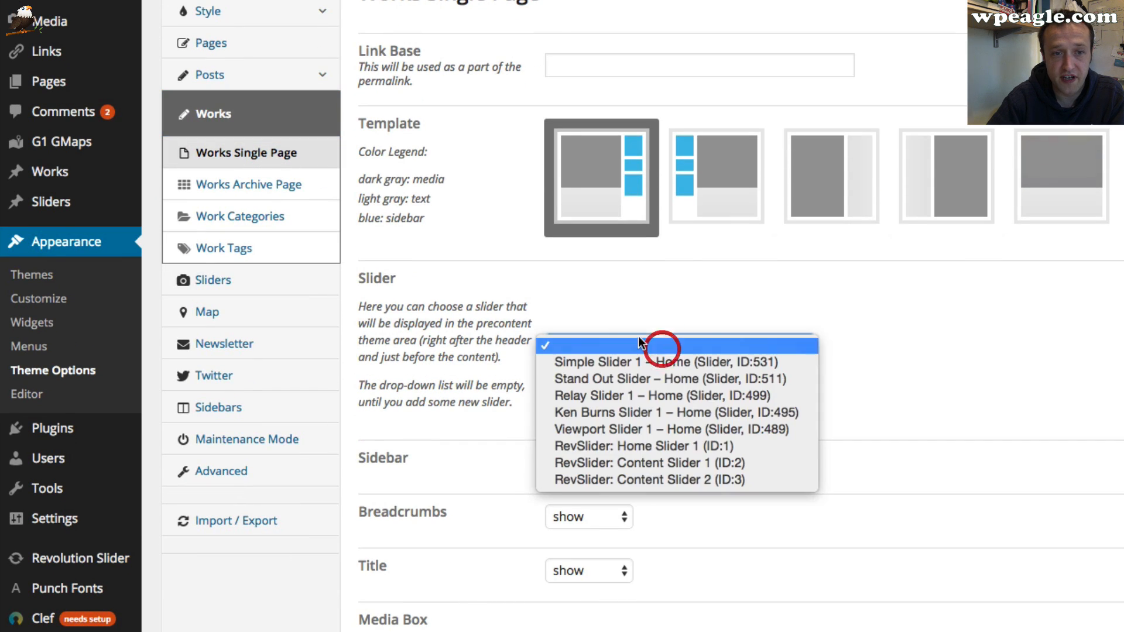
left_click(542, 274)
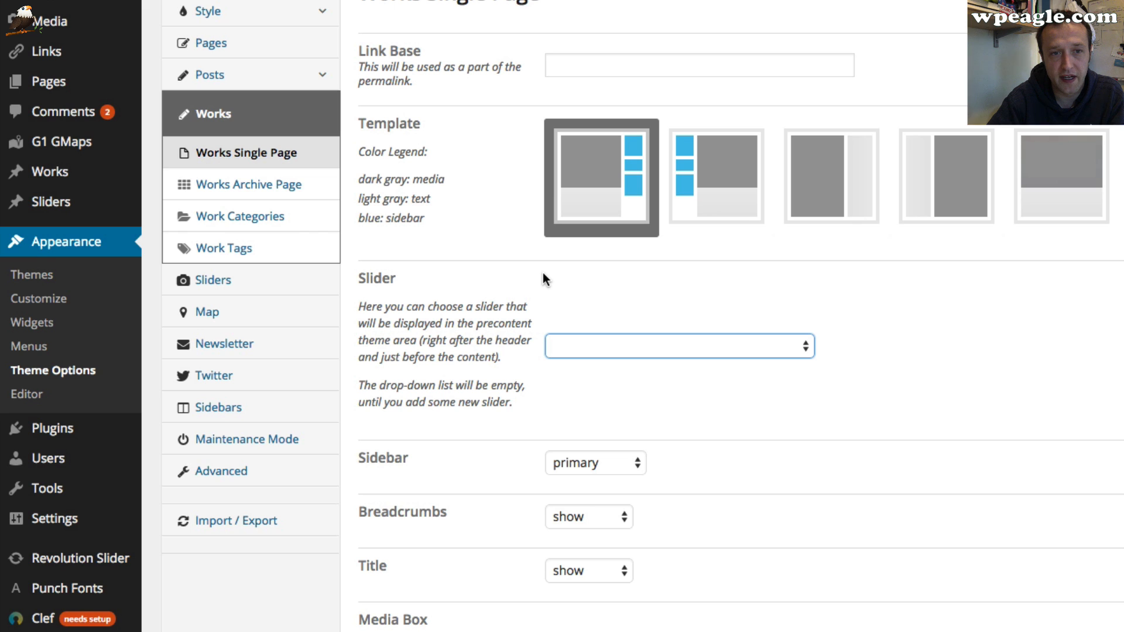
scroll(543, 272, "up", 2)
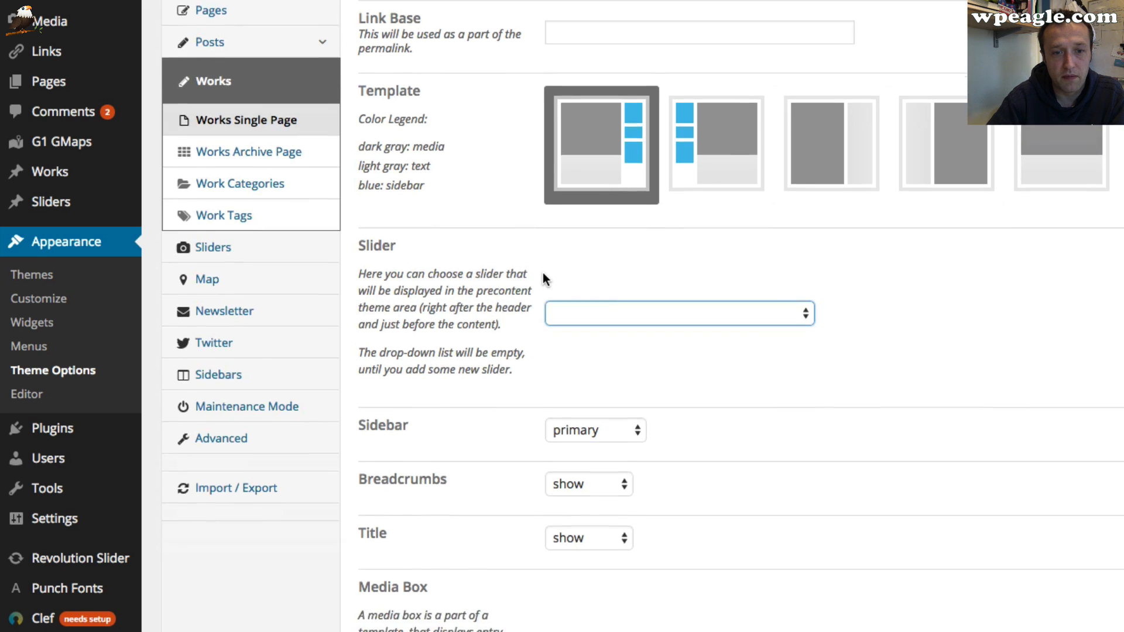
scroll(542, 272, "down", 5)
scroll(542, 272, "up", 5)
scroll(542, 274, "down", 1)
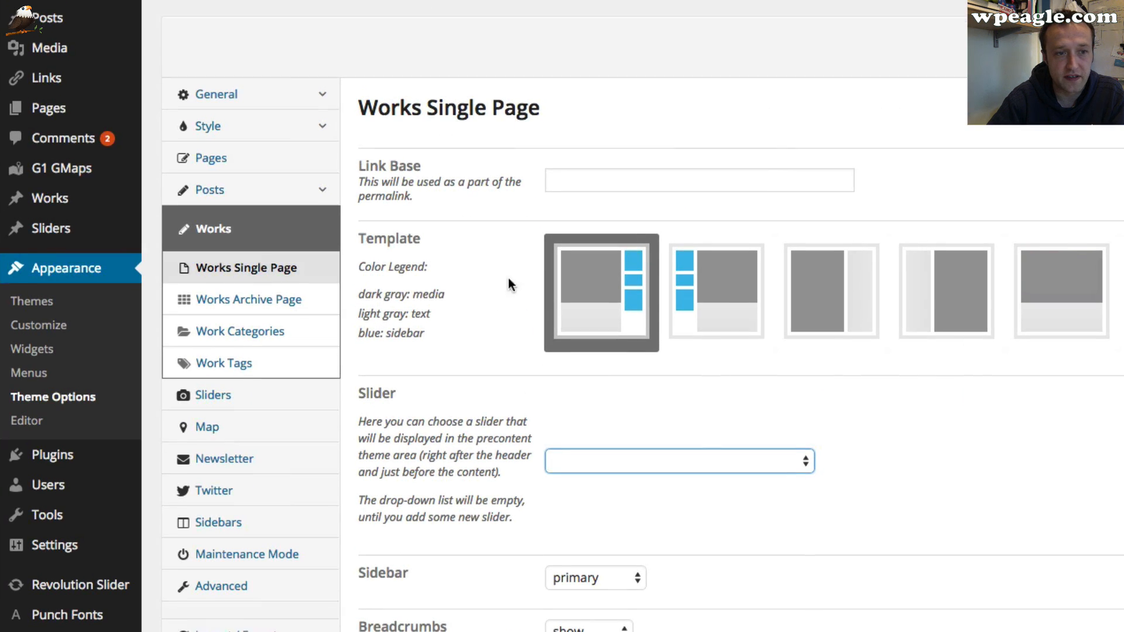
left_click(253, 293)
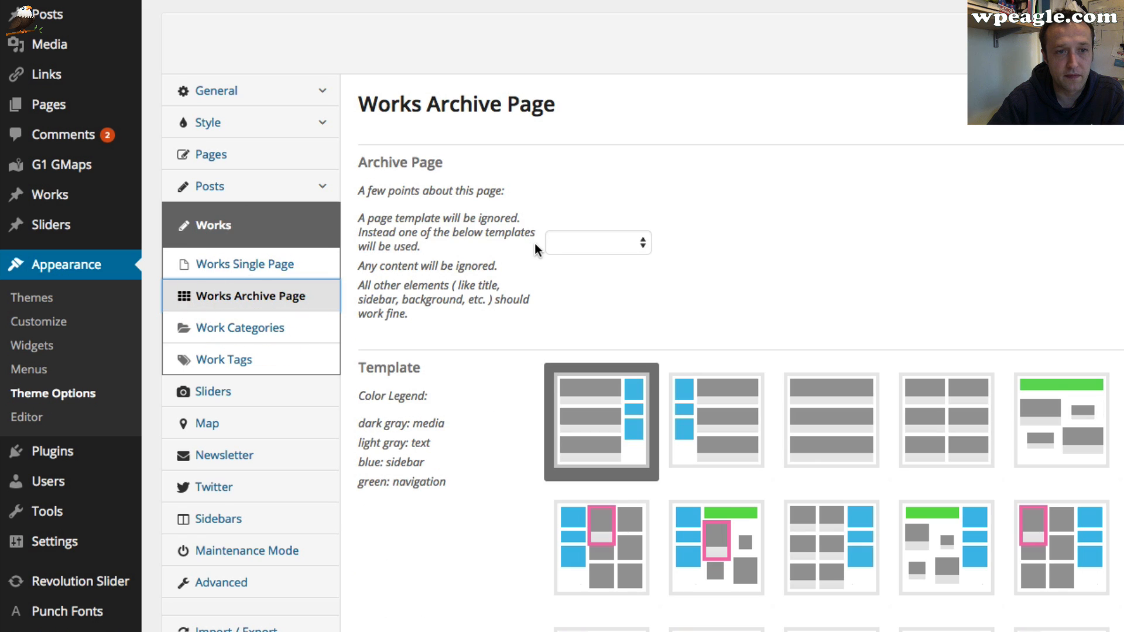
scroll(531, 248, "down", 8)
scroll(529, 245, "up", 8)
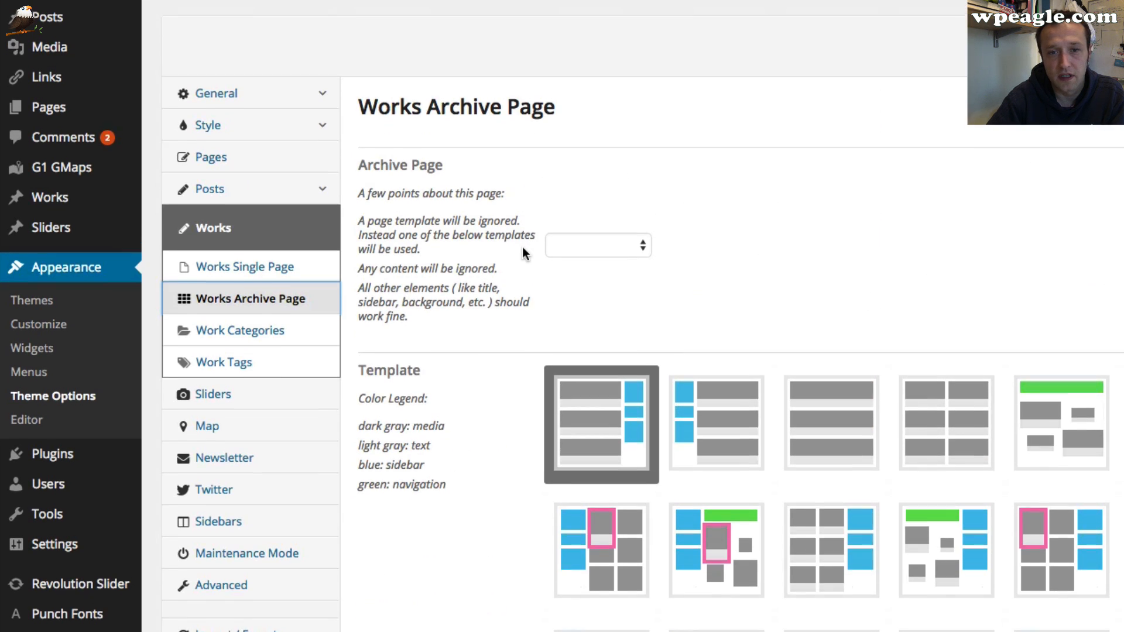
scroll(430, 297, "down", 1)
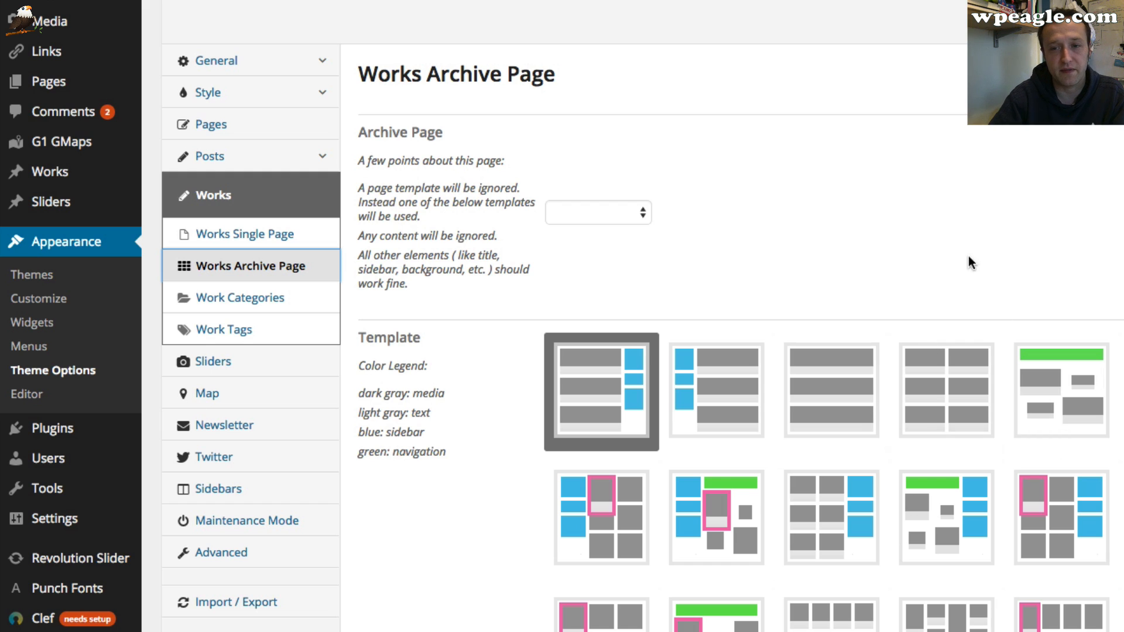
left_click(602, 214)
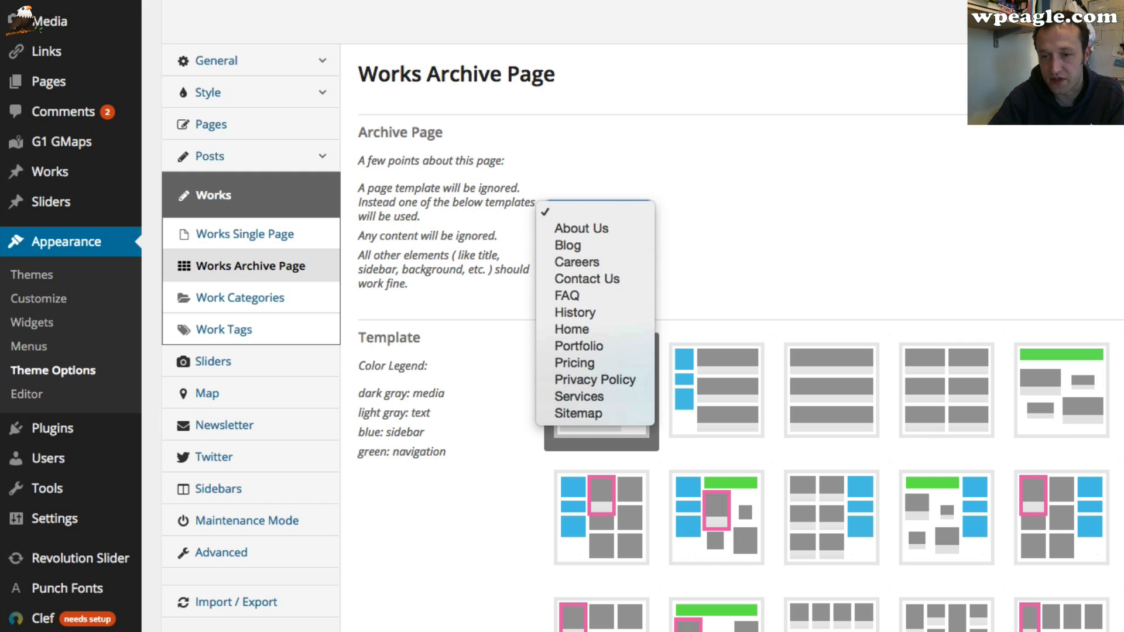
left_click(861, 228)
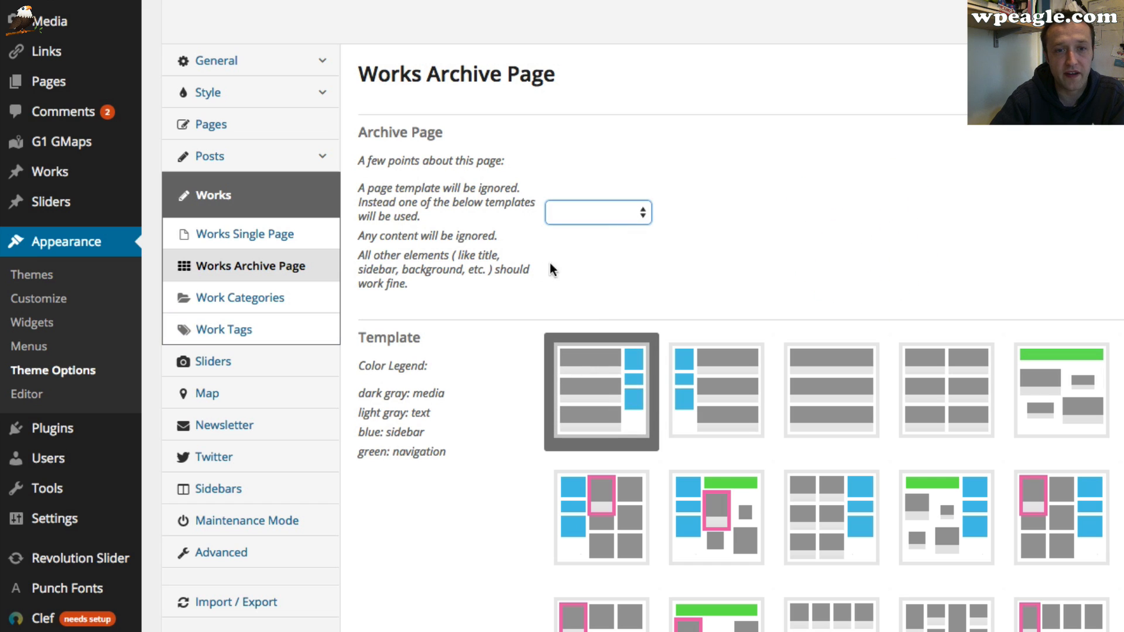
left_click(608, 220)
left_click(912, 222)
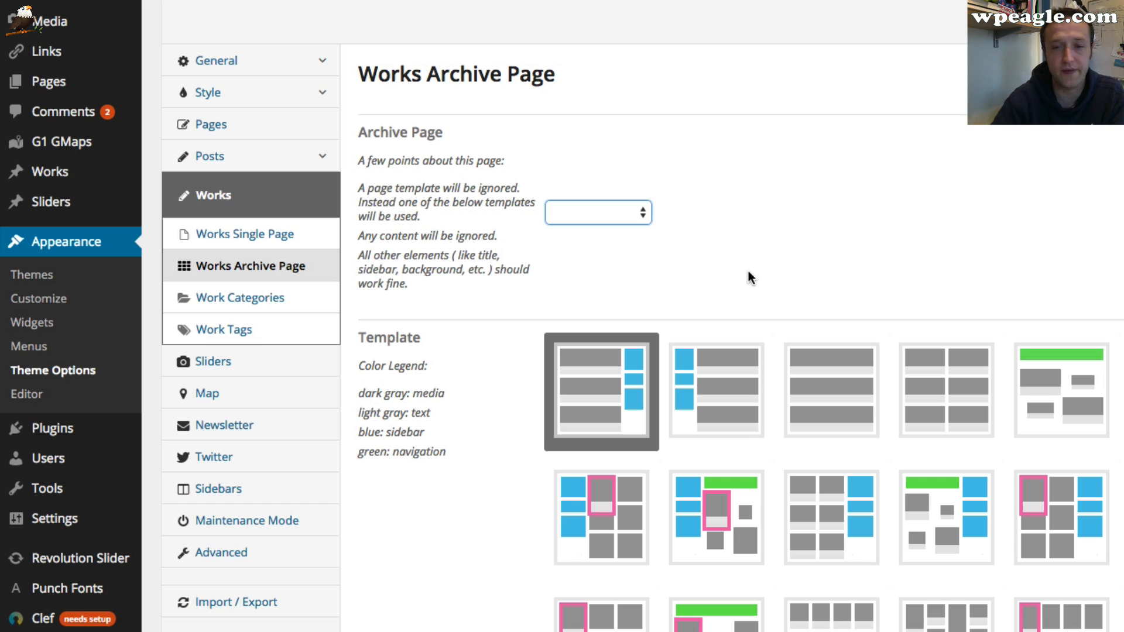
scroll(708, 248, "down", 3)
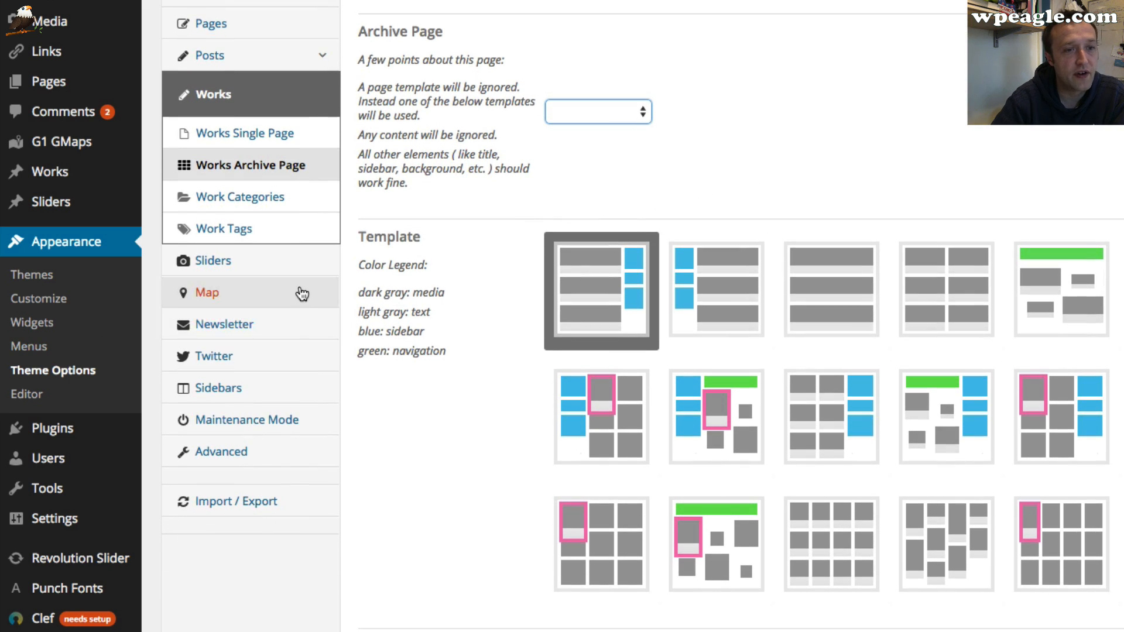
Review the theme's Sliders, Map, Newsletter and Twitter option pages
left_click(286, 261)
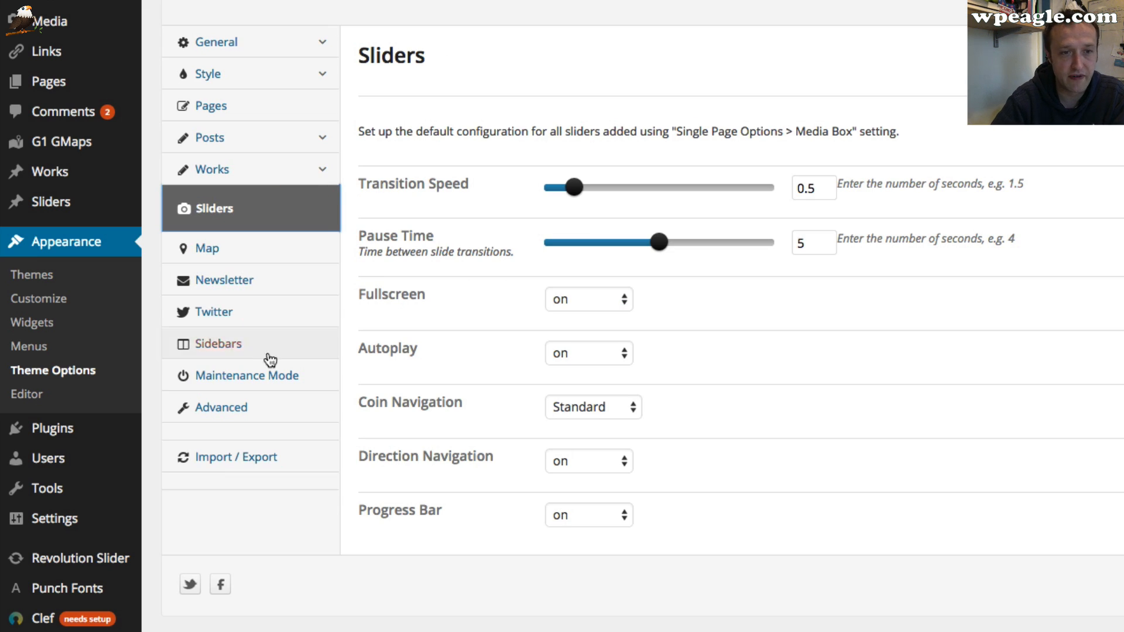
left_click(263, 256)
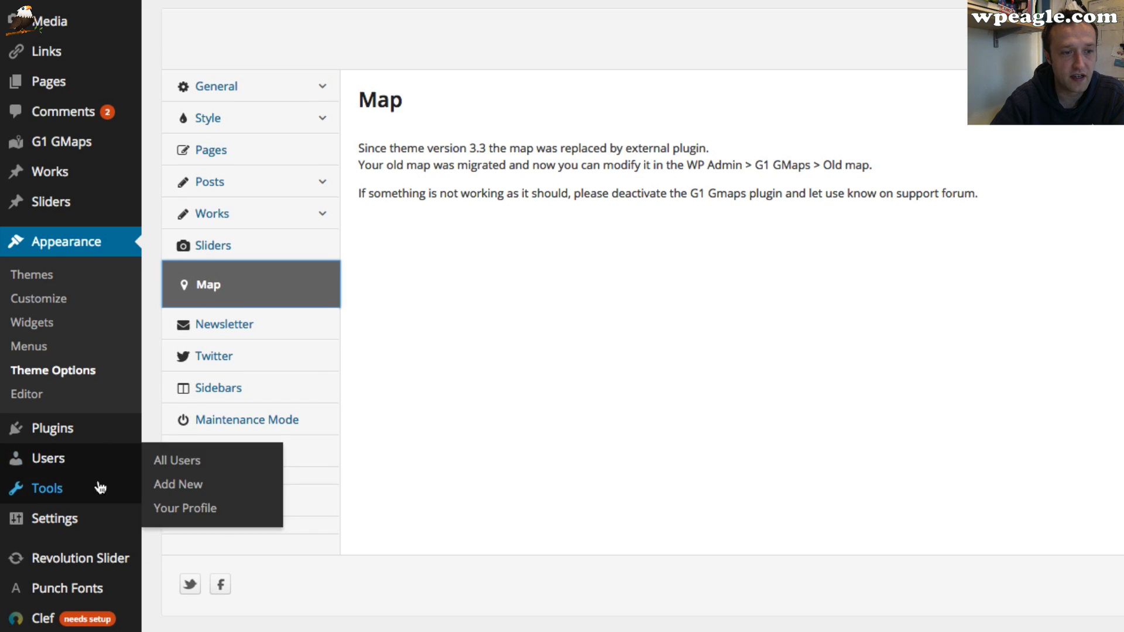
left_click(269, 319)
left_click(255, 357)
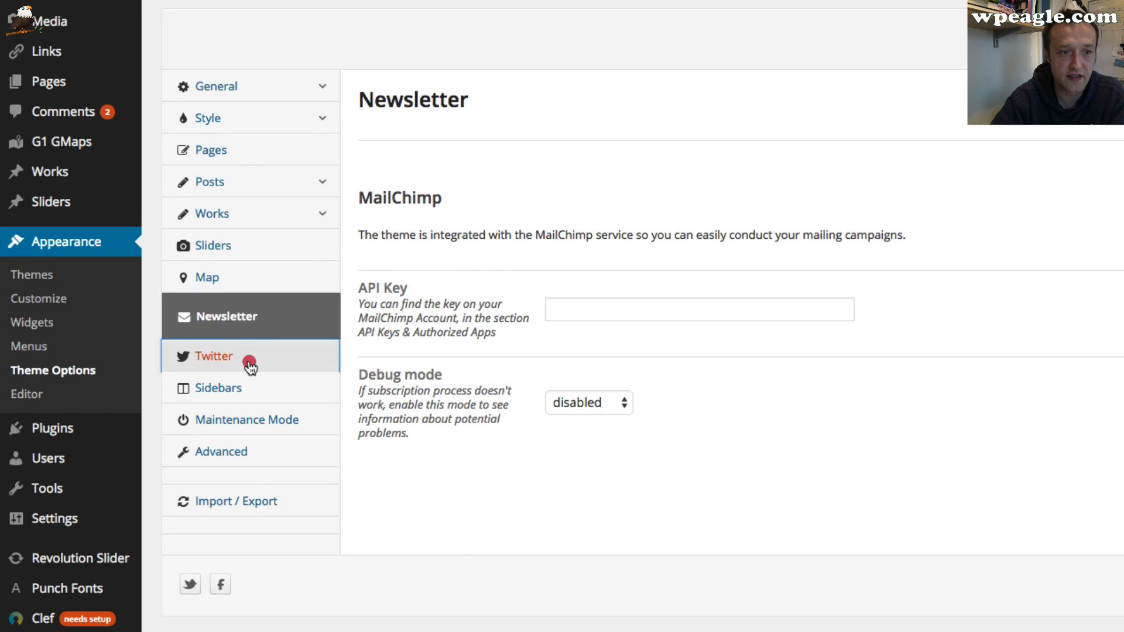
scroll(457, 315, "down", 2)
scroll(447, 303, "down", 3)
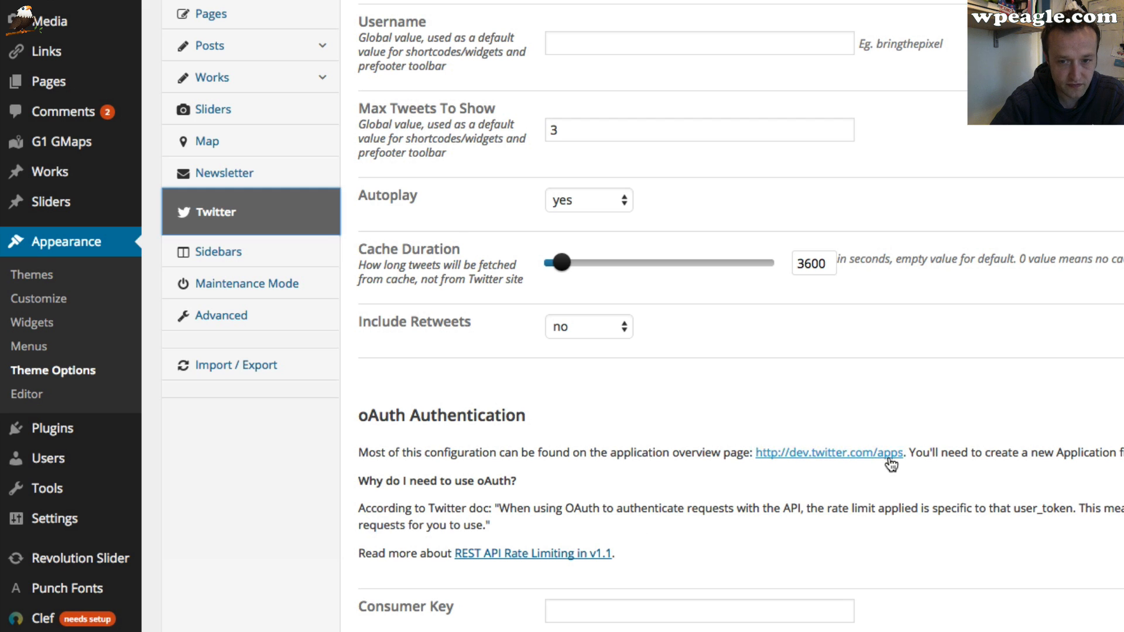
scroll(999, 383, "down", 6)
scroll(585, 423, "up", 2)
scroll(585, 422, "up", 8)
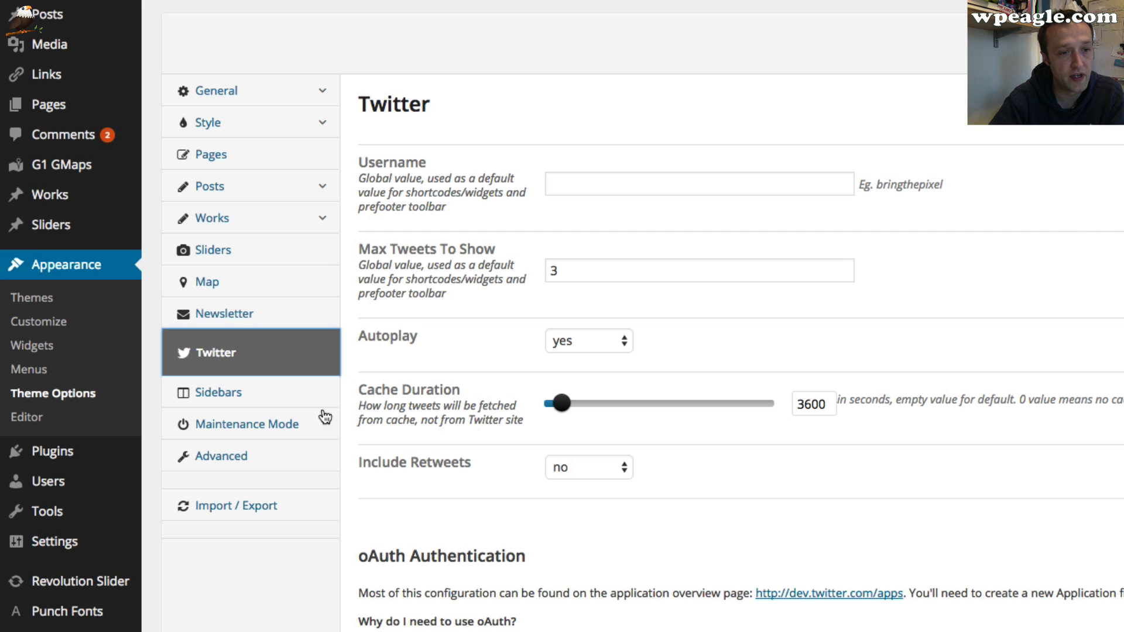
Review the Sidebars and Maintenance Mode options, including the list of pages available for maintenance mode
left_click(199, 417)
left_click(253, 384)
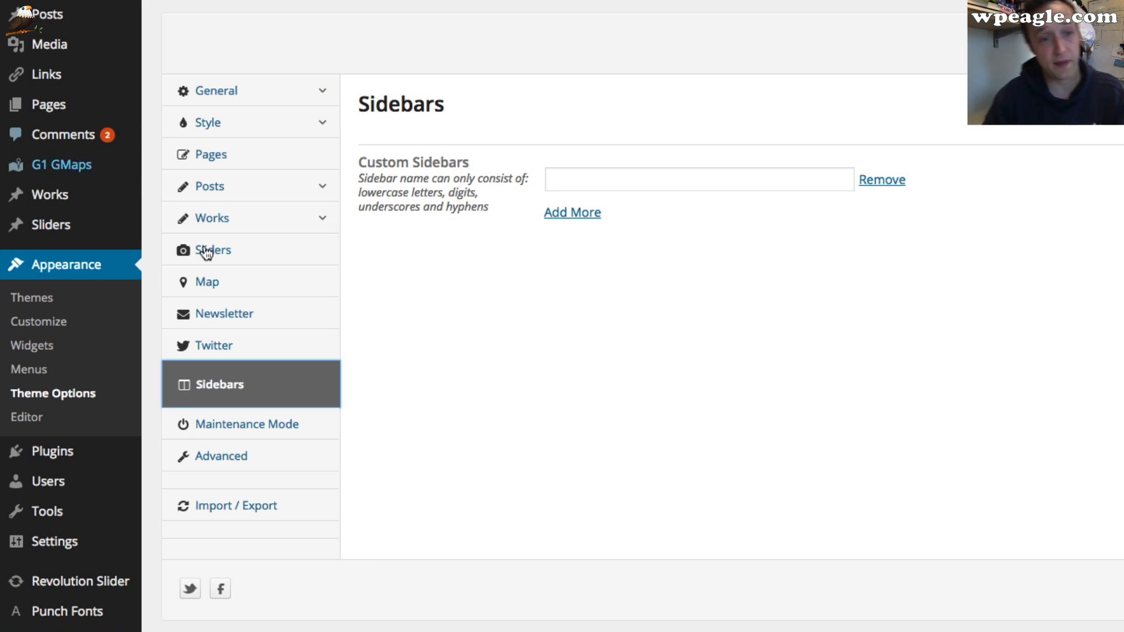
left_click(252, 423)
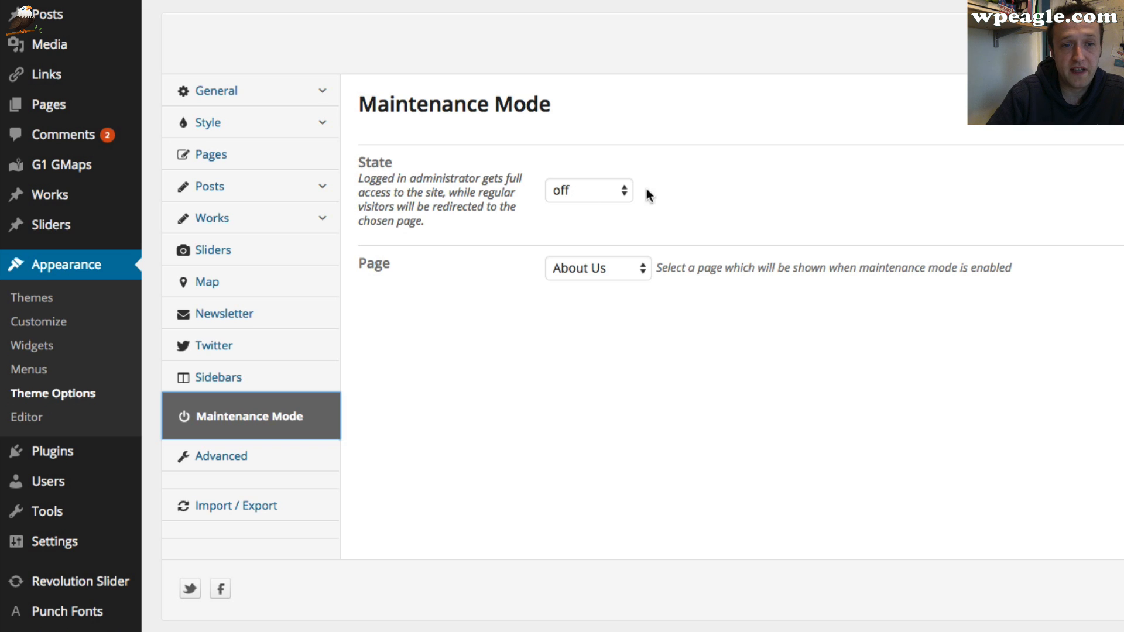
left_click(754, 190)
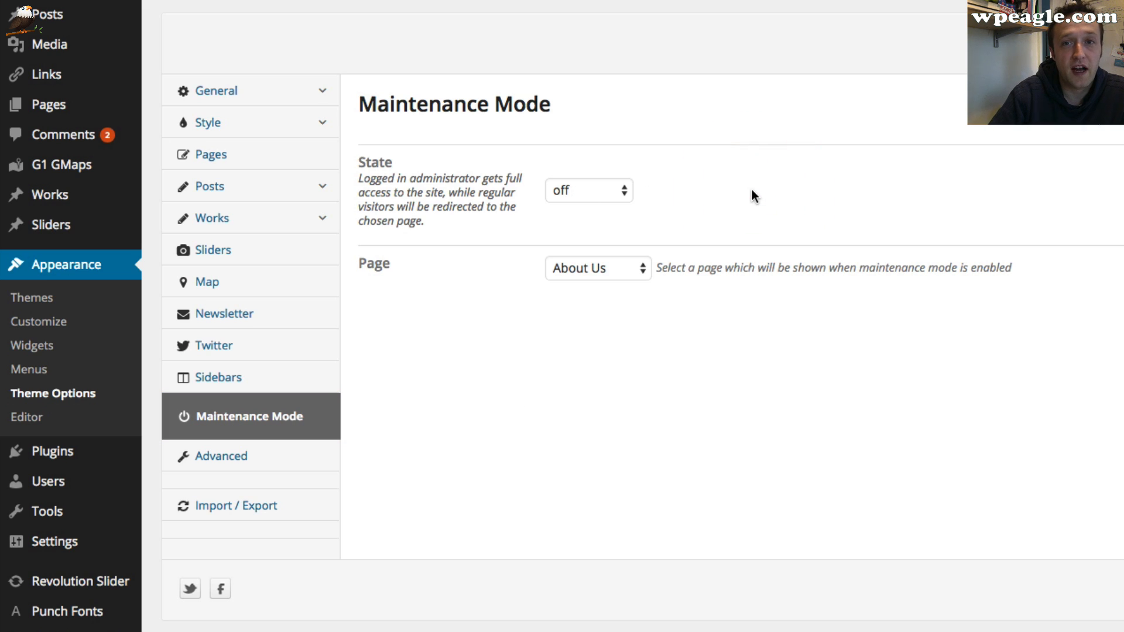
left_click(594, 276)
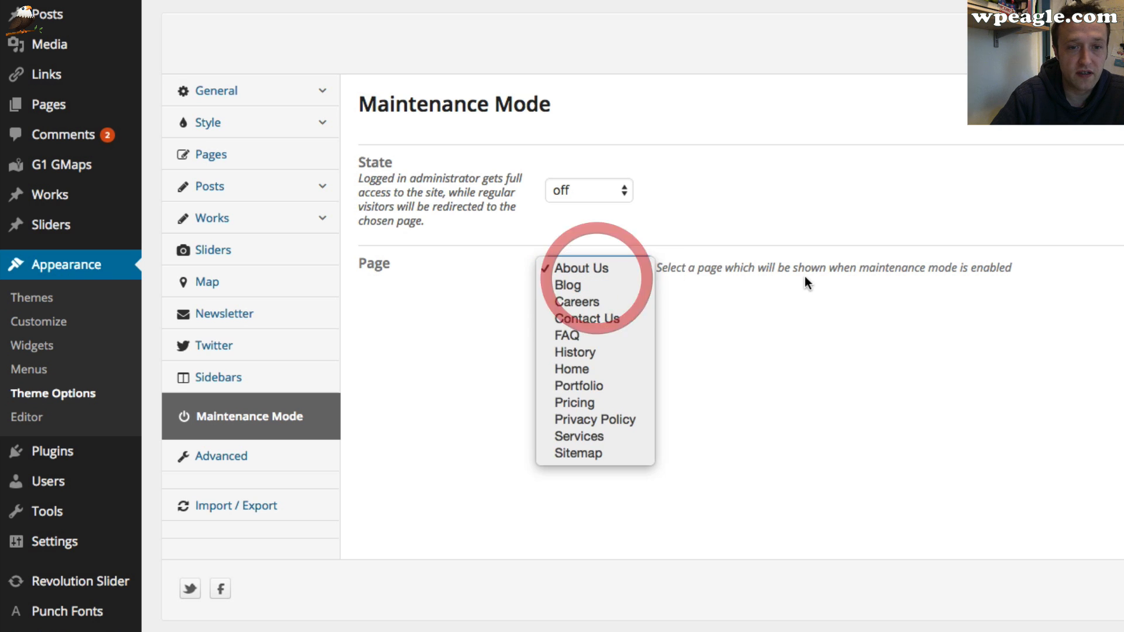
left_click(756, 312)
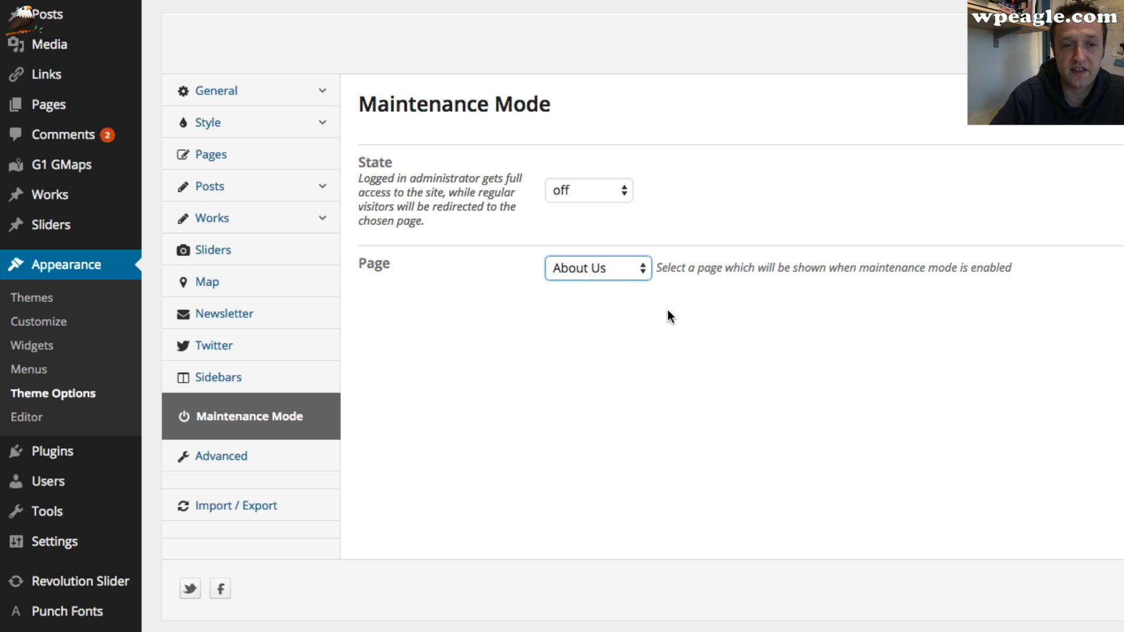
Review the Advanced options, including the dynamic style cache, and open the live site's home page
left_click(260, 465)
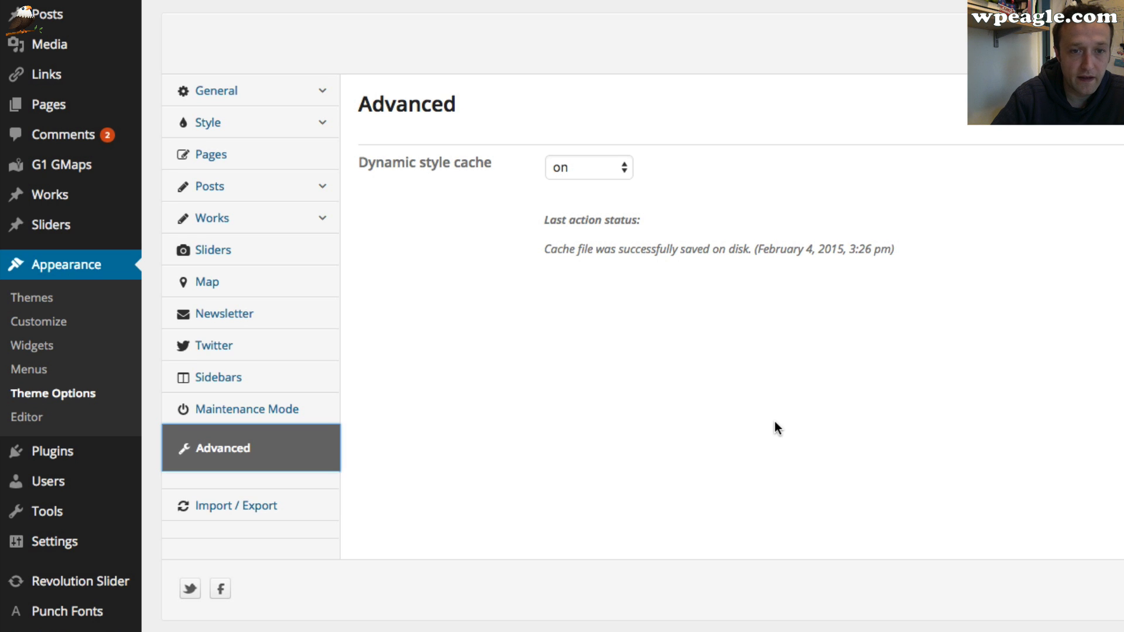
scroll(508, 374, "down", 1)
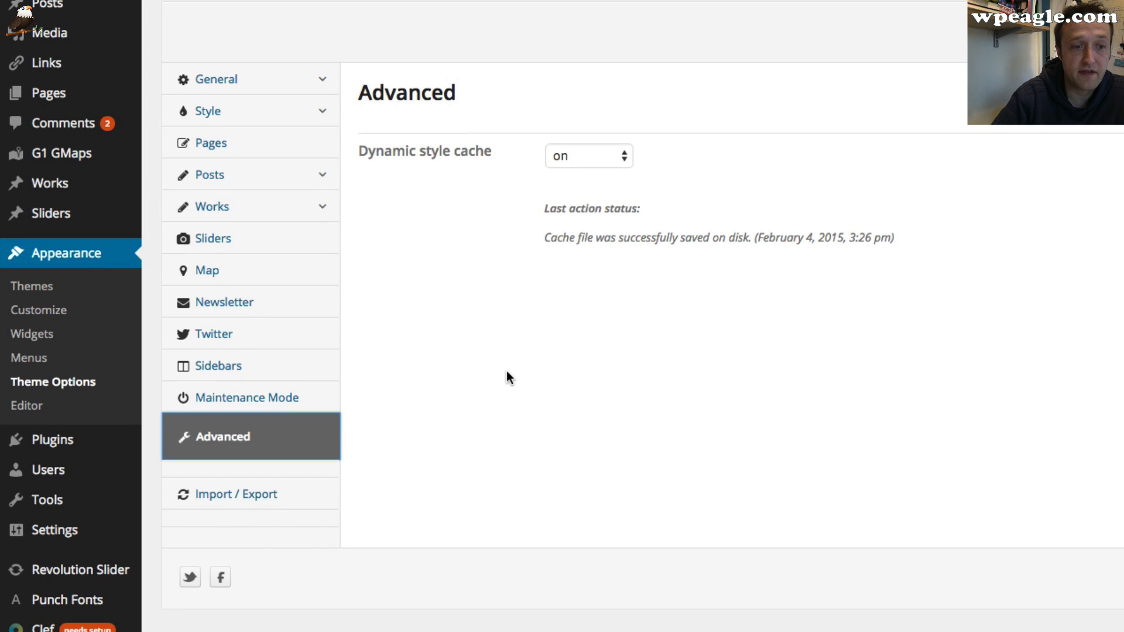
scroll(612, 437, "up", 2)
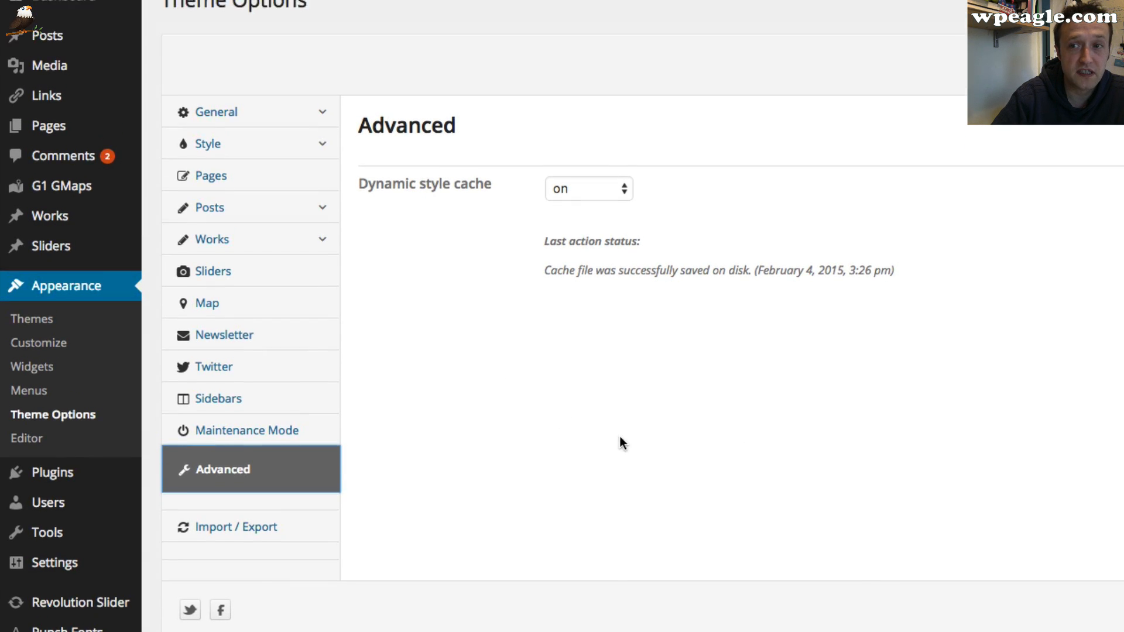
scroll(619, 436, "down", 1)
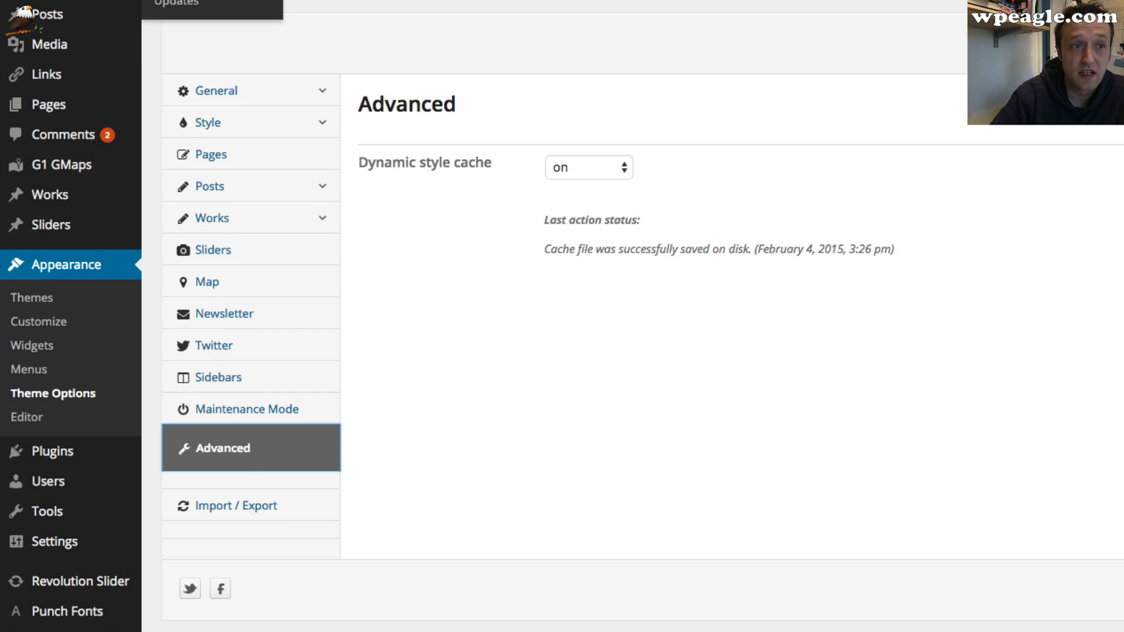
left_click(114, 1)
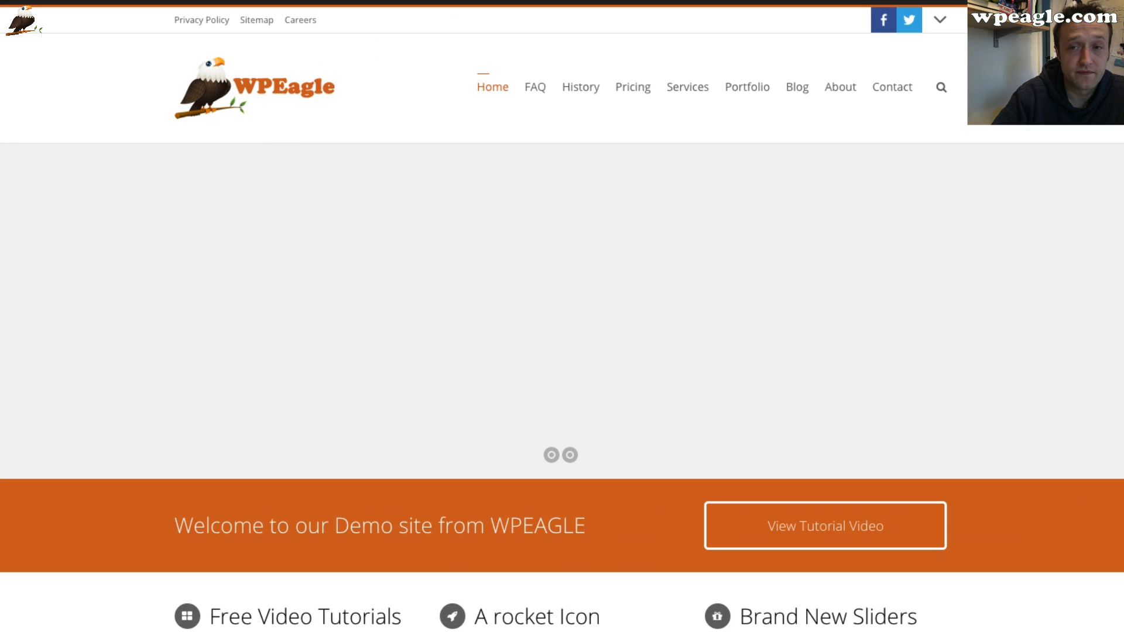